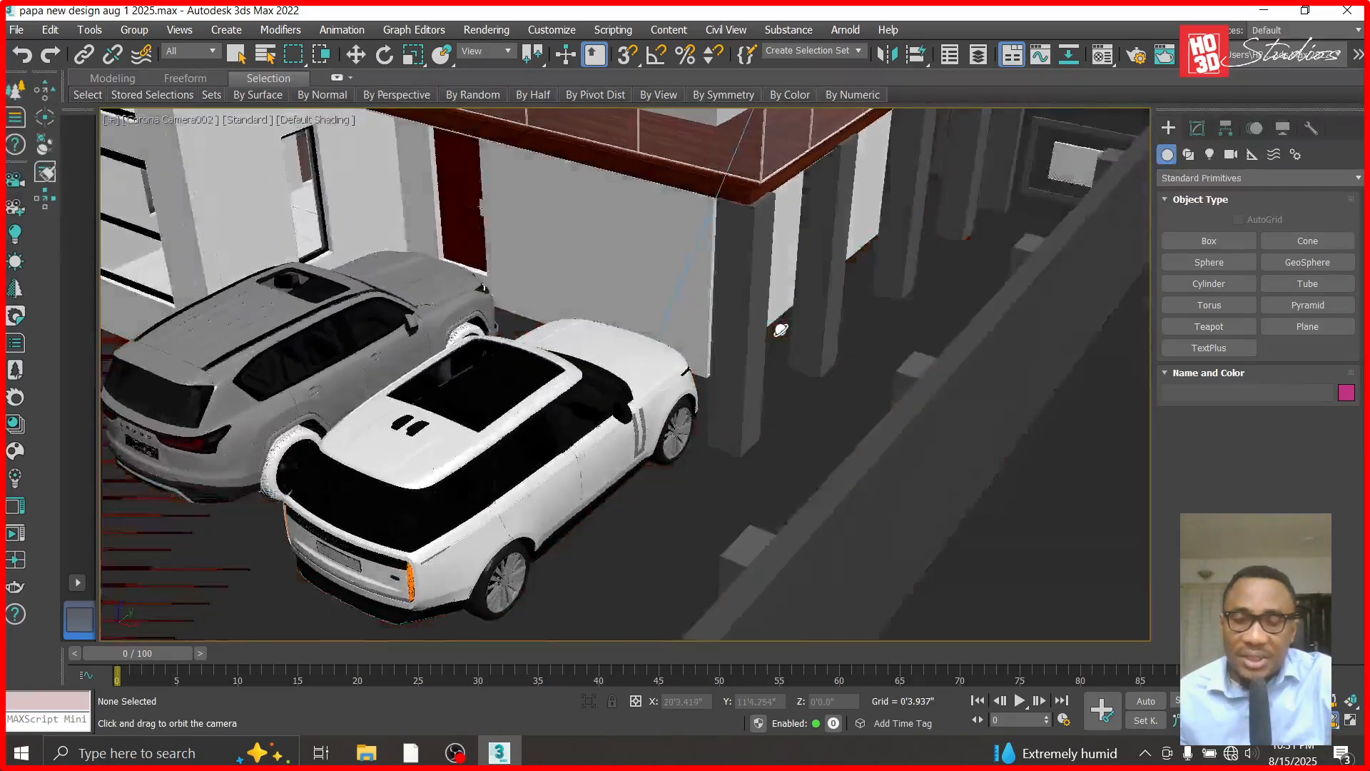
- Hide everything in the scene except the object containing the four columns under the balcony
{"action": "left_click", "coordinate": [1299, 702]}
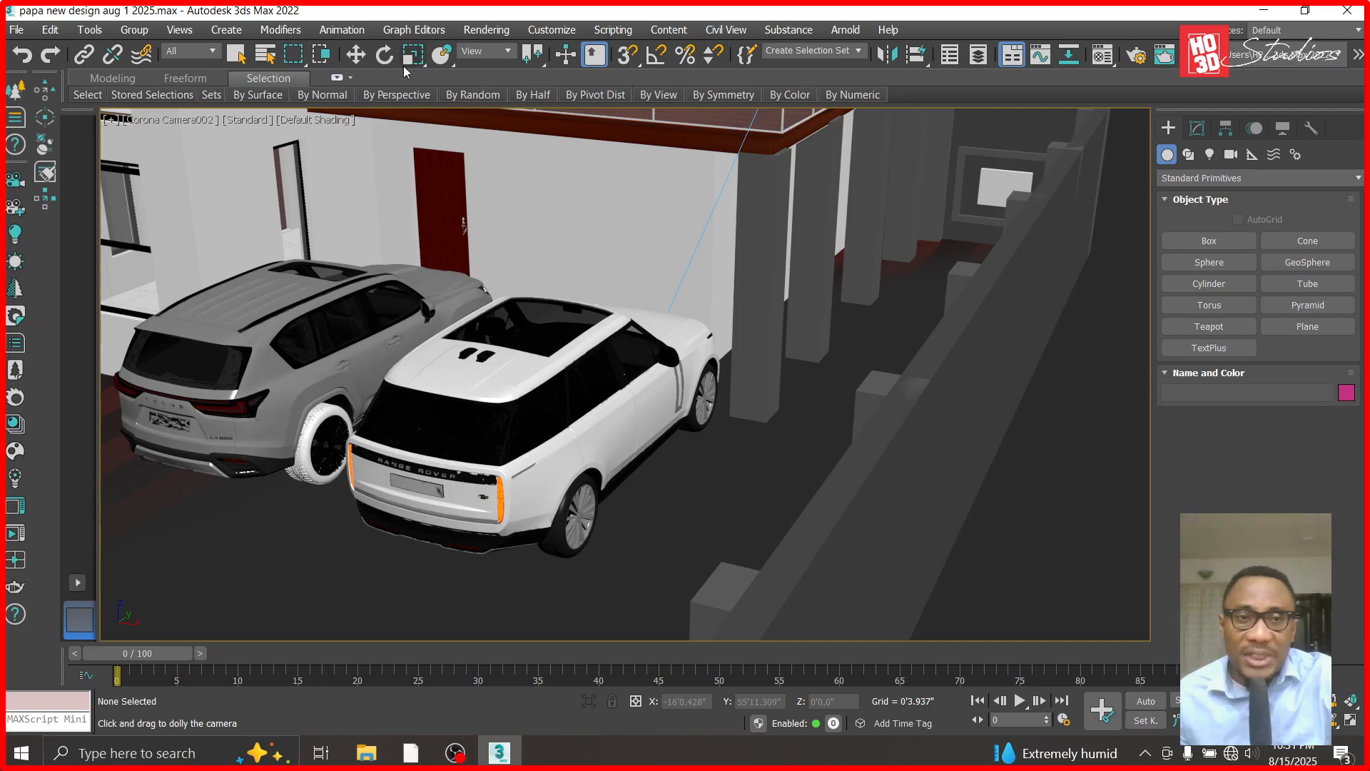
{"action": "left_click", "coordinate": [355, 54]}
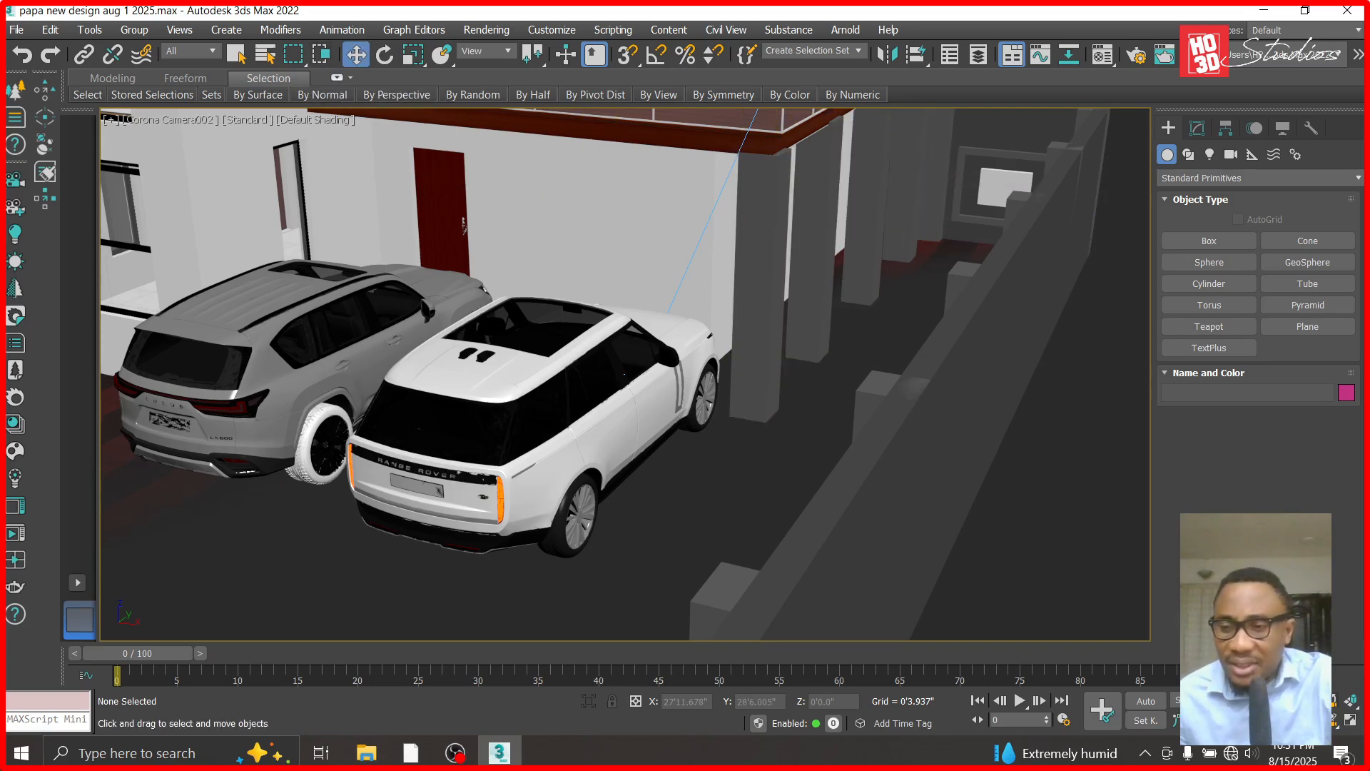
{"action": "left_click", "coordinate": [1332, 721]}
{"action": "left_click_drag", "start_coordinate": [956, 308], "coordinate": [905, 311]}
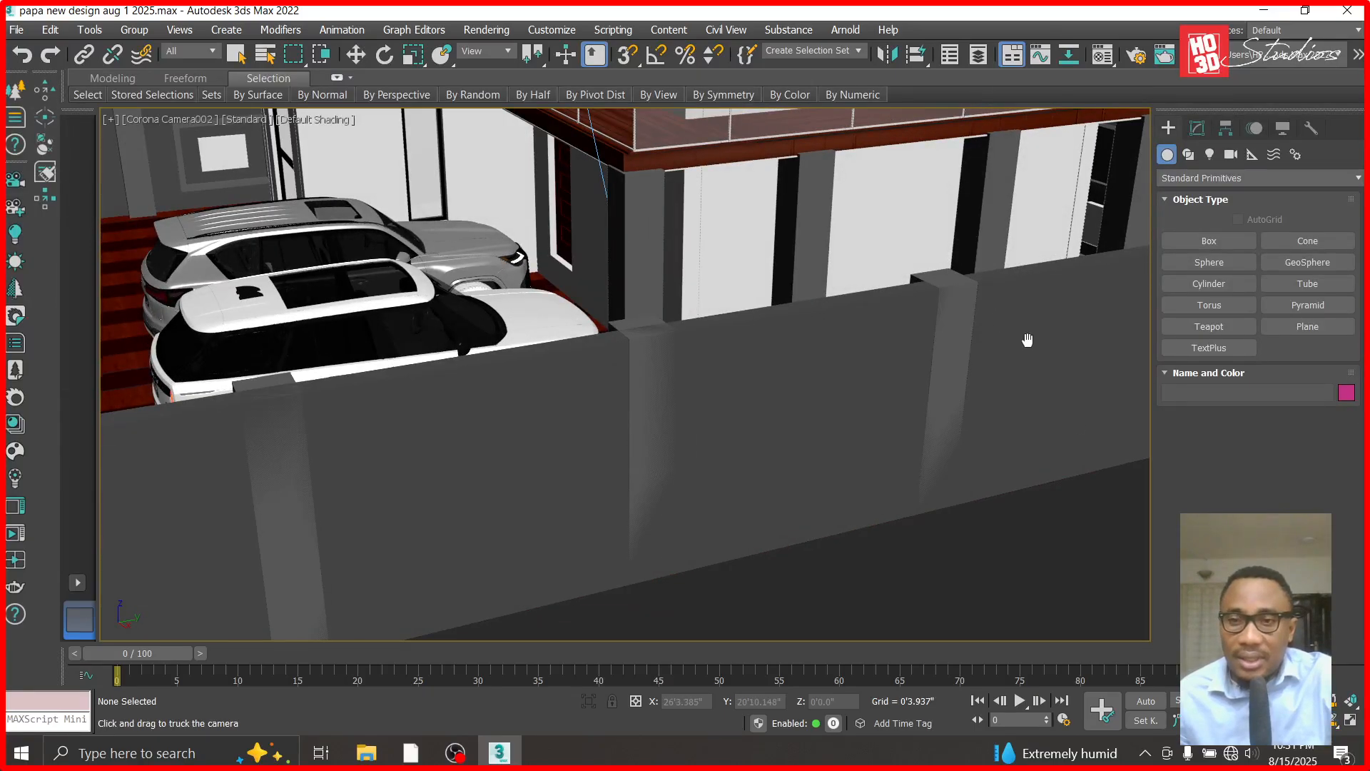
{"action": "middle_click_drag", "start_coordinate": [1028, 341], "coordinate": [799, 400]}
{"action": "left_click_drag", "start_coordinate": [799, 400], "coordinate": [745, 413]}
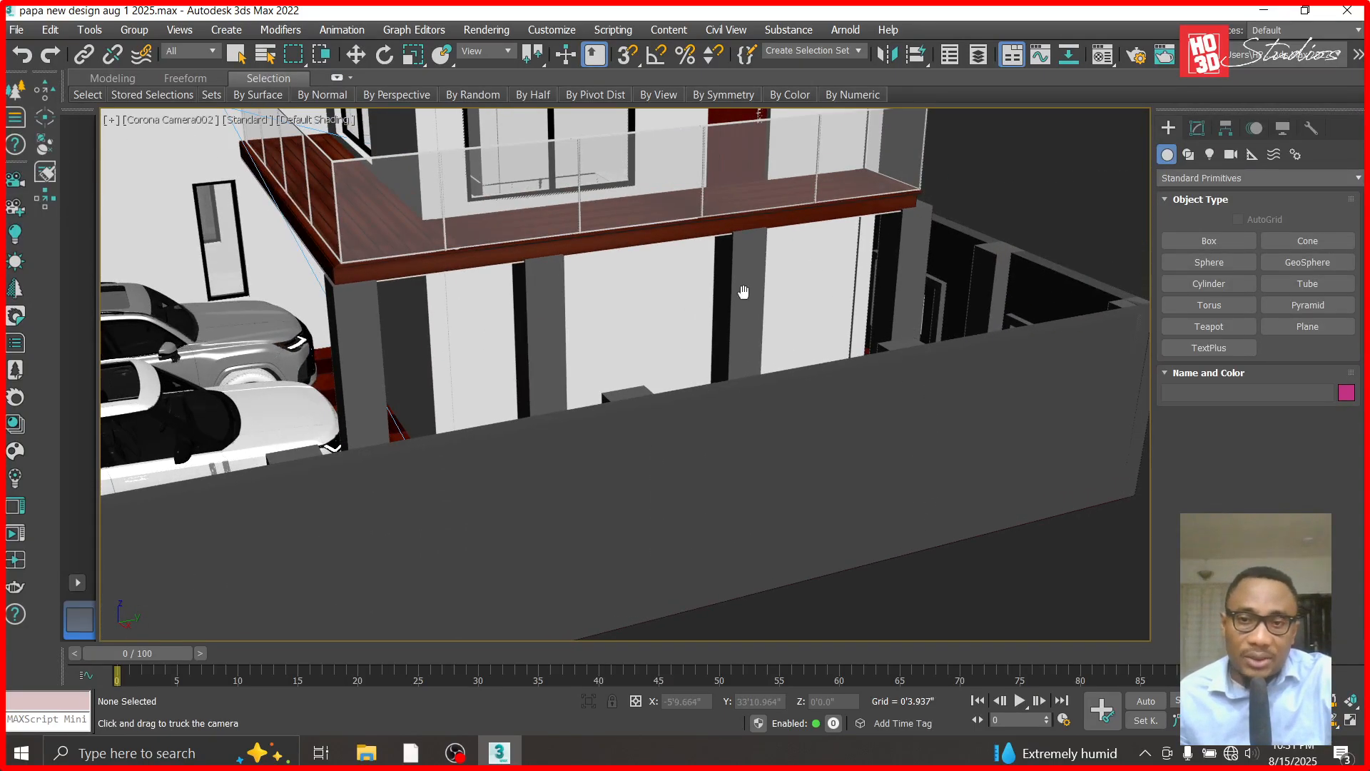
{"action": "left_click", "coordinate": [349, 61]}
{"action": "left_click", "coordinate": [361, 364]}
{"action": "right_click", "coordinate": [357, 359]}
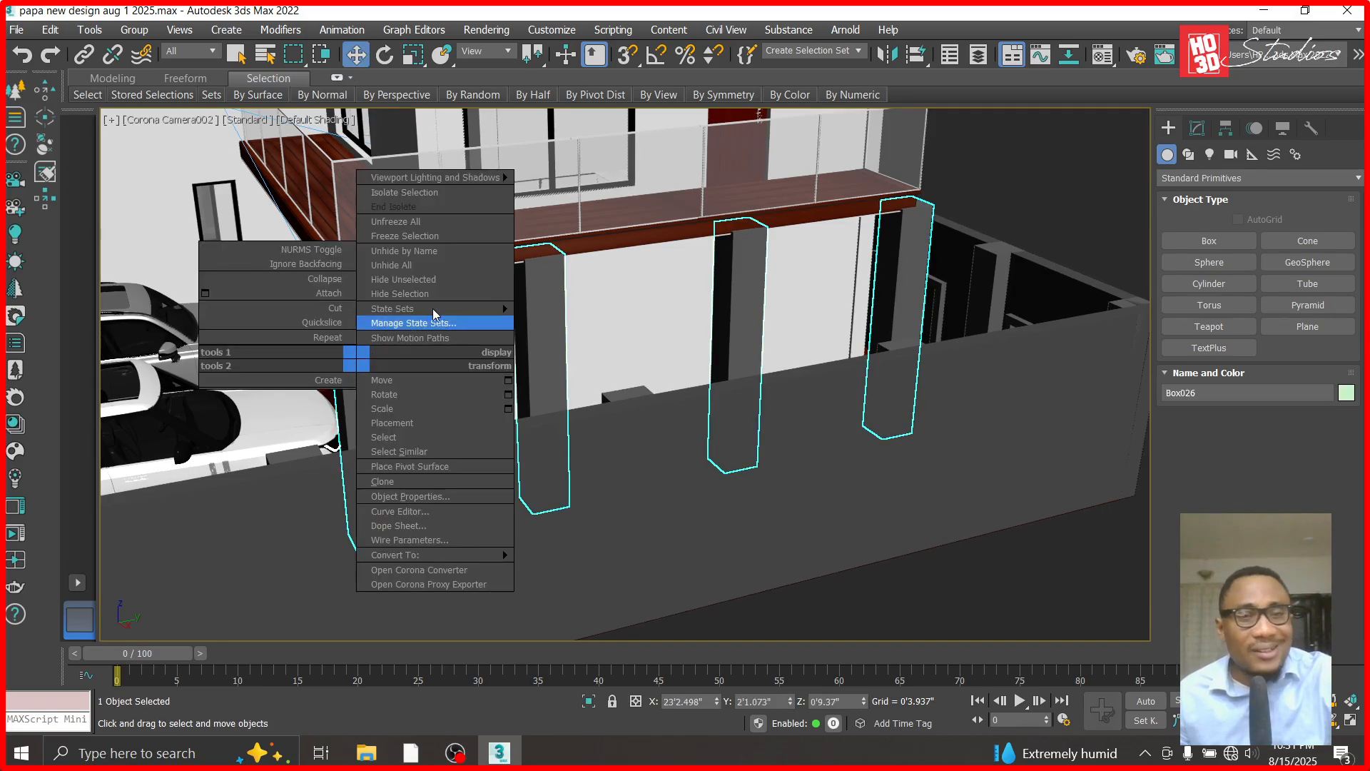
{"action": "left_click", "coordinate": [461, 284]}
{"action": "left_click", "coordinate": [1078, 503]}
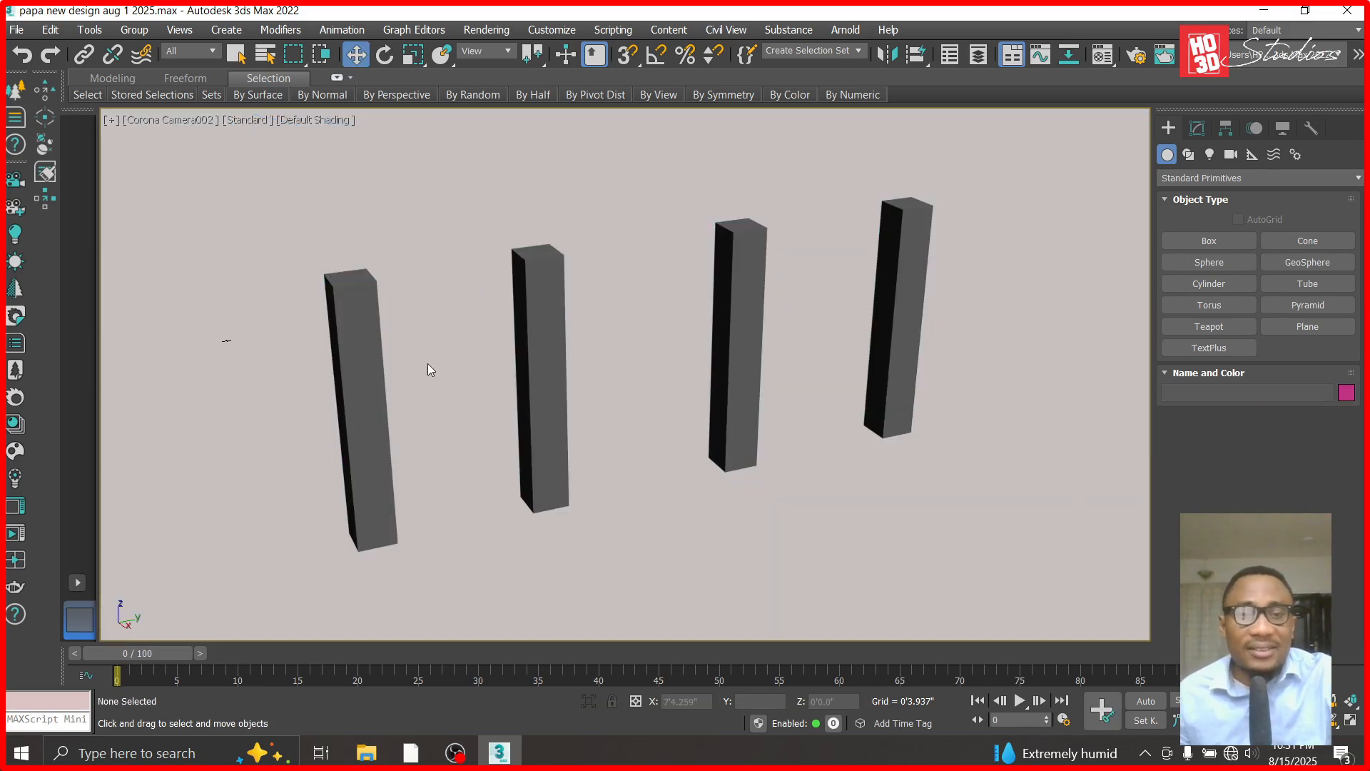
- Select the four-column object and examine it framed in the Front view
{"action": "left_click", "coordinate": [345, 386]}
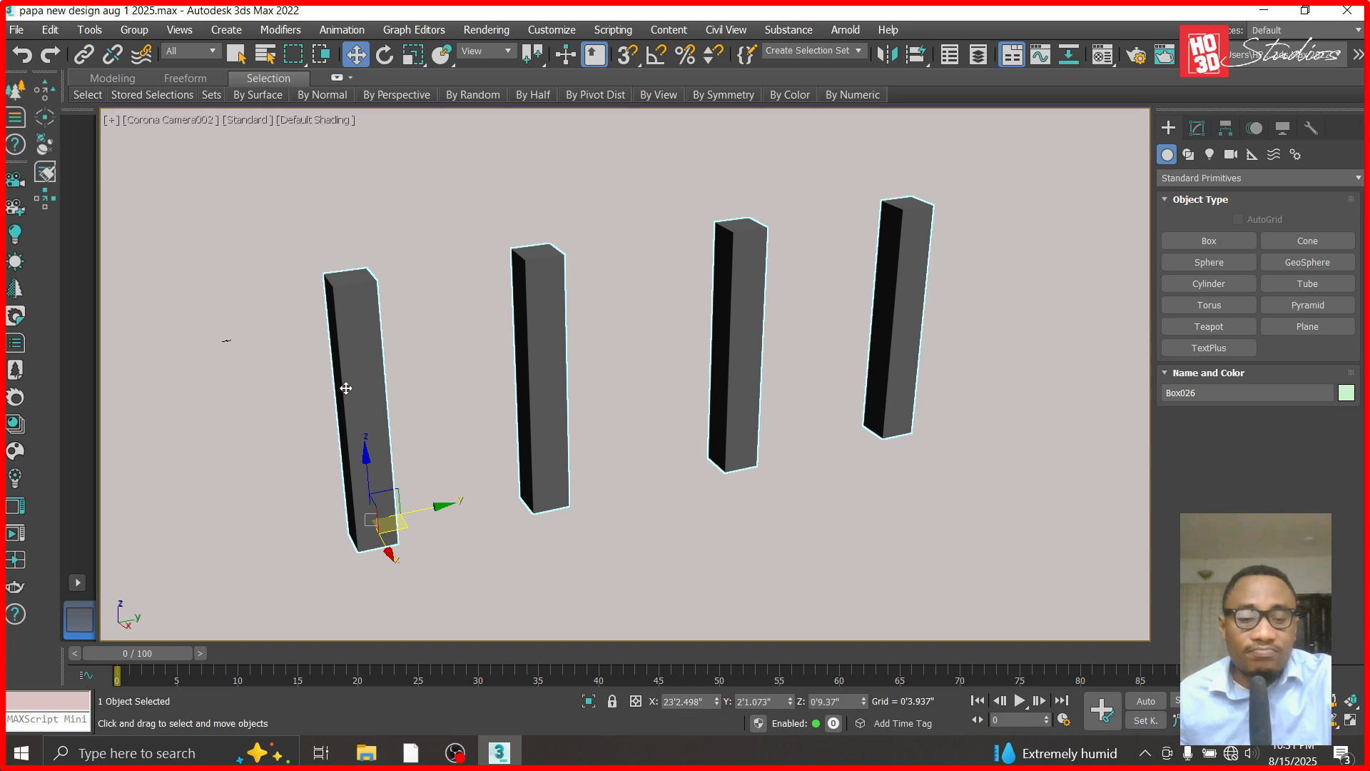
{"action": "key", "text": "f"}
{"action": "key", "text": "r"}
{"action": "key", "text": "t"}
{"action": "key", "text": "f"}
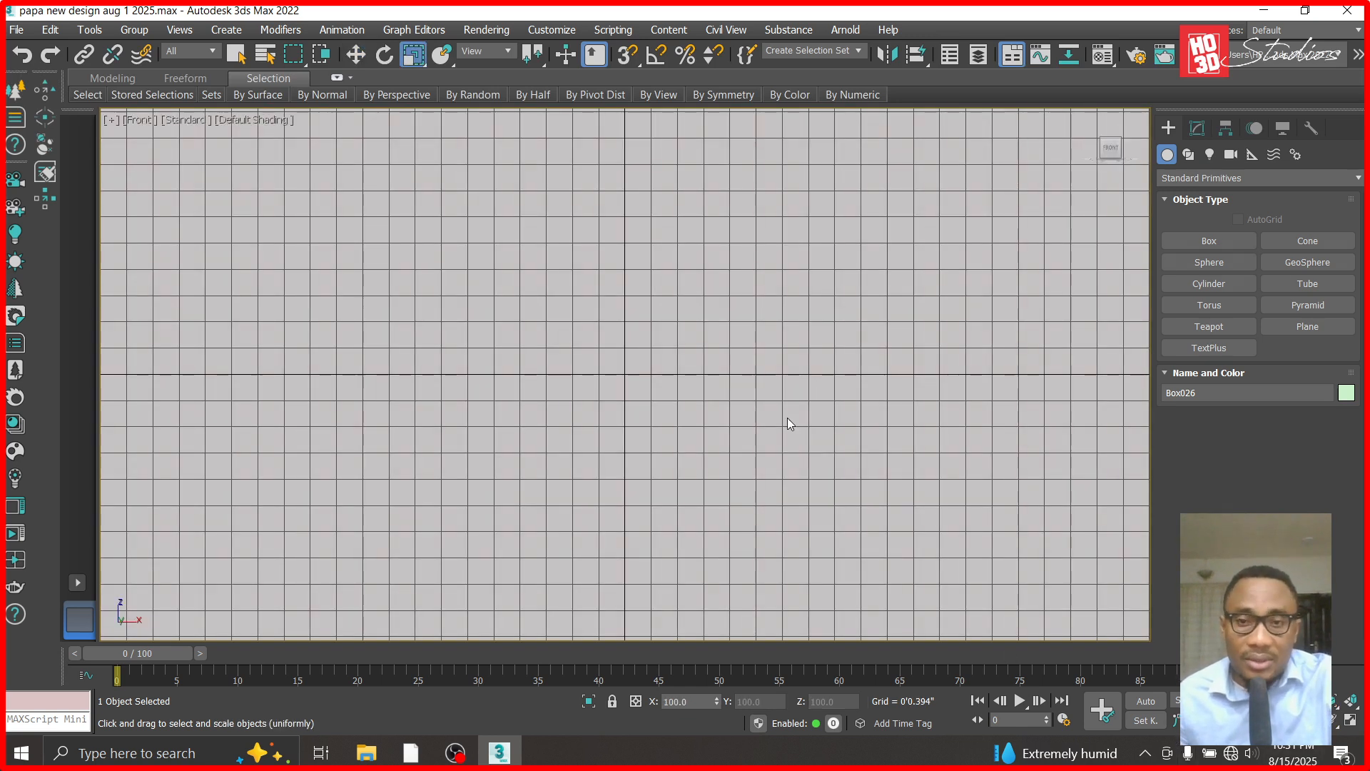
{"action": "key", "text": "z"}
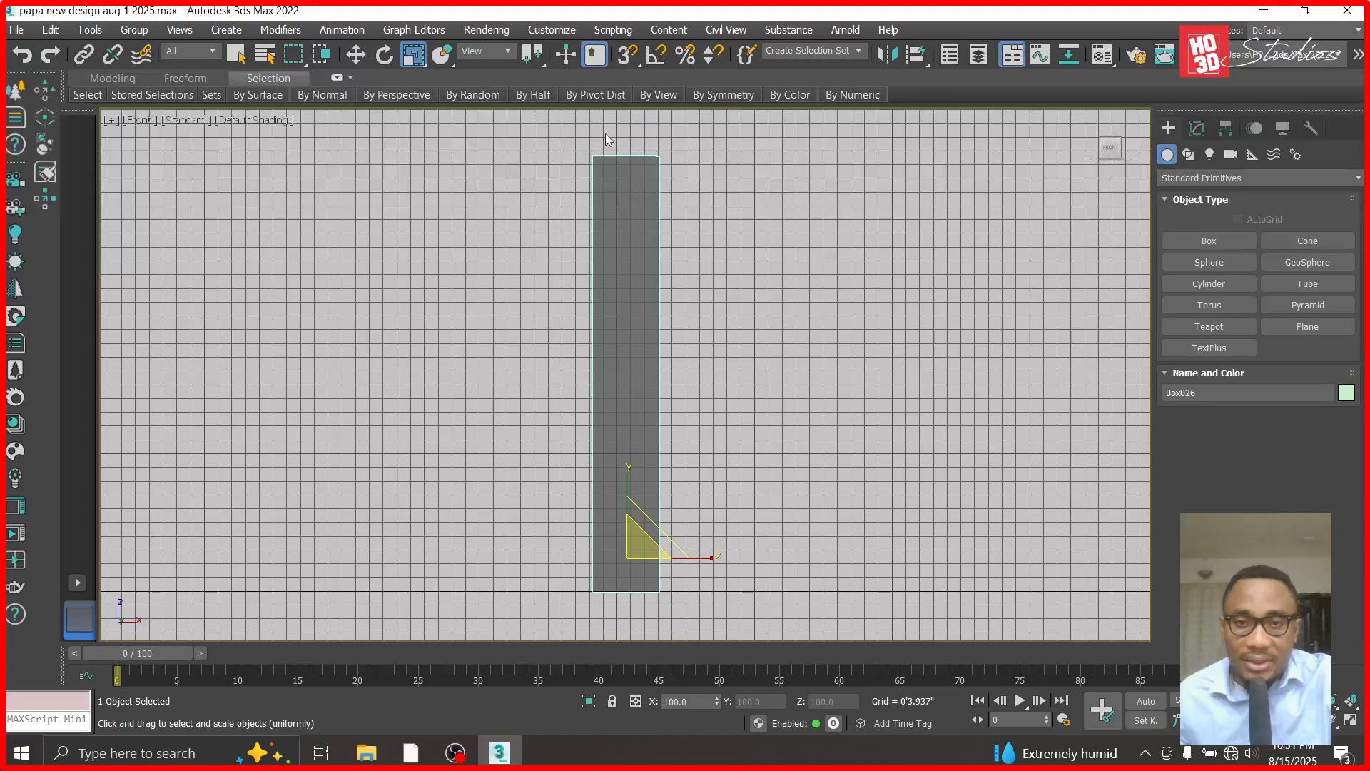
{"action": "left_click", "coordinate": [824, 305]}
{"action": "key", "text": "ctrl+z"}
{"action": "left_click", "coordinate": [134, 30]}
{"action": "left_click", "coordinate": [578, 281]}
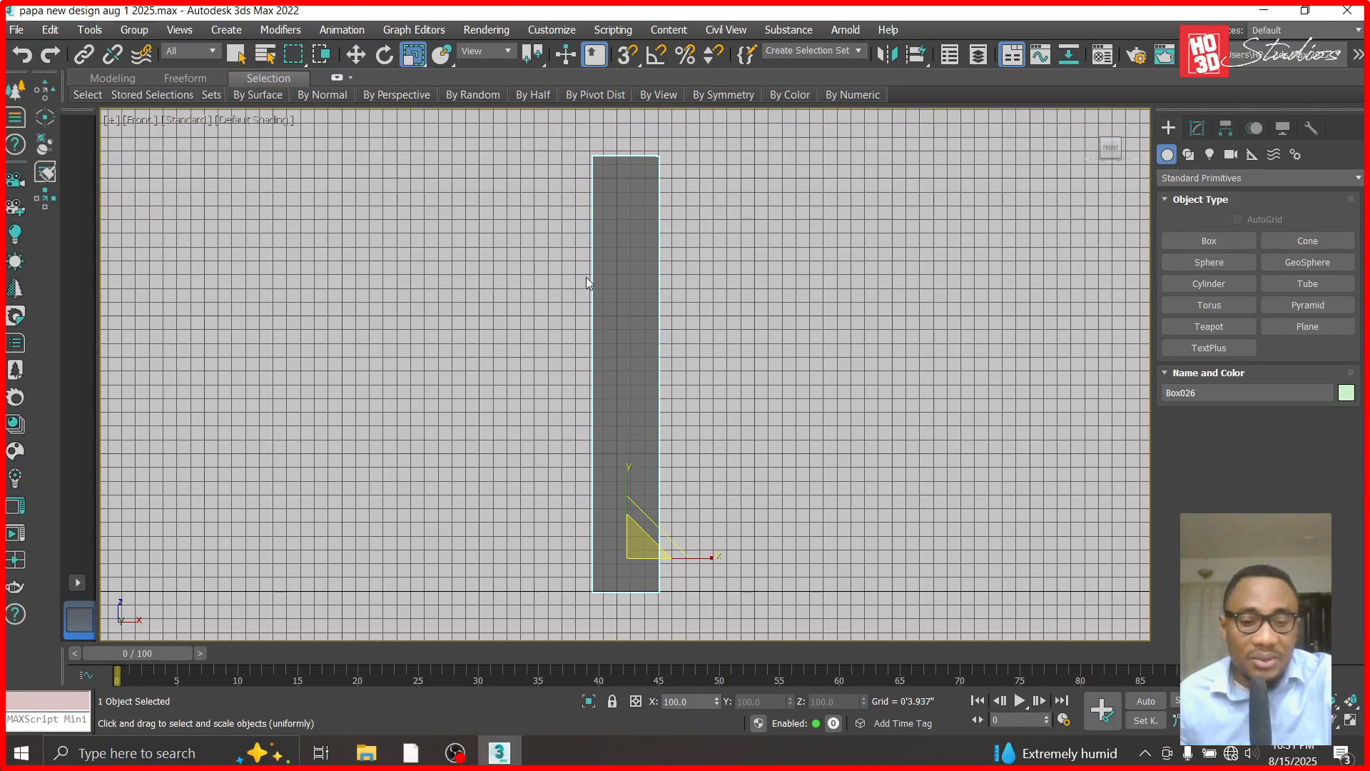
- In the Top view, detach the column nearest the world origin's horizontal axis from the editable poly as a separate object
{"action": "key", "text": "t"}
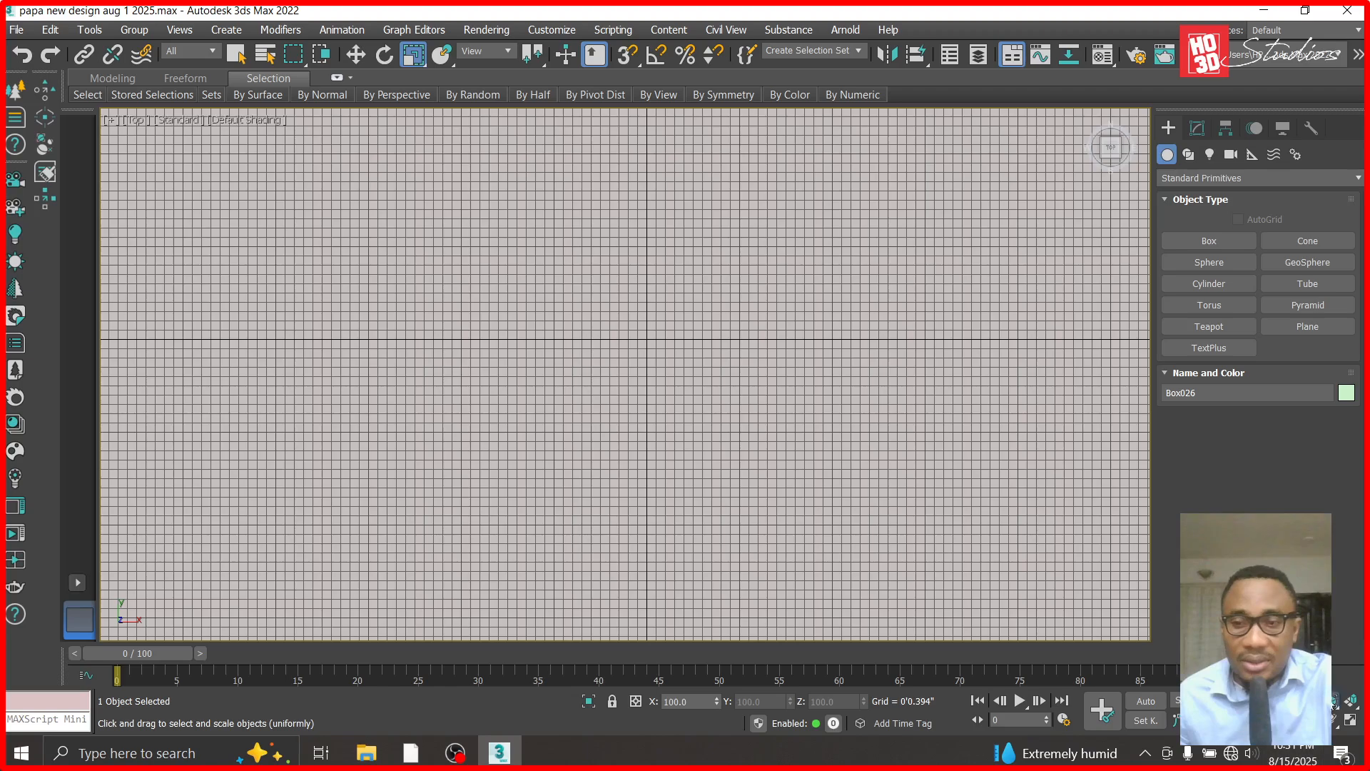
{"action": "key", "text": "z"}
{"action": "left_click", "coordinate": [674, 305]}
{"action": "left_click", "coordinate": [625, 314]}
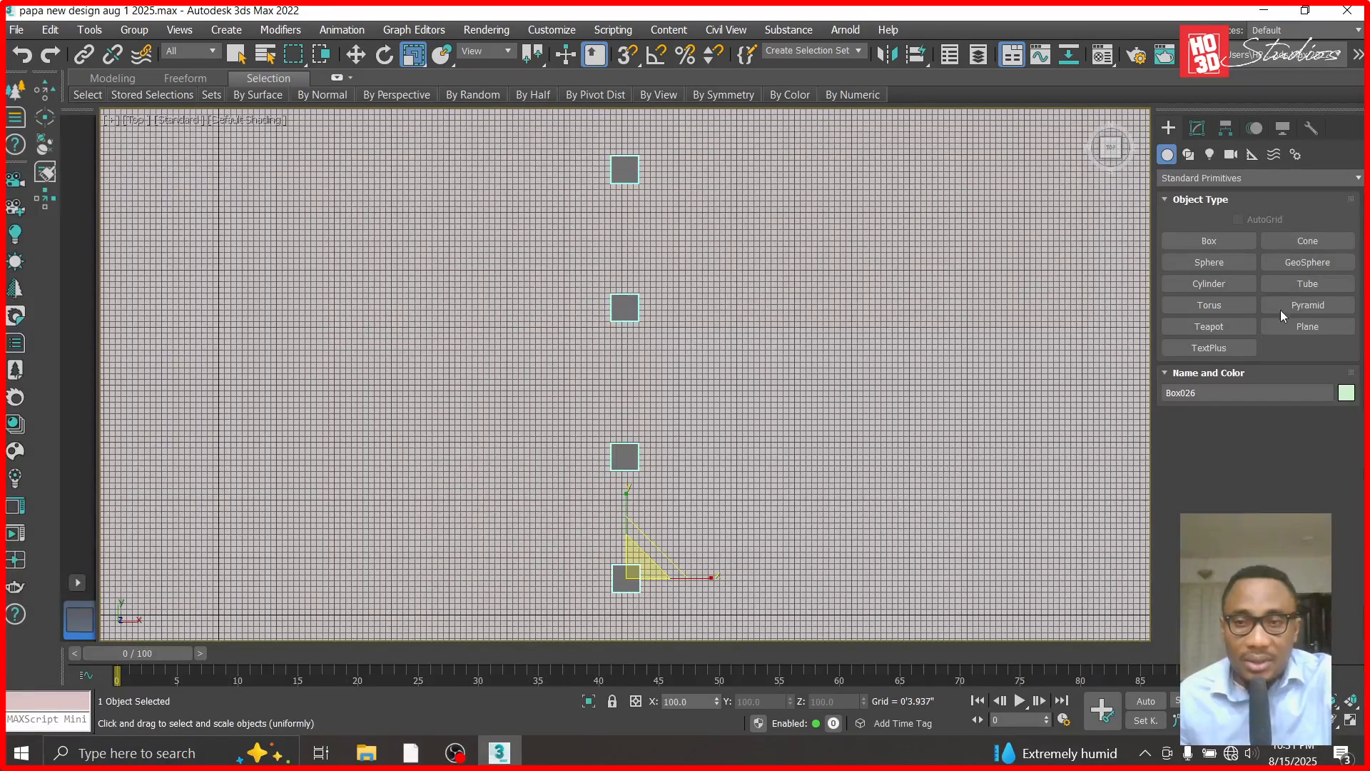
{"action": "left_click", "coordinate": [1198, 128]}
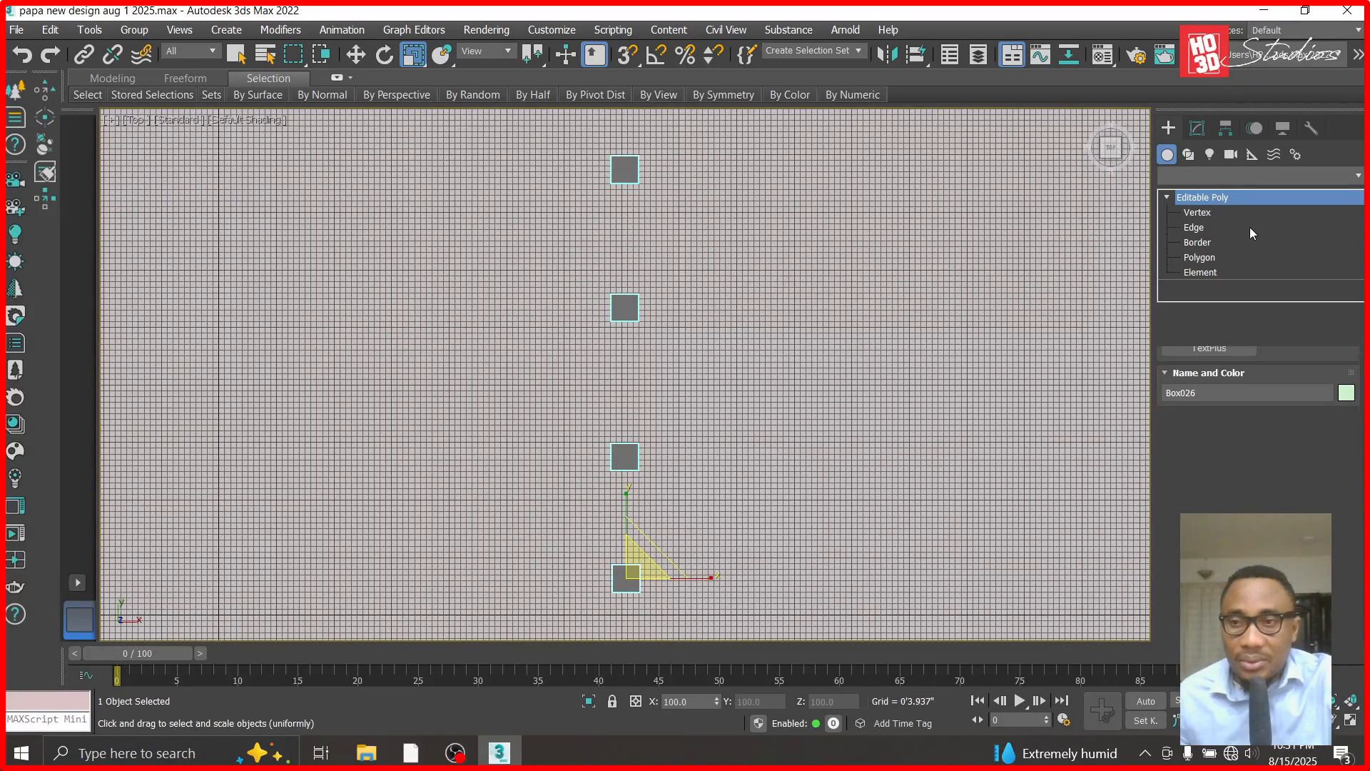
{"action": "left_click", "coordinate": [1200, 272]}
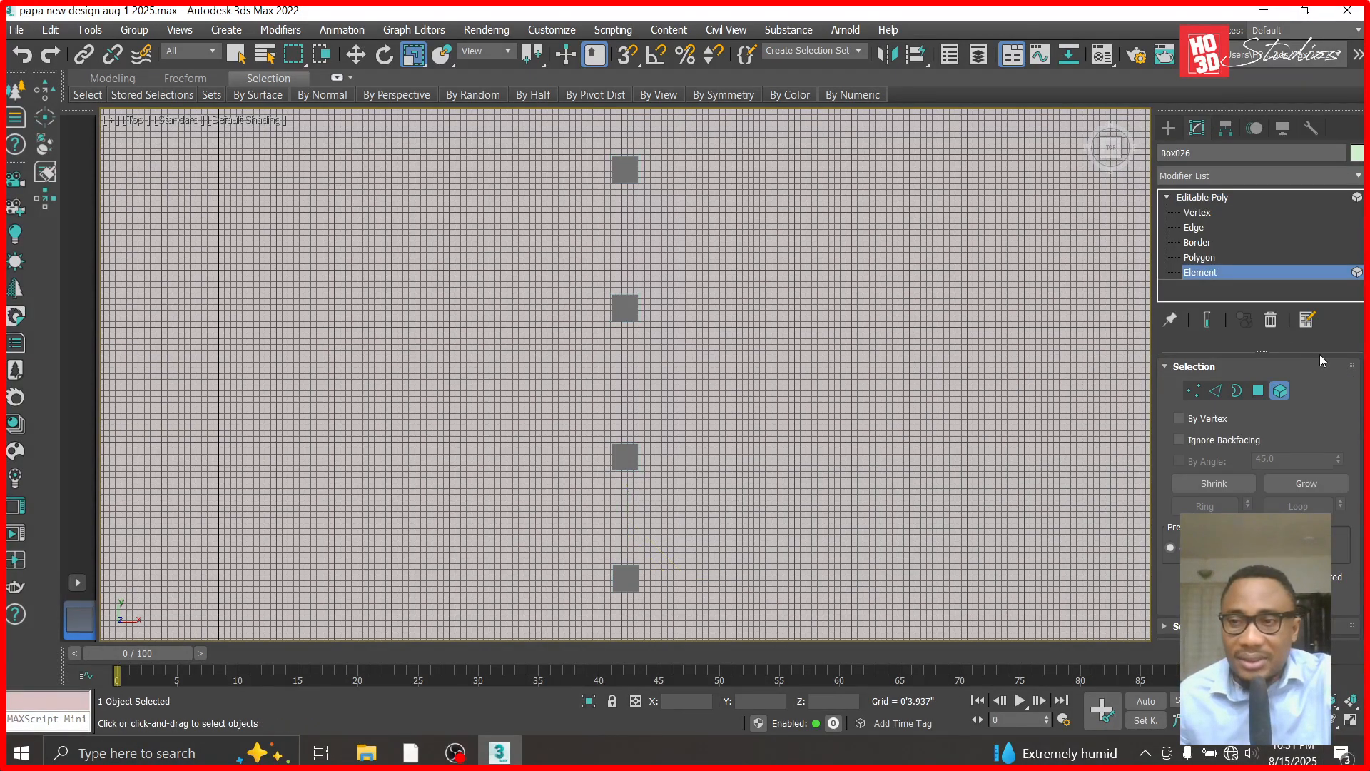
{"action": "left_click", "coordinate": [1322, 487]}
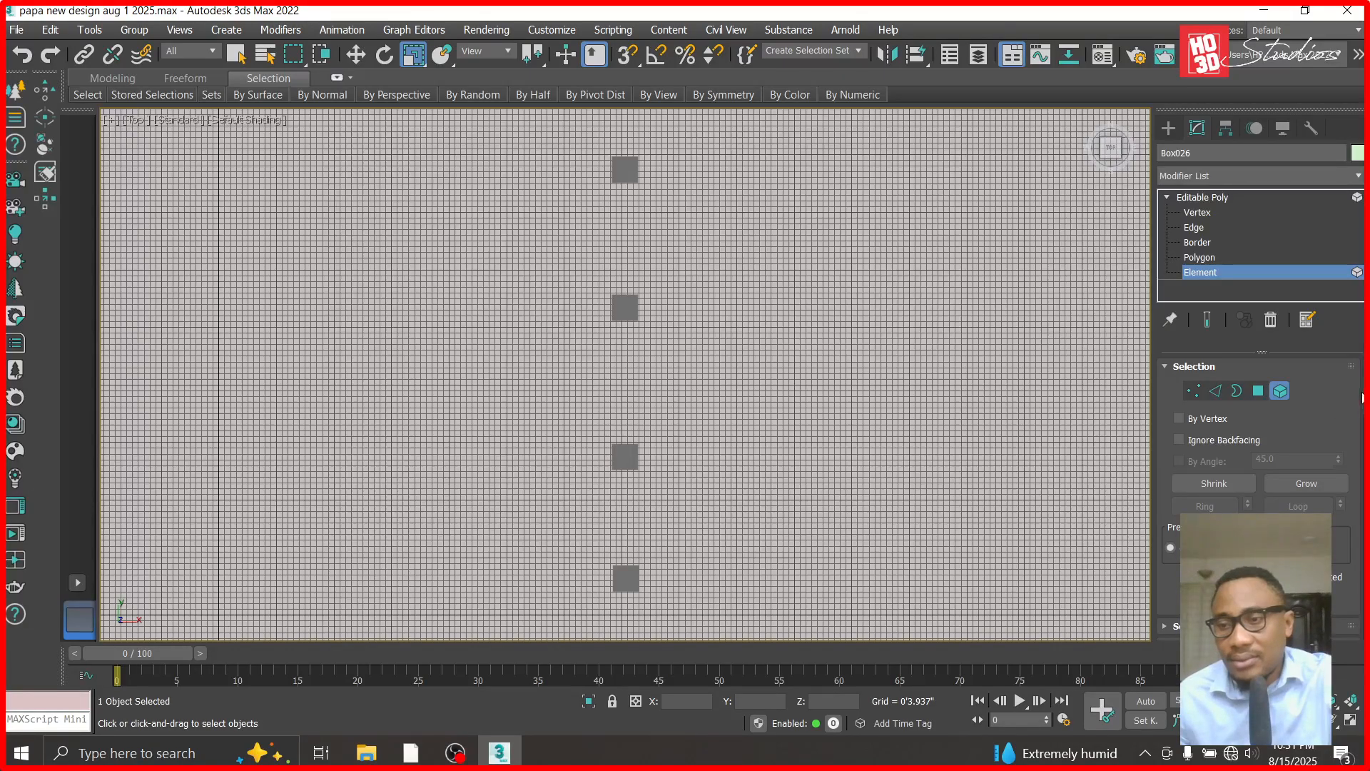
{"action": "scroll", "coordinate": [1331, 588], "scroll_direction": "down", "scroll_amount": 10}
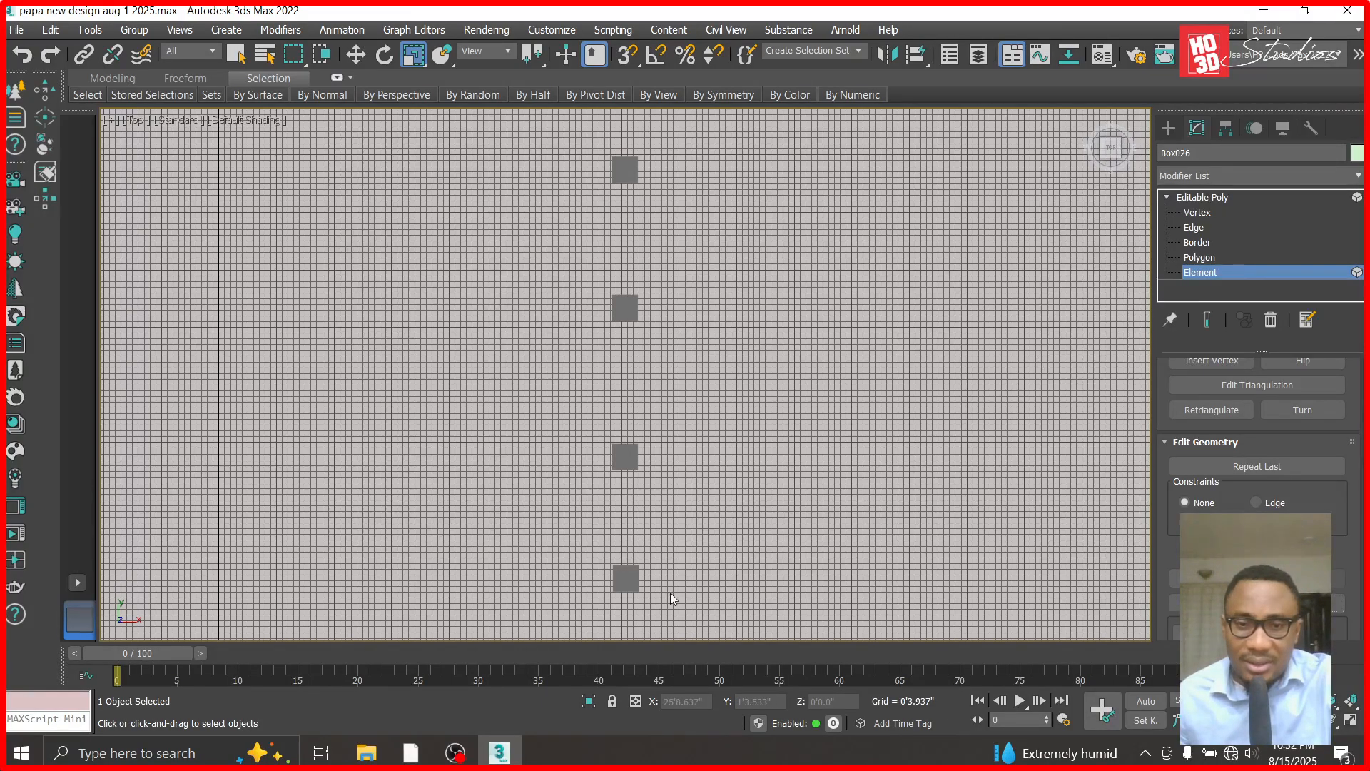
{"action": "left_click", "coordinate": [630, 581]}
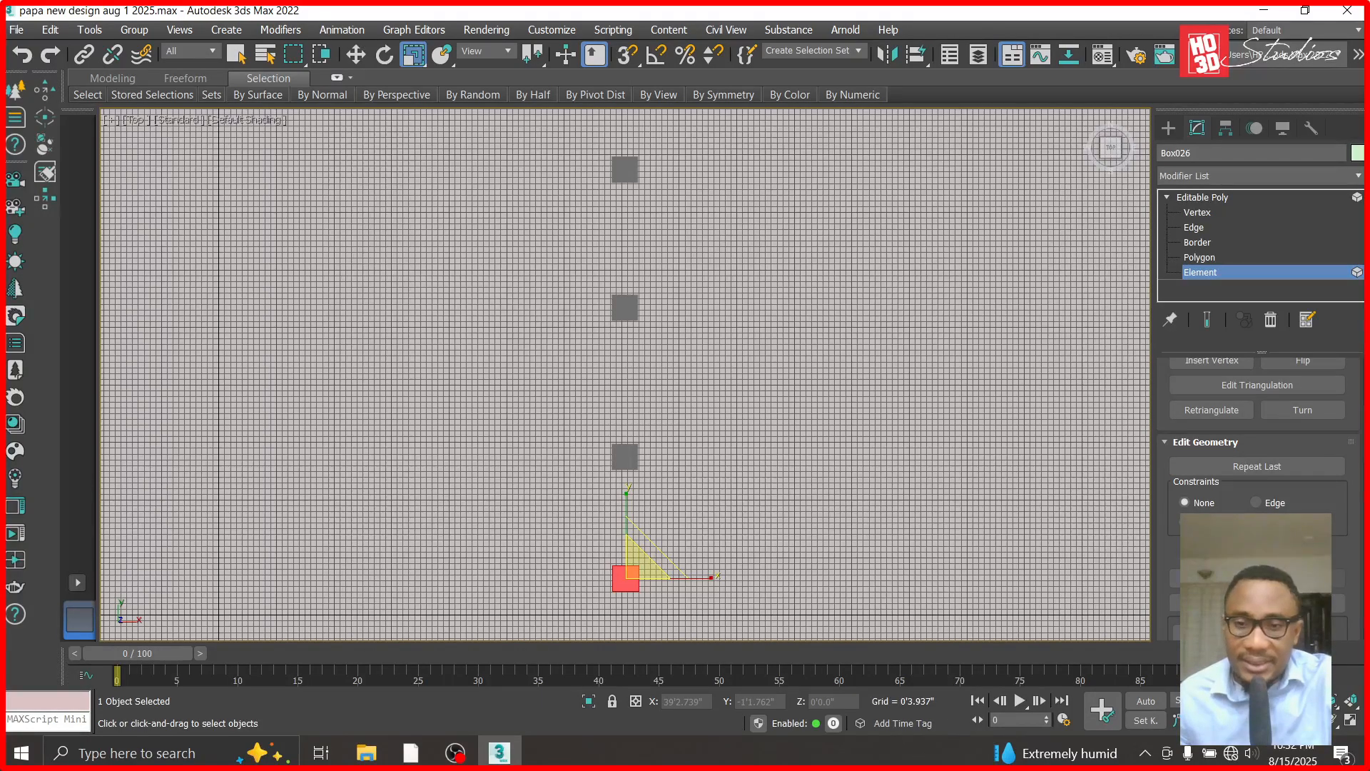
{"action": "left_click", "coordinate": [1302, 603]}
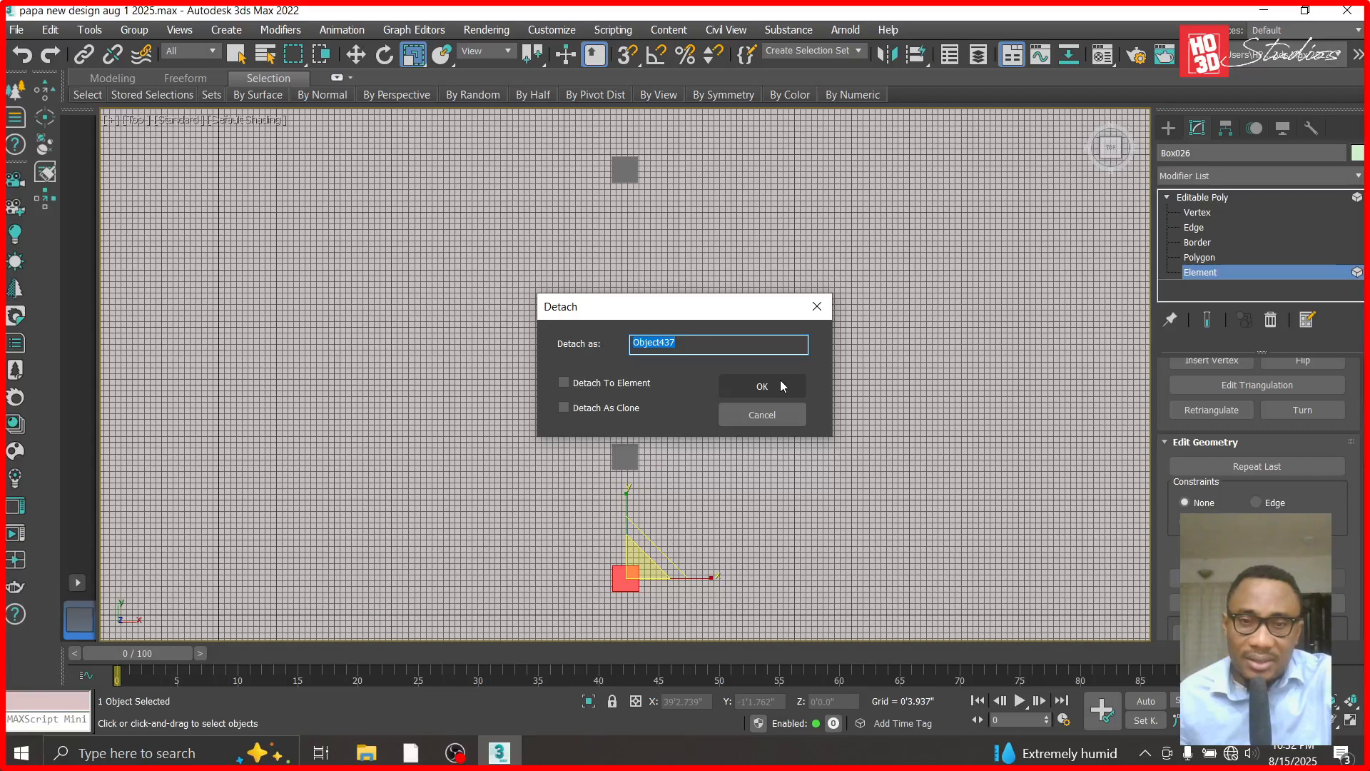
{"action": "left_click", "coordinate": [782, 386]}
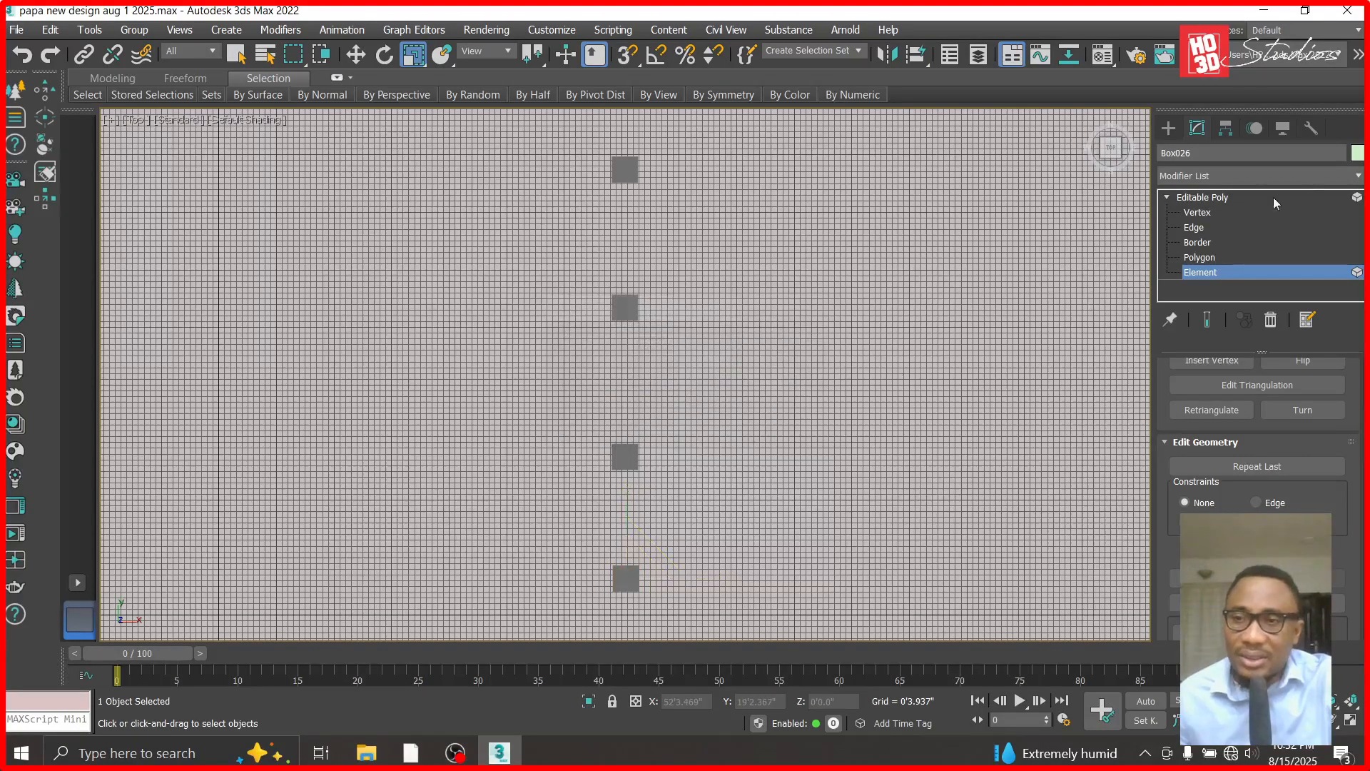
{"action": "left_click", "coordinate": [1226, 196]}
- In the Front view, draw a narrow box about 10'4" long and 0'6" wide beside the detached column
{"action": "left_click", "coordinate": [355, 54]}
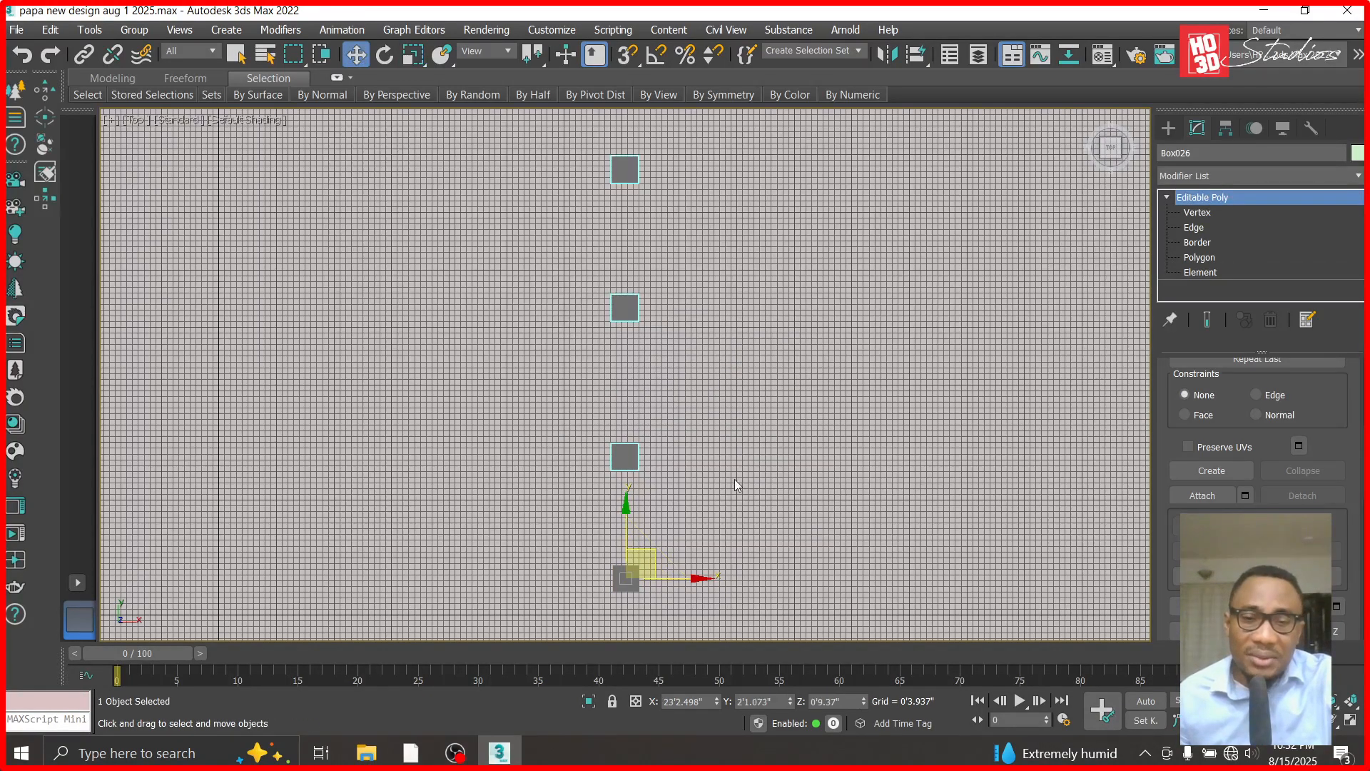
{"action": "left_click", "coordinate": [645, 628]}
{"action": "scroll", "coordinate": [635, 614], "scroll_direction": "up", "scroll_amount": 4}
{"action": "left_click", "coordinate": [651, 563]}
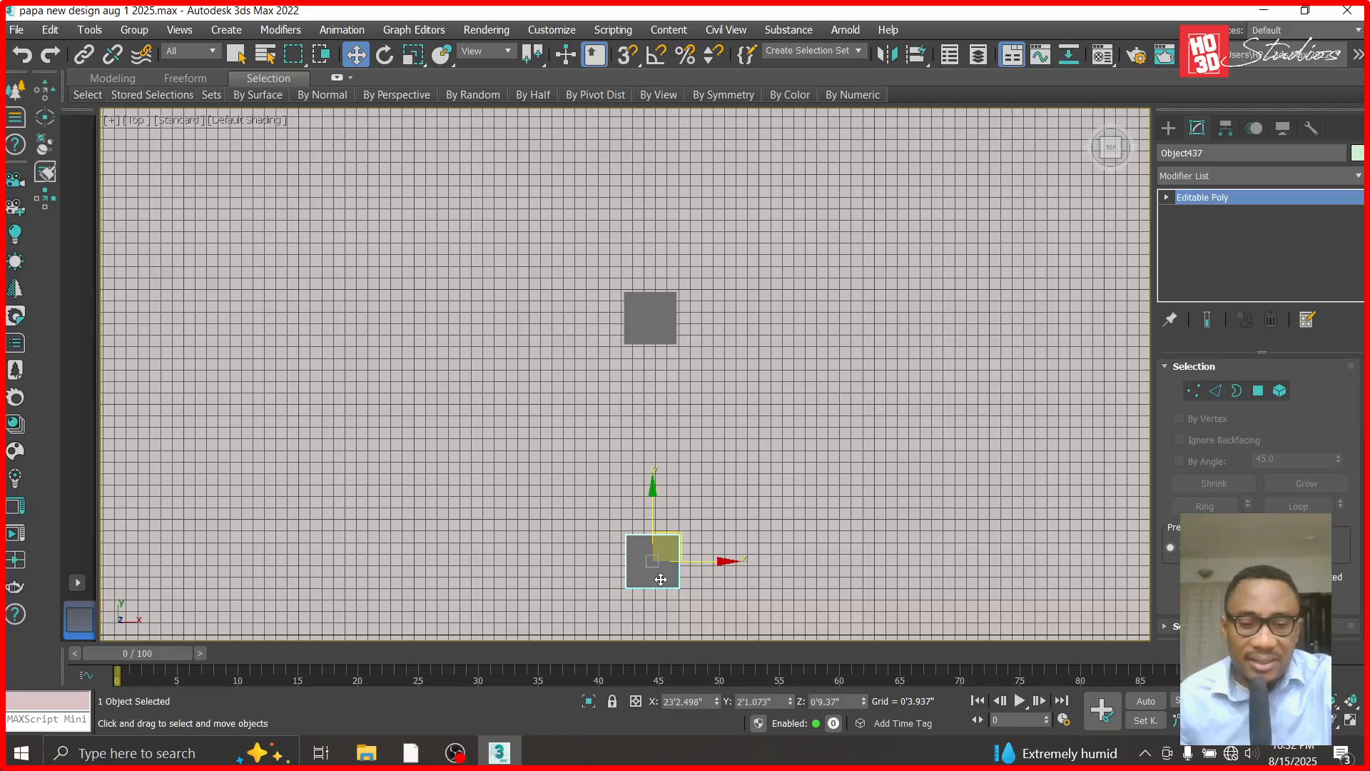
{"action": "key", "text": "f"}
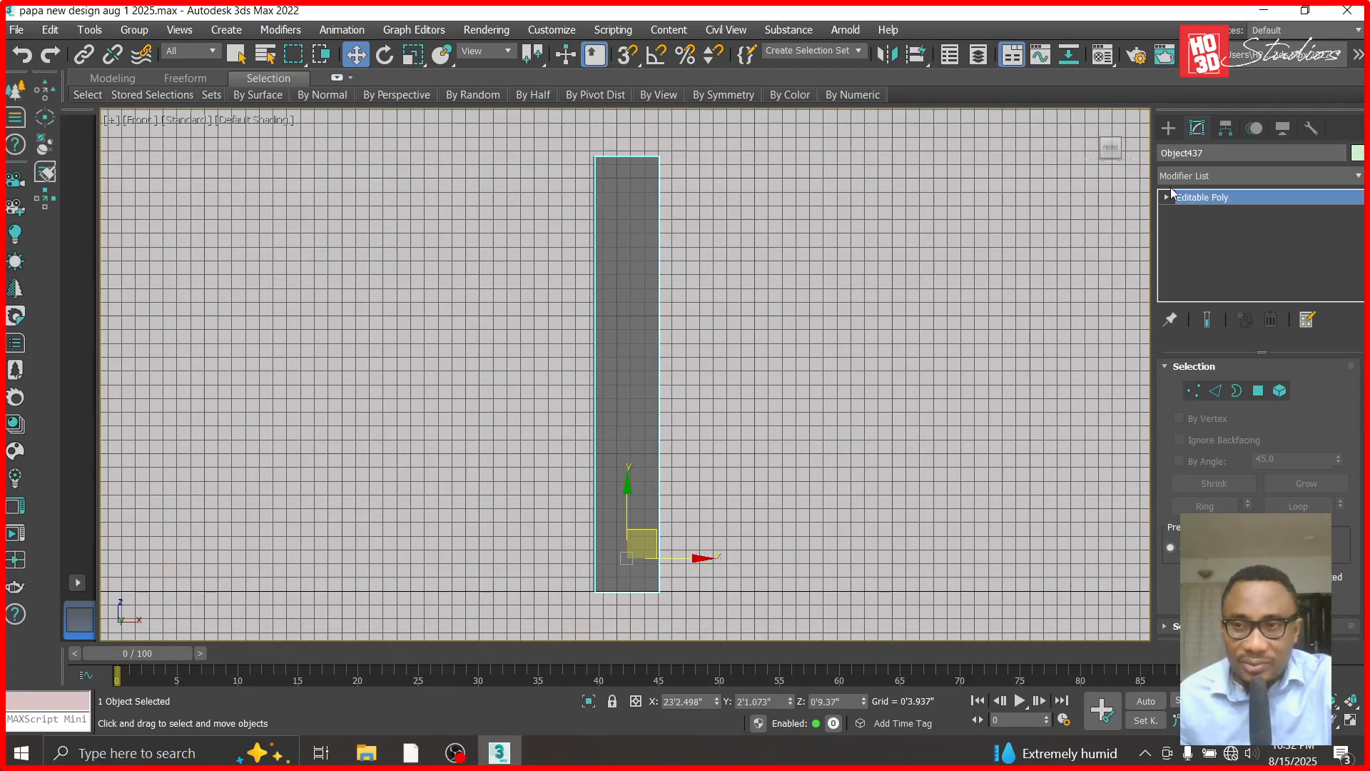
{"action": "left_click", "coordinate": [1168, 127]}
{"action": "left_click", "coordinate": [1209, 240]}
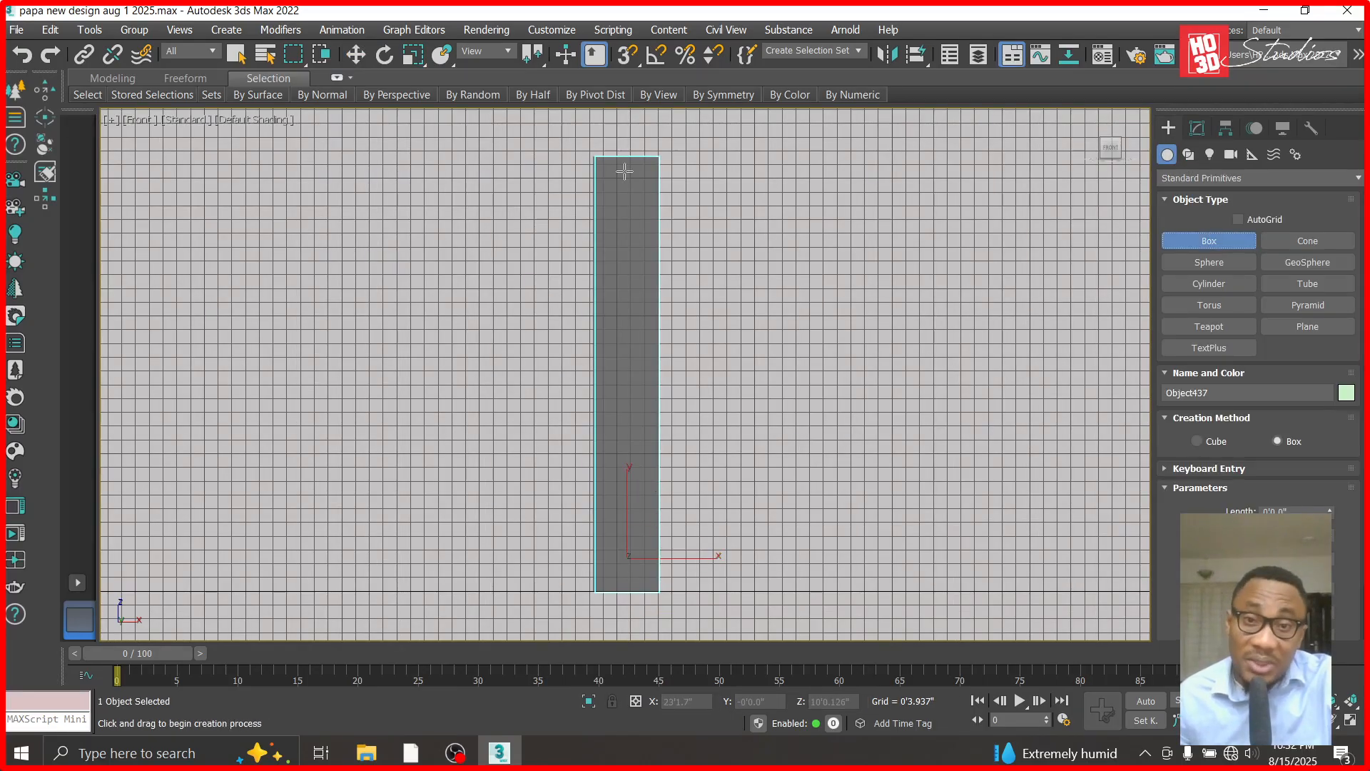
{"action": "left_click_drag", "start_coordinate": [665, 154], "coordinate": [686, 588]}
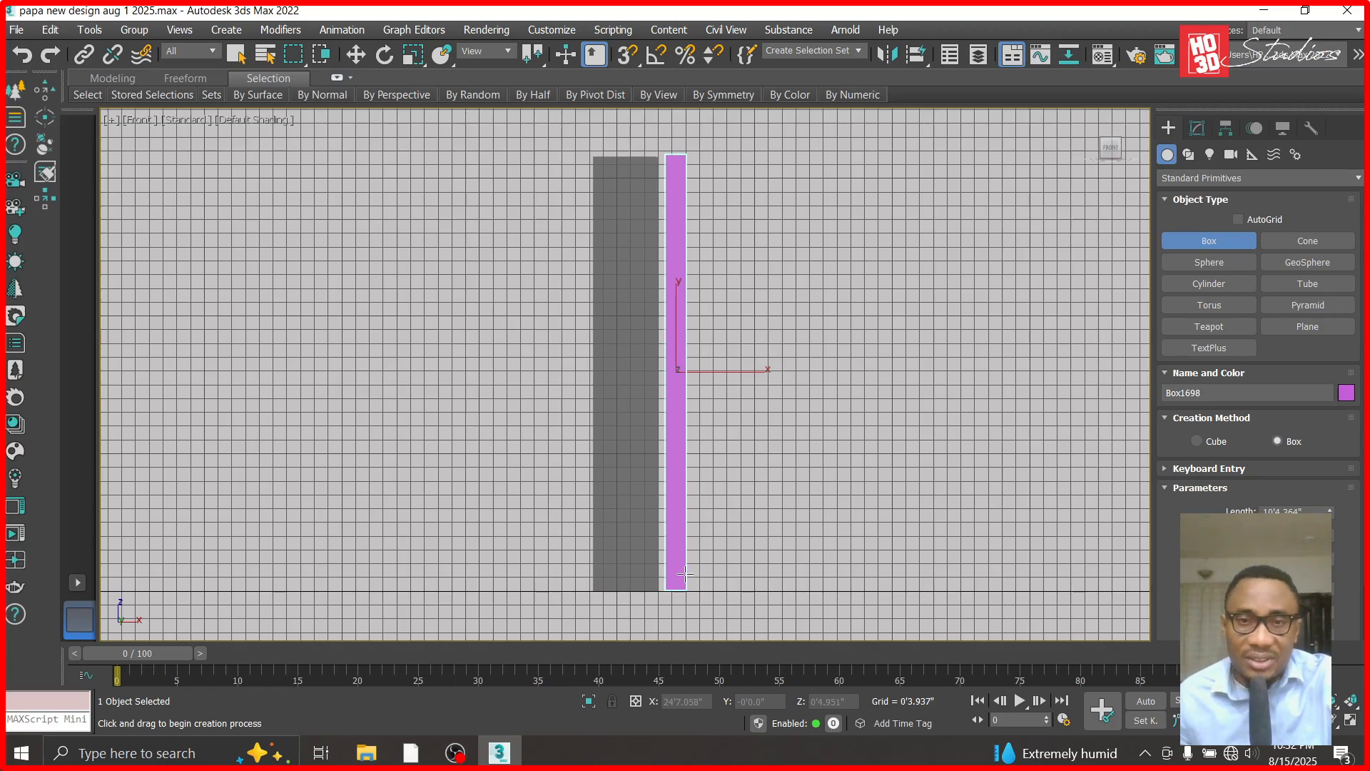
{"action": "left_click", "coordinate": [363, 58]}
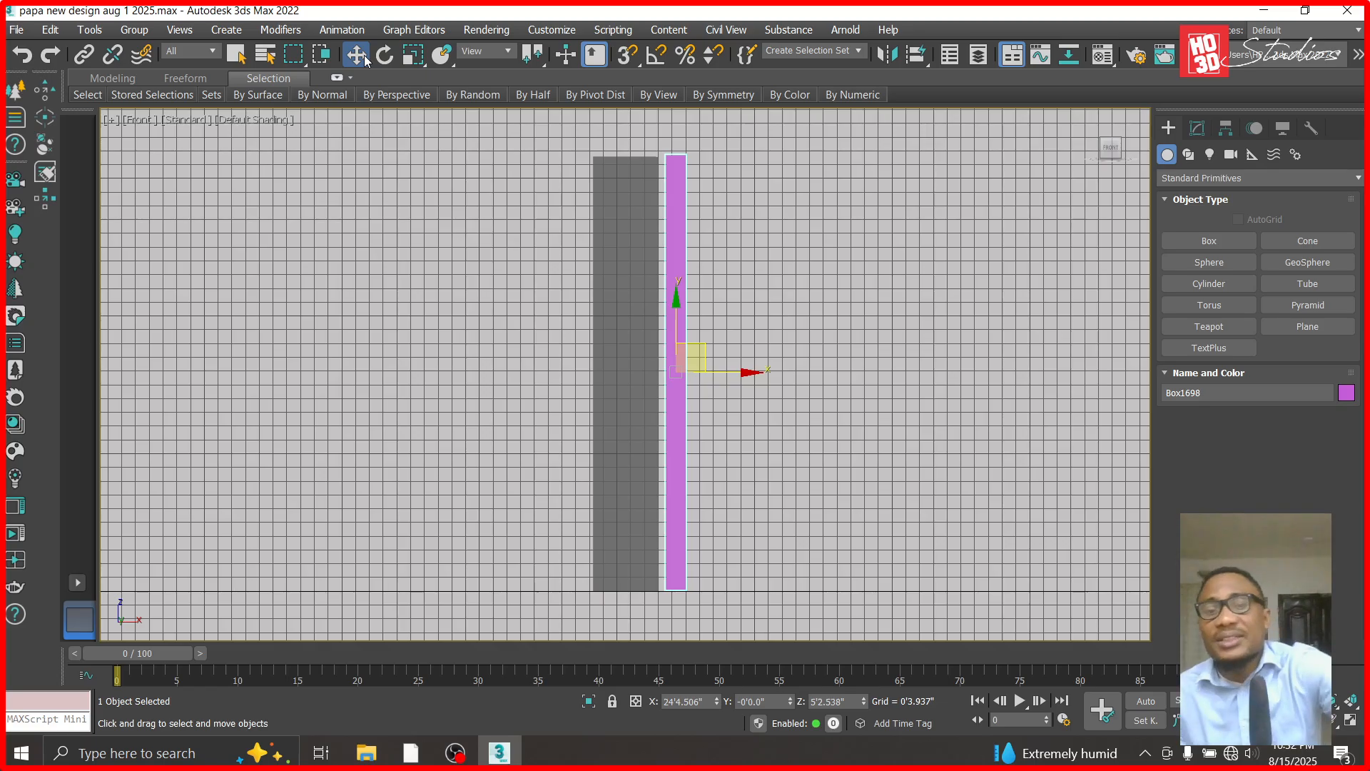
- Set the new box's length to 12 inches
{"action": "left_click", "coordinate": [1197, 127]}
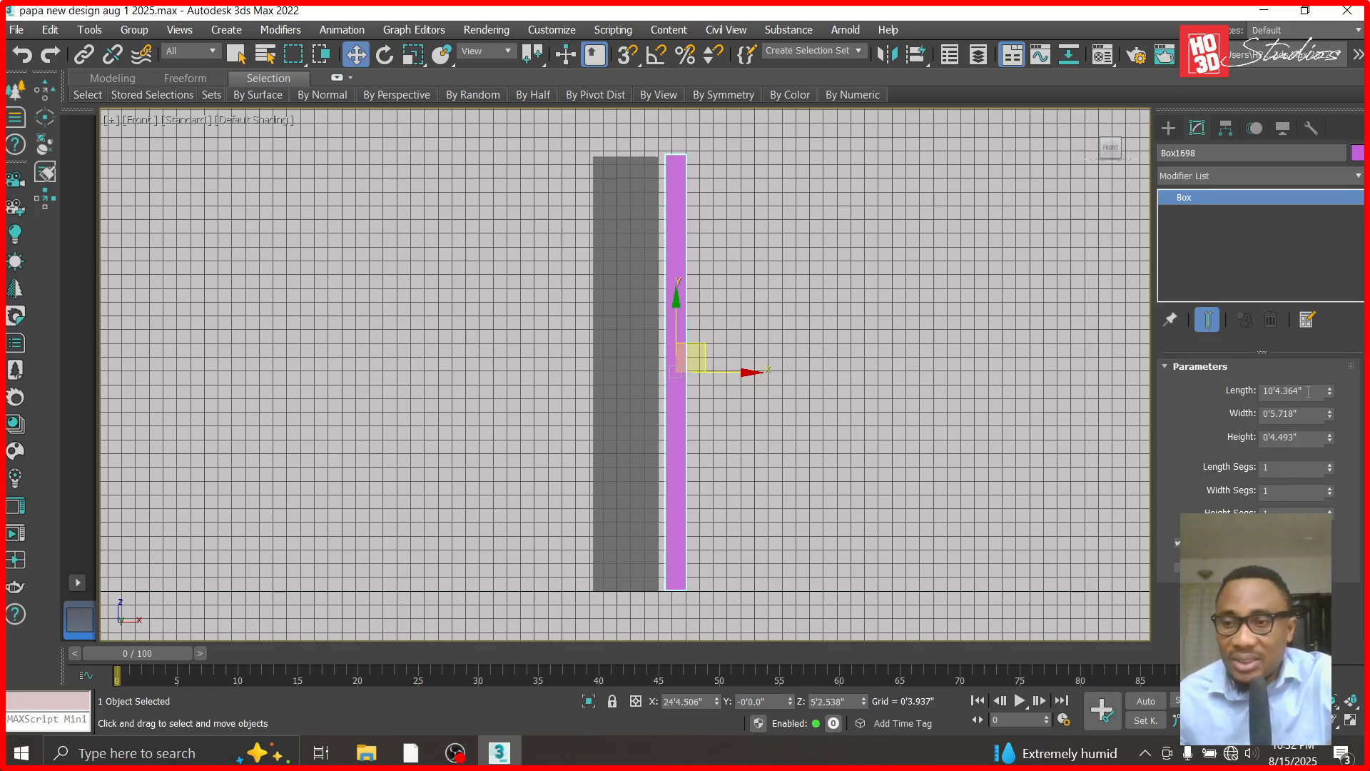
{"action": "double_click", "coordinate": [1307, 391]}
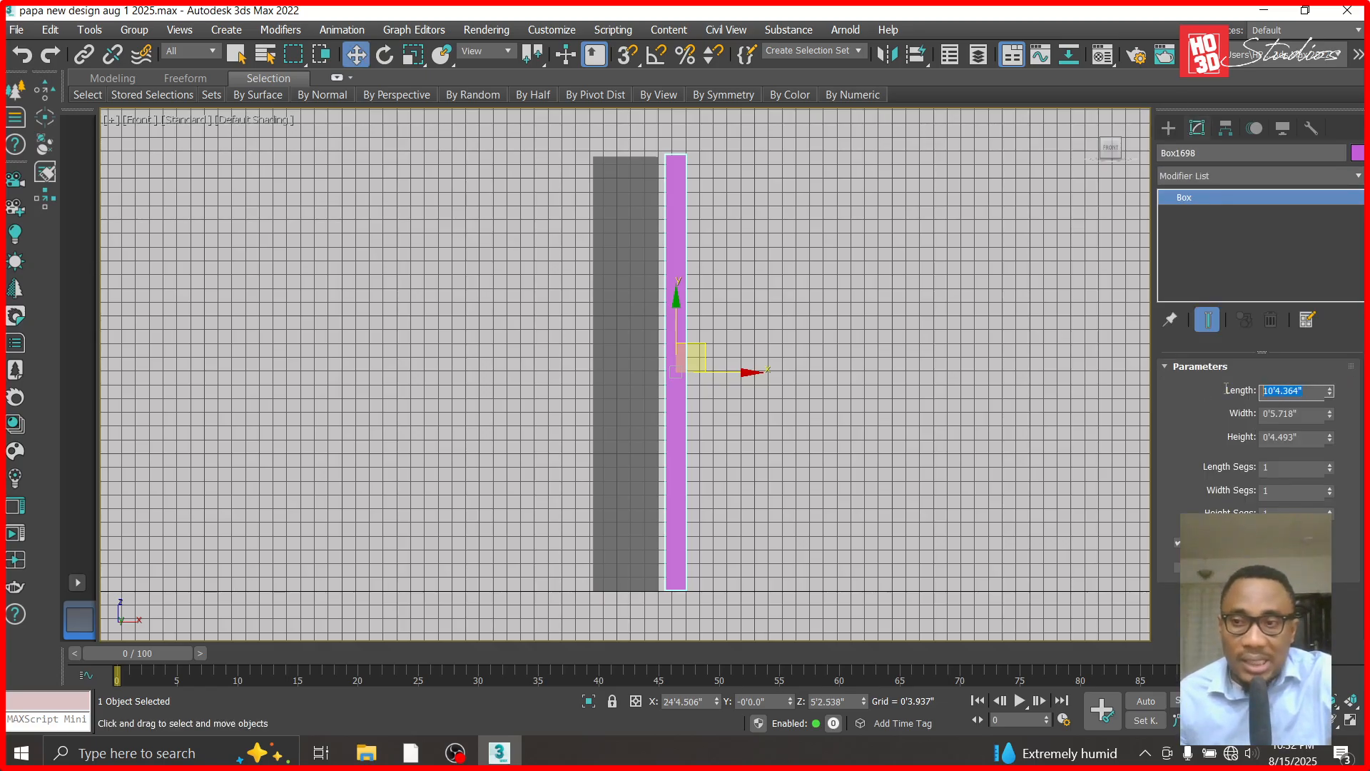
{"action": "type", "text": "12"}
{"action": "key", "text": "Return"}
{"action": "scroll", "coordinate": [710, 394], "scroll_direction": "up", "scroll_amount": 3}
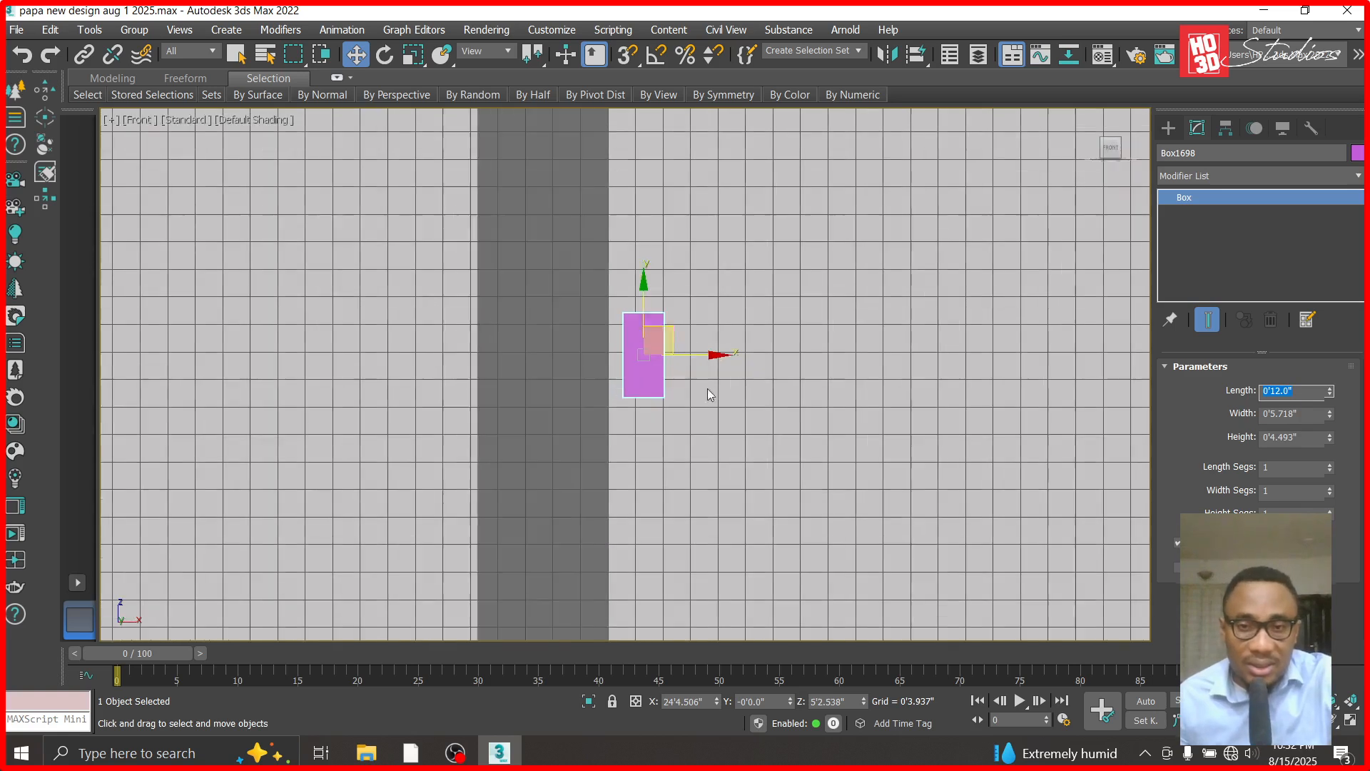
- Move the 12-inch box down against the side of the detached column, aligning its base with the column's base
{"action": "scroll", "coordinate": [671, 325], "scroll_direction": "down", "scroll_amount": 2}
{"action": "left_click", "coordinate": [685, 364]}
{"action": "scroll", "coordinate": [687, 366], "scroll_direction": "down", "scroll_amount": 3}
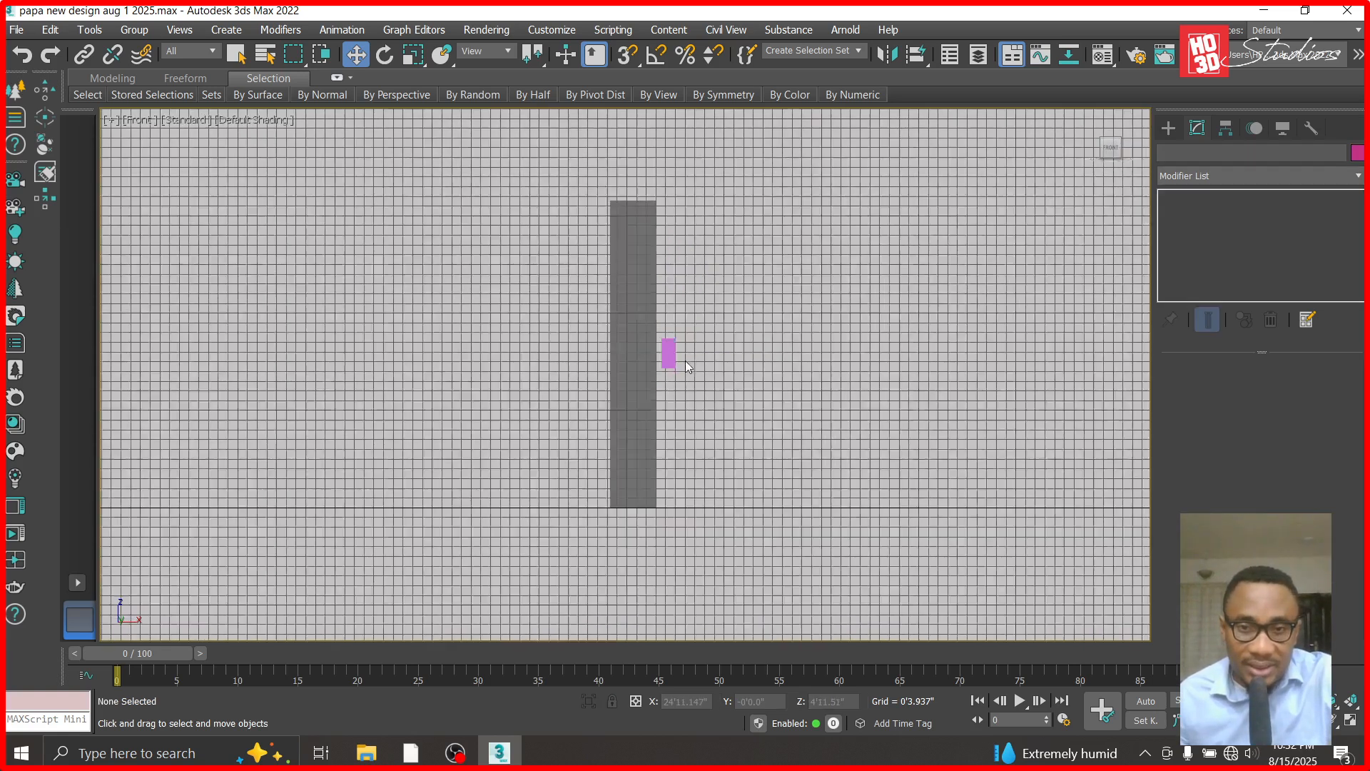
{"action": "left_click", "coordinate": [671, 351]}
{"action": "left_click_drag", "start_coordinate": [684, 325], "coordinate": [688, 465]}
{"action": "scroll", "coordinate": [665, 506], "scroll_direction": "up", "scroll_amount": 9}
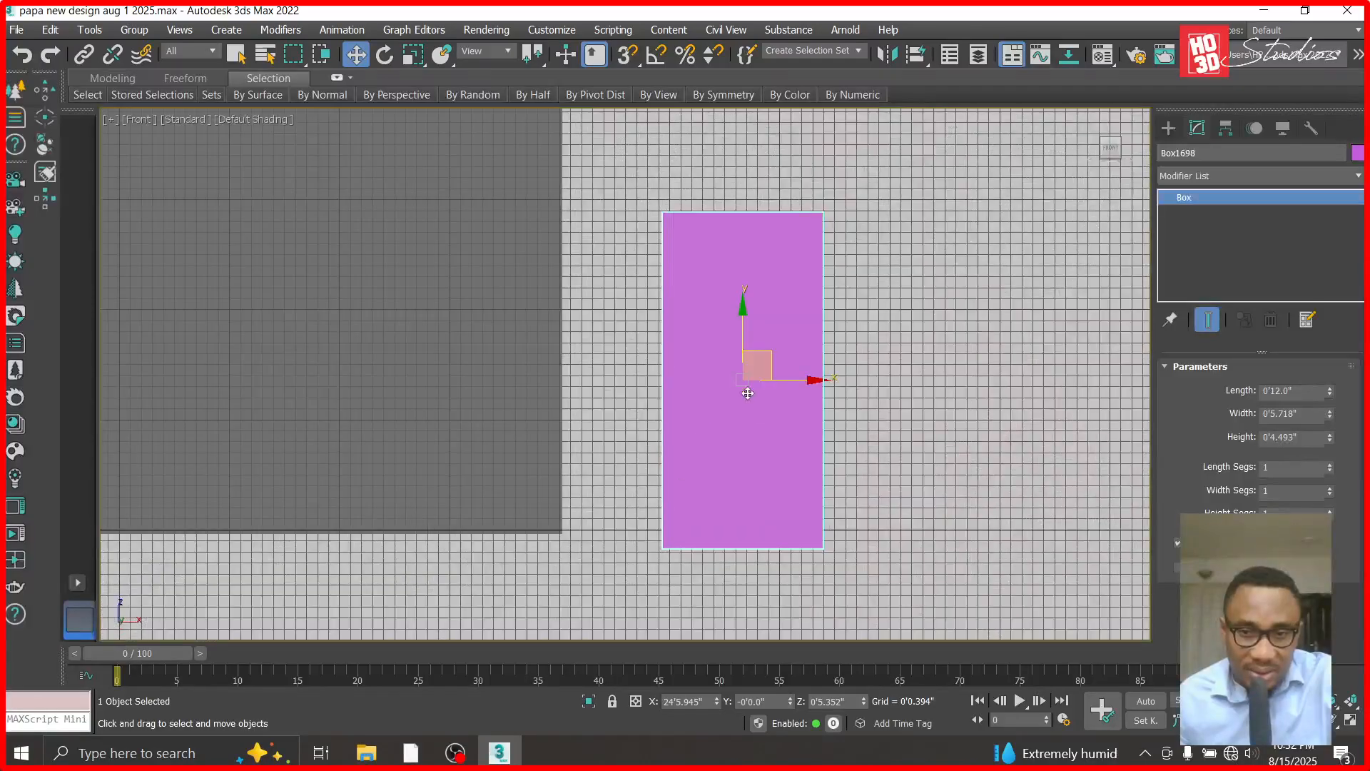
{"action": "left_click_drag", "start_coordinate": [772, 370], "coordinate": [677, 356]}
{"action": "scroll", "coordinate": [842, 400], "scroll_direction": "down", "scroll_amount": 3}
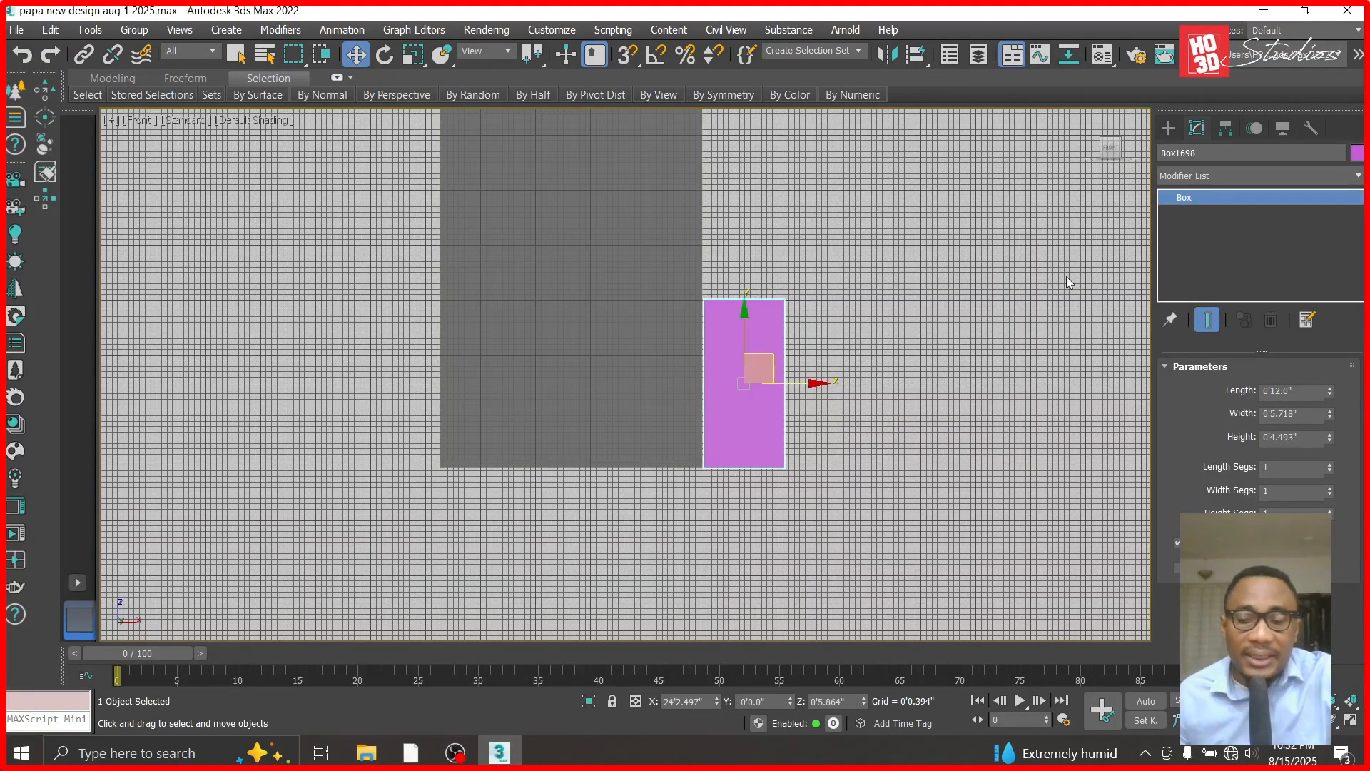
- Draw a thin horizontal box, about 0'1.2" in length, across the column and slightly past both sides, just above the 12-inch box's top edge
{"action": "left_click", "coordinate": [1168, 129]}
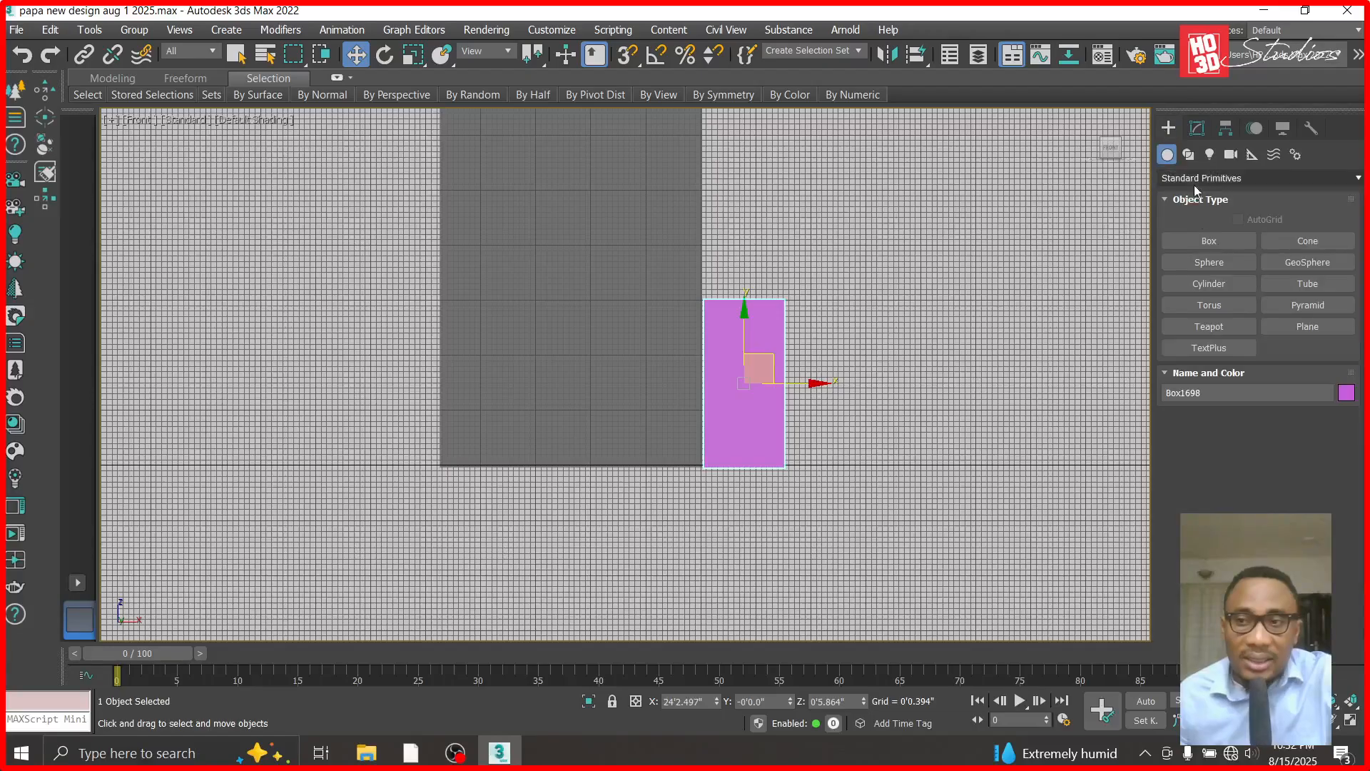
{"action": "left_click", "coordinate": [1198, 240]}
{"action": "left_click_drag", "start_coordinate": [718, 281], "coordinate": [428, 298]}
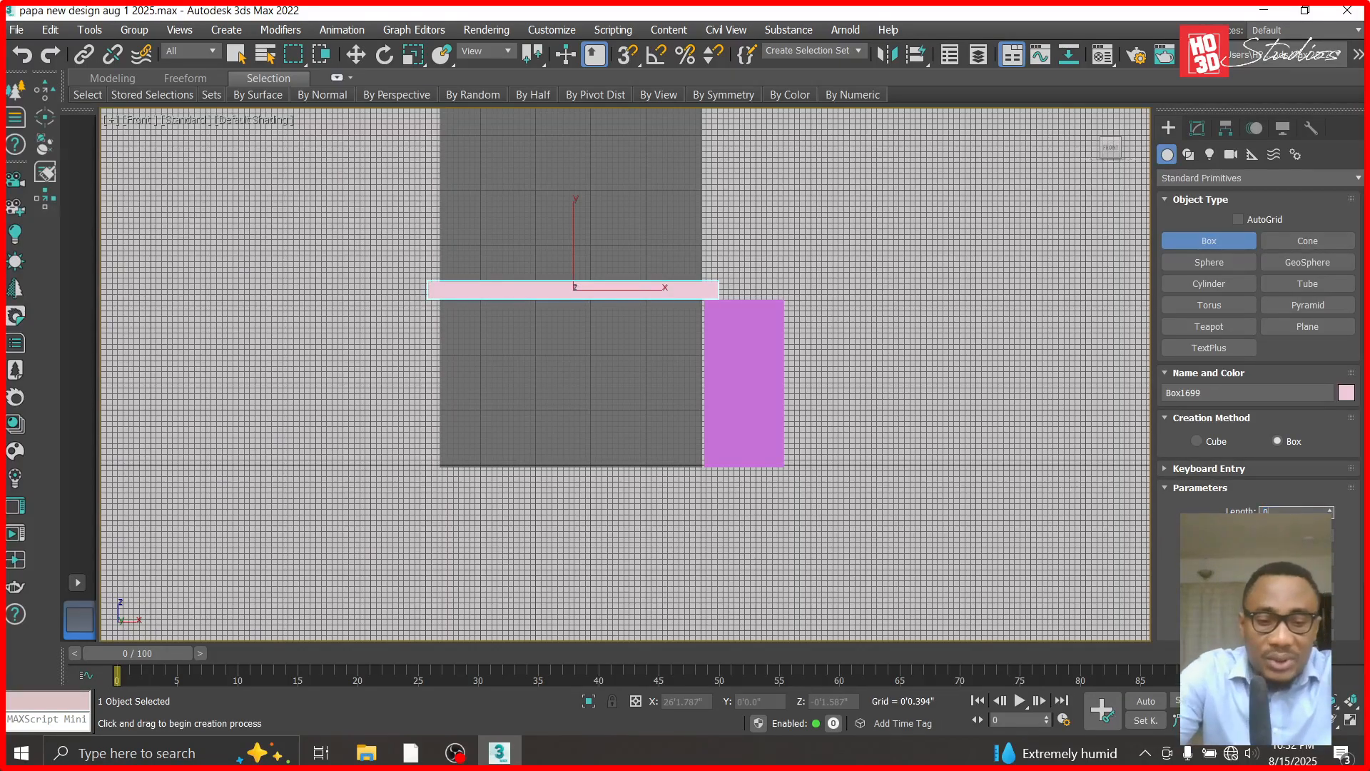
{"action": "key", "text": "Return"}
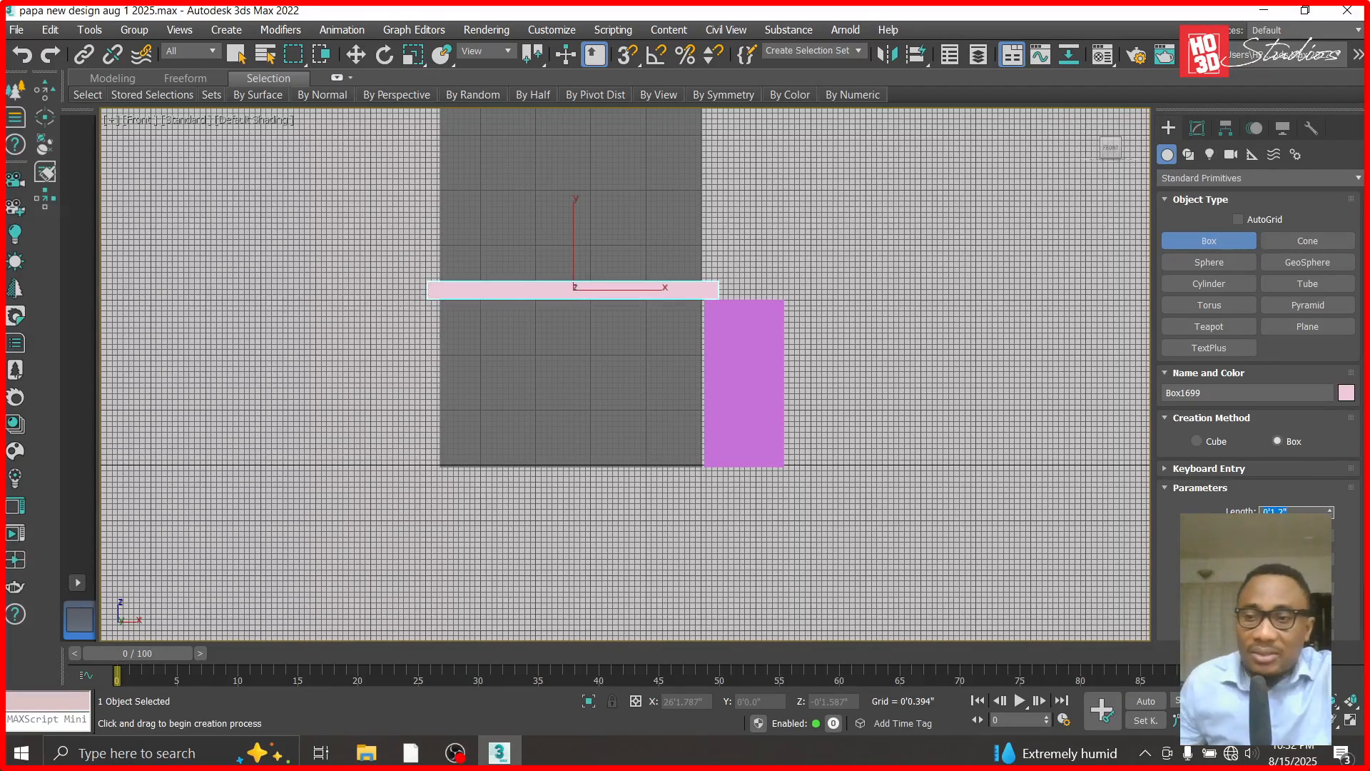
{"action": "left_click", "coordinate": [355, 54]}
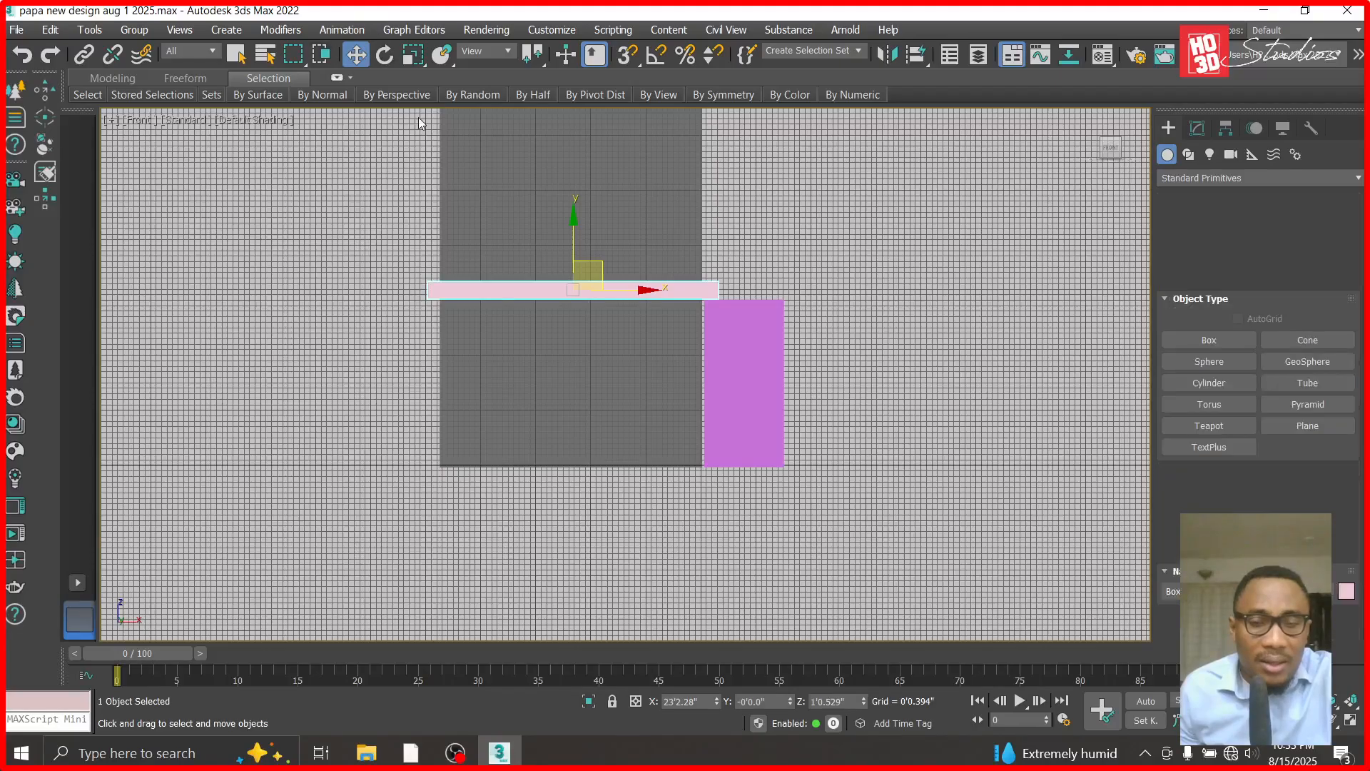
{"action": "scroll", "coordinate": [685, 312], "scroll_direction": "up", "scroll_amount": 4}
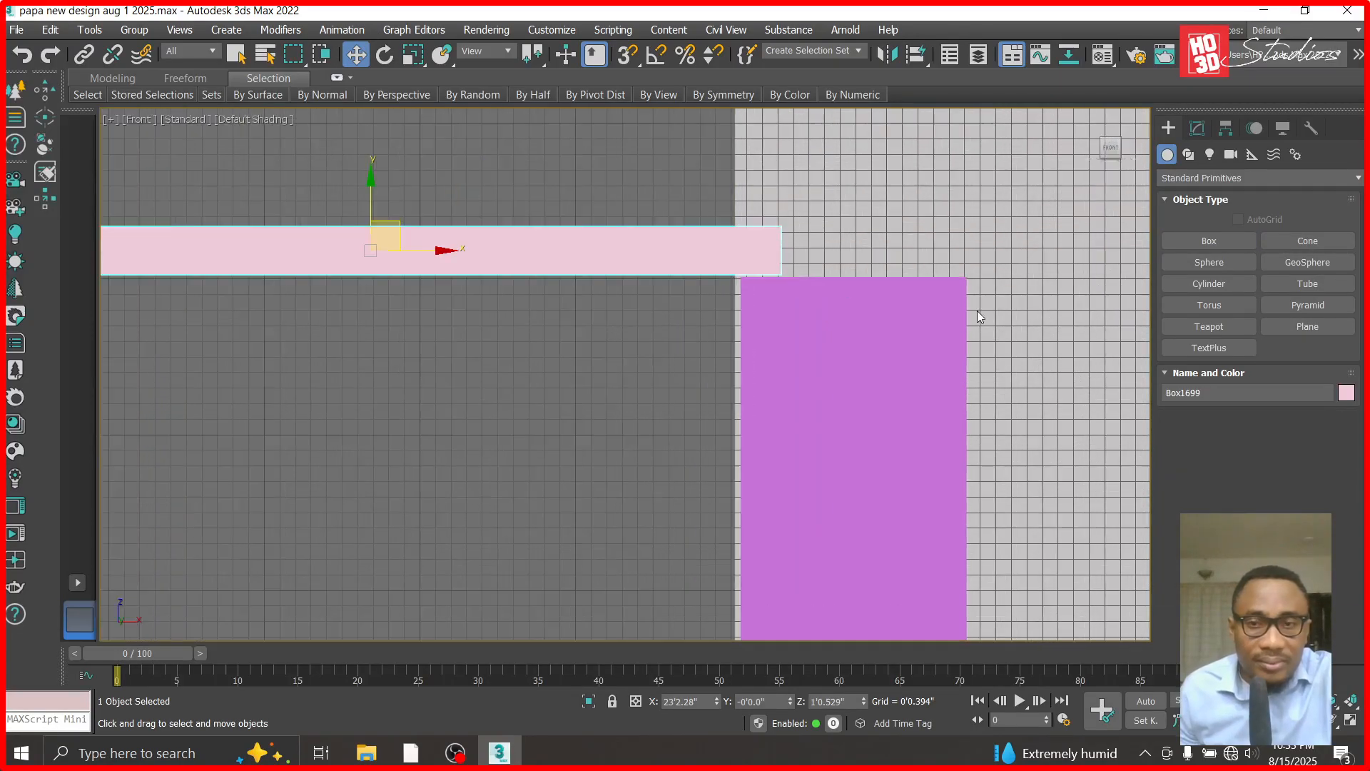
{"action": "scroll", "coordinate": [767, 334], "scroll_direction": "down", "scroll_amount": 2}
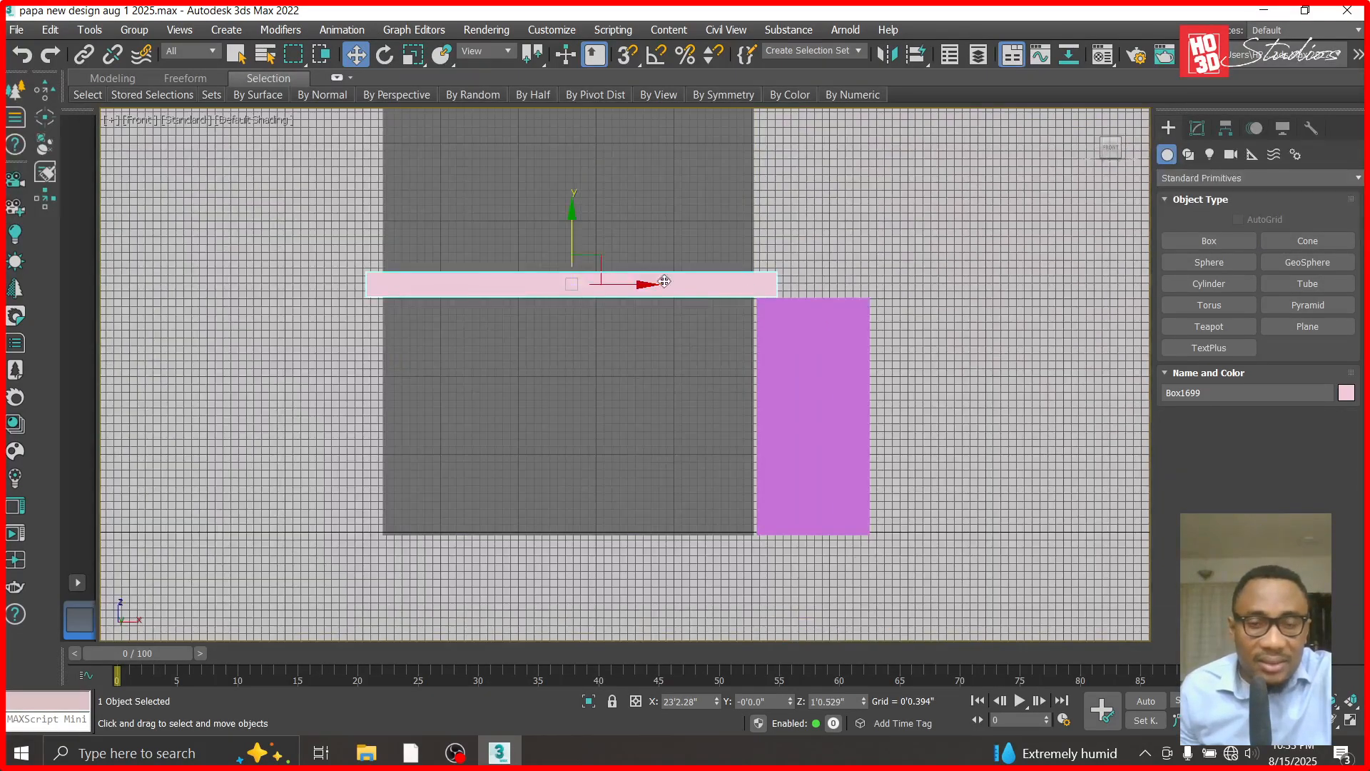
{"action": "left_click_drag", "start_coordinate": [665, 282], "coordinate": [930, 304]}
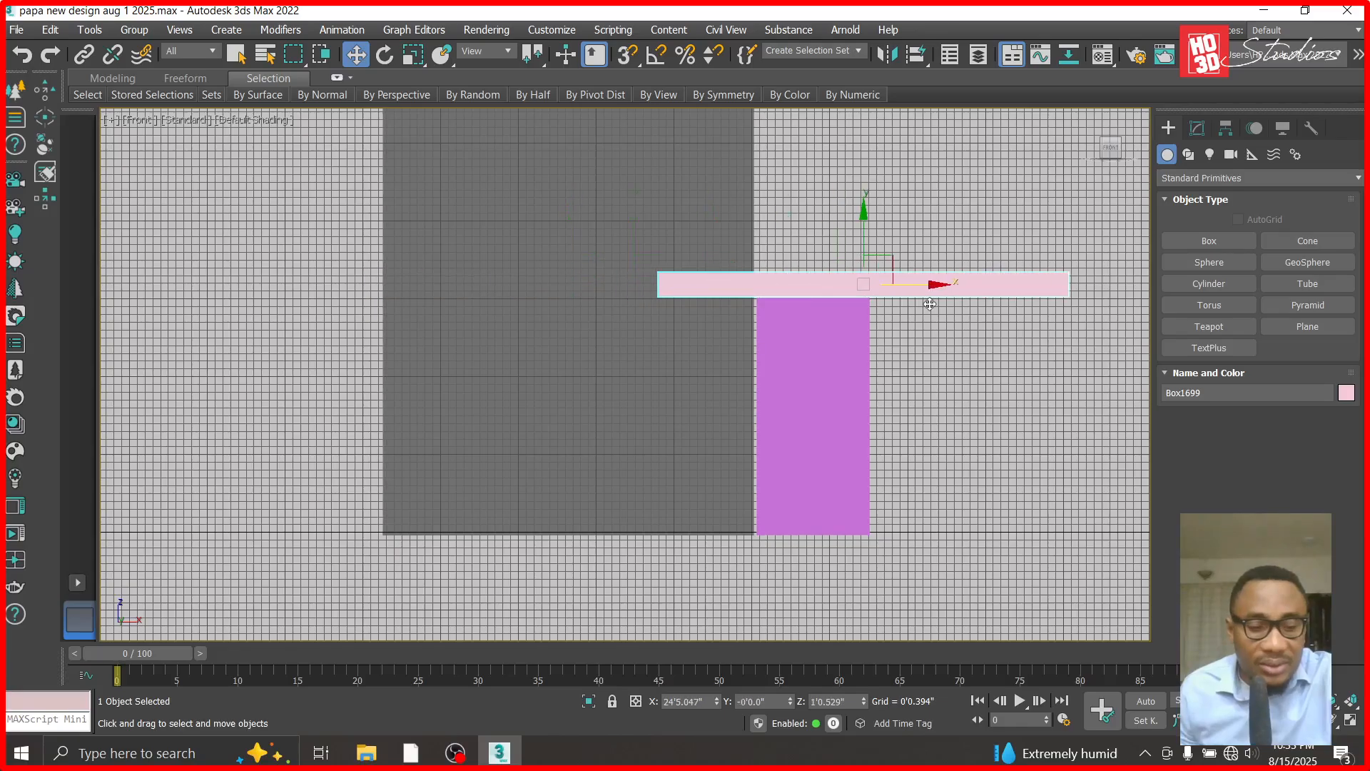
{"action": "key", "text": "ctrl+z"}
{"action": "left_click_drag", "start_coordinate": [642, 283], "coordinate": [1021, 337], "text": "shift"}
{"action": "left_click", "coordinate": [688, 470]}
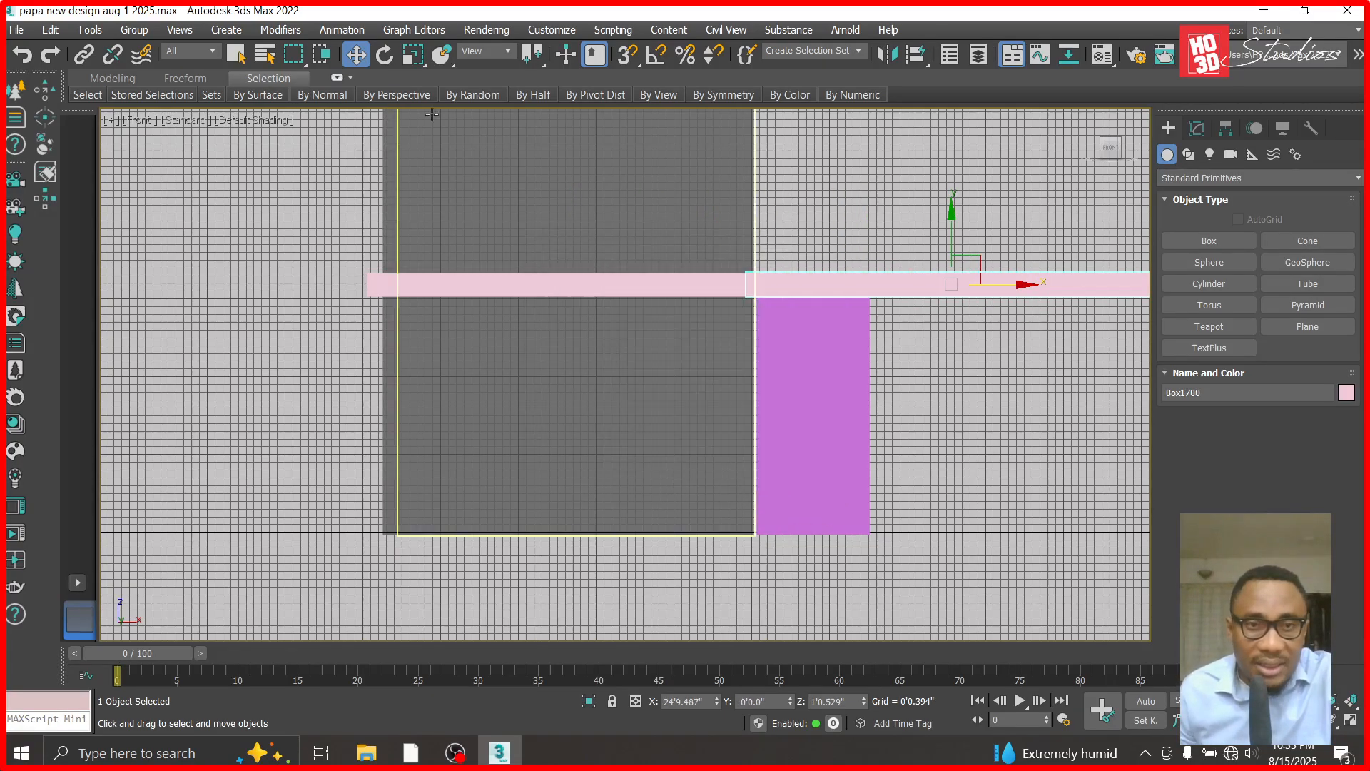
{"action": "left_click", "coordinate": [387, 57]}
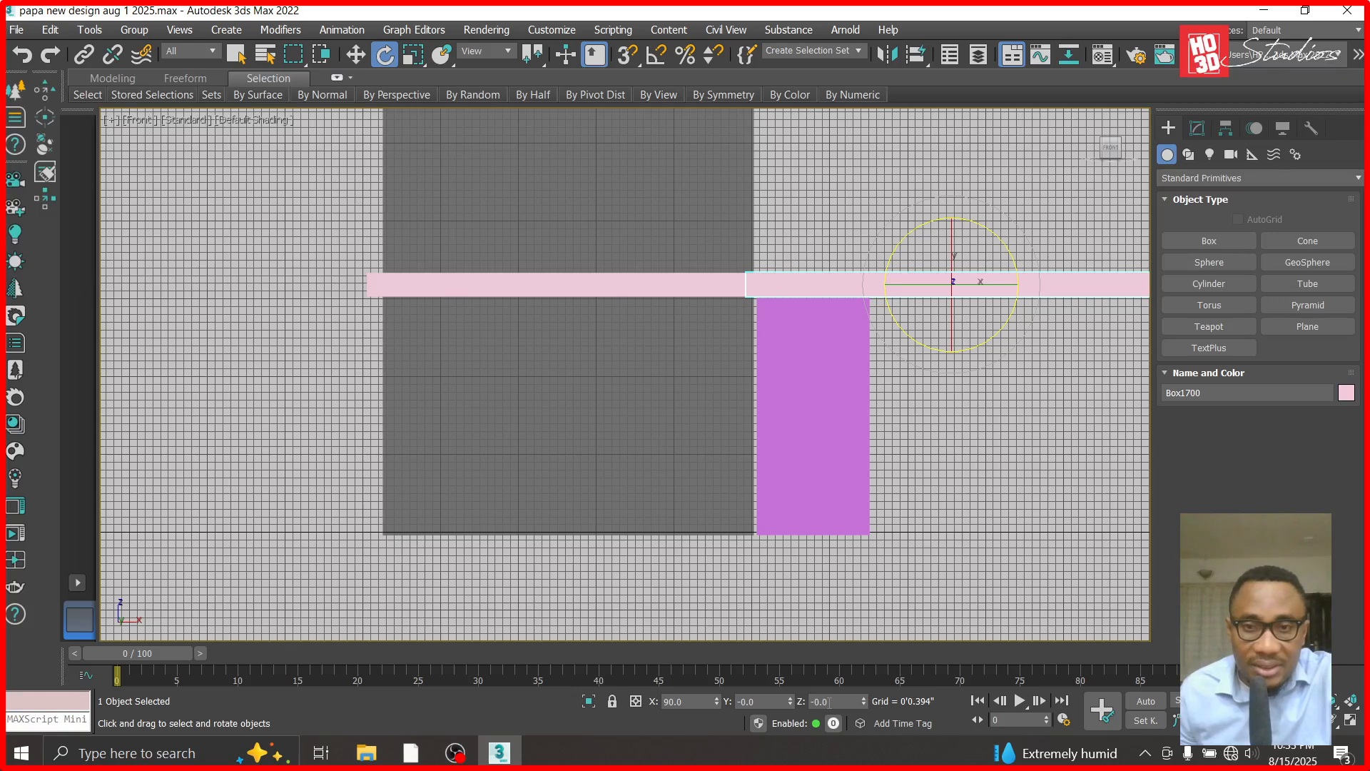
{"action": "left_click", "coordinate": [355, 54]}
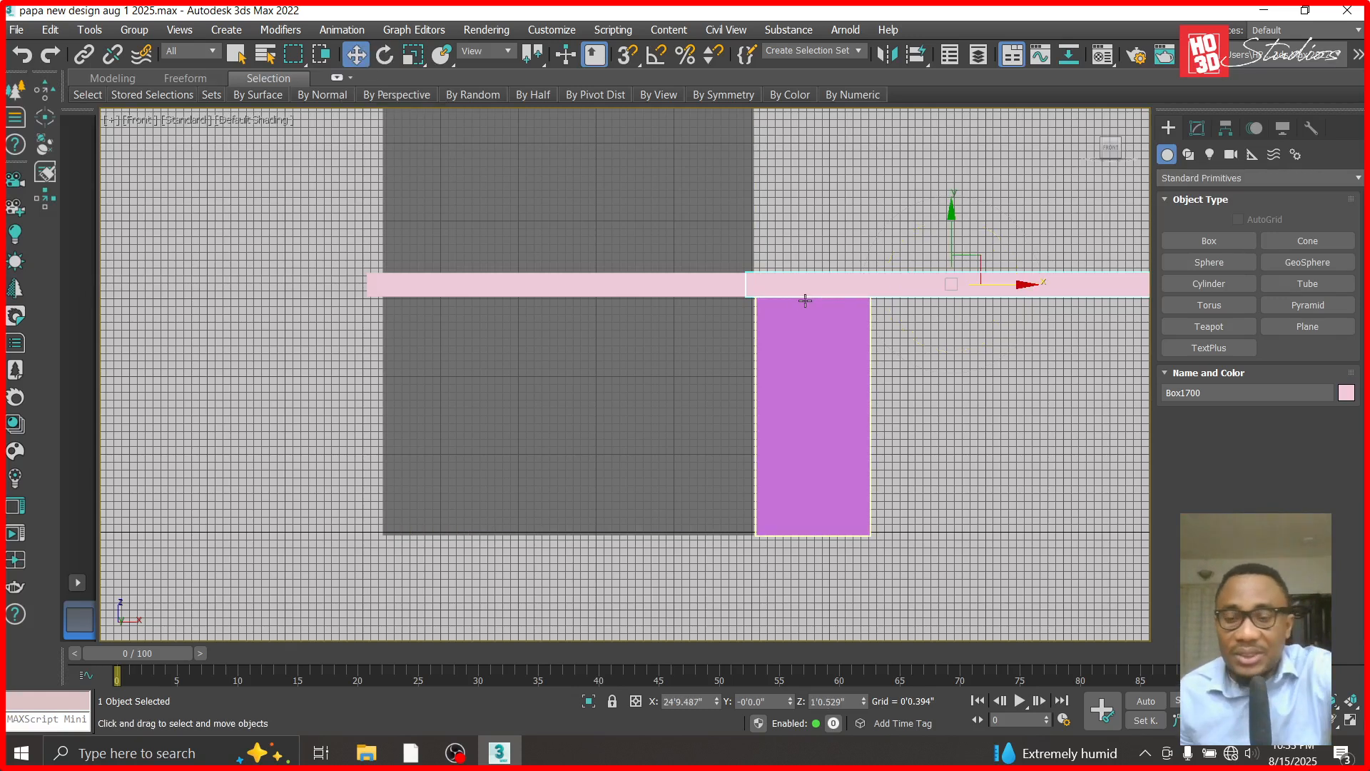
- In the Top view, move the thin band back in Y to about 1'4.6" so it slightly overlaps the column's front face
{"action": "left_click", "coordinate": [642, 291]}
{"action": "key", "text": "t"}
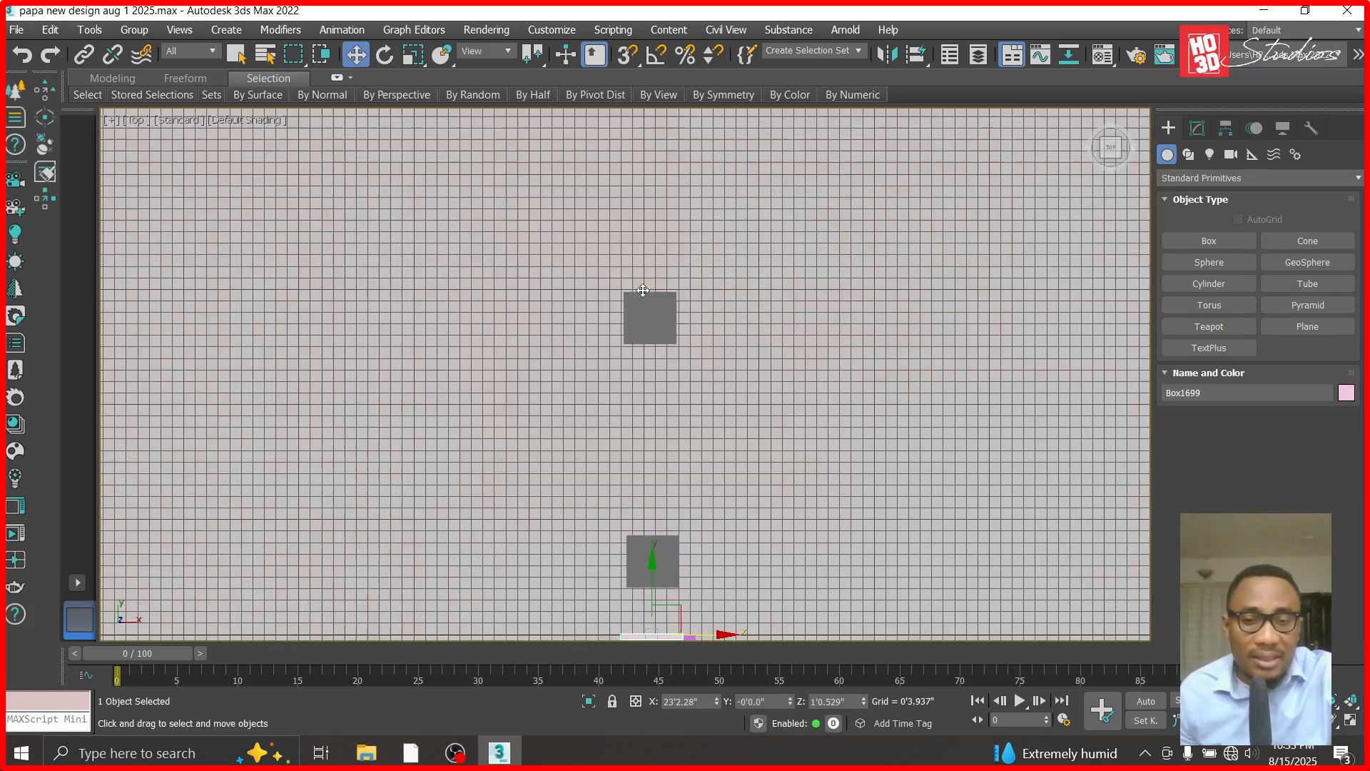
{"action": "scroll", "coordinate": [649, 378], "scroll_direction": "down", "scroll_amount": 4}
{"action": "scroll", "coordinate": [688, 385], "scroll_direction": "up", "scroll_amount": 6}
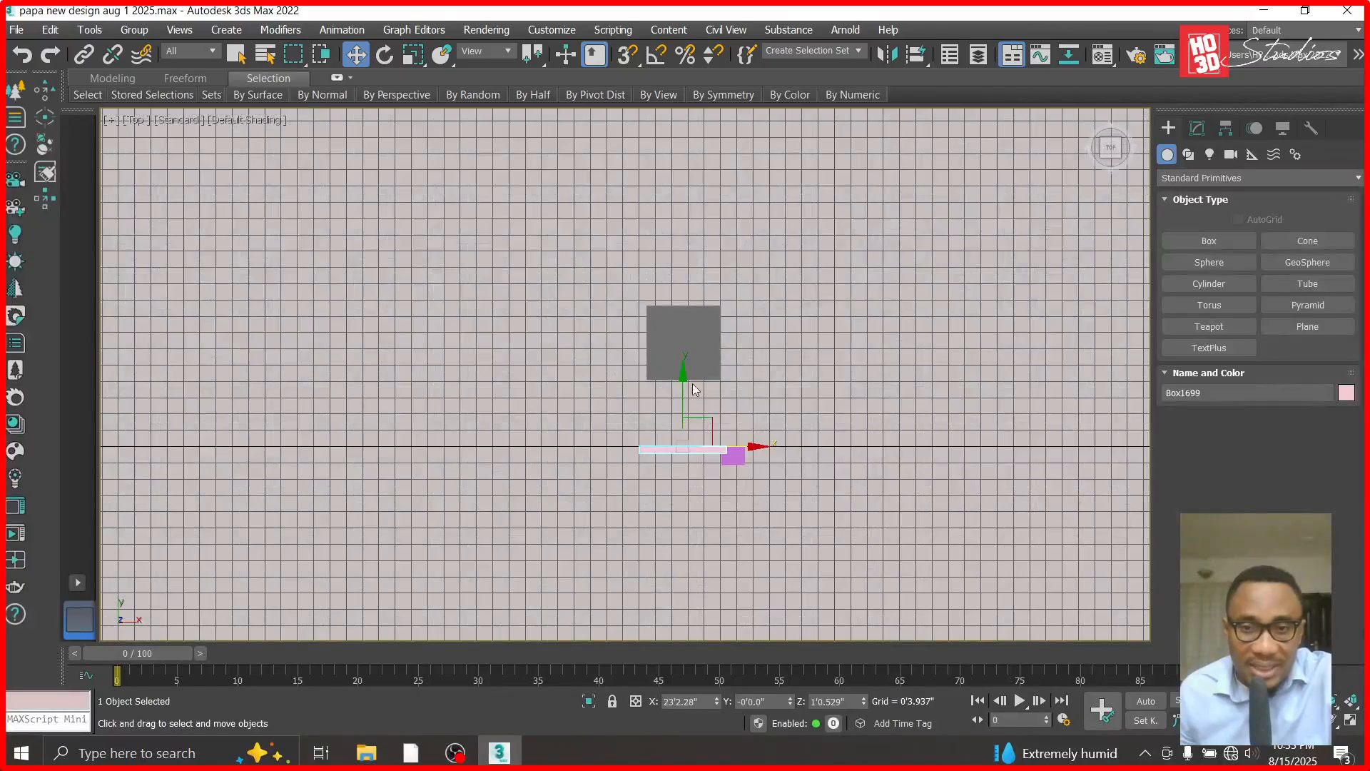
{"action": "scroll", "coordinate": [670, 407], "scroll_direction": "up", "scroll_amount": 5}
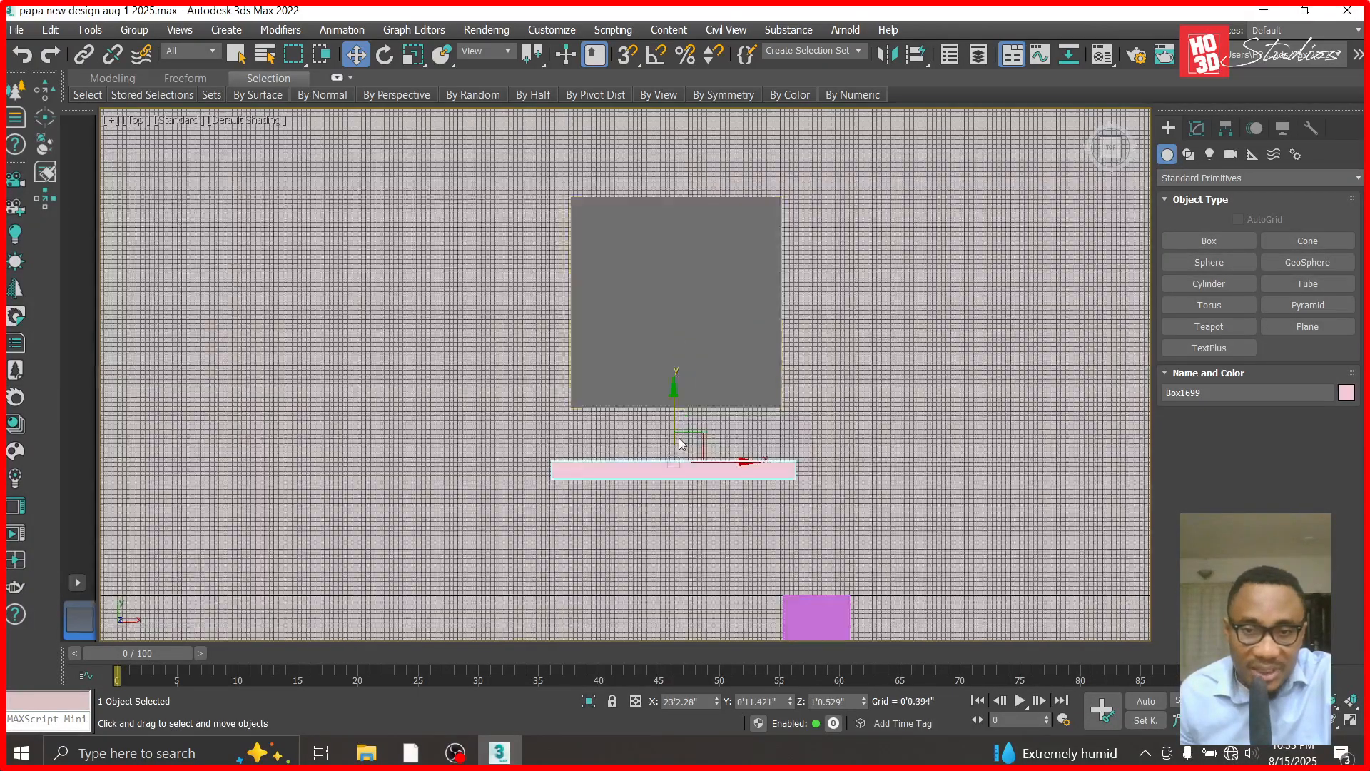
{"action": "left_click_drag", "start_coordinate": [668, 412], "coordinate": [678, 289]}
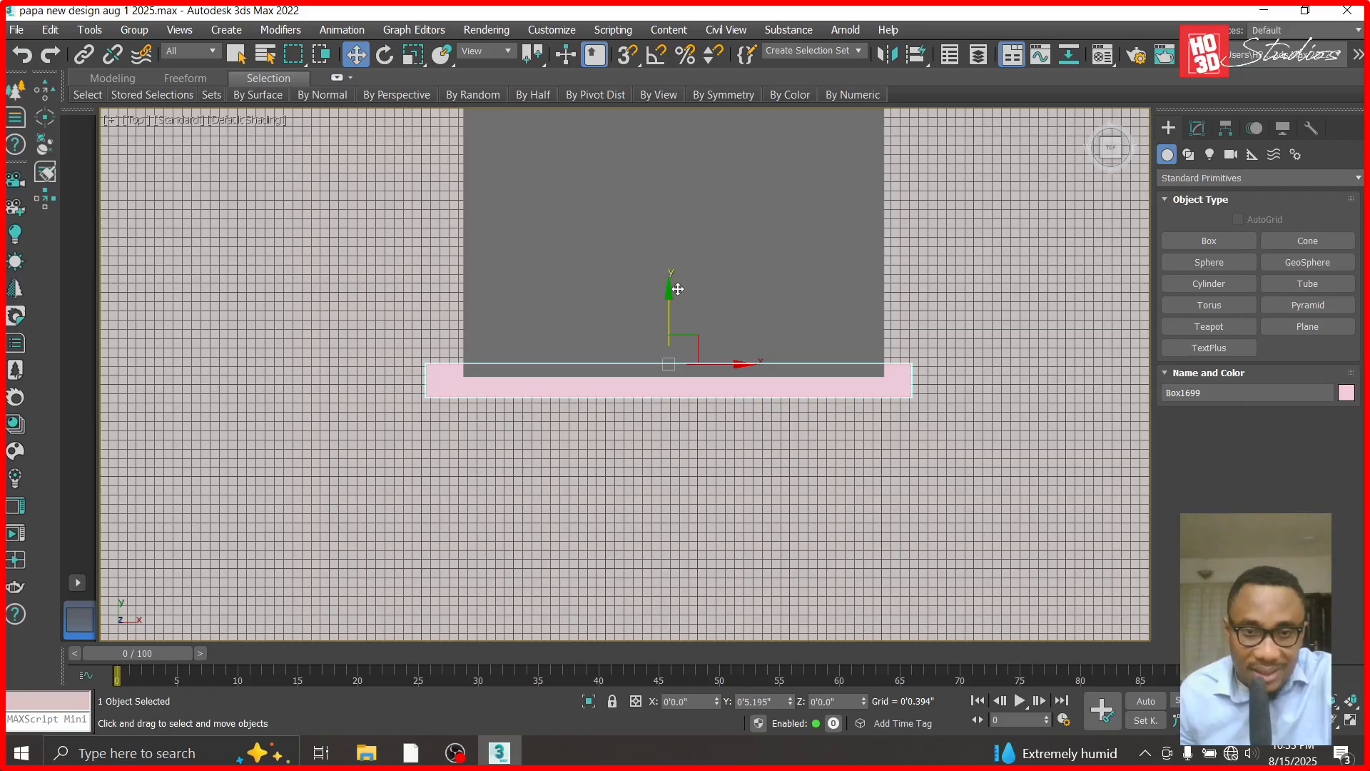
{"action": "left_click_drag", "start_coordinate": [677, 289], "coordinate": [677, 289]}
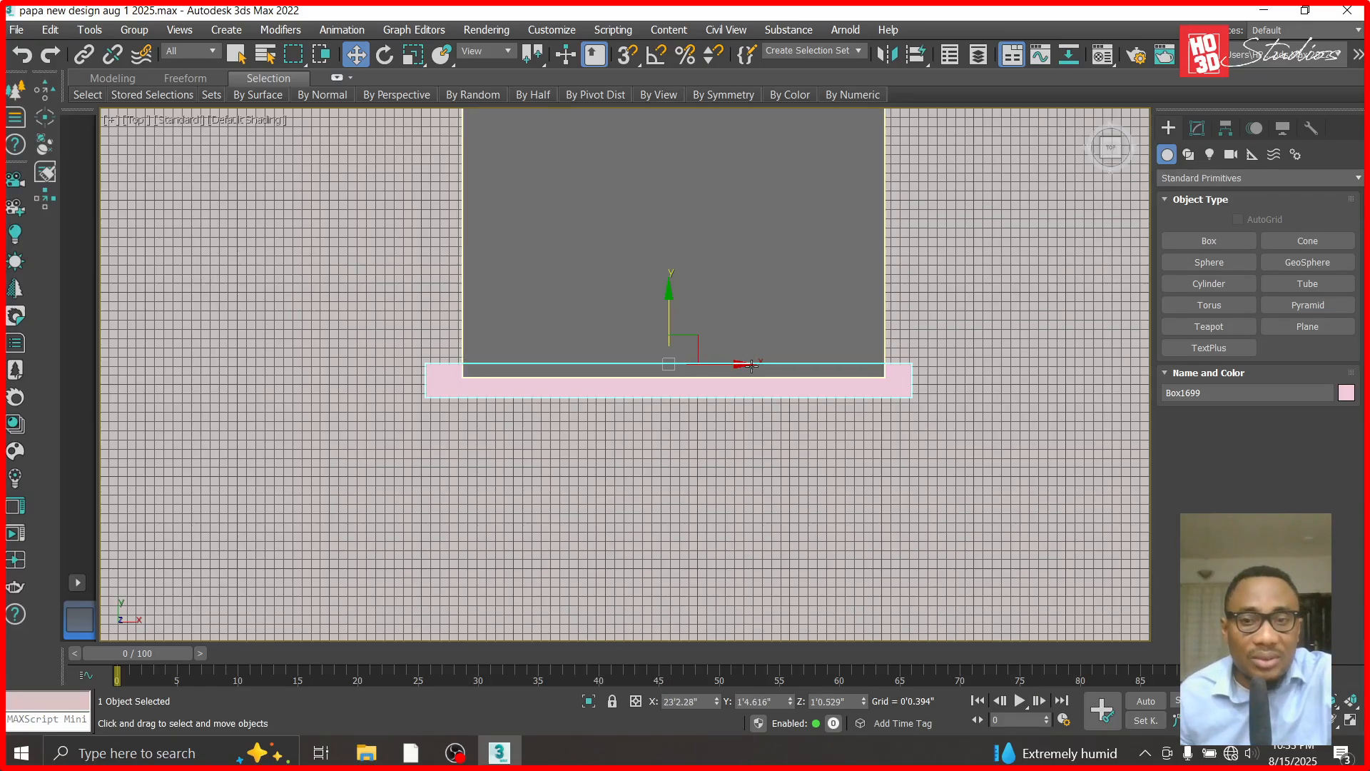
- Make one copy of the front band to the left of the column and rotate the copy 90 degrees about Z
{"action": "left_click_drag", "start_coordinate": [743, 364], "coordinate": [225, 364], "text": "shift"}
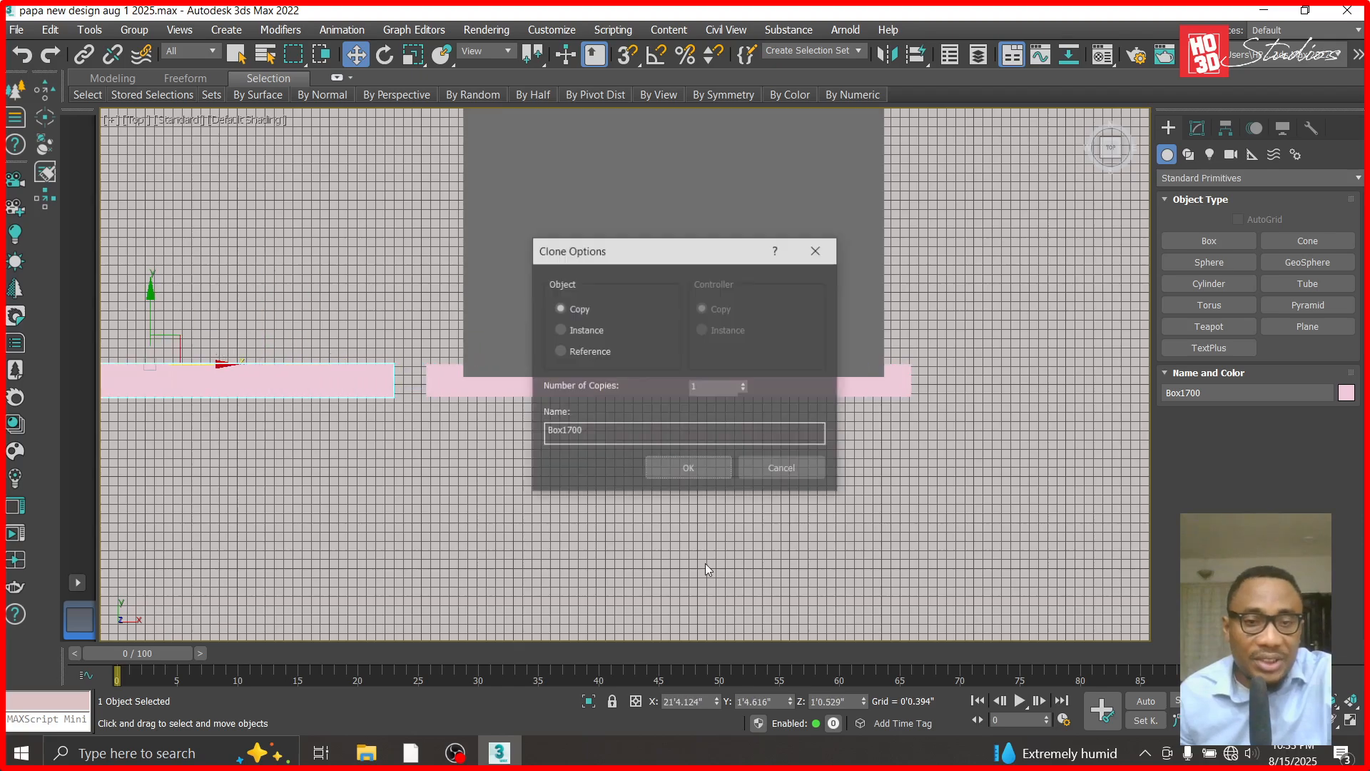
{"action": "left_click", "coordinate": [684, 468]}
{"action": "key", "text": "e"}
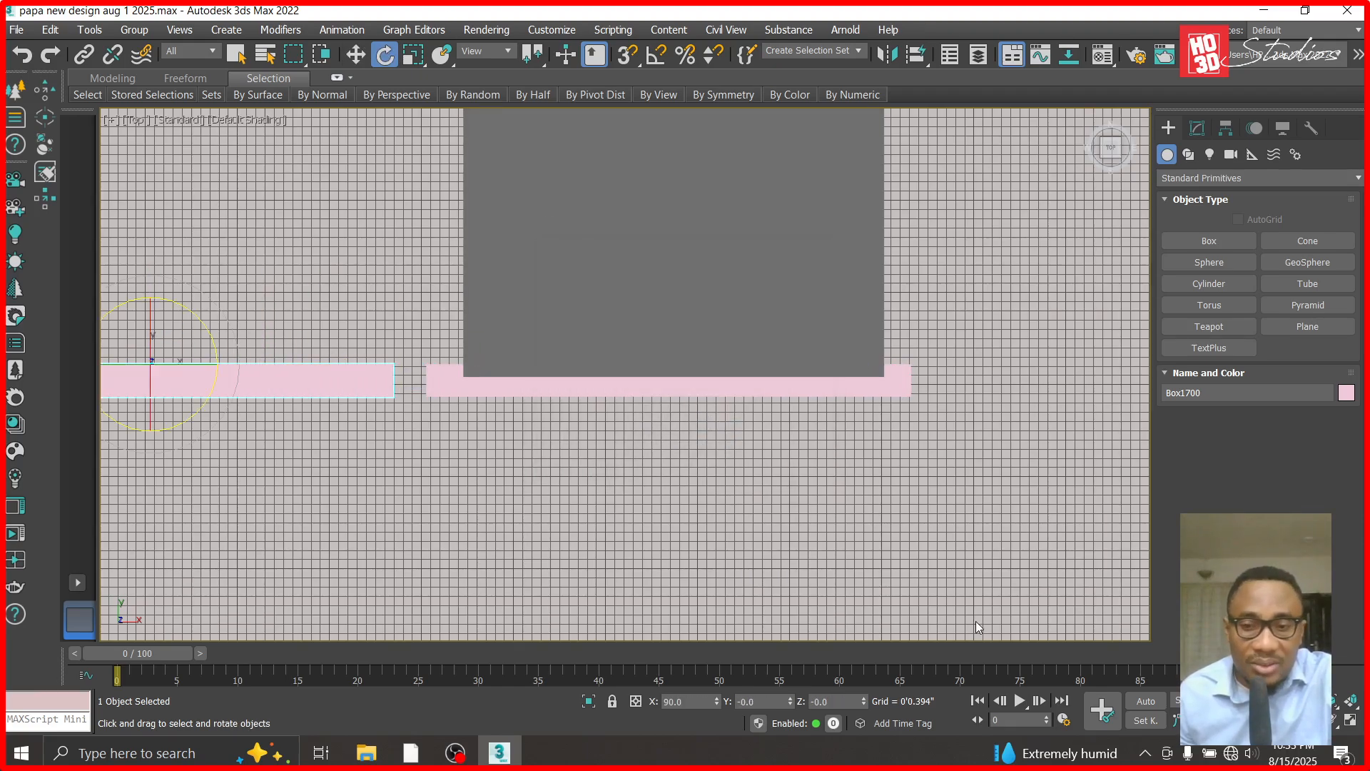
{"action": "left_click", "coordinate": [835, 705]}
{"action": "type", "text": "90"}
{"action": "key", "text": "Return"}
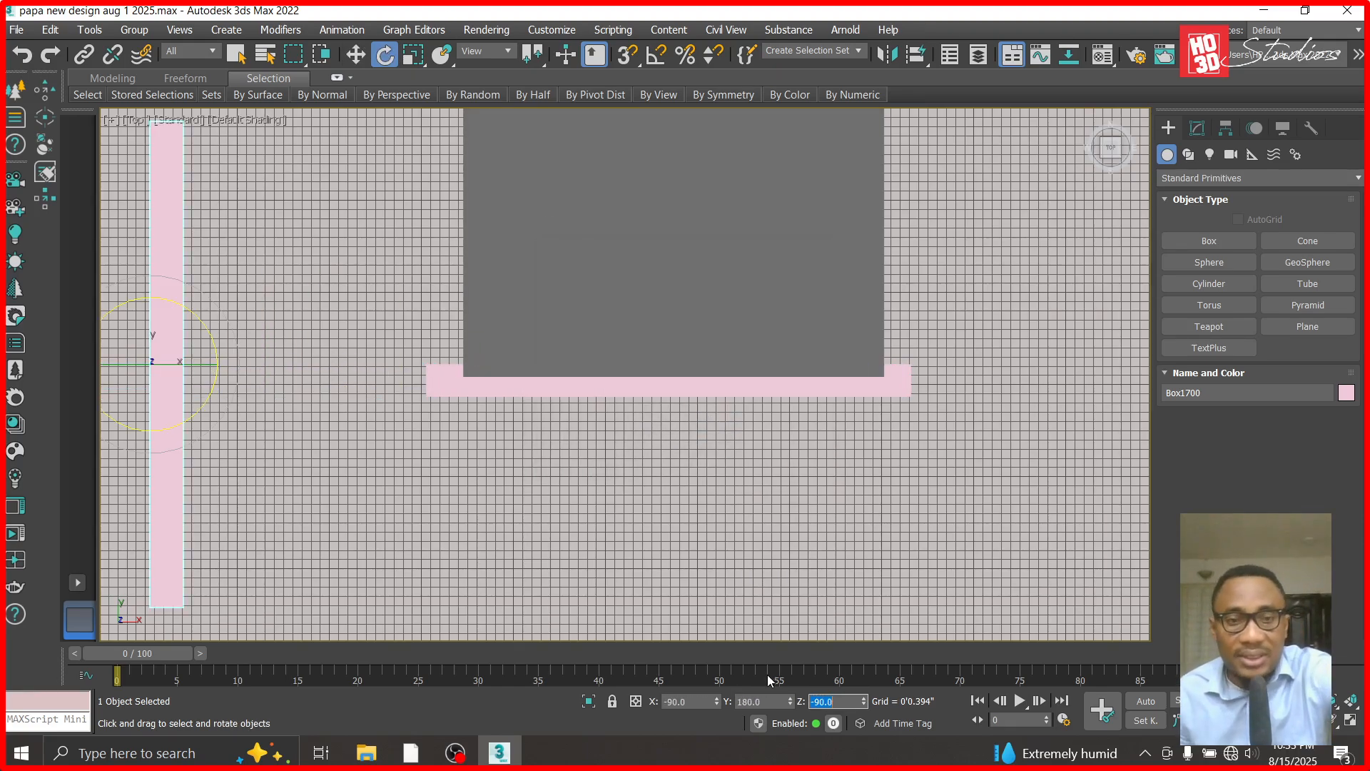
- Move the rotated band against the column's left face, at about X 22'4.56", slightly overlapping the column
{"action": "key", "text": "w"}
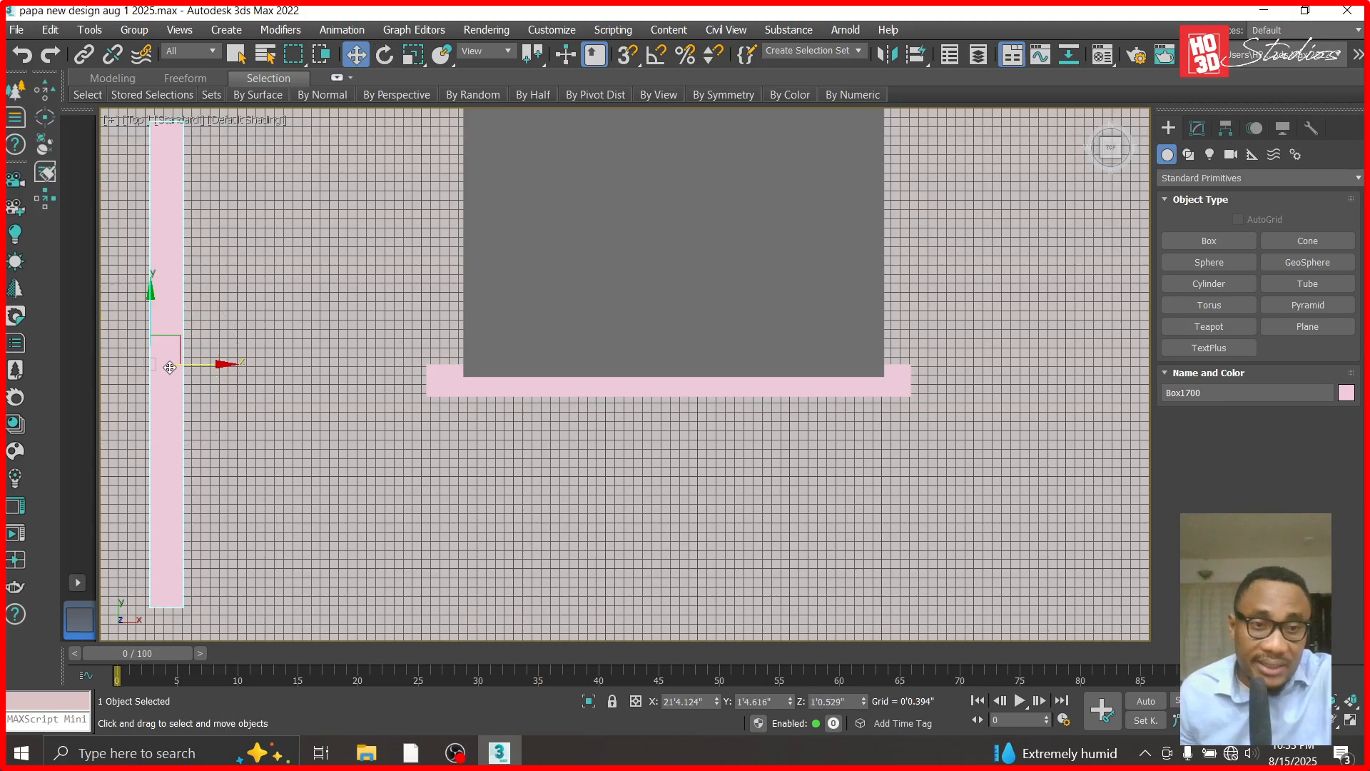
{"action": "left_click_drag", "start_coordinate": [176, 361], "coordinate": [440, 214]}
{"action": "scroll", "coordinate": [440, 214], "scroll_direction": "up", "scroll_amount": 3}
{"action": "left_click_drag", "start_coordinate": [493, 469], "coordinate": [515, 470]}
- Convert the front band to an Editable Poly and select the vertices at its left end
{"action": "left_click", "coordinate": [547, 526]}
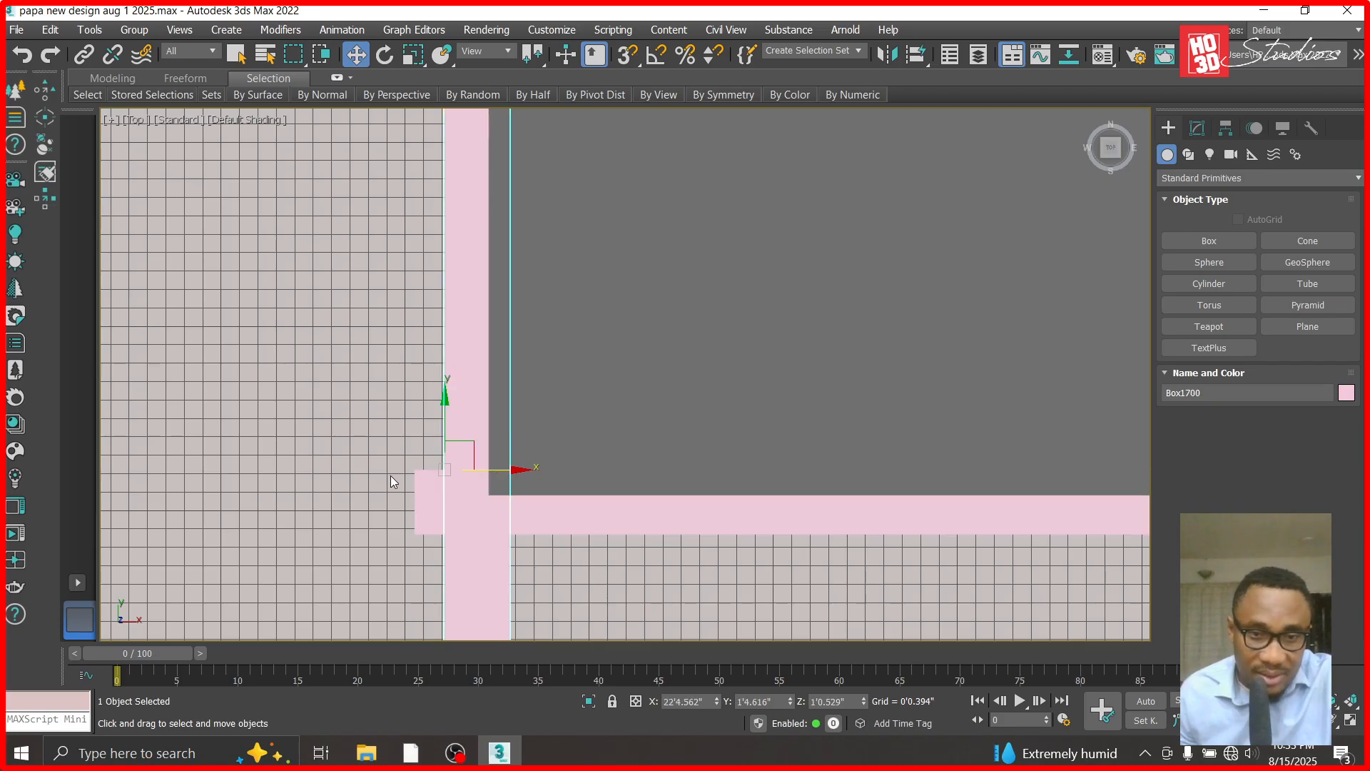
{"action": "left_click", "coordinate": [1197, 128]}
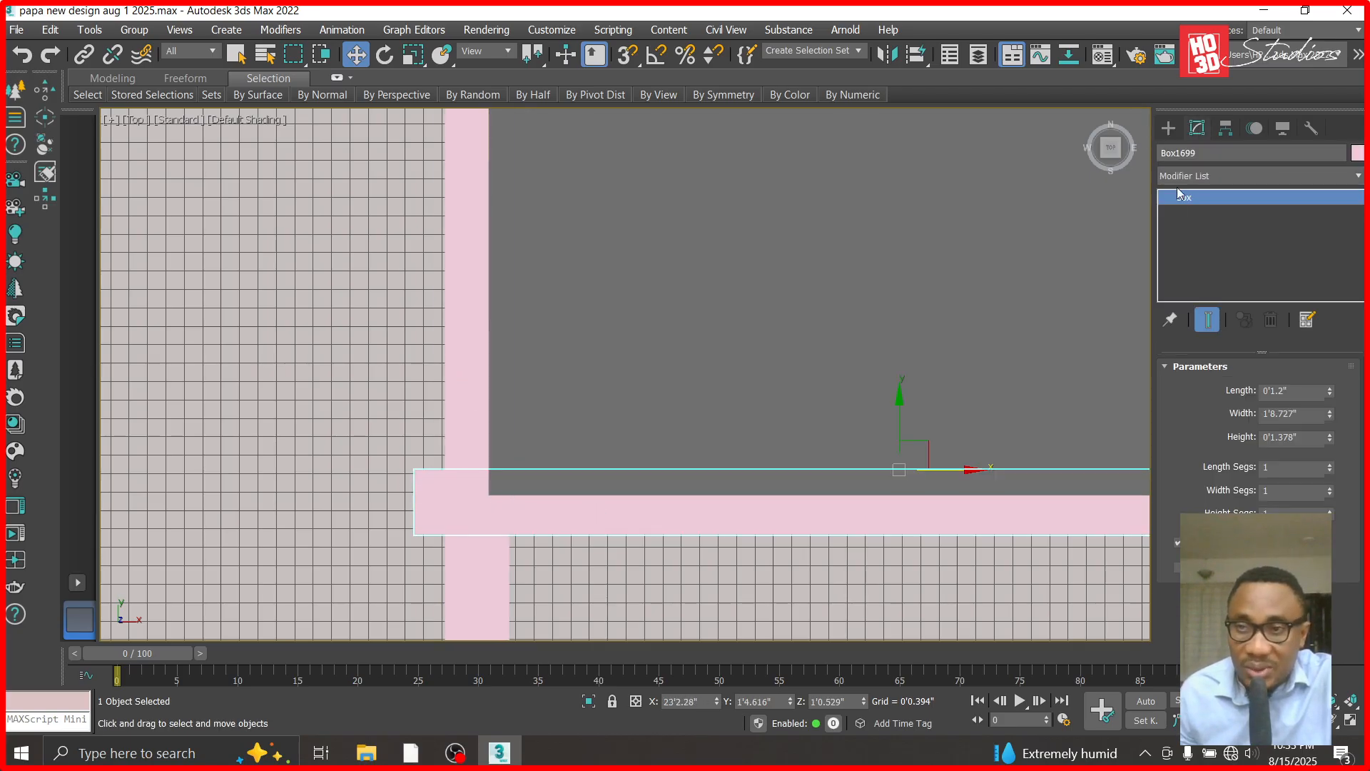
{"action": "right_click", "coordinate": [1176, 206]}
{"action": "left_click", "coordinate": [1213, 317]}
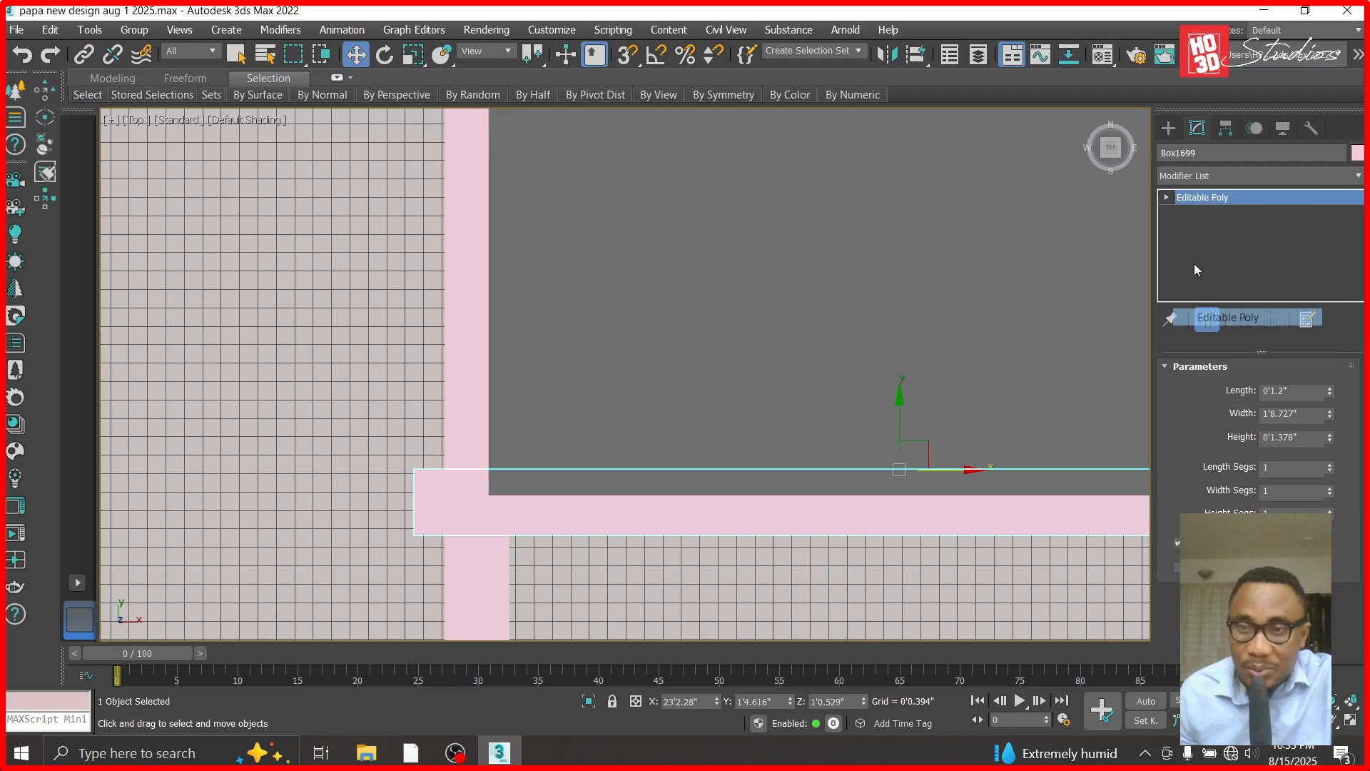
{"action": "left_click", "coordinate": [1166, 197]}
{"action": "left_click", "coordinate": [1193, 213]}
{"action": "left_click_drag", "start_coordinate": [371, 432], "coordinate": [511, 505]}
{"action": "scroll", "coordinate": [379, 395], "scroll_direction": "down", "scroll_amount": 5}
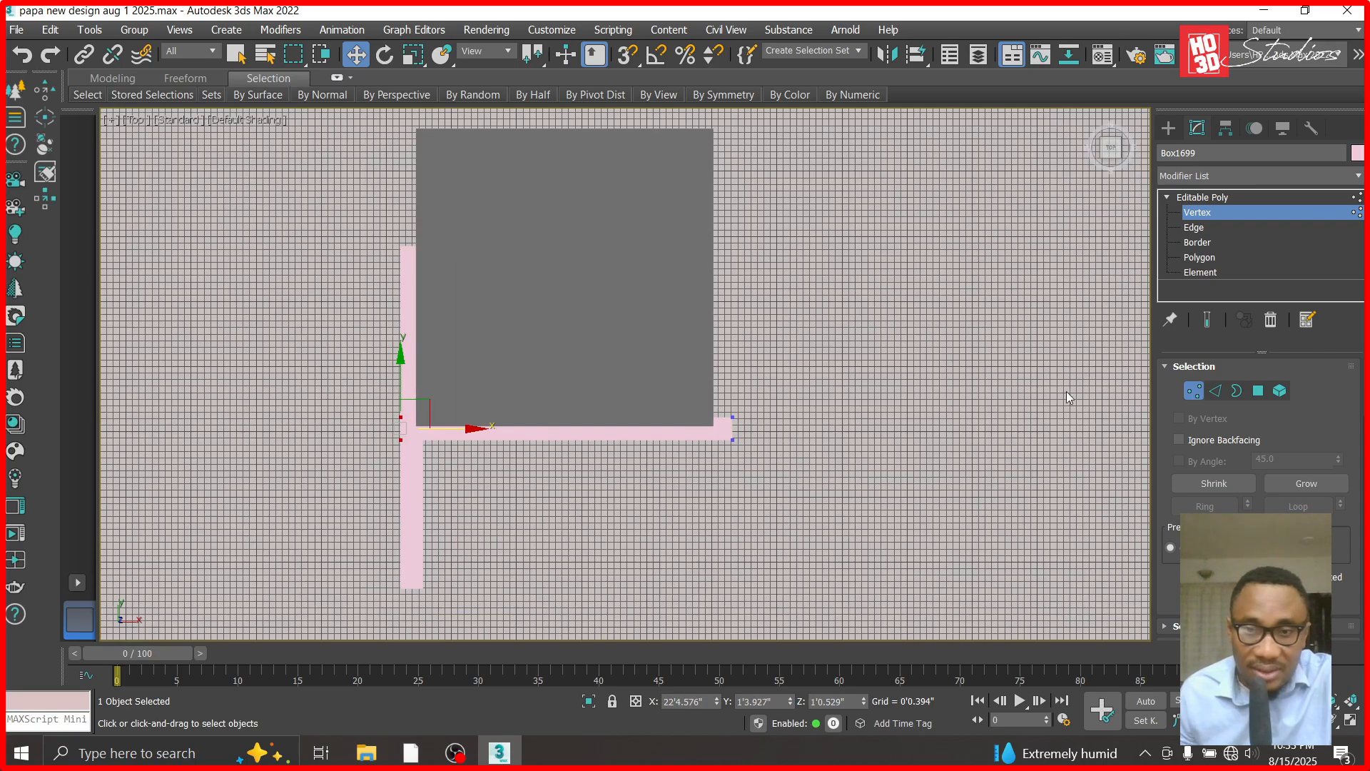
{"action": "left_click", "coordinate": [1235, 198]}
- Move the left side band in Y to about 2'1.616" so its lower end lines up with the front band's outer edge
{"action": "left_click", "coordinate": [402, 381]}
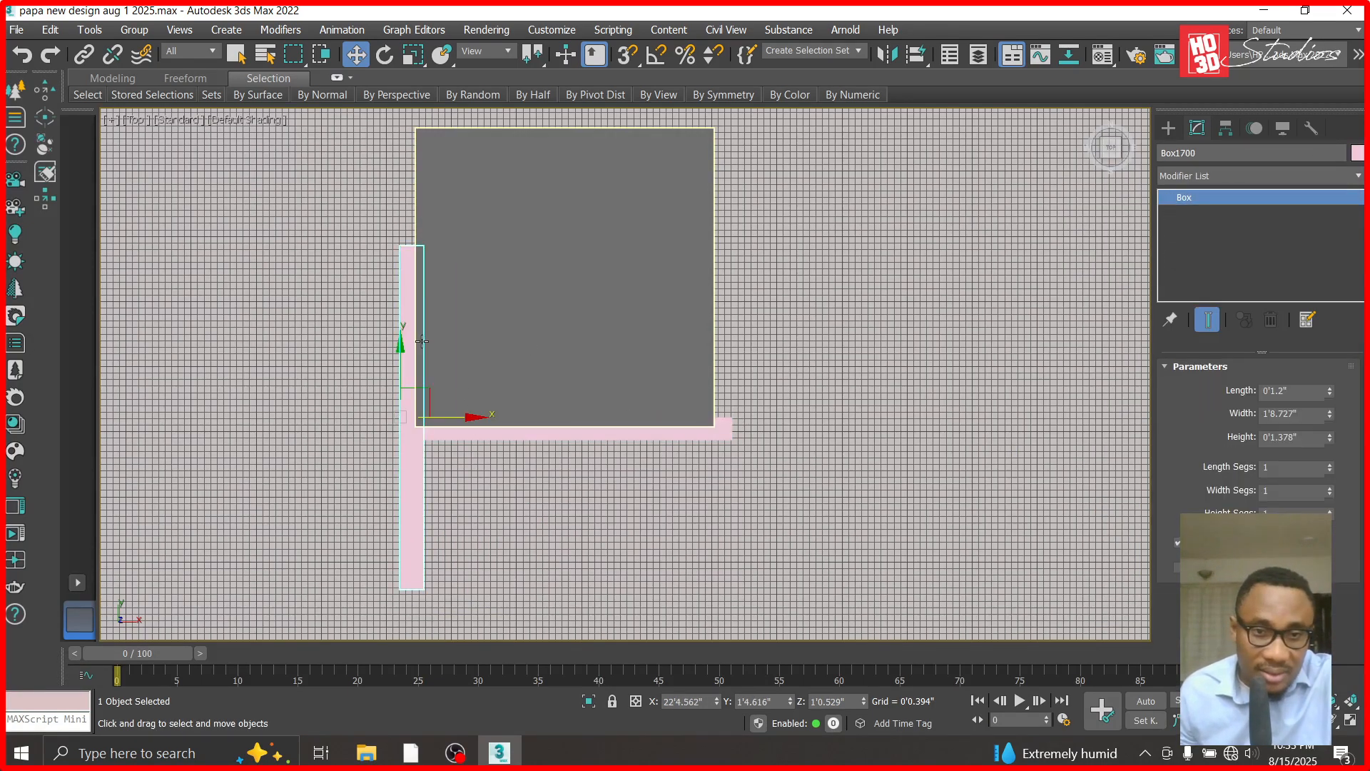
{"action": "left_click_drag", "start_coordinate": [422, 341], "coordinate": [426, 191]}
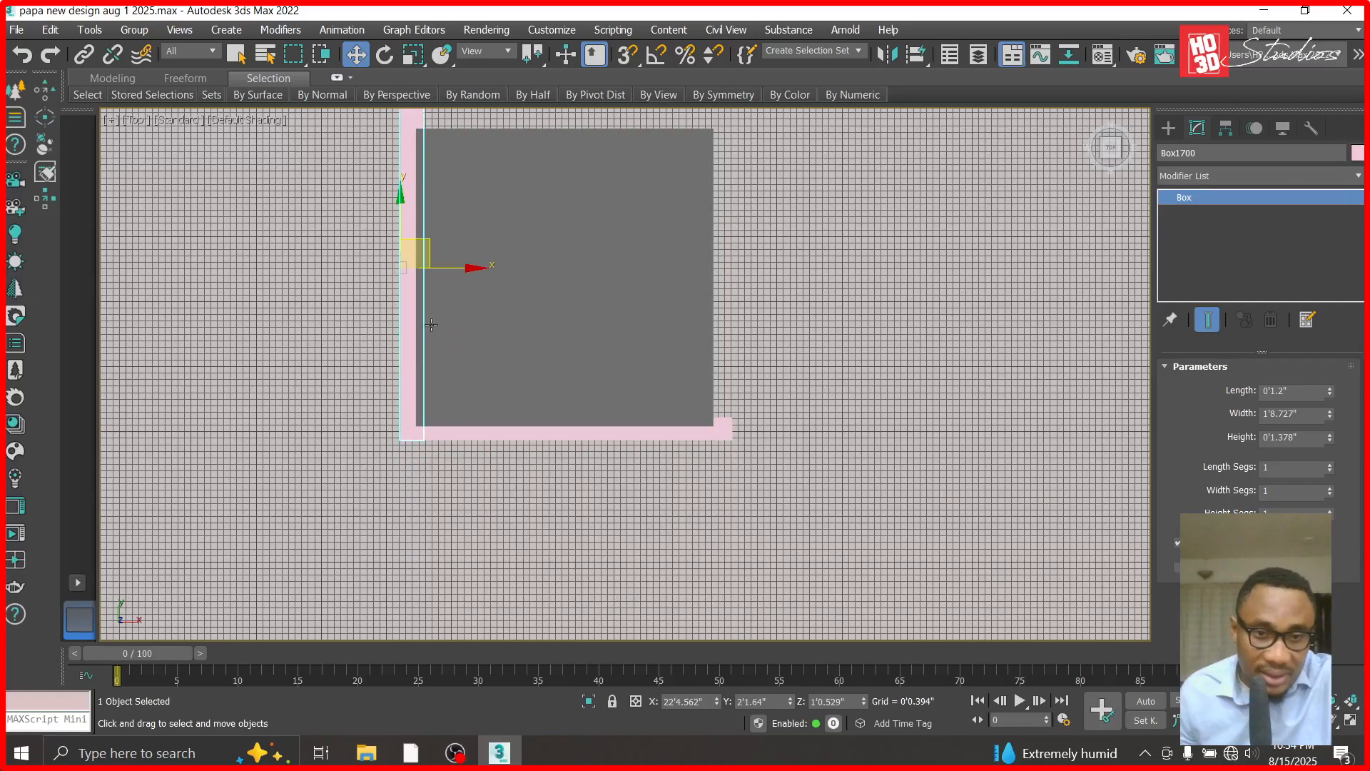
{"action": "scroll", "coordinate": [397, 477], "scroll_direction": "up", "scroll_amount": 5}
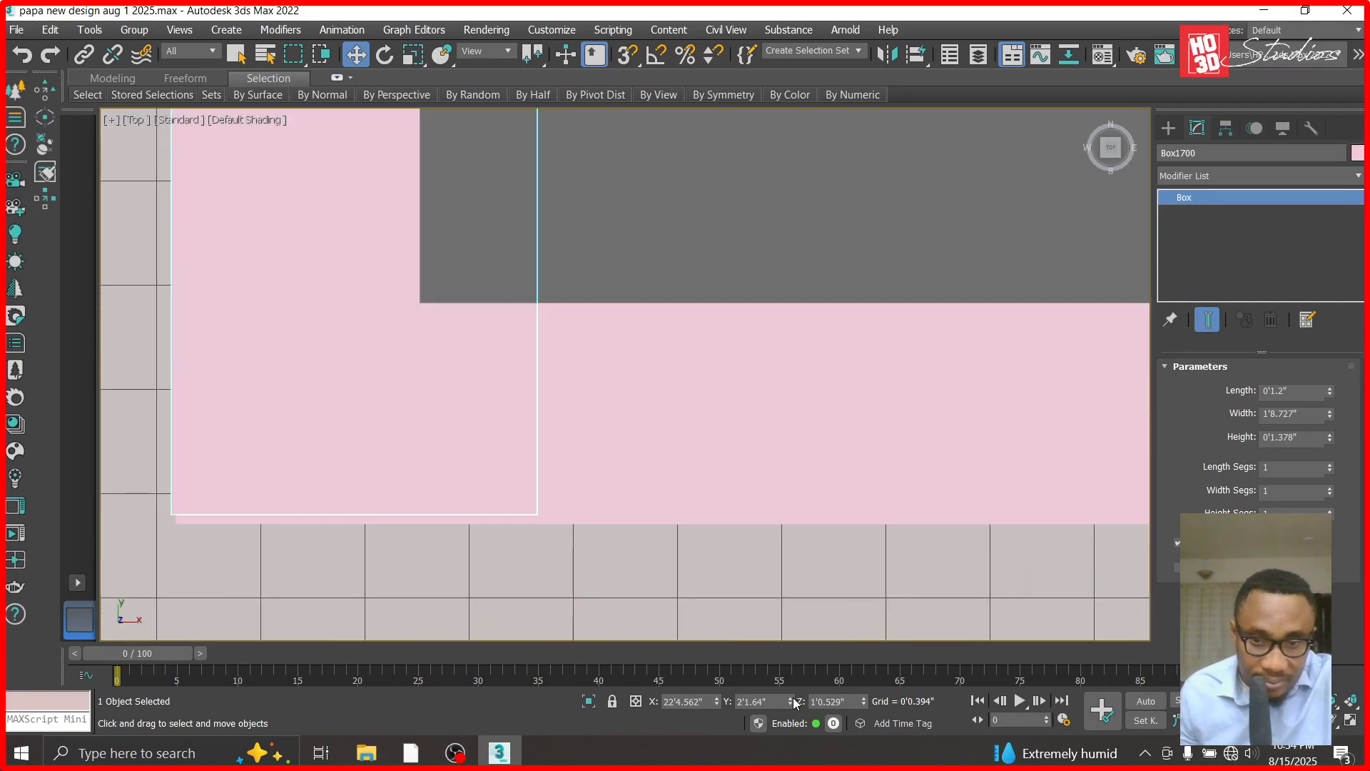
{"action": "left_click_drag", "start_coordinate": [791, 705], "coordinate": [792, 709]}
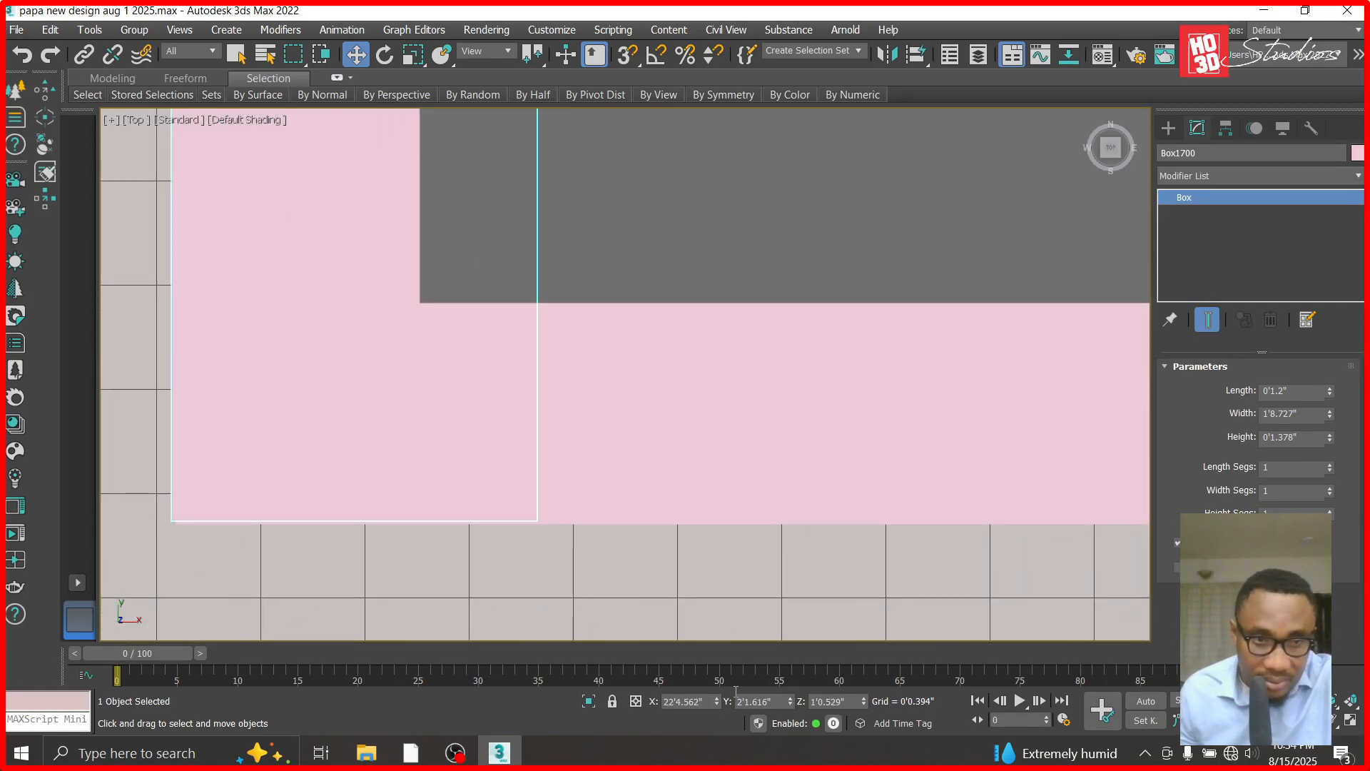
{"action": "scroll", "coordinate": [532, 492], "scroll_direction": "down", "scroll_amount": 10}
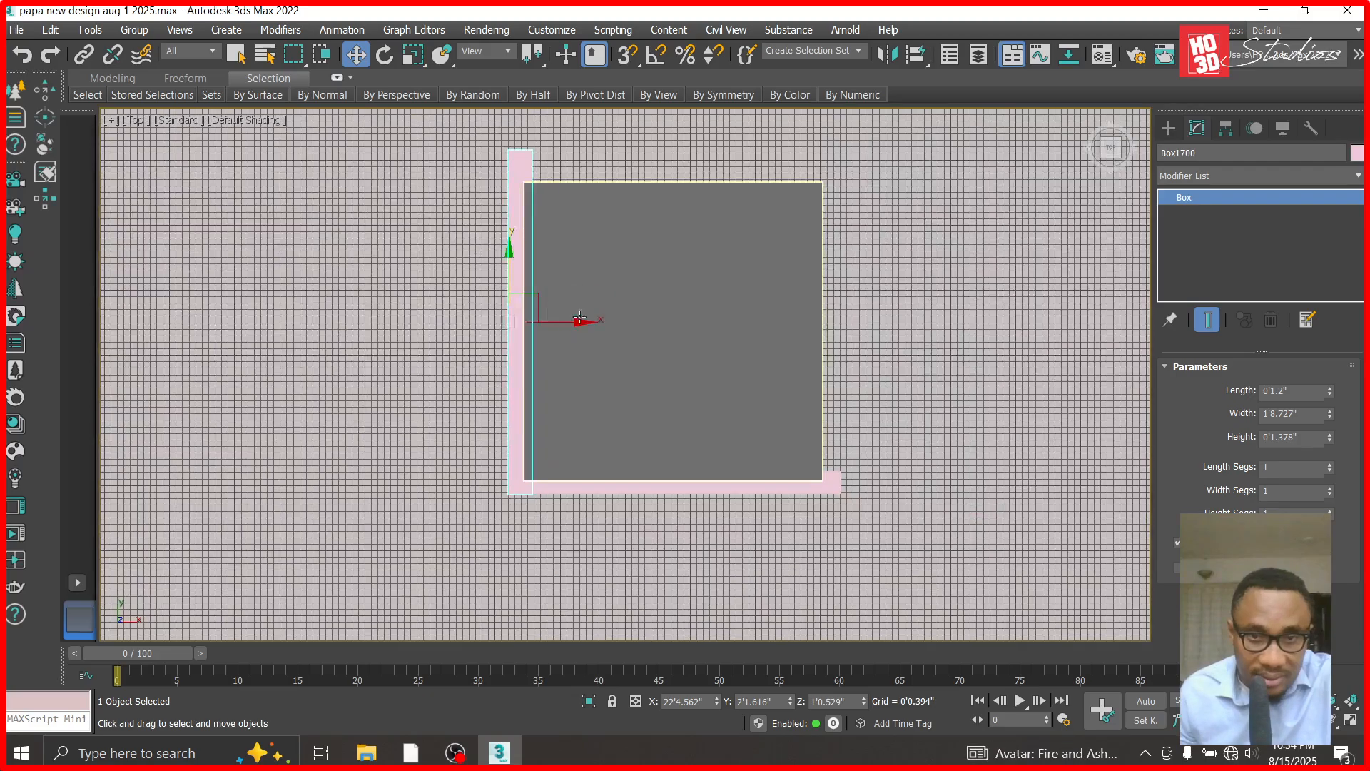
- Nudge the left side band slightly in X toward the column to reduce how far it projects
{"action": "scroll", "coordinate": [579, 318], "scroll_direction": "up", "scroll_amount": 2}
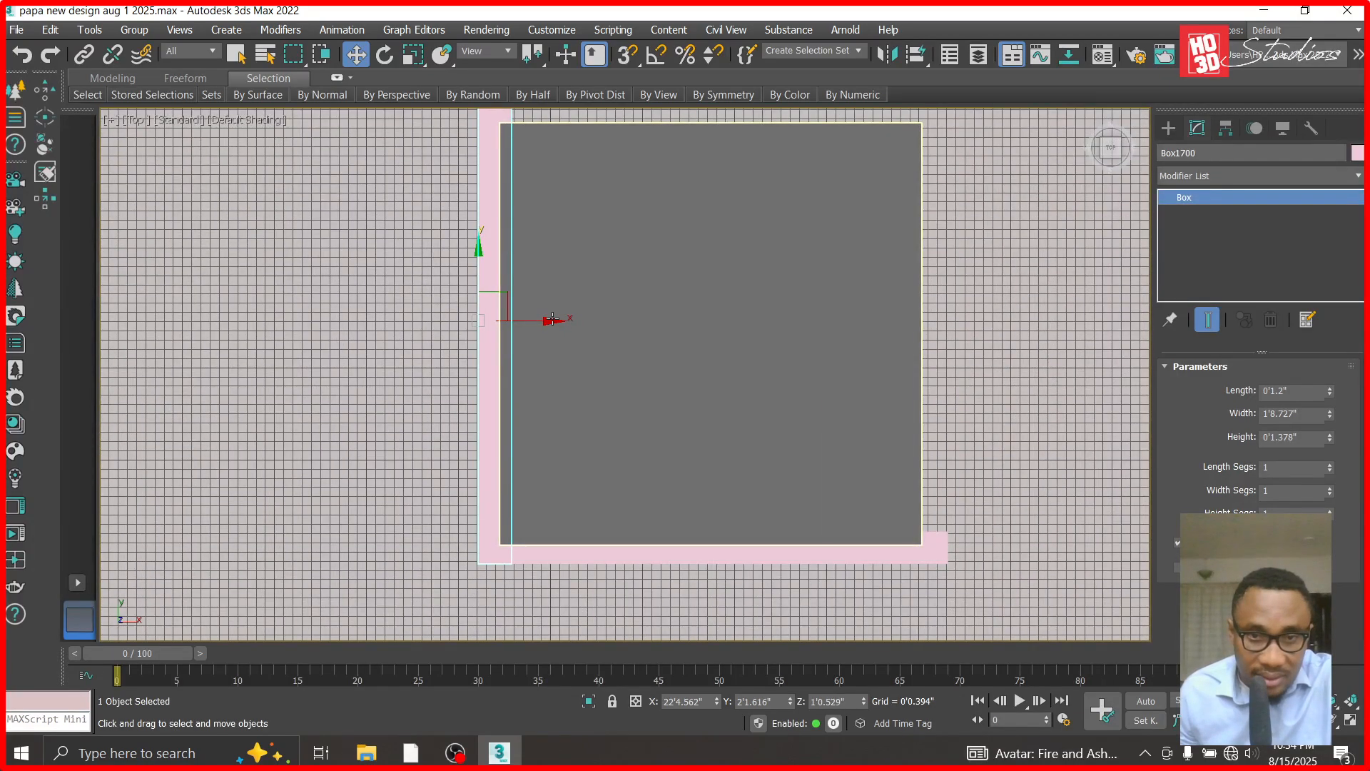
{"action": "scroll", "coordinate": [491, 512], "scroll_direction": "up", "scroll_amount": 2}
{"action": "scroll", "coordinate": [546, 586], "scroll_direction": "up", "scroll_amount": 2}
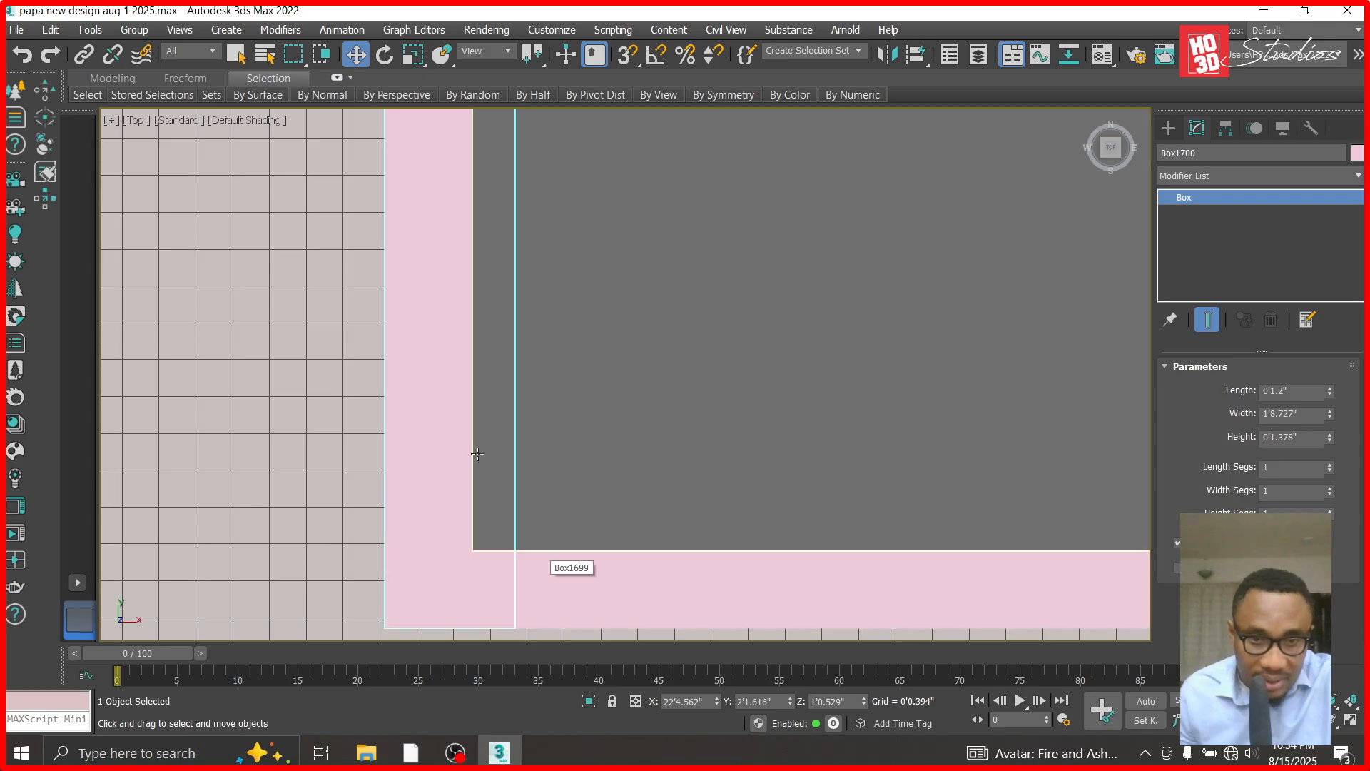
{"action": "left_click_drag", "start_coordinate": [717, 700], "coordinate": [717, 682]}
- Move the front band's left end vertices inward about 0'0.17" in X, flush with the left side band's outer face
{"action": "left_click", "coordinate": [621, 593]}
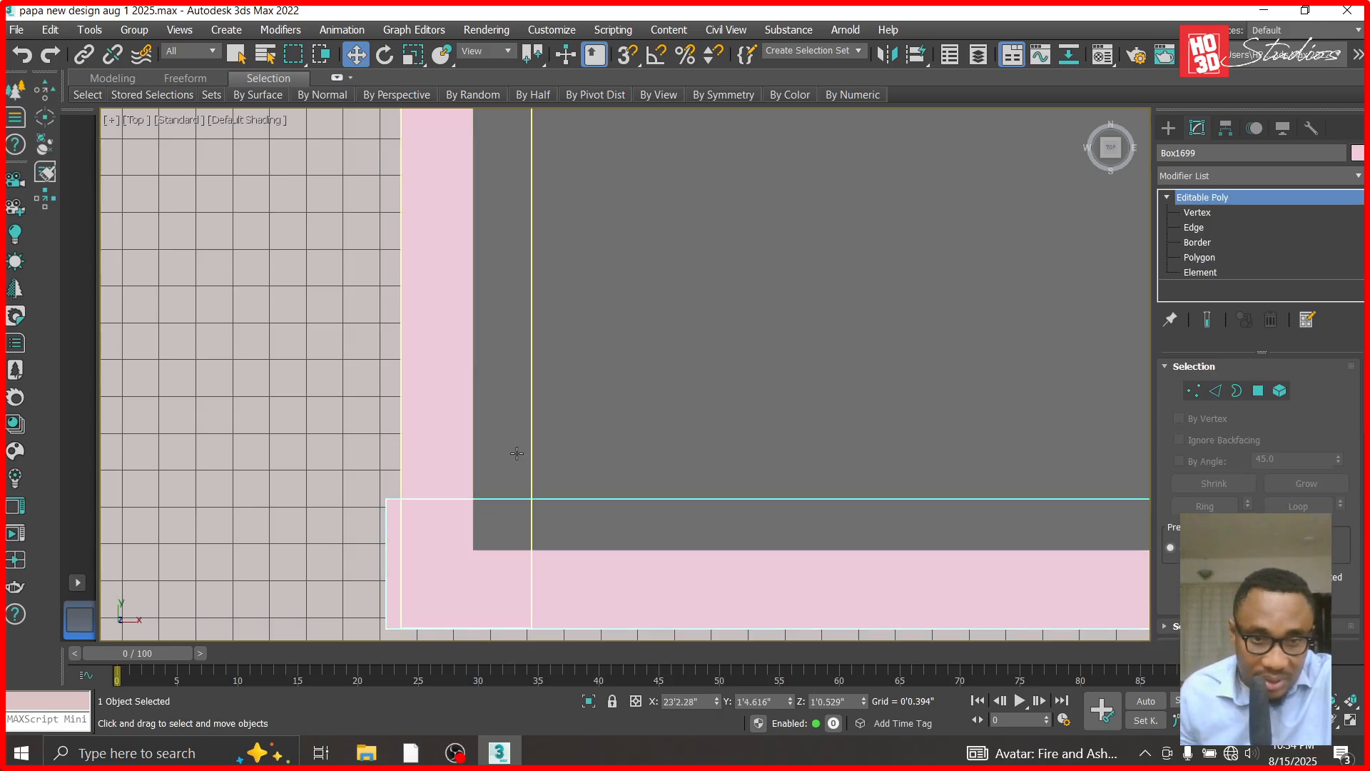
{"action": "key", "text": "1"}
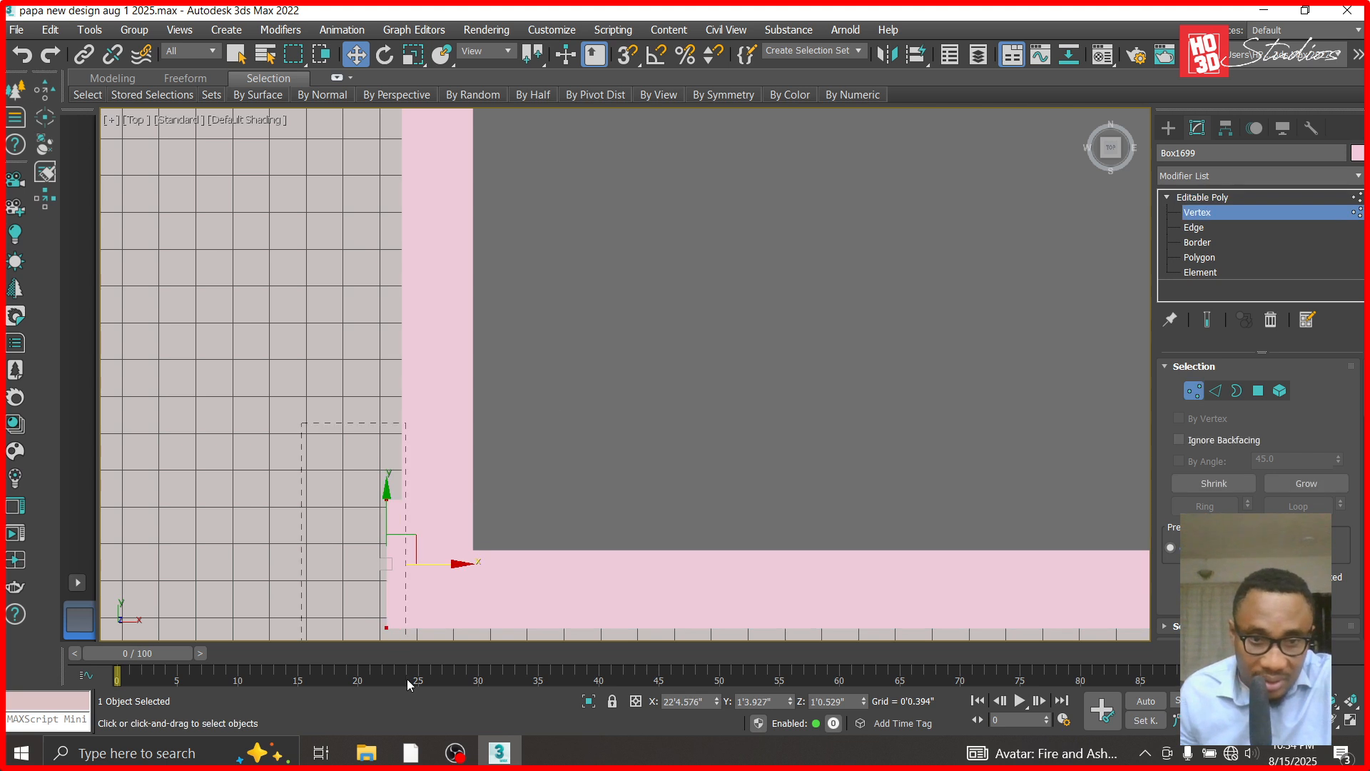
{"action": "left_click_drag", "start_coordinate": [457, 565], "coordinate": [474, 566]}
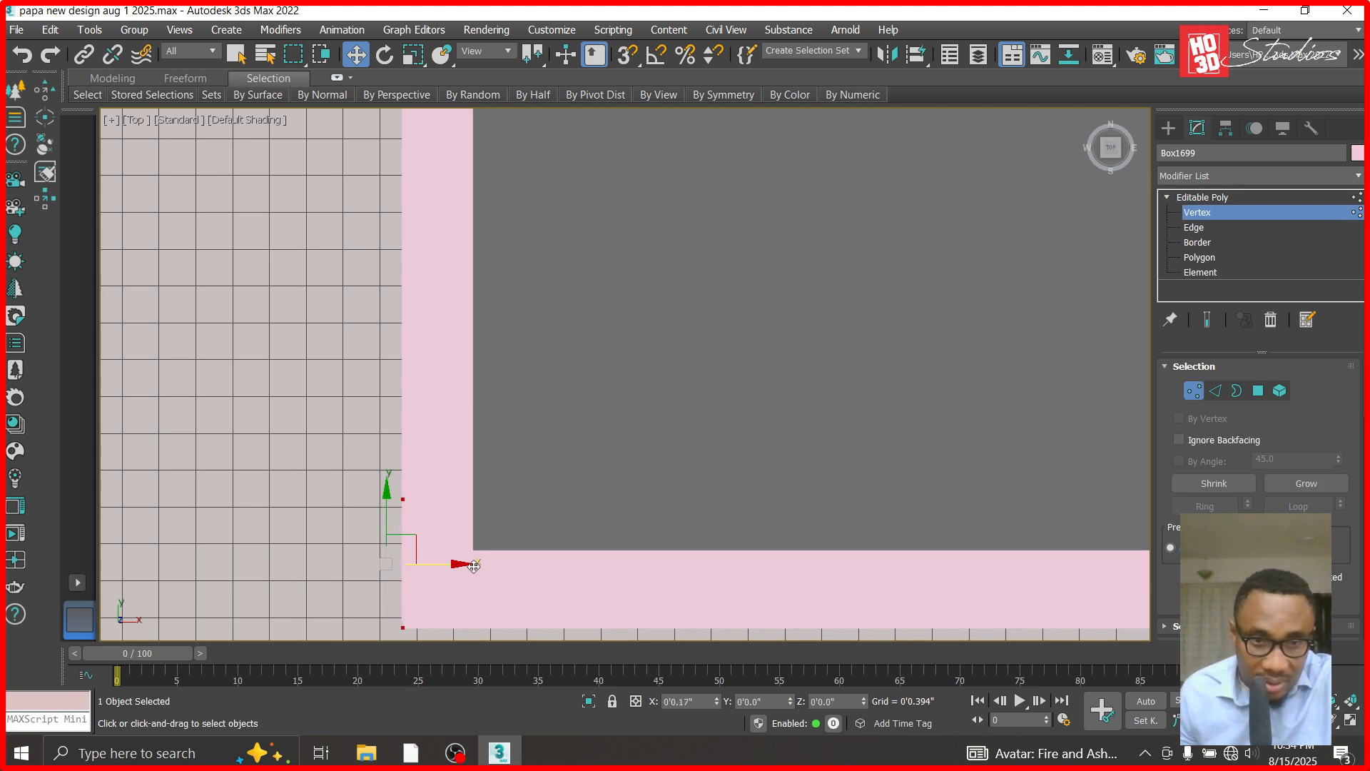
{"action": "left_click", "coordinate": [1246, 200]}
{"action": "scroll", "coordinate": [510, 417], "scroll_direction": "down", "scroll_amount": 3}
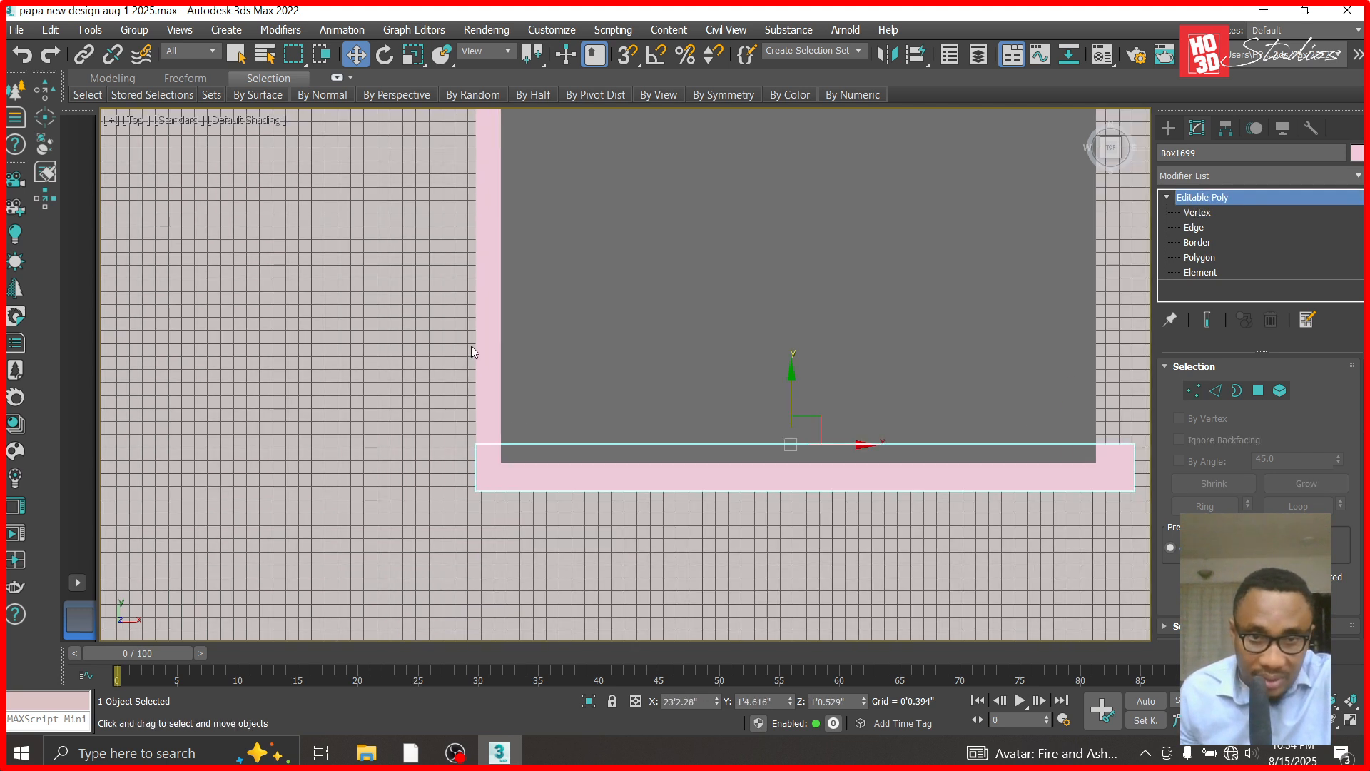
- Copy the left side band across to the column's right face, at about X 23'10.87"
{"action": "left_click", "coordinate": [491, 357]}
{"action": "scroll", "coordinate": [516, 361], "scroll_direction": "down", "scroll_amount": 1}
{"action": "left_click_drag", "start_coordinate": [514, 294], "coordinate": [983, 266], "text": "shift"}
{"action": "left_click", "coordinate": [685, 466]}
{"action": "scroll", "coordinate": [891, 467], "scroll_direction": "up", "scroll_amount": 4}
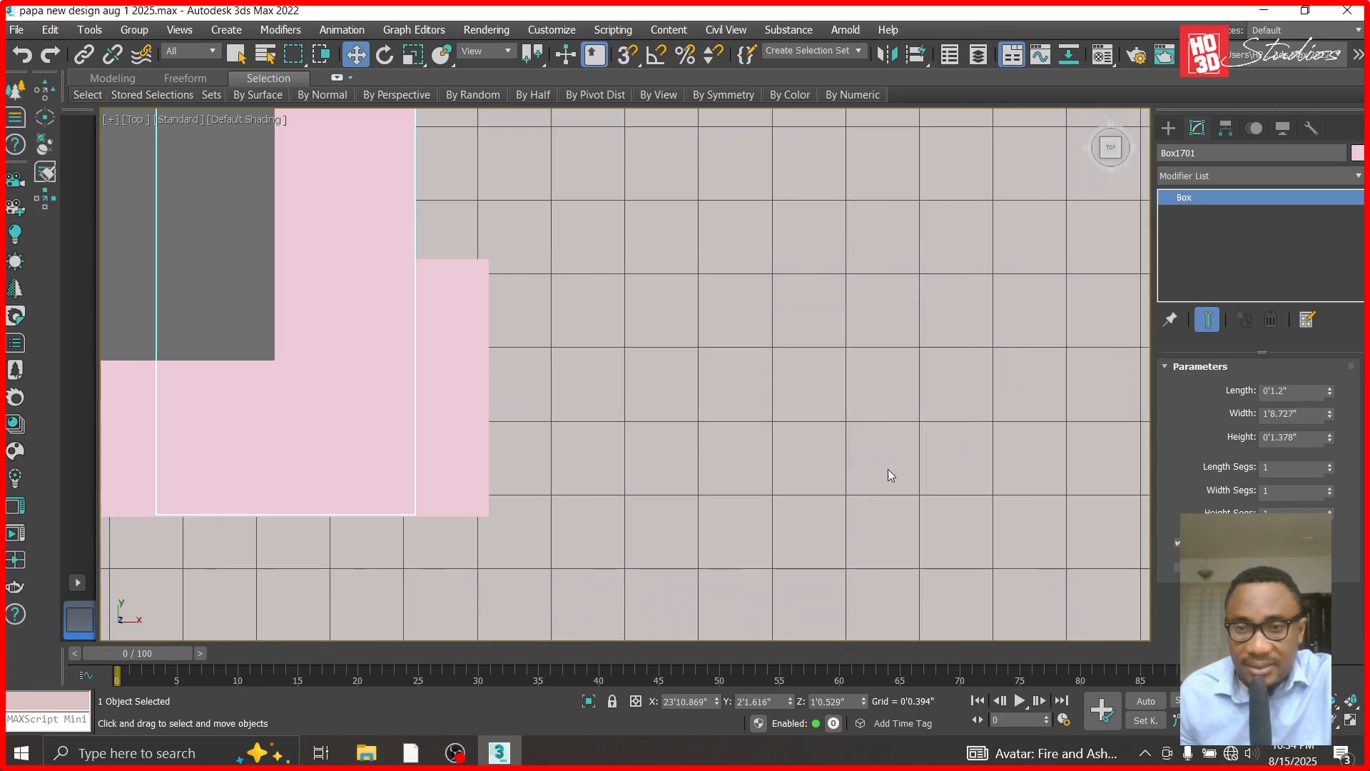
- Move the front band's right end vertices inward in X to about 24'0.247", flush with the right side band's outer face
{"action": "left_click", "coordinate": [438, 331]}
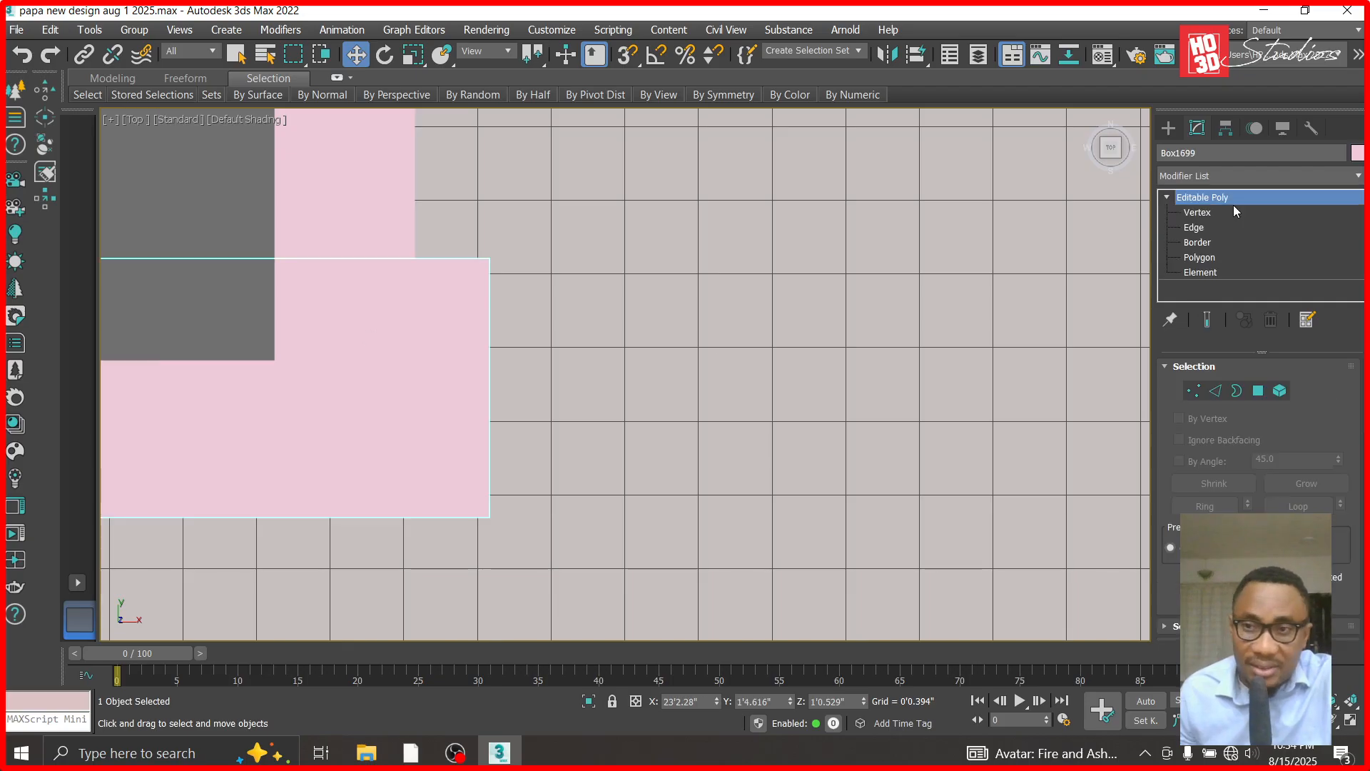
{"action": "left_click", "coordinate": [1197, 212]}
{"action": "left_click_drag", "start_coordinate": [413, 521], "coordinate": [416, 520]}
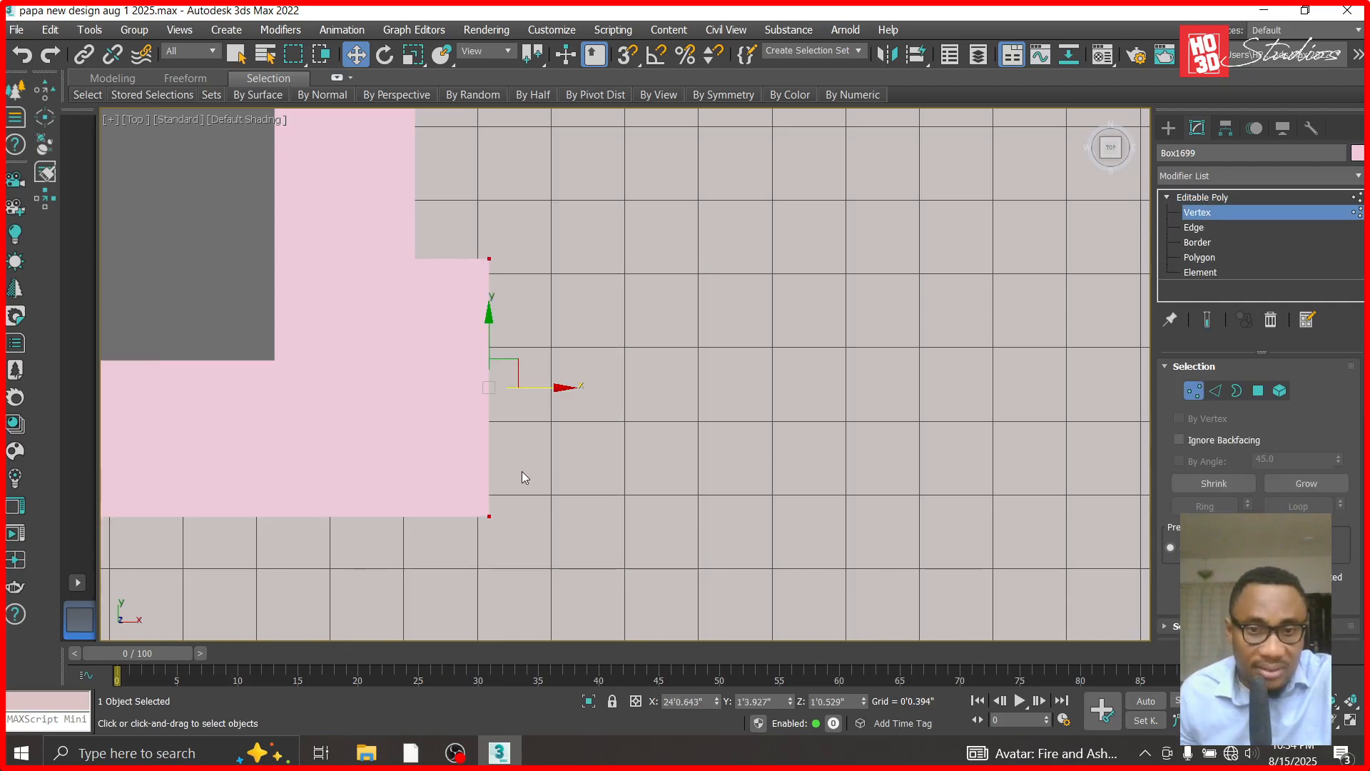
{"action": "left_click_drag", "start_coordinate": [558, 387], "coordinate": [485, 391]}
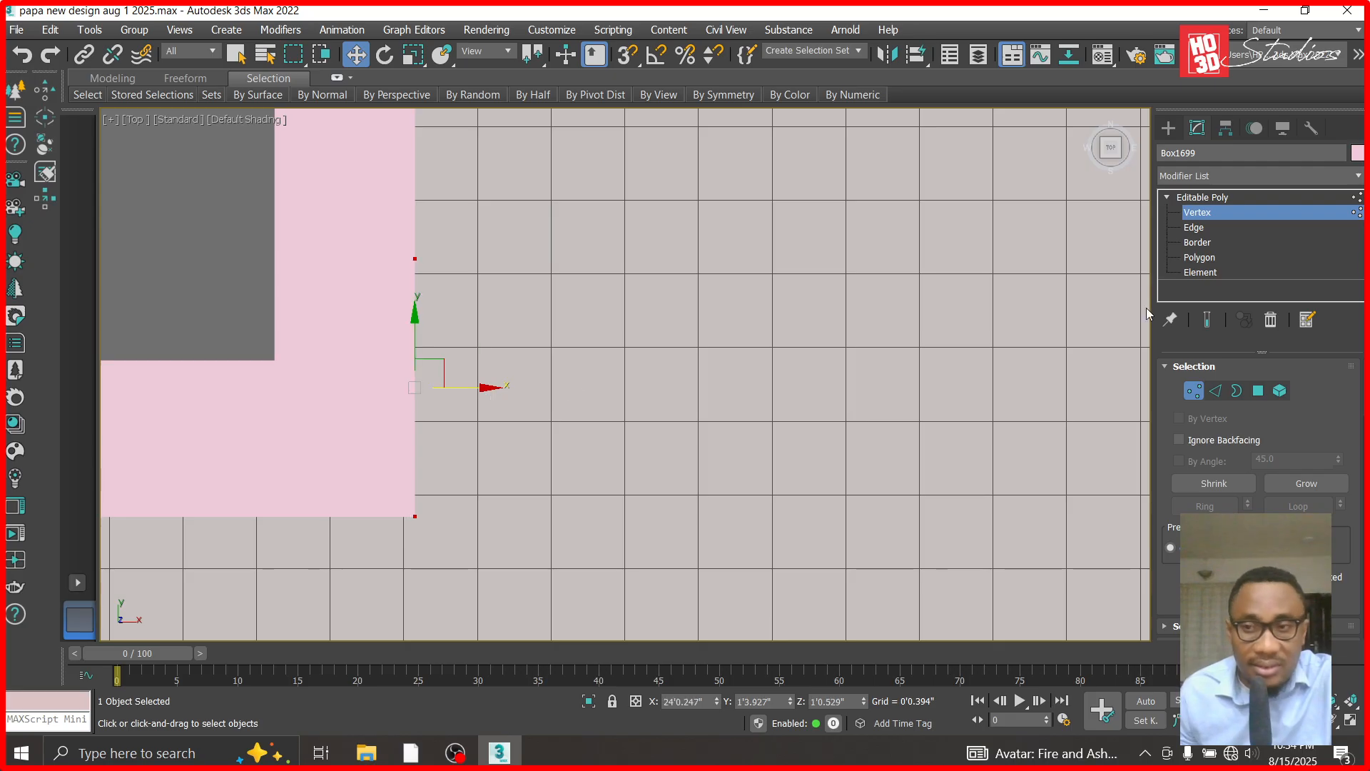
{"action": "left_click", "coordinate": [1186, 205]}
{"action": "scroll", "coordinate": [872, 398], "scroll_direction": "down", "scroll_amount": 10}
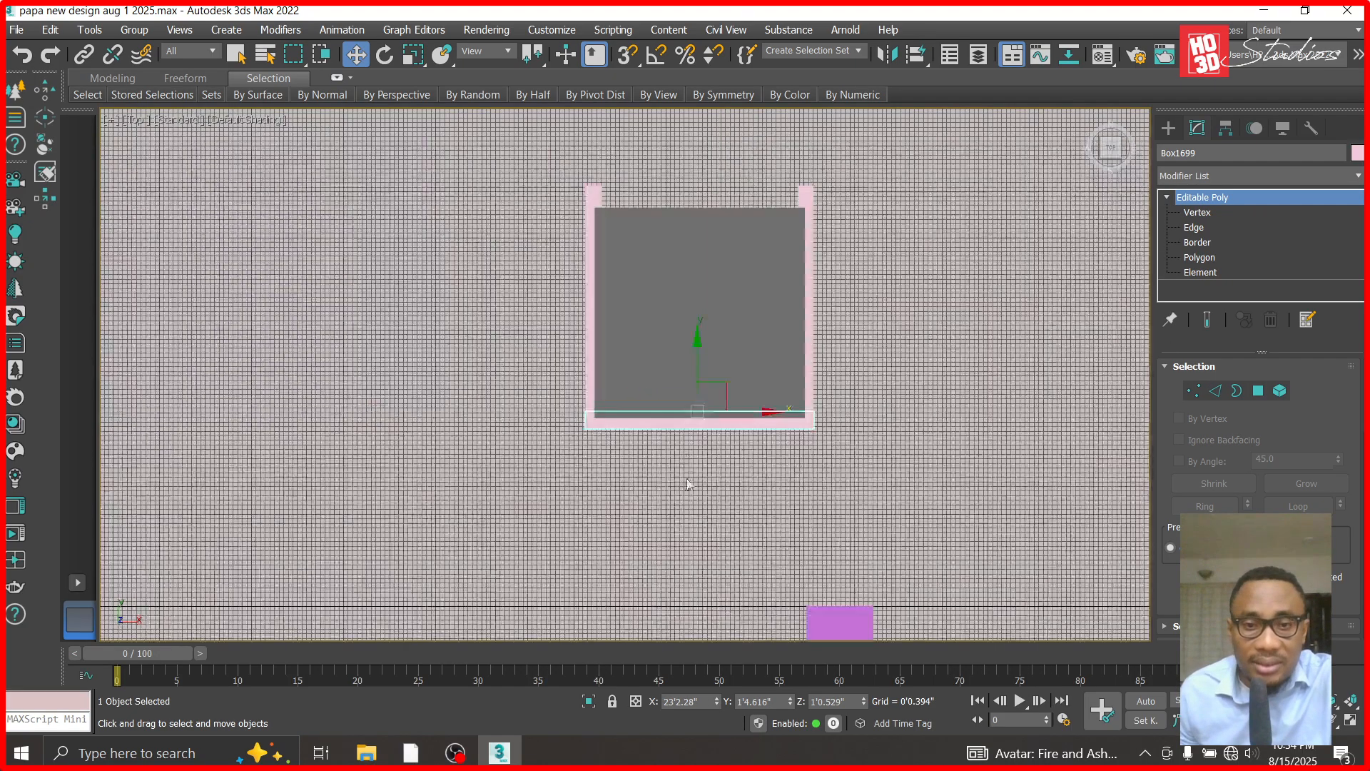
- Copy the front band in Y to the column's rear face, fine-tuning its position to about Y 2'11"
{"action": "left_click", "coordinate": [712, 458]}
{"action": "left_click", "coordinate": [693, 424]}
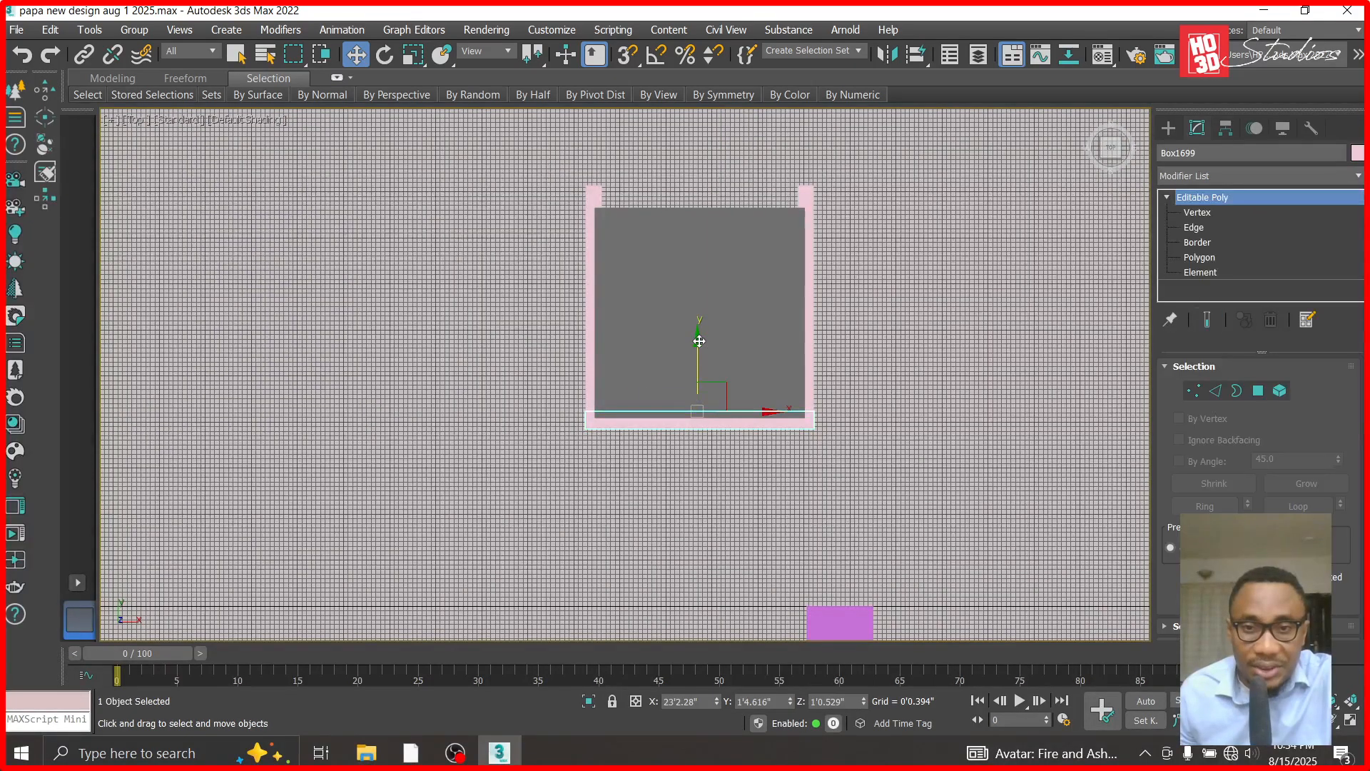
{"action": "left_click_drag", "start_coordinate": [699, 341], "coordinate": [723, 125], "text": "shift"}
{"action": "left_click", "coordinate": [661, 469]}
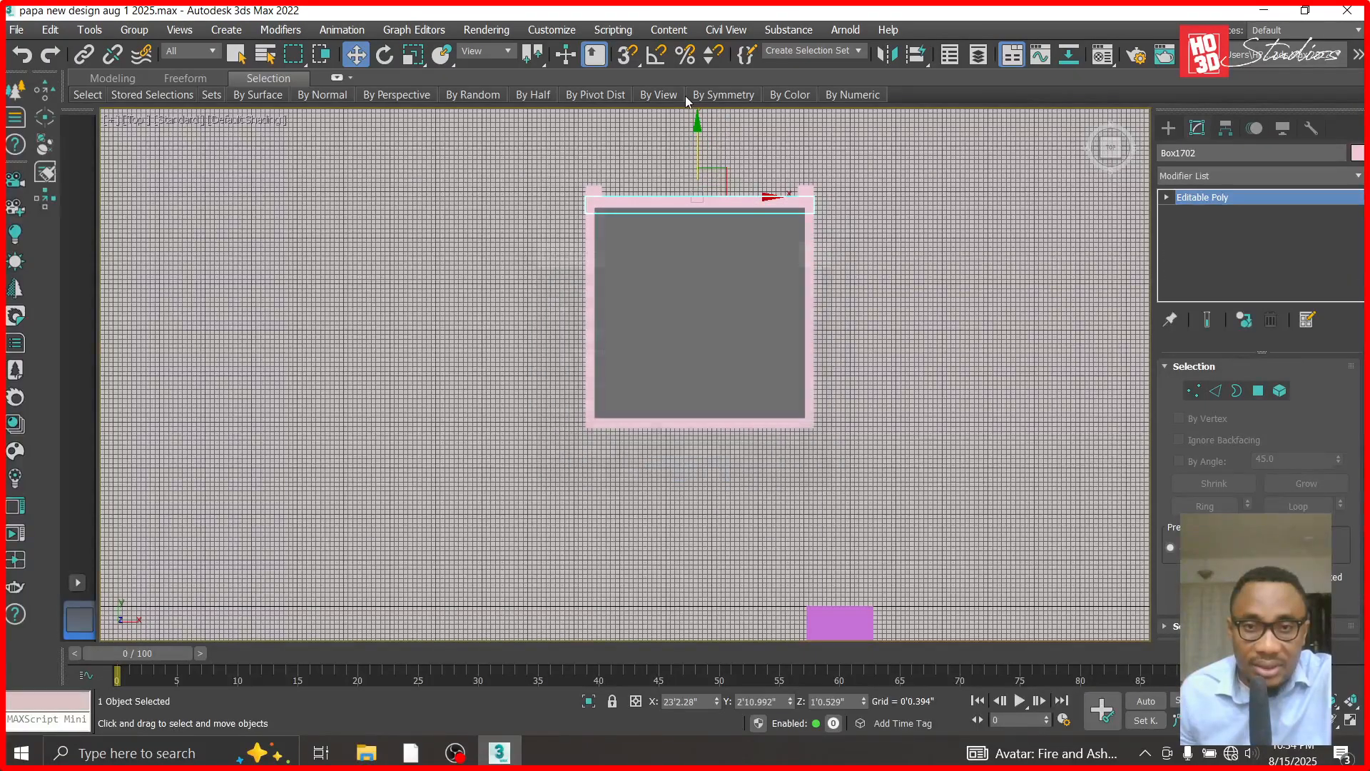
{"action": "scroll", "coordinate": [642, 207], "scroll_direction": "up", "scroll_amount": 5}
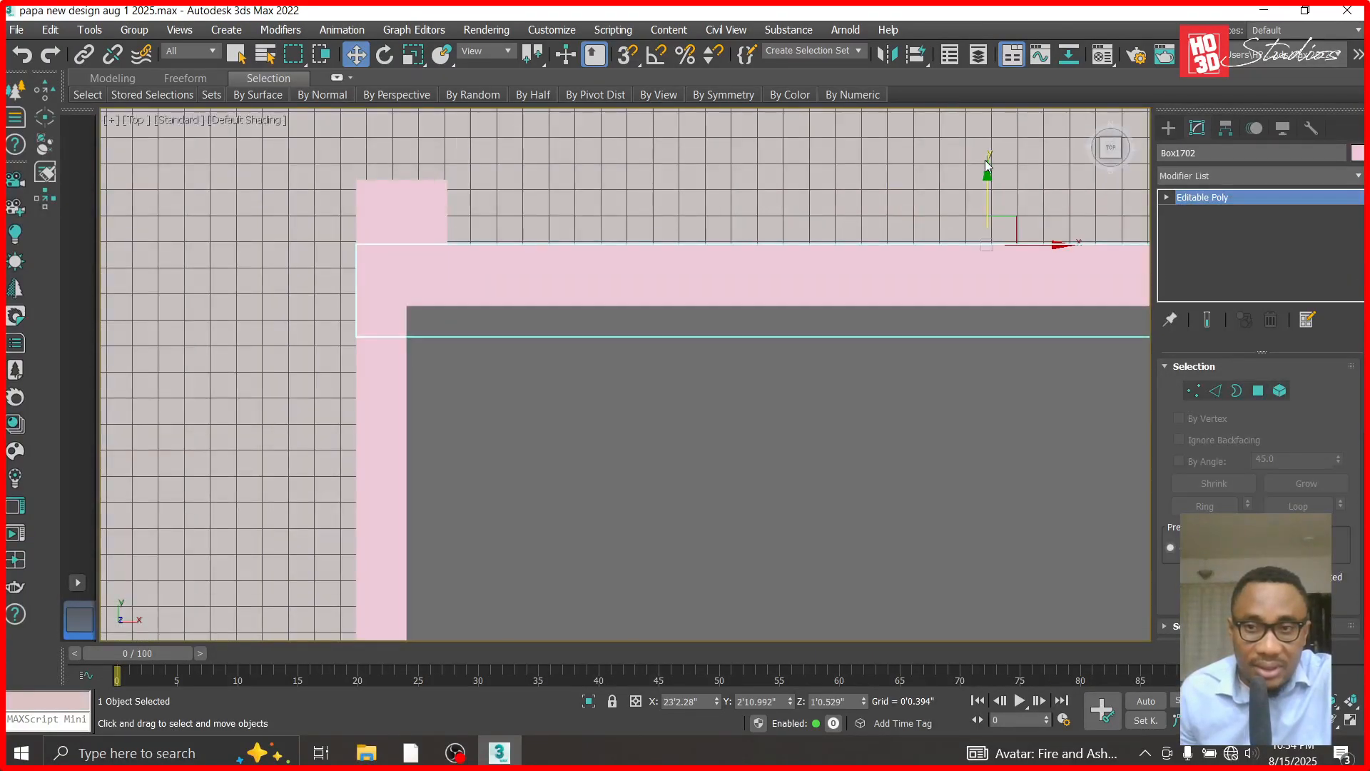
{"action": "left_click_drag", "start_coordinate": [987, 175], "coordinate": [987, 178]}
- Convert the left side band to Editable Poly and move its rear end vertices in Y flush with the rear band's outer face
{"action": "left_click", "coordinate": [383, 183]}
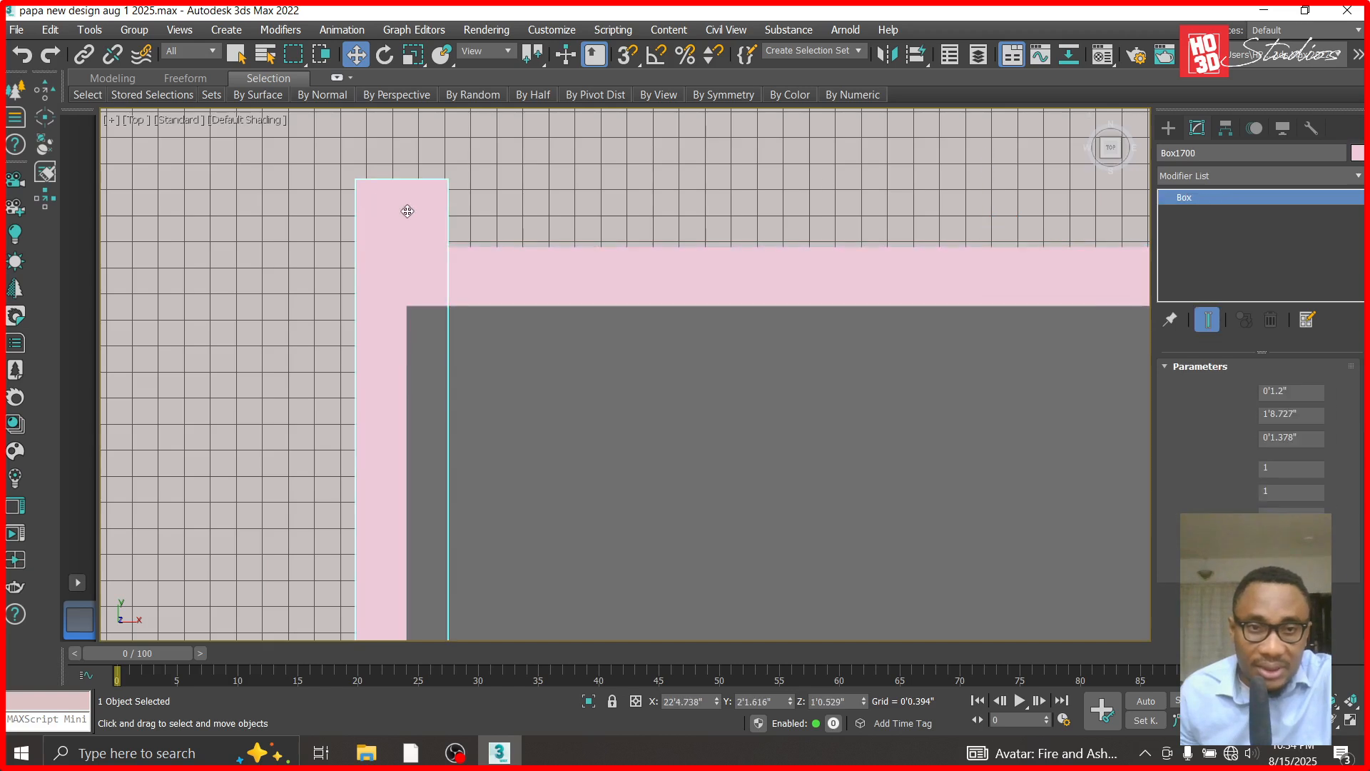
{"action": "right_click", "coordinate": [1175, 207]}
{"action": "left_click", "coordinate": [1236, 308]}
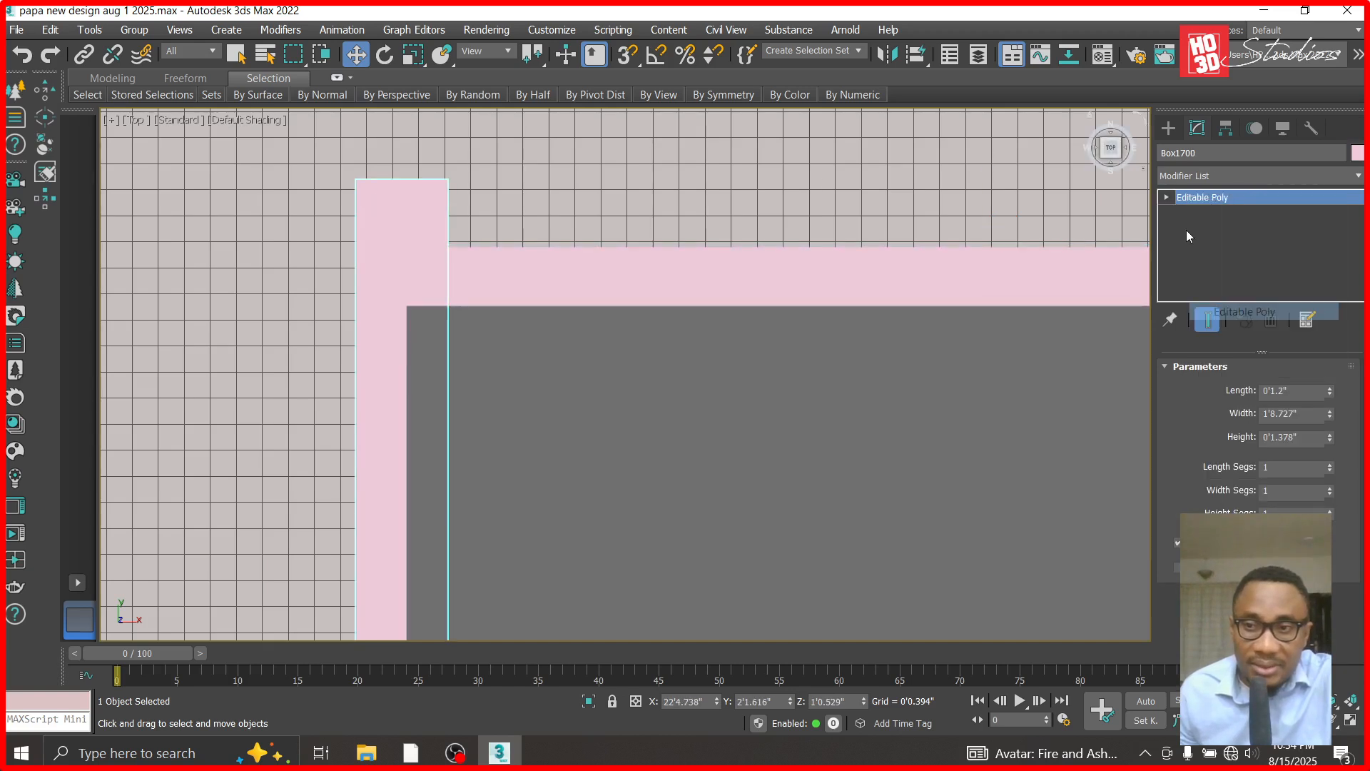
{"action": "left_click", "coordinate": [1167, 198]}
{"action": "left_click", "coordinate": [1197, 212]}
{"action": "left_click_drag", "start_coordinate": [359, 191], "coordinate": [358, 191]}
{"action": "left_click_drag", "start_coordinate": [408, 129], "coordinate": [408, 196]}
{"action": "scroll", "coordinate": [407, 239], "scroll_direction": "down", "scroll_amount": 4}
{"action": "scroll", "coordinate": [876, 212], "scroll_direction": "up", "scroll_amount": 4}
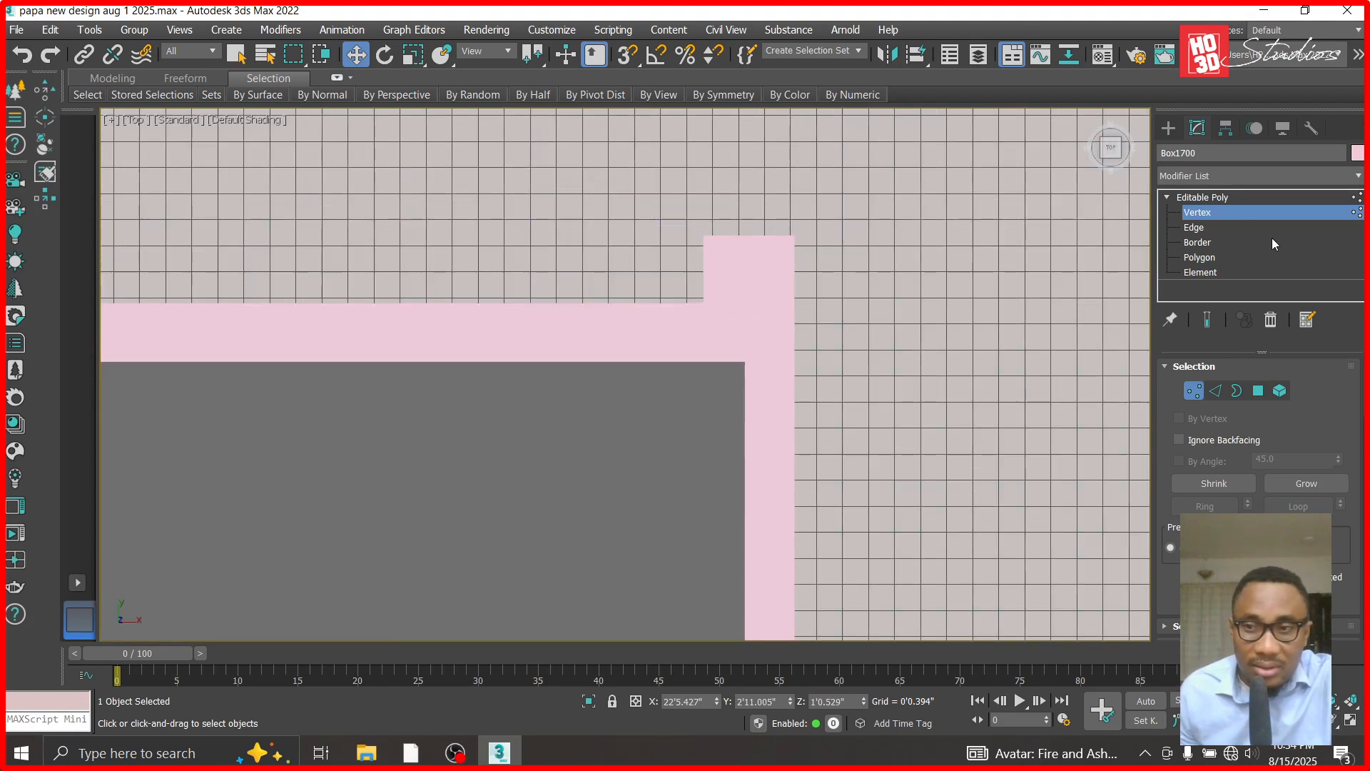
{"action": "left_click", "coordinate": [1196, 197]}
- Convert the right side band to Editable Poly and move its rear end vertices to about Y 2'10.963", flush with the rear band
{"action": "left_click", "coordinate": [786, 238]}
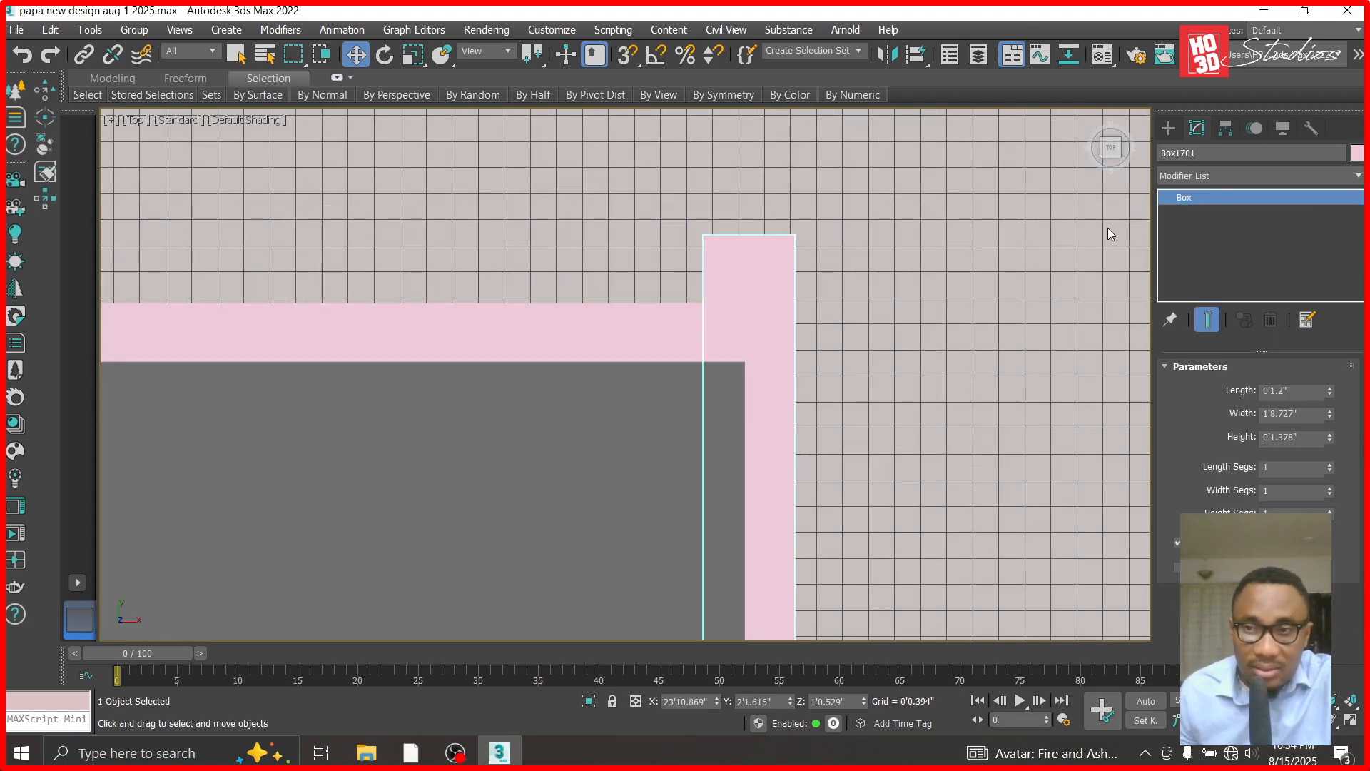
{"action": "right_click", "coordinate": [1230, 200]}
{"action": "left_click", "coordinate": [1248, 309]}
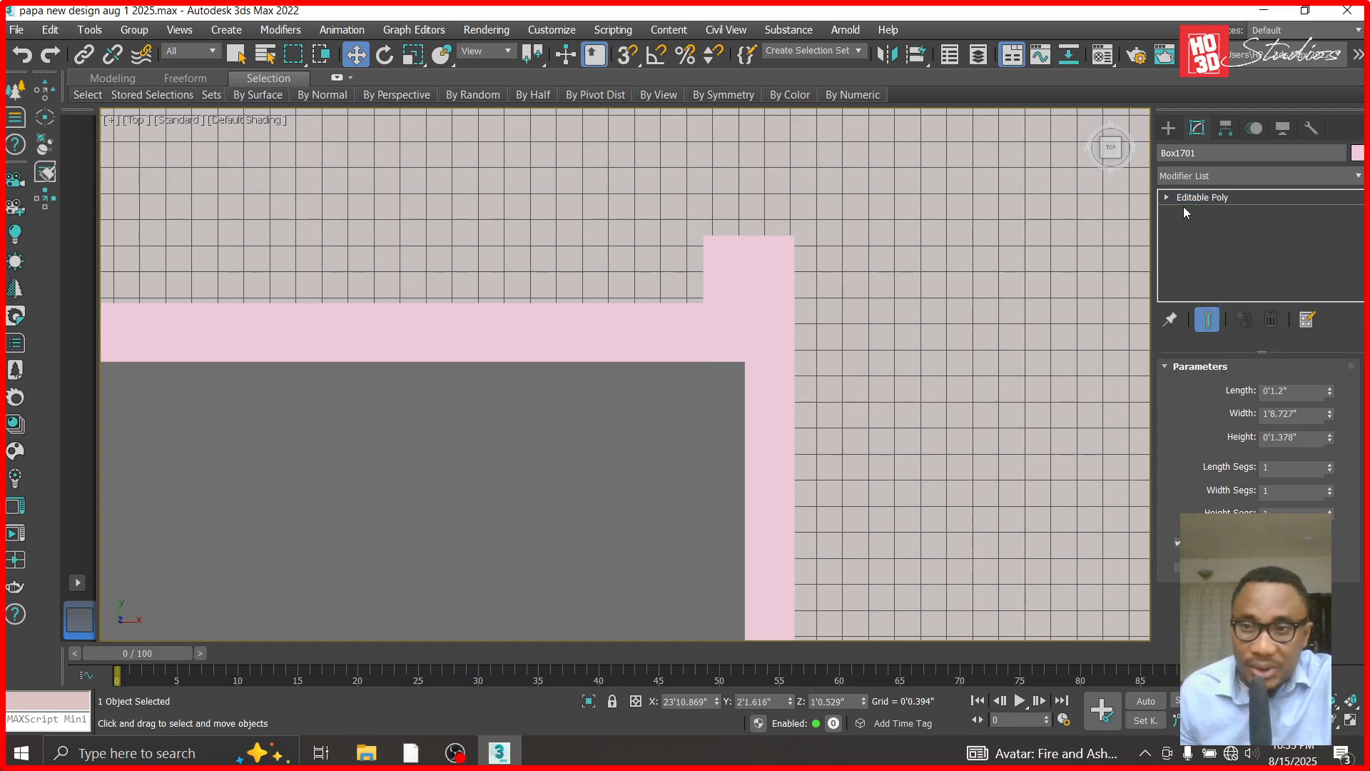
{"action": "left_click", "coordinate": [1196, 212]}
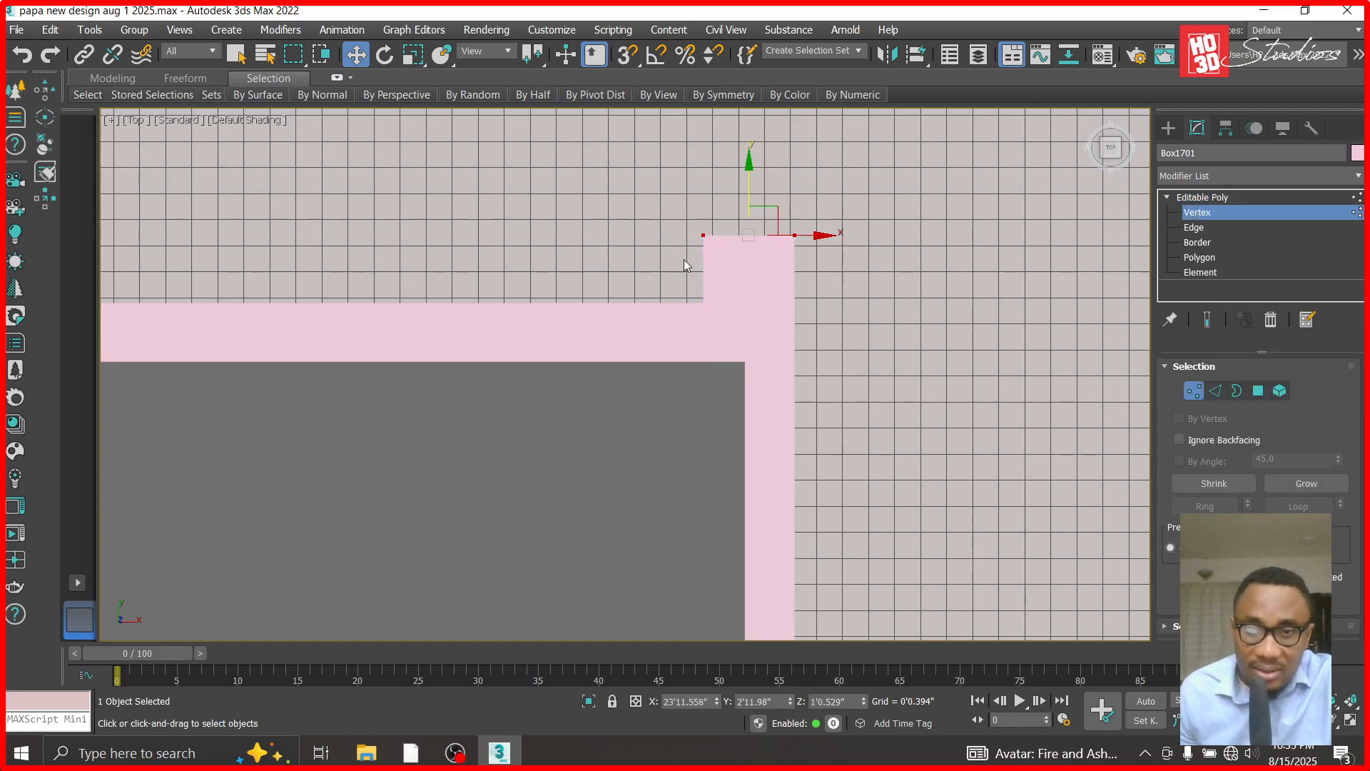
{"action": "left_click_drag", "start_coordinate": [756, 173], "coordinate": [755, 301]}
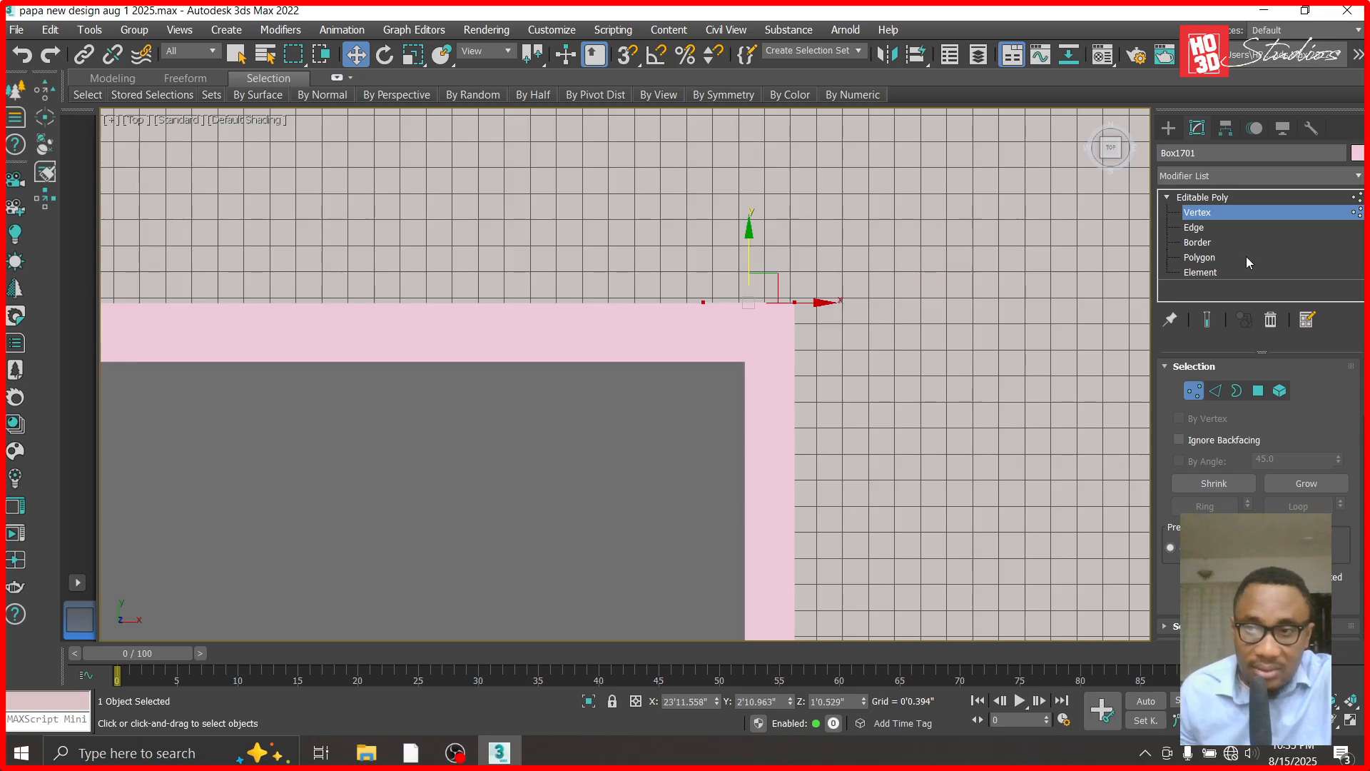
{"action": "left_click", "coordinate": [1222, 196]}
- Attach the front, left and rear bands to the right side band to form one ring object
{"action": "scroll", "coordinate": [969, 235], "scroll_direction": "down", "scroll_amount": 4}
{"action": "scroll", "coordinate": [1184, 480], "scroll_direction": "down", "scroll_amount": 5}
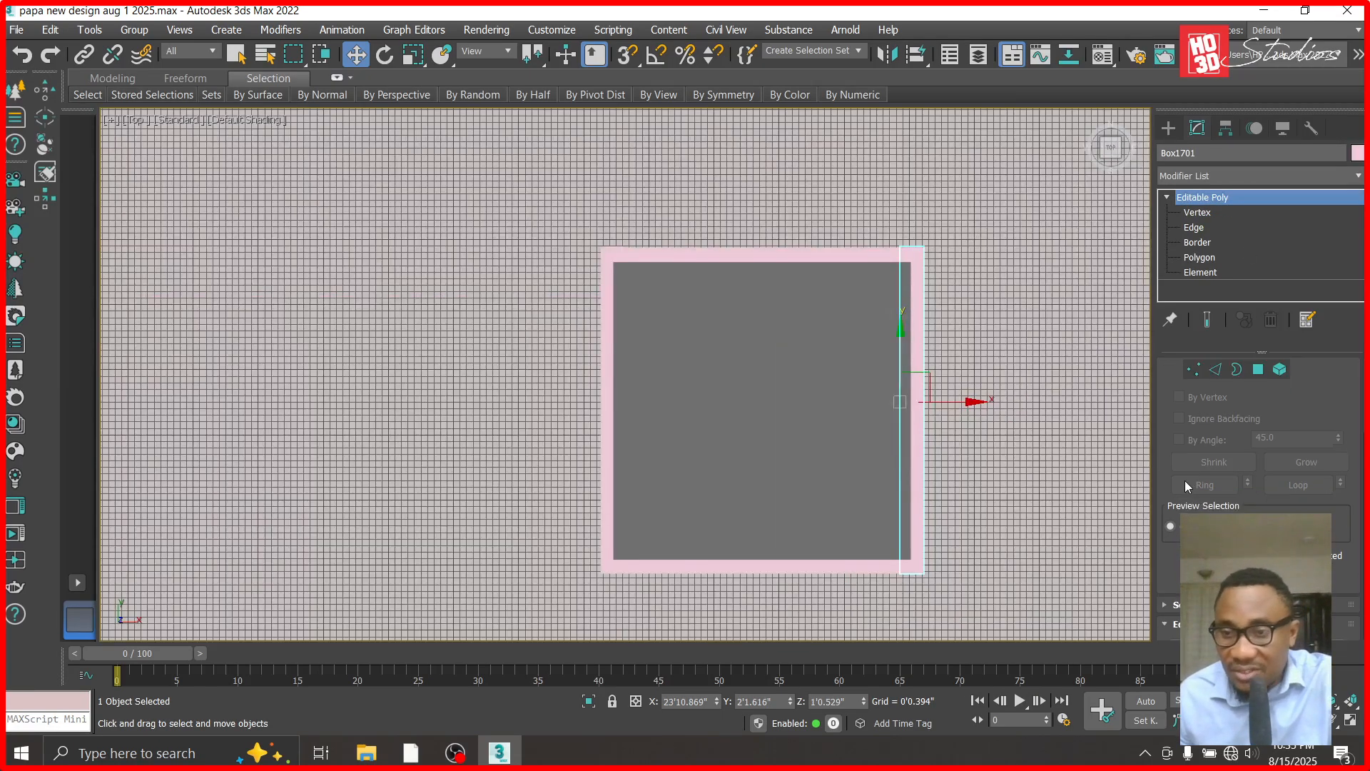
{"action": "key", "text": "q"}
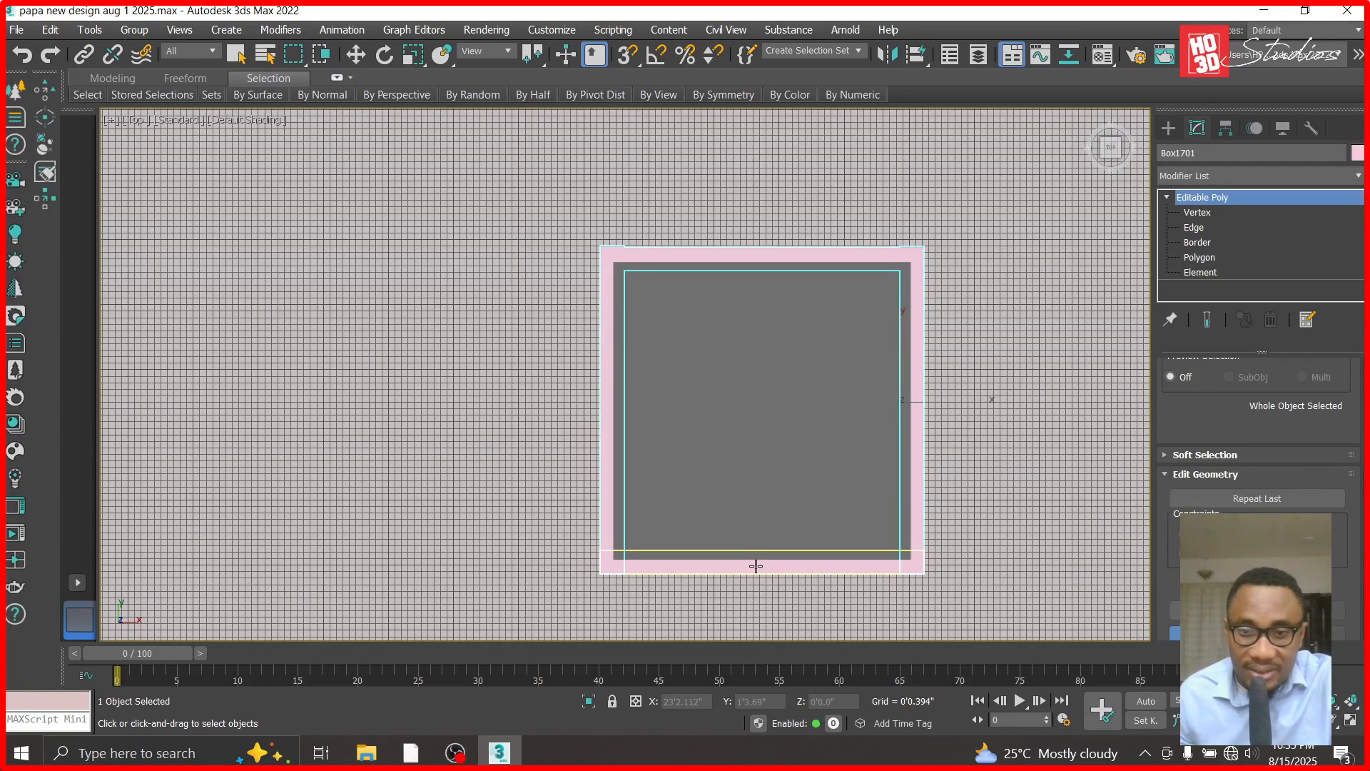
- Test-move the attached band ring in X and undo the move
{"action": "left_click", "coordinate": [357, 56]}
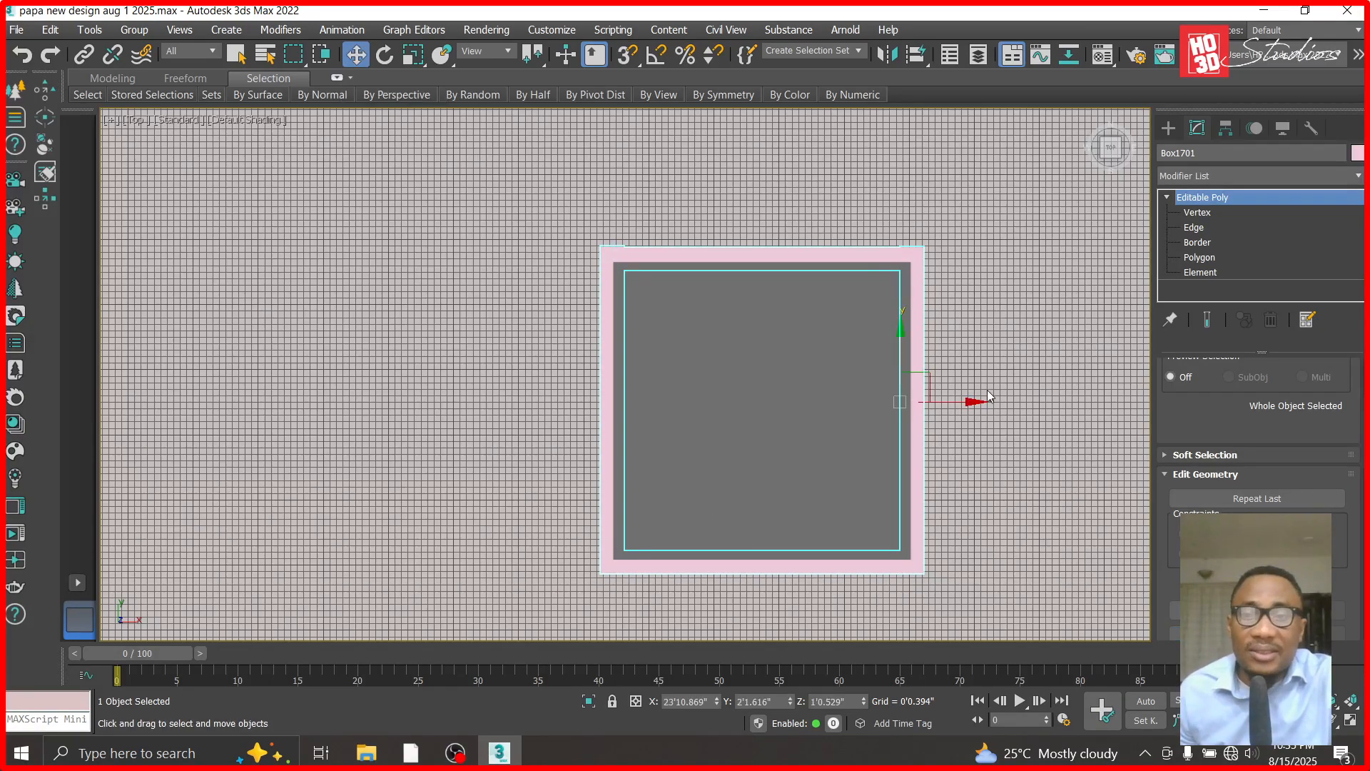
{"action": "left_click_drag", "start_coordinate": [973, 398], "coordinate": [578, 385]}
{"action": "key", "text": "ctrl+z"}
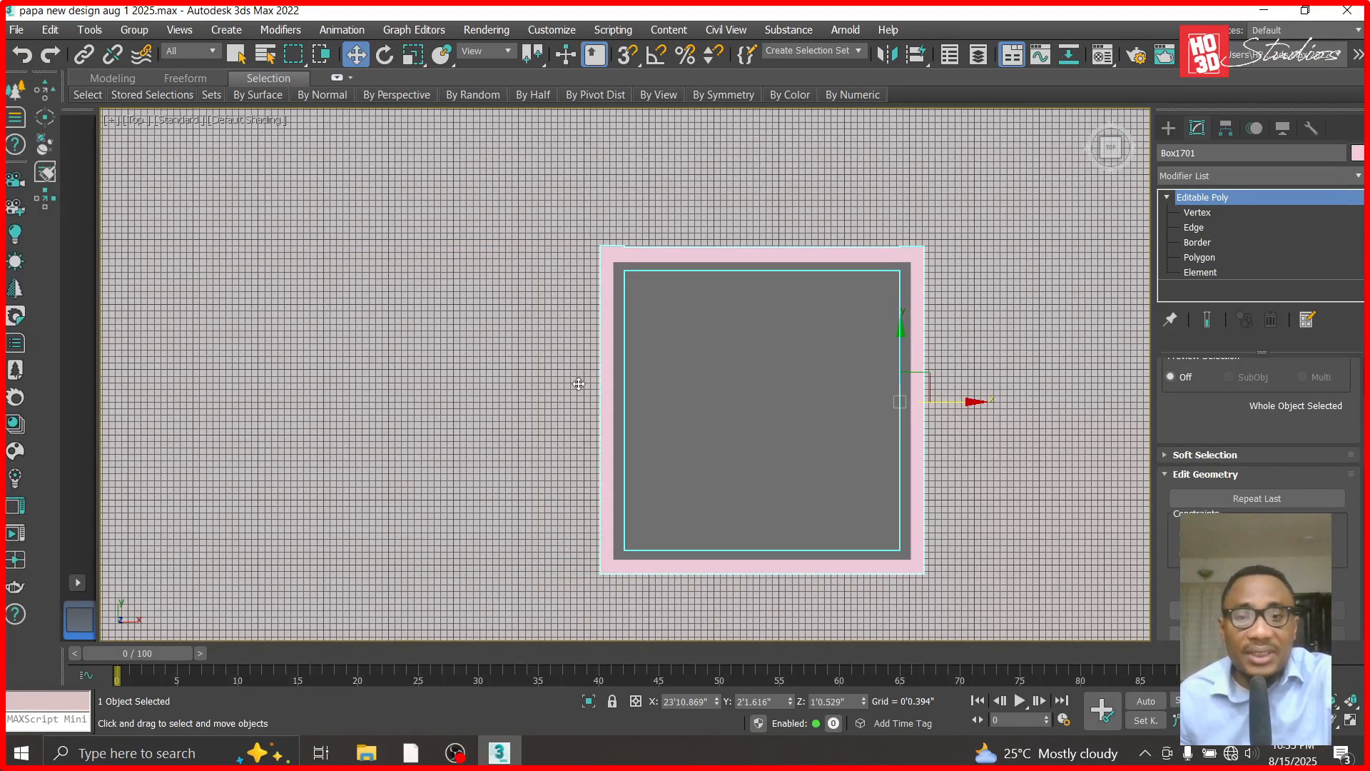
- In the front view, copy the 12-inch guide box upward to sit on the band ring, and delete the original box below
{"action": "key", "text": "f"}
{"action": "scroll", "coordinate": [652, 391], "scroll_direction": "down", "scroll_amount": 4}
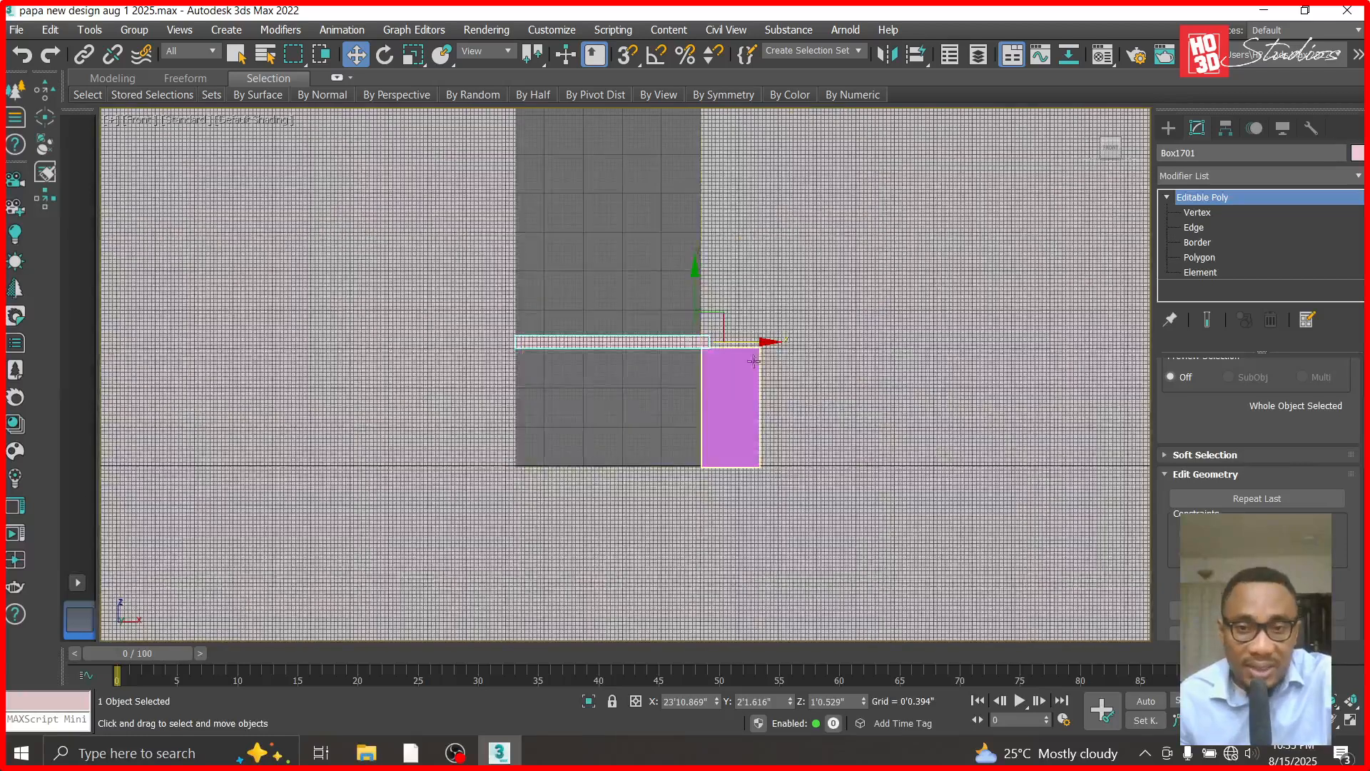
{"action": "left_click", "coordinate": [738, 356]}
{"action": "scroll", "coordinate": [738, 356], "scroll_direction": "up", "scroll_amount": 3}
{"action": "left_click_drag", "start_coordinate": [728, 409], "coordinate": [728, 144], "text": "shift"}
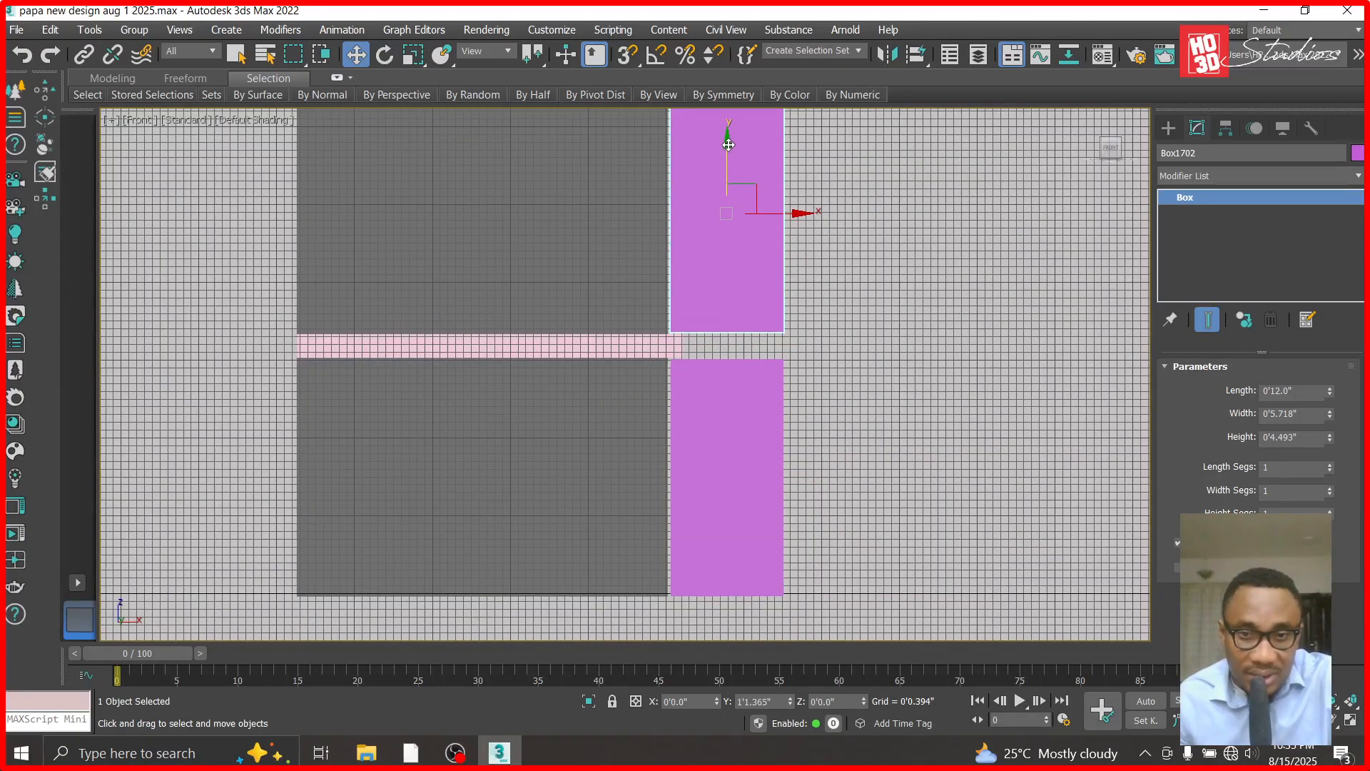
{"action": "left_click", "coordinate": [687, 467]}
{"action": "left_click", "coordinate": [703, 491]}
{"action": "key", "text": "Delete"}
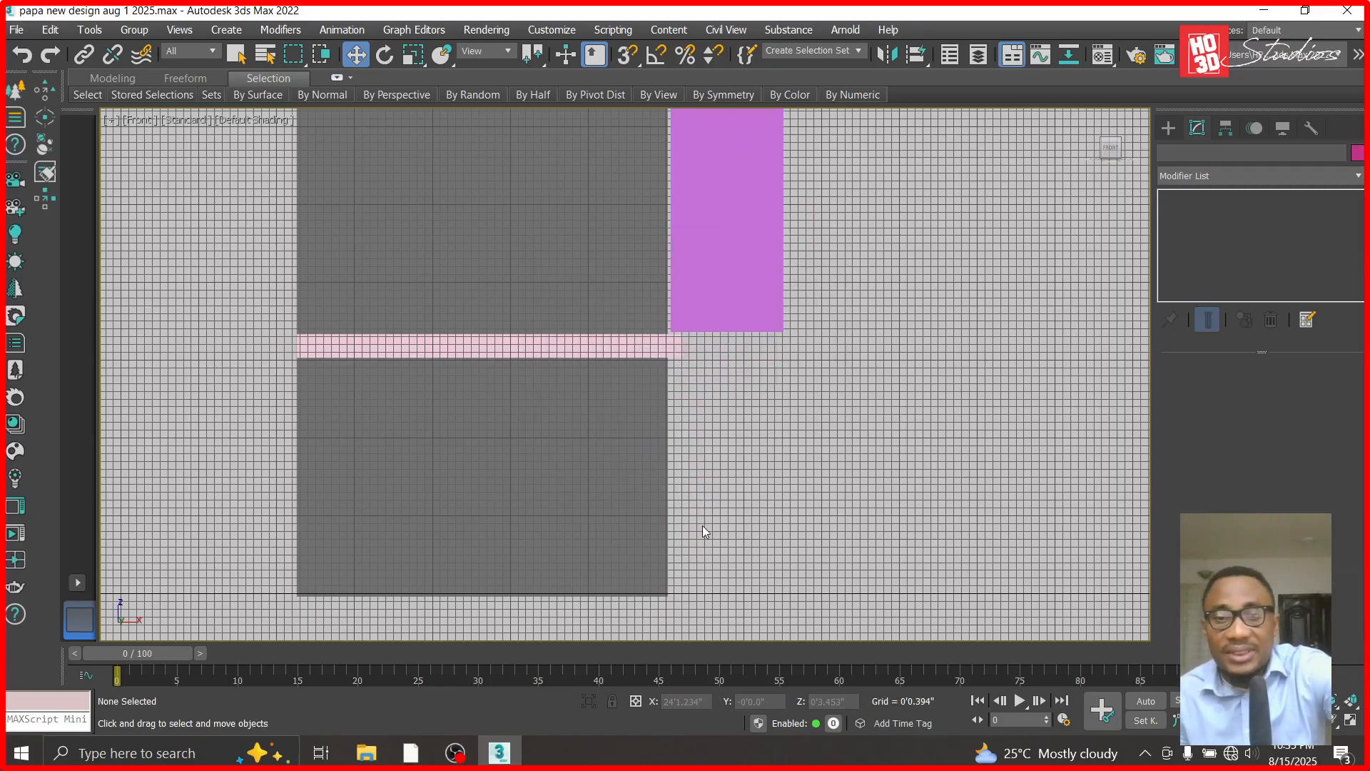
- Copy the band ring upward to about Z 2'2.063", on top of the guide box, making 9 copies at that spacing
{"action": "scroll", "coordinate": [703, 599], "scroll_direction": "down", "scroll_amount": 2}
{"action": "left_click", "coordinate": [652, 419]}
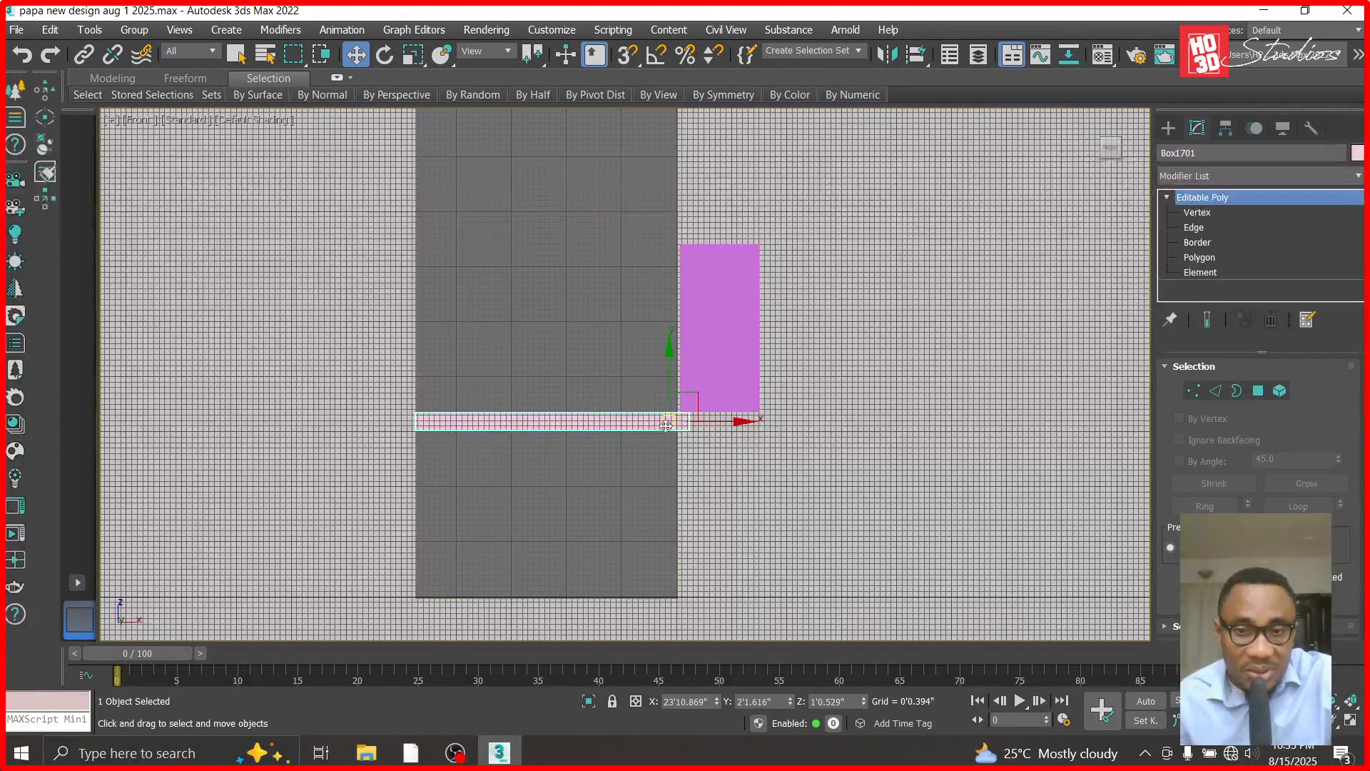
{"action": "left_click", "coordinate": [575, 357]}
{"action": "left_click", "coordinate": [588, 419]}
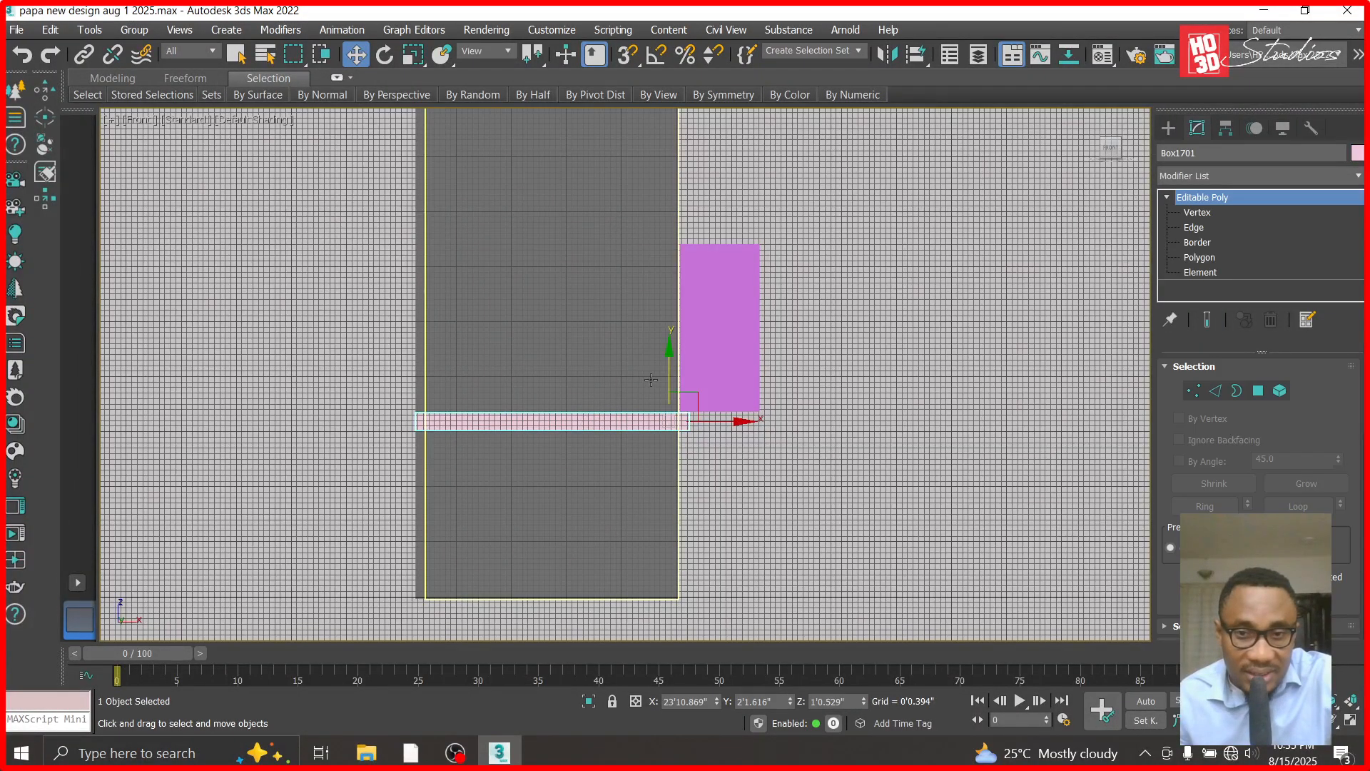
{"action": "left_click_drag", "start_coordinate": [667, 358], "coordinate": [669, 169], "text": "shift"}
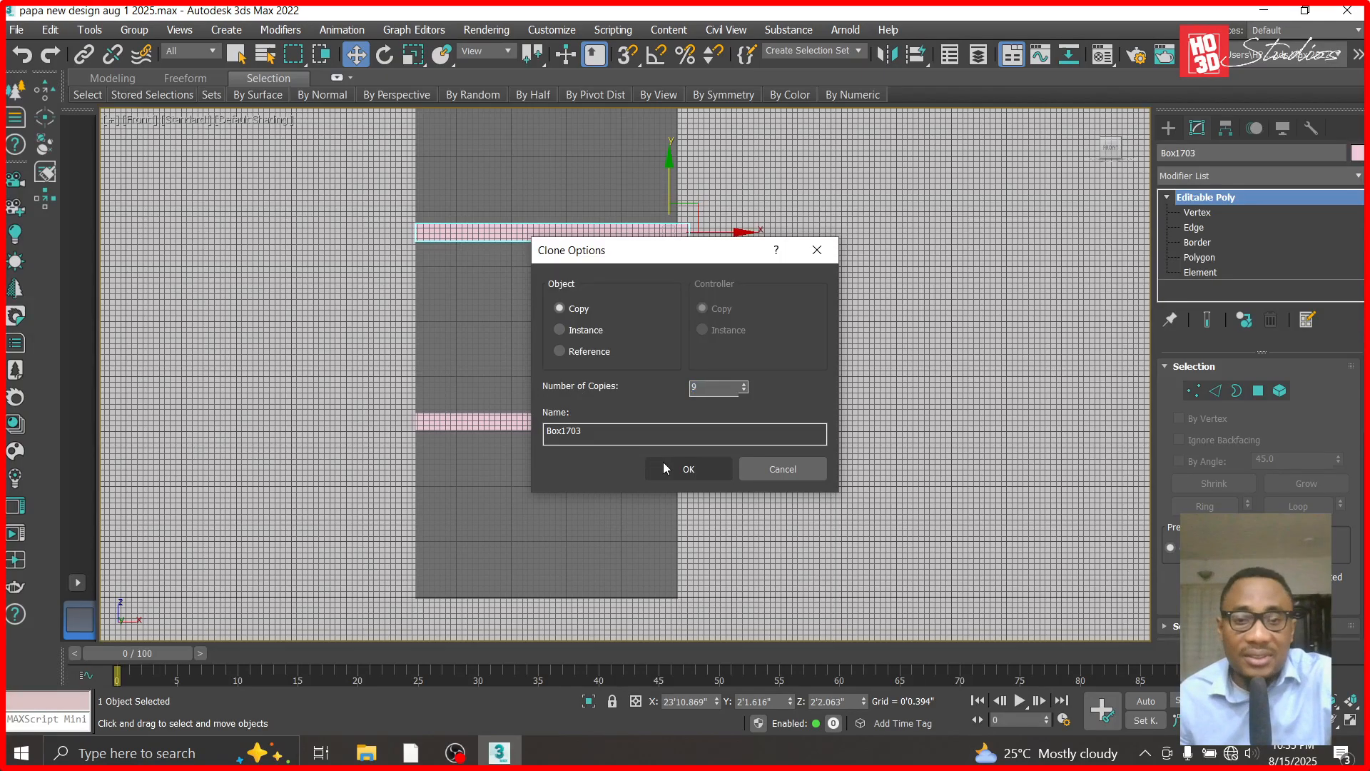
{"action": "left_click", "coordinate": [686, 469]}
- Delete the extra band ring floating above the top of the column
{"action": "scroll", "coordinate": [714, 528], "scroll_direction": "down", "scroll_amount": 8}
{"action": "scroll", "coordinate": [677, 142], "scroll_direction": "up", "scroll_amount": 5}
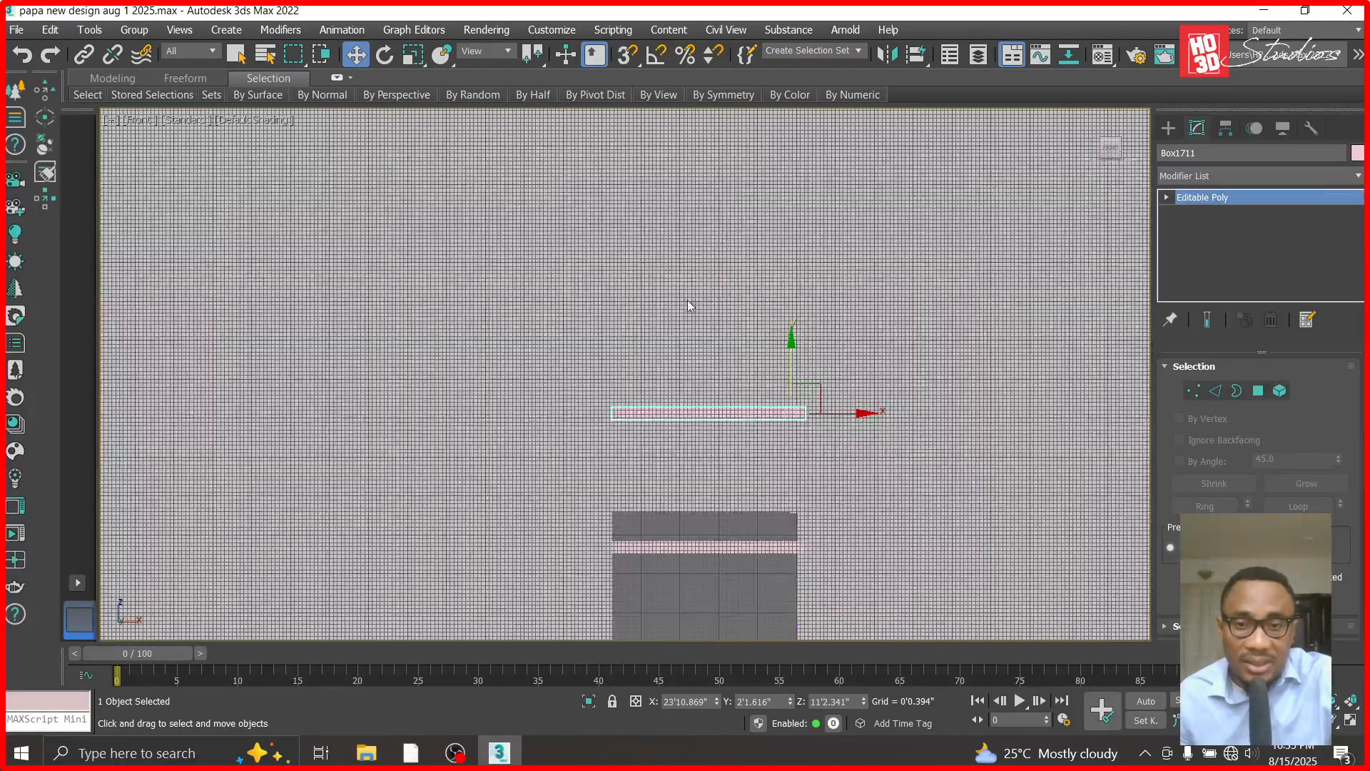
{"action": "left_click", "coordinate": [690, 302]}
{"action": "left_click", "coordinate": [708, 416]}
{"action": "key", "text": "Delete"}
- Delete the 12-inch guide box beside the lower part of the column
{"action": "scroll", "coordinate": [706, 306], "scroll_direction": "down", "scroll_amount": 9}
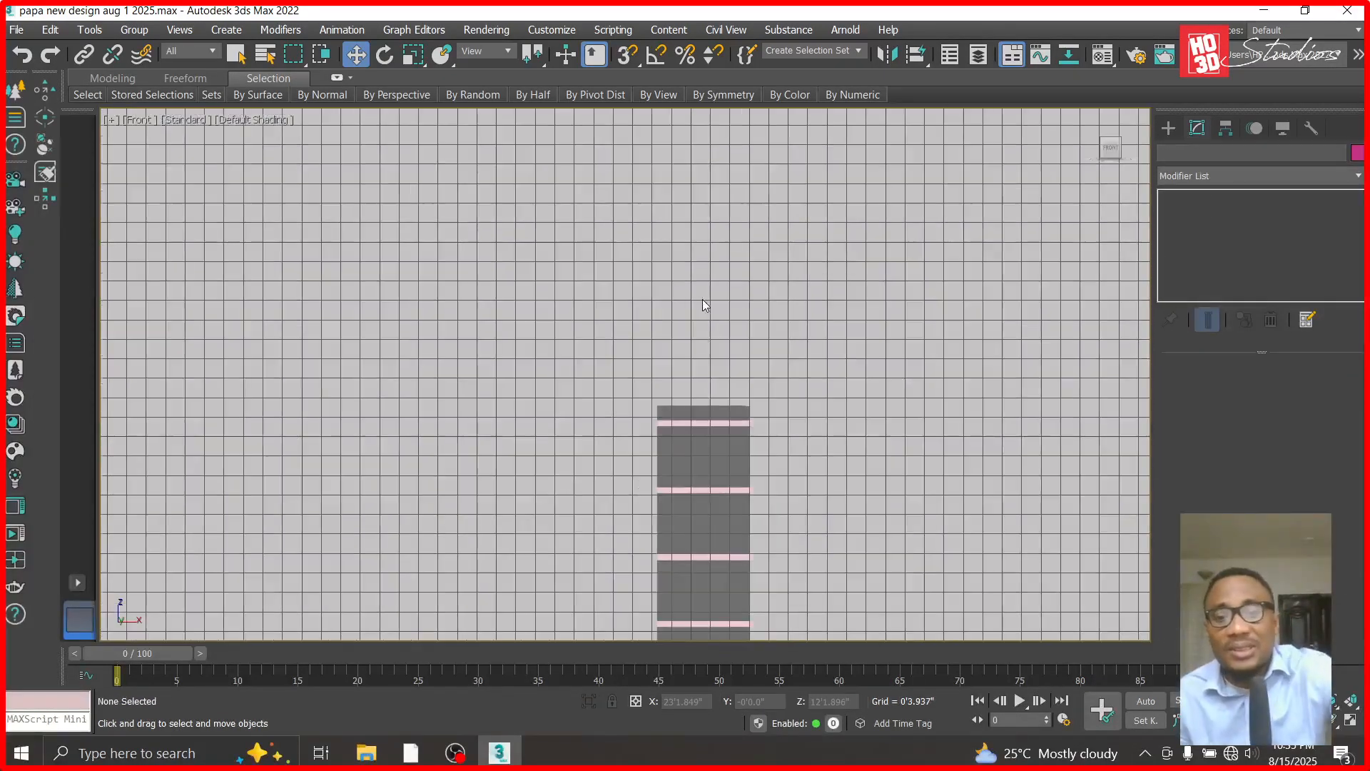
{"action": "scroll", "coordinate": [721, 526], "scroll_direction": "up", "scroll_amount": 5}
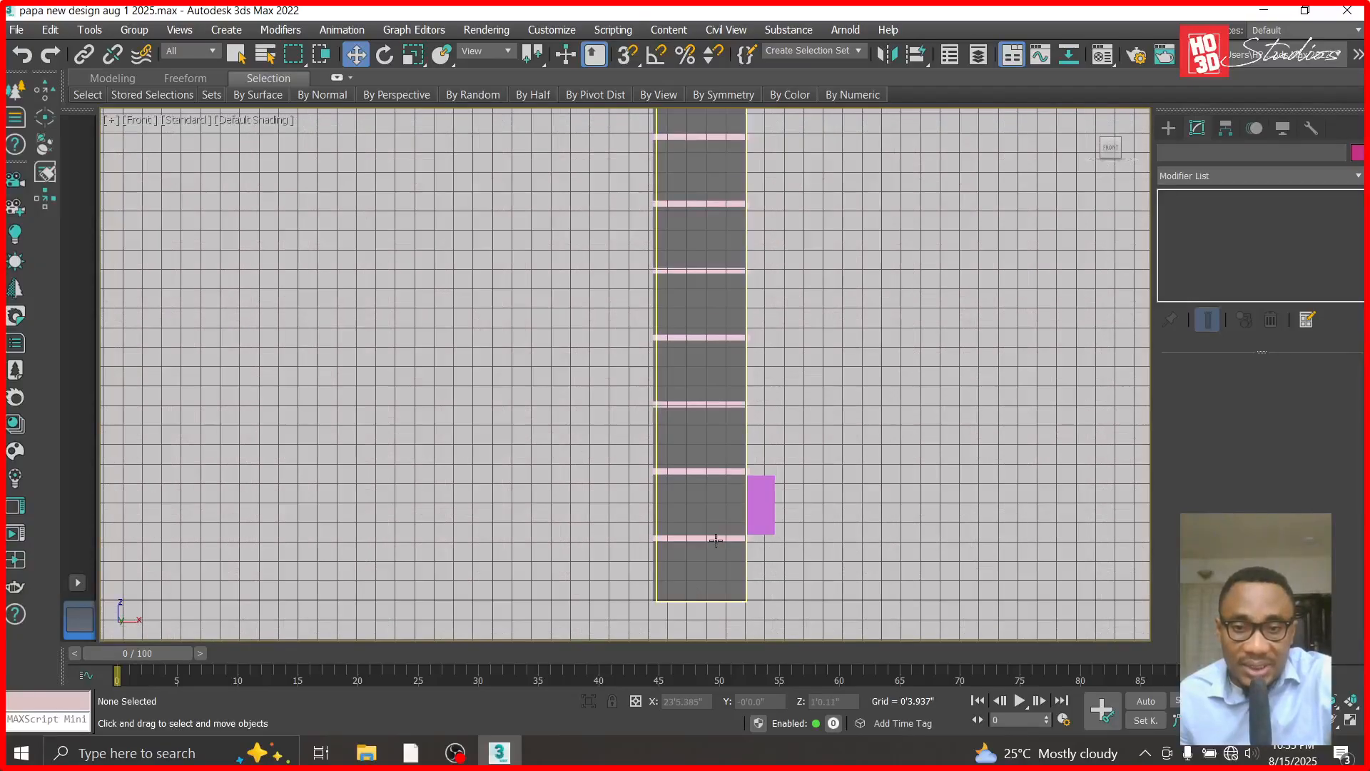
{"action": "left_click", "coordinate": [763, 520]}
{"action": "key", "text": "Delete"}
- Attach all the copied band rings up the column to the lowest ring as a single object
{"action": "scroll", "coordinate": [730, 526], "scroll_direction": "up", "scroll_amount": 5}
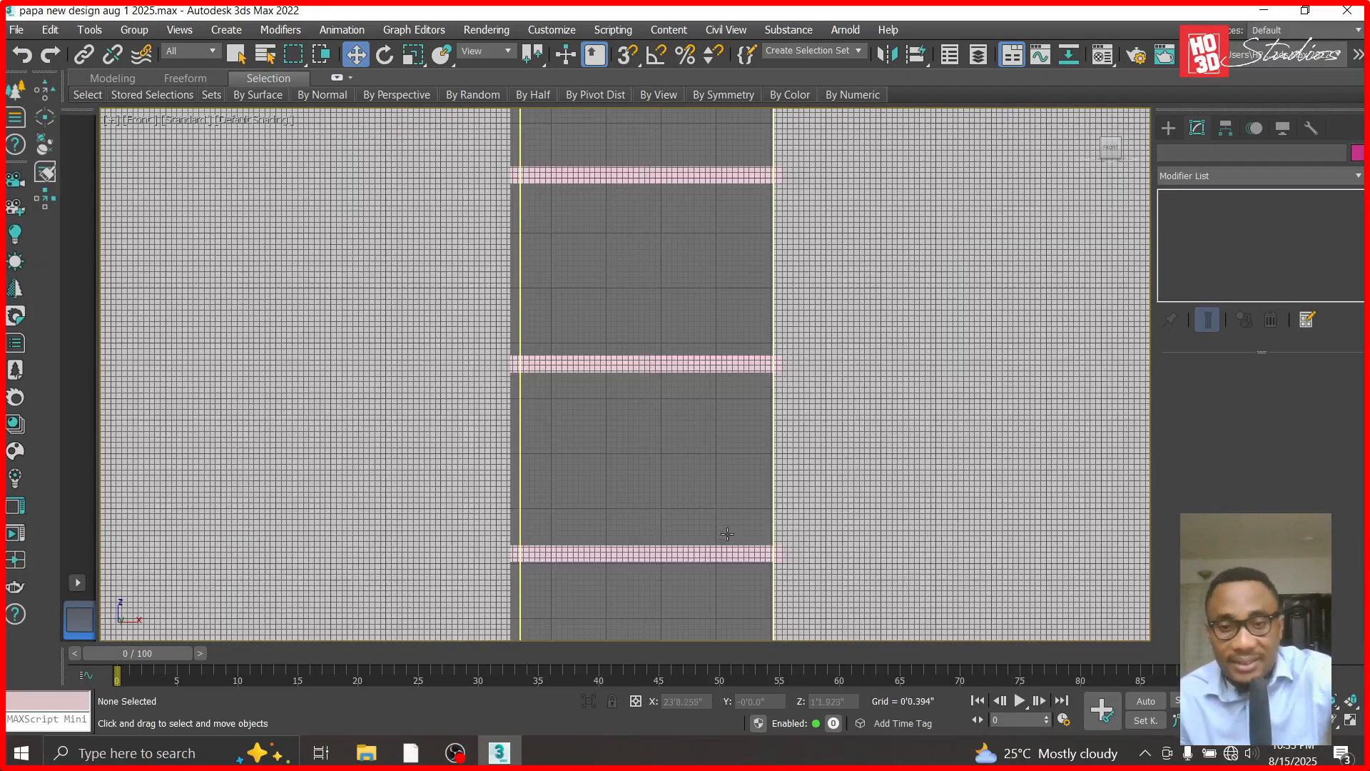
{"action": "left_click", "coordinate": [718, 554]}
{"action": "scroll", "coordinate": [1217, 399], "scroll_direction": "down", "scroll_amount": 5}
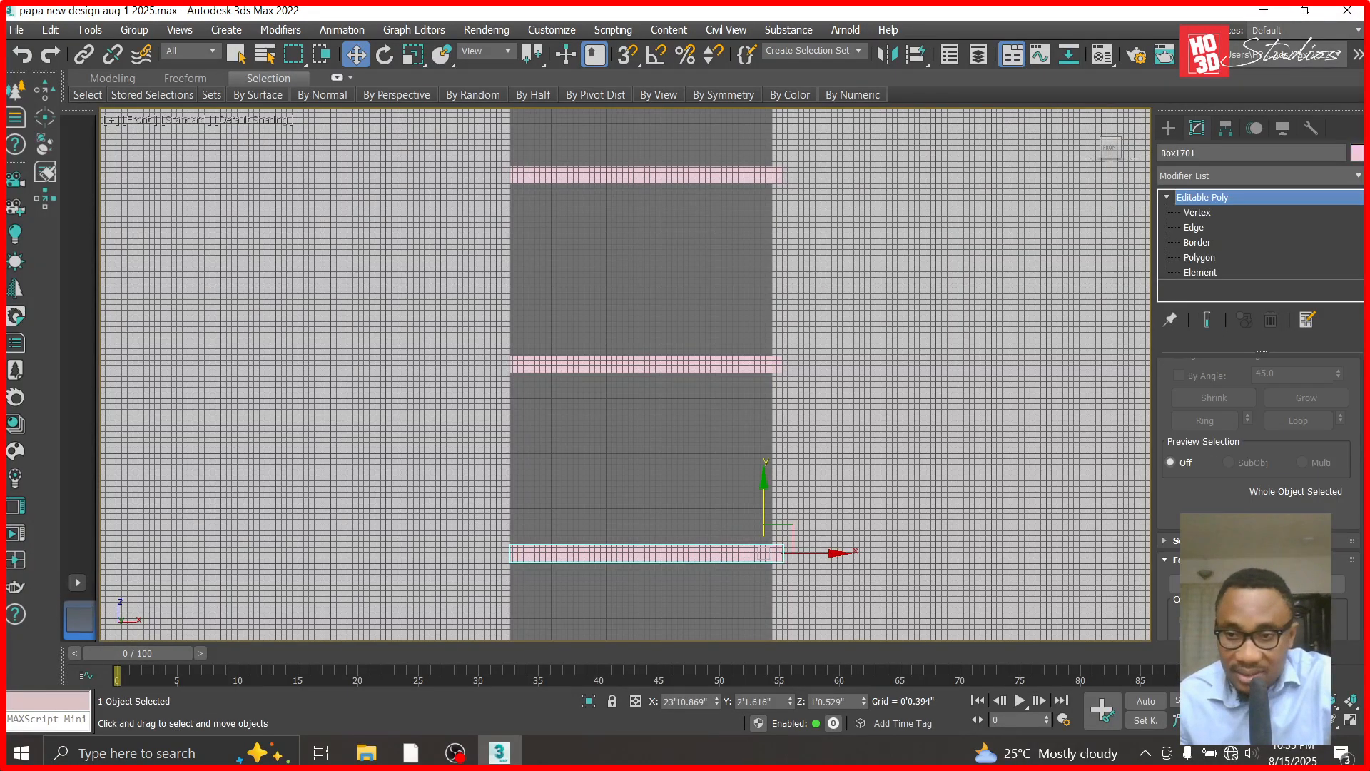
{"action": "key", "text": "q"}
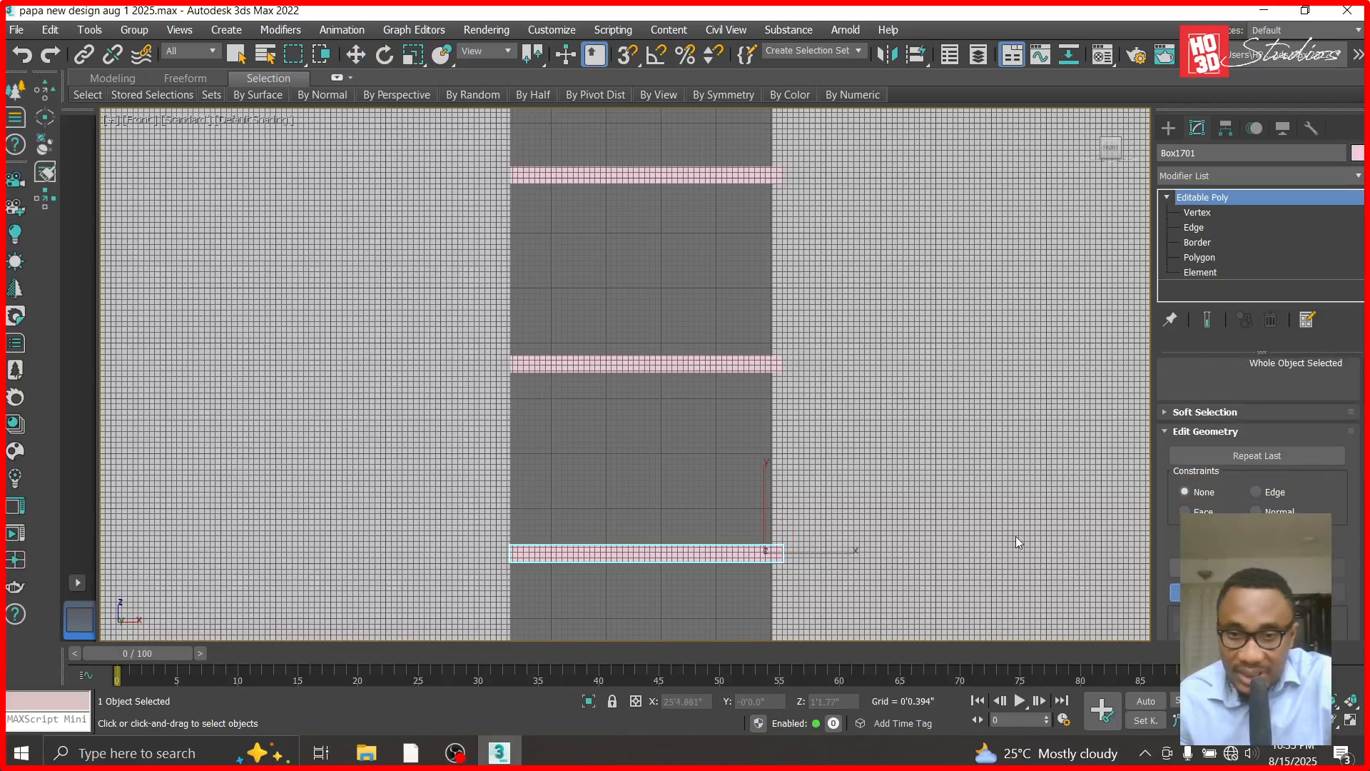
{"action": "left_click", "coordinate": [730, 368], "text": "ctrl"}
{"action": "left_click", "coordinate": [727, 171], "text": "ctrl"}
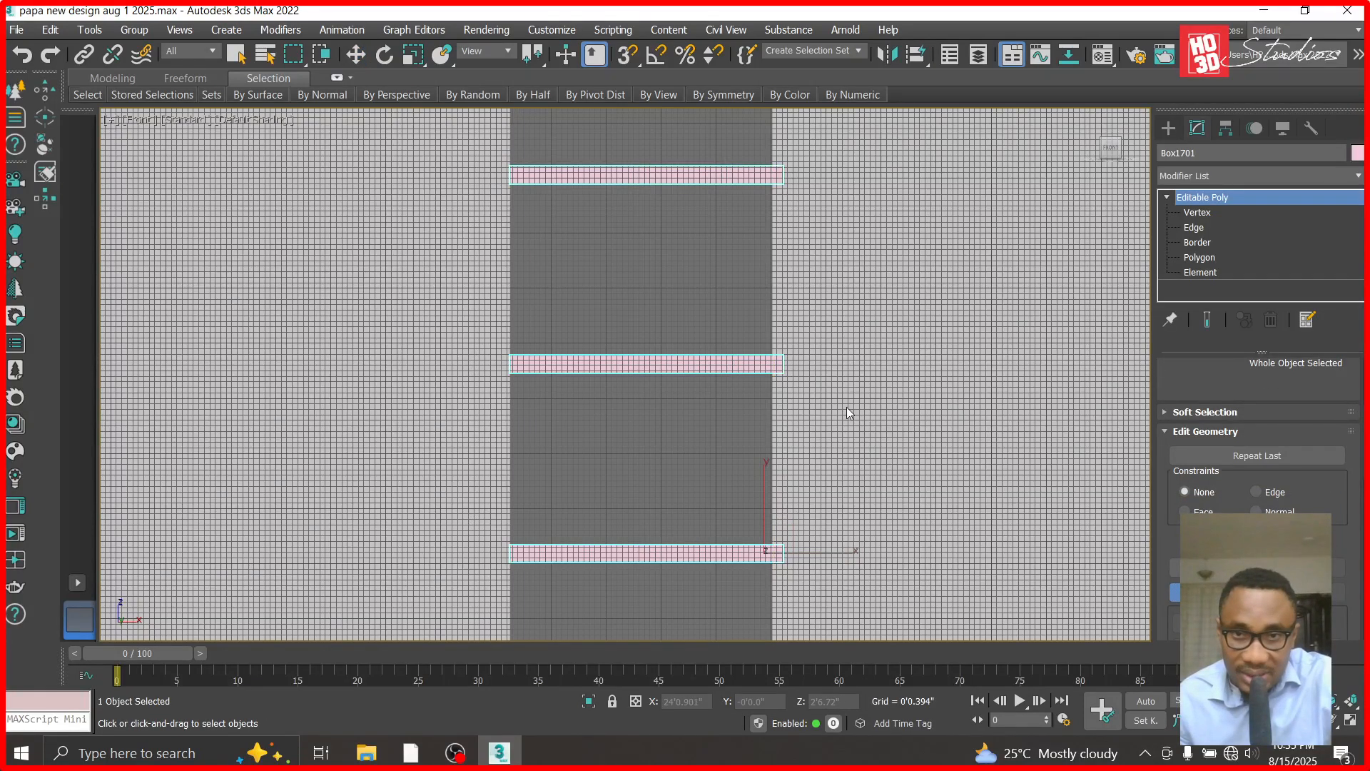
{"action": "scroll", "coordinate": [759, 244], "scroll_direction": "down", "scroll_amount": 3}
{"action": "scroll", "coordinate": [767, 228], "scroll_direction": "down", "scroll_amount": 3}
{"action": "scroll", "coordinate": [774, 330], "scroll_direction": "up", "scroll_amount": 5}
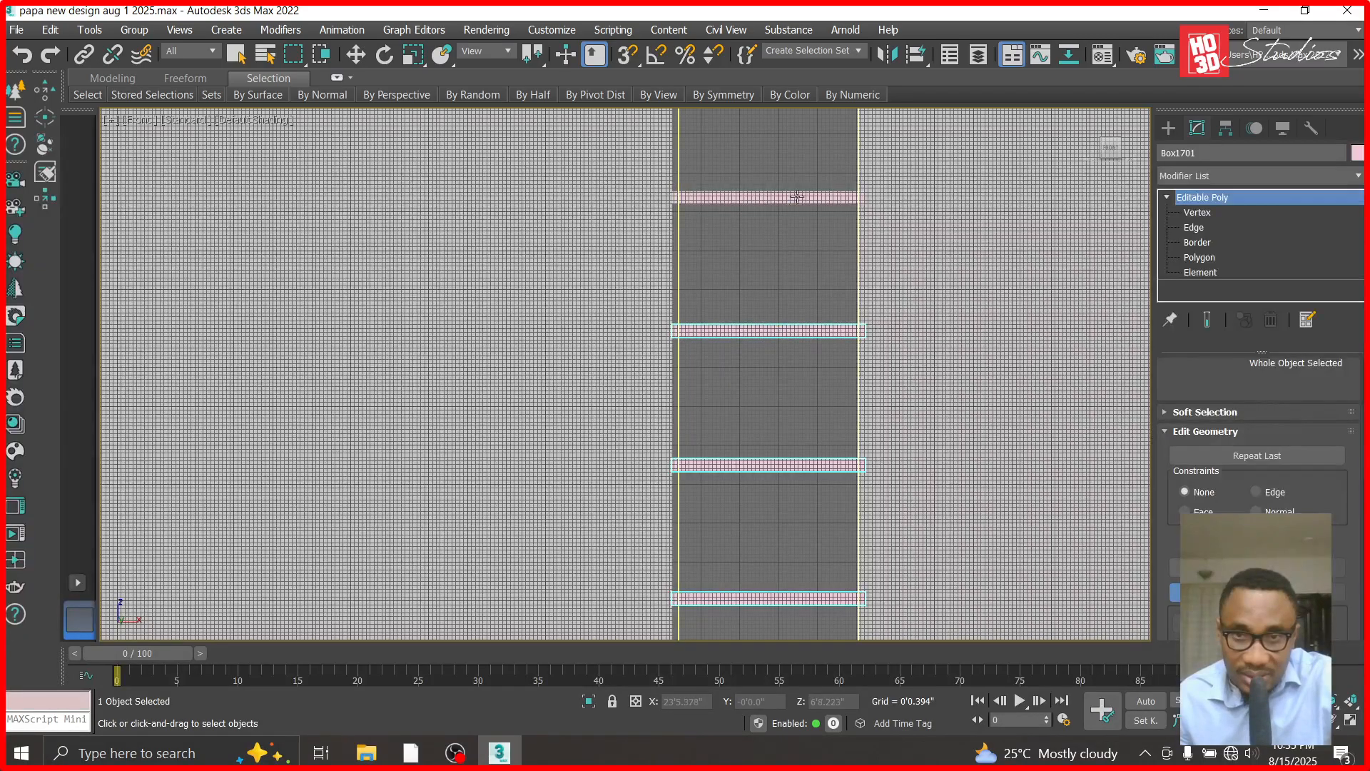
{"action": "scroll", "coordinate": [795, 194], "scroll_direction": "down", "scroll_amount": 3}
{"action": "scroll", "coordinate": [795, 191], "scroll_direction": "up", "scroll_amount": 2}
{"action": "left_click", "coordinate": [802, 287], "text": "ctrl"}
{"action": "left_click", "coordinate": [811, 192], "text": "ctrl"}
{"action": "scroll", "coordinate": [811, 199], "scroll_direction": "down", "scroll_amount": 3}
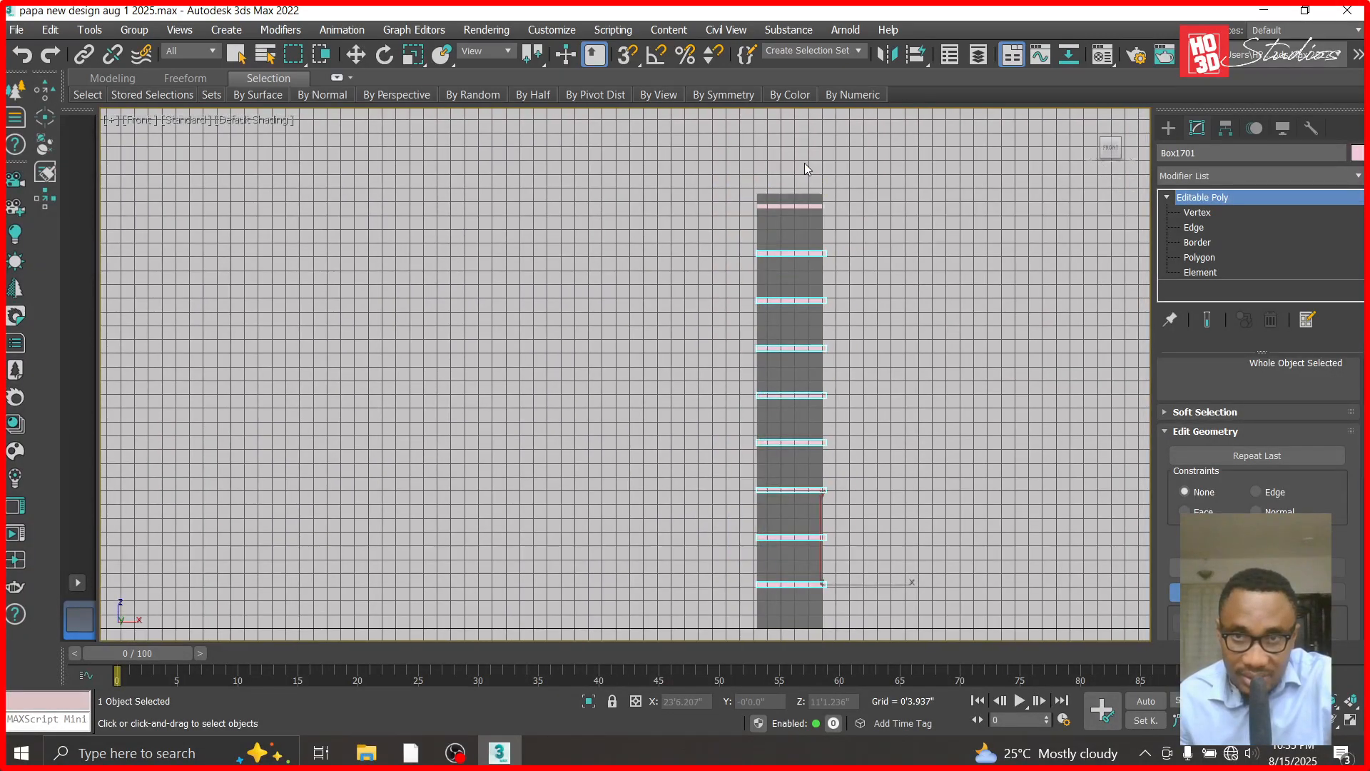
{"action": "scroll", "coordinate": [813, 286], "scroll_direction": "up", "scroll_amount": 5}
- Test-move the combined bands away from the column in X to about 20'7.665", and undo the move
{"action": "left_click", "coordinate": [352, 54]}
{"action": "left_click", "coordinate": [446, 190]}
{"action": "left_click", "coordinate": [722, 284]}
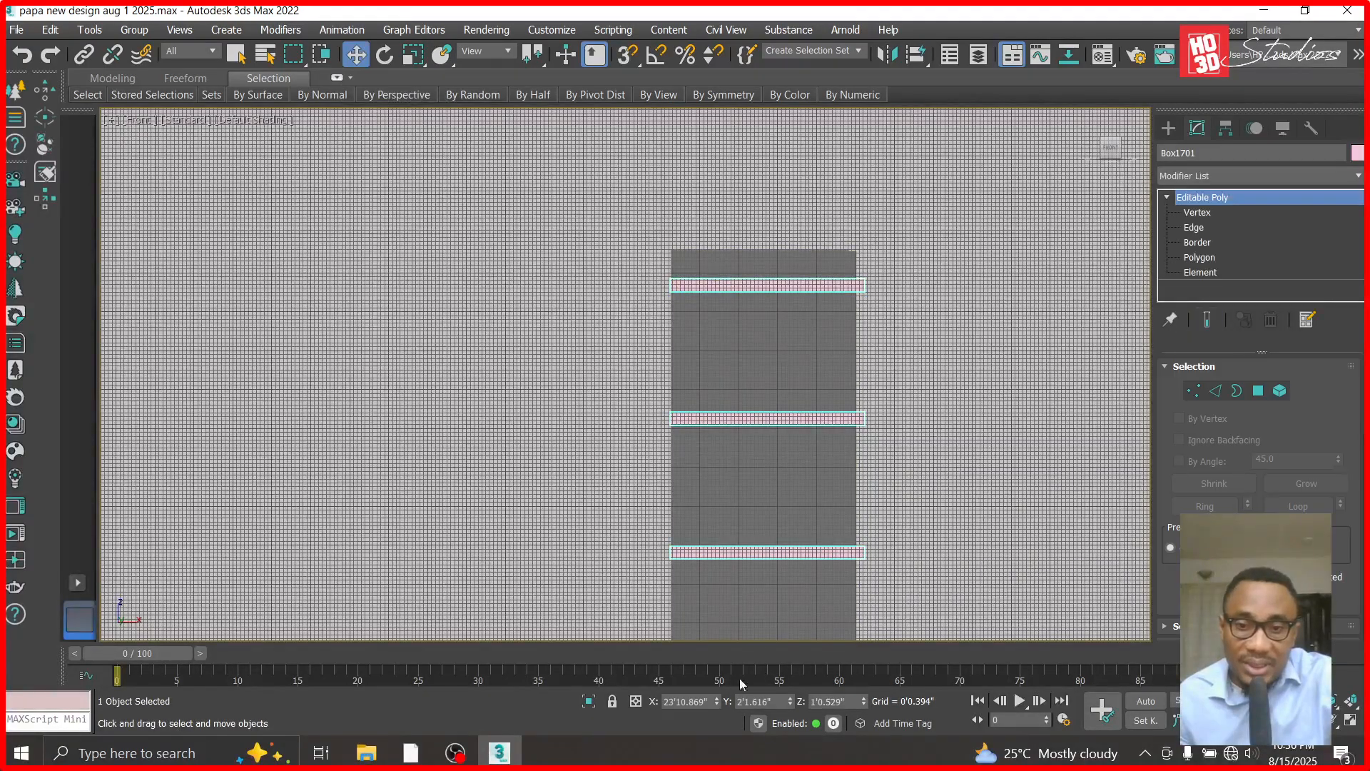
{"action": "left_click_drag", "start_coordinate": [716, 704], "coordinate": [534, 363]}
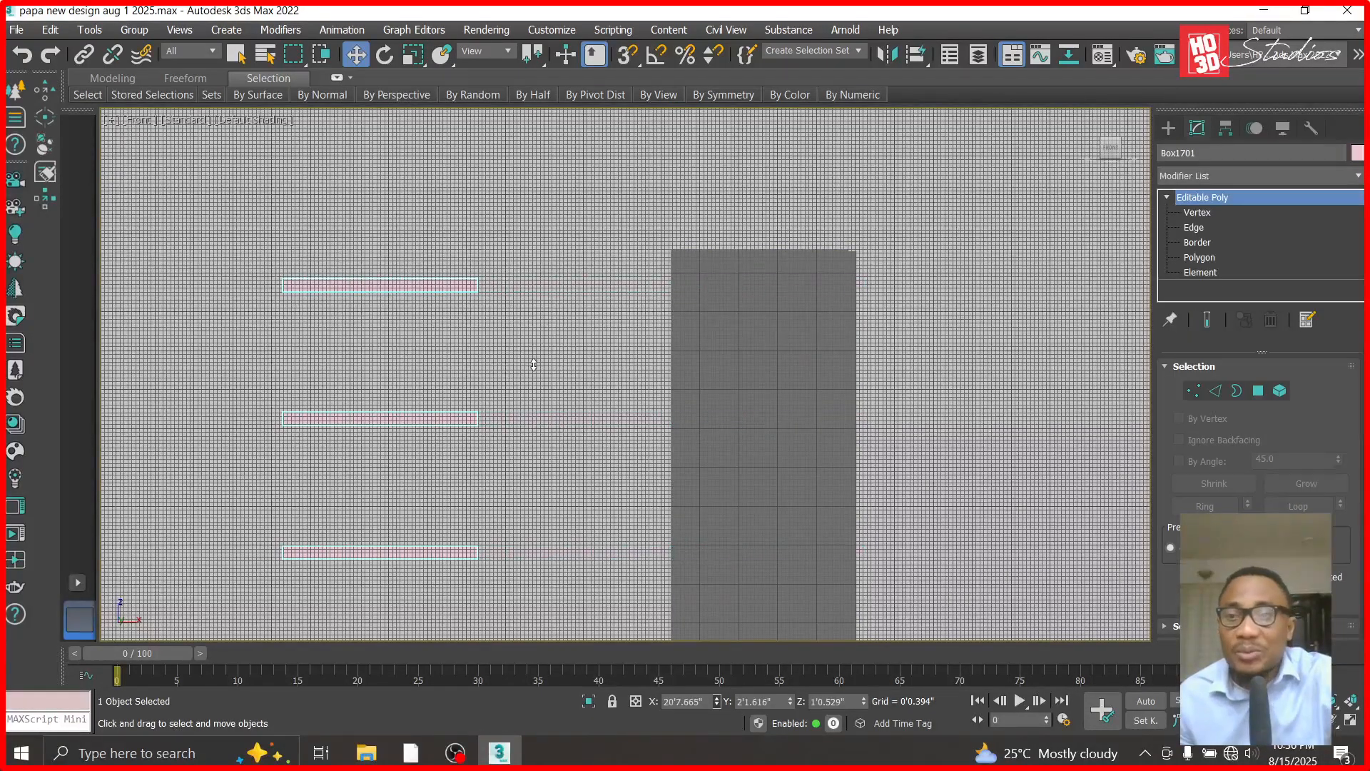
{"action": "key", "text": "ctrl+z"}
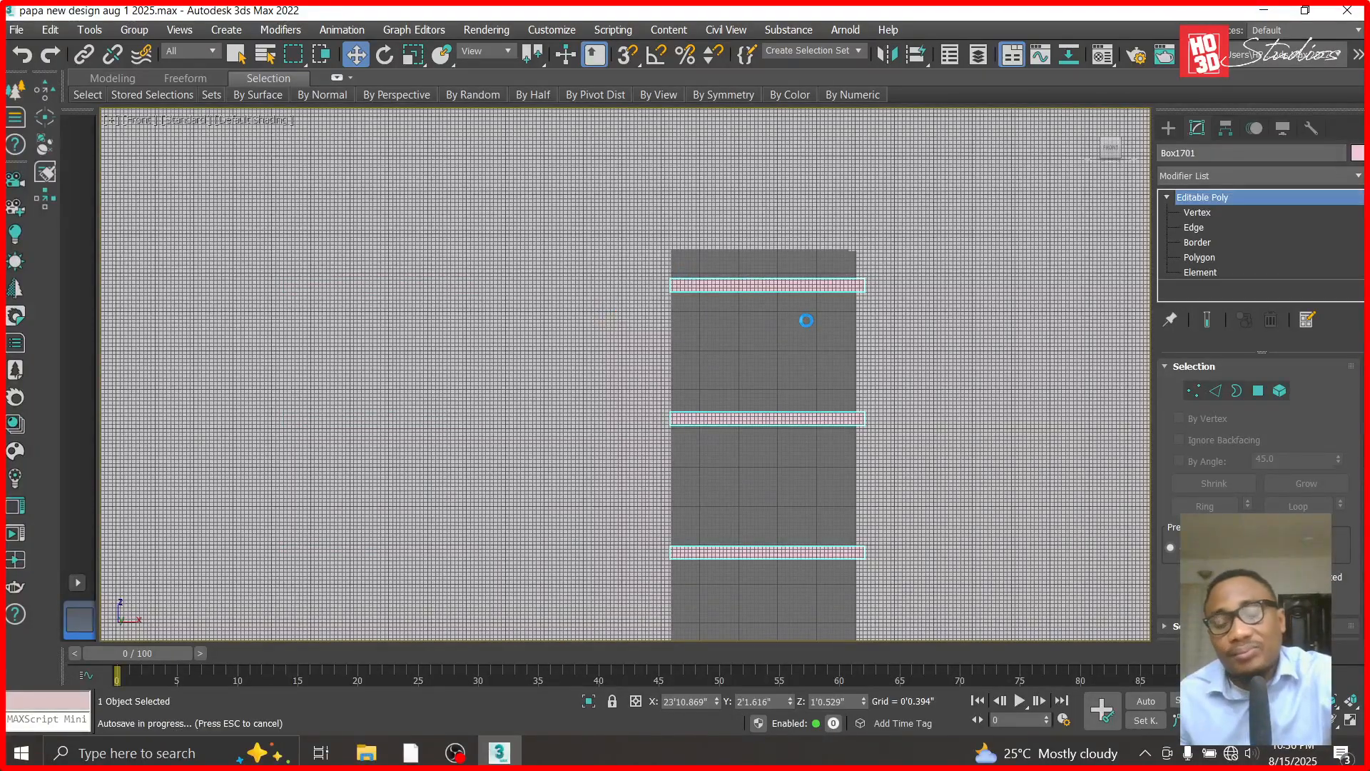
- Subtract the combined band rings from the column with ProBoolean to cut horizontal grooves around it, and end picking
{"action": "scroll", "coordinate": [806, 320], "scroll_direction": "down", "scroll_amount": 2}
{"action": "left_click", "coordinate": [747, 345]}
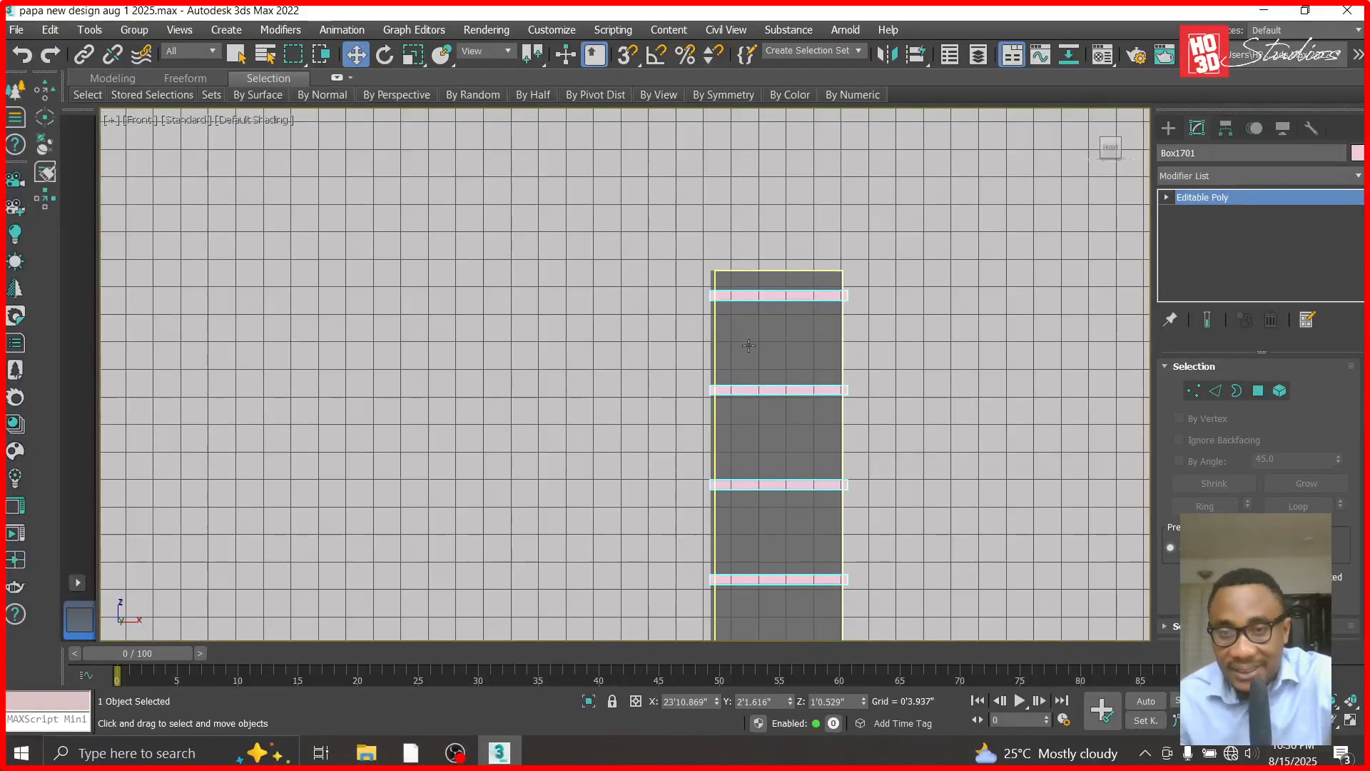
{"action": "left_click", "coordinate": [1166, 129]}
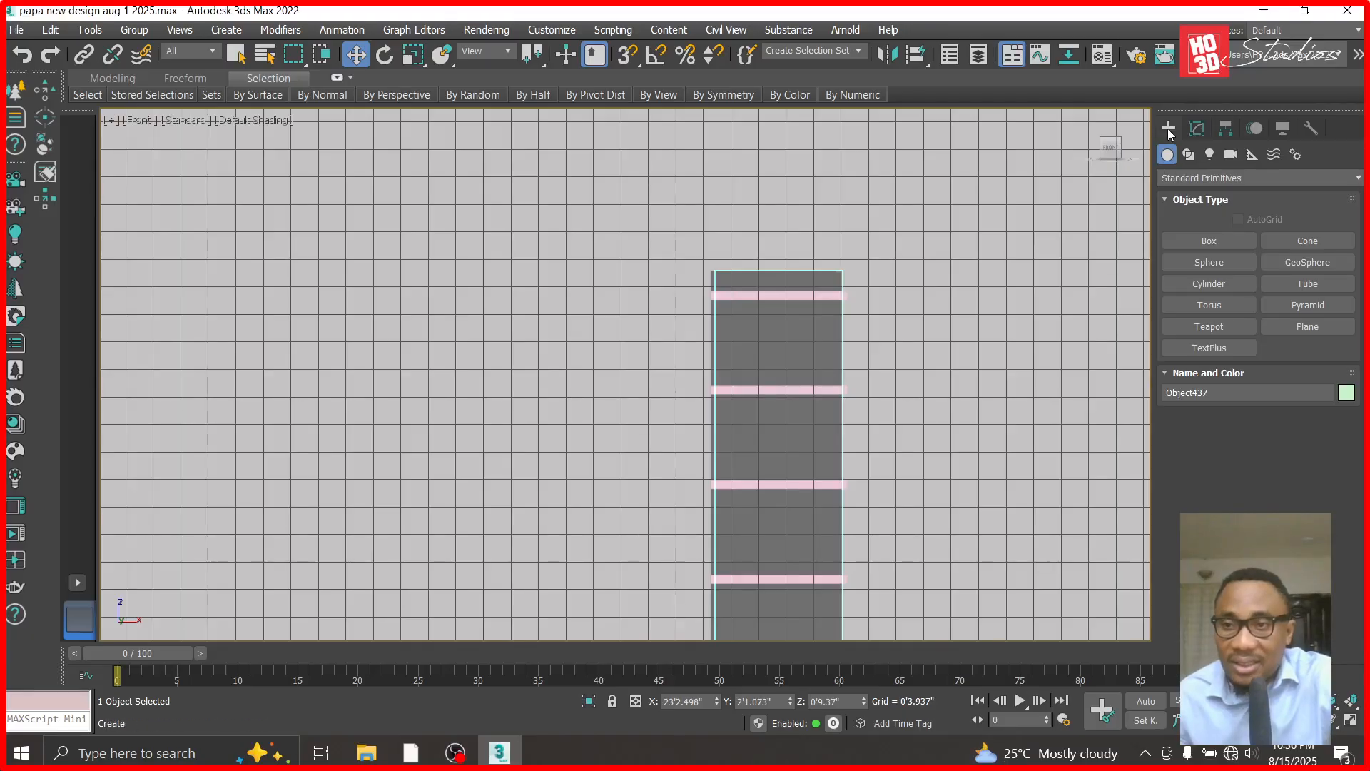
{"action": "left_click", "coordinate": [1188, 178]}
{"action": "left_click", "coordinate": [1189, 231]}
{"action": "left_click", "coordinate": [1307, 326]}
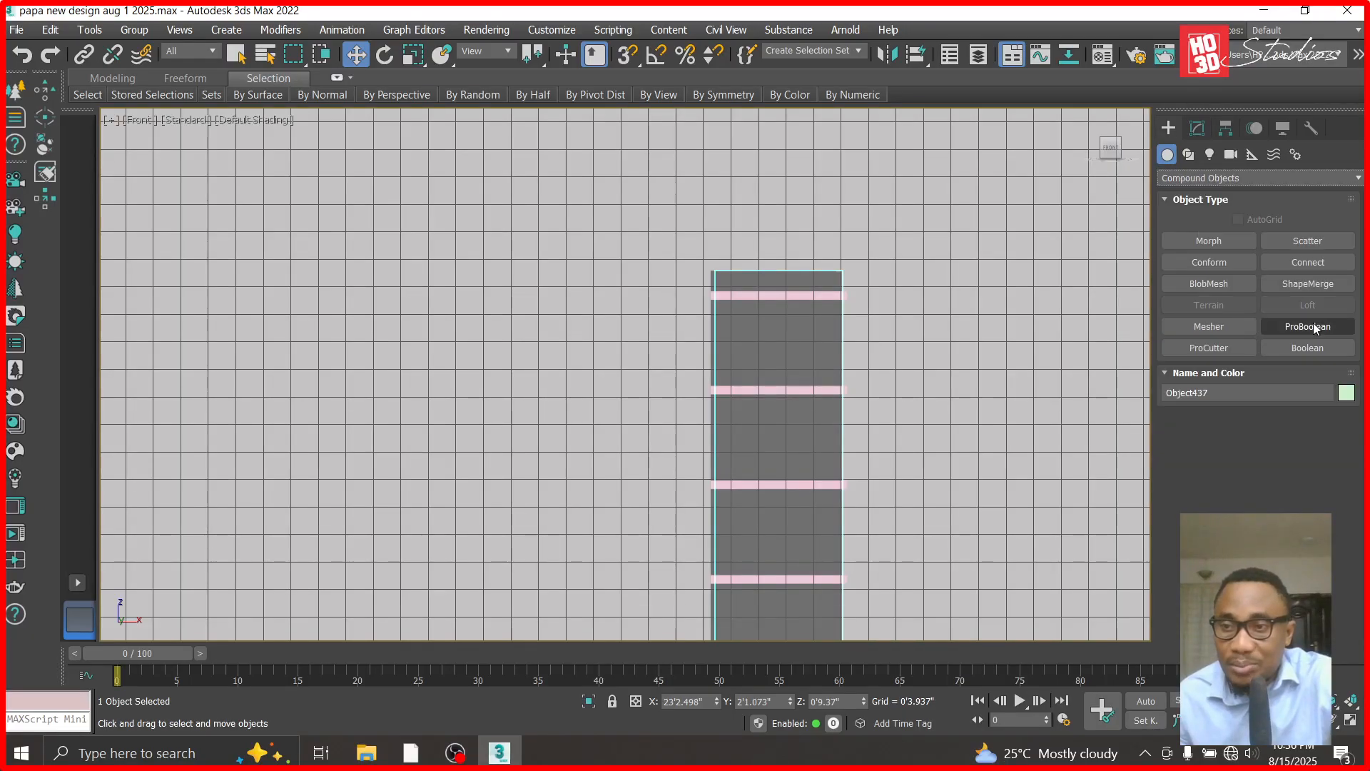
{"action": "left_click", "coordinate": [1277, 440]}
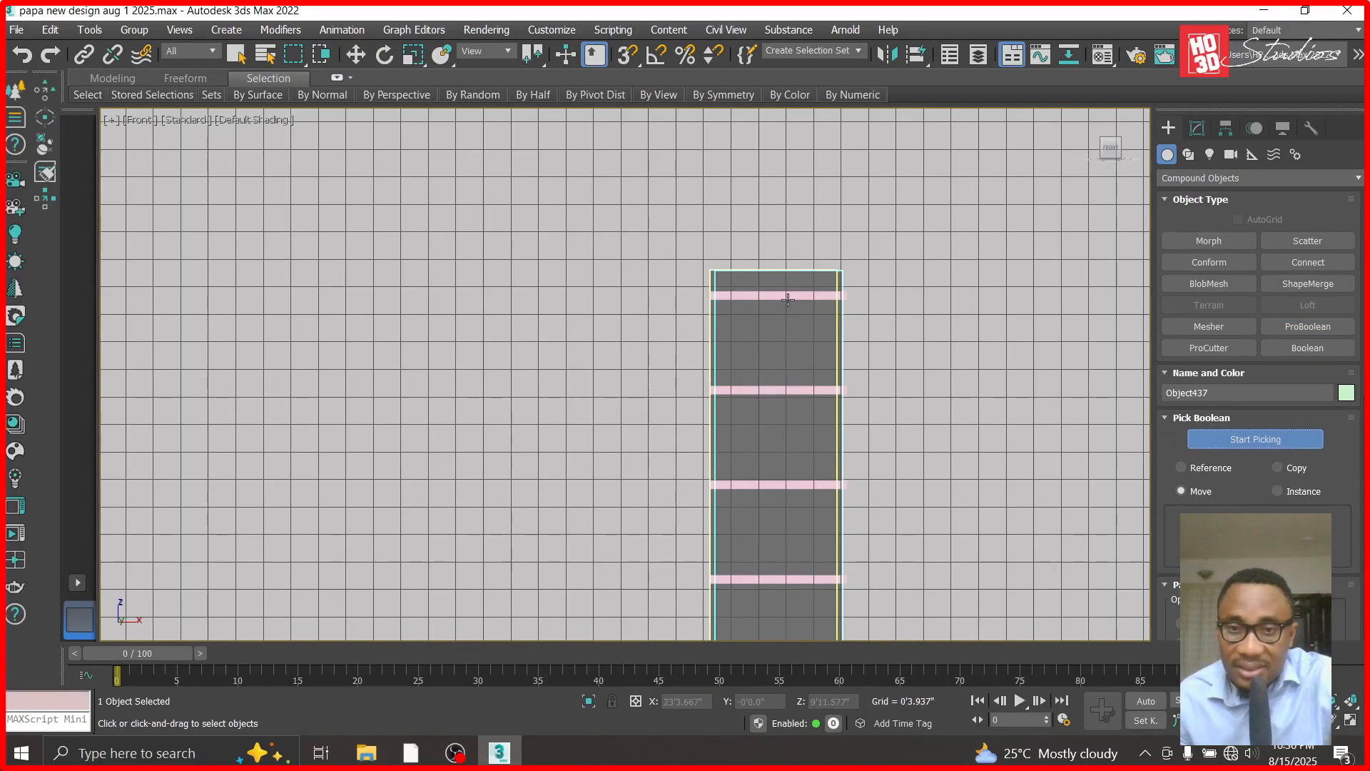
{"action": "left_click", "coordinate": [790, 295]}
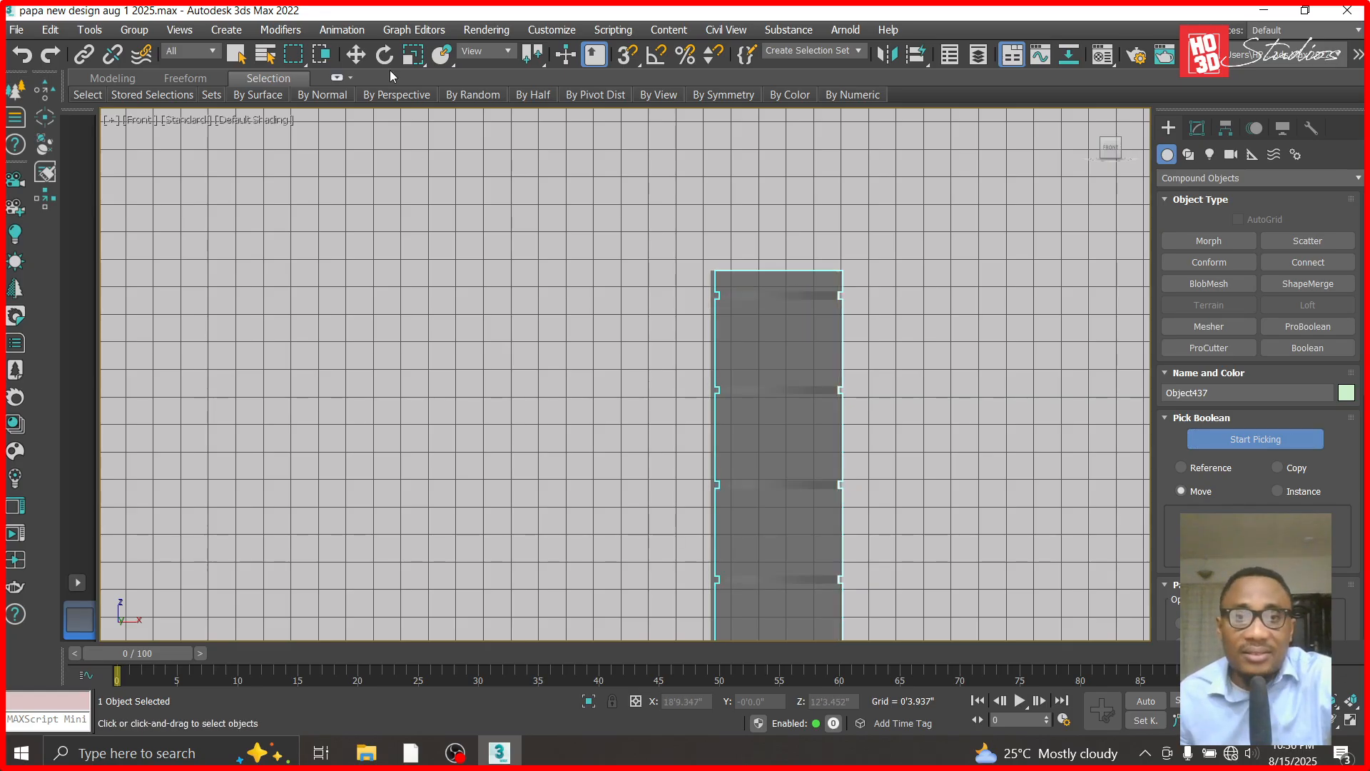
{"action": "left_click", "coordinate": [355, 54]}
- Examine the grooves cut into the column up close through Corona Camera002, and return to the front view at the column's base
{"action": "key", "text": "c"}
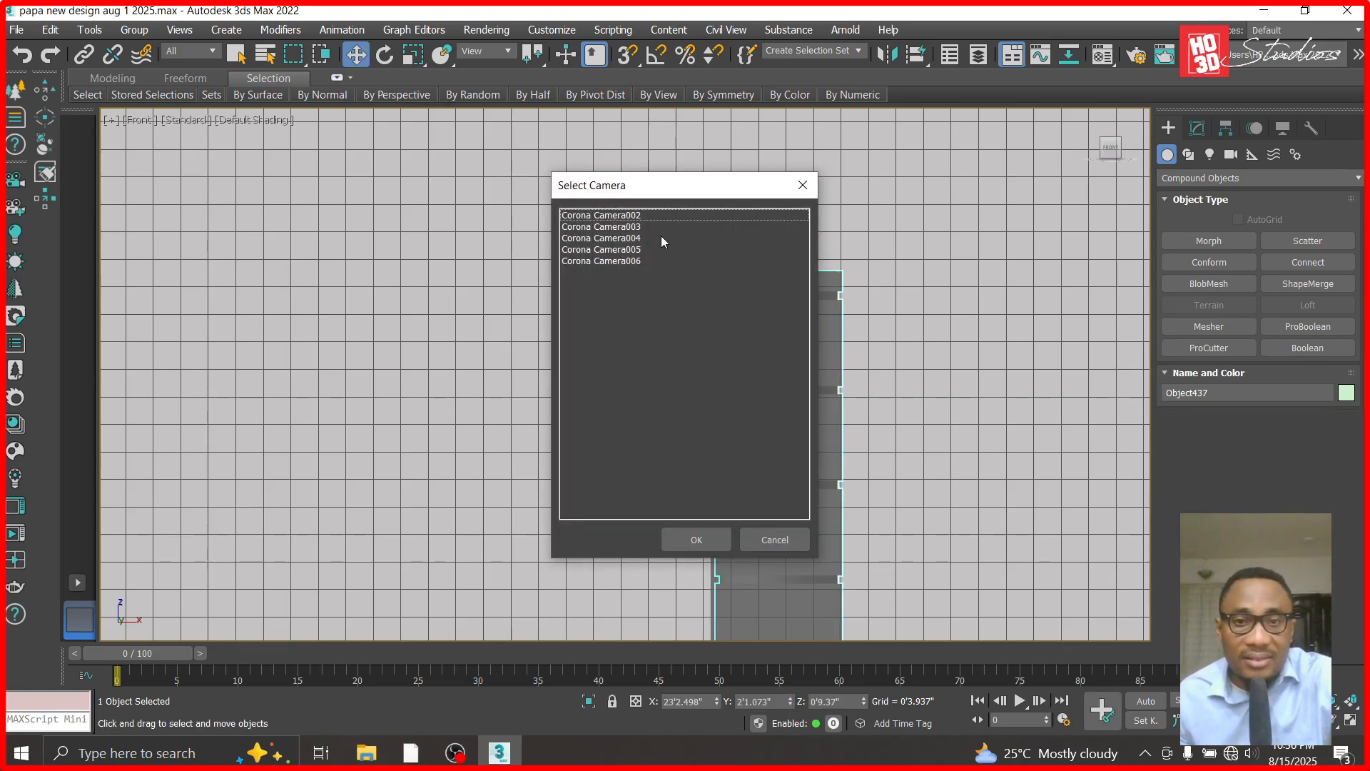
{"action": "double_click", "coordinate": [628, 214]}
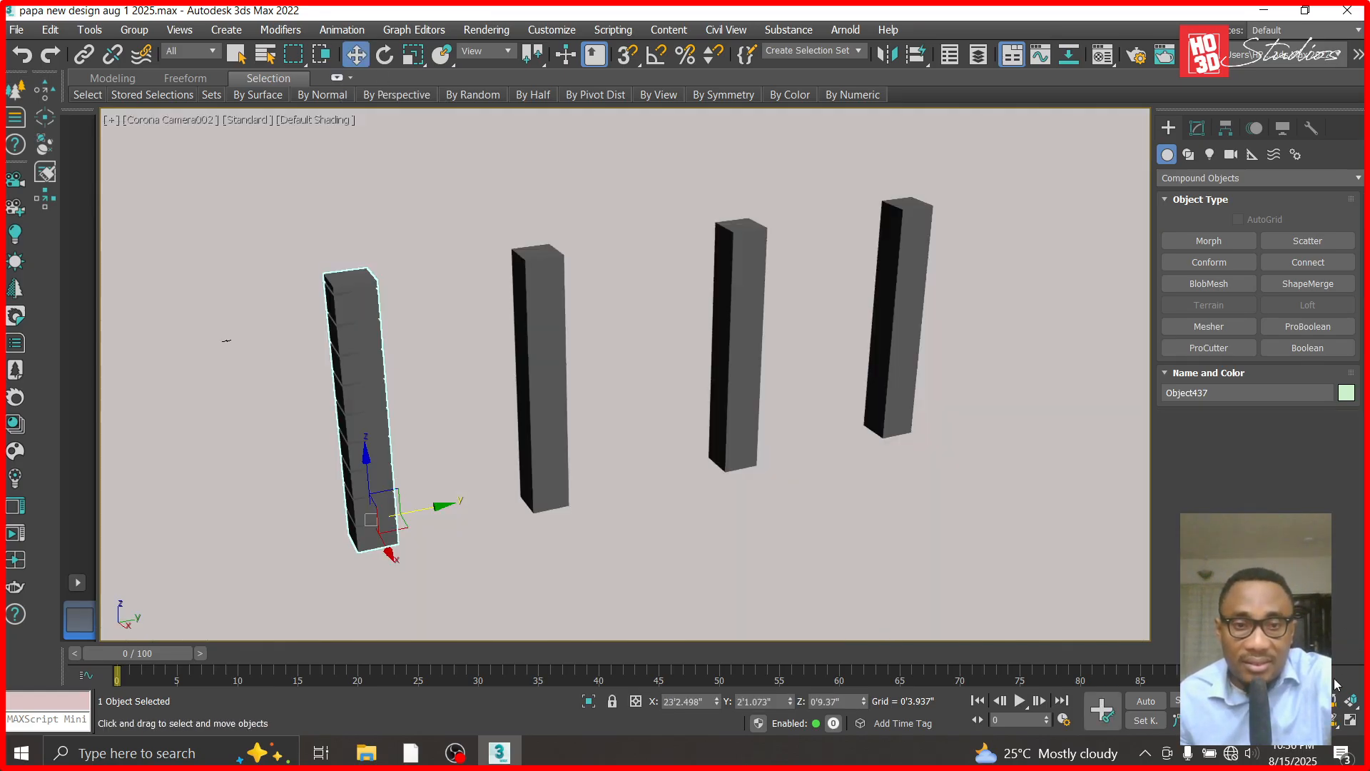
{"action": "left_click", "coordinate": [1298, 702]}
{"action": "left_click_drag", "start_coordinate": [288, 440], "coordinate": [293, 396]}
{"action": "middle_click_drag", "start_coordinate": [517, 520], "coordinate": [725, 461]}
{"action": "middle_click_drag", "start_coordinate": [792, 521], "coordinate": [799, 499], "text": "ctrl+alt"}
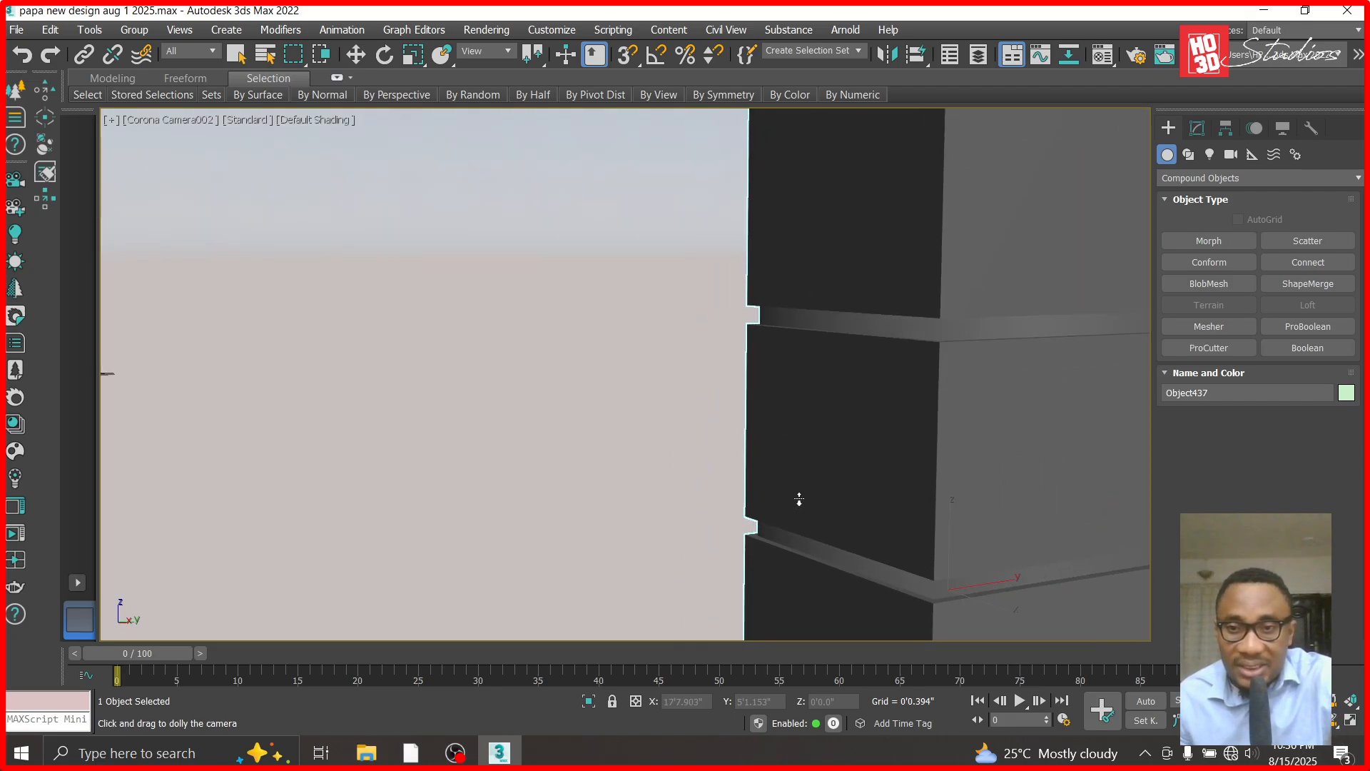
{"action": "left_click_drag", "start_coordinate": [799, 499], "coordinate": [799, 513]}
{"action": "key", "text": "t"}
{"action": "key", "text": "z"}
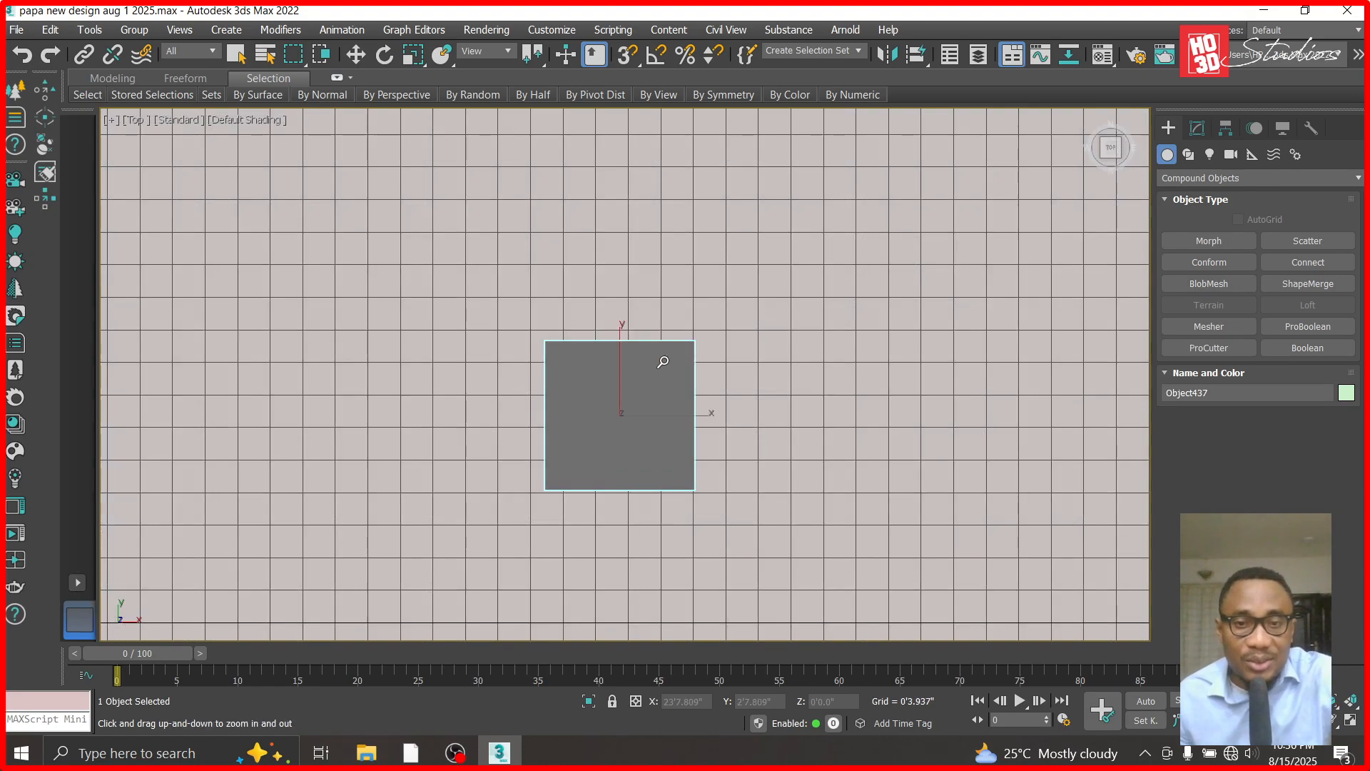
{"action": "left_click", "coordinate": [356, 54]}
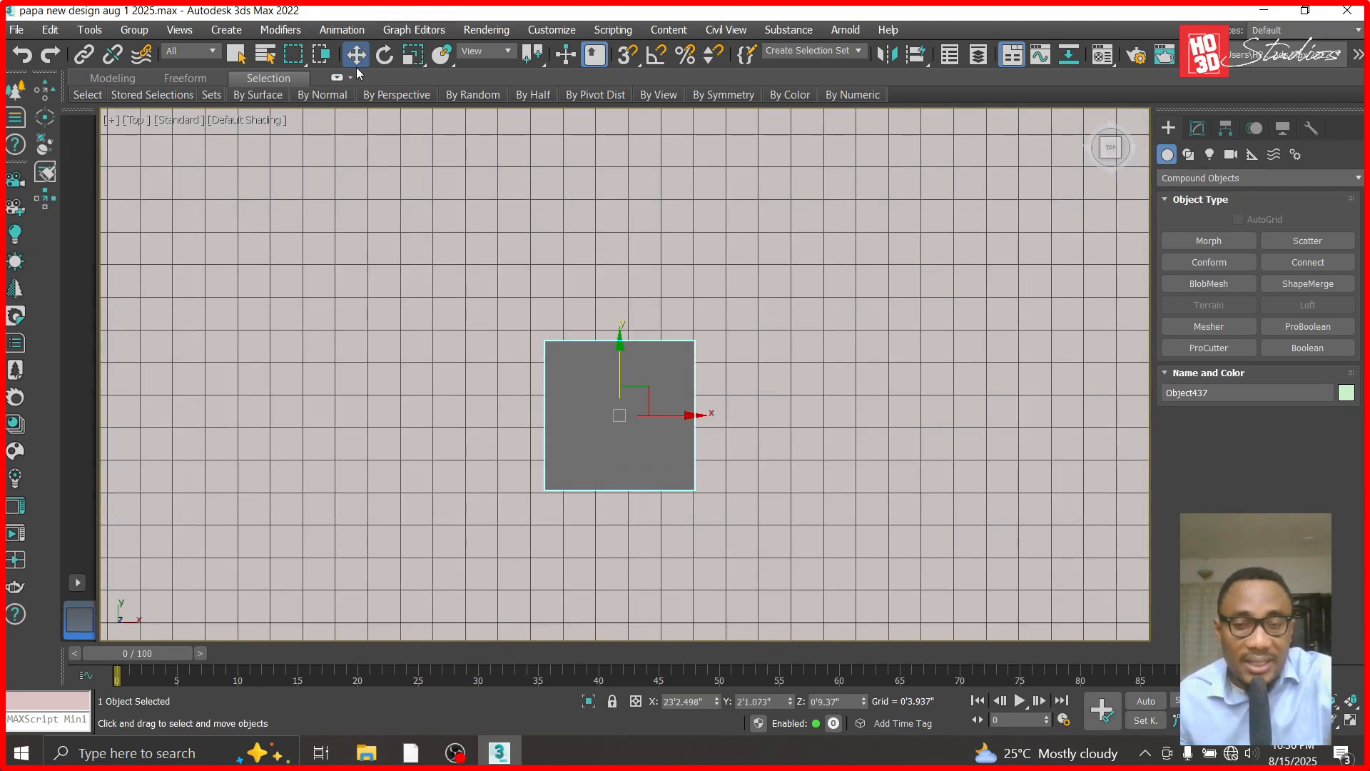
{"action": "key", "text": "f"}
{"action": "key", "text": "z"}
{"action": "left_click", "coordinate": [755, 389]}
{"action": "left_click", "coordinate": [598, 286]}
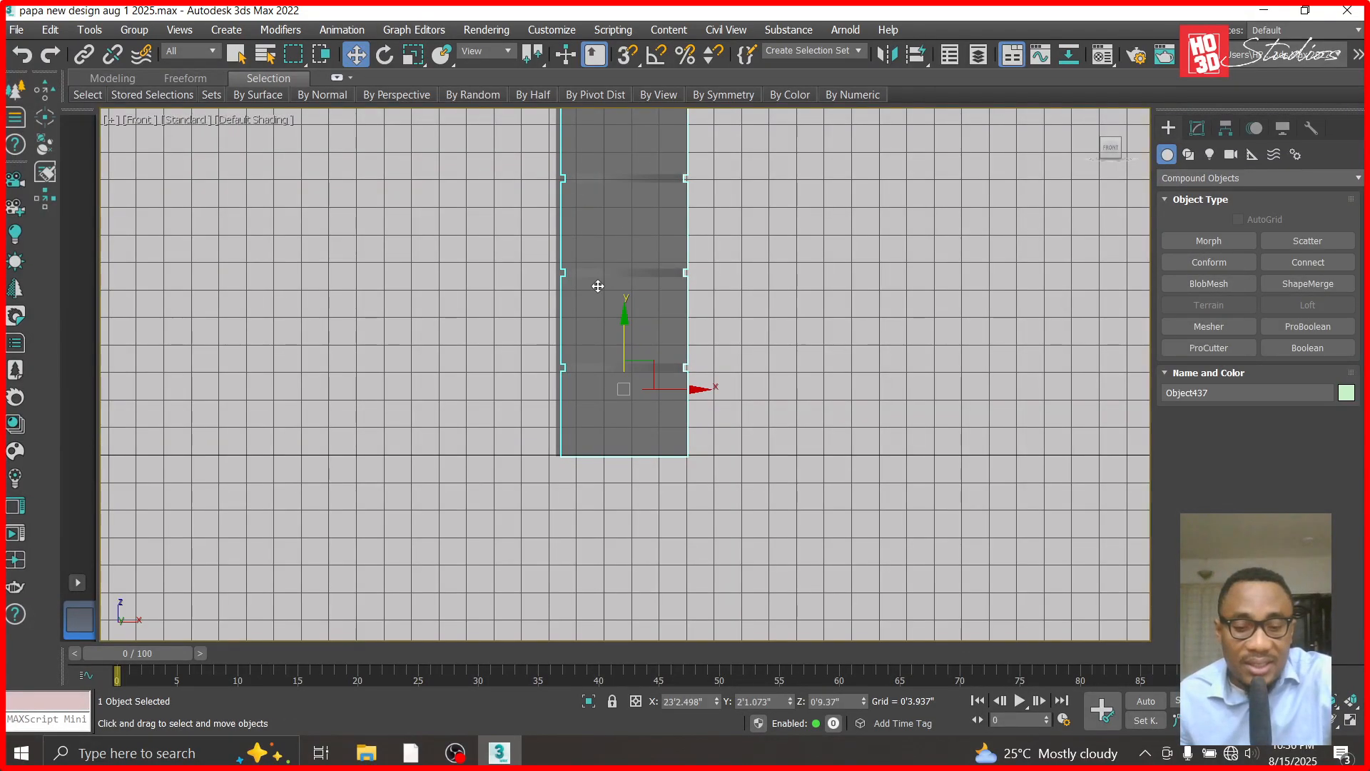
- Rename the unused 23 - Default material to TYROLEAN and change its type to CoronaPhysicalMtl
{"action": "key", "text": "m"}
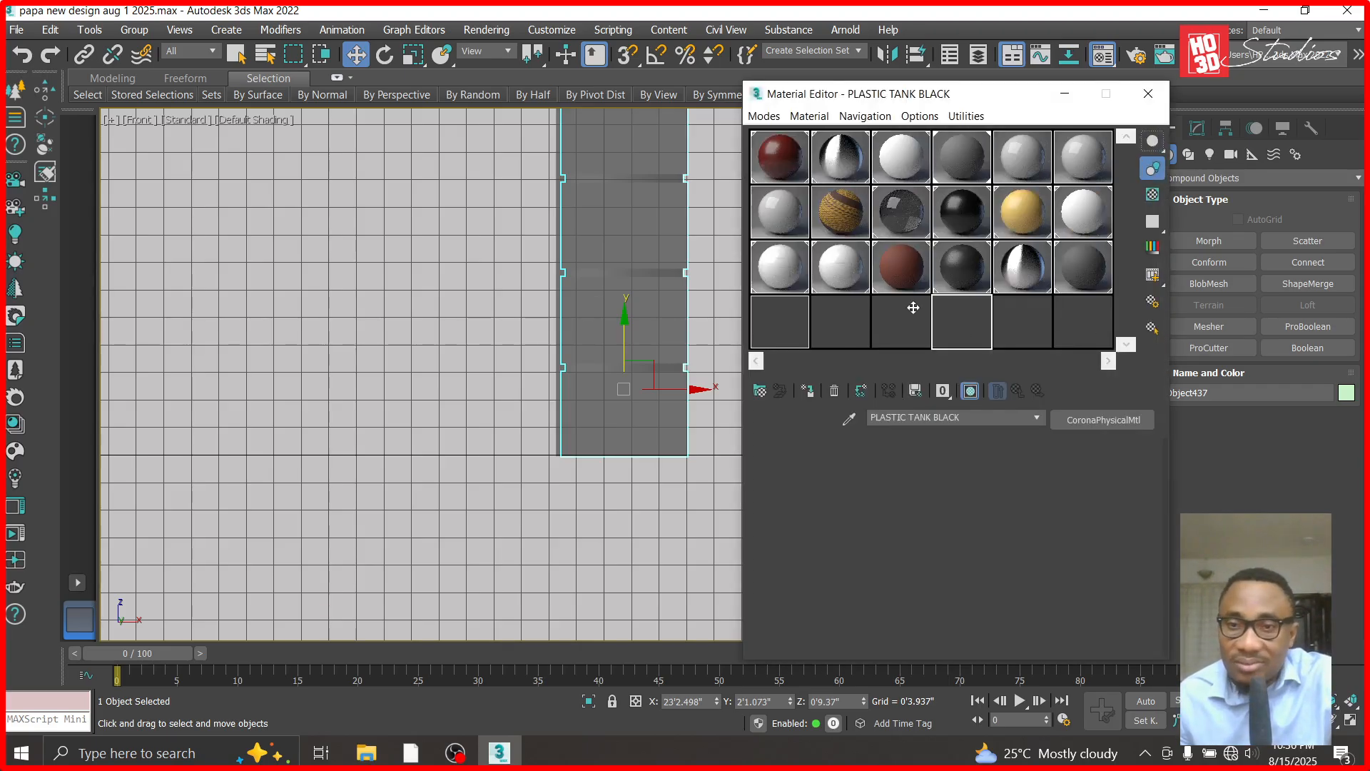
{"action": "left_click", "coordinate": [1027, 343]}
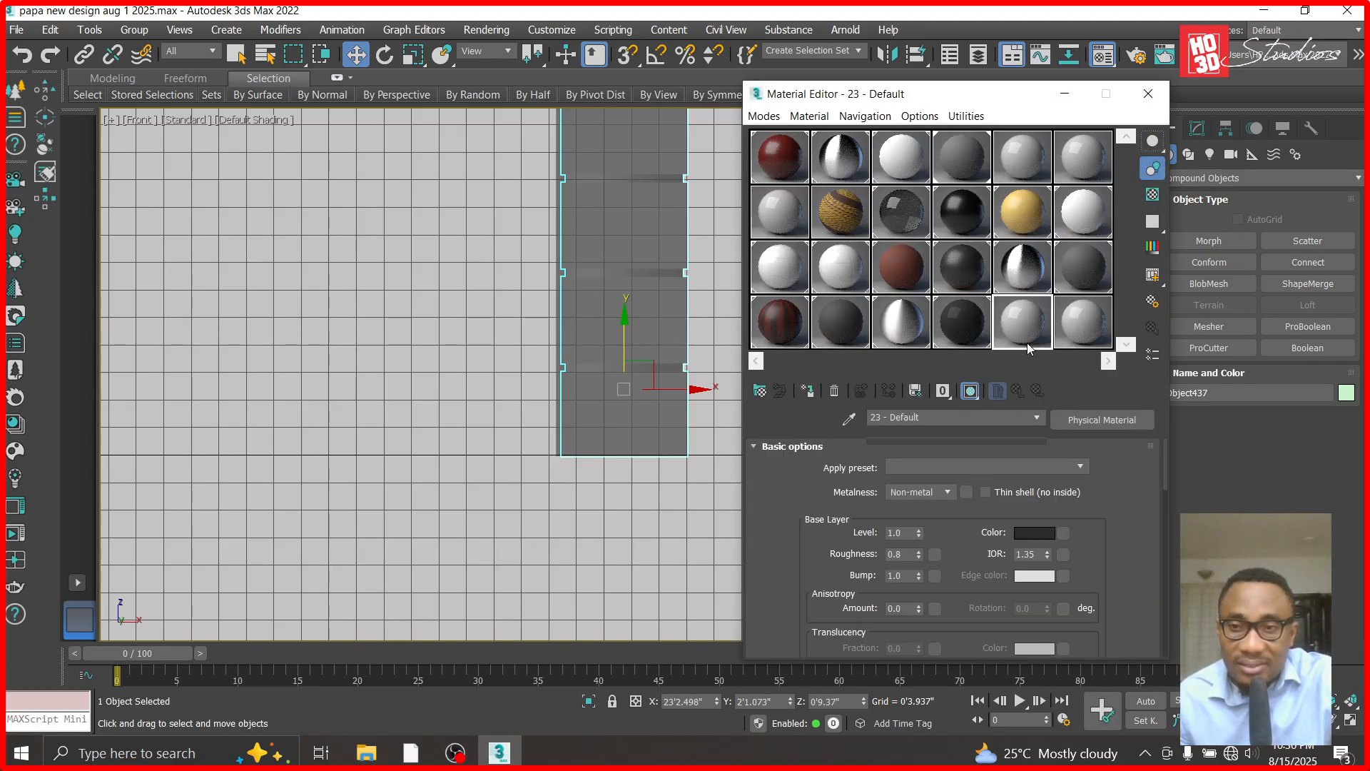
{"action": "type", "text": "TYROLEAN"}
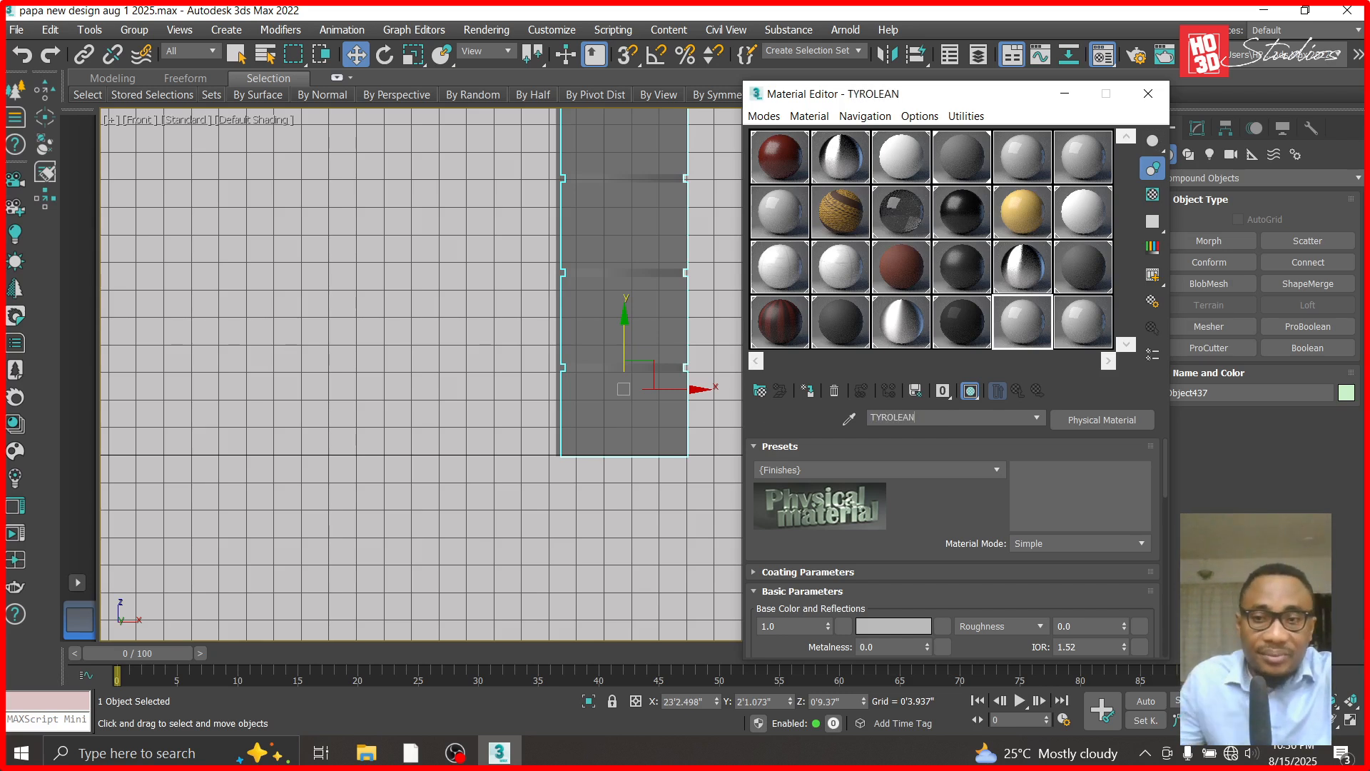
{"action": "left_click", "coordinate": [1135, 426]}
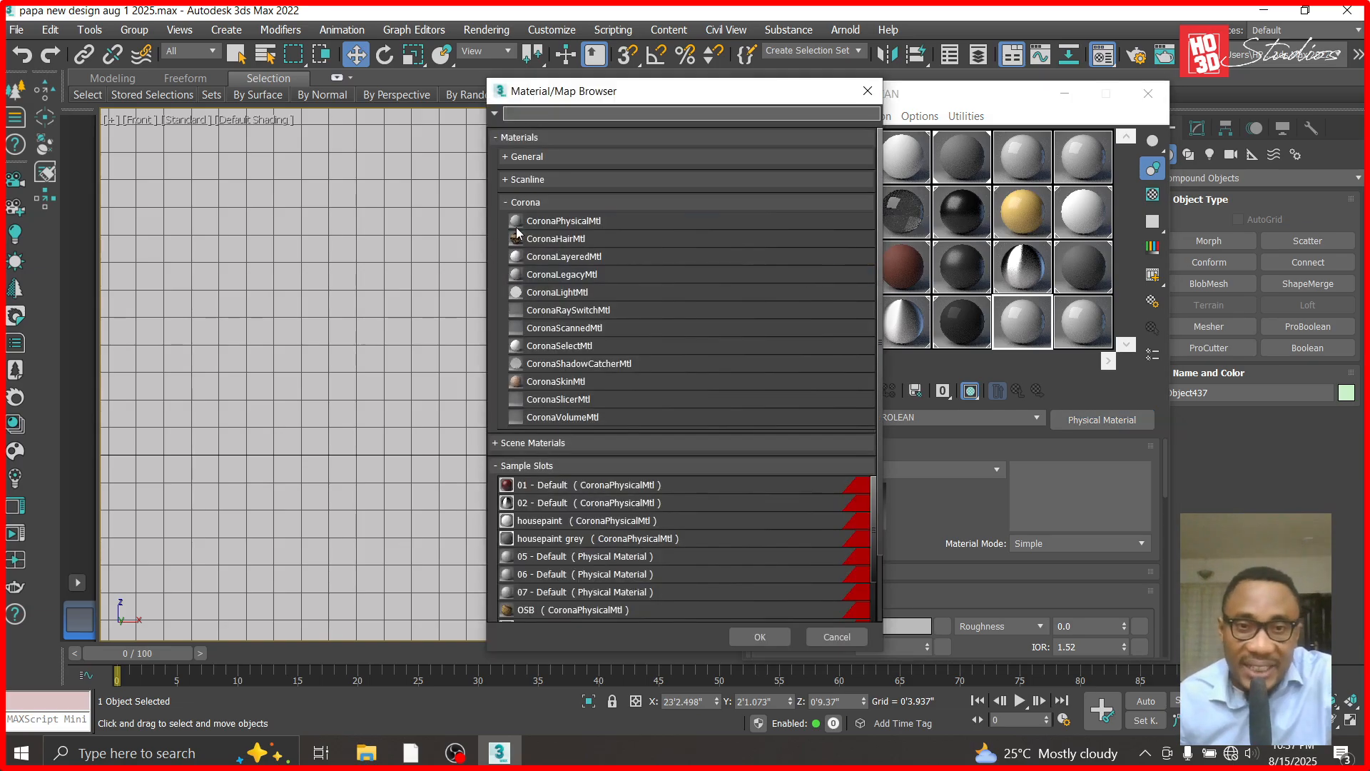
{"action": "double_click", "coordinate": [579, 221]}
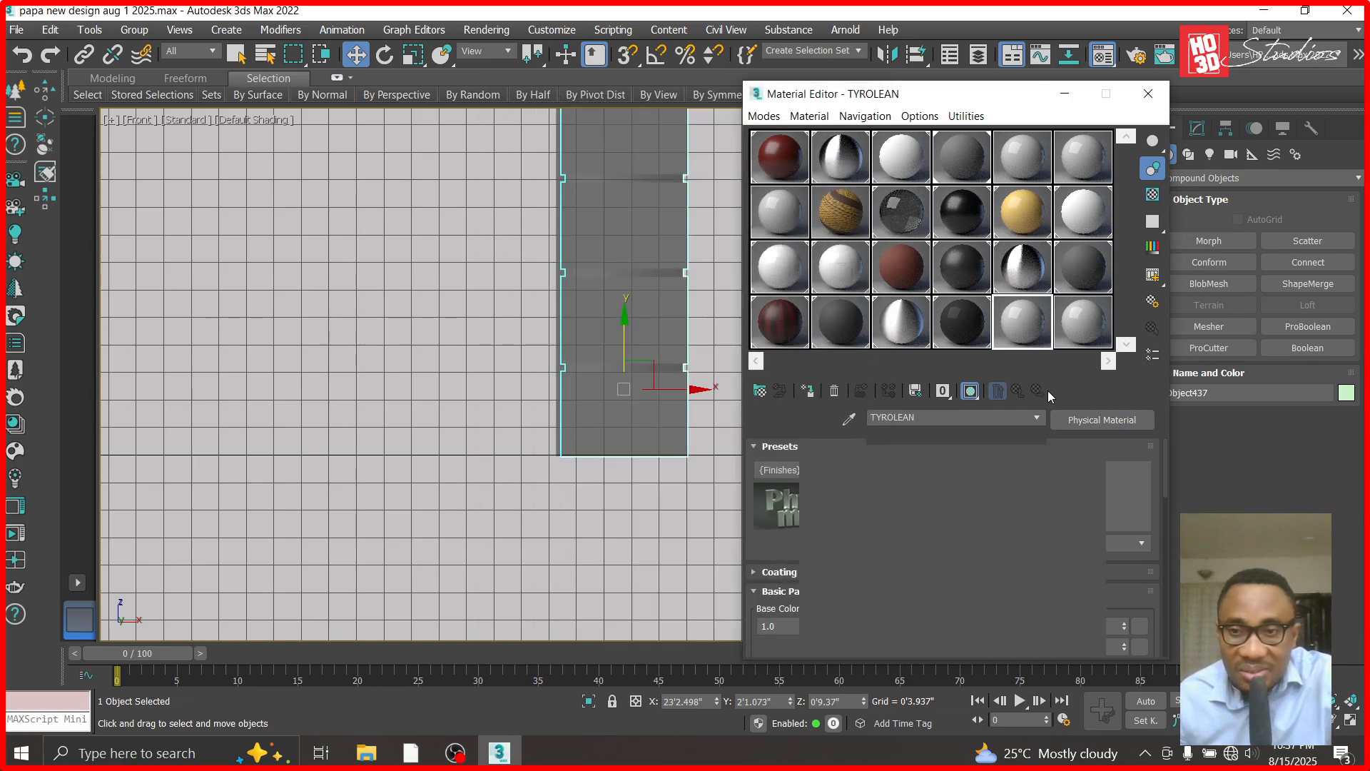
- Set the TYROLEAN material's base color to a dark grey with red, green and blue at 11
{"action": "left_click", "coordinate": [1051, 465]}
{"action": "left_click", "coordinate": [1132, 496]}
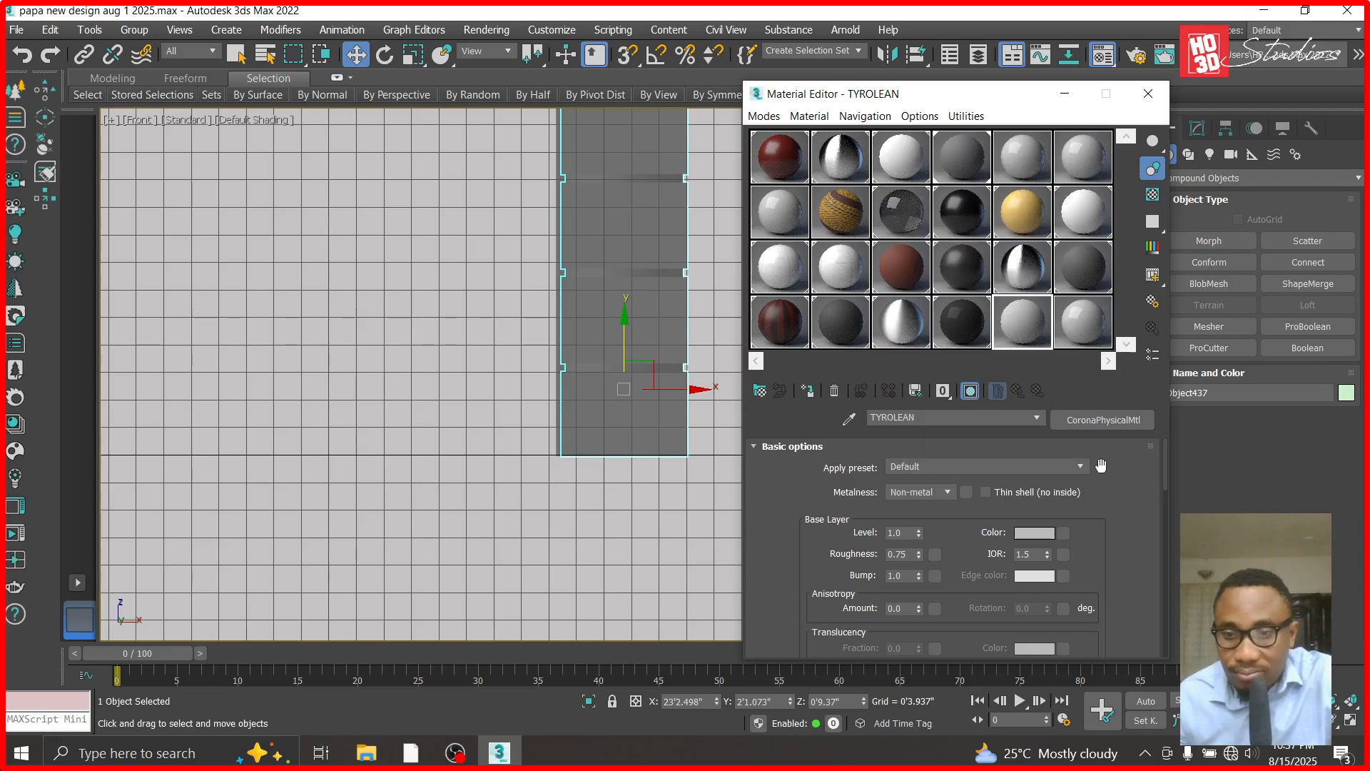
{"action": "left_click", "coordinate": [1054, 535]}
{"action": "left_click", "coordinate": [508, 122]}
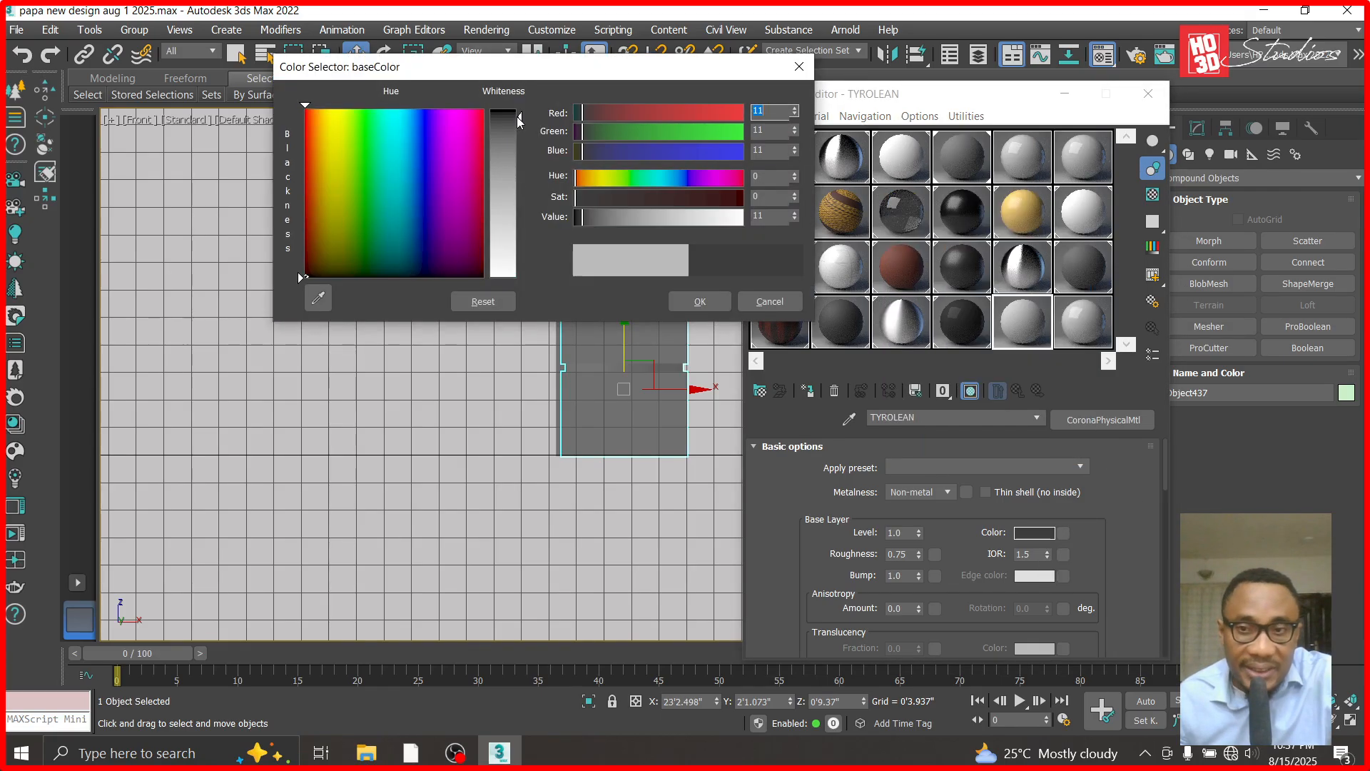
{"action": "left_click", "coordinate": [700, 302]}
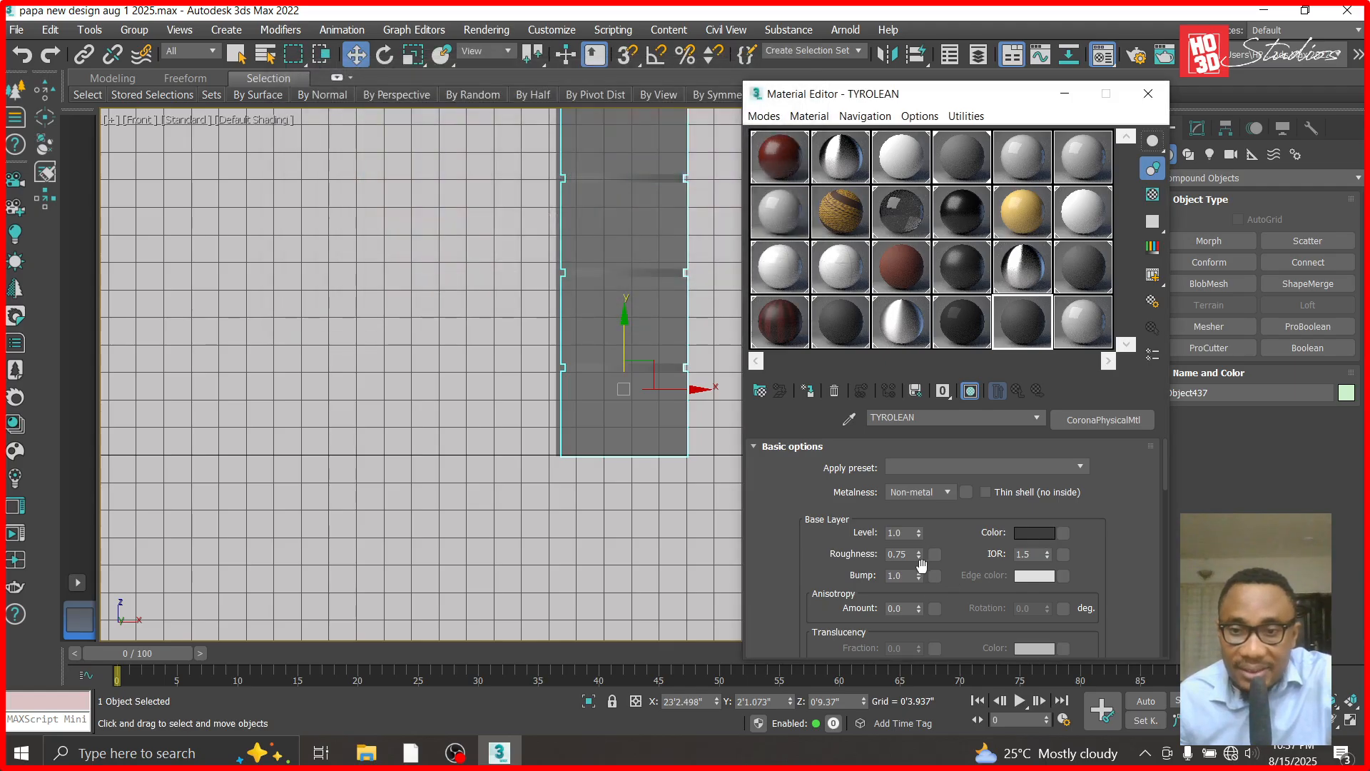
- Set the TYROLEAN material's base layer roughness to 0.9
{"action": "double_click", "coordinate": [898, 554]}
{"action": "type", "text": "0.9"}
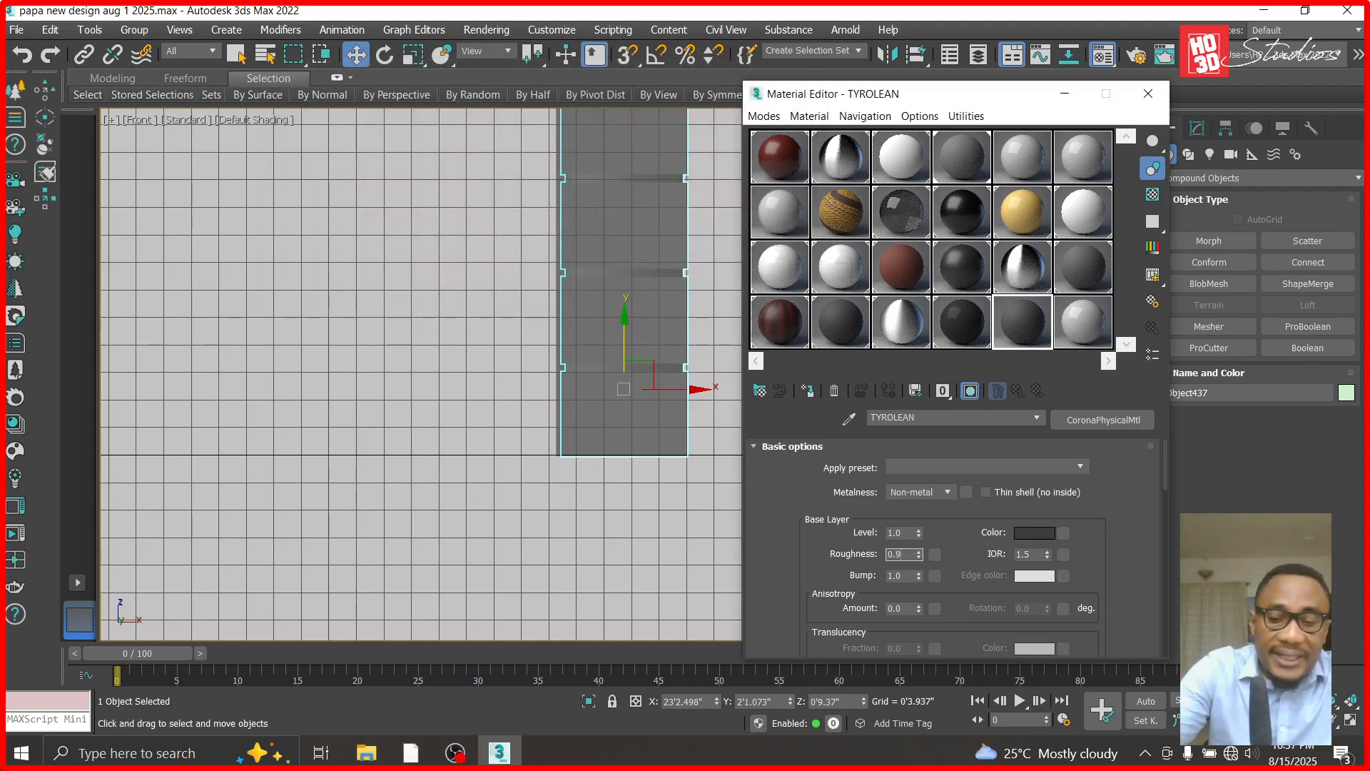
{"action": "key", "text": "Return"}
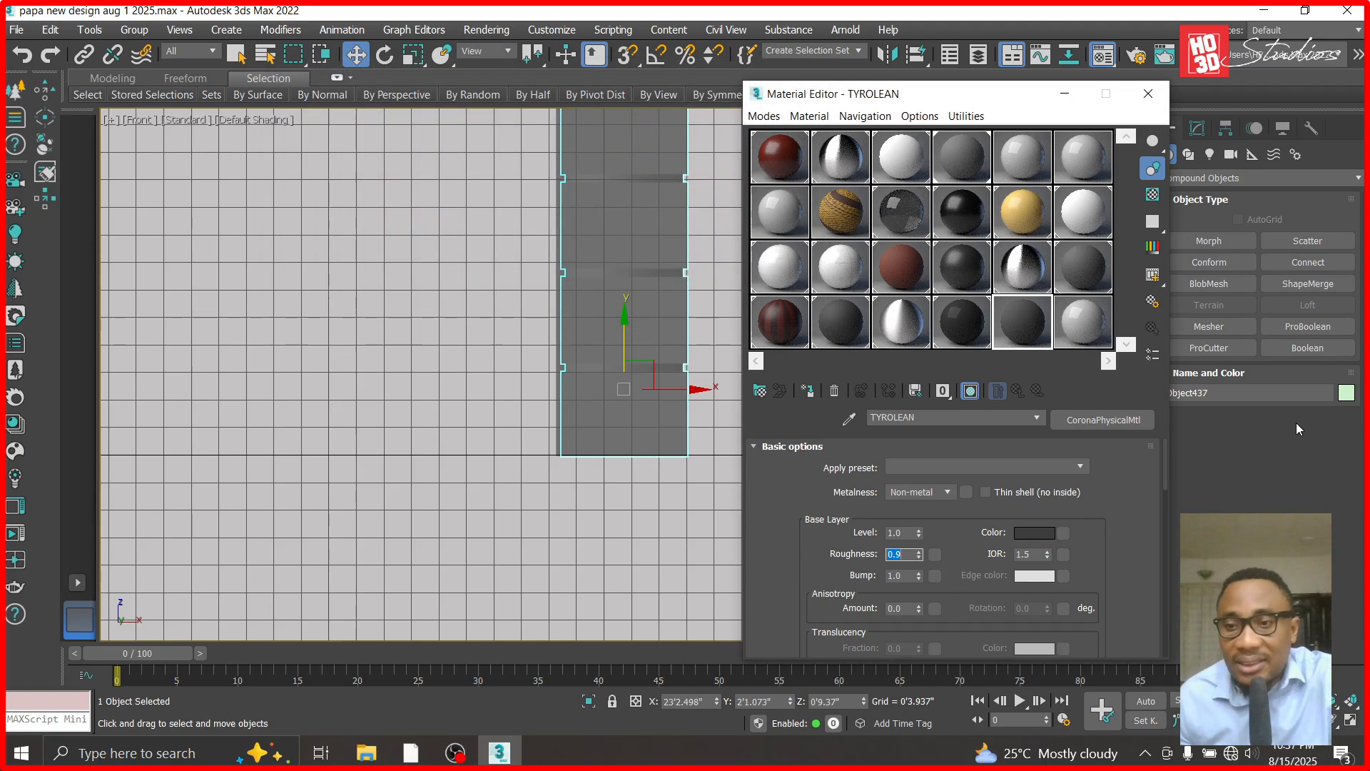
- Load the TYROLEAN JPG from the papa new design folder in Documents as a Bitmap in the material's base bump map
{"action": "left_click_drag", "start_coordinate": [1164, 468], "coordinate": [1157, 609]}
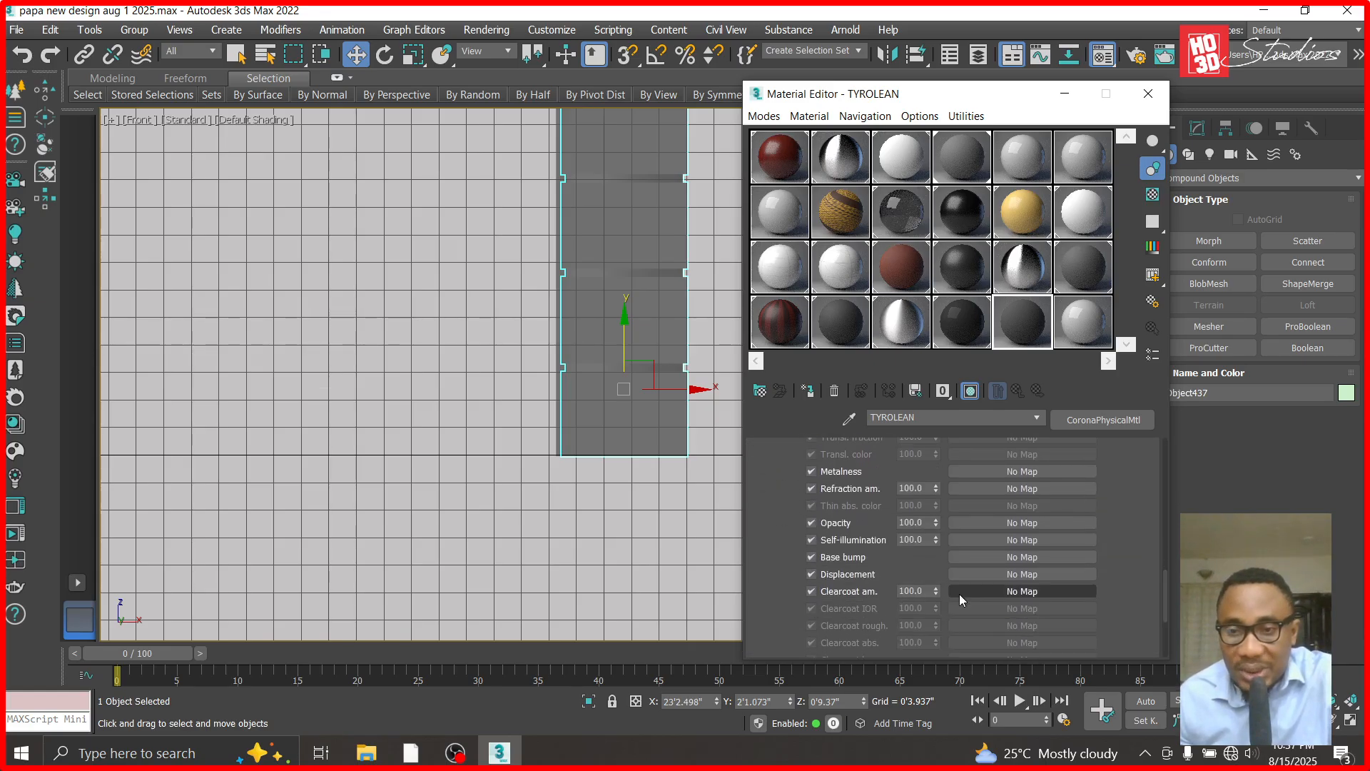
{"action": "left_click", "coordinate": [957, 559]}
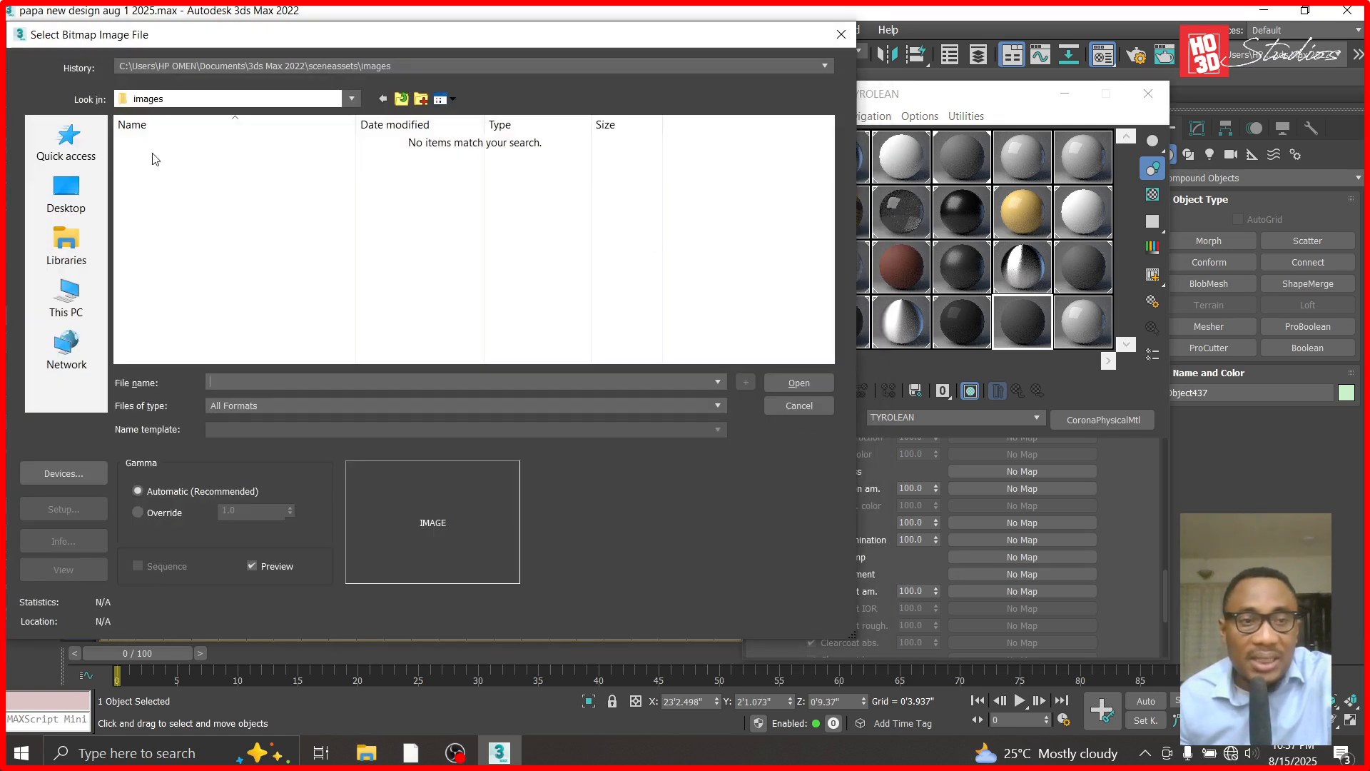
{"action": "left_click", "coordinate": [69, 251]}
{"action": "double_click", "coordinate": [187, 142]}
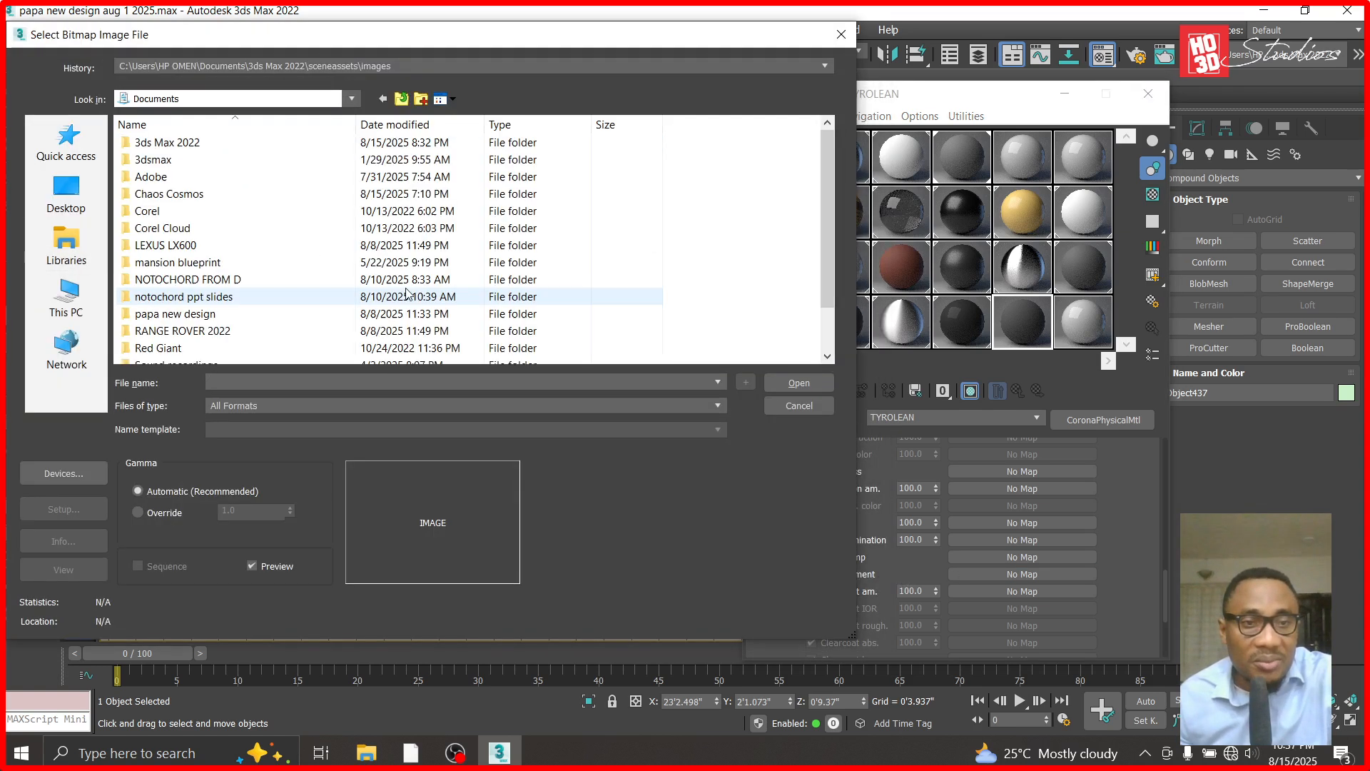
{"action": "double_click", "coordinate": [184, 313]}
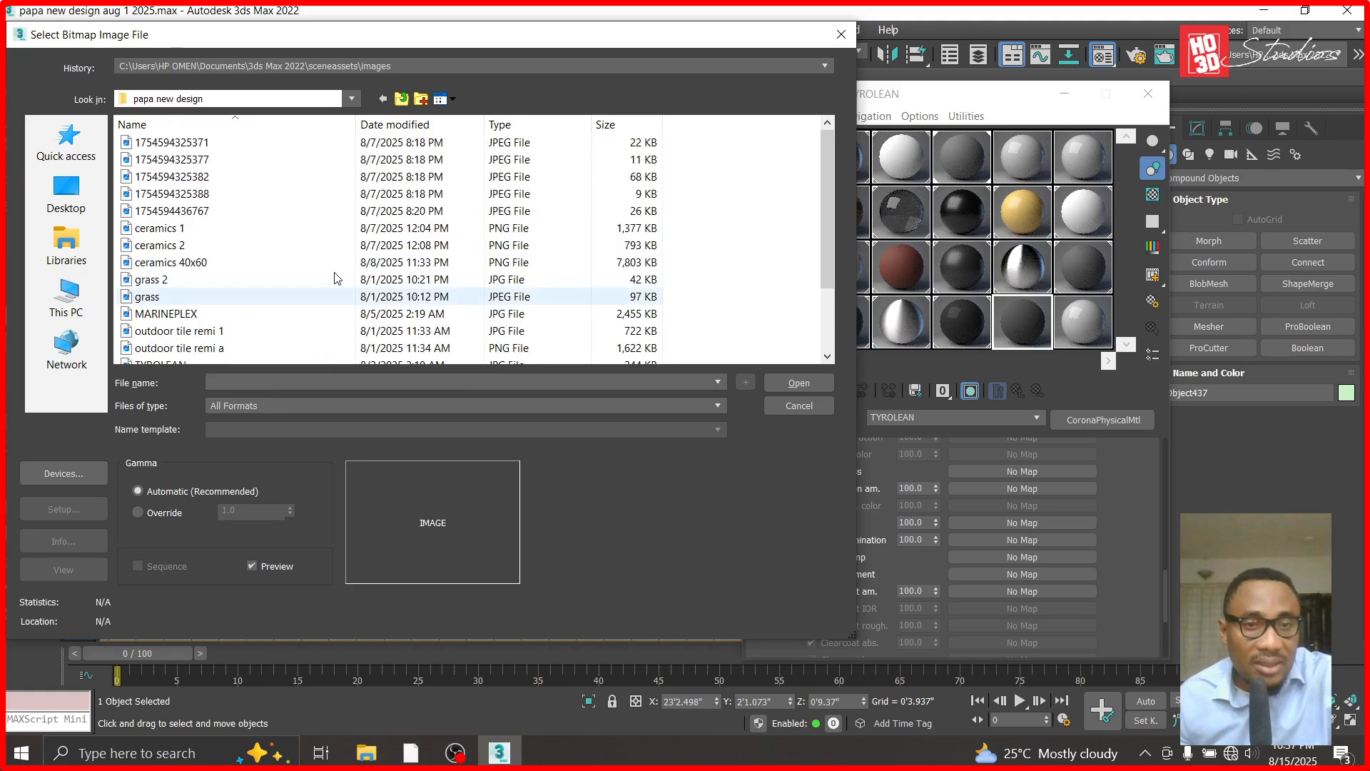
{"action": "scroll", "coordinate": [234, 312], "scroll_direction": "down", "scroll_amount": 2}
{"action": "left_click", "coordinate": [161, 279]}
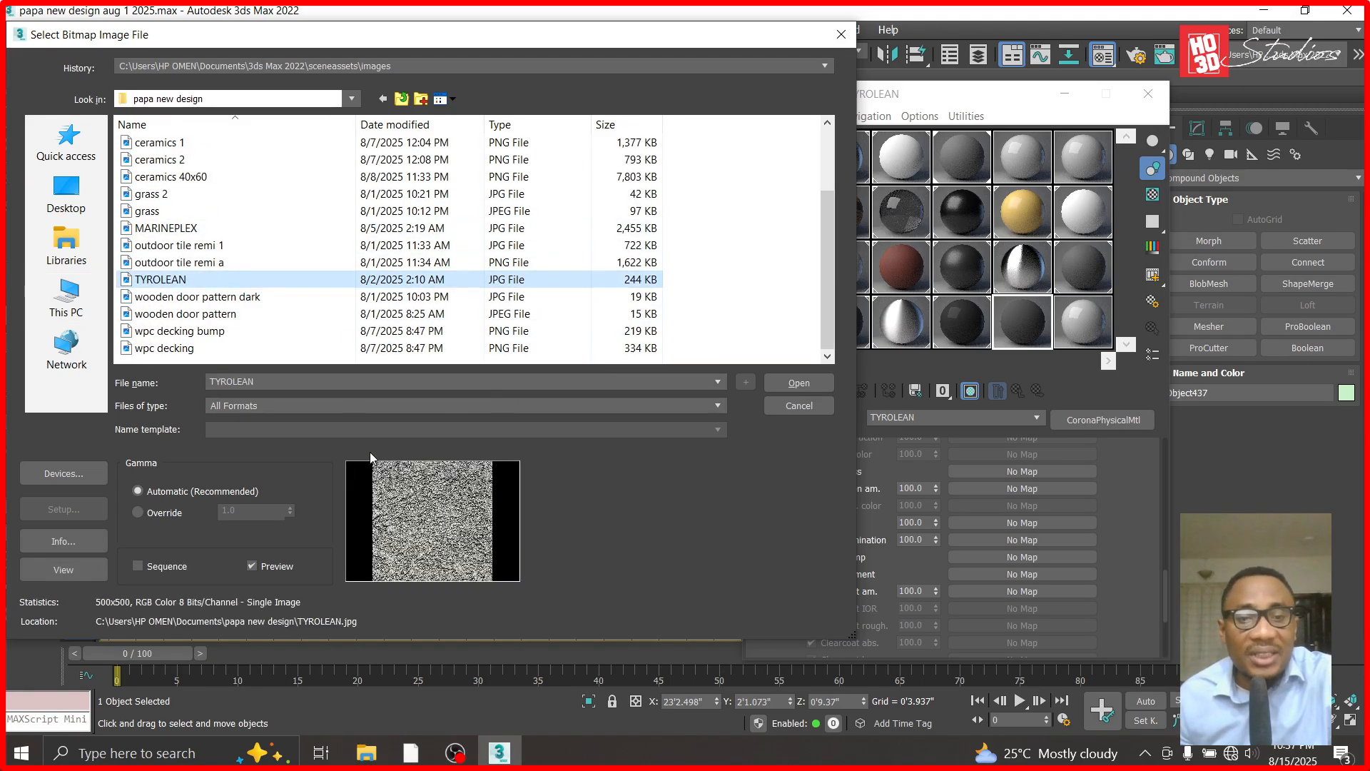
{"action": "left_click", "coordinate": [800, 383]}
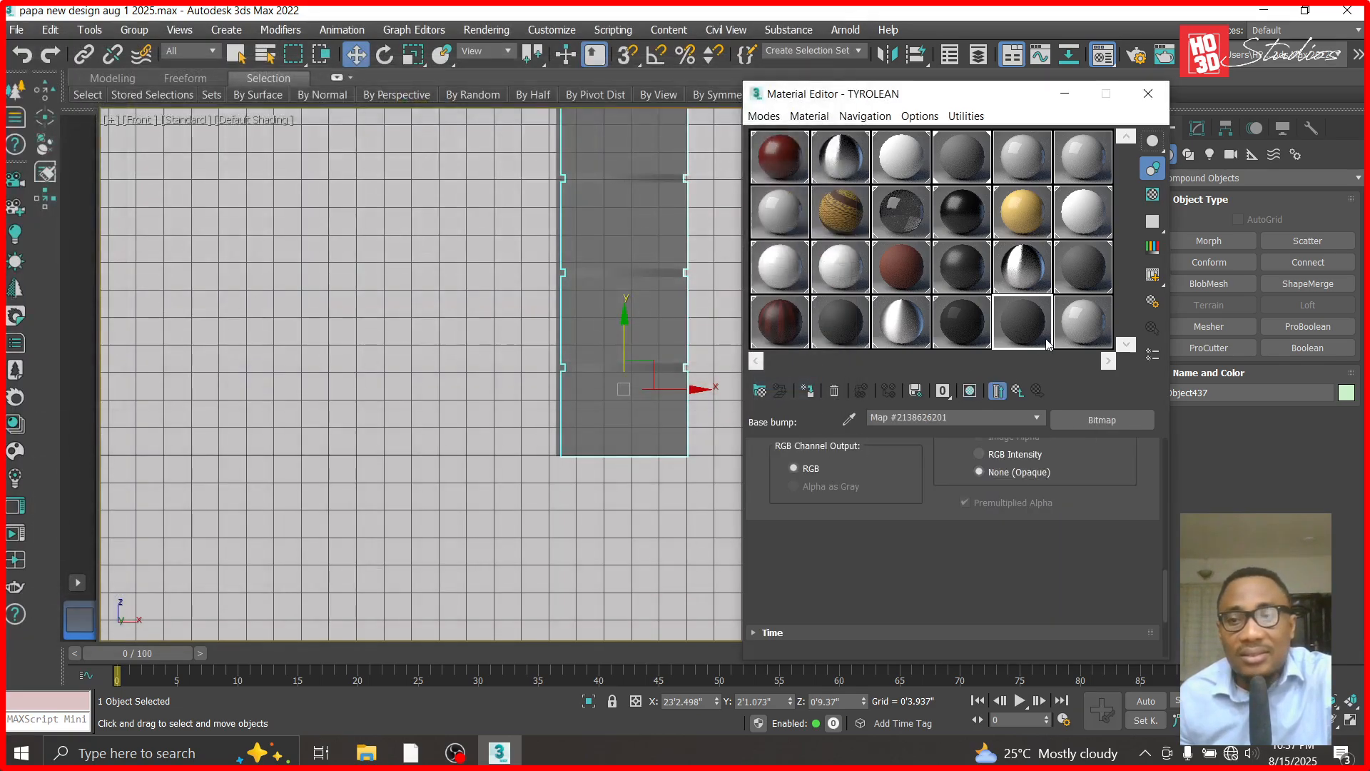
- Inspect the bump texture of the TYROLEAN material in an enlarged sample preview
{"action": "double_click", "coordinate": [1022, 322]}
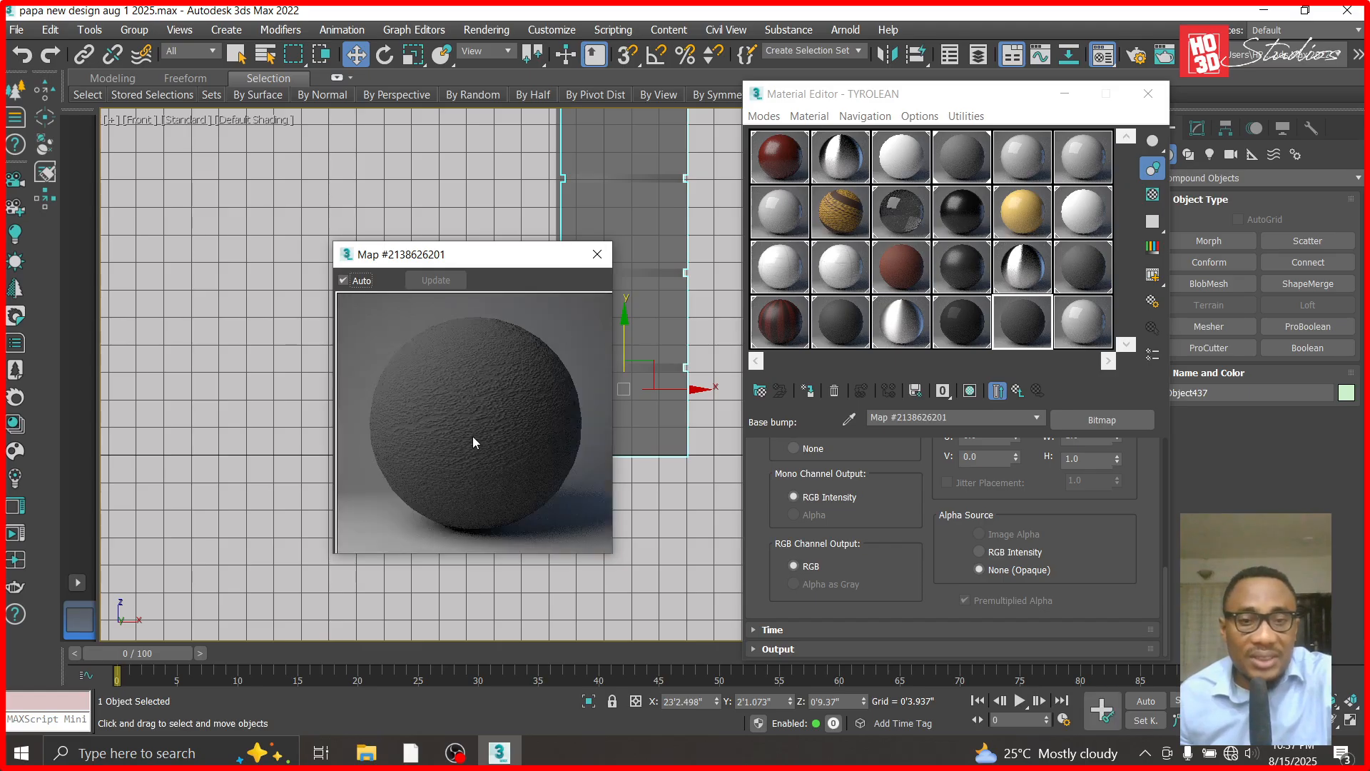
{"action": "left_click_drag", "start_coordinate": [509, 245], "coordinate": [509, 8]}
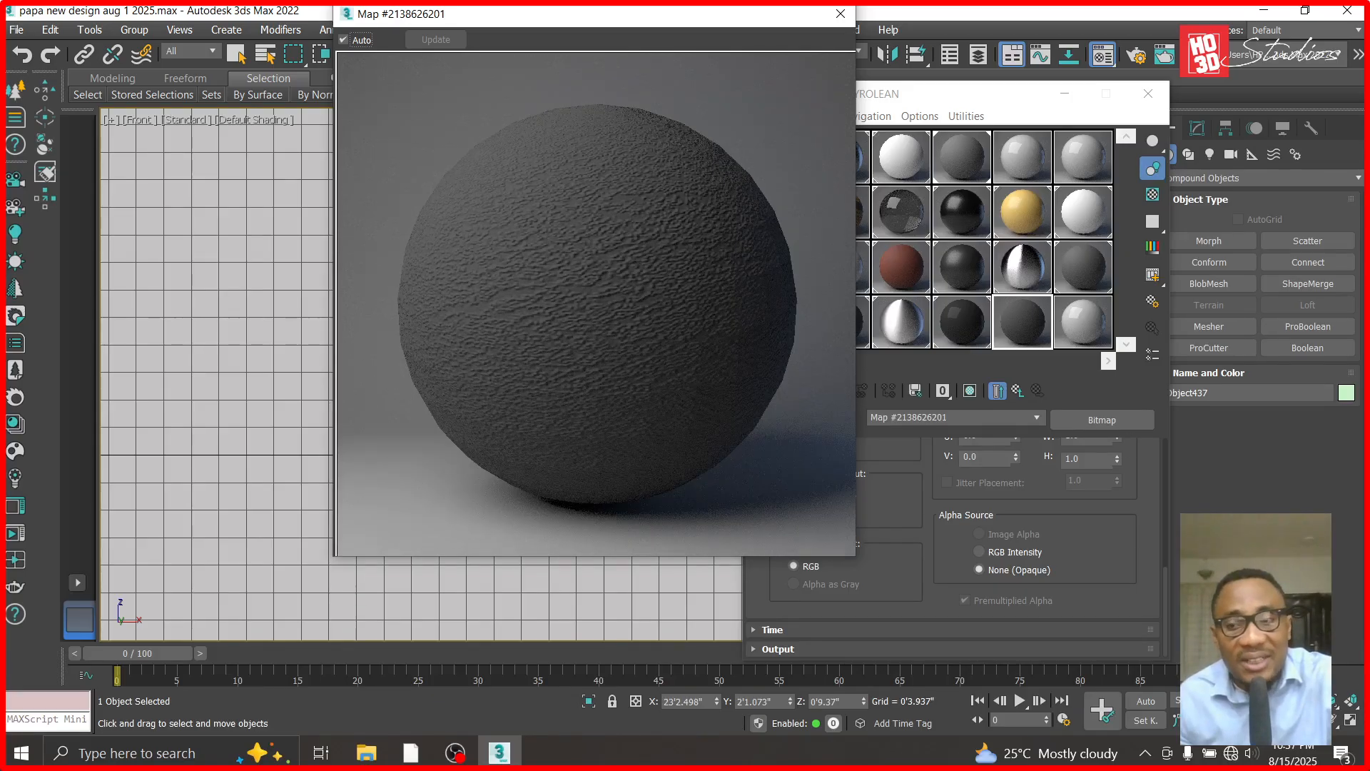
{"action": "left_click", "coordinate": [1169, 605]}
{"action": "scroll", "coordinate": [1162, 487], "scroll_direction": "up", "scroll_amount": 1}
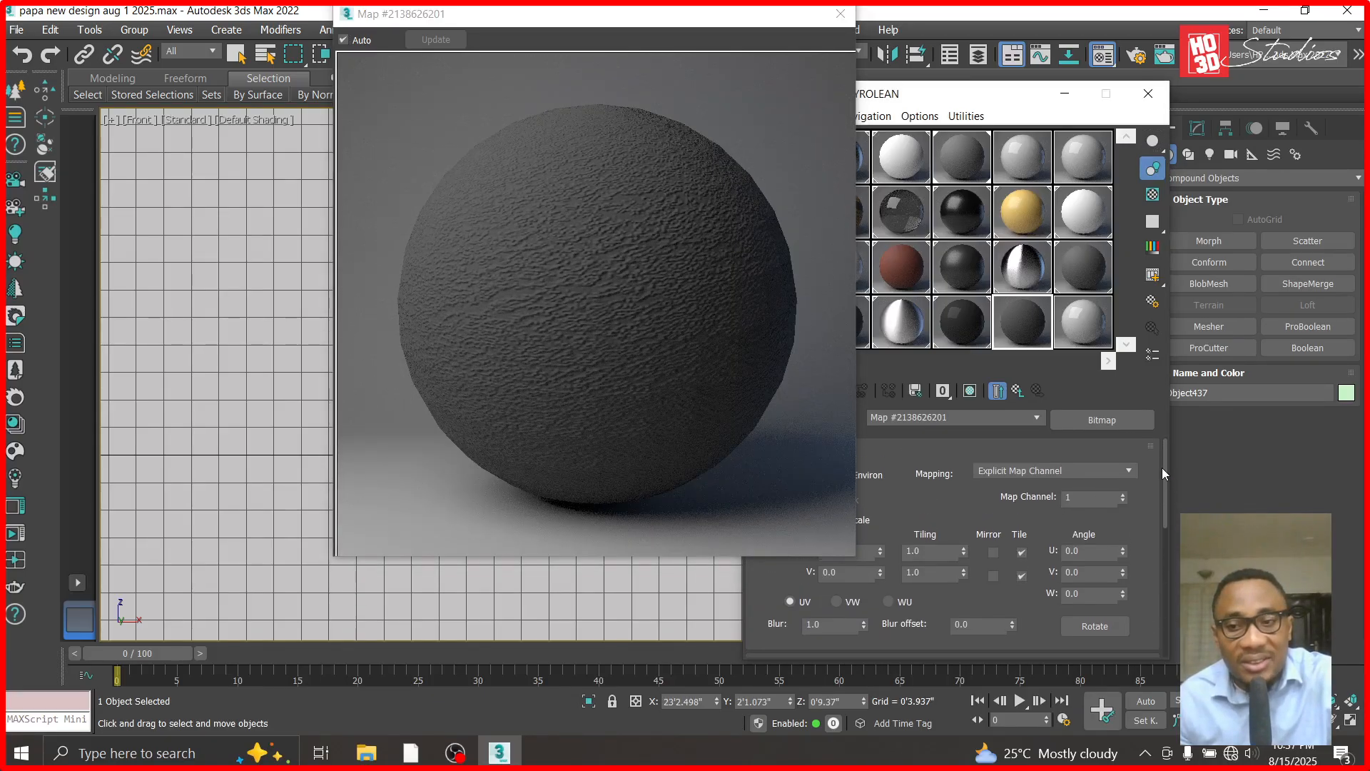
- Clear the base bump map of the TYROLEAN material to compare the preview without it, and undo the clearing
{"action": "left_click", "coordinate": [1019, 391]}
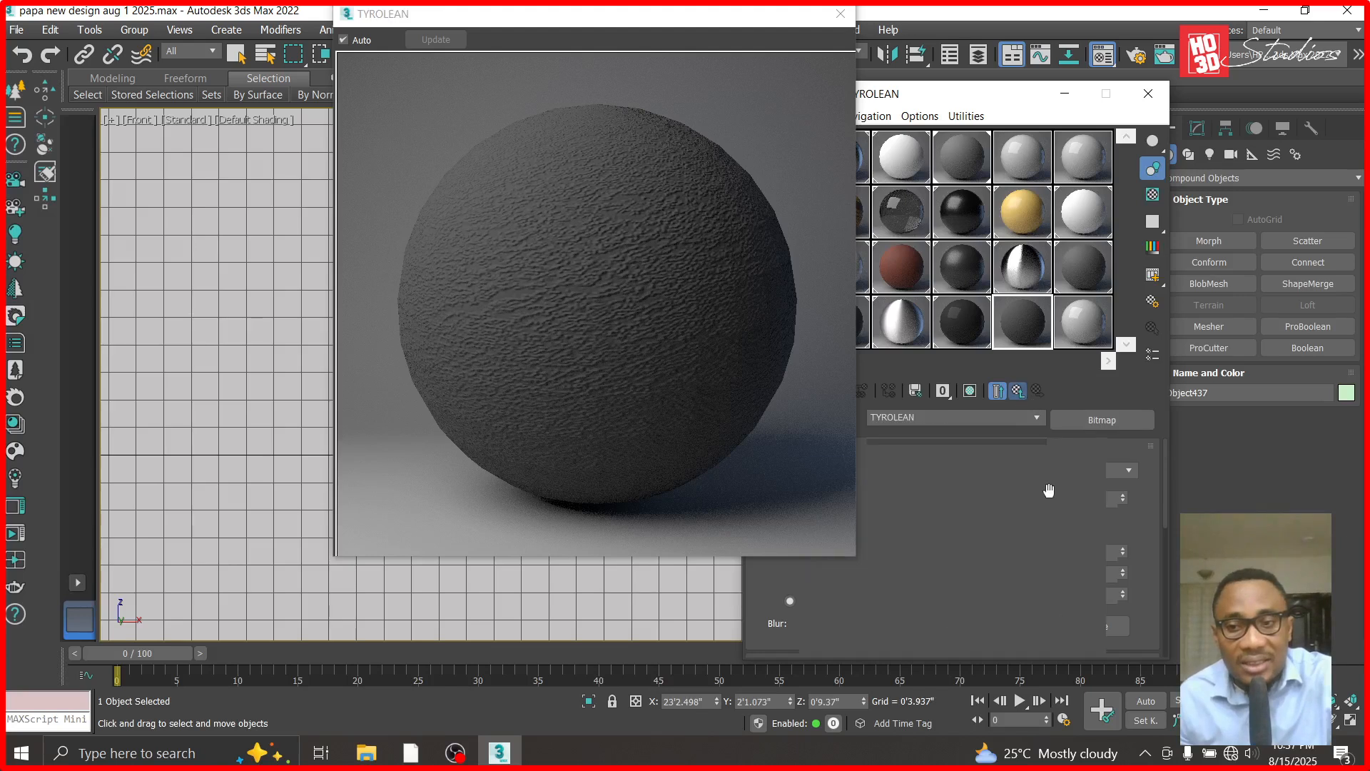
{"action": "left_click_drag", "start_coordinate": [1164, 535], "coordinate": [1162, 585]}
{"action": "scroll", "coordinate": [1163, 585], "scroll_direction": "down", "scroll_amount": 3}
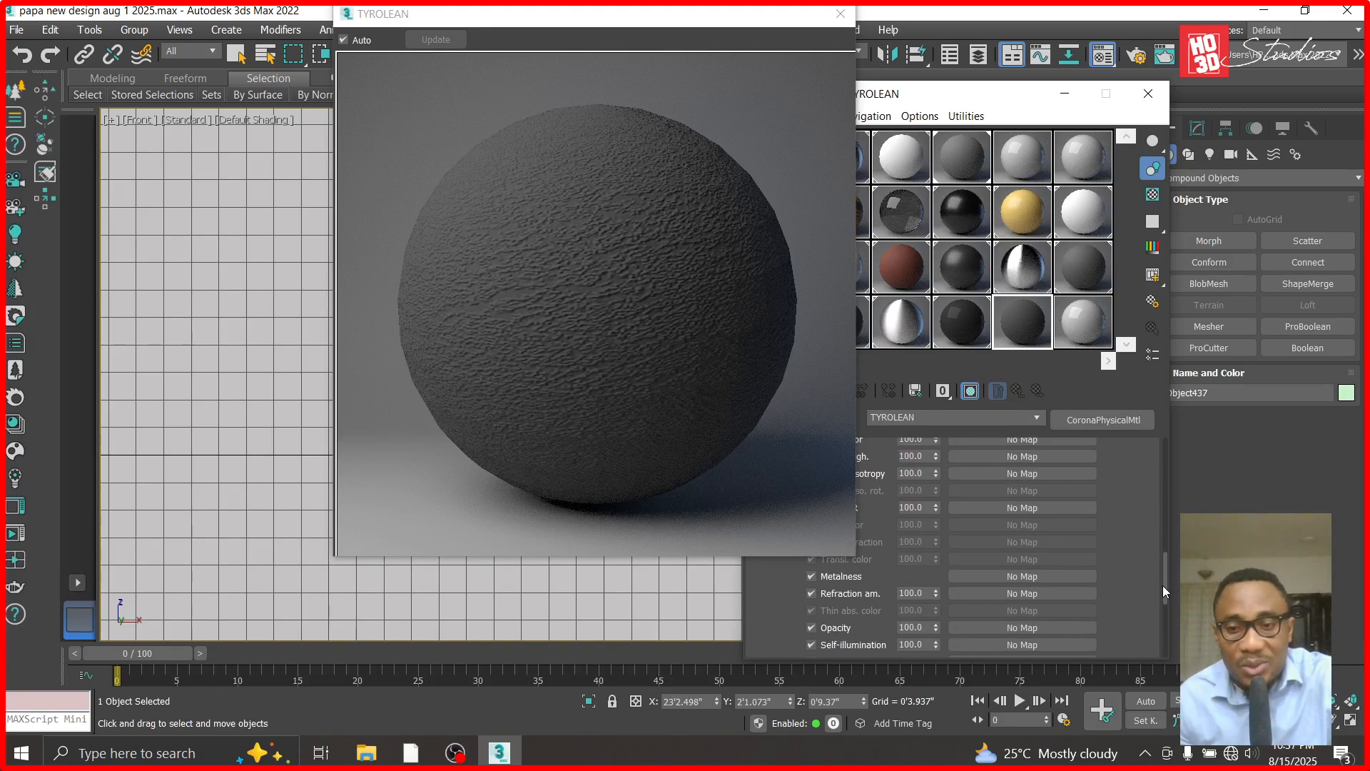
{"action": "right_click", "coordinate": [1057, 623]}
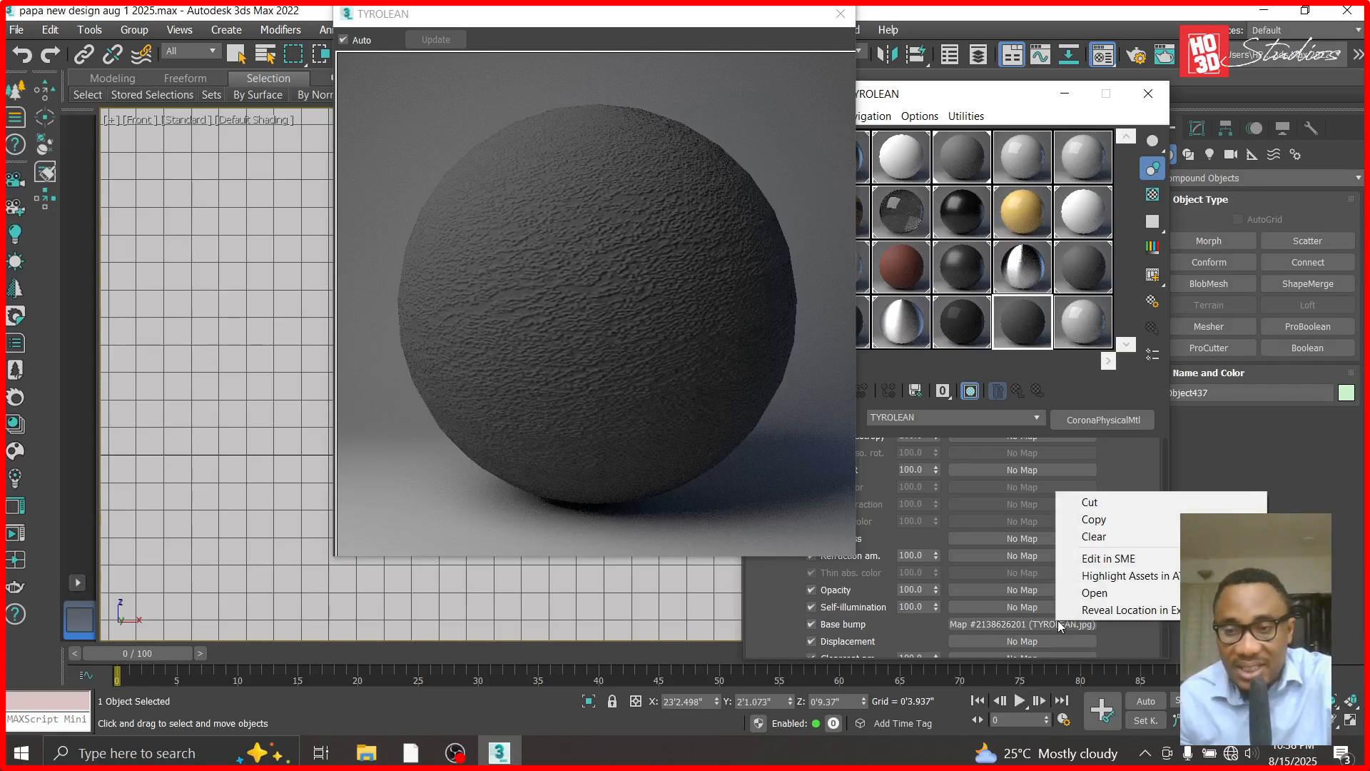
{"action": "left_click", "coordinate": [1096, 536]}
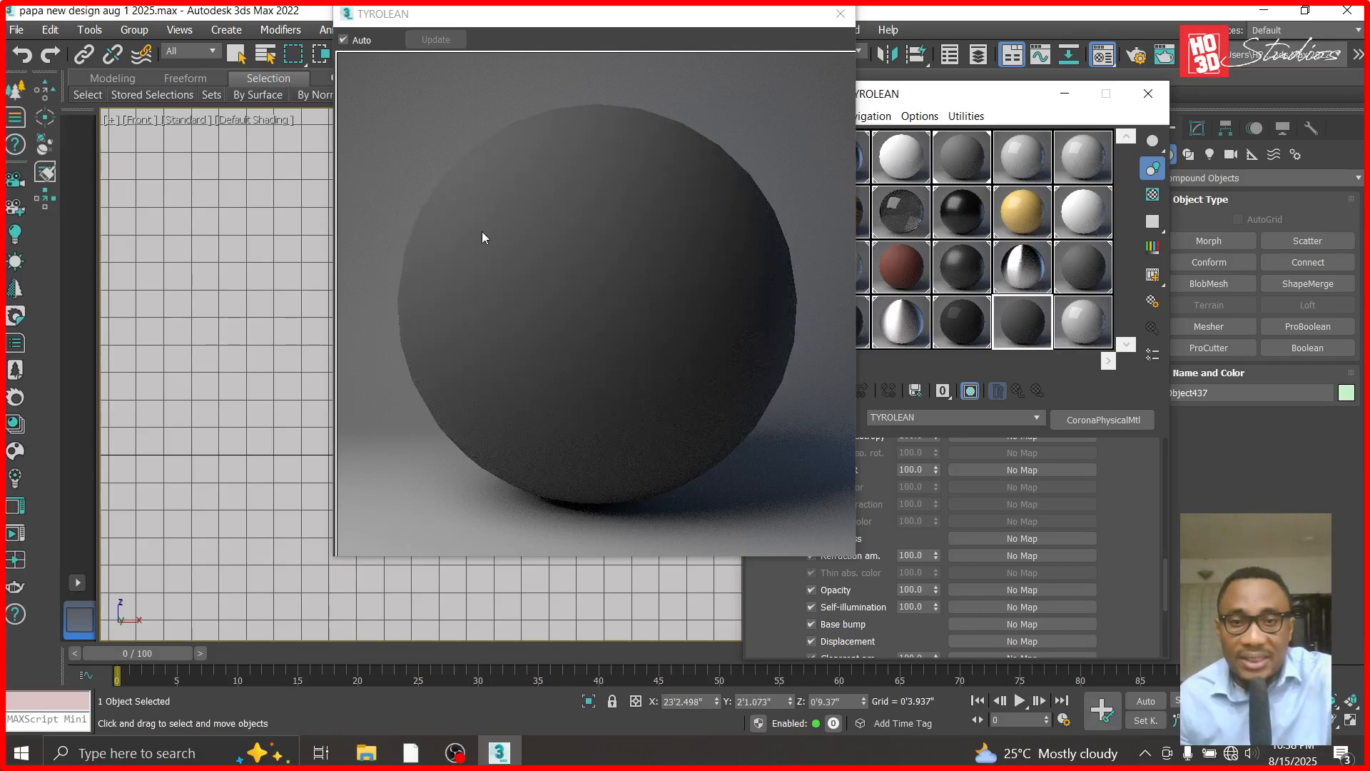
{"action": "left_click", "coordinate": [21, 57]}
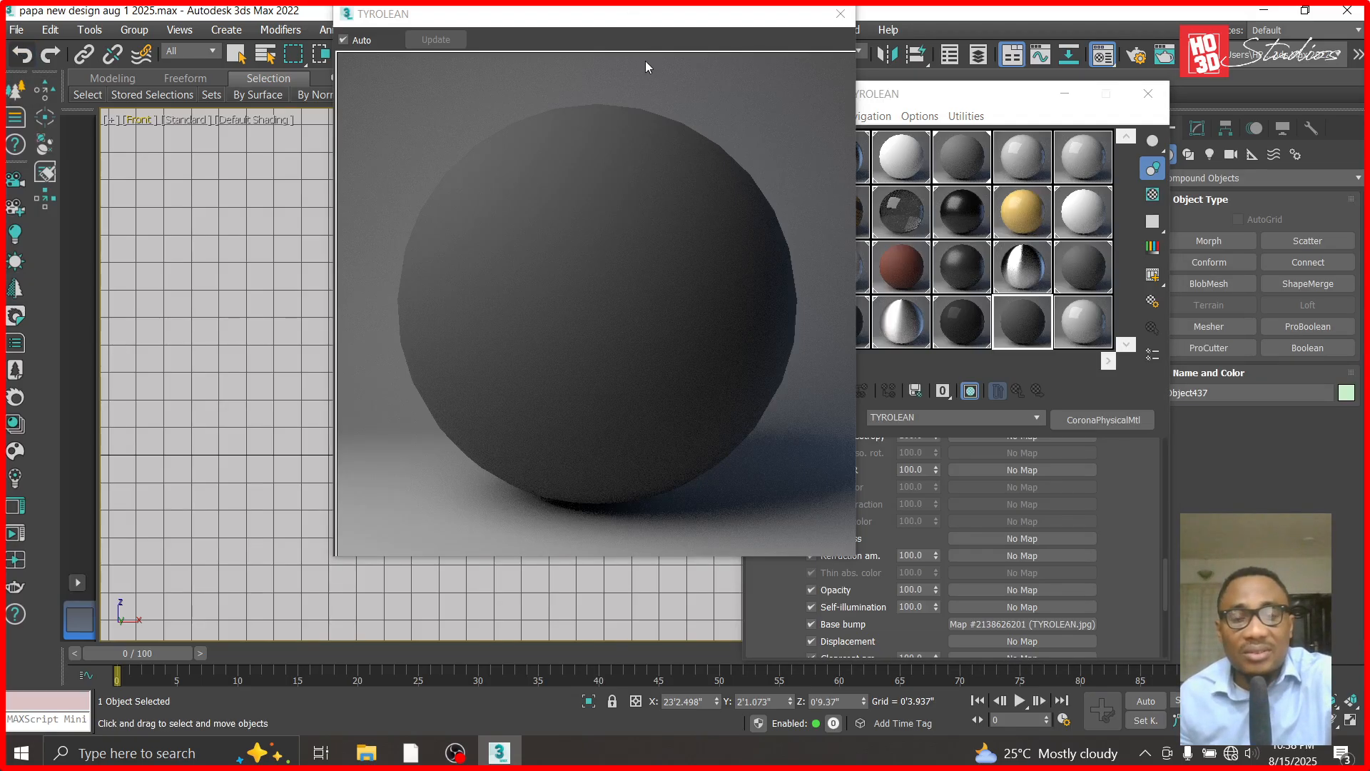
- Close the enlarged sample preview and assign the TYROLEAN material to the grooved column
{"action": "left_click", "coordinate": [617, 12]}
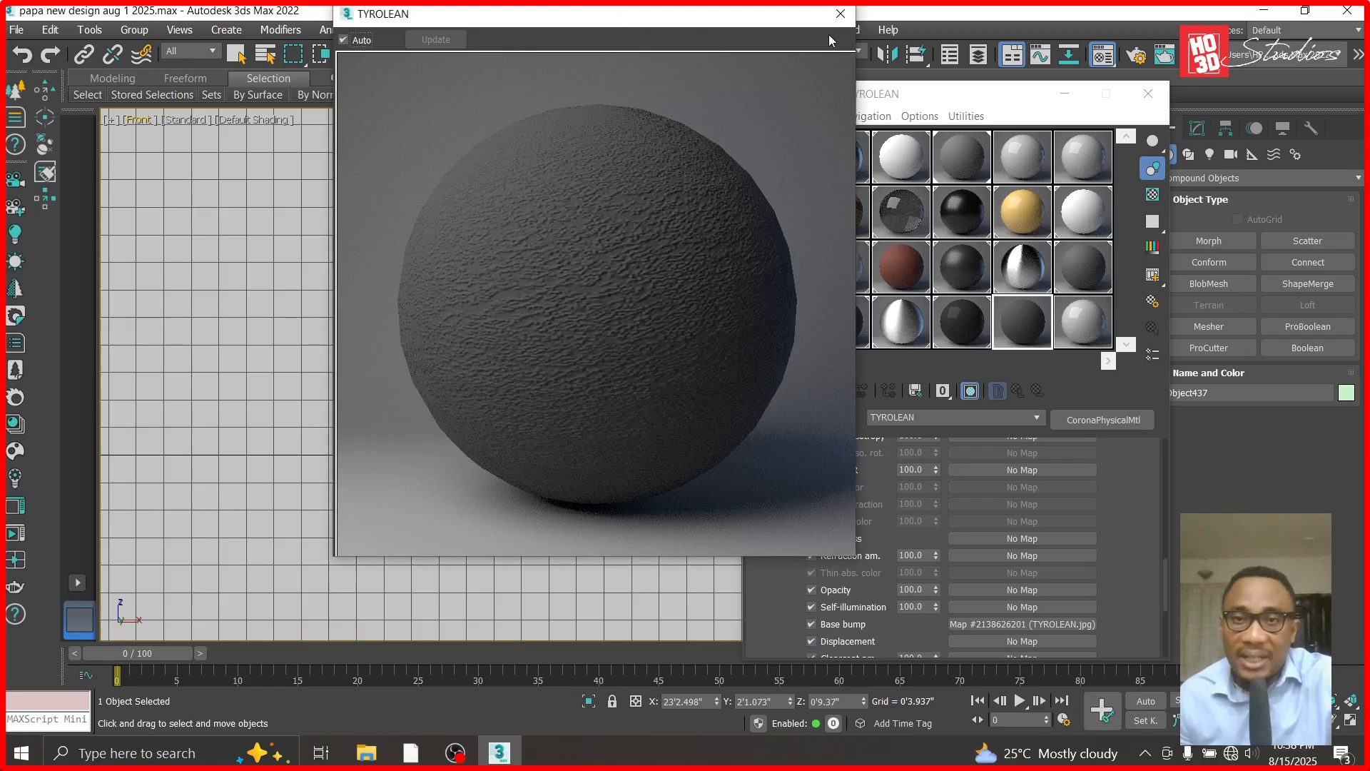
{"action": "left_click", "coordinate": [840, 14]}
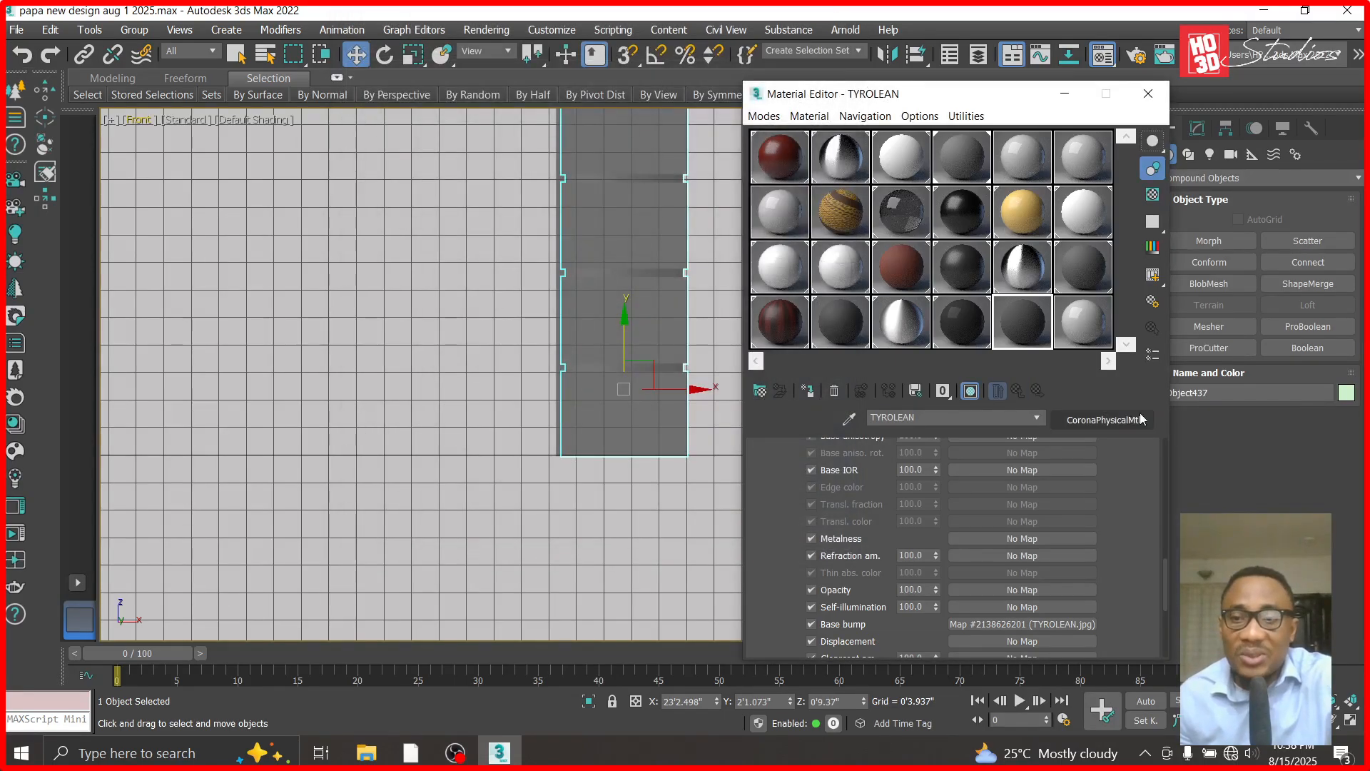
{"action": "left_click_drag", "start_coordinate": [1165, 581], "coordinate": [1159, 426]}
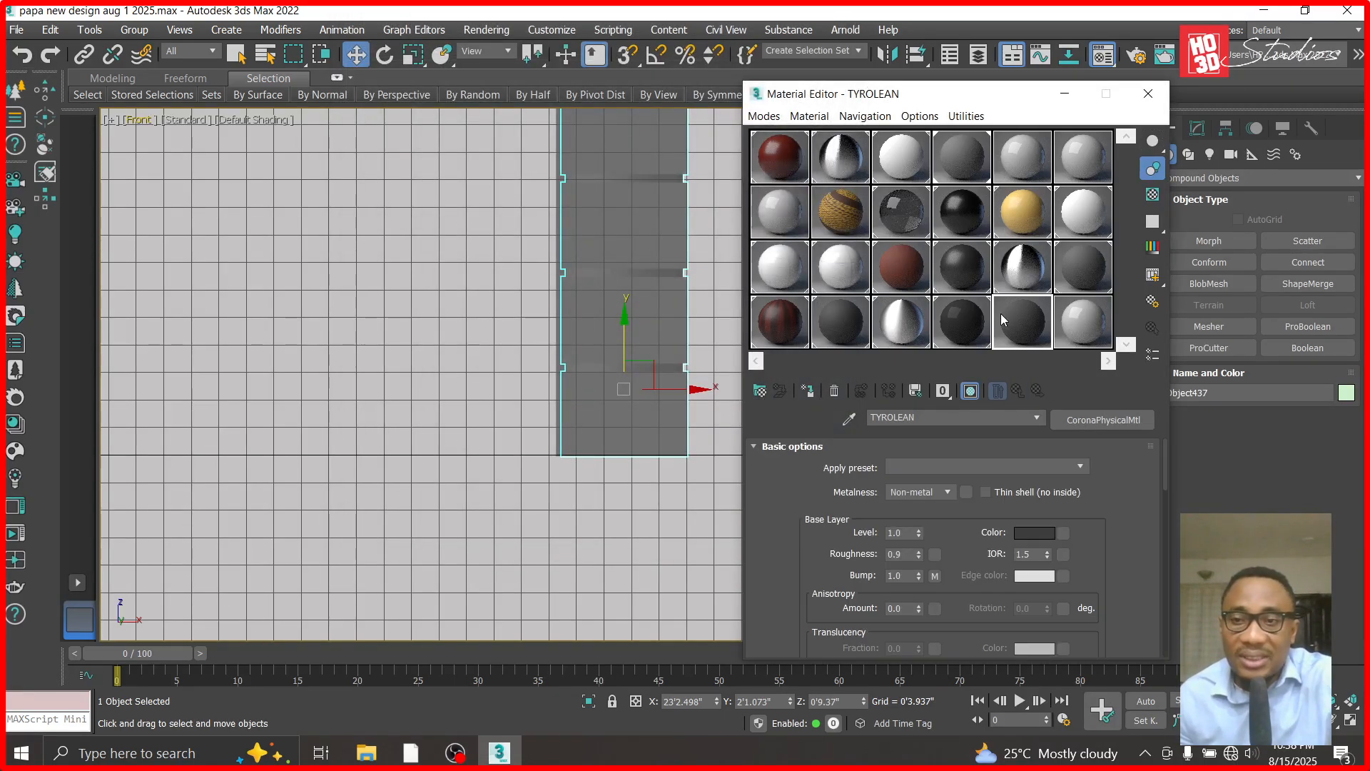
{"action": "left_click_drag", "start_coordinate": [1020, 315], "coordinate": [654, 313]}
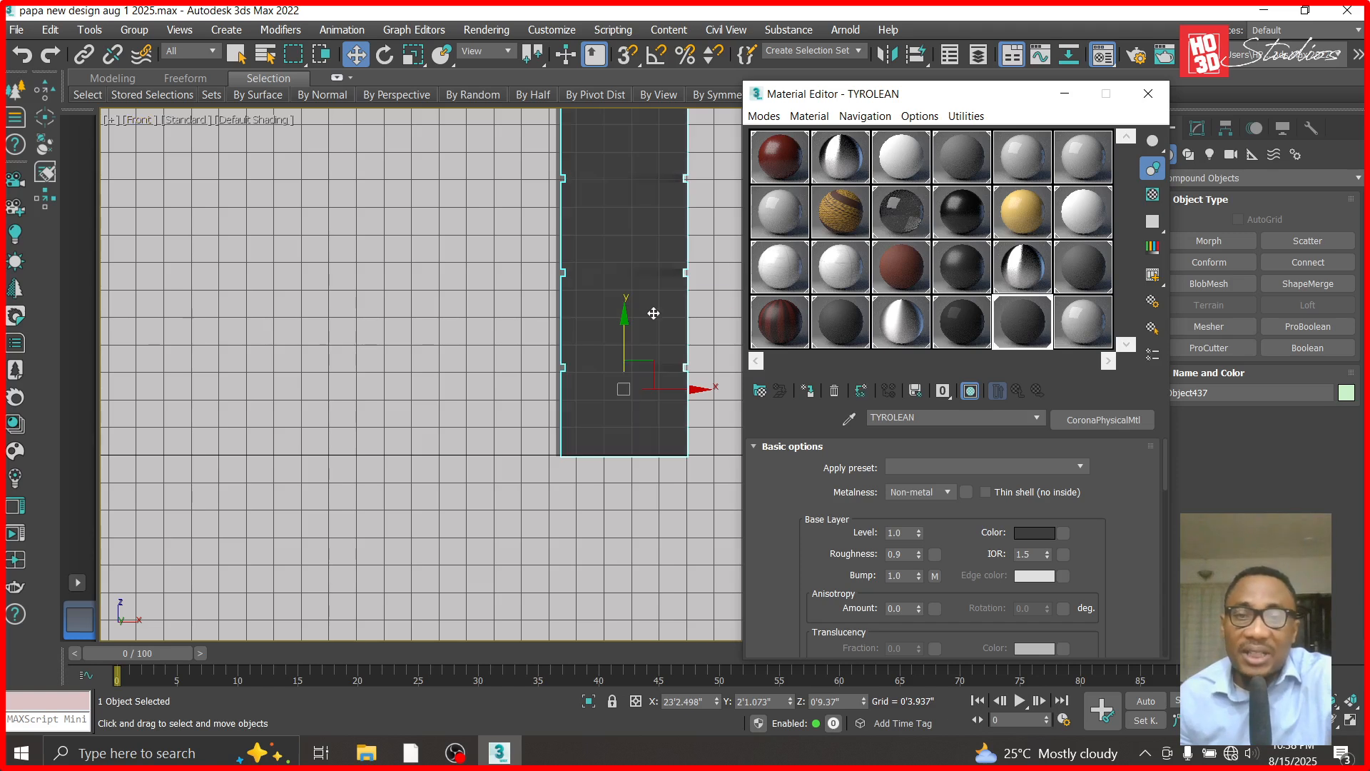
{"action": "left_click", "coordinate": [1065, 93]}
- Look through Corona Camera002 and dolly and truck it into a close view of the column's grooves
{"action": "key", "text": "c"}
{"action": "double_click", "coordinate": [632, 216]}
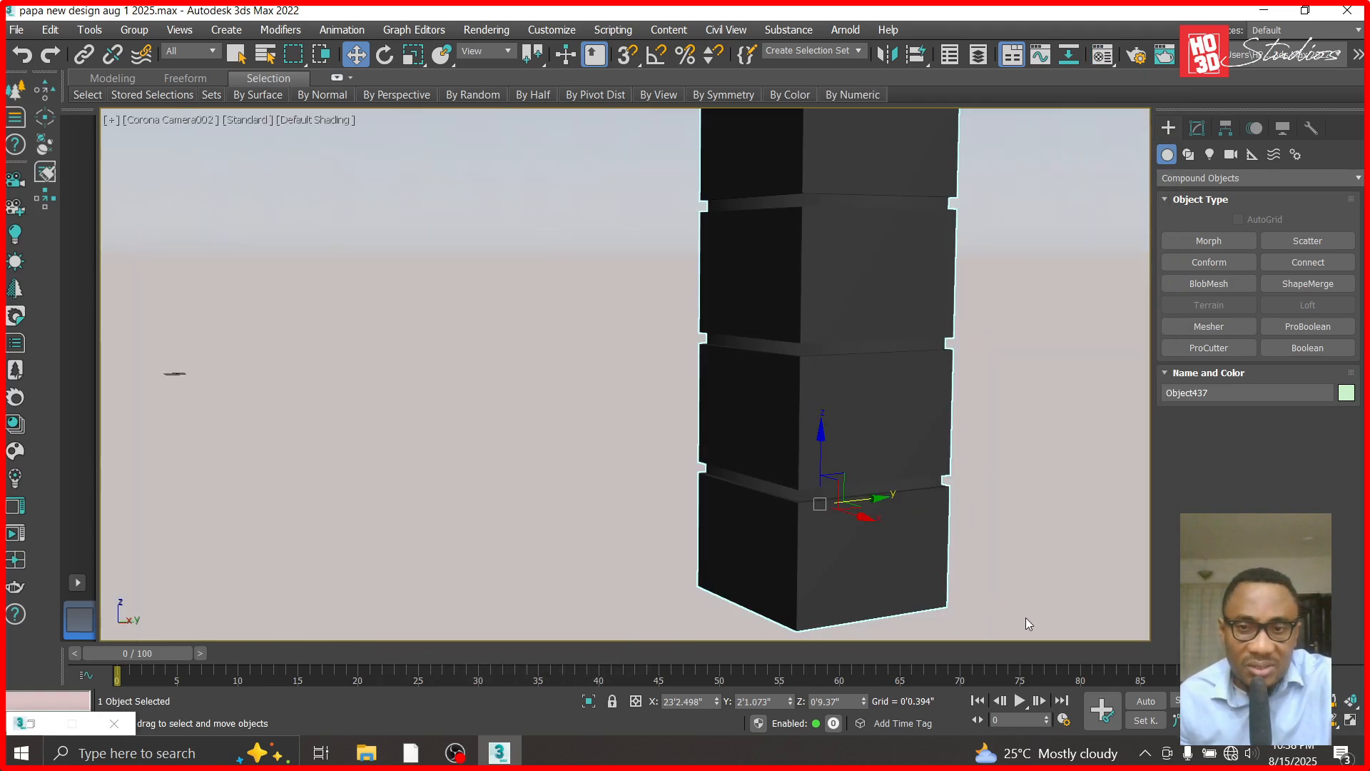
{"action": "left_click_drag", "start_coordinate": [928, 489], "coordinate": [970, 454]}
{"action": "key", "text": "alt+z"}
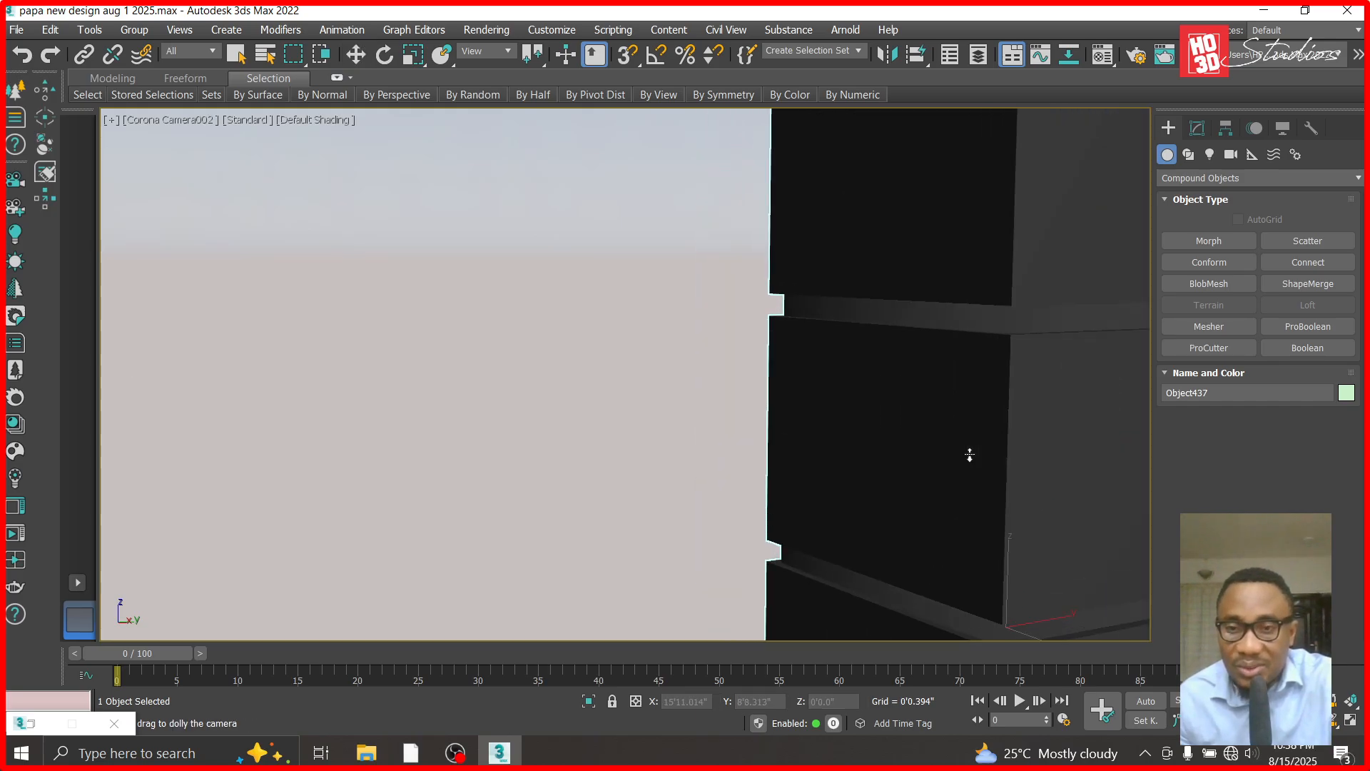
{"action": "middle_click_drag", "start_coordinate": [969, 454], "coordinate": [940, 543]}
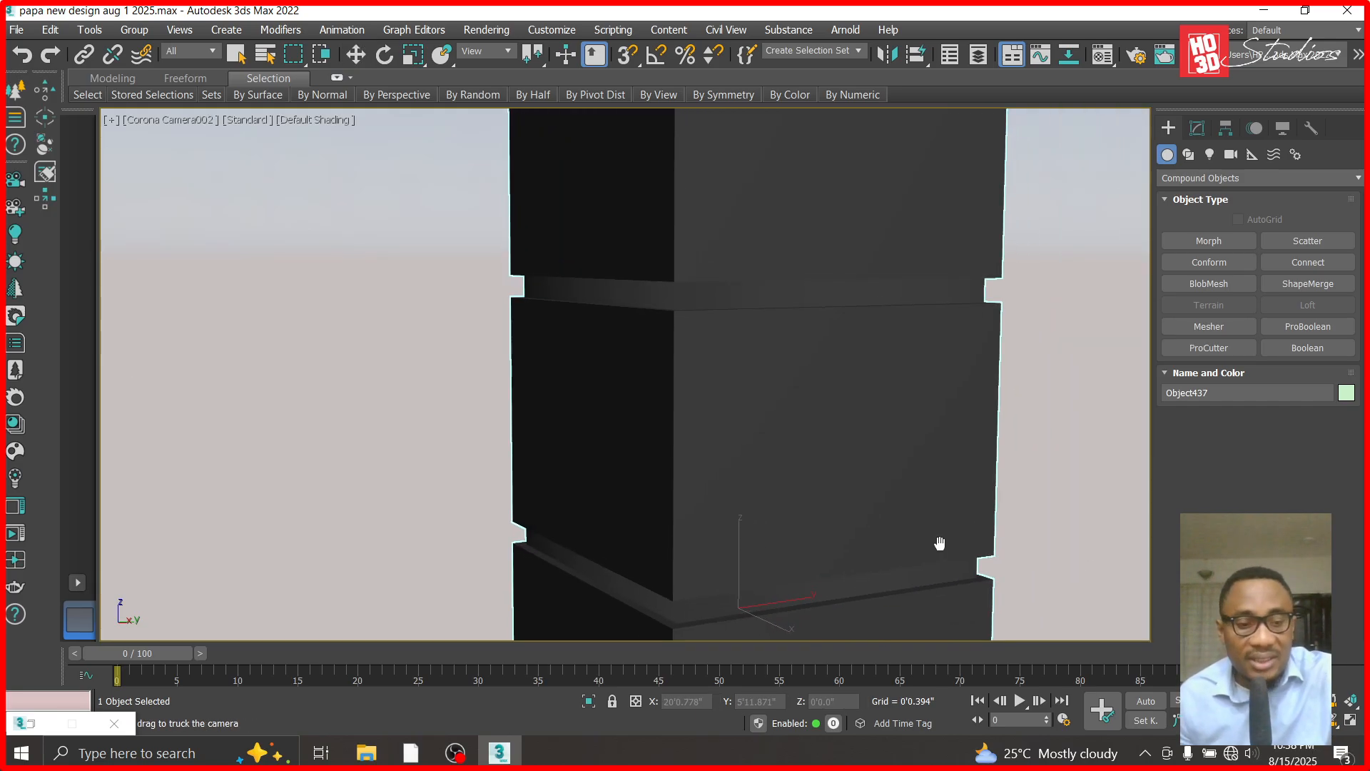
- Render the Corona Camera002 view, put the error log aside, and inspect the column in the enlarged frame buffer with tone mapping settings expanded
{"action": "key", "text": "shift+q"}
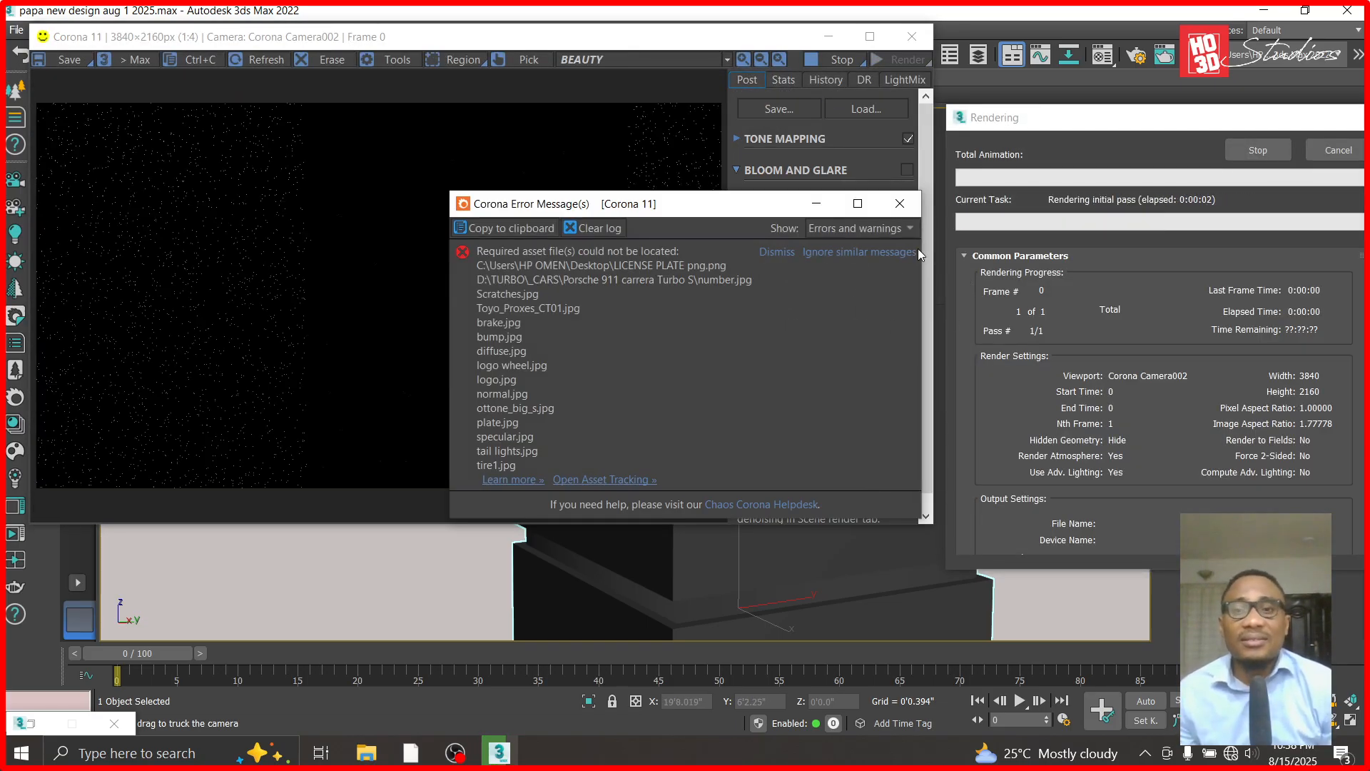
{"action": "left_click", "coordinate": [858, 203]}
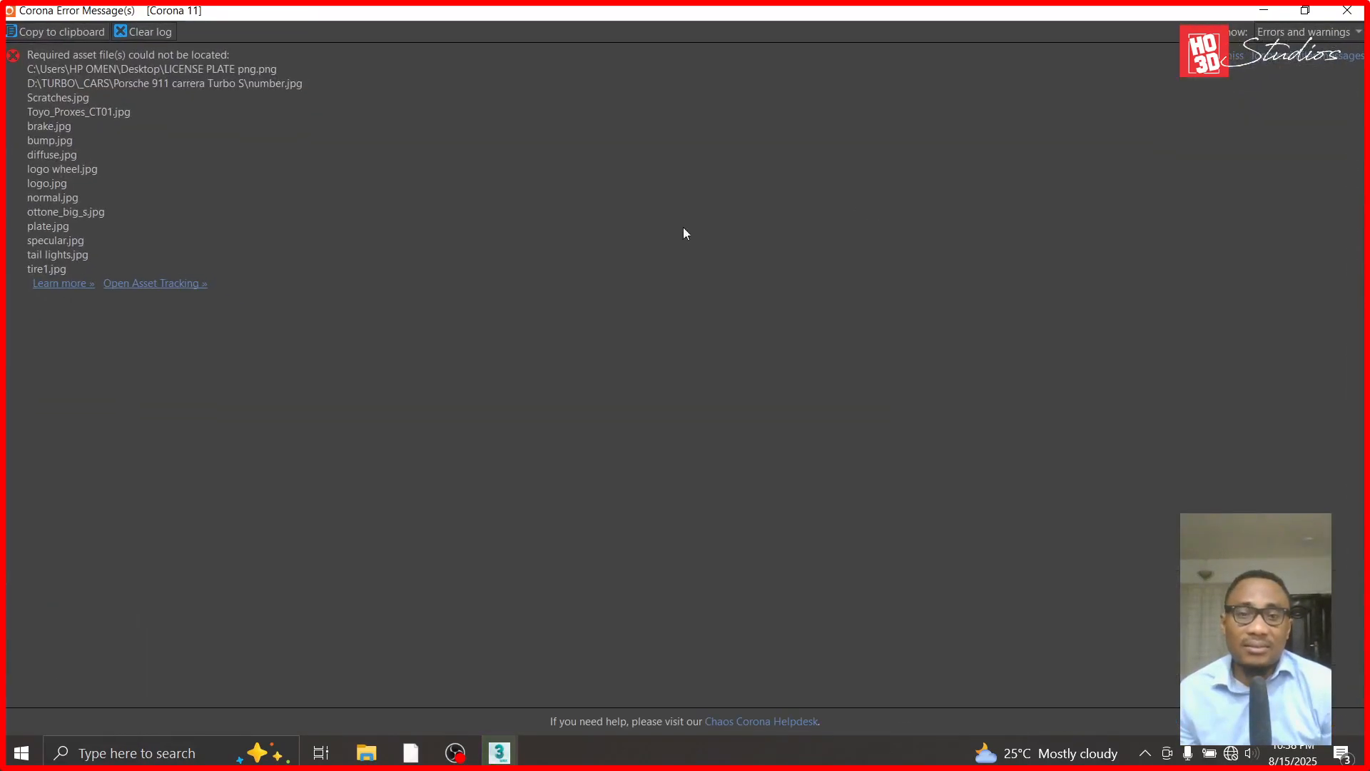
{"action": "left_click", "coordinate": [1264, 10]}
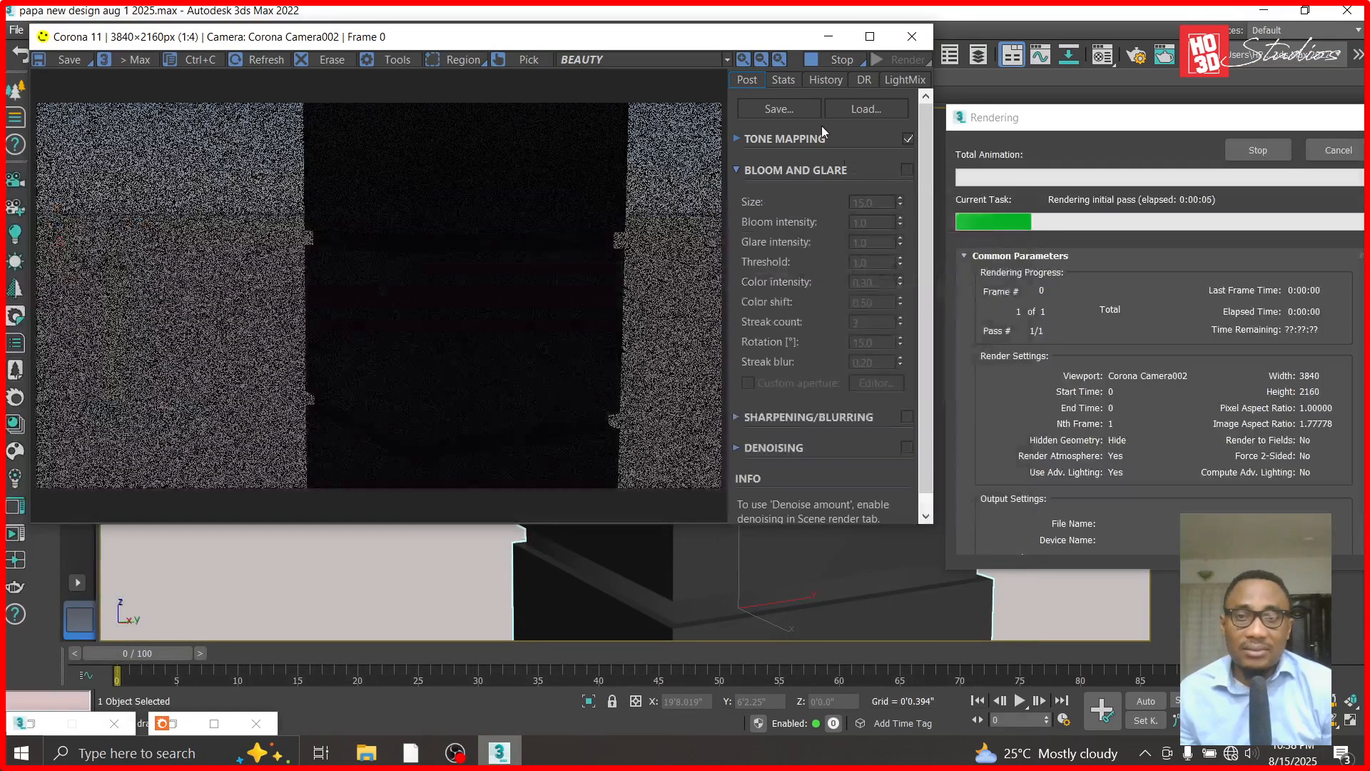
{"action": "left_click", "coordinate": [781, 138]}
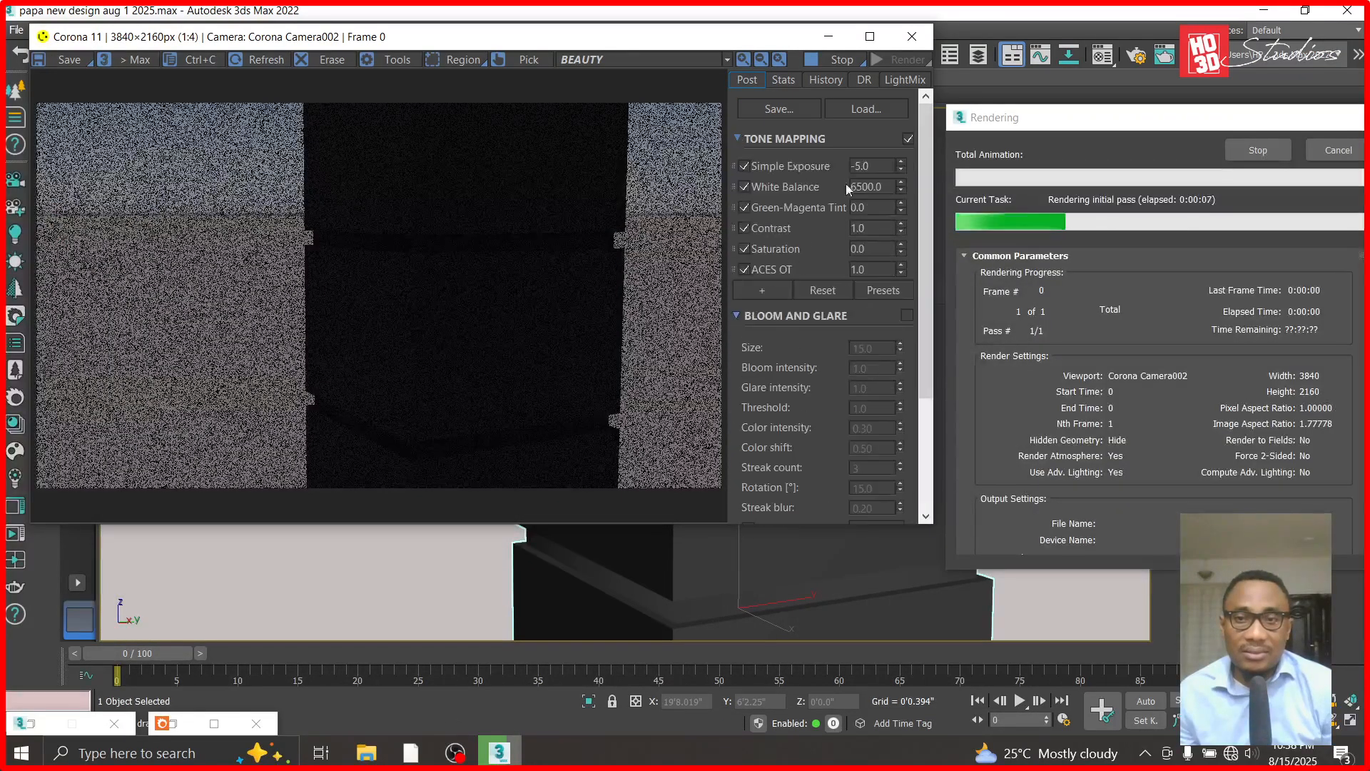
{"action": "left_click", "coordinate": [870, 36]}
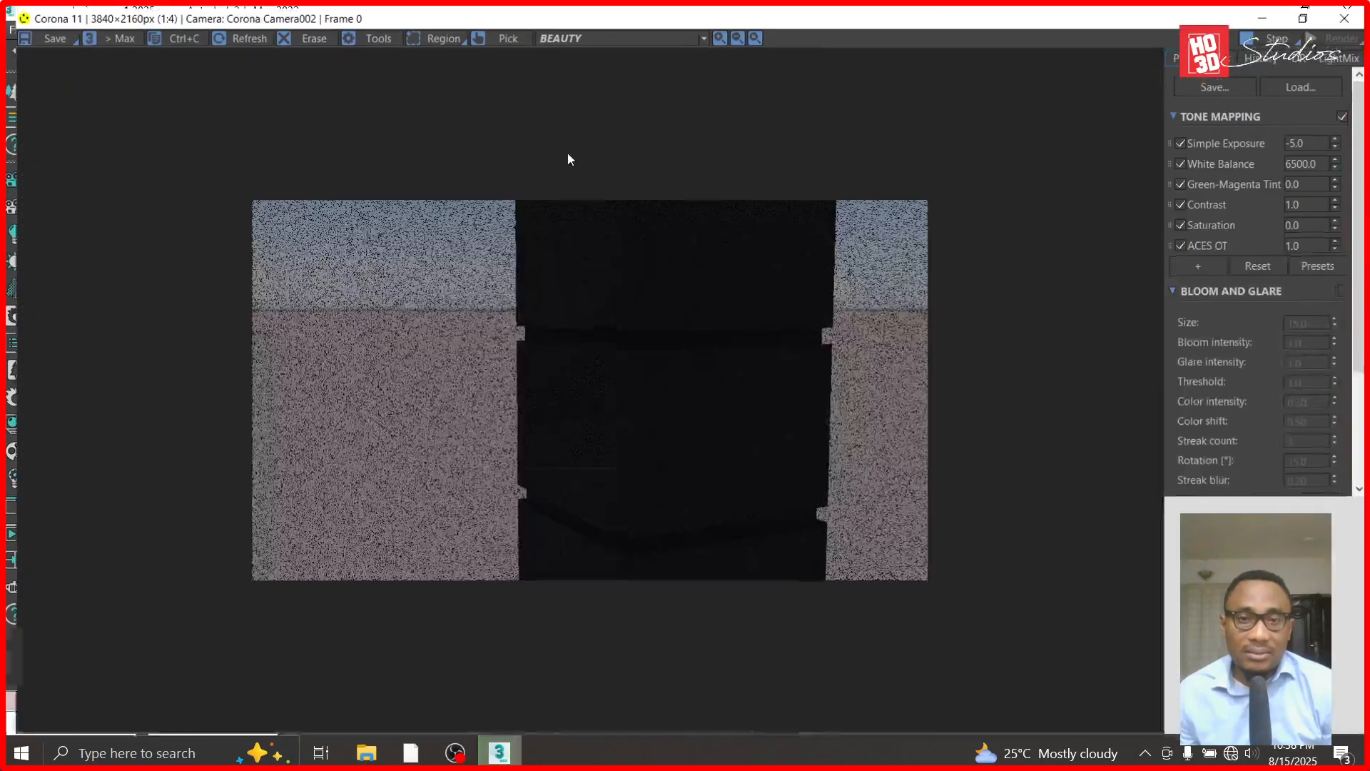
{"action": "scroll", "coordinate": [583, 326], "scroll_direction": "up", "scroll_amount": 3}
{"action": "scroll", "coordinate": [678, 410], "scroll_direction": "down", "scroll_amount": 3}
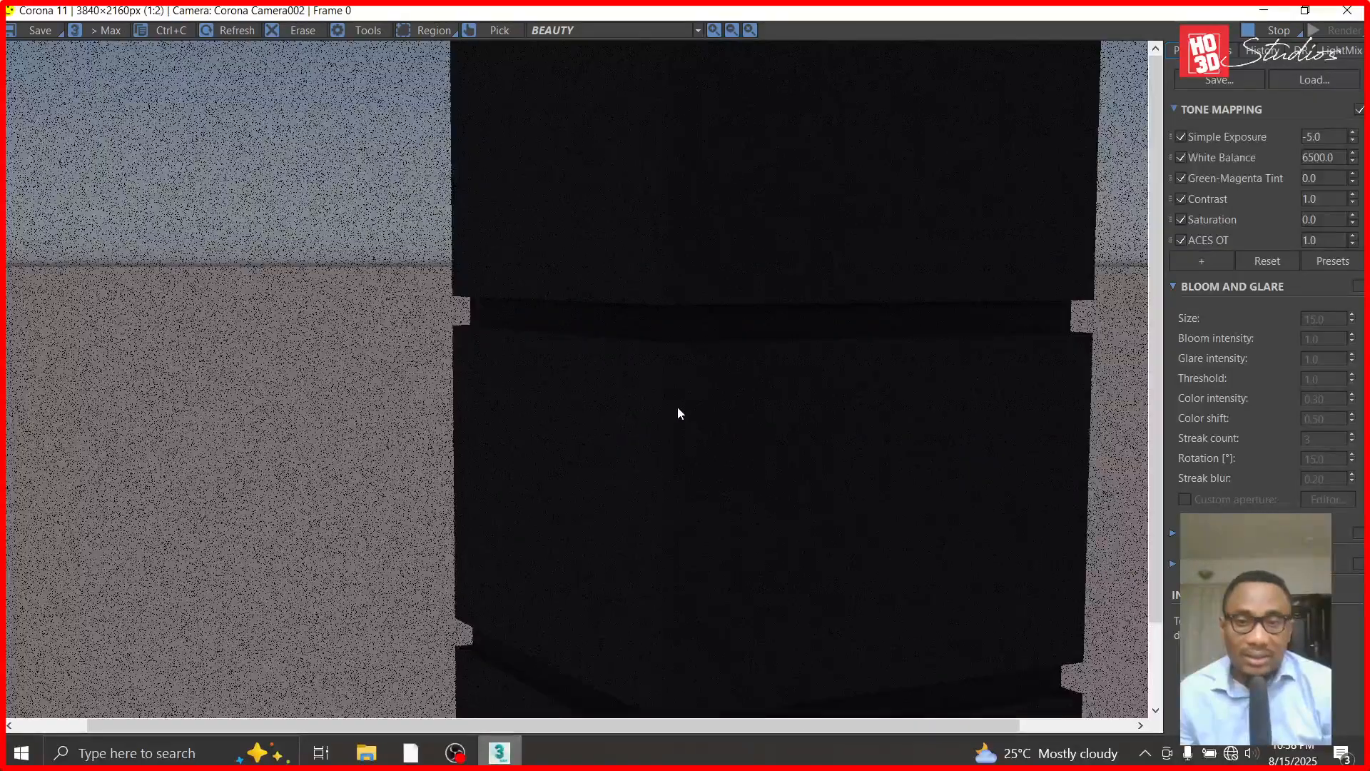
{"action": "scroll", "coordinate": [643, 384], "scroll_direction": "up", "scroll_amount": 2}
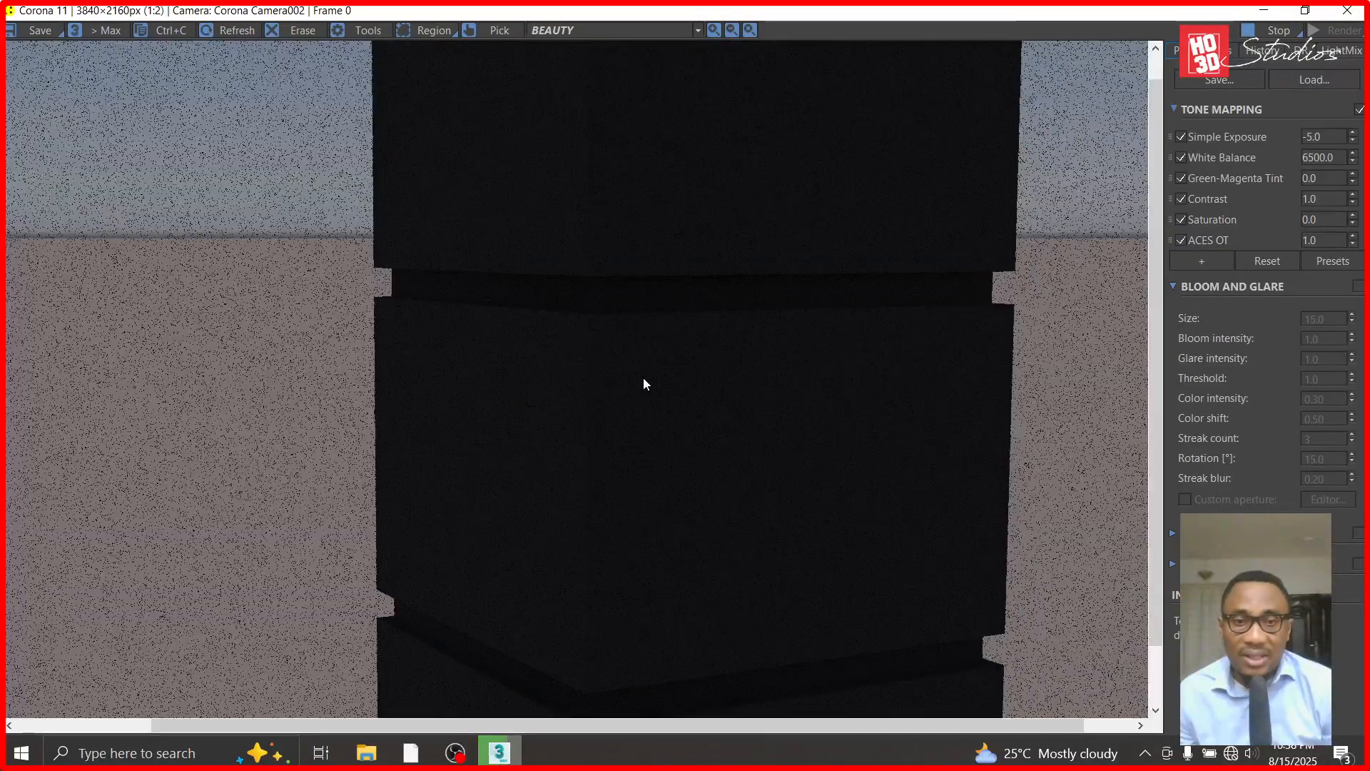
{"action": "left_click", "coordinate": [1264, 10]}
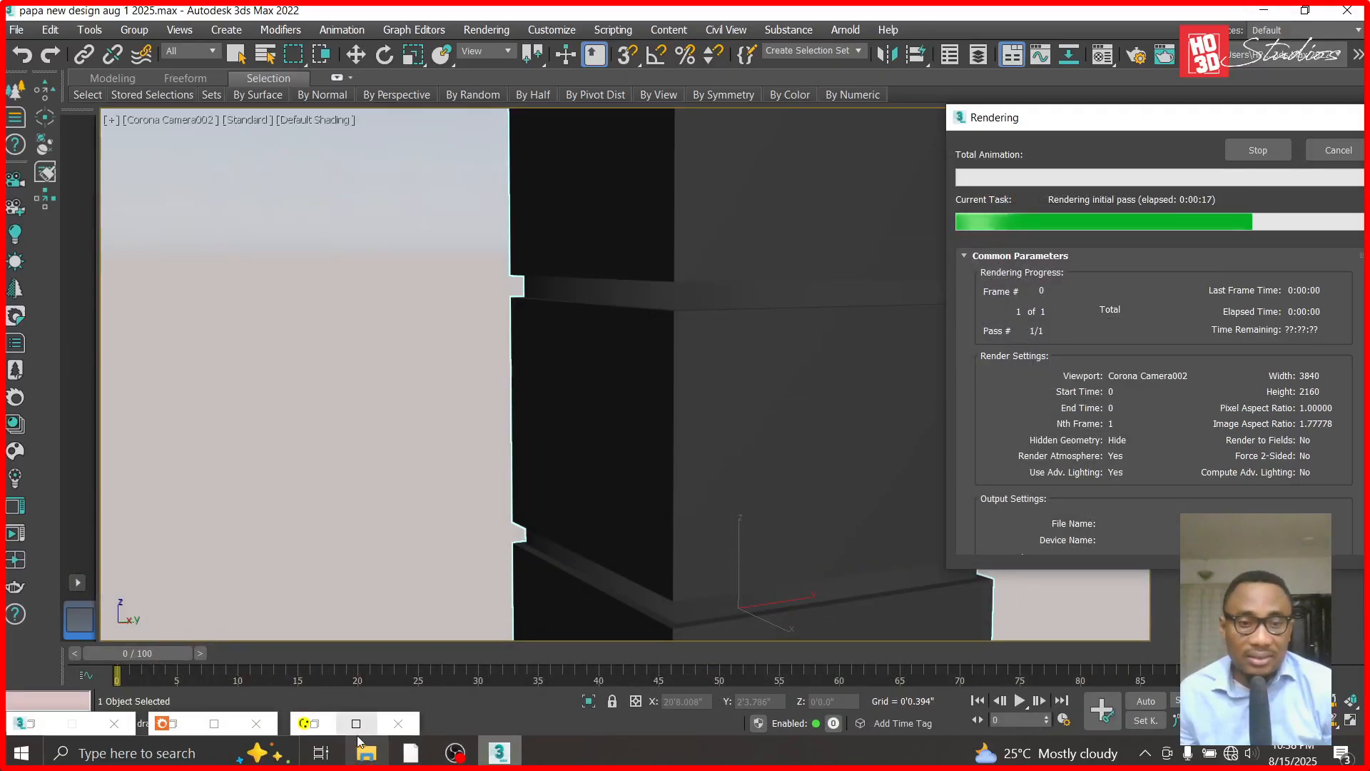
{"action": "left_click", "coordinate": [323, 728]}
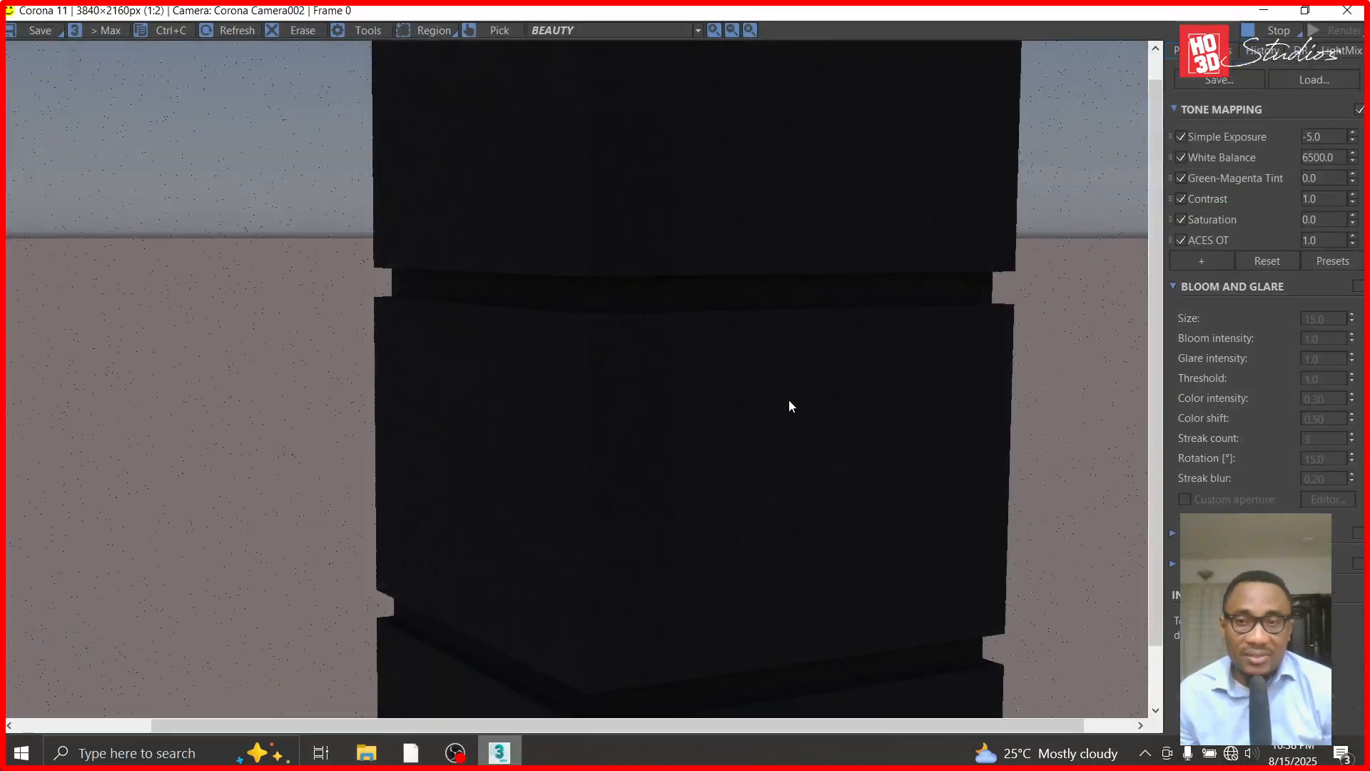
- Set the render's Simple Exposure to 0 in tone mapping
{"action": "left_click", "coordinate": [1323, 137]}
{"action": "type", "text": "0"}
{"action": "key", "text": "Return"}
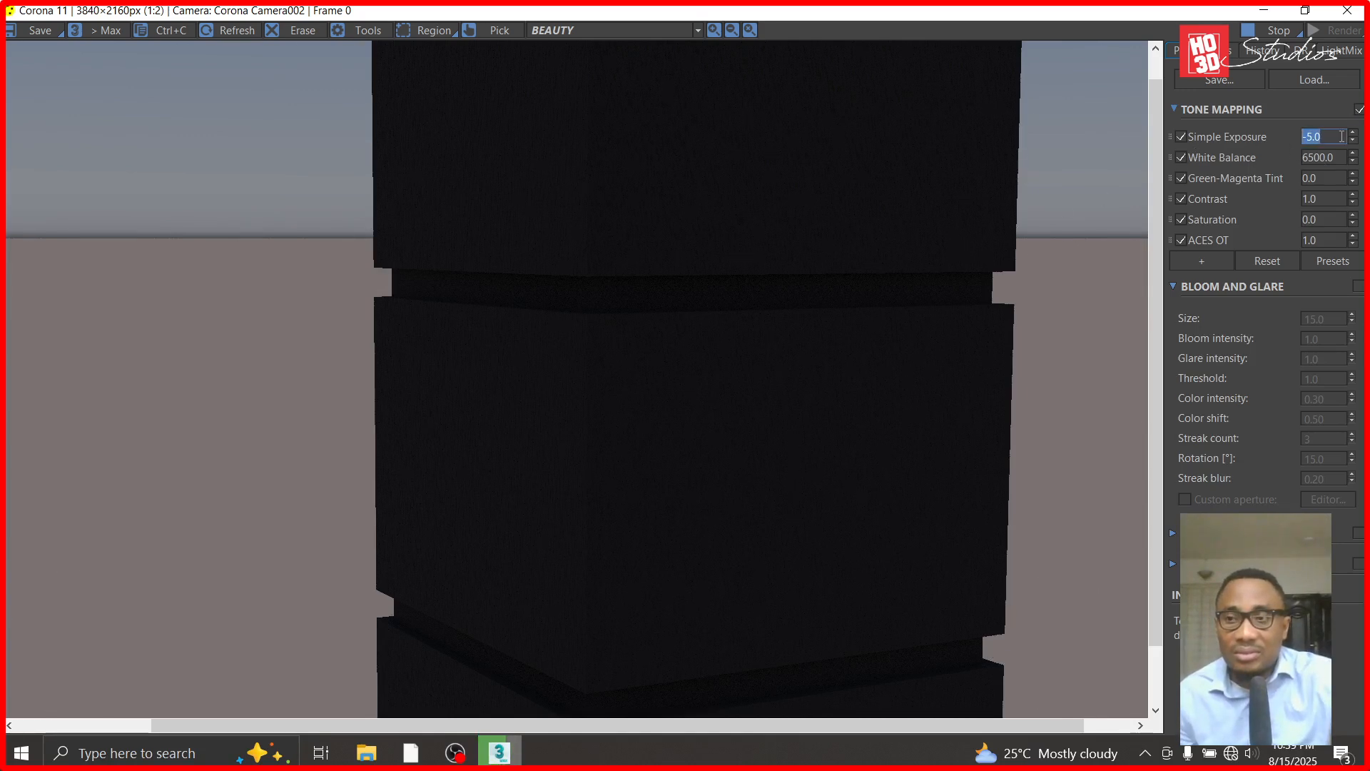
{"action": "type", "text": "0"}
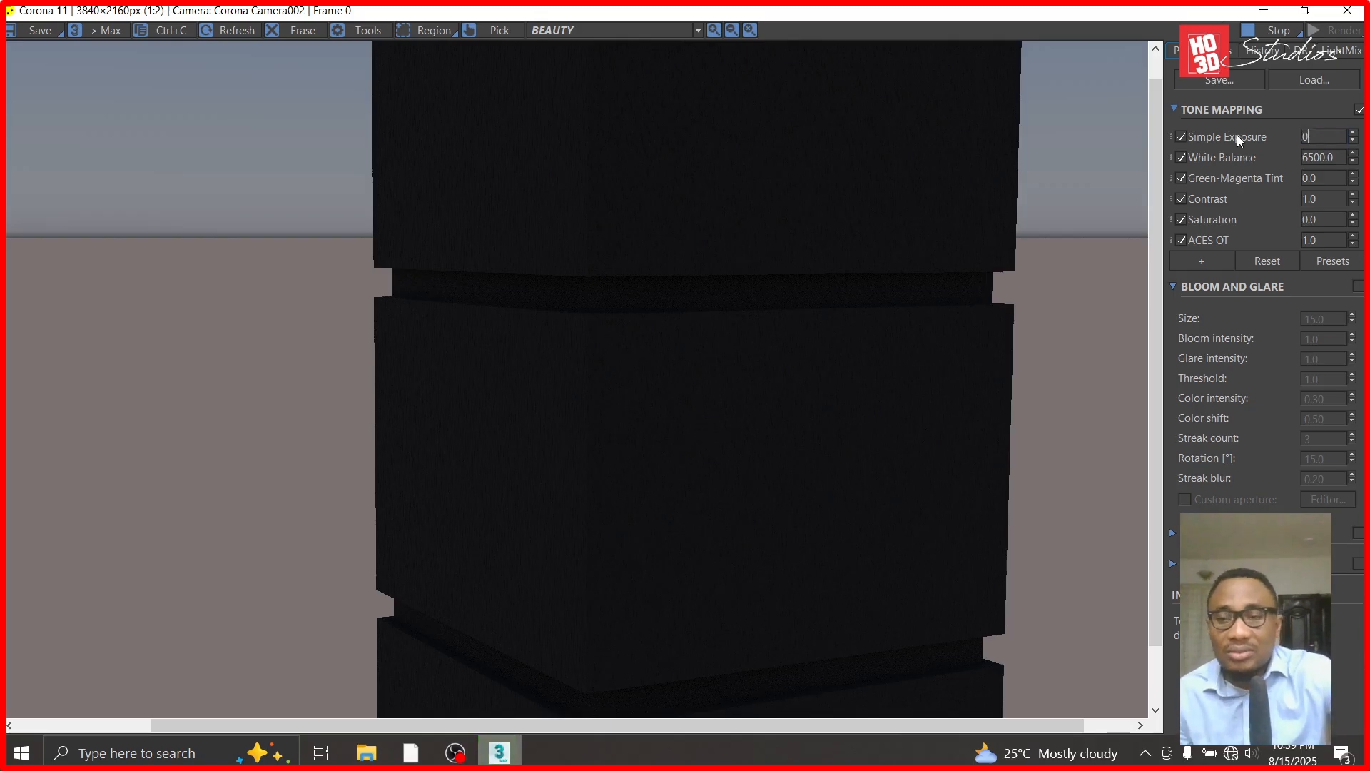
{"action": "key", "text": "Return"}
- Examine the rendered bump texture on the column's faces and groove up close, and stop the render
{"action": "scroll", "coordinate": [601, 349], "scroll_direction": "down", "scroll_amount": 1}
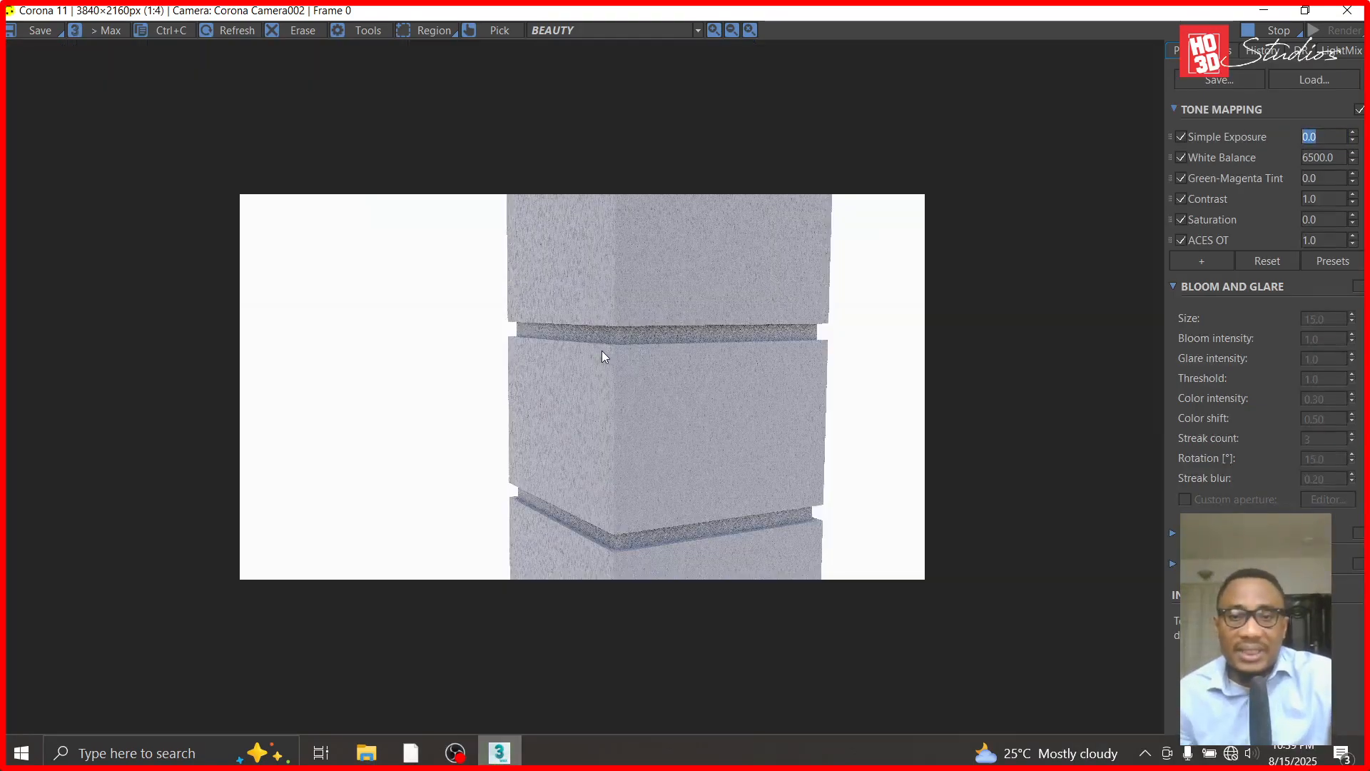
{"action": "scroll", "coordinate": [613, 363], "scroll_direction": "up", "scroll_amount": 1}
{"action": "scroll", "coordinate": [565, 519], "scroll_direction": "up", "scroll_amount": 1}
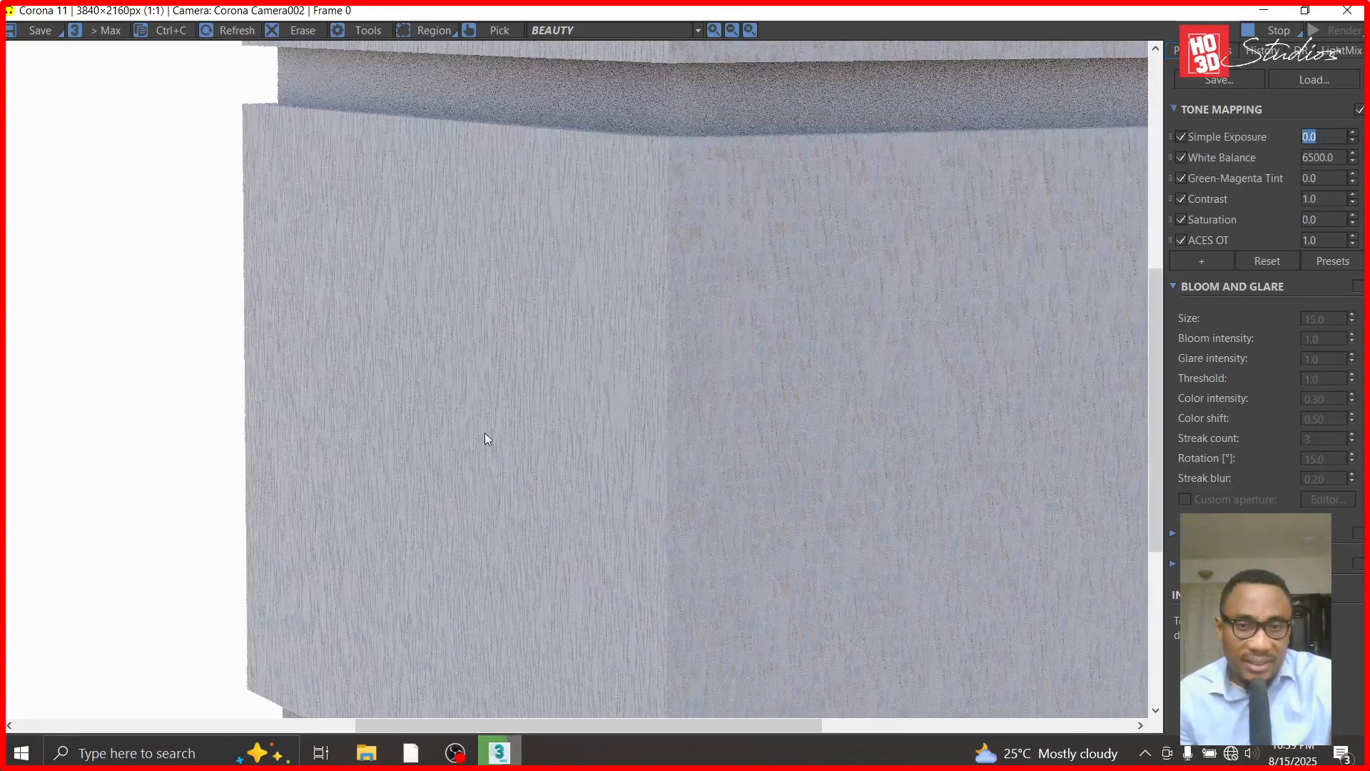
{"action": "scroll", "coordinate": [500, 467], "scroll_direction": "down", "scroll_amount": 1}
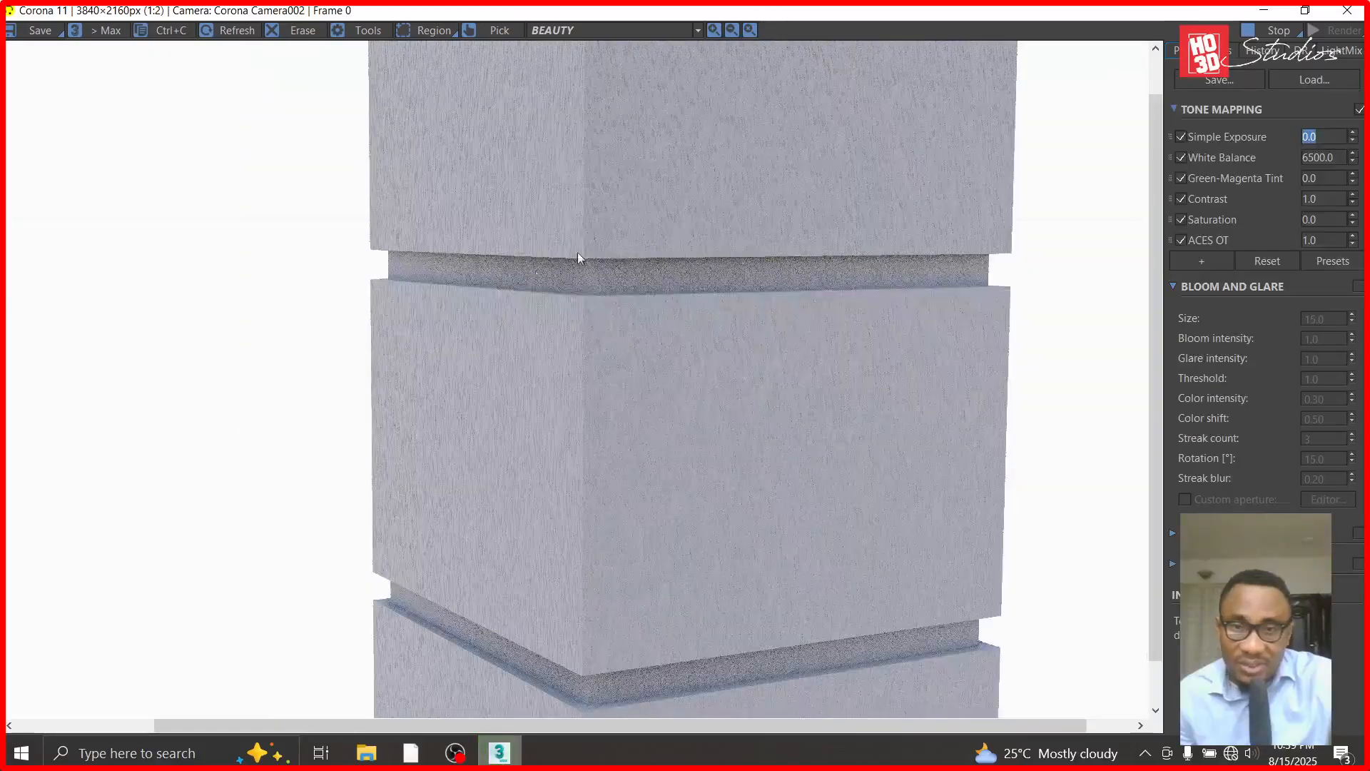
{"action": "scroll", "coordinate": [597, 250], "scroll_direction": "up", "scroll_amount": 2}
{"action": "scroll", "coordinate": [636, 464], "scroll_direction": "down", "scroll_amount": 2}
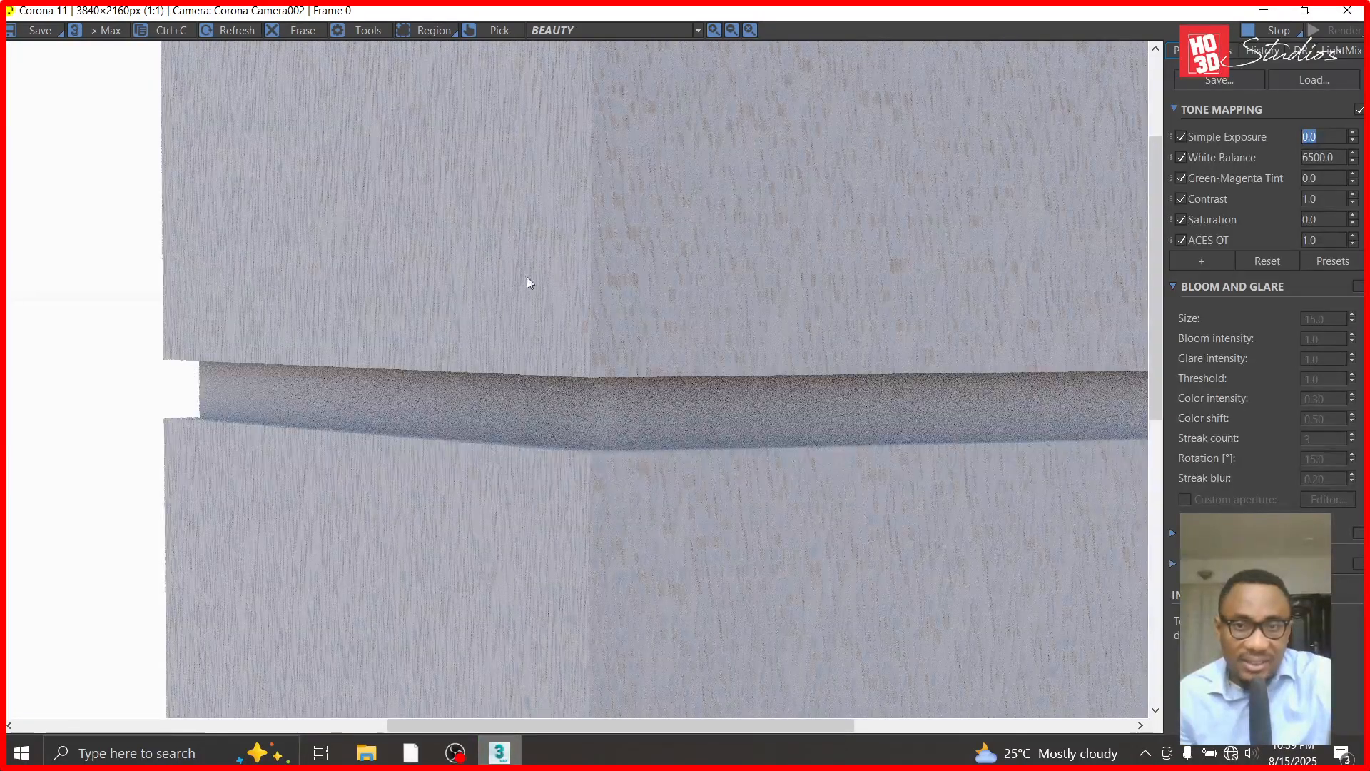
{"action": "scroll", "coordinate": [617, 366], "scroll_direction": "down", "scroll_amount": 1}
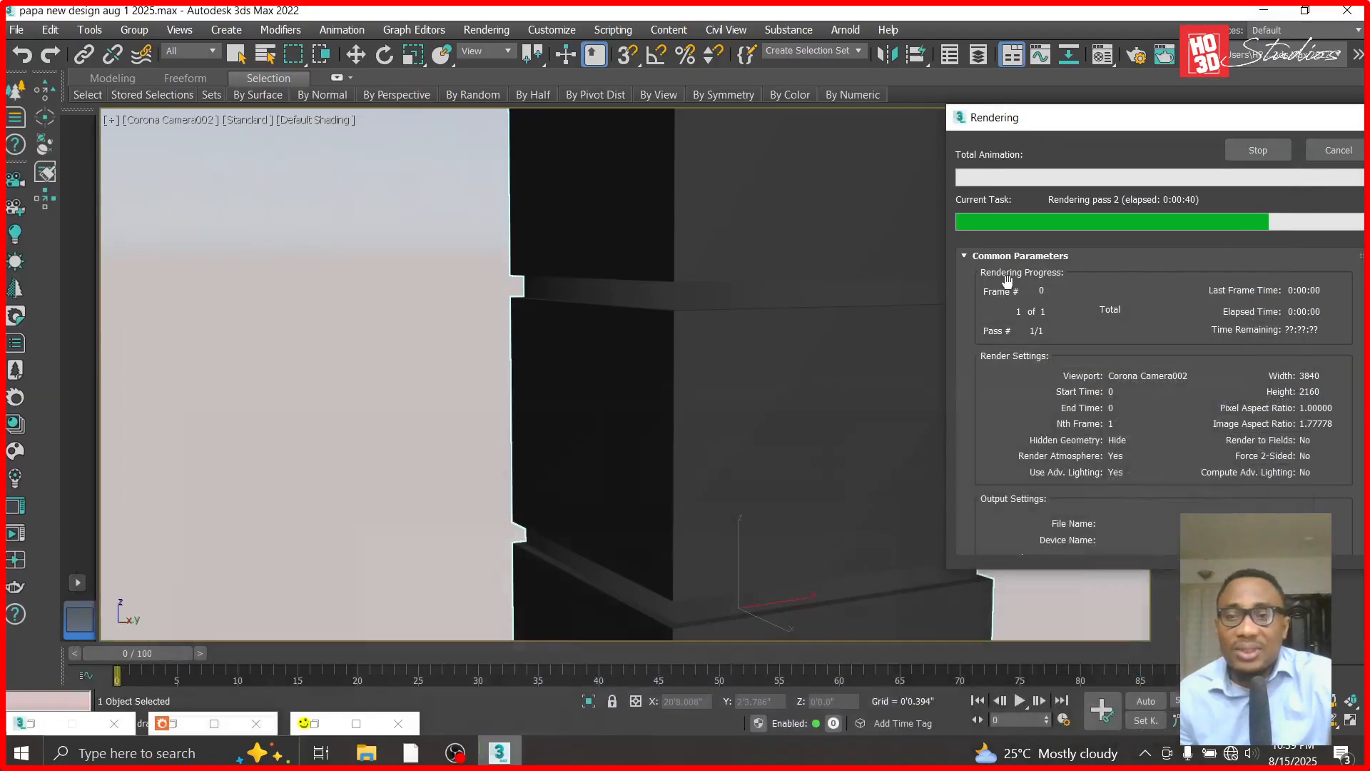
{"action": "left_click", "coordinate": [1264, 10]}
{"action": "left_click", "coordinate": [1258, 150]}
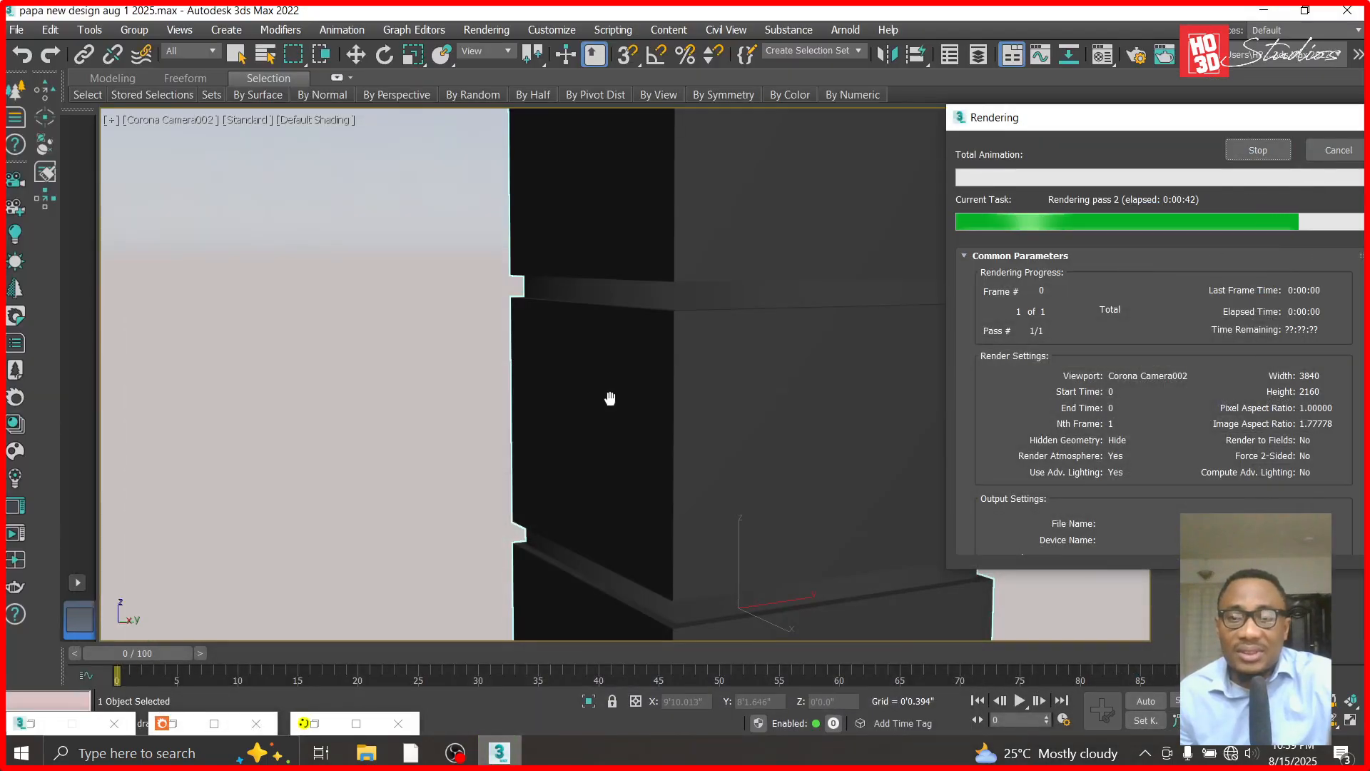
- Load the TYROLEAN JPG from the papa new design folder as a Bitmap in the TYROLEAN material's base color and show it in the viewport
{"action": "key", "text": "m"}
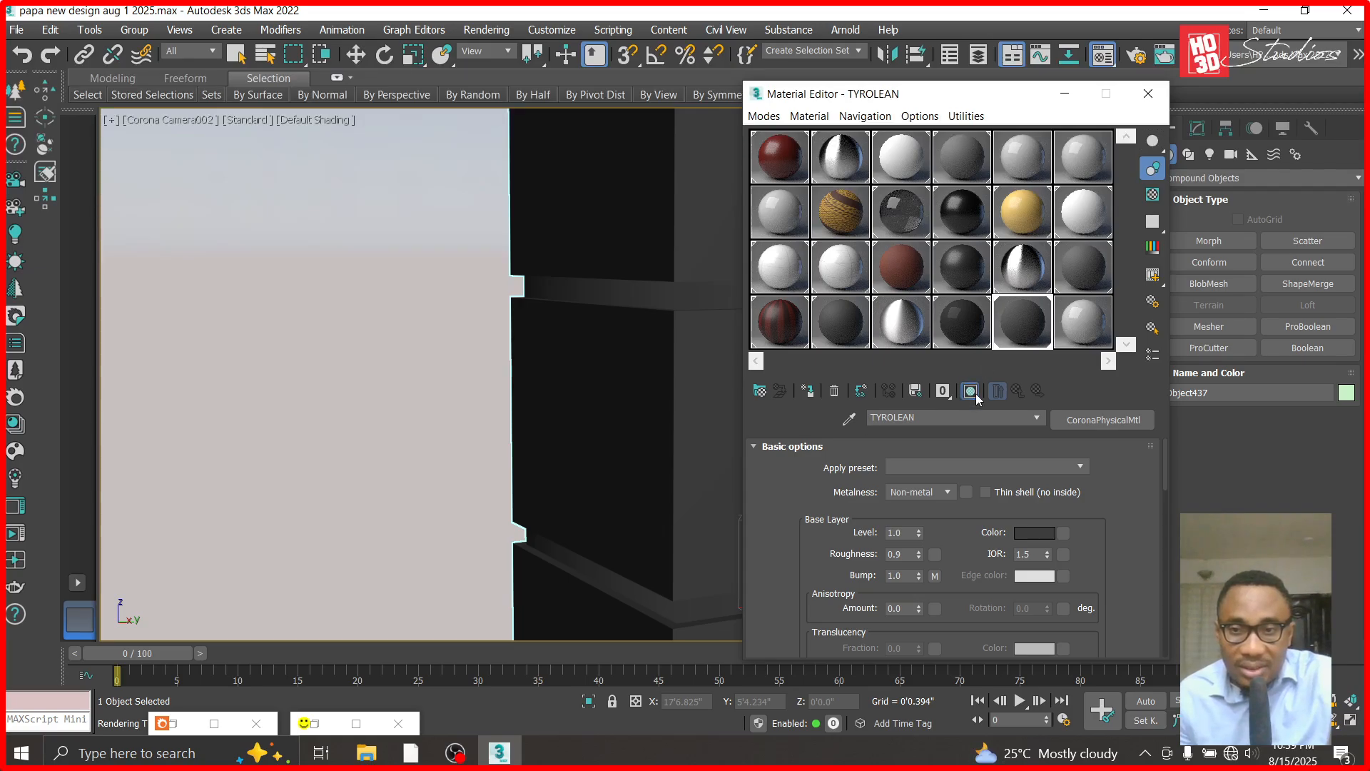
{"action": "left_click_drag", "start_coordinate": [982, 104], "coordinate": [427, 77]}
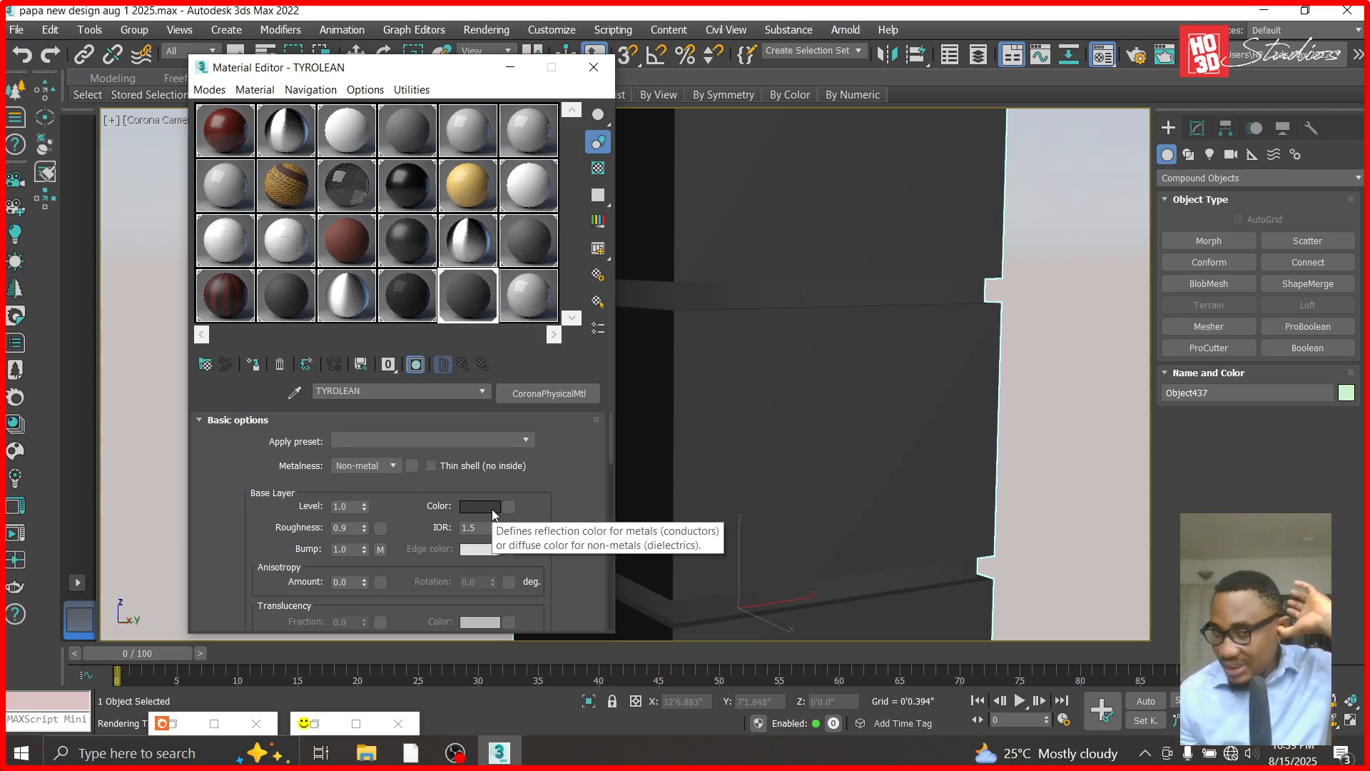
{"action": "left_click", "coordinate": [515, 507]}
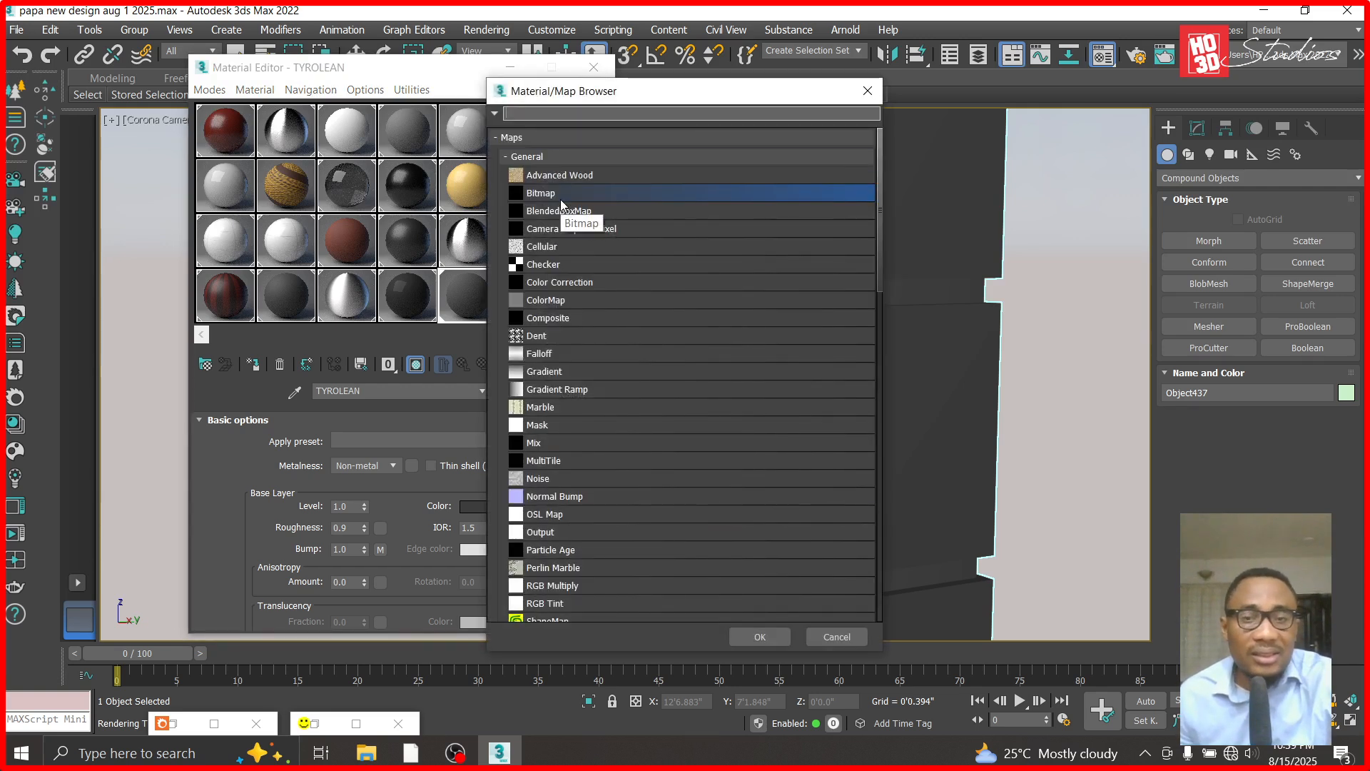
{"action": "double_click", "coordinate": [559, 199]}
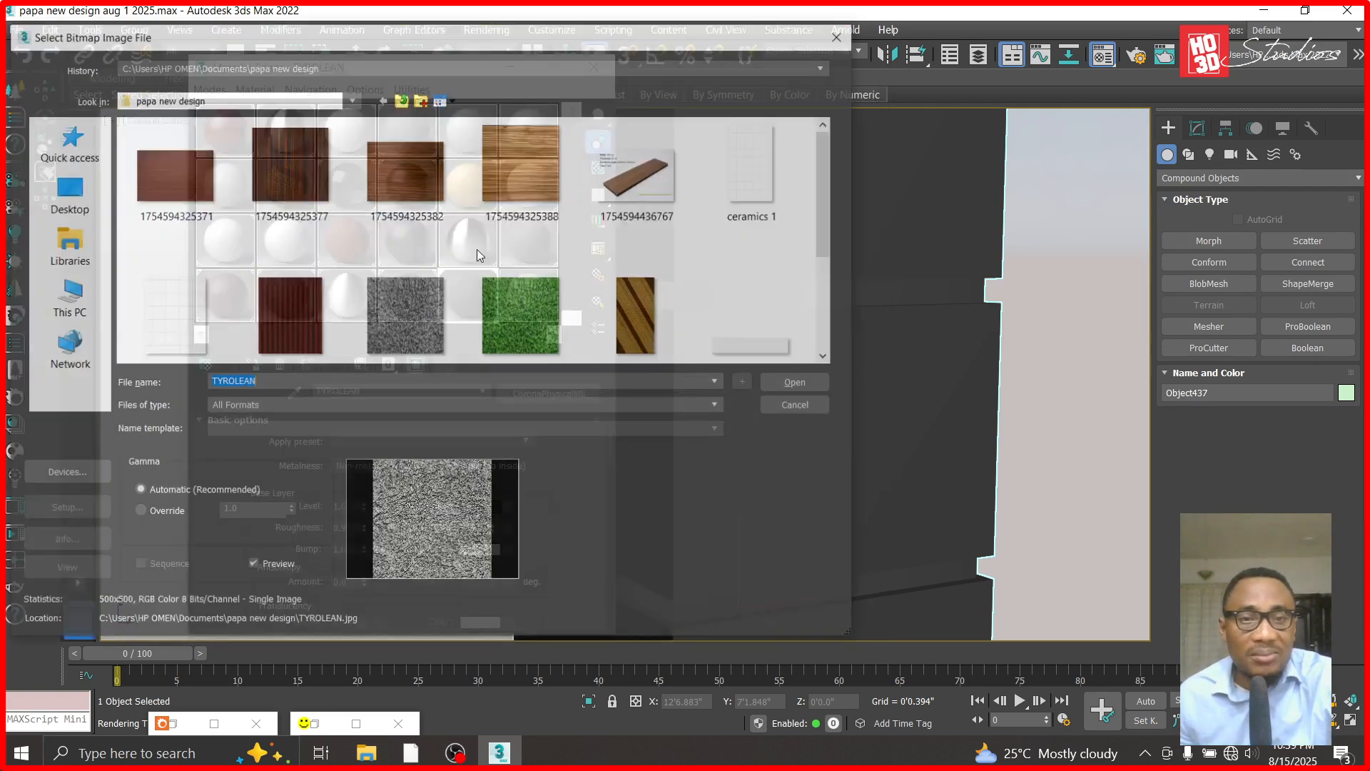
{"action": "left_click", "coordinate": [394, 318]}
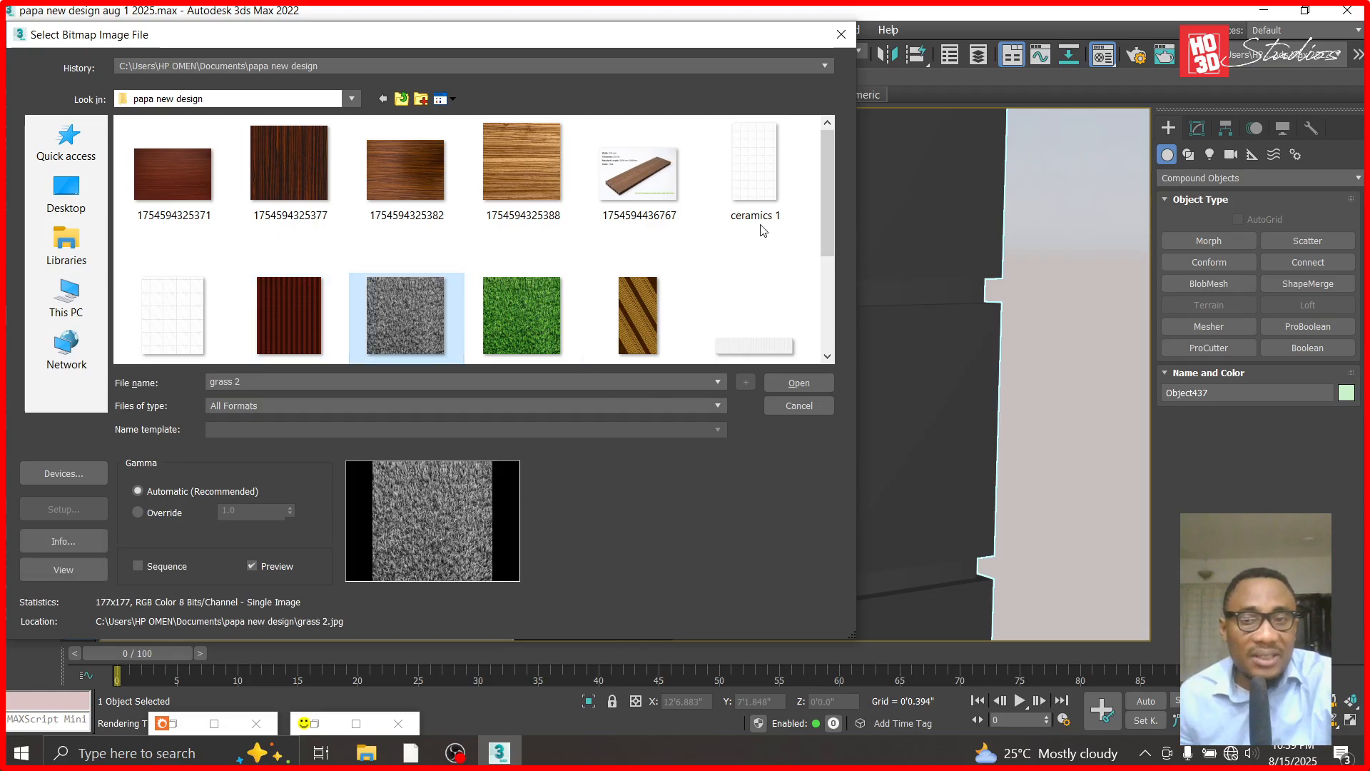
{"action": "left_click_drag", "start_coordinate": [828, 224], "coordinate": [827, 318]}
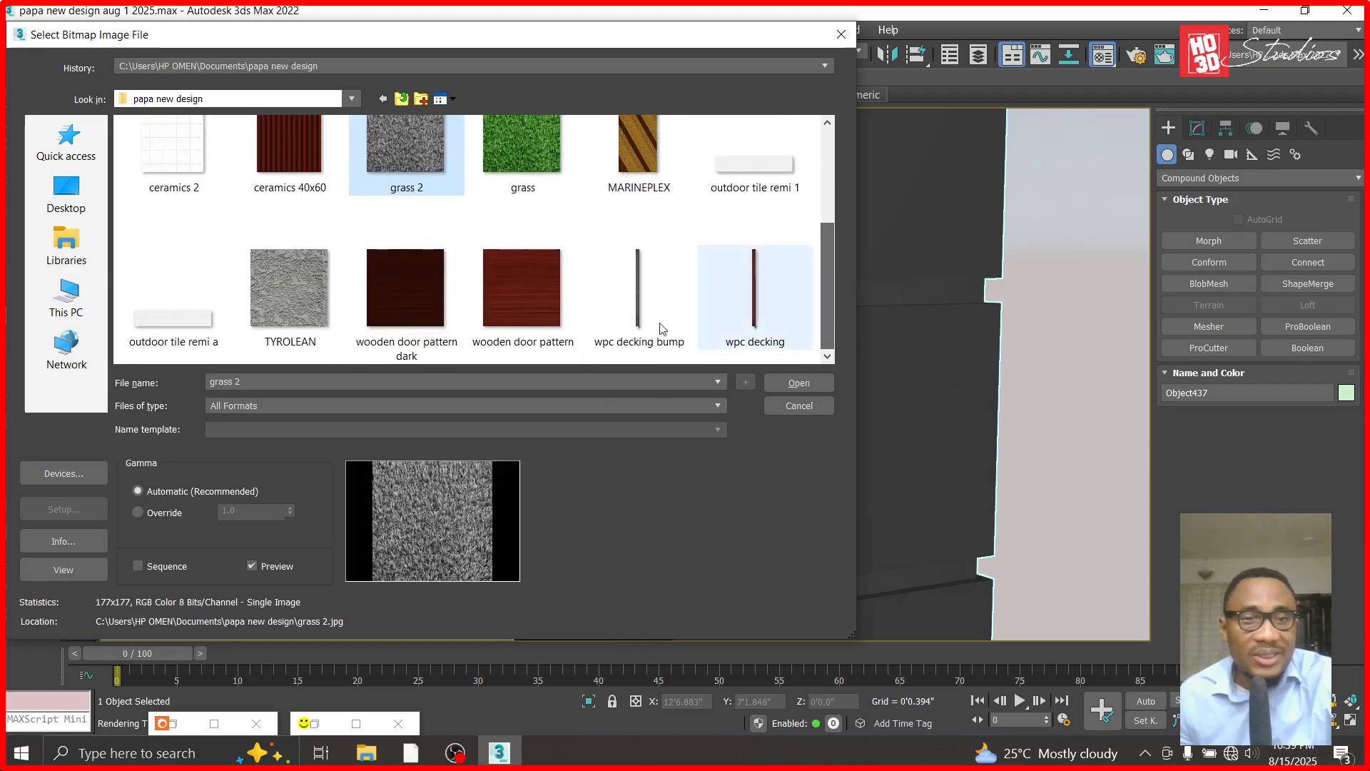
{"action": "double_click", "coordinate": [261, 319]}
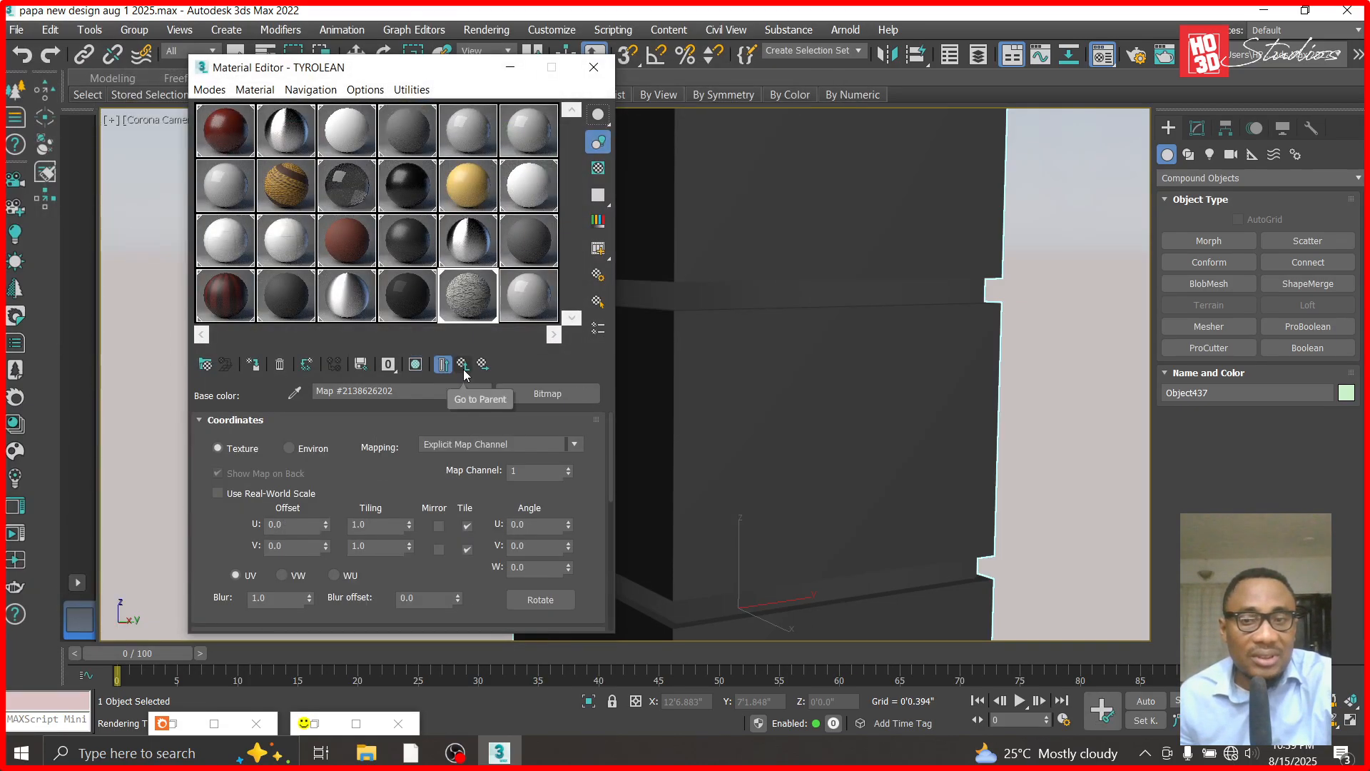
{"action": "left_click", "coordinate": [415, 364]}
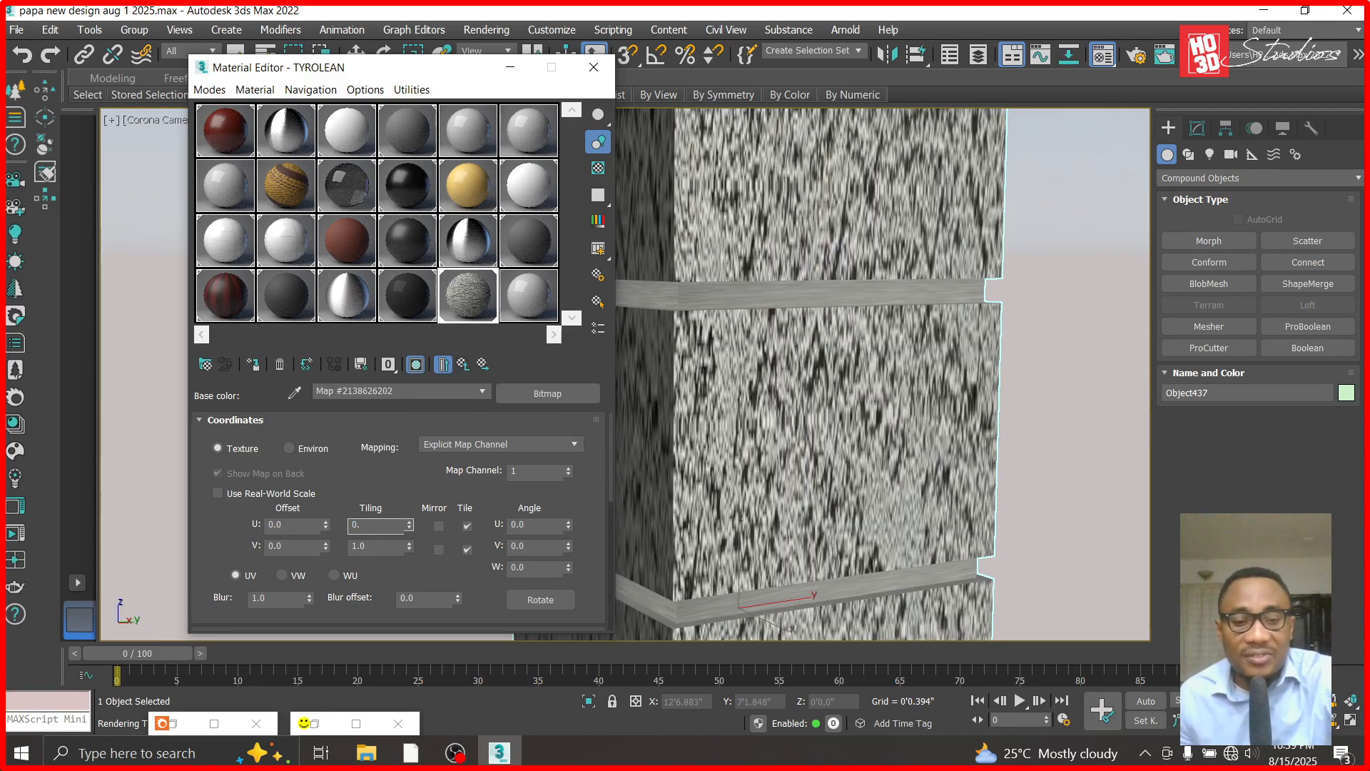
- Try U tiling values of 2 and 3 on the base color bitmap
{"action": "key", "text": "Return"}
{"action": "type", "text": "2"}
{"action": "key", "text": "Return"}
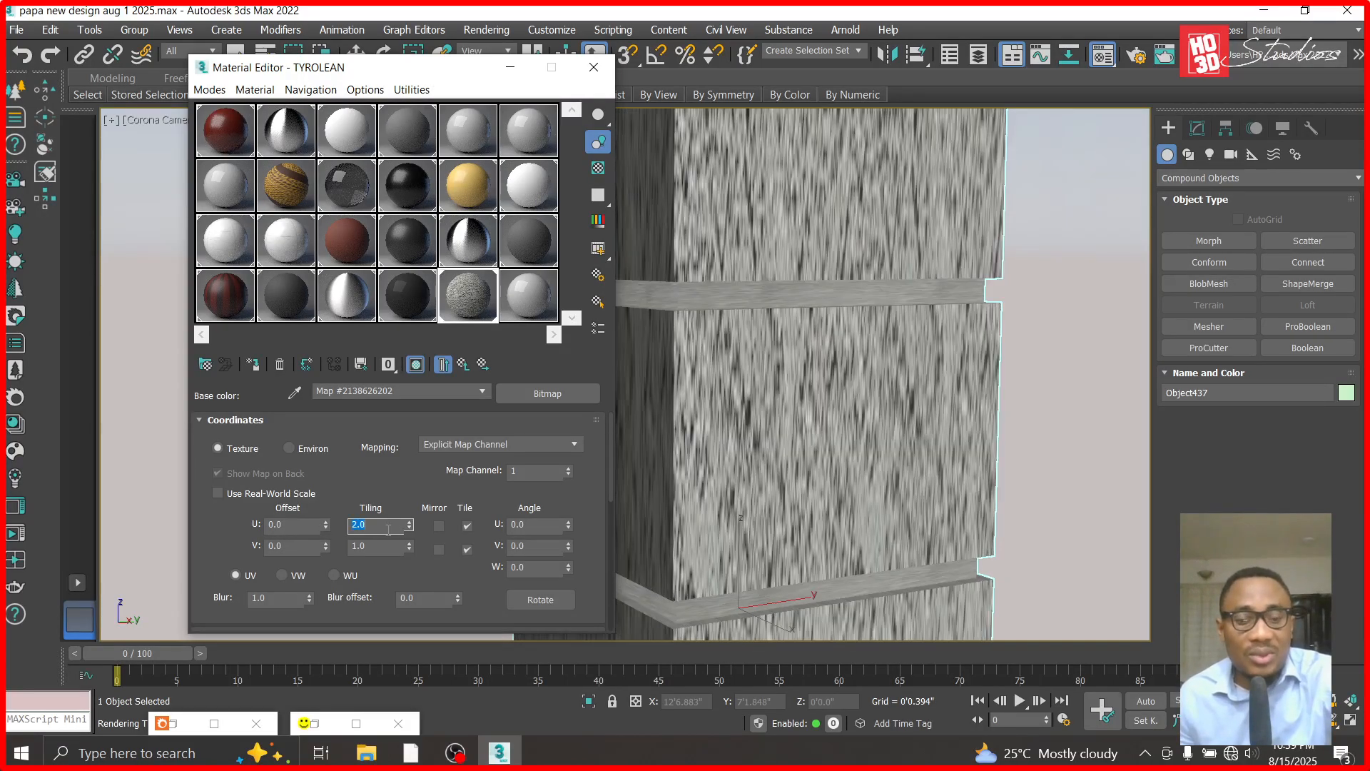
{"action": "type", "text": "3"}
{"action": "key", "text": "Return"}
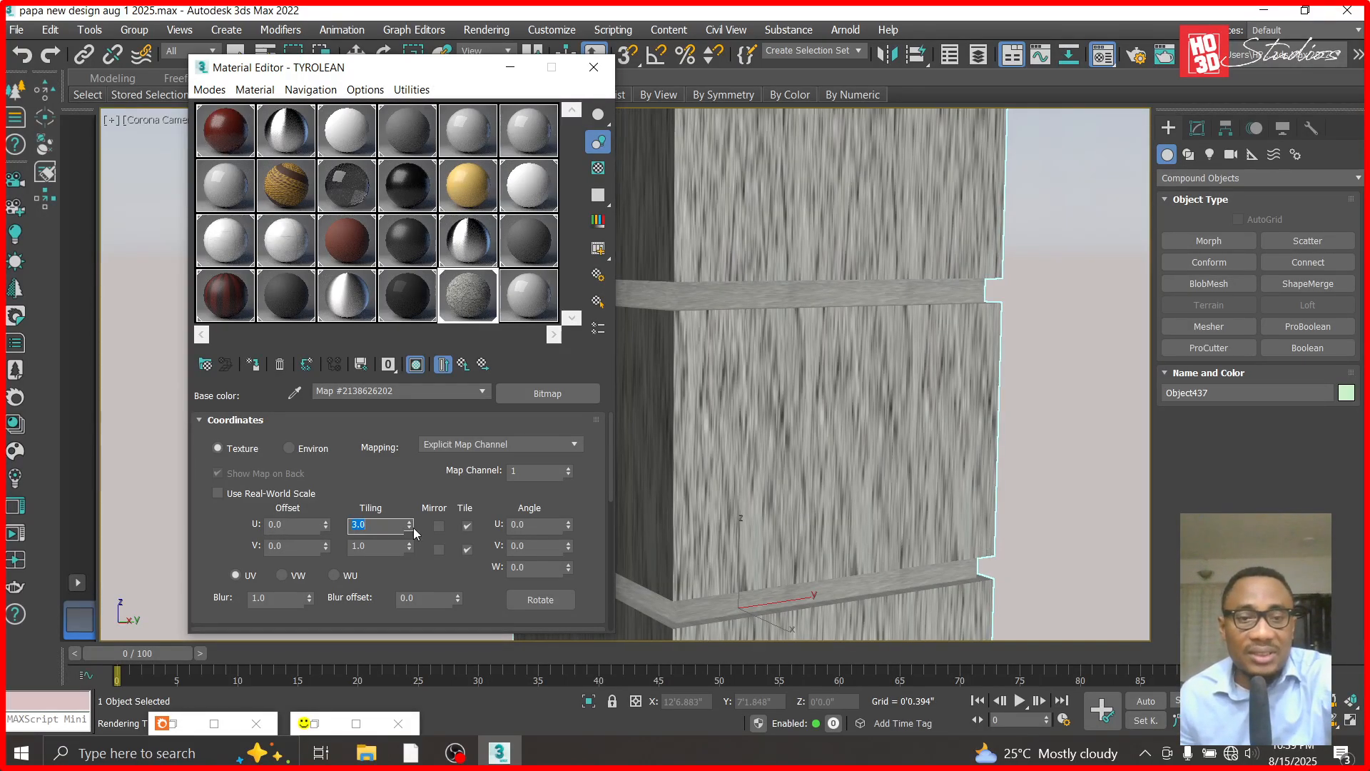
- Set the base color bitmap's tiling to 1 for U and 2 for V
{"action": "type", "text": "1"}
{"action": "key", "text": "Return"}
{"action": "key", "text": "Tab"}
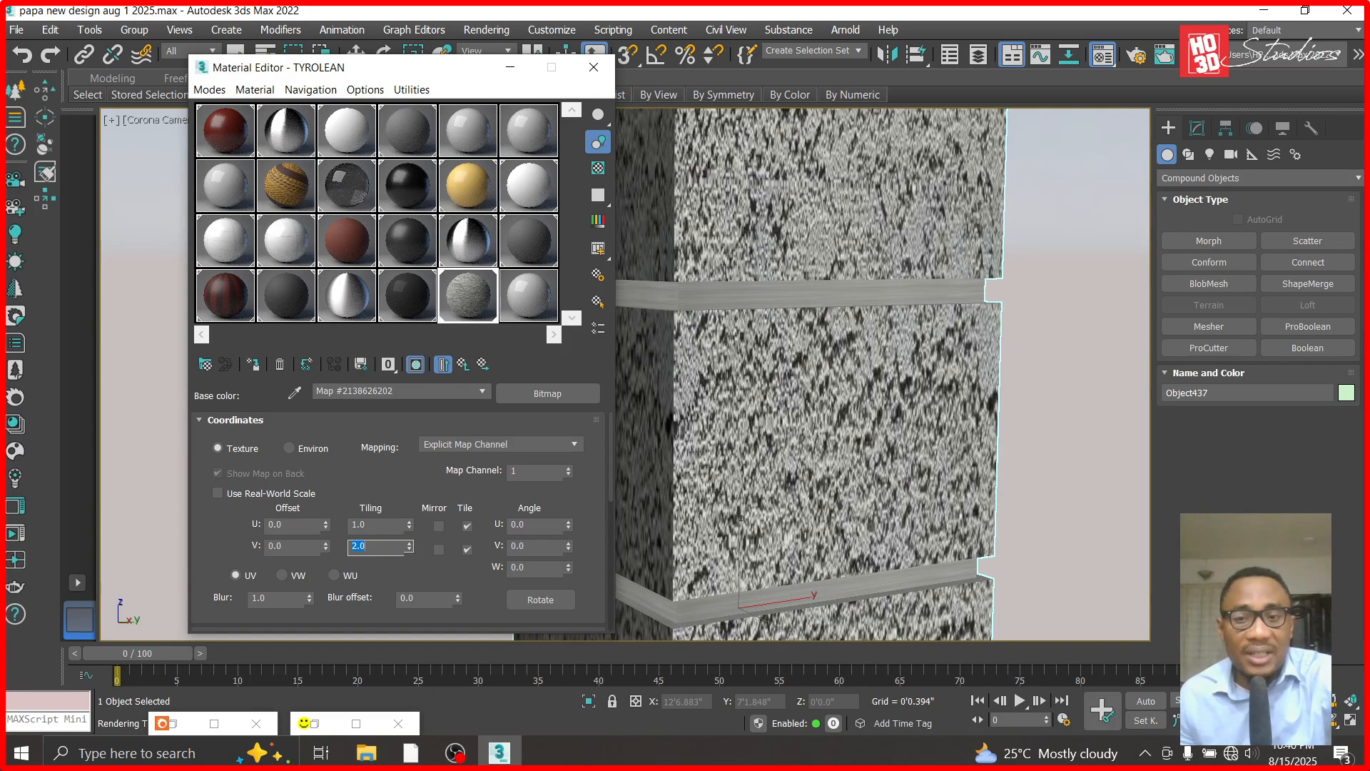
- Set the base color bitmap's V tiling to 4 and return to the TYROLEAN material's main settings
{"action": "key", "text": "Return"}
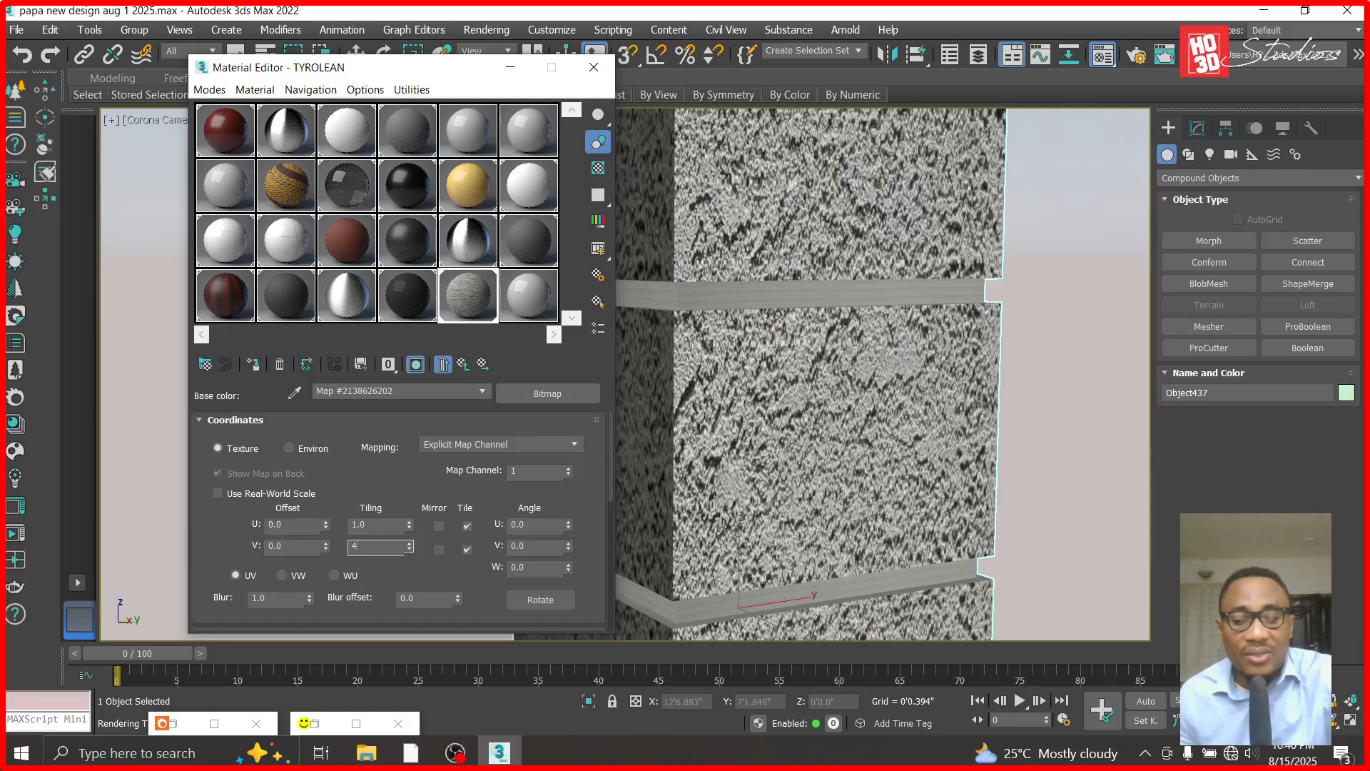
{"action": "key", "text": "Return"}
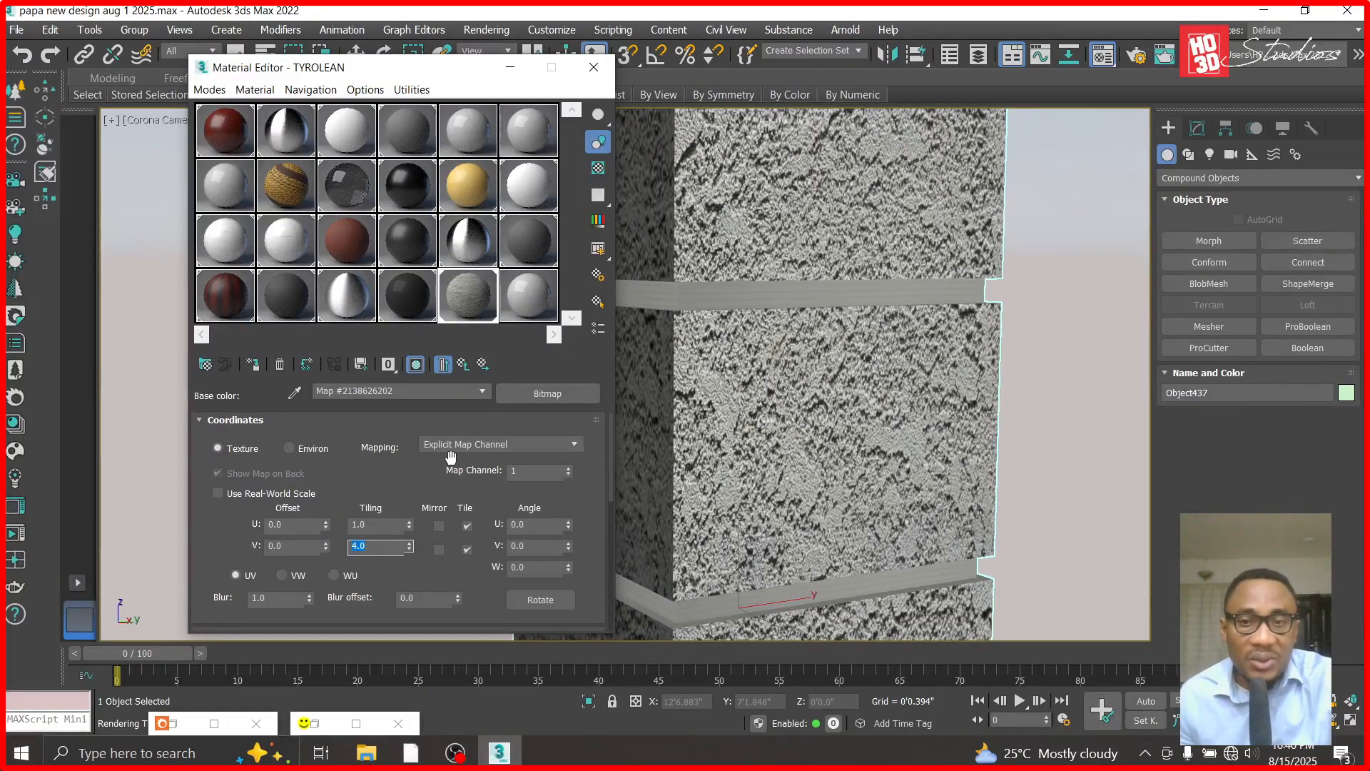
{"action": "left_click", "coordinate": [382, 481]}
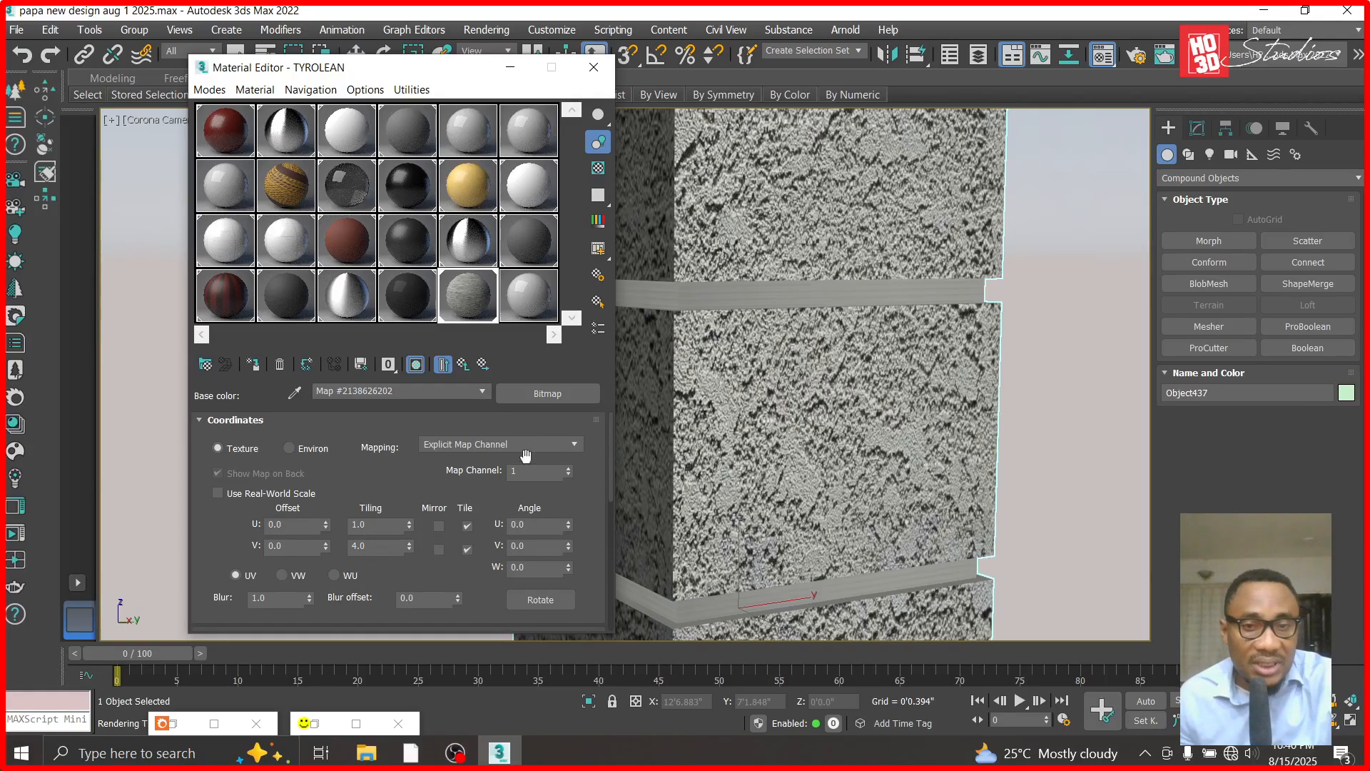
{"action": "left_click", "coordinate": [443, 364]}
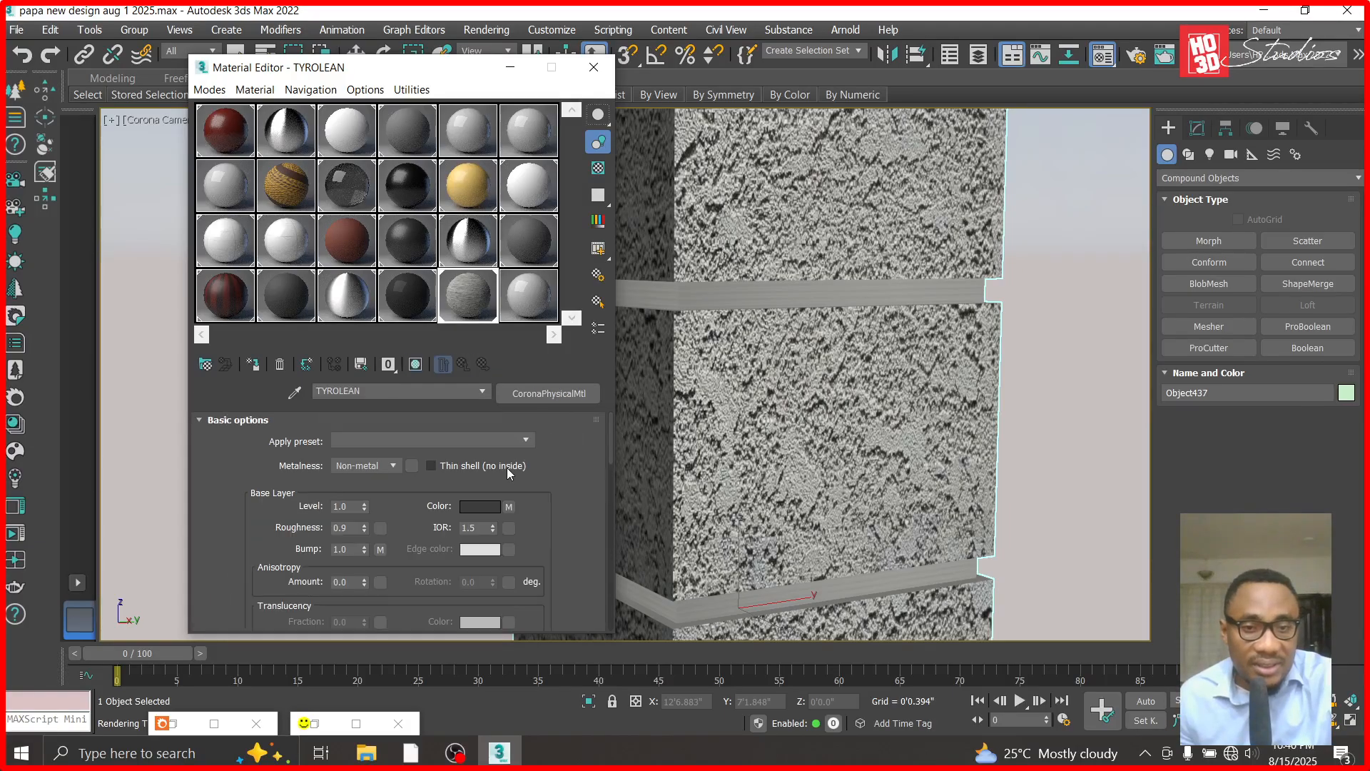
- Copy the base color bitmap and paste it as an independent copy into TYROLEAN's Base bump map, replacing the existing one
{"action": "right_click", "coordinate": [509, 507]}
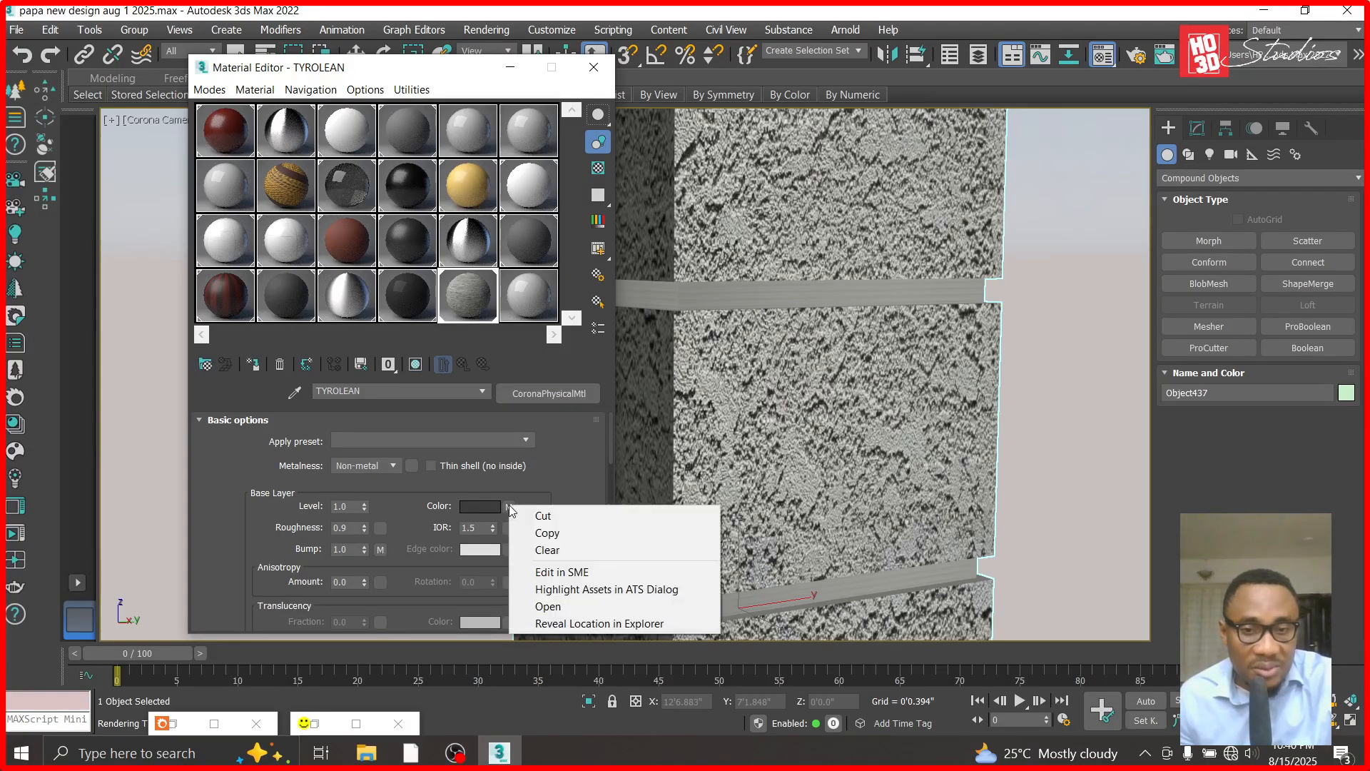
{"action": "left_click", "coordinate": [545, 533]}
{"action": "scroll", "coordinate": [610, 447], "scroll_direction": "down", "scroll_amount": 1}
{"action": "left_click_drag", "start_coordinate": [610, 447], "coordinate": [573, 580]}
{"action": "right_click", "coordinate": [491, 582]}
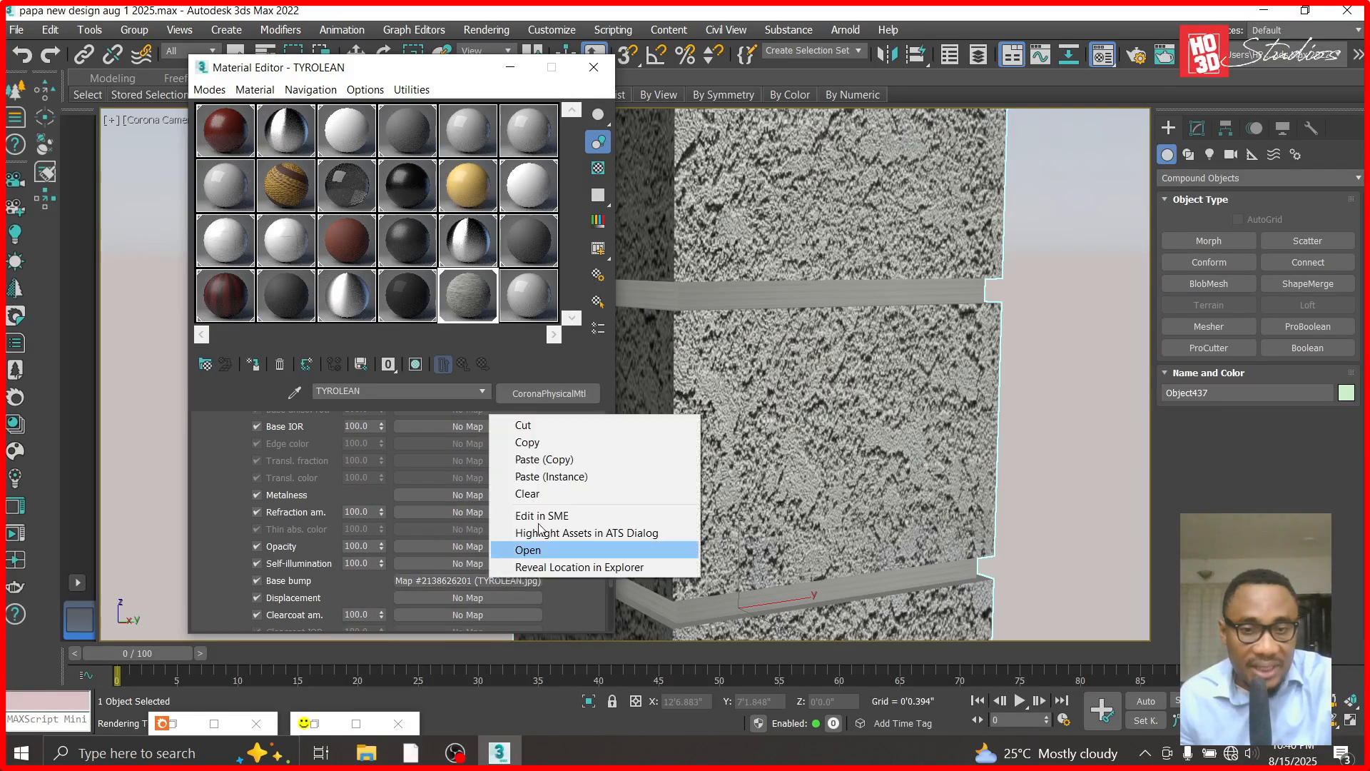
{"action": "left_click", "coordinate": [544, 460]}
- Cut the bitmap from TYROLEAN's base color, reapply the material to the grooved column, and show it shaded in the viewport
{"action": "left_click_drag", "start_coordinate": [606, 568], "coordinate": [611, 457]}
{"action": "right_click", "coordinate": [509, 435]}
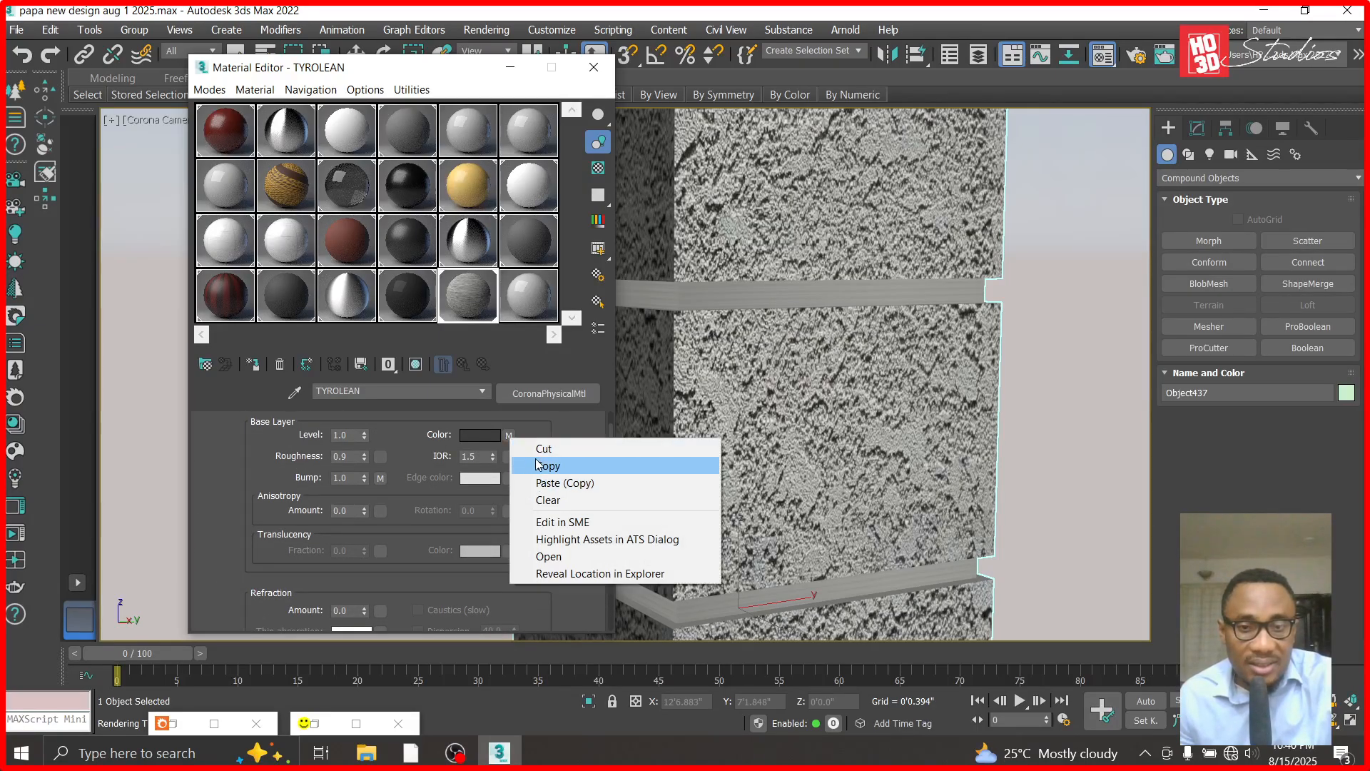
{"action": "left_click", "coordinate": [536, 448]}
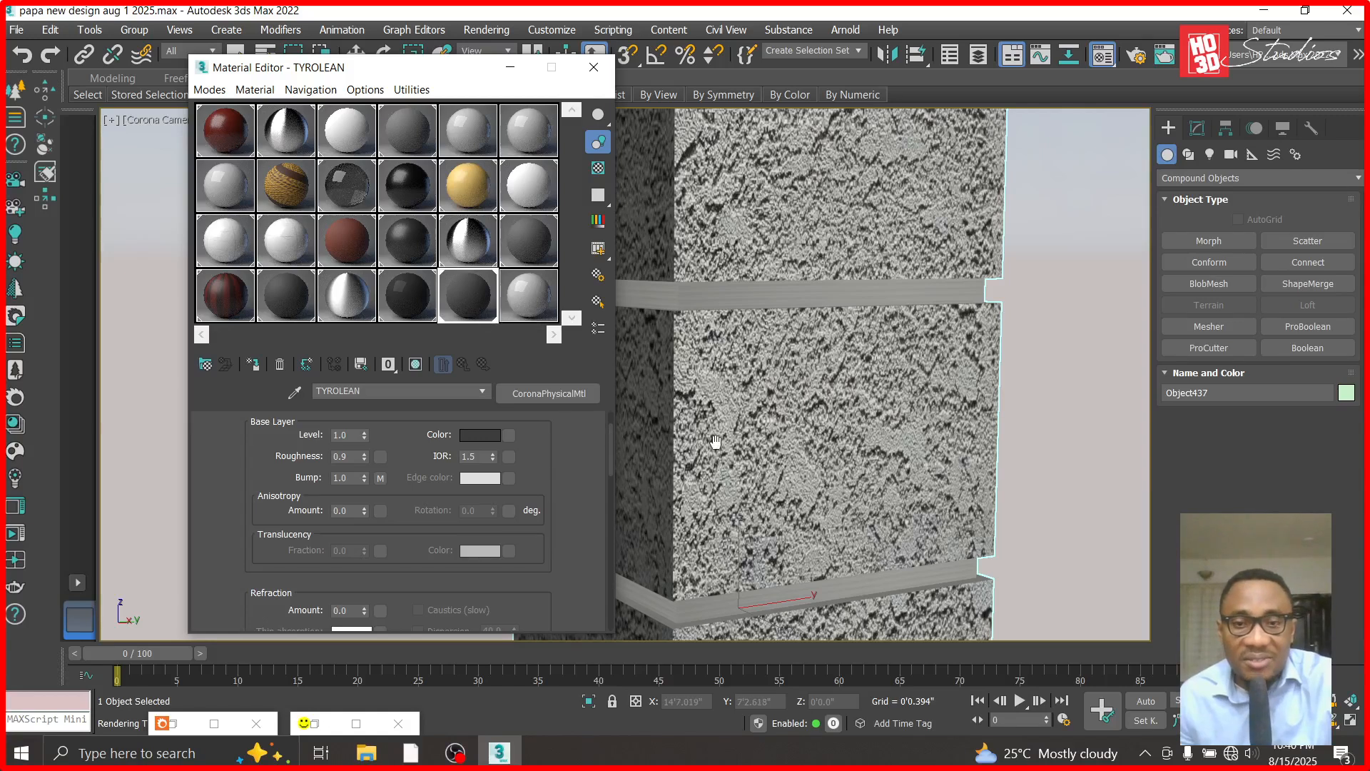
{"action": "left_click_drag", "start_coordinate": [473, 295], "coordinate": [665, 307]}
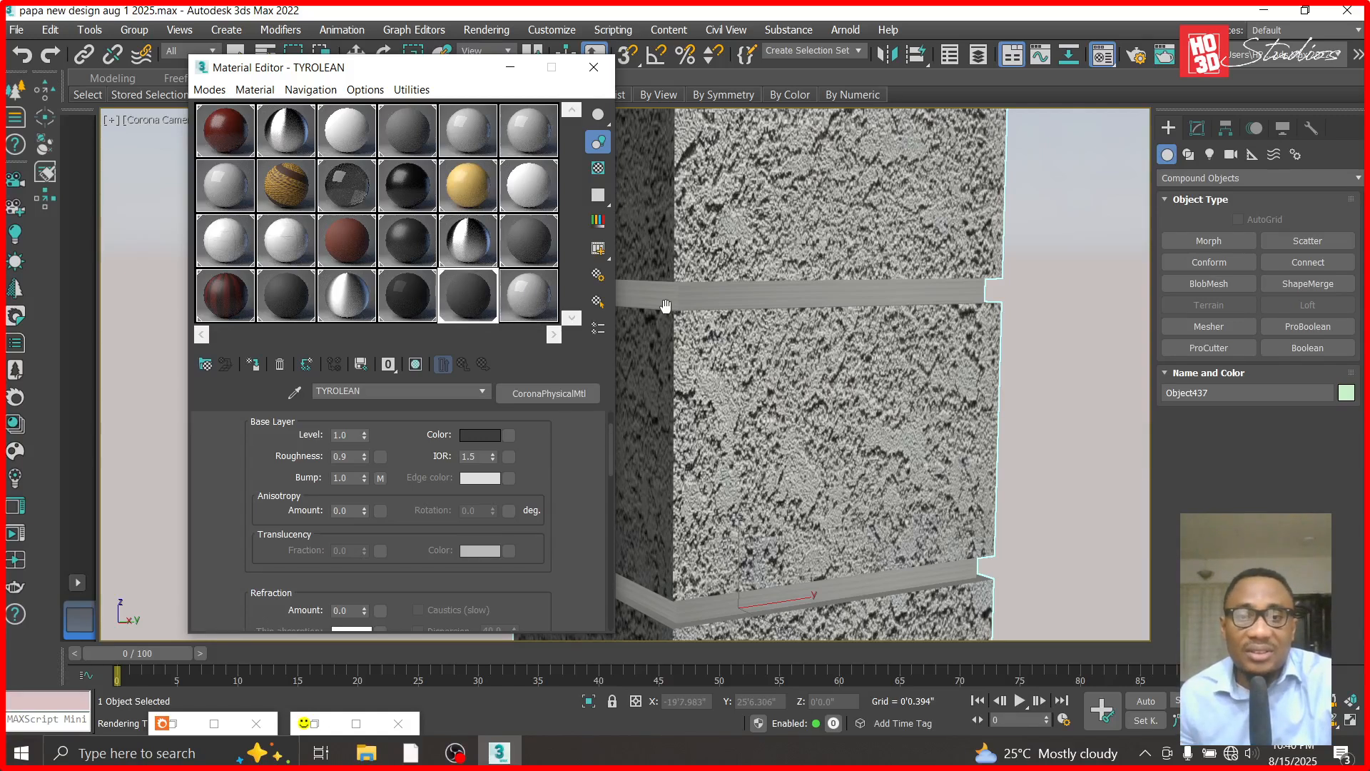
{"action": "left_click", "coordinate": [418, 365]}
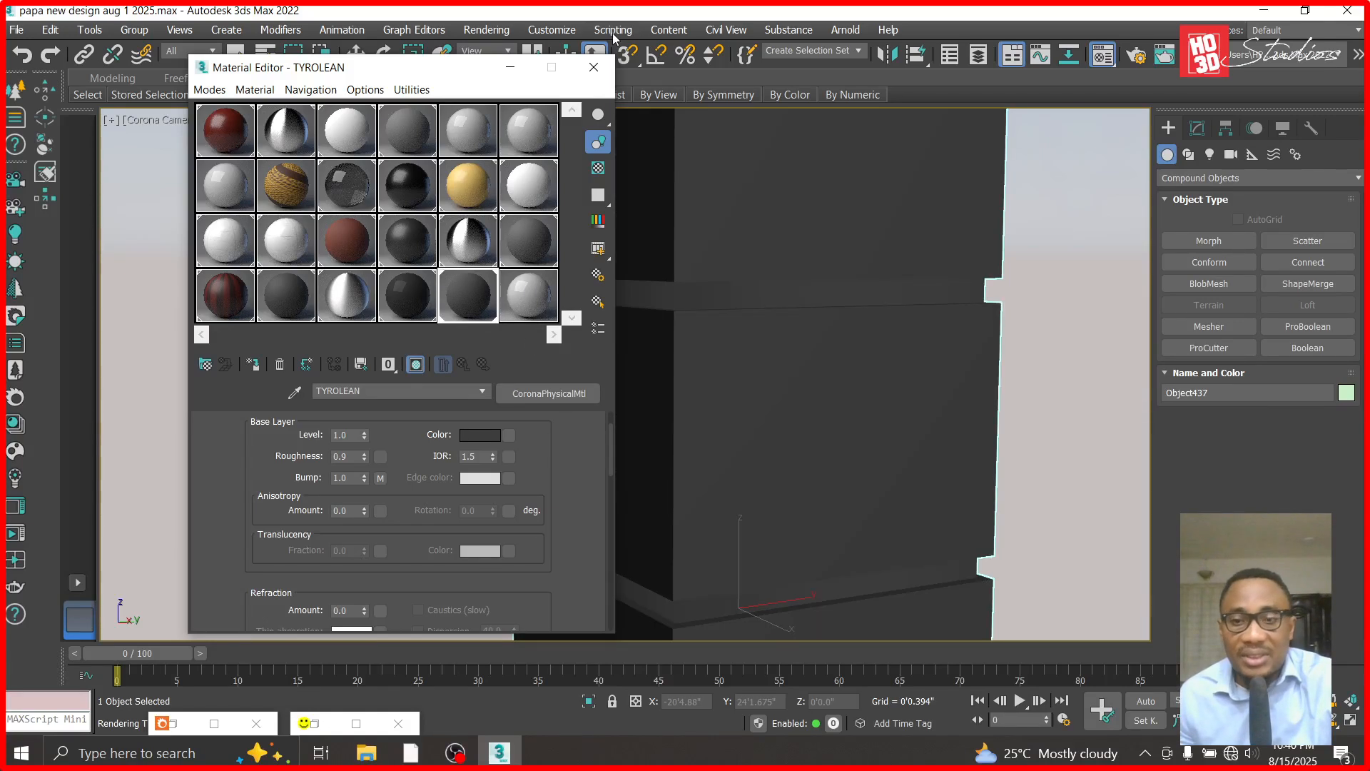
{"action": "left_click", "coordinate": [521, 71]}
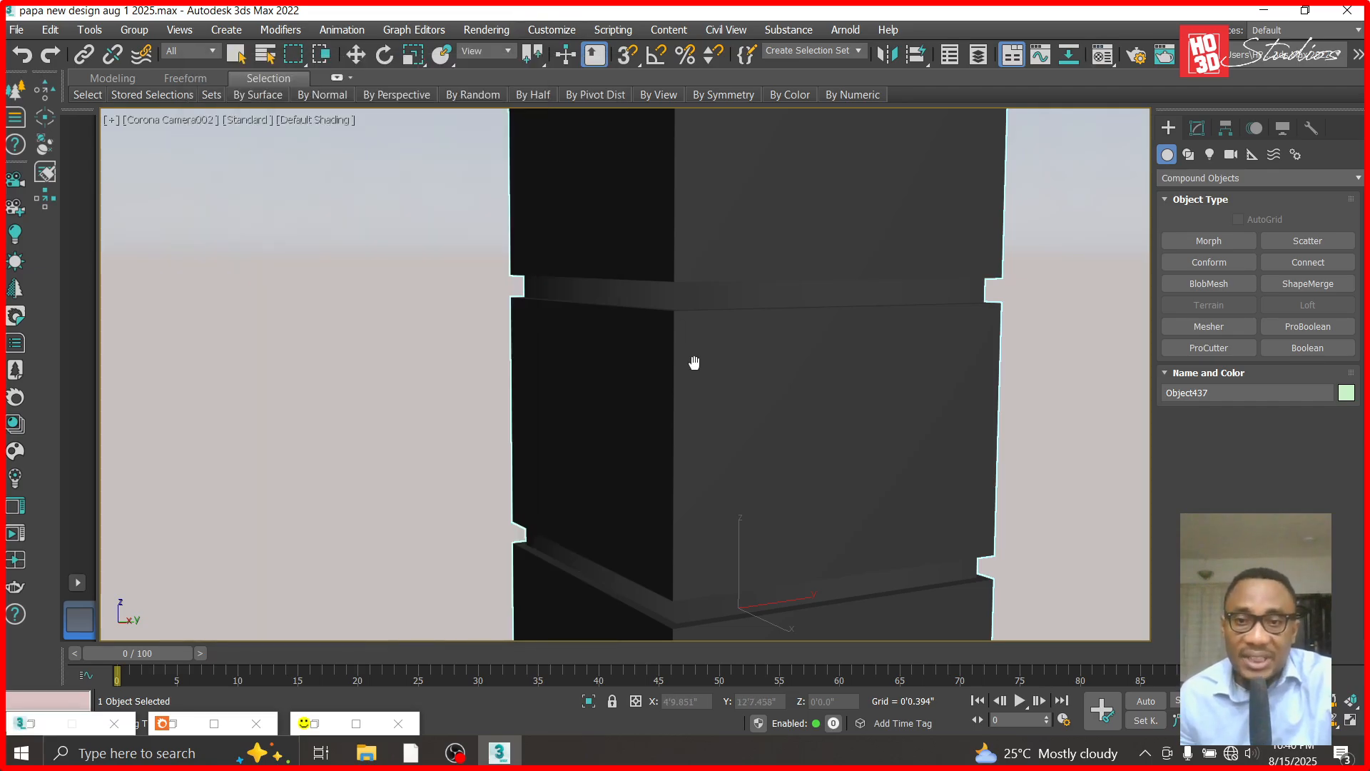
- In the top view, clone the grooved column once as a Copy along Y onto the second plain column
{"action": "key", "text": "t"}
{"action": "scroll", "coordinate": [690, 361], "scroll_direction": "down", "scroll_amount": 5}
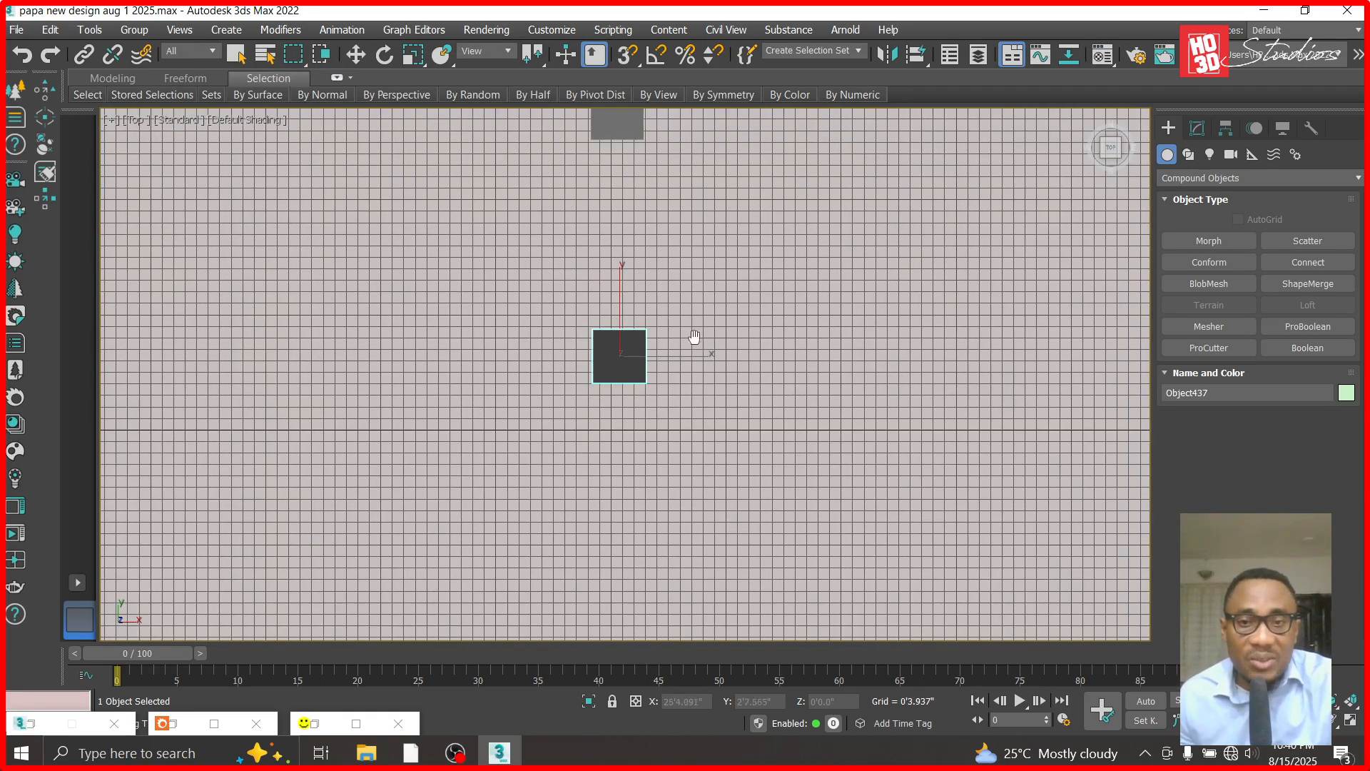
{"action": "scroll", "coordinate": [691, 341], "scroll_direction": "down", "scroll_amount": 3}
{"action": "left_click", "coordinate": [365, 55]}
{"action": "scroll", "coordinate": [593, 356], "scroll_direction": "up", "scroll_amount": 3}
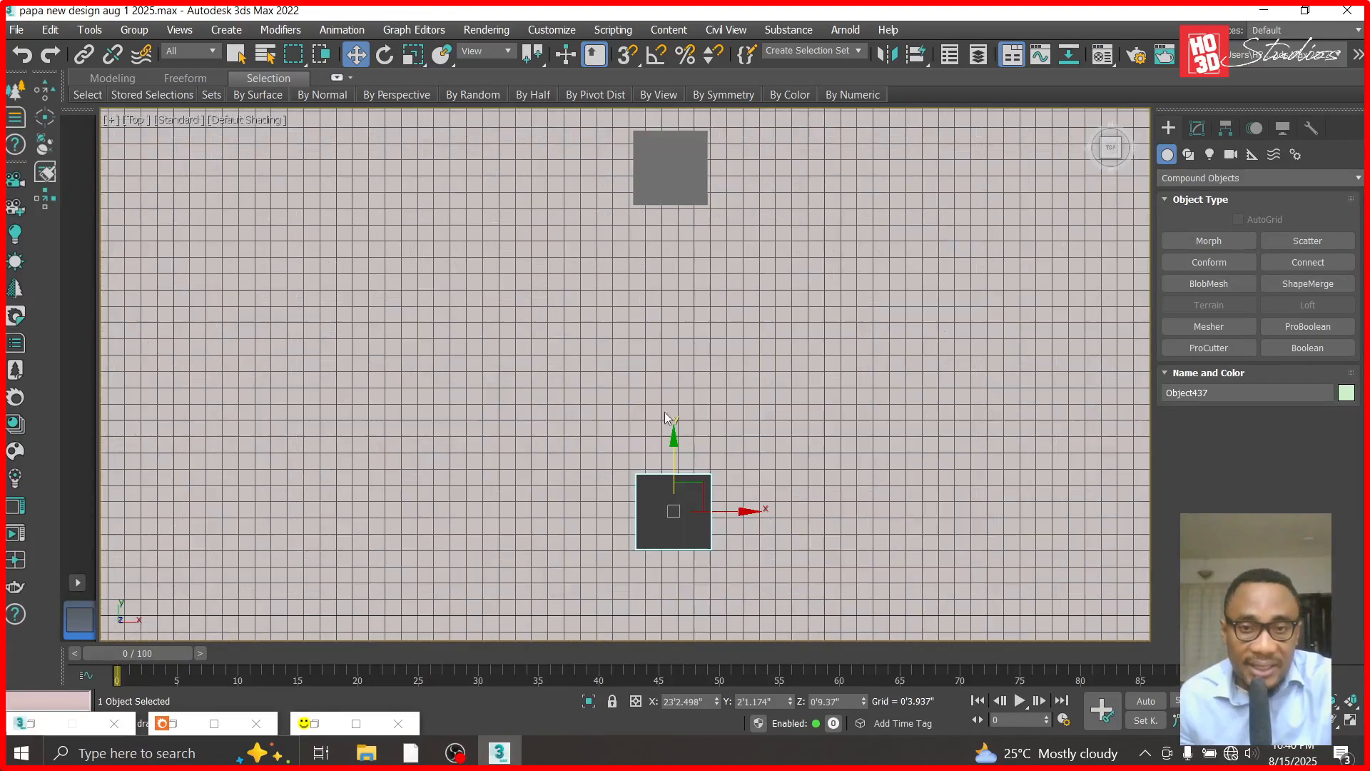
{"action": "left_click_drag", "start_coordinate": [671, 448], "coordinate": [666, 107], "text": "shift"}
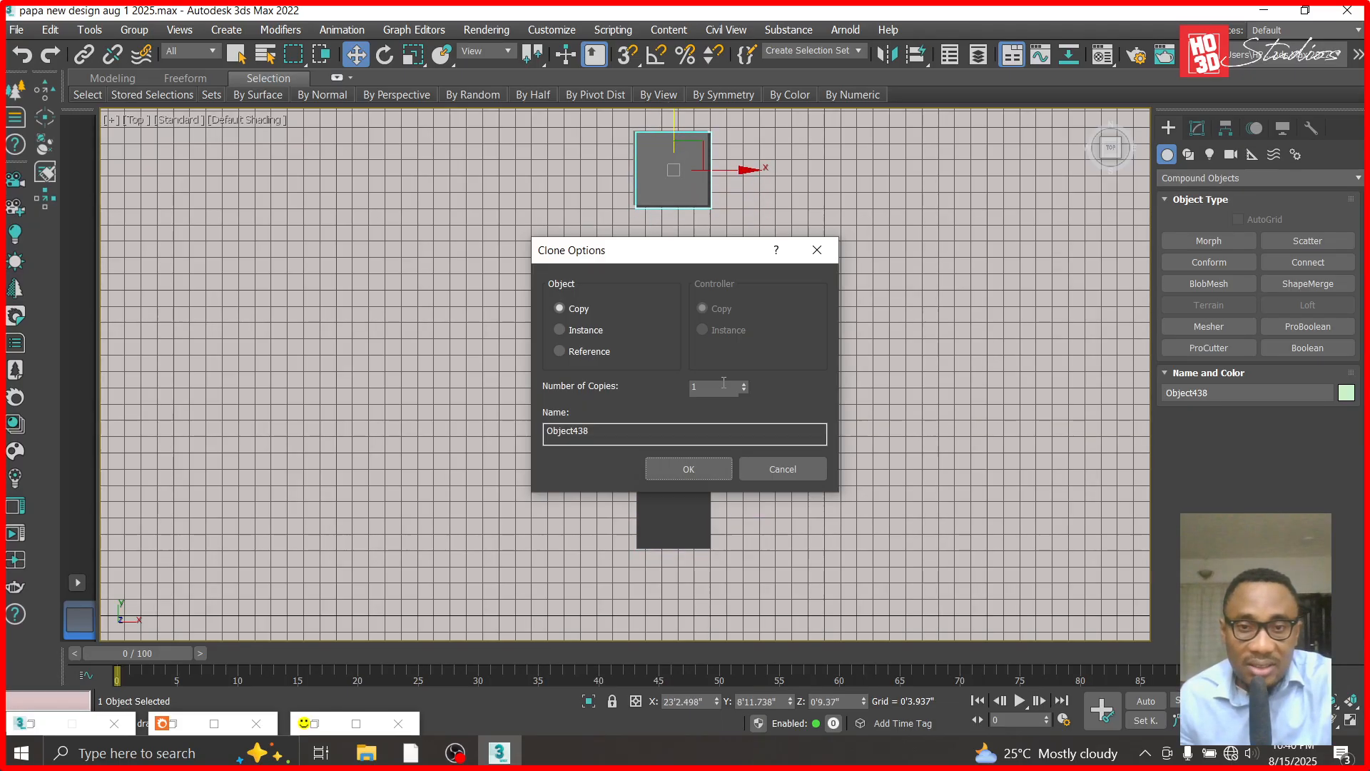
{"action": "left_click", "coordinate": [691, 468]}
- Nudge the copied column along Y to about 9'0.2" so it lines up with the second plain column
{"action": "scroll", "coordinate": [684, 134], "scroll_direction": "down", "scroll_amount": 2}
{"action": "scroll", "coordinate": [684, 134], "scroll_direction": "up", "scroll_amount": 3}
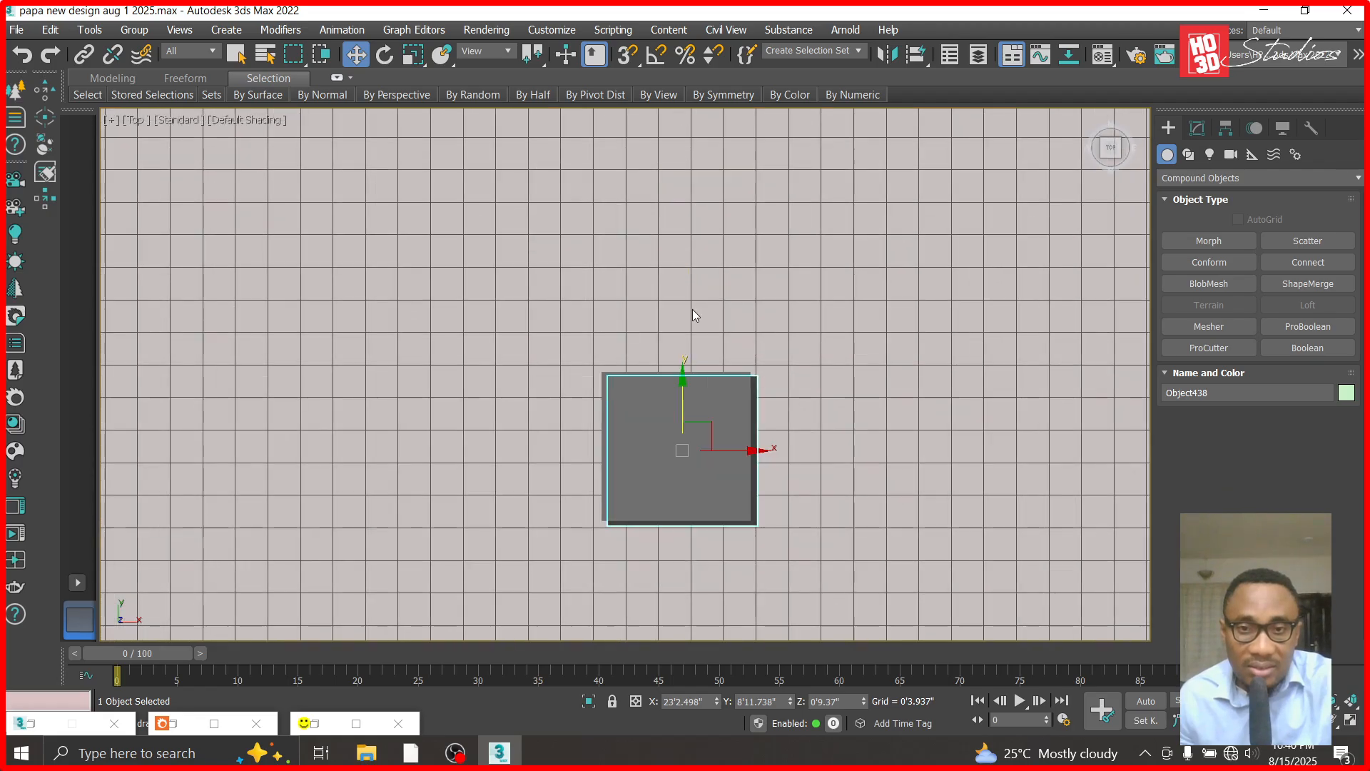
{"action": "scroll", "coordinate": [683, 399], "scroll_direction": "up", "scroll_amount": 2}
{"action": "left_click_drag", "start_coordinate": [684, 436], "coordinate": [683, 428]}
{"action": "left_click", "coordinate": [522, 395]}
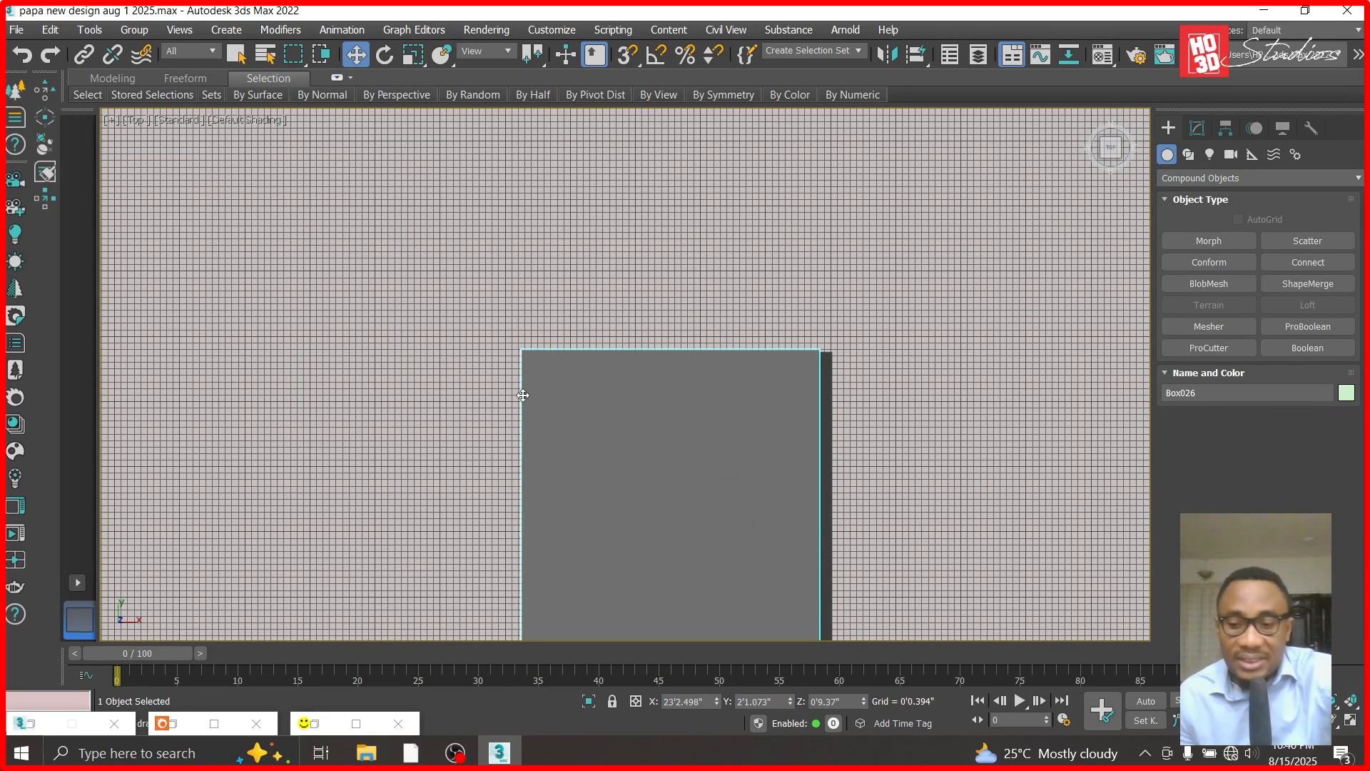
- Copy the second grooved column along Y onto the third plain column and align it at about Y 17'6.1"
{"action": "scroll", "coordinate": [615, 510], "scroll_direction": "down", "scroll_amount": 3}
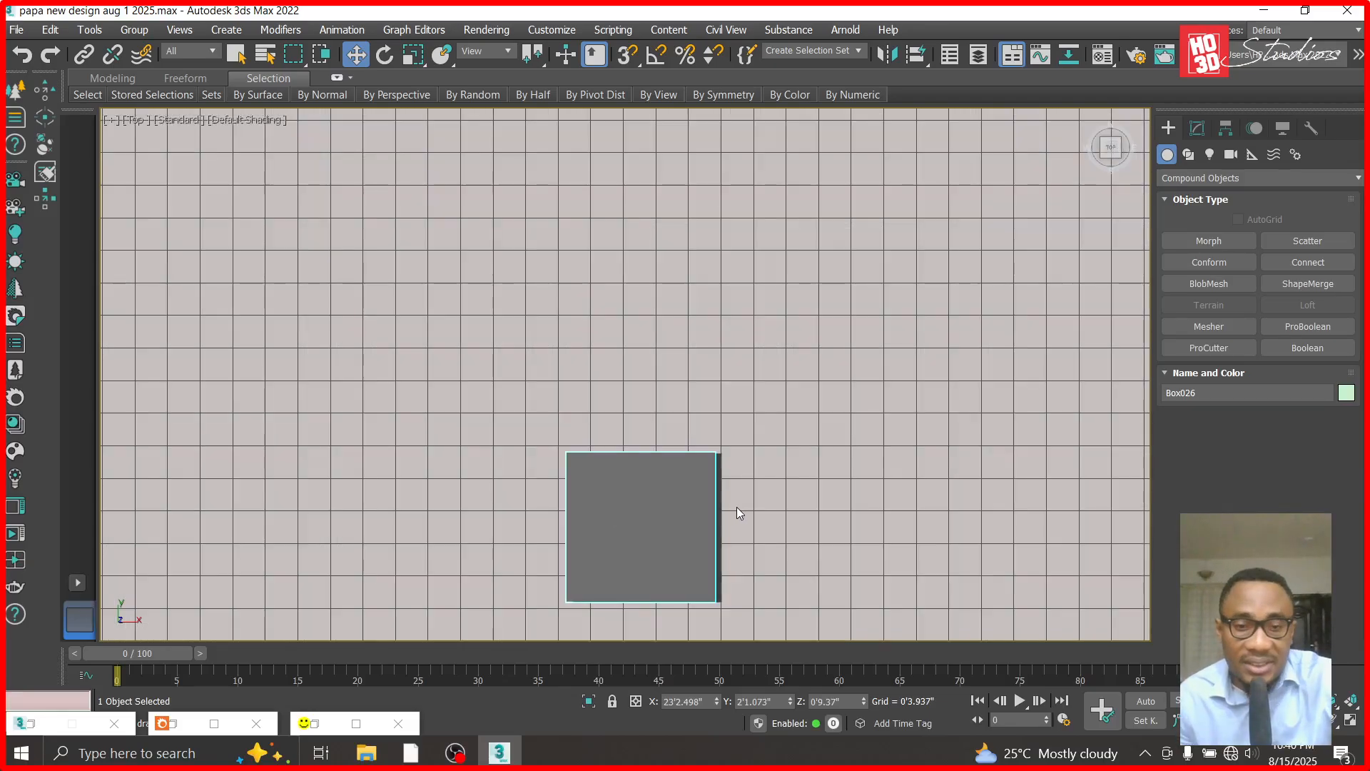
{"action": "left_click", "coordinate": [724, 521]}
{"action": "scroll", "coordinate": [734, 577], "scroll_direction": "down", "scroll_amount": 3}
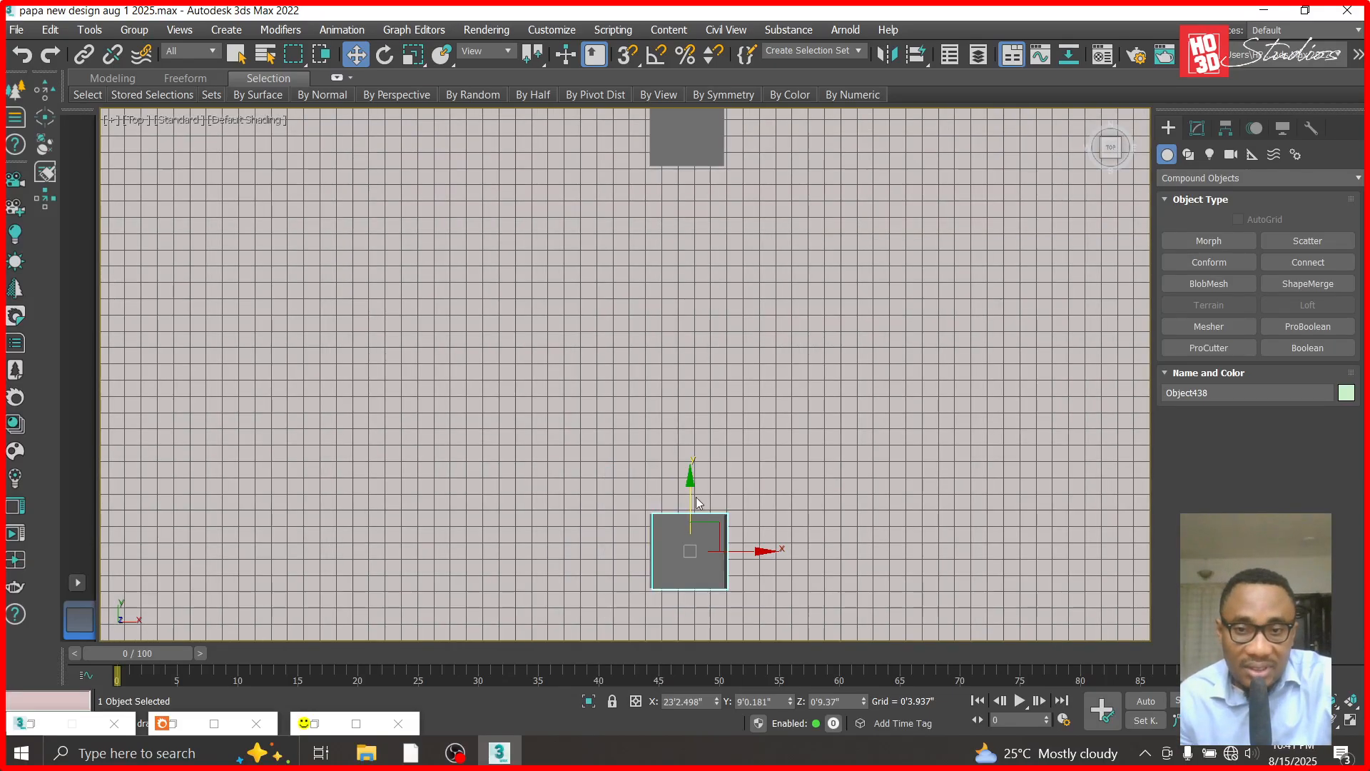
{"action": "scroll", "coordinate": [692, 495], "scroll_direction": "down", "scroll_amount": 1}
{"action": "left_click_drag", "start_coordinate": [689, 476], "coordinate": [689, 176], "text": "shift"}
{"action": "left_click", "coordinate": [689, 469]}
{"action": "scroll", "coordinate": [705, 424], "scroll_direction": "up", "scroll_amount": 4}
{"action": "left_click_drag", "start_coordinate": [690, 383], "coordinate": [688, 369]}
- Copy the third grooved column along Y onto the fourth plain column and align it at about Y 25'4.5"
{"action": "scroll", "coordinate": [689, 489], "scroll_direction": "down", "scroll_amount": 5}
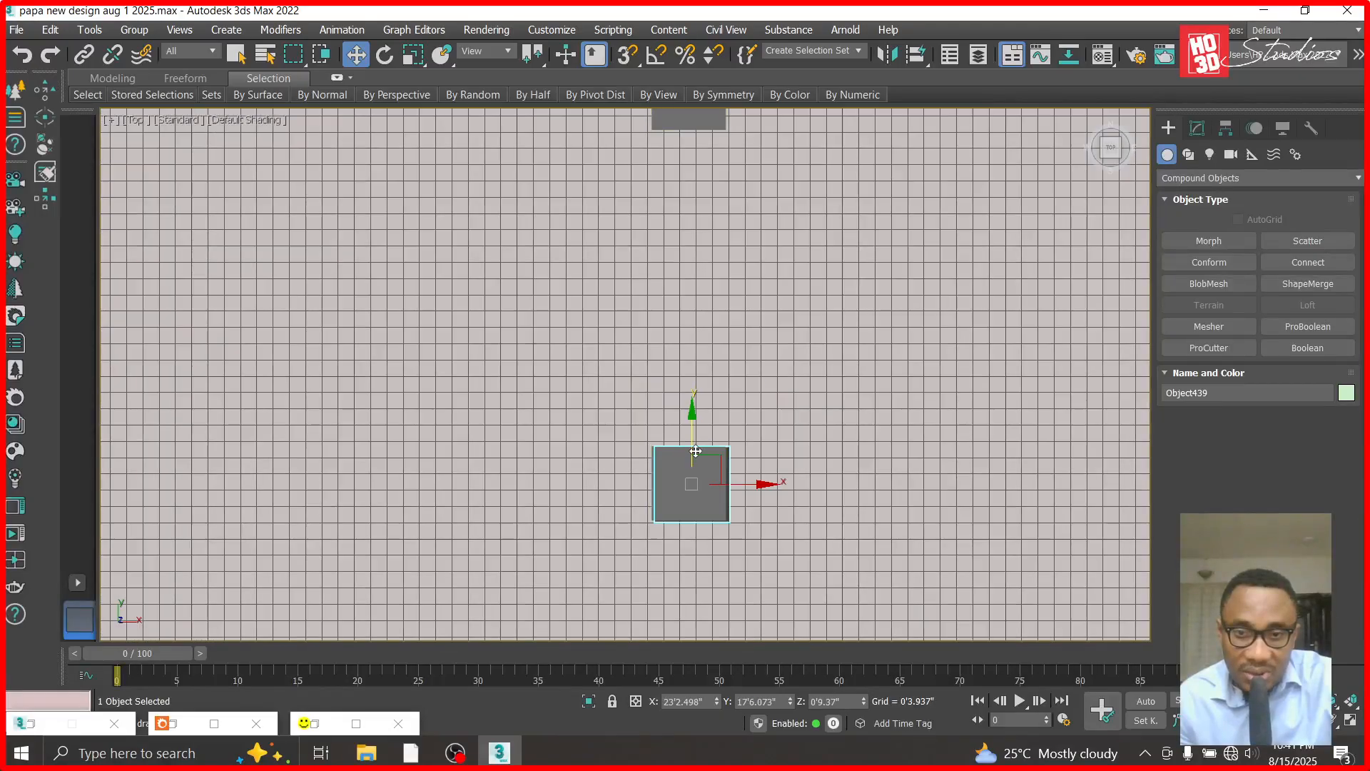
{"action": "scroll", "coordinate": [692, 396], "scroll_direction": "down", "scroll_amount": 1}
{"action": "left_click_drag", "start_coordinate": [690, 275], "coordinate": [691, 251], "text": "shift"}
{"action": "left_click", "coordinate": [688, 465]}
{"action": "scroll", "coordinate": [680, 303], "scroll_direction": "up", "scroll_amount": 2}
{"action": "scroll", "coordinate": [682, 305], "scroll_direction": "up", "scroll_amount": 5}
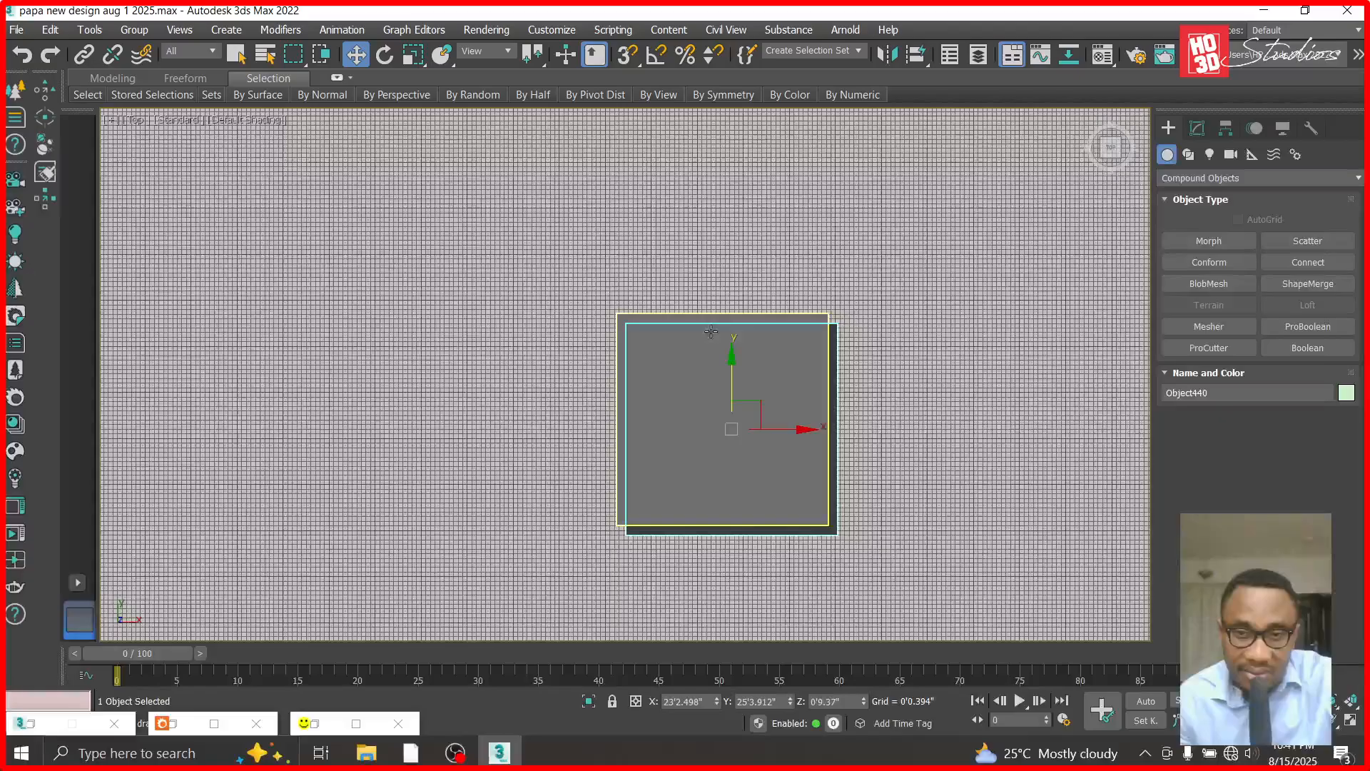
{"action": "left_click_drag", "start_coordinate": [738, 355], "coordinate": [733, 353]}
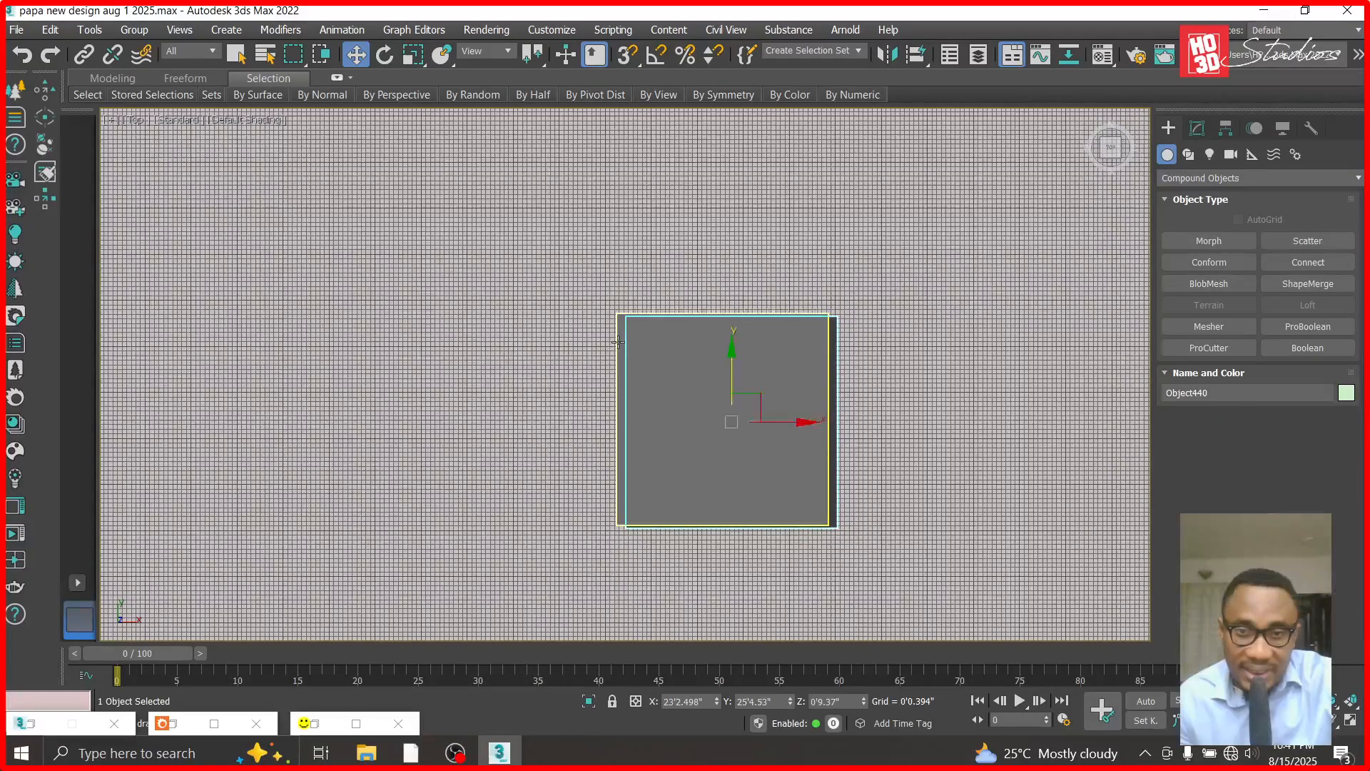
- Delete the original plain column boxes overlapping the grooved copies
{"action": "left_click", "coordinate": [620, 345]}
{"action": "scroll", "coordinate": [619, 345], "scroll_direction": "down", "scroll_amount": 3}
{"action": "scroll", "coordinate": [620, 345], "scroll_direction": "down", "scroll_amount": 3}
{"action": "left_click", "coordinate": [696, 396]}
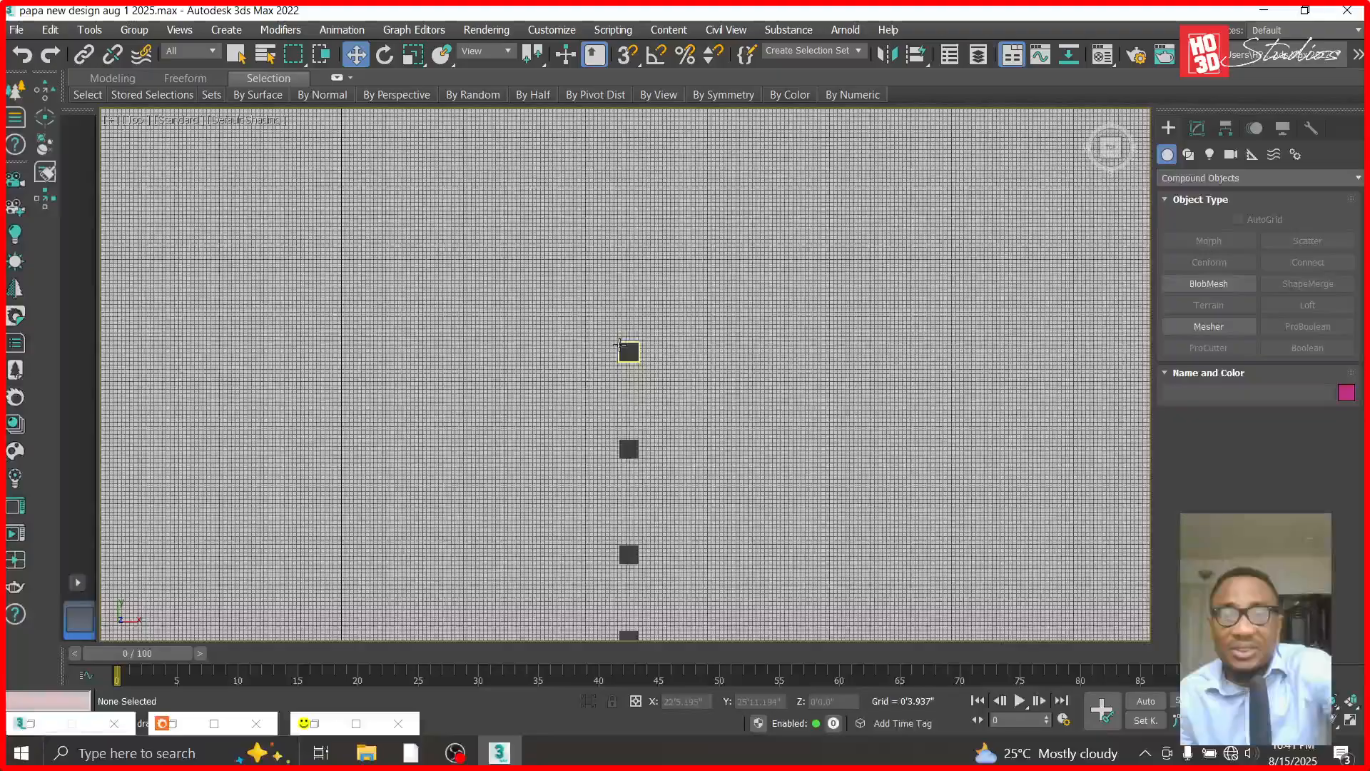
- Switch the viewport to Corona Camera002 and bring the hidden house and car objects back into view
{"action": "key", "text": "c"}
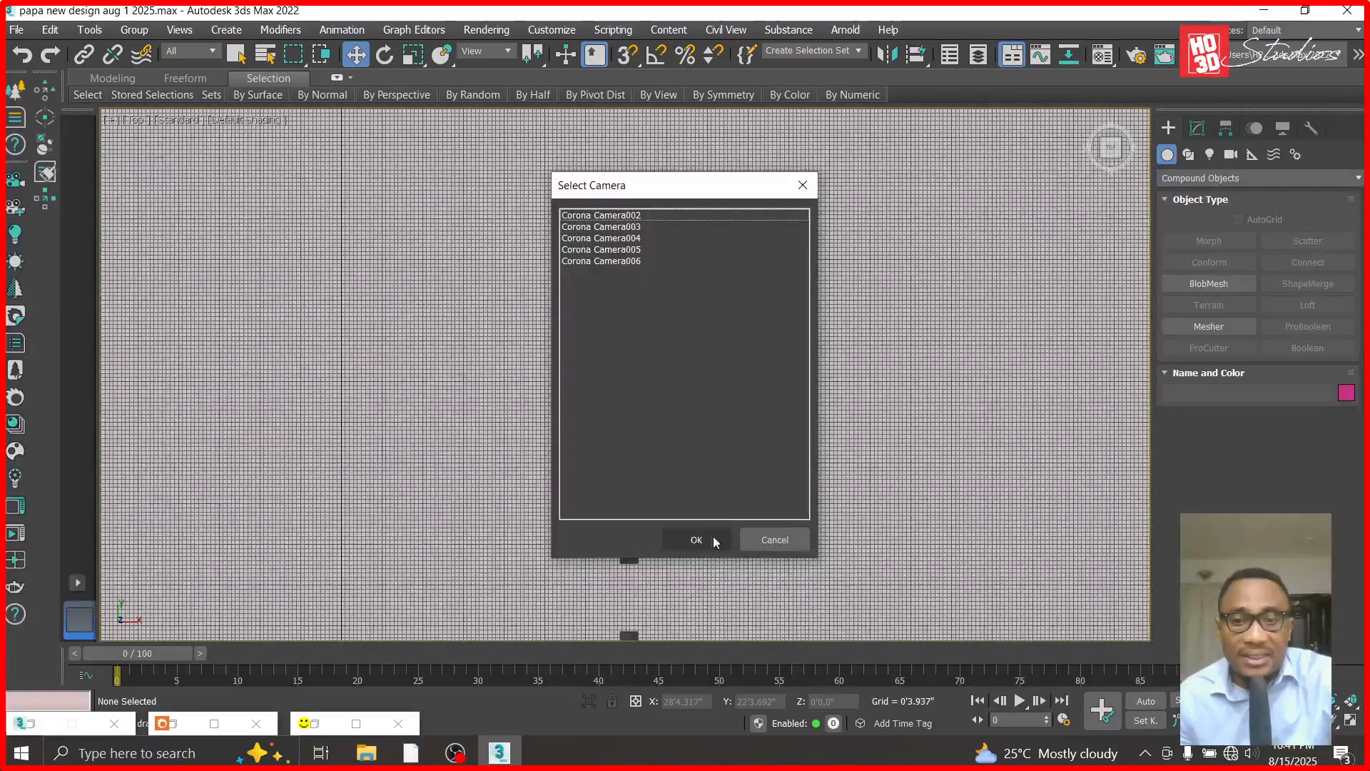
{"action": "double_click", "coordinate": [628, 216]}
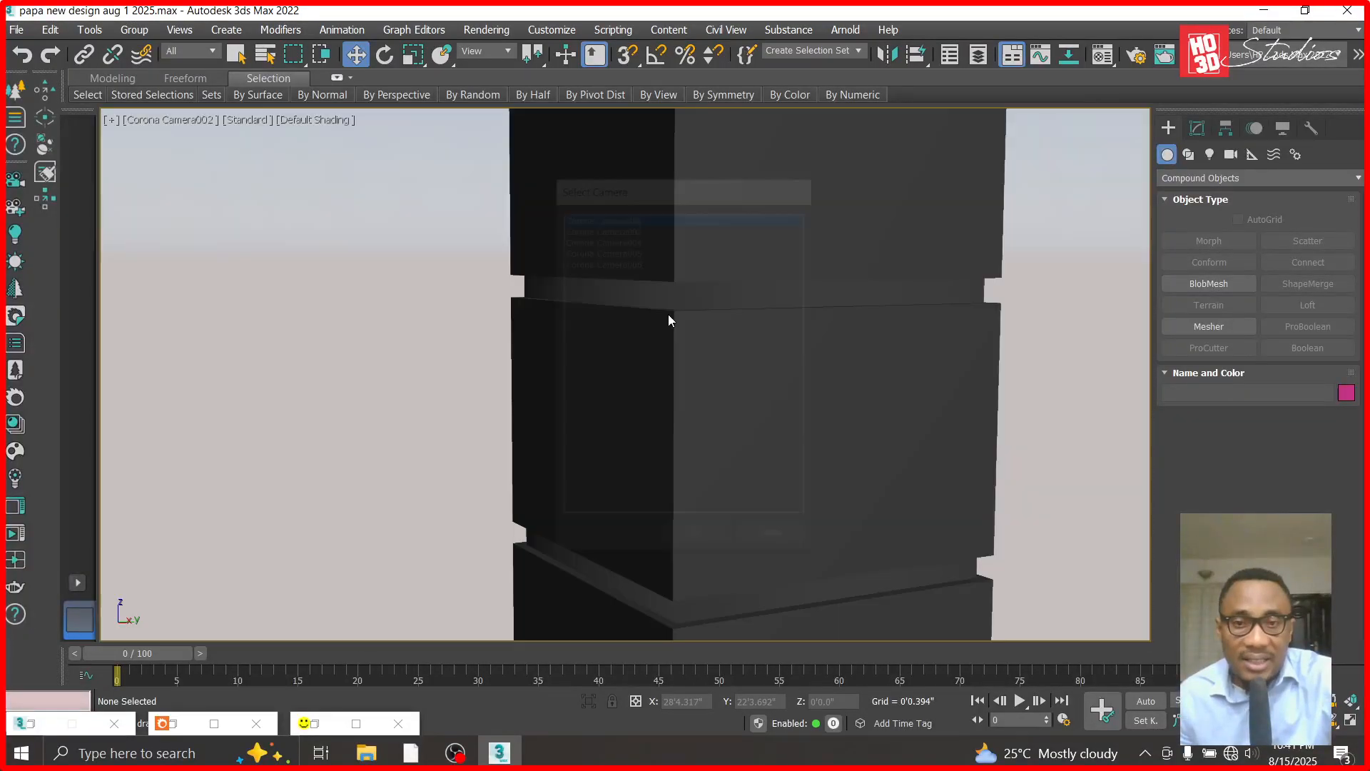
{"action": "right_click", "coordinate": [448, 346]}
{"action": "left_click", "coordinate": [496, 261]}
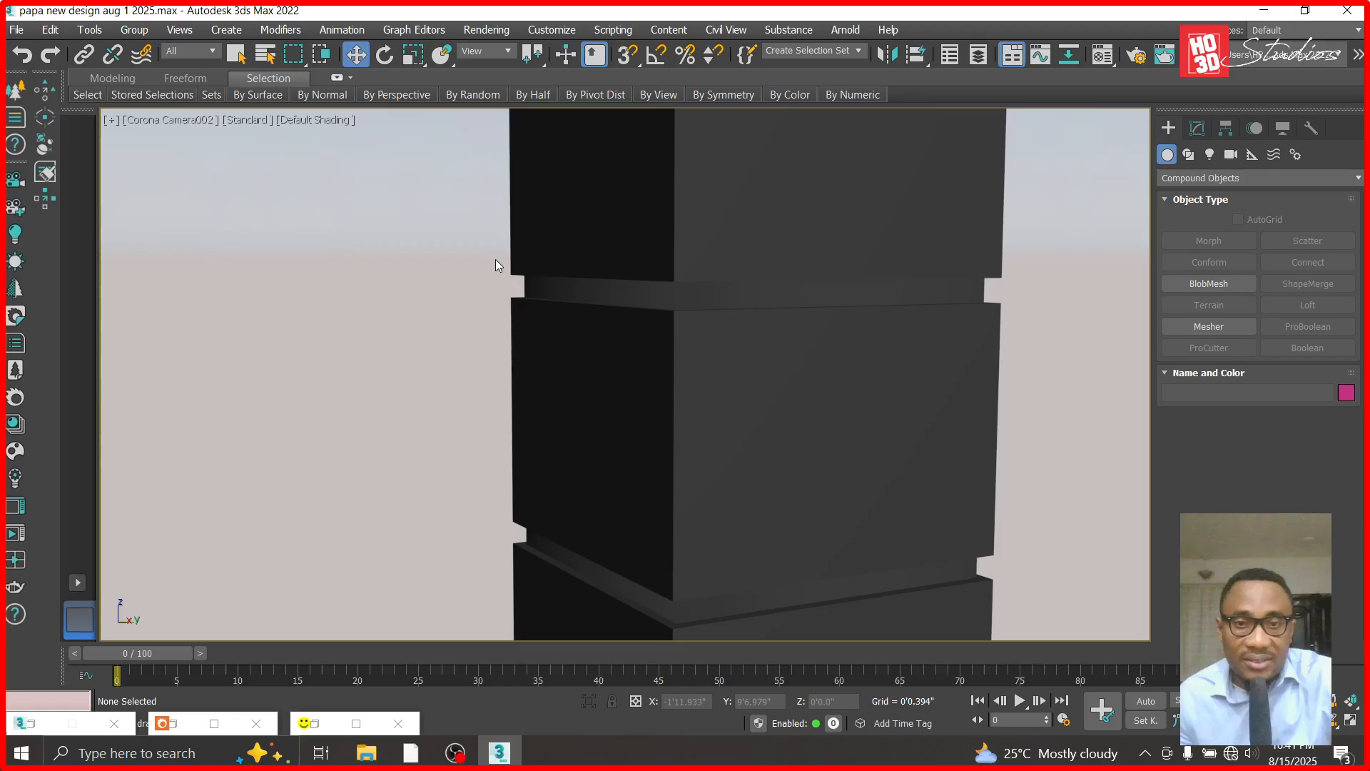
- Examine the row of grooved columns under the balcony from several angles, including the selected end column
{"action": "scroll", "coordinate": [840, 367], "scroll_direction": "down", "scroll_amount": 5}
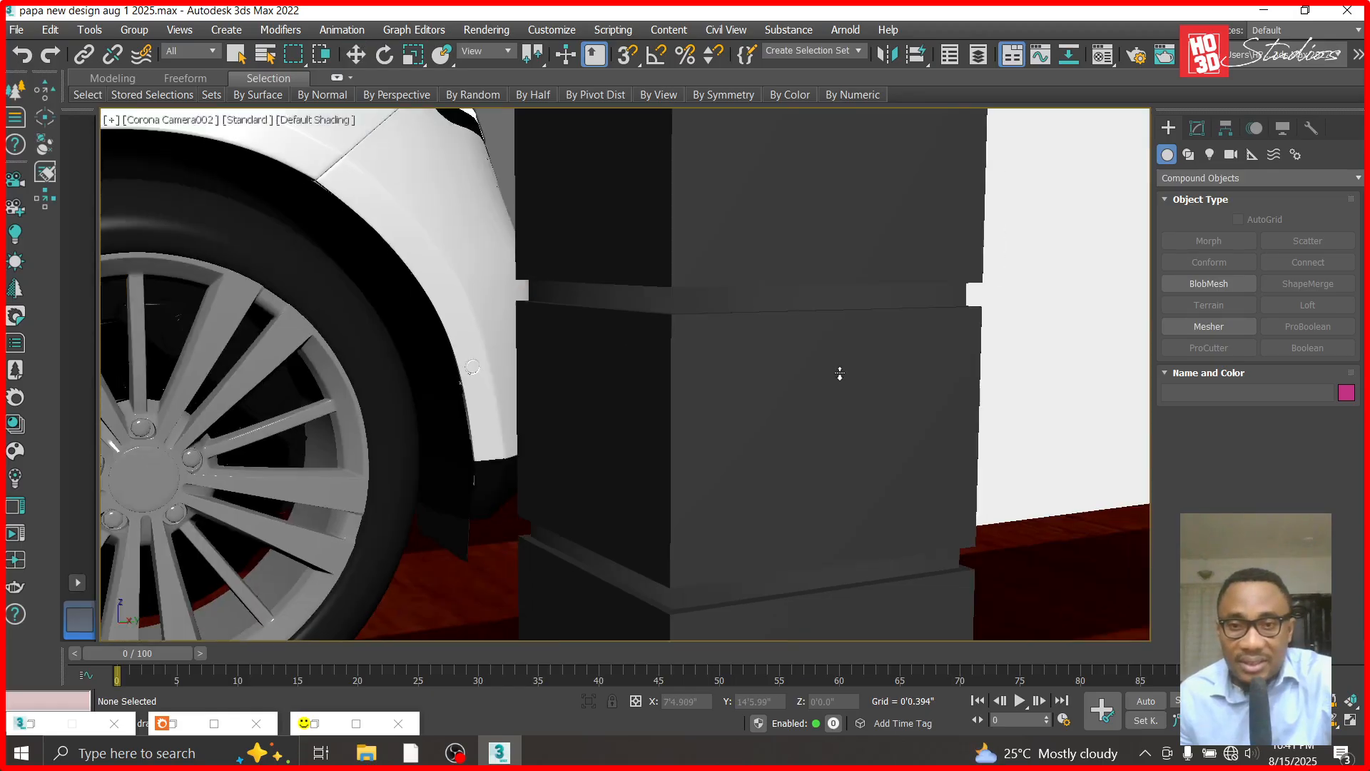
{"action": "left_click", "coordinate": [1334, 722]}
{"action": "left_click_drag", "start_coordinate": [841, 357], "coordinate": [707, 389]}
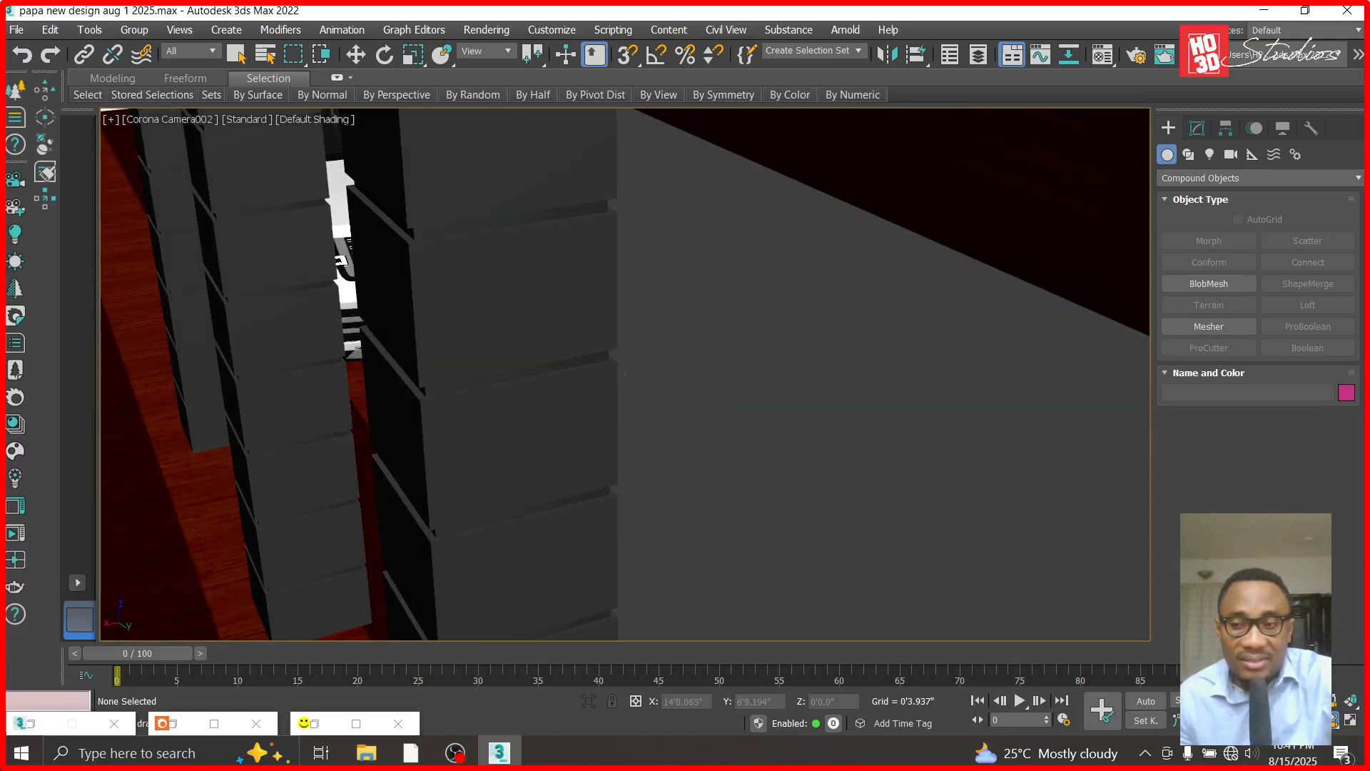
{"action": "left_click_drag", "start_coordinate": [611, 345], "coordinate": [653, 408]}
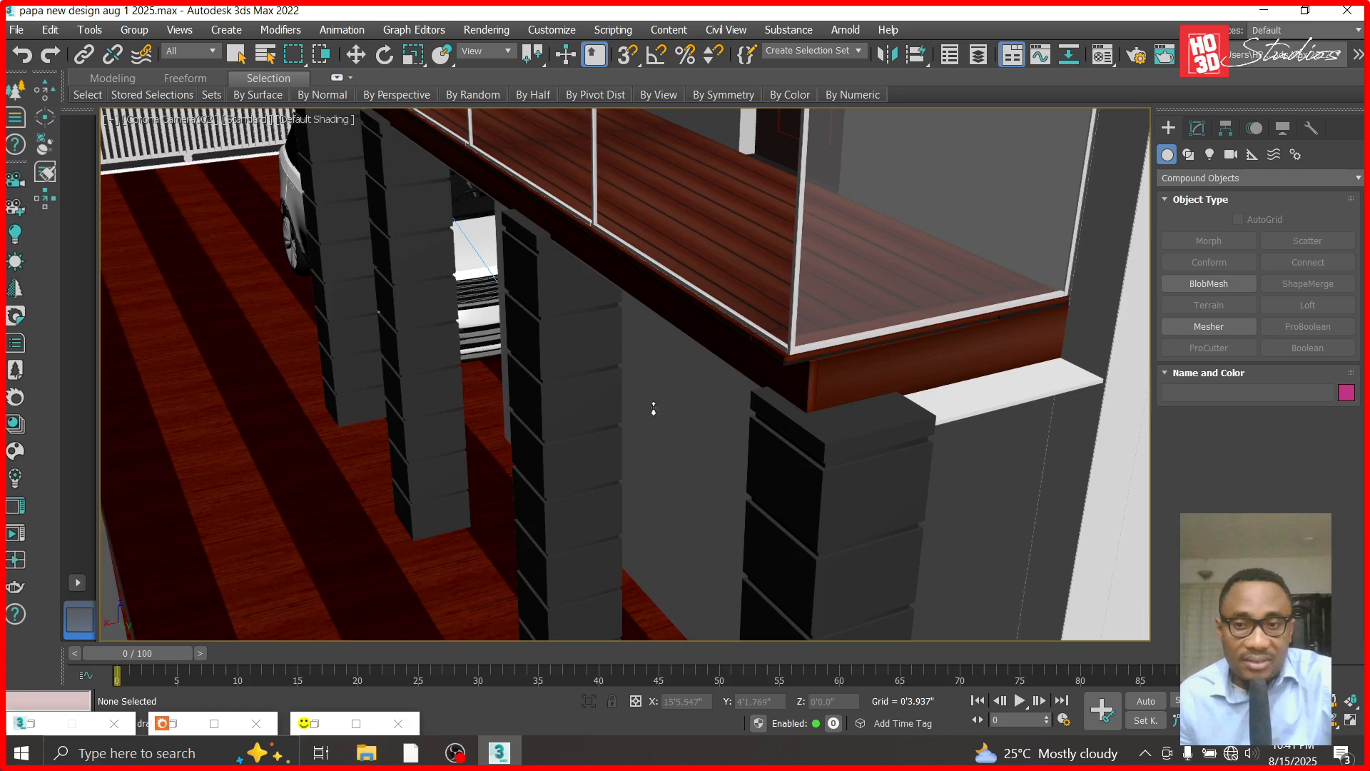
{"action": "left_click_drag", "start_coordinate": [913, 486], "coordinate": [908, 480]}
{"action": "left_click", "coordinate": [356, 54]}
{"action": "left_click", "coordinate": [889, 415]}
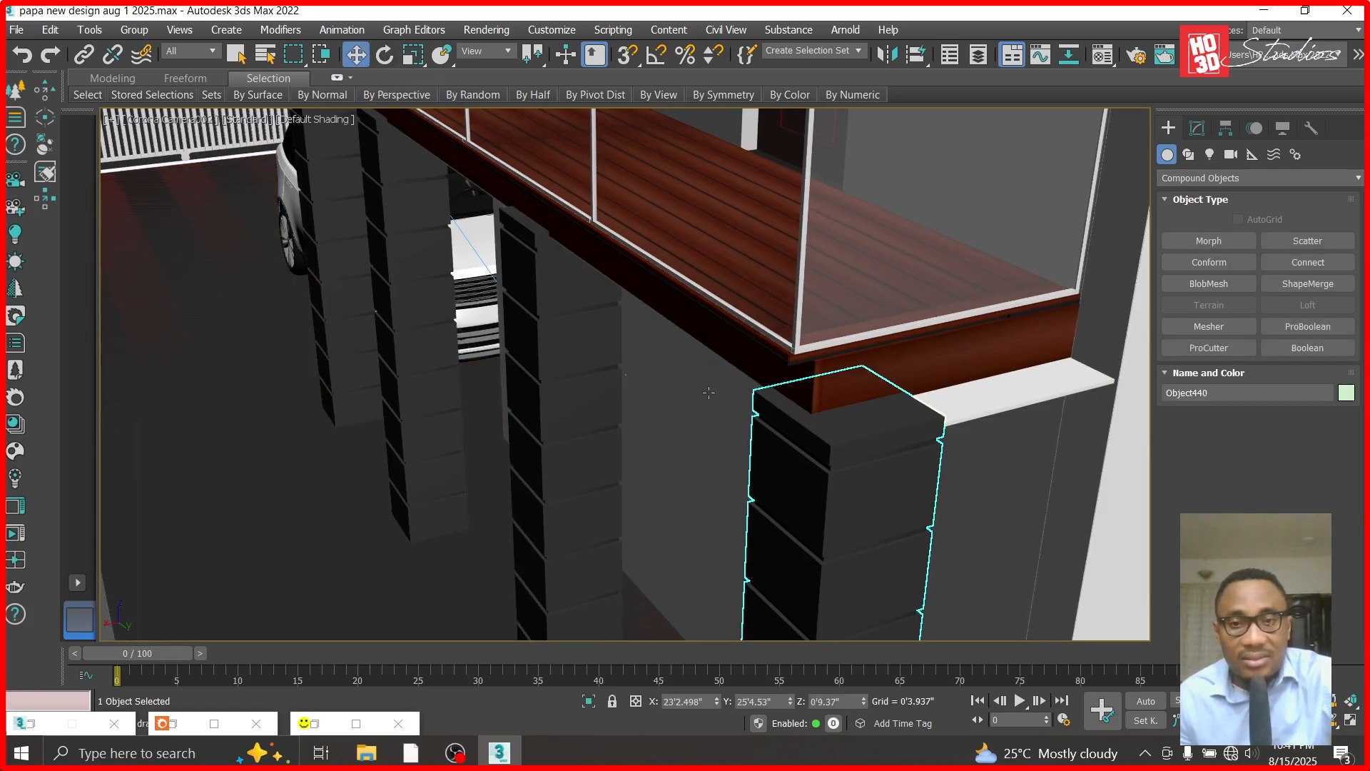
{"action": "left_click", "coordinate": [1333, 724]}
{"action": "left_click_drag", "start_coordinate": [857, 542], "coordinate": [951, 546]}
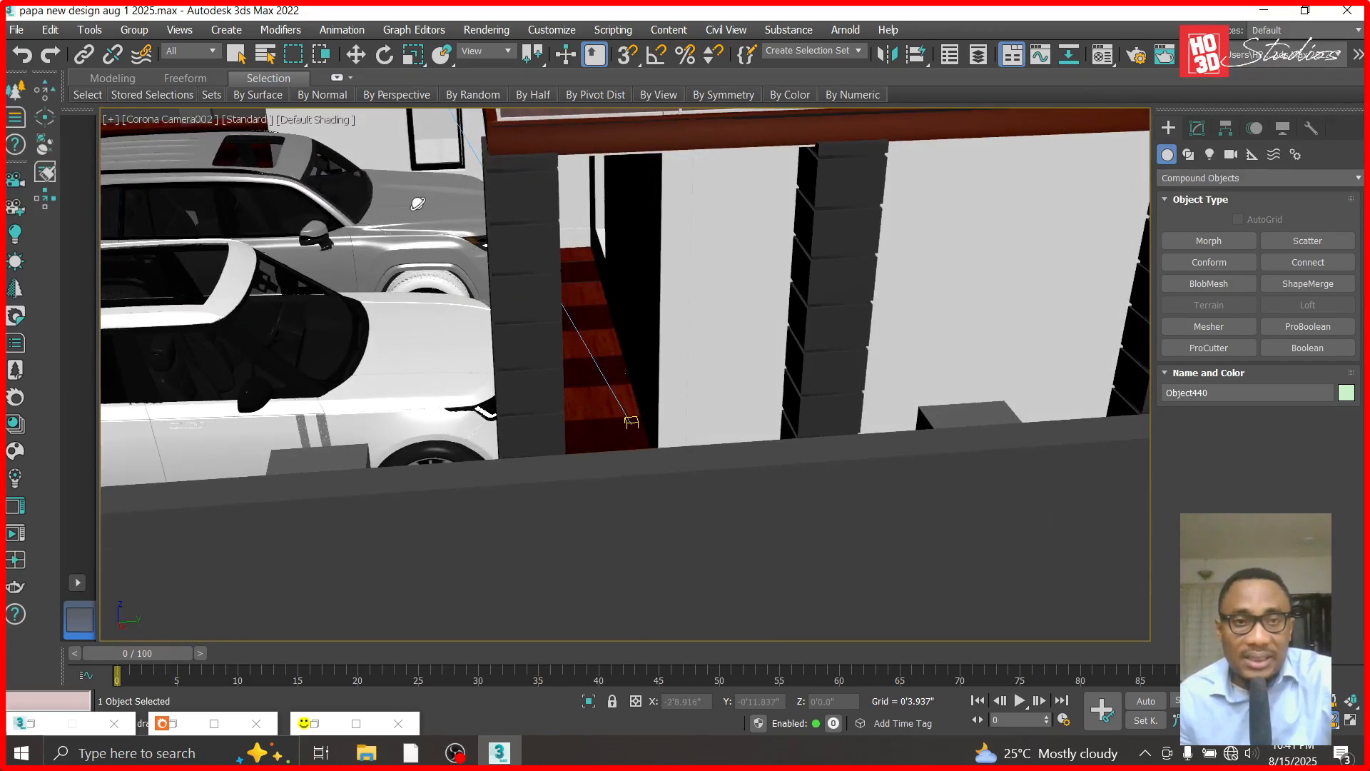
{"action": "left_click", "coordinate": [356, 54]}
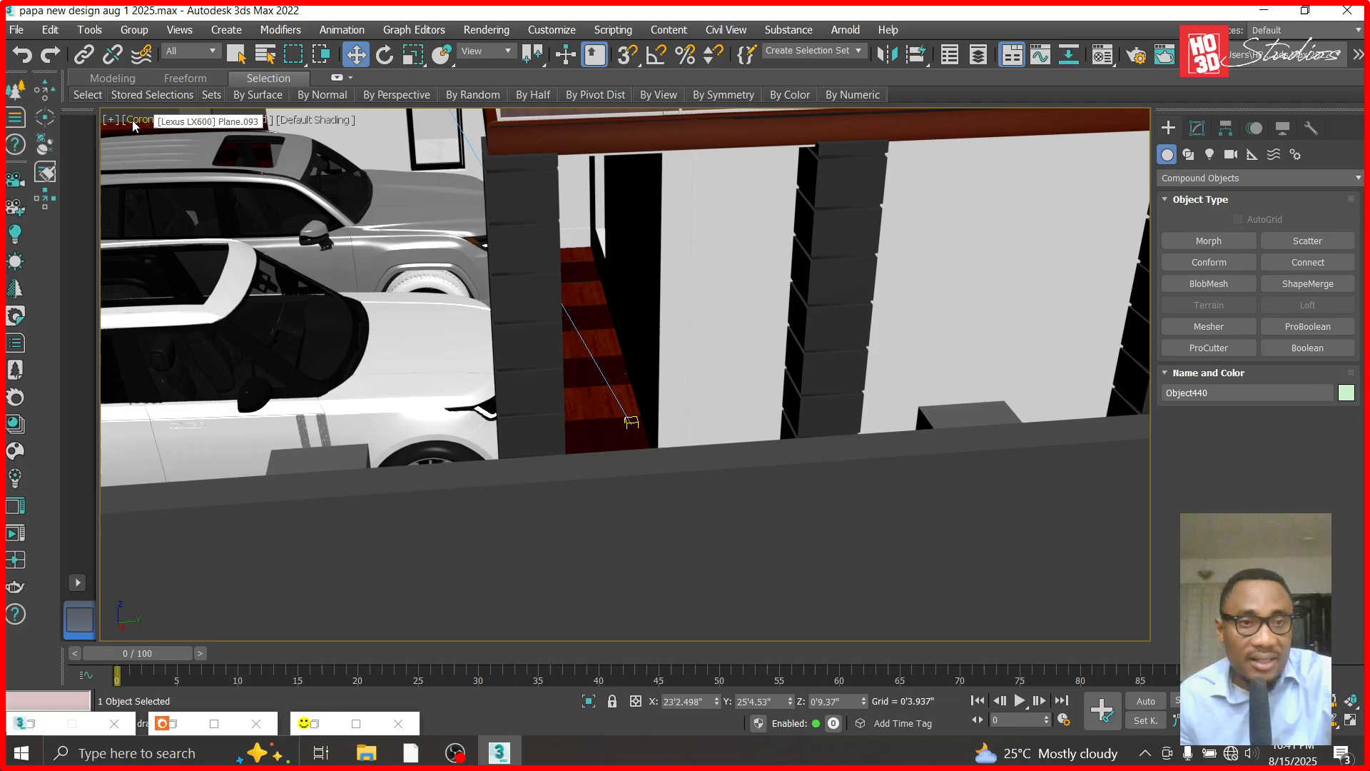
- Switch the viewport to the Right view and convert the first grooved column under the balcony to an Editable Poly
{"action": "left_click", "coordinate": [167, 120]}
{"action": "left_click", "coordinate": [168, 311]}
{"action": "scroll", "coordinate": [476, 413], "scroll_direction": "down", "scroll_amount": 10}
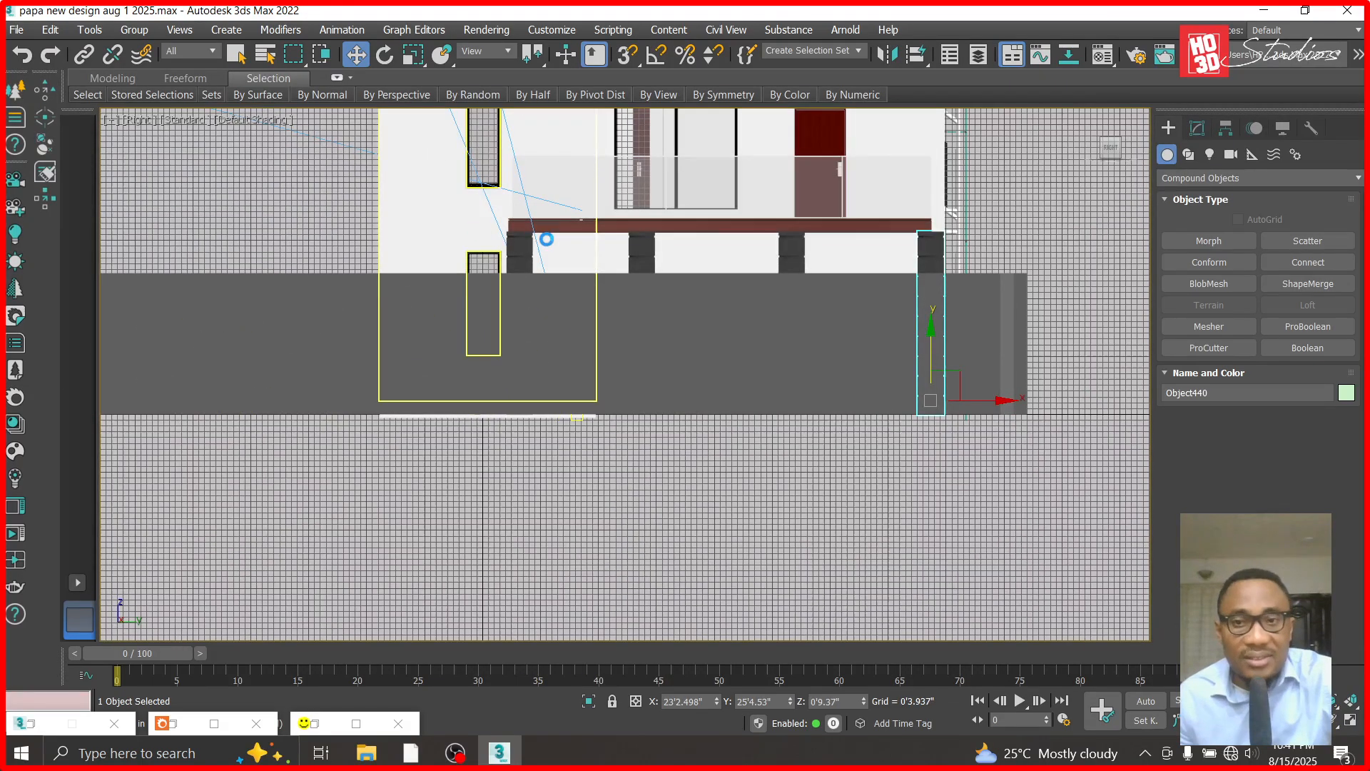
{"action": "scroll", "coordinate": [543, 239], "scroll_direction": "up", "scroll_amount": 15}
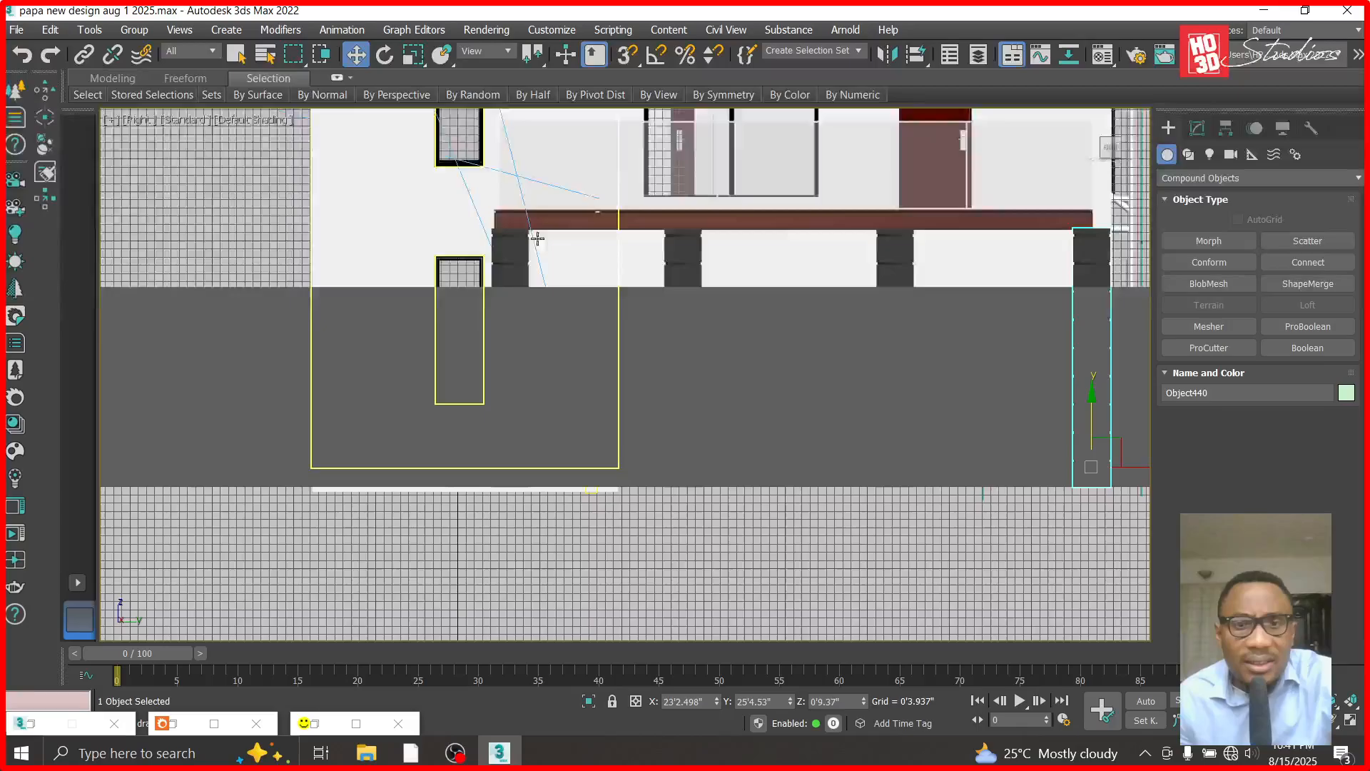
{"action": "left_click", "coordinate": [534, 231]}
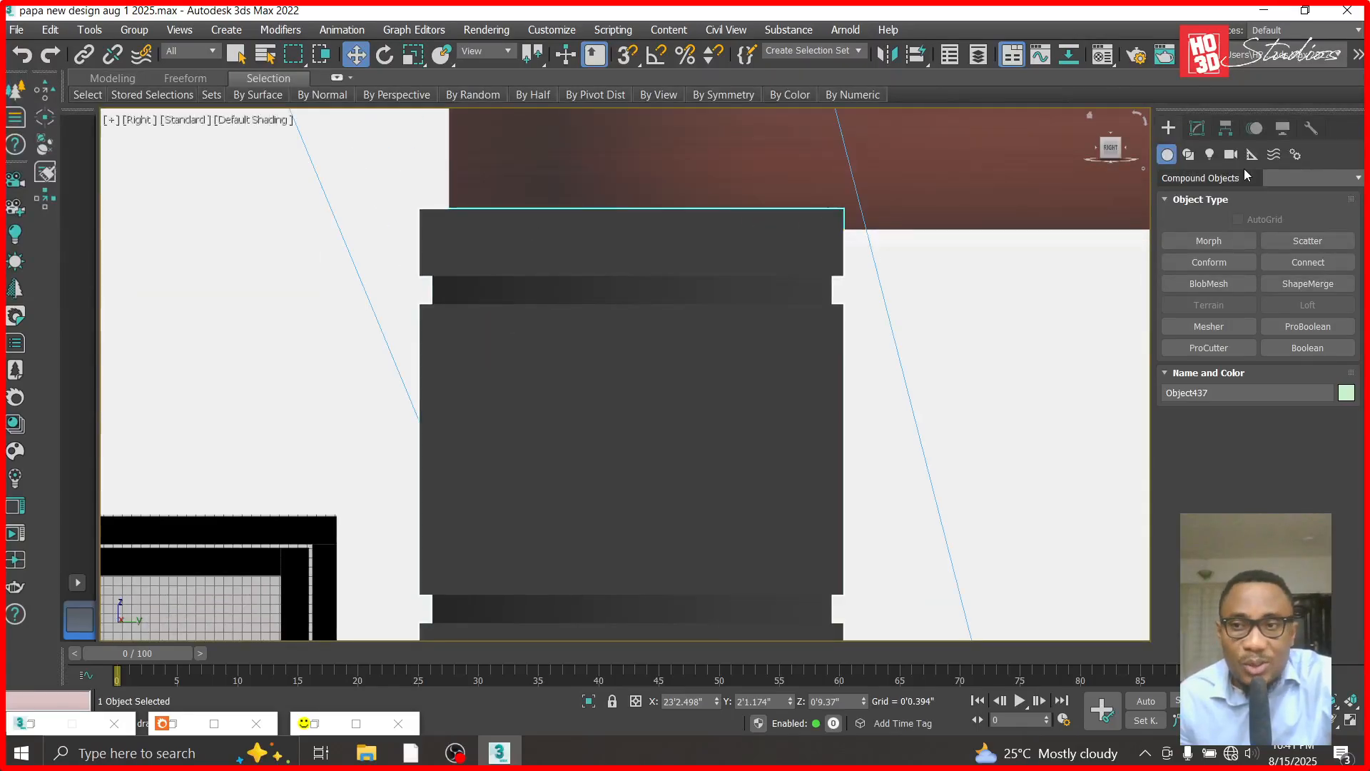
{"action": "left_click", "coordinate": [1197, 128]}
{"action": "right_click", "coordinate": [1171, 194]}
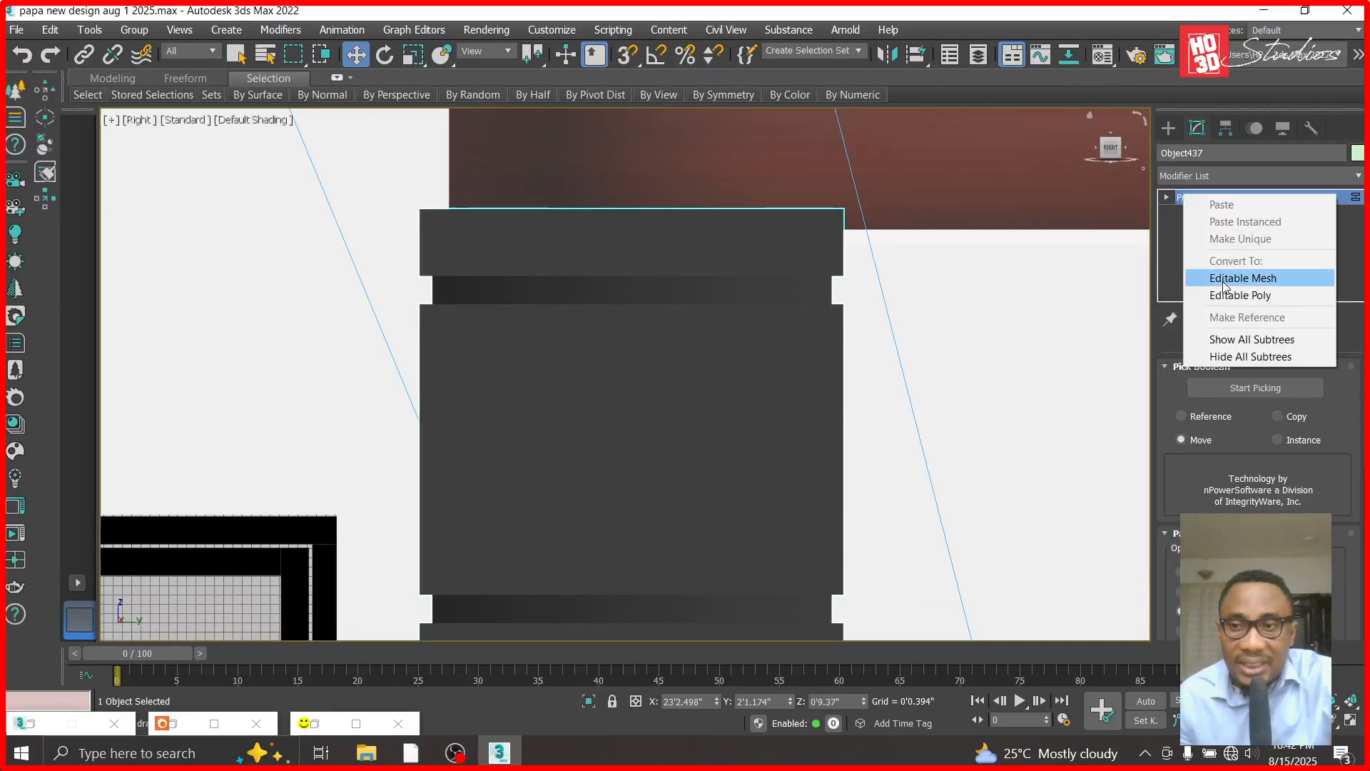
{"action": "left_click", "coordinate": [1213, 290]}
- Raise the first column's top vertices by about 9 inches to meet the top of the balcony slab
{"action": "left_click", "coordinate": [1166, 198]}
{"action": "left_click", "coordinate": [1197, 212]}
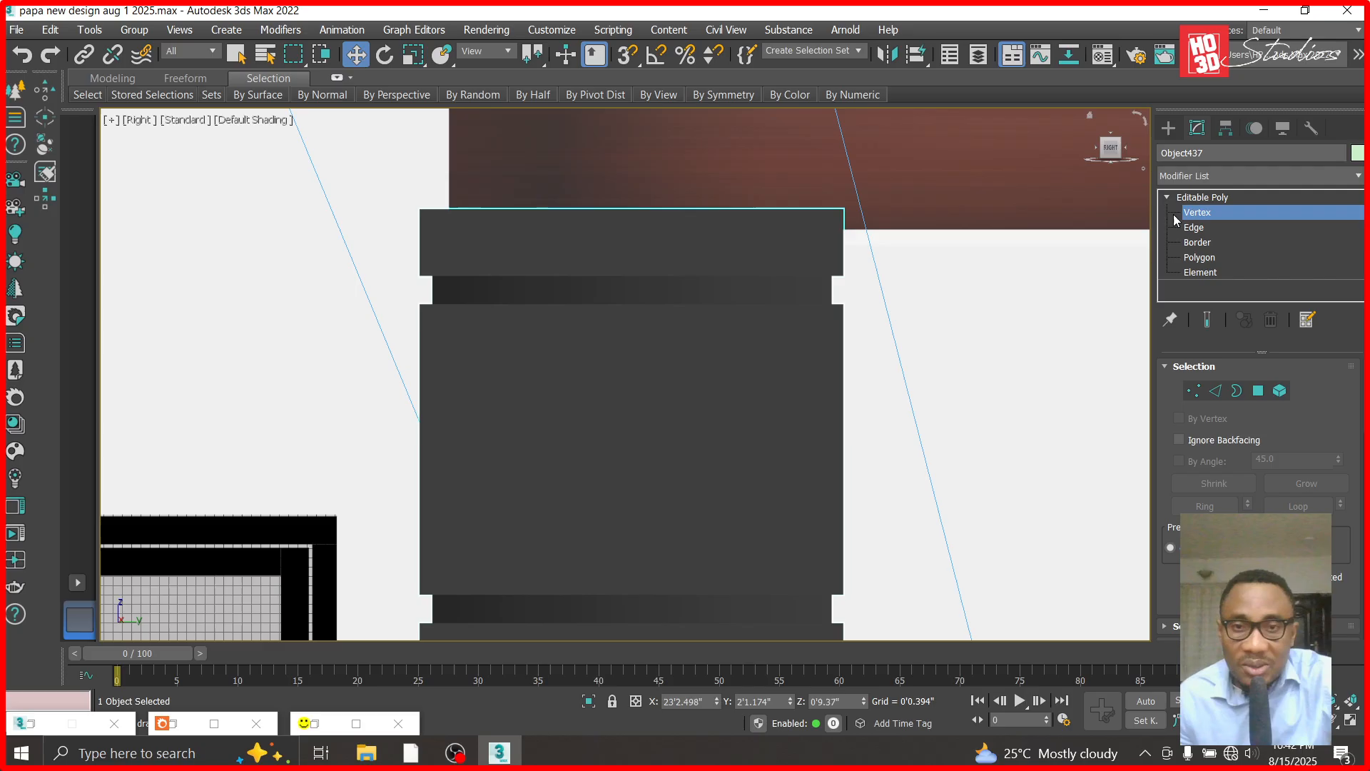
{"action": "left_click_drag", "start_coordinate": [362, 223], "coordinate": [364, 224]}
{"action": "scroll", "coordinate": [474, 290], "scroll_direction": "down", "scroll_amount": 4}
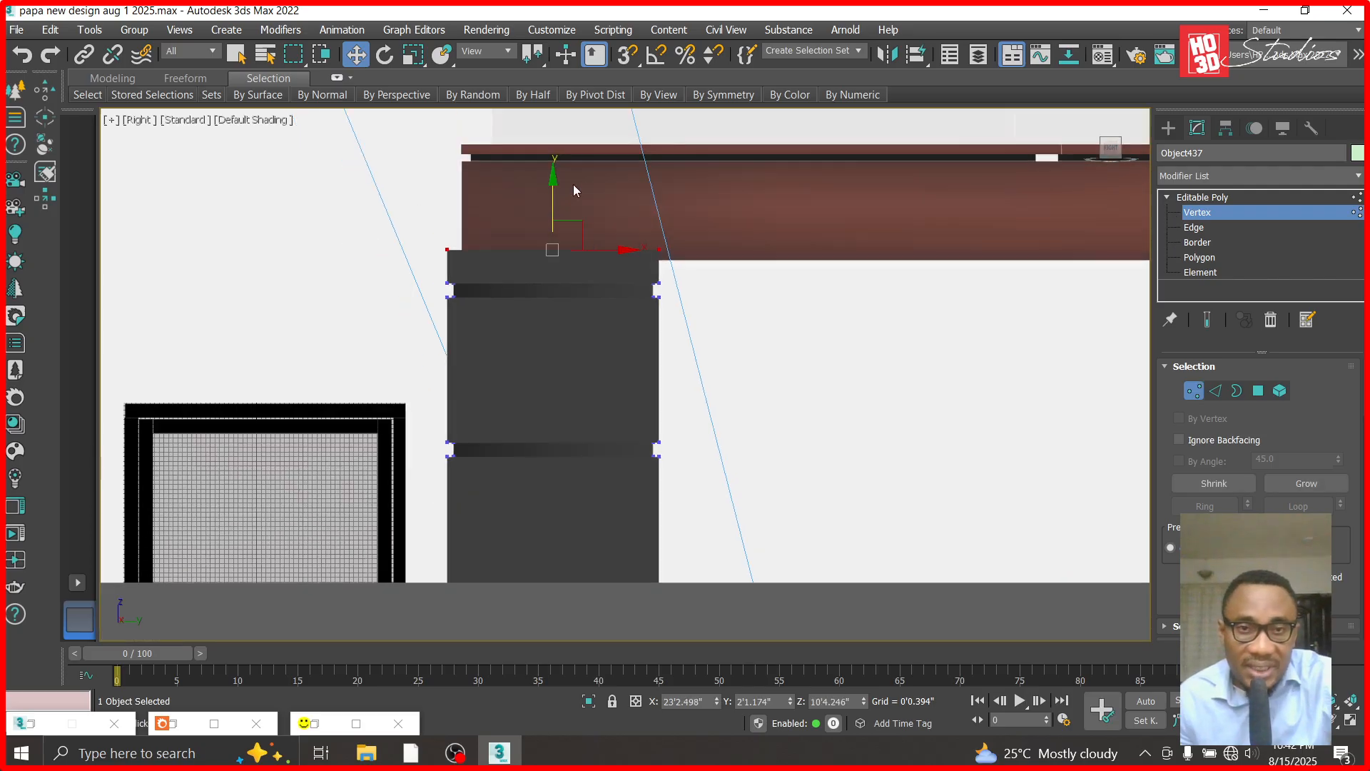
{"action": "left_click_drag", "start_coordinate": [555, 178], "coordinate": [555, 72]}
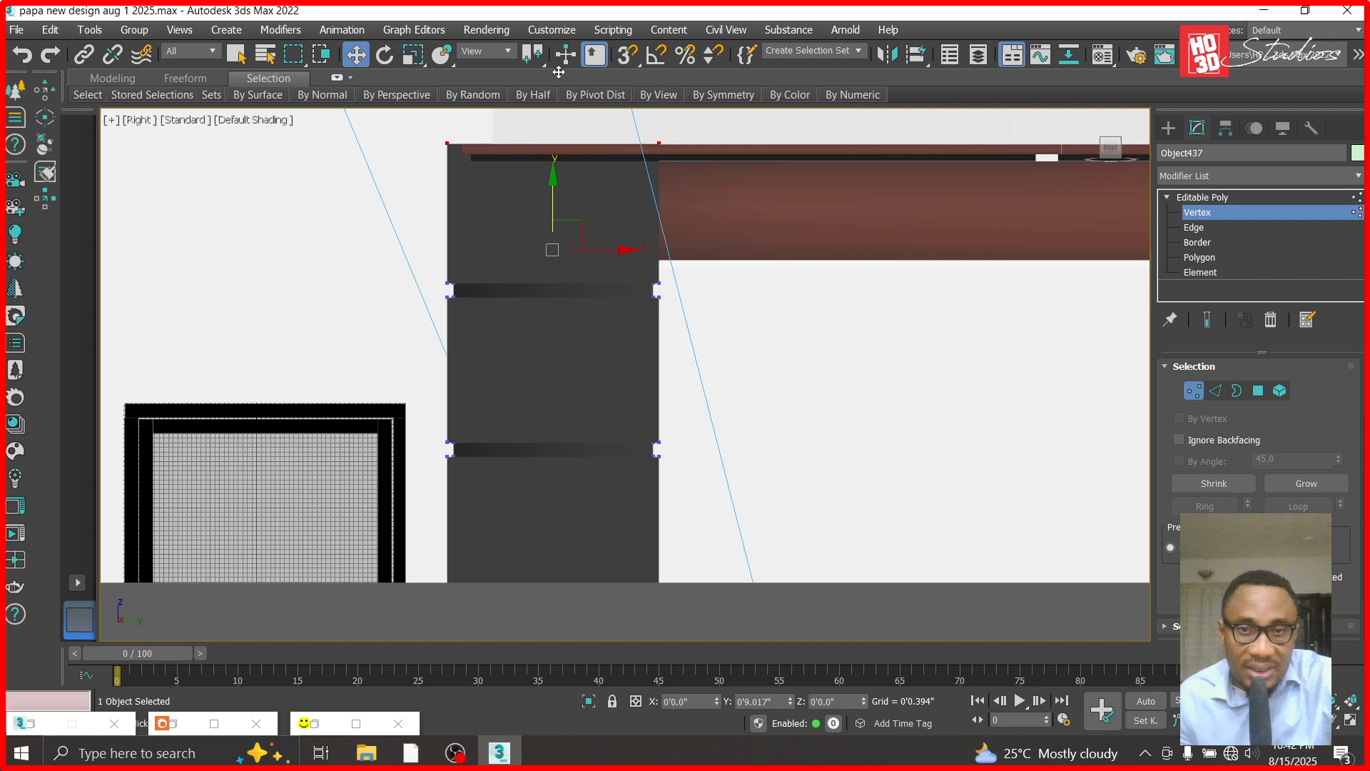
{"action": "scroll", "coordinate": [536, 413], "scroll_direction": "down", "scroll_amount": 2}
{"action": "scroll", "coordinate": [413, 322], "scroll_direction": "down", "scroll_amount": 4}
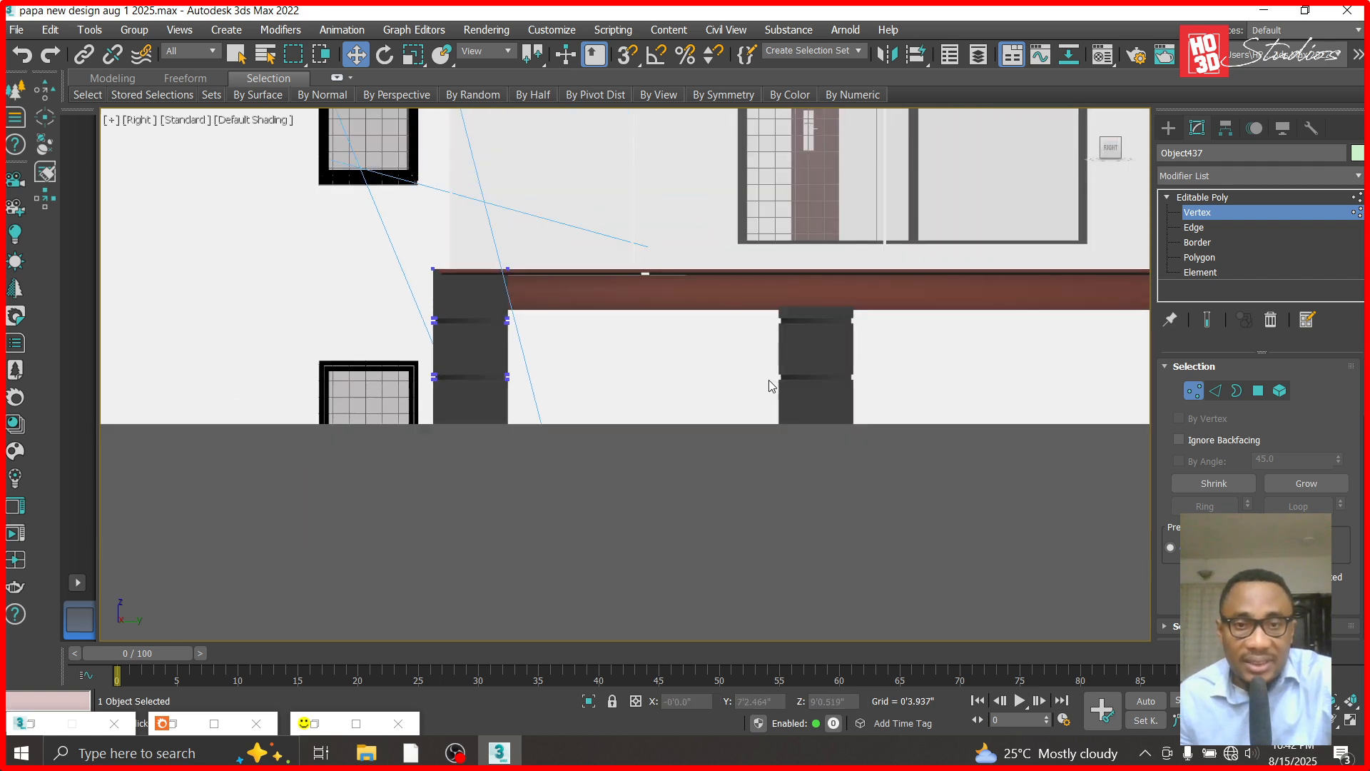
{"action": "scroll", "coordinate": [787, 299], "scroll_direction": "up", "scroll_amount": 5}
{"action": "left_click", "coordinate": [1230, 177]}
{"action": "left_click", "coordinate": [949, 323]}
{"action": "left_click", "coordinate": [1207, 199]}
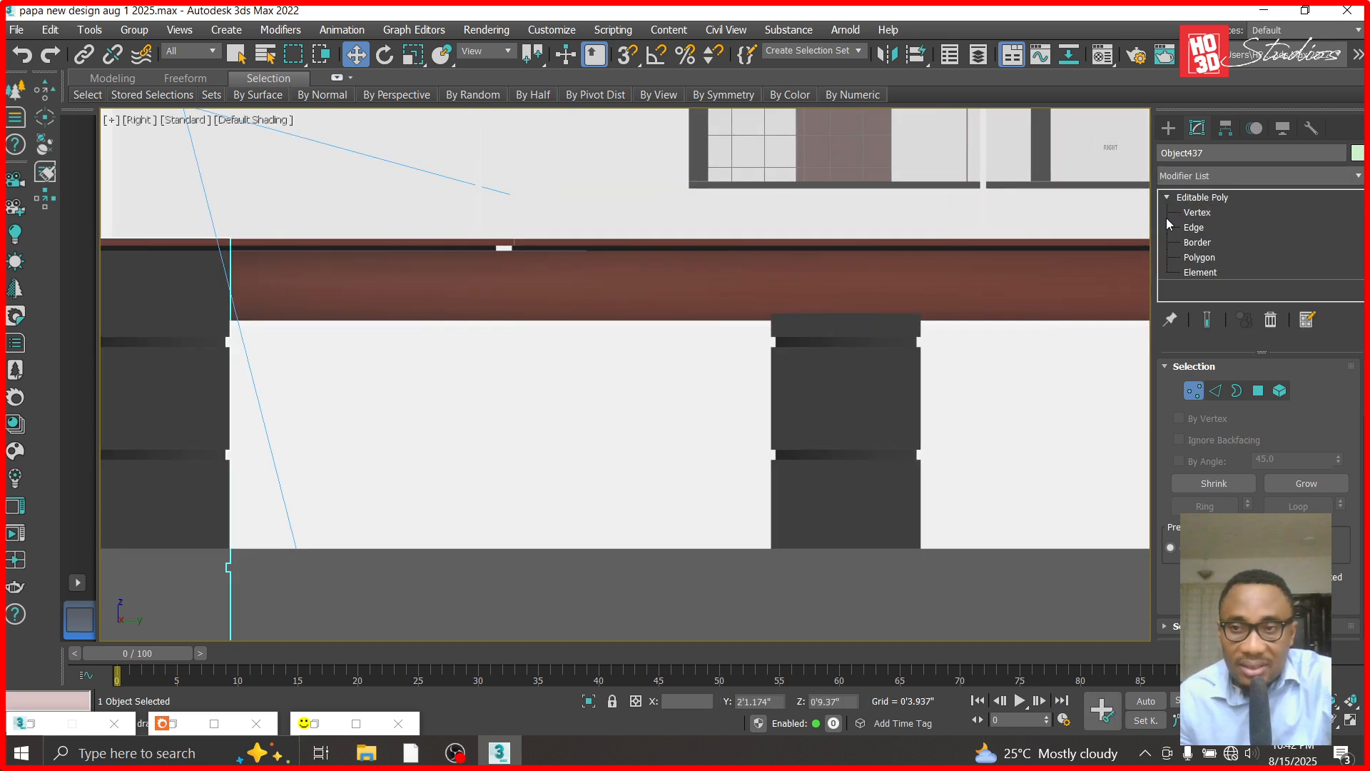
- Convert the second grooved column to an Editable Poly and raise its top vertices to about Z 11'1.2", level with the slab top
{"action": "left_click", "coordinate": [859, 351]}
{"action": "right_click", "coordinate": [1226, 205]}
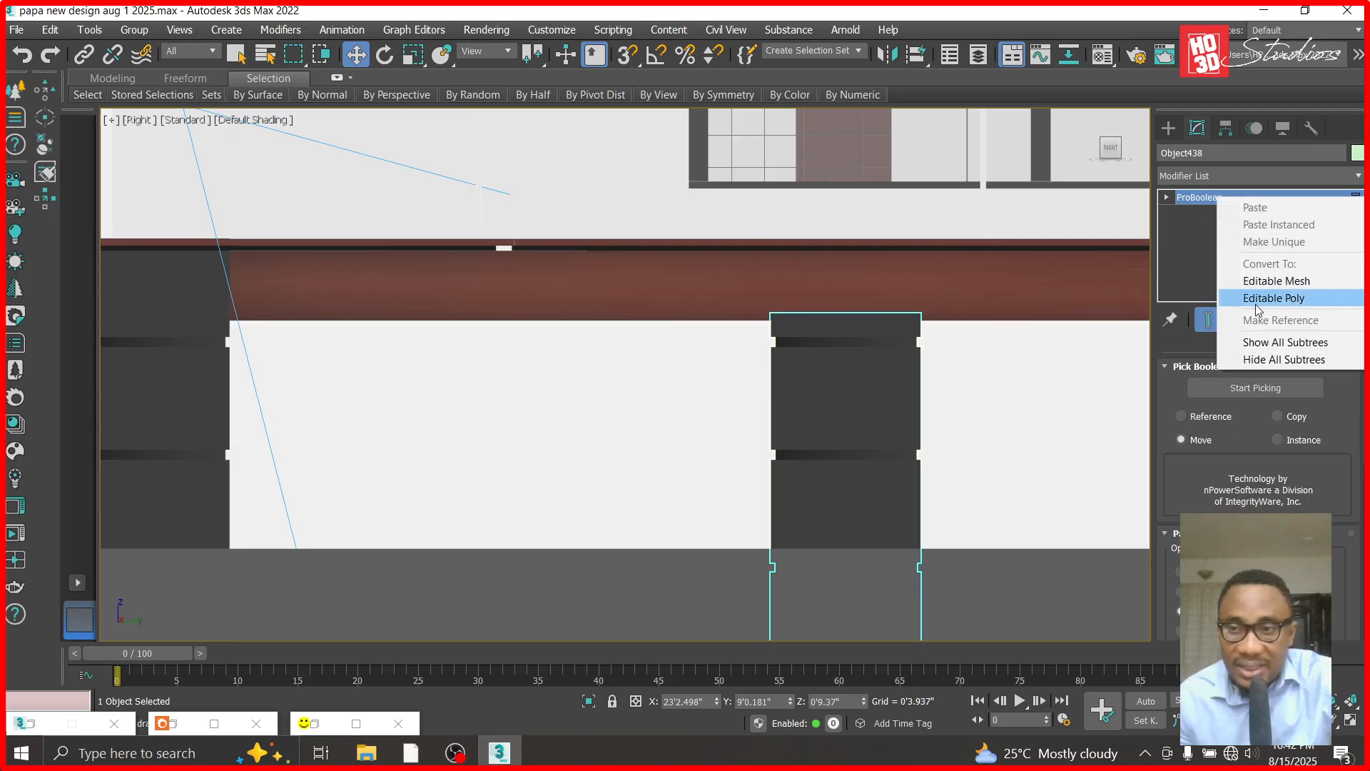
{"action": "left_click", "coordinate": [1255, 301]}
{"action": "left_click", "coordinate": [1169, 200]}
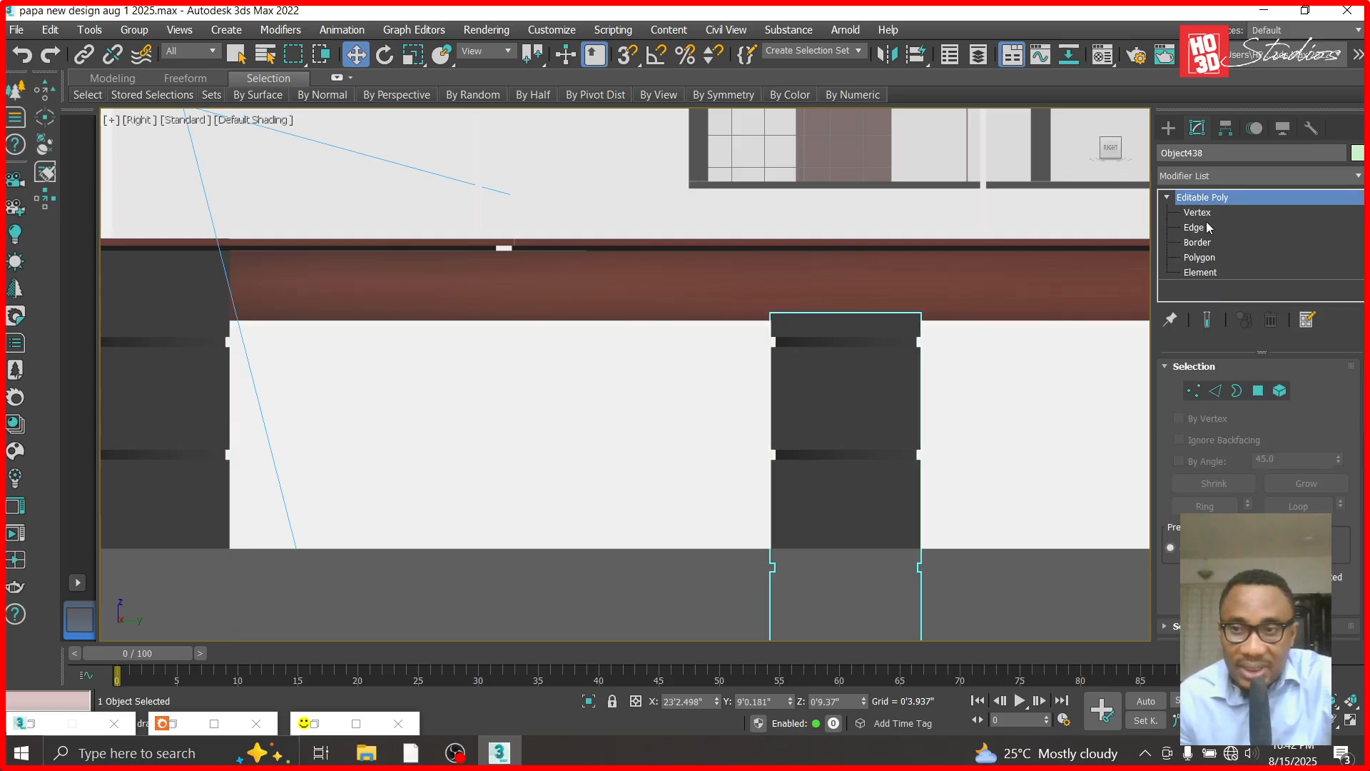
{"action": "left_click", "coordinate": [1199, 212]}
{"action": "left_click_drag", "start_coordinate": [701, 321], "coordinate": [701, 322]}
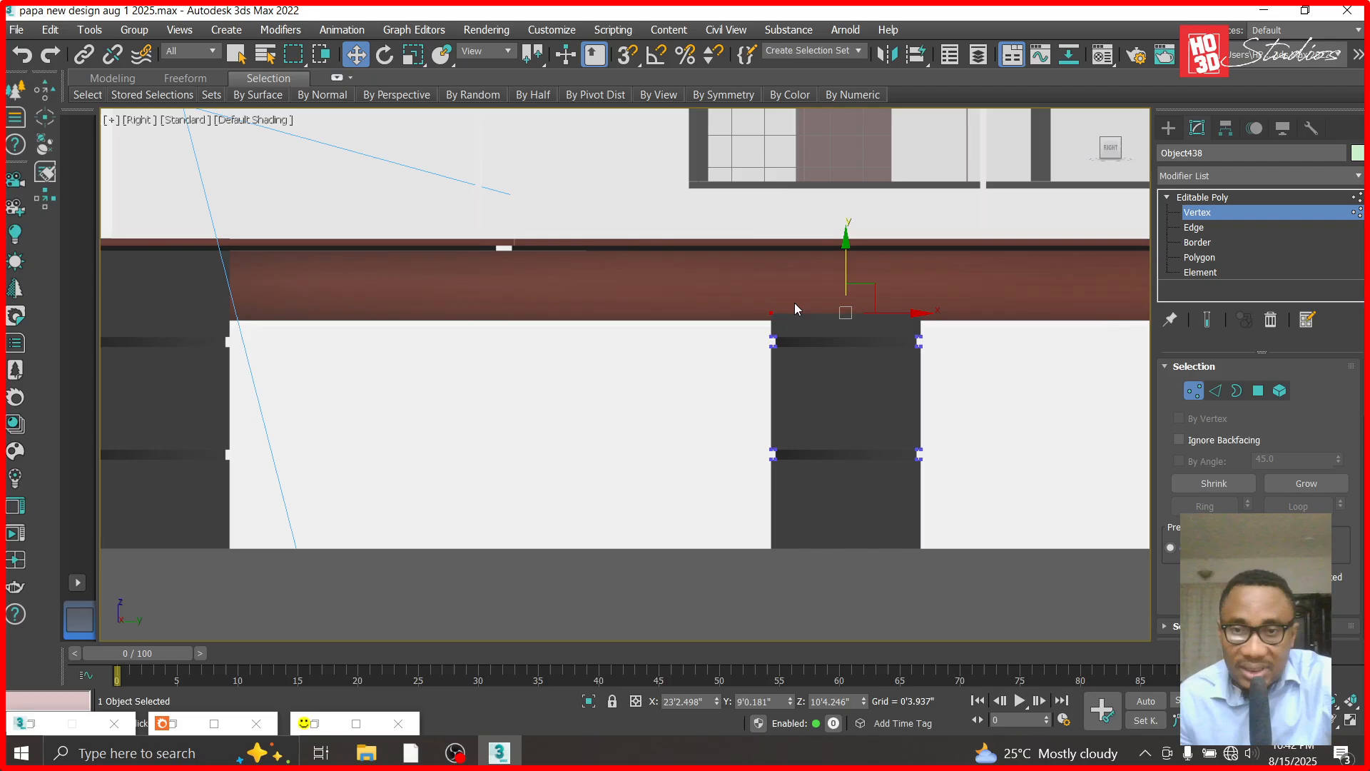
{"action": "left_click_drag", "start_coordinate": [846, 237], "coordinate": [850, 163]}
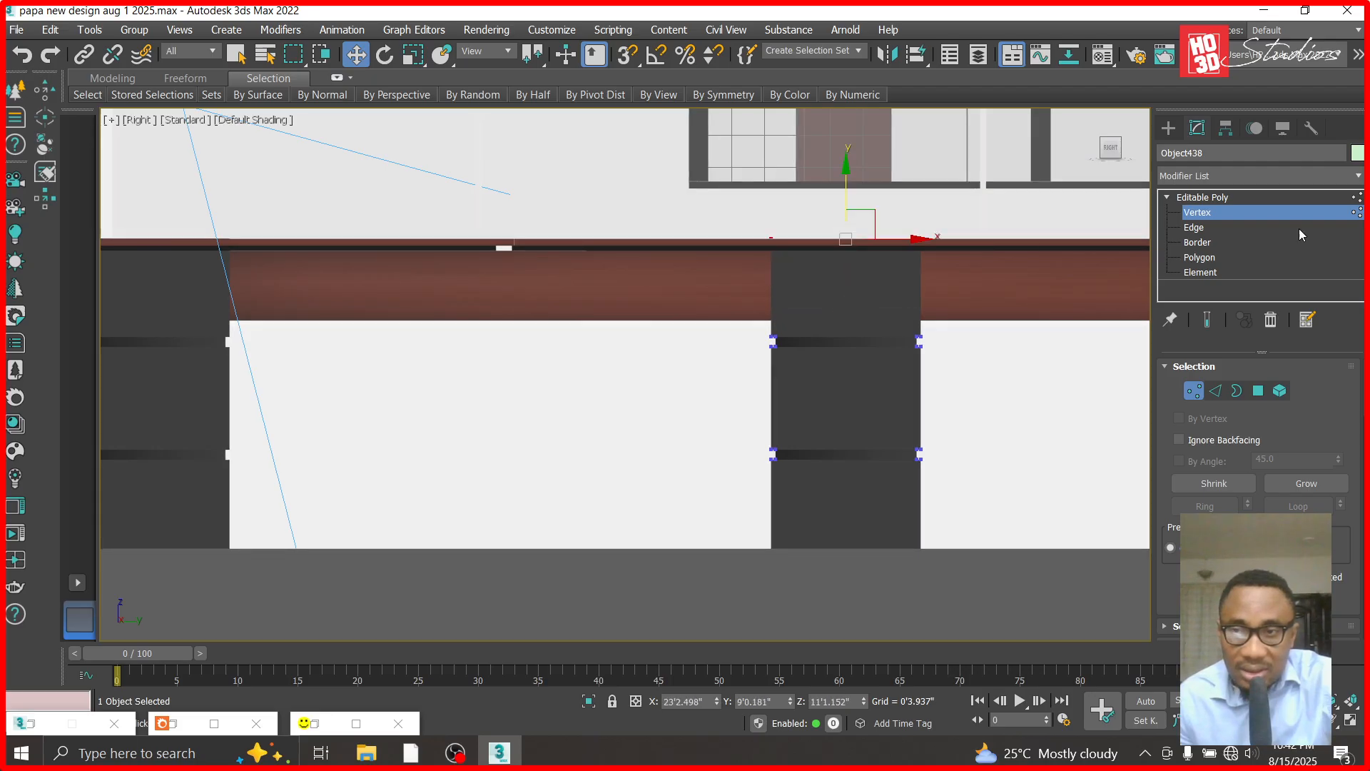
{"action": "left_click", "coordinate": [1210, 201]}
- Convert the third grooved column to an Editable Poly and raise its top vertices to the top of the balcony slab
{"action": "scroll", "coordinate": [689, 262], "scroll_direction": "down", "scroll_amount": 5}
{"action": "scroll", "coordinate": [1077, 288], "scroll_direction": "up", "scroll_amount": 4}
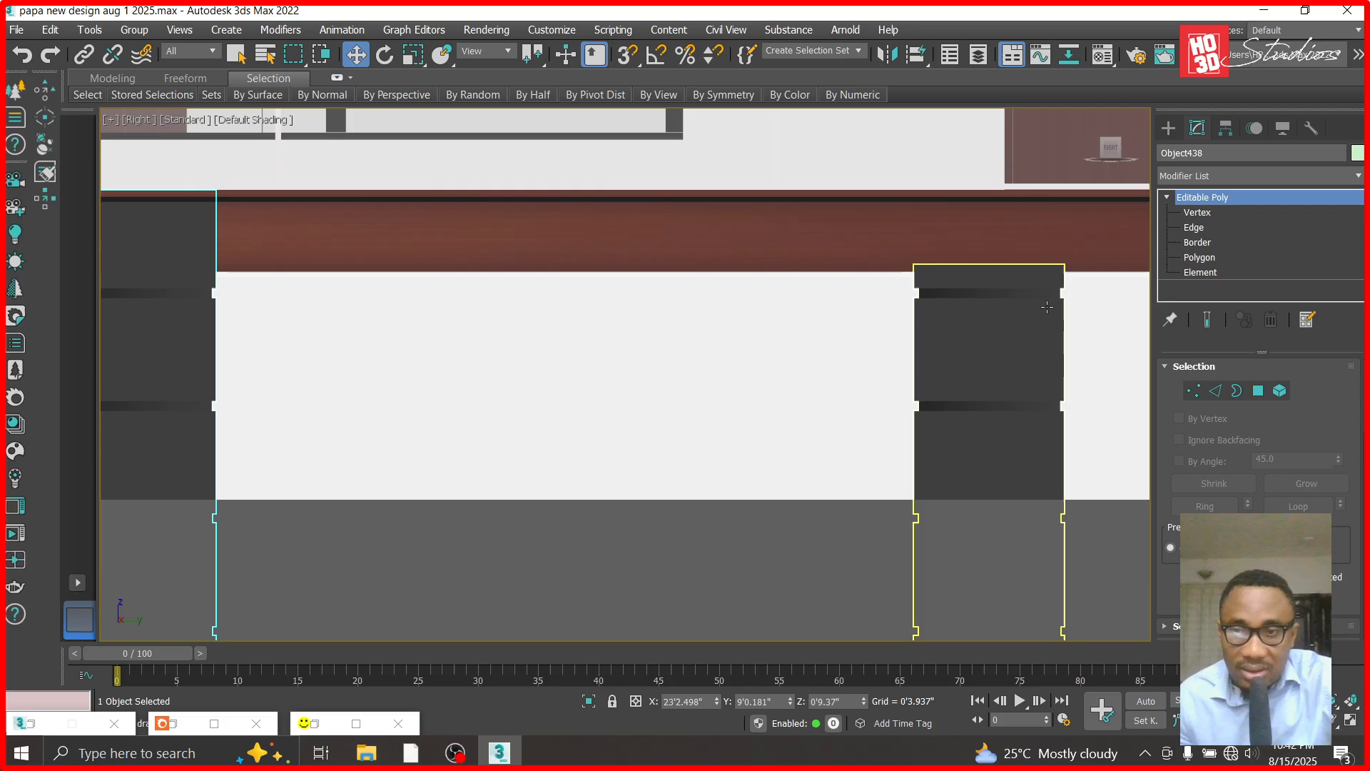
{"action": "left_click", "coordinate": [1039, 307]}
{"action": "right_click", "coordinate": [1179, 198]}
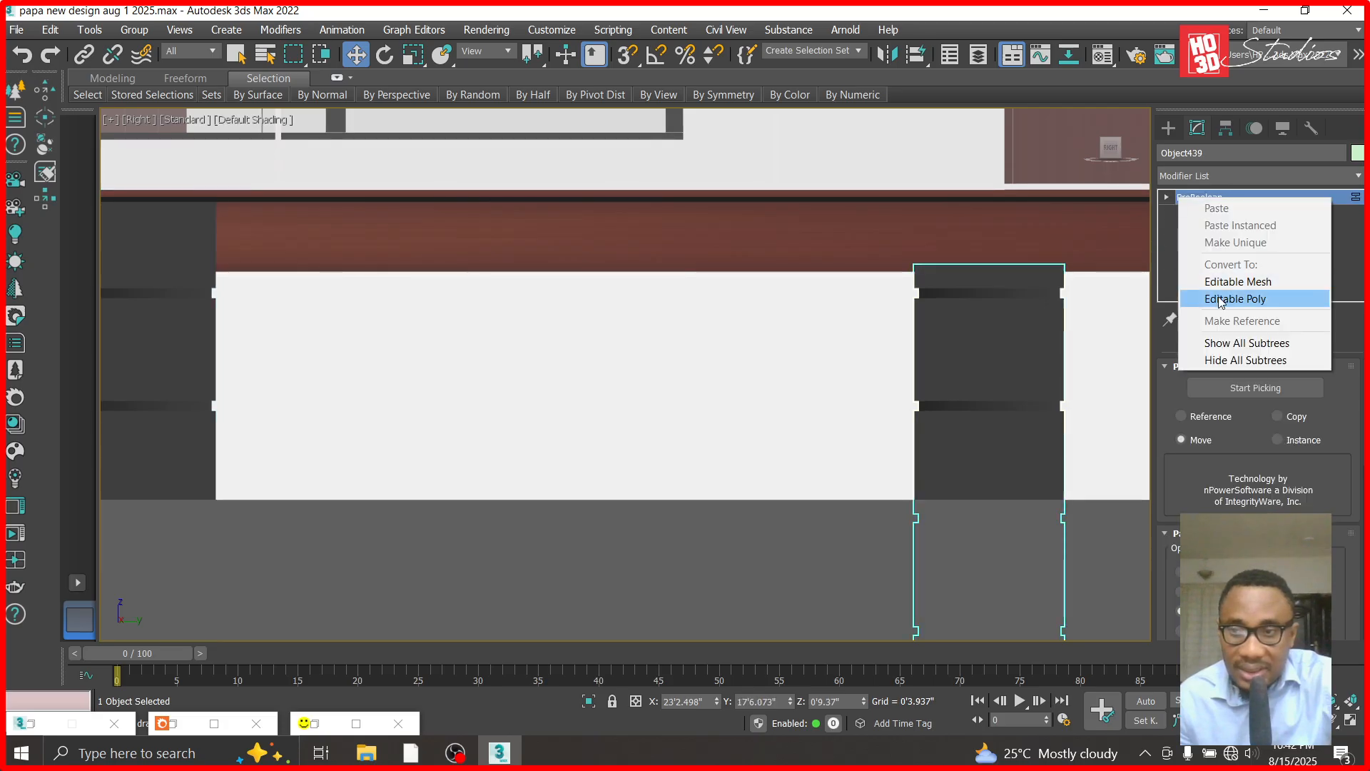
{"action": "left_click", "coordinate": [1227, 297]}
{"action": "left_click", "coordinate": [1168, 197]}
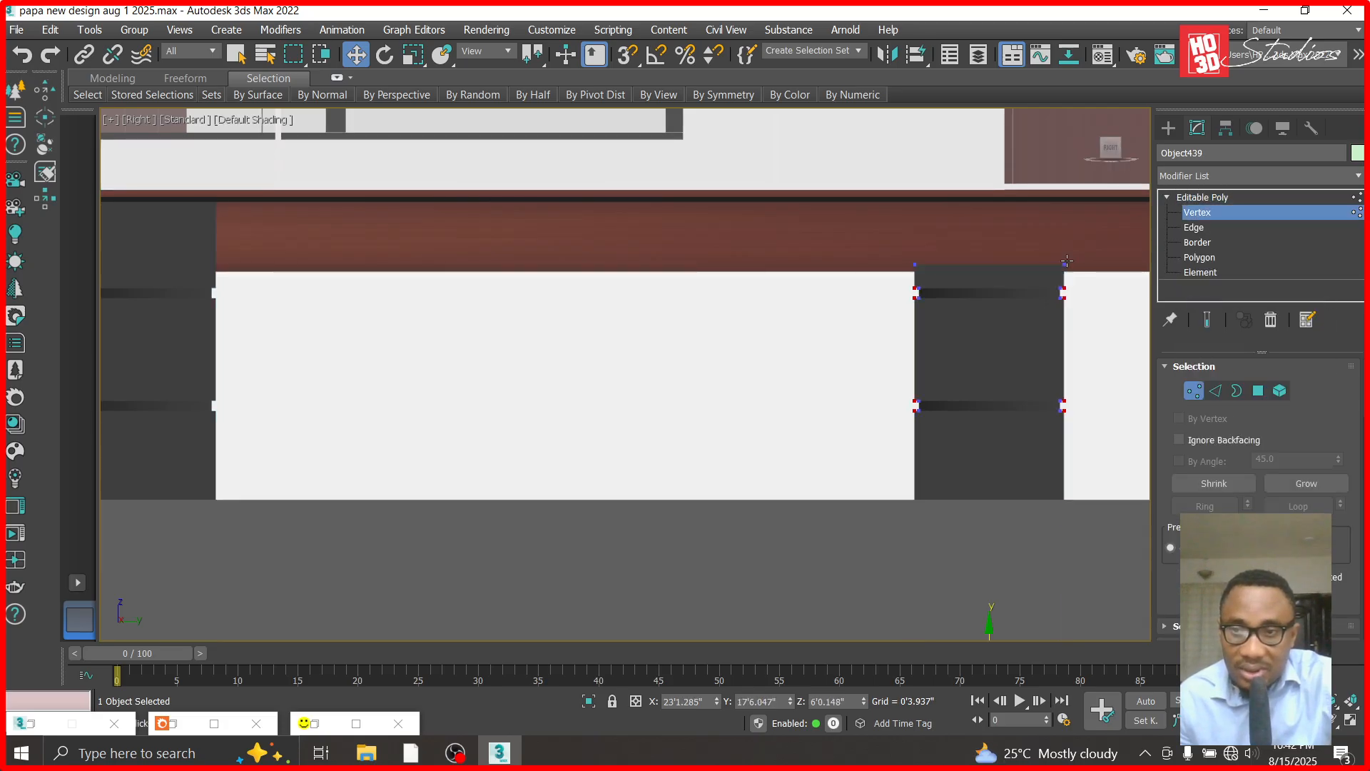
{"action": "left_click_drag", "start_coordinate": [911, 274], "coordinate": [992, 135]}
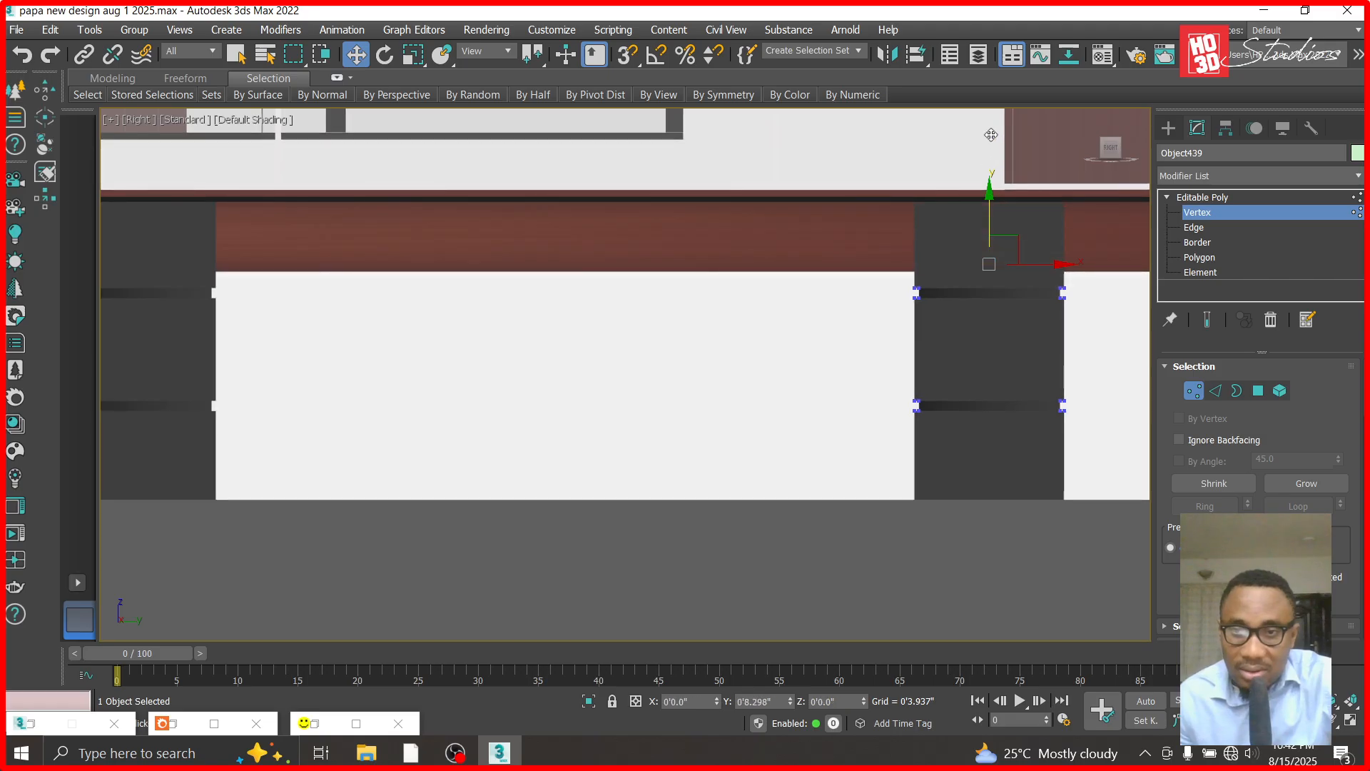
{"action": "left_click", "coordinate": [1200, 198]}
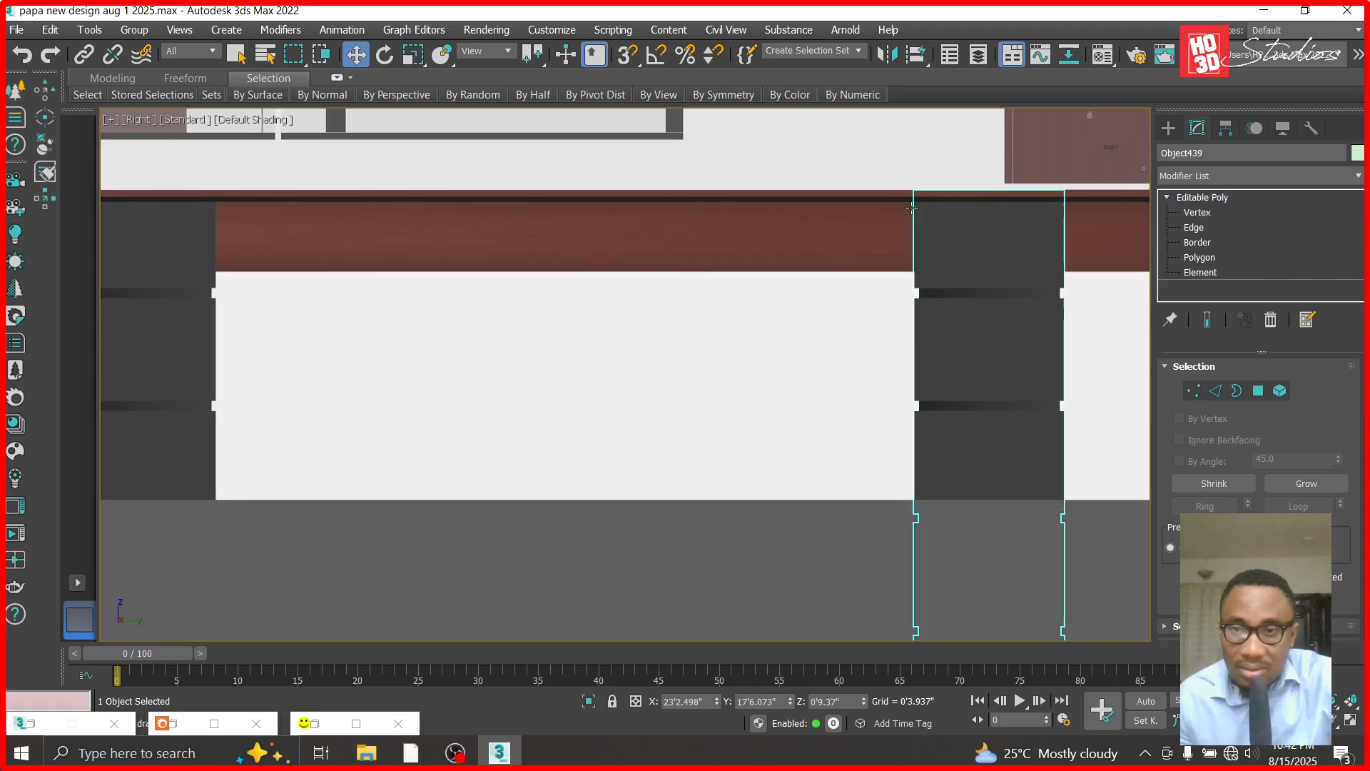
- Convert the fourth grooved column to an Editable Poly and raise its top vertices to about Z 11'1.2", level with the slab top
{"action": "scroll", "coordinate": [1038, 271], "scroll_direction": "down", "scroll_amount": 5}
{"action": "scroll", "coordinate": [1039, 274], "scroll_direction": "up", "scroll_amount": 5}
{"action": "left_click", "coordinate": [1038, 274]}
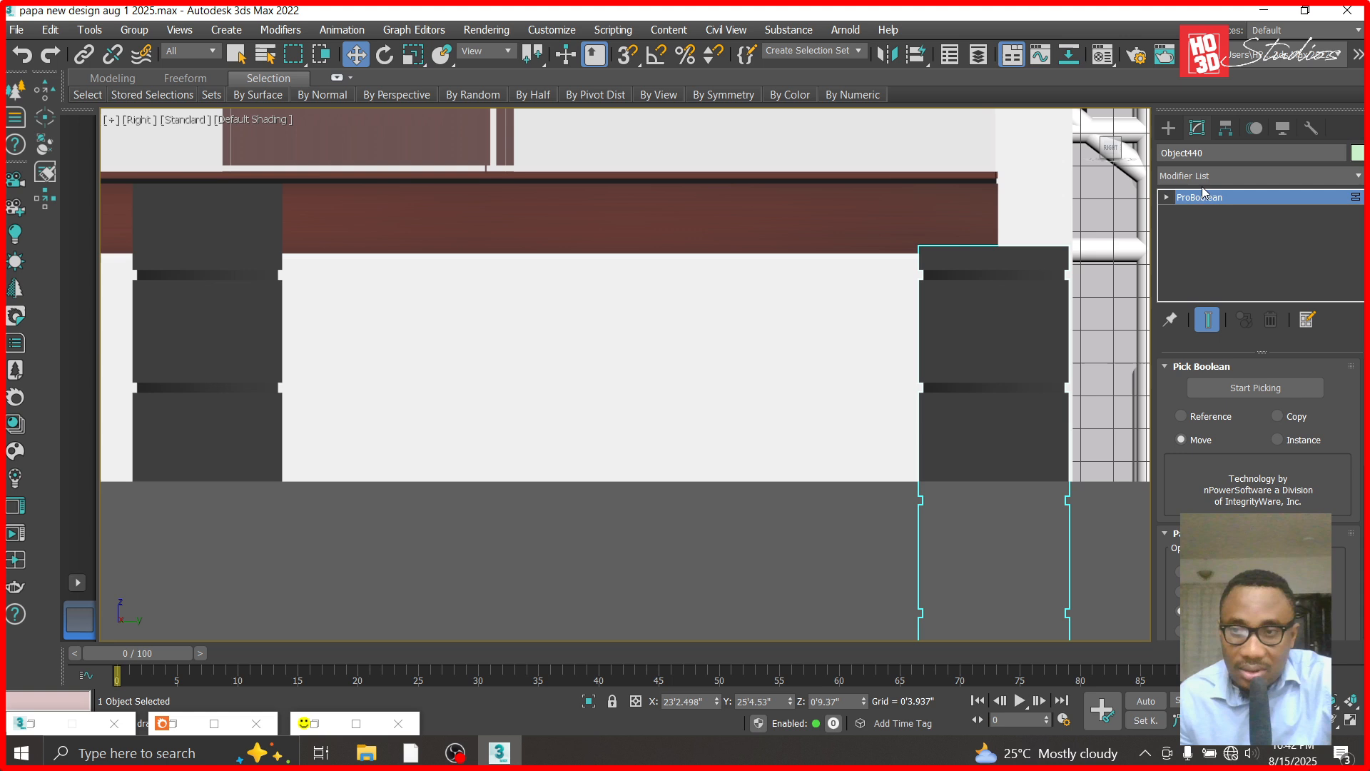
{"action": "right_click", "coordinate": [1167, 199]}
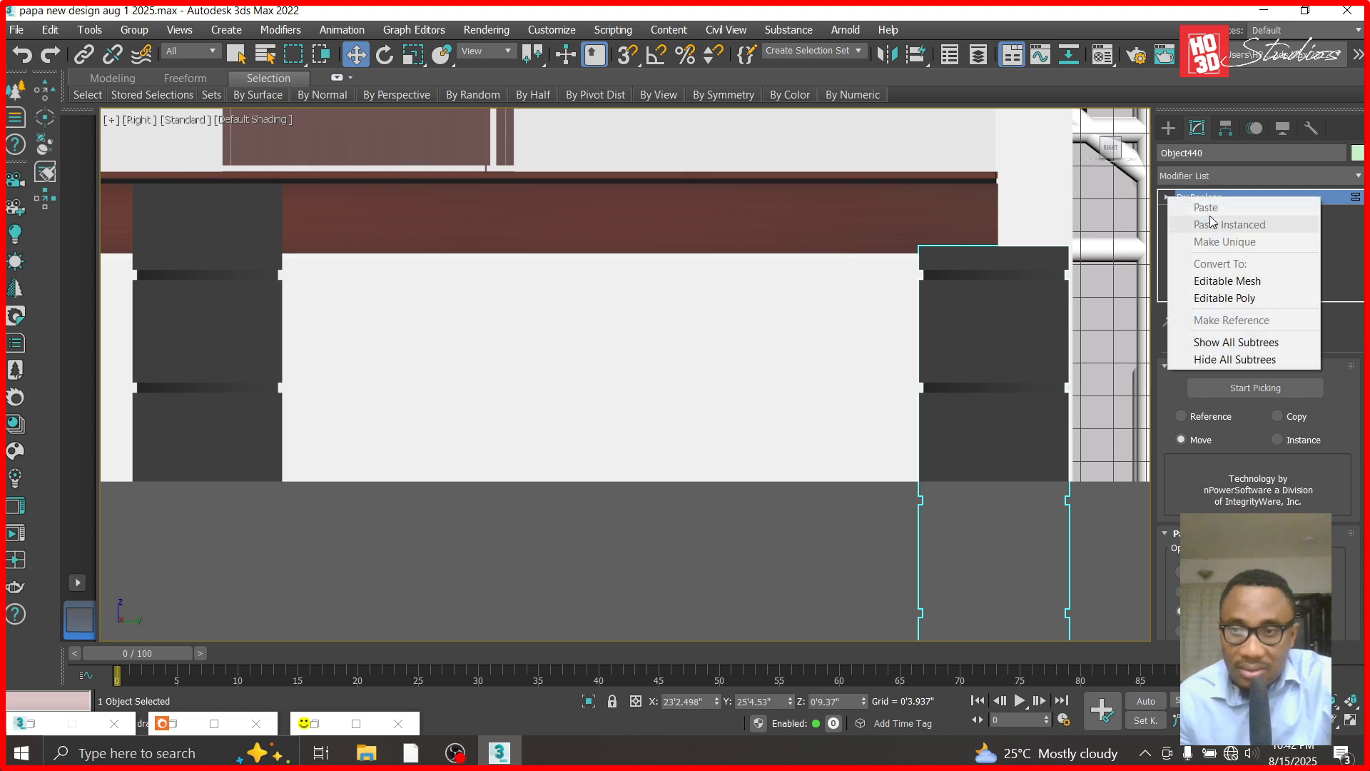
{"action": "left_click", "coordinate": [1227, 298]}
{"action": "left_click", "coordinate": [1170, 197]}
{"action": "left_click", "coordinate": [1197, 212]}
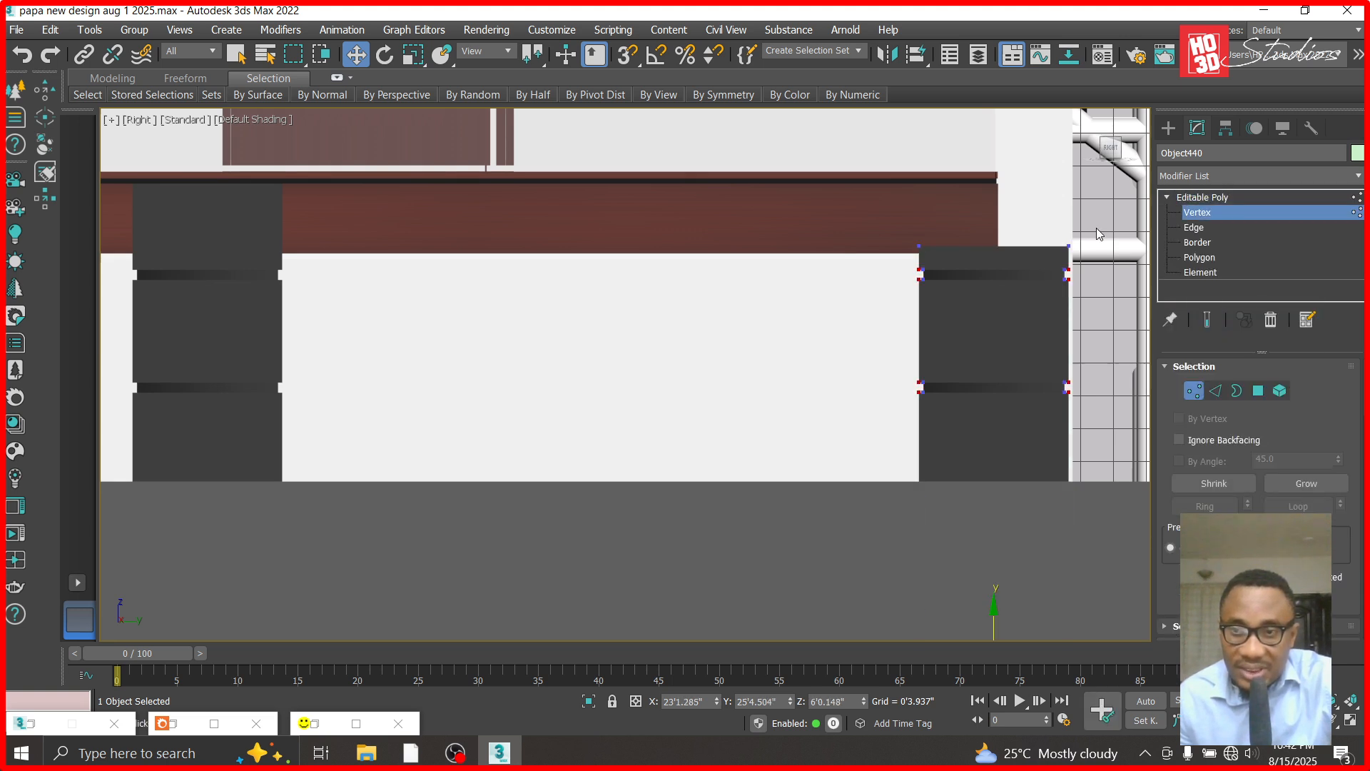
{"action": "left_click_drag", "start_coordinate": [1095, 227], "coordinate": [907, 251]}
{"action": "left_click_drag", "start_coordinate": [998, 186], "coordinate": [993, 110]}
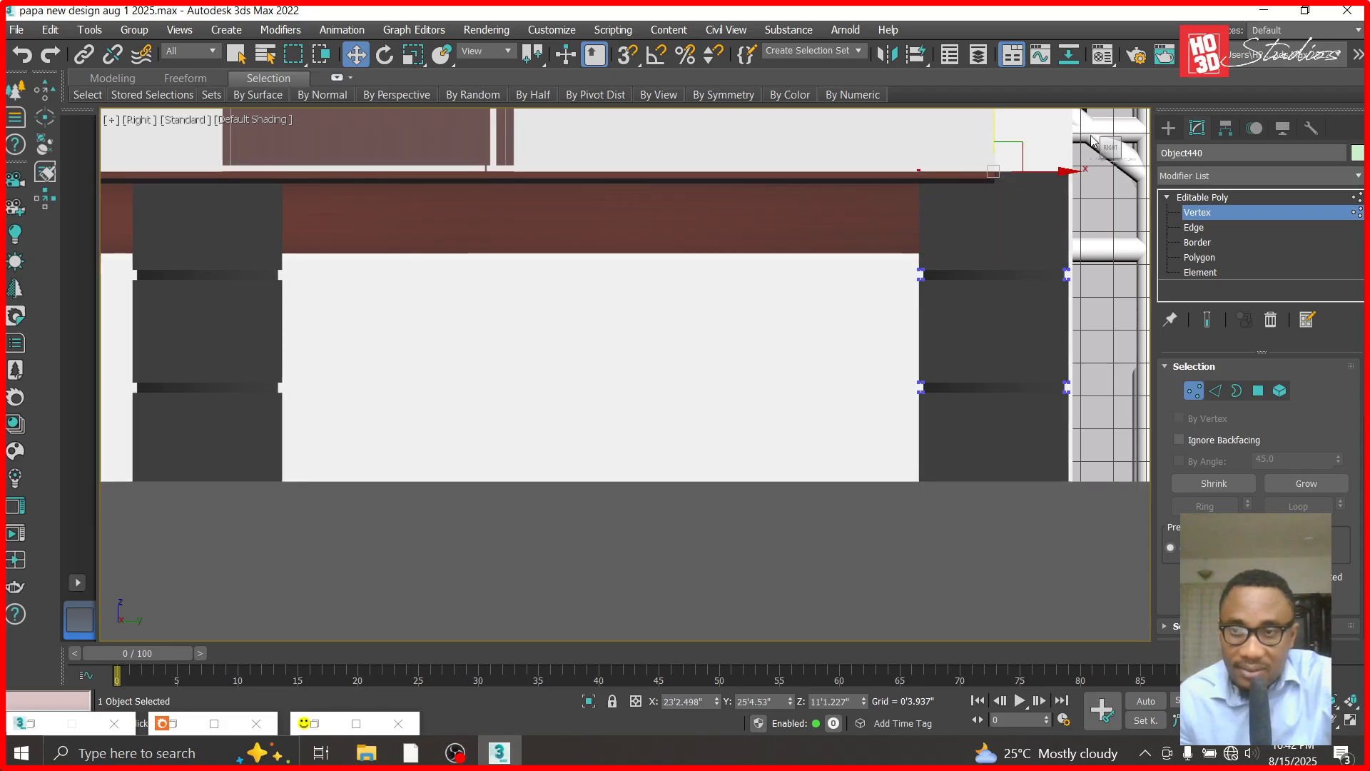
{"action": "left_click", "coordinate": [1213, 199]}
- Switch the viewport back to Corona Camera002
{"action": "key", "text": "c"}
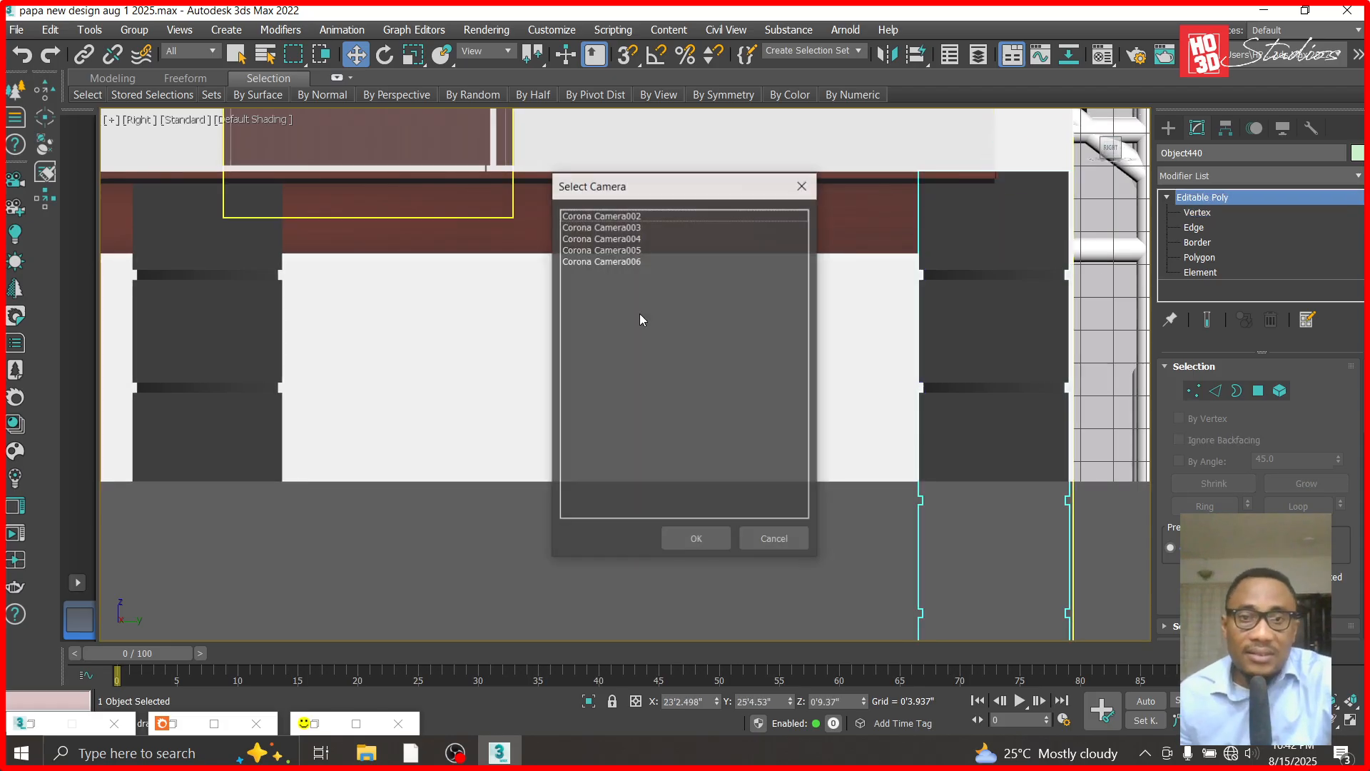
{"action": "left_click", "coordinate": [631, 216]}
{"action": "double_click", "coordinate": [631, 215]}
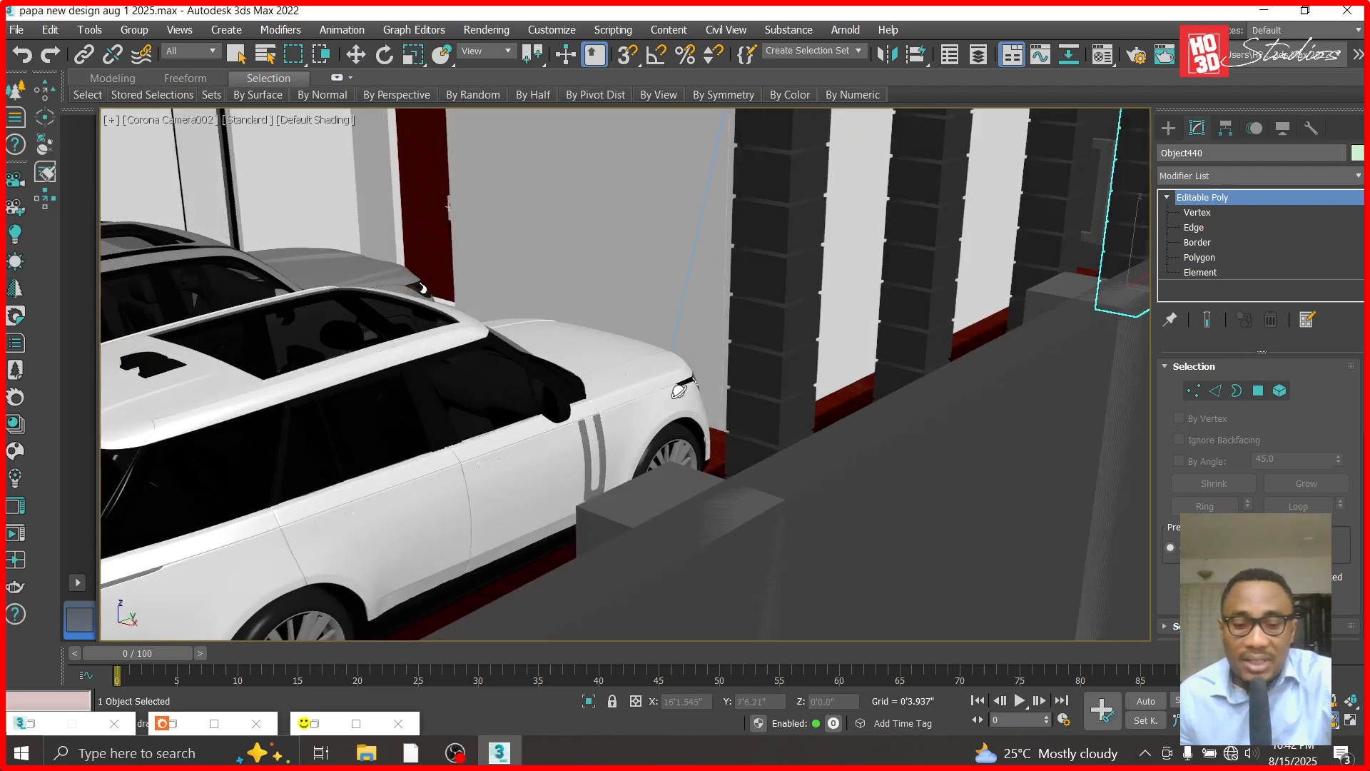
- Lighten the TYROLEAN material's base color slightly, keeping it a neutral dark grey
{"action": "key", "text": "m"}
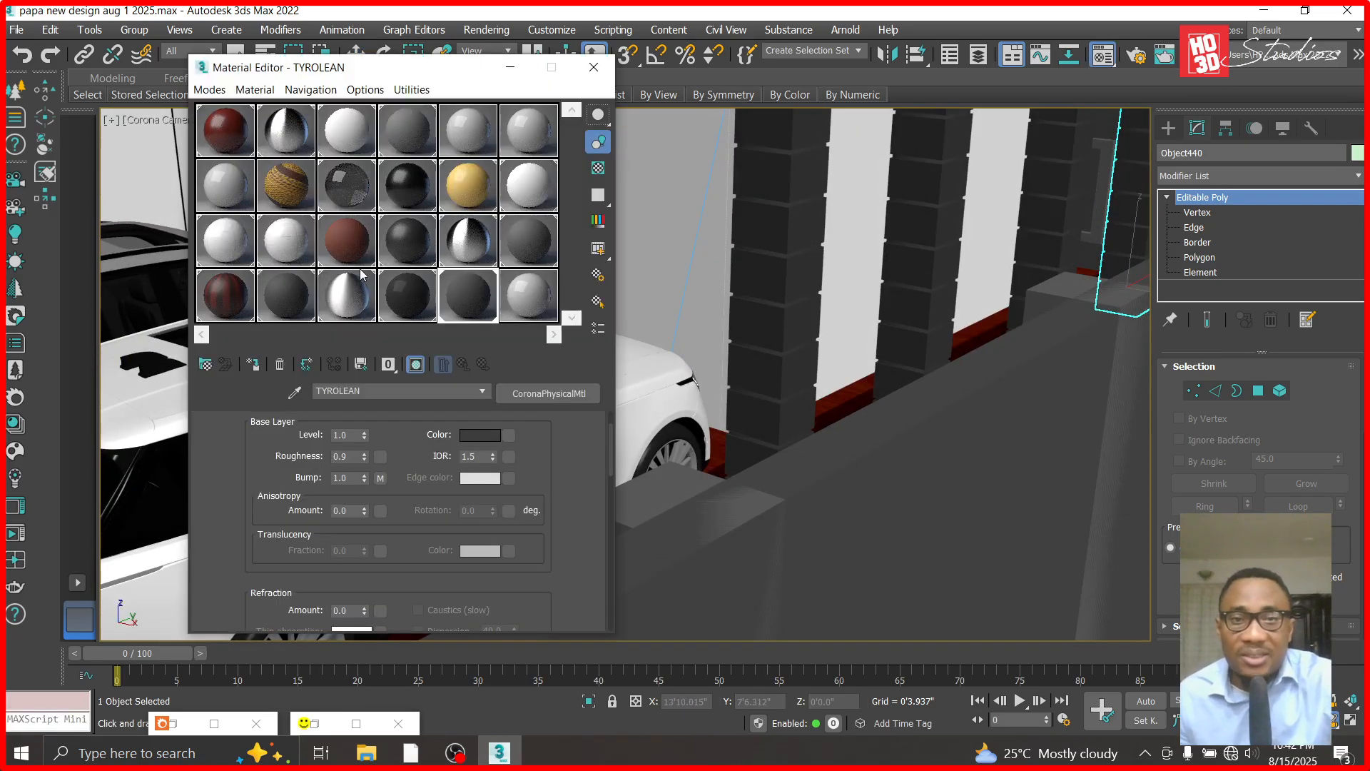
{"action": "left_click", "coordinate": [480, 434]}
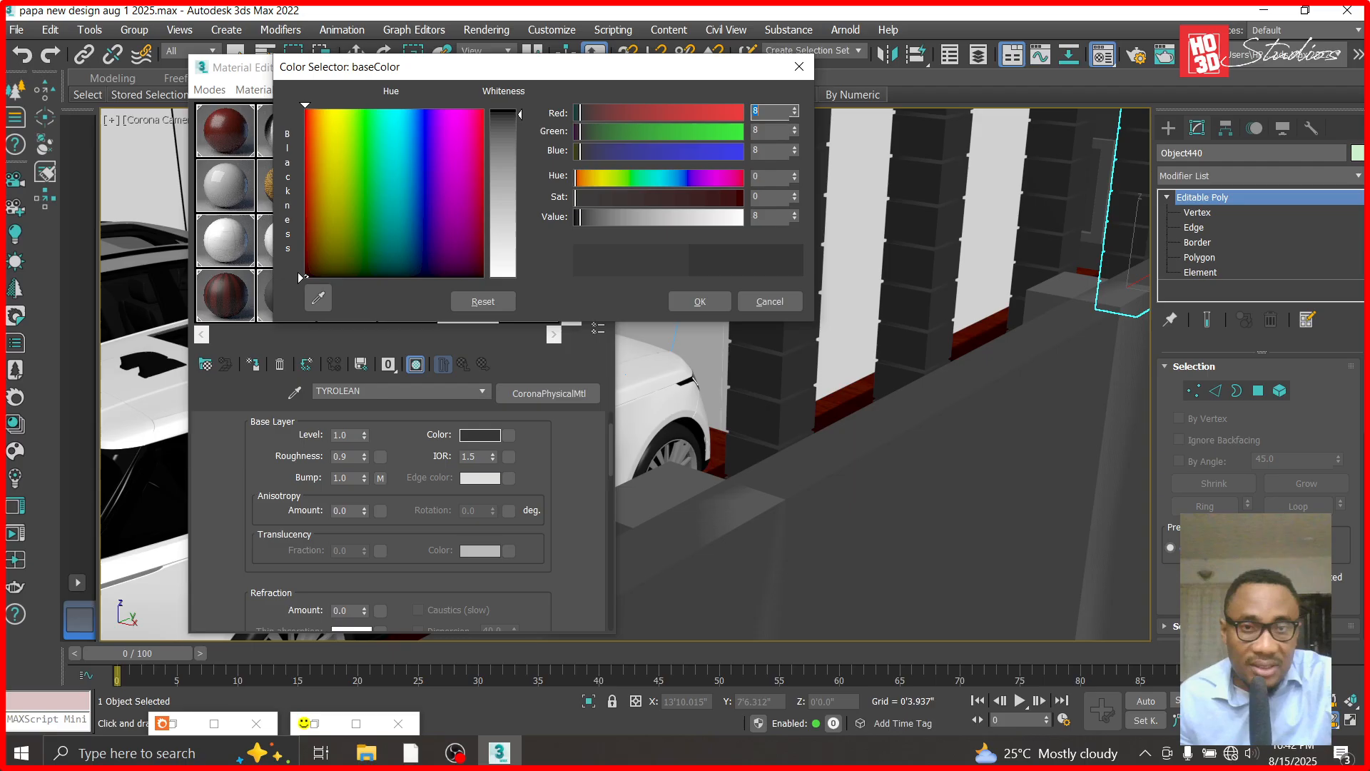
{"action": "left_click_drag", "start_coordinate": [520, 116], "coordinate": [520, 118]}
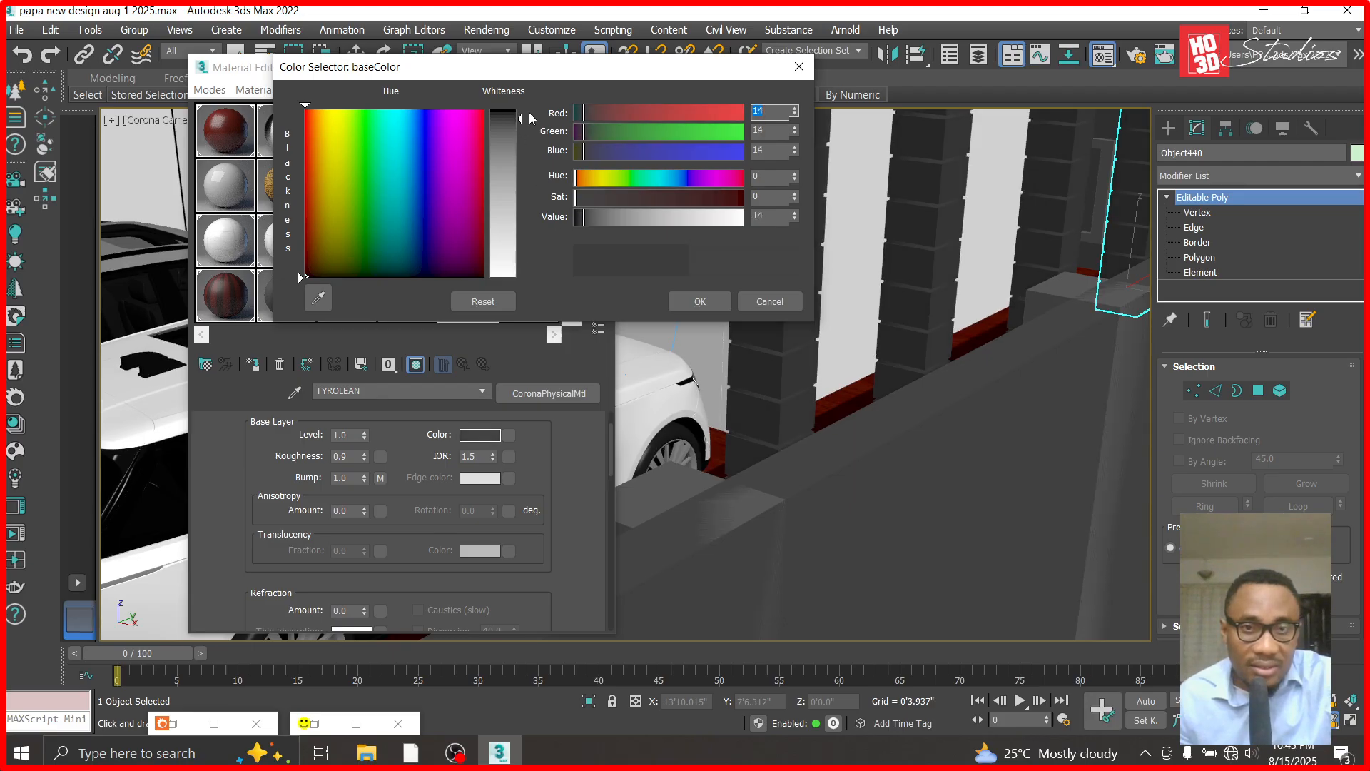
{"action": "left_click_drag", "start_coordinate": [581, 216], "coordinate": [584, 217]}
{"action": "left_click", "coordinate": [700, 301]}
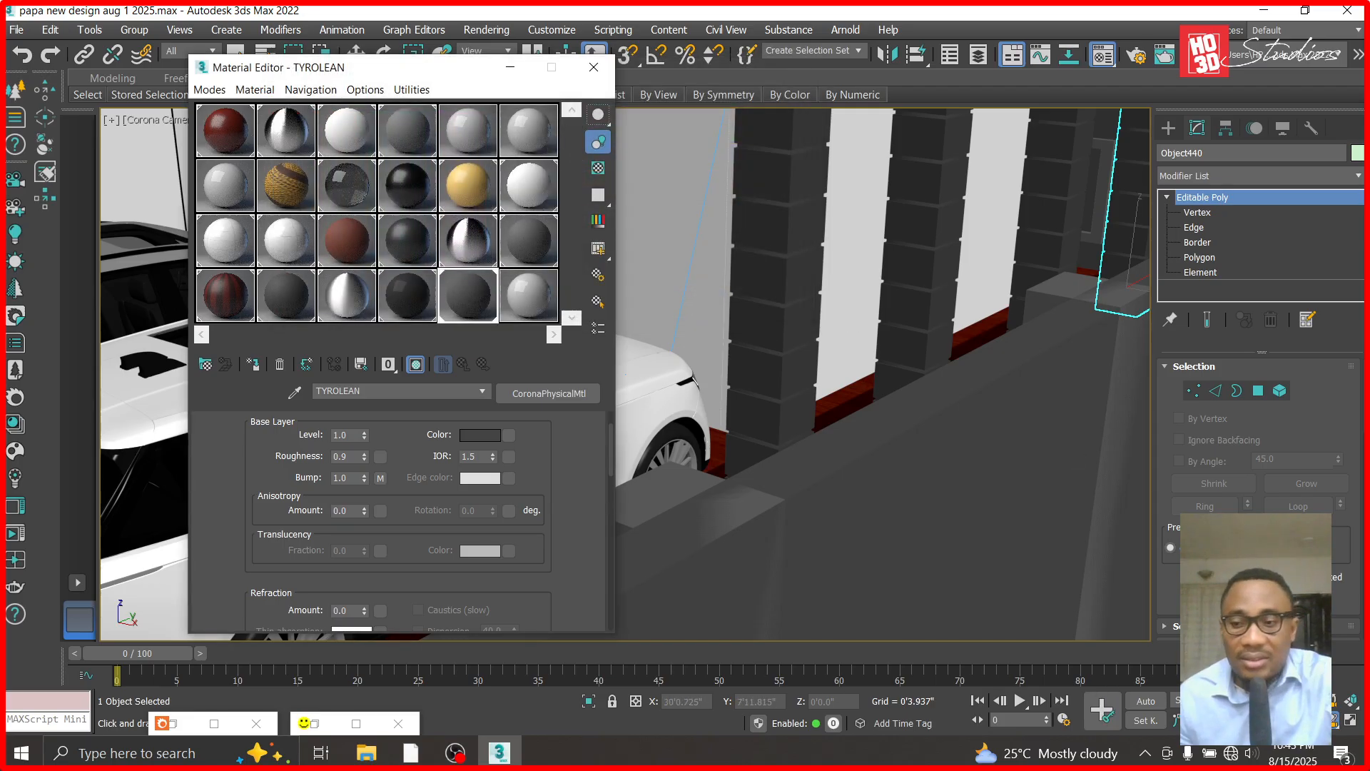
- Minimize the Material Editor and examine the extended columns, balcony and parked cars from wider angles
{"action": "left_click_drag", "start_coordinate": [817, 204], "coordinate": [819, 286]}
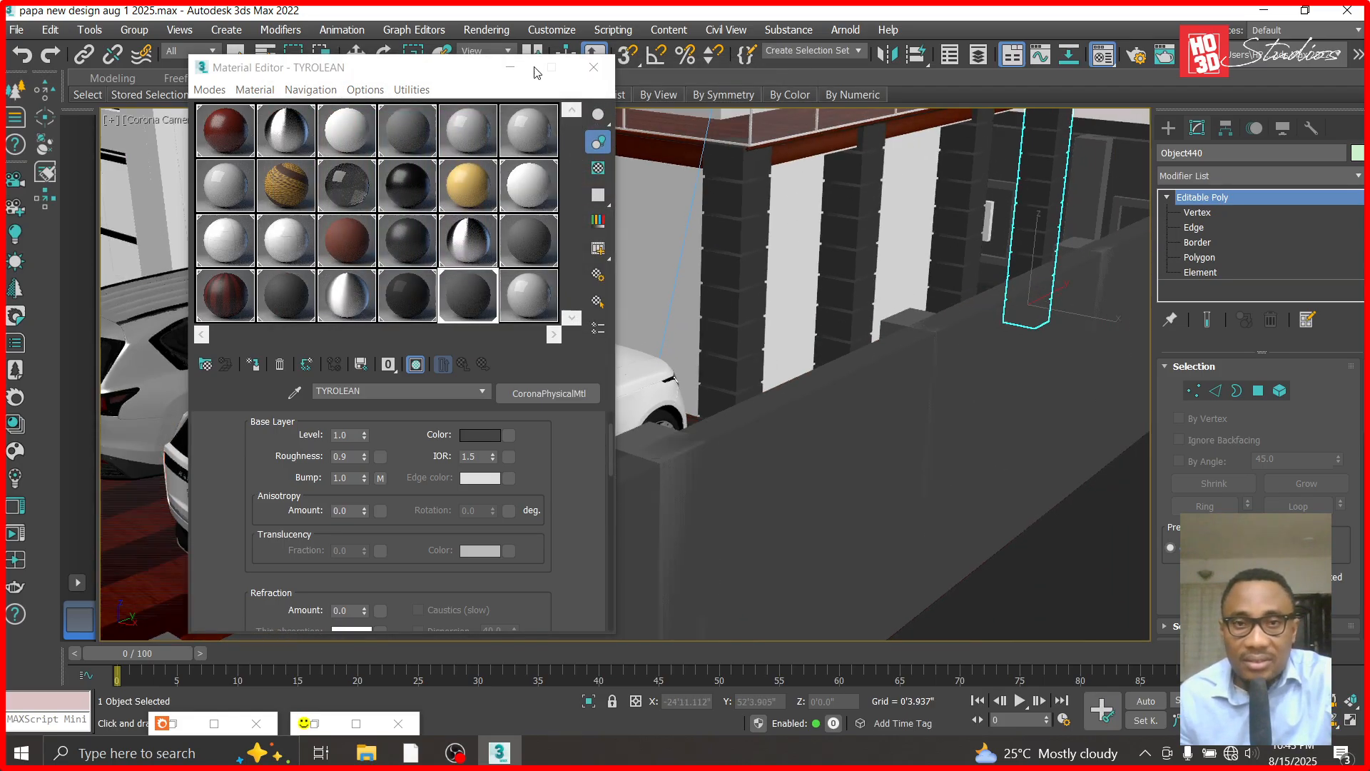
{"action": "left_click", "coordinate": [511, 67]}
{"action": "left_click_drag", "start_coordinate": [770, 395], "coordinate": [1123, 606]}
{"action": "left_click_drag", "start_coordinate": [947, 534], "coordinate": [901, 469]}
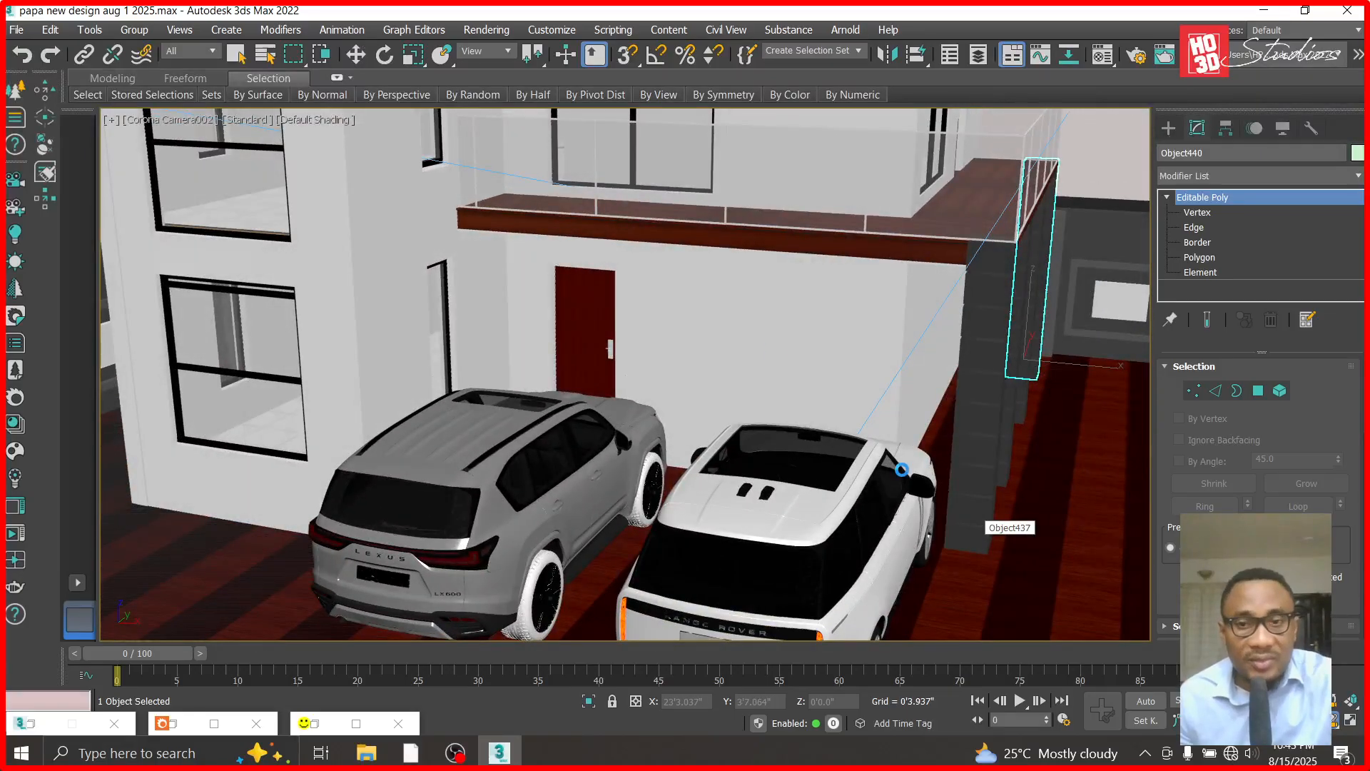
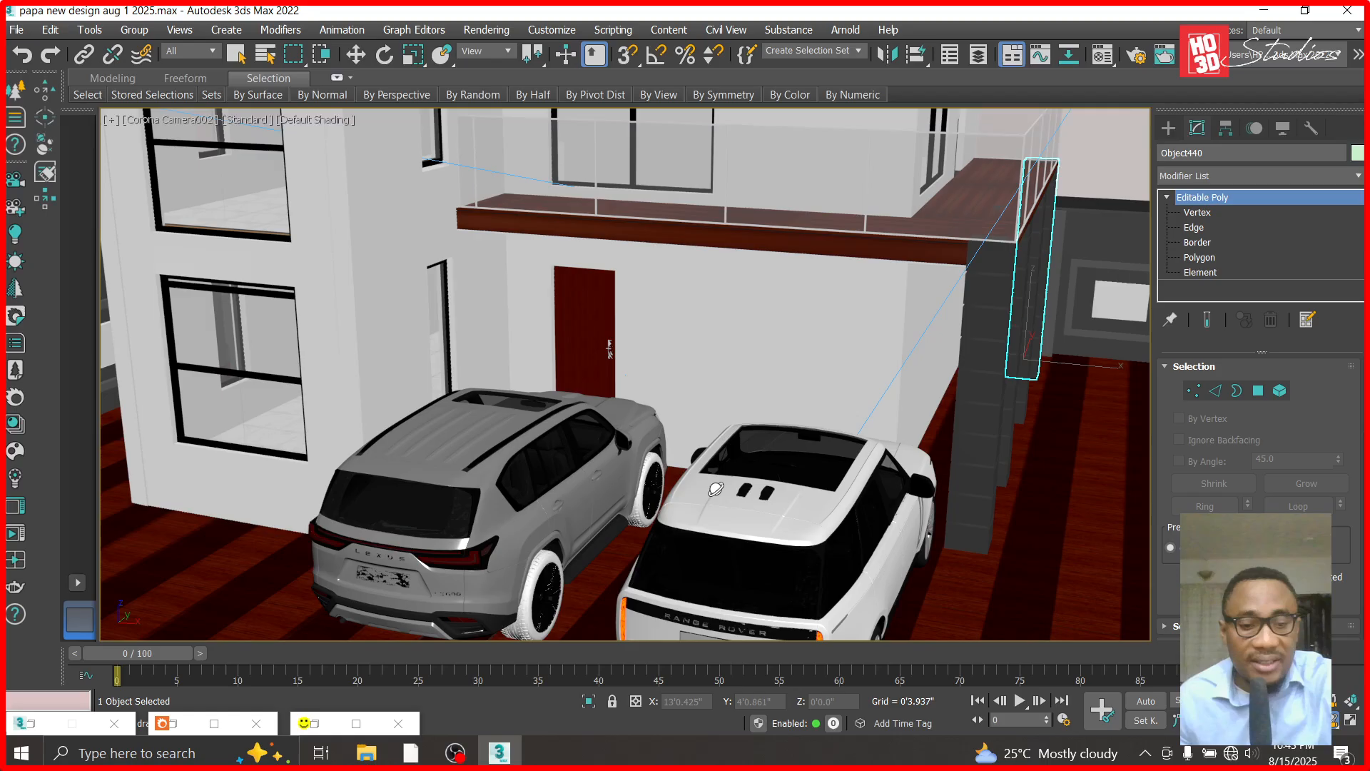
- In the front view, draw a box against the ground-floor wall beneath the balcony slab, about 7'4" high and 5'9" wide
{"action": "key", "text": "f"}
{"action": "scroll", "coordinate": [715, 489], "scroll_direction": "down", "scroll_amount": 6}
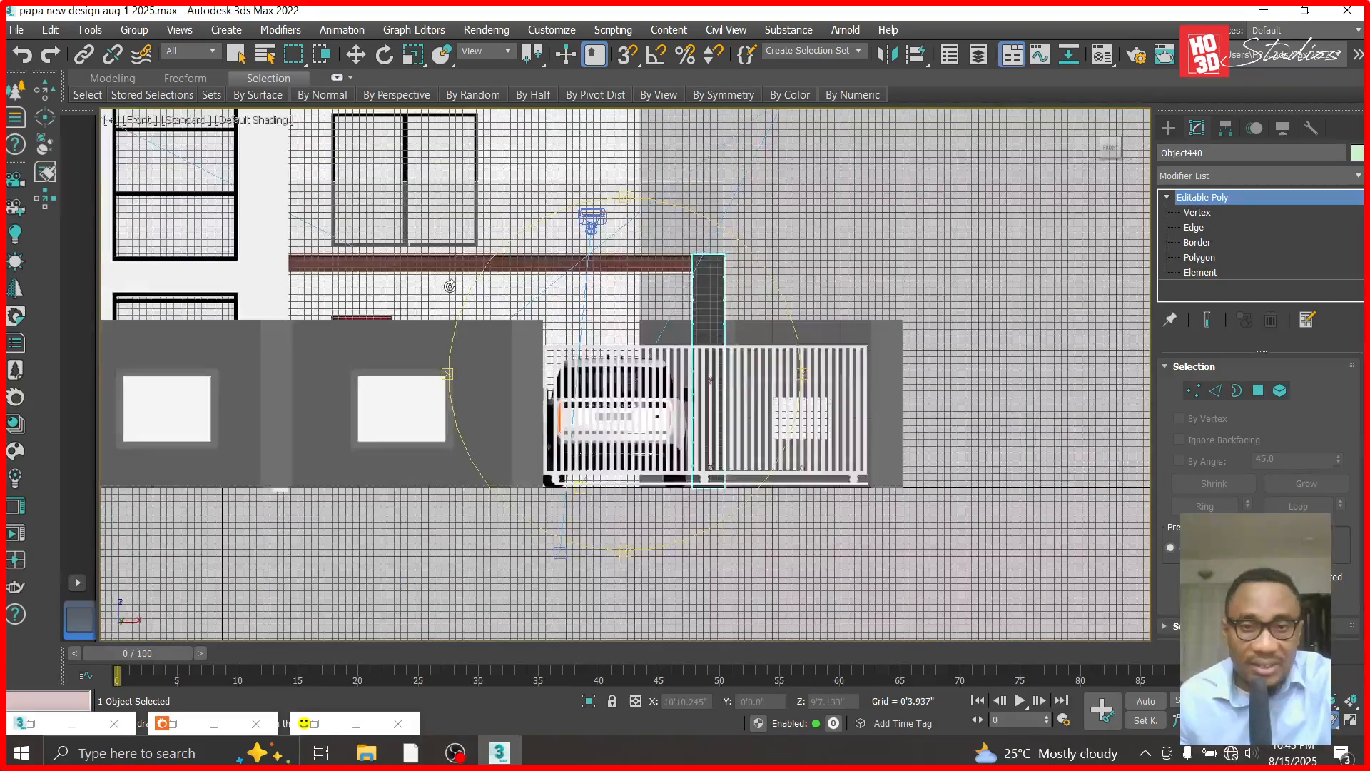
{"action": "scroll", "coordinate": [449, 286], "scroll_direction": "up", "scroll_amount": 3}
{"action": "left_click", "coordinate": [355, 54]}
{"action": "left_click", "coordinate": [517, 296]}
{"action": "scroll", "coordinate": [516, 298], "scroll_direction": "up", "scroll_amount": 6}
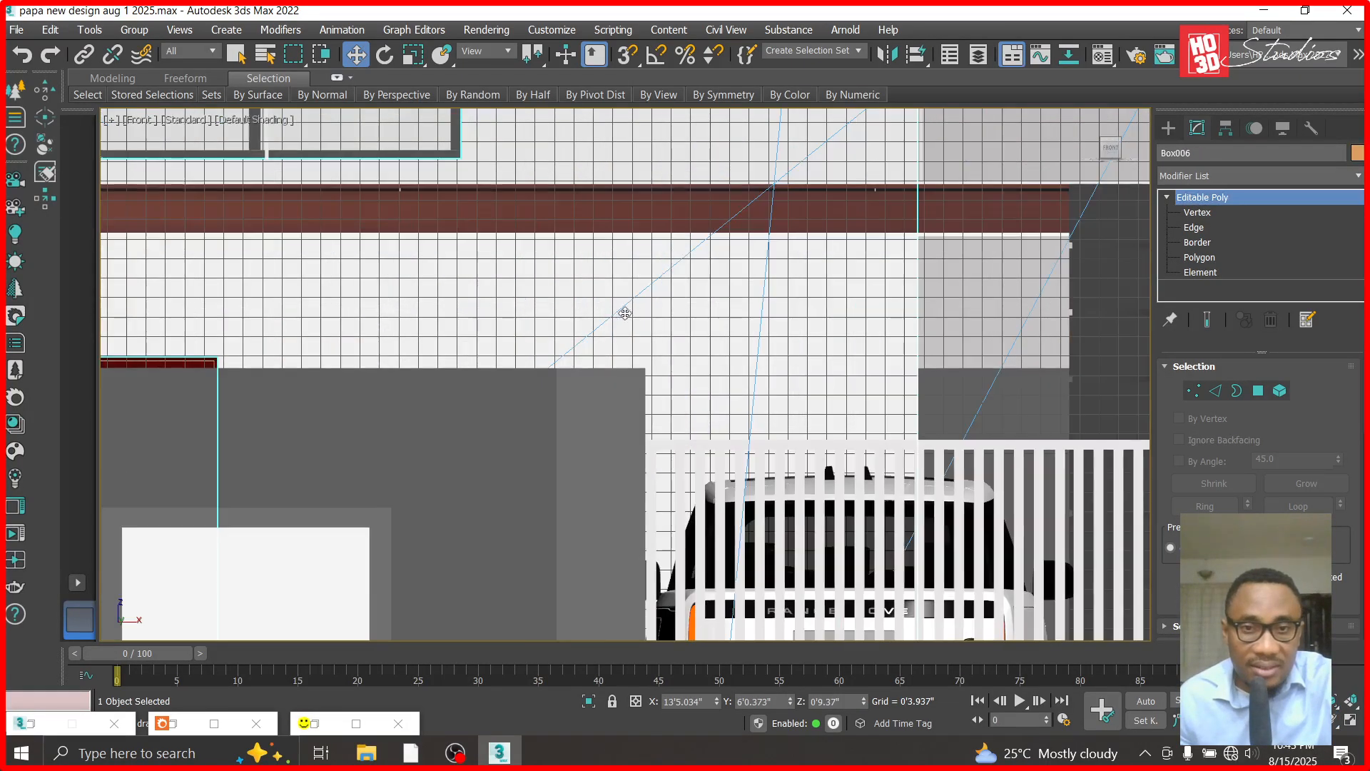
{"action": "left_click", "coordinate": [1169, 128]}
{"action": "left_click", "coordinate": [1192, 178]}
{"action": "left_click", "coordinate": [1170, 190]}
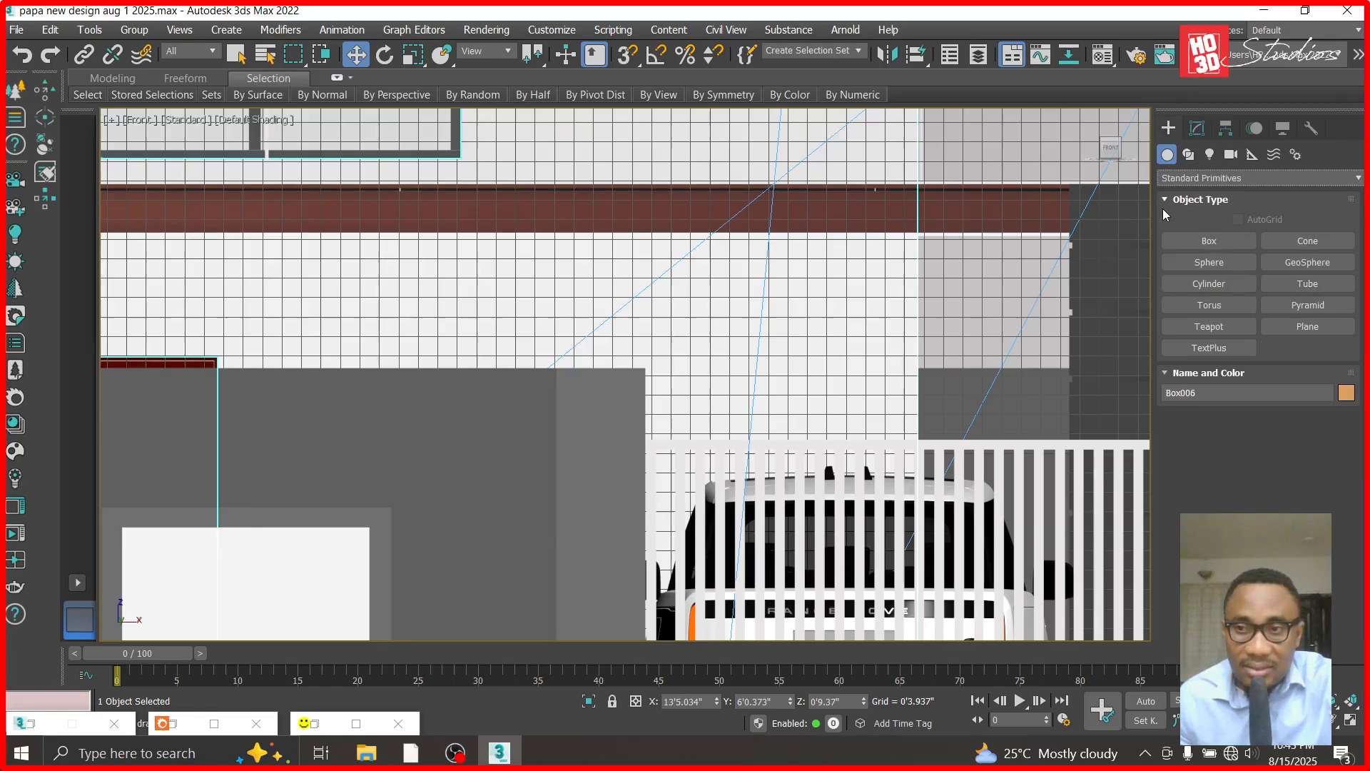
{"action": "left_click", "coordinate": [1190, 242]}
{"action": "left_click_drag", "start_coordinate": [431, 232], "coordinate": [767, 669]}
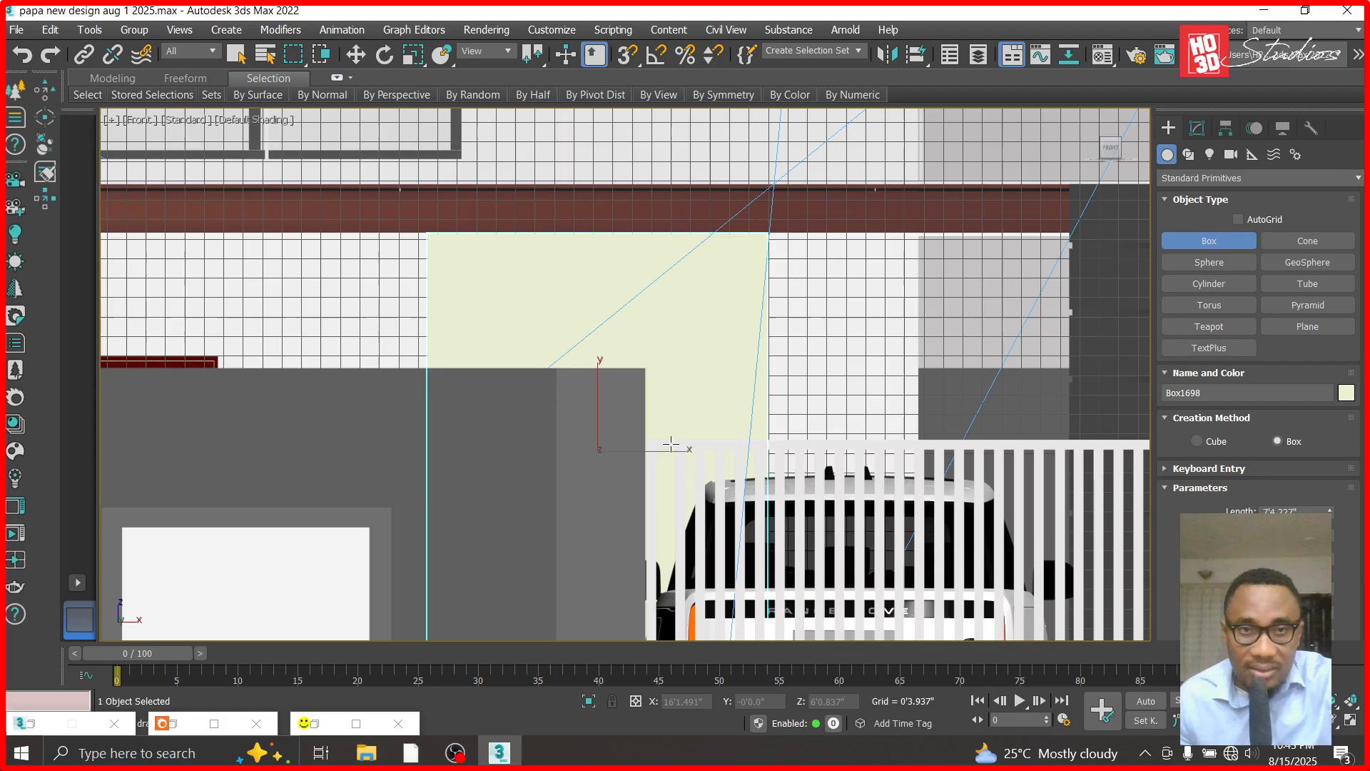
{"action": "left_click", "coordinate": [355, 57]}
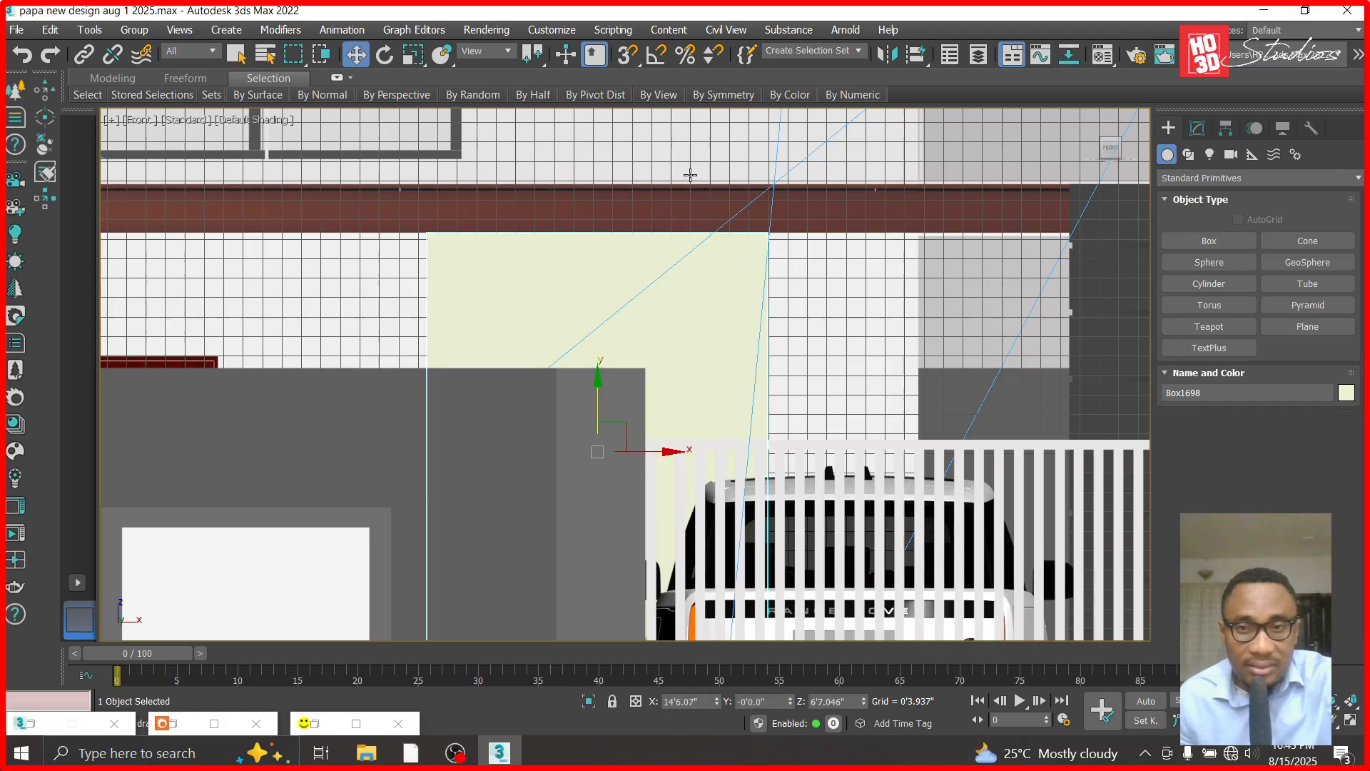
- Hide everything except the new box and the wall behind it, and keep only the box selected
{"action": "scroll", "coordinate": [789, 275], "scroll_direction": "down", "scroll_amount": 5}
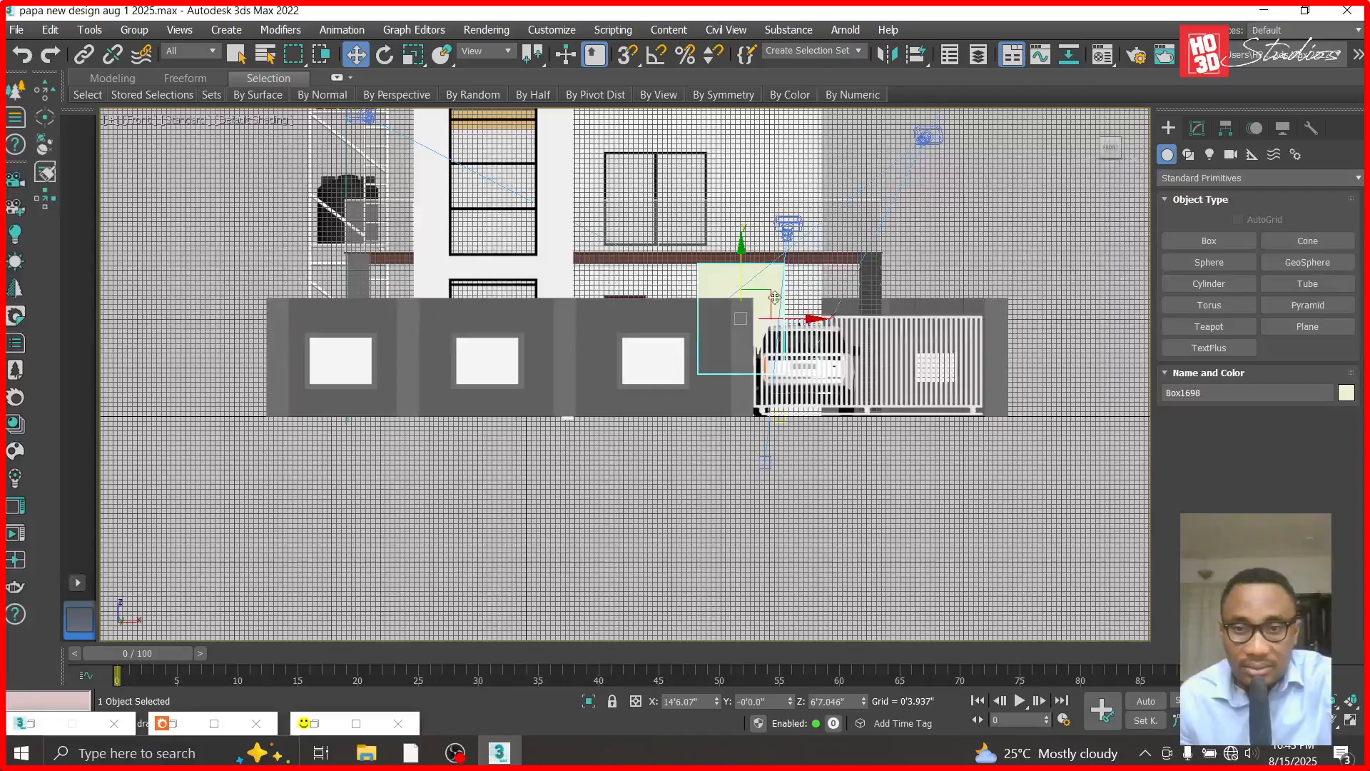
{"action": "scroll", "coordinate": [777, 318], "scroll_direction": "up", "scroll_amount": 4}
{"action": "left_click", "coordinate": [822, 252], "text": "ctrl"}
{"action": "right_click", "coordinate": [822, 252]}
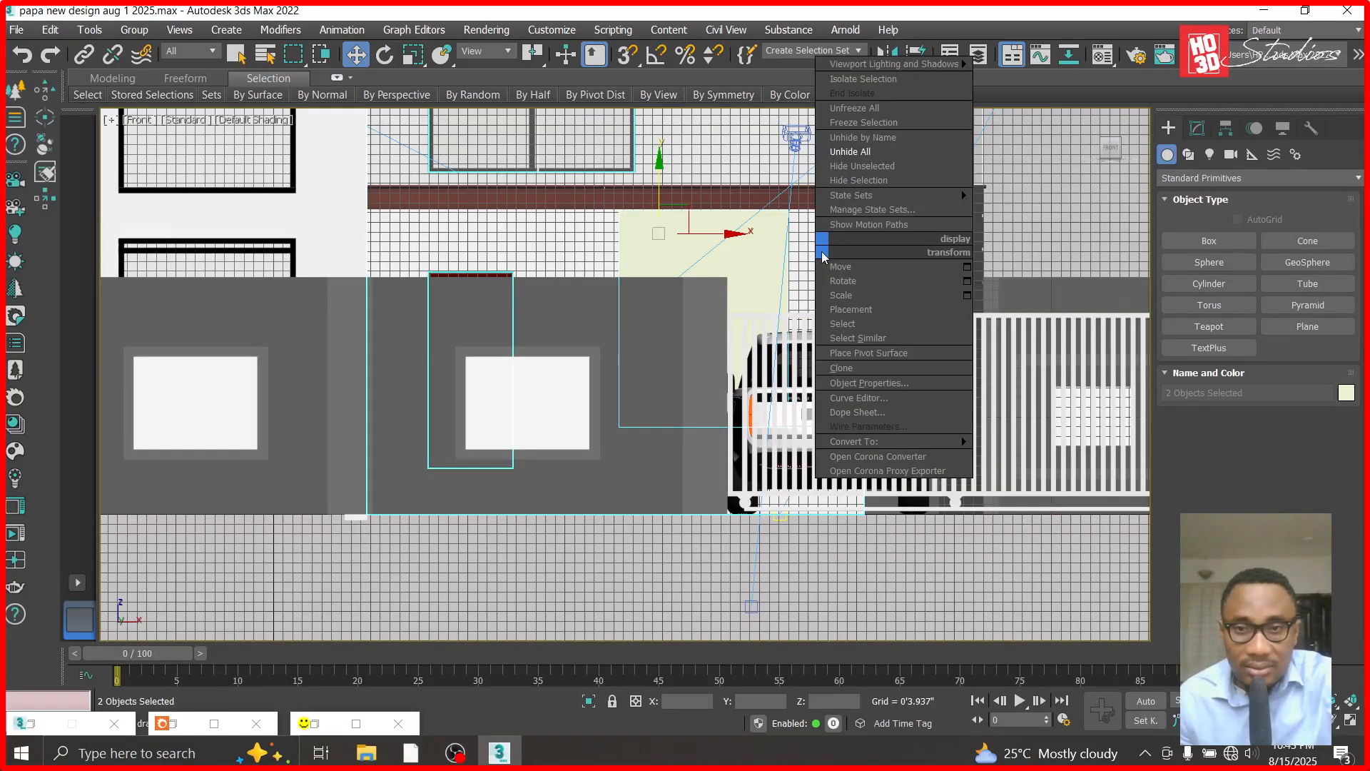
{"action": "left_click", "coordinate": [868, 170]}
{"action": "left_click", "coordinate": [774, 318]}
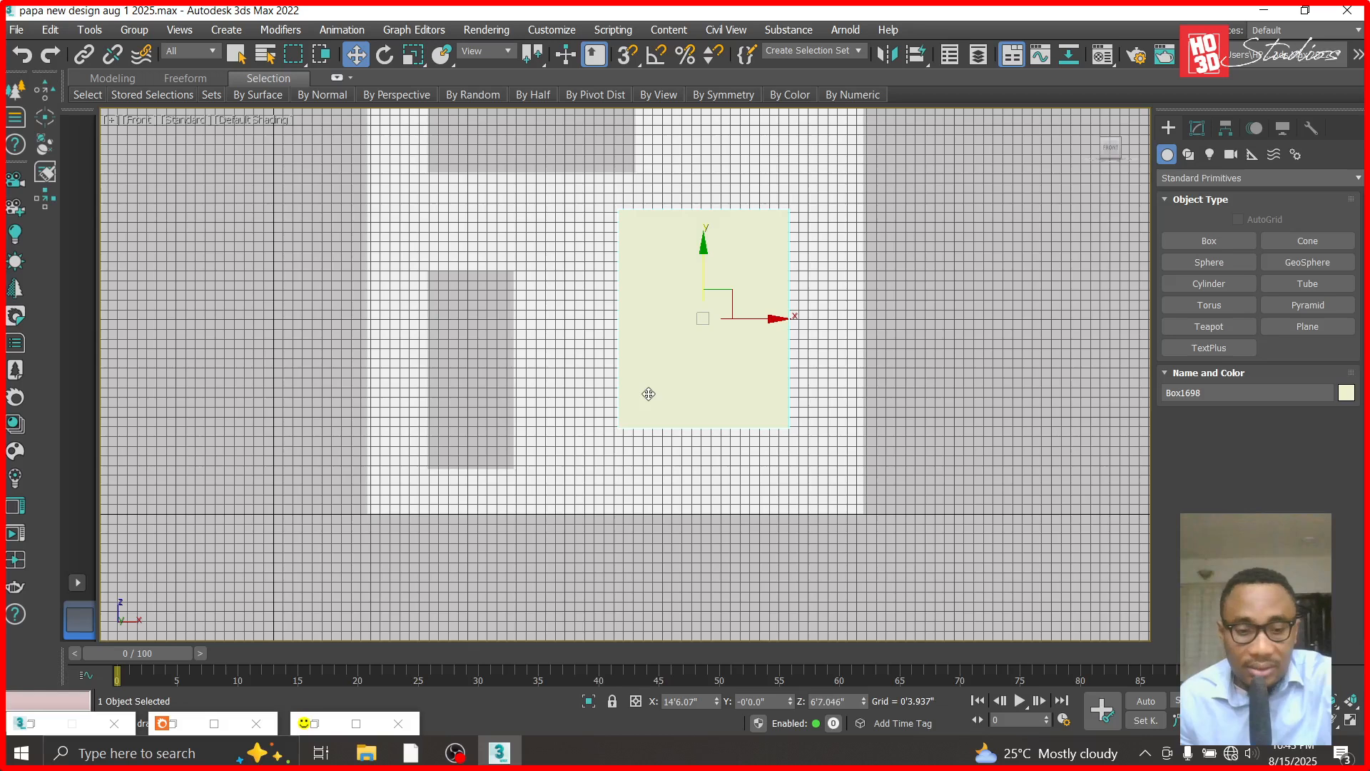
- In the right view, move the box along the horizontal axis to the wall's outer face, at about Y 5'6.6"
{"action": "left_click", "coordinate": [139, 119]}
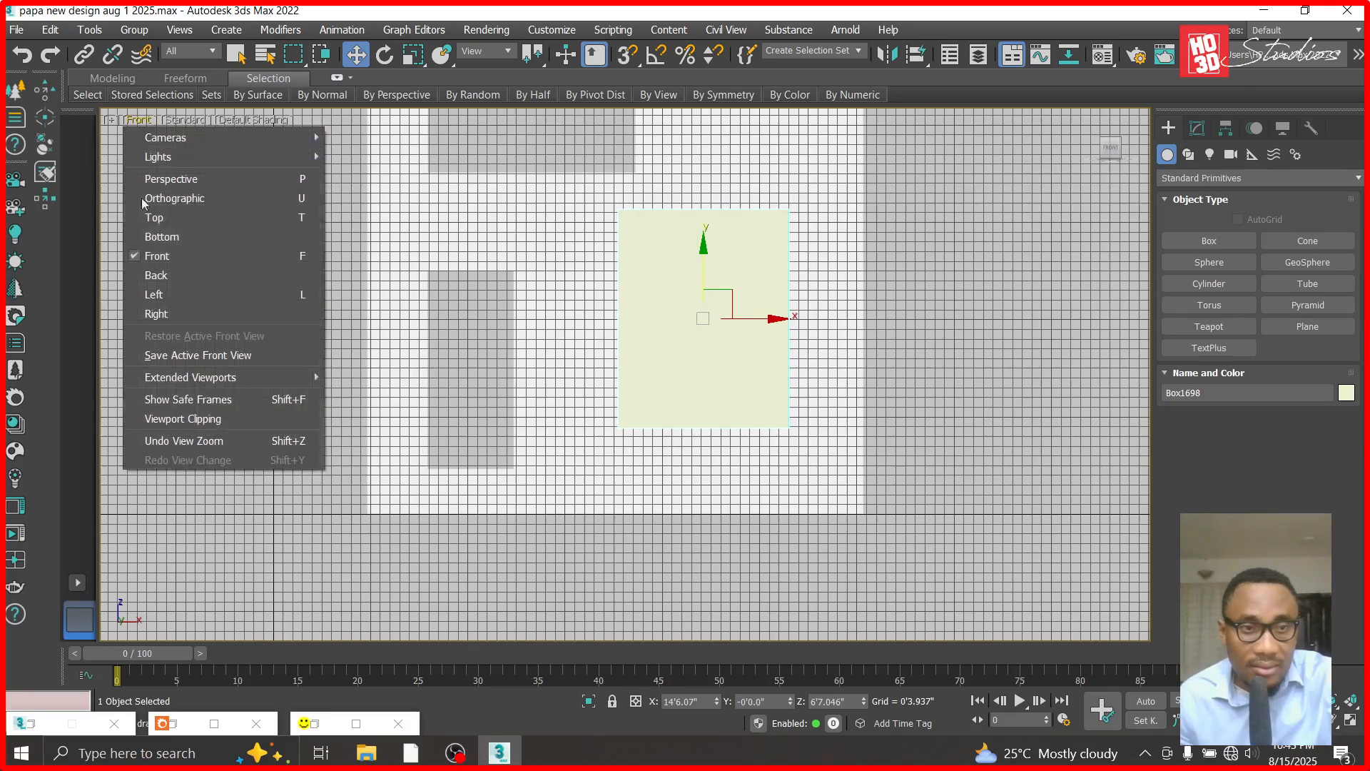
{"action": "left_click", "coordinate": [173, 313]}
{"action": "scroll", "coordinate": [613, 308], "scroll_direction": "up", "scroll_amount": 4}
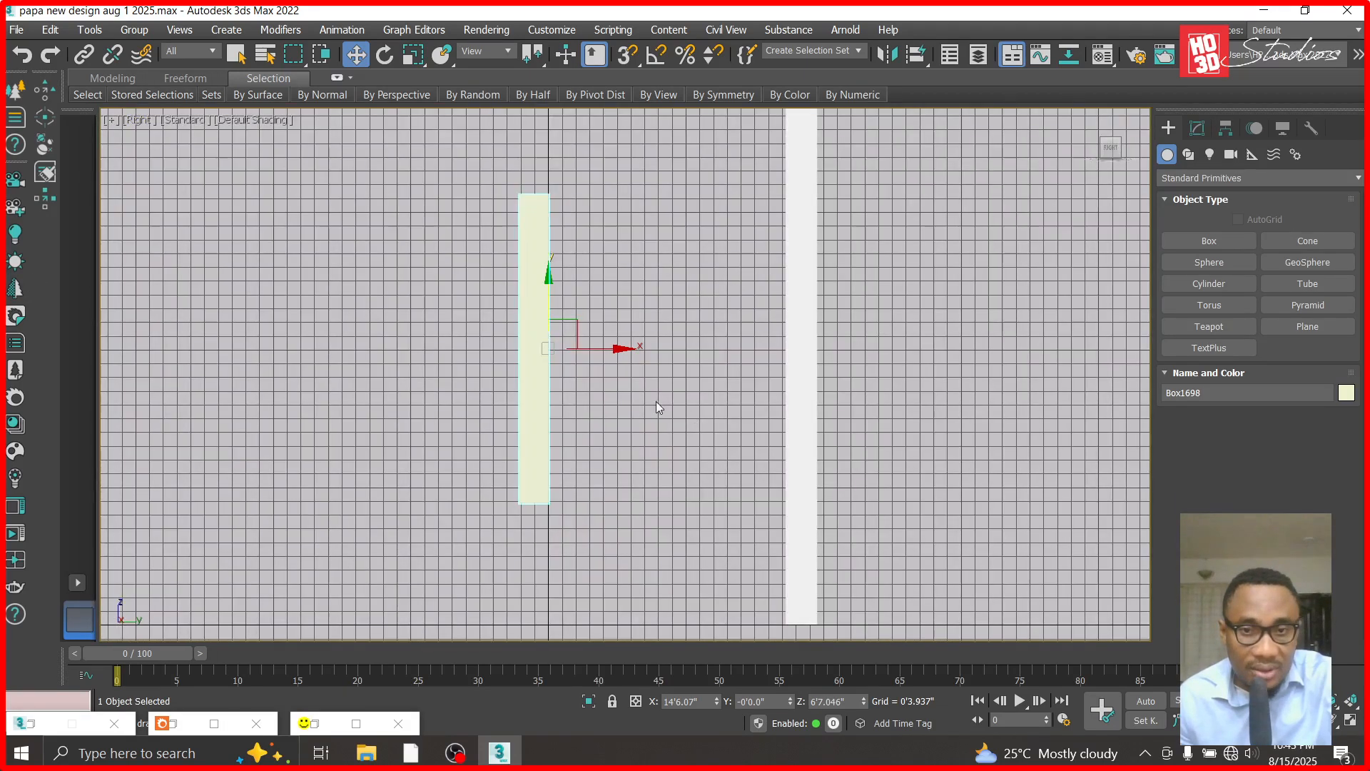
{"action": "left_click_drag", "start_coordinate": [617, 347], "coordinate": [850, 373]}
- Set the box's height to 0.5 ft and shift it back against the wall, at about Y 5'7.7"
{"action": "left_click", "coordinate": [1197, 128]}
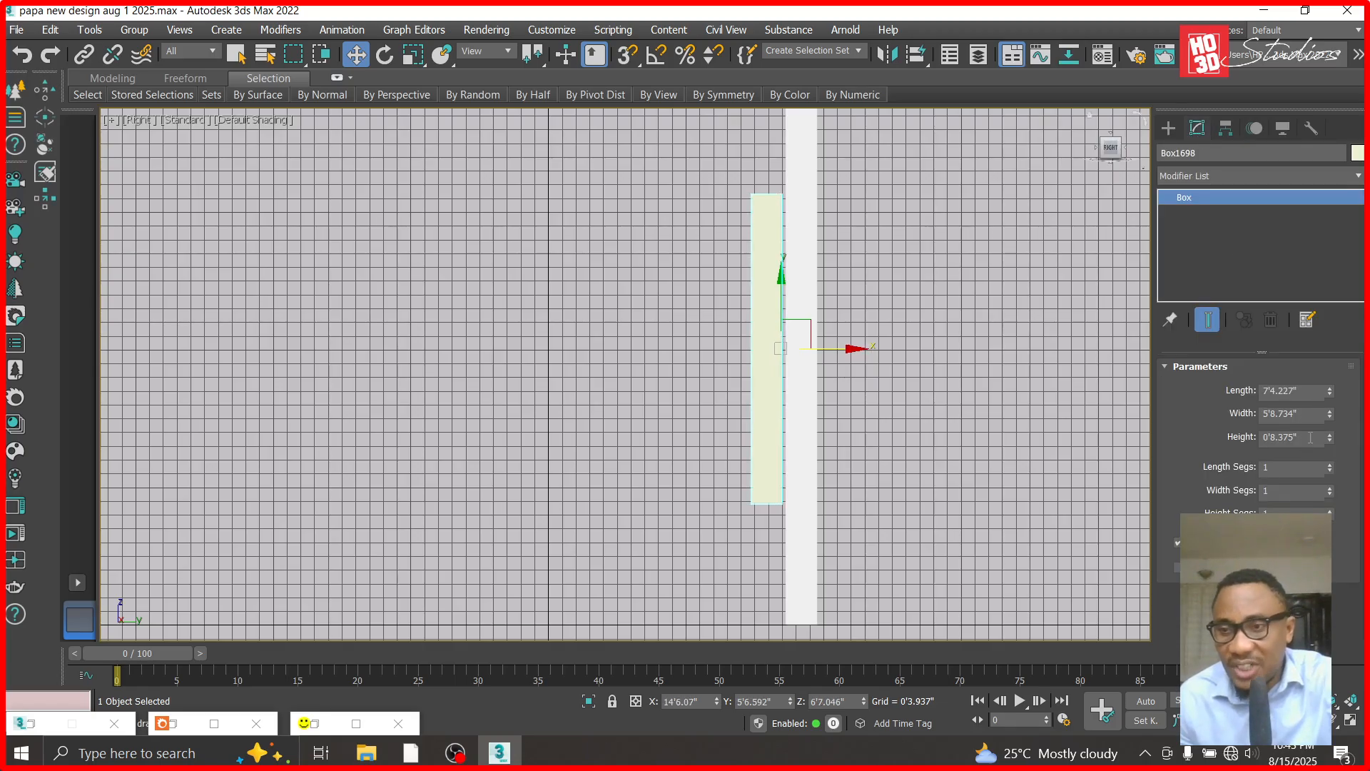
{"action": "type", "text": "0.5"}
{"action": "key", "text": "Return"}
{"action": "scroll", "coordinate": [847, 425], "scroll_direction": "up", "scroll_amount": 2}
{"action": "left_click_drag", "start_coordinate": [856, 407], "coordinate": [864, 406]}
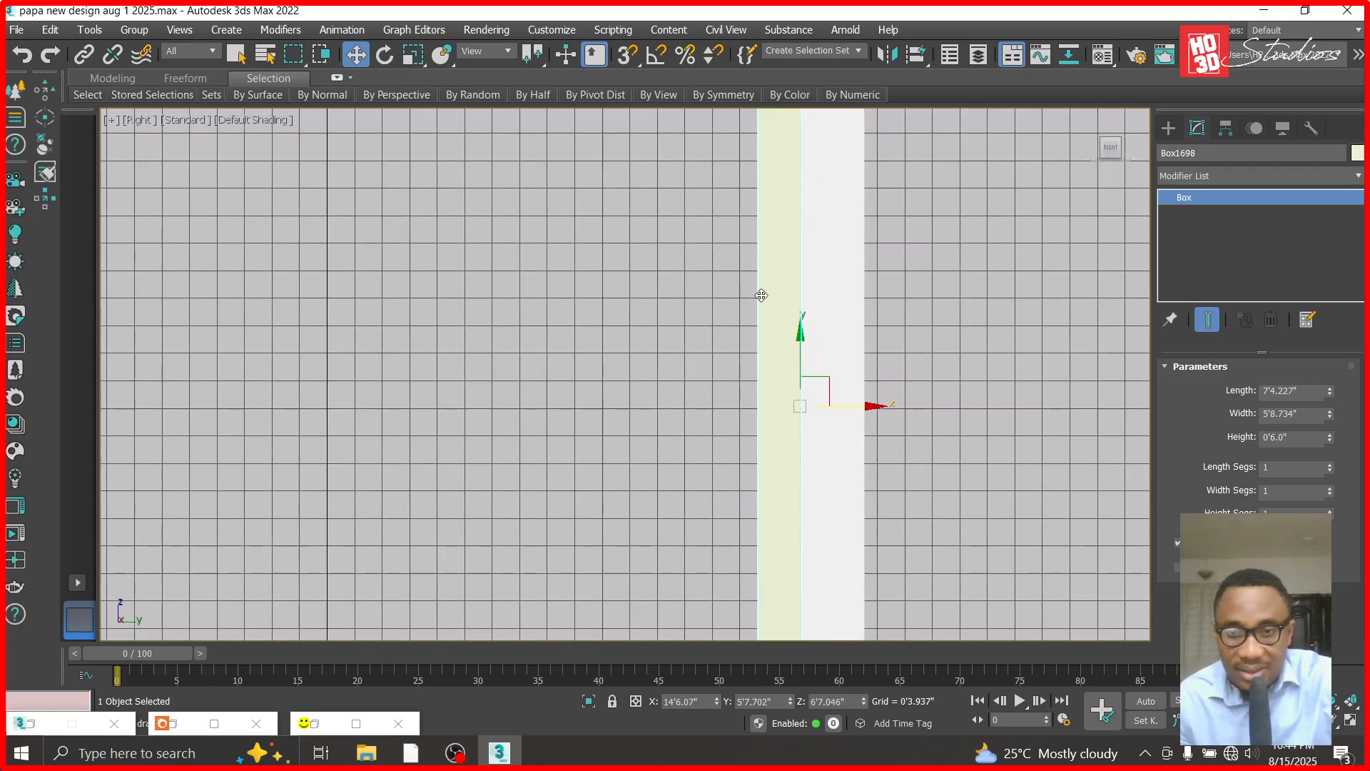
{"action": "scroll", "coordinate": [761, 295], "scroll_direction": "down", "scroll_amount": 2}
- Convert the box to an Editable Poly and lower its bottom vertices to the base of the wall
{"action": "right_click", "coordinate": [1220, 198]}
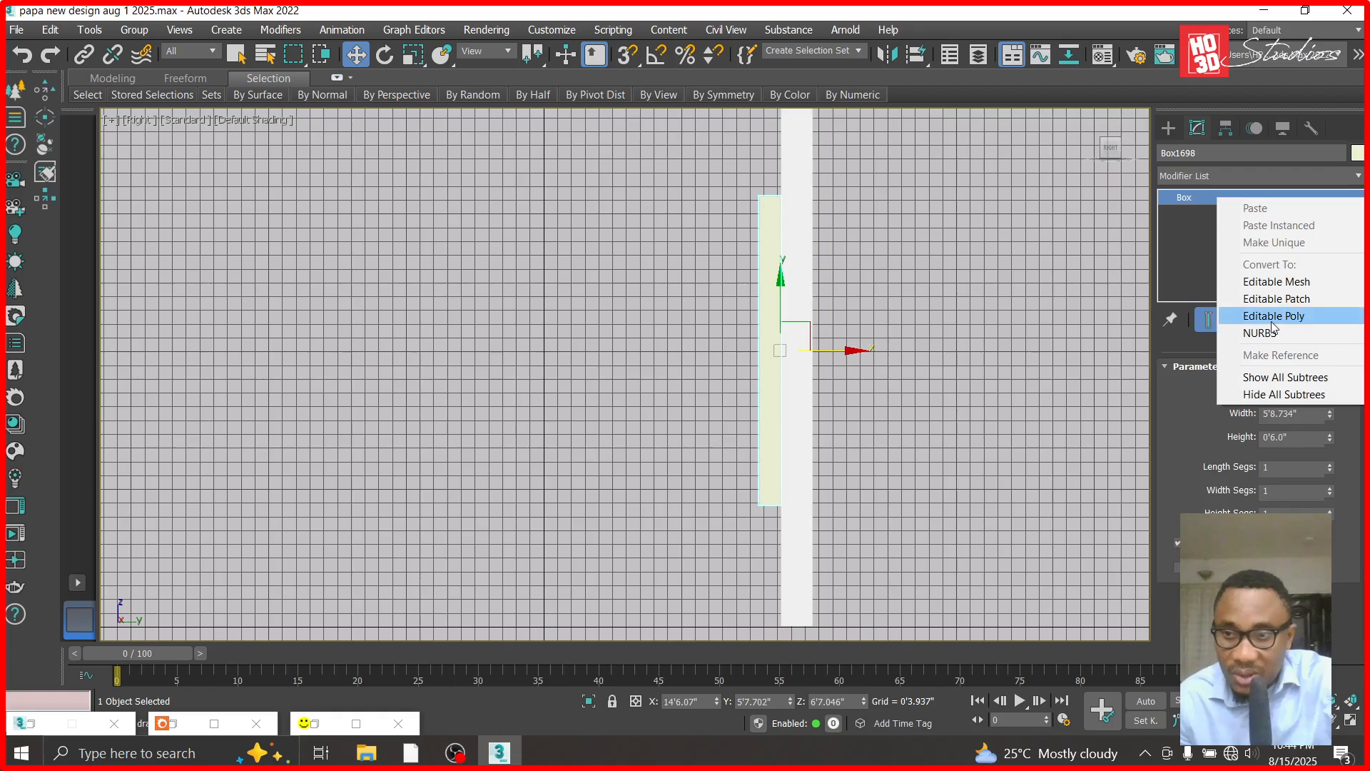
{"action": "left_click", "coordinate": [1242, 312]}
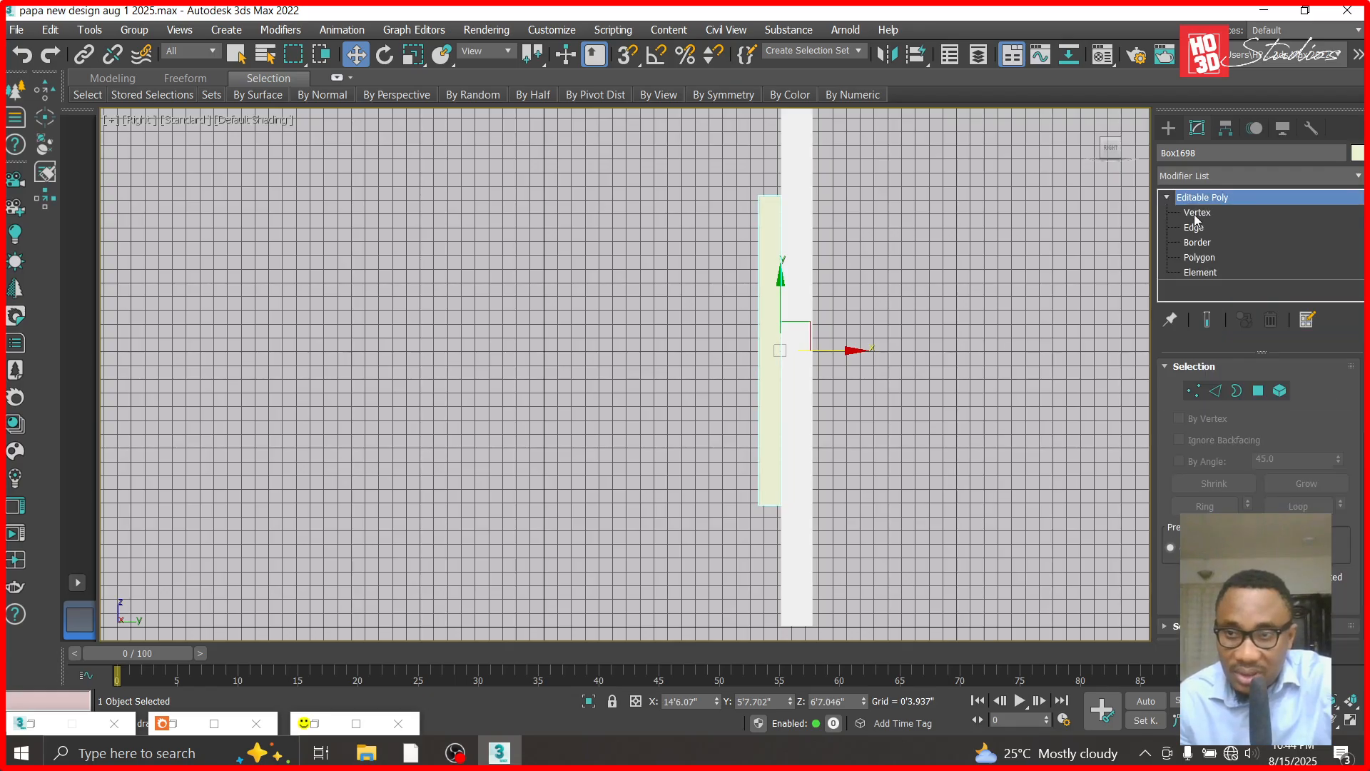
{"action": "left_click", "coordinate": [1197, 213]}
{"action": "left_click_drag", "start_coordinate": [770, 433], "coordinate": [770, 551]}
{"action": "scroll", "coordinate": [786, 636], "scroll_direction": "up", "scroll_amount": 6}
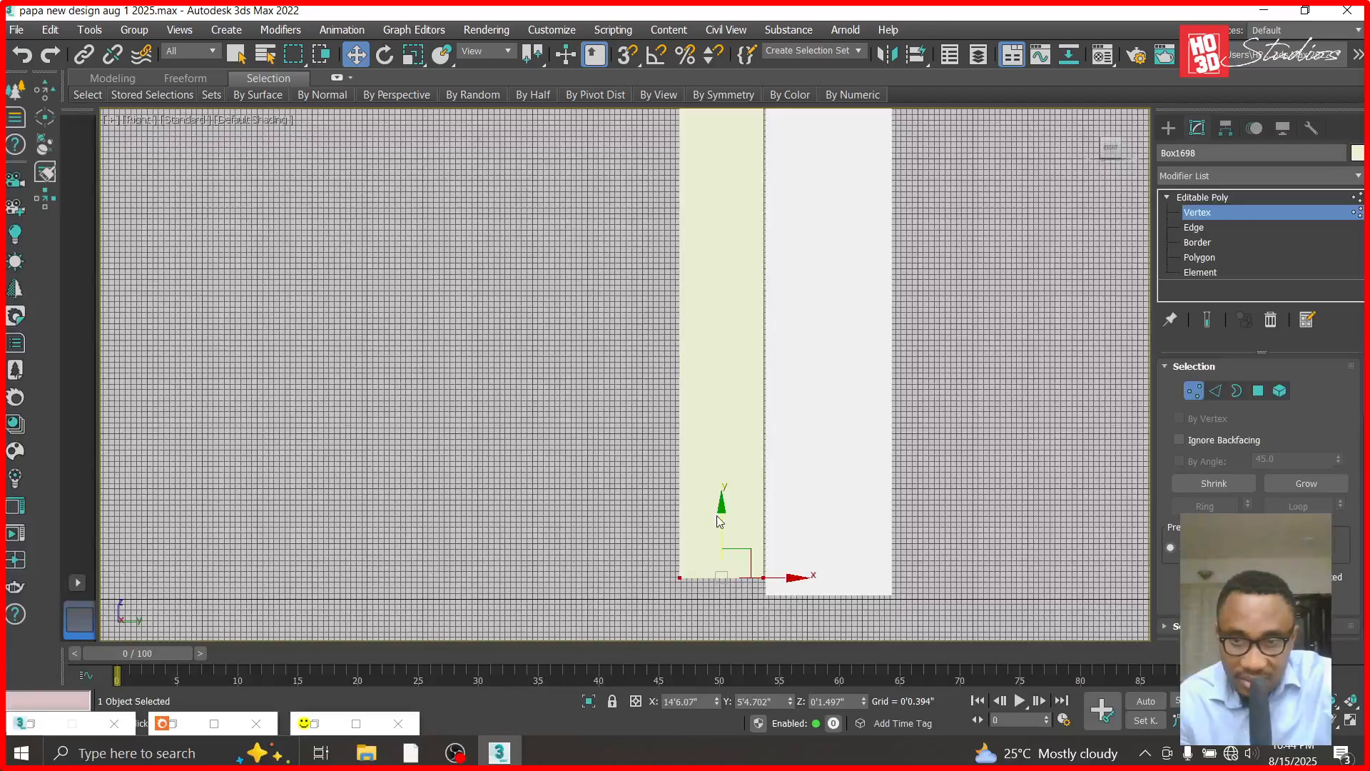
{"action": "left_click_drag", "start_coordinate": [719, 512], "coordinate": [720, 524]}
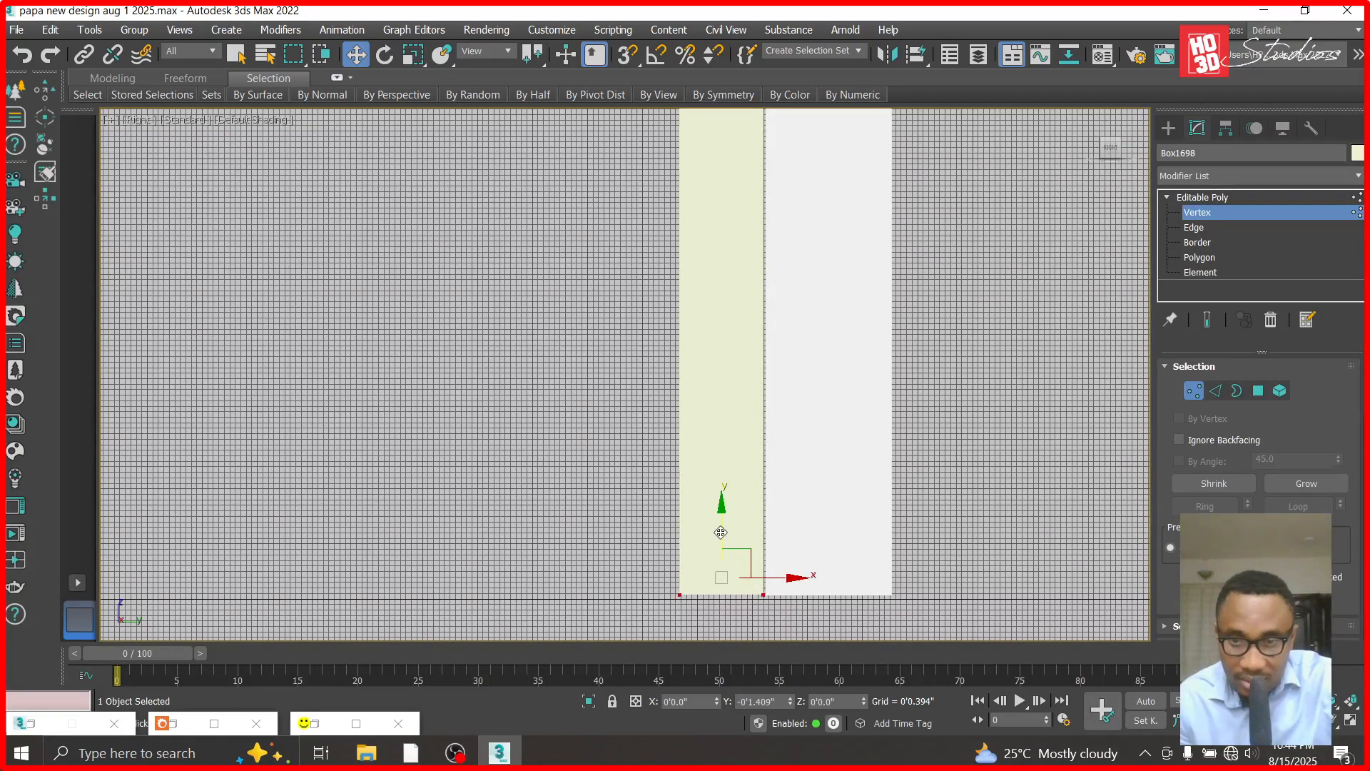
{"action": "left_click", "coordinate": [1203, 197]}
- Fine-tune the panel's Y position to about 5'8" so it sits into the wall, and deselect it
{"action": "scroll", "coordinate": [693, 532], "scroll_direction": "up", "scroll_amount": 3}
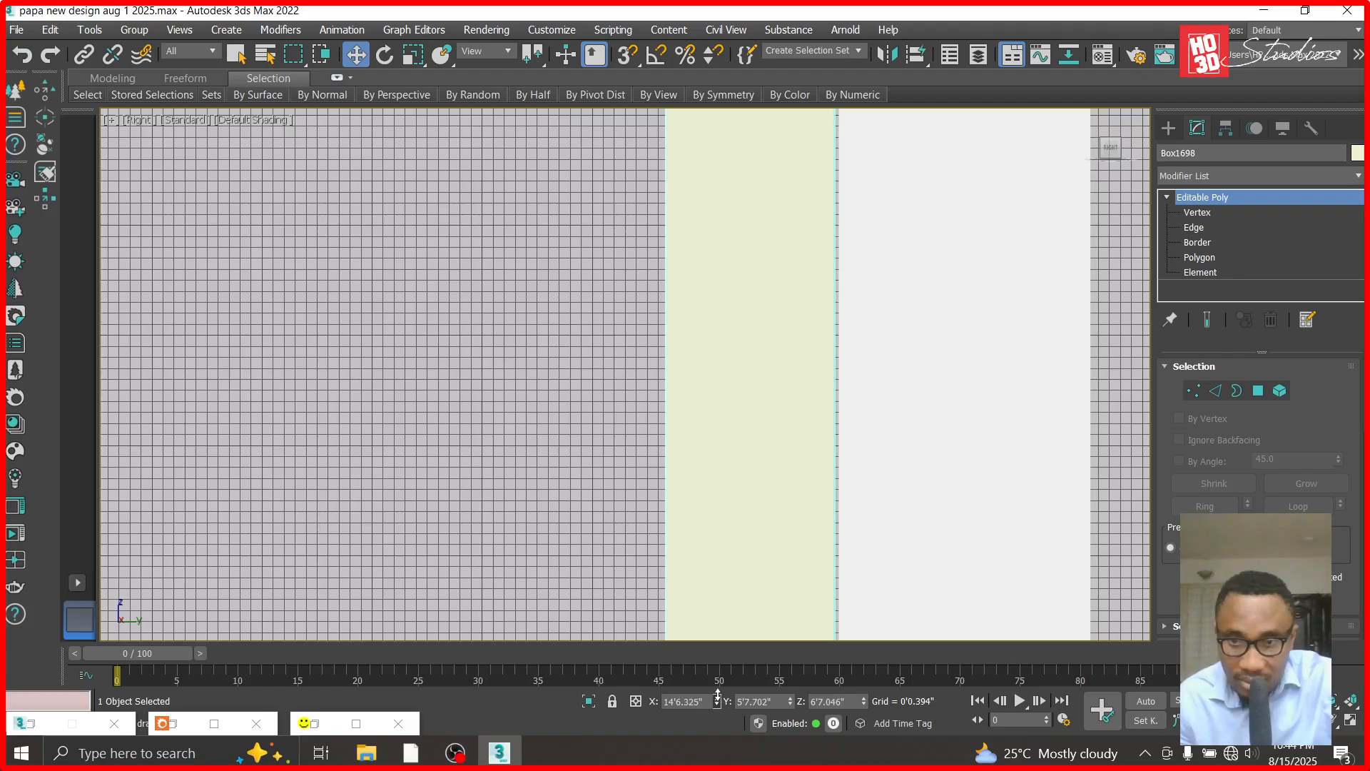
{"action": "left_click_drag", "start_coordinate": [792, 702], "coordinate": [789, 689]}
{"action": "scroll", "coordinate": [722, 438], "scroll_direction": "down", "scroll_amount": 3}
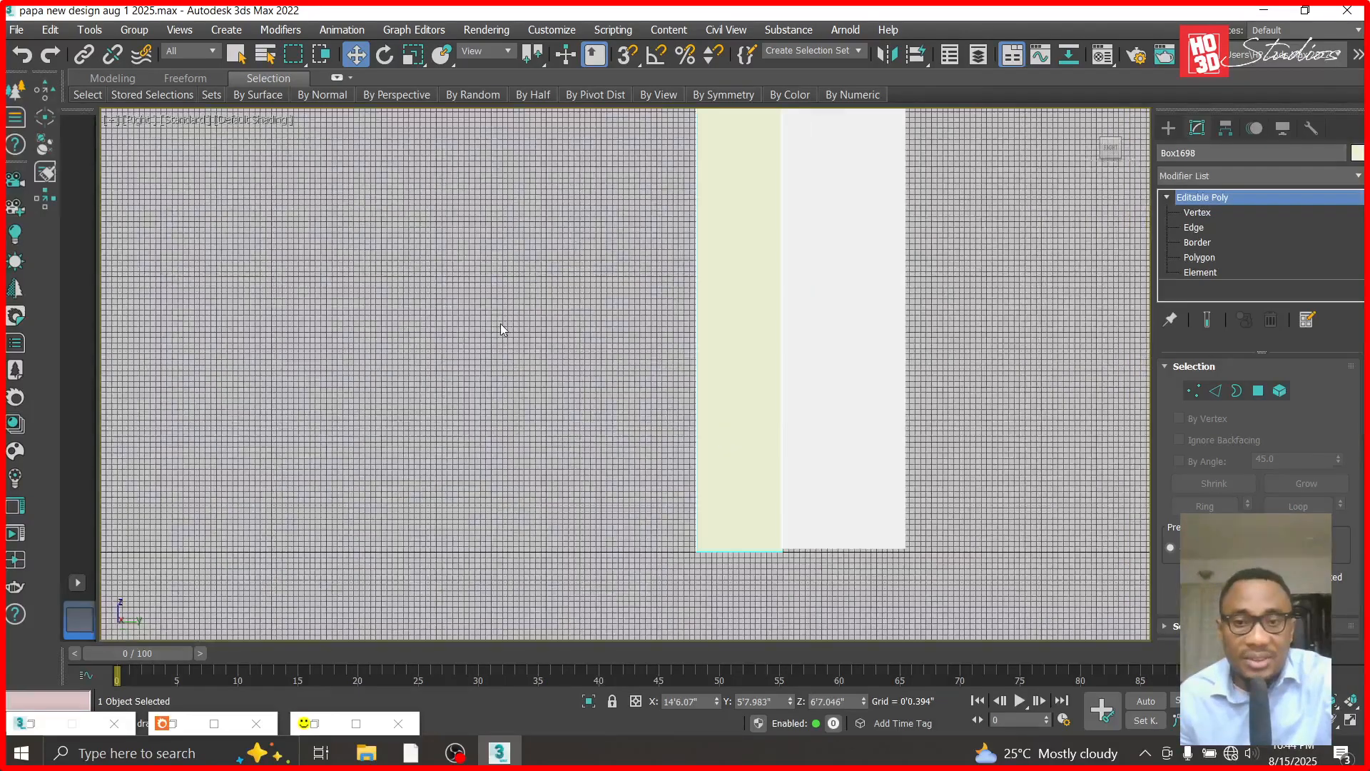
{"action": "left_click", "coordinate": [503, 325]}
- Unhide all objects and switch the viewport back to Corona Camera002
{"action": "key", "text": "v"}
{"action": "key", "text": "f"}
{"action": "right_click", "coordinate": [981, 386]}
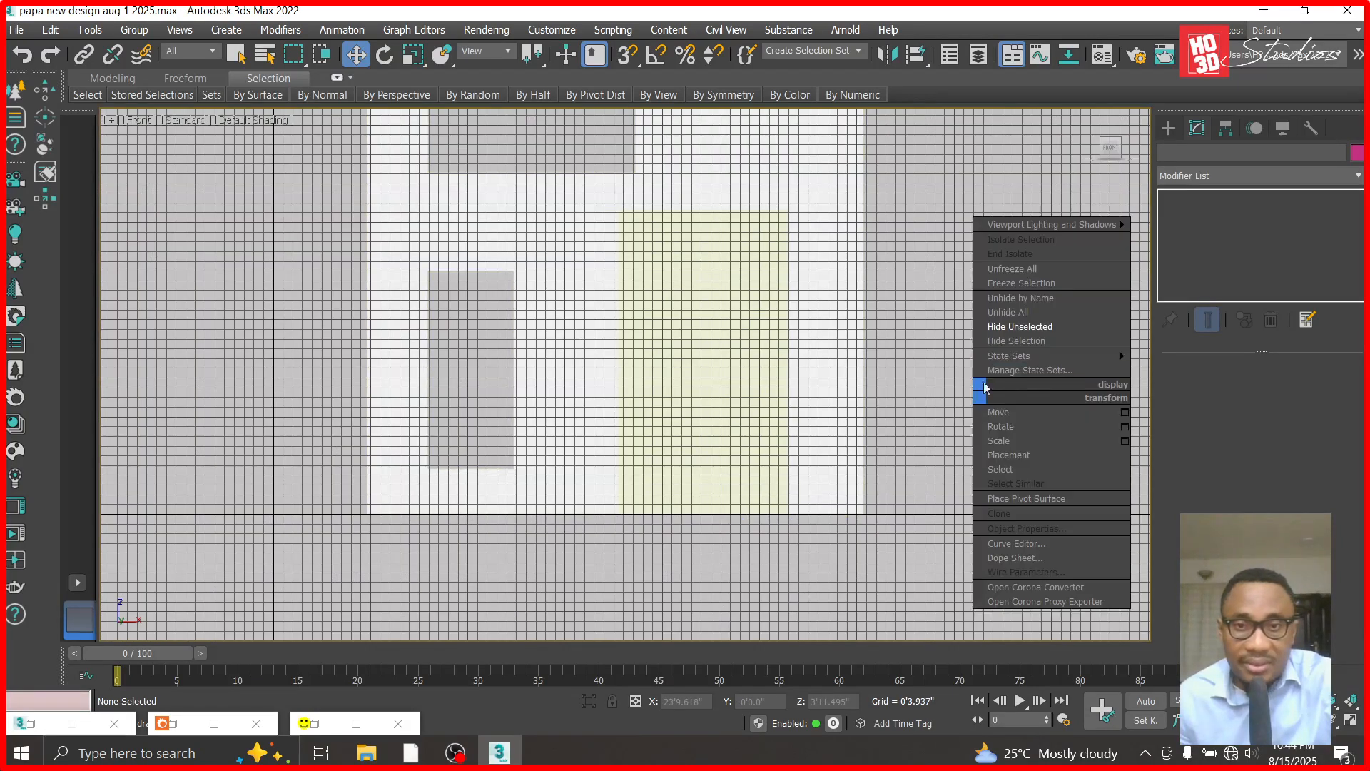
{"action": "left_click", "coordinate": [1048, 313]}
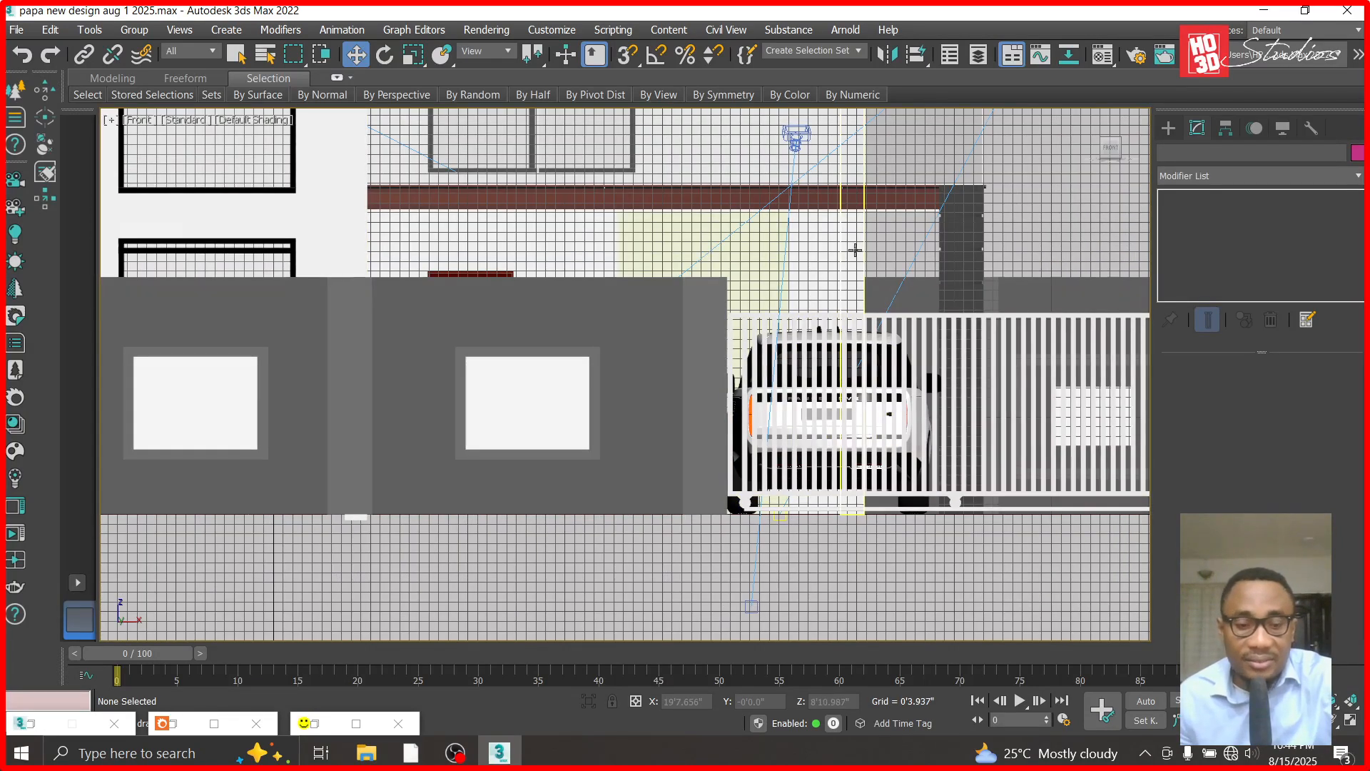
{"action": "key", "text": "c"}
{"action": "double_click", "coordinate": [640, 216]}
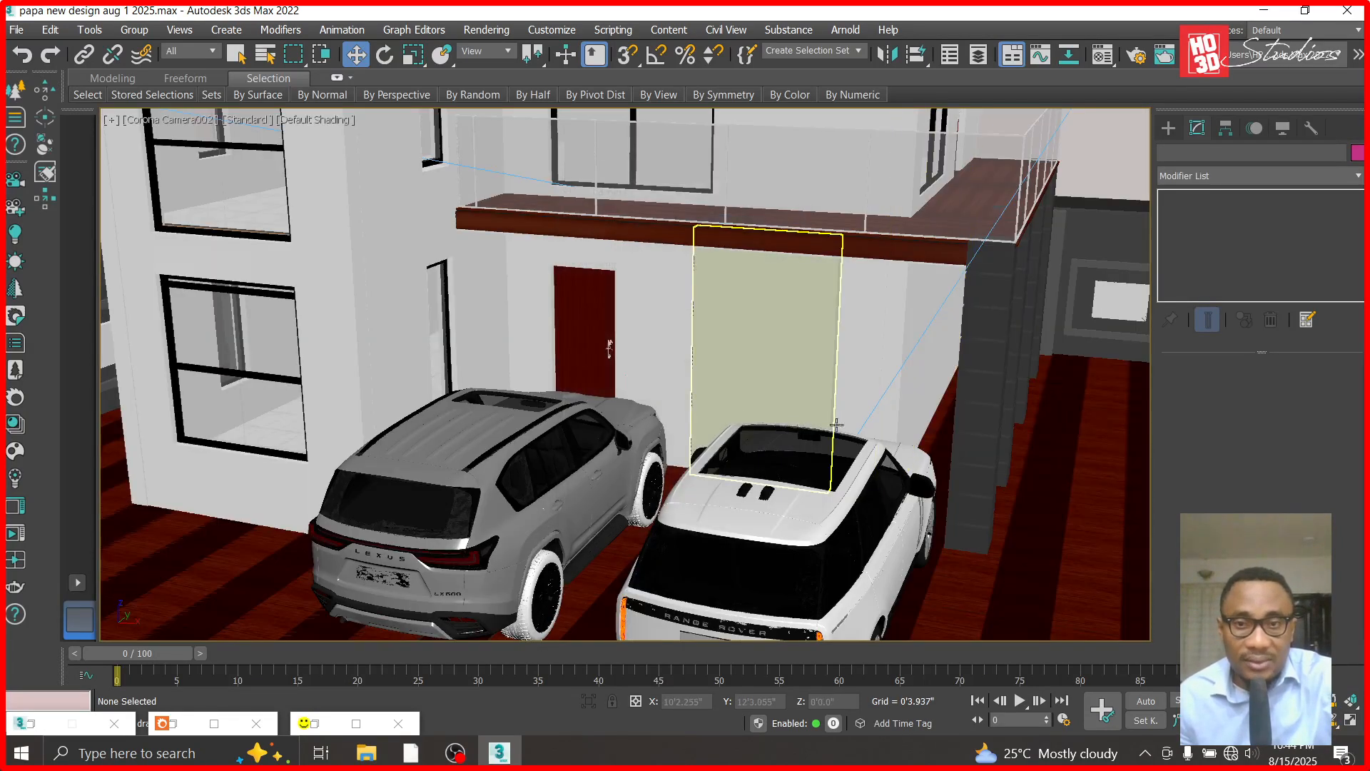
- Apply the columns' dark TYROLEAN material to the new wall panel and put the Material Editor away
{"action": "left_click", "coordinate": [785, 305]}
{"action": "key", "text": "m"}
{"action": "left_click_drag", "start_coordinate": [539, 311], "coordinate": [753, 336]}
{"action": "left_click", "coordinate": [511, 67]}
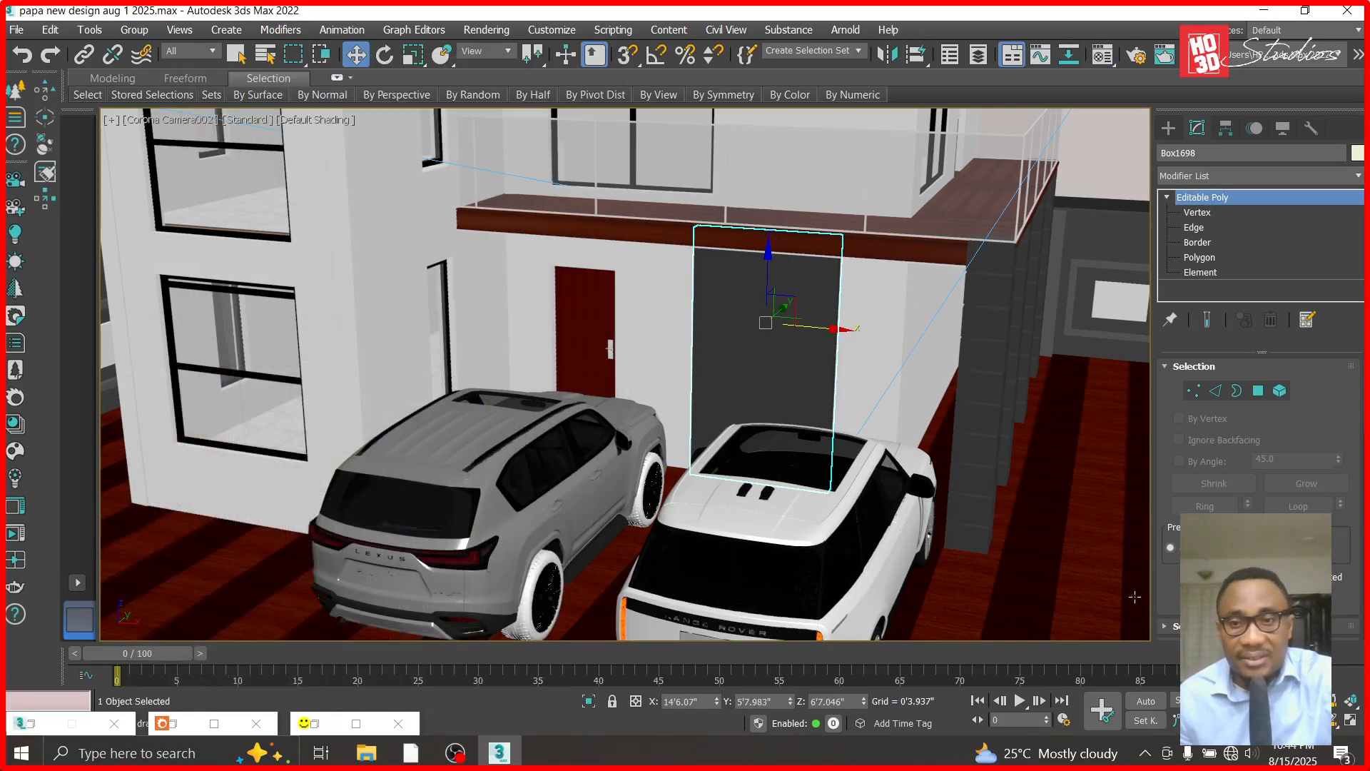
- Hide everything except the dark wall panel and the nearest grooved column
{"action": "middle_click_drag", "start_coordinate": [750, 405], "coordinate": [868, 312], "text": "alt"}
{"action": "left_click", "coordinate": [355, 54]}
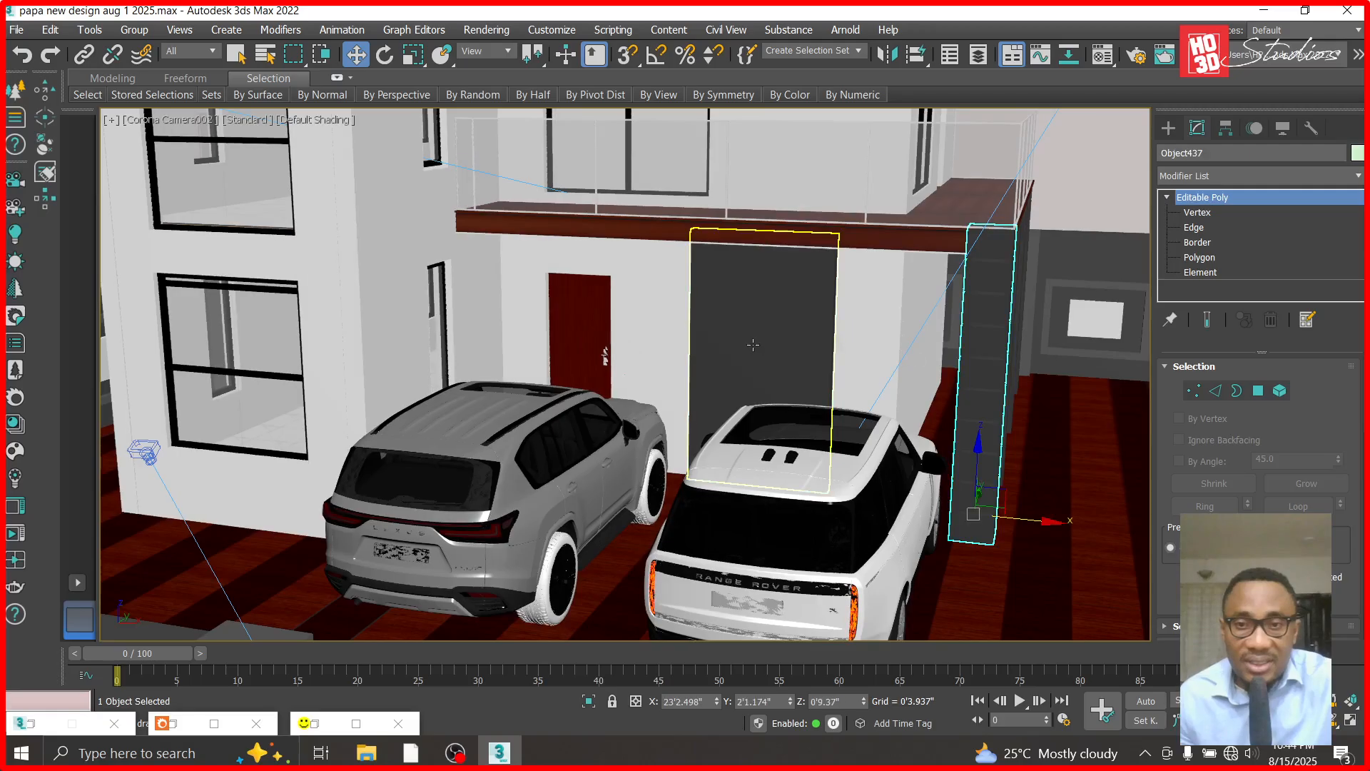
{"action": "left_click", "coordinate": [948, 349], "text": "ctrl"}
{"action": "right_click", "coordinate": [749, 343]}
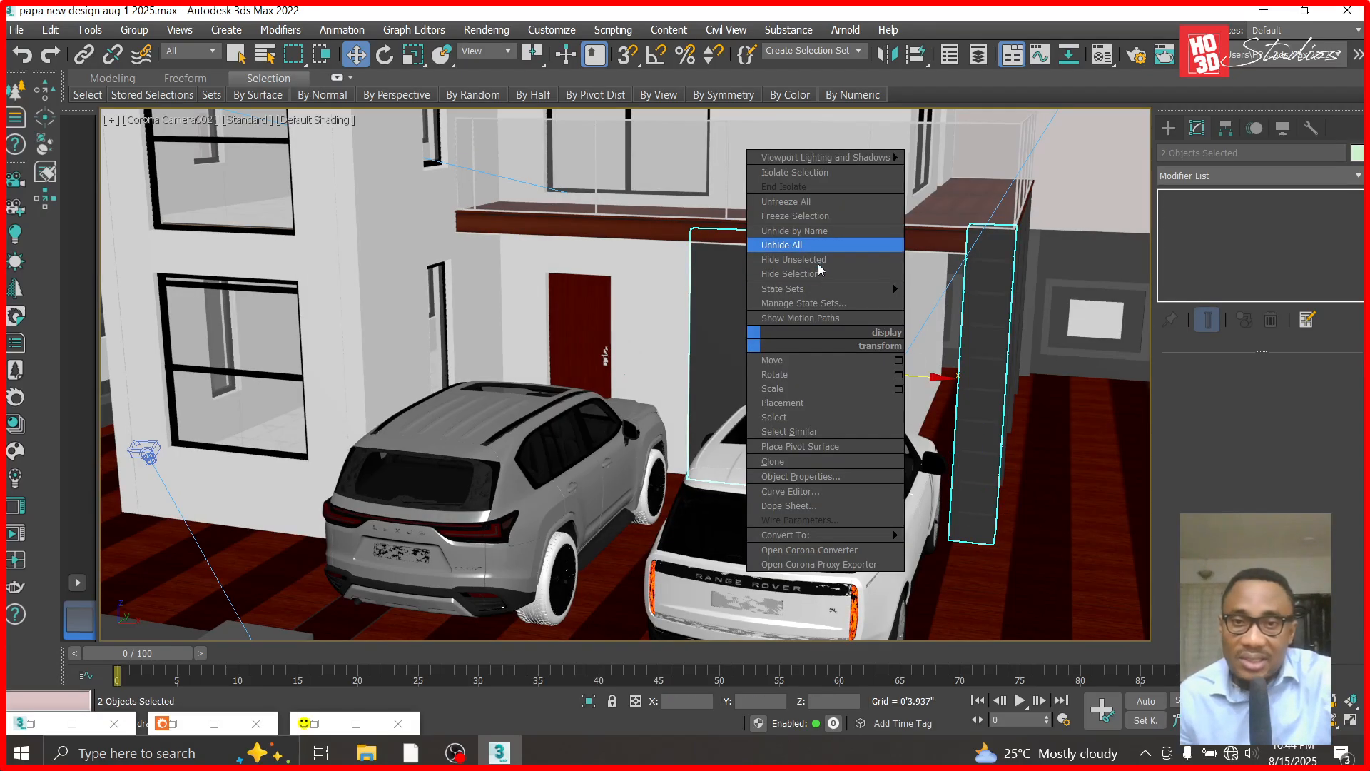
{"action": "left_click", "coordinate": [820, 261]}
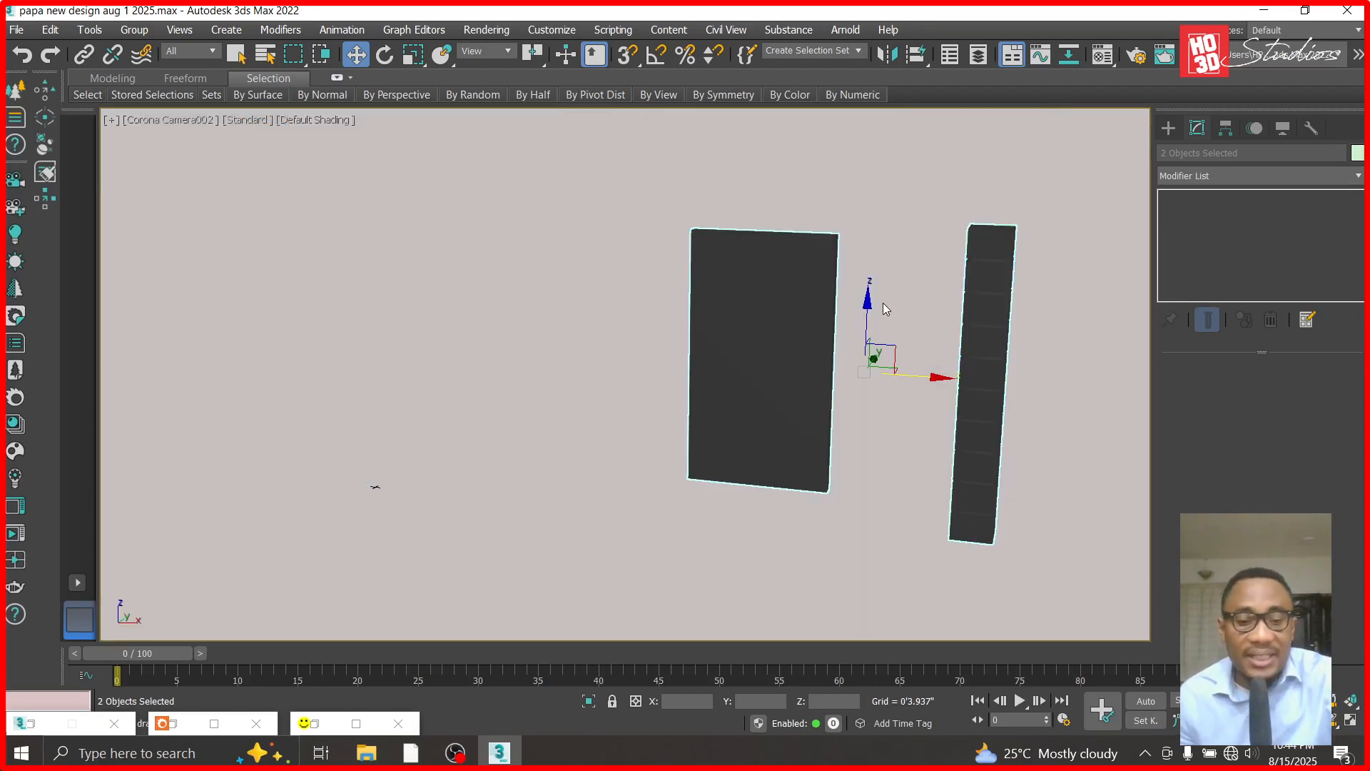
- Show the isolated panel and column in the front view with Edged Faces shading
{"action": "key", "text": "f"}
{"action": "left_click", "coordinate": [1018, 270]}
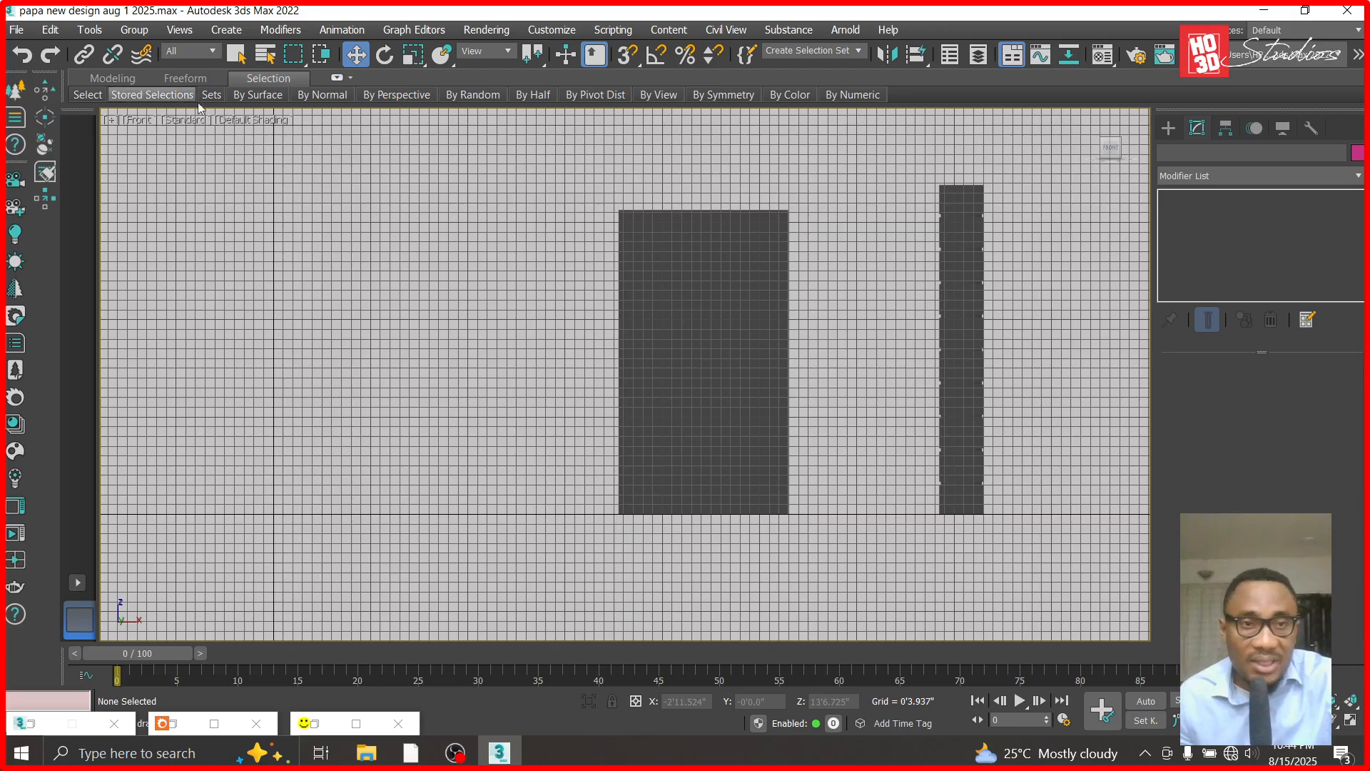
{"action": "left_click", "coordinate": [269, 120]}
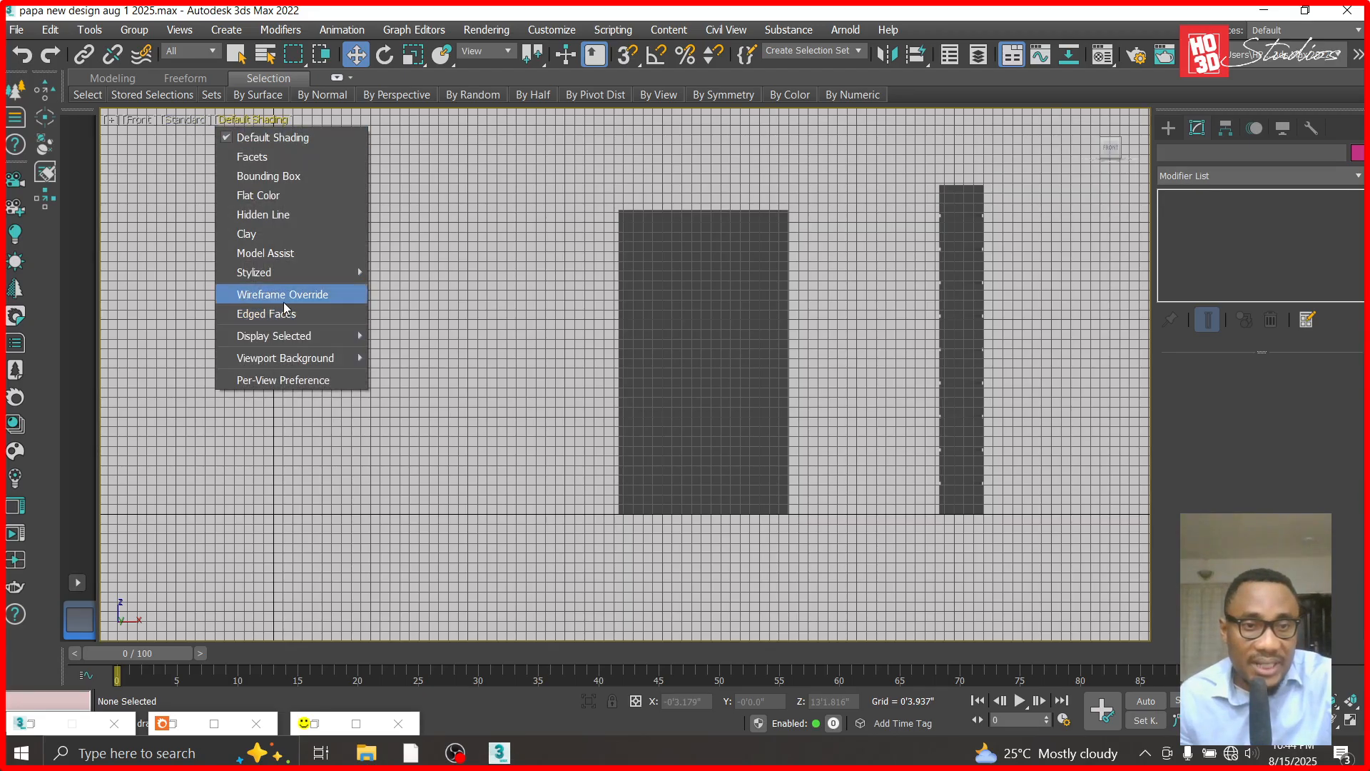
{"action": "left_click", "coordinate": [285, 313]}
{"action": "scroll", "coordinate": [989, 189], "scroll_direction": "up", "scroll_amount": 3}
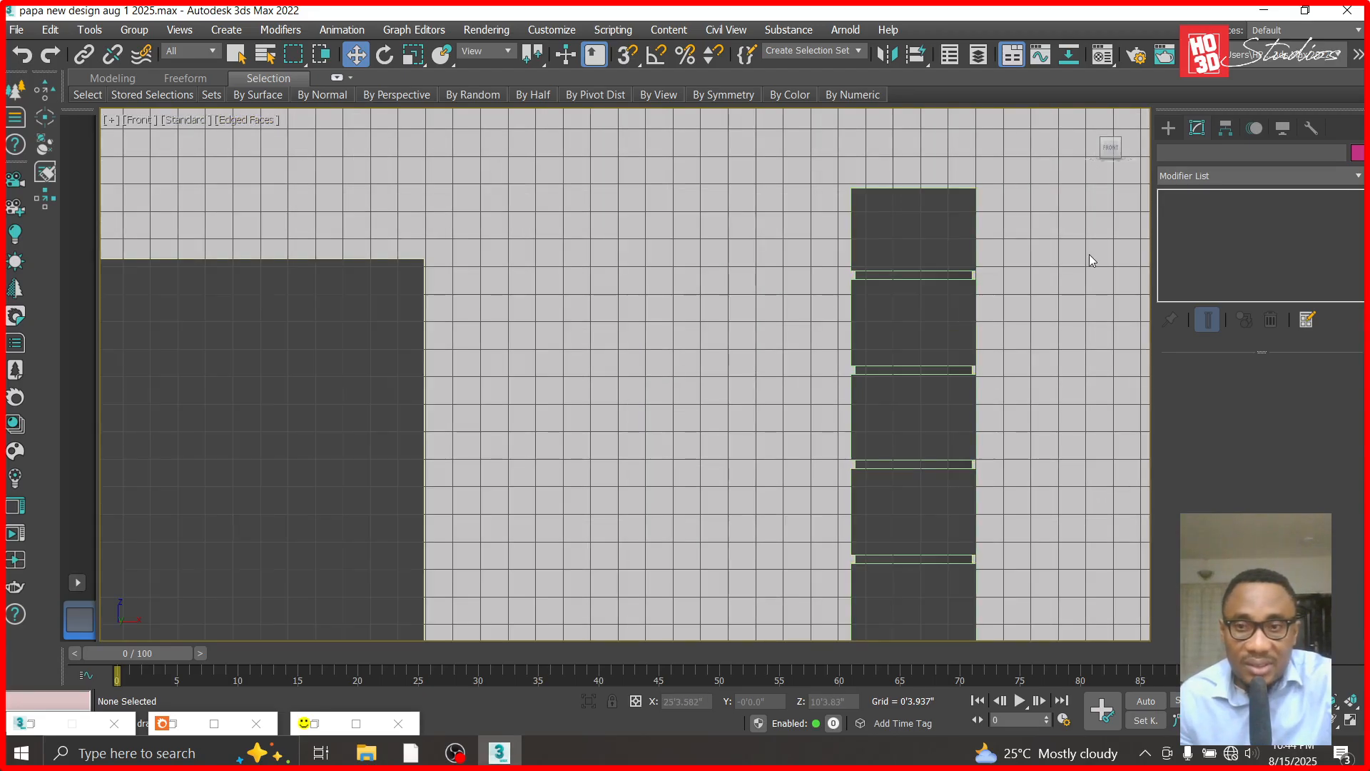
- Draw a thin box about 1.3" high across the column's uppermost groove, overhanging both sides
{"action": "left_click", "coordinate": [1171, 129]}
{"action": "left_click", "coordinate": [1209, 241]}
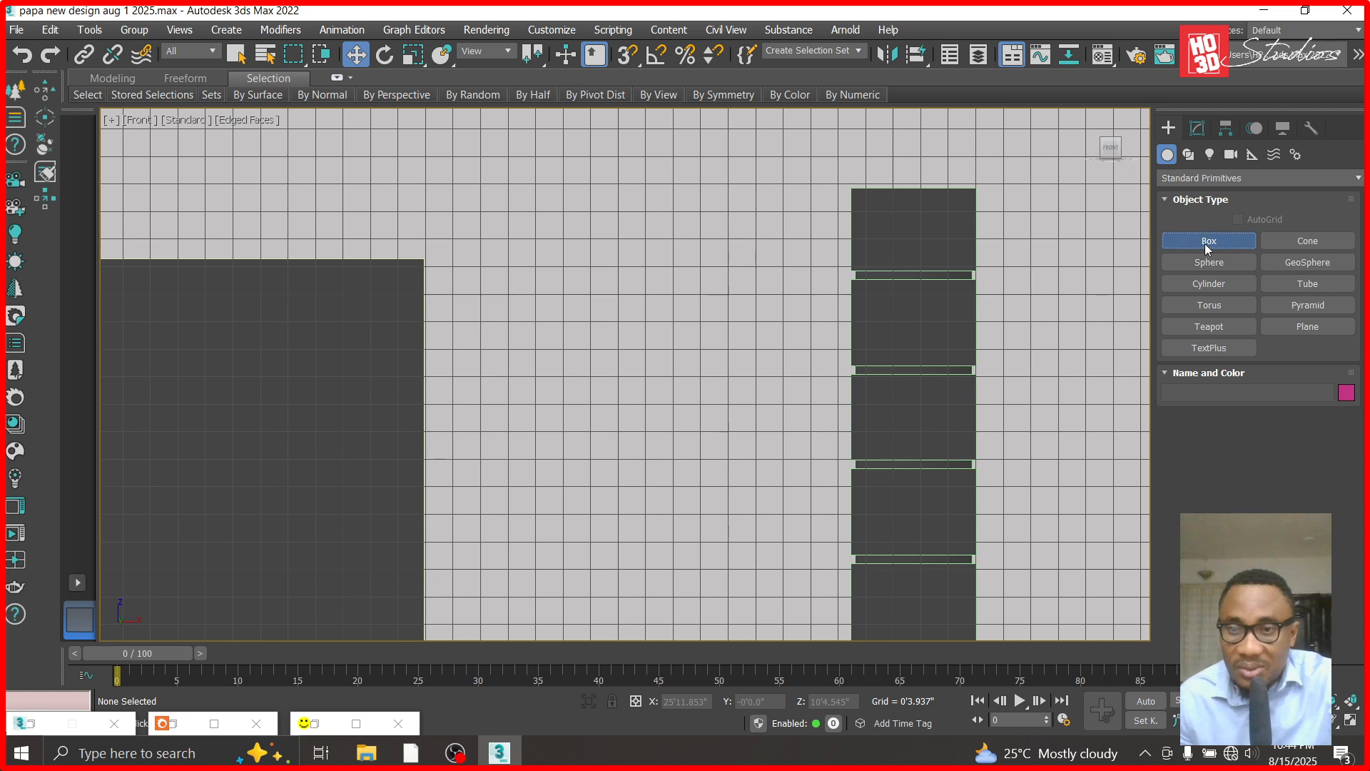
{"action": "scroll", "coordinate": [917, 308], "scroll_direction": "up", "scroll_amount": 3}
{"action": "left_click_drag", "start_coordinate": [918, 318], "coordinate": [517, 343]}
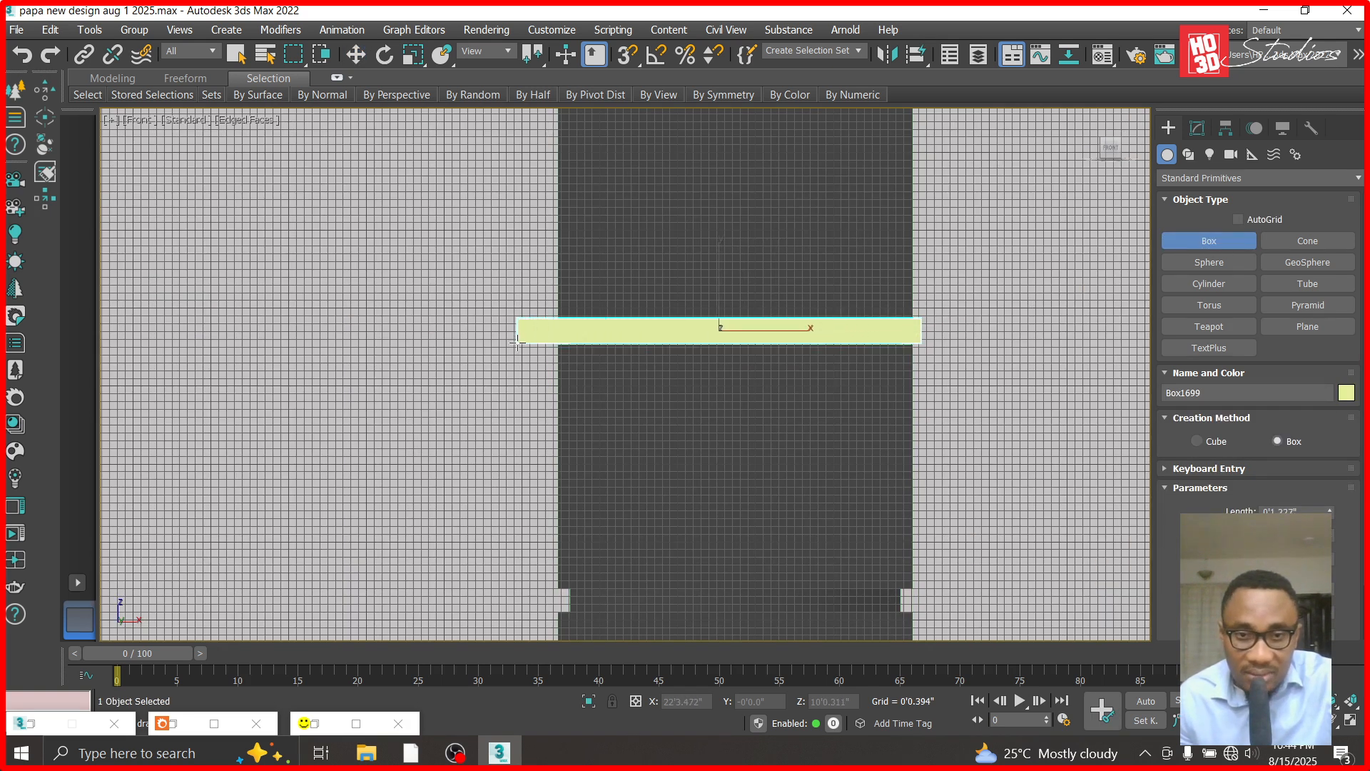
{"action": "left_click", "coordinate": [355, 54]}
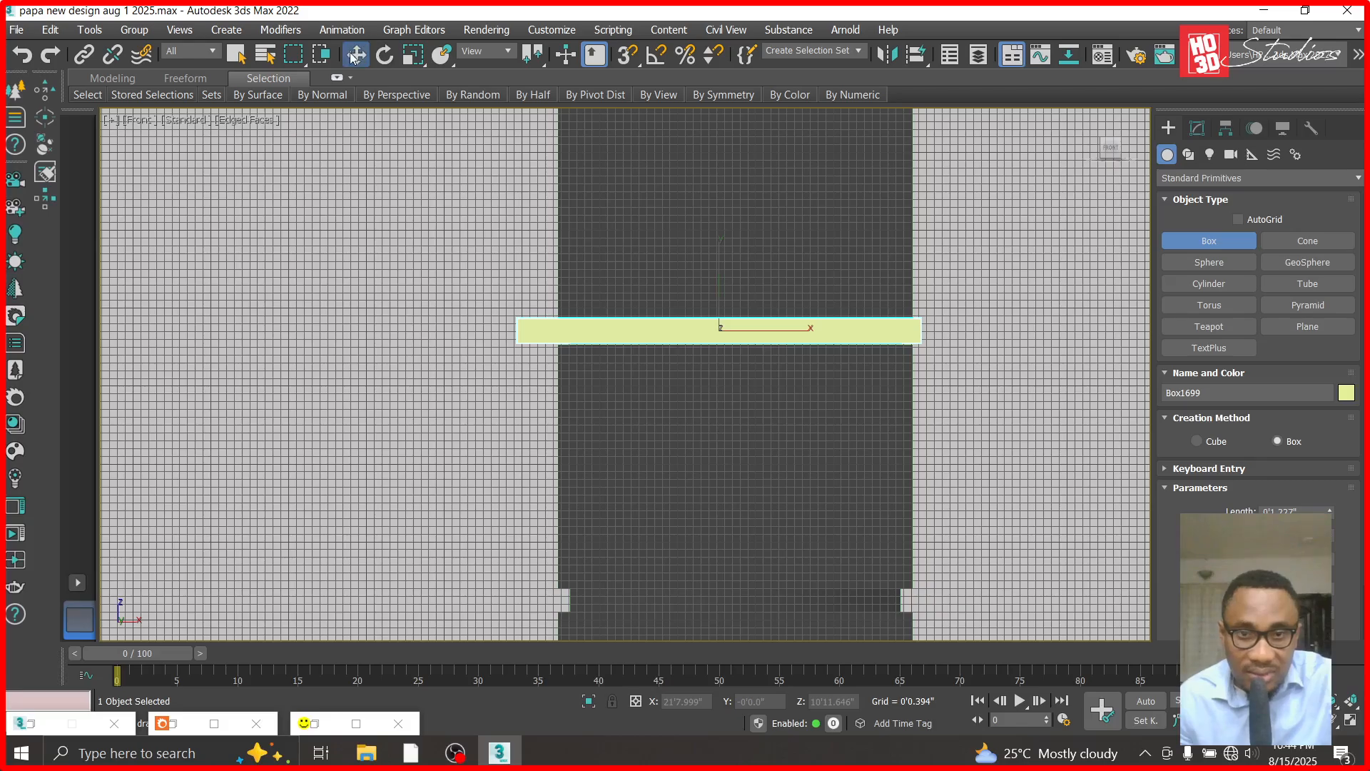
- Move the thin box in the top view until it sits flush inside the column's front face
{"action": "scroll", "coordinate": [725, 299], "scroll_direction": "down", "scroll_amount": 5}
{"action": "scroll", "coordinate": [782, 312], "scroll_direction": "up", "scroll_amount": 5}
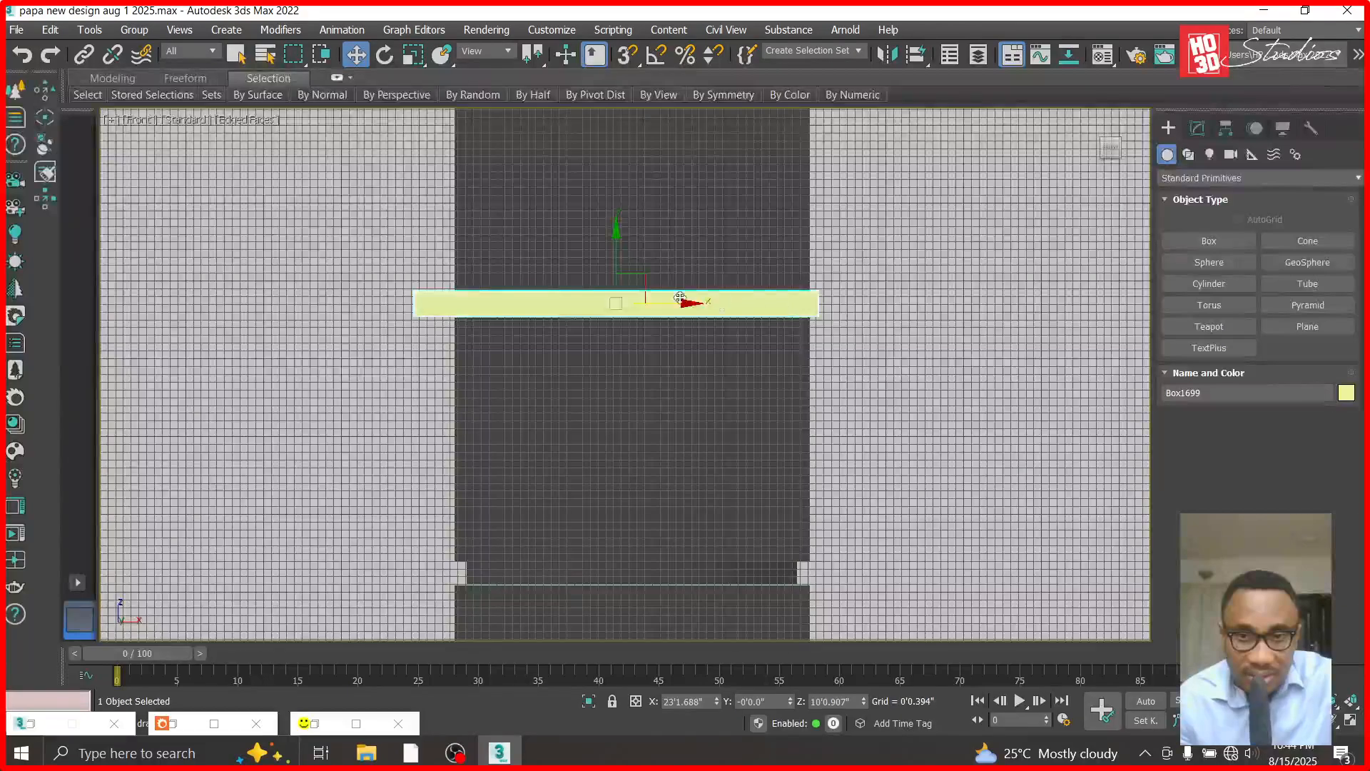
{"action": "scroll", "coordinate": [628, 247], "scroll_direction": "down", "scroll_amount": 3}
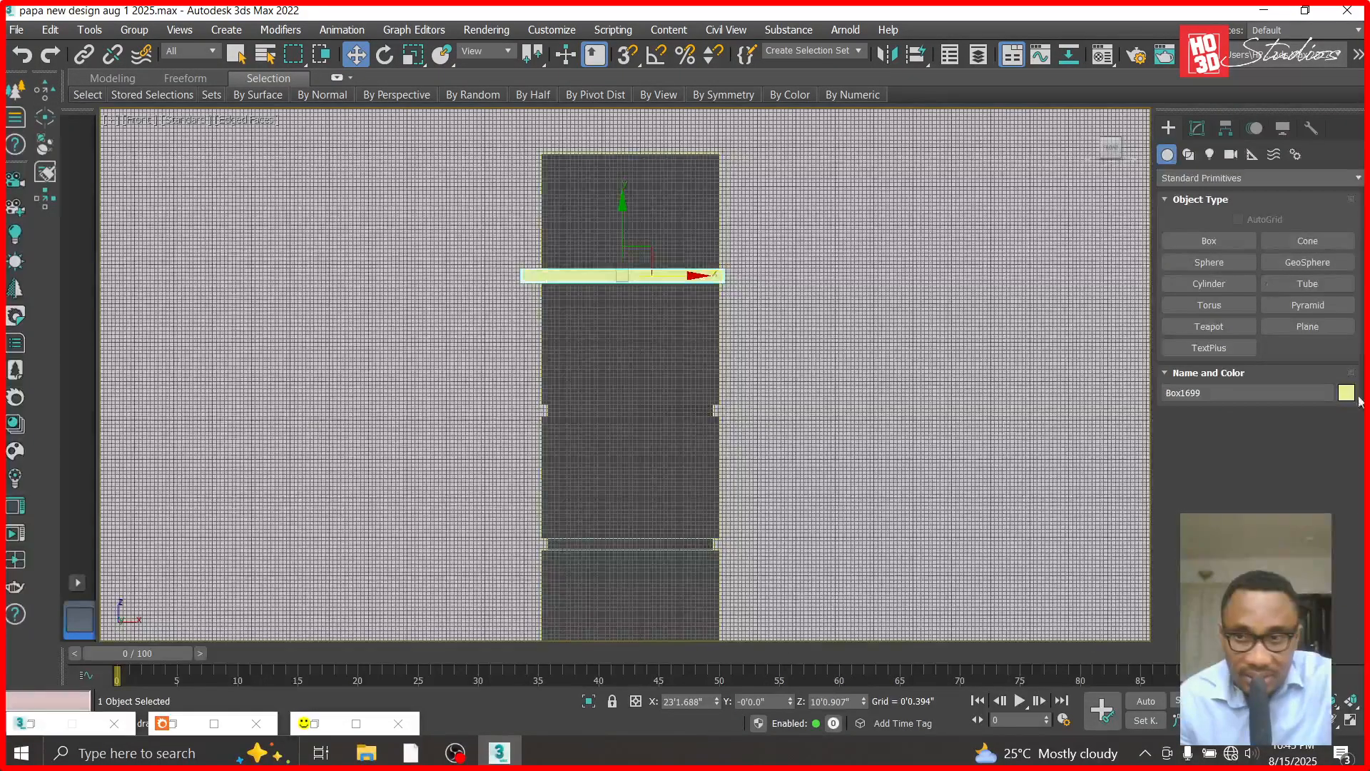
{"action": "key", "text": "t"}
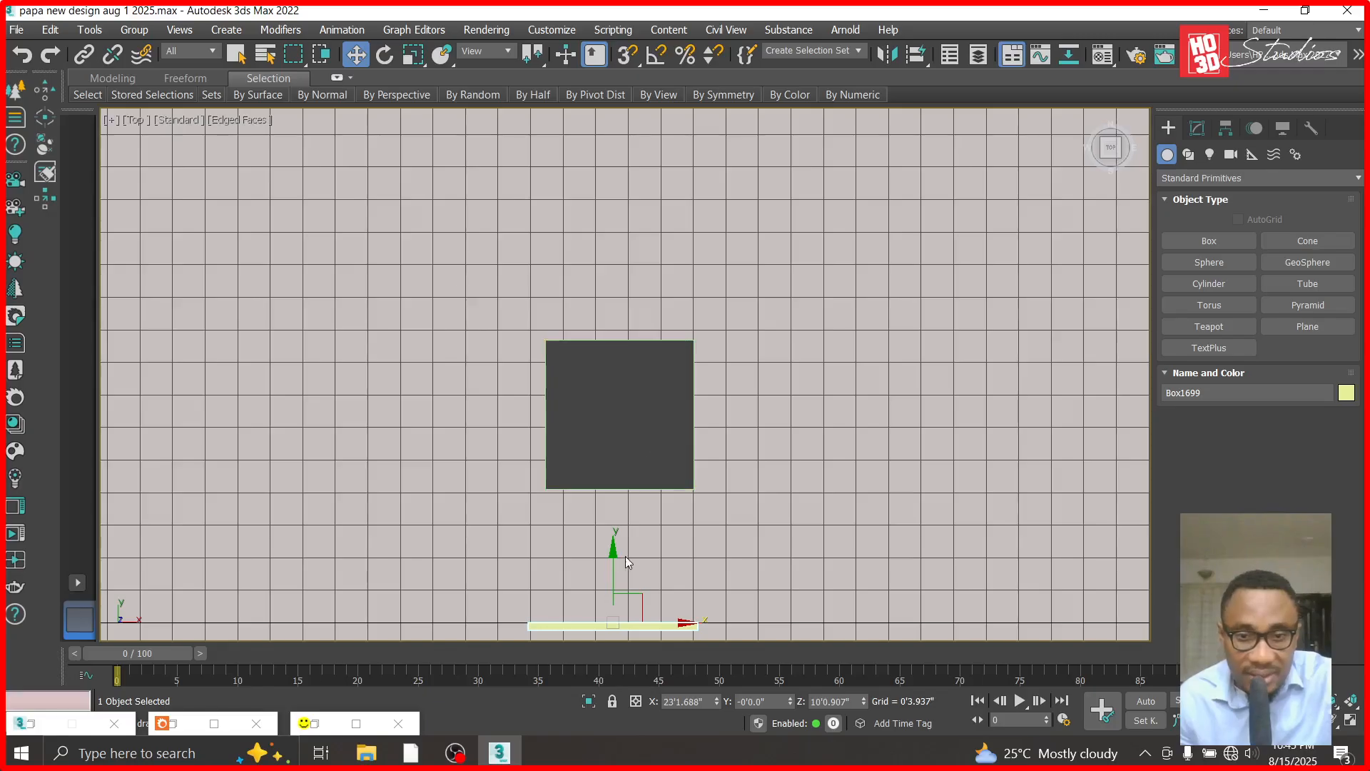
{"action": "left_click_drag", "start_coordinate": [614, 552], "coordinate": [614, 407]}
{"action": "scroll", "coordinate": [615, 421], "scroll_direction": "up", "scroll_amount": 4}
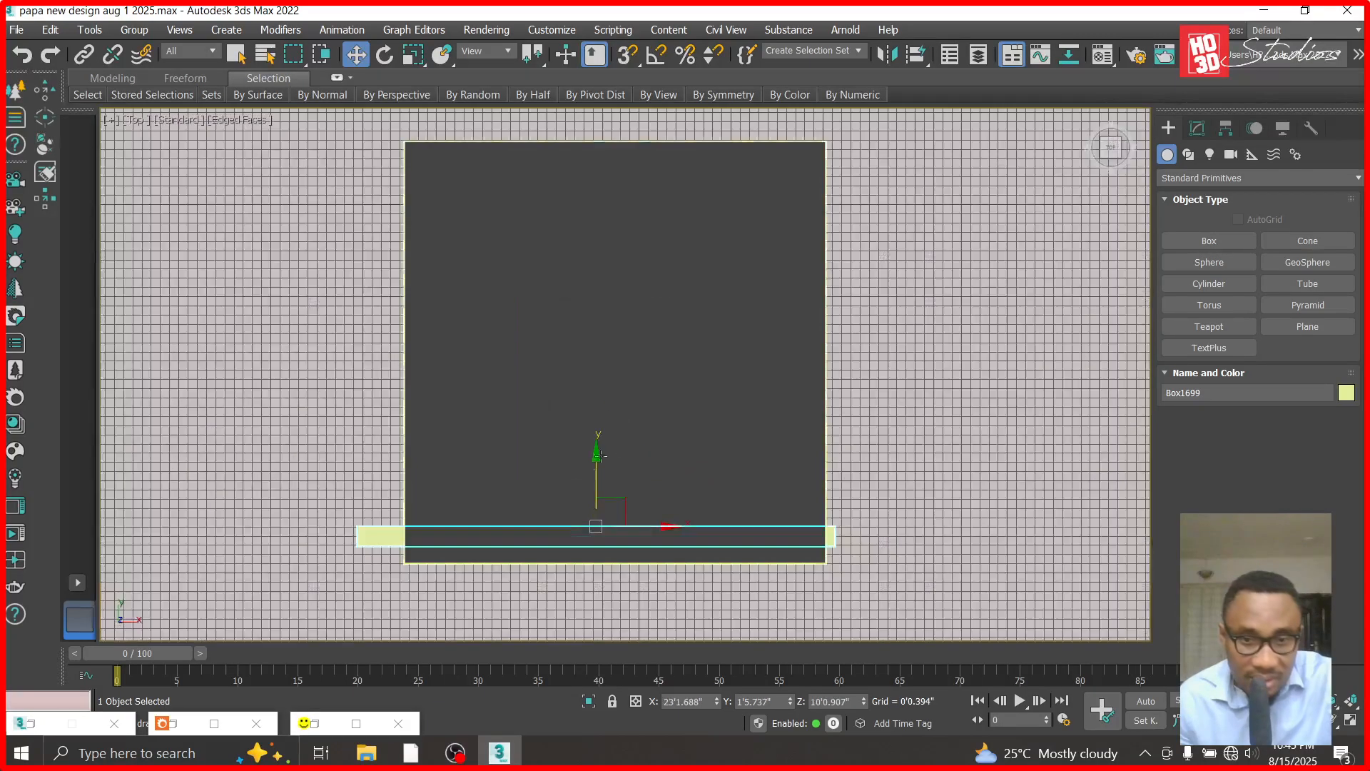
{"action": "scroll", "coordinate": [745, 578], "scroll_direction": "up", "scroll_amount": 4}
{"action": "left_click_drag", "start_coordinate": [252, 339], "coordinate": [263, 381]}
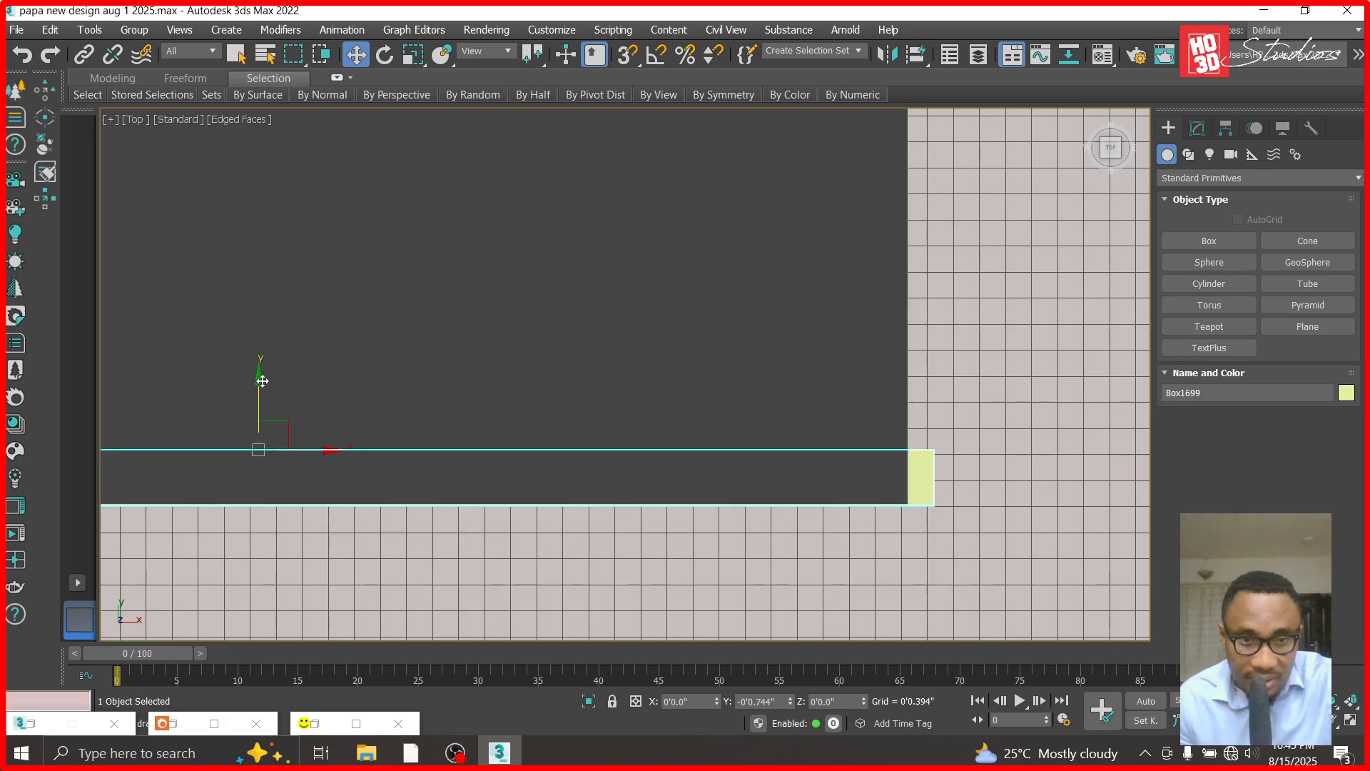
{"action": "scroll", "coordinate": [546, 414], "scroll_direction": "down", "scroll_amount": 5}
- Clone the thin box downward in the front view as 7 copies, spaced one column groove apart
{"action": "key", "text": "f"}
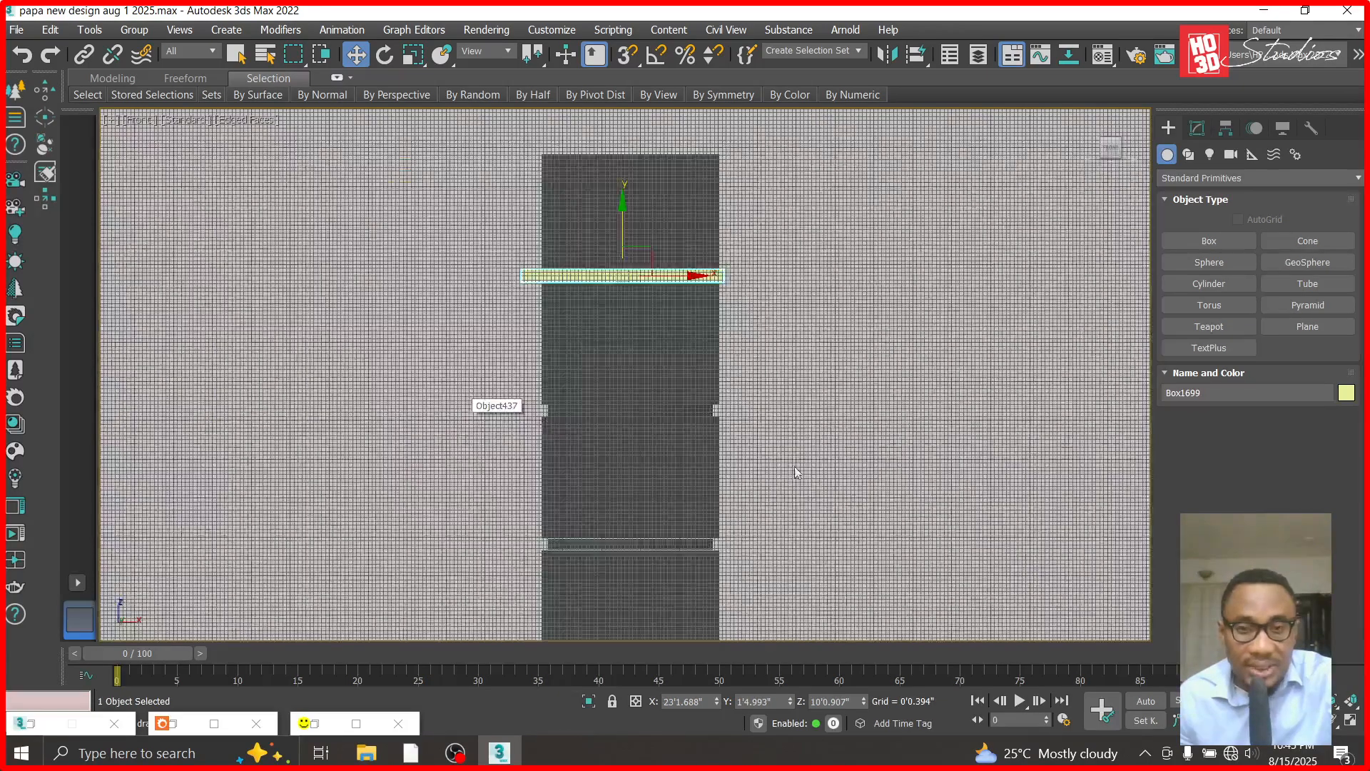
{"action": "left_click_drag", "start_coordinate": [624, 206], "coordinate": [635, 343], "text": "shift"}
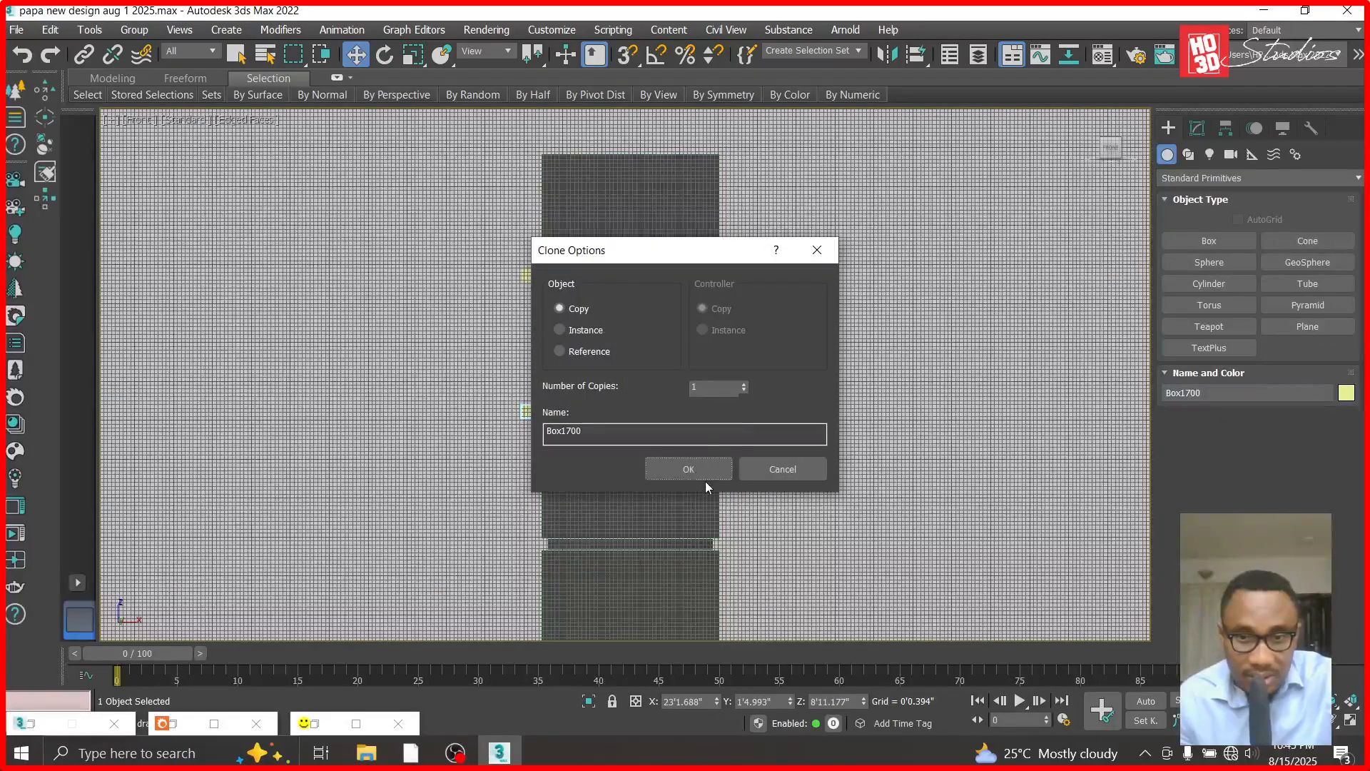
{"action": "left_click_drag", "start_coordinate": [712, 386], "coordinate": [607, 386]}
{"action": "type", "text": "7"}
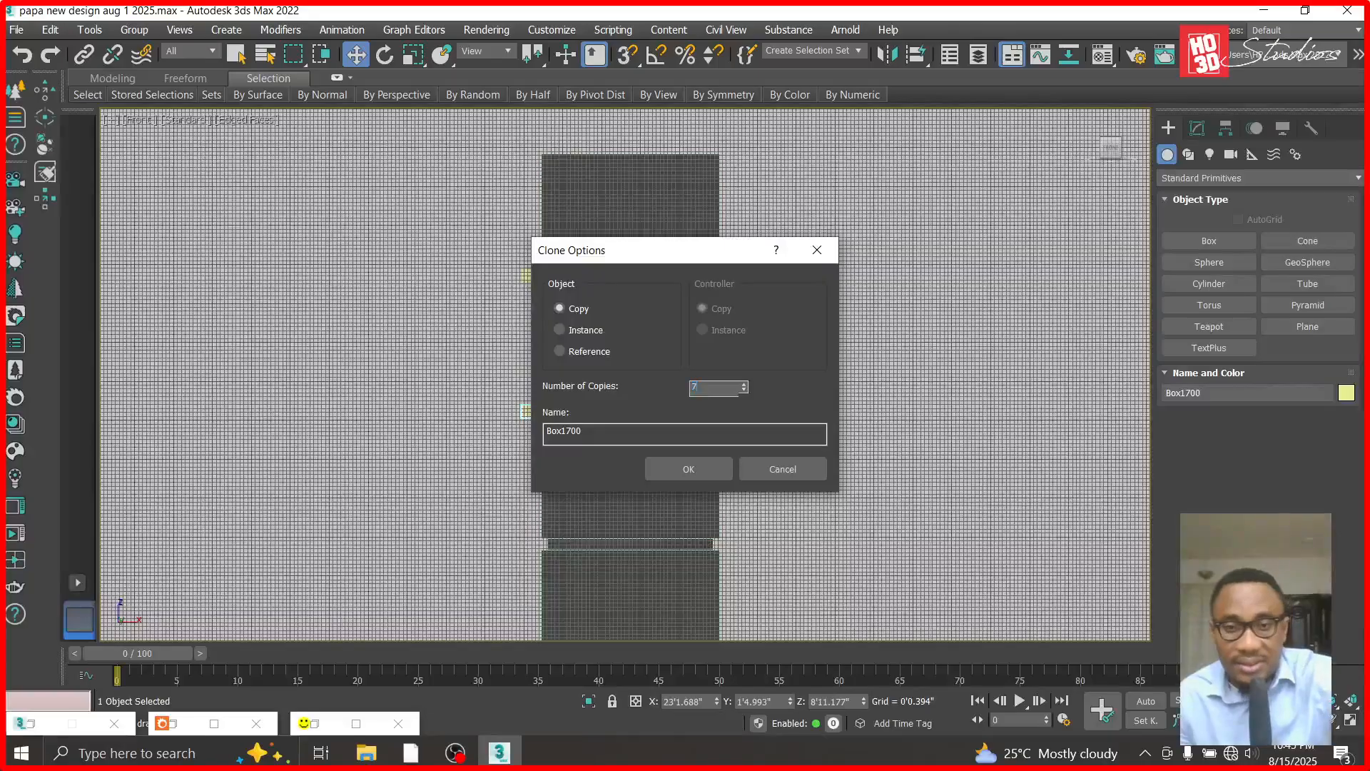
{"action": "left_click", "coordinate": [652, 469]}
- Nudge the third and fourth boxes from the top up to line up with their column grooves
{"action": "key", "text": "z"}
{"action": "left_click", "coordinate": [362, 451]}
{"action": "left_click_drag", "start_coordinate": [601, 357], "coordinate": [601, 349]}
{"action": "scroll", "coordinate": [600, 350], "scroll_direction": "down", "scroll_amount": 4}
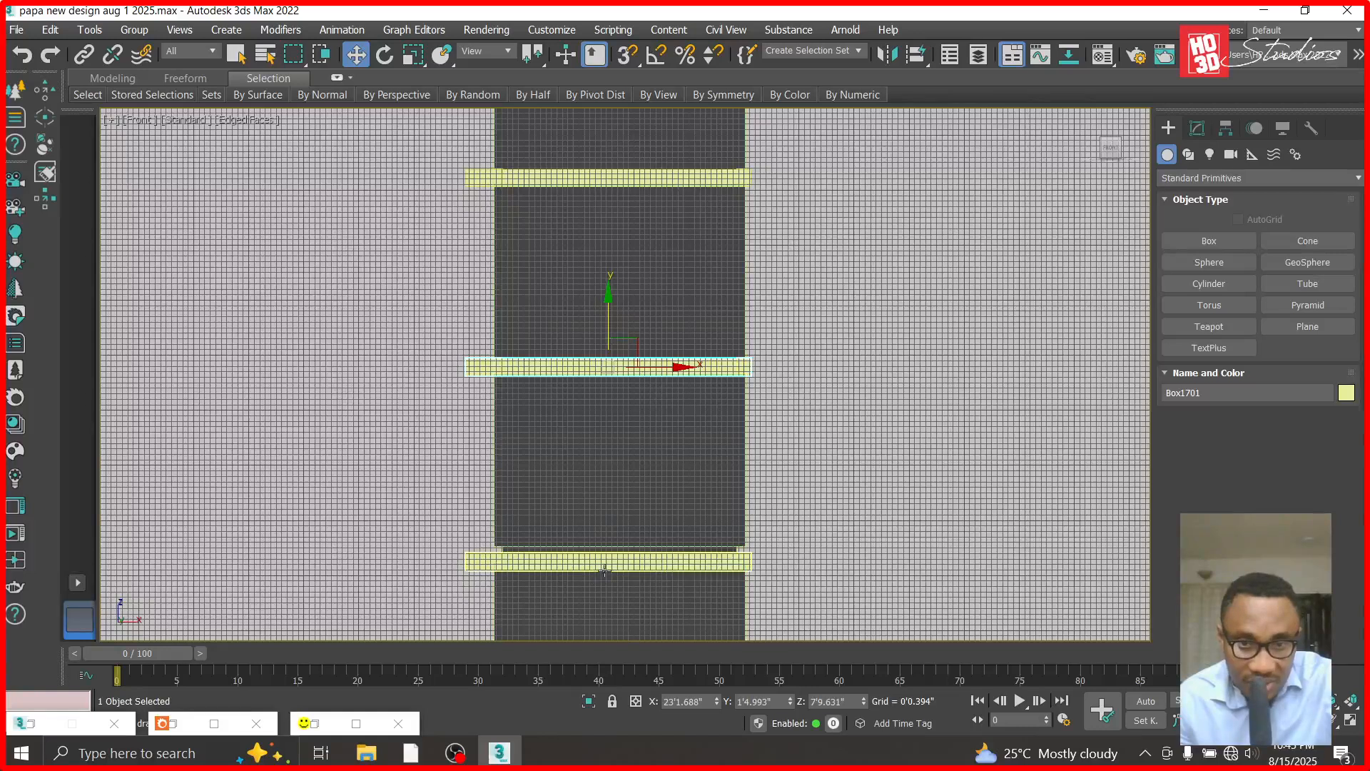
{"action": "left_click", "coordinate": [605, 570]}
{"action": "scroll", "coordinate": [605, 570], "scroll_direction": "up", "scroll_amount": 5}
{"action": "left_click_drag", "start_coordinate": [612, 485], "coordinate": [613, 475]}
{"action": "scroll", "coordinate": [615, 464], "scroll_direction": "down", "scroll_amount": 6}
- Raise the fifth and sixth boxes from the top so that each fills its column groove
{"action": "left_click", "coordinate": [617, 578]}
{"action": "scroll", "coordinate": [613, 579], "scroll_direction": "up", "scroll_amount": 5}
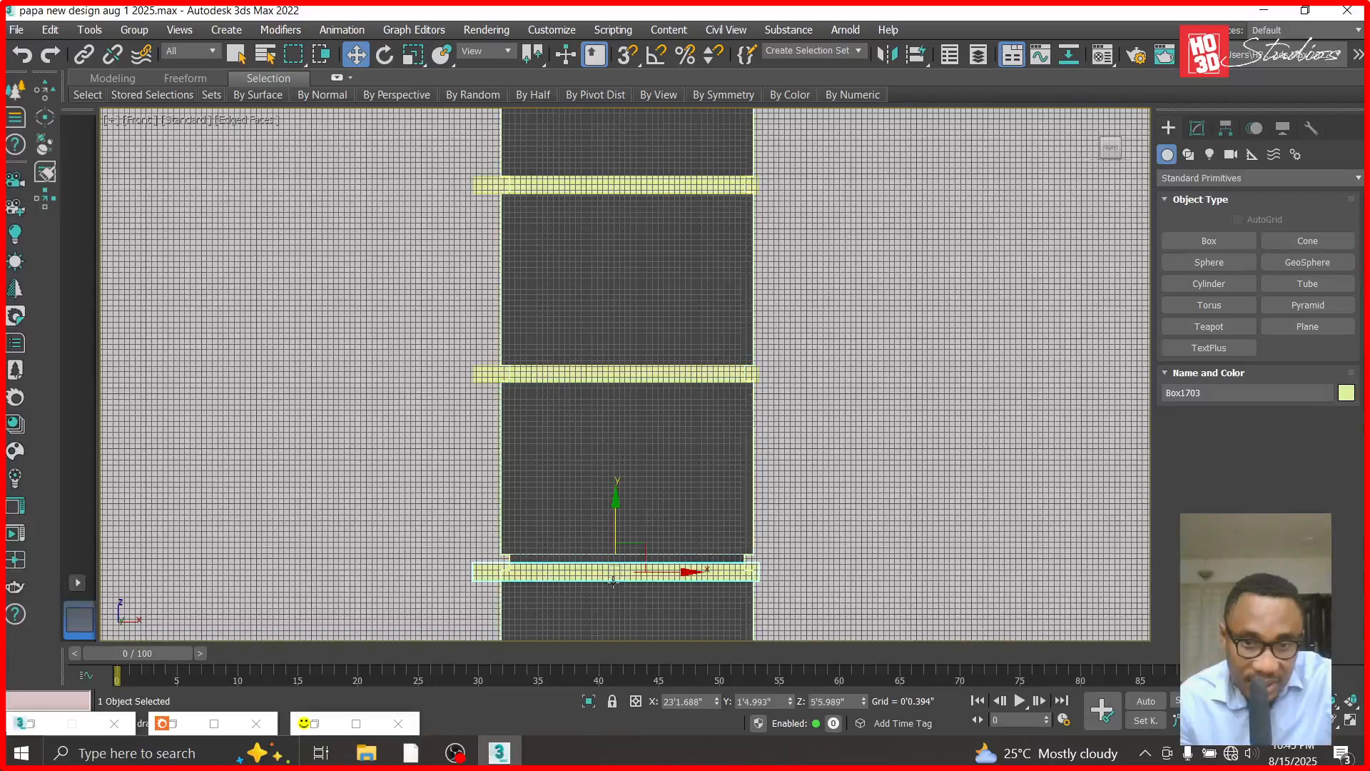
{"action": "scroll", "coordinate": [613, 581], "scroll_direction": "up", "scroll_amount": 6}
{"action": "left_click_drag", "start_coordinate": [623, 490], "coordinate": [626, 465]}
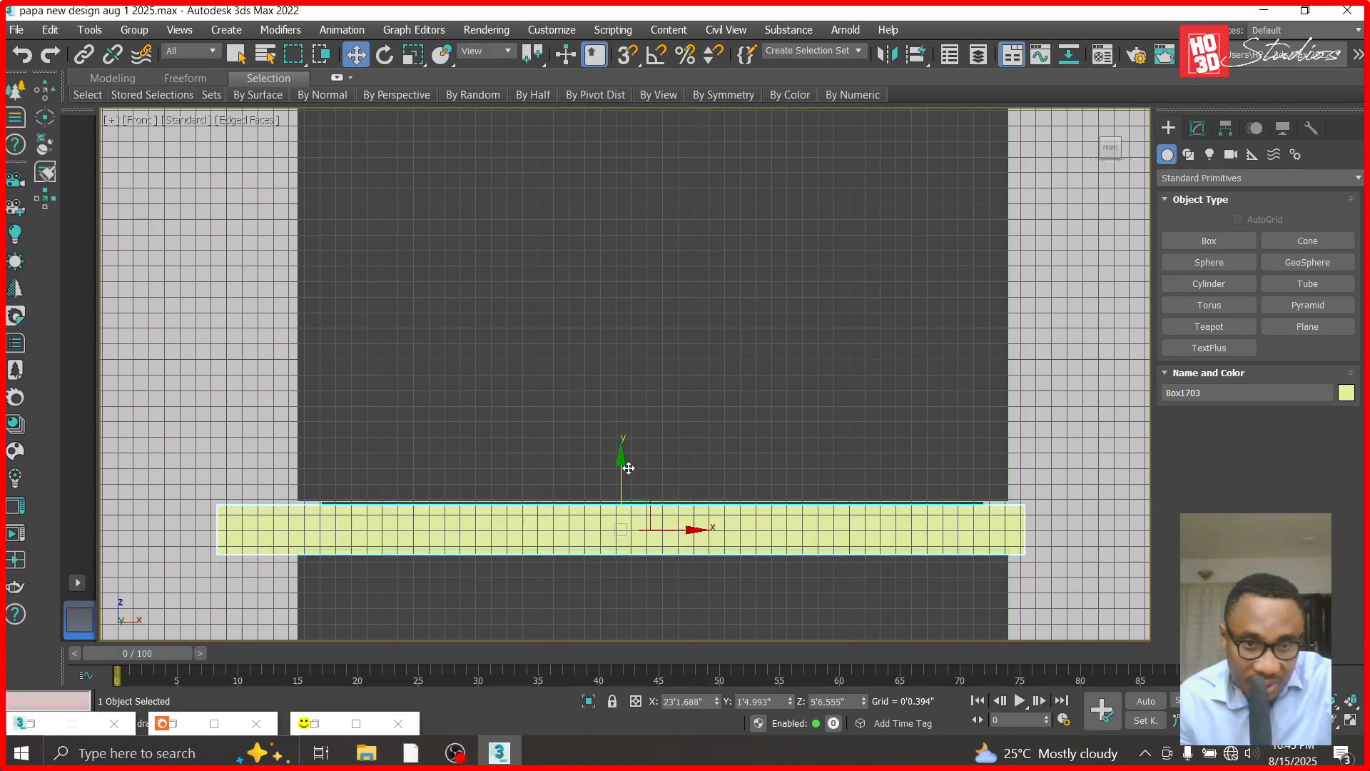
{"action": "scroll", "coordinate": [725, 399], "scroll_direction": "down", "scroll_amount": 6}
{"action": "scroll", "coordinate": [698, 606], "scroll_direction": "up", "scroll_amount": 4}
{"action": "scroll", "coordinate": [697, 607], "scroll_direction": "up", "scroll_amount": 2}
{"action": "left_click", "coordinate": [703, 493]}
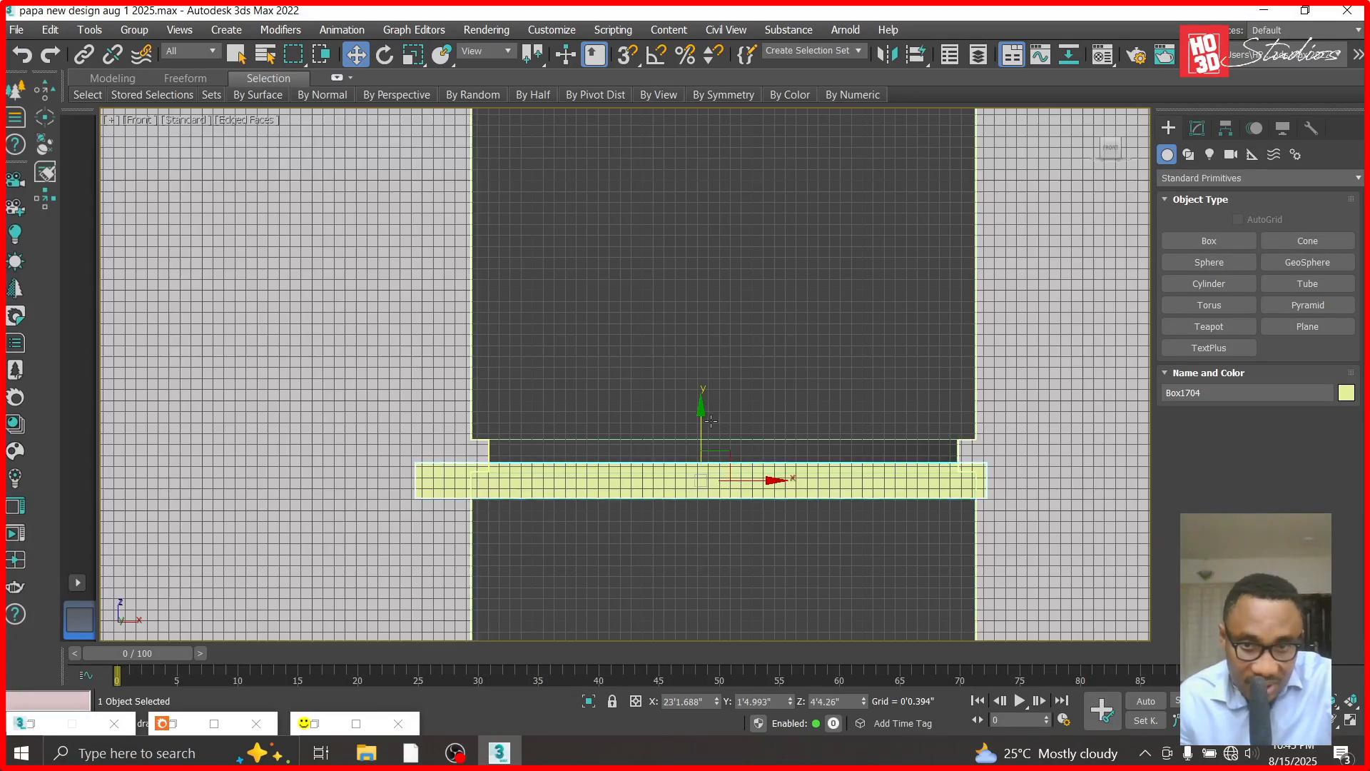
{"action": "left_click_drag", "start_coordinate": [704, 415], "coordinate": [703, 392]}
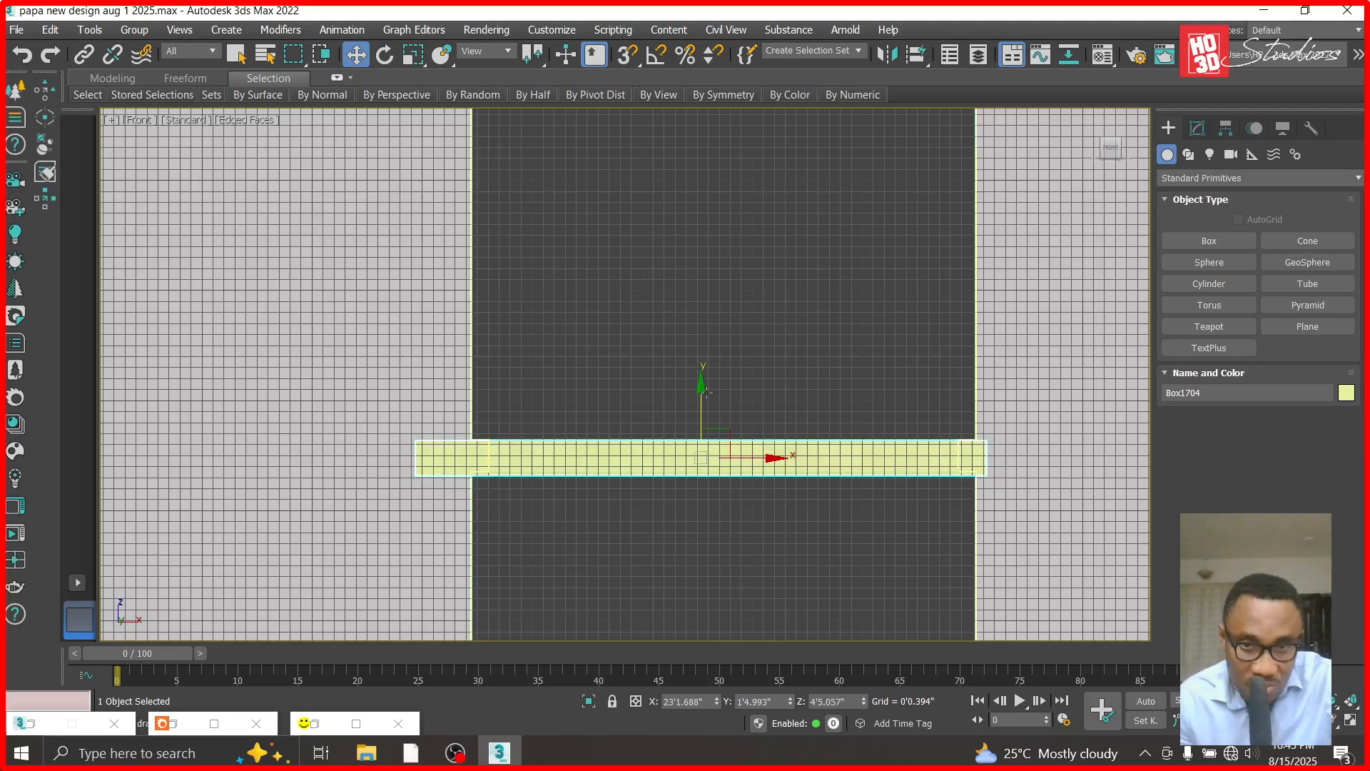
- Align the seventh and eighth boxes from the top with the column grooves just above them
{"action": "scroll", "coordinate": [778, 392], "scroll_direction": "down", "scroll_amount": 6}
{"action": "scroll", "coordinate": [693, 512], "scroll_direction": "up", "scroll_amount": 4}
{"action": "left_click", "coordinate": [694, 512]}
{"action": "scroll", "coordinate": [685, 492], "scroll_direction": "up", "scroll_amount": 5}
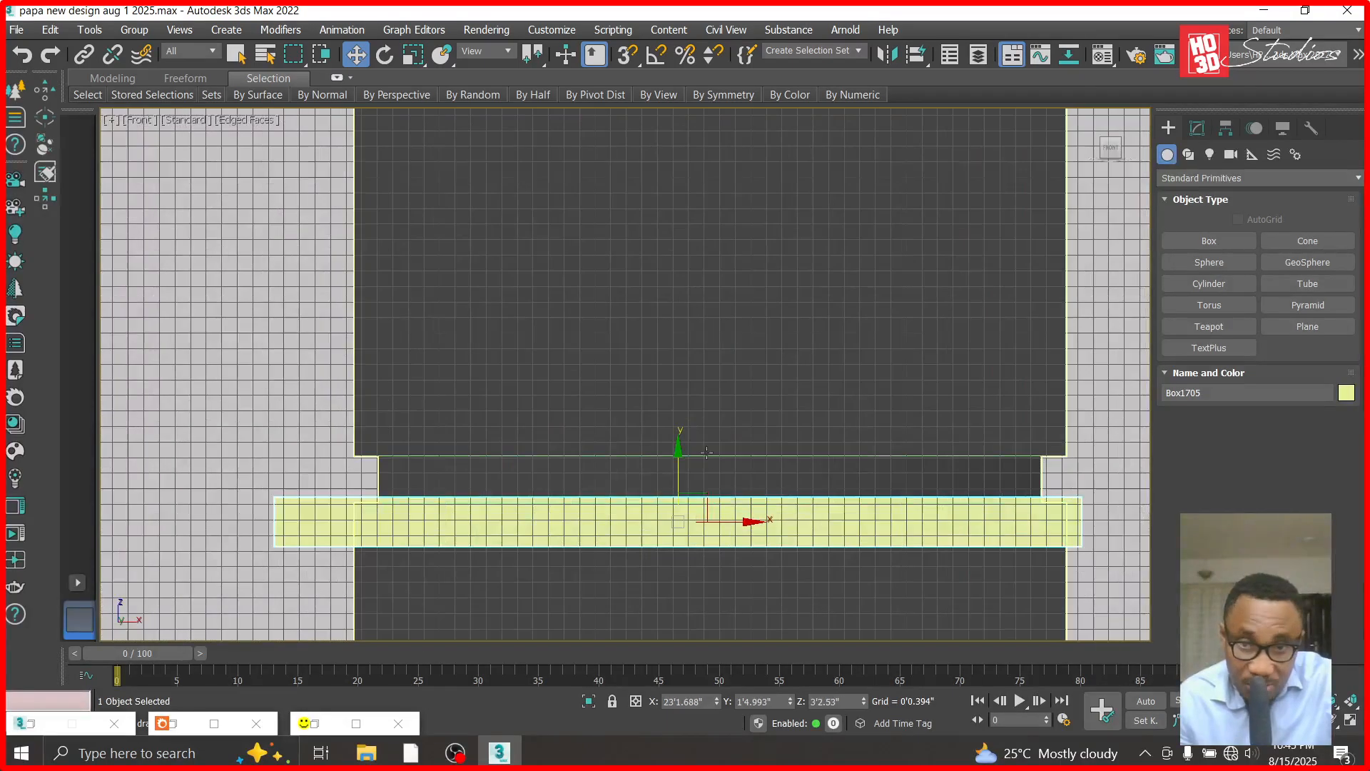
{"action": "left_click_drag", "start_coordinate": [680, 457], "coordinate": [679, 413]}
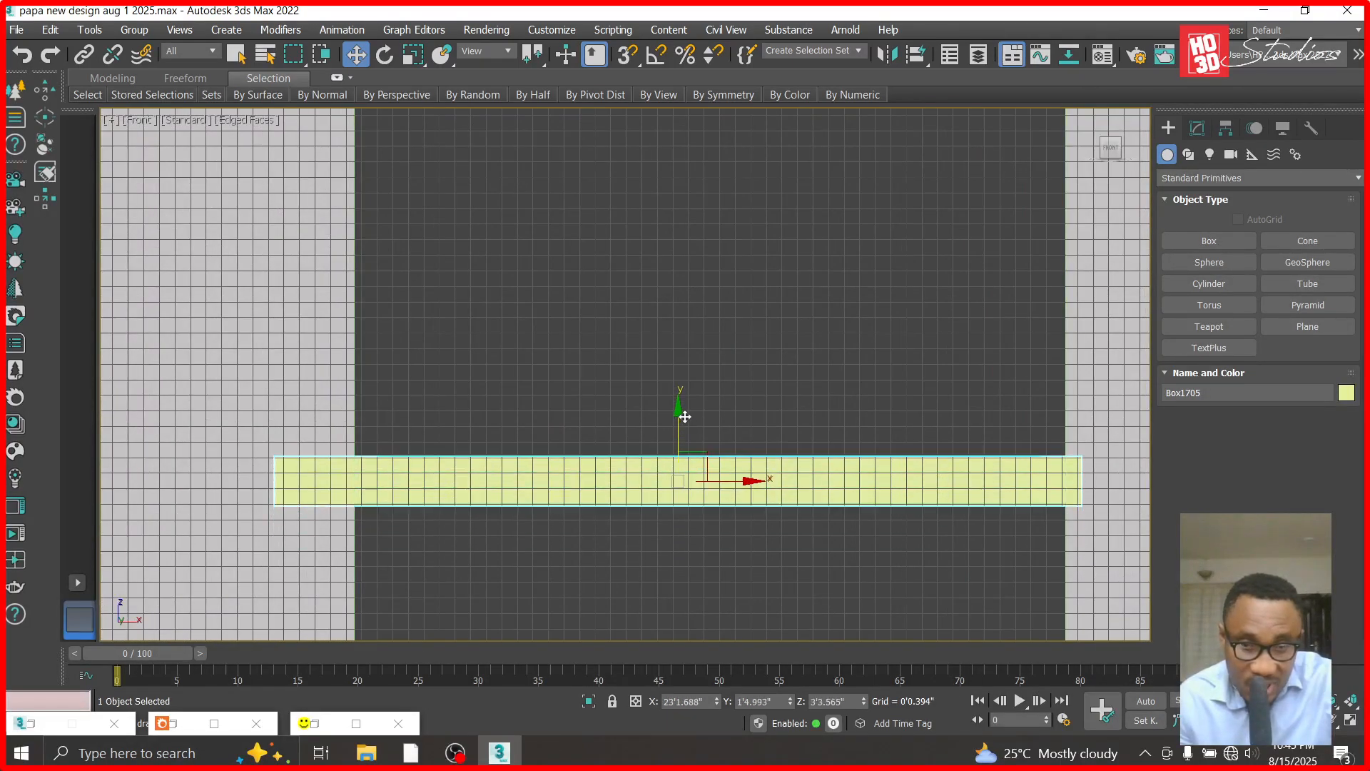
{"action": "scroll", "coordinate": [692, 501], "scroll_direction": "down", "scroll_amount": 9}
{"action": "left_click", "coordinate": [692, 499]}
{"action": "scroll", "coordinate": [691, 501], "scroll_direction": "up", "scroll_amount": 5}
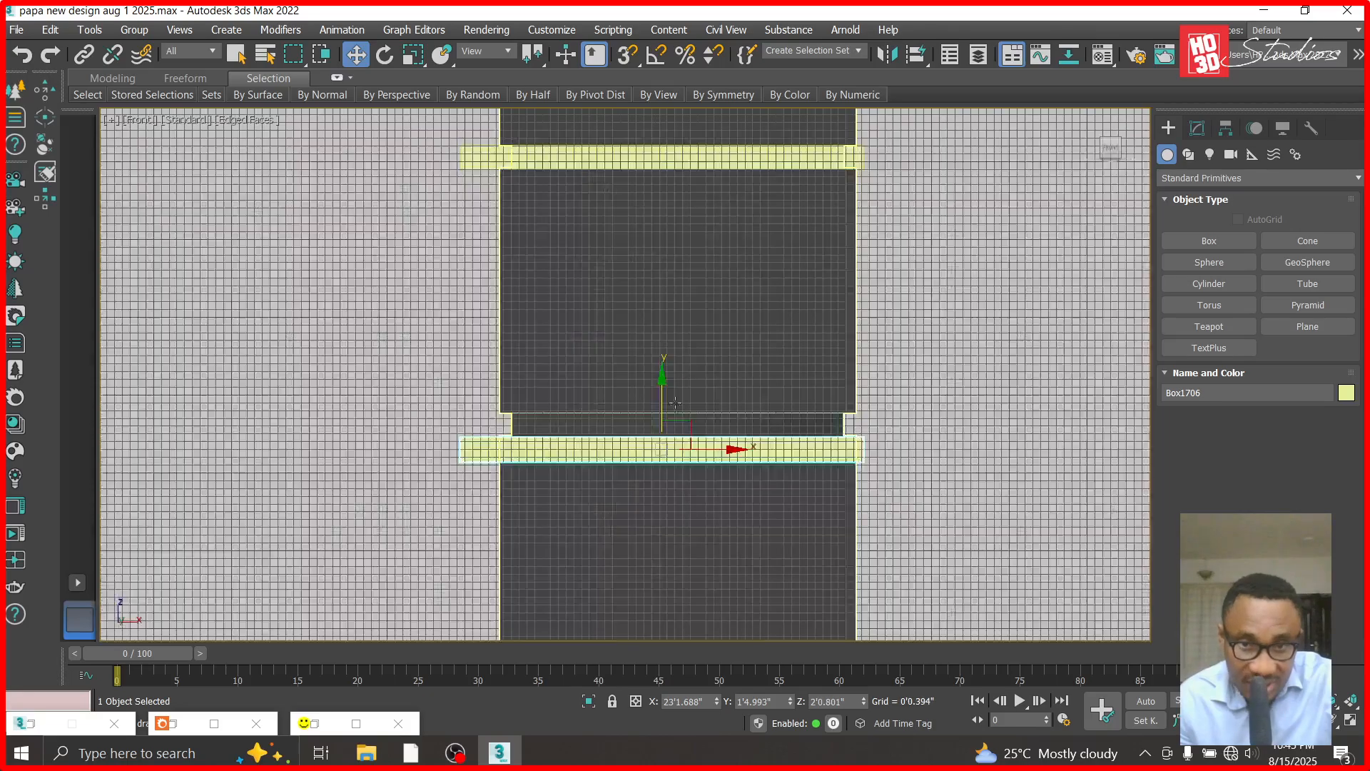
{"action": "left_click_drag", "start_coordinate": [662, 391], "coordinate": [661, 362]}
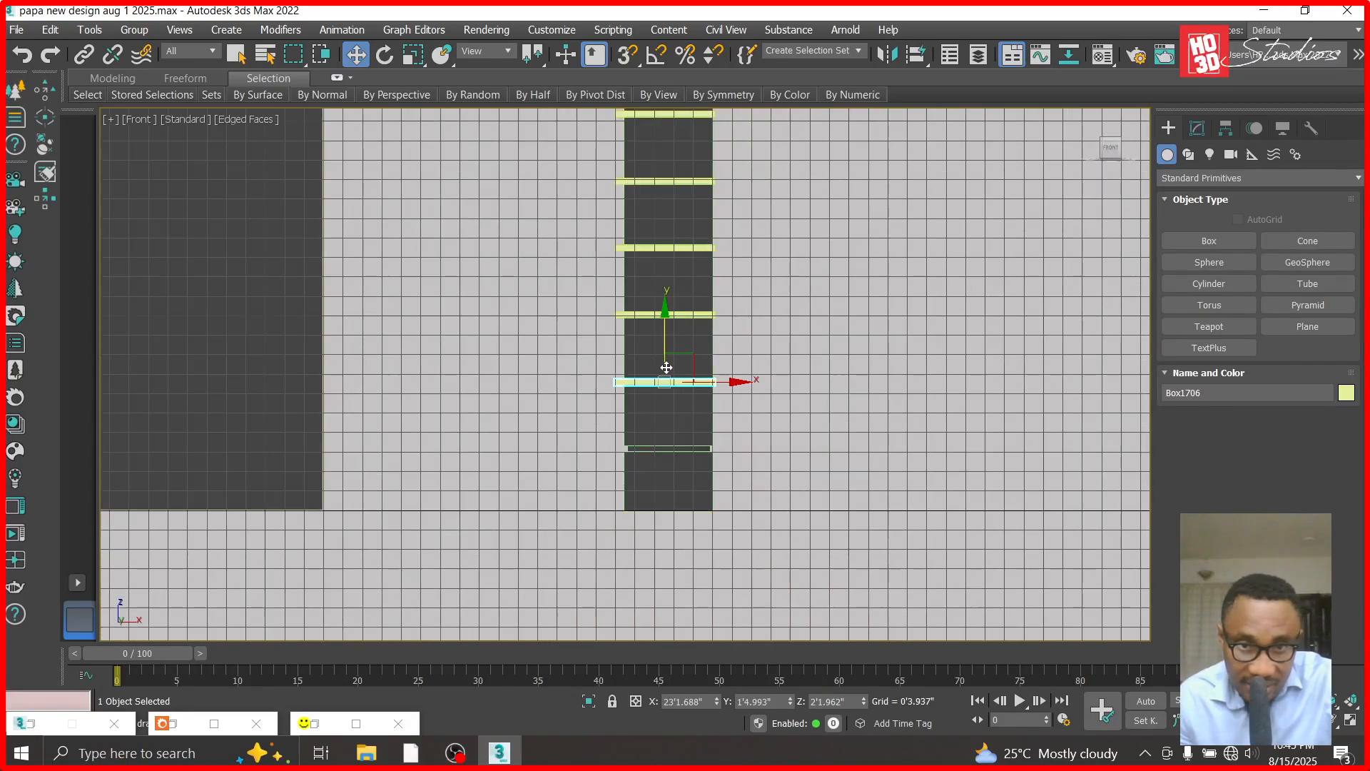
- Clone one more thin box down to the column's lowest groove and align it there
{"action": "scroll", "coordinate": [677, 357], "scroll_direction": "down", "scroll_amount": 5}
{"action": "scroll", "coordinate": [664, 462], "scroll_direction": "up", "scroll_amount": 4}
{"action": "left_click_drag", "start_coordinate": [684, 172], "coordinate": [685, 360], "text": "shift"}
{"action": "left_click", "coordinate": [685, 464]}
{"action": "scroll", "coordinate": [671, 364], "scroll_direction": "up", "scroll_amount": 4}
{"action": "left_click_drag", "start_coordinate": [647, 305], "coordinate": [649, 309]}
{"action": "scroll", "coordinate": [648, 310], "scroll_direction": "down", "scroll_amount": 4}
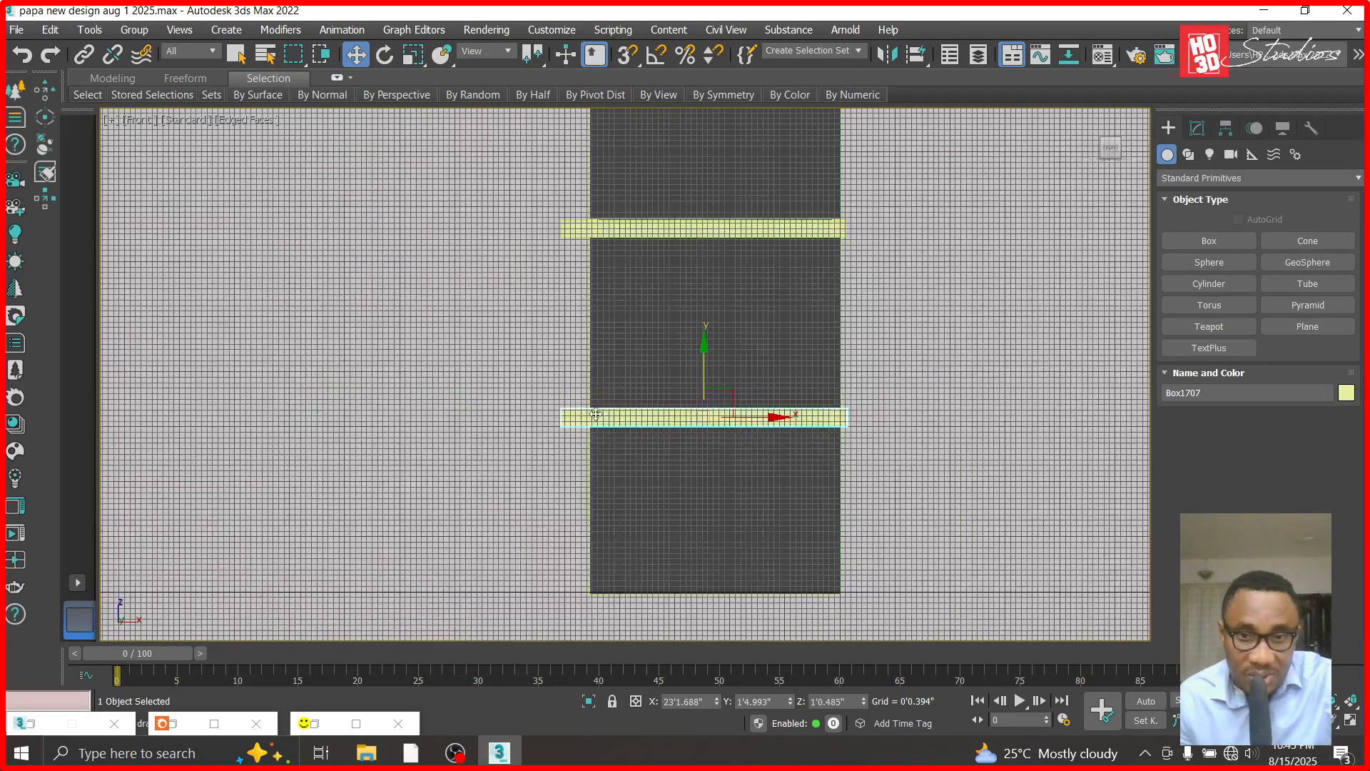
- Convert the lowest thin box to an Editable Poly
{"action": "right_click", "coordinate": [587, 411]}
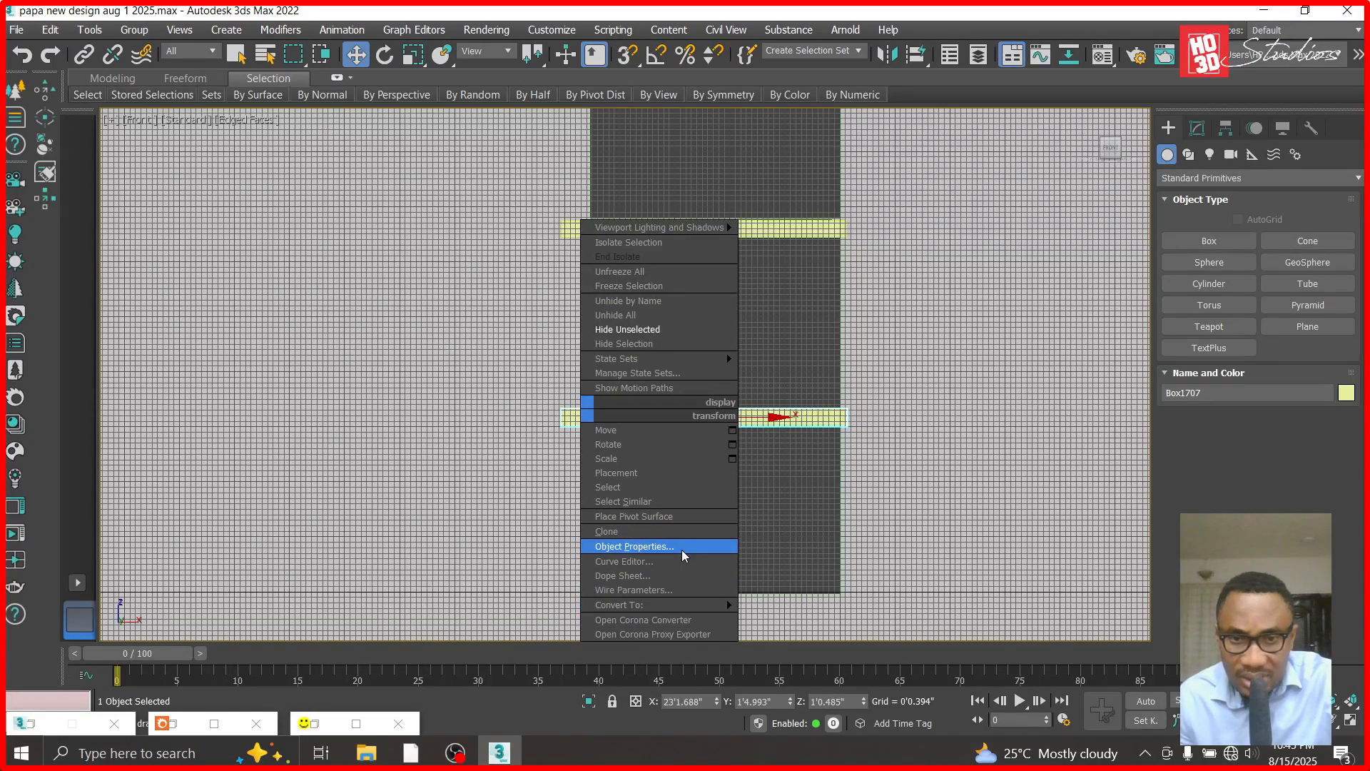
{"action": "mouse_move", "coordinate": [724, 604]}
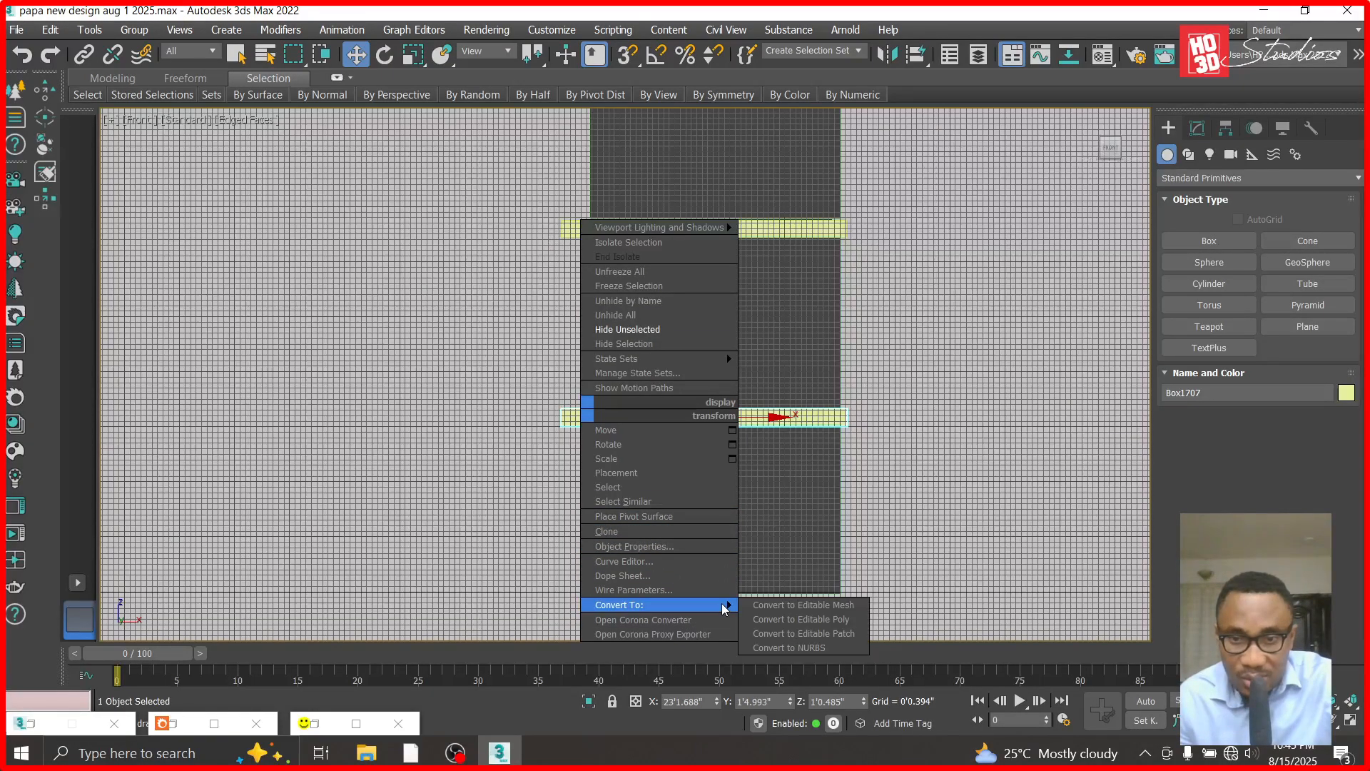
{"action": "left_click", "coordinate": [806, 619]}
- Attach the other eight thin boxes to the lowest one, working up the column
{"action": "scroll", "coordinate": [1248, 489], "scroll_direction": "down", "scroll_amount": 3}
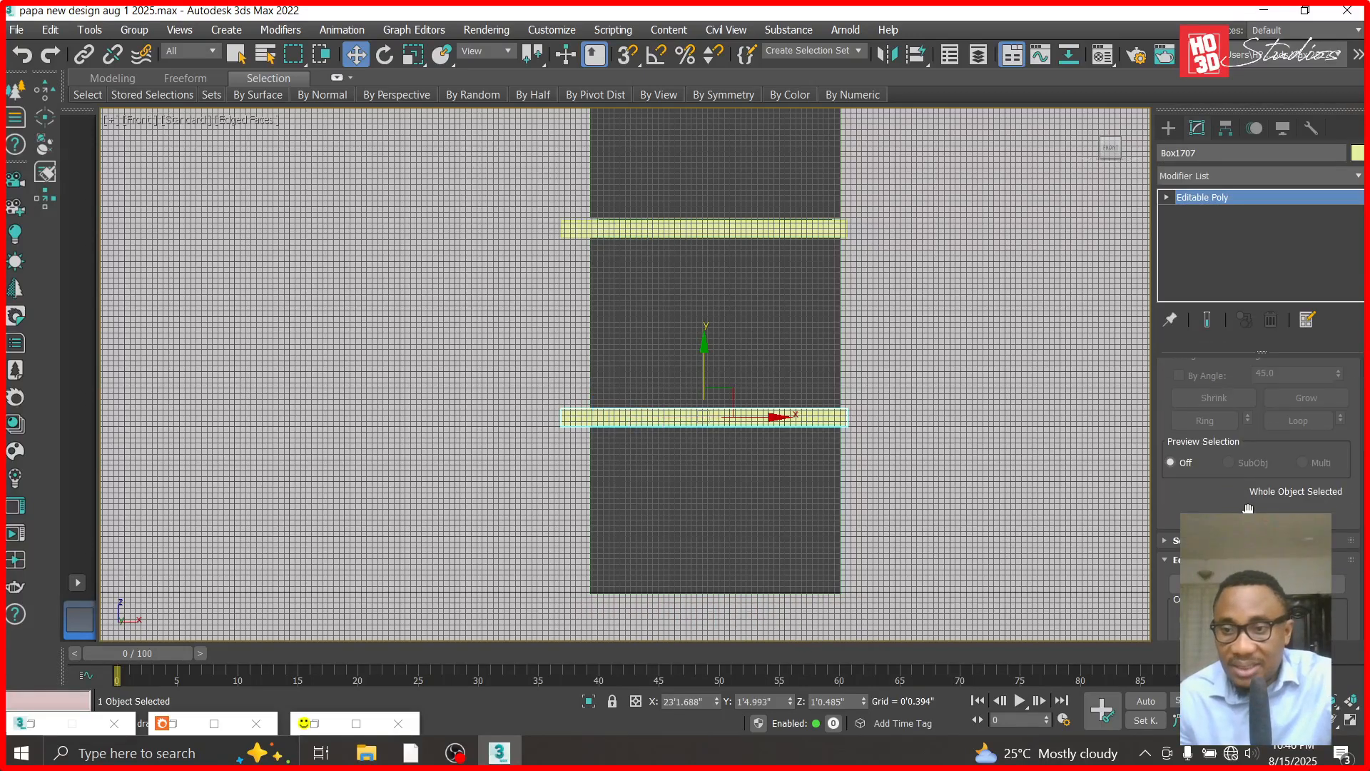
{"action": "left_click", "coordinate": [1206, 614]}
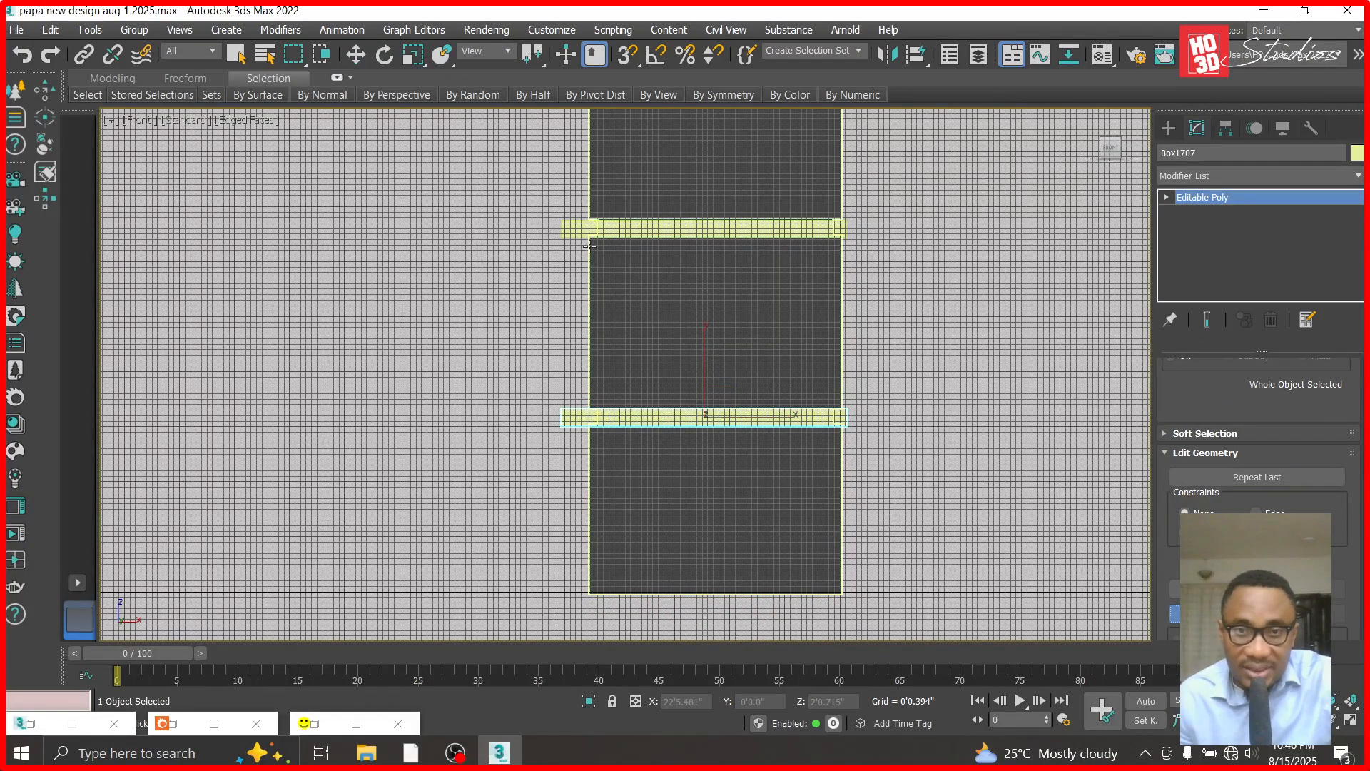
{"action": "scroll", "coordinate": [581, 239], "scroll_direction": "down", "scroll_amount": 5}
{"action": "scroll", "coordinate": [566, 199], "scroll_direction": "up", "scroll_amount": 5}
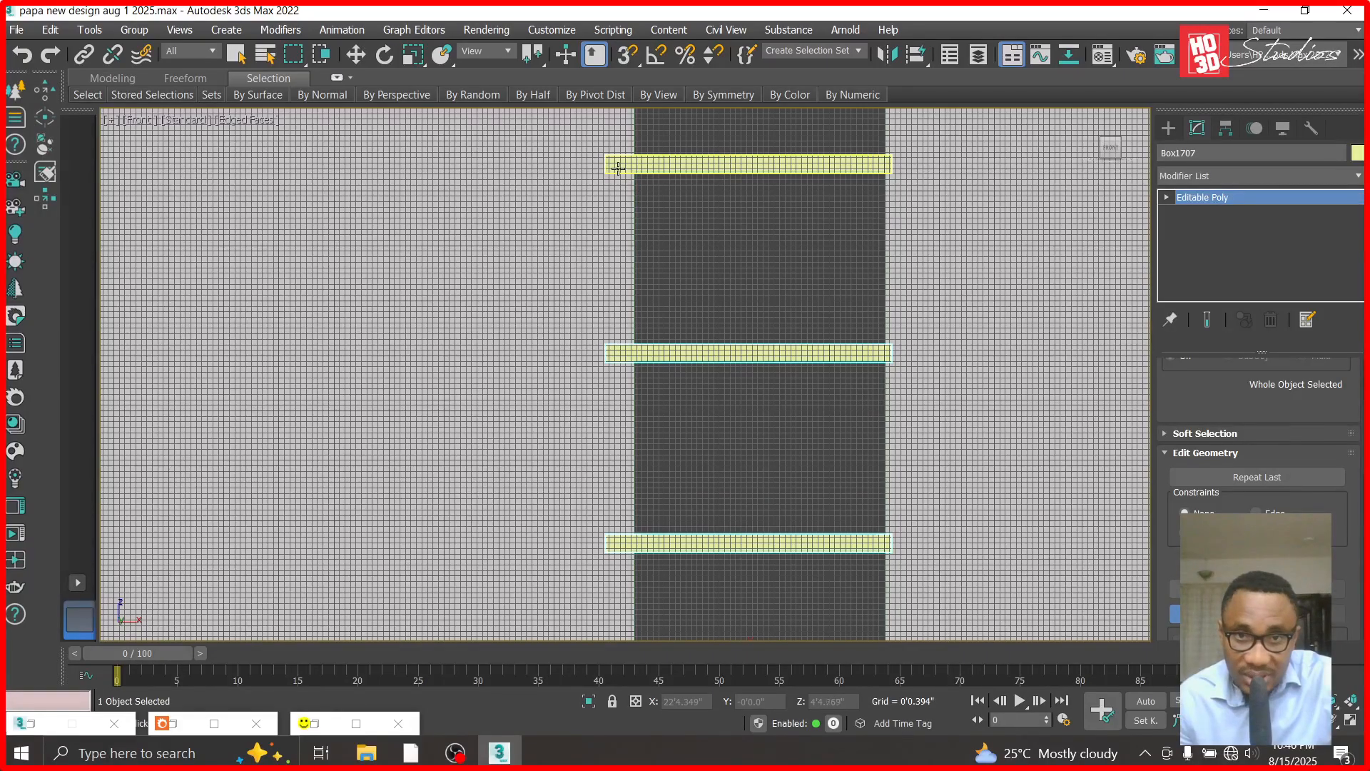
{"action": "scroll", "coordinate": [628, 183], "scroll_direction": "down", "scroll_amount": 5}
{"action": "scroll", "coordinate": [635, 213], "scroll_direction": "up", "scroll_amount": 3}
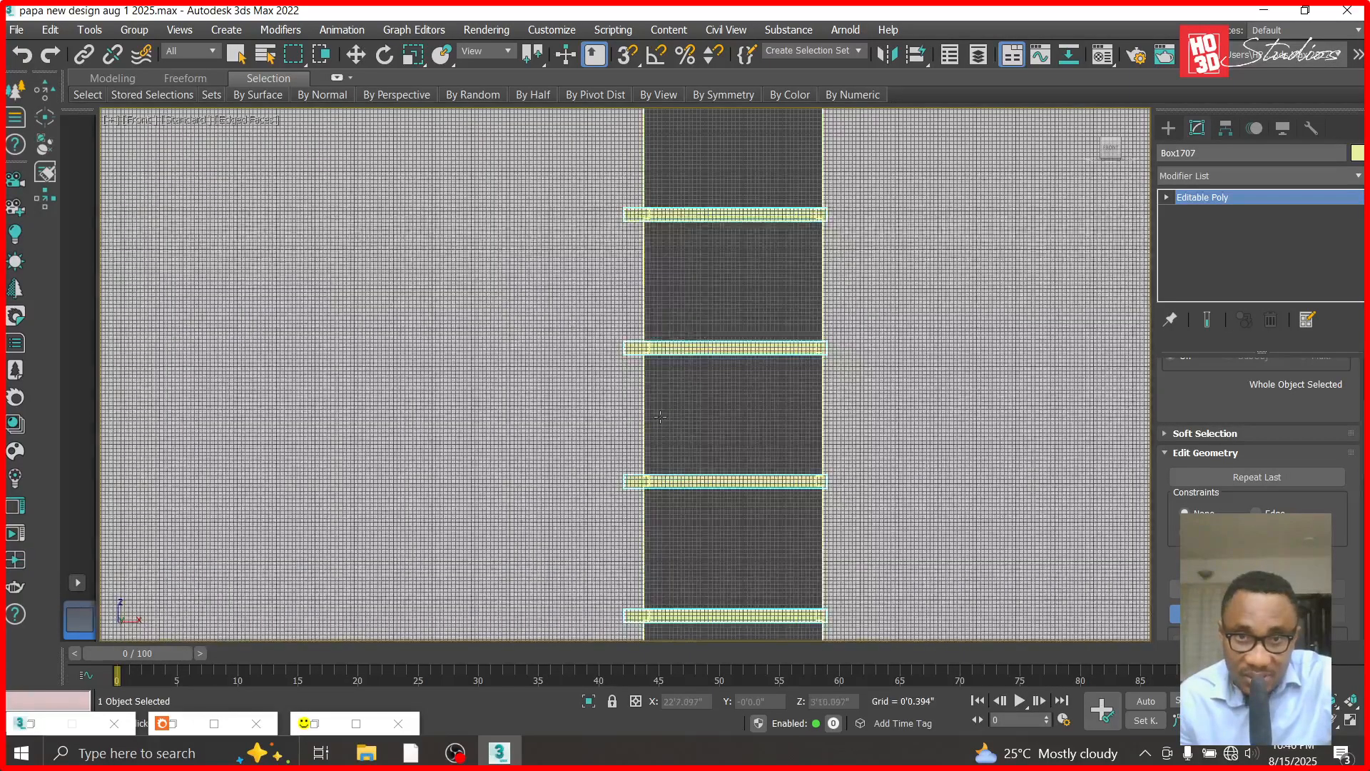
{"action": "scroll", "coordinate": [639, 228], "scroll_direction": "down", "scroll_amount": 4}
{"action": "scroll", "coordinate": [652, 296], "scroll_direction": "up", "scroll_amount": 4}
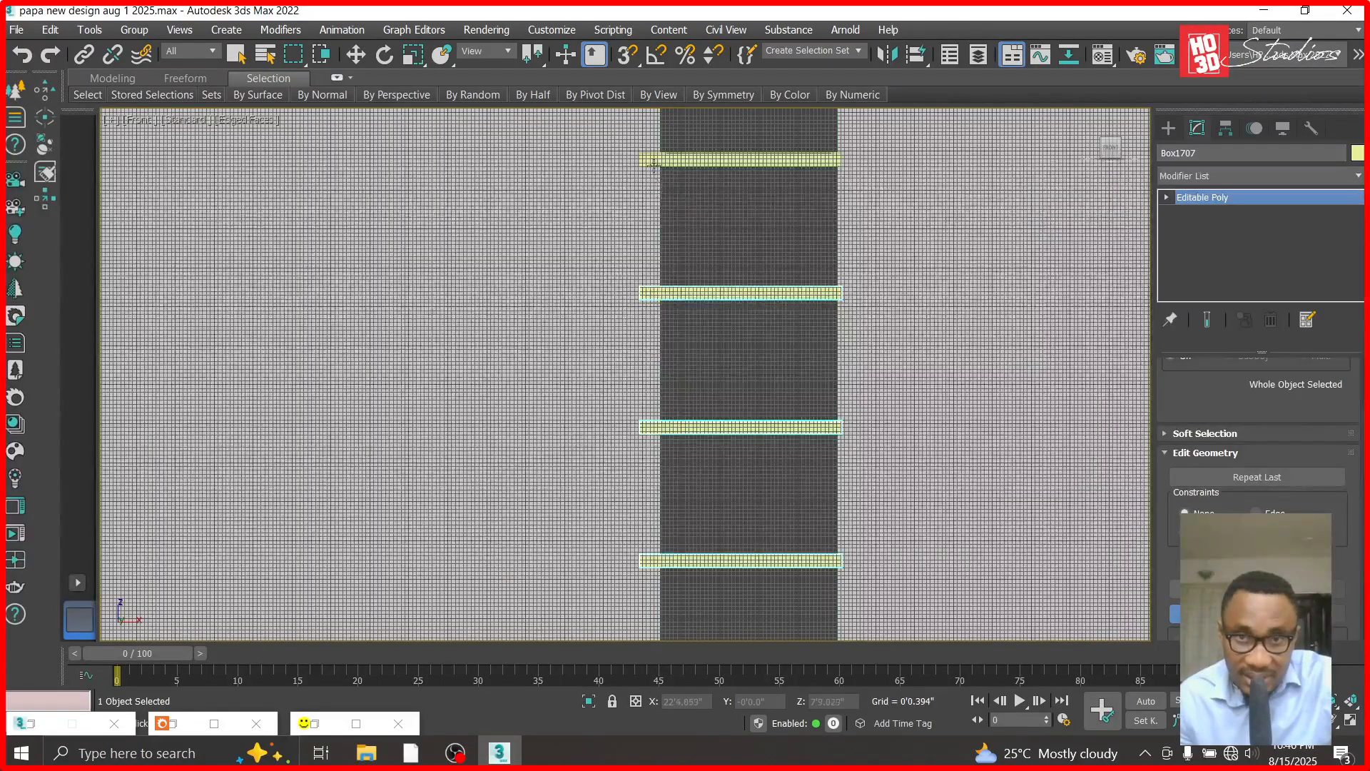
{"action": "scroll", "coordinate": [654, 165], "scroll_direction": "down", "scroll_amount": 6}
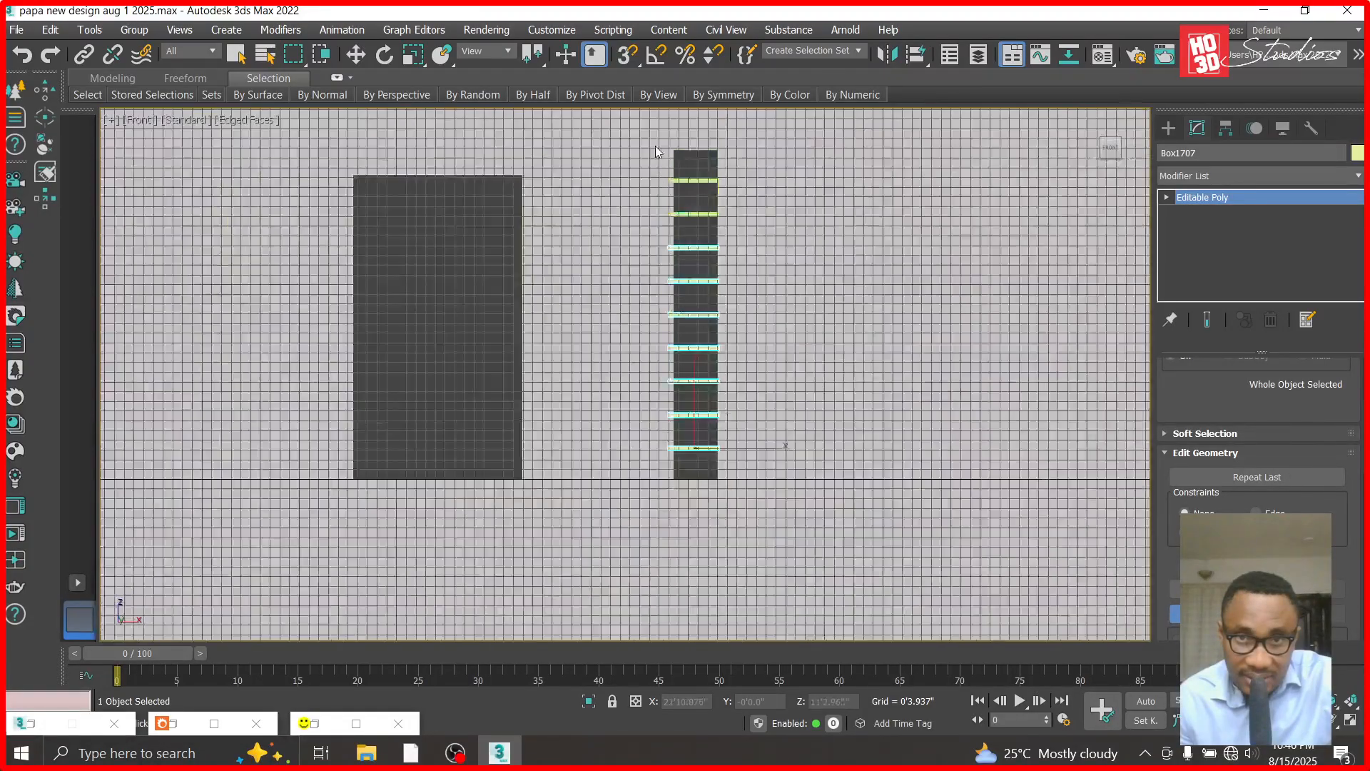
{"action": "scroll", "coordinate": [655, 146], "scroll_direction": "up", "scroll_amount": 5}
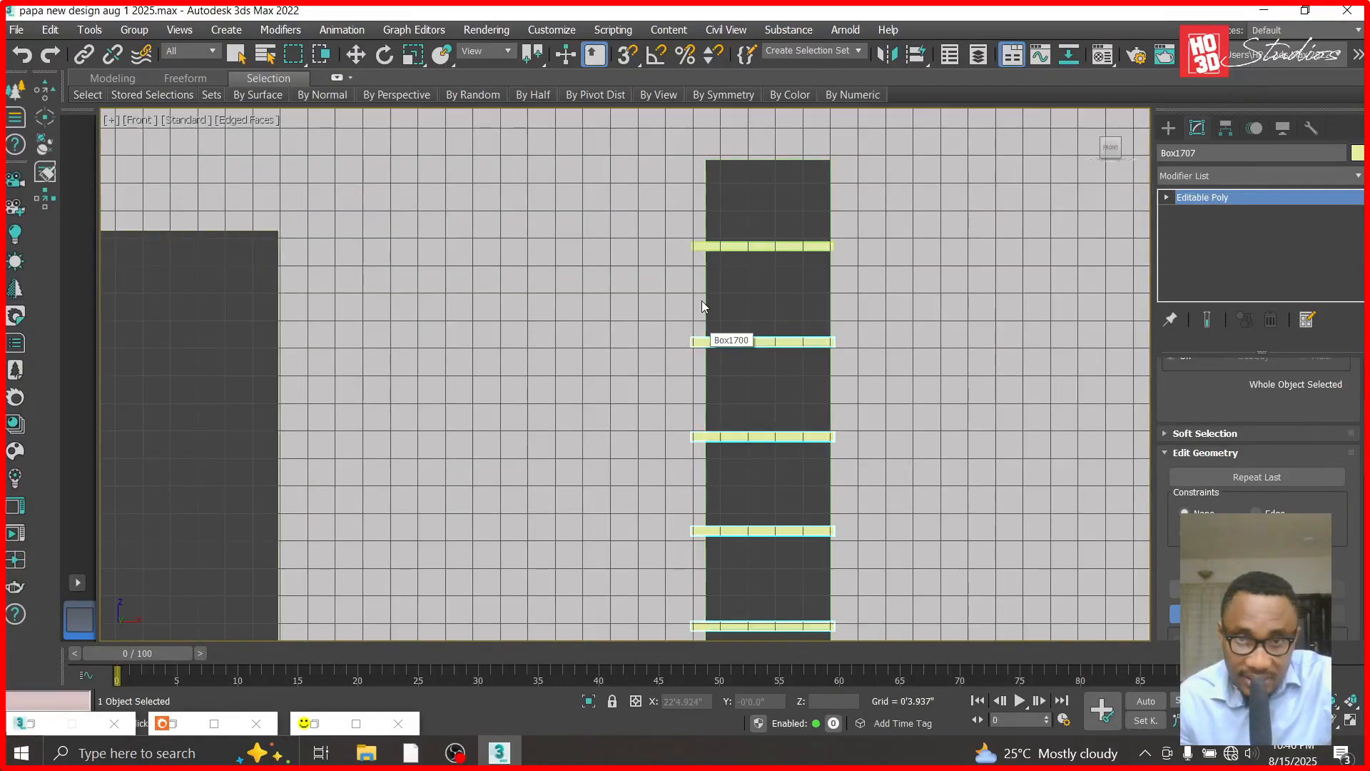
{"action": "scroll", "coordinate": [696, 243], "scroll_direction": "down", "scroll_amount": 5}
- Move the attached set of strips off the column so it straddles the wall panel's right edge
{"action": "key", "text": "w"}
{"action": "left_click_drag", "start_coordinate": [794, 484], "coordinate": [1045, 514]}
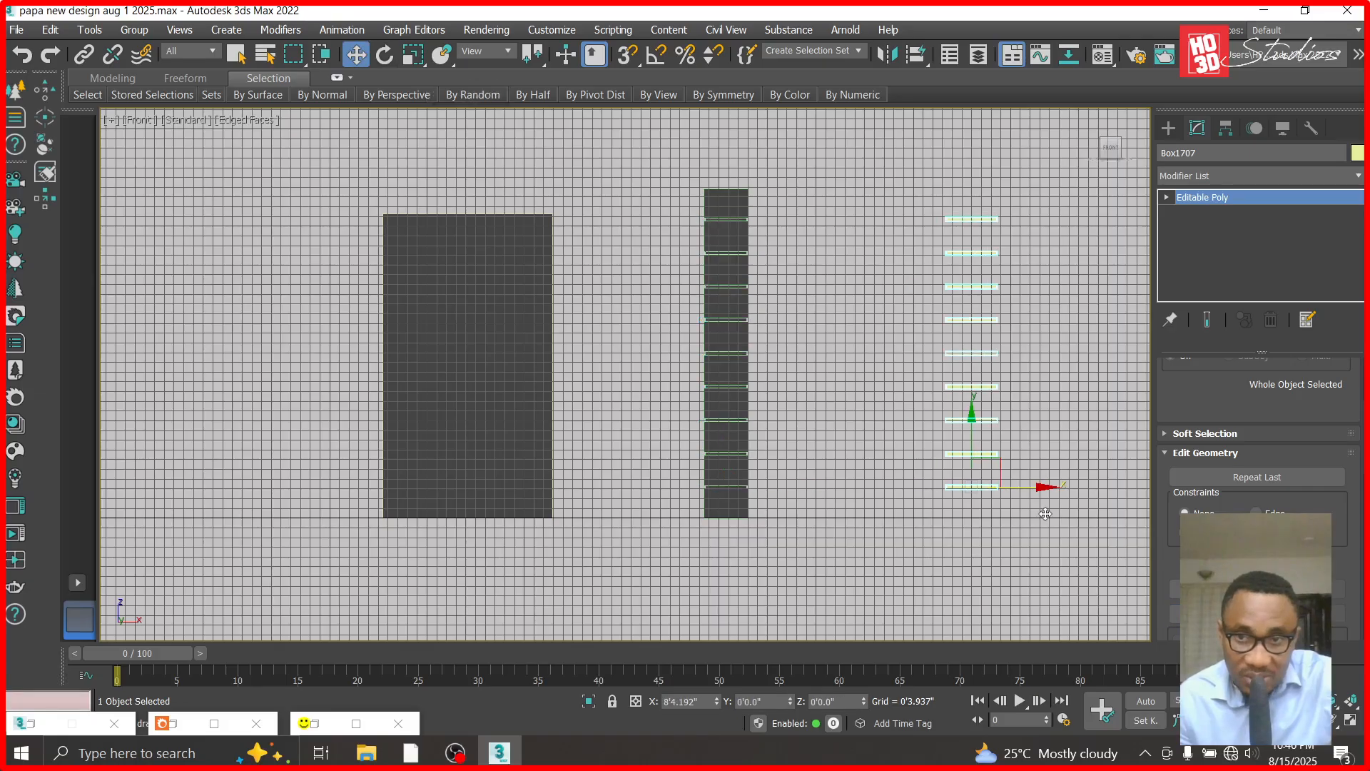
{"action": "key", "text": "ctrl+z"}
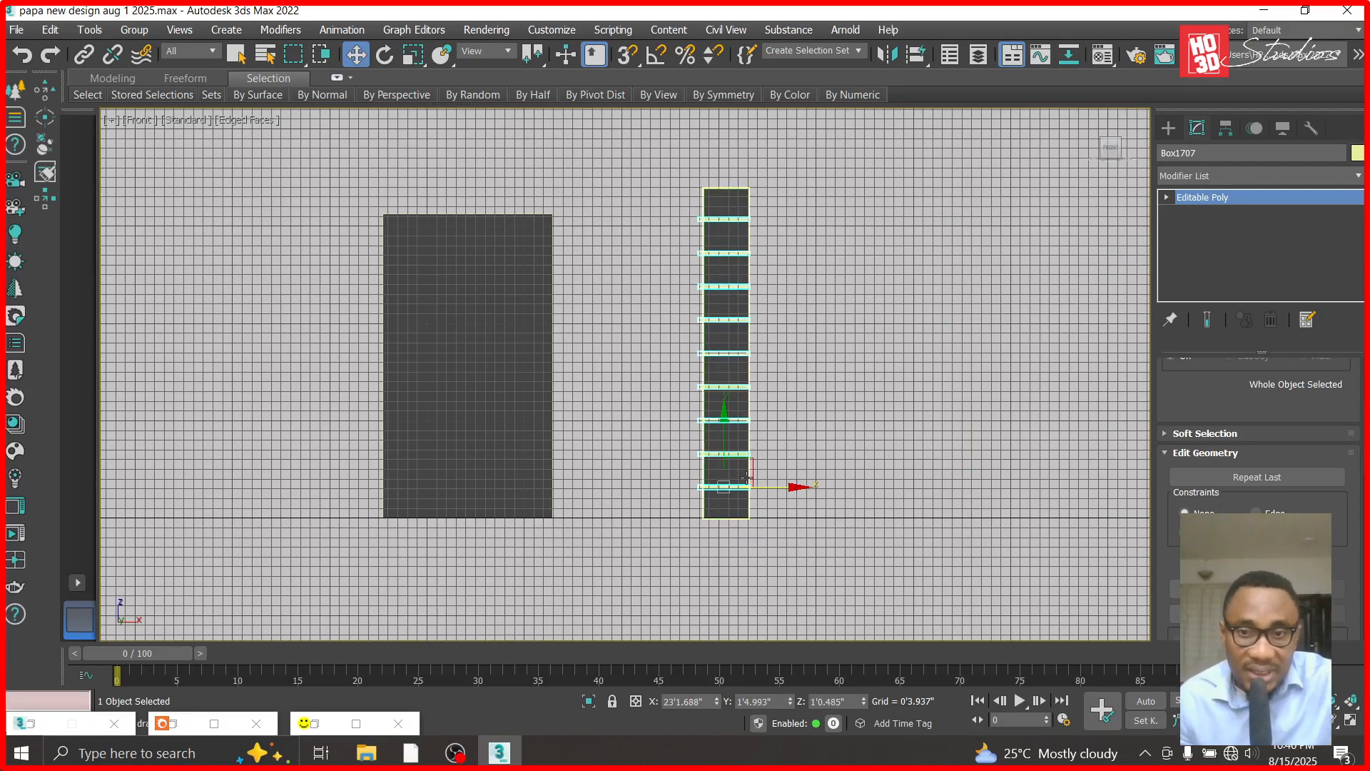
{"action": "left_click_drag", "start_coordinate": [794, 491], "coordinate": [610, 507], "text": "shift"}
- Stretch the strips' left-end vertices slightly past the wall panel's left edge and leave vertex editing
{"action": "left_click", "coordinate": [1166, 197]}
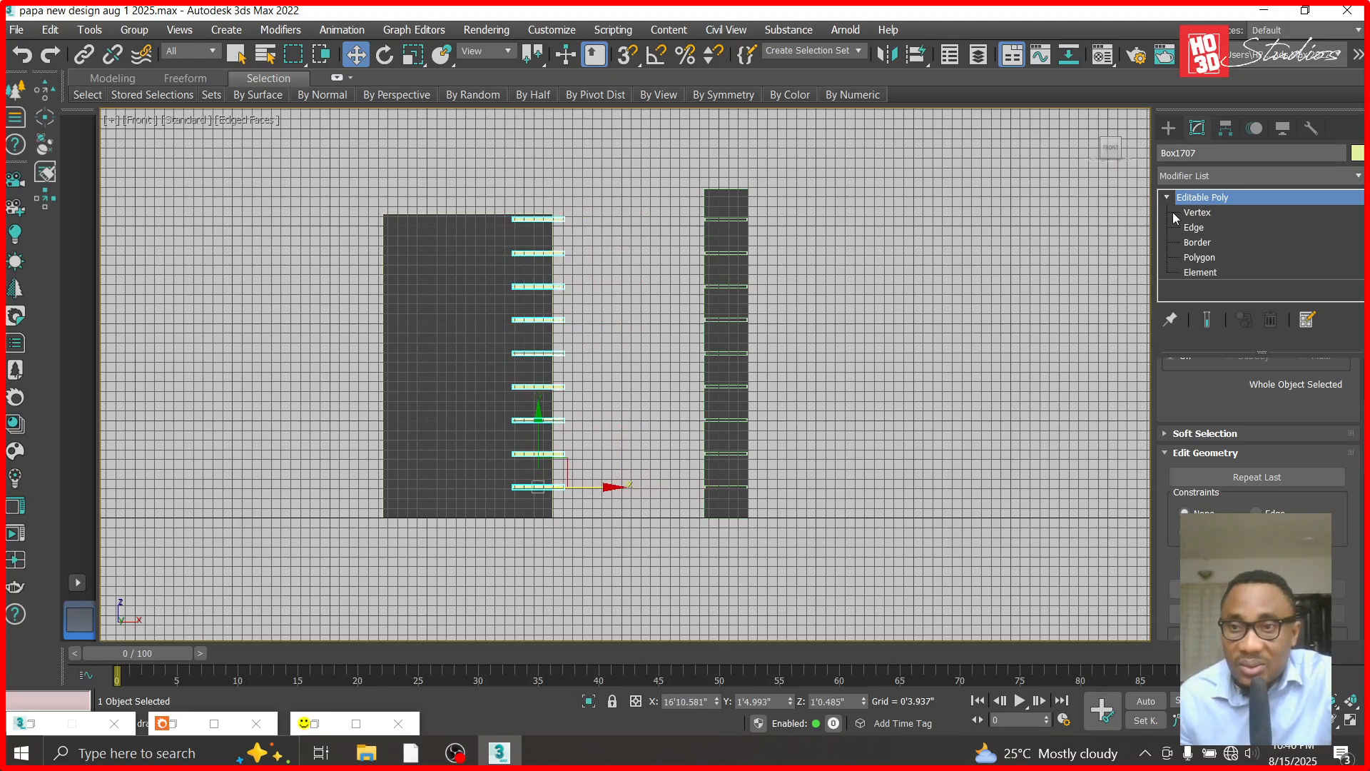
{"action": "left_click", "coordinate": [1197, 212]}
{"action": "left_click_drag", "start_coordinate": [471, 183], "coordinate": [530, 499]}
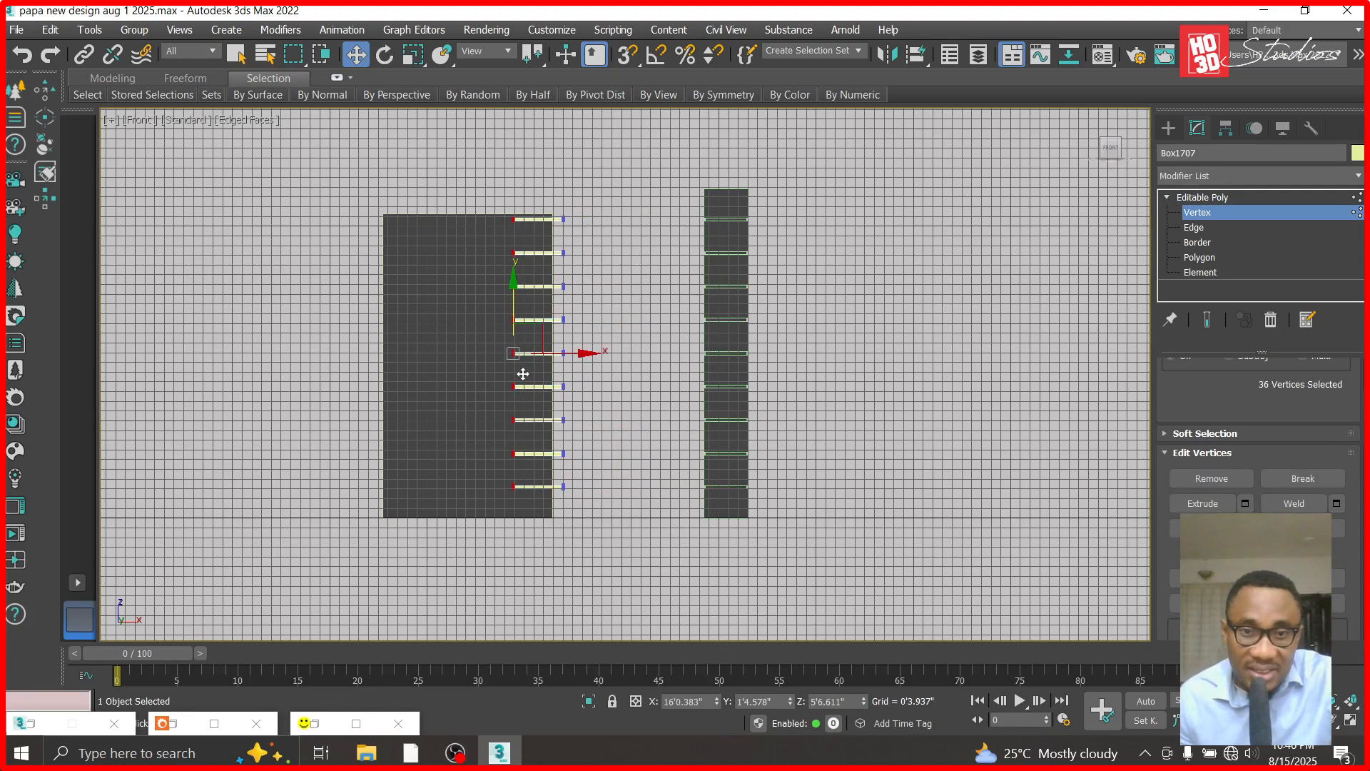
{"action": "left_click_drag", "start_coordinate": [582, 352], "coordinate": [437, 352]}
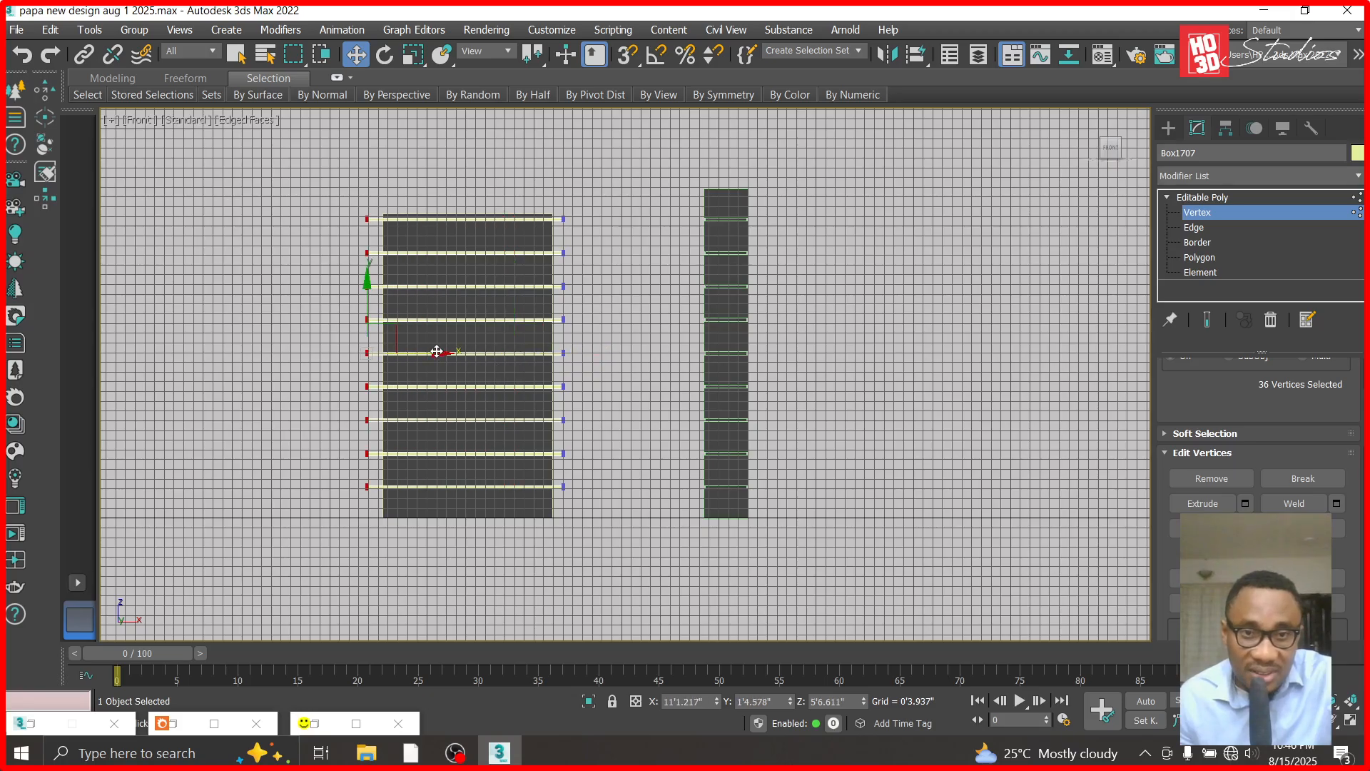
{"action": "left_click", "coordinate": [1190, 210]}
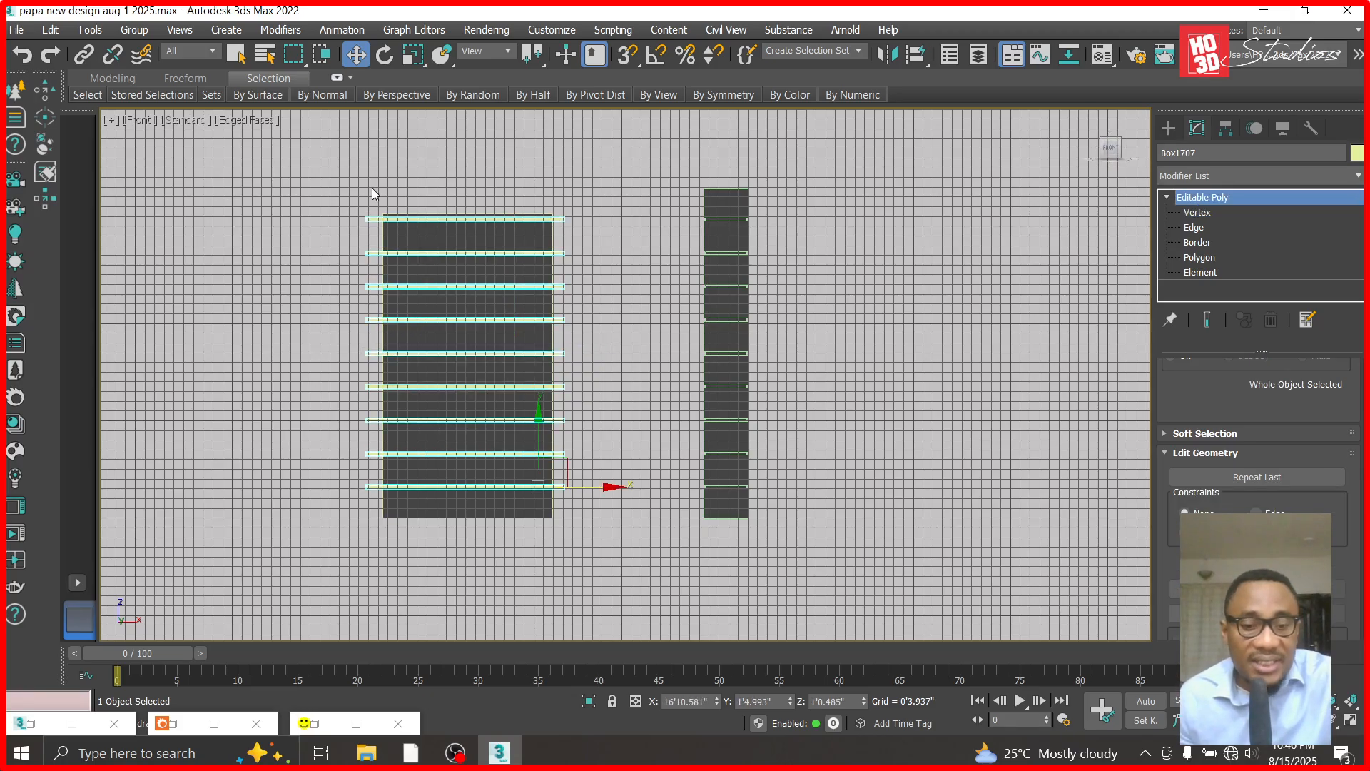
- Move the strips back in the top view until they sit flush inside the wall panel's front face
{"action": "key", "text": "t"}
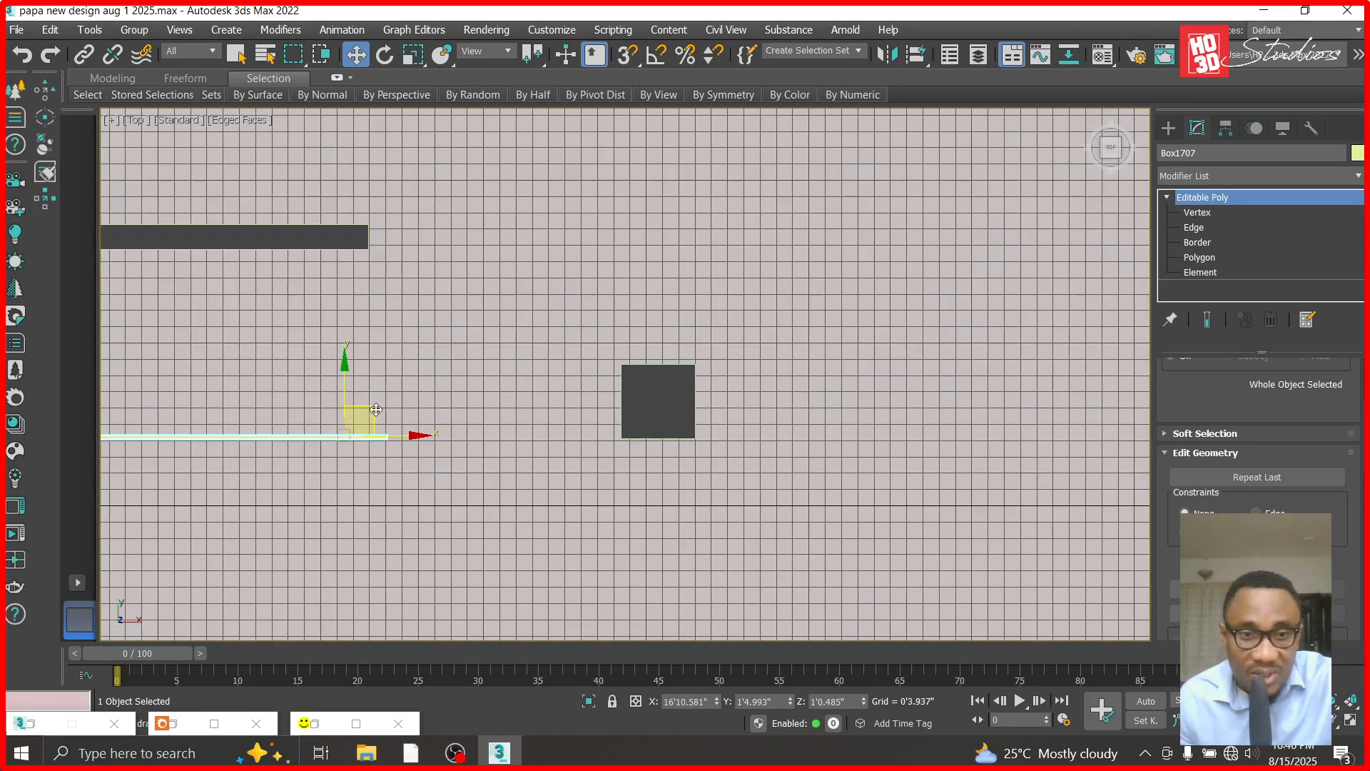
{"action": "scroll", "coordinate": [376, 409], "scroll_direction": "down", "scroll_amount": 2}
{"action": "left_click_drag", "start_coordinate": [354, 354], "coordinate": [354, 222]}
{"action": "scroll", "coordinate": [758, 355], "scroll_direction": "up", "scroll_amount": 5}
{"action": "left_click_drag", "start_coordinate": [758, 354], "coordinate": [754, 285]}
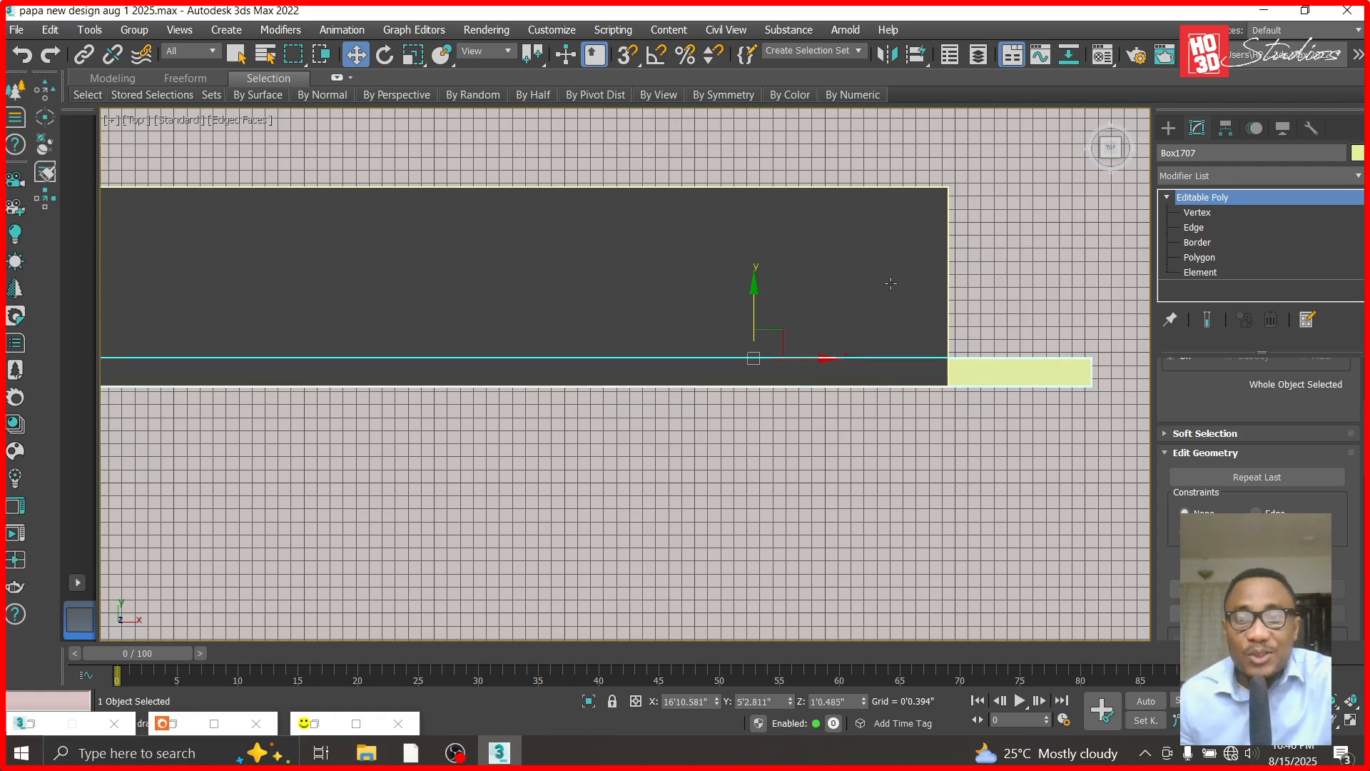
- Cut the attached strips out of the dark wall panel with a ProBoolean operation
{"action": "left_click", "coordinate": [890, 283]}
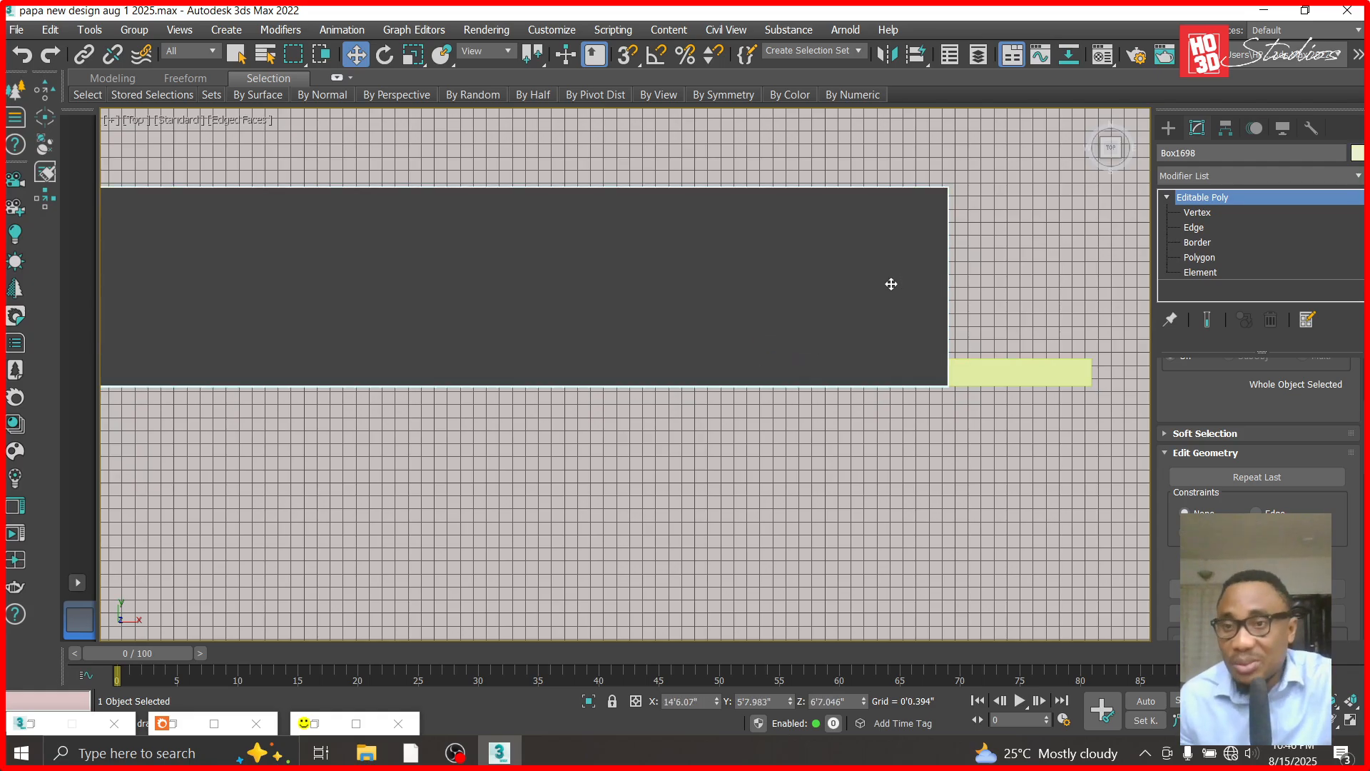
{"action": "left_click", "coordinate": [1168, 128]}
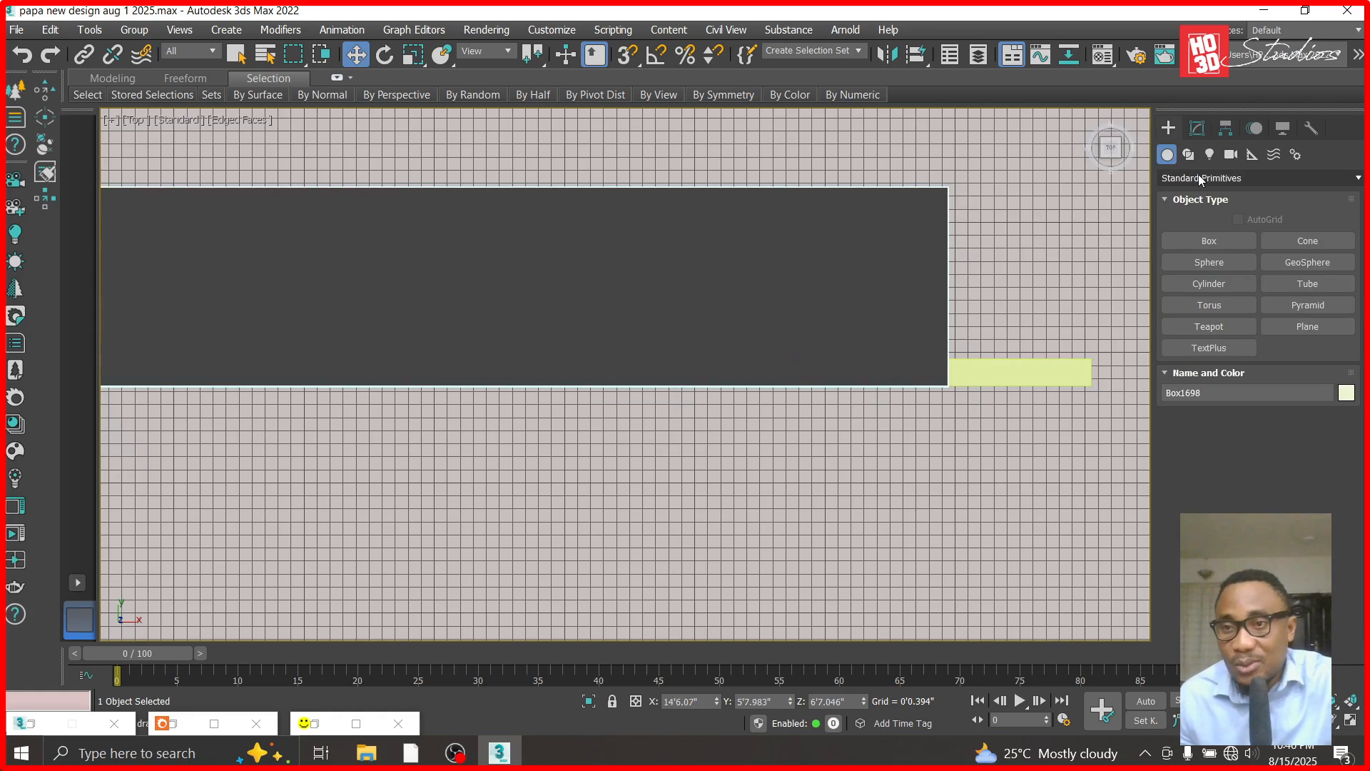
{"action": "left_click", "coordinate": [1203, 178]}
{"action": "left_click", "coordinate": [1200, 217]}
{"action": "left_click", "coordinate": [1317, 327]}
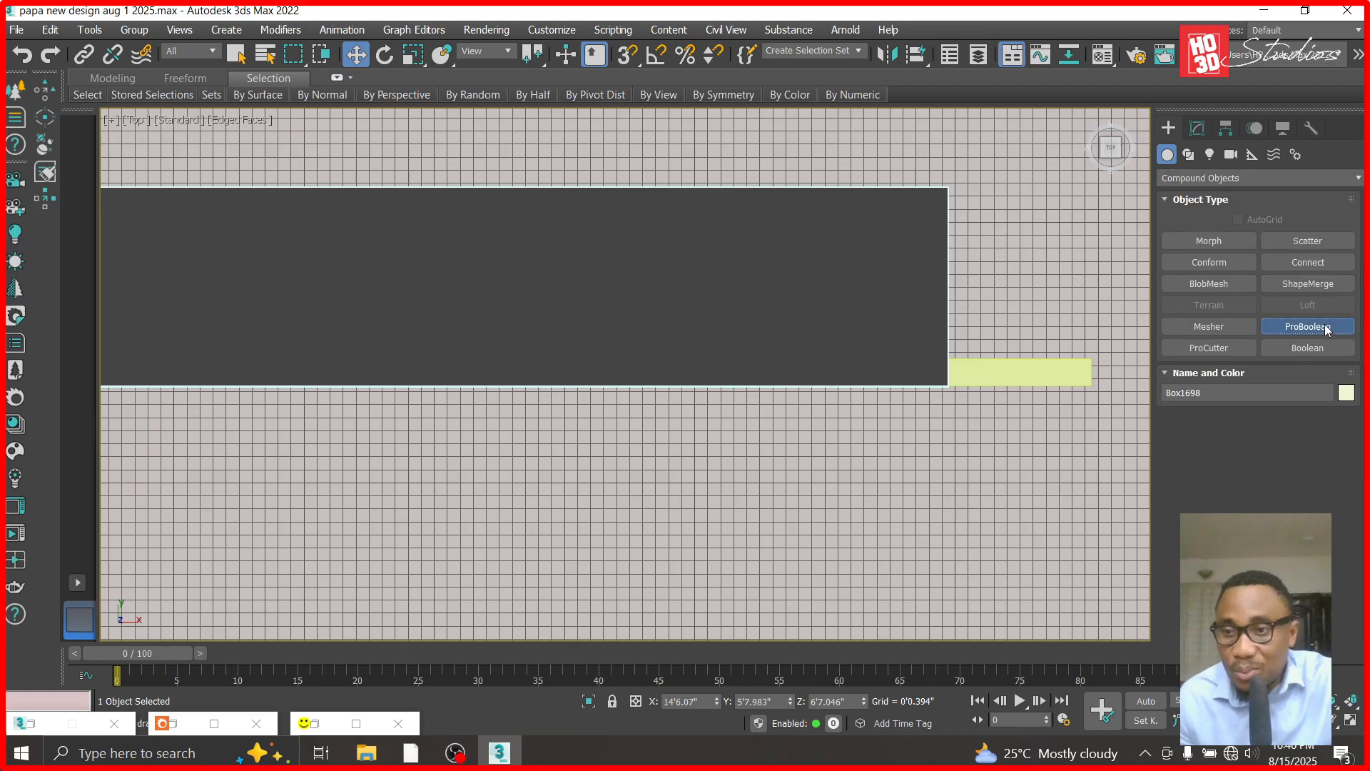
{"action": "left_click", "coordinate": [1286, 438]}
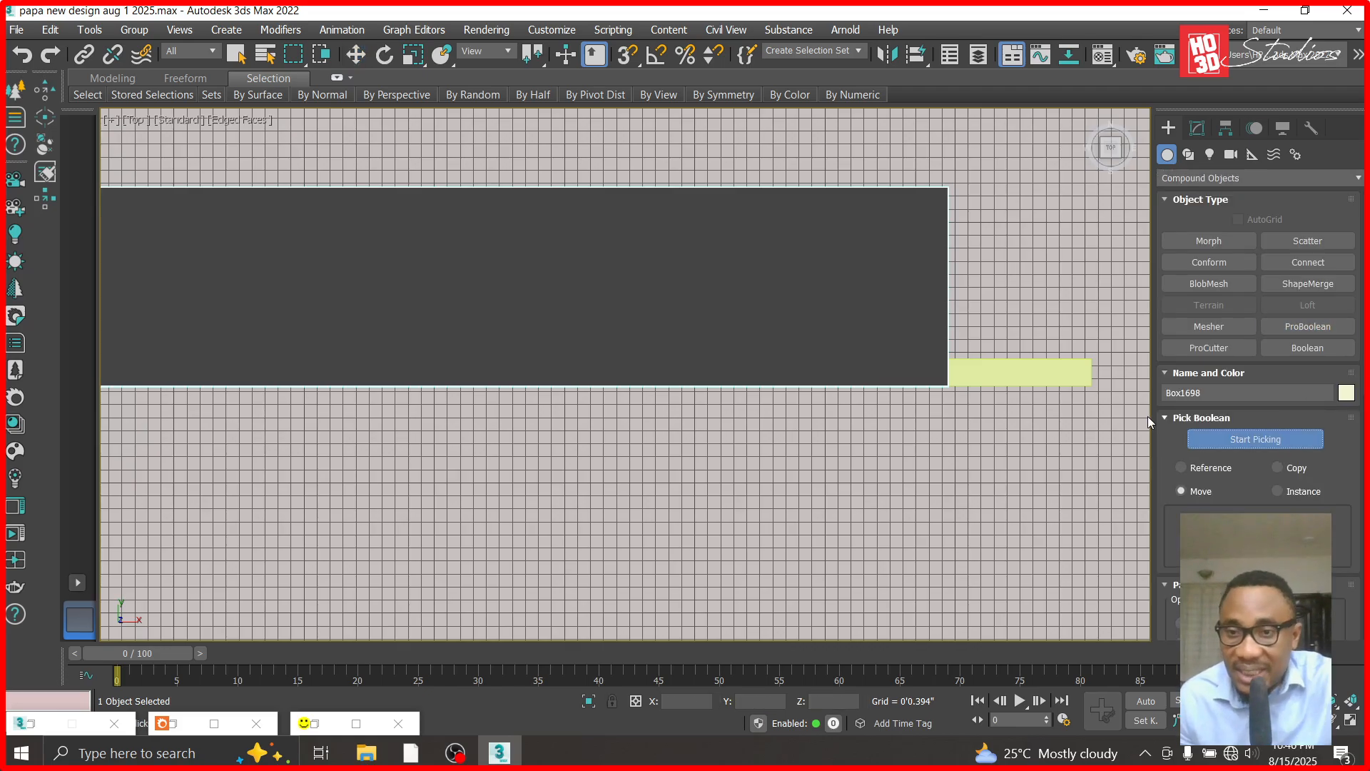
{"action": "left_click", "coordinate": [1040, 375]}
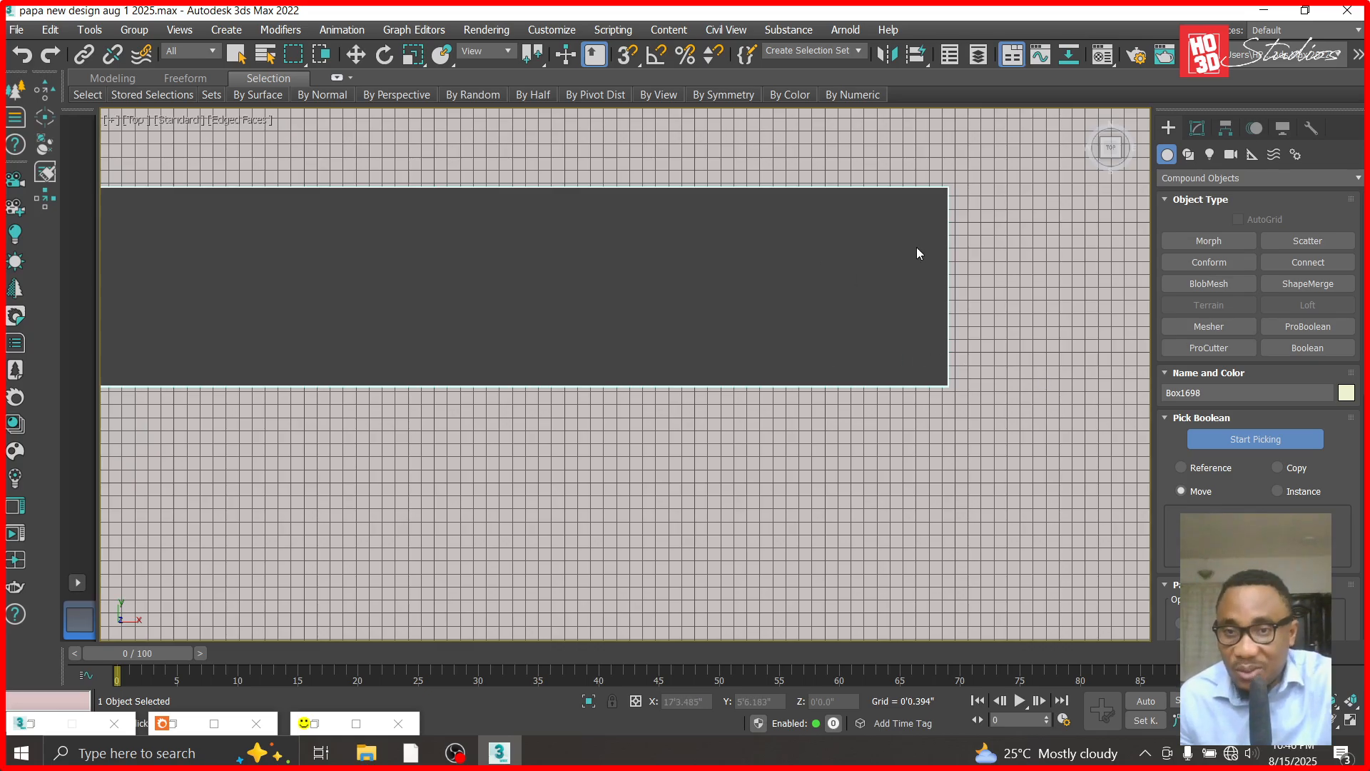
- Switch to the Corona Camera002 view and unhide all objects
{"action": "key", "text": "c"}
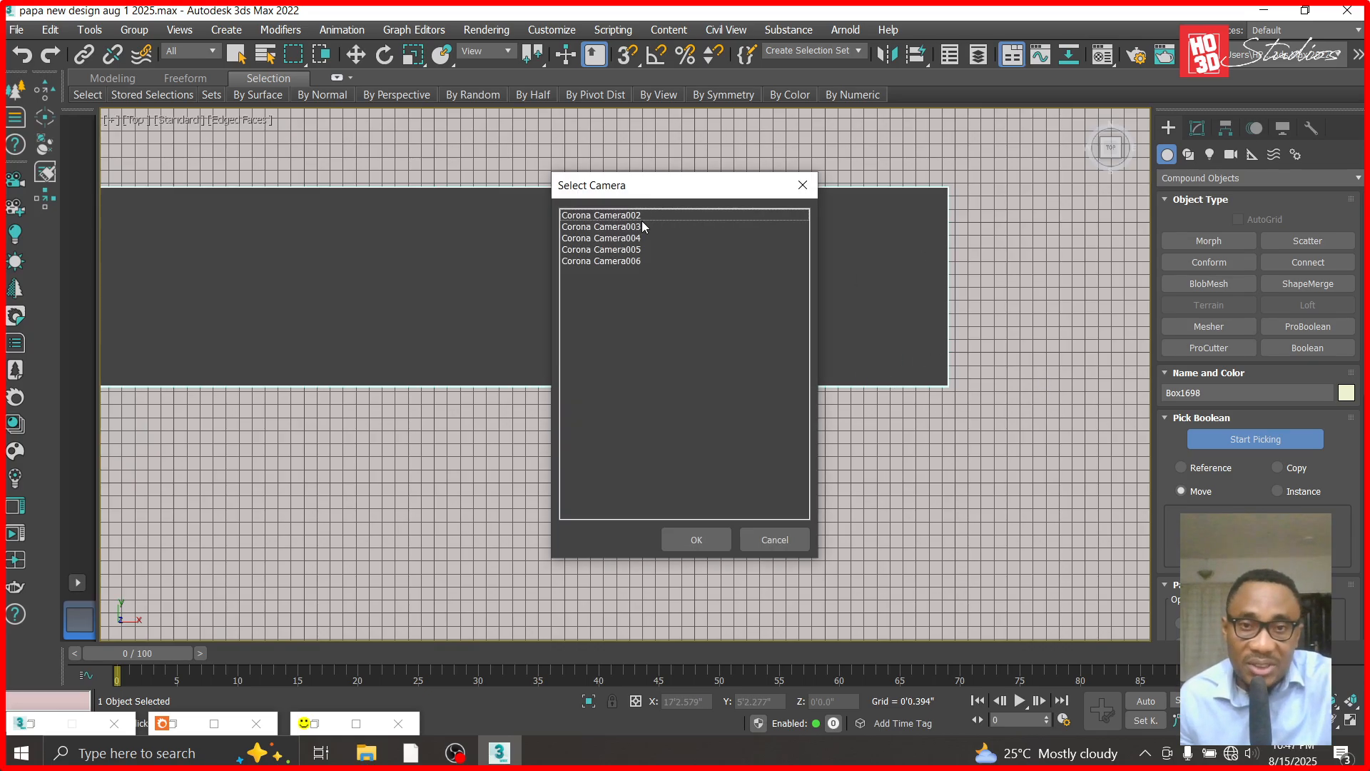
{"action": "double_click", "coordinate": [641, 220]}
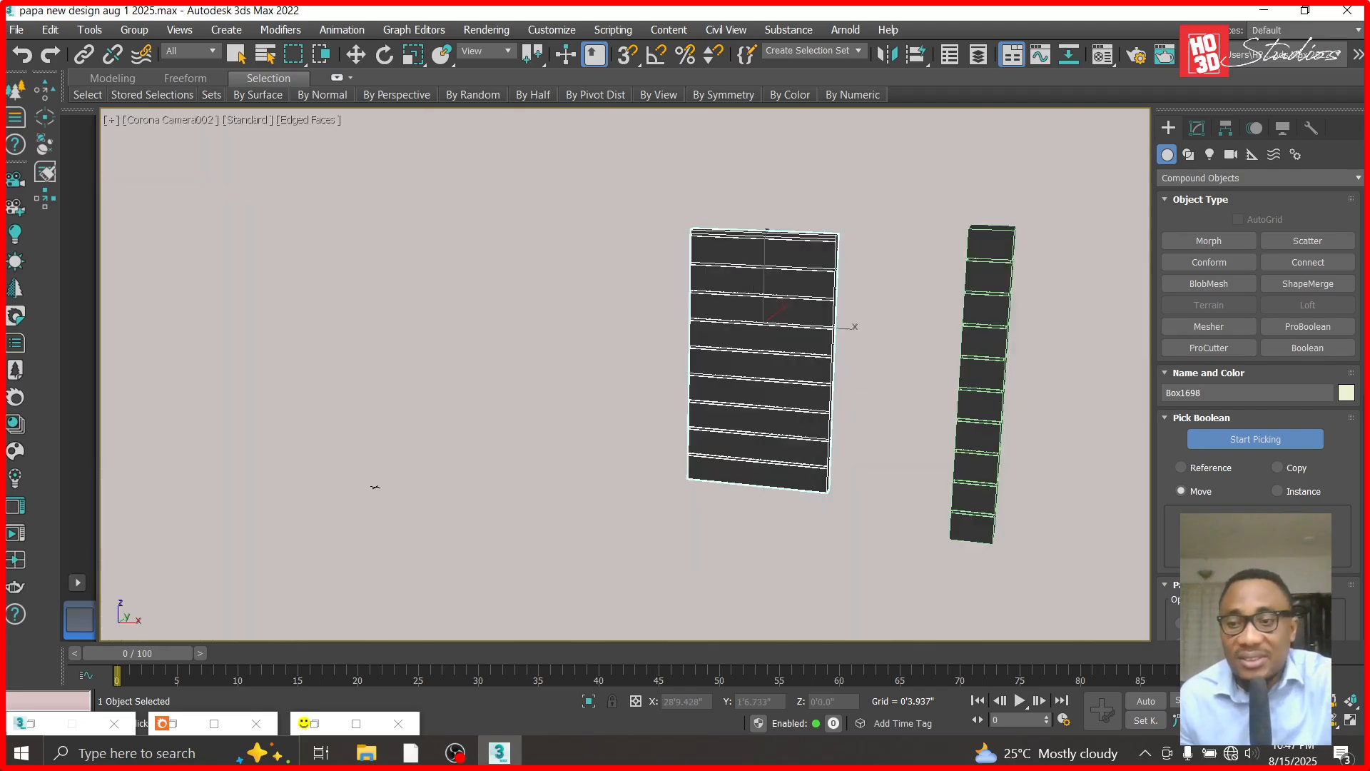
{"action": "scroll", "coordinate": [855, 403], "scroll_direction": "up", "scroll_amount": 8}
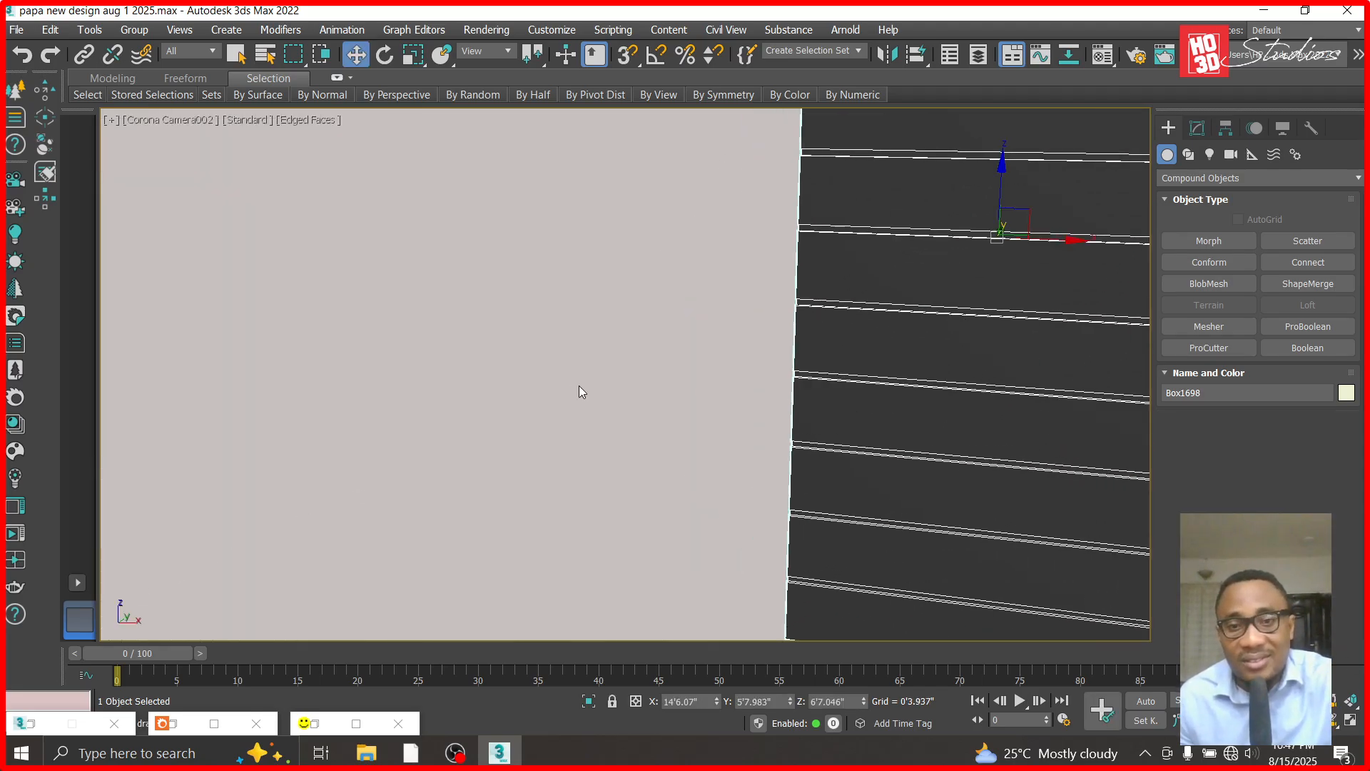
{"action": "right_click", "coordinate": [590, 331]}
{"action": "left_click", "coordinate": [626, 239]}
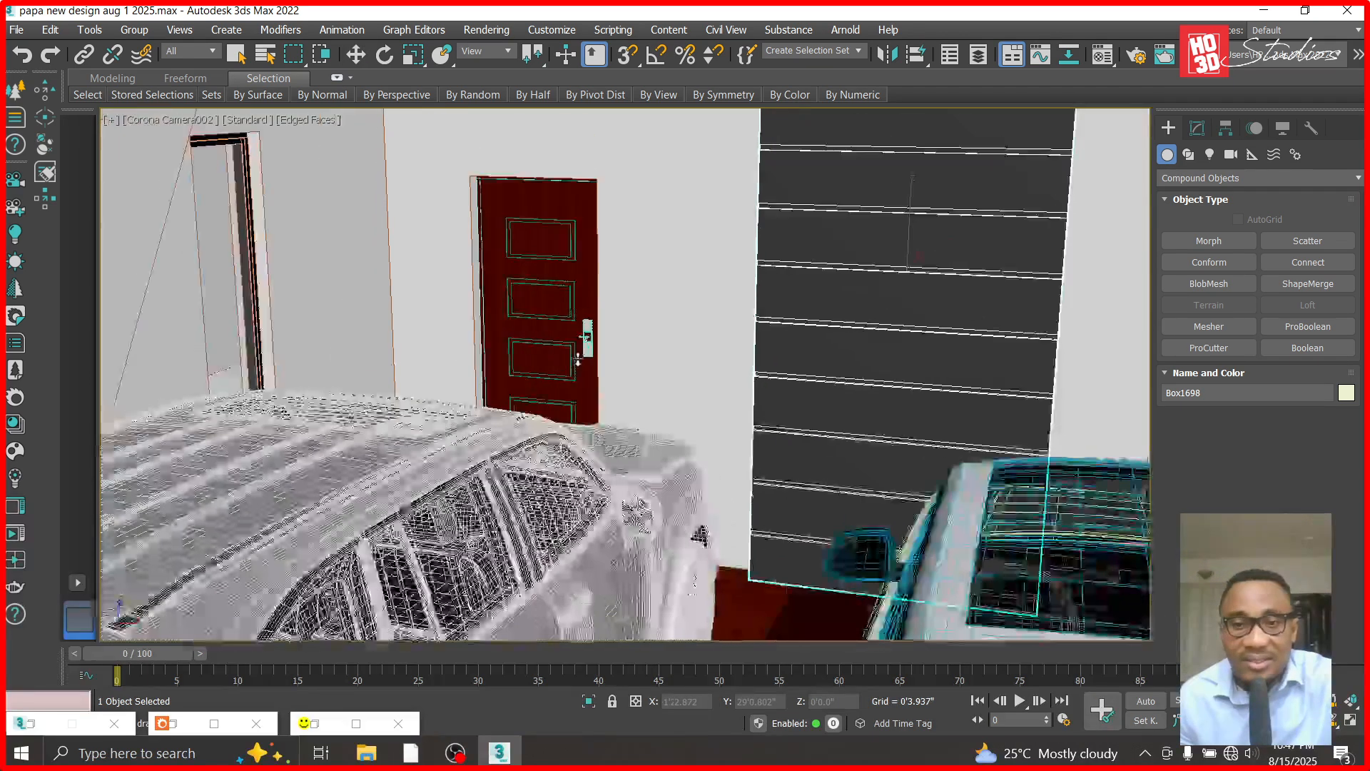
- Reframe Corona Camera002 so the grooved wall panel, both cars and the row of columns are in shot
{"action": "scroll", "coordinate": [688, 408], "scroll_direction": "down", "scroll_amount": 6}
{"action": "left_click_drag", "start_coordinate": [568, 187], "coordinate": [611, 221]}
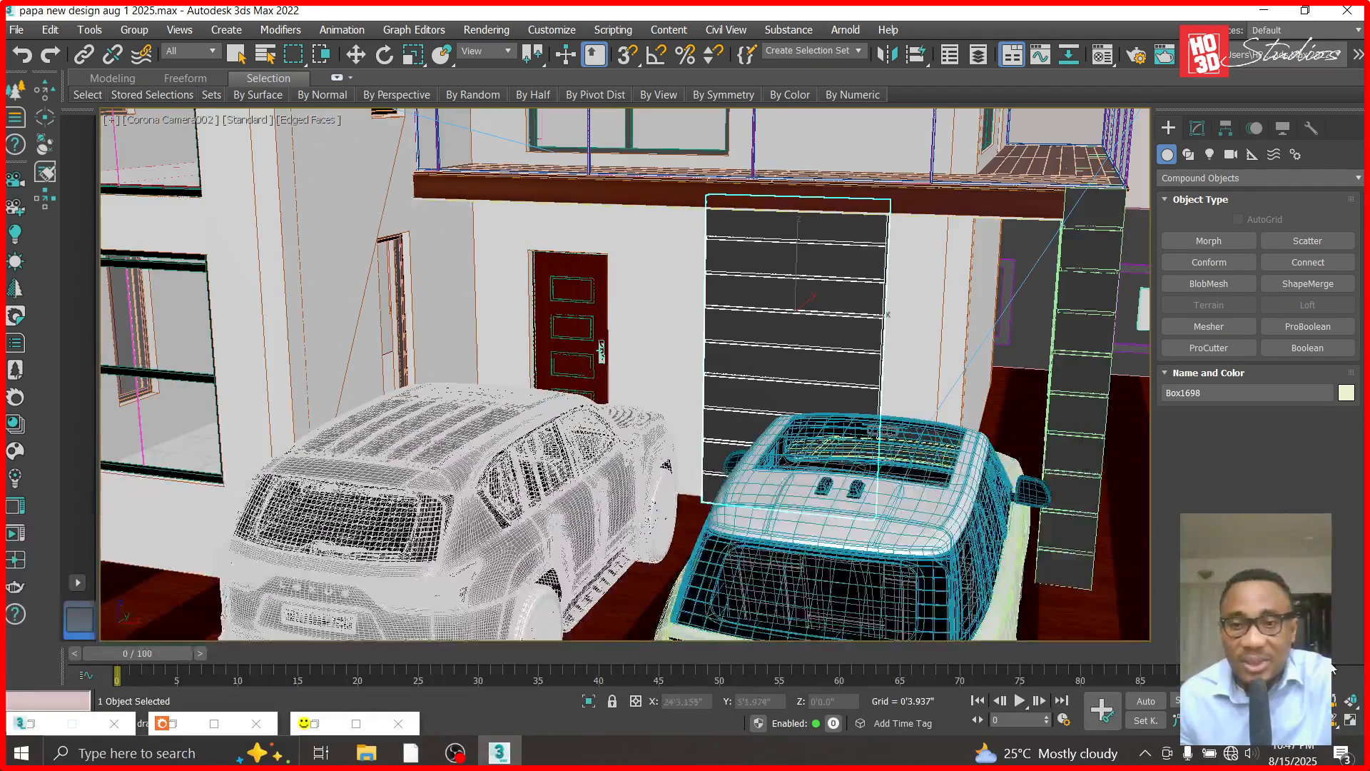
{"action": "left_click", "coordinate": [1334, 720]}
{"action": "mouse_move", "coordinate": [979, 500]}
{"action": "left_mouse_down"}
{"action": "mouse_move", "coordinate": [939, 490]}
{"action": "mouse_move", "coordinate": [988, 520]}
{"action": "left_mouse_up"}
{"action": "left_click_drag", "start_coordinate": [1036, 558], "coordinate": [737, 471]}
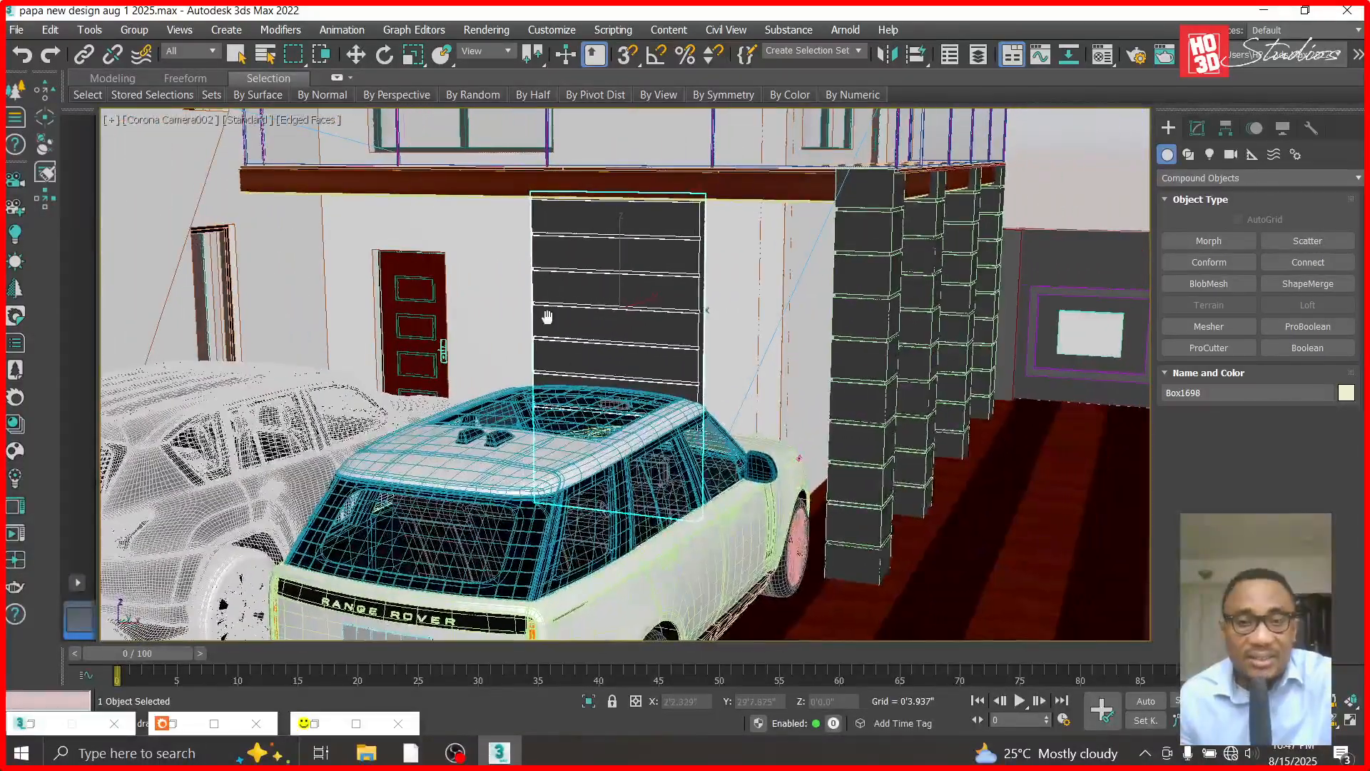
- Start a Corona render of the camera view and set its Simple Exposure to -3
{"action": "key", "text": "shift+q"}
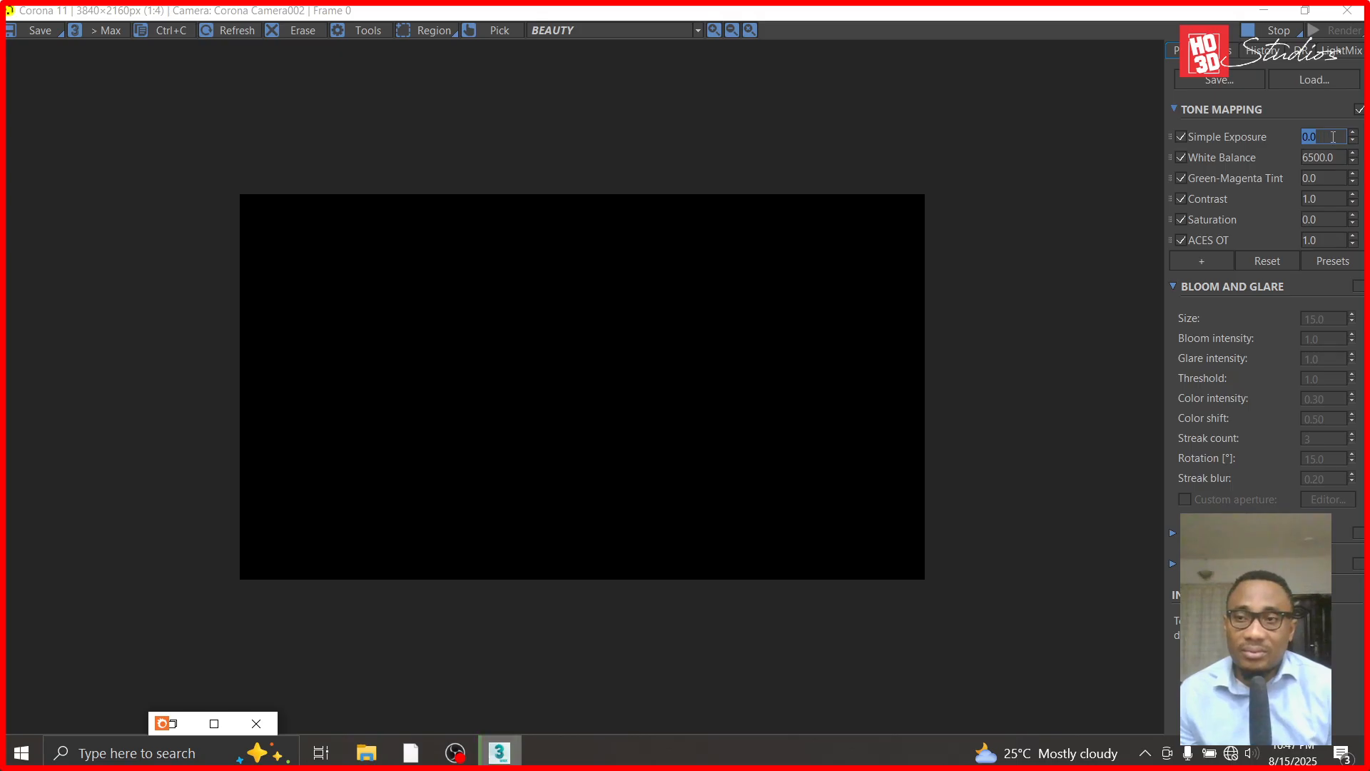
{"action": "type", "text": "-3"}
{"action": "key", "text": "Return"}
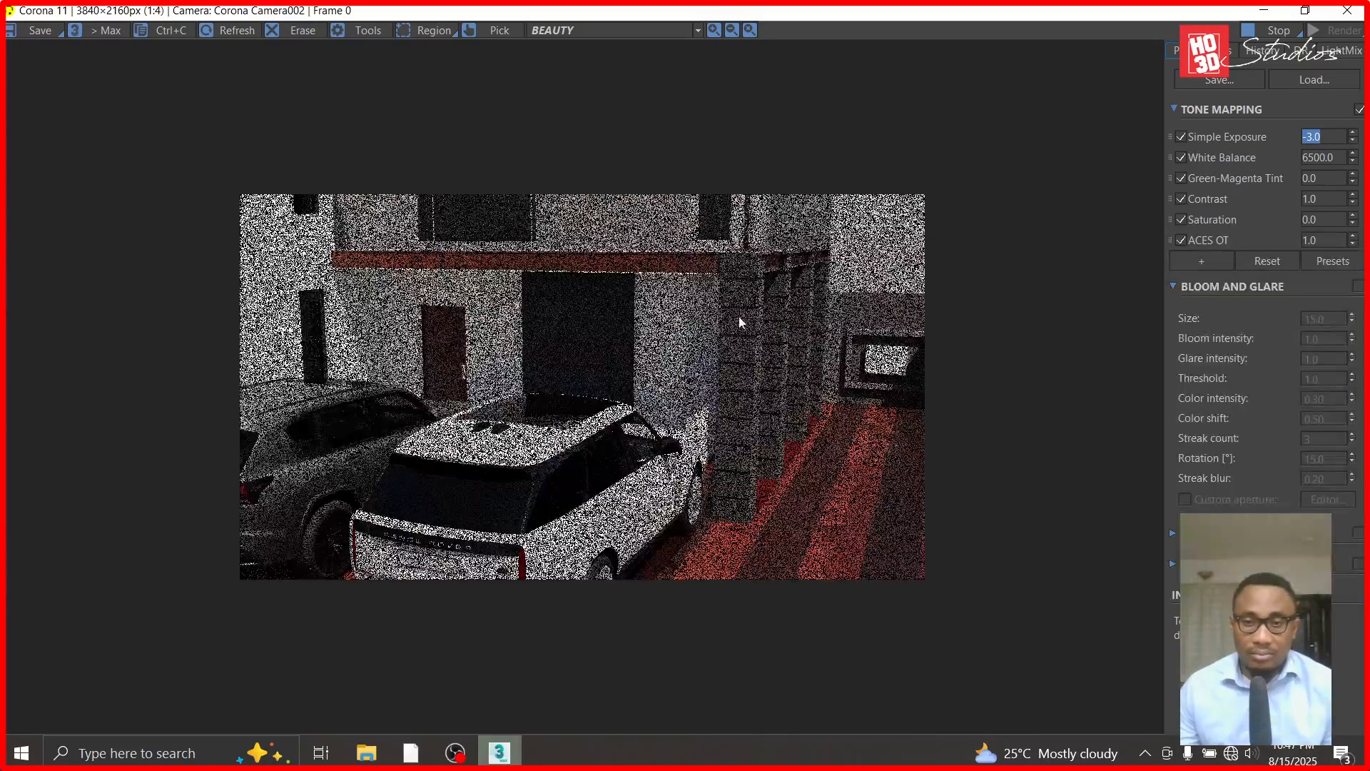
- Examine the rendered grooves on the wall panel and the columns up close, and put the render window away
{"action": "scroll", "coordinate": [742, 329], "scroll_direction": "up", "scroll_amount": 4}
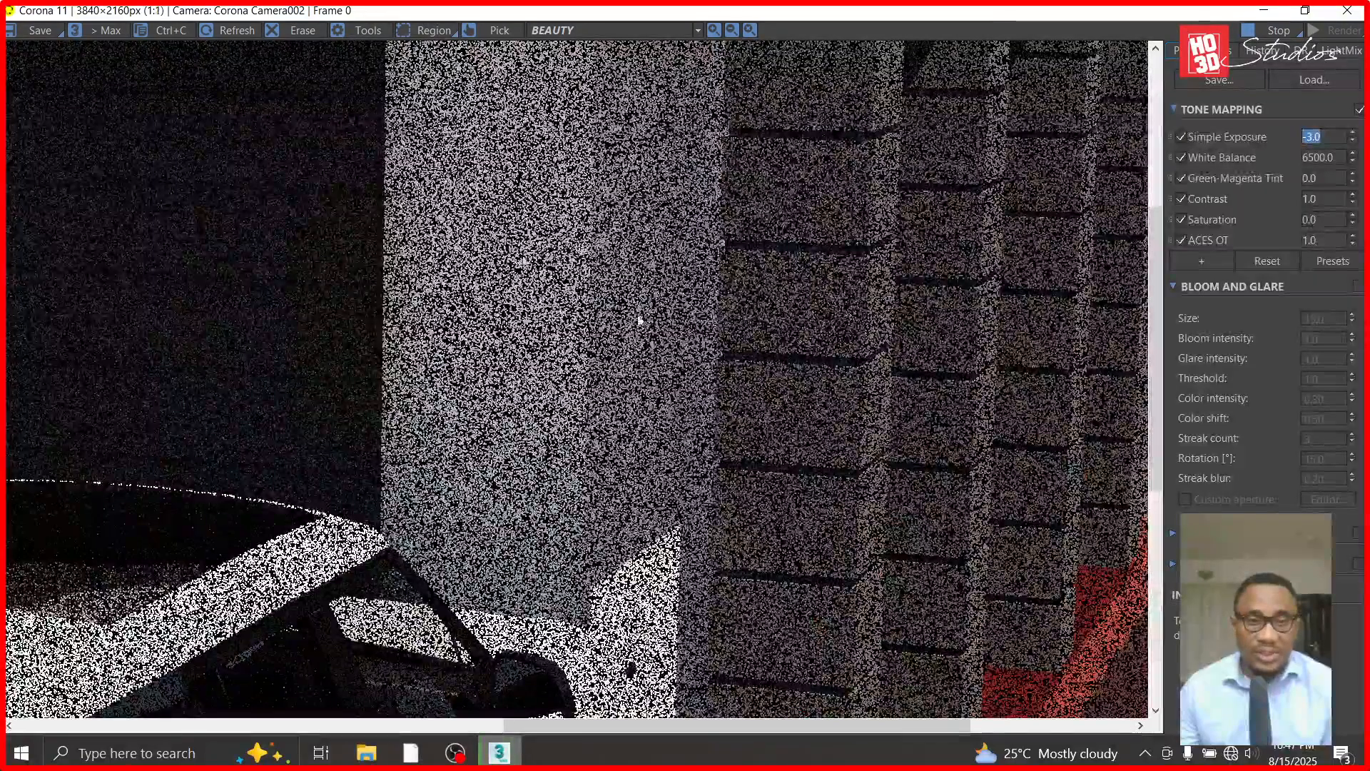
{"action": "scroll", "coordinate": [397, 269], "scroll_direction": "down", "scroll_amount": 1}
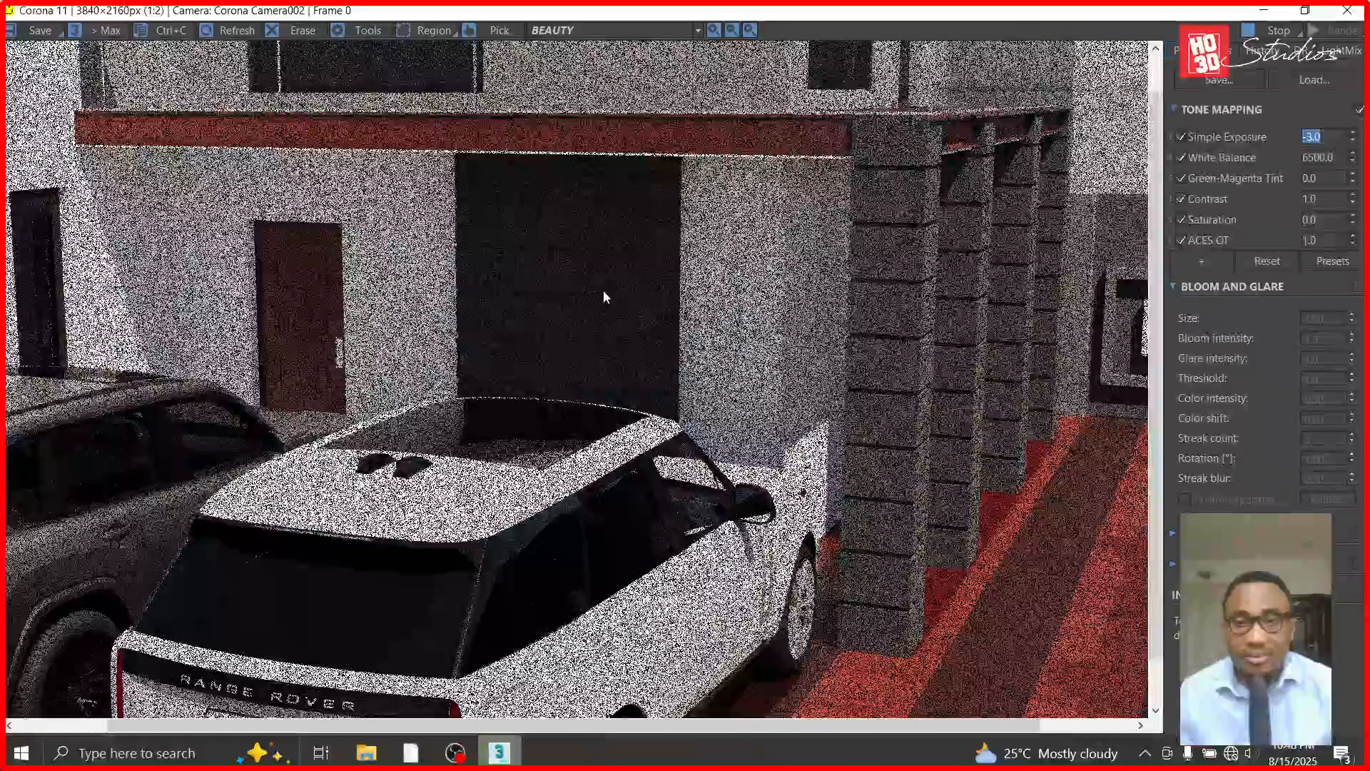
{"action": "scroll", "coordinate": [579, 175], "scroll_direction": "up", "scroll_amount": 1}
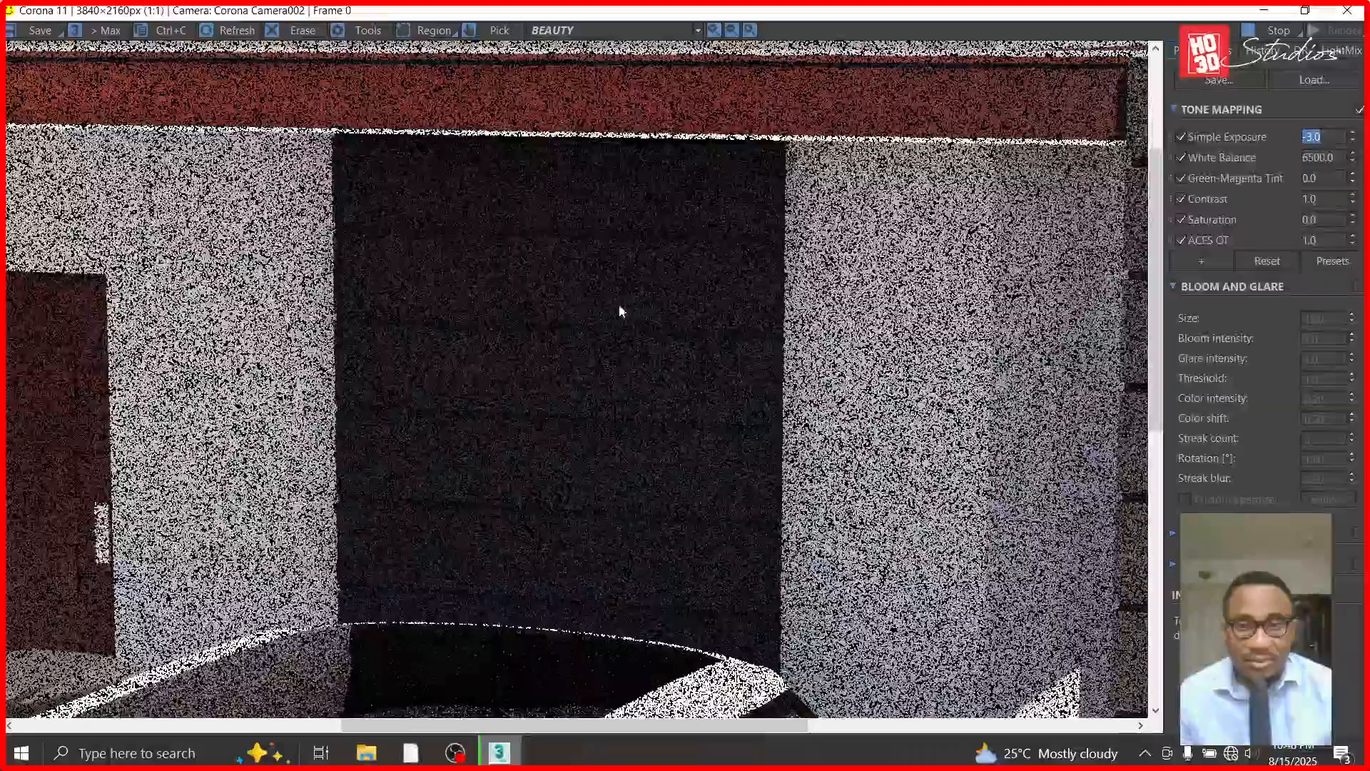
{"action": "scroll", "coordinate": [623, 325], "scroll_direction": "down", "scroll_amount": 1}
{"action": "scroll", "coordinate": [622, 327], "scroll_direction": "down", "scroll_amount": 1}
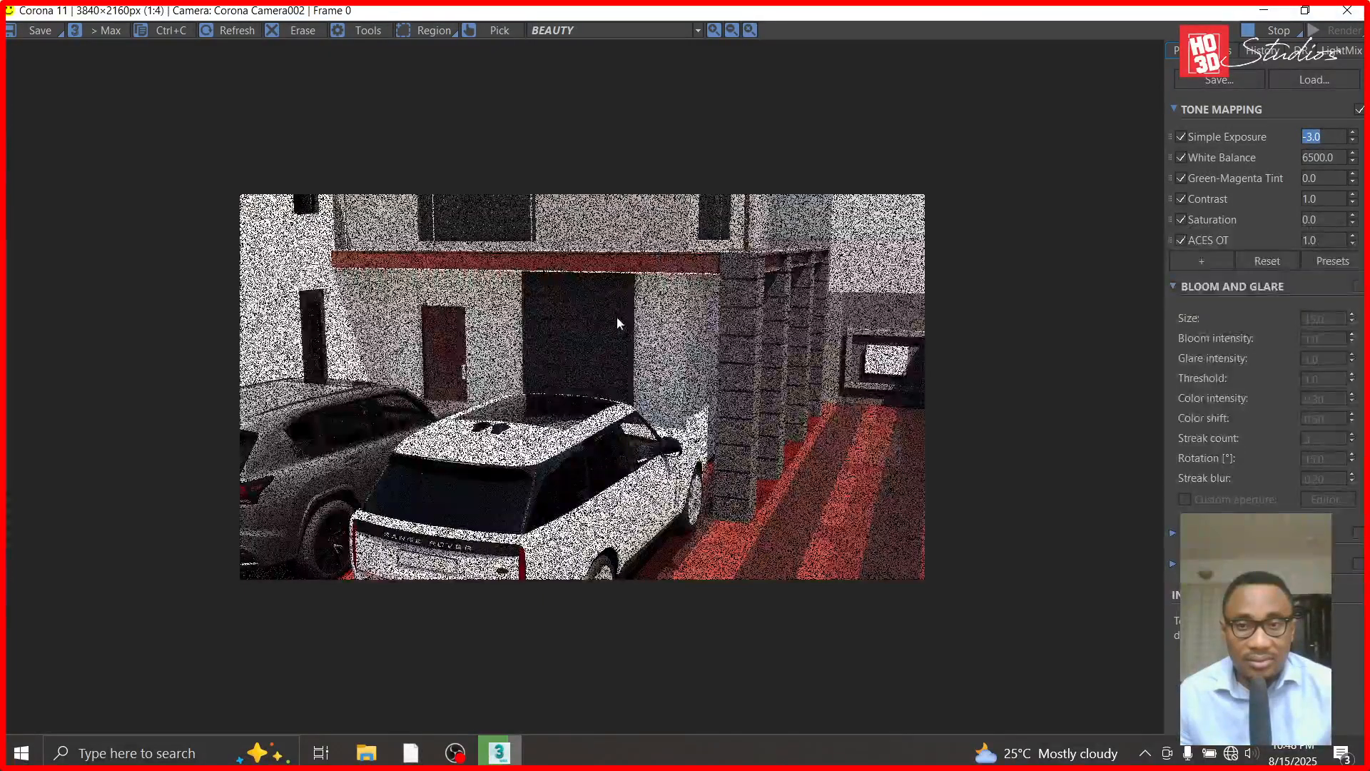
{"action": "scroll", "coordinate": [617, 319], "scroll_direction": "up", "scroll_amount": 1}
{"action": "scroll", "coordinate": [617, 318], "scroll_direction": "down", "scroll_amount": 1}
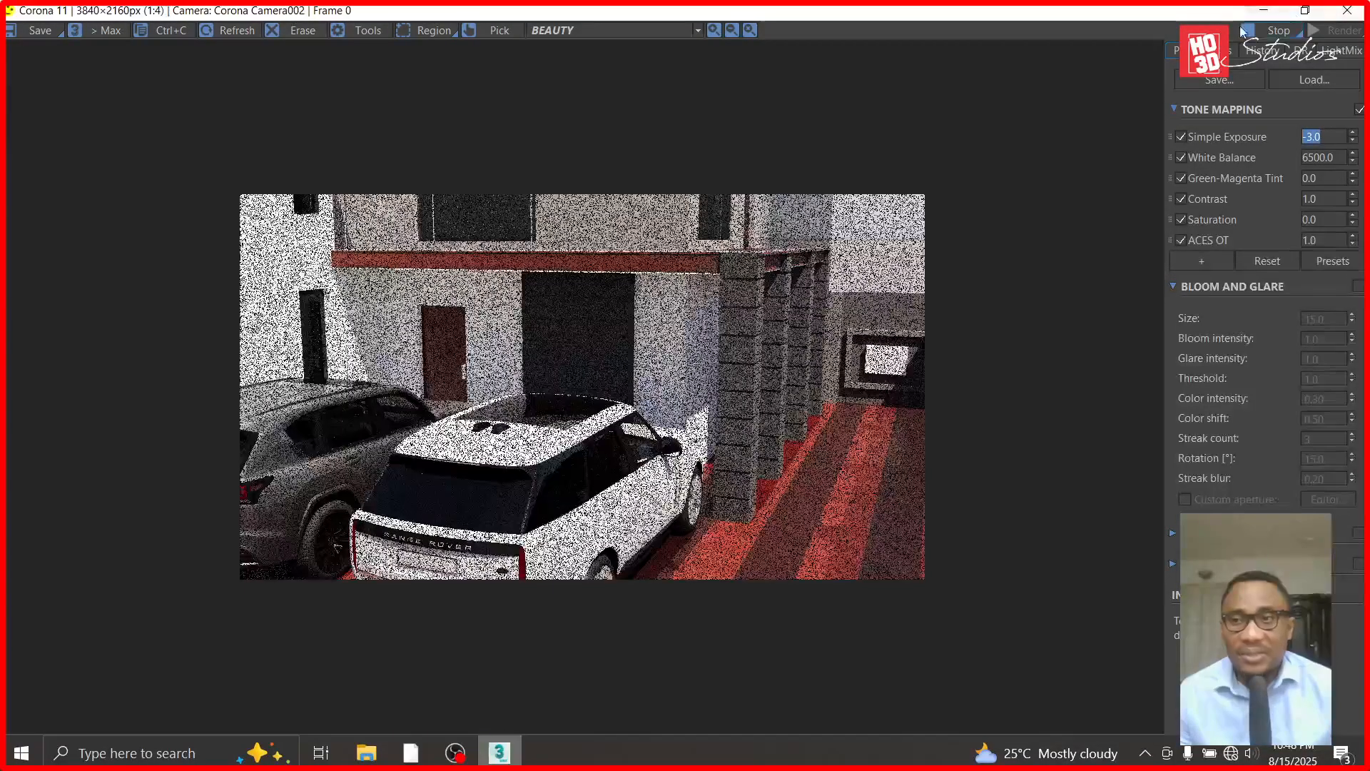
{"action": "left_click", "coordinate": [1263, 13]}
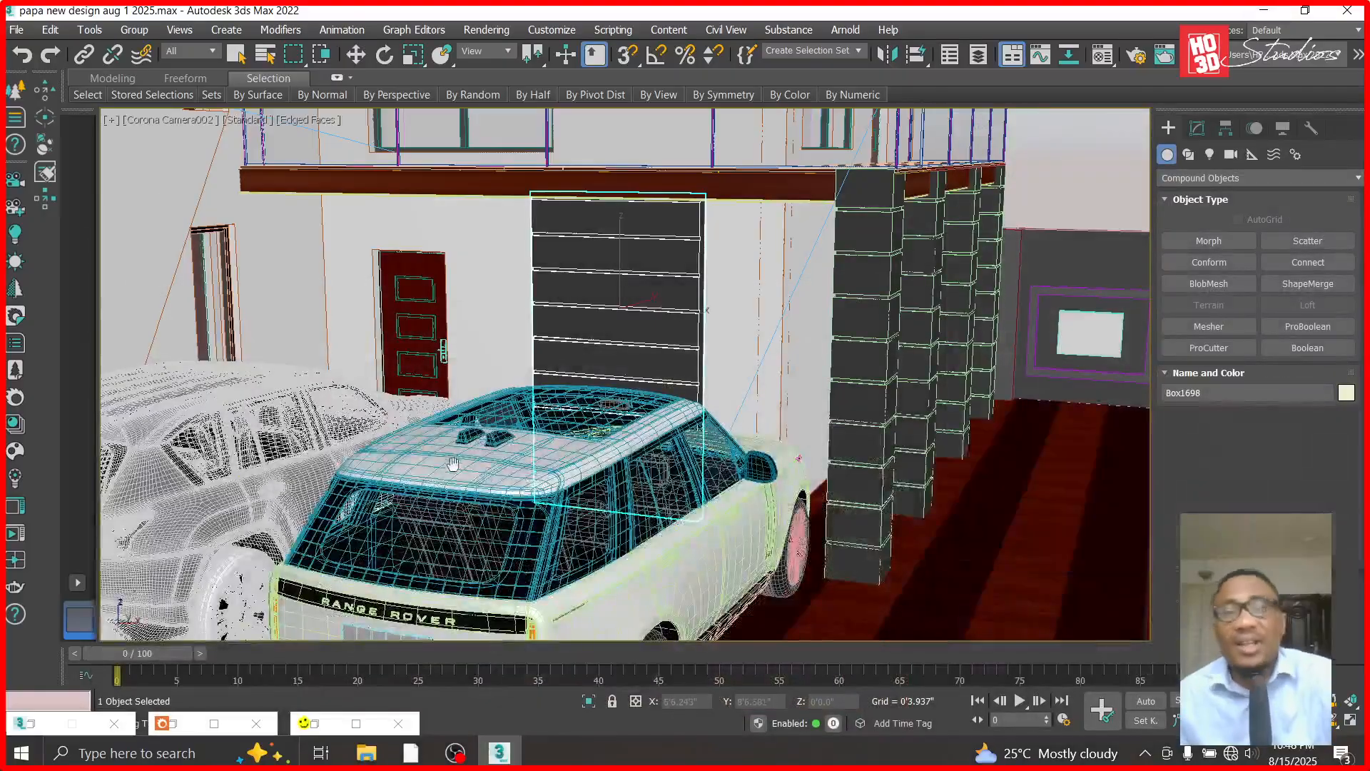
- In the front view, make one independent copy of the grooved wall panel straight above it on the upper floor
{"action": "left_click", "coordinate": [356, 55]}
{"action": "key", "text": "f"}
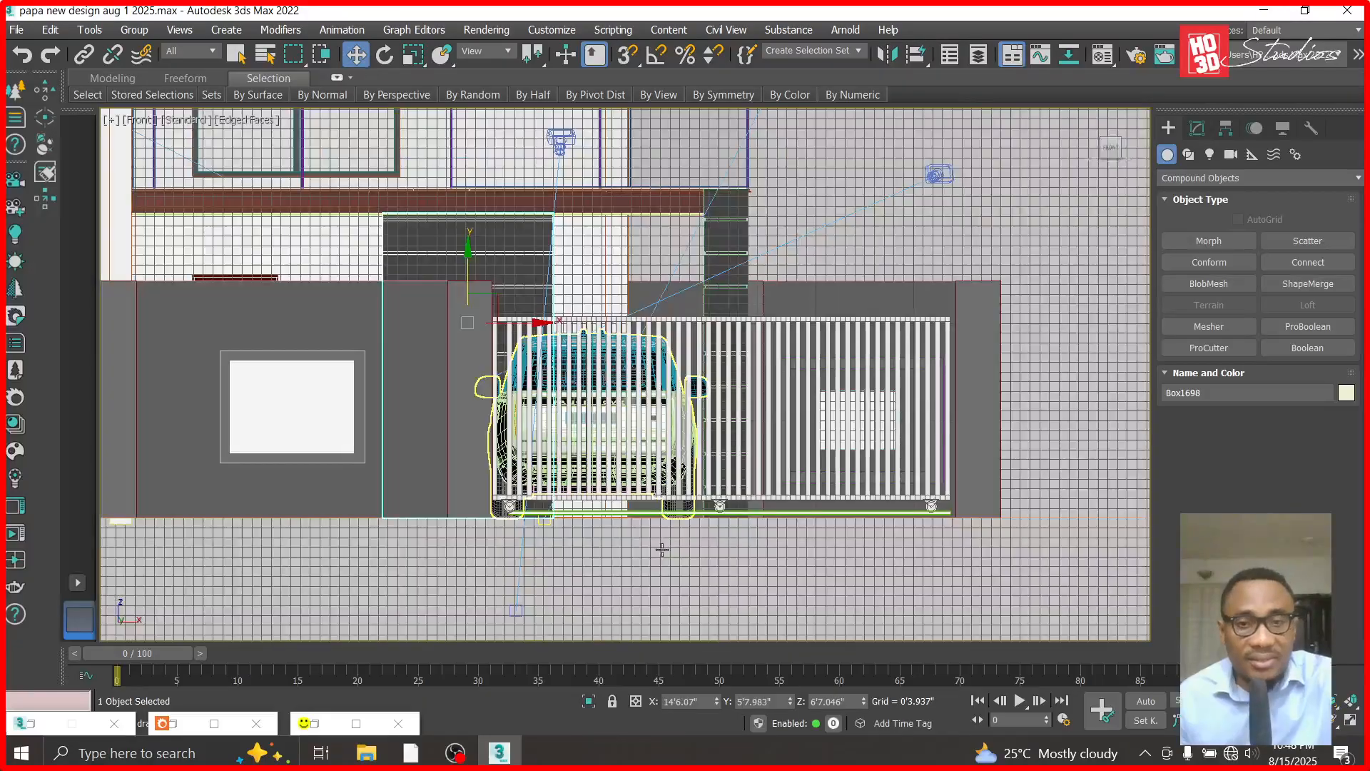
{"action": "left_click", "coordinate": [938, 175]}
{"action": "scroll", "coordinate": [765, 186], "scroll_direction": "down", "scroll_amount": 3}
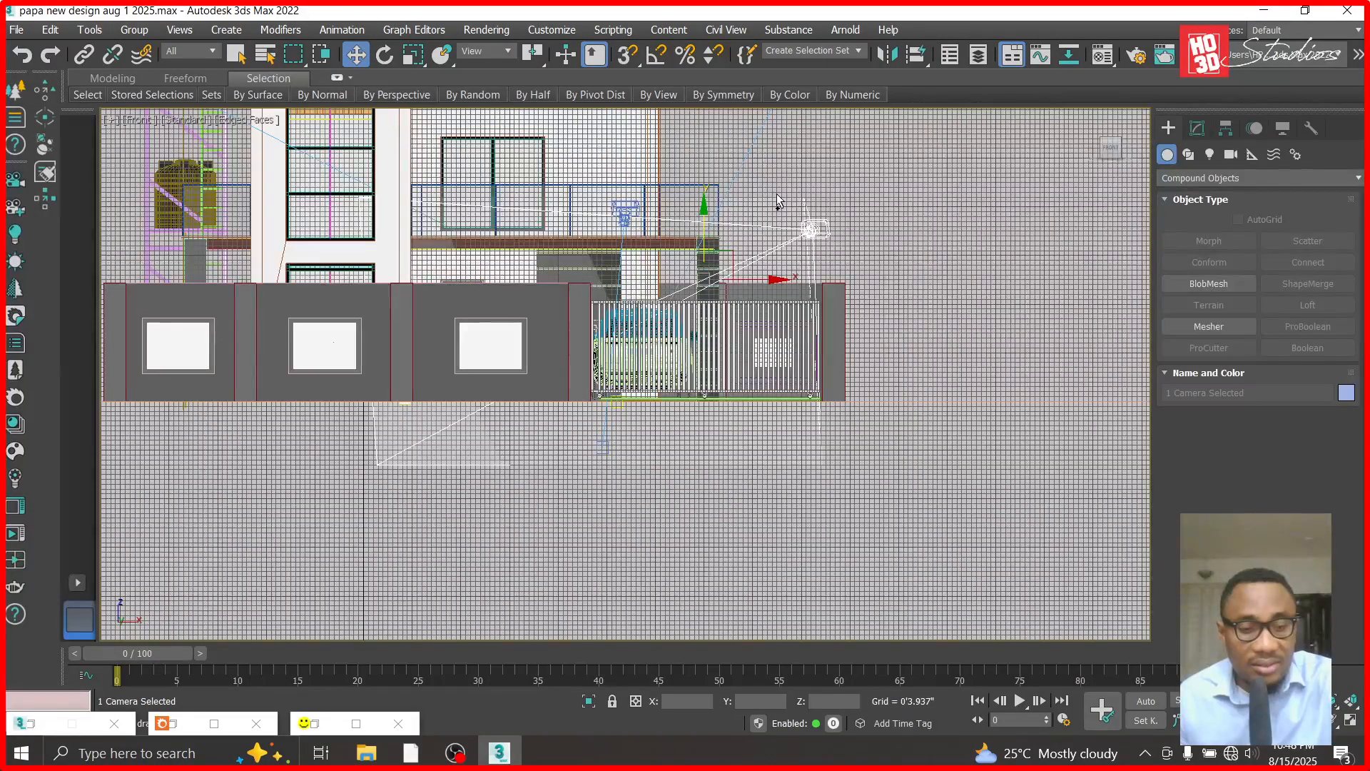
{"action": "left_click", "coordinate": [582, 271]}
{"action": "scroll", "coordinate": [496, 137], "scroll_direction": "up", "scroll_amount": 2}
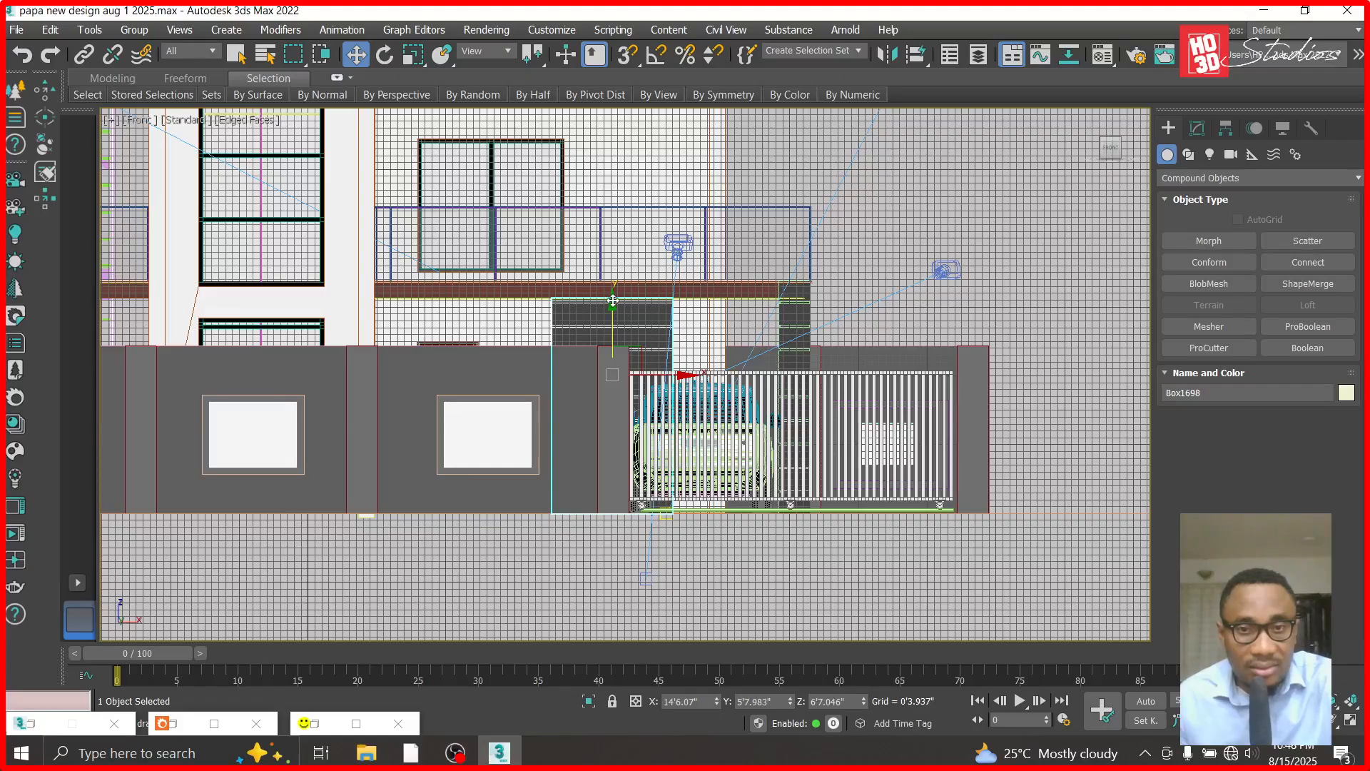
{"action": "left_click_drag", "start_coordinate": [613, 284], "coordinate": [615, 68]}
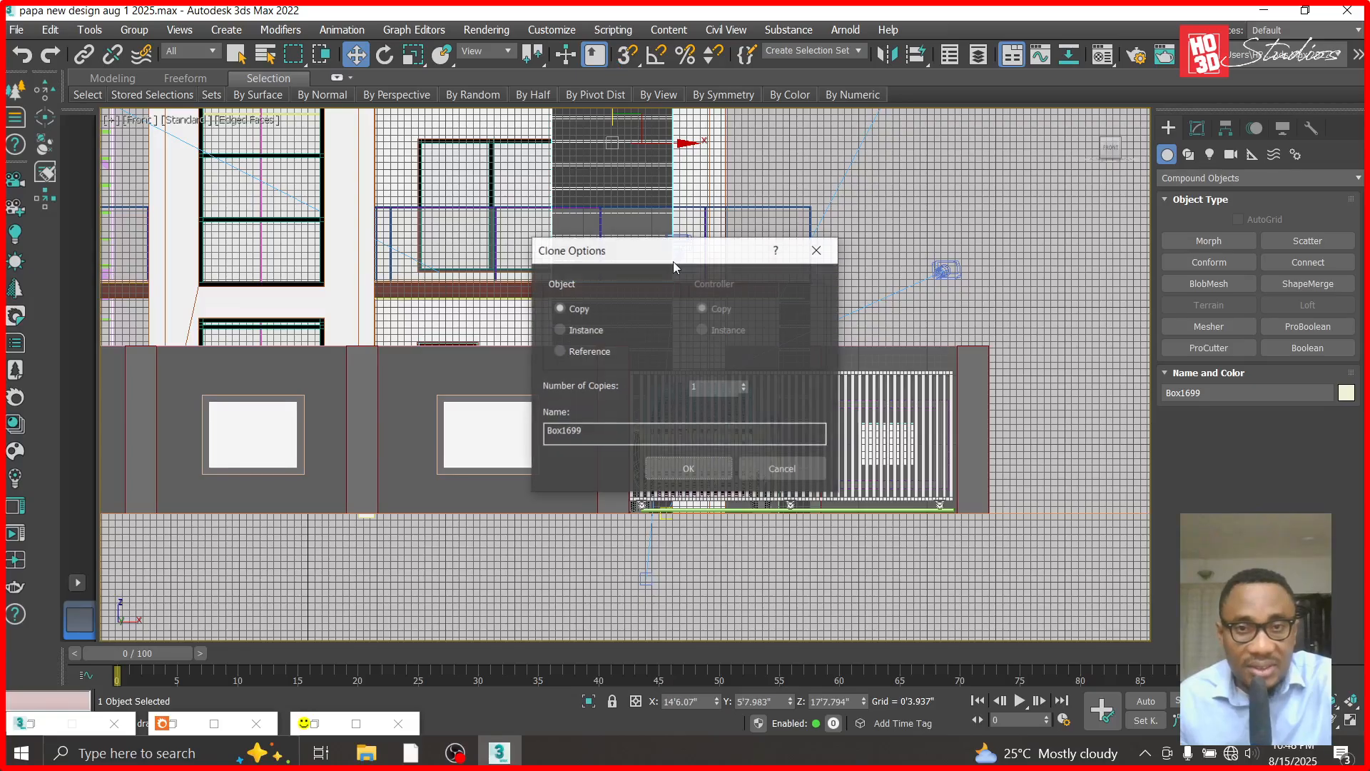
{"action": "left_click", "coordinate": [687, 465]}
- Convert the copied upper-floor panel from ProBoolean to an Editable Poly
{"action": "scroll", "coordinate": [528, 378], "scroll_direction": "down", "scroll_amount": 5}
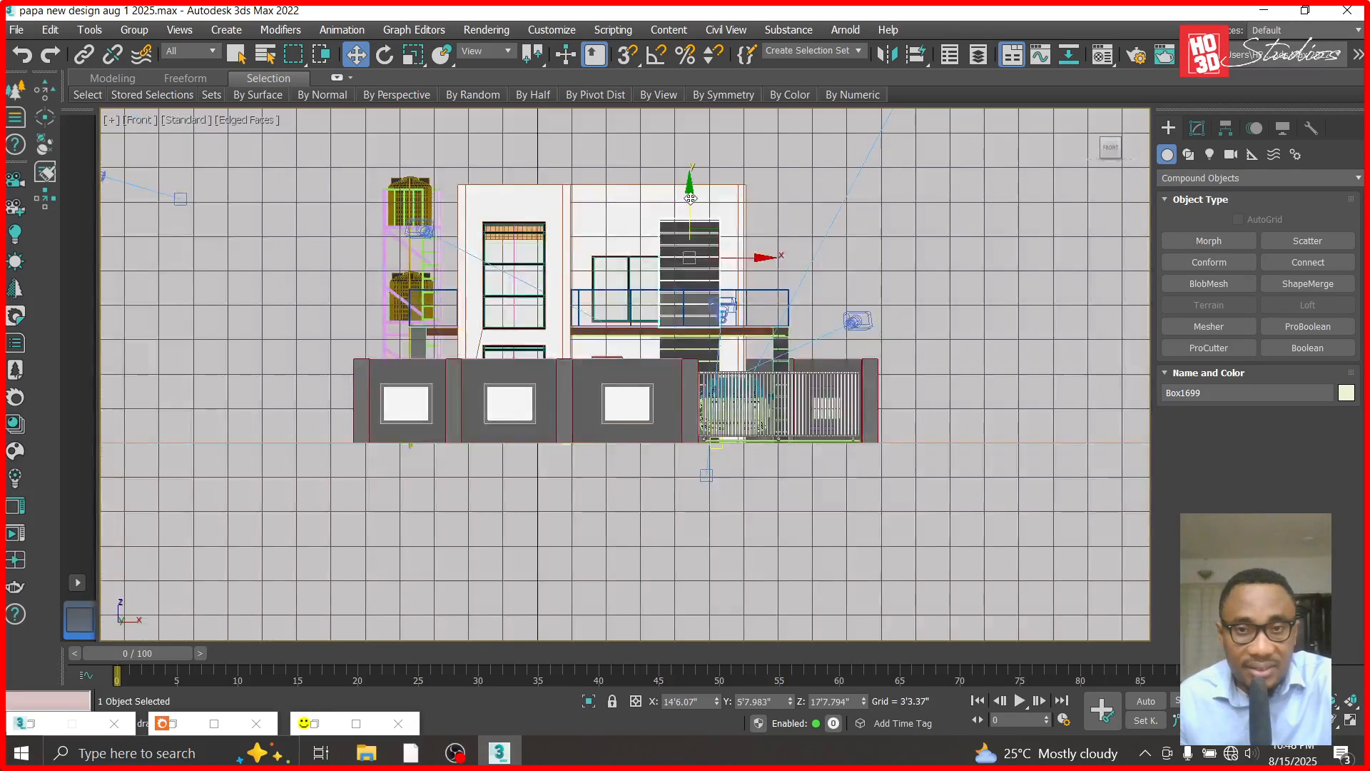
{"action": "scroll", "coordinate": [689, 171], "scroll_direction": "up", "scroll_amount": 8}
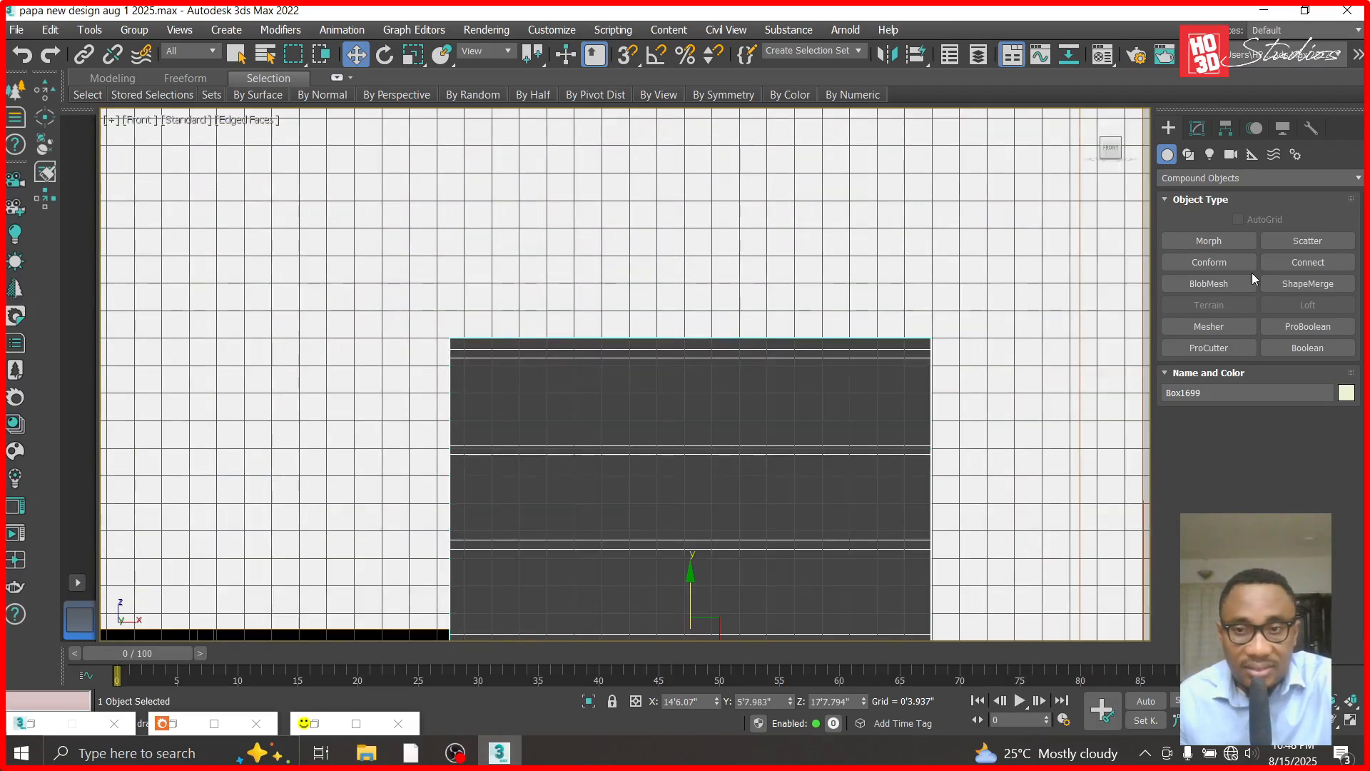
{"action": "left_click", "coordinate": [1198, 130]}
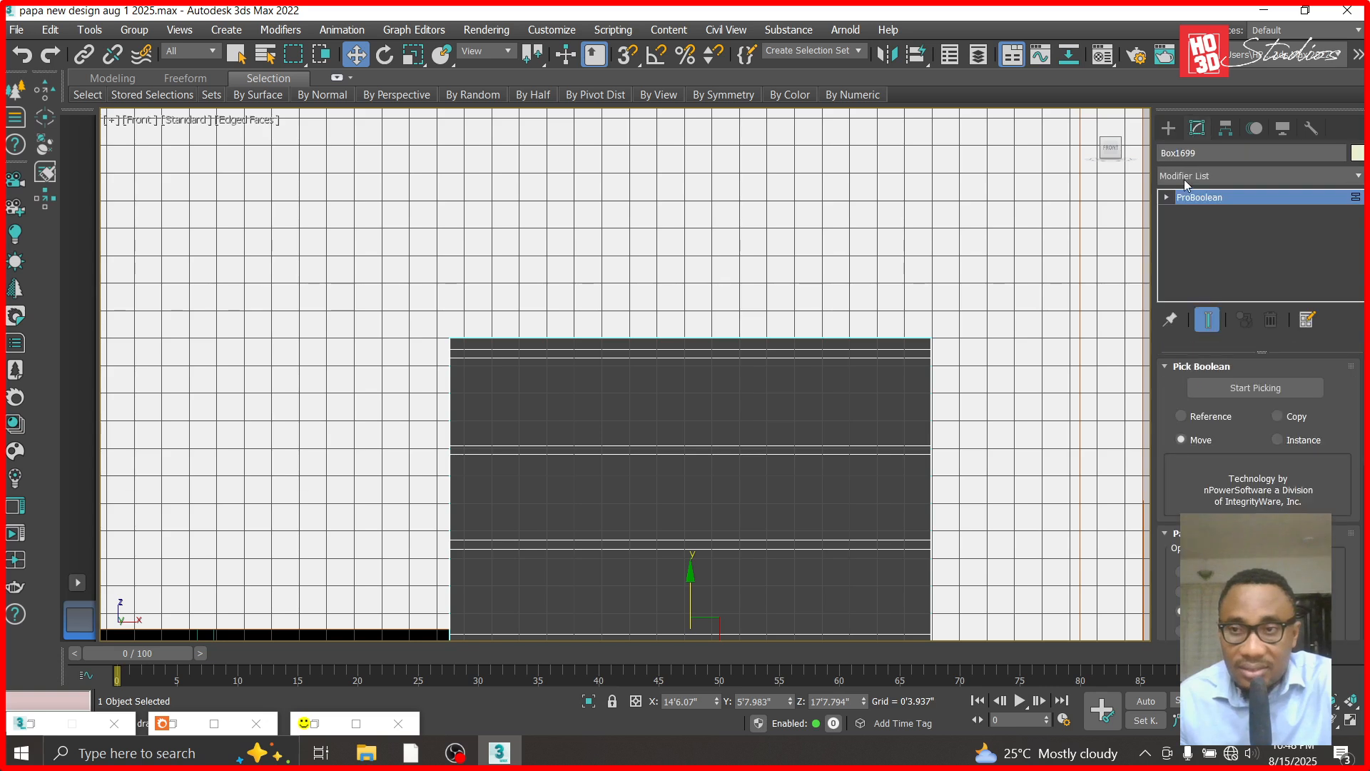
{"action": "right_click", "coordinate": [1180, 203]}
{"action": "left_click", "coordinate": [1227, 296]}
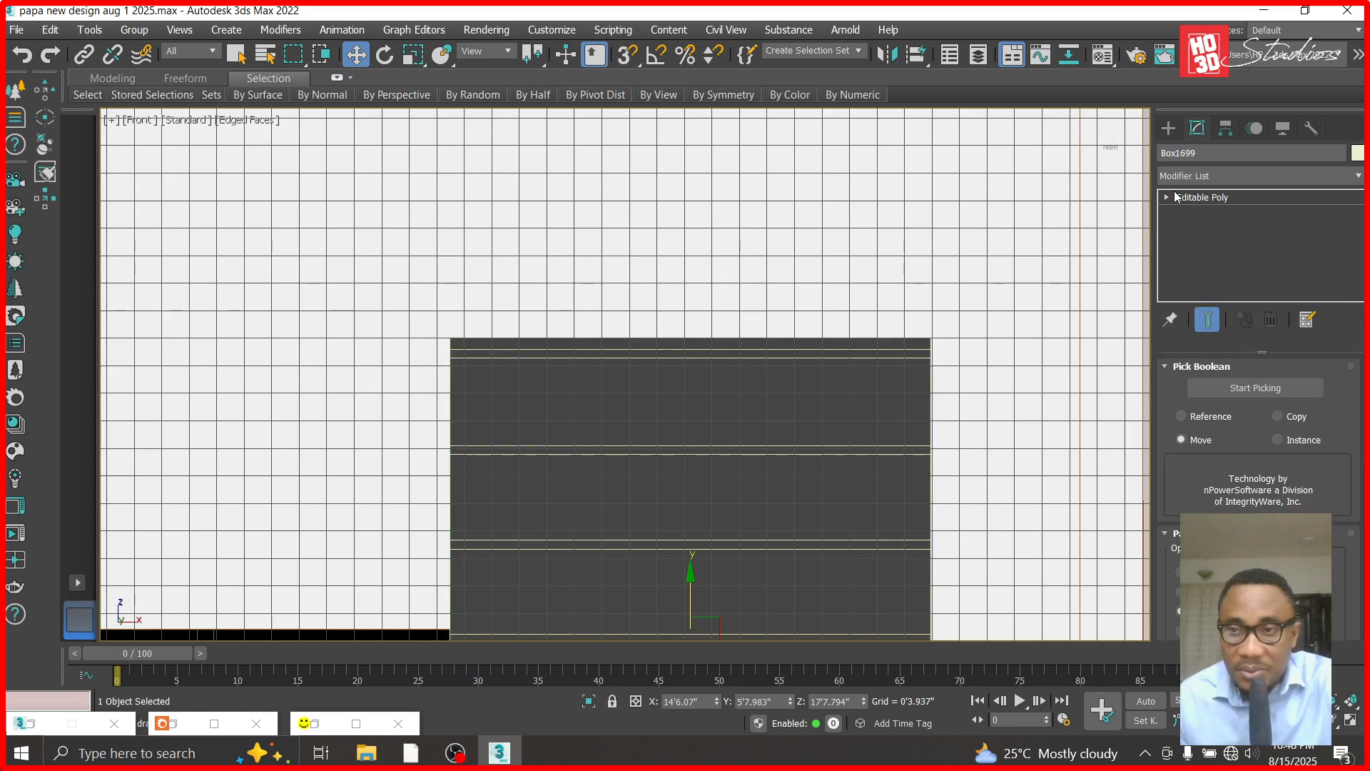
- Raise the upper panel's top row of vertices to the wall's top edge and leave vertex editing
{"action": "left_click", "coordinate": [1166, 197]}
{"action": "left_click", "coordinate": [1197, 212]}
{"action": "left_click_drag", "start_coordinate": [978, 289], "coordinate": [422, 345]}
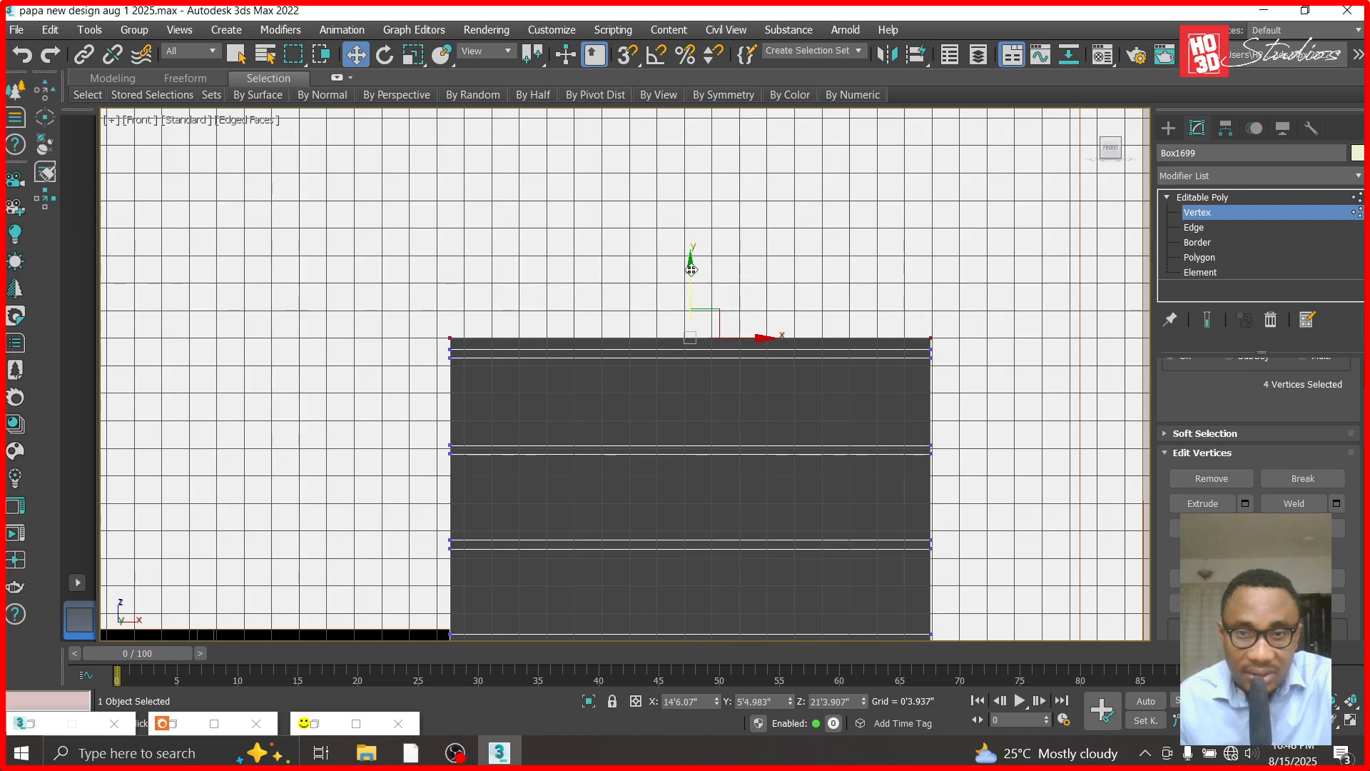
{"action": "left_click_drag", "start_coordinate": [688, 272], "coordinate": [691, 78]}
{"action": "scroll", "coordinate": [672, 443], "scroll_direction": "down", "scroll_amount": 2}
{"action": "left_click_drag", "start_coordinate": [688, 178], "coordinate": [682, 122]}
{"action": "left_click", "coordinate": [1212, 202]}
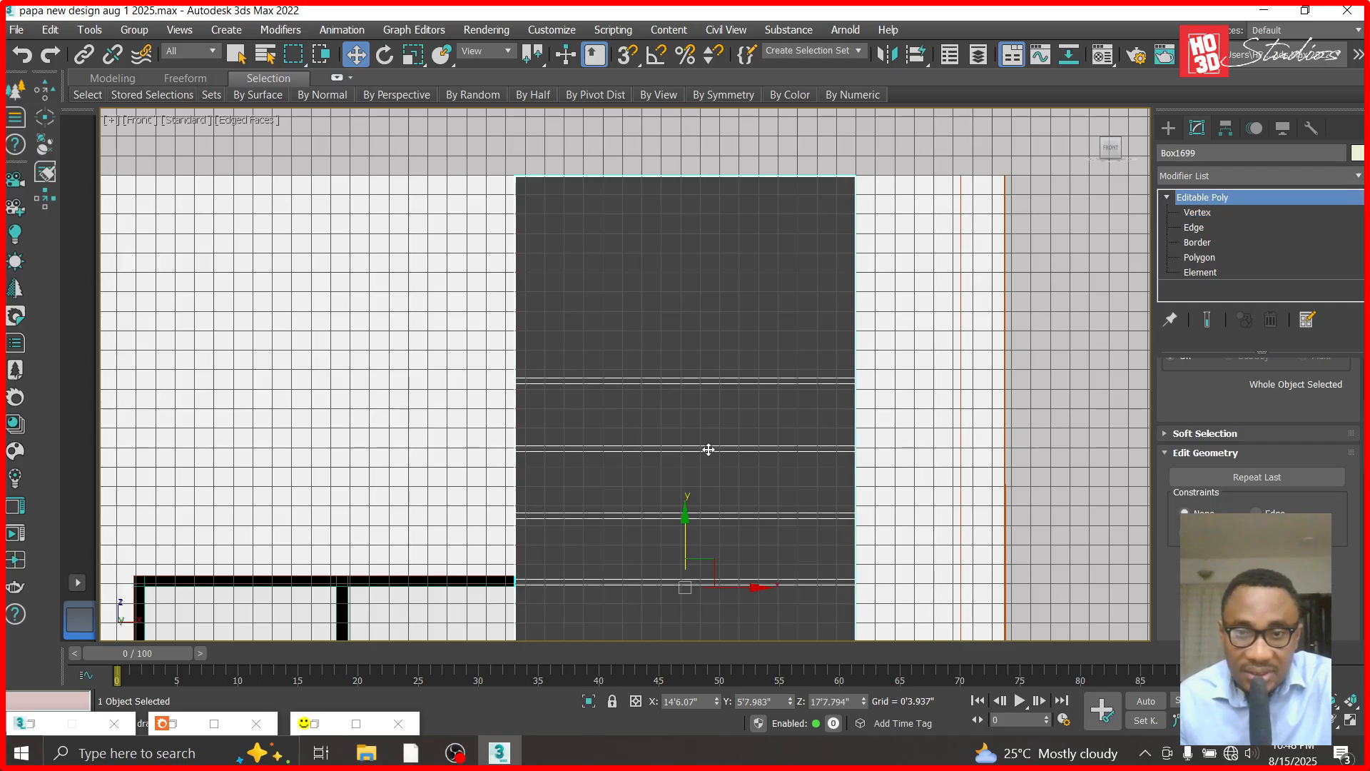
- Draw a small flat box about 1.1 inches high over the left end of the upper panel's topmost groove
{"action": "scroll", "coordinate": [708, 450], "scroll_direction": "up", "scroll_amount": 2}
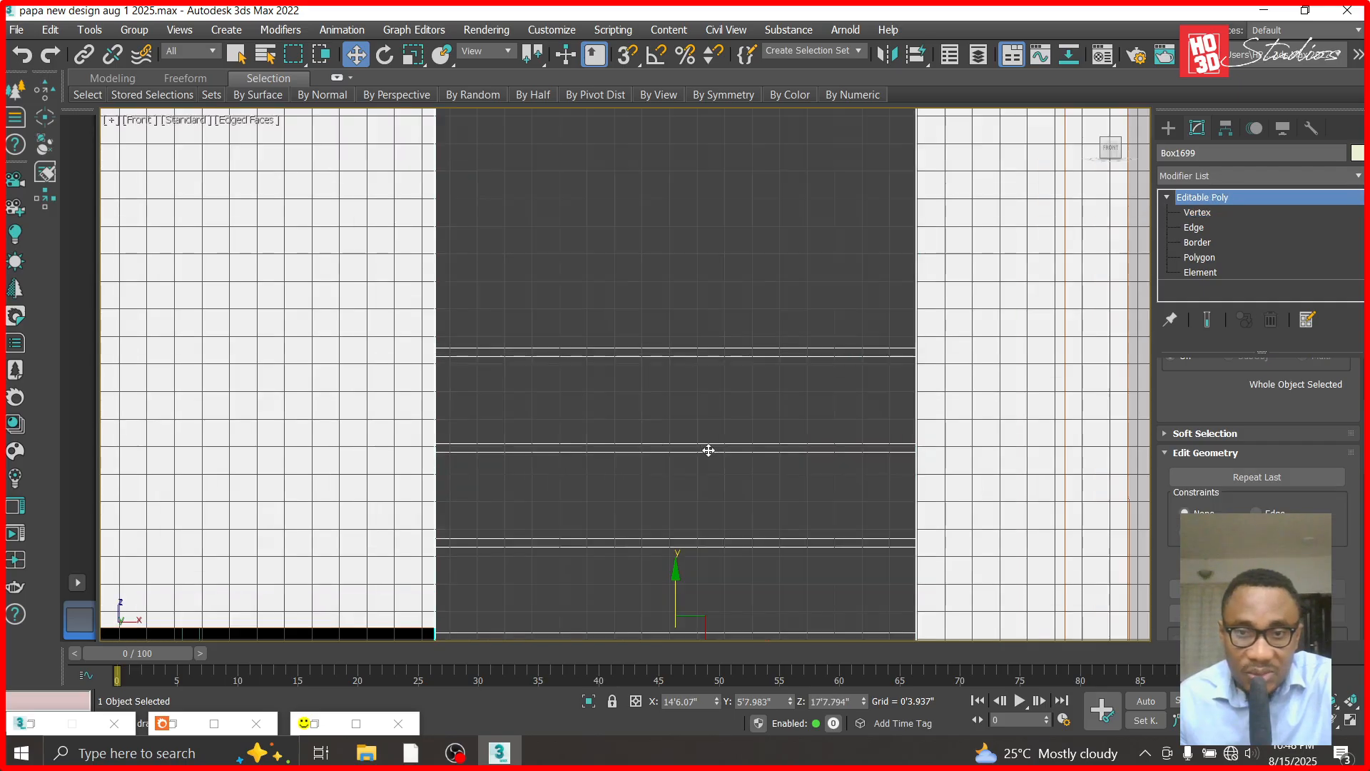
{"action": "left_click", "coordinate": [1166, 129]}
{"action": "left_click", "coordinate": [1213, 177]}
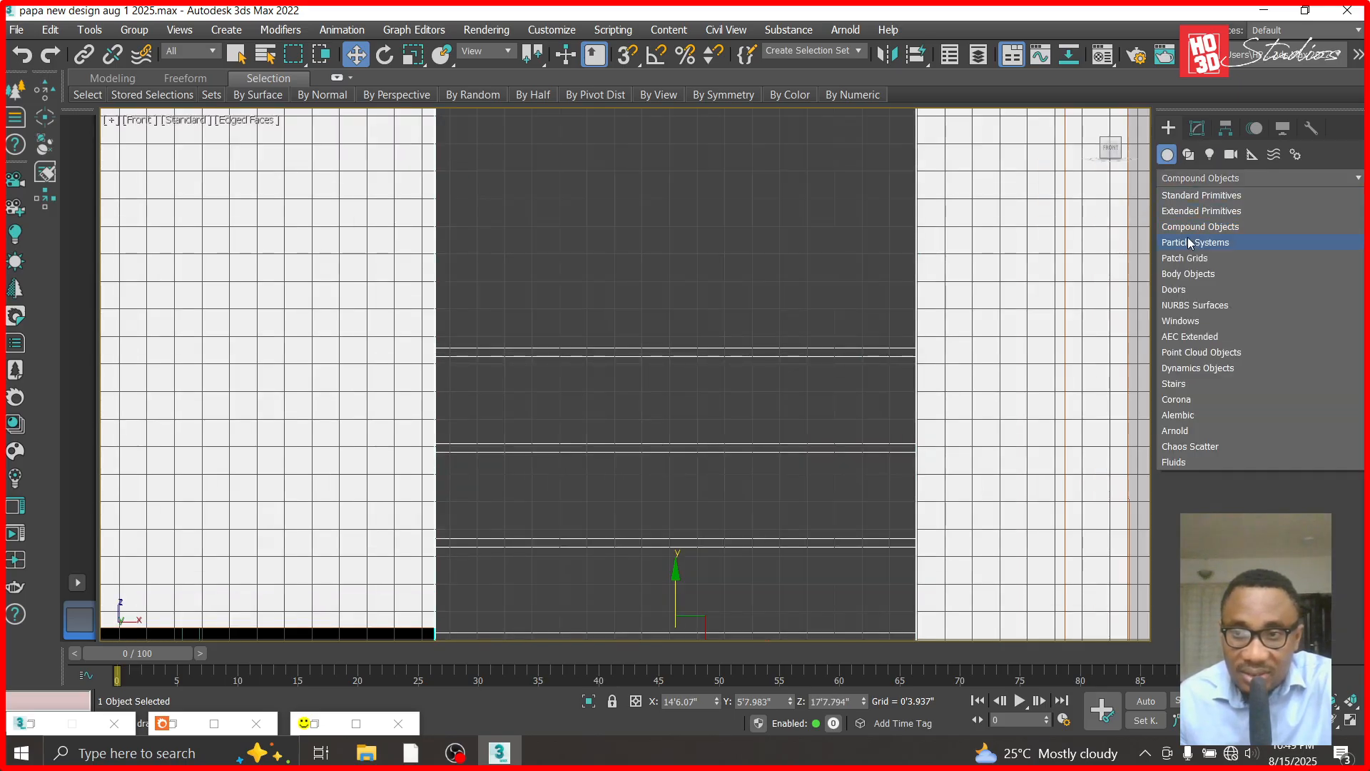
{"action": "left_click", "coordinate": [1178, 176]}
{"action": "left_click", "coordinate": [1196, 178]}
{"action": "left_click", "coordinate": [1198, 190]}
{"action": "left_click", "coordinate": [1209, 241]}
{"action": "scroll", "coordinate": [434, 349], "scroll_direction": "down", "scroll_amount": 2}
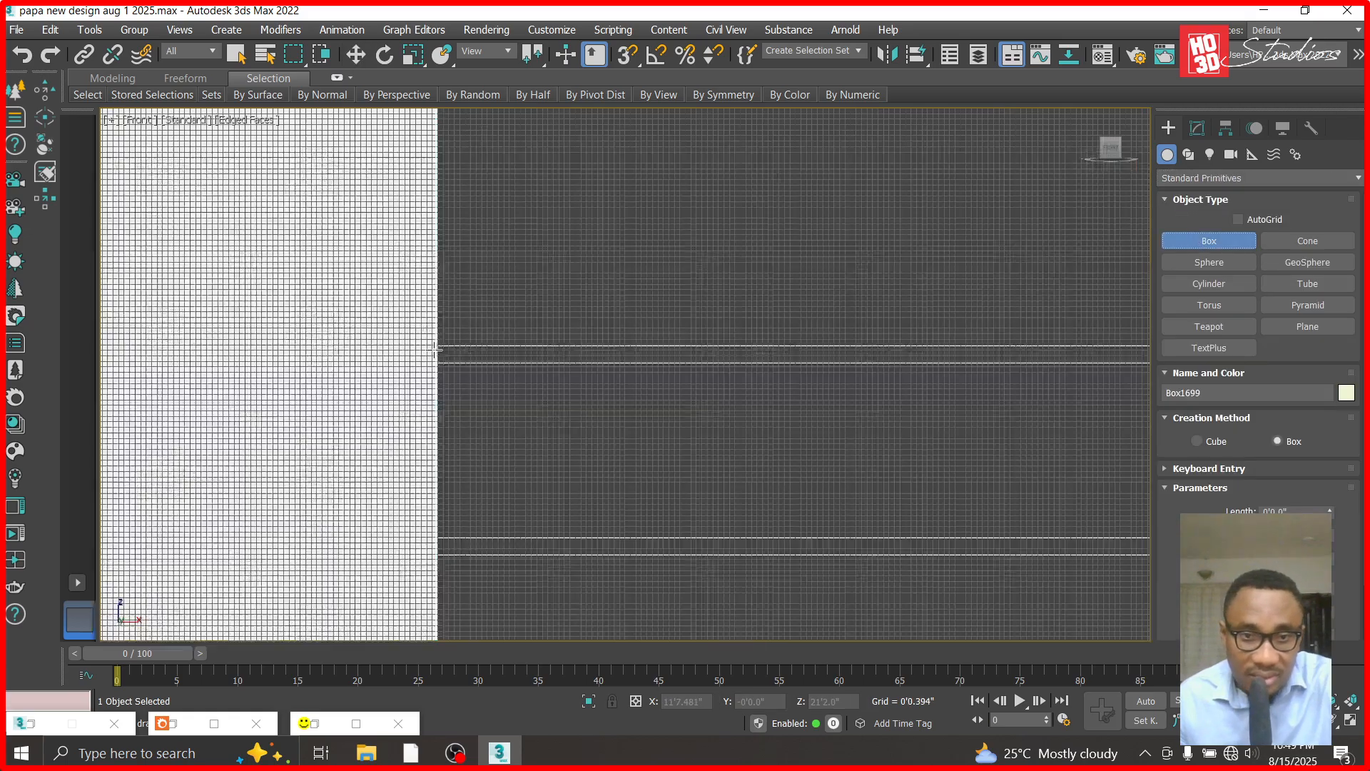
{"action": "left_click_drag", "start_coordinate": [434, 345], "coordinate": [533, 361]}
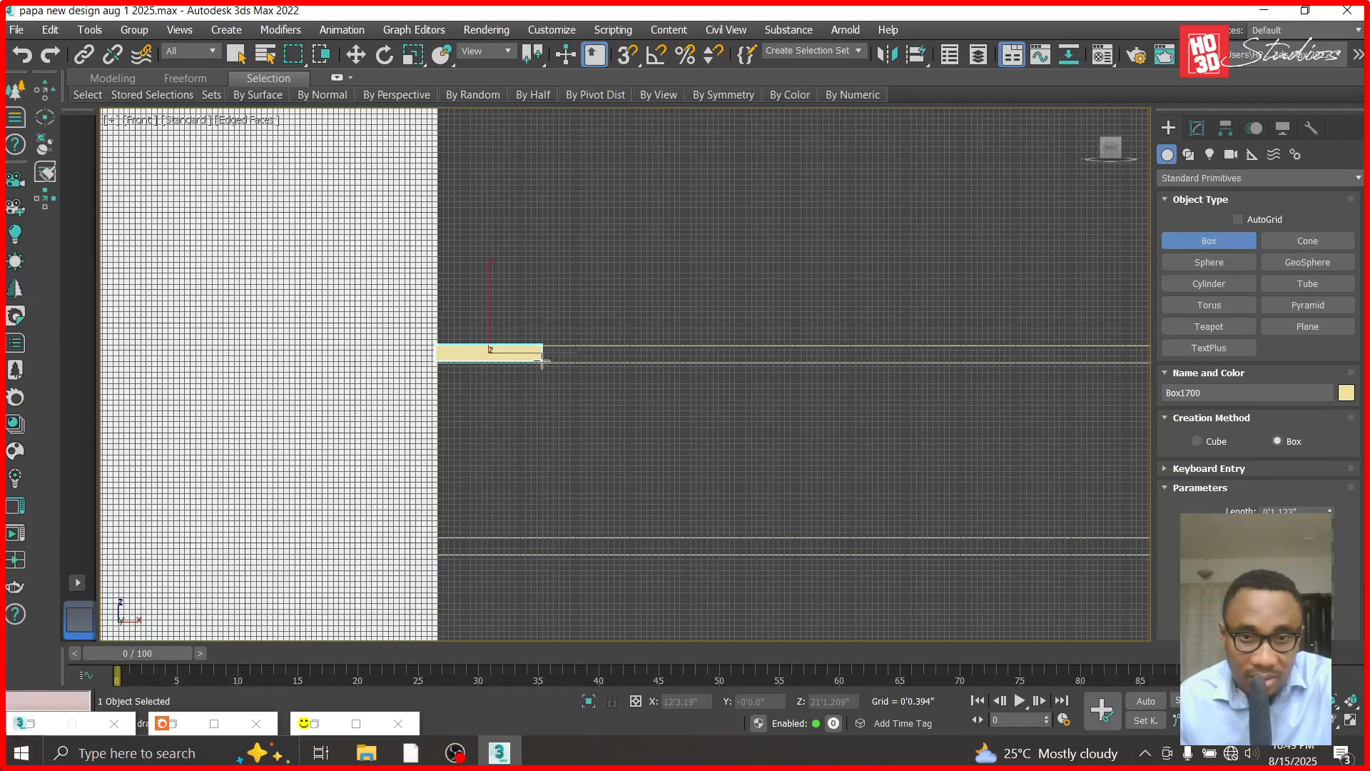
{"action": "left_click", "coordinate": [356, 60]}
- Hide everything except the upper wall panel and the small box, and clear the selection
{"action": "scroll", "coordinate": [477, 375], "scroll_direction": "down", "scroll_amount": 5}
{"action": "left_click", "coordinate": [592, 343]}
{"action": "right_click", "coordinate": [592, 343]}
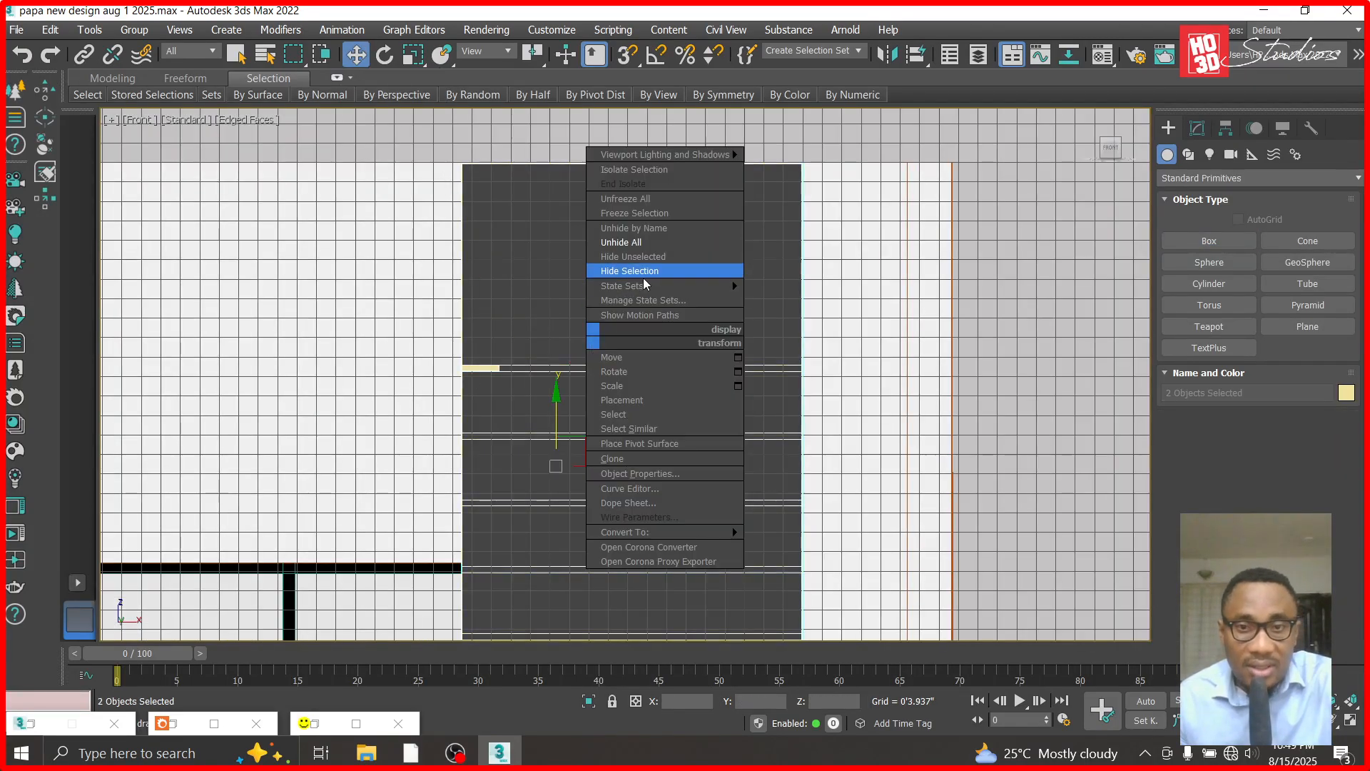
{"action": "left_click", "coordinate": [646, 256]}
{"action": "left_click", "coordinate": [870, 349]}
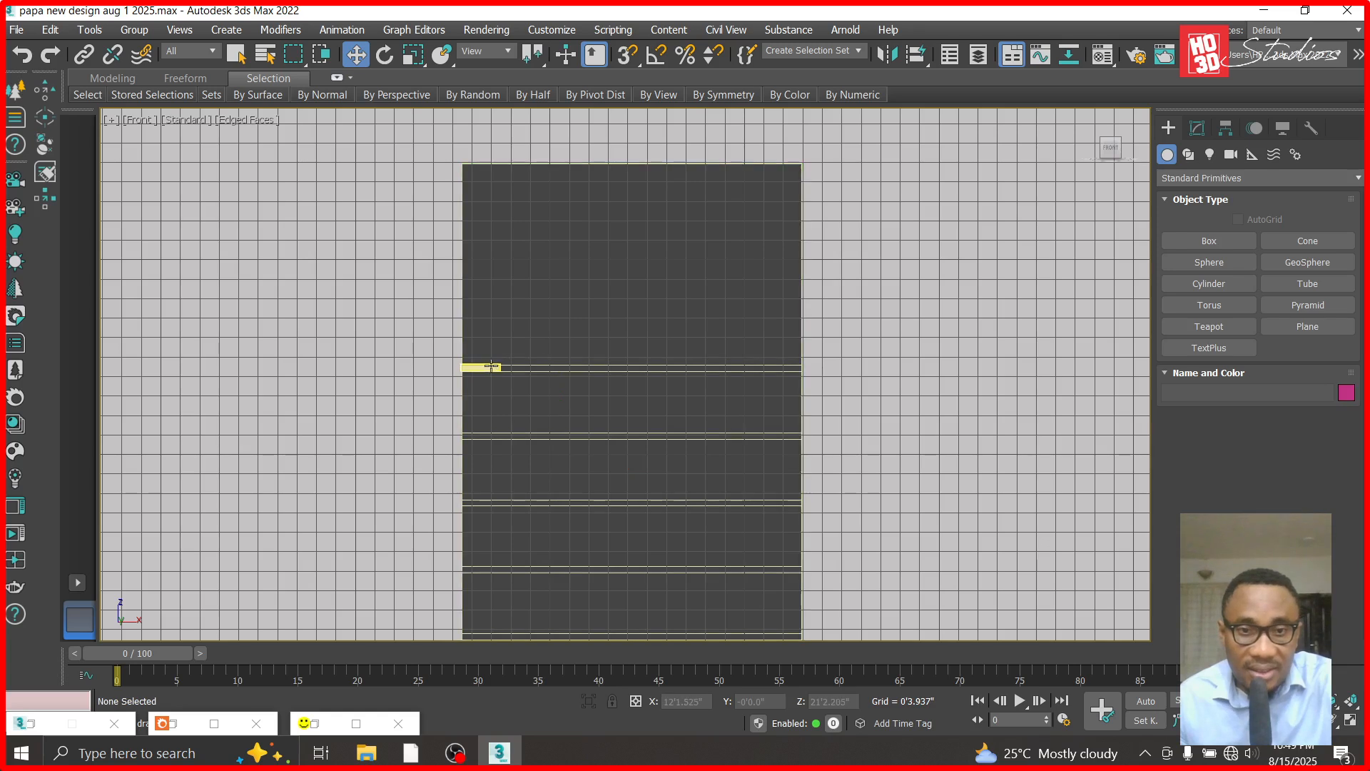
- Move the small box to the right end of the topmost groove and, in the Right view, seat it into the groove's depth
{"action": "left_click", "coordinate": [491, 366]}
{"action": "left_click_drag", "start_coordinate": [532, 366], "coordinate": [840, 372]}
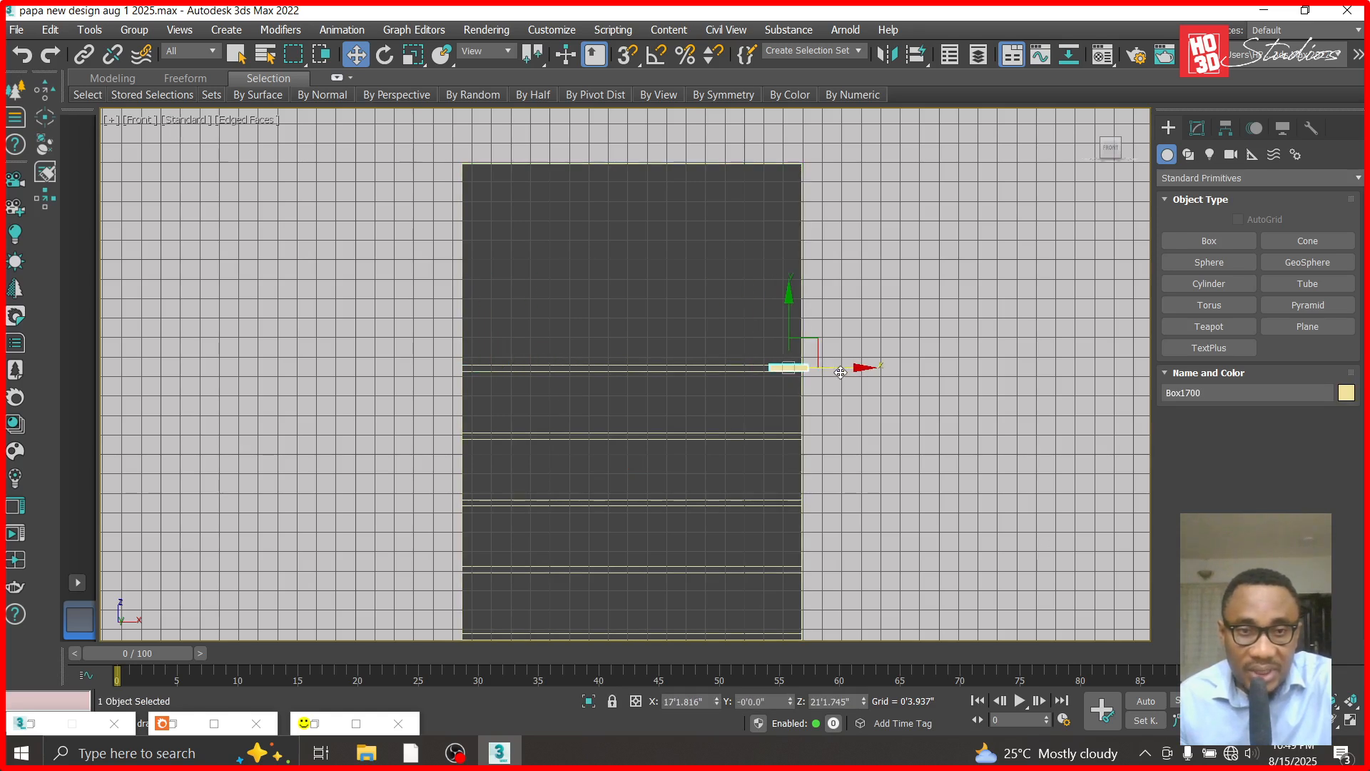
{"action": "left_click", "coordinate": [140, 120]}
{"action": "left_click", "coordinate": [203, 314]}
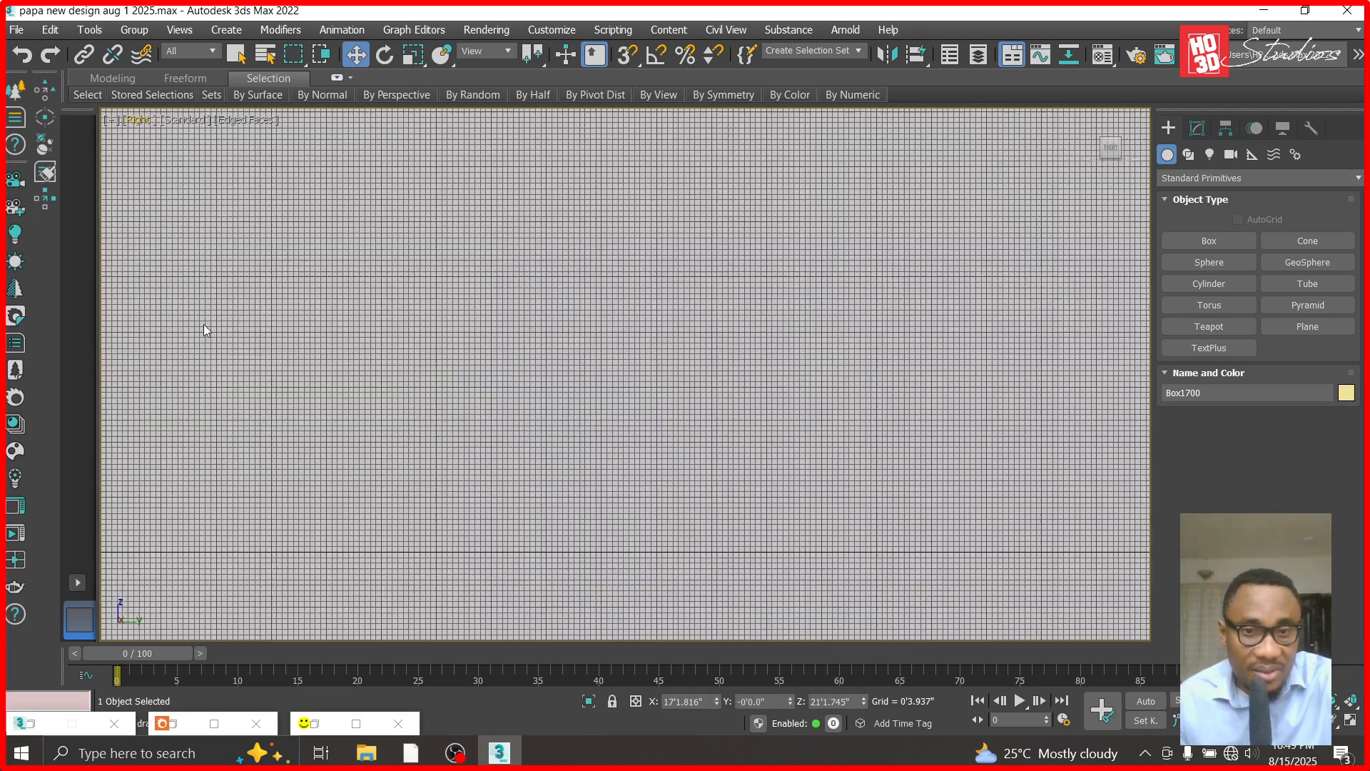
{"action": "left_click", "coordinate": [1345, 703]}
{"action": "scroll", "coordinate": [832, 409], "scroll_direction": "down", "scroll_amount": 10}
{"action": "scroll", "coordinate": [833, 403], "scroll_direction": "down", "scroll_amount": 5}
{"action": "left_click_drag", "start_coordinate": [914, 404], "coordinate": [1172, 439]}
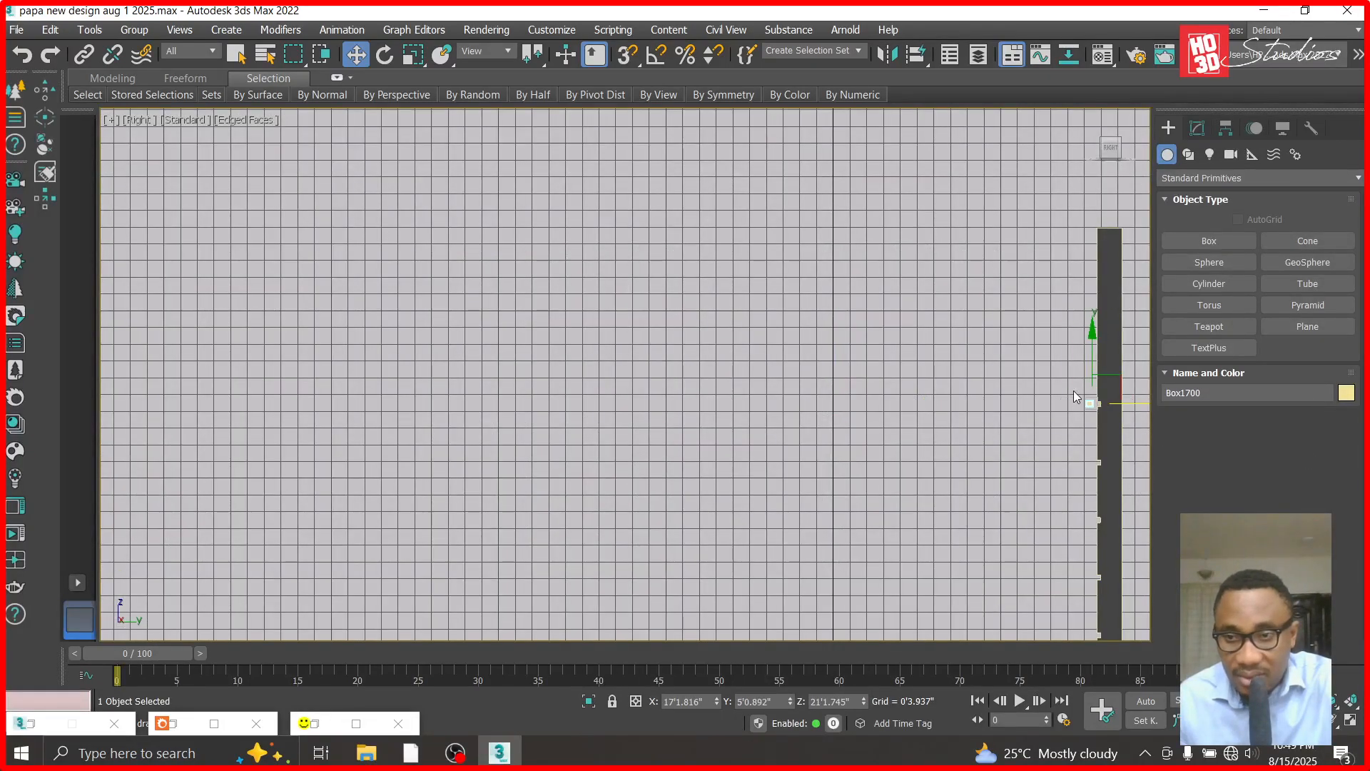
{"action": "scroll", "coordinate": [1074, 394], "scroll_direction": "up", "scroll_amount": 12}
{"action": "left_click", "coordinate": [825, 475]}
{"action": "left_click", "coordinate": [793, 480]}
{"action": "left_click_drag", "start_coordinate": [823, 471], "coordinate": [1082, 476]}
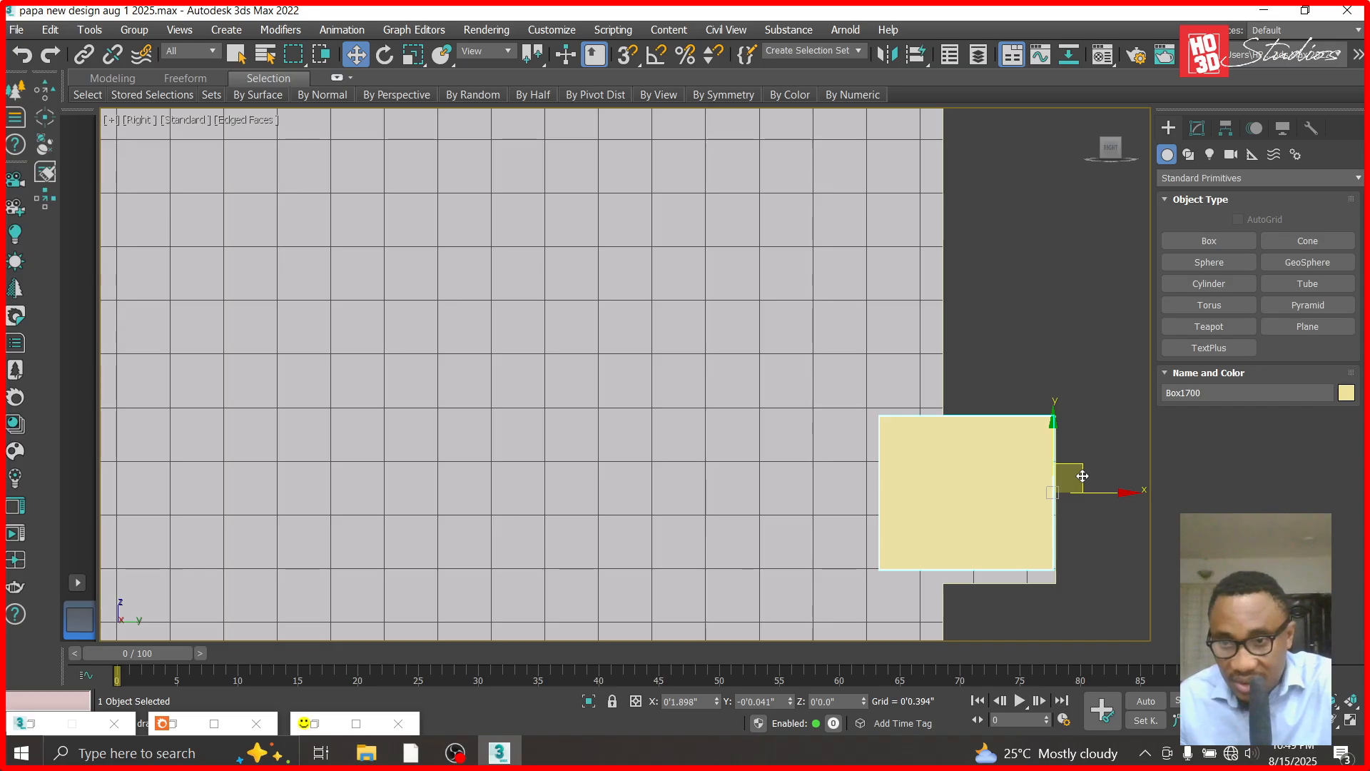
- Convert the small box to an Editable Poly
{"action": "left_click", "coordinate": [1196, 129]}
{"action": "right_click", "coordinate": [1181, 199]}
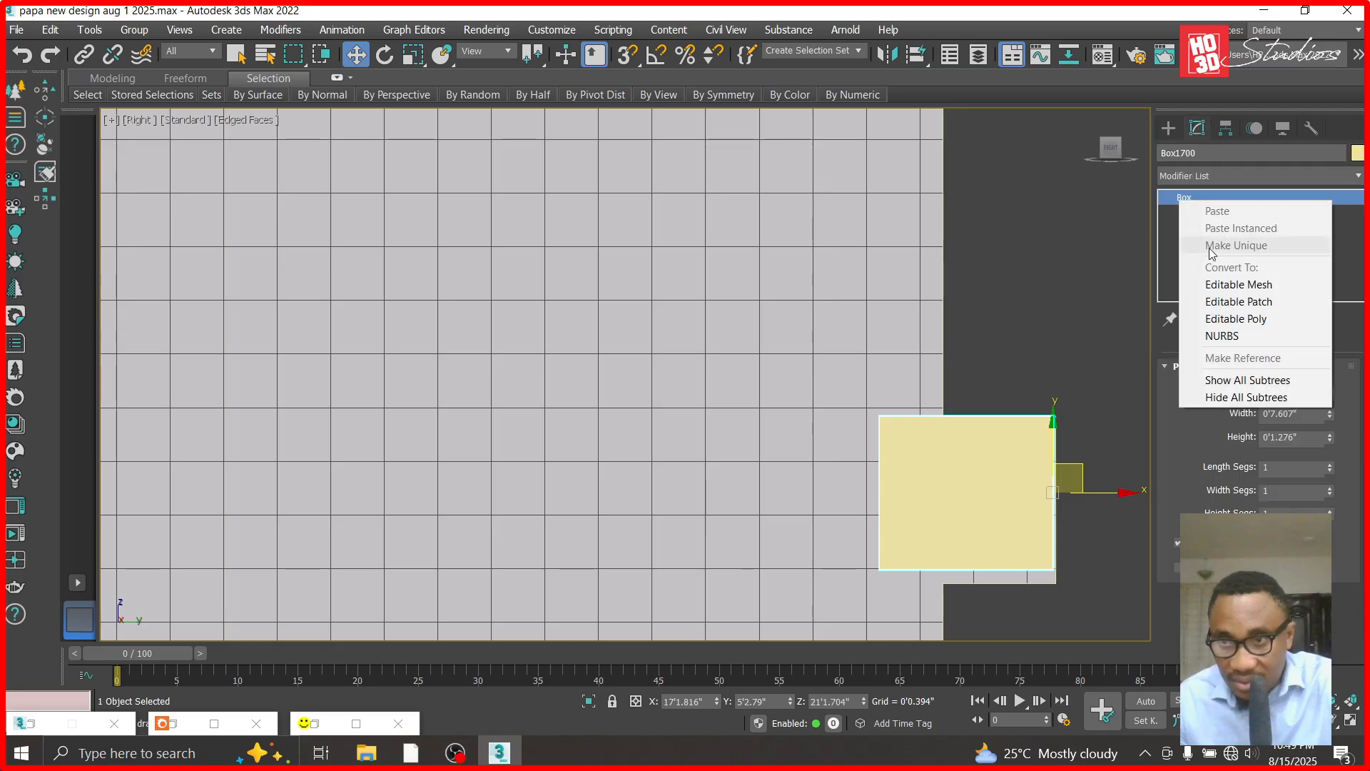
{"action": "left_click", "coordinate": [1213, 318]}
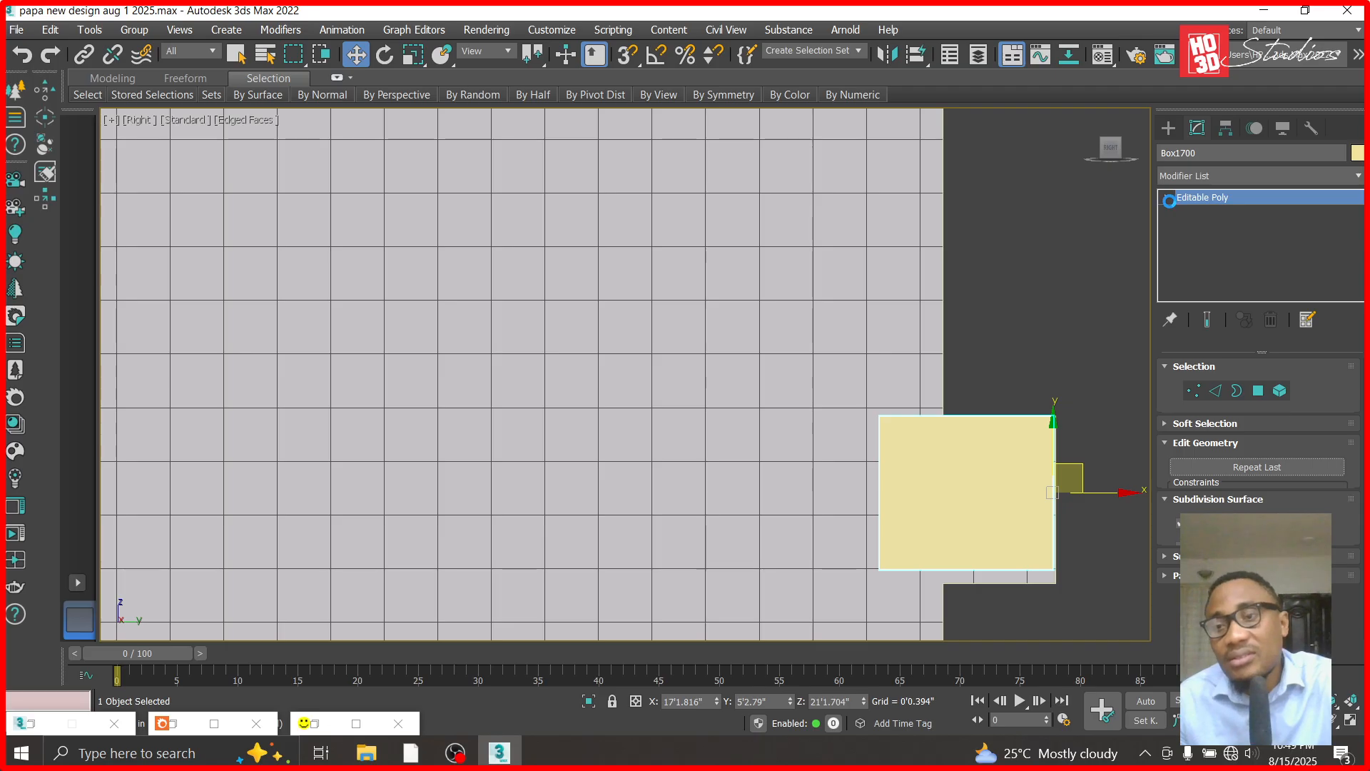
- Lower the box's bottom vertices to the groove's bottom edge and leave vertex editing
{"action": "left_click", "coordinate": [1166, 197]}
{"action": "left_click", "coordinate": [1197, 212]}
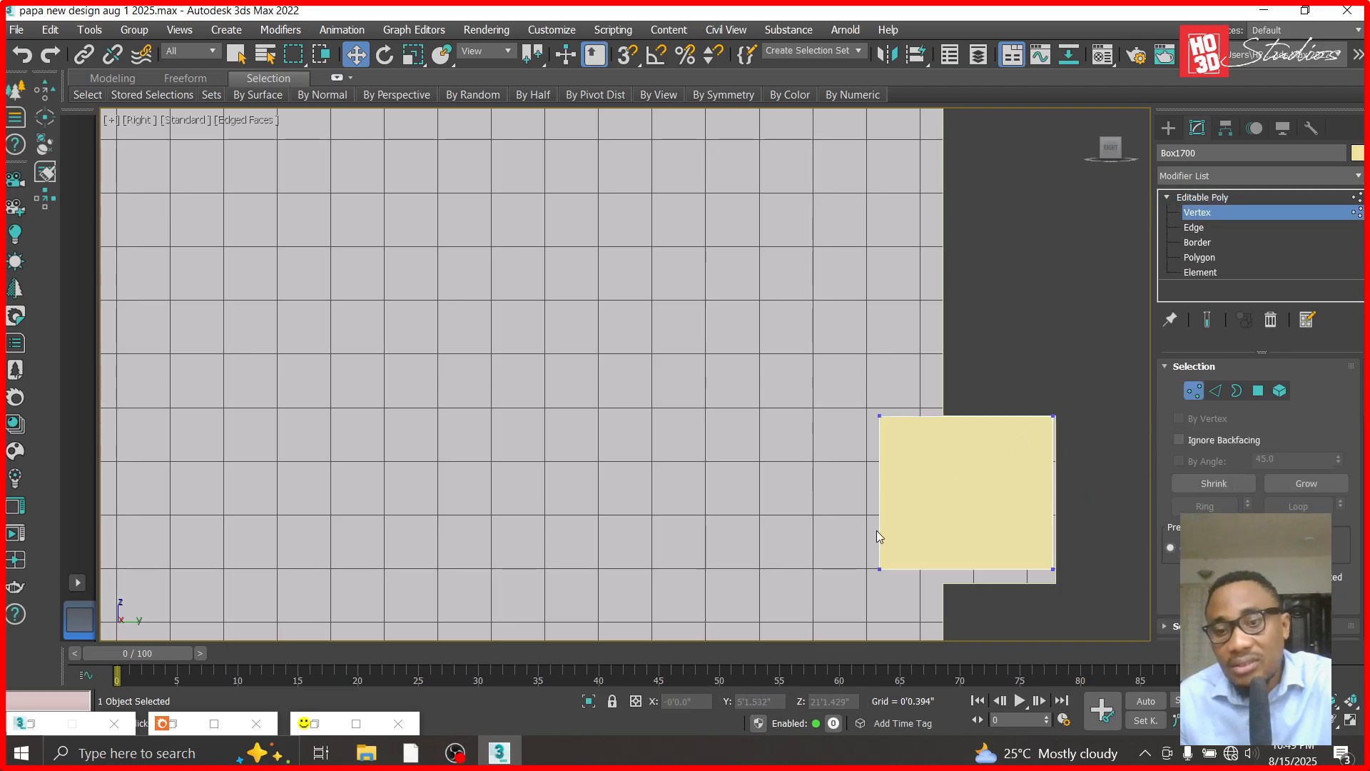
{"action": "left_click_drag", "start_coordinate": [1031, 579], "coordinate": [1031, 579]}
{"action": "left_click_drag", "start_coordinate": [970, 502], "coordinate": [970, 517]}
{"action": "left_click", "coordinate": [573, 361]}
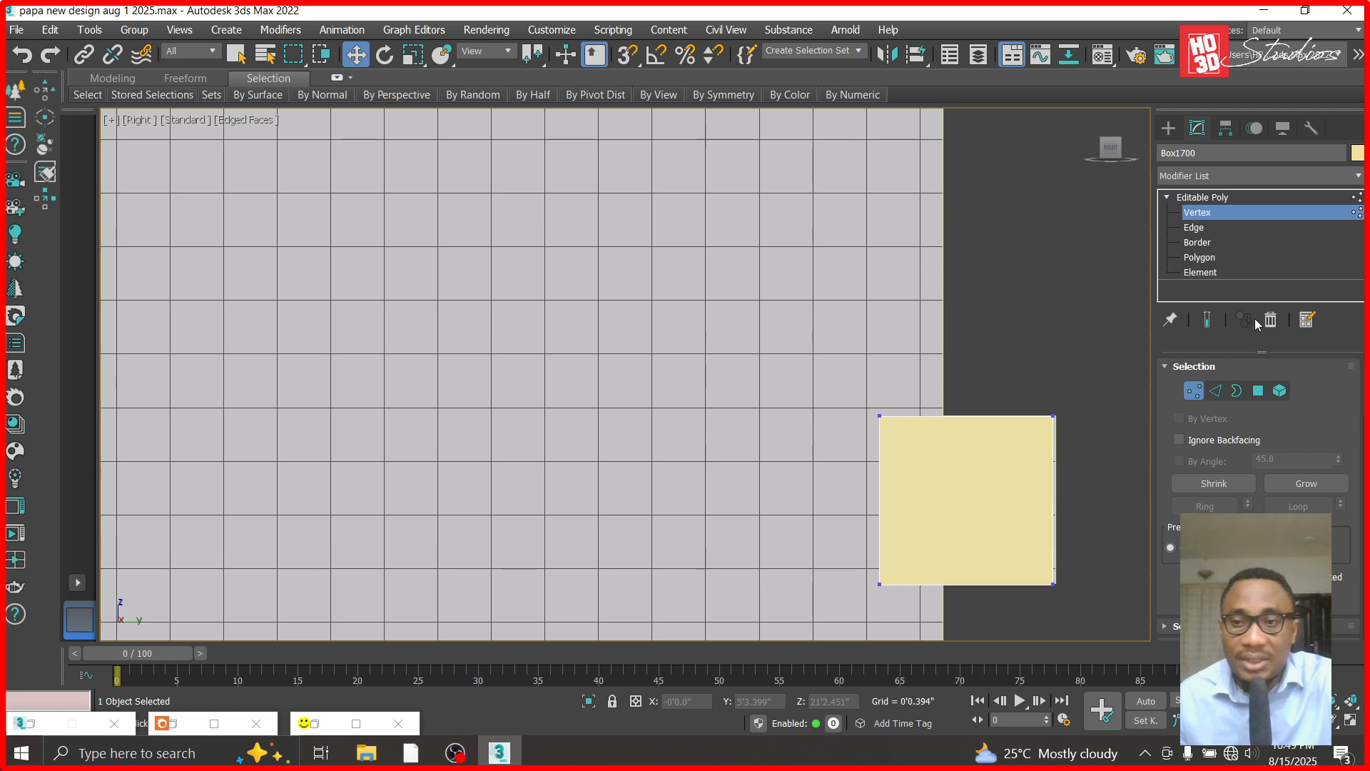
{"action": "left_click", "coordinate": [1213, 198]}
- Copy the box down onto the second groove and delete the original box in the topmost groove
{"action": "scroll", "coordinate": [825, 238], "scroll_direction": "down", "scroll_amount": 6}
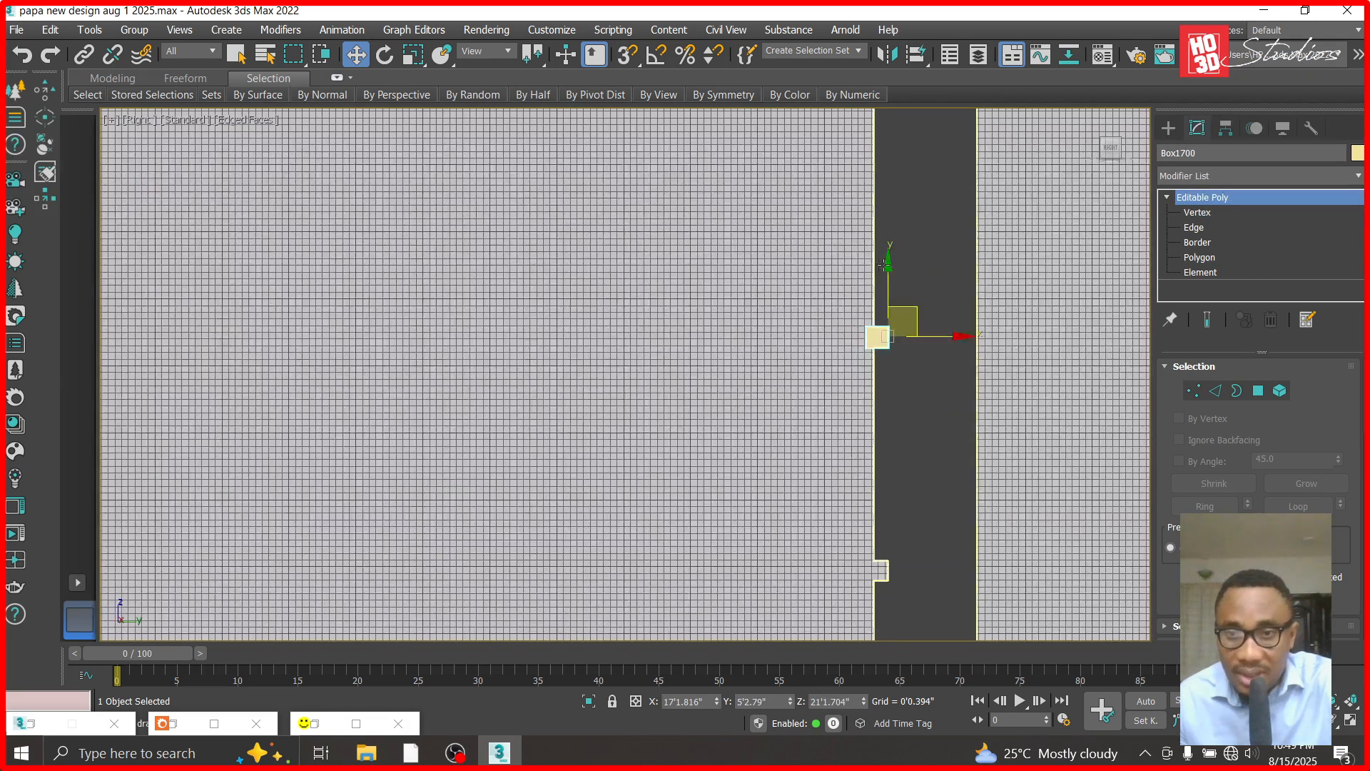
{"action": "left_click_drag", "start_coordinate": [885, 264], "coordinate": [894, 497], "text": "shift"}
{"action": "left_click", "coordinate": [686, 468]}
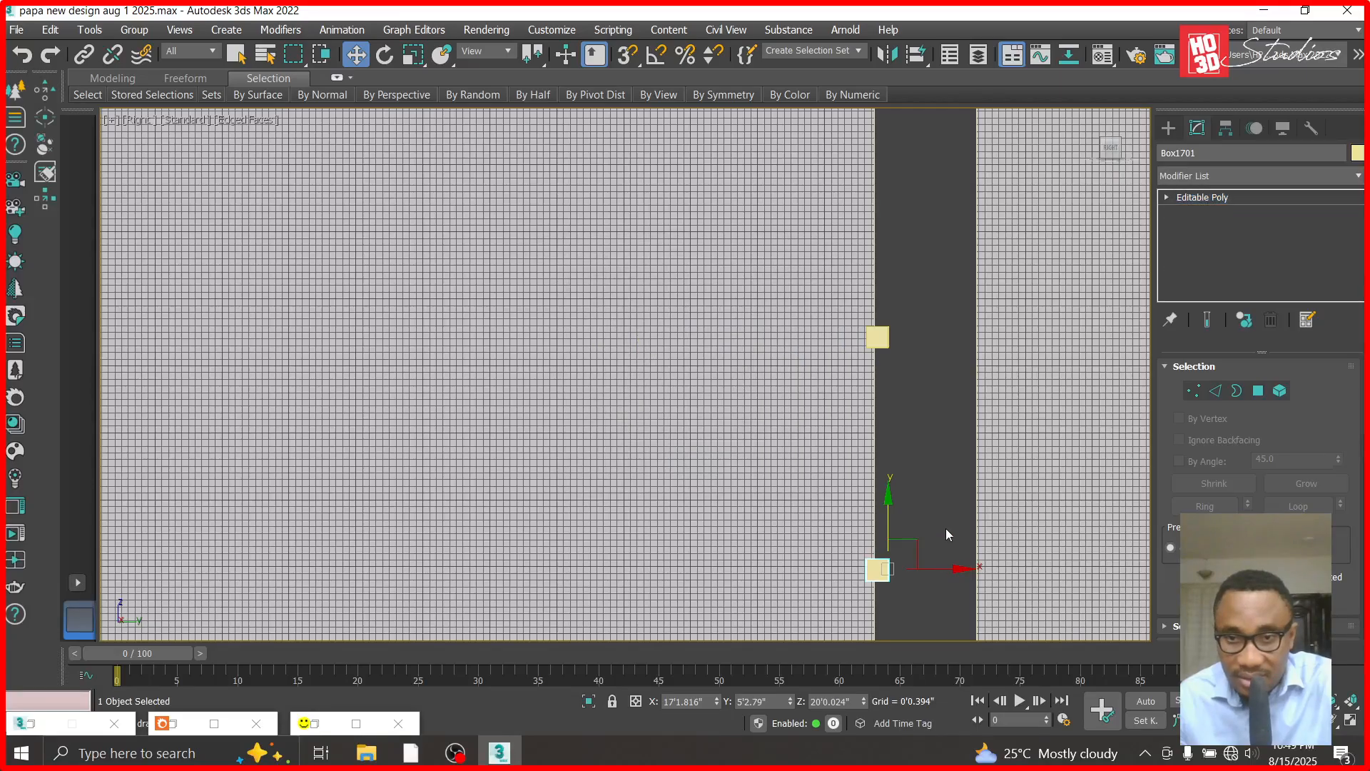
{"action": "left_click", "coordinate": [882, 336]}
{"action": "key", "text": "Delete"}
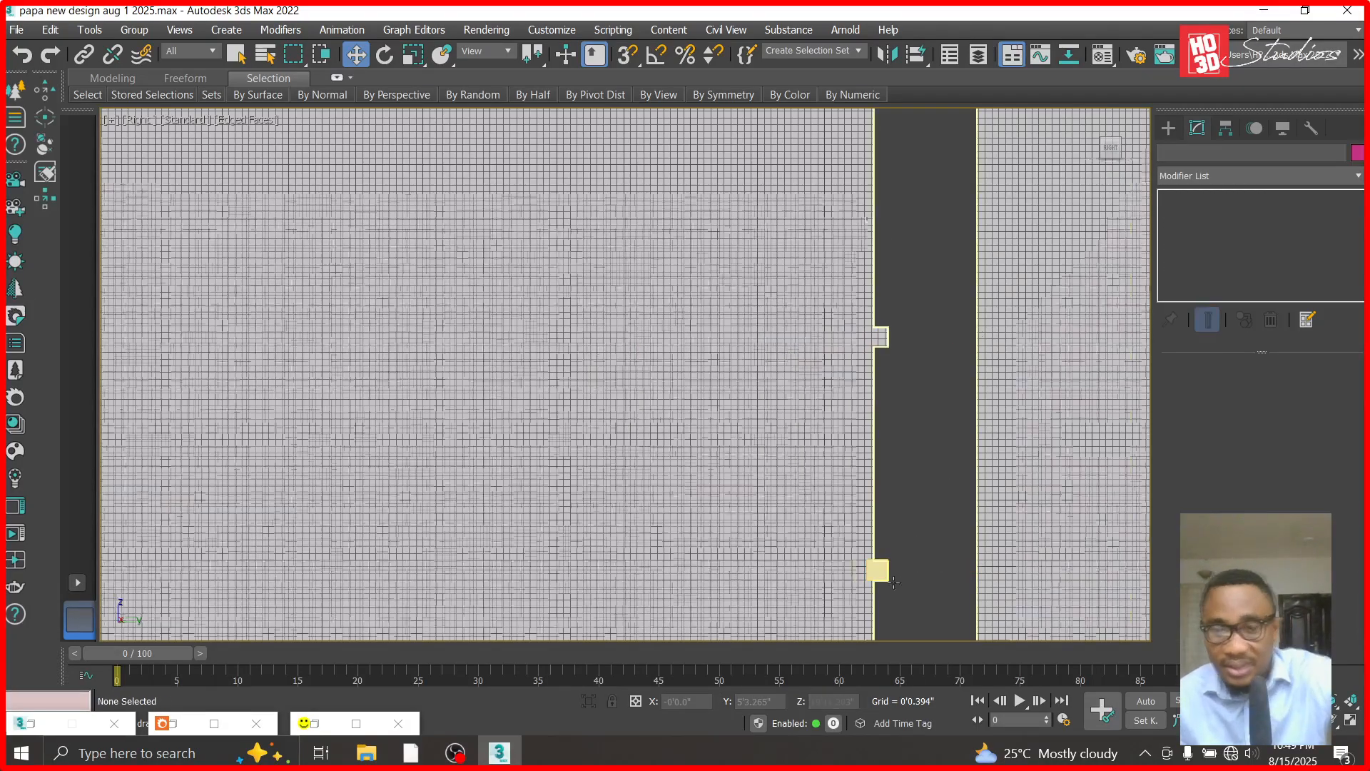
- Nudge the copied box down so that it lines up exactly with the second groove
{"action": "scroll", "coordinate": [893, 582], "scroll_direction": "up", "scroll_amount": 5}
{"action": "left_click", "coordinate": [853, 545]}
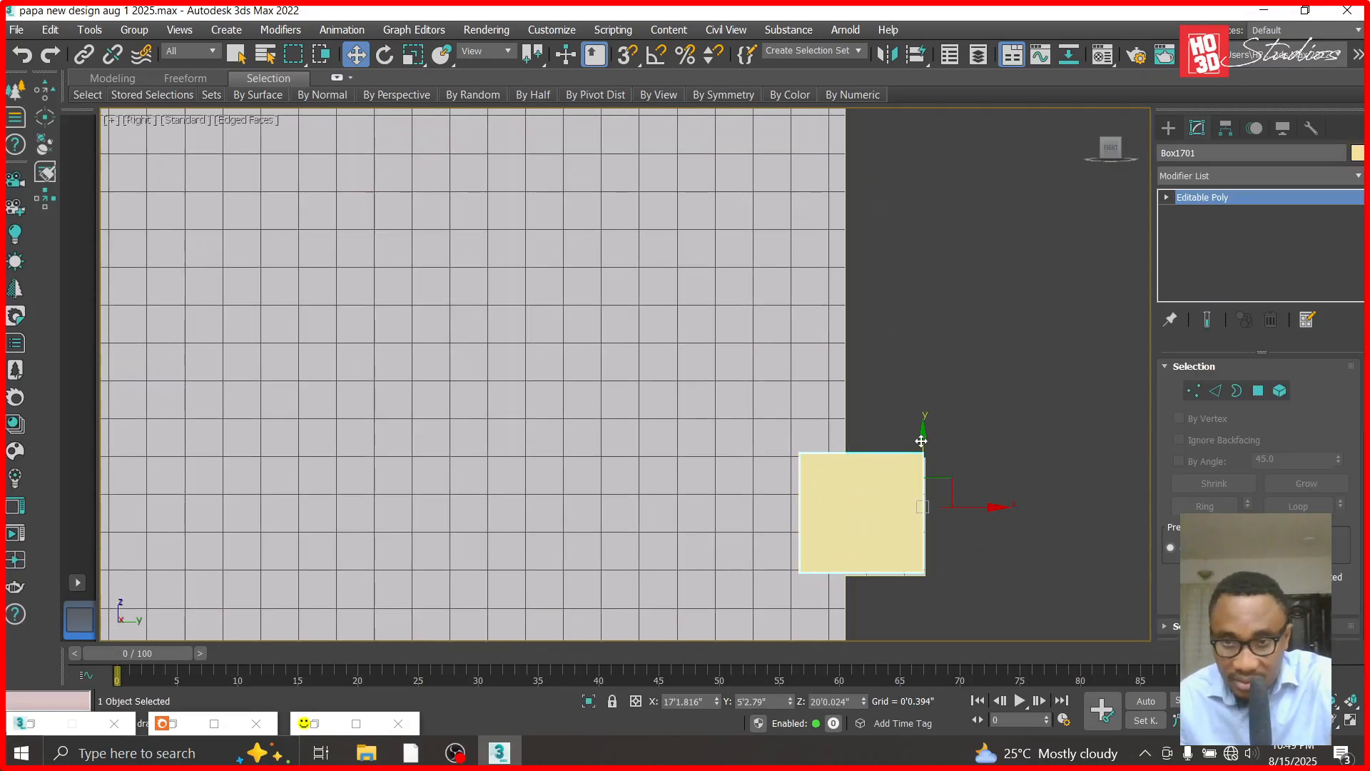
{"action": "left_click_drag", "start_coordinate": [924, 438], "coordinate": [924, 442]}
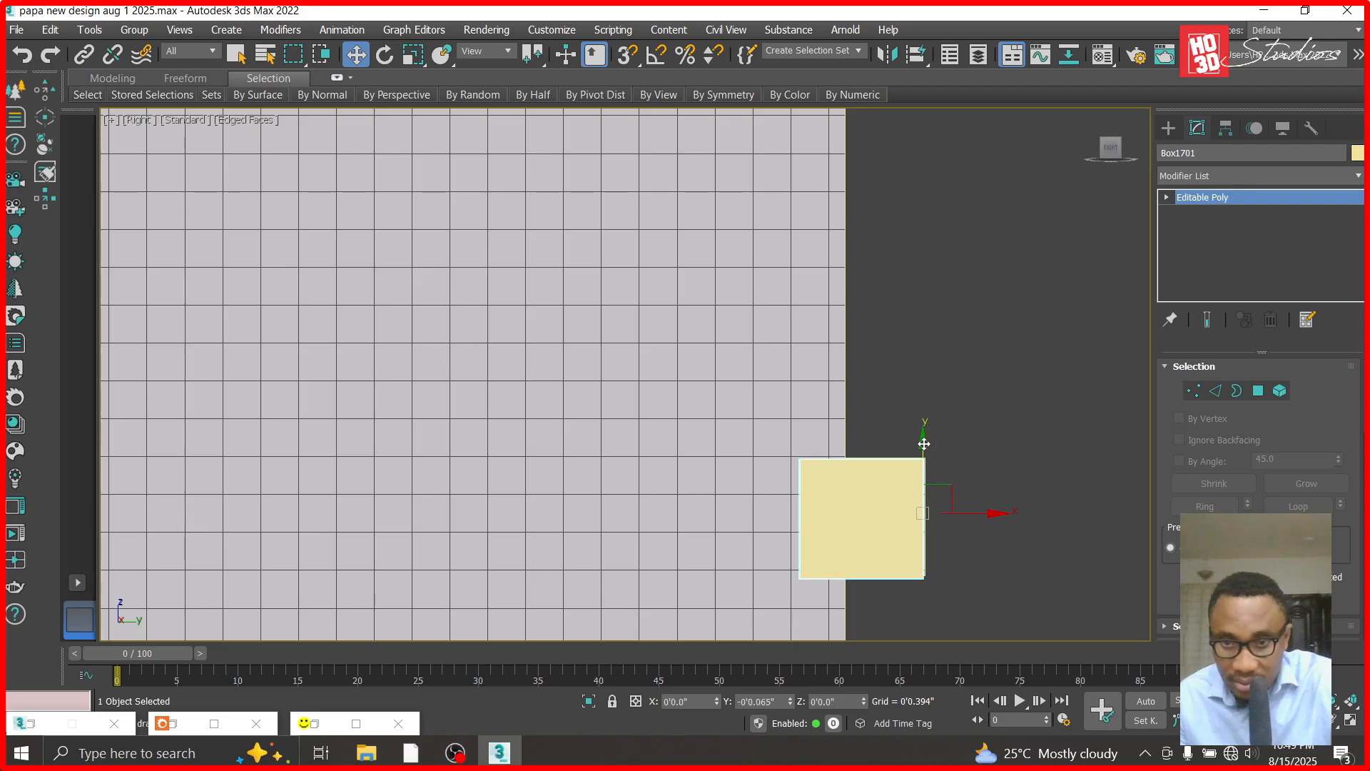
- Clone the box upward by one groove spacing, making 5 independent copies
{"action": "scroll", "coordinate": [867, 508], "scroll_direction": "down", "scroll_amount": 5}
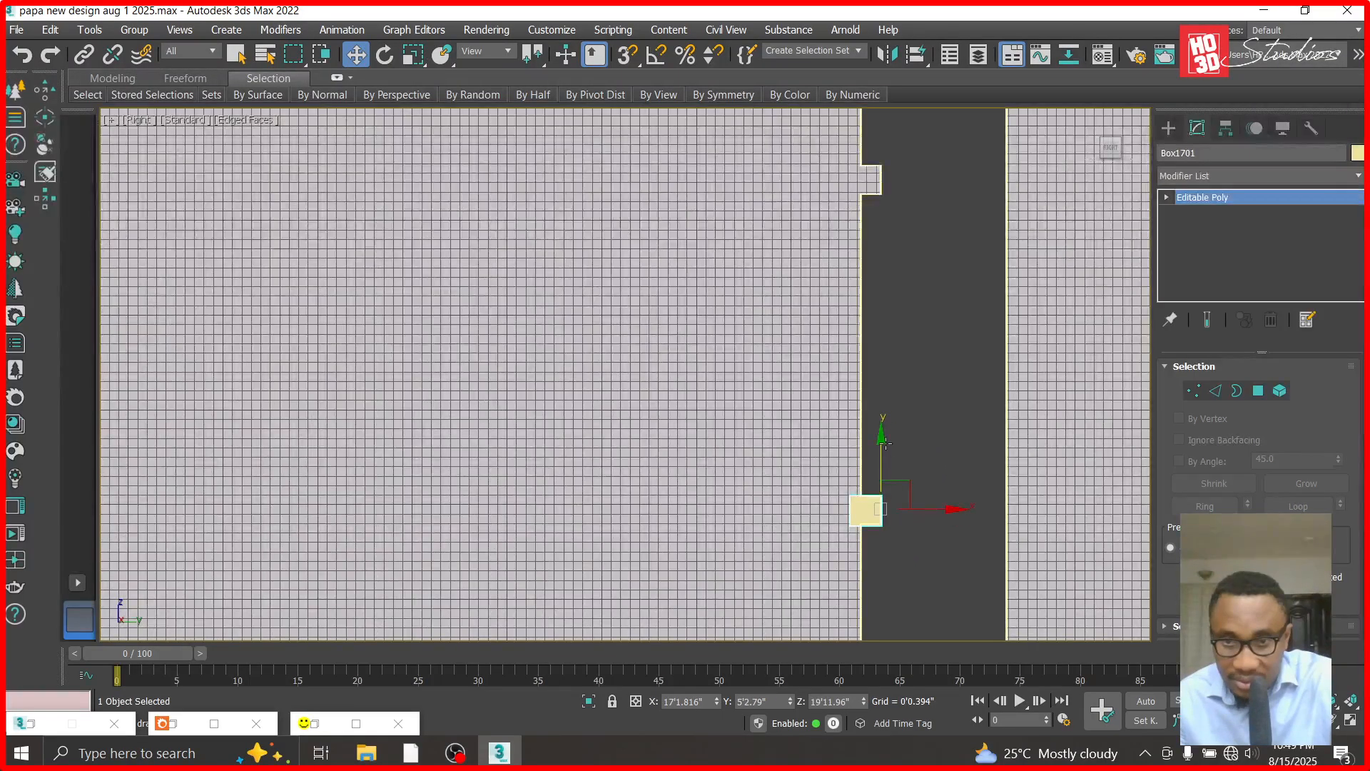
{"action": "left_click_drag", "start_coordinate": [884, 440], "coordinate": [893, 112]}
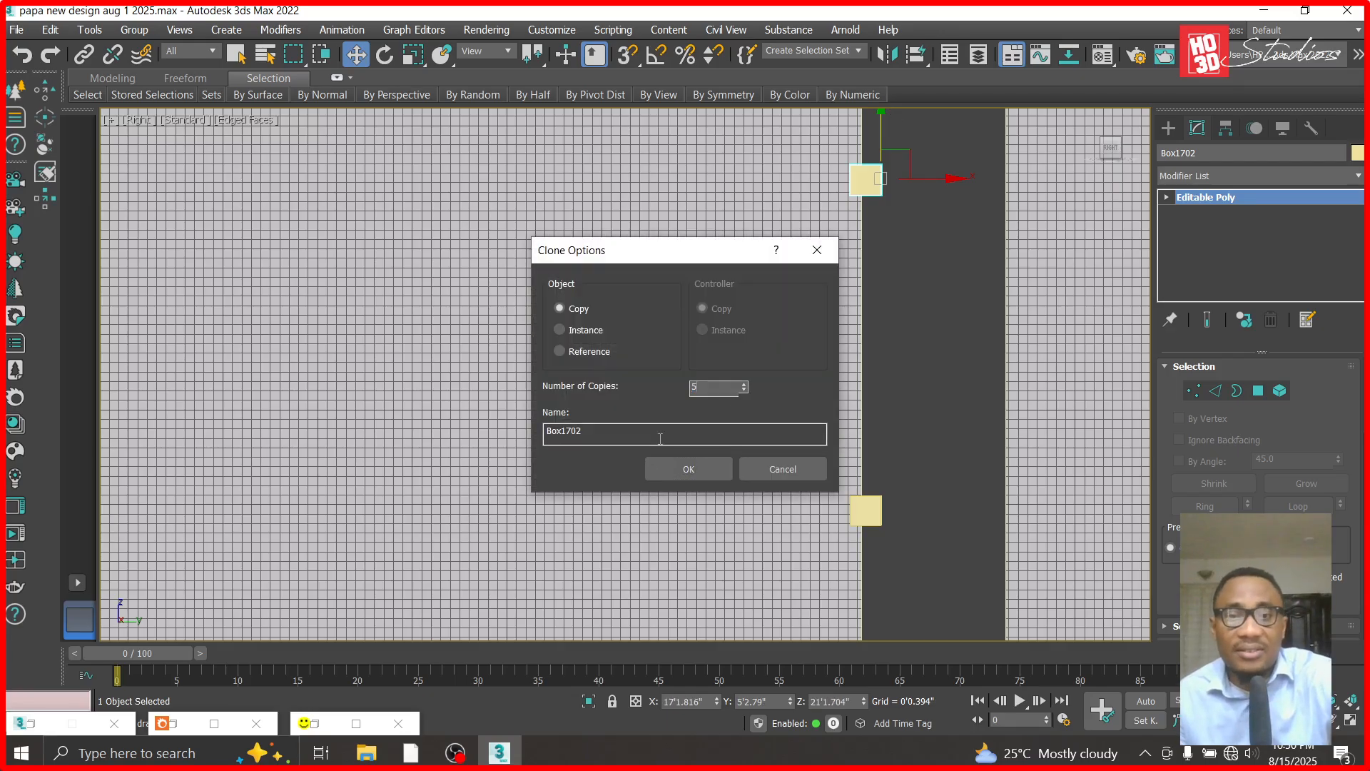
{"action": "left_click", "coordinate": [701, 469]}
- Delete the source box on the second groove
{"action": "scroll", "coordinate": [694, 539], "scroll_direction": "down", "scroll_amount": 8}
{"action": "scroll", "coordinate": [733, 488], "scroll_direction": "up", "scroll_amount": 3}
{"action": "left_click", "coordinate": [674, 545]}
{"action": "scroll", "coordinate": [687, 516], "scroll_direction": "down", "scroll_amount": 2}
{"action": "scroll", "coordinate": [693, 598], "scroll_direction": "up", "scroll_amount": 2}
{"action": "scroll", "coordinate": [693, 603], "scroll_direction": "up", "scroll_amount": 2}
{"action": "left_click", "coordinate": [696, 507]}
{"action": "key", "text": "Delete"}
- Delete the surplus box copies above and across the wall panel's top edge
{"action": "scroll", "coordinate": [817, 443], "scroll_direction": "down", "scroll_amount": 2}
{"action": "scroll", "coordinate": [816, 442], "scroll_direction": "down", "scroll_amount": 2}
{"action": "scroll", "coordinate": [769, 157], "scroll_direction": "up", "scroll_amount": 2}
{"action": "scroll", "coordinate": [801, 303], "scroll_direction": "down", "scroll_amount": 3}
{"action": "scroll", "coordinate": [794, 152], "scroll_direction": "up", "scroll_amount": 3}
{"action": "left_click", "coordinate": [784, 333]}
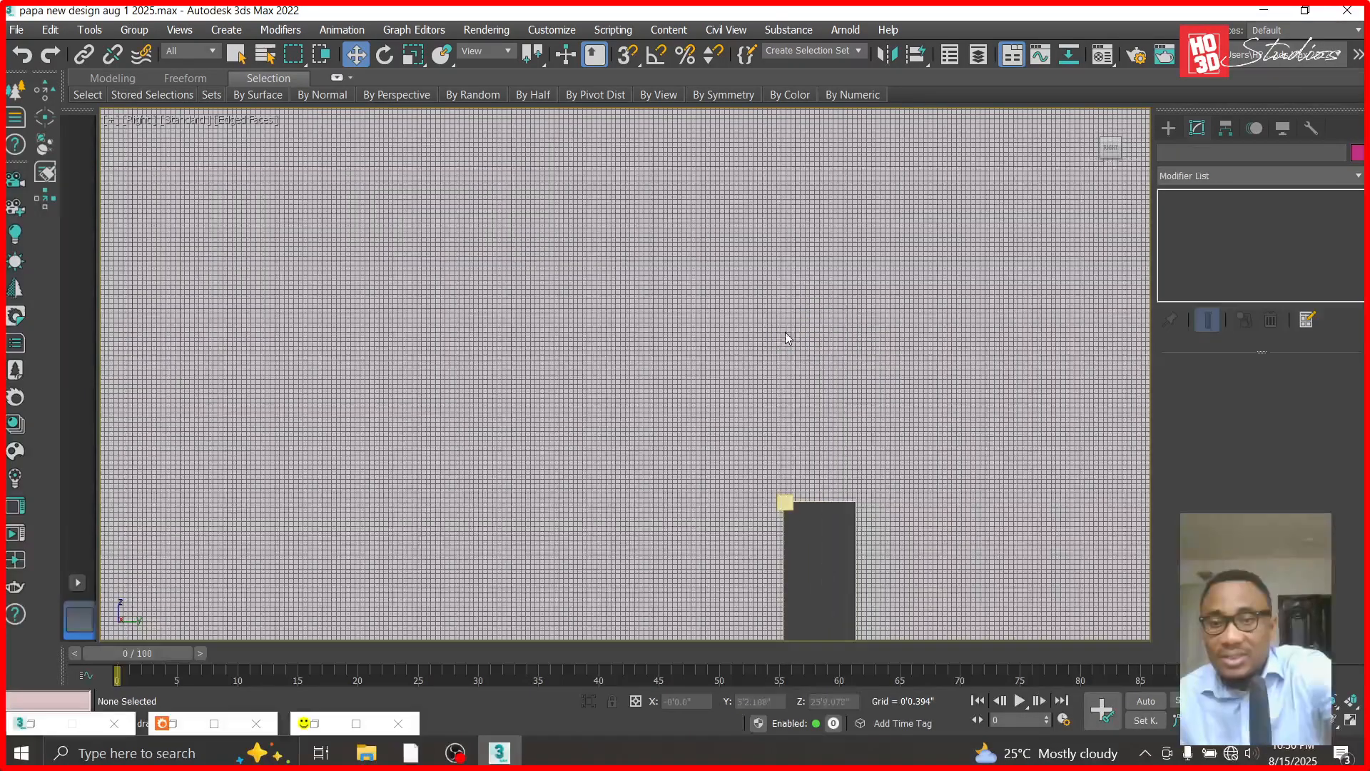
{"action": "scroll", "coordinate": [758, 511], "scroll_direction": "up", "scroll_amount": 3}
{"action": "left_click", "coordinate": [814, 499]}
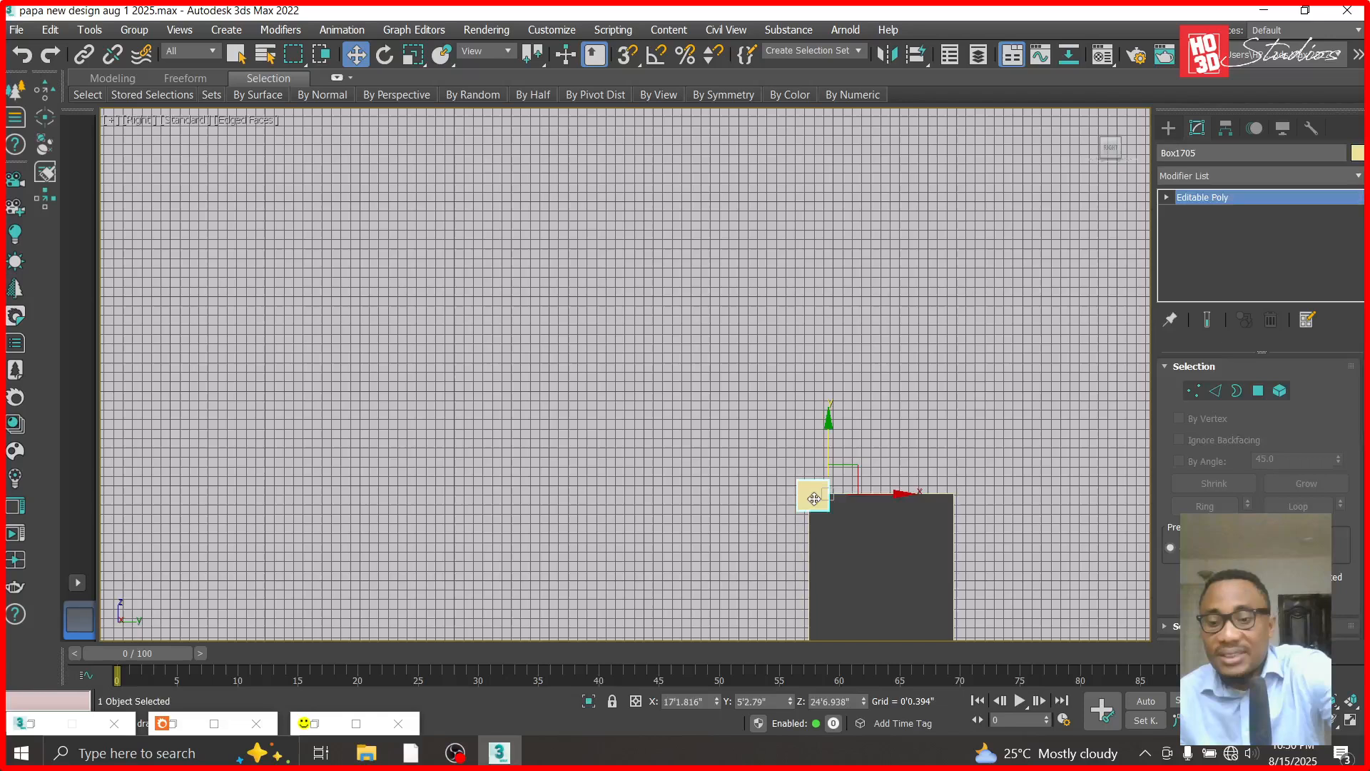
{"action": "key", "text": "Delete"}
{"action": "scroll", "coordinate": [808, 482], "scroll_direction": "down", "scroll_amount": 3}
{"action": "scroll", "coordinate": [795, 361], "scroll_direction": "down", "scroll_amount": 4}
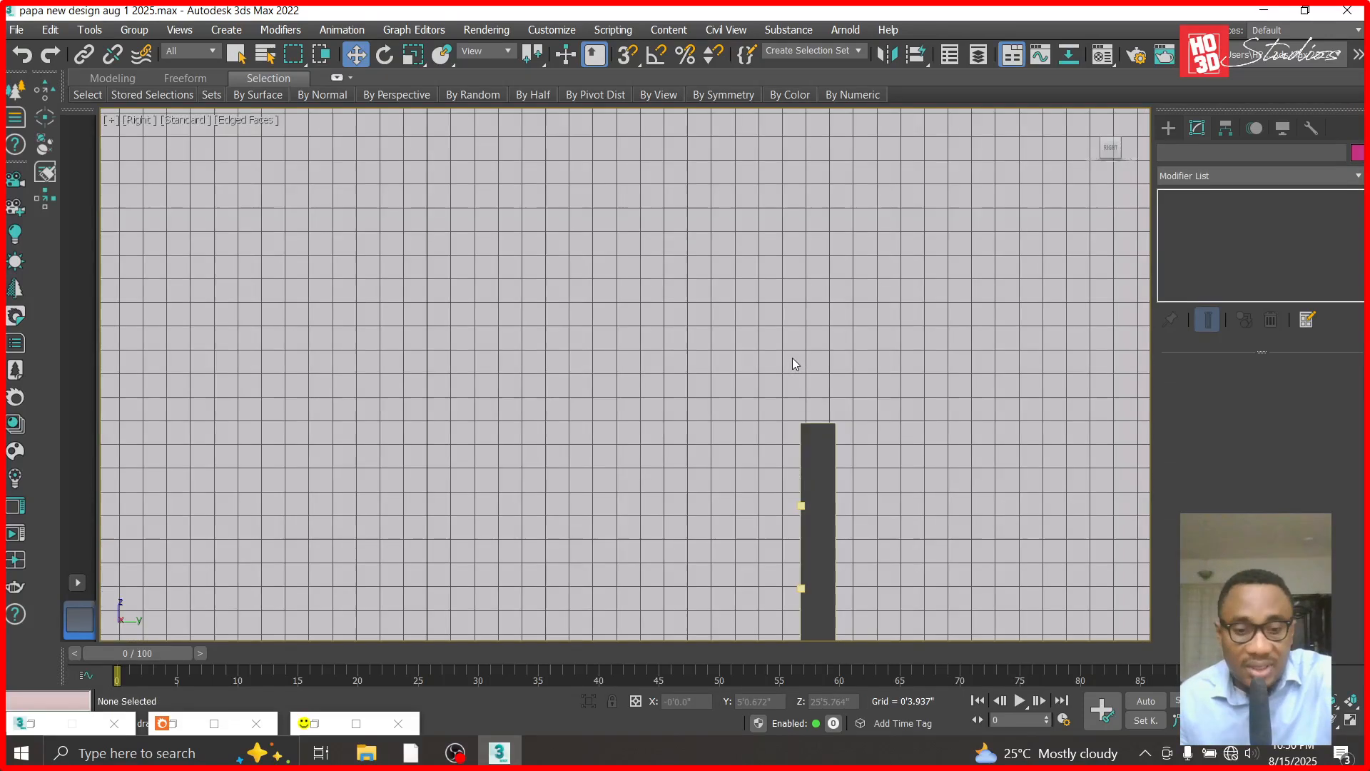
- In the Front view, attach the middle box to the uppermost one and delete the box over the existing topmost groove
{"action": "key", "text": "f"}
{"action": "left_click", "coordinate": [780, 231]}
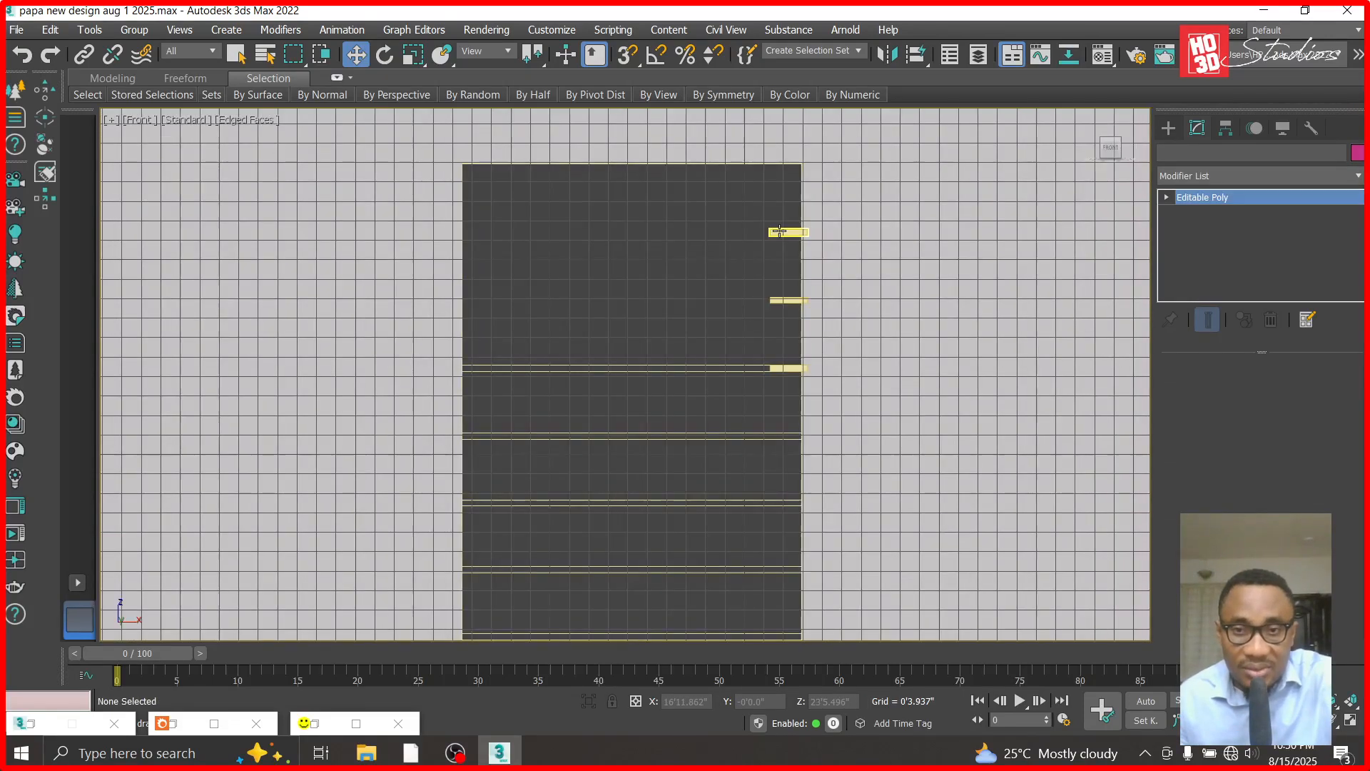
{"action": "scroll", "coordinate": [785, 228], "scroll_direction": "up", "scroll_amount": 2}
{"action": "scroll", "coordinate": [1159, 580], "scroll_direction": "down", "scroll_amount": 9}
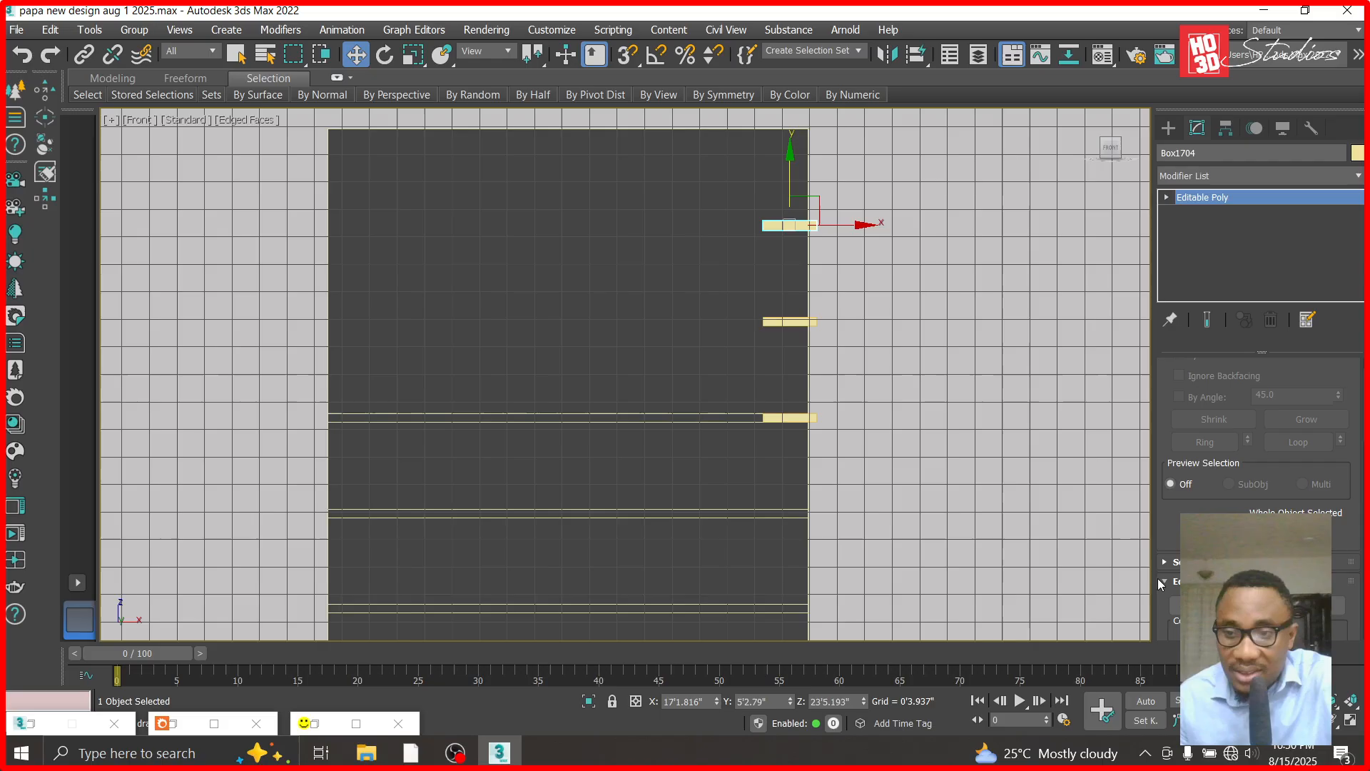
{"action": "key", "text": "q"}
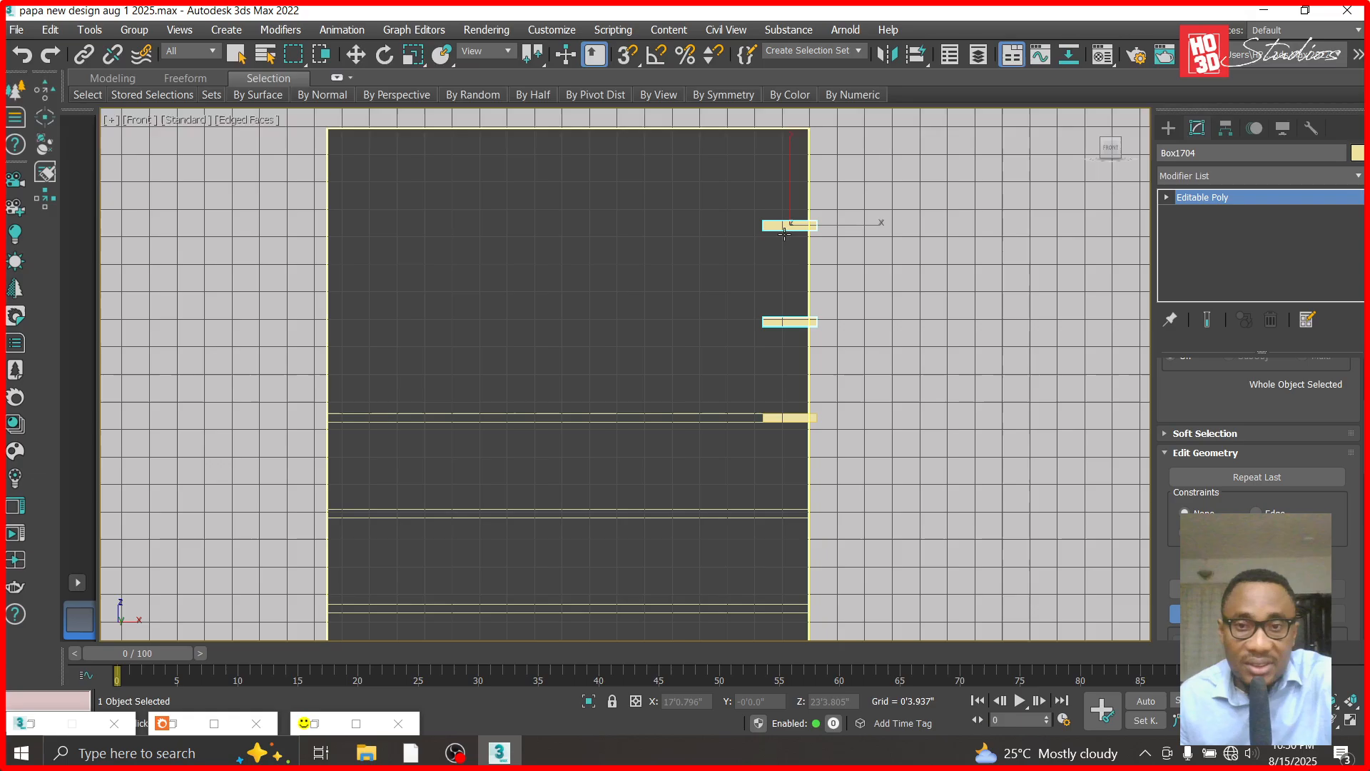
{"action": "key", "text": "w"}
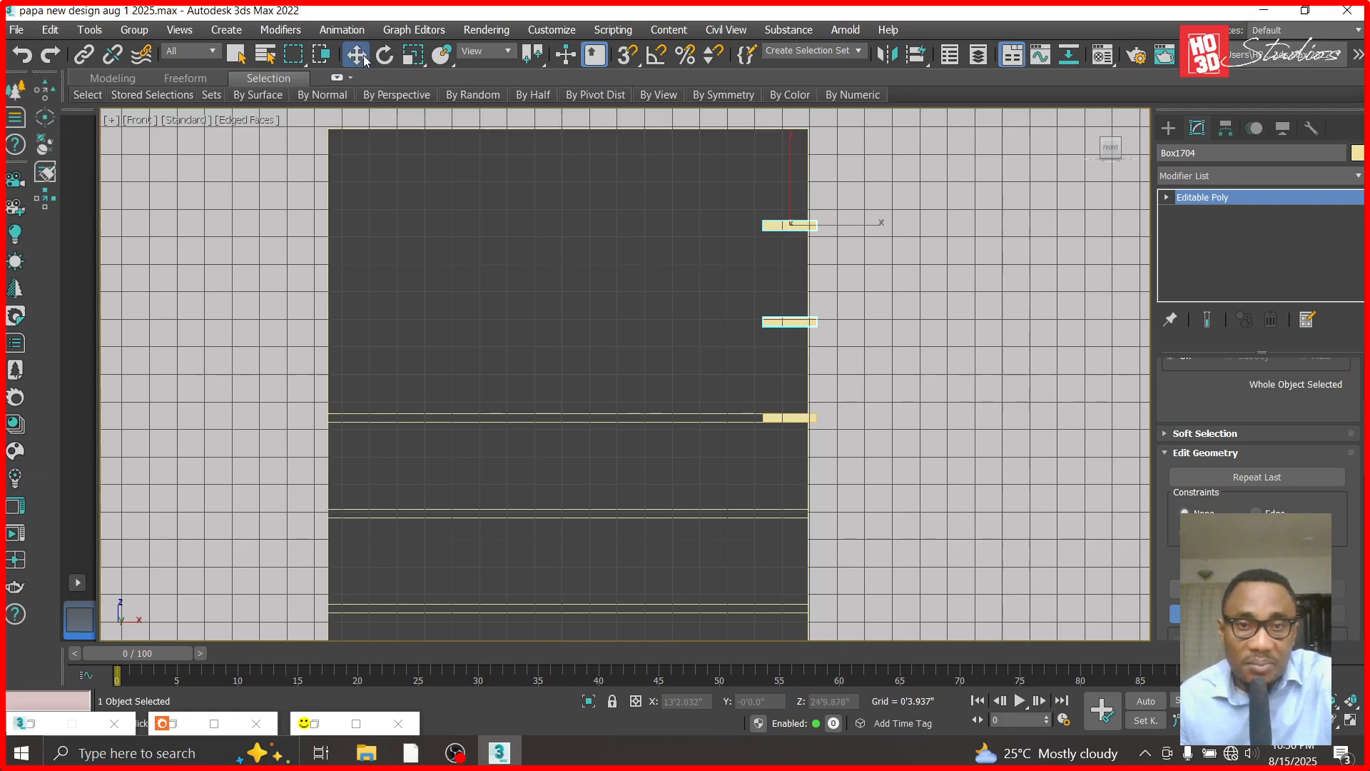
{"action": "left_click", "coordinate": [802, 419]}
{"action": "key", "text": "Delete"}
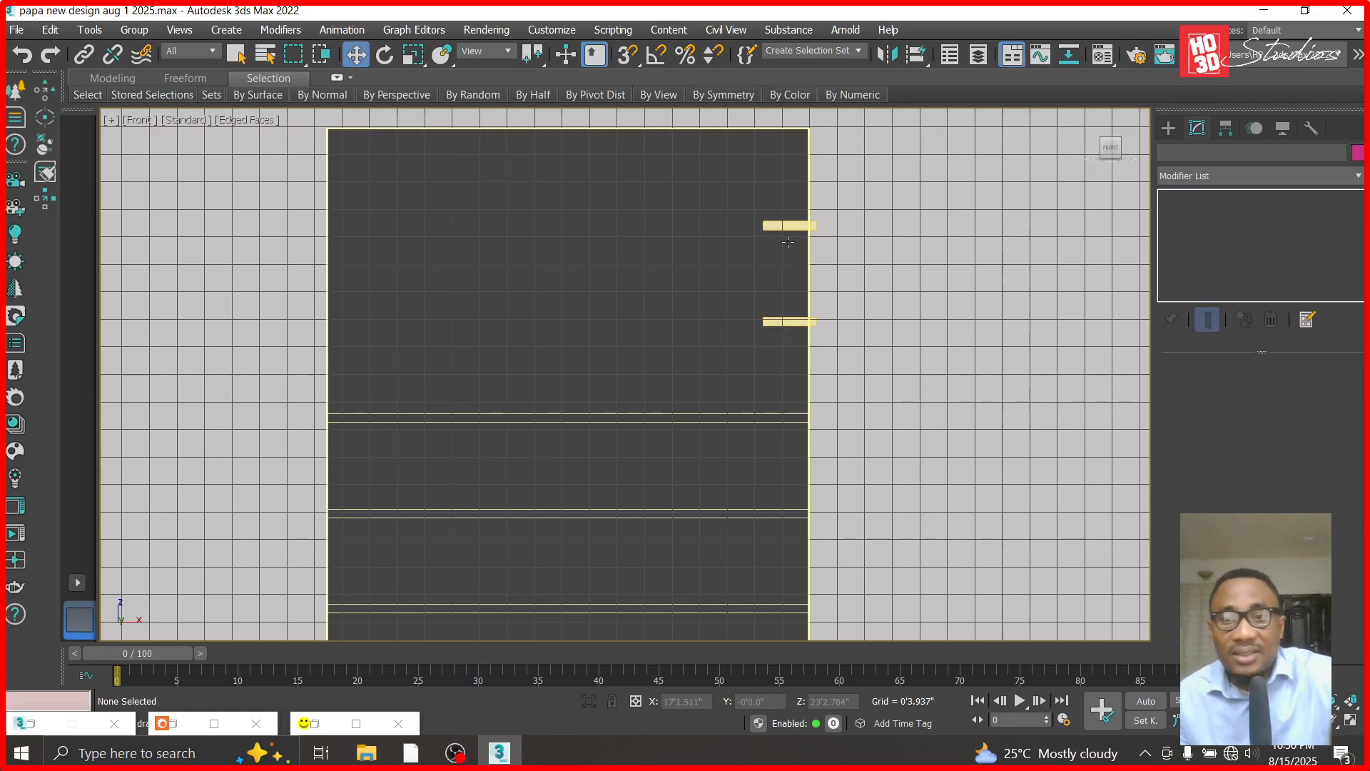
{"action": "left_click", "coordinate": [790, 224]}
{"action": "scroll", "coordinate": [1259, 464], "scroll_direction": "down", "scroll_amount": 5}
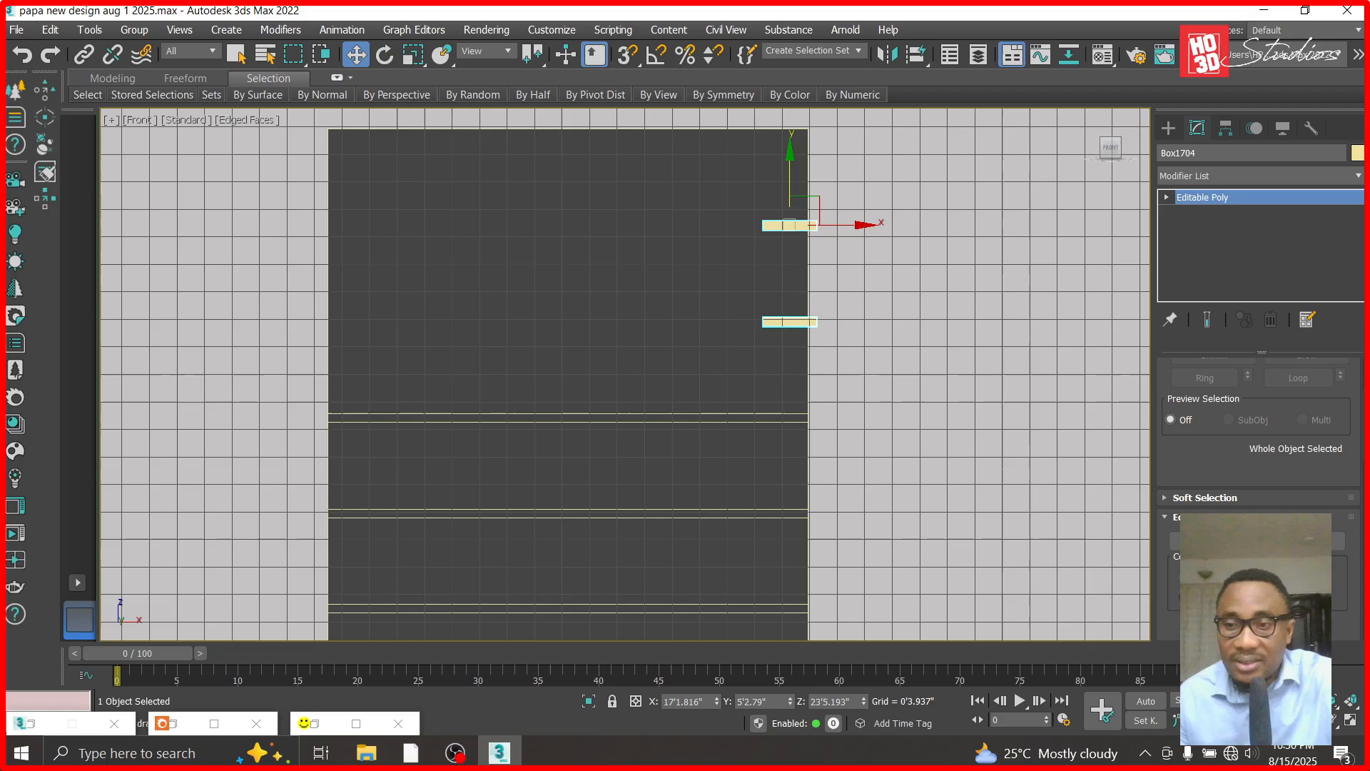
{"action": "left_click", "coordinate": [1210, 614]}
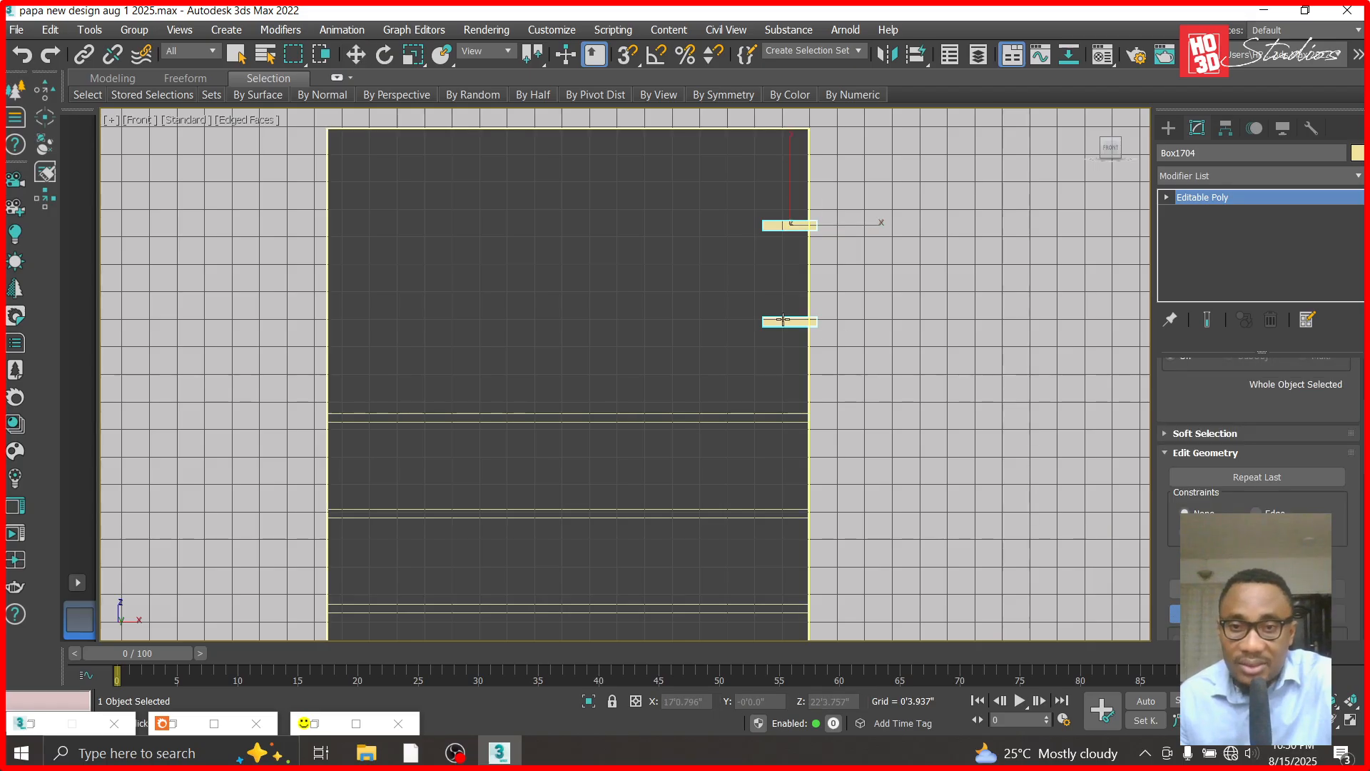
{"action": "left_click", "coordinate": [785, 321]}
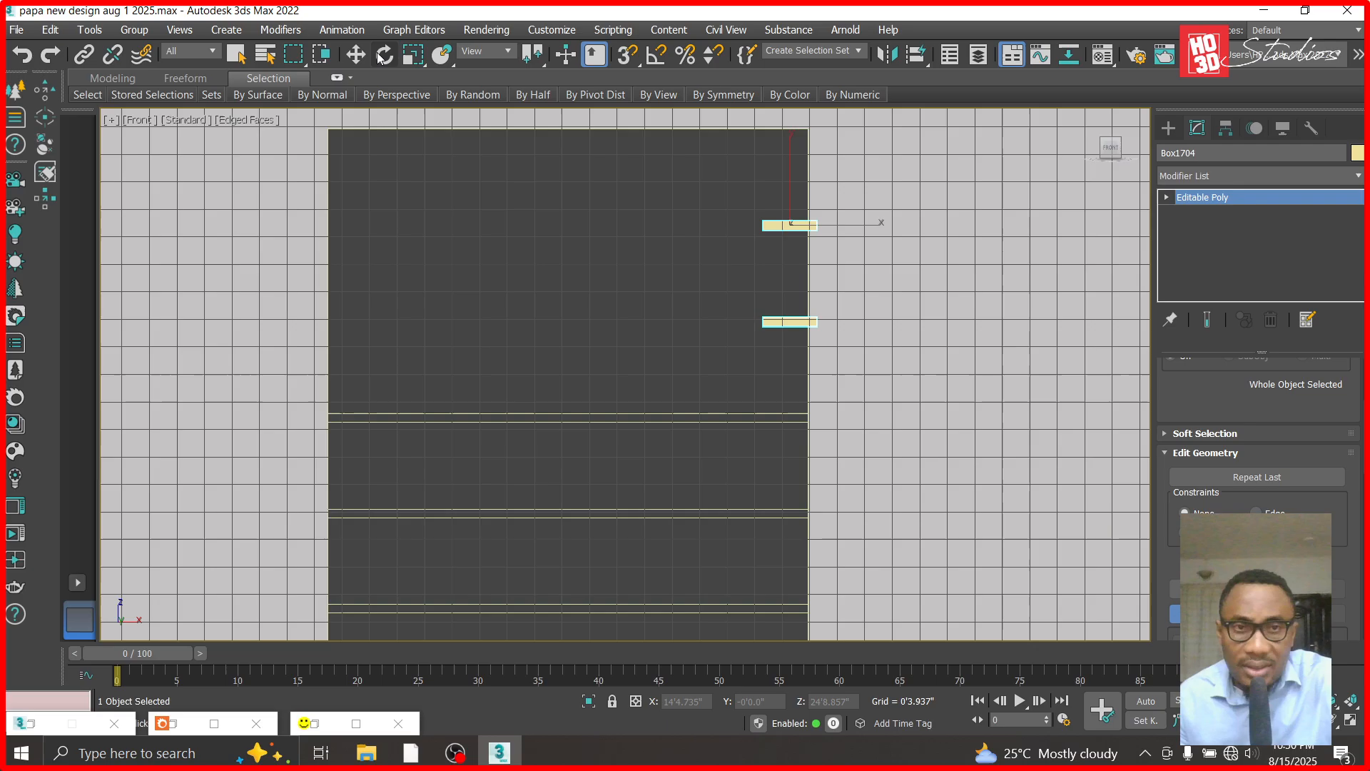
{"action": "left_click", "coordinate": [356, 55]}
{"action": "left_click", "coordinate": [866, 250]}
{"action": "scroll", "coordinate": [807, 224], "scroll_direction": "up", "scroll_amount": 3}
{"action": "left_click", "coordinate": [780, 226]}
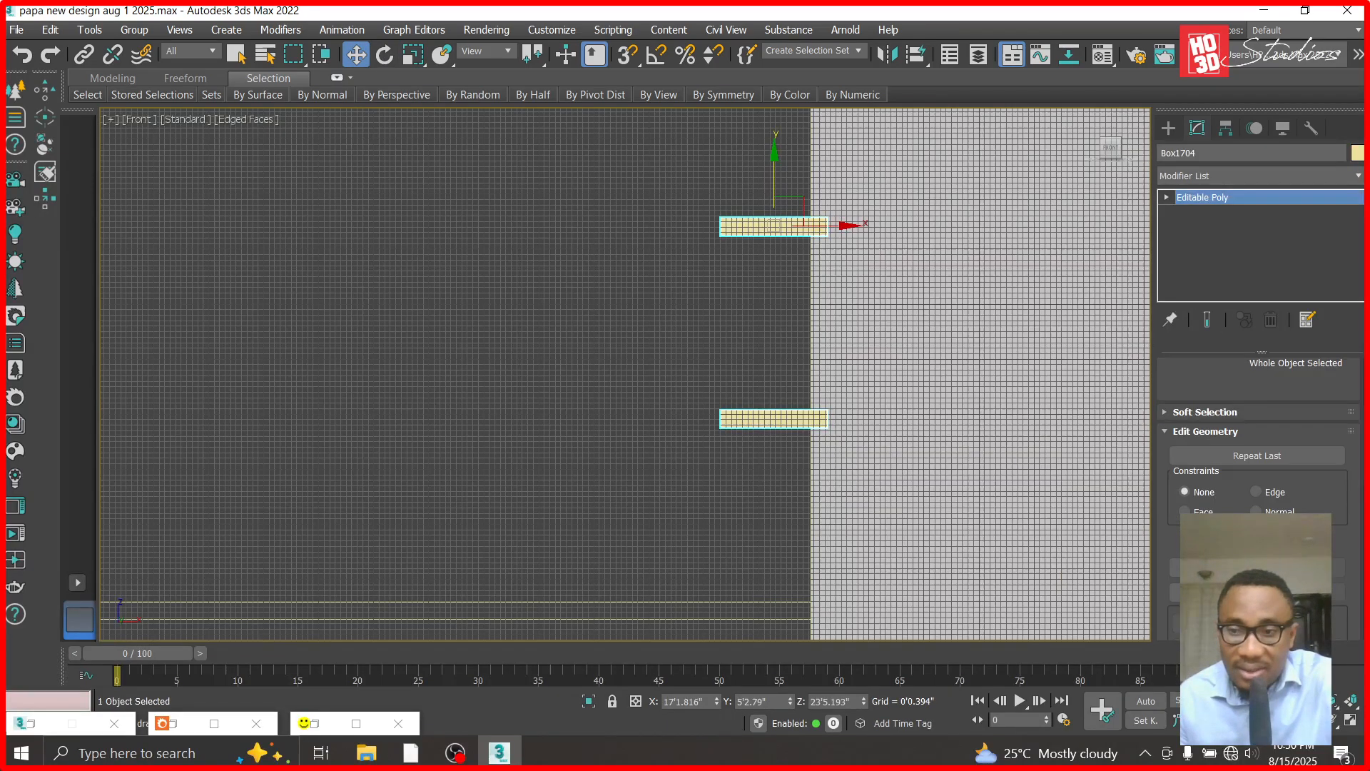
{"action": "key", "text": "q"}
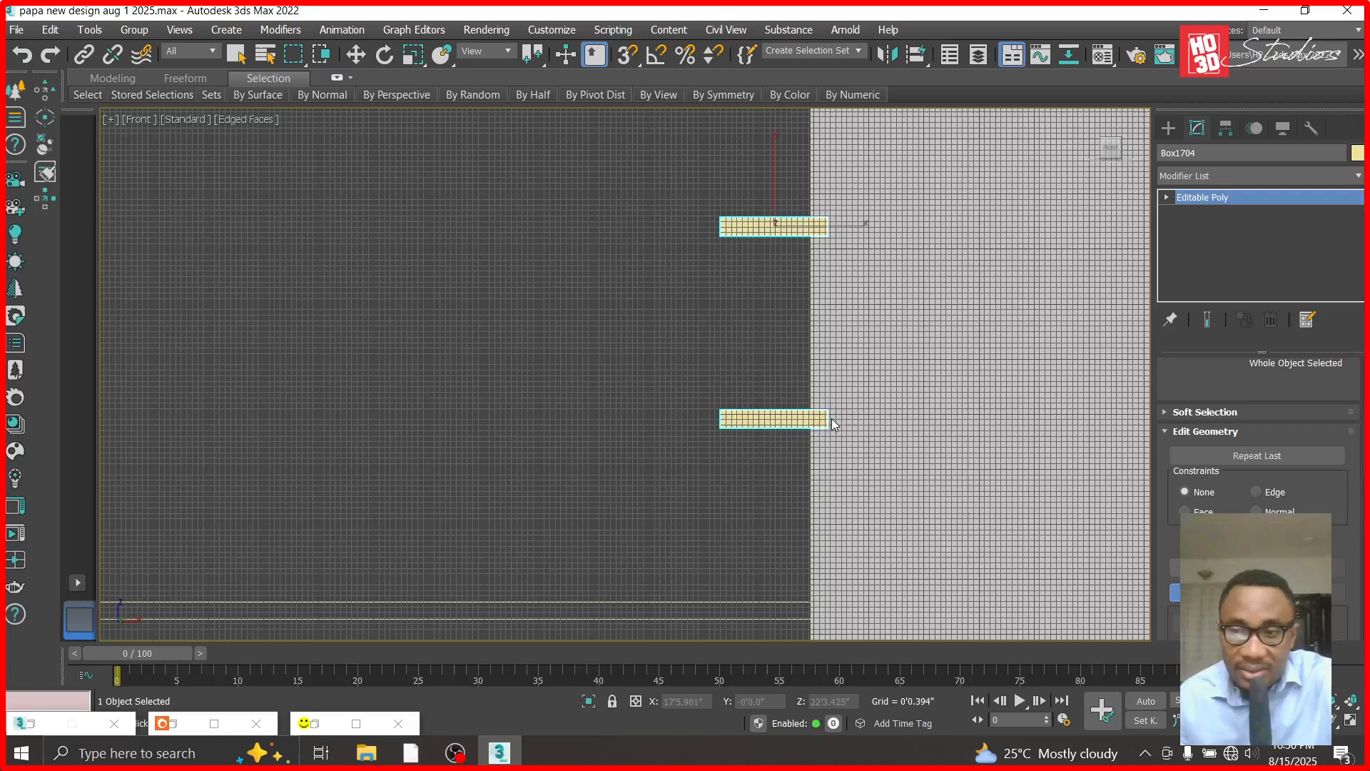
{"action": "key", "text": "w"}
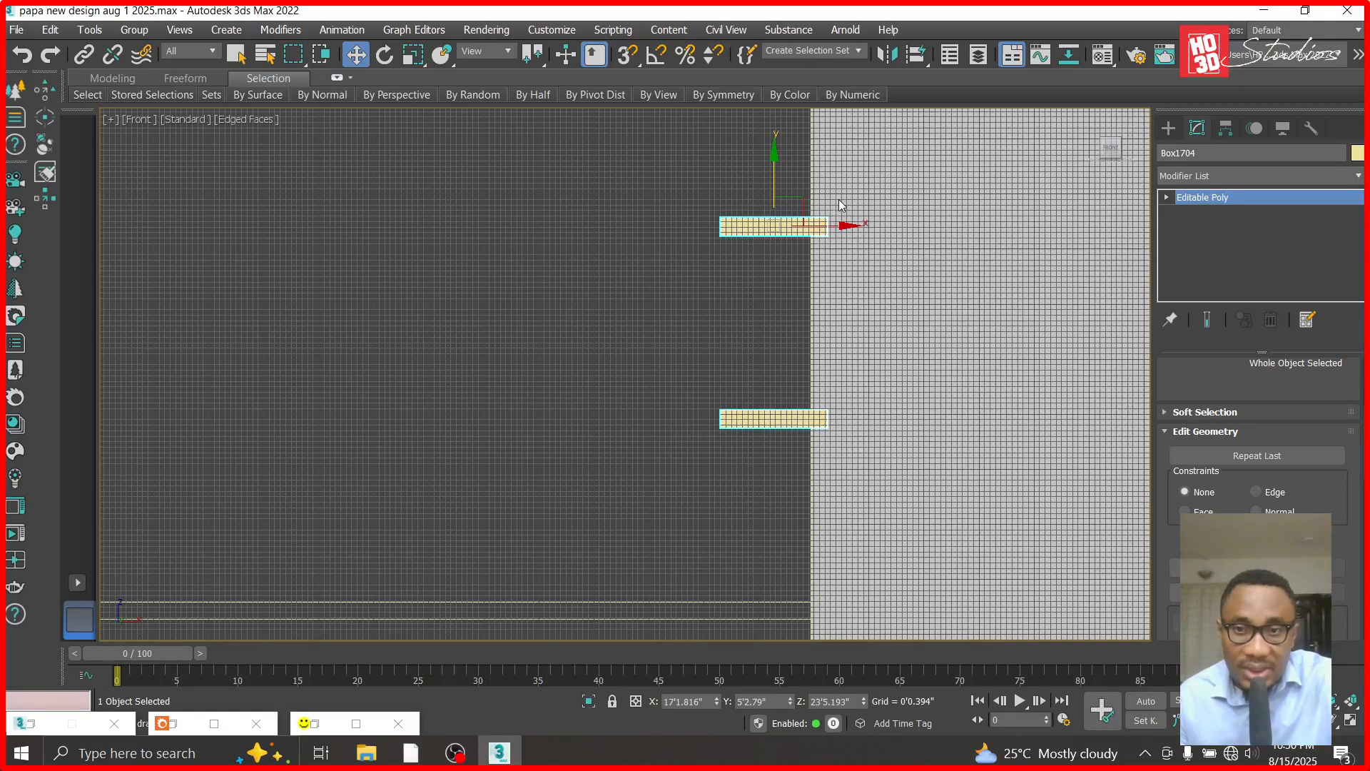
{"action": "left_click", "coordinate": [881, 240]}
{"action": "left_click", "coordinate": [828, 226]}
{"action": "left_click_drag", "start_coordinate": [842, 225], "coordinate": [927, 225]}
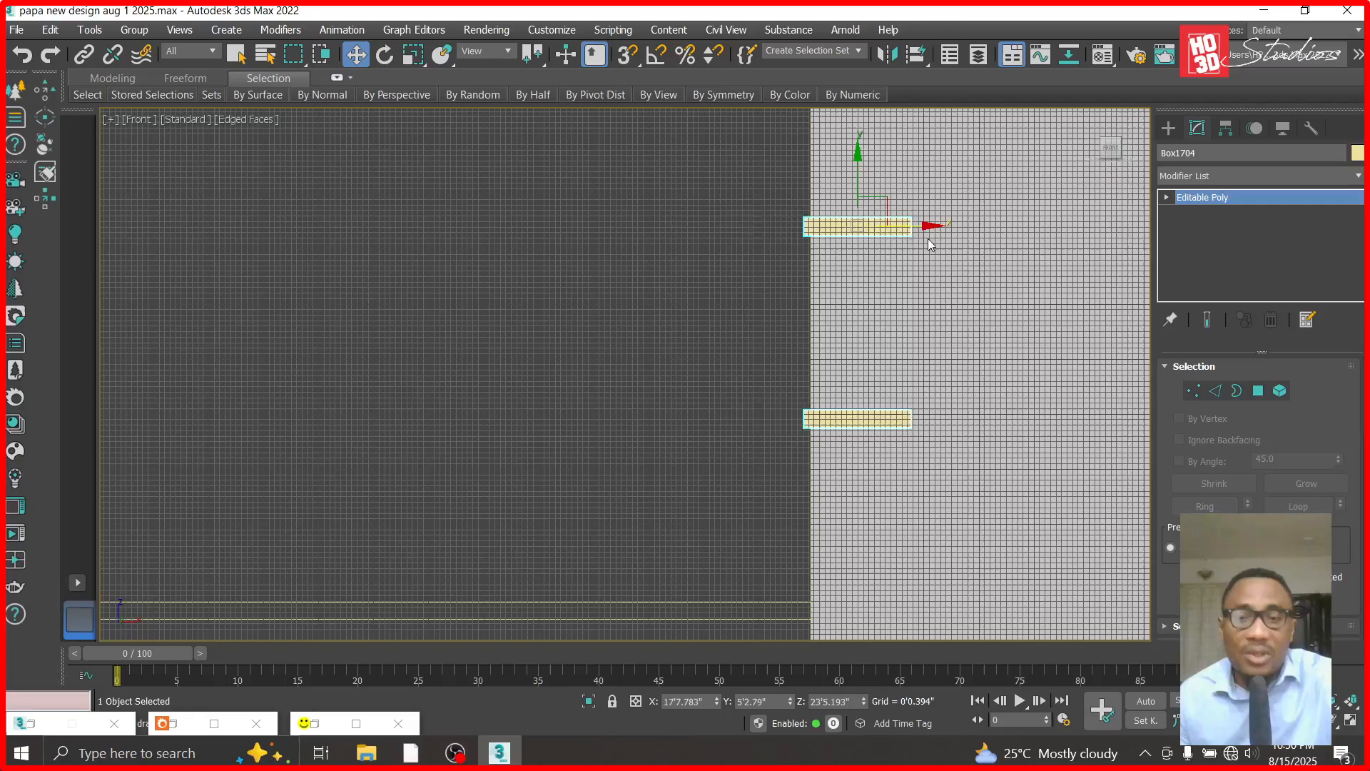
{"action": "key", "text": "ctrl+z"}
- Stretch the two attached boxes across the panel to just past its left edge by moving their left-end vertices
{"action": "left_click", "coordinate": [1168, 197]}
{"action": "left_click", "coordinate": [1199, 213]}
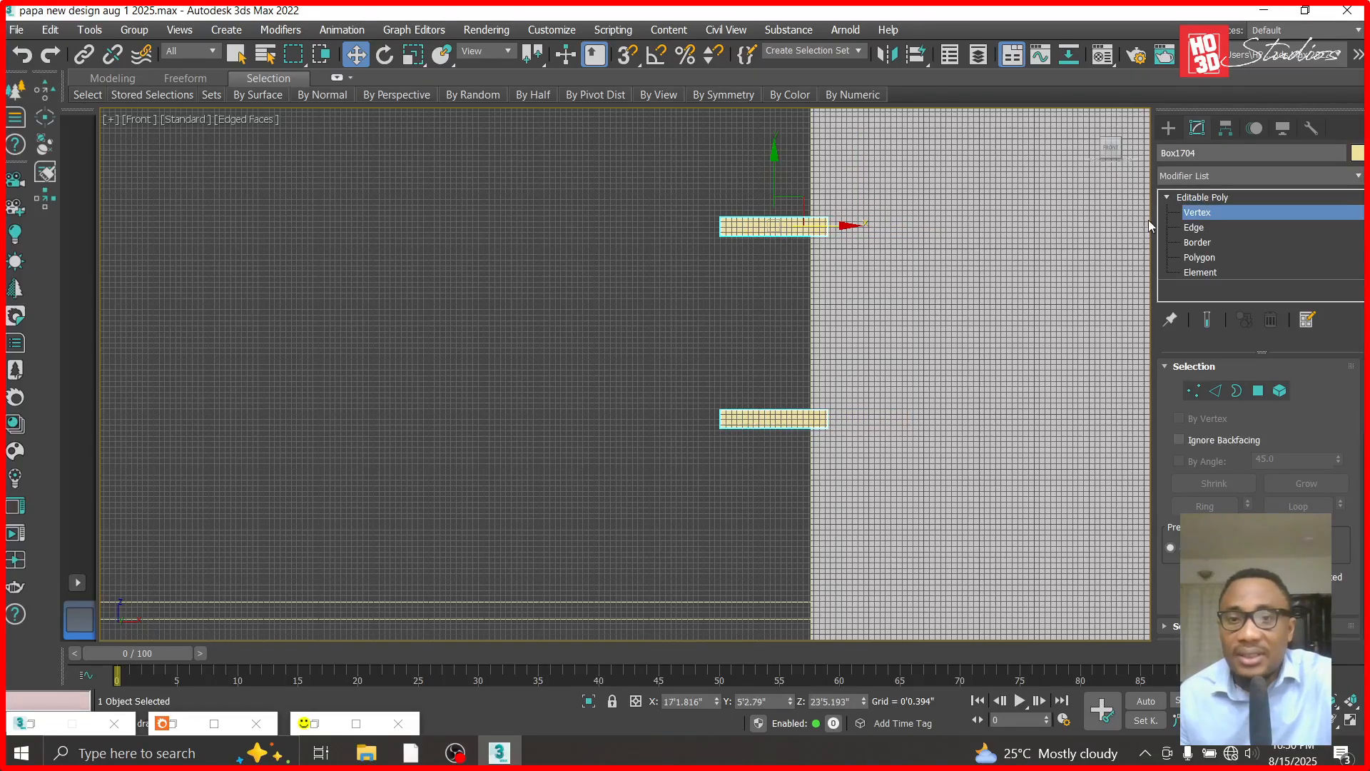
{"action": "left_click_drag", "start_coordinate": [752, 465], "coordinate": [753, 465]}
{"action": "scroll", "coordinate": [764, 366], "scroll_direction": "down", "scroll_amount": 4}
{"action": "left_click_drag", "start_coordinate": [812, 351], "coordinate": [490, 354]}
{"action": "left_click", "coordinate": [1206, 198]}
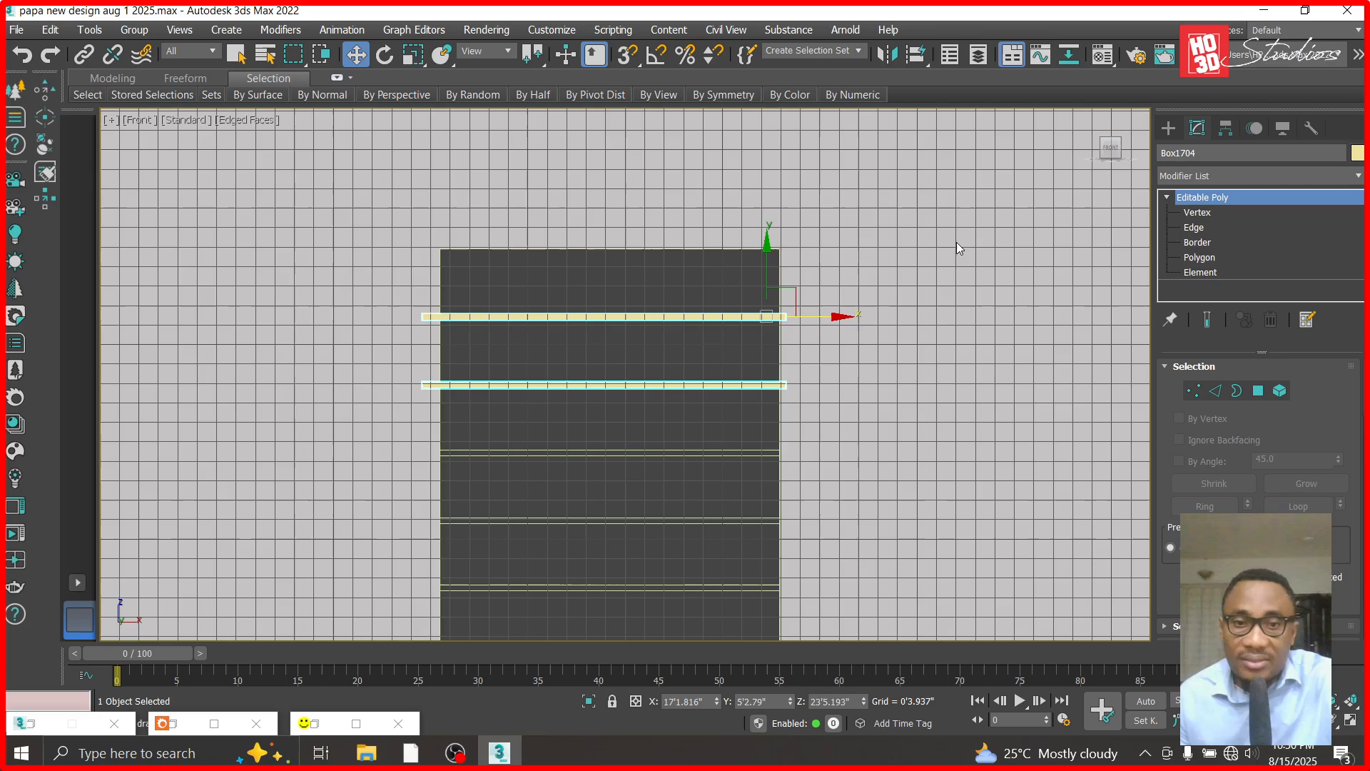
- Subtract the two attached boxes from the upper-floor wall panel with ProBoolean to cut the remaining grooves
{"action": "scroll", "coordinate": [482, 276], "scroll_direction": "up", "scroll_amount": 4}
{"action": "left_click", "coordinate": [1168, 128]}
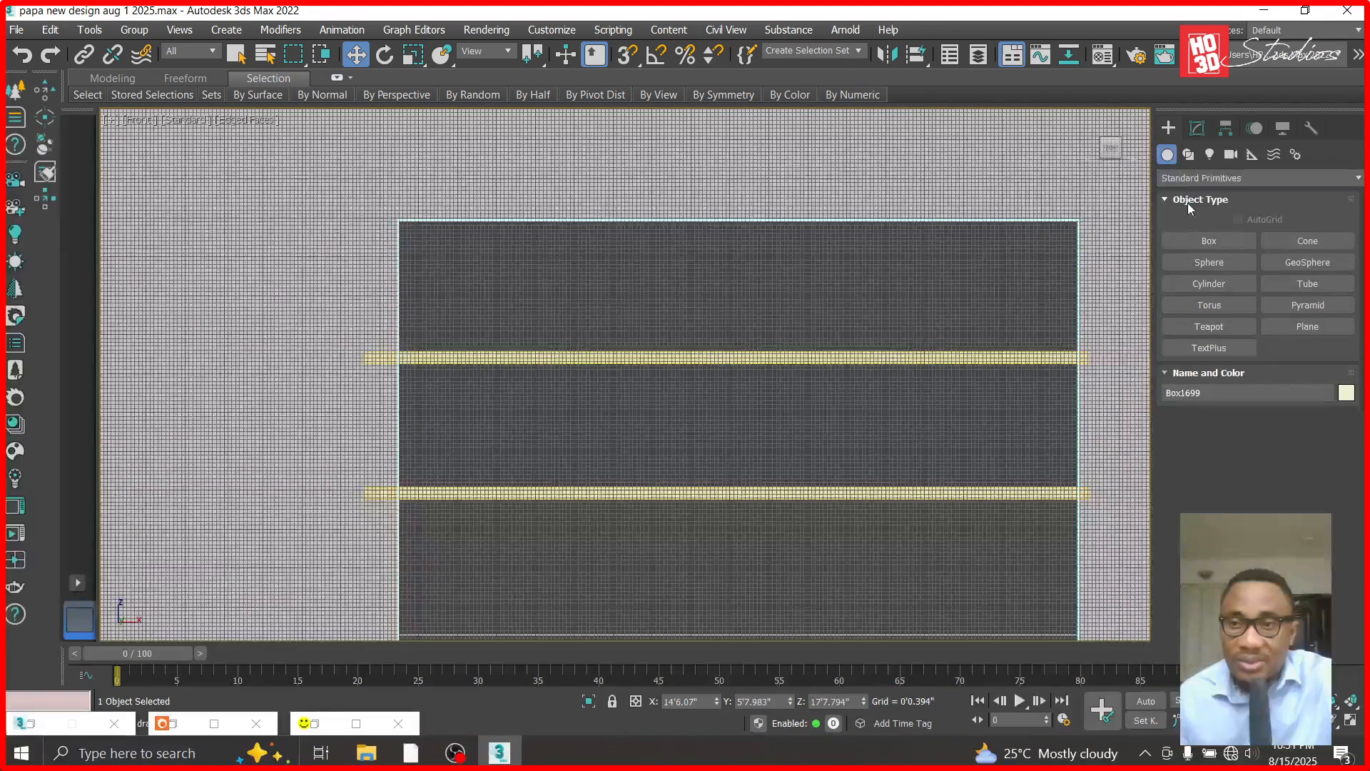
{"action": "left_click", "coordinate": [1213, 178]}
{"action": "left_click", "coordinate": [1188, 227]}
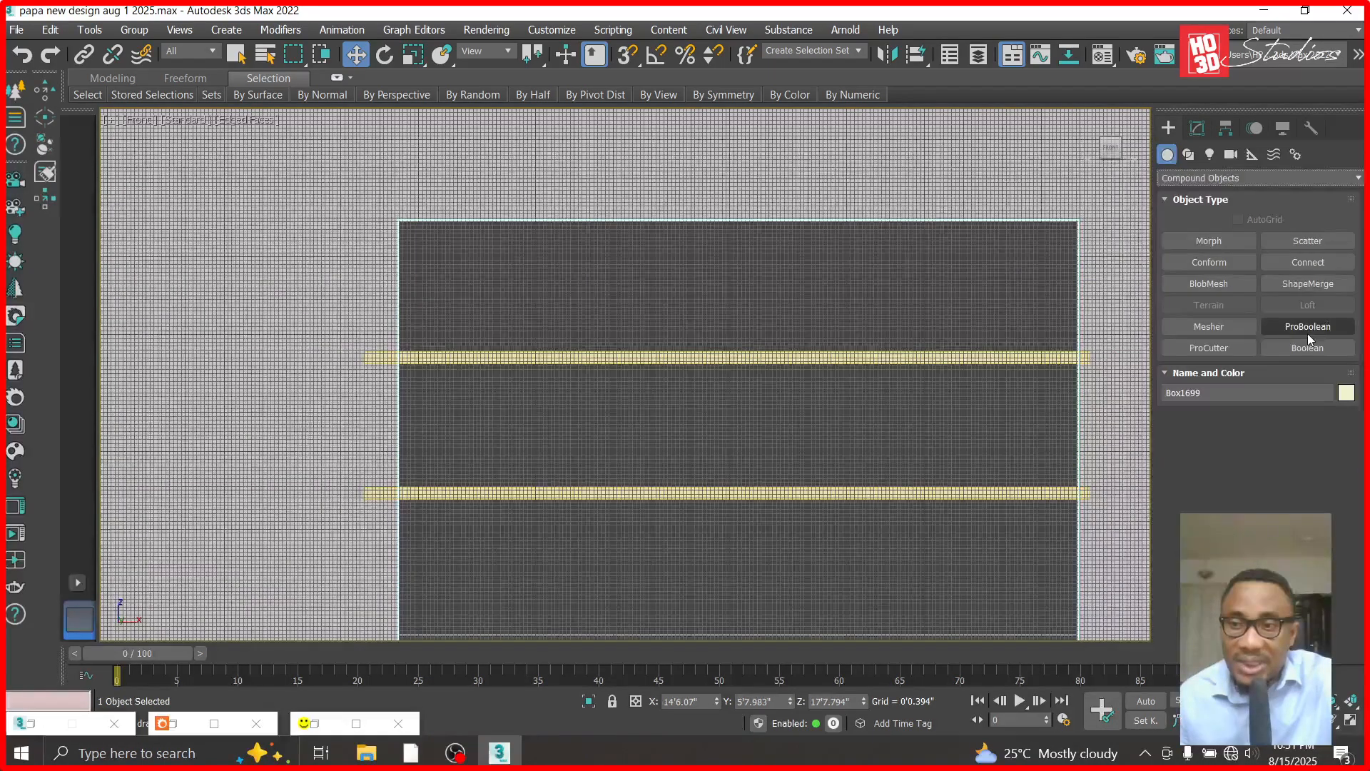
{"action": "left_click", "coordinate": [1307, 330]}
{"action": "left_click", "coordinate": [1275, 440]}
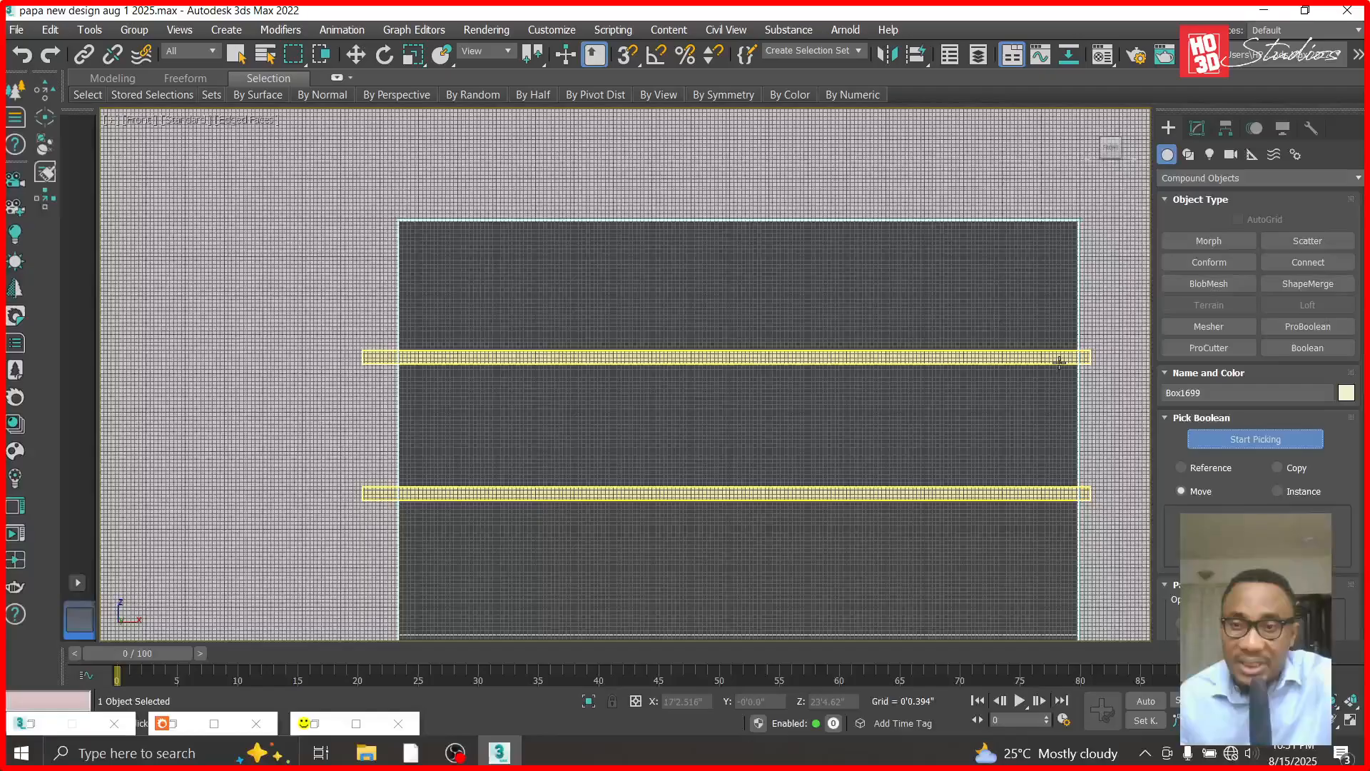
{"action": "left_click", "coordinate": [1059, 359]}
{"action": "left_click", "coordinate": [1196, 129]}
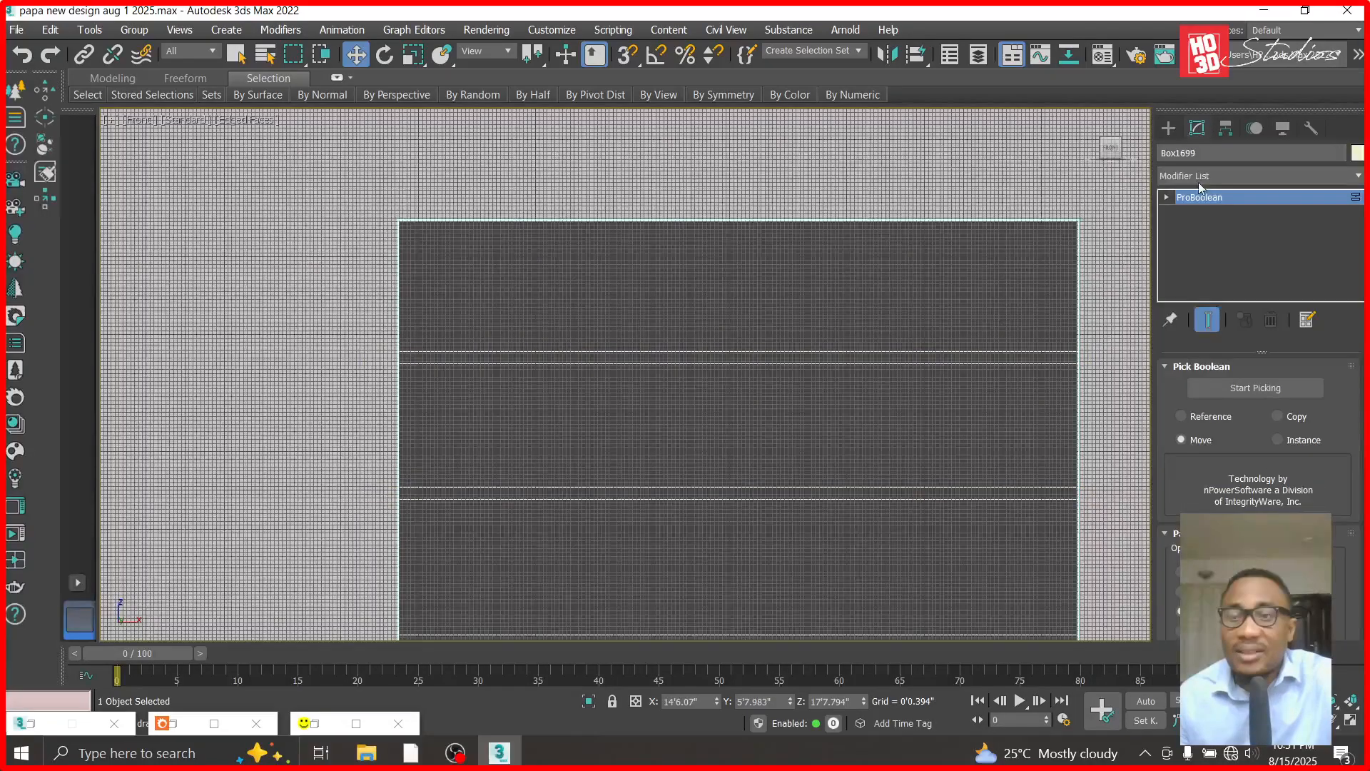
- Switch to the Corona Camera002 view and reframe it to show the whole house front with both grooved panels
{"action": "scroll", "coordinate": [538, 243], "scroll_direction": "down", "scroll_amount": 3}
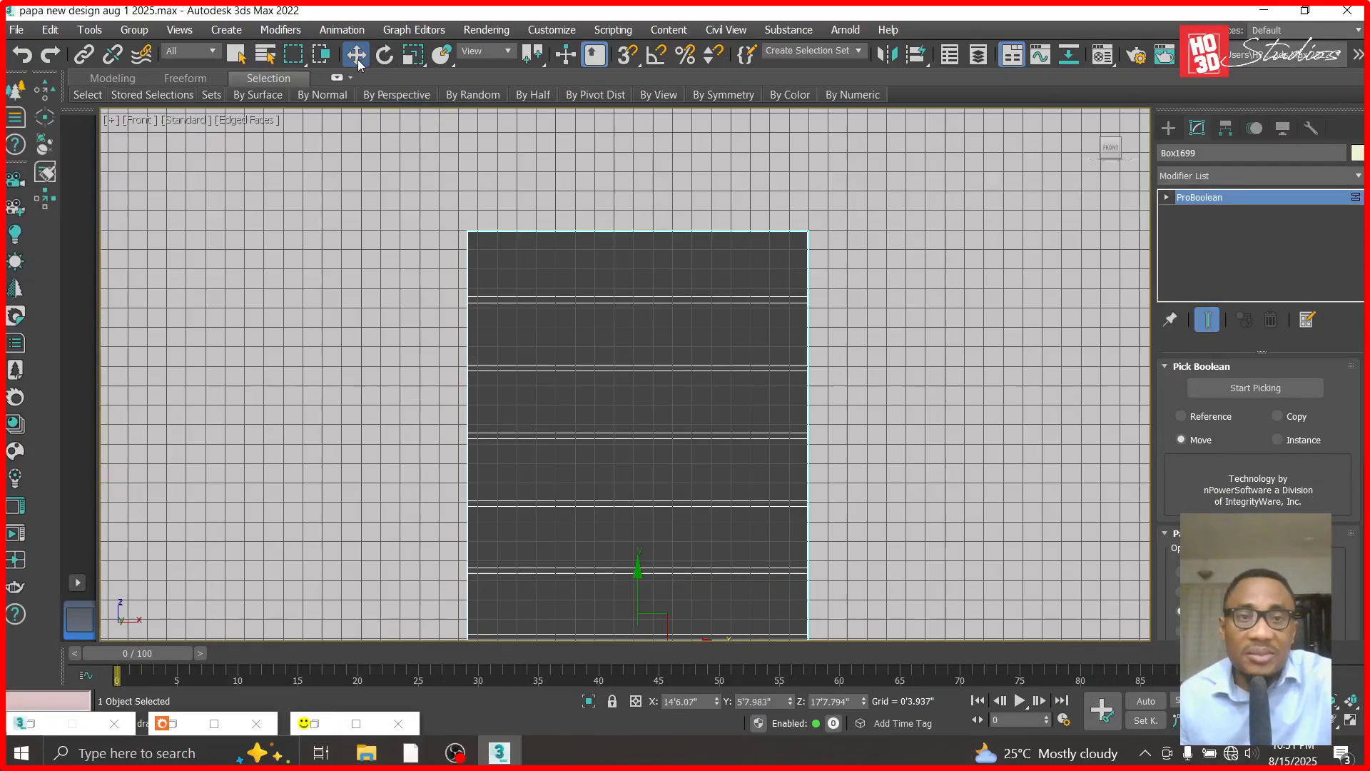
{"action": "right_click", "coordinate": [821, 189]}
{"action": "key", "text": "c"}
{"action": "double_click", "coordinate": [605, 215]}
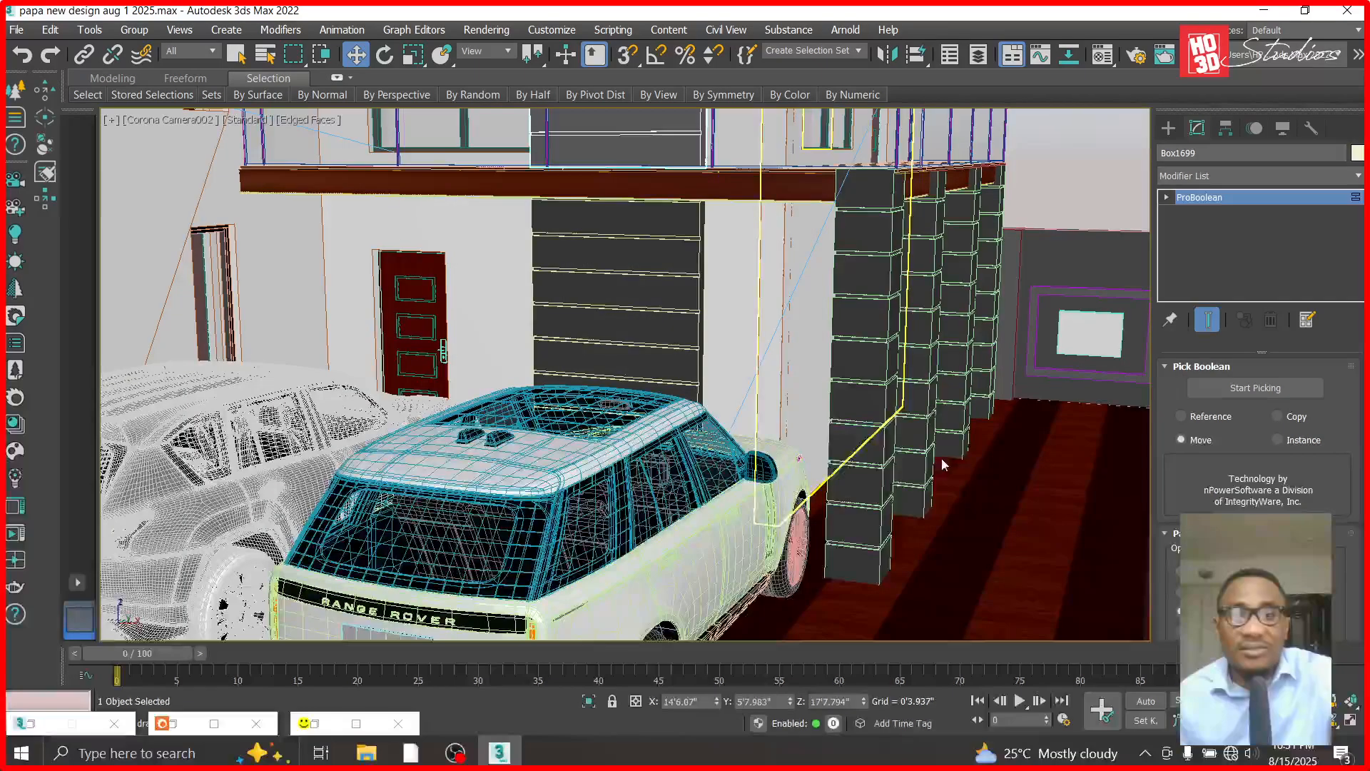
{"action": "middle_click_drag", "start_coordinate": [801, 388], "coordinate": [805, 432], "text": "ctrl+alt"}
{"action": "left_click_drag", "start_coordinate": [833, 334], "coordinate": [830, 349]}
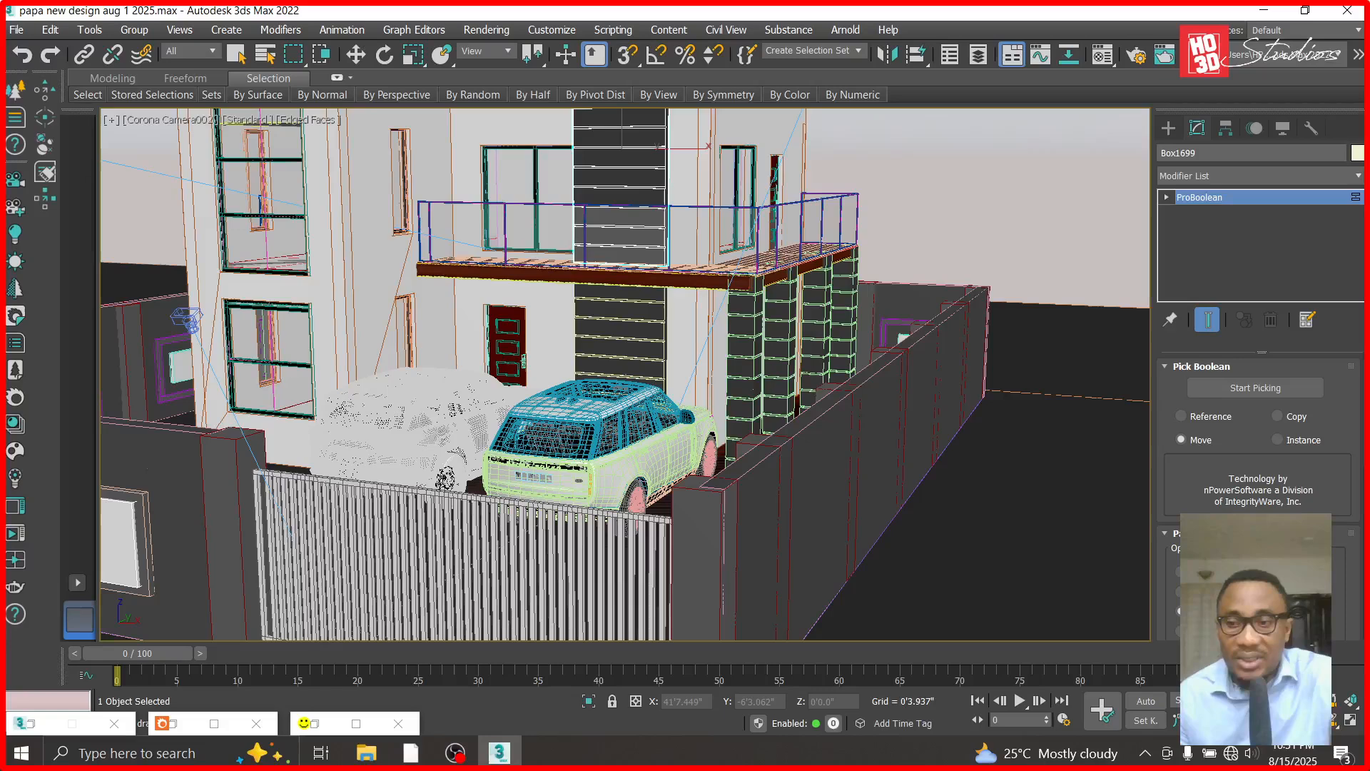
{"action": "middle_click_drag", "start_coordinate": [522, 257], "coordinate": [612, 393]}
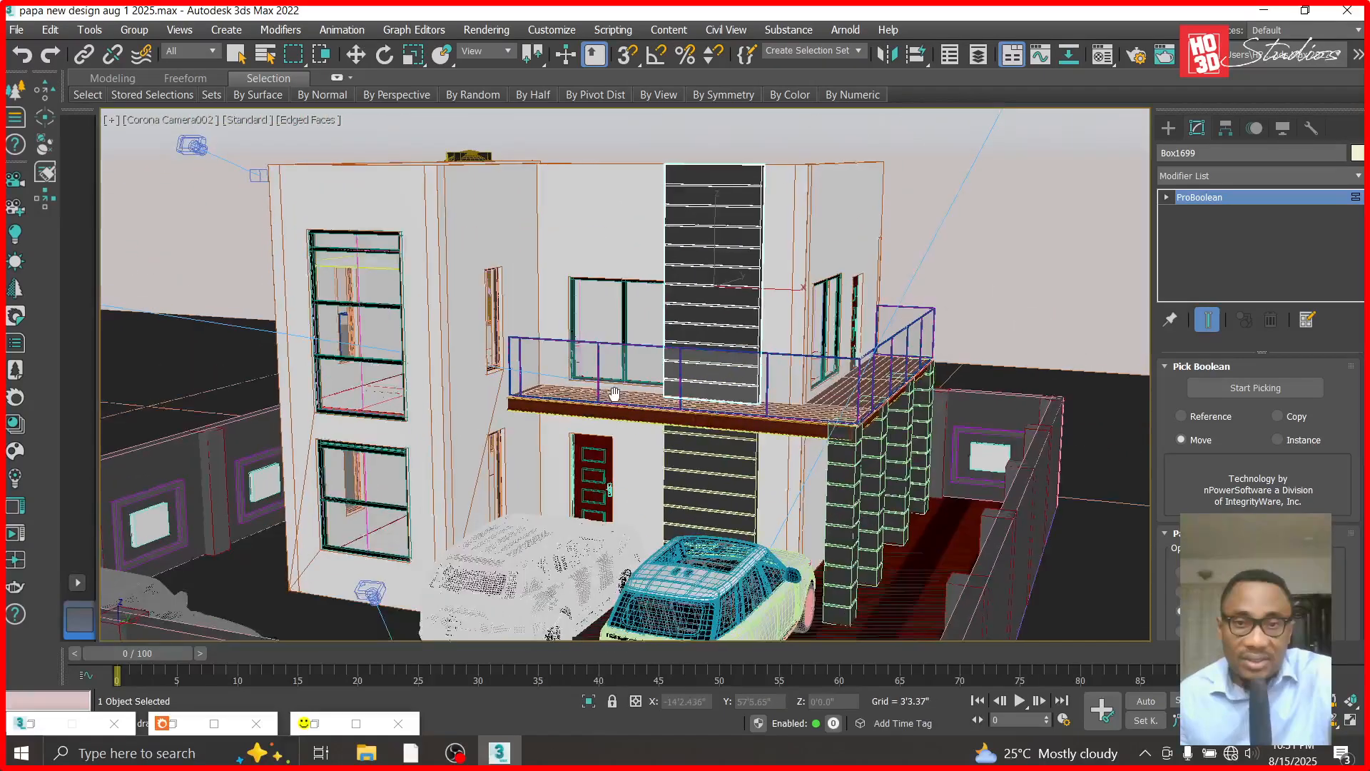
{"action": "middle_click_drag", "start_coordinate": [772, 466], "coordinate": [775, 474]}
{"action": "mouse_move", "coordinate": [665, 413]}
{"action": "middle_mouse_down", "text": "alt"}
{"action": "mouse_move", "coordinate": [599, 404]}
{"action": "mouse_move", "coordinate": [753, 403]}
{"action": "mouse_move", "coordinate": [609, 398]}
{"action": "mouse_move", "coordinate": [671, 401]}
{"action": "middle_mouse_up", "text": "alt"}
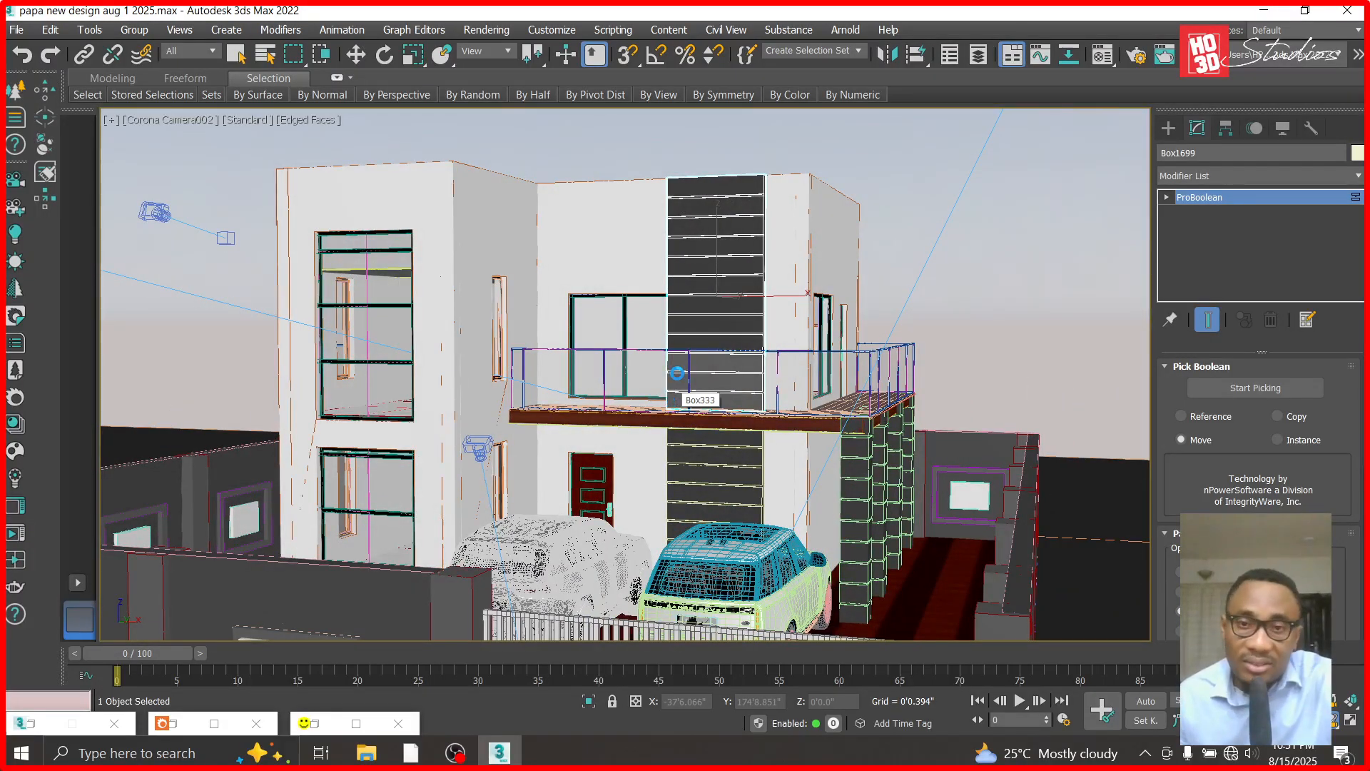
- Duplicate the TYROLEAN material as TYROLEAN light grey and lighten its base color to a mid grey
{"action": "key", "text": "m"}
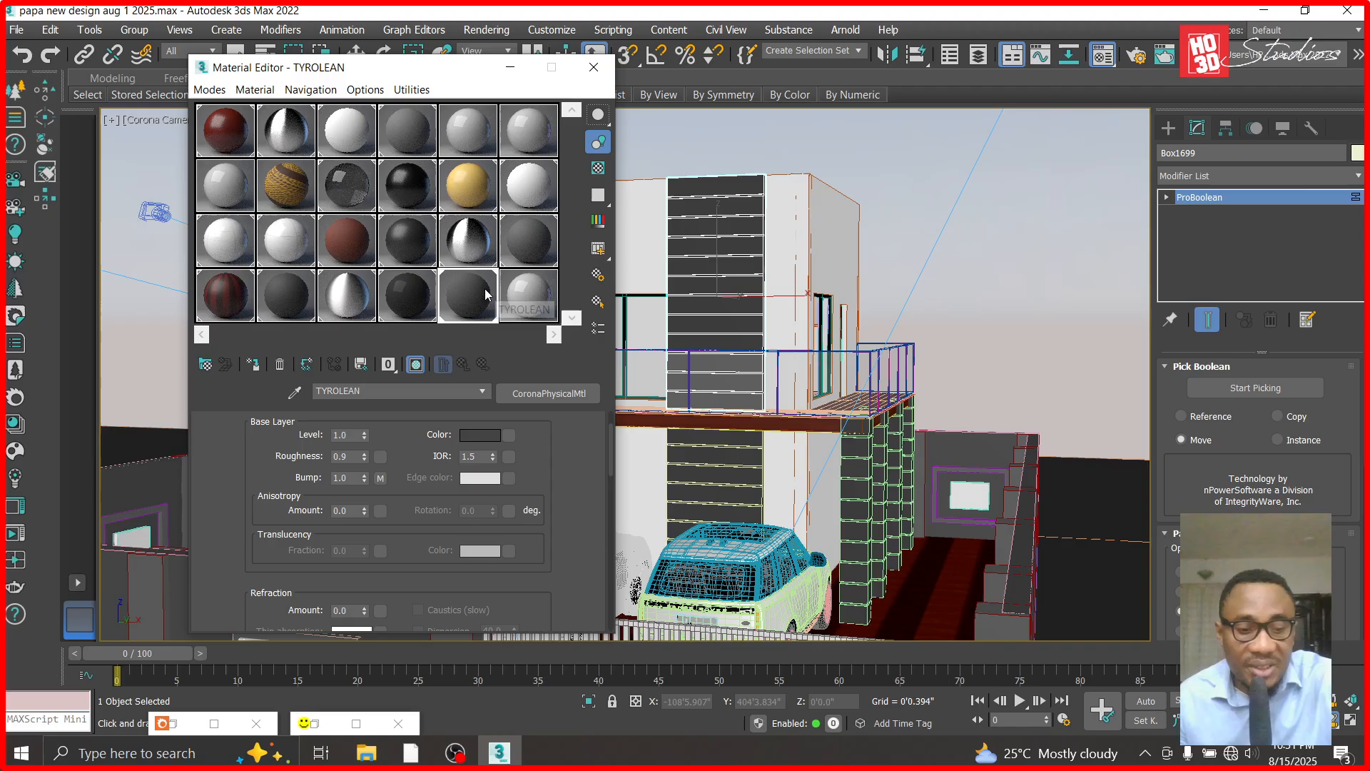
{"action": "left_click_drag", "start_coordinate": [550, 301], "coordinate": [544, 301]}
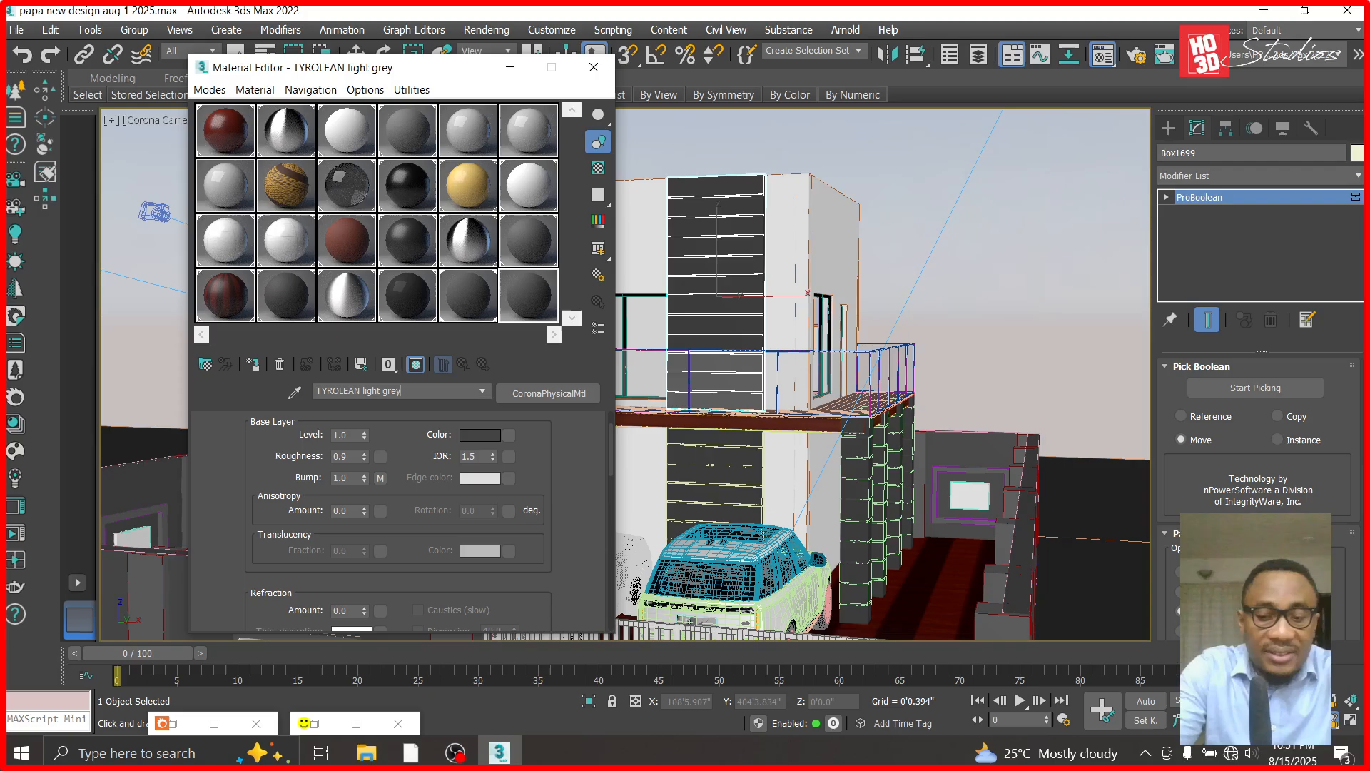
{"action": "left_click", "coordinate": [487, 435]}
{"action": "left_click_drag", "start_coordinate": [520, 122], "coordinate": [519, 148]}
{"action": "left_click", "coordinate": [728, 302]}
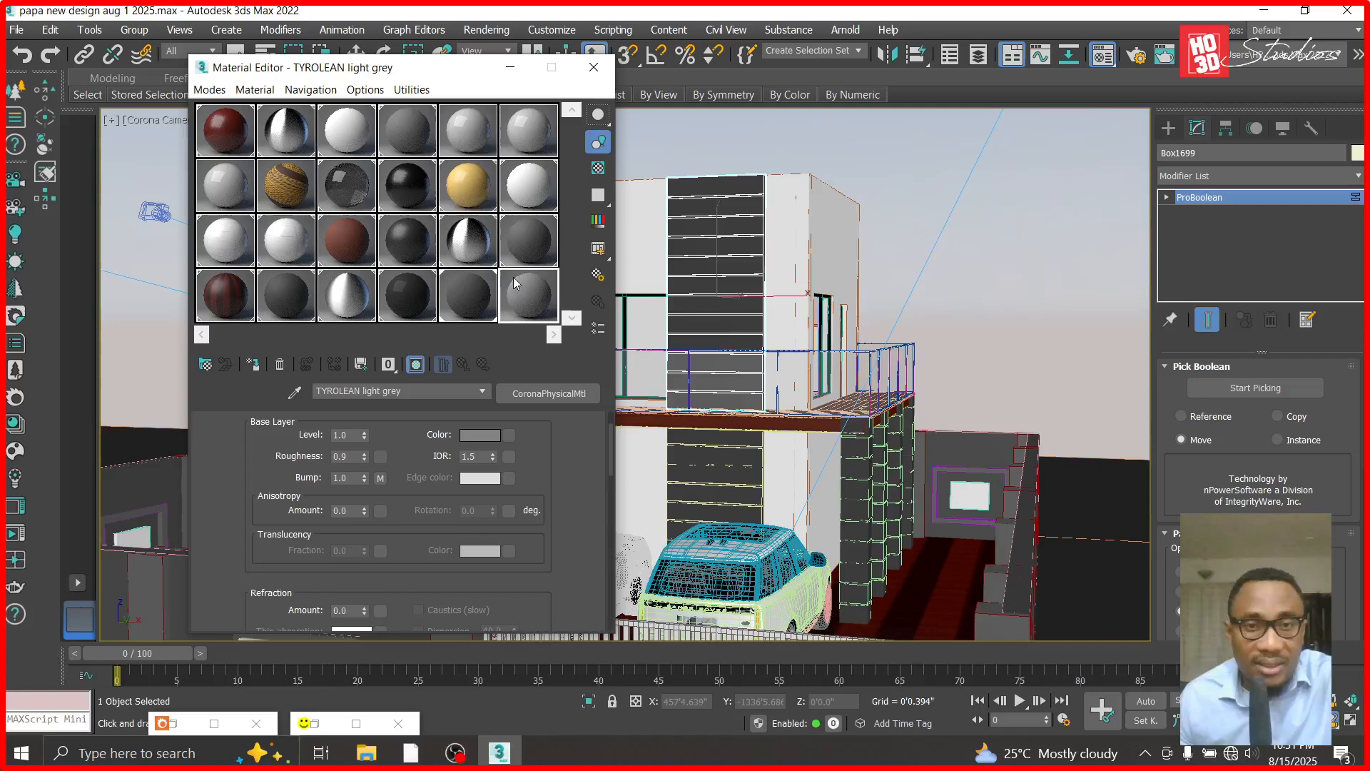
- Apply the TYROLEAN light grey material to the upper and ground-floor grooved wall panels
{"action": "left_click_drag", "start_coordinate": [540, 295], "coordinate": [680, 428]}
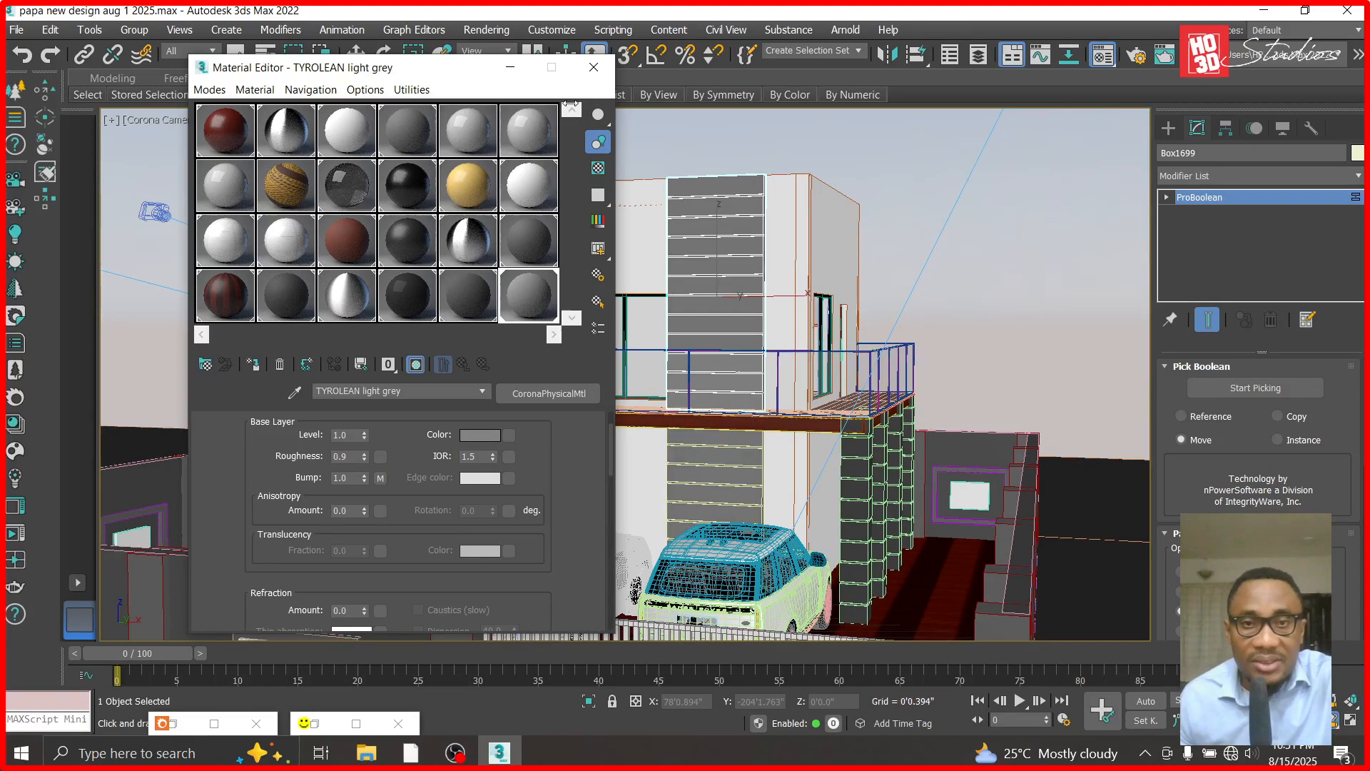
{"action": "left_click", "coordinate": [510, 66]}
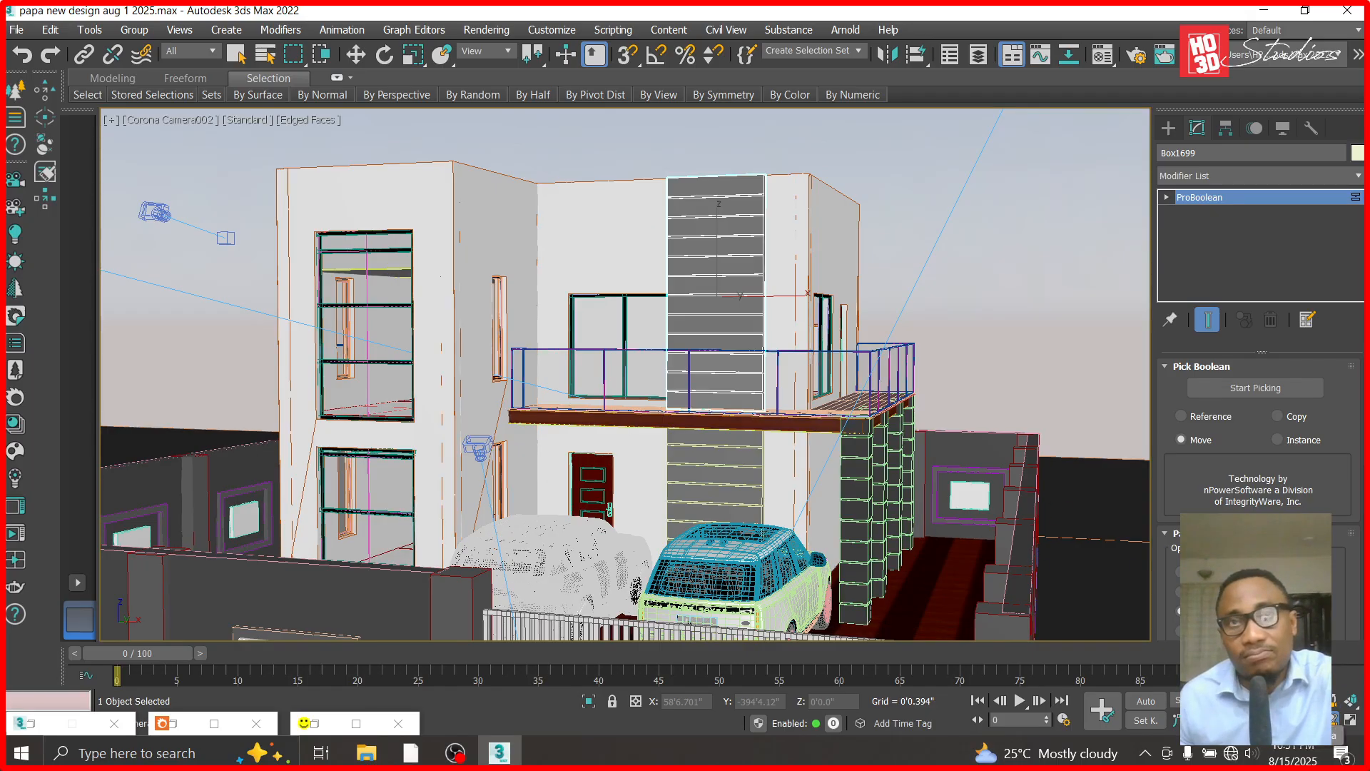
- Tighten the camera framing on the house and start a Corona test render
{"action": "scroll", "coordinate": [776, 544], "scroll_direction": "up", "scroll_amount": 3}
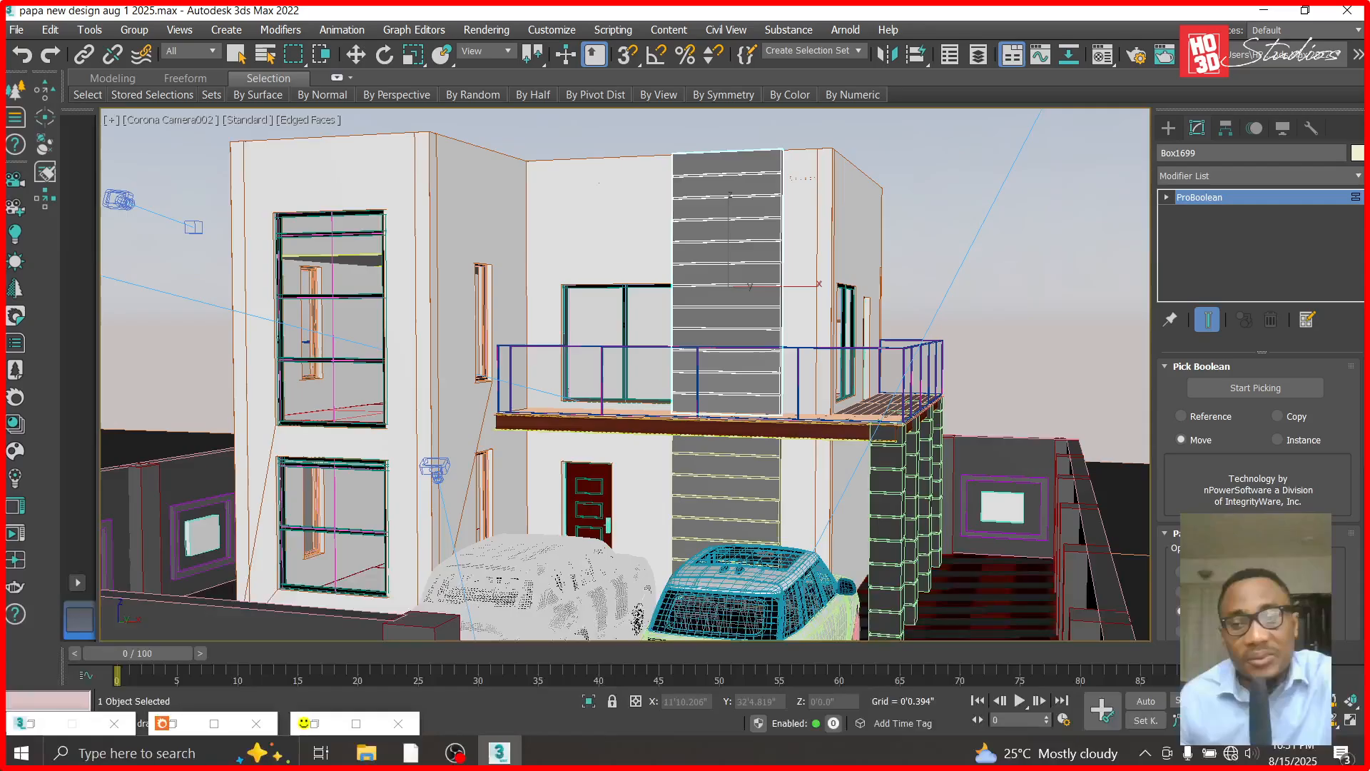
{"action": "middle_click_drag", "start_coordinate": [889, 512], "coordinate": [880, 508], "text": "alt"}
{"action": "key", "text": "shift+q"}
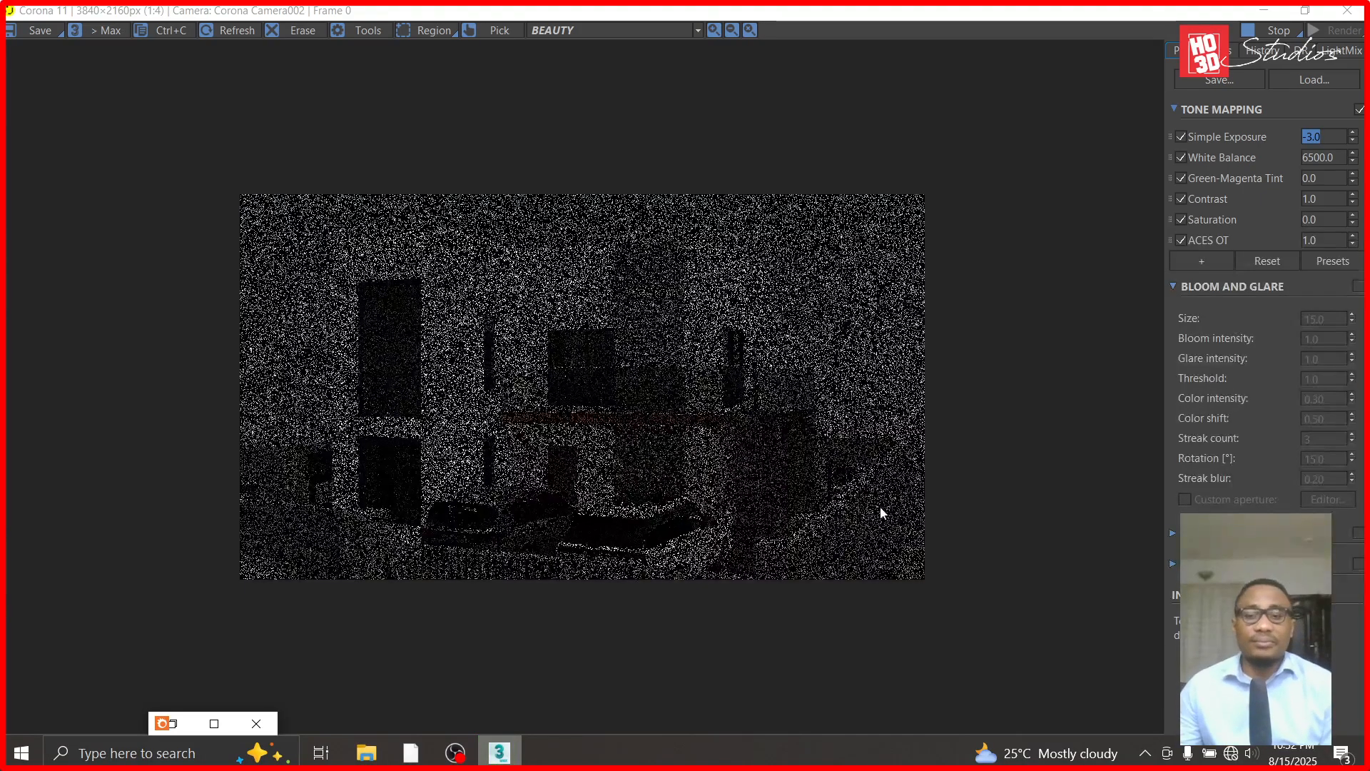
- Examine the rendered upper wall panel, comparing the texture of its top sections with the sections below
{"action": "scroll", "coordinate": [560, 414], "scroll_direction": "up", "scroll_amount": 1}
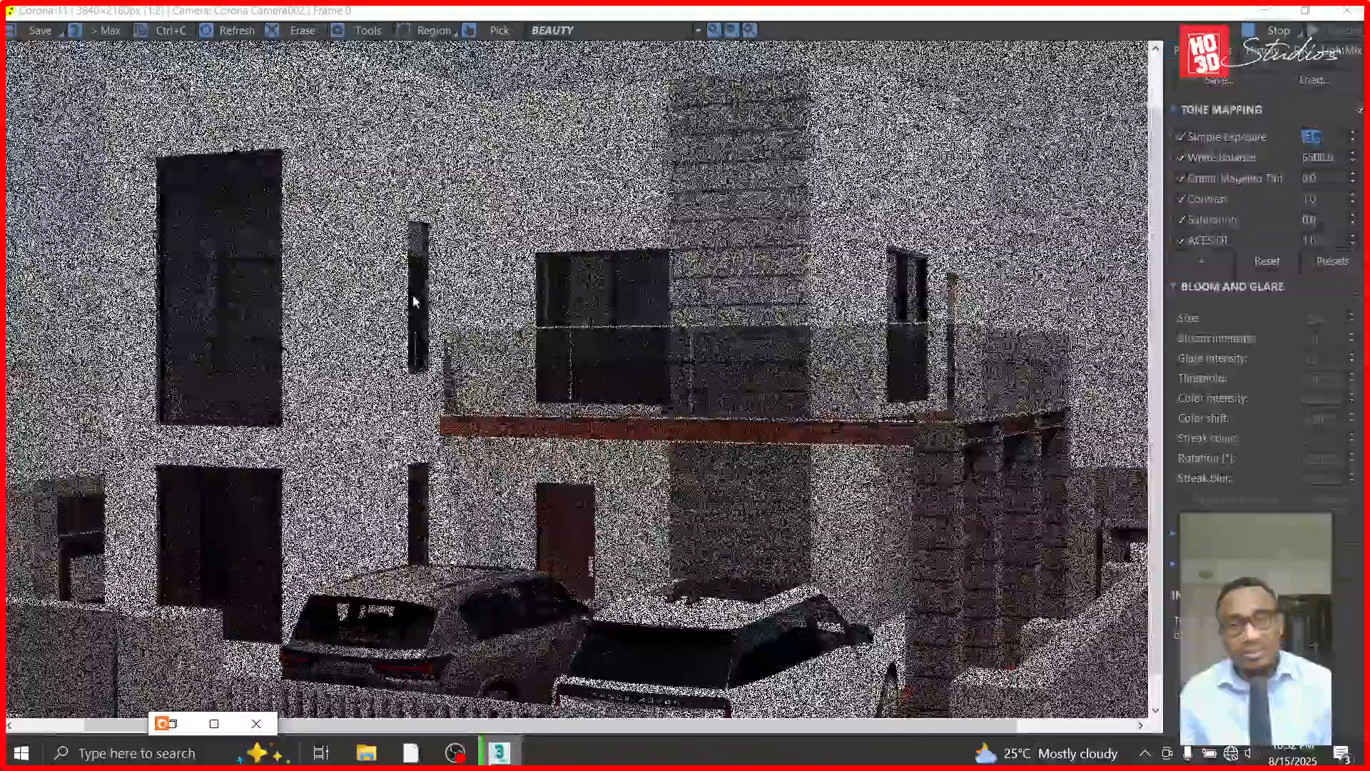
{"action": "scroll", "coordinate": [787, 283], "scroll_direction": "down", "scroll_amount": 1}
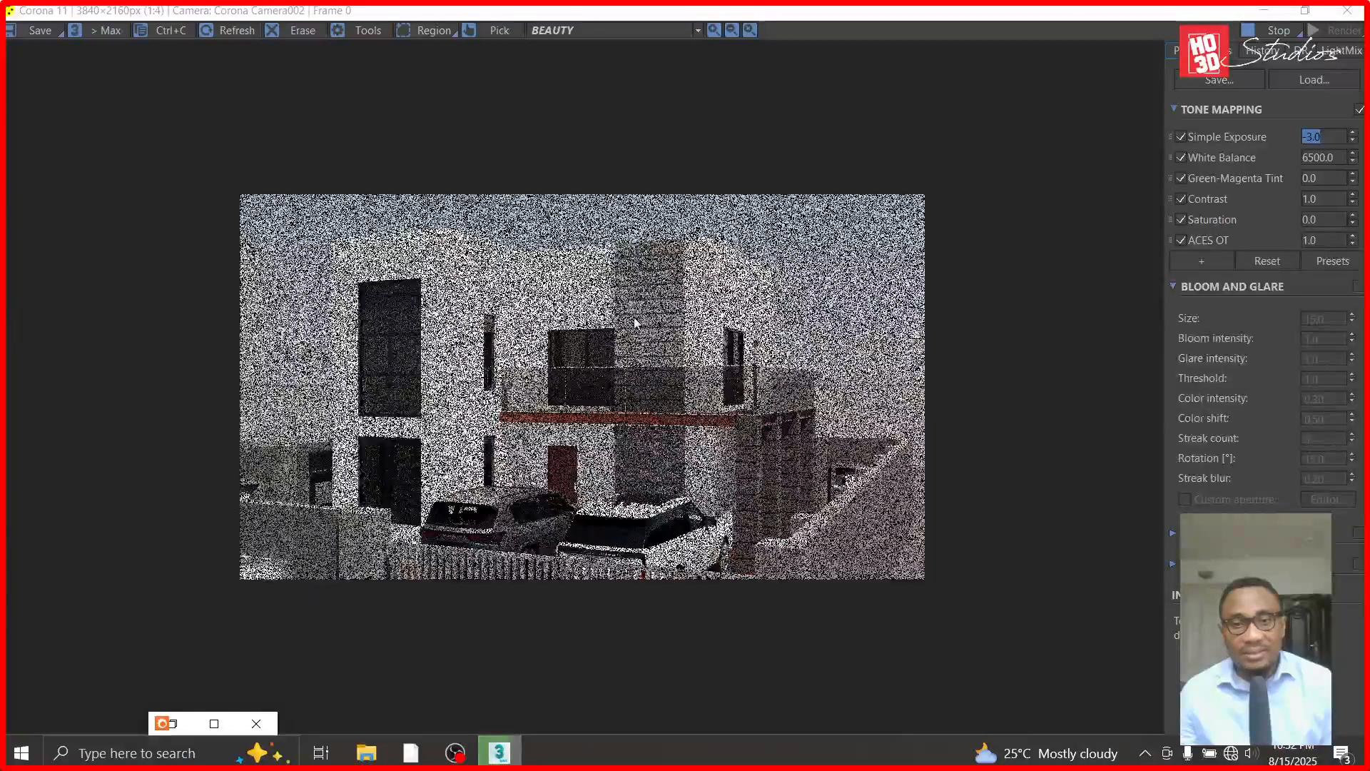
{"action": "scroll", "coordinate": [634, 322], "scroll_direction": "up", "scroll_amount": 1}
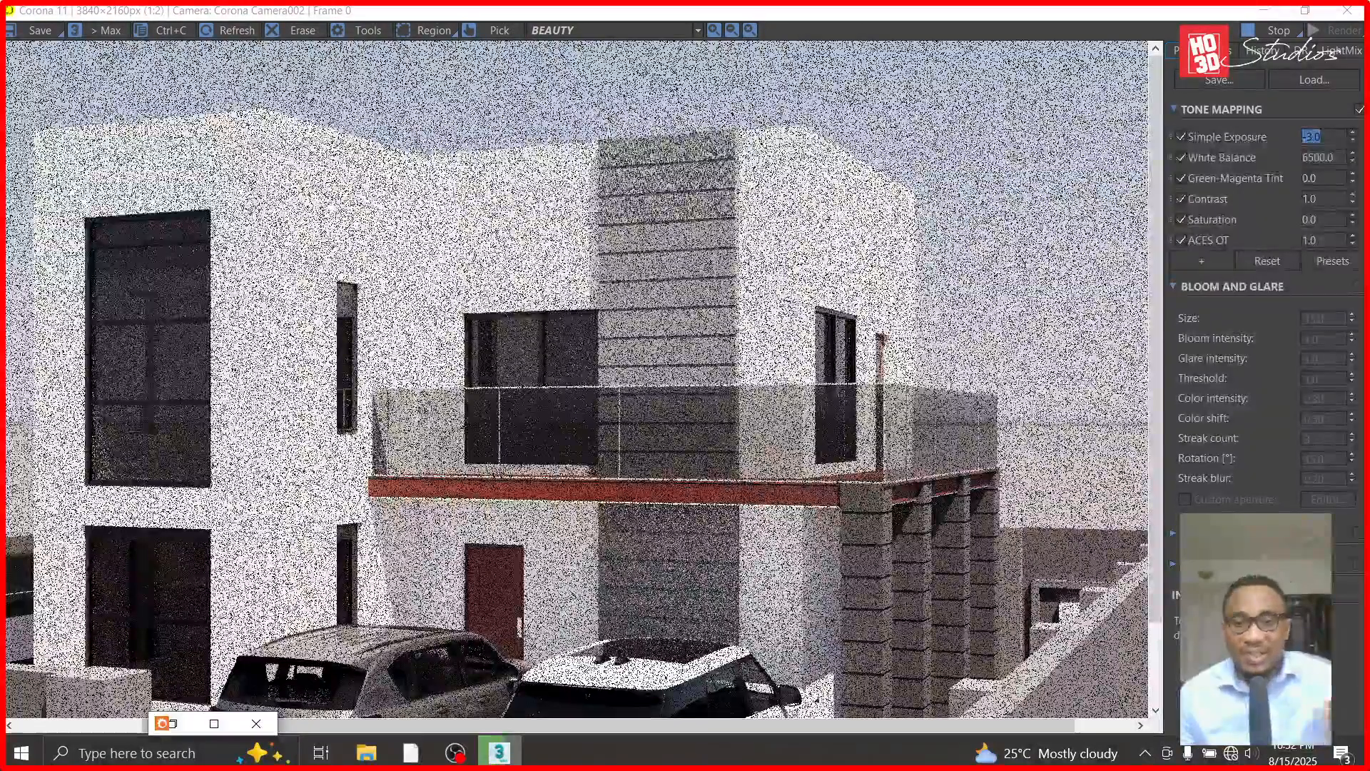
{"action": "scroll", "coordinate": [619, 177], "scroll_direction": "up", "scroll_amount": 2}
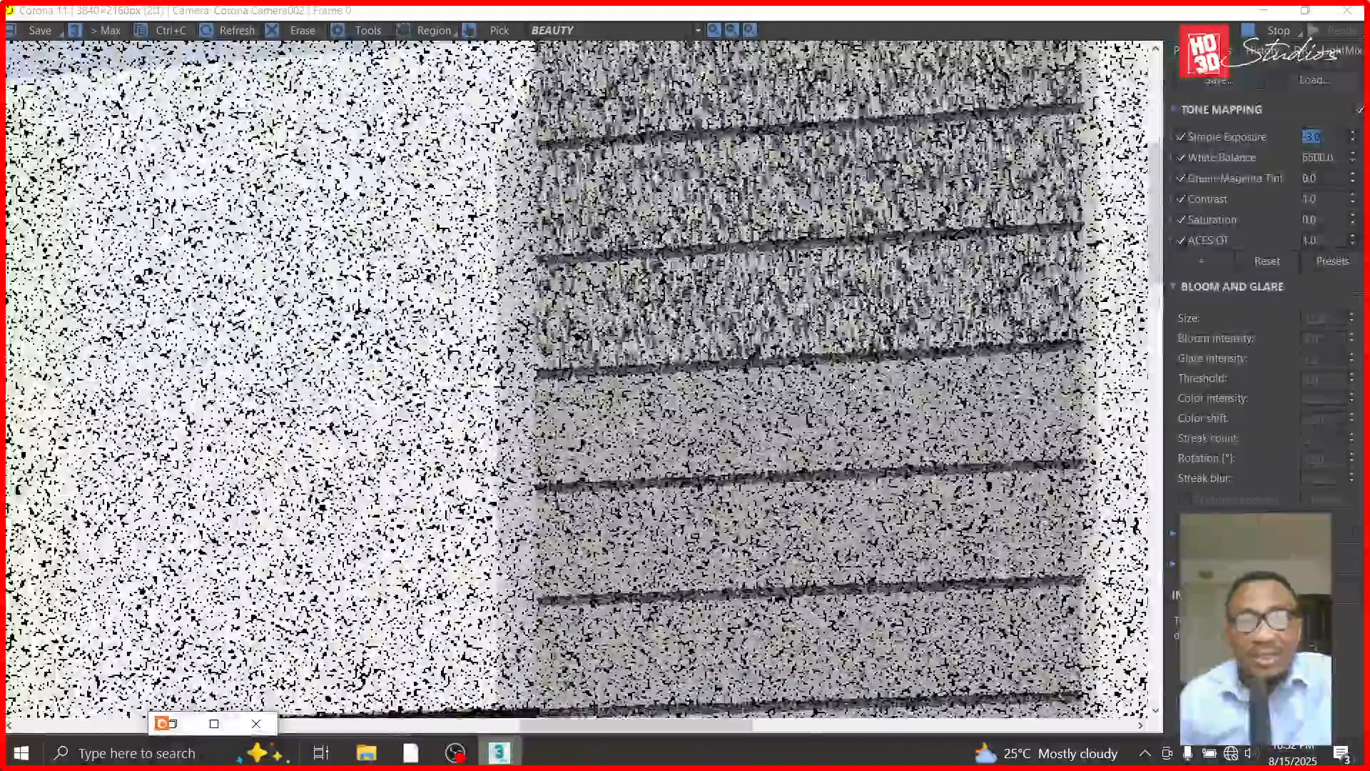
{"action": "scroll", "coordinate": [848, 376], "scroll_direction": "down", "scroll_amount": 1}
{"action": "scroll", "coordinate": [835, 266], "scroll_direction": "up", "scroll_amount": 1}
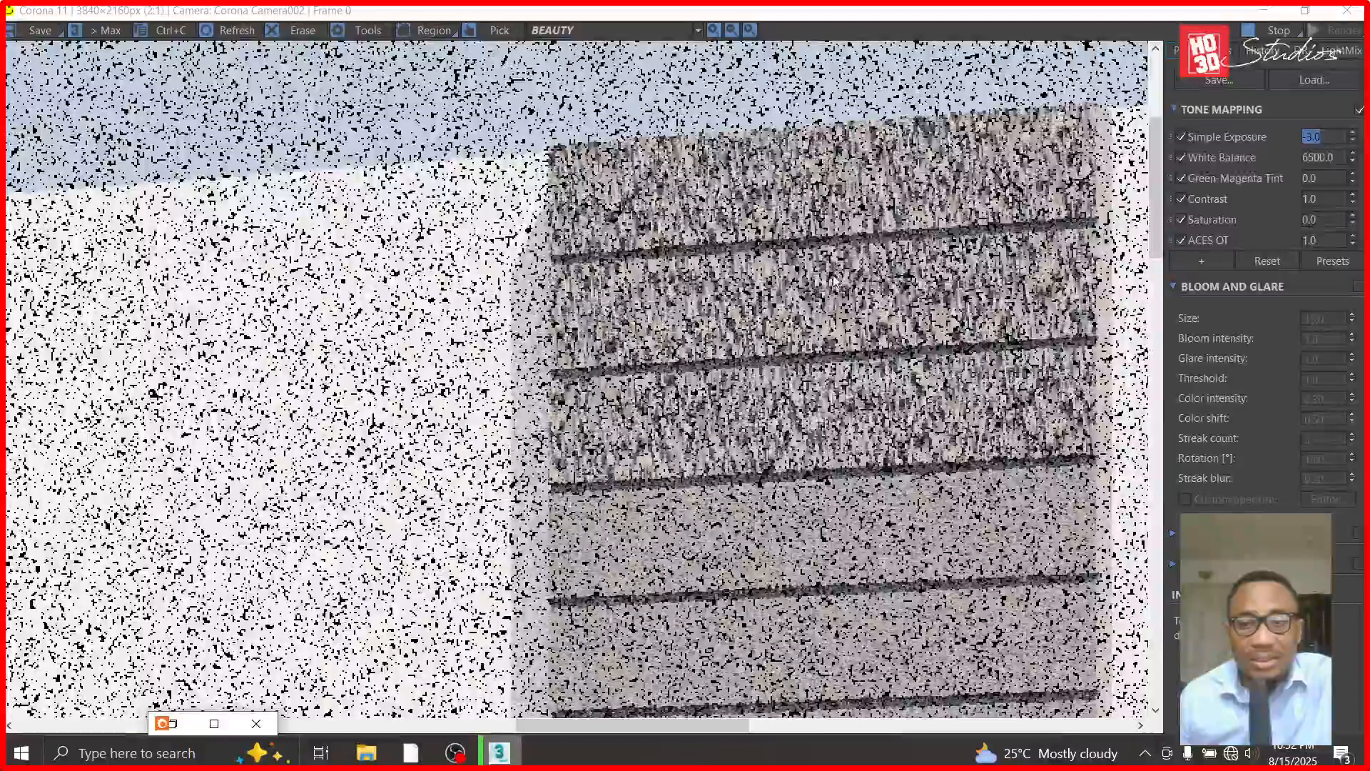
{"action": "scroll", "coordinate": [836, 280], "scroll_direction": "down", "scroll_amount": 1}
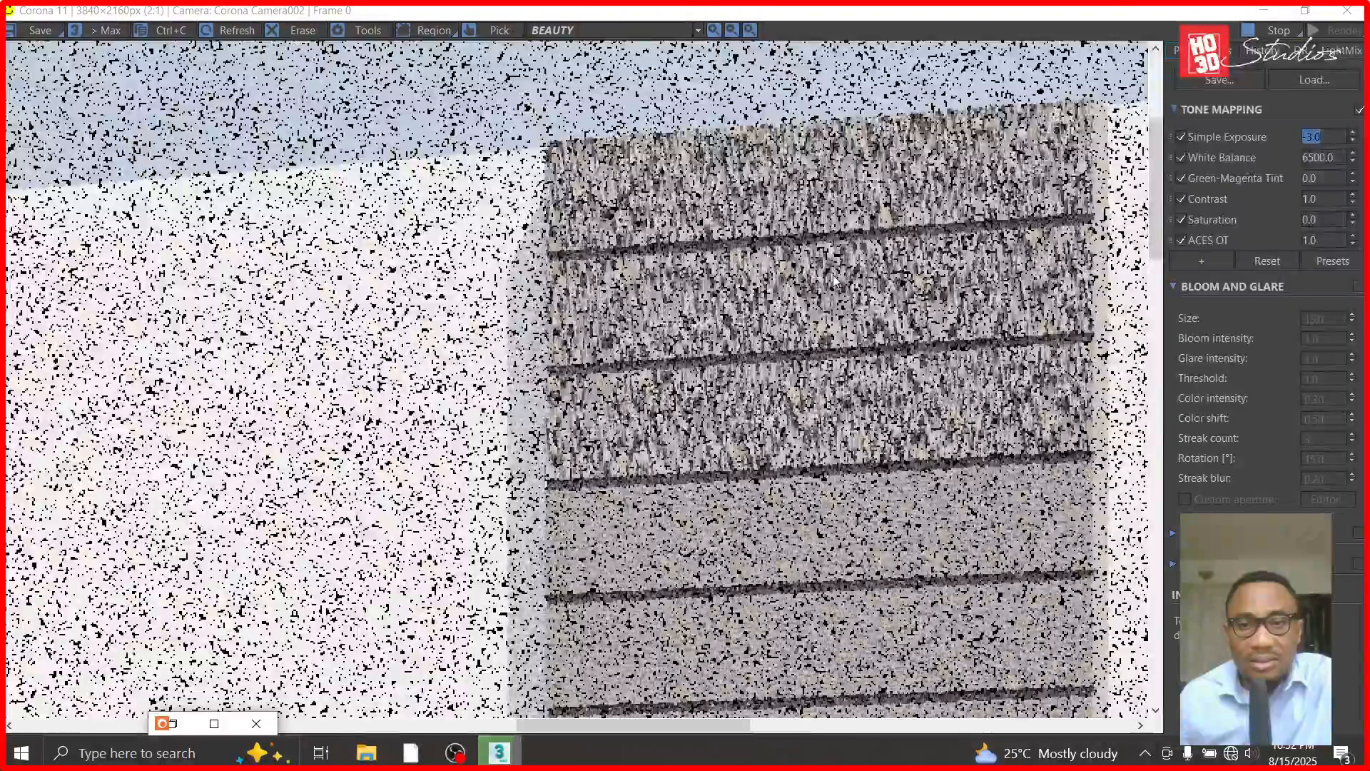
{"action": "scroll", "coordinate": [851, 387], "scroll_direction": "up", "scroll_amount": 1}
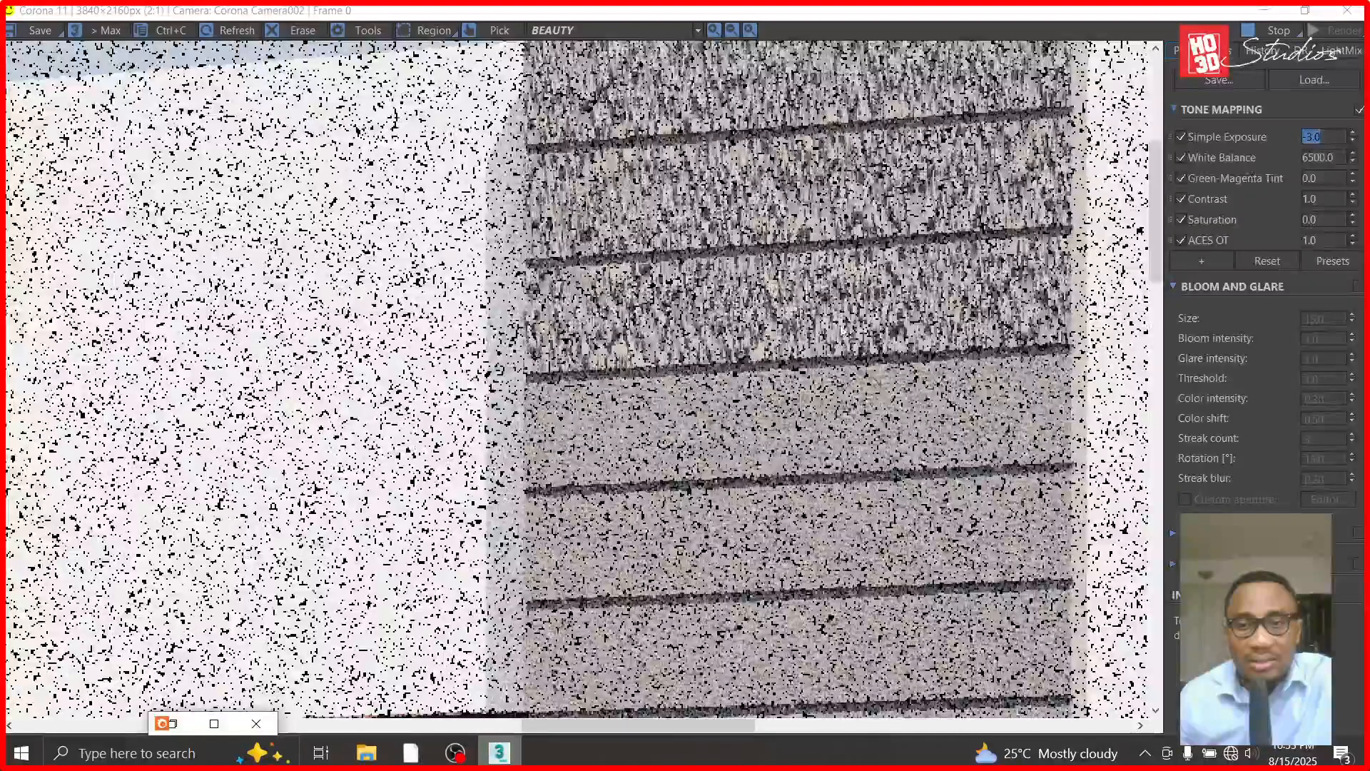
{"action": "scroll", "coordinate": [781, 400], "scroll_direction": "down", "scroll_amount": 1}
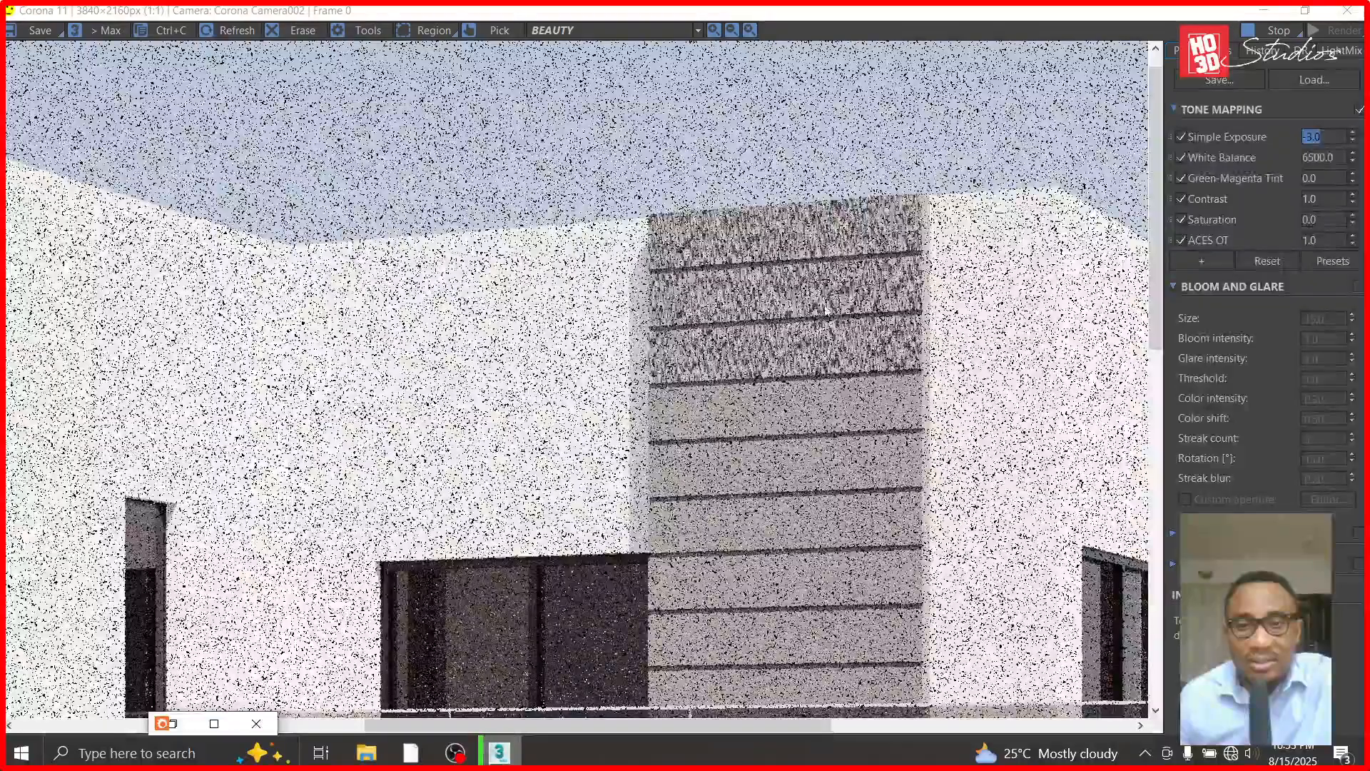
{"action": "scroll", "coordinate": [839, 325], "scroll_direction": "up", "scroll_amount": 1}
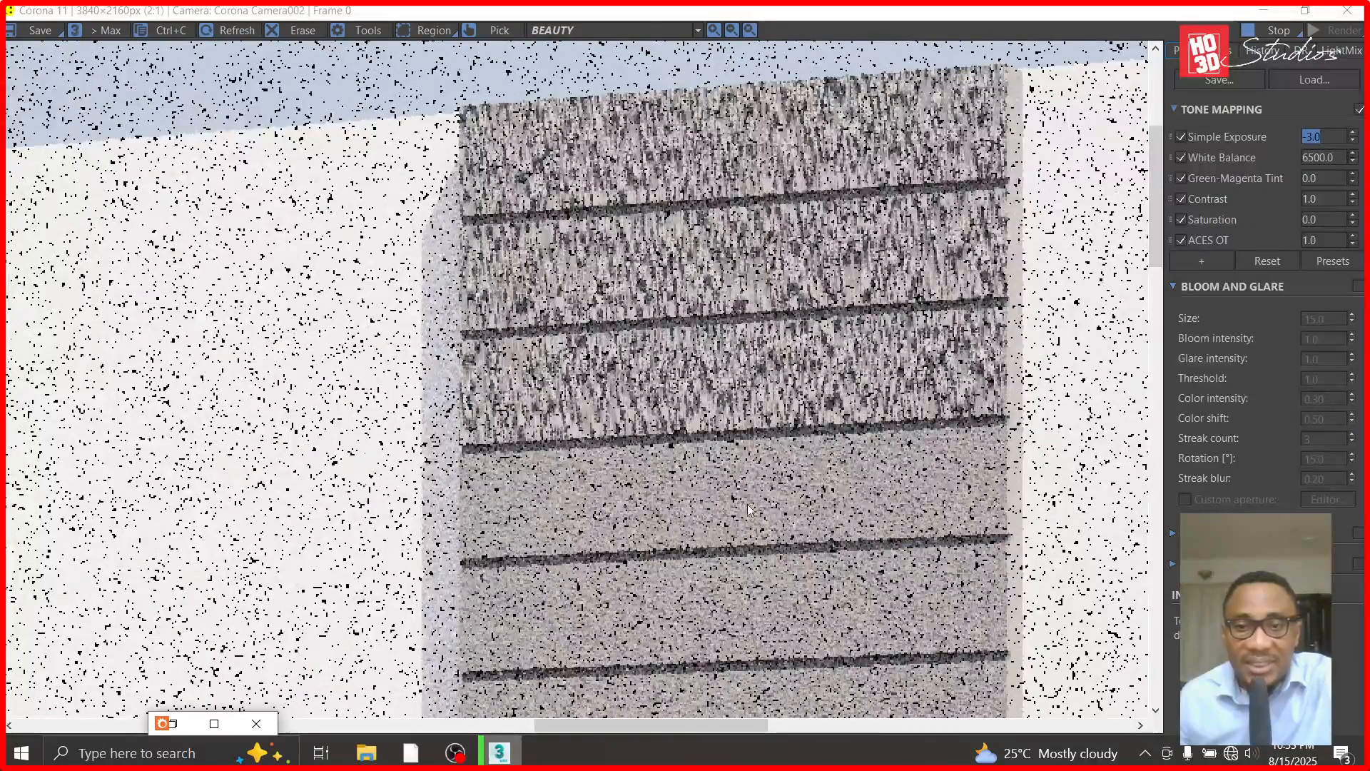
{"action": "scroll", "coordinate": [622, 513], "scroll_direction": "down", "scroll_amount": 1}
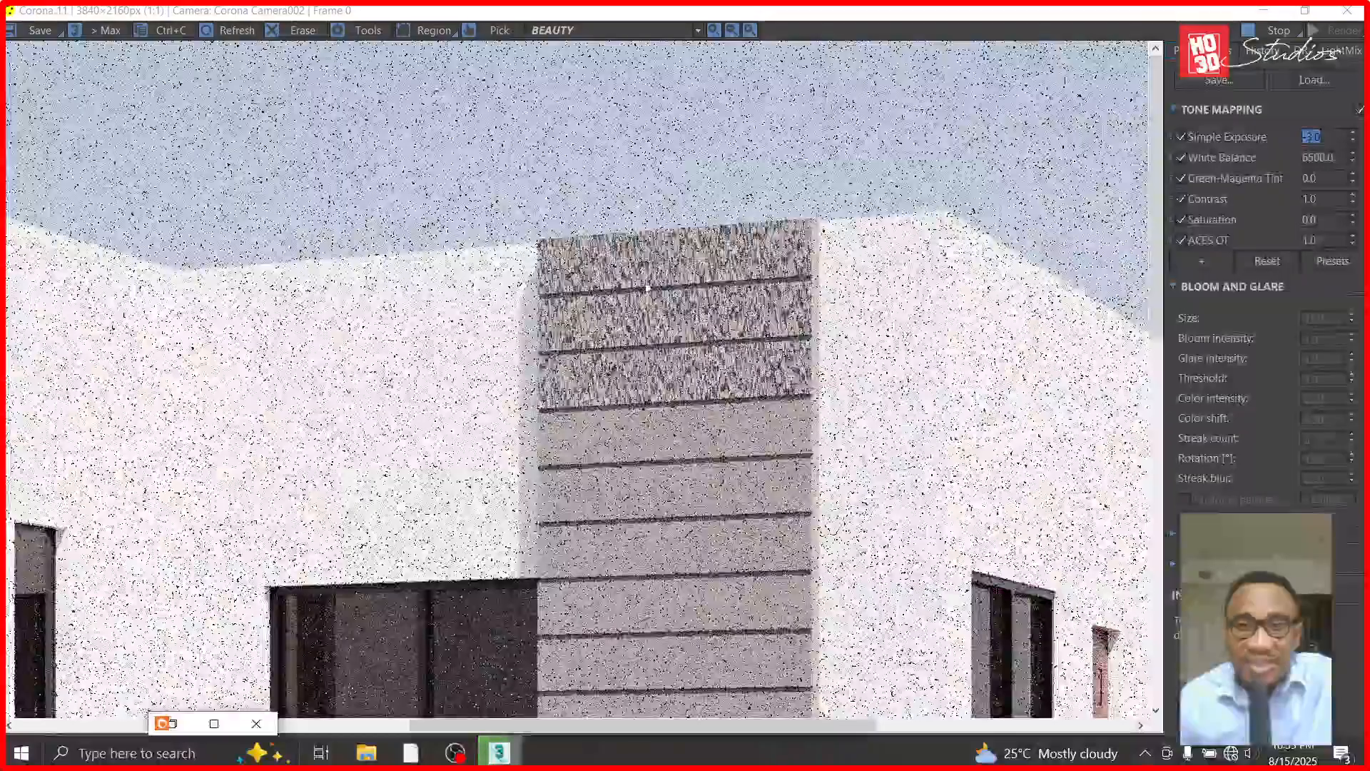
{"action": "scroll", "coordinate": [558, 263], "scroll_direction": "up", "scroll_amount": 1}
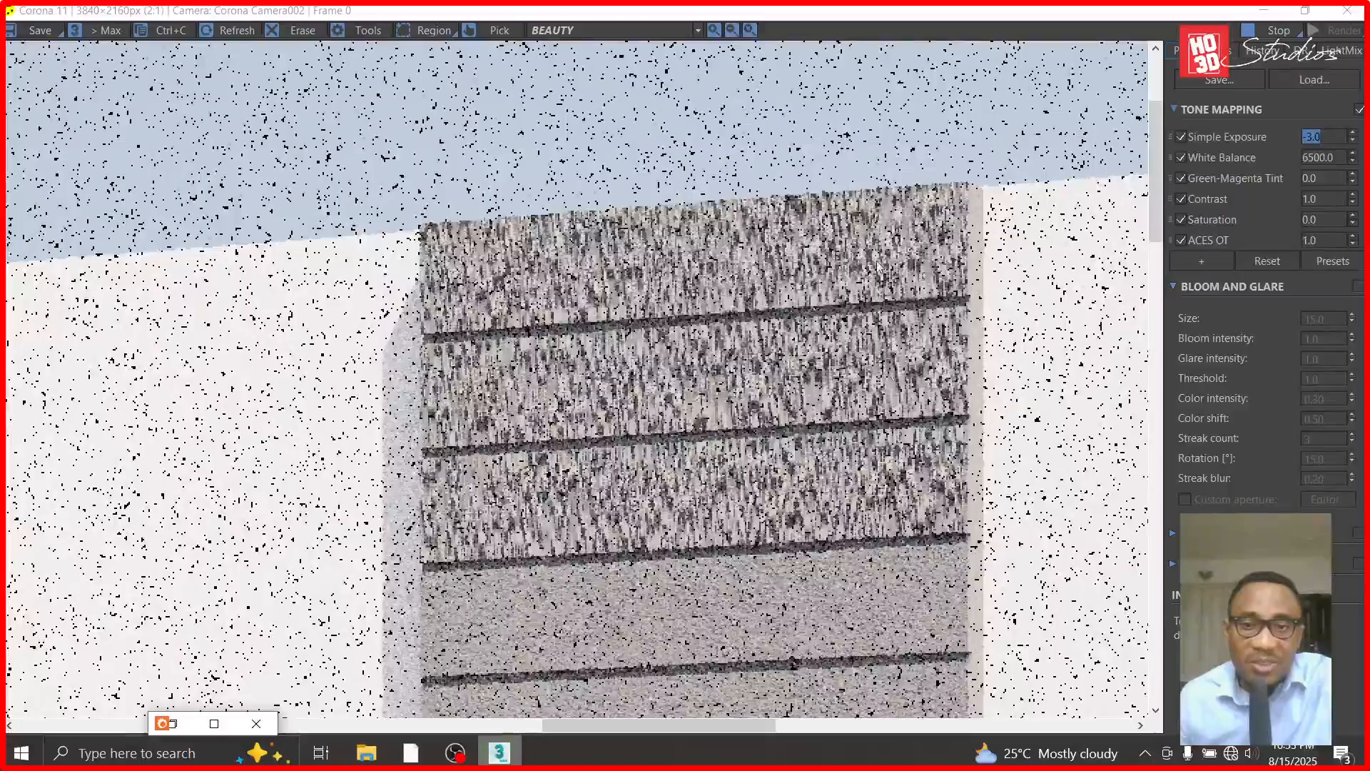
{"action": "scroll", "coordinate": [679, 475], "scroll_direction": "down", "scroll_amount": 1}
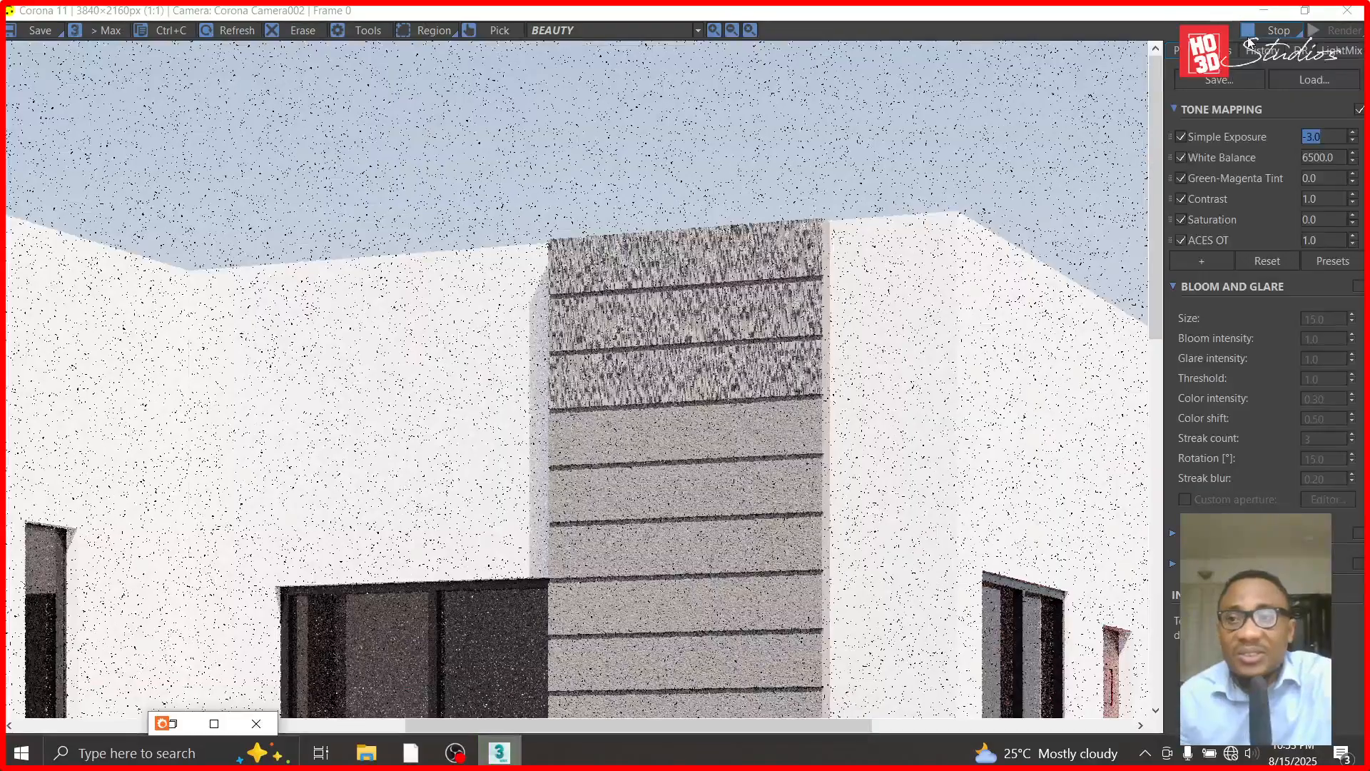
- Stop the test render and return to the model viewport with the upper wall panel selected
{"action": "left_click", "coordinate": [1263, 10]}
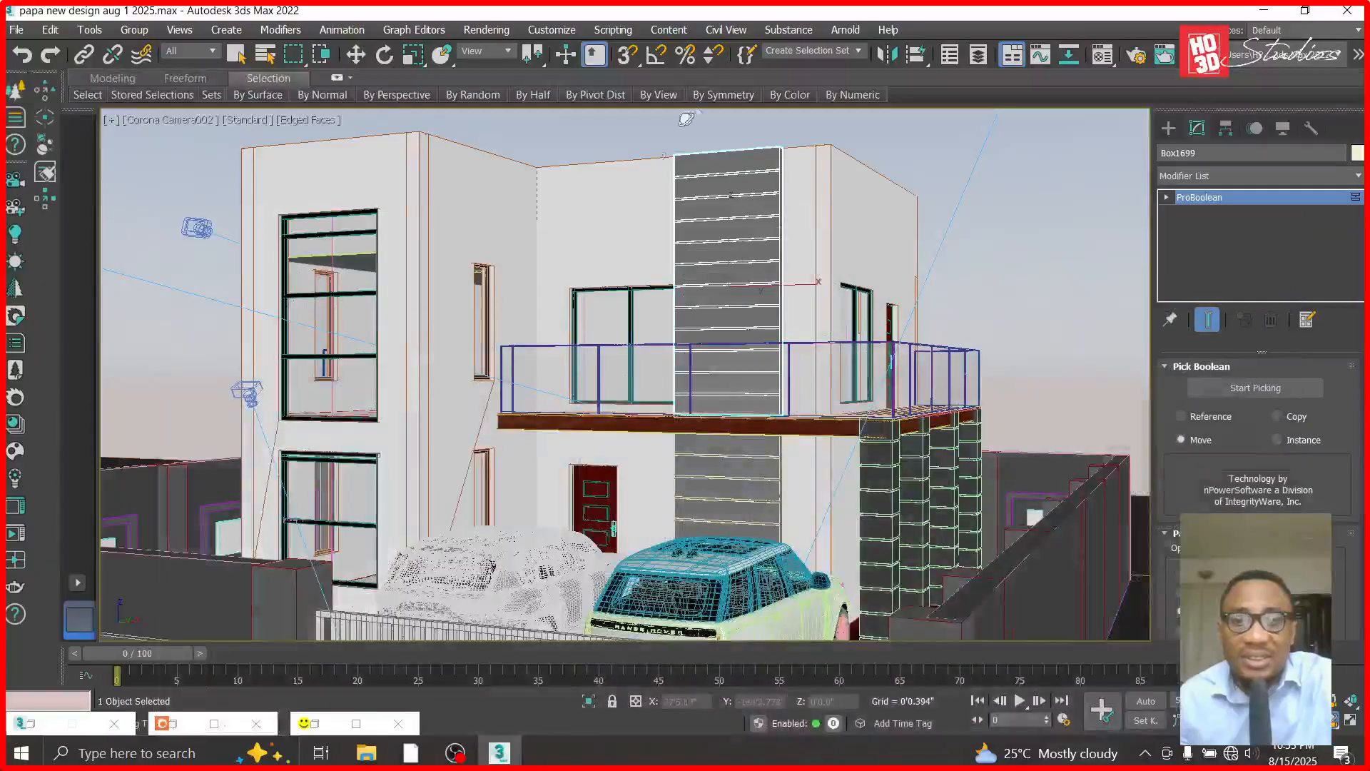
{"action": "left_click", "coordinate": [355, 54]}
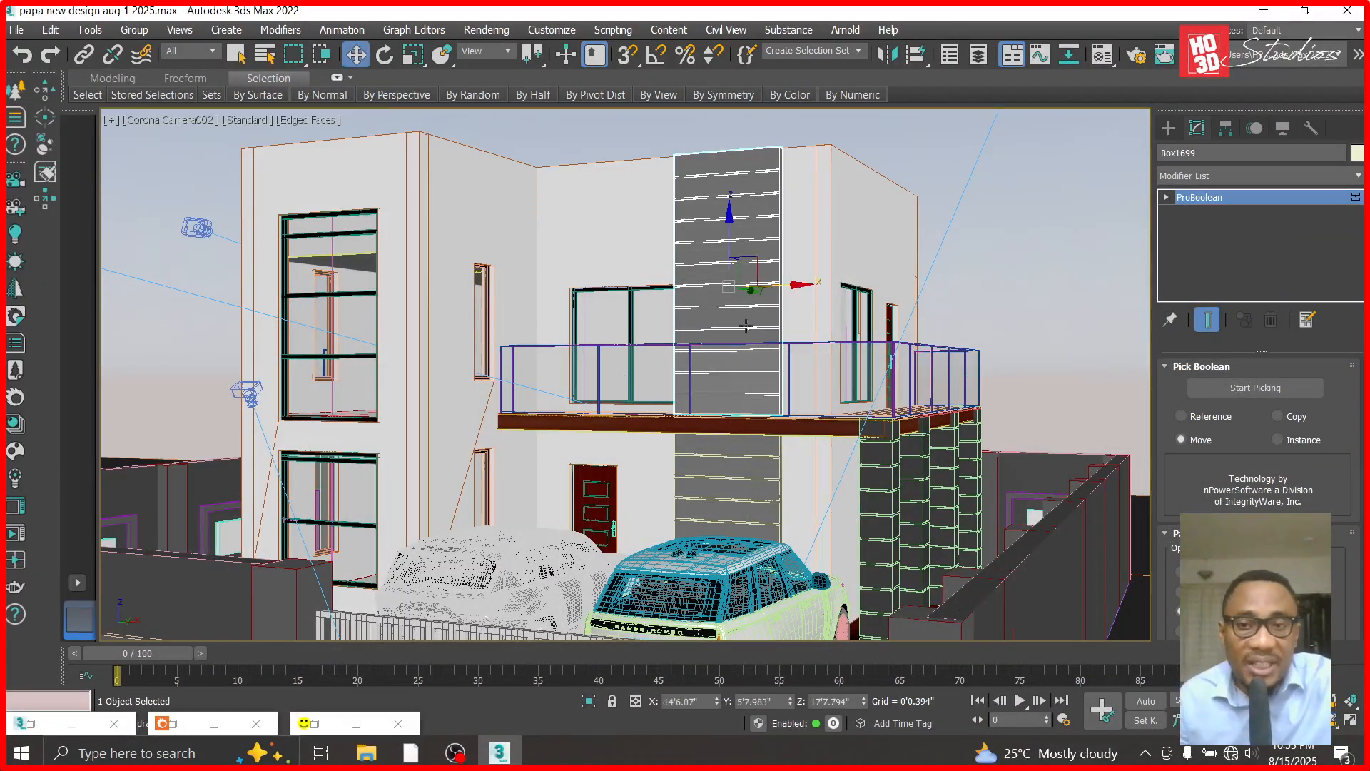
{"action": "left_click", "coordinate": [355, 723]}
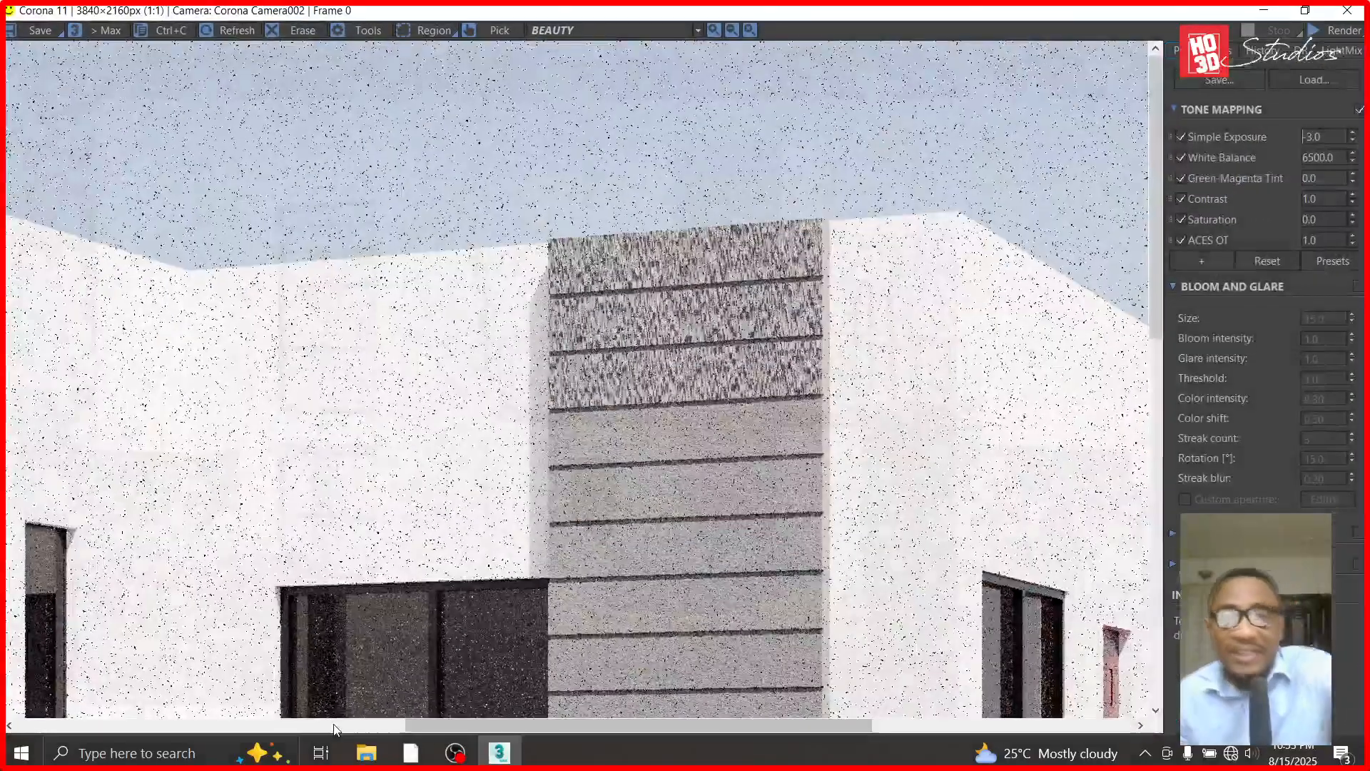
{"action": "left_click", "coordinate": [1264, 10]}
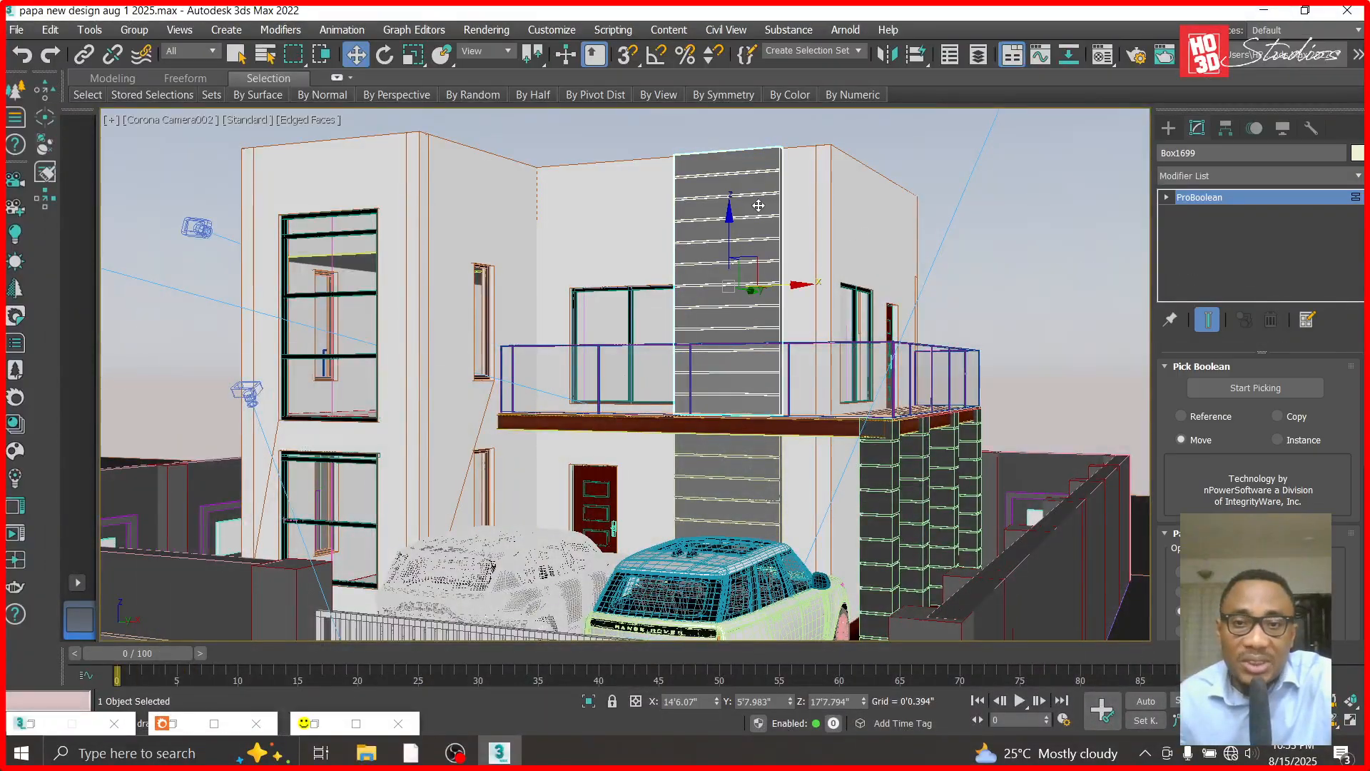
- In the Front view, convert the grooved upper wall panel to an Editable Poly
{"action": "key", "text": "f"}
{"action": "scroll", "coordinate": [760, 307], "scroll_direction": "down", "scroll_amount": 2}
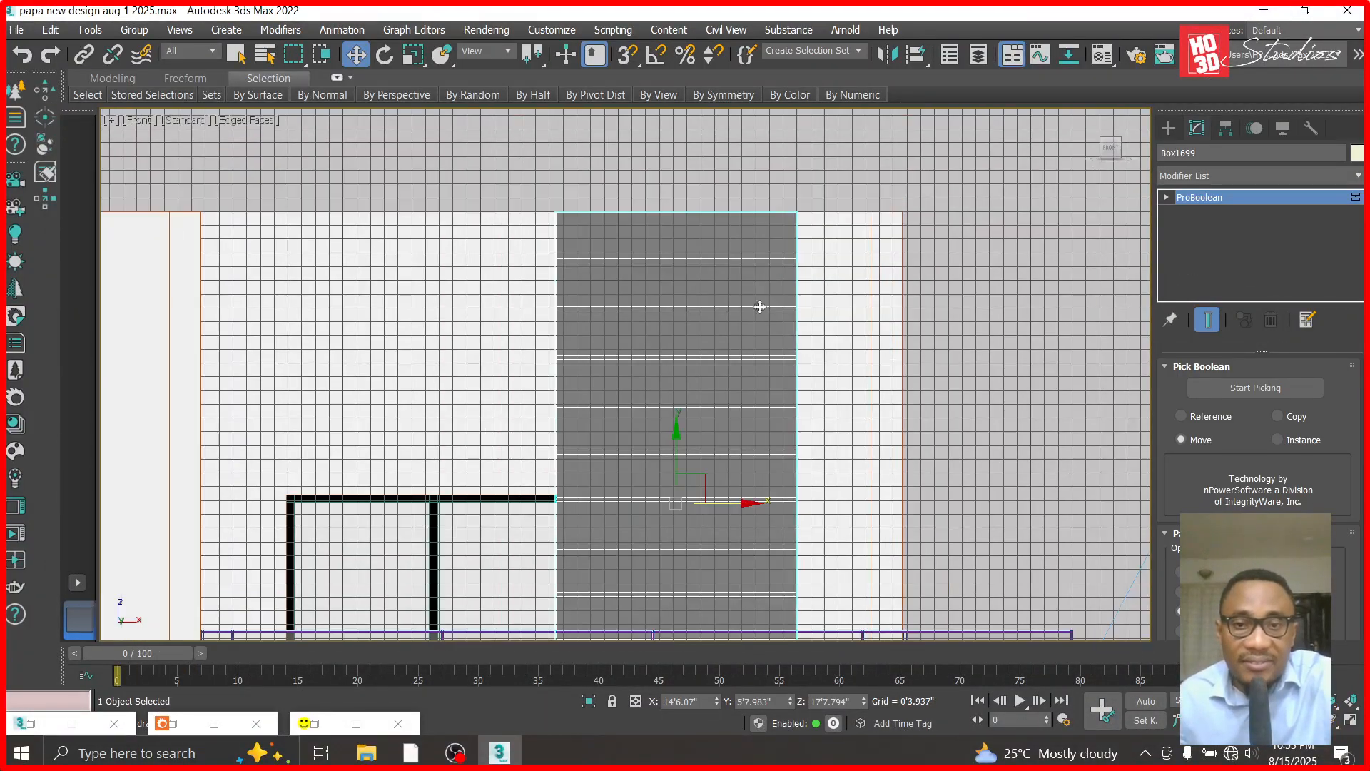
{"action": "left_click", "coordinate": [1166, 197]}
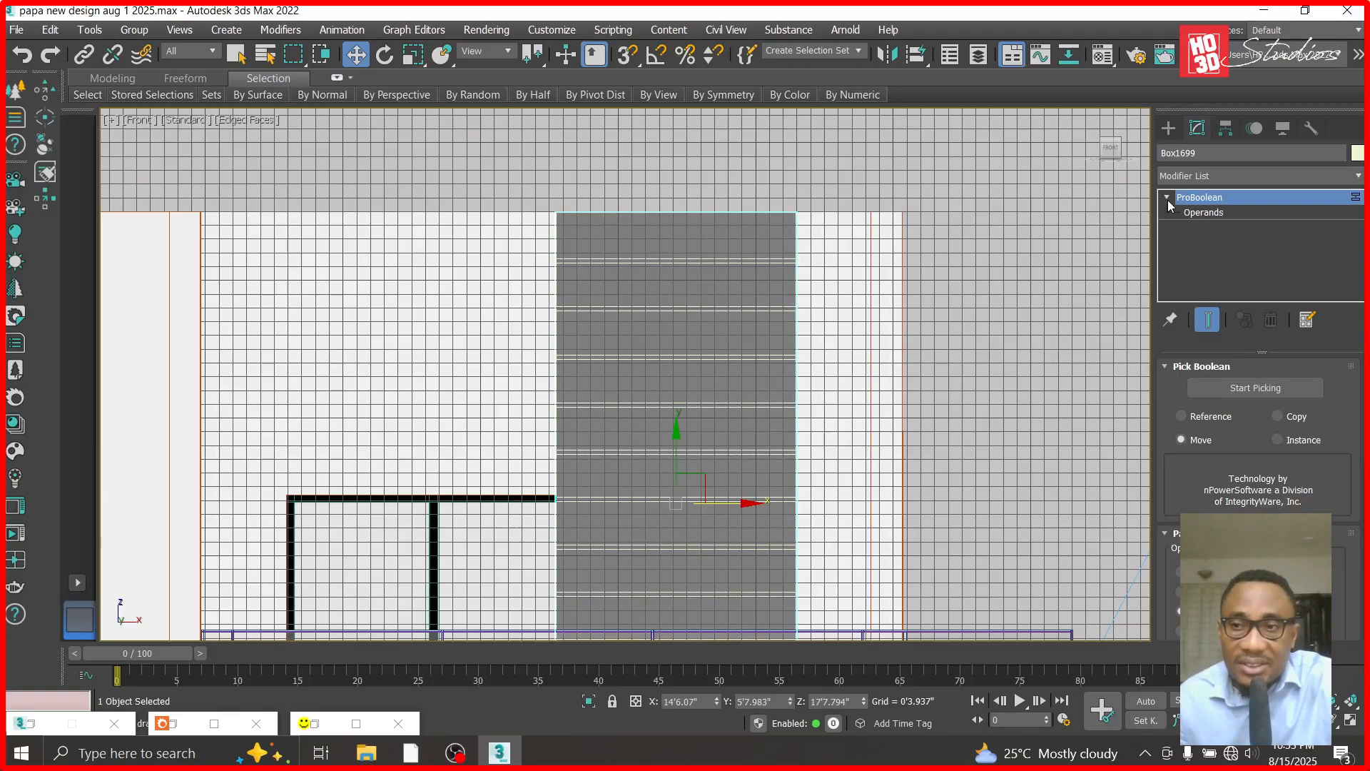
{"action": "right_click", "coordinate": [1199, 207]}
{"action": "left_click", "coordinate": [1252, 300]}
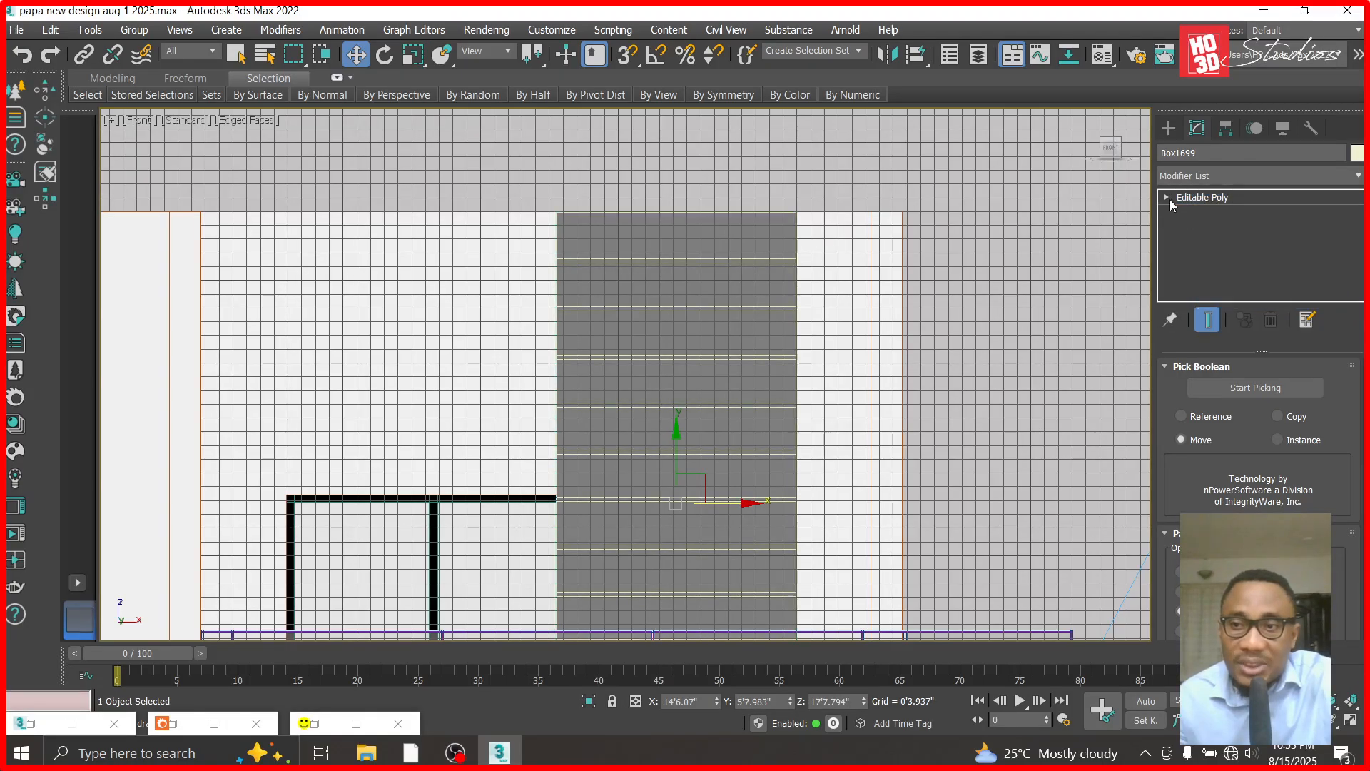
{"action": "left_click", "coordinate": [1197, 213]}
{"action": "left_click_drag", "start_coordinate": [644, 291], "coordinate": [551, 363]}
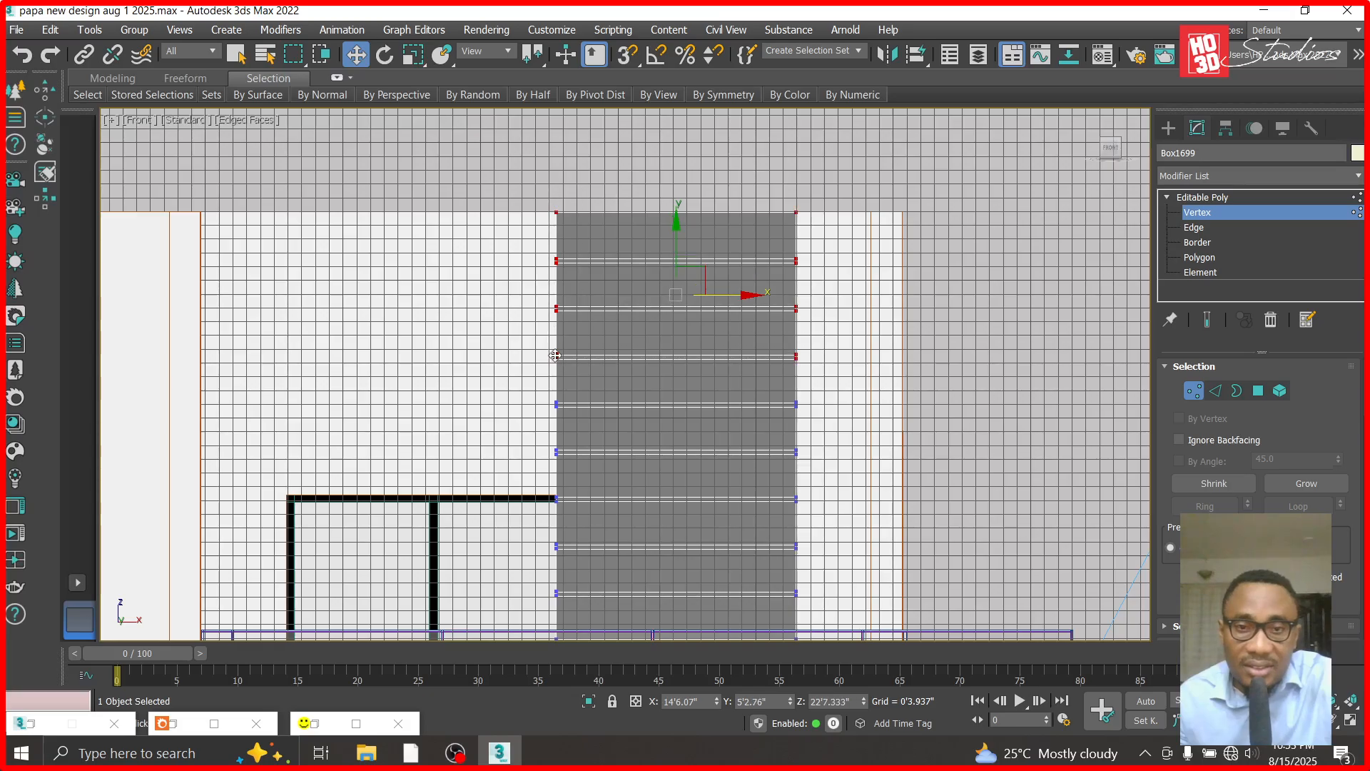
{"action": "scroll", "coordinate": [553, 361], "scroll_direction": "up", "scroll_amount": 5}
{"action": "key", "text": "Delete"}
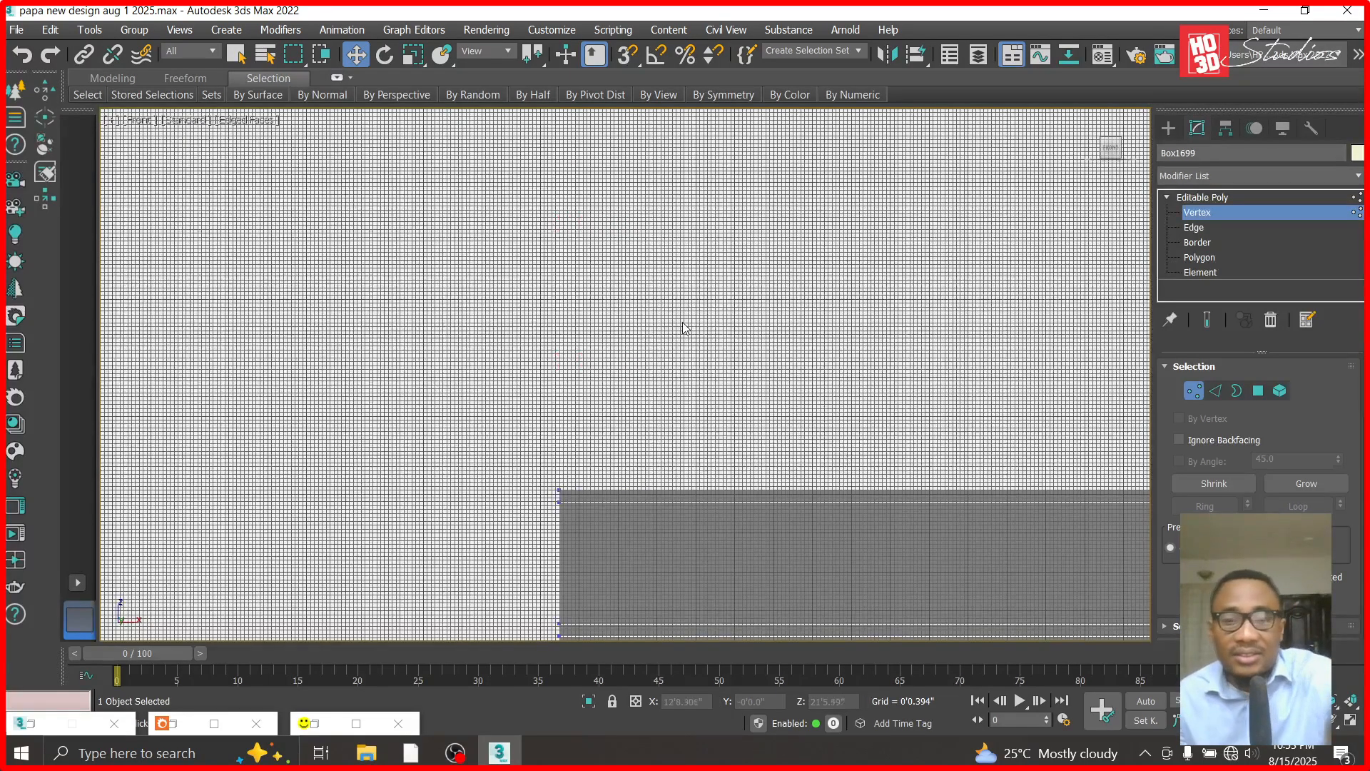
{"action": "scroll", "coordinate": [683, 323], "scroll_direction": "down", "scroll_amount": 6}
{"action": "key", "text": "ctrl+z"}
{"action": "scroll", "coordinate": [837, 256], "scroll_direction": "up", "scroll_amount": 2}
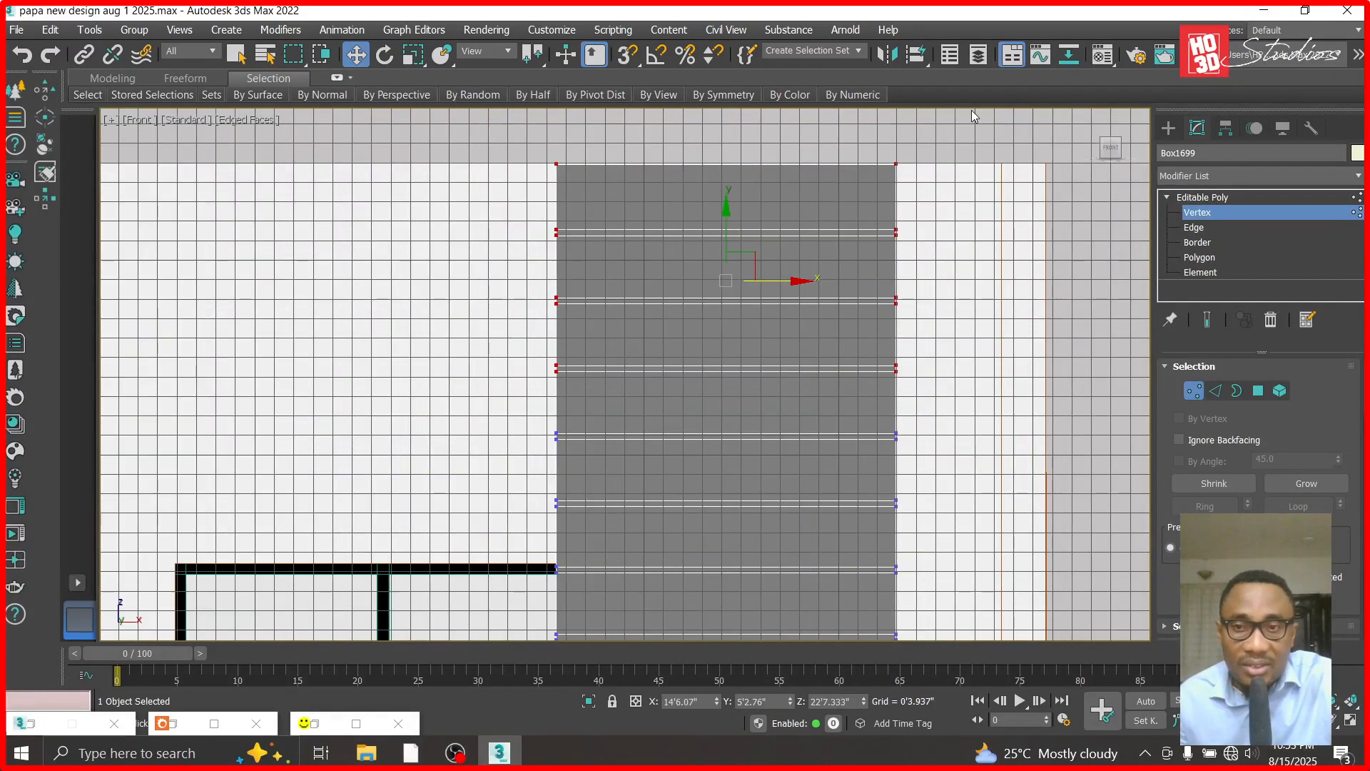
{"action": "left_click", "coordinate": [1201, 272]}
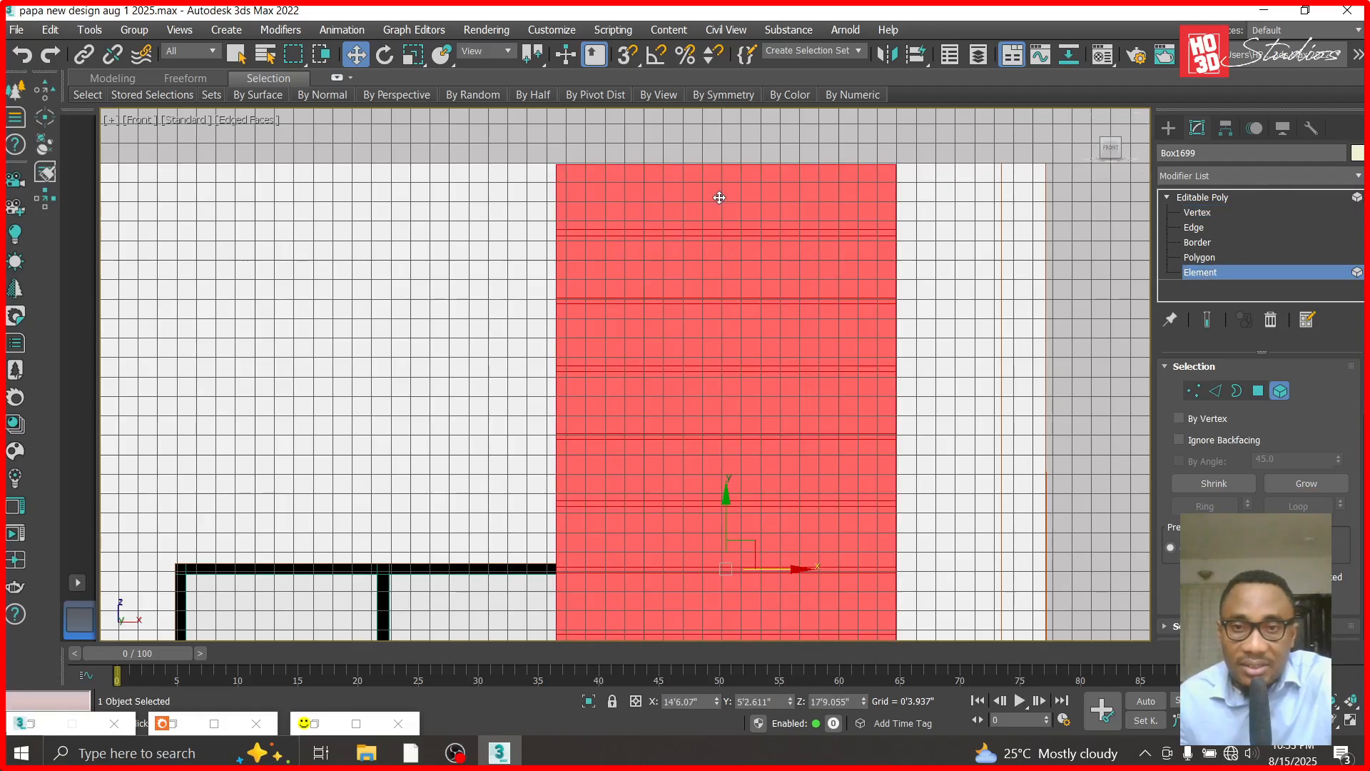
{"action": "left_click", "coordinate": [722, 196]}
{"action": "left_click", "coordinate": [1212, 197]}
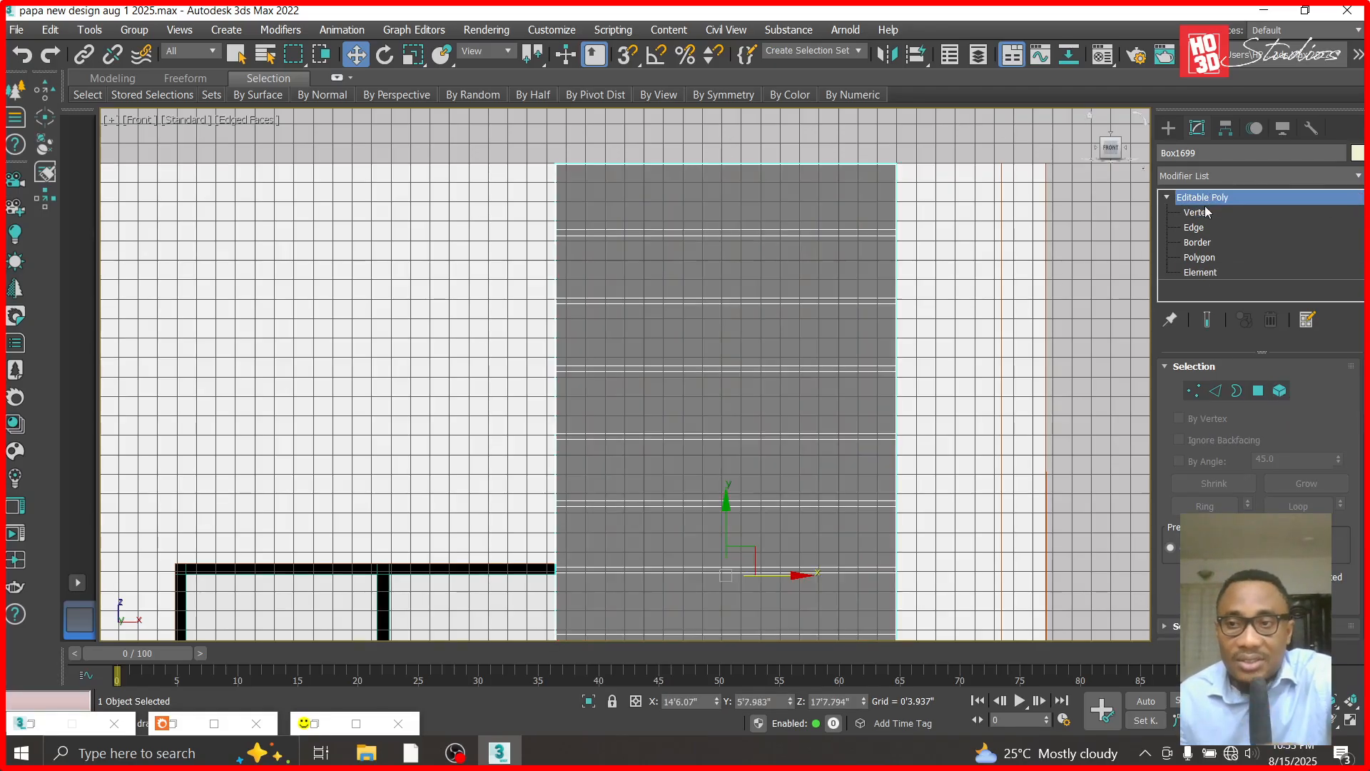
- Delete the vertices of the upper wall panel's top sections down to the third groove's upper edge
{"action": "left_click", "coordinate": [1197, 212]}
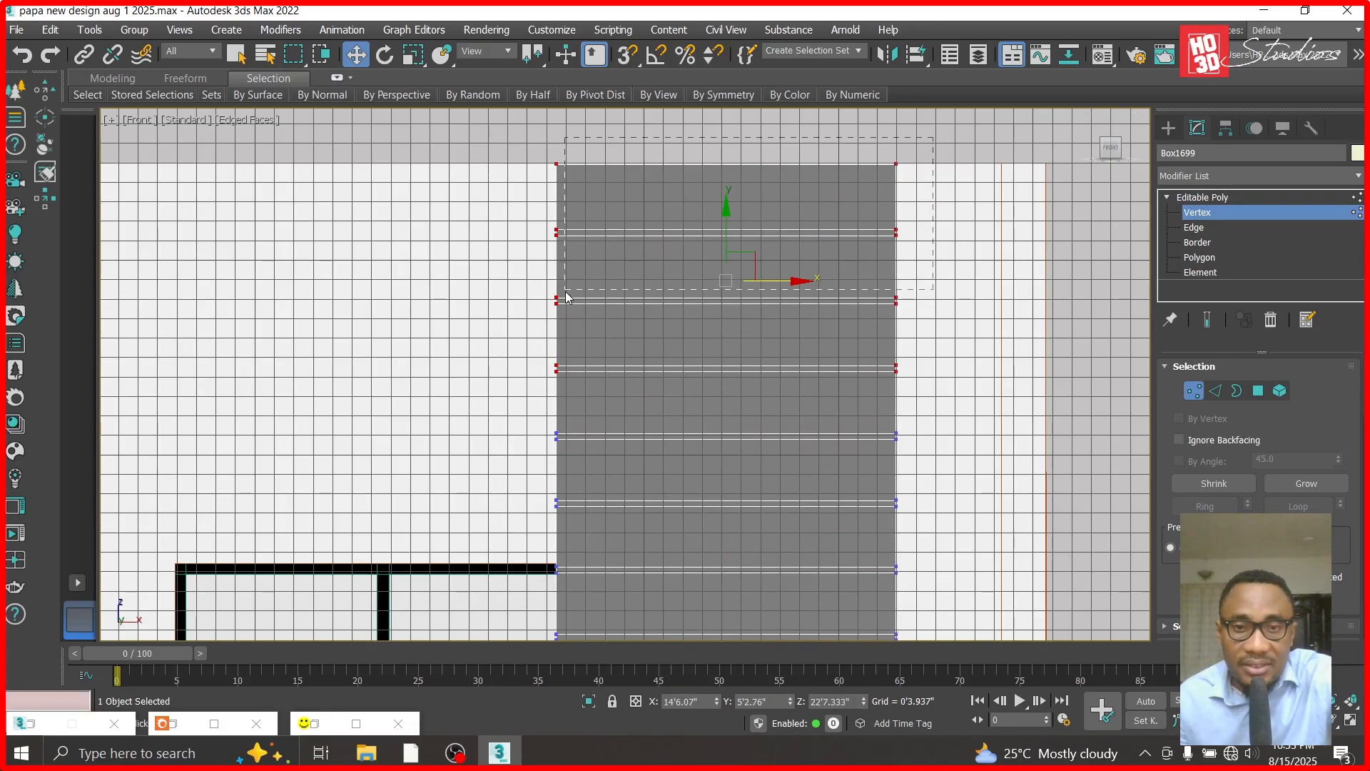
{"action": "left_click_drag", "start_coordinate": [539, 347], "coordinate": [538, 367]}
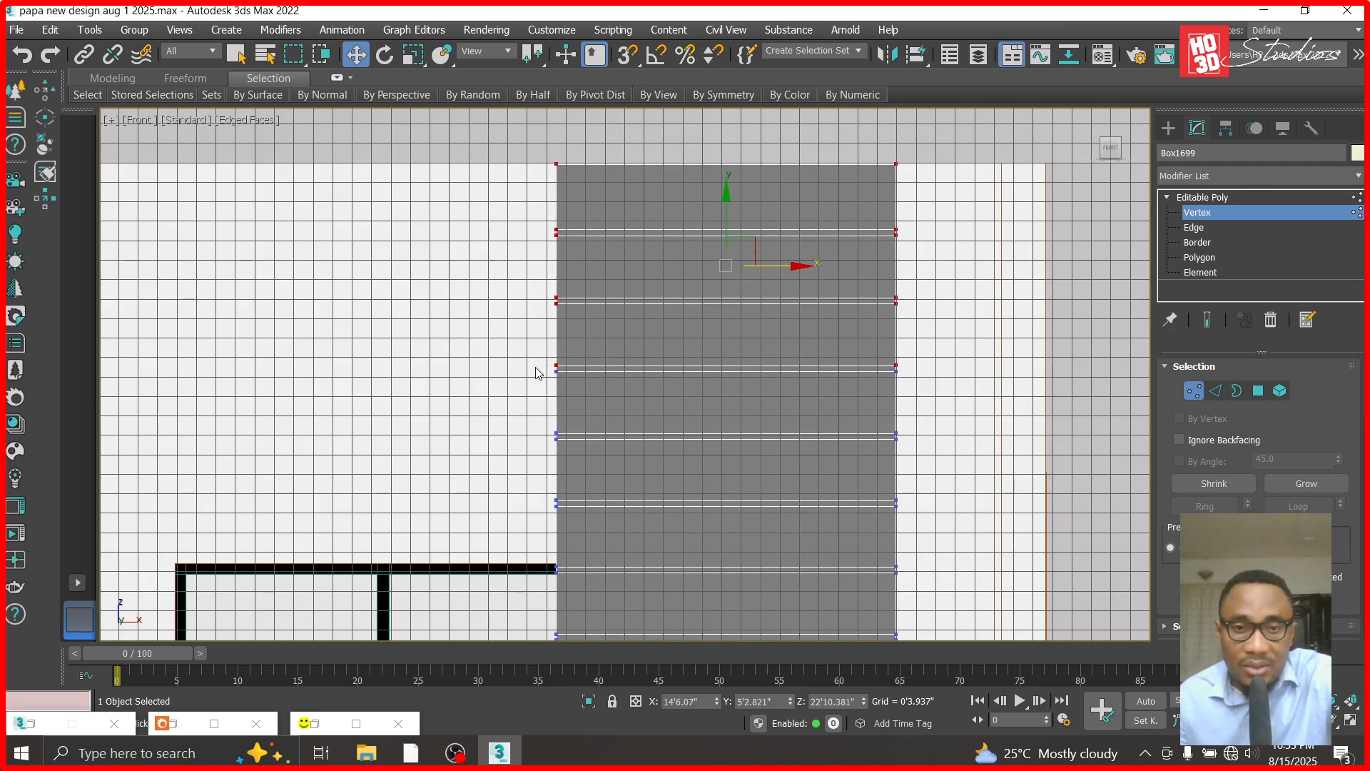
{"action": "key", "text": "Delete"}
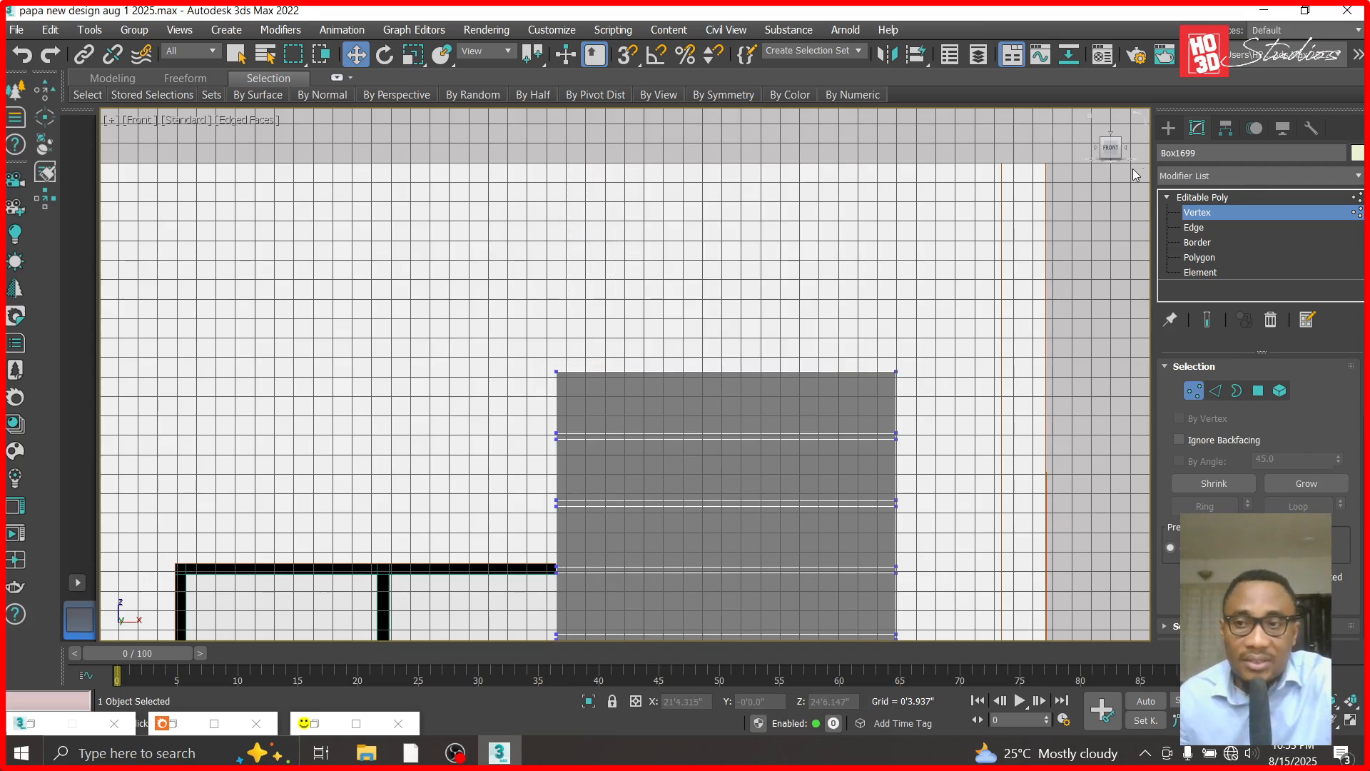
{"action": "key", "text": "6"}
- Copy the shortened wall panel straight upward and lower the copy to about Z 26'8" so it sits on the original
{"action": "scroll", "coordinate": [642, 343], "scroll_direction": "down", "scroll_amount": 5}
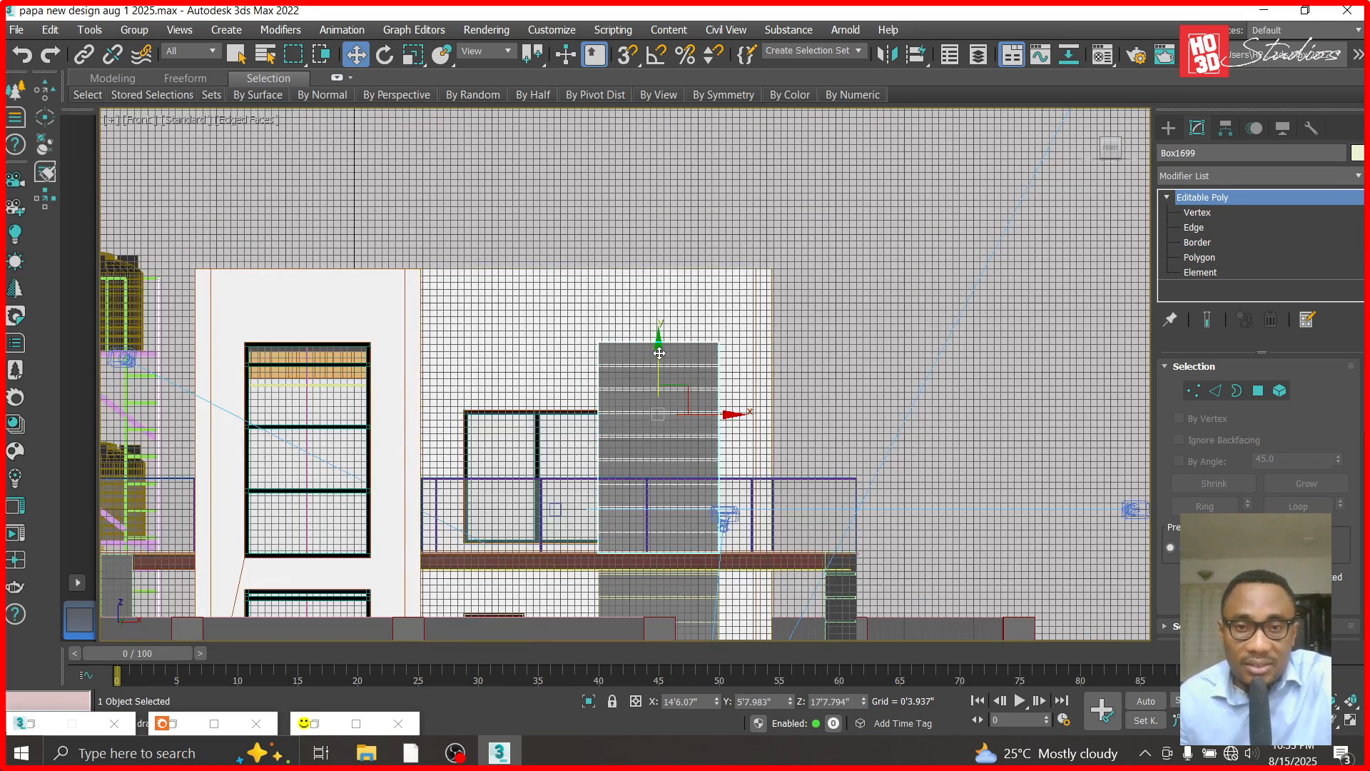
{"action": "left_click_drag", "start_coordinate": [659, 353], "coordinate": [672, 134], "text": "shift"}
{"action": "left_click", "coordinate": [687, 467]}
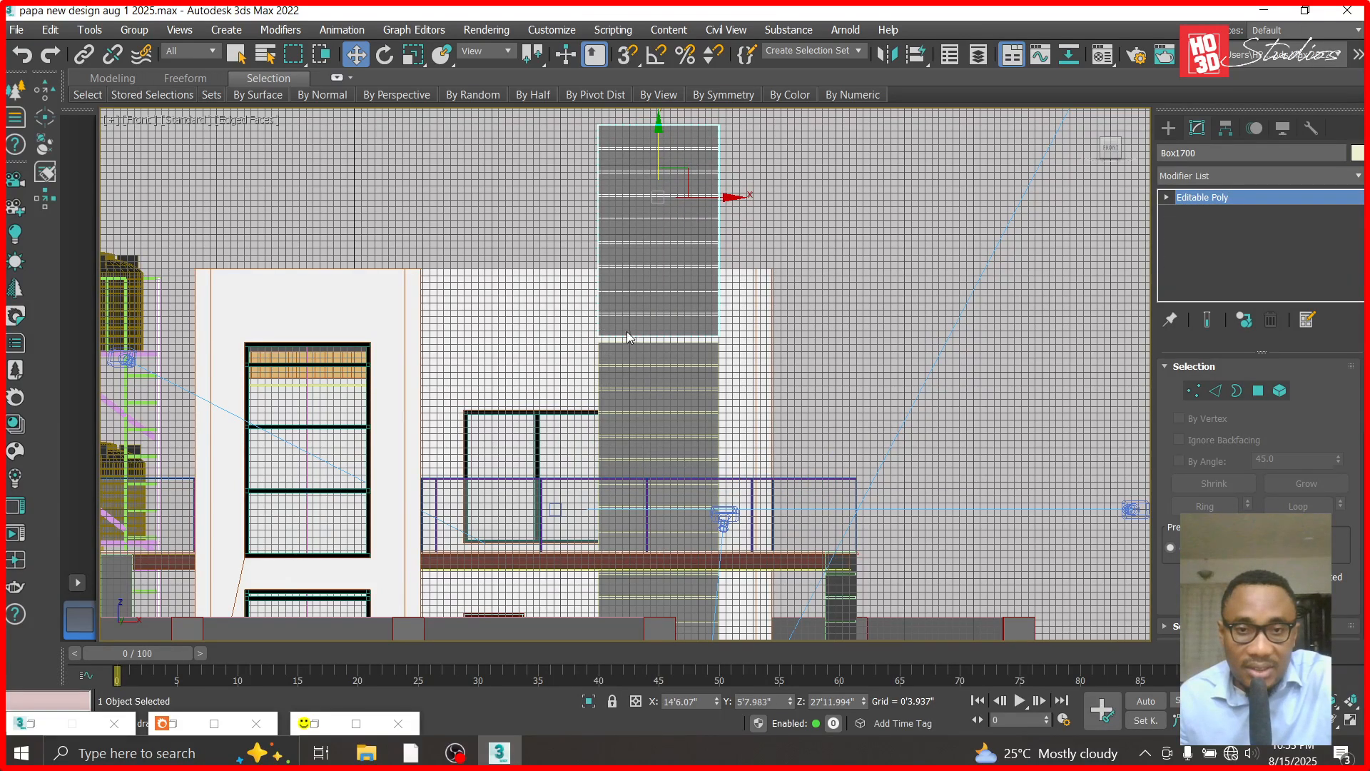
{"action": "scroll", "coordinate": [628, 335], "scroll_direction": "up", "scroll_amount": 6}
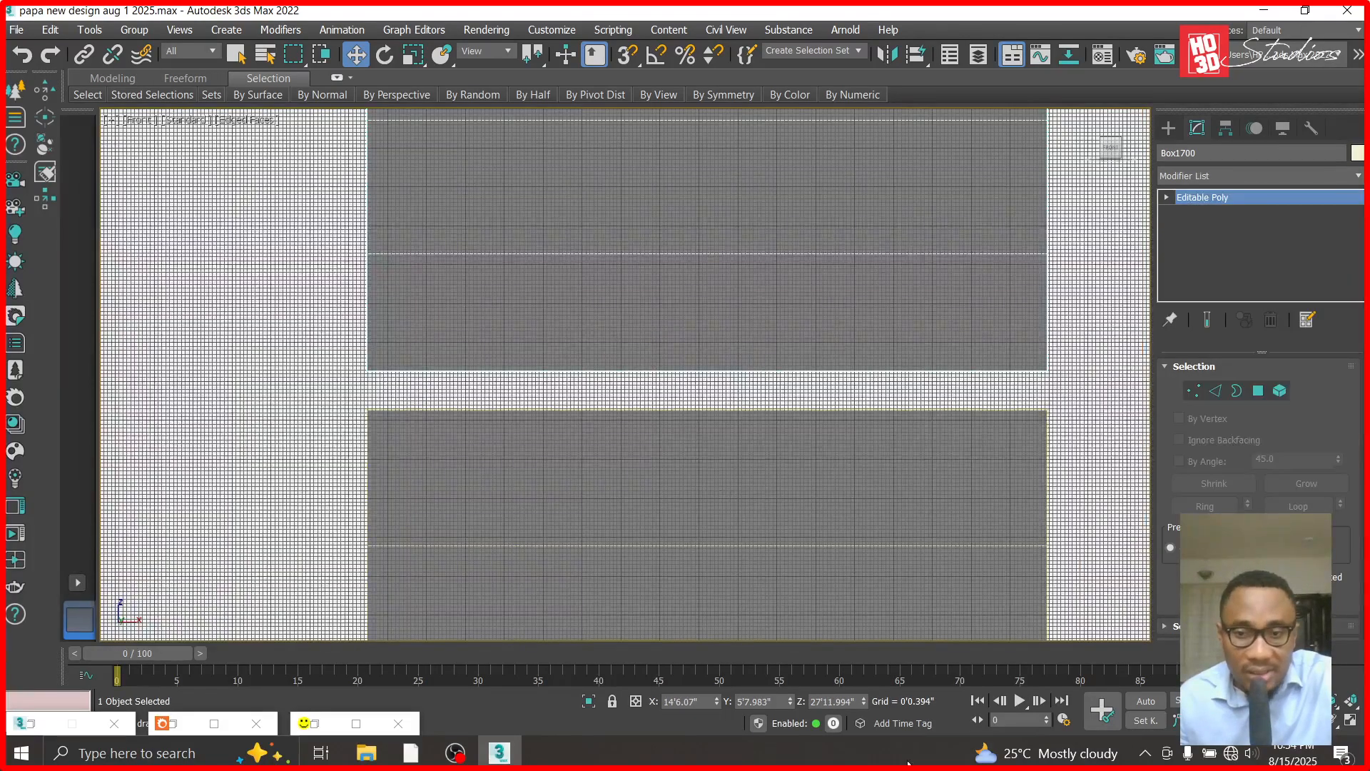
{"action": "mouse_move", "coordinate": [863, 703]}
{"action": "left_mouse_down"}
{"action": "mouse_move", "coordinate": [863, 742]}
{"action": "mouse_move", "coordinate": [860, 43]}
{"action": "mouse_move", "coordinate": [845, 140]}
{"action": "left_mouse_up"}
{"action": "scroll", "coordinate": [457, 270], "scroll_direction": "down", "scroll_amount": 10}
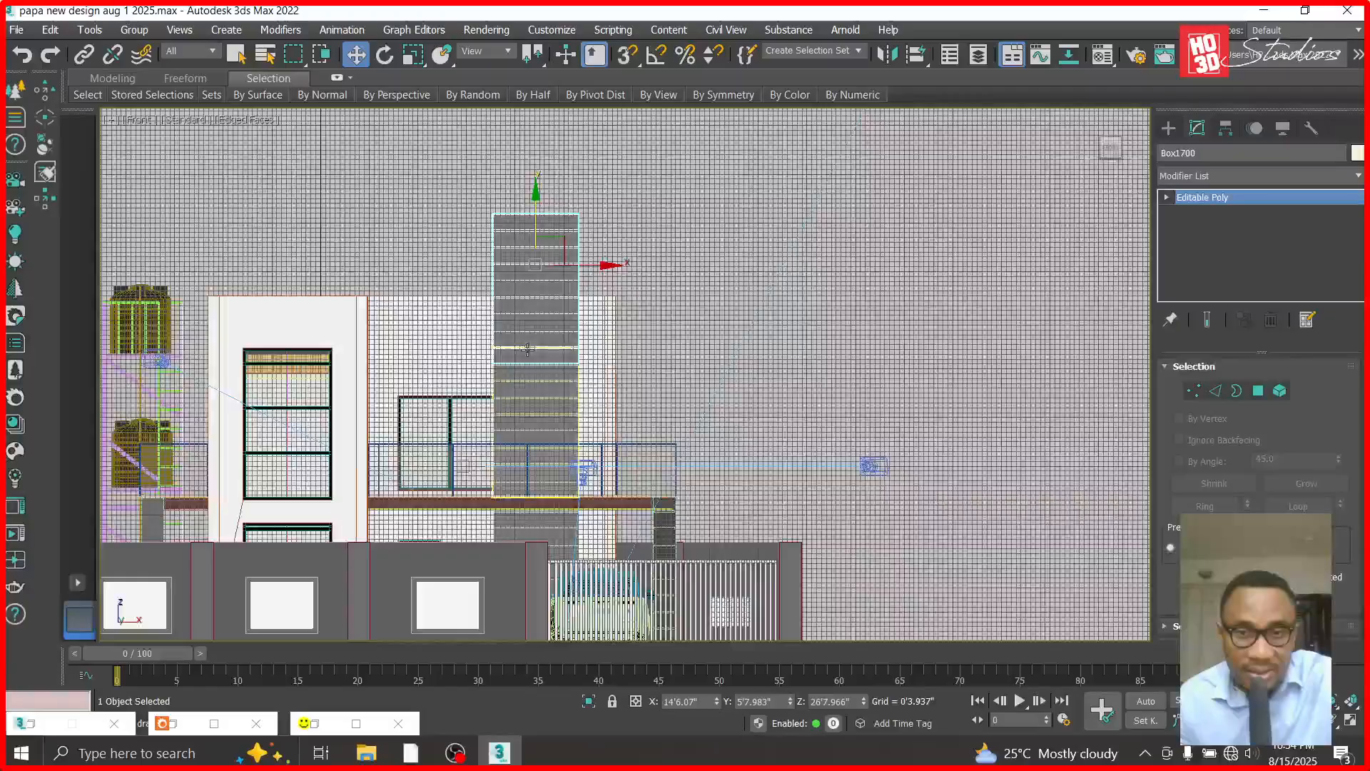
- Delete the copied panel's vertices that rise above the top of the wall, and deselect it
{"action": "scroll", "coordinate": [521, 272], "scroll_direction": "up", "scroll_amount": 6}
{"action": "left_click", "coordinate": [1166, 197]}
{"action": "left_click", "coordinate": [1198, 272]}
{"action": "left_click", "coordinate": [849, 247]}
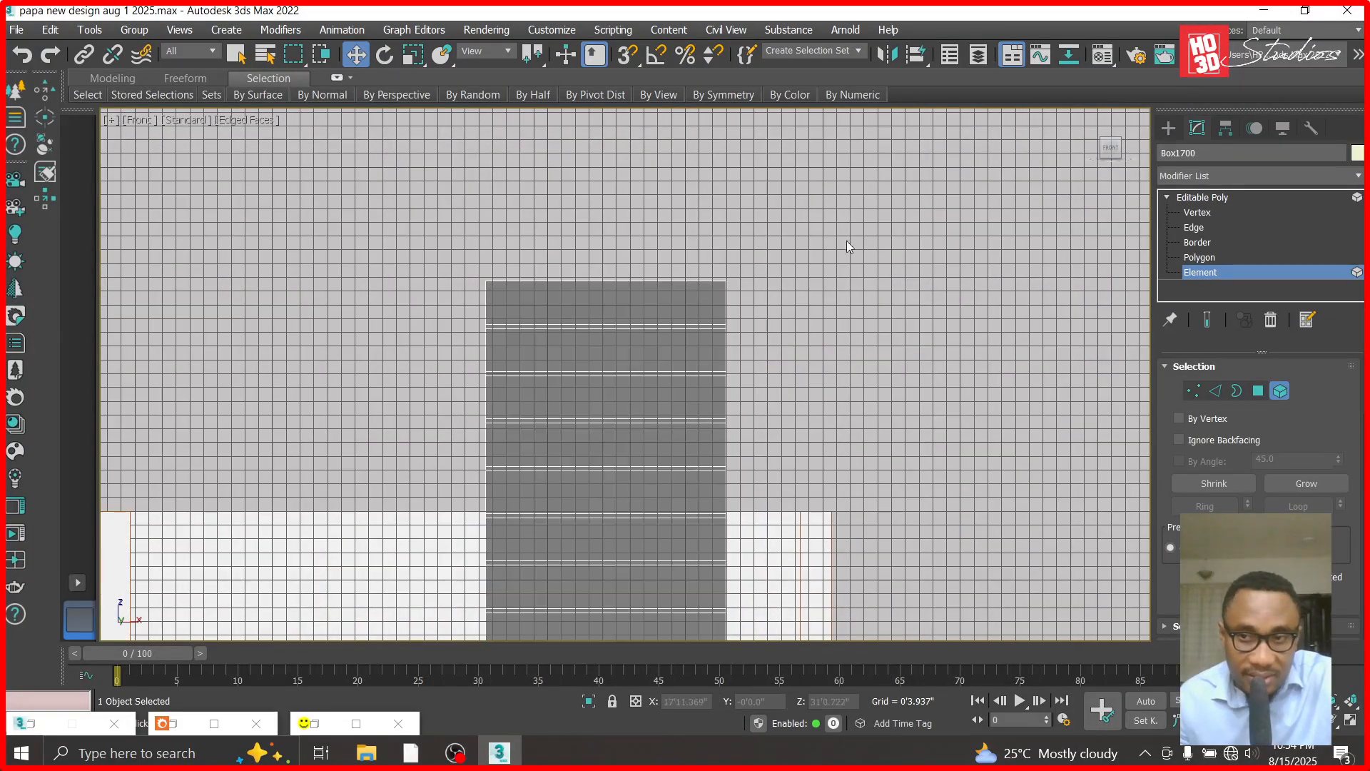
{"action": "left_click", "coordinate": [1197, 213]}
{"action": "left_click_drag", "start_coordinate": [759, 486], "coordinate": [765, 487]}
{"action": "key", "text": "Delete"}
{"action": "scroll", "coordinate": [576, 315], "scroll_direction": "down", "scroll_amount": 2}
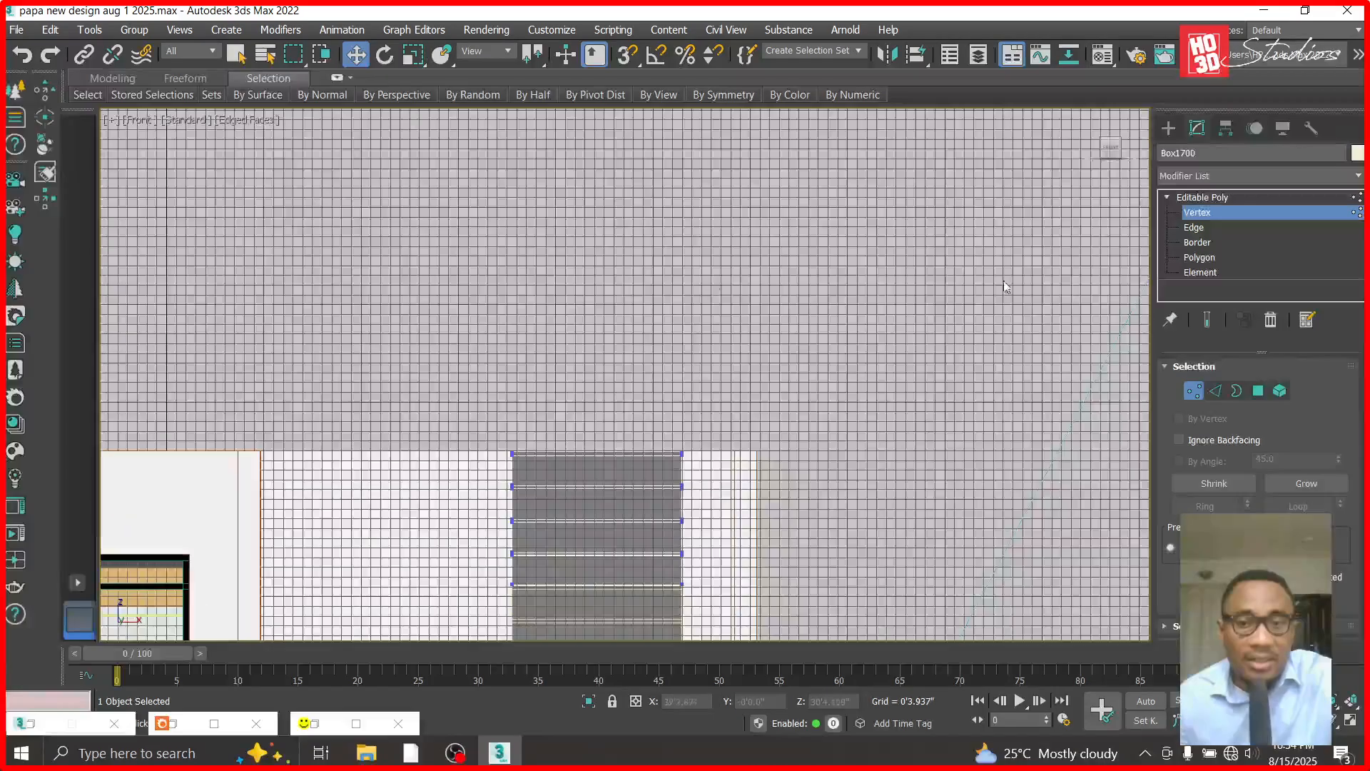
{"action": "left_click", "coordinate": [1201, 197]}
{"action": "left_click", "coordinate": [793, 321]}
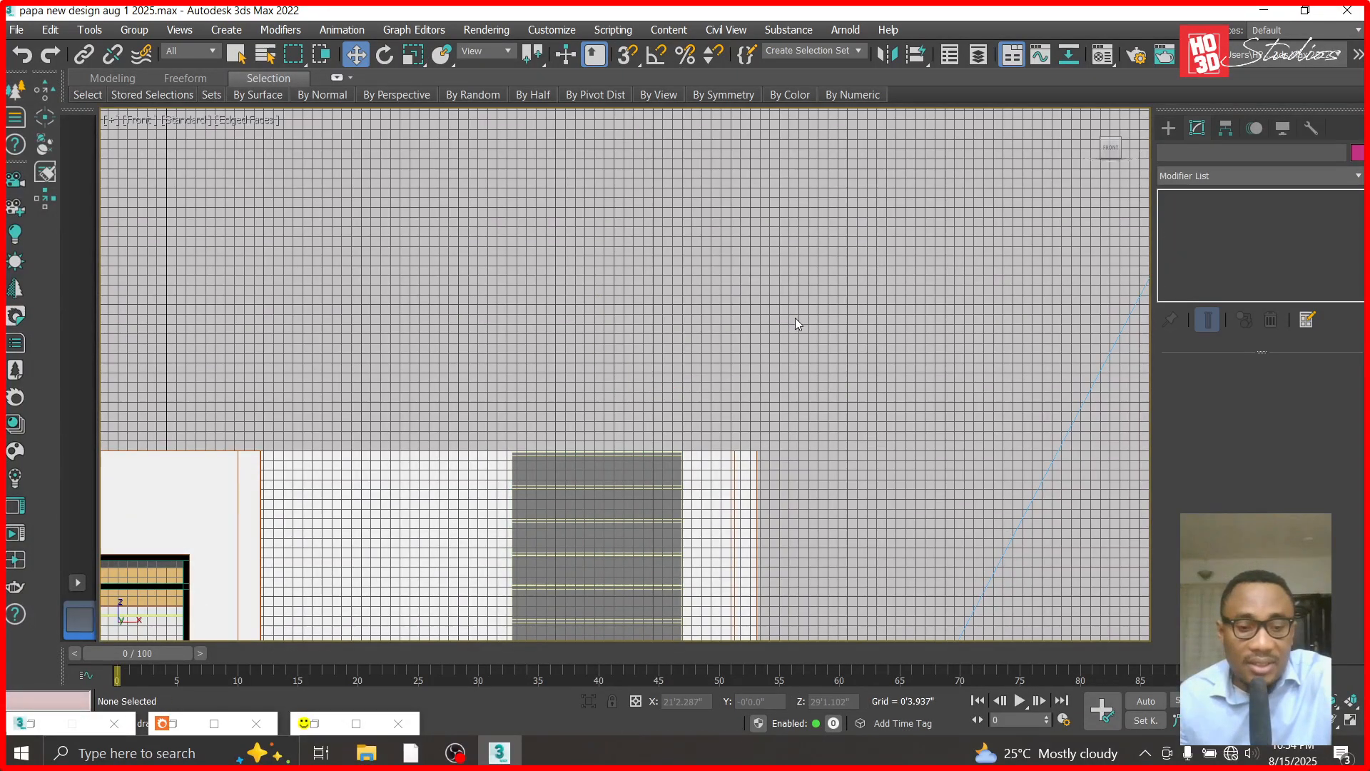
- Switch to the Corona camera view of the house and start a test render
{"action": "key", "text": "c"}
{"action": "double_click", "coordinate": [727, 266]}
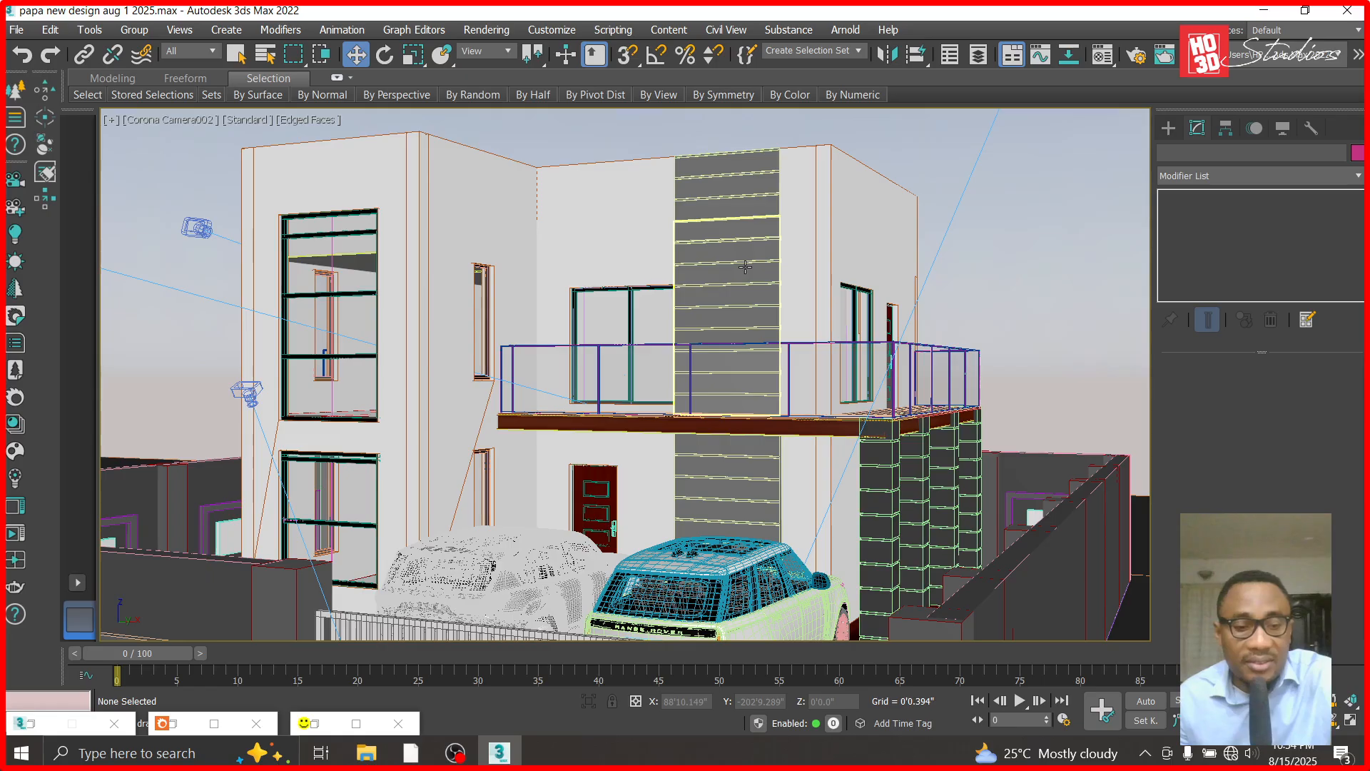
{"action": "key", "text": "shift+q"}
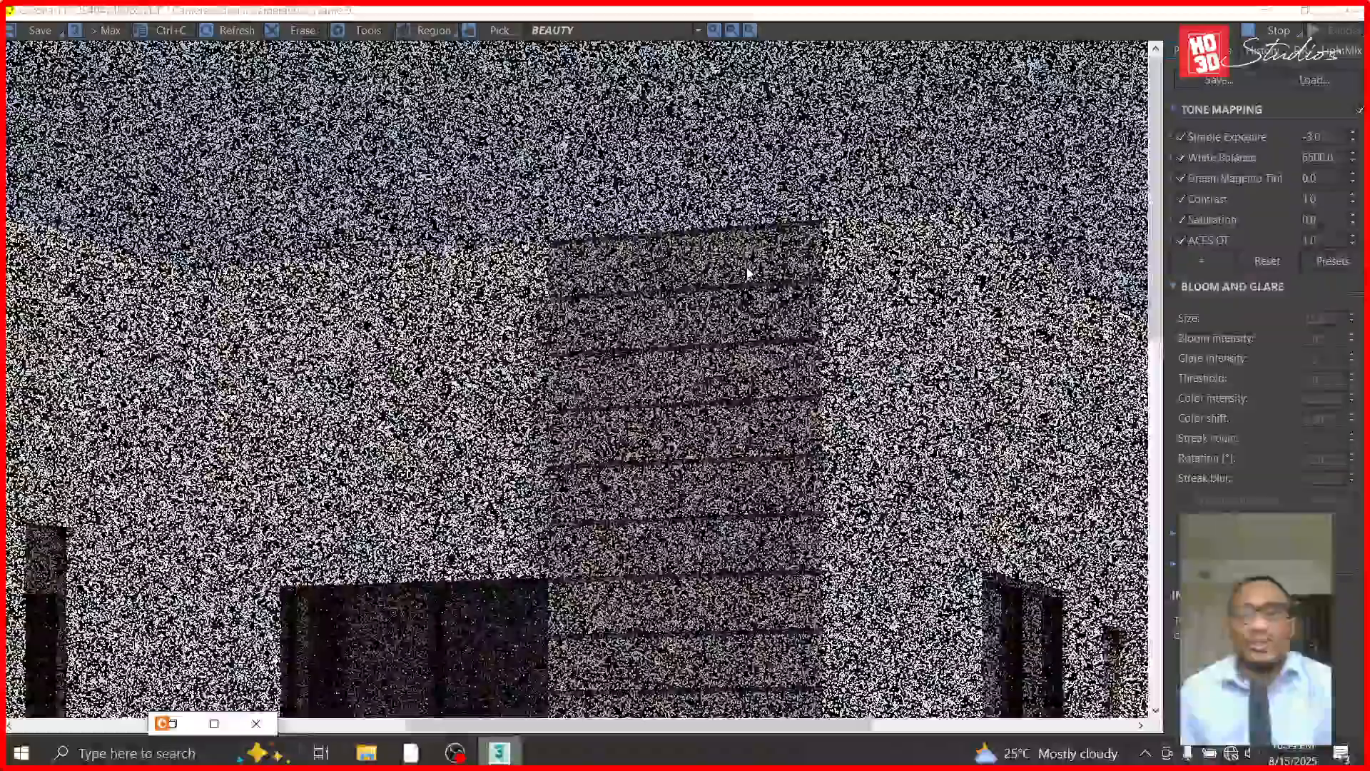
- Examine the rendered upper wall panel, comparing the texture of its top sections with the lower ones, and its relation to the window
{"action": "scroll", "coordinate": [706, 293], "scroll_direction": "down", "scroll_amount": 2}
{"action": "scroll", "coordinate": [660, 310], "scroll_direction": "up", "scroll_amount": 1}
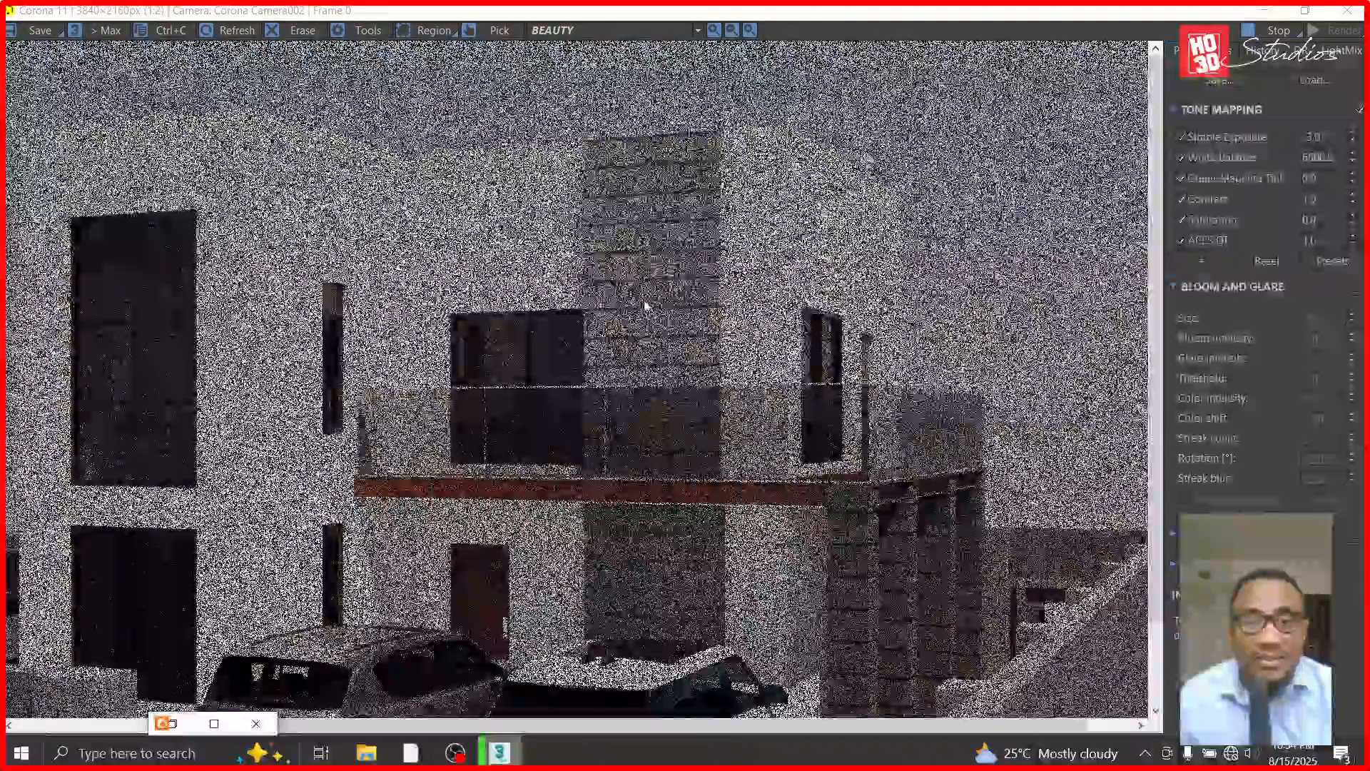
{"action": "scroll", "coordinate": [600, 383], "scroll_direction": "up", "scroll_amount": 1}
{"action": "scroll", "coordinate": [607, 360], "scroll_direction": "down", "scroll_amount": 1}
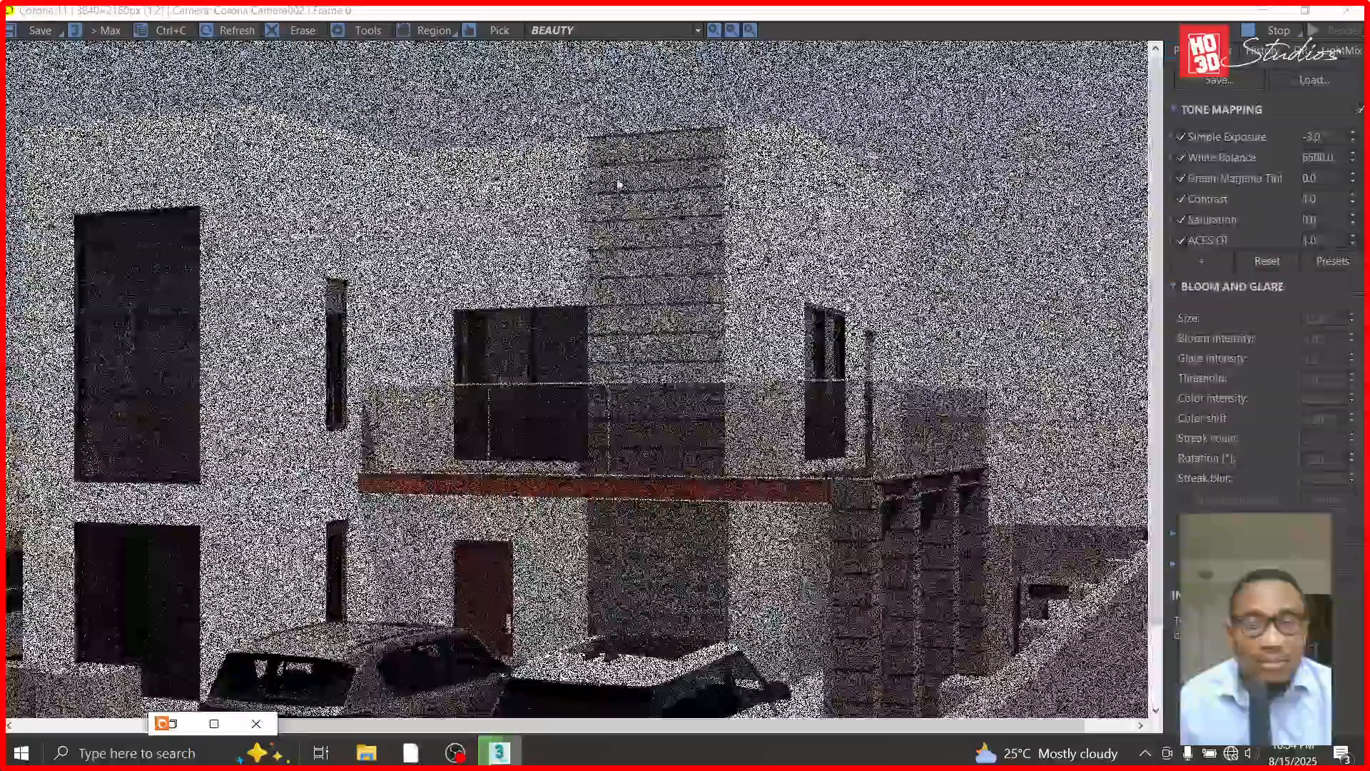
{"action": "scroll", "coordinate": [628, 143], "scroll_direction": "up", "scroll_amount": 1}
{"action": "scroll", "coordinate": [633, 132], "scroll_direction": "up", "scroll_amount": 1}
{"action": "scroll", "coordinate": [638, 121], "scroll_direction": "down", "scroll_amount": 1}
{"action": "scroll", "coordinate": [642, 114], "scroll_direction": "up", "scroll_amount": 1}
{"action": "scroll", "coordinate": [651, 172], "scroll_direction": "up", "scroll_amount": 1}
{"action": "scroll", "coordinate": [651, 172], "scroll_direction": "down", "scroll_amount": 1}
{"action": "scroll", "coordinate": [650, 166], "scroll_direction": "up", "scroll_amount": 1}
{"action": "scroll", "coordinate": [648, 163], "scroll_direction": "down", "scroll_amount": 1}
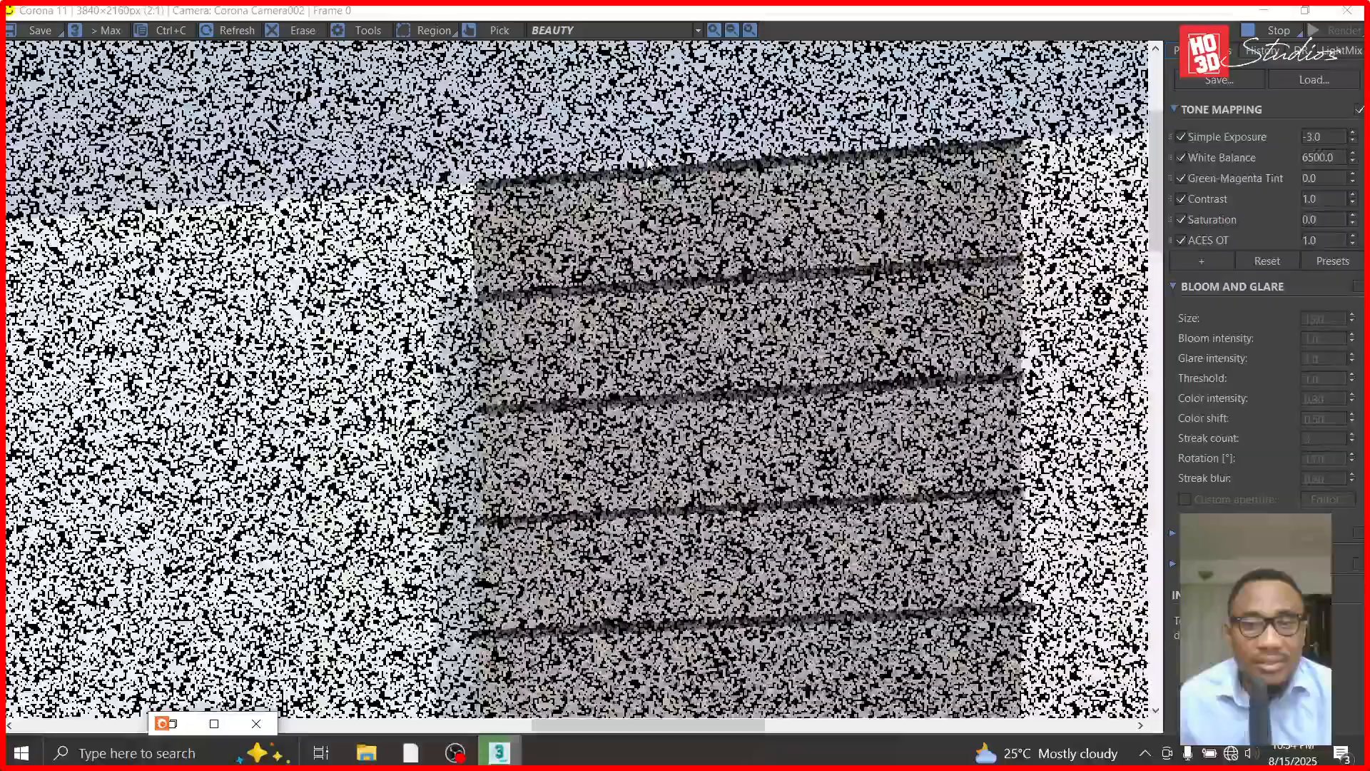
{"action": "scroll", "coordinate": [646, 164], "scroll_direction": "down", "scroll_amount": 1}
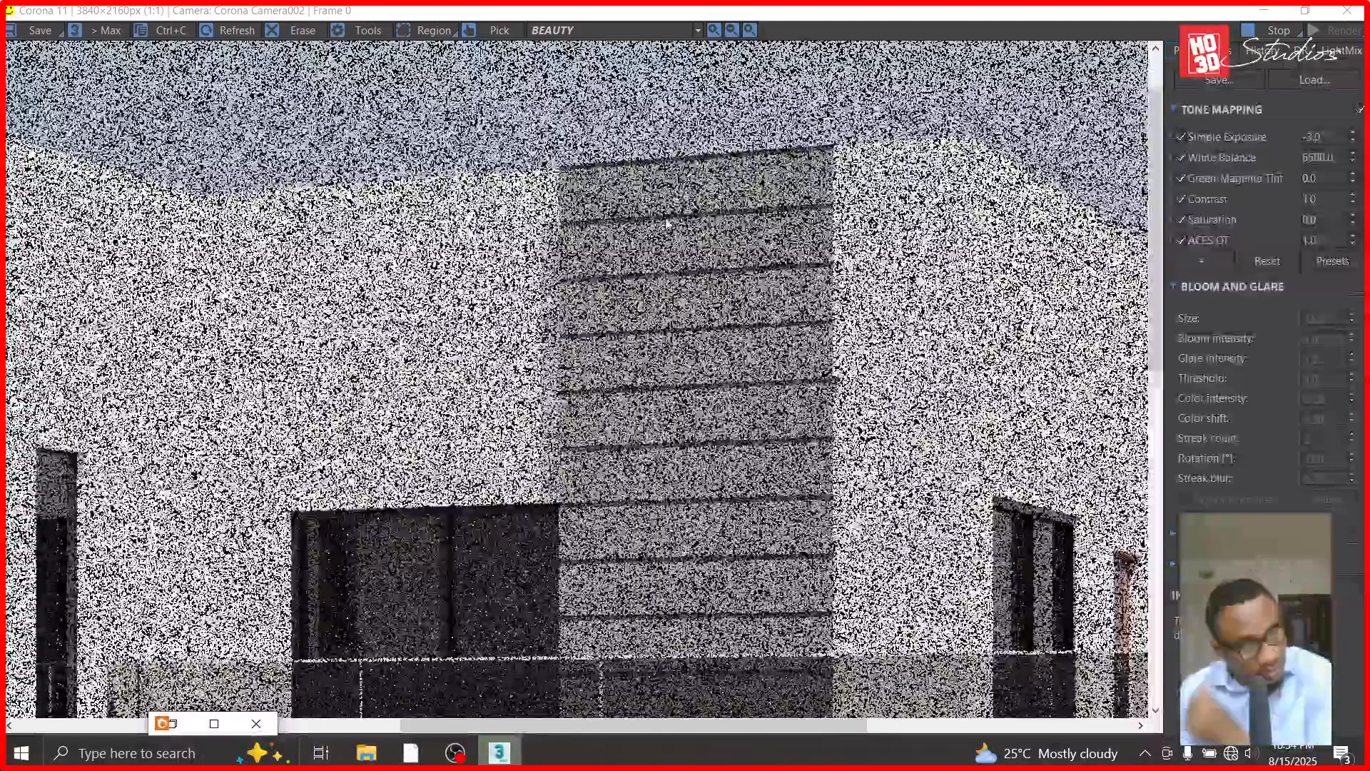
{"action": "scroll", "coordinate": [733, 315], "scroll_direction": "down", "scroll_amount": 1}
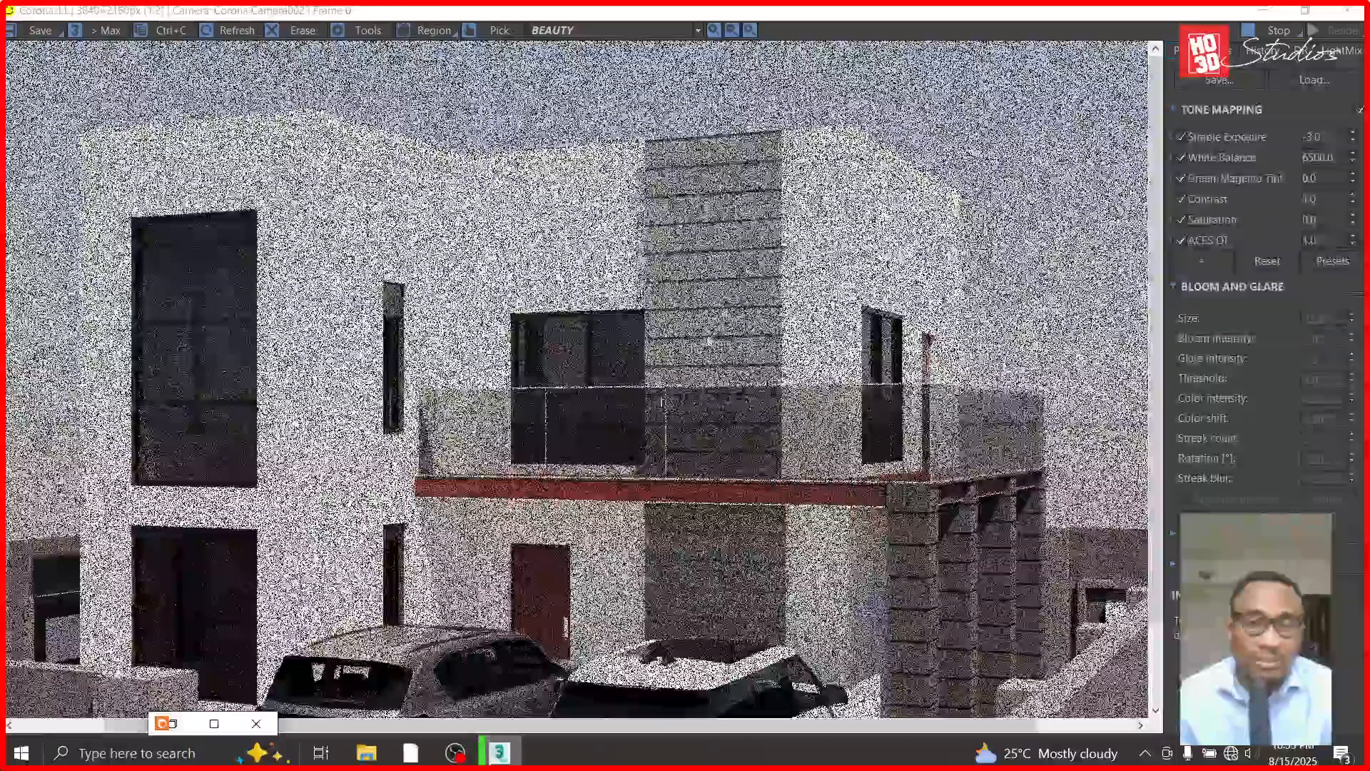
{"action": "scroll", "coordinate": [660, 405], "scroll_direction": "up", "scroll_amount": 1}
{"action": "scroll", "coordinate": [661, 404], "scroll_direction": "down", "scroll_amount": 1}
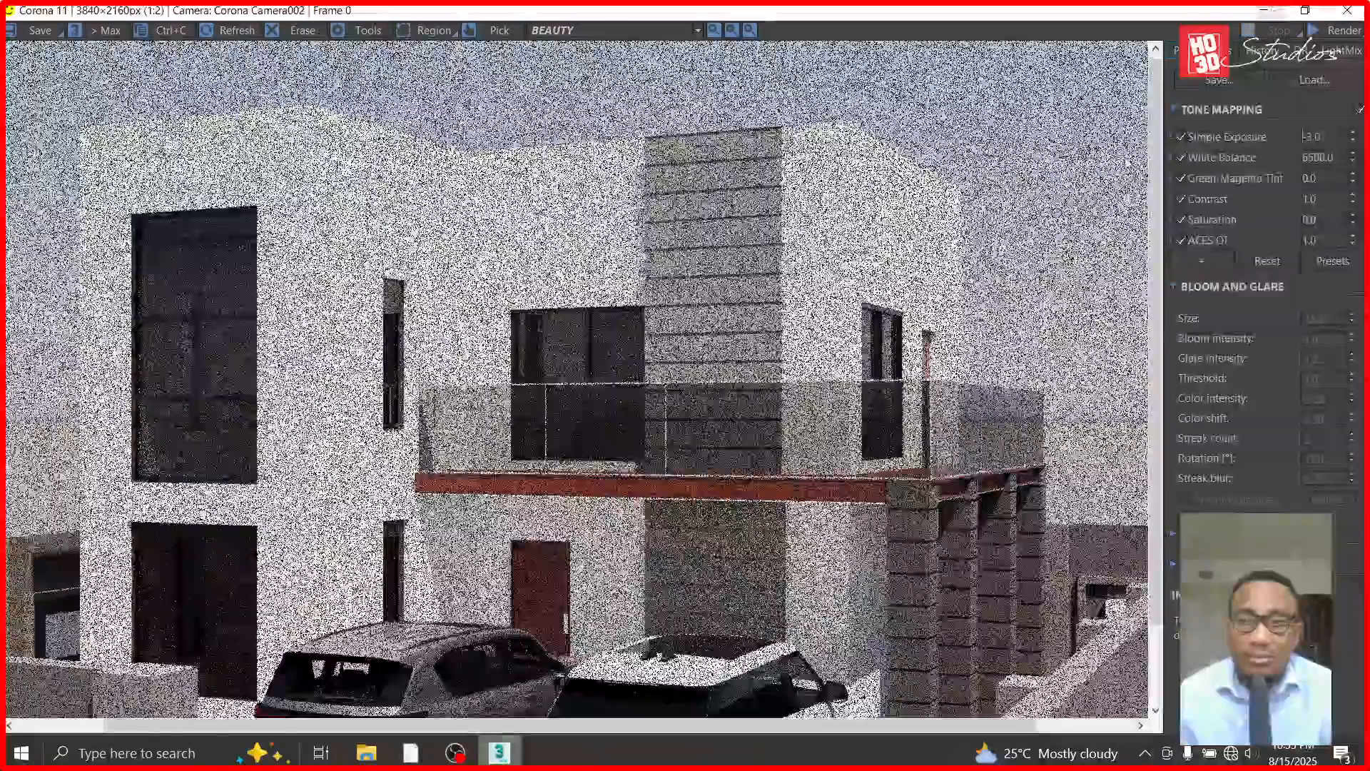
- Stop the test render and return to the Front view of the upper floor
{"action": "left_click", "coordinate": [1263, 10]}
{"action": "key", "text": "f"}
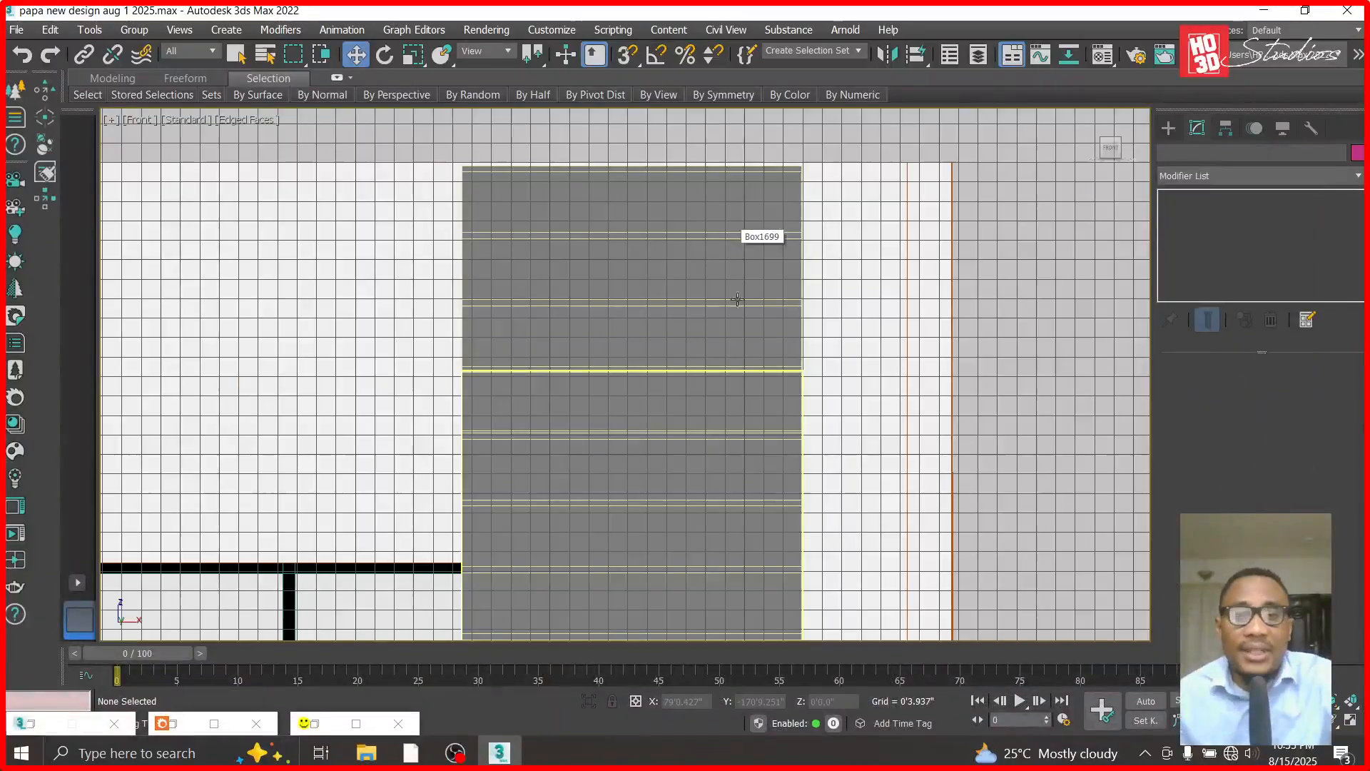
{"action": "scroll", "coordinate": [648, 355], "scroll_direction": "down", "scroll_amount": 6}
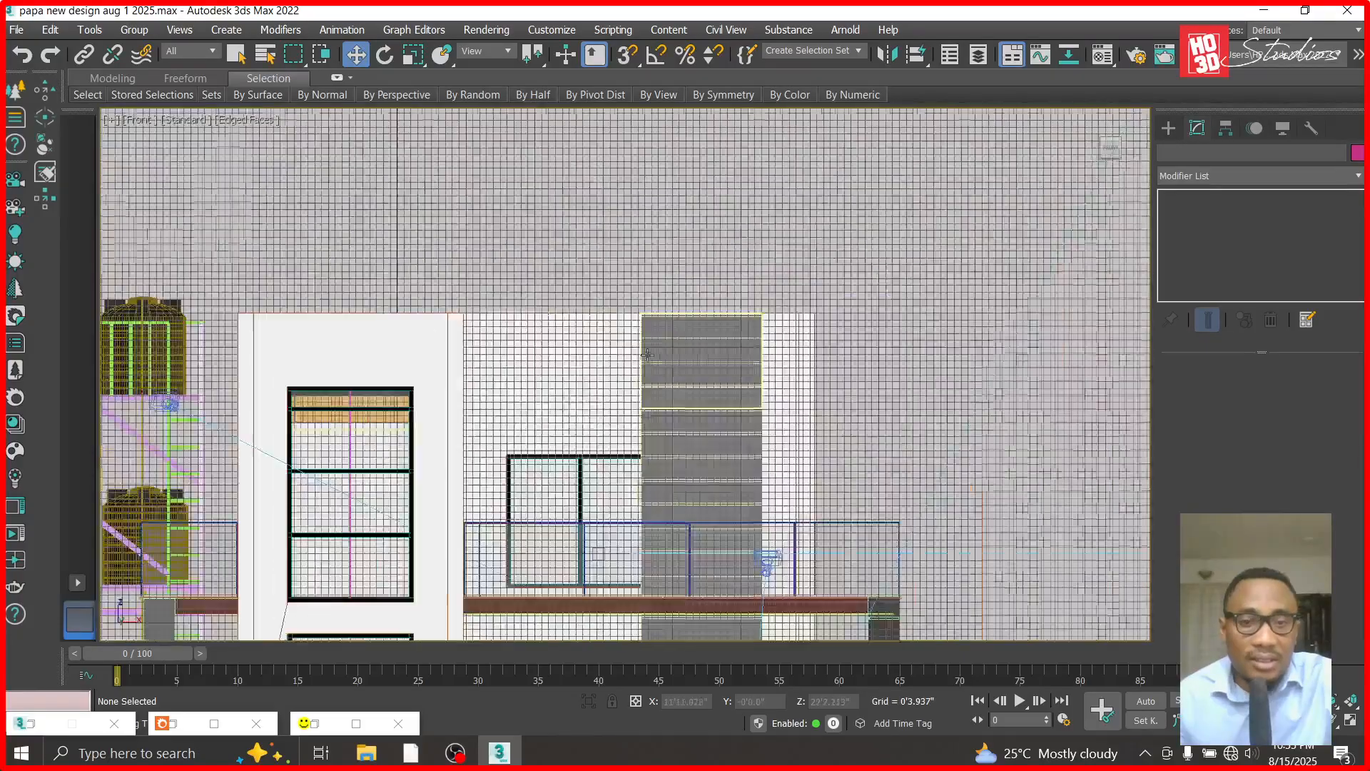
{"action": "scroll", "coordinate": [563, 456], "scroll_direction": "up", "scroll_amount": 5}
- Select both parts of the upper-floor balcony window and move them left, clear of the grooved wall panel
{"action": "left_click", "coordinate": [584, 450]}
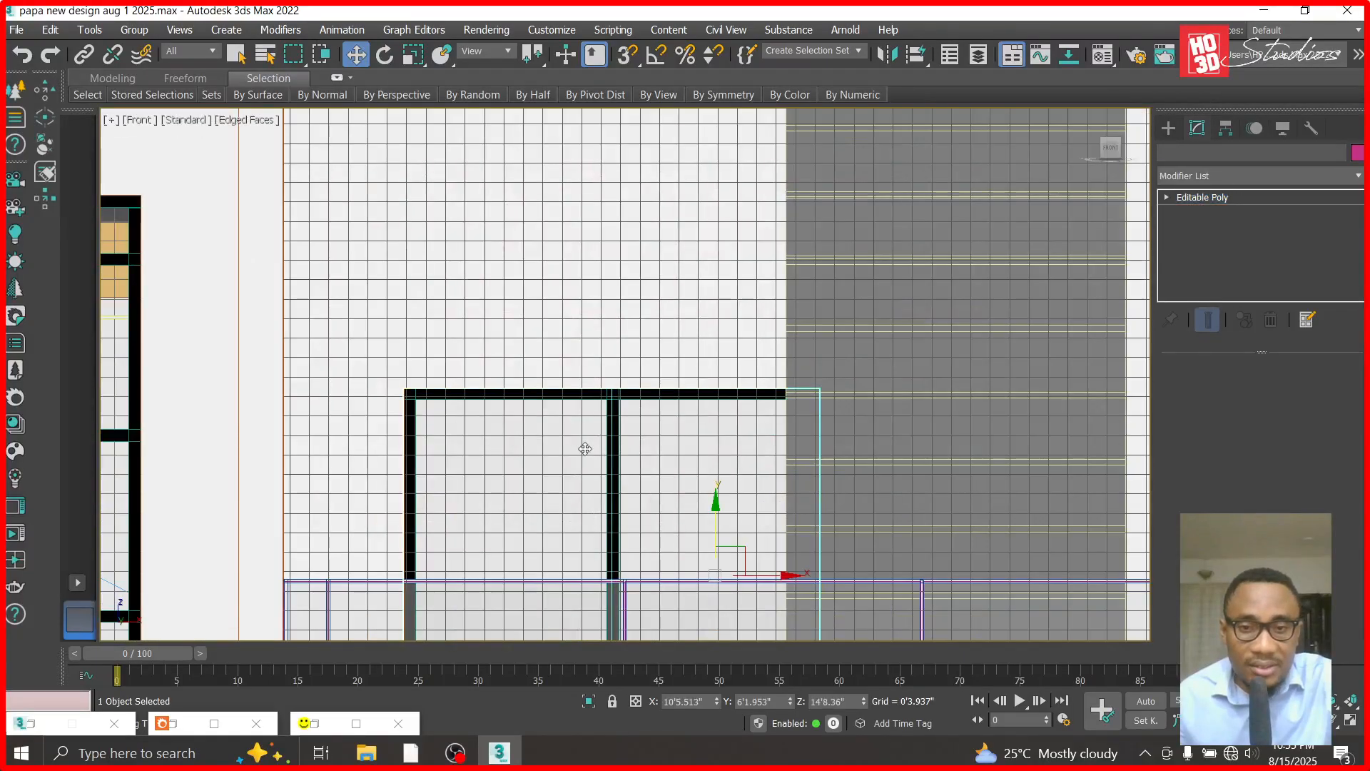
{"action": "scroll", "coordinate": [723, 490], "scroll_direction": "down", "scroll_amount": 3}
{"action": "left_click_drag", "start_coordinate": [739, 482], "coordinate": [716, 485]}
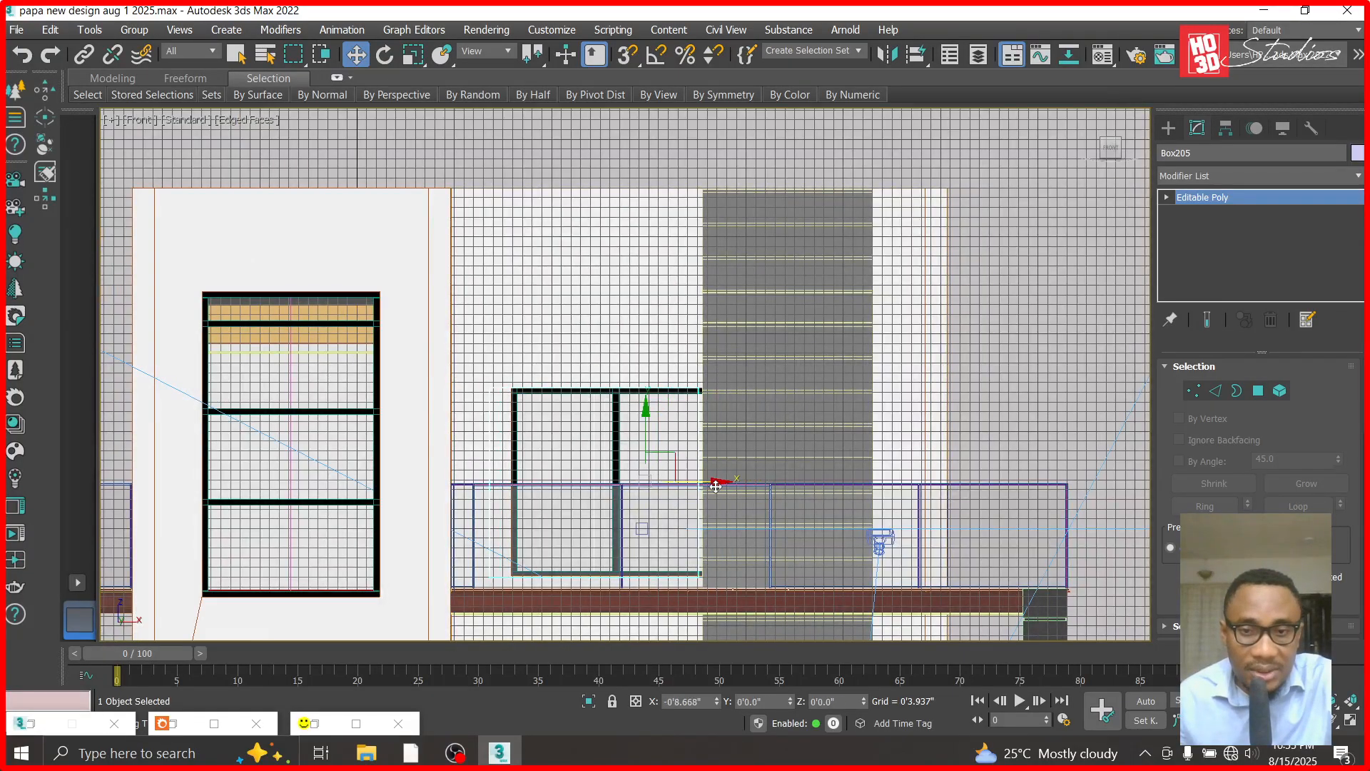
{"action": "scroll", "coordinate": [621, 446], "scroll_direction": "up", "scroll_amount": 5}
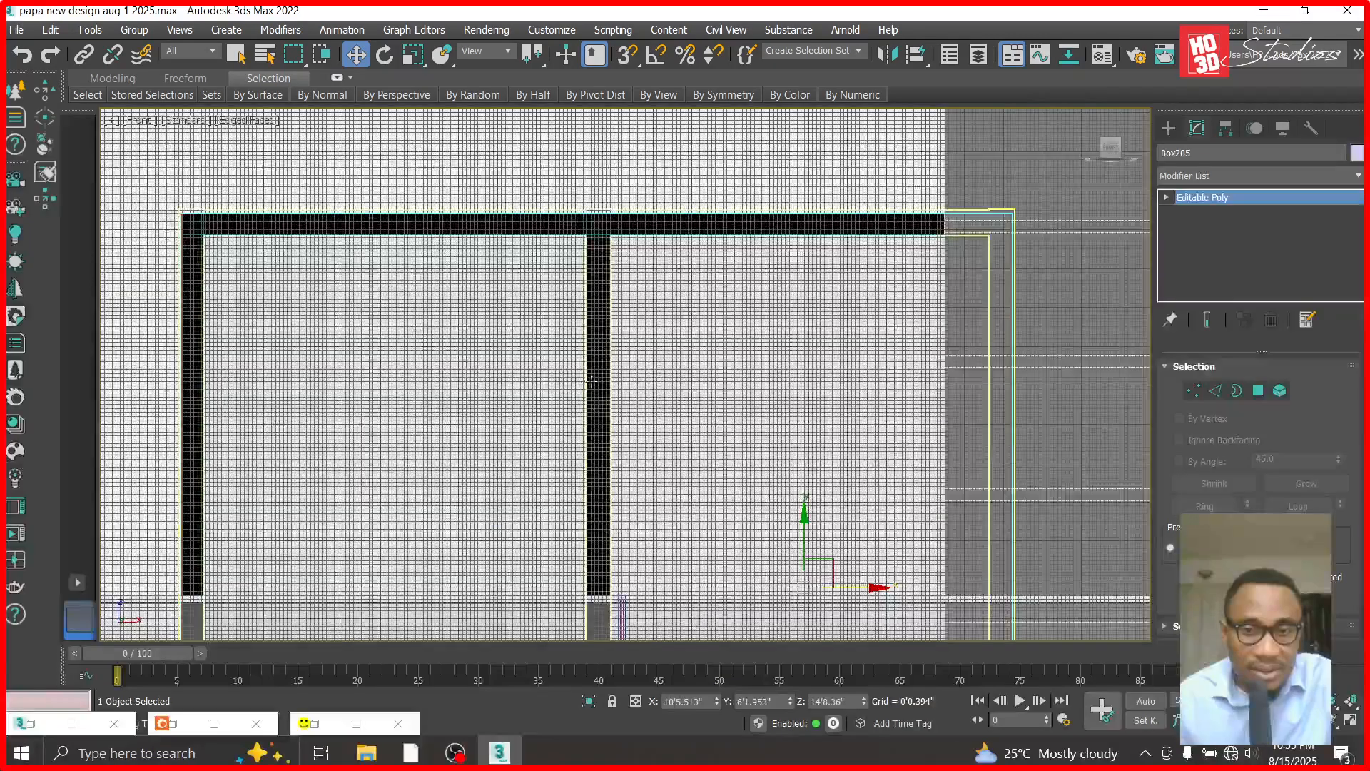
{"action": "left_click", "coordinate": [614, 429], "text": "ctrl"}
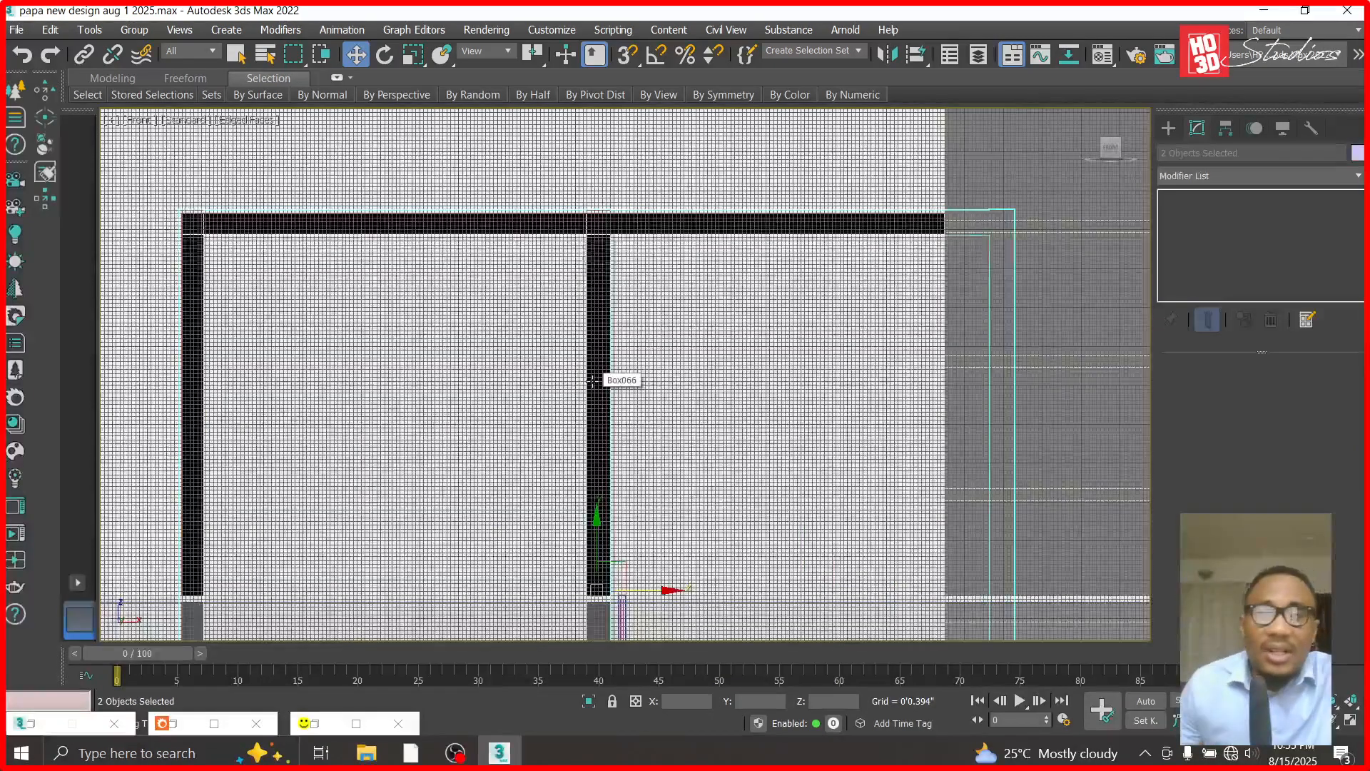
{"action": "scroll", "coordinate": [597, 358], "scroll_direction": "down", "scroll_amount": 2}
{"action": "left_click_drag", "start_coordinate": [671, 522], "coordinate": [601, 523]}
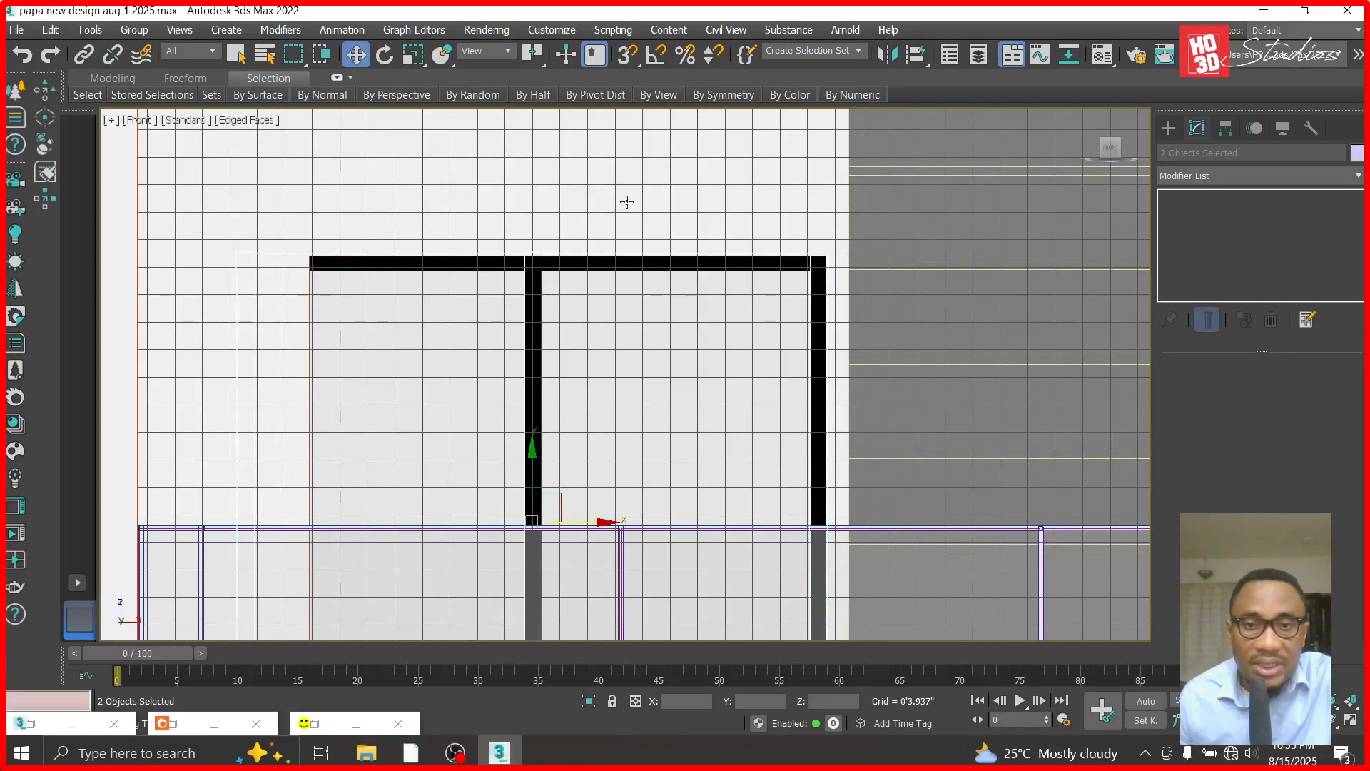
- Shift the wall opening's vertices left to about X 7'10" to match the moved balcony window, and deselect the wall
{"action": "left_click", "coordinate": [491, 198]}
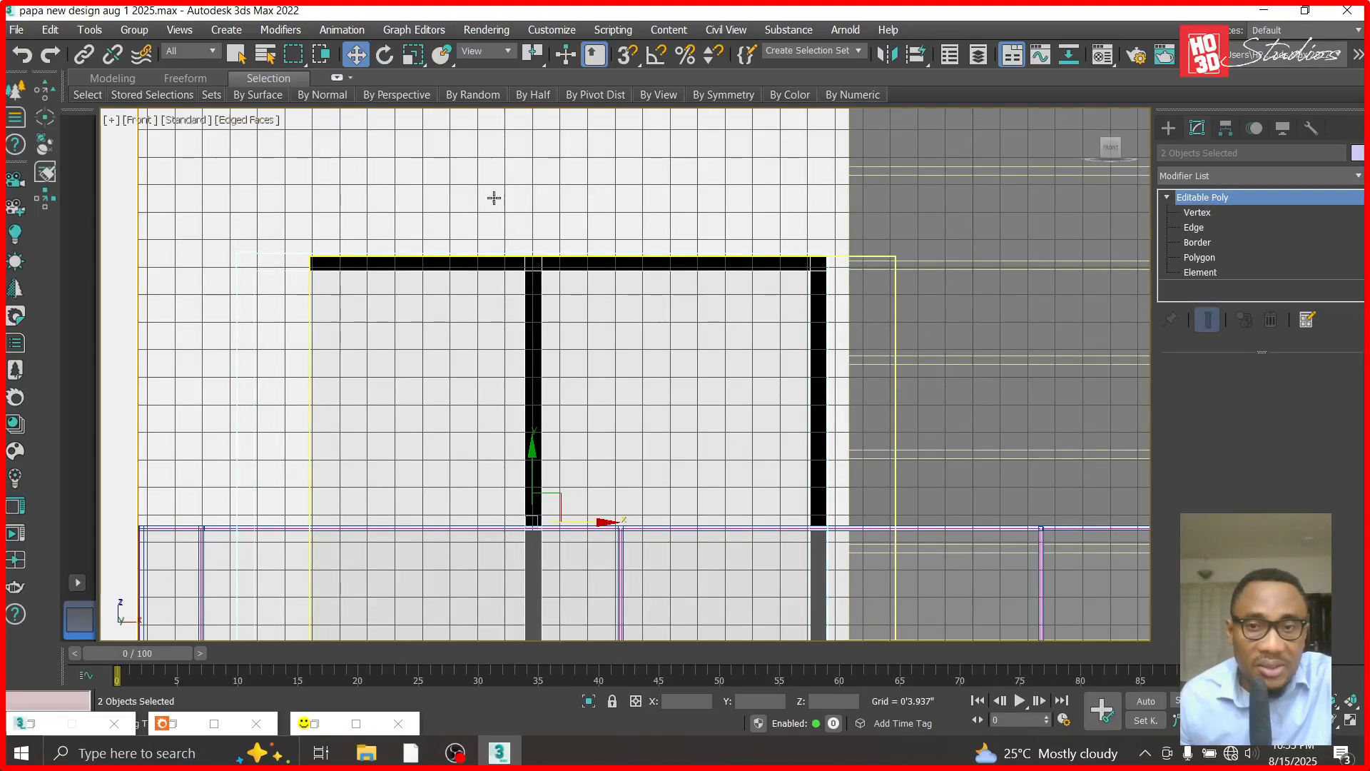
{"action": "scroll", "coordinate": [579, 182], "scroll_direction": "down", "scroll_amount": 3}
{"action": "left_click", "coordinate": [1219, 212]}
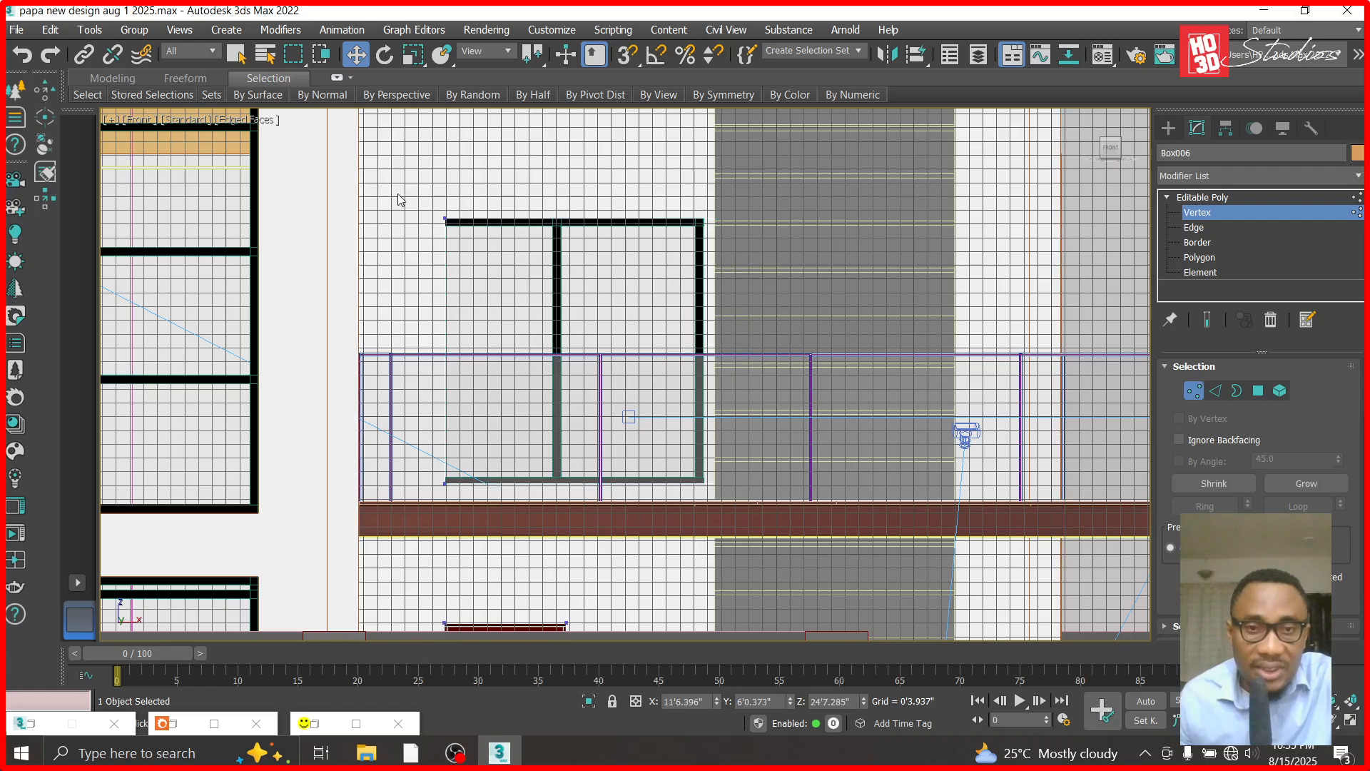
{"action": "left_click_drag", "start_coordinate": [765, 503], "coordinate": [765, 503]}
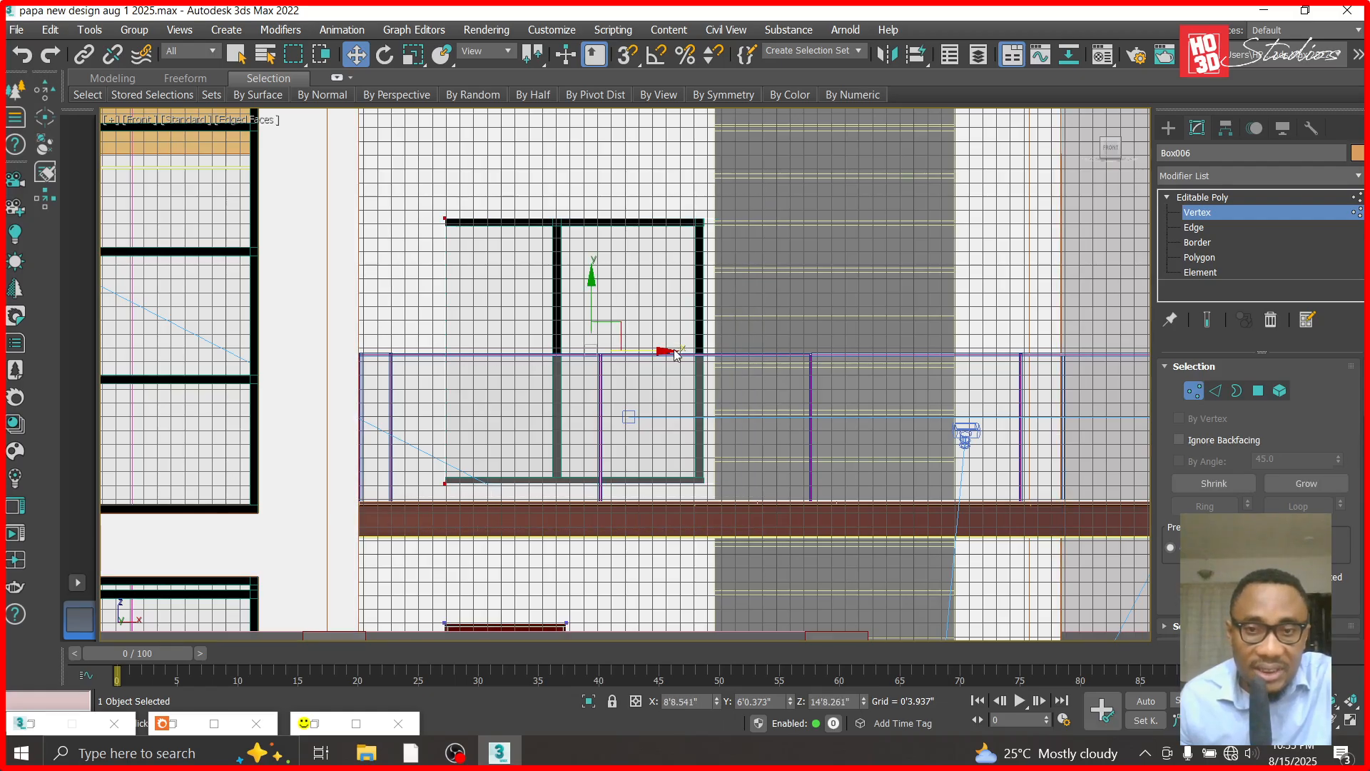
{"action": "left_click_drag", "start_coordinate": [676, 354], "coordinate": [638, 353]}
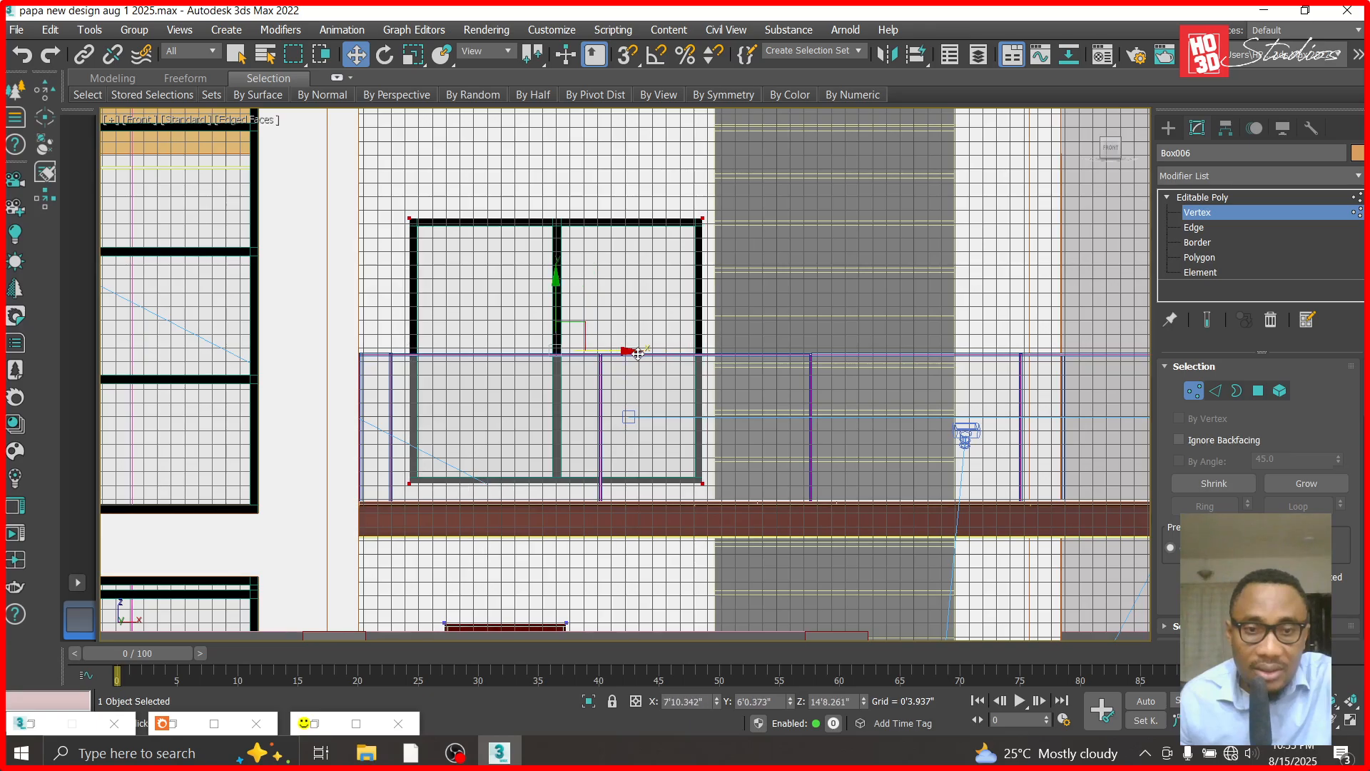
{"action": "left_click", "coordinate": [1211, 208]}
{"action": "scroll", "coordinate": [498, 271], "scroll_direction": "down", "scroll_amount": 2}
{"action": "left_click", "coordinate": [508, 303]}
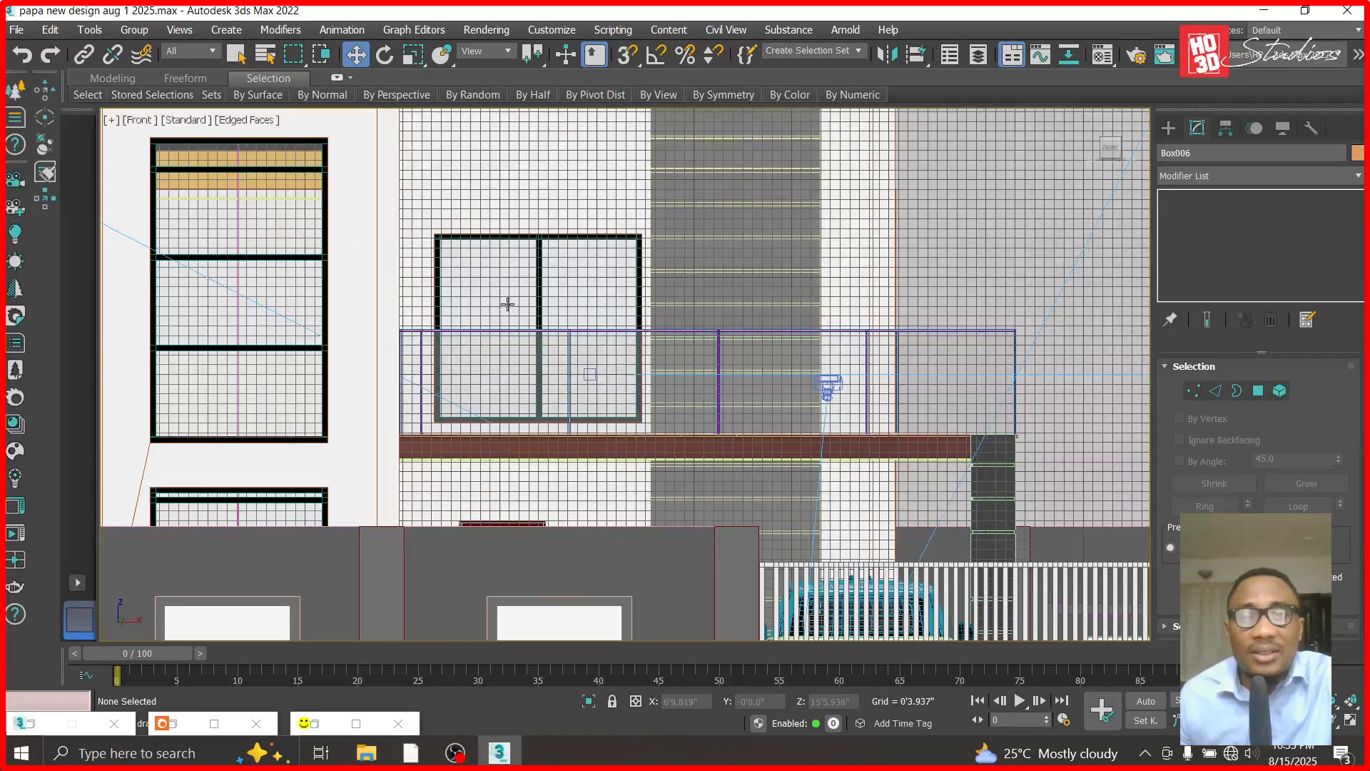
- Examine the moved balcony window against the grooved panel and the ground-floor wall area below the balcony
{"action": "scroll", "coordinate": [478, 396], "scroll_direction": "down", "scroll_amount": 2}
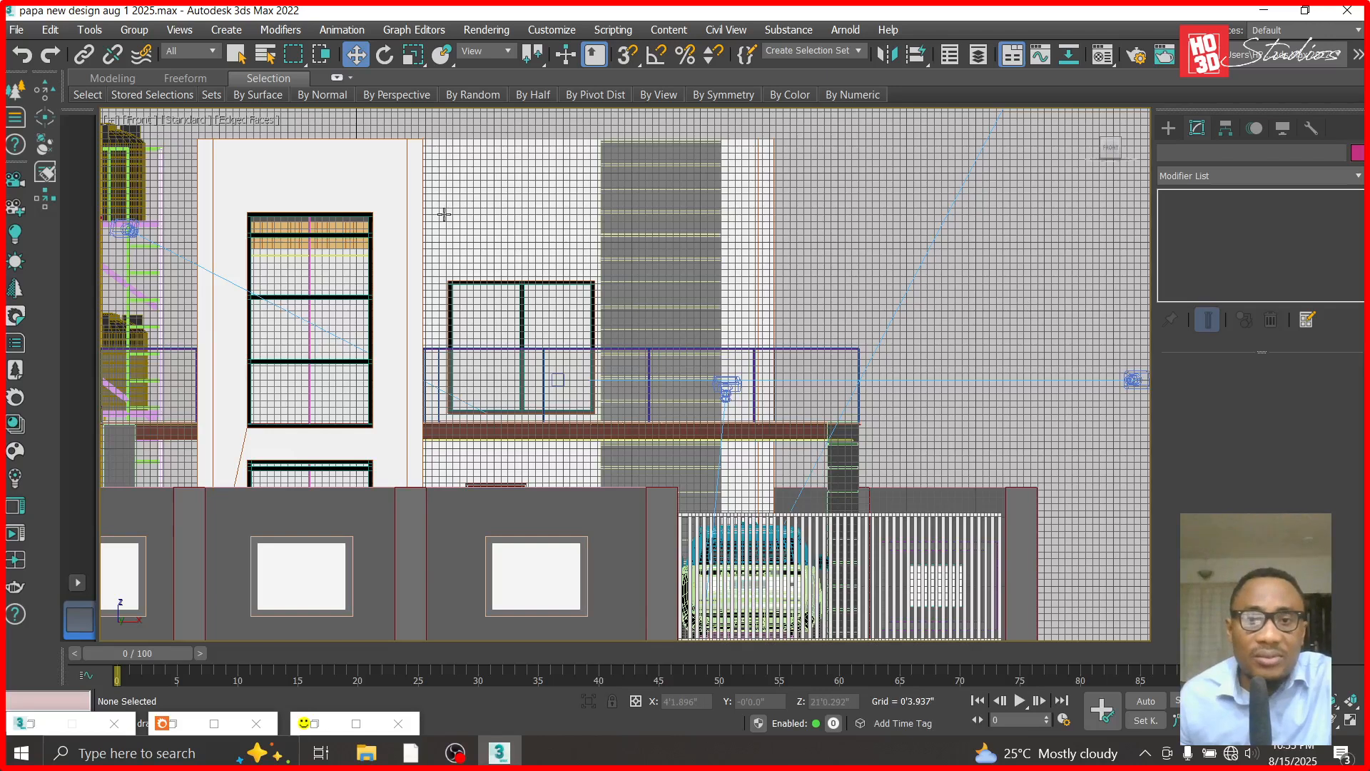
{"action": "scroll", "coordinate": [600, 307], "scroll_direction": "up", "scroll_amount": 2}
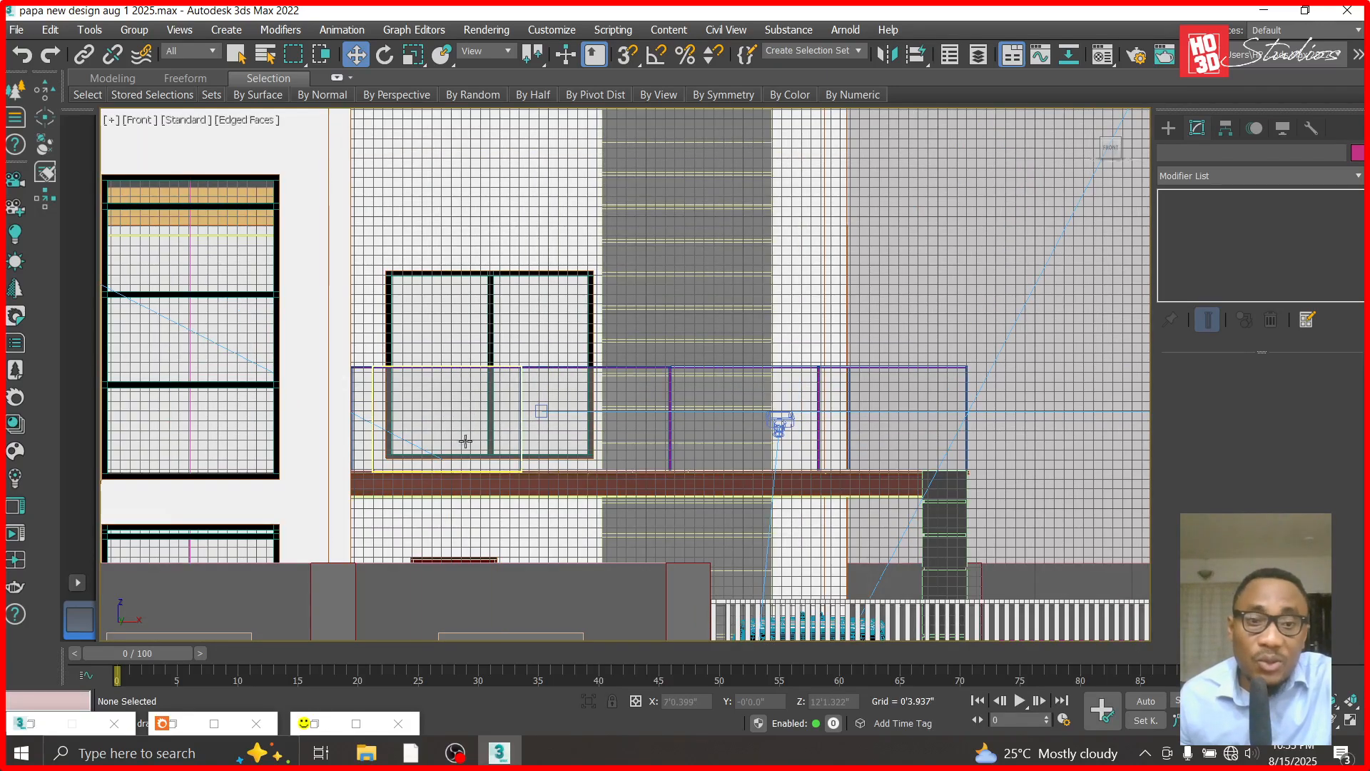
{"action": "scroll", "coordinate": [465, 441], "scroll_direction": "up", "scroll_amount": 3}
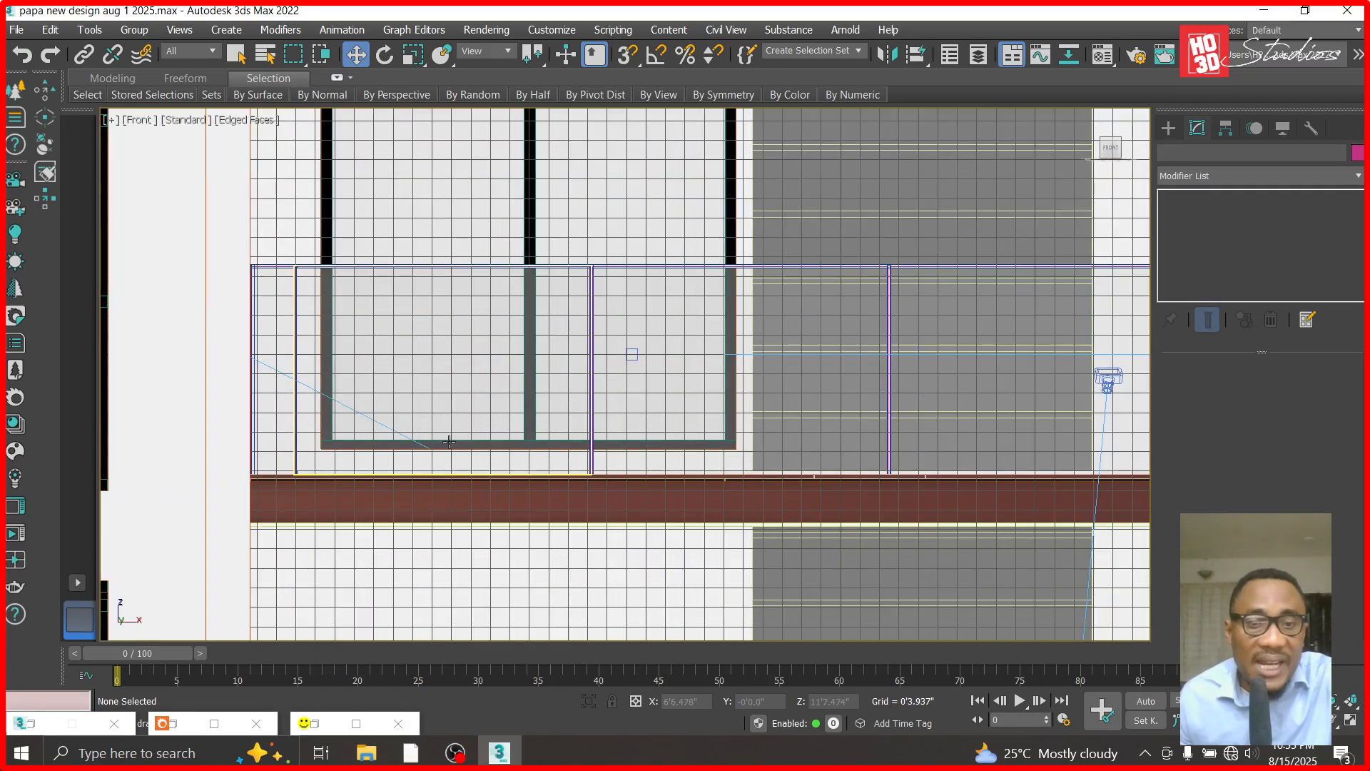
{"action": "scroll", "coordinate": [446, 464], "scroll_direction": "up", "scroll_amount": 3}
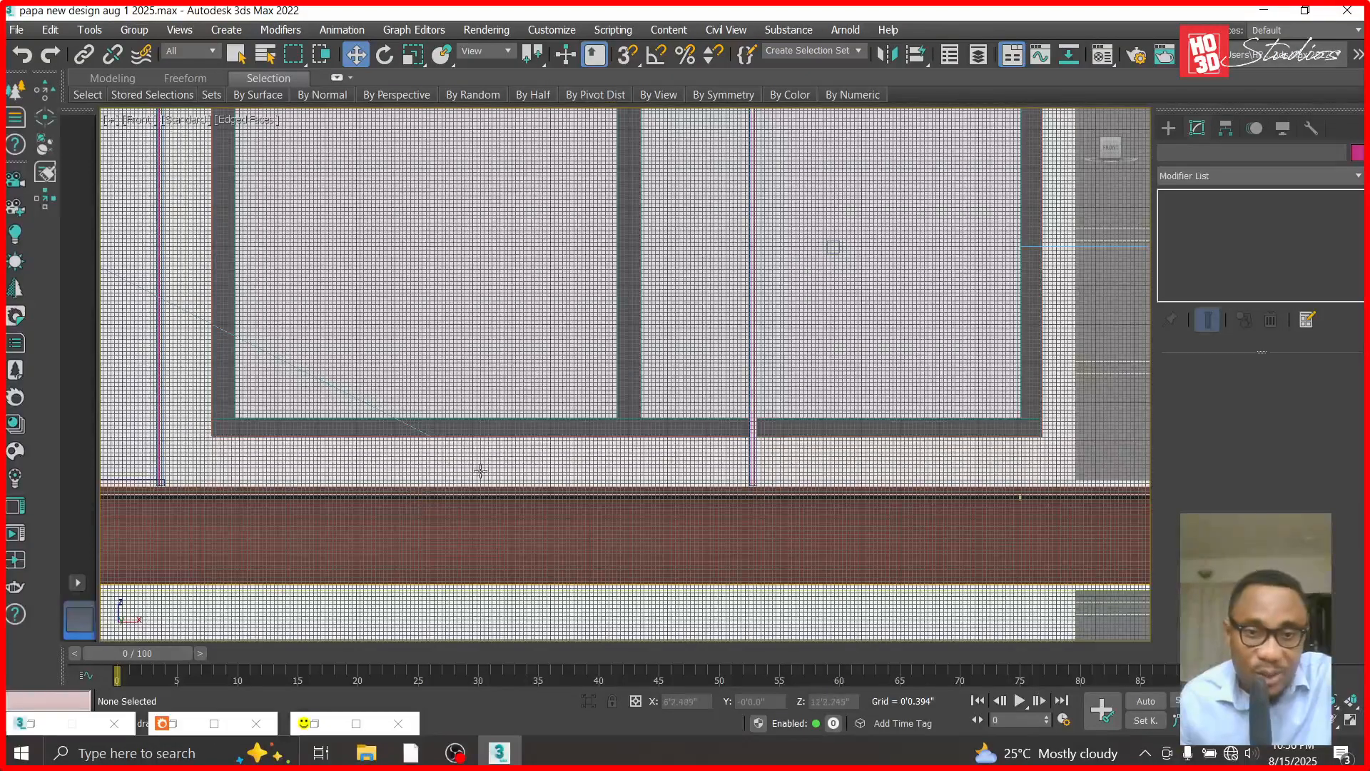
{"action": "scroll", "coordinate": [741, 565], "scroll_direction": "down", "scroll_amount": 5}
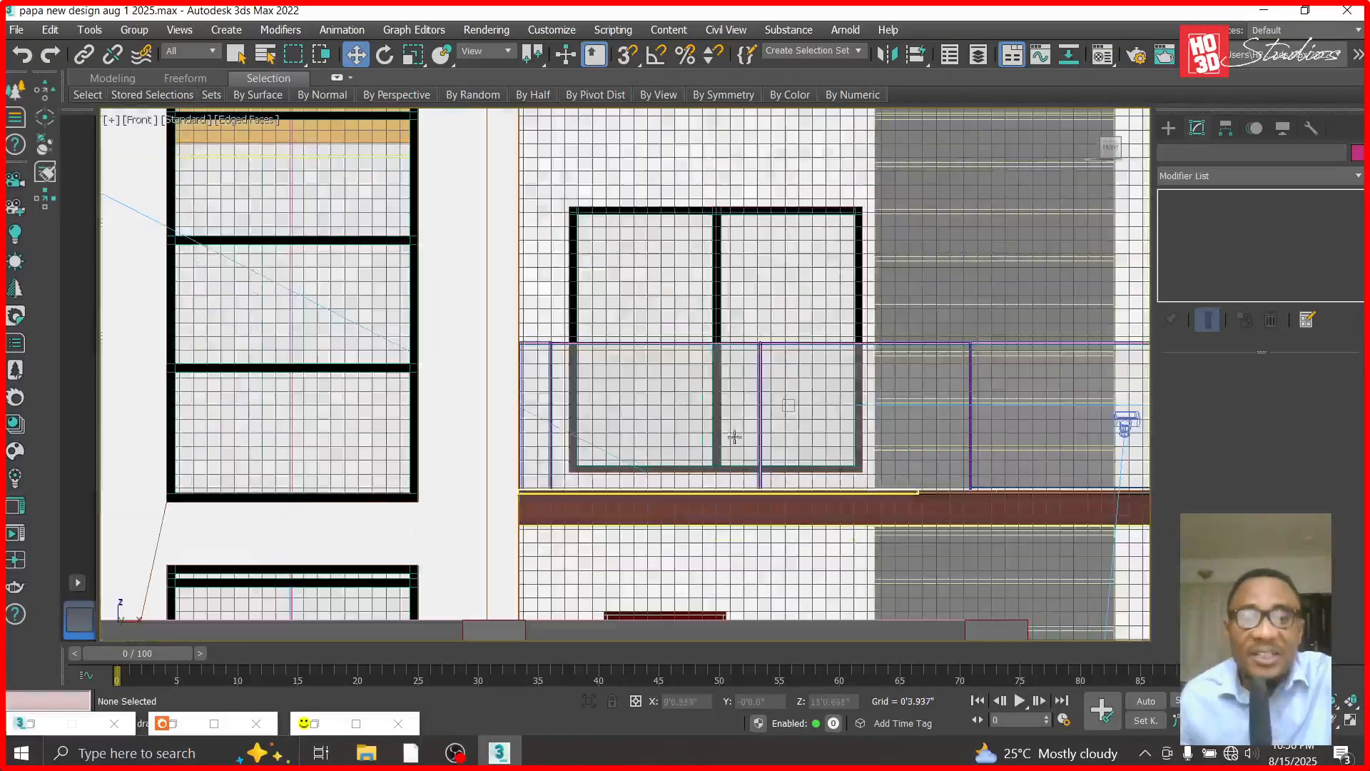
{"action": "scroll", "coordinate": [678, 231], "scroll_direction": "up", "scroll_amount": 5}
{"action": "scroll", "coordinate": [678, 231], "scroll_direction": "down", "scroll_amount": 3}
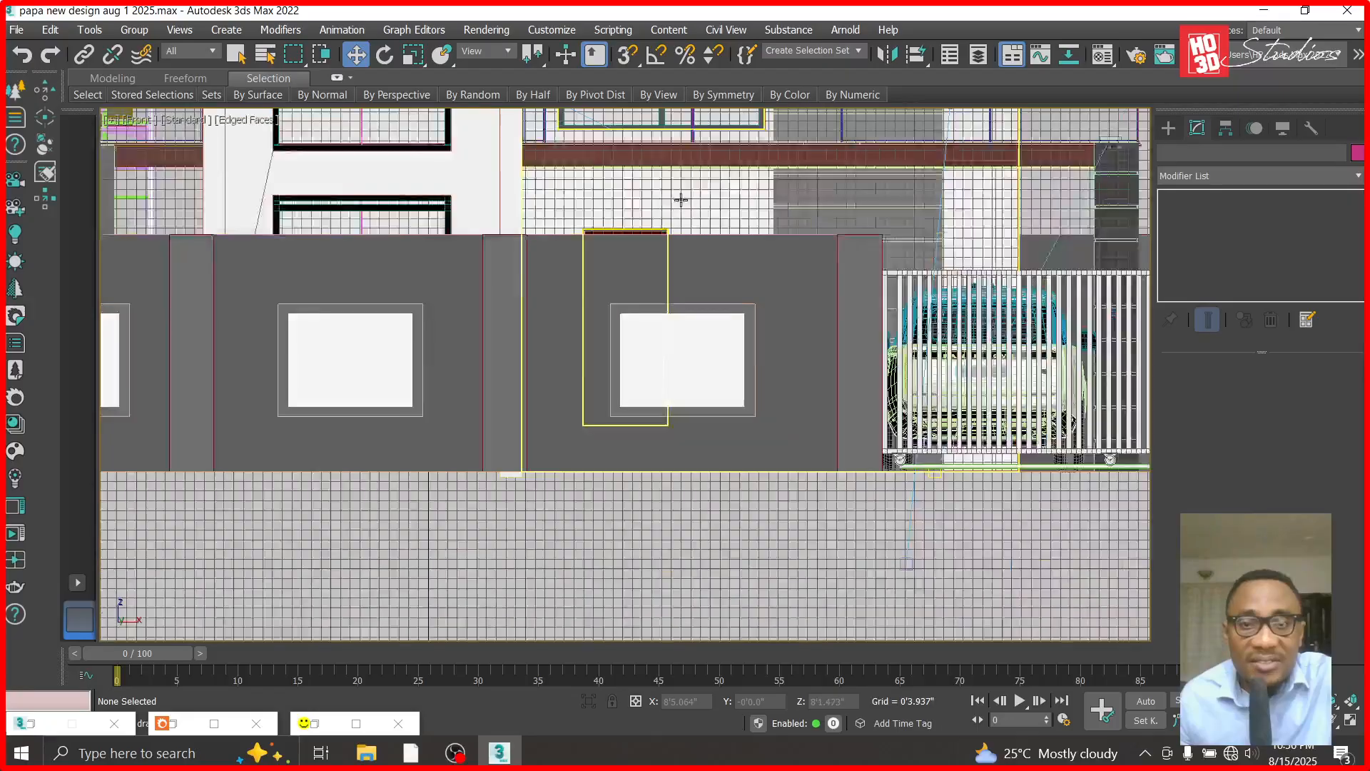
{"action": "scroll", "coordinate": [687, 193], "scroll_direction": "up", "scroll_amount": 4}
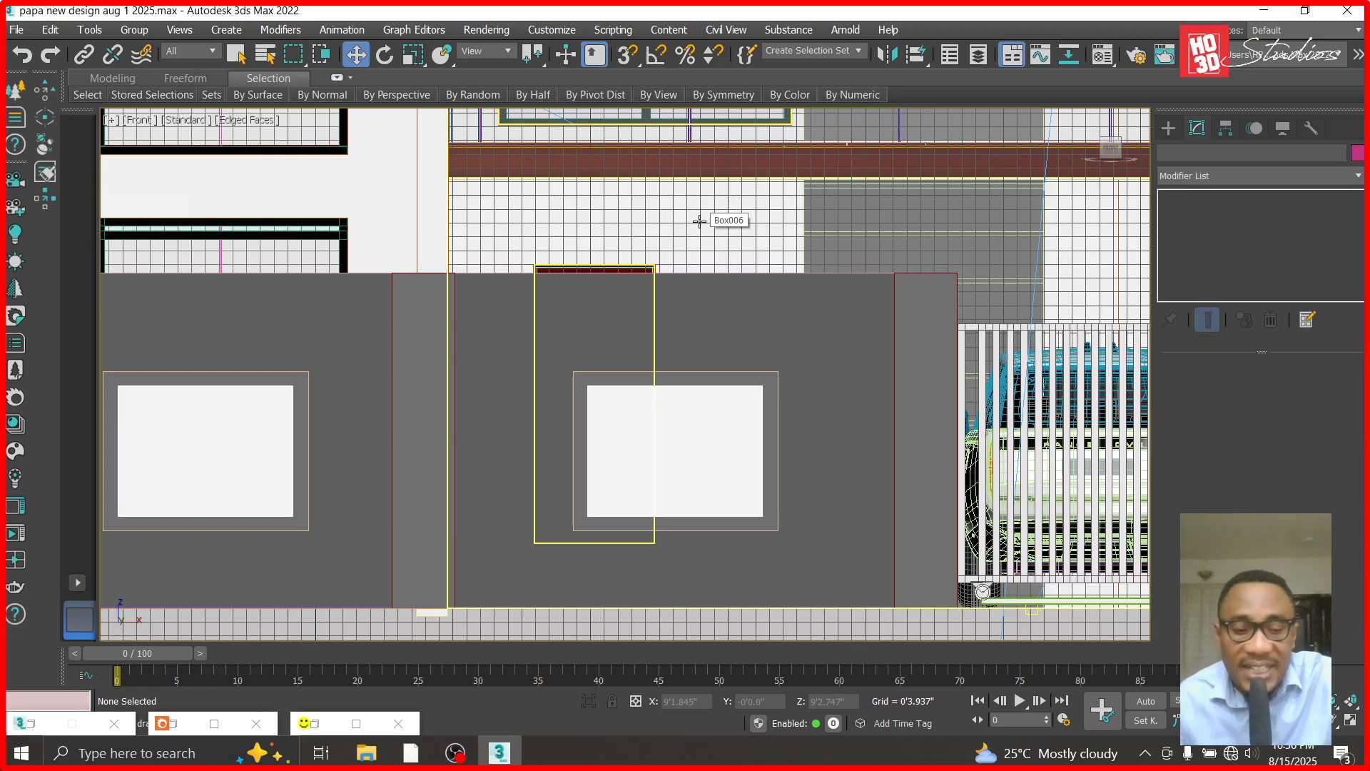
- Switch to the Corona Camera002 view and hide the two cars parked in front of the entrance wall
{"action": "key", "text": "c"}
{"action": "double_click", "coordinate": [581, 214]}
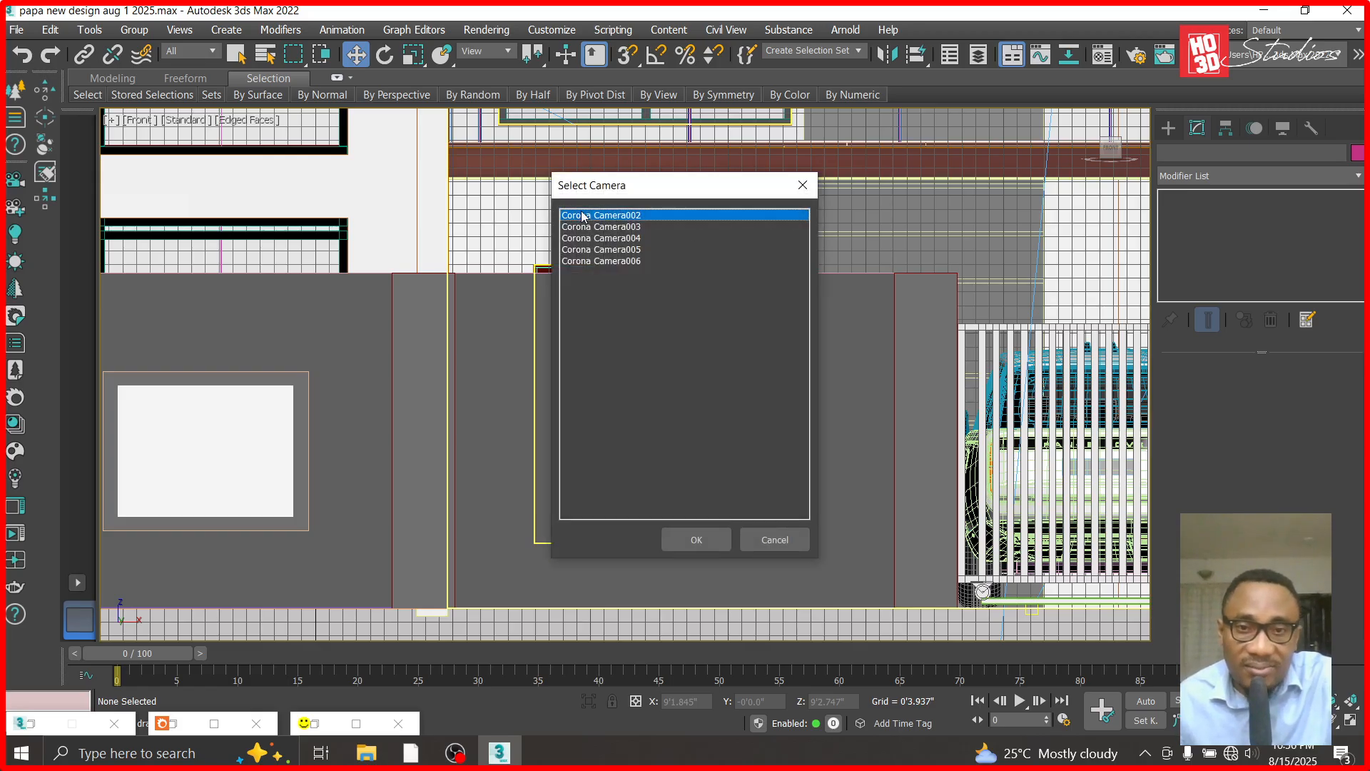
{"action": "scroll", "coordinate": [897, 608], "scroll_direction": "up", "scroll_amount": 1}
{"action": "scroll", "coordinate": [897, 608], "scroll_direction": "up", "scroll_amount": 3}
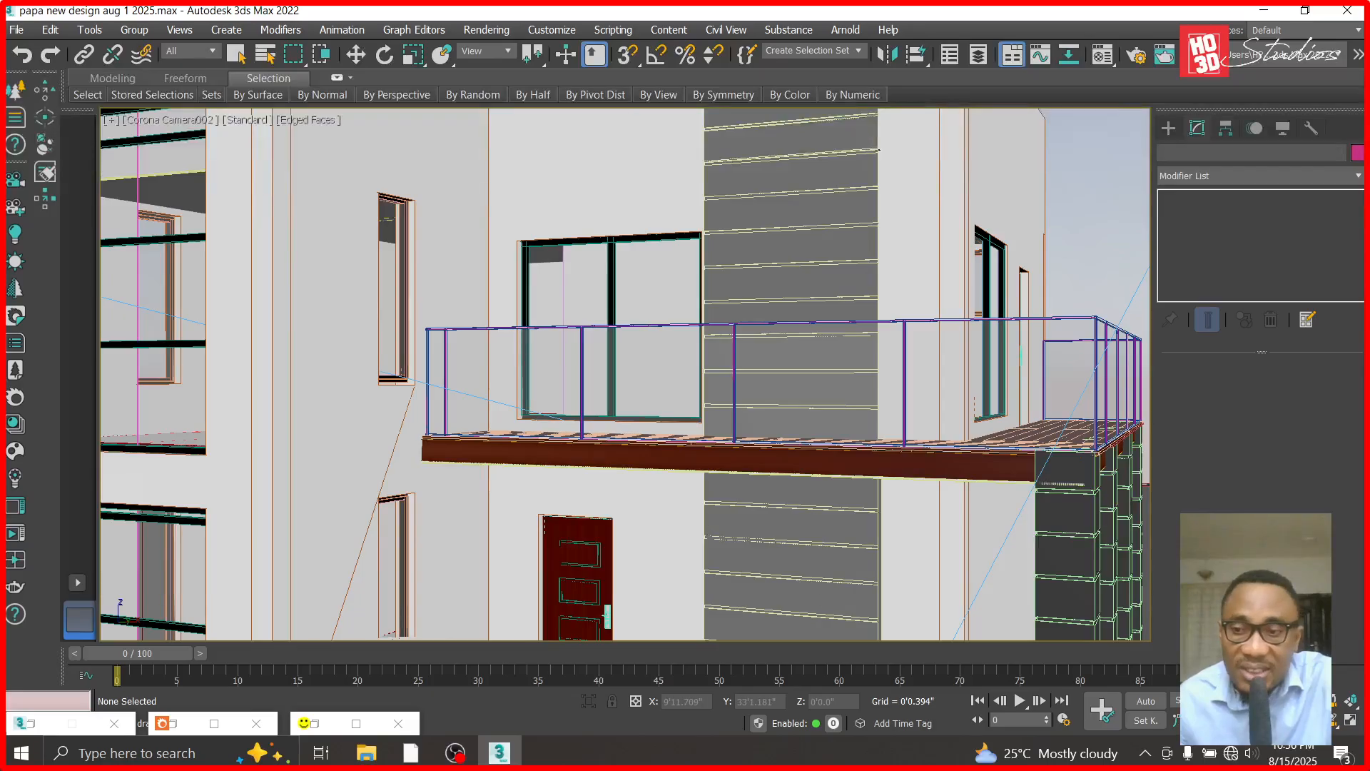
{"action": "middle_click_drag", "start_coordinate": [905, 535], "coordinate": [896, 394]}
{"action": "left_click", "coordinate": [356, 55]}
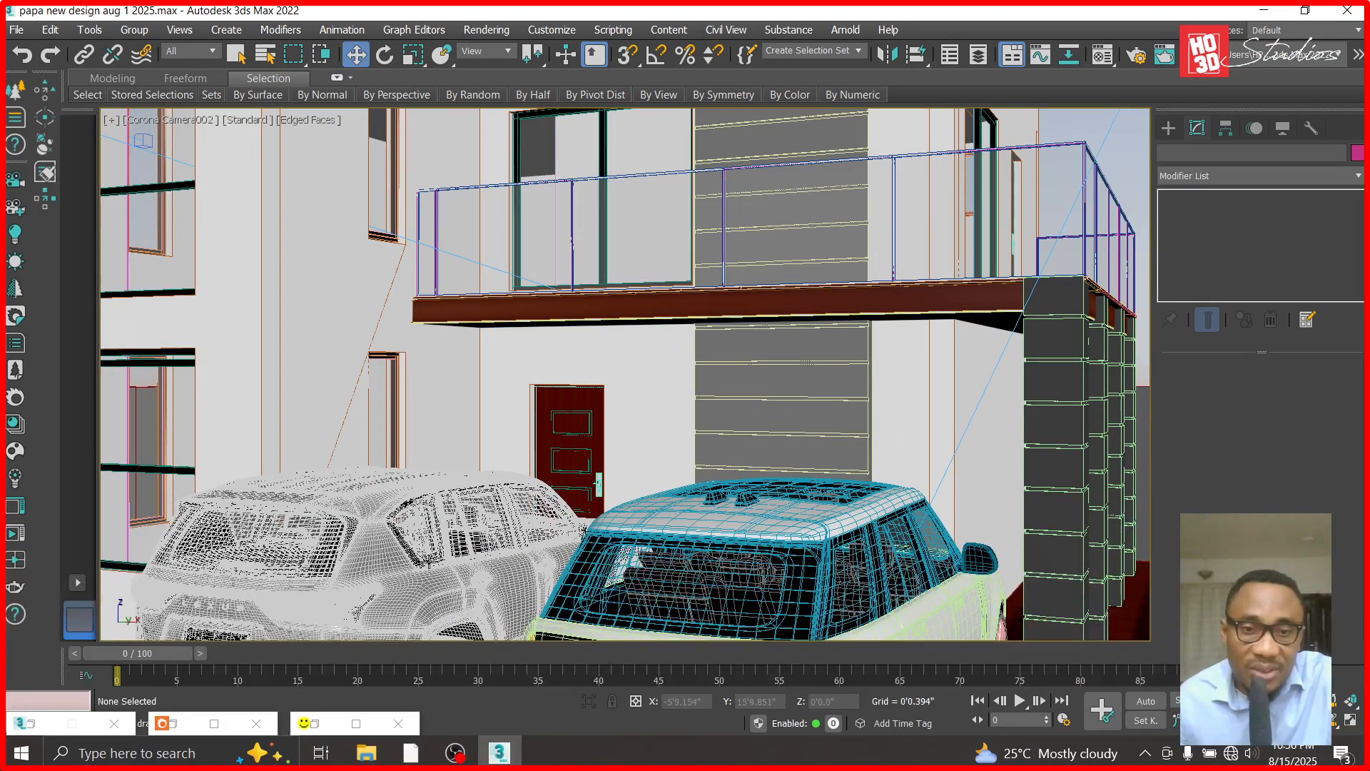
{"action": "left_click", "coordinate": [429, 561]}
{"action": "left_click", "coordinate": [743, 589], "text": "ctrl"}
{"action": "right_click", "coordinate": [742, 502]}
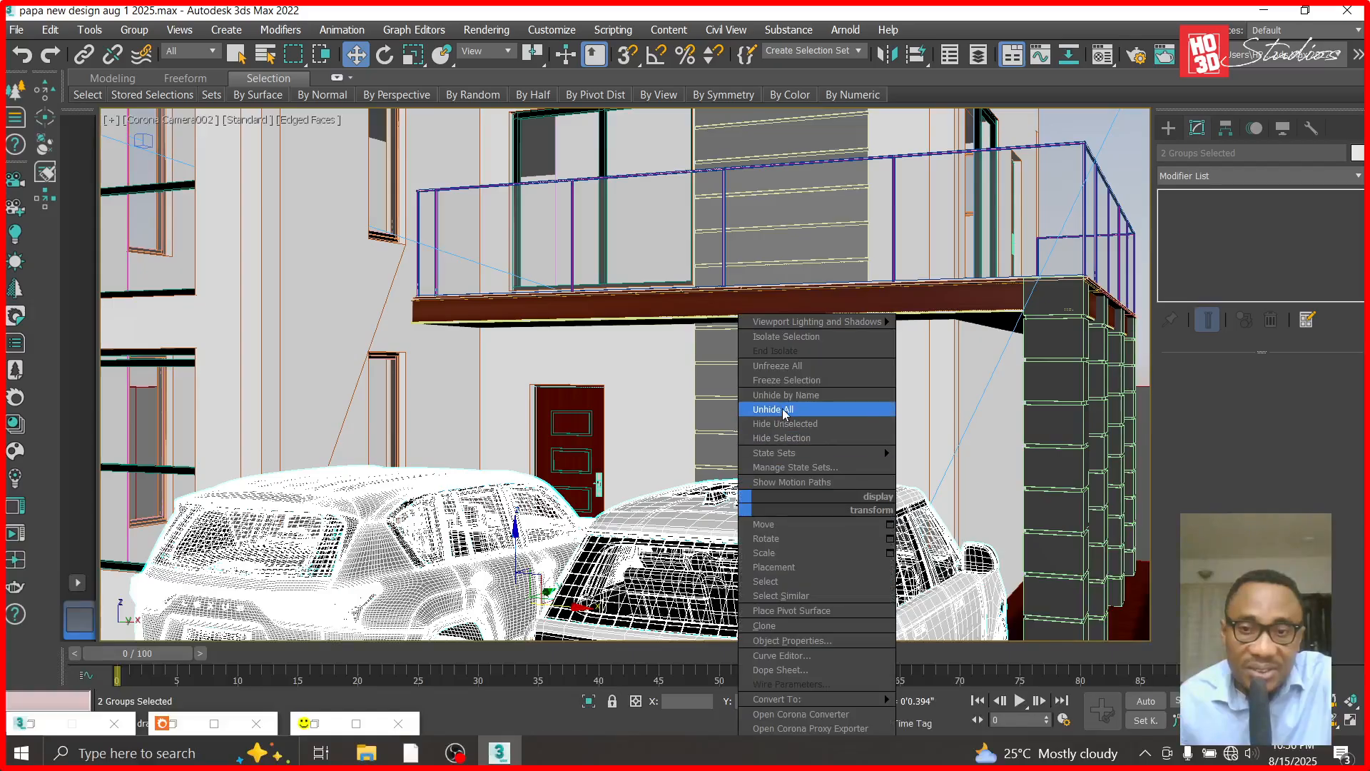
{"action": "left_click", "coordinate": [785, 438]}
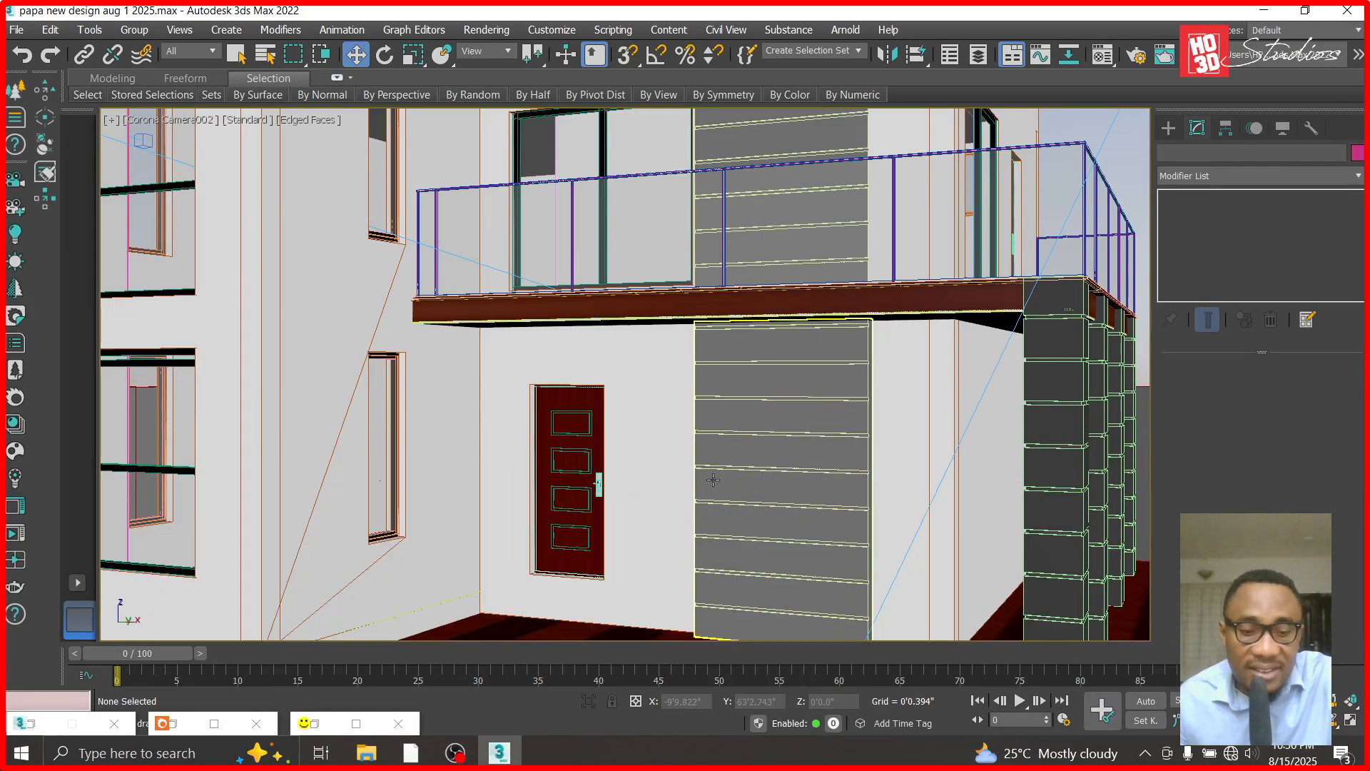
- In the Front view, hide the fence wall and its framed opening in front of the entrance door
{"action": "key", "text": "f"}
{"action": "scroll", "coordinate": [714, 428], "scroll_direction": "down", "scroll_amount": 6}
{"action": "scroll", "coordinate": [678, 463], "scroll_direction": "up", "scroll_amount": 5}
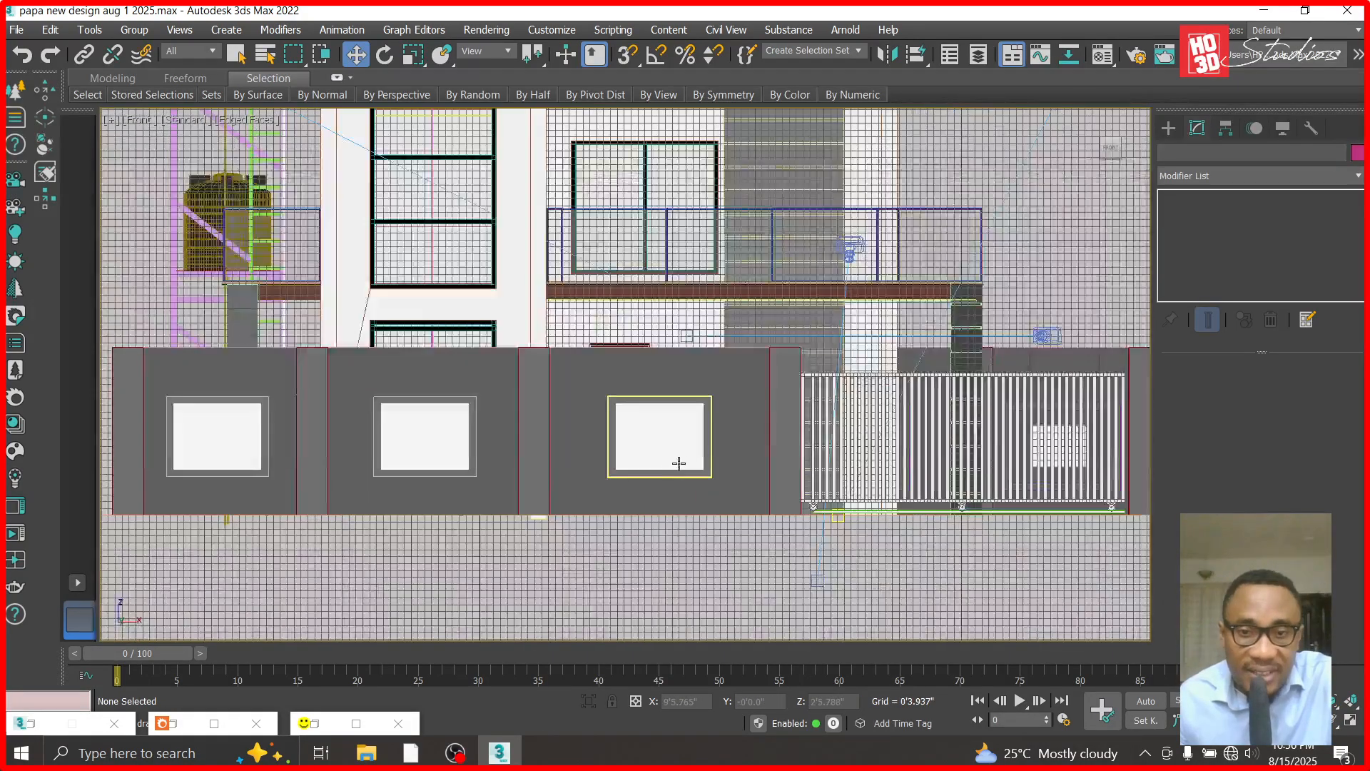
{"action": "left_click", "coordinate": [679, 463]}
{"action": "left_click", "coordinate": [749, 471], "text": "ctrl"}
{"action": "right_click", "coordinate": [746, 471]}
{"action": "left_click", "coordinate": [789, 402]}
- Hide the two fence pillars standing on either side of the entrance door area
{"action": "left_click", "coordinate": [536, 442]}
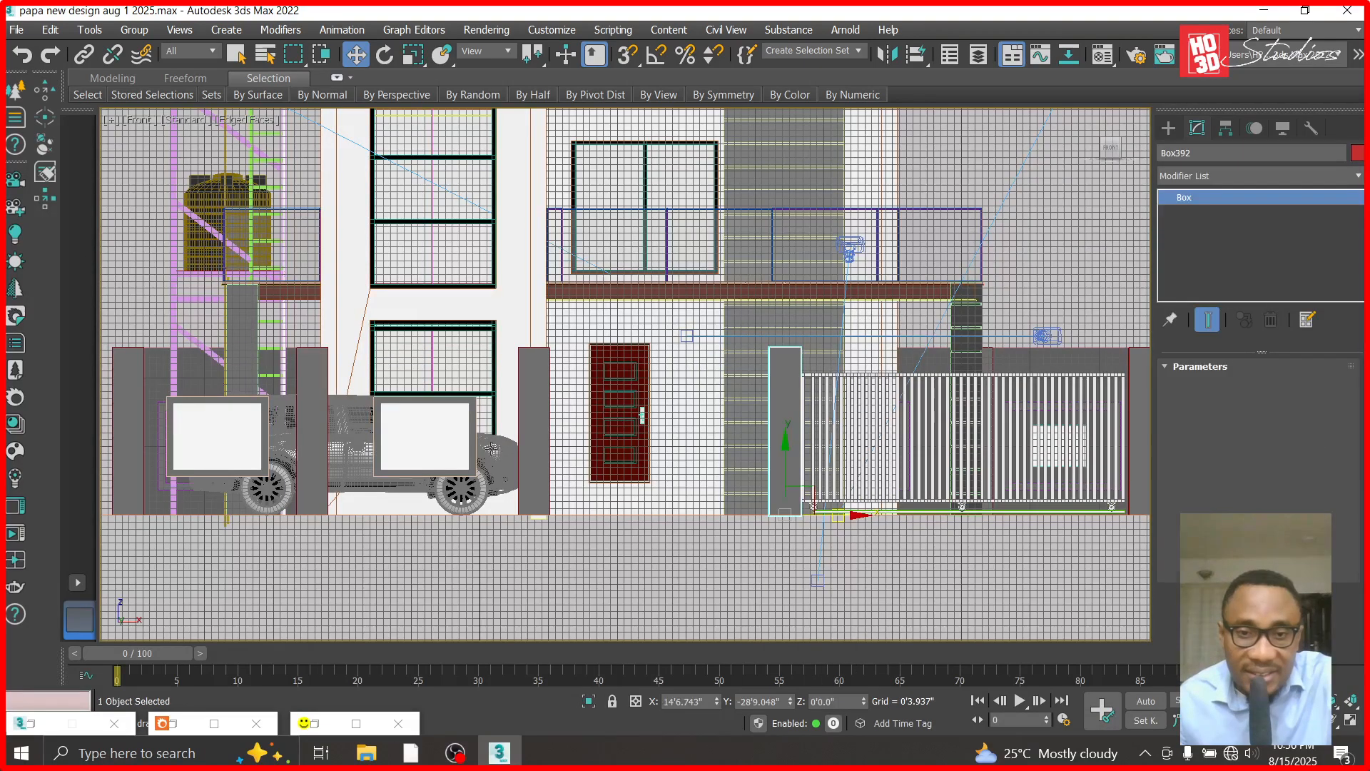
{"action": "left_click", "coordinate": [535, 442], "text": "ctrl"}
{"action": "right_click", "coordinate": [536, 438]}
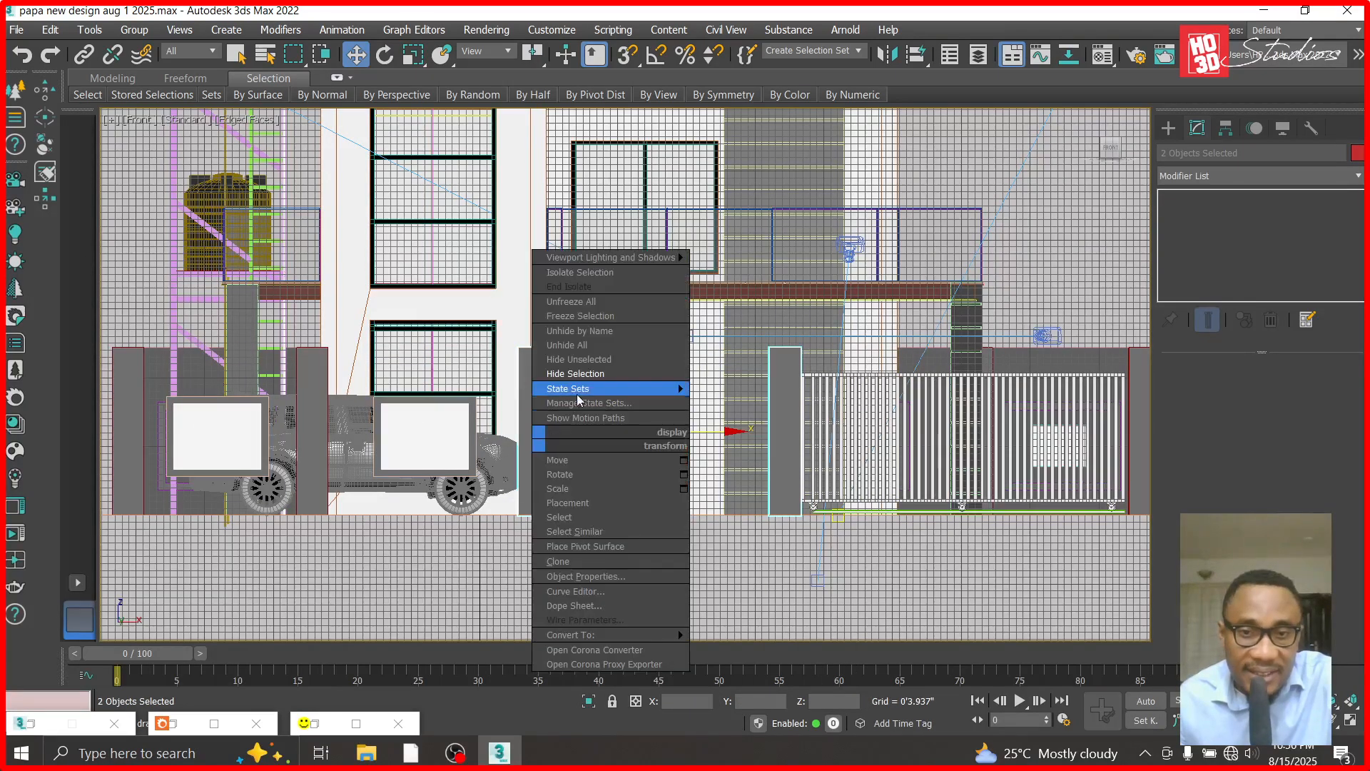
{"action": "left_click", "coordinate": [575, 373]}
- Hide the gate group so the ground-floor wall beneath the balcony is unobstructed
{"action": "scroll", "coordinate": [637, 387], "scroll_direction": "up", "scroll_amount": 5}
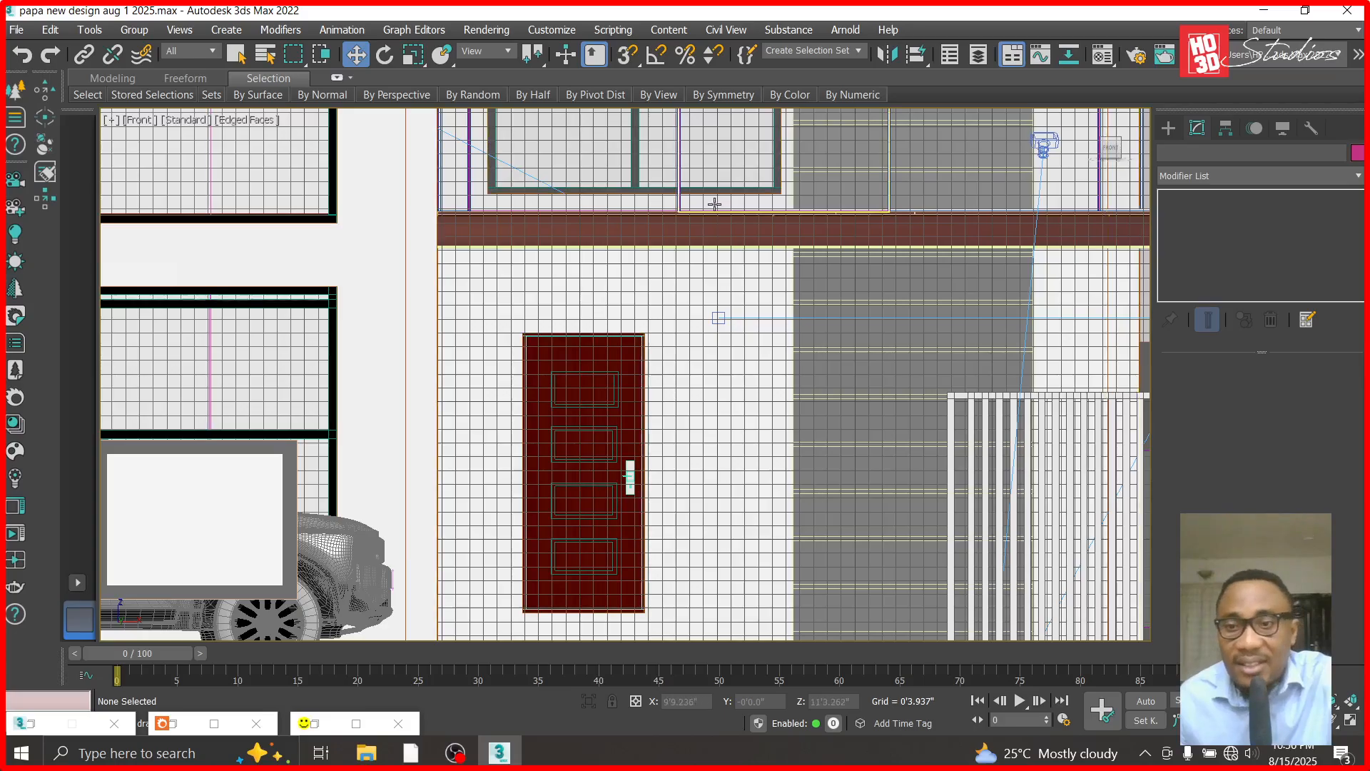
{"action": "scroll", "coordinate": [714, 204], "scroll_direction": "down", "scroll_amount": 5}
{"action": "left_click", "coordinate": [892, 314]}
{"action": "right_click", "coordinate": [892, 314]}
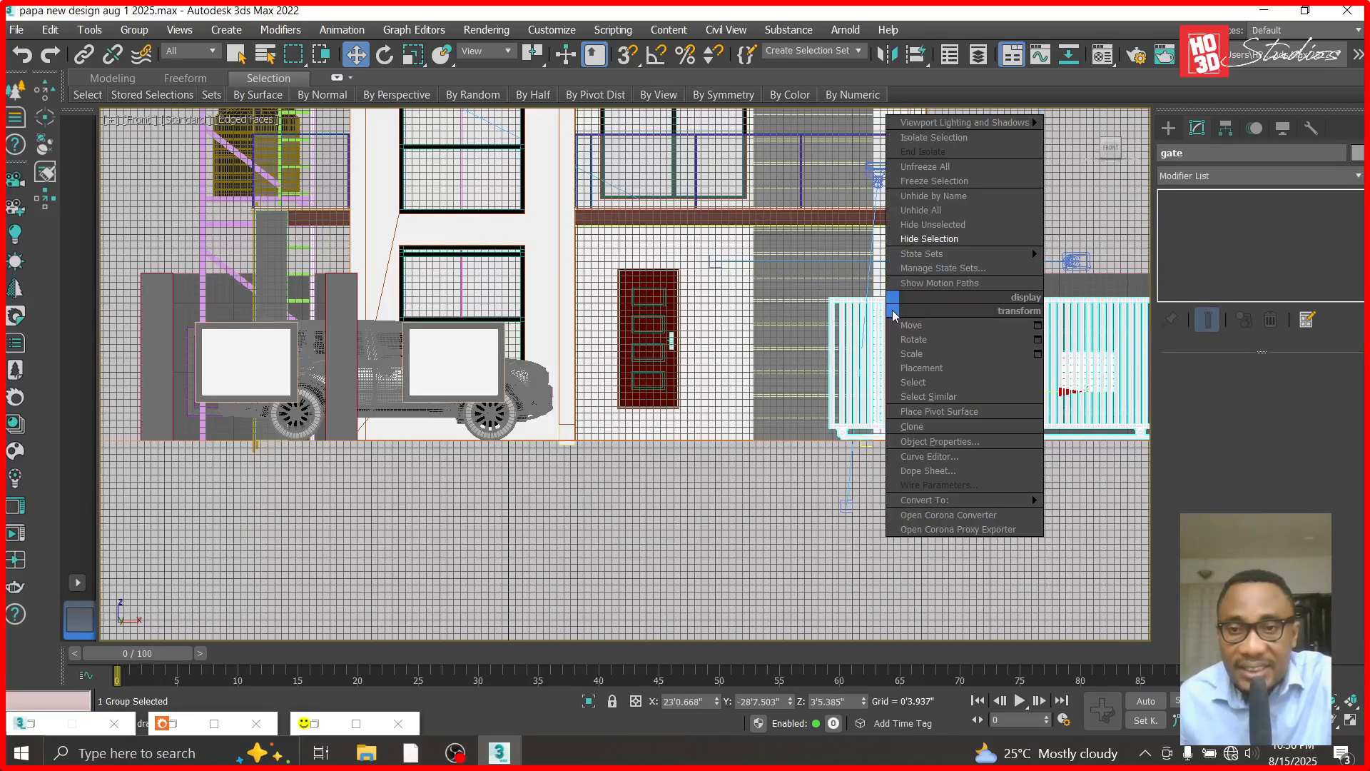
{"action": "left_click", "coordinate": [929, 238]}
{"action": "scroll", "coordinate": [907, 274], "scroll_direction": "up", "scroll_amount": 3}
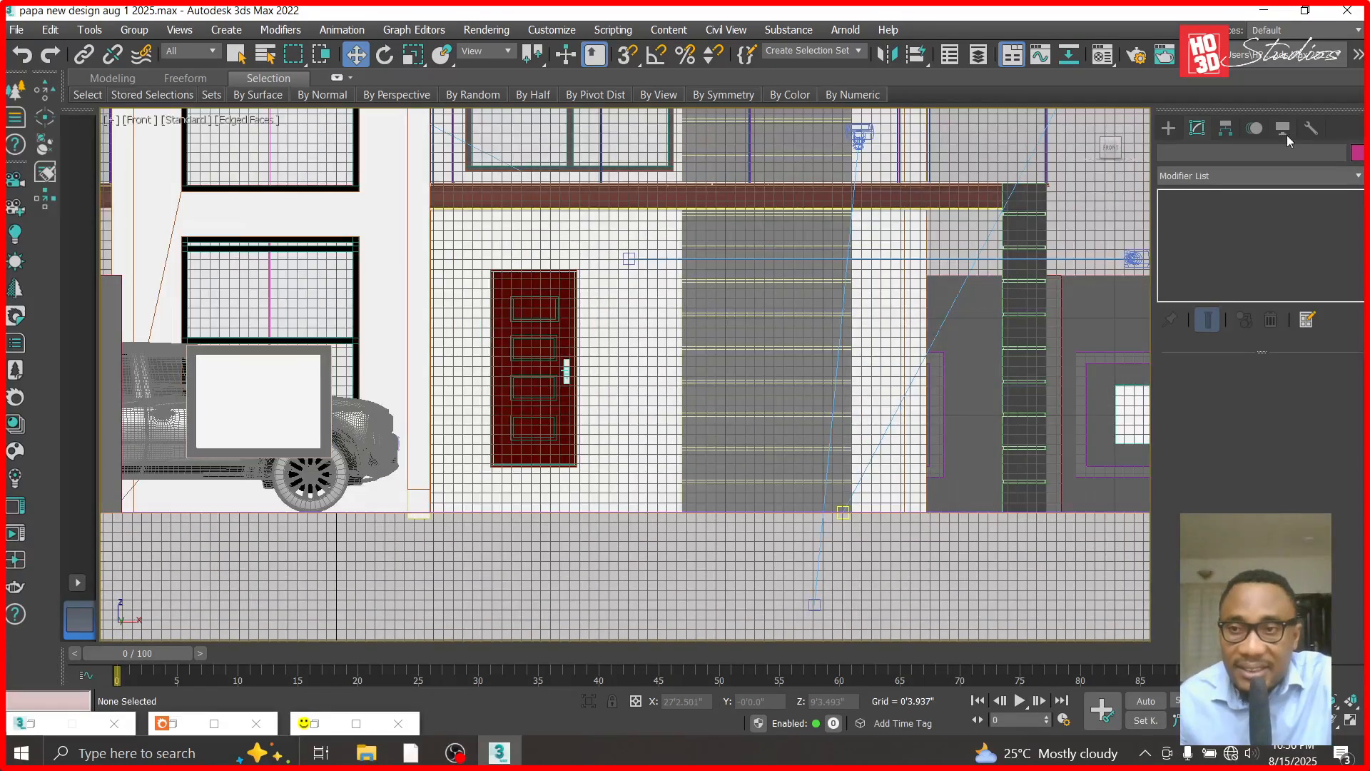
- Create a standard box about 16'8" wide and 10'2" long over the ground-floor entrance wall beneath the balcony
{"action": "left_click", "coordinate": [1168, 126]}
{"action": "left_click", "coordinate": [1197, 180]}
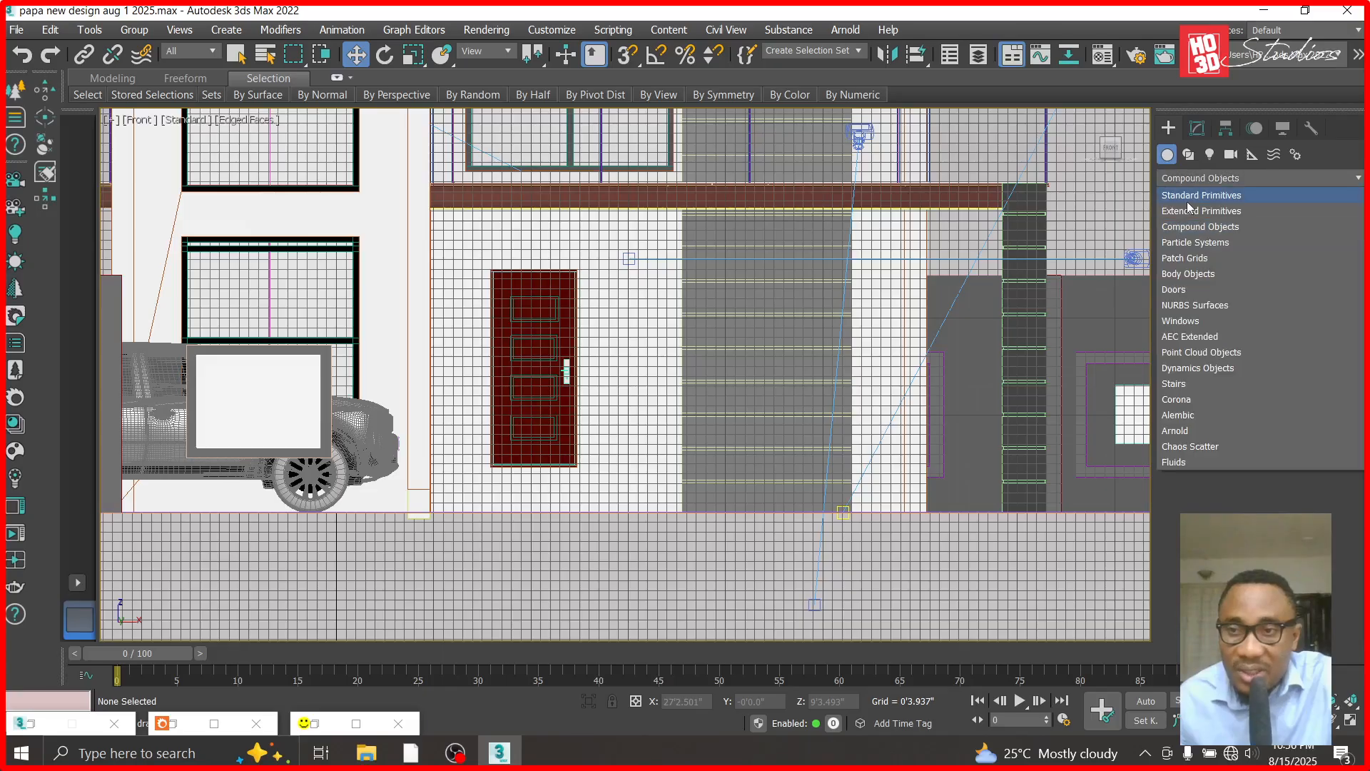
{"action": "left_click", "coordinate": [1187, 196]}
{"action": "left_click", "coordinate": [1196, 240]}
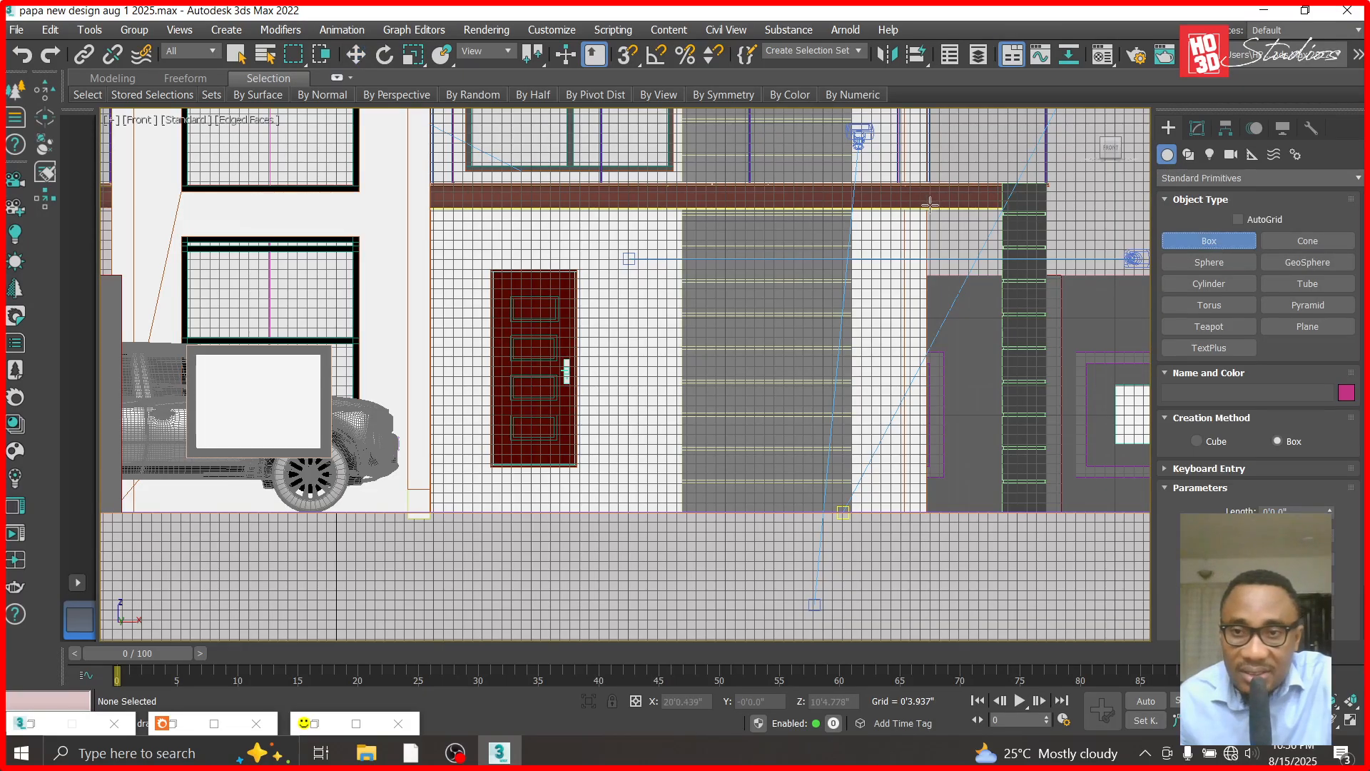
{"action": "left_click_drag", "start_coordinate": [927, 208], "coordinate": [431, 512]}
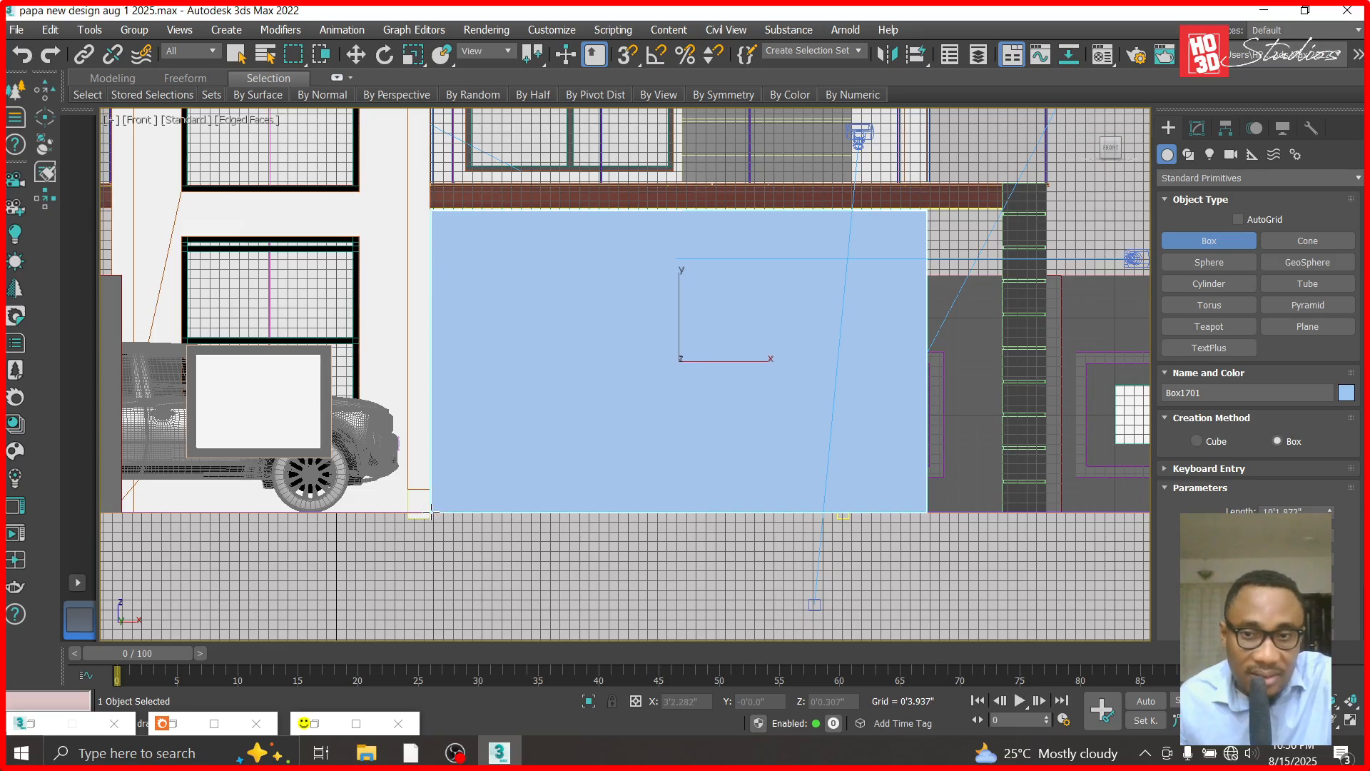
- Raise the new box to about Z 5'2.4" so its upper edge meets the underside of the balcony slab
{"action": "left_click", "coordinate": [355, 56]}
{"action": "scroll", "coordinate": [643, 171], "scroll_direction": "up", "scroll_amount": 6}
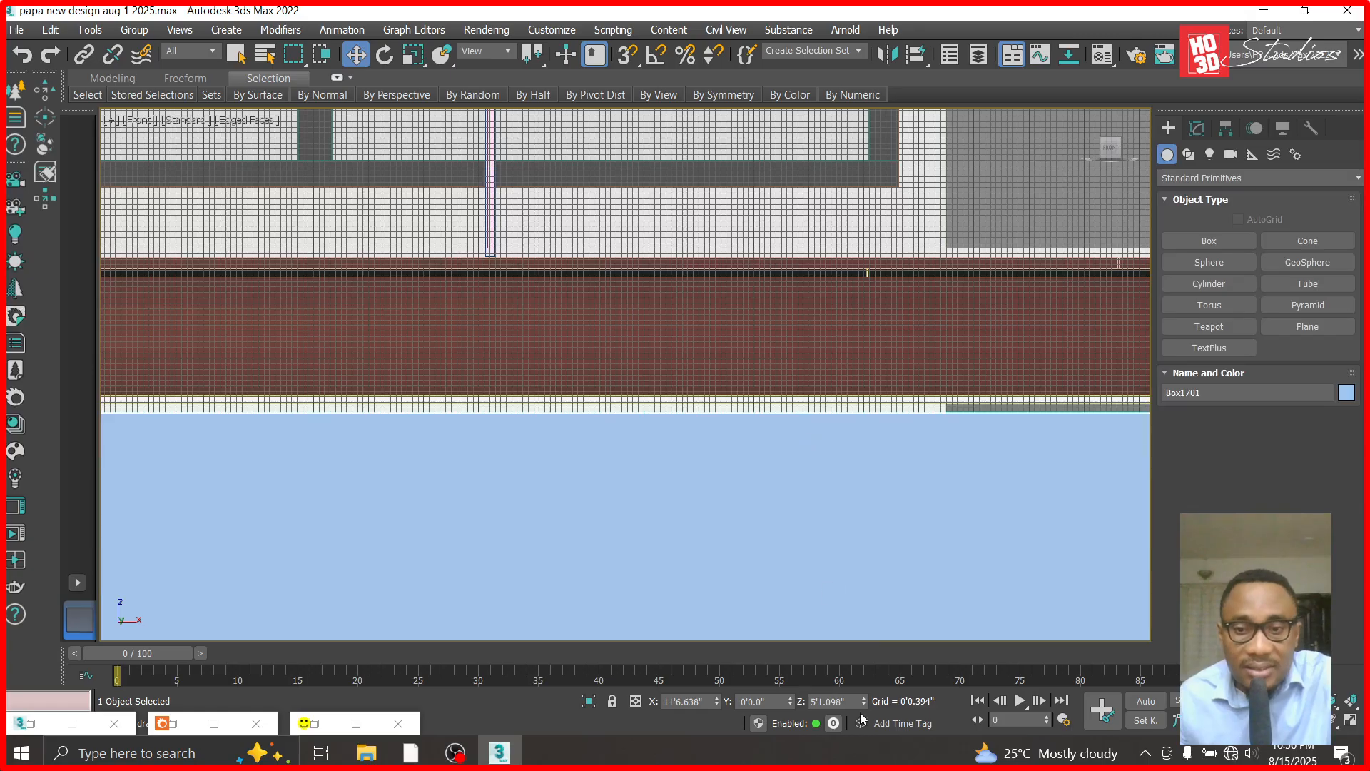
{"action": "left_click_drag", "start_coordinate": [867, 705], "coordinate": [863, 683]}
{"action": "scroll", "coordinate": [559, 278], "scroll_direction": "down", "scroll_amount": 8}
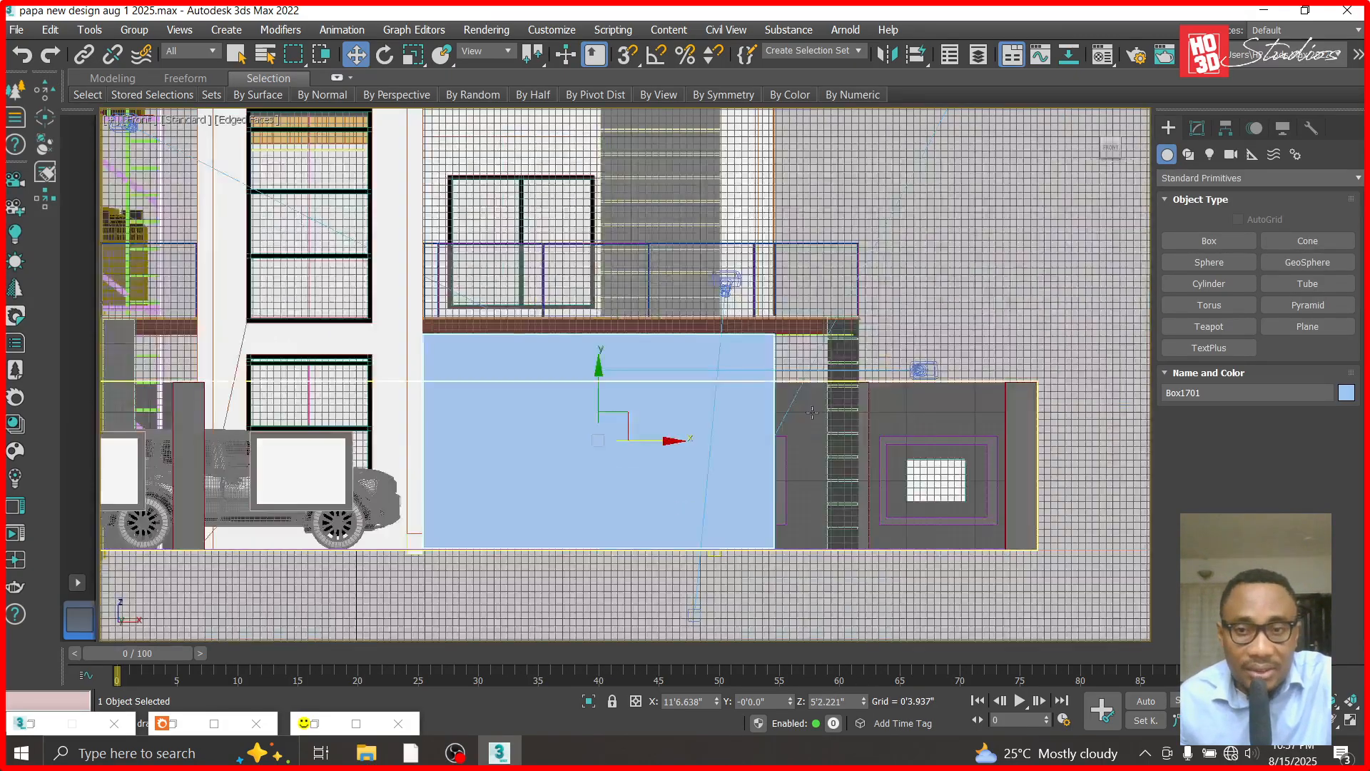
{"action": "scroll", "coordinate": [735, 229], "scroll_direction": "up", "scroll_amount": 6}
{"action": "scroll", "coordinate": [735, 228], "scroll_direction": "up", "scroll_amount": 5}
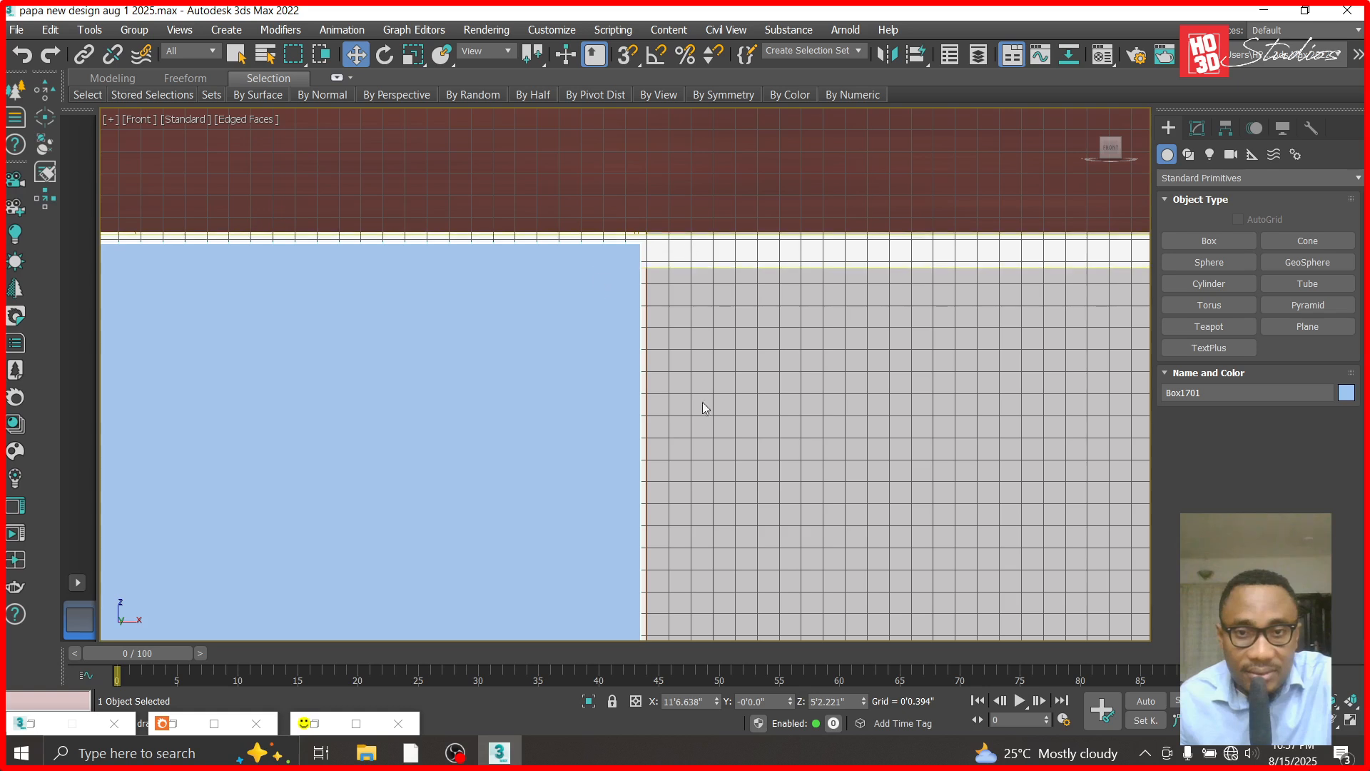
{"action": "left_click_drag", "start_coordinate": [862, 705], "coordinate": [860, 686]}
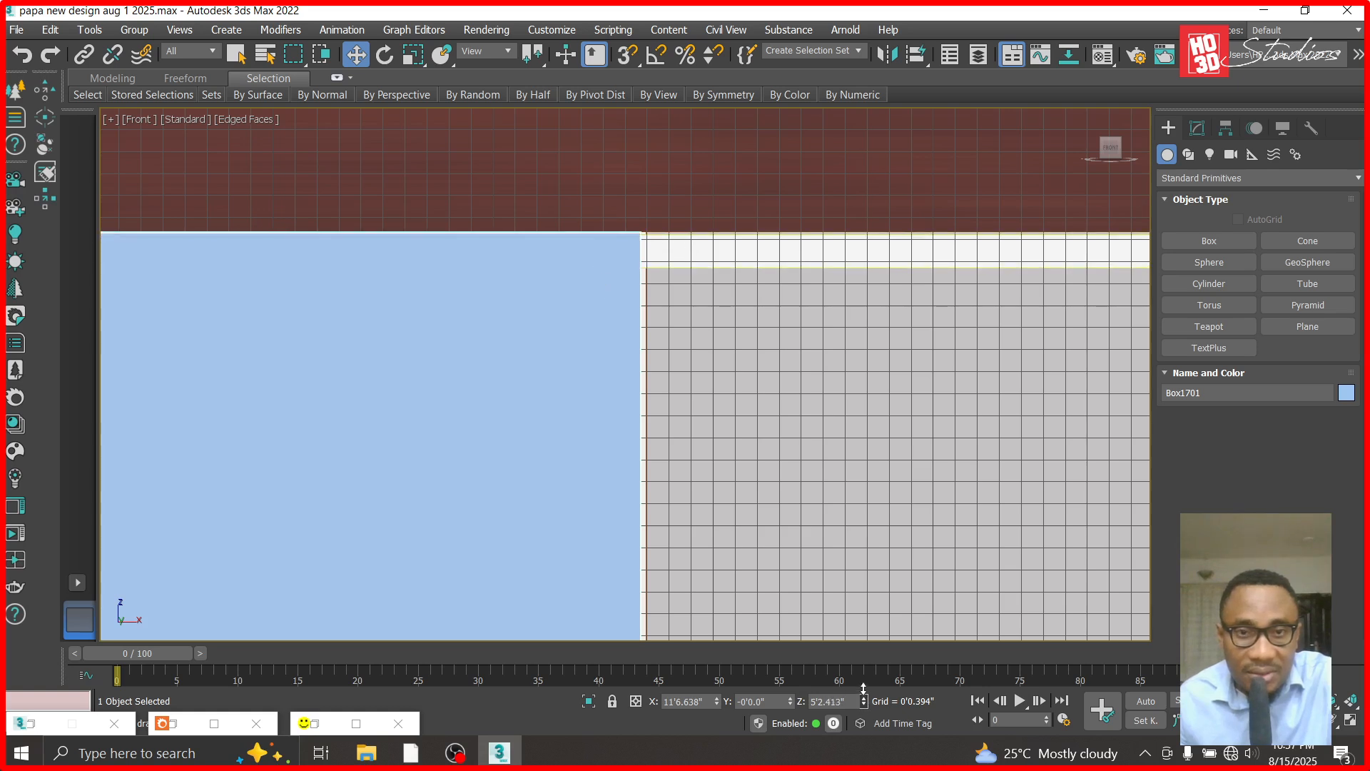
{"action": "scroll", "coordinate": [856, 453], "scroll_direction": "down", "scroll_amount": 3}
{"action": "scroll", "coordinate": [899, 289], "scroll_direction": "down", "scroll_amount": 6}
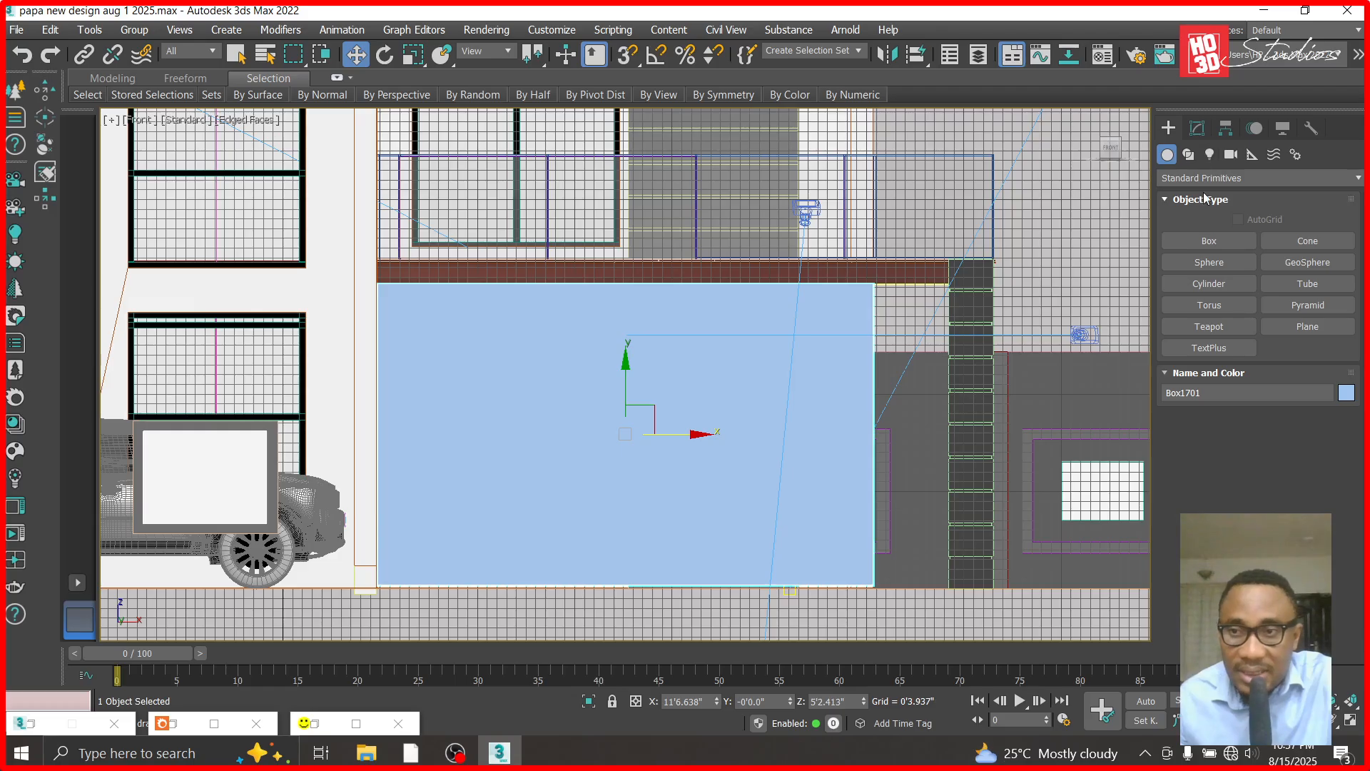
- Set the new box's height to 0'1.2" and convert it to an Editable Poly
{"action": "left_click", "coordinate": [1197, 127]}
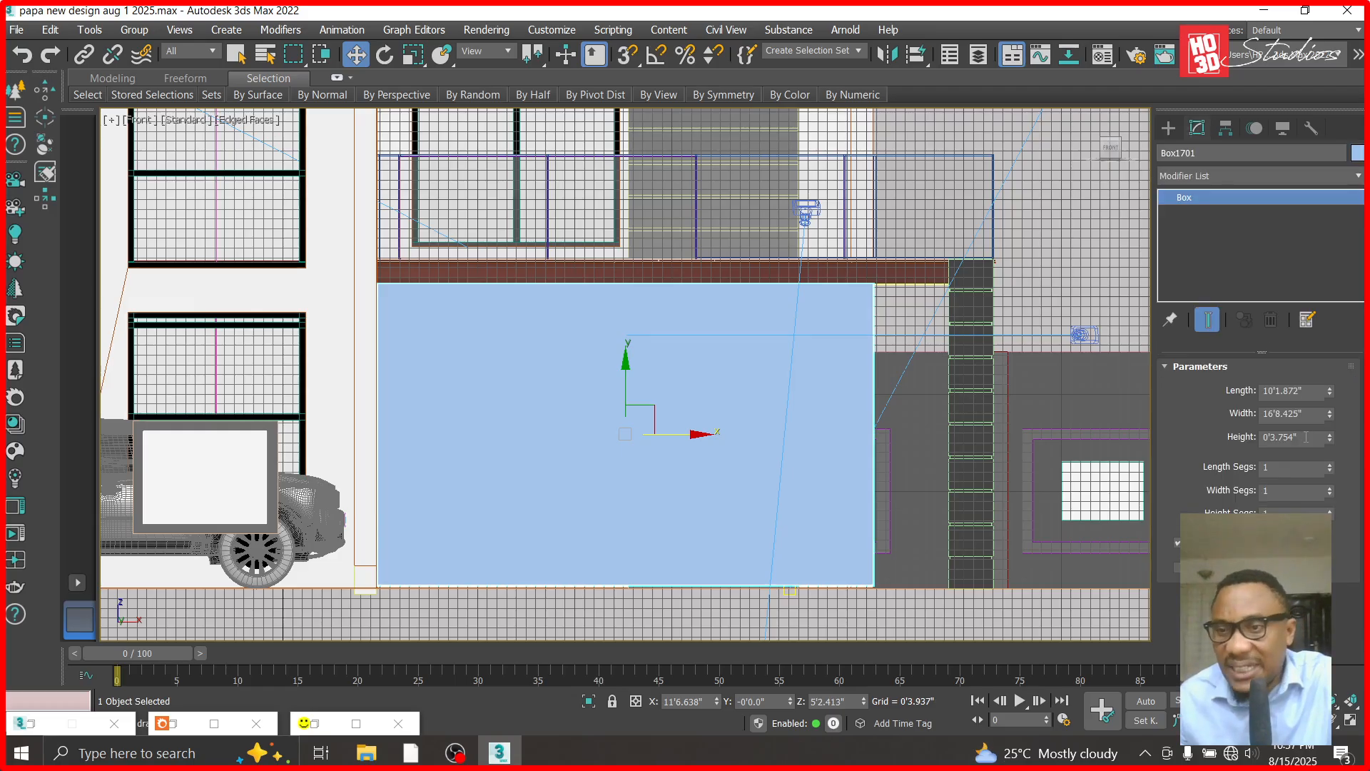
{"action": "type", "text": "0"}
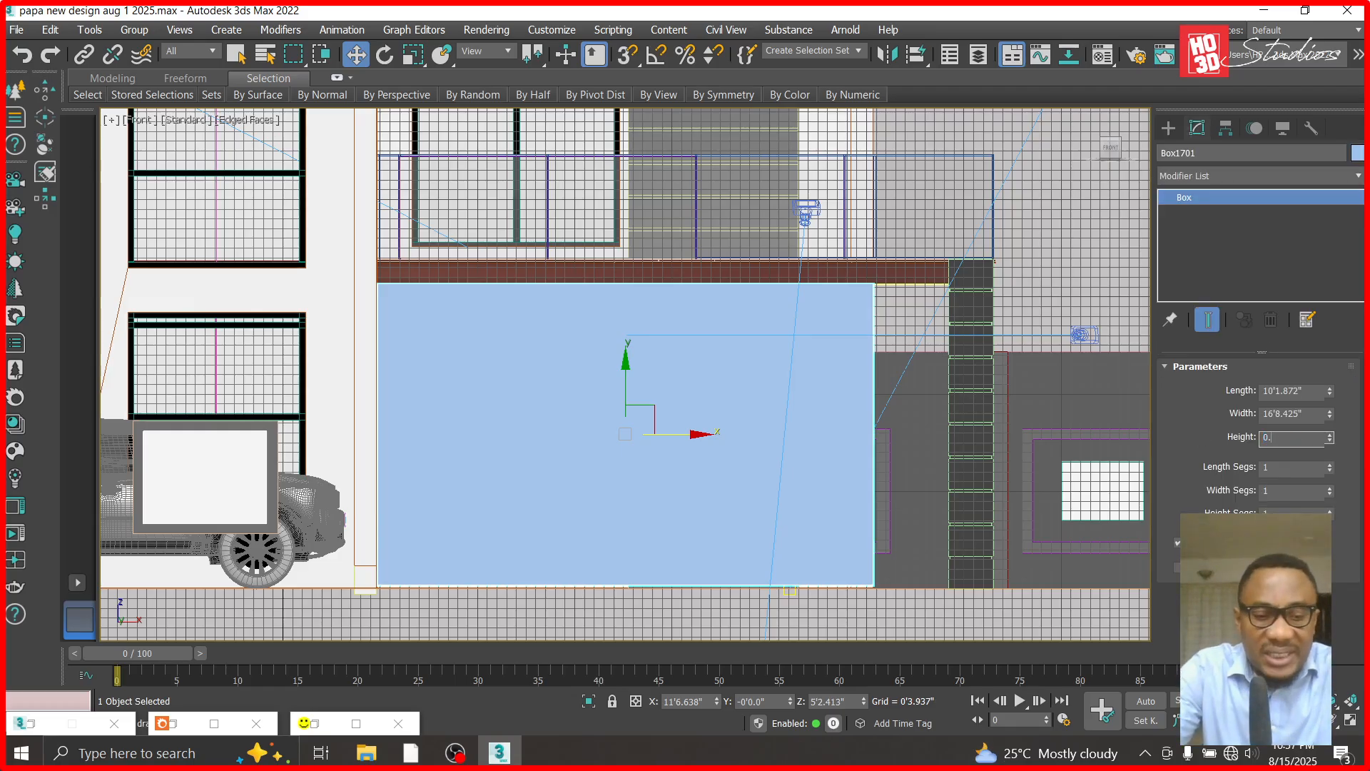
{"action": "type", "text": ".1"}
{"action": "key", "text": "Return"}
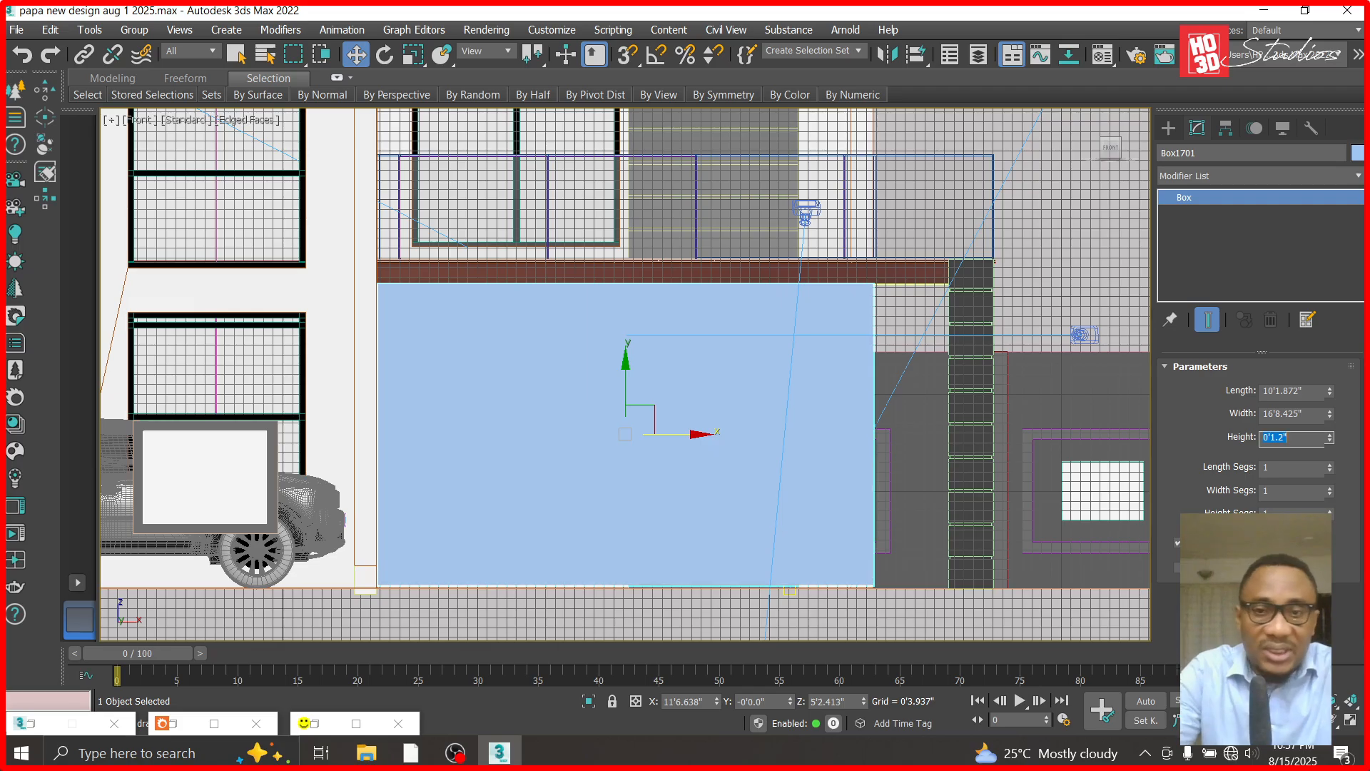
{"action": "right_click", "coordinate": [1198, 205]}
{"action": "left_click", "coordinate": [1231, 298]}
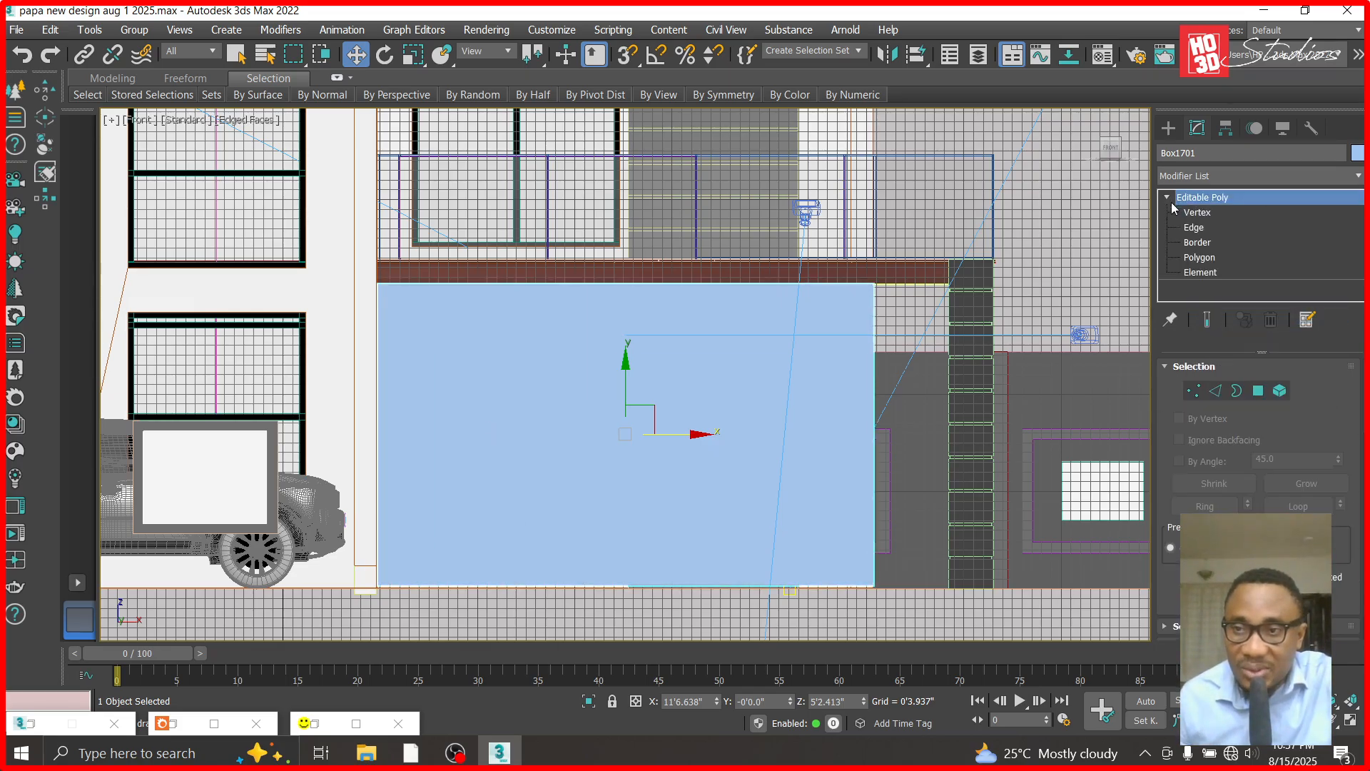
- Move the box's lower vertices down to the ground line at about Z 0'0" and leave vertex editing
{"action": "left_click", "coordinate": [1188, 212]}
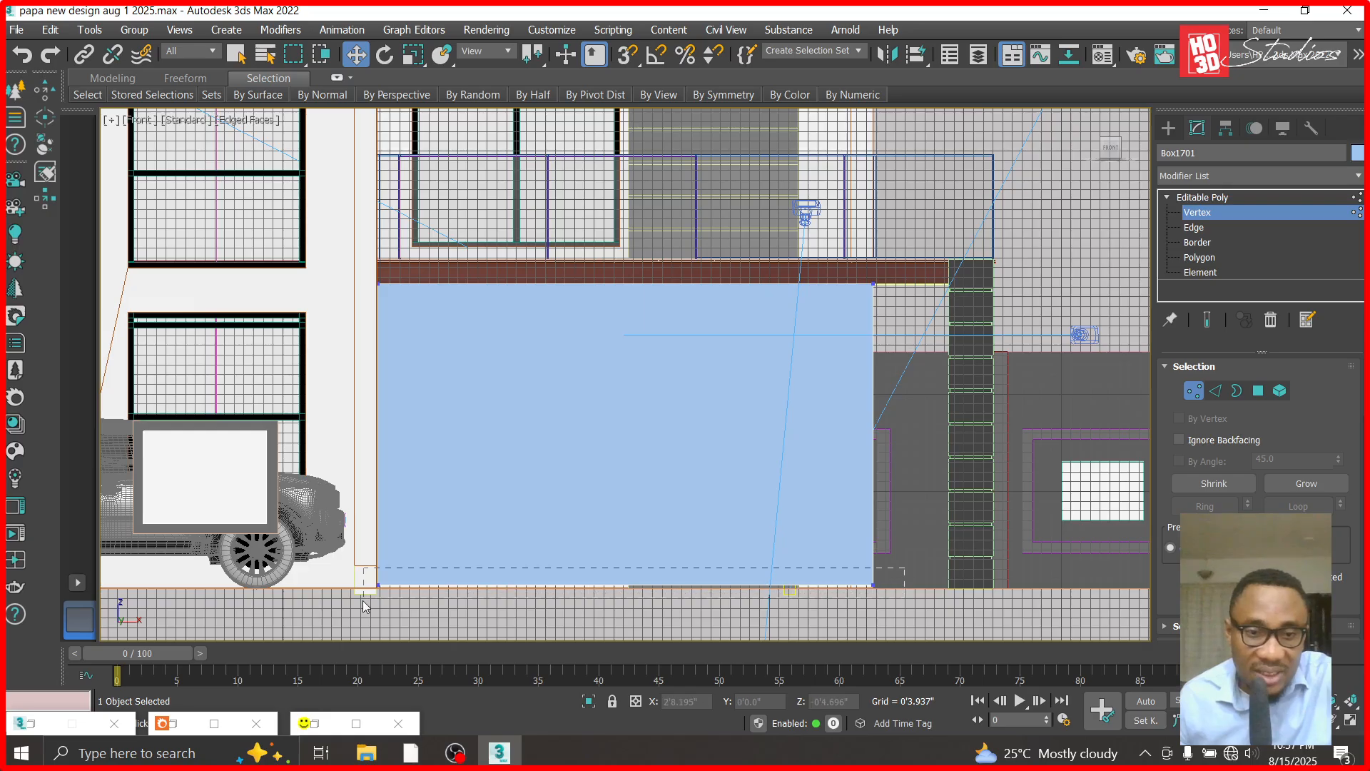
{"action": "left_click_drag", "start_coordinate": [363, 600], "coordinate": [363, 601]}
{"action": "scroll", "coordinate": [567, 593], "scroll_direction": "up", "scroll_amount": 5}
{"action": "scroll", "coordinate": [717, 576], "scroll_direction": "up", "scroll_amount": 4}
{"action": "left_click_drag", "start_coordinate": [761, 490], "coordinate": [761, 519]}
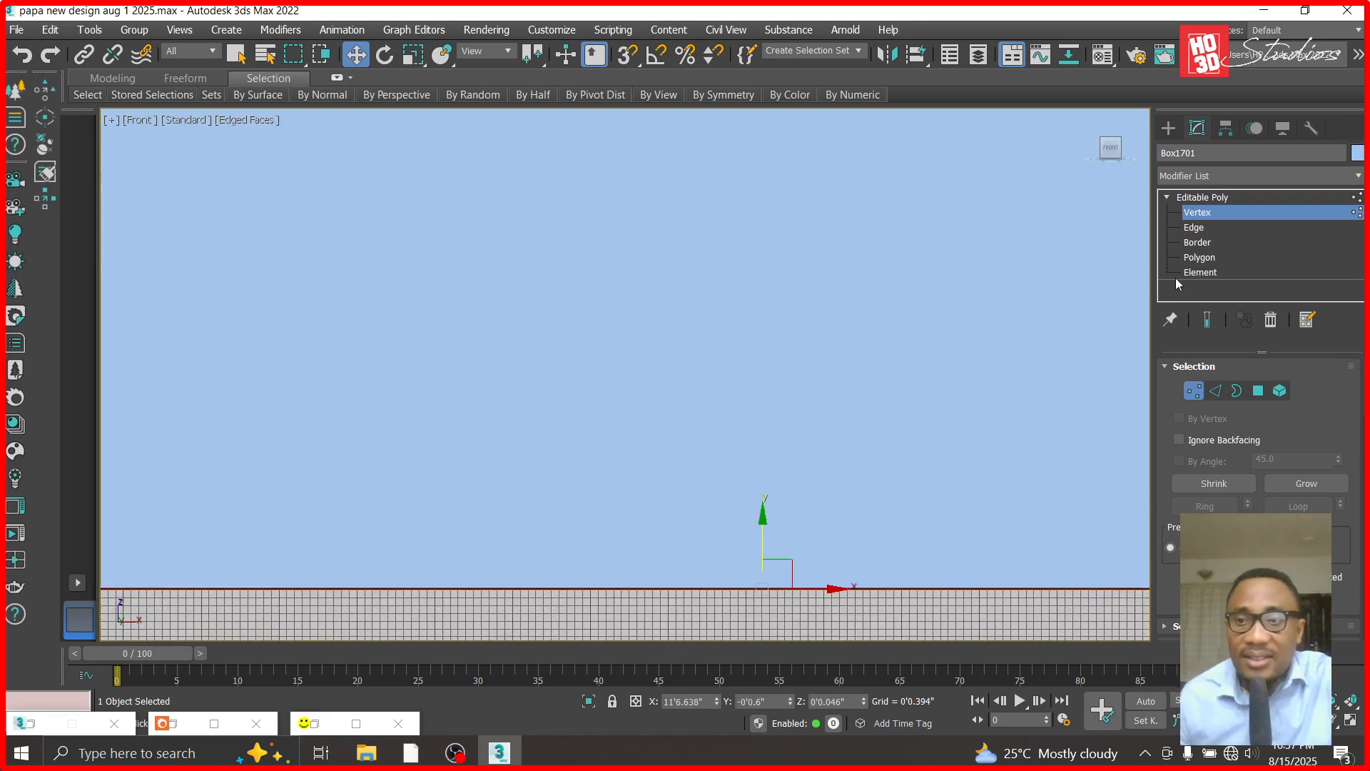
{"action": "left_click", "coordinate": [1197, 212]}
{"action": "scroll", "coordinate": [768, 385], "scroll_direction": "down", "scroll_amount": 8}
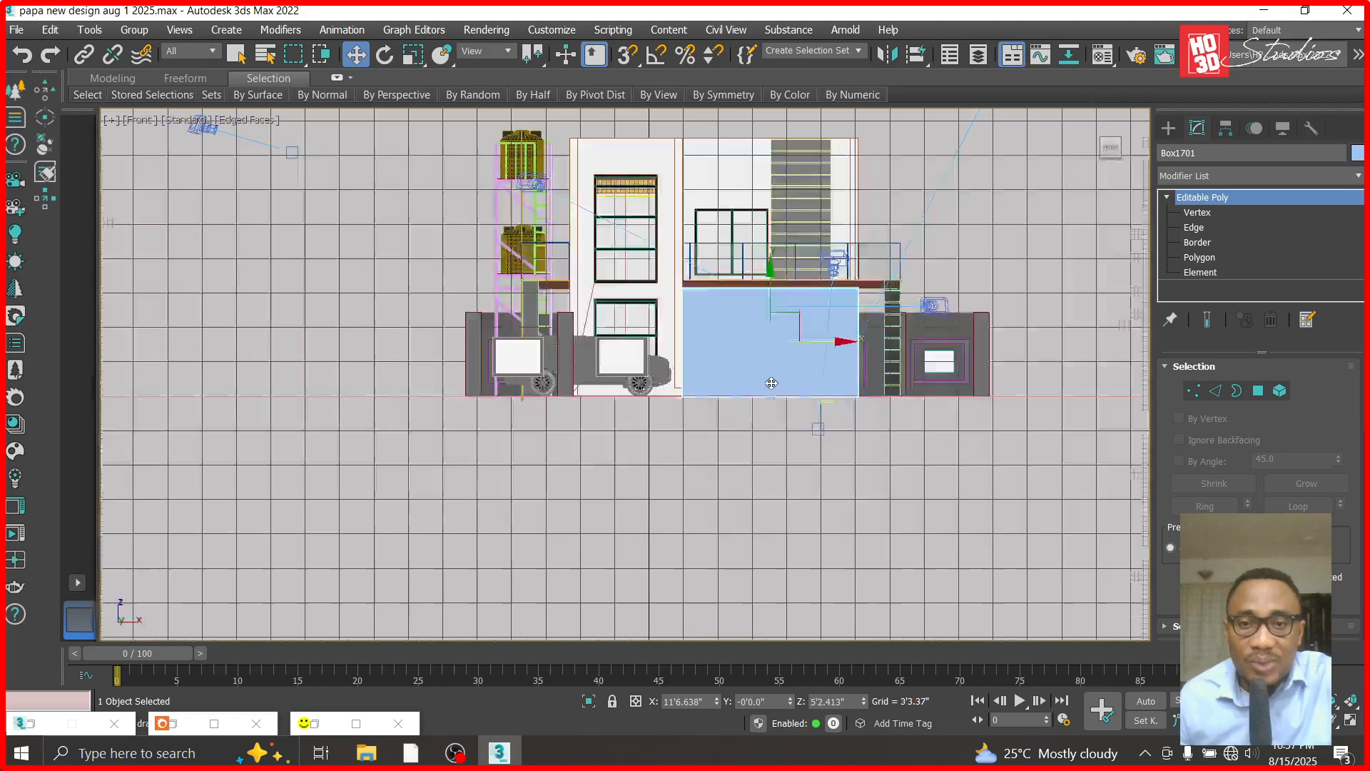
{"action": "scroll", "coordinate": [804, 339], "scroll_direction": "up", "scroll_amount": 5}
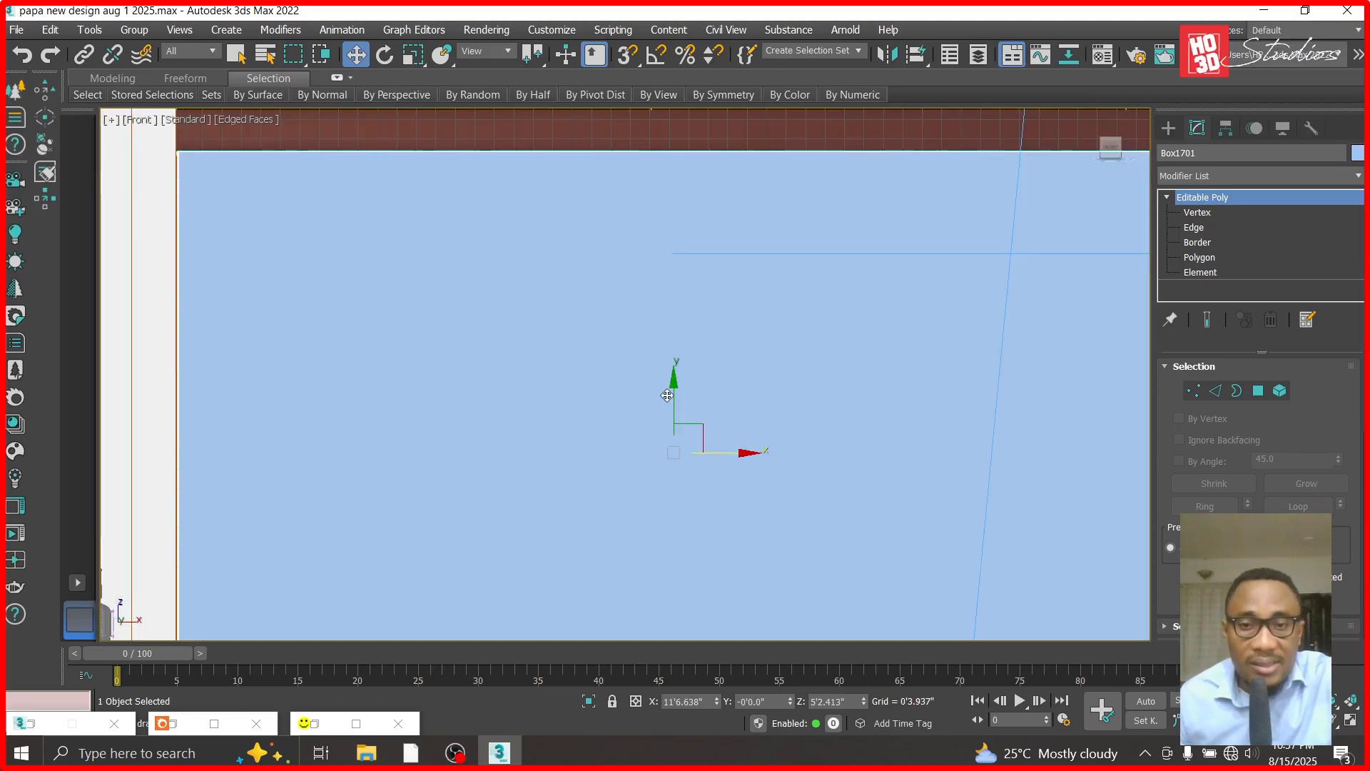
{"action": "scroll", "coordinate": [686, 378], "scroll_direction": "down", "scroll_amount": 3}
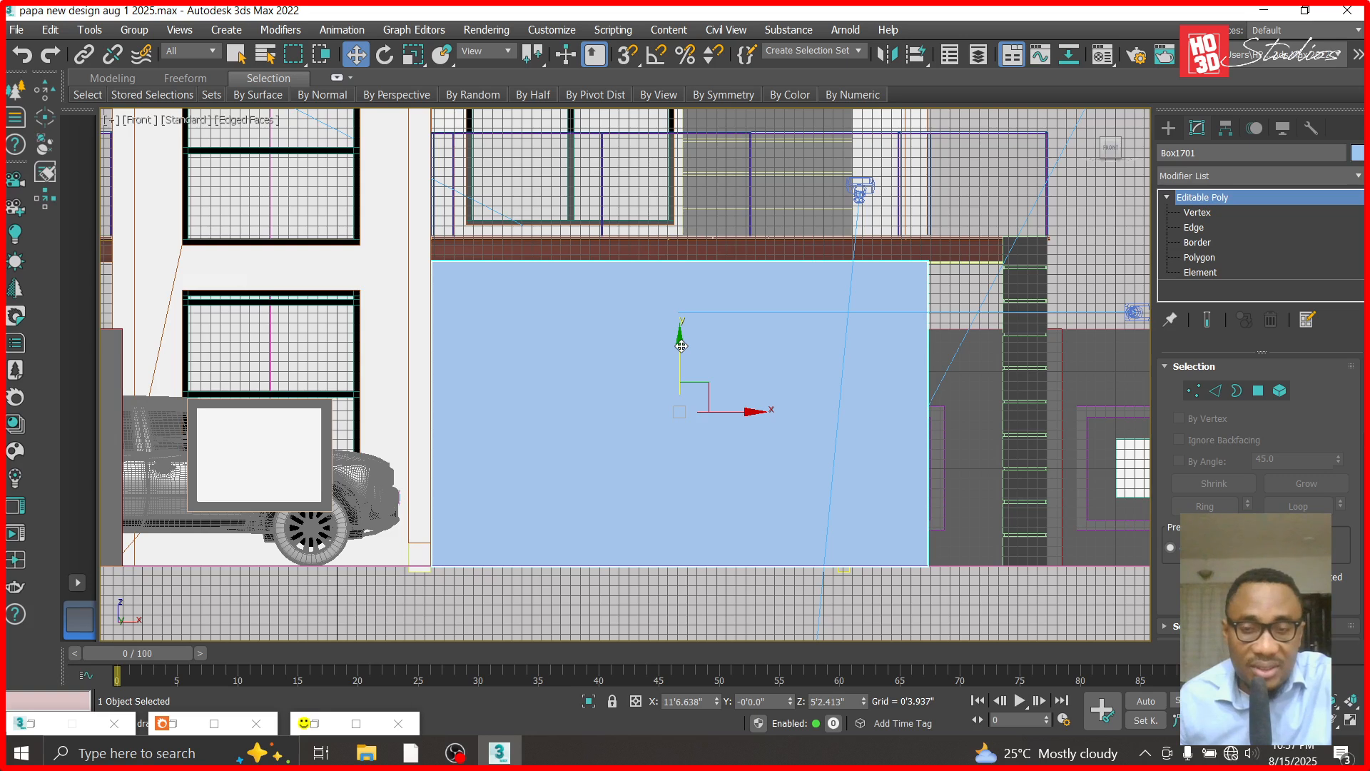
{"action": "right_click", "coordinate": [608, 402]}
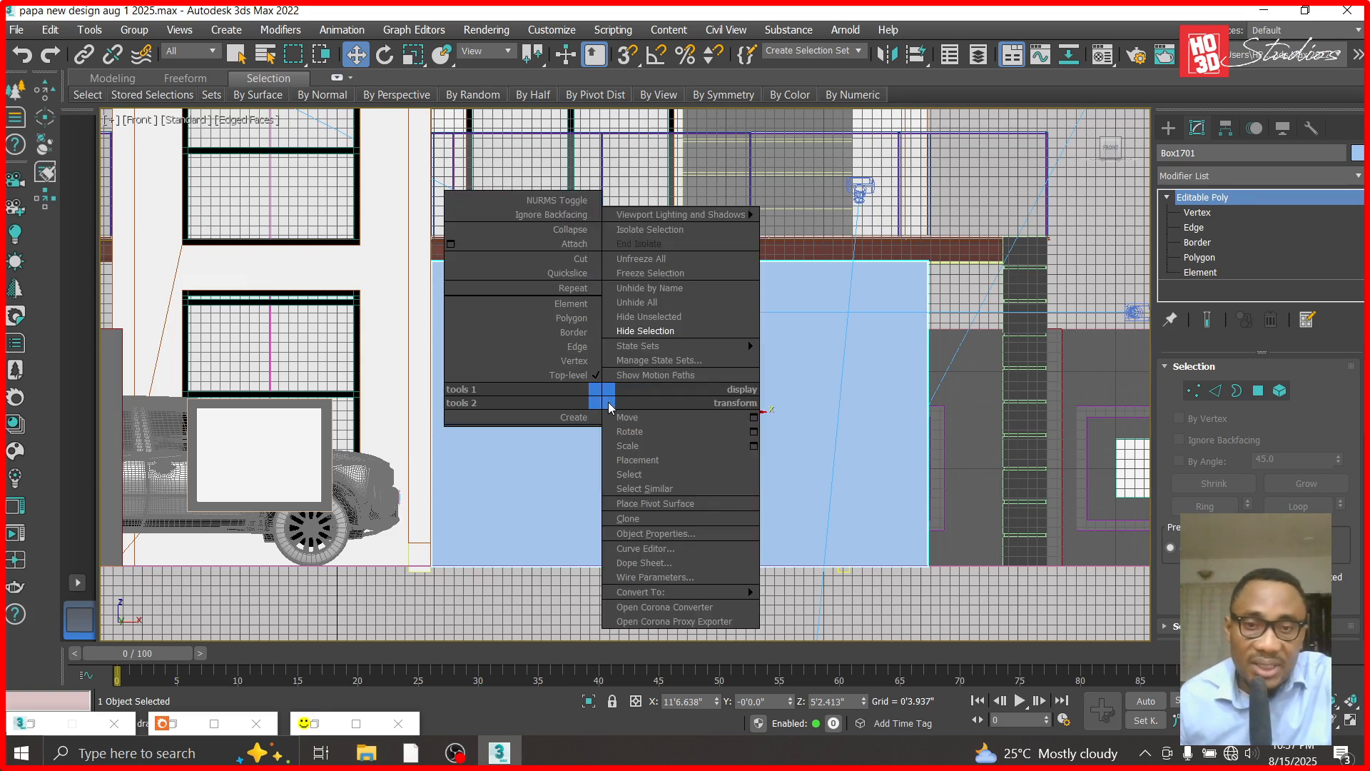
{"action": "left_click", "coordinate": [645, 316]}
{"action": "scroll", "coordinate": [487, 351], "scroll_direction": "up", "scroll_amount": 3}
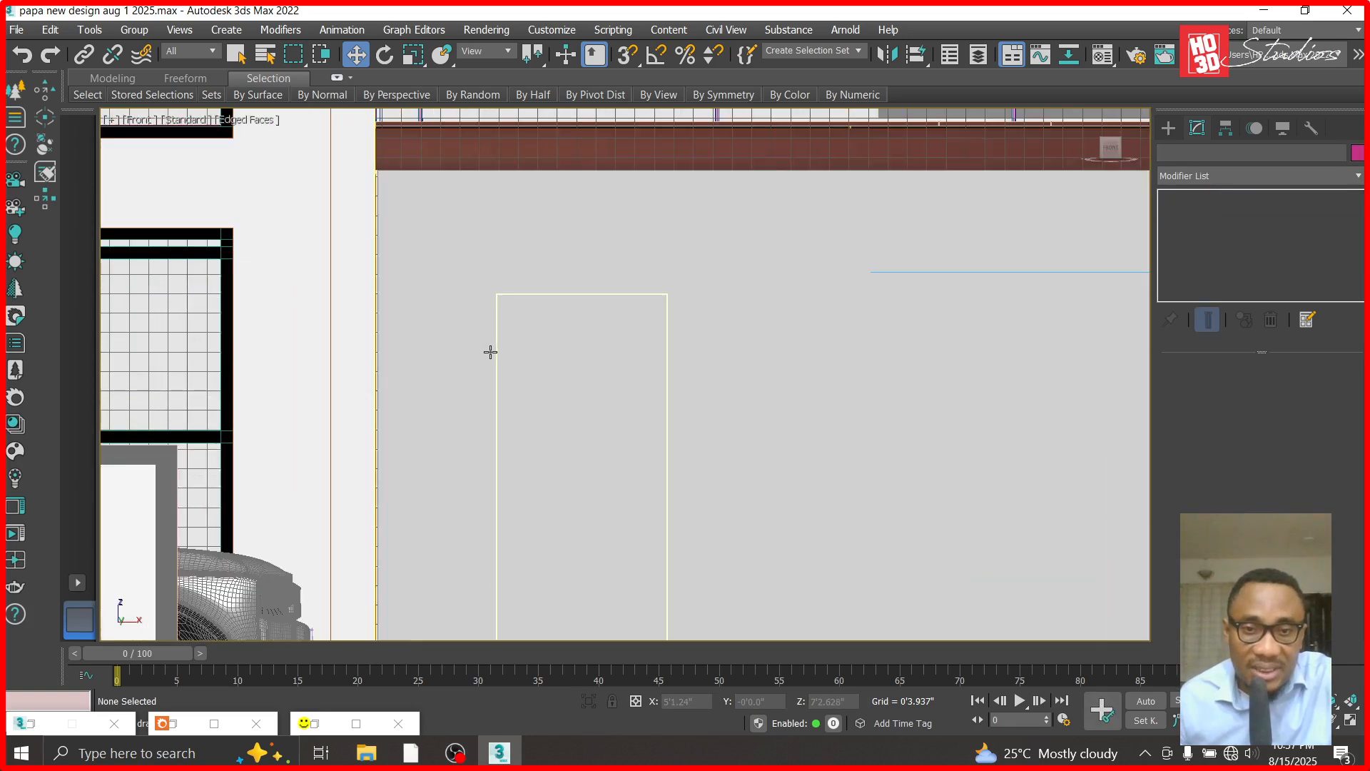
{"action": "right_click", "coordinate": [742, 344]}
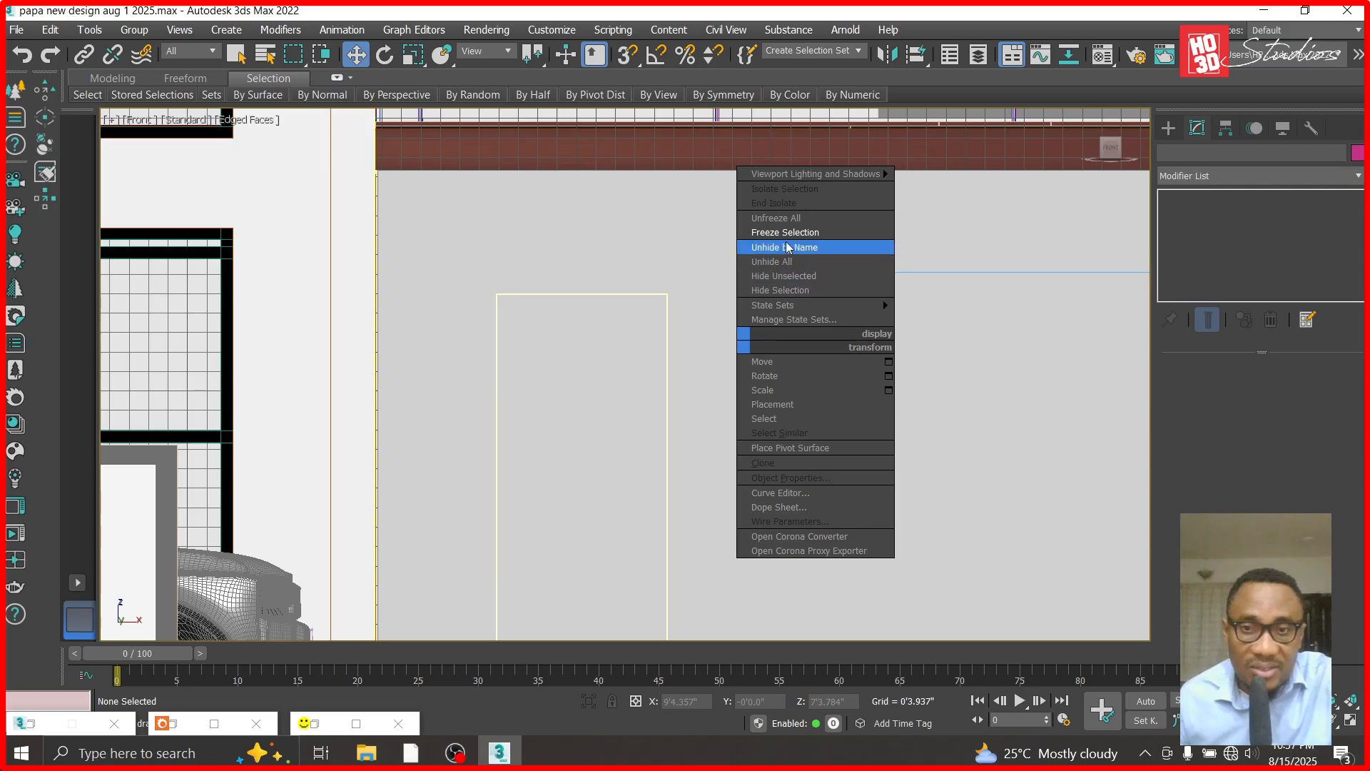
{"action": "left_click", "coordinate": [794, 224]}
{"action": "left_click", "coordinate": [761, 318]}
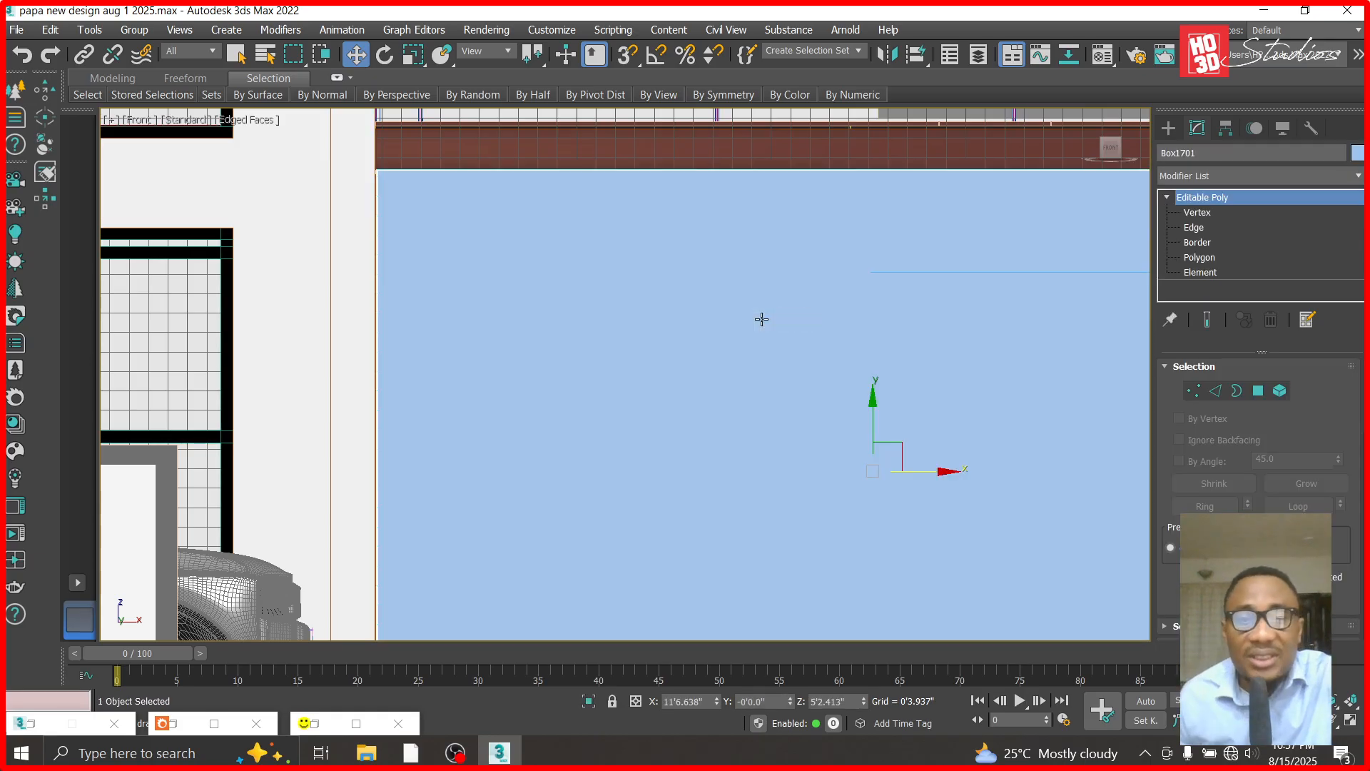
- Freeze the new cladding panel over the entrance wall and select the door group behind it
{"action": "right_click", "coordinate": [760, 319]}
{"action": "left_click", "coordinate": [788, 189]}
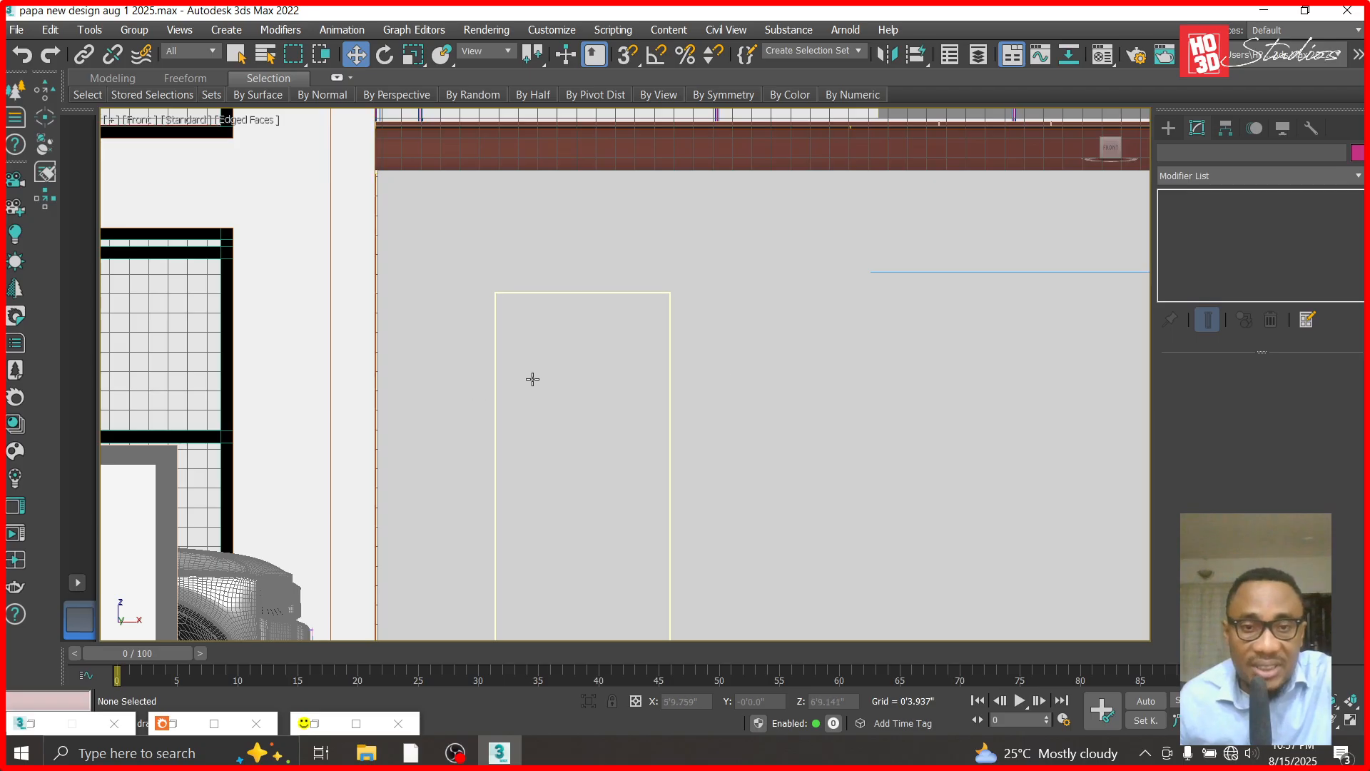
{"action": "scroll", "coordinate": [569, 247], "scroll_direction": "down", "scroll_amount": 4}
{"action": "left_click", "coordinate": [564, 375]}
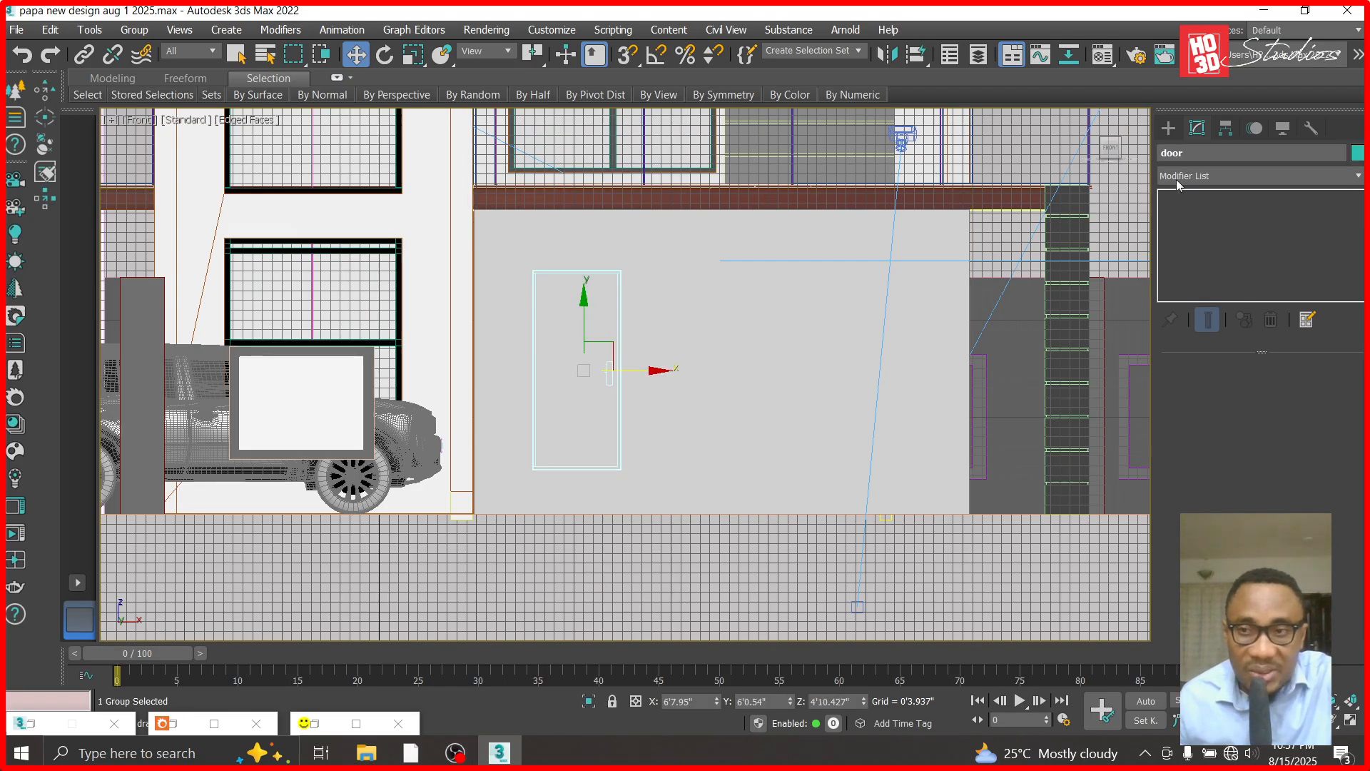
- Create a standard box about 7'4" long over the entrance door's outline, extending slightly past its right and lower edges
{"action": "left_click", "coordinate": [1169, 128]}
{"action": "left_click", "coordinate": [1198, 245]}
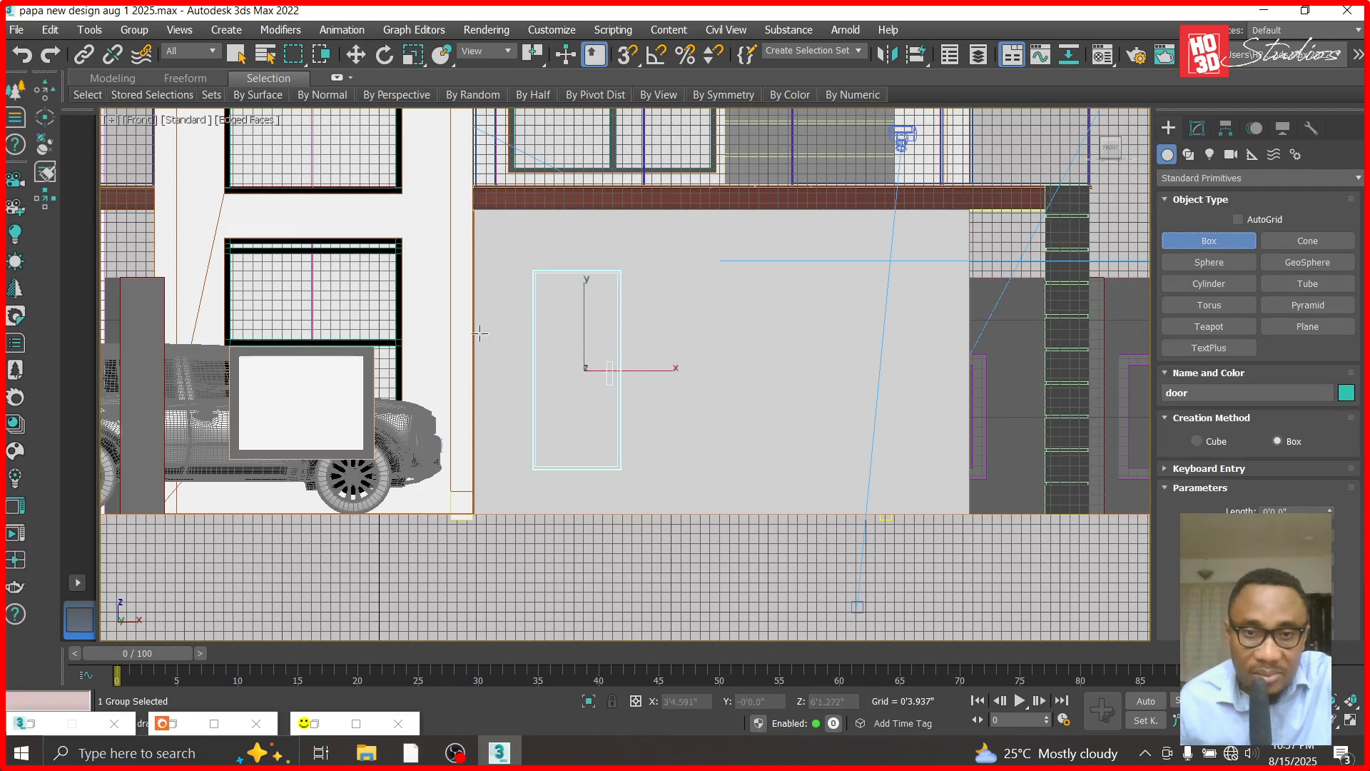
{"action": "scroll", "coordinate": [479, 336], "scroll_direction": "up", "scroll_amount": 2}
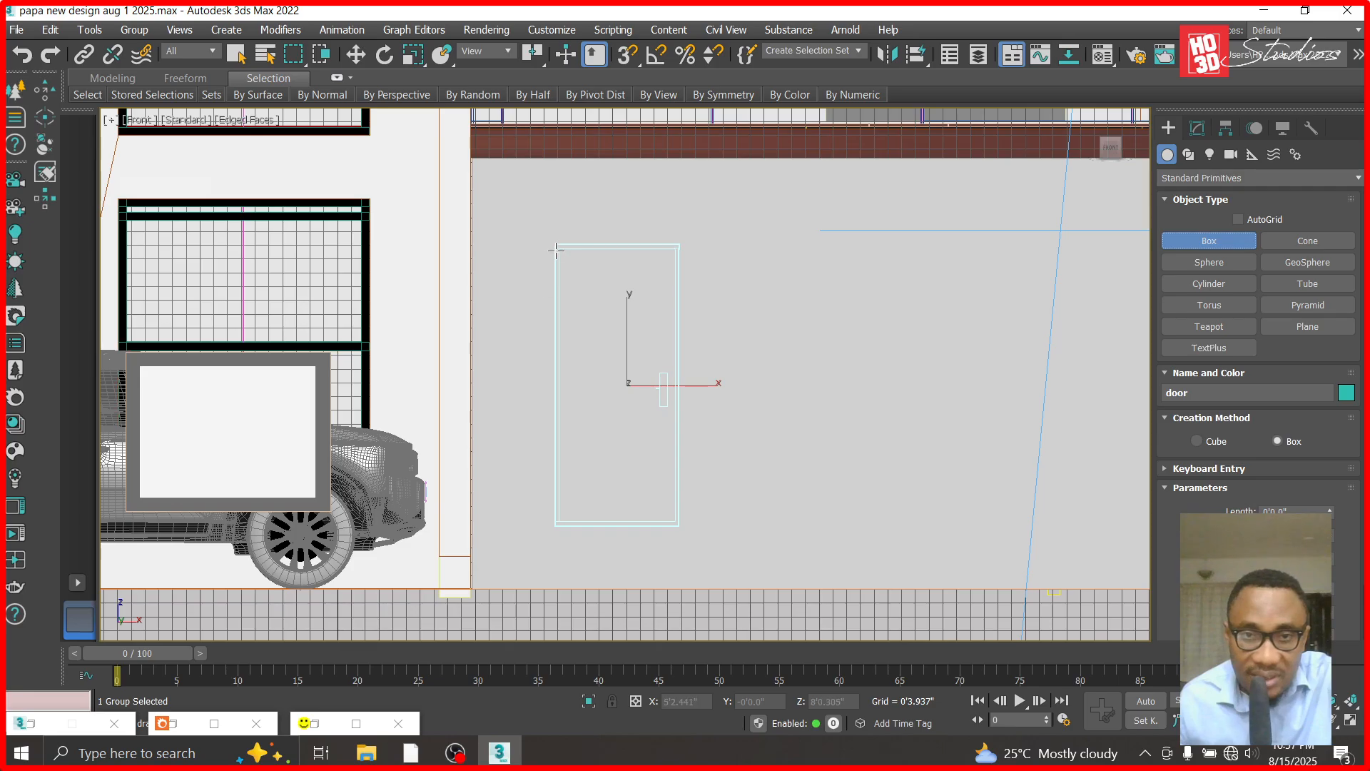
{"action": "left_click_drag", "start_coordinate": [555, 242], "coordinate": [684, 549]}
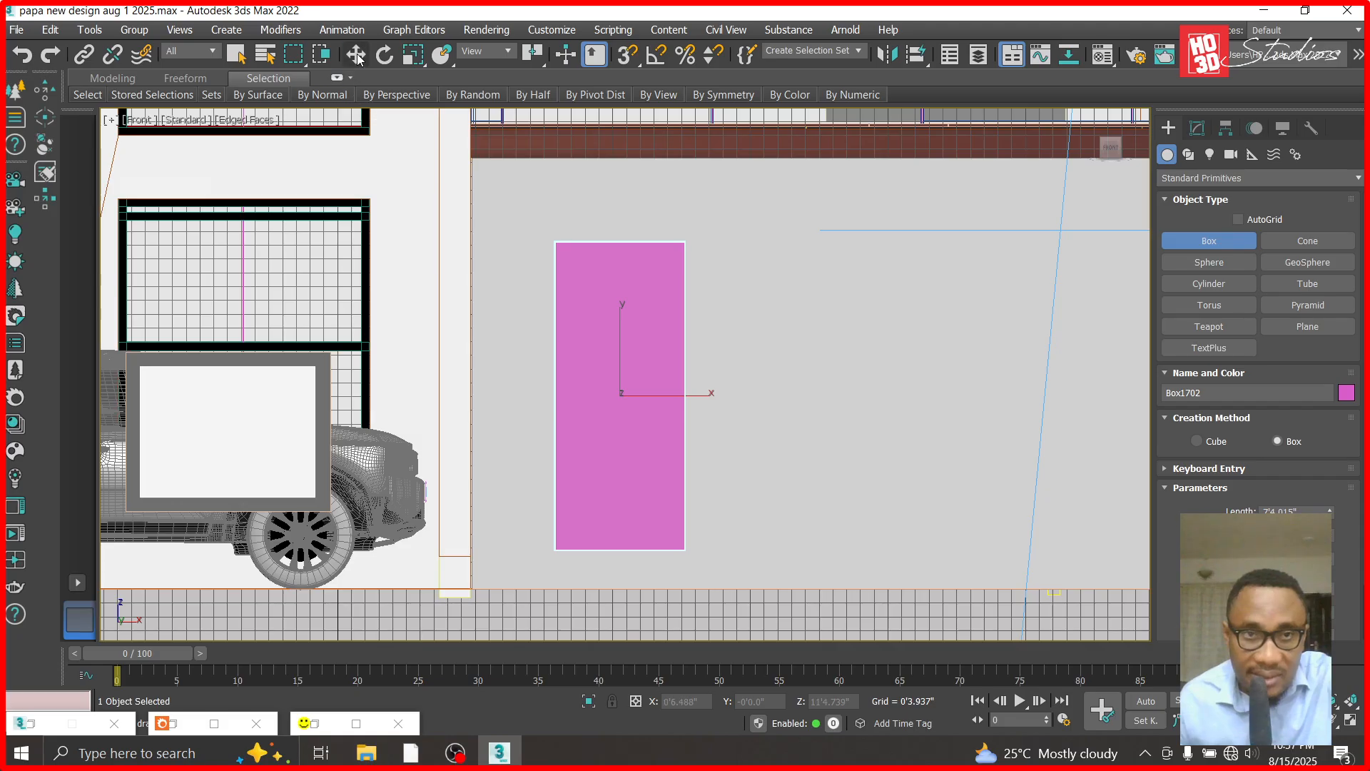
{"action": "key", "text": "w"}
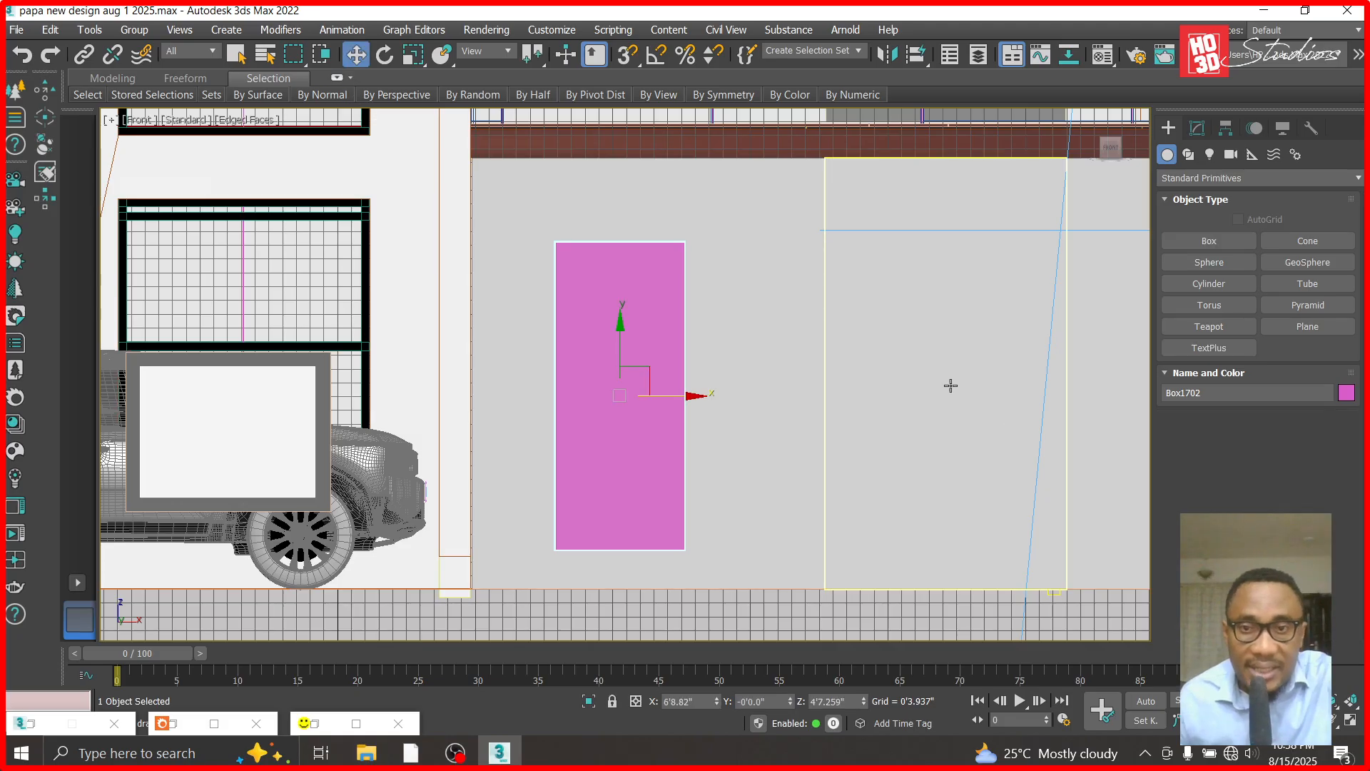
- Unfreeze all objects, select the door-sized box together with the cladding panel, and hide everything else
{"action": "right_click", "coordinate": [796, 361]}
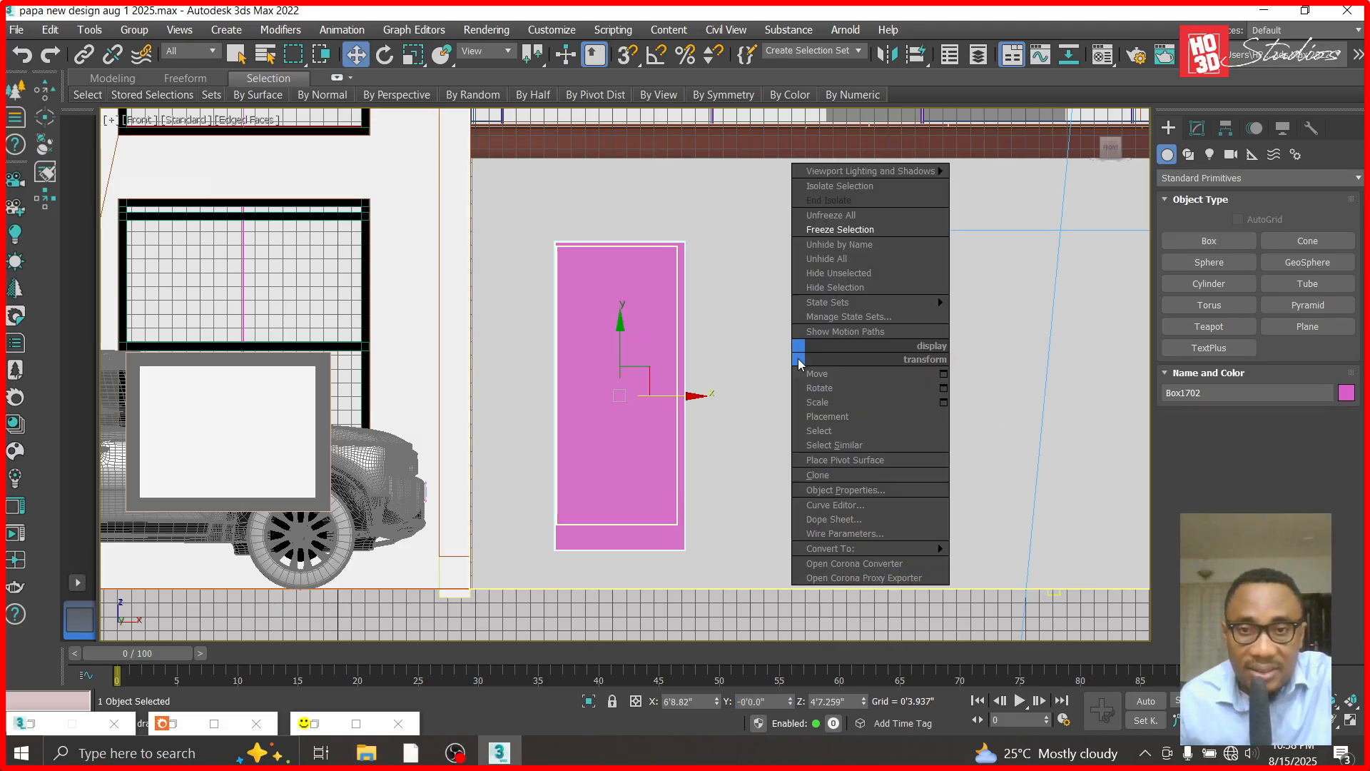
{"action": "left_click", "coordinate": [842, 216]}
{"action": "left_click", "coordinate": [730, 307], "text": "ctrl"}
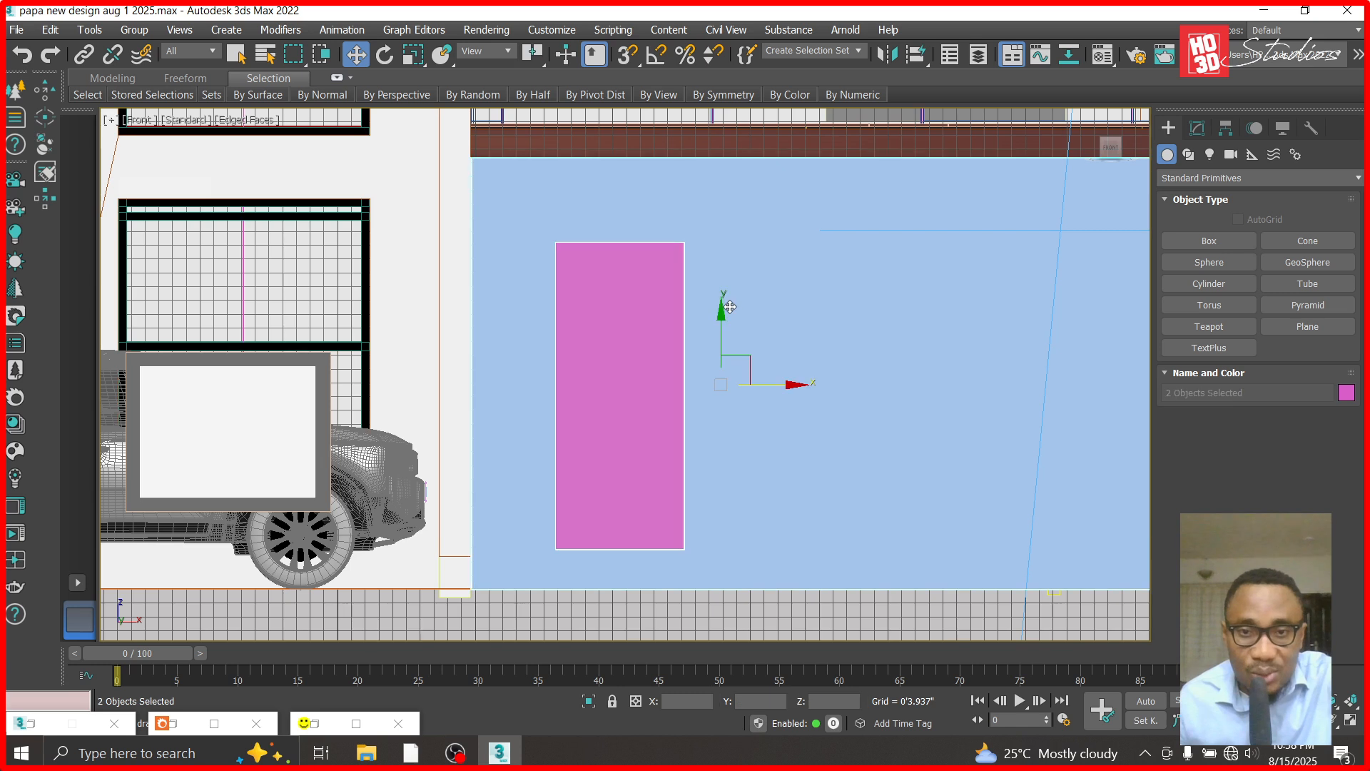
{"action": "right_click", "coordinate": [729, 307]}
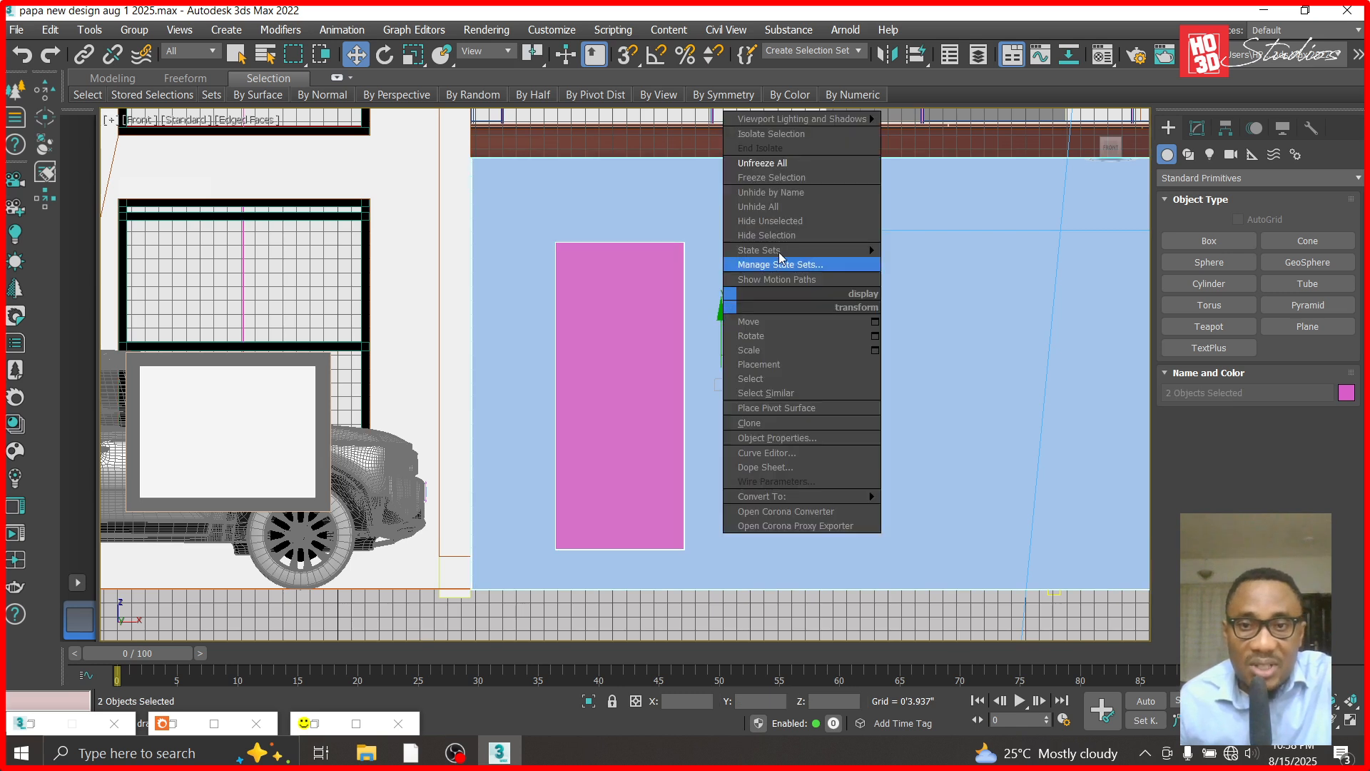
{"action": "left_click", "coordinate": [810, 225]}
- In the top view, move the door-sized box along Y so it passes fully through the cladding panel
{"action": "key", "text": "t"}
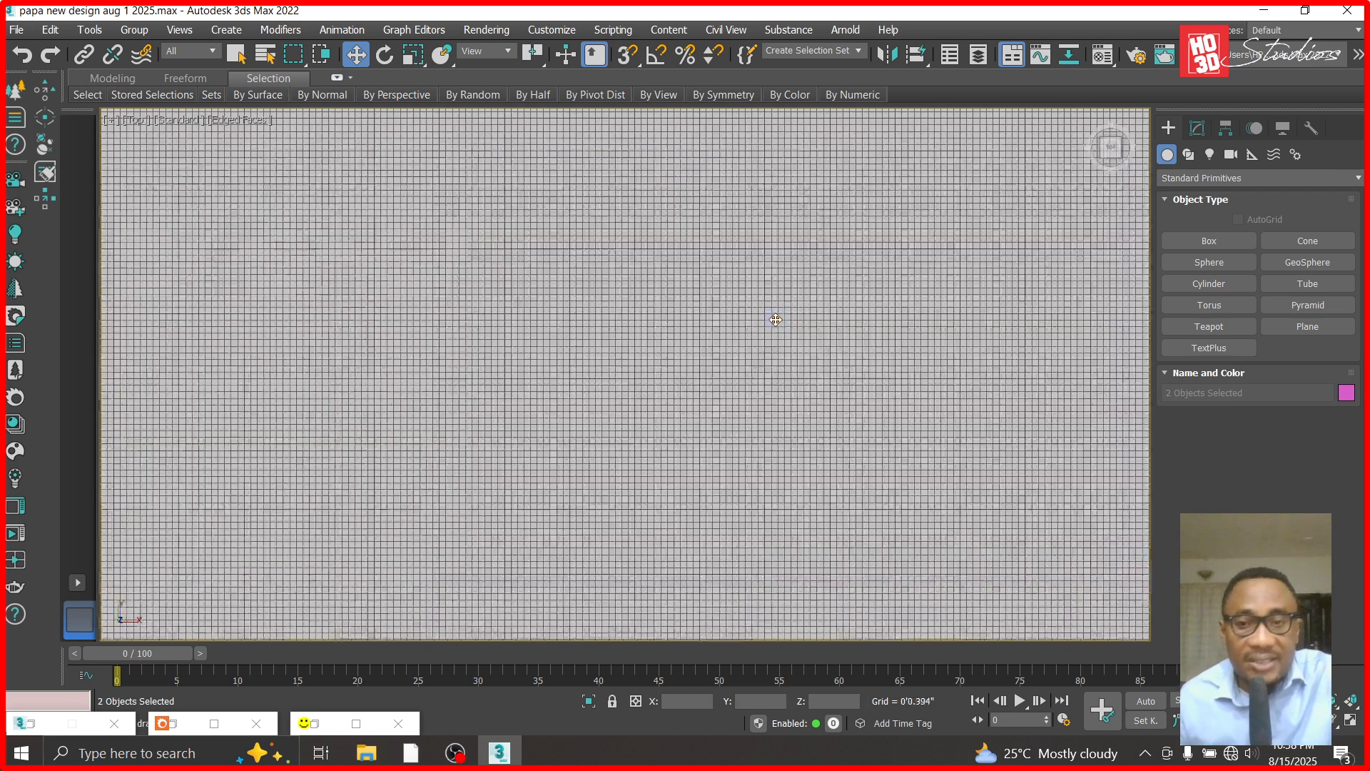
{"action": "key", "text": "z"}
{"action": "left_click", "coordinate": [352, 264]}
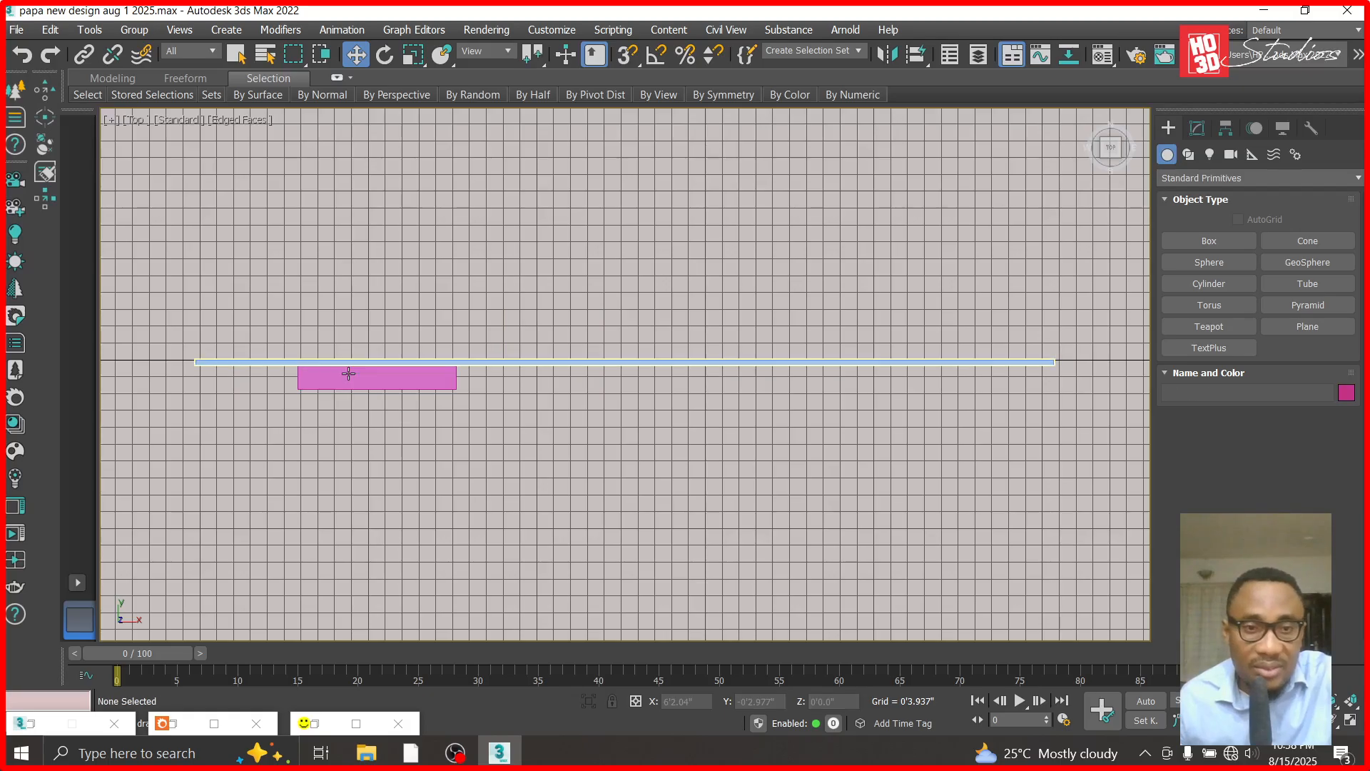
{"action": "left_click", "coordinate": [359, 375]}
{"action": "left_click_drag", "start_coordinate": [377, 298], "coordinate": [376, 289]}
- Subtract the door-sized box from the cladding panel with ProBoolean to cut a door opening
{"action": "left_click", "coordinate": [477, 362]}
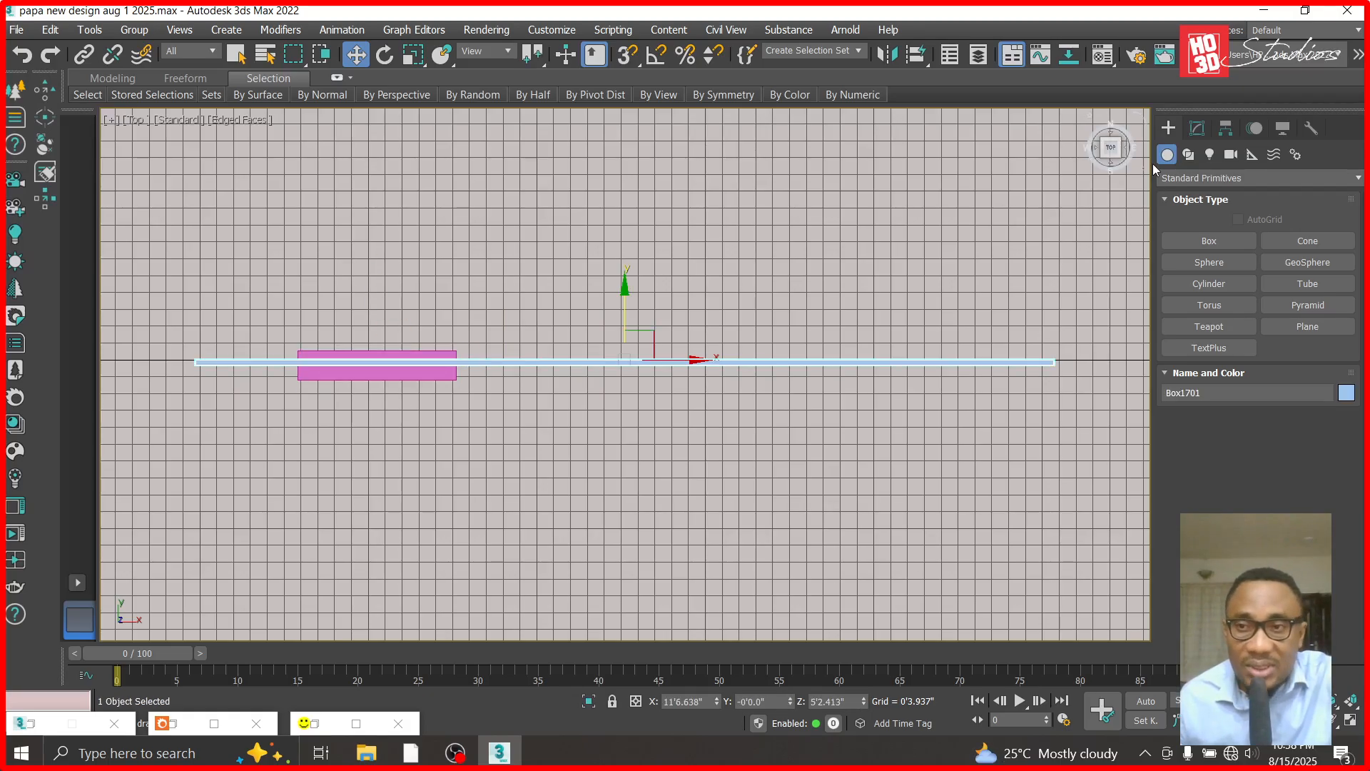
{"action": "left_click", "coordinate": [1256, 178]}
{"action": "left_click", "coordinate": [1206, 236]}
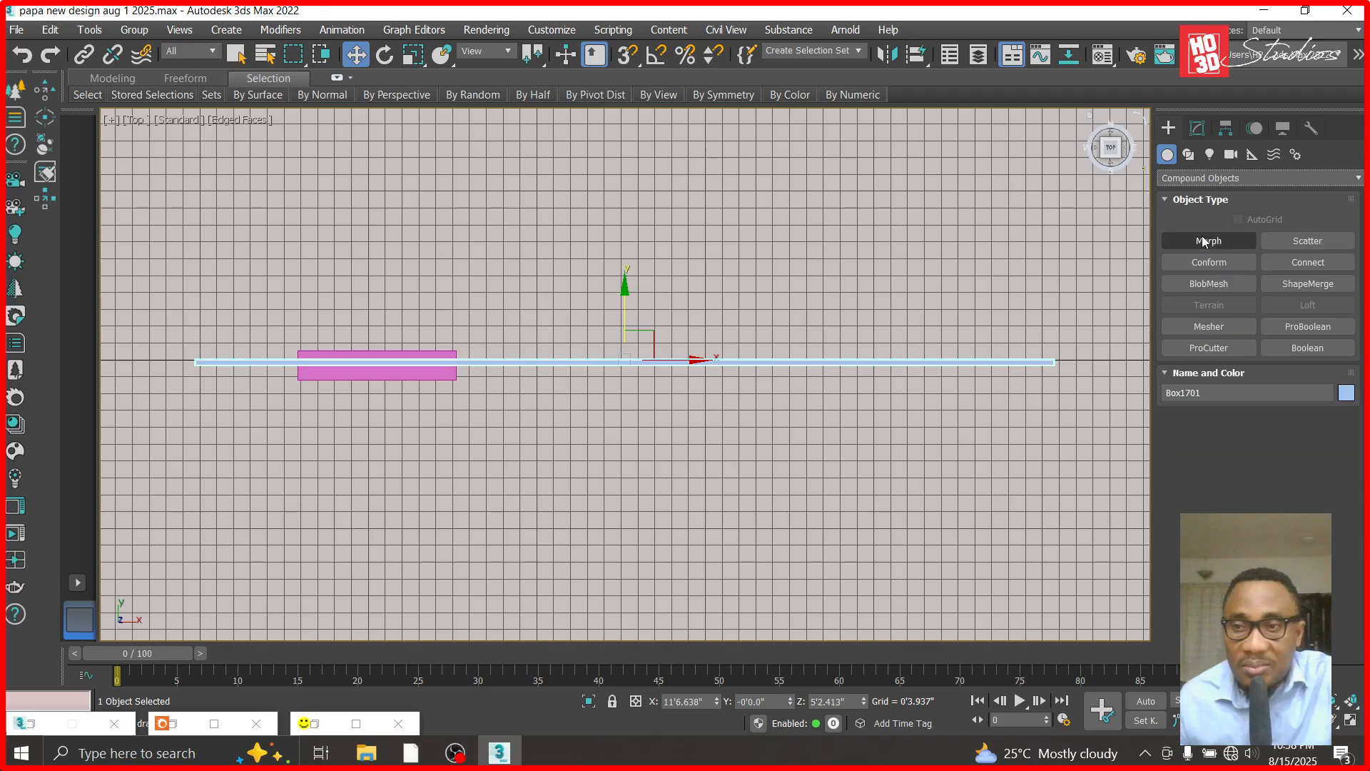
{"action": "left_click", "coordinate": [1320, 344]}
{"action": "left_click", "coordinate": [1242, 438]}
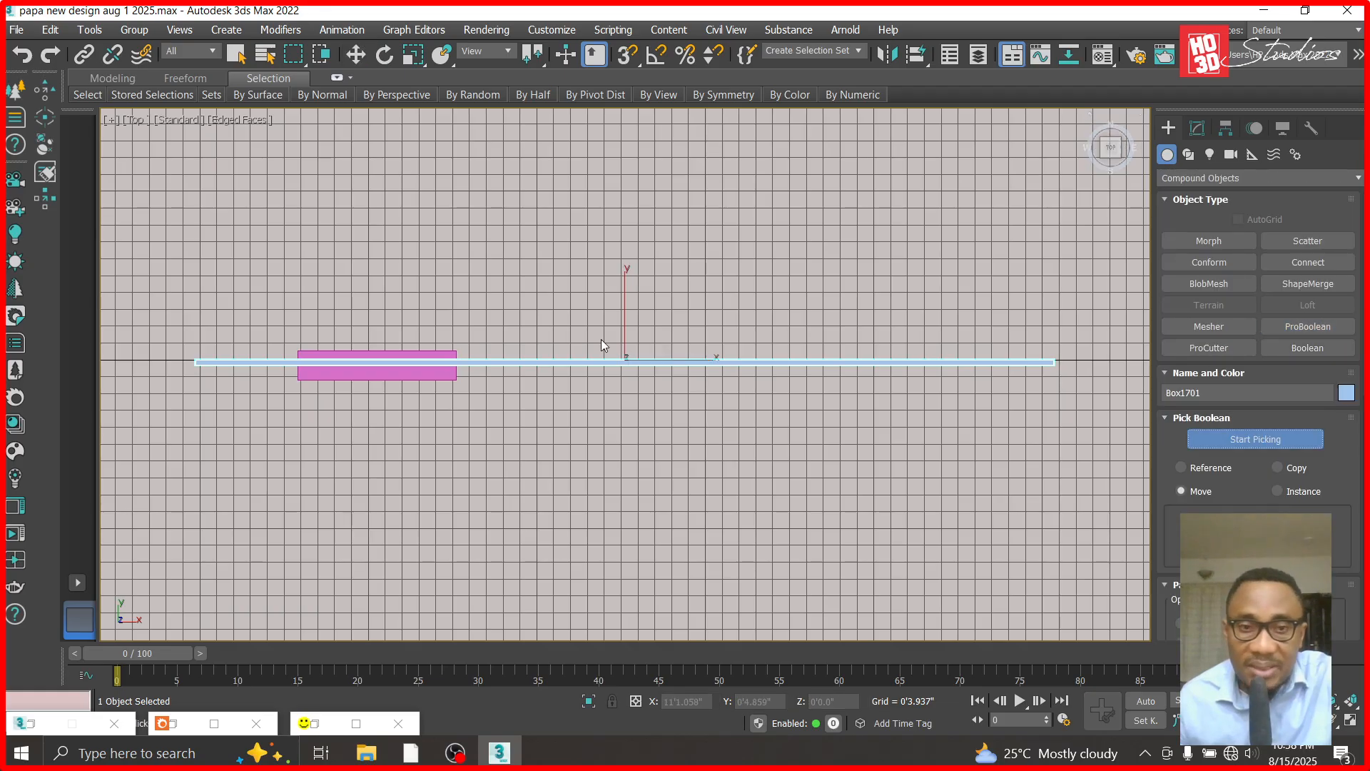
{"action": "left_click", "coordinate": [379, 378]}
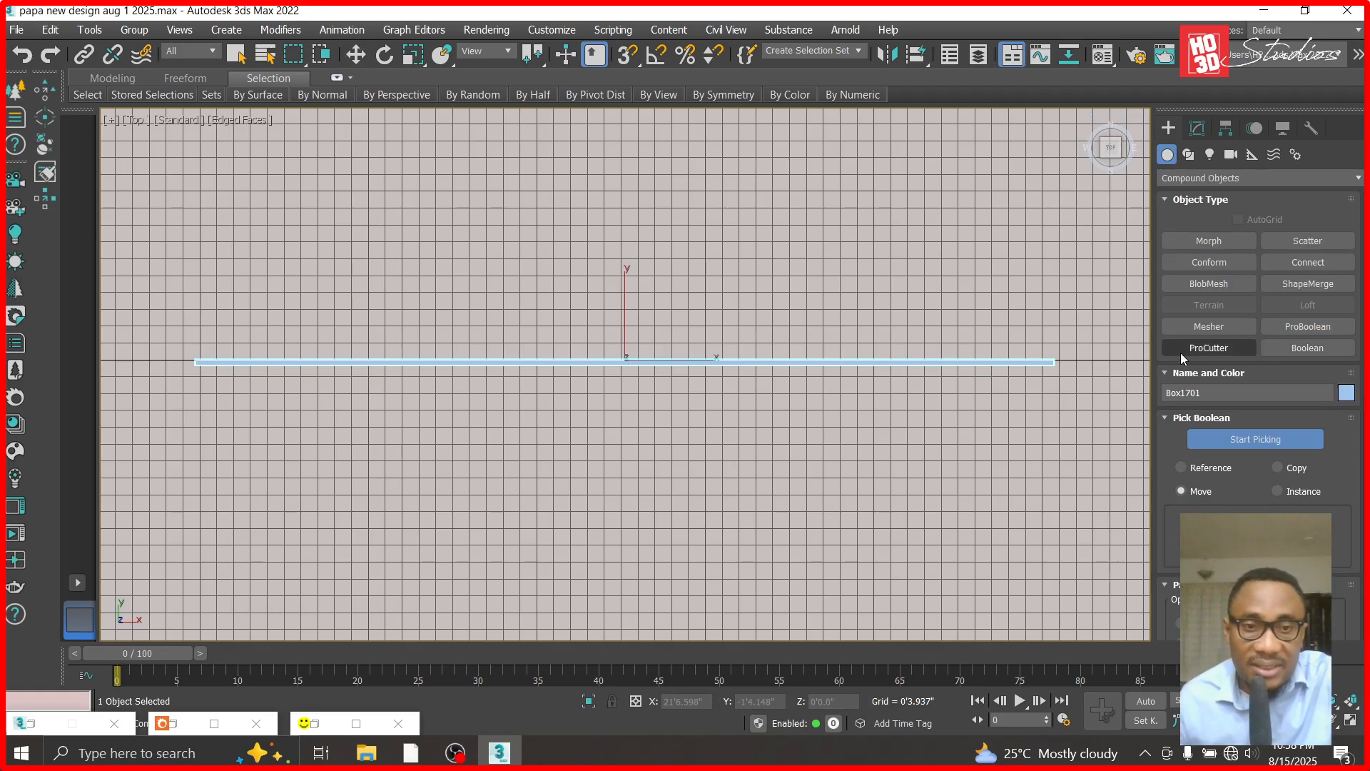
- Return to the front view and convert the cut cladding panel to an Editable Poly
{"action": "key", "text": "f"}
{"action": "left_click", "coordinate": [1198, 127]}
{"action": "right_click", "coordinate": [1197, 203]}
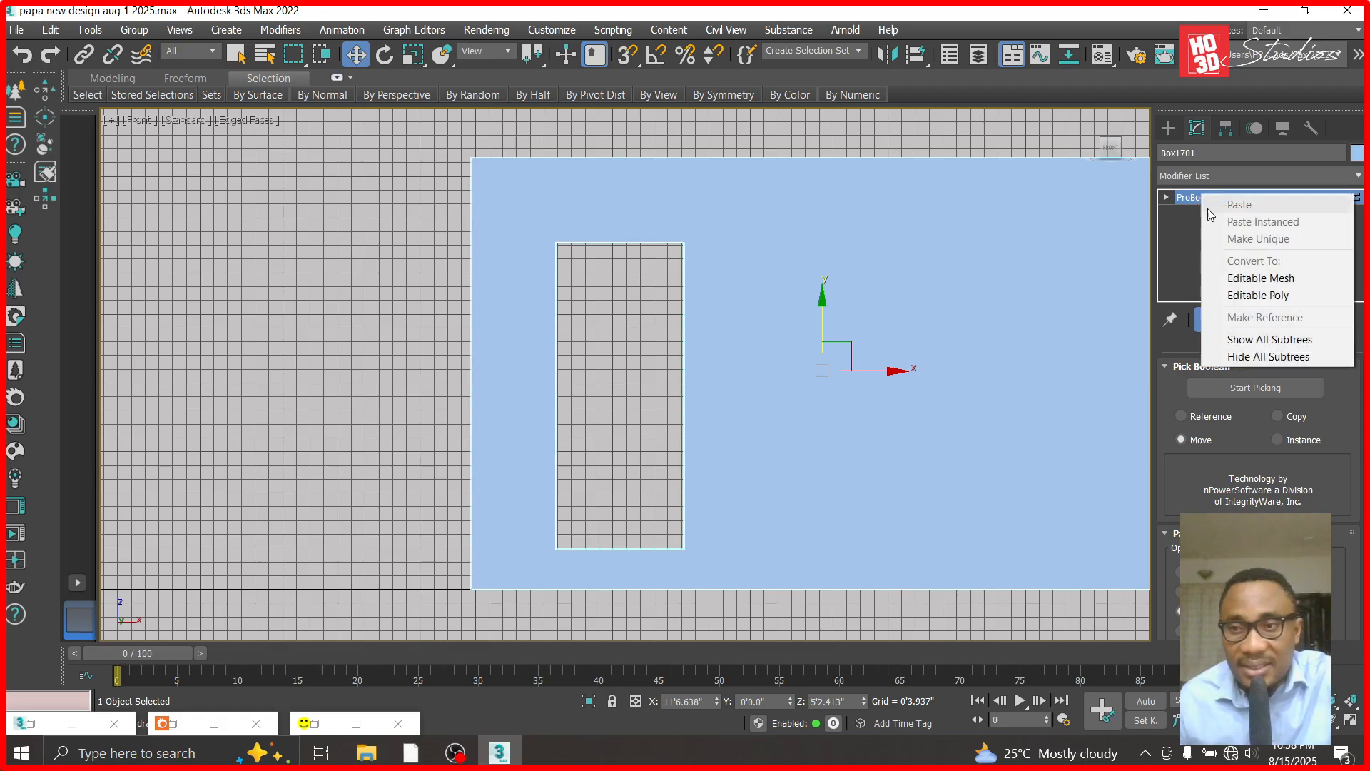
{"action": "left_click", "coordinate": [1257, 296]}
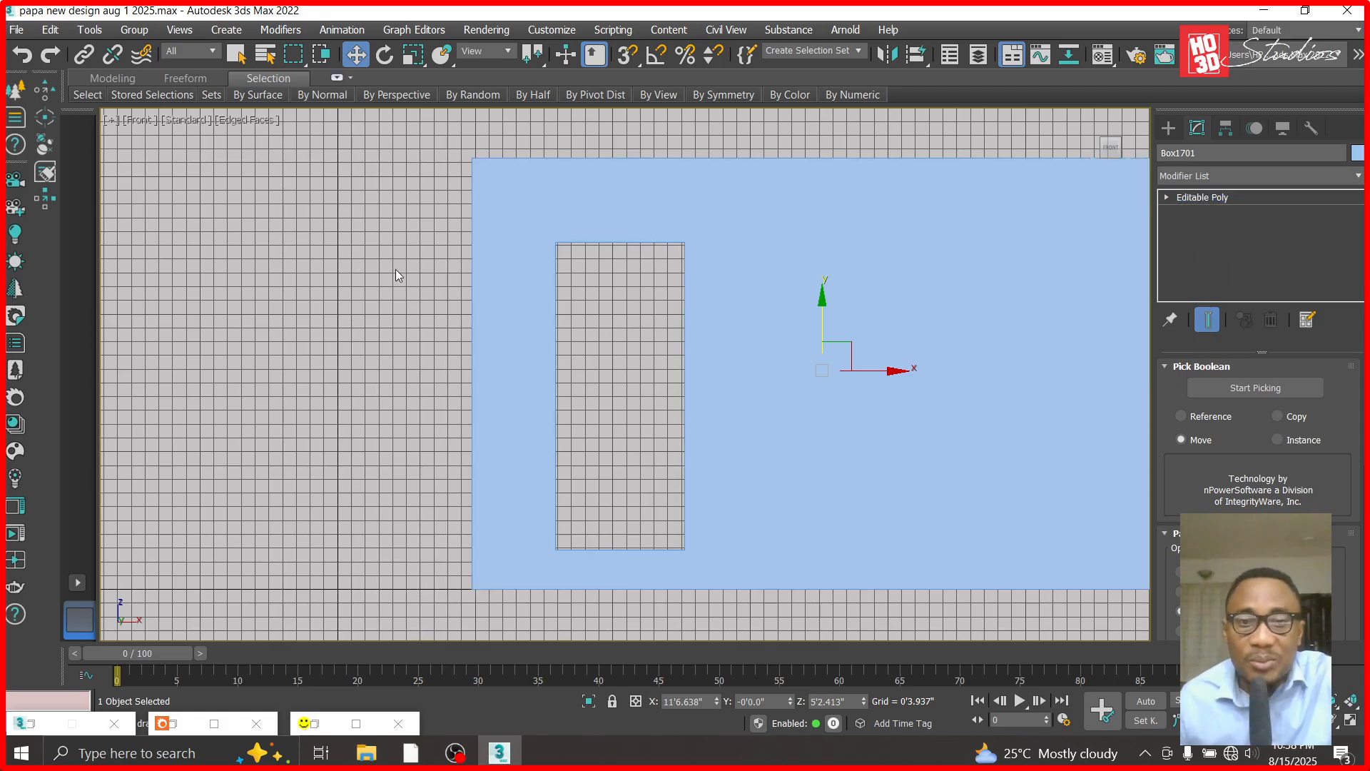
- Unhide all objects, then hide the fence wall section and its framed panel standing in front of the entrance
{"action": "right_click", "coordinate": [392, 302]}
{"action": "left_click", "coordinate": [440, 221]}
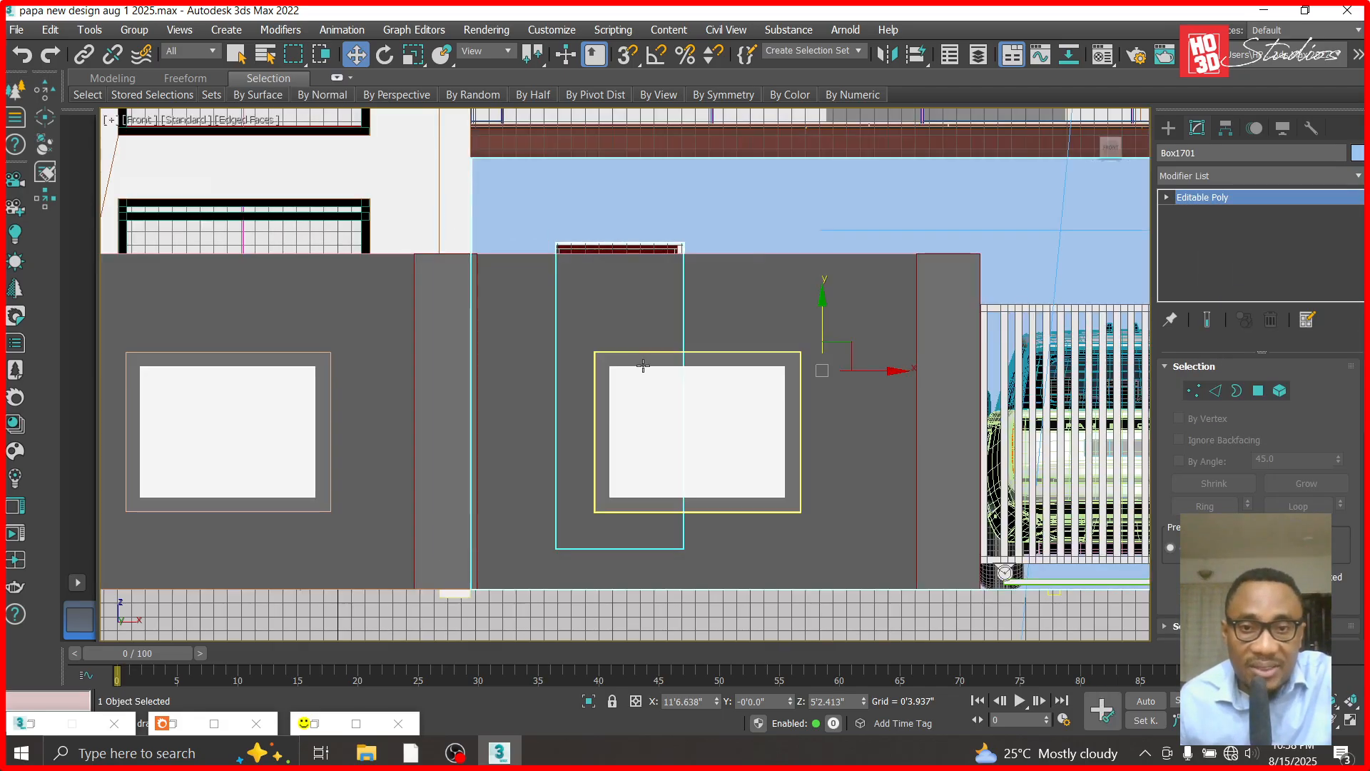
{"action": "left_click", "coordinate": [737, 376]}
{"action": "left_click", "coordinate": [847, 323]}
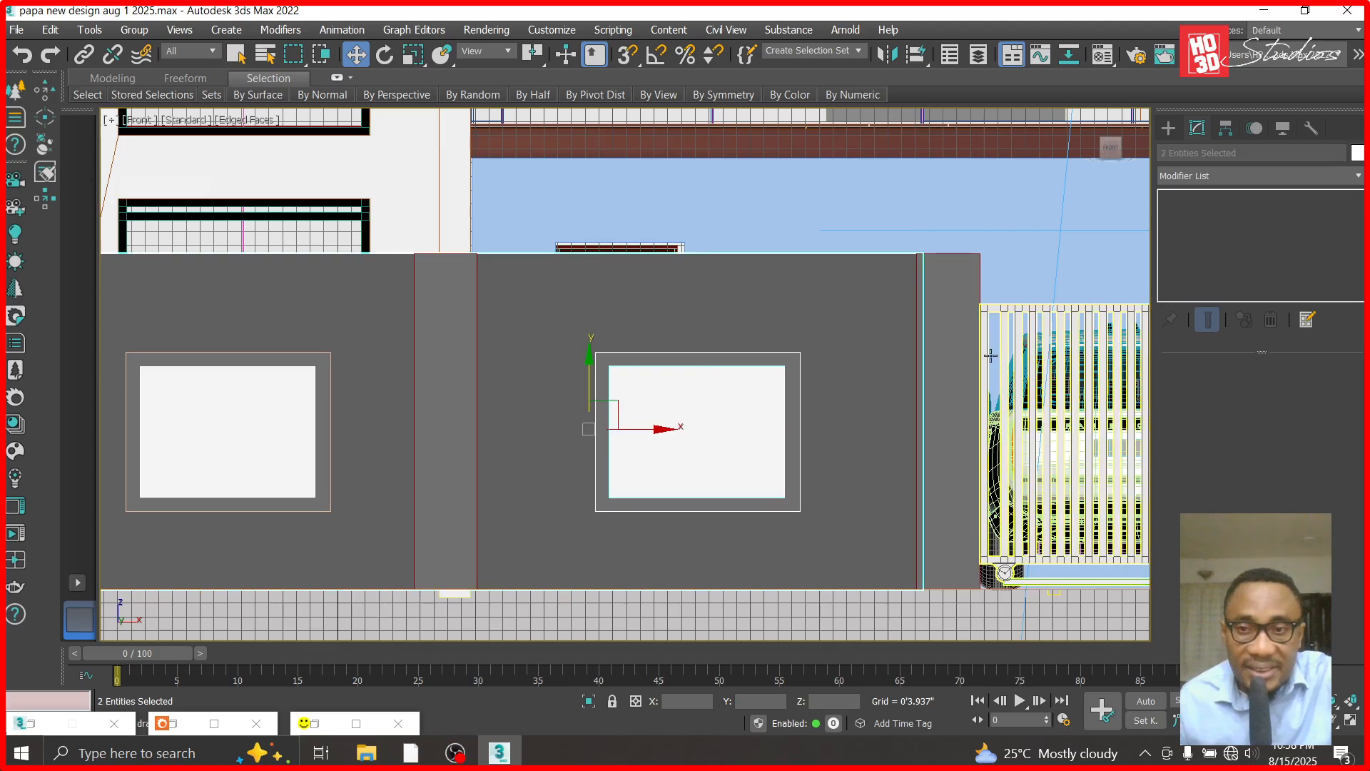
{"action": "right_click", "coordinate": [956, 353]}
{"action": "left_click", "coordinate": [986, 256]}
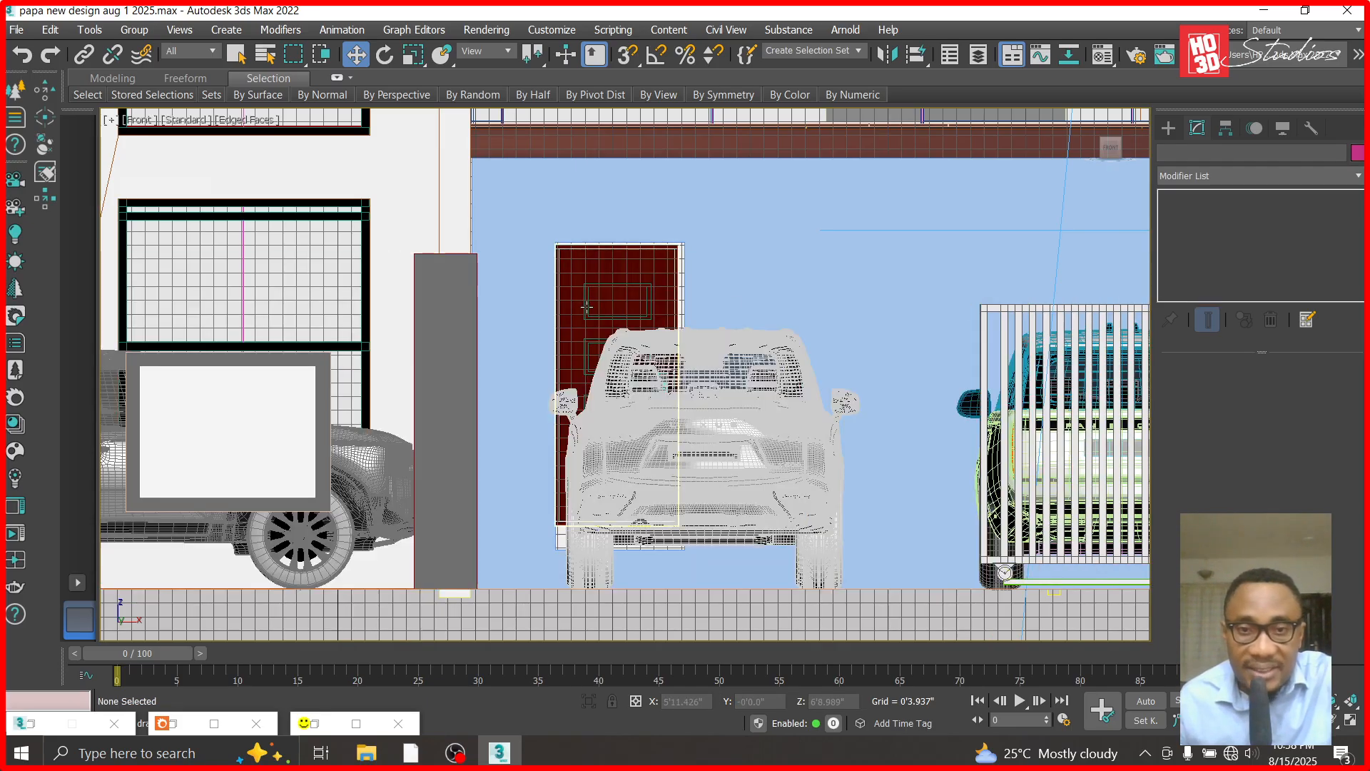
- Lower the door opening's upper vertices to the door's top edge at about Z 8'2.4" and leave vertex editing
{"action": "scroll", "coordinate": [609, 271], "scroll_direction": "up", "scroll_amount": 5}
{"action": "left_click", "coordinate": [609, 271]}
{"action": "scroll", "coordinate": [781, 203], "scroll_direction": "up", "scroll_amount": 3}
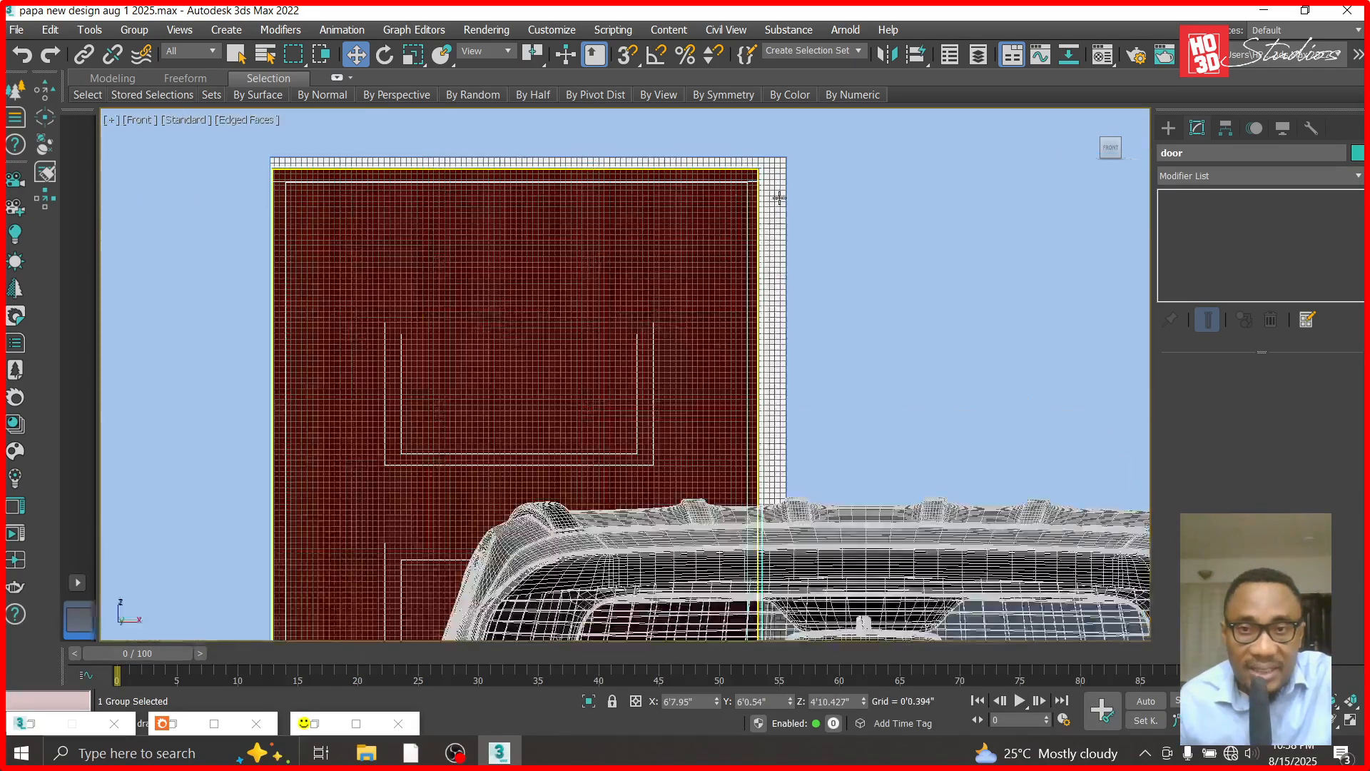
{"action": "left_click", "coordinate": [784, 257]}
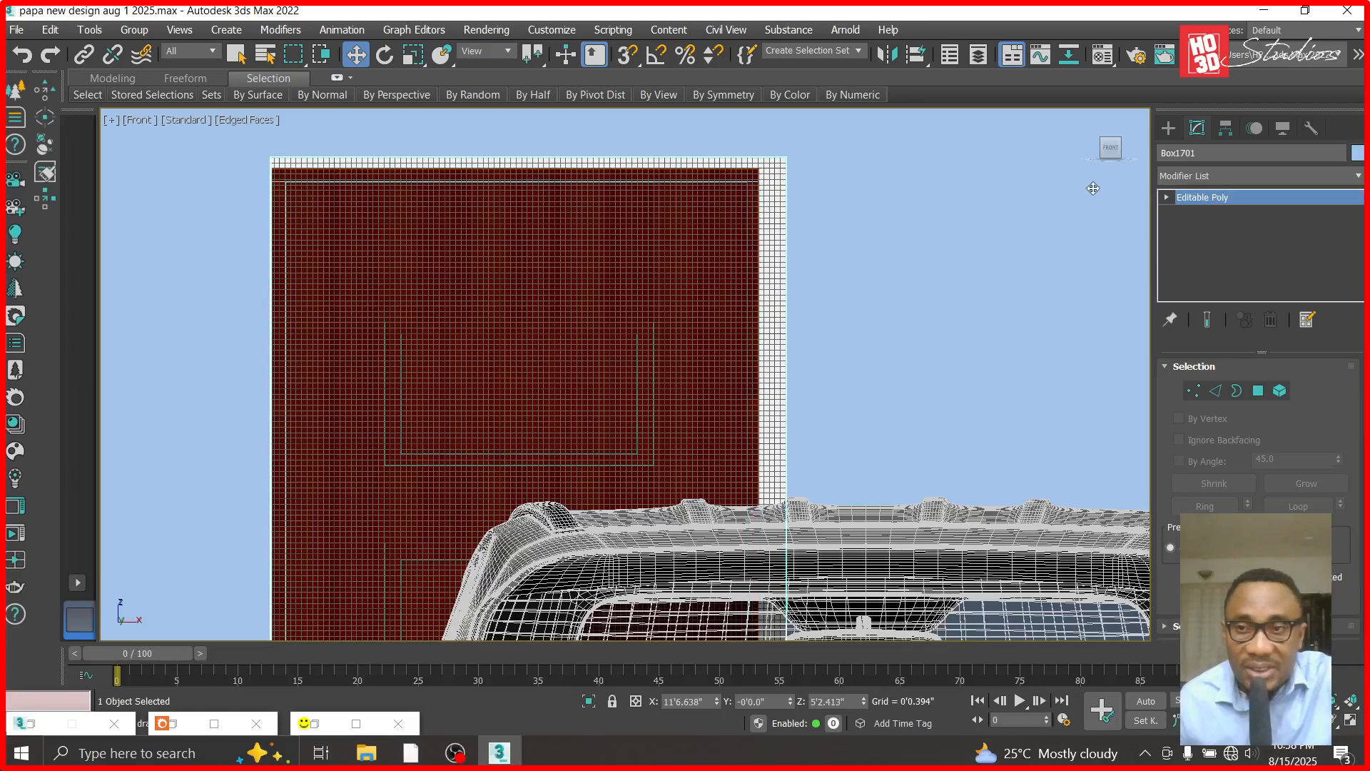
{"action": "left_click", "coordinate": [1166, 198]}
{"action": "left_click", "coordinate": [1196, 212]}
{"action": "left_click_drag", "start_coordinate": [834, 140], "coordinate": [205, 171]}
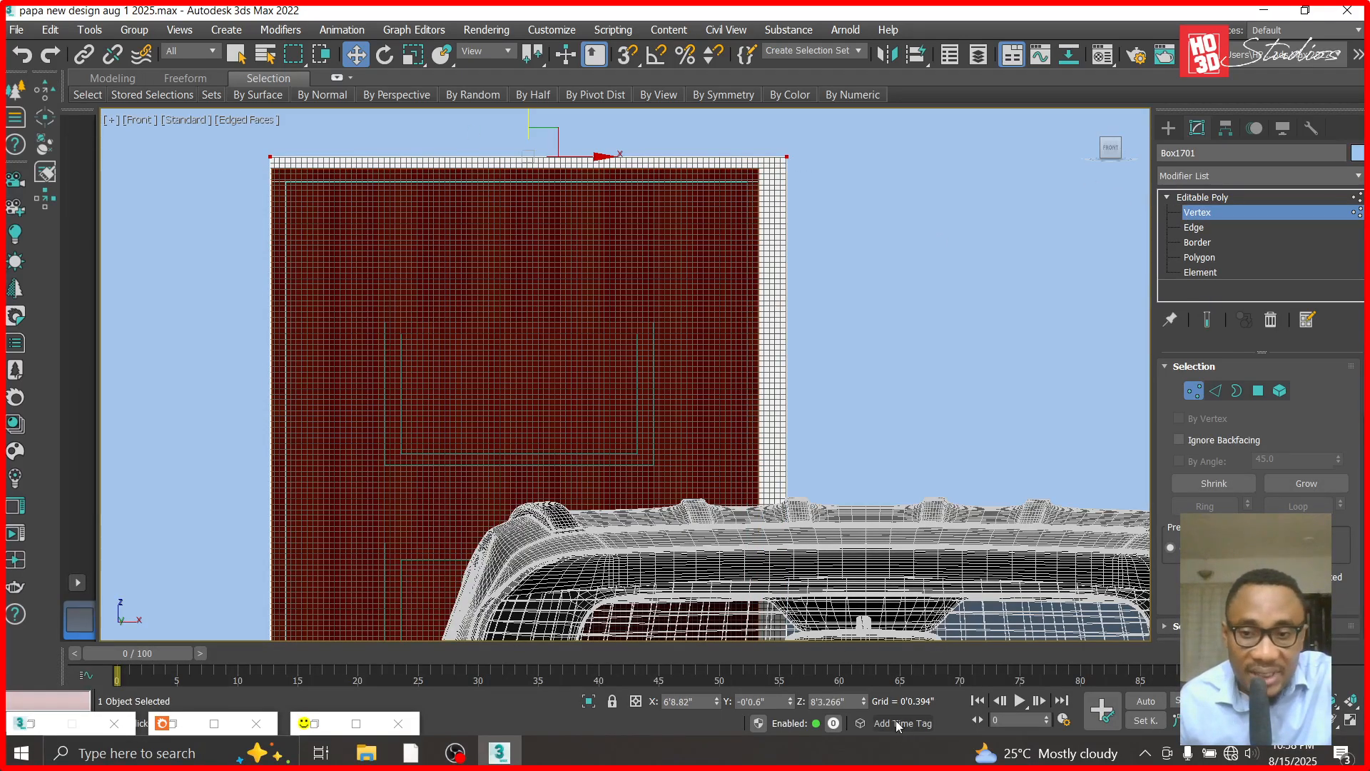
{"action": "left_click_drag", "start_coordinate": [865, 704], "coordinate": [863, 715]}
{"action": "scroll", "coordinate": [807, 414], "scroll_direction": "down", "scroll_amount": 3}
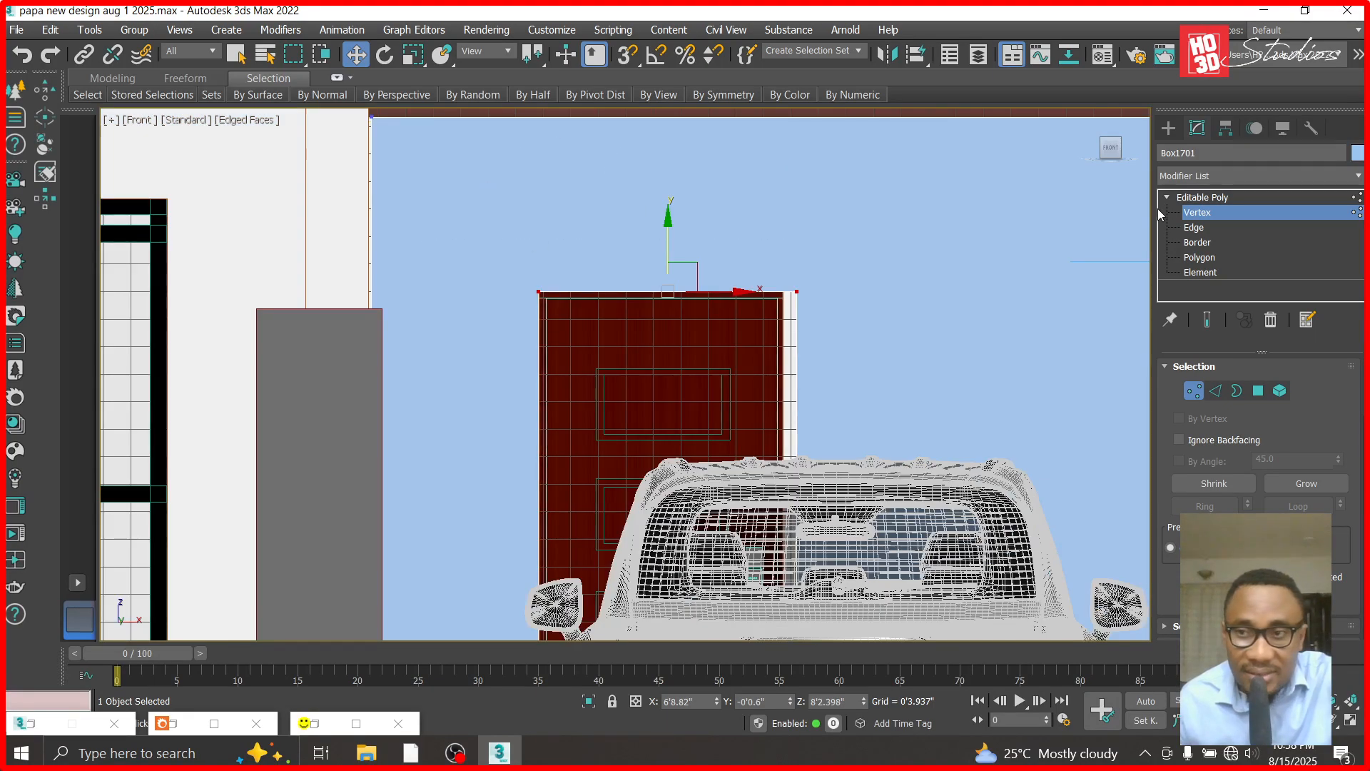
{"action": "left_click", "coordinate": [1192, 196]}
- Hide the Lexus LX600 car model blocking the view of the entrance door
{"action": "left_click", "coordinate": [817, 580]}
{"action": "right_click", "coordinate": [818, 579]}
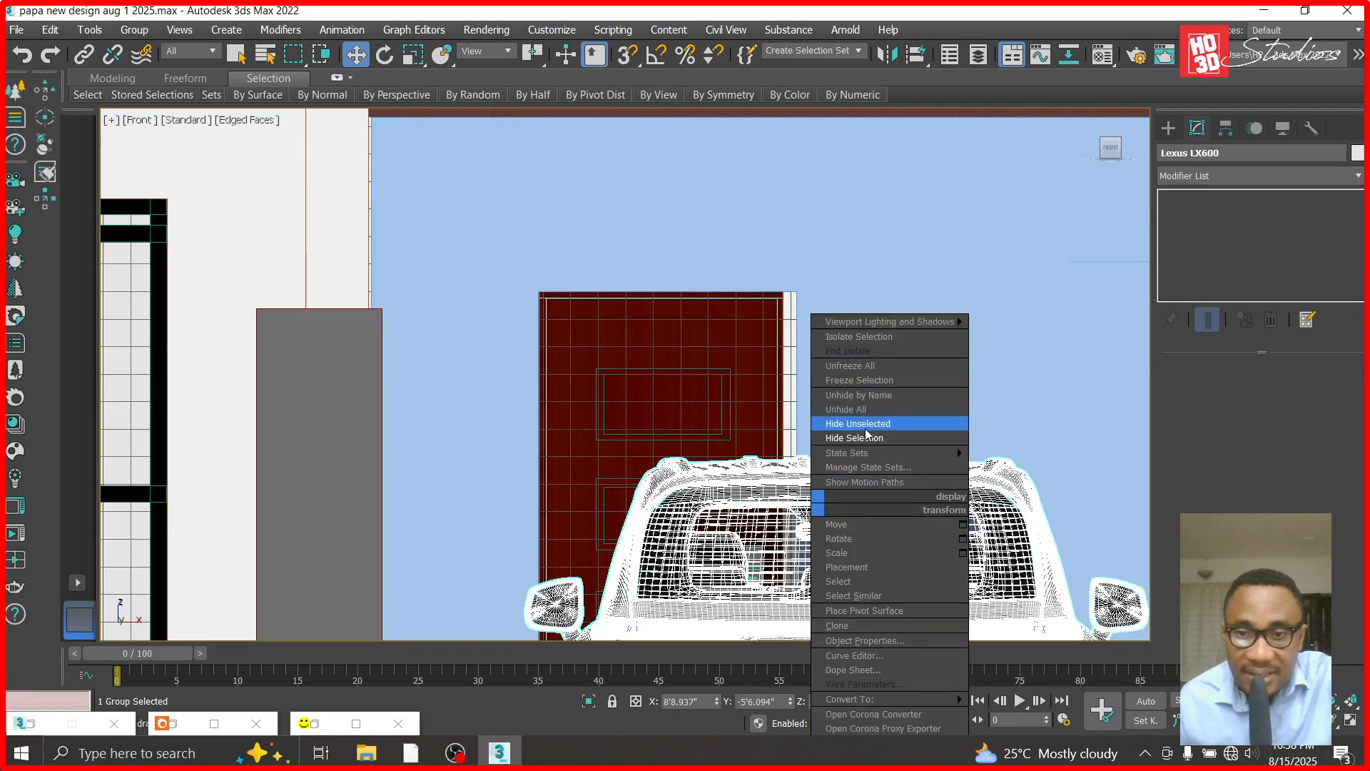
{"action": "left_click", "coordinate": [884, 429]}
{"action": "scroll", "coordinate": [818, 400], "scroll_direction": "down", "scroll_amount": 5}
{"action": "scroll", "coordinate": [811, 526], "scroll_direction": "up", "scroll_amount": 5}
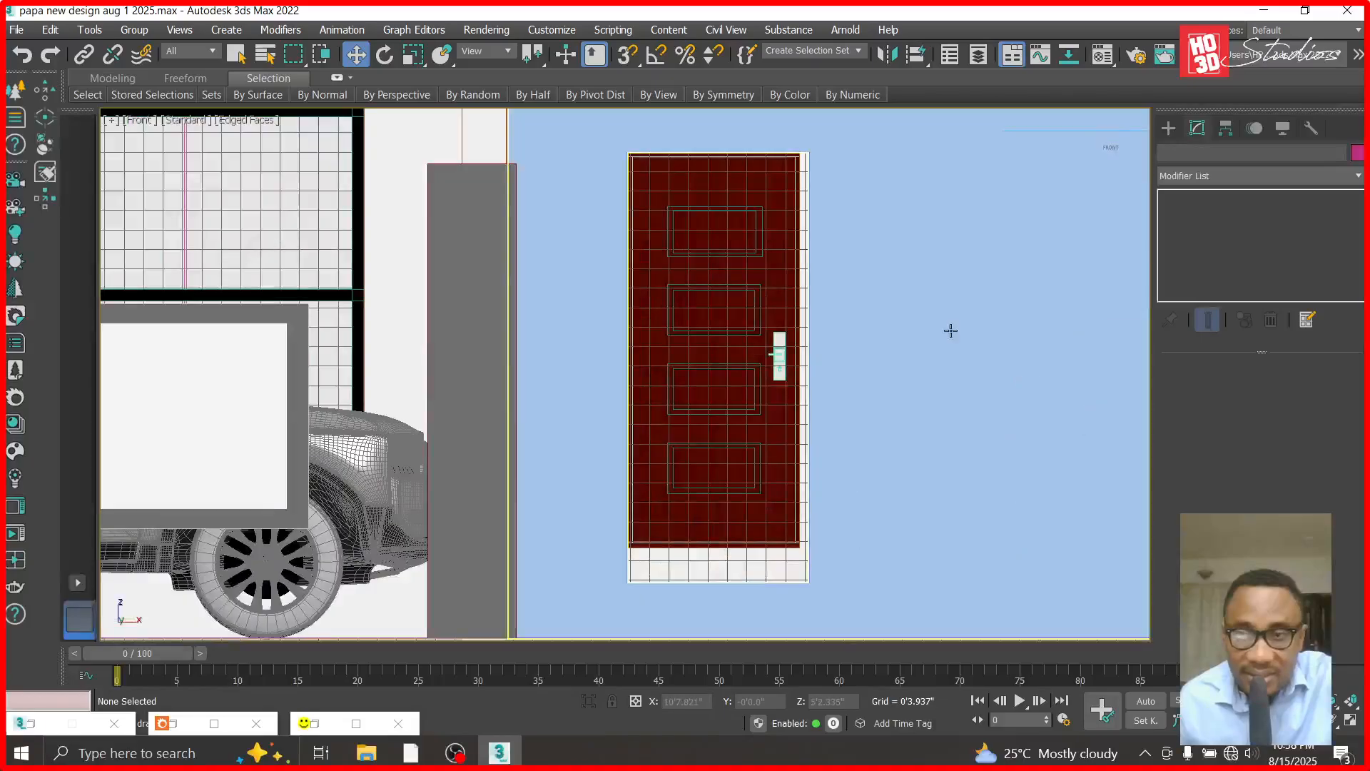
- Move the opening's right-side vertices to the door's right edge at about X 8'1.3" and leave vertex editing
{"action": "left_click", "coordinate": [891, 370]}
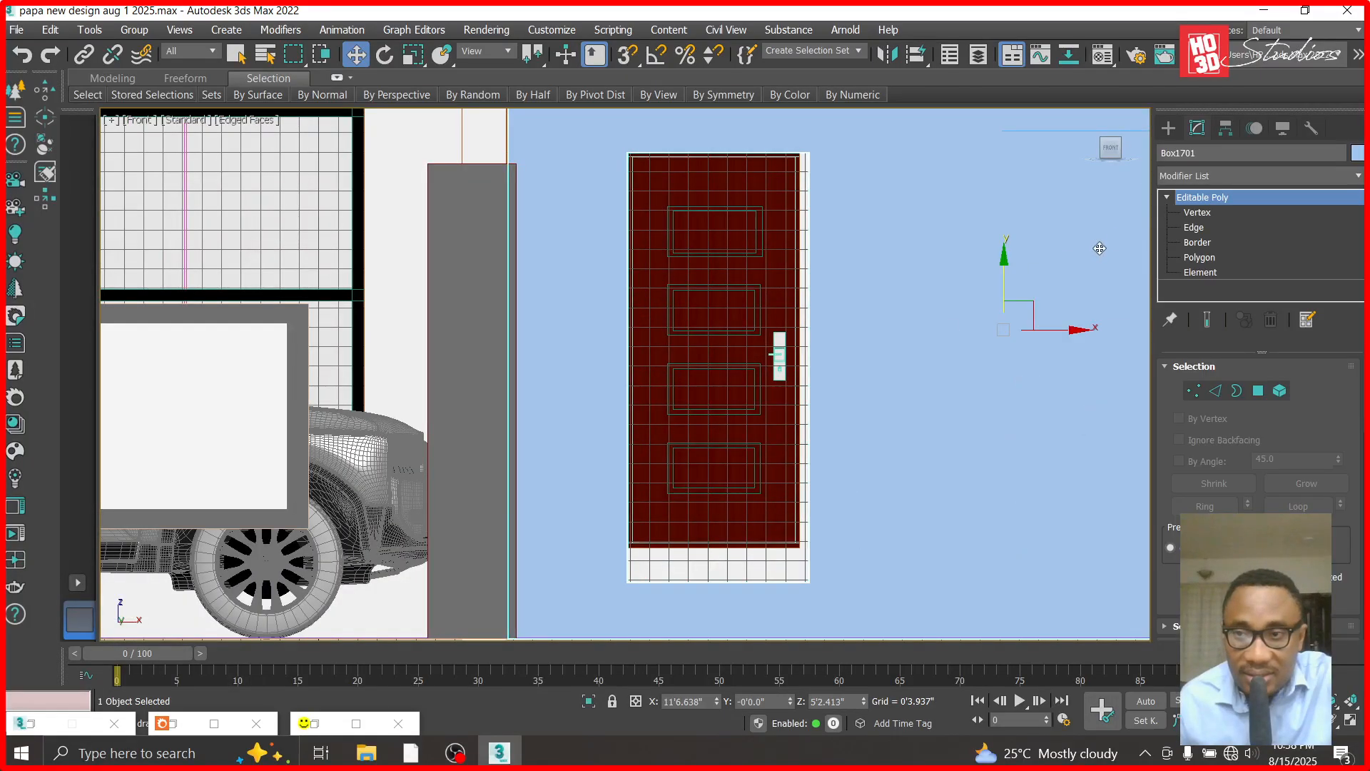
{"action": "left_click", "coordinate": [1197, 212]}
{"action": "left_click_drag", "start_coordinate": [828, 135], "coordinate": [786, 601]}
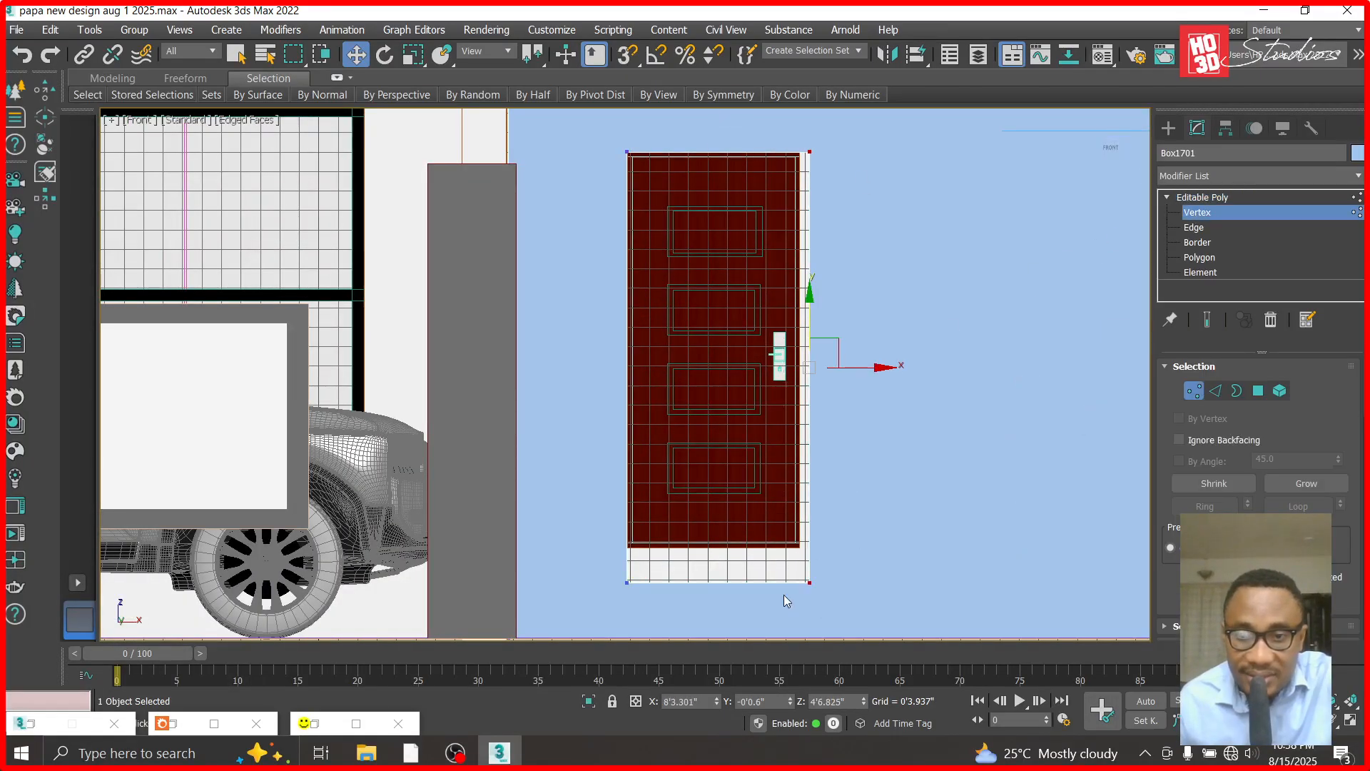
{"action": "scroll", "coordinate": [812, 383], "scroll_direction": "up", "scroll_amount": 5}
{"action": "left_click_drag", "start_coordinate": [919, 292], "coordinate": [809, 309]}
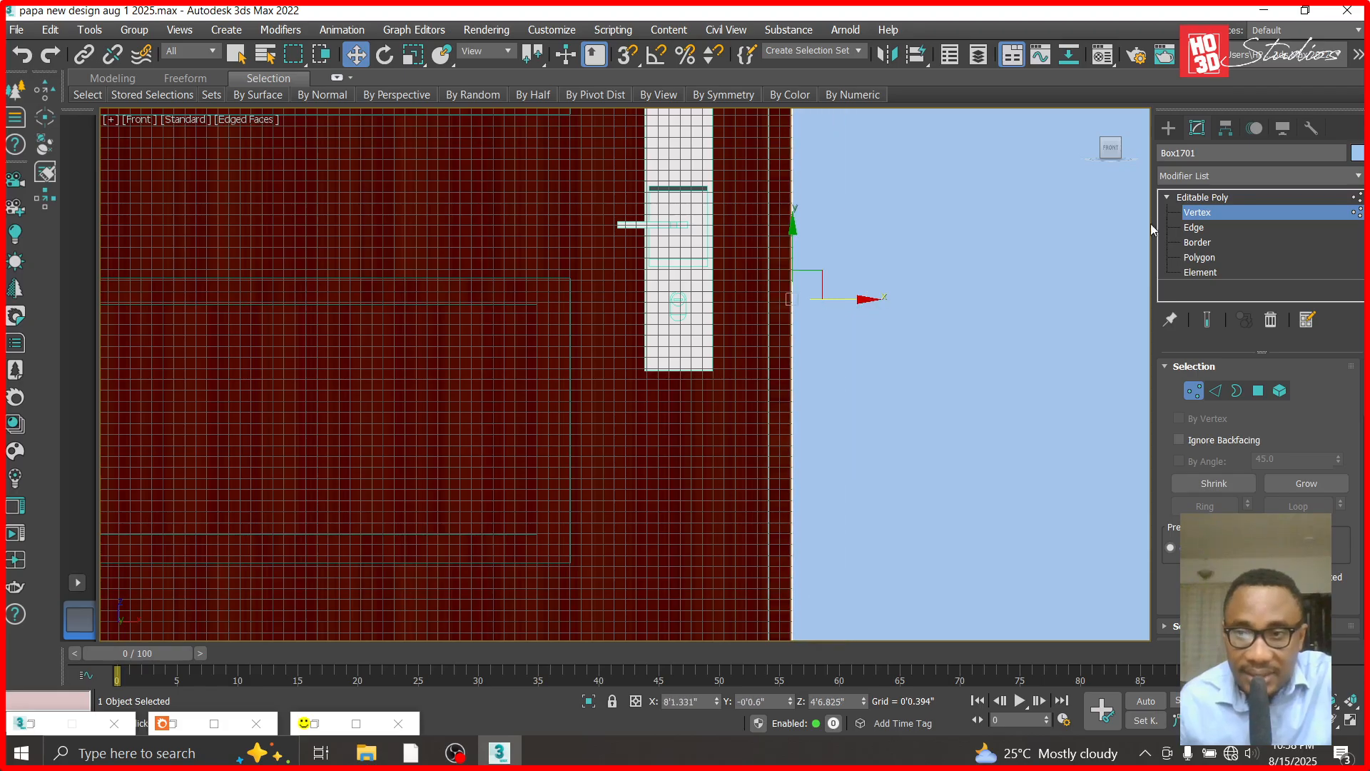
{"action": "left_click", "coordinate": [1182, 199]}
- Raise the opening's lower vertices to the door's bottom edge at about Z 1'6.4"
{"action": "scroll", "coordinate": [865, 222], "scroll_direction": "down", "scroll_amount": 5}
{"action": "left_click", "coordinate": [1210, 212]}
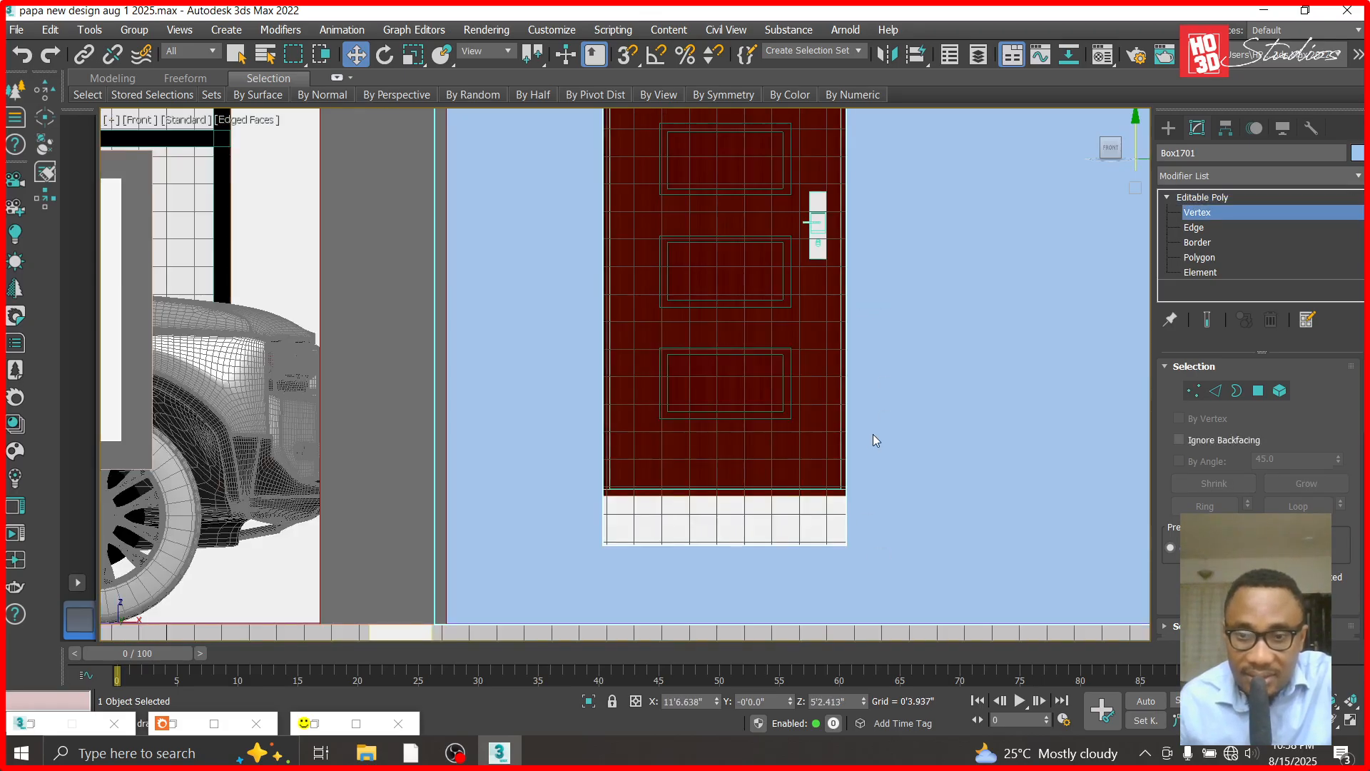
{"action": "left_click_drag", "start_coordinate": [887, 520], "coordinate": [504, 599]}
{"action": "scroll", "coordinate": [724, 543], "scroll_direction": "up", "scroll_amount": 4}
{"action": "left_click_drag", "start_coordinate": [721, 478], "coordinate": [716, 336]}
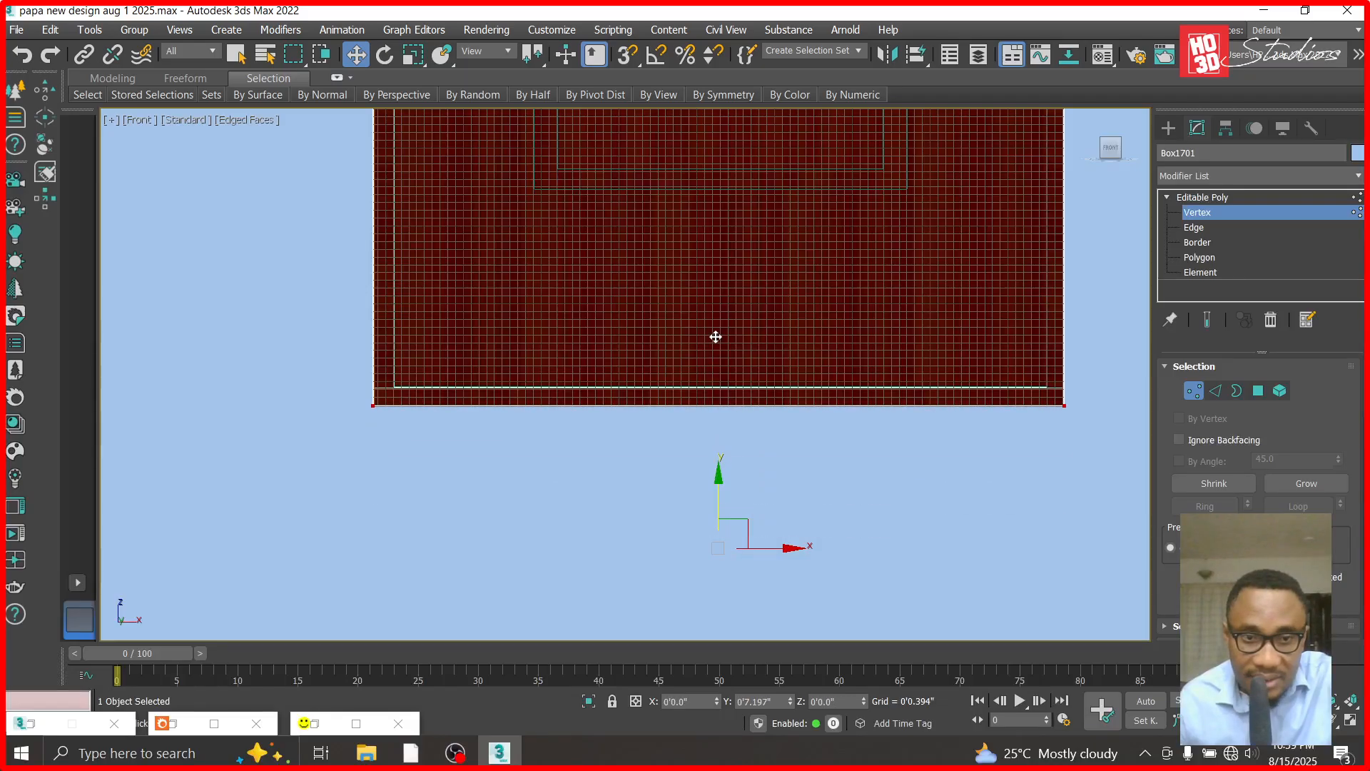
- Leave vertex editing and isolate the main wall and its cladding panel by hiding all unselected objects
{"action": "left_click", "coordinate": [1238, 196]}
{"action": "scroll", "coordinate": [661, 550], "scroll_direction": "down", "scroll_amount": 9}
{"action": "scroll", "coordinate": [981, 436], "scroll_direction": "up", "scroll_amount": 2}
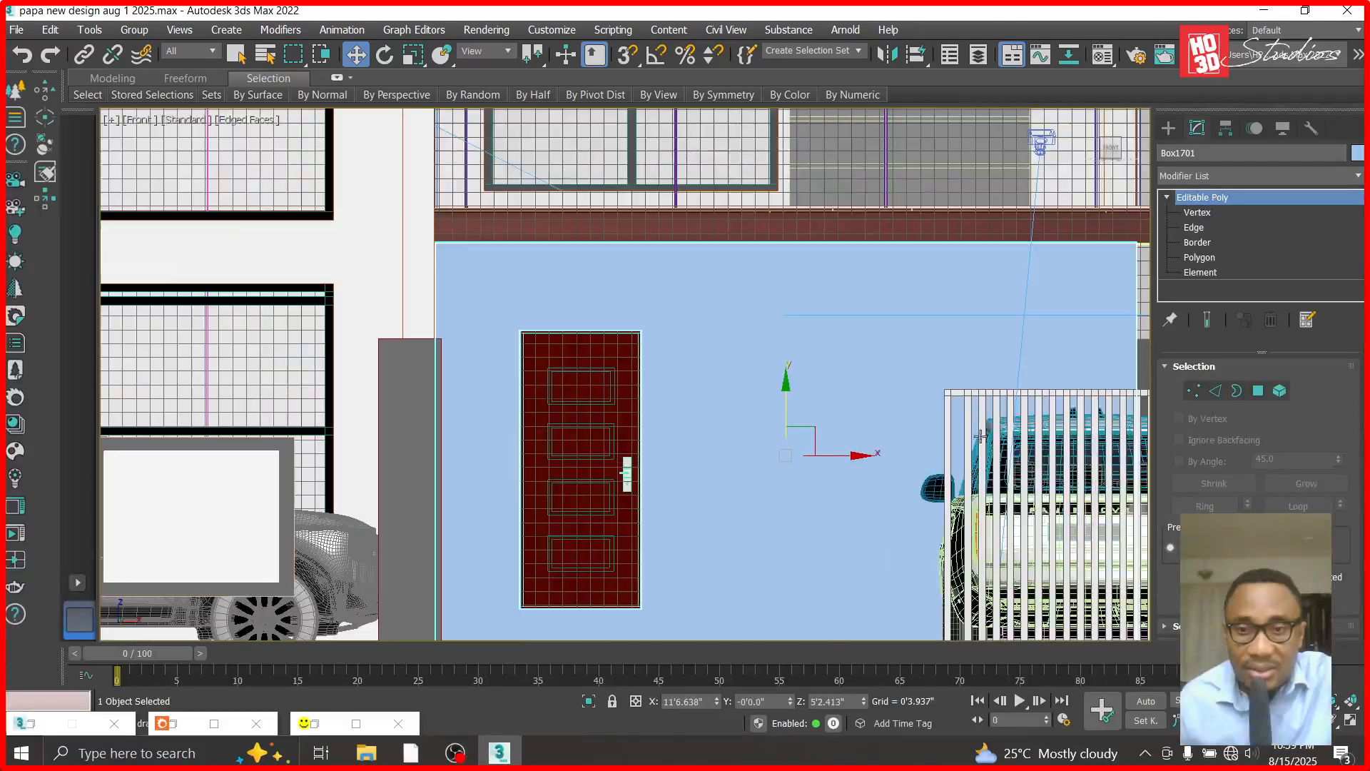
{"action": "scroll", "coordinate": [842, 343], "scroll_direction": "down", "scroll_amount": 3}
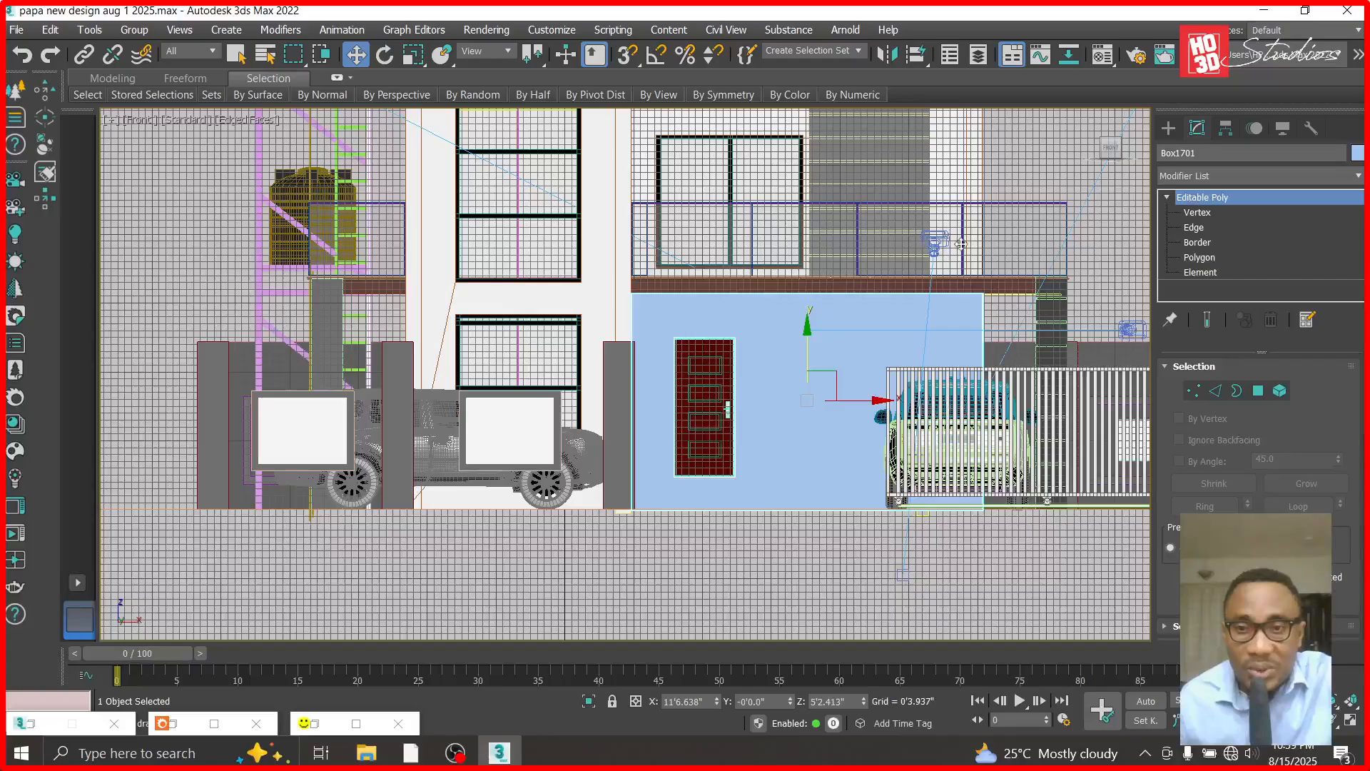
{"action": "left_click", "coordinate": [954, 168], "text": "ctrl"}
{"action": "right_click", "coordinate": [952, 192]}
{"action": "mouse_move", "coordinate": [978, 139]}
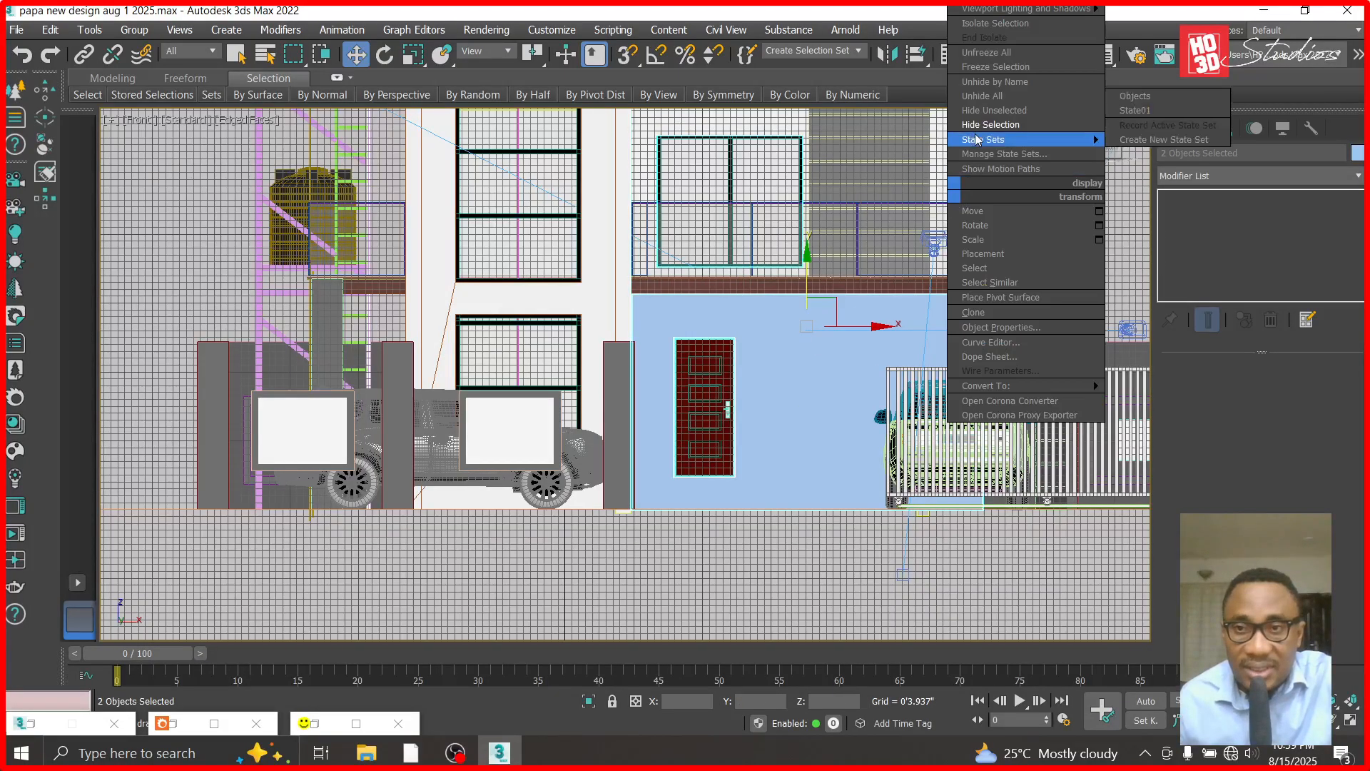
{"action": "left_click", "coordinate": [988, 110]}
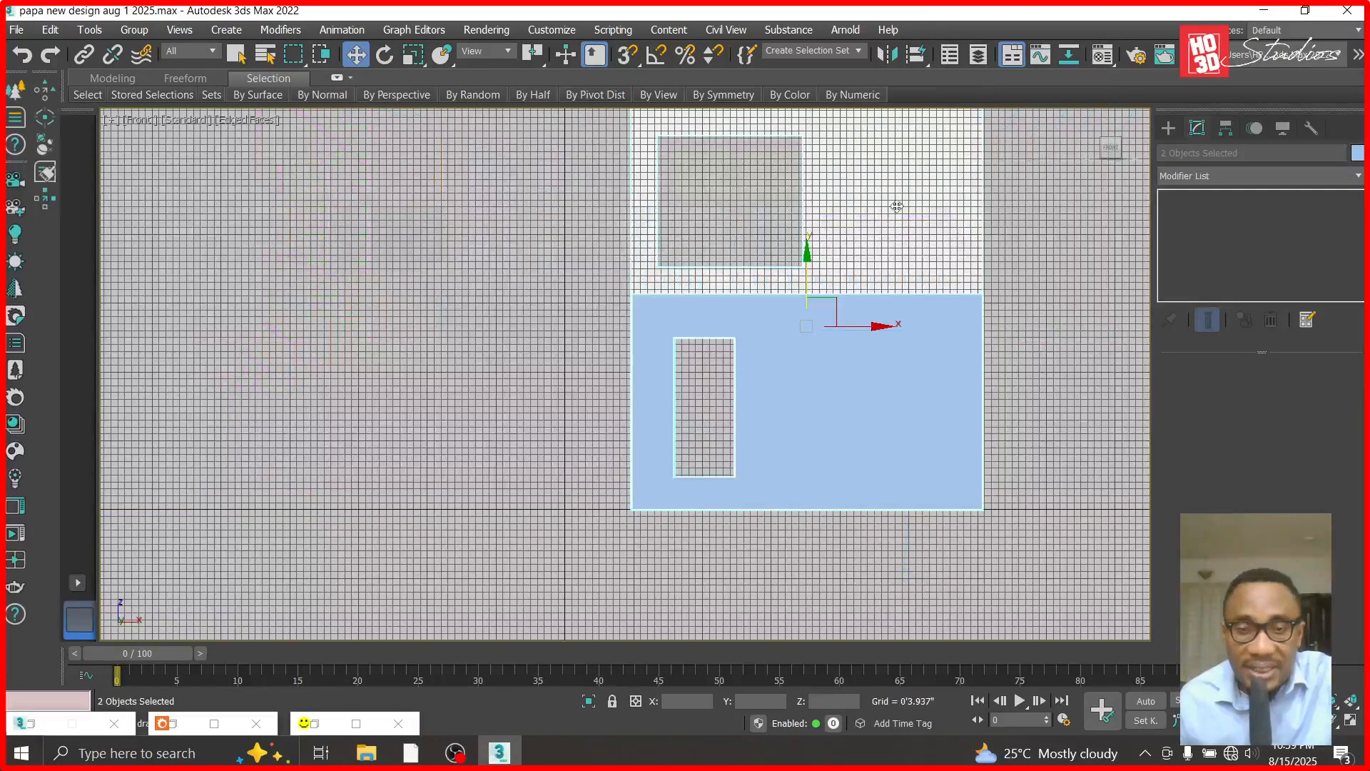
- In the left view, move the cladding panel against the wall's front face at about Y 5'8.5", then deselect it
{"action": "left_click", "coordinate": [957, 447]}
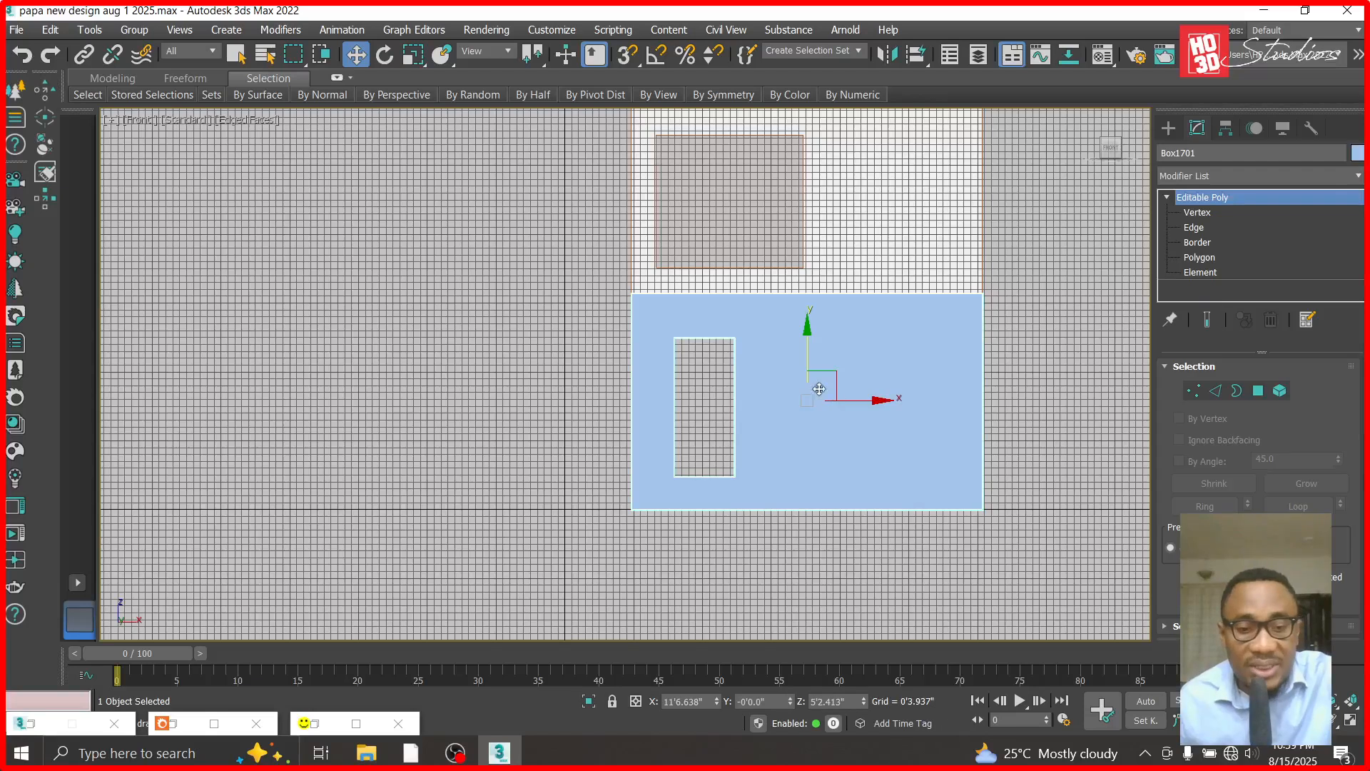
{"action": "key", "text": "l"}
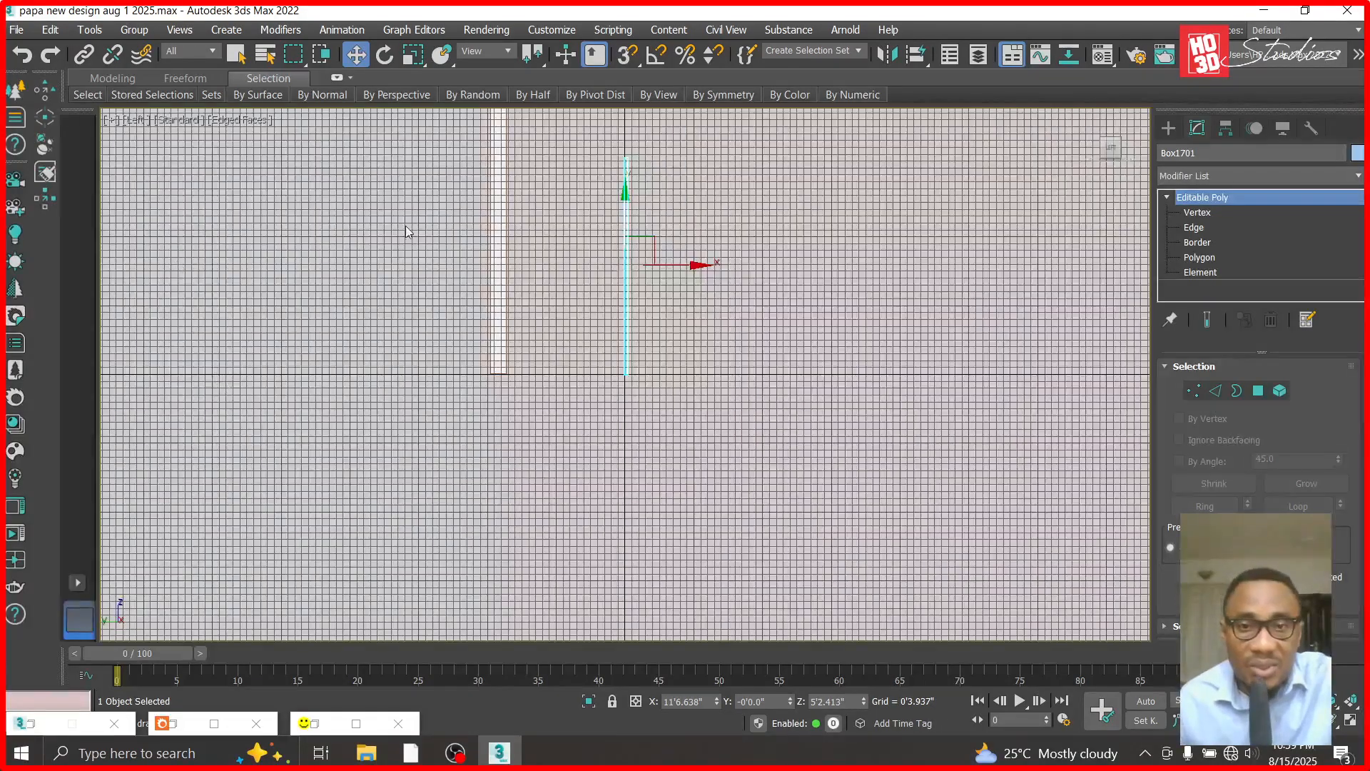
{"action": "left_click", "coordinate": [603, 182]}
{"action": "scroll", "coordinate": [644, 246], "scroll_direction": "up", "scroll_amount": 3}
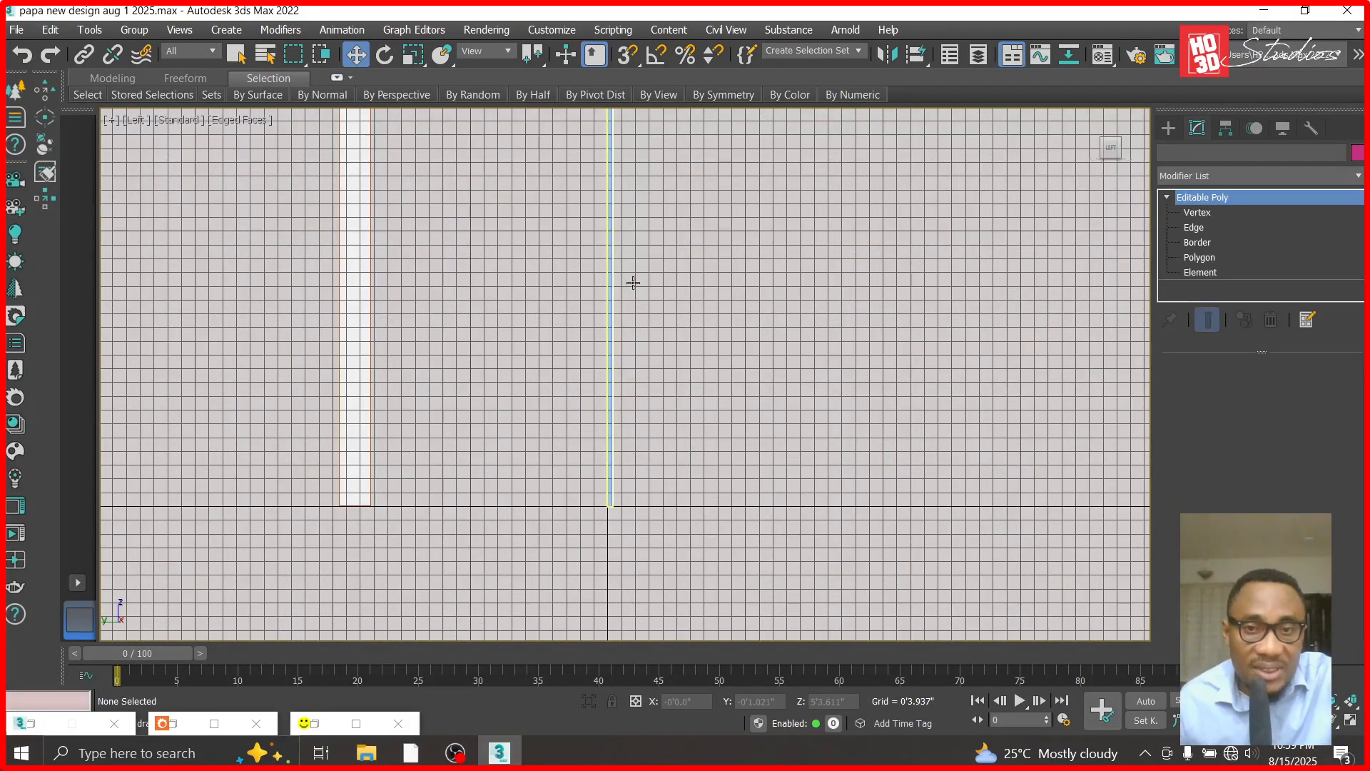
{"action": "left_click", "coordinate": [610, 286]}
{"action": "left_click_drag", "start_coordinate": [678, 287], "coordinate": [443, 289]}
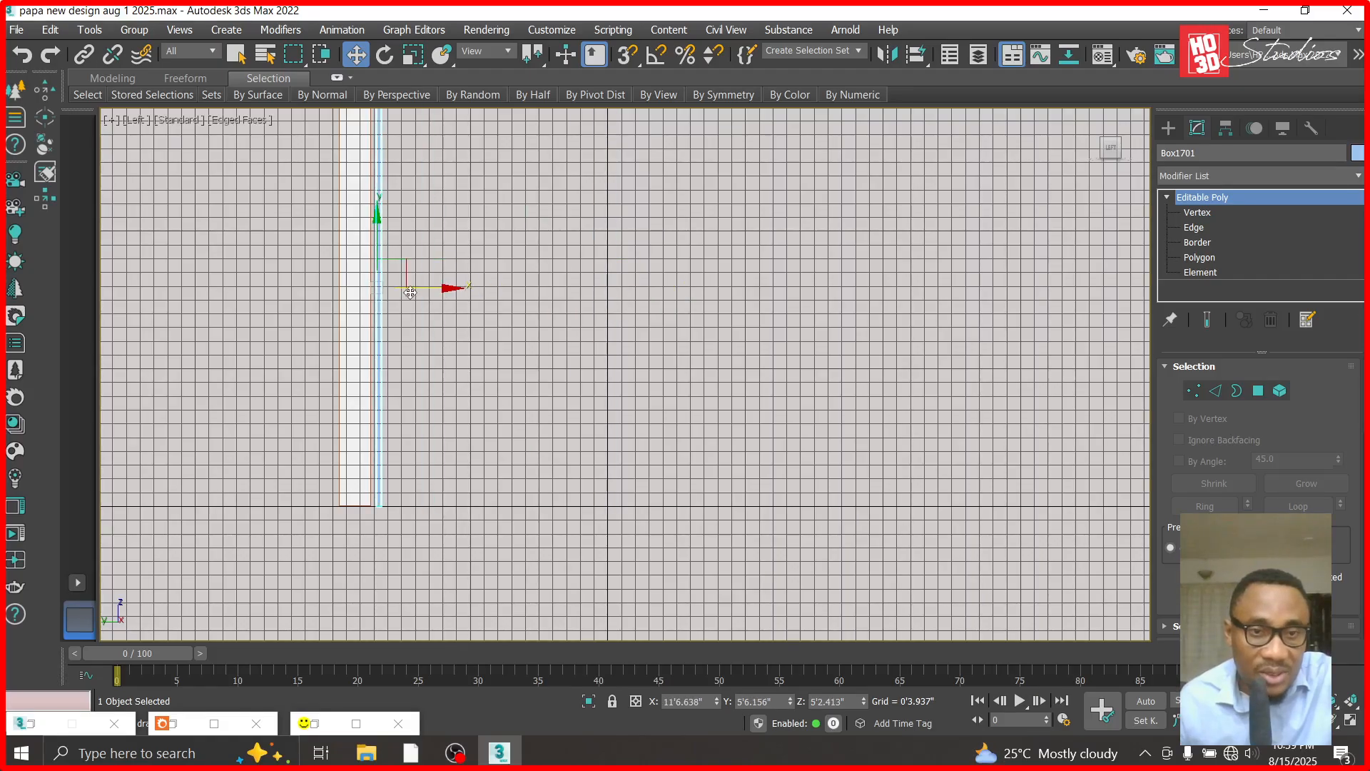
{"action": "scroll", "coordinate": [339, 307], "scroll_direction": "up", "scroll_amount": 5}
{"action": "left_click_drag", "start_coordinate": [574, 244], "coordinate": [544, 244]}
{"action": "left_click", "coordinate": [528, 439]}
- In the top view, move the cladding panel's left-end vertices to the wall's end at about X 3'2.05" and leave vertex editing
{"action": "key", "text": "f"}
{"action": "scroll", "coordinate": [528, 438], "scroll_direction": "down", "scroll_amount": 5}
{"action": "scroll", "coordinate": [626, 404], "scroll_direction": "up", "scroll_amount": 9}
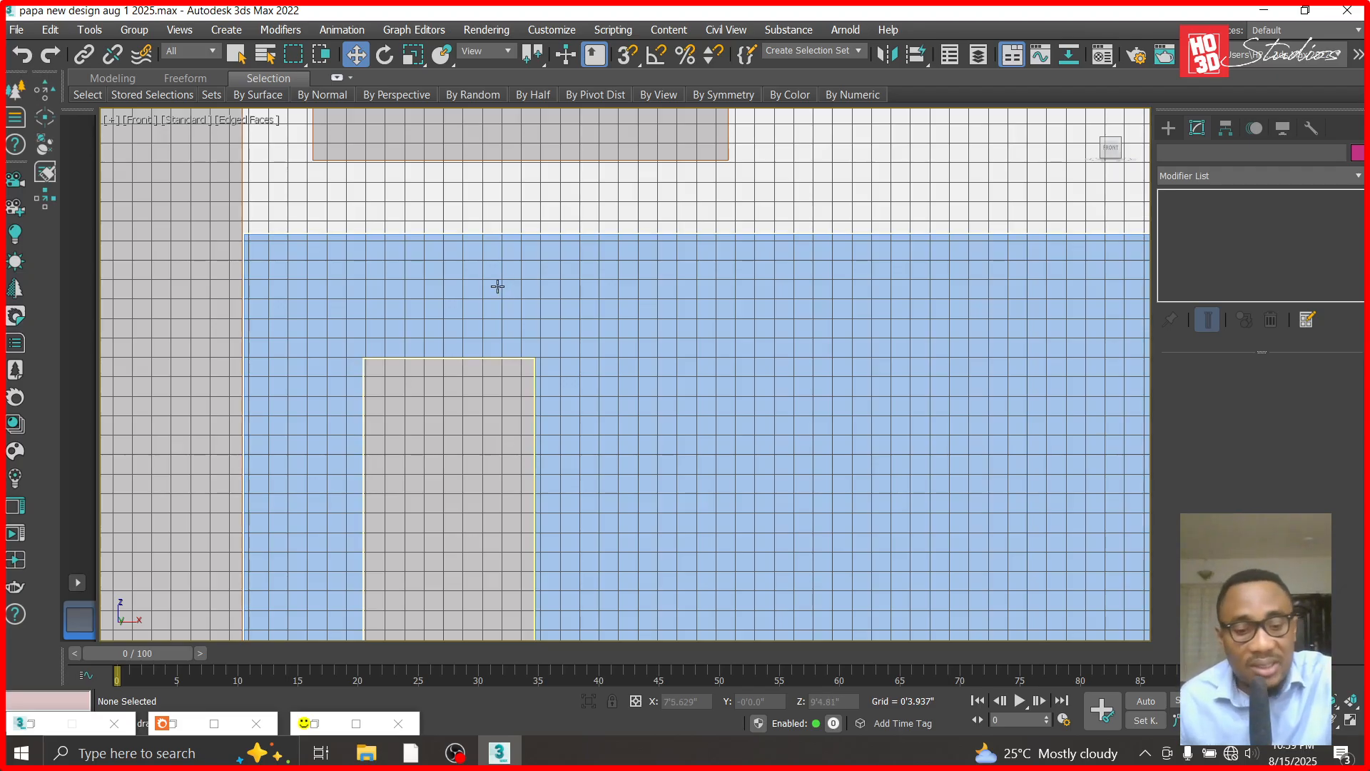
{"action": "key", "text": "t"}
{"action": "scroll", "coordinate": [528, 285], "scroll_direction": "up", "scroll_amount": 5}
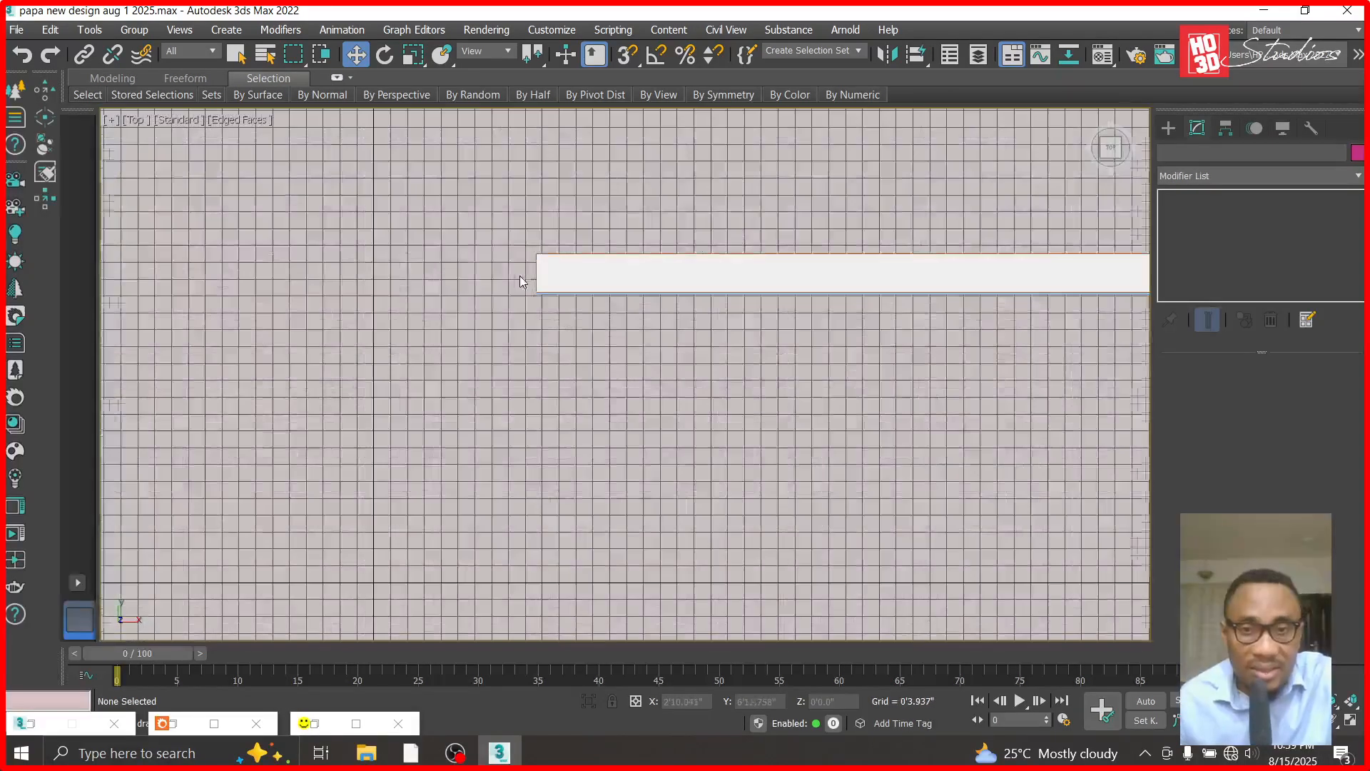
{"action": "scroll", "coordinate": [521, 282], "scroll_direction": "up", "scroll_amount": 6}
{"action": "left_click", "coordinate": [515, 325]}
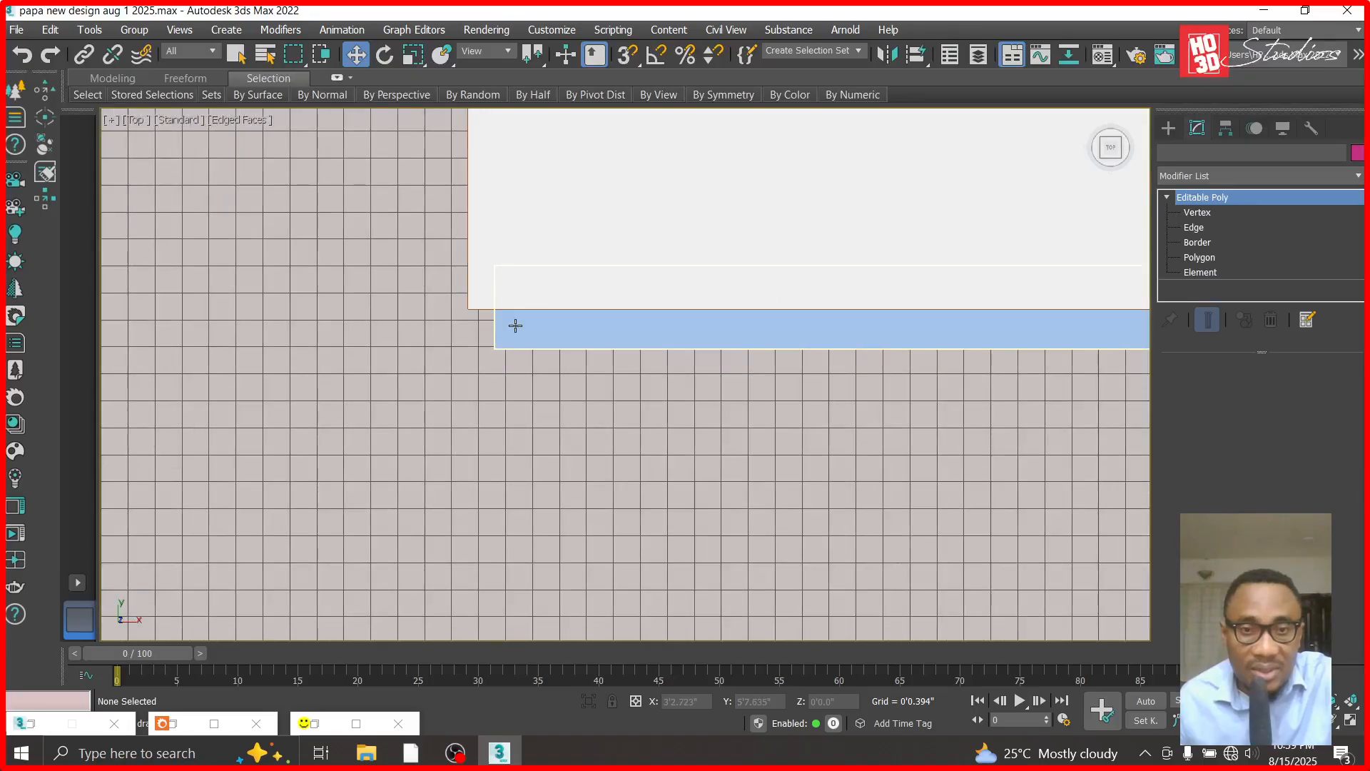
{"action": "key", "text": "1"}
{"action": "left_click_drag", "start_coordinate": [581, 231], "coordinate": [458, 410]}
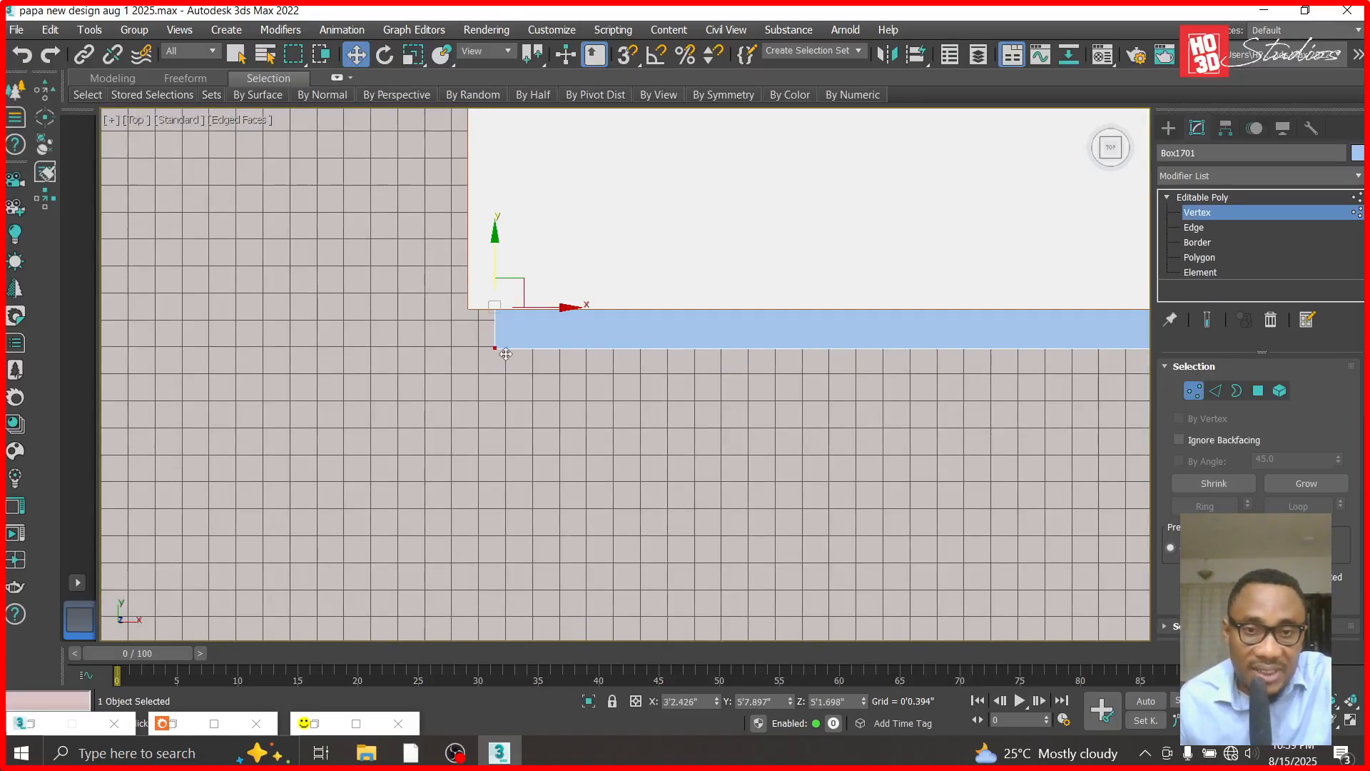
{"action": "left_click_drag", "start_coordinate": [563, 307], "coordinate": [513, 307]}
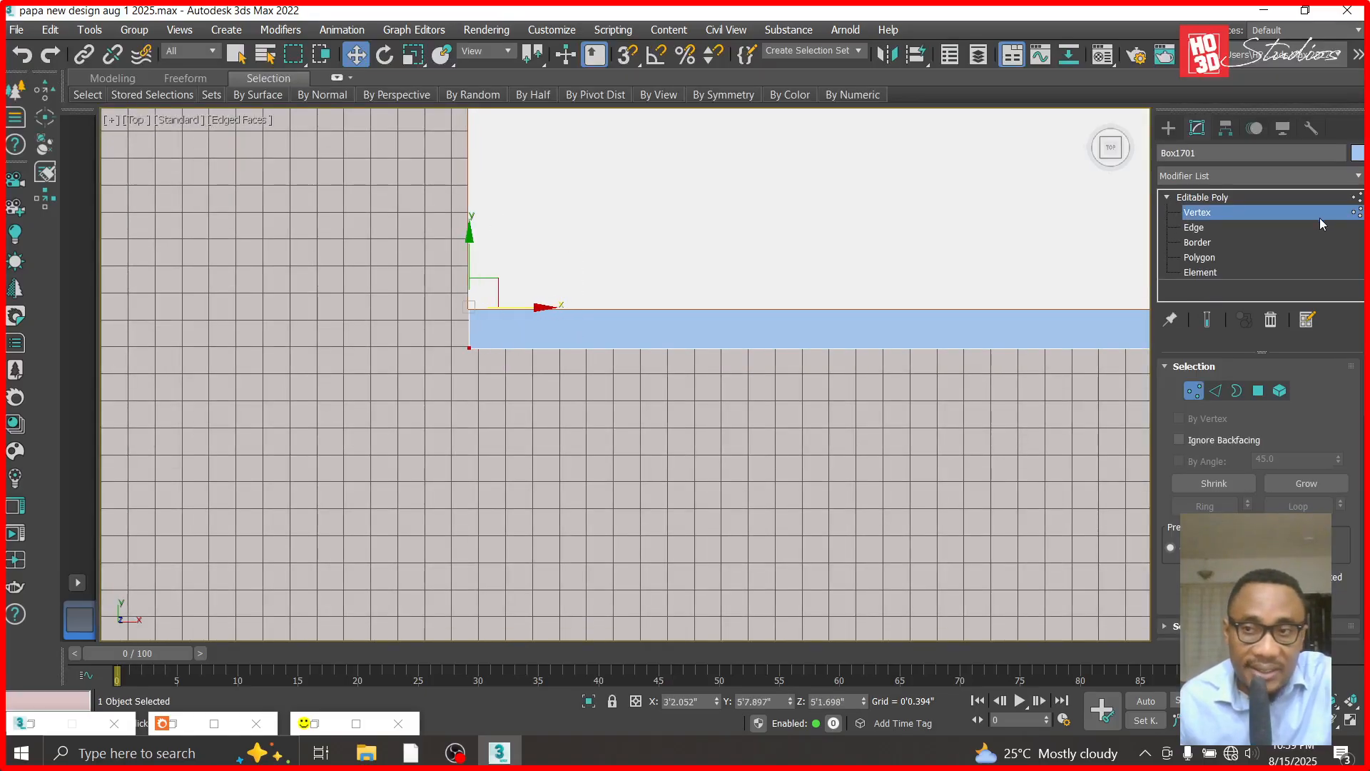
{"action": "left_click", "coordinate": [1231, 199]}
- Draw the base of a standard box about 0.9" long against the cladding panel's front face at its left end
{"action": "left_click", "coordinate": [1168, 128]}
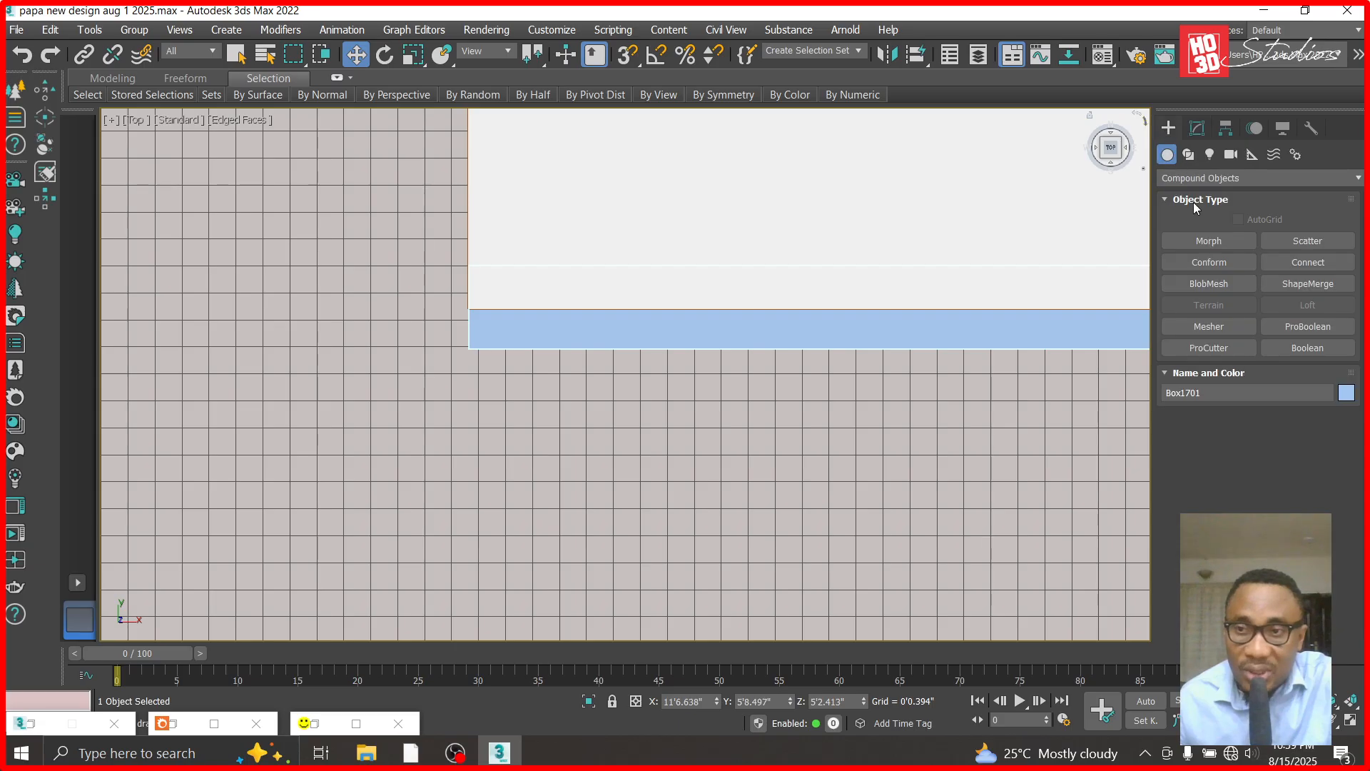
{"action": "left_click", "coordinate": [1196, 178]}
{"action": "left_click", "coordinate": [1200, 196]}
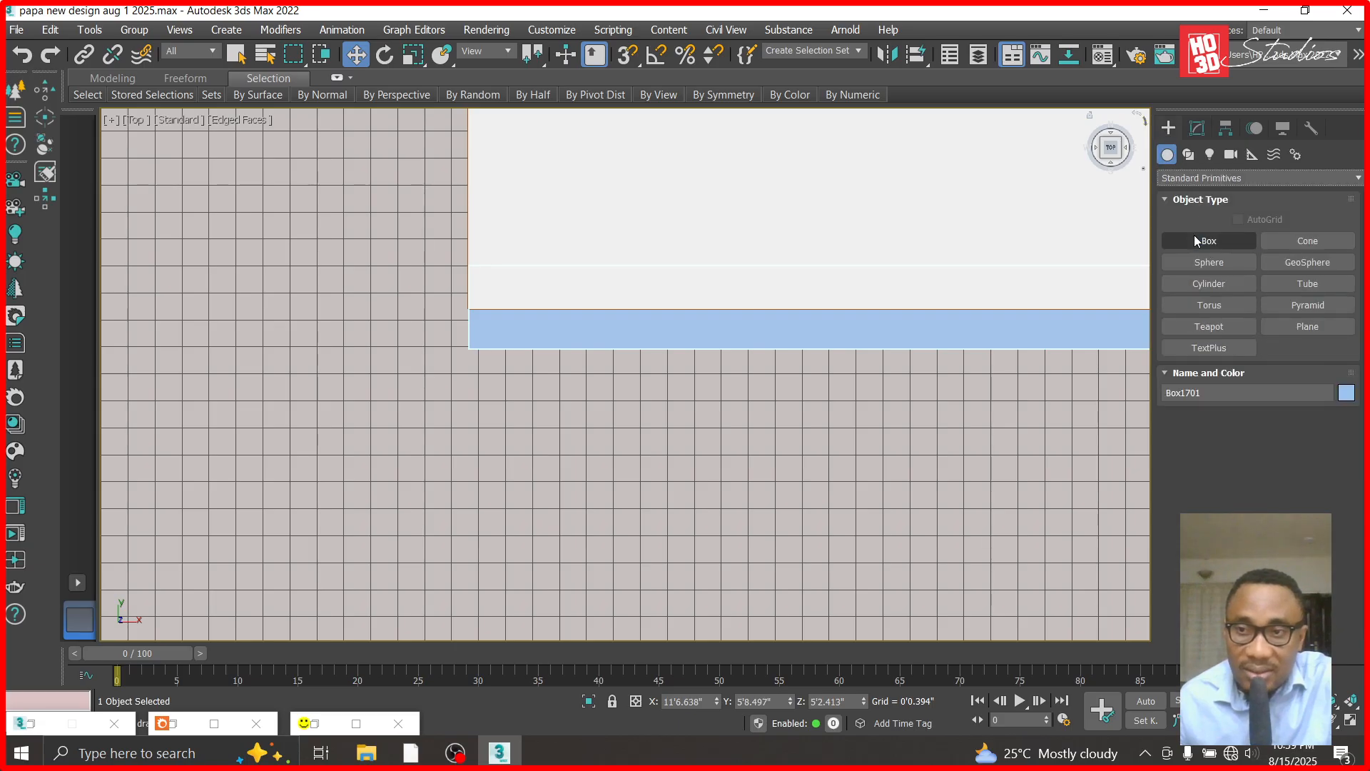
{"action": "left_click", "coordinate": [1209, 241]}
{"action": "left_click_drag", "start_coordinate": [468, 352], "coordinate": [546, 415]}
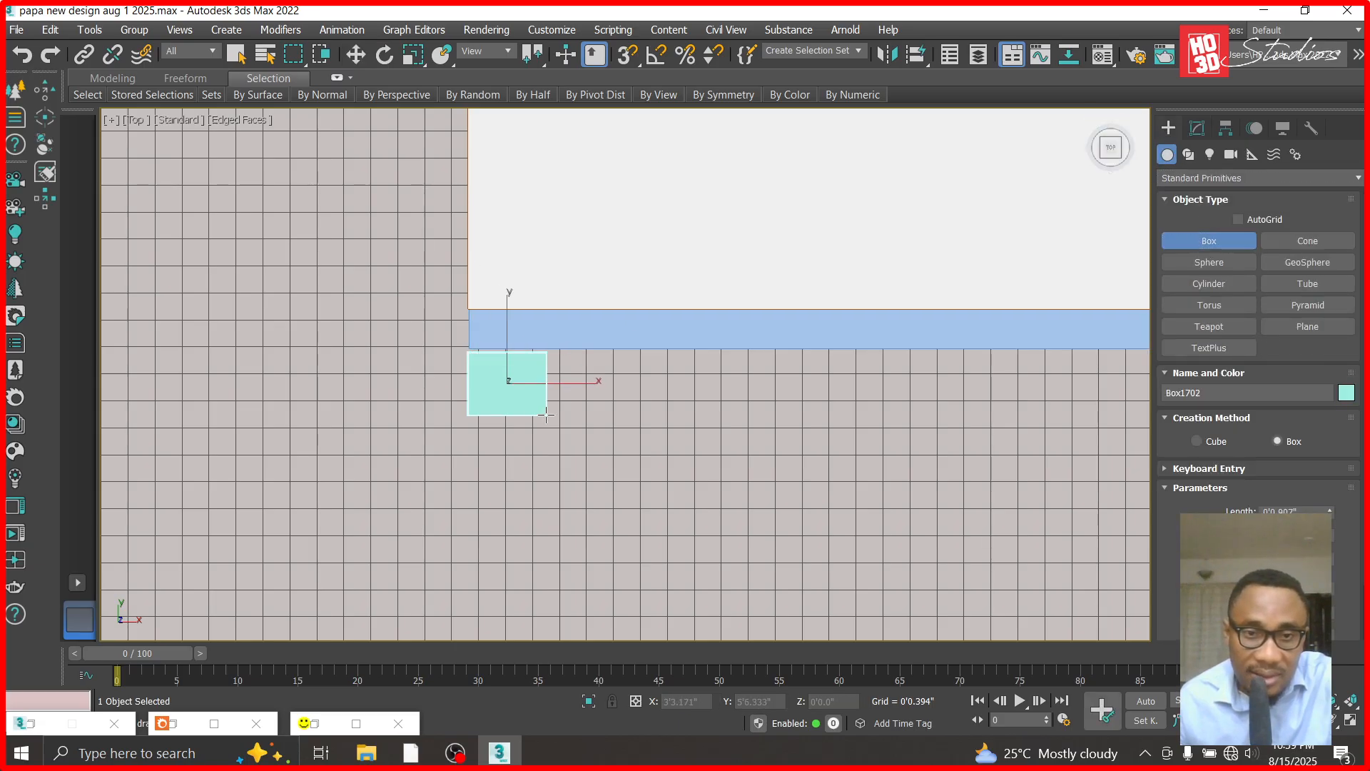
{"action": "mouse_move", "coordinate": [454, 753]}
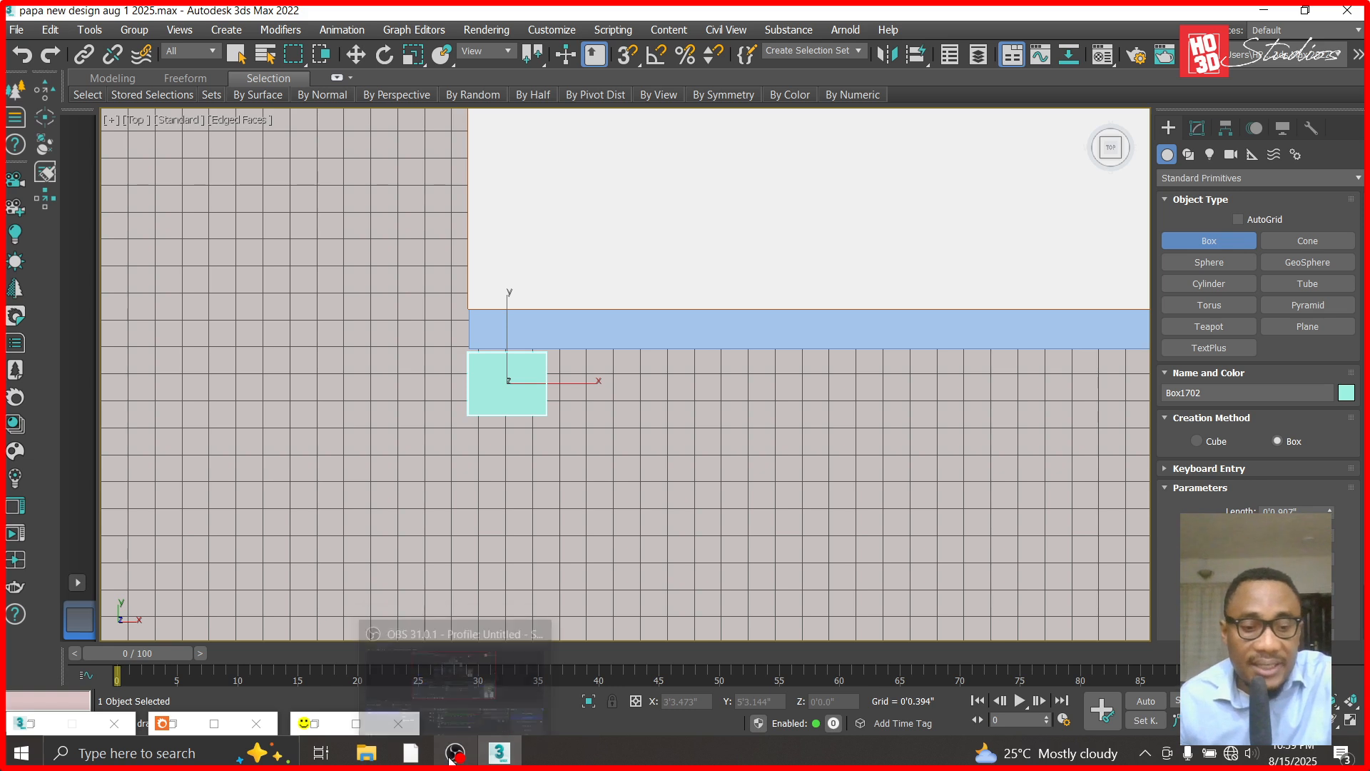
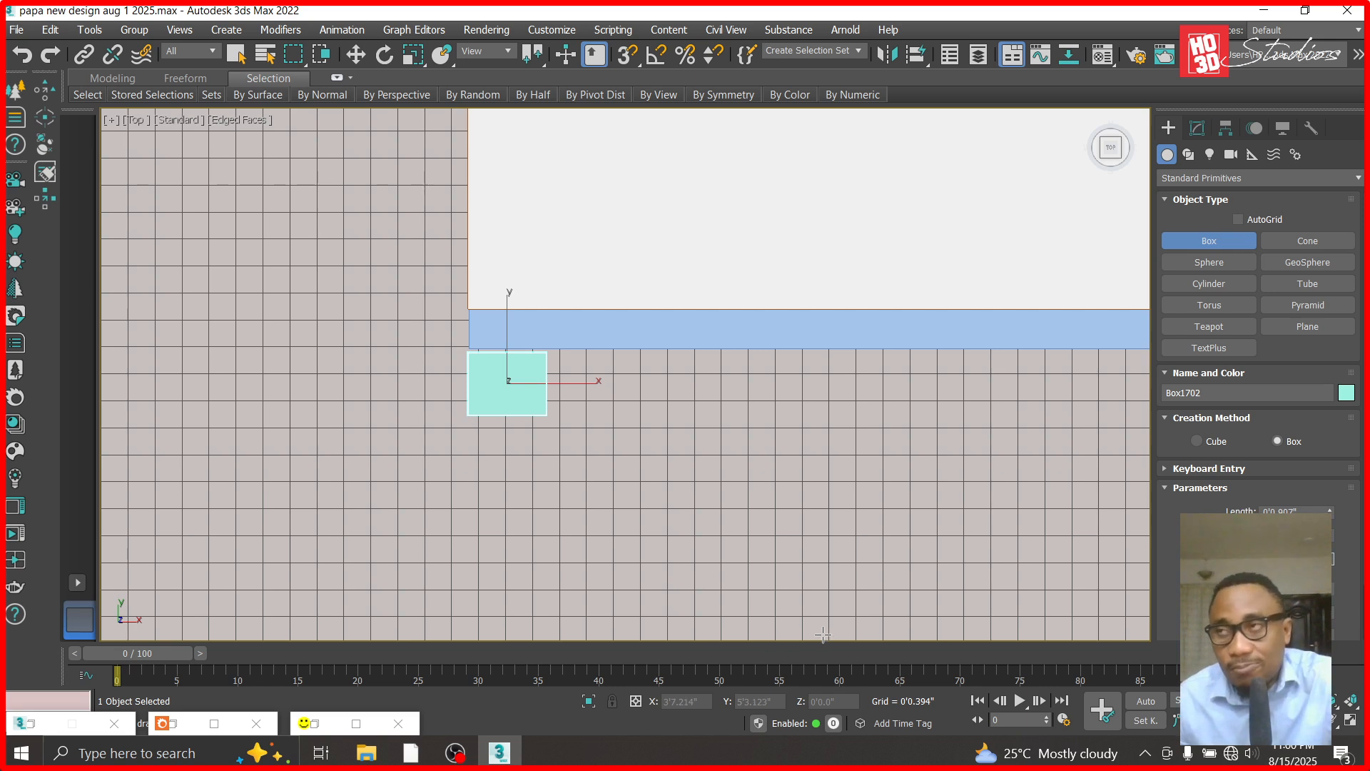
- Open the Calculator app and divide 1.5 by 12 to convert 1.5 inches into feet
{"action": "key", "text": "super"}
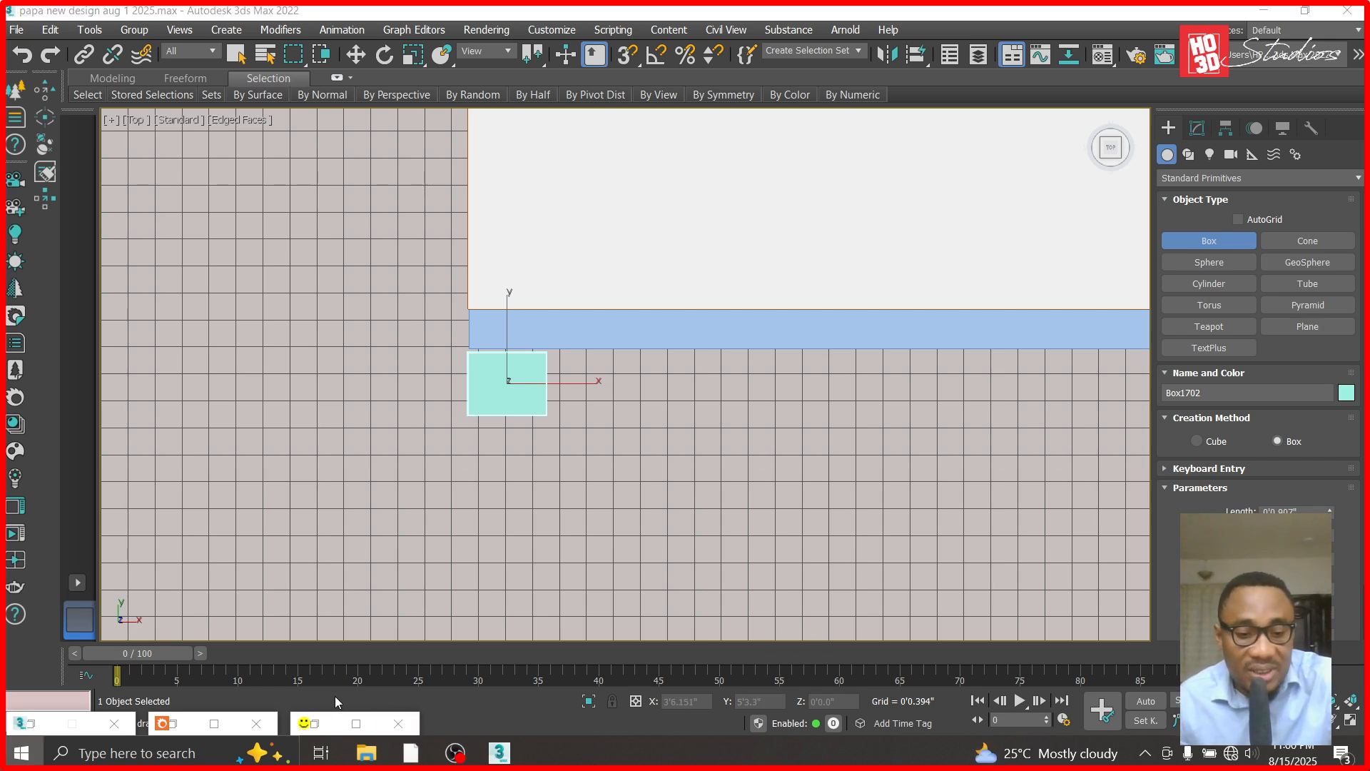
{"action": "type", "text": "calculator"}
{"action": "left_click", "coordinate": [208, 279]}
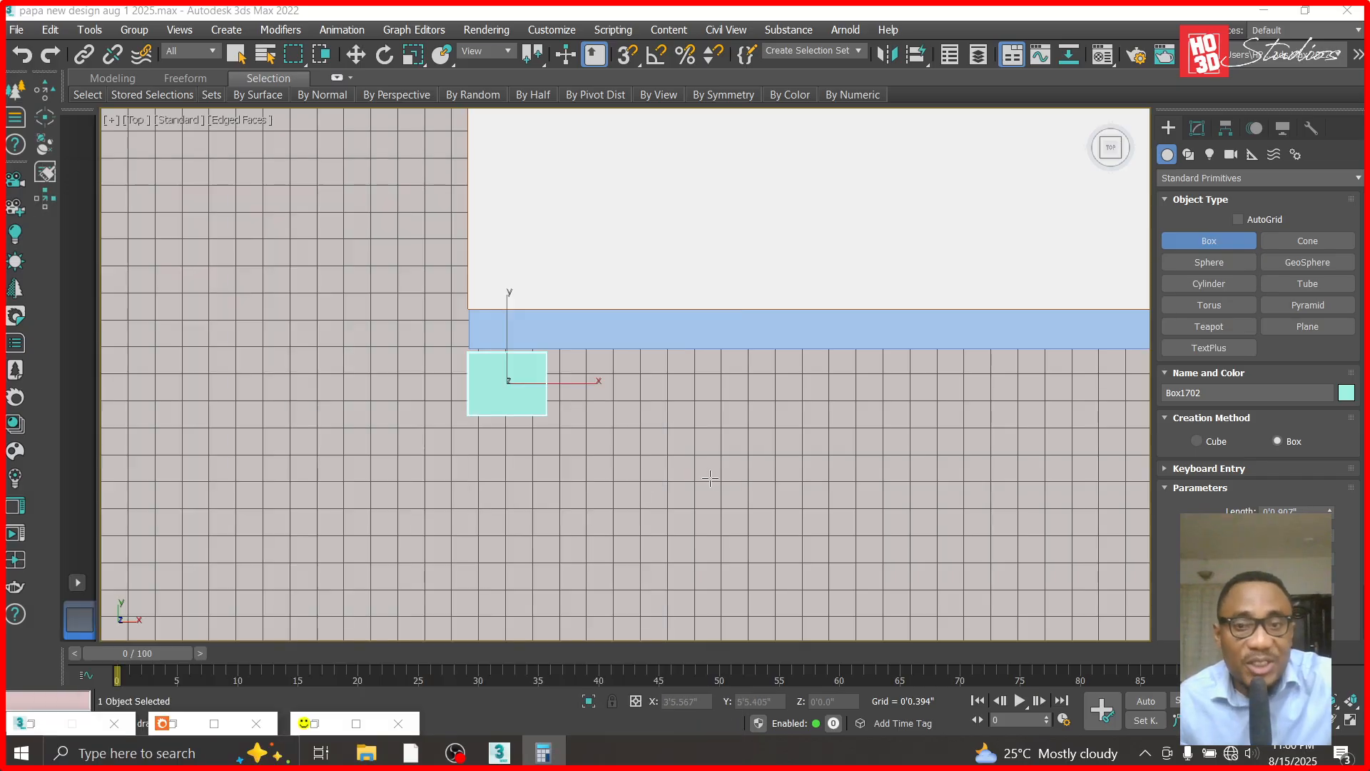
{"action": "left_click", "coordinate": [271, 440]}
{"action": "left_click", "coordinate": [413, 492]}
{"action": "left_click", "coordinate": [364, 398]}
{"action": "left_click", "coordinate": [285, 449]}
{"action": "left_click", "coordinate": [358, 441]}
{"action": "left_click", "coordinate": [464, 482]}
- In 3ds Max, set the new box's length and width to 1.5" each and its height to 10'
{"action": "left_click_drag", "start_coordinate": [1312, 512], "coordinate": [1178, 512]}
{"action": "type", "text": "0.125"}
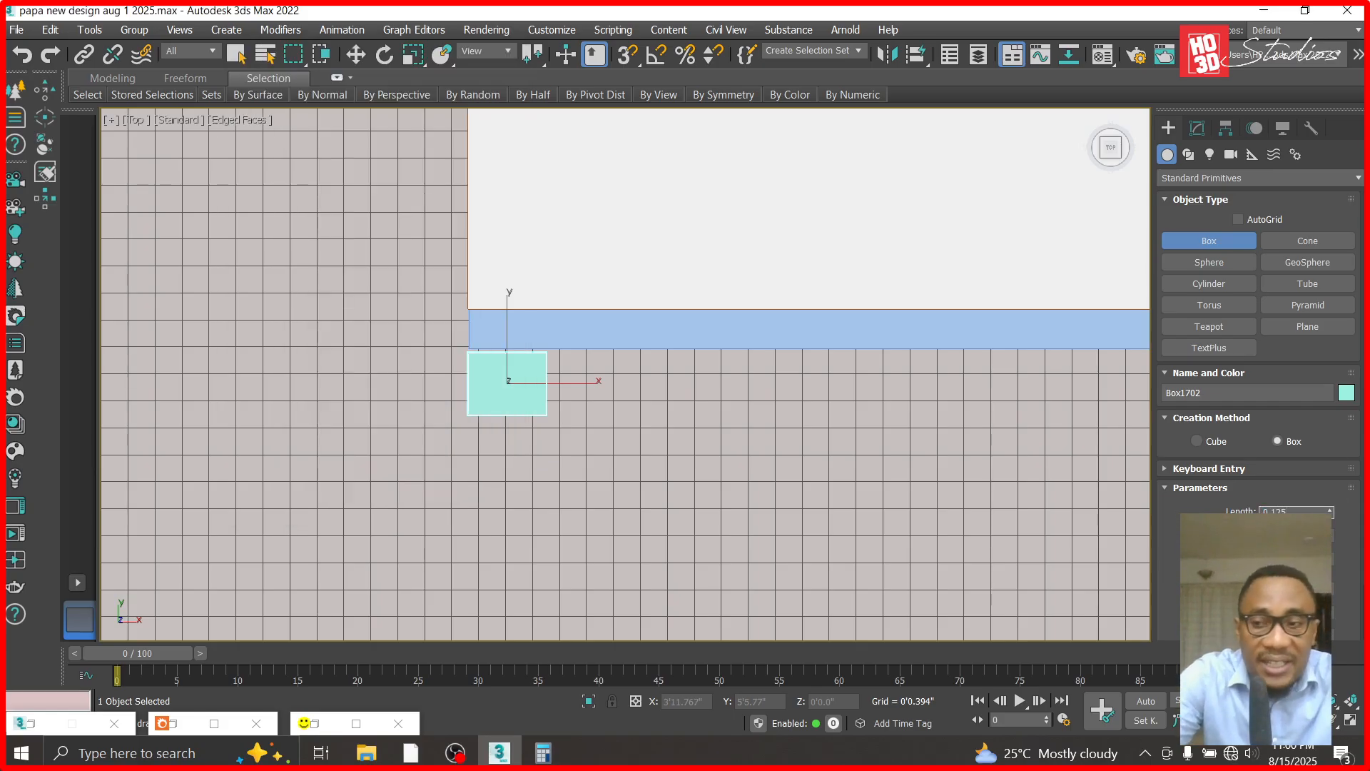
{"action": "key", "text": "Return"}
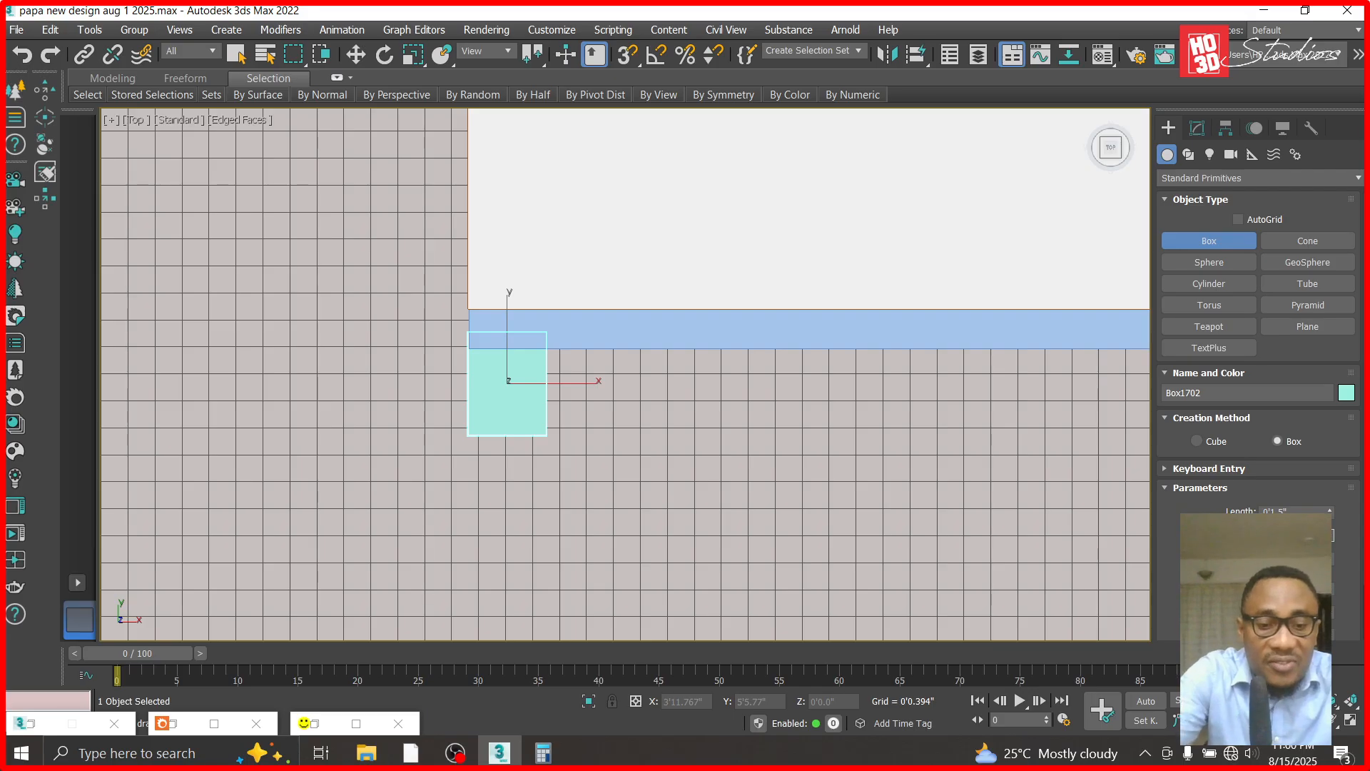
{"action": "key", "text": "Return"}
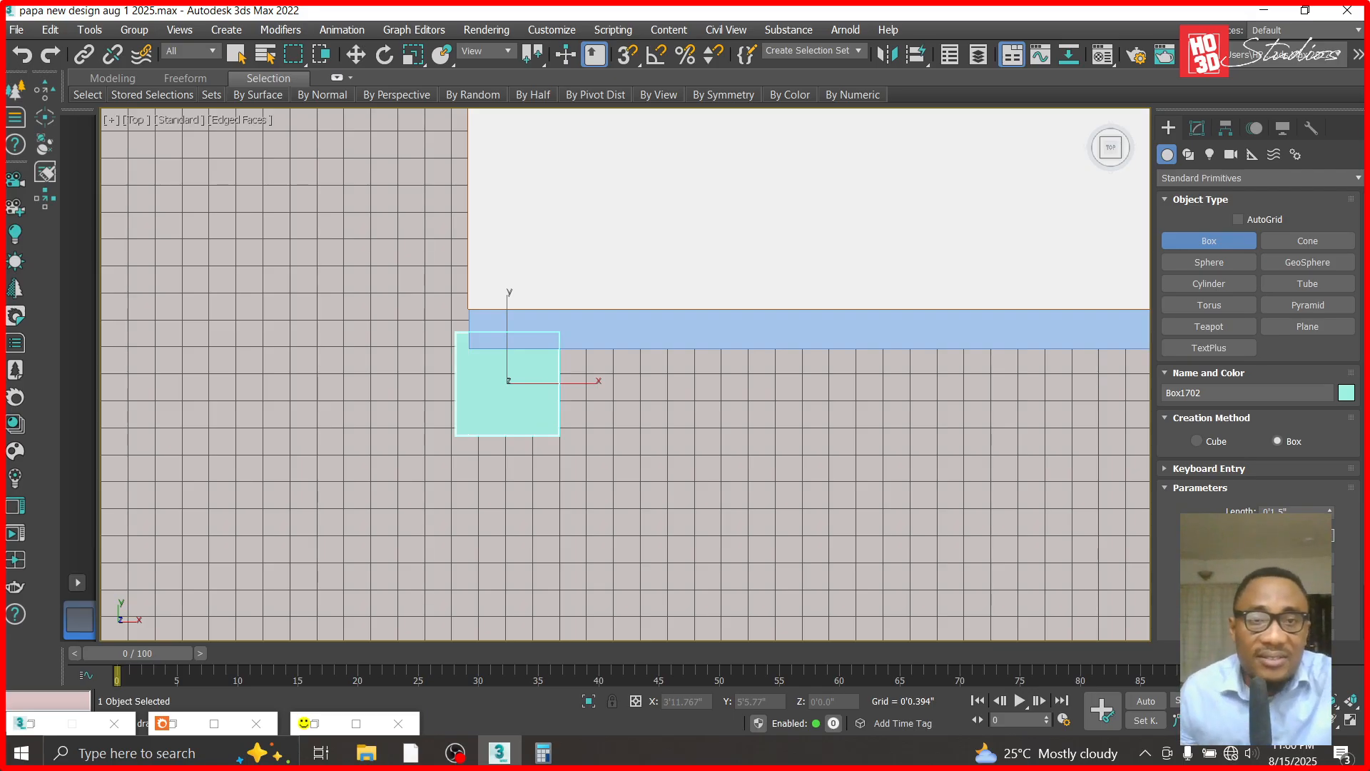
- Move the box flush against the cladding panel's front face and left end, at about X 3'2.804", Y 5'6.547"
{"action": "scroll", "coordinate": [392, 364], "scroll_direction": "up", "scroll_amount": 4}
{"action": "left_click", "coordinate": [355, 54]}
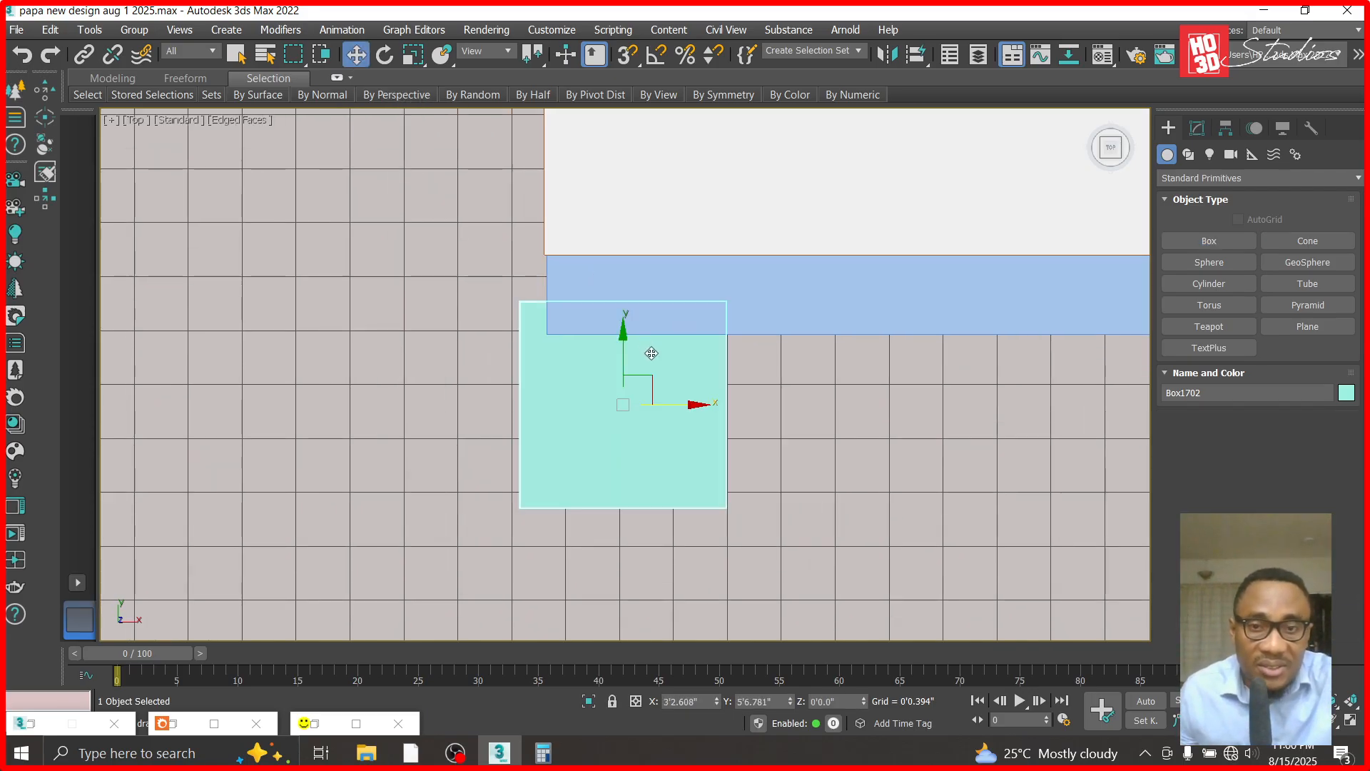
{"action": "left_click_drag", "start_coordinate": [655, 381], "coordinate": [682, 416]}
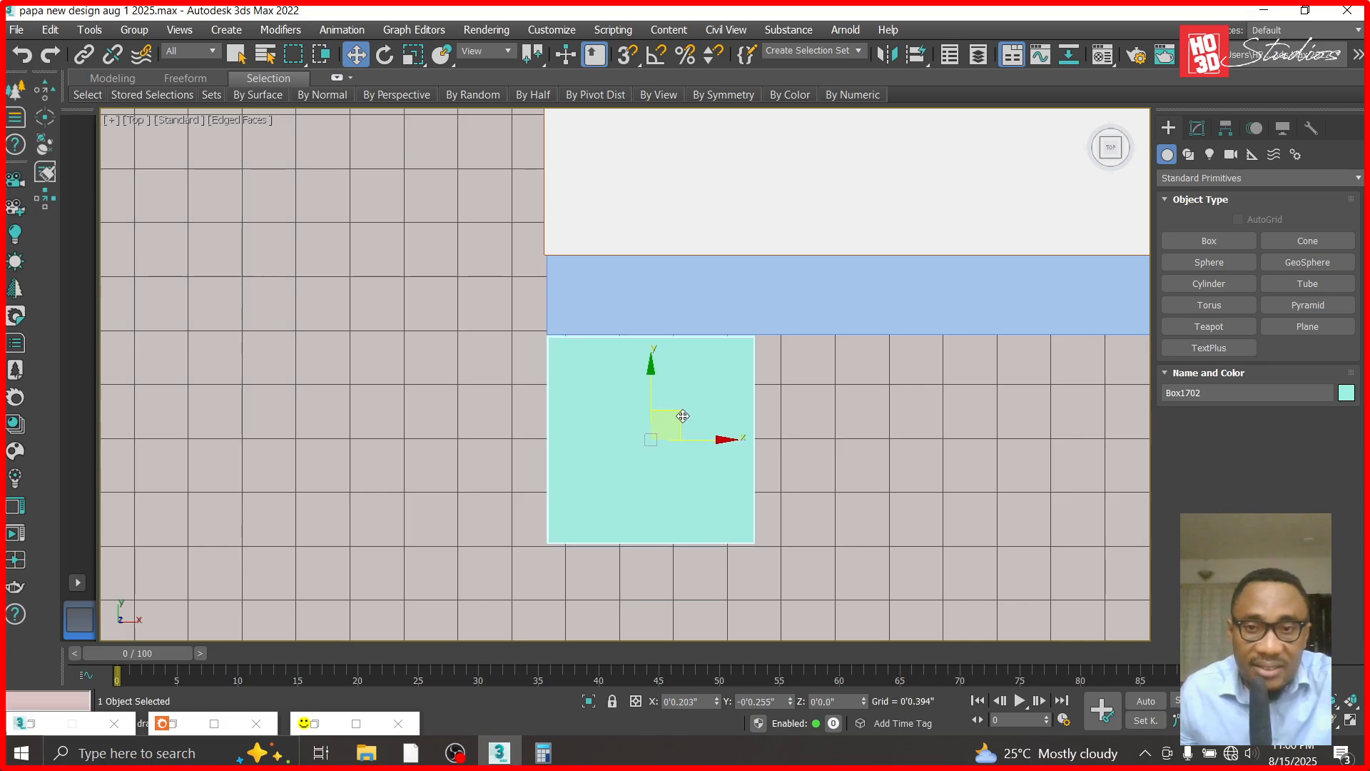
{"action": "left_click_drag", "start_coordinate": [683, 416], "coordinate": [682, 416]}
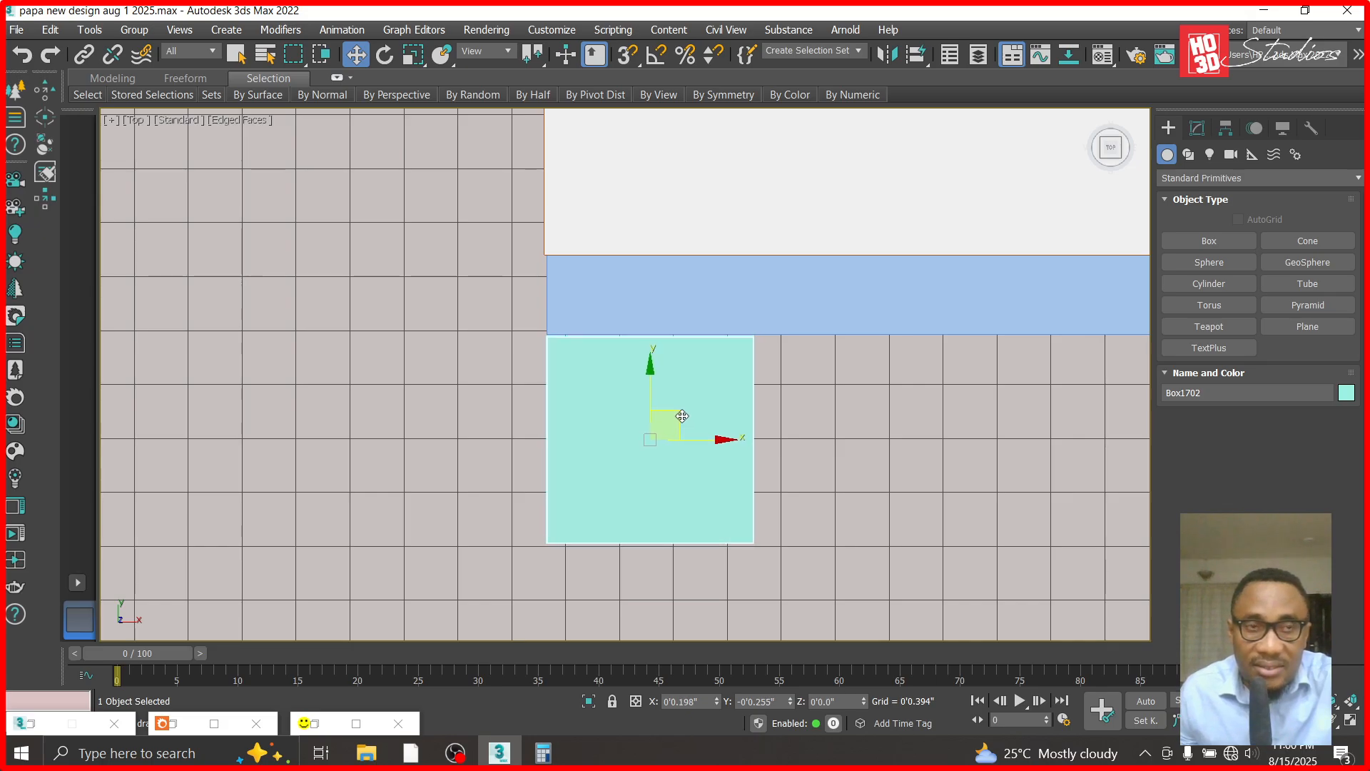
{"action": "scroll", "coordinate": [660, 398], "scroll_direction": "up", "scroll_amount": 5}
{"action": "left_click_drag", "start_coordinate": [672, 453], "coordinate": [670, 447]}
{"action": "scroll", "coordinate": [674, 376], "scroll_direction": "down", "scroll_amount": 2}
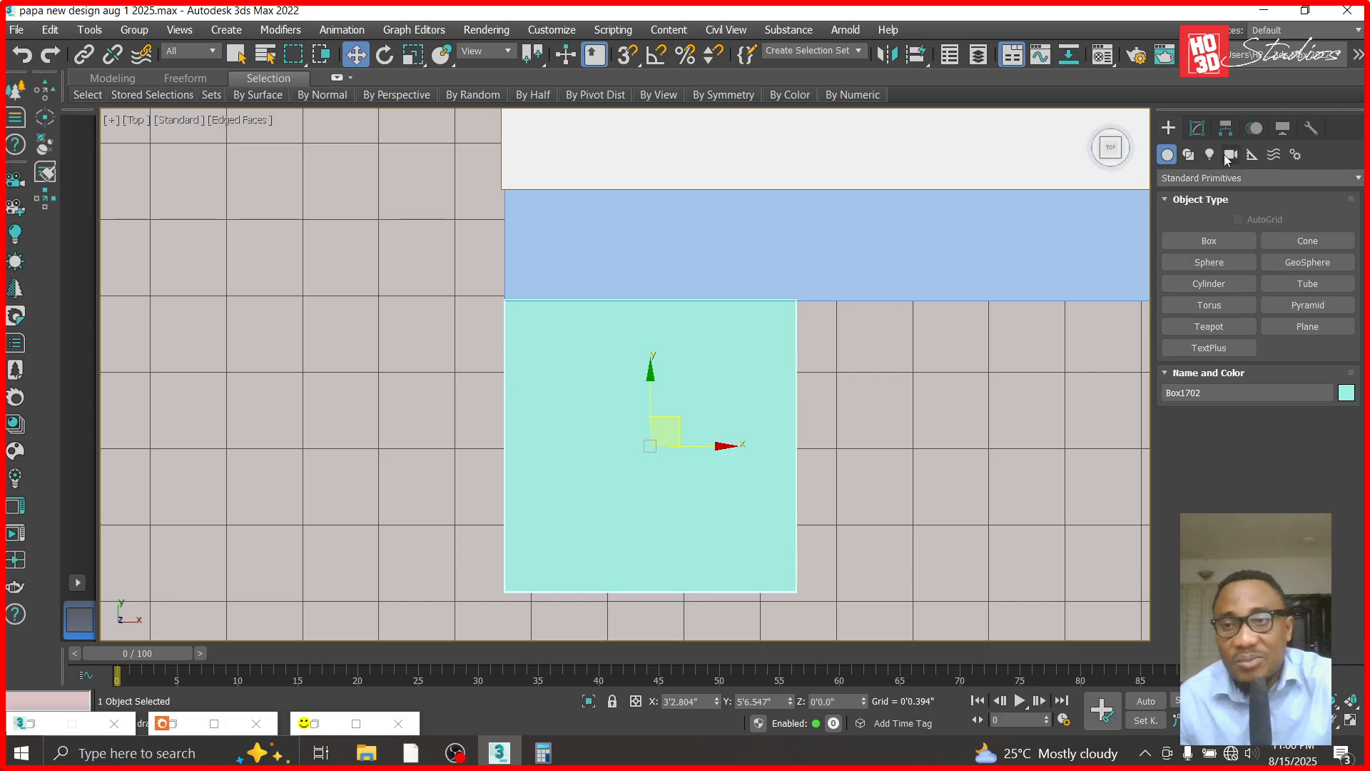
- Show the box's editable parameters and divide 1 by 12 in the Calculator app to convert one inch into feet
{"action": "left_click", "coordinate": [1197, 129]}
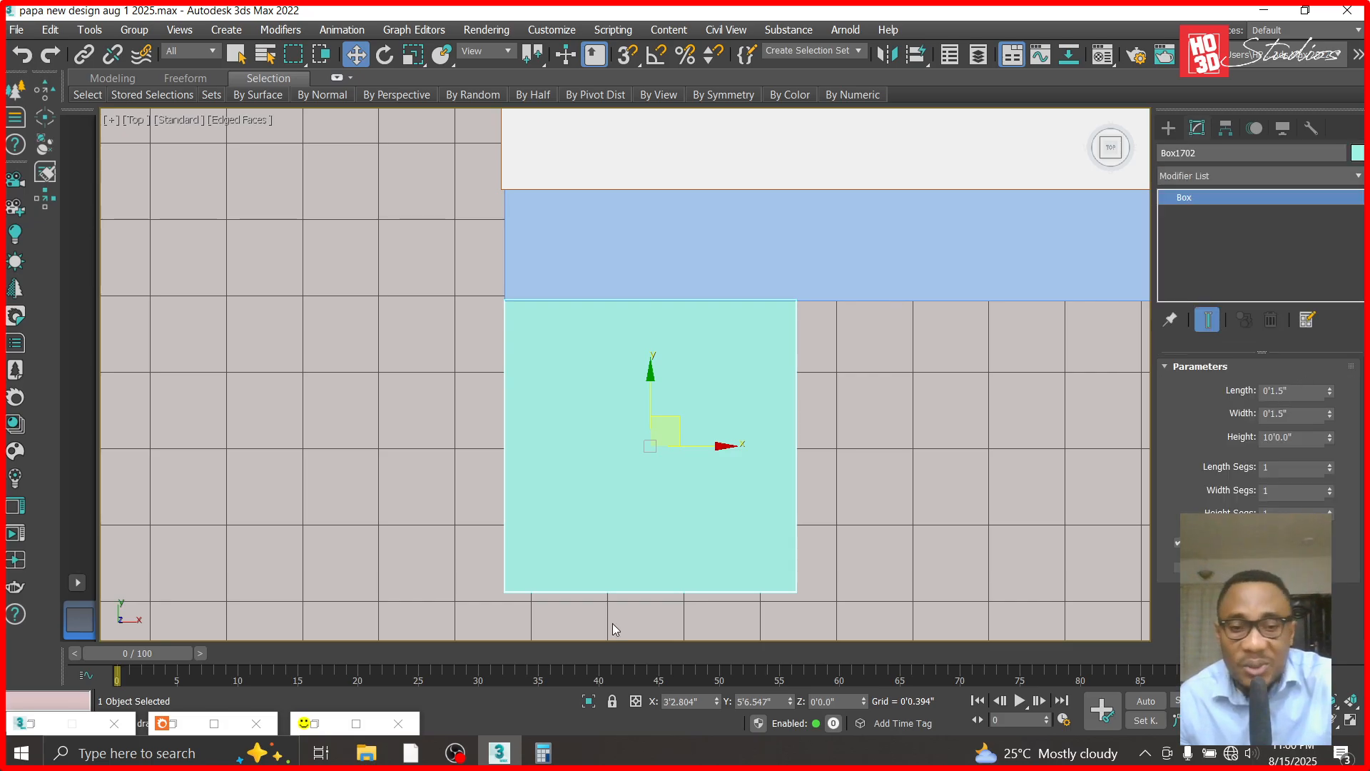
{"action": "left_click", "coordinate": [542, 752]}
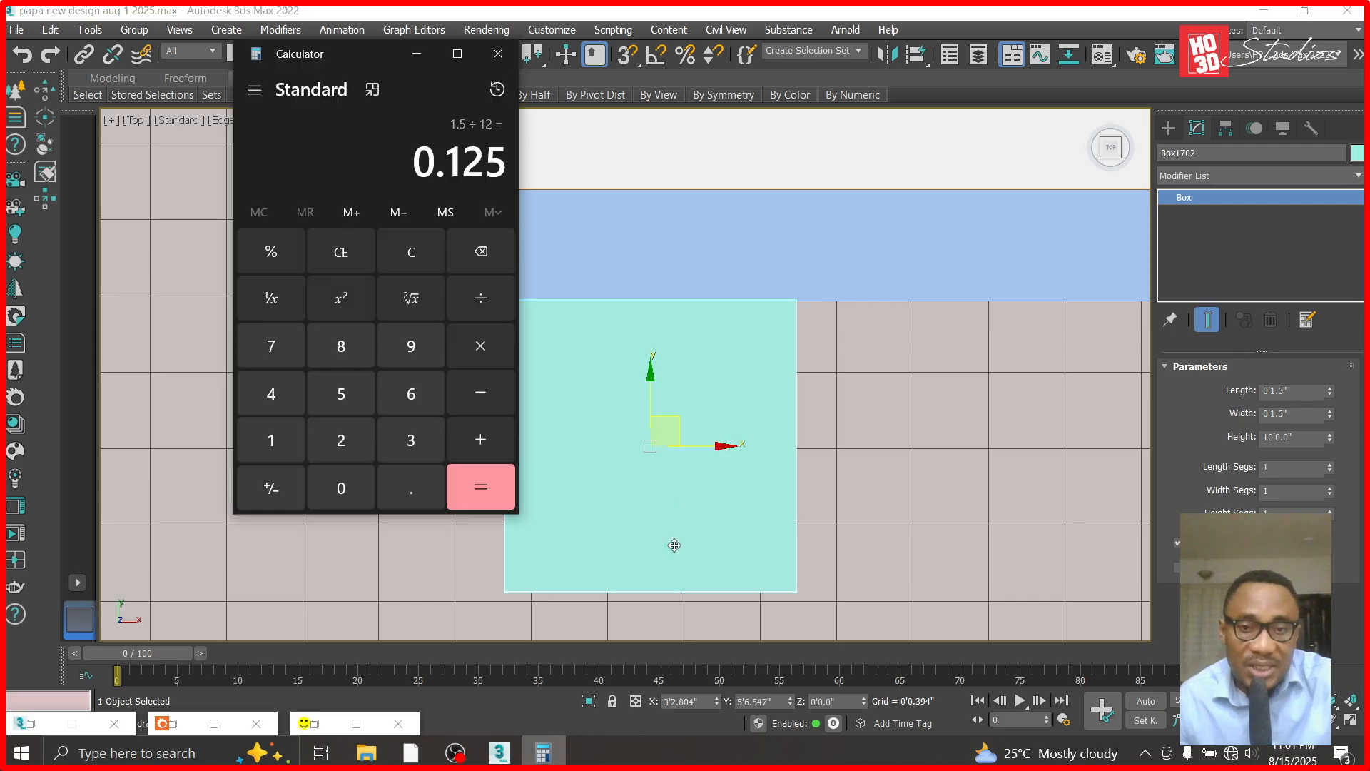
{"action": "left_click", "coordinate": [274, 444]}
{"action": "left_click", "coordinate": [473, 302]}
{"action": "left_click", "coordinate": [284, 439]}
{"action": "left_click", "coordinate": [340, 437]}
{"action": "left_click", "coordinate": [460, 478]}
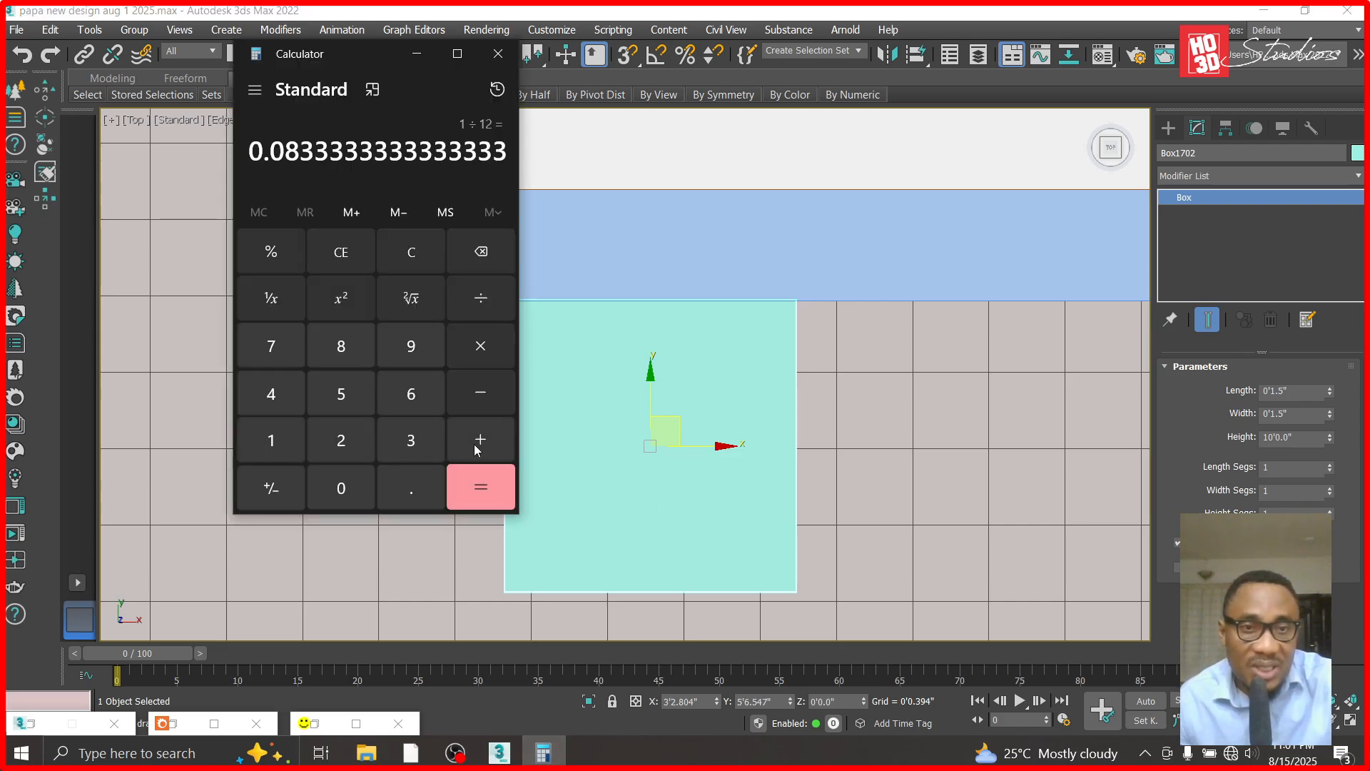
- Set the box's length to 0.08 ft (0.96") and move it back against the panel's front face at about Y 5'6.817"
{"action": "left_click", "coordinate": [1302, 391]}
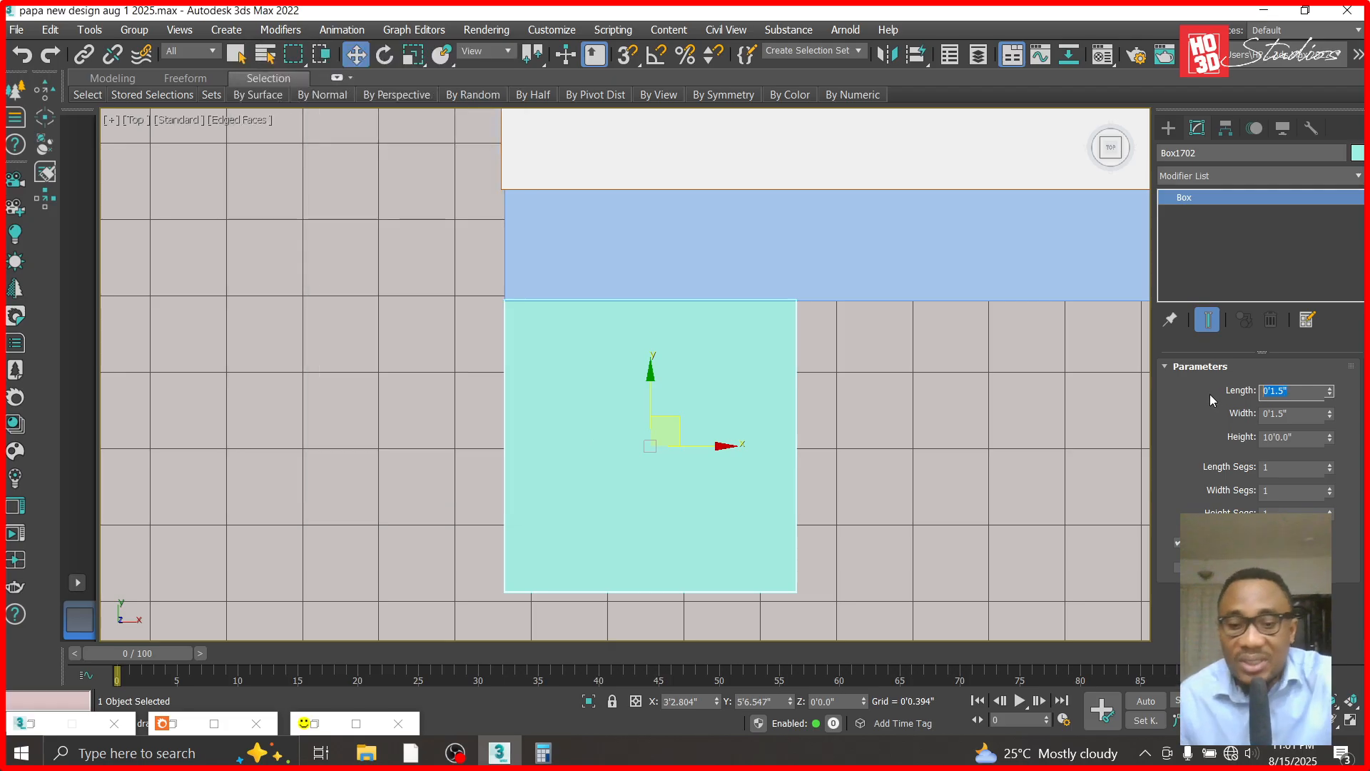
{"action": "type", "text": "0.0"}
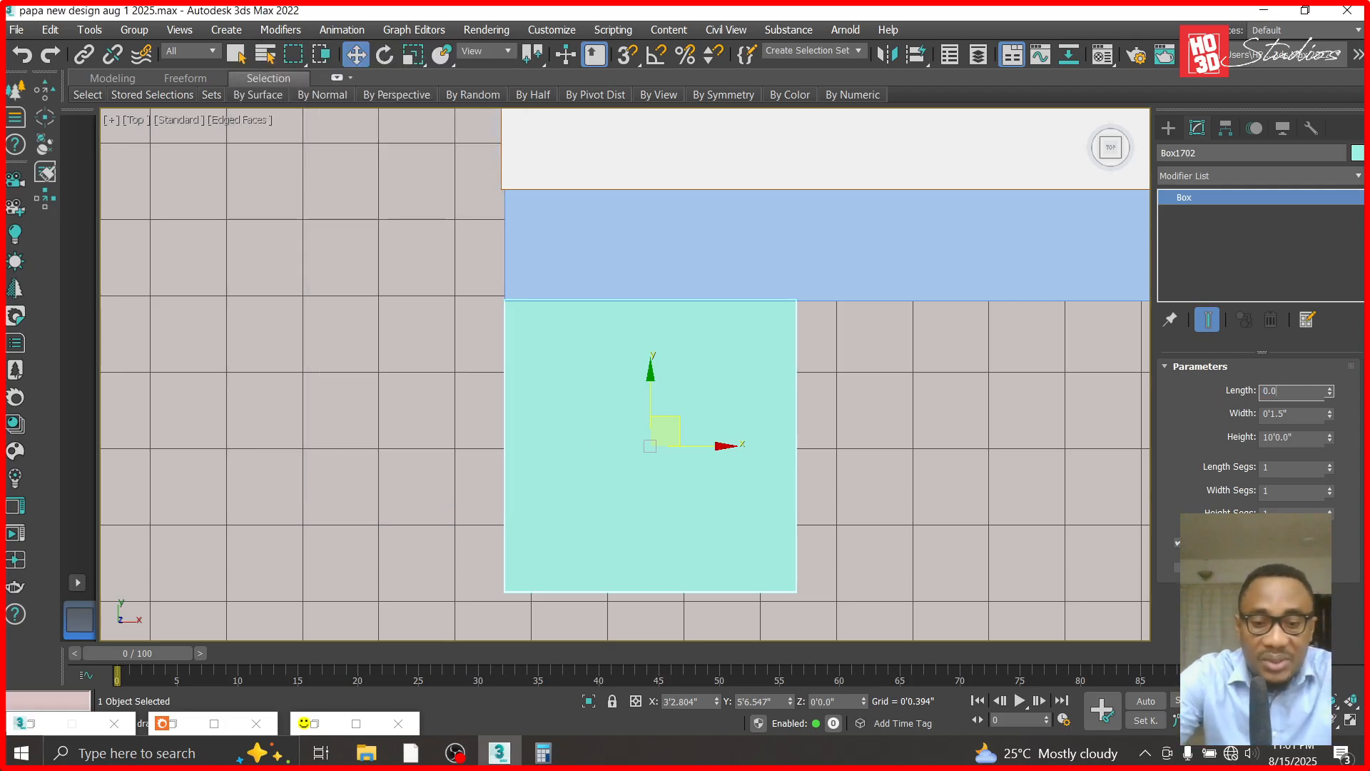
{"action": "type", "text": "8"}
{"action": "key", "text": "Return"}
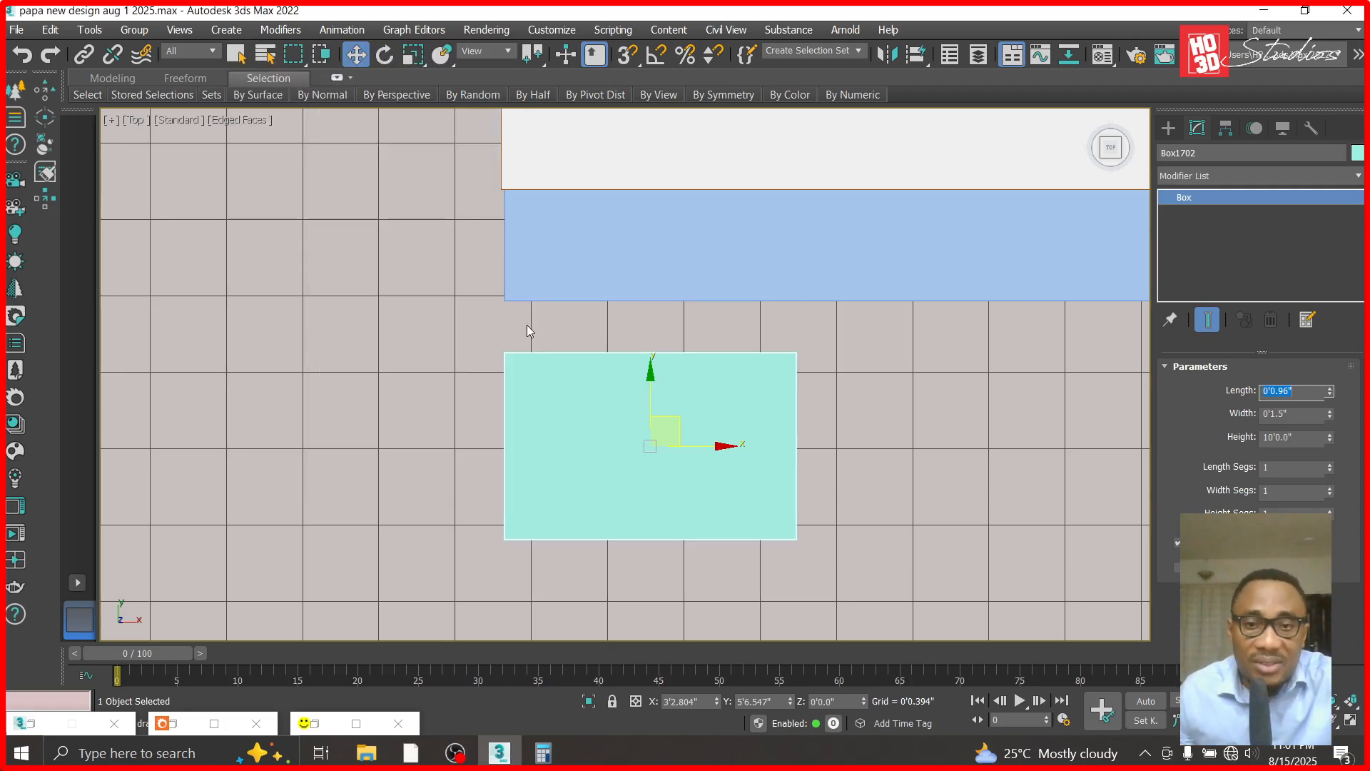
{"action": "left_click_drag", "start_coordinate": [647, 359], "coordinate": [647, 330]}
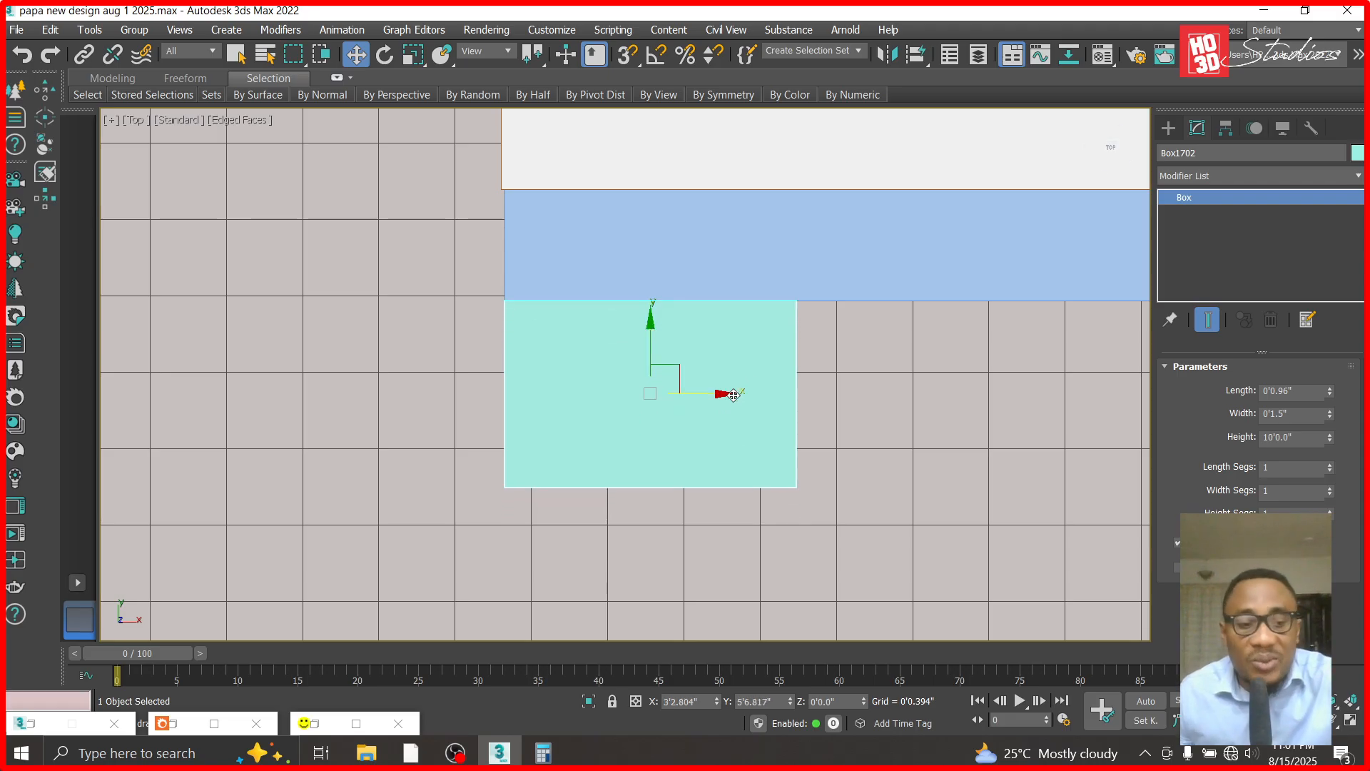
- Make one copy of the box directly beside it along X at about X 3'4.318" and color the copy red
{"action": "left_click_drag", "start_coordinate": [722, 394], "coordinate": [1018, 419], "text": "shift"}
{"action": "left_click", "coordinate": [784, 466]}
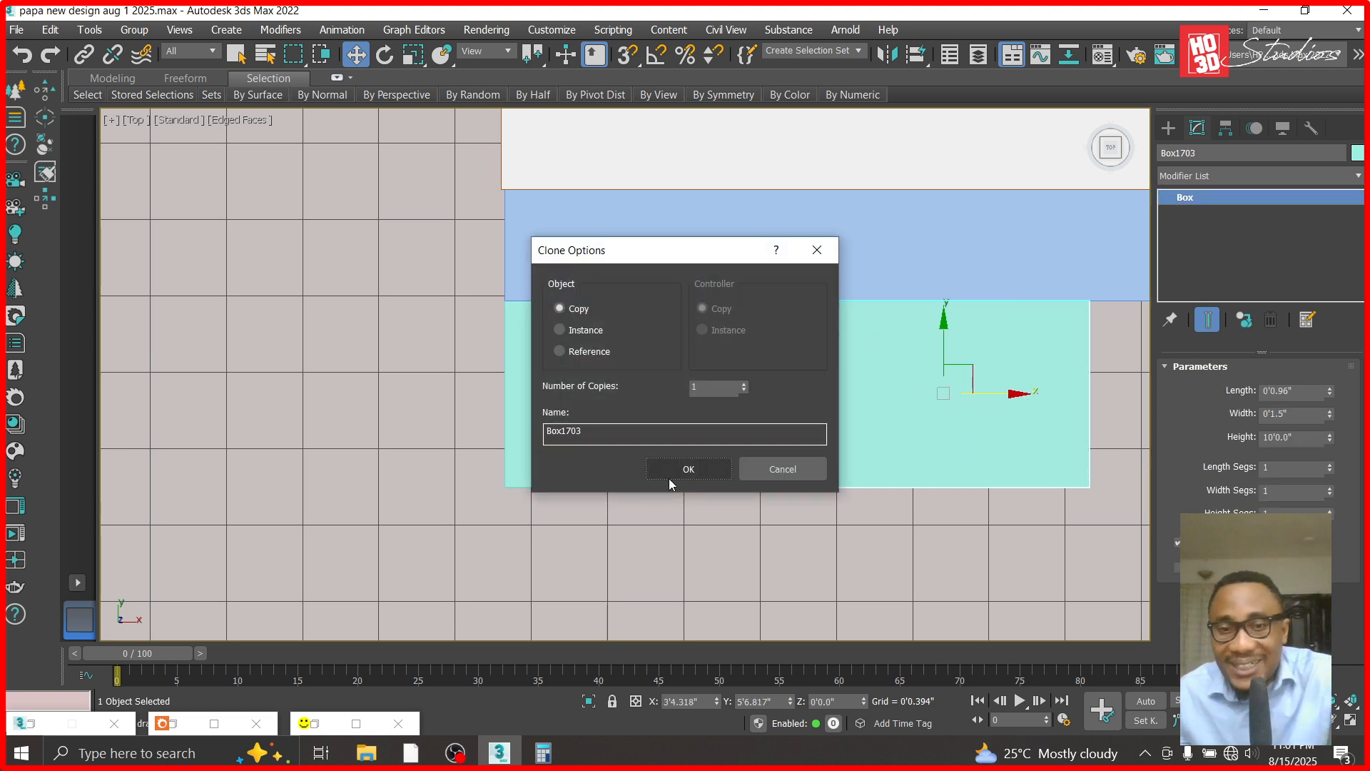
{"action": "left_click", "coordinate": [685, 471]}
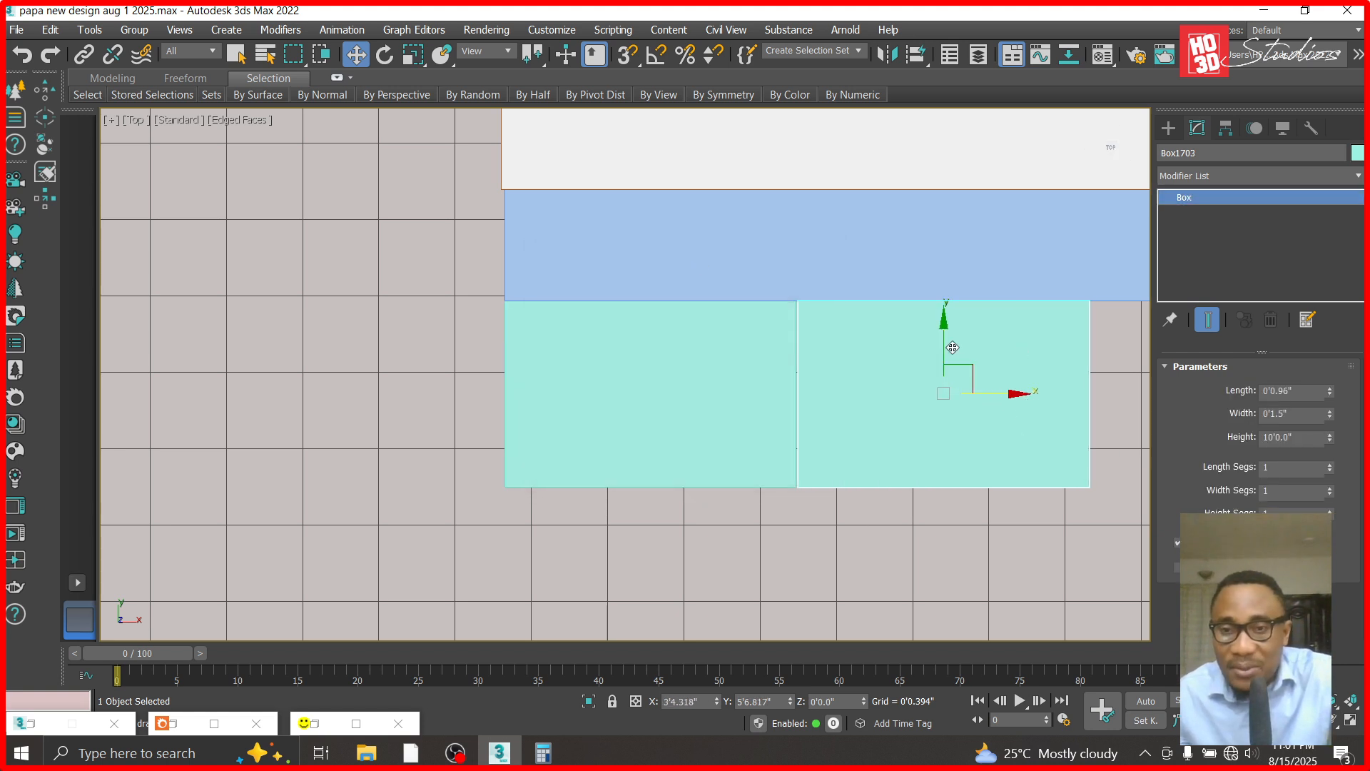
{"action": "left_click", "coordinate": [1357, 154]}
{"action": "left_click", "coordinate": [498, 368]}
{"action": "left_click", "coordinate": [783, 493]}
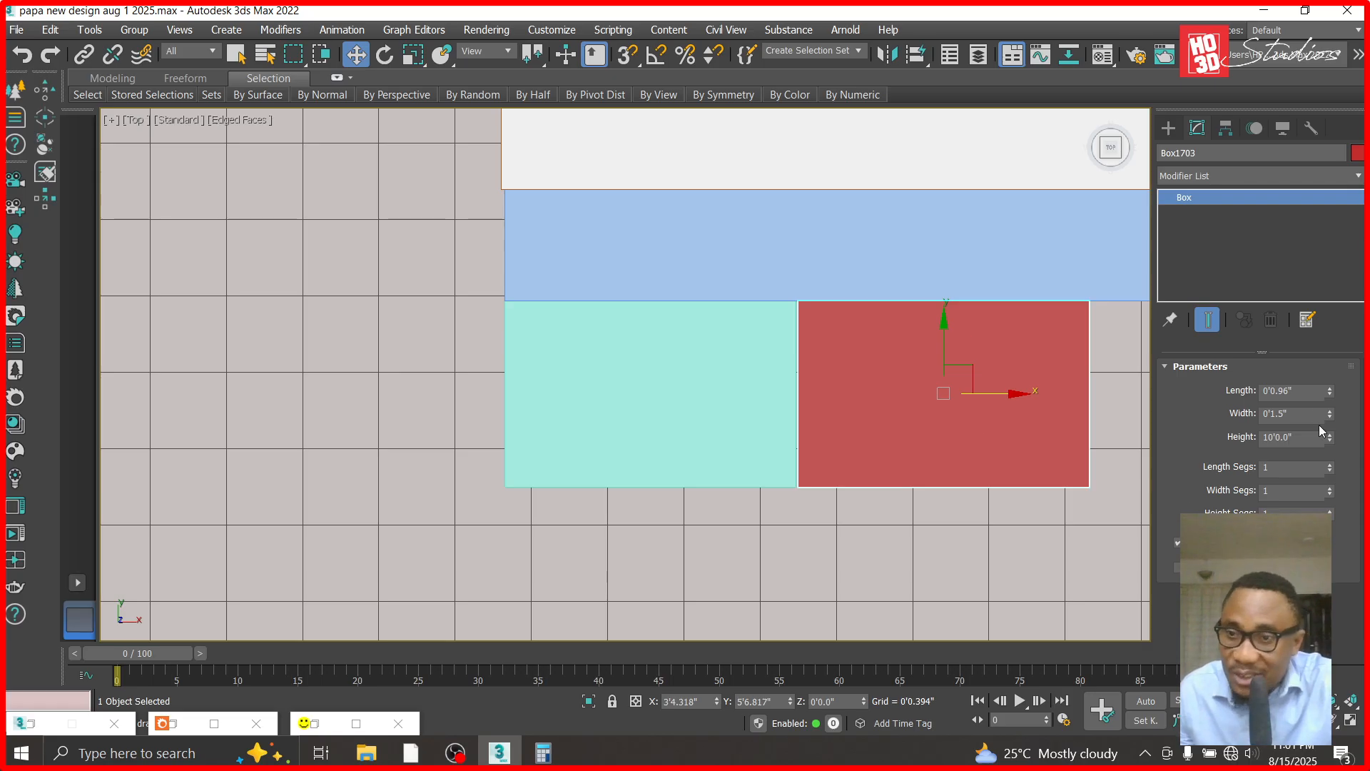
- Set the red box's width to 0.08 ft (0.96") and move it against the teal box at about X 3'4.051"
{"action": "left_click", "coordinate": [612, 396]}
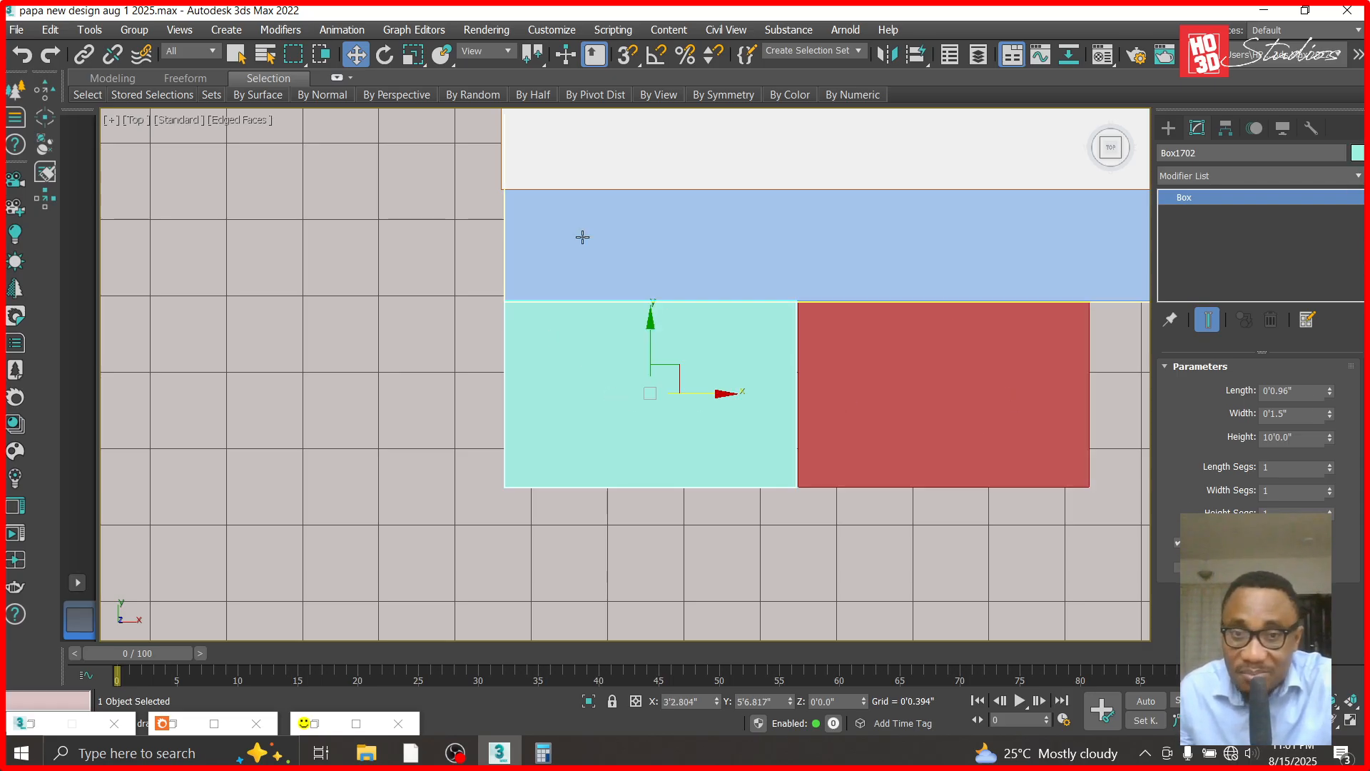
{"action": "left_click", "coordinate": [972, 447]}
{"action": "left_click", "coordinate": [1311, 390]}
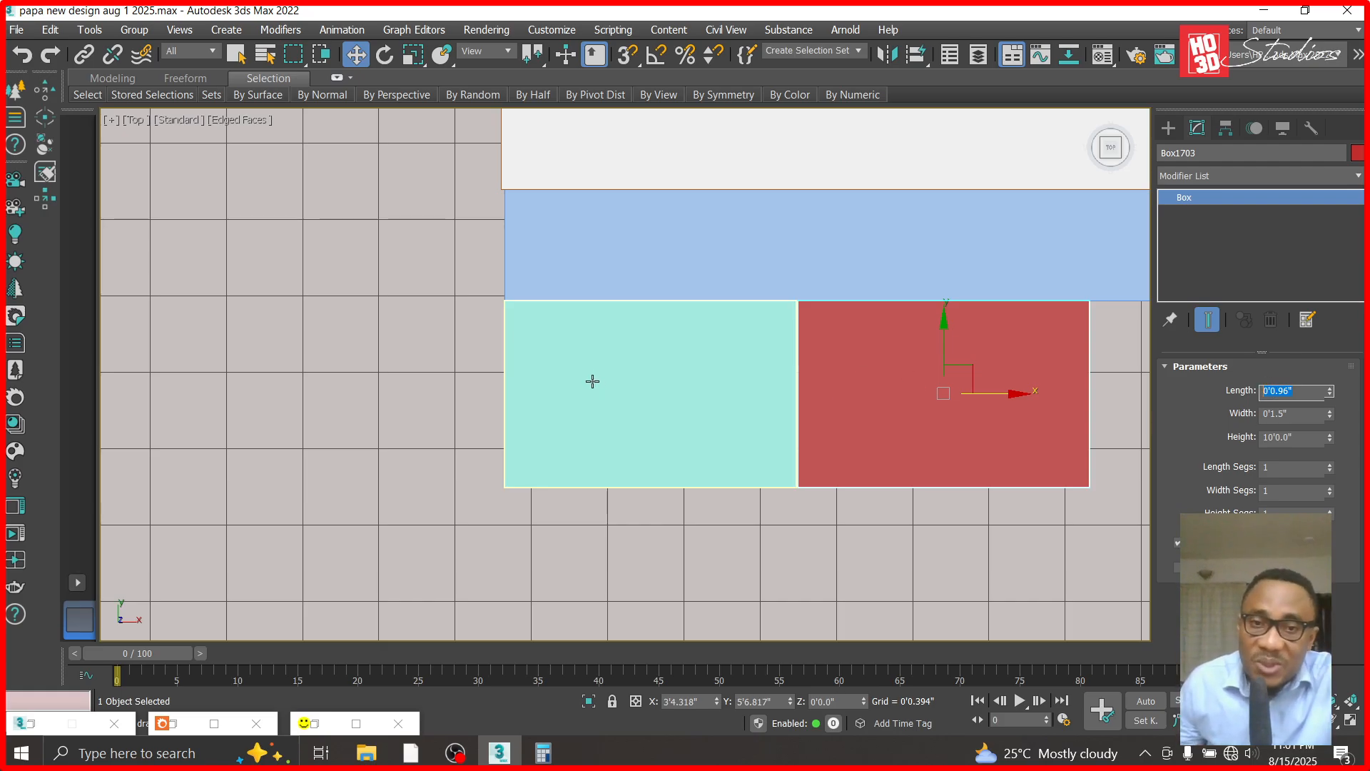
{"action": "type", "text": "0.0"}
{"action": "key", "text": "Tab"}
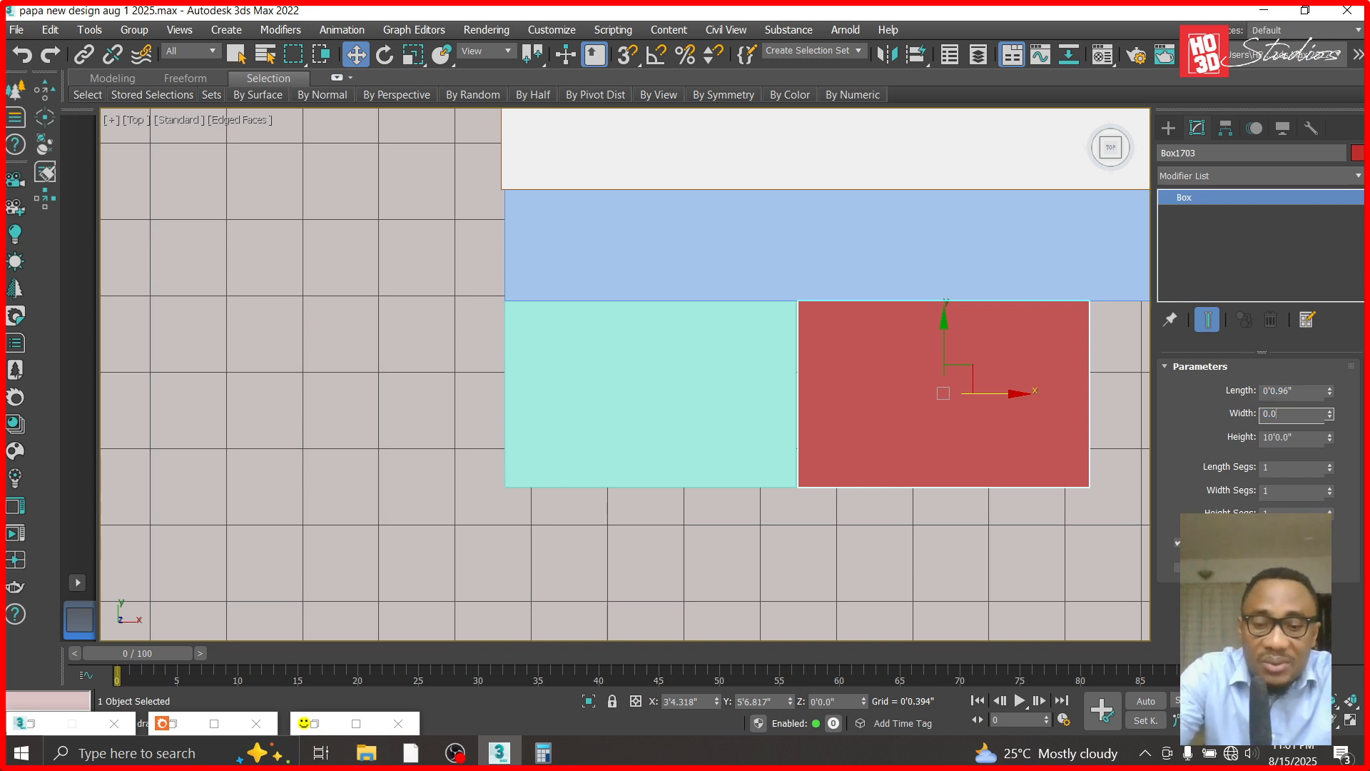
{"action": "type", "text": "0.08"}
{"action": "key", "text": "Return"}
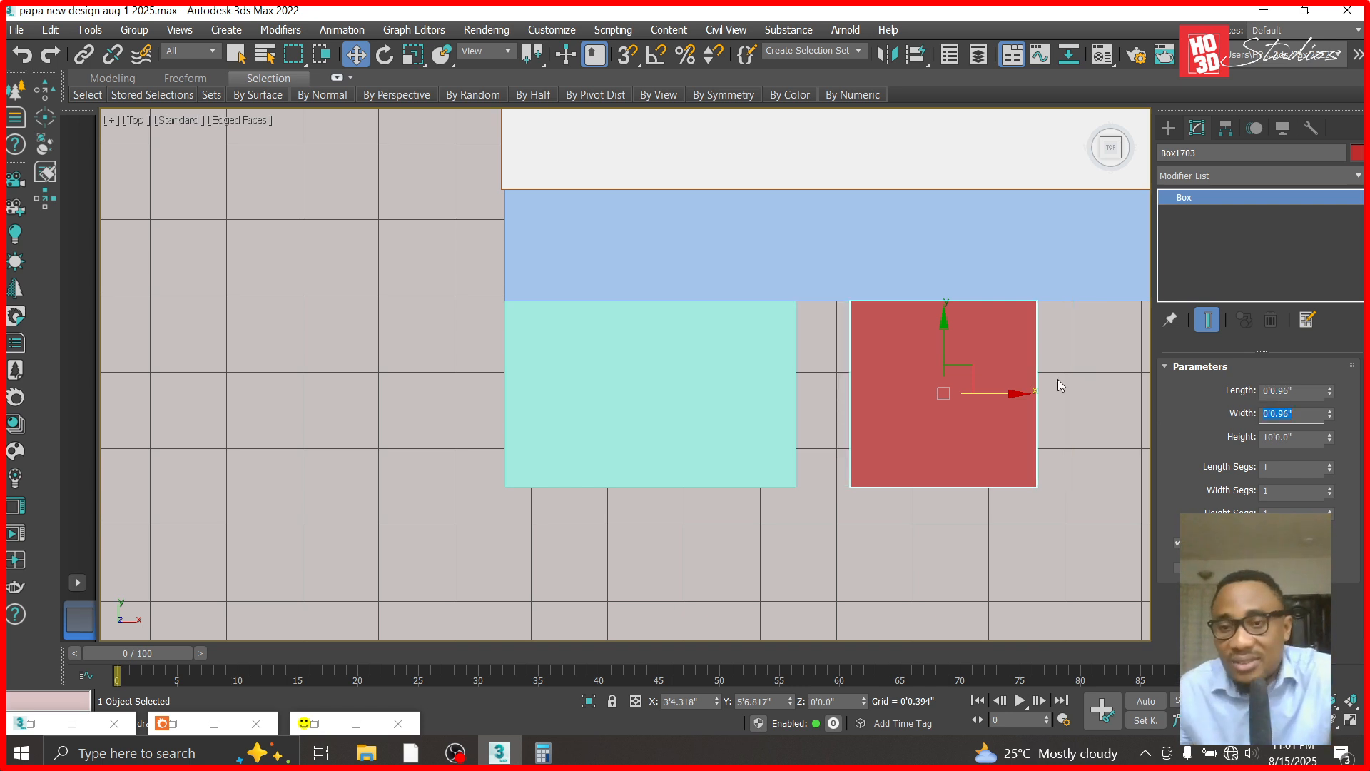
{"action": "left_click_drag", "start_coordinate": [1013, 398], "coordinate": [964, 402]}
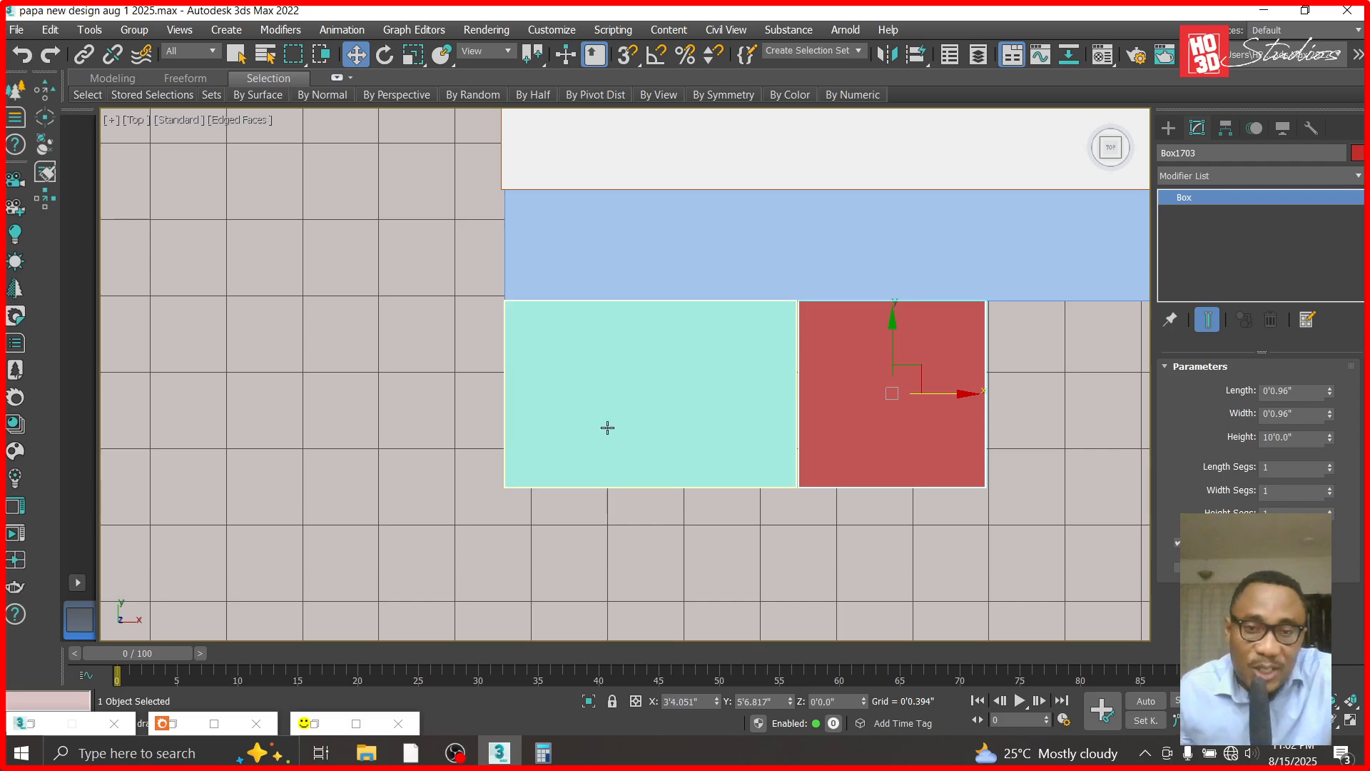
- Select the teal box and, in the front view, convert it to an Editable Poly
{"action": "left_click", "coordinate": [638, 409]}
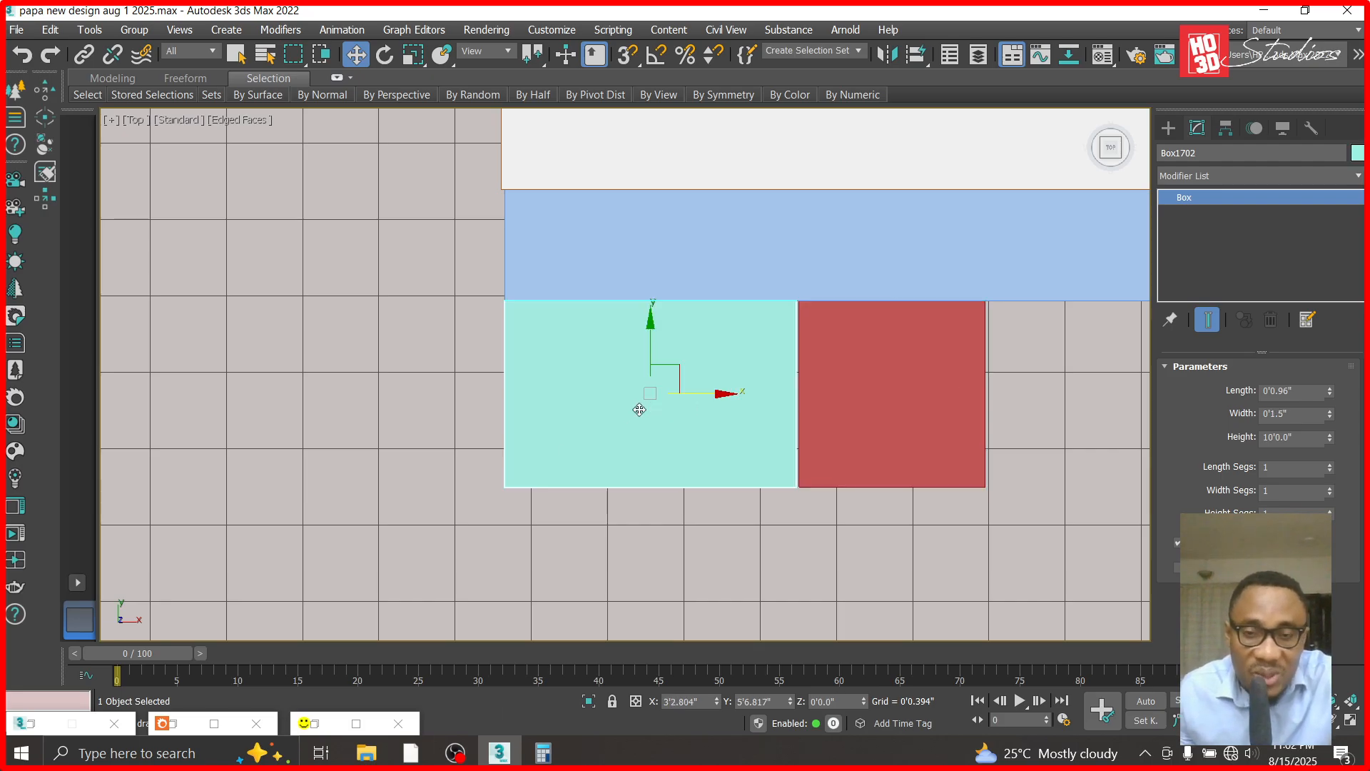
{"action": "key", "text": "f"}
{"action": "scroll", "coordinate": [639, 409], "scroll_direction": "down", "scroll_amount": 5}
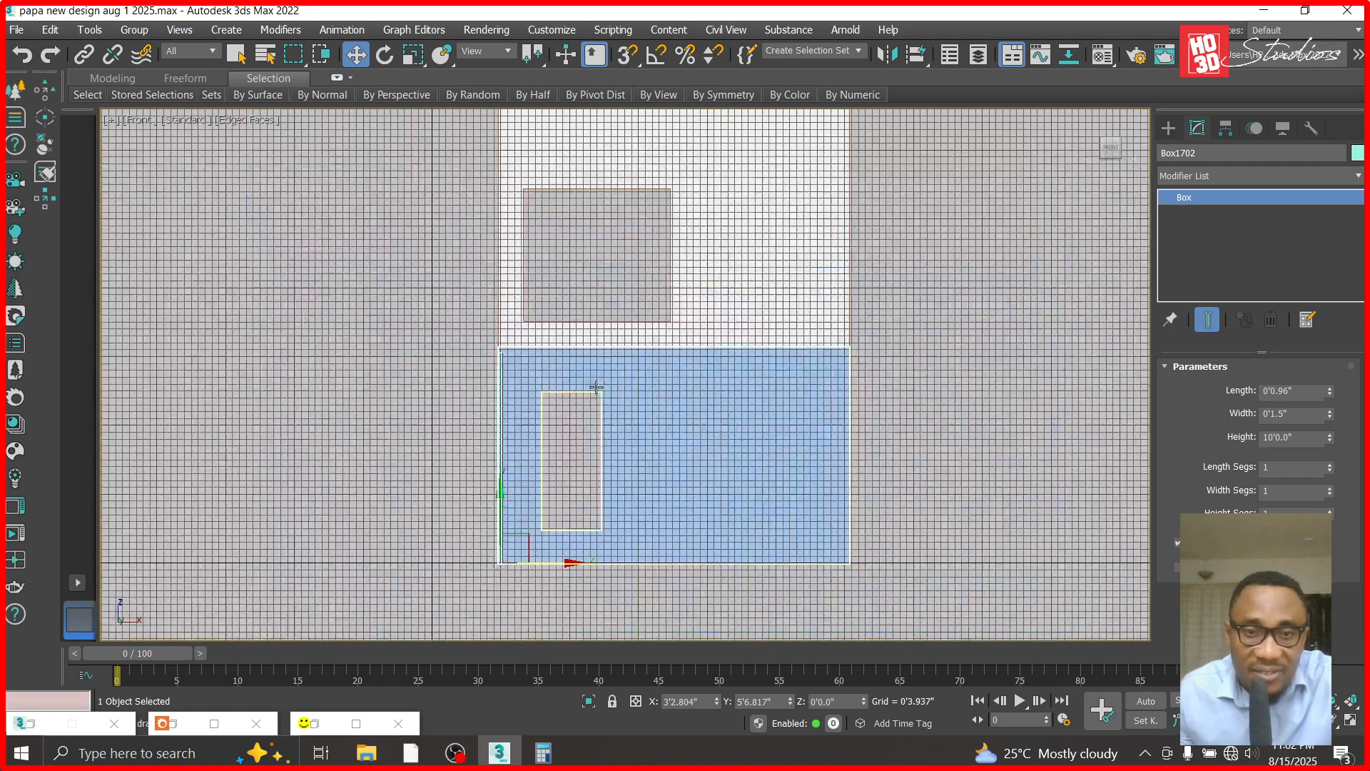
{"action": "scroll", "coordinate": [483, 355], "scroll_direction": "up", "scroll_amount": 5}
{"action": "scroll", "coordinate": [563, 352], "scroll_direction": "up", "scroll_amount": 7}
{"action": "scroll", "coordinate": [499, 385], "scroll_direction": "up", "scroll_amount": 2}
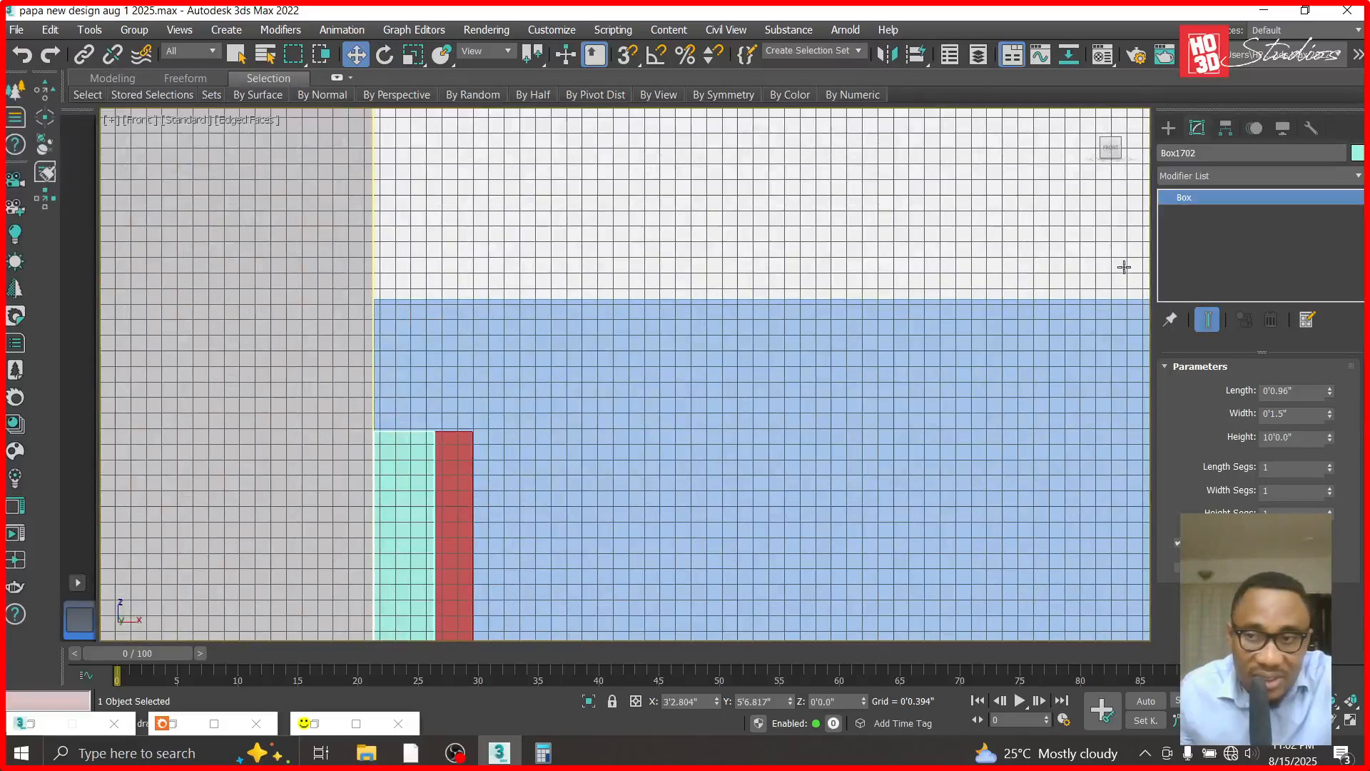
{"action": "right_click", "coordinate": [1186, 206]}
{"action": "left_click", "coordinate": [1239, 318]}
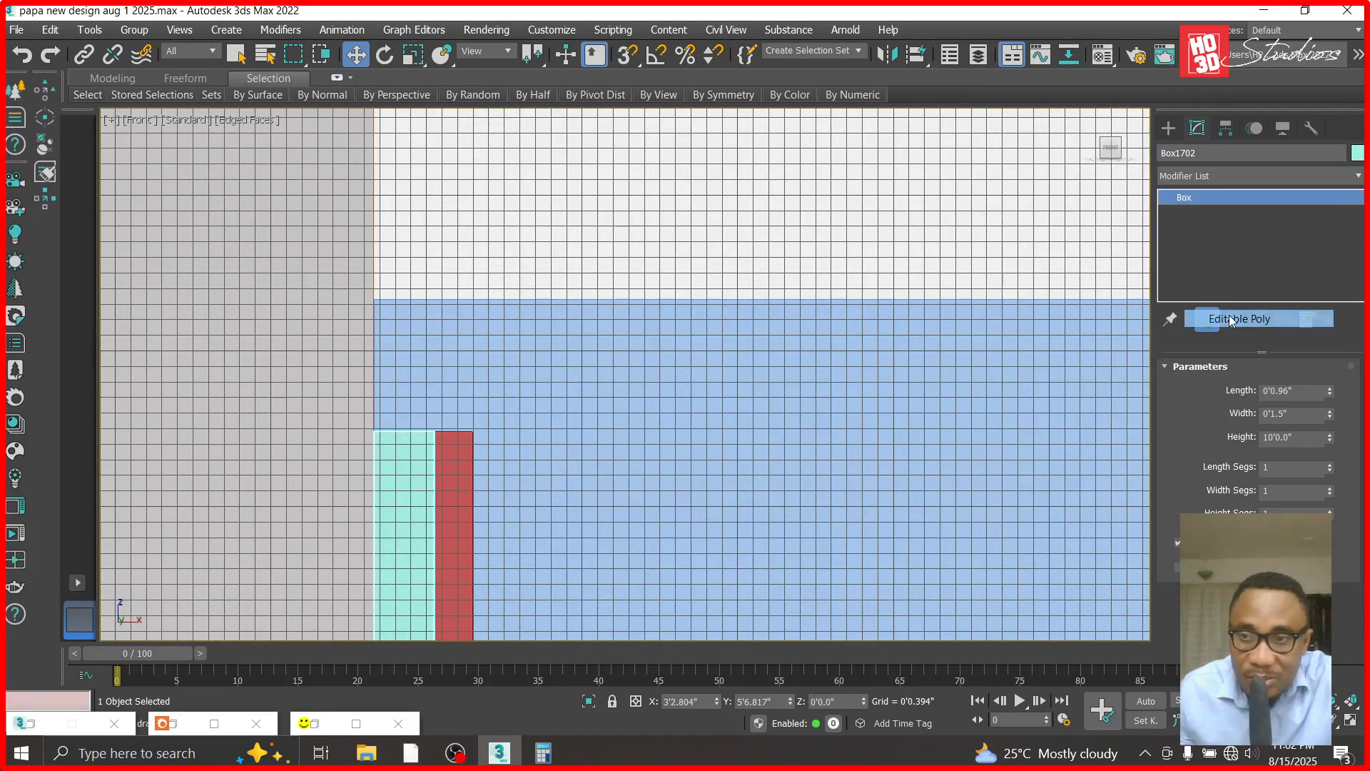
- Raise the teal box's top vertices to the cladding panel's top edge at about Z 10'3.369", then leave vertex editing
{"action": "left_click", "coordinate": [1167, 197]}
{"action": "left_click", "coordinate": [1193, 213]}
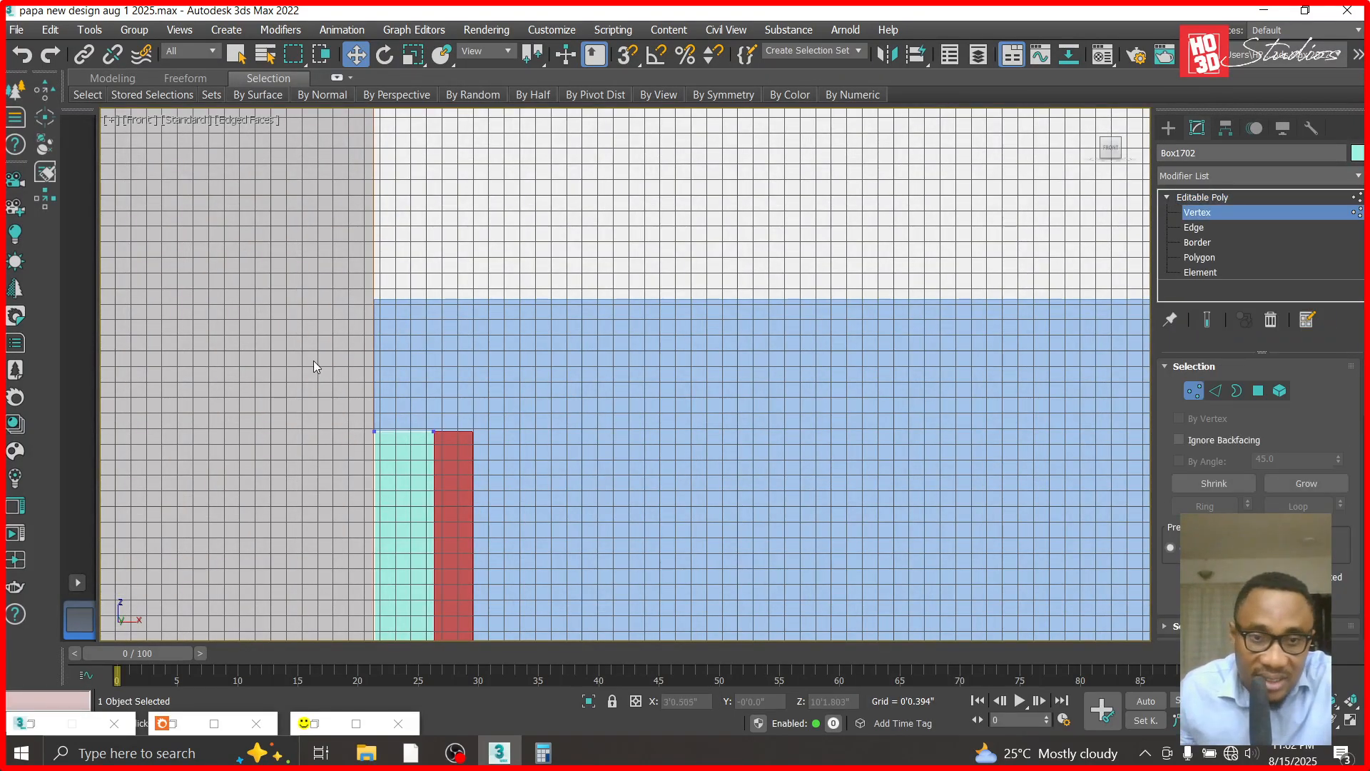
{"action": "left_click_drag", "start_coordinate": [468, 441], "coordinate": [468, 440]}
{"action": "left_click_drag", "start_coordinate": [403, 364], "coordinate": [406, 261]}
{"action": "scroll", "coordinate": [405, 264], "scroll_direction": "up", "scroll_amount": 5}
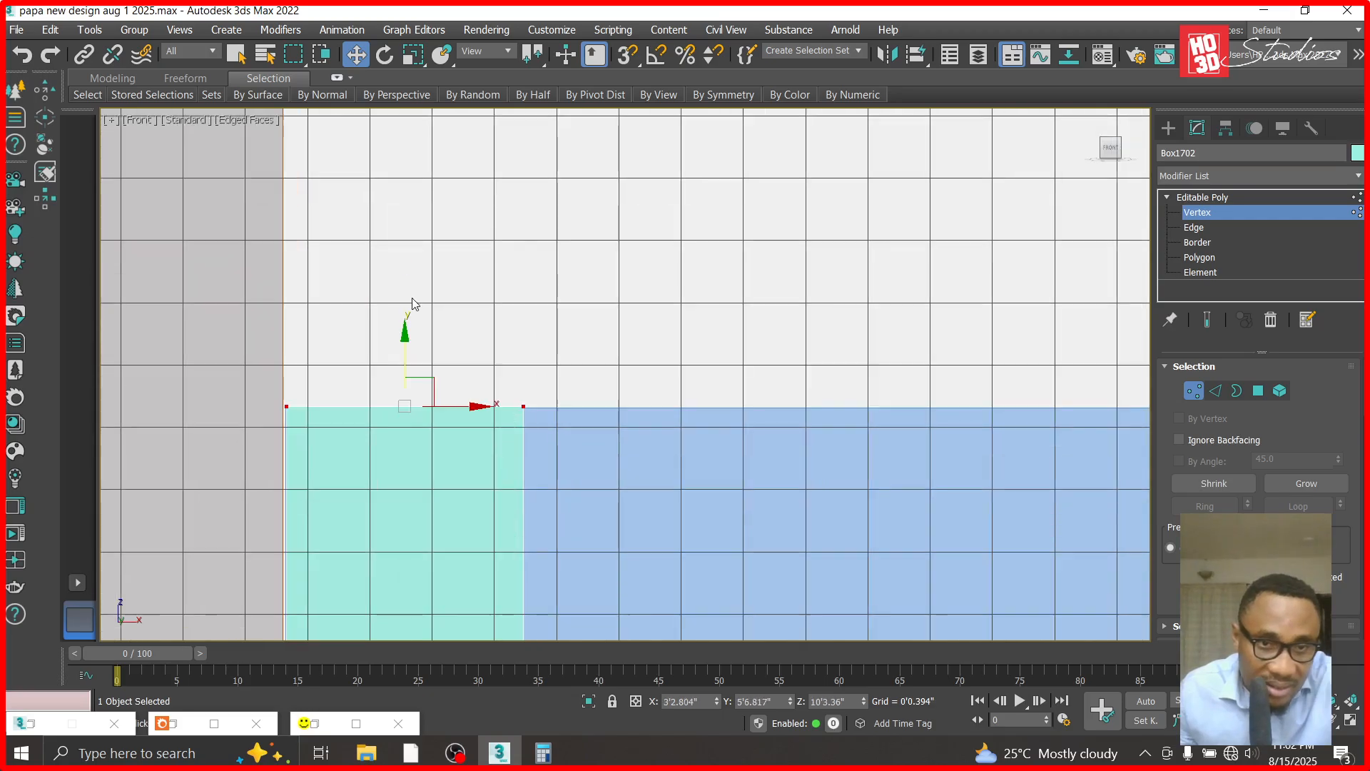
{"action": "left_click_drag", "start_coordinate": [405, 329], "coordinate": [407, 329]}
{"action": "scroll", "coordinate": [408, 330], "scroll_direction": "down", "scroll_amount": 8}
{"action": "scroll", "coordinate": [473, 316], "scroll_direction": "up", "scroll_amount": 8}
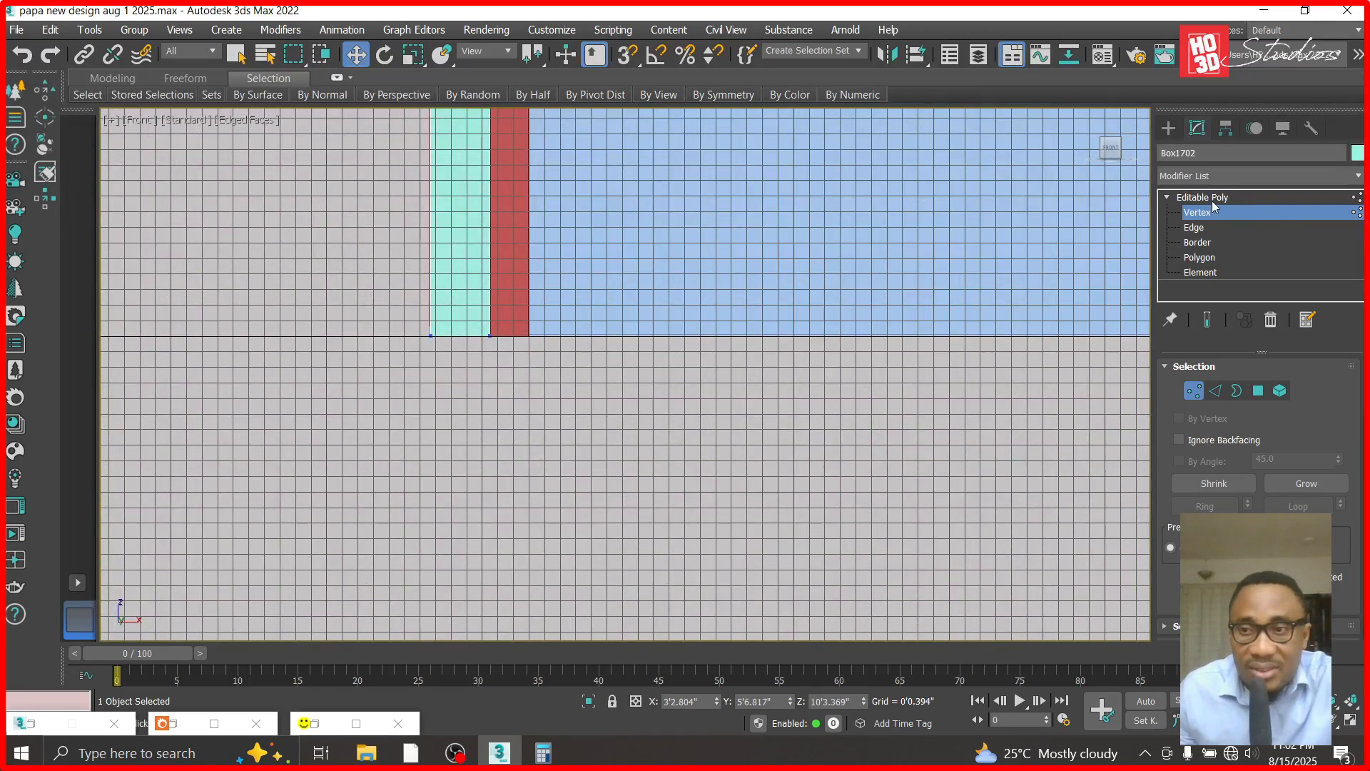
{"action": "left_click", "coordinate": [1213, 199]}
- In the top view, make 40 copies of the teal box along X, with the first directly past the red box at about X 3'5.284"
{"action": "key", "text": "t"}
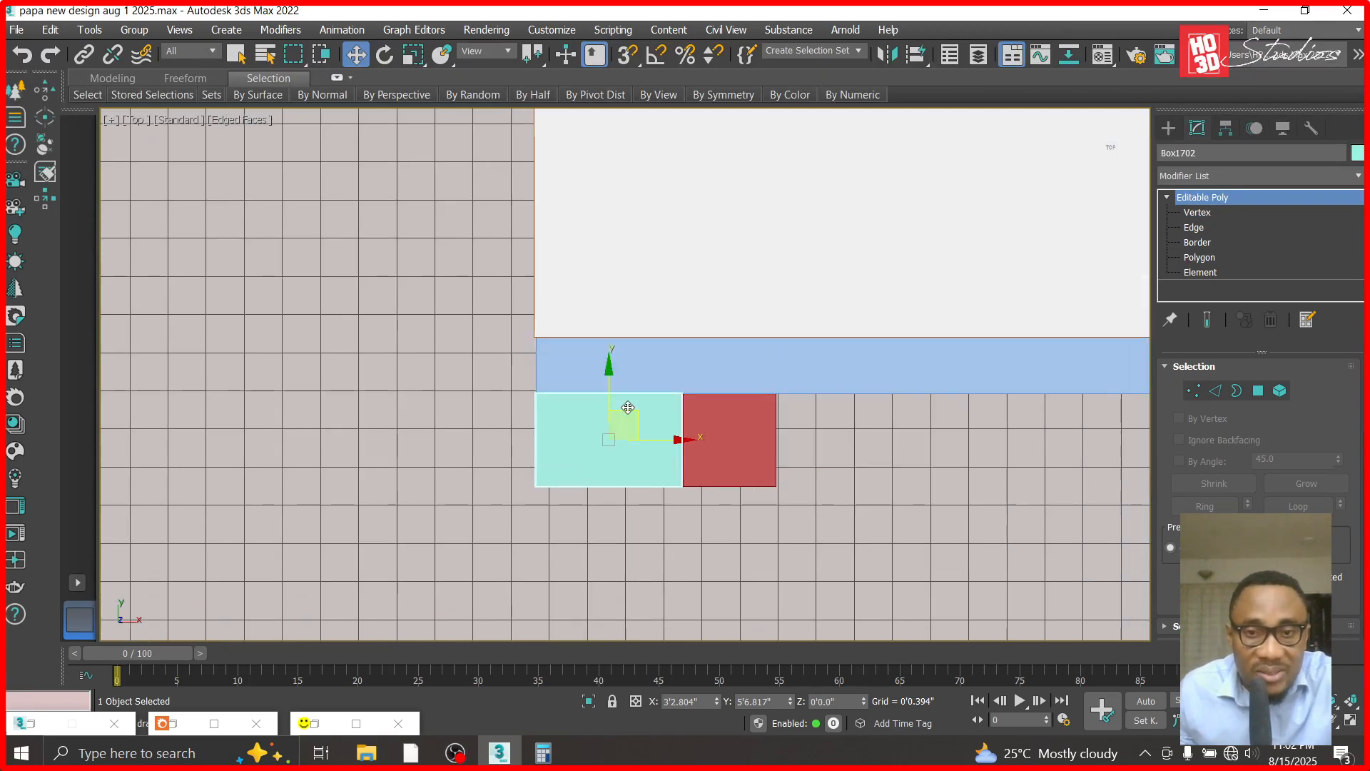
{"action": "scroll", "coordinate": [627, 414], "scroll_direction": "up", "scroll_amount": 1}
{"action": "scroll", "coordinate": [697, 452], "scroll_direction": "up", "scroll_amount": 2}
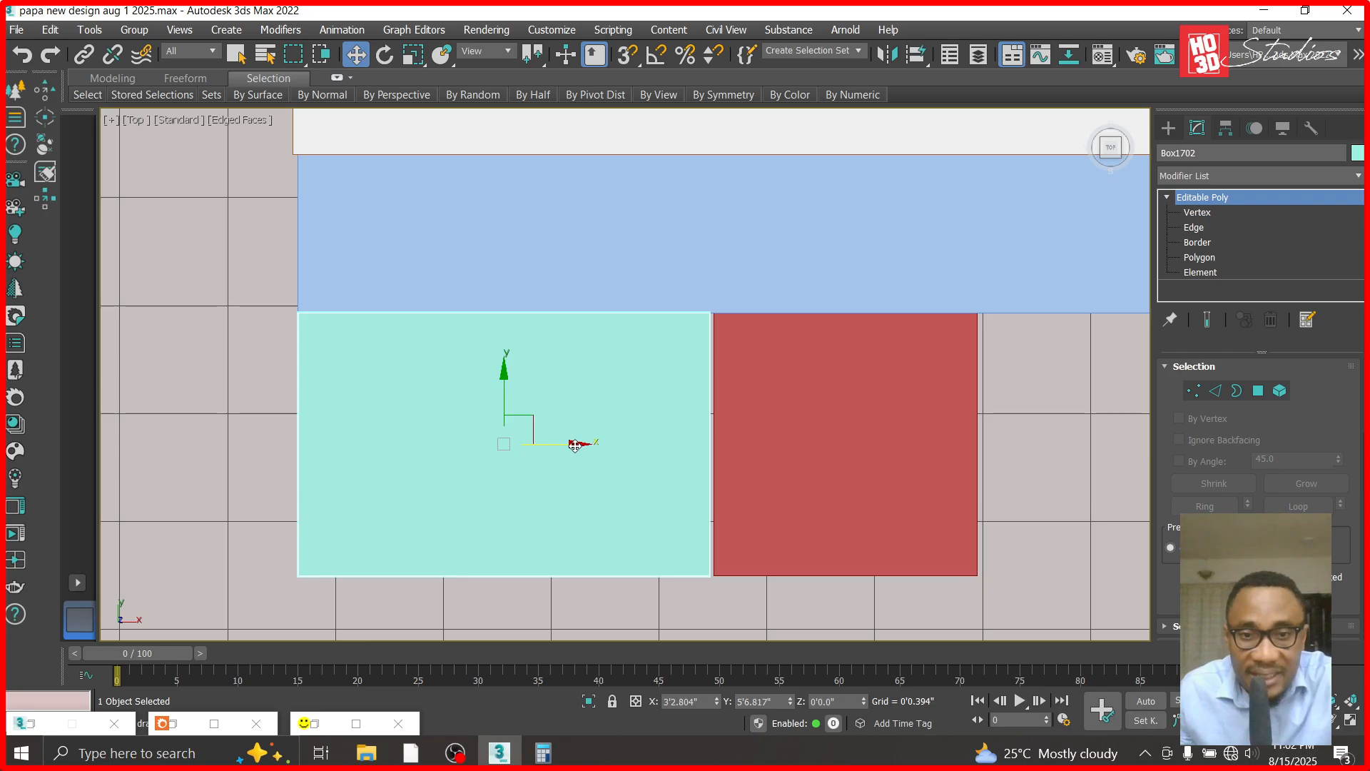
{"action": "scroll", "coordinate": [566, 445], "scroll_direction": "down", "scroll_amount": 2}
{"action": "scroll", "coordinate": [600, 442], "scroll_direction": "up", "scroll_amount": 2}
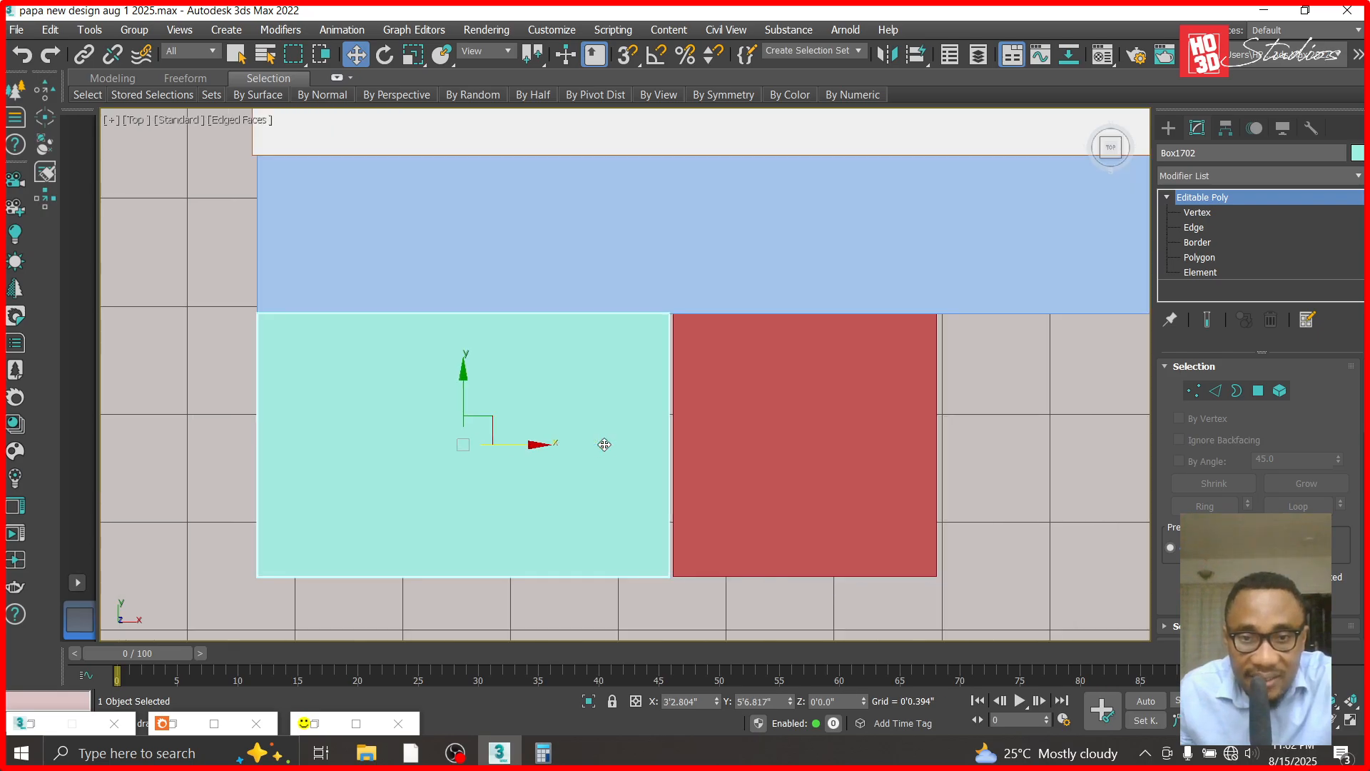
{"action": "left_click_drag", "start_coordinate": [540, 443], "coordinate": [1212, 483], "text": "shift"}
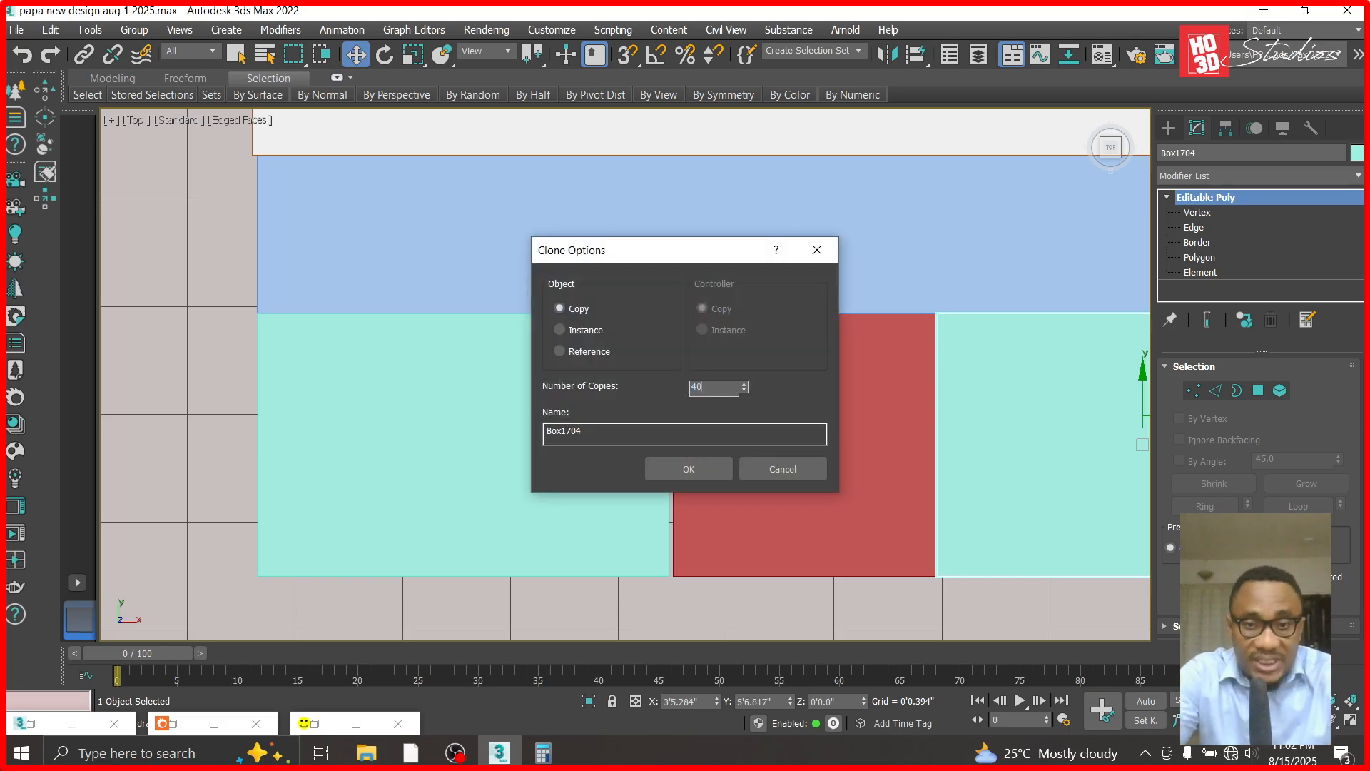
{"action": "left_click", "coordinate": [673, 468]}
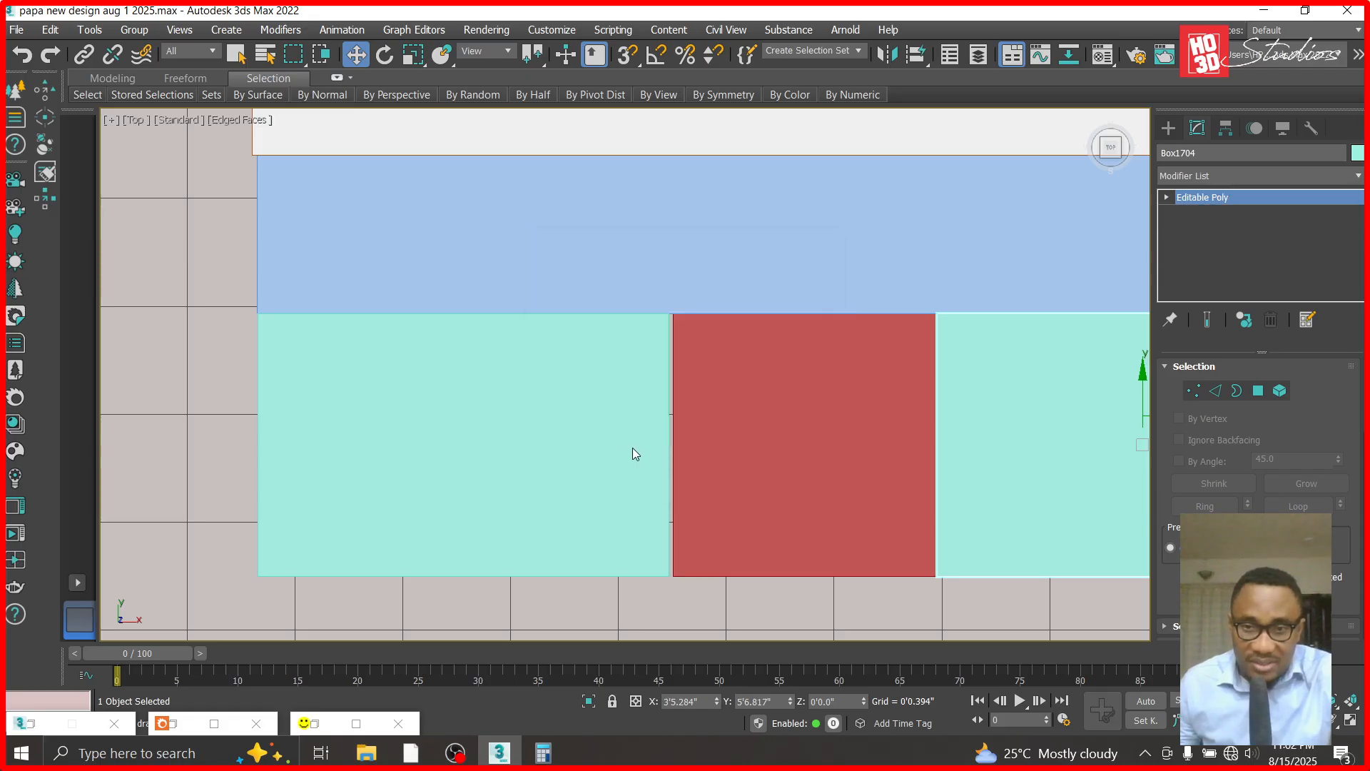
- Select the red spacer box and move it along X just past the last teal strip, to about X 11'10.198"
{"action": "scroll", "coordinate": [627, 450], "scroll_direction": "down", "scroll_amount": 8}
{"action": "scroll", "coordinate": [608, 453], "scroll_direction": "up", "scroll_amount": 2}
{"action": "scroll", "coordinate": [858, 427], "scroll_direction": "down", "scroll_amount": 5}
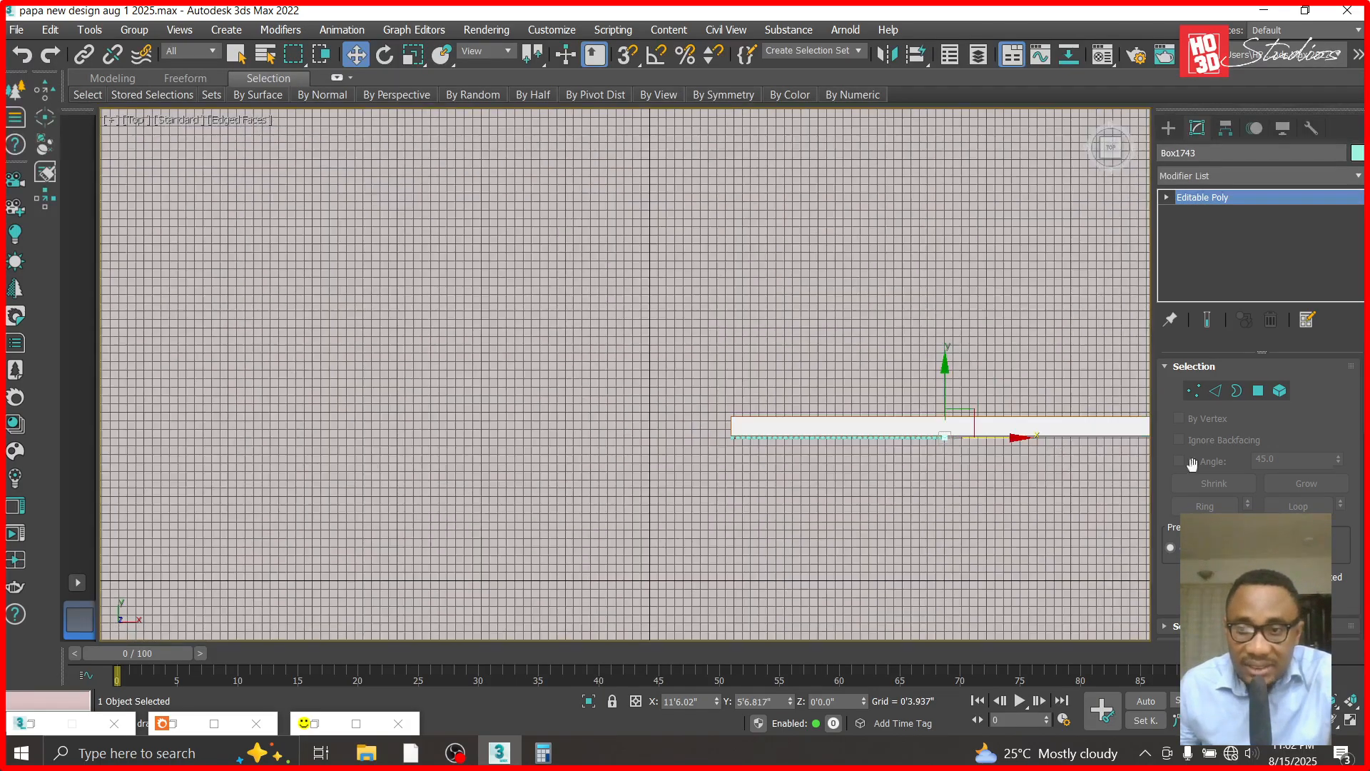
{"action": "scroll", "coordinate": [958, 428], "scroll_direction": "up", "scroll_amount": 10}
{"action": "scroll", "coordinate": [750, 422], "scroll_direction": "down", "scroll_amount": 5}
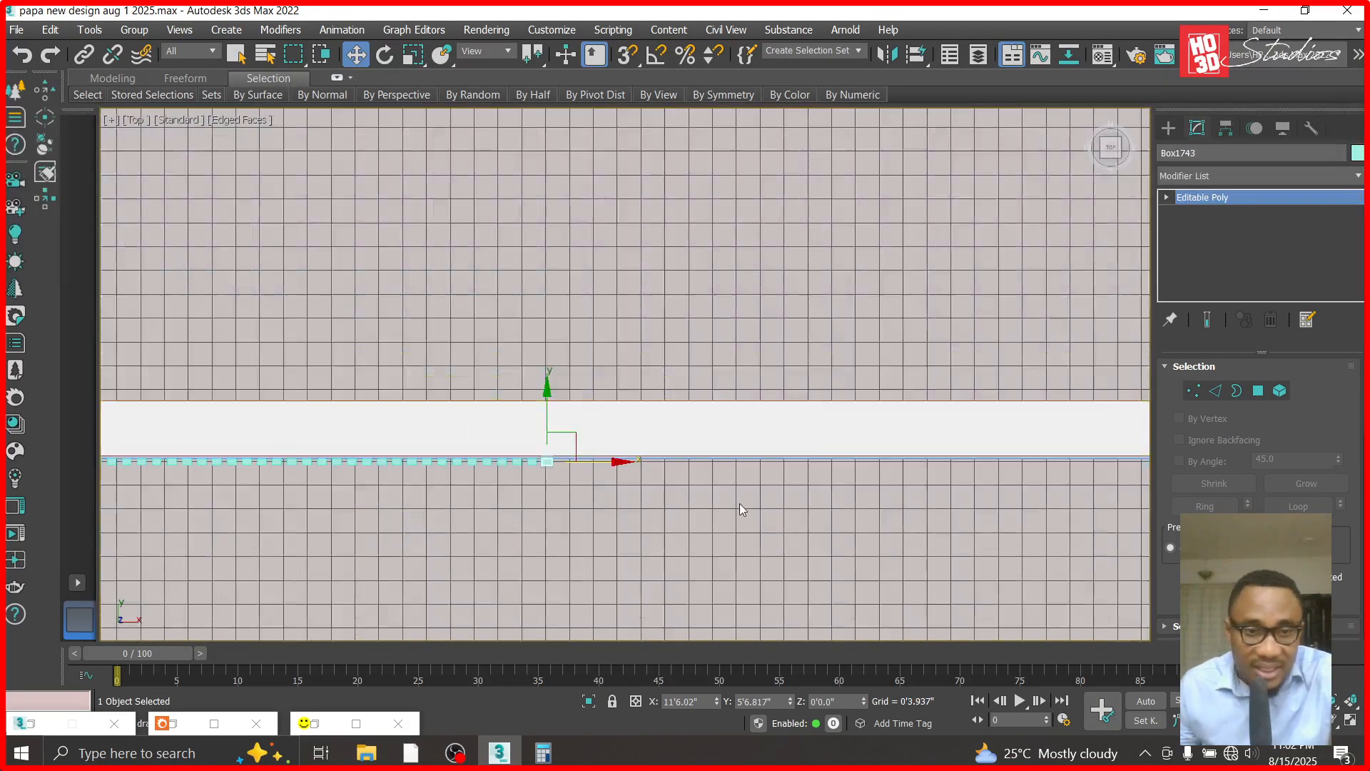
{"action": "scroll", "coordinate": [376, 498], "scroll_direction": "down", "scroll_amount": 5}
{"action": "scroll", "coordinate": [559, 360], "scroll_direction": "up", "scroll_amount": 10}
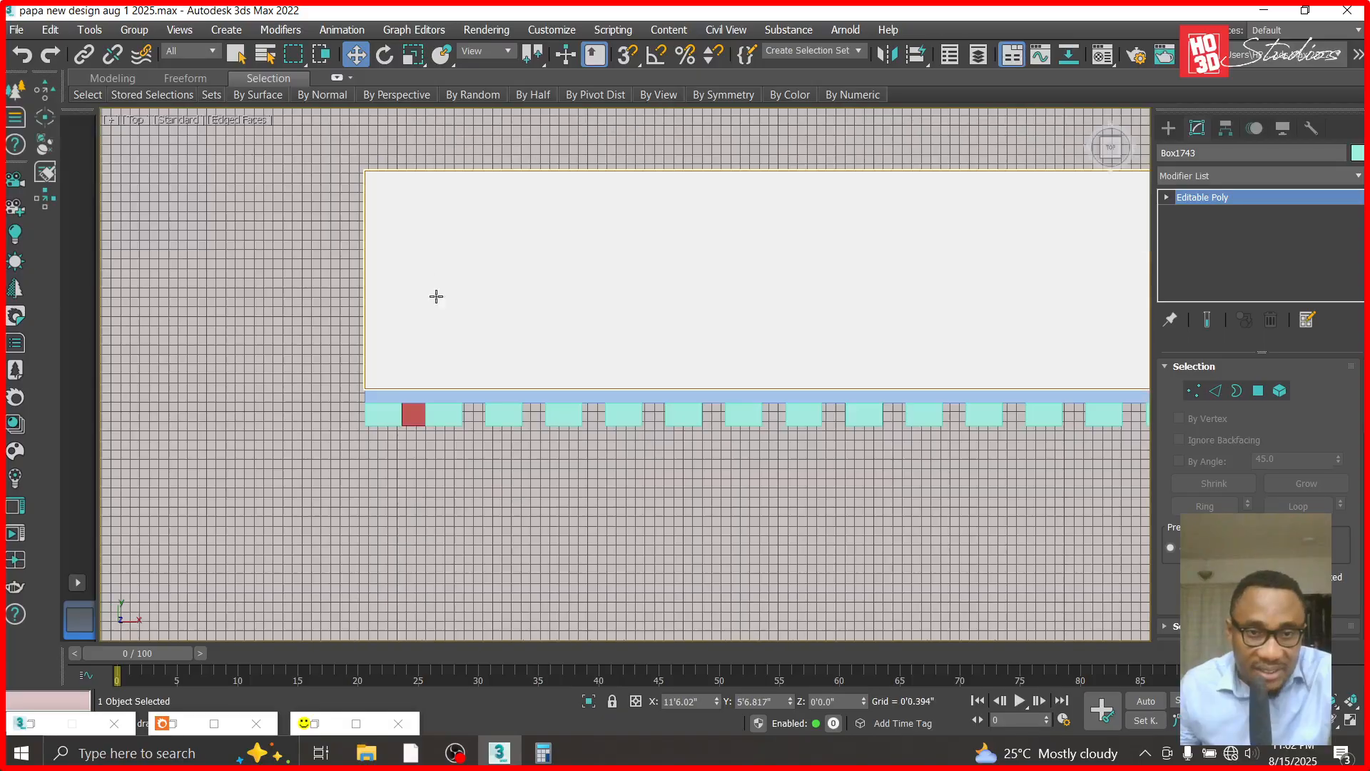
{"action": "left_click", "coordinate": [414, 414]}
{"action": "scroll", "coordinate": [421, 413], "scroll_direction": "down", "scroll_amount": 6}
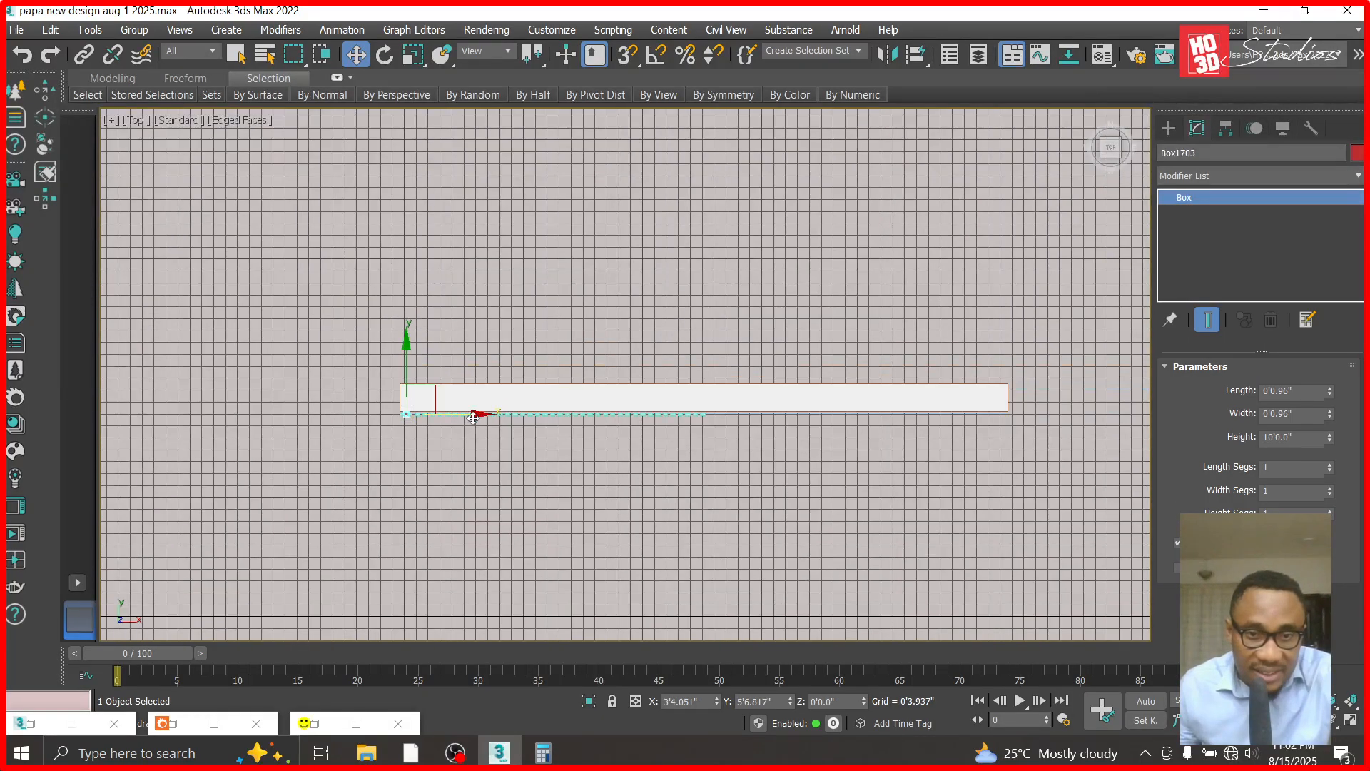
{"action": "left_click_drag", "start_coordinate": [473, 418], "coordinate": [761, 426]}
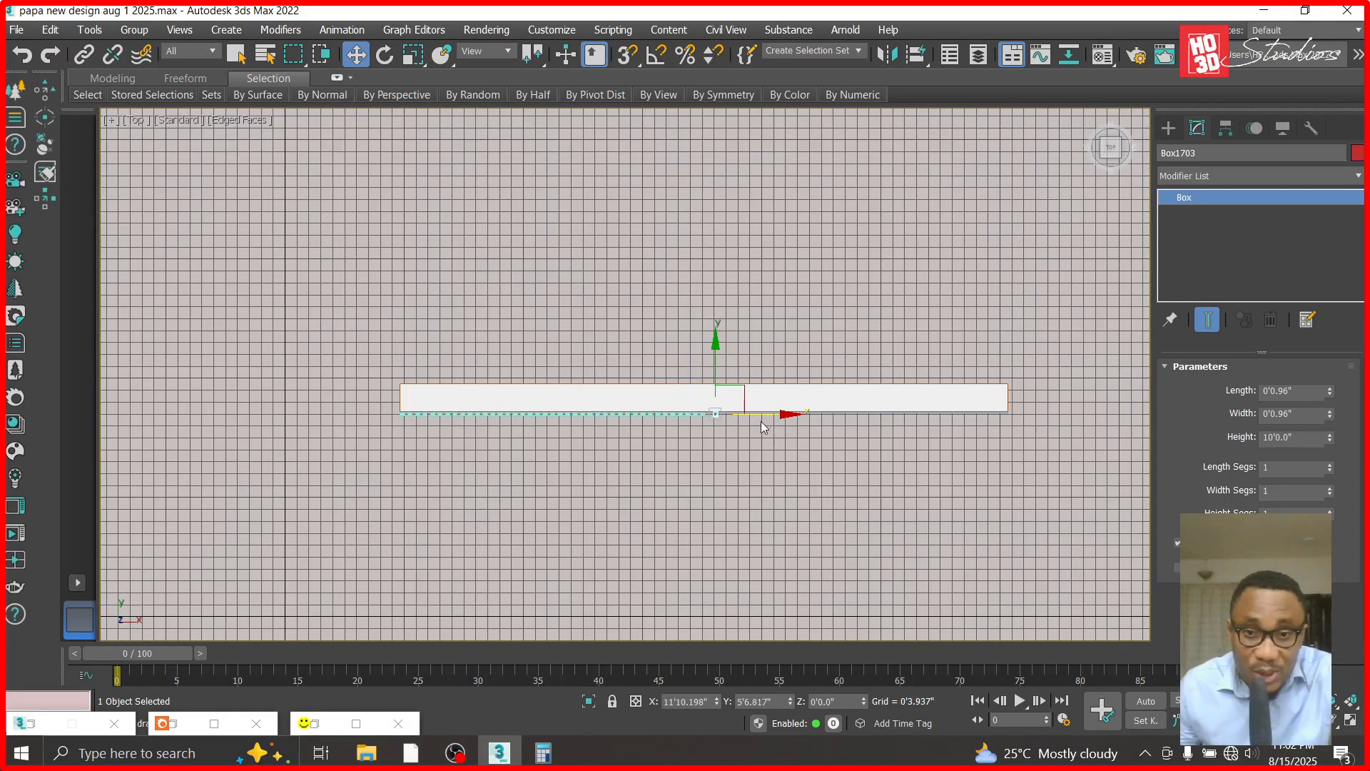
- Adjust the red spacer box along X until it sits flush against the last teal strip
{"action": "scroll", "coordinate": [581, 357], "scroll_direction": "up", "scroll_amount": 10}
{"action": "scroll", "coordinate": [255, 429], "scroll_direction": "down", "scroll_amount": 4}
{"action": "scroll", "coordinate": [220, 416], "scroll_direction": "up", "scroll_amount": 6}
{"action": "left_click_drag", "start_coordinate": [587, 474], "coordinate": [307, 473]}
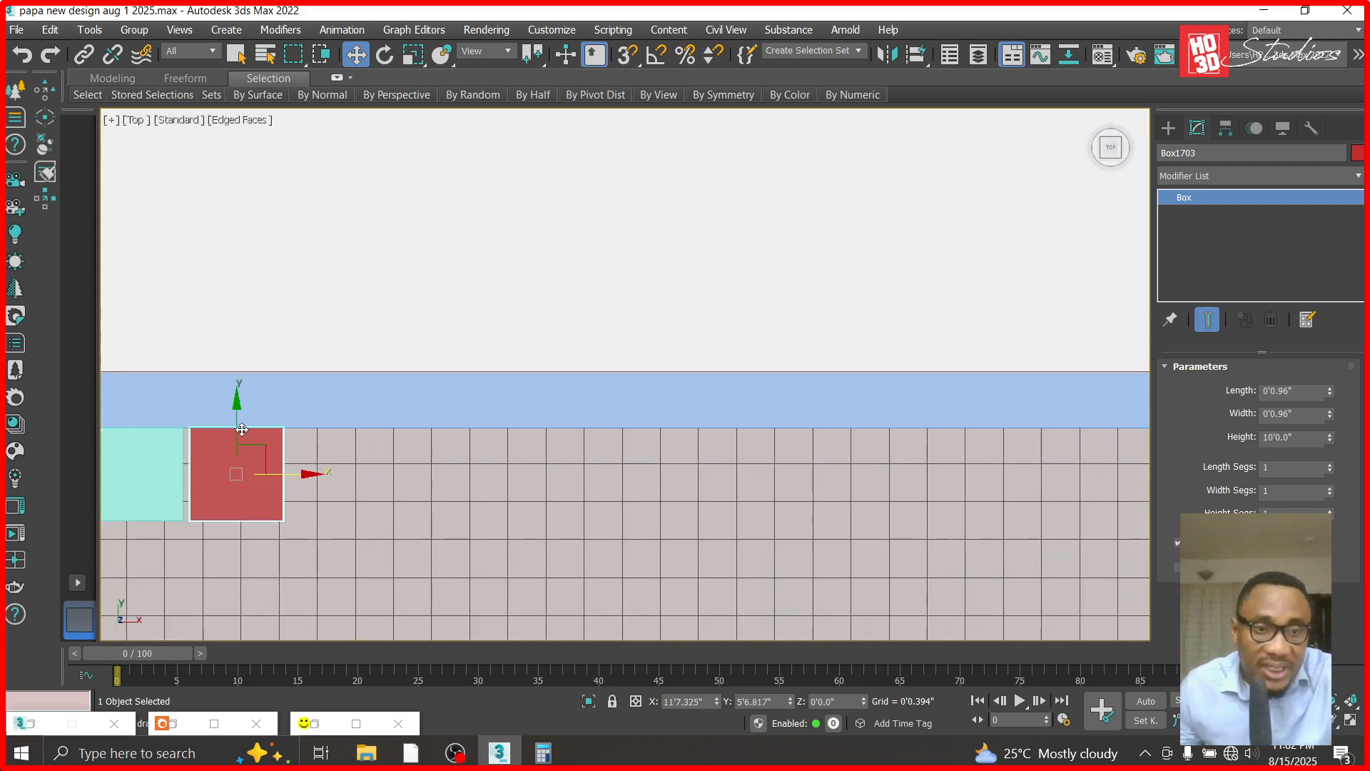
{"action": "scroll", "coordinate": [144, 425], "scroll_direction": "up", "scroll_amount": 5}
{"action": "left_click_drag", "start_coordinate": [744, 563], "coordinate": [721, 559]}
- Make 35 copies of the last teal strip along X, with the first directly past the red spacer at about X 11'8.501"
{"action": "left_click", "coordinate": [412, 454]}
{"action": "scroll", "coordinate": [541, 400], "scroll_direction": "down", "scroll_amount": 5}
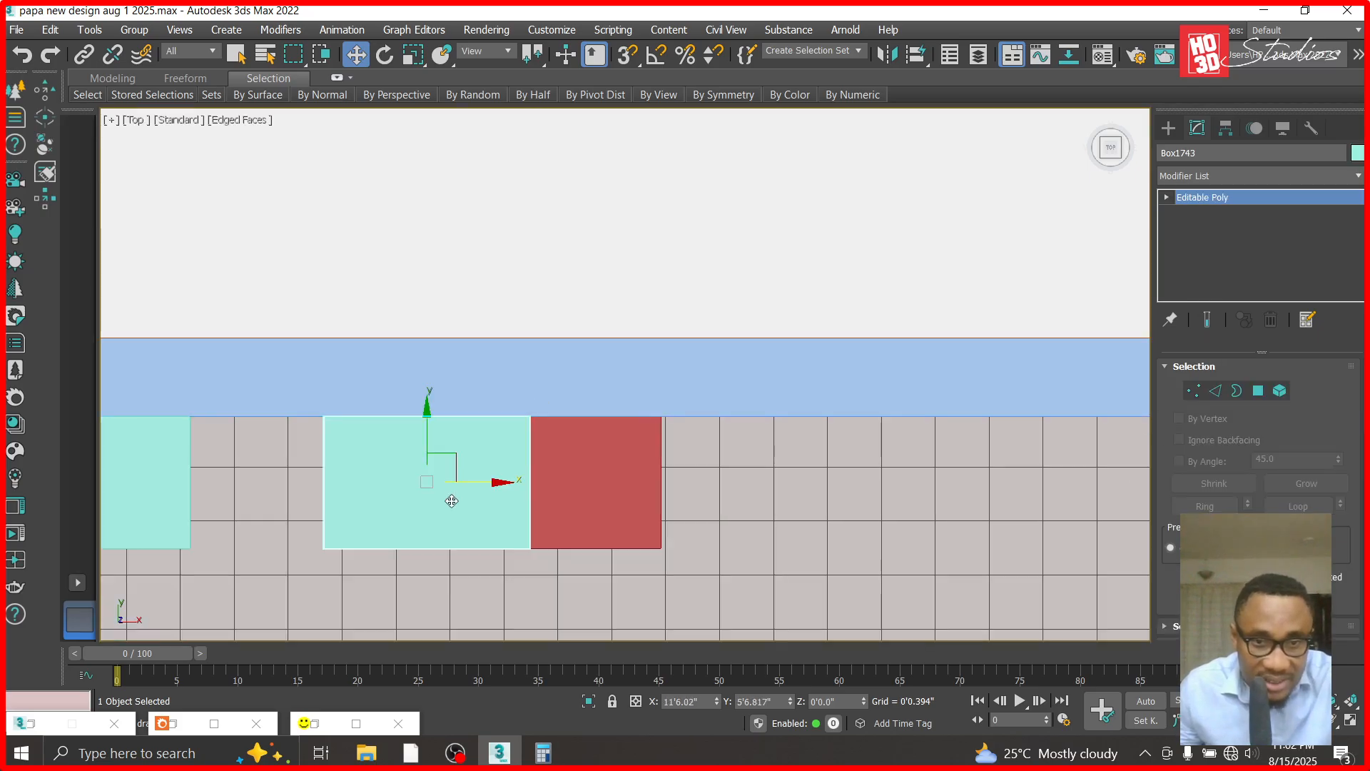
{"action": "mouse_move", "coordinate": [487, 486]}
{"action": "left_mouse_down", "text": "shift"}
{"action": "mouse_move", "coordinate": [845, 514]}
{"action": "mouse_move", "coordinate": [830, 518]}
{"action": "left_mouse_up", "text": "shift"}
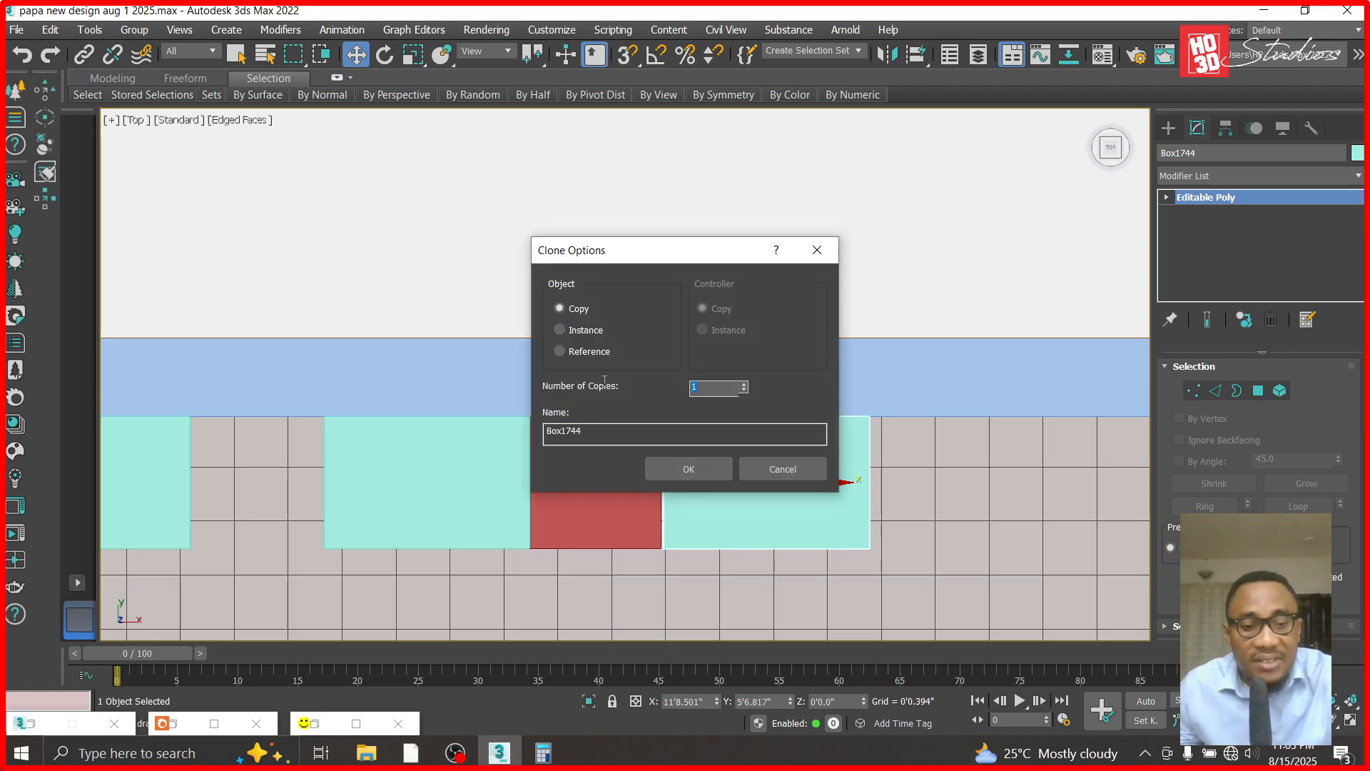
{"action": "left_click", "coordinate": [702, 473]}
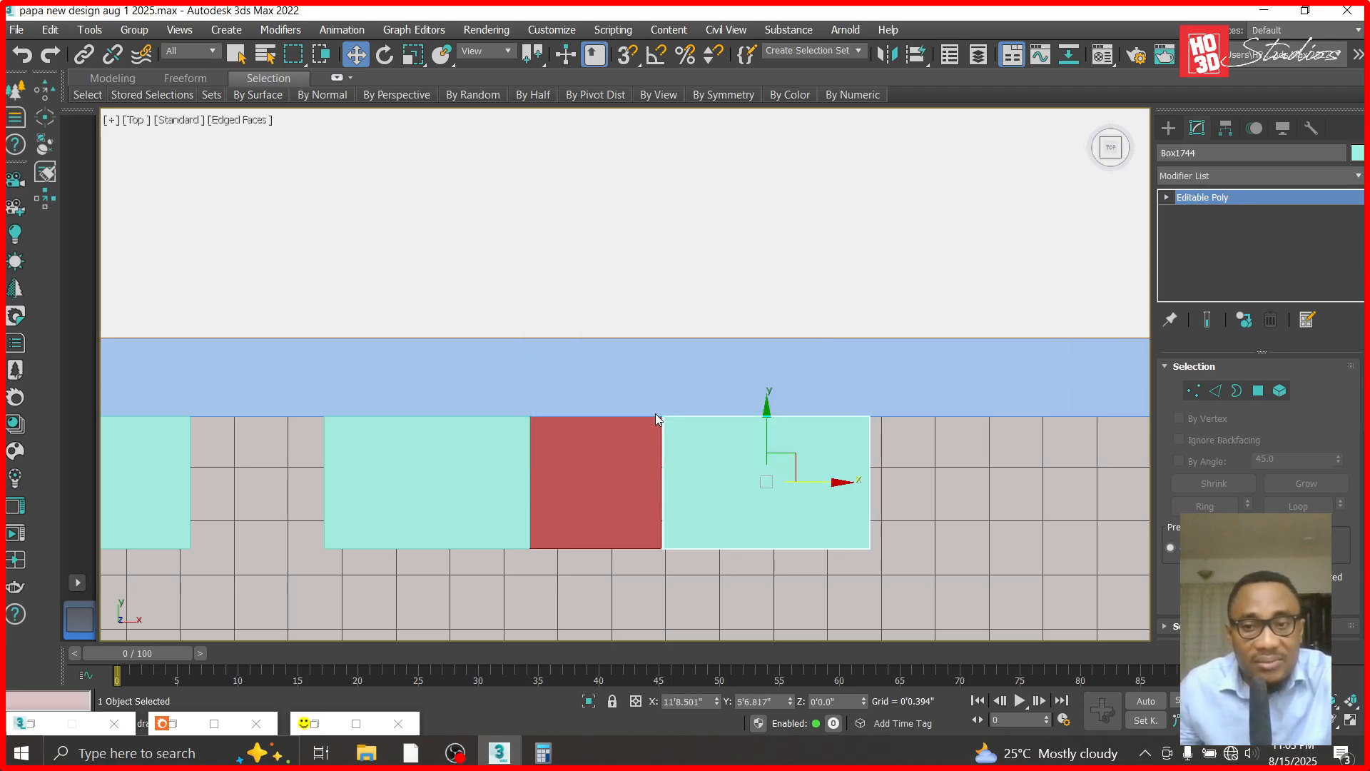
- Select the red spacer box and move it along X flush against the last strip of the extended row
{"action": "scroll", "coordinate": [655, 413], "scroll_direction": "down", "scroll_amount": 8}
{"action": "scroll", "coordinate": [655, 414], "scroll_direction": "down", "scroll_amount": 8}
{"action": "scroll", "coordinate": [928, 396], "scroll_direction": "up", "scroll_amount": 7}
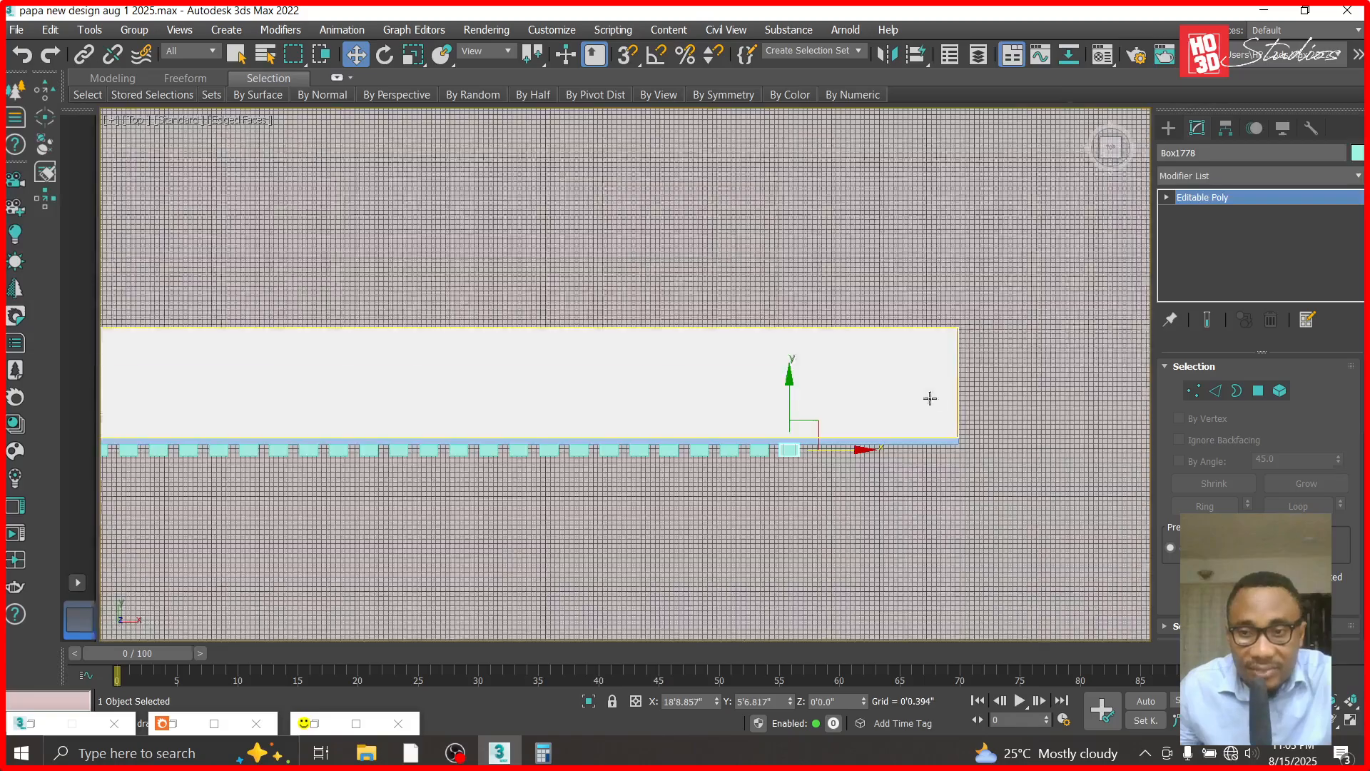
{"action": "scroll", "coordinate": [999, 523], "scroll_direction": "down", "scroll_amount": 6}
{"action": "scroll", "coordinate": [545, 501], "scroll_direction": "up", "scroll_amount": 8}
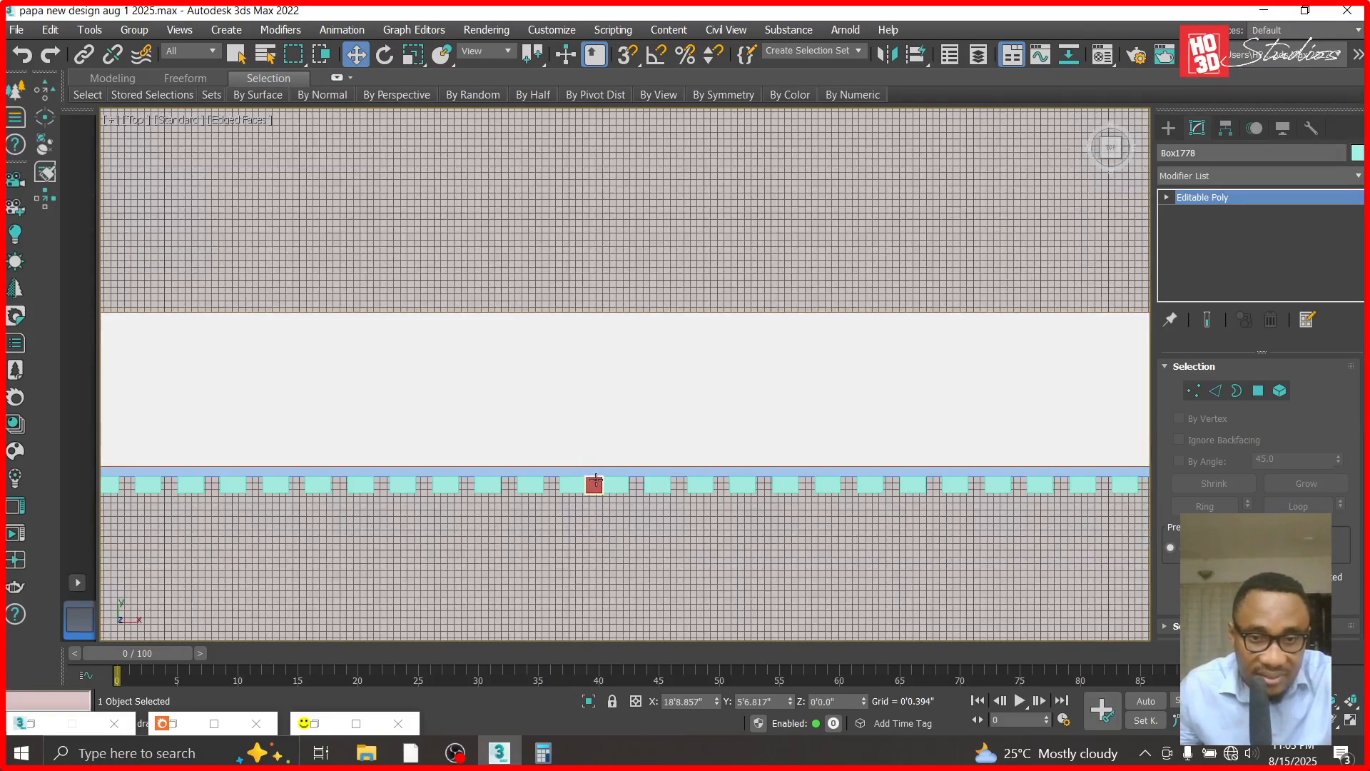
{"action": "left_click", "coordinate": [594, 485]}
{"action": "scroll", "coordinate": [547, 483], "scroll_direction": "down", "scroll_amount": 5}
{"action": "left_click_drag", "start_coordinate": [629, 482], "coordinate": [1162, 561]}
{"action": "scroll", "coordinate": [1052, 398], "scroll_direction": "up", "scroll_amount": 6}
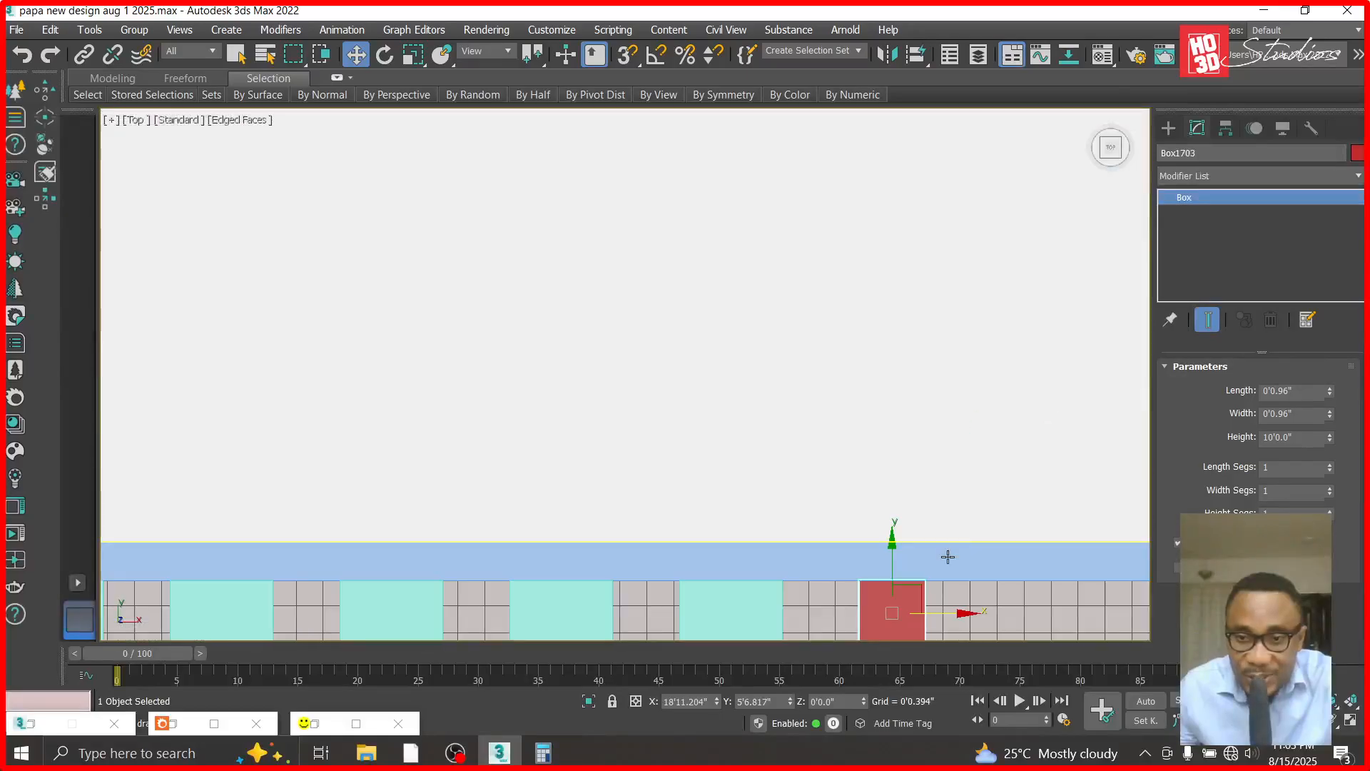
{"action": "scroll", "coordinate": [866, 561], "scroll_direction": "down", "scroll_amount": 2}
{"action": "scroll", "coordinate": [949, 611], "scroll_direction": "up", "scroll_amount": 4}
{"action": "left_click_drag", "start_coordinate": [943, 604], "coordinate": [839, 606]}
- Make 8 copies of the last teal strip along X, with the first directly past the red spacer at about X 18'11.385"
{"action": "left_click", "coordinate": [664, 588]}
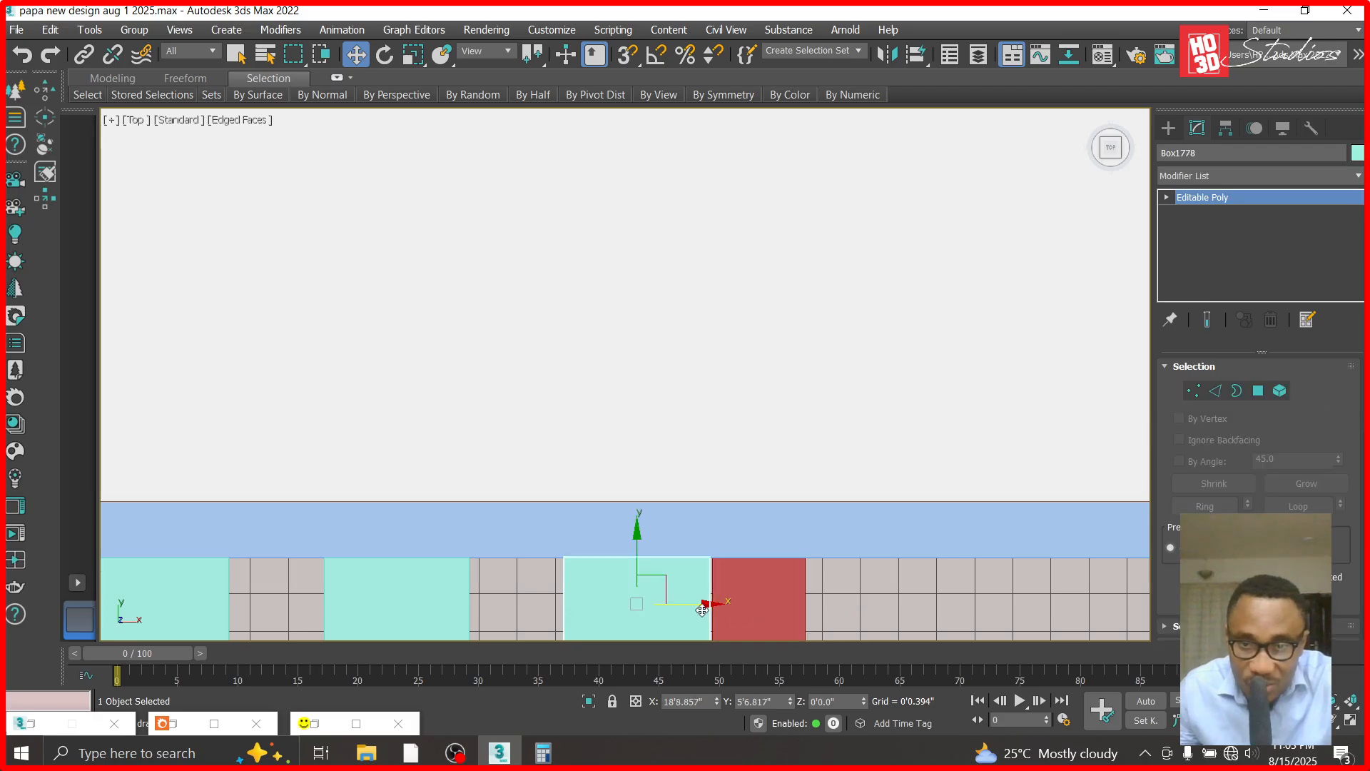
{"action": "mouse_move", "coordinate": [703, 609]}
{"action": "left_mouse_down", "text": "shift"}
{"action": "mouse_move", "coordinate": [967, 614]}
{"action": "mouse_move", "coordinate": [947, 635]}
{"action": "left_mouse_up", "text": "shift"}
{"action": "double_click", "coordinate": [709, 387]}
{"action": "type", "text": "8"}
{"action": "left_click", "coordinate": [722, 470]}
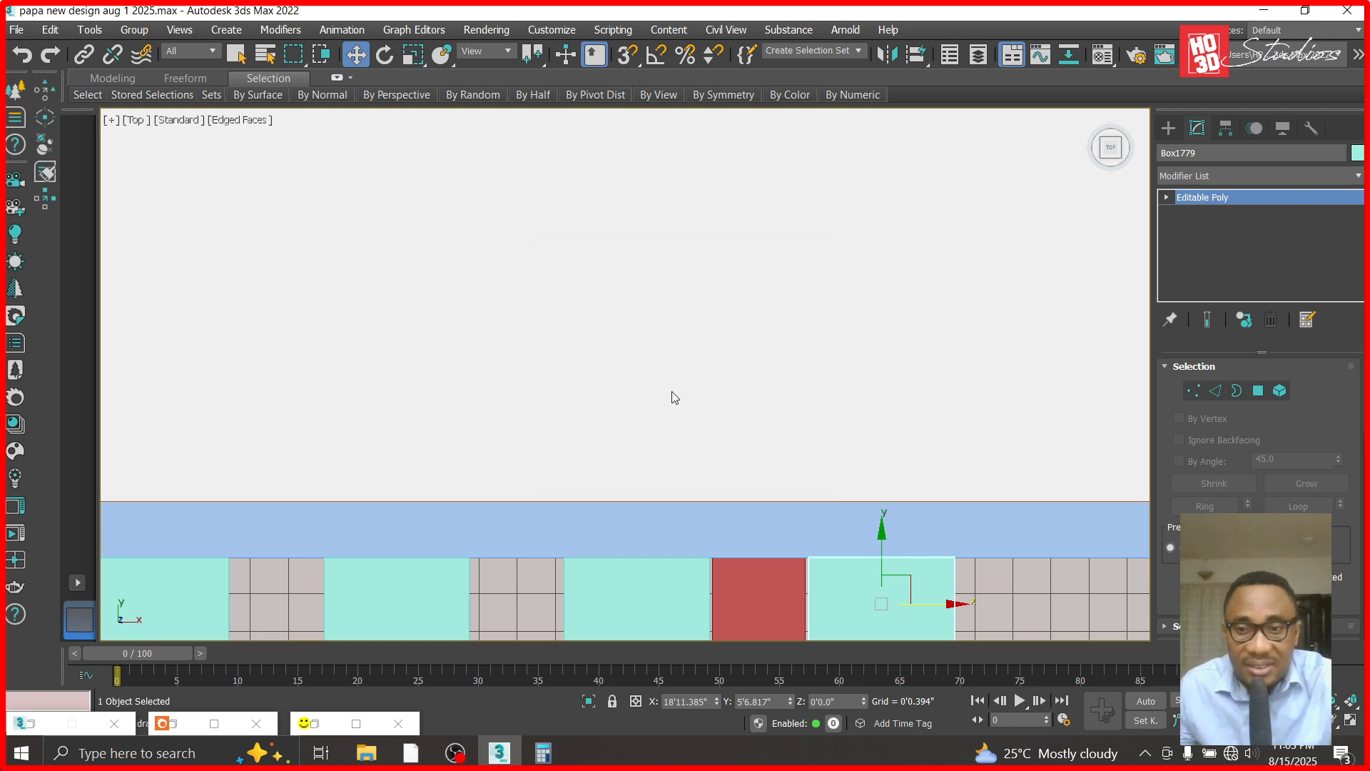
- Delete the three surplus teal strips beyond the cladding panel's end, and delete the red spacer box
{"action": "scroll", "coordinate": [678, 399], "scroll_direction": "down", "scroll_amount": 6}
{"action": "scroll", "coordinate": [891, 437], "scroll_direction": "up", "scroll_amount": 3}
{"action": "left_click", "coordinate": [891, 437]}
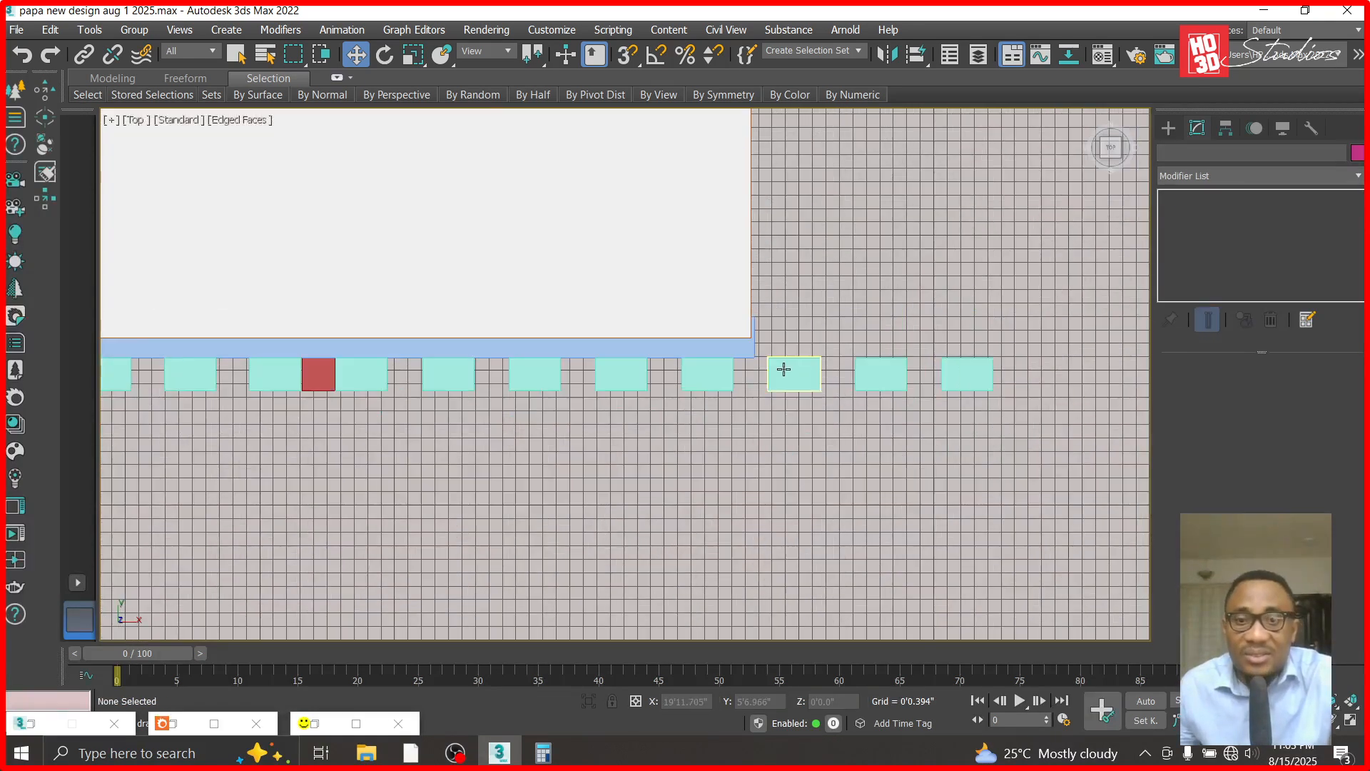
{"action": "left_click", "coordinate": [783, 371]}
{"action": "key", "text": "Delete"}
{"action": "left_click", "coordinate": [860, 382]}
{"action": "key", "text": "Delete"}
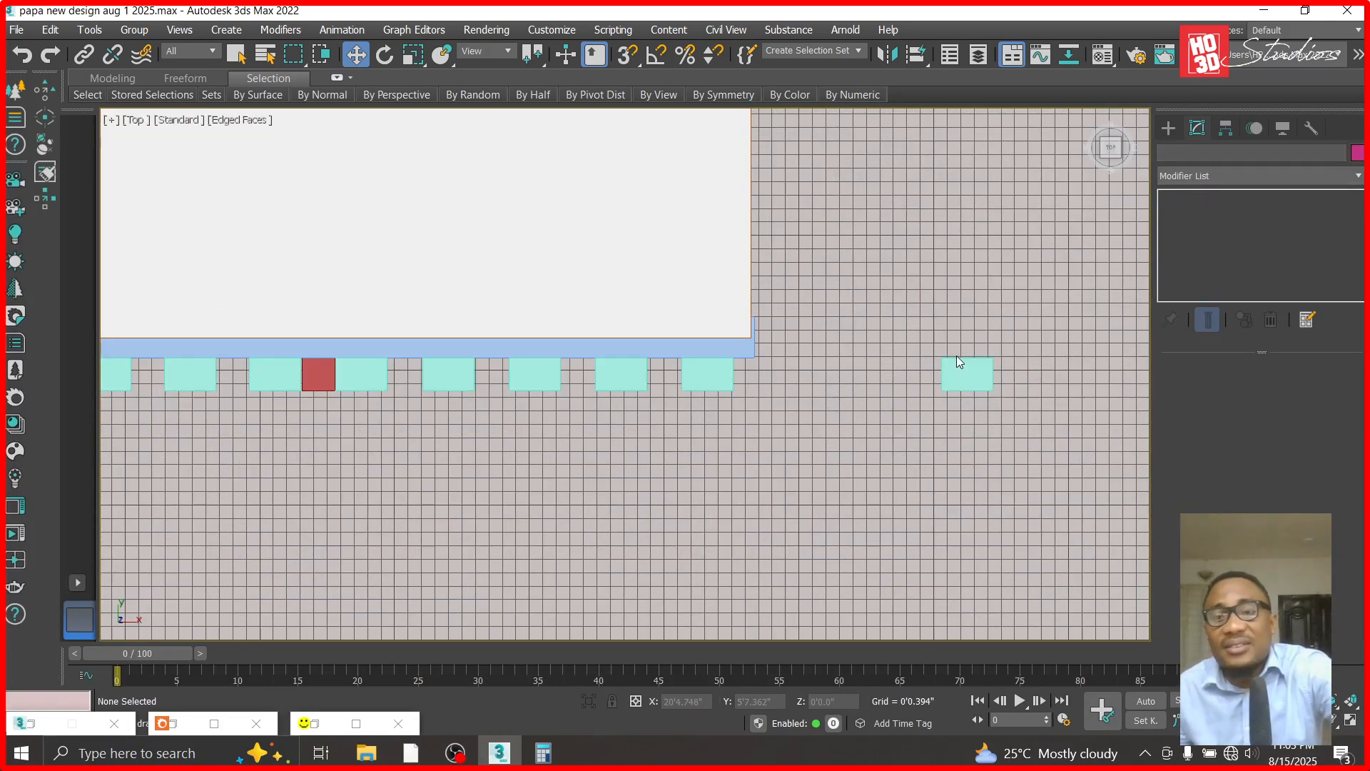
{"action": "left_click", "coordinate": [970, 371]}
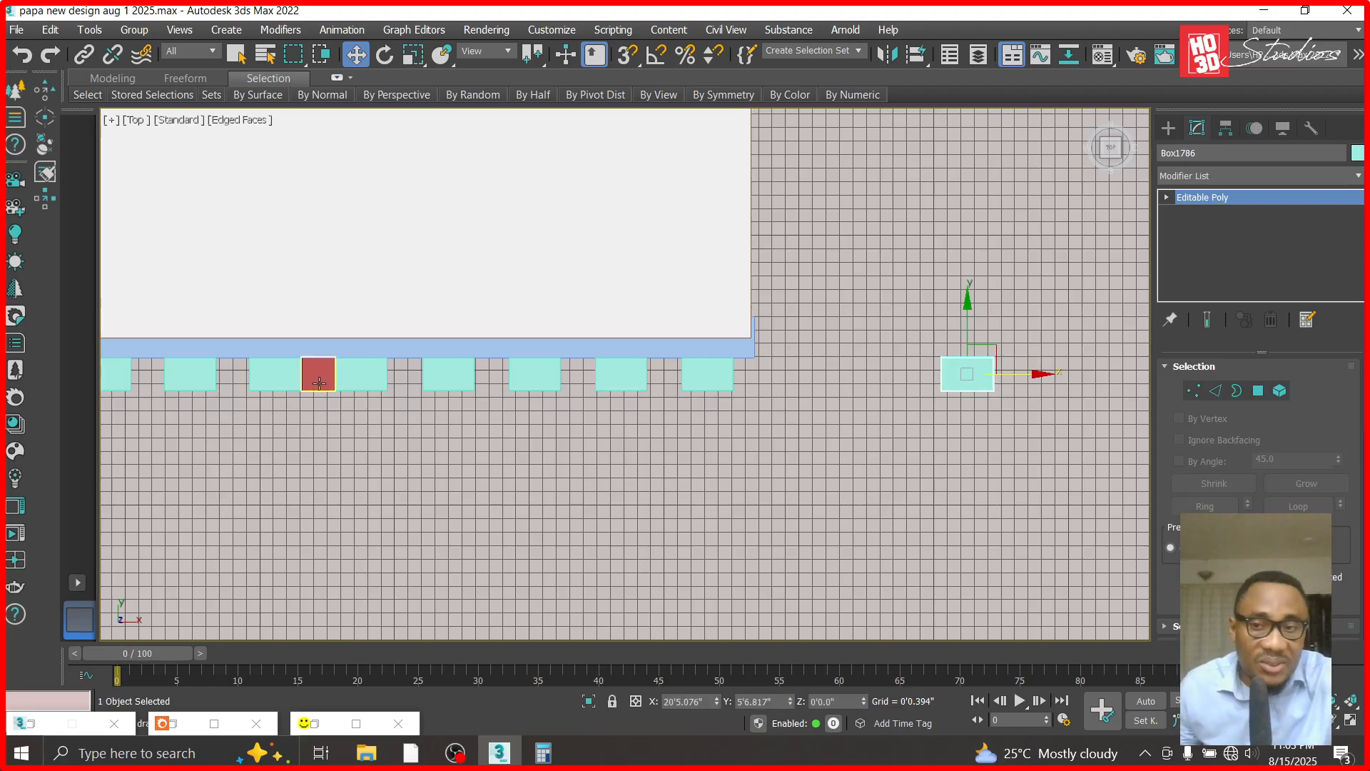
{"action": "key", "text": "Delete"}
{"action": "left_click", "coordinate": [325, 376]}
{"action": "key", "text": "Delete"}
- Select the last teal strip and attach the neighboring strips near the panel's far end to it
{"action": "scroll", "coordinate": [802, 389], "scroll_direction": "down", "scroll_amount": 3}
{"action": "left_click", "coordinate": [761, 378]}
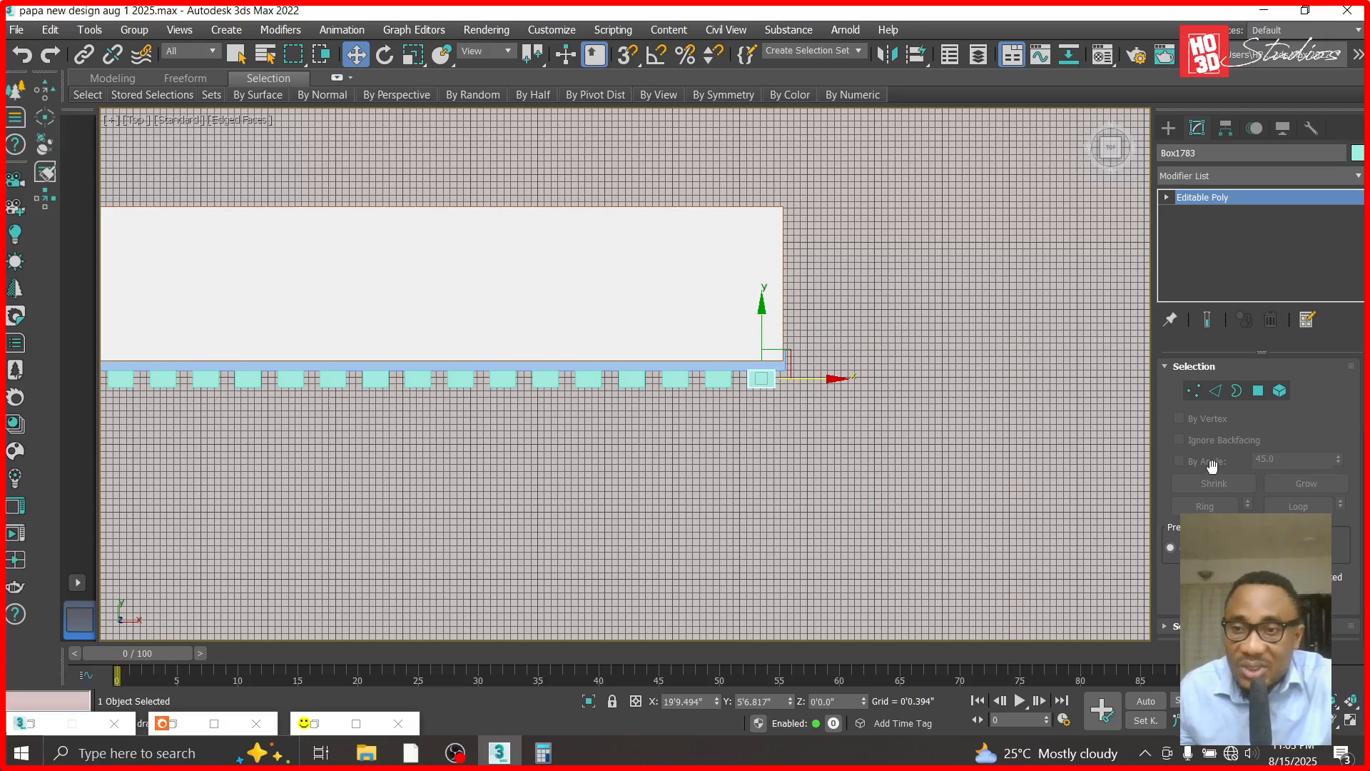
{"action": "scroll", "coordinate": [1212, 465], "scroll_direction": "down", "scroll_amount": 5}
{"action": "key", "text": "q"}
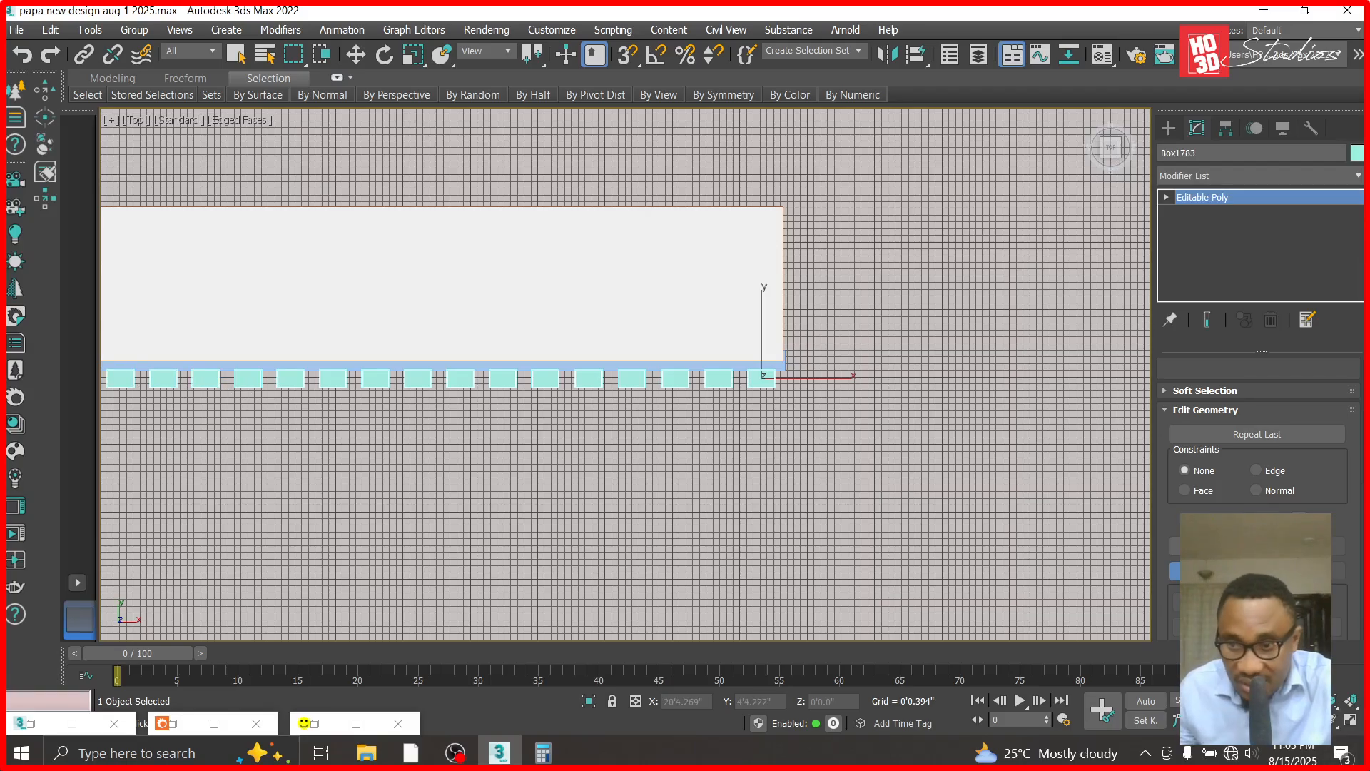
{"action": "middle_click_drag", "start_coordinate": [401, 438], "coordinate": [1162, 523]}
{"action": "left_click", "coordinate": [366, 57]}
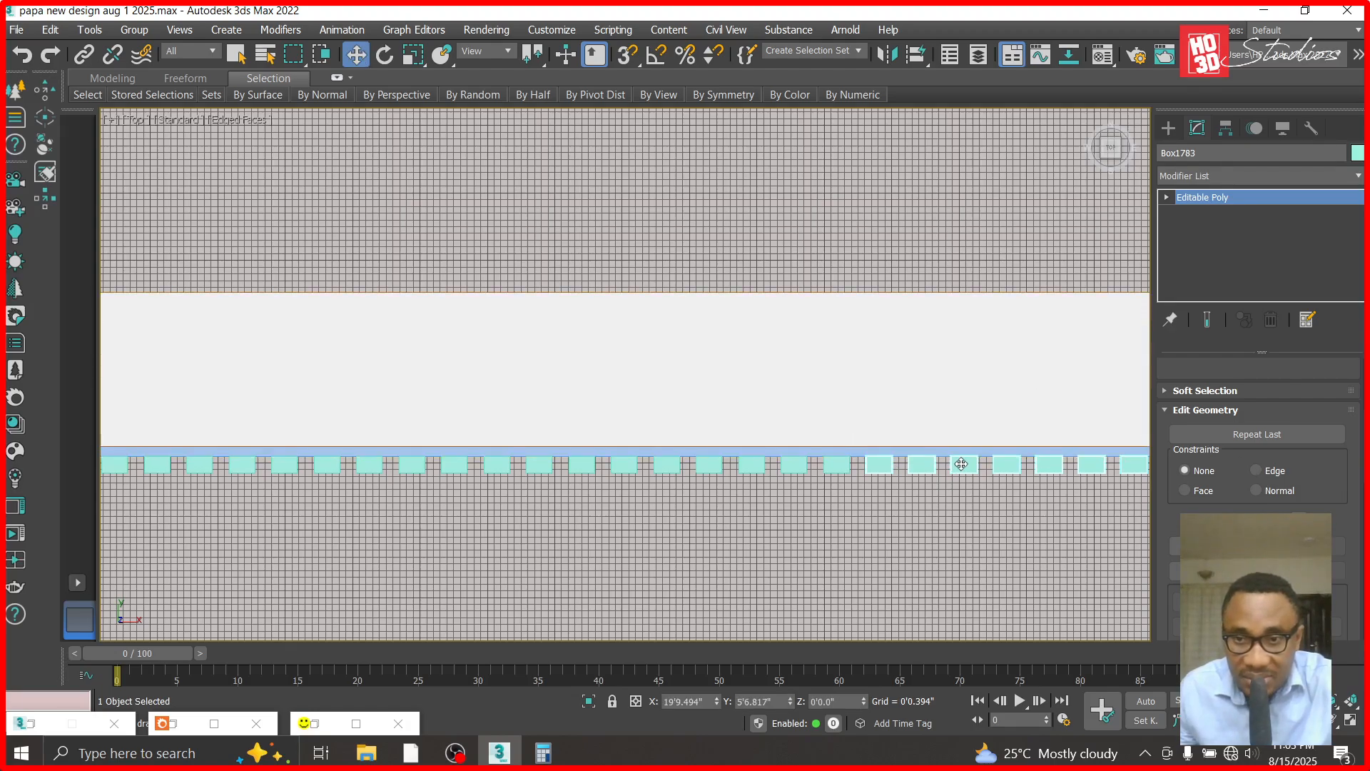
- Attach the next run of teal strips along the middle of the cladding panel to the same Editable Poly, working toward lower X
{"action": "left_click", "coordinate": [1257, 434]}
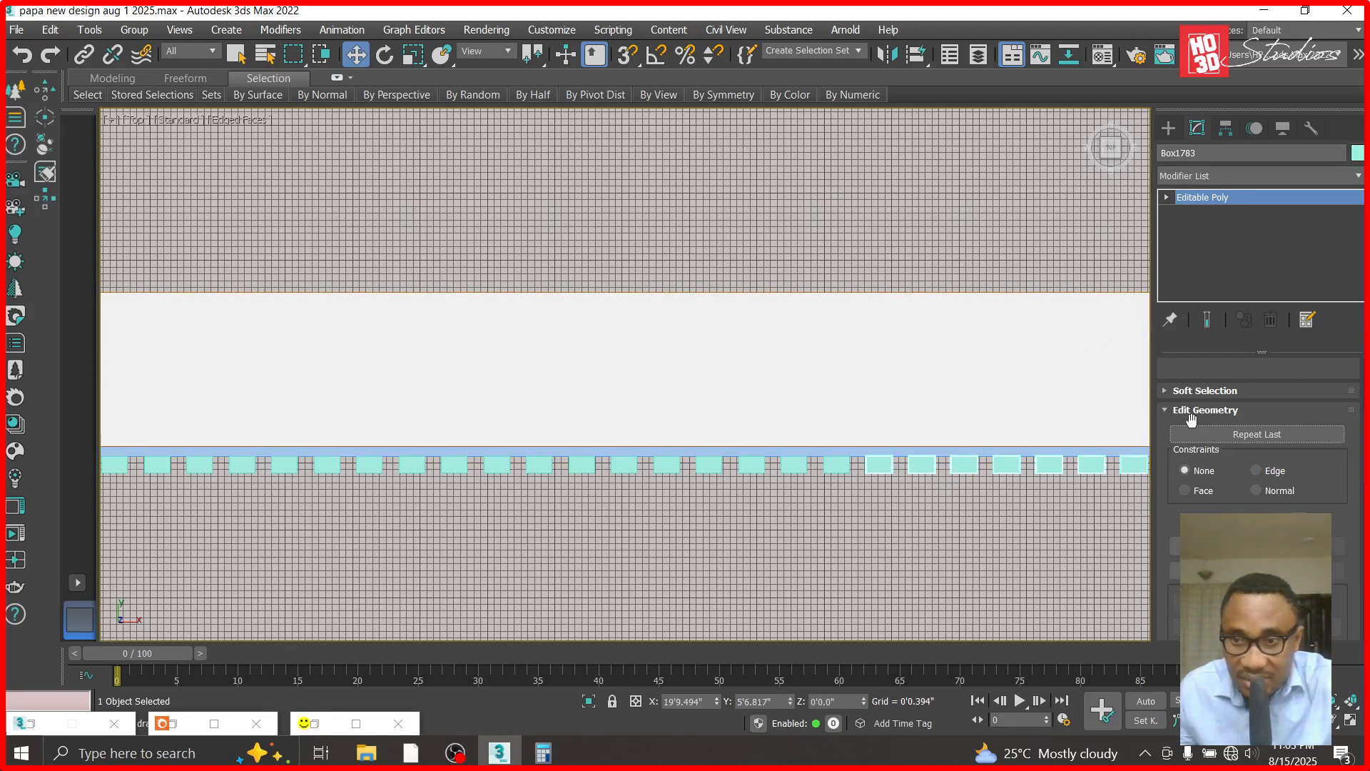
{"action": "left_click", "coordinate": [1207, 571]}
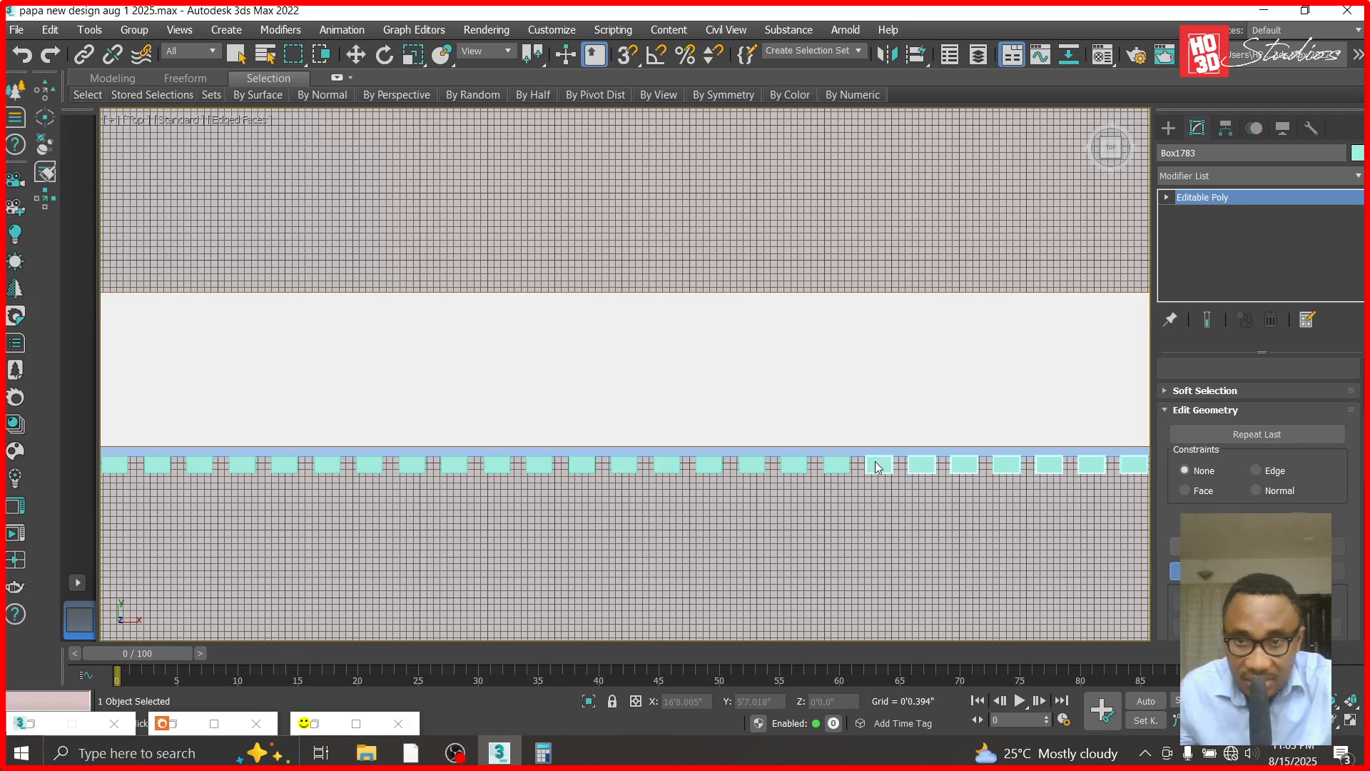
{"action": "left_click", "coordinate": [743, 466]}
{"action": "left_click", "coordinate": [707, 465]}
{"action": "left_click", "coordinate": [662, 465]}
{"action": "left_click", "coordinate": [584, 465]}
{"action": "left_click", "coordinate": [454, 466]}
{"action": "left_click", "coordinate": [415, 467]}
{"action": "left_click", "coordinate": [368, 467]}
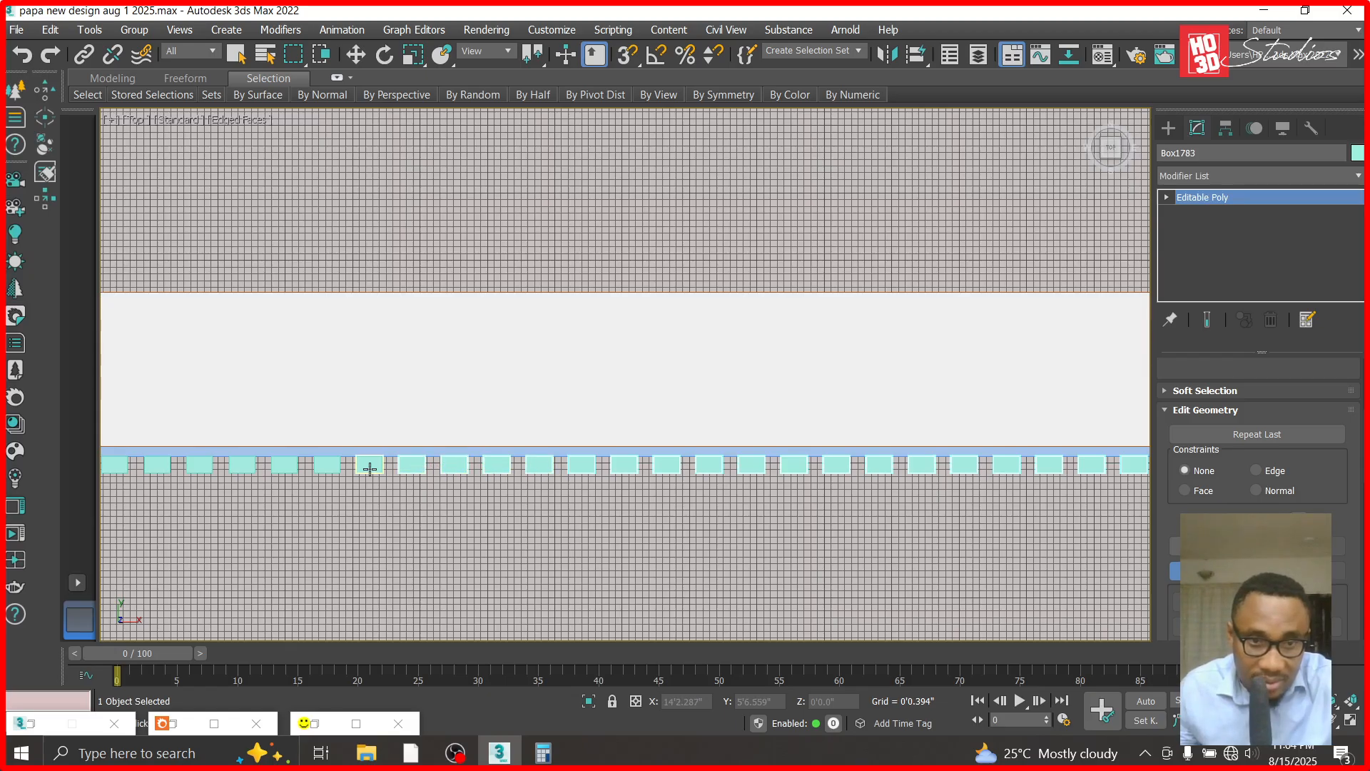
{"action": "left_click", "coordinate": [323, 471]}
{"action": "left_click", "coordinate": [282, 465]}
{"action": "left_click", "coordinate": [241, 466]}
{"action": "left_click", "coordinate": [197, 465]}
{"action": "left_click", "coordinate": [156, 464]}
- Attach the next teal strips along the cladding panel to the Editable Poly, continuing toward lower X
{"action": "scroll", "coordinate": [157, 489], "scroll_direction": "up", "scroll_amount": 2}
{"action": "scroll", "coordinate": [159, 483], "scroll_direction": "up", "scroll_amount": 3}
{"action": "scroll", "coordinate": [556, 526], "scroll_direction": "down", "scroll_amount": 4}
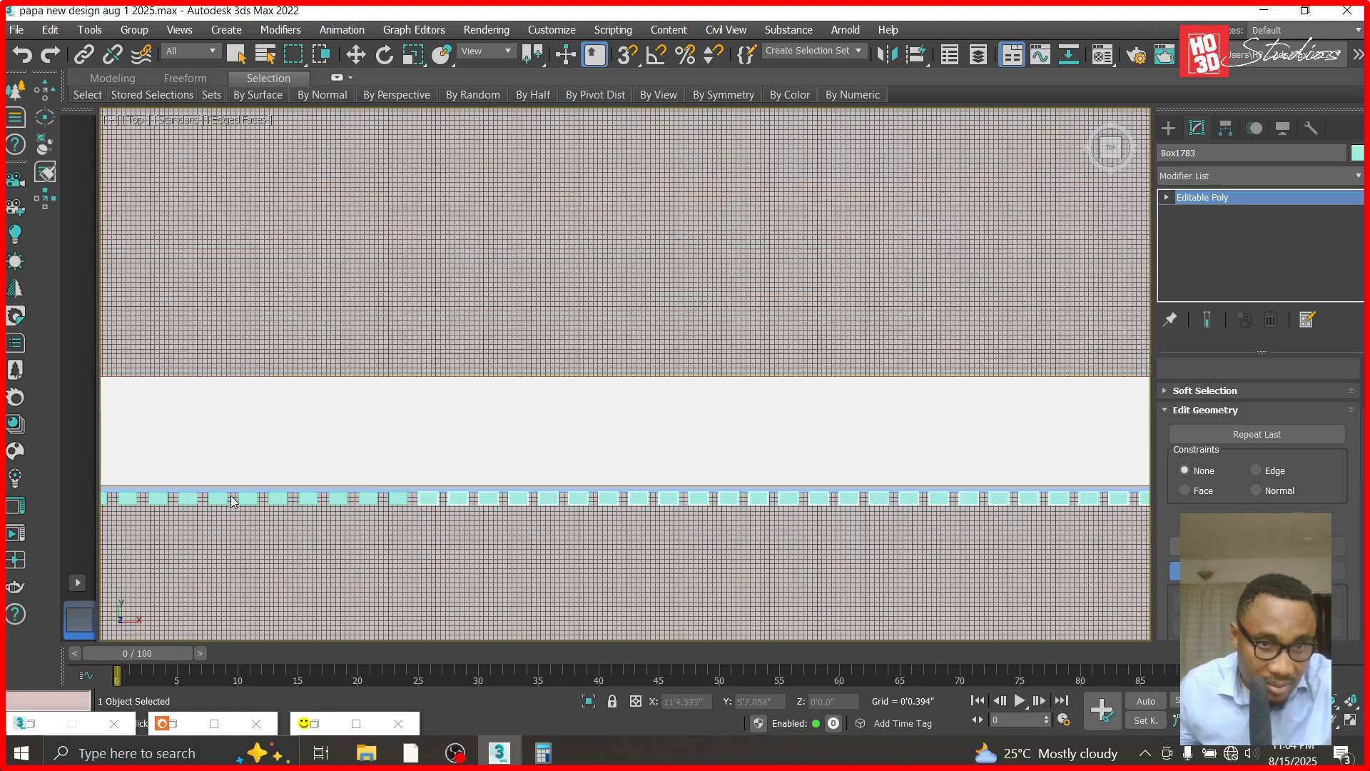
{"action": "scroll", "coordinate": [505, 526], "scroll_direction": "up", "scroll_amount": 5}
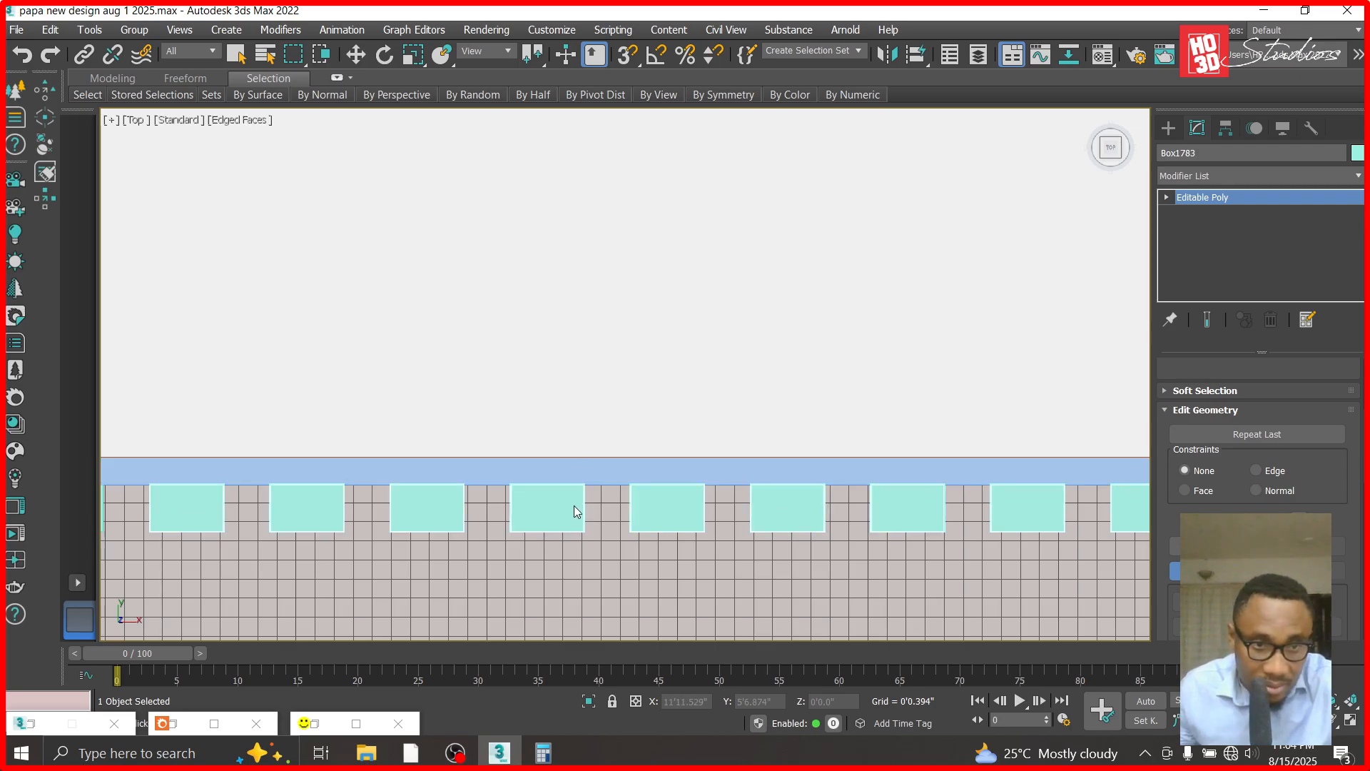
{"action": "scroll", "coordinate": [576, 511], "scroll_direction": "down", "scroll_amount": 3}
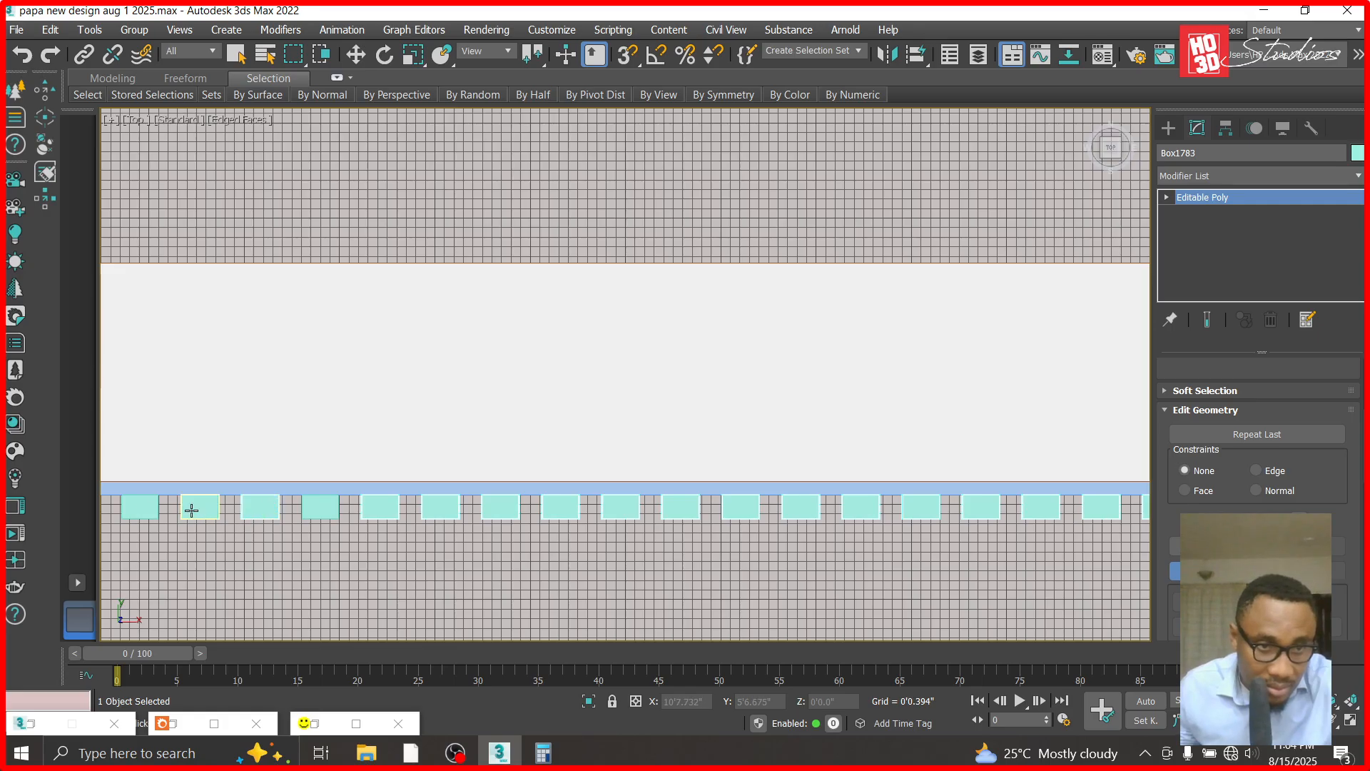
- Attach the run of unattached strips that follows farther toward lower X on the cladding panel to the same Editable Poly
{"action": "middle_click_drag", "start_coordinate": [256, 486], "coordinate": [1087, 465]}
{"action": "key", "text": "w"}
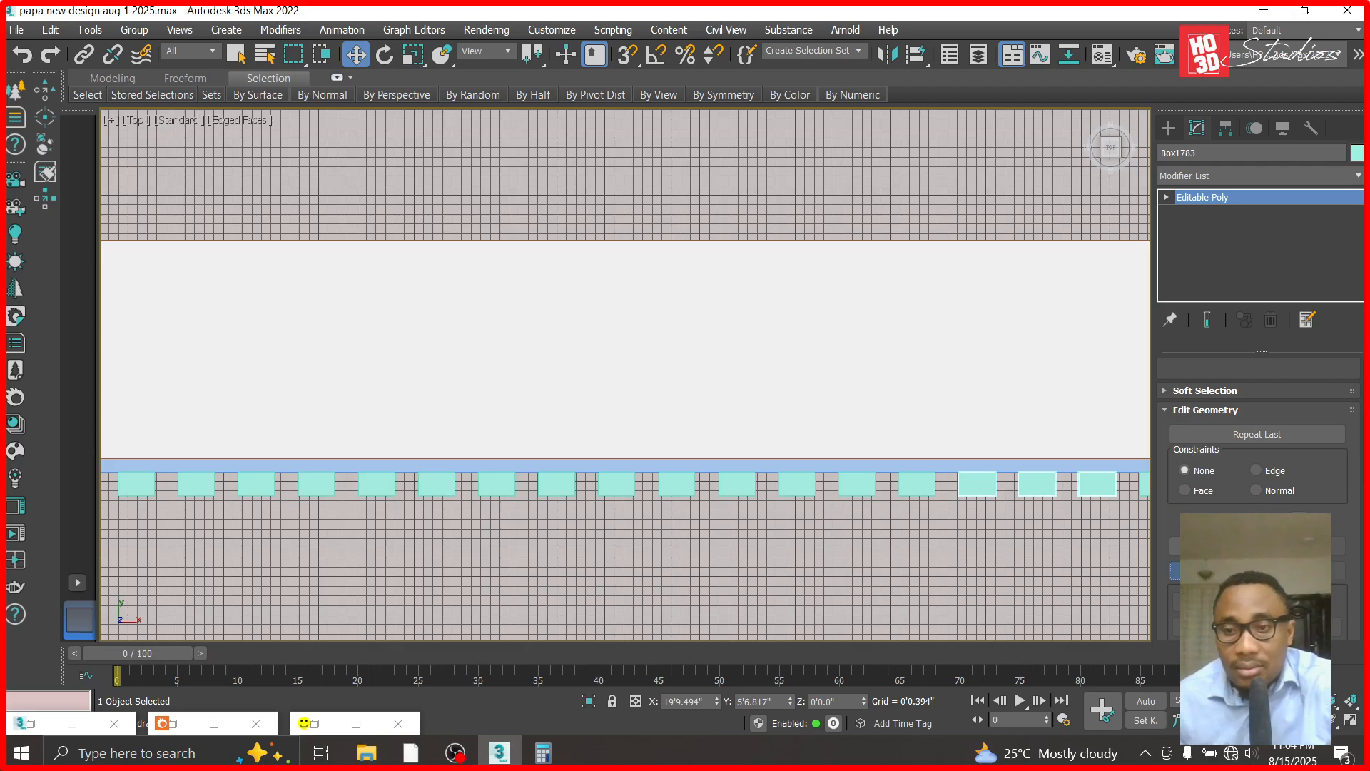
{"action": "key", "text": "q"}
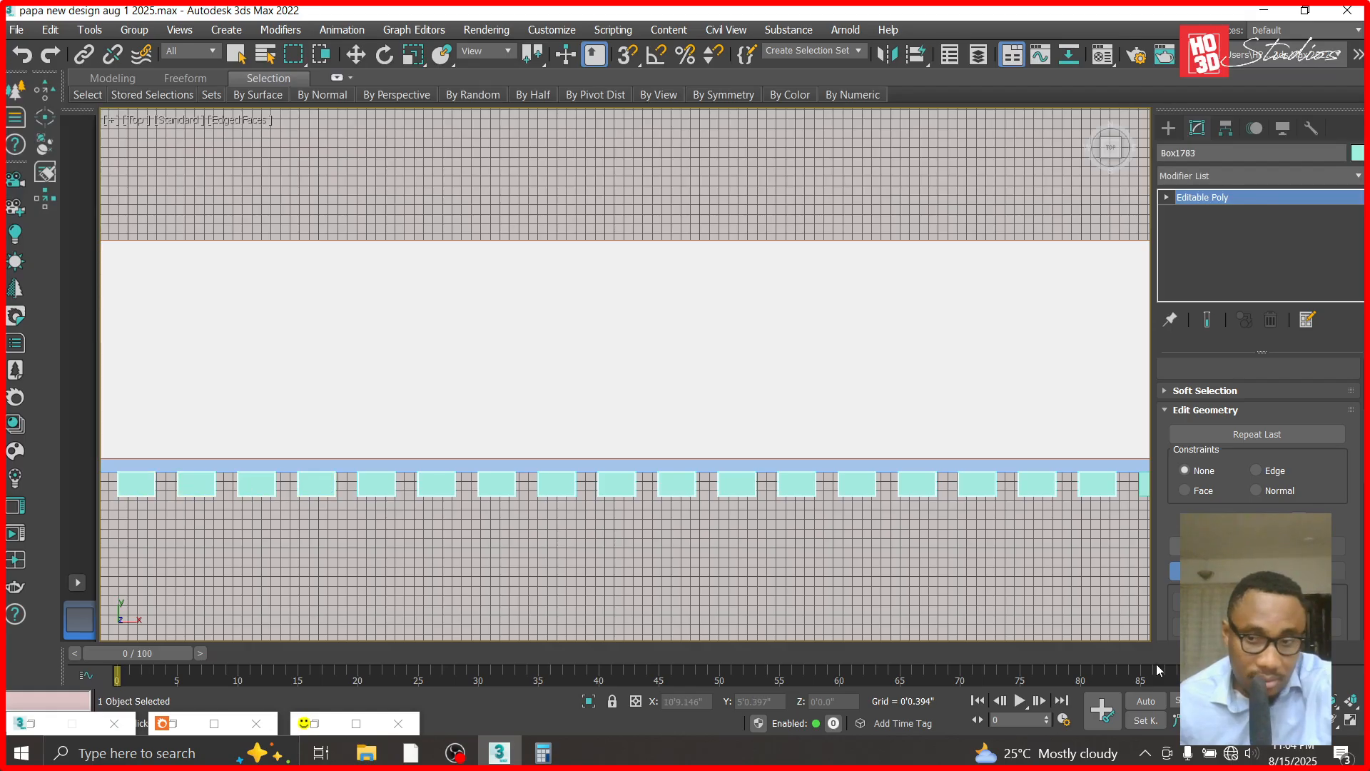
- Attach the last remaining teal strips up to the cladding panel's low-X end to the Editable Poly
{"action": "middle_click_drag", "start_coordinate": [310, 502], "coordinate": [1131, 540]}
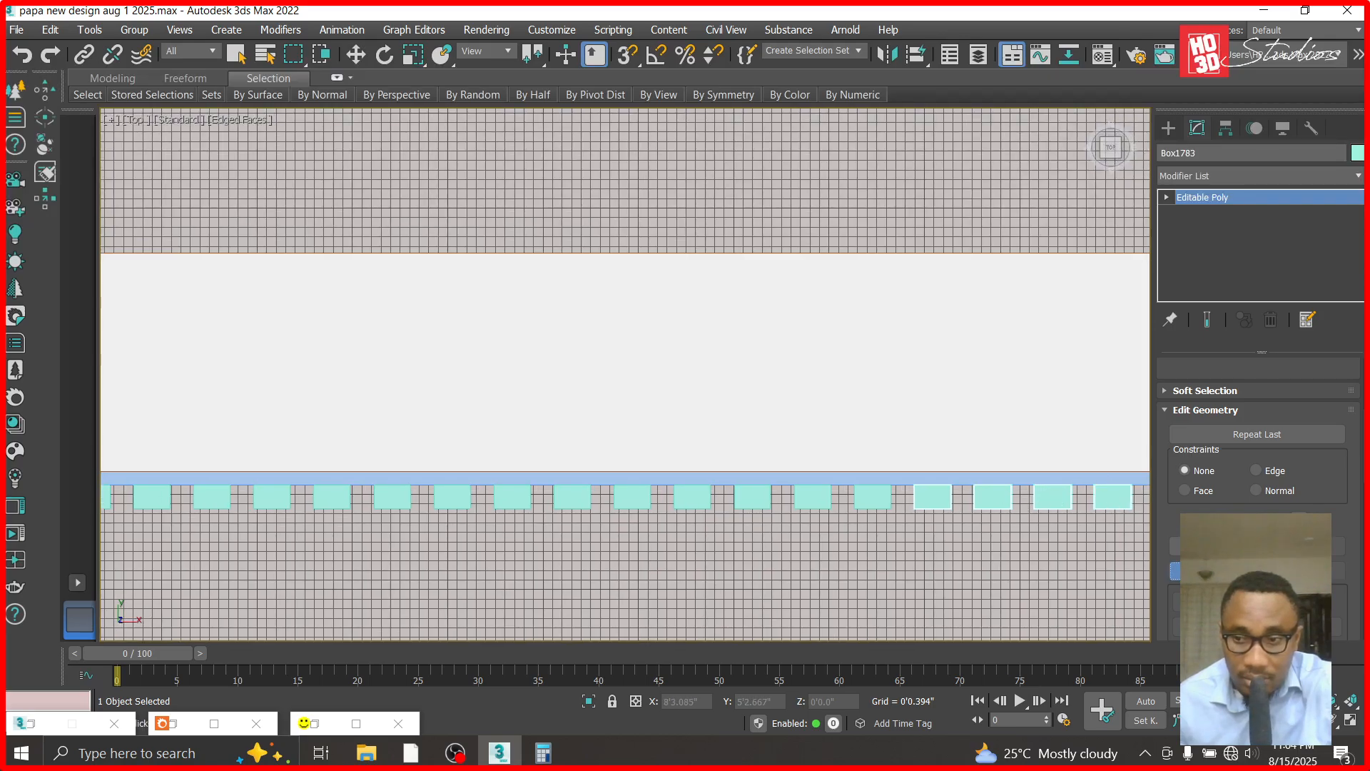
{"action": "middle_click_drag", "start_coordinate": [1068, 554], "coordinate": [947, 549]}
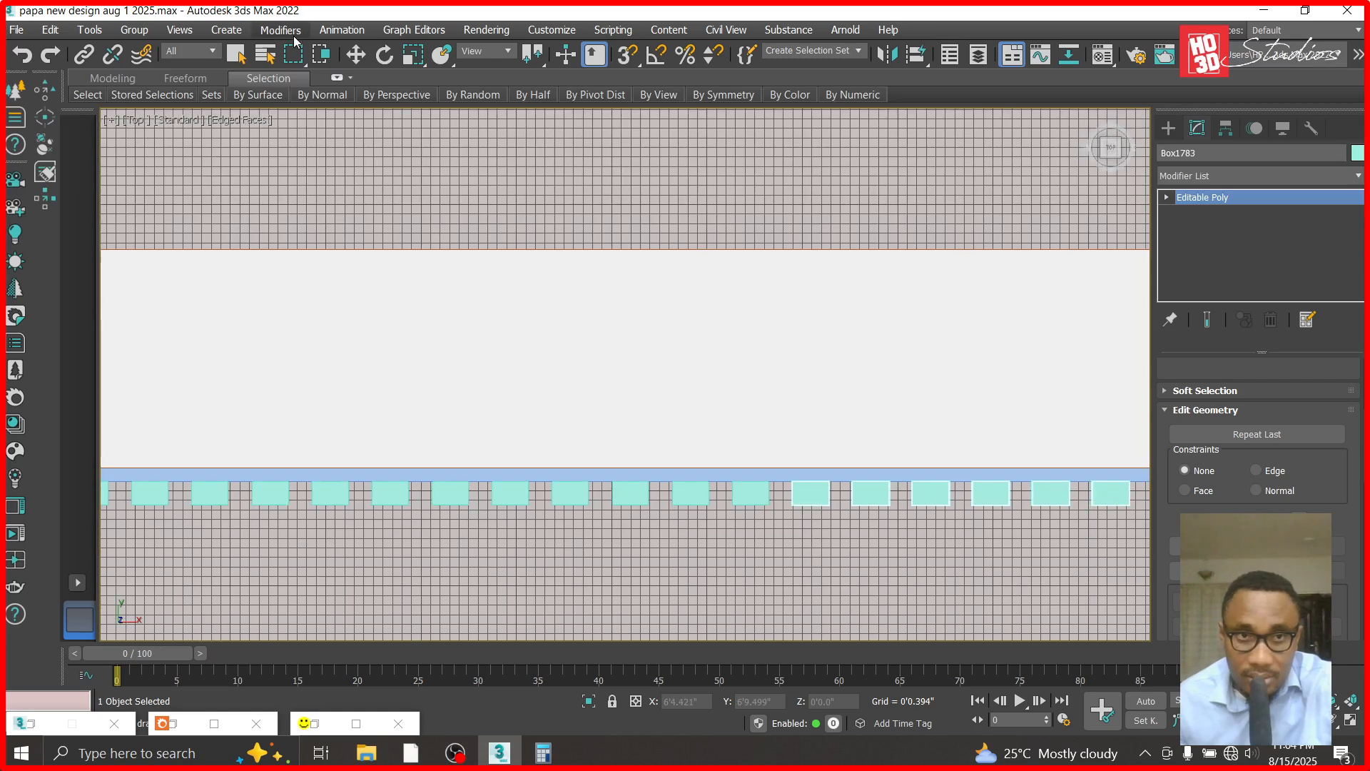
{"action": "left_click", "coordinate": [355, 54]}
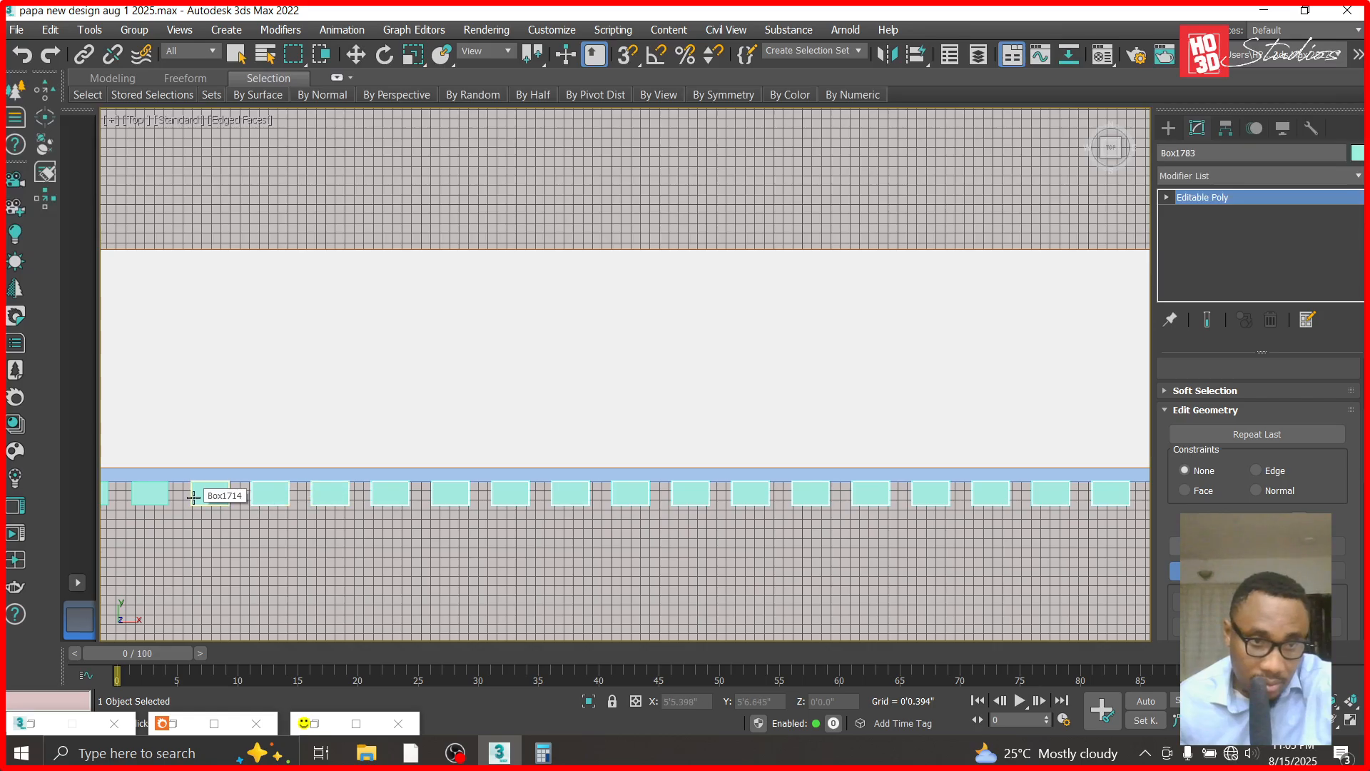
{"action": "scroll", "coordinate": [245, 532], "scroll_direction": "down", "scroll_amount": 4}
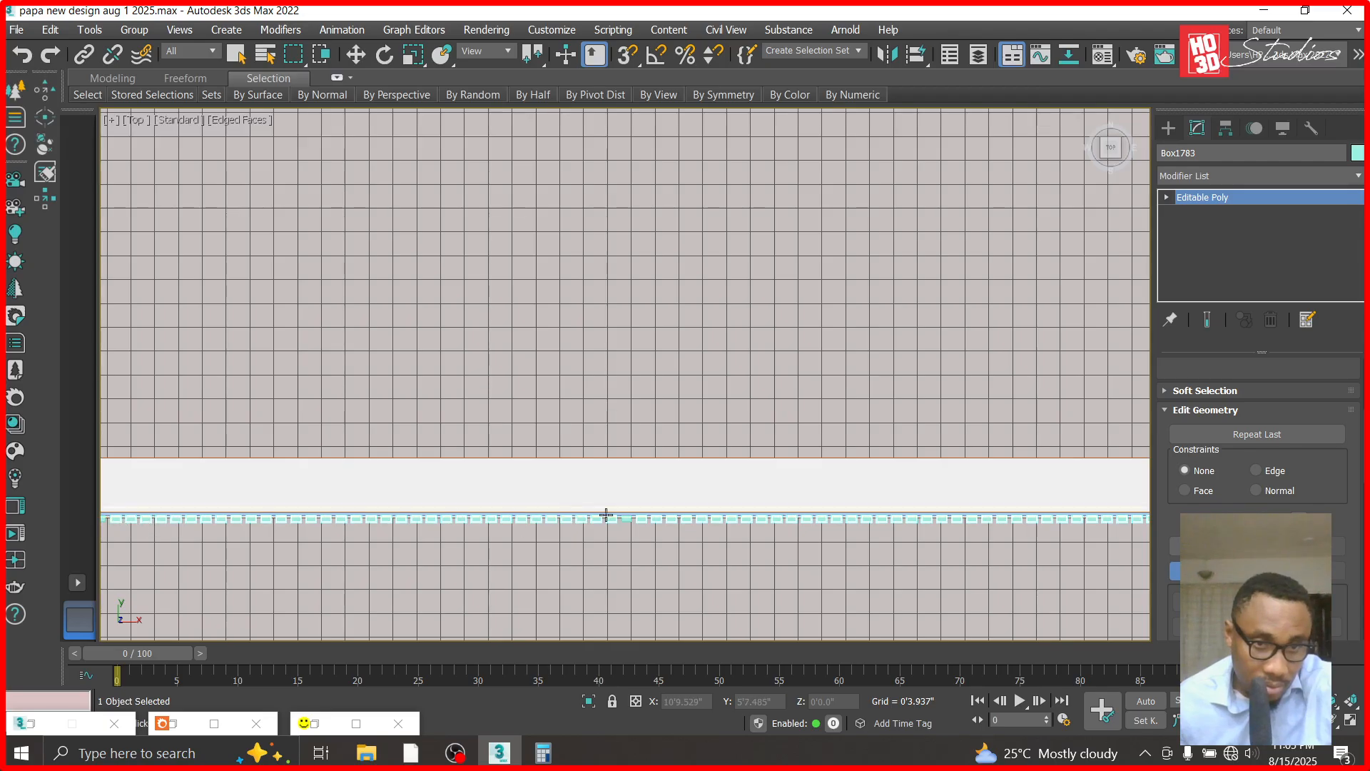
- Attach the thin backing panel Box1701 behind the strips to the same Editable Poly and end the Attach operation
{"action": "scroll", "coordinate": [602, 514], "scroll_direction": "down", "scroll_amount": 1}
{"action": "scroll", "coordinate": [191, 529], "scroll_direction": "up", "scroll_amount": 3}
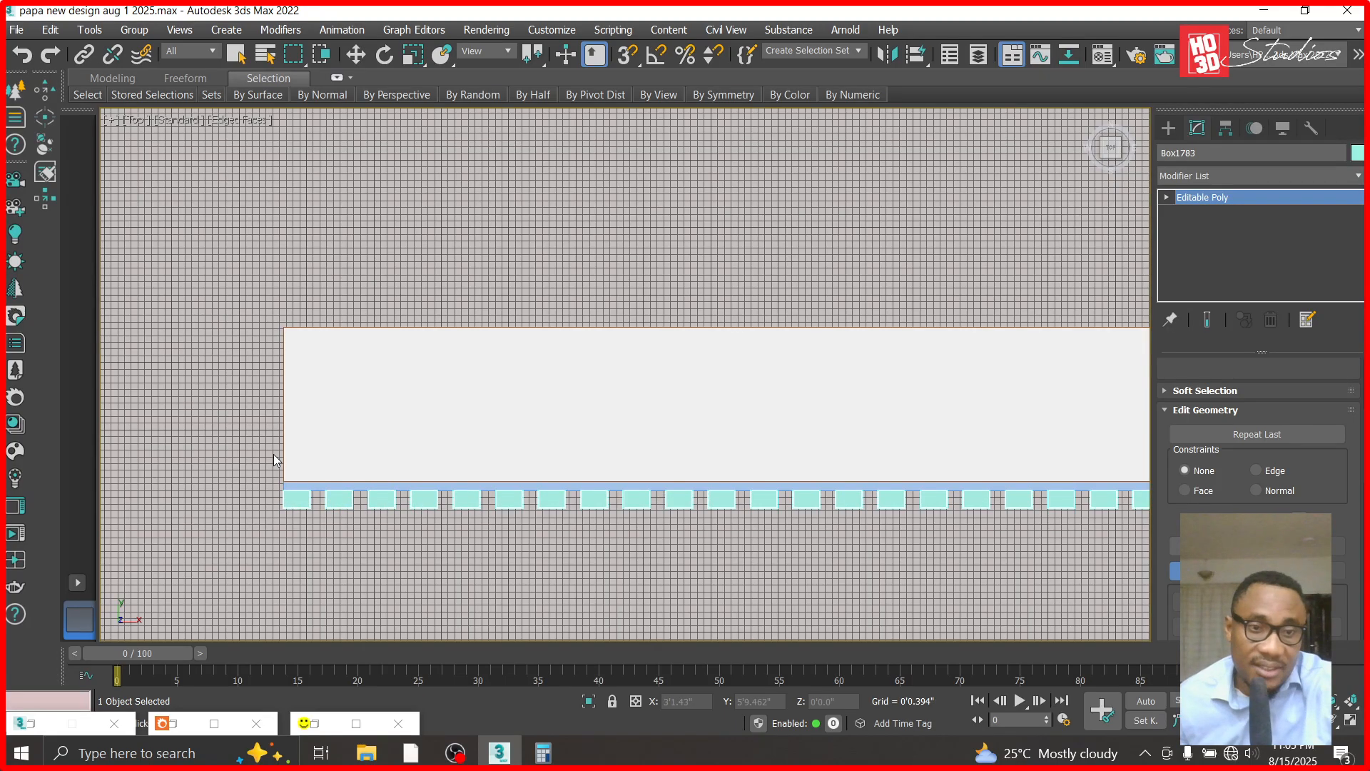
{"action": "scroll", "coordinate": [309, 493], "scroll_direction": "up", "scroll_amount": 2}
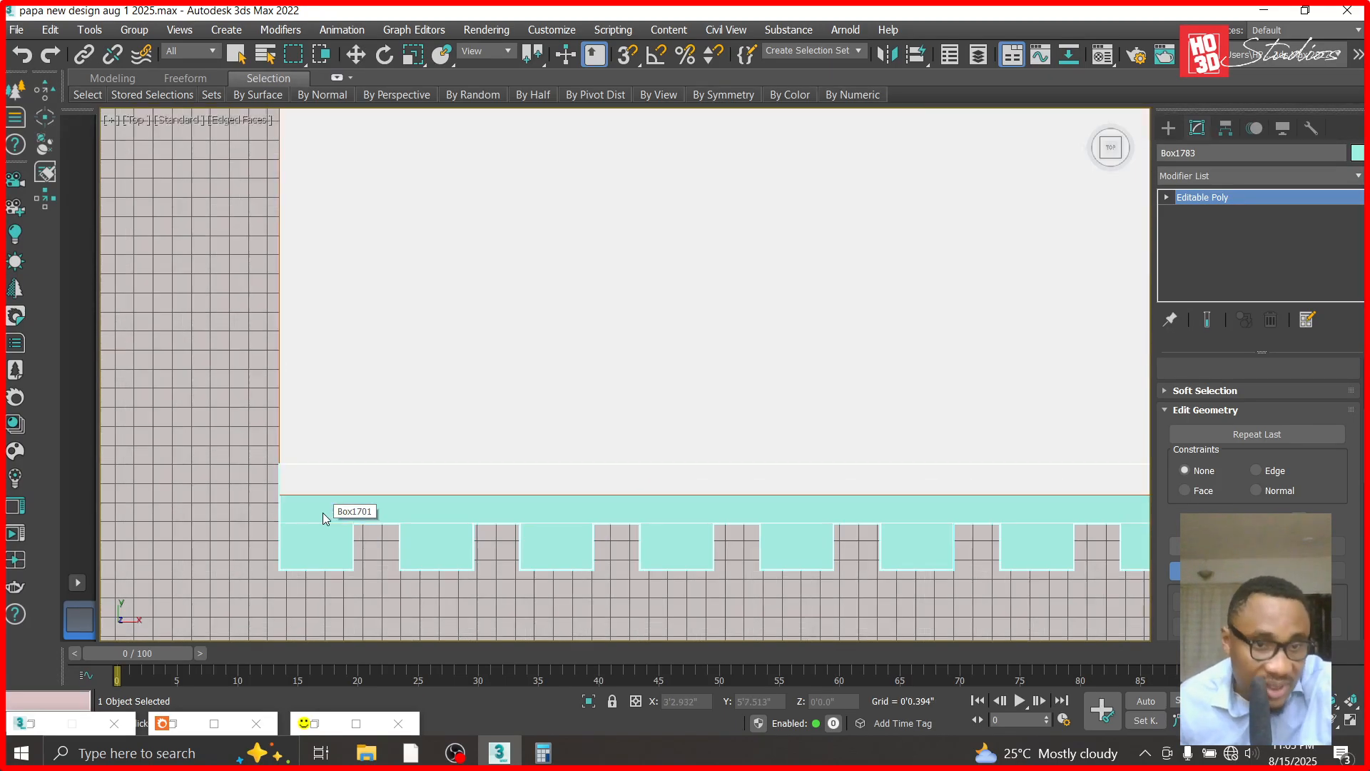
{"action": "scroll", "coordinate": [412, 383], "scroll_direction": "down", "scroll_amount": 2}
{"action": "left_click", "coordinate": [356, 54]}
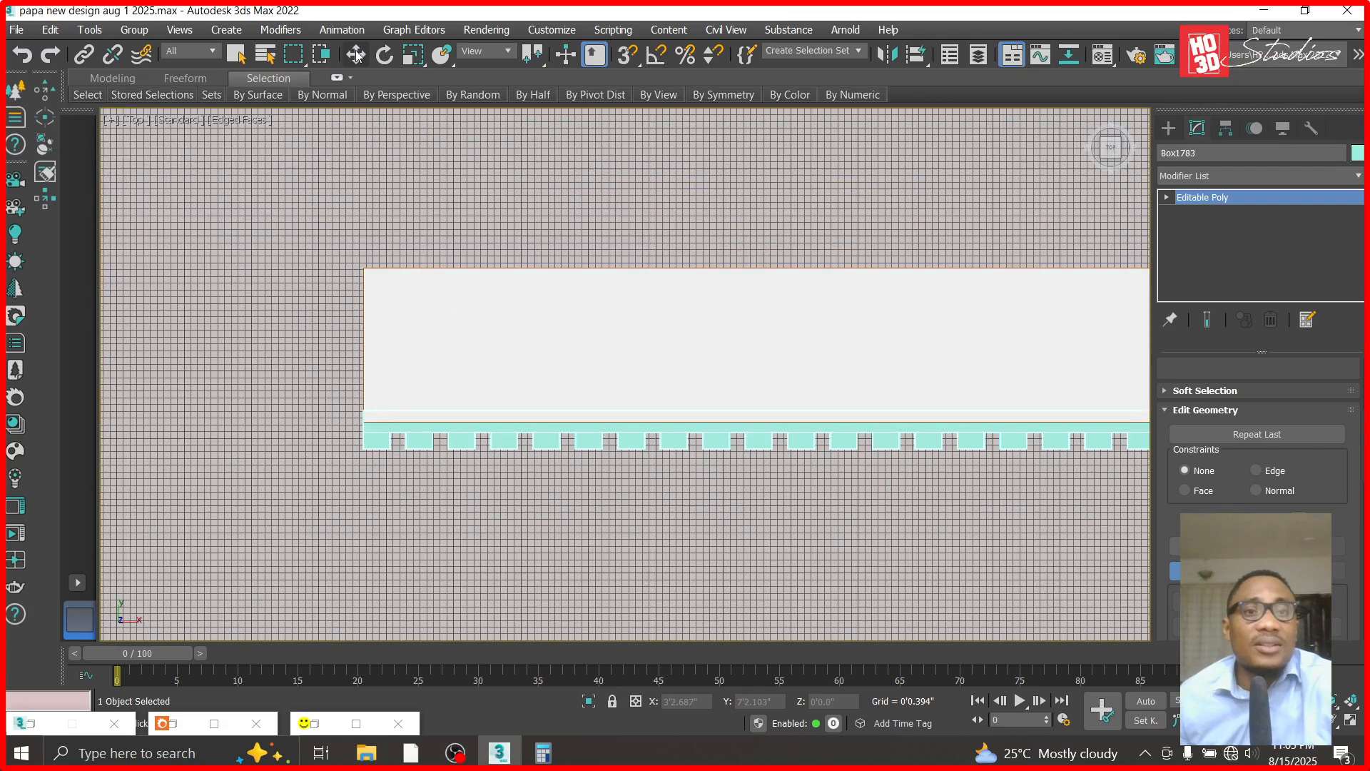
- In the Front view, select the combined strip cladding and assign the housepaint dark grey material to it
{"action": "key", "text": "f"}
{"action": "scroll", "coordinate": [703, 287], "scroll_direction": "down", "scroll_amount": 3}
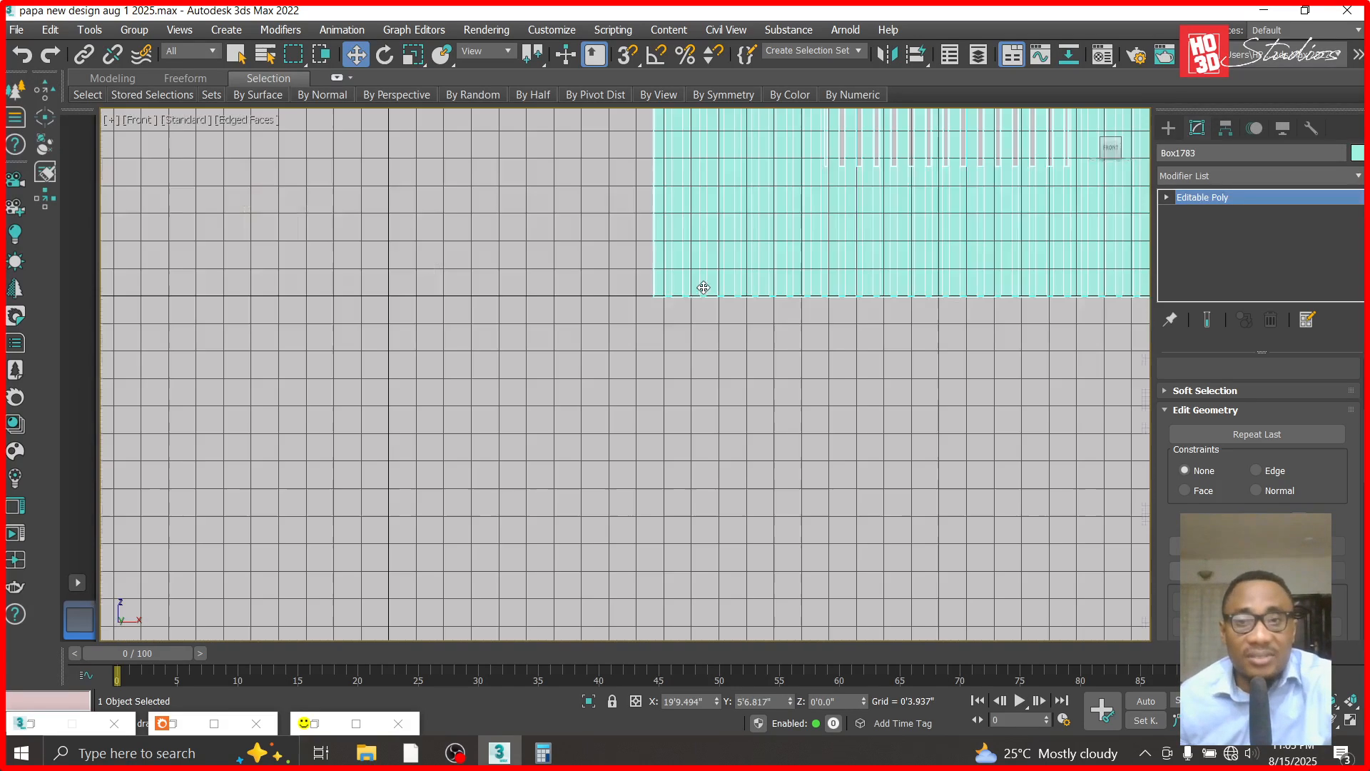
{"action": "scroll", "coordinate": [791, 431], "scroll_direction": "down", "scroll_amount": 2}
{"action": "scroll", "coordinate": [678, 442], "scroll_direction": "down", "scroll_amount": 2}
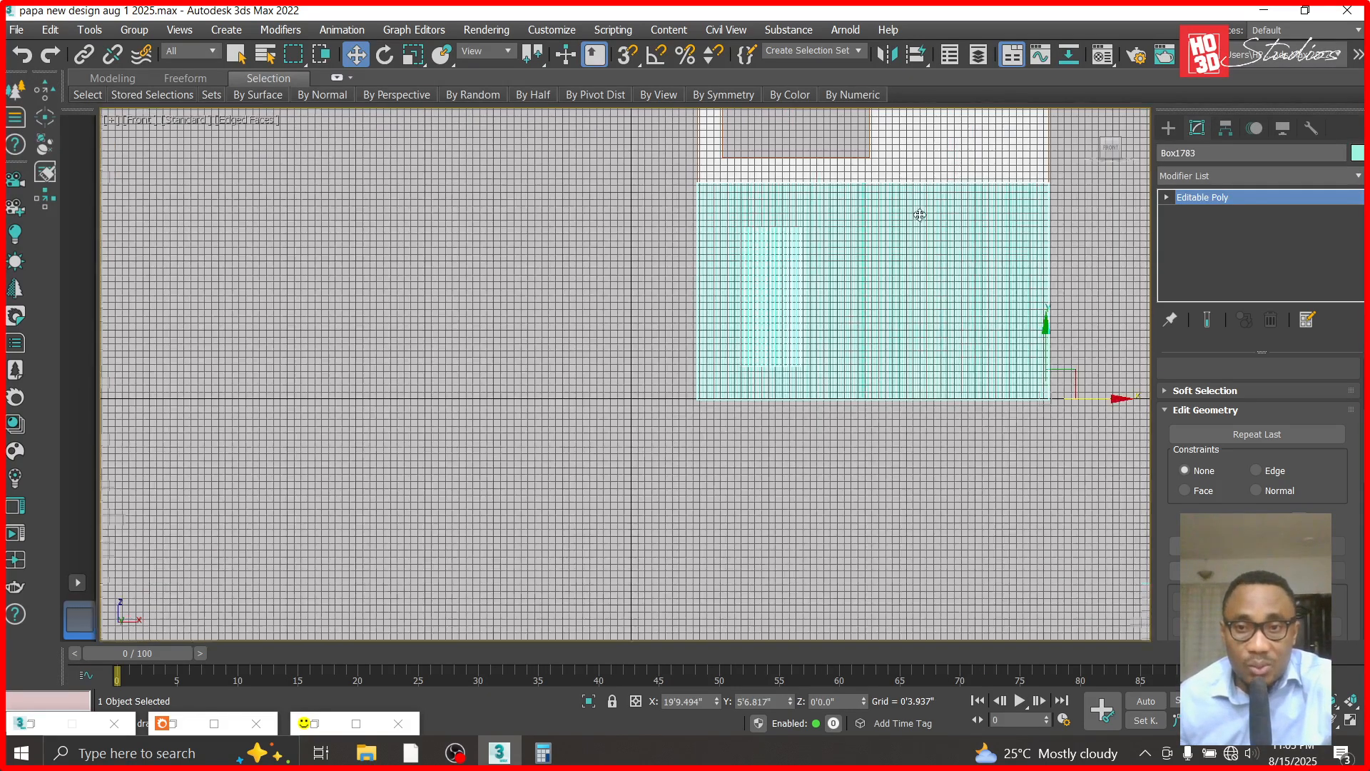
{"action": "scroll", "coordinate": [920, 216], "scroll_direction": "up", "scroll_amount": 3}
{"action": "left_click", "coordinate": [288, 289]}
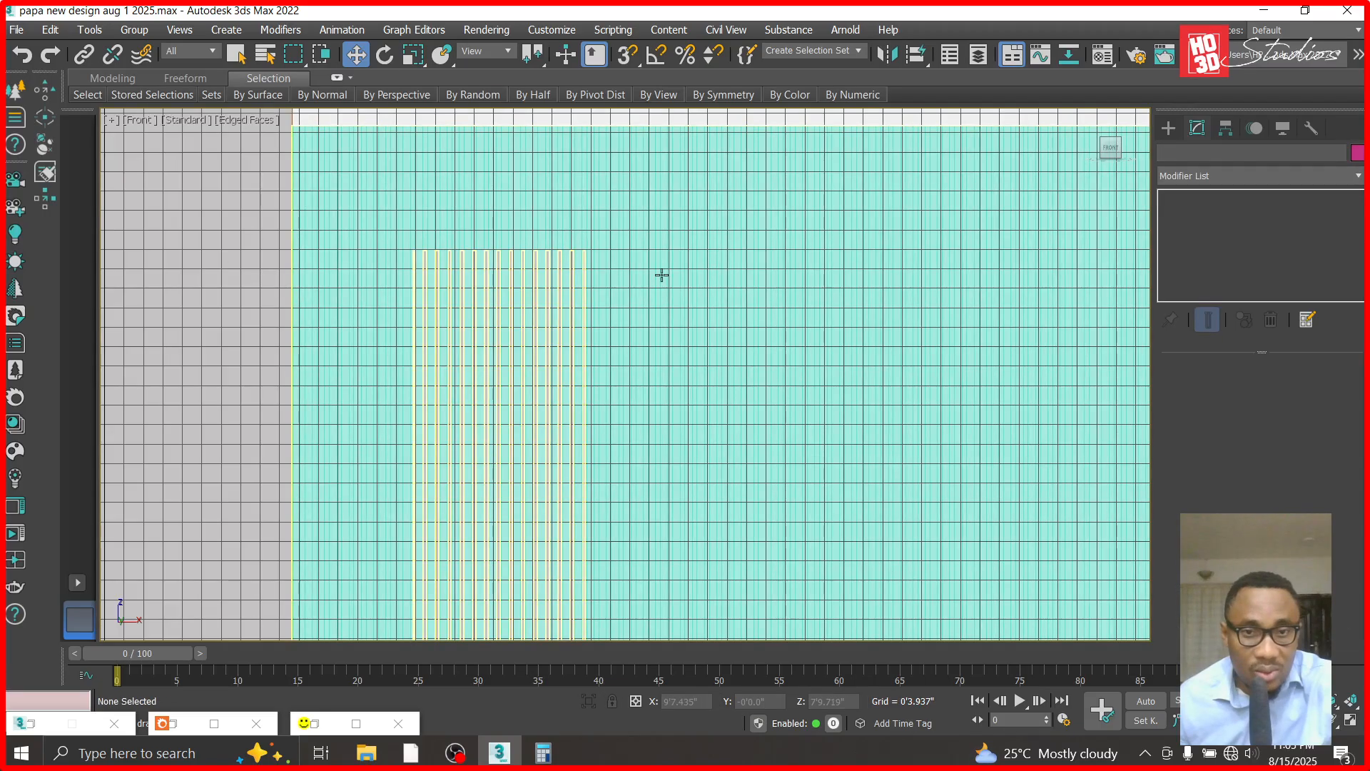
{"action": "scroll", "coordinate": [543, 273], "scroll_direction": "down", "scroll_amount": 2}
{"action": "scroll", "coordinate": [543, 273], "scroll_direction": "up", "scroll_amount": 2}
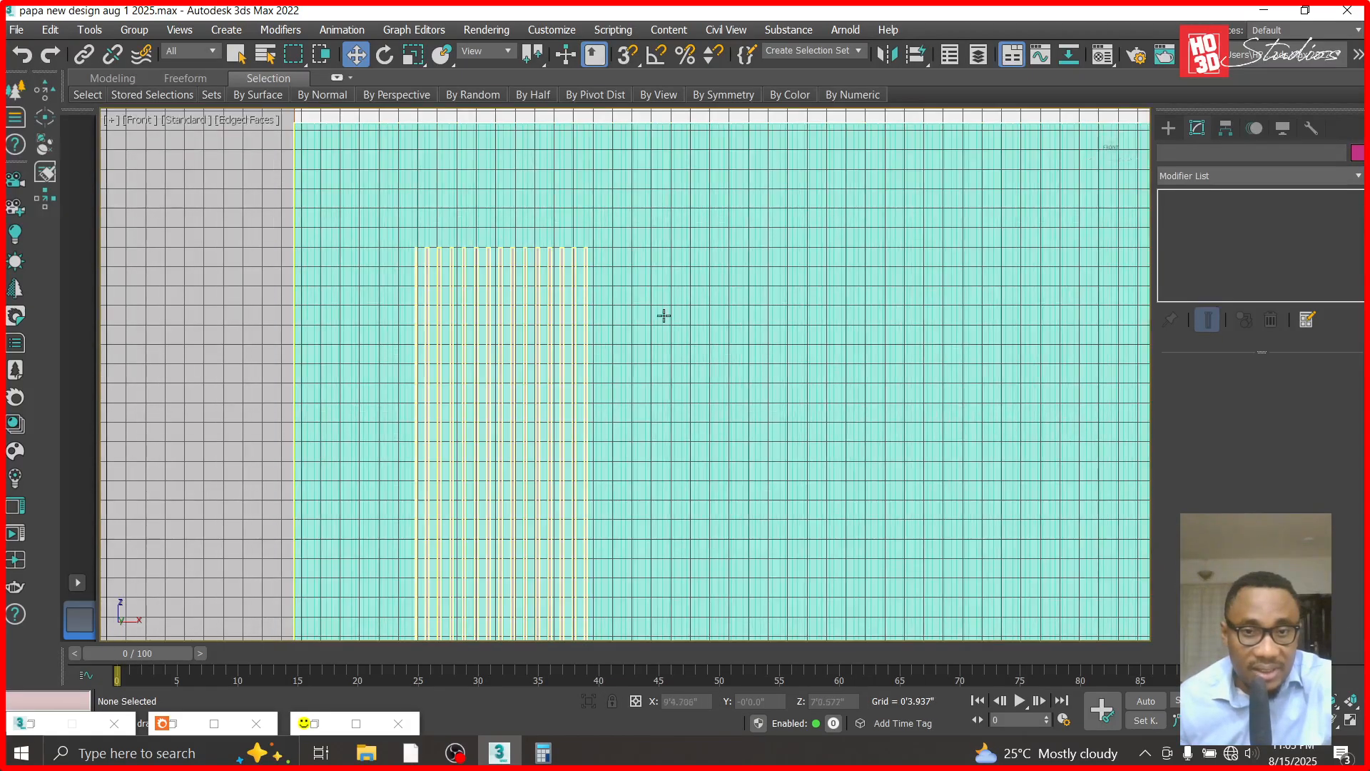
{"action": "left_click", "coordinate": [717, 317]}
{"action": "key", "text": "m"}
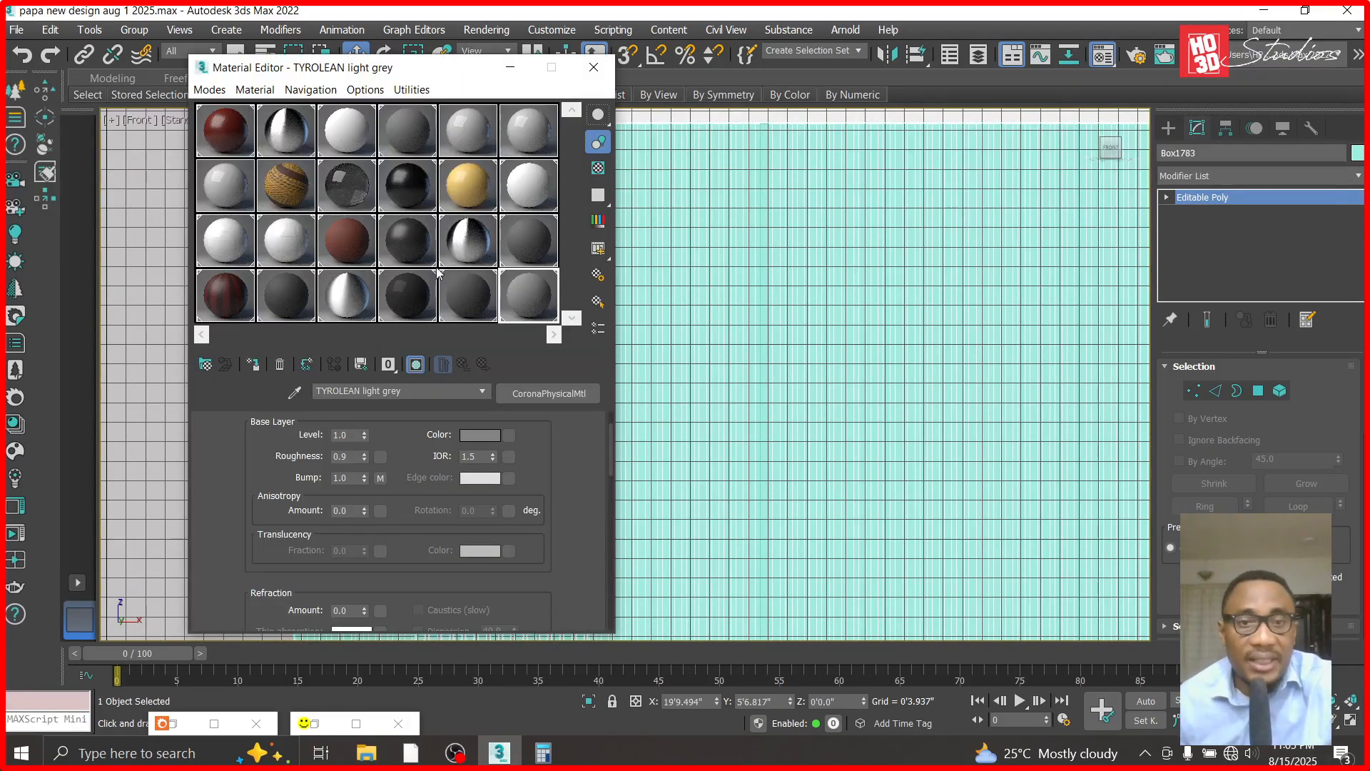
{"action": "left_click", "coordinate": [517, 231]}
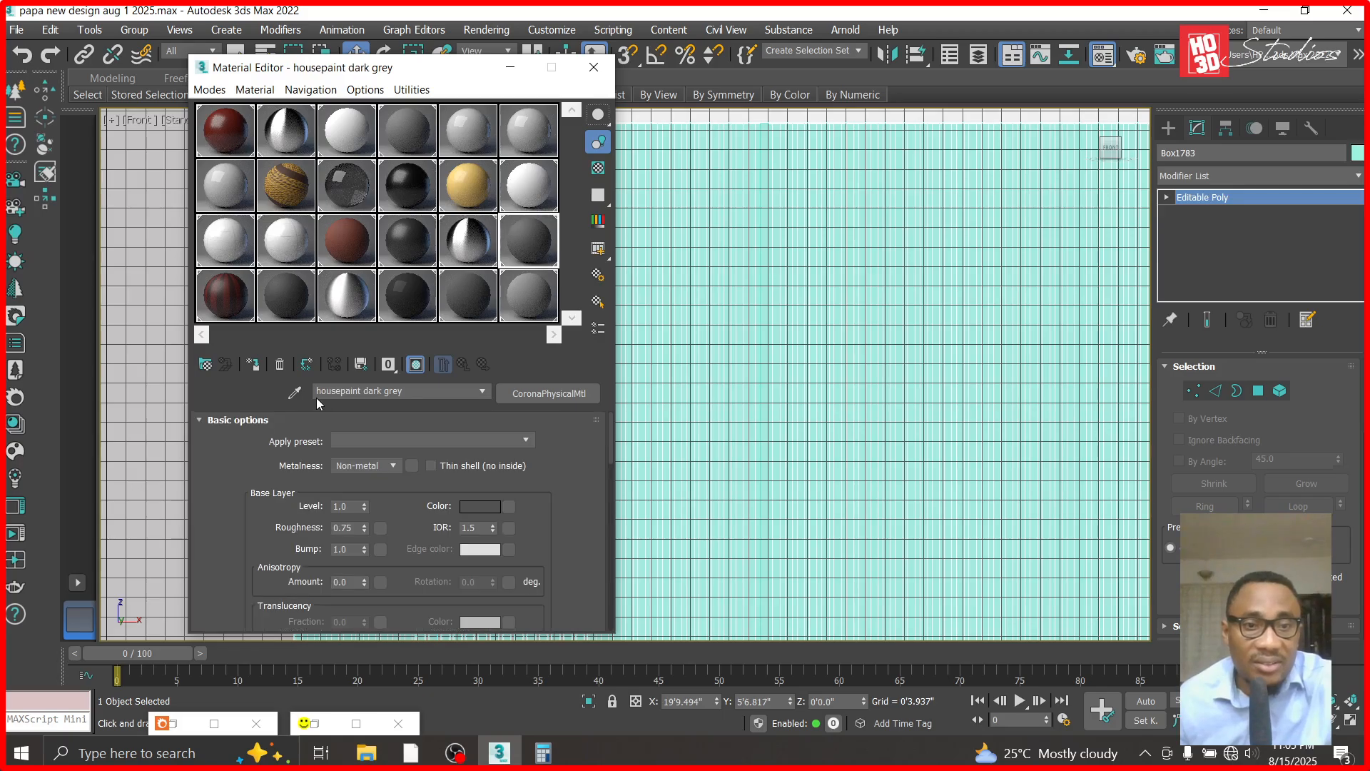
{"action": "left_click", "coordinate": [258, 365]}
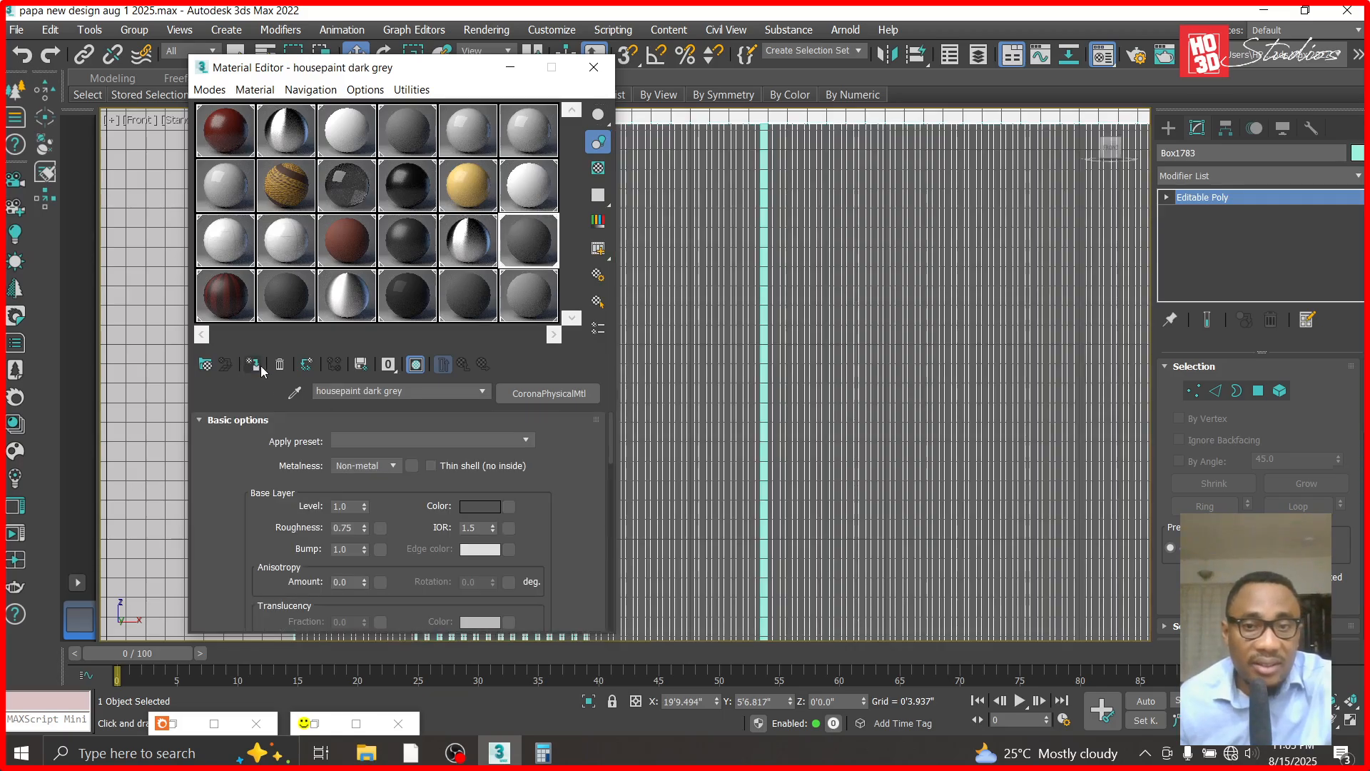
{"action": "left_click", "coordinate": [510, 67]}
- Attach the one skipped teal strip to the dark grey cladding Editable Poly
{"action": "scroll", "coordinate": [777, 154], "scroll_direction": "up", "scroll_amount": 6}
{"action": "key", "text": "m"}
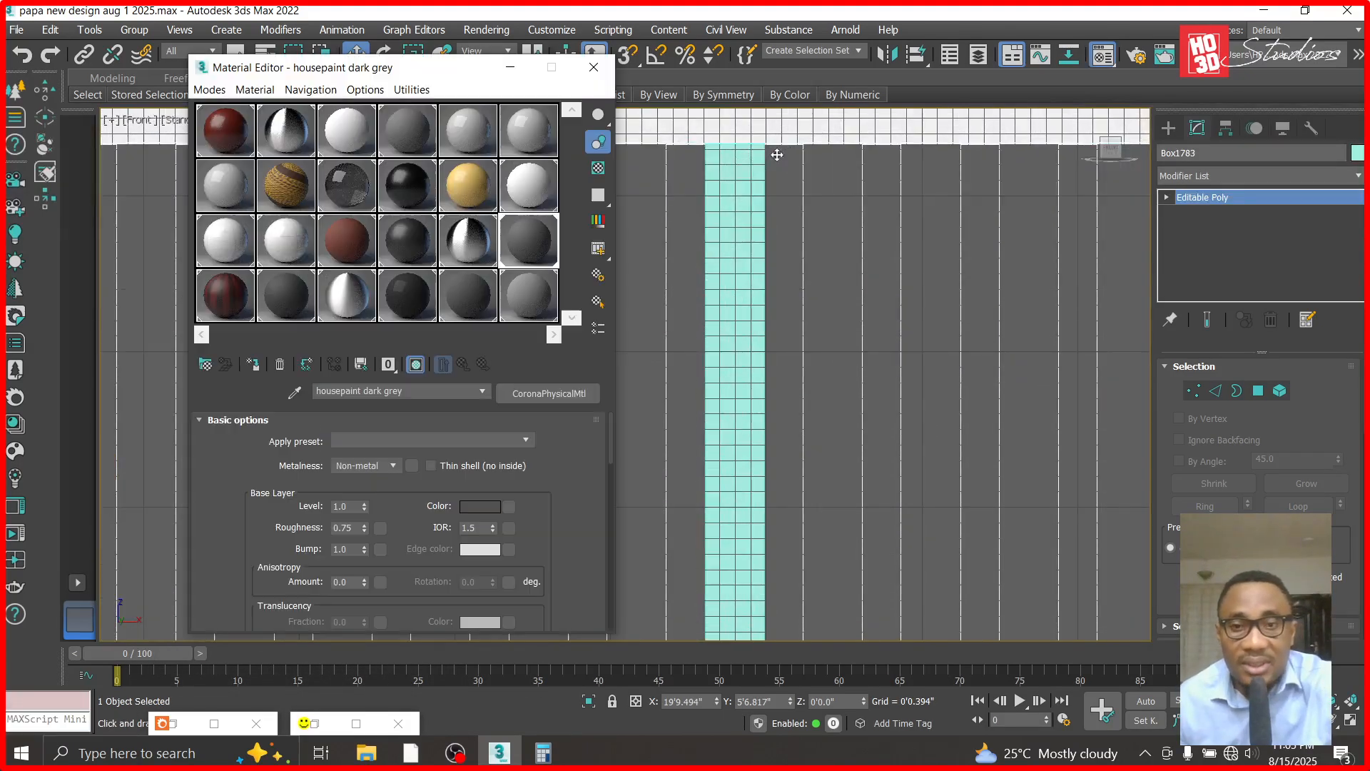
{"action": "scroll", "coordinate": [1145, 444], "scroll_direction": "down", "scroll_amount": 2}
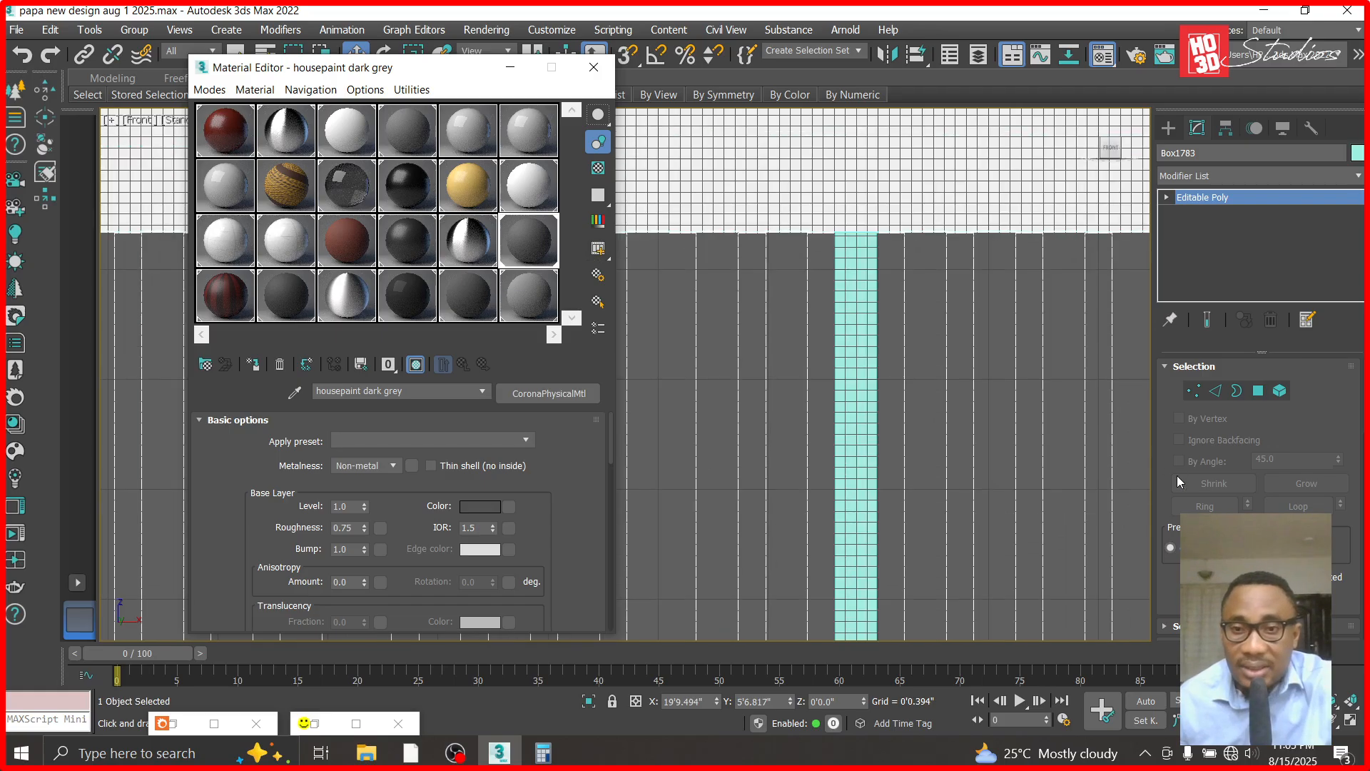
{"action": "scroll", "coordinate": [1175, 475], "scroll_direction": "down", "scroll_amount": 4}
{"action": "scroll", "coordinate": [1259, 471], "scroll_direction": "down", "scroll_amount": 2}
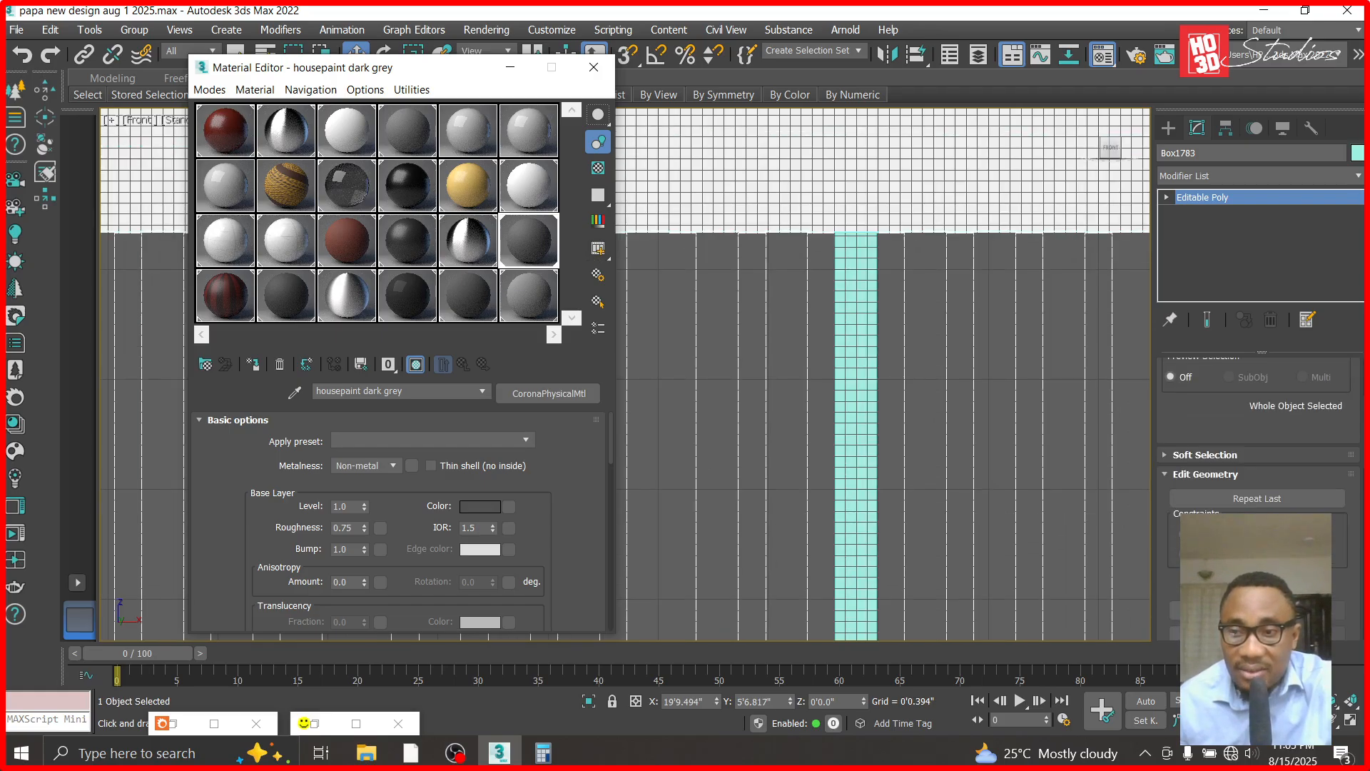
{"action": "left_click", "coordinate": [1211, 633]}
{"action": "left_click", "coordinate": [857, 375]}
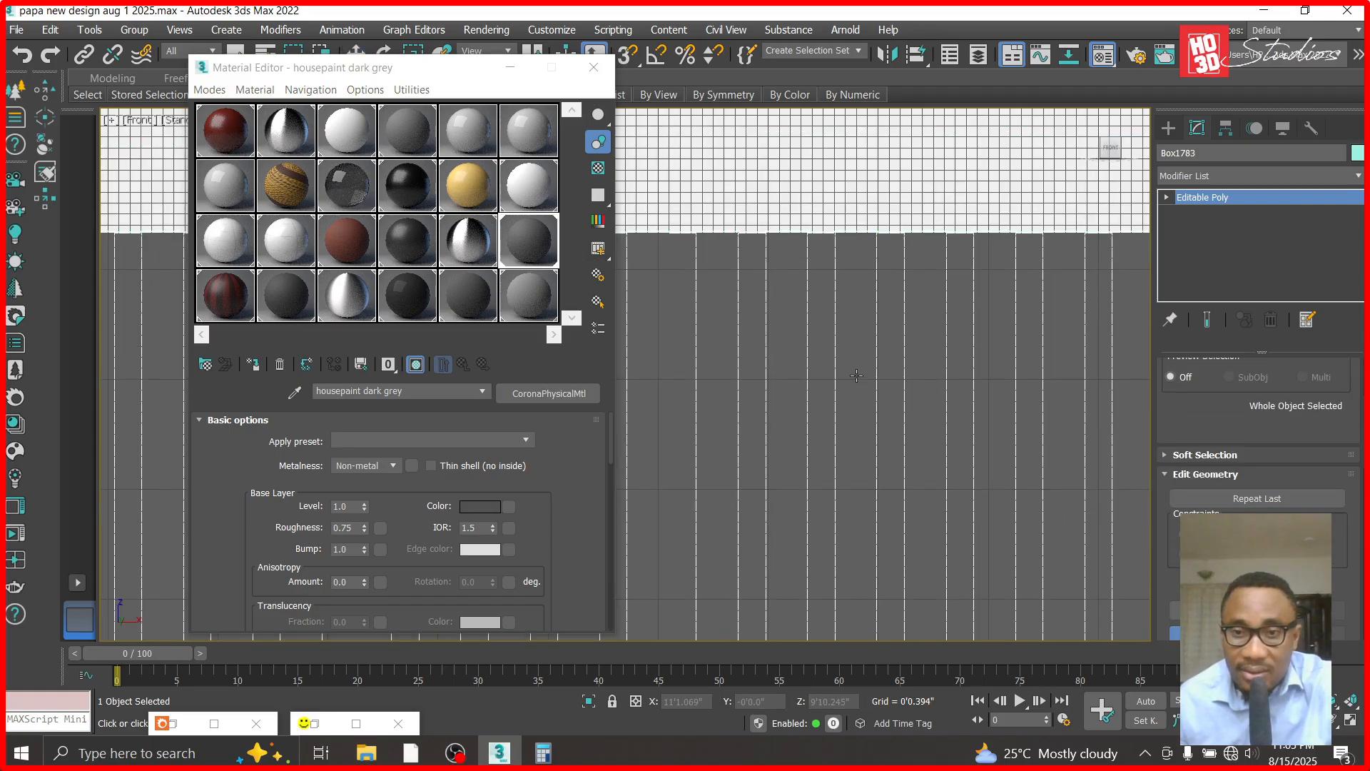
{"action": "scroll", "coordinate": [858, 370], "scroll_direction": "down", "scroll_amount": 5}
{"action": "scroll", "coordinate": [770, 456], "scroll_direction": "up", "scroll_amount": 5}
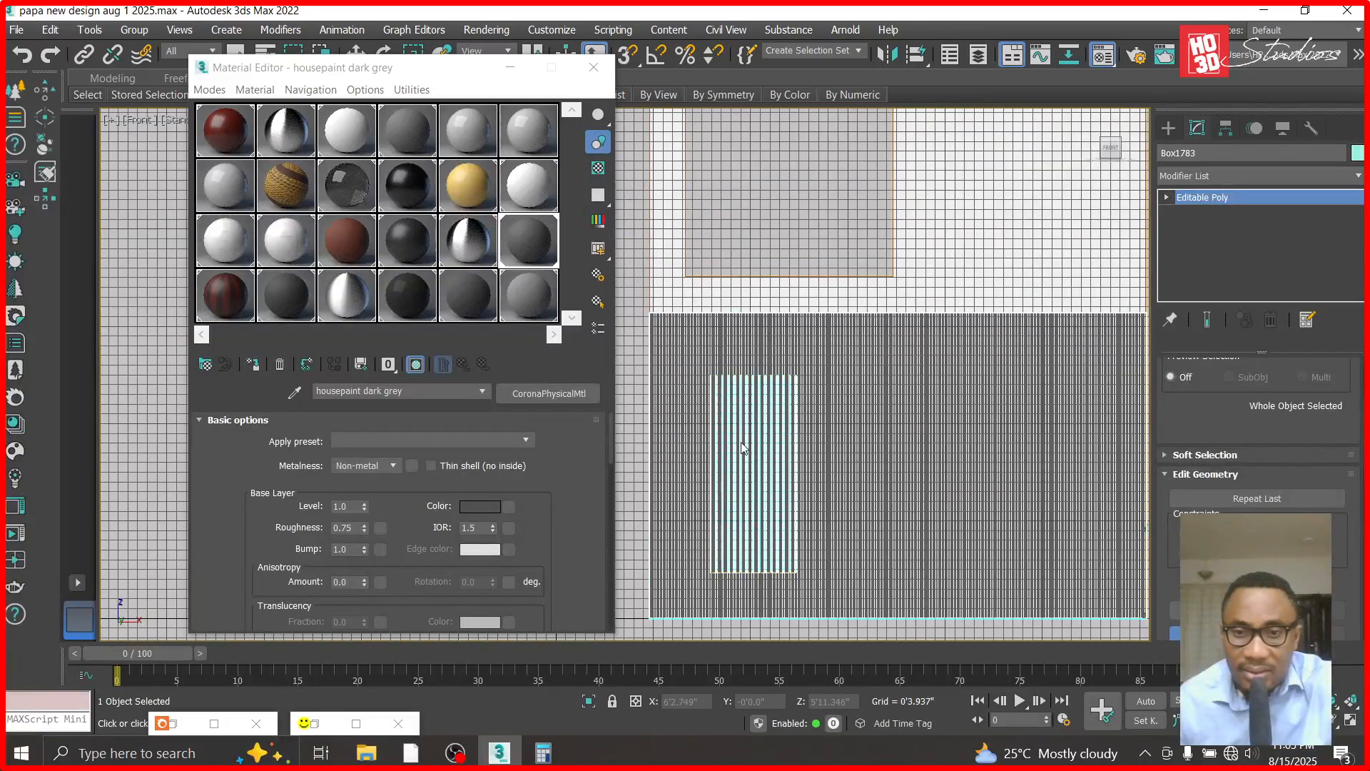
{"action": "left_click", "coordinate": [510, 67]}
{"action": "scroll", "coordinate": [638, 216], "scroll_direction": "down", "scroll_amount": 5}
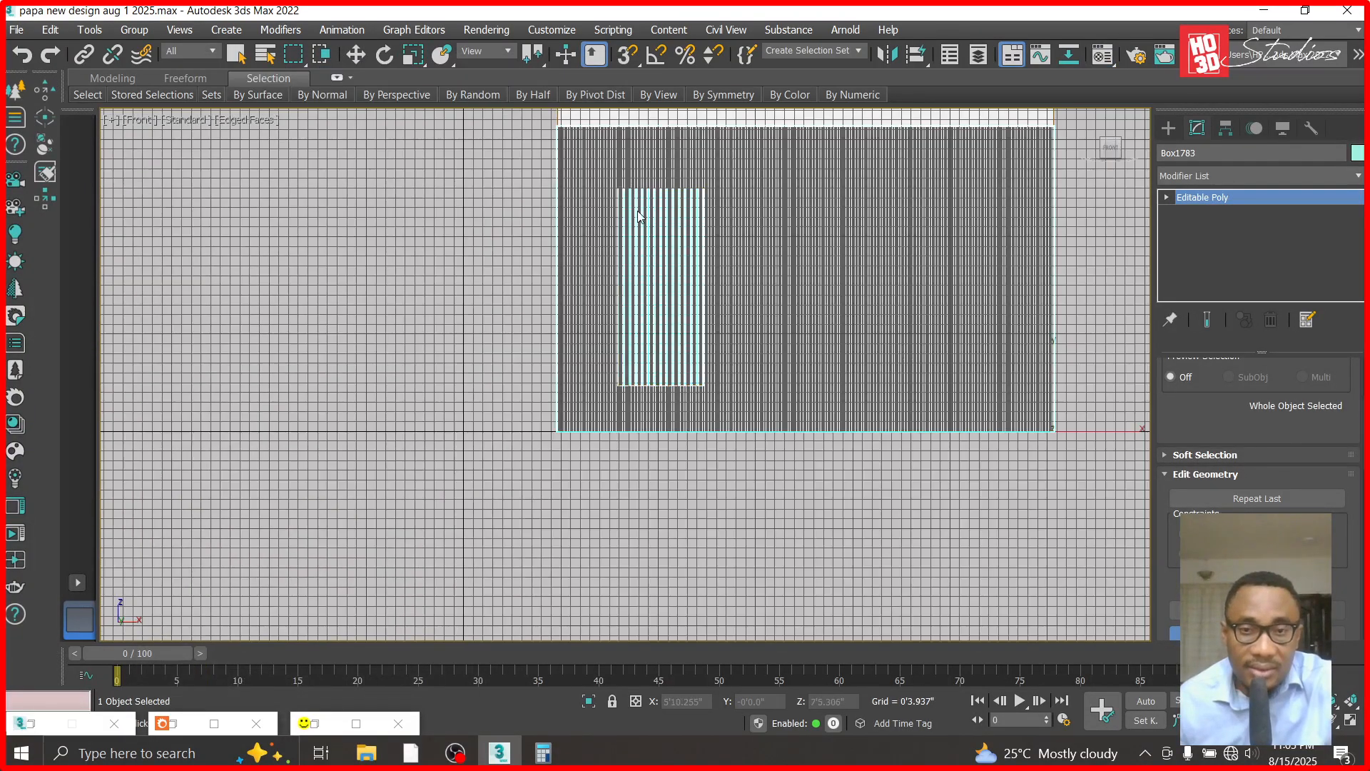
- View the model through Corona Camera002 and unhide all objects of the scene
{"action": "key", "text": "c"}
{"action": "double_click", "coordinate": [611, 215]}
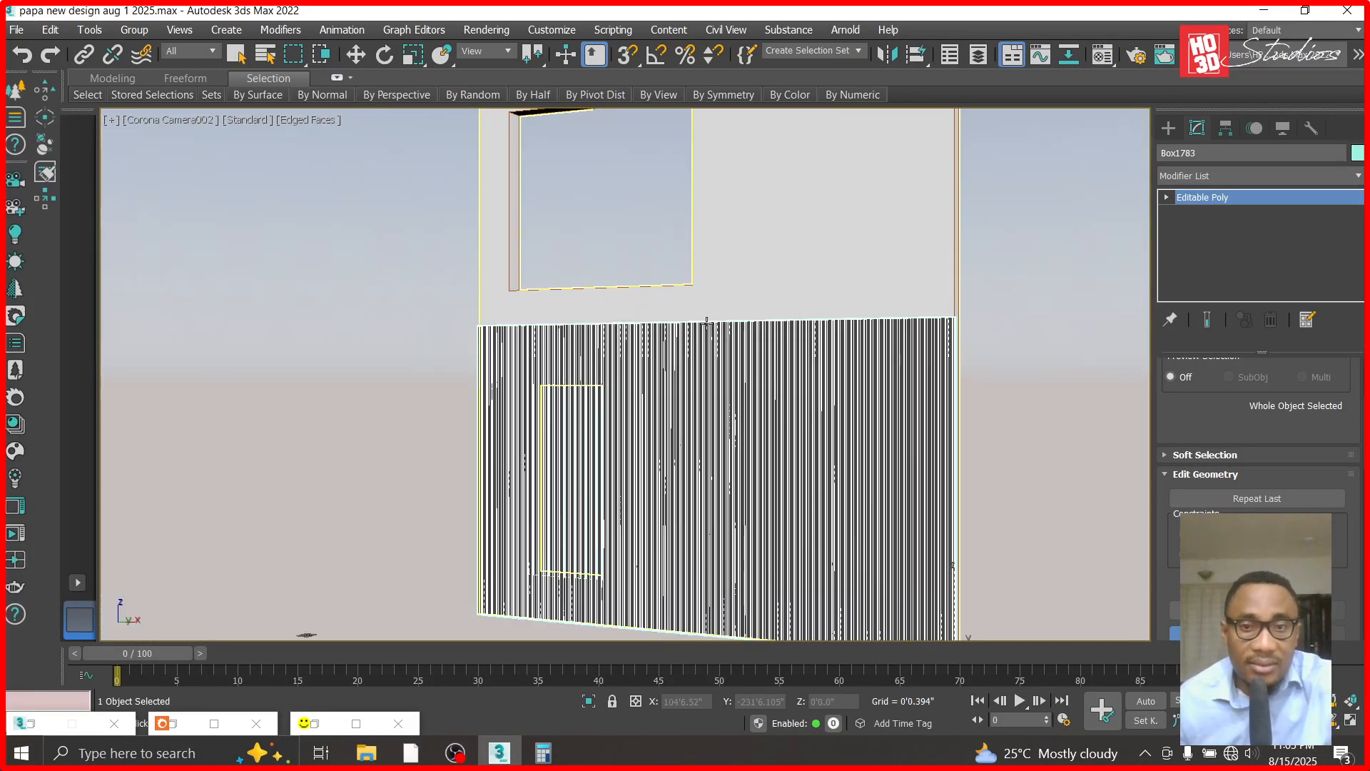
{"action": "key", "text": "w"}
{"action": "right_click", "coordinate": [1069, 274]}
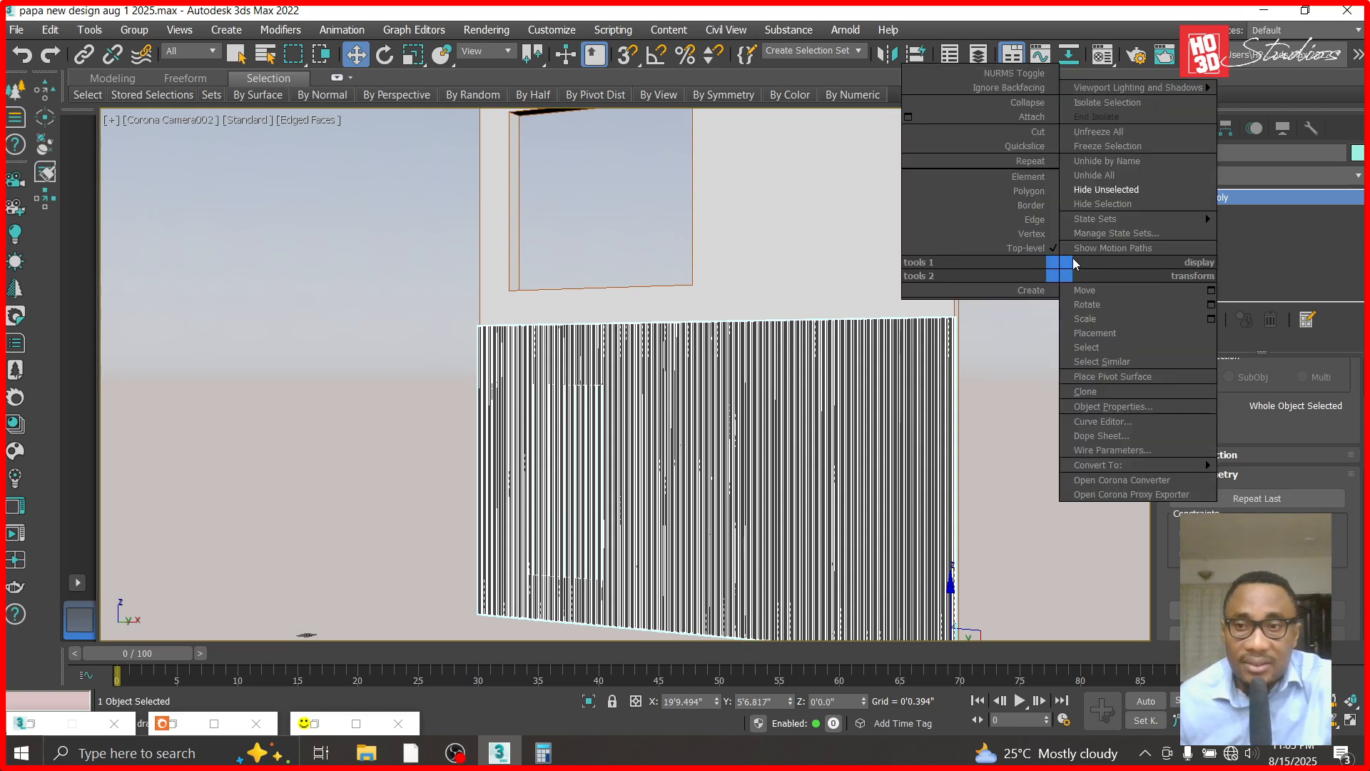
{"action": "left_click", "coordinate": [1077, 197]}
- Select the strip cladding Box1783 under the balcony and freeze it
{"action": "left_click", "coordinate": [482, 393]}
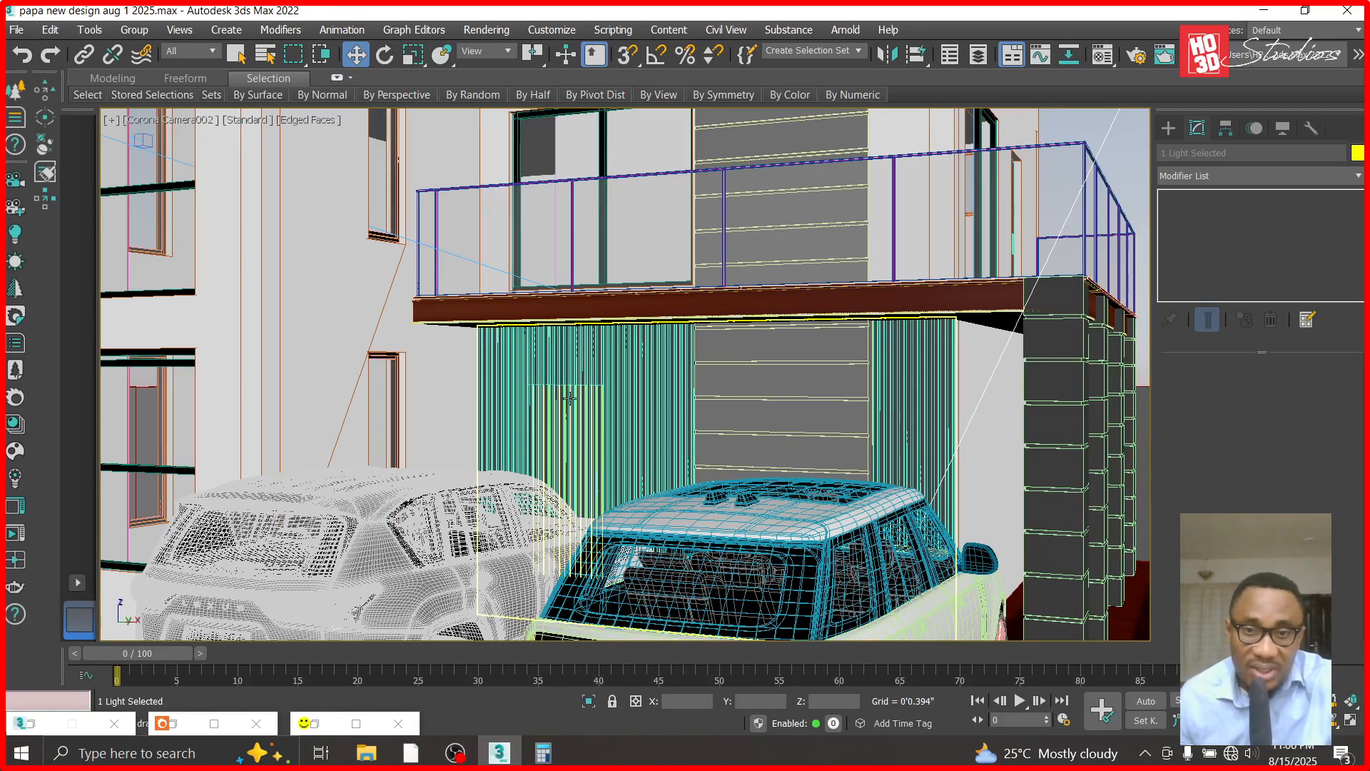
{"action": "left_click", "coordinate": [619, 398]}
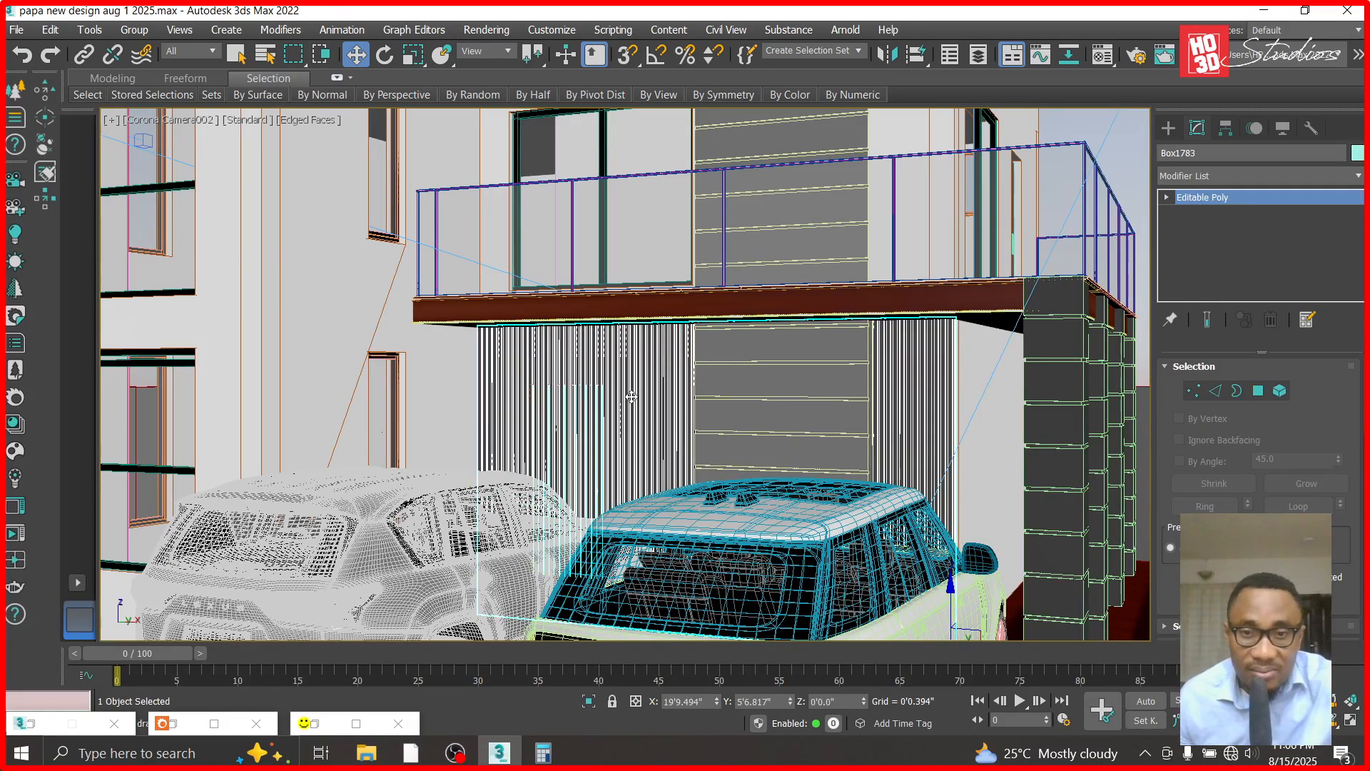
{"action": "right_click", "coordinate": [632, 396]}
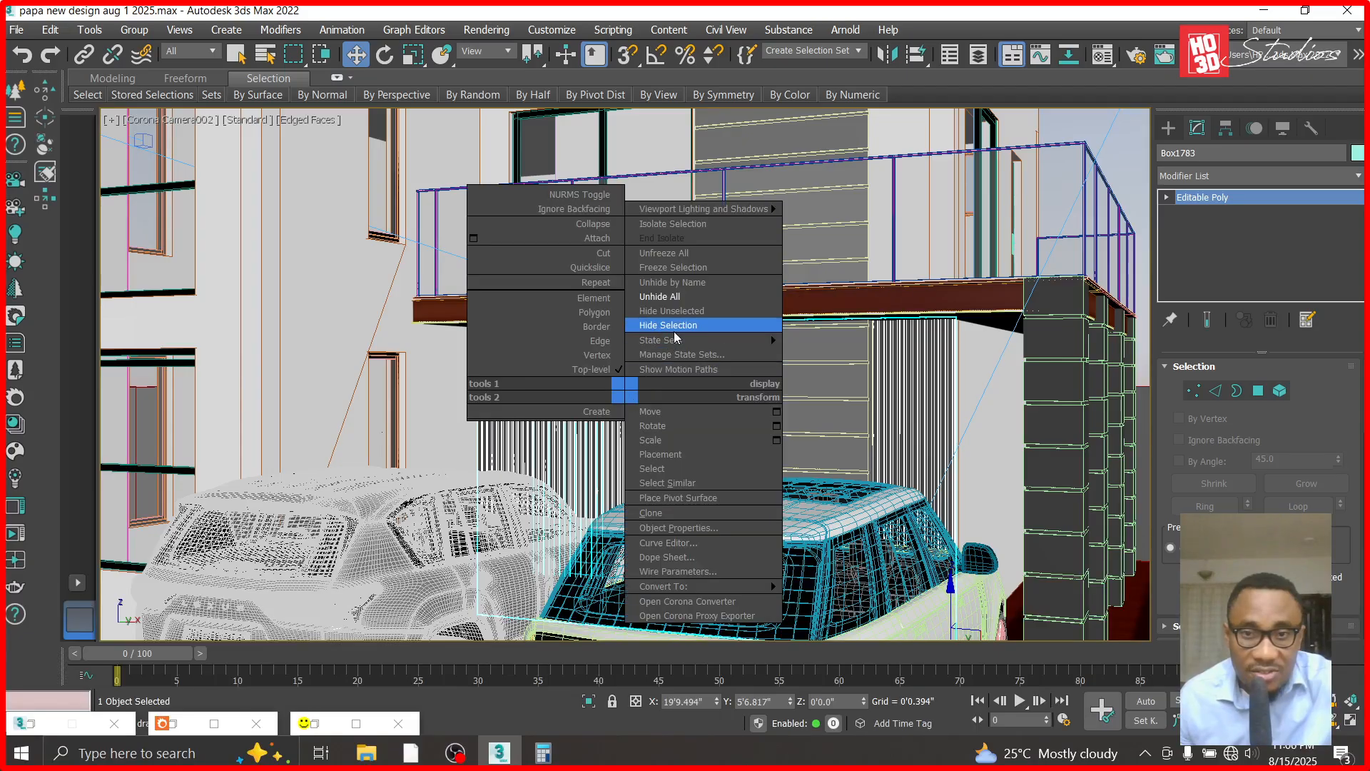
{"action": "left_click", "coordinate": [683, 275]}
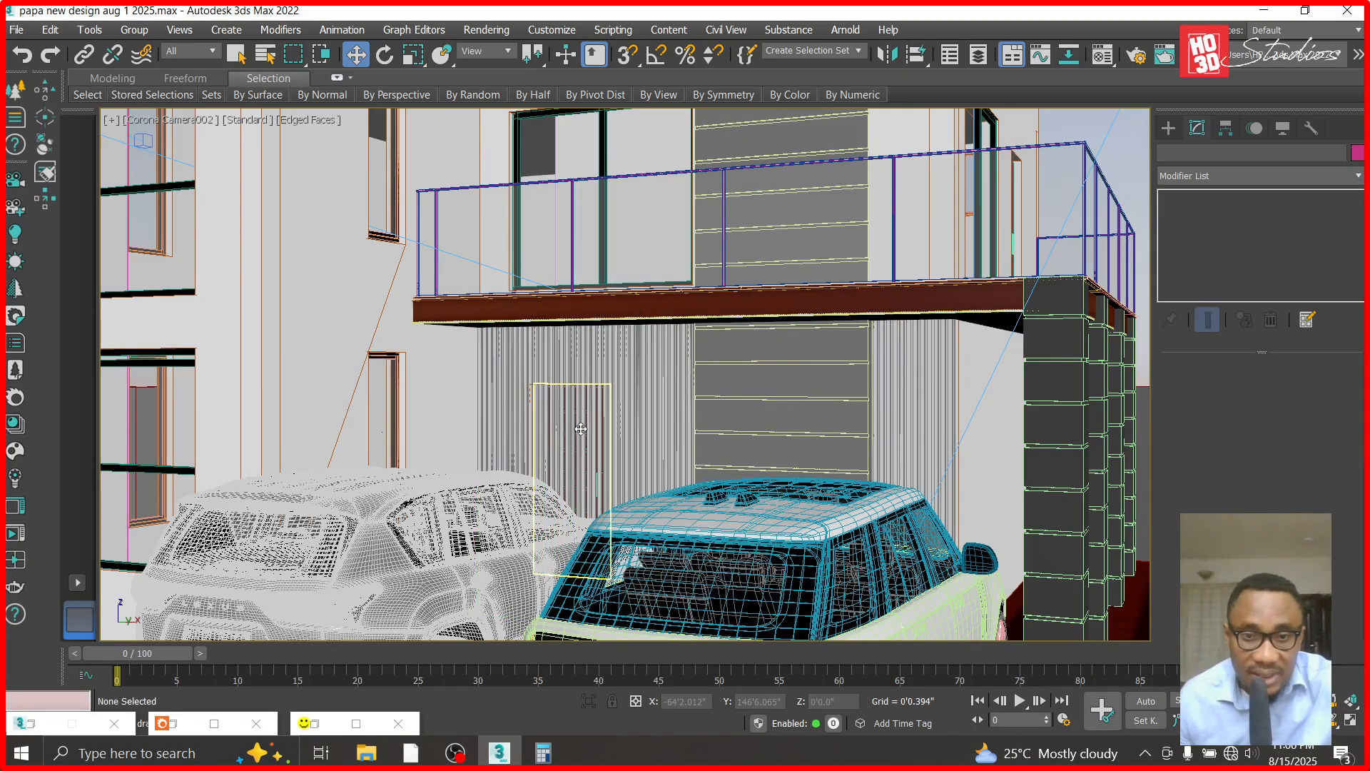
- Select the door group behind the strip cladding and unfreeze all objects
{"action": "left_click", "coordinate": [579, 428]}
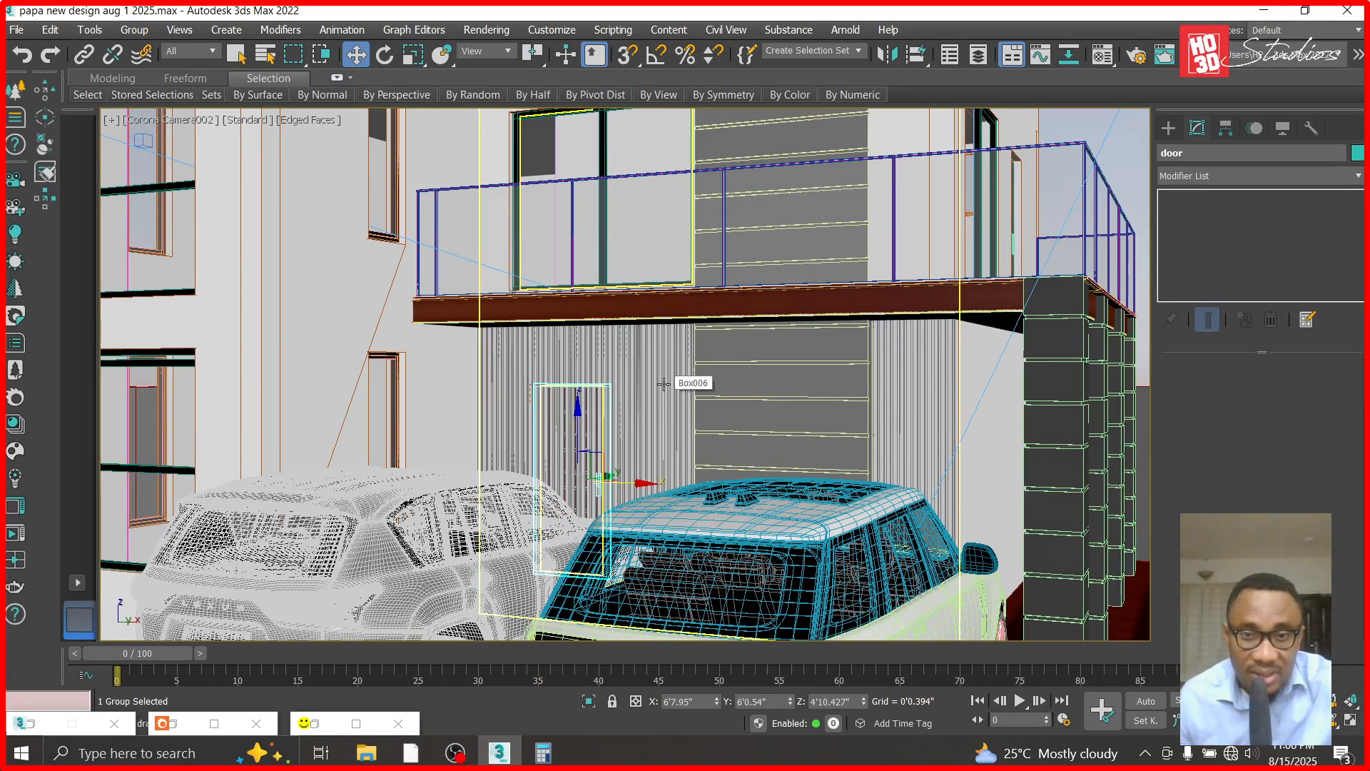
{"action": "right_click", "coordinate": [664, 384]}
{"action": "left_click", "coordinate": [685, 252]}
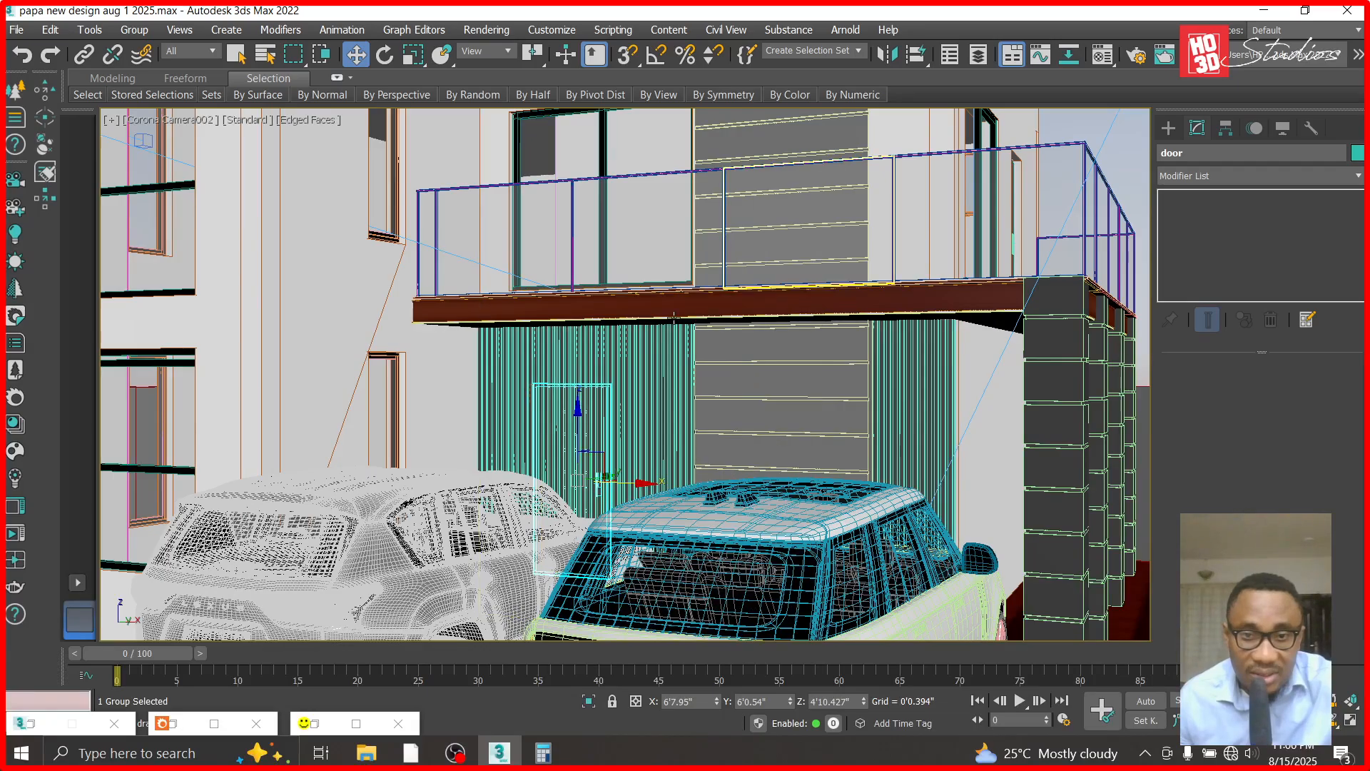
- Add the strip cladding to the door selection, hide everything else, and switch to the Top view
{"action": "left_click", "coordinate": [622, 360], "text": "ctrl"}
{"action": "right_click", "coordinate": [625, 362]}
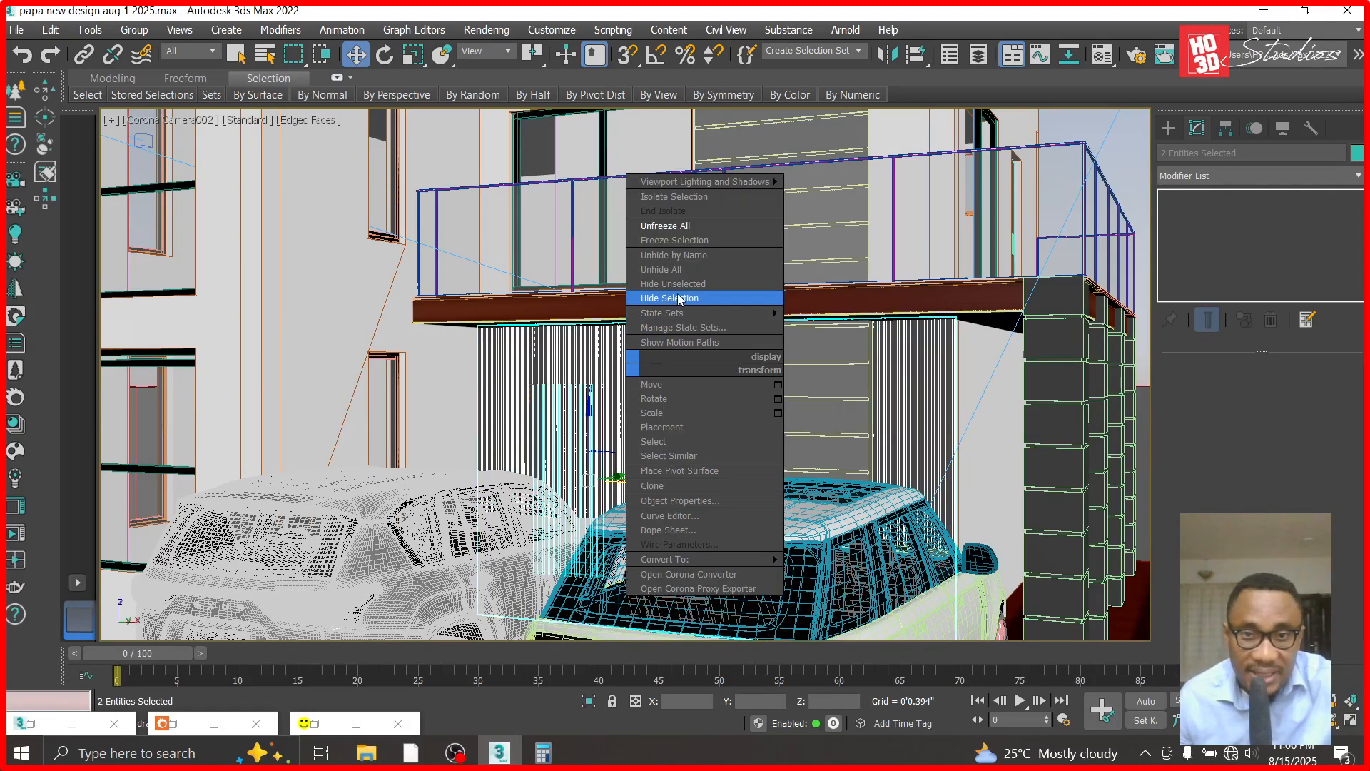
{"action": "left_click", "coordinate": [679, 298]}
{"action": "key", "text": "t"}
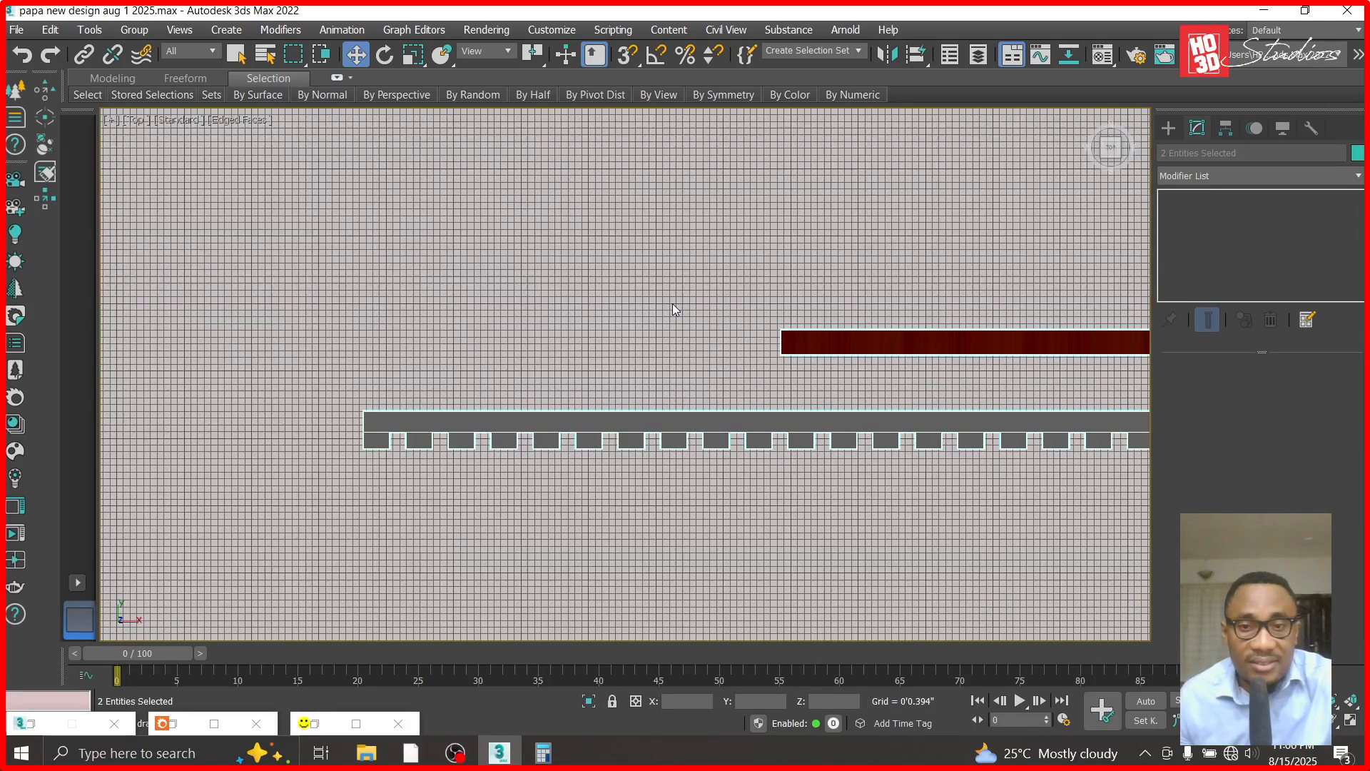
- Draw a box over the door's footprint in the Top view, about 2'11" wide, 3.4" long and 2.5" high
{"action": "left_click", "coordinate": [472, 221]}
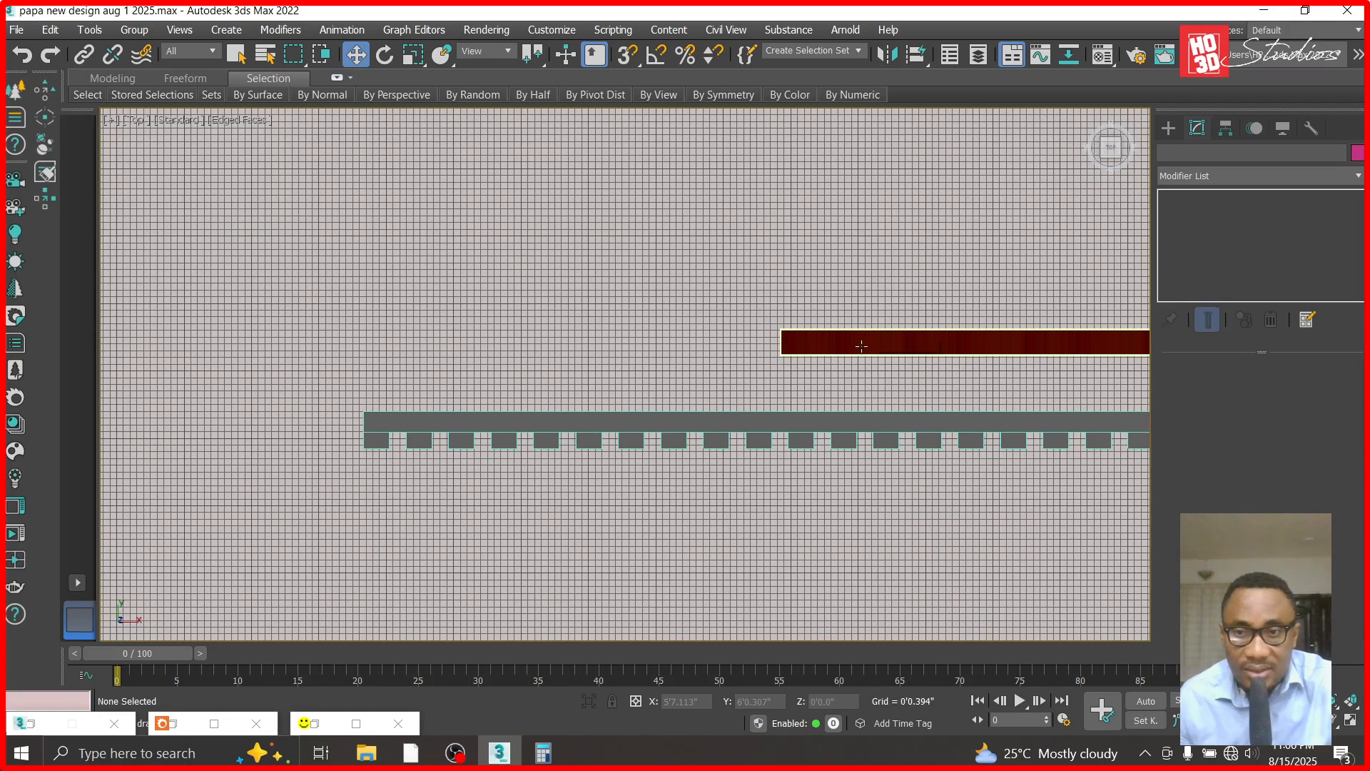
{"action": "left_click", "coordinate": [861, 346]}
{"action": "scroll", "coordinate": [688, 301], "scroll_direction": "down", "scroll_amount": 2}
{"action": "scroll", "coordinate": [1063, 318], "scroll_direction": "up", "scroll_amount": 2}
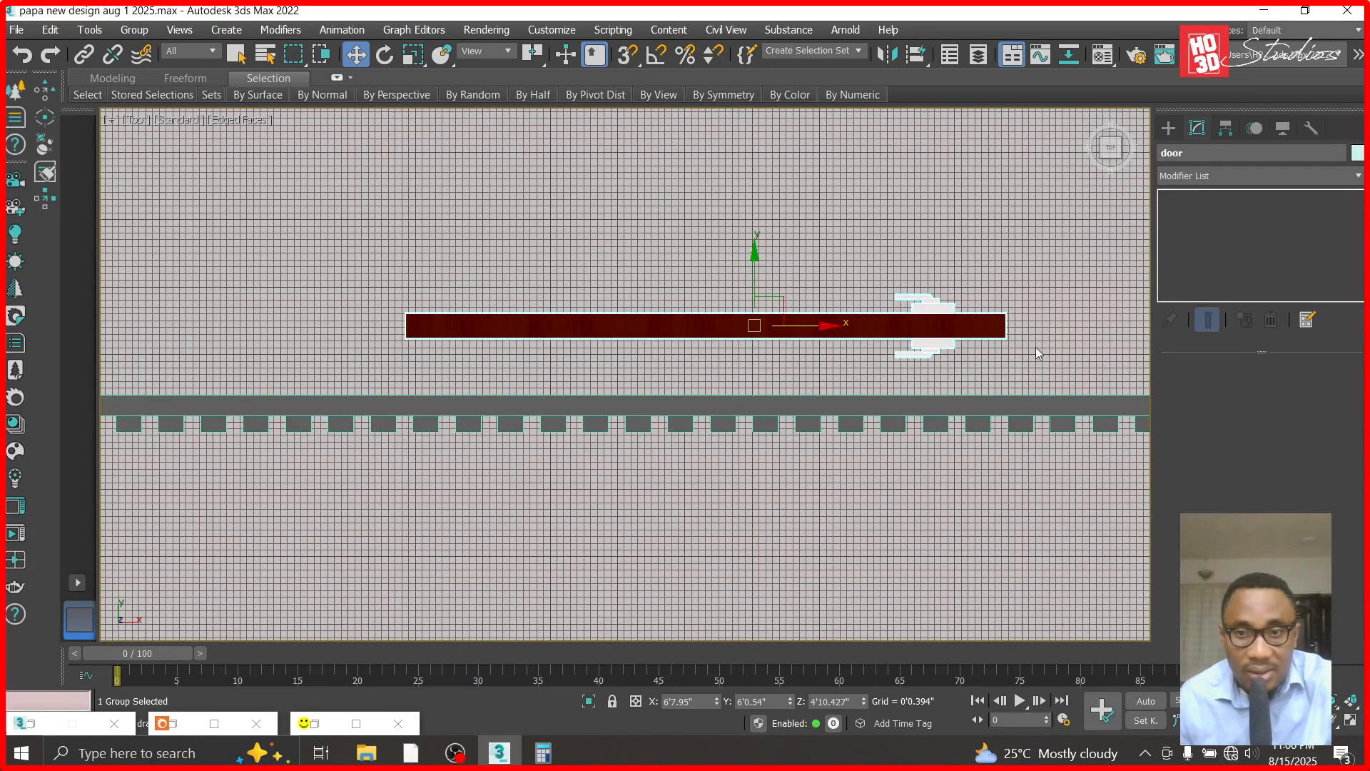
{"action": "left_click", "coordinate": [1170, 128]}
{"action": "left_click", "coordinate": [1185, 243]}
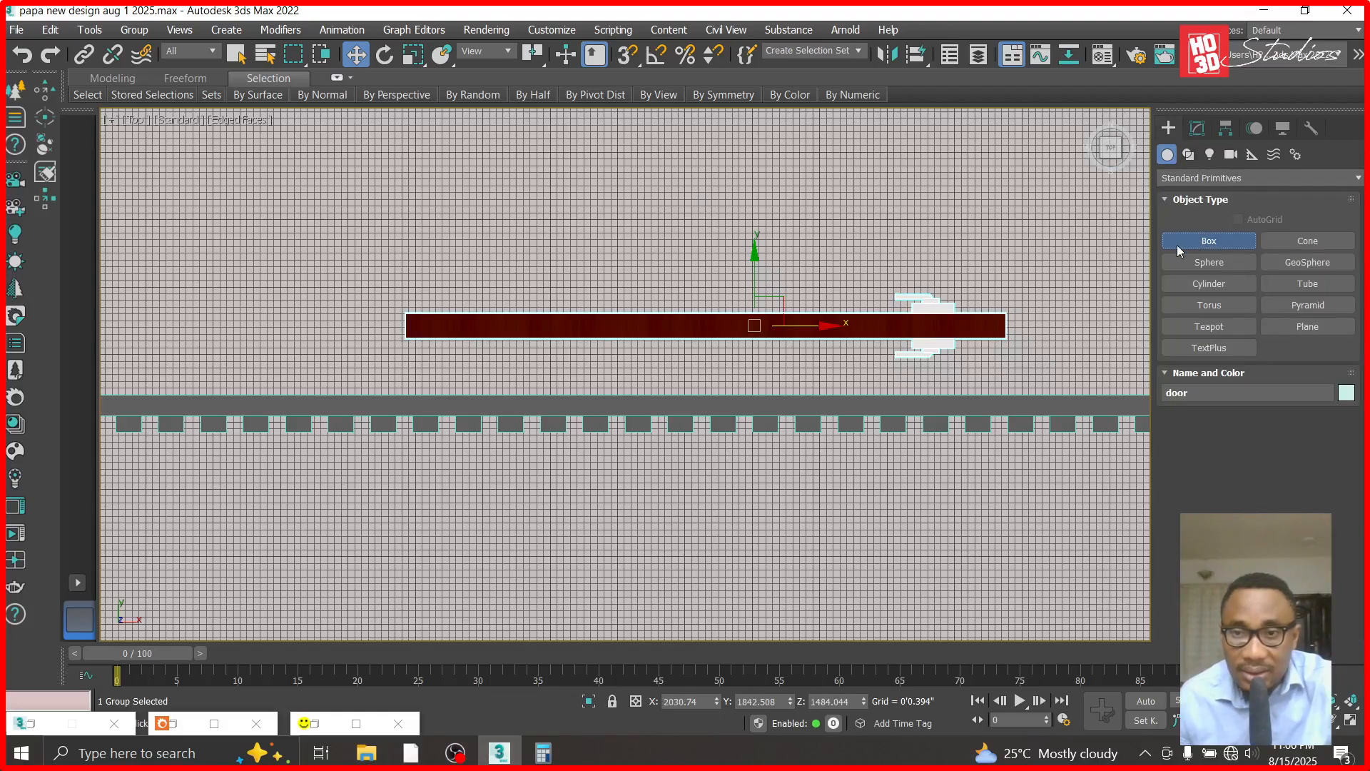
{"action": "left_click_drag", "start_coordinate": [1006, 300], "coordinate": [409, 356]}
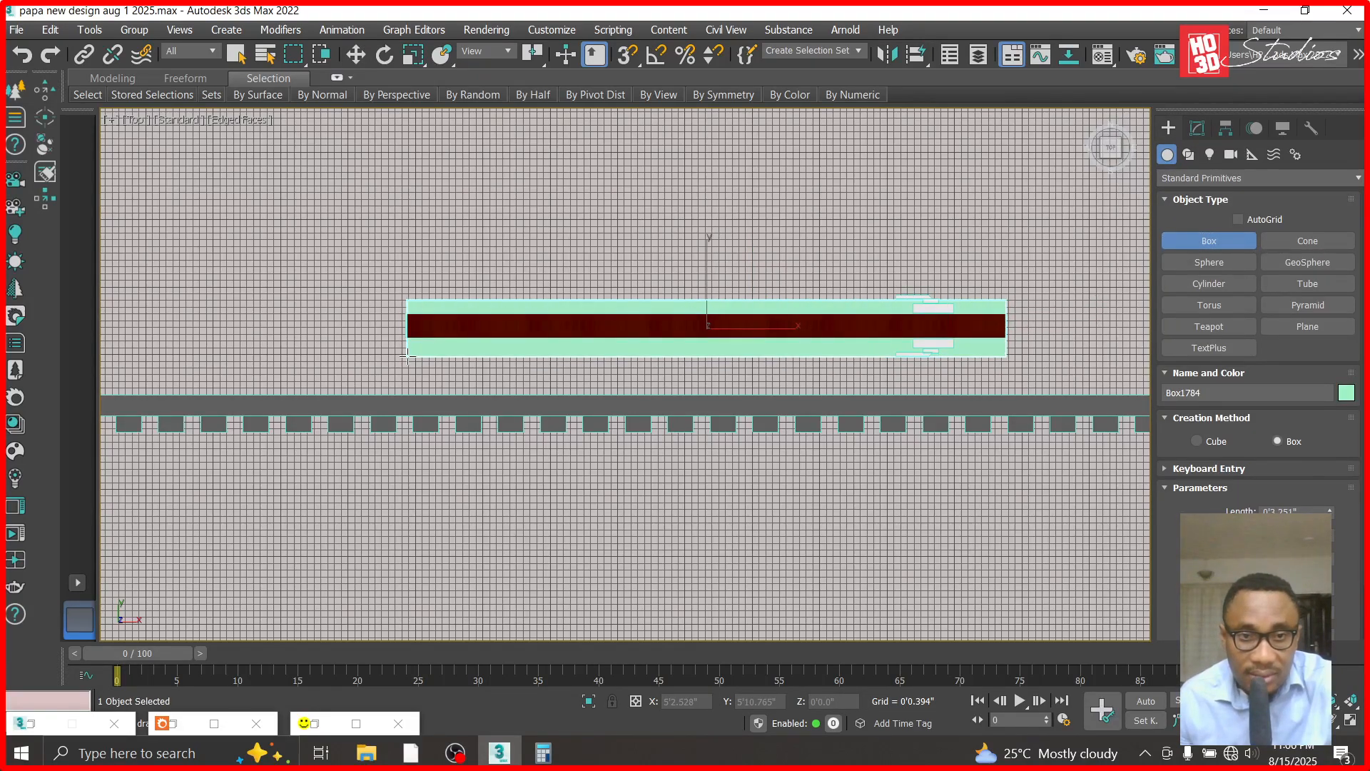
- Switch to the Back view and raise the new box until its top is flush with the door's top edge
{"action": "left_click", "coordinate": [135, 122]}
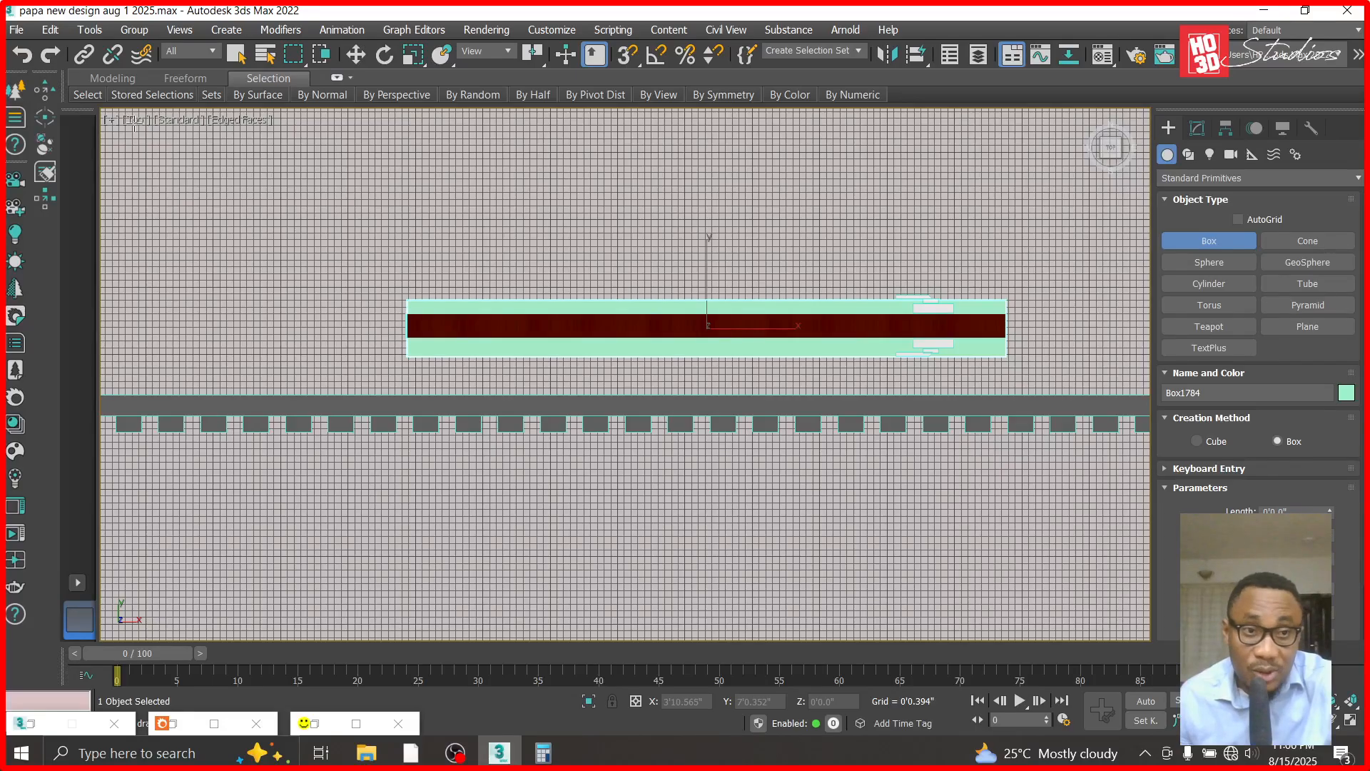
{"action": "left_click", "coordinate": [140, 127]}
{"action": "left_click", "coordinate": [190, 274]}
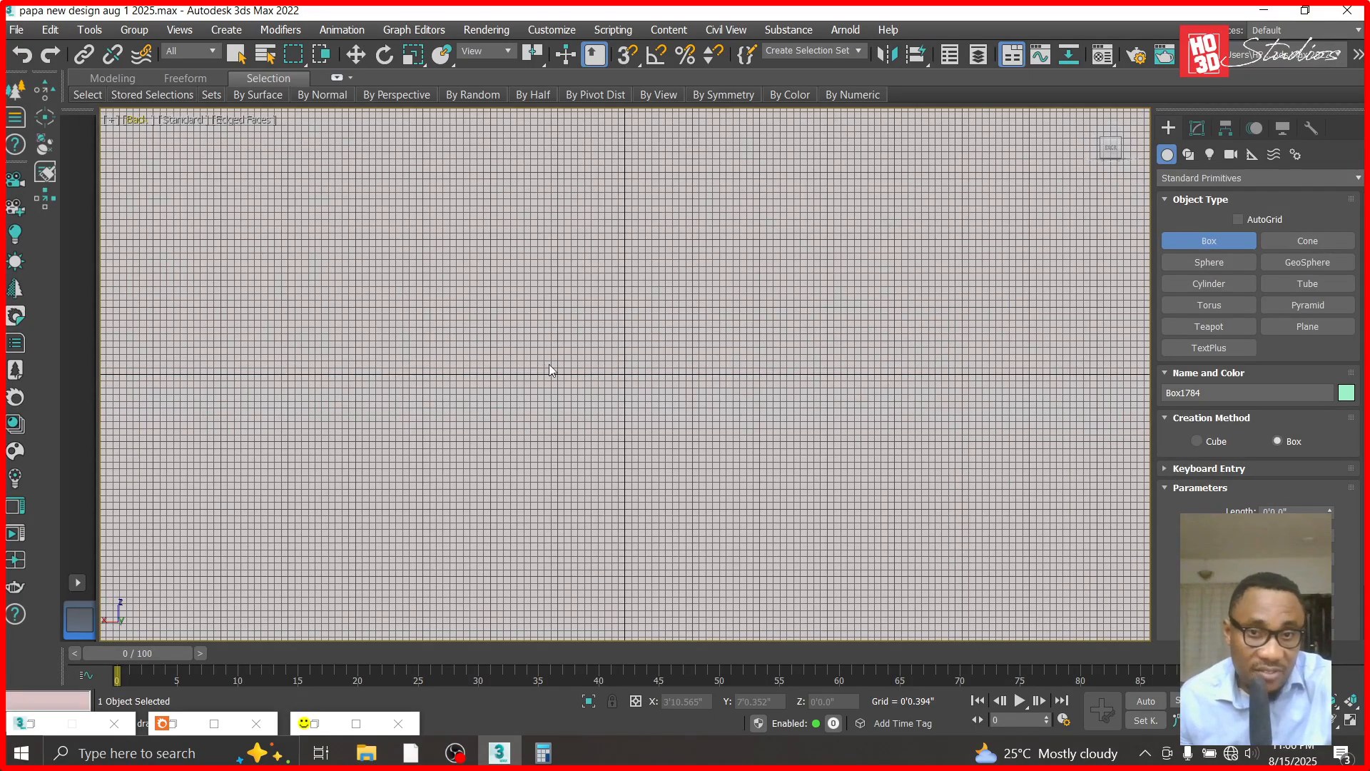
{"action": "key", "text": "z"}
{"action": "scroll", "coordinate": [551, 270], "scroll_direction": "down", "scroll_amount": 4}
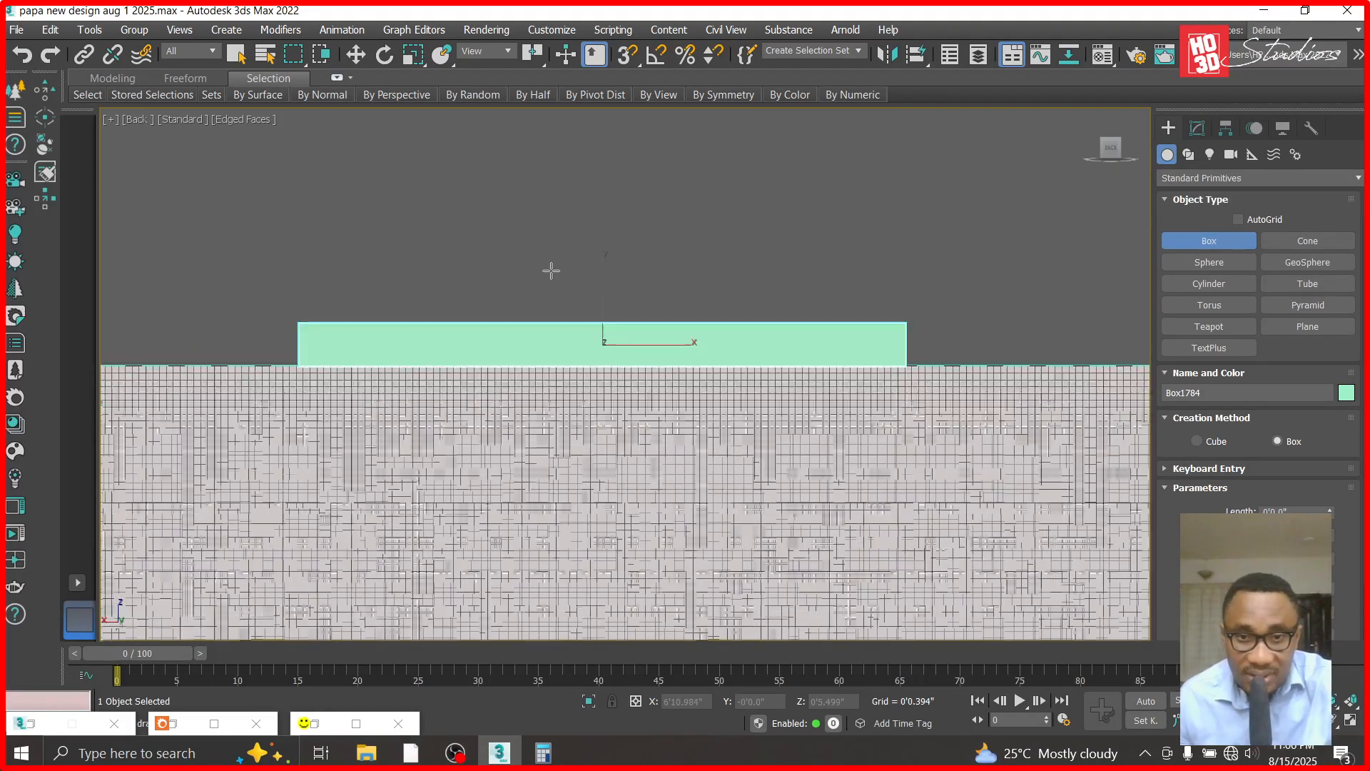
{"action": "left_click", "coordinate": [354, 56]}
{"action": "scroll", "coordinate": [705, 481], "scroll_direction": "down", "scroll_amount": 3}
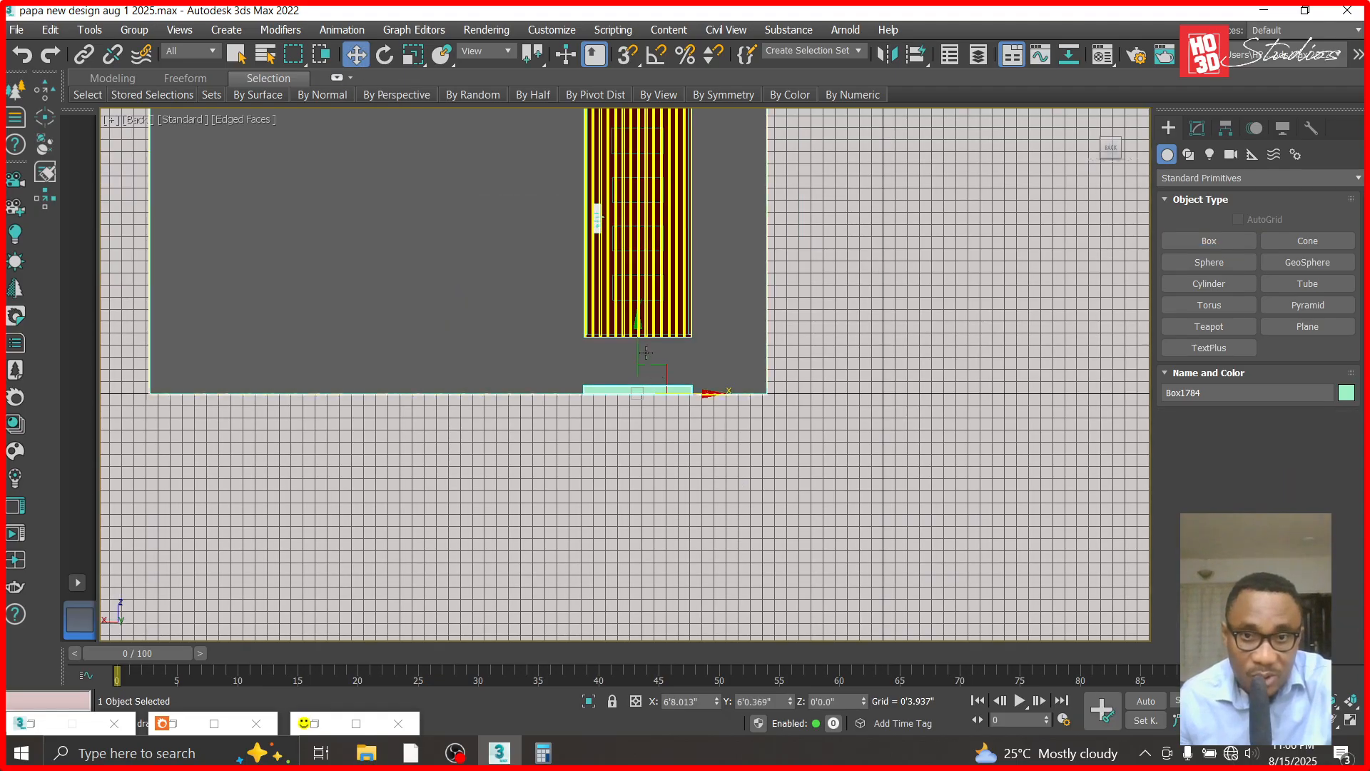
{"action": "left_click_drag", "start_coordinate": [634, 328], "coordinate": [617, 138]}
{"action": "scroll", "coordinate": [621, 214], "scroll_direction": "down", "scroll_amount": 2}
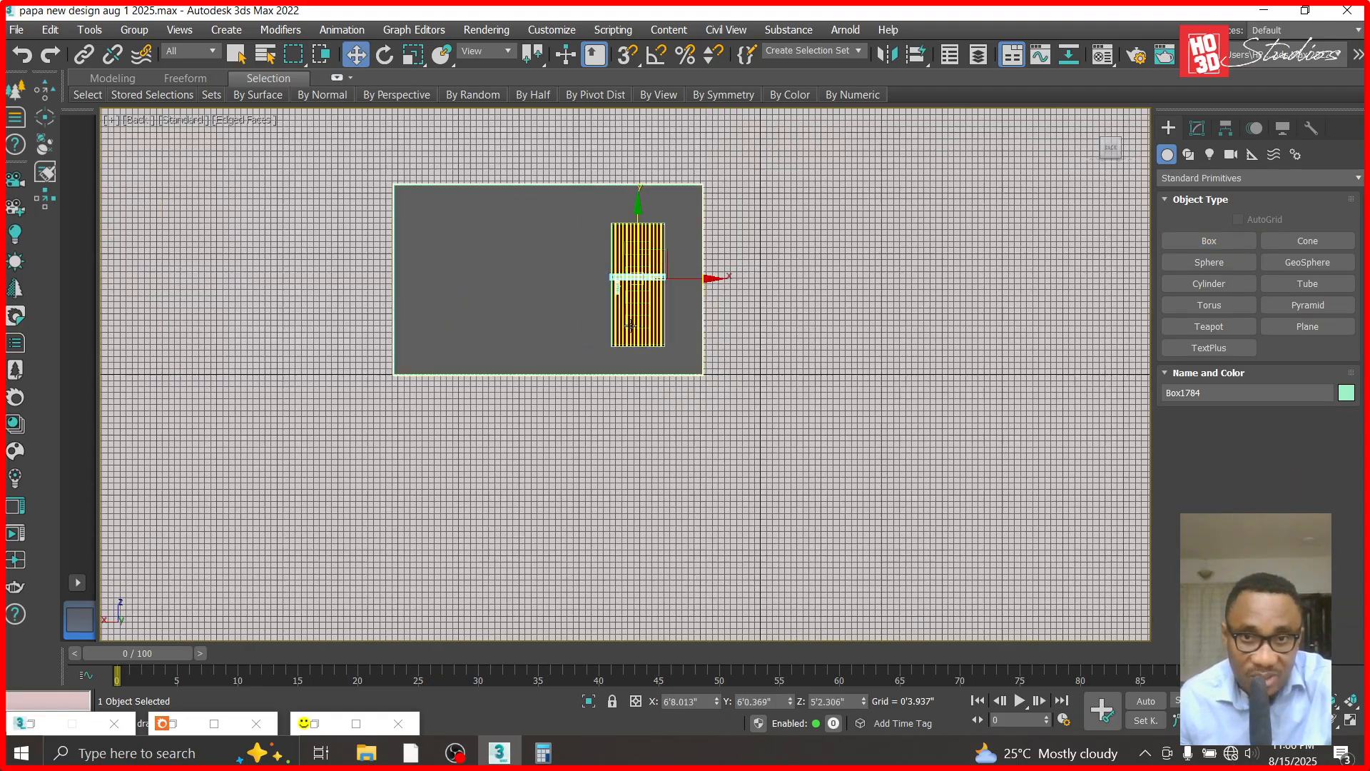
{"action": "scroll", "coordinate": [632, 380], "scroll_direction": "up", "scroll_amount": 3}
{"action": "left_click_drag", "start_coordinate": [638, 326], "coordinate": [642, 228]}
{"action": "scroll", "coordinate": [642, 229], "scroll_direction": "up", "scroll_amount": 5}
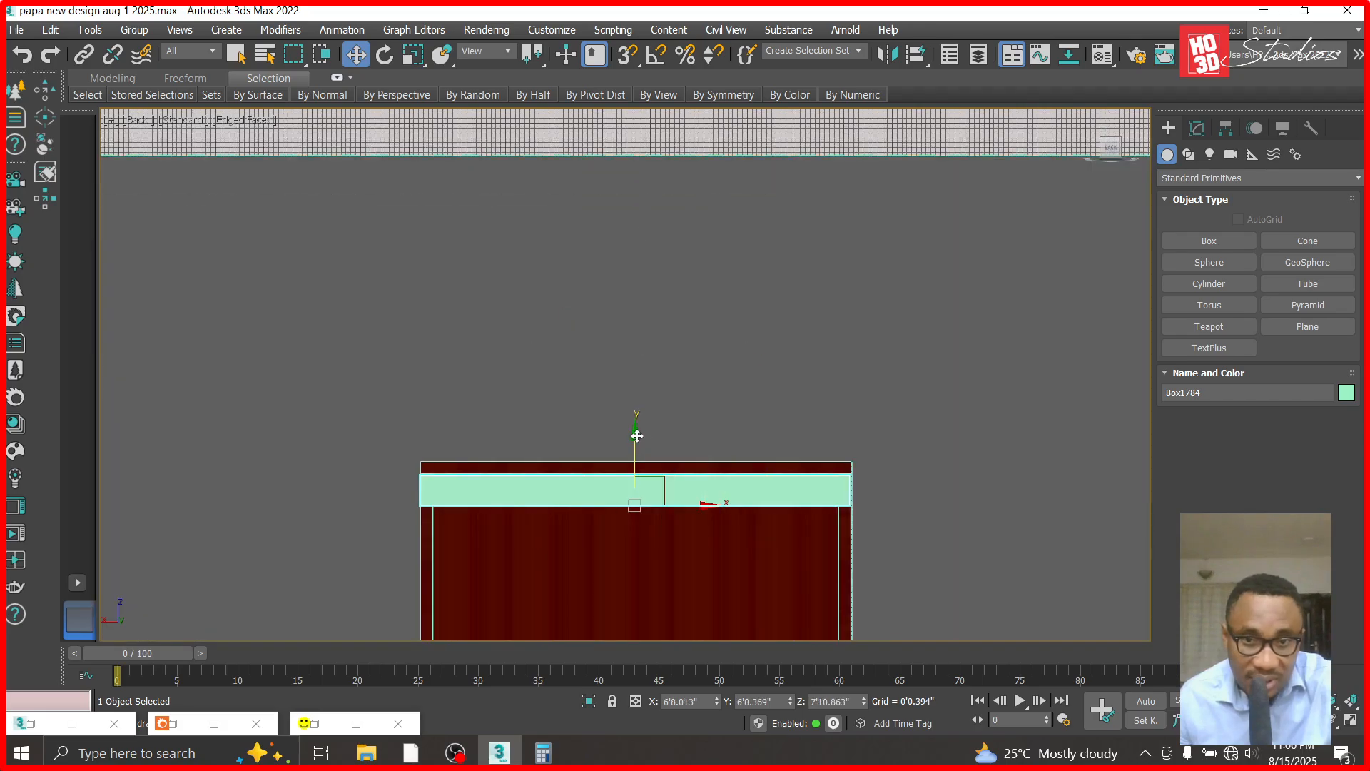
{"action": "left_click_drag", "start_coordinate": [637, 430], "coordinate": [637, 424]}
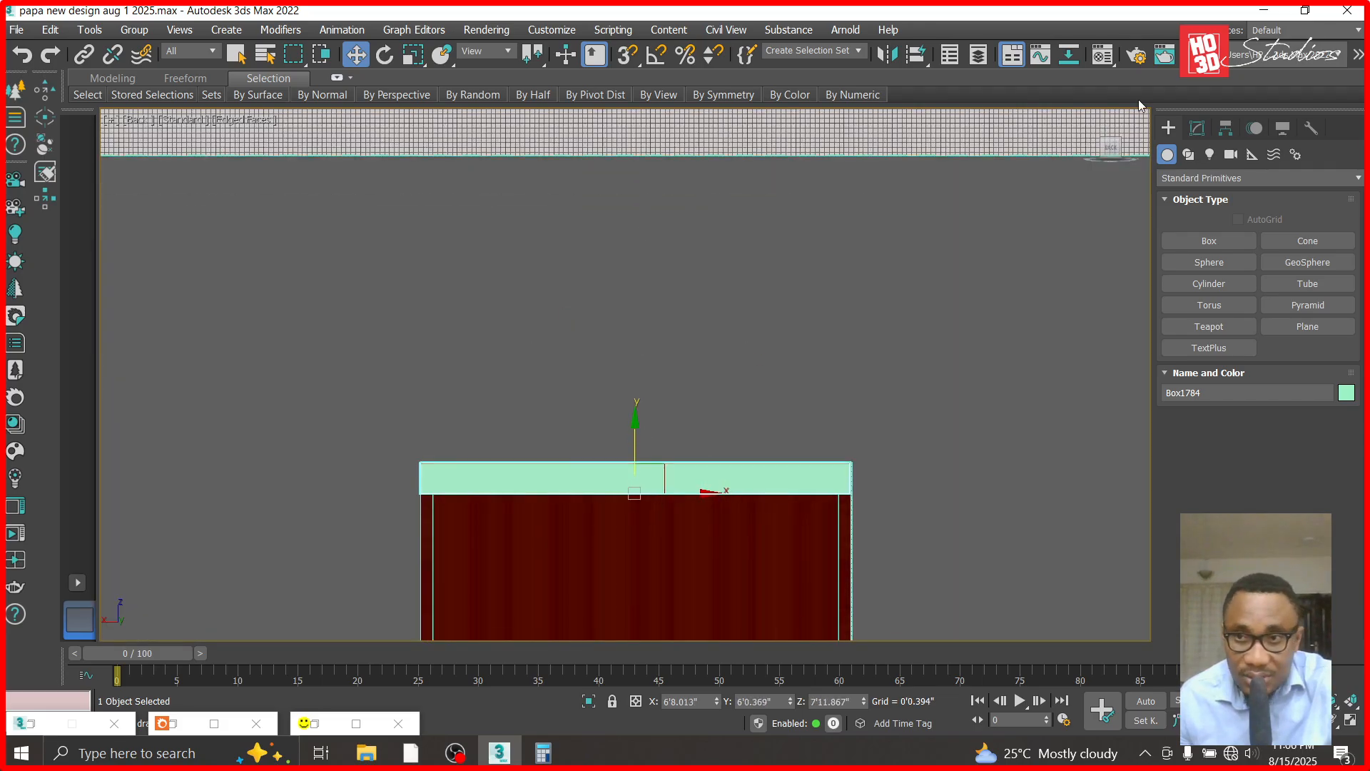
- Convert the box at the door's top to an Editable Poly
{"action": "left_click", "coordinate": [1197, 128]}
{"action": "right_click", "coordinate": [1181, 204]}
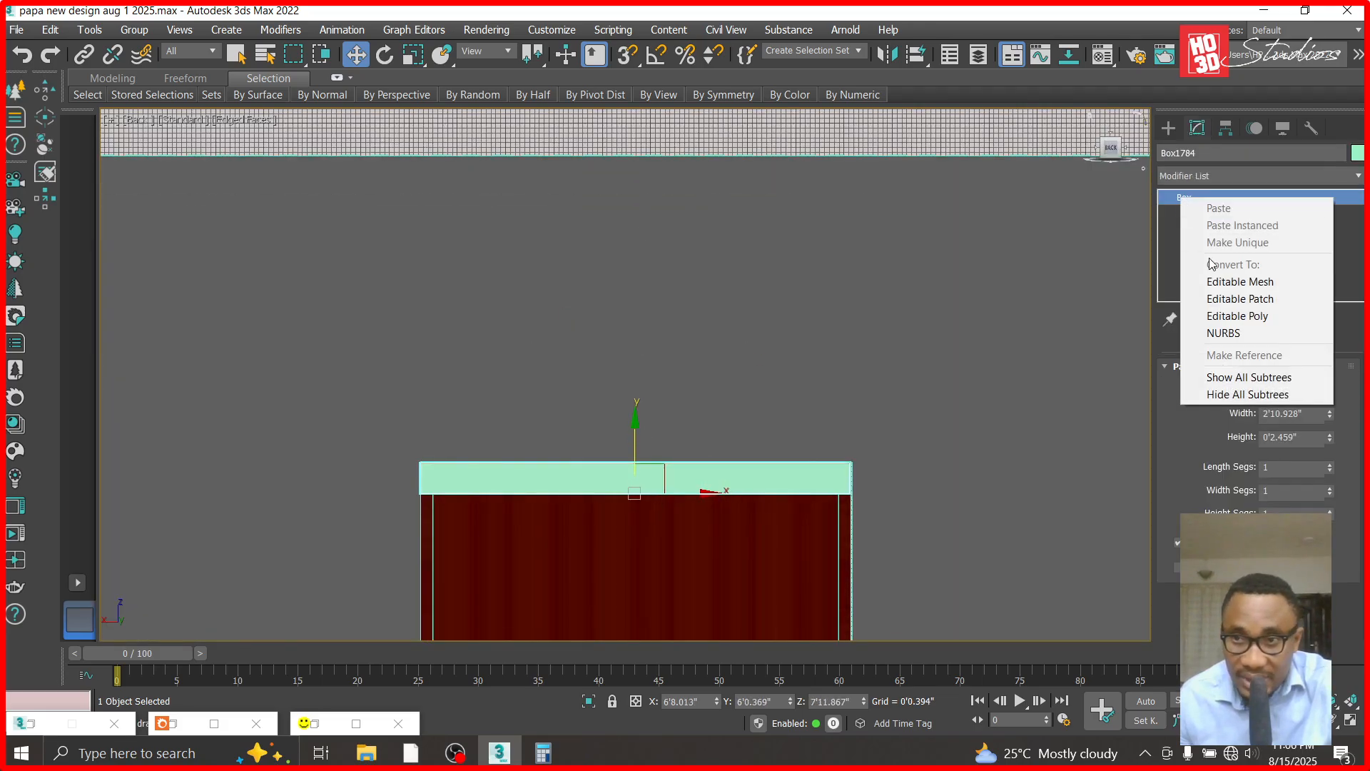
{"action": "left_click", "coordinate": [1211, 315]}
- Pull the box's bottom vertices down to the door's lower edge so the box covers the full door height
{"action": "left_click", "coordinate": [1167, 197]}
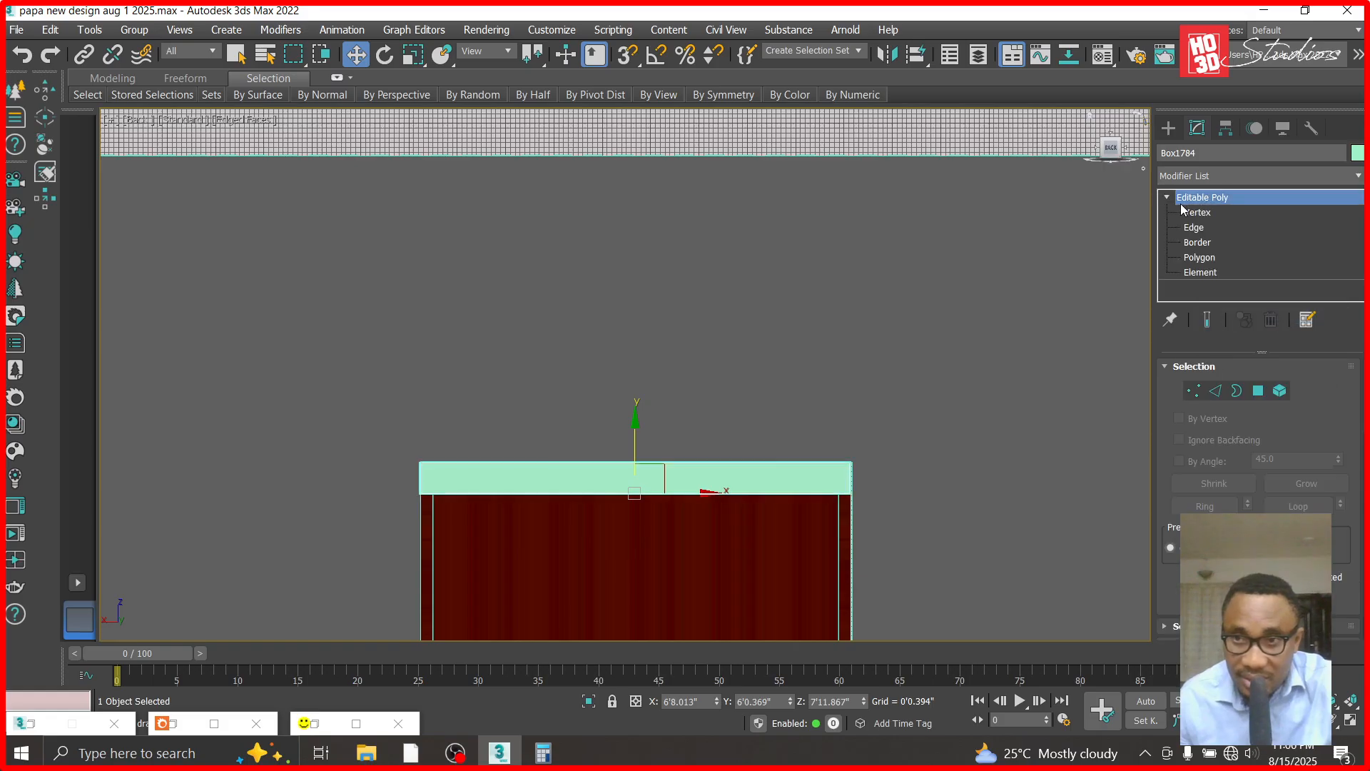
{"action": "left_click", "coordinate": [1190, 212]}
{"action": "left_click_drag", "start_coordinate": [320, 526], "coordinate": [321, 525]}
{"action": "scroll", "coordinate": [785, 292], "scroll_direction": "down", "scroll_amount": 3}
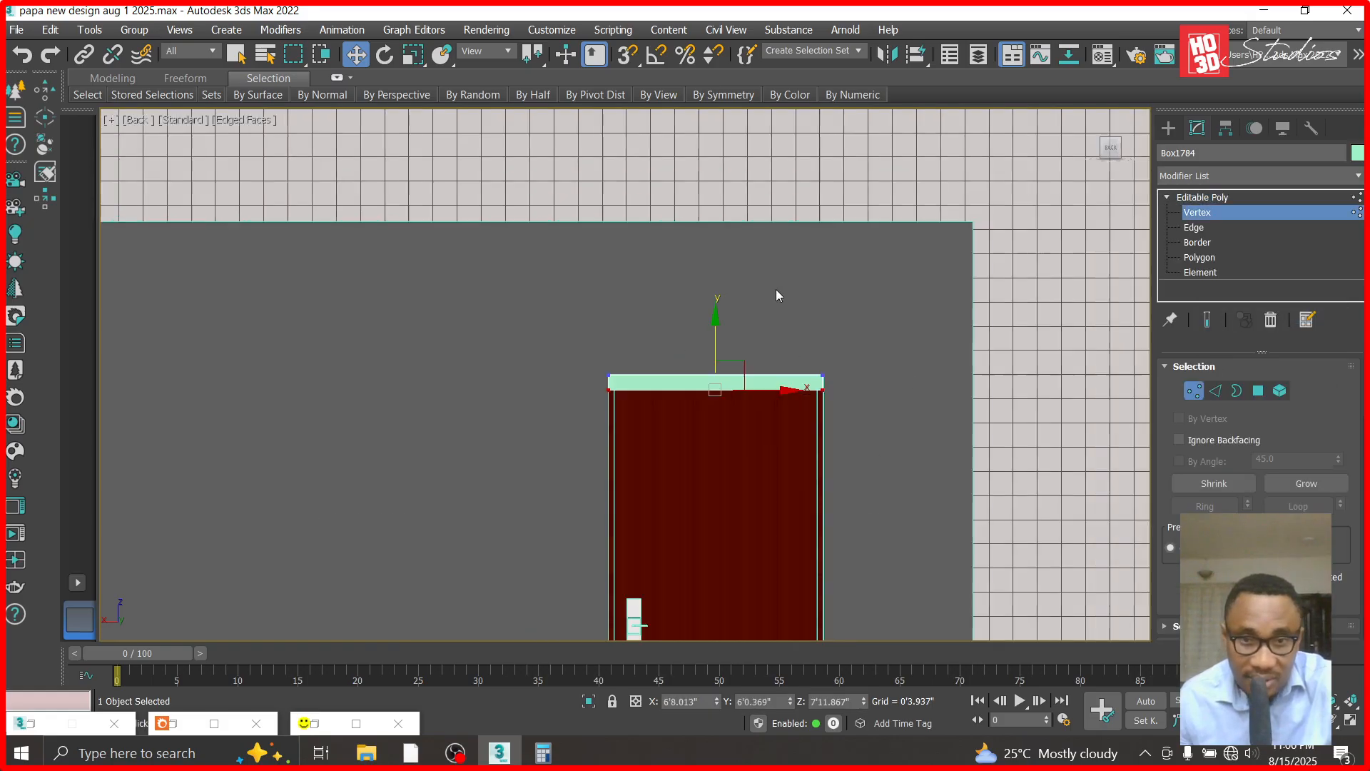
{"action": "left_click_drag", "start_coordinate": [713, 323], "coordinate": [714, 620]}
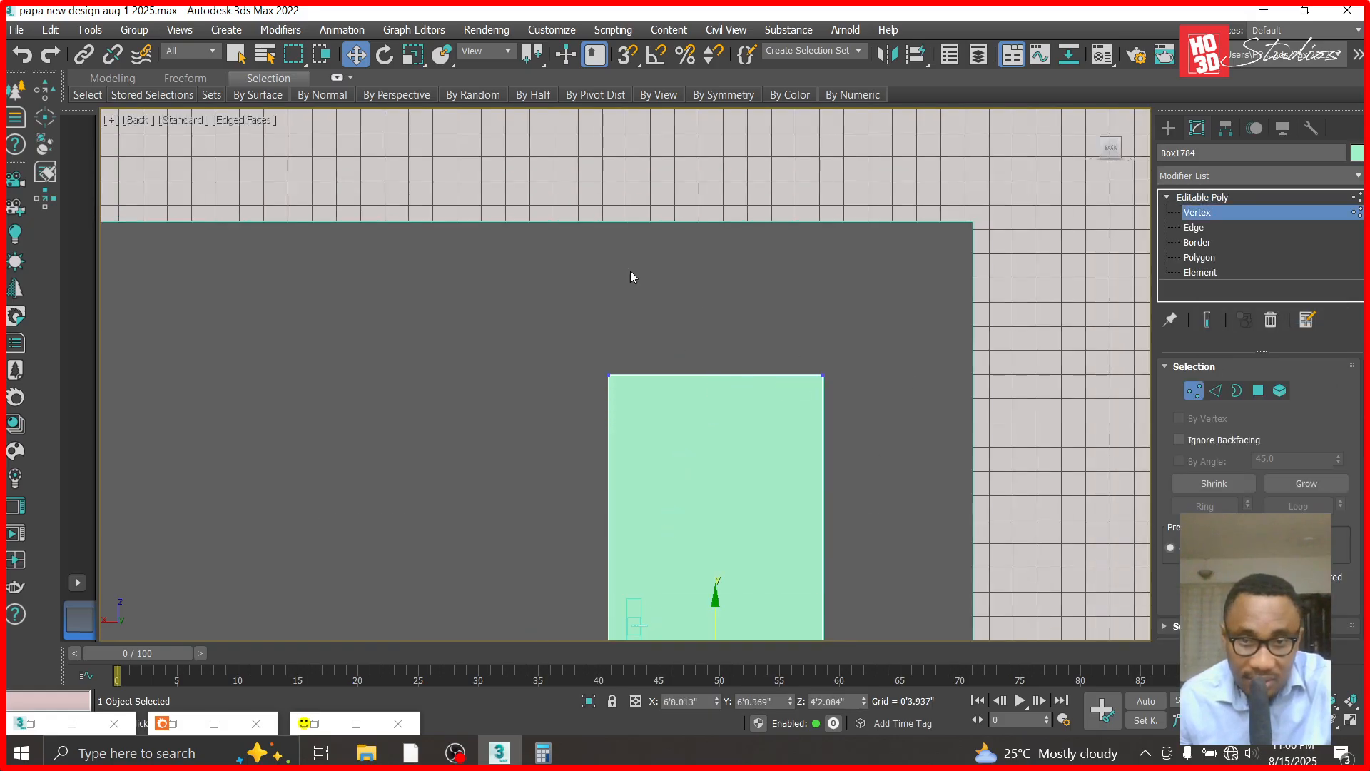
{"action": "scroll", "coordinate": [632, 255], "scroll_direction": "down", "scroll_amount": 4}
{"action": "left_click_drag", "start_coordinate": [674, 393], "coordinate": [657, 590]}
{"action": "scroll", "coordinate": [734, 373], "scroll_direction": "up", "scroll_amount": 4}
{"action": "left_click_drag", "start_coordinate": [788, 241], "coordinate": [791, 318]}
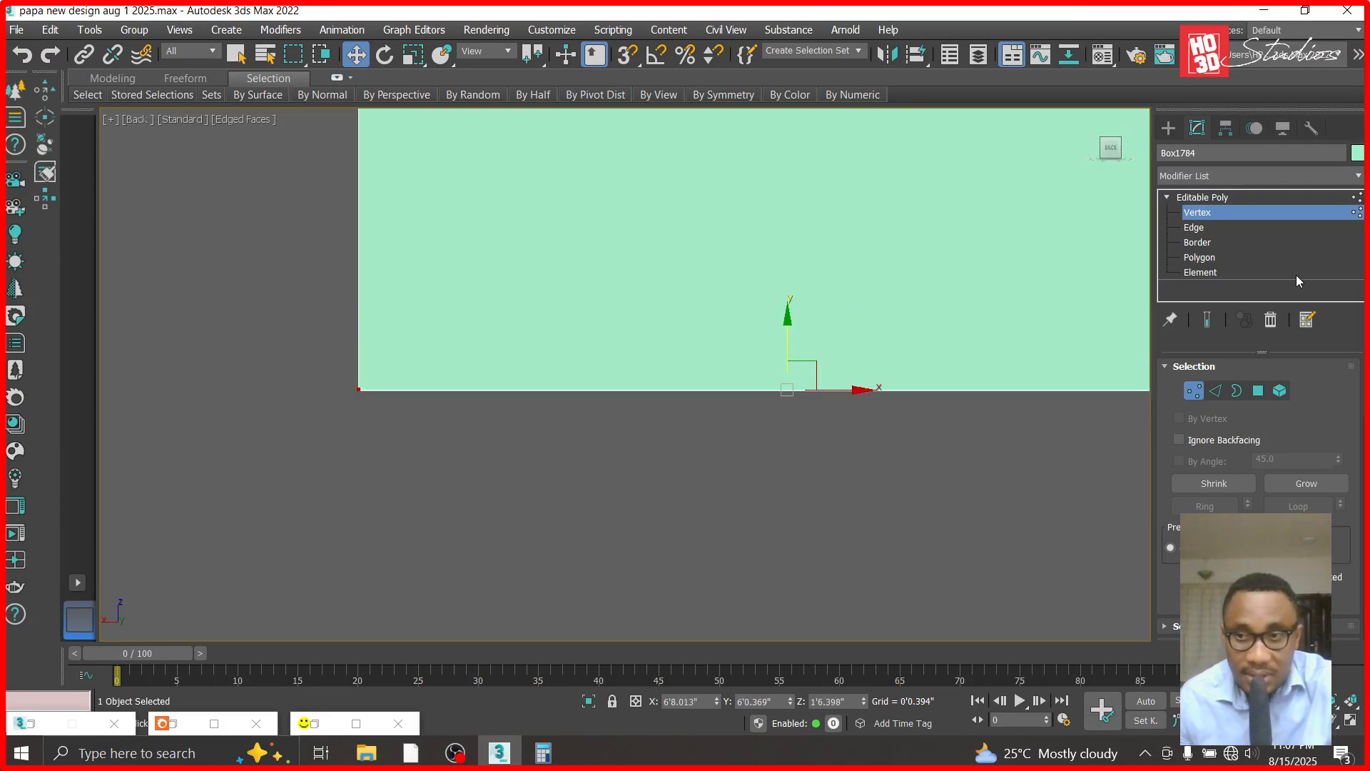
- Leave vertex editing and move the box about 5" along Y in the Top view so it passes through the strip cladding
{"action": "left_click", "coordinate": [1231, 199]}
{"action": "key", "text": "t"}
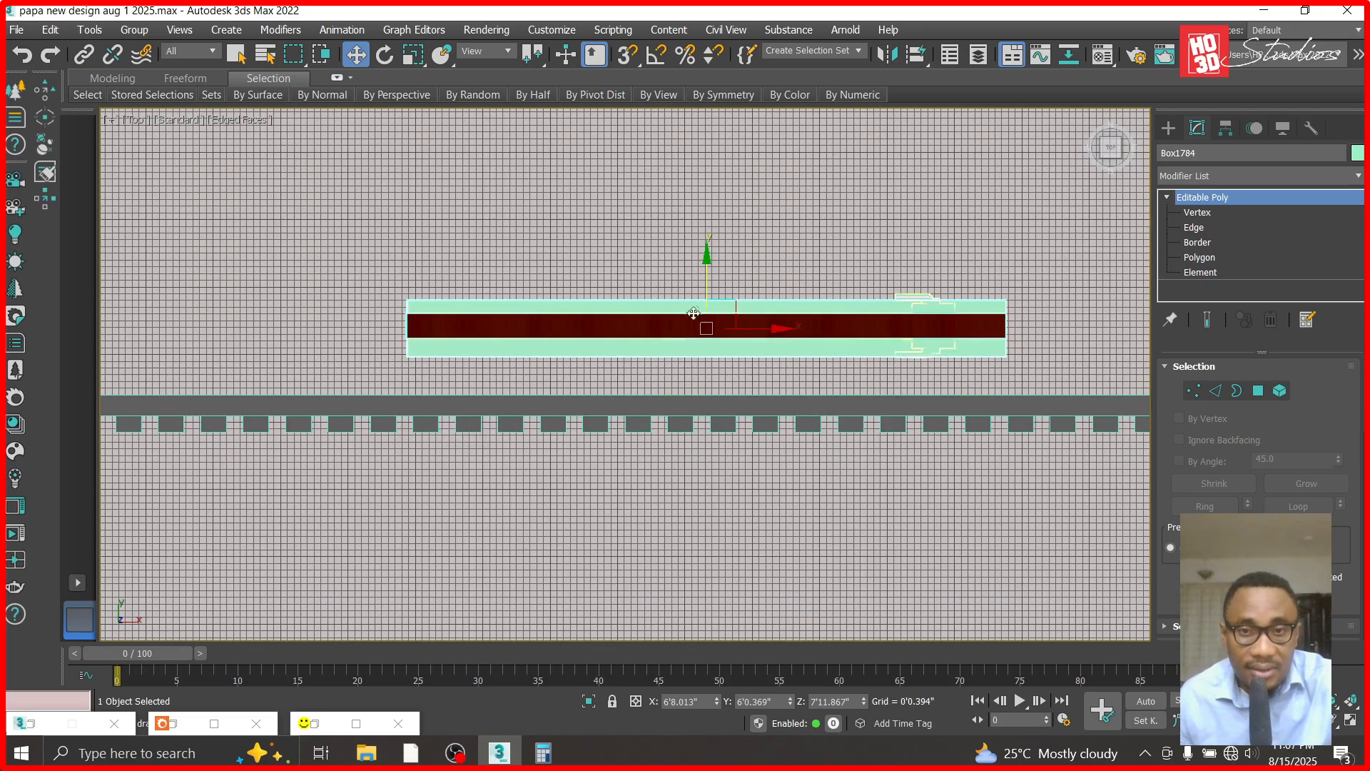
{"action": "left_click_drag", "start_coordinate": [706, 254], "coordinate": [706, 337]}
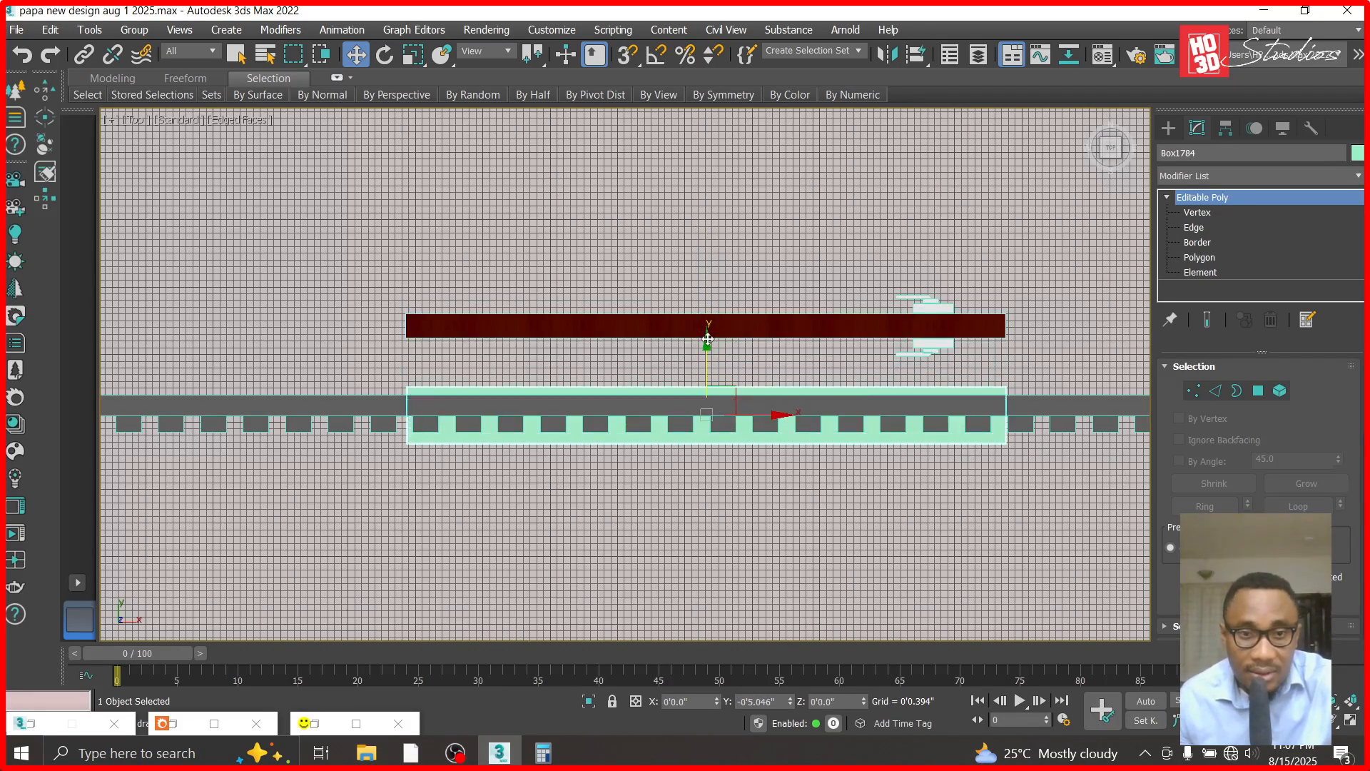
- Select the strip cladding Box1783 and bring up the Compound Objects creation tools
{"action": "left_click", "coordinate": [1063, 404]}
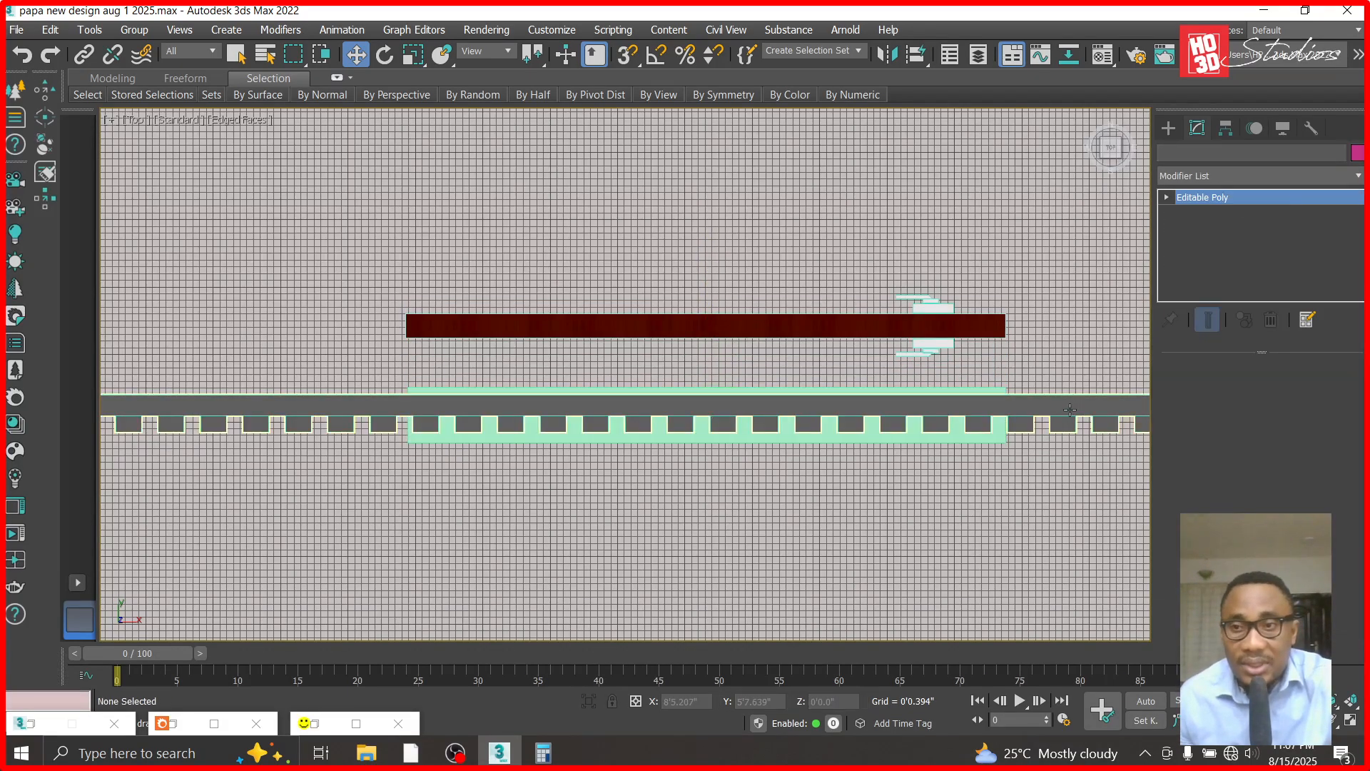
{"action": "left_click", "coordinate": [1169, 137]}
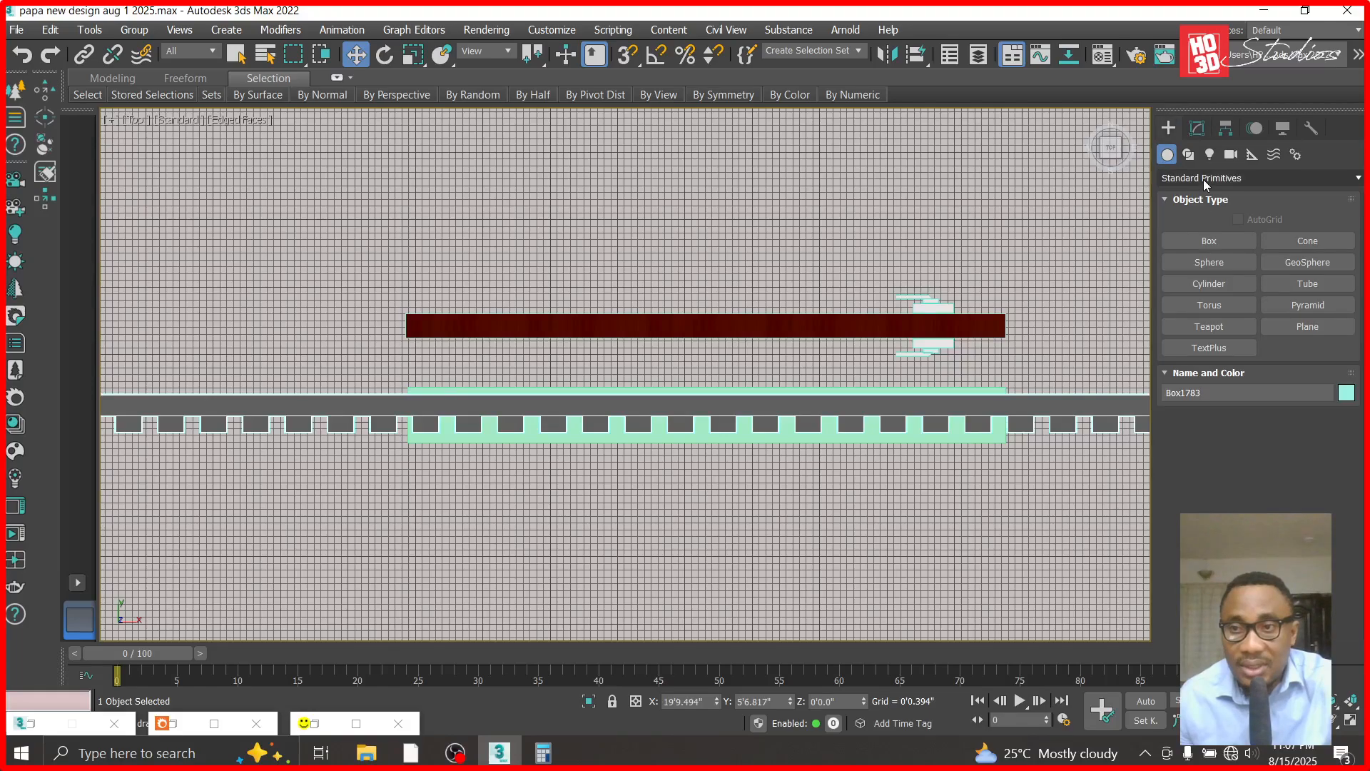
{"action": "left_click", "coordinate": [1203, 179]}
{"action": "left_click", "coordinate": [1212, 227]}
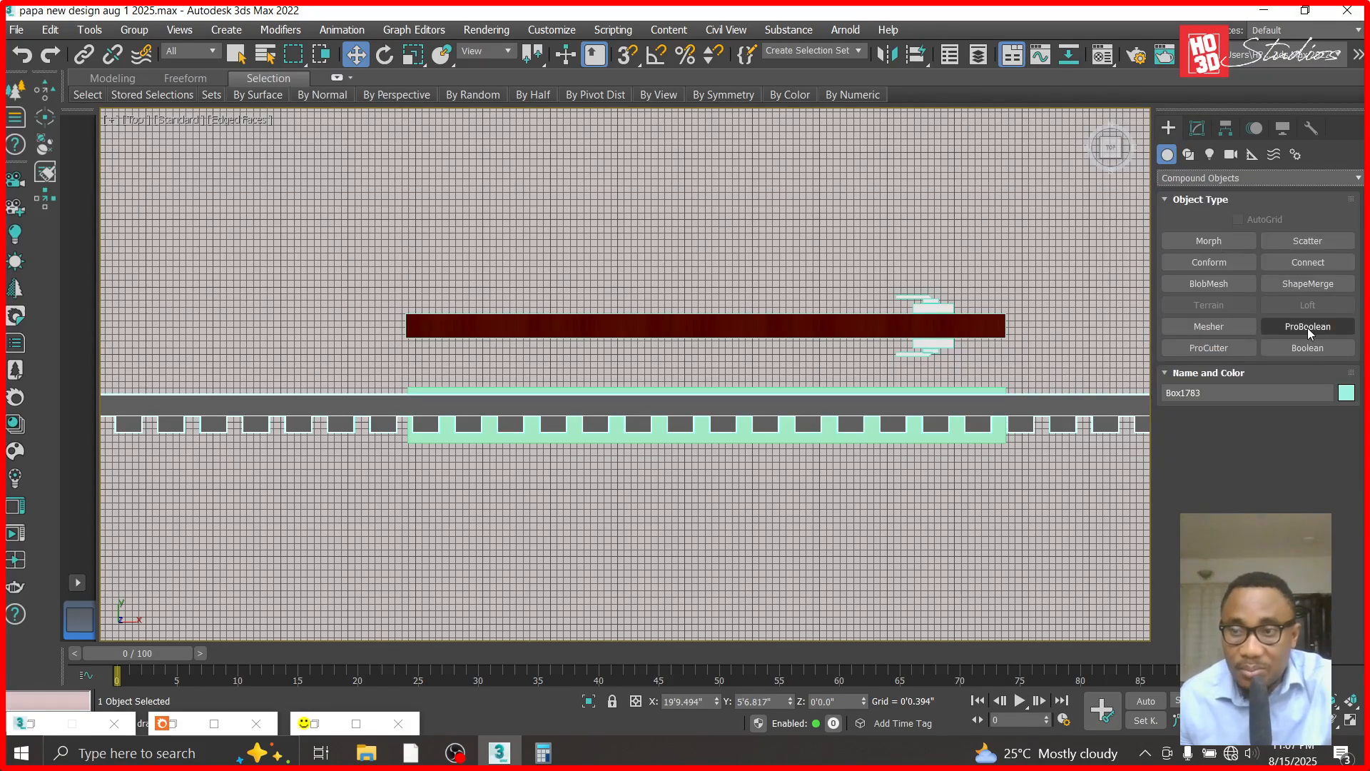
- Try to cut the door-sized box out of the strip cladding with ProBoolean, and undo it
{"action": "left_click", "coordinate": [1307, 327]}
{"action": "left_click", "coordinate": [1268, 440]}
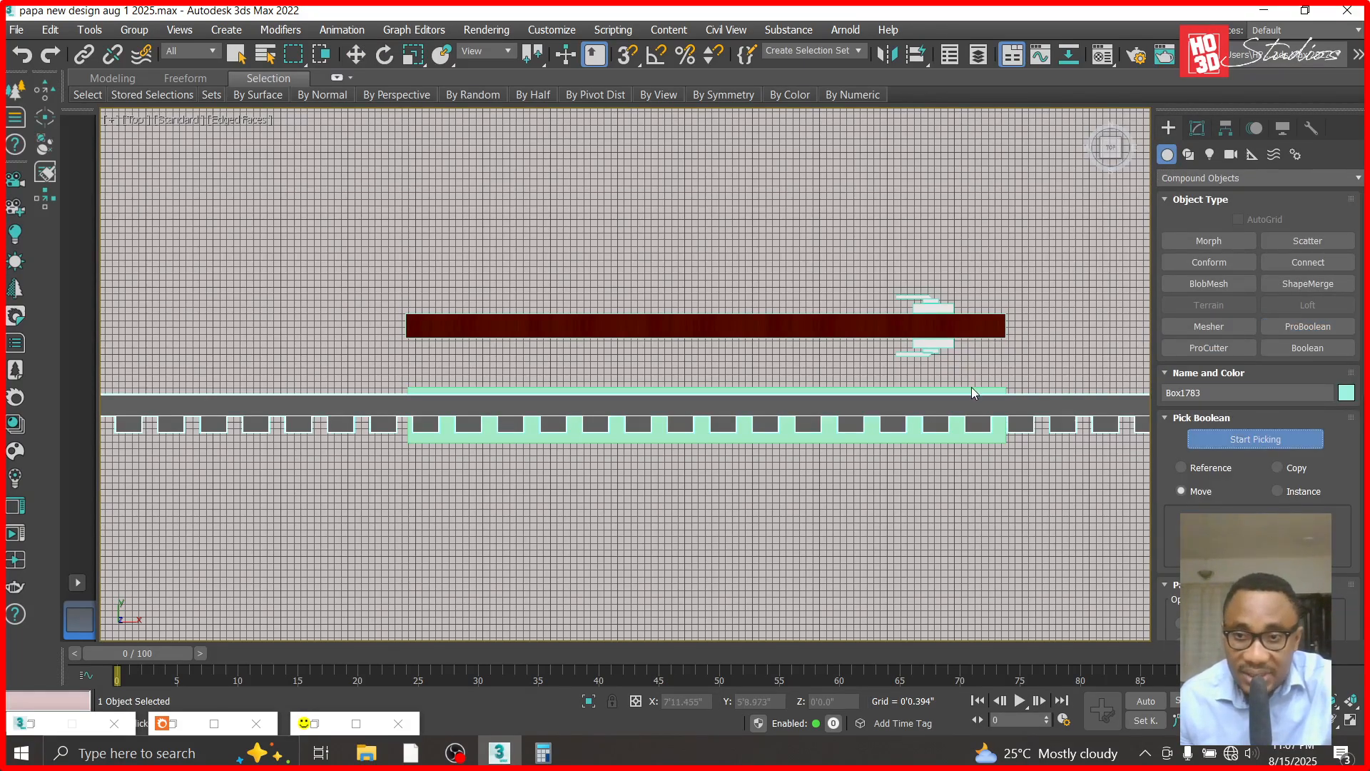
{"action": "left_click", "coordinate": [953, 442]}
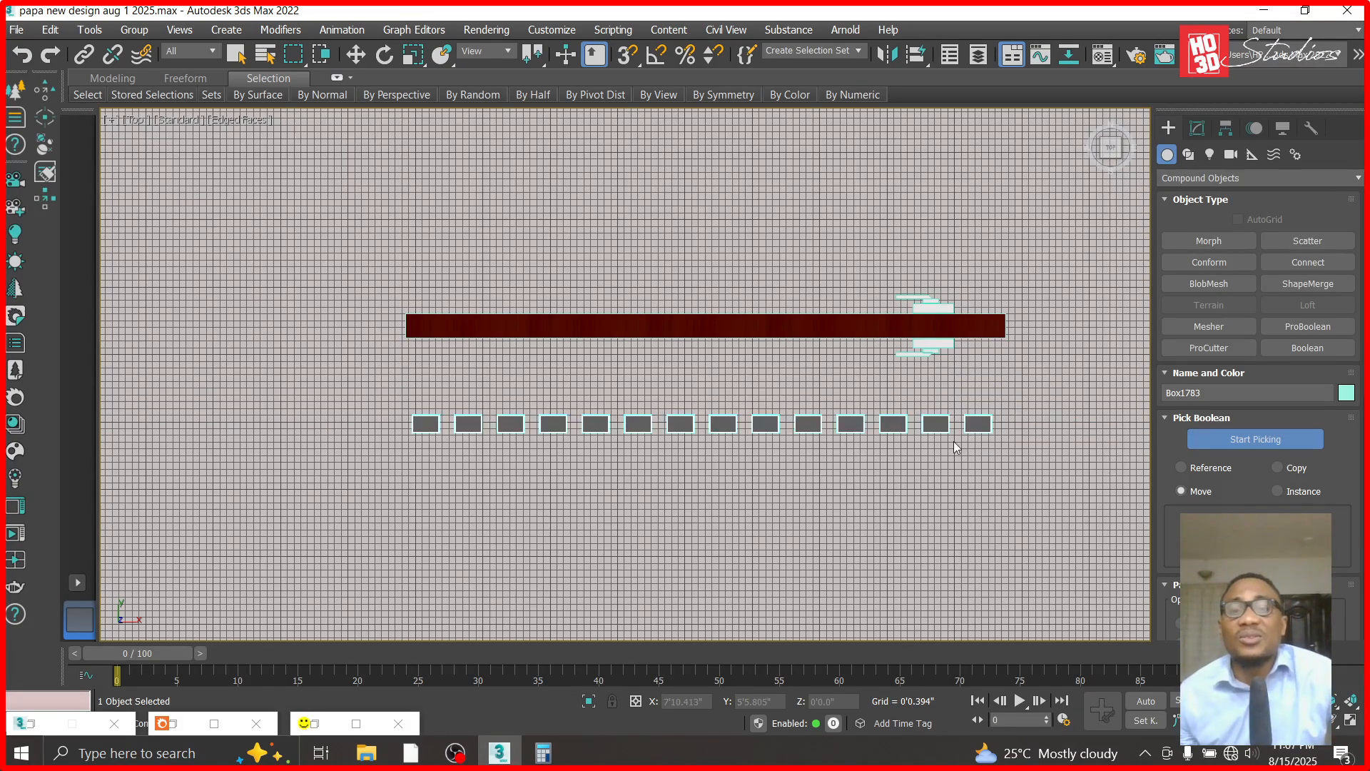
{"action": "key", "text": "ctrl+z"}
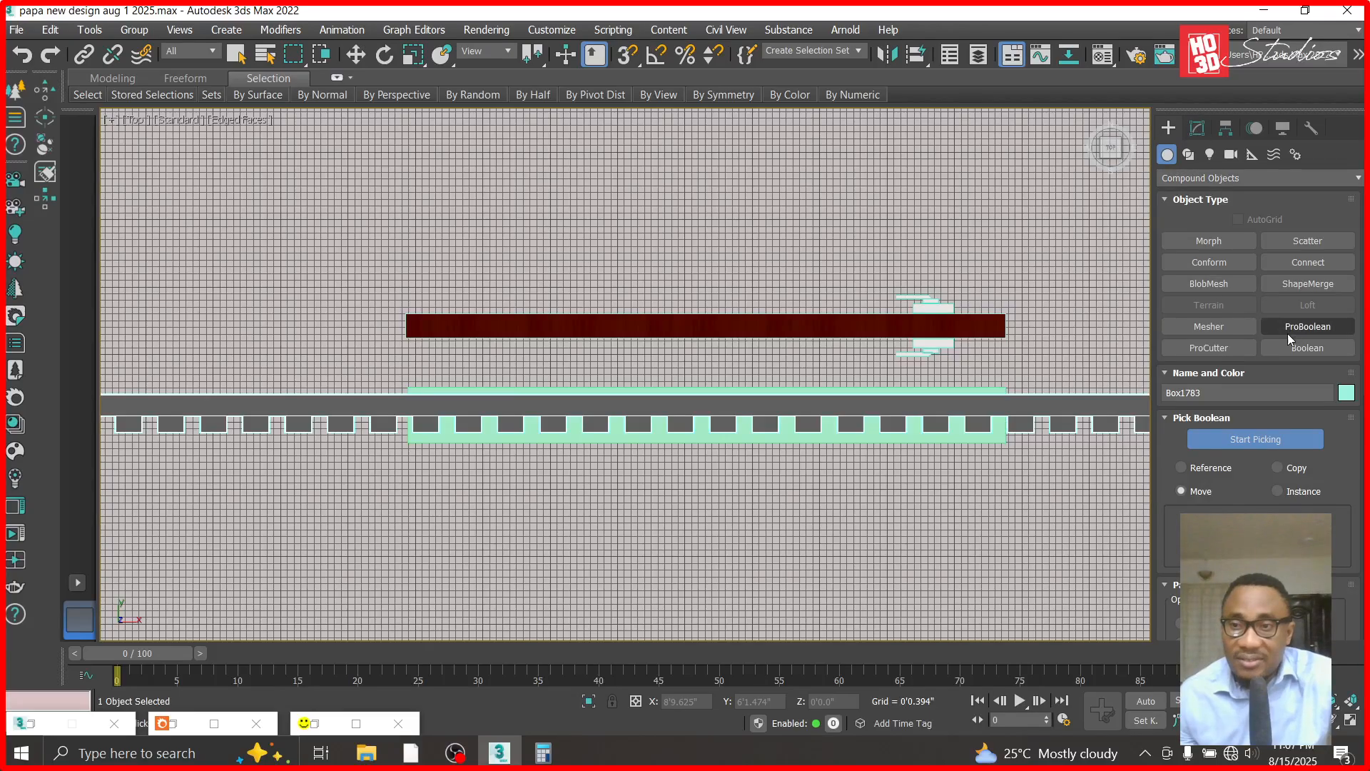
- Use Boolean to subtract the door-sized Box1784 from the strip cladding and check the opening in the Front view
{"action": "left_click", "coordinate": [1294, 349]}
{"action": "left_click", "coordinate": [1269, 442]}
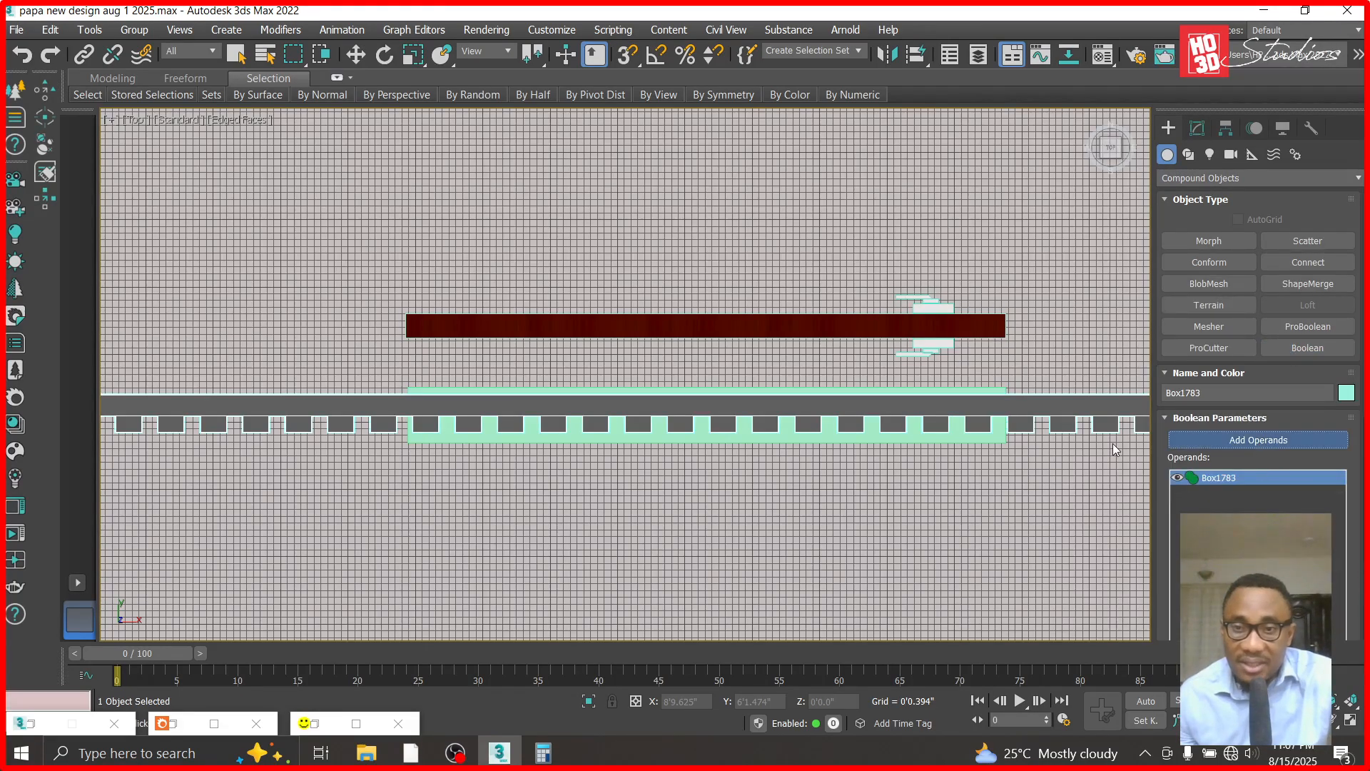
{"action": "left_click", "coordinate": [959, 441]}
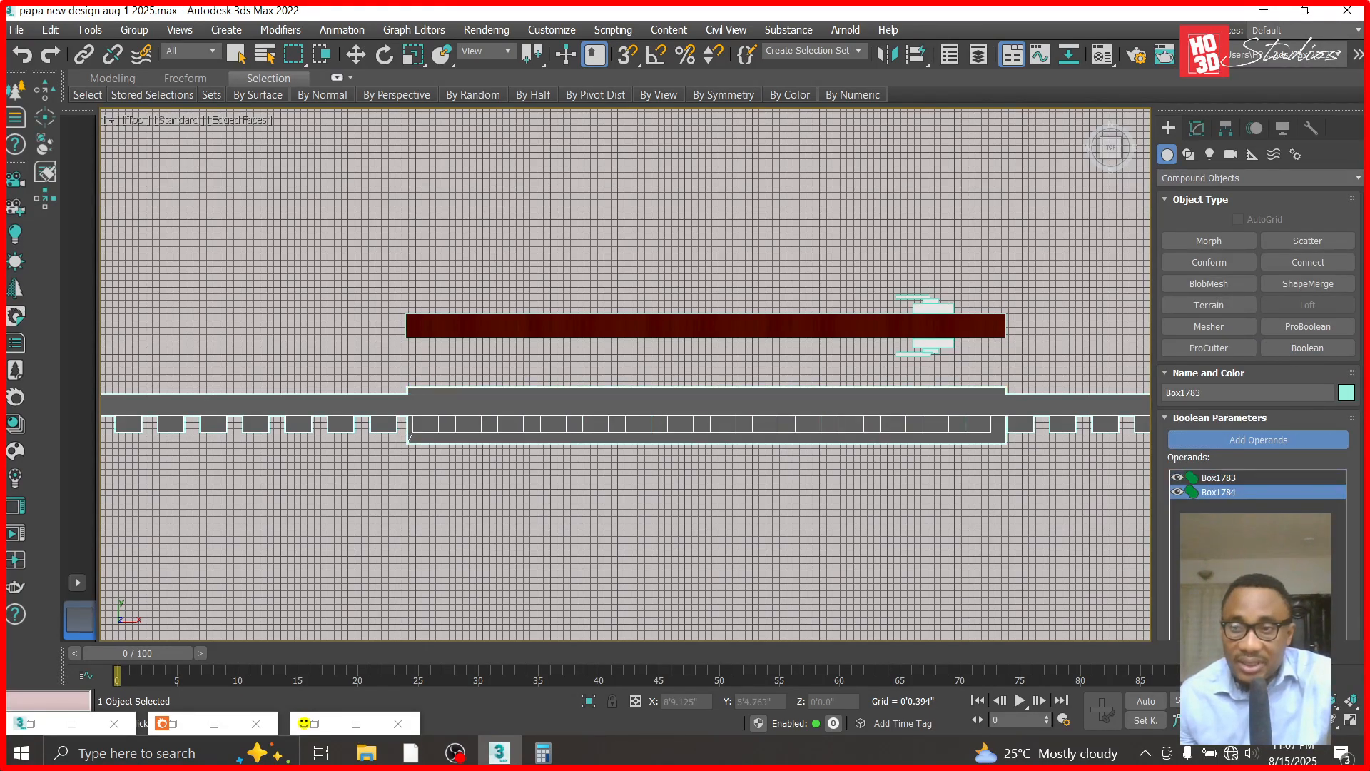
{"action": "scroll", "coordinate": [1259, 414], "scroll_direction": "down", "scroll_amount": 4}
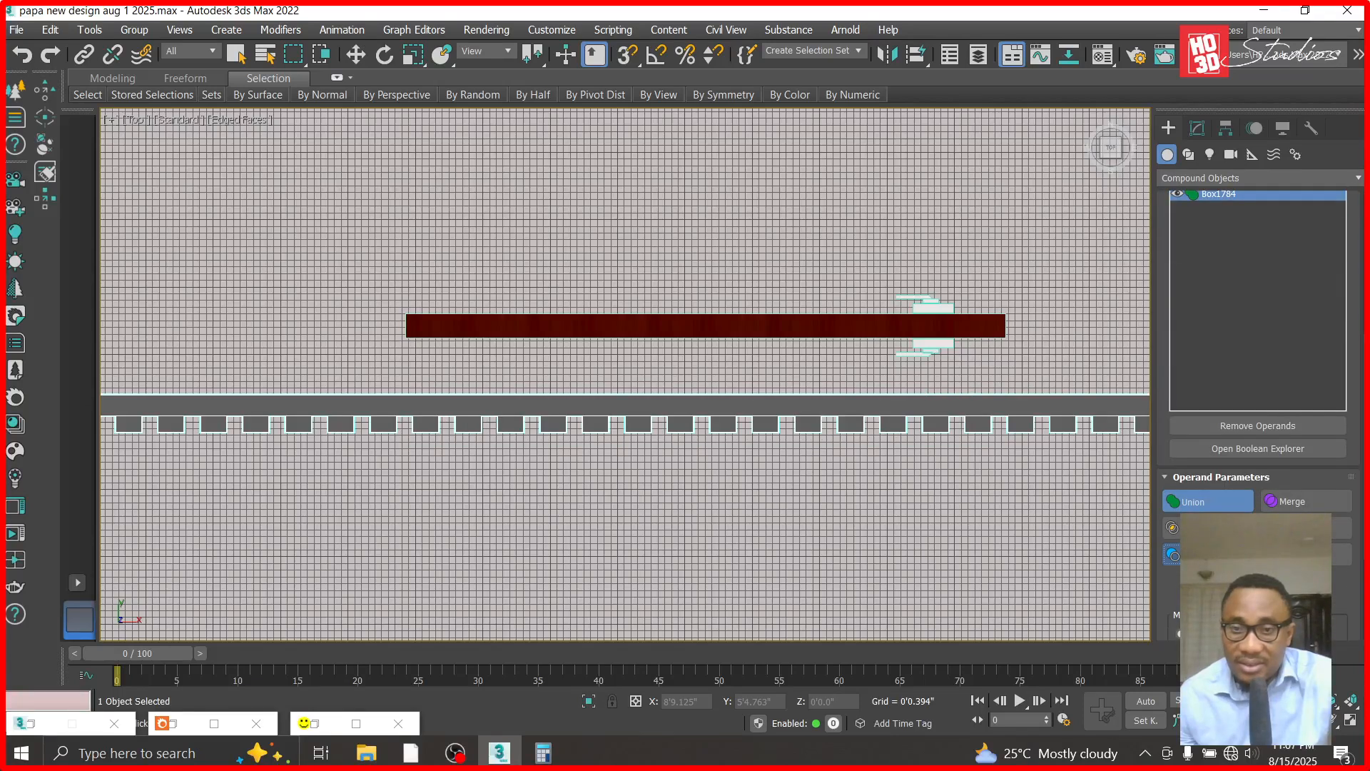
{"action": "key", "text": "f"}
{"action": "scroll", "coordinate": [669, 500], "scroll_direction": "down", "scroll_amount": 5}
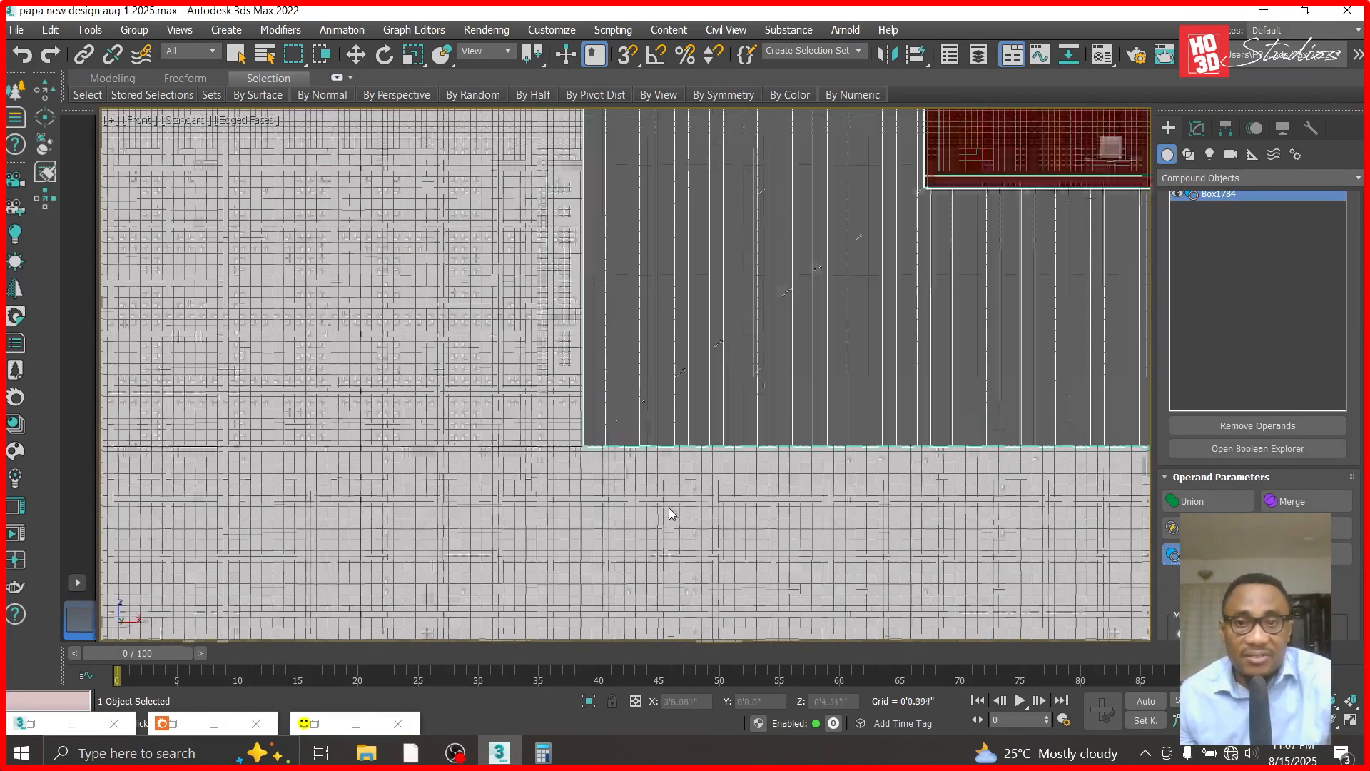
{"action": "scroll", "coordinate": [953, 339], "scroll_direction": "down", "scroll_amount": 2}
{"action": "scroll", "coordinate": [952, 338], "scroll_direction": "up", "scroll_amount": 3}
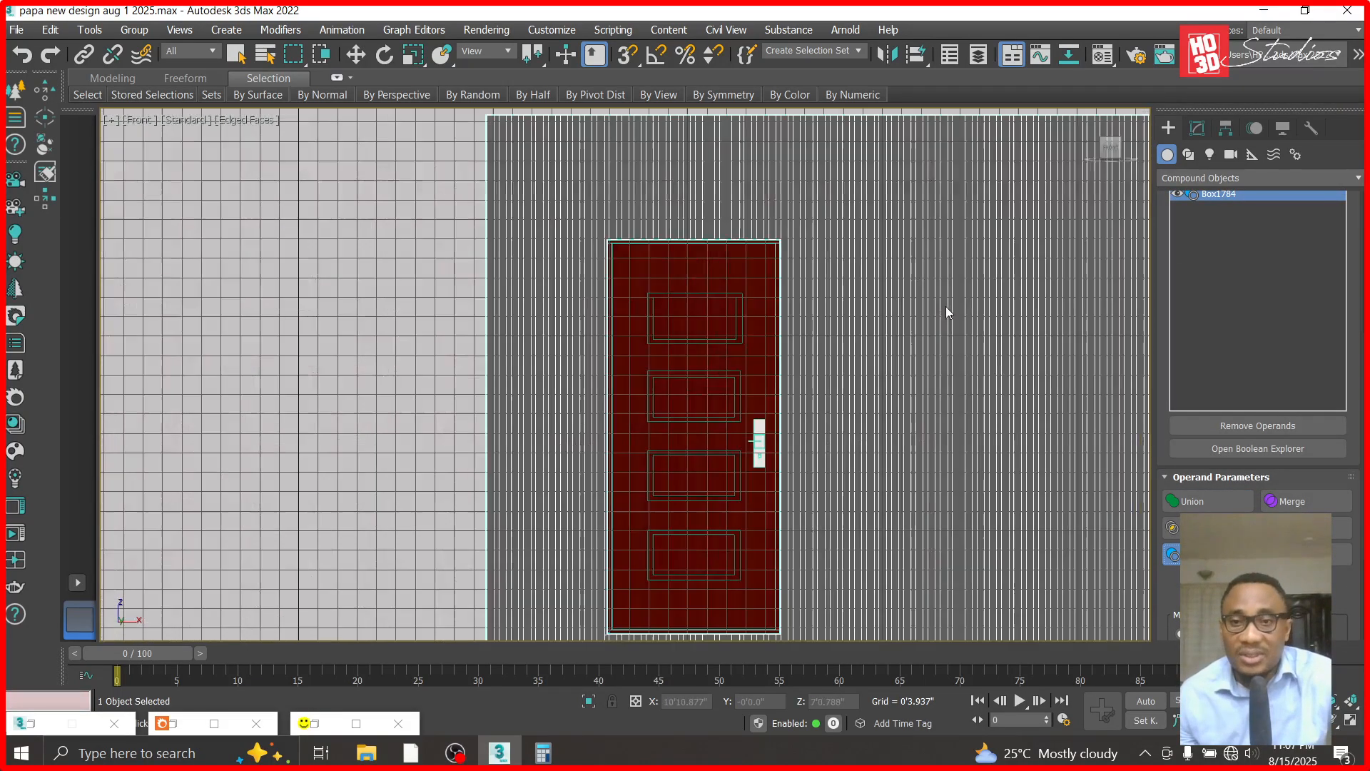
{"action": "left_click", "coordinate": [355, 54]}
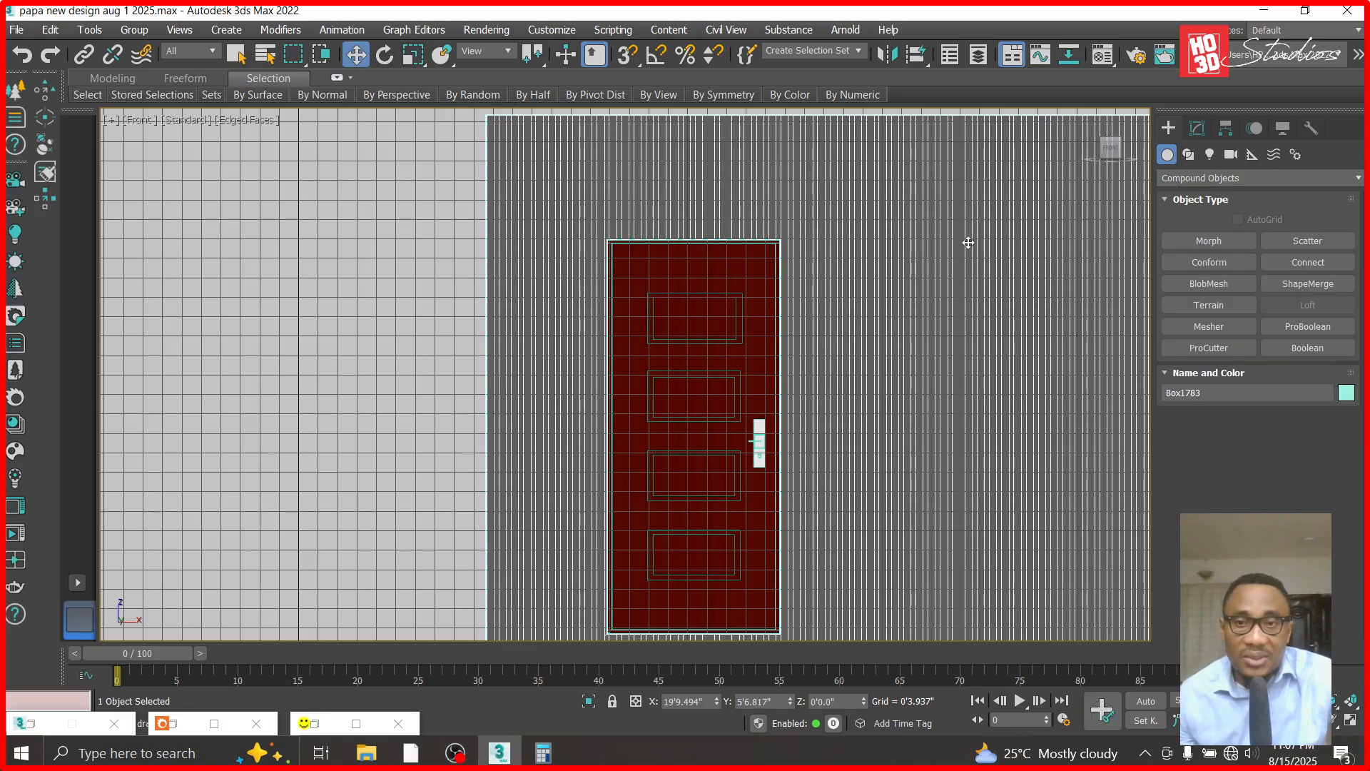
- Convert the cut strip cladding Box1783 to an Editable Poly
{"action": "right_click", "coordinate": [972, 244]}
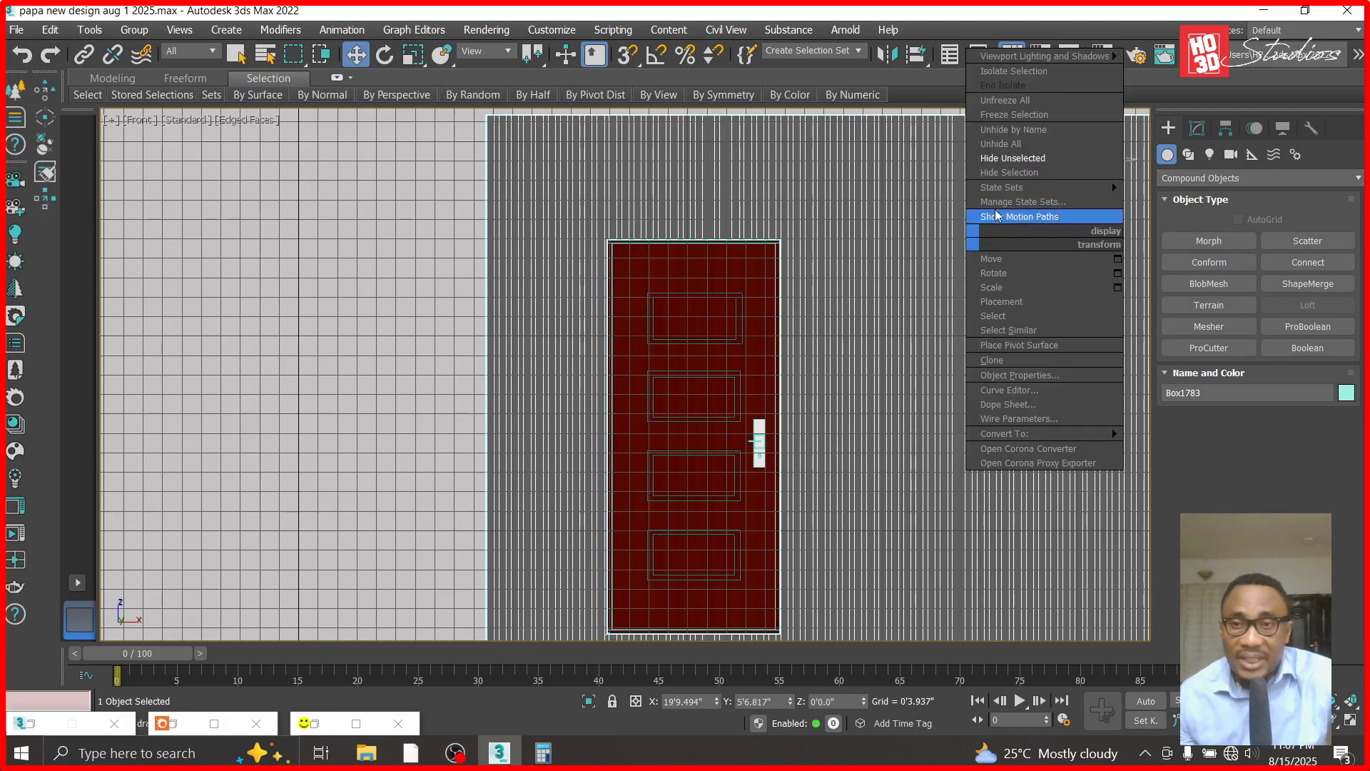
{"action": "left_click", "coordinate": [1016, 177]}
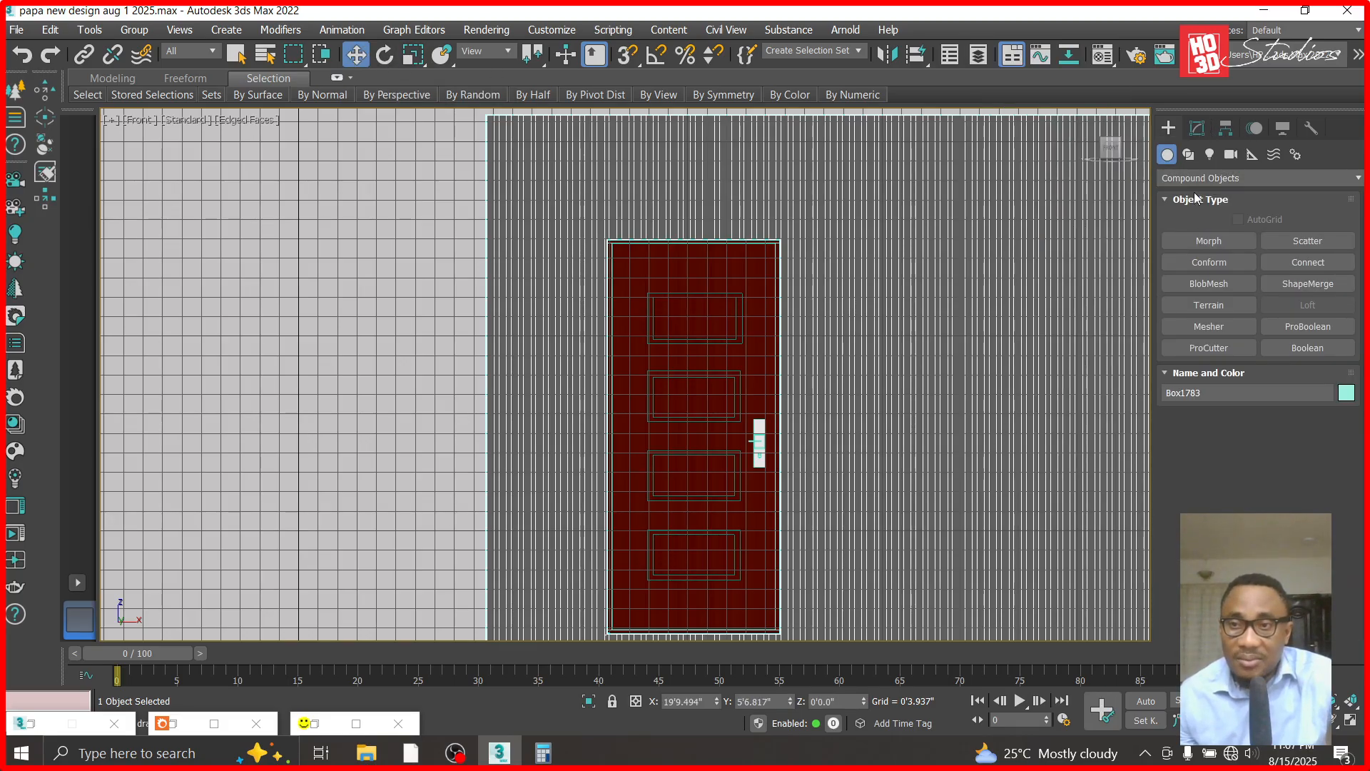
{"action": "left_click", "coordinate": [1197, 128]}
{"action": "right_click", "coordinate": [1199, 197]}
{"action": "left_click", "coordinate": [1276, 312]}
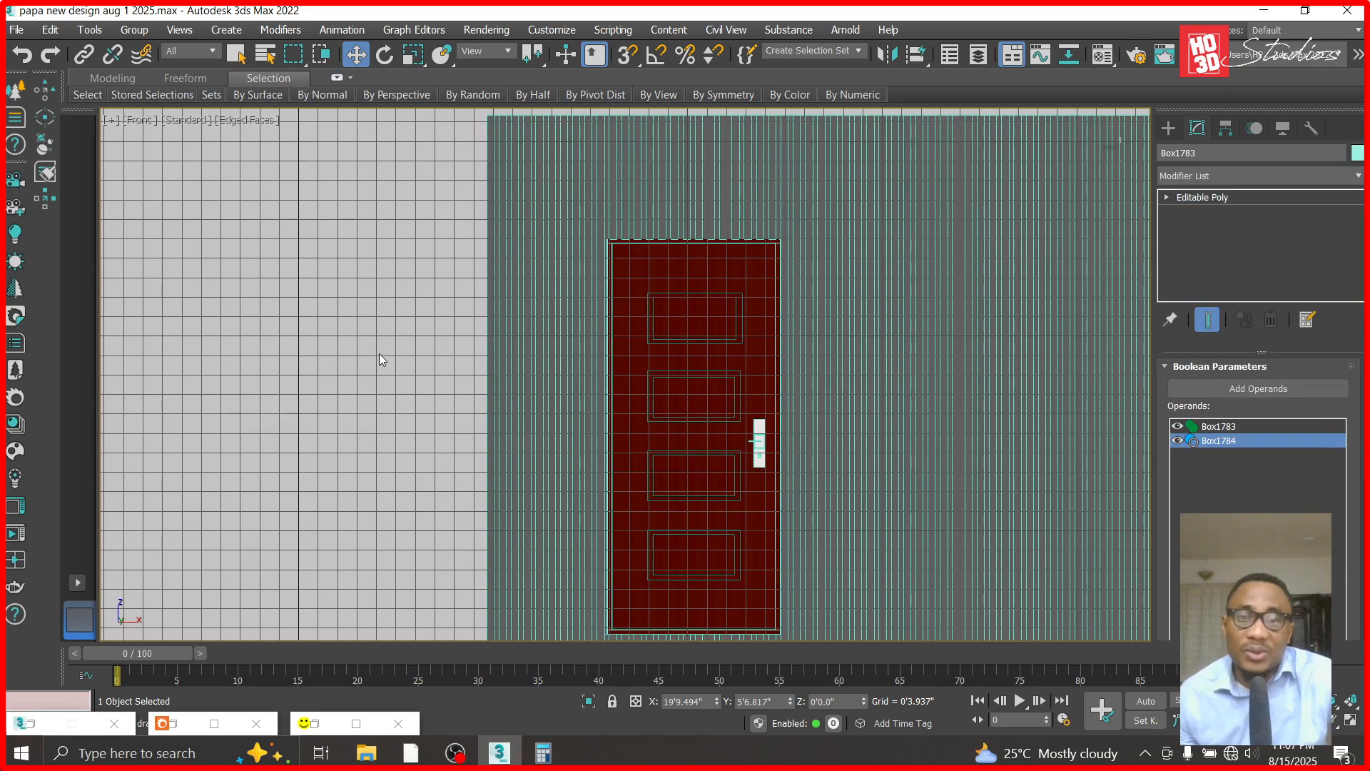
- Unhide all objects, switch to the Corona Camera002 view, and delete the leftover door-sized box covering the entrance door
{"action": "scroll", "coordinate": [379, 353], "scroll_direction": "down", "scroll_amount": 2}
{"action": "right_click", "coordinate": [324, 332]}
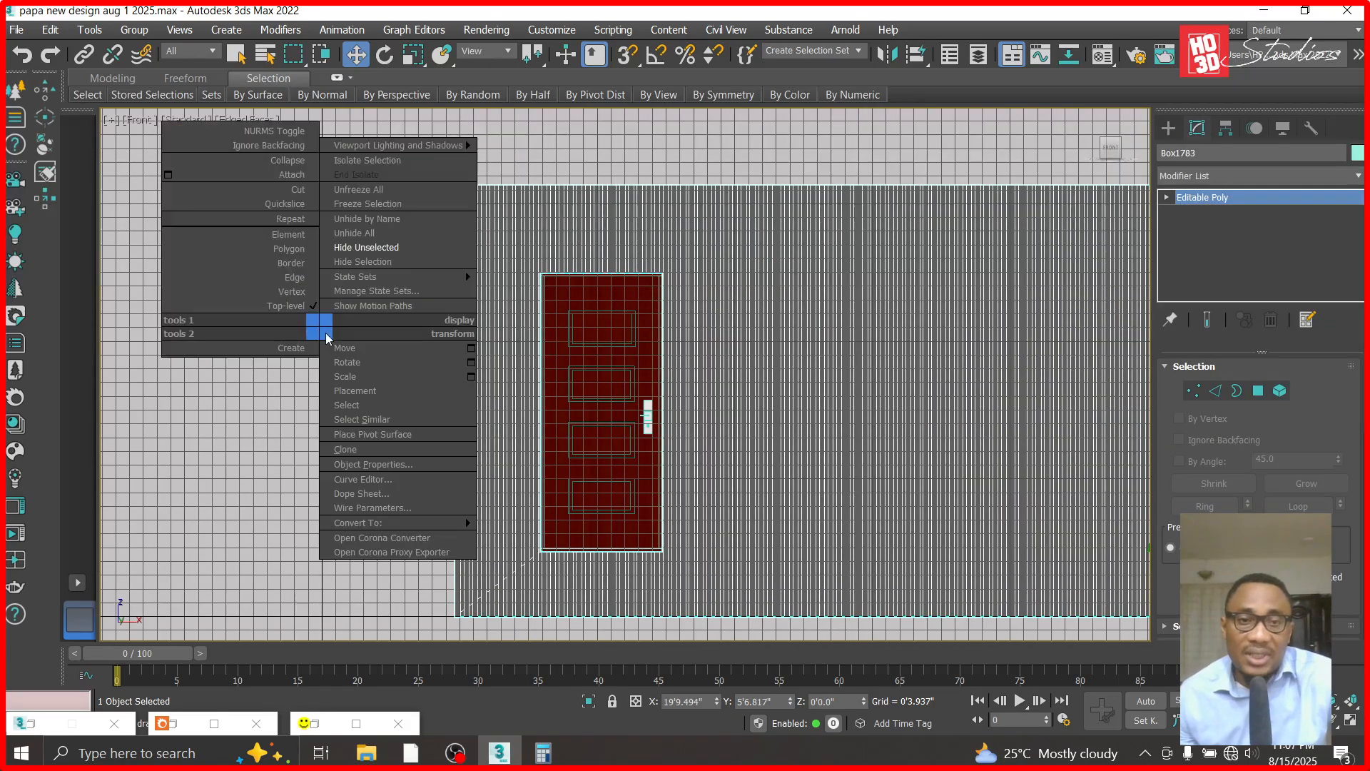
{"action": "left_click", "coordinate": [376, 246]}
{"action": "key", "text": "c"}
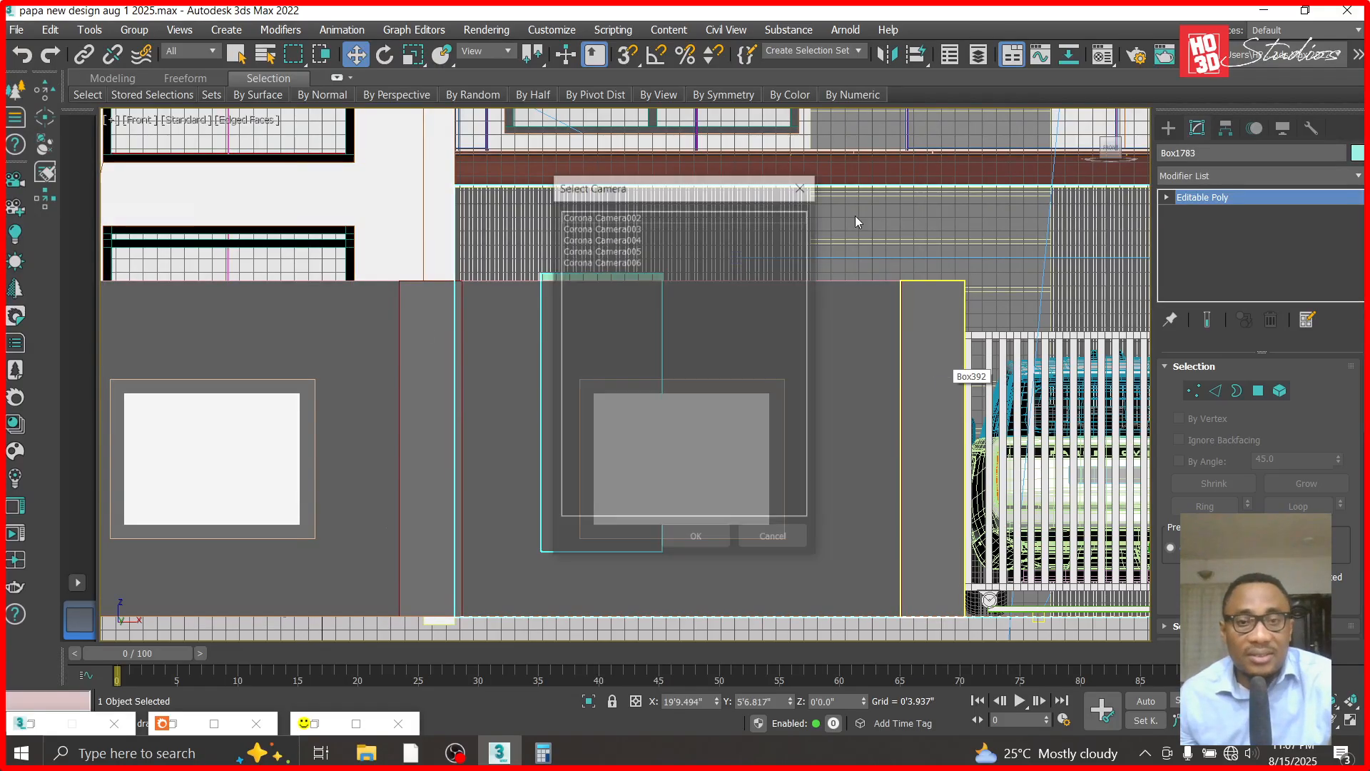
{"action": "double_click", "coordinate": [771, 218]}
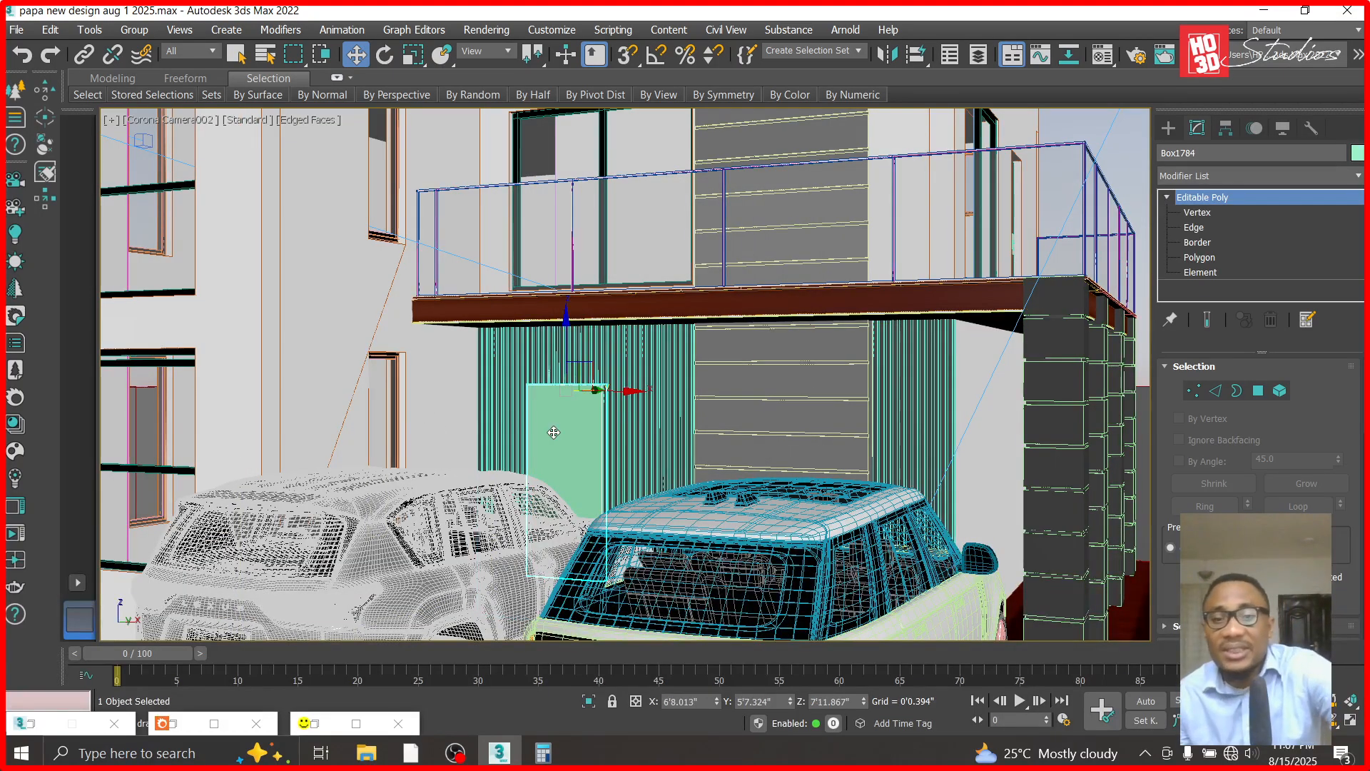
{"action": "key", "text": "Delete"}
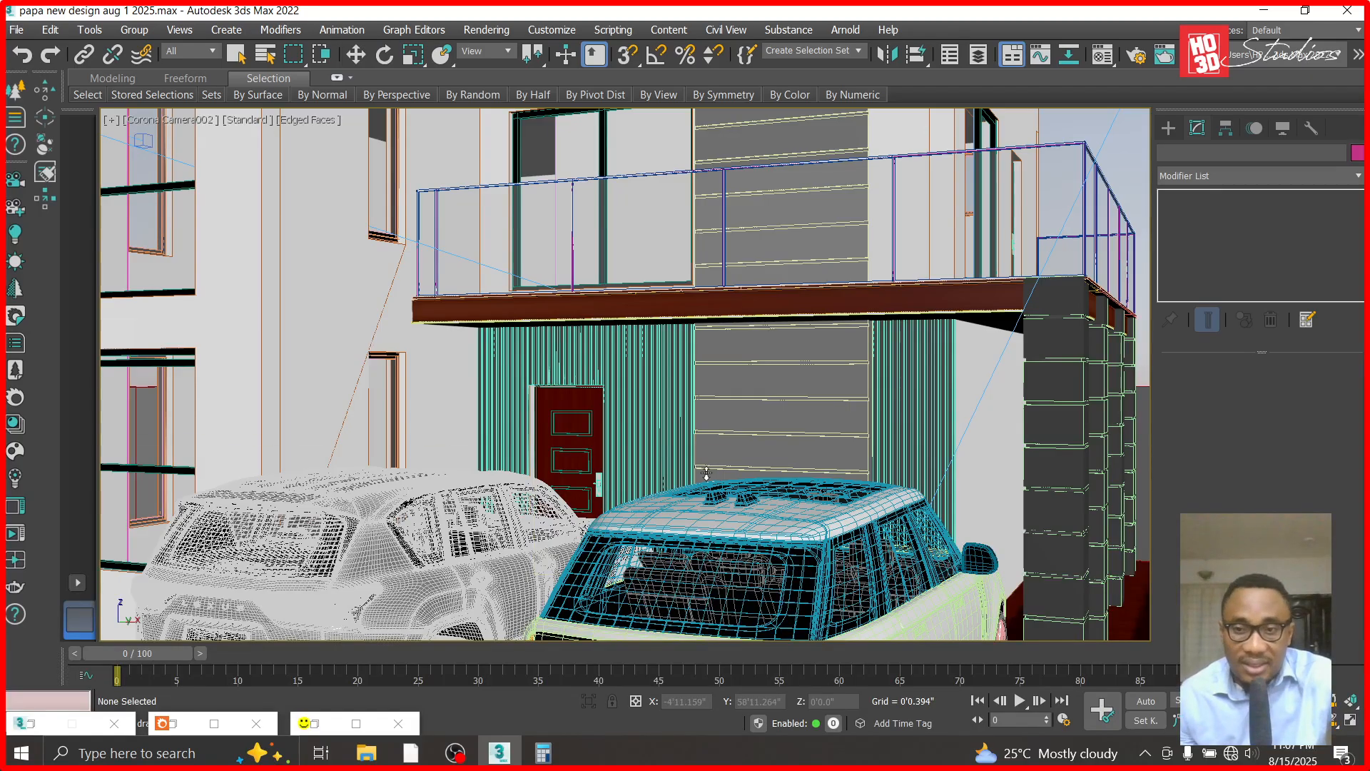
- Frame the entrance door and strip cladding closely in the Corona Camera002 view and start a test render
{"action": "scroll", "coordinate": [625, 374], "scroll_direction": "up", "scroll_amount": 3}
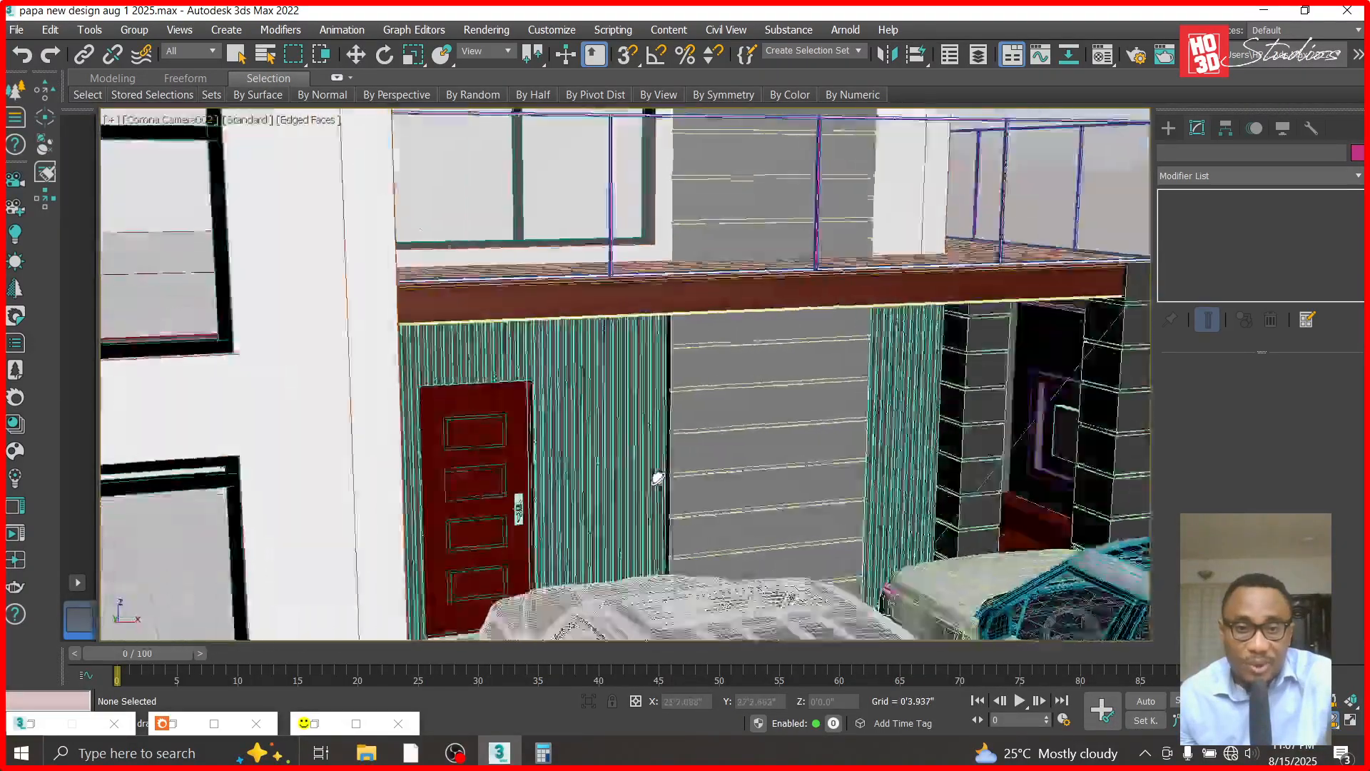
{"action": "middle_click_drag", "start_coordinate": [657, 478], "coordinate": [571, 475], "text": "alt"}
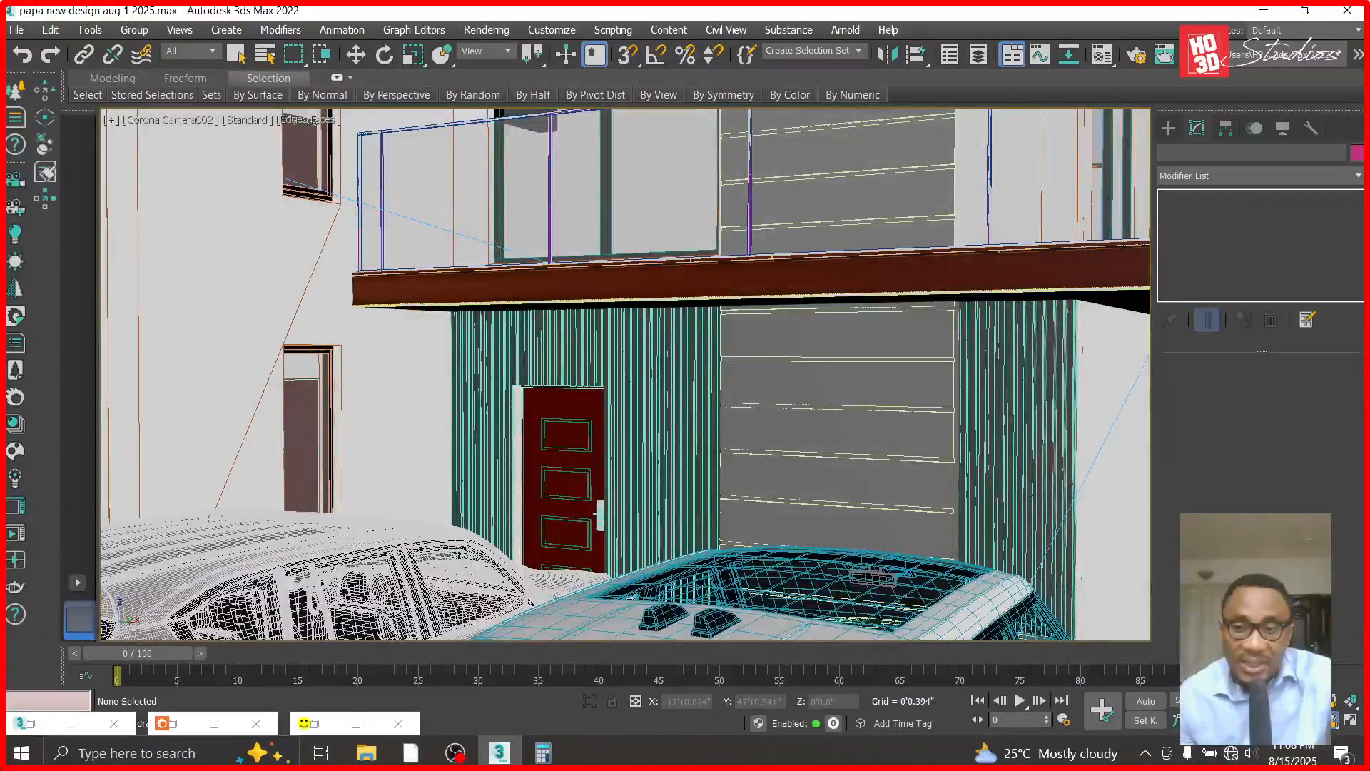
{"action": "scroll", "coordinate": [613, 339], "scroll_direction": "down", "scroll_amount": 6}
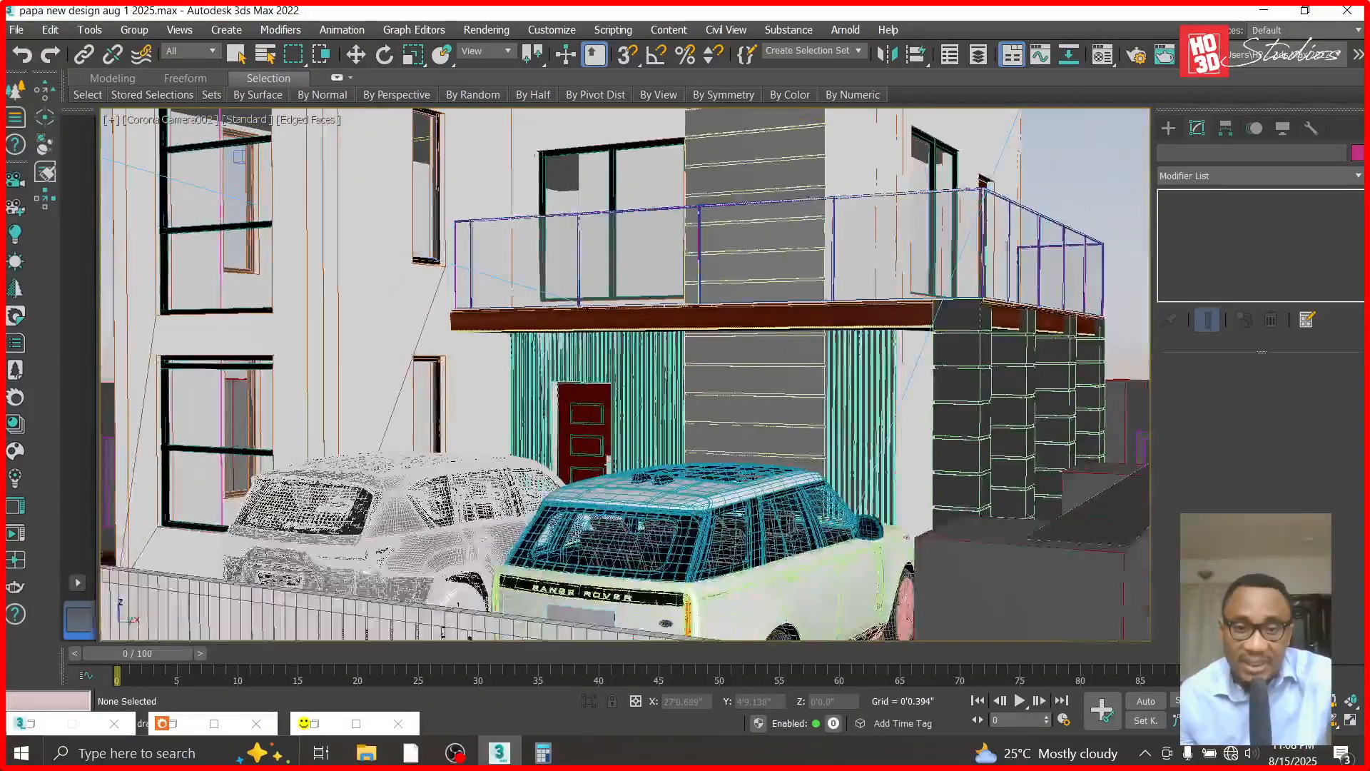
{"action": "middle_click_drag", "start_coordinate": [799, 508], "coordinate": [872, 542]}
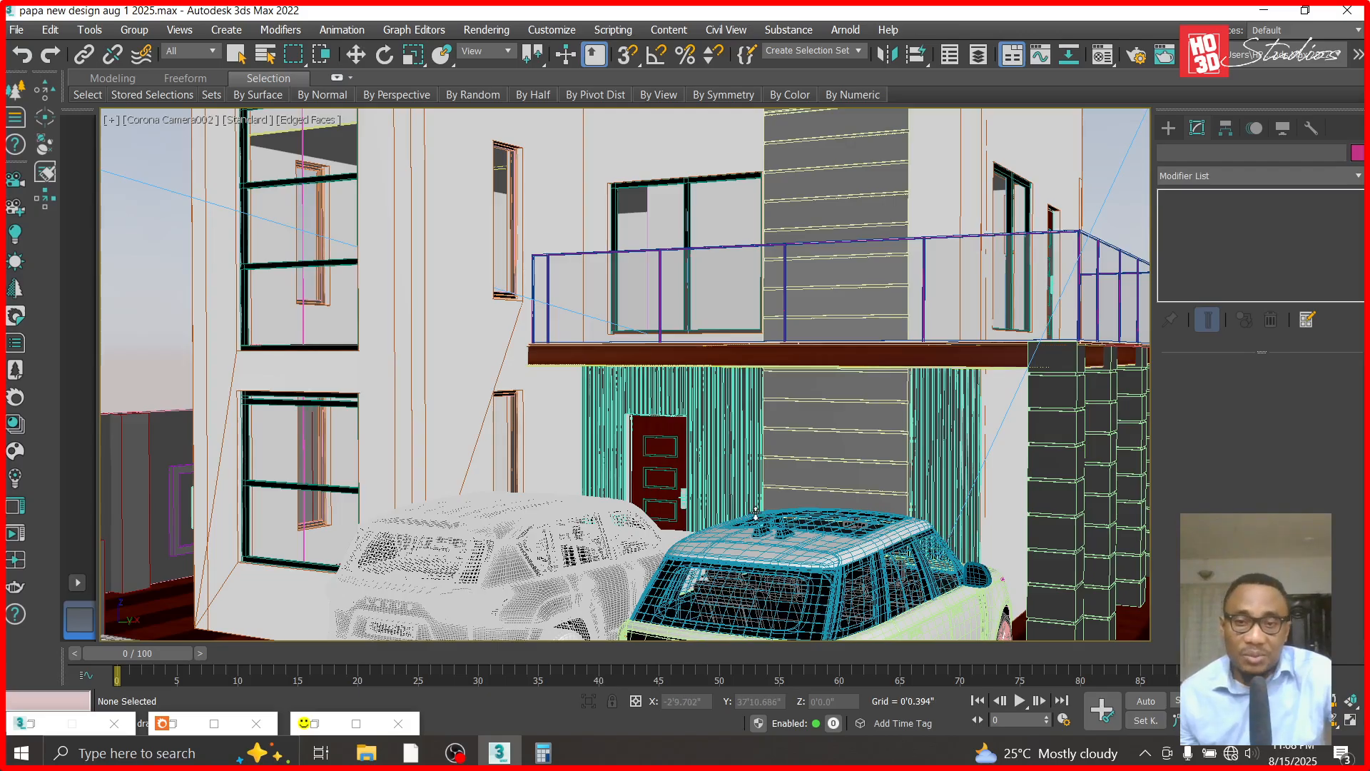
{"action": "scroll", "coordinate": [755, 512], "scroll_direction": "up", "scroll_amount": 5}
{"action": "middle_click_drag", "start_coordinate": [871, 589], "coordinate": [852, 473]}
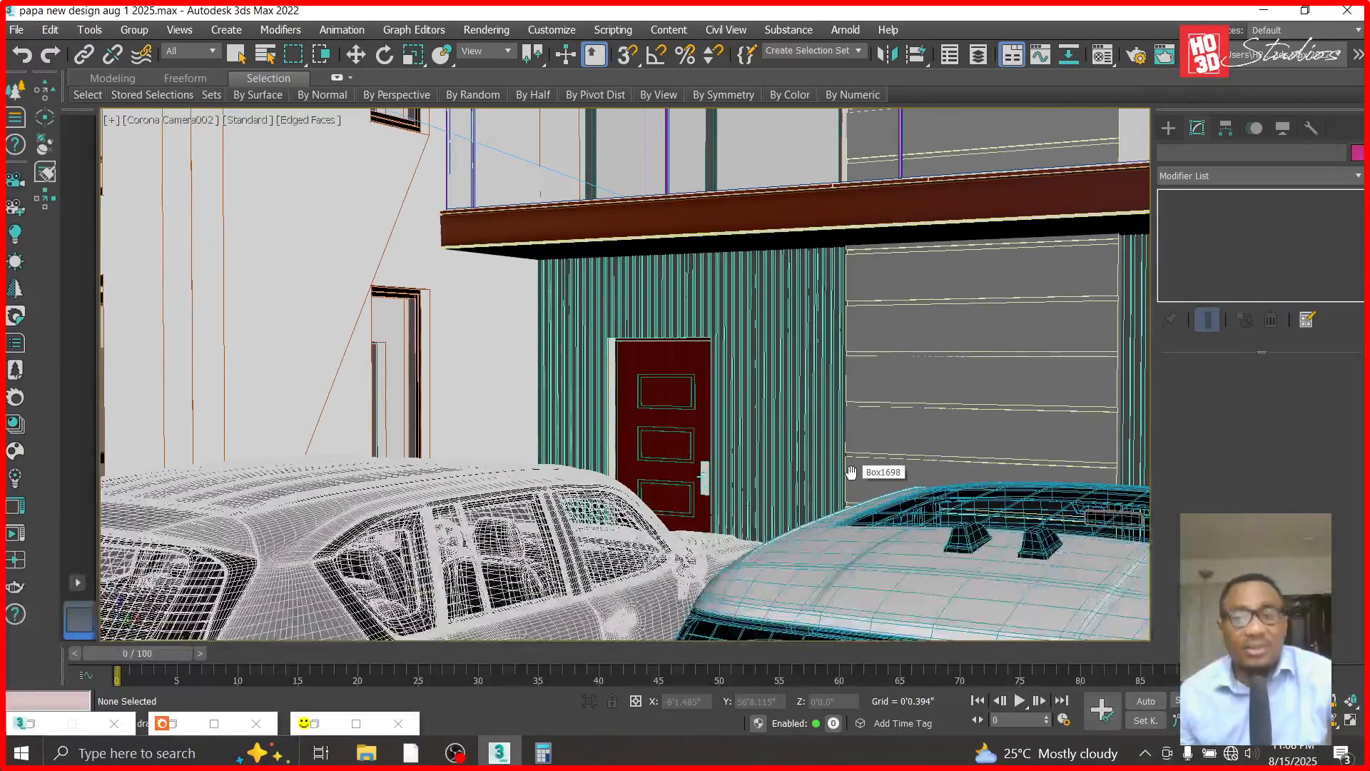
{"action": "key", "text": "shift+q"}
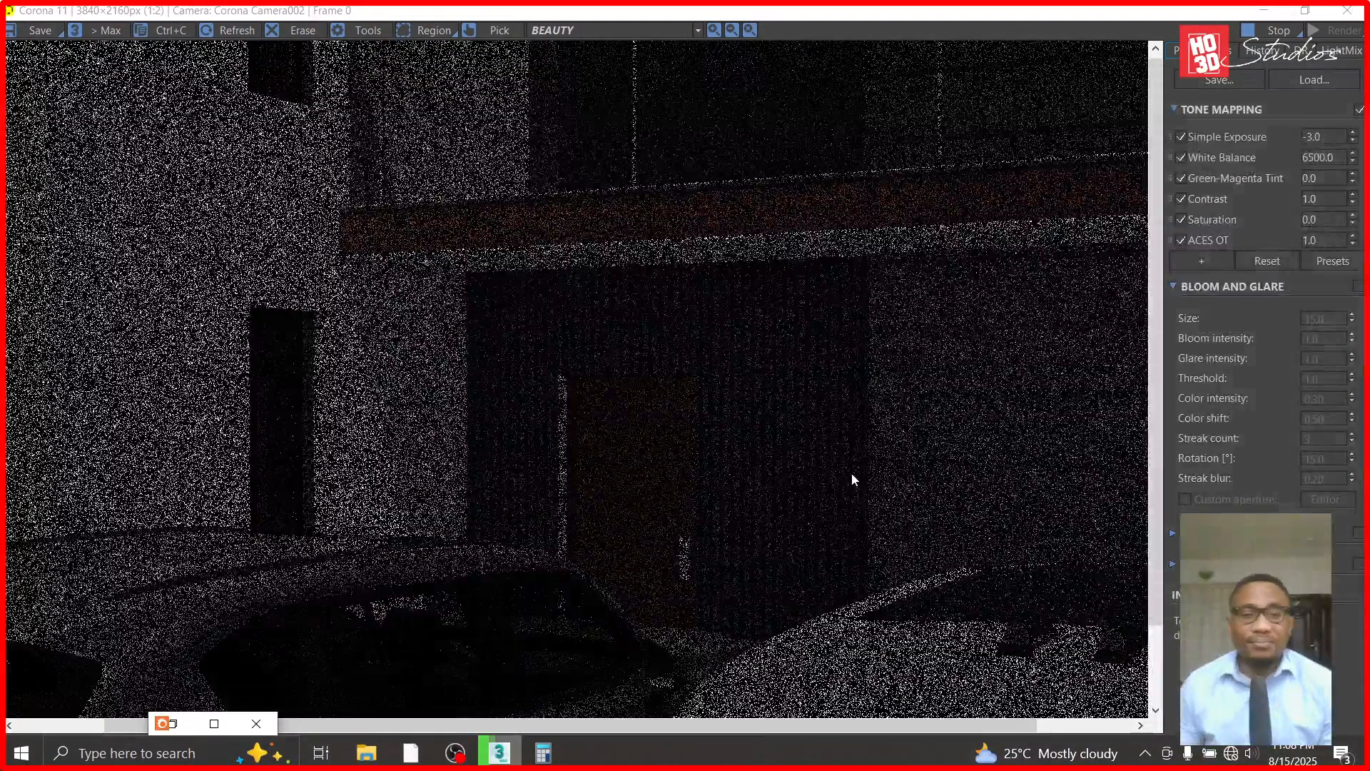
- Examine the door opening, its side edge and the surrounding strip cladding in the render, and minimize the frame buffer
{"action": "scroll", "coordinate": [798, 436], "scroll_direction": "up", "scroll_amount": 2}
{"action": "scroll", "coordinate": [798, 437], "scroll_direction": "down", "scroll_amount": 2}
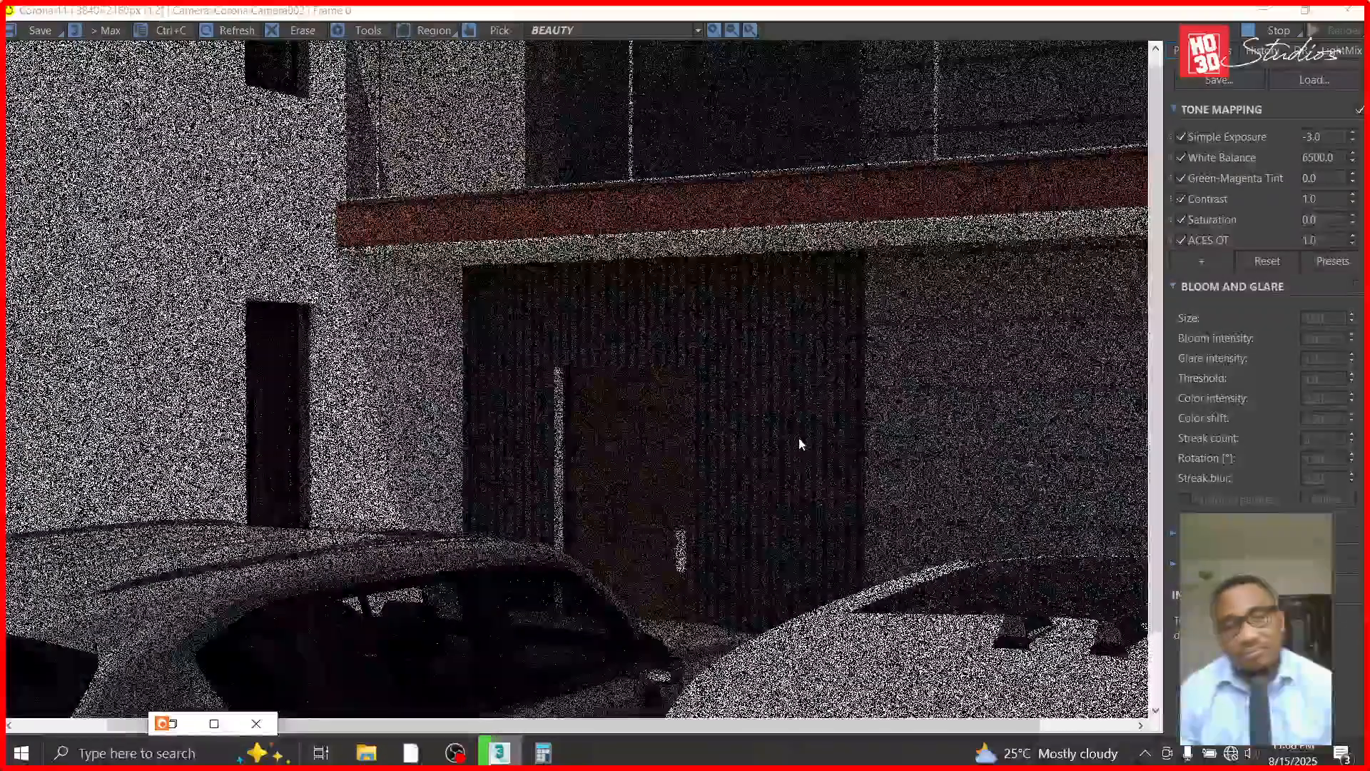
{"action": "scroll", "coordinate": [799, 443], "scroll_direction": "down", "scroll_amount": 3}
{"action": "scroll", "coordinate": [672, 451], "scroll_direction": "up", "scroll_amount": 4}
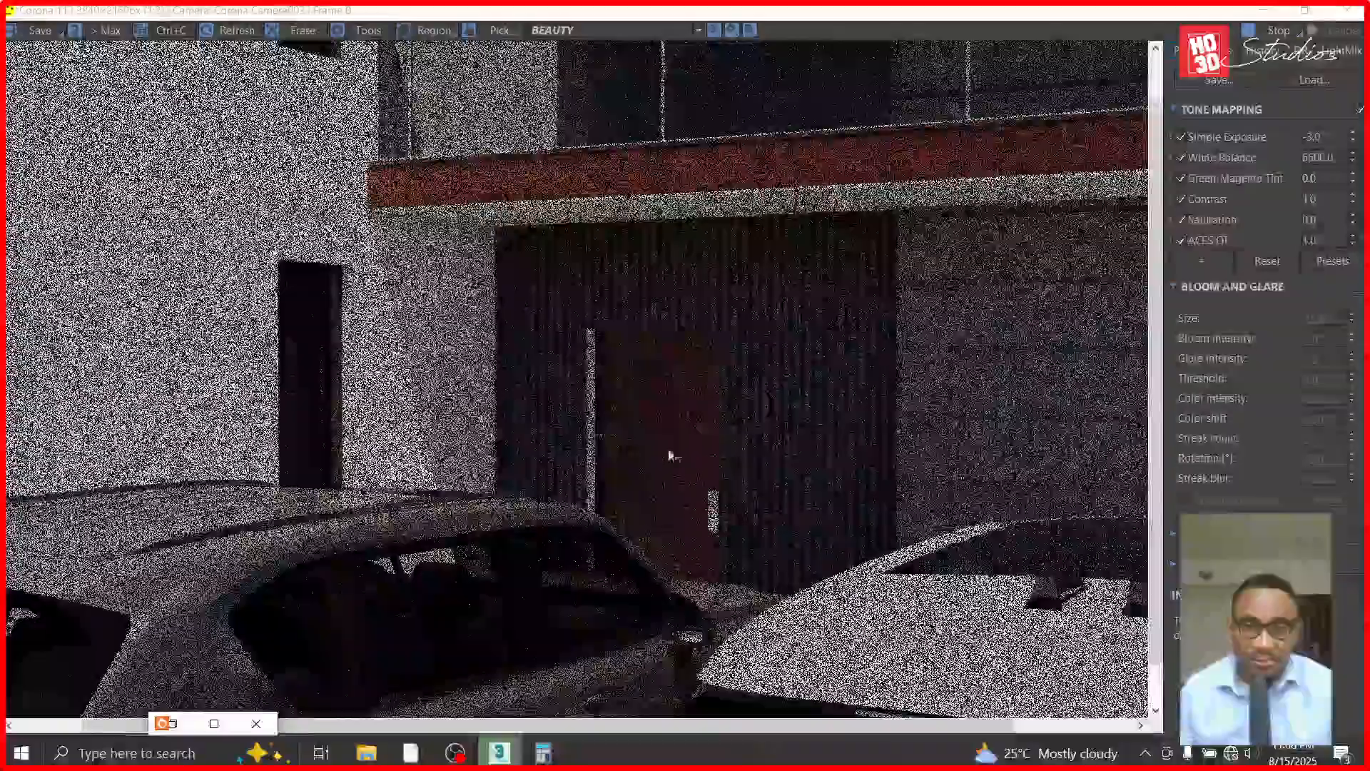
{"action": "scroll", "coordinate": [482, 130], "scroll_direction": "up", "scroll_amount": 1}
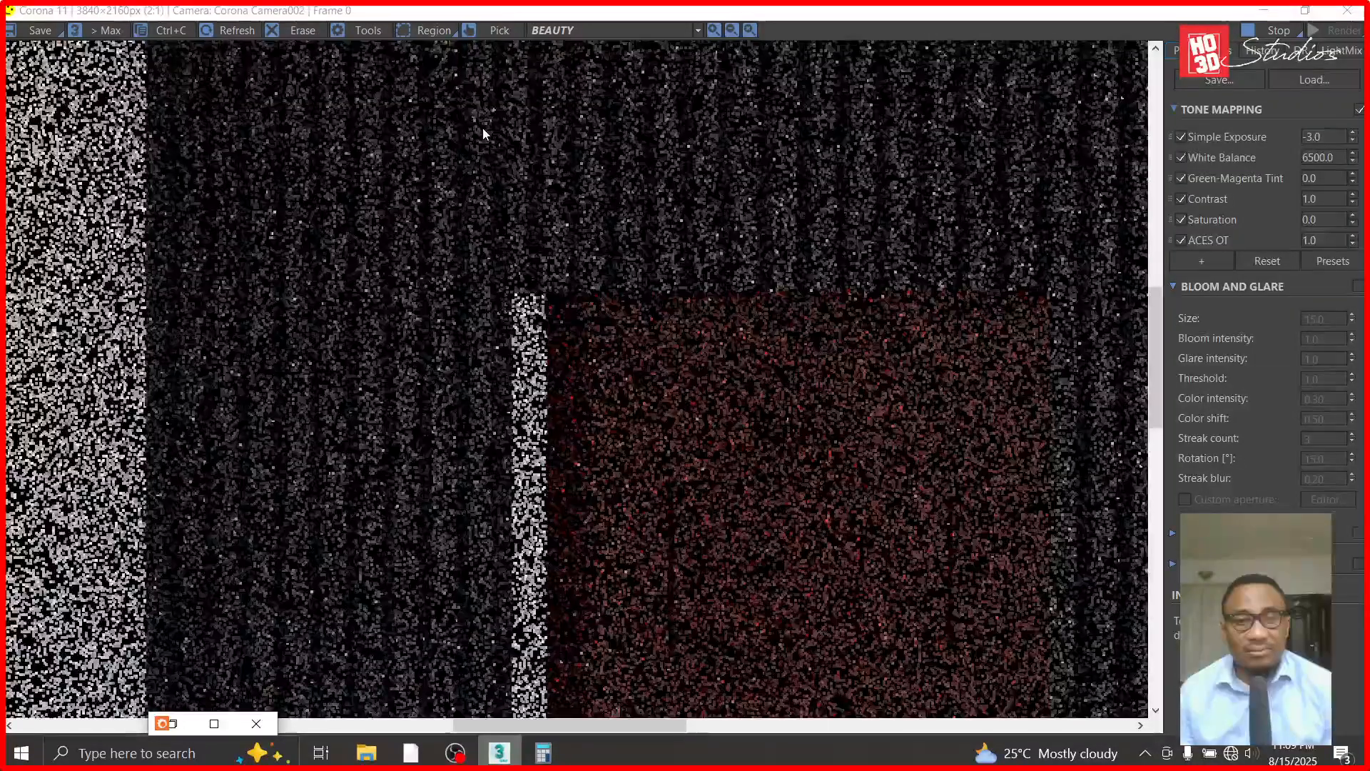
{"action": "scroll", "coordinate": [520, 270], "scroll_direction": "down", "scroll_amount": 1}
{"action": "scroll", "coordinate": [384, 134], "scroll_direction": "down", "scroll_amount": 1}
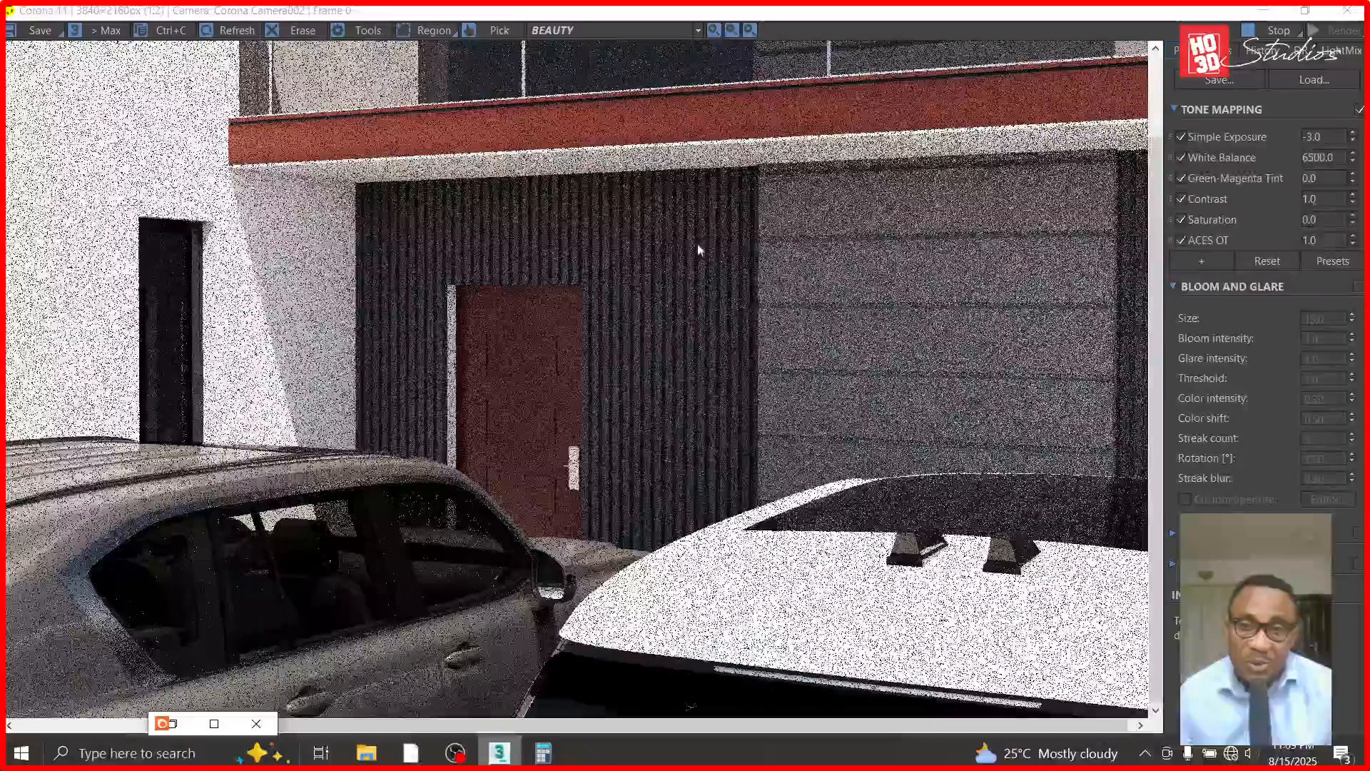
{"action": "scroll", "coordinate": [696, 242], "scroll_direction": "up", "scroll_amount": 1}
{"action": "scroll", "coordinate": [645, 300], "scroll_direction": "up", "scroll_amount": 1}
{"action": "scroll", "coordinate": [655, 318], "scroll_direction": "down", "scroll_amount": 1}
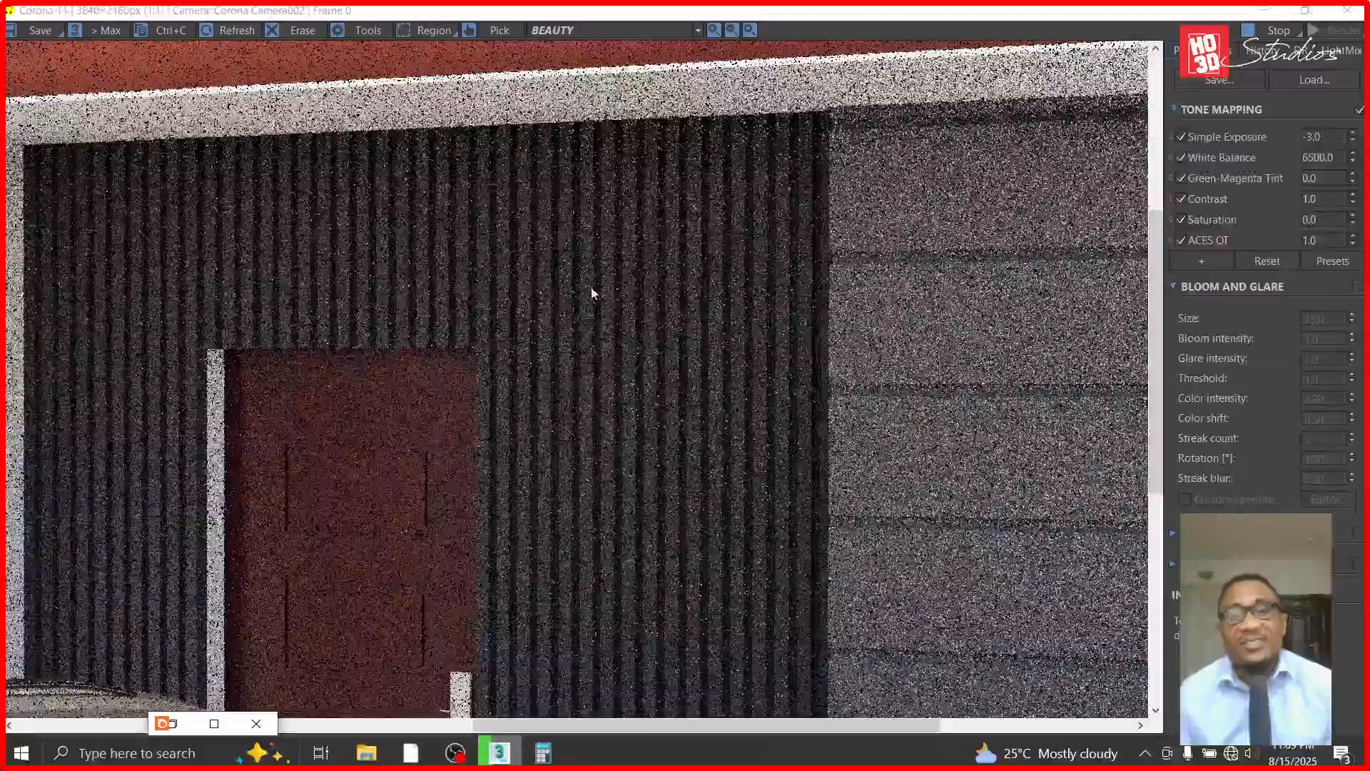
{"action": "scroll", "coordinate": [591, 287], "scroll_direction": "down", "scroll_amount": 1}
{"action": "left_click", "coordinate": [1304, 10]}
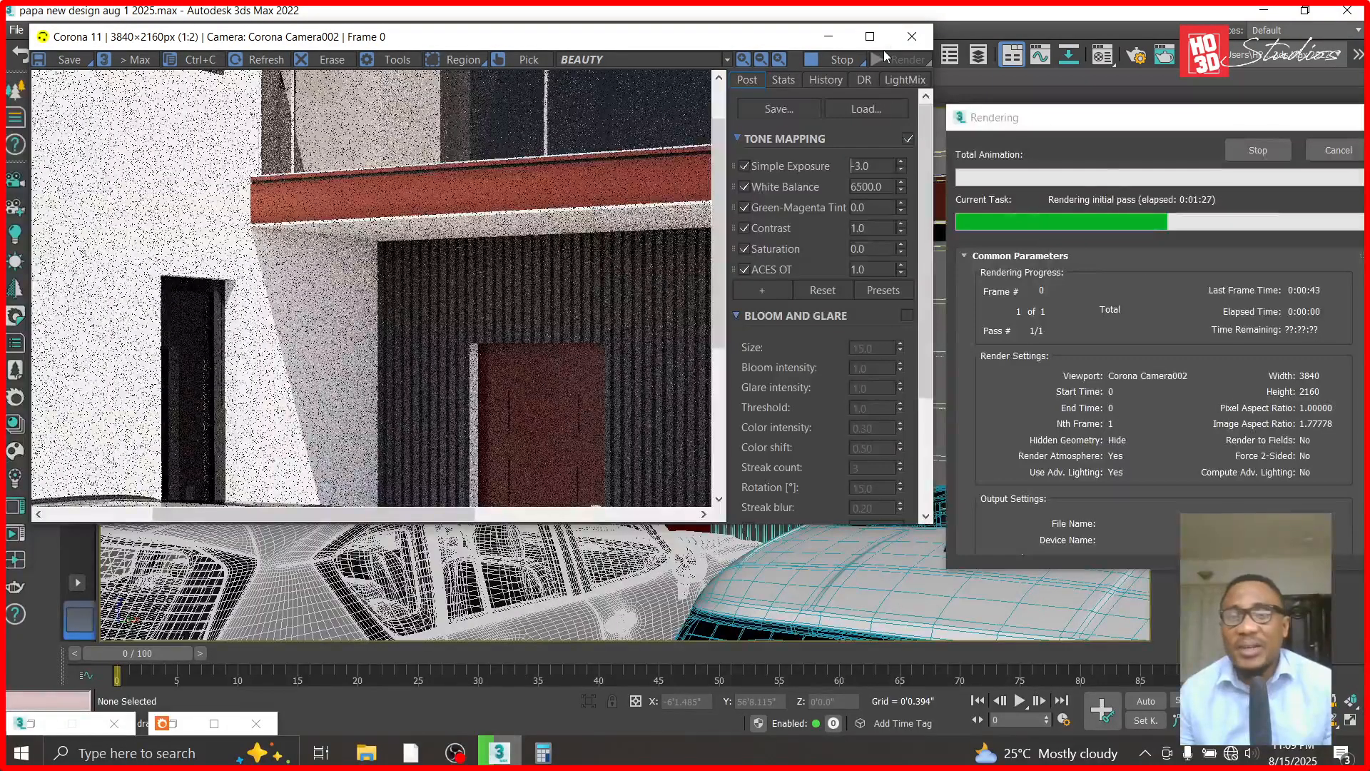
{"action": "left_click", "coordinate": [869, 37]}
{"action": "scroll", "coordinate": [499, 371], "scroll_direction": "up", "scroll_amount": 1}
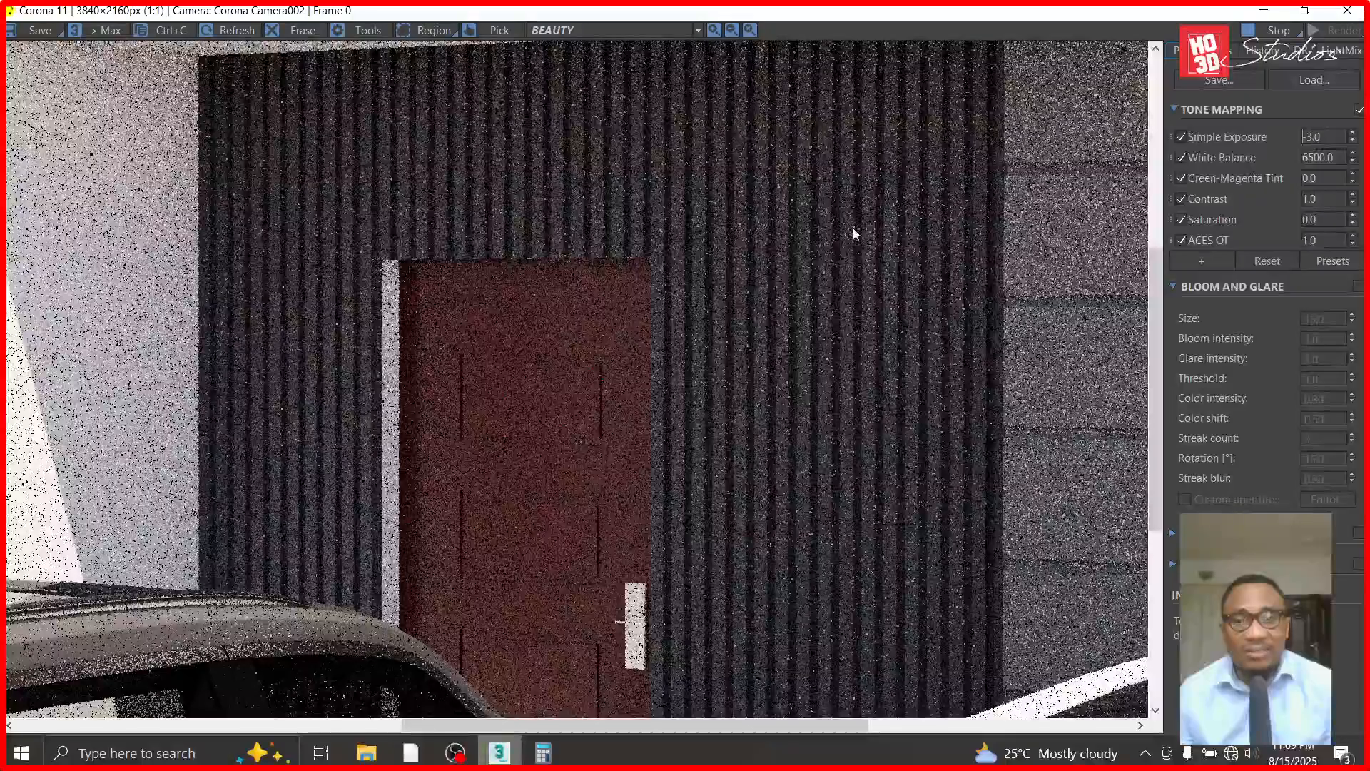
{"action": "scroll", "coordinate": [521, 136], "scroll_direction": "up", "scroll_amount": 1}
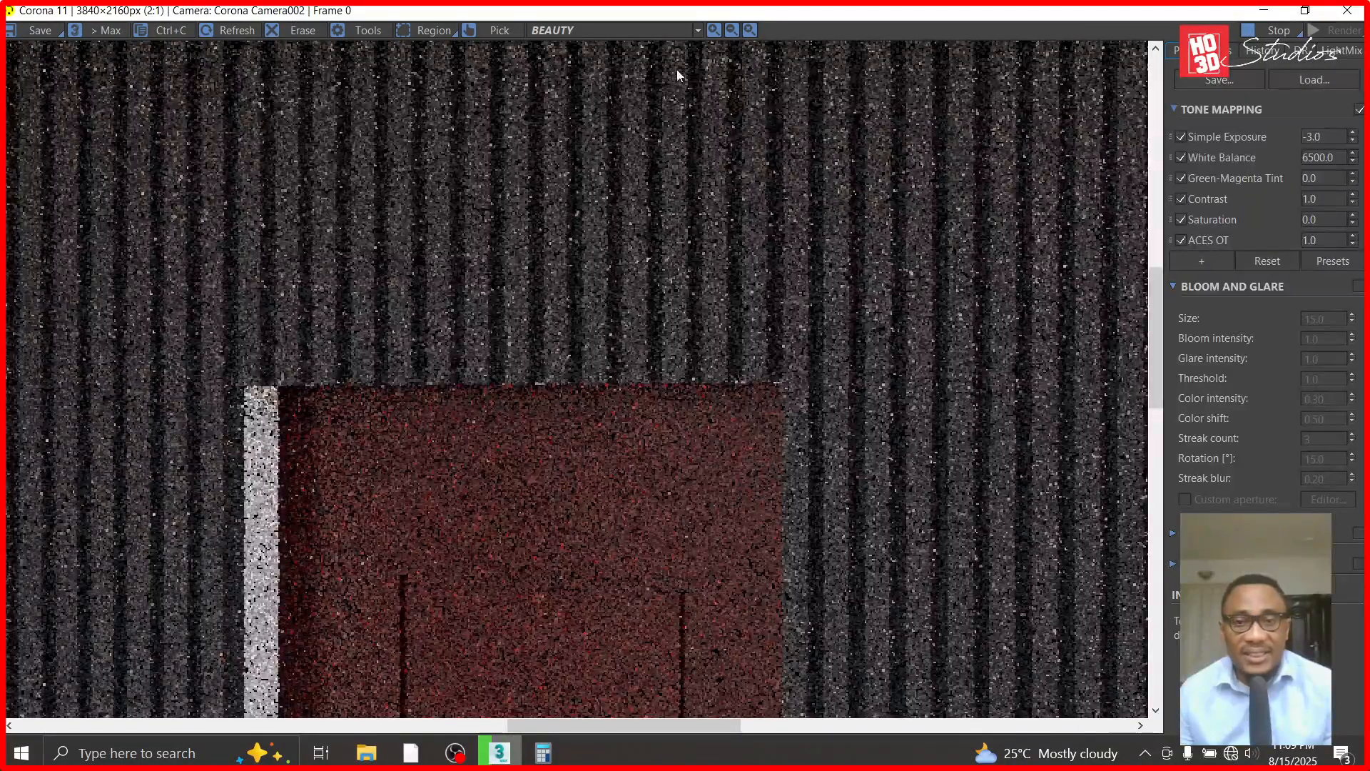
{"action": "scroll", "coordinate": [583, 258], "scroll_direction": "down", "scroll_amount": 1}
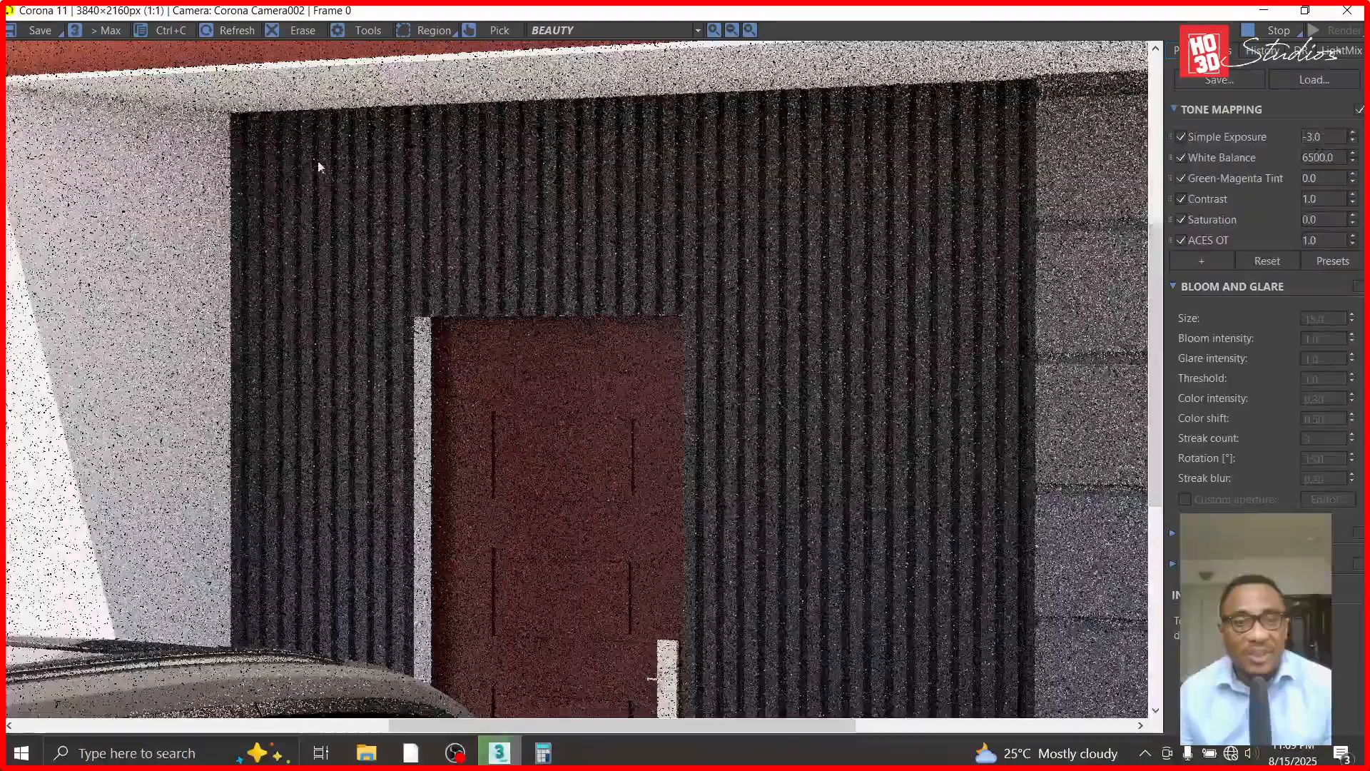
{"action": "scroll", "coordinate": [567, 346], "scroll_direction": "down", "scroll_amount": 1}
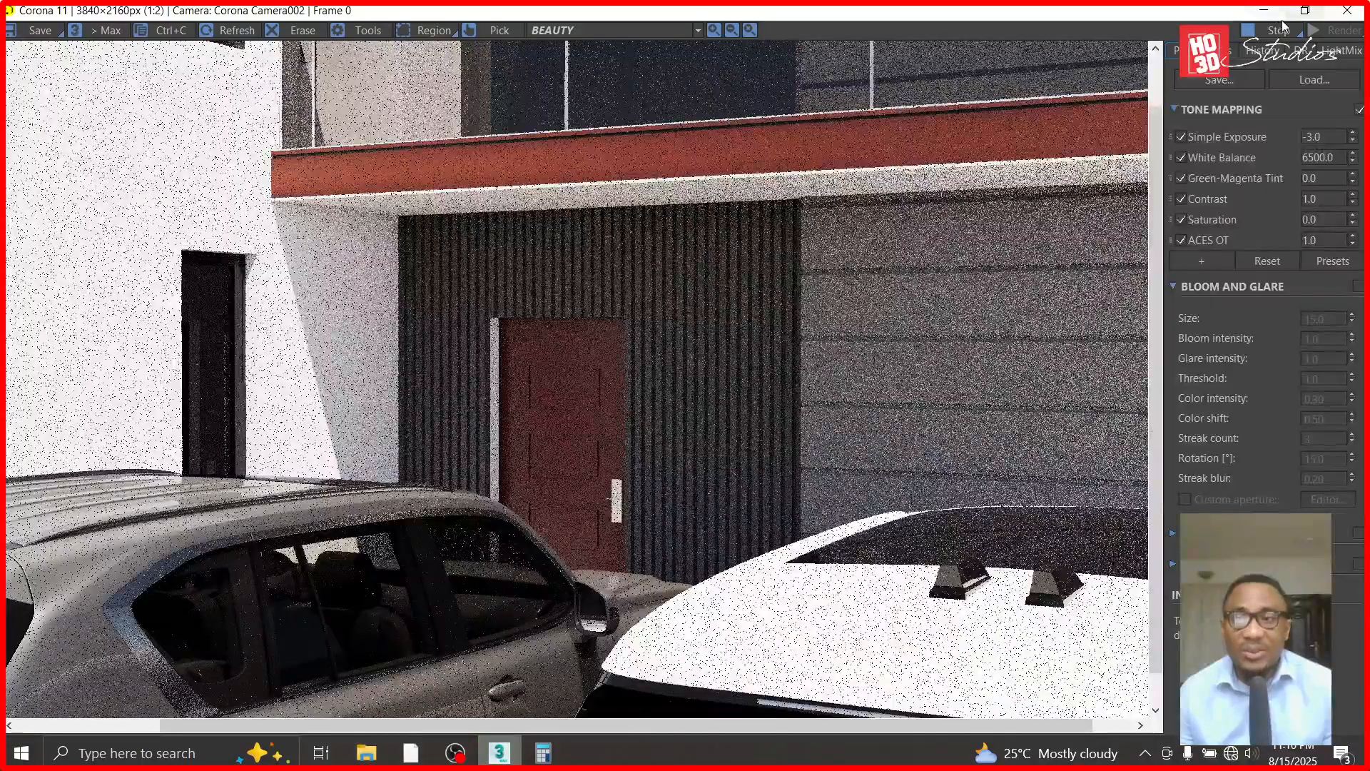
{"action": "left_click", "coordinate": [1263, 10]}
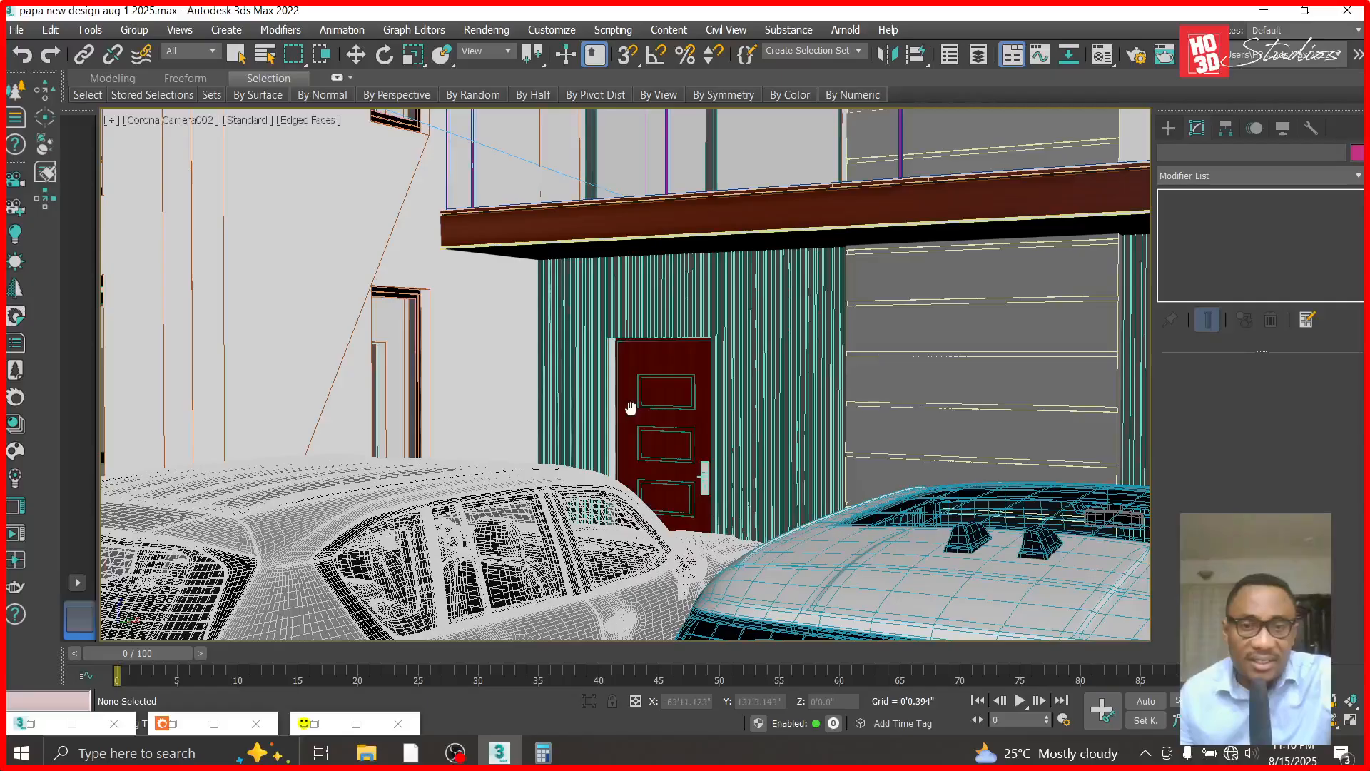
- Select the strip cladding Box1783 and the entrance door, hide everything else, and show them in the Top view
{"action": "left_click", "coordinate": [355, 55]}
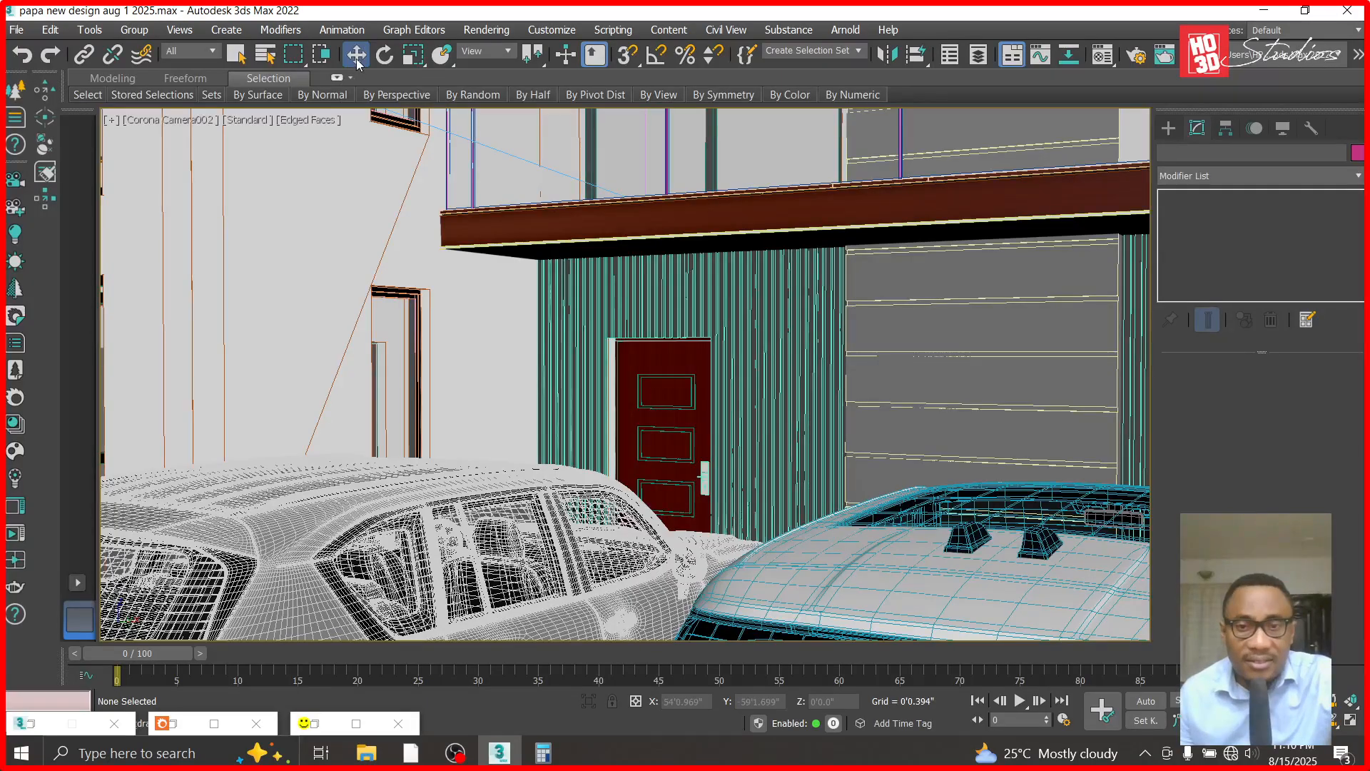
{"action": "left_click", "coordinate": [591, 360]}
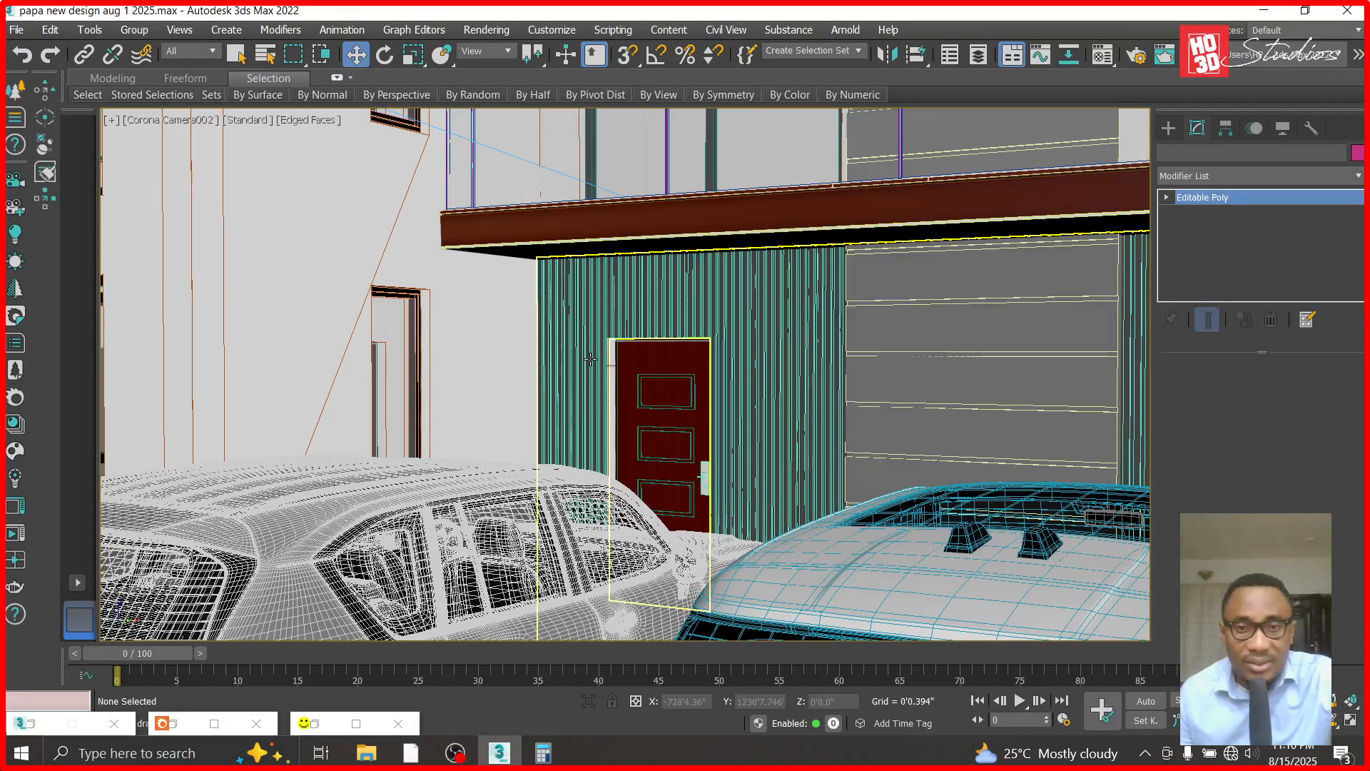
{"action": "left_click", "coordinate": [665, 374], "text": "ctrl"}
{"action": "right_click", "coordinate": [663, 374]}
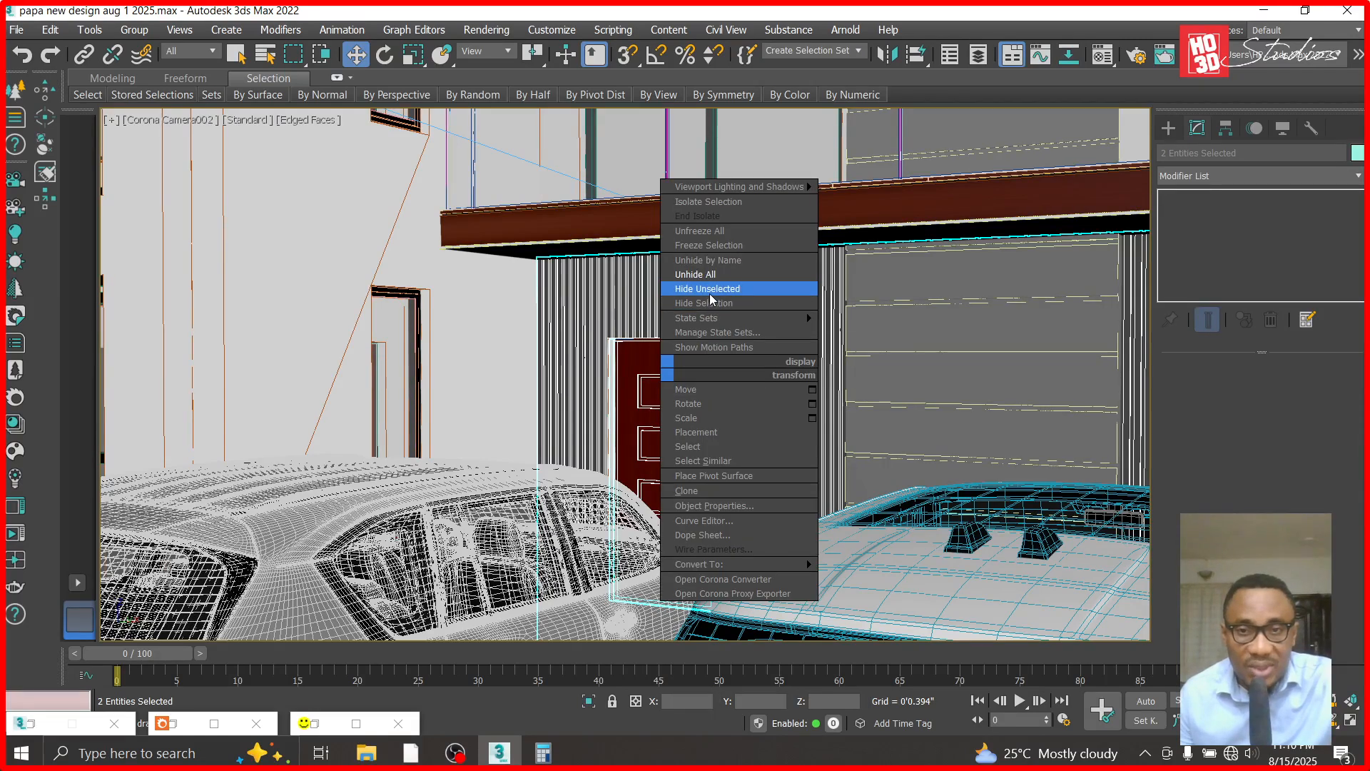
{"action": "left_click", "coordinate": [710, 289]}
{"action": "key", "text": "t"}
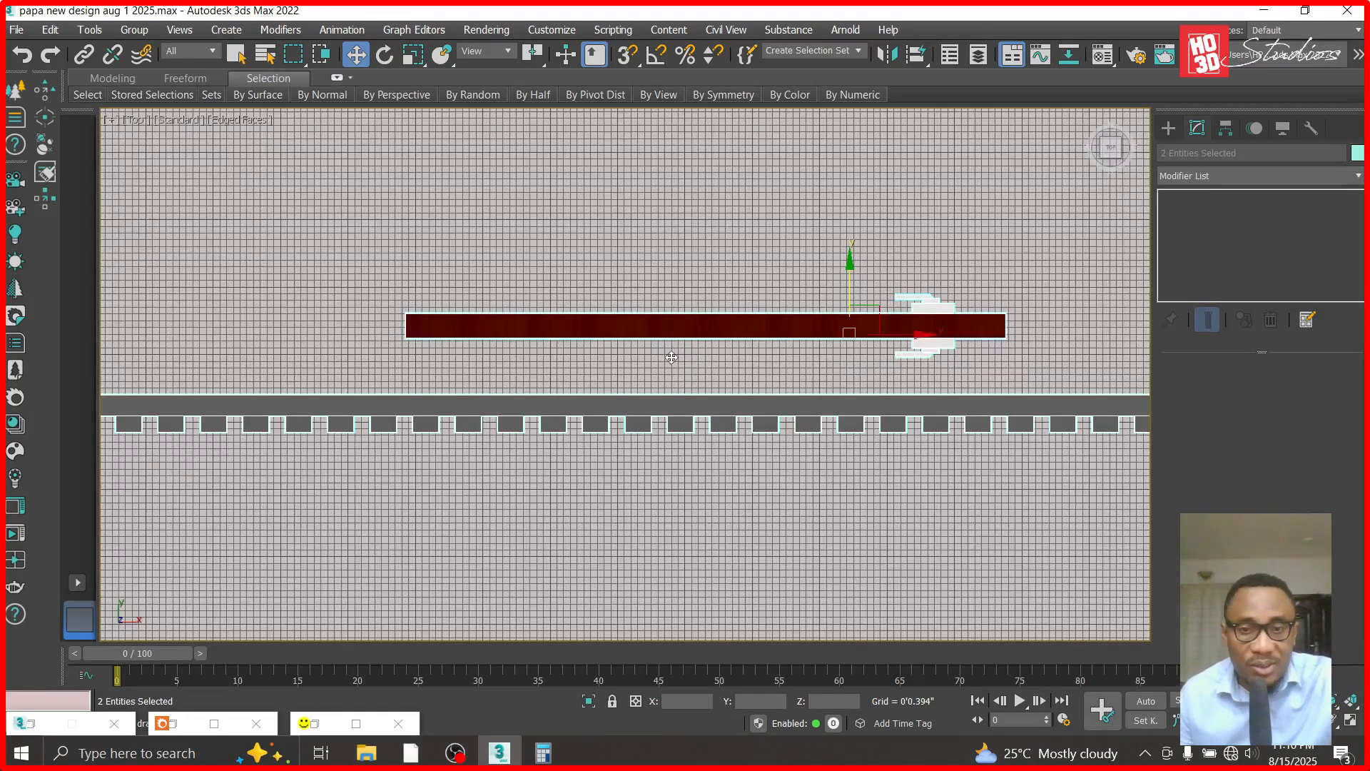
- Create a thin box about 5.4 in long and 0.25 in wide from the door's left front corner to the cladding's outer face
{"action": "left_click", "coordinate": [409, 345]}
{"action": "scroll", "coordinate": [409, 345], "scroll_direction": "up", "scroll_amount": 4}
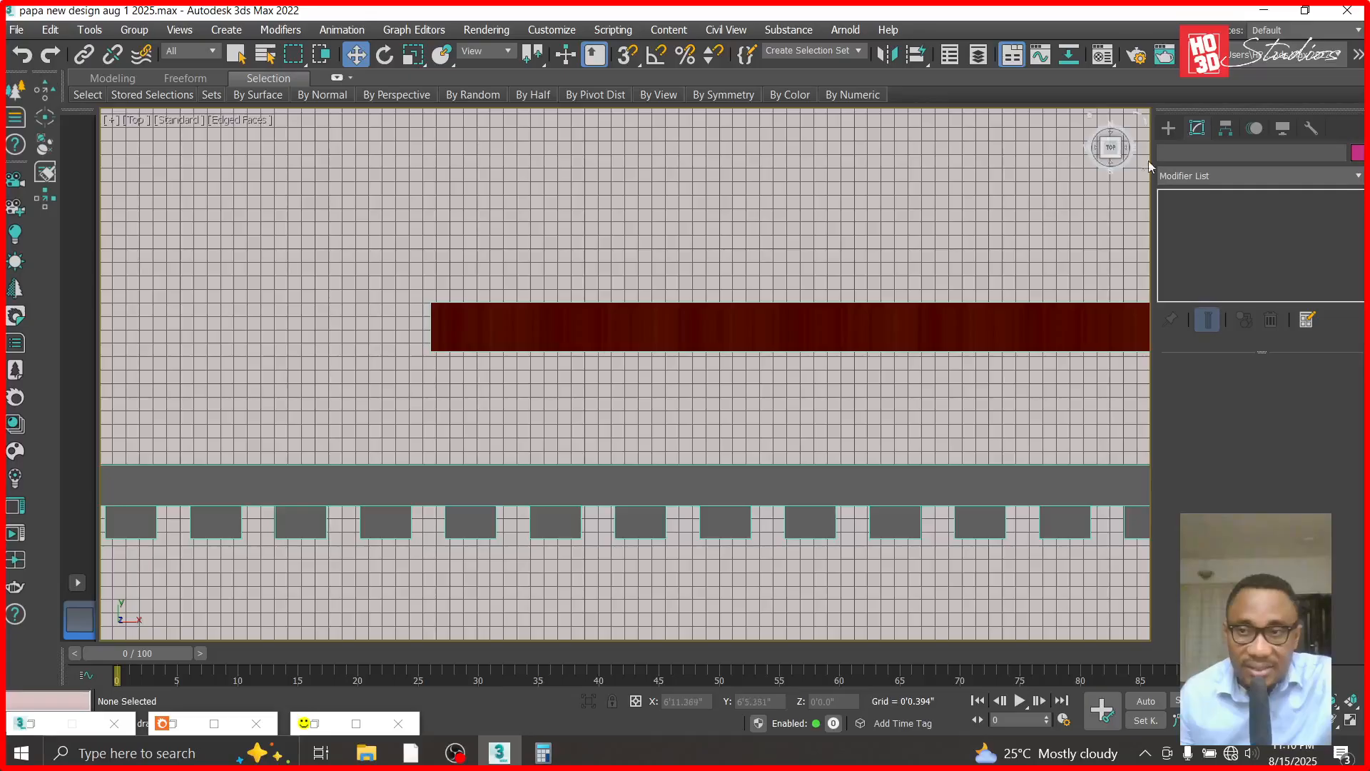
{"action": "left_click", "coordinate": [1168, 129]}
{"action": "left_click", "coordinate": [1175, 178]}
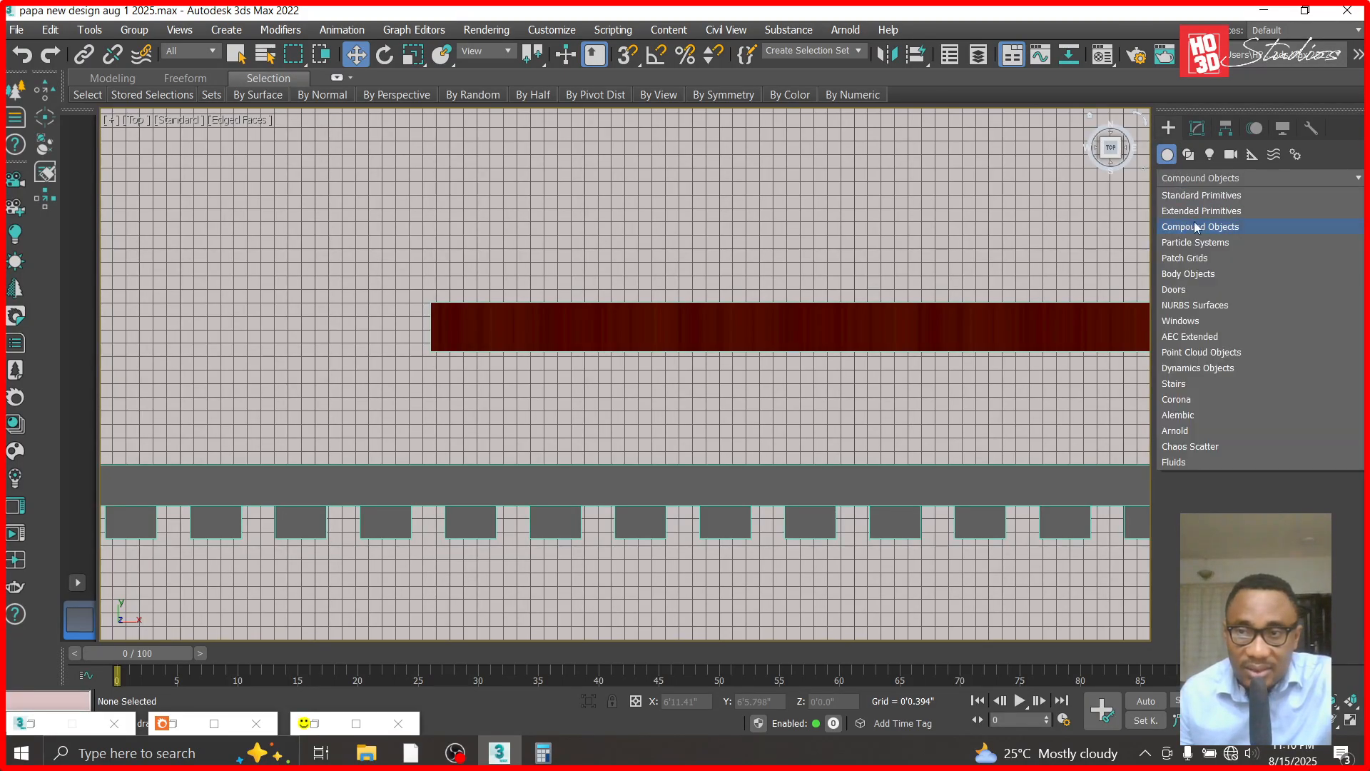
{"action": "left_click", "coordinate": [1190, 196]}
{"action": "left_click", "coordinate": [1209, 241]}
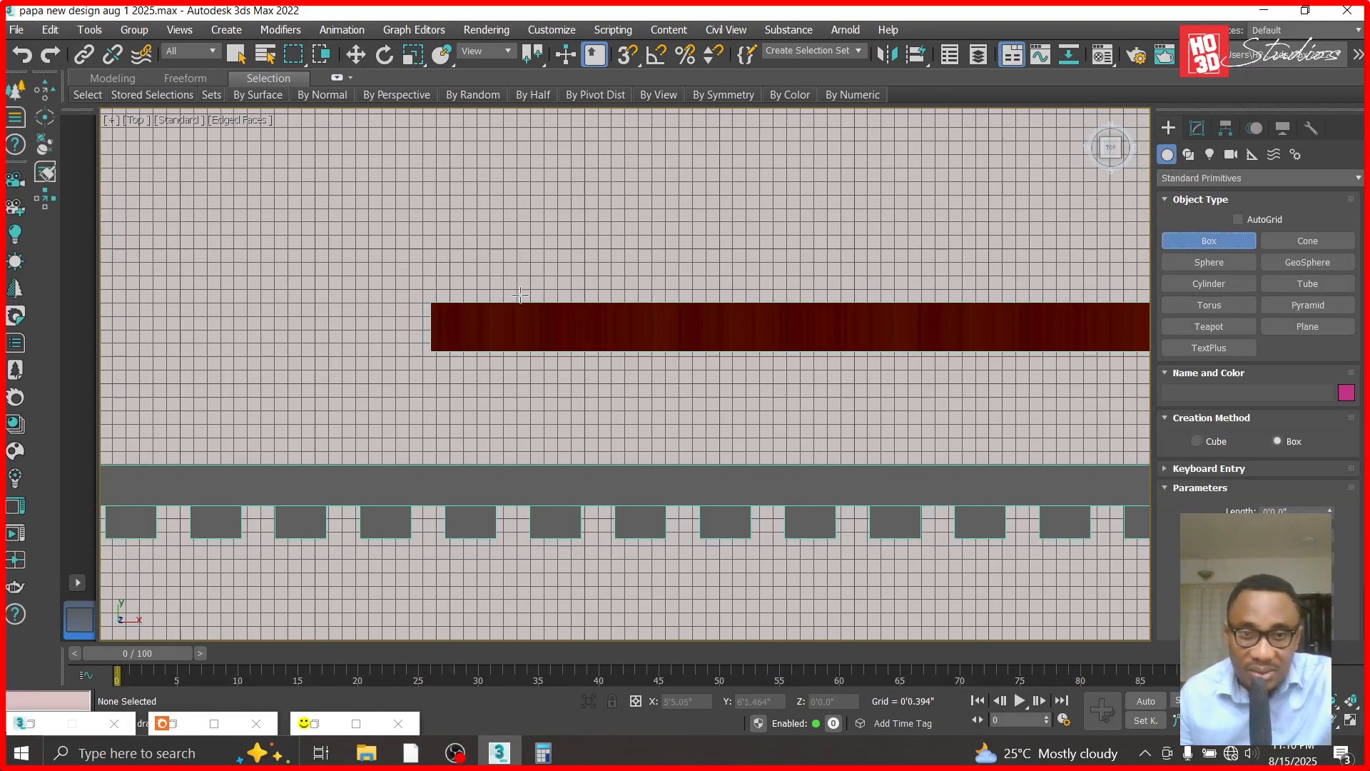
{"action": "left_click_drag", "start_coordinate": [430, 350], "coordinate": [438, 537]}
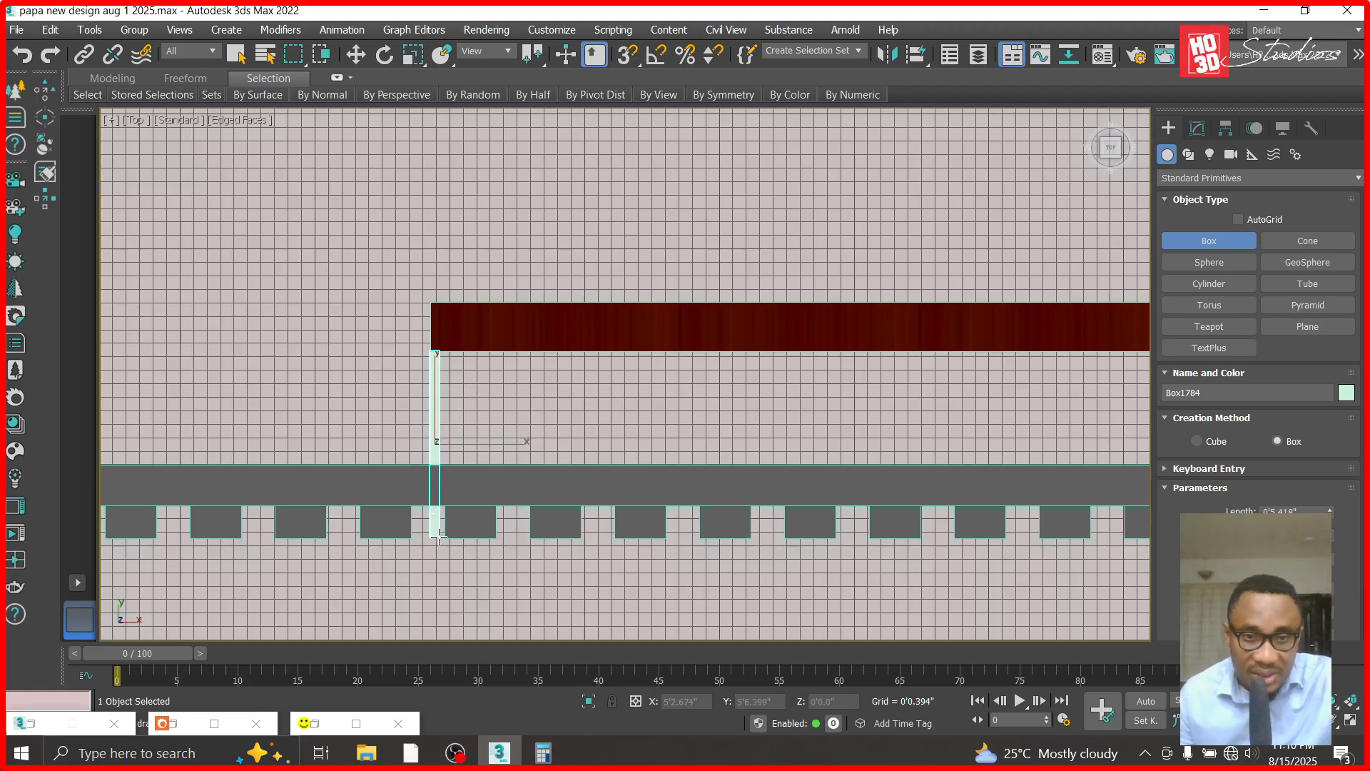
{"action": "left_click", "coordinate": [355, 55]}
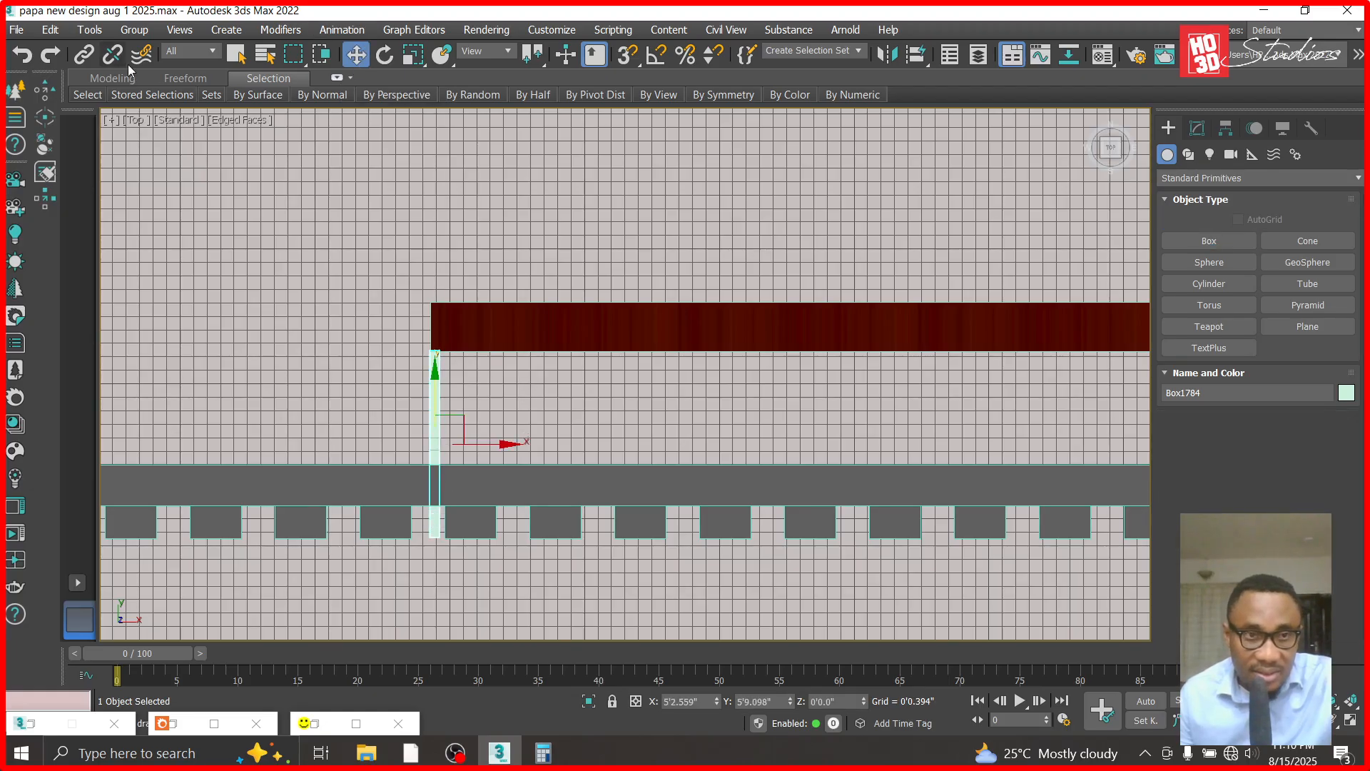
- Move the thin box vertically in the Front view so its base meets the bottom edge of the door opening
{"action": "key", "text": "f"}
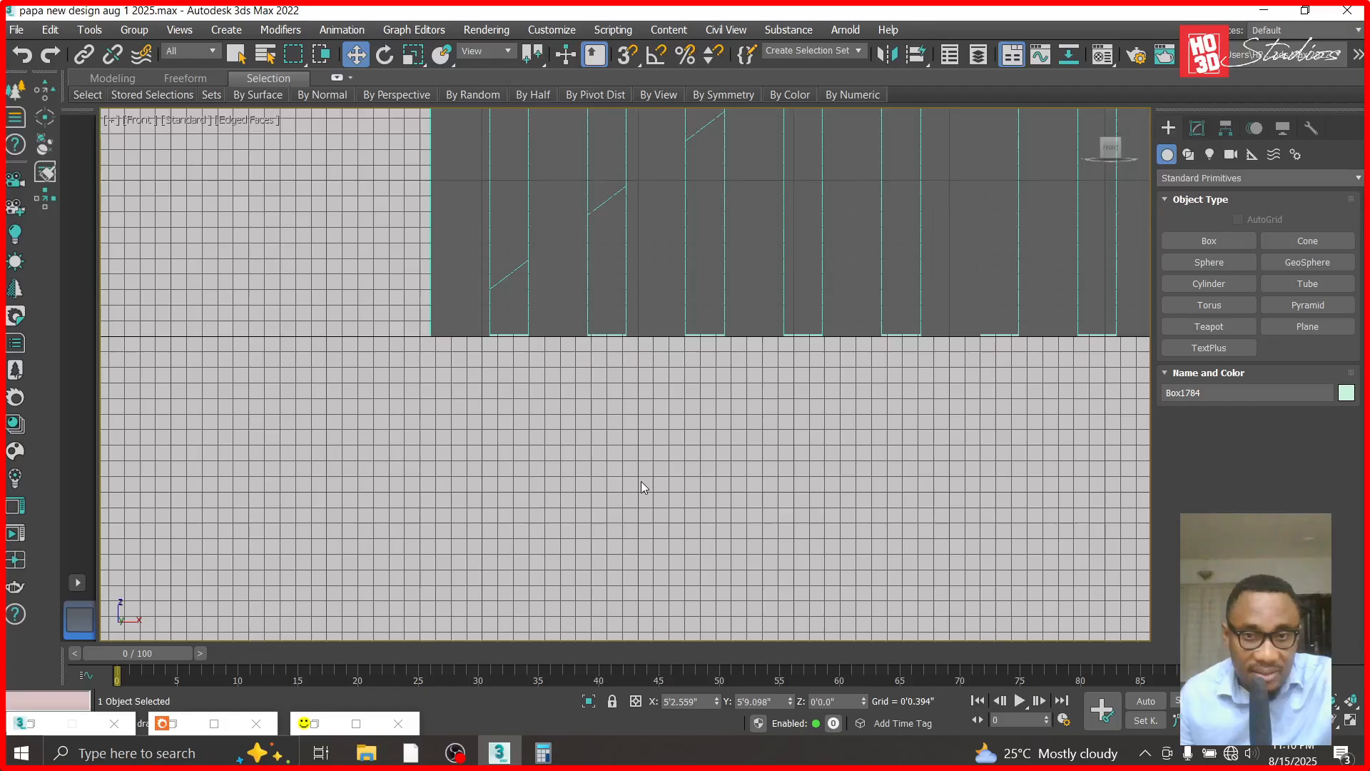
{"action": "scroll", "coordinate": [641, 482], "scroll_direction": "down", "scroll_amount": 3}
{"action": "left_click_drag", "start_coordinate": [712, 404], "coordinate": [713, 362]}
{"action": "scroll", "coordinate": [713, 362], "scroll_direction": "up", "scroll_amount": 5}
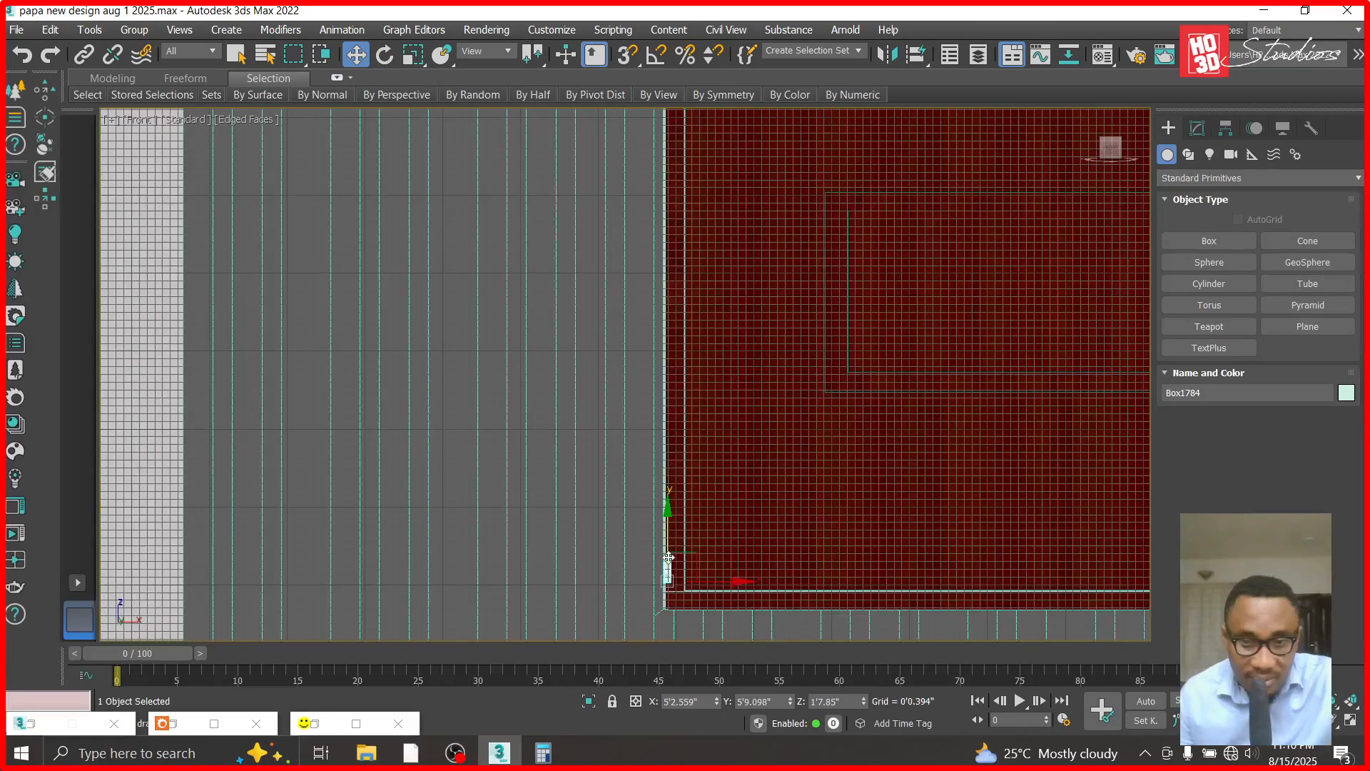
{"action": "scroll", "coordinate": [669, 557], "scroll_direction": "up", "scroll_amount": 2}
{"action": "left_click_drag", "start_coordinate": [670, 520], "coordinate": [672, 544]}
{"action": "scroll", "coordinate": [669, 614], "scroll_direction": "up", "scroll_amount": 4}
{"action": "scroll", "coordinate": [670, 614], "scroll_direction": "down", "scroll_amount": 3}
{"action": "left_click_drag", "start_coordinate": [673, 426], "coordinate": [673, 449]}
{"action": "scroll", "coordinate": [695, 520], "scroll_direction": "down", "scroll_amount": 1}
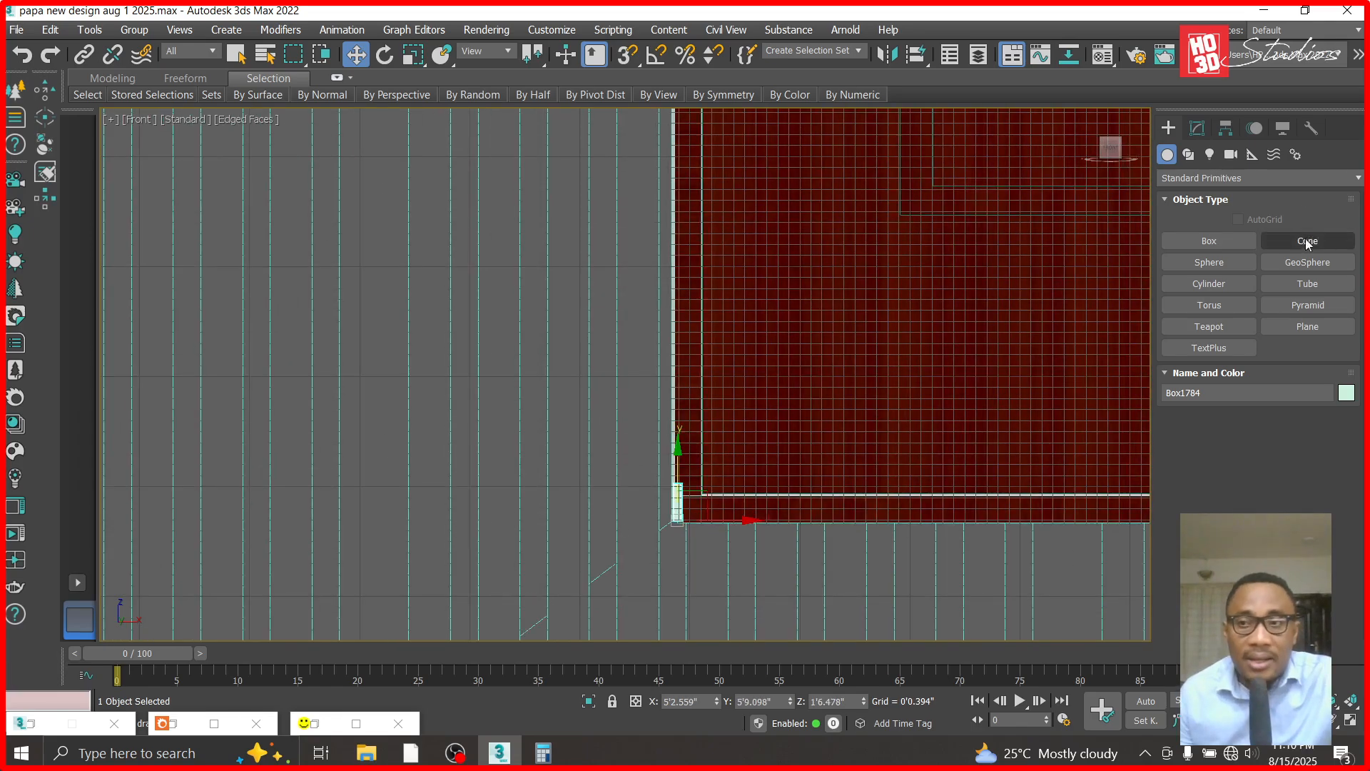
- Set the thin box's height to 7'0.0" and check its upper end against the top of the door
{"action": "left_click", "coordinate": [1197, 128]}
{"action": "double_click", "coordinate": [1297, 435]}
{"action": "type", "text": "7"}
{"action": "key", "text": "Return"}
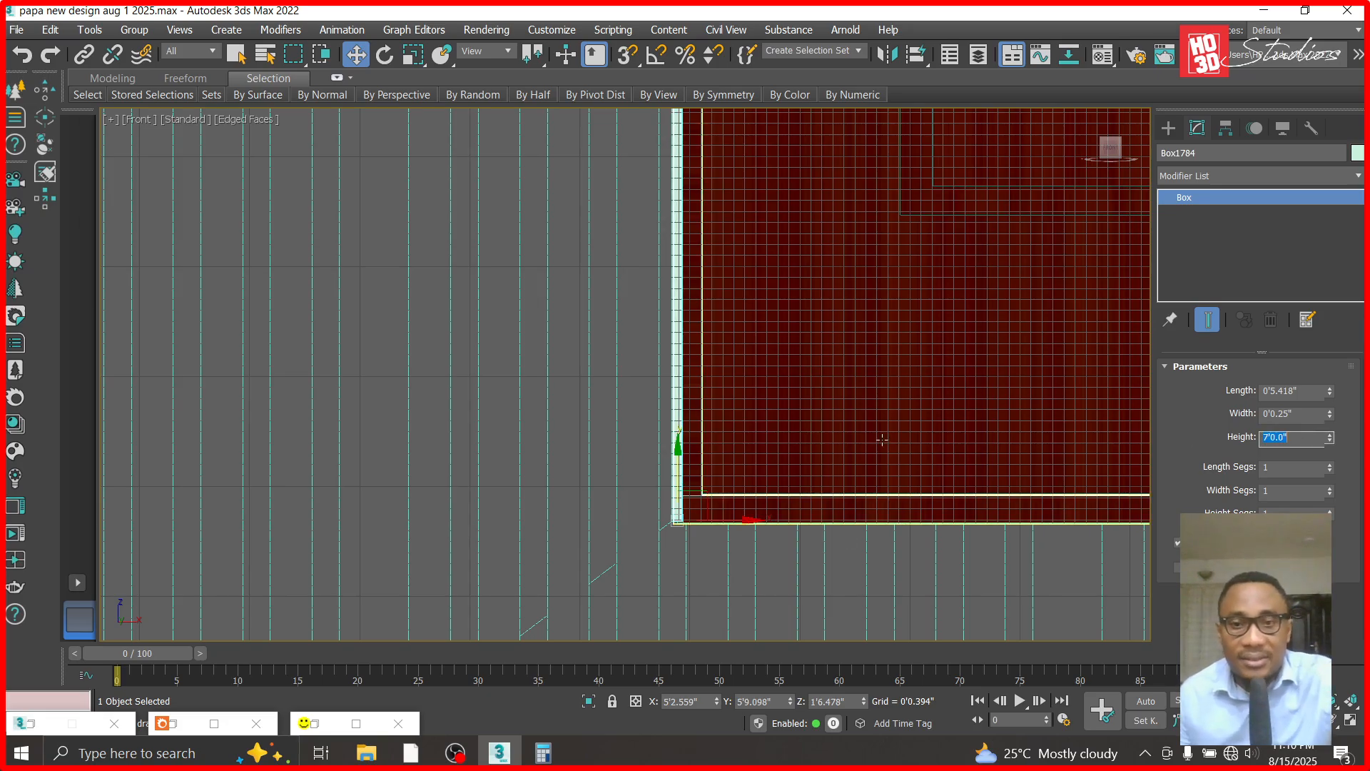
{"action": "scroll", "coordinate": [836, 125], "scroll_direction": "down", "scroll_amount": 5}
{"action": "scroll", "coordinate": [834, 125], "scroll_direction": "up", "scroll_amount": 4}
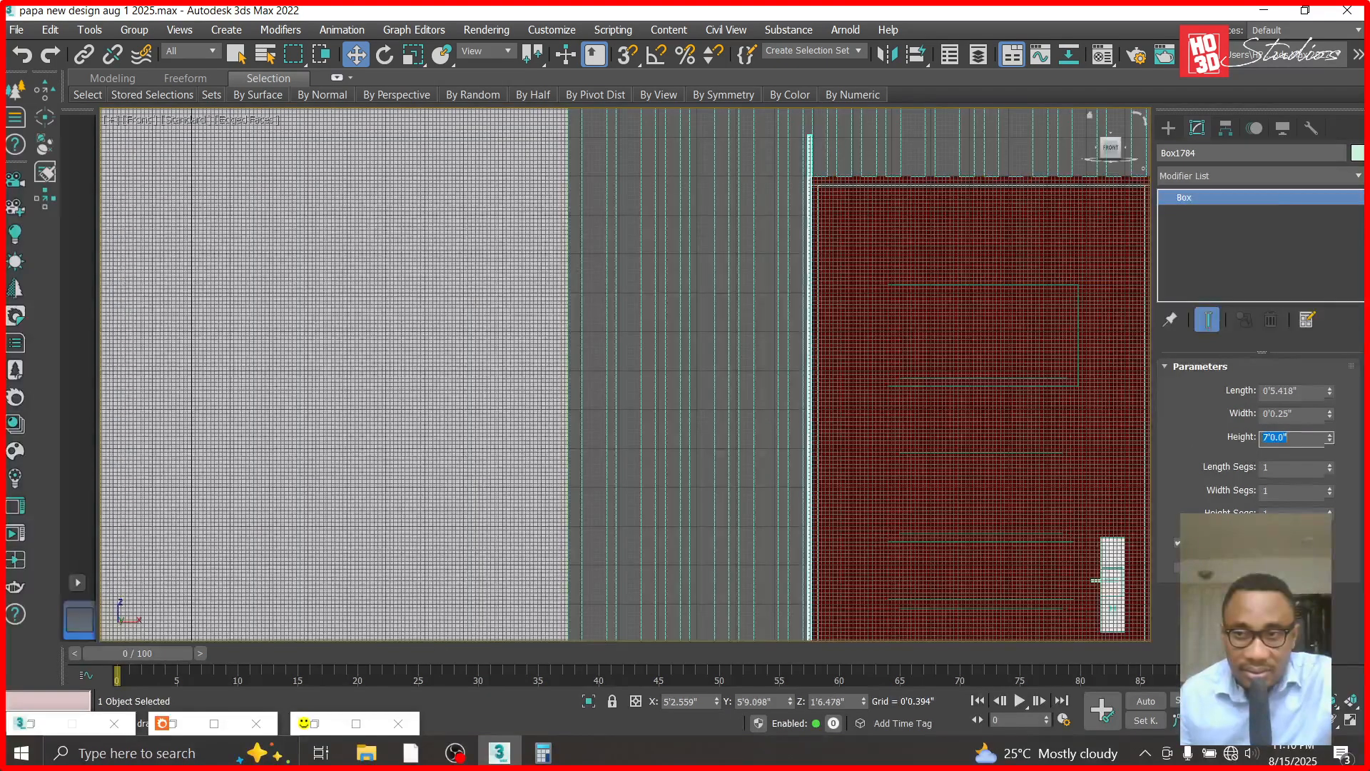
- Convert the thin box to an Editable Poly and lower its upper vertices to the top edge of the door opening
{"action": "right_click", "coordinate": [1222, 197]}
{"action": "left_click", "coordinate": [1242, 309]}
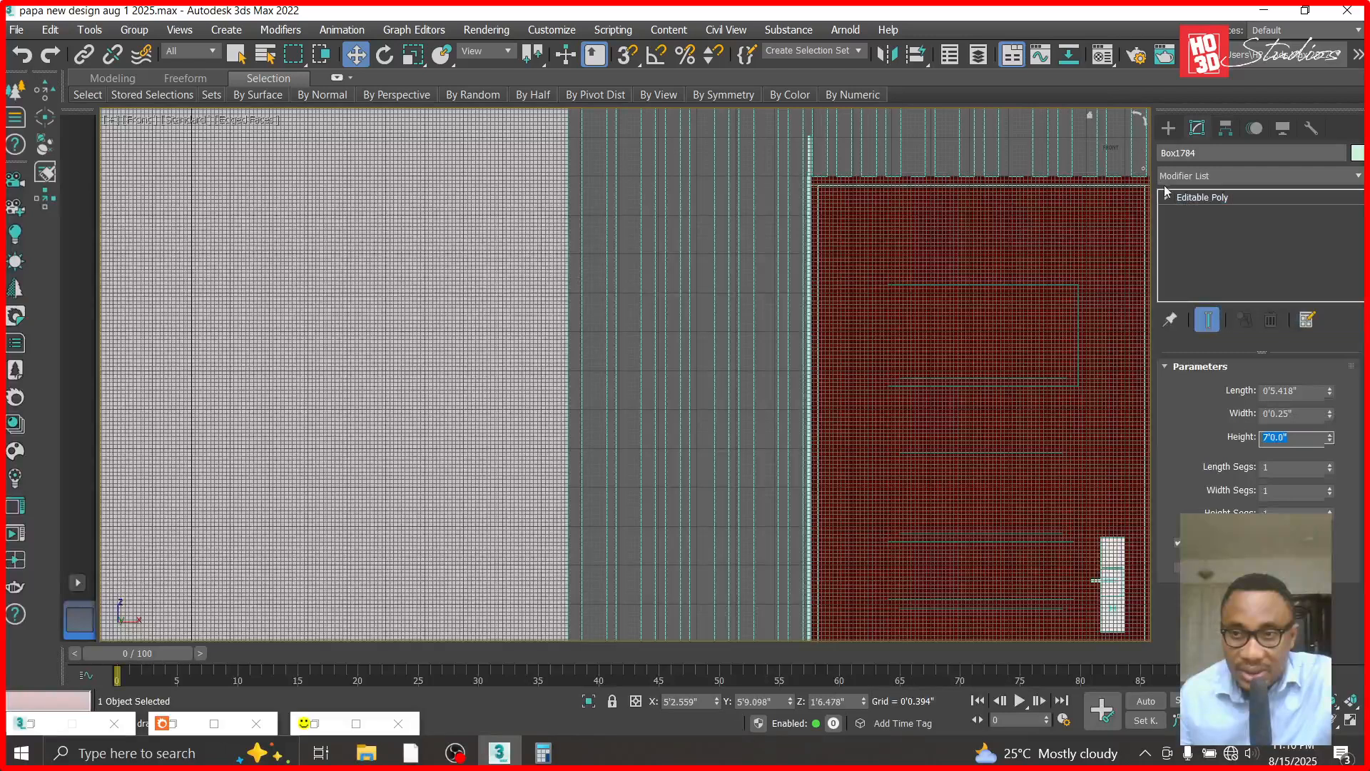
{"action": "left_click", "coordinate": [1167, 198]}
{"action": "left_click", "coordinate": [1179, 211]}
{"action": "left_click", "coordinate": [807, 134]}
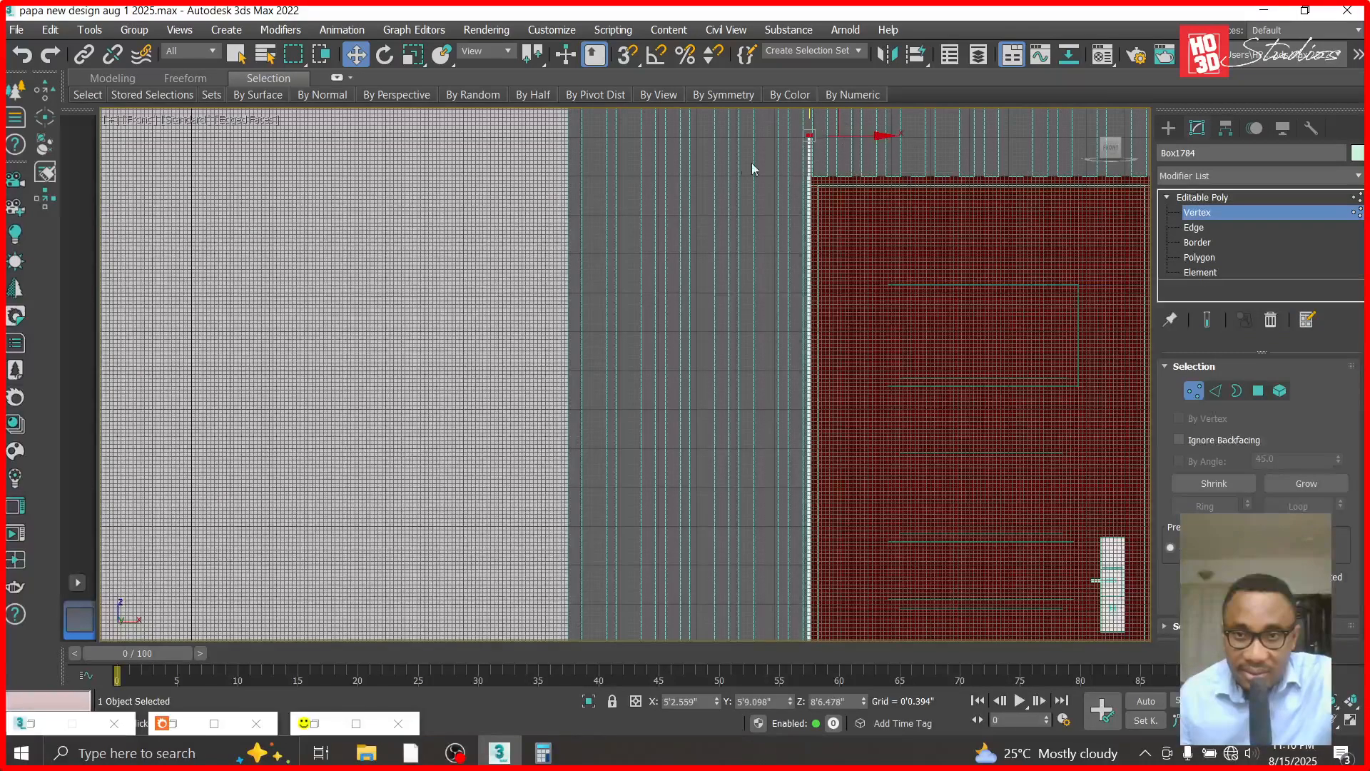
{"action": "scroll", "coordinate": [798, 166], "scroll_direction": "down", "scroll_amount": 2}
{"action": "left_click_drag", "start_coordinate": [806, 127], "coordinate": [806, 158]}
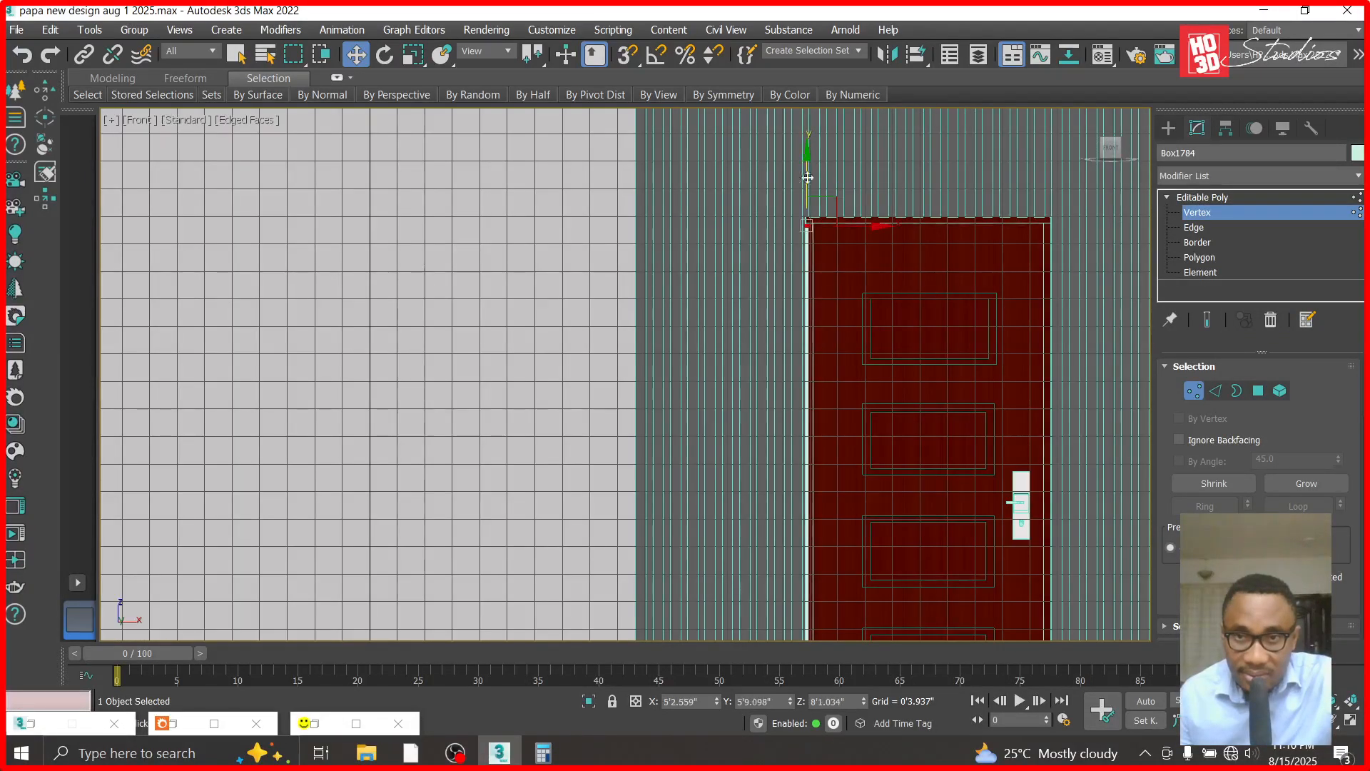
{"action": "scroll", "coordinate": [807, 190], "scroll_direction": "up", "scroll_amount": 8}
{"action": "left_click_drag", "start_coordinate": [808, 253], "coordinate": [807, 223]}
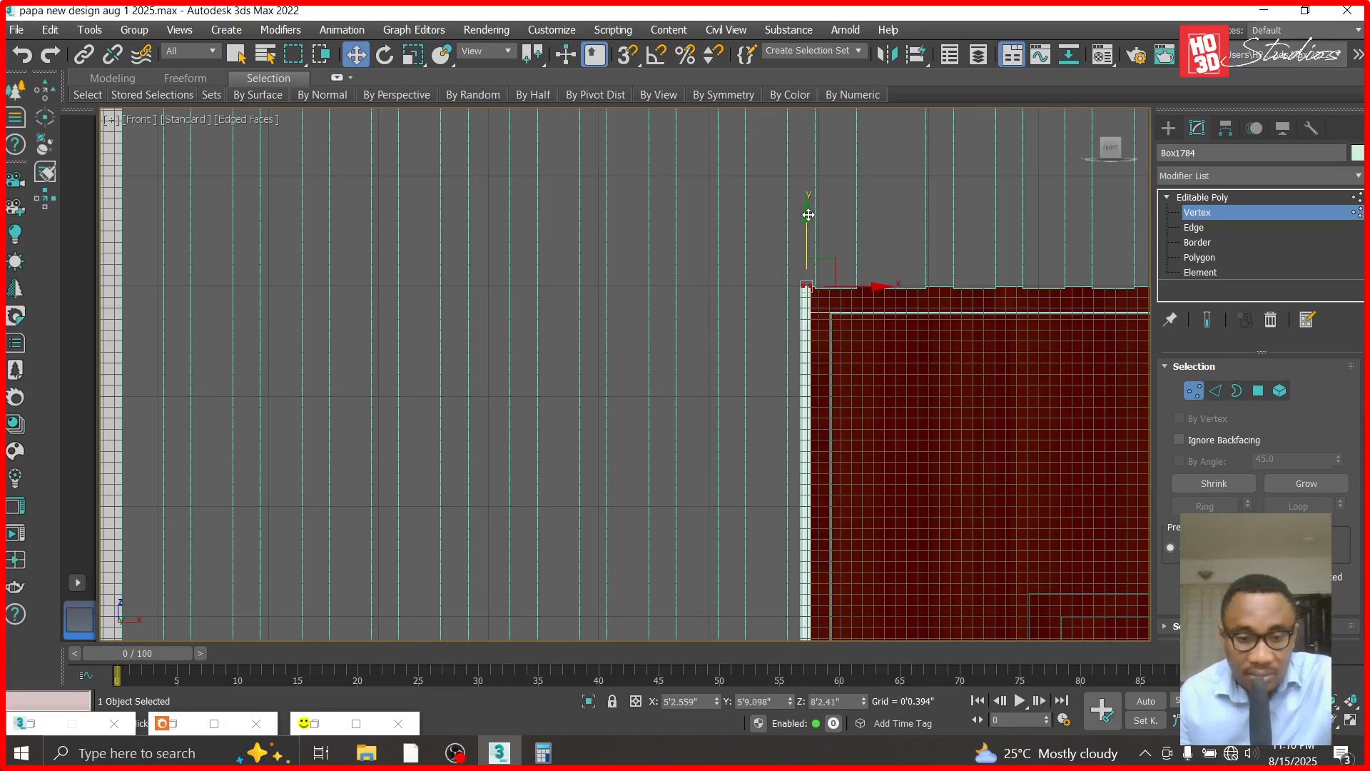
- Finish vertex editing in the Top view and assign the housepaint dark grey material to the thin box
{"action": "key", "text": "t"}
{"action": "scroll", "coordinate": [471, 464], "scroll_direction": "up", "scroll_amount": 4}
{"action": "left_click", "coordinate": [434, 366]}
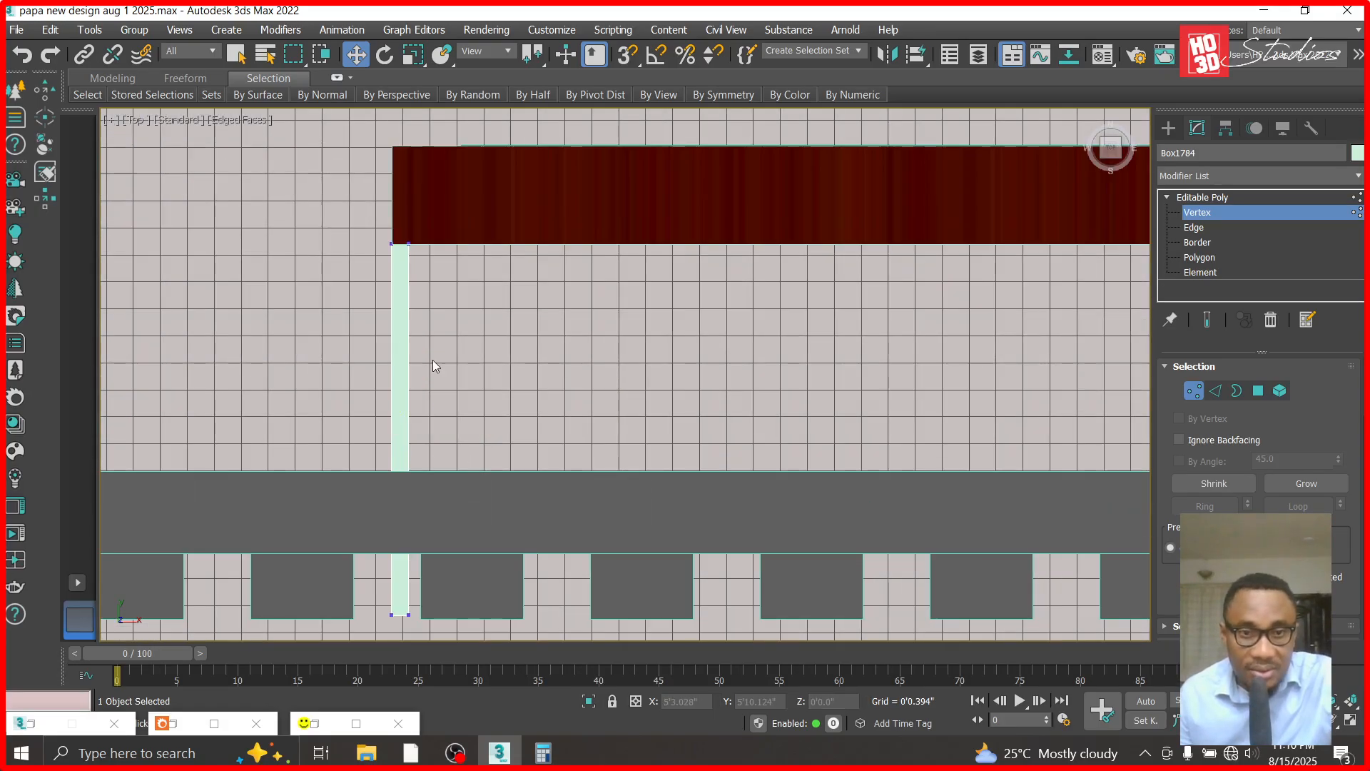
{"action": "left_click", "coordinate": [1202, 197]}
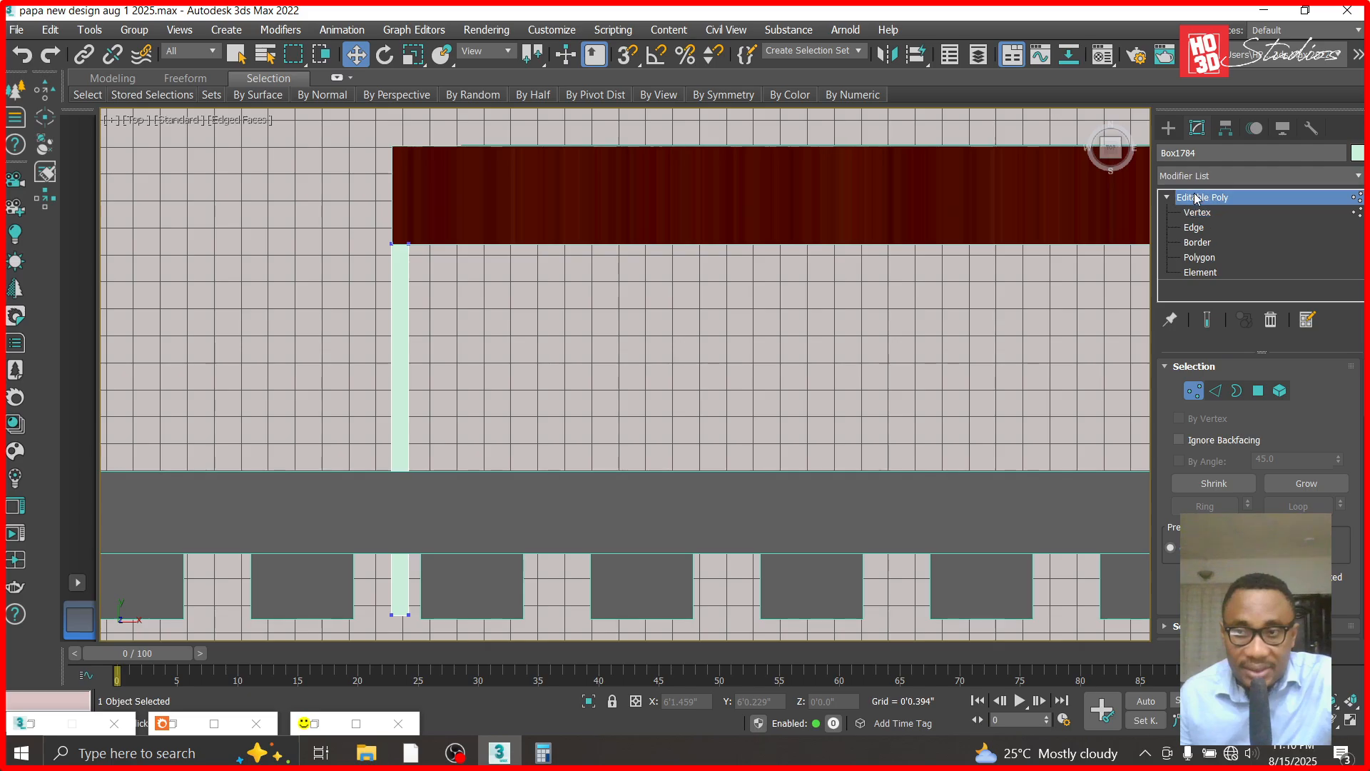
{"action": "key", "text": "m"}
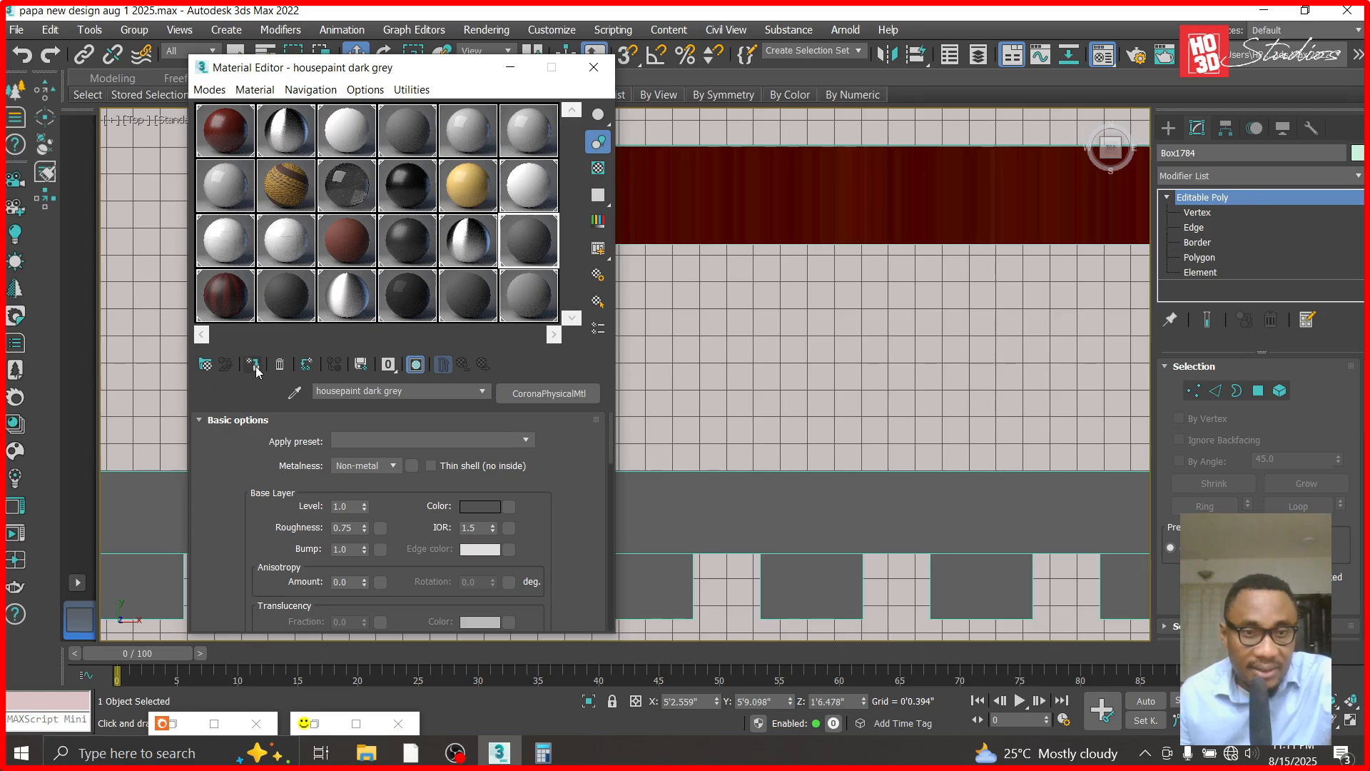
{"action": "left_click", "coordinate": [510, 67]}
- Copy the thin side piece along X and align the copy with the right end of the door
{"action": "mouse_move", "coordinate": [484, 332]}
{"action": "left_mouse_down", "text": "shift"}
{"action": "mouse_move", "coordinate": [878, 385]}
{"action": "mouse_move", "coordinate": [1116, 386]}
{"action": "left_mouse_up", "text": "shift"}
{"action": "left_click", "coordinate": [716, 467]}
{"action": "scroll", "coordinate": [744, 338], "scroll_direction": "down", "scroll_amount": 2}
{"action": "scroll", "coordinate": [1002, 297], "scroll_direction": "up", "scroll_amount": 4}
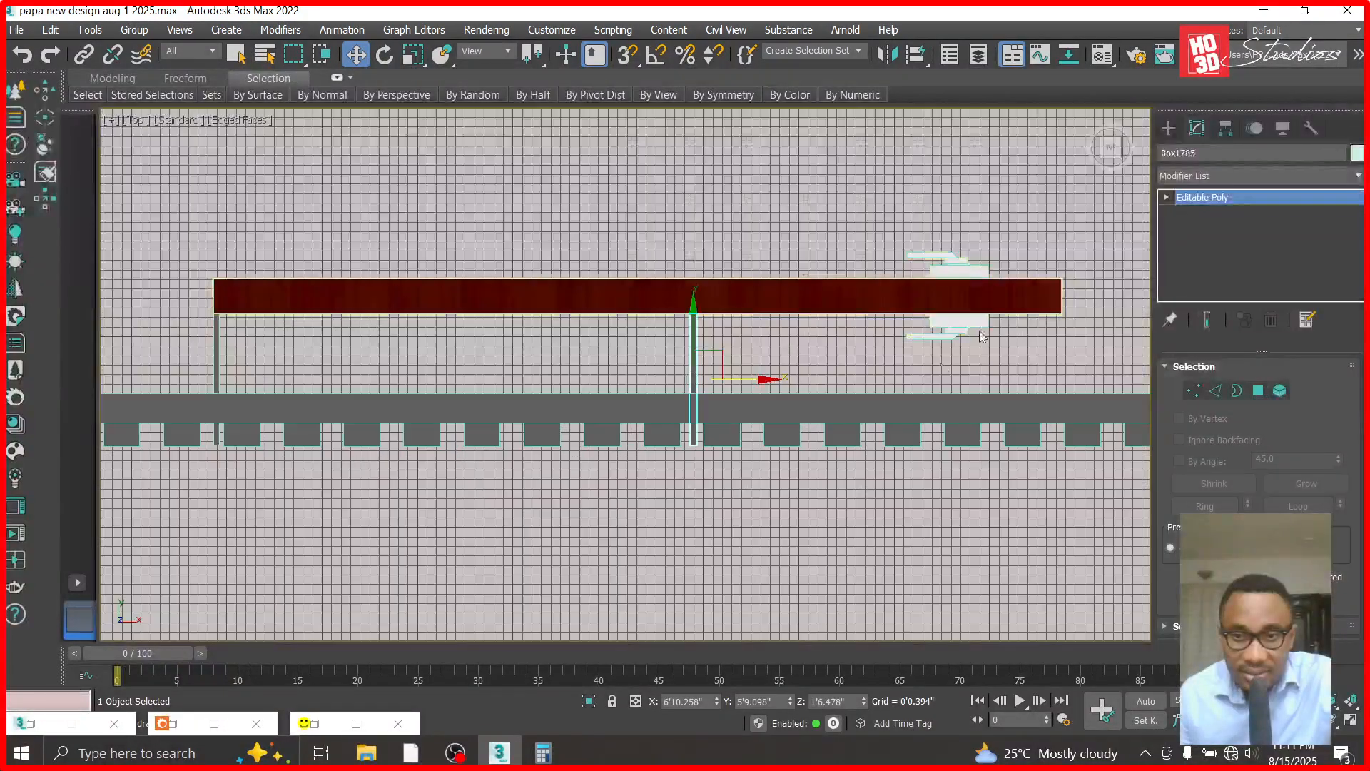
{"action": "left_click_drag", "start_coordinate": [765, 379], "coordinate": [1129, 415]}
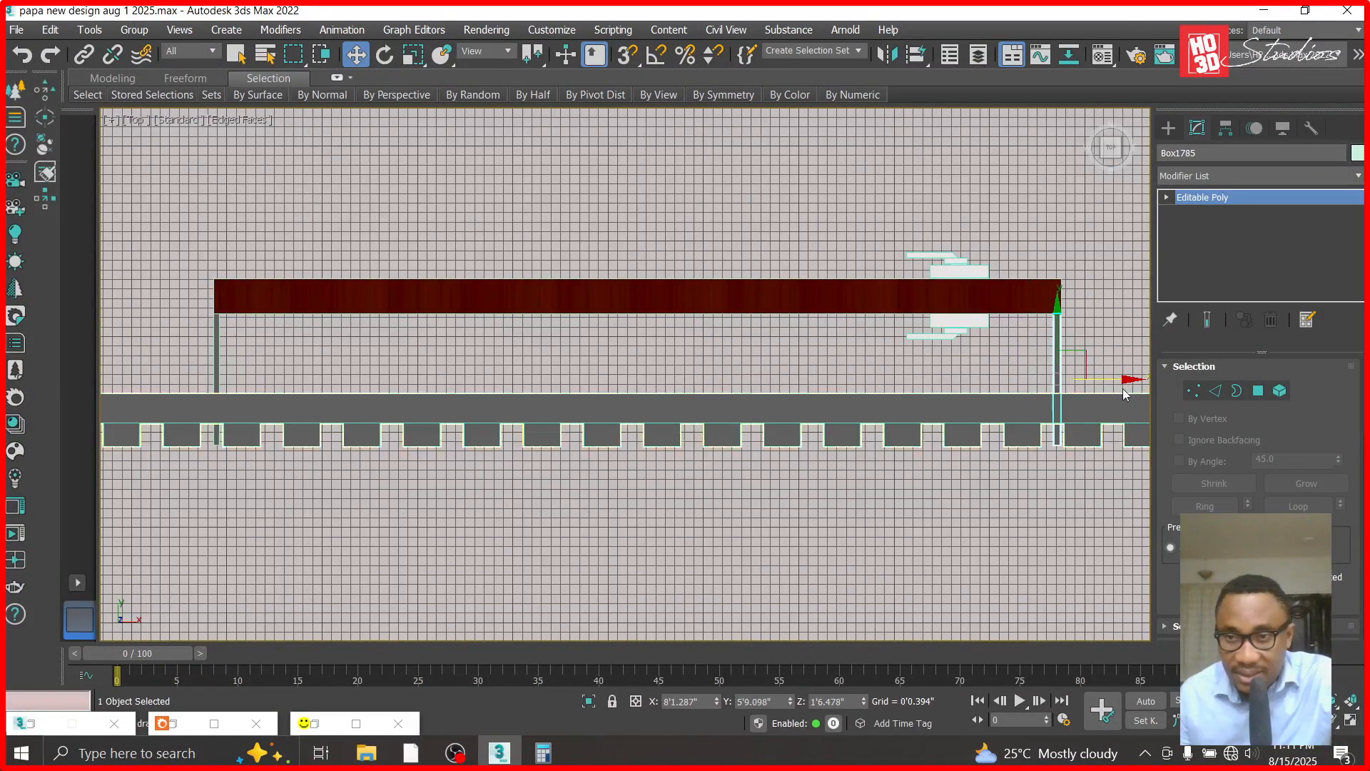
{"action": "scroll", "coordinate": [1116, 399], "scroll_direction": "up", "scroll_amount": 8}
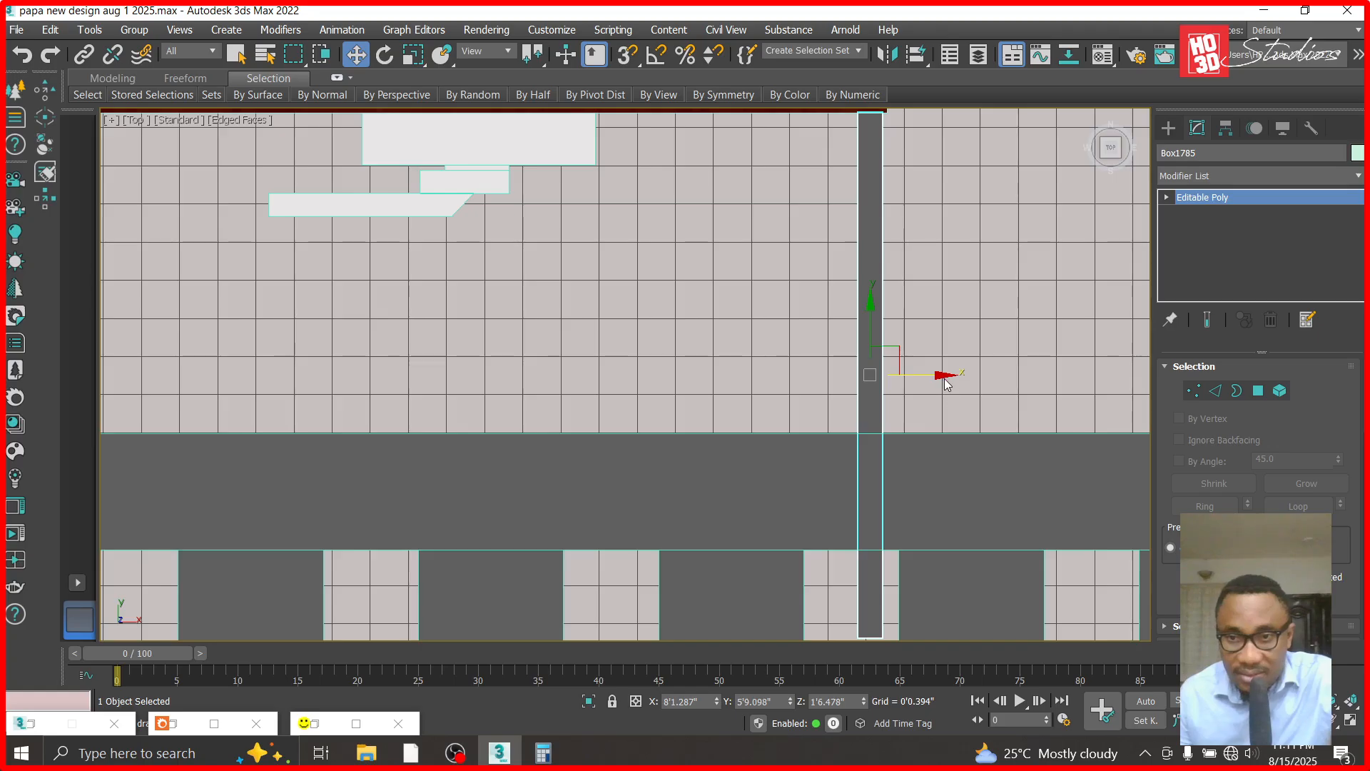
- Make another copy of the right side piece and place it between the two jambs
{"action": "left_click_drag", "start_coordinate": [939, 374], "coordinate": [709, 373]}
{"action": "scroll", "coordinate": [940, 373], "scroll_direction": "down", "scroll_amount": 5}
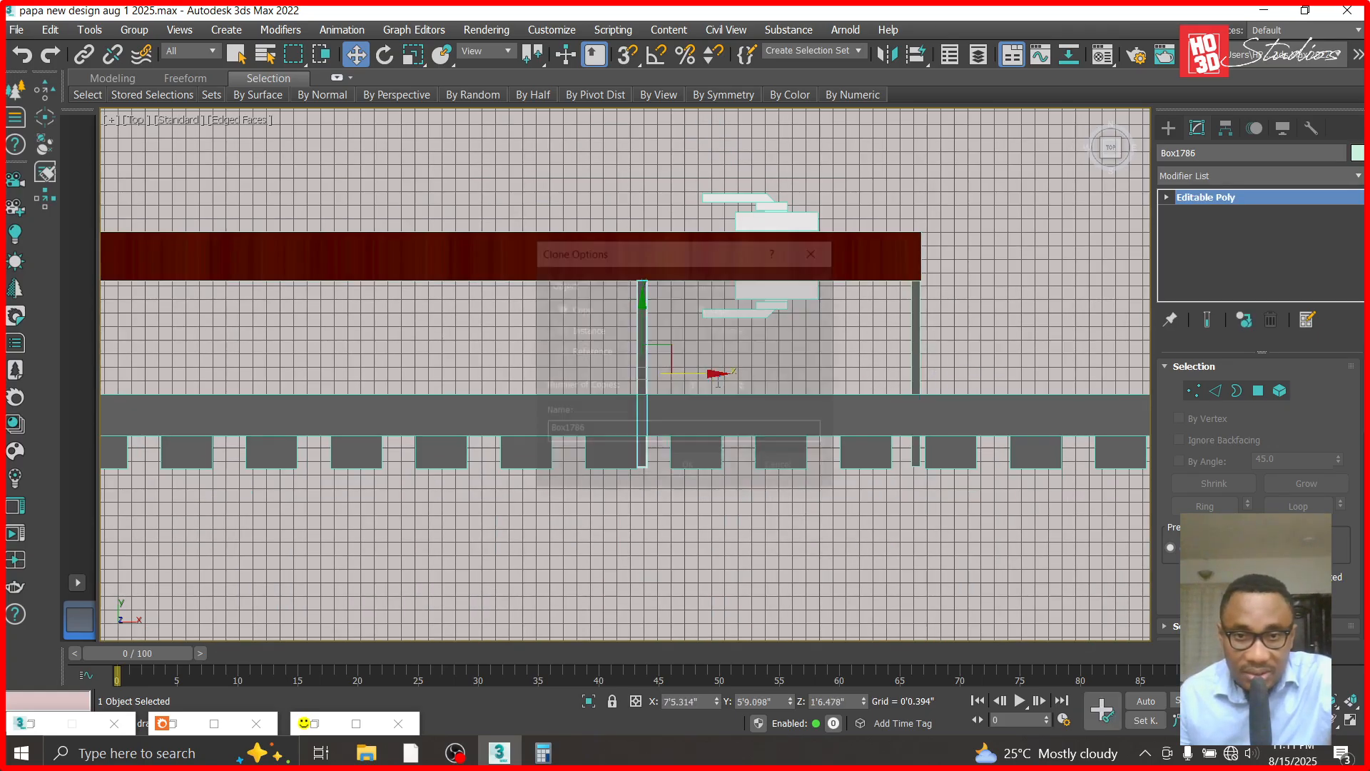
{"action": "left_click", "coordinate": [687, 468]}
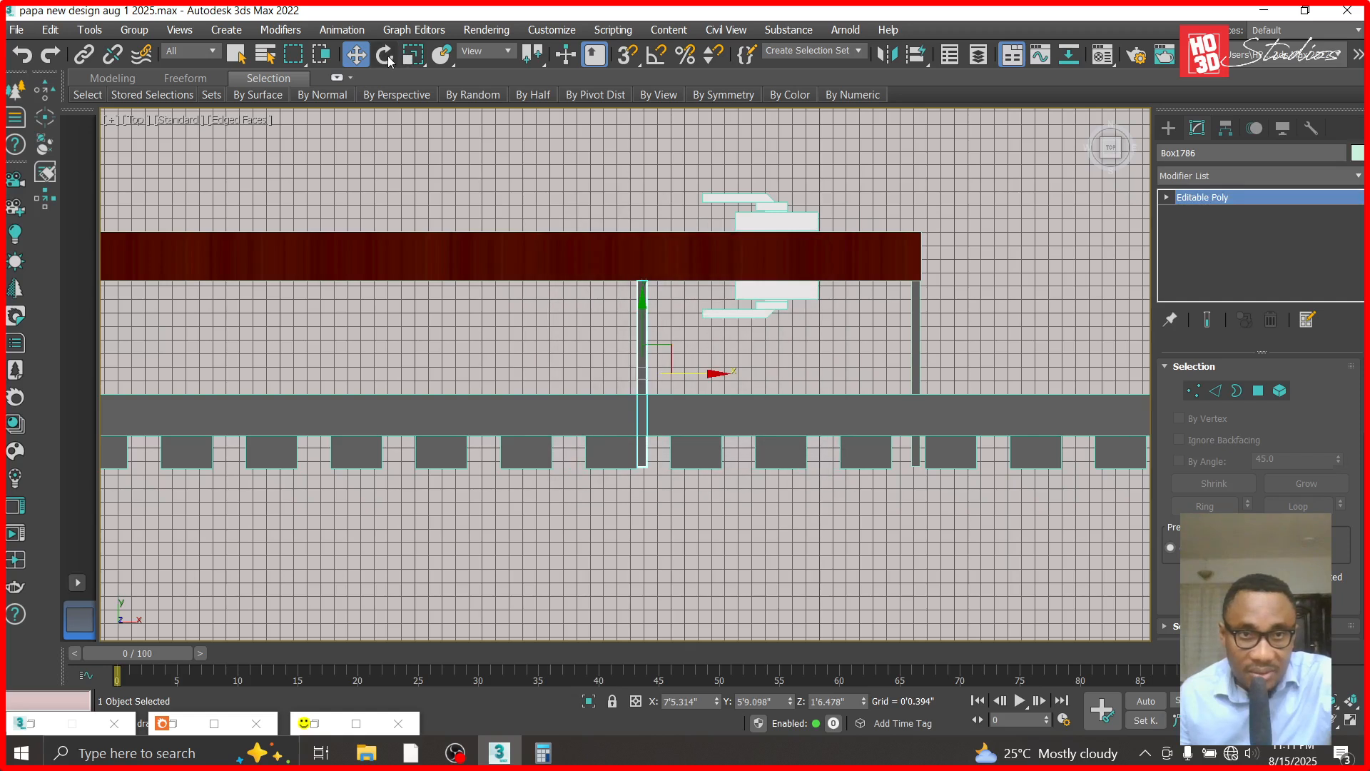
{"action": "key", "text": "e"}
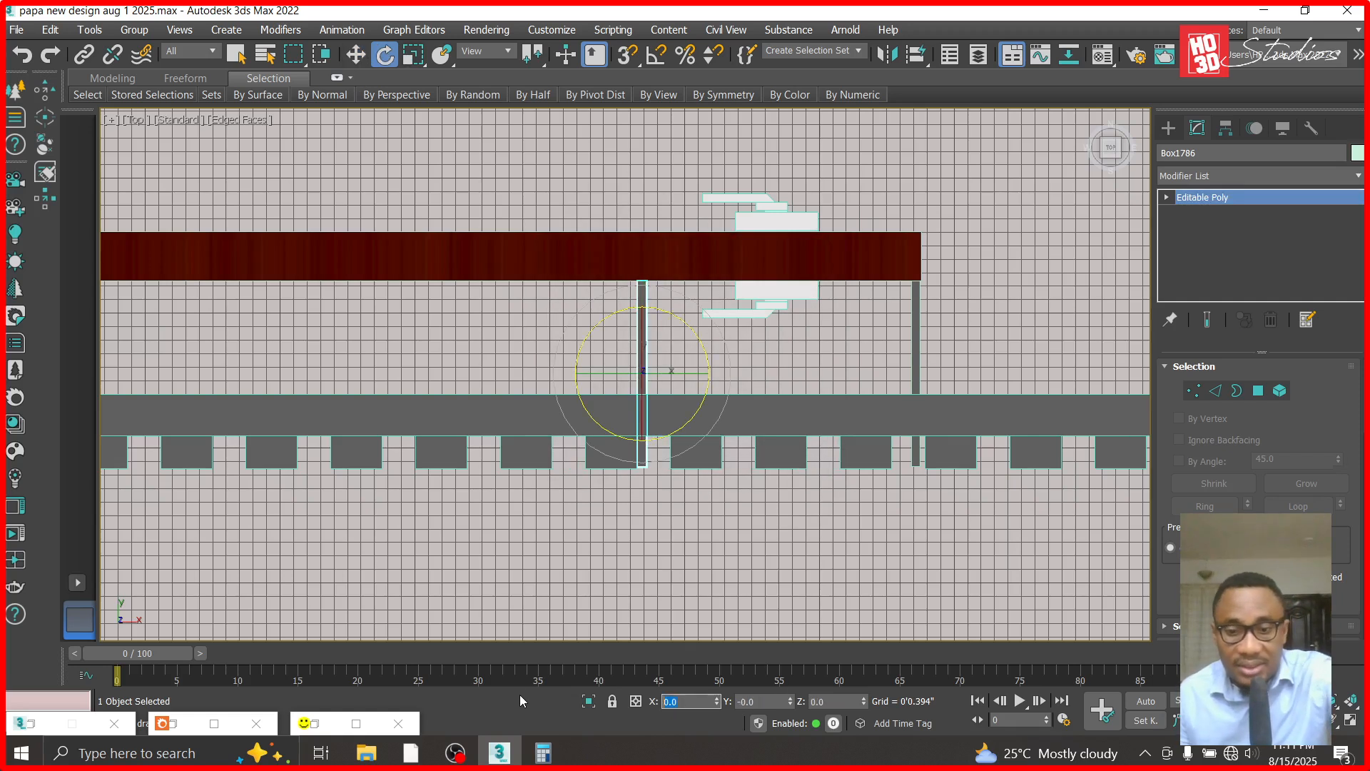
{"action": "key", "text": "Return"}
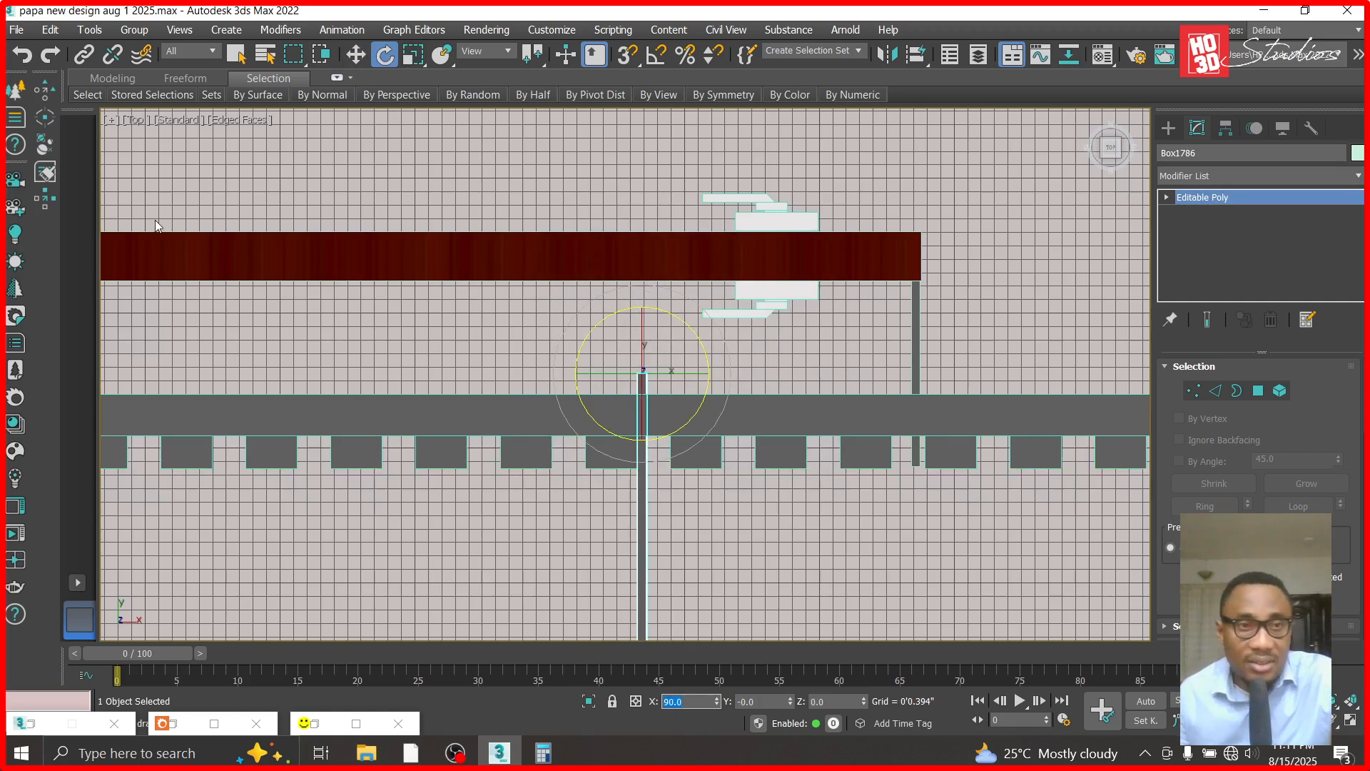
{"action": "left_click", "coordinate": [22, 54]}
{"action": "type", "text": "9"}
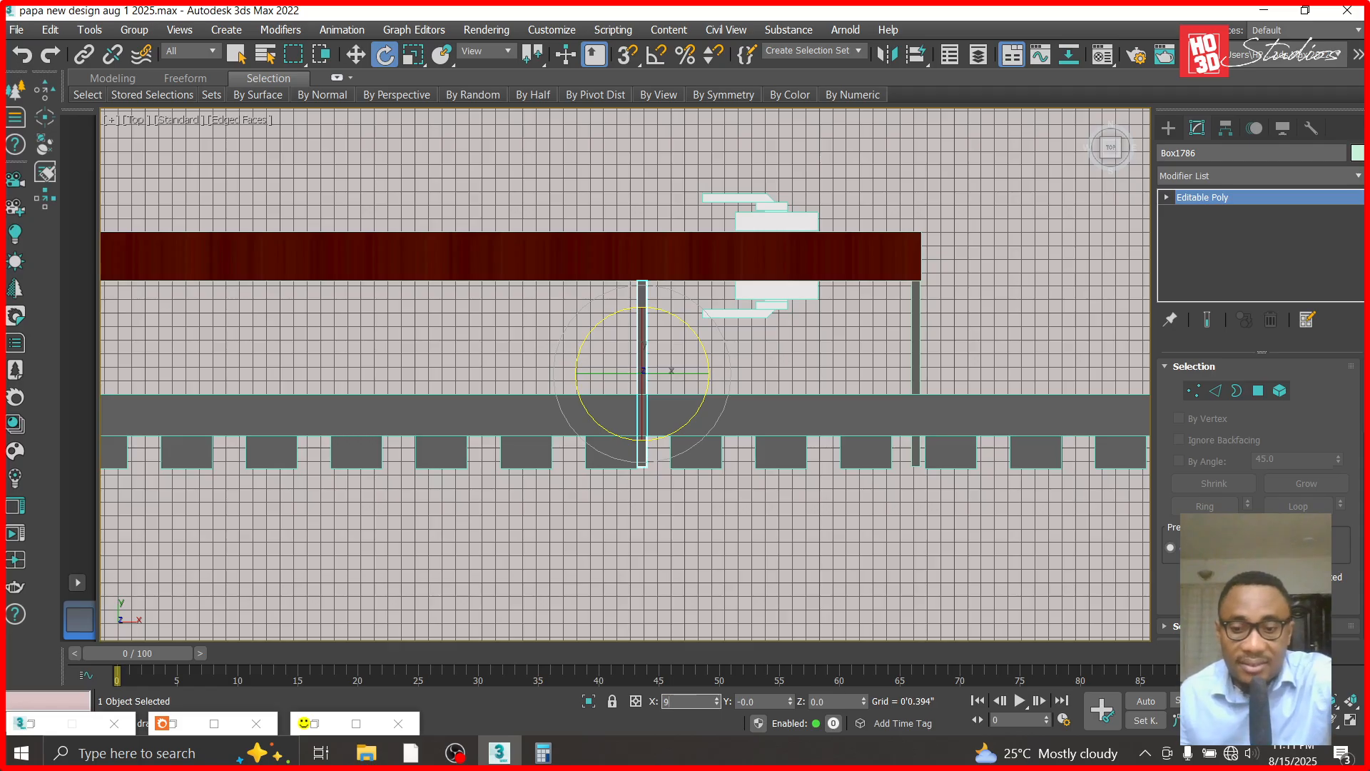
{"action": "type", "text": "0"}
{"action": "key", "text": "Return"}
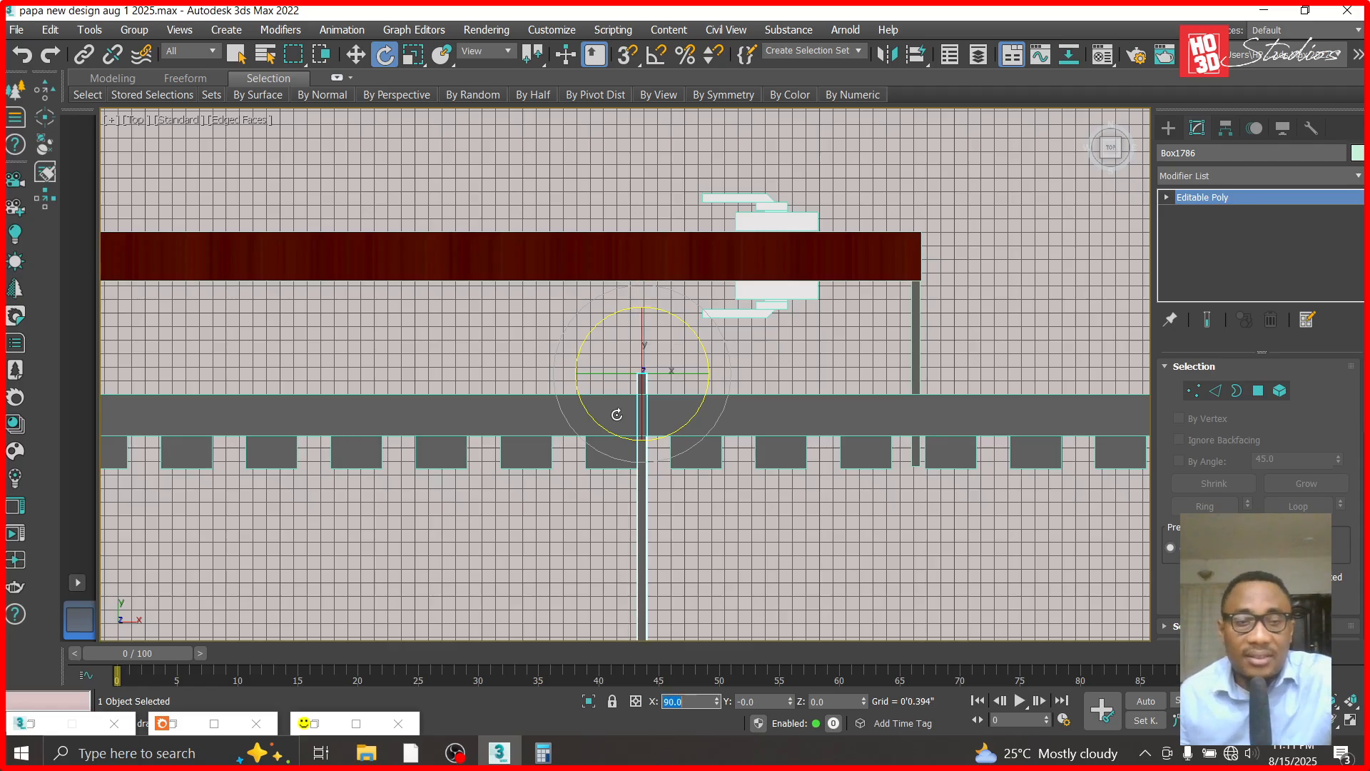
{"action": "left_click", "coordinate": [22, 54]}
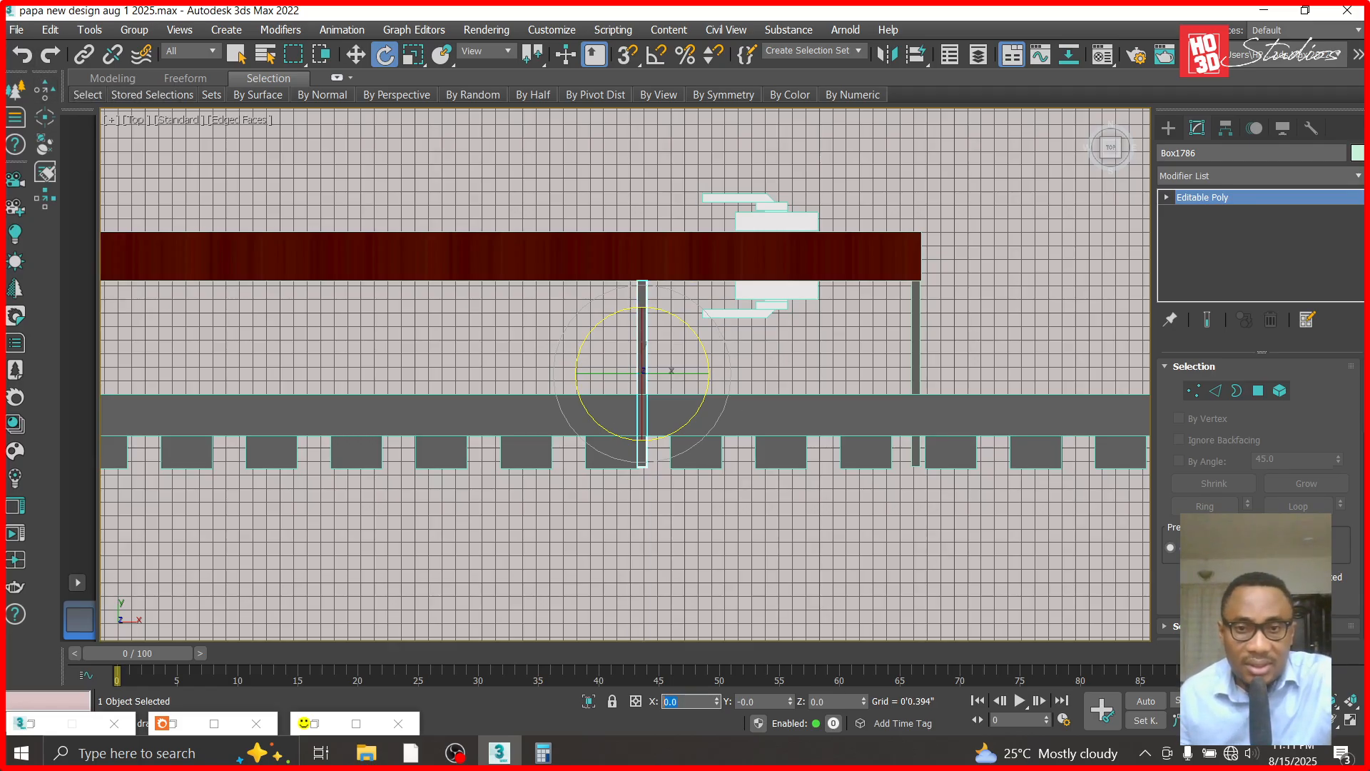
- Rotate the new copy by entering 90 for X, Y and Z so it lies flat along the cladding
{"action": "type", "text": "90"}
{"action": "key", "text": "Return"}
{"action": "left_click", "coordinate": [755, 702]}
{"action": "type", "text": "0"}
{"action": "key", "text": "Return"}
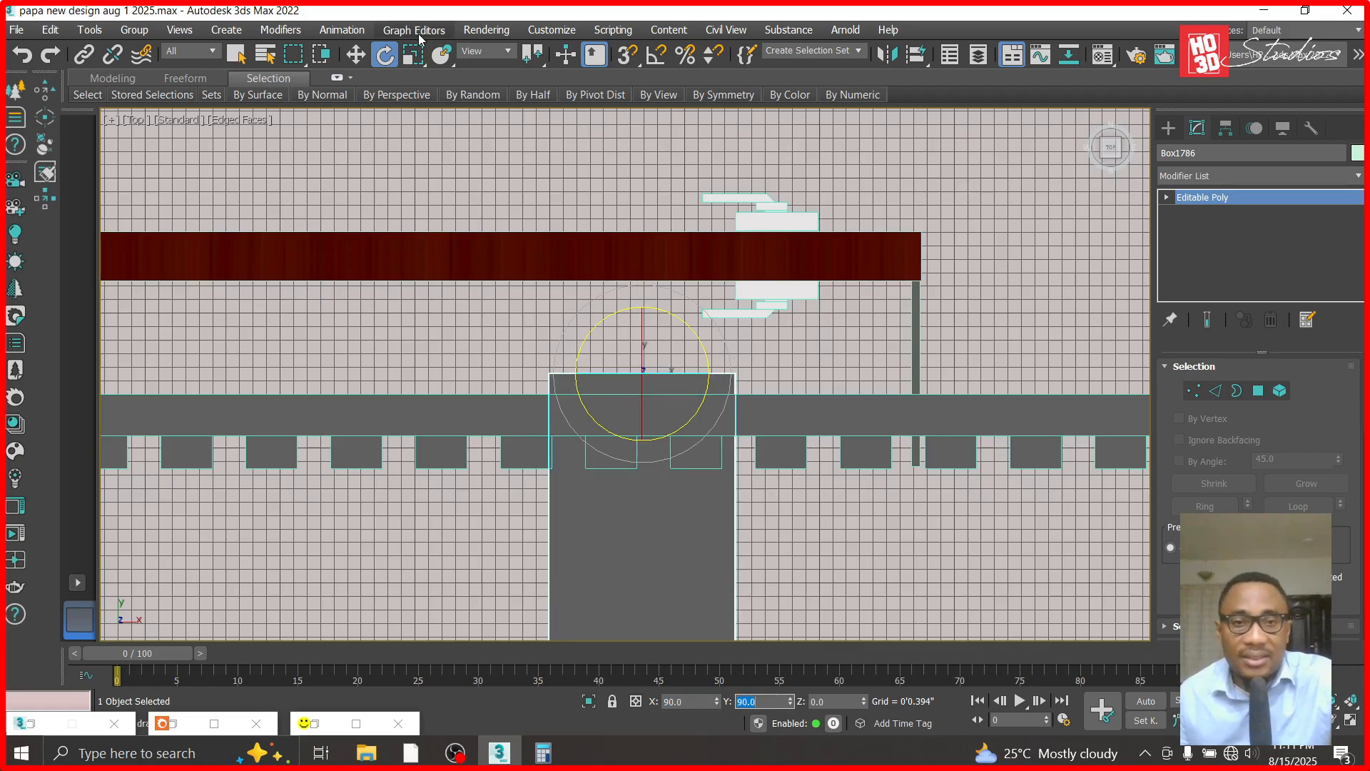
{"action": "left_click", "coordinate": [356, 54]}
{"action": "scroll", "coordinate": [632, 341], "scroll_direction": "down", "scroll_amount": 3}
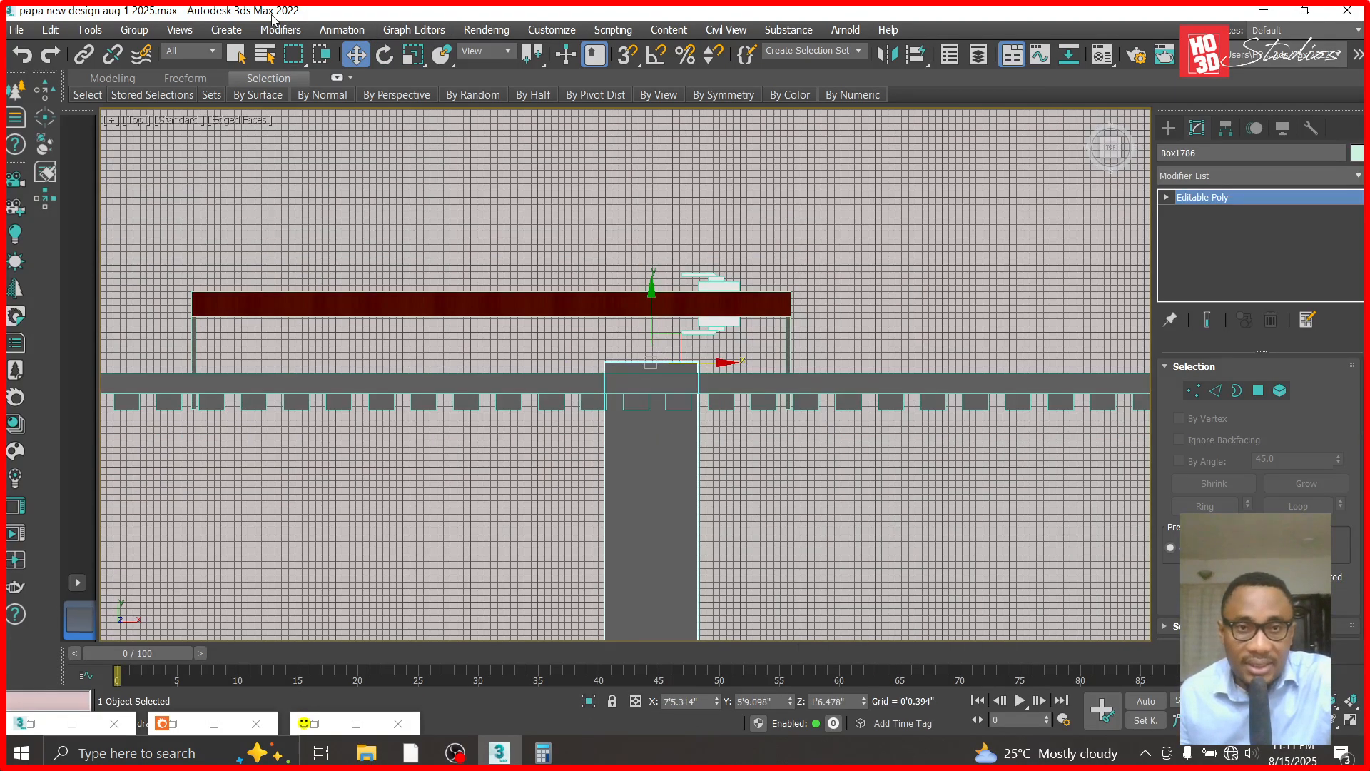
{"action": "left_click", "coordinate": [384, 54]}
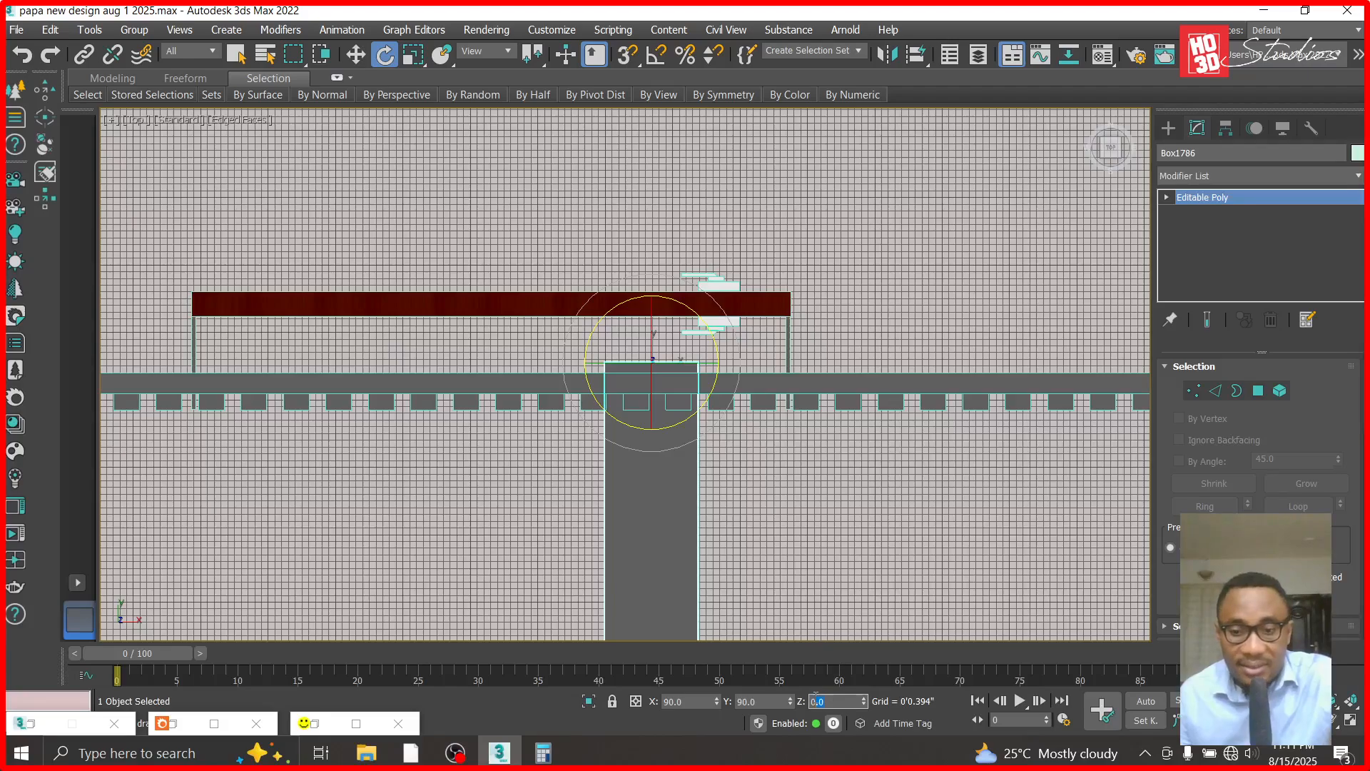
{"action": "type", "text": "90"}
{"action": "key", "text": "Return"}
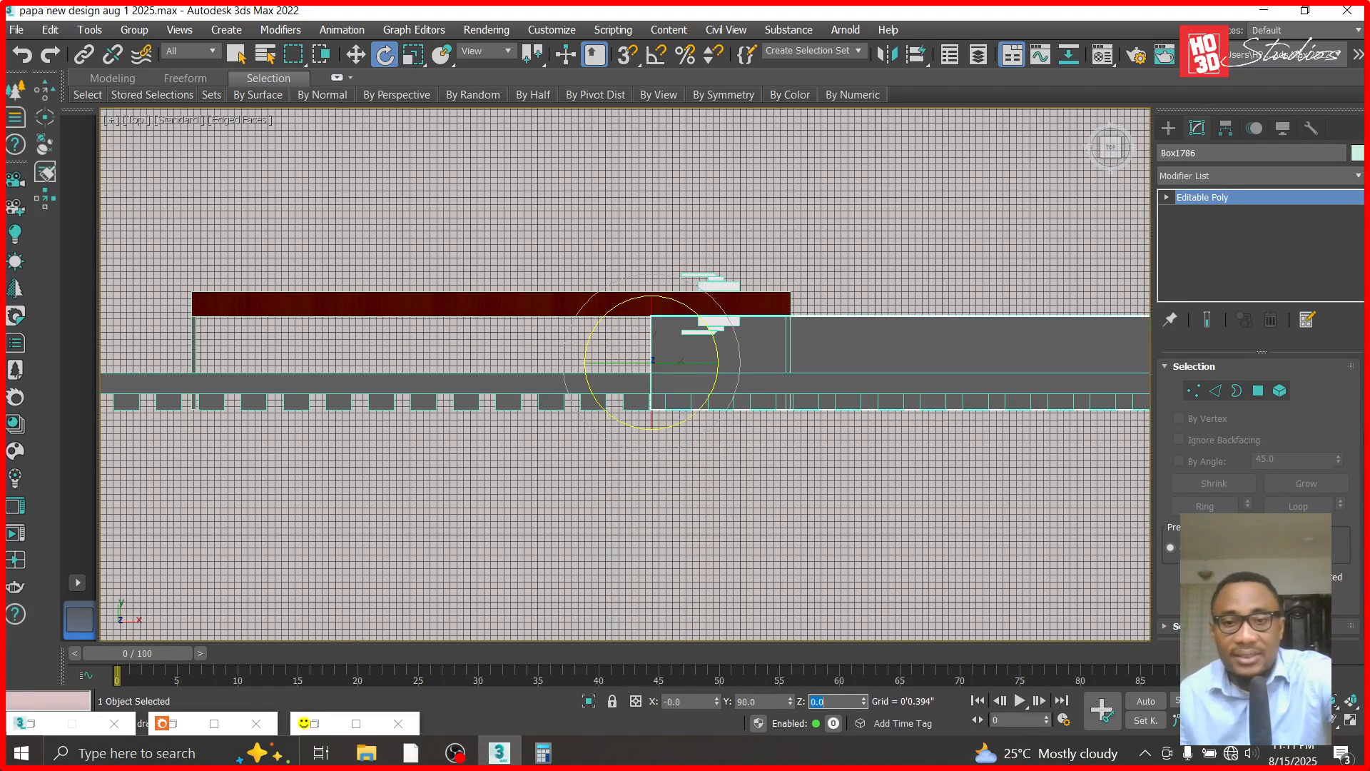
- Move the horizontal piece along X so its end meets the left side piece of the door
{"action": "left_click", "coordinate": [355, 55]}
{"action": "left_click_drag", "start_coordinate": [461, 348], "coordinate": [269, 367]}
{"action": "scroll", "coordinate": [238, 366], "scroll_direction": "up", "scroll_amount": 5}
{"action": "scroll", "coordinate": [269, 361], "scroll_direction": "down", "scroll_amount": 6}
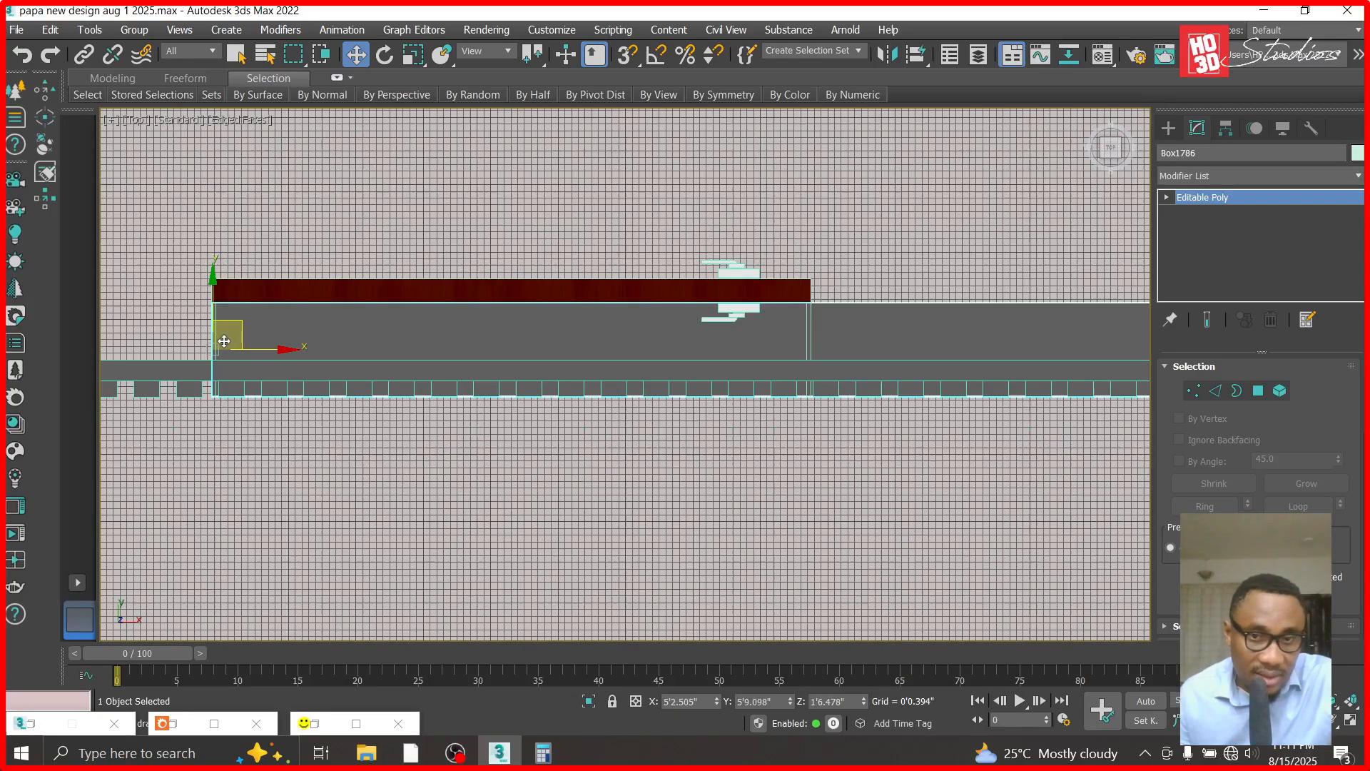
- Shorten the horizontal piece by moving its right-end vertices back to the right side piece
{"action": "left_click", "coordinate": [1168, 196]}
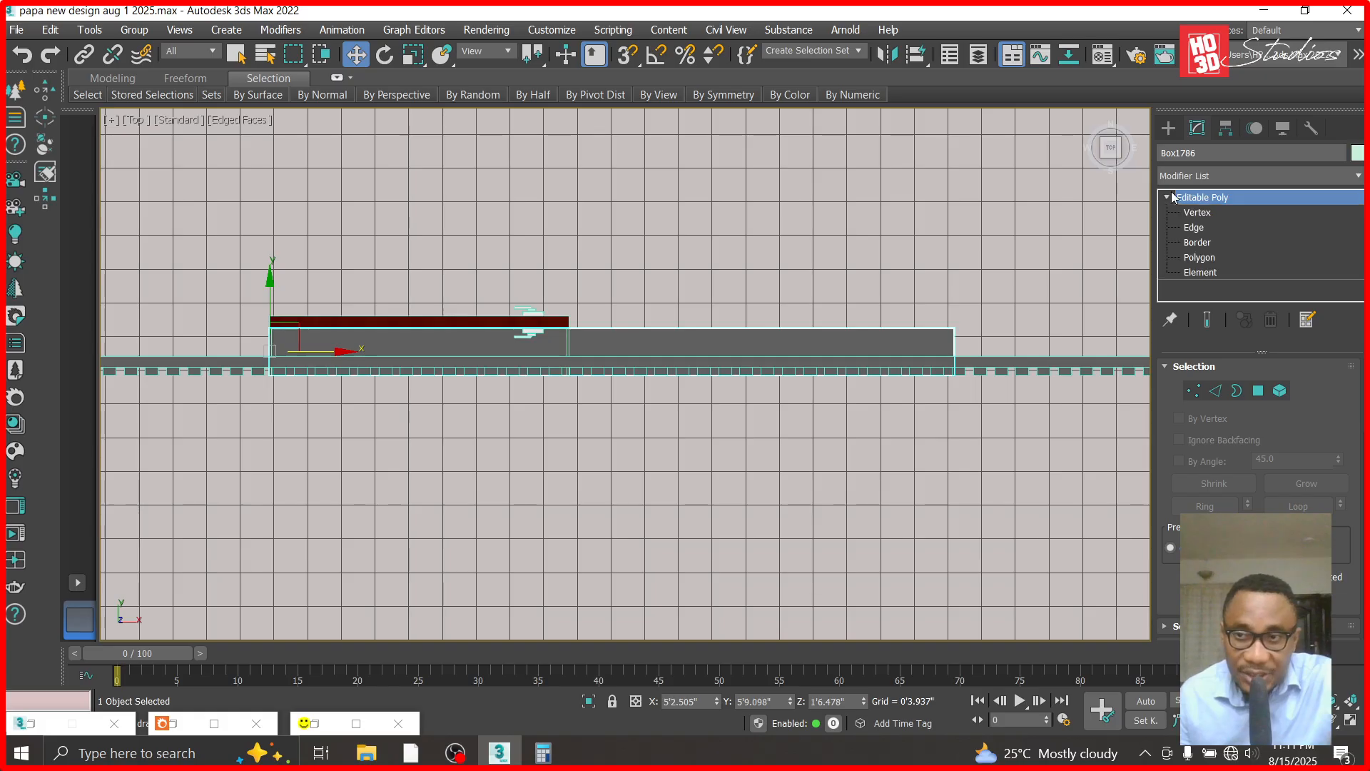
{"action": "left_click", "coordinate": [1197, 215]}
{"action": "left_click_drag", "start_coordinate": [971, 292], "coordinate": [910, 426]}
{"action": "left_click_drag", "start_coordinate": [1020, 350], "coordinate": [632, 351]}
{"action": "scroll", "coordinate": [590, 335], "scroll_direction": "up", "scroll_amount": 7}
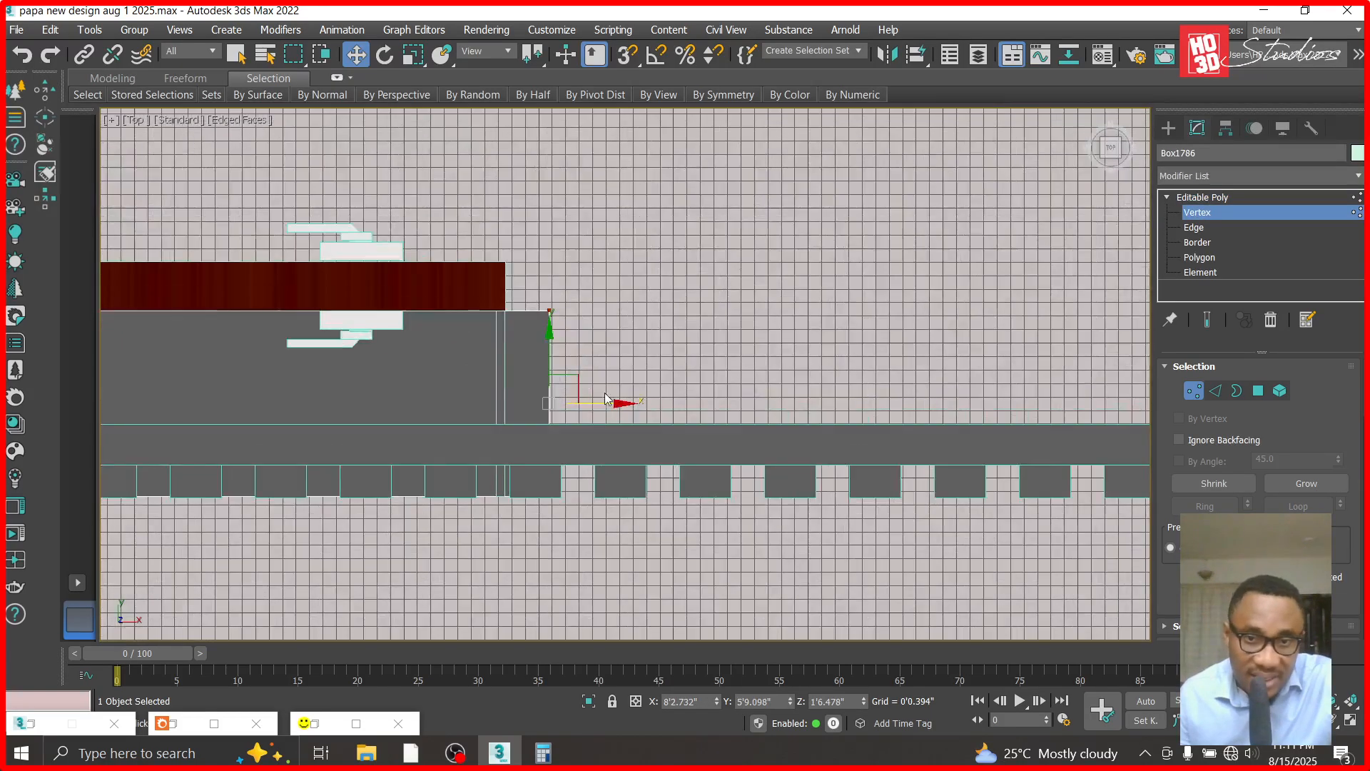
{"action": "left_click_drag", "start_coordinate": [615, 404], "coordinate": [572, 404]}
{"action": "left_click", "coordinate": [1202, 197]}
- Copy the horizontal piece upward in the Front view and align it with the top edge of the door opening
{"action": "key", "text": "f"}
{"action": "scroll", "coordinate": [996, 526], "scroll_direction": "down", "scroll_amount": 3}
{"action": "scroll", "coordinate": [827, 549], "scroll_direction": "down", "scroll_amount": 3}
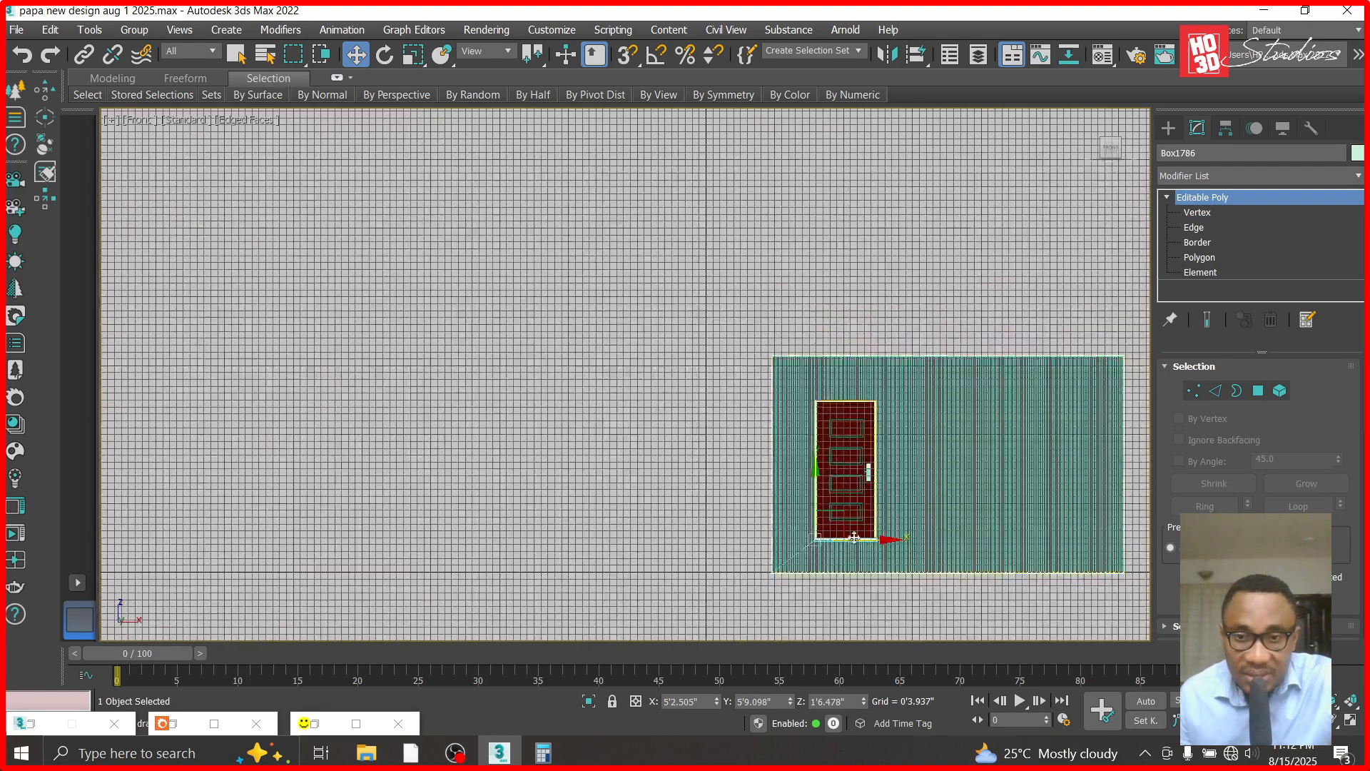
{"action": "scroll", "coordinate": [697, 548], "scroll_direction": "up", "scroll_amount": 10}
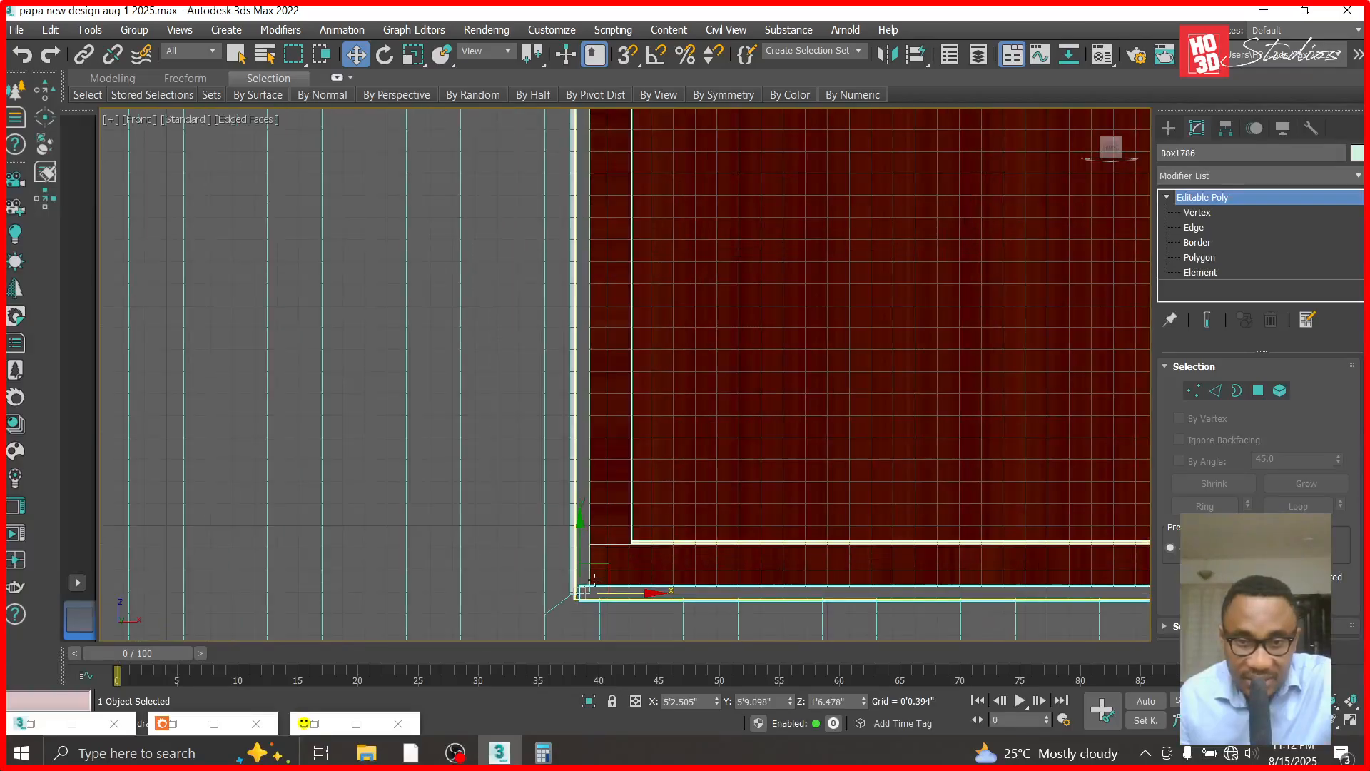
{"action": "scroll", "coordinate": [614, 580], "scroll_direction": "down", "scroll_amount": 5}
{"action": "scroll", "coordinate": [614, 579], "scroll_direction": "down", "scroll_amount": 3}
{"action": "left_click_drag", "start_coordinate": [611, 566], "coordinate": [619, 120], "text": "shift"}
{"action": "left_click", "coordinate": [688, 468]}
{"action": "scroll", "coordinate": [620, 186], "scroll_direction": "up", "scroll_amount": 5}
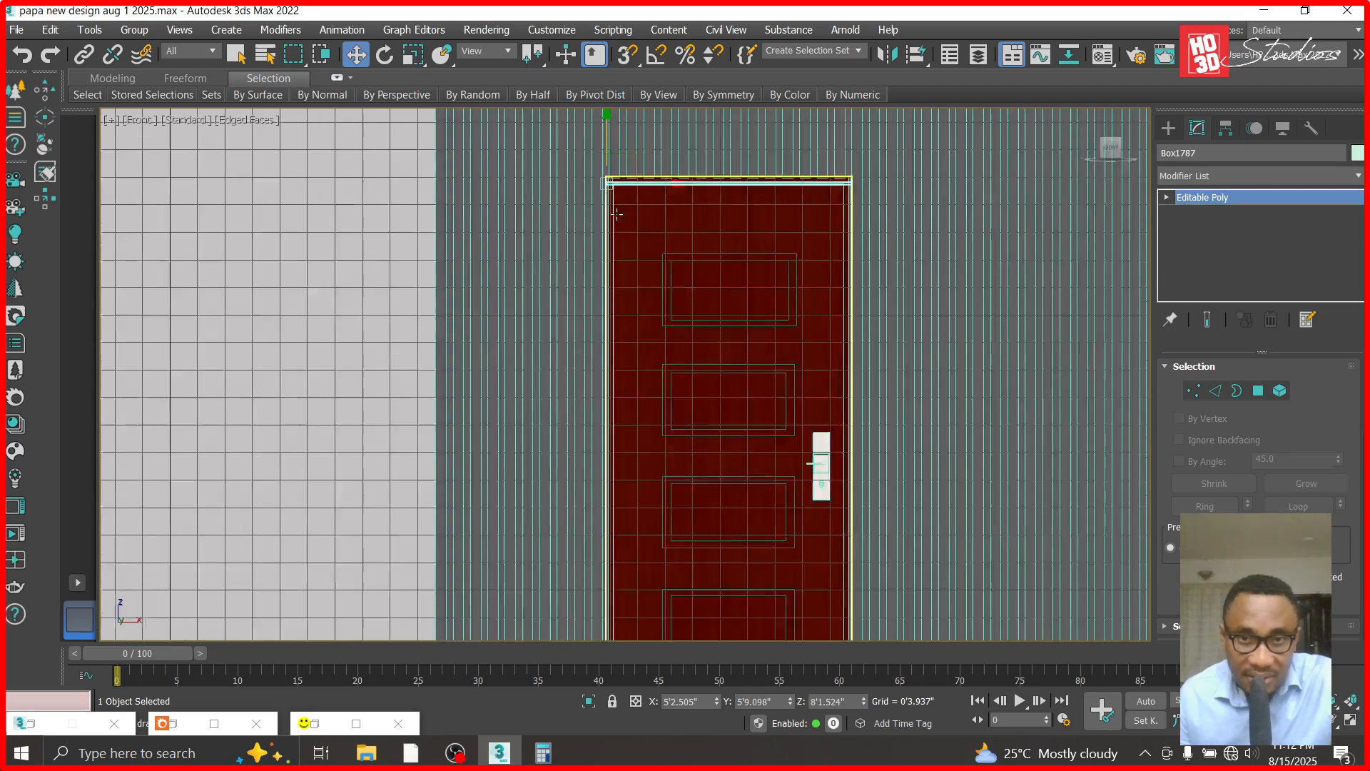
{"action": "scroll", "coordinate": [620, 186], "scroll_direction": "up", "scroll_amount": 4}
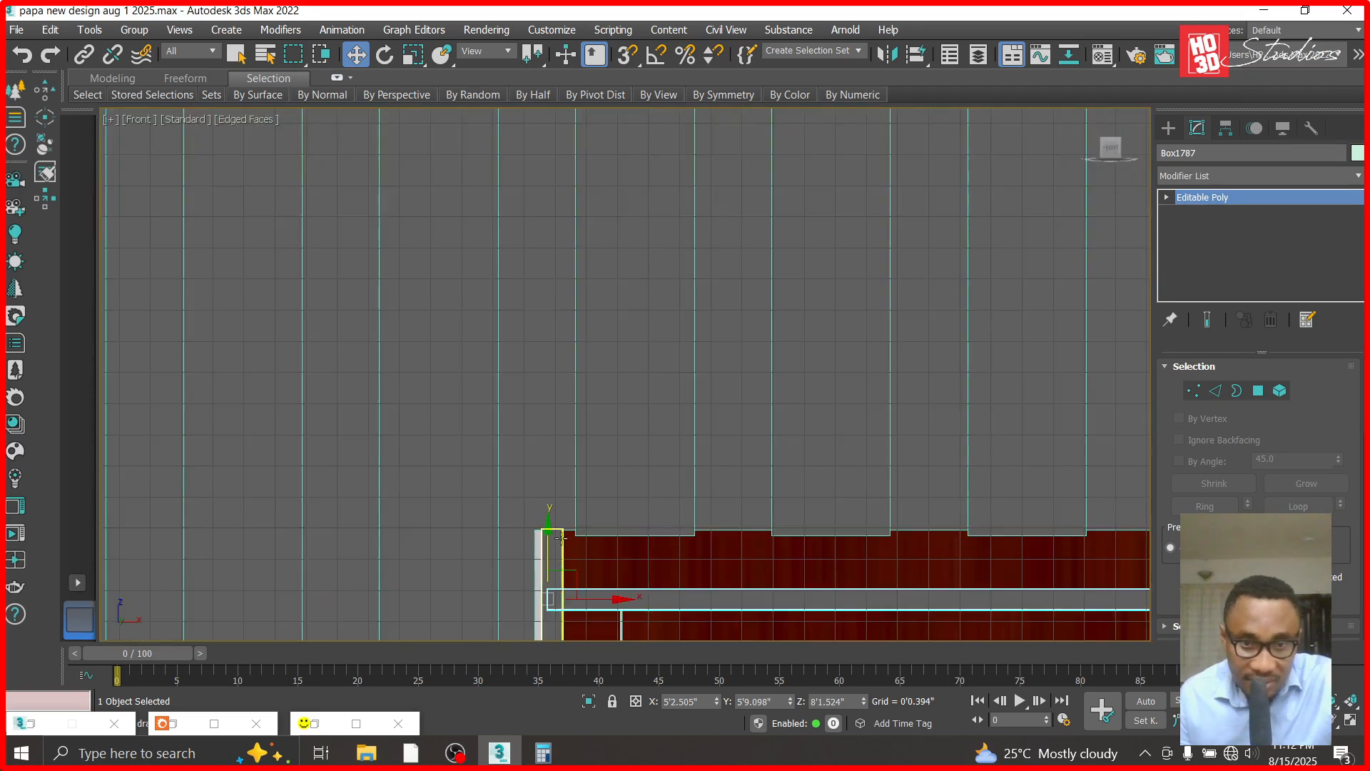
{"action": "left_click_drag", "start_coordinate": [547, 528], "coordinate": [558, 474]}
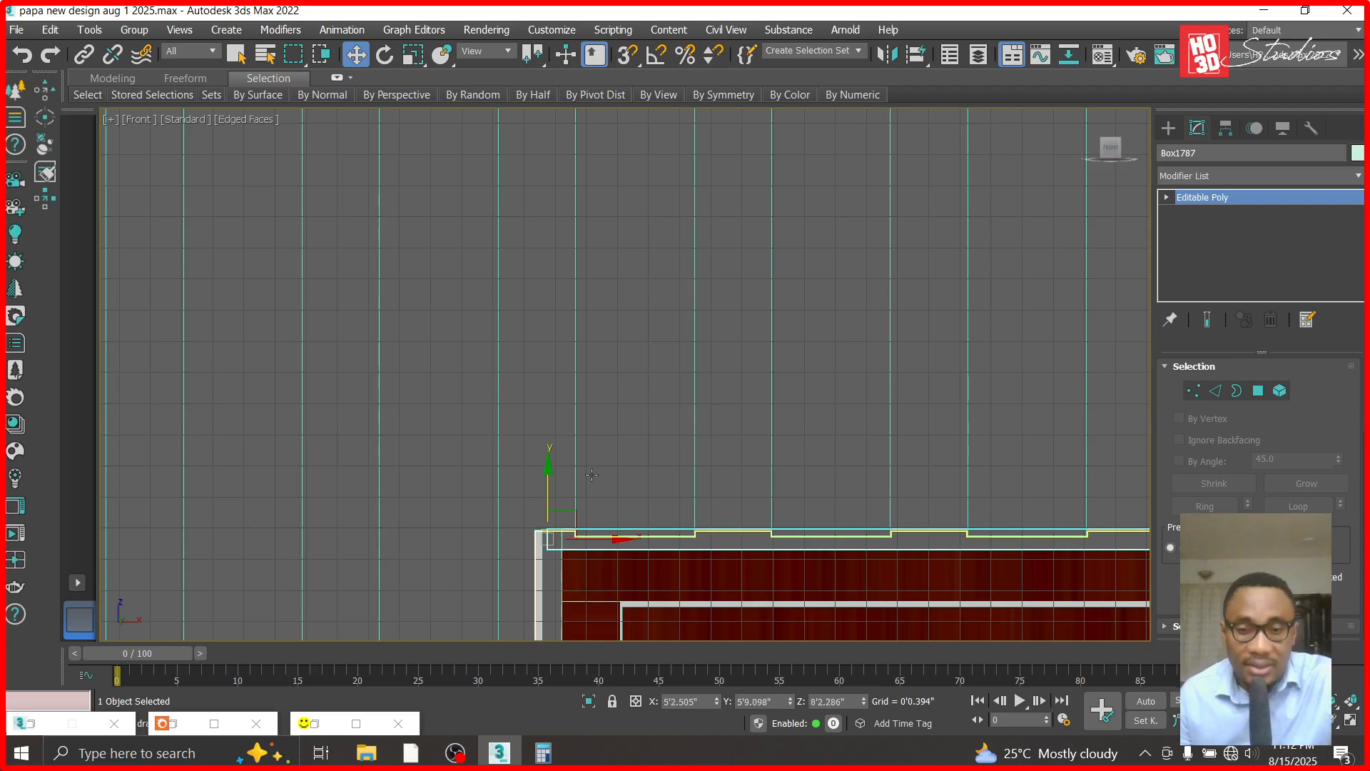
- Deselect the top piece and examine the door frame through Corona Camera002
{"action": "key", "text": "c"}
{"action": "double_click", "coordinate": [622, 215]}
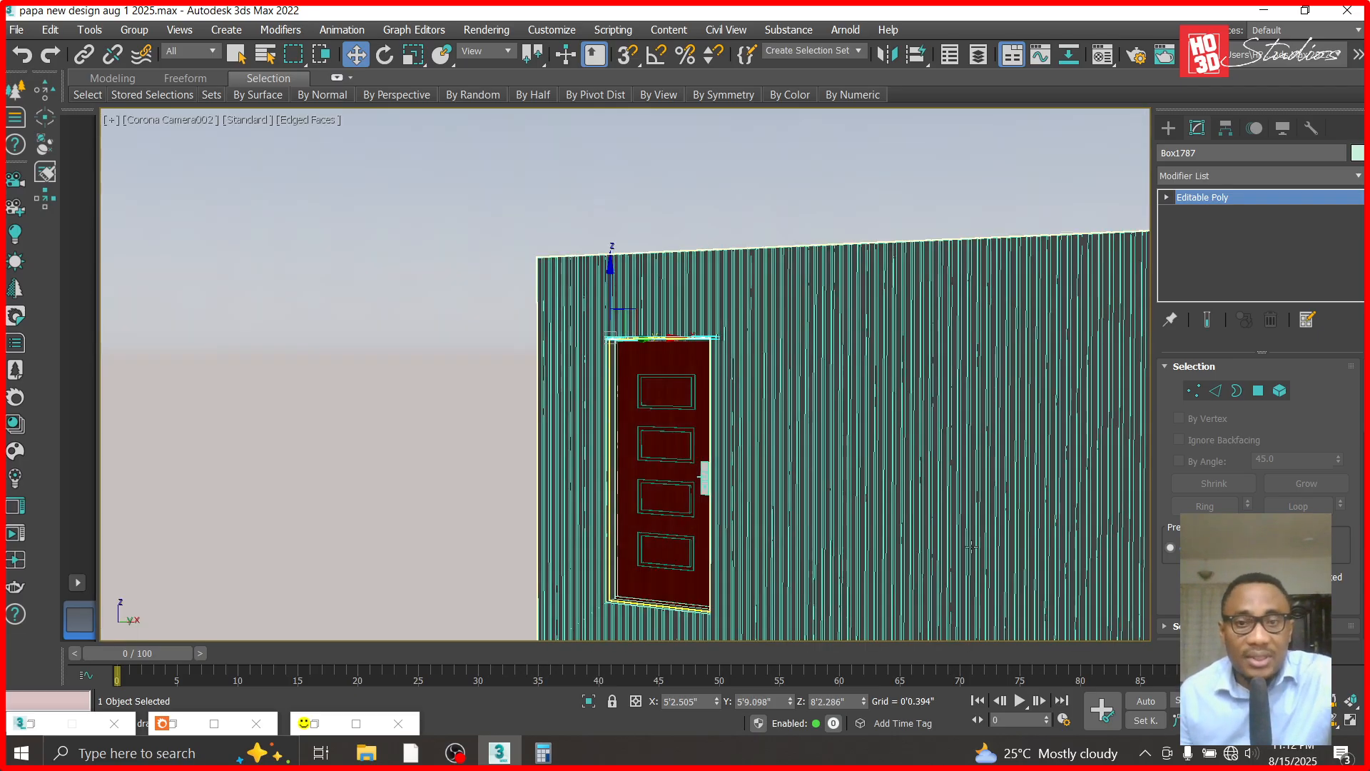
{"action": "left_click", "coordinate": [688, 143]}
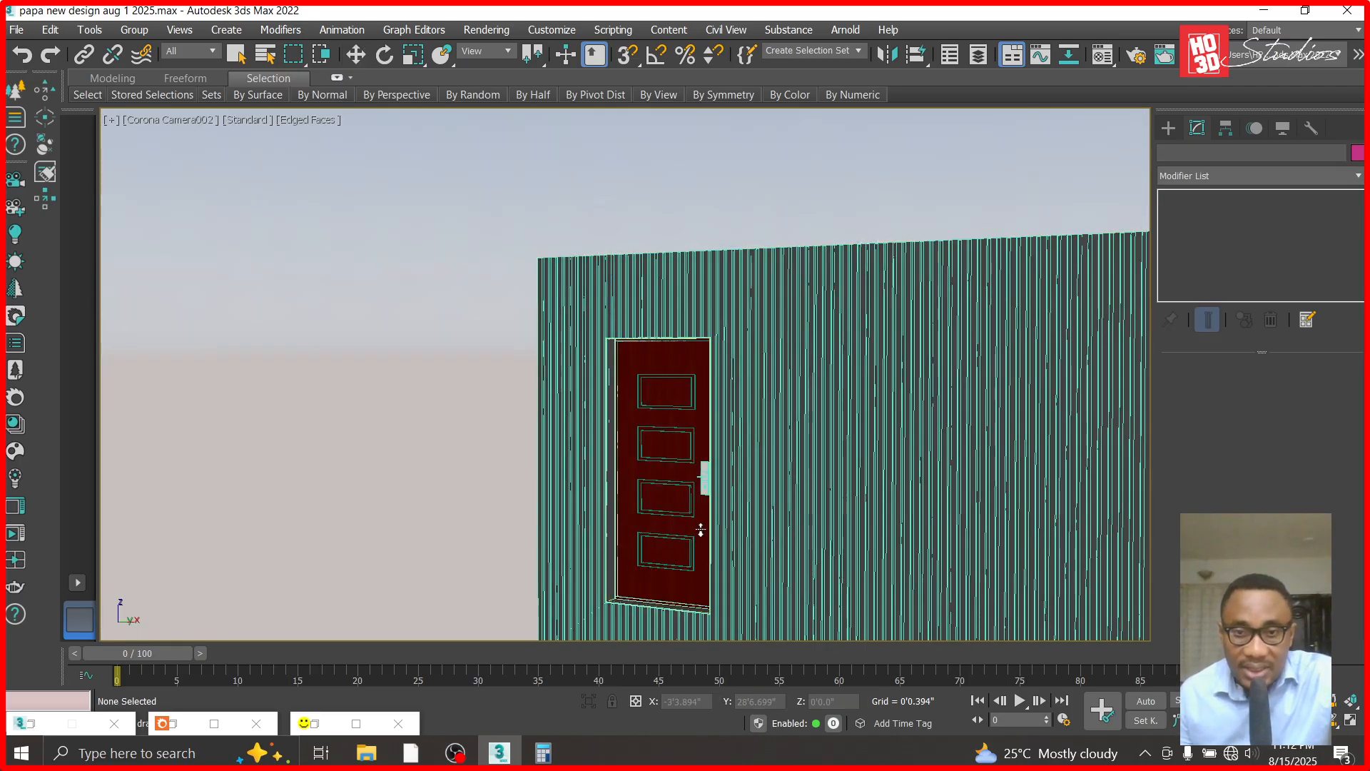
{"action": "scroll", "coordinate": [704, 498], "scroll_direction": "up", "scroll_amount": 8}
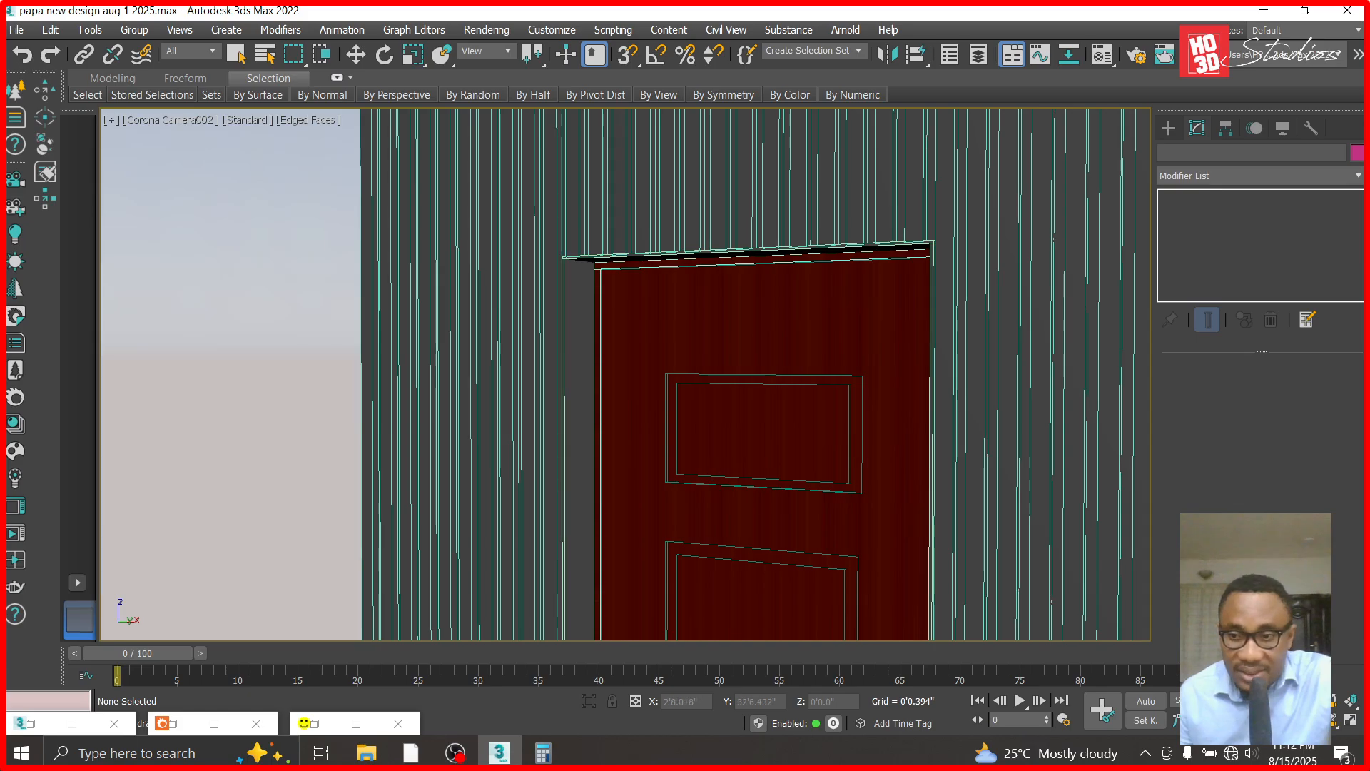
{"action": "scroll", "coordinate": [922, 530], "scroll_direction": "down", "scroll_amount": 5}
{"action": "key", "text": "w"}
- Unhide all objects and orbit around the entrance to view the frame with the rest of the house
{"action": "right_click", "coordinate": [440, 191]}
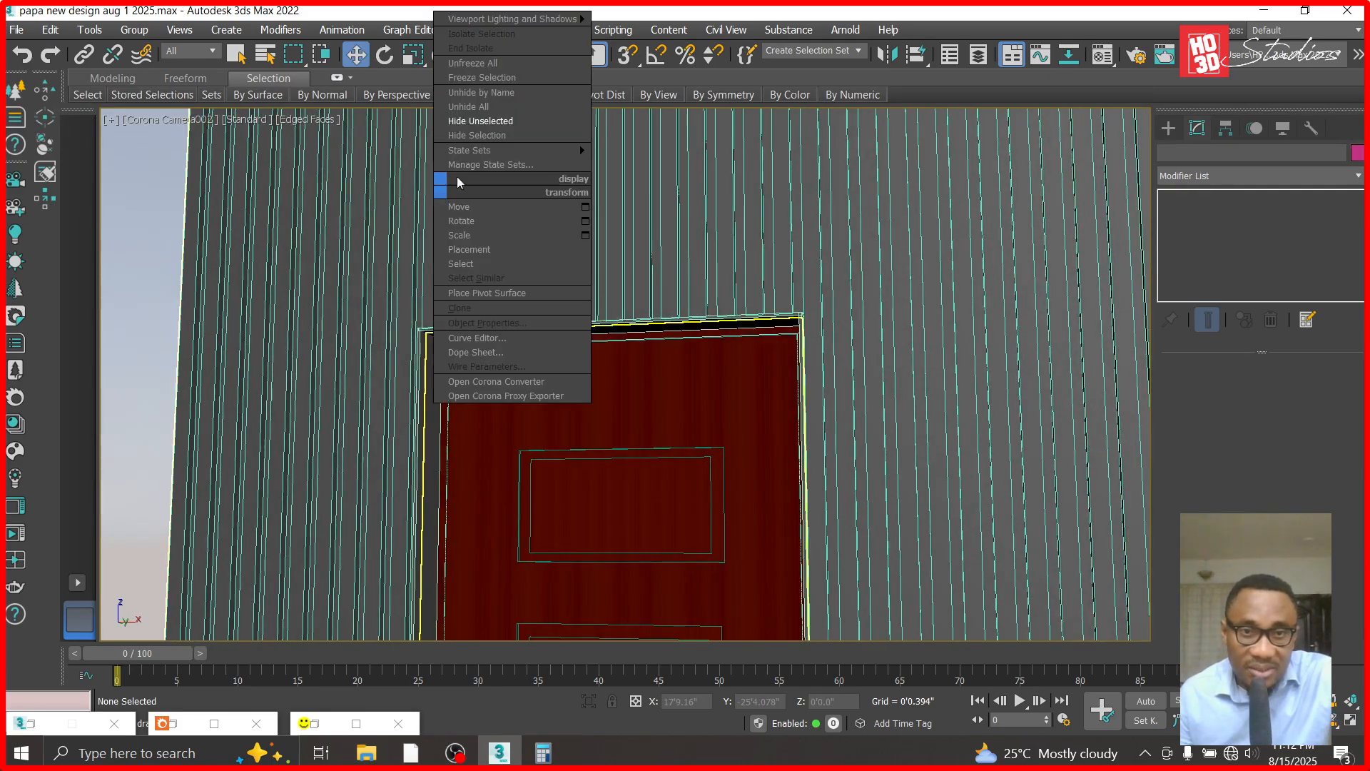
{"action": "left_click", "coordinate": [493, 108]}
{"action": "middle_click_drag", "start_coordinate": [657, 542], "coordinate": [737, 557], "text": "alt"}
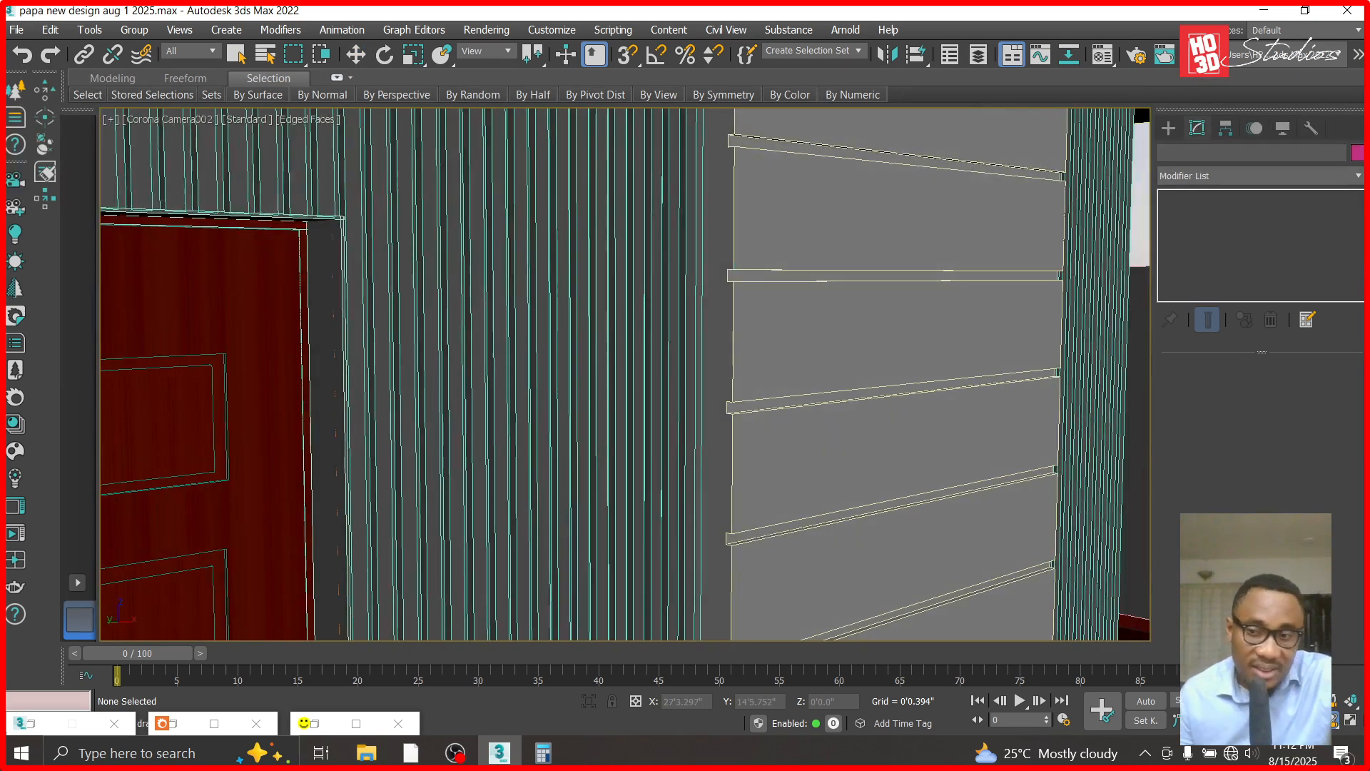
{"action": "middle_click_drag", "start_coordinate": [304, 475], "coordinate": [399, 353]}
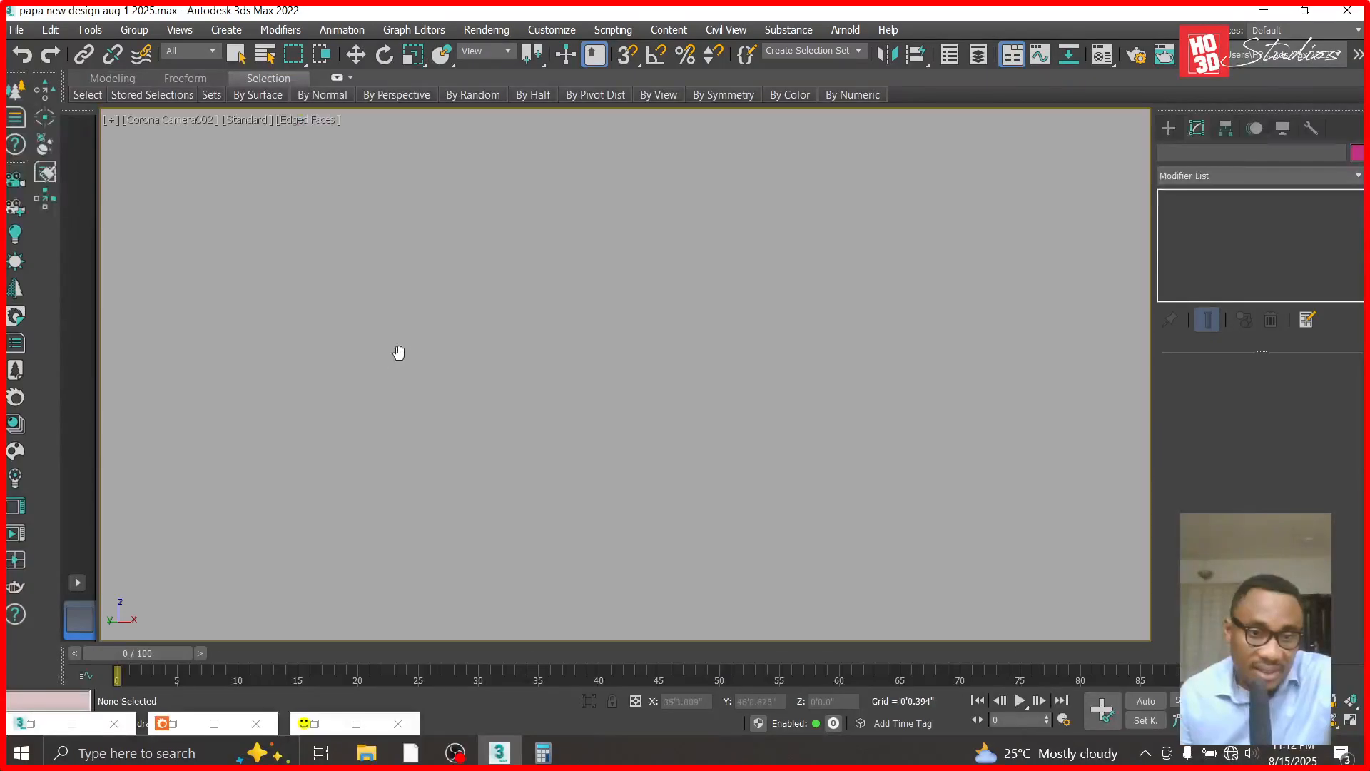
- Frame the door and its surrounding strip cladding through Corona Camera002 and render the view
{"action": "middle_click_drag", "start_coordinate": [702, 369], "coordinate": [524, 536]}
{"action": "middle_click_drag", "start_coordinate": [413, 369], "coordinate": [354, 373], "text": "alt"}
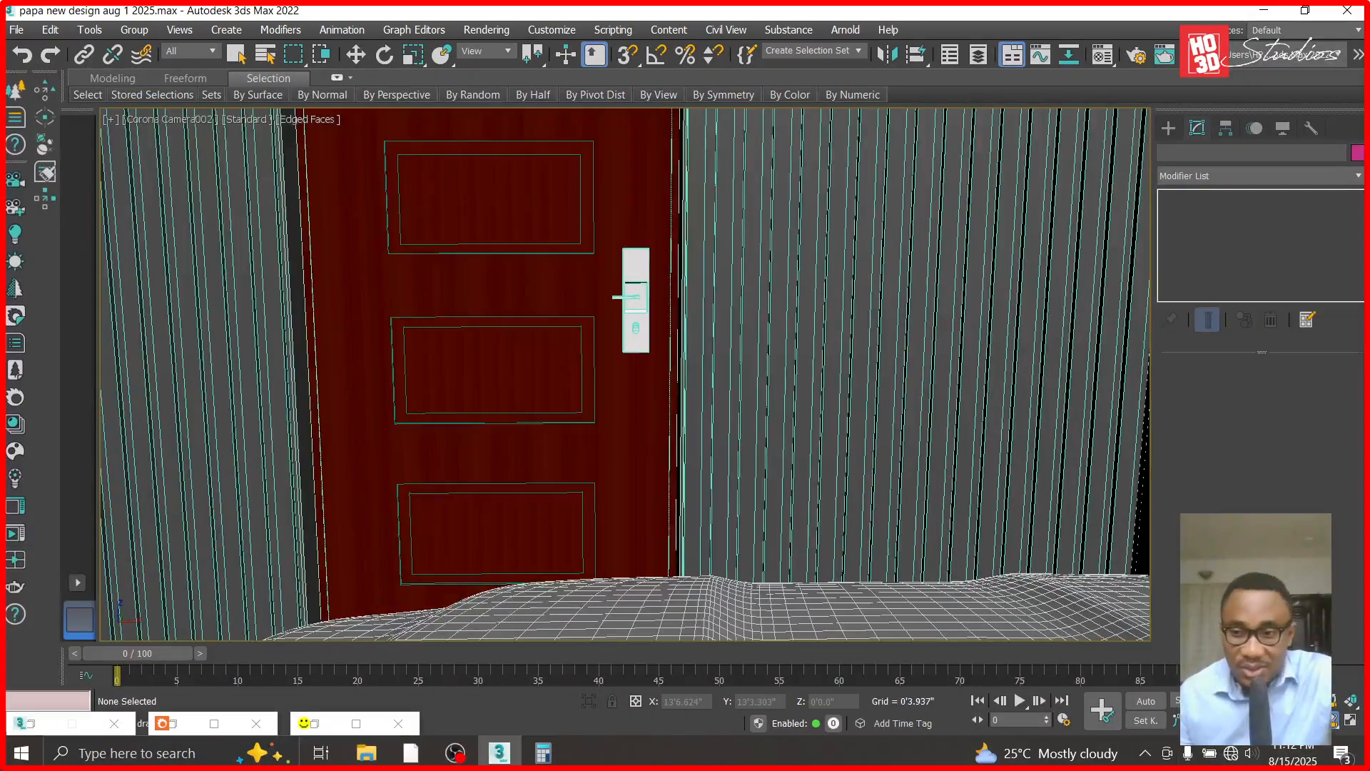
{"action": "middle_click_drag", "start_coordinate": [739, 345], "coordinate": [735, 400], "text": "alt"}
{"action": "left_click_drag", "start_coordinate": [818, 409], "coordinate": [762, 410]}
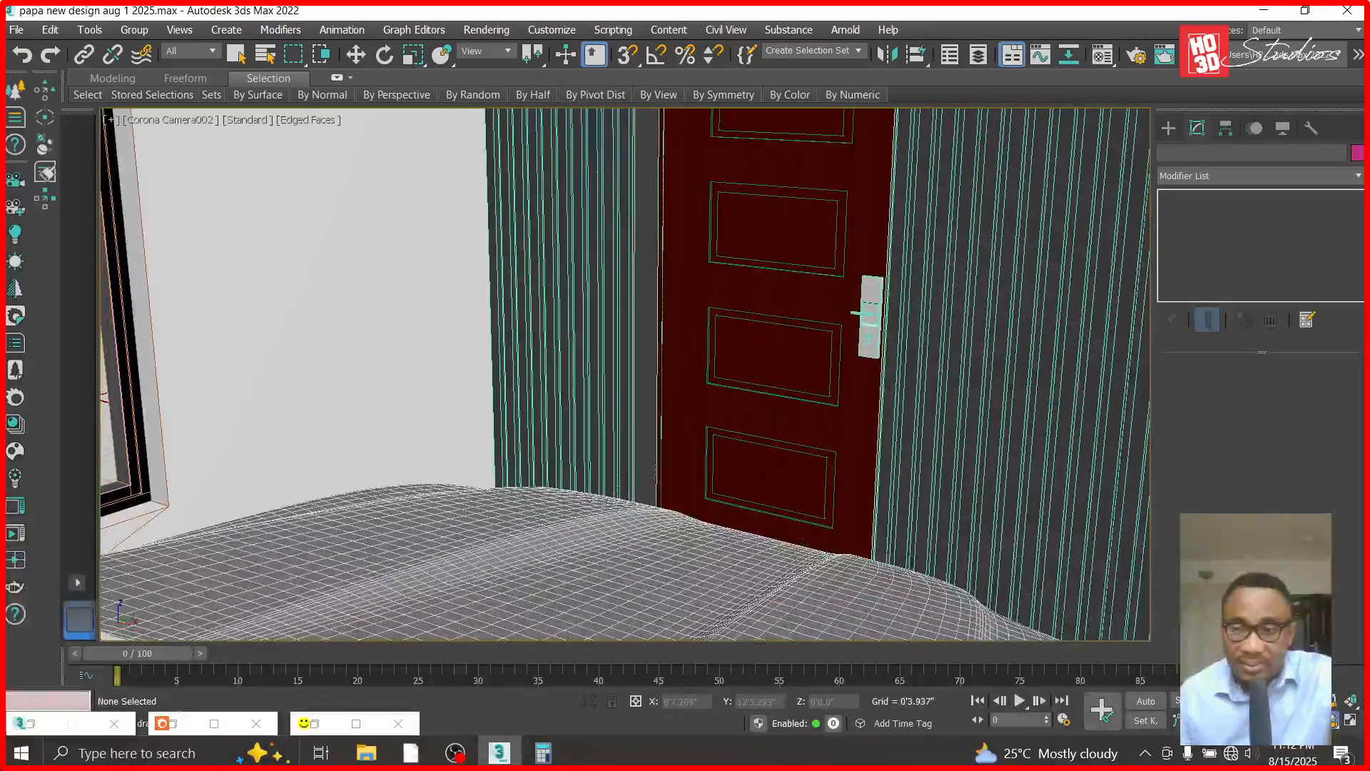
{"action": "left_click_drag", "start_coordinate": [921, 414], "coordinate": [832, 623]}
{"action": "key", "text": "shift+q"}
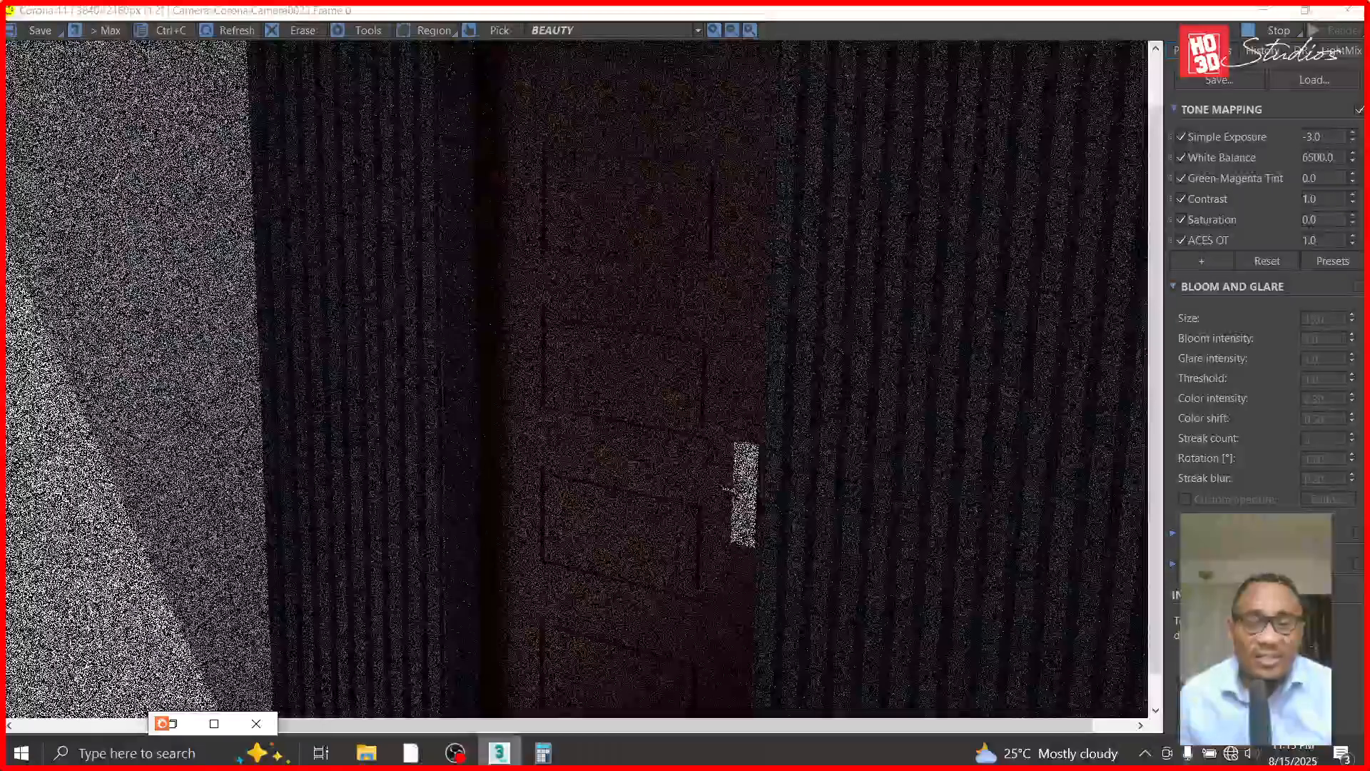
- Examine the door frame and strip cladding in the render, then minimize the frame buffer
{"action": "scroll", "coordinate": [689, 457], "scroll_direction": "down", "scroll_amount": 1}
{"action": "scroll", "coordinate": [649, 396], "scroll_direction": "up", "scroll_amount": 1}
{"action": "scroll", "coordinate": [649, 396], "scroll_direction": "down", "scroll_amount": 1}
{"action": "scroll", "coordinate": [651, 429], "scroll_direction": "up", "scroll_amount": 1}
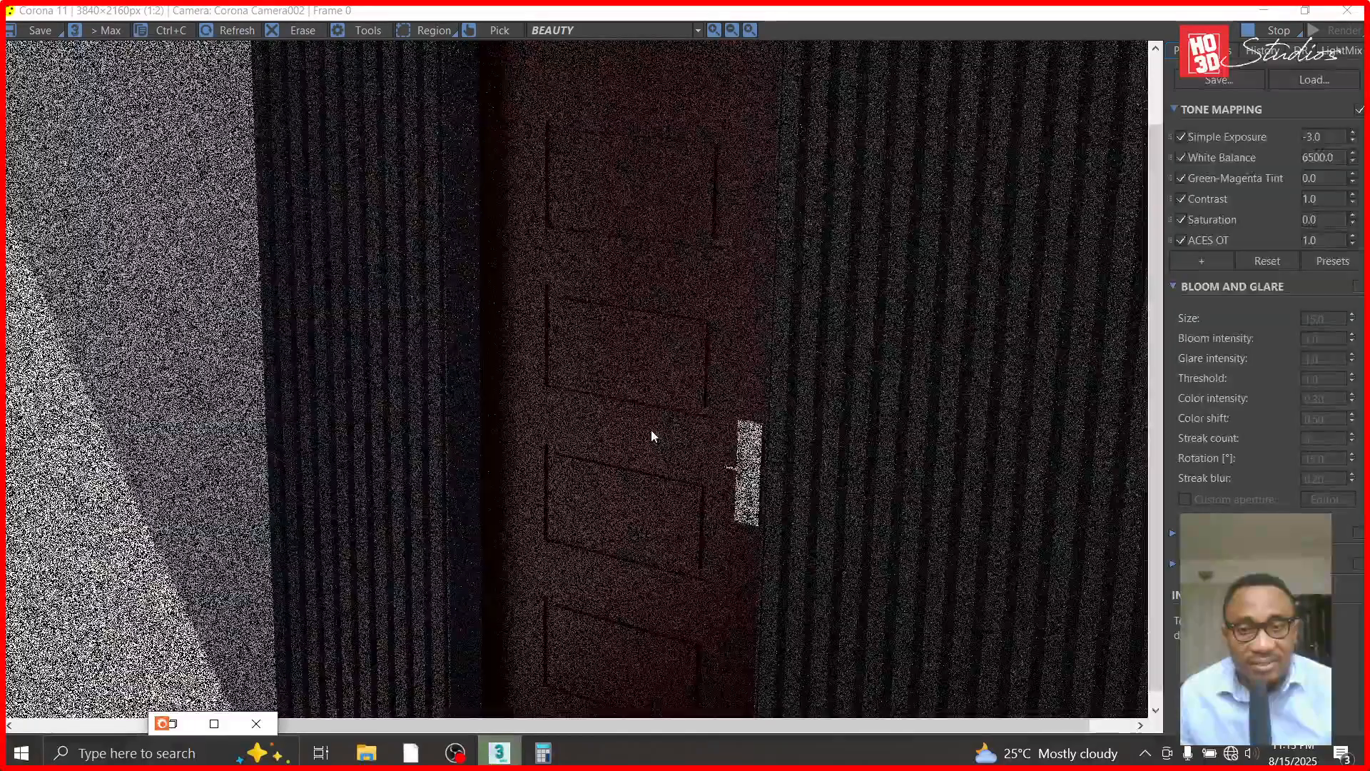
{"action": "scroll", "coordinate": [652, 432], "scroll_direction": "up", "scroll_amount": 1}
{"action": "scroll", "coordinate": [651, 435], "scroll_direction": "down", "scroll_amount": 2}
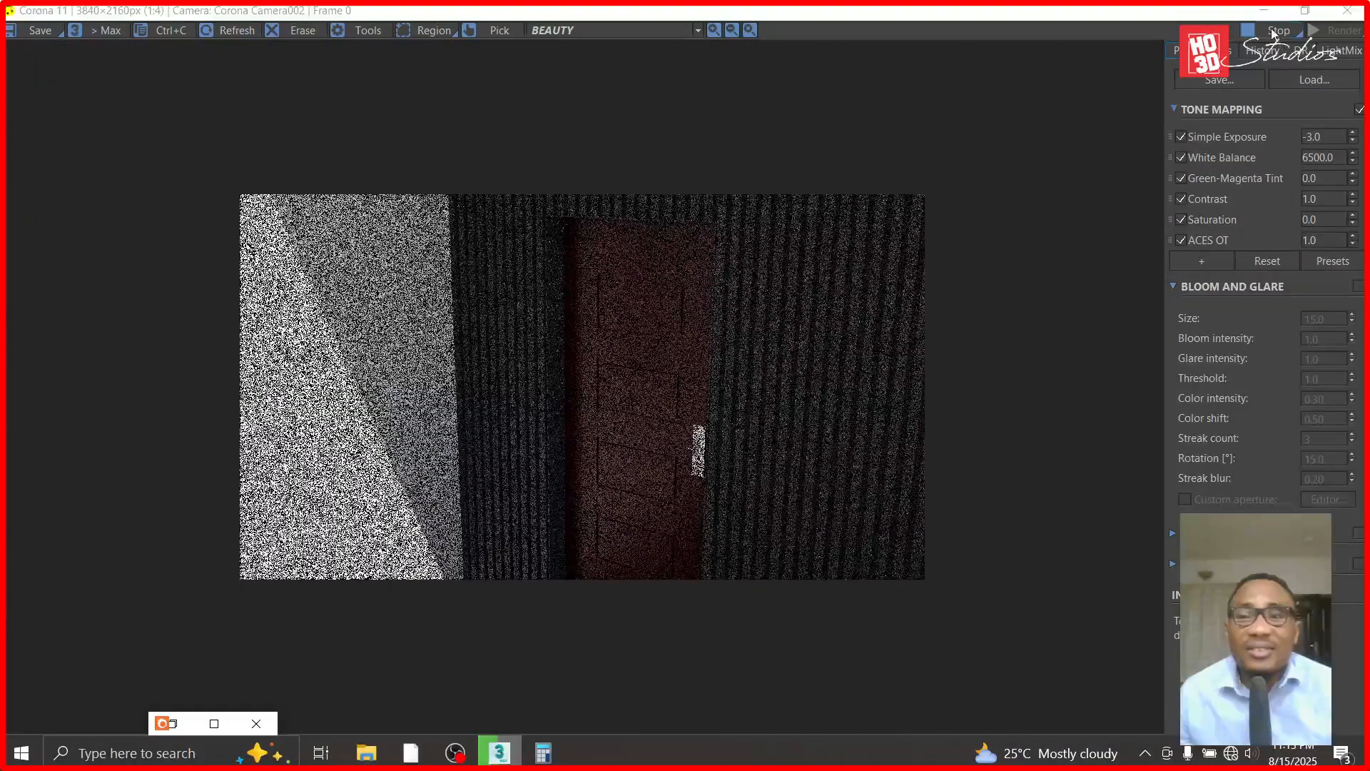
{"action": "left_click", "coordinate": [1263, 10]}
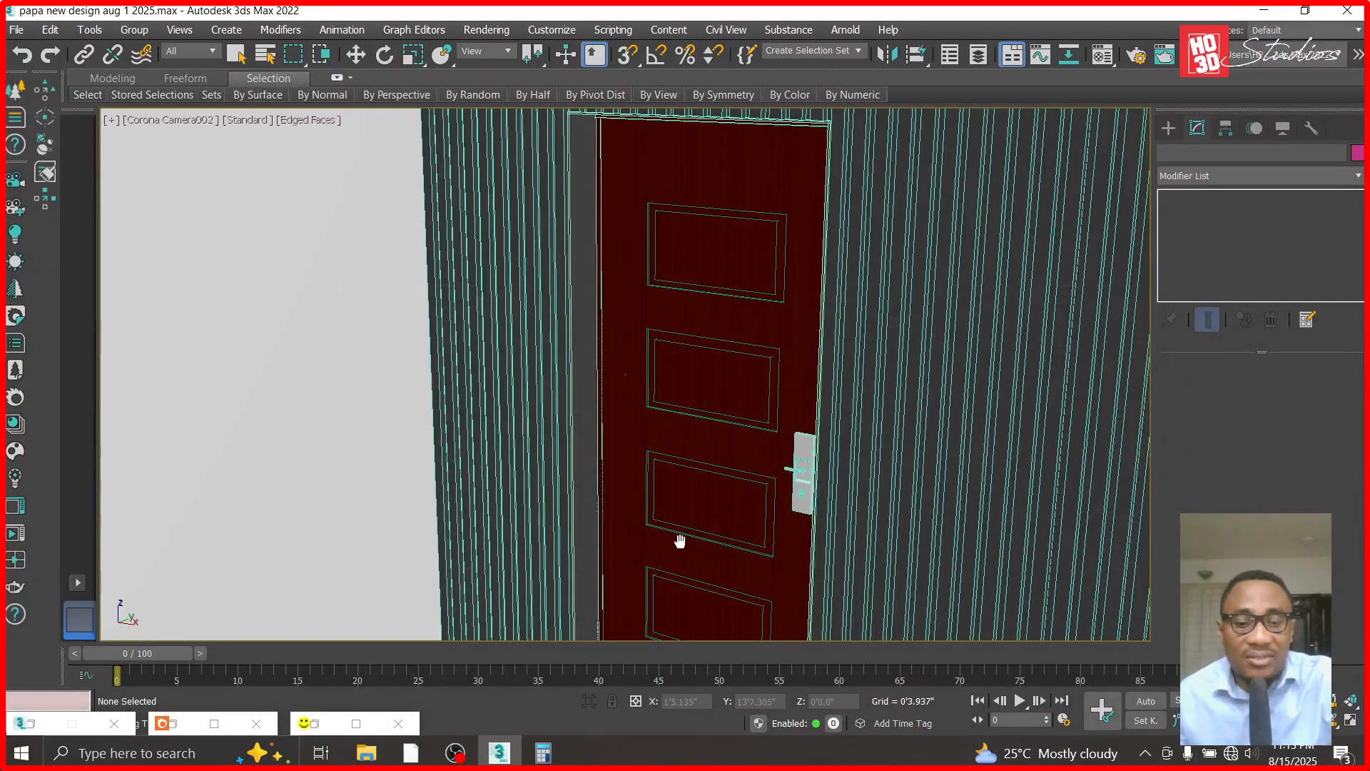
{"action": "key", "text": "f"}
{"action": "scroll", "coordinate": [980, 418], "scroll_direction": "up", "scroll_amount": 3}
{"action": "scroll", "coordinate": [717, 414], "scroll_direction": "down", "scroll_amount": 3}
{"action": "left_click", "coordinate": [358, 59]}
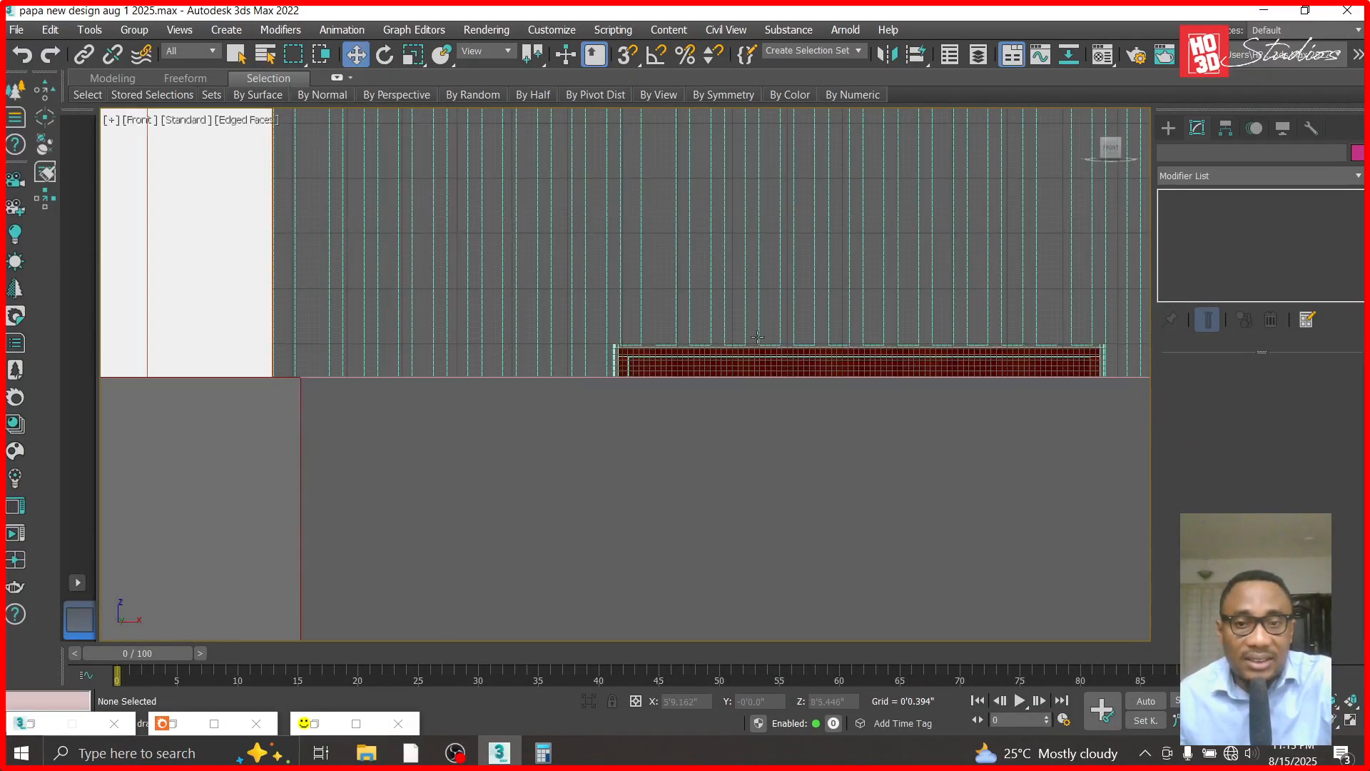
{"action": "key", "text": "c"}
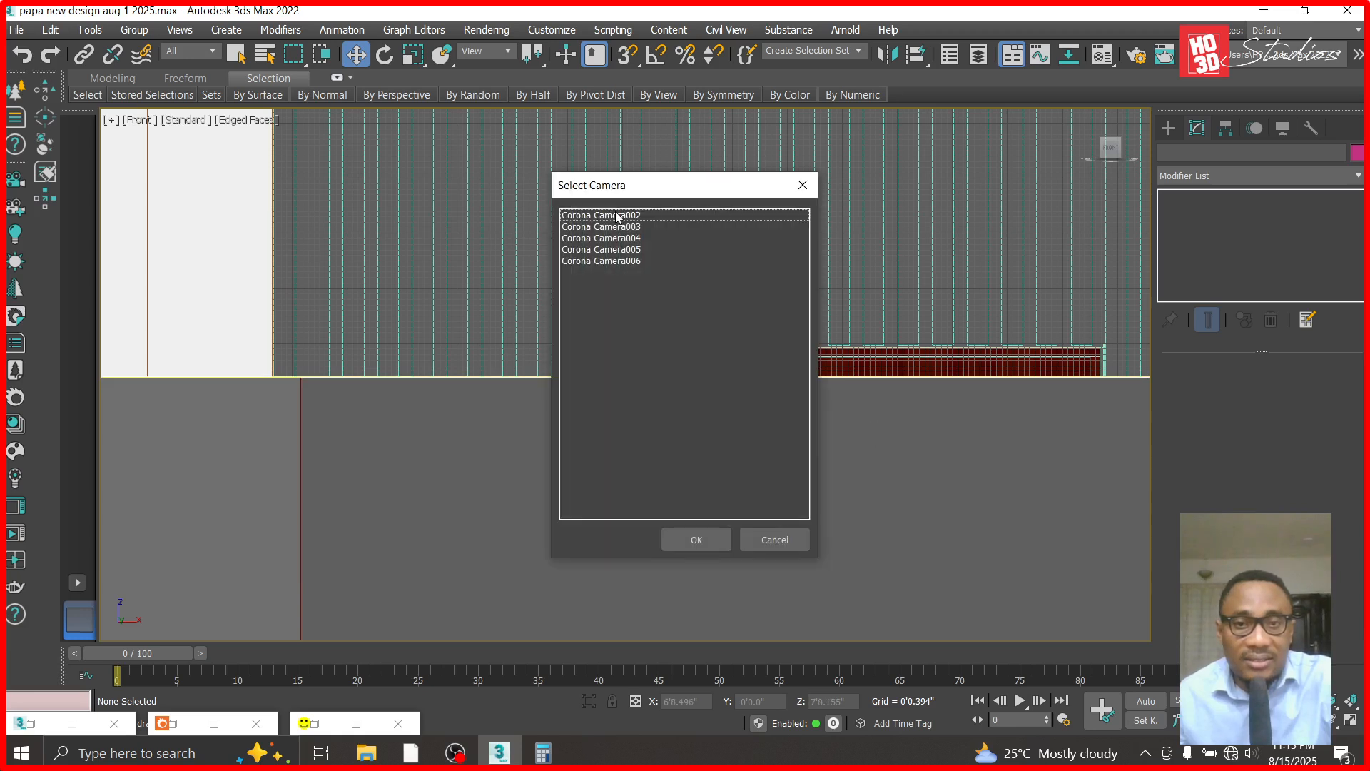
{"action": "double_click", "coordinate": [617, 215]}
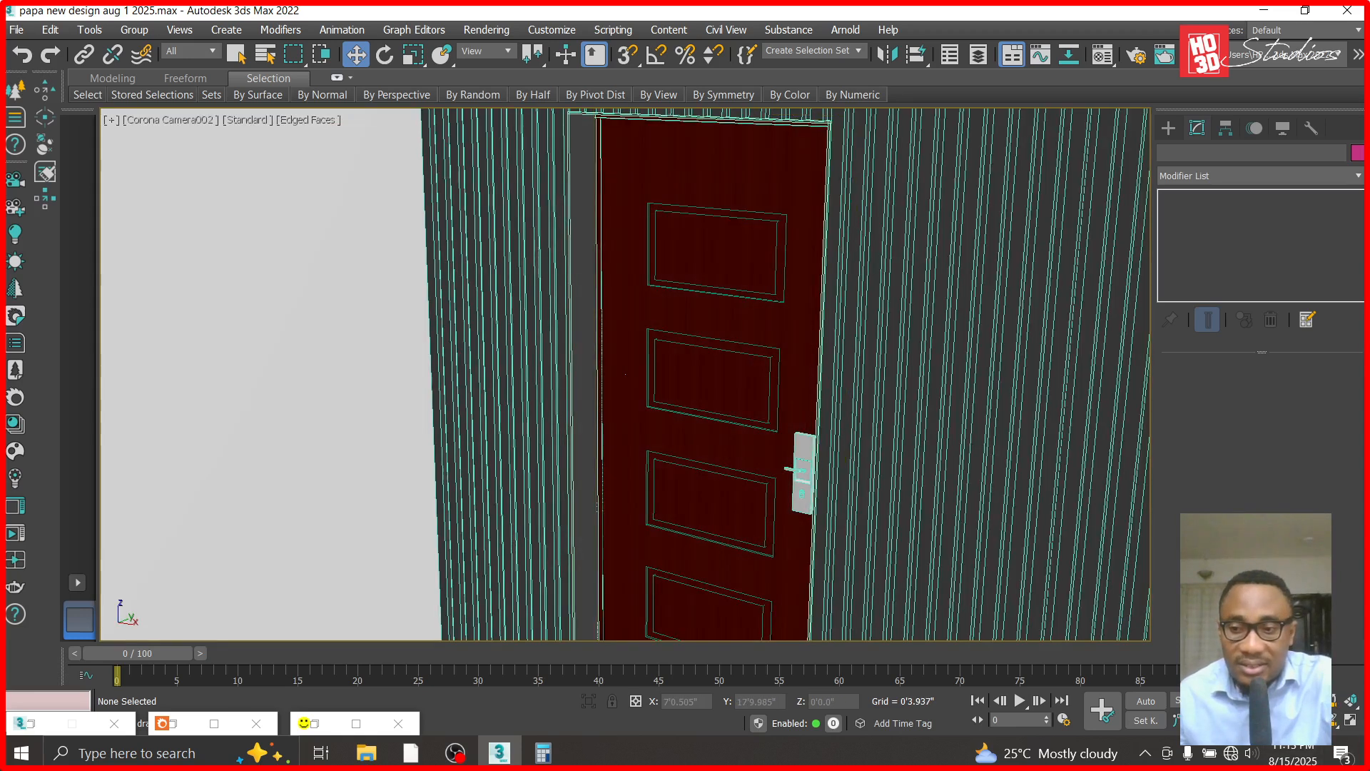
- Hide the Lexus LX600 car standing in front of the entrance
{"action": "scroll", "coordinate": [498, 534], "scroll_direction": "down", "scroll_amount": 5}
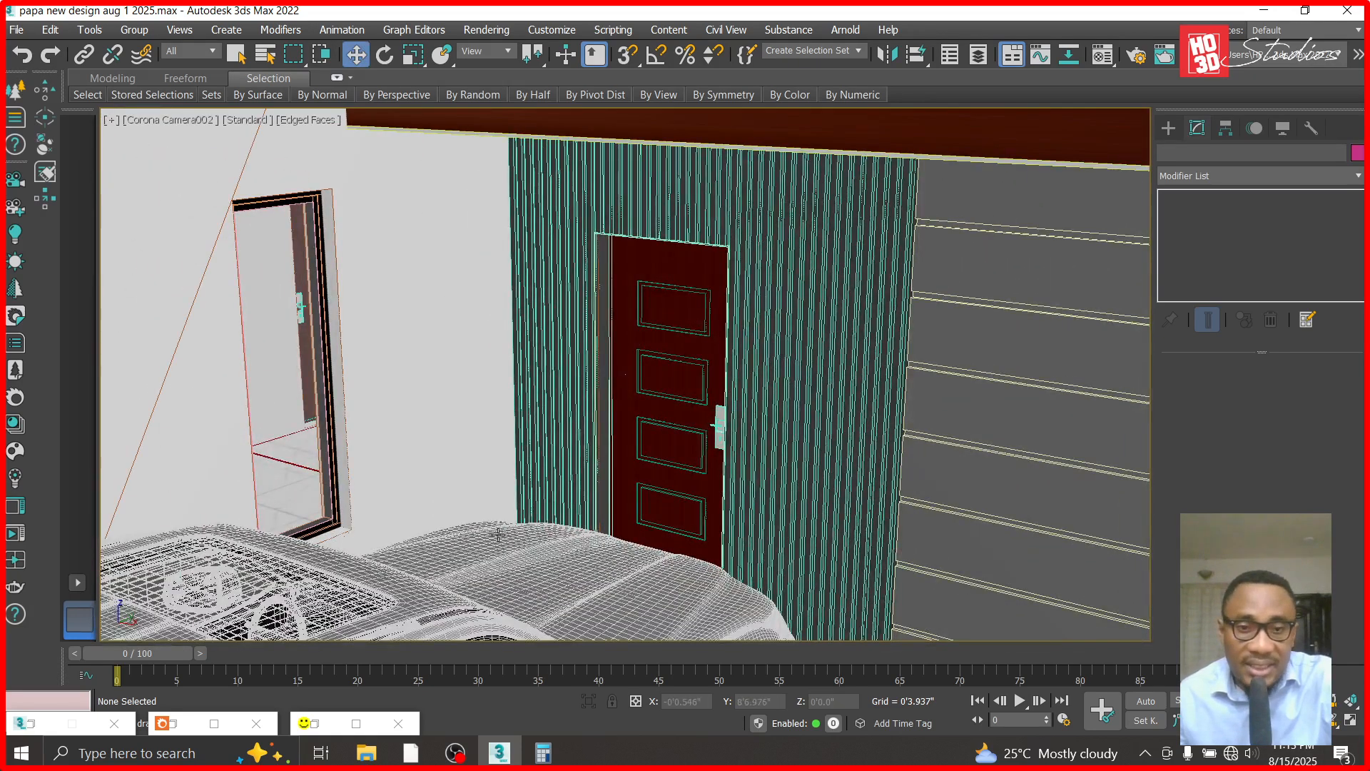
{"action": "left_click", "coordinate": [498, 534]}
{"action": "right_click", "coordinate": [498, 503]}
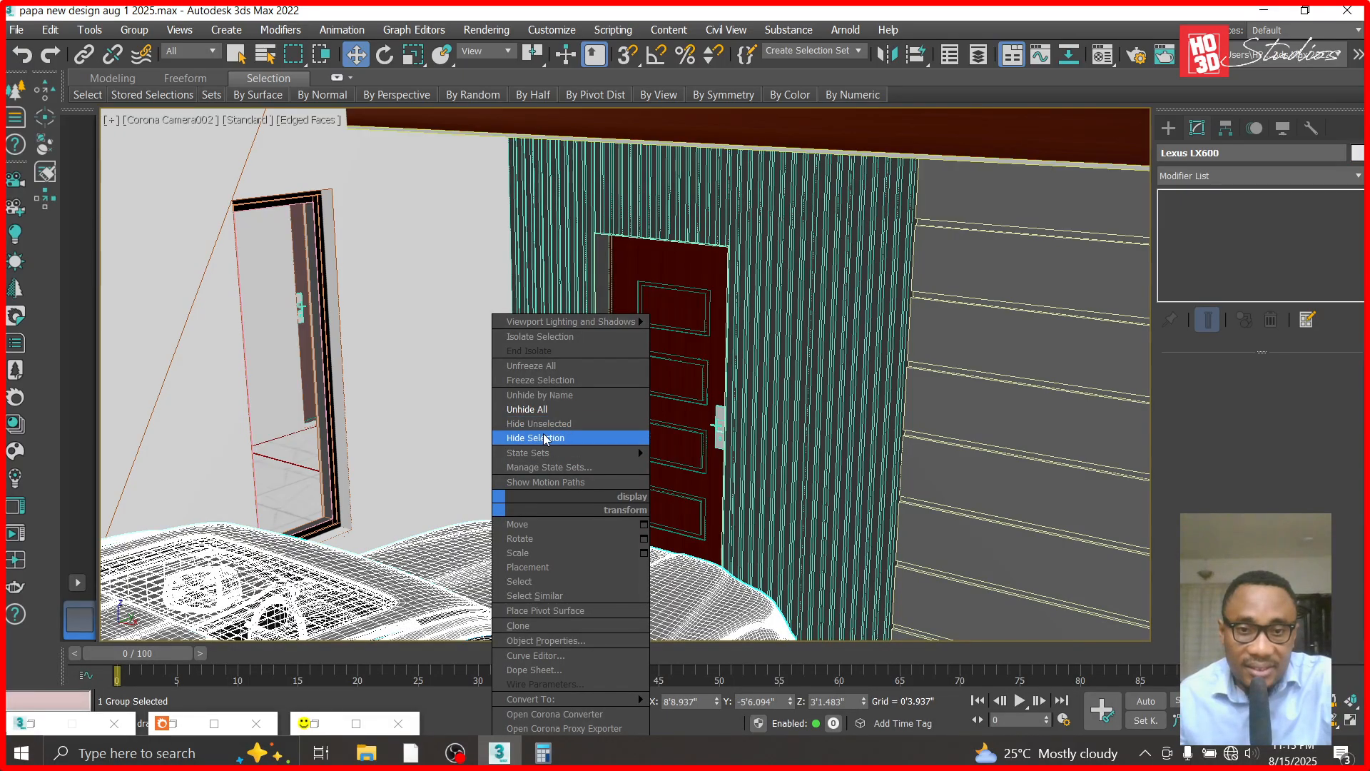
{"action": "left_click", "coordinate": [542, 437]}
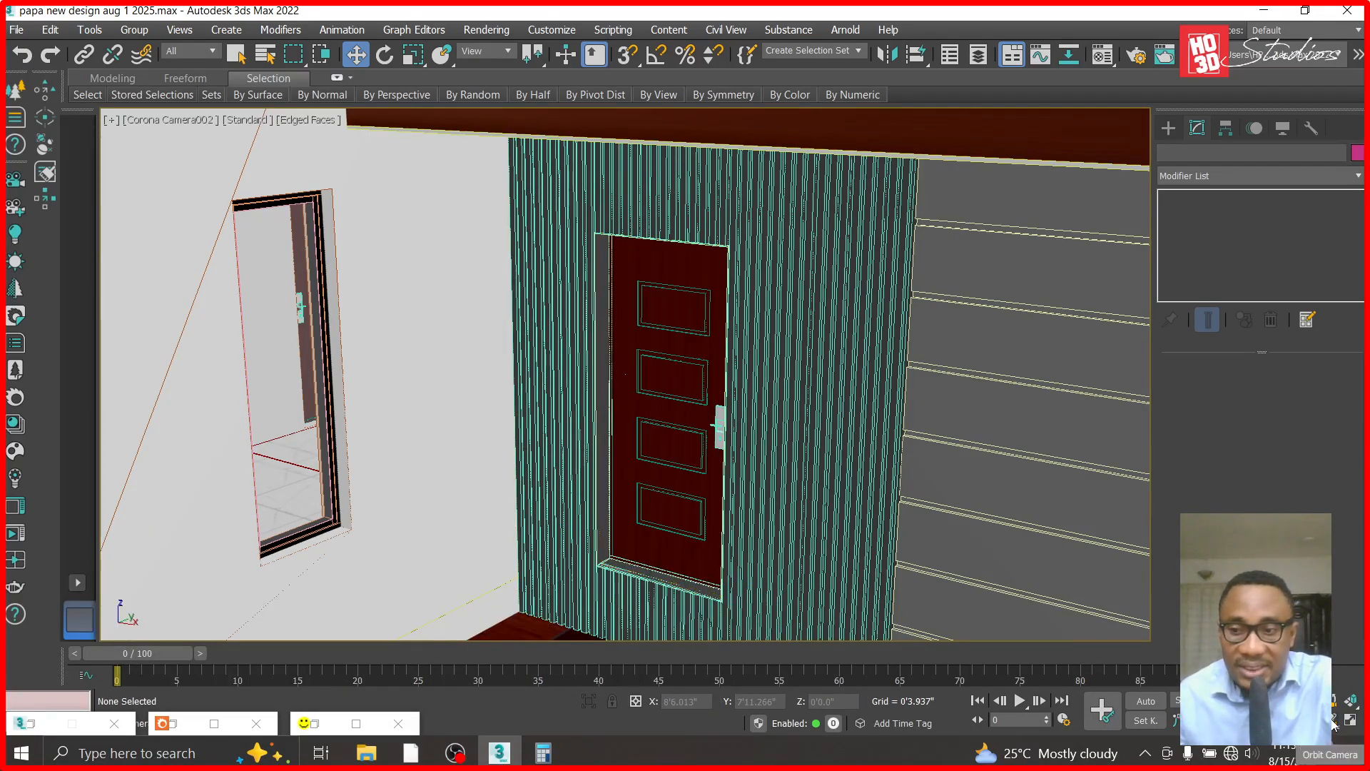
- Isolate the strip cladding, the wooden floor and the entrance door
{"action": "middle_click_drag", "start_coordinate": [697, 535], "coordinate": [577, 543], "text": "alt"}
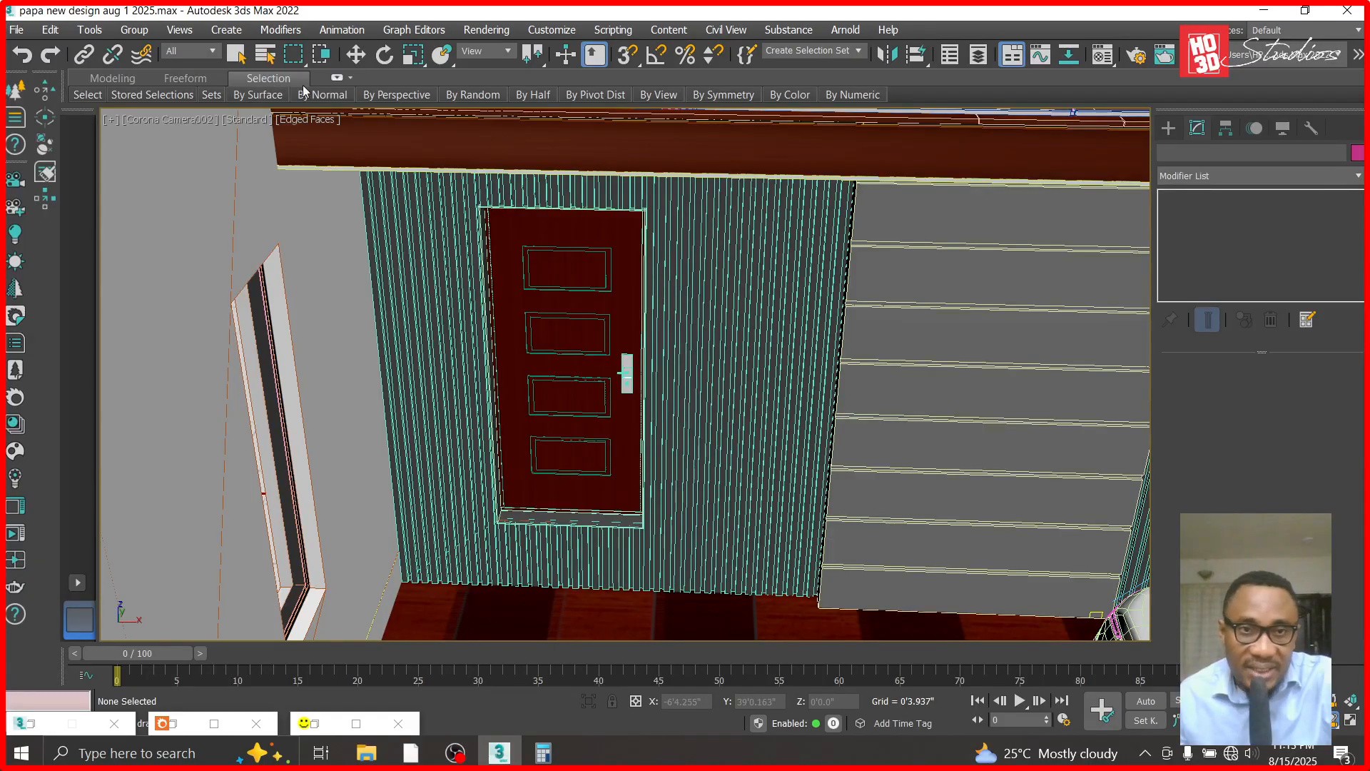
{"action": "left_click", "coordinate": [355, 54]}
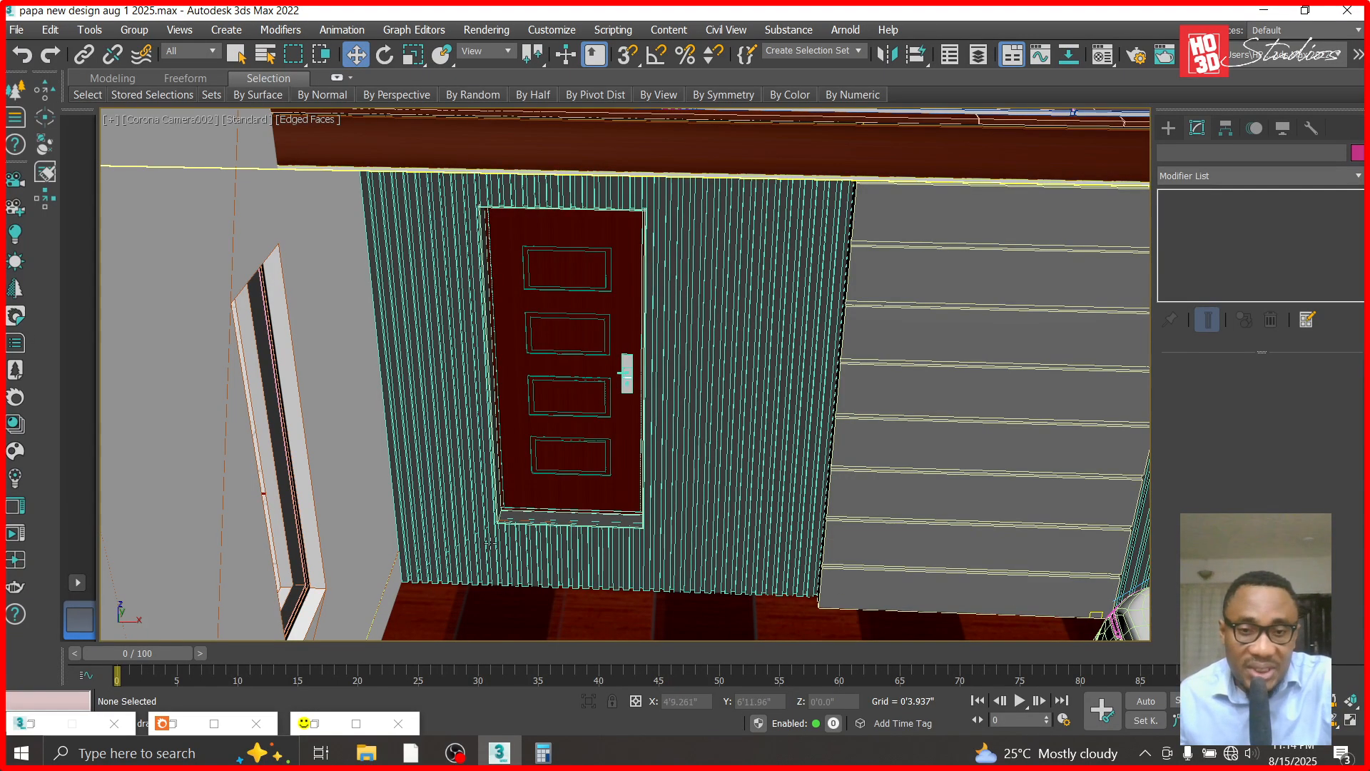
{"action": "left_click", "coordinate": [631, 557]}
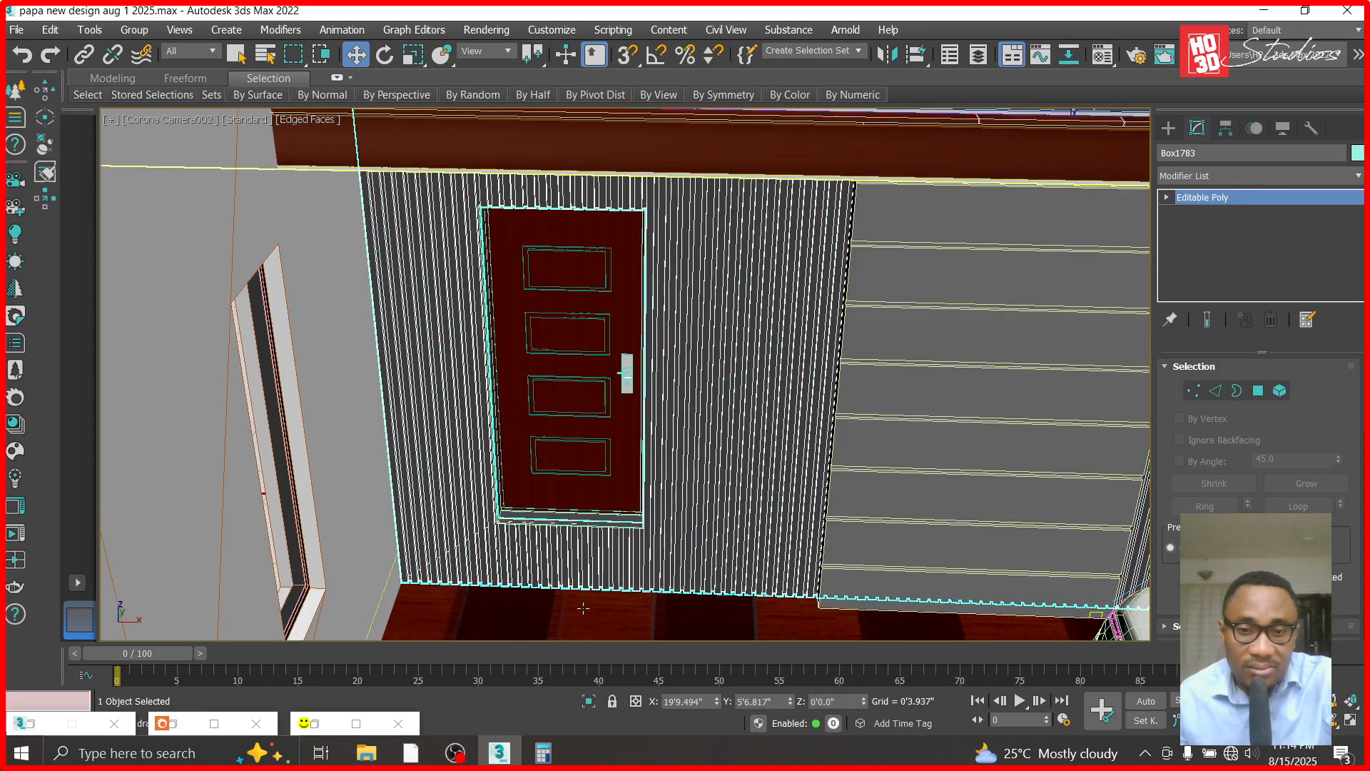
{"action": "left_click", "coordinate": [582, 611], "text": "ctrl"}
{"action": "left_click", "coordinate": [570, 469], "text": "ctrl"}
{"action": "right_click", "coordinate": [570, 465]}
{"action": "left_click", "coordinate": [613, 385]}
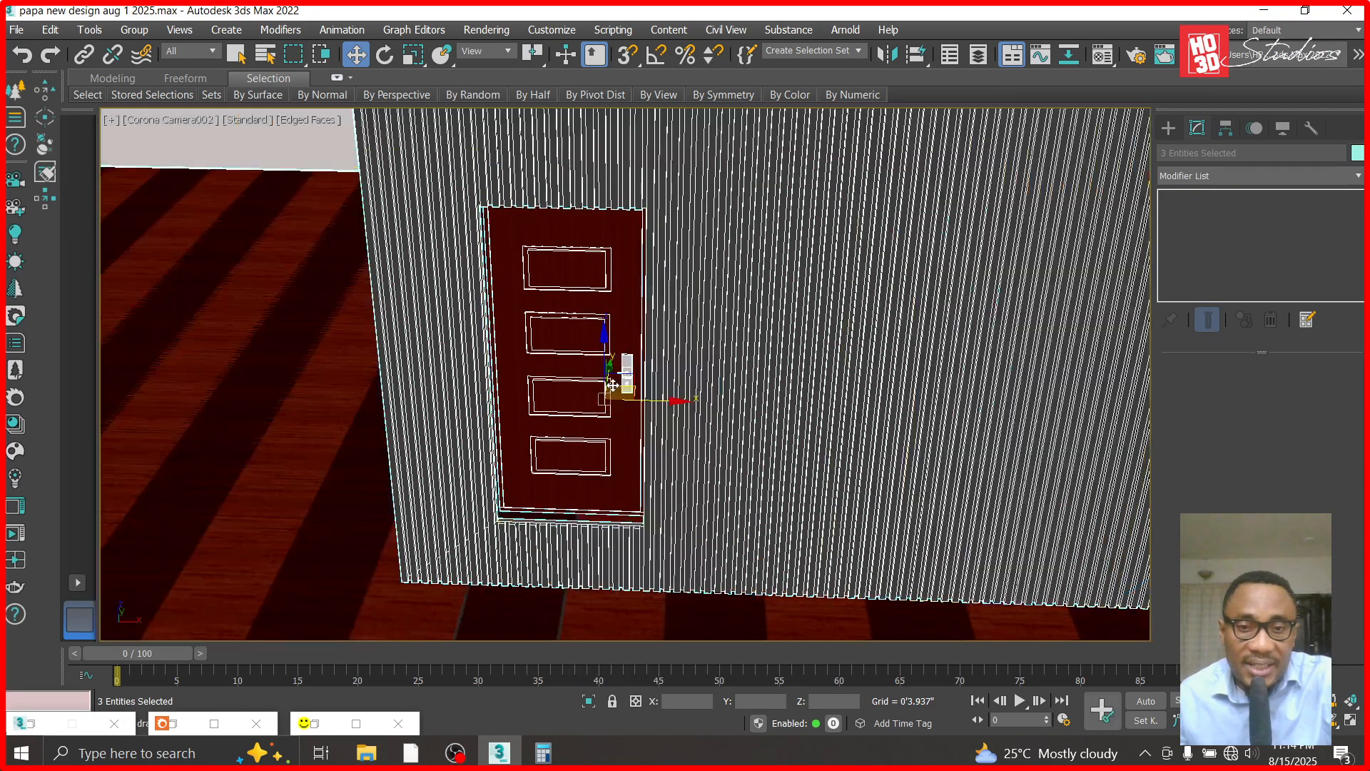
- Draw a flat box in the Top view just in front of the strip cladding, slightly wider than the door
{"action": "key", "text": "t"}
{"action": "scroll", "coordinate": [645, 388], "scroll_direction": "down", "scroll_amount": 4}
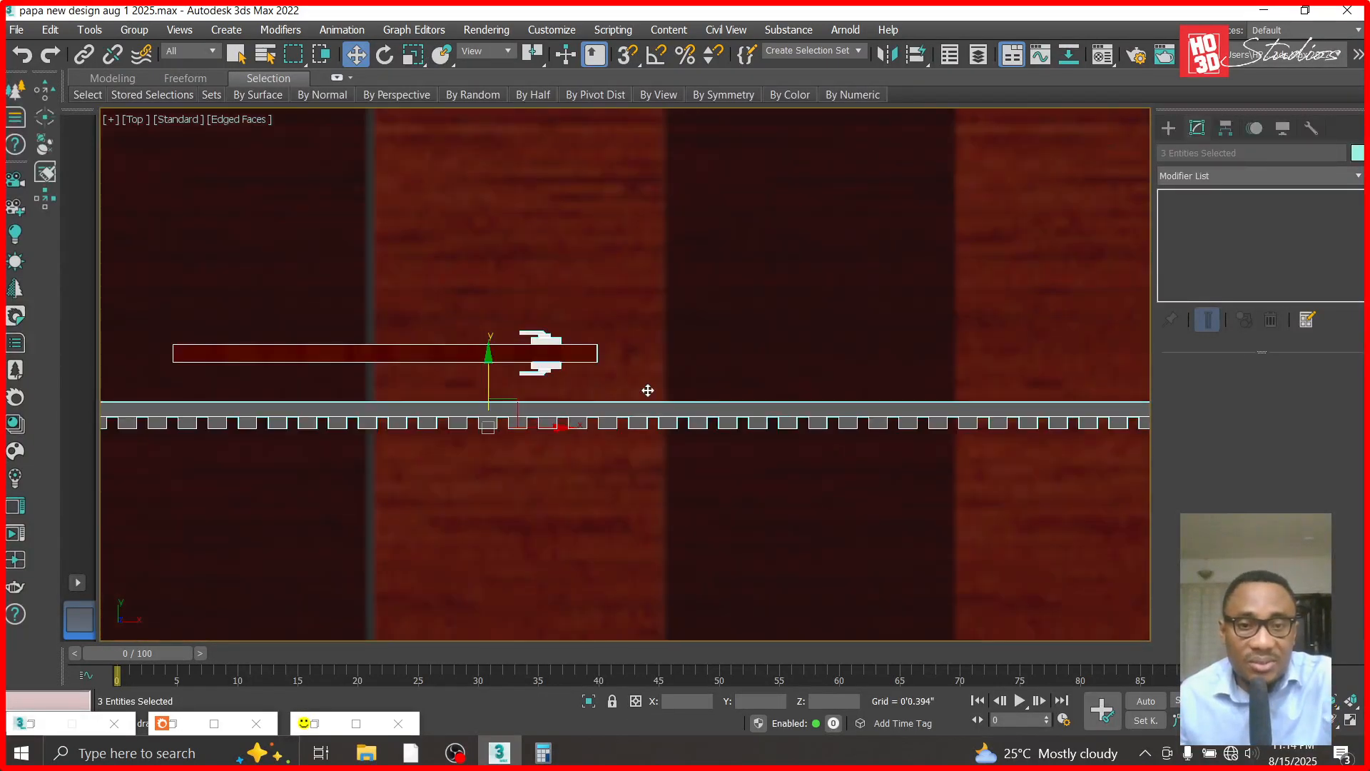
{"action": "scroll", "coordinate": [471, 426], "scroll_direction": "up", "scroll_amount": 2}
{"action": "left_click", "coordinate": [1168, 132]}
{"action": "left_click", "coordinate": [1209, 240]}
{"action": "left_click_drag", "start_coordinate": [452, 384], "coordinate": [834, 424]}
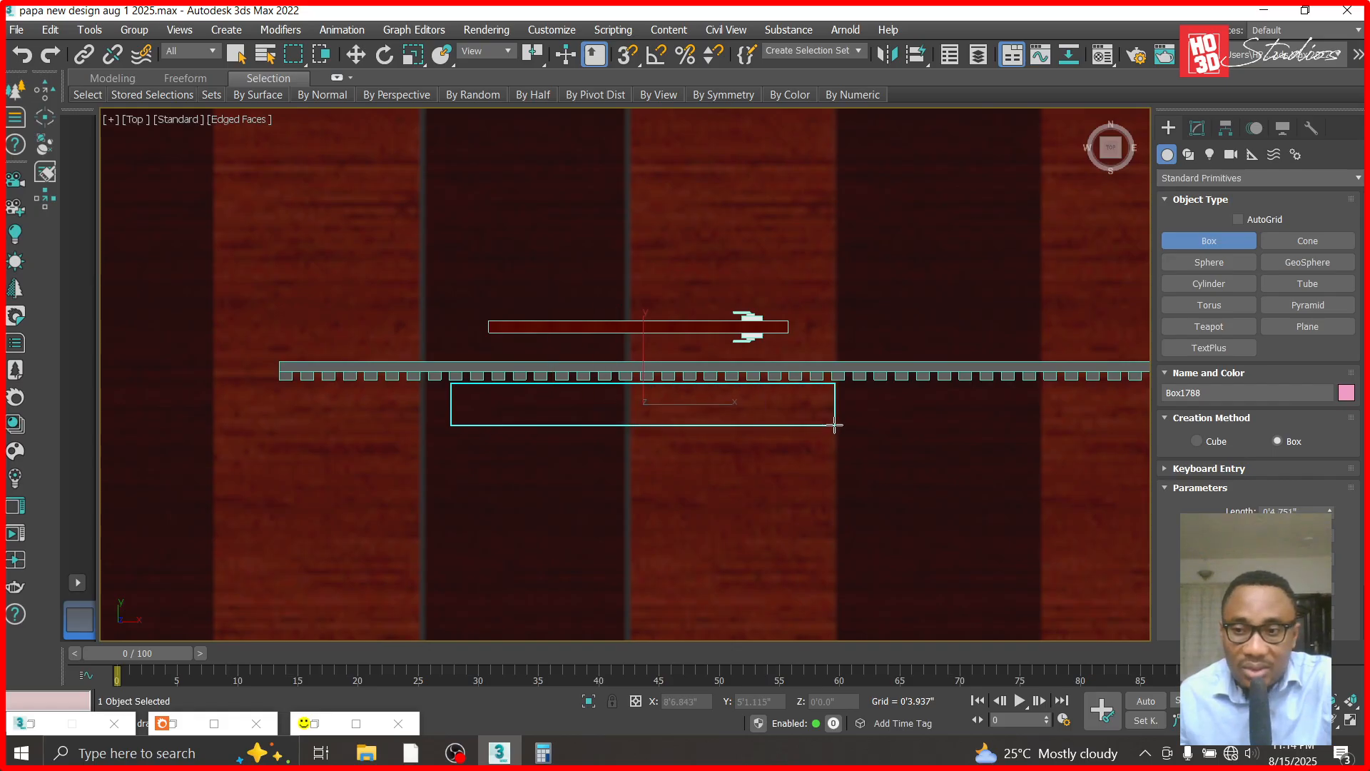
{"action": "left_click", "coordinate": [833, 425]}
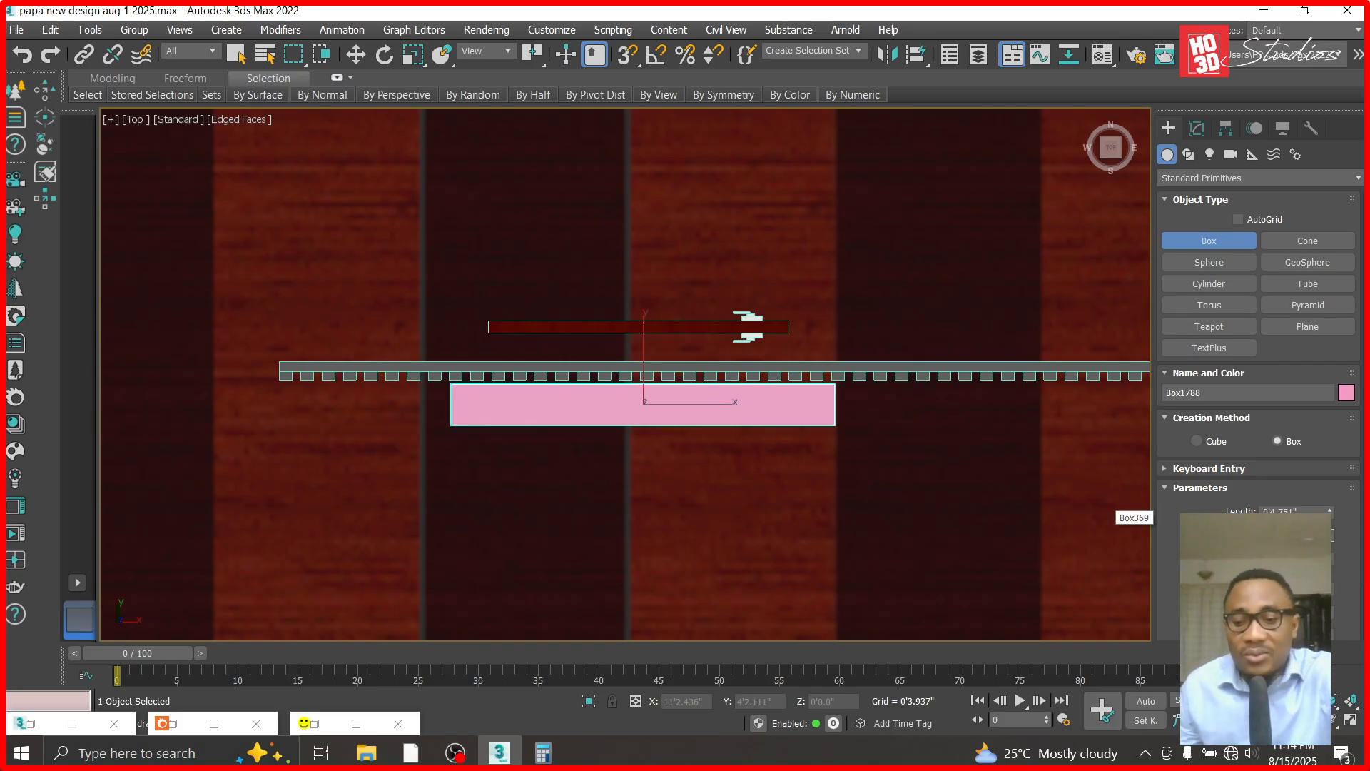
- Widen the new box slightly and set its length to 12 inches
{"action": "key", "text": "Return"}
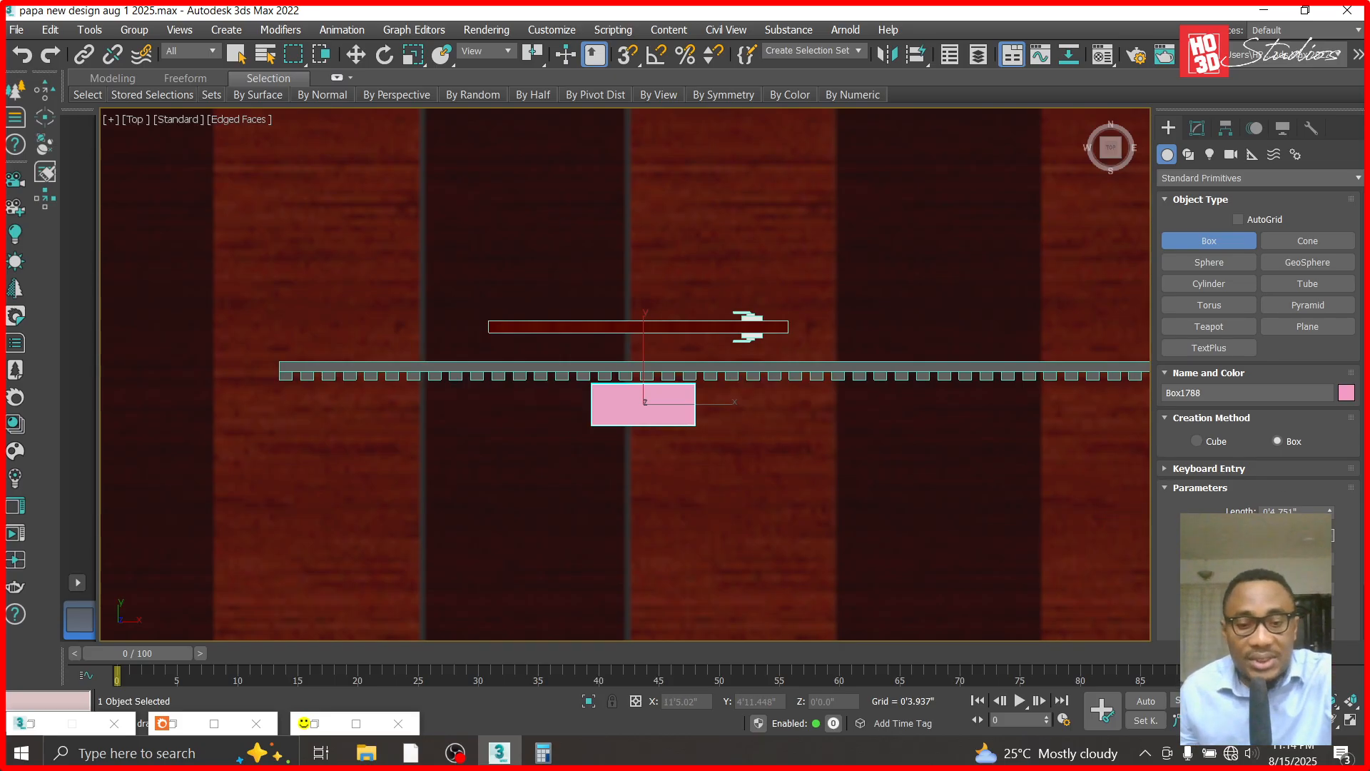
{"action": "key", "text": "Return"}
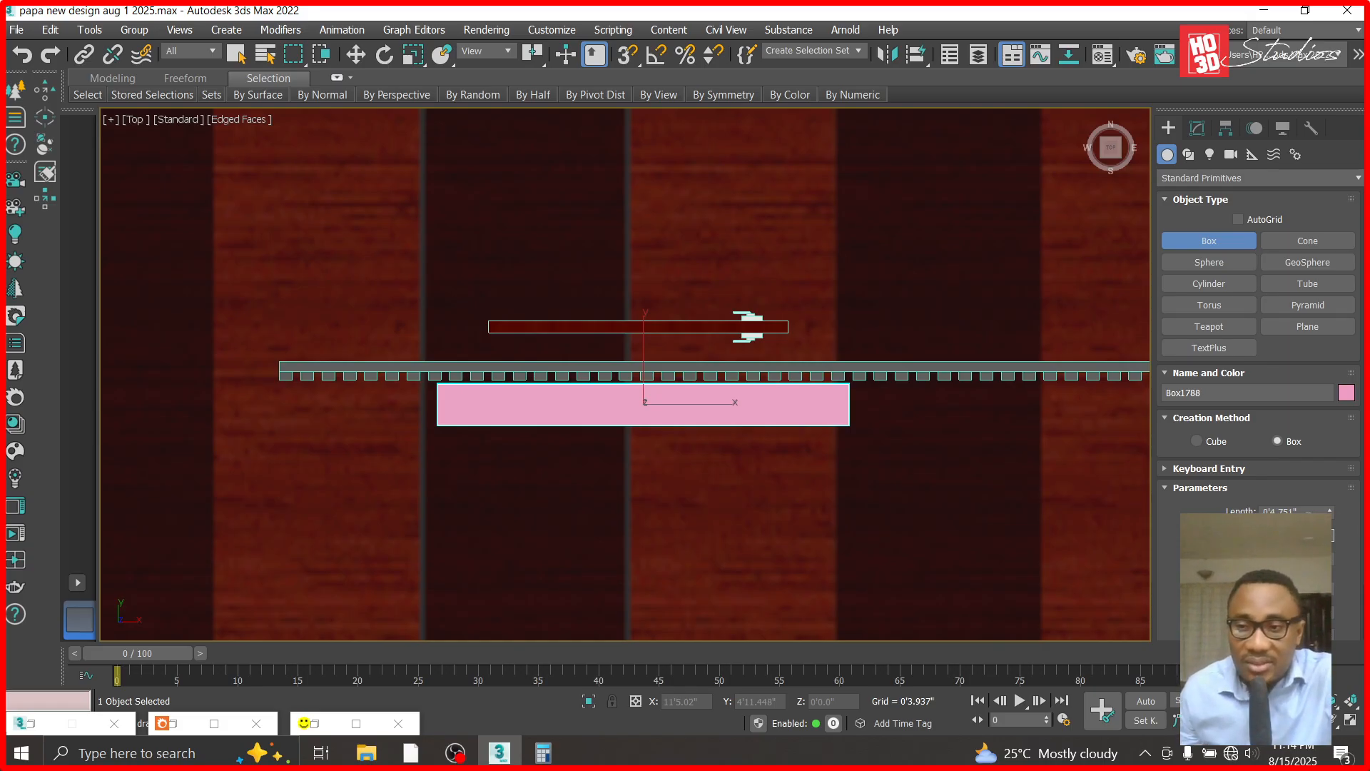
{"action": "type", "text": "12"}
{"action": "key", "text": "Return"}
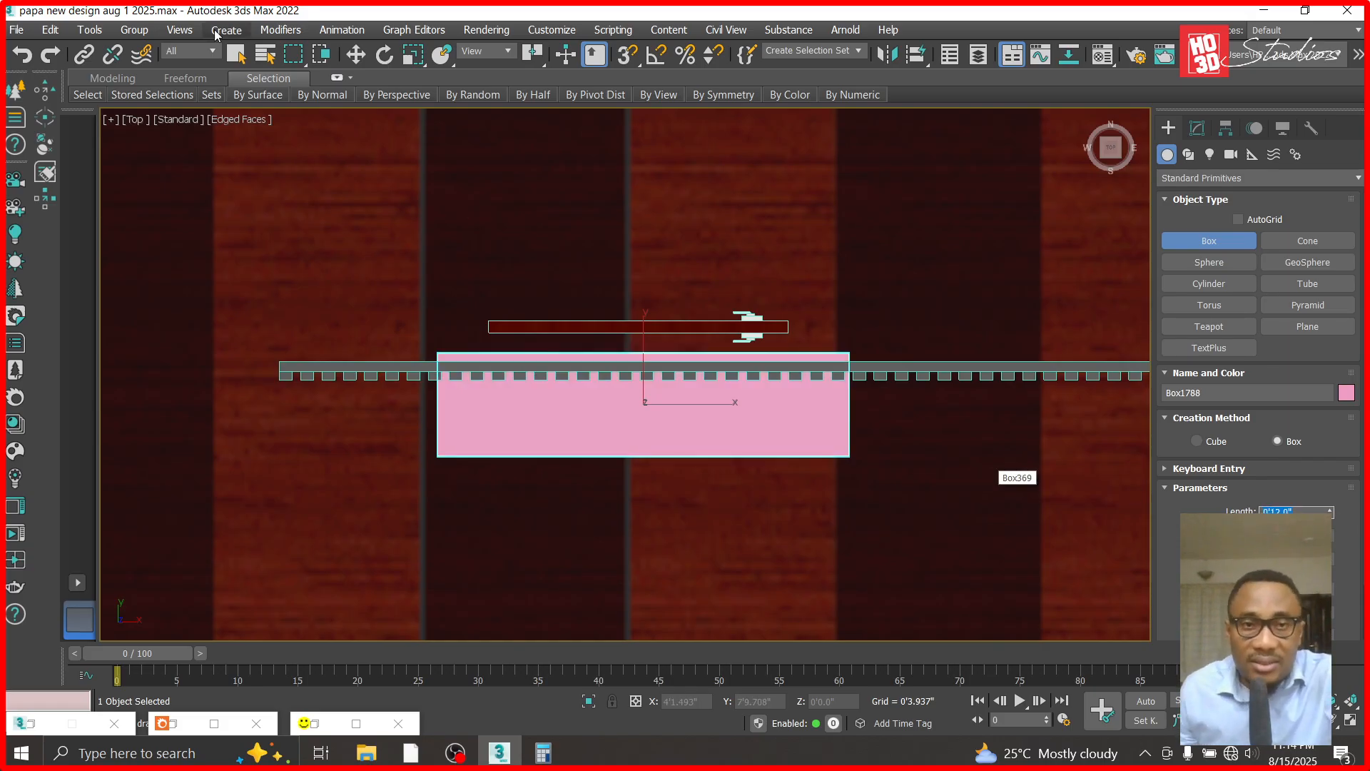
- Move the box about 2.1 inches outward along Y so its rear edge meets the back of the cladding strips
{"action": "left_click", "coordinate": [356, 55]}
{"action": "scroll", "coordinate": [702, 321], "scroll_direction": "up", "scroll_amount": 3}
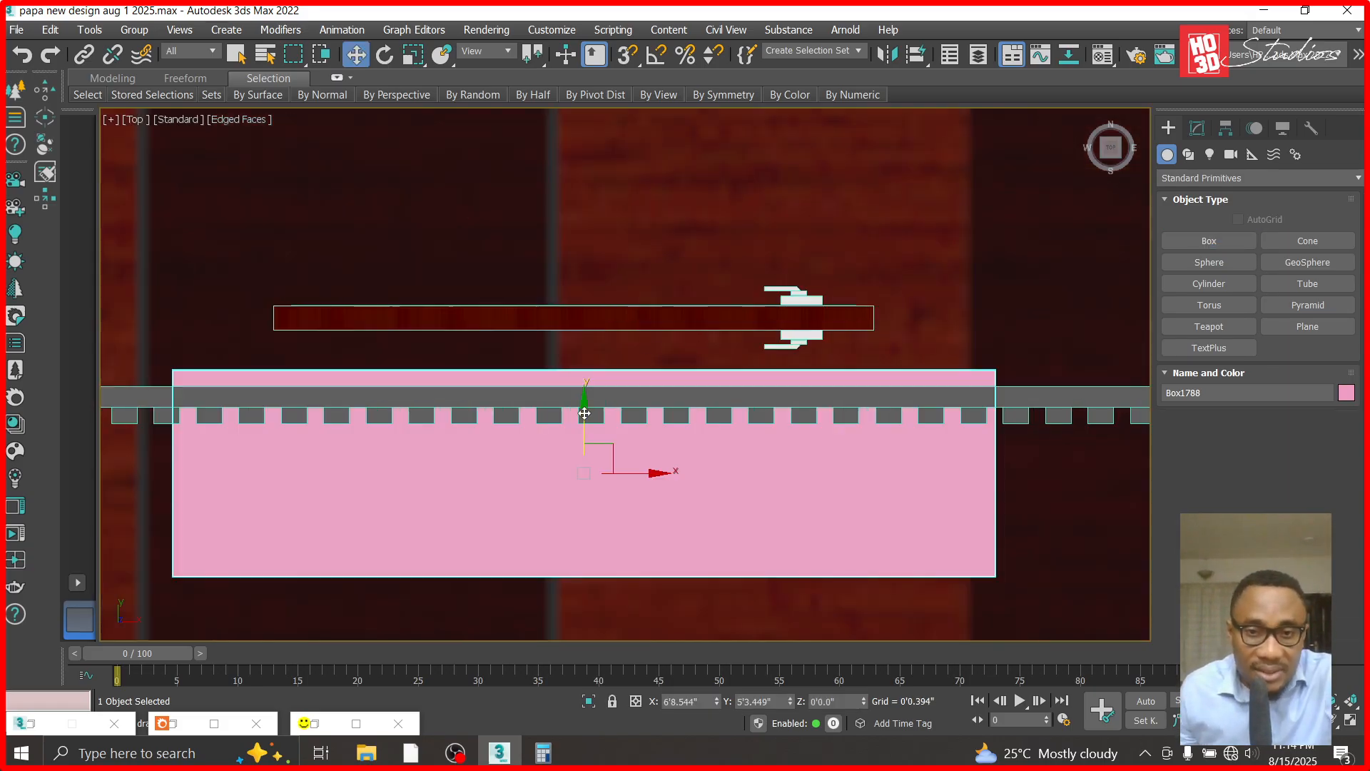
{"action": "left_click_drag", "start_coordinate": [584, 422], "coordinate": [585, 442]}
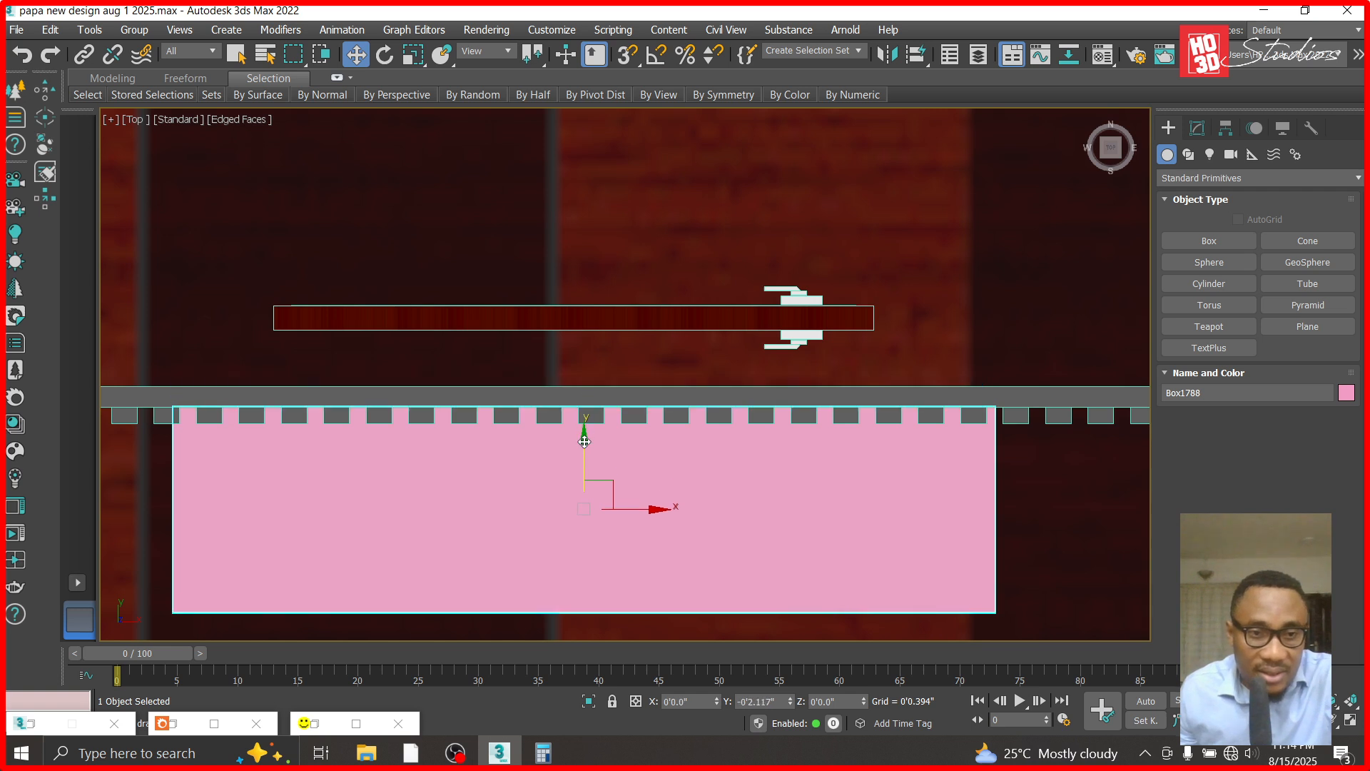
- Open the Material Editor beside the box and check the ceramics2, housepaint grey and 16 - Default materials
{"action": "key", "text": "m"}
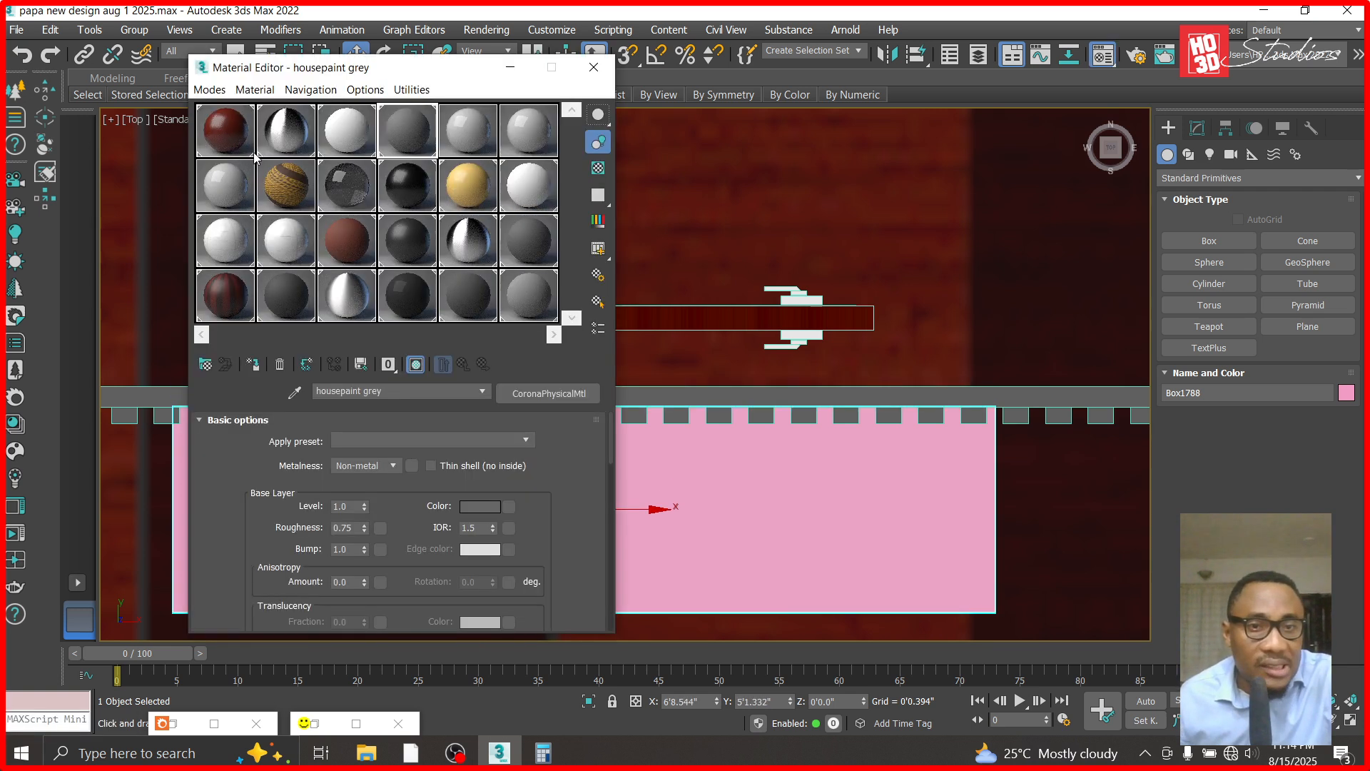
{"action": "left_click", "coordinate": [286, 235]}
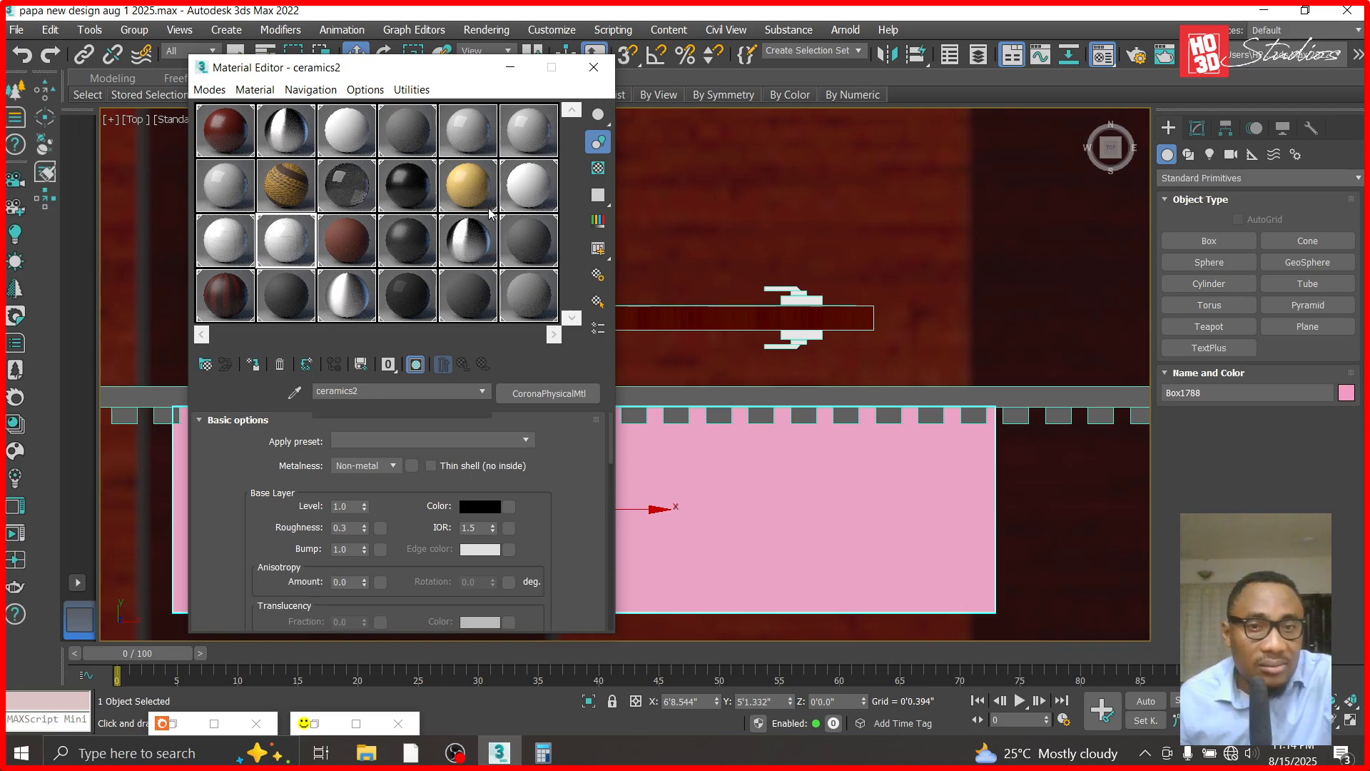
{"action": "left_click", "coordinate": [409, 132]}
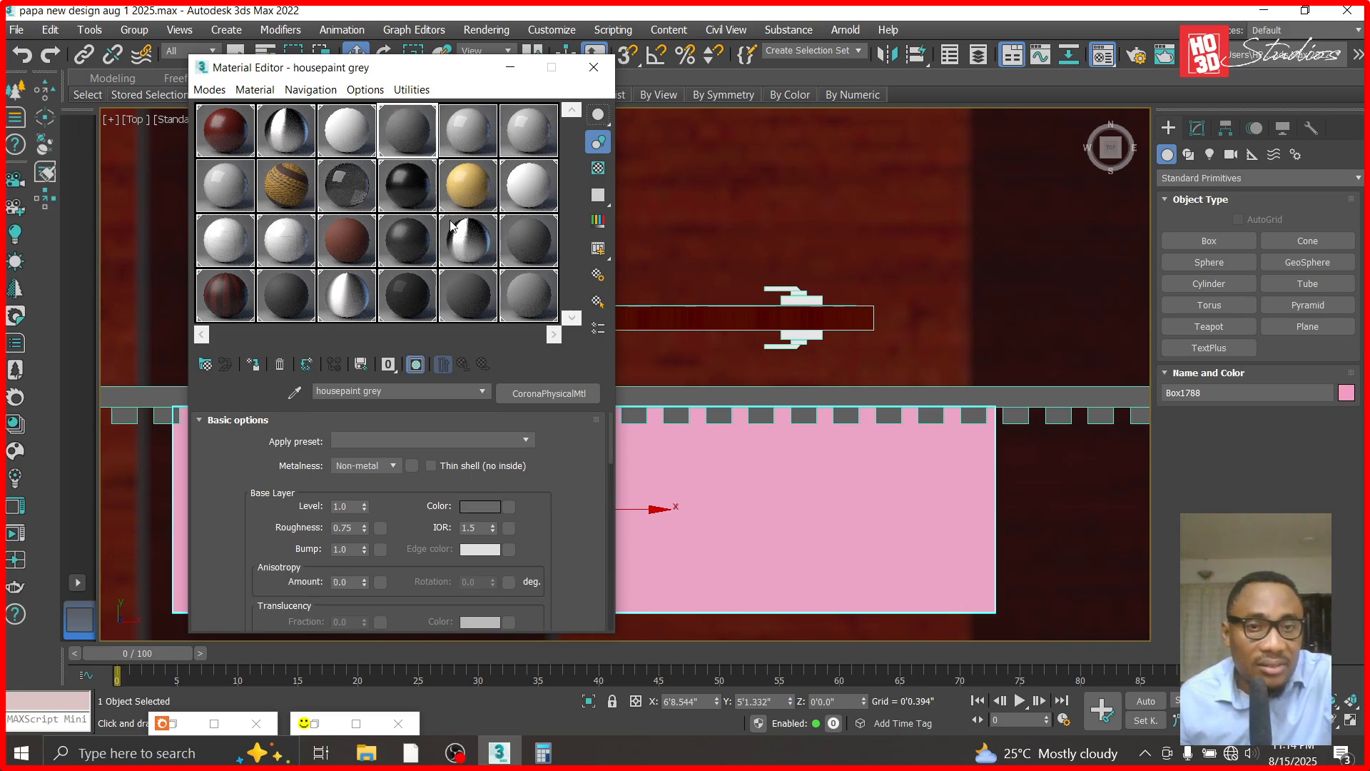
{"action": "left_click", "coordinate": [409, 241]}
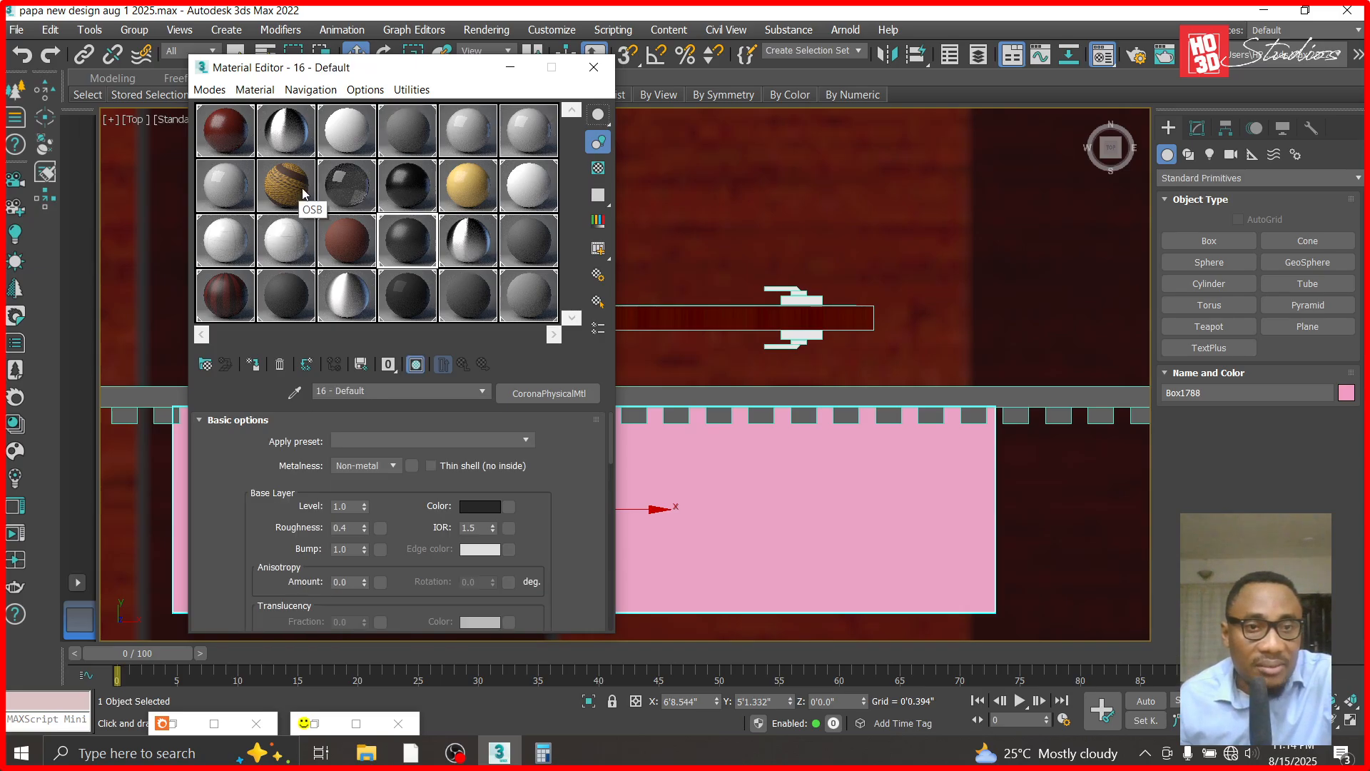
{"action": "left_click_drag", "start_coordinate": [359, 71], "coordinate": [871, 87]}
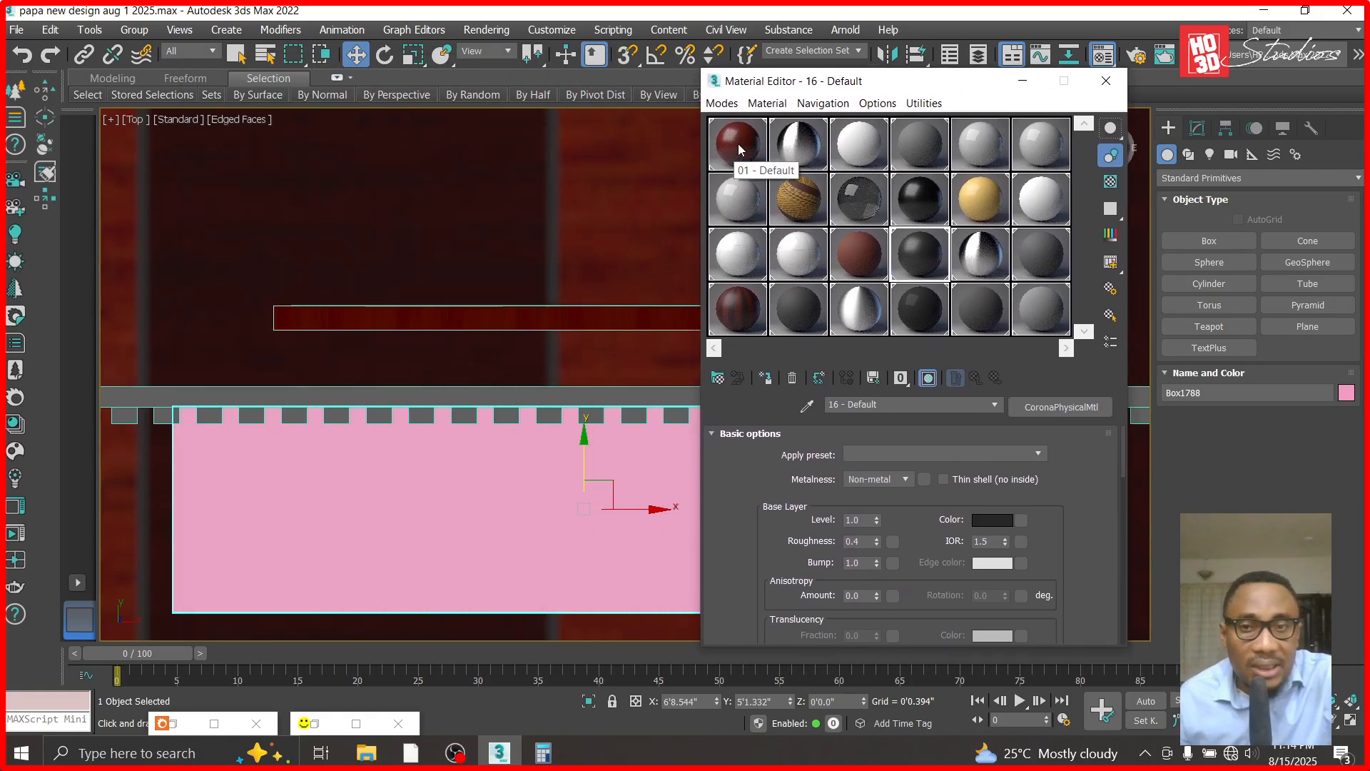
- Try the ceramics 40x60 material on the box and undo the assignment
{"action": "left_click", "coordinate": [737, 308]}
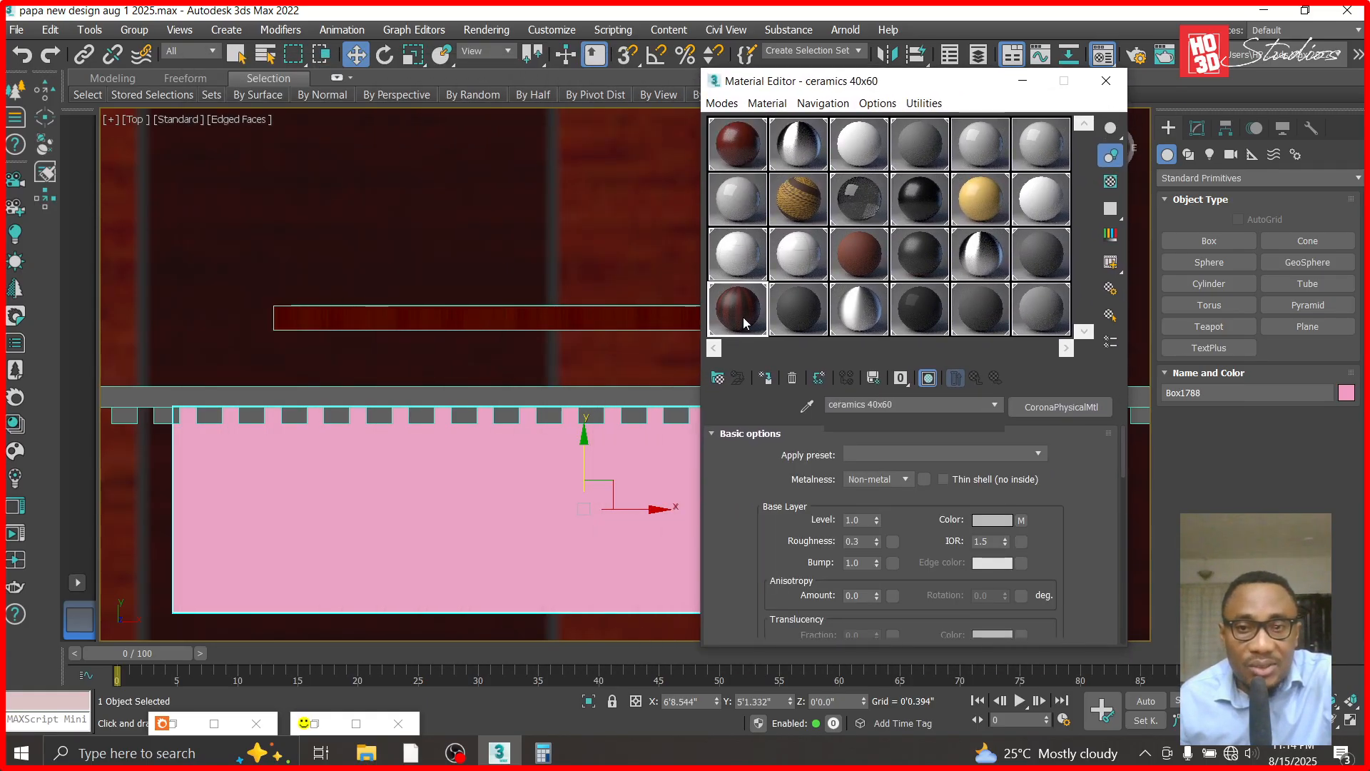
{"action": "left_click_drag", "start_coordinate": [545, 499], "coordinate": [517, 535]}
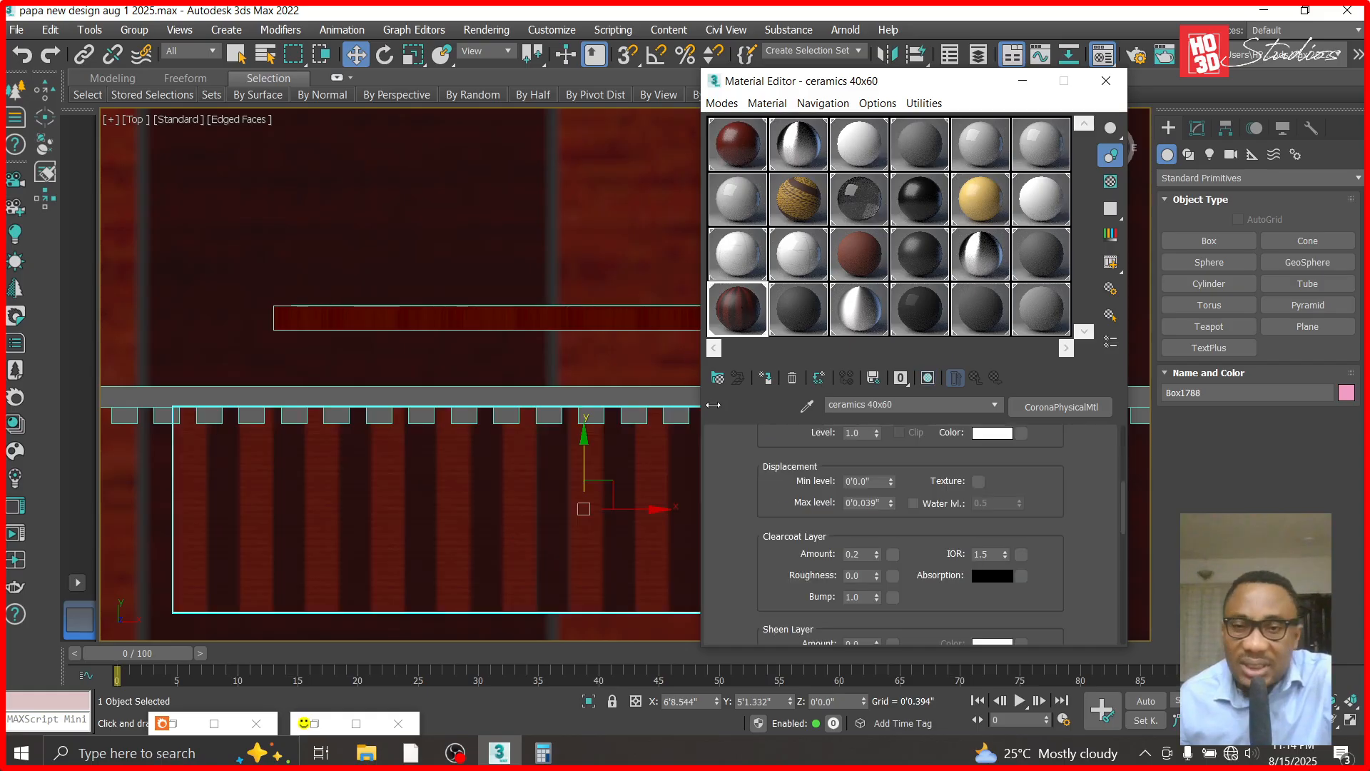
{"action": "key", "text": "ctrl+z"}
- Compare TYROLEAN light grey, 16 - Default and wpc decking for the box and pick the 01 - Default material
{"action": "left_click", "coordinate": [1040, 308]}
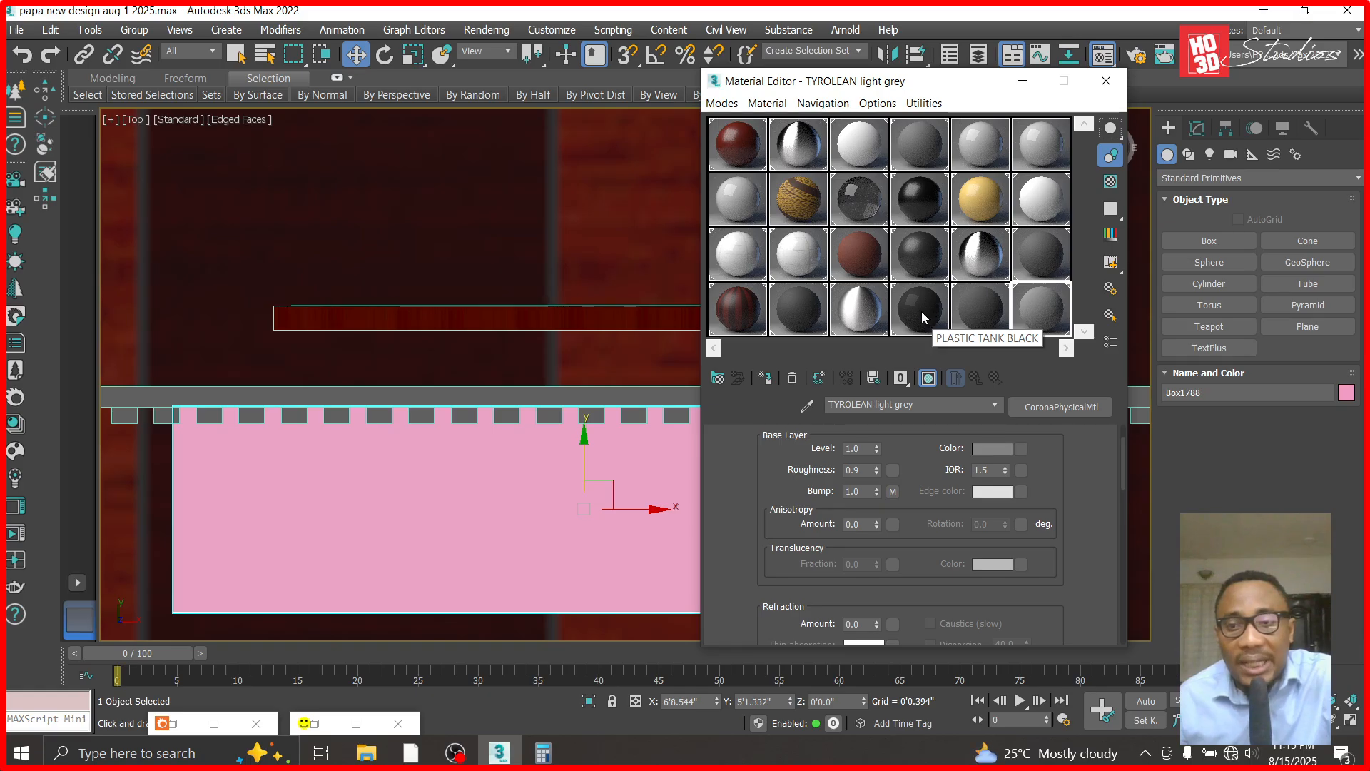
{"action": "left_click", "coordinate": [931, 271]}
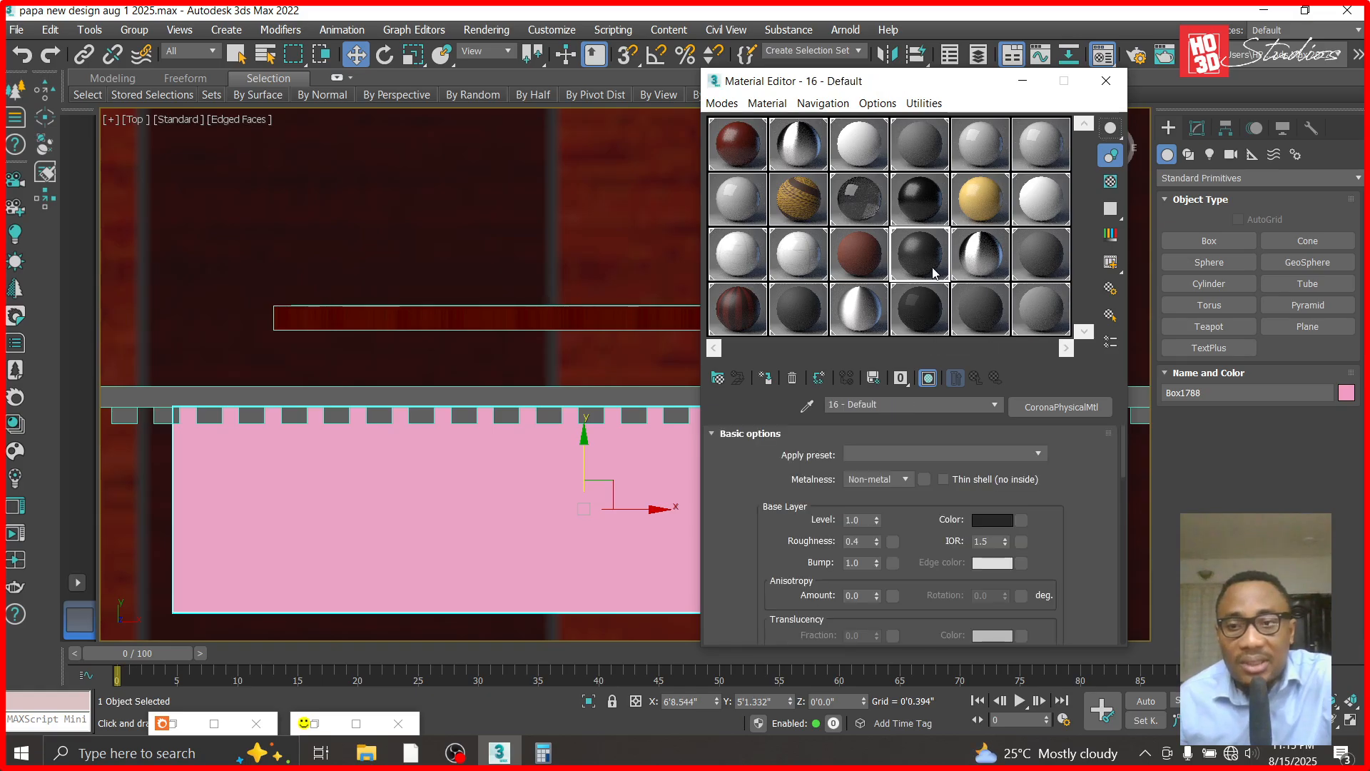
{"action": "left_click", "coordinate": [746, 141]}
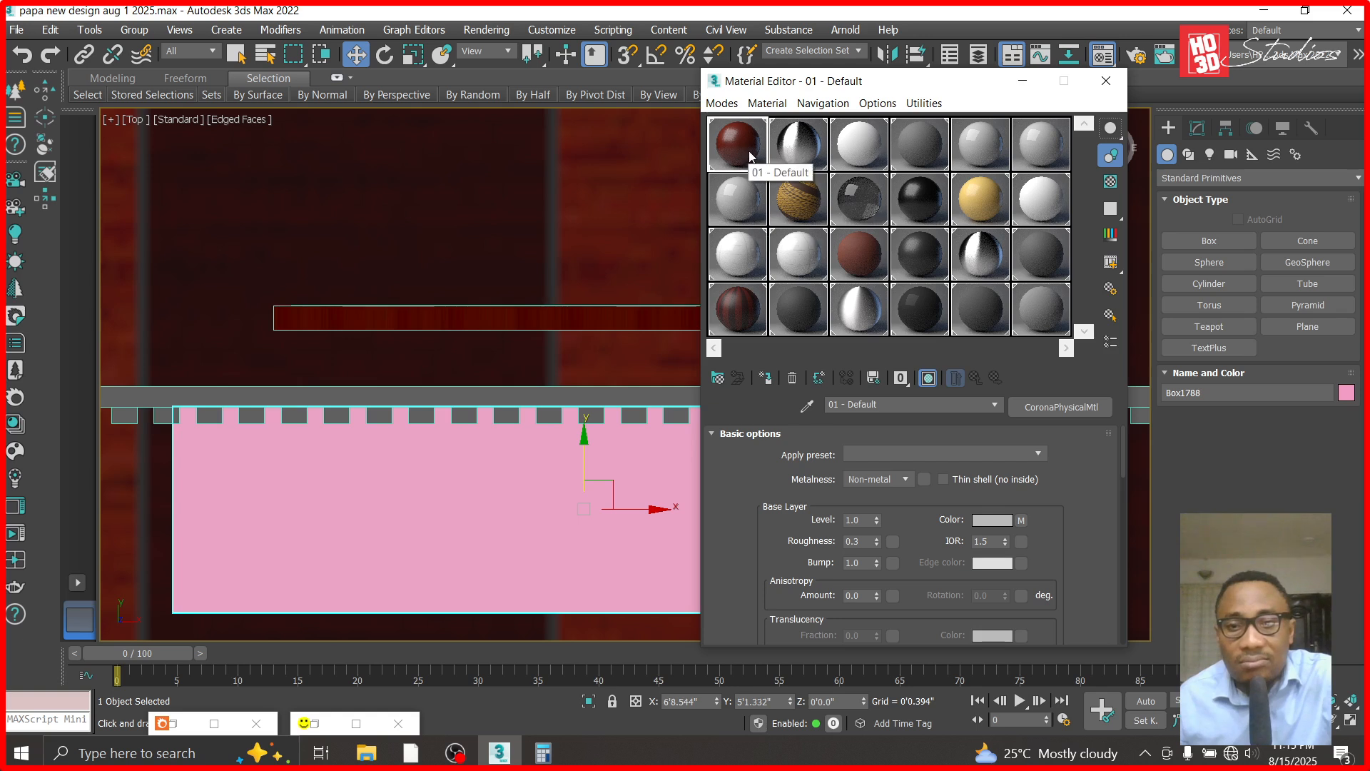
{"action": "left_click", "coordinate": [865, 260]}
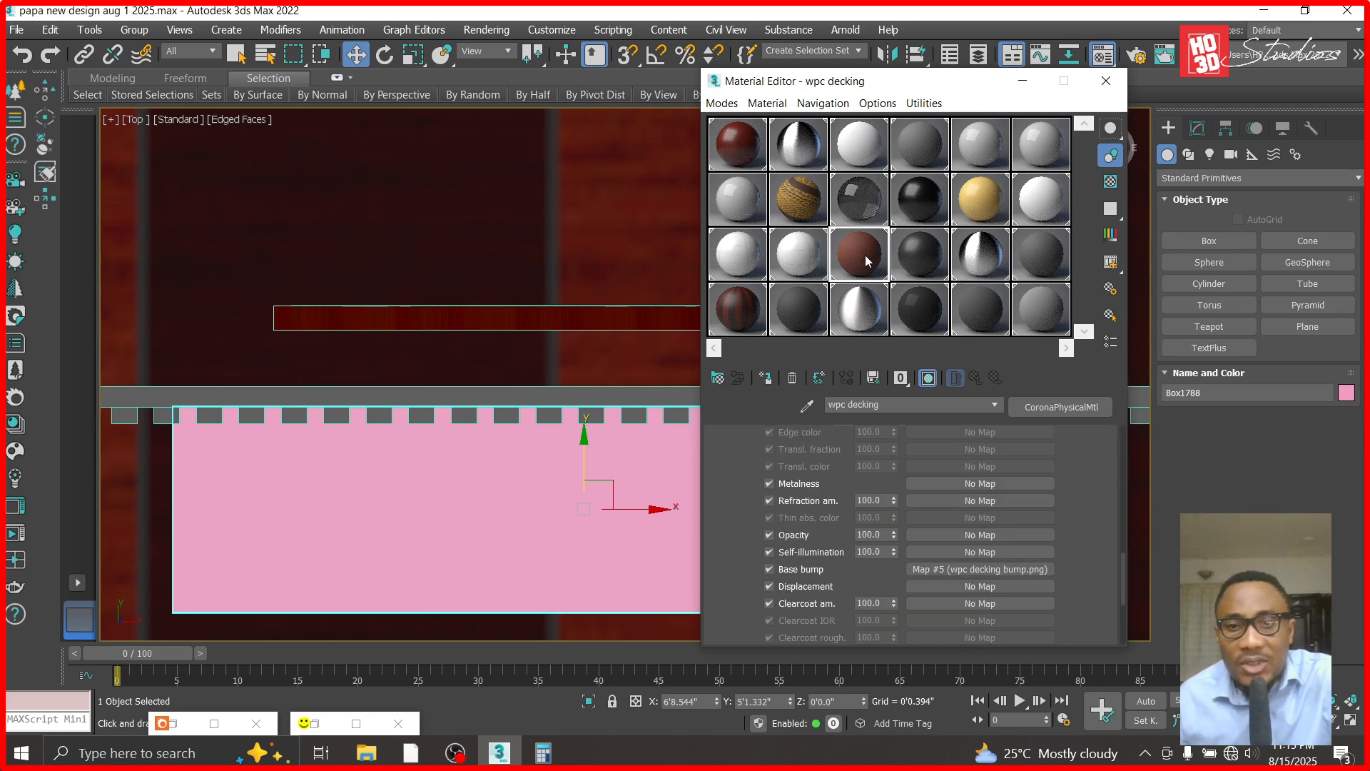
{"action": "left_click", "coordinate": [742, 155]}
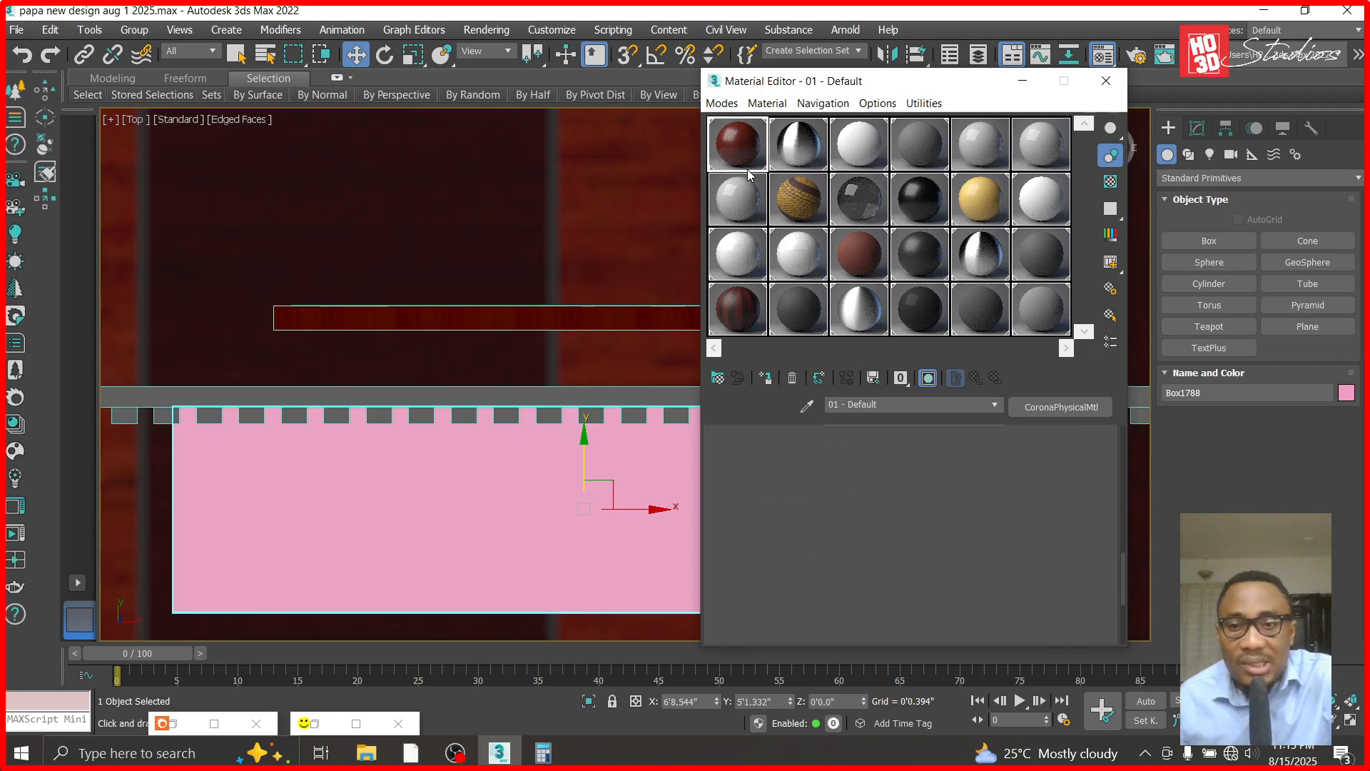
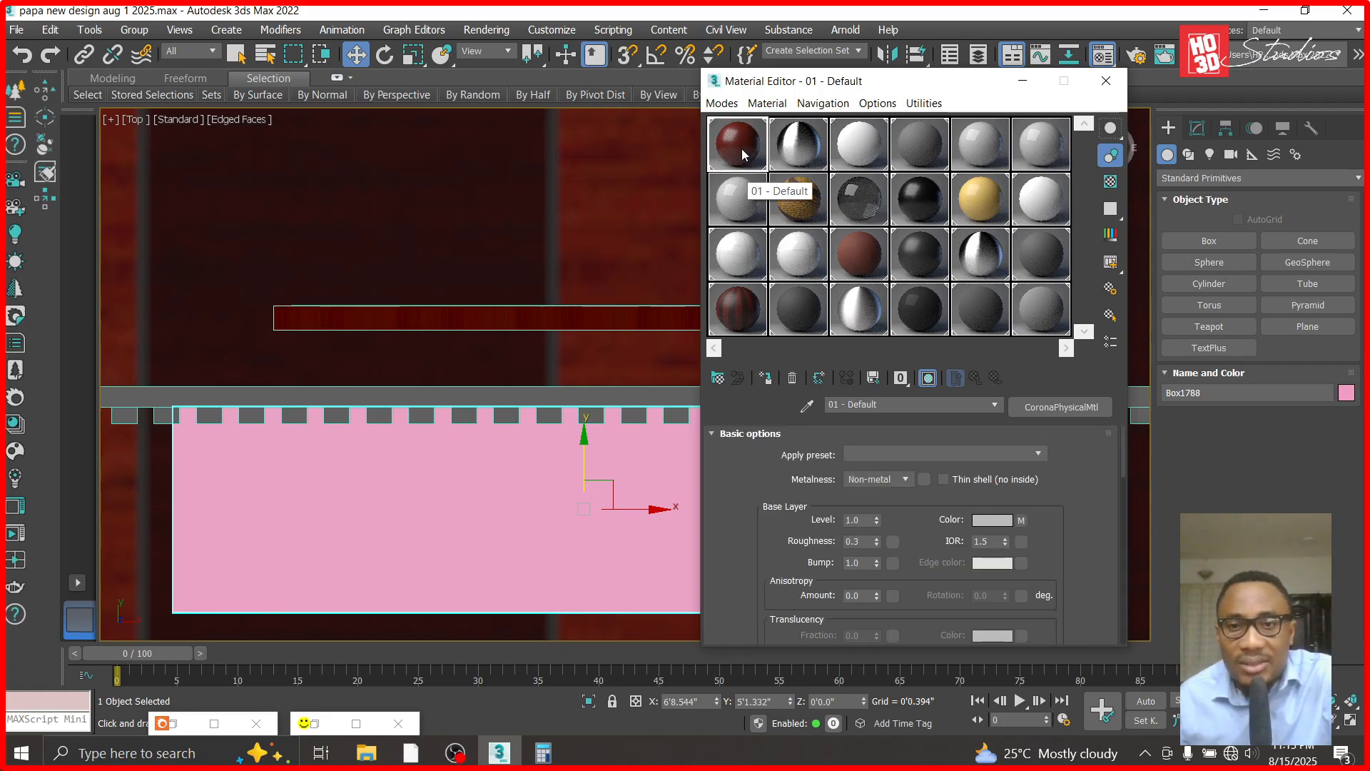
{"action": "left_click", "coordinate": [1056, 408]}
{"action": "double_click", "coordinate": [563, 222]}
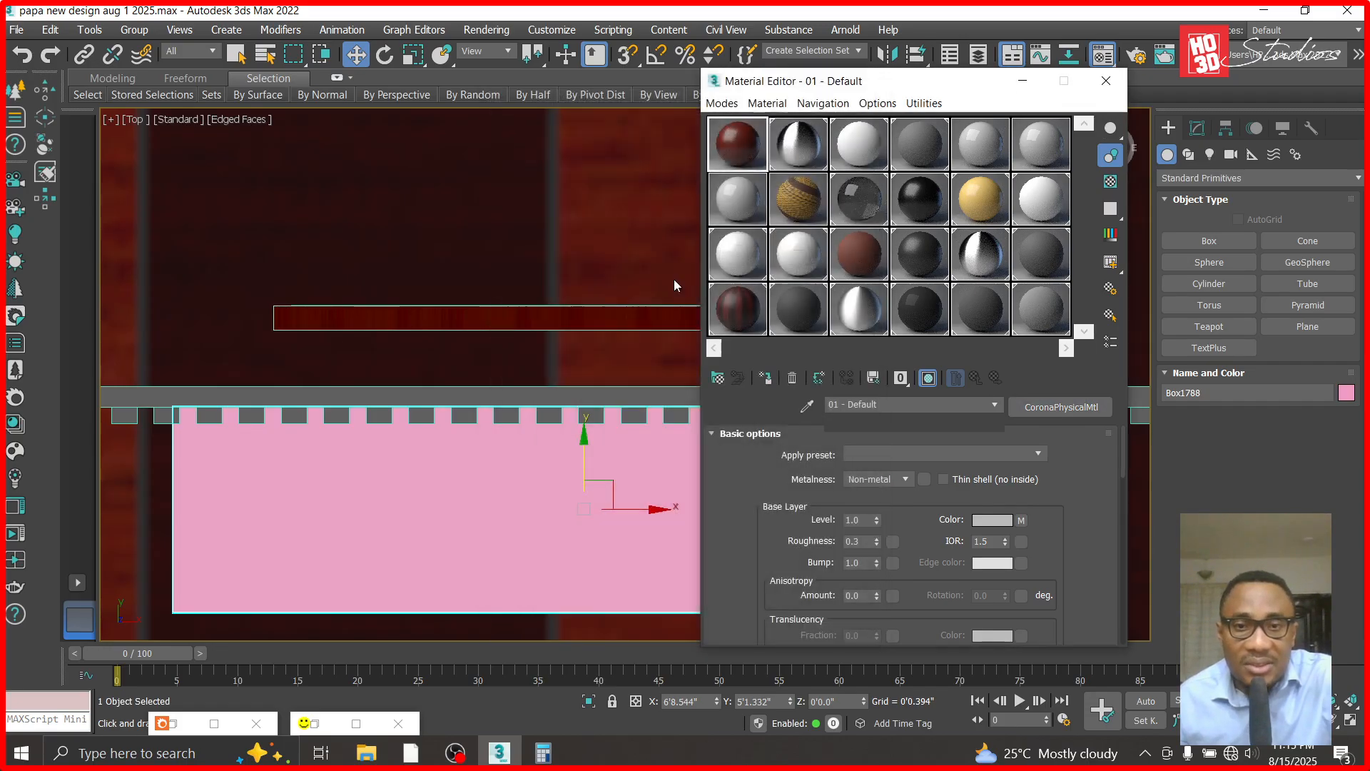
{"action": "left_click", "coordinate": [1021, 519]}
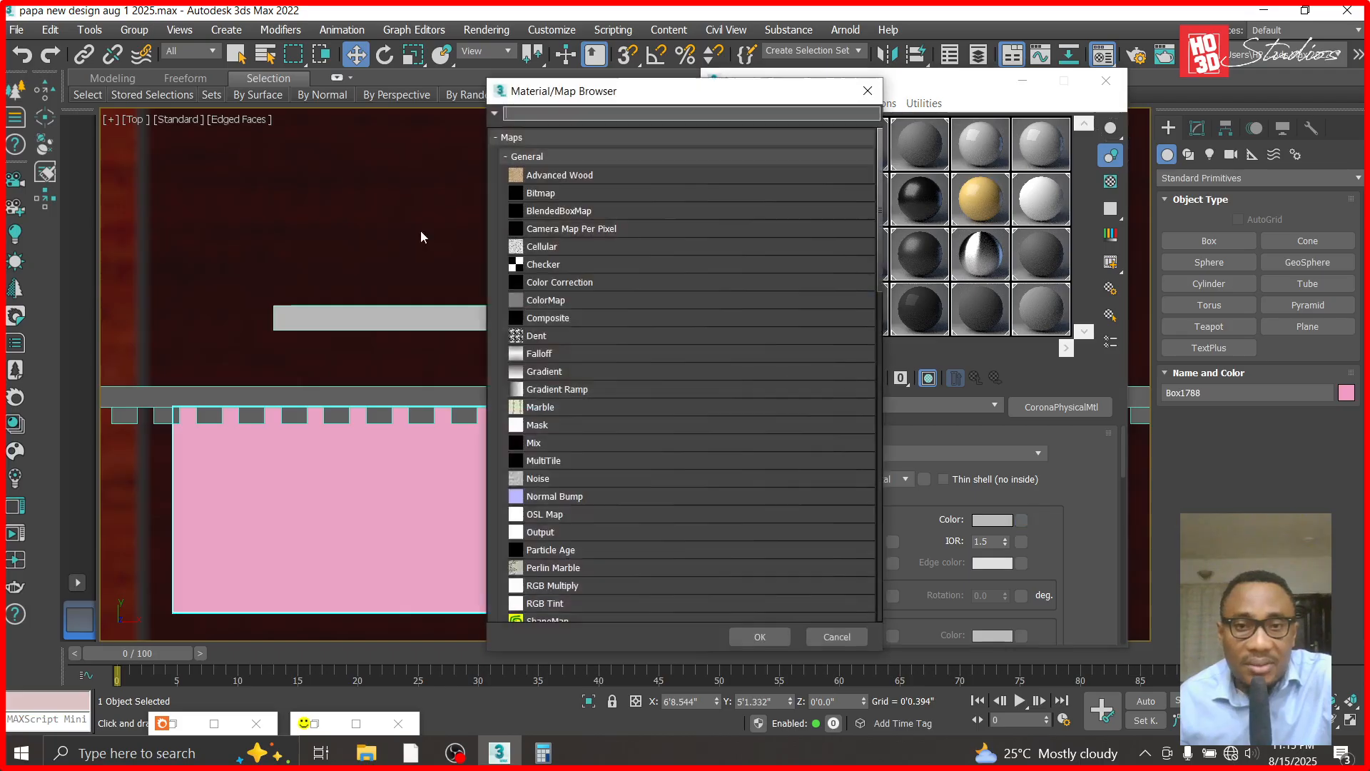
{"action": "double_click", "coordinate": [552, 194]}
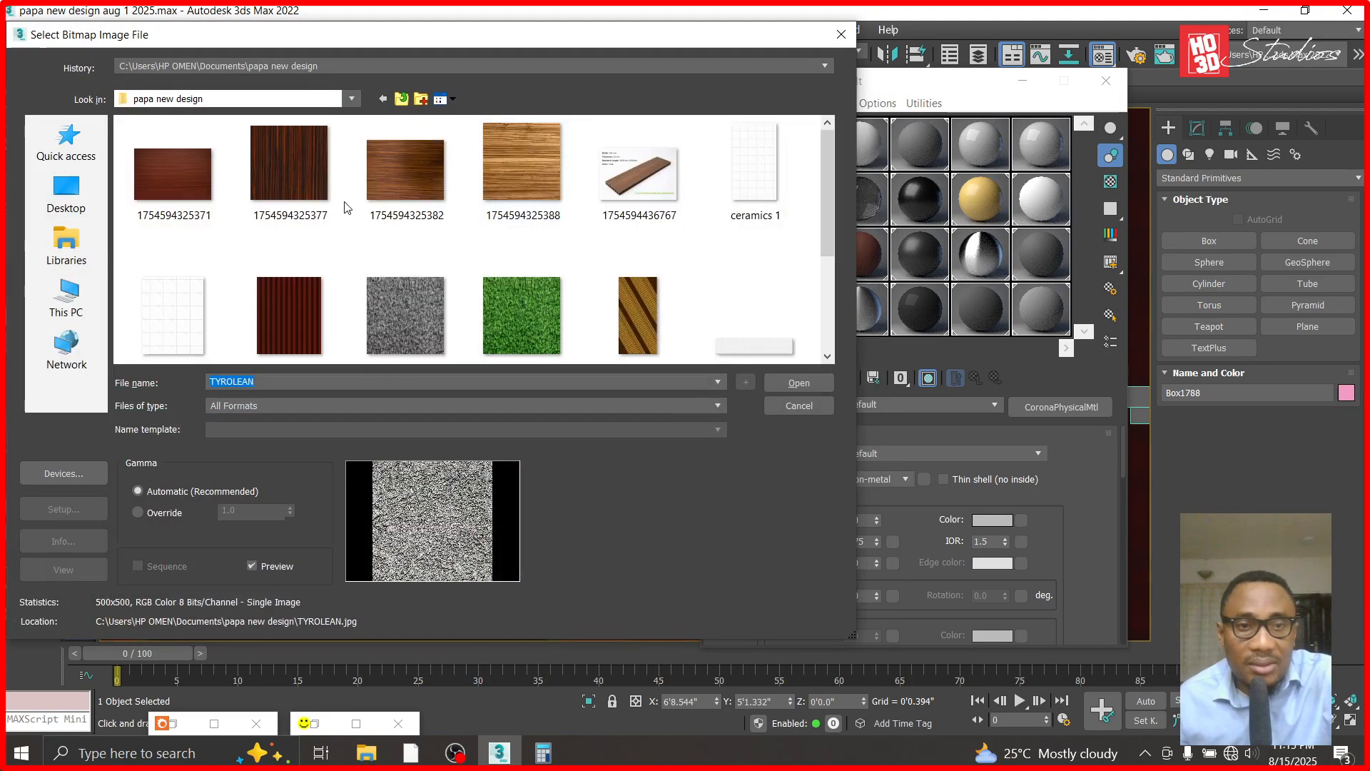
{"action": "left_click", "coordinate": [289, 172]}
{"action": "left_click", "coordinate": [798, 383]}
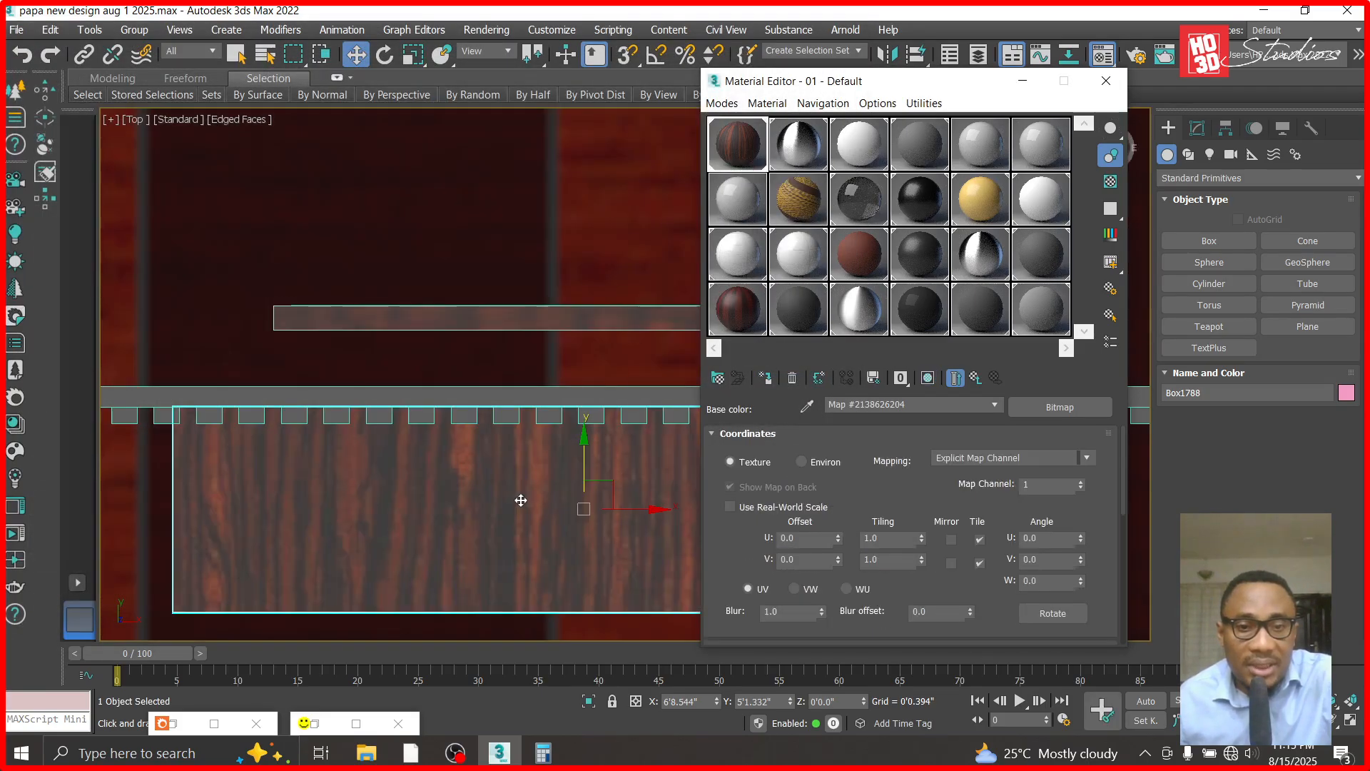
{"action": "left_click", "coordinate": [1023, 81]}
{"action": "scroll", "coordinate": [832, 358], "scroll_direction": "down", "scroll_amount": 12}
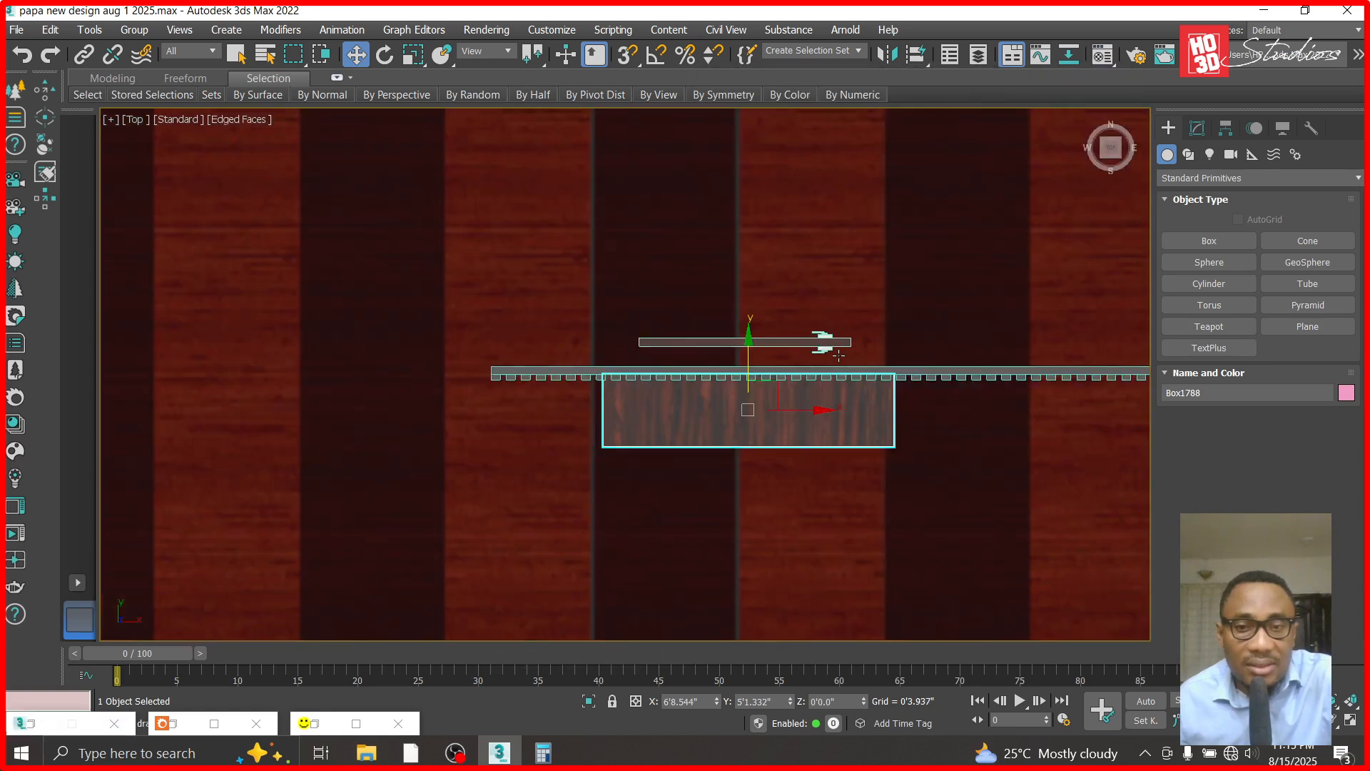
{"action": "scroll", "coordinate": [833, 358], "scroll_direction": "up", "scroll_amount": 12}
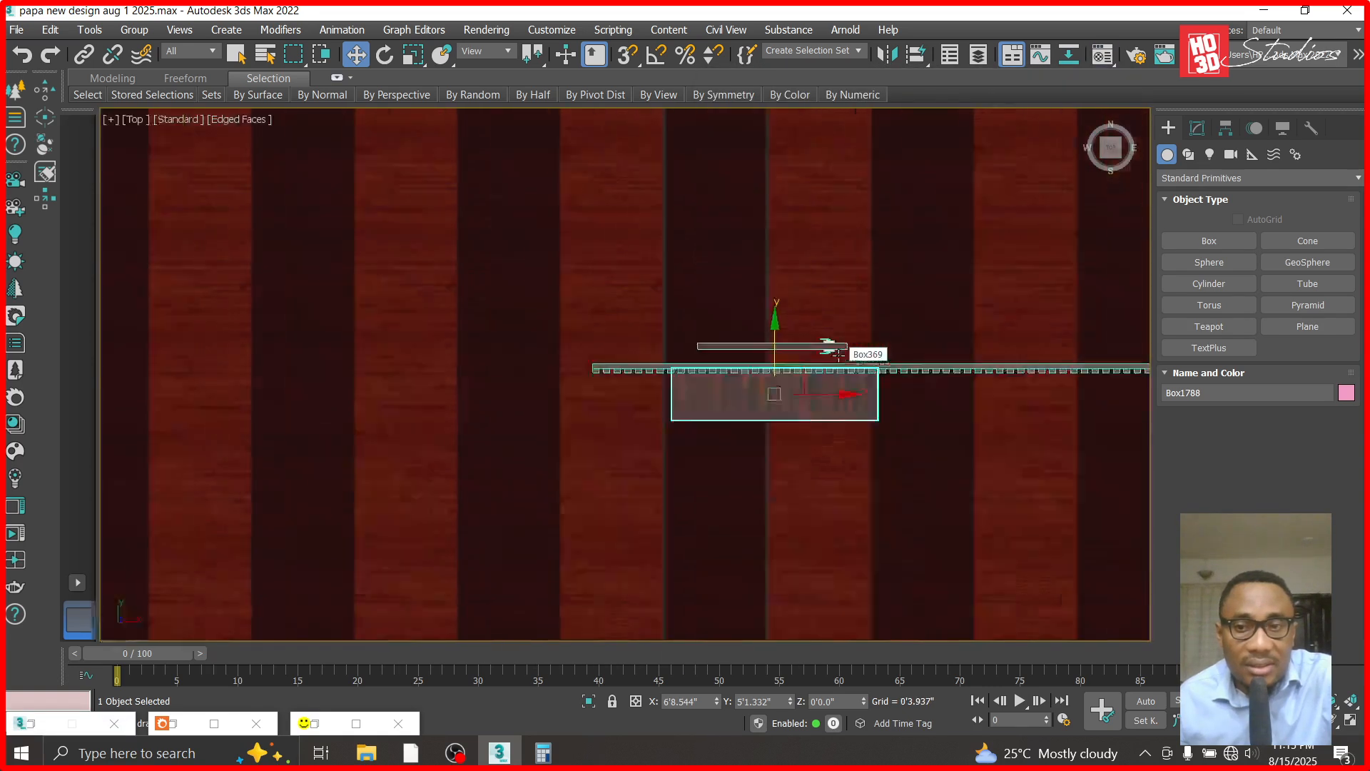
- Replace the material's base color bitmap with the wooden door pattern image
{"action": "key", "text": "m"}
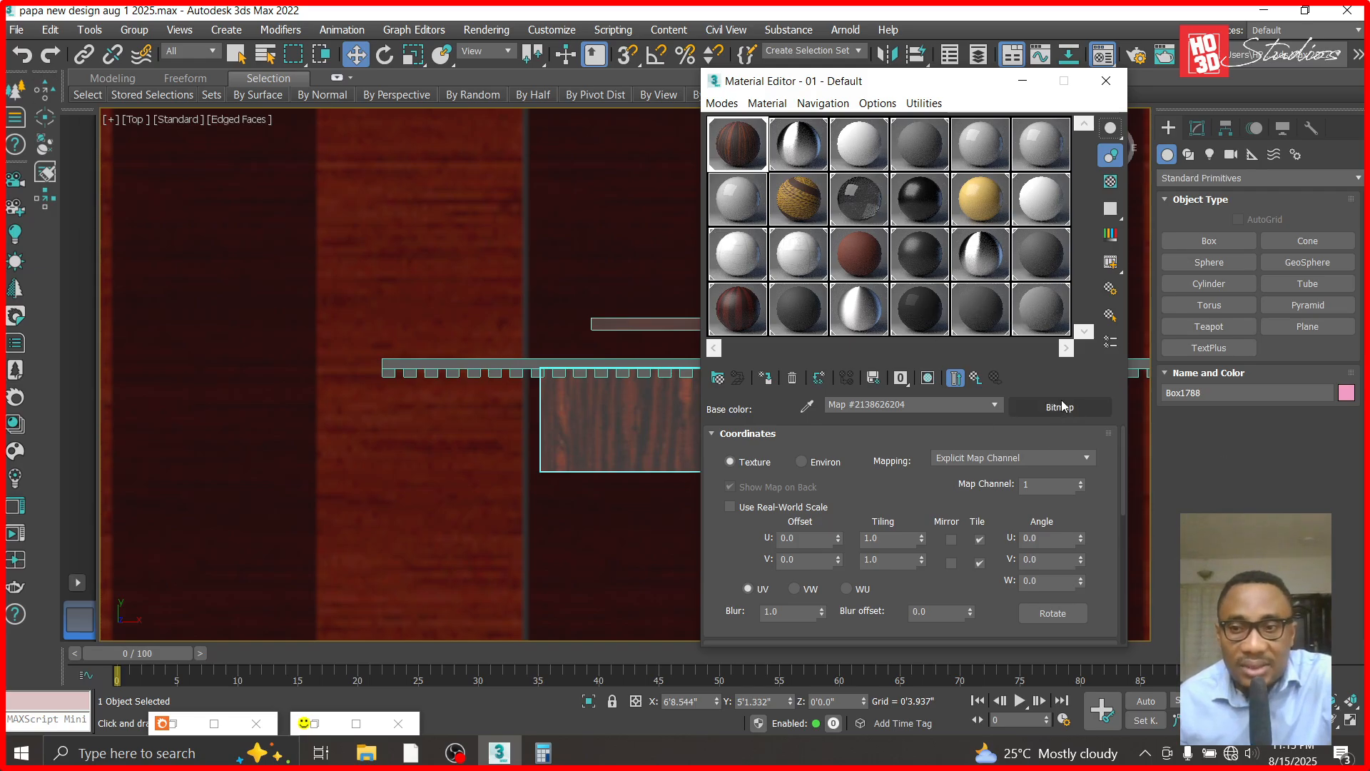
{"action": "left_click", "coordinate": [976, 378]}
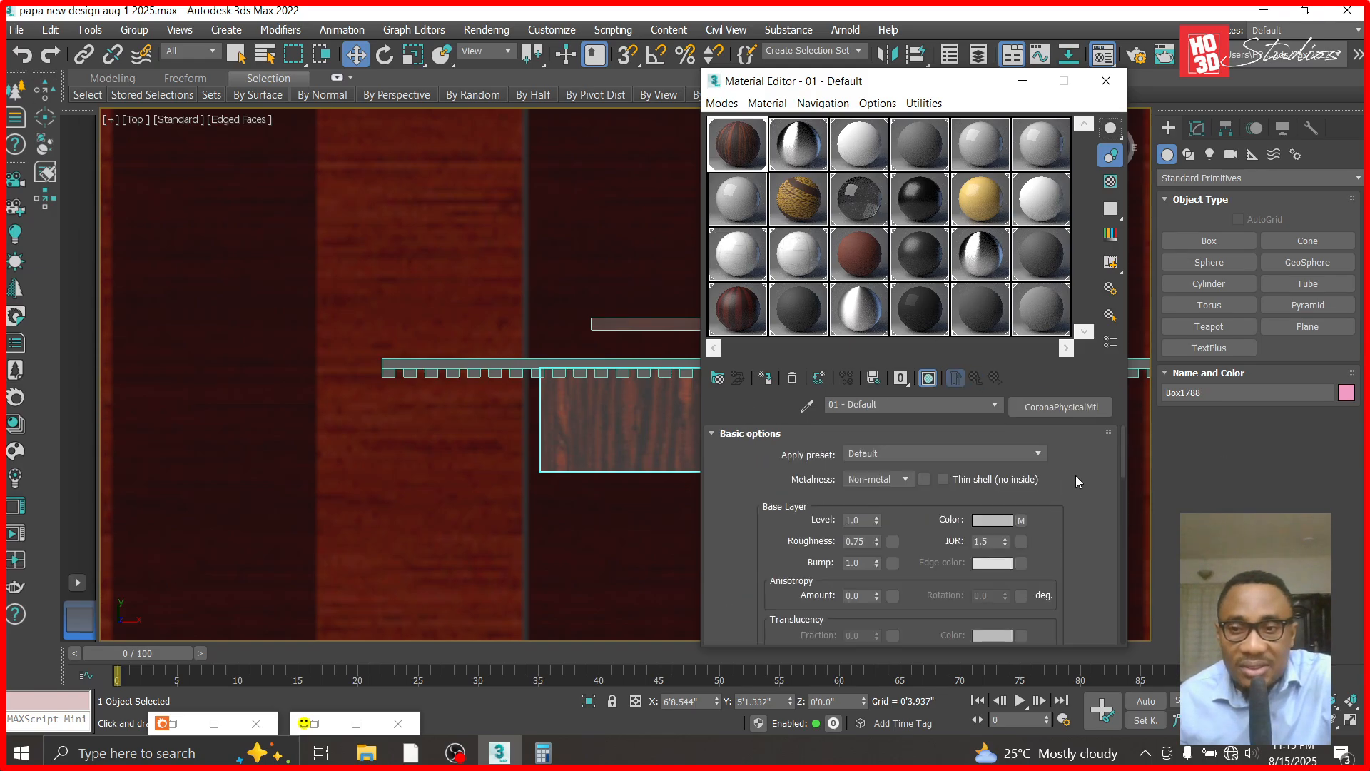
{"action": "left_click", "coordinate": [1023, 521]}
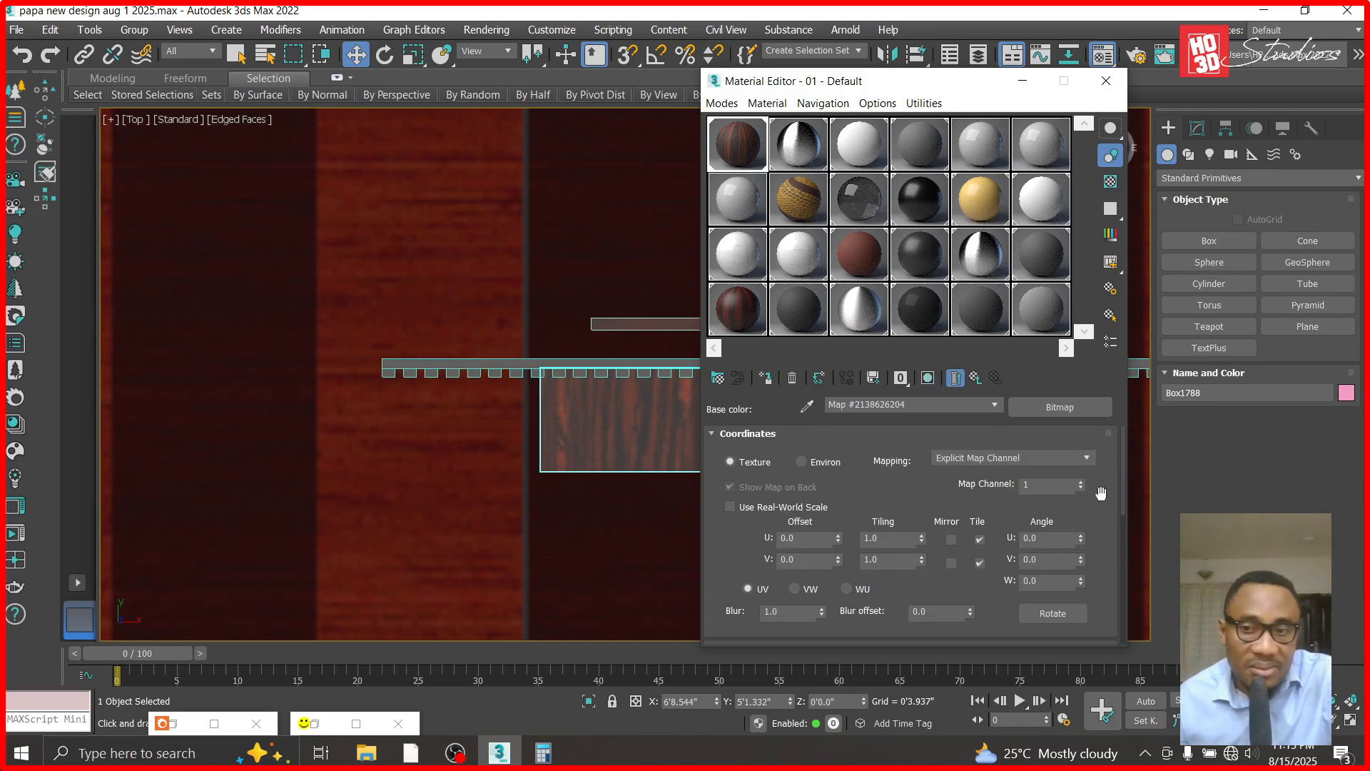
{"action": "left_click", "coordinate": [1059, 406]}
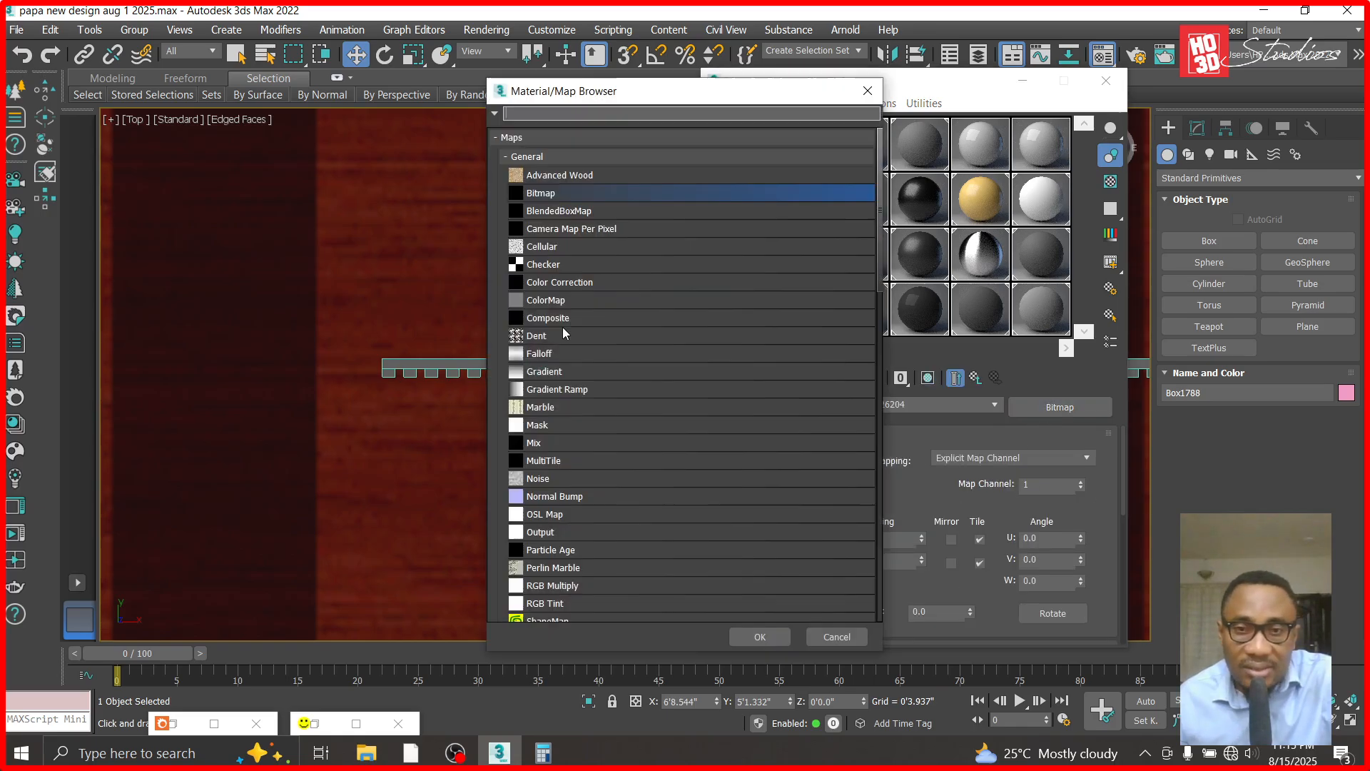
{"action": "double_click", "coordinate": [580, 199]}
{"action": "scroll", "coordinate": [446, 272], "scroll_direction": "down", "scroll_amount": 3}
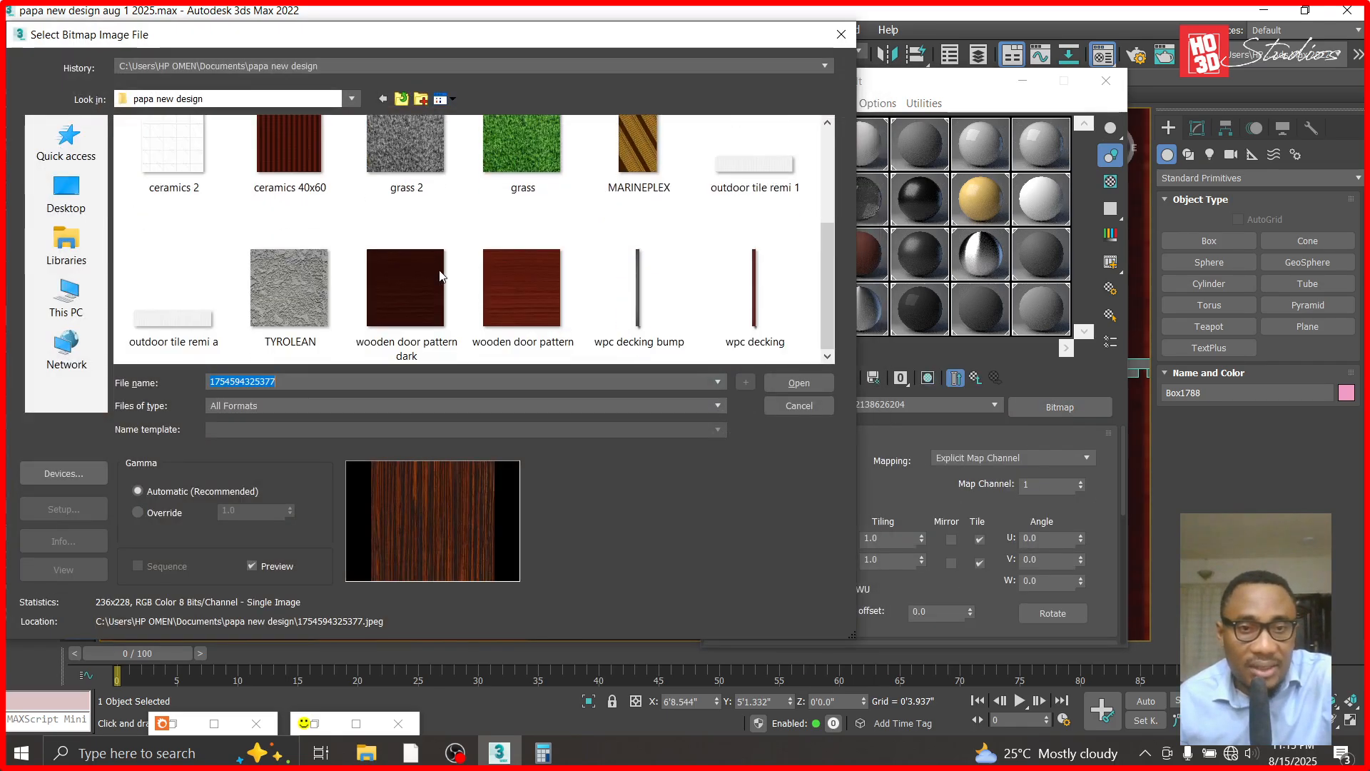
{"action": "double_click", "coordinate": [511, 284]}
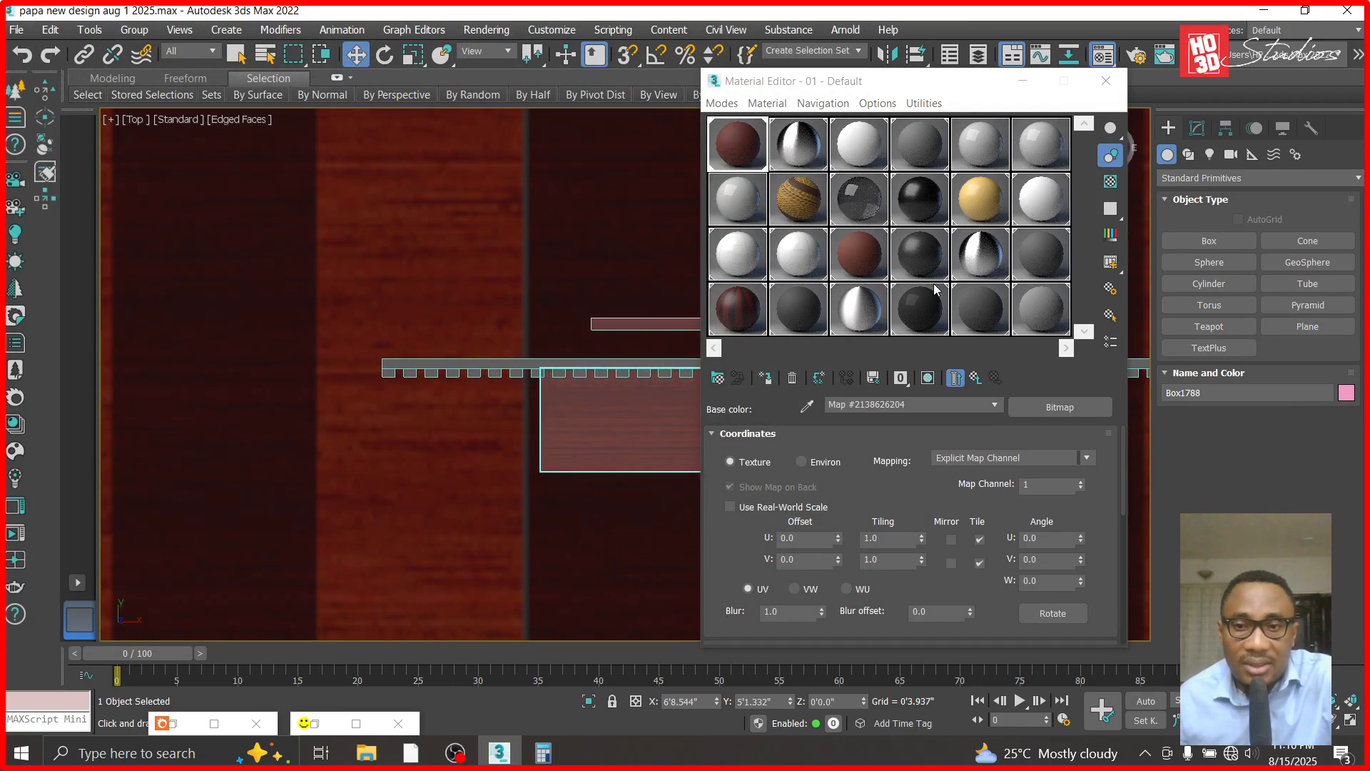
- Set the roughness of the 01 - Default material to 0.2 and minimize the Material Editor
{"action": "left_click", "coordinate": [955, 378]}
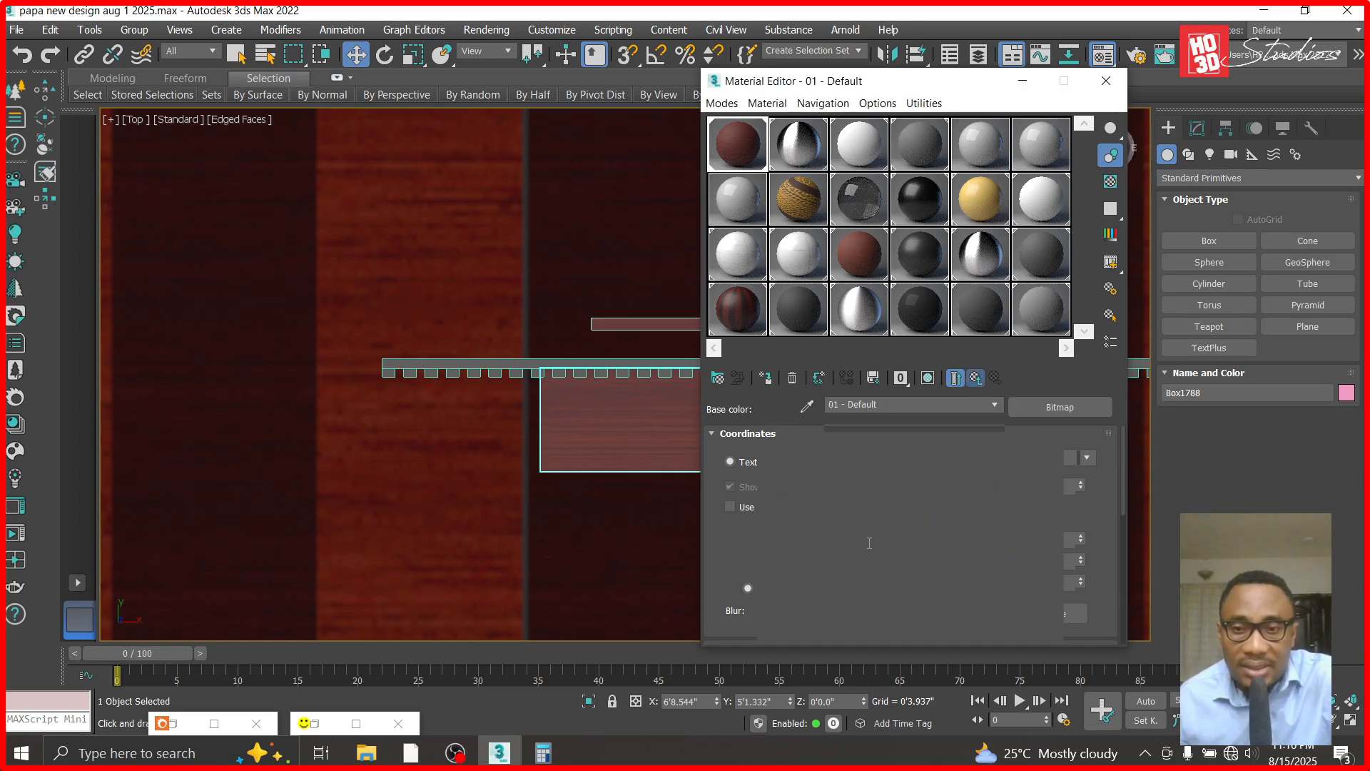
{"action": "left_click", "coordinate": [867, 541]}
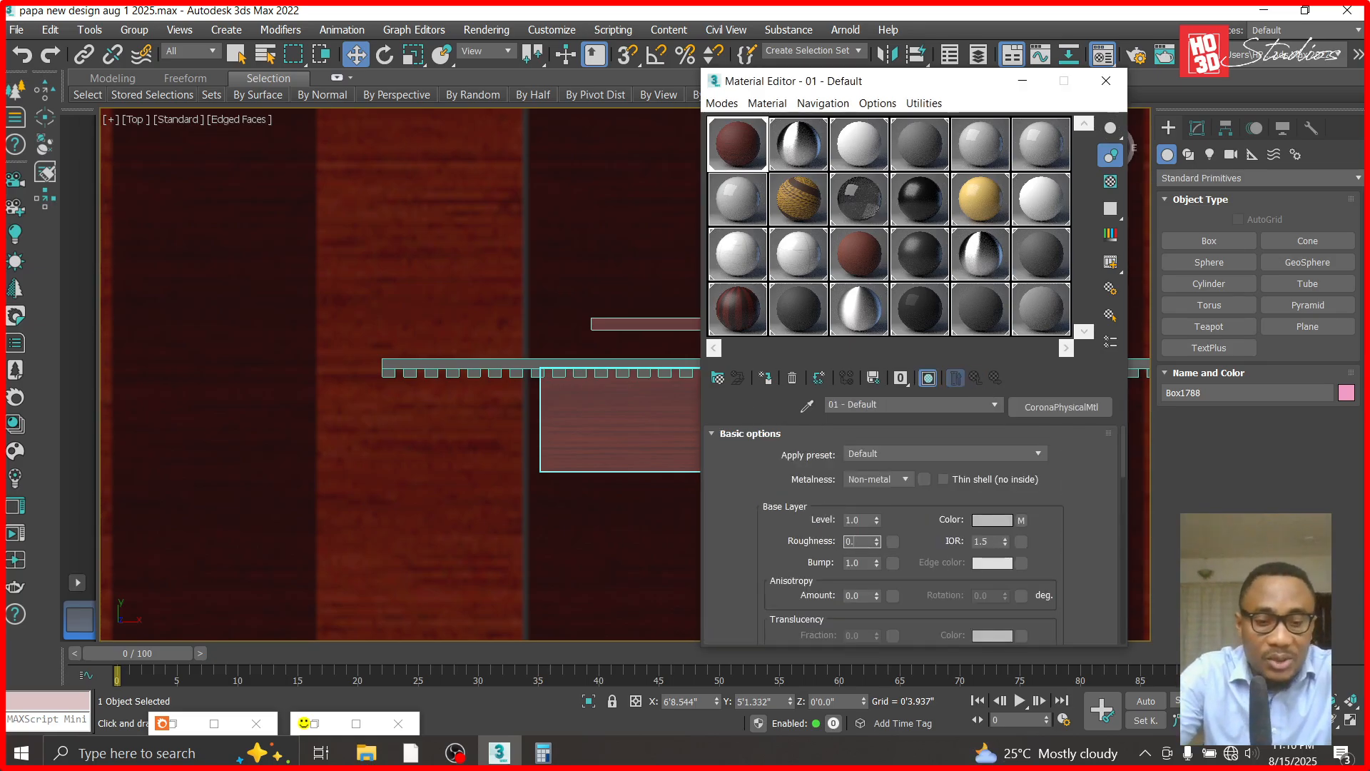
{"action": "type", "text": "2"}
{"action": "key", "text": "Return"}
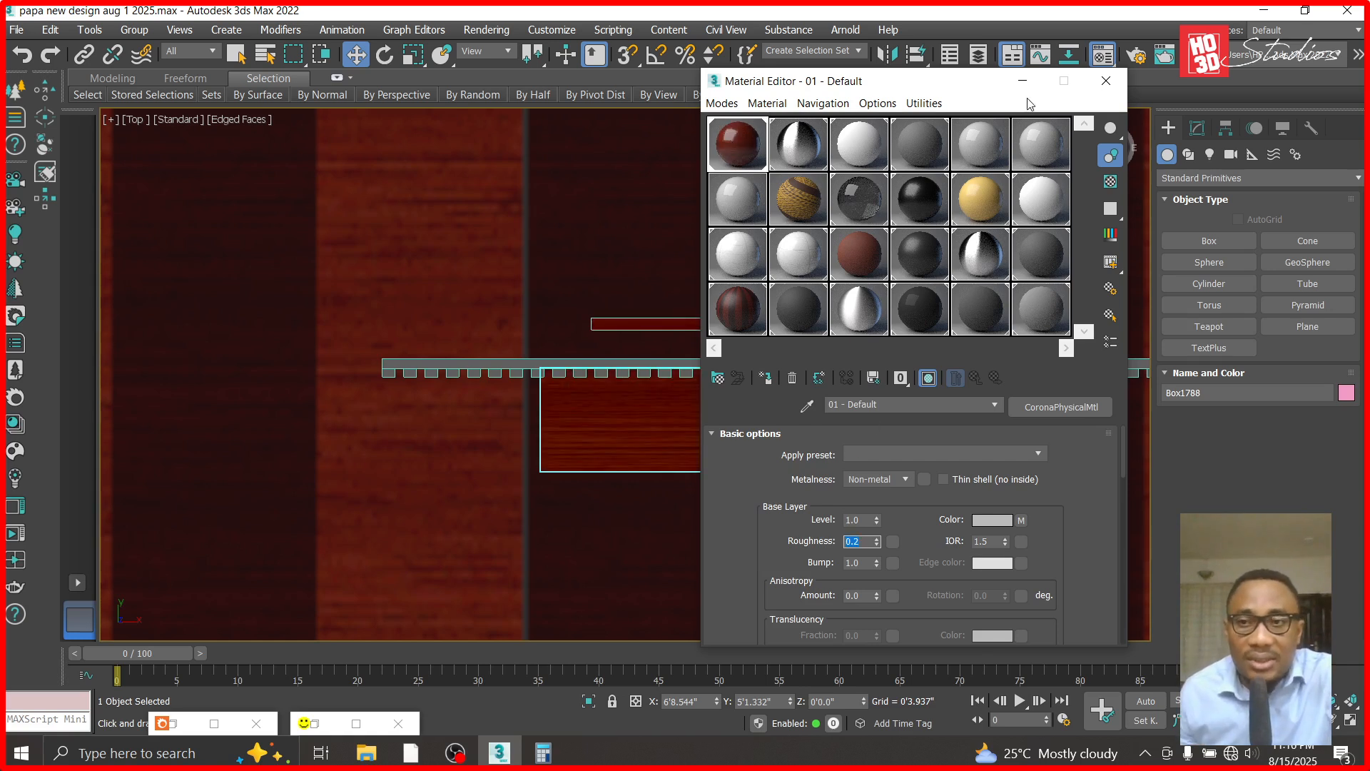
{"action": "left_click", "coordinate": [1022, 81]}
{"action": "scroll", "coordinate": [820, 386], "scroll_direction": "down", "scroll_amount": 2}
{"action": "scroll", "coordinate": [806, 398], "scroll_direction": "up", "scroll_amount": 2}
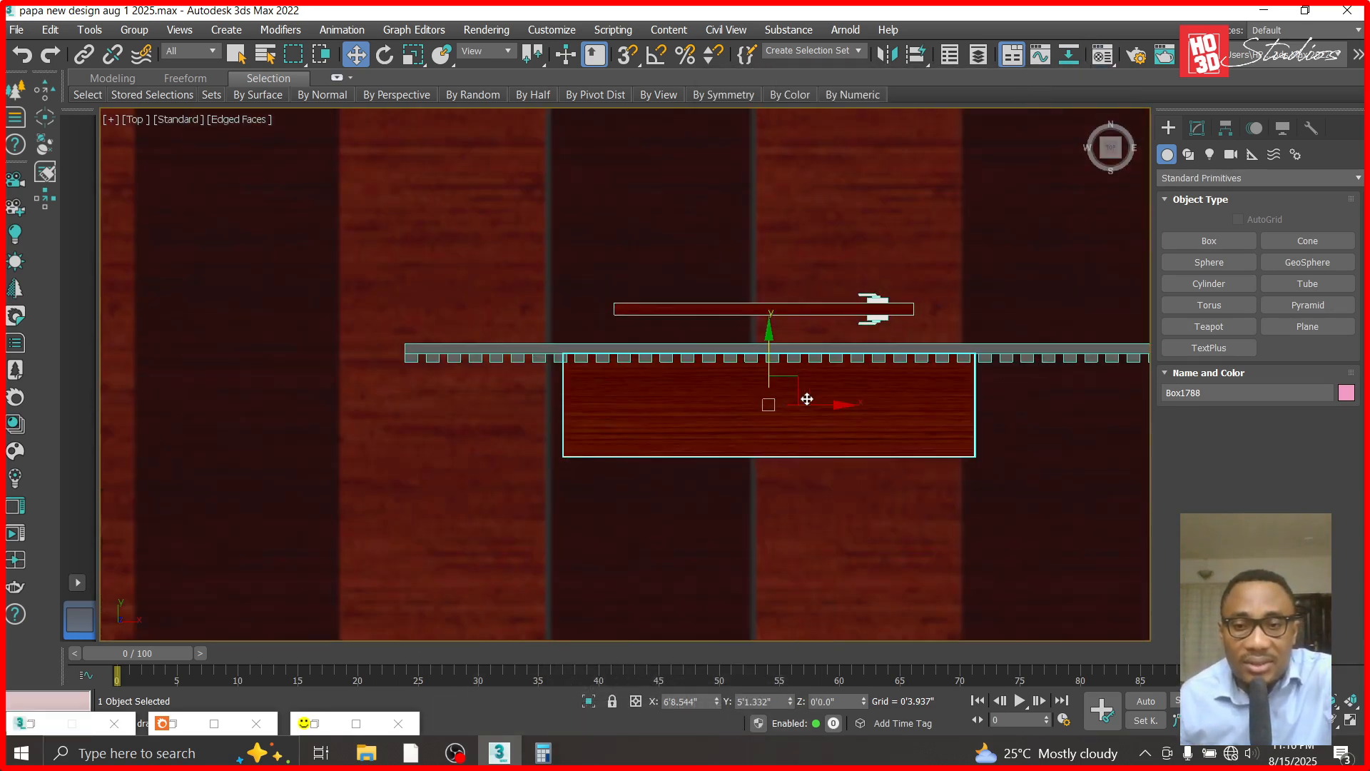
- Set the box's length to 1'12.0" and move it about 6.5 inches outward along Y to the cladding strips
{"action": "left_click", "coordinate": [1199, 129]}
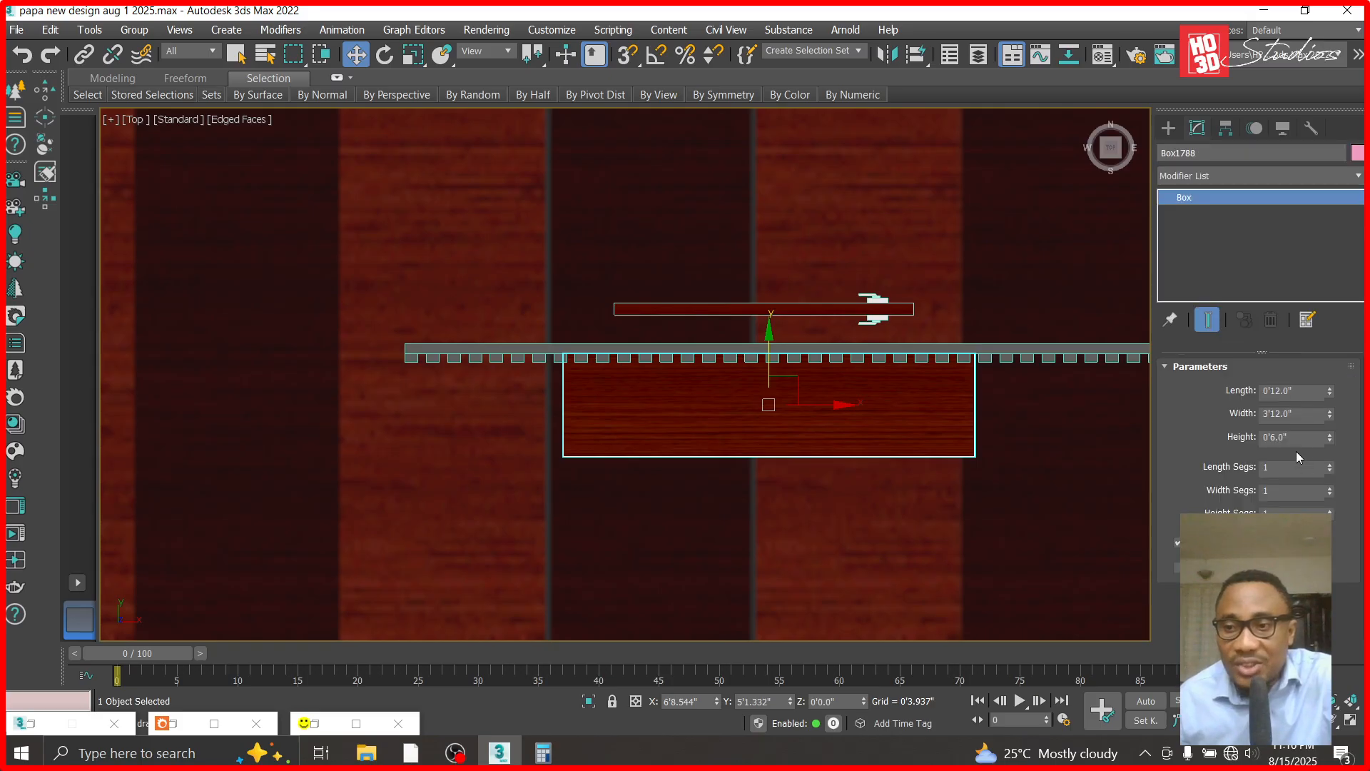
{"action": "left_click", "coordinate": [1303, 390]}
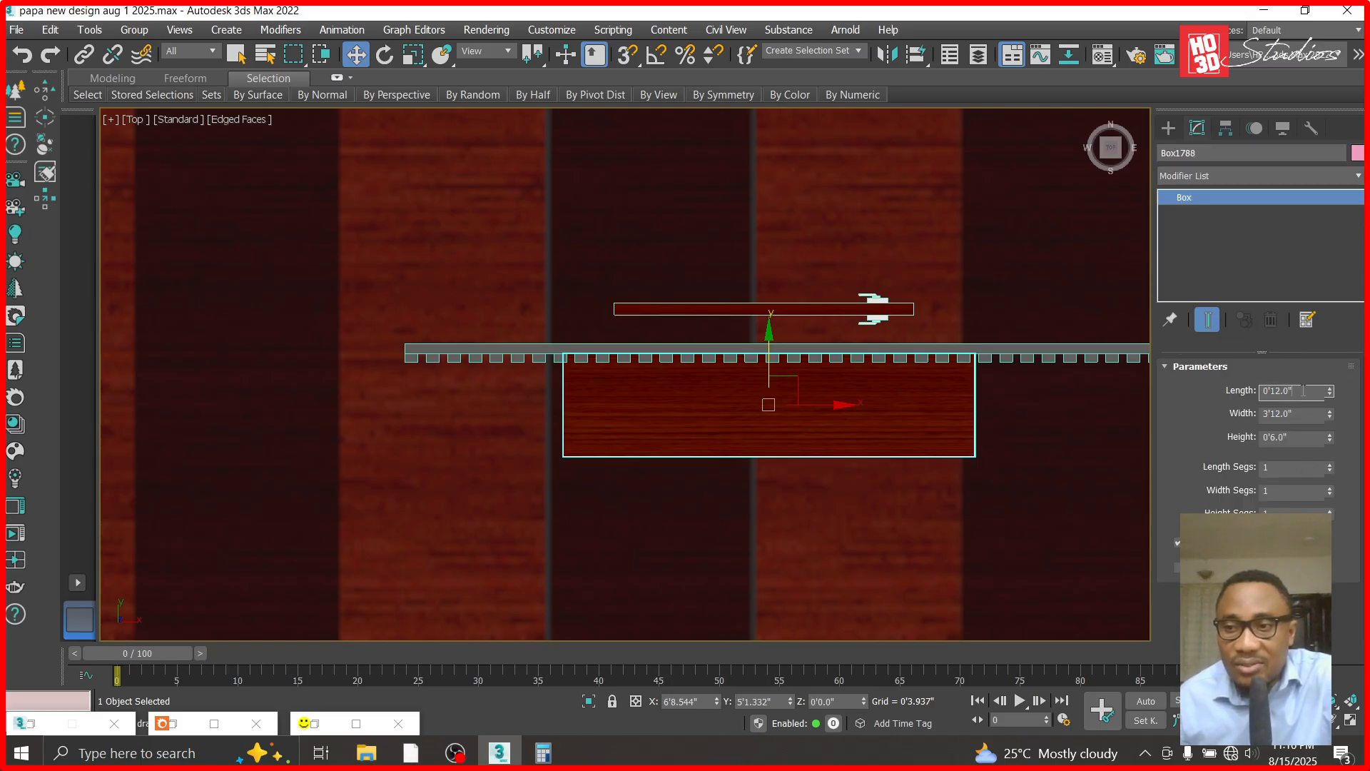
{"action": "type", "text": "2"}
{"action": "key", "text": "Return"}
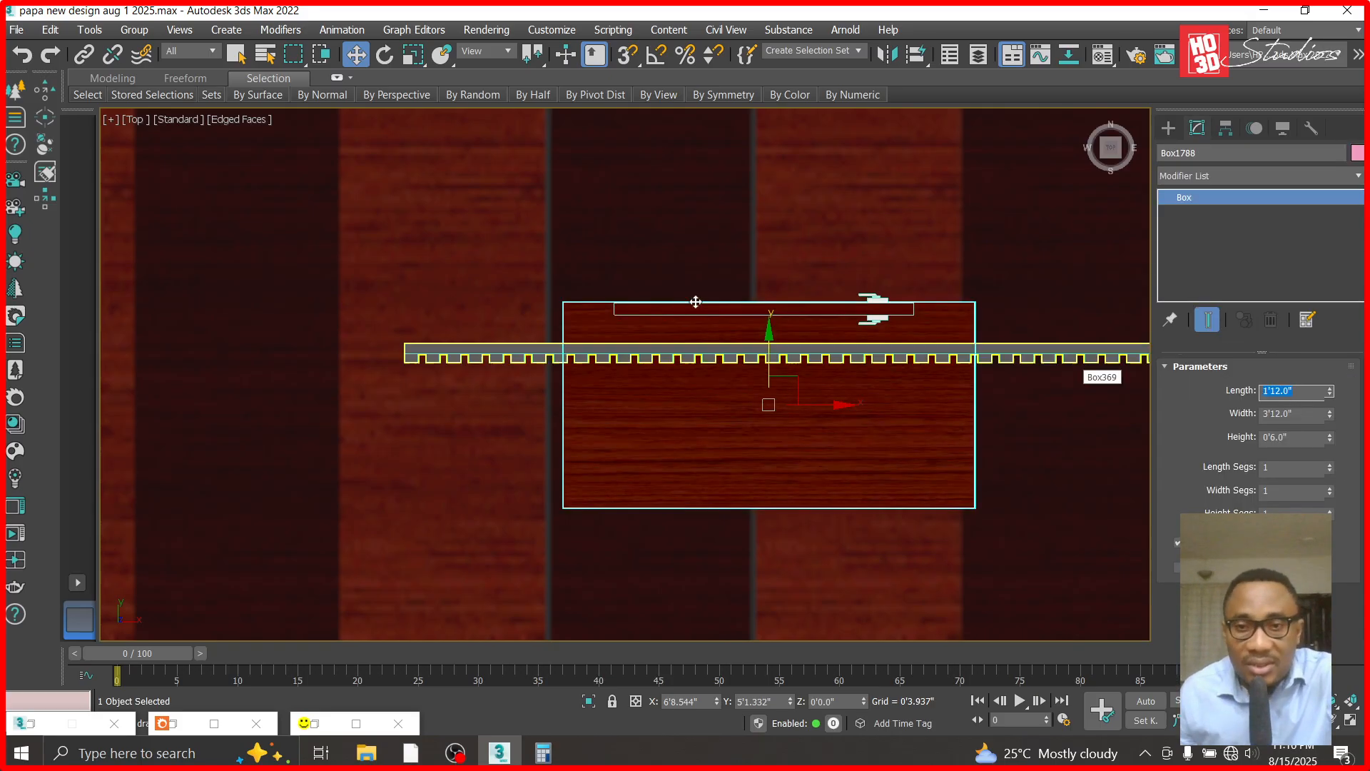
{"action": "left_click_drag", "start_coordinate": [766, 333], "coordinate": [776, 391]}
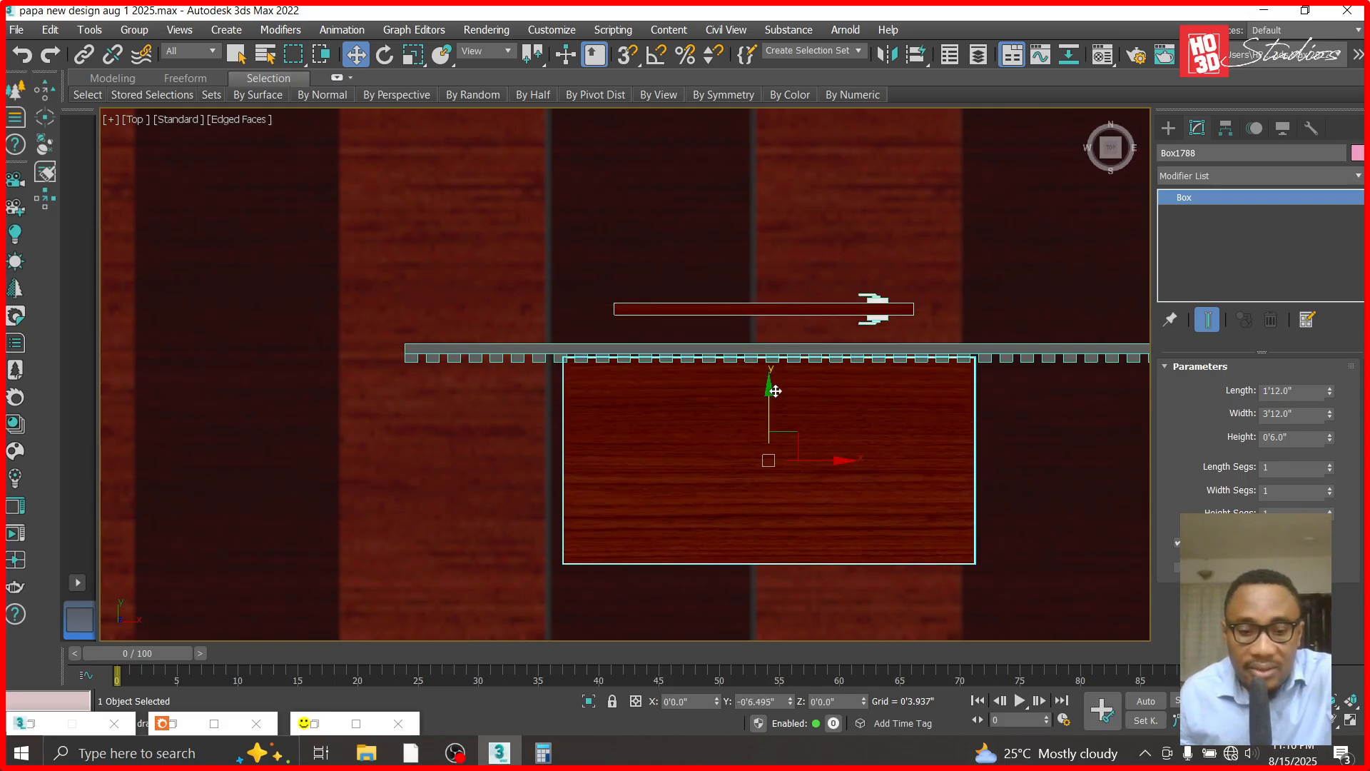
- Set the box's length to 3'0.0" and move it about 5.7 inches further outward so its rear edge meets the cladding
{"action": "key", "text": "f"}
{"action": "scroll", "coordinate": [696, 550], "scroll_direction": "down", "scroll_amount": 5}
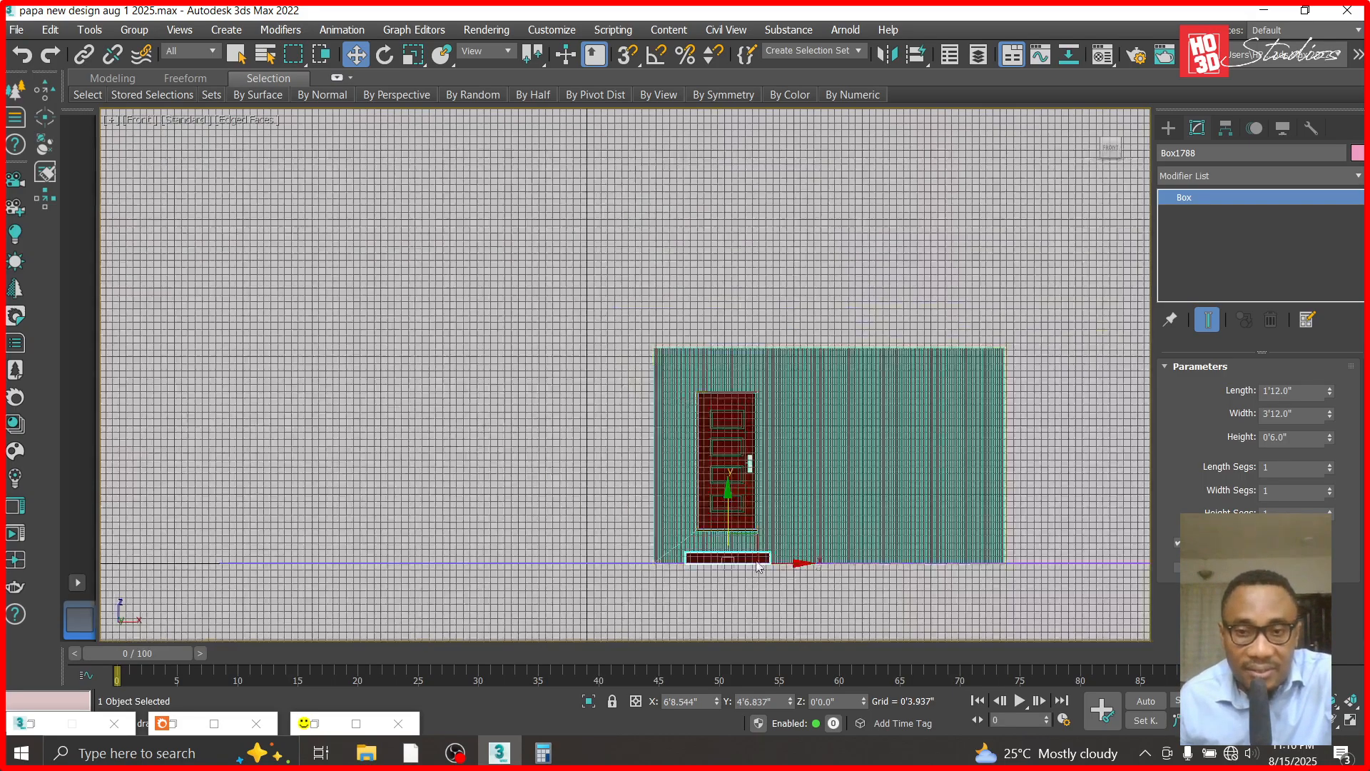
{"action": "scroll", "coordinate": [696, 550], "scroll_direction": "up", "scroll_amount": 8}
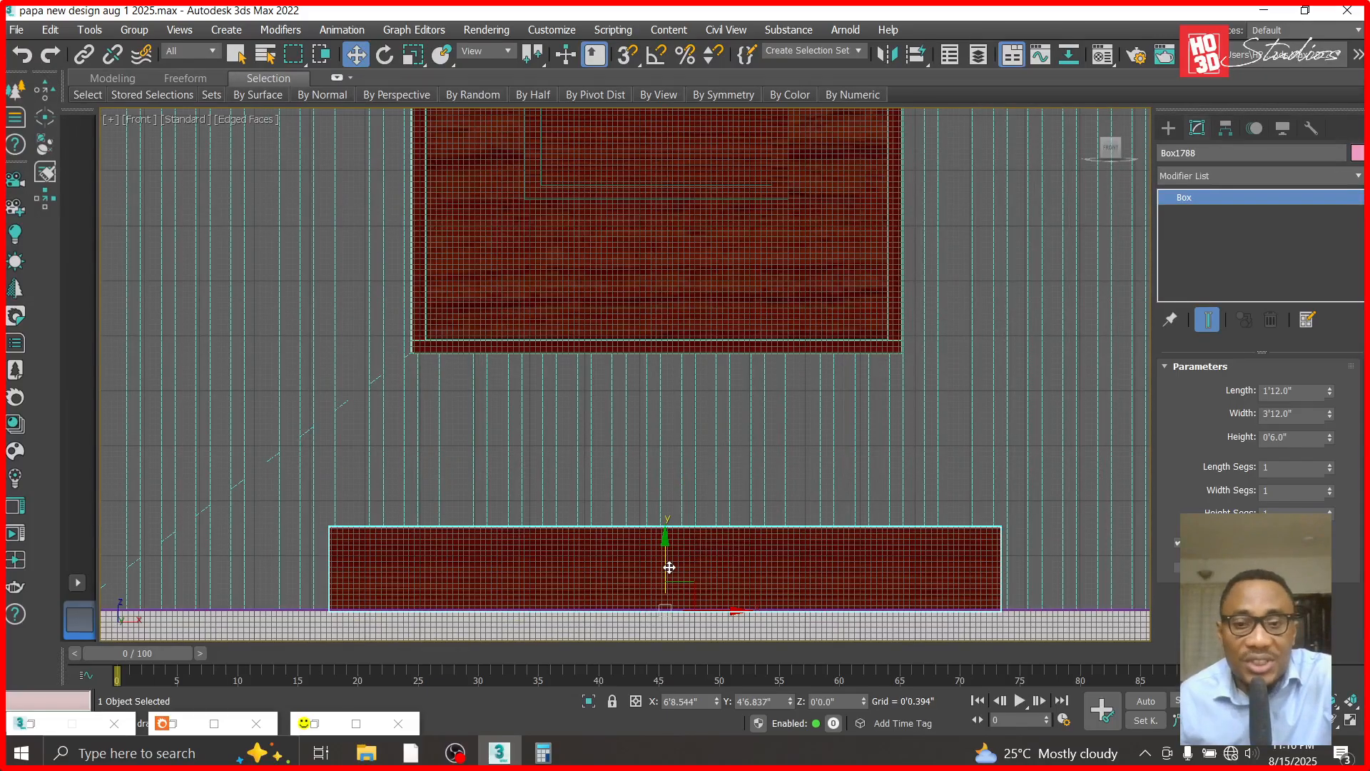
{"action": "key", "text": "t"}
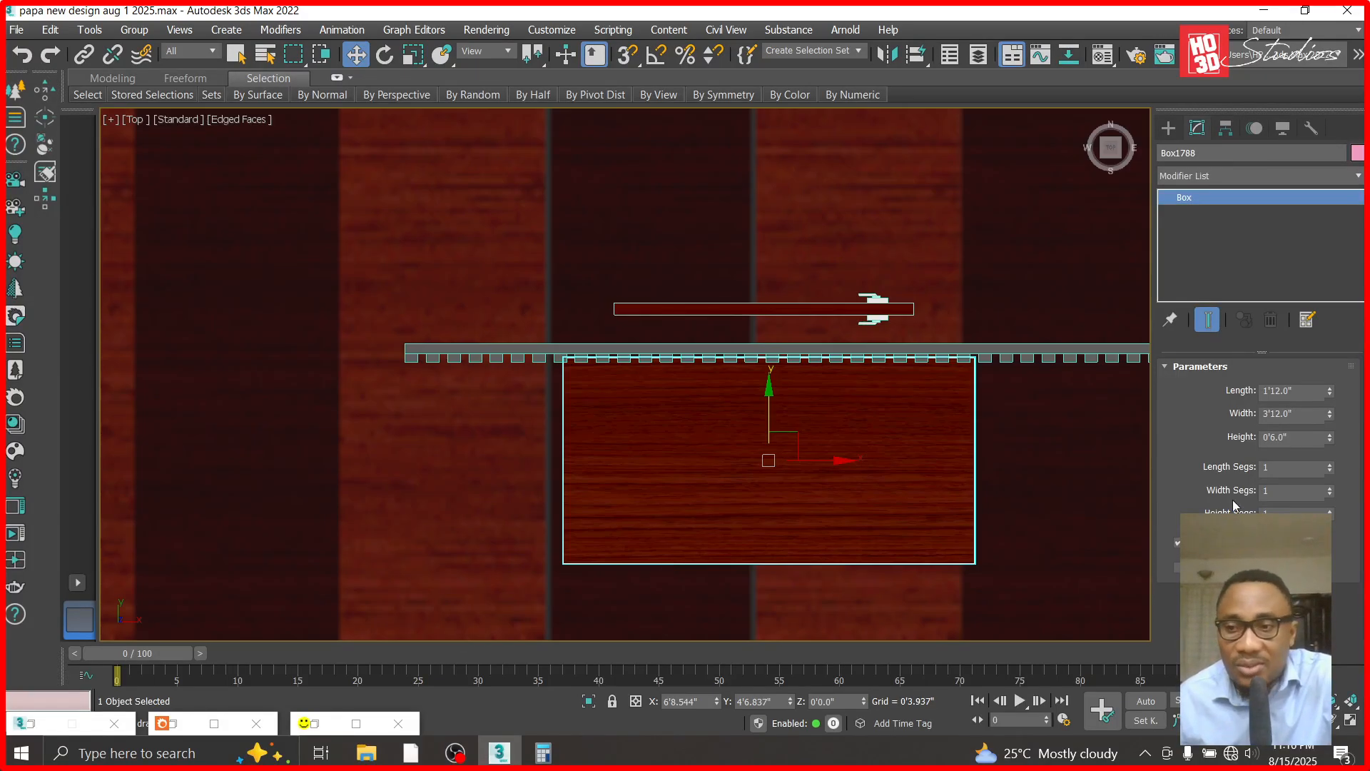
{"action": "type", "text": "36"}
{"action": "key", "text": "Return"}
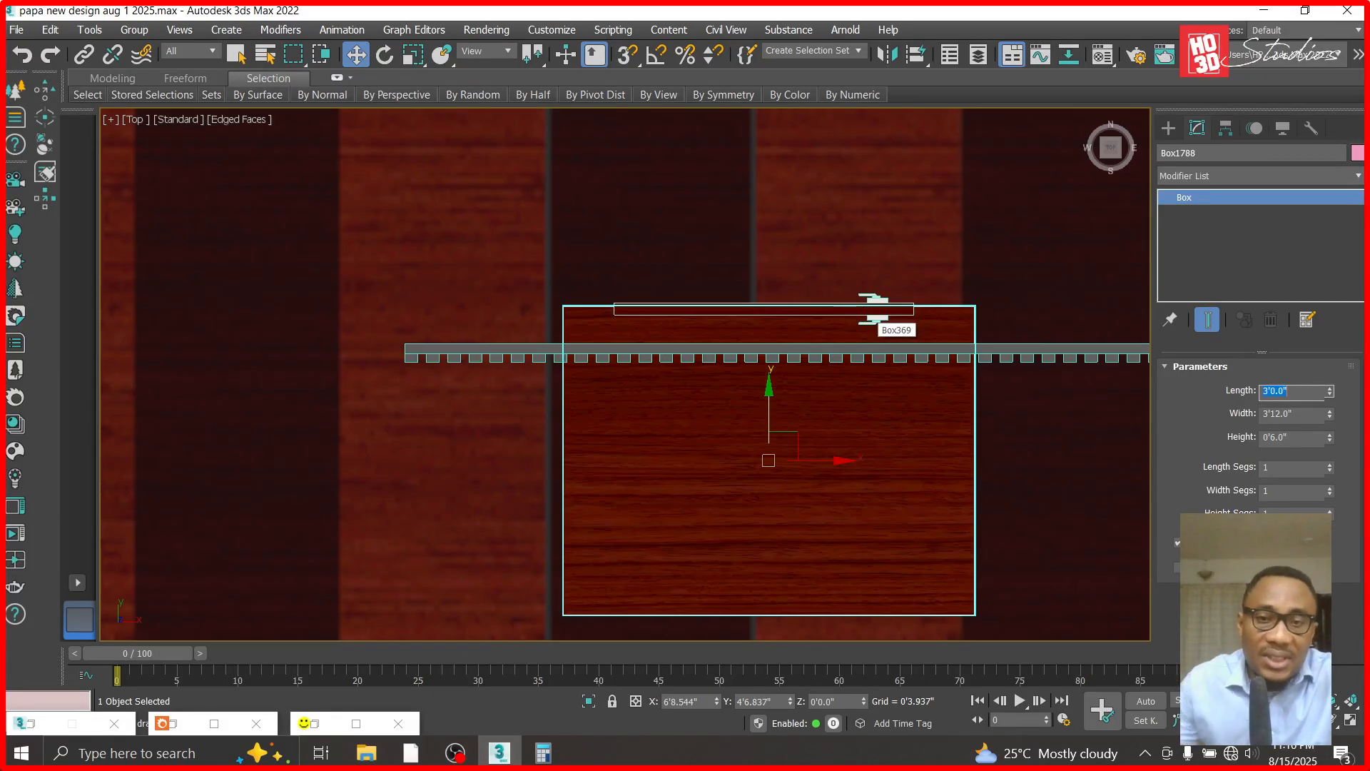
{"action": "left_click_drag", "start_coordinate": [771, 386], "coordinate": [775, 434]}
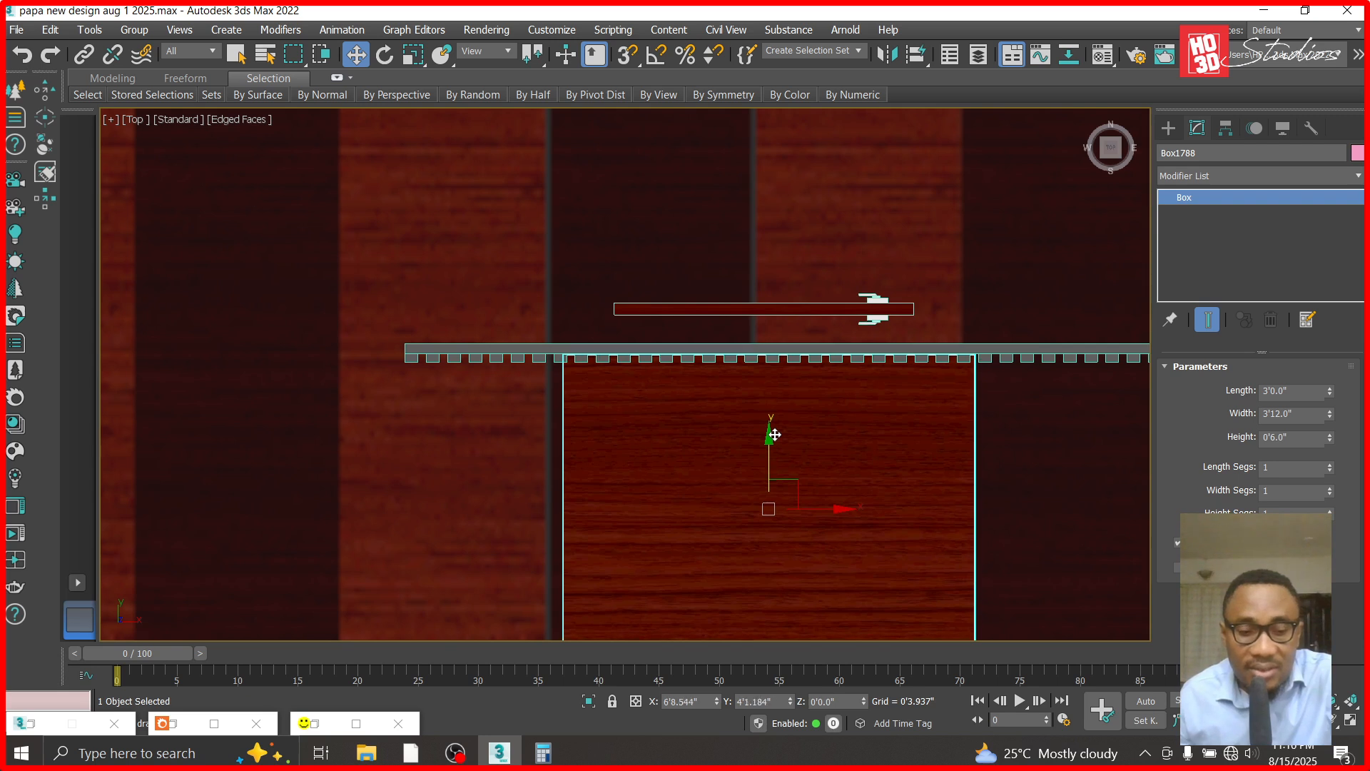
- Stack two copies of the box upward about 6 inches apart, with lengths of 1'12.0" for the middle and 0'12.0" for the top
{"action": "key", "text": "f"}
{"action": "mouse_move", "coordinate": [666, 552]}
{"action": "left_mouse_down"}
{"action": "mouse_move", "coordinate": [673, 452]}
{"action": "mouse_move", "coordinate": [680, 468]}
{"action": "left_mouse_up"}
{"action": "left_click", "coordinate": [688, 461]}
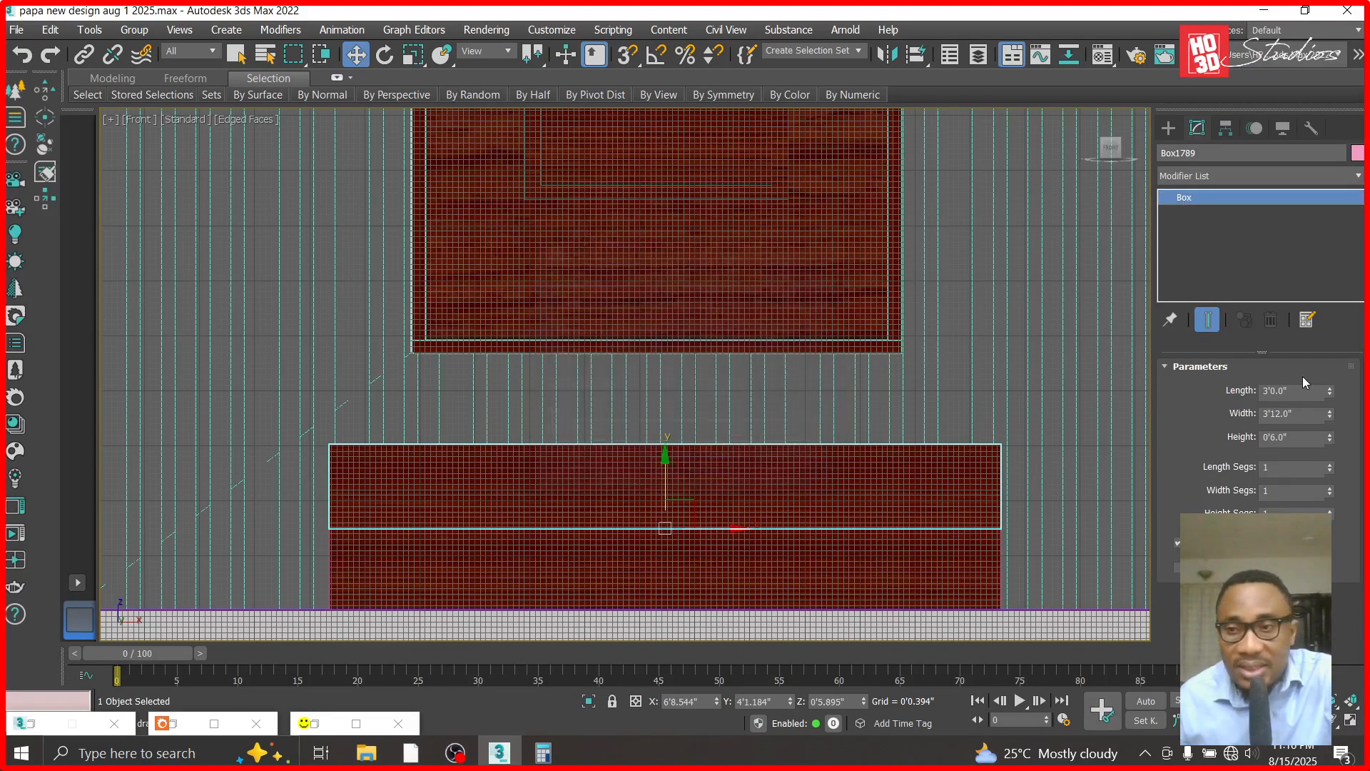
{"action": "double_click", "coordinate": [1302, 391]}
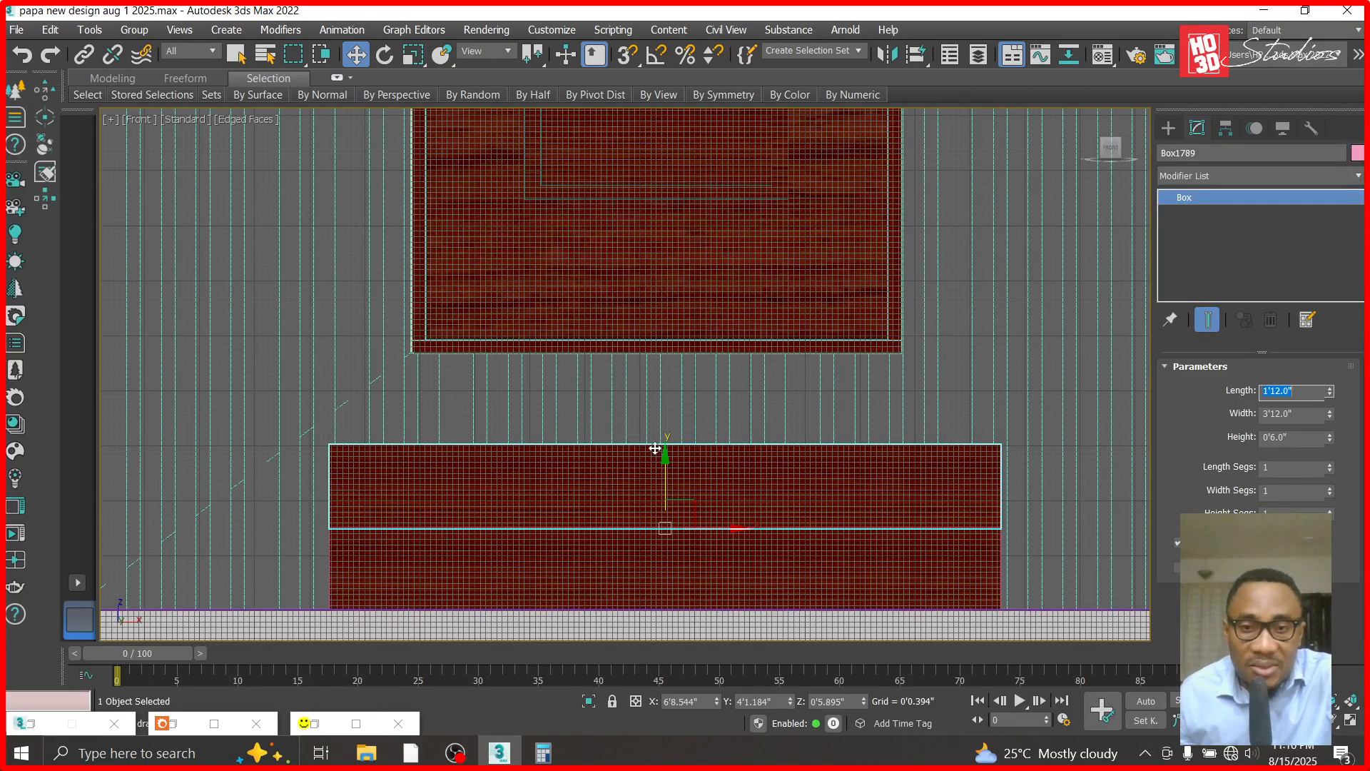
{"action": "mouse_move", "coordinate": [664, 457]}
{"action": "left_mouse_down", "text": "shift"}
{"action": "mouse_move", "coordinate": [660, 359]}
{"action": "mouse_move", "coordinate": [661, 372]}
{"action": "left_mouse_up", "text": "shift"}
{"action": "left_click", "coordinate": [760, 469]}
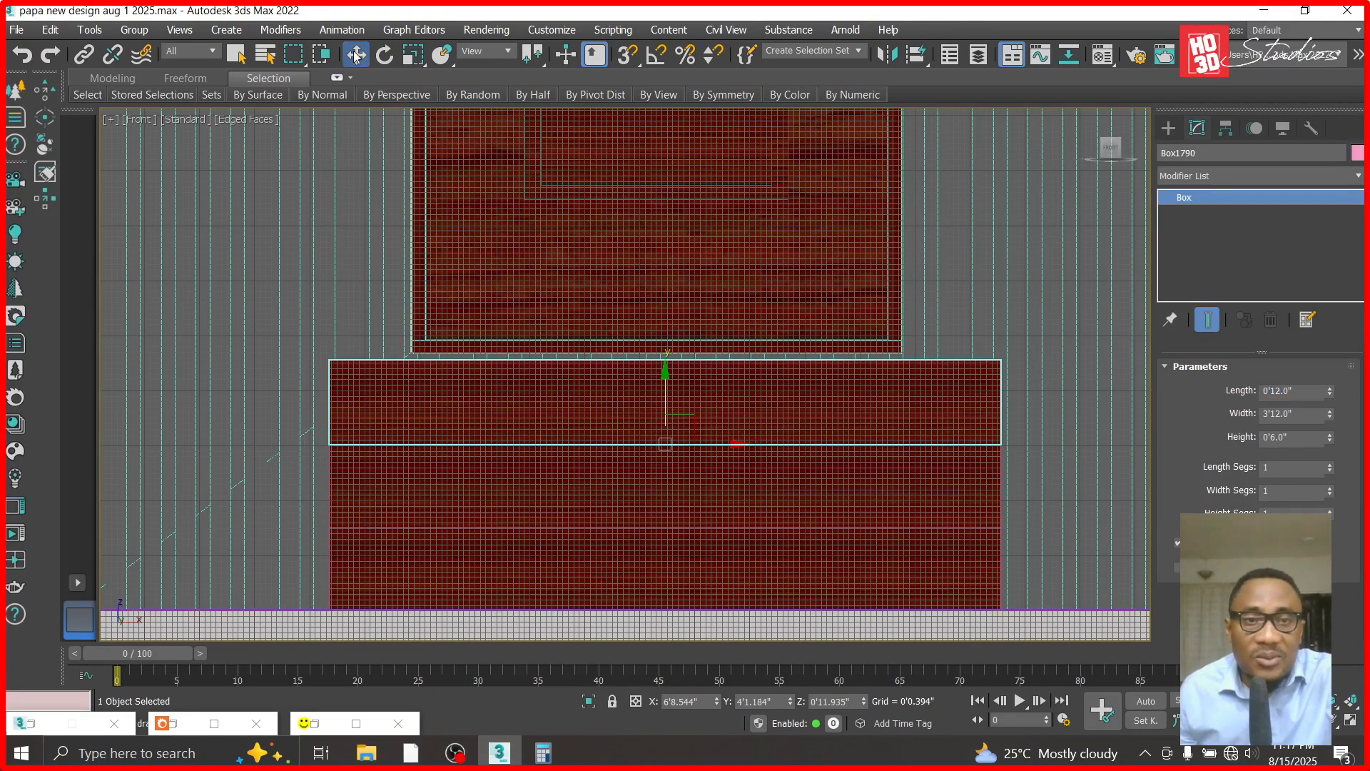
- View the stacked steps through Corona Camera002 and examine how they sit against the wall from the front and side
{"action": "key", "text": "t"}
{"action": "scroll", "coordinate": [682, 325], "scroll_direction": "down", "scroll_amount": 3}
{"action": "key", "text": "c"}
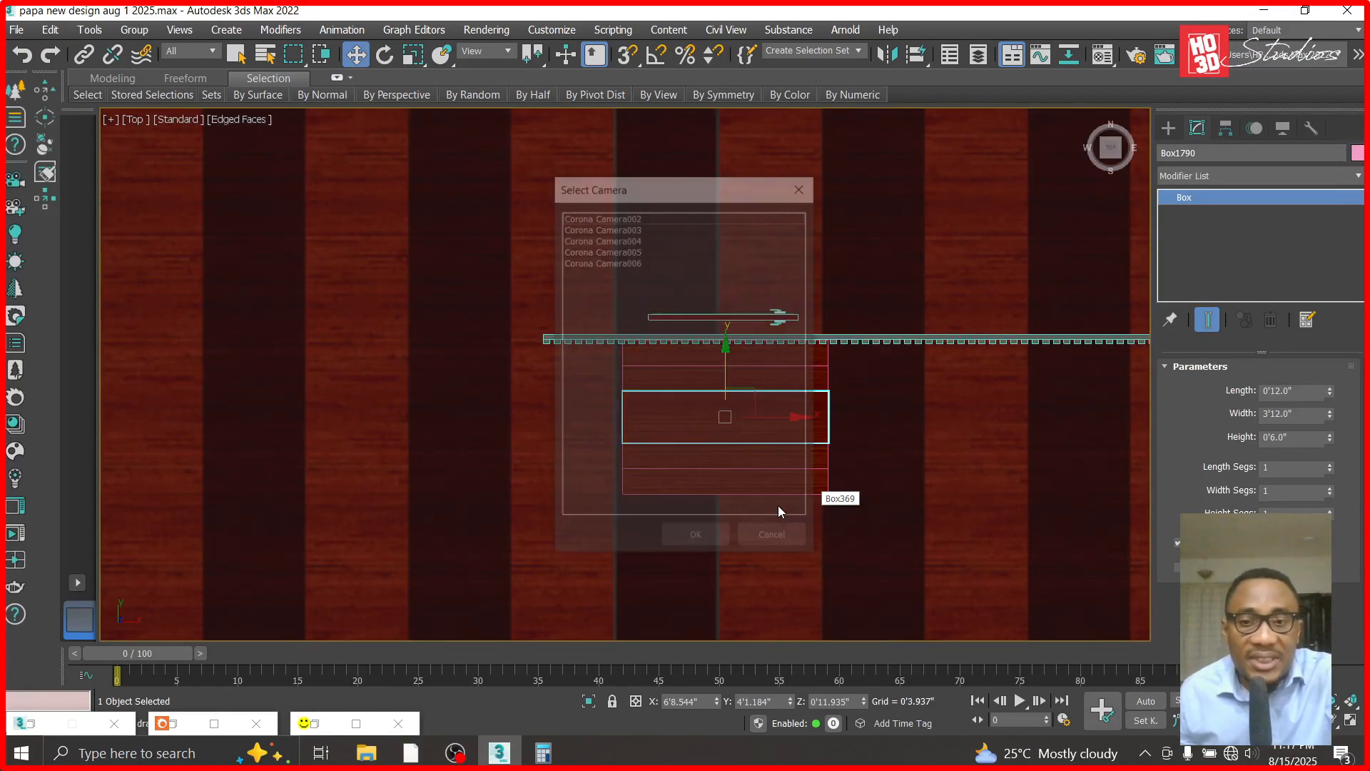
{"action": "double_click", "coordinate": [631, 220]}
{"action": "middle_click_drag", "start_coordinate": [678, 575], "coordinate": [721, 553], "text": "alt"}
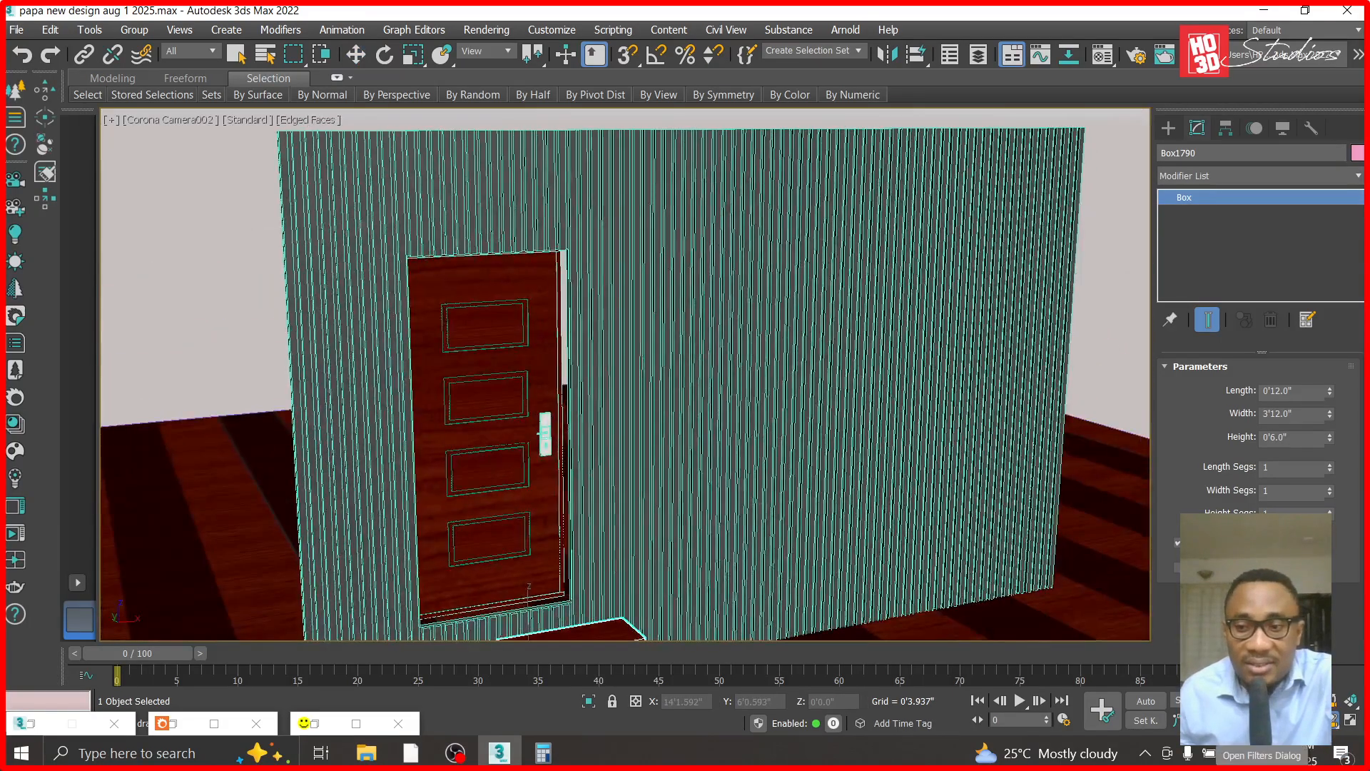
{"action": "middle_click_drag", "start_coordinate": [622, 553], "coordinate": [713, 327]}
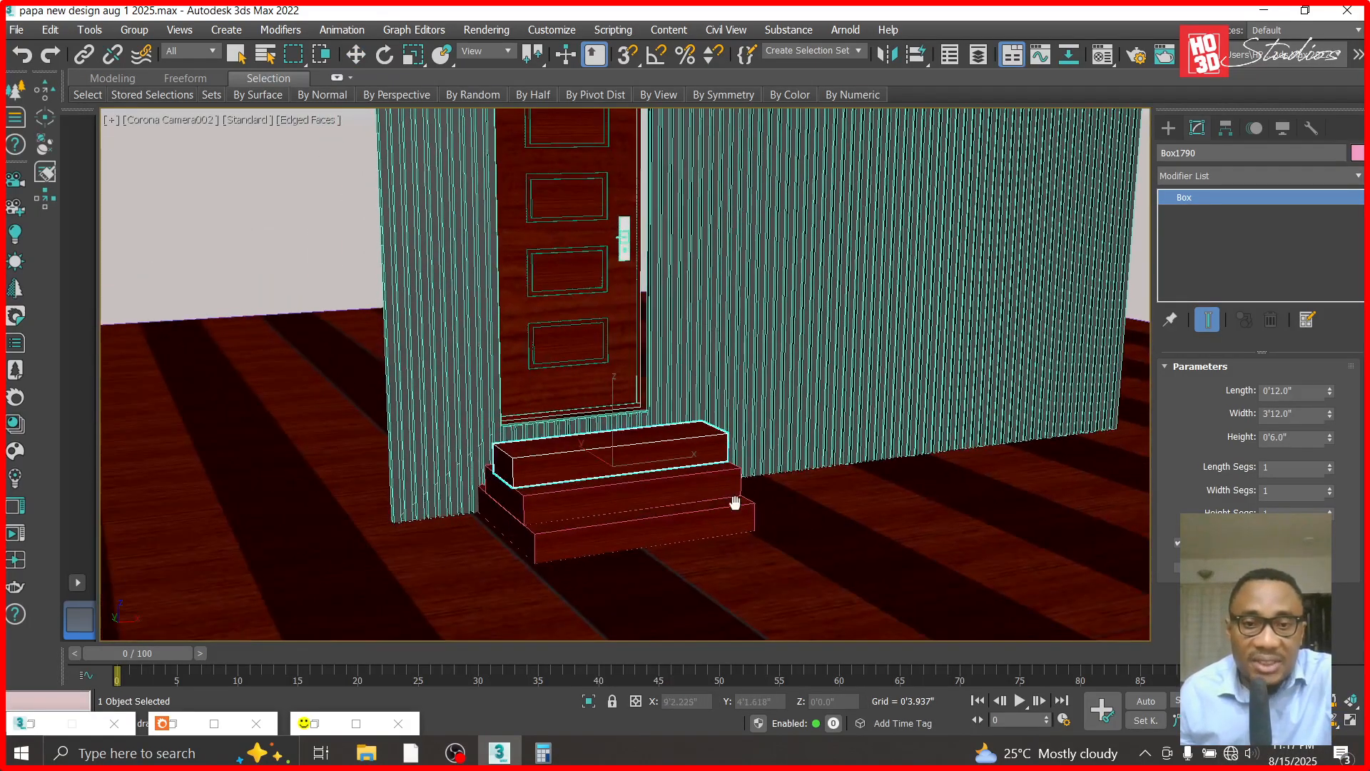
{"action": "middle_click_drag", "start_coordinate": [606, 581], "coordinate": [627, 468], "text": "alt"}
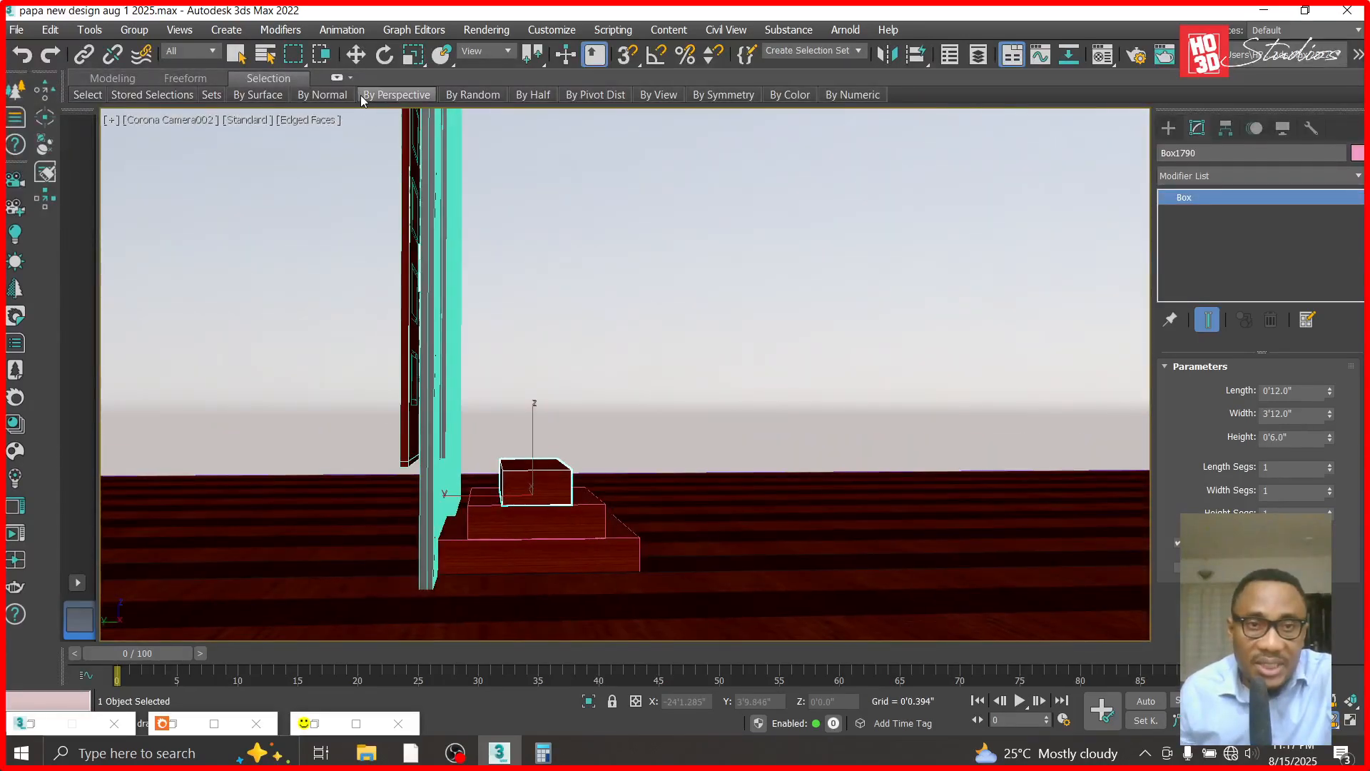
- In the left view, move the middle box about 5.2 inches and the top box about 11.1 inches back against the wall cladding
{"action": "left_click", "coordinate": [355, 57]}
{"action": "key", "text": "l"}
{"action": "scroll", "coordinate": [670, 331], "scroll_direction": "down", "scroll_amount": 6}
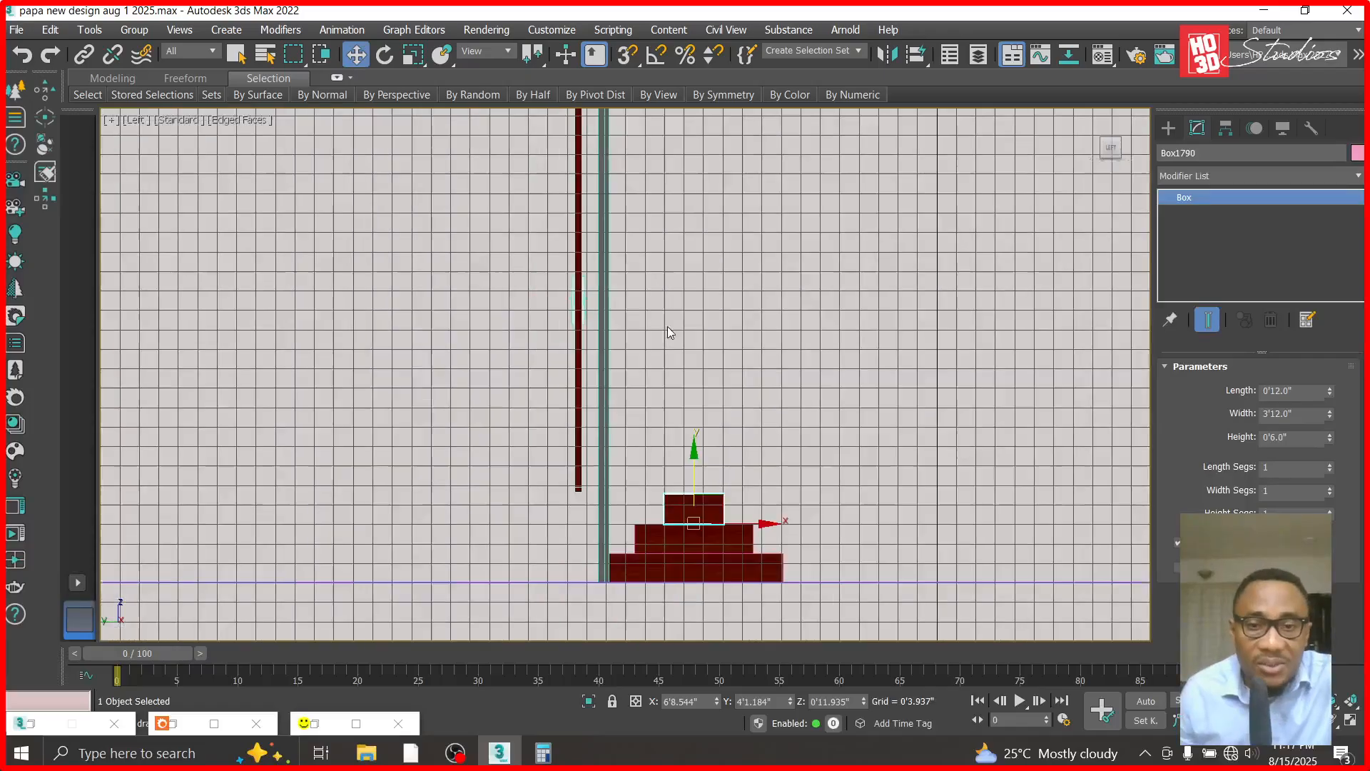
{"action": "scroll", "coordinate": [657, 464], "scroll_direction": "up", "scroll_amount": 5}
{"action": "left_click", "coordinate": [793, 543]}
{"action": "left_click_drag", "start_coordinate": [845, 578], "coordinate": [774, 579]}
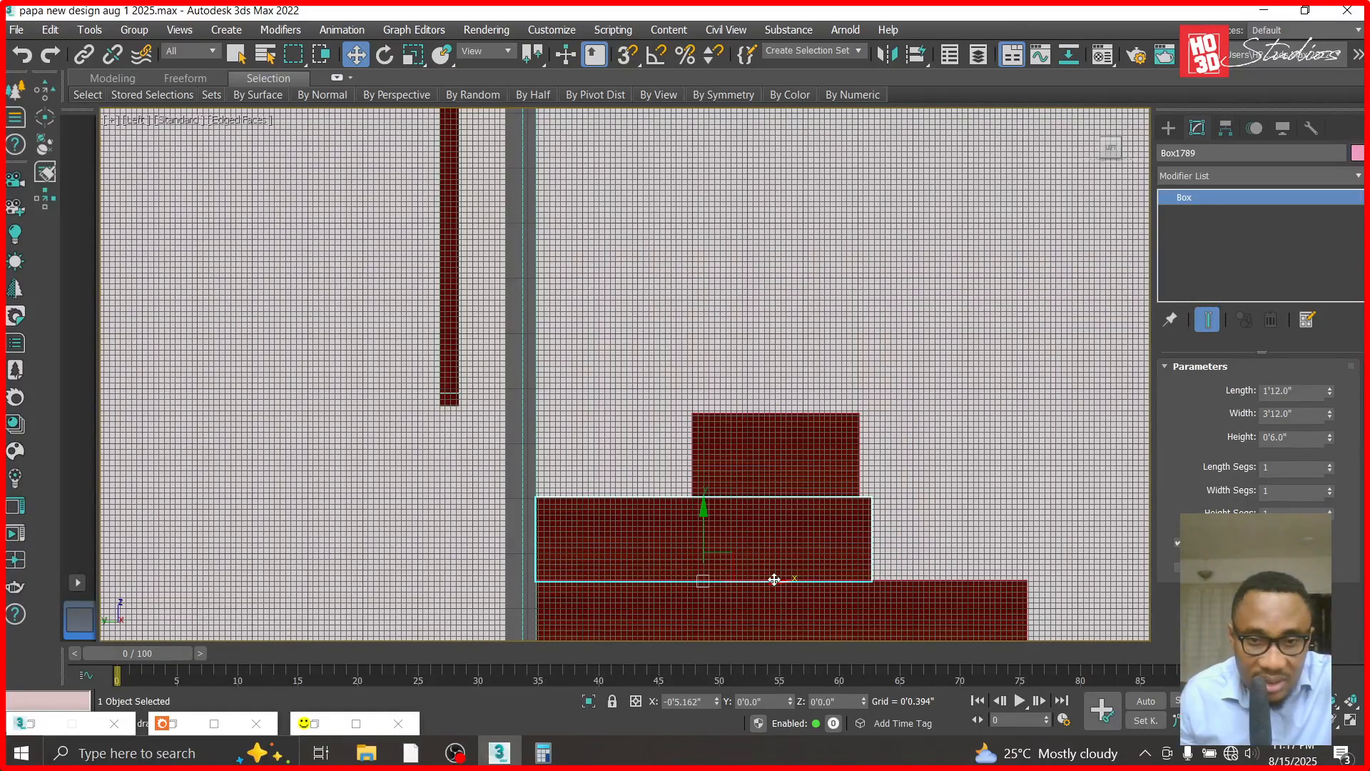
{"action": "left_click", "coordinate": [814, 496]}
{"action": "left_click_drag", "start_coordinate": [849, 495], "coordinate": [691, 498]}
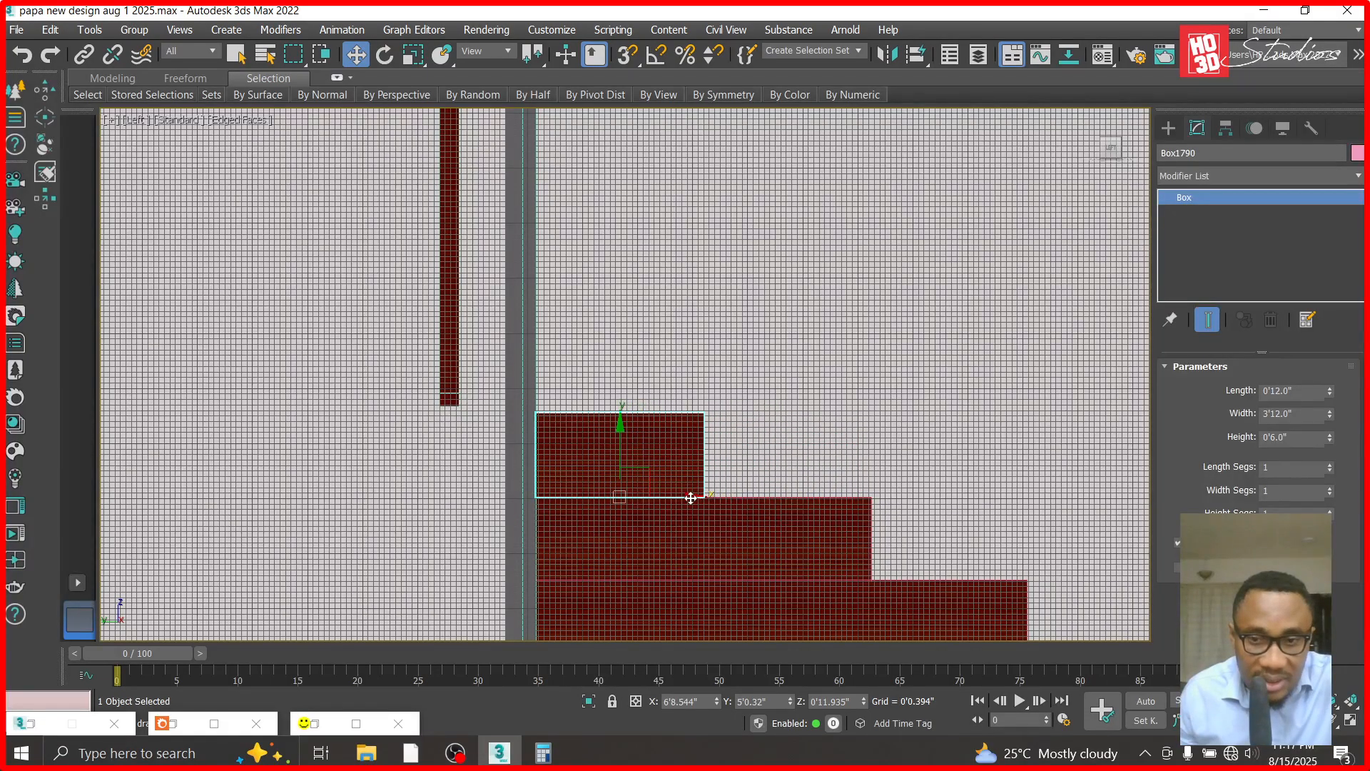
- Return to the Corona Camera002 view of the entrance steps and unhide all hidden objects in the scene
{"action": "scroll", "coordinate": [691, 498], "scroll_direction": "down", "scroll_amount": 5}
{"action": "key", "text": "c"}
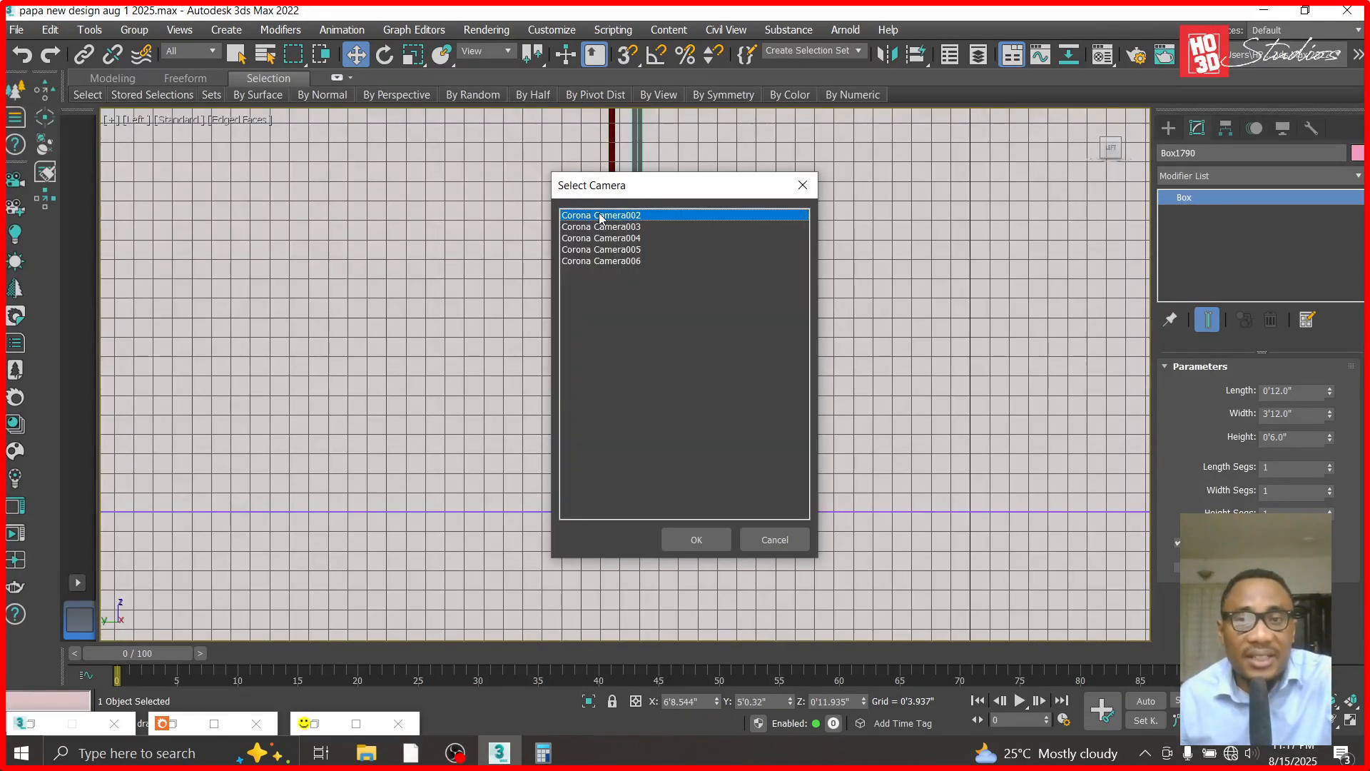
{"action": "double_click", "coordinate": [600, 215]}
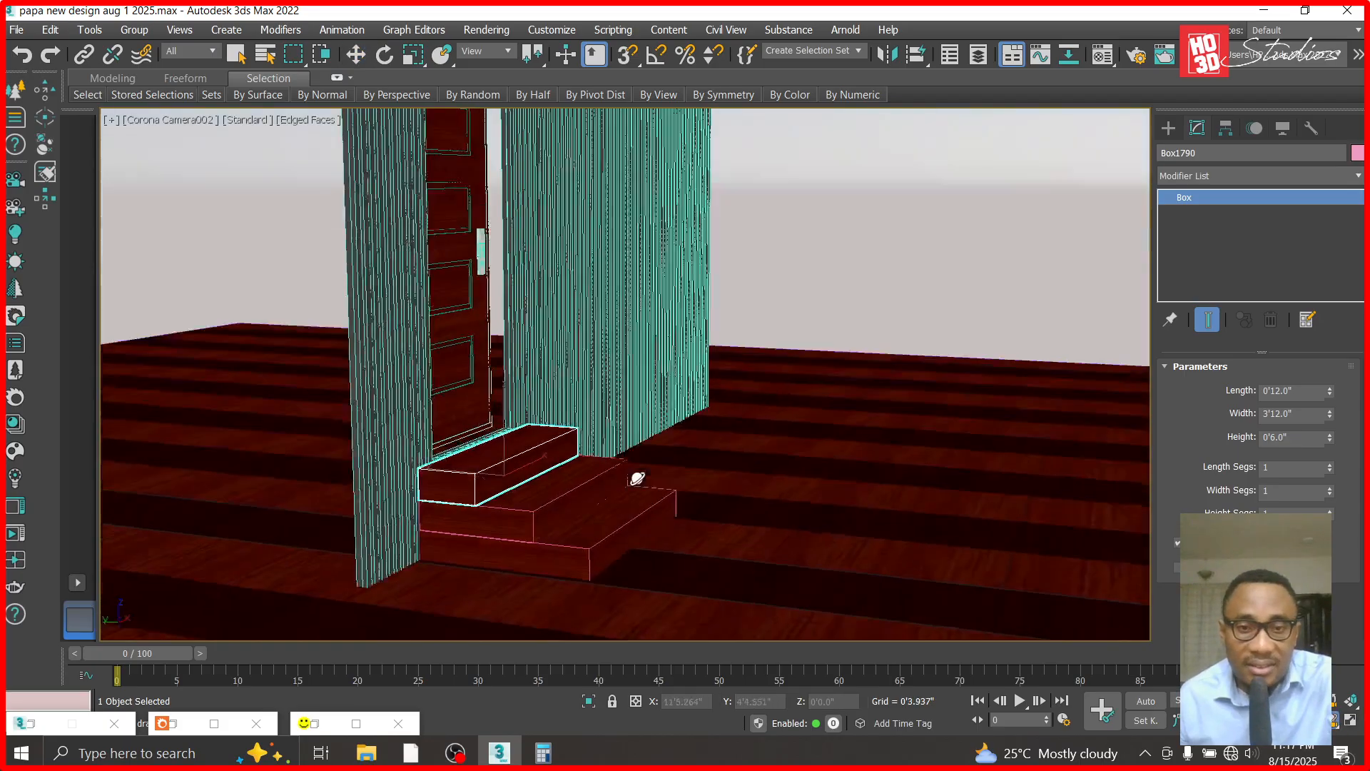
{"action": "middle_click_drag", "start_coordinate": [637, 478], "coordinate": [676, 499], "text": "alt"}
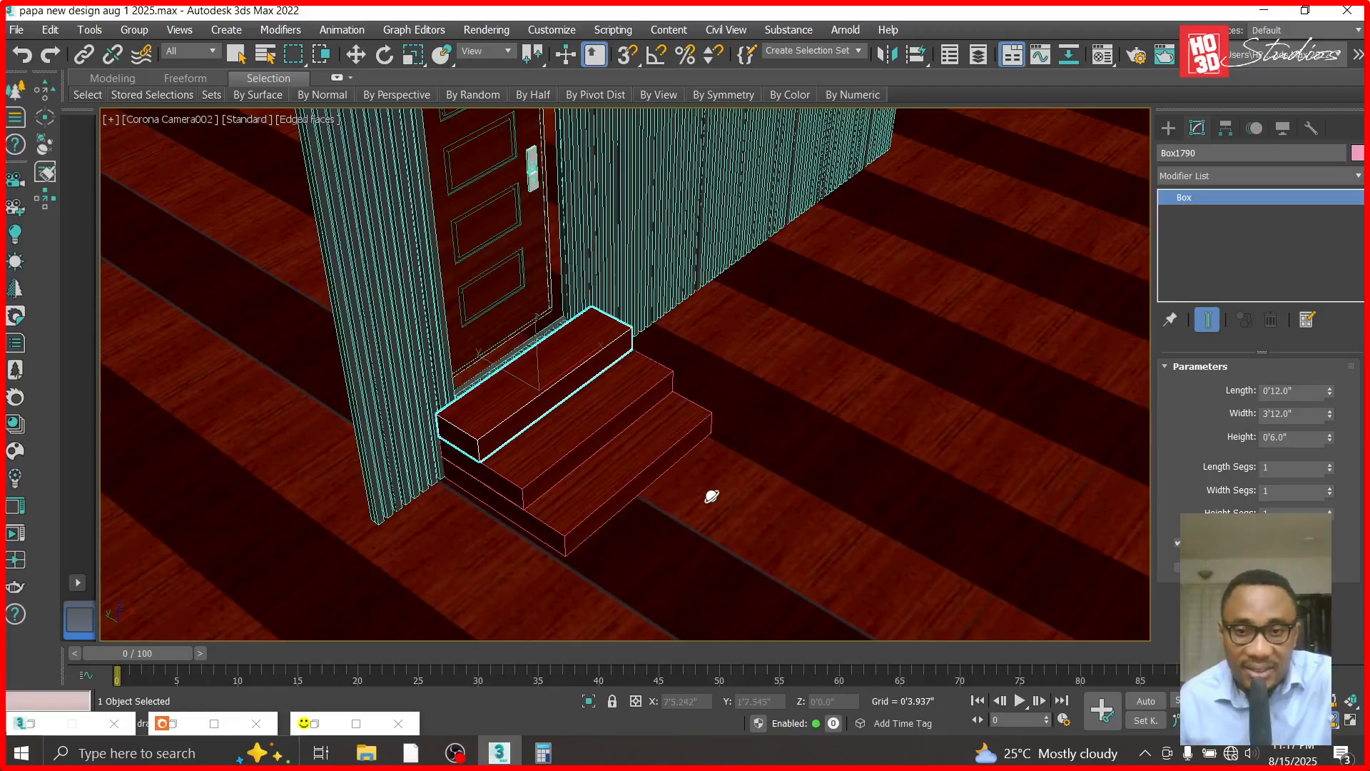
{"action": "key", "text": "w"}
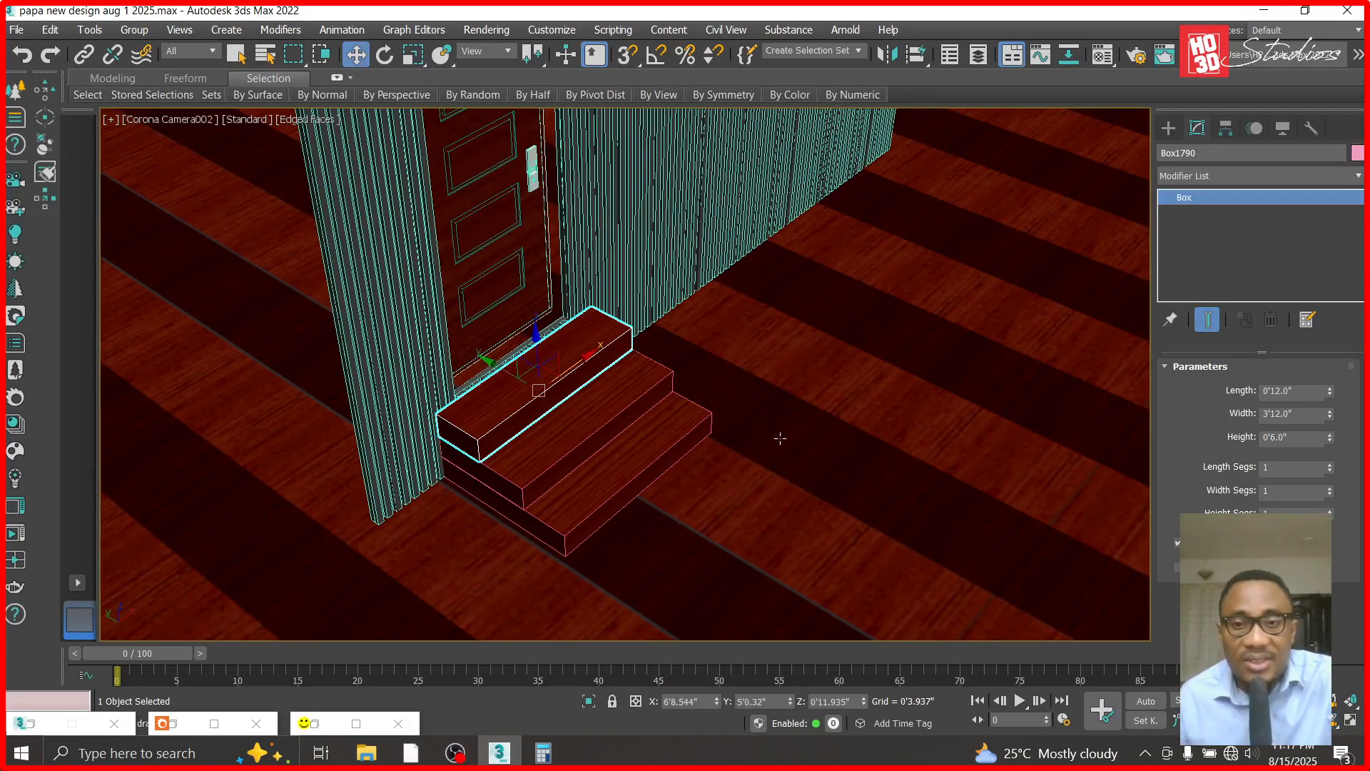
{"action": "right_click", "coordinate": [779, 438]}
{"action": "left_click", "coordinate": [823, 297]}
{"action": "right_click", "coordinate": [790, 387]}
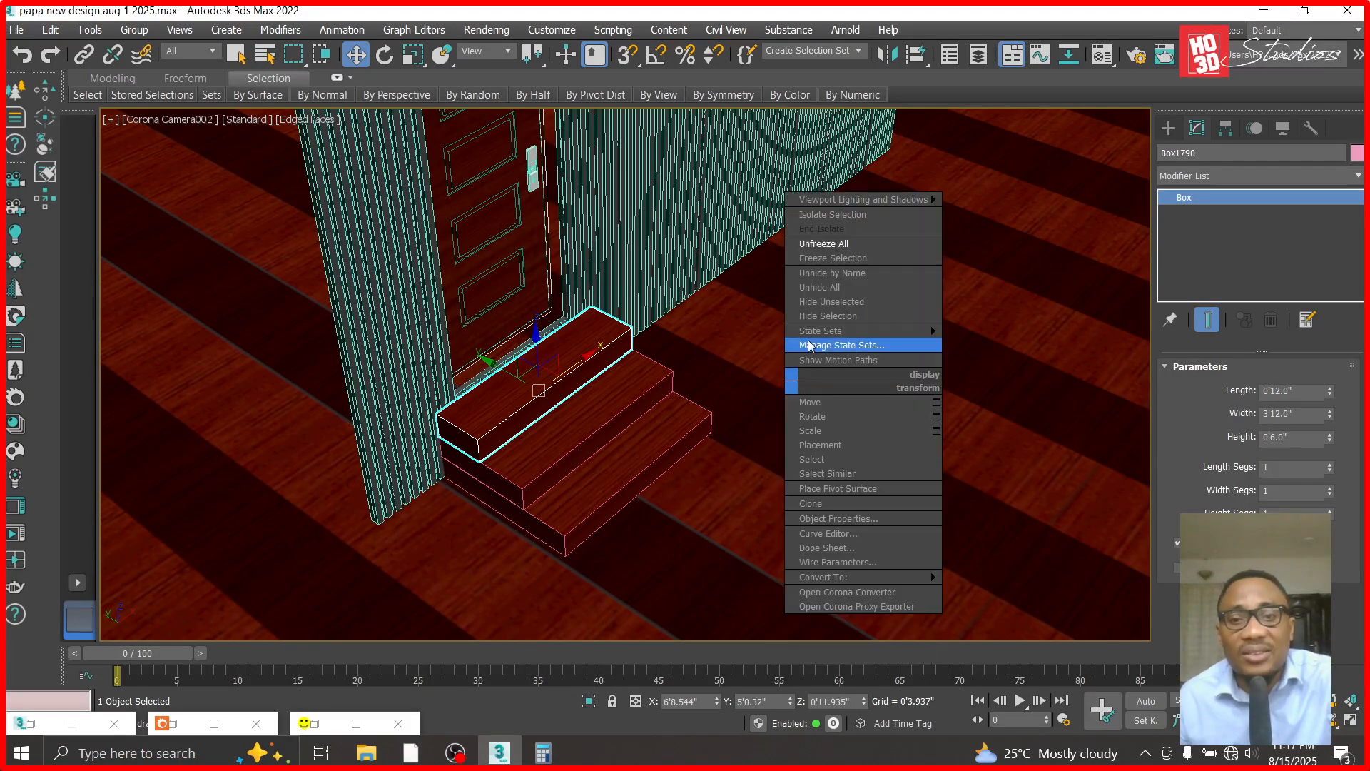
{"action": "left_click", "coordinate": [831, 301]}
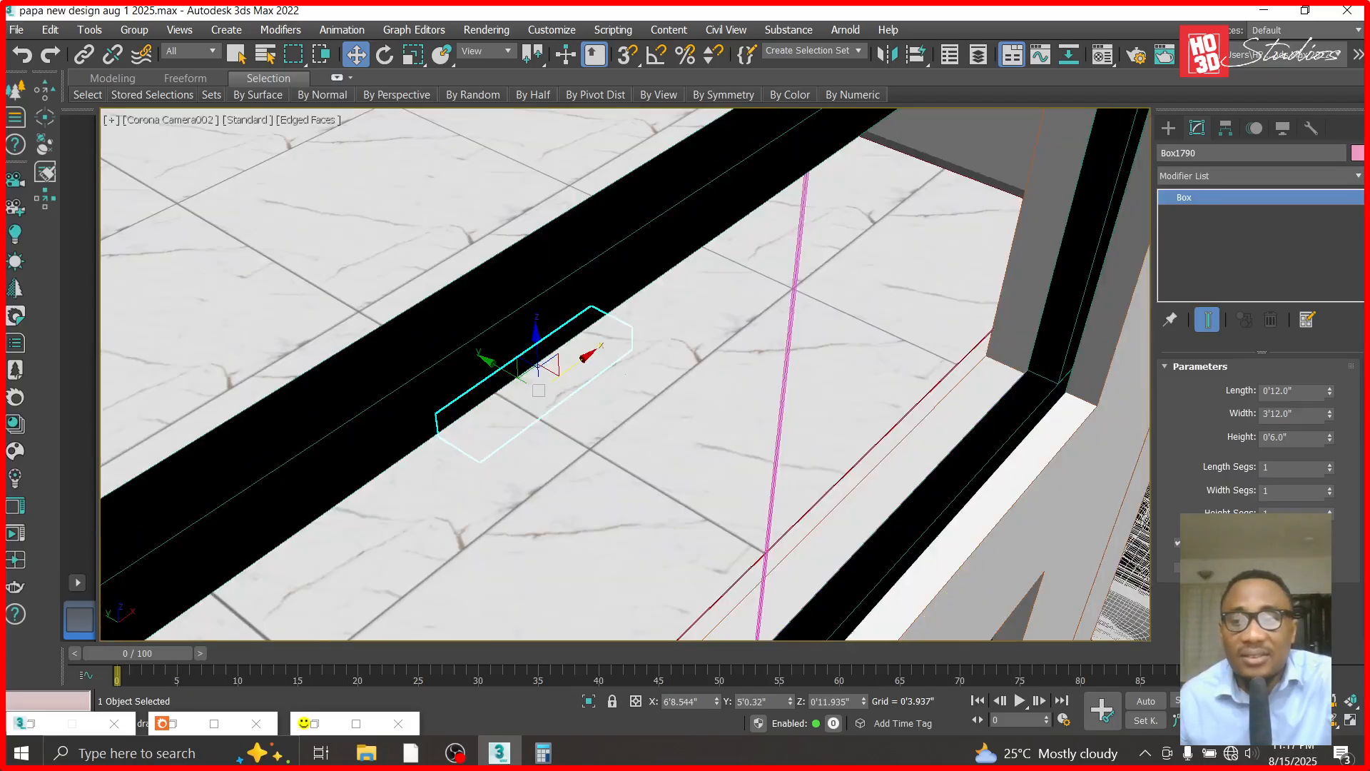
{"action": "left_click_drag", "start_coordinate": [966, 514], "coordinate": [710, 468]}
{"action": "key", "text": "ctrl+z"}
{"action": "left_click", "coordinate": [1336, 717]}
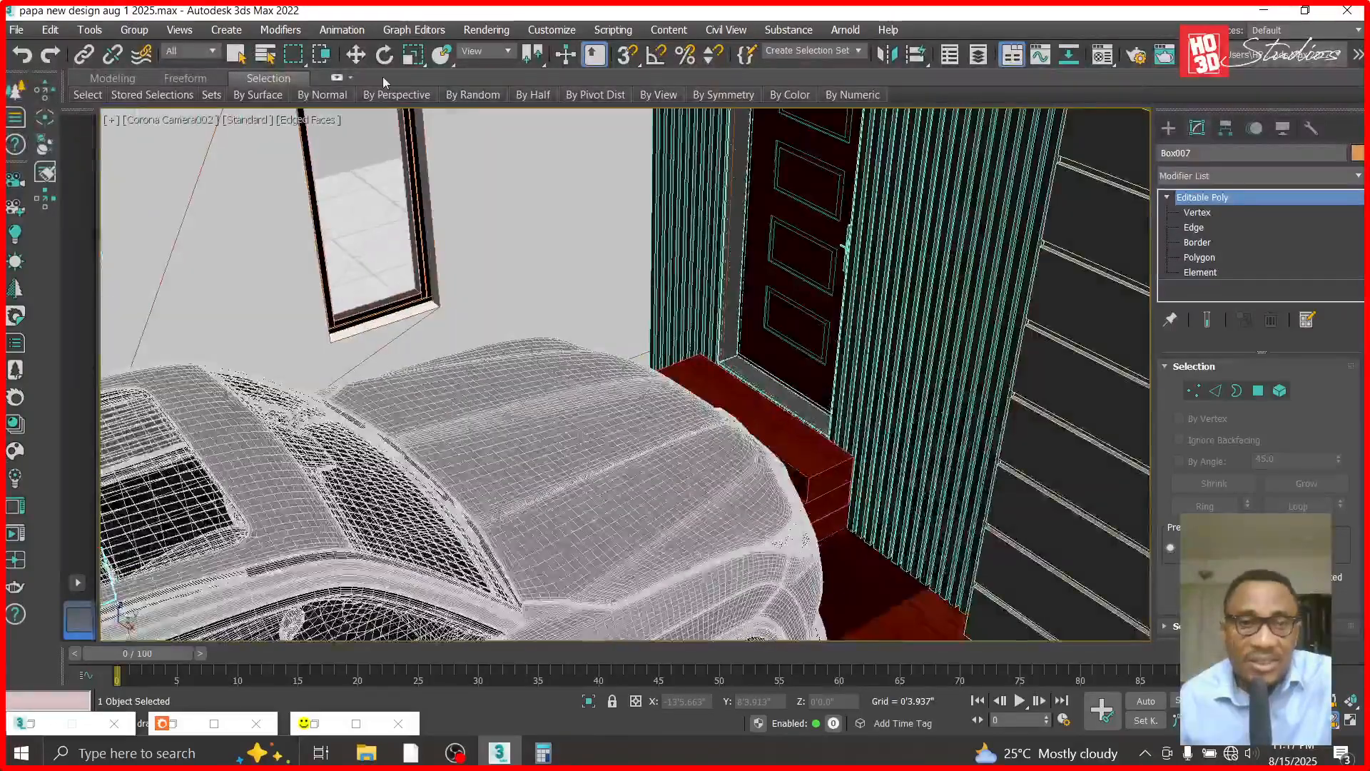
- In the top view, select the two cars parked beside the entrance and move them together about 1'4" away from the house
{"action": "left_click", "coordinate": [357, 55]}
{"action": "key", "text": "t"}
{"action": "scroll", "coordinate": [766, 353], "scroll_direction": "down", "scroll_amount": 10}
{"action": "left_click", "coordinate": [795, 433]}
{"action": "left_click", "coordinate": [842, 429], "text": "ctrl"}
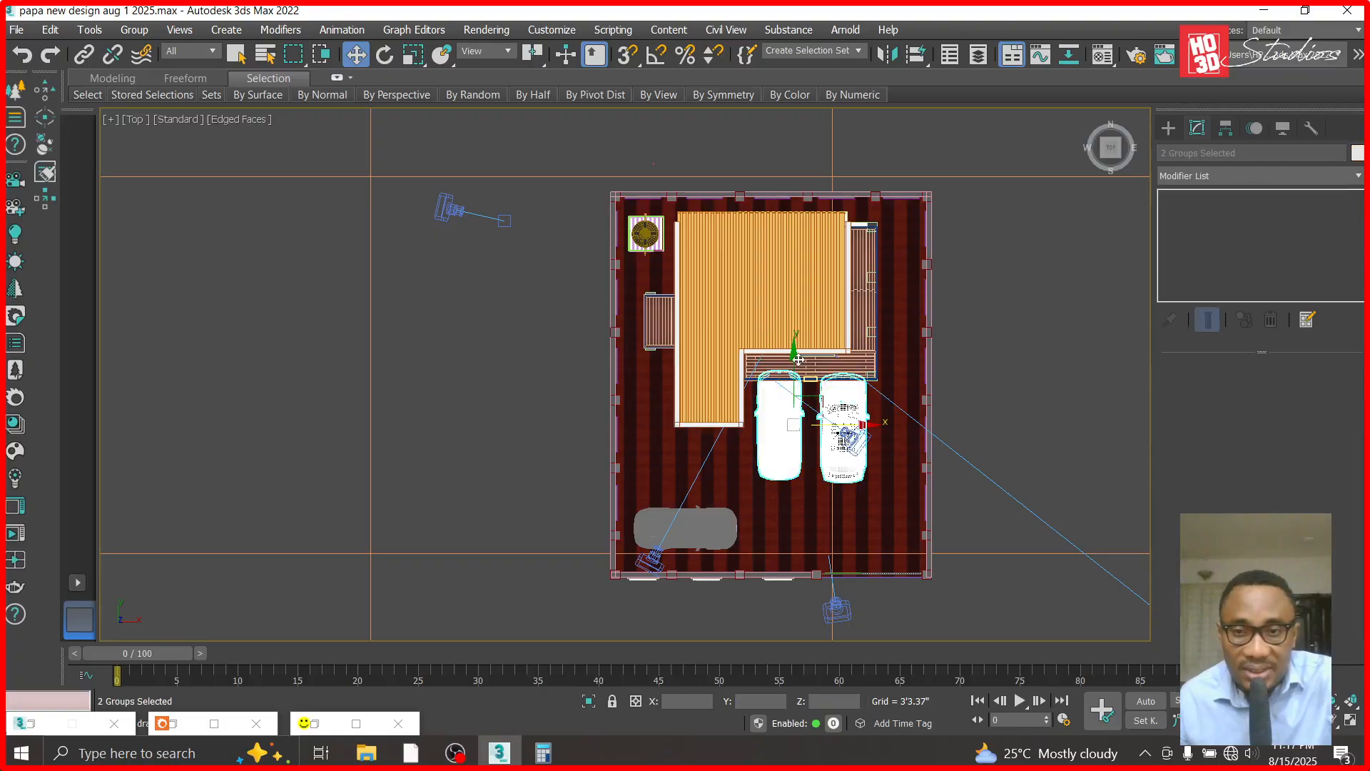
{"action": "left_click", "coordinate": [798, 362]}
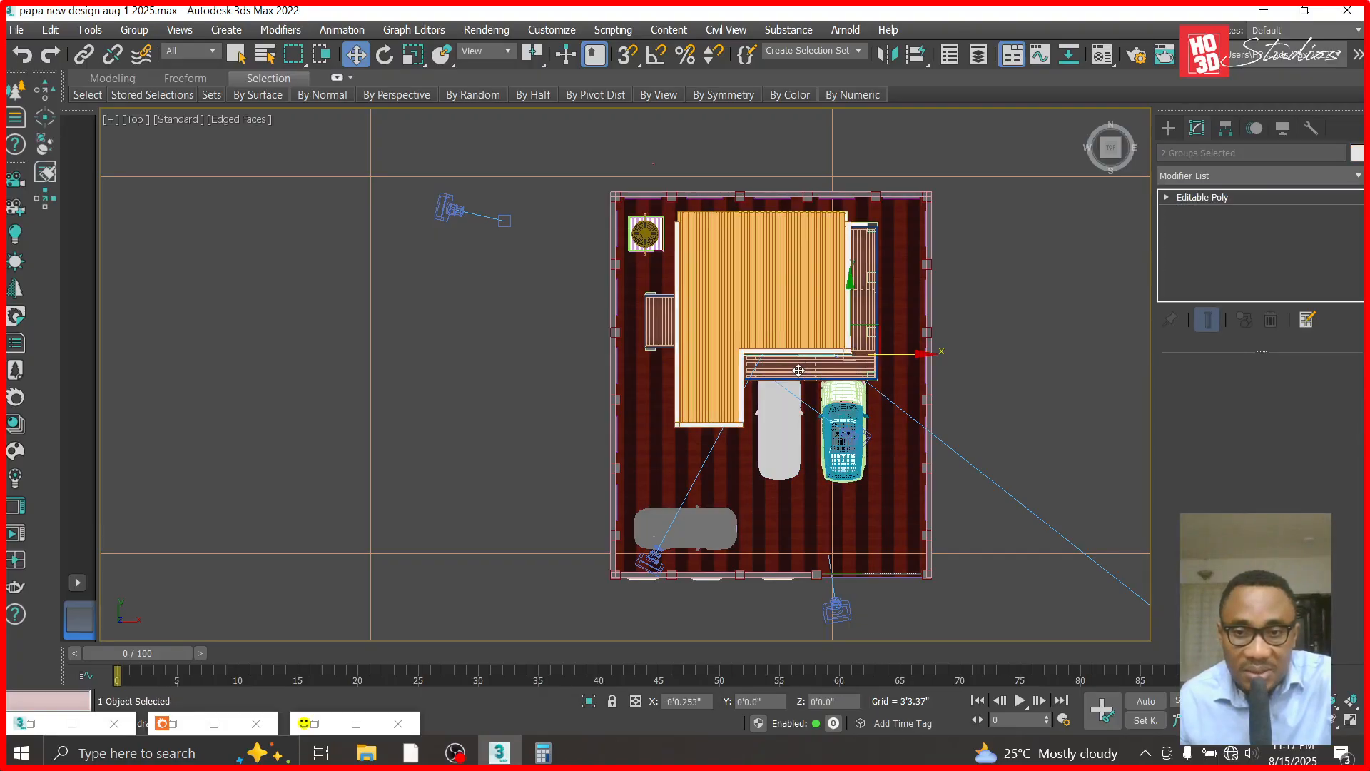
{"action": "left_click", "coordinate": [1019, 396]}
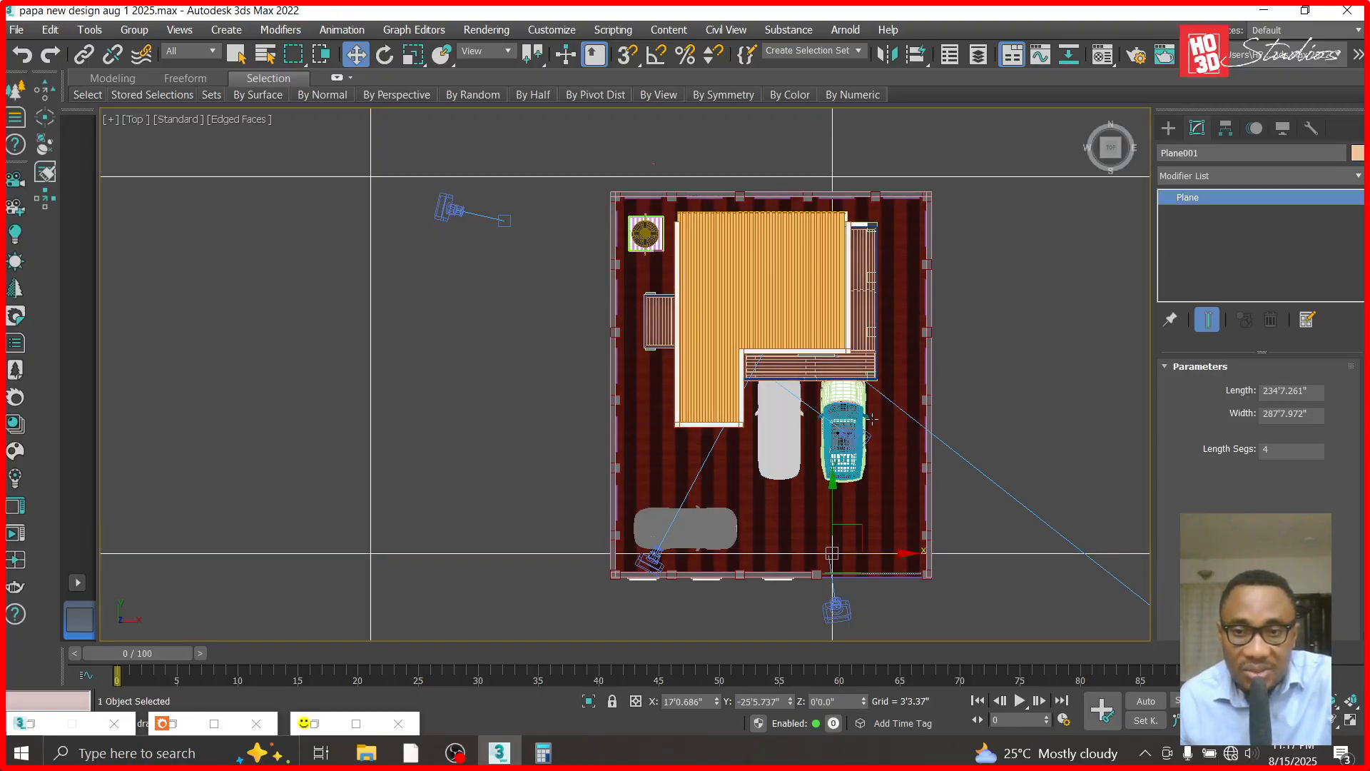
{"action": "scroll", "coordinate": [869, 421], "scroll_direction": "up", "scroll_amount": 3}
{"action": "left_click", "coordinate": [828, 431]}
{"action": "left_click", "coordinate": [632, 444], "text": "ctrl"}
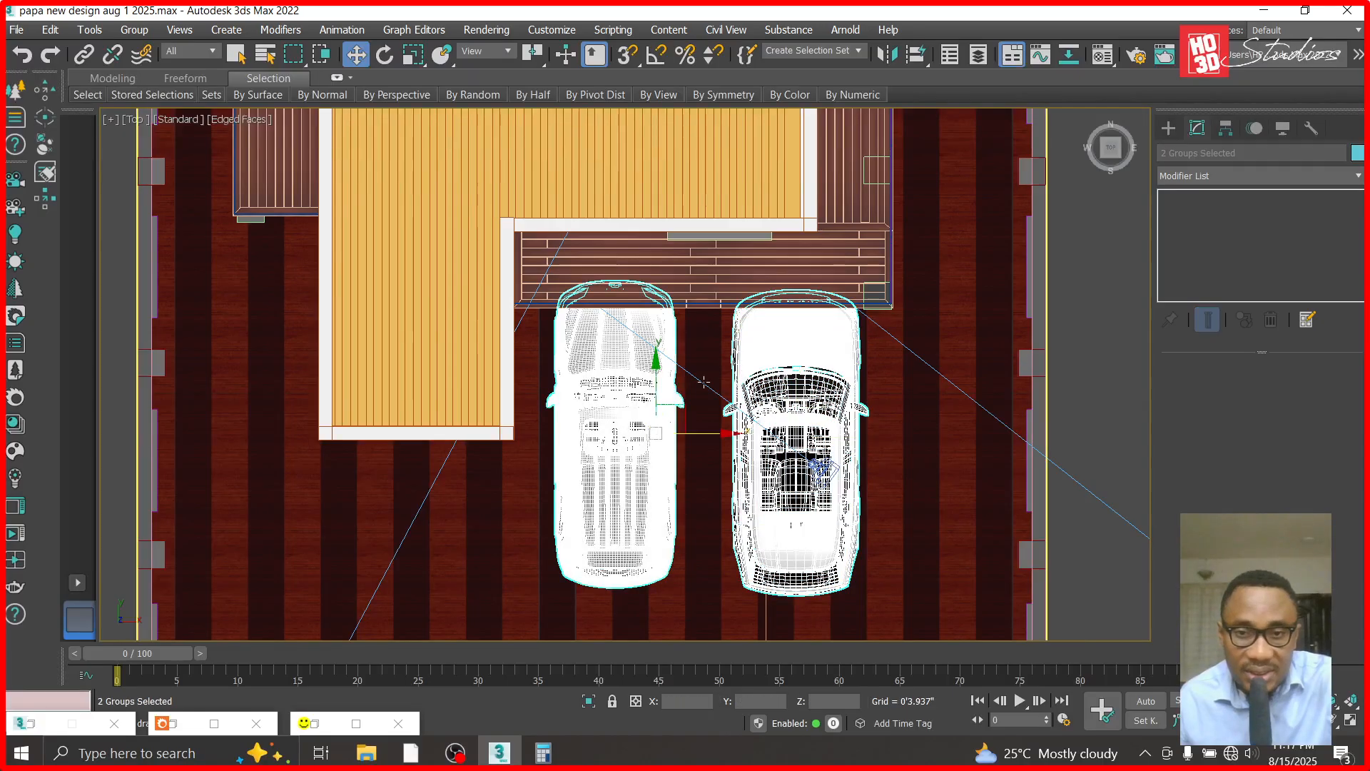
{"action": "left_click_drag", "start_coordinate": [657, 371], "coordinate": [658, 397]}
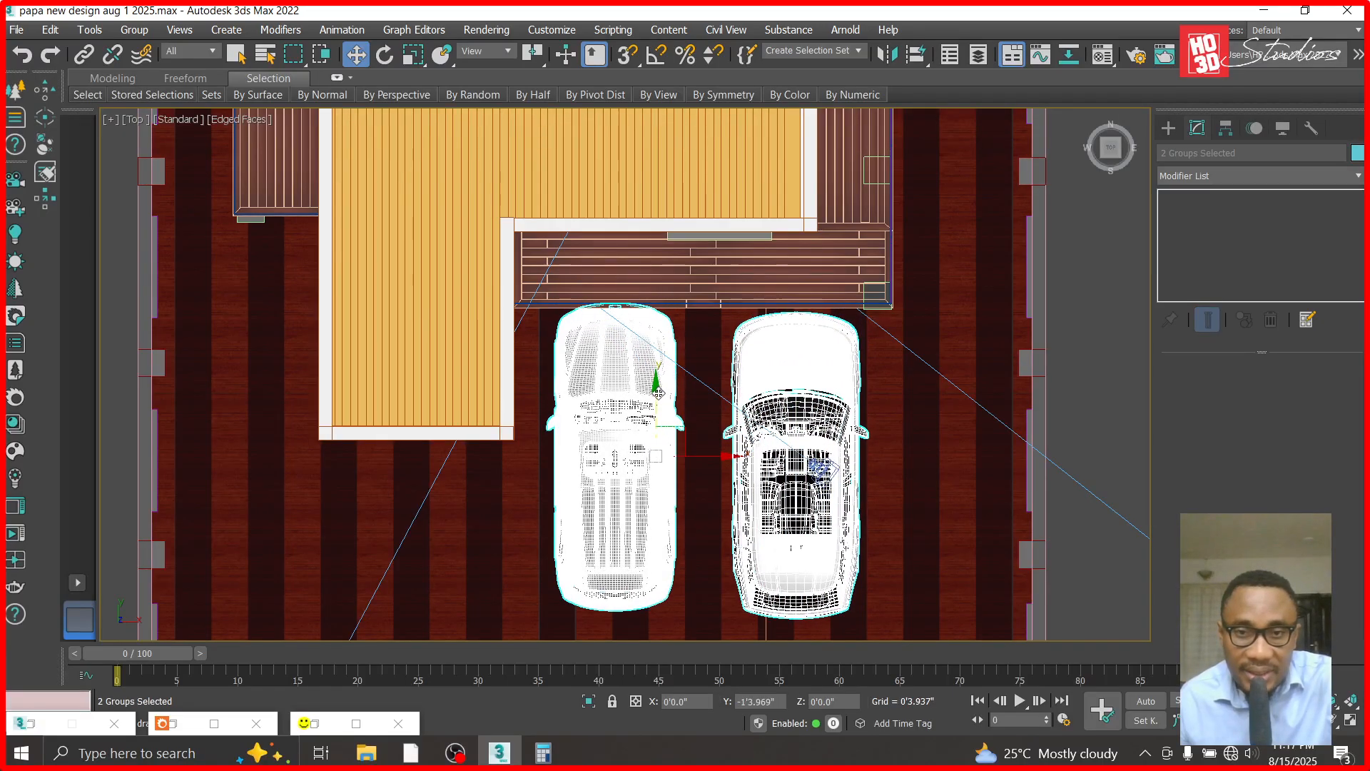
{"action": "left_click", "coordinate": [1076, 337]}
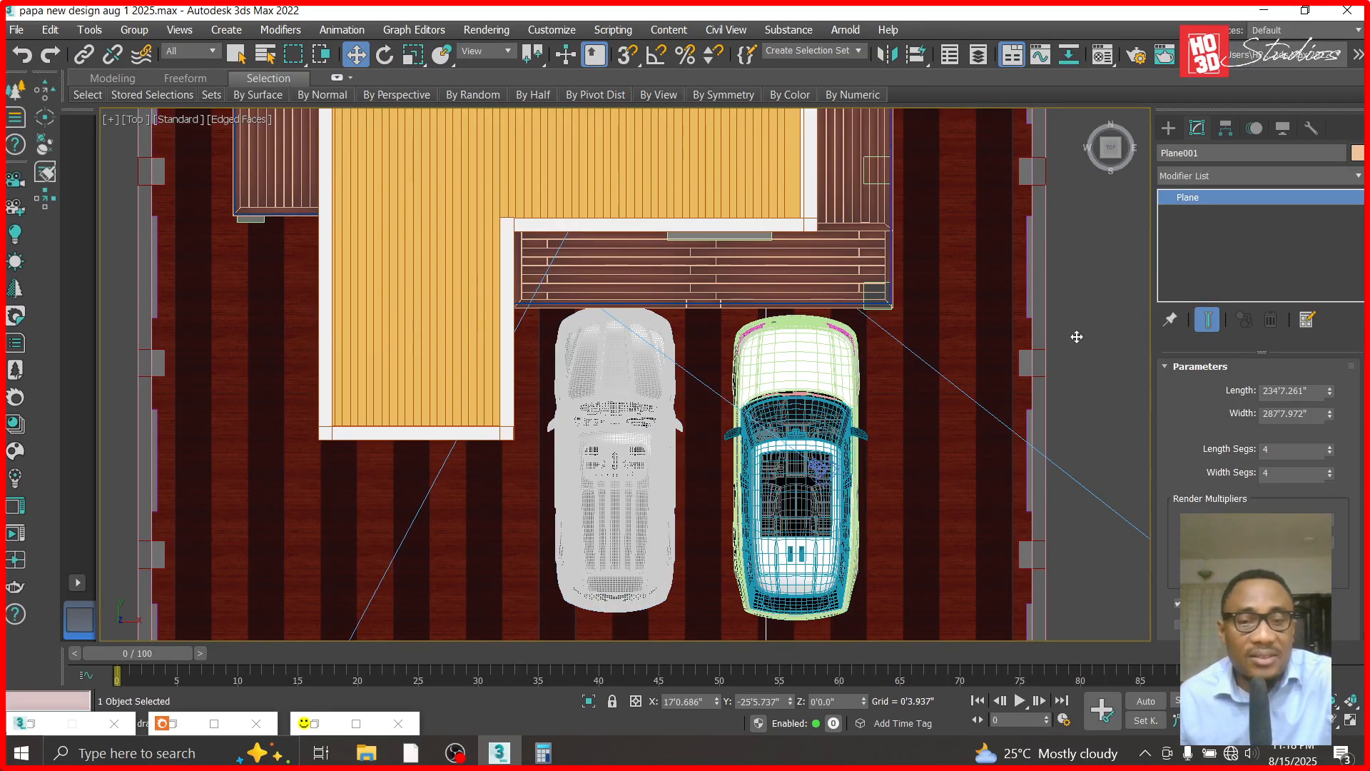
- Examine the entrance steps and the parked cars through Corona Camera003 and Corona Camera002, orbiting around the front of the house
{"action": "key", "text": "c"}
{"action": "double_click", "coordinate": [628, 224]}
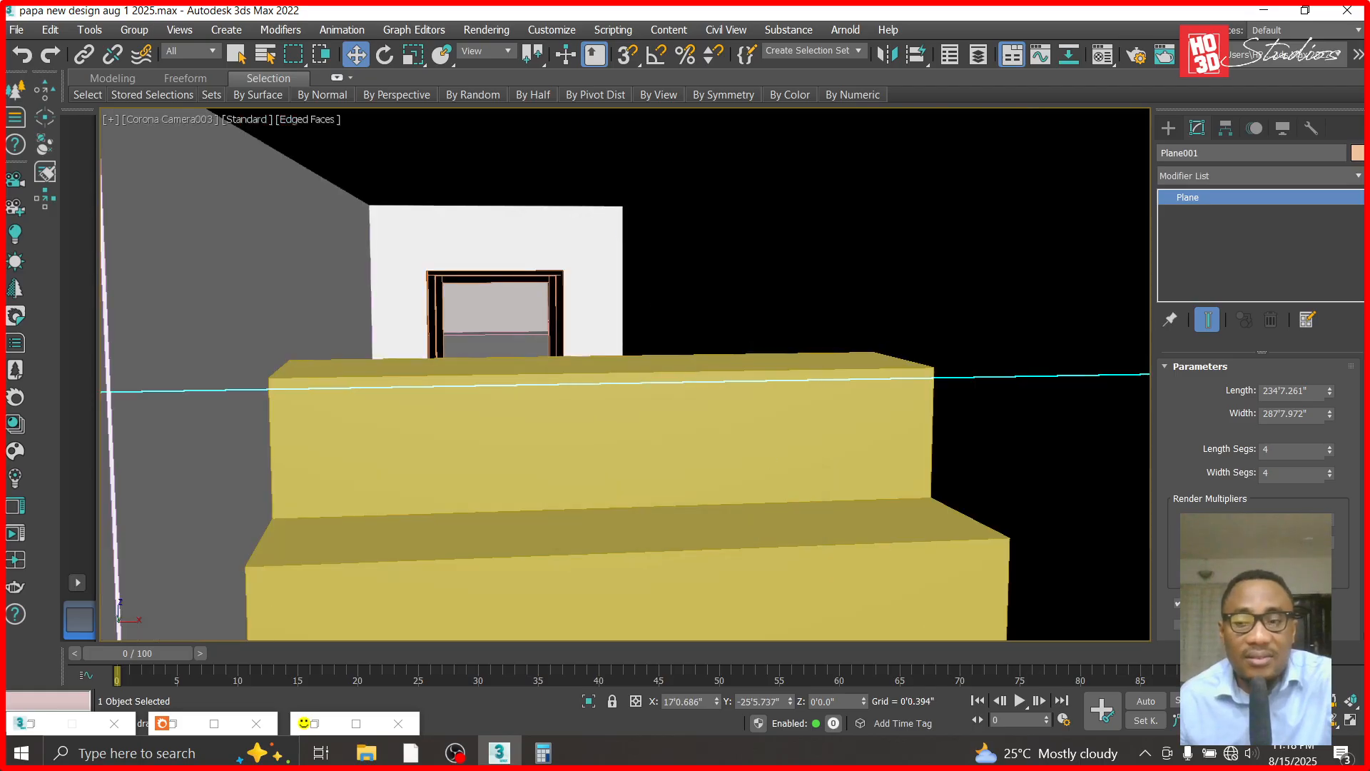
{"action": "left_click", "coordinate": [1288, 701]}
{"action": "left_click_drag", "start_coordinate": [721, 351], "coordinate": [712, 607]}
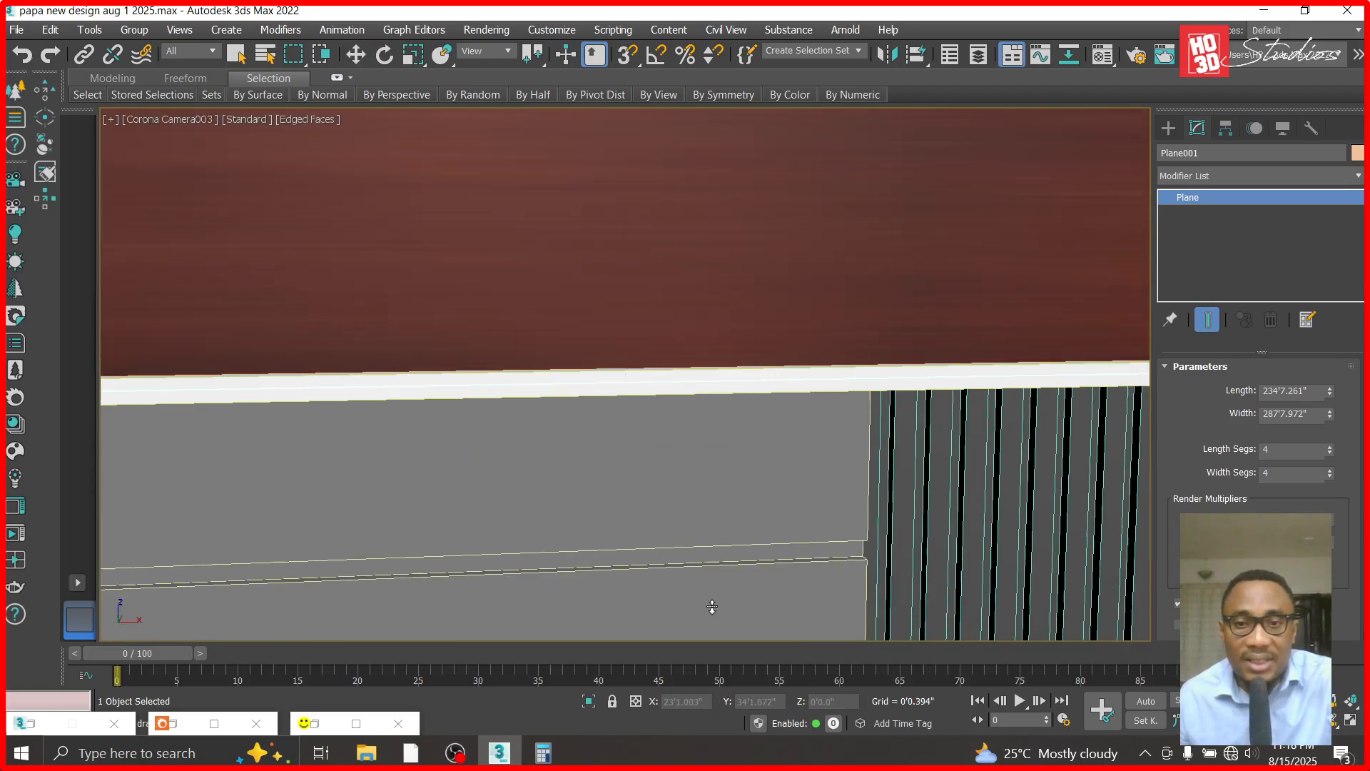
{"action": "key", "text": "c"}
{"action": "double_click", "coordinate": [620, 223]}
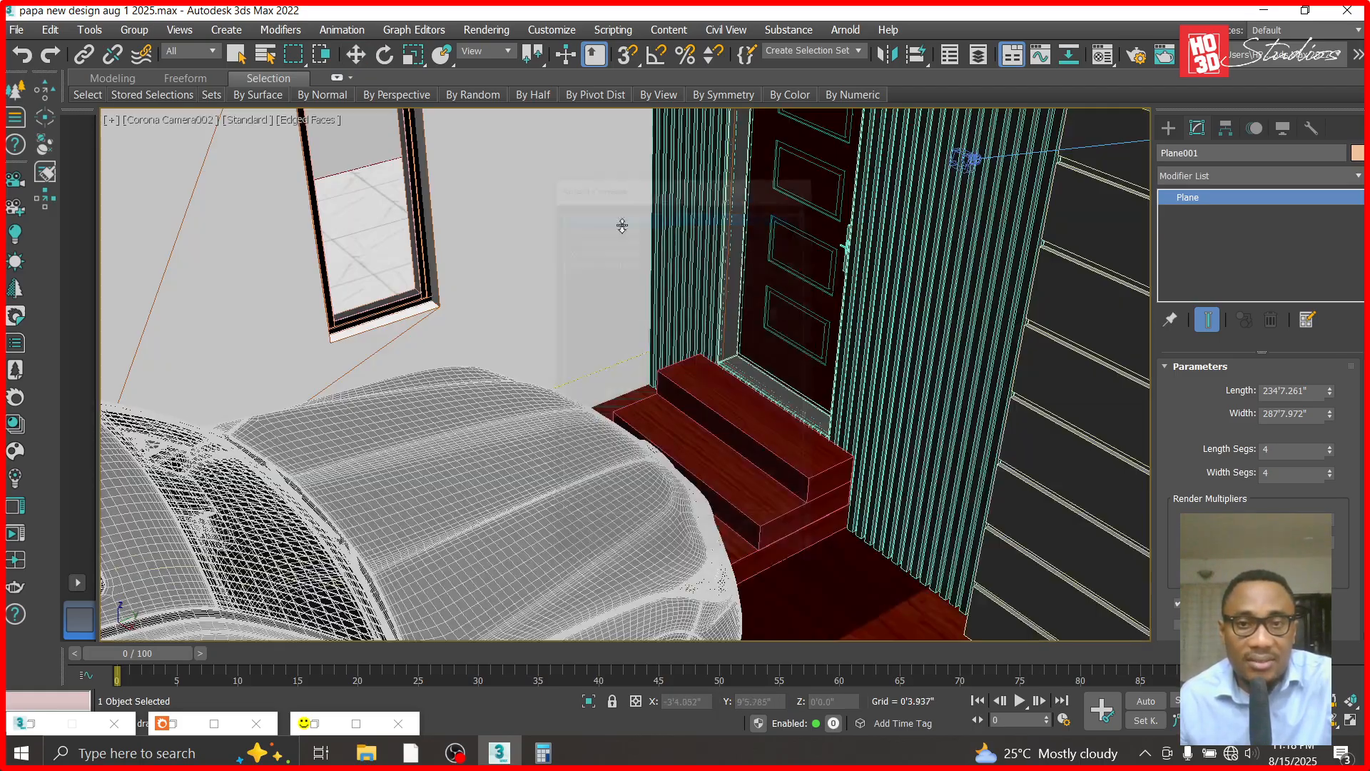
{"action": "left_click_drag", "start_coordinate": [776, 421], "coordinate": [866, 498]}
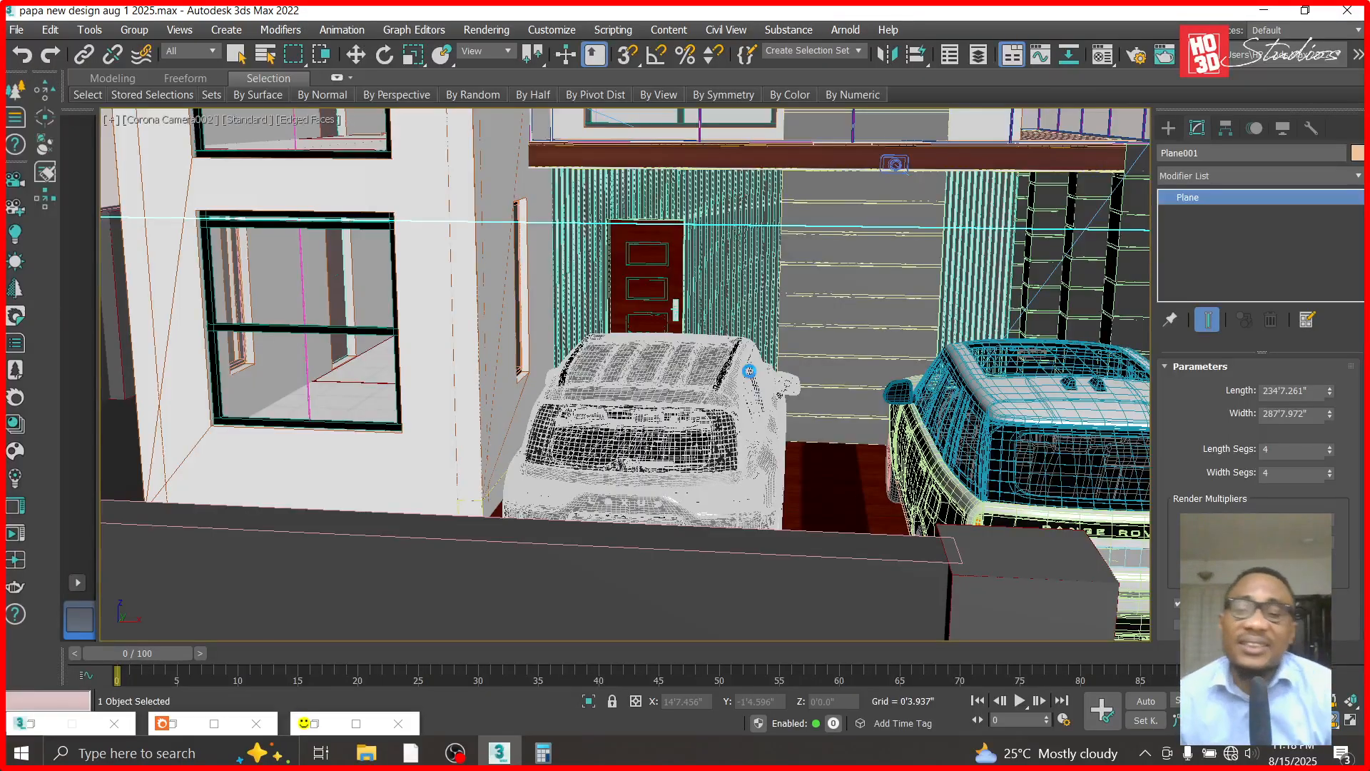
{"action": "left_click_drag", "start_coordinate": [672, 306], "coordinate": [661, 361]}
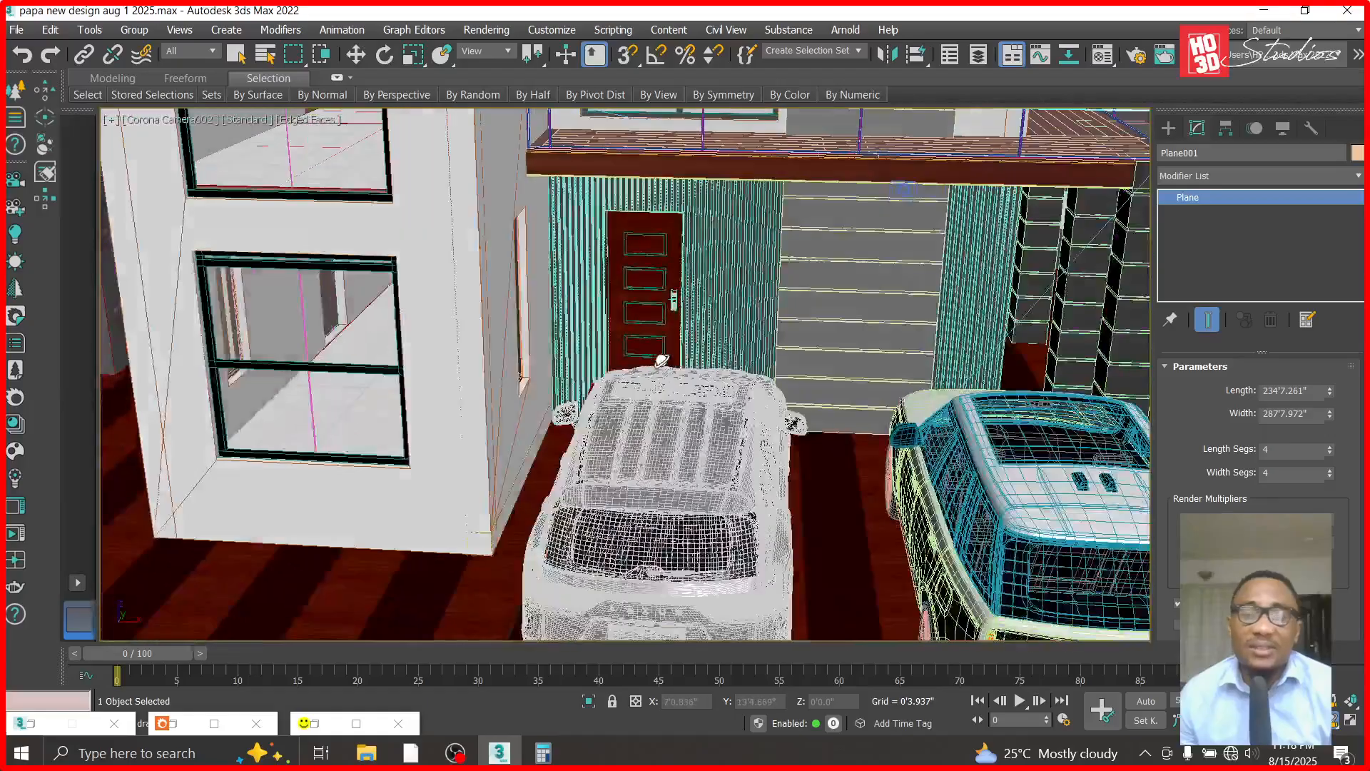
- In the front view, hide the boundary wall standing in front of the entrance door
{"action": "left_click", "coordinate": [361, 57]}
{"action": "key", "text": "f"}
{"action": "scroll", "coordinate": [719, 422], "scroll_direction": "down", "scroll_amount": 5}
{"action": "scroll", "coordinate": [770, 311], "scroll_direction": "up", "scroll_amount": 3}
{"action": "left_click", "coordinate": [757, 385]}
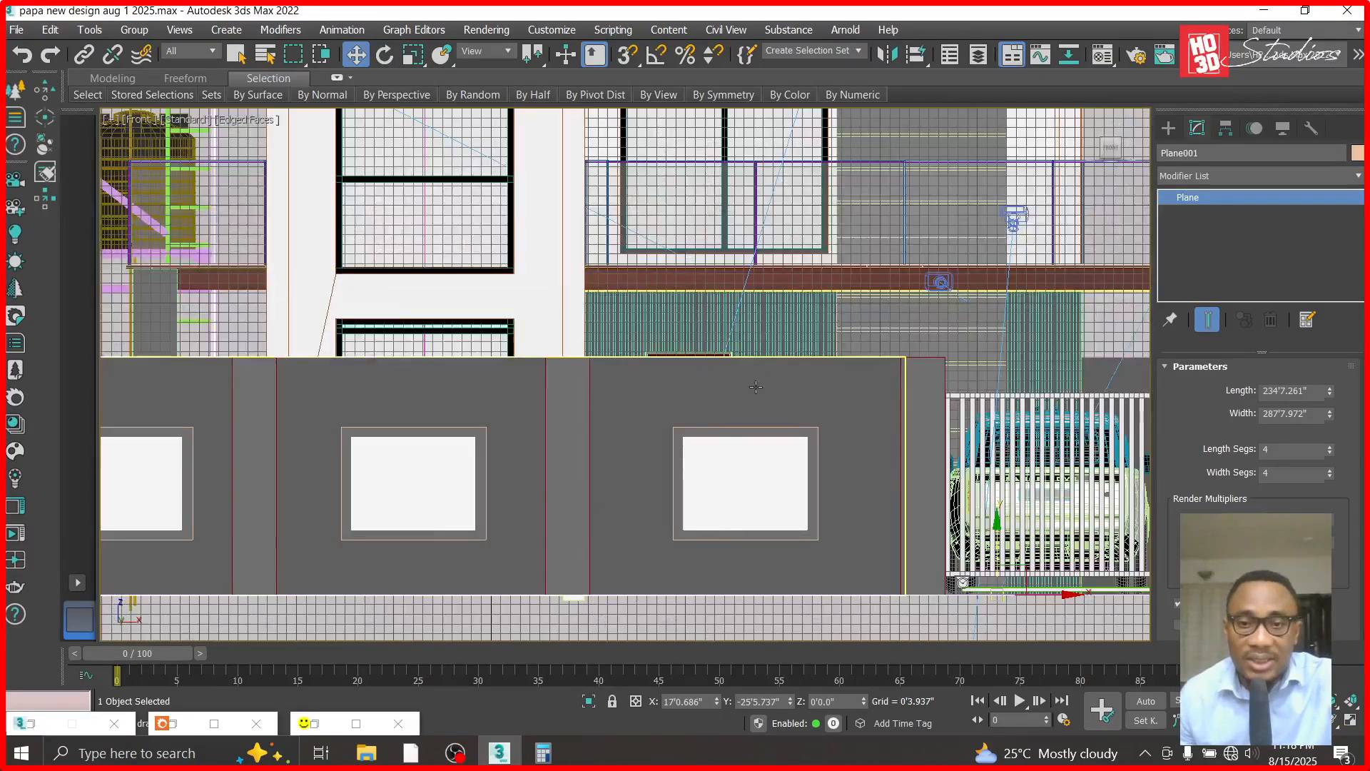
{"action": "right_click", "coordinate": [749, 382]}
{"action": "left_click", "coordinate": [789, 312]}
- Hide the framed fence panel group and the car that block the front view of the door
{"action": "left_click", "coordinate": [748, 475]}
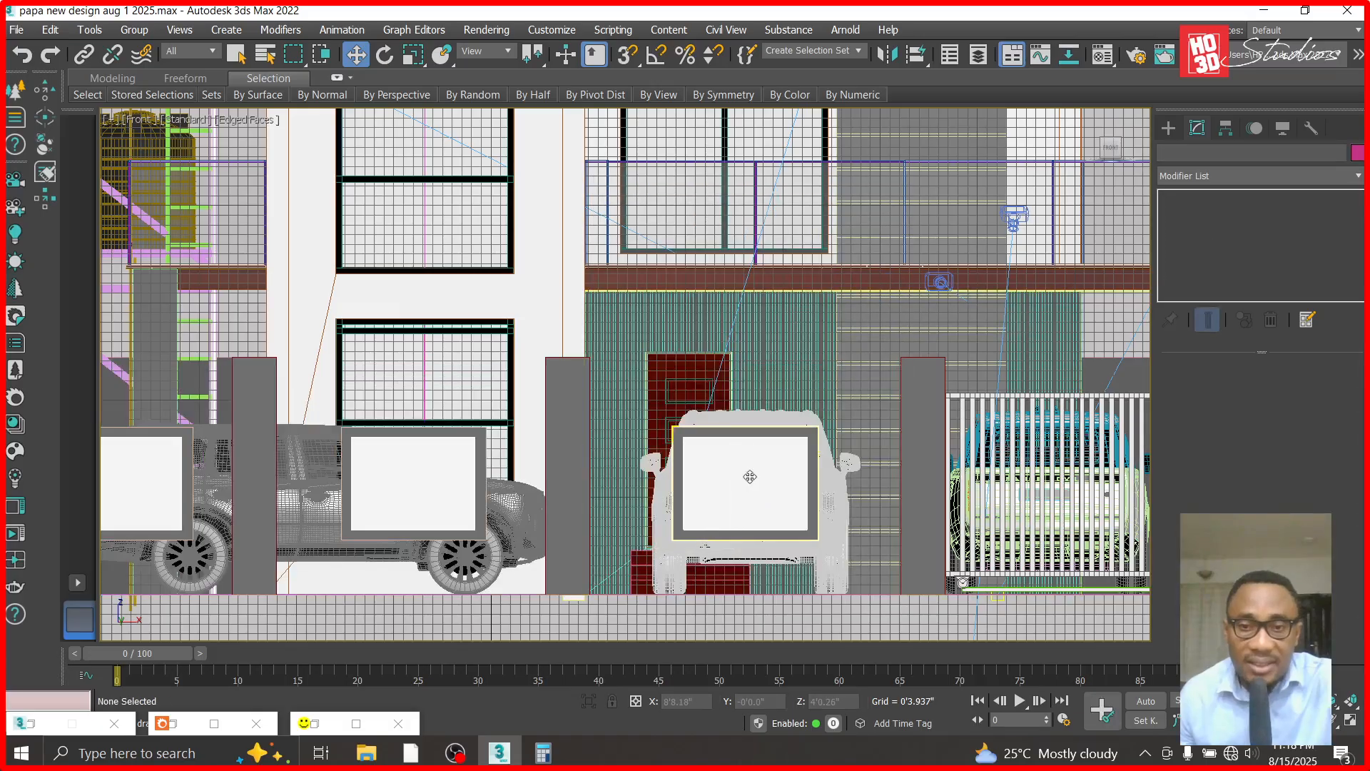
{"action": "right_click", "coordinate": [749, 473]}
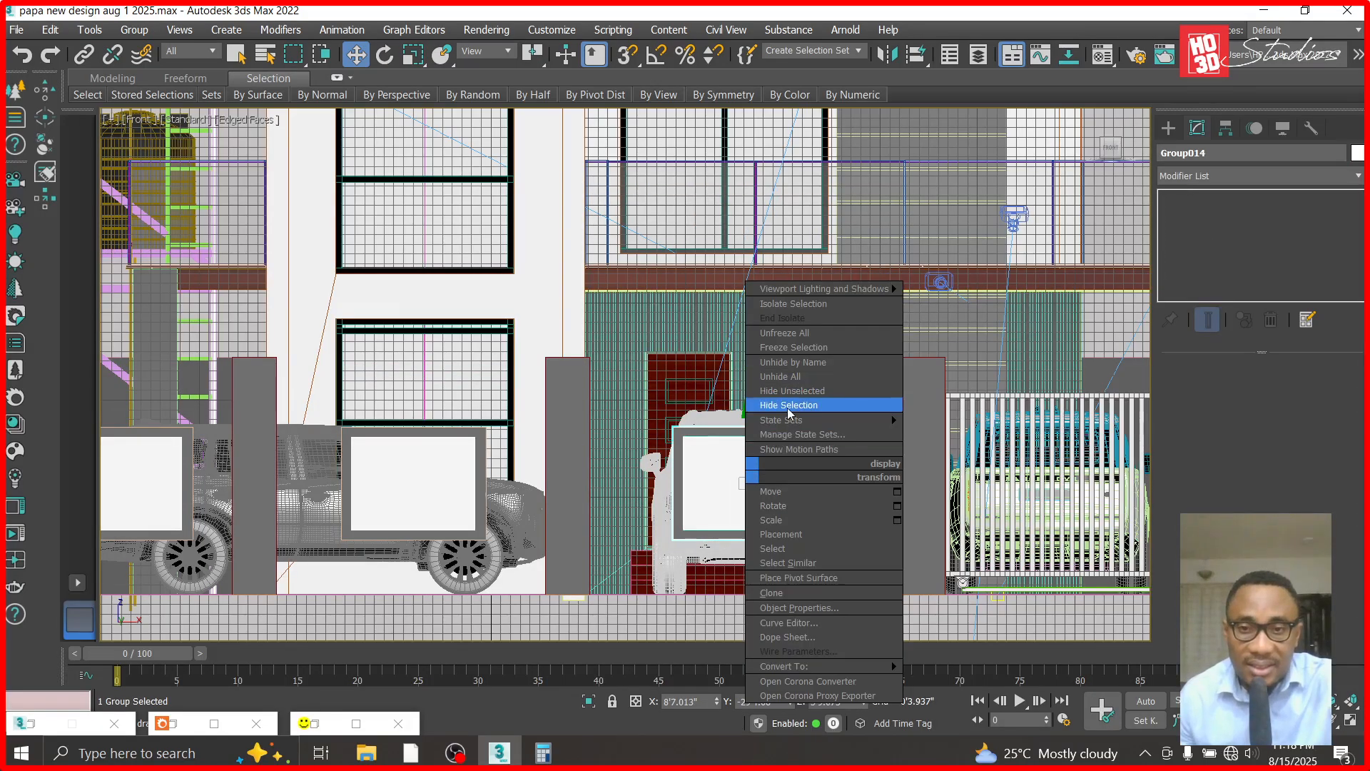
{"action": "left_click", "coordinate": [789, 405]}
{"action": "left_click", "coordinate": [766, 457]}
{"action": "right_click", "coordinate": [766, 455]}
{"action": "left_click", "coordinate": [793, 387]}
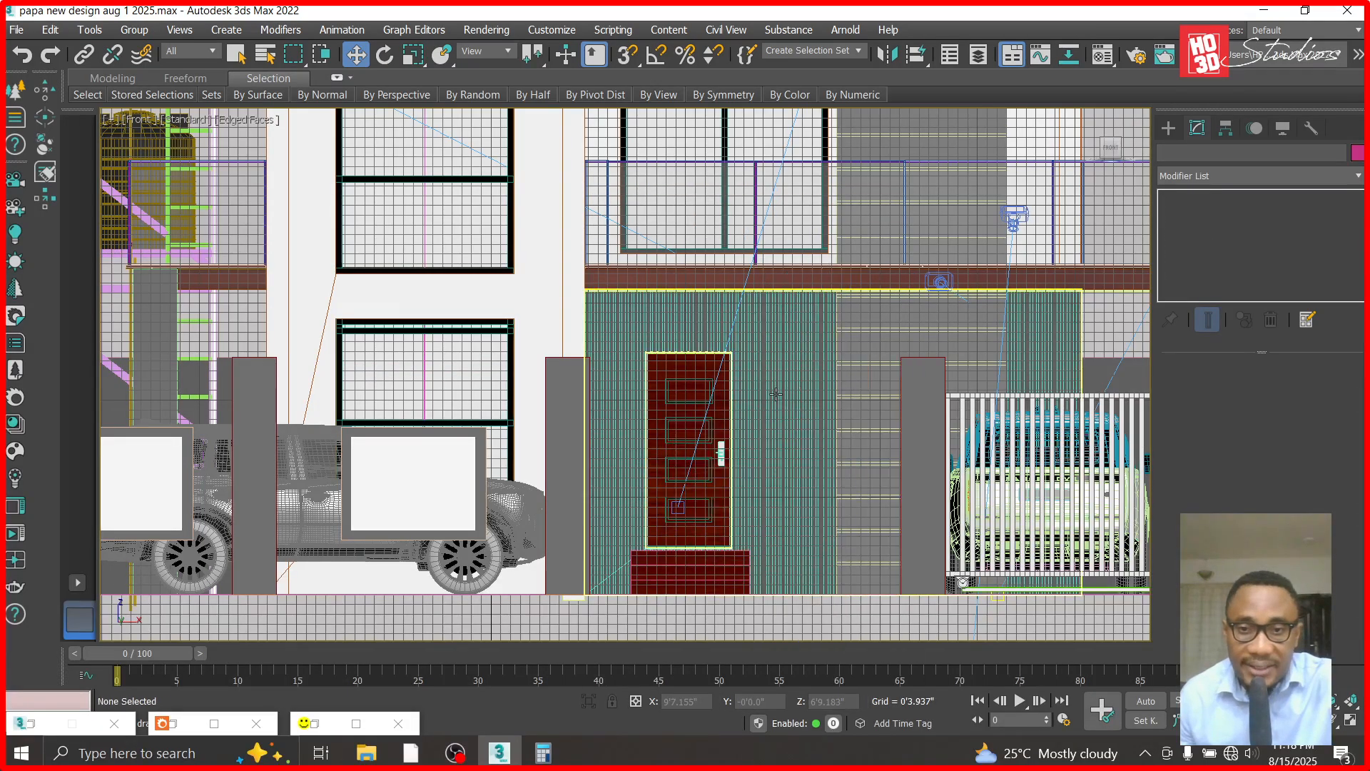
- Draw a rectangle-shaped Corona light about 0.9" wide and 1'3.9" high along a cladding groove beside the door's handle side
{"action": "scroll", "coordinate": [768, 396], "scroll_direction": "up", "scroll_amount": 5}
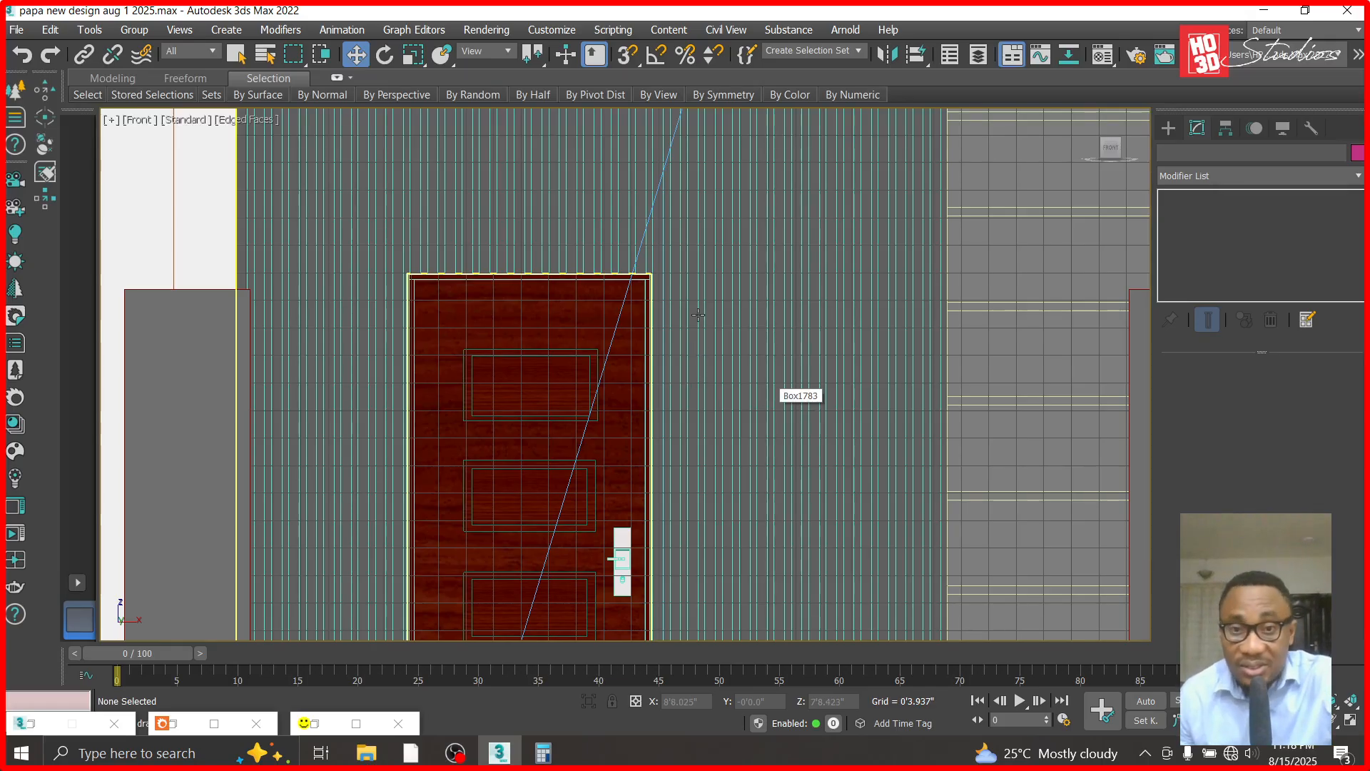
{"action": "scroll", "coordinate": [699, 308], "scroll_direction": "up", "scroll_amount": 5}
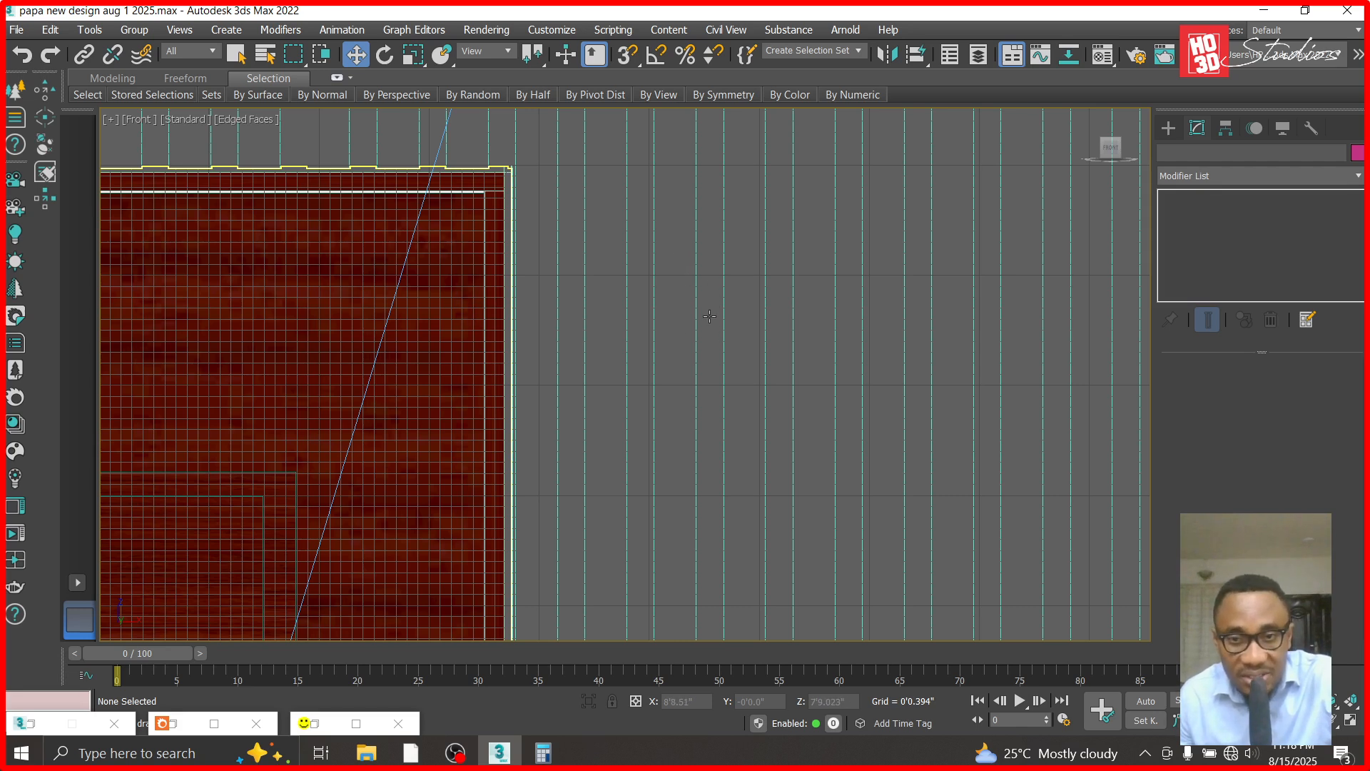
{"action": "left_click", "coordinate": [1168, 127]}
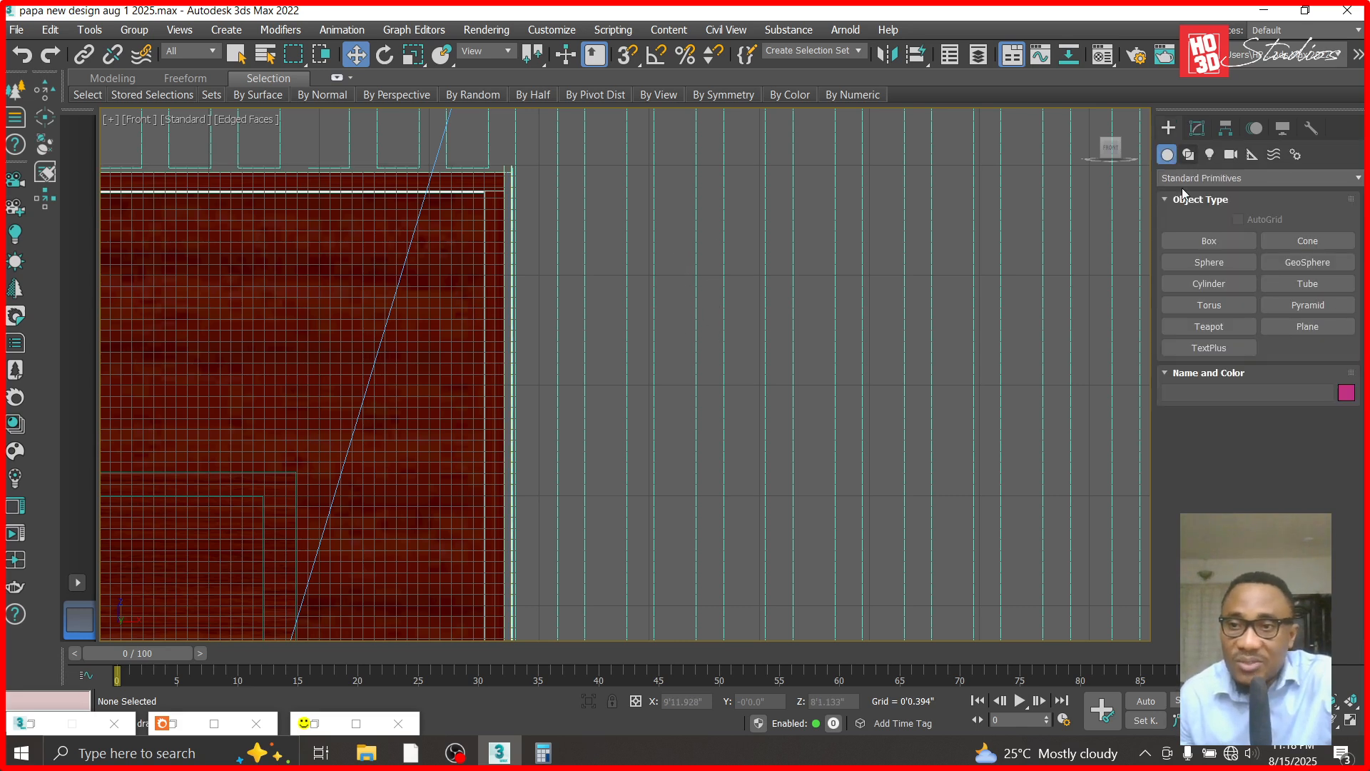
{"action": "left_click", "coordinate": [1213, 156]}
{"action": "left_click", "coordinate": [1217, 179]}
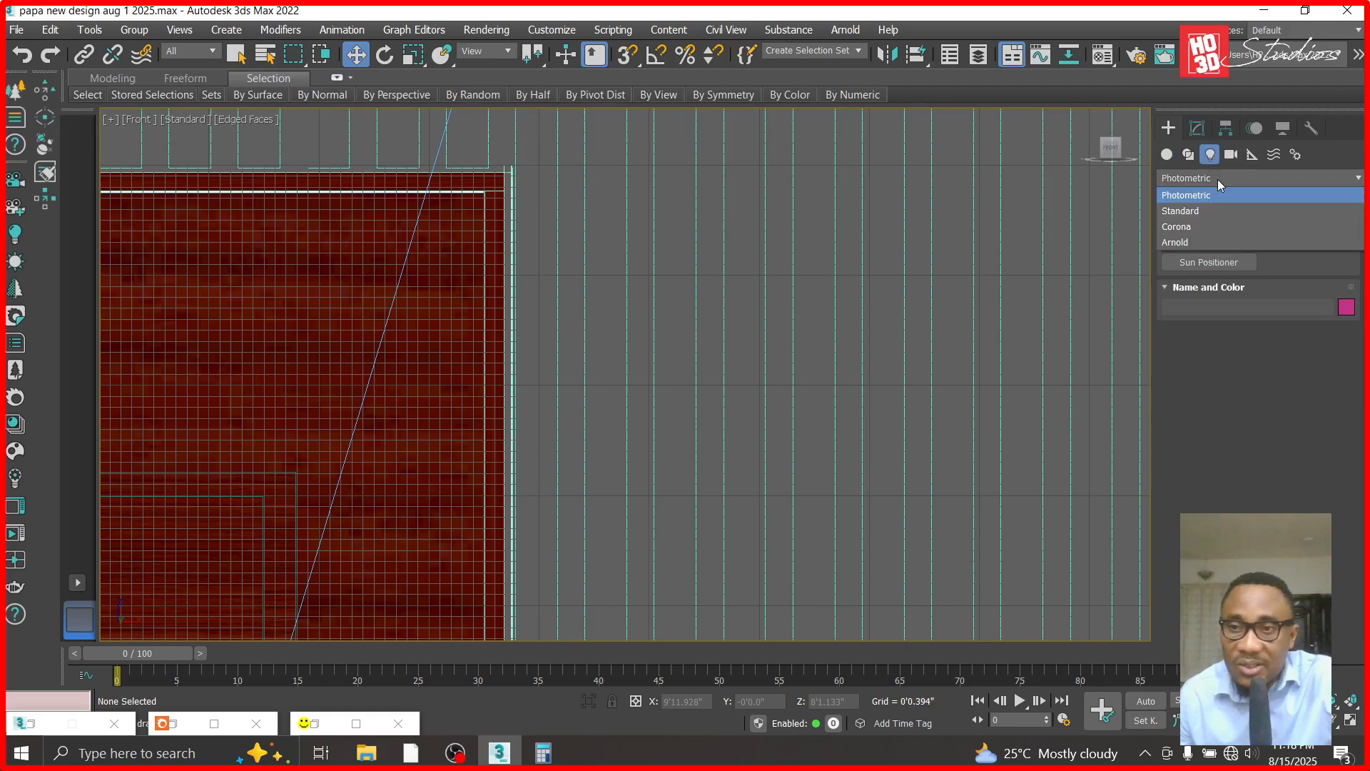
{"action": "left_click", "coordinate": [1202, 227]}
{"action": "left_click", "coordinate": [1295, 242]}
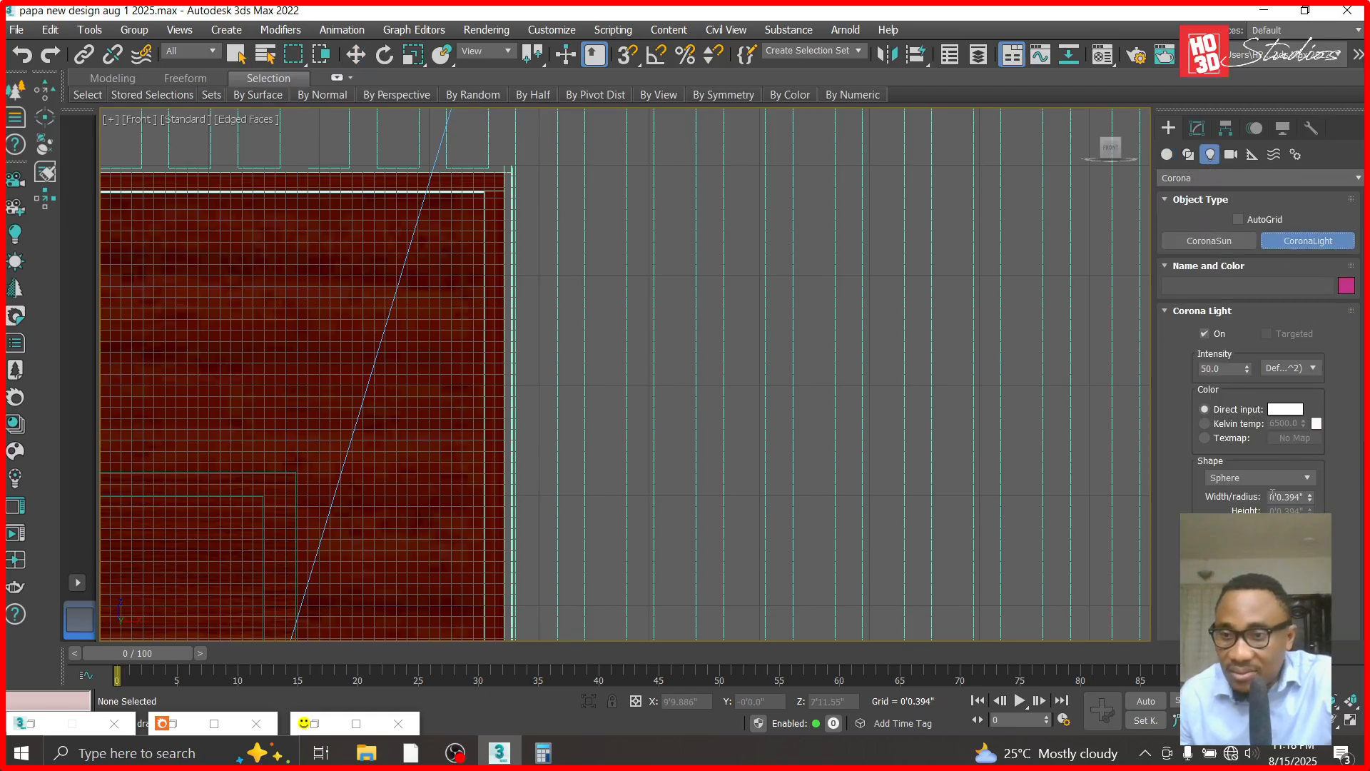
{"action": "left_click", "coordinate": [1266, 477]}
{"action": "left_click", "coordinate": [1260, 505]}
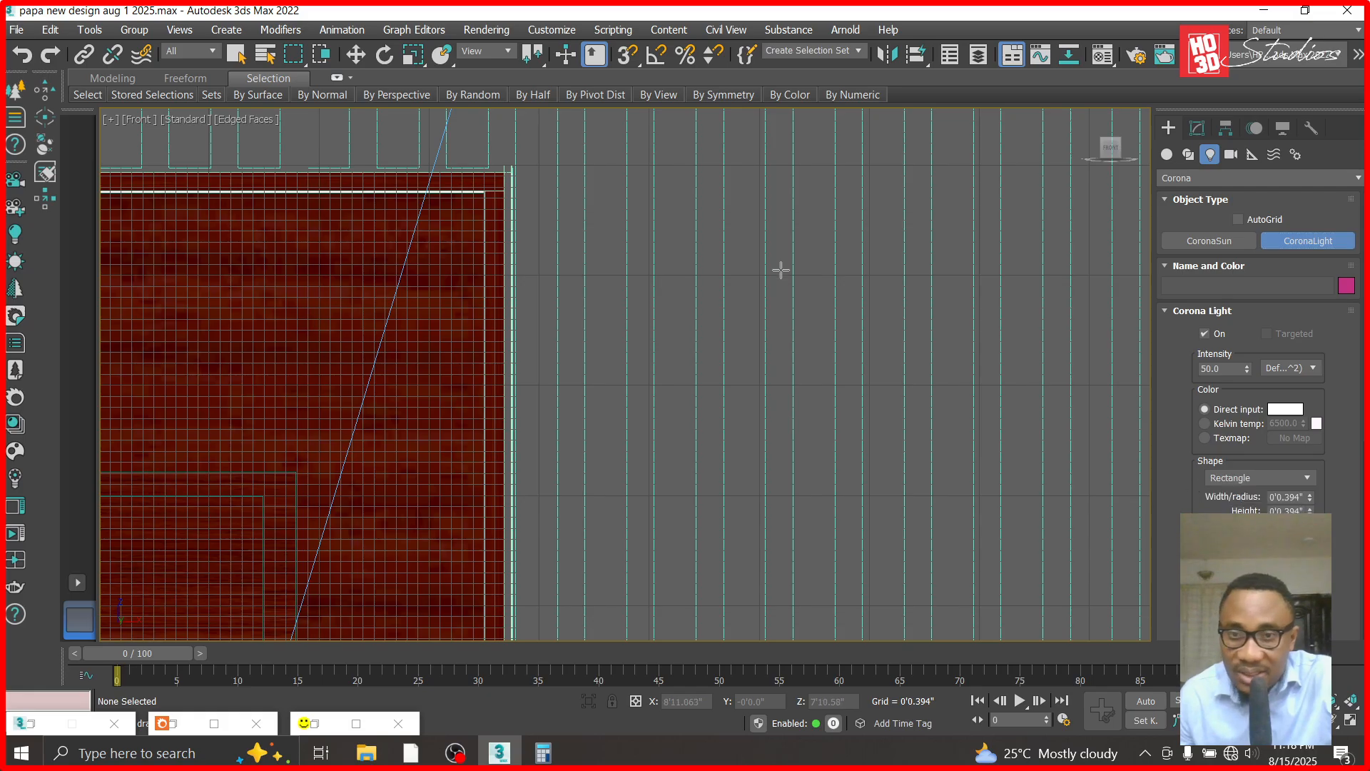
{"action": "left_click_drag", "start_coordinate": [765, 219], "coordinate": [792, 653]}
{"action": "left_click", "coordinate": [792, 652]}
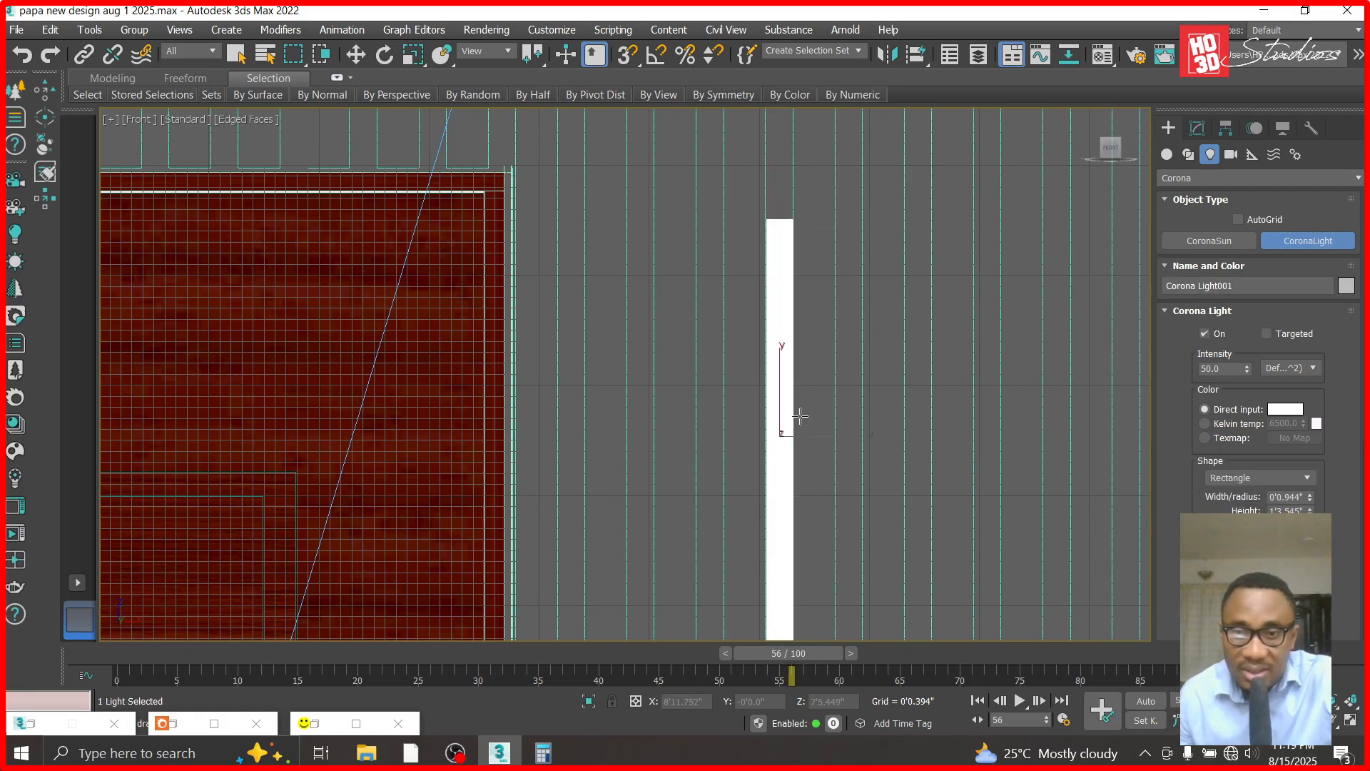
- Lengthen the light to slightly more than door height and move it down about 1'9.4" so its lower end meets the door's bottom
{"action": "left_click", "coordinate": [356, 54]}
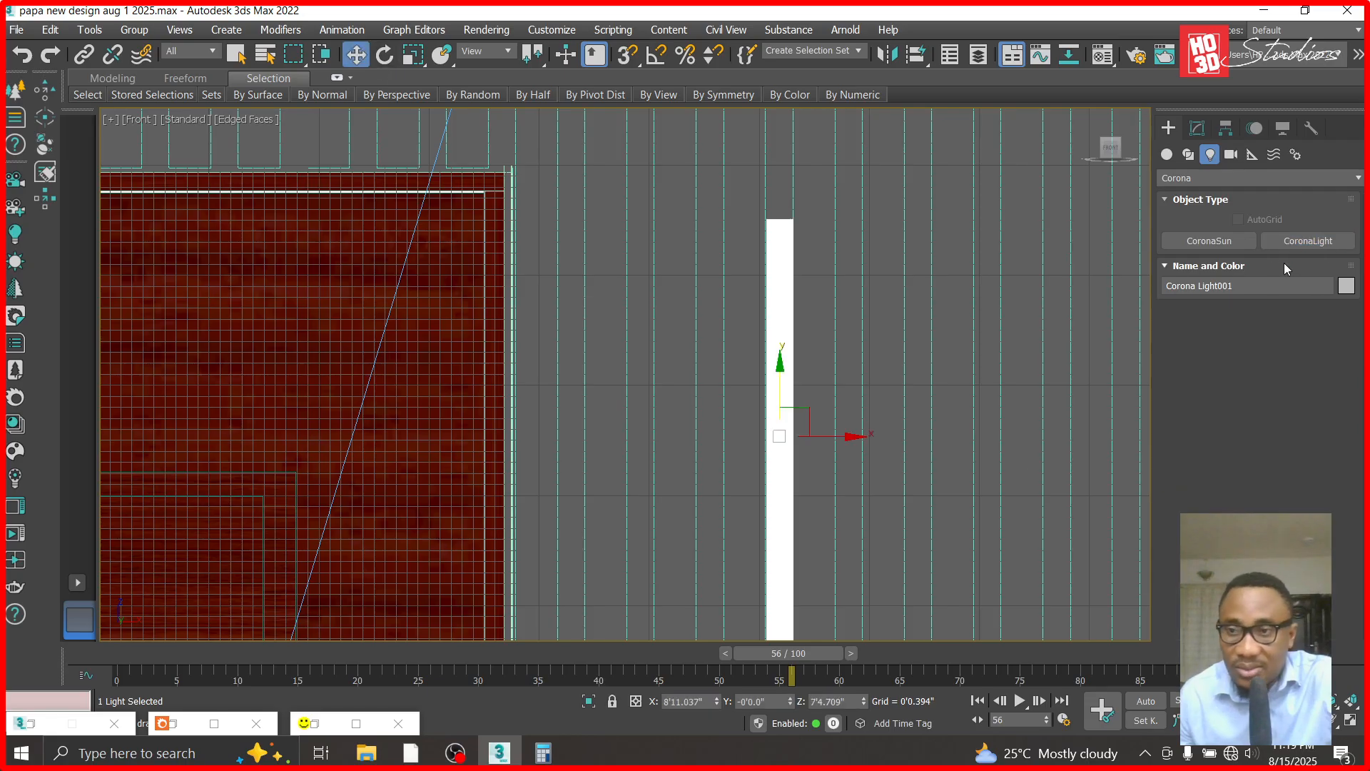
{"action": "left_click", "coordinate": [1197, 128]}
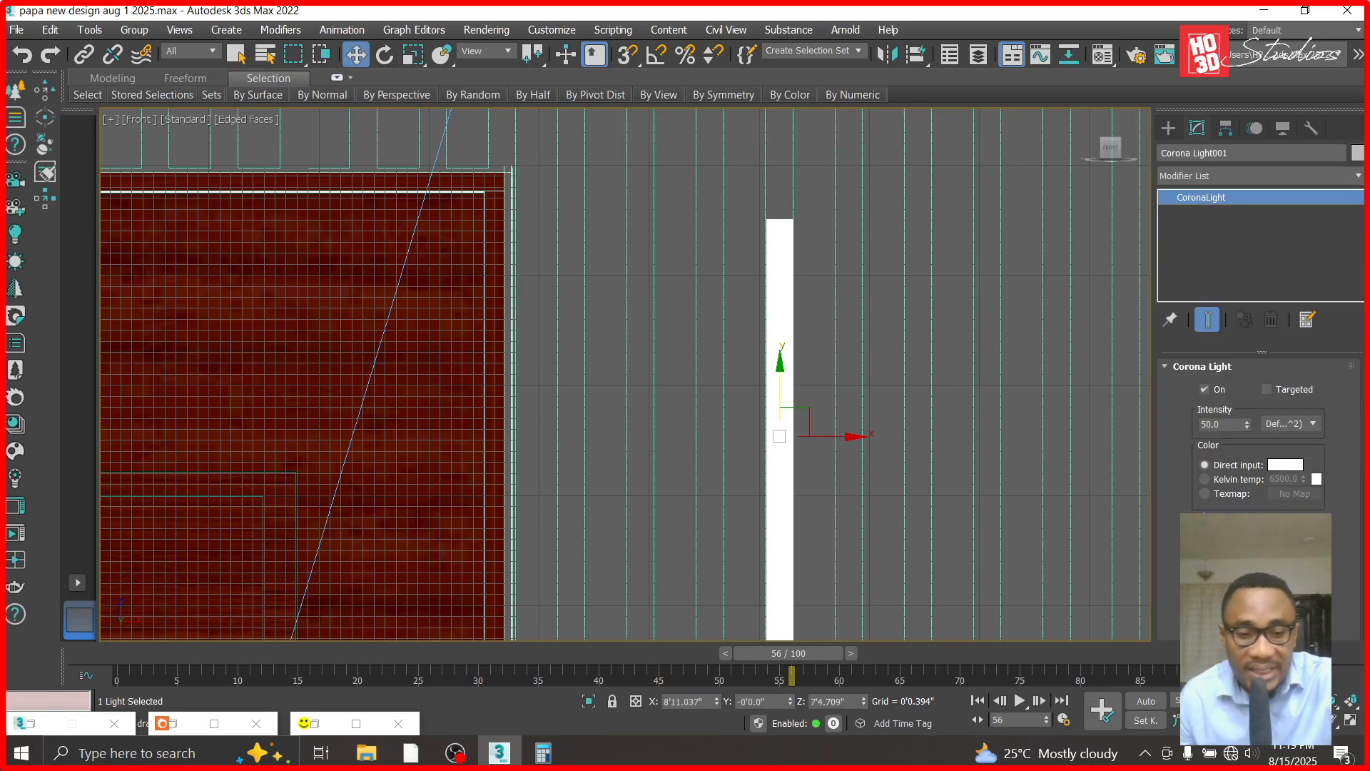
{"action": "scroll", "coordinate": [879, 364], "scroll_direction": "down", "scroll_amount": 6}
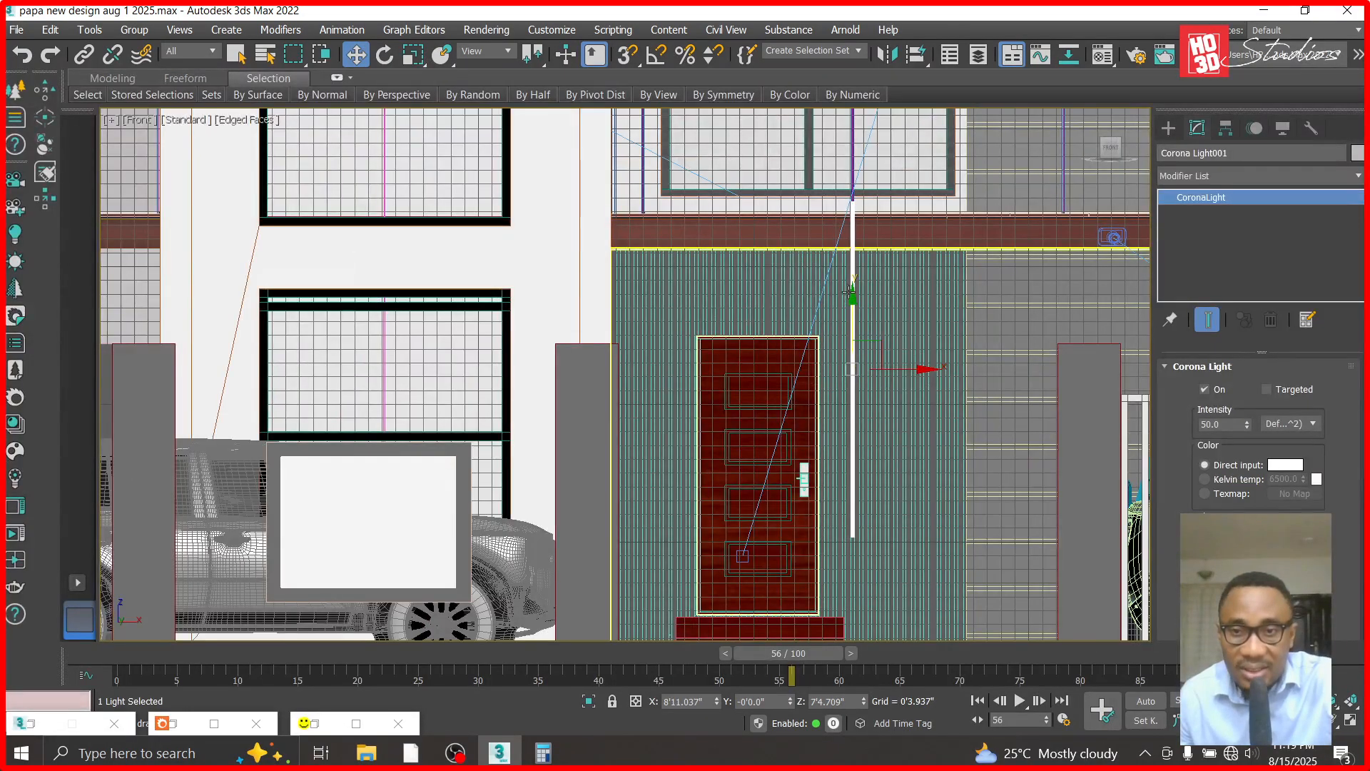
{"action": "left_click_drag", "start_coordinate": [855, 302], "coordinate": [855, 376]}
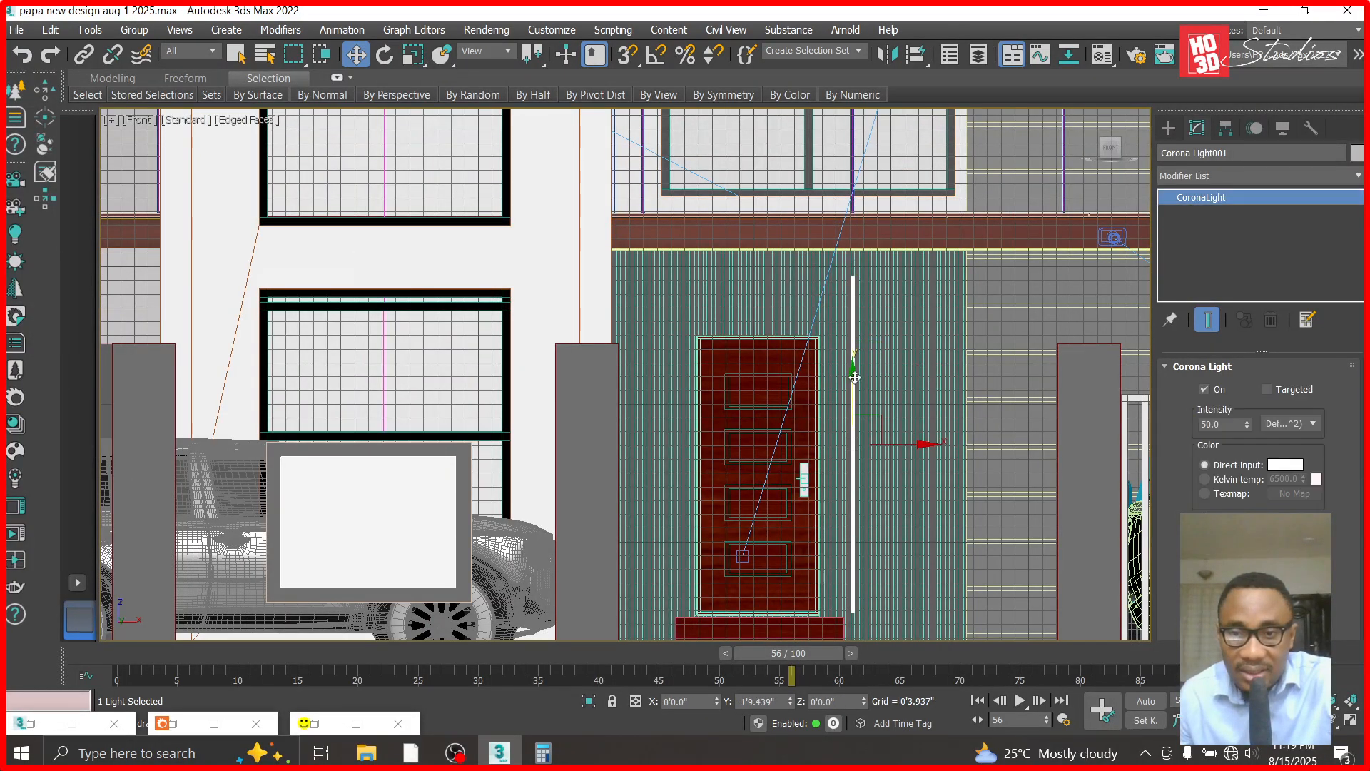
- Set the strip light's direct-input colour to a warm yellow with RGB values 233, 165, 35
{"action": "scroll", "coordinate": [853, 382], "scroll_direction": "up", "scroll_amount": 4}
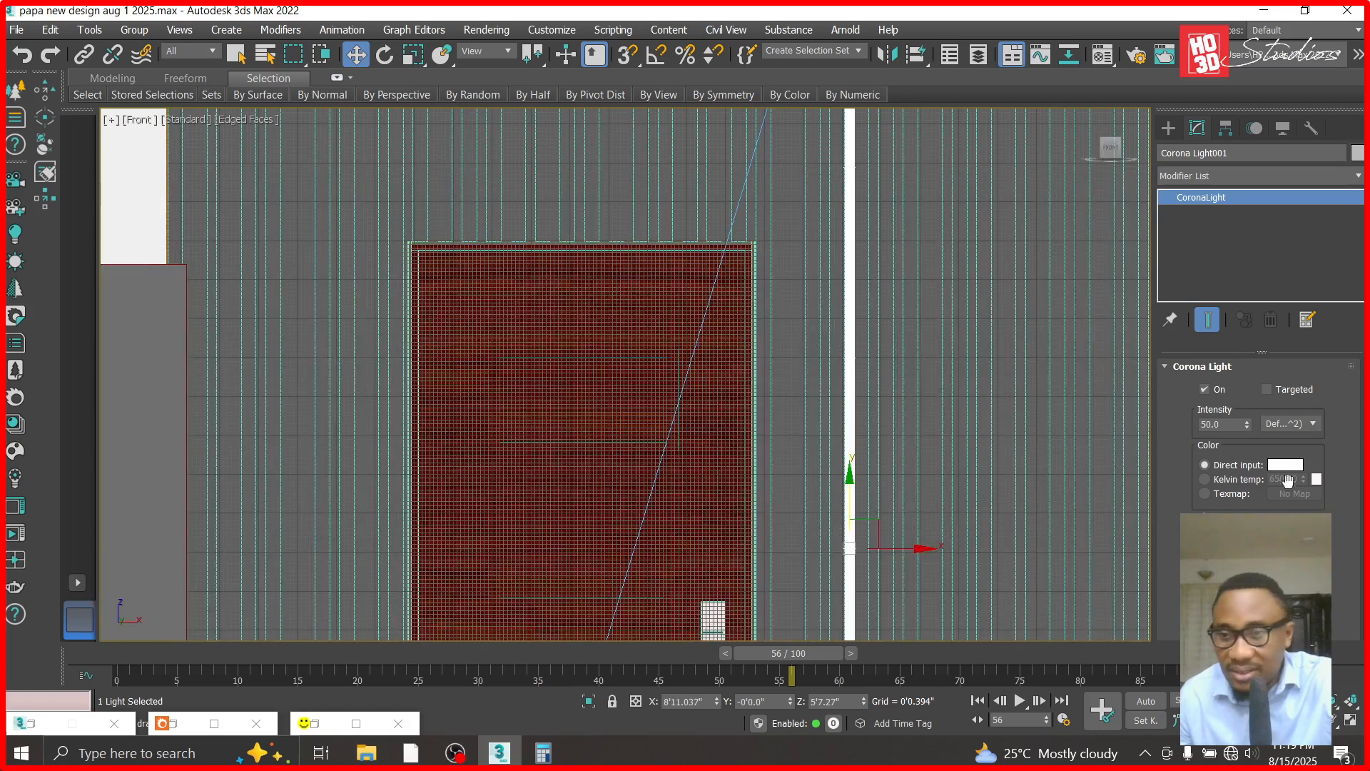
{"action": "left_click", "coordinate": [1285, 465]}
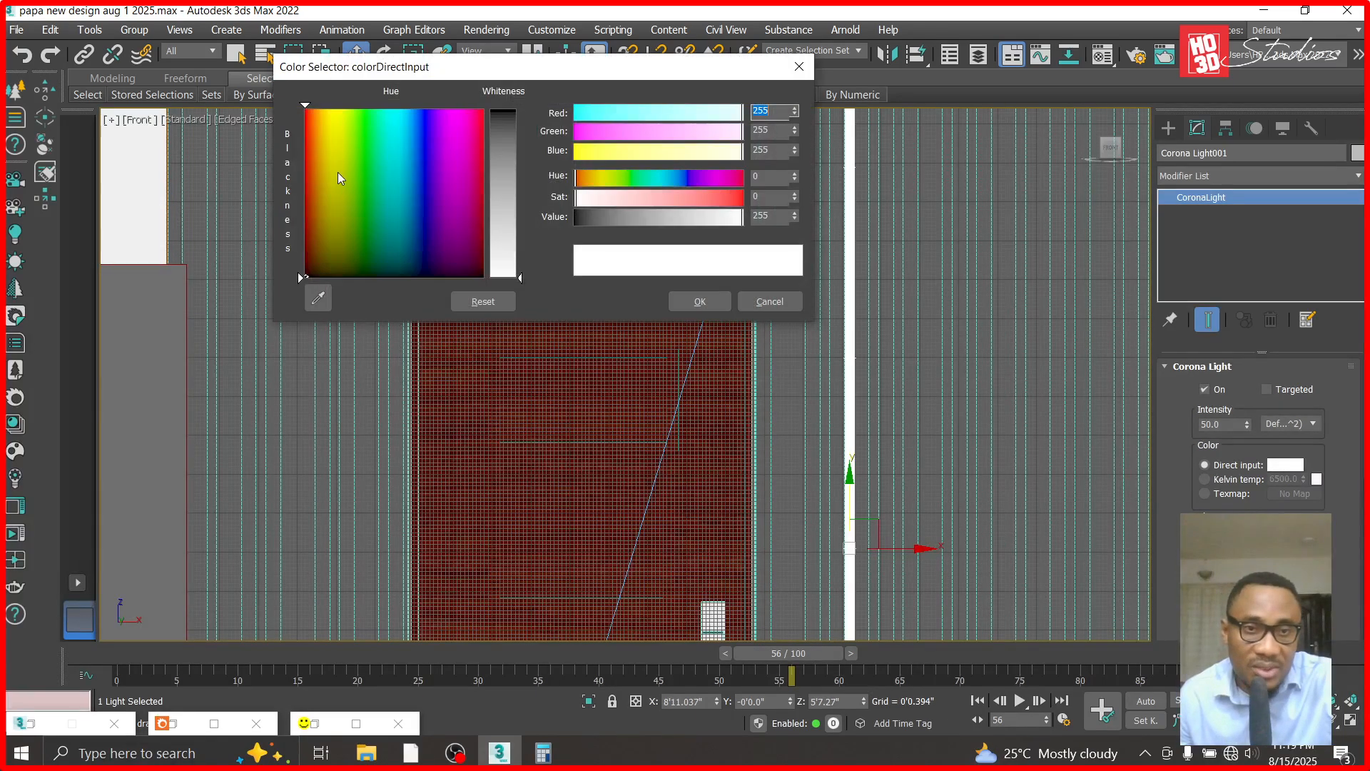
{"action": "left_click", "coordinate": [340, 122]}
{"action": "left_click", "coordinate": [524, 135]}
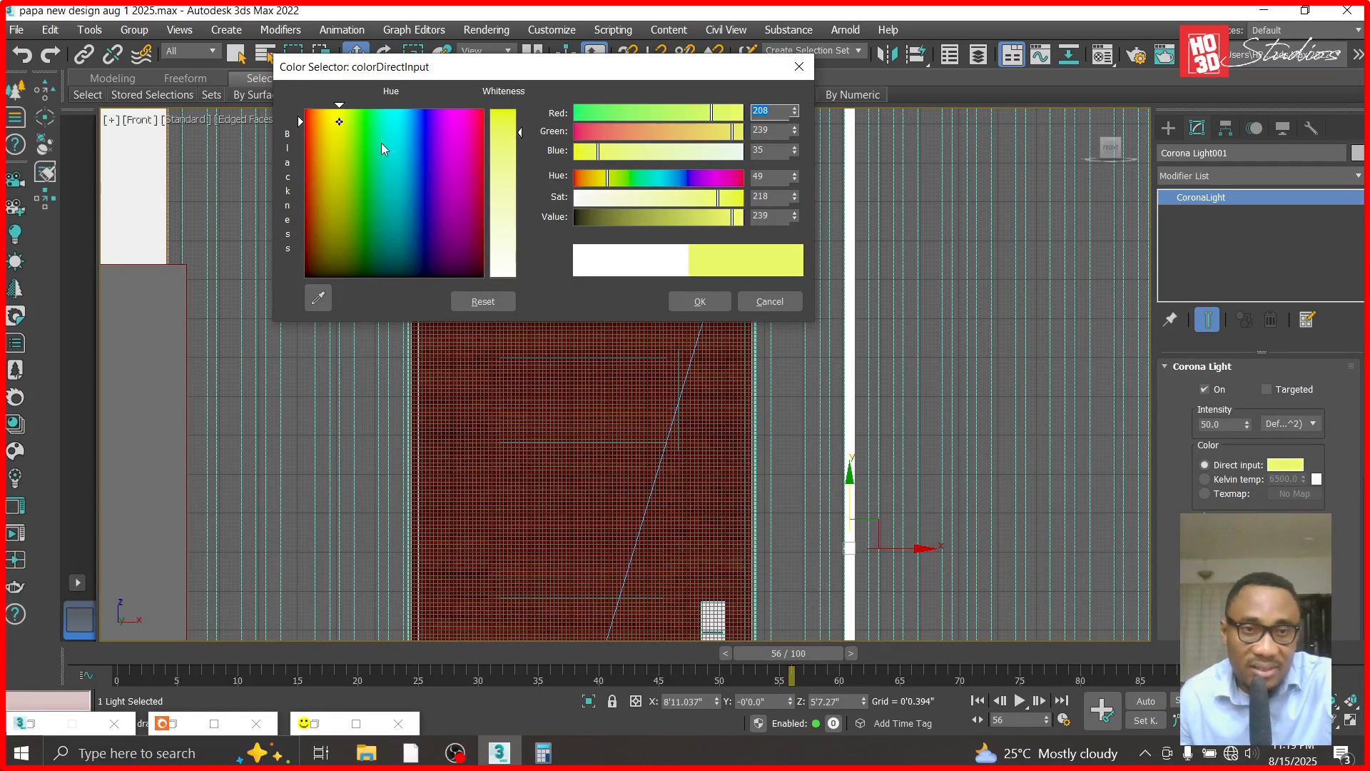
{"action": "left_click", "coordinate": [325, 127]}
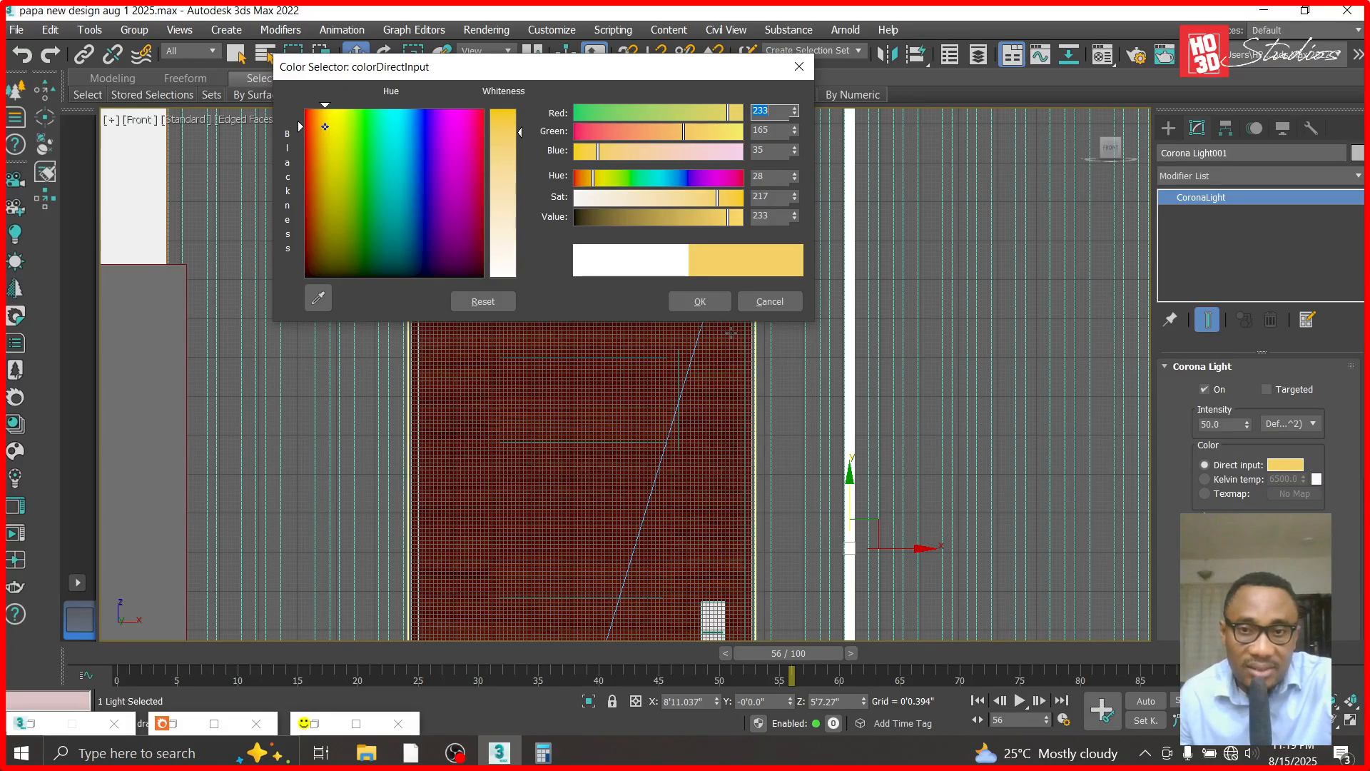
{"action": "left_click", "coordinate": [700, 302]}
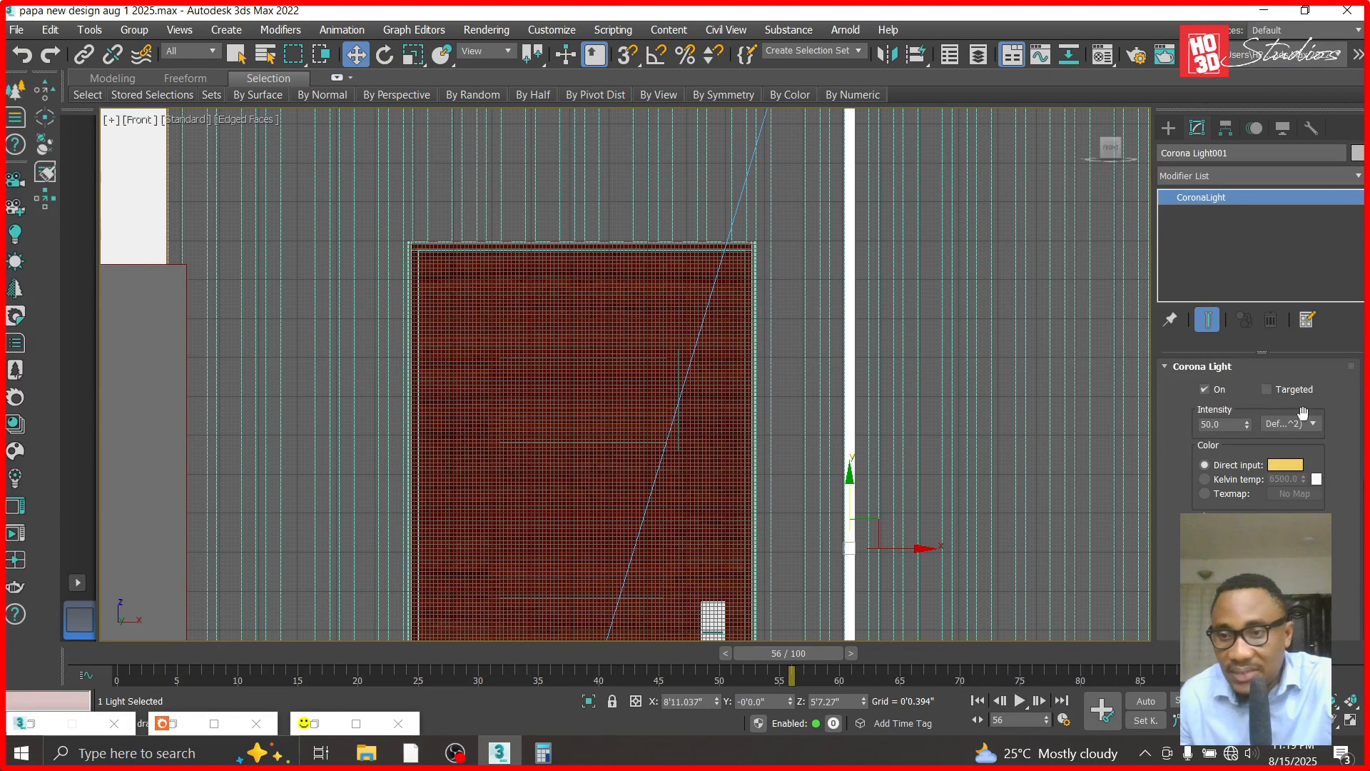
- Set the strip light's intensity to 10
{"action": "double_click", "coordinate": [1217, 424]}
{"action": "type", "text": "10"}
{"action": "key", "text": "Return"}
- Select the grooved cladding beside the door and hide all unselected objects
{"action": "scroll", "coordinate": [713, 485], "scroll_direction": "down", "scroll_amount": 4}
{"action": "scroll", "coordinate": [728, 501], "scroll_direction": "up", "scroll_amount": 3}
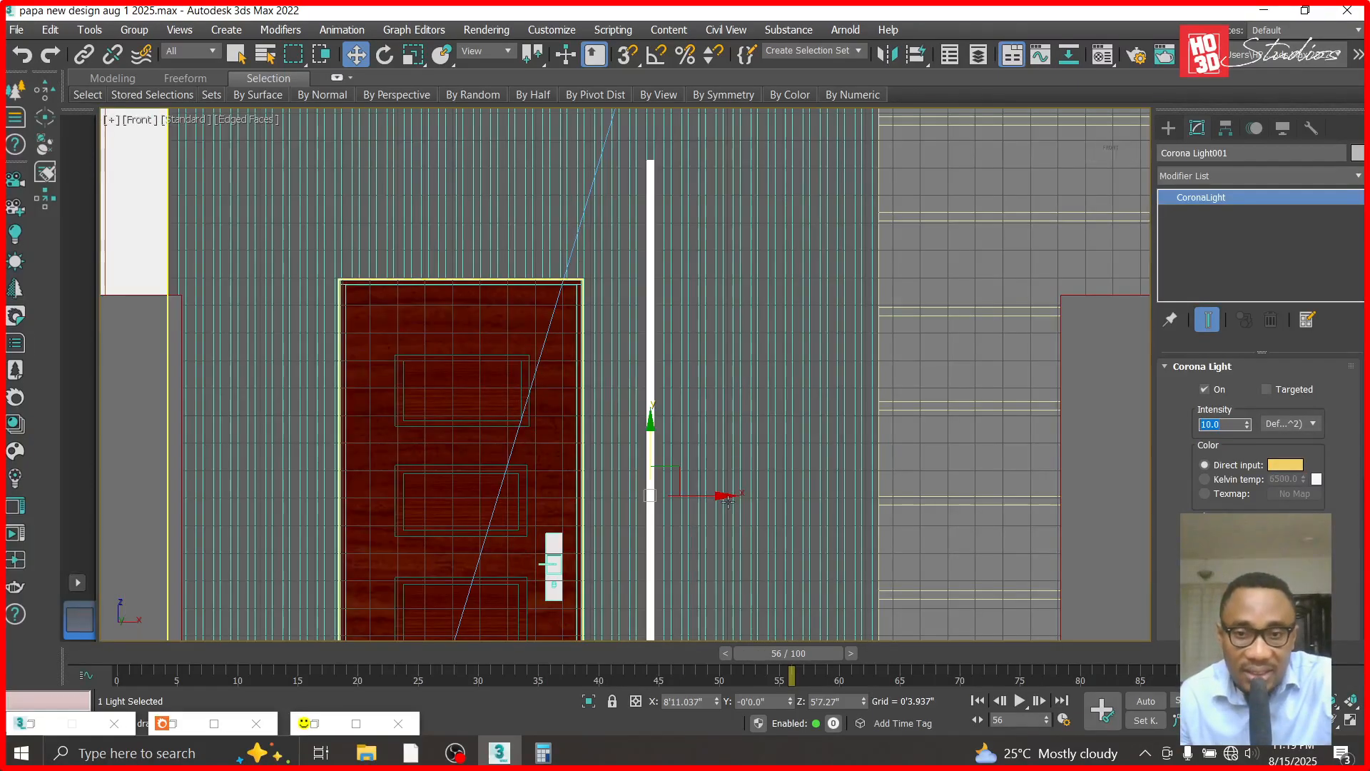
{"action": "scroll", "coordinate": [721, 495], "scroll_direction": "up", "scroll_amount": 3}
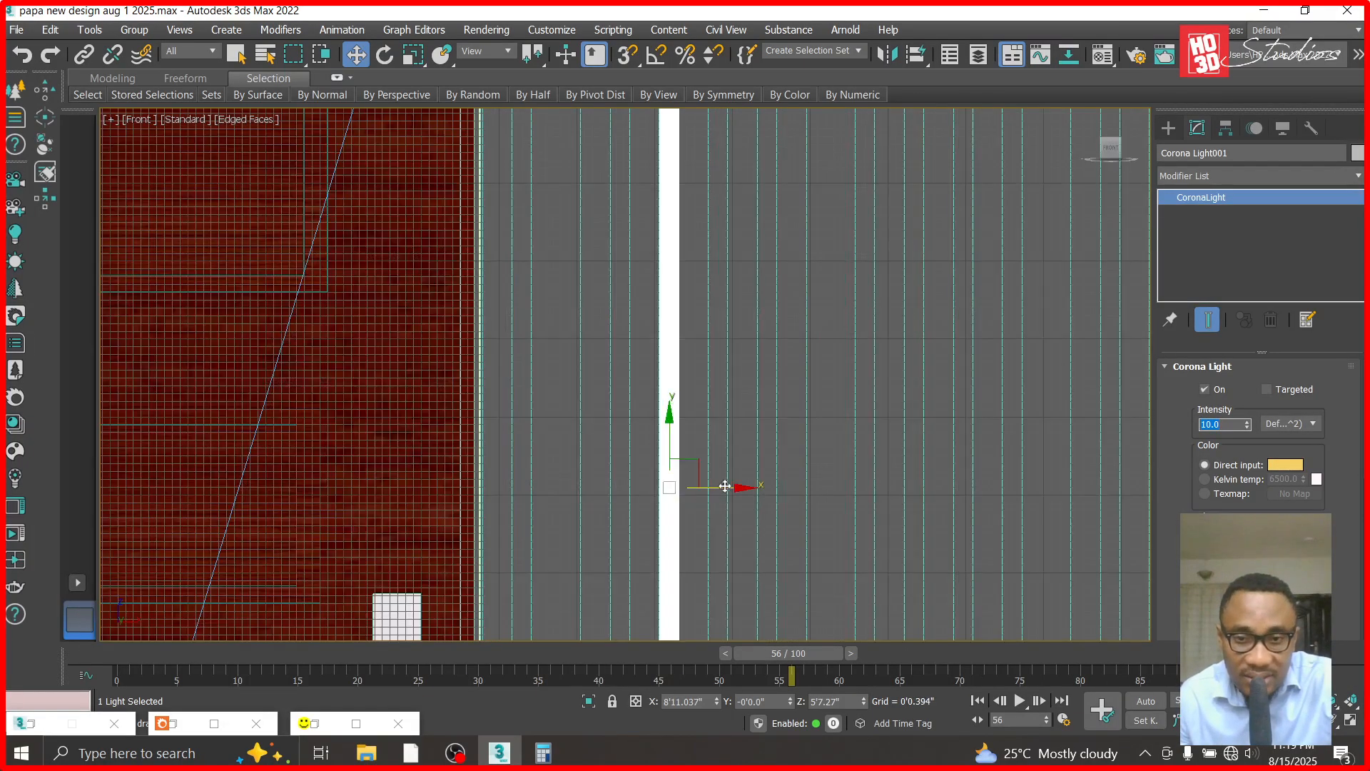
{"action": "left_click", "coordinate": [739, 432], "text": "ctrl"}
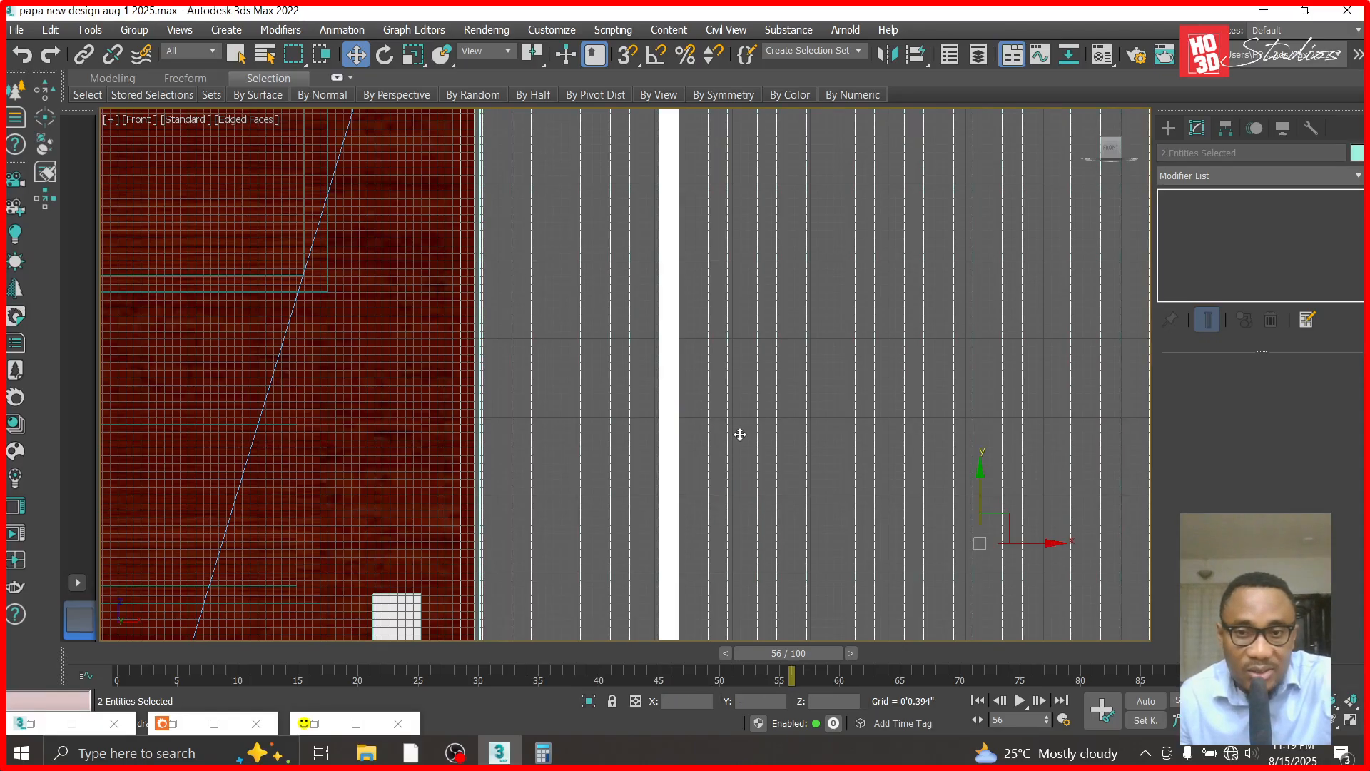
{"action": "right_click", "coordinate": [739, 429]}
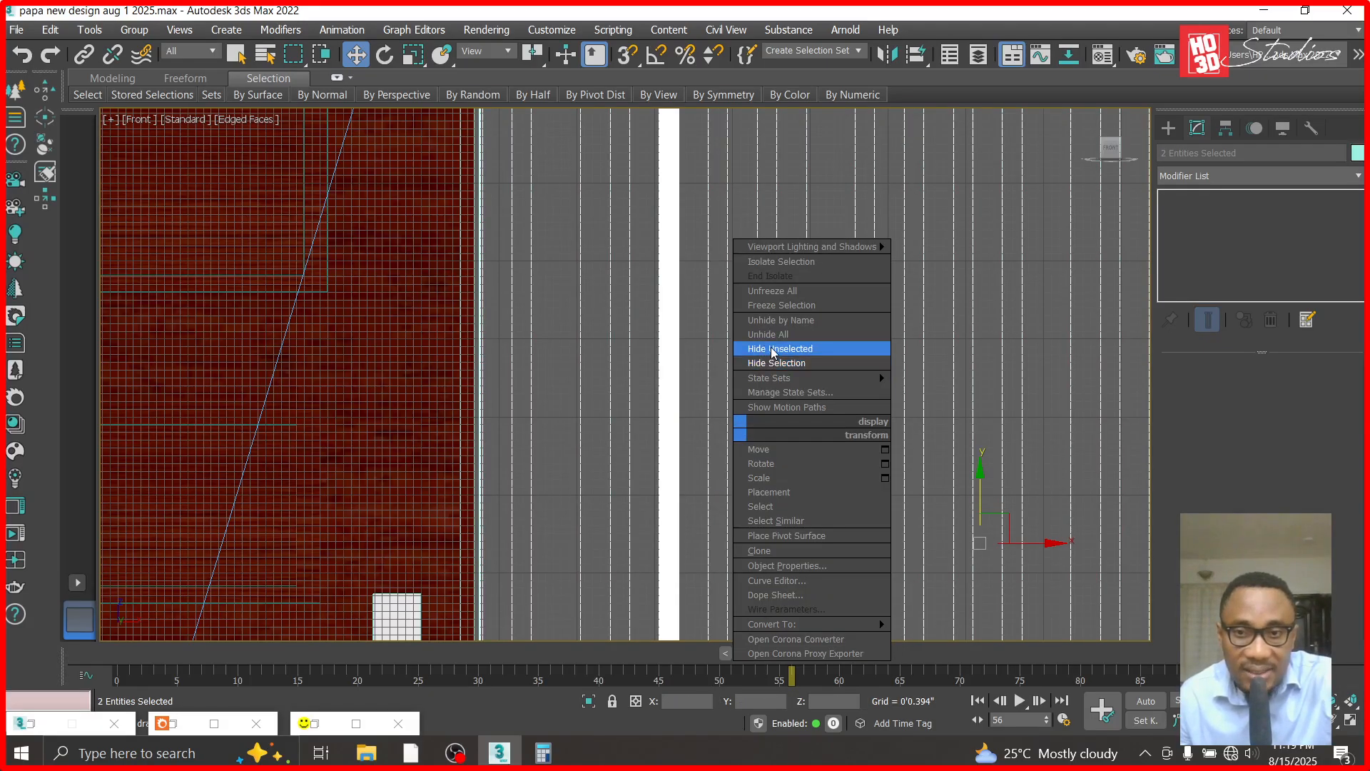
{"action": "left_click", "coordinate": [773, 350]}
- Select the strip light and, in the top view, move it back until it sits just in front of the cladding grooves
{"action": "key", "text": "t"}
{"action": "left_click", "coordinate": [828, 428]}
{"action": "key", "text": "f"}
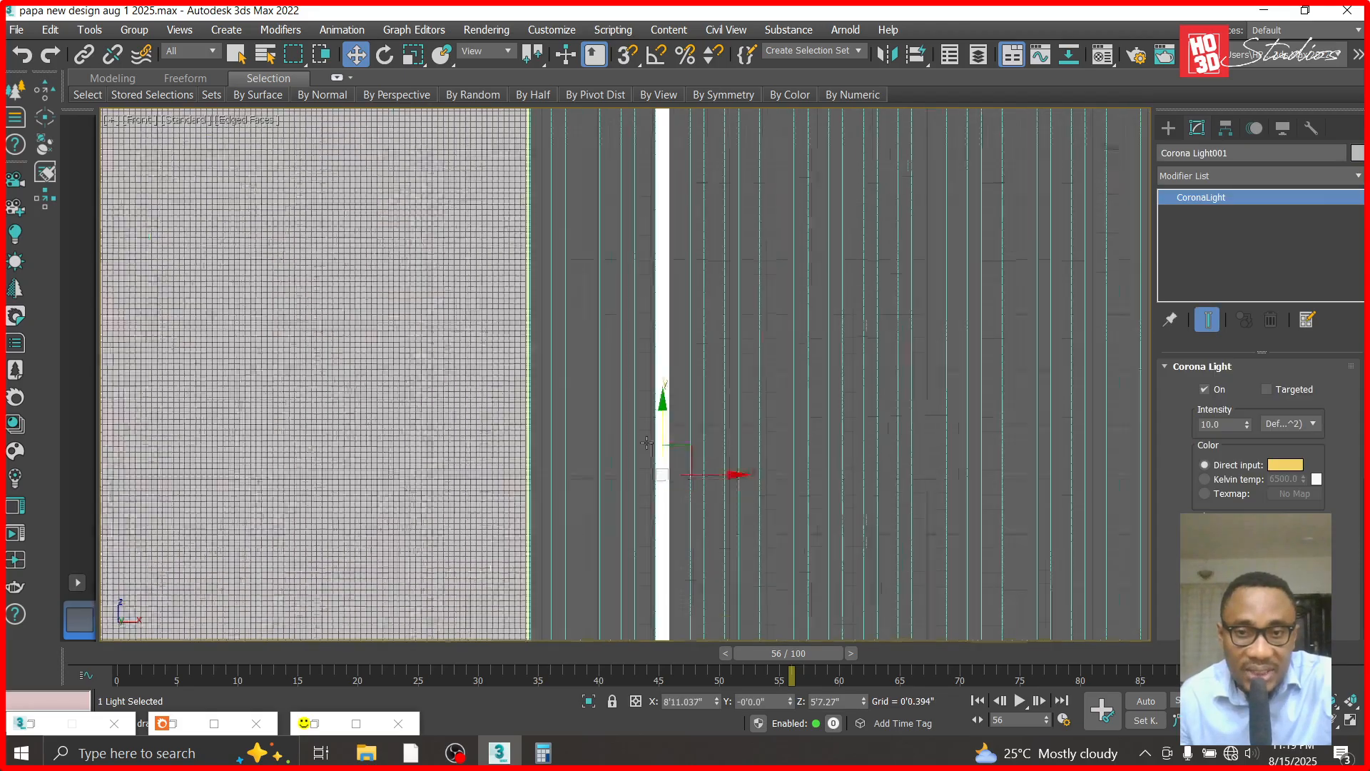
{"action": "scroll", "coordinate": [646, 442], "scroll_direction": "down", "scroll_amount": 2}
{"action": "left_click", "coordinate": [546, 419]}
{"action": "left_click", "coordinate": [657, 389]}
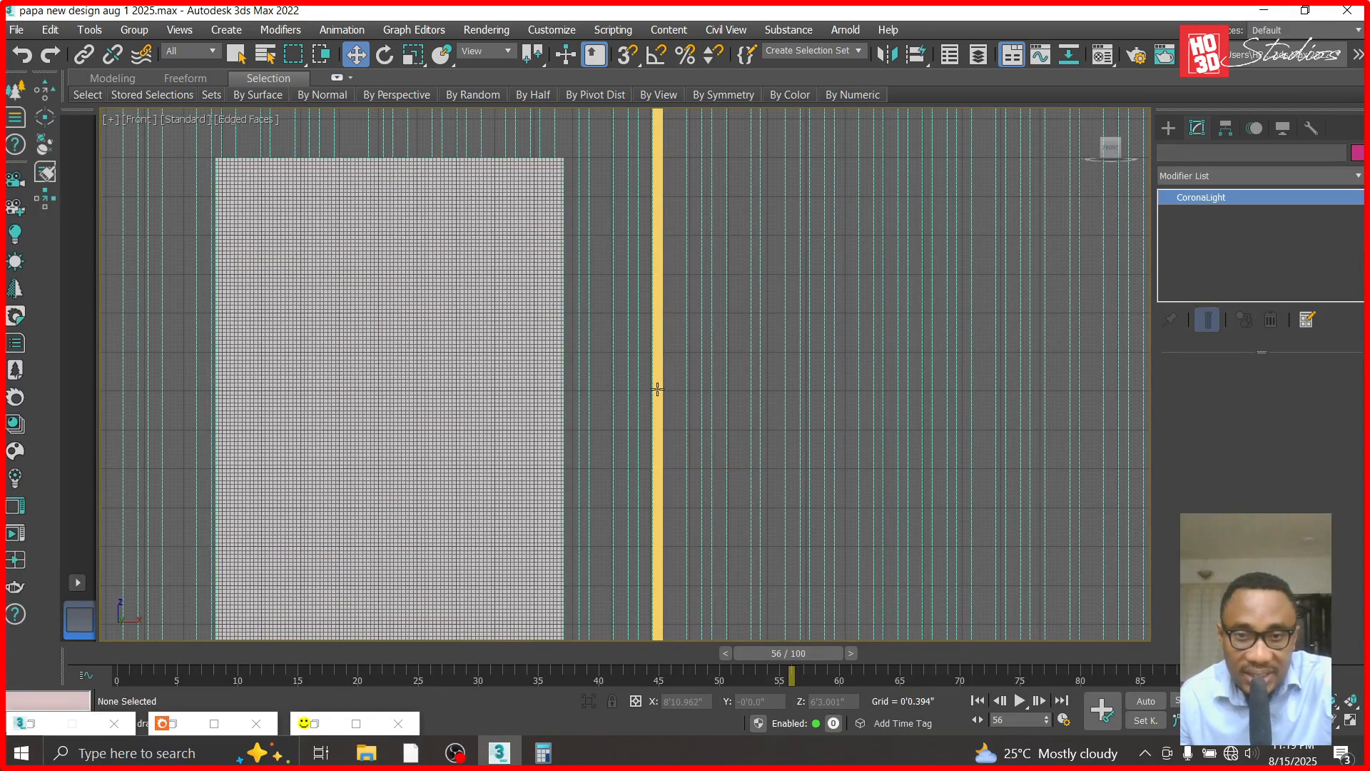
{"action": "key", "text": "t"}
{"action": "scroll", "coordinate": [868, 409], "scroll_direction": "down", "scroll_amount": 2}
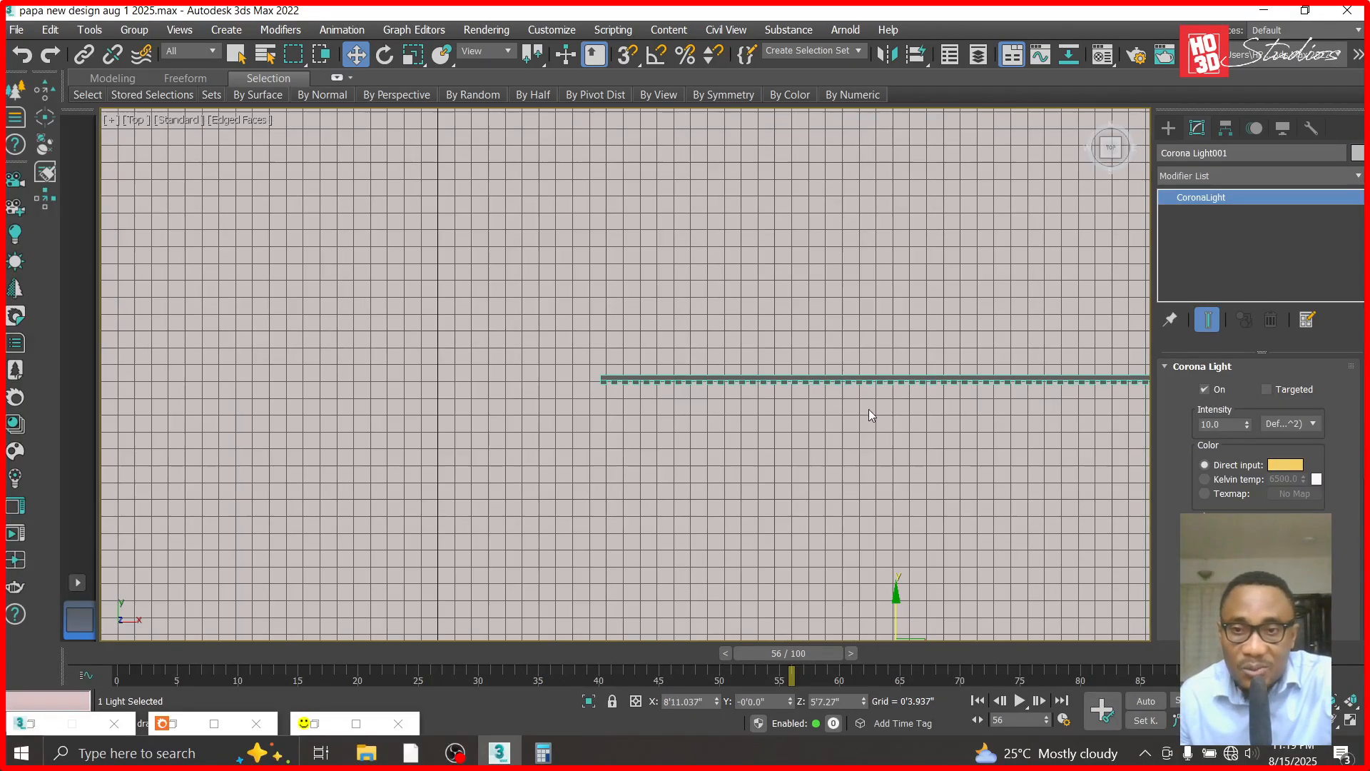
{"action": "left_click_drag", "start_coordinate": [897, 601], "coordinate": [896, 374]}
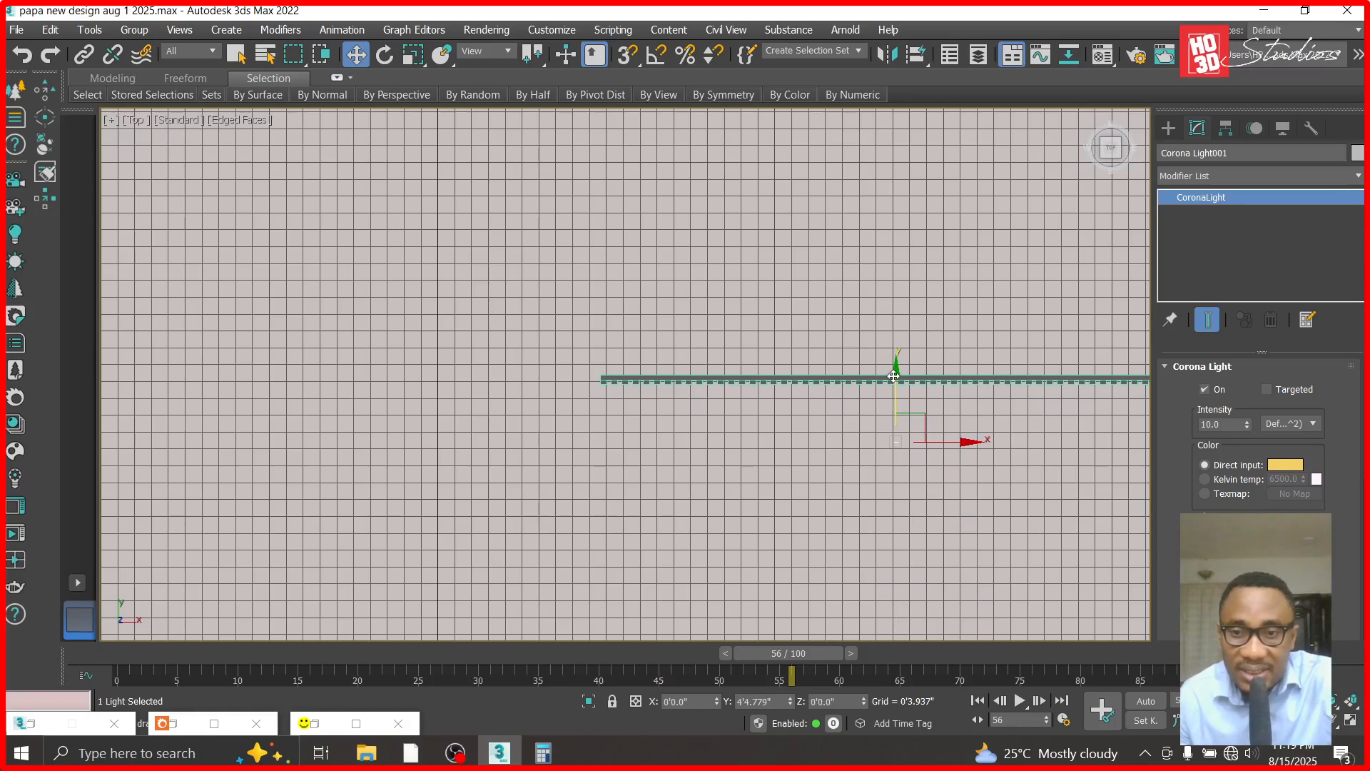
{"action": "scroll", "coordinate": [896, 374], "scroll_direction": "up", "scroll_amount": 4}
{"action": "left_click_drag", "start_coordinate": [903, 451], "coordinate": [903, 299]}
{"action": "scroll", "coordinate": [903, 299], "scroll_direction": "up", "scroll_amount": 4}
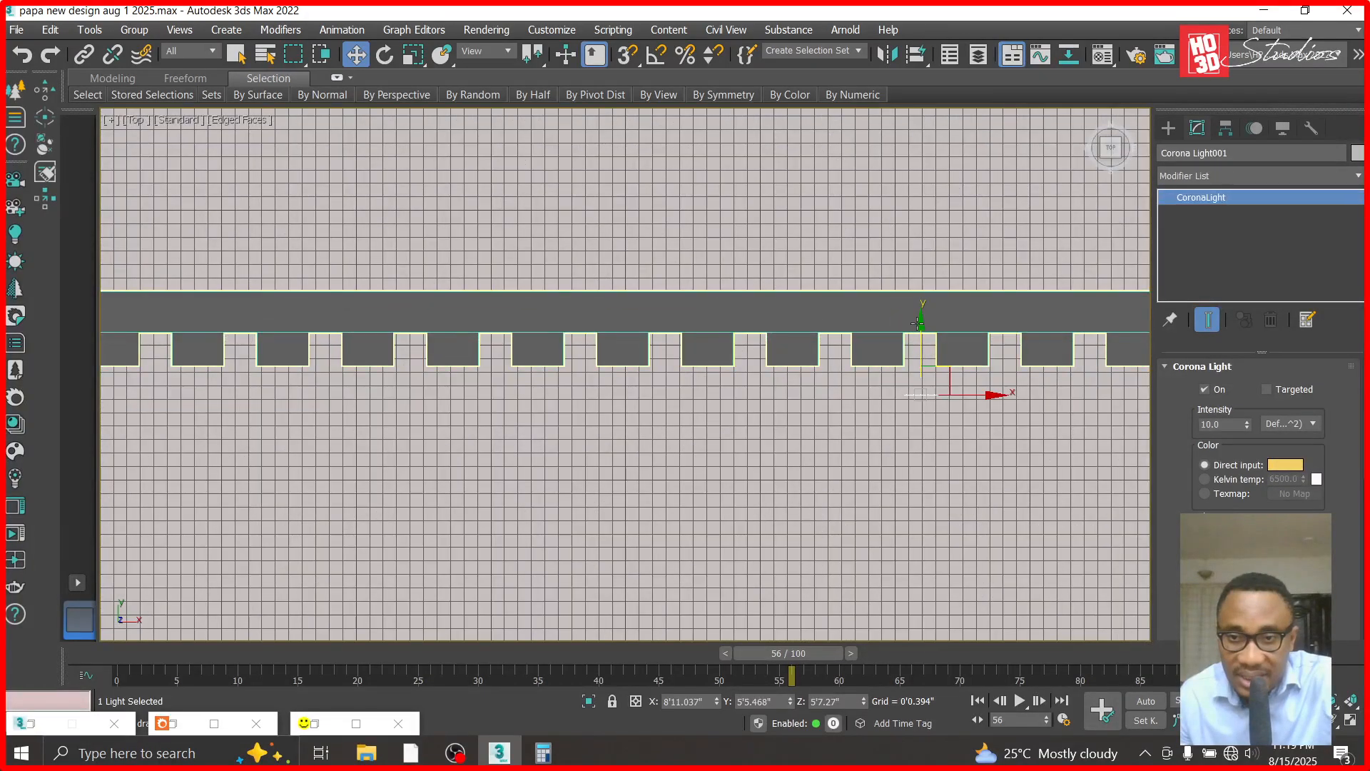
- In the top view, push the strip light into its cladding groove, roughly midway between the groove's back and front edge
{"action": "left_click", "coordinate": [915, 417]}
{"action": "scroll", "coordinate": [915, 393], "scroll_direction": "up", "scroll_amount": 3}
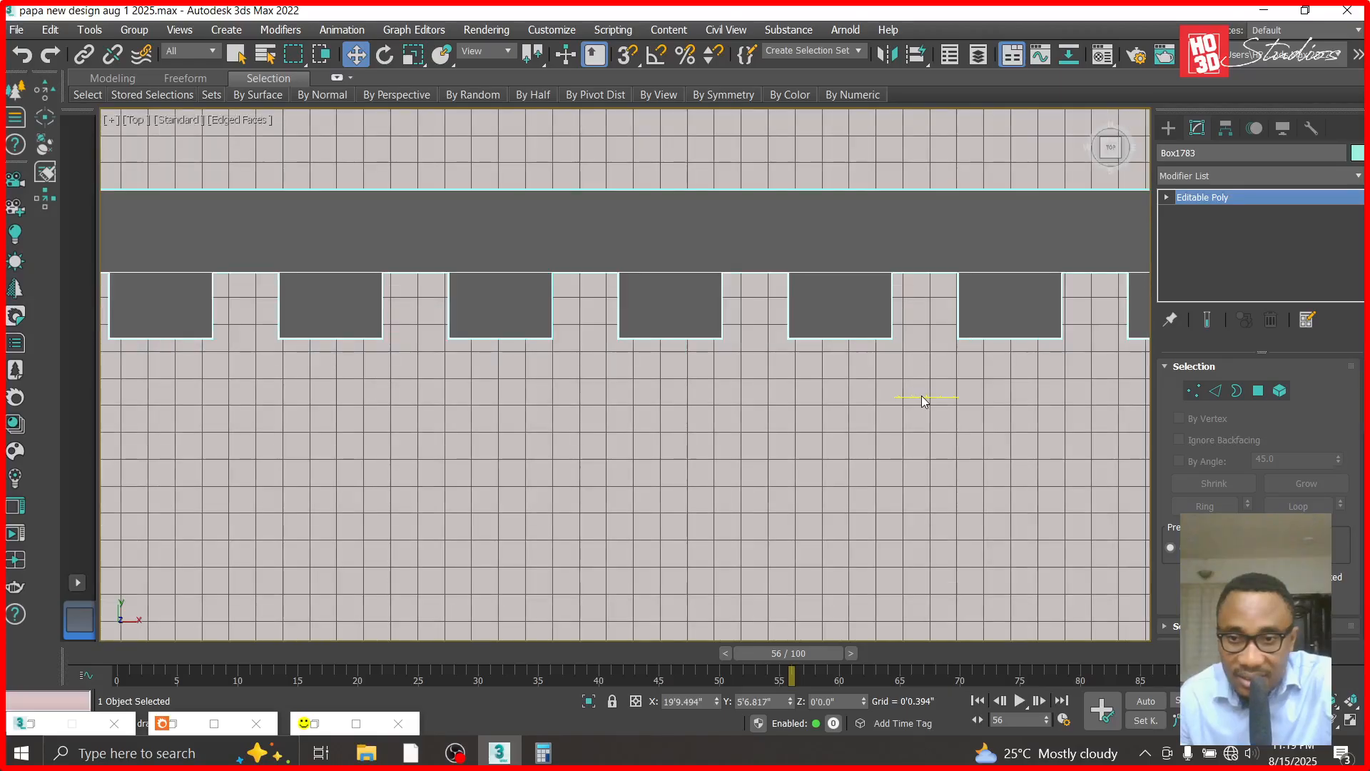
{"action": "left_click", "coordinate": [914, 396]}
{"action": "left_click_drag", "start_coordinate": [925, 333], "coordinate": [933, 247]}
{"action": "scroll", "coordinate": [933, 248], "scroll_direction": "up", "scroll_amount": 3}
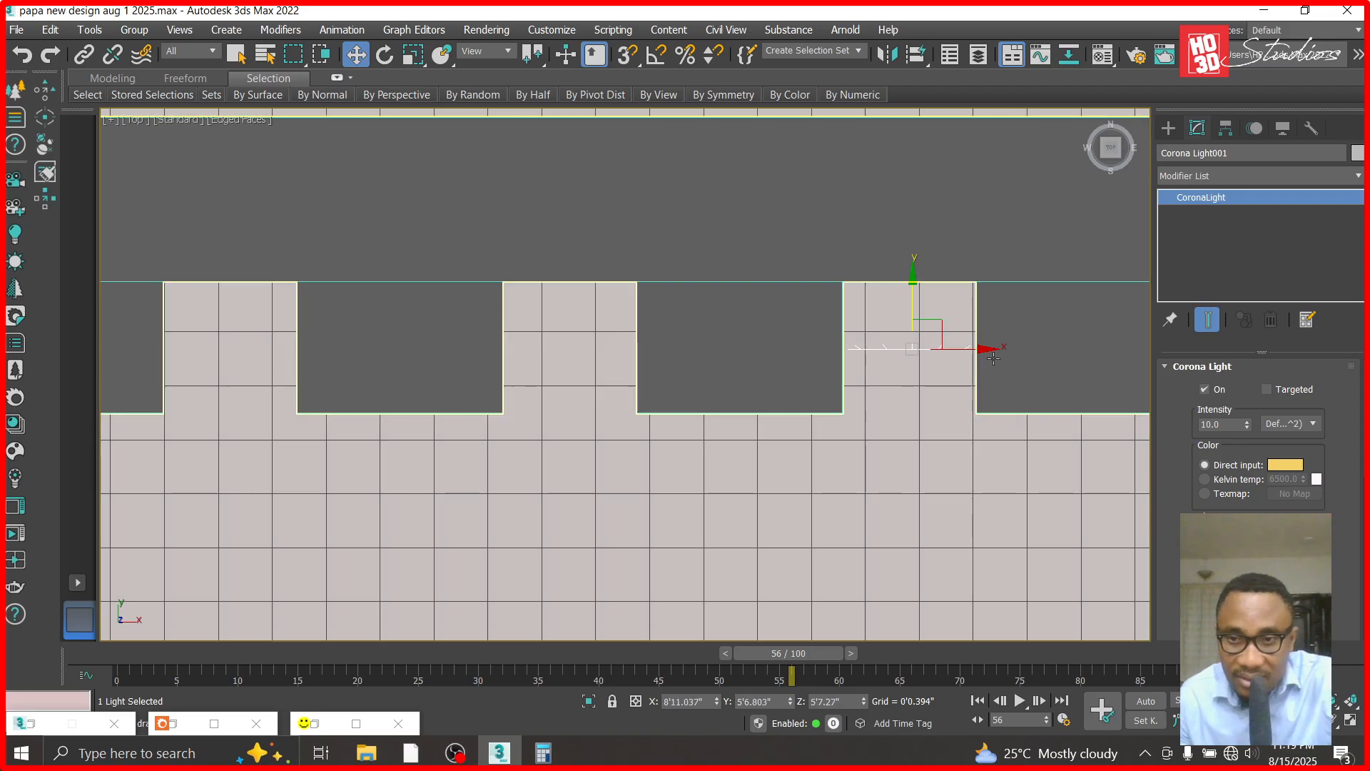
{"action": "left_click_drag", "start_coordinate": [916, 284], "coordinate": [918, 296]}
{"action": "scroll", "coordinate": [904, 333], "scroll_direction": "up", "scroll_amount": 2}
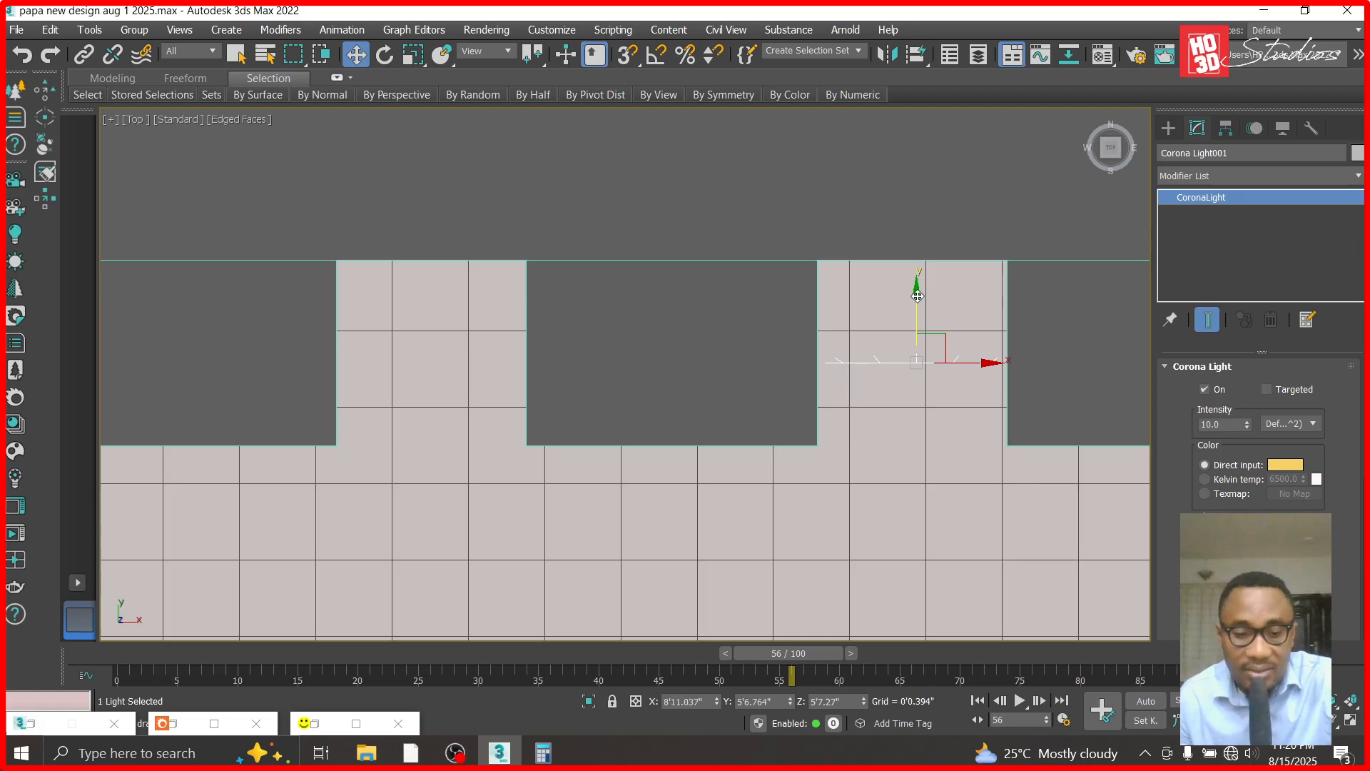
- Switch the view to Corona Camera002 and unhide all objects
{"action": "key", "text": "c"}
{"action": "double_click", "coordinate": [614, 215]}
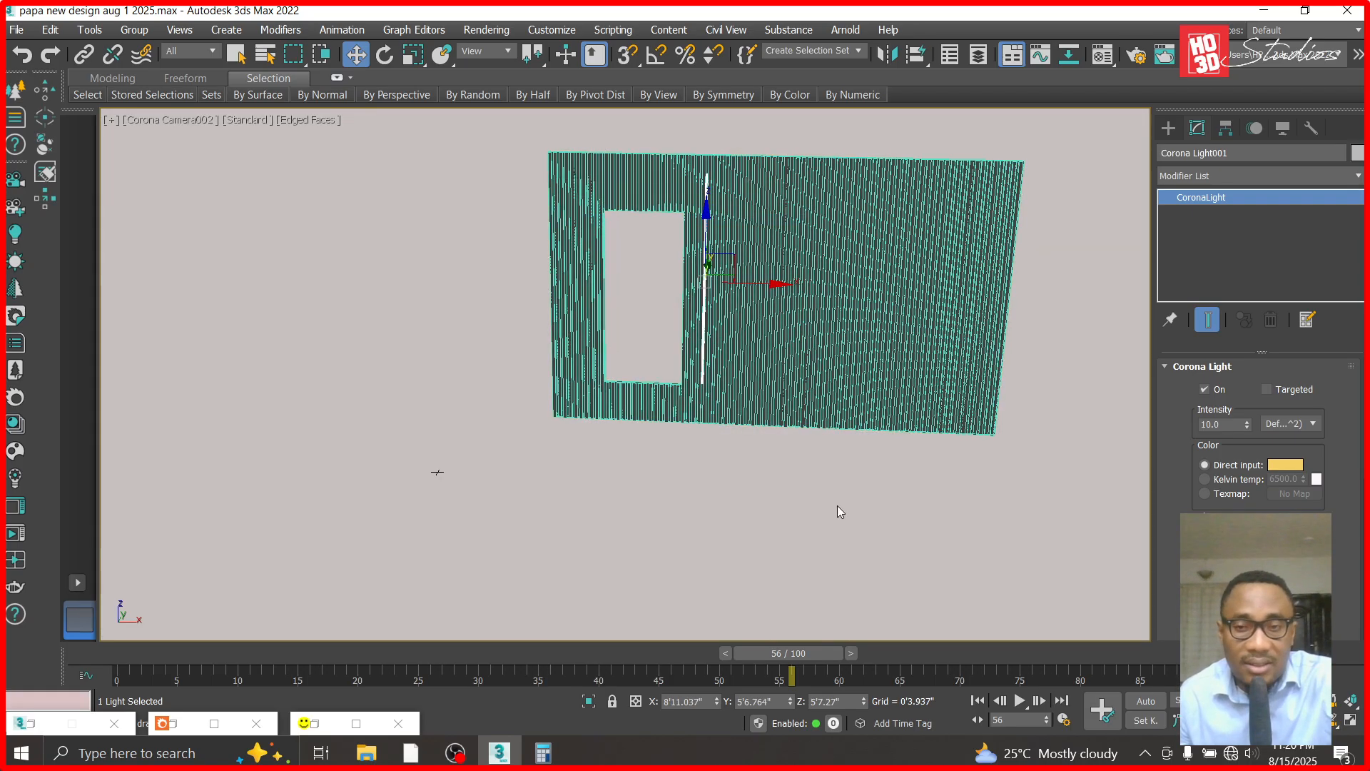
{"action": "right_click", "coordinate": [831, 469]}
{"action": "left_click", "coordinate": [885, 410]}
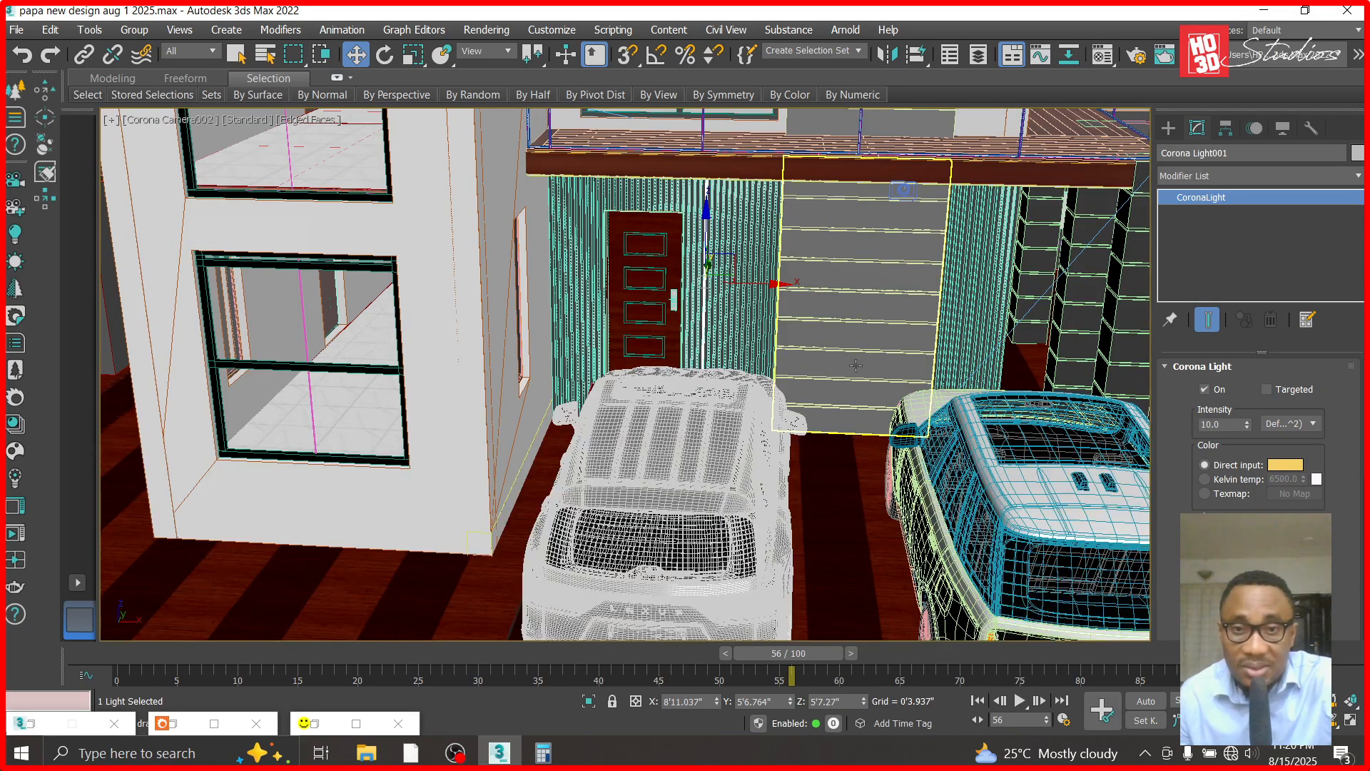
- Frame the entrance door closely in Corona Camera002 and render it to examine the strip light in the cladding
{"action": "mouse_move", "coordinate": [709, 329]}
{"action": "left_mouse_down"}
{"action": "mouse_move", "coordinate": [711, 310]}
{"action": "mouse_move", "coordinate": [673, 301]}
{"action": "left_mouse_up"}
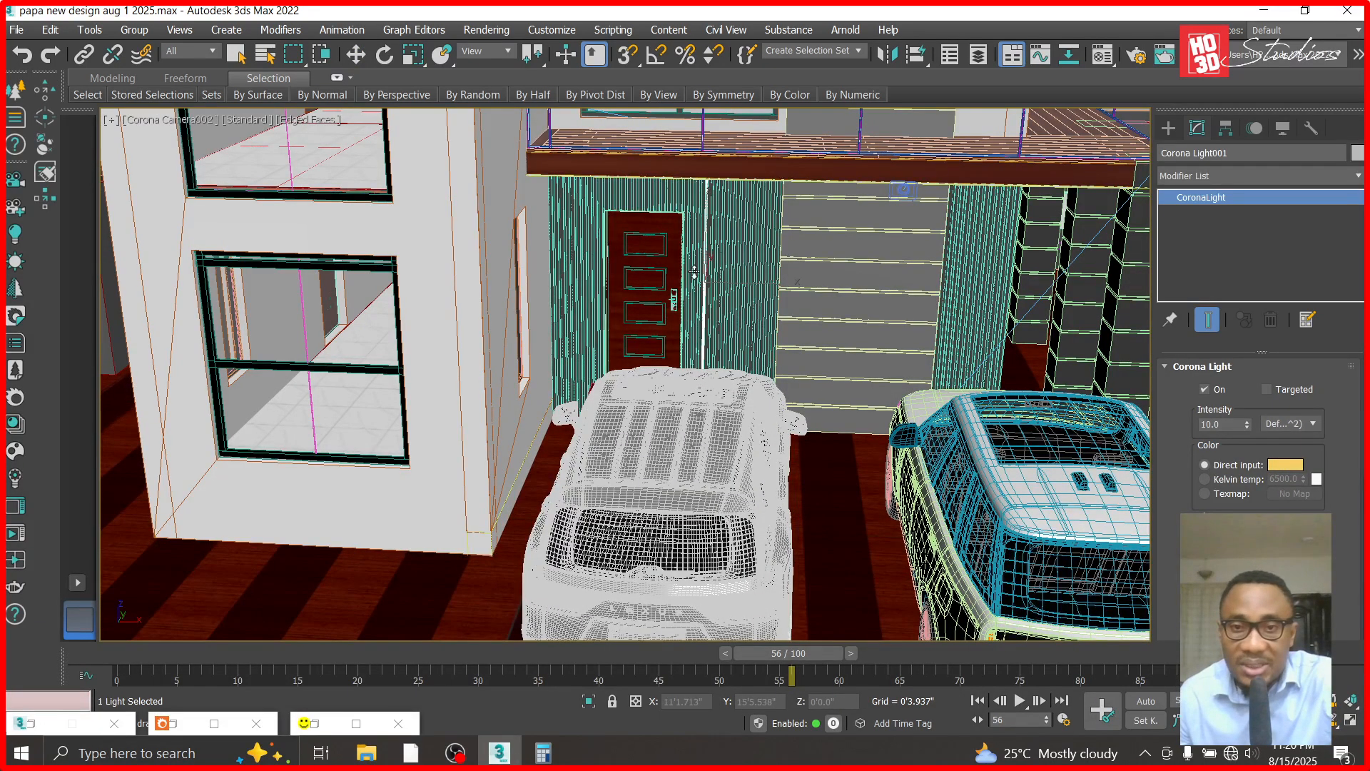
{"action": "scroll", "coordinate": [628, 238], "scroll_direction": "up", "scroll_amount": 3}
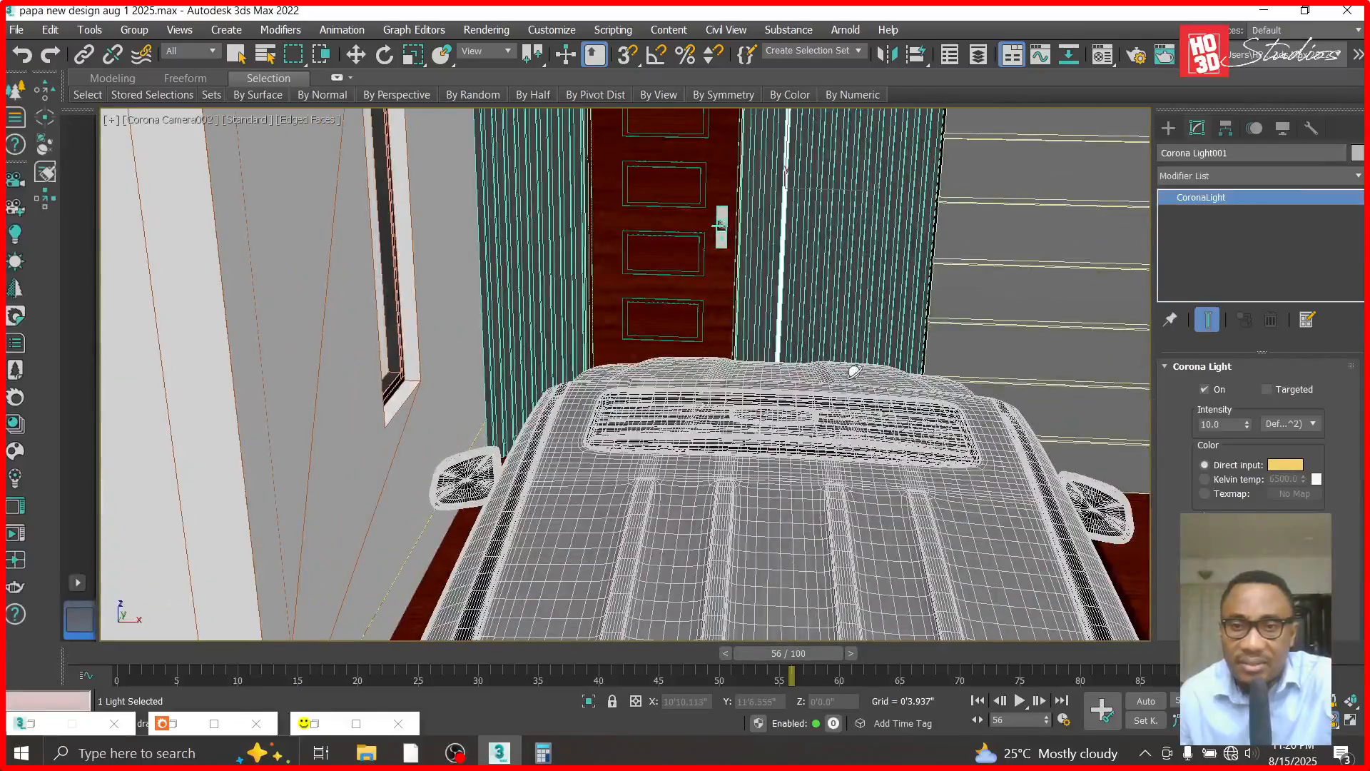
{"action": "middle_click_drag", "start_coordinate": [826, 322], "coordinate": [830, 319], "text": "alt"}
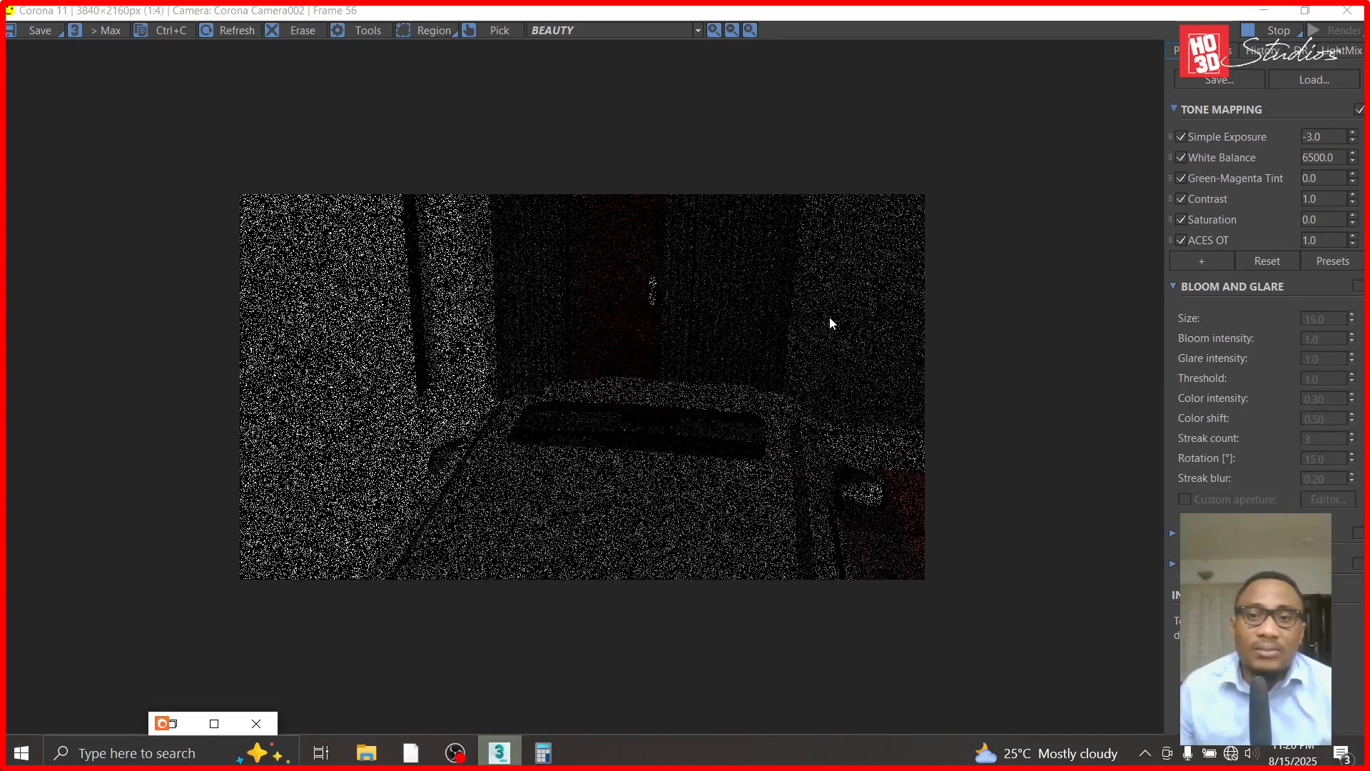
{"action": "scroll", "coordinate": [786, 284], "scroll_direction": "up", "scroll_amount": 1}
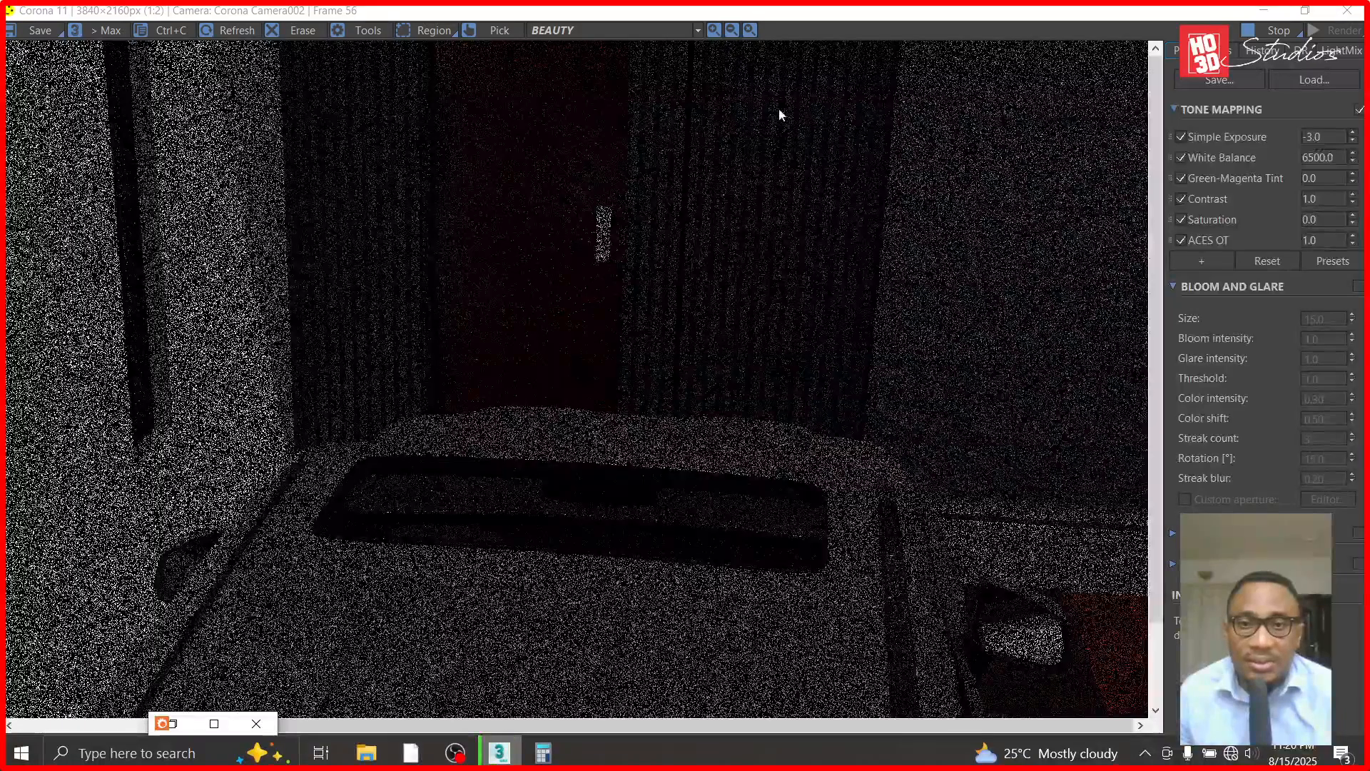
{"action": "scroll", "coordinate": [761, 186], "scroll_direction": "down", "scroll_amount": 2}
{"action": "scroll", "coordinate": [689, 280], "scroll_direction": "up", "scroll_amount": 1}
{"action": "scroll", "coordinate": [690, 279], "scroll_direction": "up", "scroll_amount": 1}
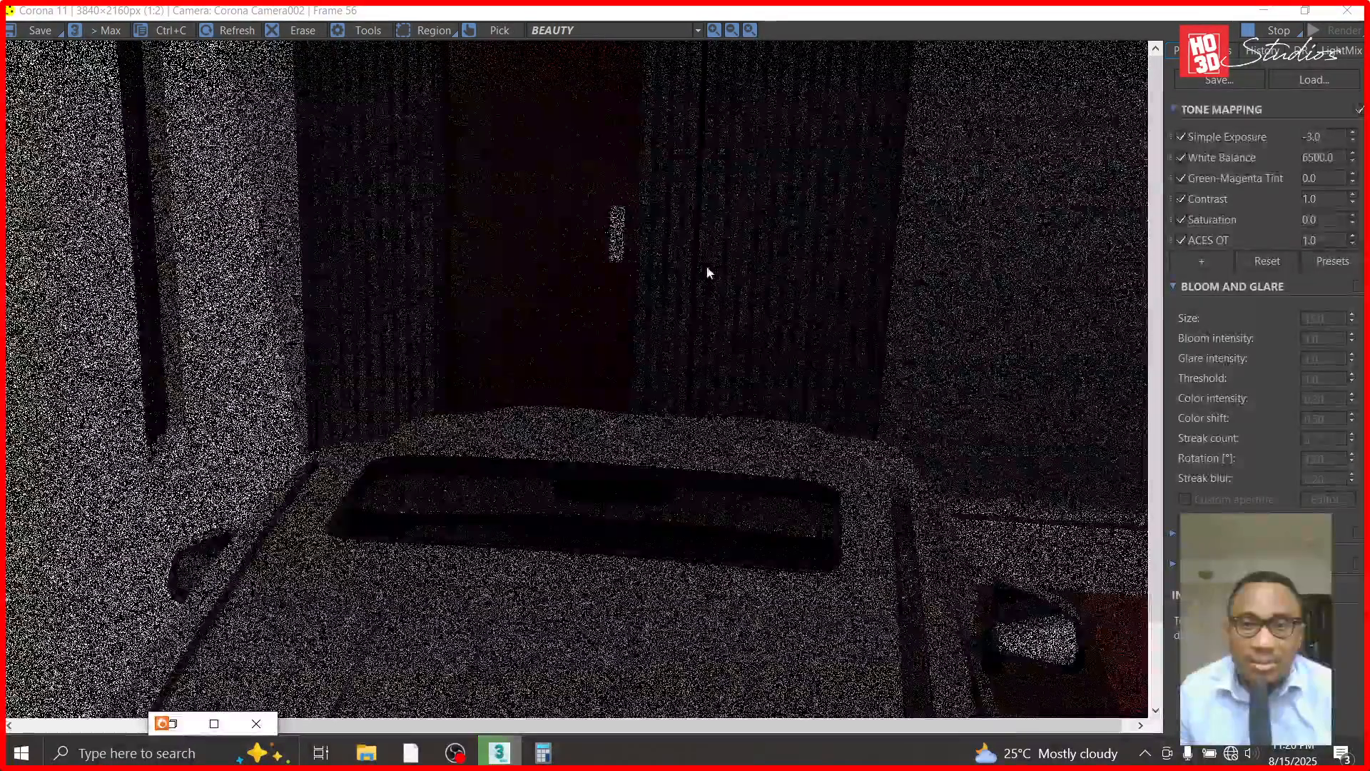
{"action": "scroll", "coordinate": [748, 131], "scroll_direction": "down", "scroll_amount": 1}
{"action": "scroll", "coordinate": [747, 143], "scroll_direction": "up", "scroll_amount": 2}
{"action": "scroll", "coordinate": [761, 230], "scroll_direction": "down", "scroll_amount": 1}
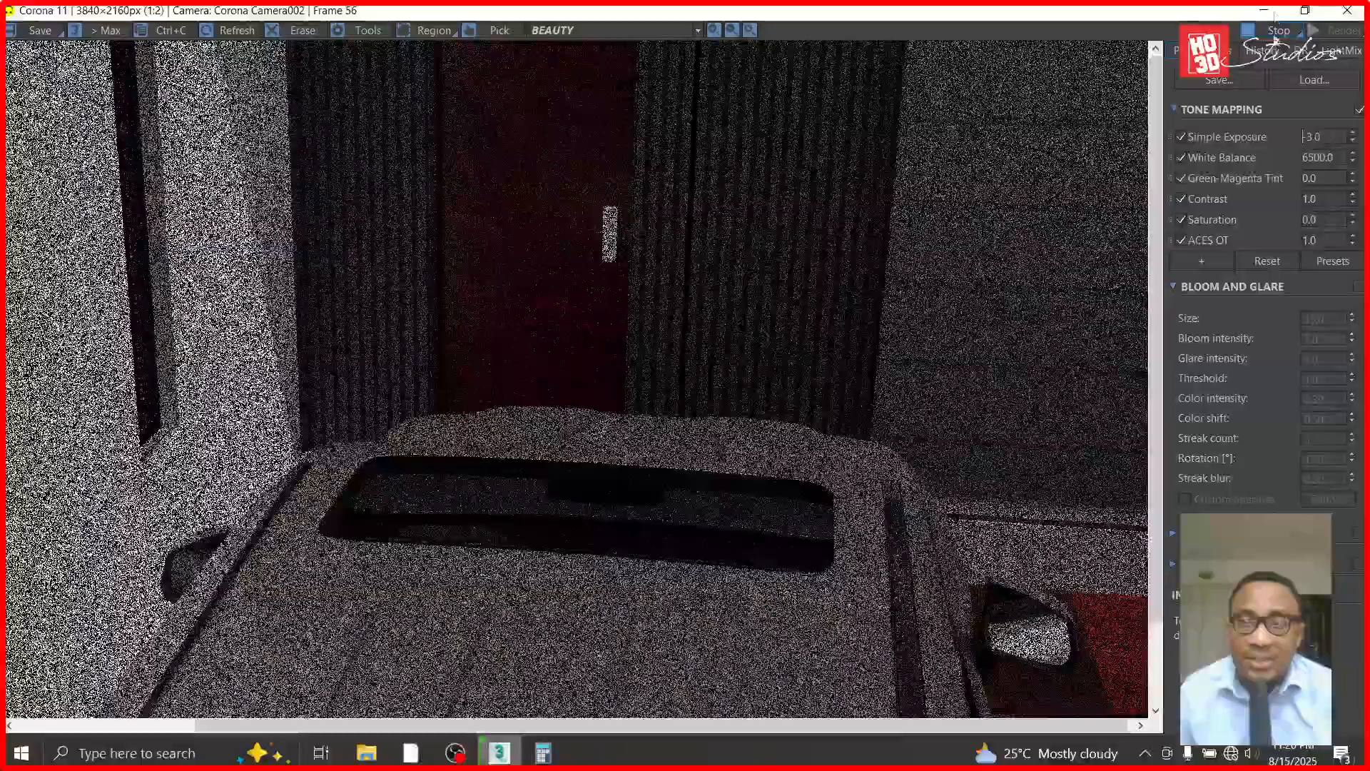
{"action": "left_click", "coordinate": [1270, 11]}
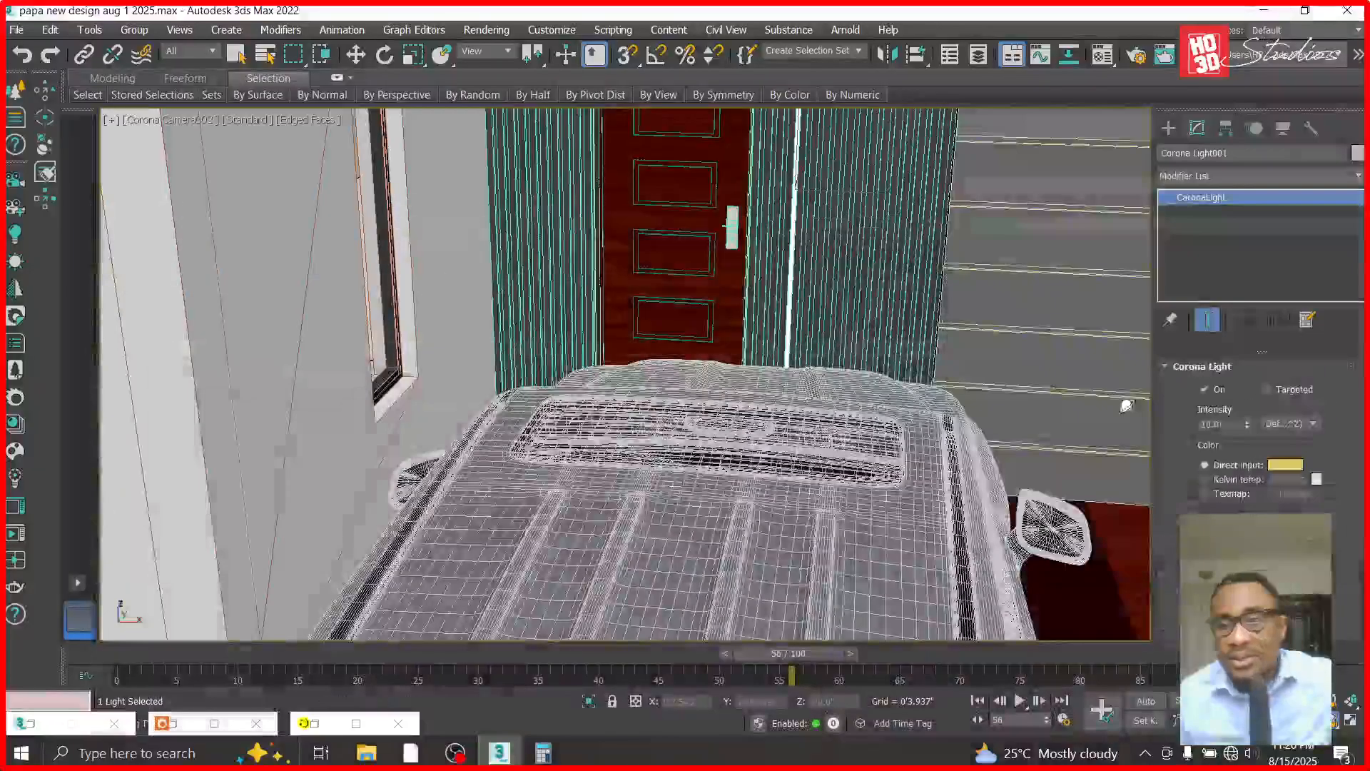
- Set the strip light's intensity to 50
{"action": "double_click", "coordinate": [1220, 424]}
{"action": "type", "text": "5"}
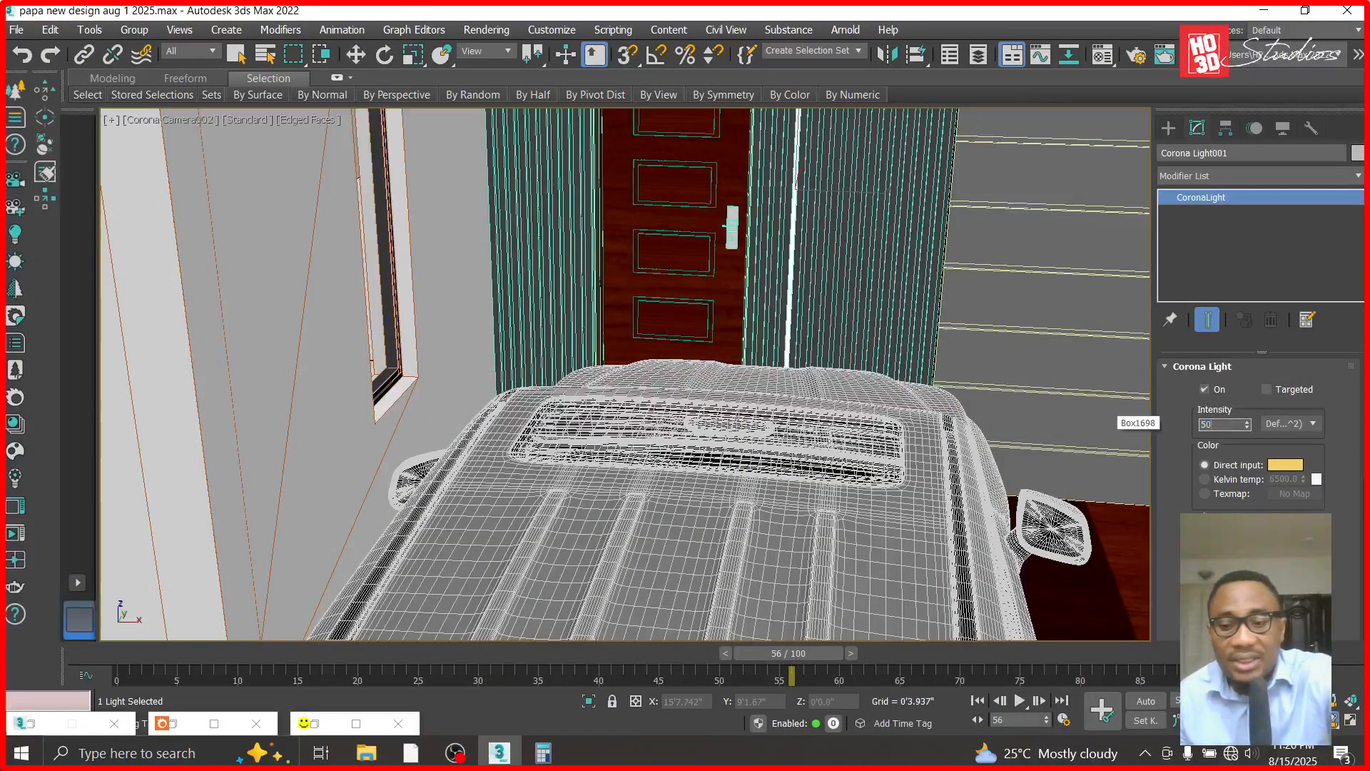
{"action": "left_click", "coordinate": [355, 54]}
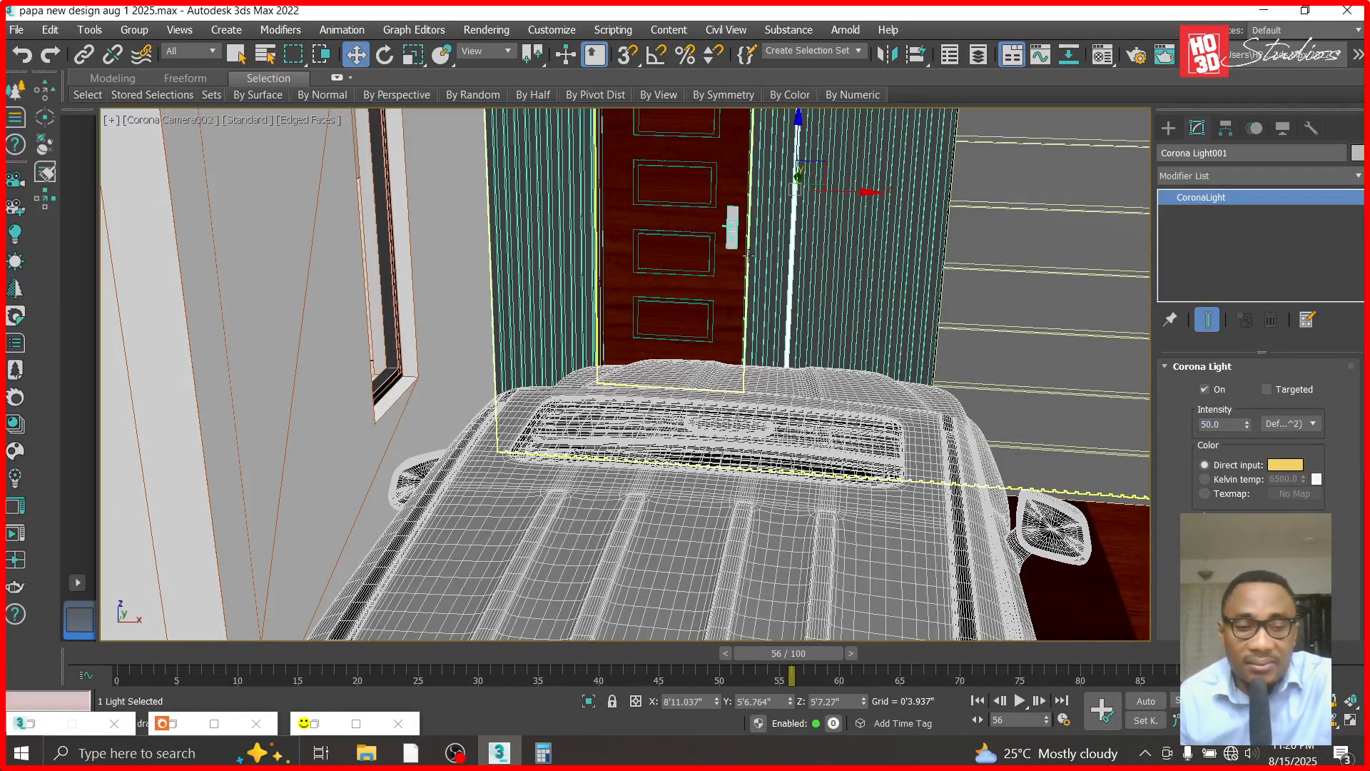
{"action": "key", "text": "t"}
{"action": "scroll", "coordinate": [937, 380], "scroll_direction": "down", "scroll_amount": 1}
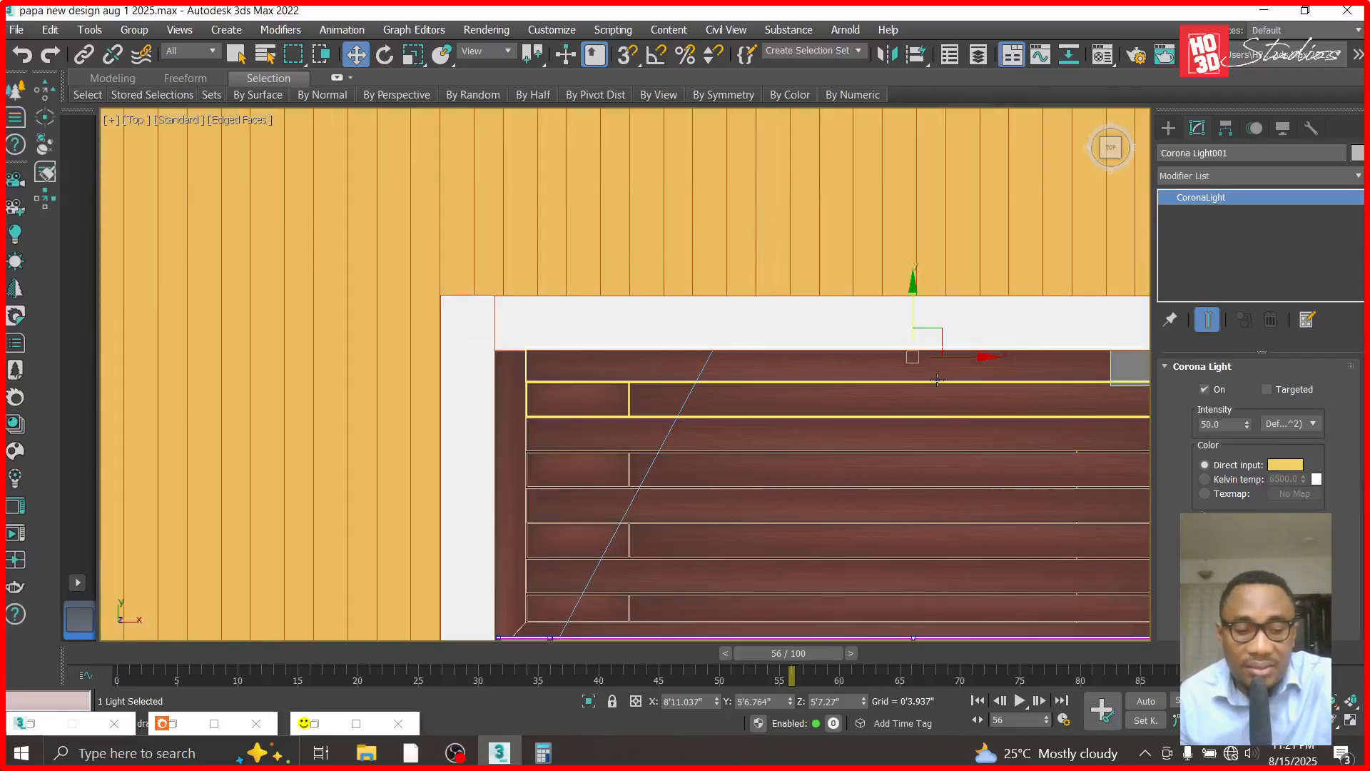
{"action": "key", "text": "c"}
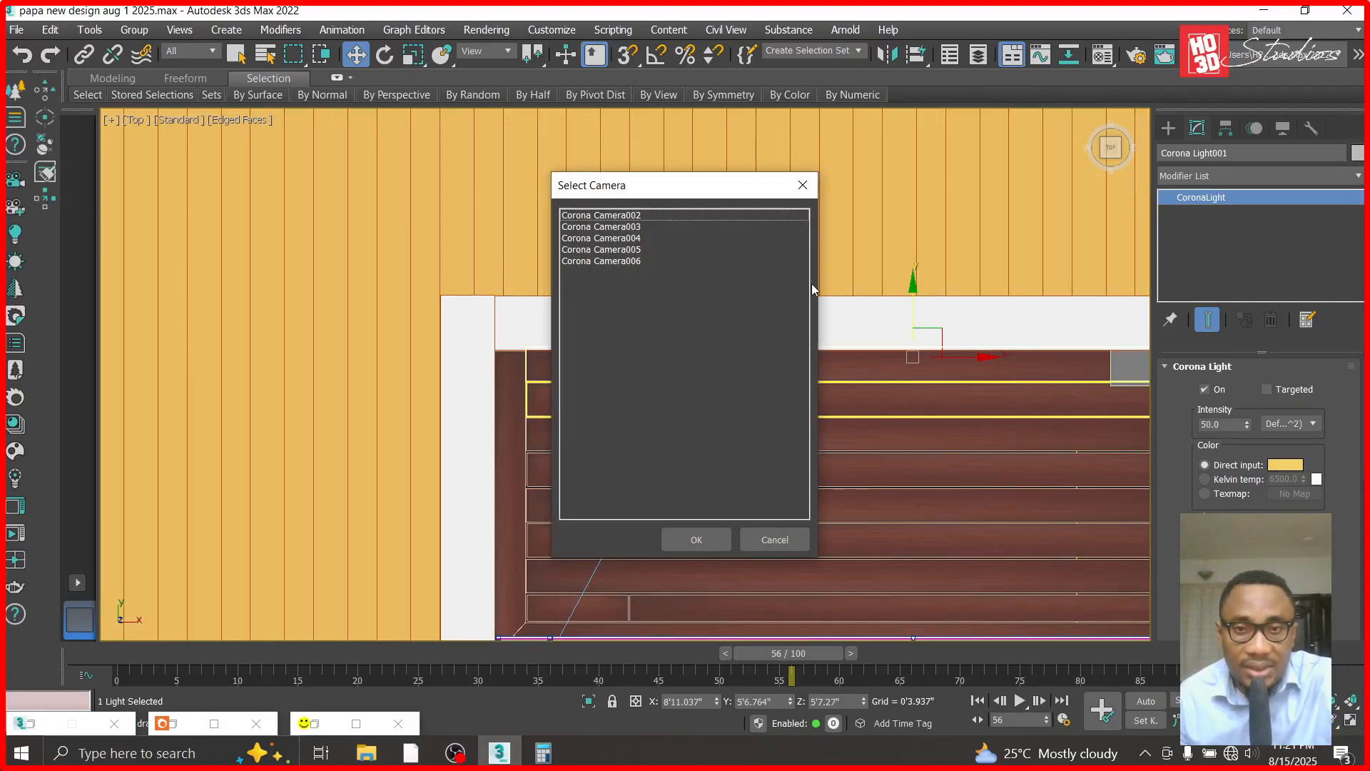
{"action": "double_click", "coordinate": [634, 217]}
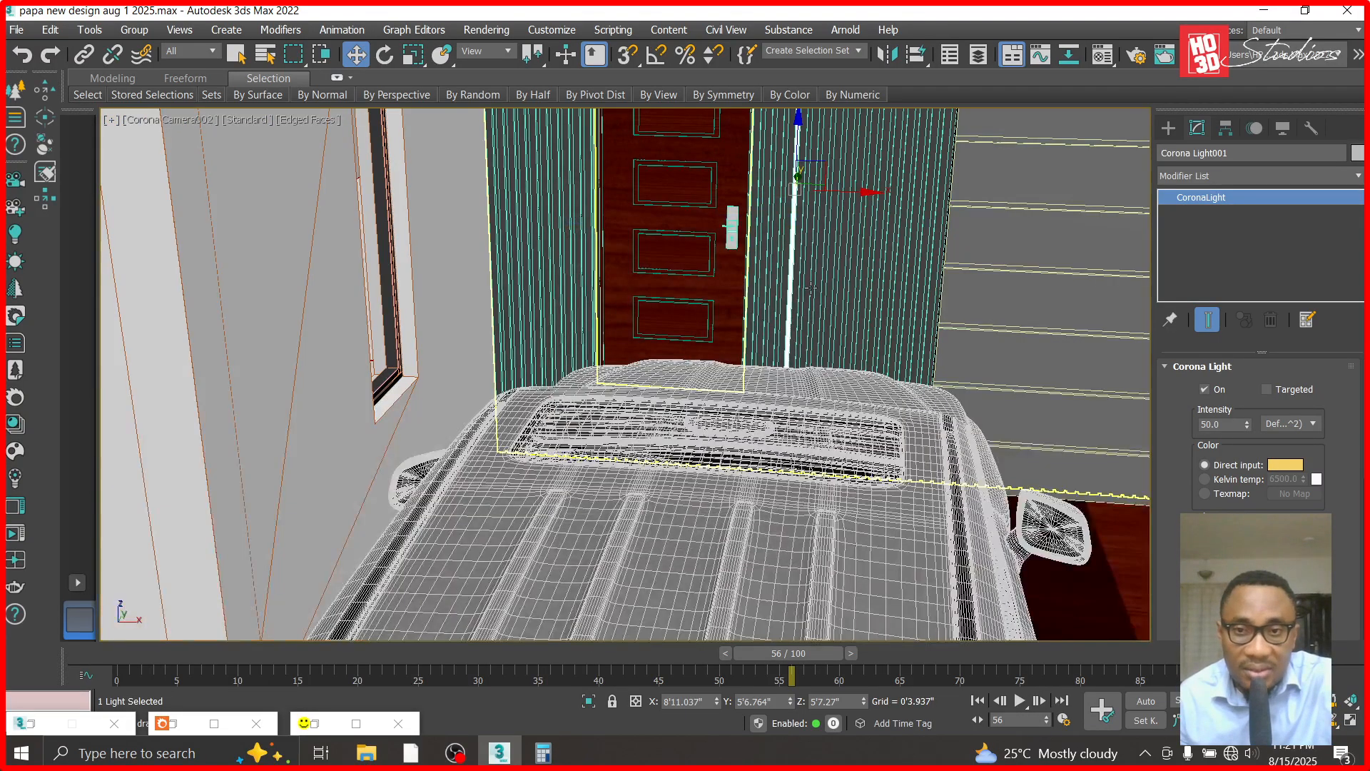
- Hide every object except the fluted entrance cladding and the strip light
{"action": "left_click", "coordinate": [811, 290]}
{"action": "right_click", "coordinate": [811, 282]}
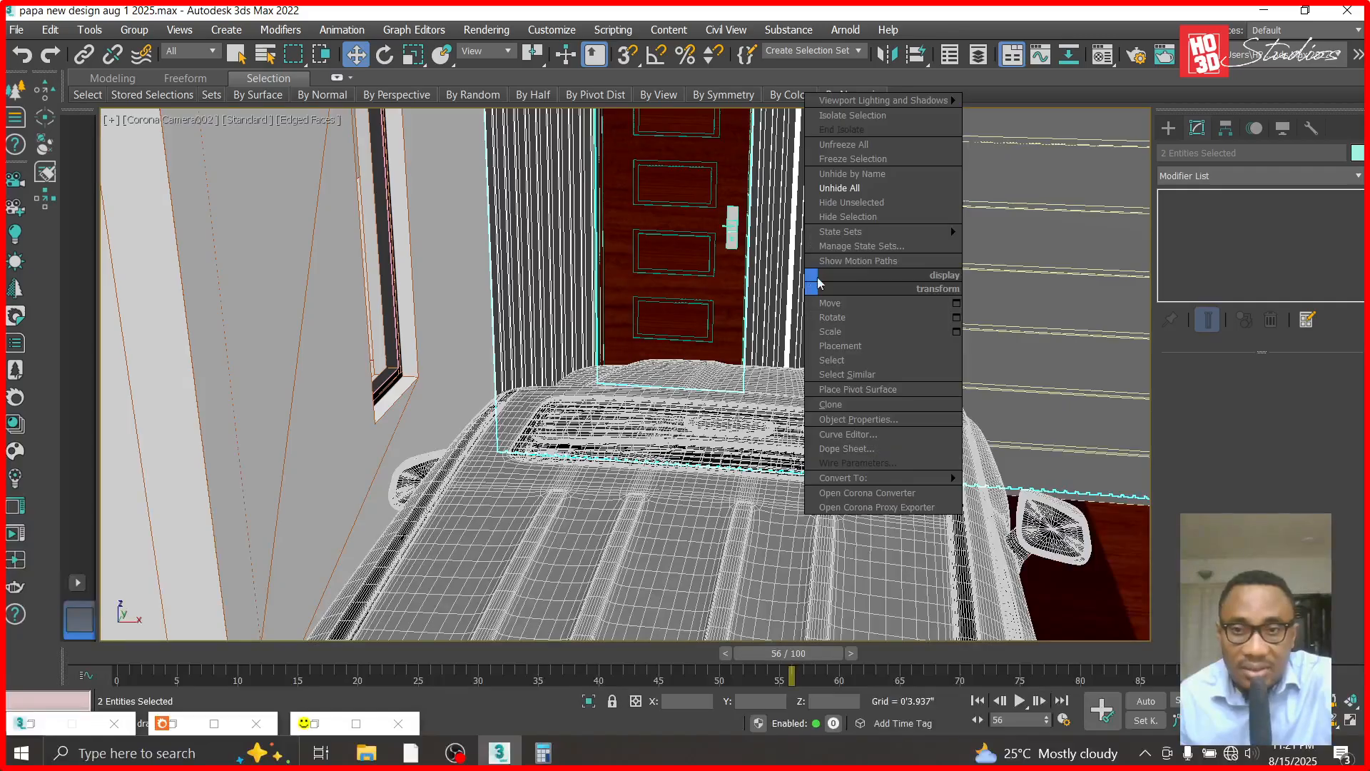
{"action": "left_click", "coordinate": [851, 202]}
{"action": "left_click", "coordinate": [459, 297]}
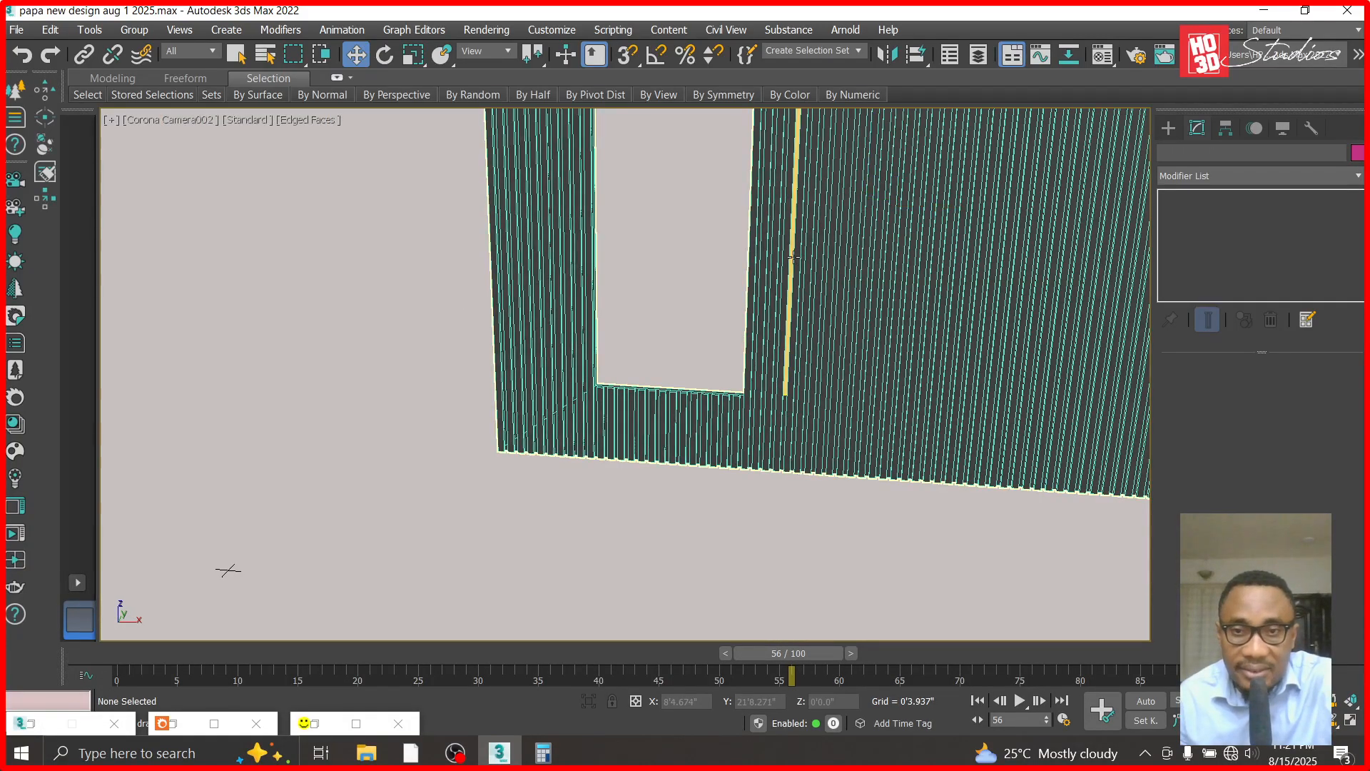
- Hide the cladding as well, leaving only the strip light in the viewport
{"action": "left_click", "coordinate": [792, 258]}
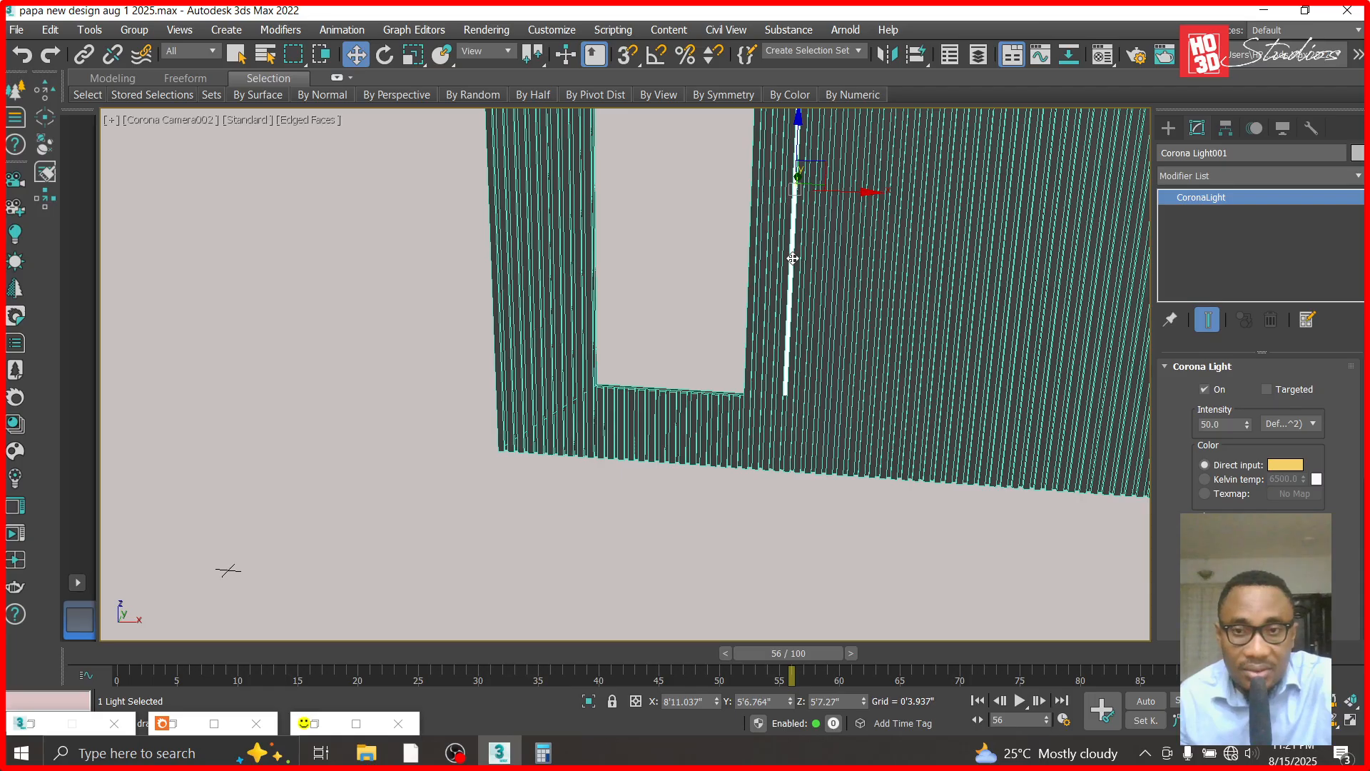
{"action": "right_click", "coordinate": [792, 258]}
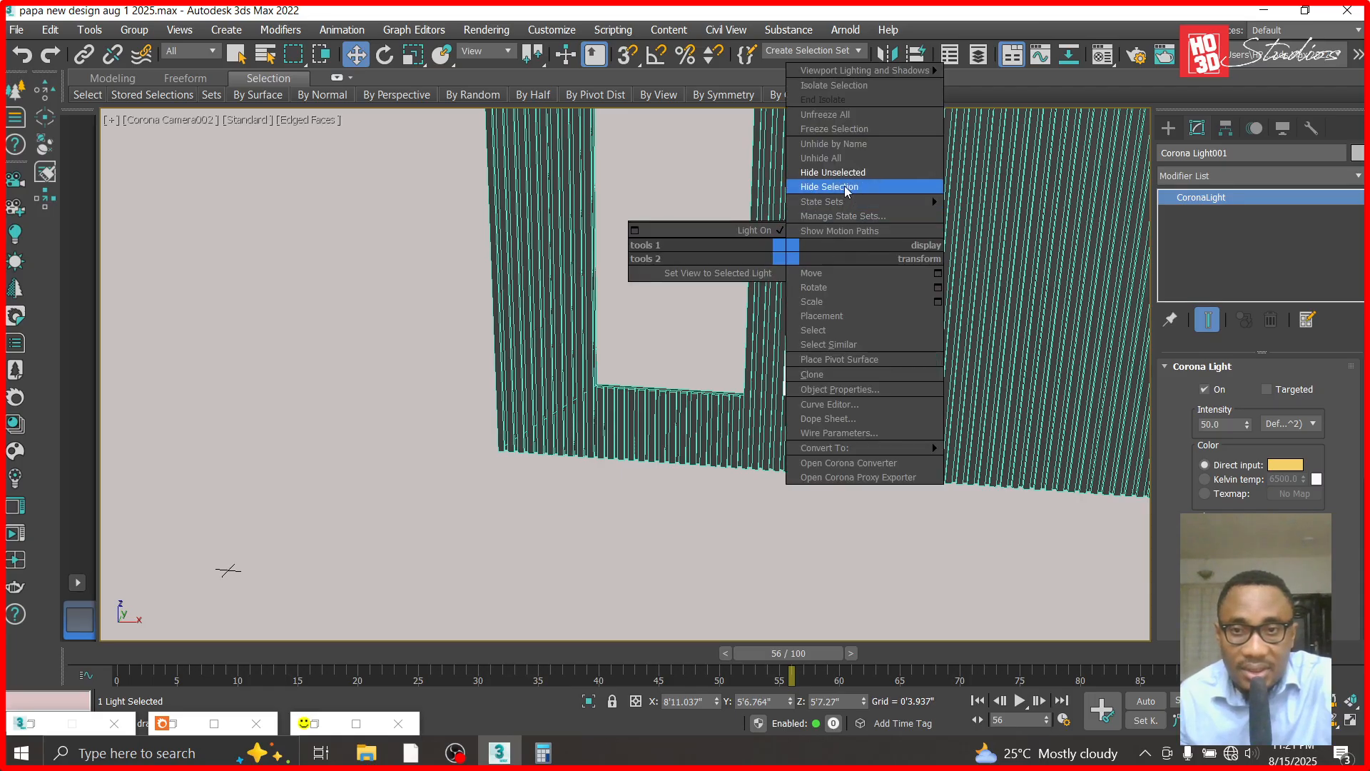
{"action": "left_click", "coordinate": [844, 194]}
{"action": "key", "text": "ctrl+z"}
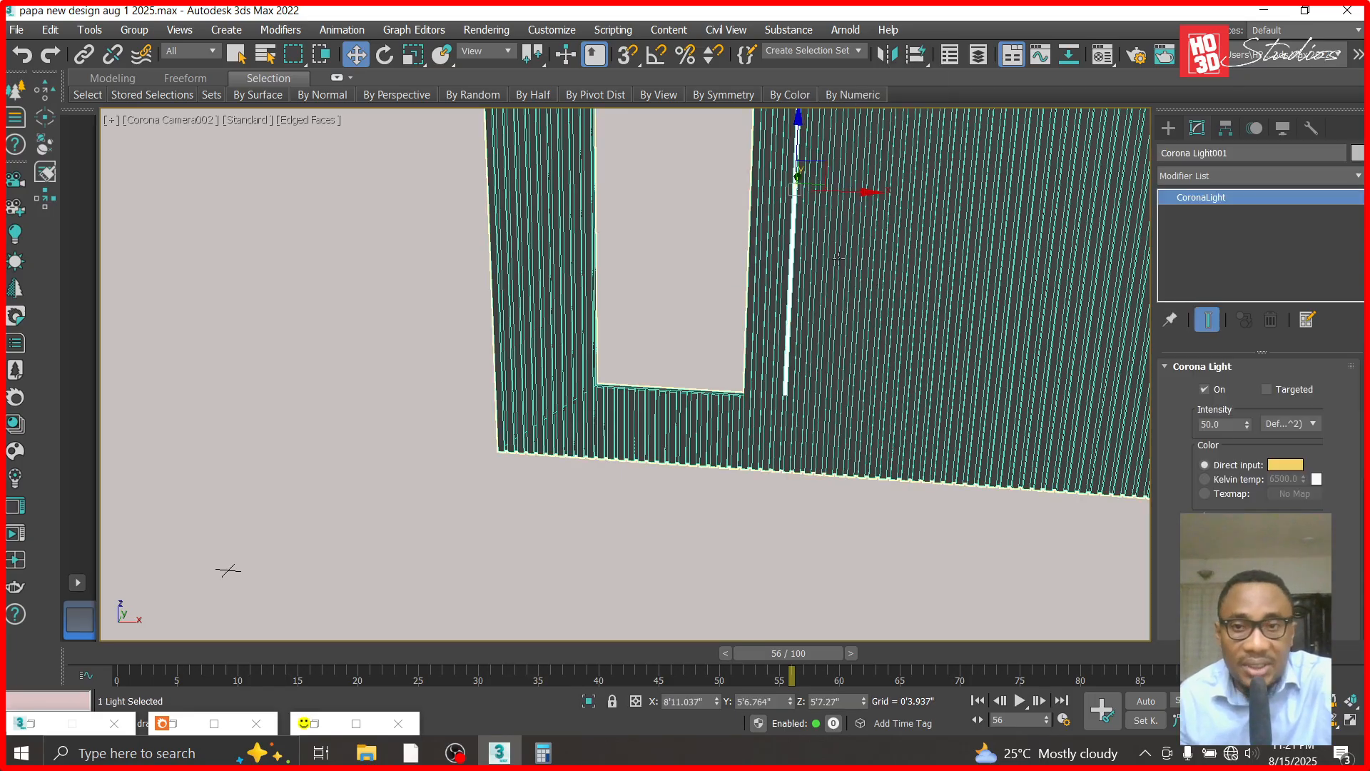
{"action": "right_click", "coordinate": [789, 235]}
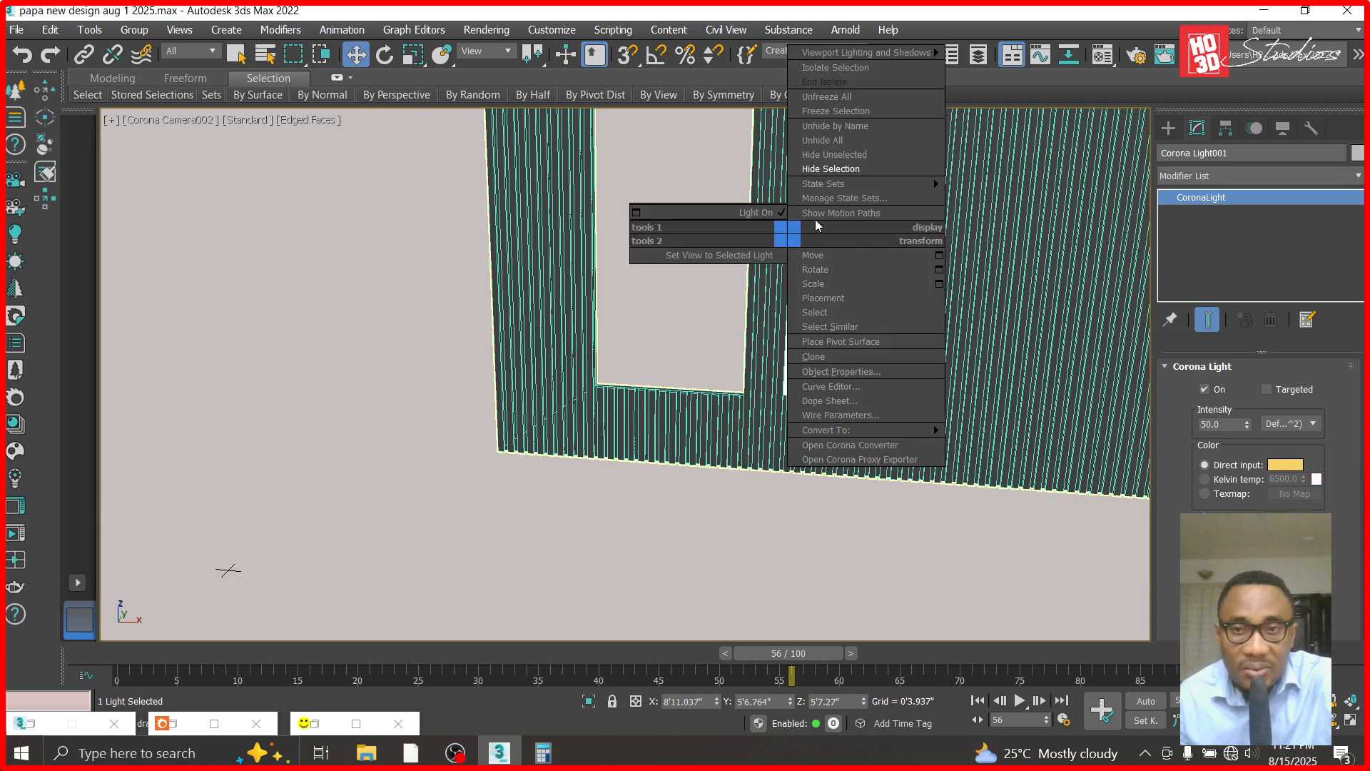
{"action": "left_click", "coordinate": [844, 154]}
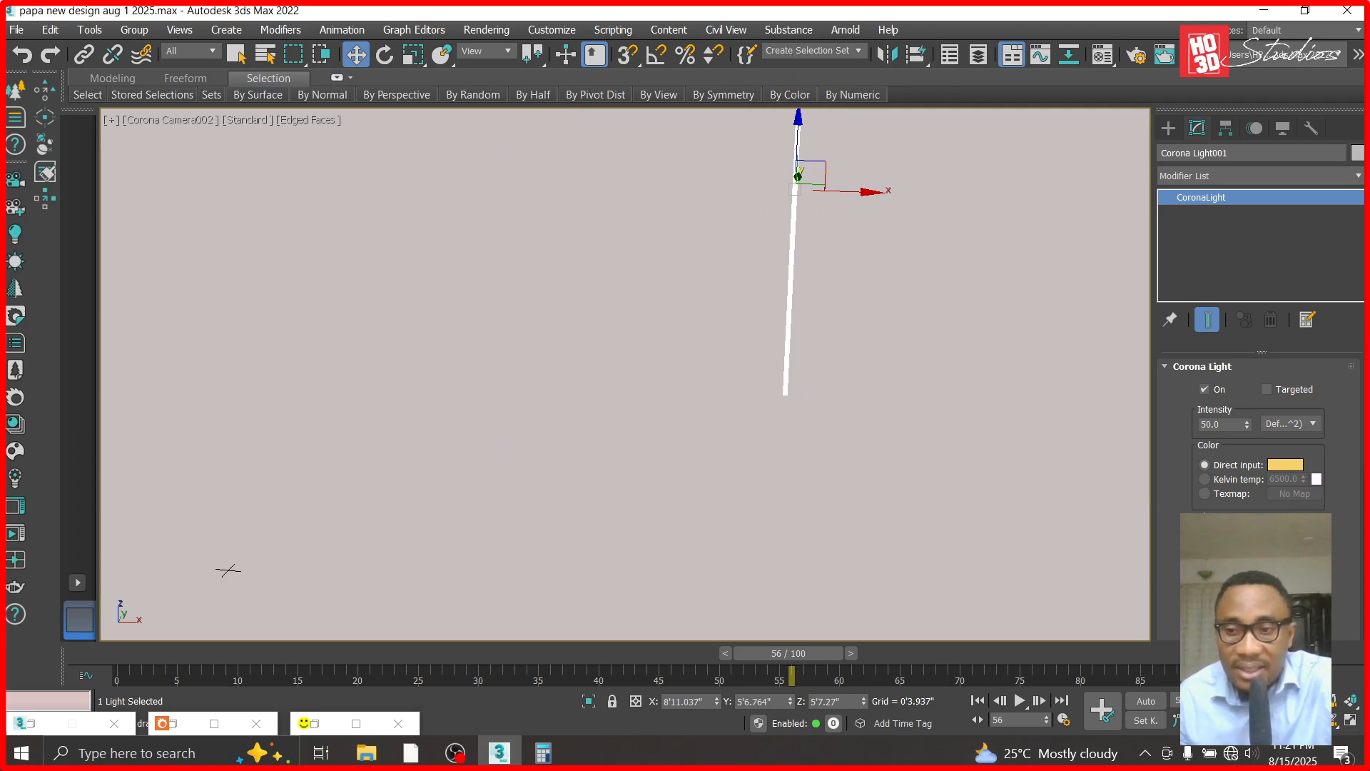
- Render the isolated strip light in the front view to check whether it emits toward the front
{"action": "left_click", "coordinate": [1296, 700]}
{"action": "left_click_drag", "start_coordinate": [803, 248], "coordinate": [809, 214]}
{"action": "left_click", "coordinate": [1314, 720]}
{"action": "left_click_drag", "start_coordinate": [919, 374], "coordinate": [826, 530]}
{"action": "key", "text": "f"}
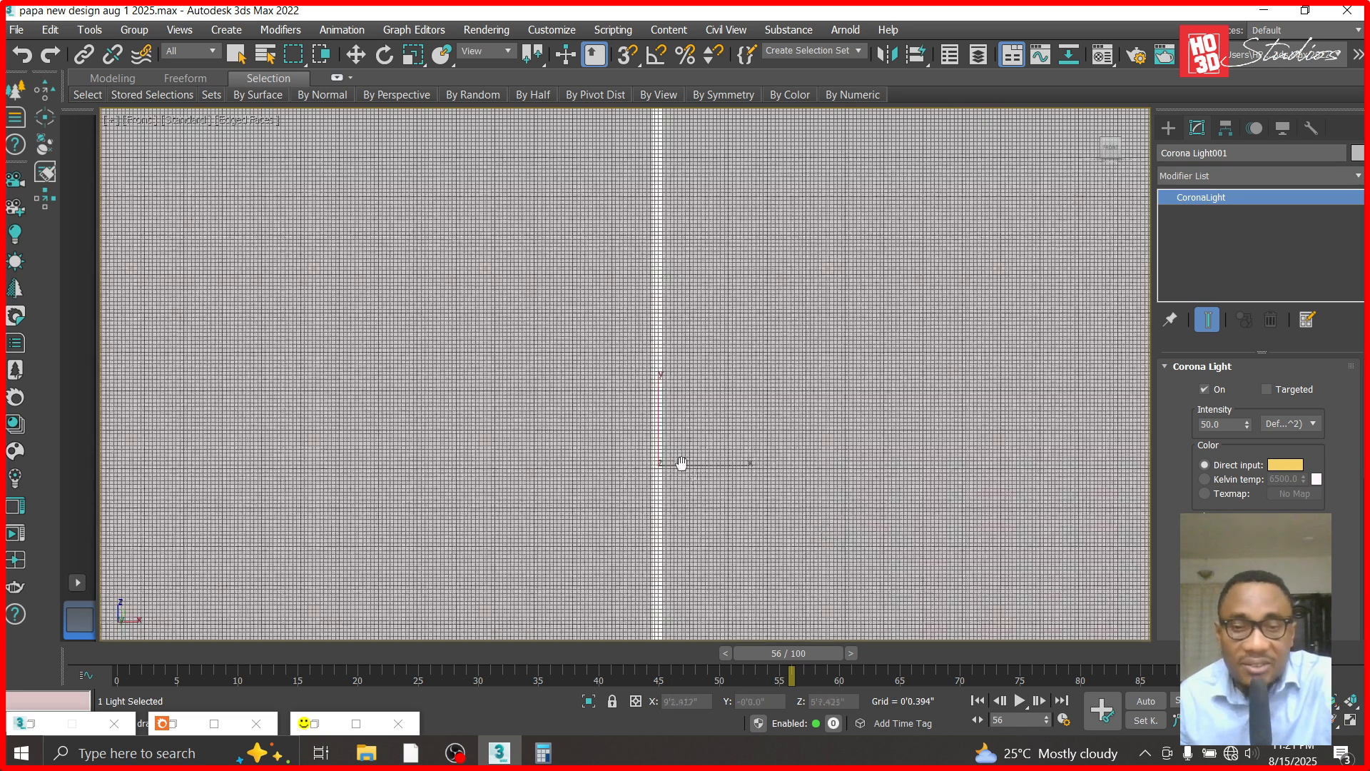
{"action": "key", "text": "shift+q"}
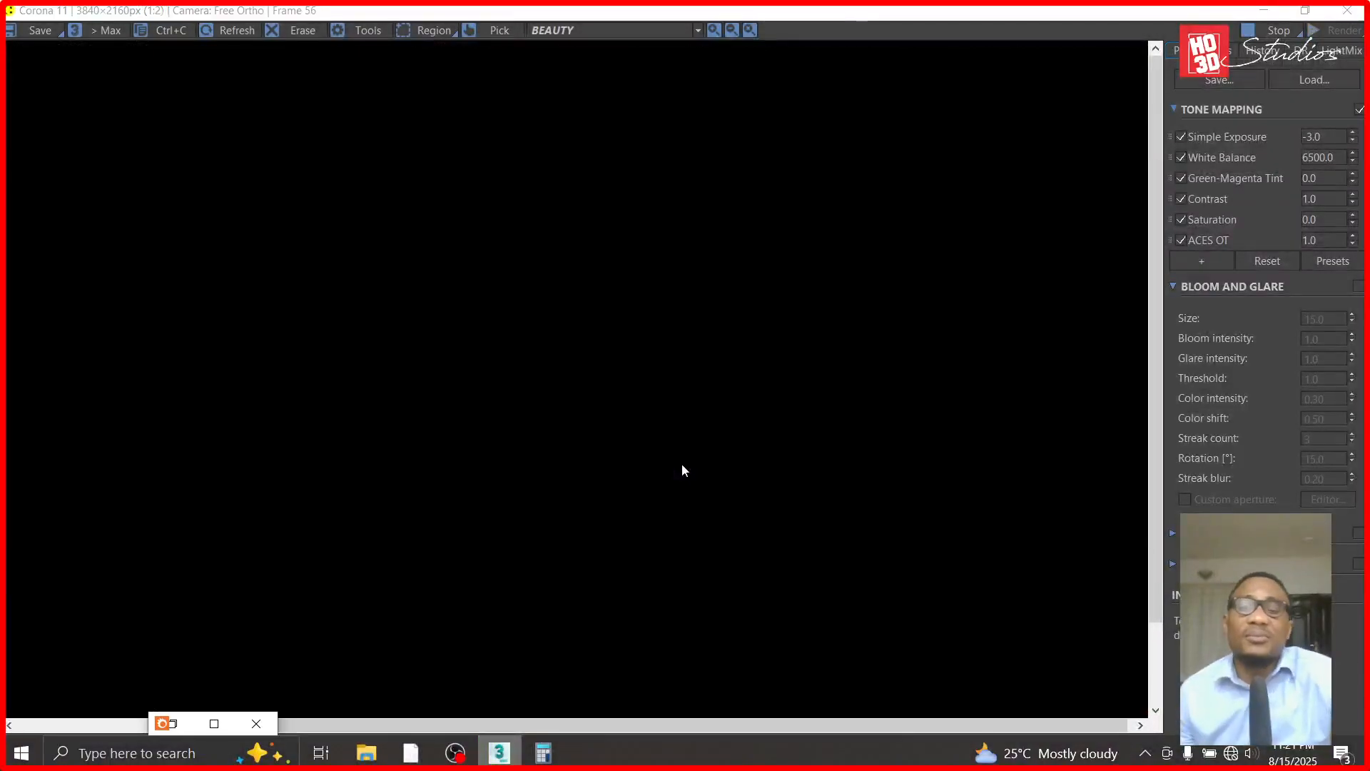
{"action": "scroll", "coordinate": [682, 469], "scroll_direction": "down", "scroll_amount": 1}
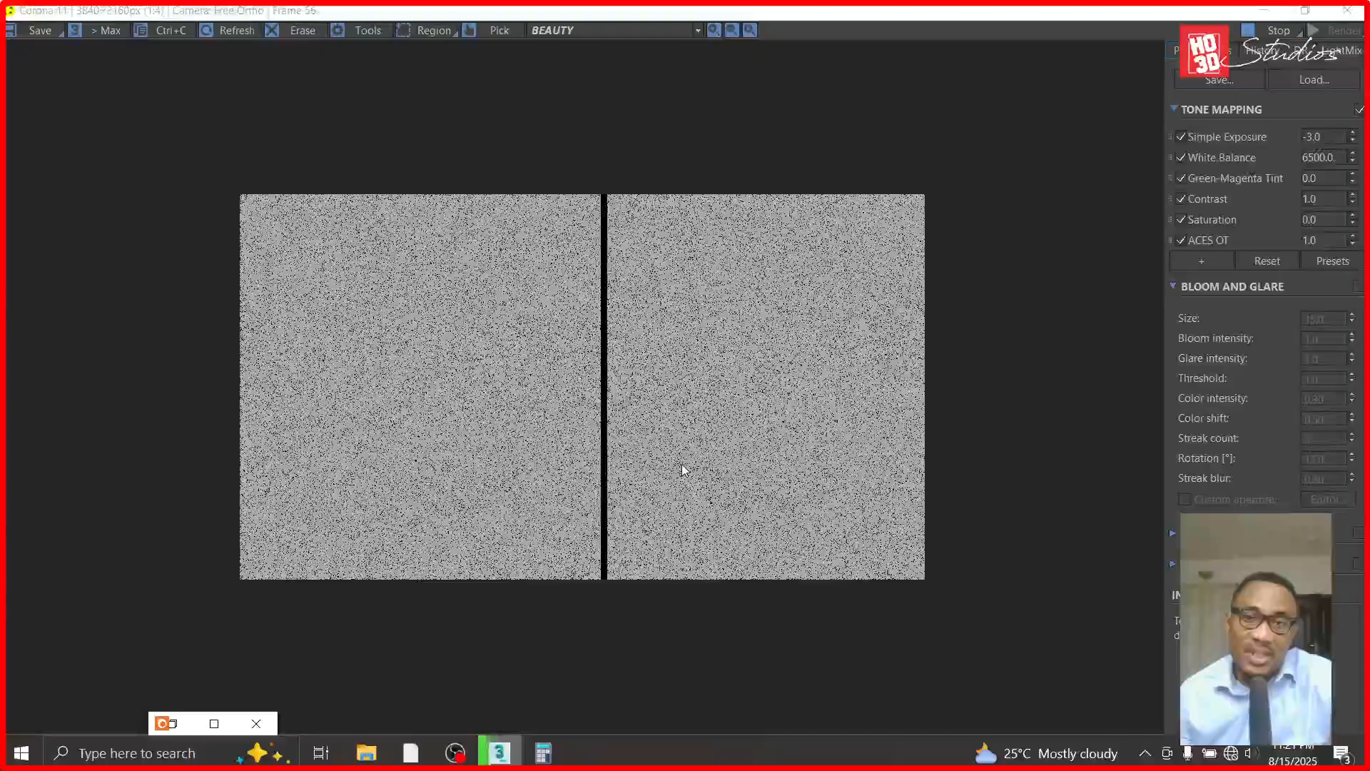
{"action": "left_click", "coordinate": [1263, 10]}
- Switch to the back view and render the strip light to check its emission from behind
{"action": "left_click", "coordinate": [136, 119]}
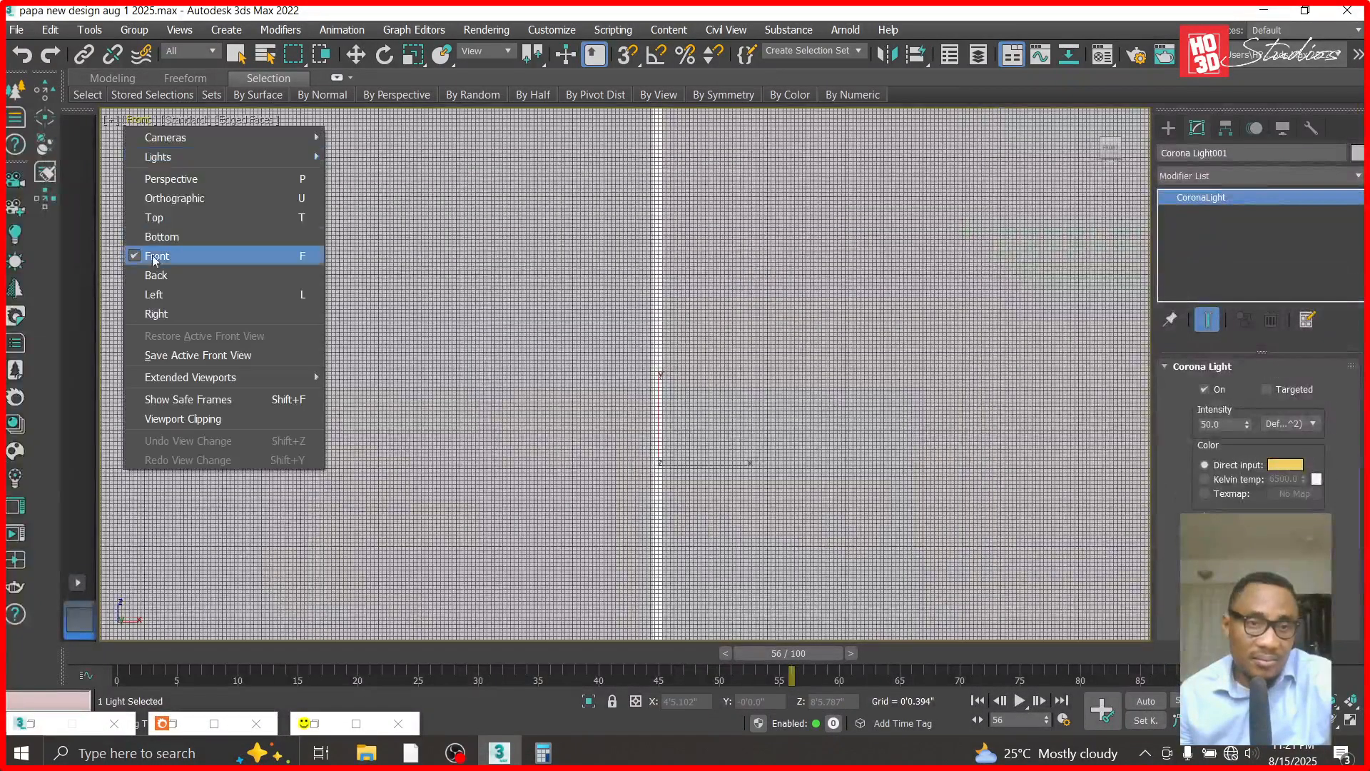
{"action": "left_click", "coordinate": [155, 273]}
{"action": "scroll", "coordinate": [570, 510], "scroll_direction": "down", "scroll_amount": 5}
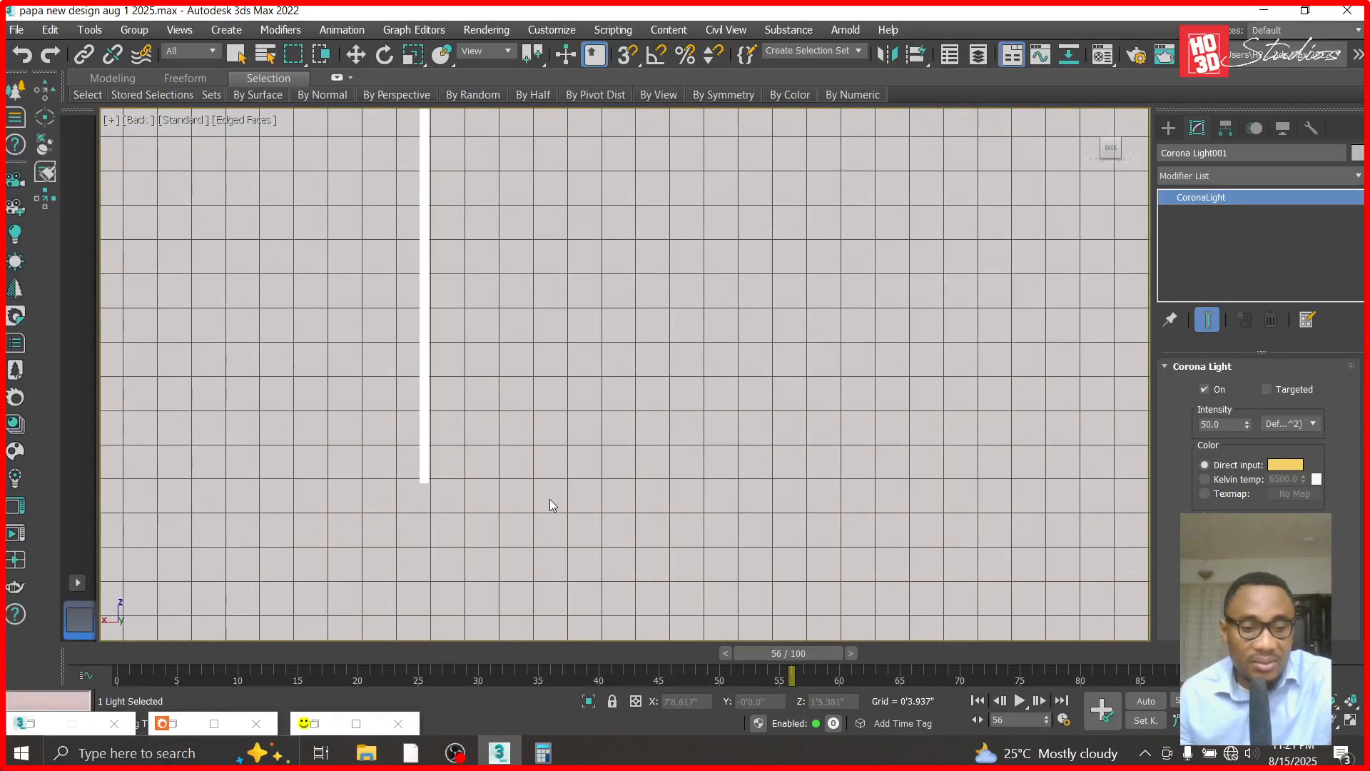
{"action": "key", "text": "shift+q"}
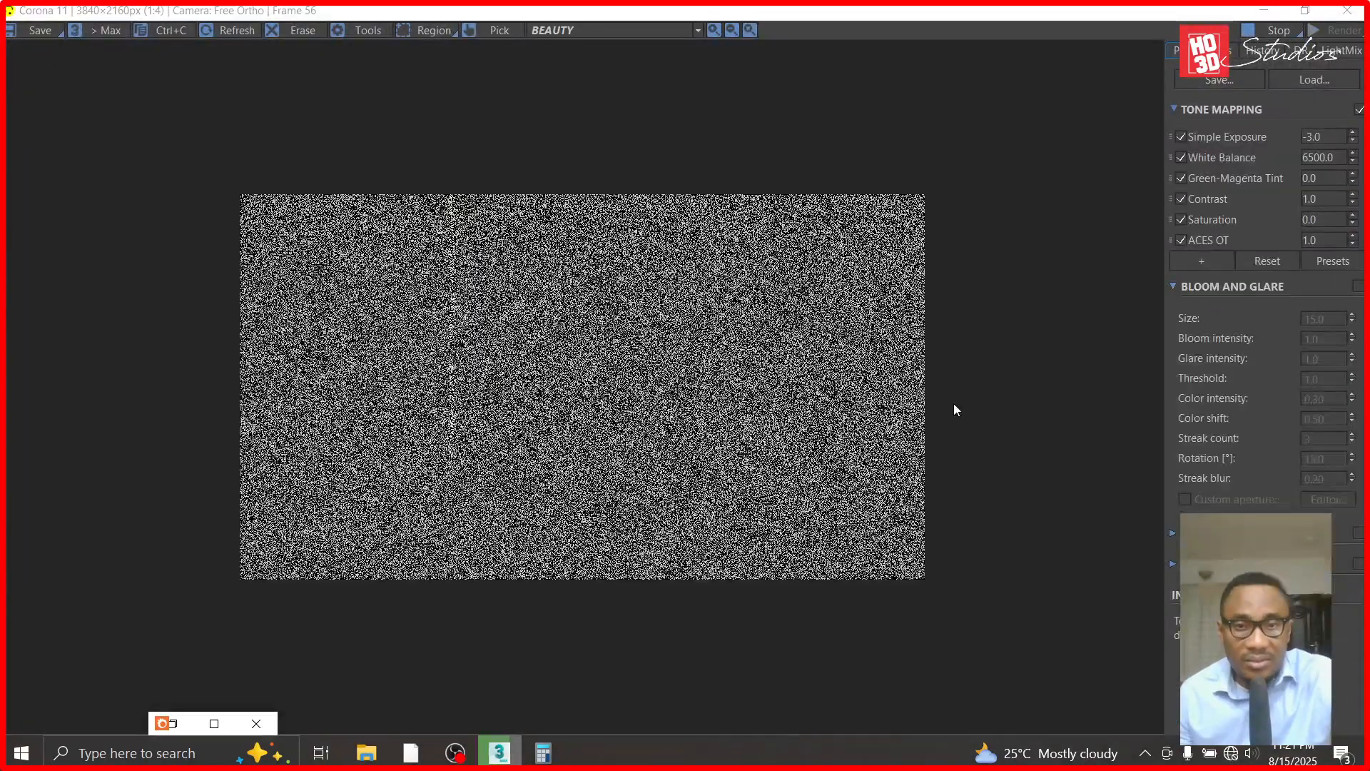
{"action": "scroll", "coordinate": [416, 255], "scroll_direction": "up", "scroll_amount": 1}
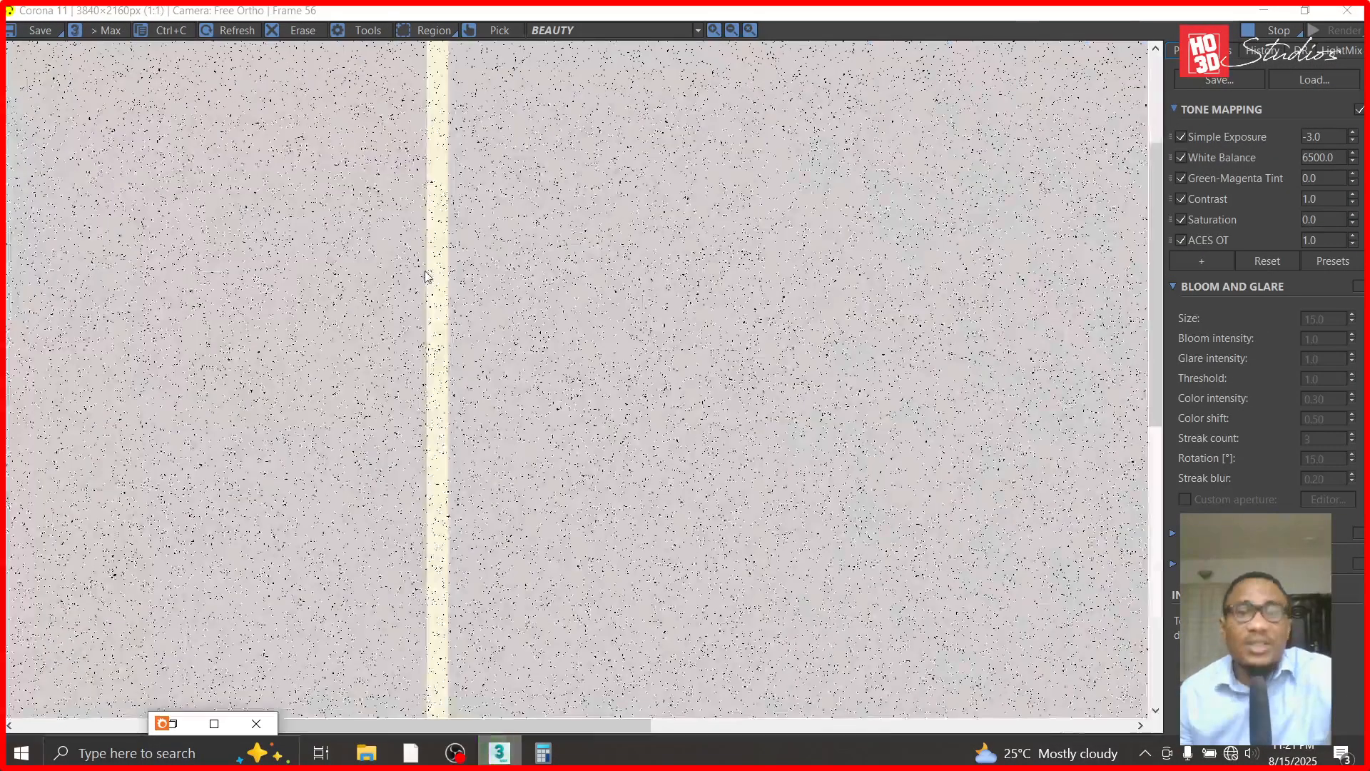
{"action": "left_click", "coordinate": [1260, 32]}
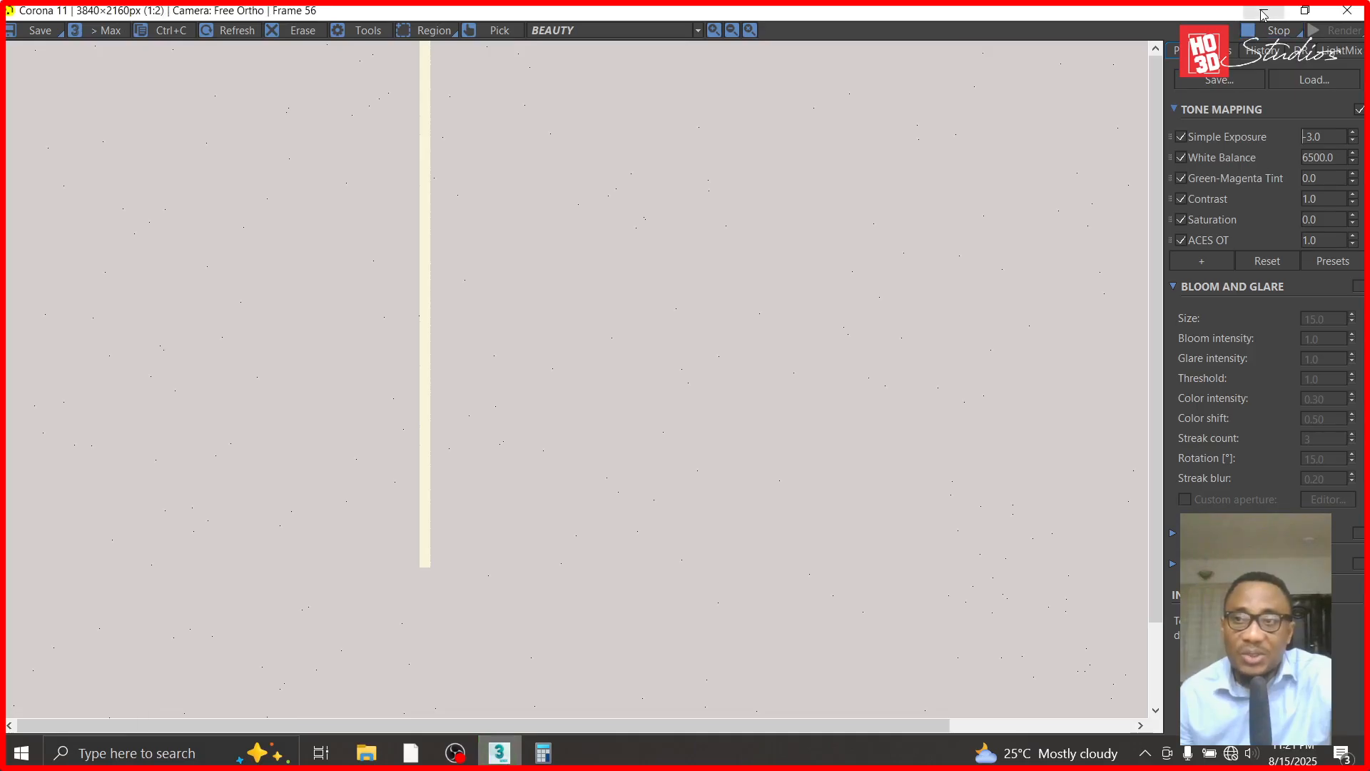
{"action": "left_click", "coordinate": [1263, 10]}
- Turn the strip light around by setting its Z rotation to 180 degrees
{"action": "left_click", "coordinate": [367, 57]}
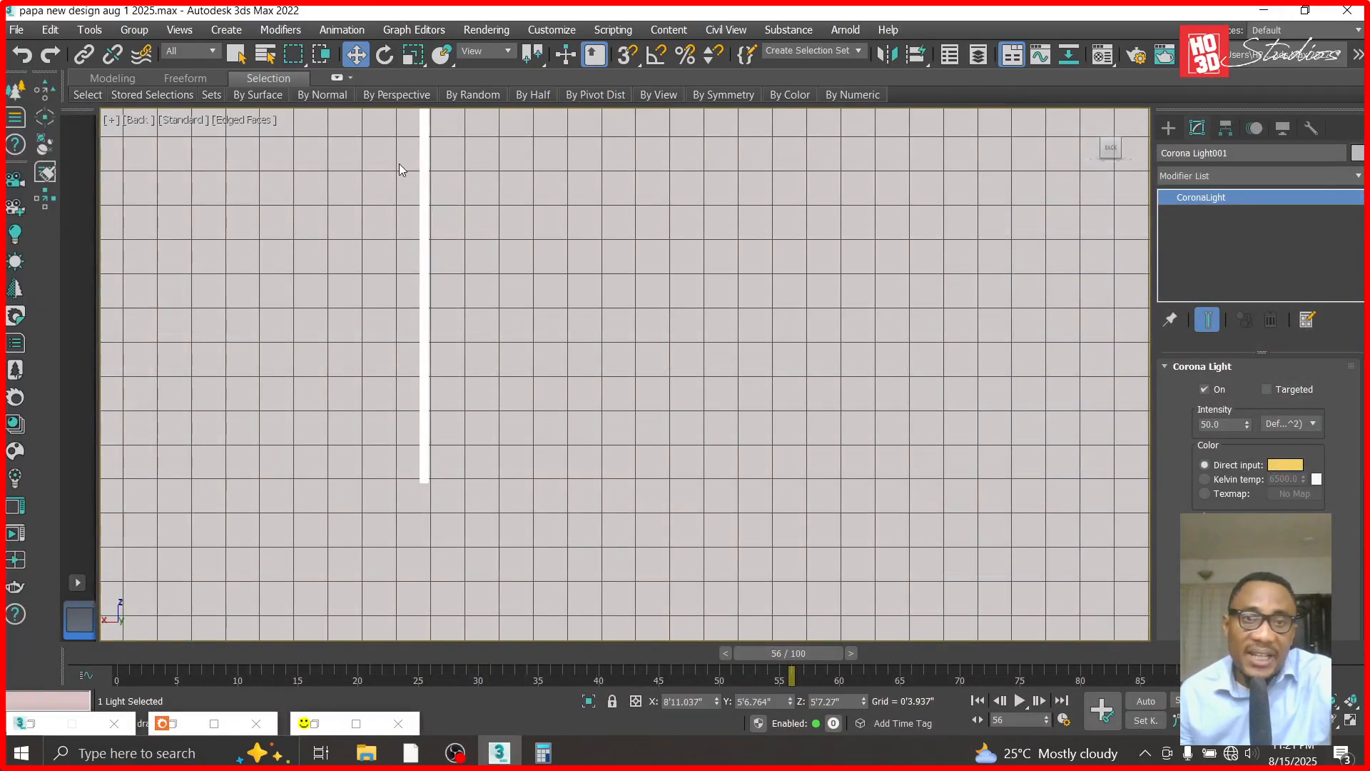
{"action": "left_click", "coordinate": [464, 202]}
{"action": "left_click", "coordinate": [423, 202]}
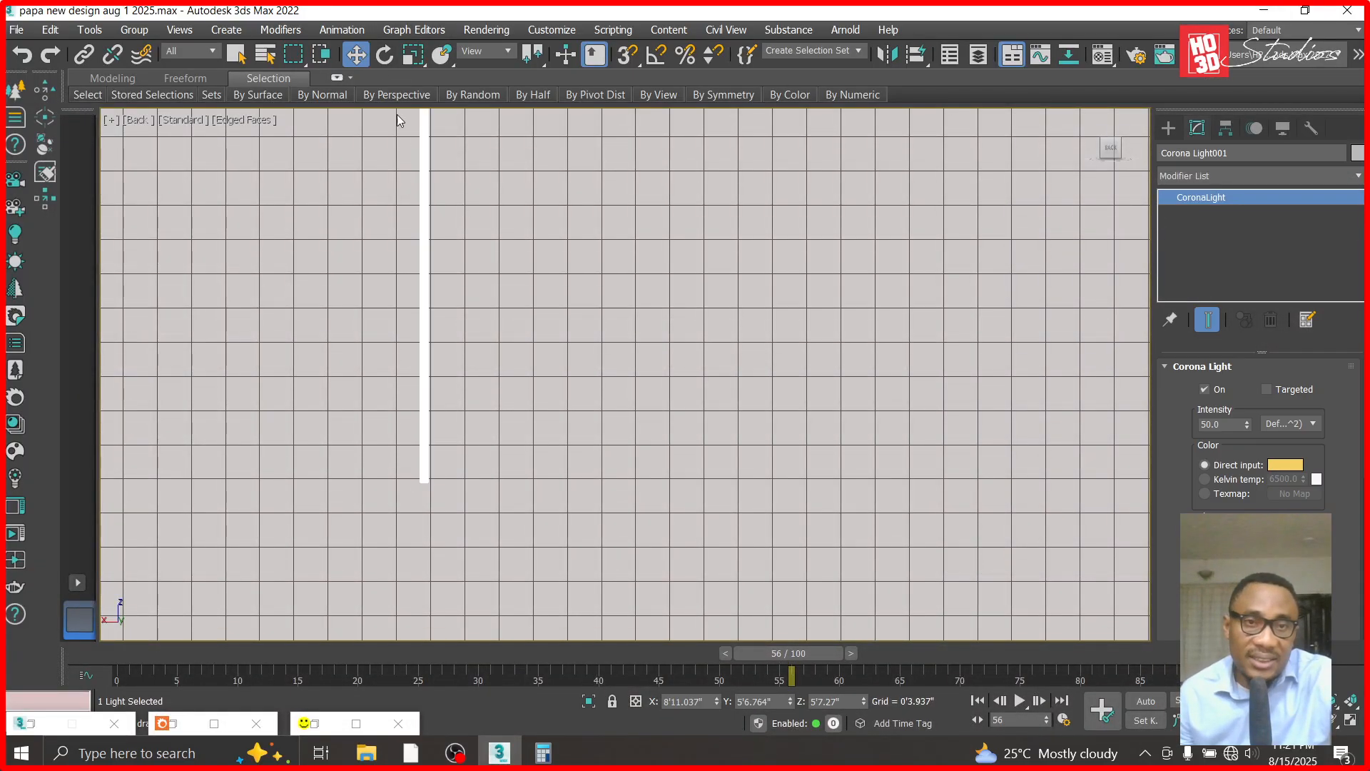
{"action": "left_click", "coordinate": [386, 56]}
{"action": "left_click", "coordinate": [835, 701]}
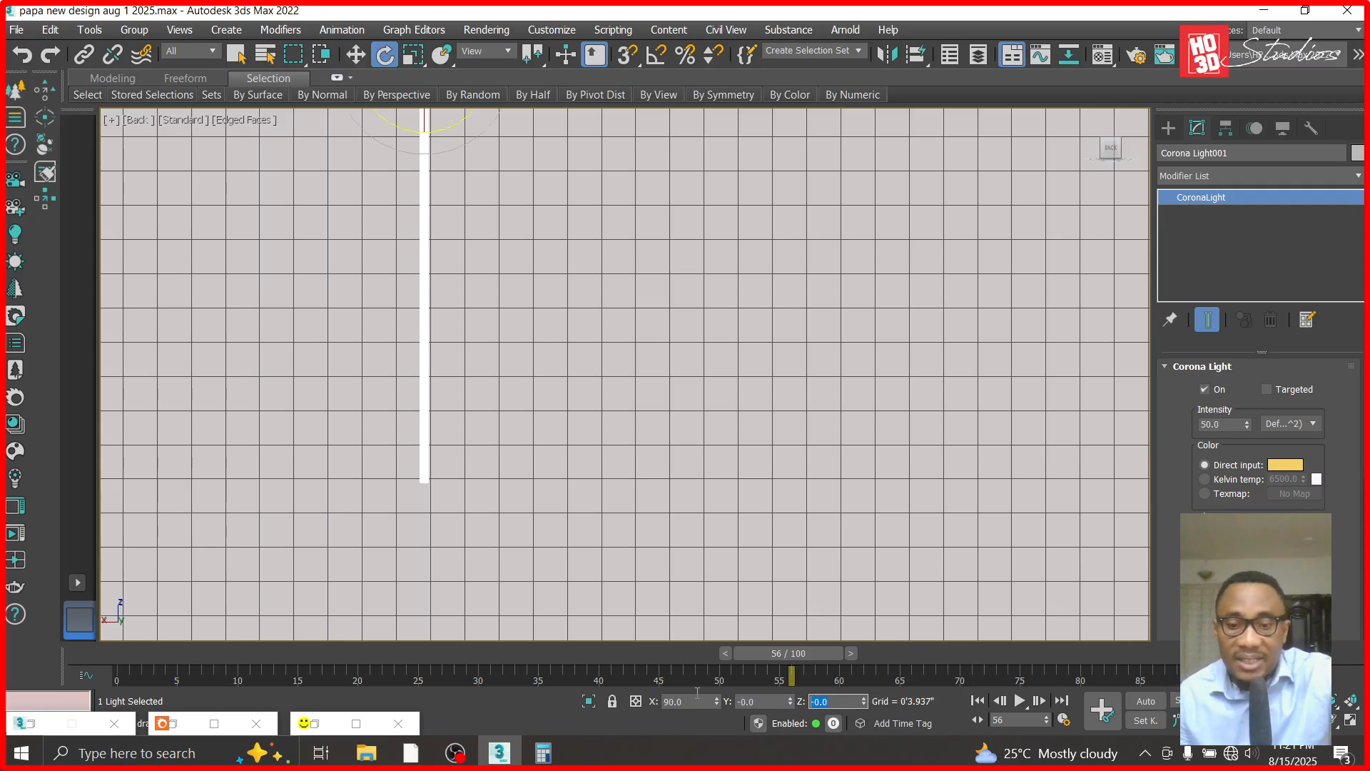
{"action": "type", "text": "180"}
{"action": "key", "text": "Return"}
{"action": "left_click", "coordinate": [333, 261]}
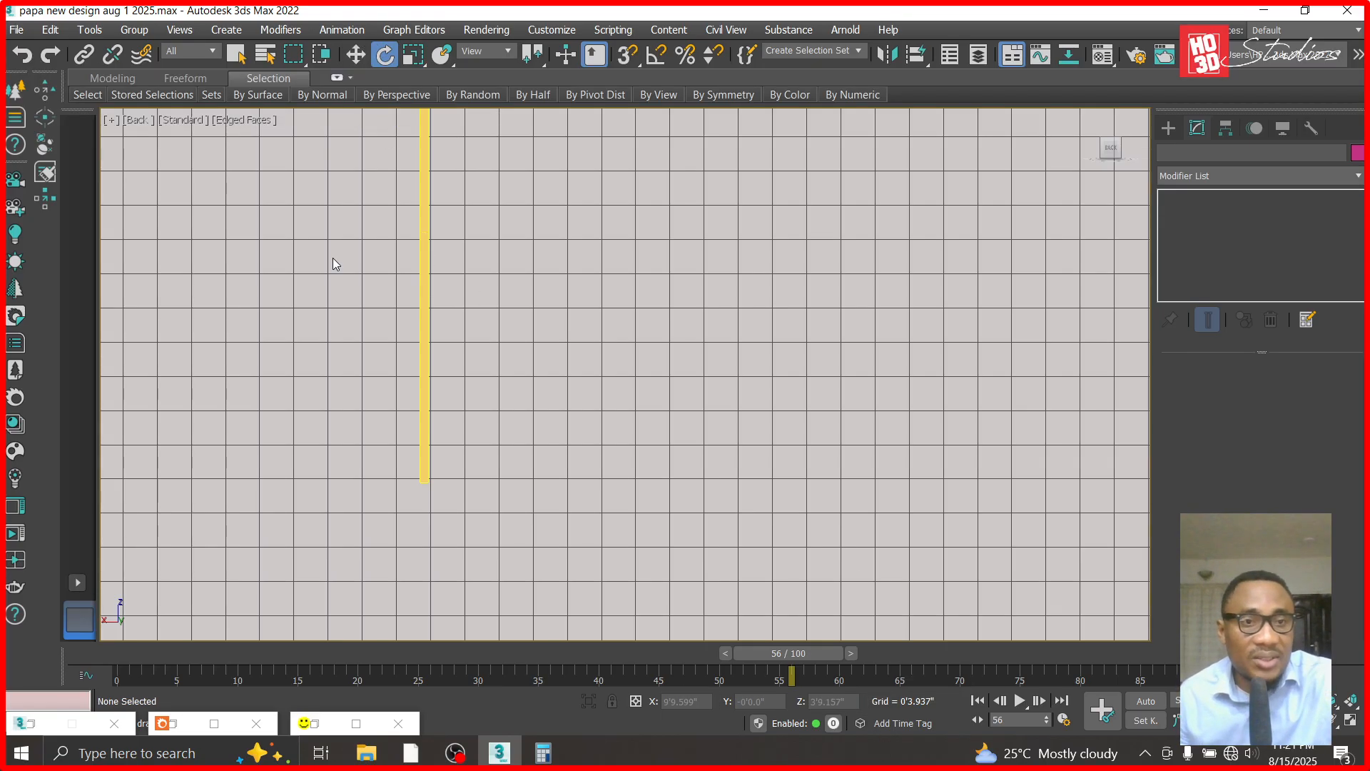
- Return to the front view and render the rotated strip light to check its emission direction
{"action": "left_click", "coordinate": [132, 120]}
{"action": "left_click", "coordinate": [182, 255]}
{"action": "key", "text": "shift+q"}
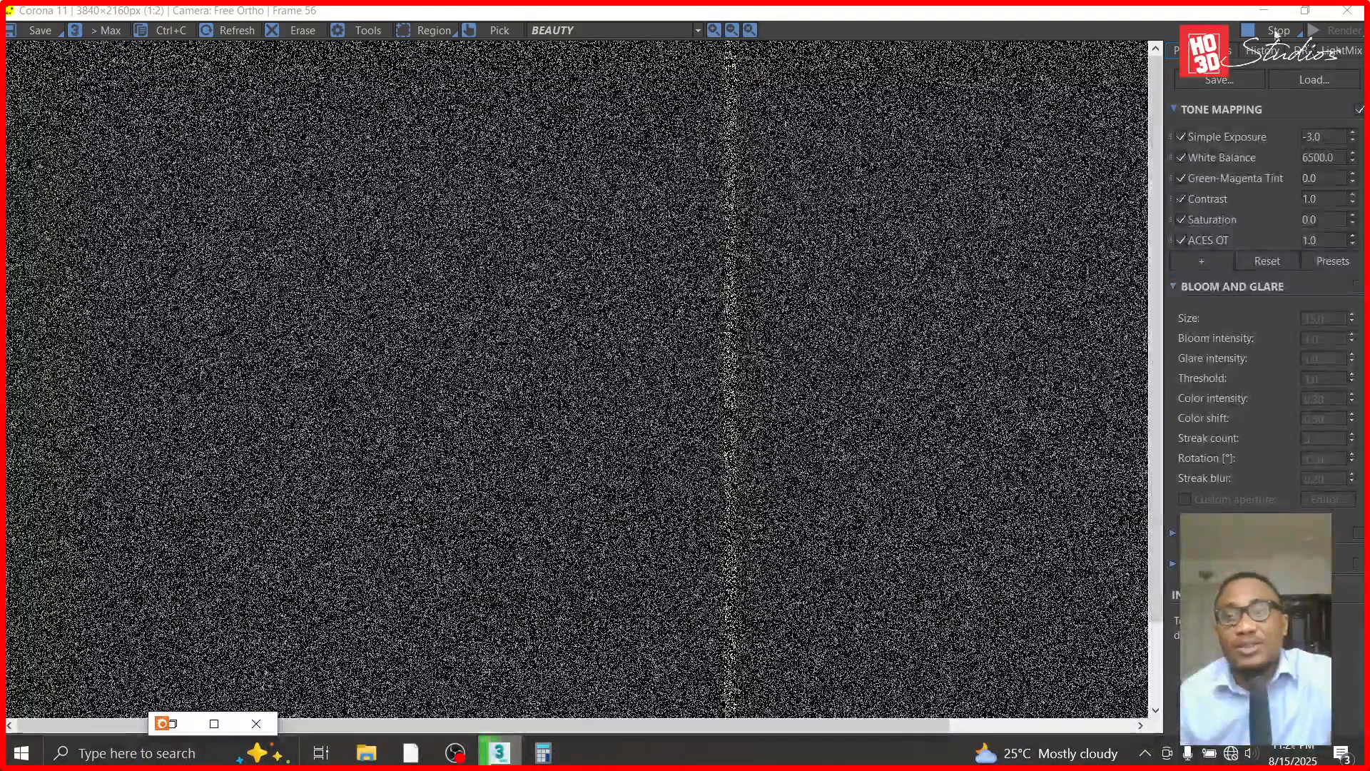
{"action": "left_click", "coordinate": [1275, 34]}
{"action": "left_click", "coordinate": [1264, 11]}
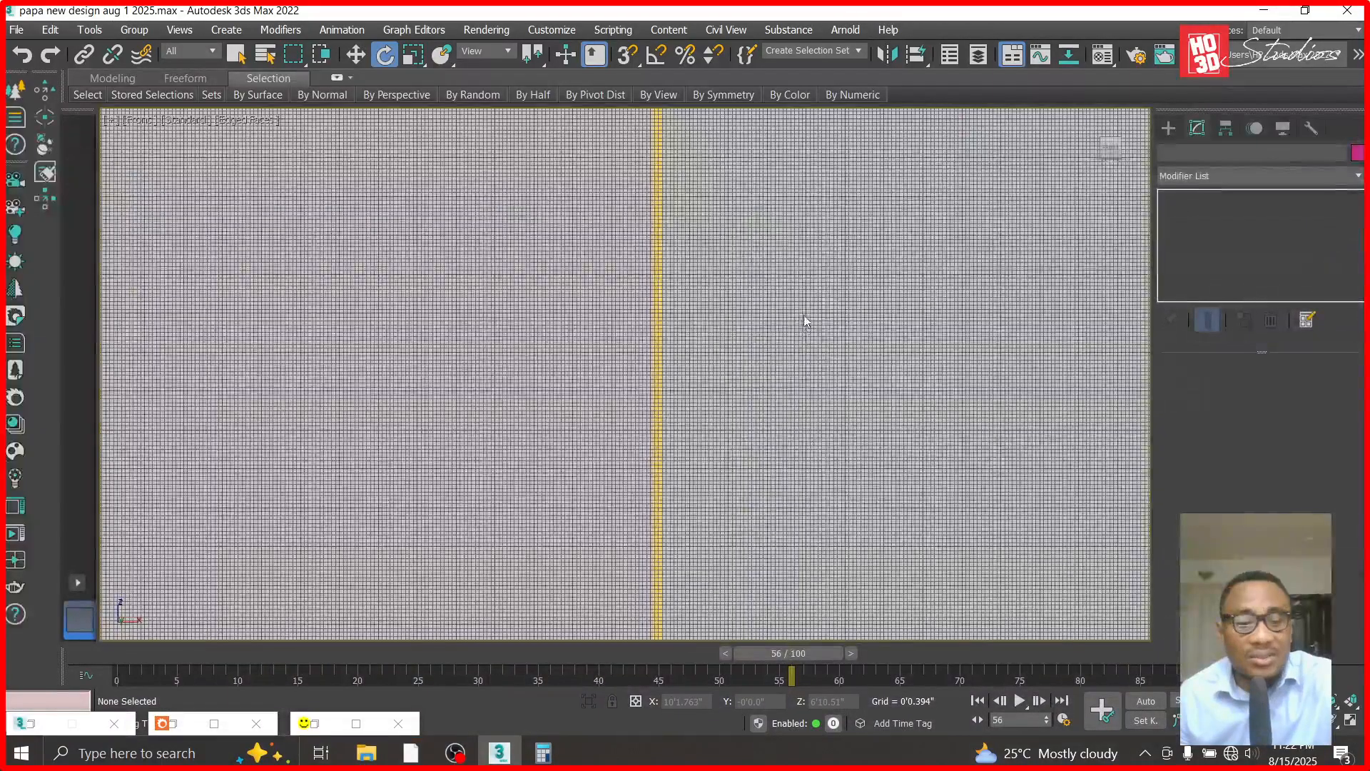
- Unhide all objects and switch the view to Corona Camera002
{"action": "right_click", "coordinate": [801, 312]}
{"action": "left_click", "coordinate": [840, 232]}
{"action": "key", "text": "c"}
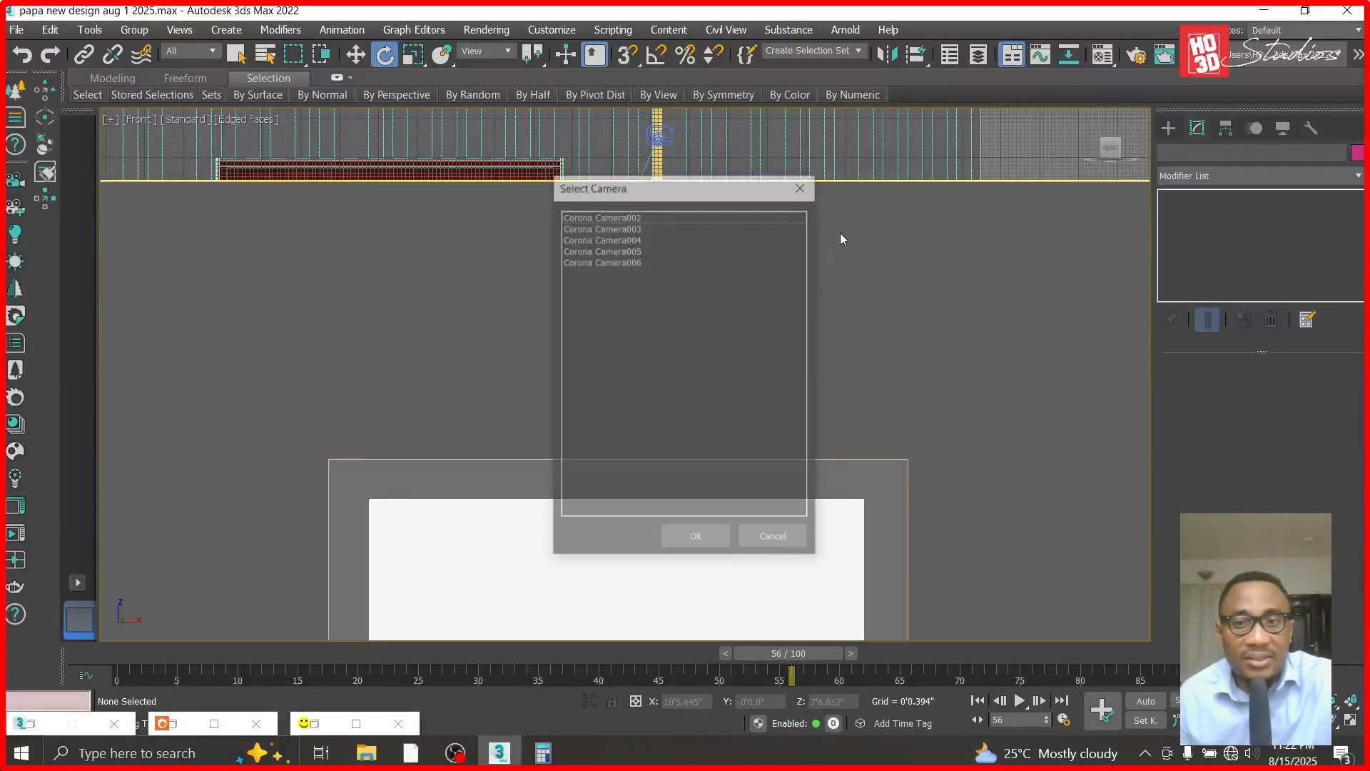
{"action": "double_click", "coordinate": [620, 215]}
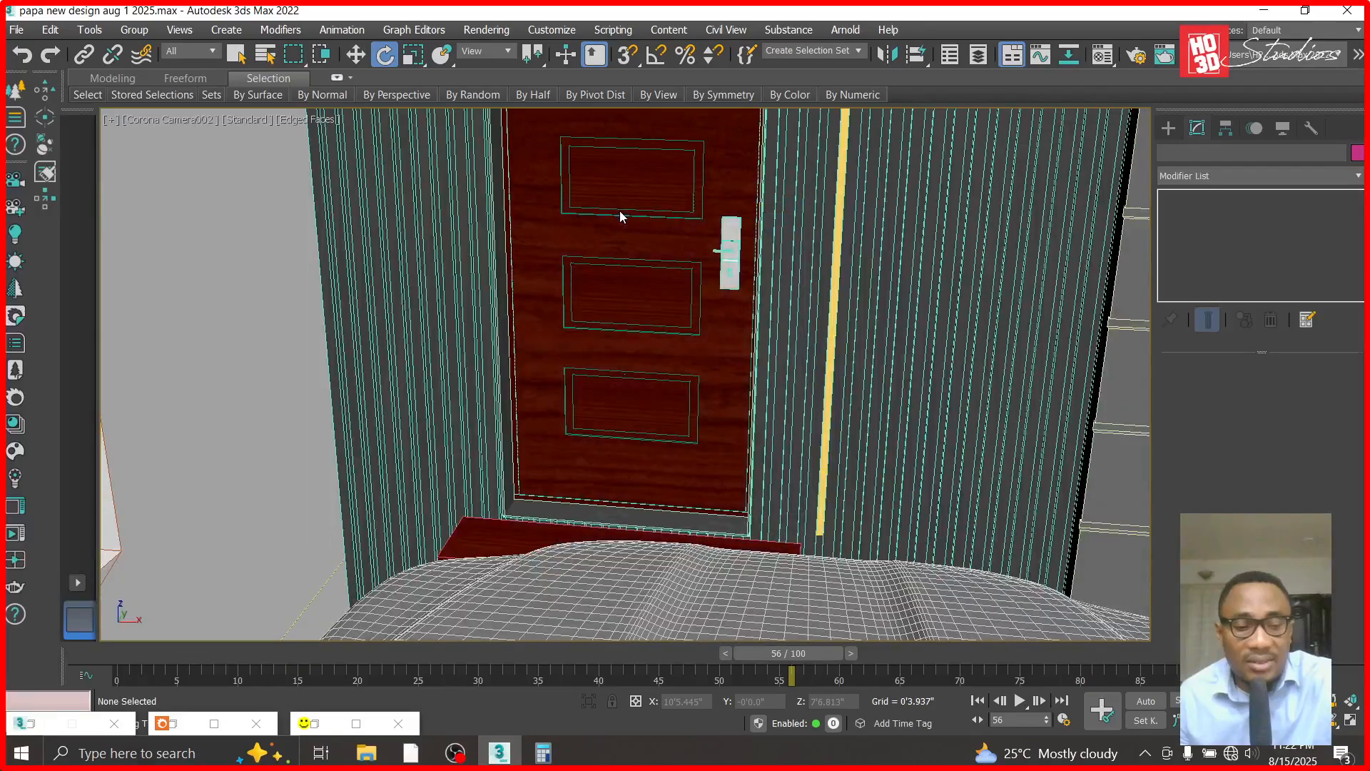
- Render the entrance door from Corona Camera002 to examine the rotated strip light in the cladding
{"action": "key", "text": "shift+q"}
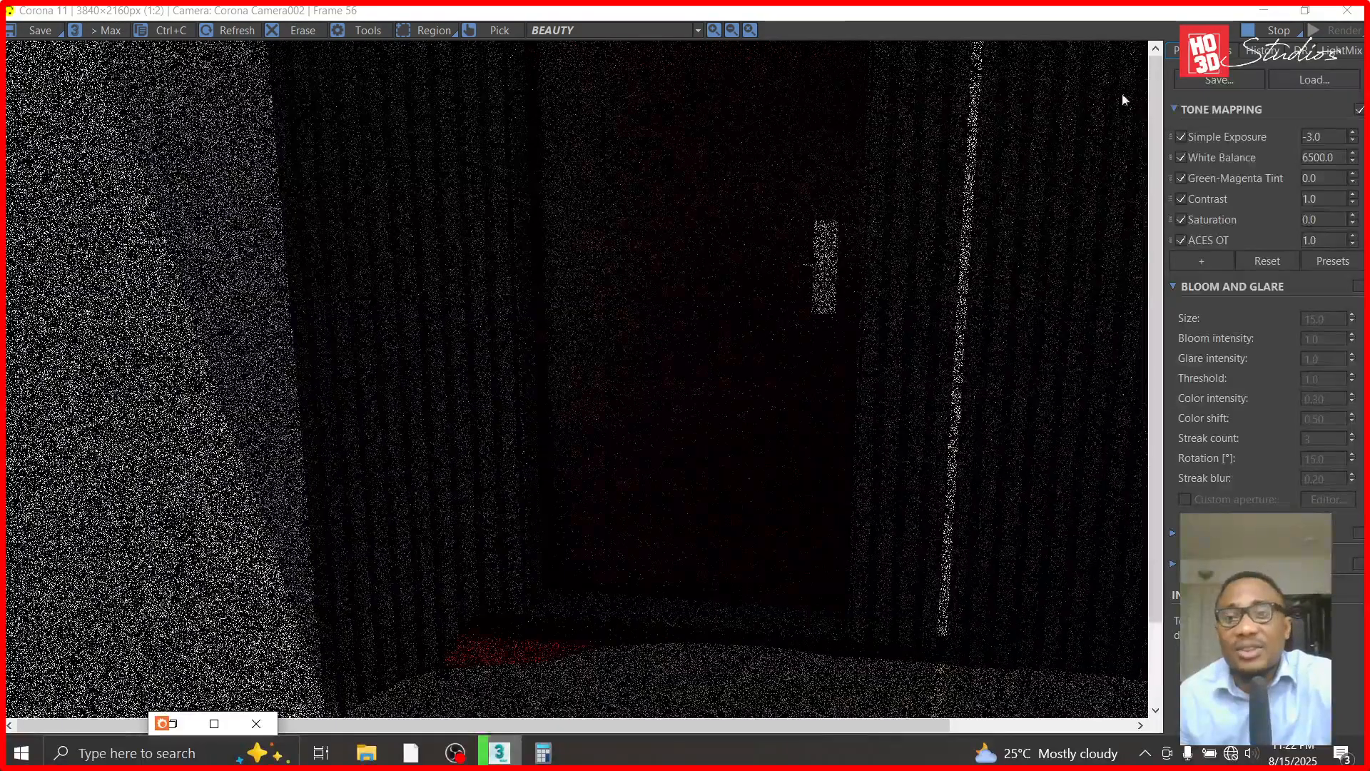
{"action": "left_click", "coordinate": [1267, 34]}
{"action": "left_click", "coordinate": [1264, 11]}
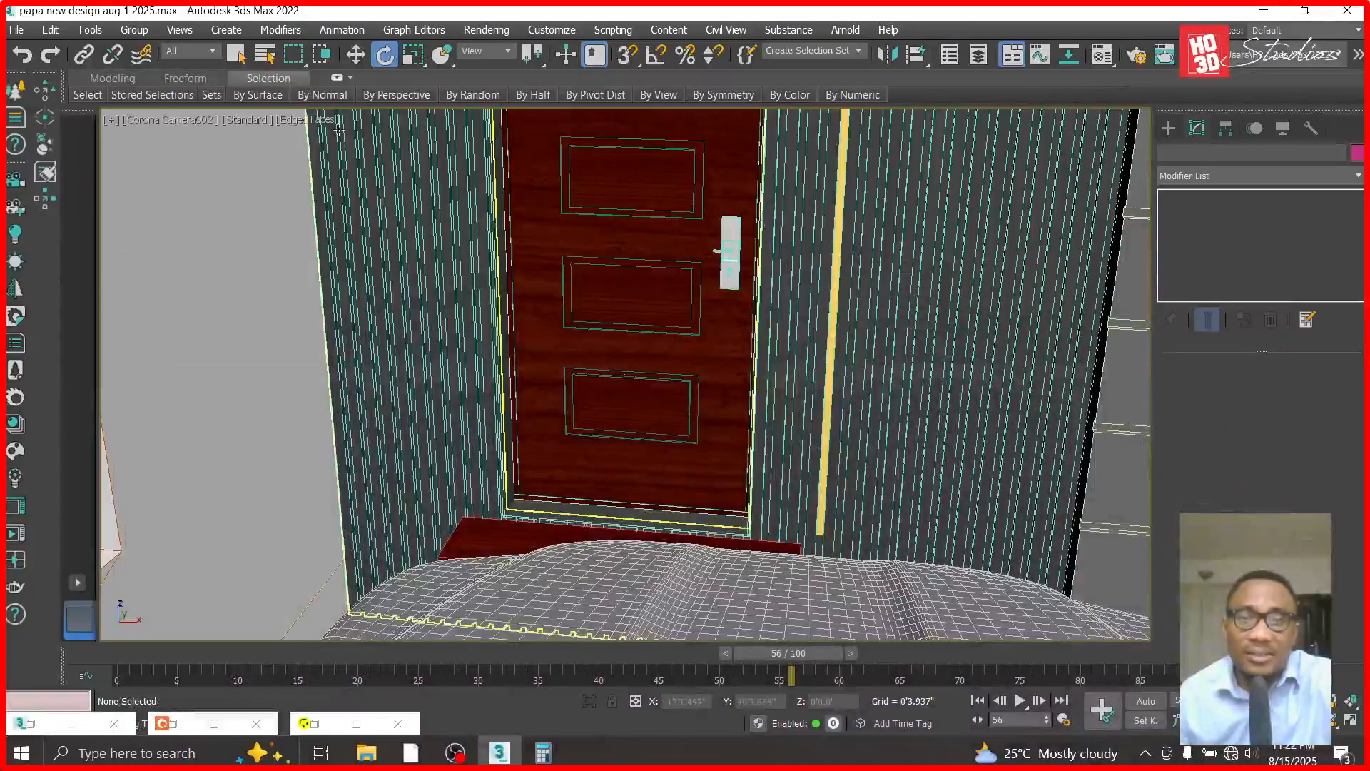
- Switch to the front view with the entrance cladding and strip light in frame
{"action": "key", "text": "f"}
{"action": "scroll", "coordinate": [484, 434], "scroll_direction": "down", "scroll_amount": 5}
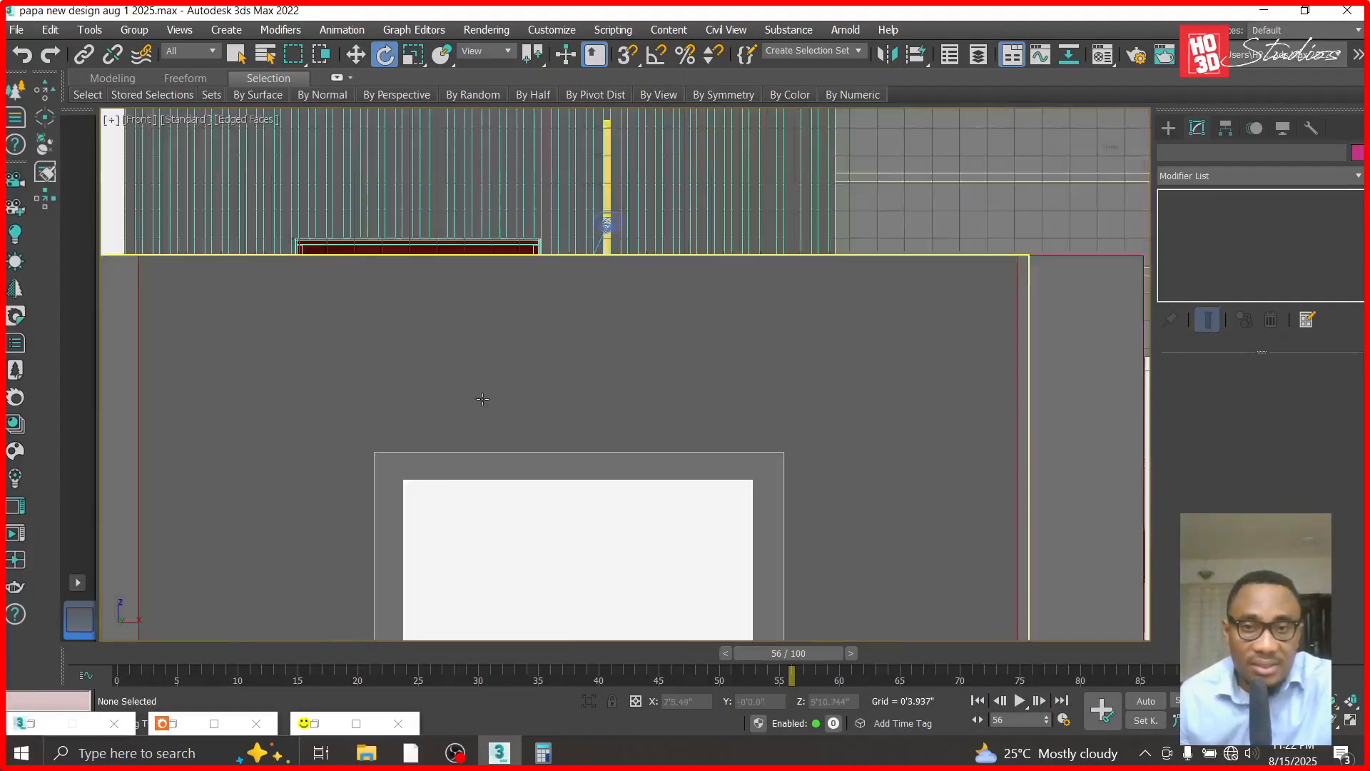
{"action": "left_click", "coordinate": [633, 235]}
{"action": "right_click", "coordinate": [633, 235]}
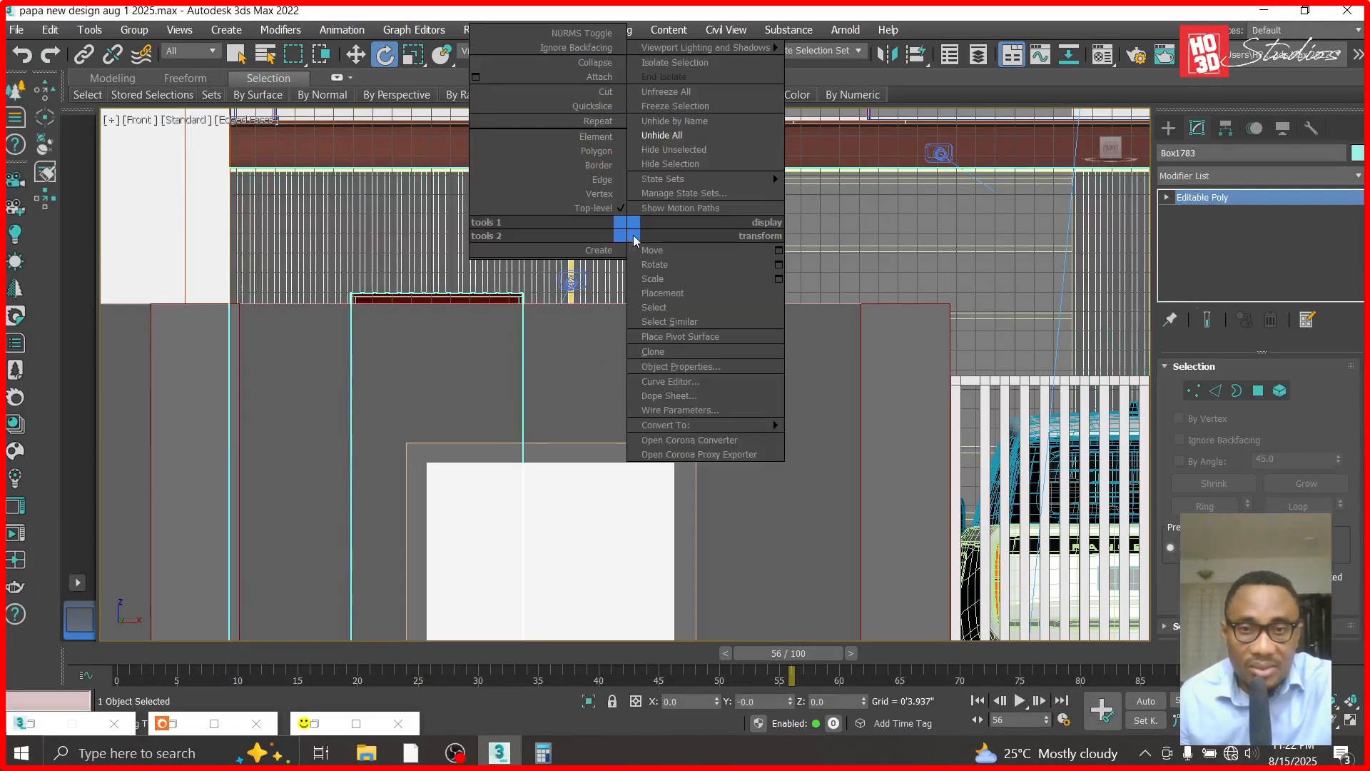
{"action": "left_click", "coordinate": [680, 155]}
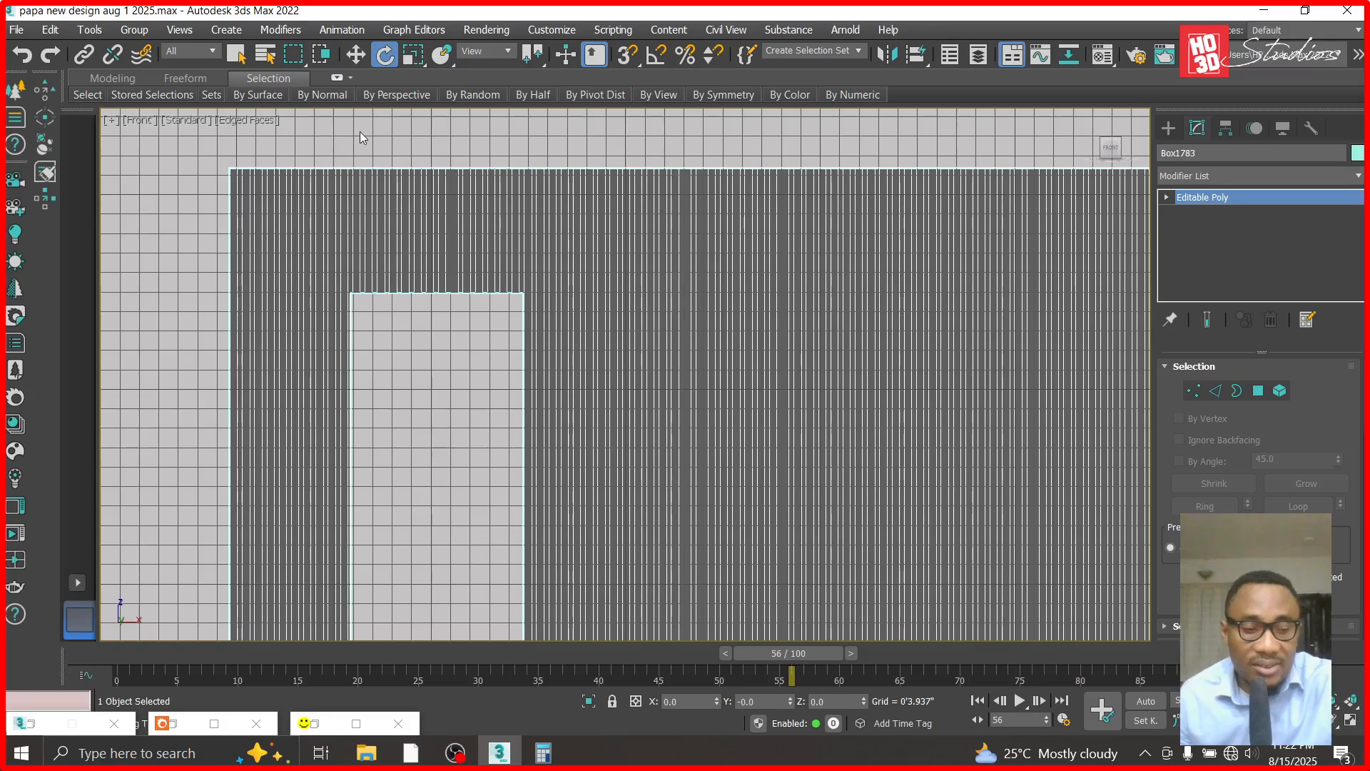
{"action": "right_click", "coordinate": [412, 206]}
{"action": "left_click", "coordinate": [458, 114]}
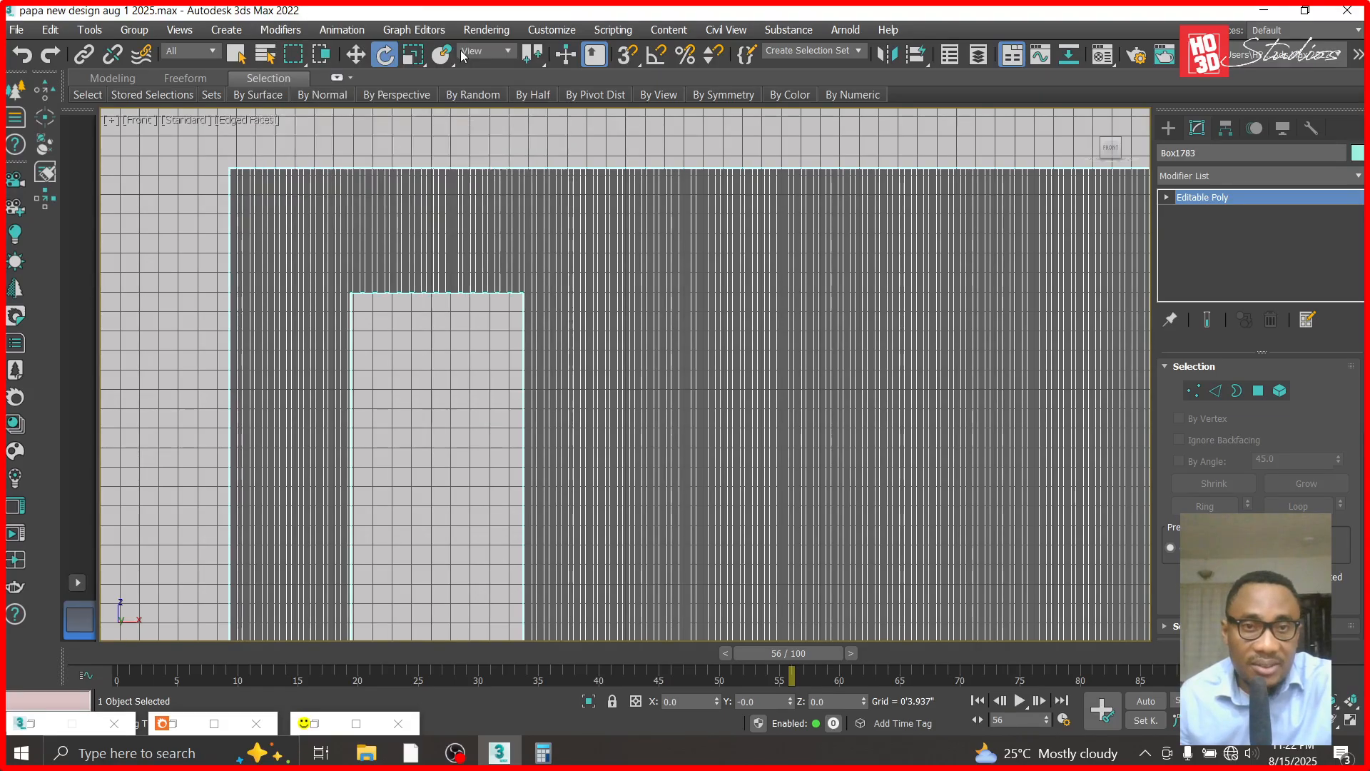
- Select the strip light, the fluted cladding and the adjoining horizontally grooved wall, hide everything else, and clear the selection
{"action": "left_click", "coordinate": [356, 55]}
{"action": "left_click", "coordinate": [178, 177]}
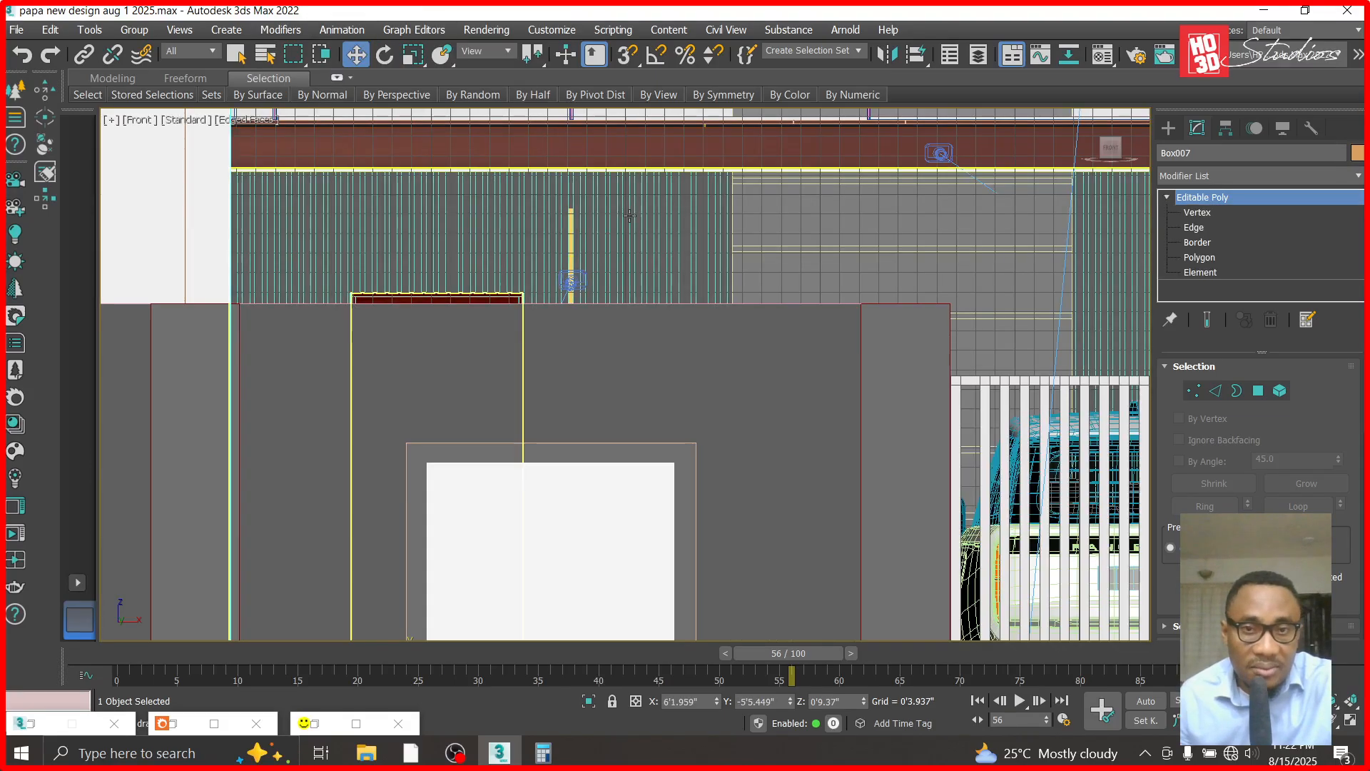
{"action": "left_click", "coordinate": [571, 229]}
{"action": "left_click", "coordinate": [593, 230], "text": "ctrl"}
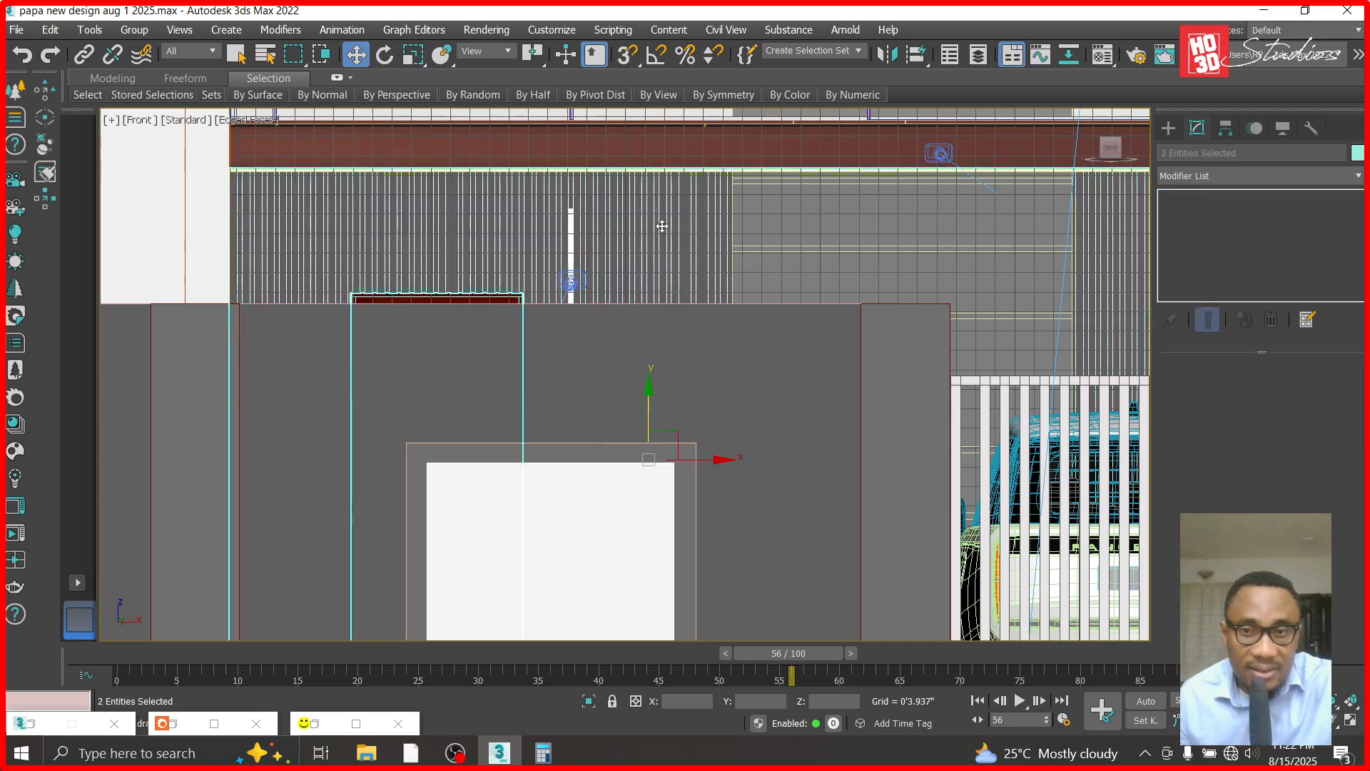
{"action": "left_click", "coordinate": [785, 218], "text": "ctrl"}
{"action": "right_click", "coordinate": [867, 213]}
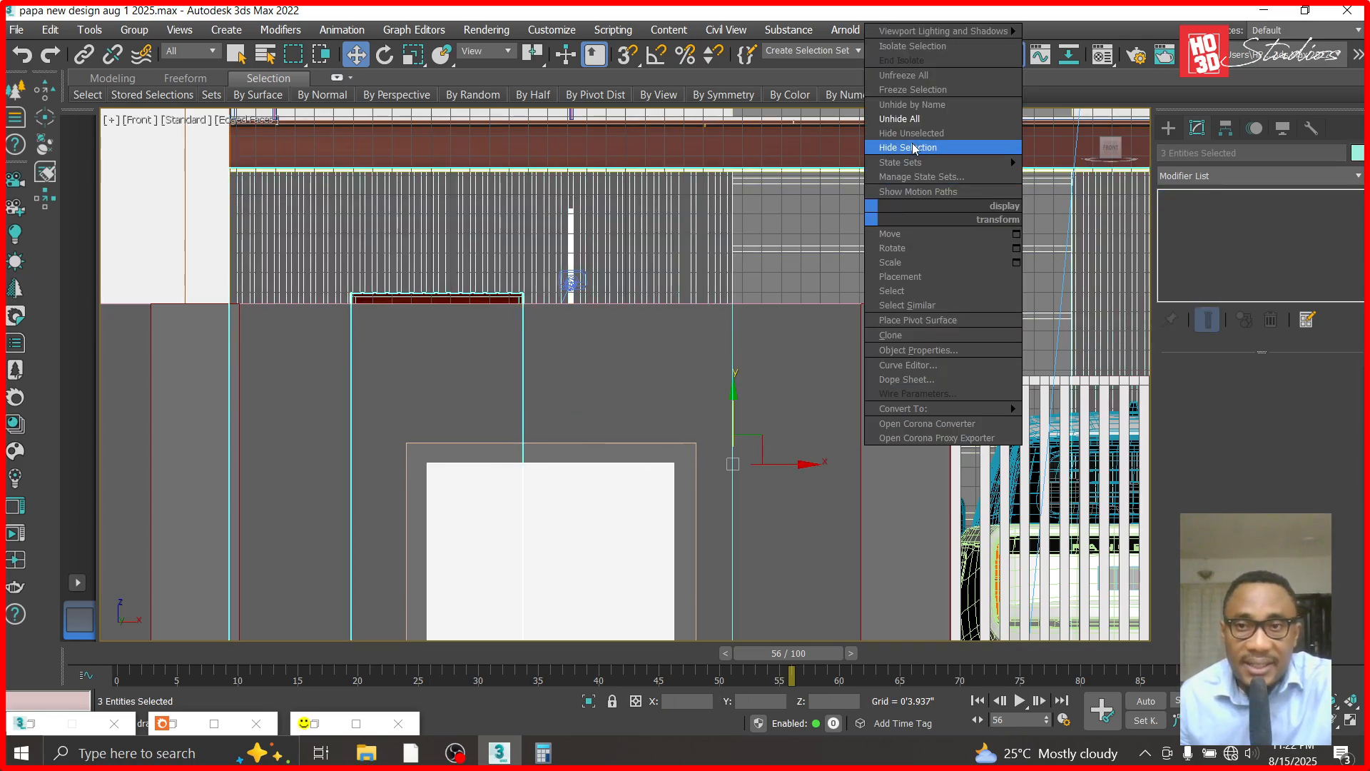
{"action": "left_click", "coordinate": [913, 147]}
{"action": "key", "text": "ctrl+d"}
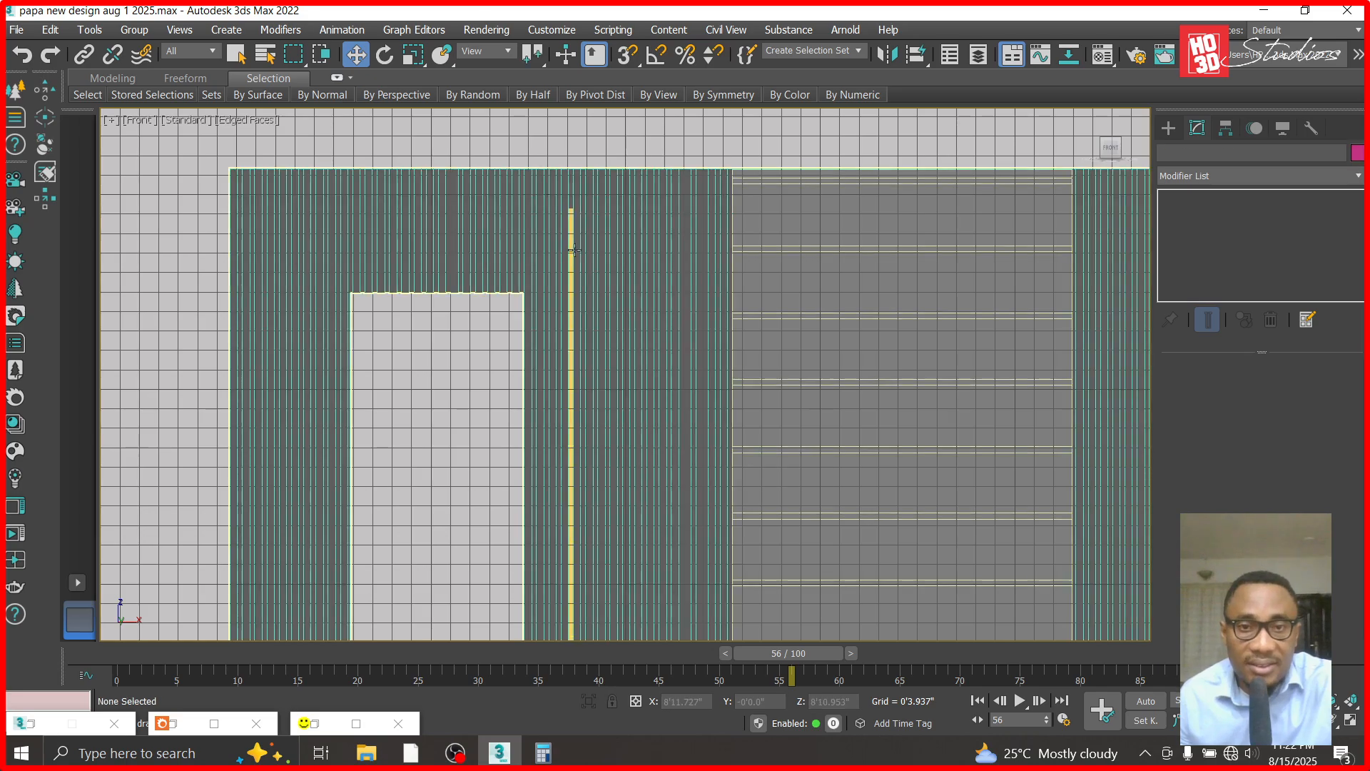
- Select the strip light beside the door and, in the top view, centre it in its cladding groove at about X 8'11.011", Y 5'6.834"
{"action": "left_click", "coordinate": [567, 248]}
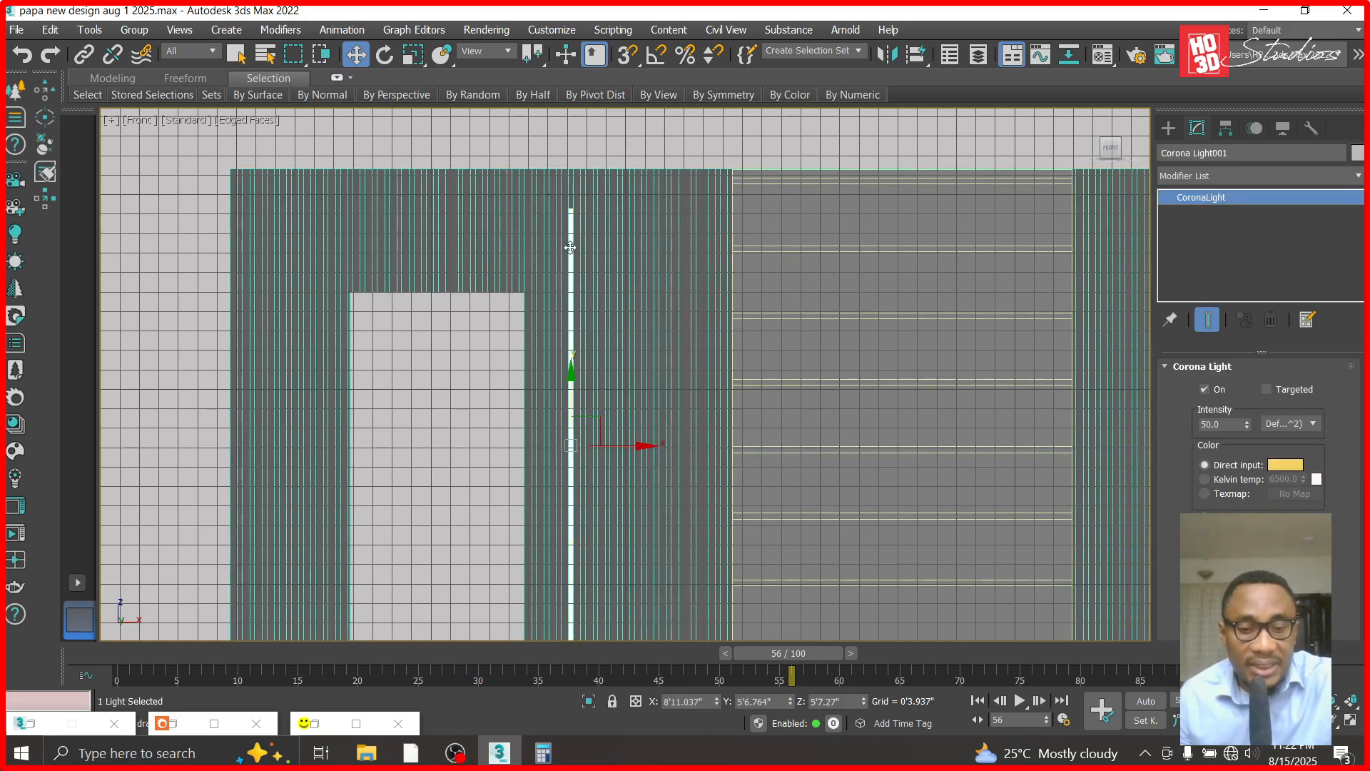
{"action": "key", "text": "t"}
{"action": "scroll", "coordinate": [888, 285], "scroll_direction": "up", "scroll_amount": 6}
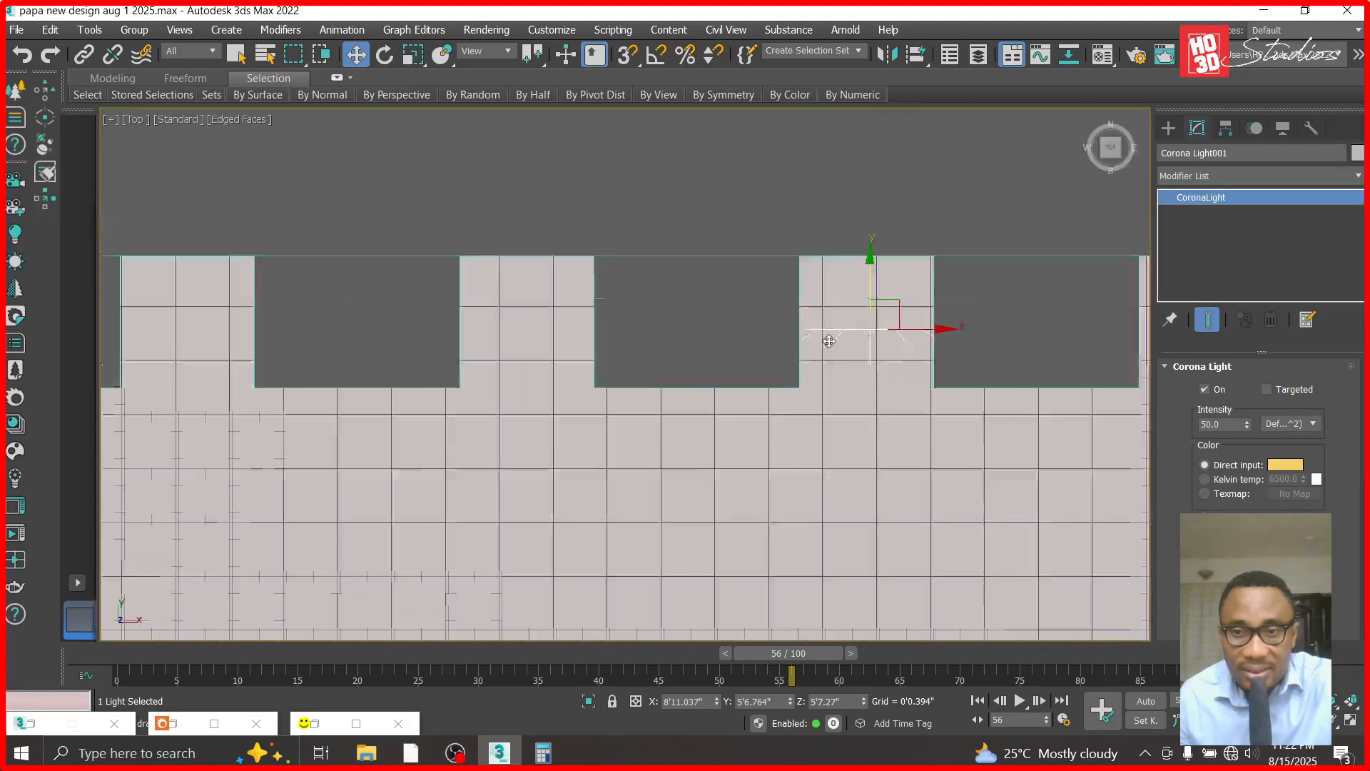
{"action": "left_click_drag", "start_coordinate": [888, 264], "coordinate": [888, 251]}
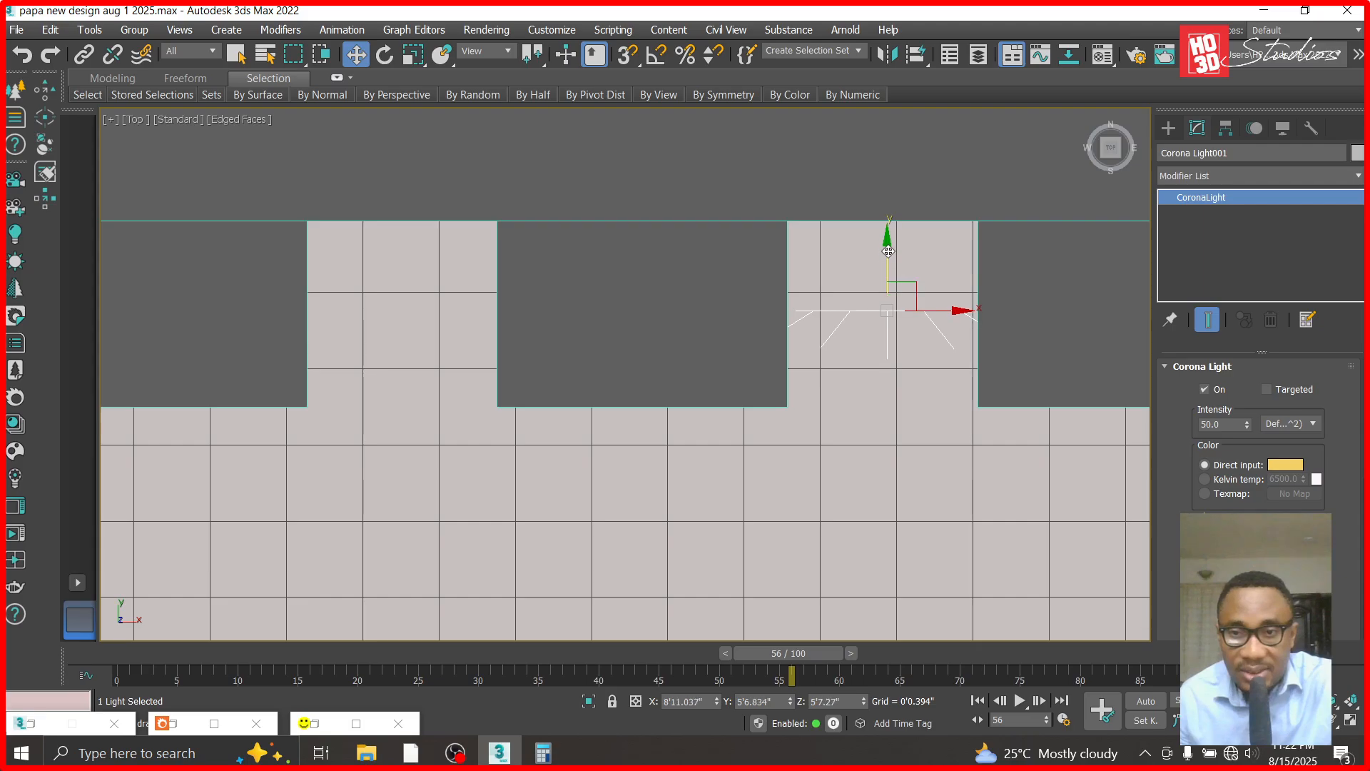
{"action": "scroll", "coordinate": [630, 296], "scroll_direction": "down", "scroll_amount": 2}
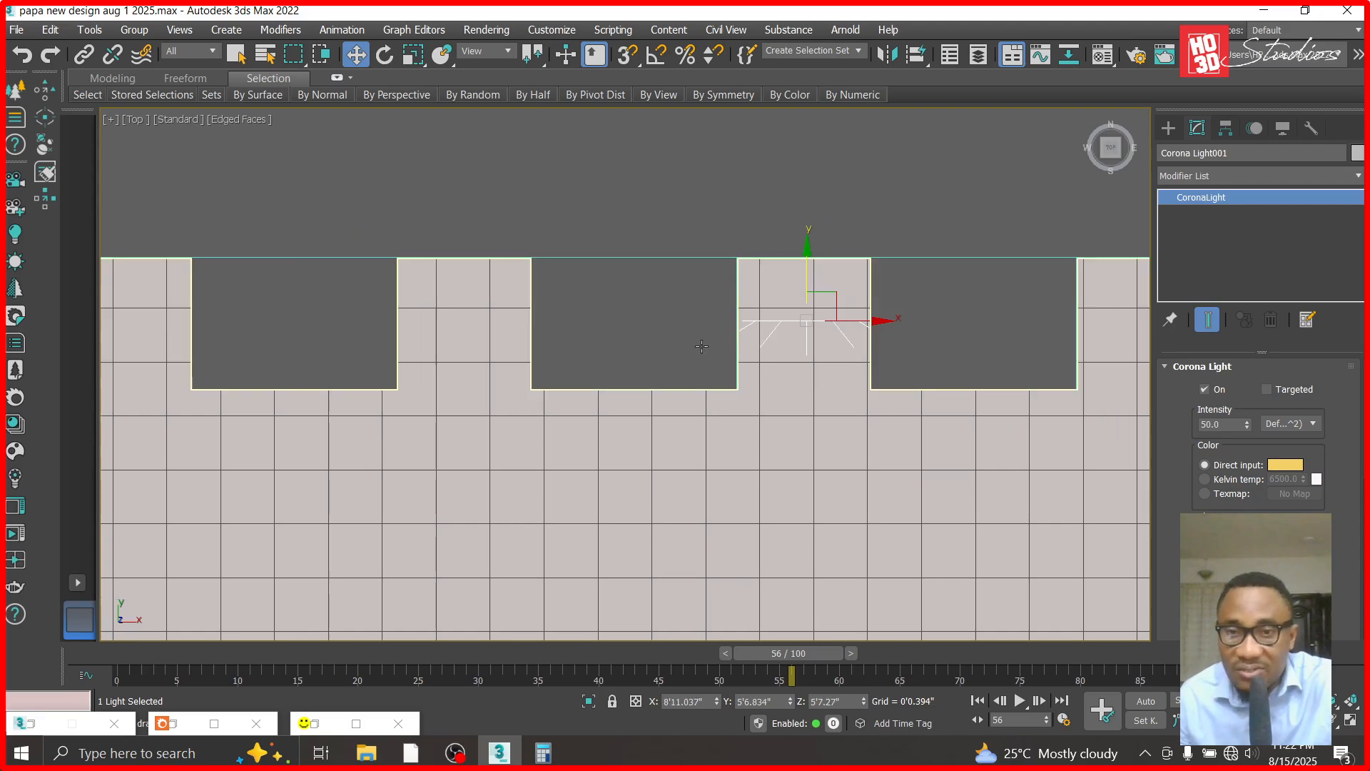
{"action": "scroll", "coordinate": [843, 322], "scroll_direction": "up", "scroll_amount": 4}
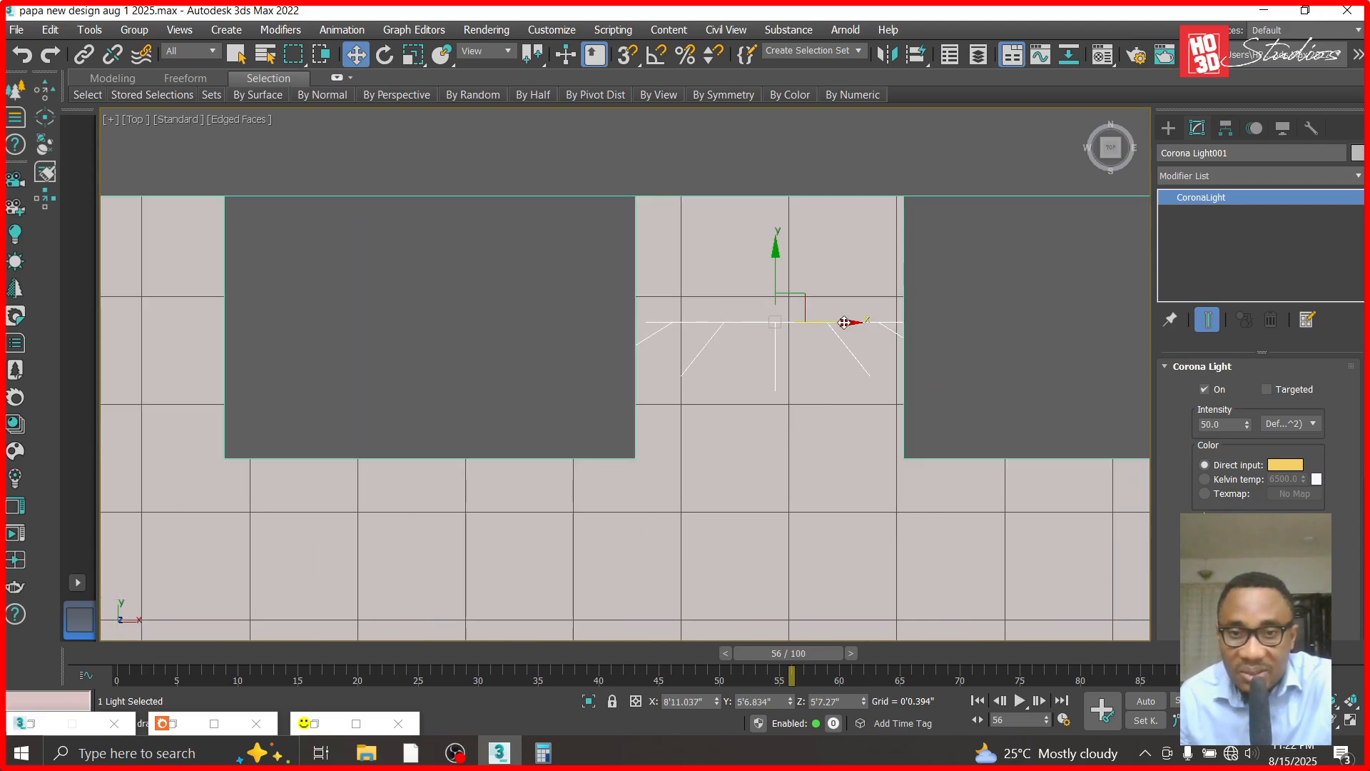
{"action": "scroll", "coordinate": [551, 388], "scroll_direction": "down", "scroll_amount": 3}
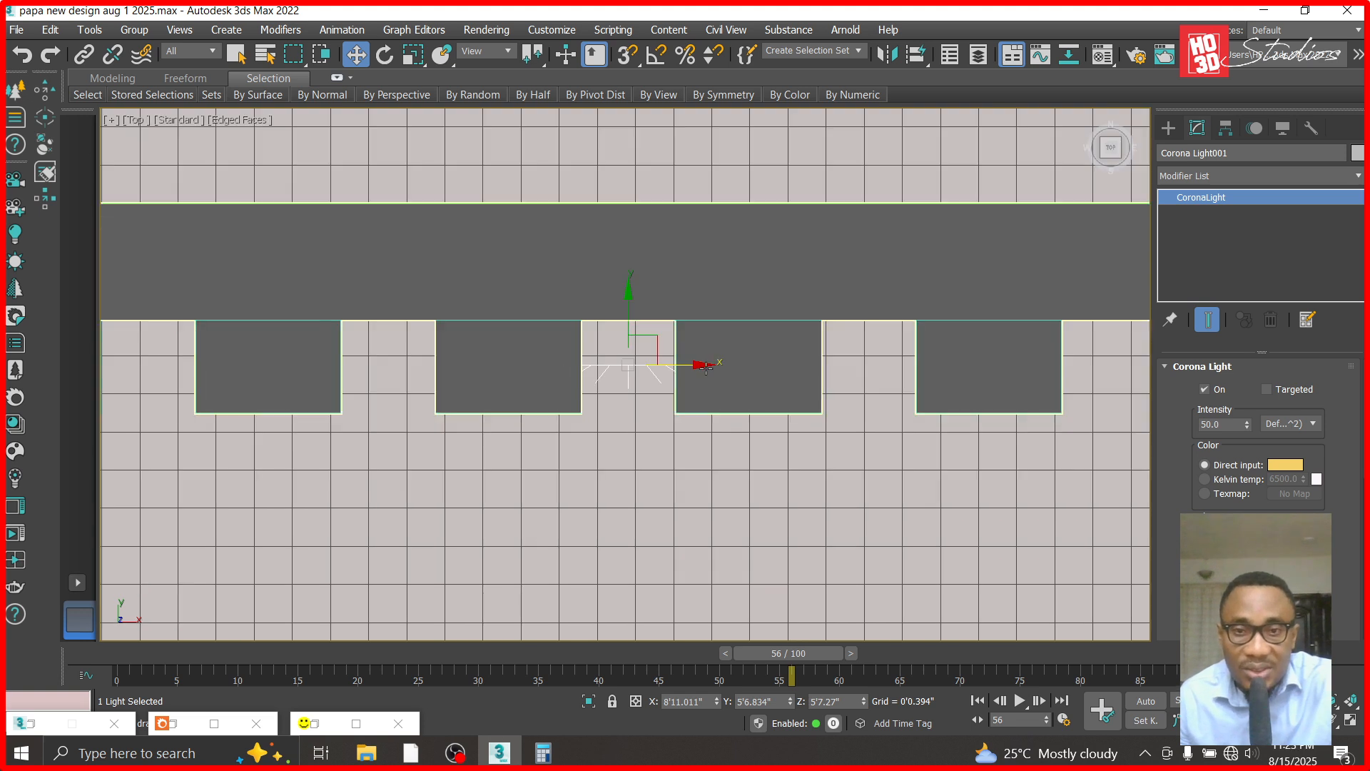
- Make two copies of the strip light in the next two cladding grooves, centring the last copy at about X 9'3.932"
{"action": "left_click_drag", "start_coordinate": [704, 367], "coordinate": [921, 374], "text": "shift"}
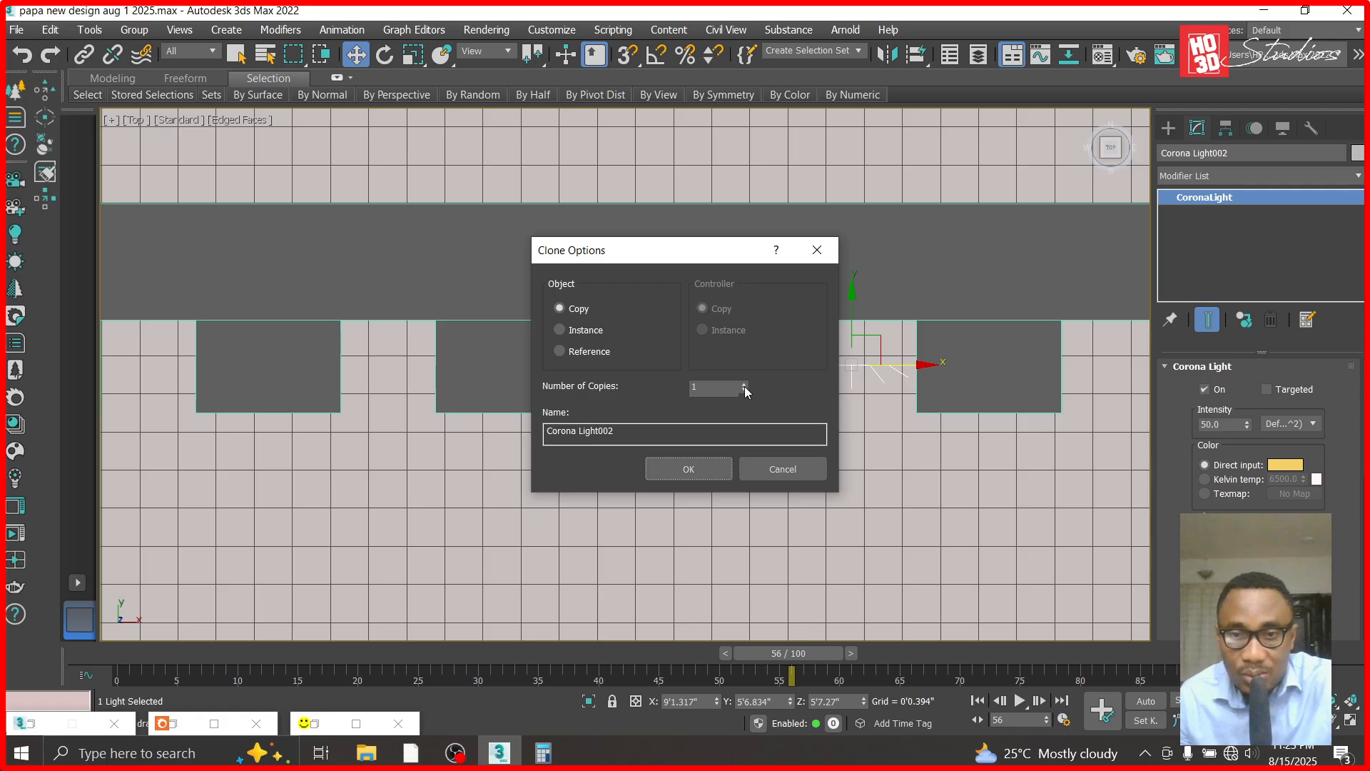
{"action": "left_click", "coordinate": [716, 465]}
{"action": "scroll", "coordinate": [736, 378], "scroll_direction": "down", "scroll_amount": 3}
{"action": "scroll", "coordinate": [736, 378], "scroll_direction": "up", "scroll_amount": 4}
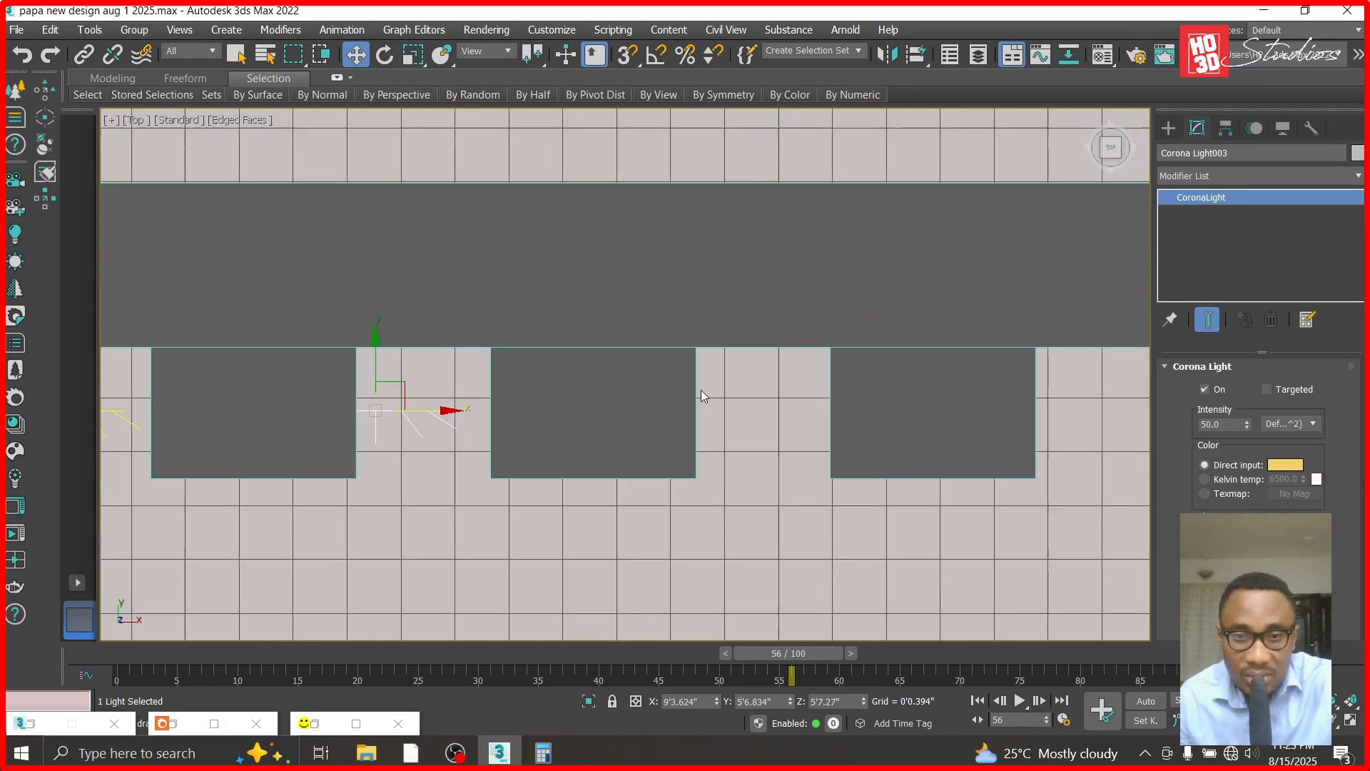
{"action": "left_click_drag", "start_coordinate": [447, 411], "coordinate": [486, 413]}
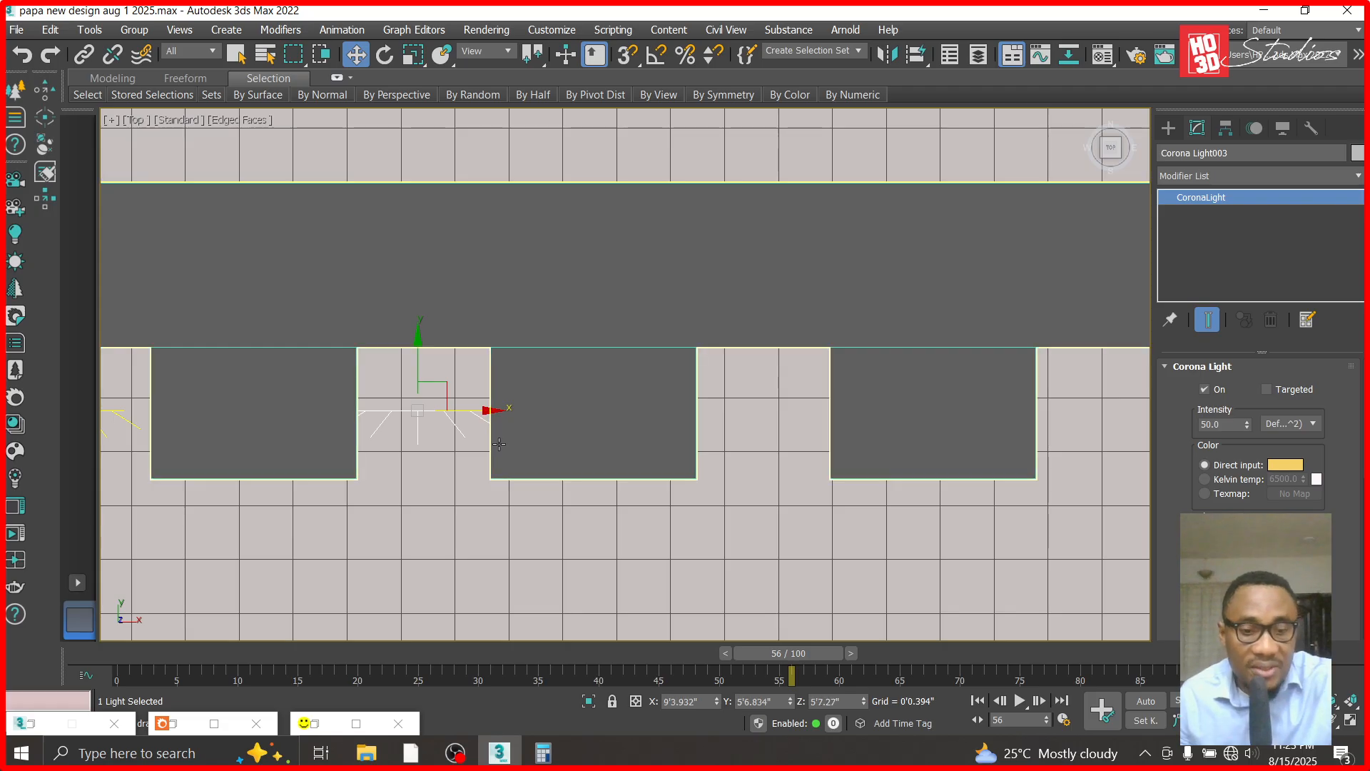
- In the front view, try lowering the middle strip light to about Z 5'4.779" to stagger it against its neighbours
{"action": "key", "text": "f"}
{"action": "left_click", "coordinate": [646, 157]}
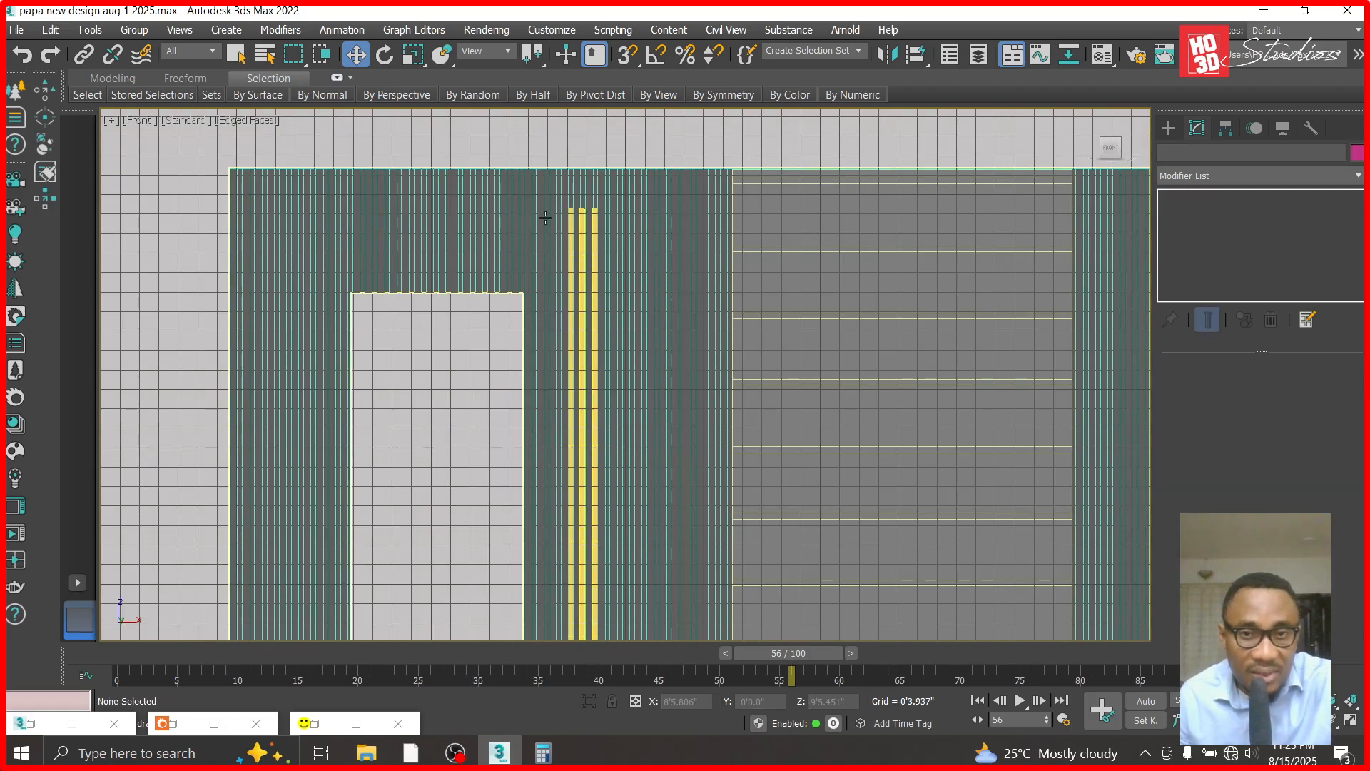
{"action": "scroll", "coordinate": [546, 216], "scroll_direction": "up", "scroll_amount": 5}
{"action": "left_click", "coordinate": [650, 232]}
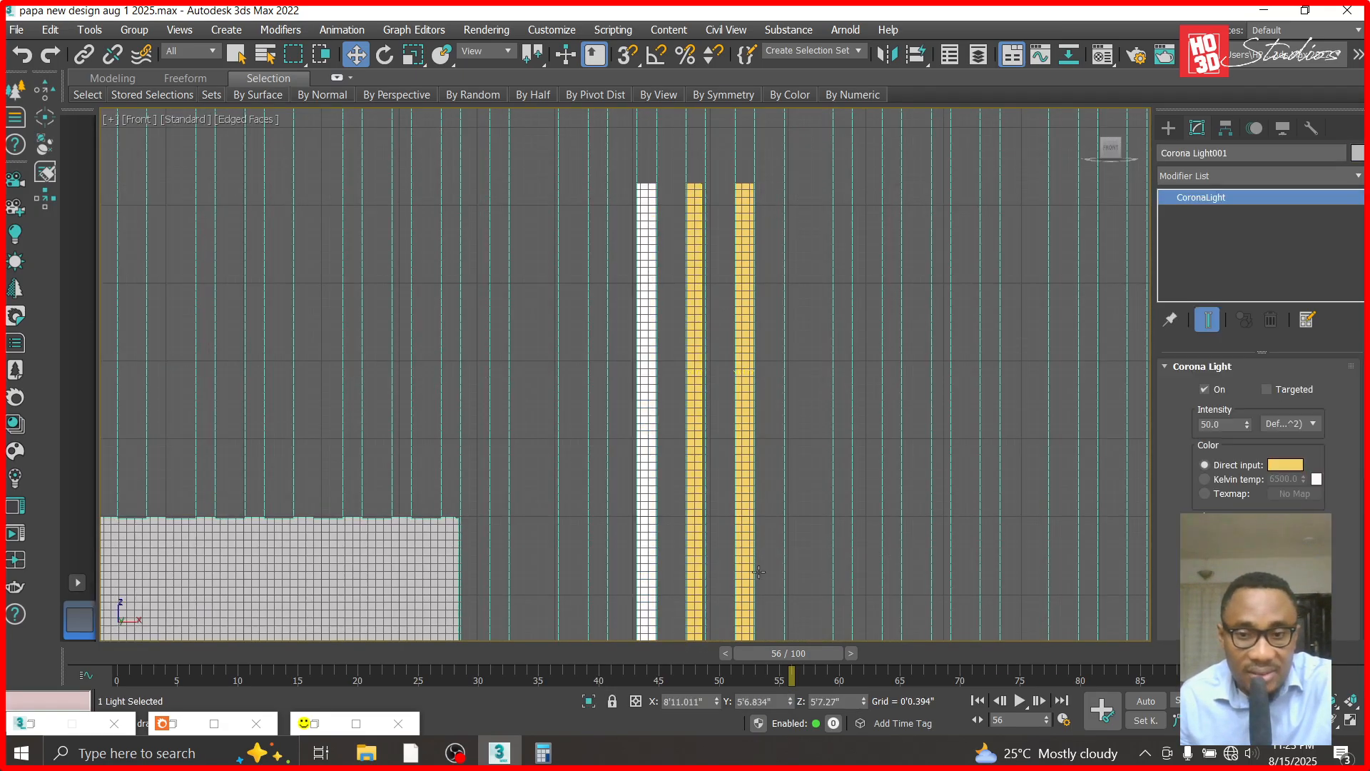
{"action": "left_click", "coordinate": [694, 355]}
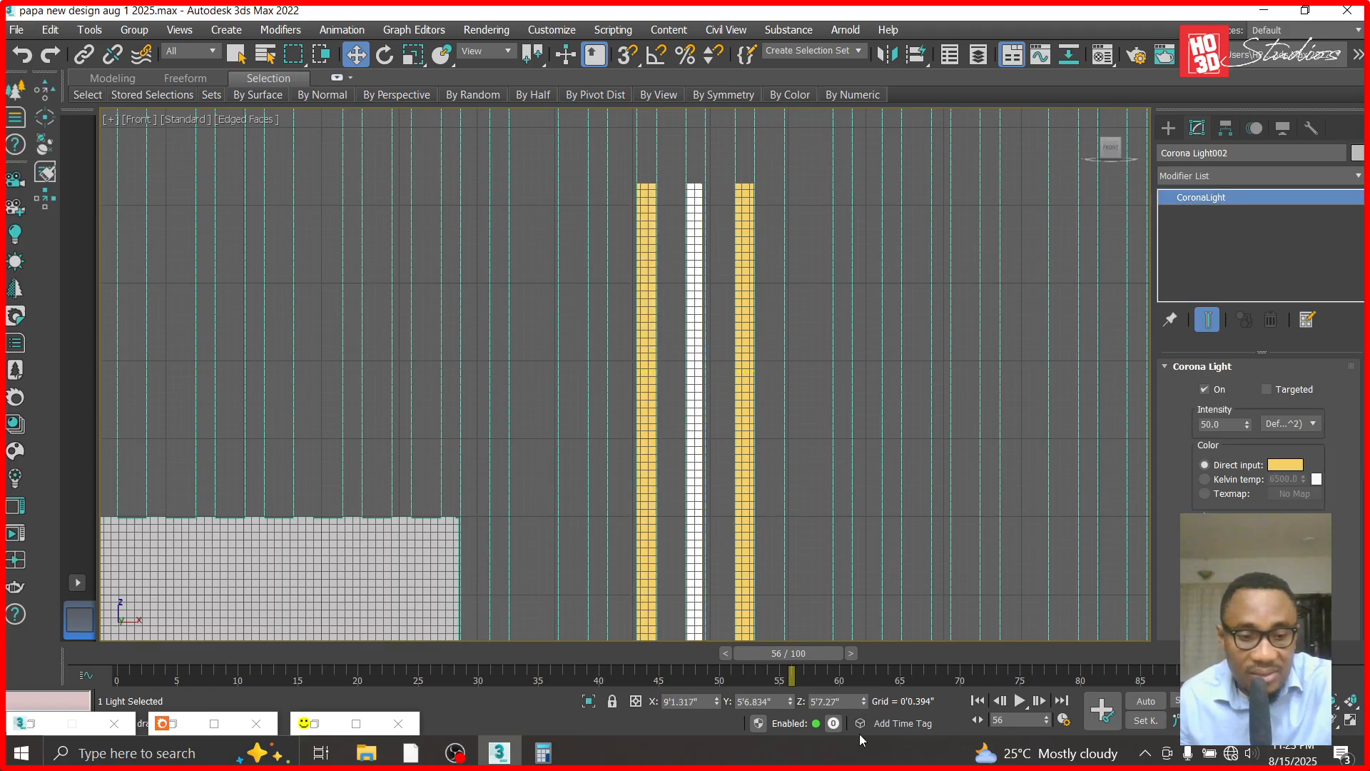
{"action": "left_click", "coordinate": [648, 378]}
{"action": "left_click", "coordinate": [695, 376]}
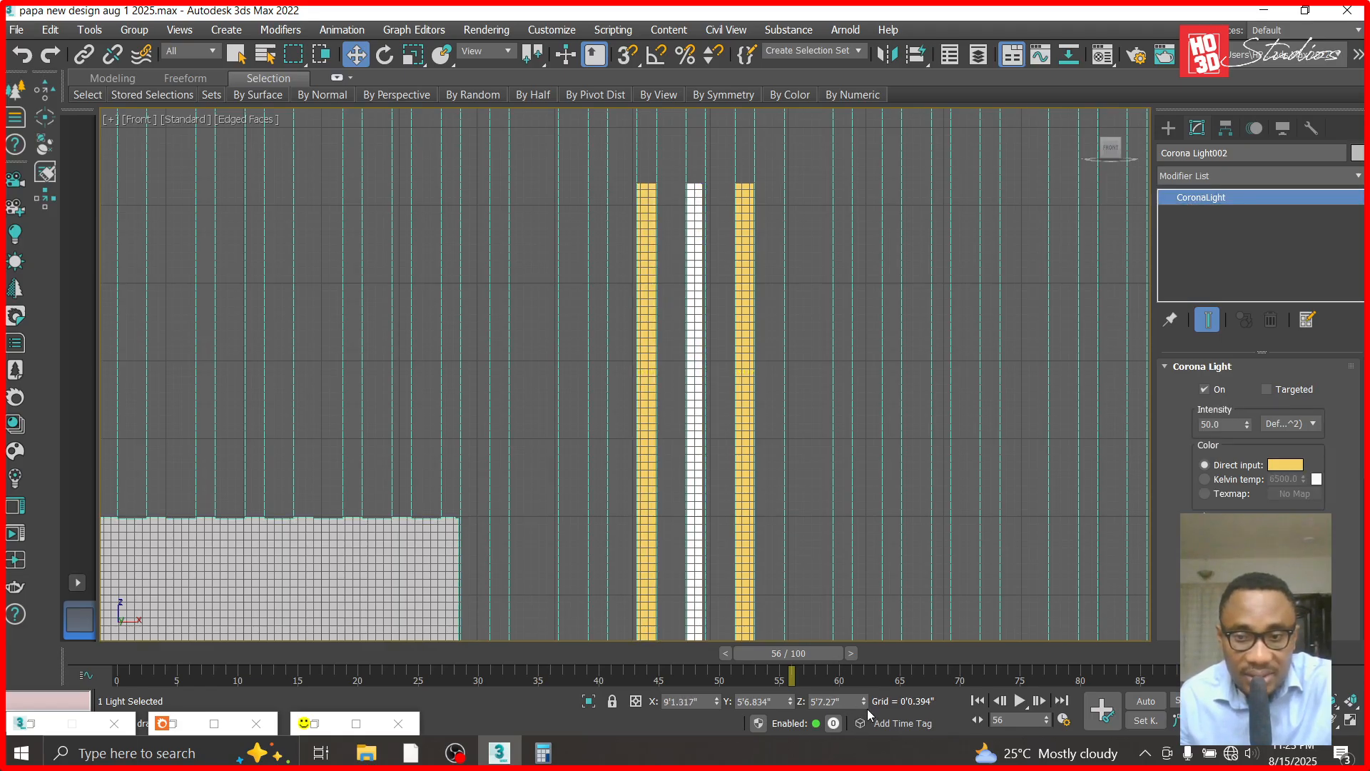
{"action": "left_click_drag", "start_coordinate": [865, 705], "coordinate": [865, 719]}
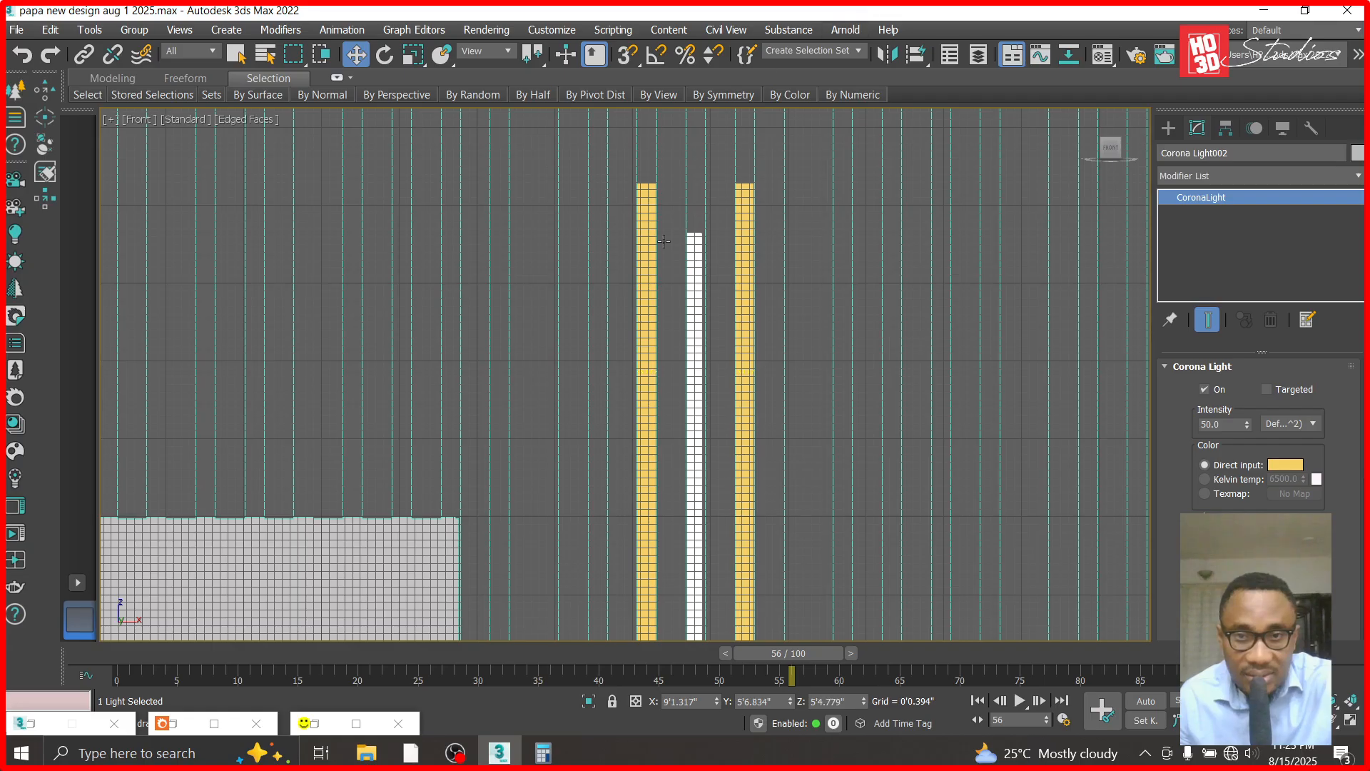
- Check the staggered upper and lower ends of the three strip lights, and undo the lowering of the middle one
{"action": "left_click", "coordinate": [747, 228]}
{"action": "scroll", "coordinate": [730, 202], "scroll_direction": "down", "scroll_amount": 5}
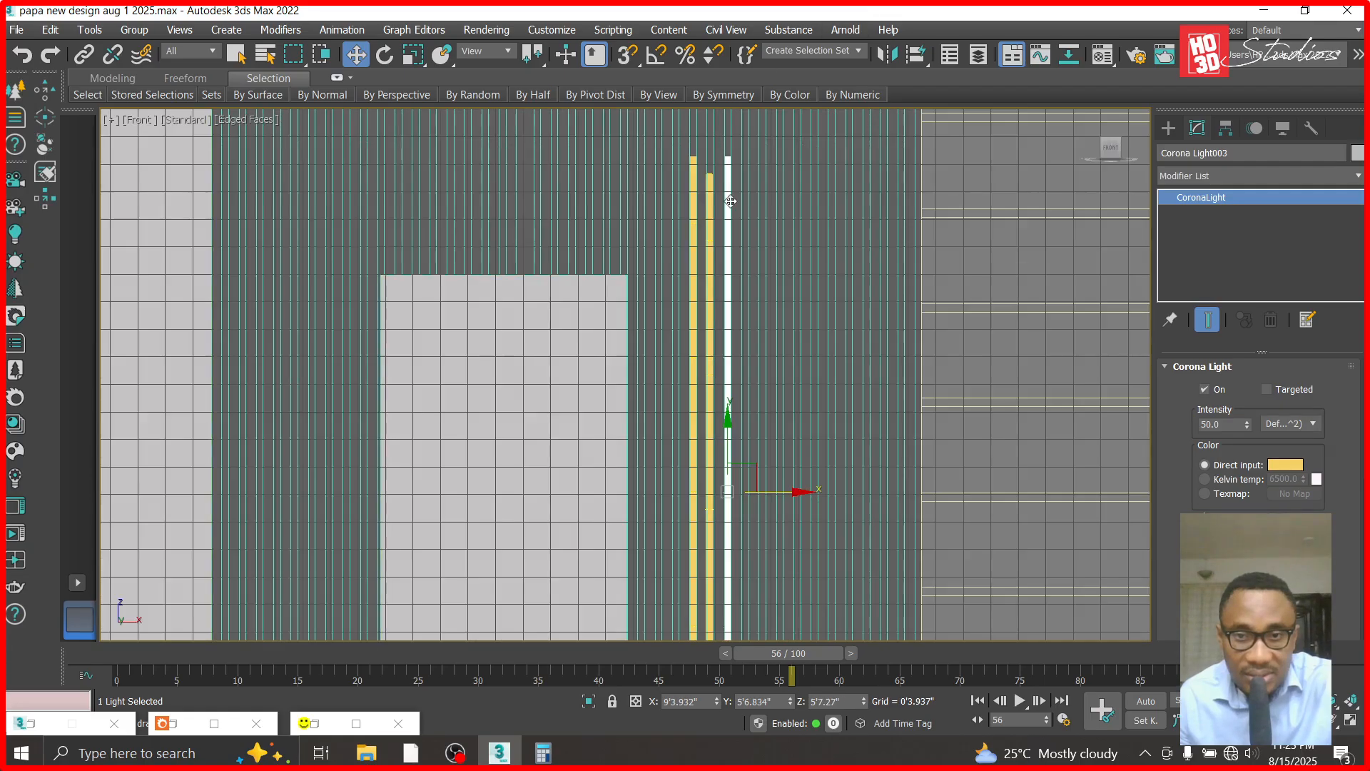
{"action": "scroll", "coordinate": [727, 357], "scroll_direction": "up", "scroll_amount": 4}
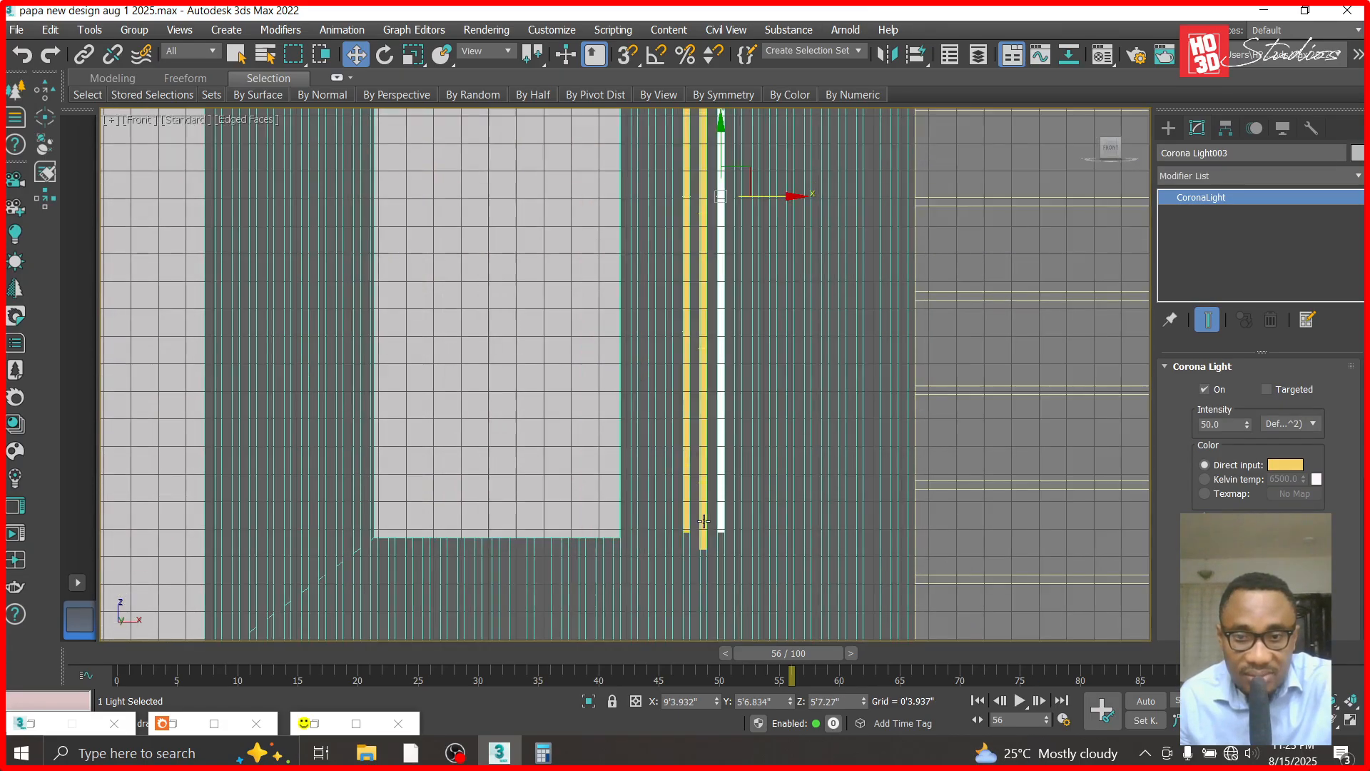
{"action": "scroll", "coordinate": [728, 421], "scroll_direction": "down", "scroll_amount": 6}
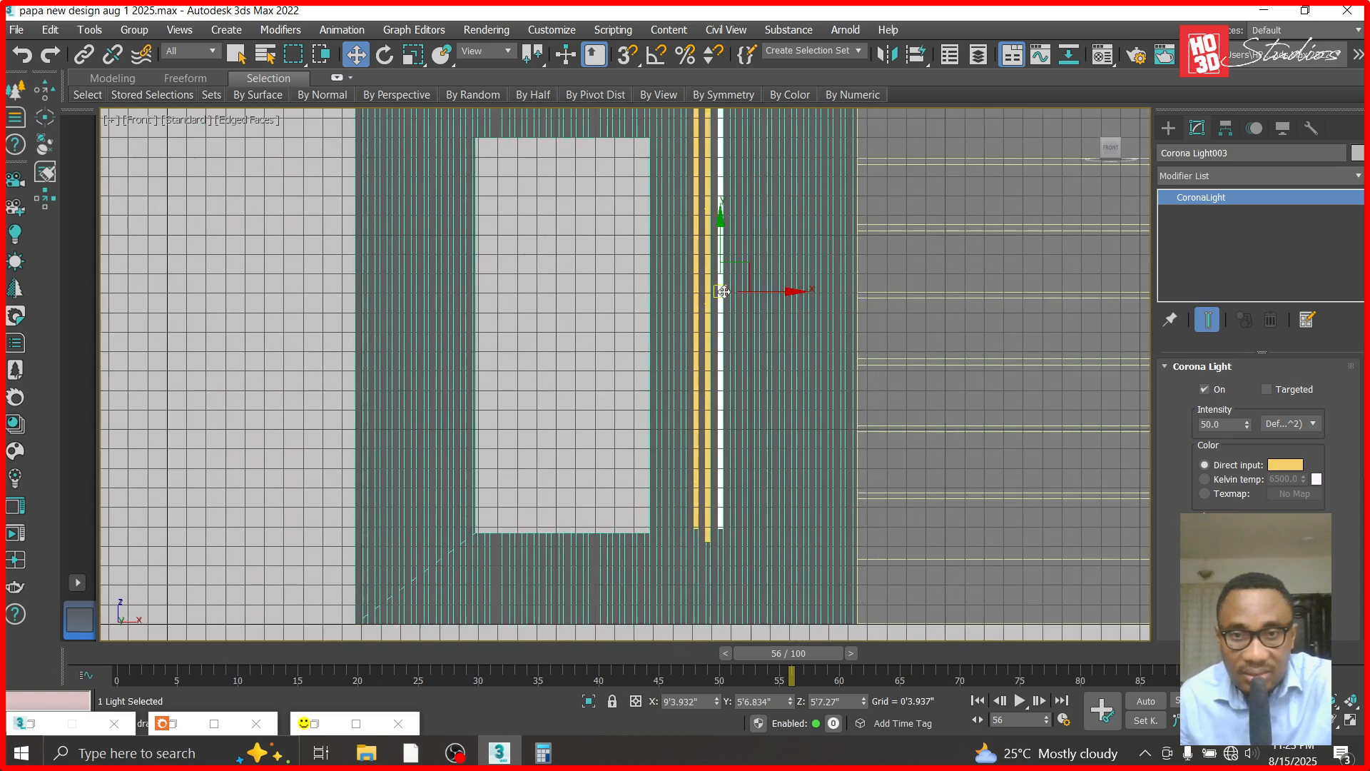
{"action": "scroll", "coordinate": [727, 293], "scroll_direction": "up", "scroll_amount": 6}
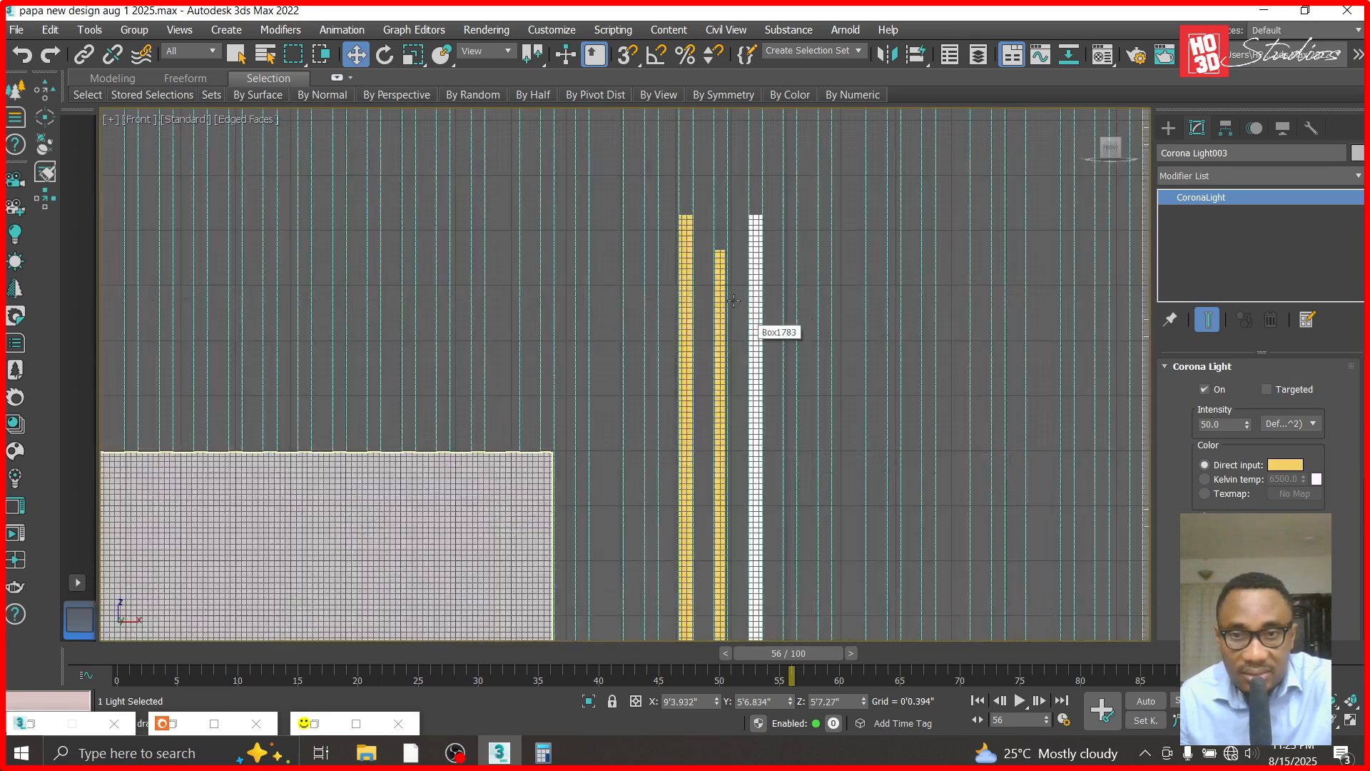
{"action": "left_click", "coordinate": [725, 270]}
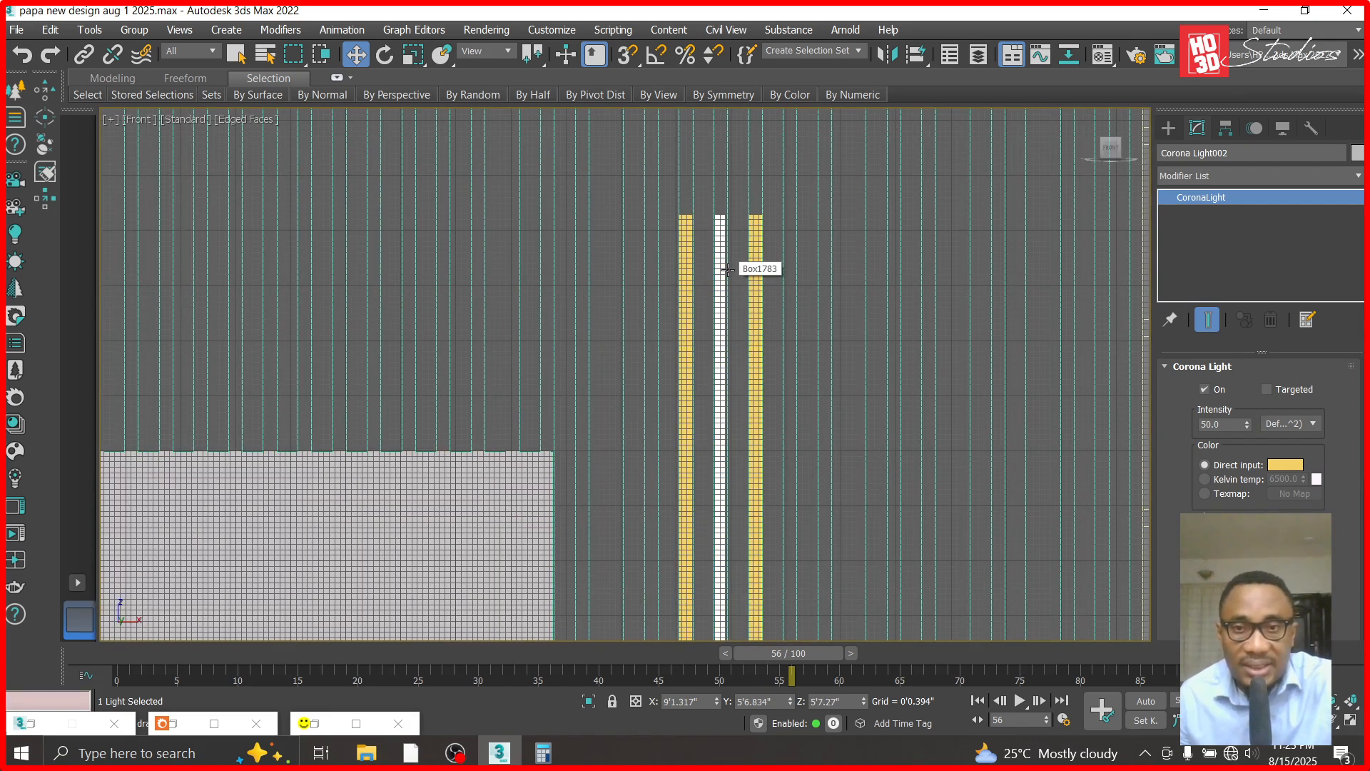
{"action": "scroll", "coordinate": [724, 243], "scroll_direction": "down", "scroll_amount": 6}
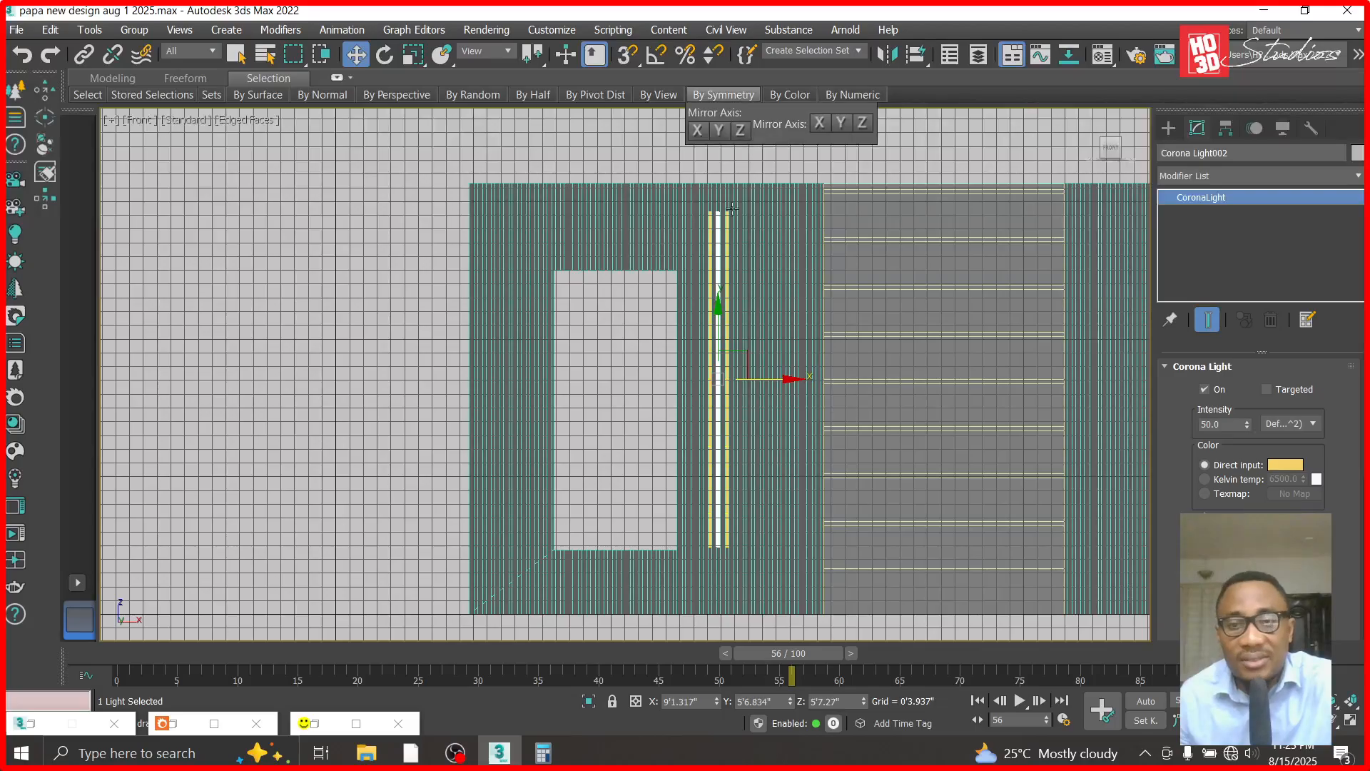
- Select all three vertical strip lights, move them down together by about 0'8.171", and clear the selection
{"action": "scroll", "coordinate": [696, 214], "scroll_direction": "up", "scroll_amount": 3}
{"action": "left_click", "coordinate": [701, 215], "text": "ctrl"}
{"action": "left_click", "coordinate": [735, 215], "text": "ctrl"}
{"action": "scroll", "coordinate": [715, 216], "scroll_direction": "down", "scroll_amount": 3}
{"action": "left_click_drag", "start_coordinate": [716, 284], "coordinate": [722, 312]}
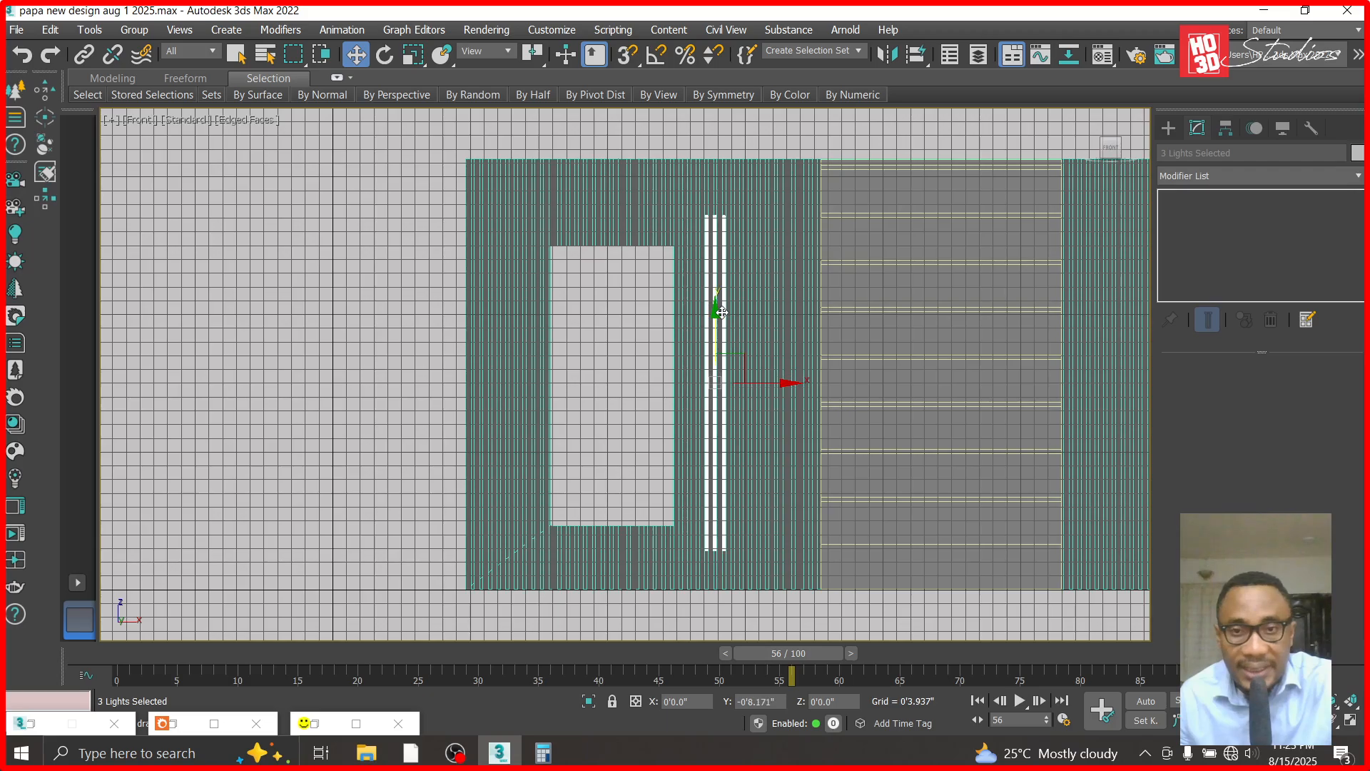
{"action": "left_click", "coordinate": [786, 143]}
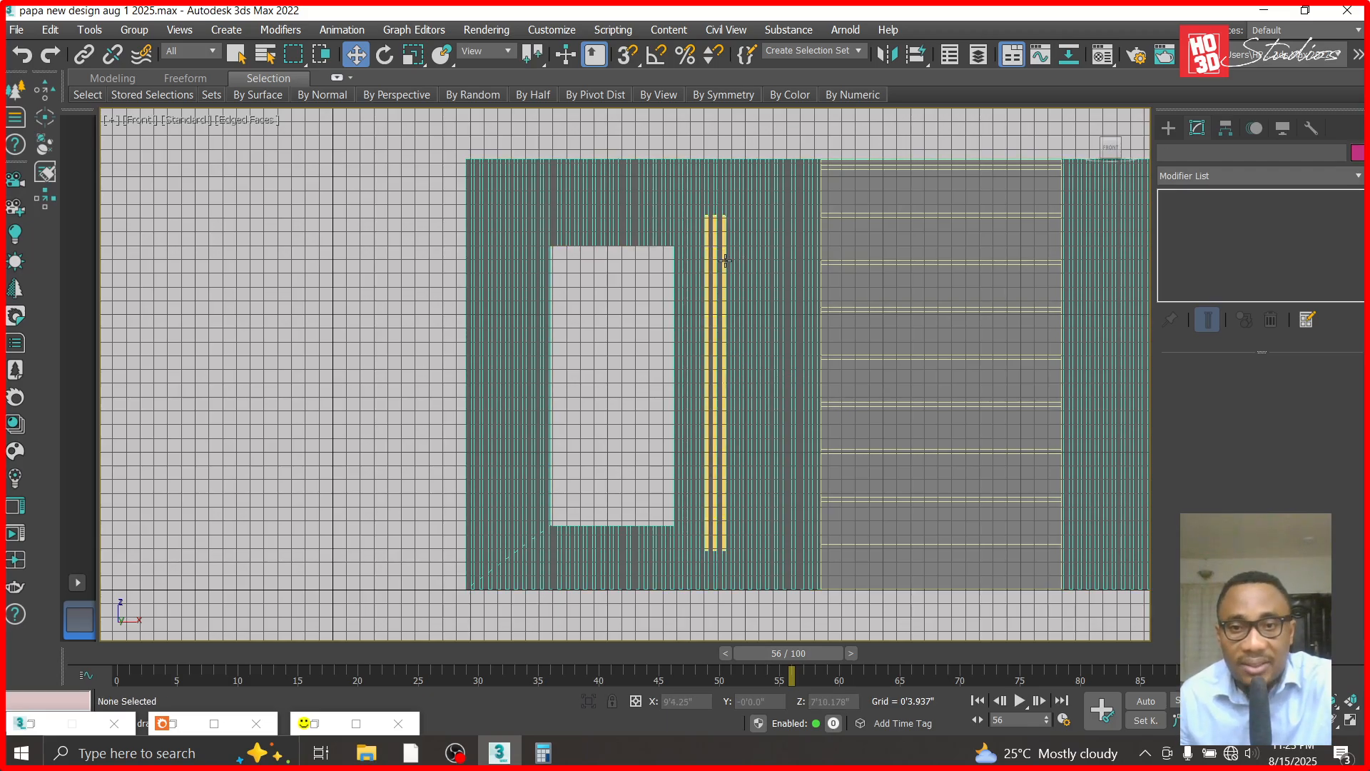
- Copy the strip light farthest from the door onto the horizontally grooved wall and bring it about 5 inches forward to the wall's face
{"action": "left_click", "coordinate": [725, 260]}
{"action": "left_click_drag", "start_coordinate": [790, 389], "coordinate": [936, 390]}
{"action": "left_click", "coordinate": [698, 467]}
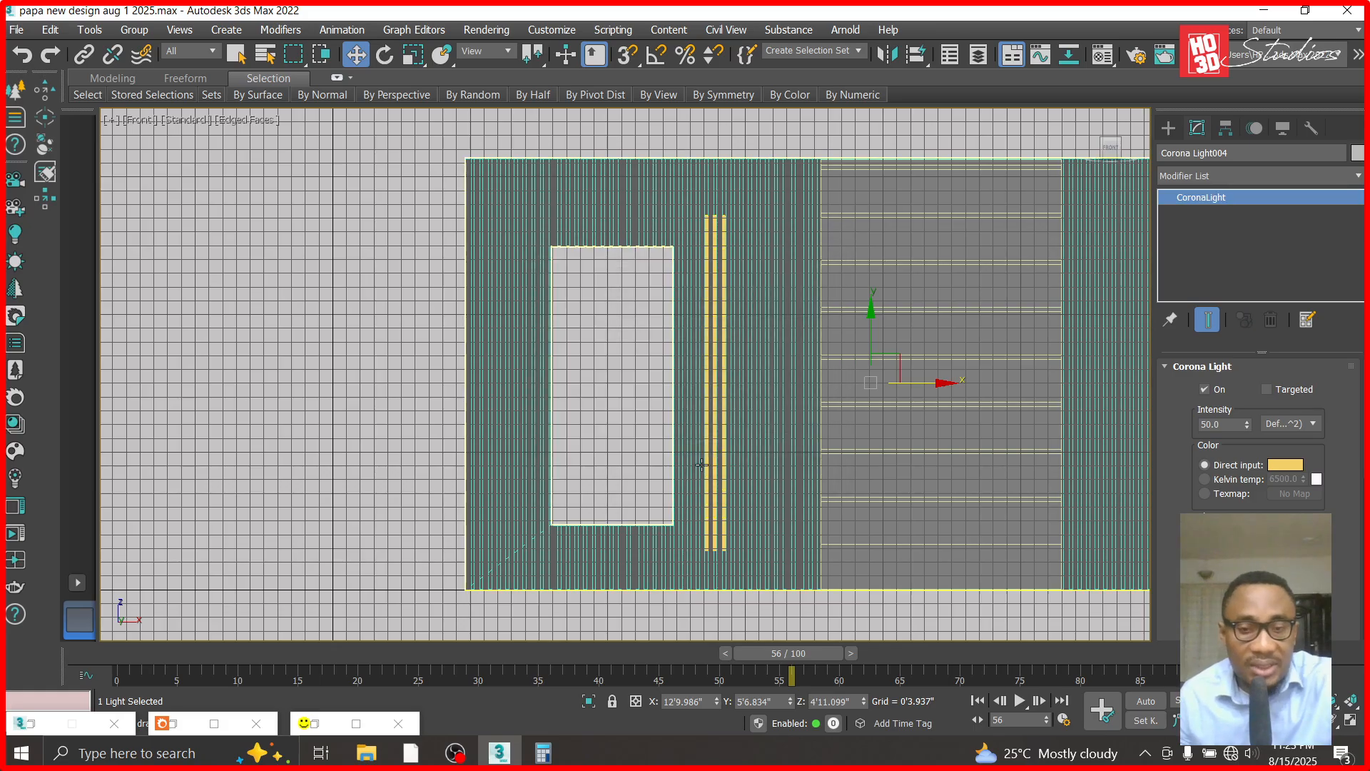
{"action": "key", "text": "t"}
{"action": "scroll", "coordinate": [989, 272], "scroll_direction": "down", "scroll_amount": 5}
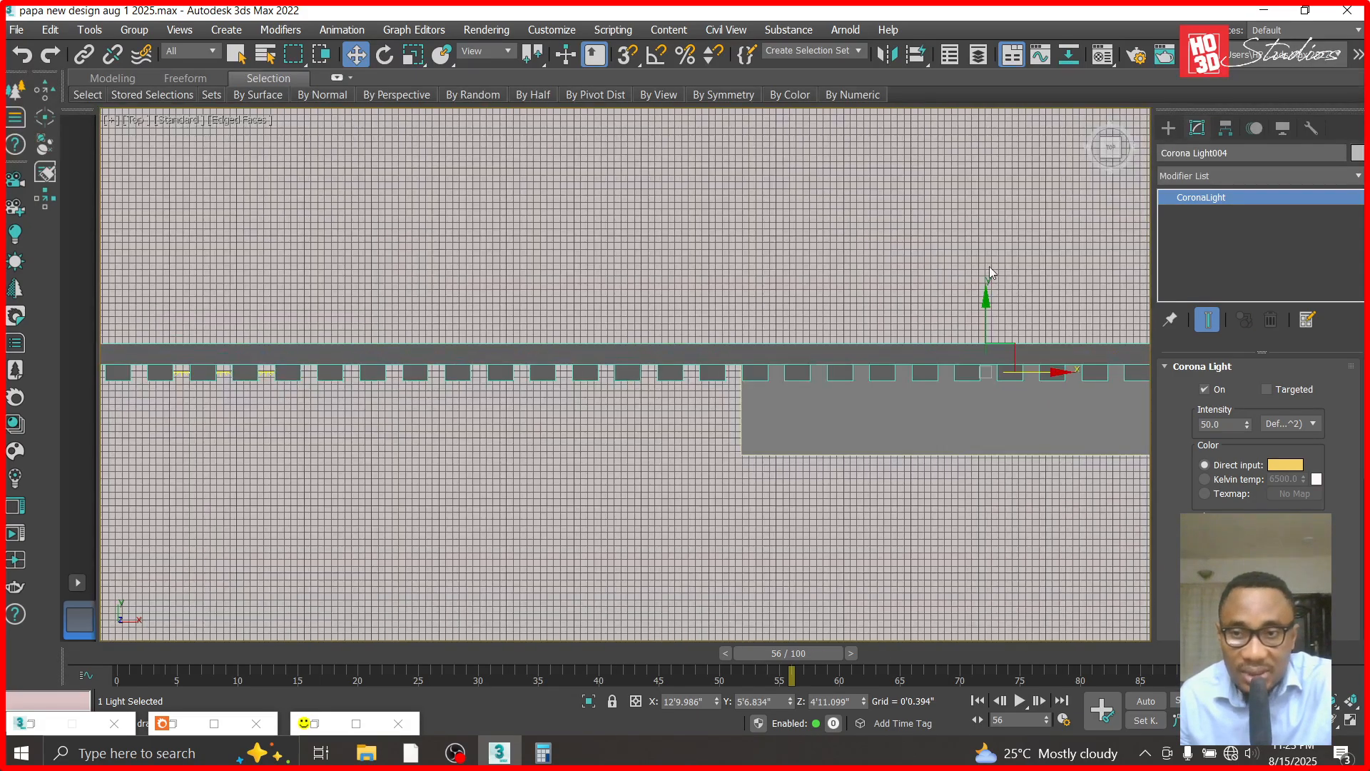
{"action": "left_click_drag", "start_coordinate": [987, 302], "coordinate": [987, 388]}
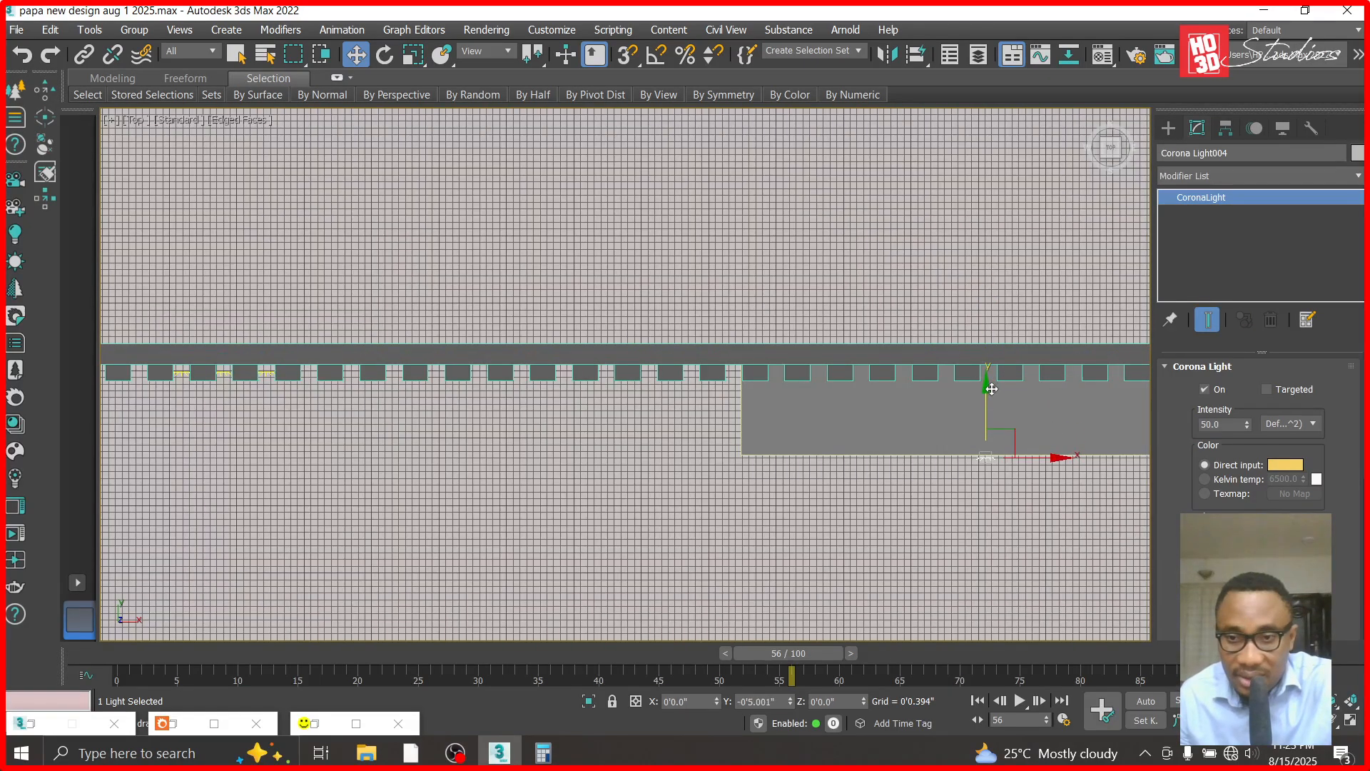
- Try setting the copied strip light's X rotation to 0, and undo it
{"action": "left_click", "coordinate": [384, 55]}
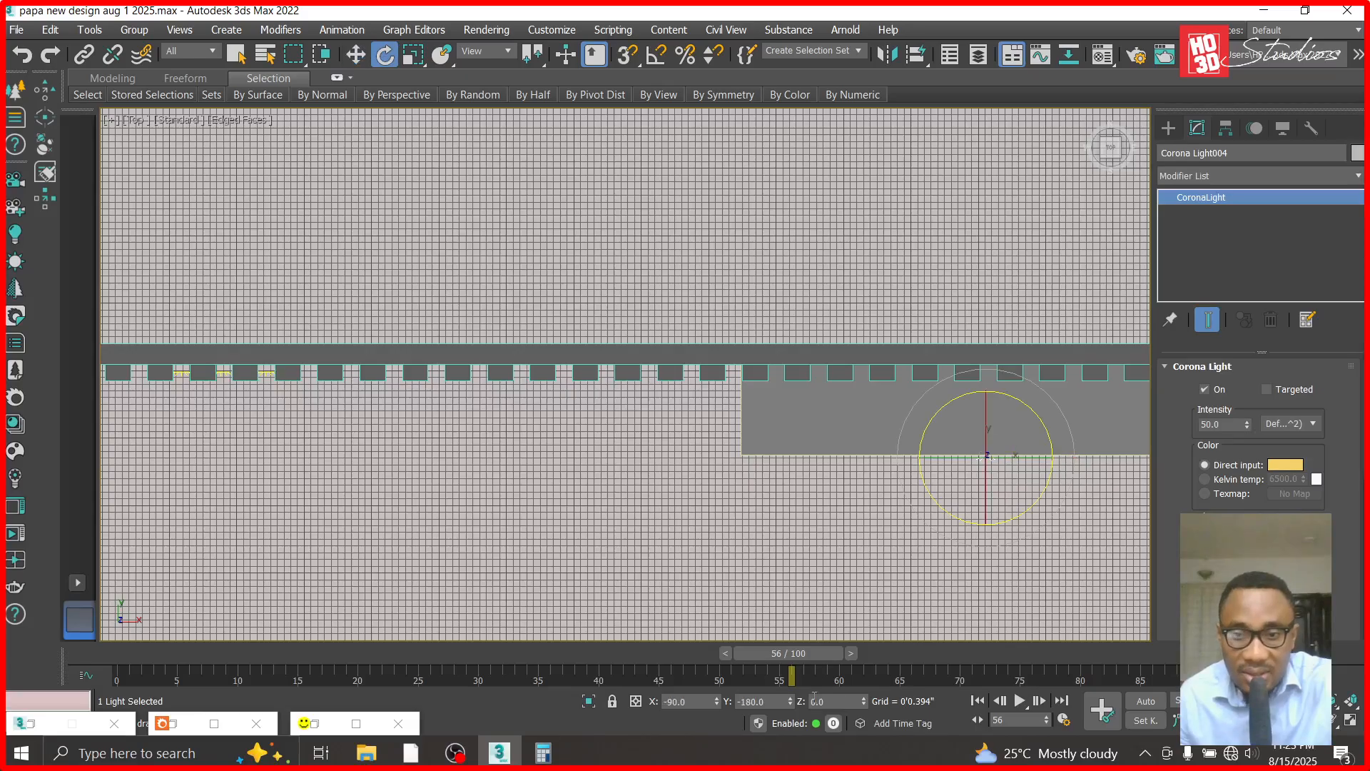
{"action": "left_click_drag", "start_coordinate": [690, 707], "coordinate": [602, 702]}
{"action": "type", "text": "0"}
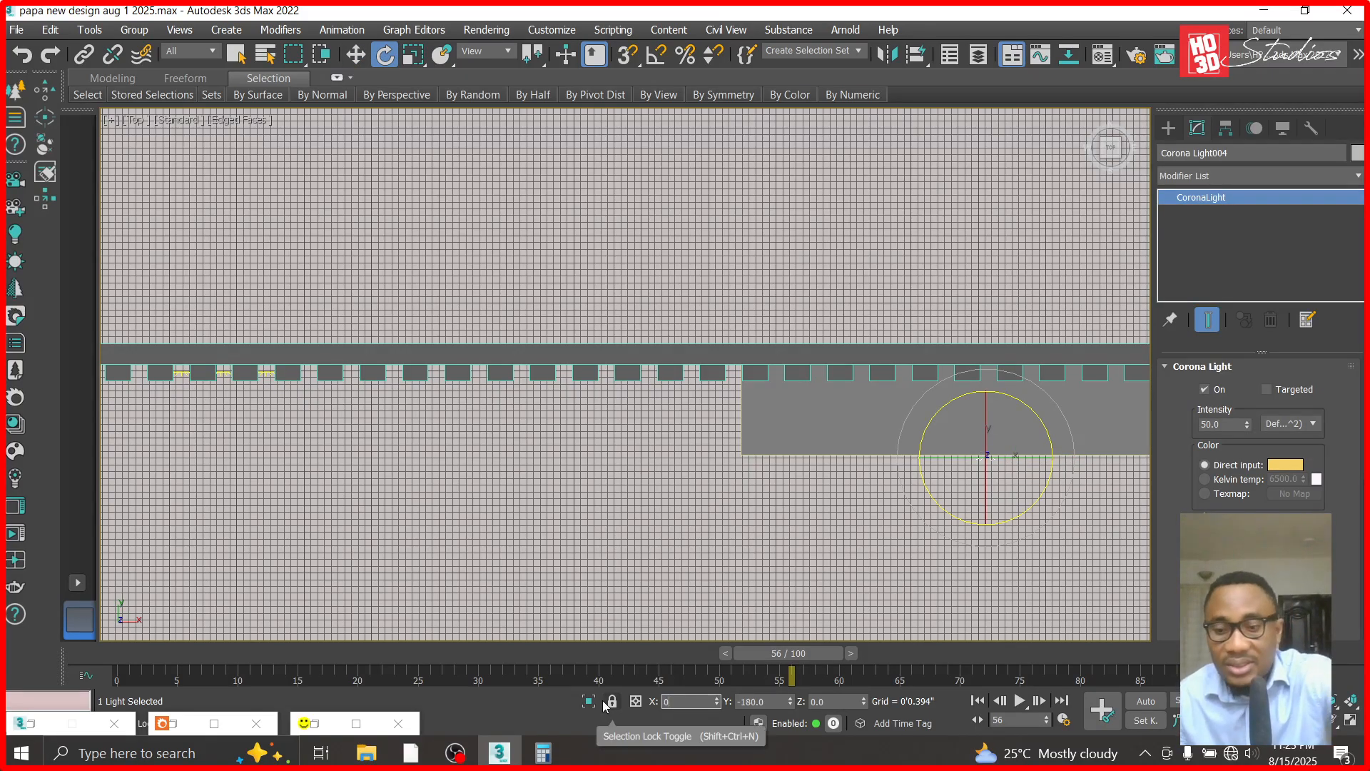
{"action": "key", "text": "Return"}
{"action": "left_click", "coordinate": [22, 54]}
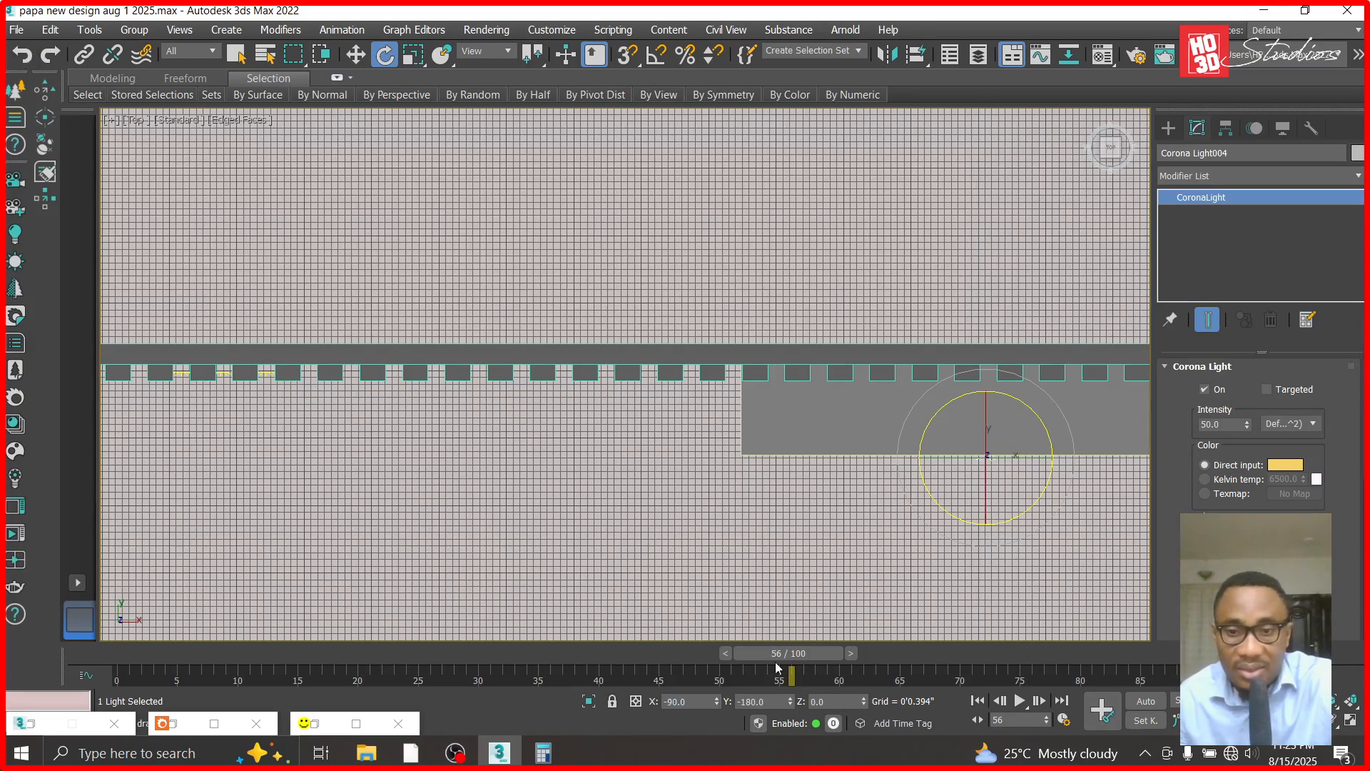
- Rotate the copied strip light to lie horizontally with a rotation value of 90, and return to the Move tool
{"action": "type", "text": "90"}
{"action": "key", "text": "Return"}
{"action": "left_click", "coordinate": [356, 55]}
- In the front view, move the horizontal strip light over a groove near the wall's middle, at about X 14'4.73", Z 5'6.512"
{"action": "scroll", "coordinate": [504, 456], "scroll_direction": "up", "scroll_amount": 5}
{"action": "scroll", "coordinate": [284, 341], "scroll_direction": "down", "scroll_amount": 5}
{"action": "scroll", "coordinate": [217, 341], "scroll_direction": "up", "scroll_amount": 5}
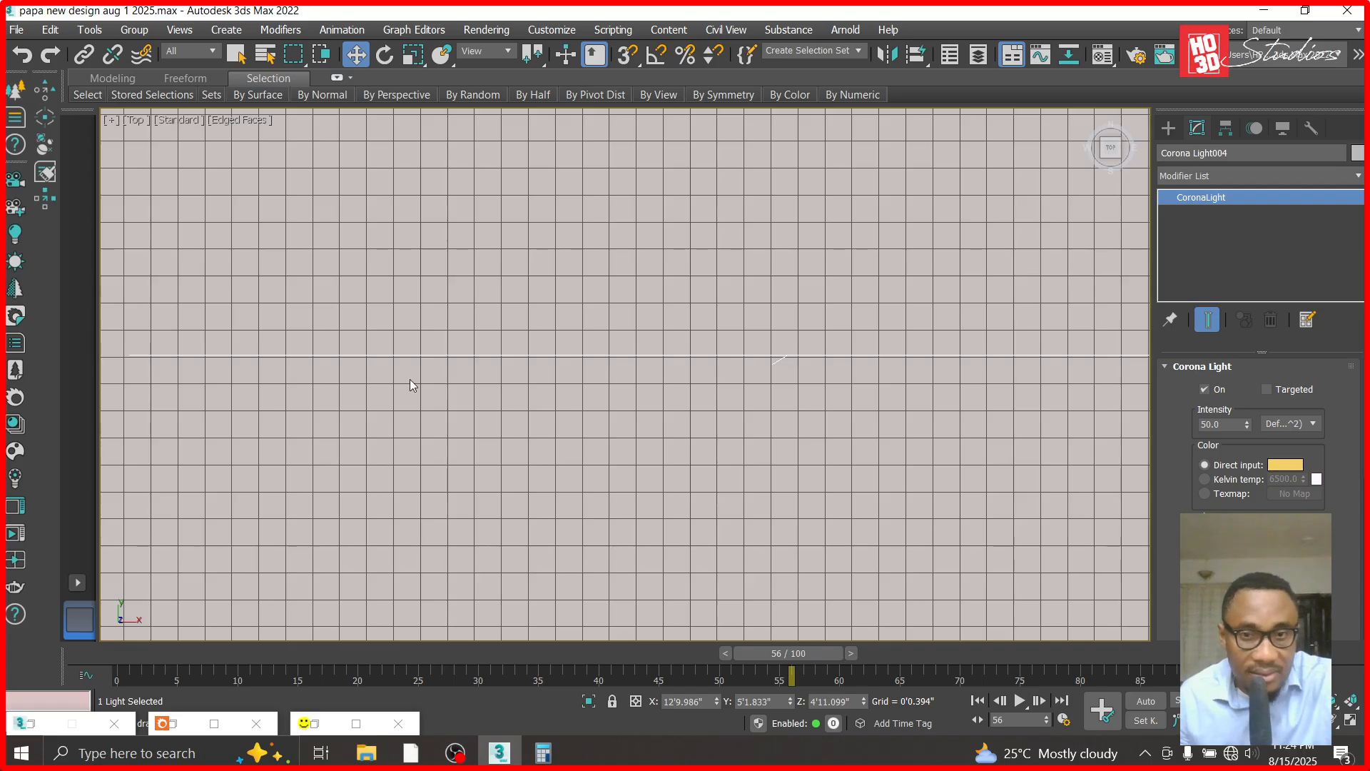
{"action": "scroll", "coordinate": [409, 382], "scroll_direction": "down", "scroll_amount": 8}
{"action": "key", "text": "f"}
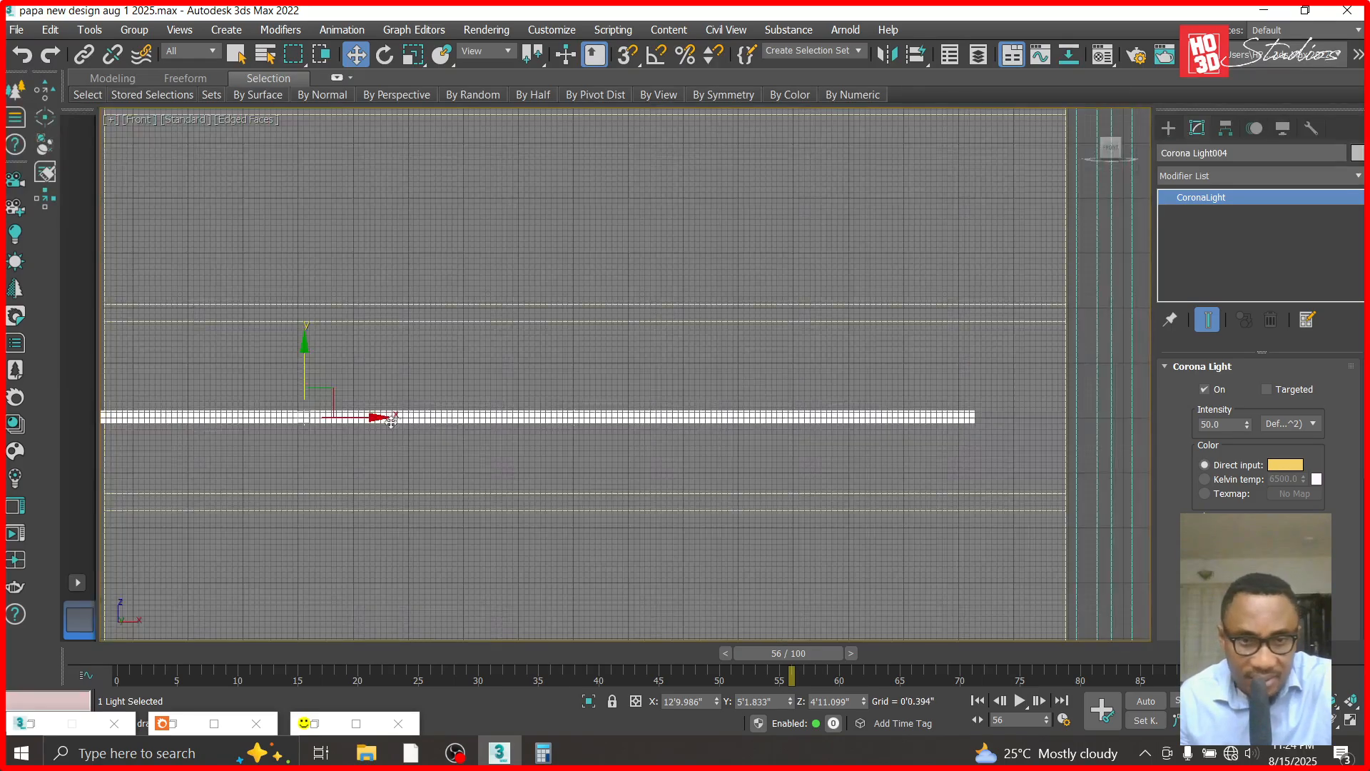
{"action": "left_click_drag", "start_coordinate": [376, 416], "coordinate": [555, 386]}
{"action": "scroll", "coordinate": [504, 405], "scroll_direction": "up", "scroll_amount": 4}
{"action": "scroll", "coordinate": [582, 357], "scroll_direction": "up", "scroll_amount": 4}
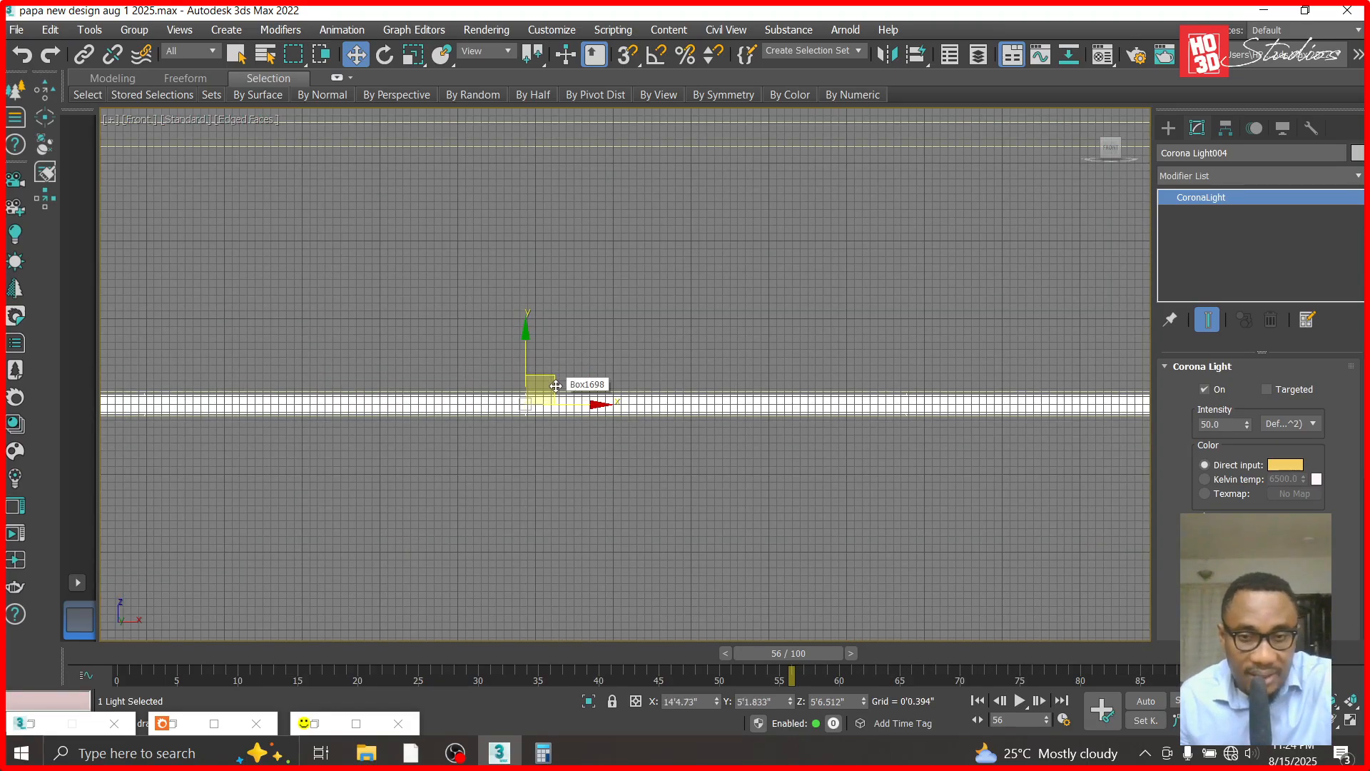
- In the left view, seat the horizontal strip light at the back of the wall groove at about Y 5'2.771", Z 5'6.558", and return to the front view
{"action": "key", "text": "l"}
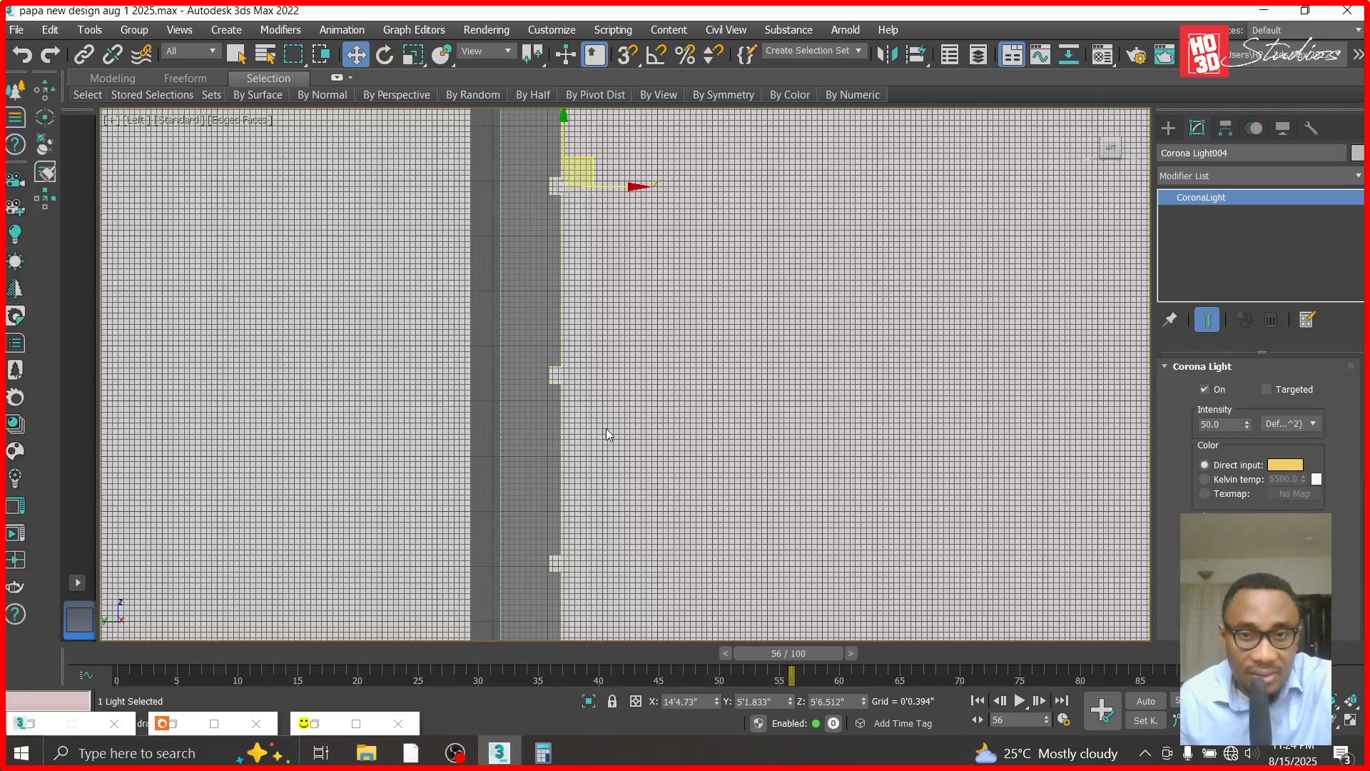
{"action": "scroll", "coordinate": [596, 215], "scroll_direction": "down", "scroll_amount": 2}
{"action": "scroll", "coordinate": [597, 215], "scroll_direction": "up", "scroll_amount": 10}
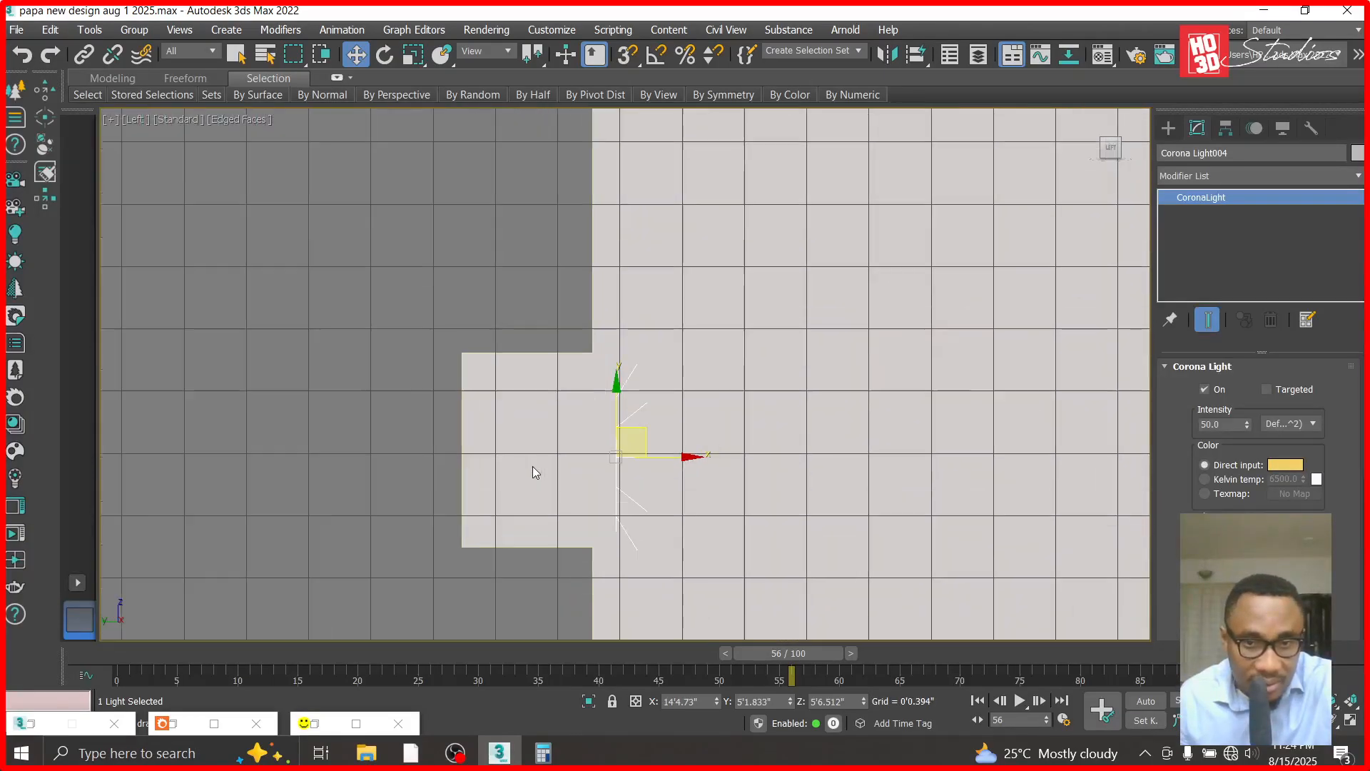
{"action": "left_click_drag", "start_coordinate": [679, 460], "coordinate": [483, 419]}
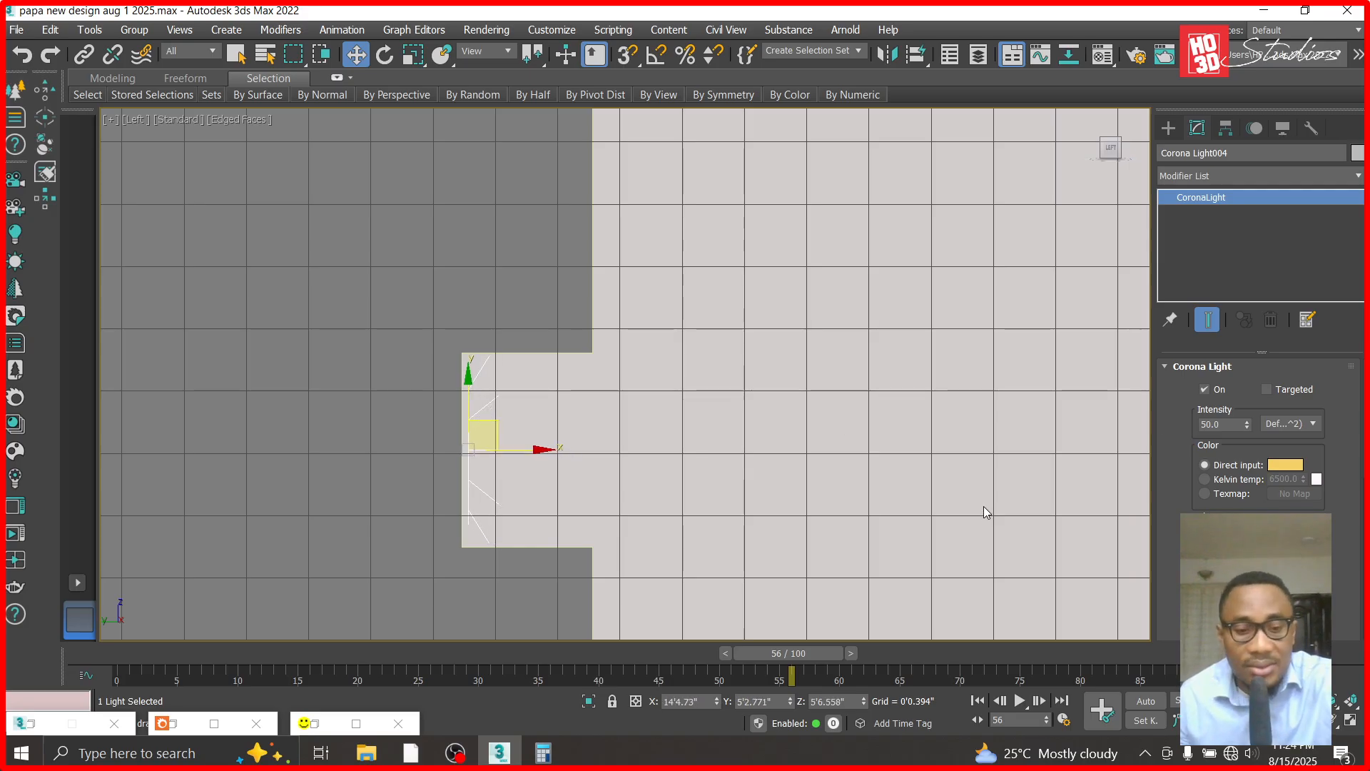
{"action": "key", "text": "f"}
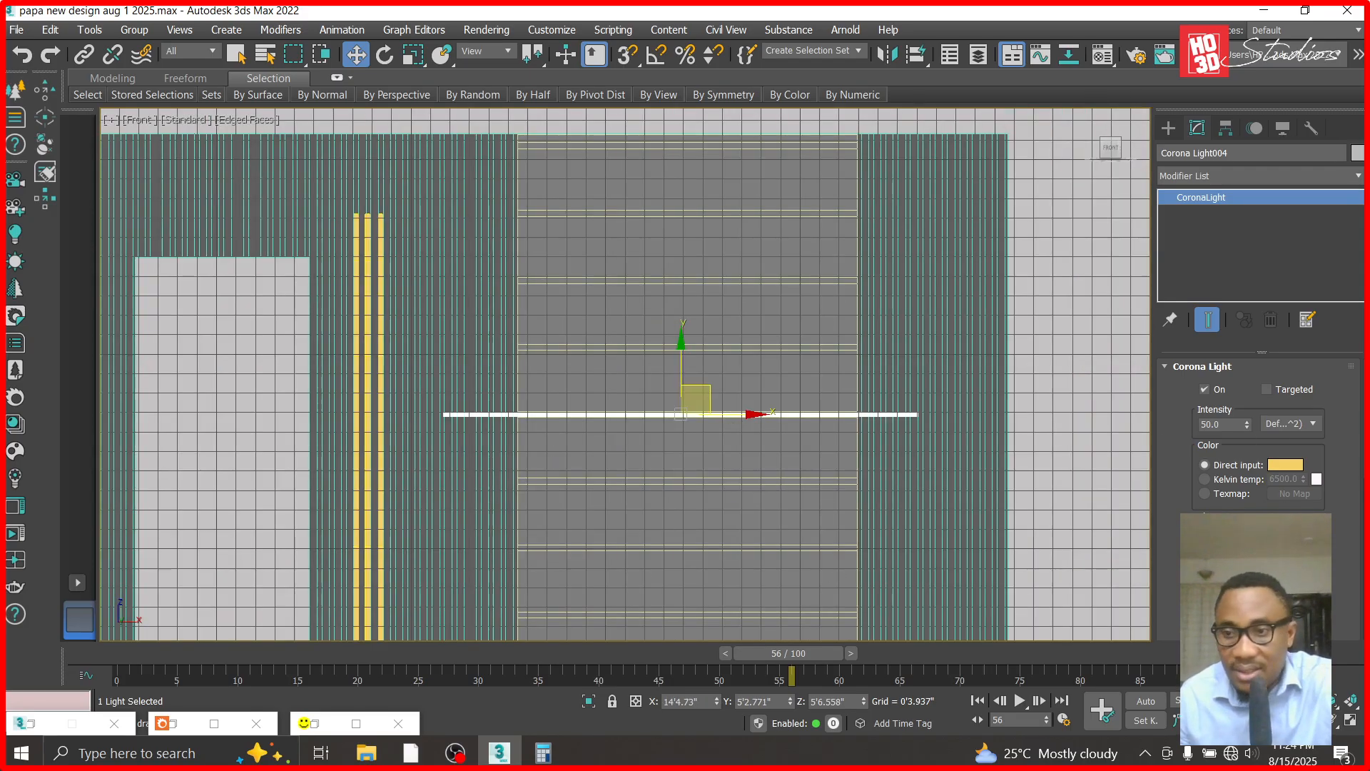
- Shorten the horizontal strip light to fit the wall groove and centre it between the groove's ends, at about X 14'6.262"
{"action": "key", "text": "Return"}
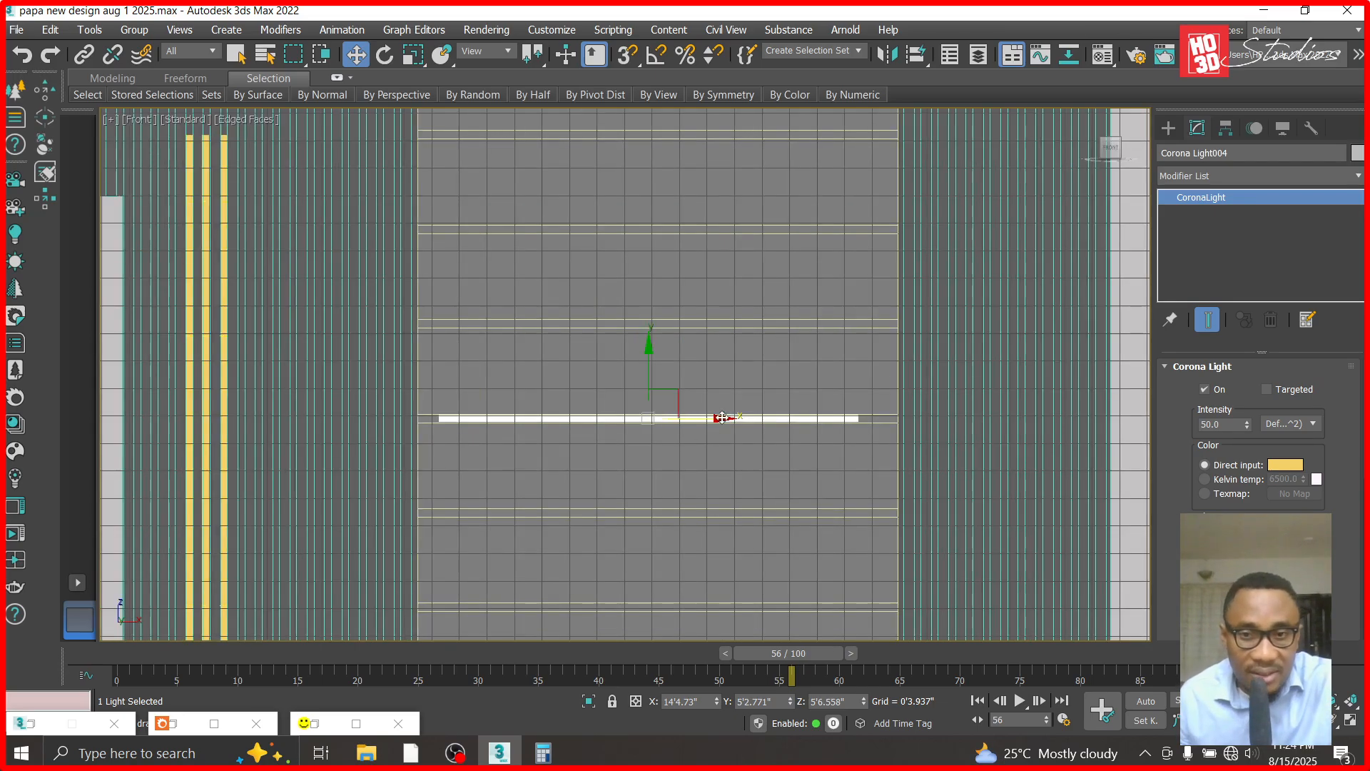
{"action": "left_click_drag", "start_coordinate": [722, 416], "coordinate": [719, 417]}
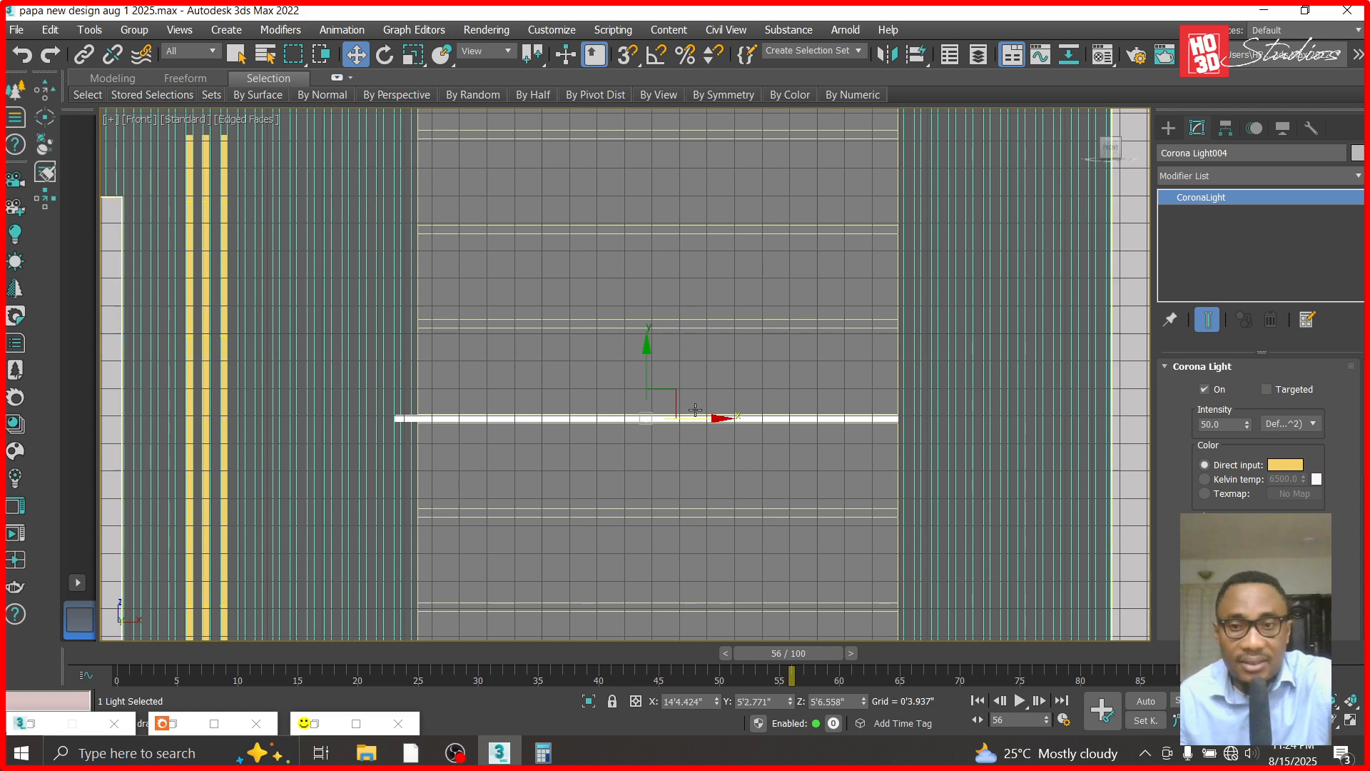
{"action": "left_click_drag", "start_coordinate": [717, 416], "coordinate": [723, 416]}
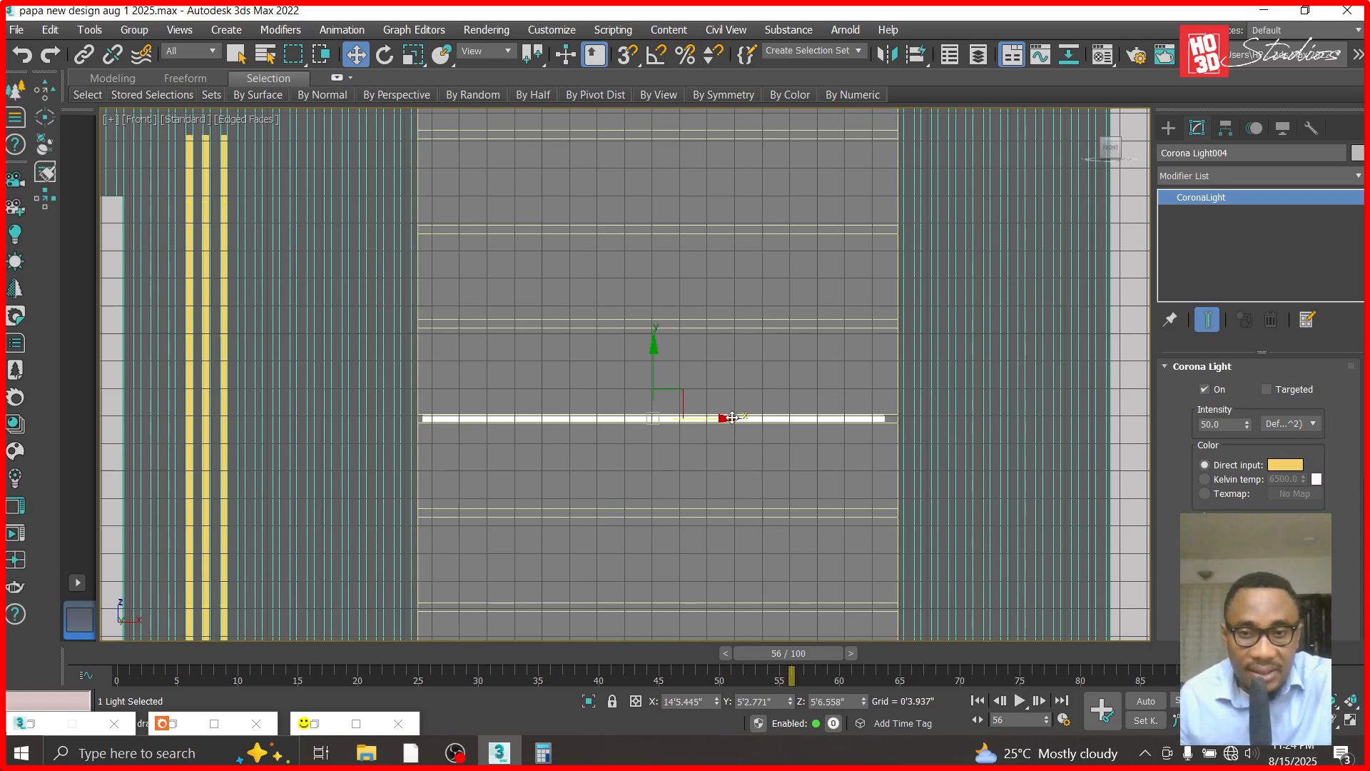
{"action": "left_click_drag", "start_coordinate": [732, 416], "coordinate": [739, 416]}
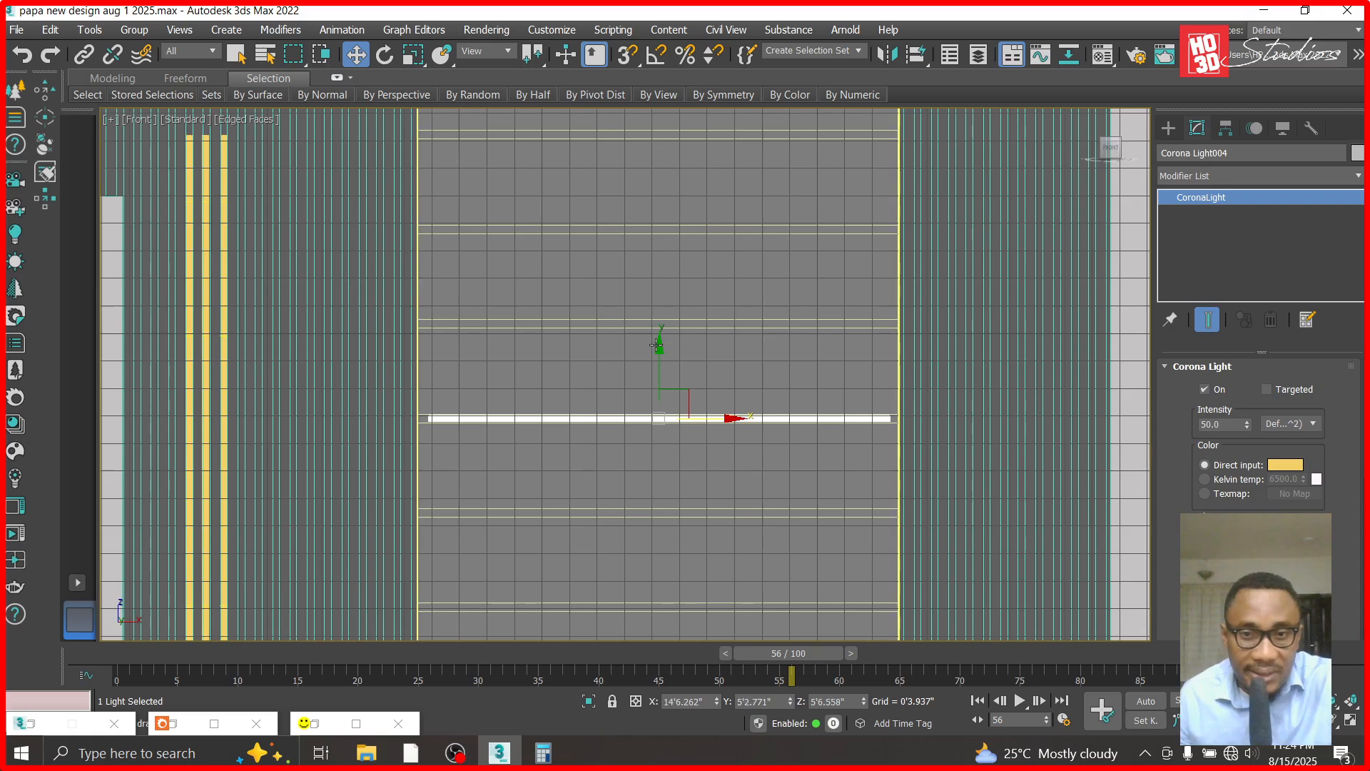
- Copy the horizontal strip light upward into the next three wall grooves, at about Z 6'8.047", 7'9.68" and 8'11.241"
{"action": "left_click_drag", "start_coordinate": [660, 351], "coordinate": [658, 257], "text": "shift"}
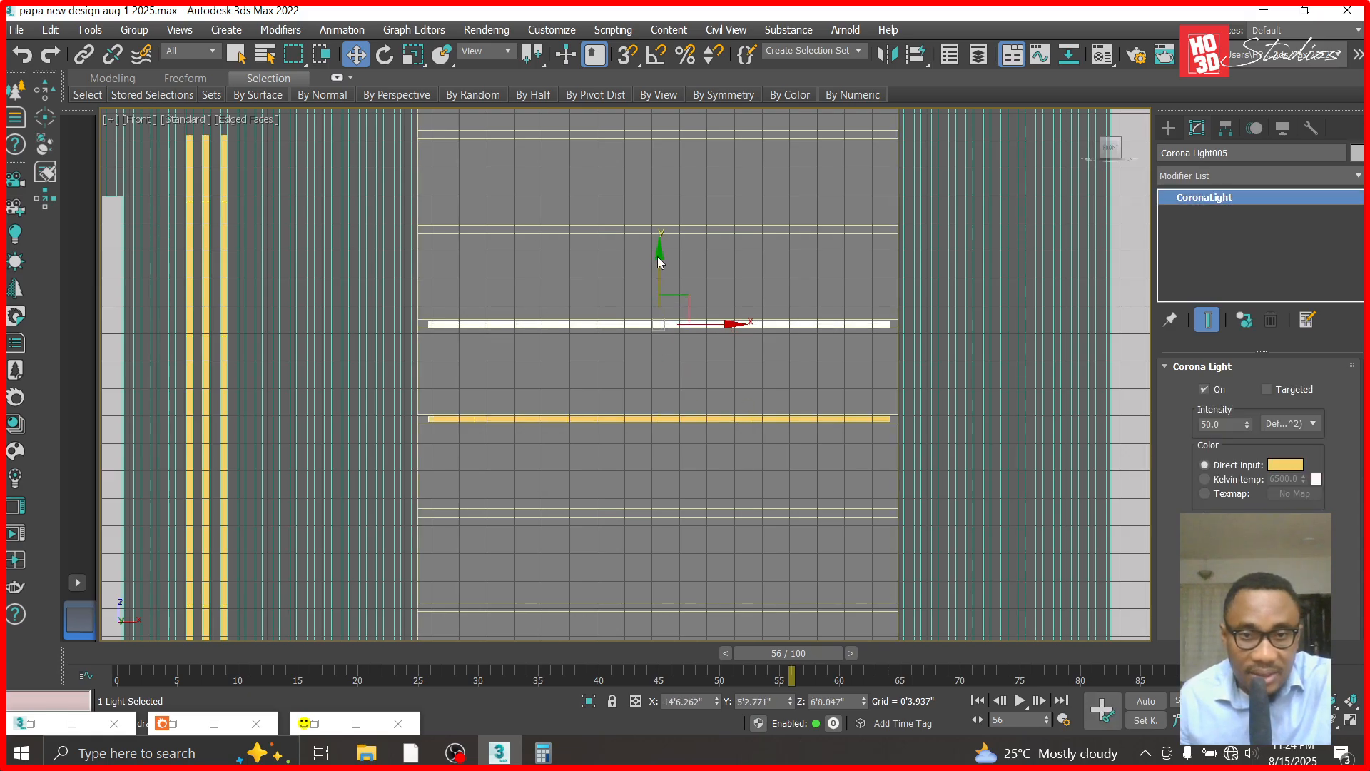
{"action": "left_click", "coordinate": [697, 468]}
{"action": "scroll", "coordinate": [598, 269], "scroll_direction": "up", "scroll_amount": 3}
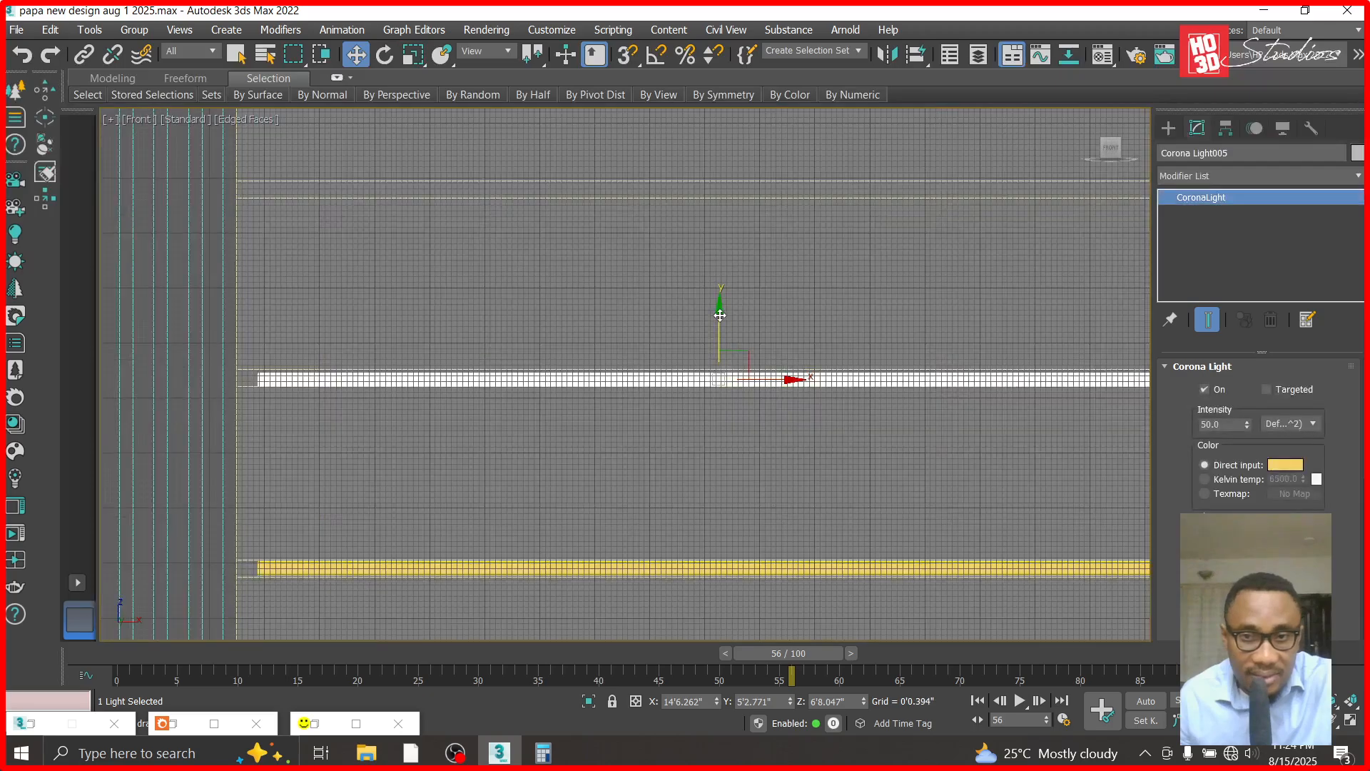
{"action": "left_click_drag", "start_coordinate": [720, 315], "coordinate": [720, 124], "text": "shift"}
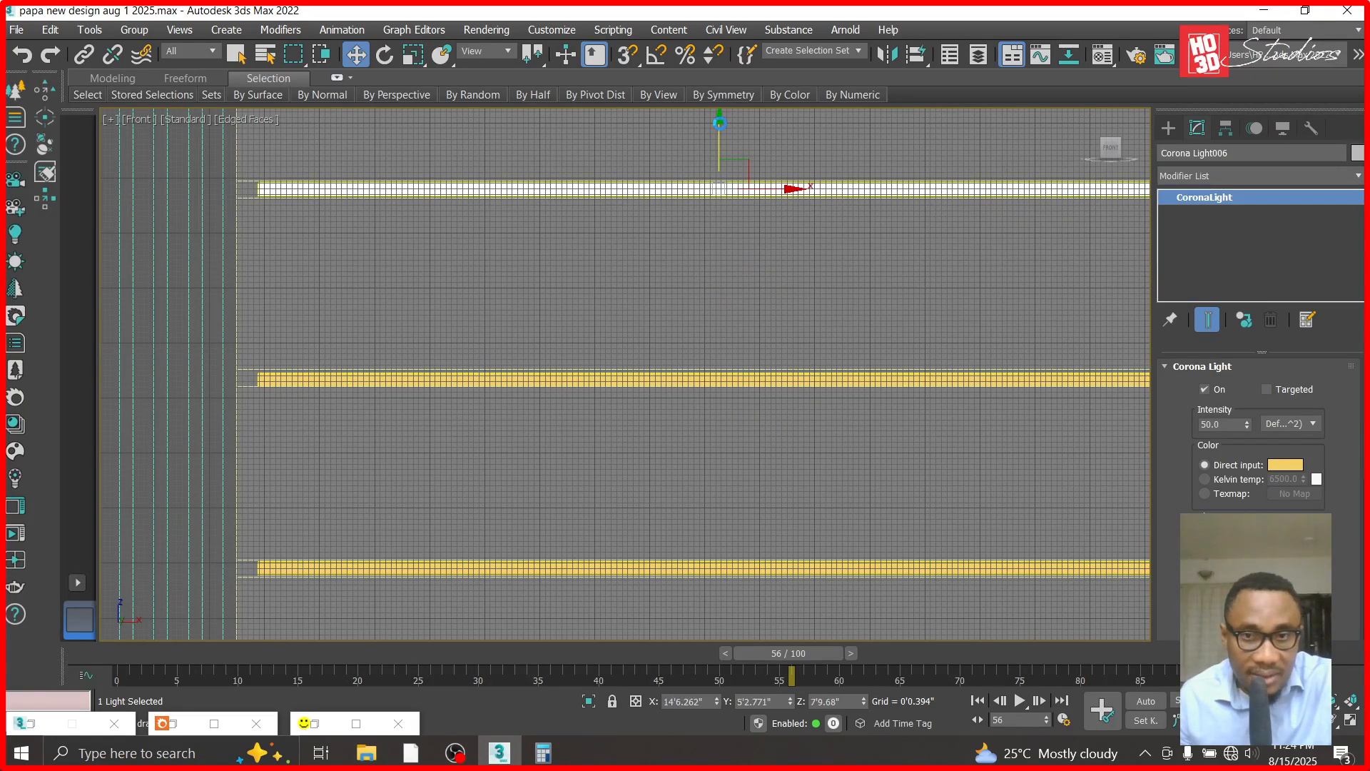
{"action": "left_click", "coordinate": [689, 470]}
{"action": "scroll", "coordinate": [619, 331], "scroll_direction": "down", "scroll_amount": 4}
{"action": "left_click_drag", "start_coordinate": [657, 224], "coordinate": [672, 103], "text": "shift"}
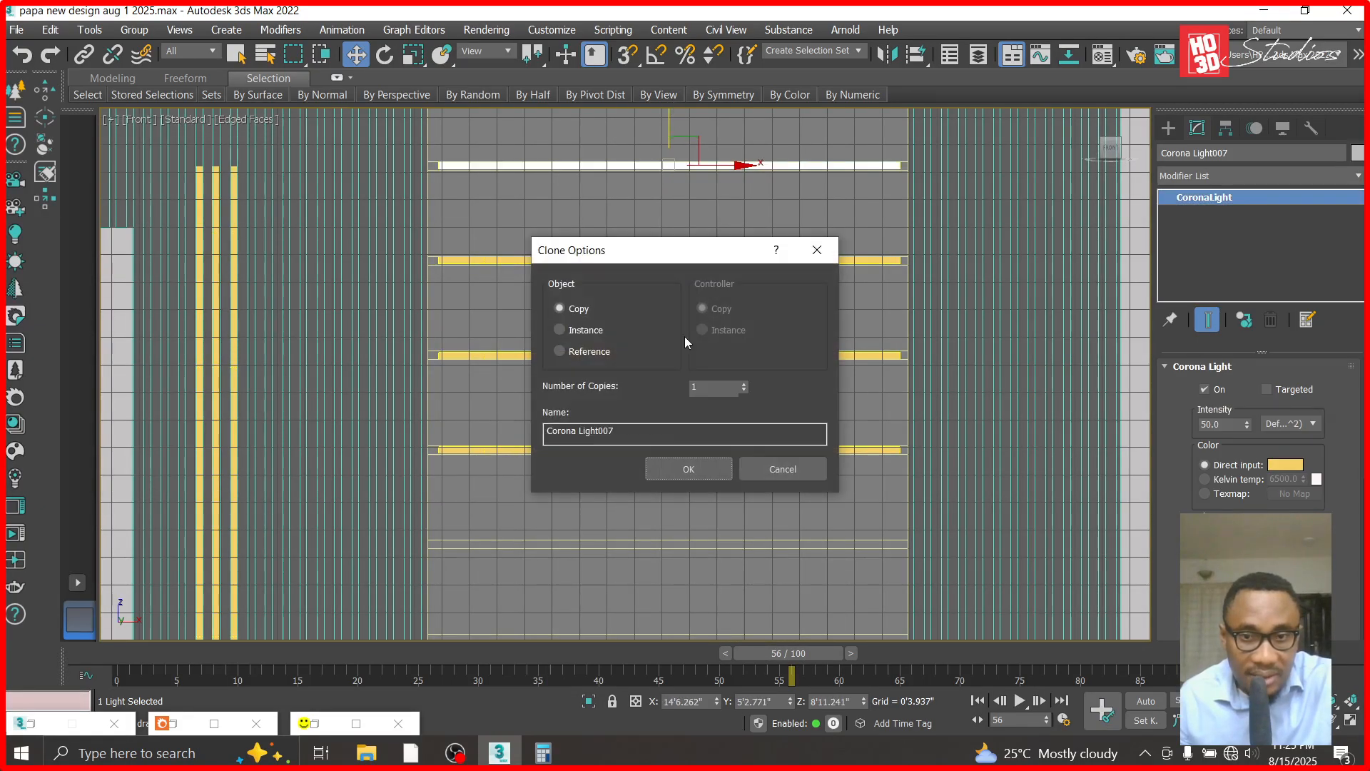
{"action": "left_click", "coordinate": [687, 469]}
- Copy the uppermost strip light down into the first empty groove below the lit ones, at about Z 4'4.758"
{"action": "scroll", "coordinate": [670, 268], "scroll_direction": "down", "scroll_amount": 3}
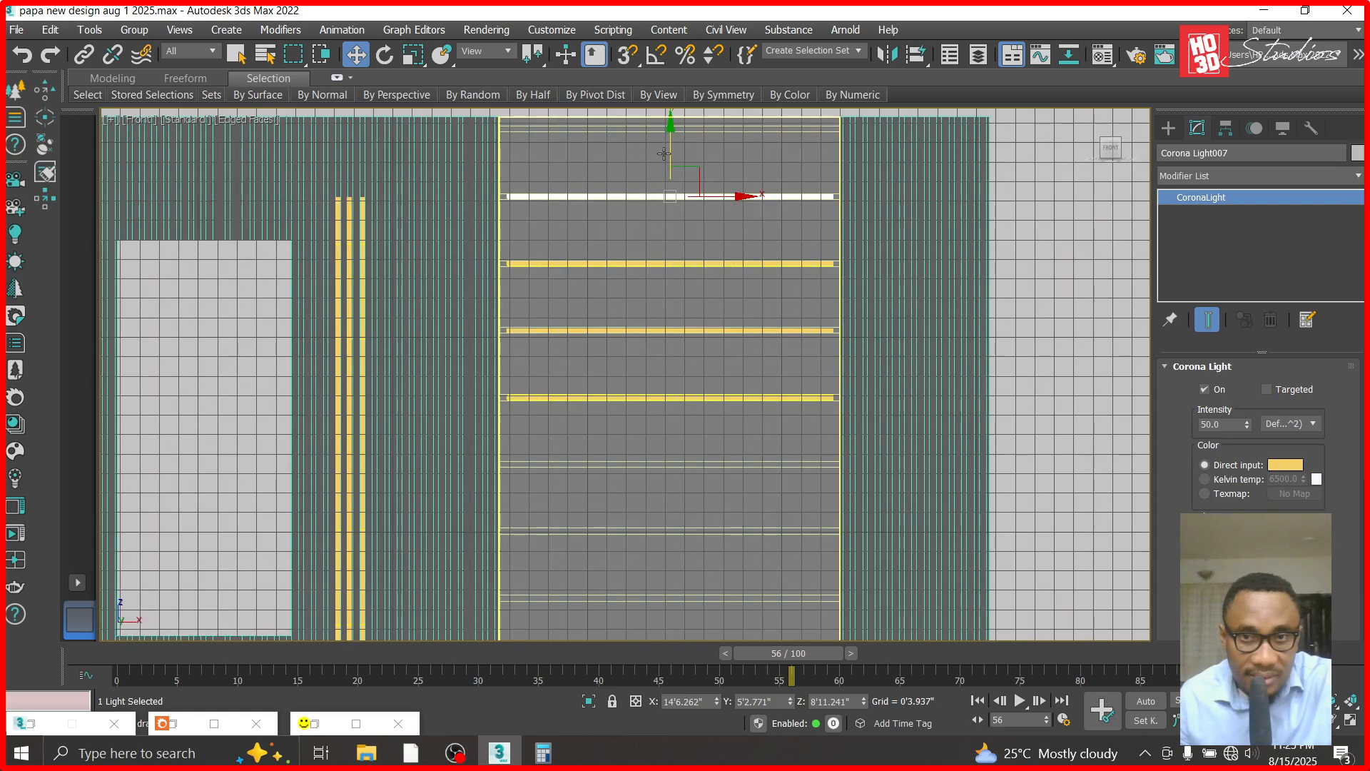
{"action": "left_click_drag", "start_coordinate": [670, 130], "coordinate": [679, 396], "text": "shift"}
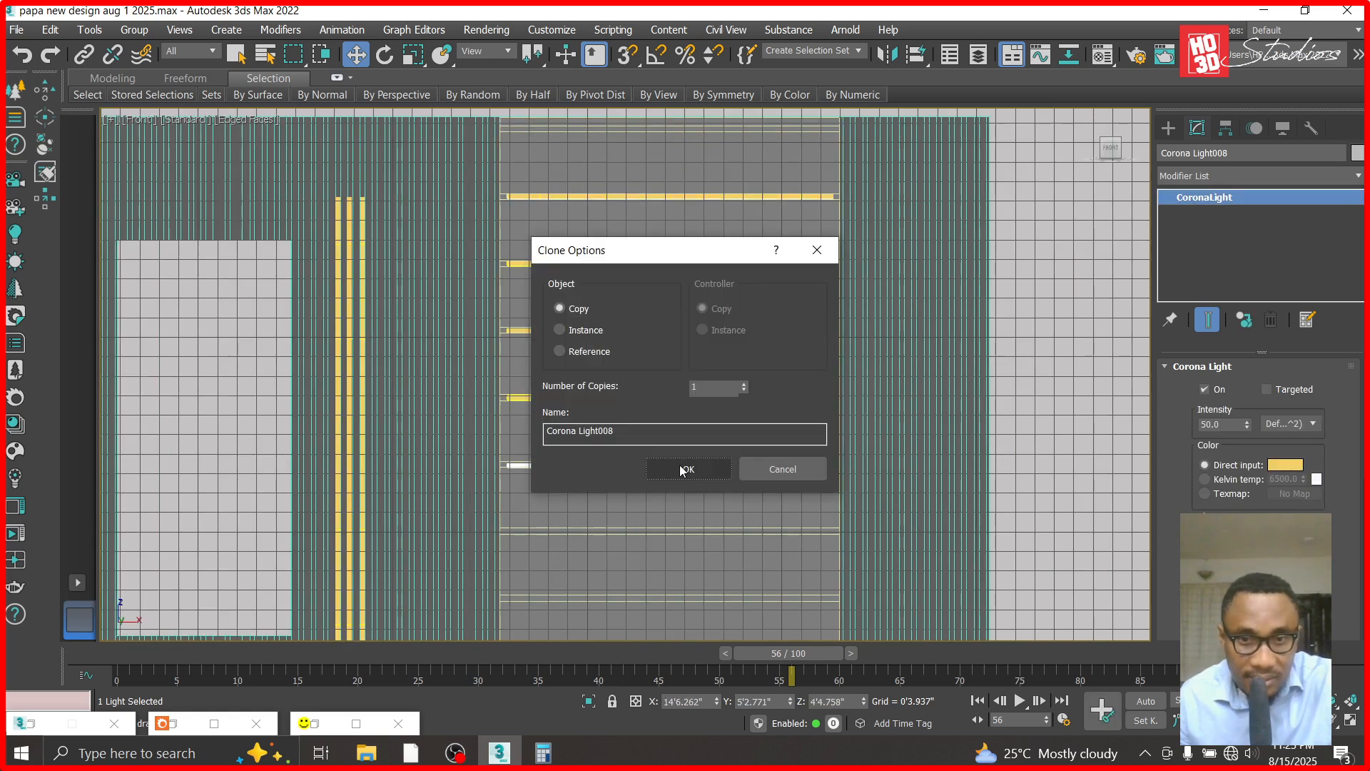
{"action": "left_click", "coordinate": [686, 465]}
{"action": "scroll", "coordinate": [664, 463], "scroll_direction": "up", "scroll_amount": 2}
{"action": "scroll", "coordinate": [664, 463], "scroll_direction": "up", "scroll_amount": 3}
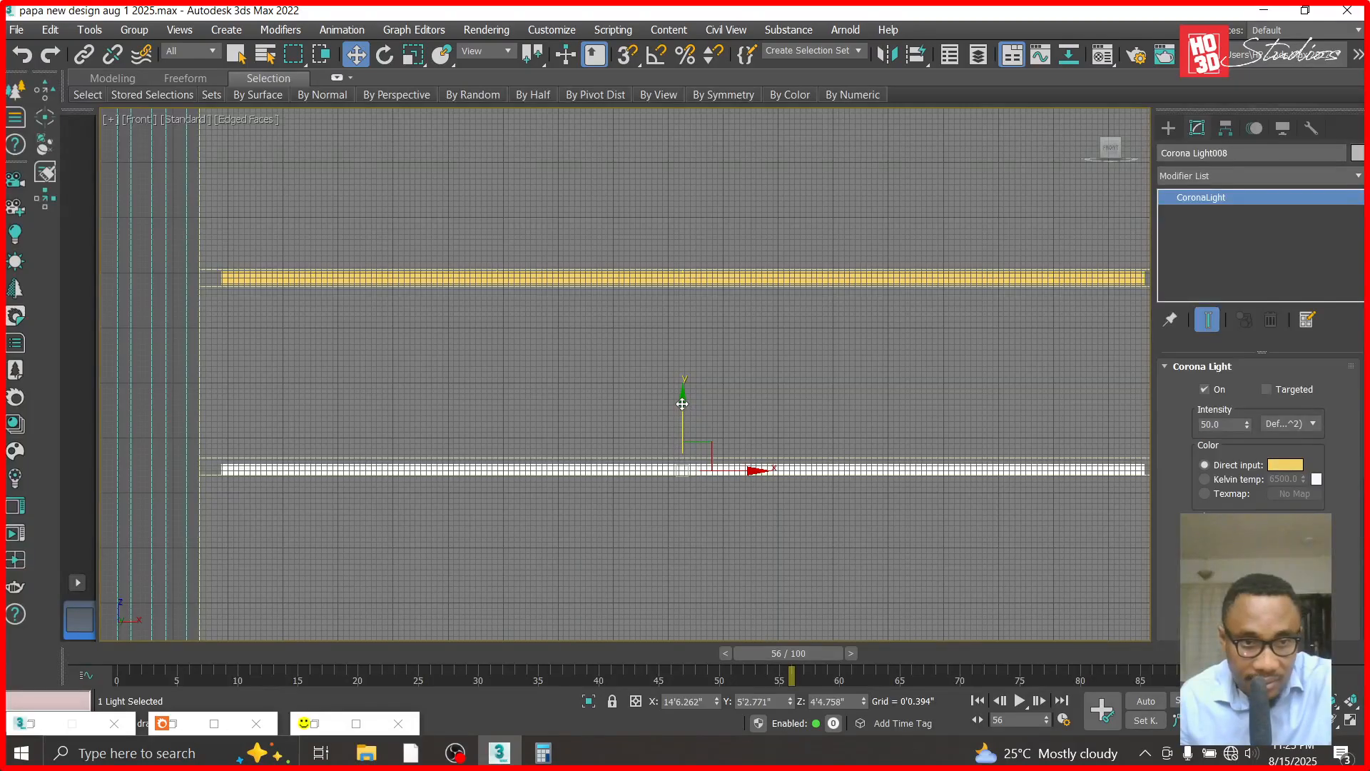
- Copy the lowest strip light down into the next two grooves, at about Z 3'3.709" and 2'1.869", and clear the selection
{"action": "scroll", "coordinate": [676, 363], "scroll_direction": "down", "scroll_amount": 3}
{"action": "left_click_drag", "start_coordinate": [678, 355], "coordinate": [680, 448], "text": "shift"}
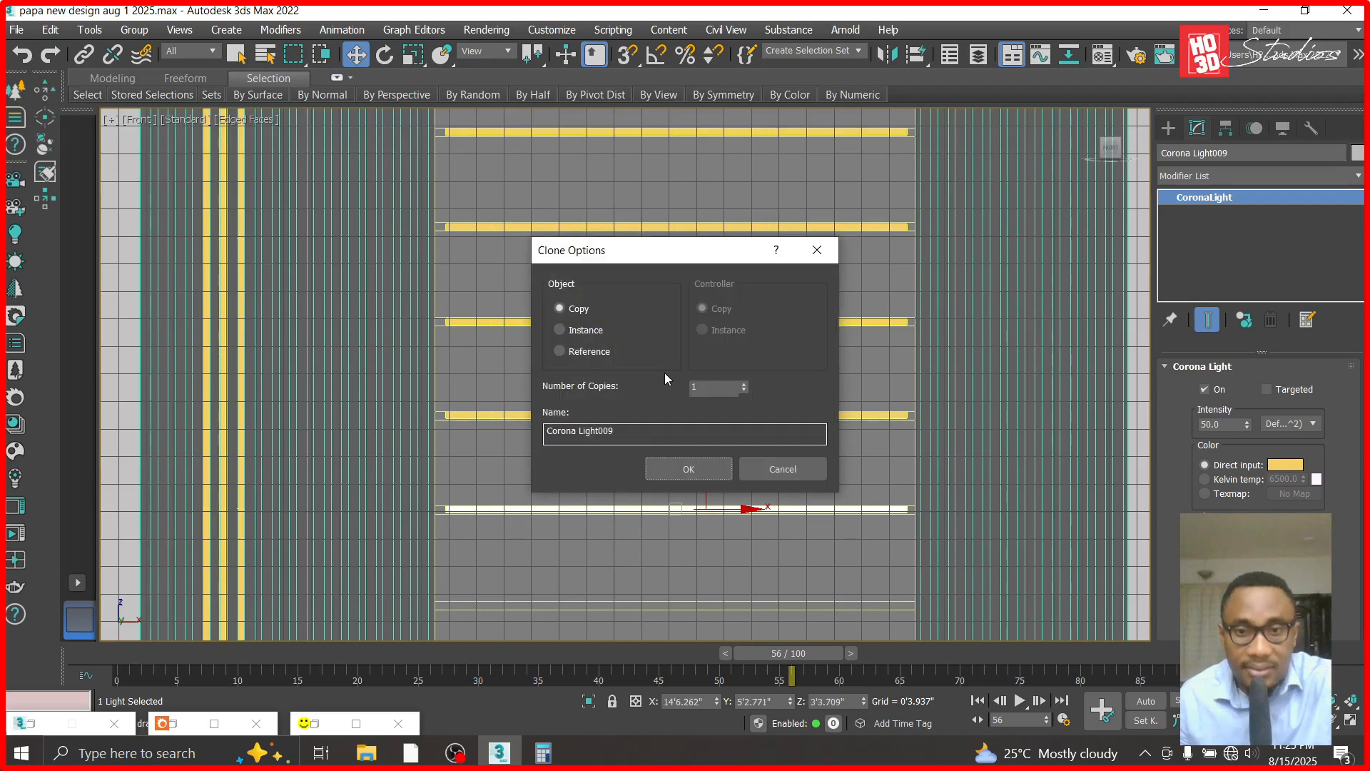
{"action": "left_click", "coordinate": [687, 468]}
{"action": "scroll", "coordinate": [649, 421], "scroll_direction": "down", "scroll_amount": 4}
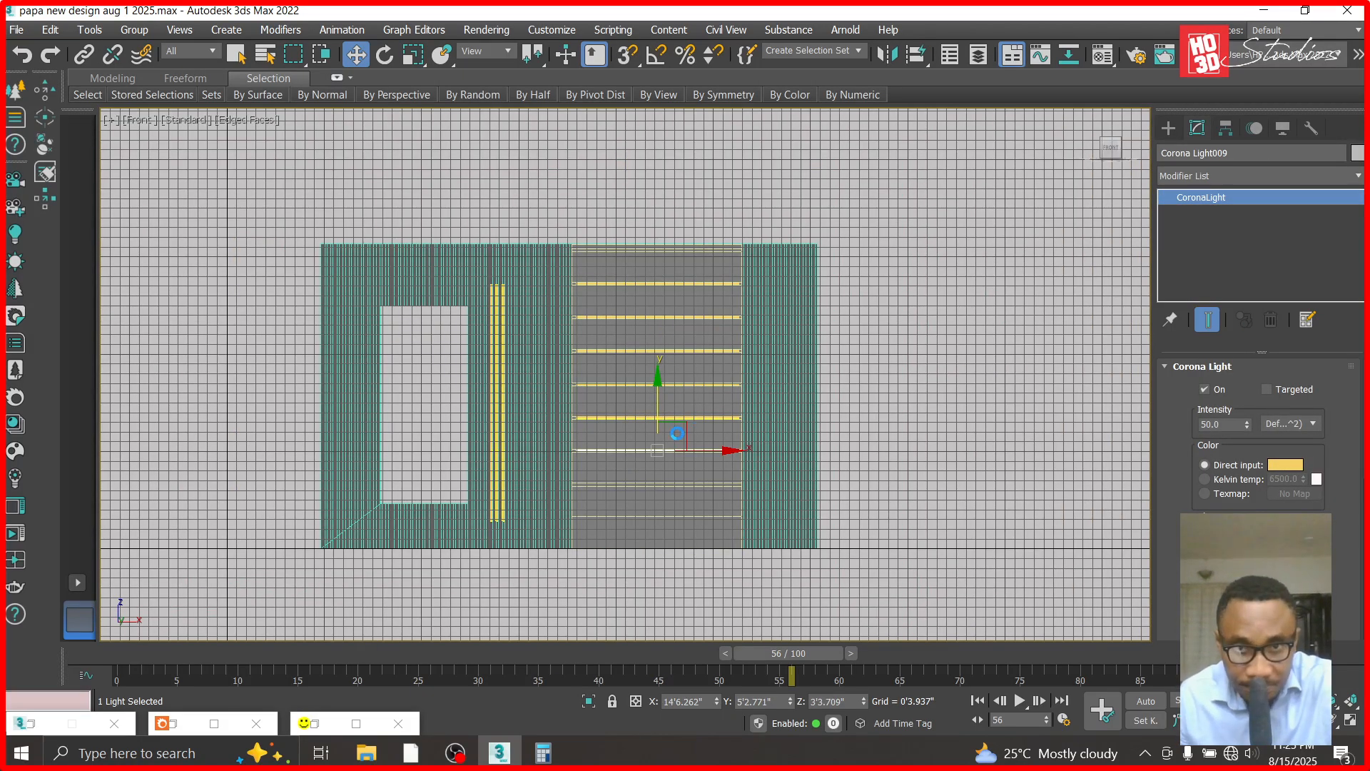
{"action": "scroll", "coordinate": [667, 458], "scroll_direction": "up", "scroll_amount": 2}
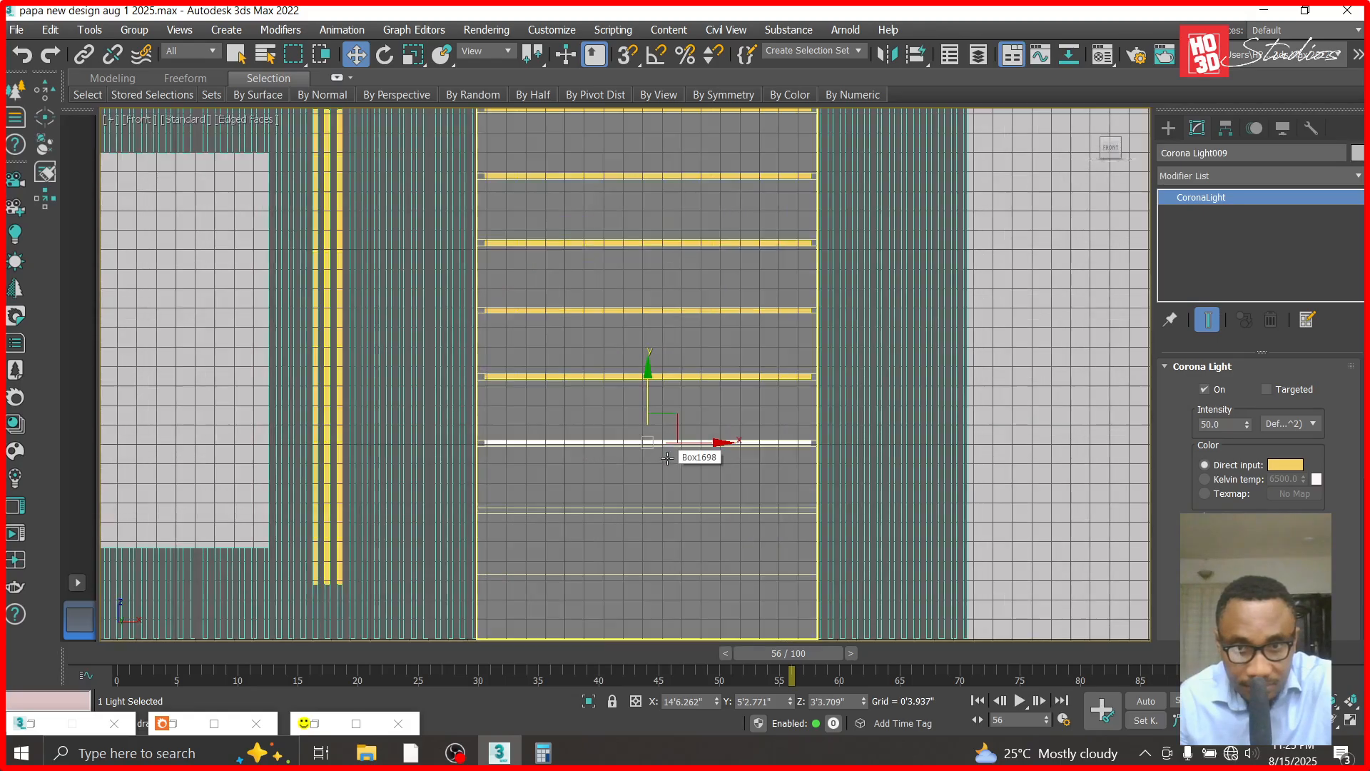
{"action": "left_click_drag", "start_coordinate": [646, 374], "coordinate": [648, 441], "text": "shift"}
{"action": "left_click", "coordinate": [688, 468]}
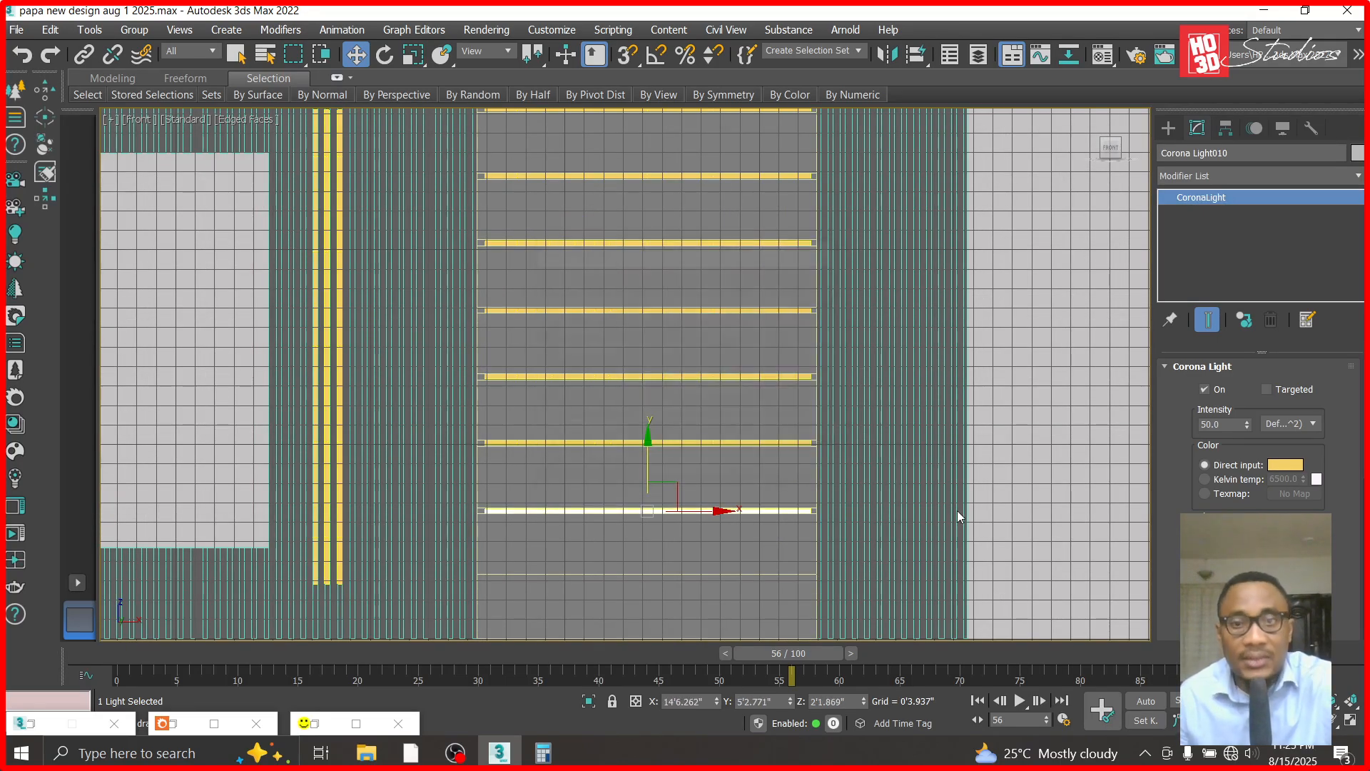
{"action": "left_click", "coordinate": [957, 514]}
{"action": "scroll", "coordinate": [662, 281], "scroll_direction": "down", "scroll_amount": 2}
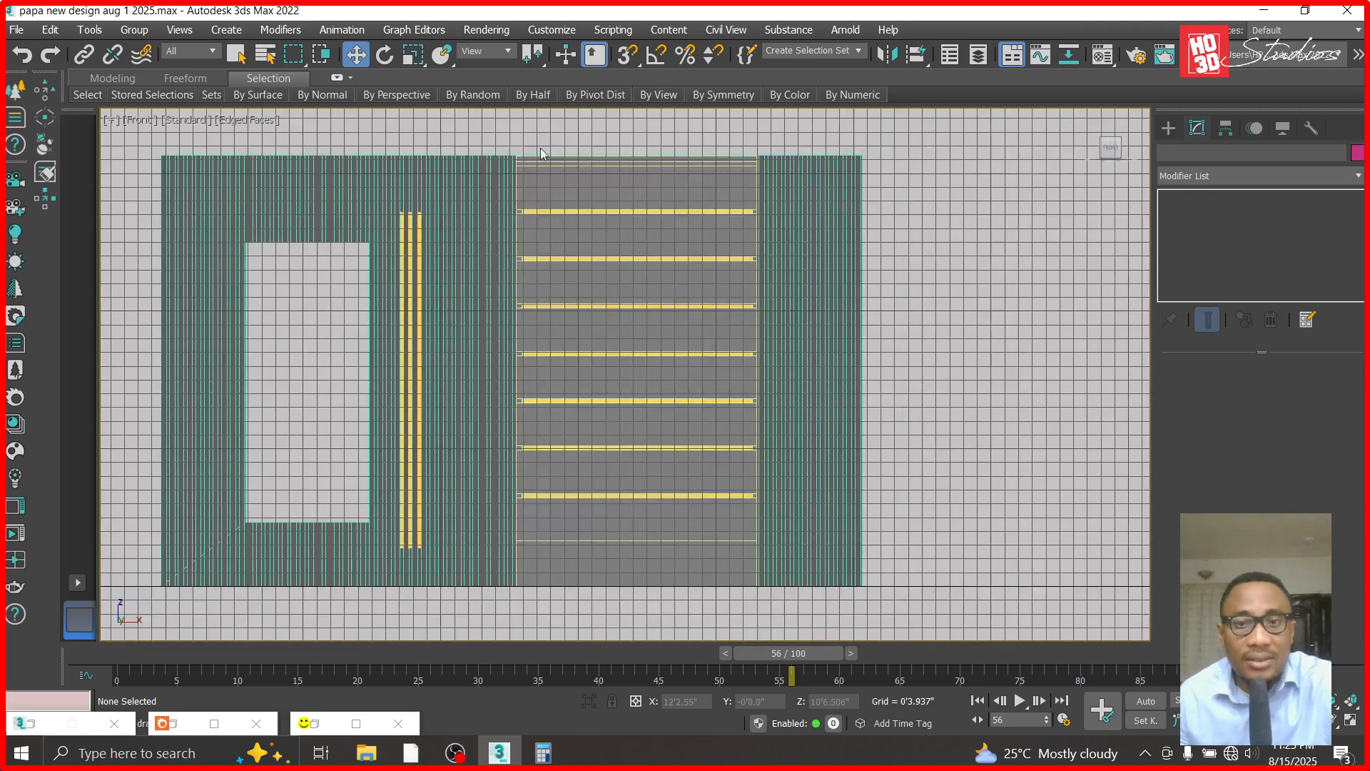
- Create a box about 0'1.155" by 0'8.303" and 0'0.12" high over the right end of the uppermost lit groove
{"action": "scroll", "coordinate": [576, 241], "scroll_direction": "up", "scroll_amount": 5}
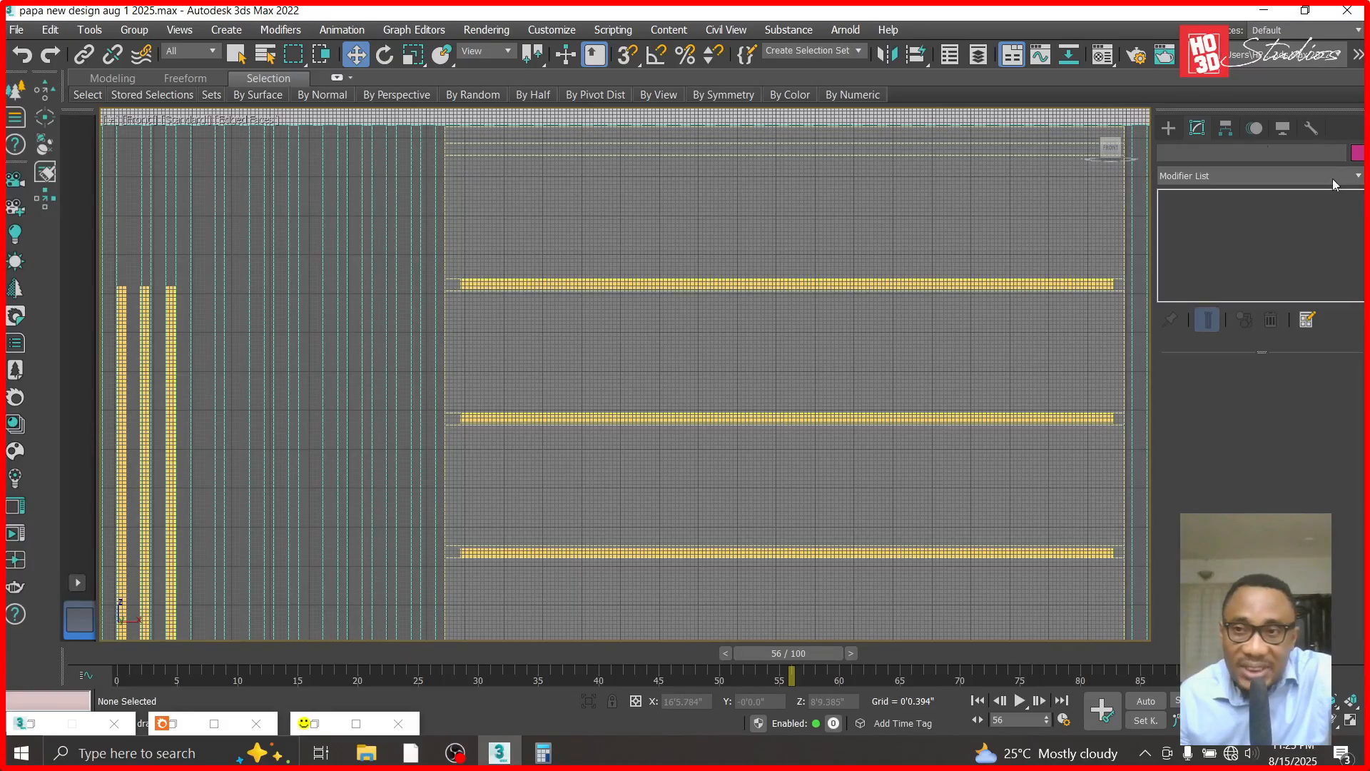
{"action": "left_click", "coordinate": [1169, 128]}
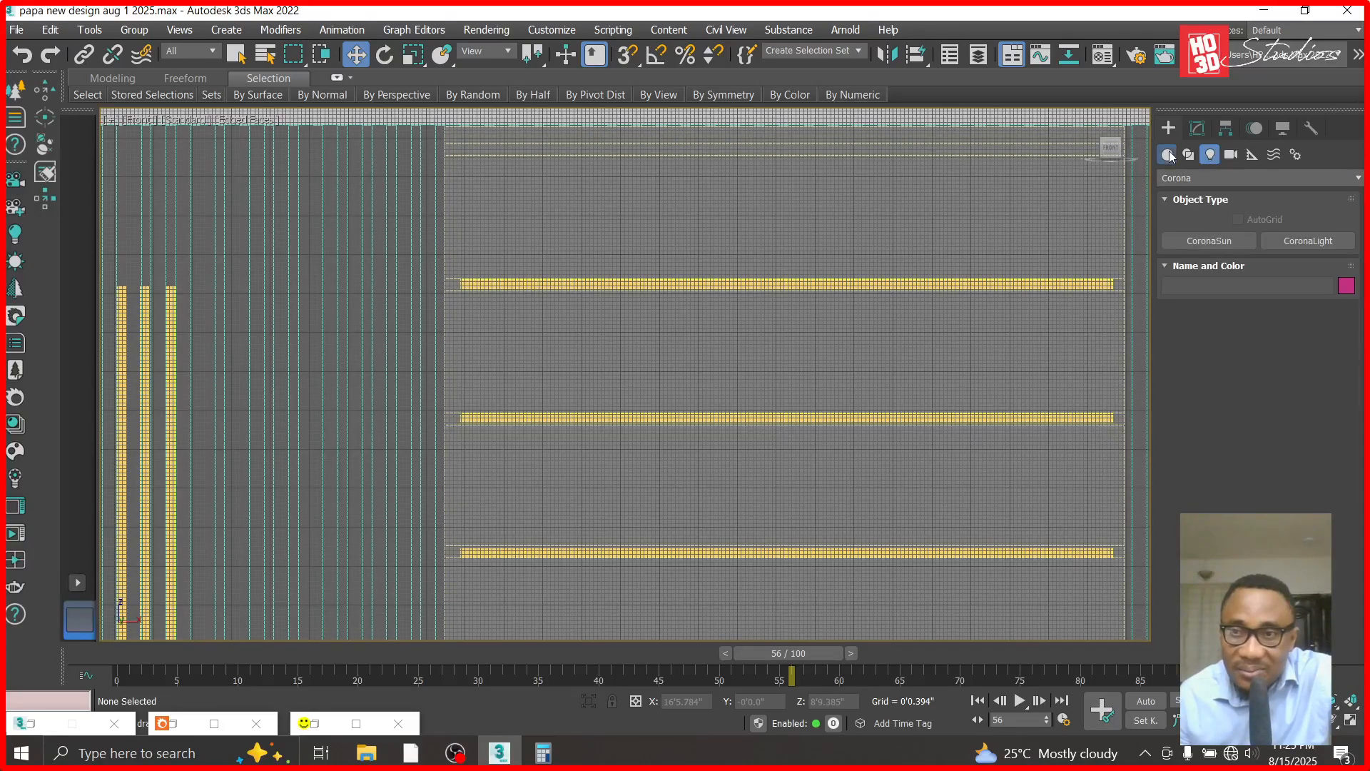
{"action": "left_click", "coordinate": [1209, 241]}
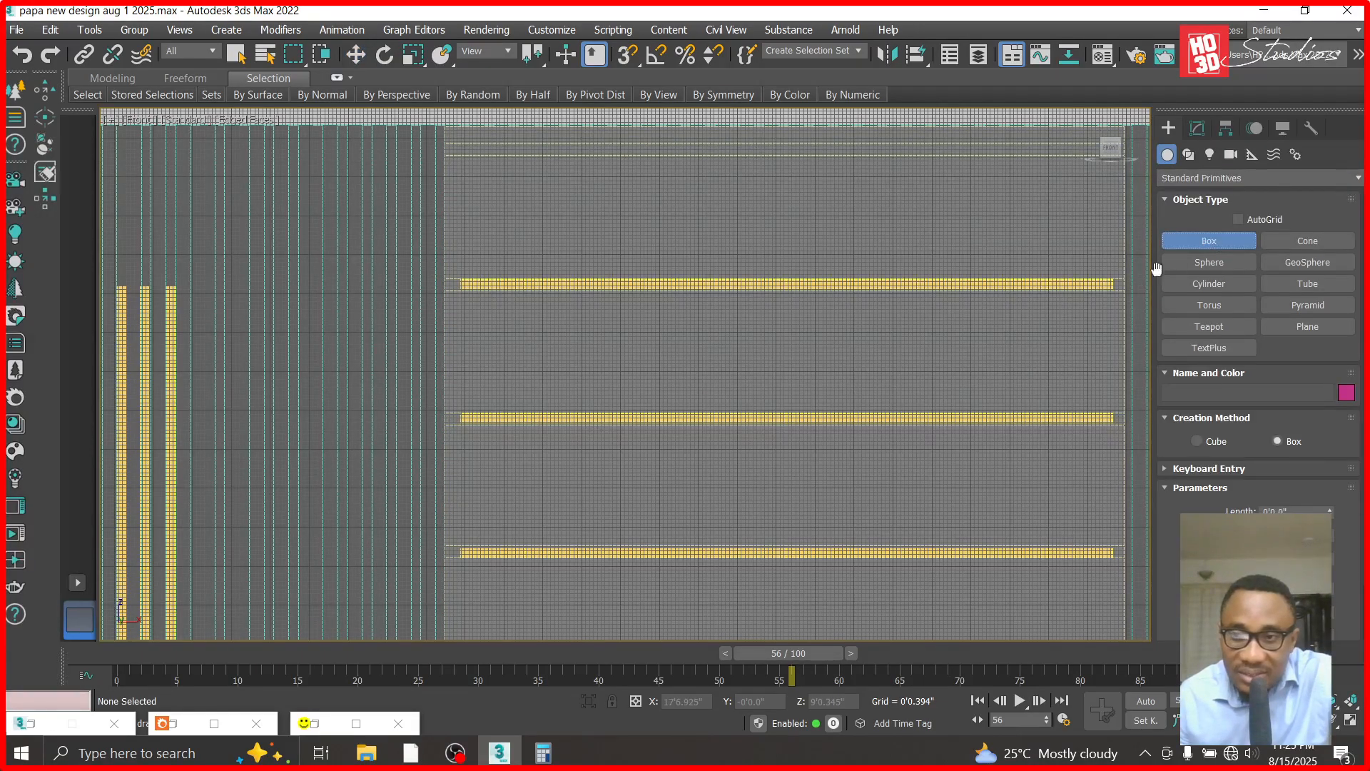
{"action": "scroll", "coordinate": [1057, 284], "scroll_direction": "up", "scroll_amount": 2}
{"action": "scroll", "coordinate": [1028, 272], "scroll_direction": "down", "scroll_amount": 2}
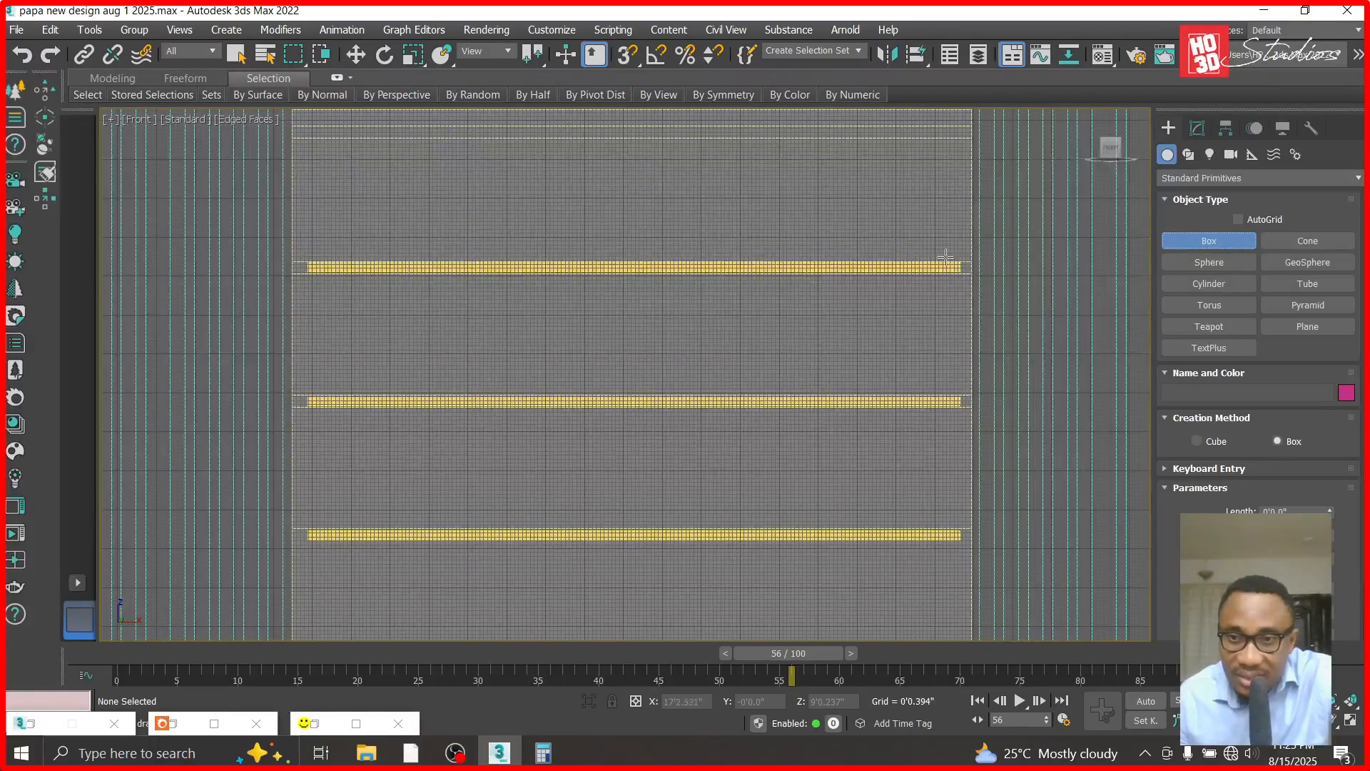
{"action": "scroll", "coordinate": [1009, 261], "scroll_direction": "up", "scroll_amount": 2}
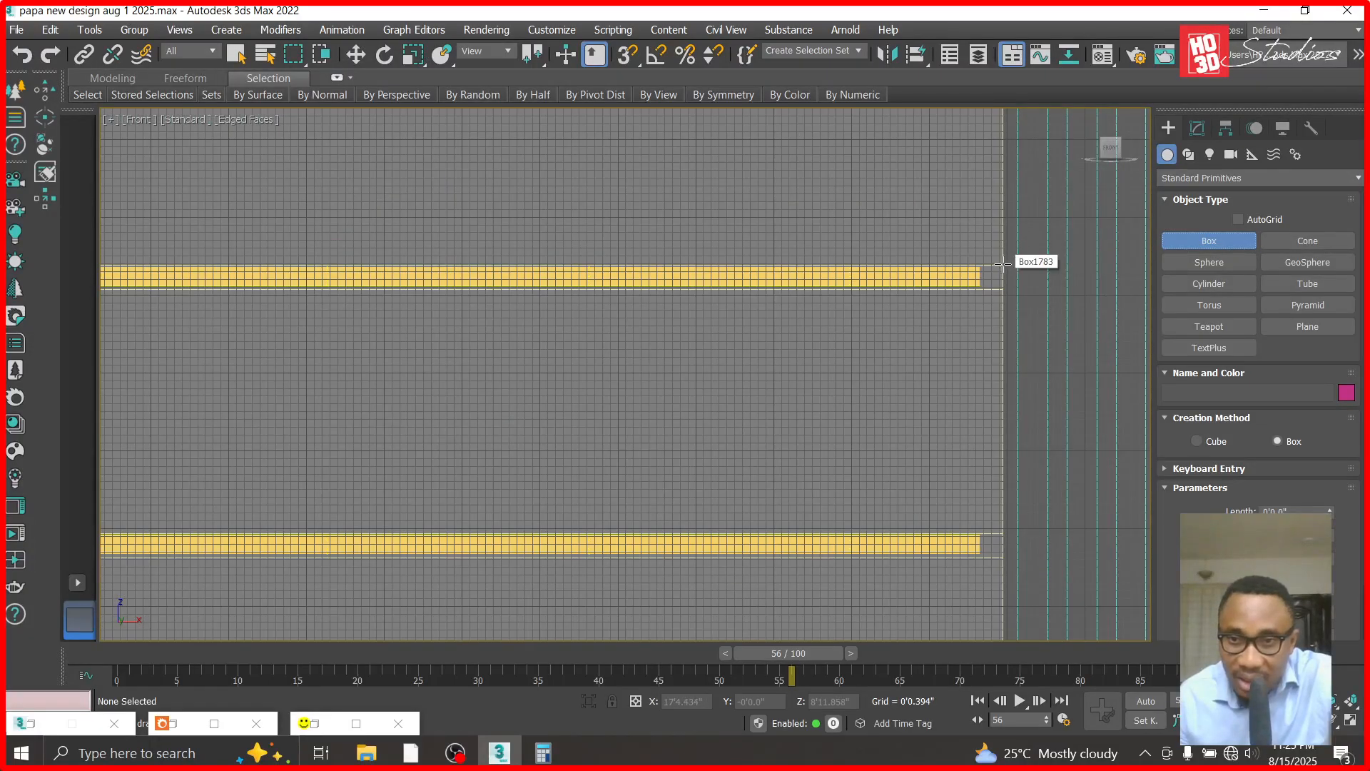
{"action": "left_click", "coordinate": [1001, 265]}
{"action": "left_click_drag", "start_coordinate": [1001, 265], "coordinate": [839, 288]}
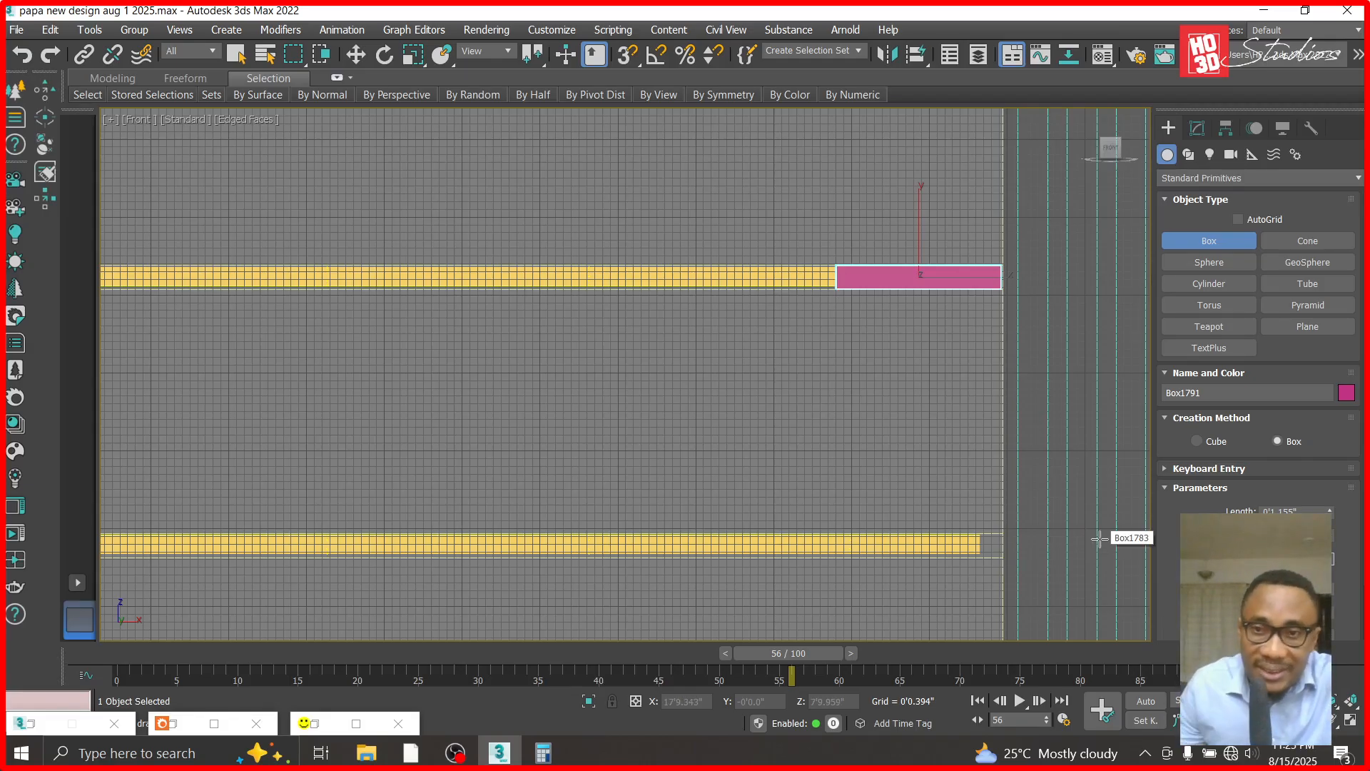
- Convert the new box over the groove to an Editable Poly and list its sub-object levels
{"action": "left_click", "coordinate": [1197, 130]}
{"action": "right_click", "coordinate": [1189, 198]}
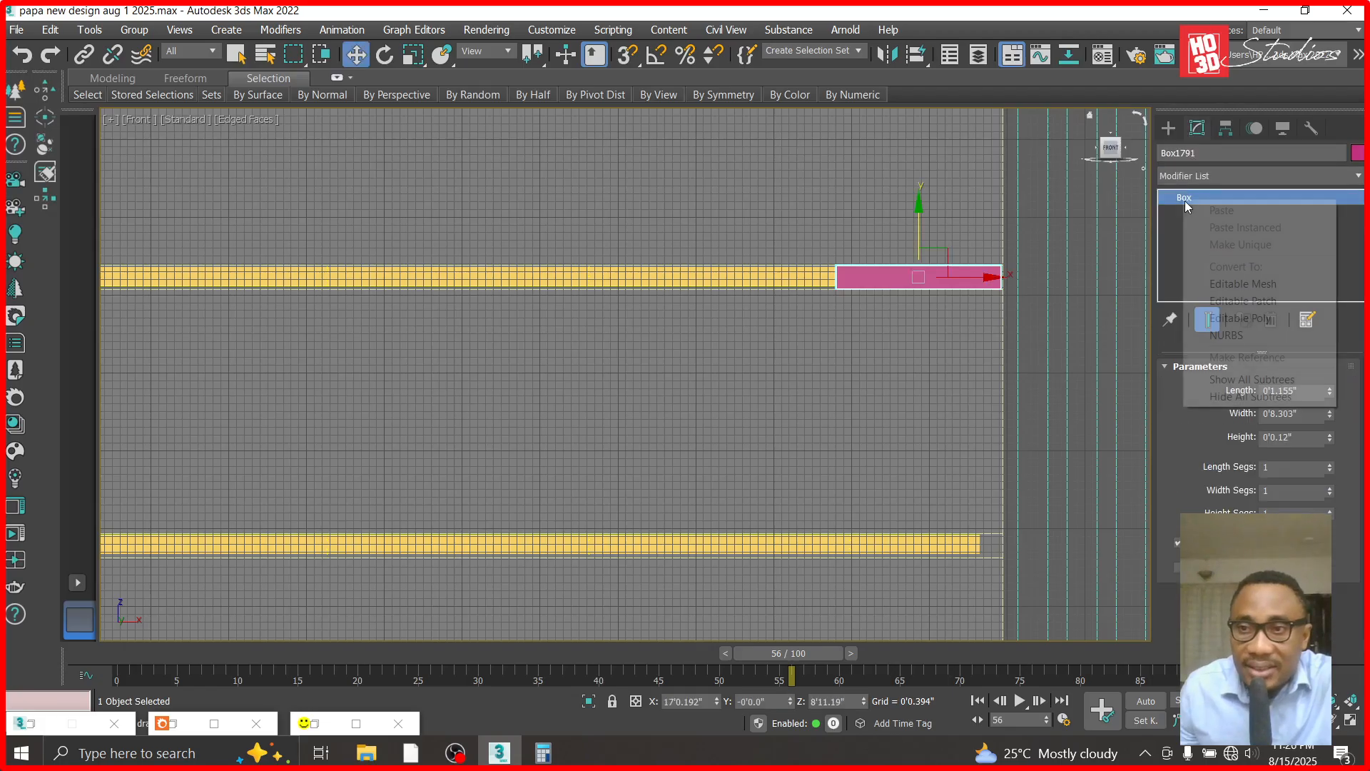
{"action": "left_click", "coordinate": [1220, 318]}
{"action": "left_click", "coordinate": [1167, 196]}
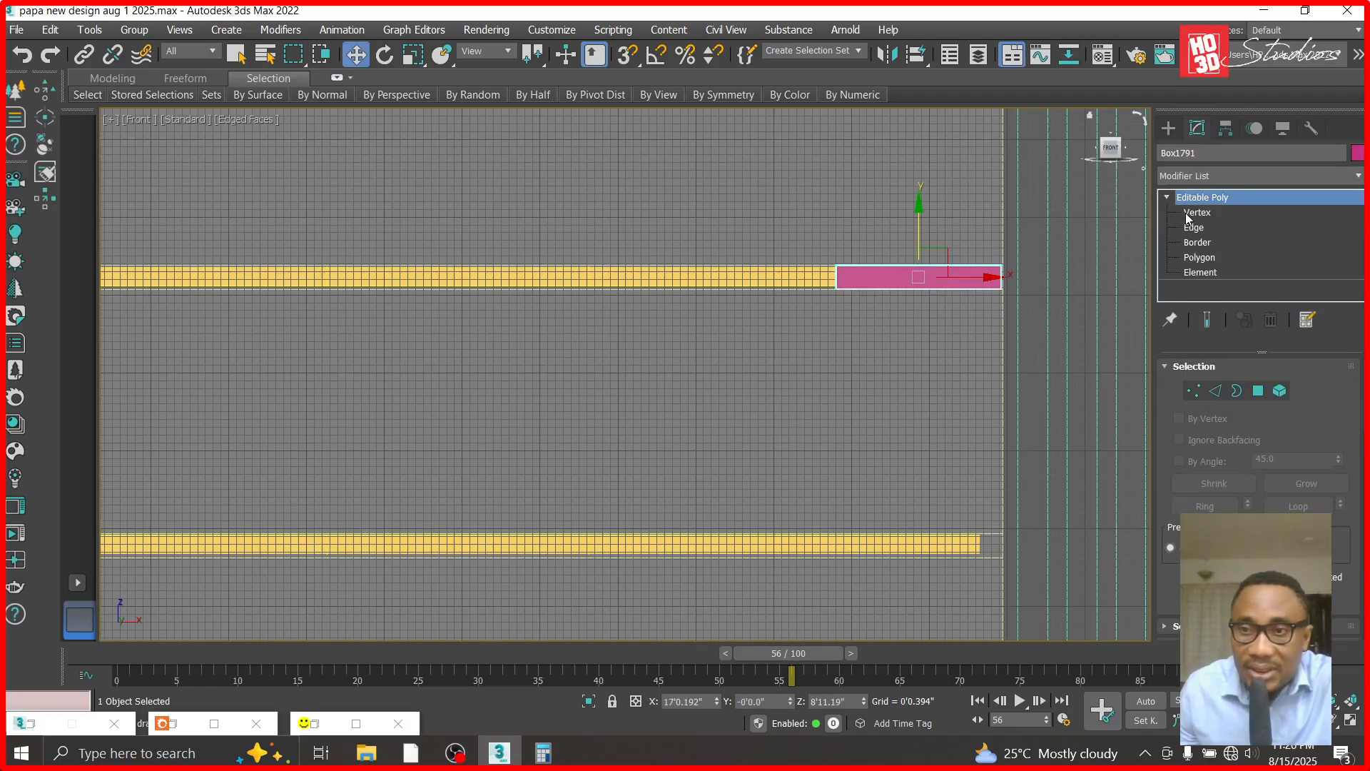
- Move the box's left end vertices to the groove's left end so the panel spans it, and leave vertex editing
{"action": "left_click", "coordinate": [1197, 212]}
{"action": "left_click_drag", "start_coordinate": [859, 312], "coordinate": [298, 280]}
{"action": "scroll", "coordinate": [585, 331], "scroll_direction": "down", "scroll_amount": 2}
{"action": "left_click_drag", "start_coordinate": [426, 292], "coordinate": [185, 292]}
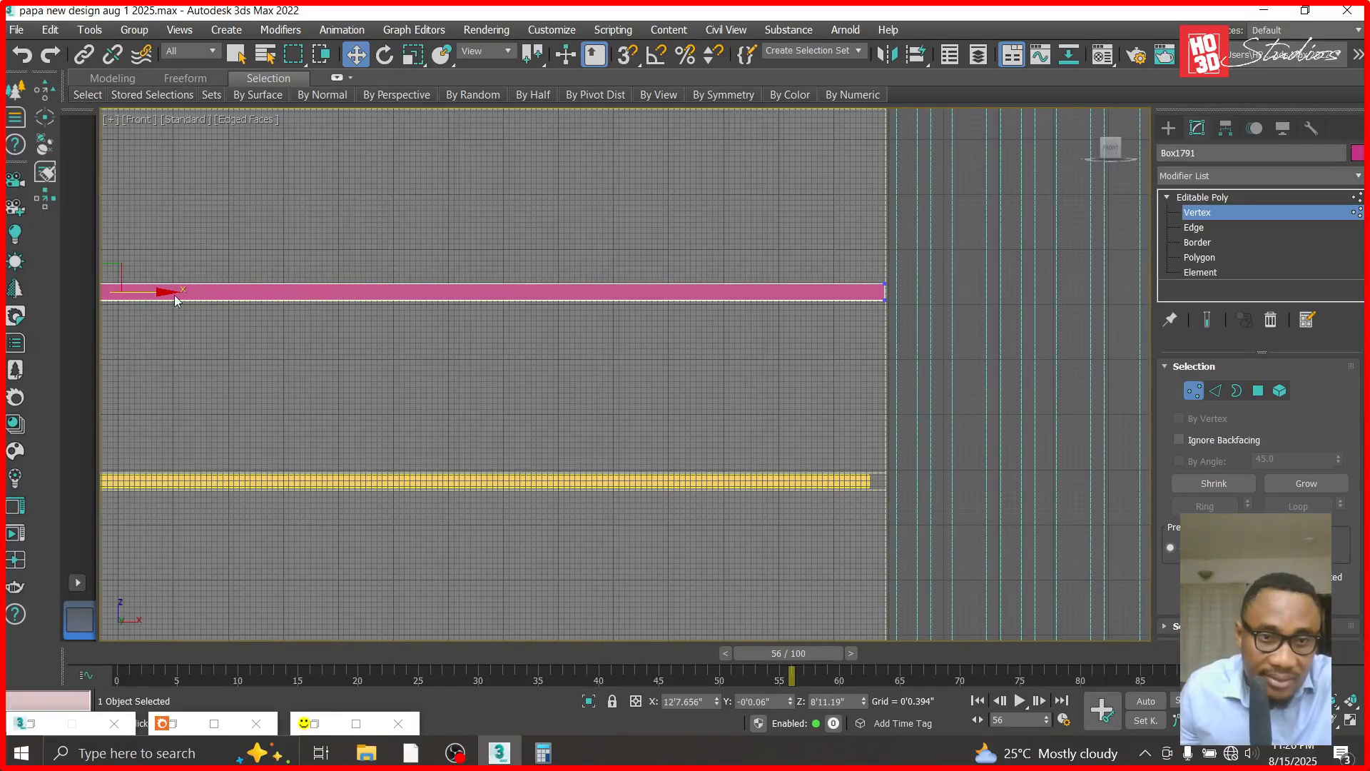
{"action": "scroll", "coordinate": [443, 345], "scroll_direction": "up", "scroll_amount": 4}
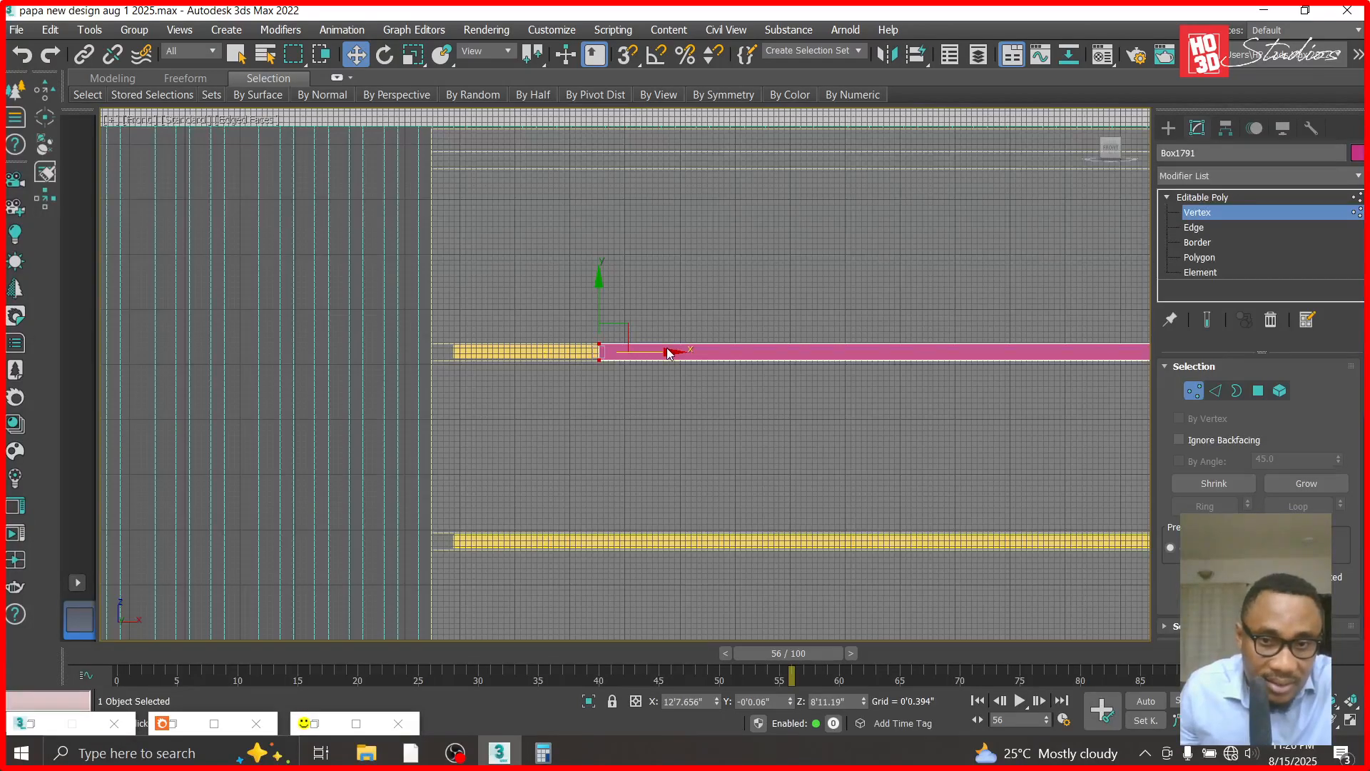
{"action": "left_click_drag", "start_coordinate": [668, 352], "coordinate": [503, 354]}
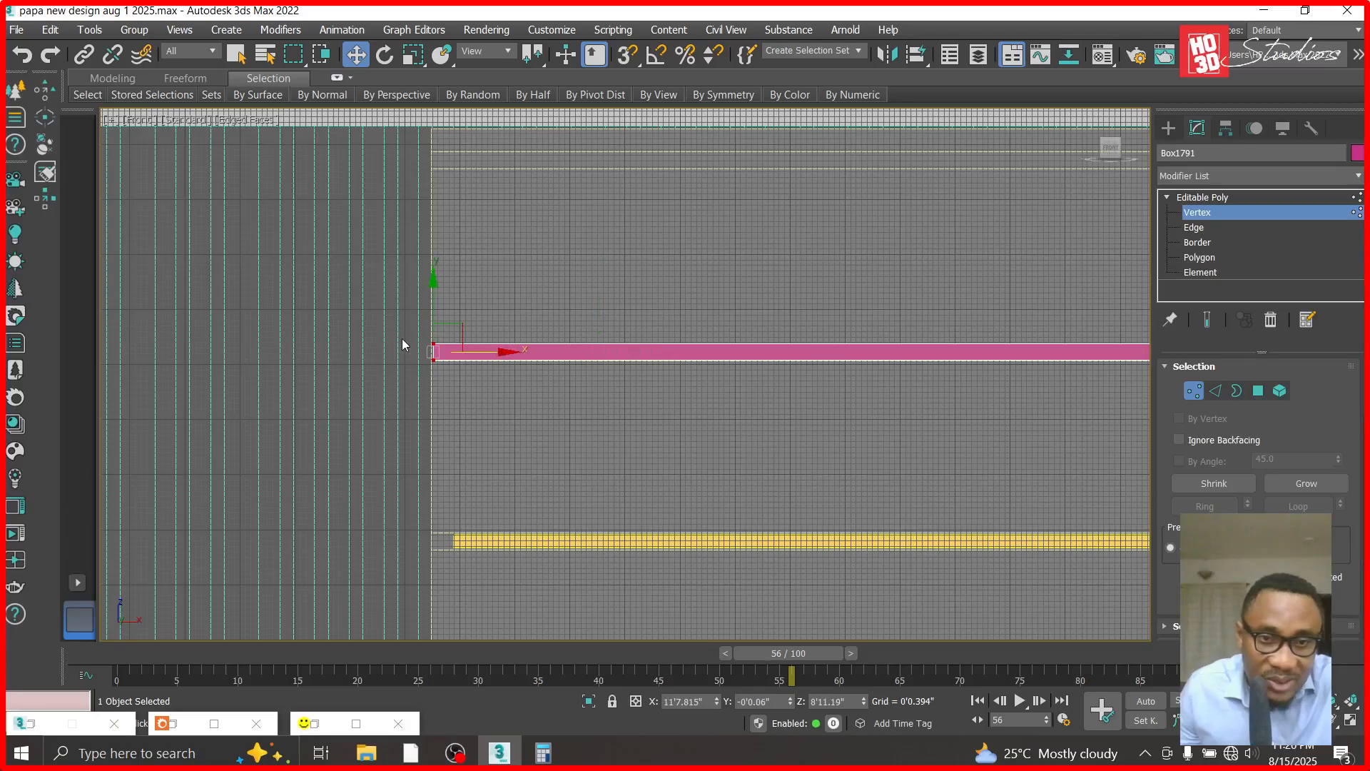
{"action": "scroll", "coordinate": [394, 341], "scroll_direction": "up", "scroll_amount": 6}
{"action": "scroll", "coordinate": [578, 397], "scroll_direction": "up", "scroll_amount": 3}
{"action": "left_click_drag", "start_coordinate": [620, 411], "coordinate": [613, 411]}
{"action": "left_click", "coordinate": [1240, 198]}
- Reset the TYROLEAN light grey slot in the Material Editor to a default material and name it "translucent panel"
{"action": "key", "text": "m"}
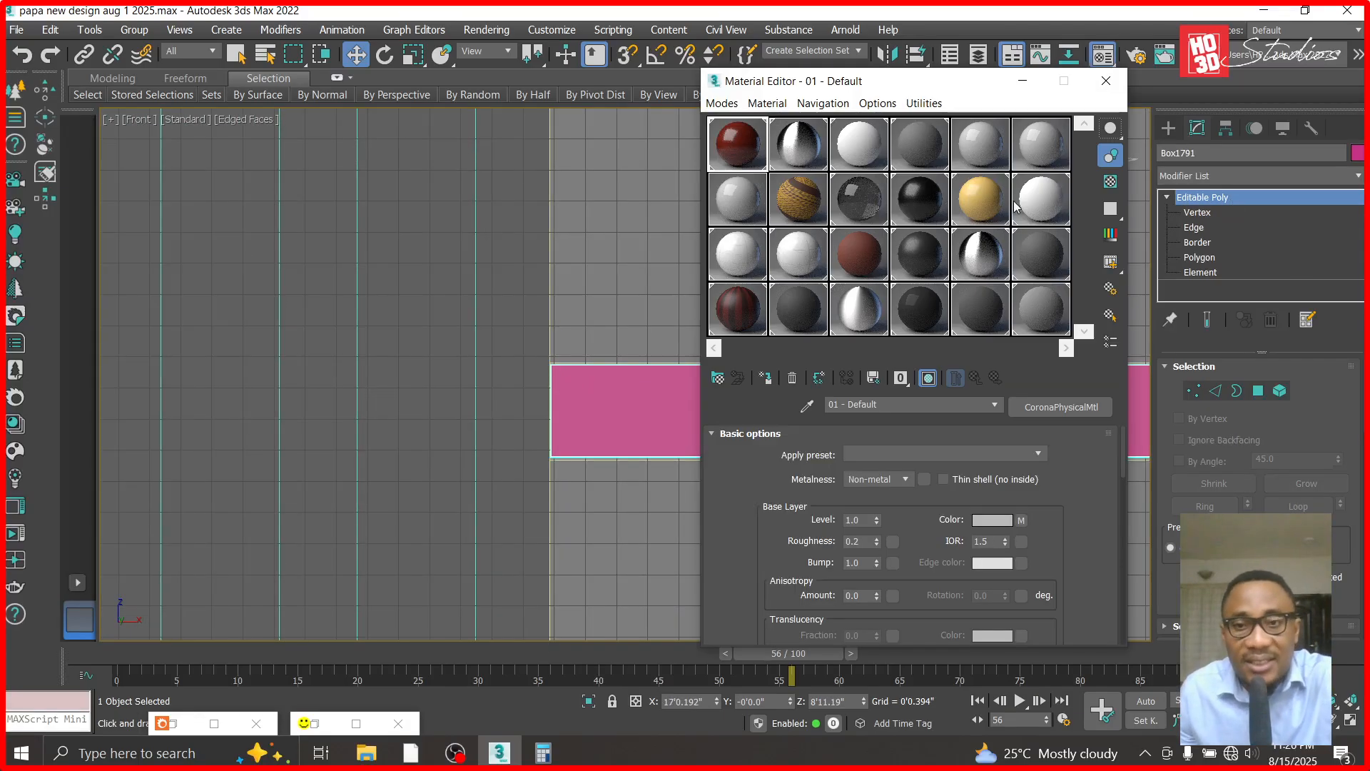
{"action": "left_click", "coordinate": [1040, 308]}
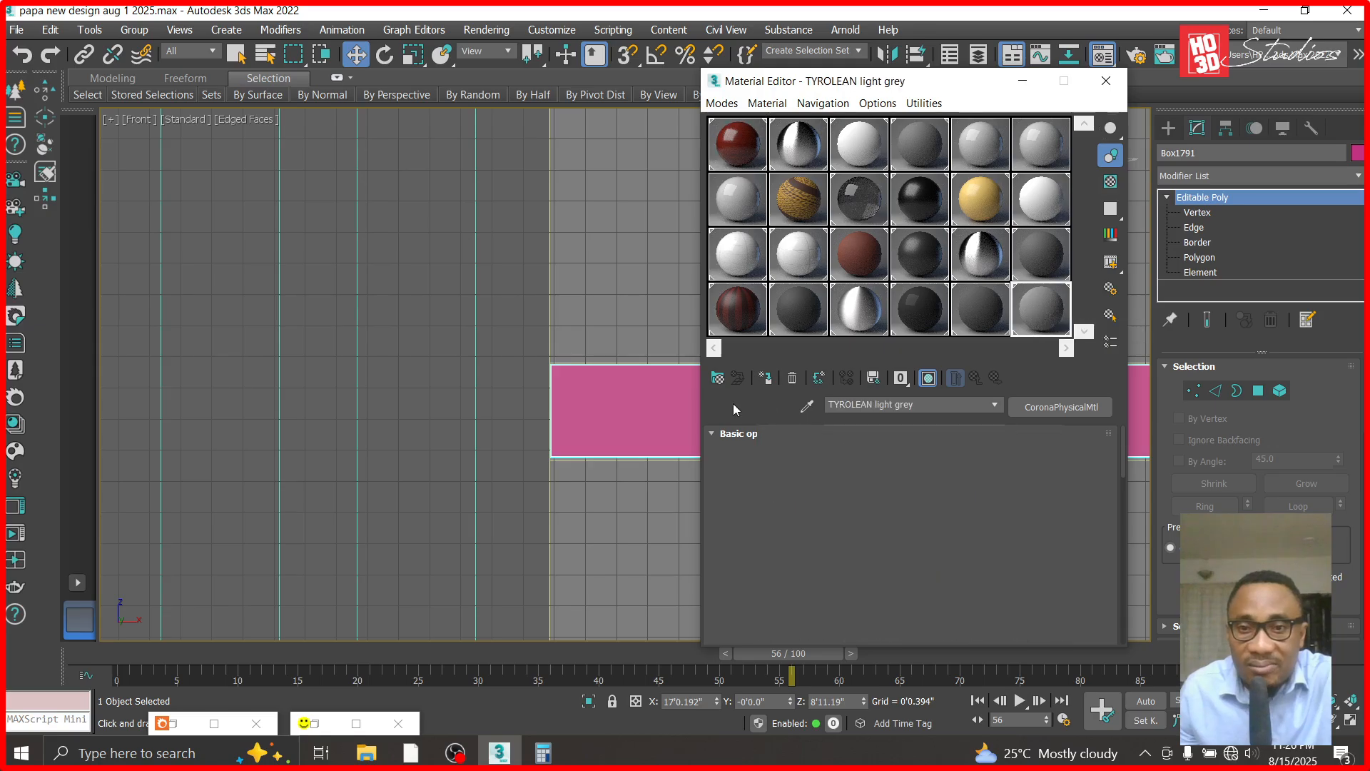
{"action": "left_click", "coordinate": [792, 378]}
{"action": "left_click", "coordinate": [957, 425]}
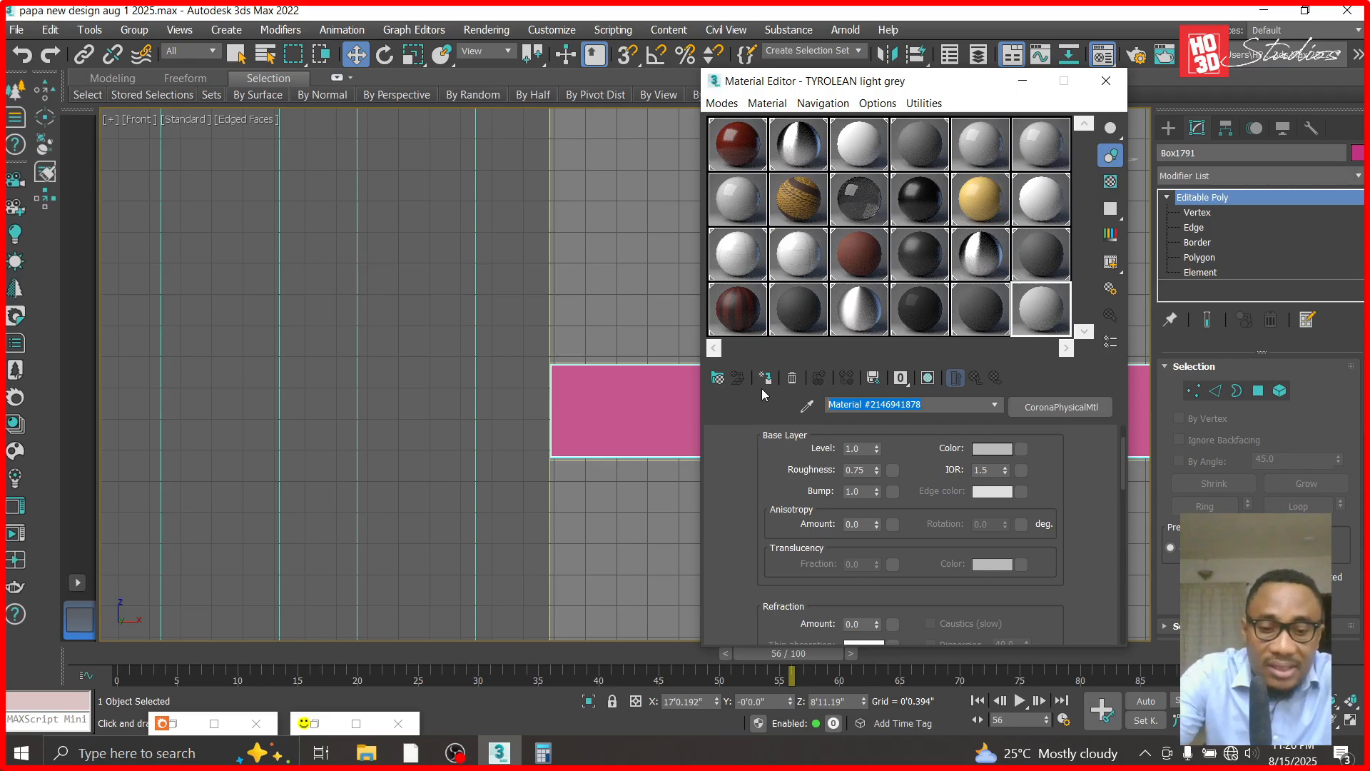
{"action": "type", "text": "translucen"}
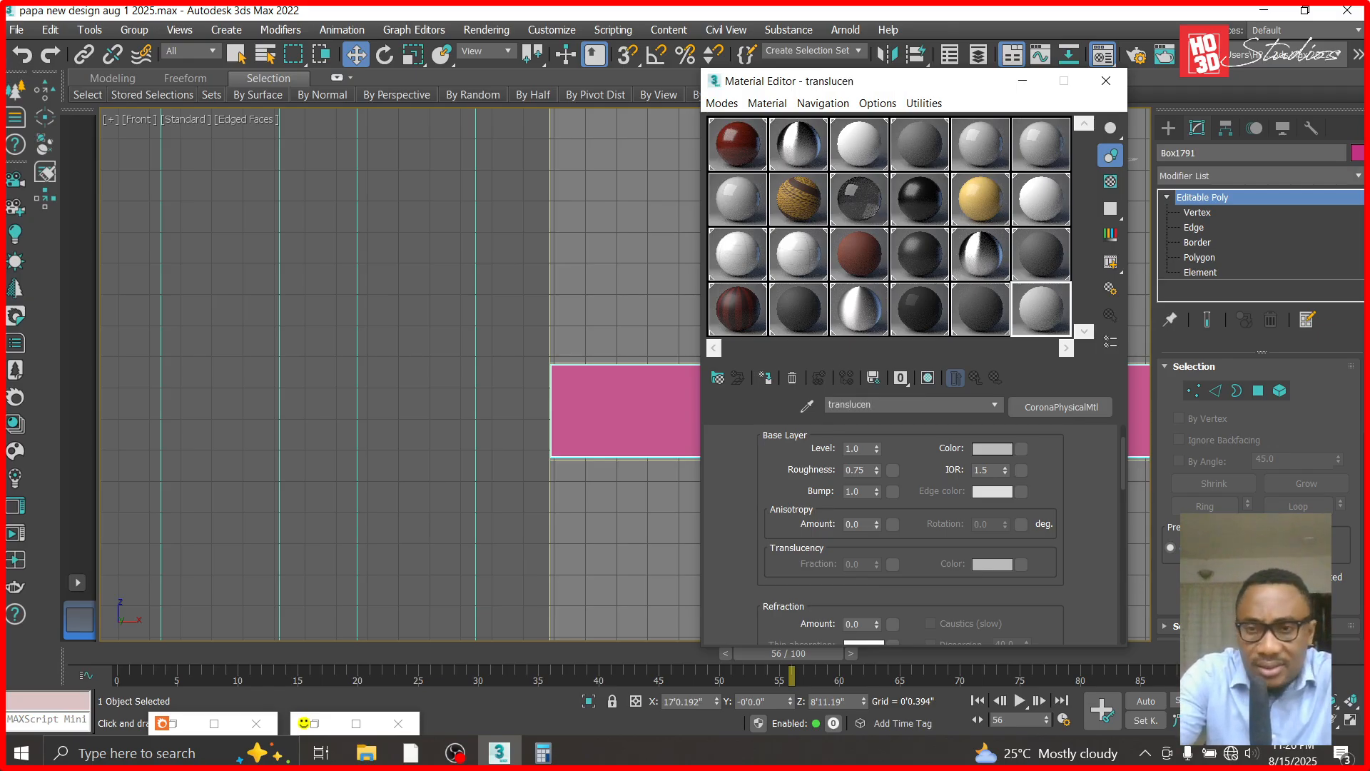
{"action": "key", "text": "BackSpace"}
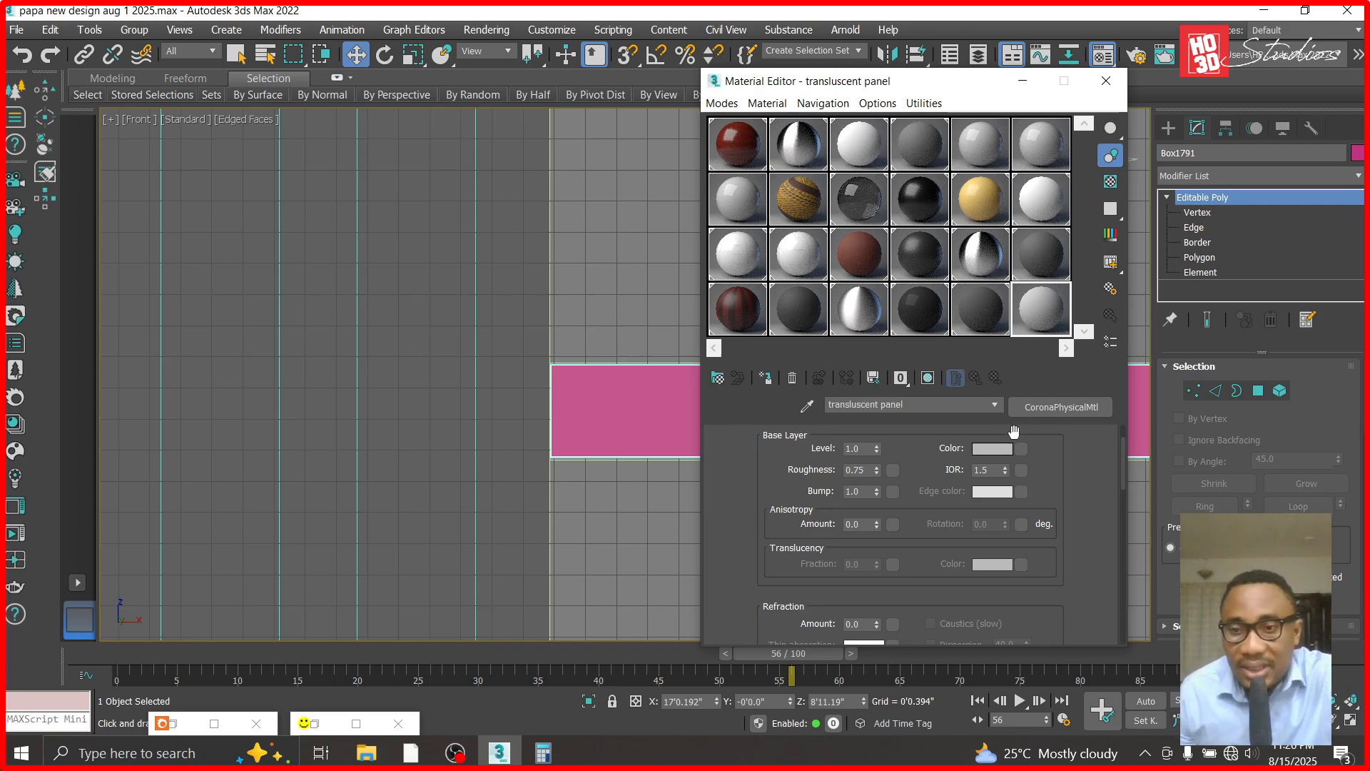
- Set the translucent panel material's base colour to near-white, RGB 249, 249, 249
{"action": "left_click", "coordinate": [992, 448]}
{"action": "left_click_drag", "start_coordinate": [523, 197], "coordinate": [520, 278]}
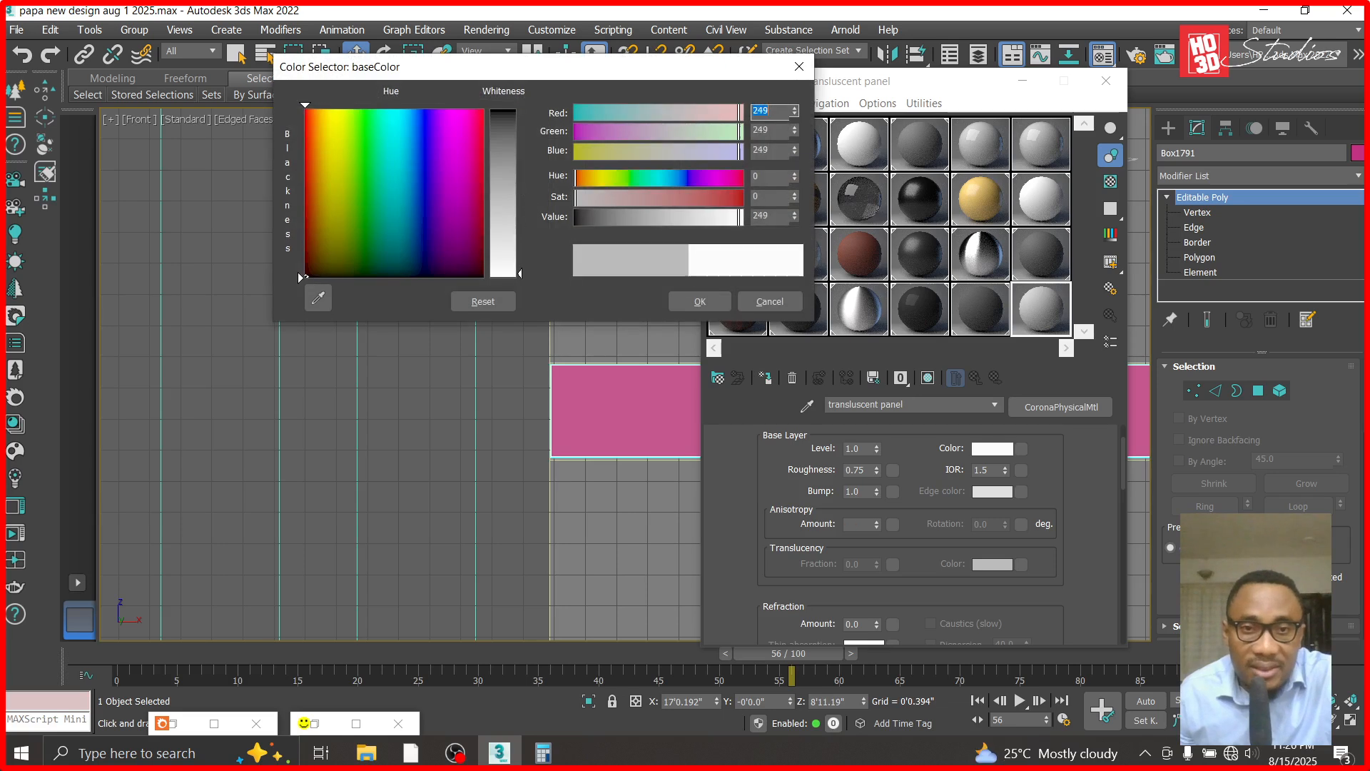
{"action": "left_click", "coordinate": [700, 300]}
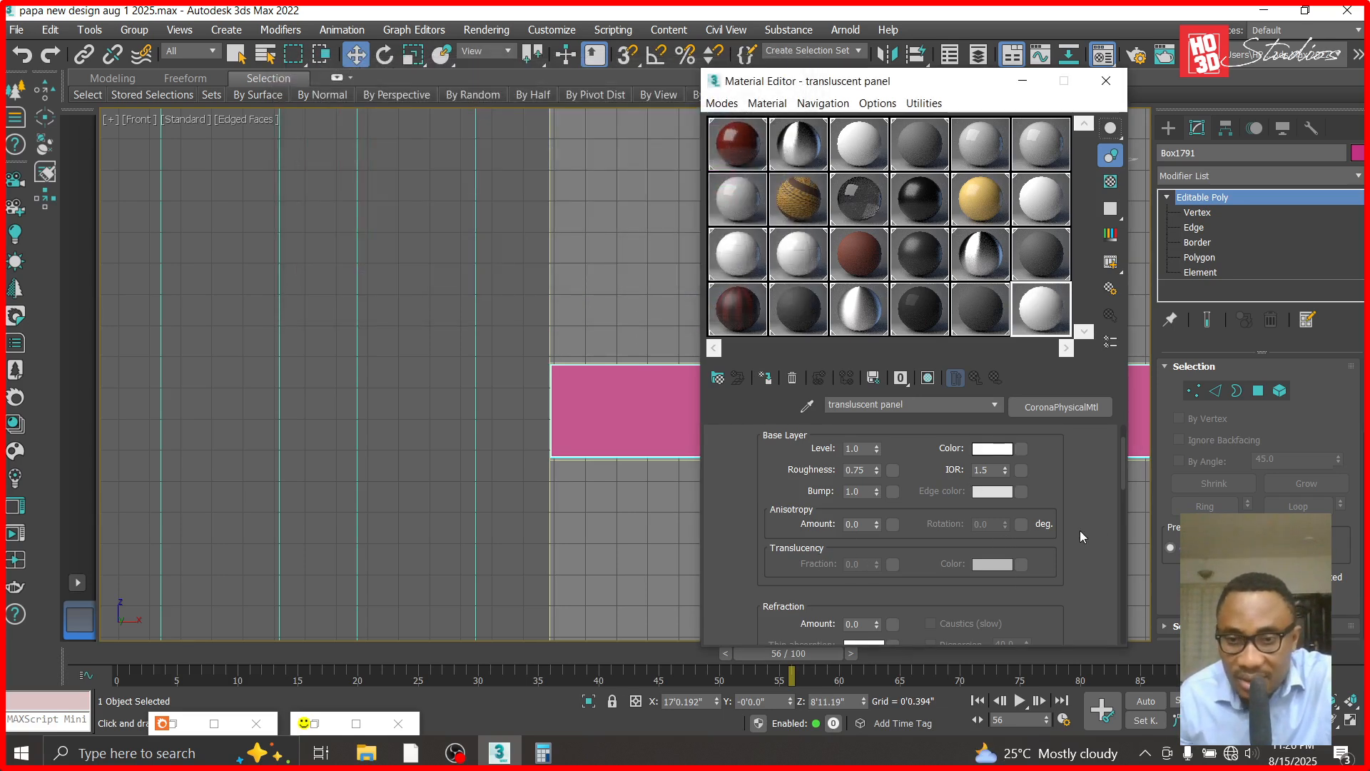
{"action": "left_click_drag", "start_coordinate": [1119, 459], "coordinate": [1115, 565]}
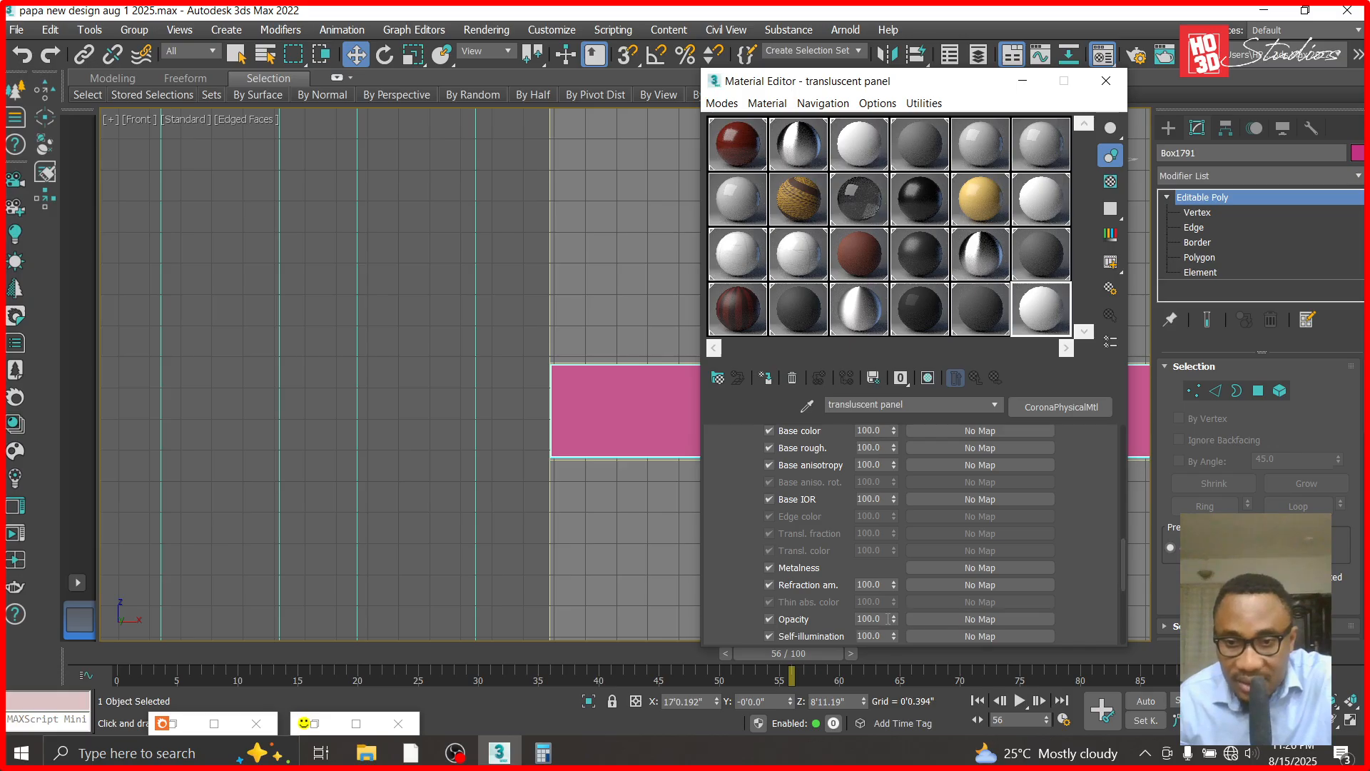
- Set the translucent panel material's opacity to 30 and assign the material to the panel over the groove
{"action": "type", "text": "8"}
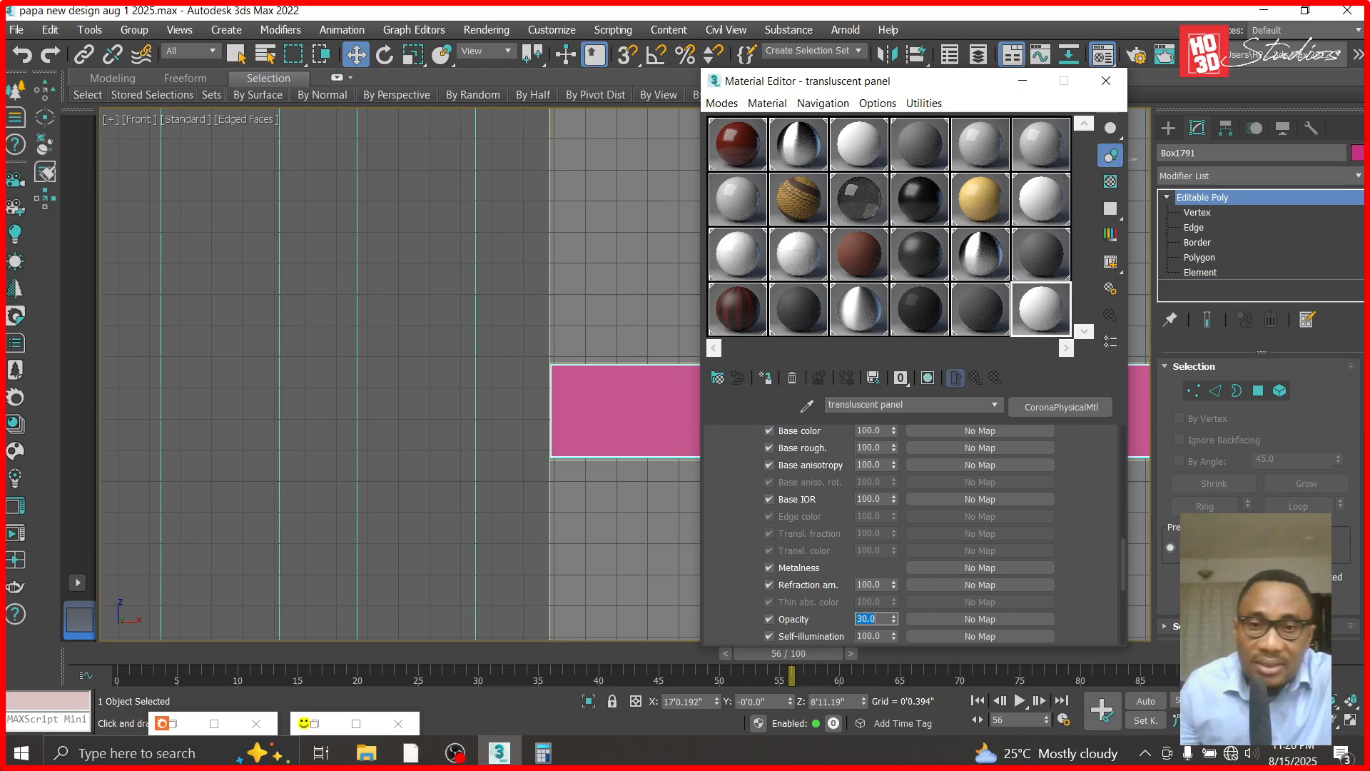
{"action": "left_click_drag", "start_coordinate": [1036, 317], "coordinate": [669, 391]}
{"action": "left_click", "coordinate": [1023, 81]}
- Copy the translucent panel a short distance to the right along X
{"action": "scroll", "coordinate": [744, 367], "scroll_direction": "up", "scroll_amount": 2}
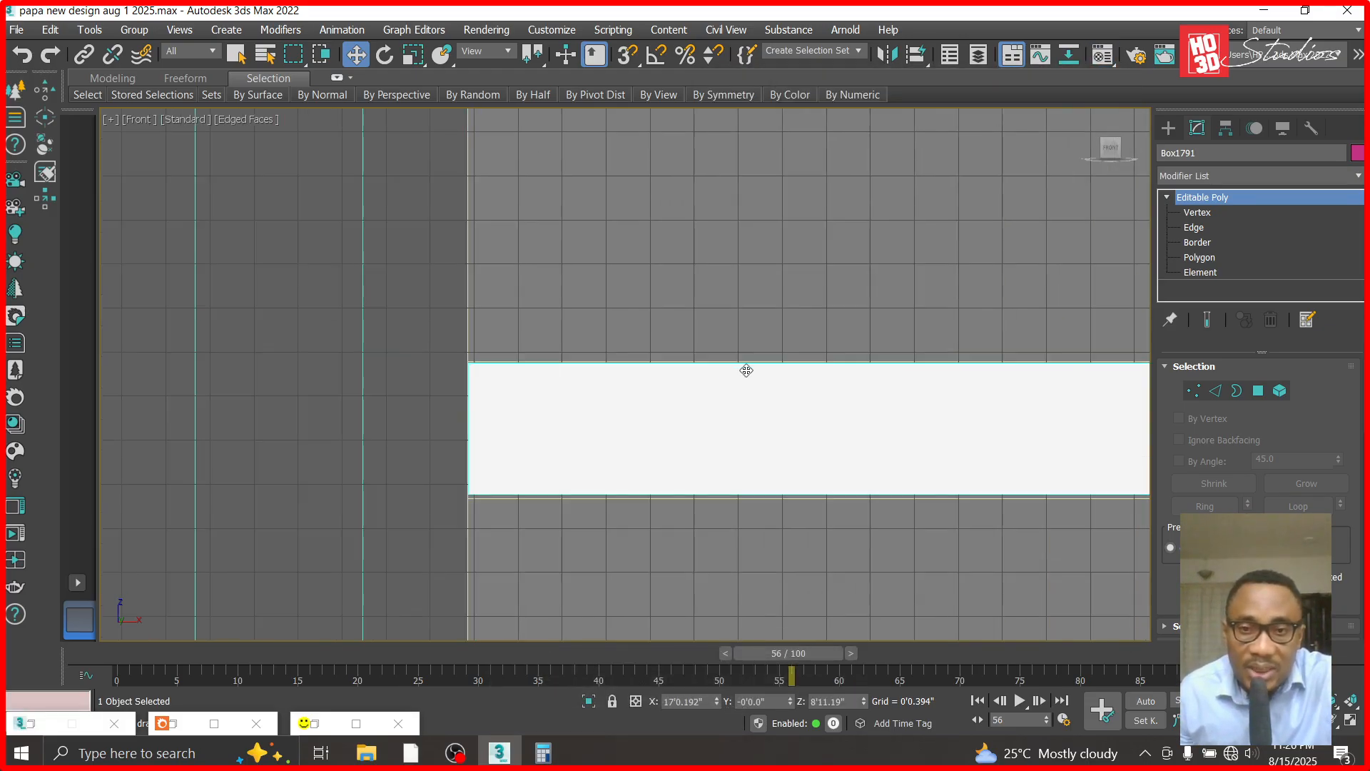
{"action": "scroll", "coordinate": [735, 414], "scroll_direction": "down", "scroll_amount": 4}
{"action": "scroll", "coordinate": [853, 422], "scroll_direction": "down", "scroll_amount": 5}
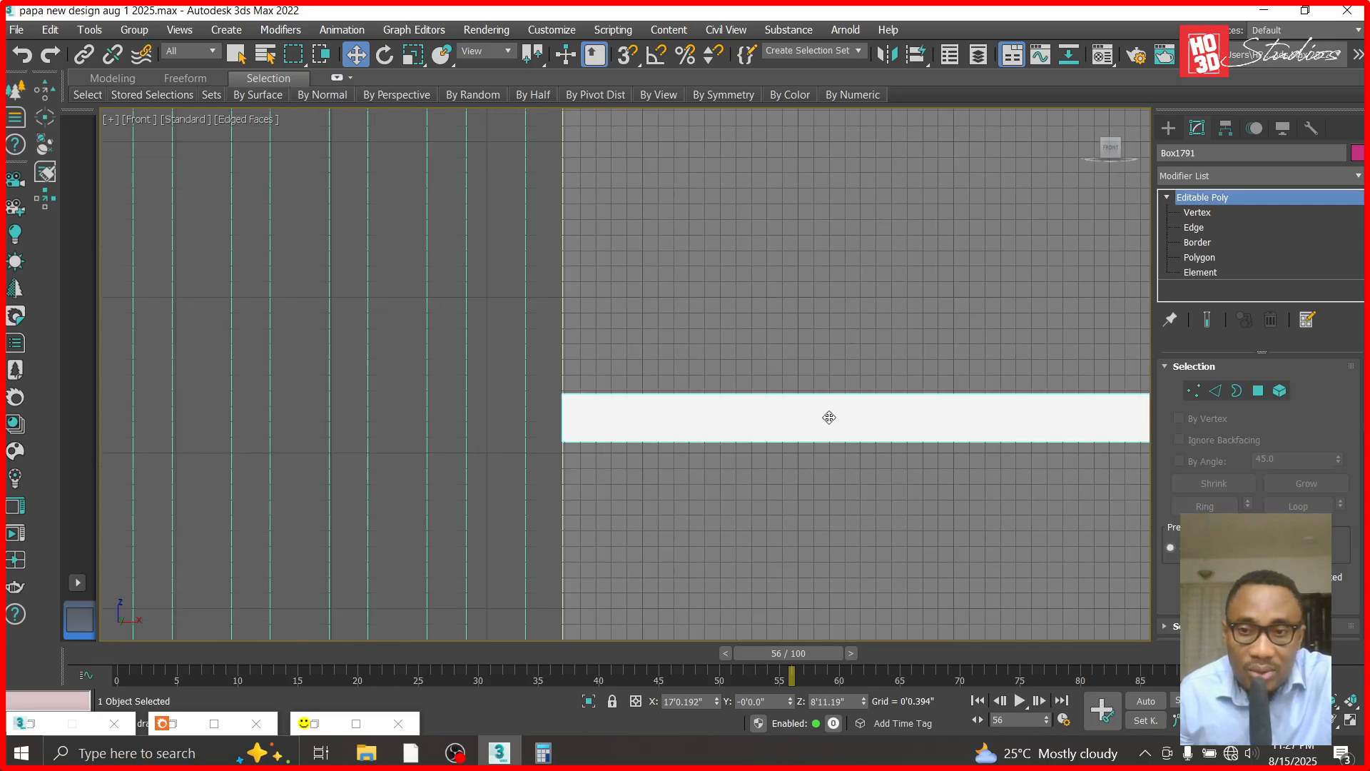
{"action": "scroll", "coordinate": [1016, 405], "scroll_direction": "down", "scroll_amount": 2}
{"action": "scroll", "coordinate": [885, 295], "scroll_direction": "up", "scroll_amount": 6}
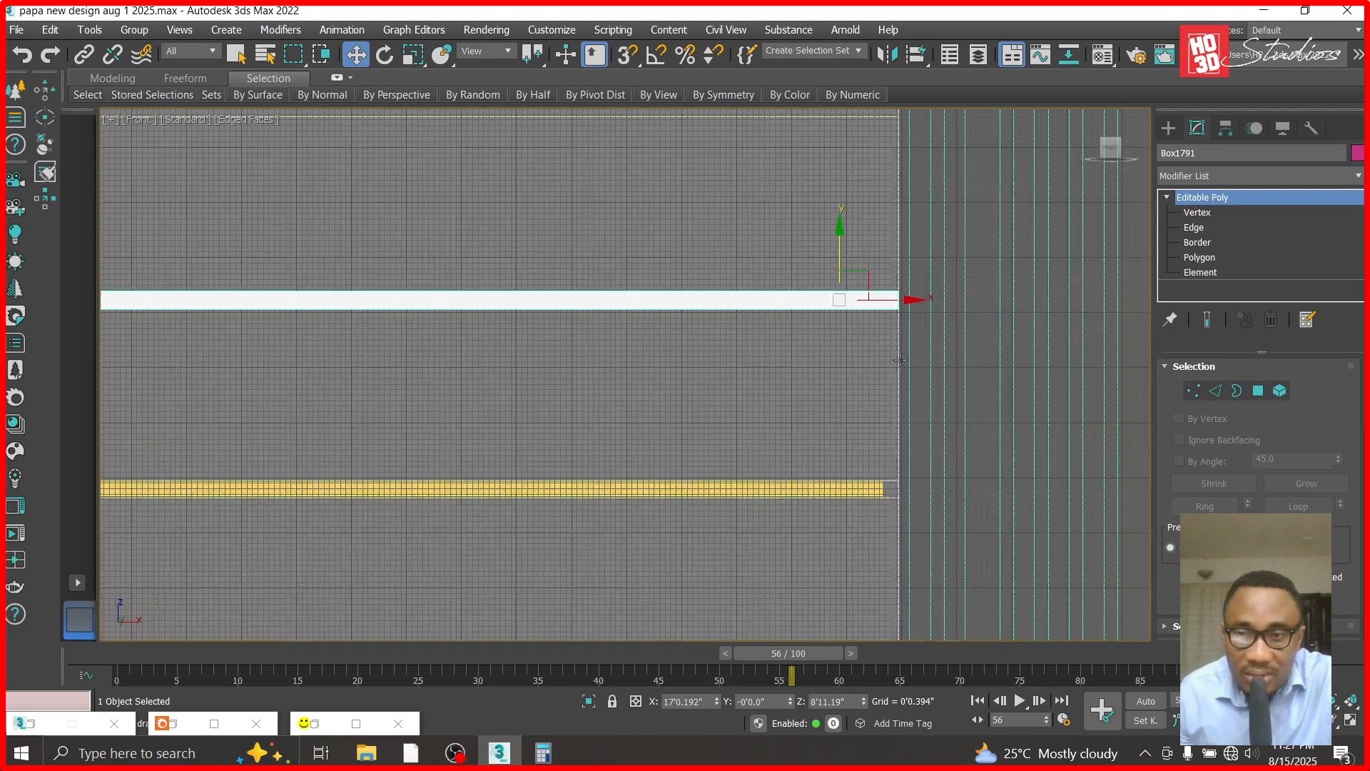
{"action": "left_click_drag", "start_coordinate": [923, 293], "coordinate": [1001, 293], "text": "shift"}
{"action": "left_click", "coordinate": [700, 474]}
- Shorten the copied panel by moving its left end vertices to the right, beyond the original panel's end
{"action": "key", "text": "1"}
{"action": "scroll", "coordinate": [736, 380], "scroll_direction": "down", "scroll_amount": 2}
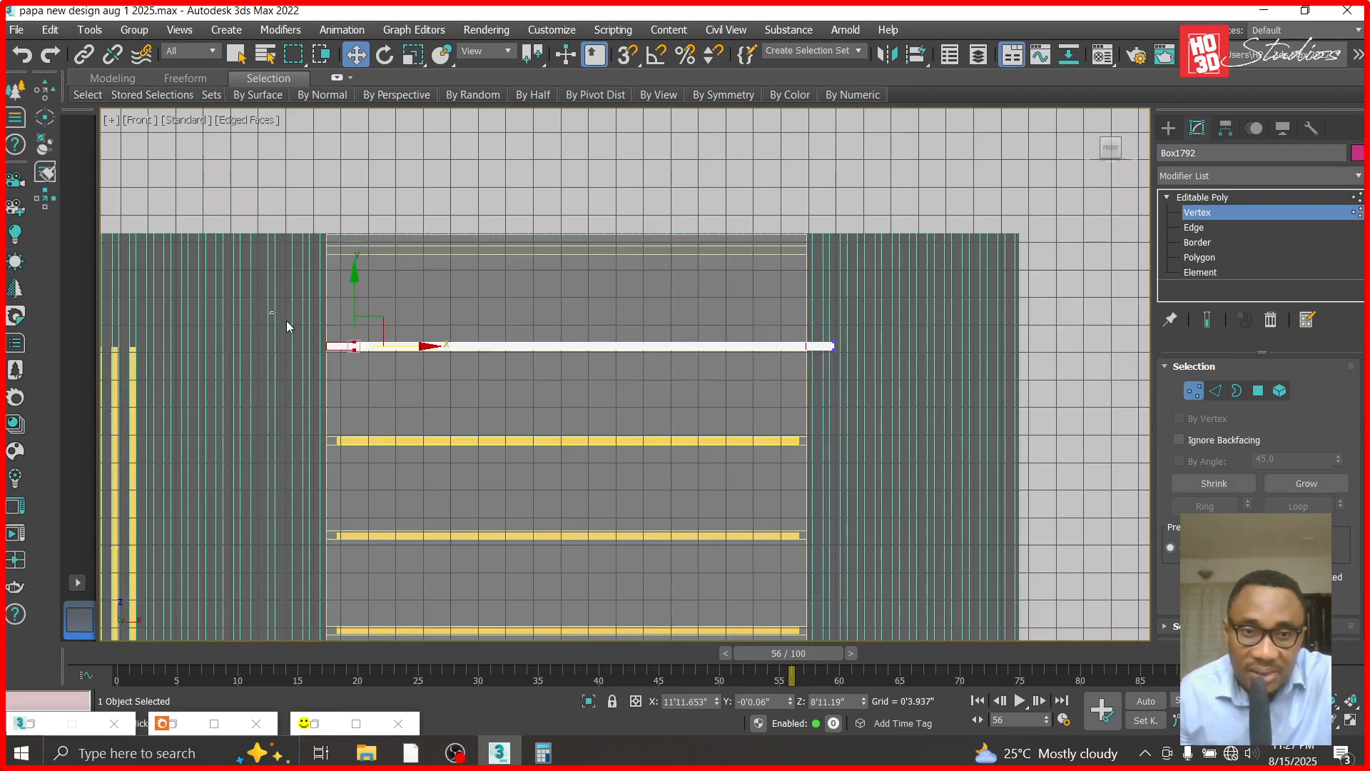
{"action": "left_click_drag", "start_coordinate": [417, 348], "coordinate": [879, 369]}
{"action": "scroll", "coordinate": [849, 362], "scroll_direction": "up", "scroll_amount": 5}
{"action": "left_click", "coordinate": [1215, 194]}
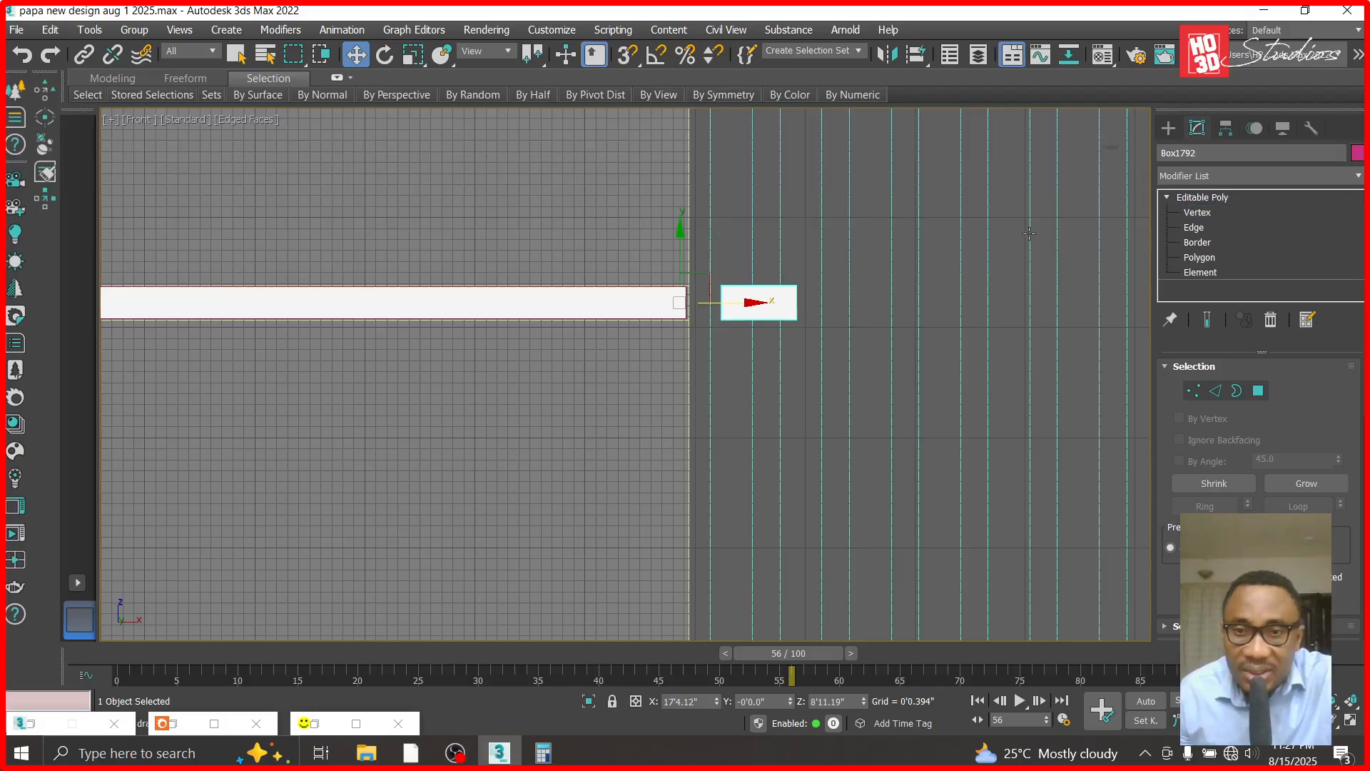
- Pull the copy's right end vertices inward until it is a roughly square block, and leave vertex editing
{"action": "scroll", "coordinate": [859, 279], "scroll_direction": "up", "scroll_amount": 4}
{"action": "left_click", "coordinate": [1204, 212]}
{"action": "left_click_drag", "start_coordinate": [687, 437], "coordinate": [689, 422]}
{"action": "left_click_drag", "start_coordinate": [778, 370], "coordinate": [672, 369]}
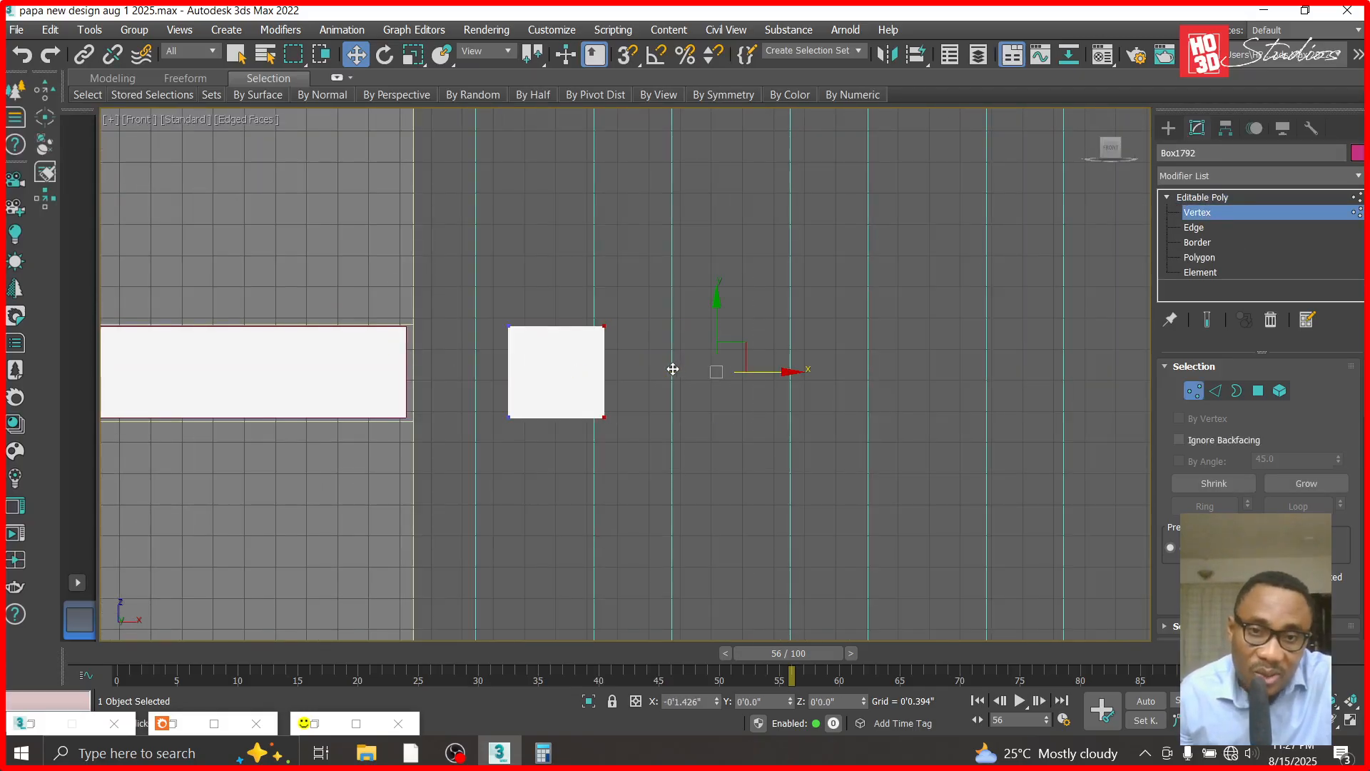
{"action": "left_click", "coordinate": [1201, 197]}
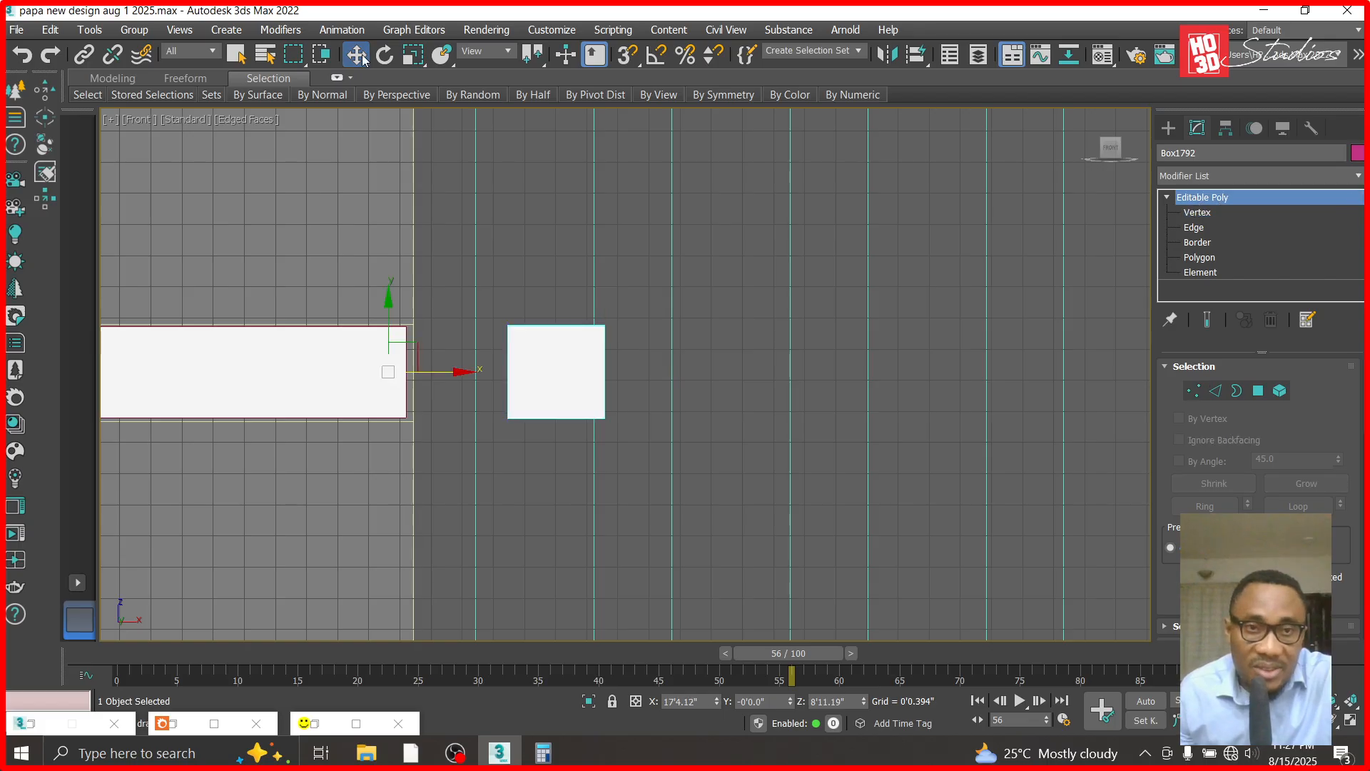
- Rotate the square block 90 degrees about Z and move it along X to the right end of the long panel
{"action": "left_click", "coordinate": [385, 55]}
{"action": "left_click", "coordinate": [842, 706]}
{"action": "type", "text": "90"}
{"action": "key", "text": "Return"}
{"action": "left_click", "coordinate": [355, 55]}
{"action": "scroll", "coordinate": [377, 348], "scroll_direction": "up", "scroll_amount": 3}
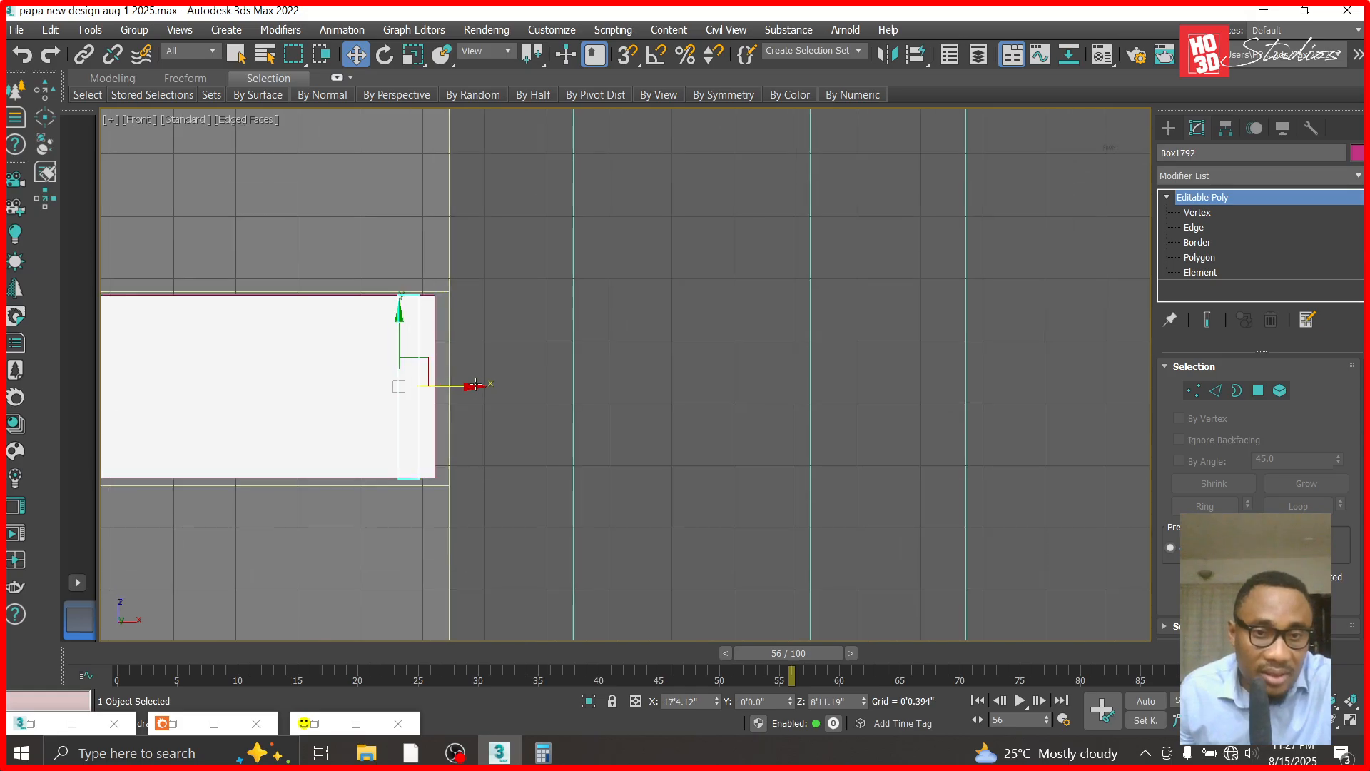
{"action": "left_click_drag", "start_coordinate": [472, 386], "coordinate": [508, 391]}
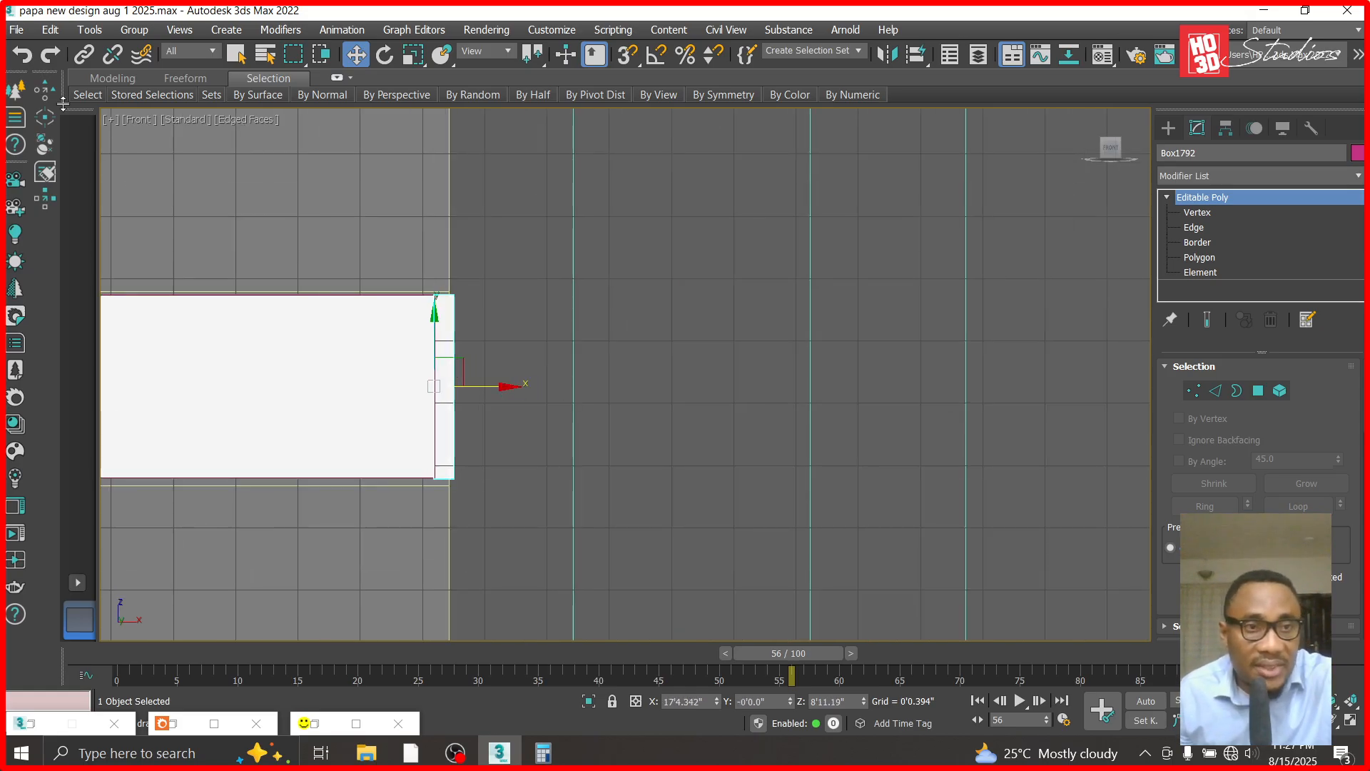
- In the Right view, move the end block along Y until it meets the back face of the long panel
{"action": "left_click", "coordinate": [137, 119]}
{"action": "left_click", "coordinate": [160, 312]}
{"action": "scroll", "coordinate": [593, 492], "scroll_direction": "down", "scroll_amount": 4}
{"action": "key", "text": "z"}
{"action": "middle_click_drag", "start_coordinate": [807, 314], "coordinate": [789, 413]}
{"action": "scroll", "coordinate": [717, 448], "scroll_direction": "down", "scroll_amount": 5}
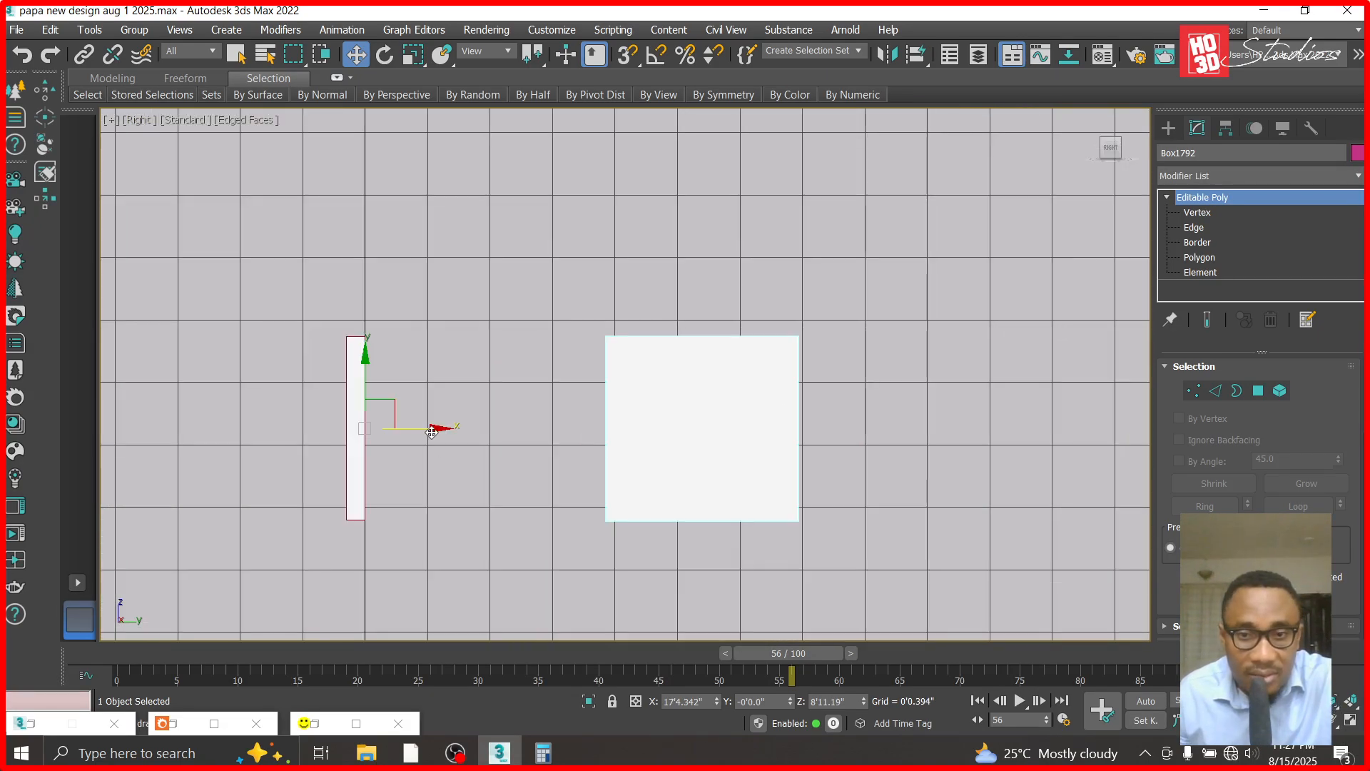
{"action": "left_click_drag", "start_coordinate": [432, 432], "coordinate": [189, 404]}
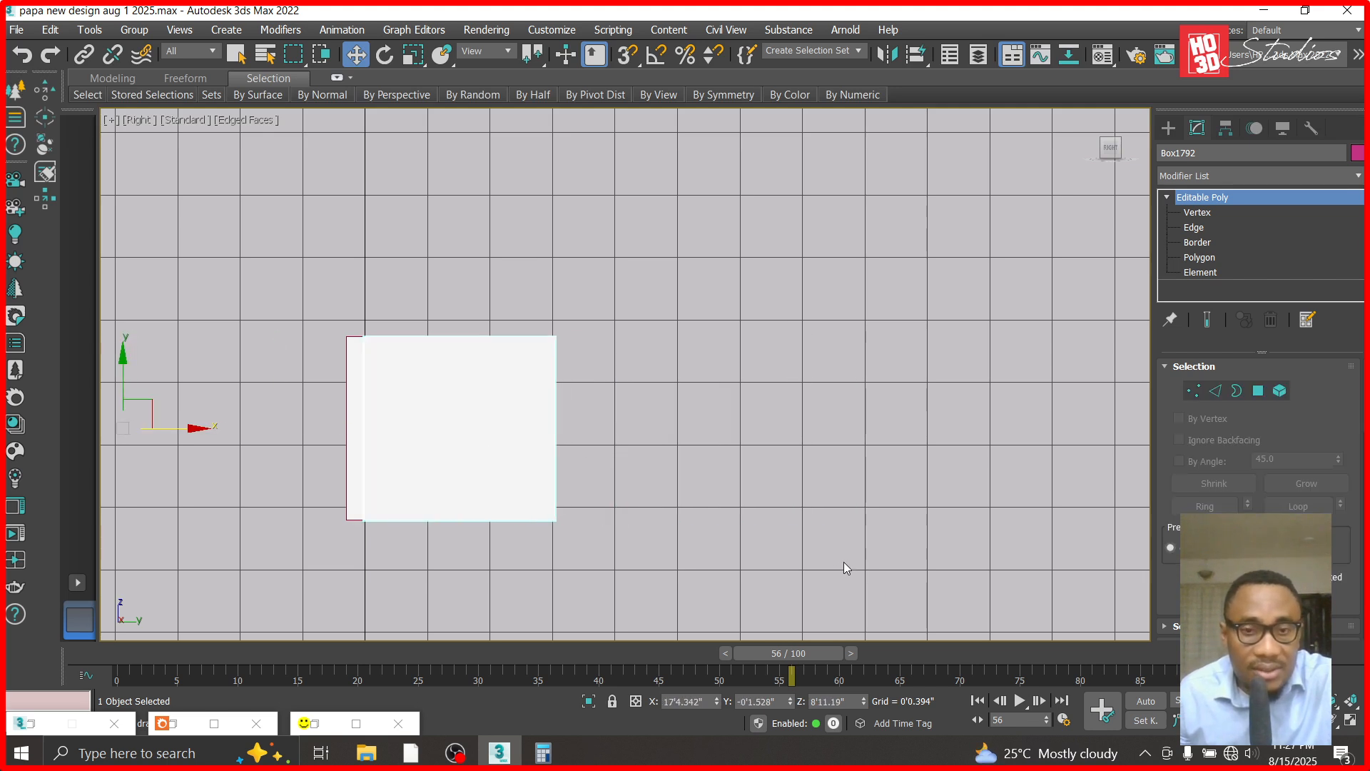
- Unhide all objects, select the long panel together with its end block, and hide everything else
{"action": "right_click", "coordinate": [794, 494]}
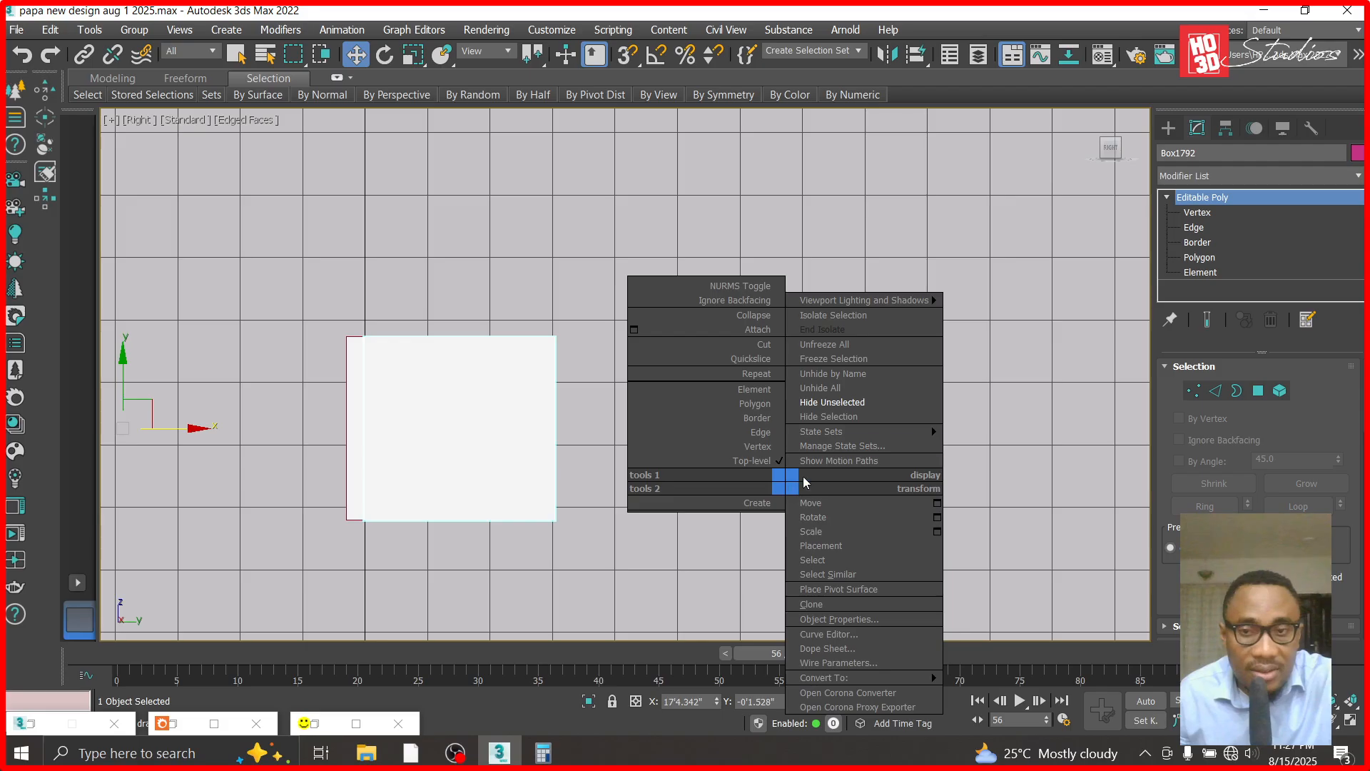
{"action": "left_click", "coordinate": [848, 390]}
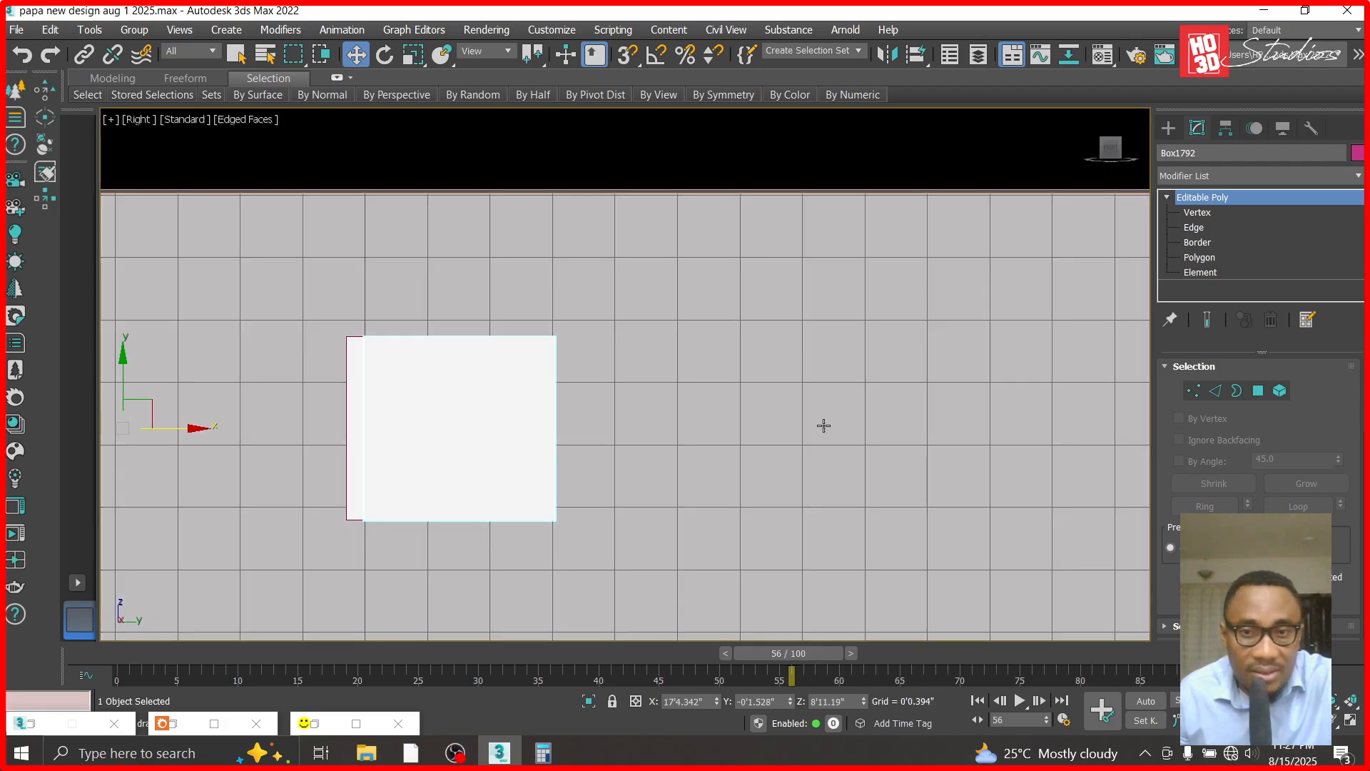
{"action": "scroll", "coordinate": [696, 430], "scroll_direction": "down", "scroll_amount": 5}
{"action": "scroll", "coordinate": [695, 430], "scroll_direction": "up", "scroll_amount": 3}
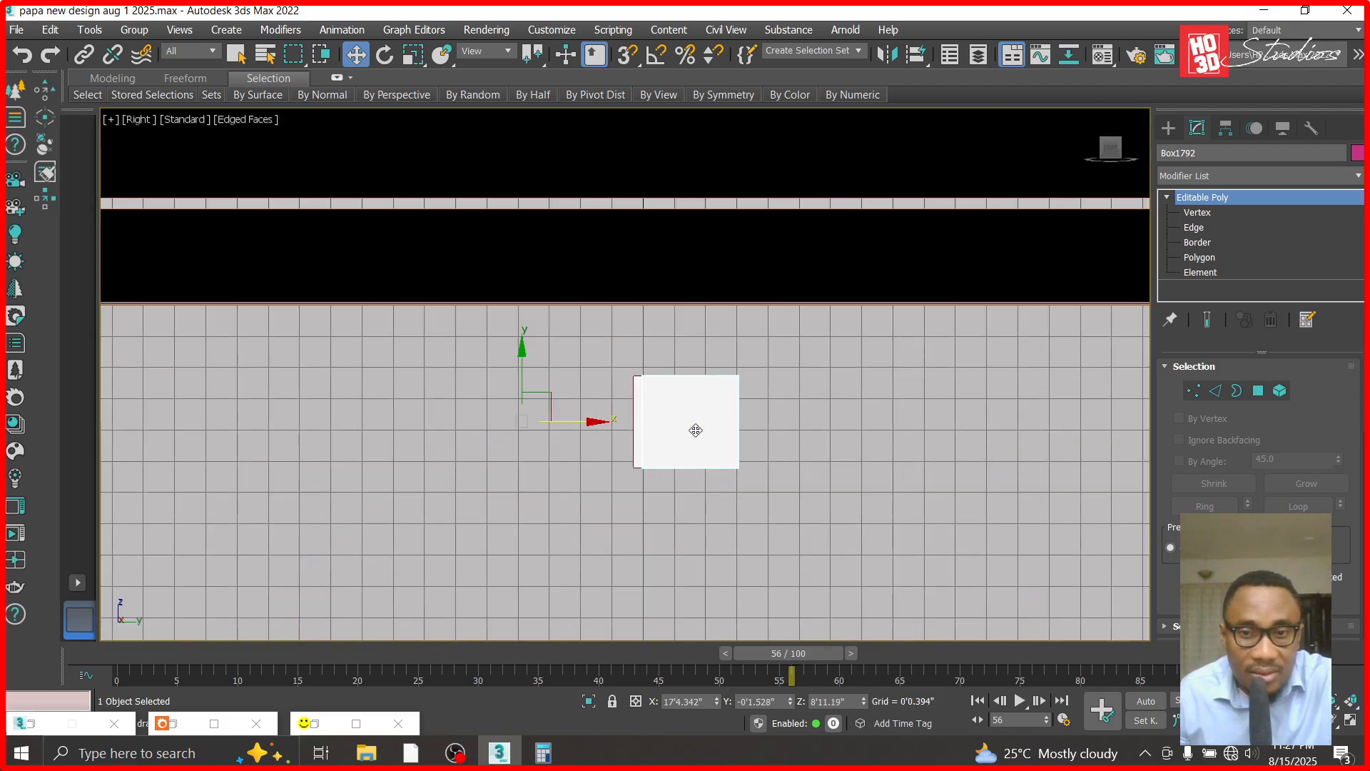
{"action": "left_click", "coordinate": [634, 418]}
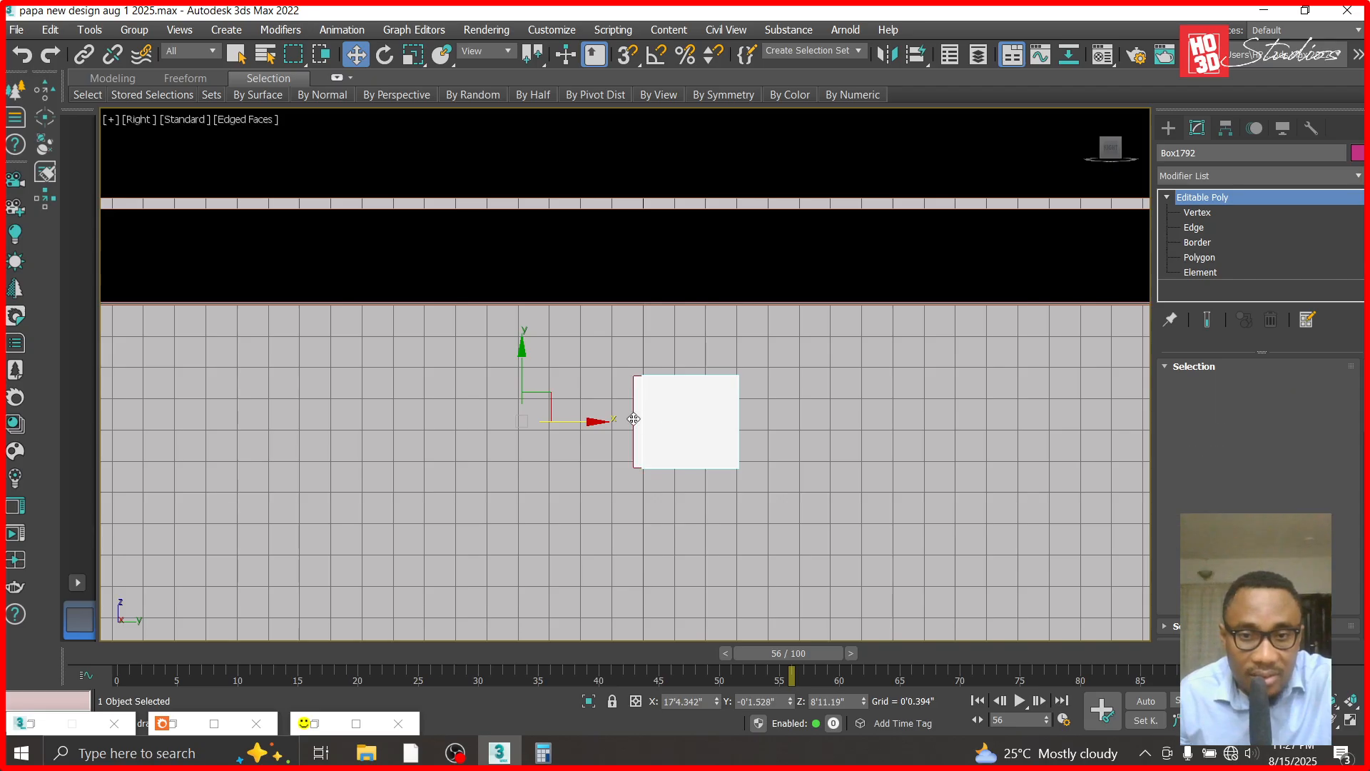
{"action": "left_click", "coordinate": [635, 419], "text": "ctrl"}
{"action": "right_click", "coordinate": [687, 429]}
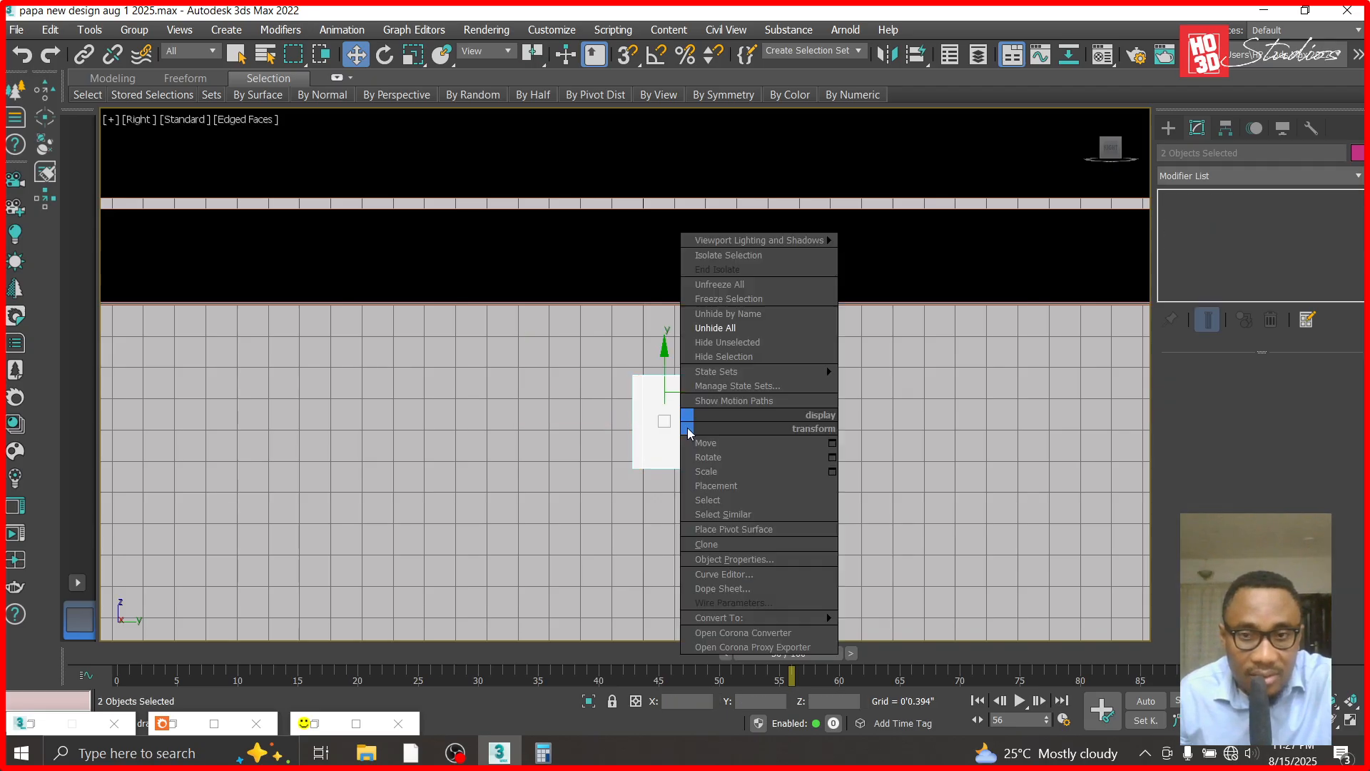
{"action": "left_click", "coordinate": [731, 342]}
- In the Top view, copy the right end block across to the left end of the long panel
{"action": "key", "text": "t"}
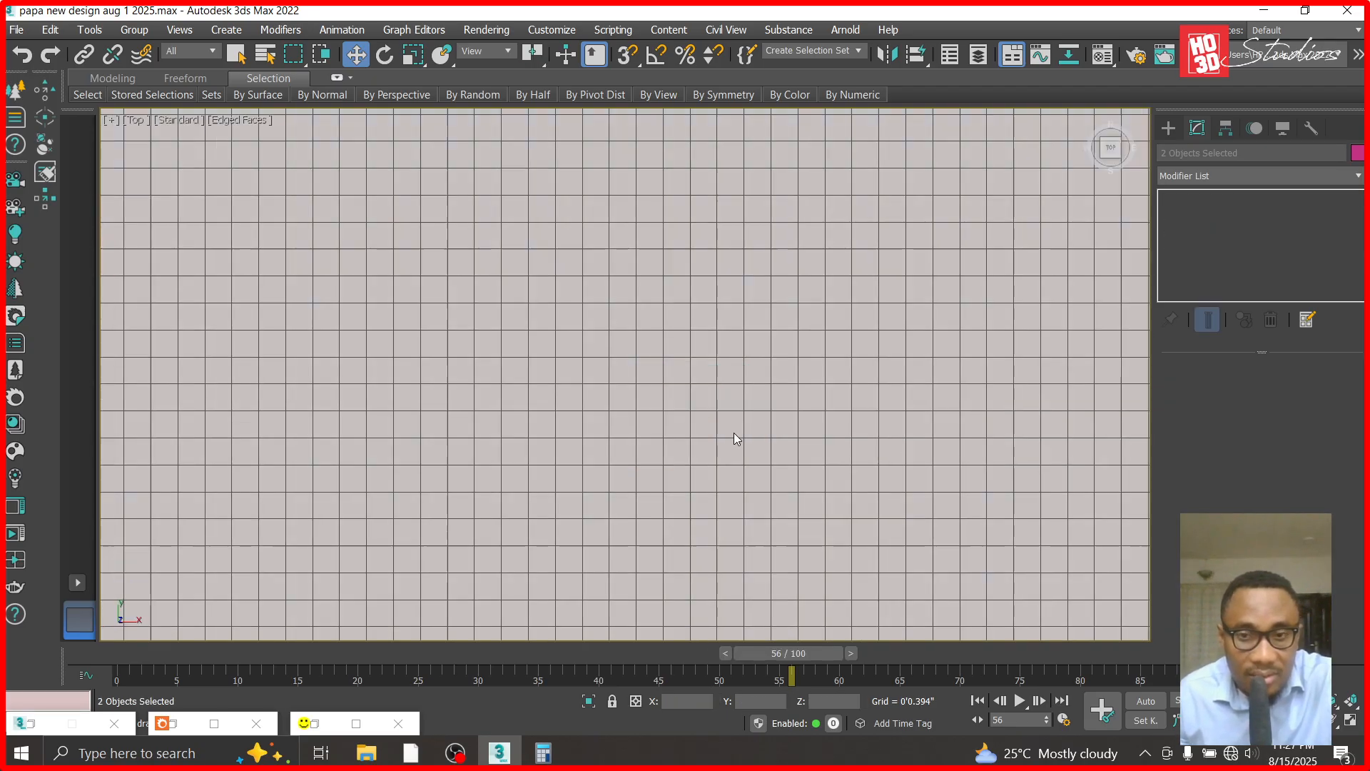
{"action": "key", "text": "z"}
{"action": "left_click", "coordinate": [1057, 369]}
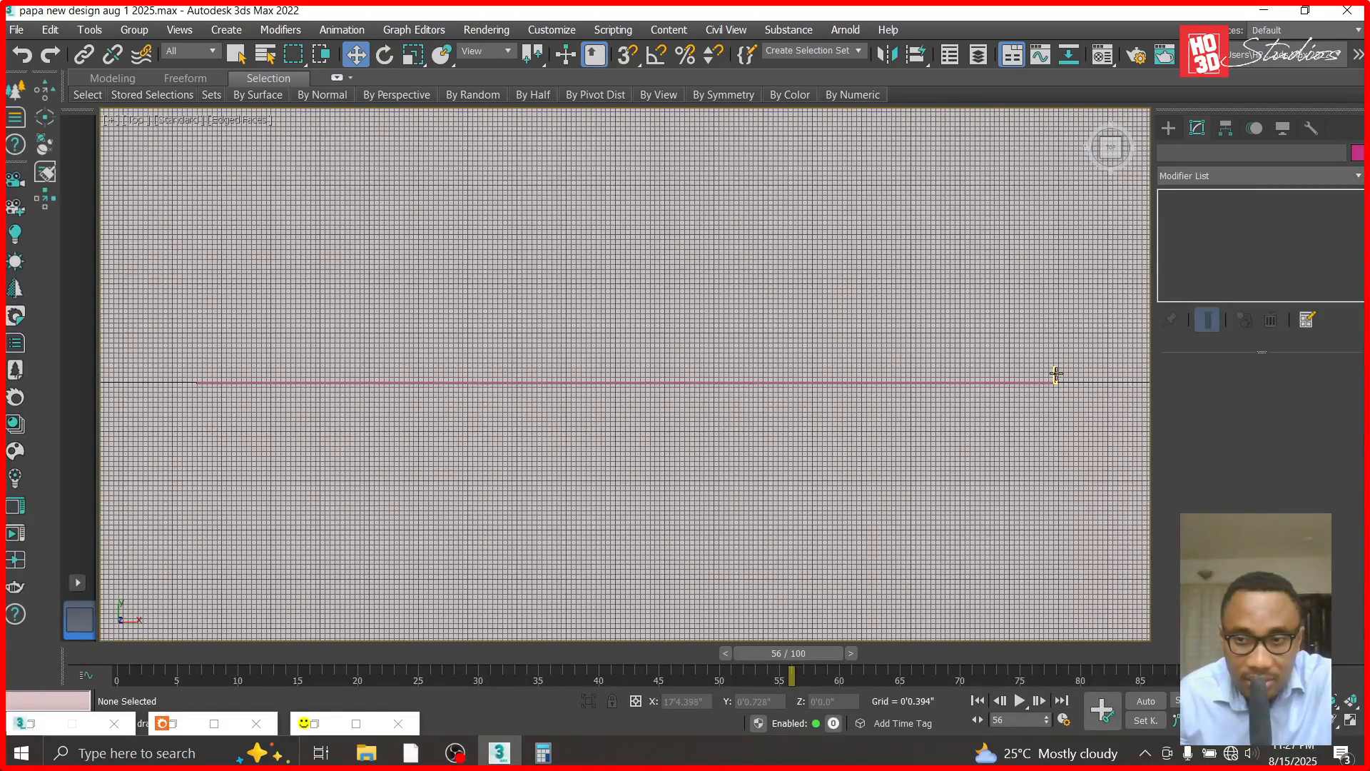
{"action": "left_click", "coordinate": [1056, 373]}
{"action": "left_click_drag", "start_coordinate": [1124, 403], "coordinate": [265, 403], "text": "shift"}
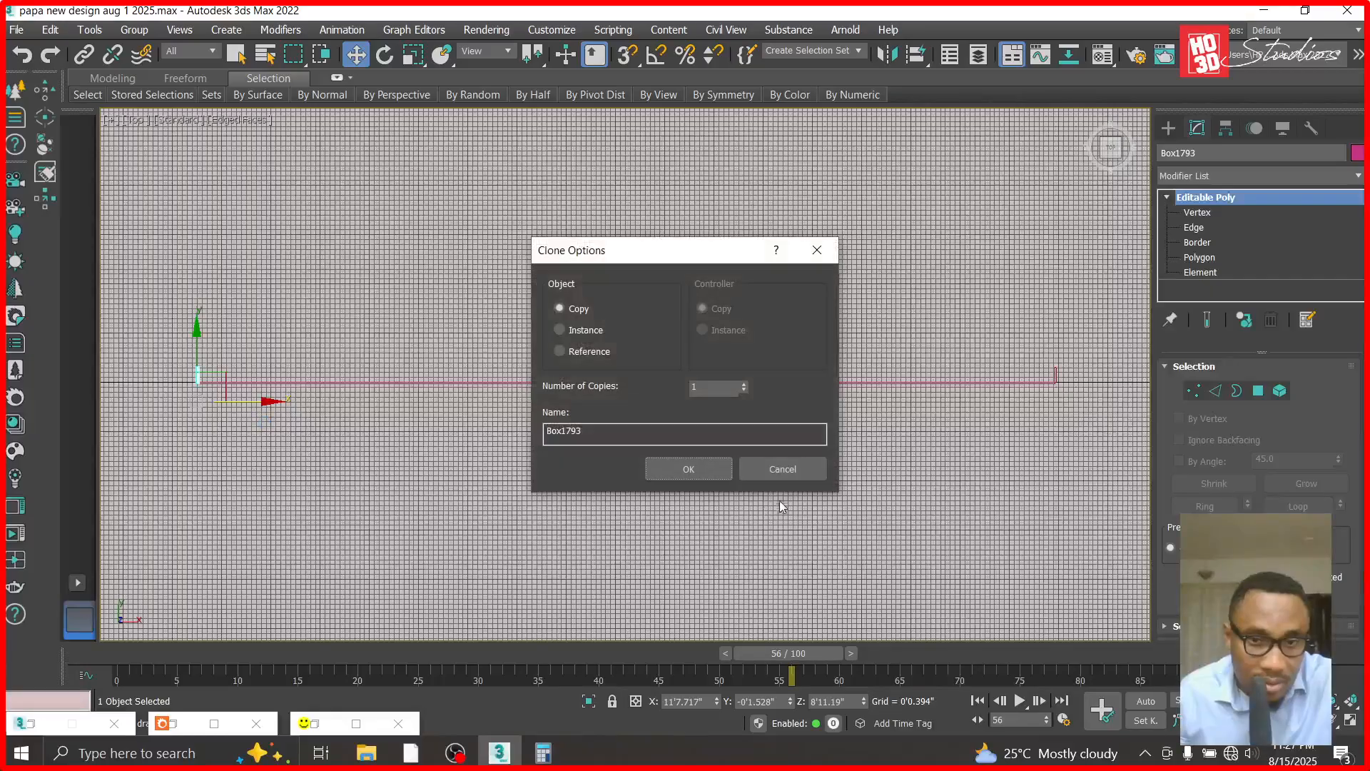
{"action": "left_click", "coordinate": [662, 478]}
- Nudge the left end block along X to 11'7.735" to line it up with the long panel's left end
{"action": "scroll", "coordinate": [220, 380], "scroll_direction": "up", "scroll_amount": 6}
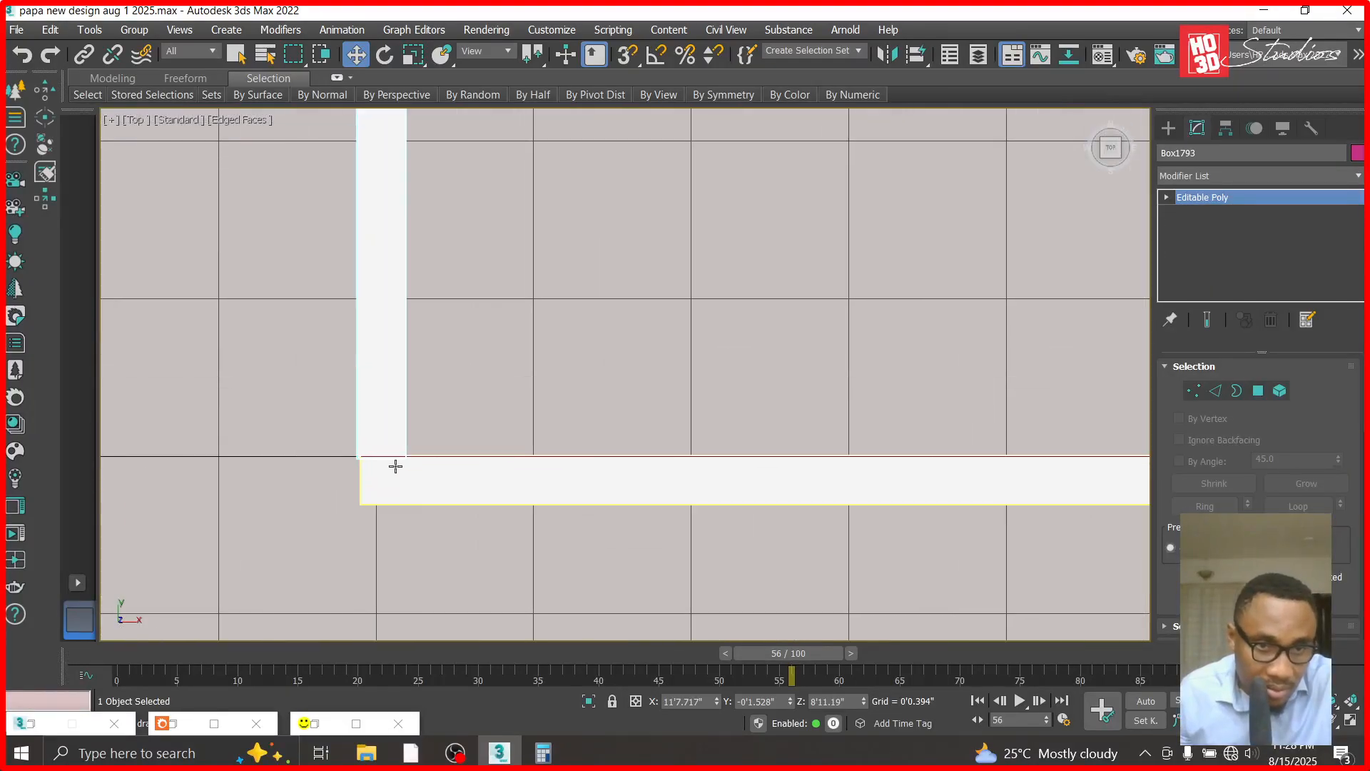
{"action": "left_click", "coordinate": [391, 406]}
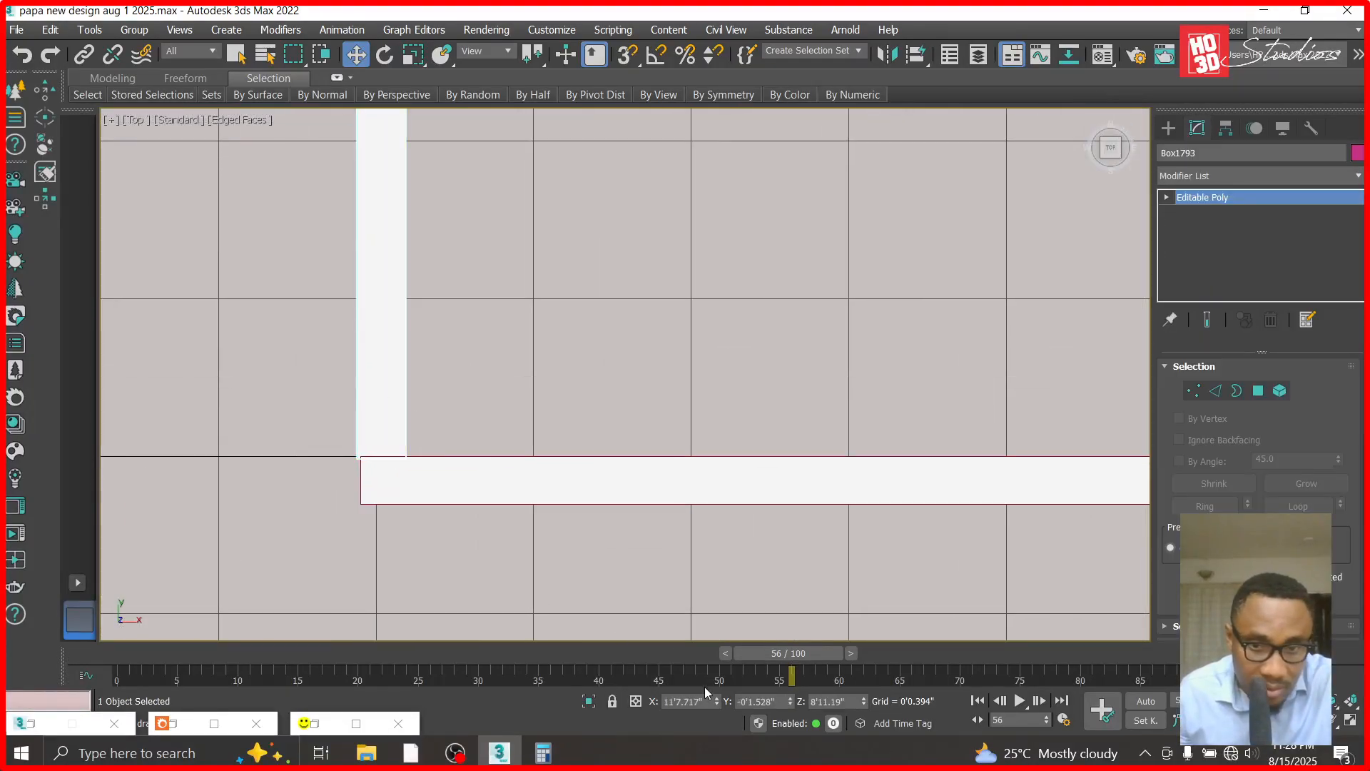
{"action": "left_click_drag", "start_coordinate": [718, 702], "coordinate": [719, 693]}
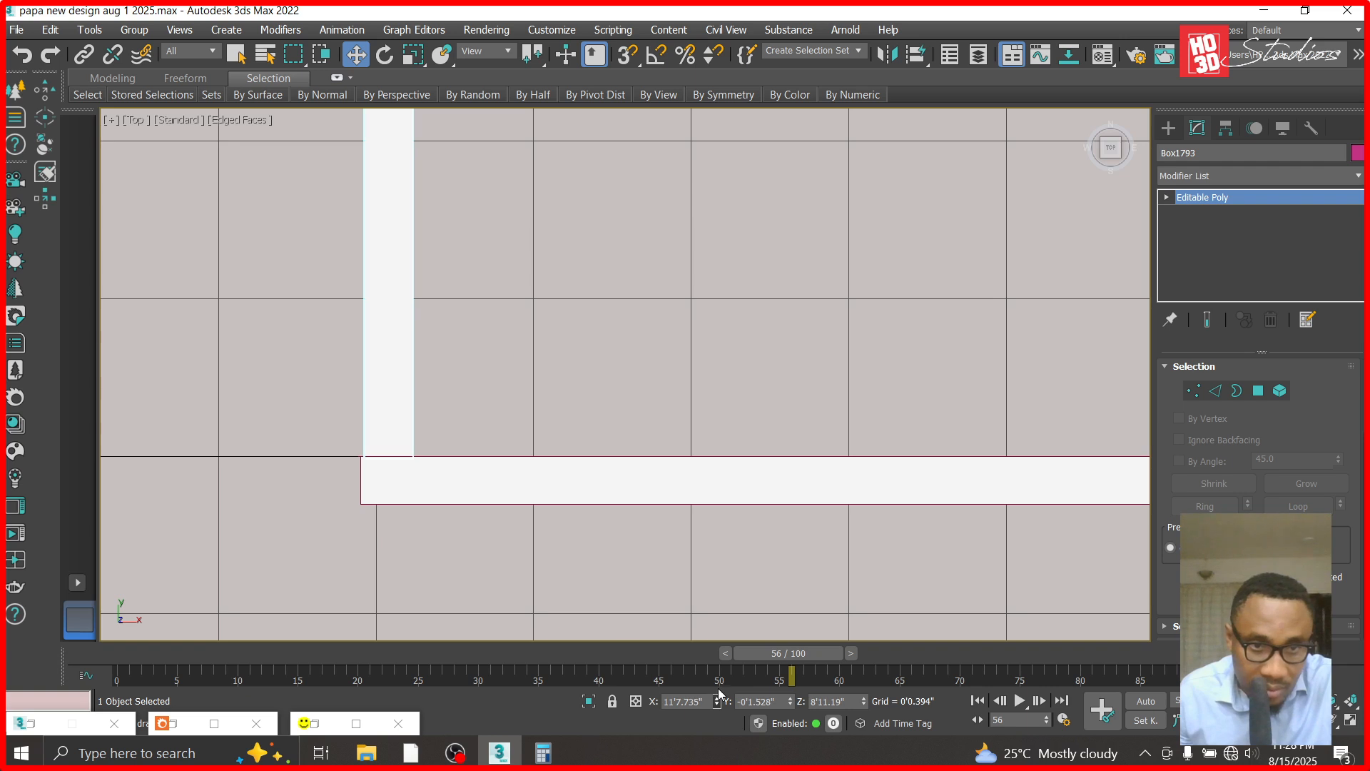
{"action": "scroll", "coordinate": [373, 382], "scroll_direction": "down", "scroll_amount": 5}
{"action": "scroll", "coordinate": [1076, 431], "scroll_direction": "down", "scroll_amount": 5}
{"action": "scroll", "coordinate": [703, 337], "scroll_direction": "down", "scroll_amount": 4}
{"action": "scroll", "coordinate": [735, 362], "scroll_direction": "up", "scroll_amount": 8}
{"action": "scroll", "coordinate": [1129, 414], "scroll_direction": "up", "scroll_amount": 3}
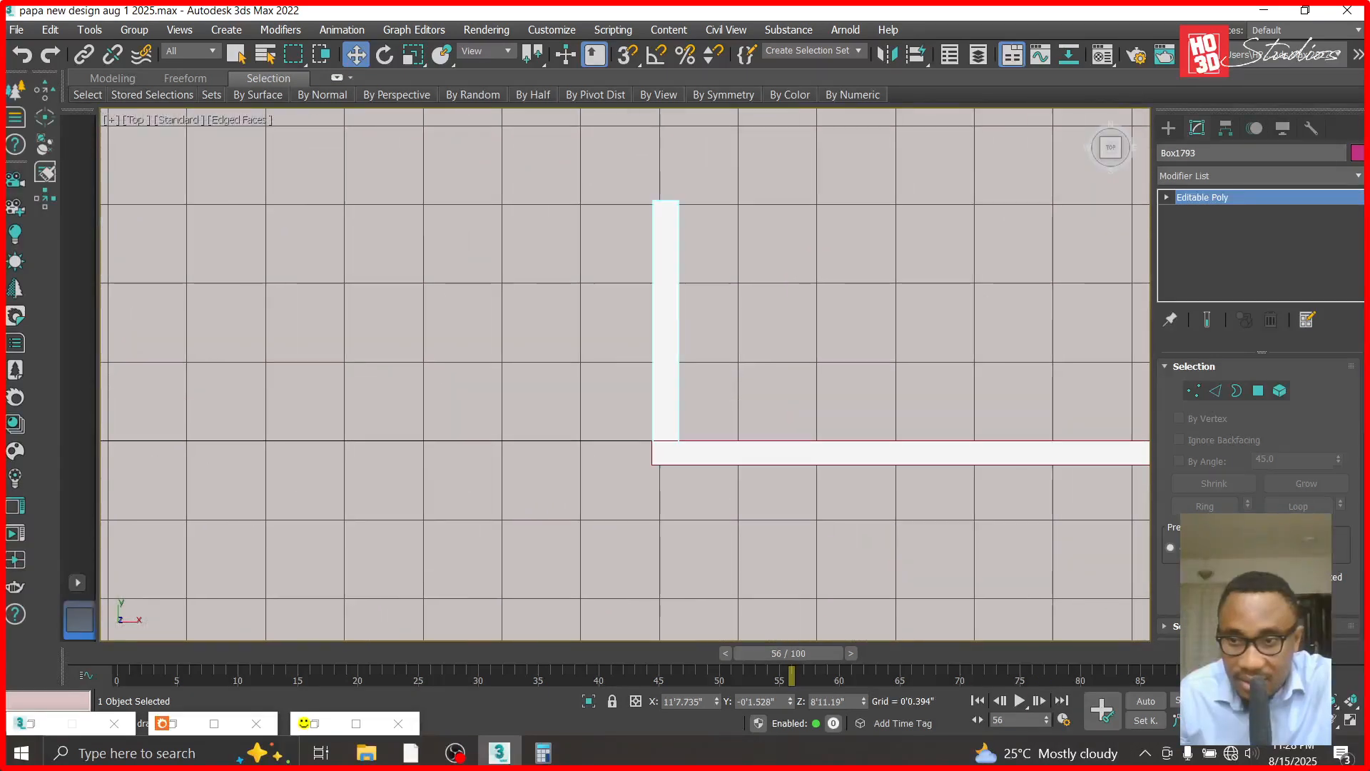
- Attach the long panel to the left end block as one Editable Poly
{"action": "scroll", "coordinate": [1258, 442], "scroll_direction": "down", "scroll_amount": 5}
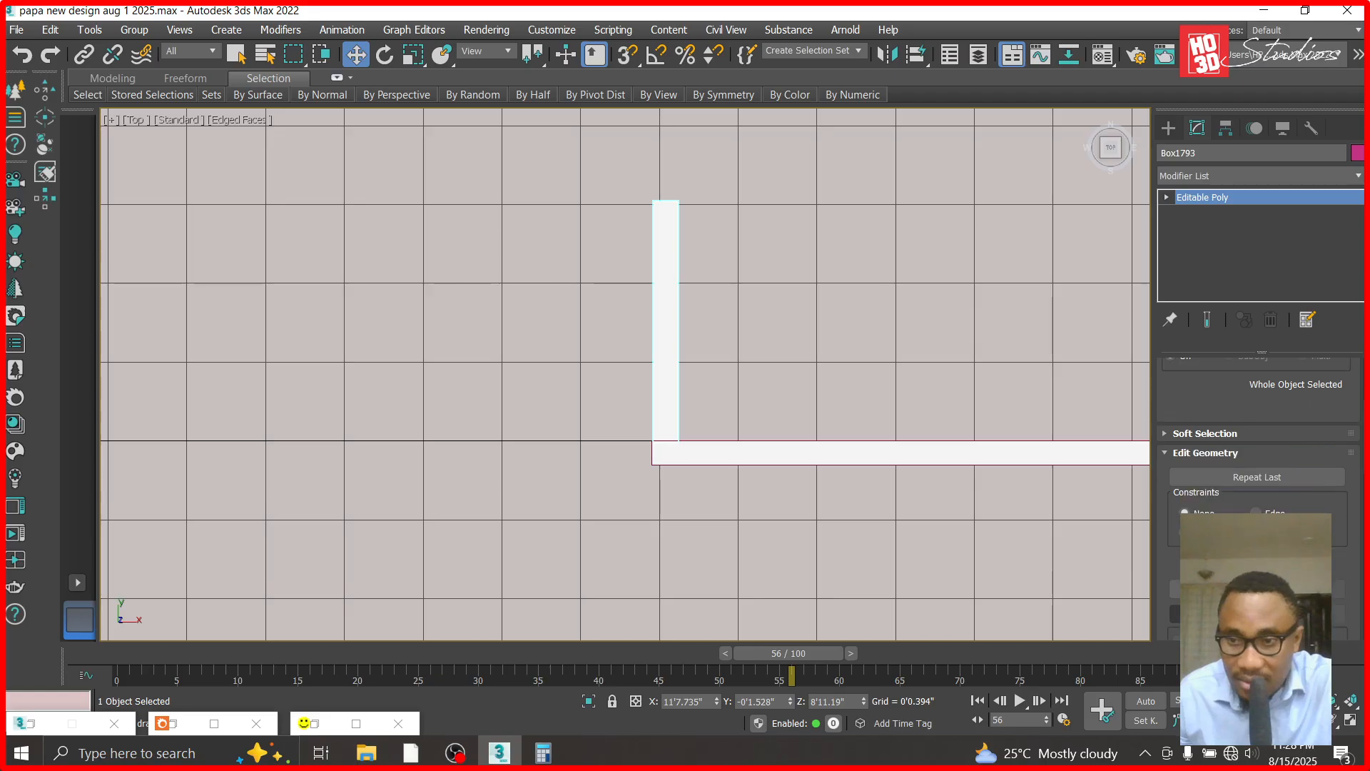
{"action": "scroll", "coordinate": [324, 327], "scroll_direction": "down", "scroll_amount": 10}
{"action": "scroll", "coordinate": [674, 341], "scroll_direction": "down", "scroll_amount": 7}
{"action": "scroll", "coordinate": [792, 314], "scroll_direction": "up", "scroll_amount": 8}
{"action": "scroll", "coordinate": [837, 384], "scroll_direction": "up", "scroll_amount": 6}
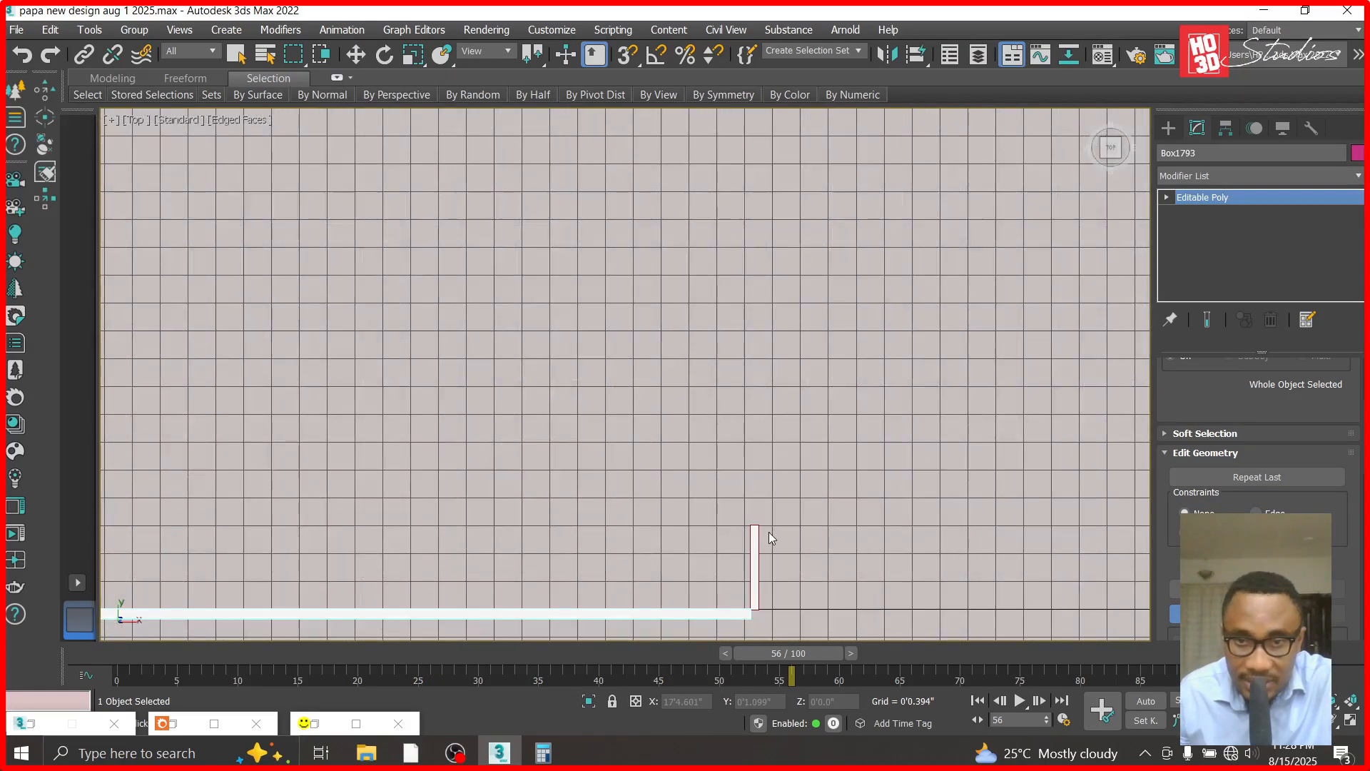
- Shift the right end block along X to 17'4.215" so it sits behind the long panel's right end
{"action": "scroll", "coordinate": [769, 537], "scroll_direction": "up", "scroll_amount": 2}
{"action": "scroll", "coordinate": [750, 567], "scroll_direction": "down", "scroll_amount": 3}
{"action": "scroll", "coordinate": [749, 483], "scroll_direction": "up", "scroll_amount": 6}
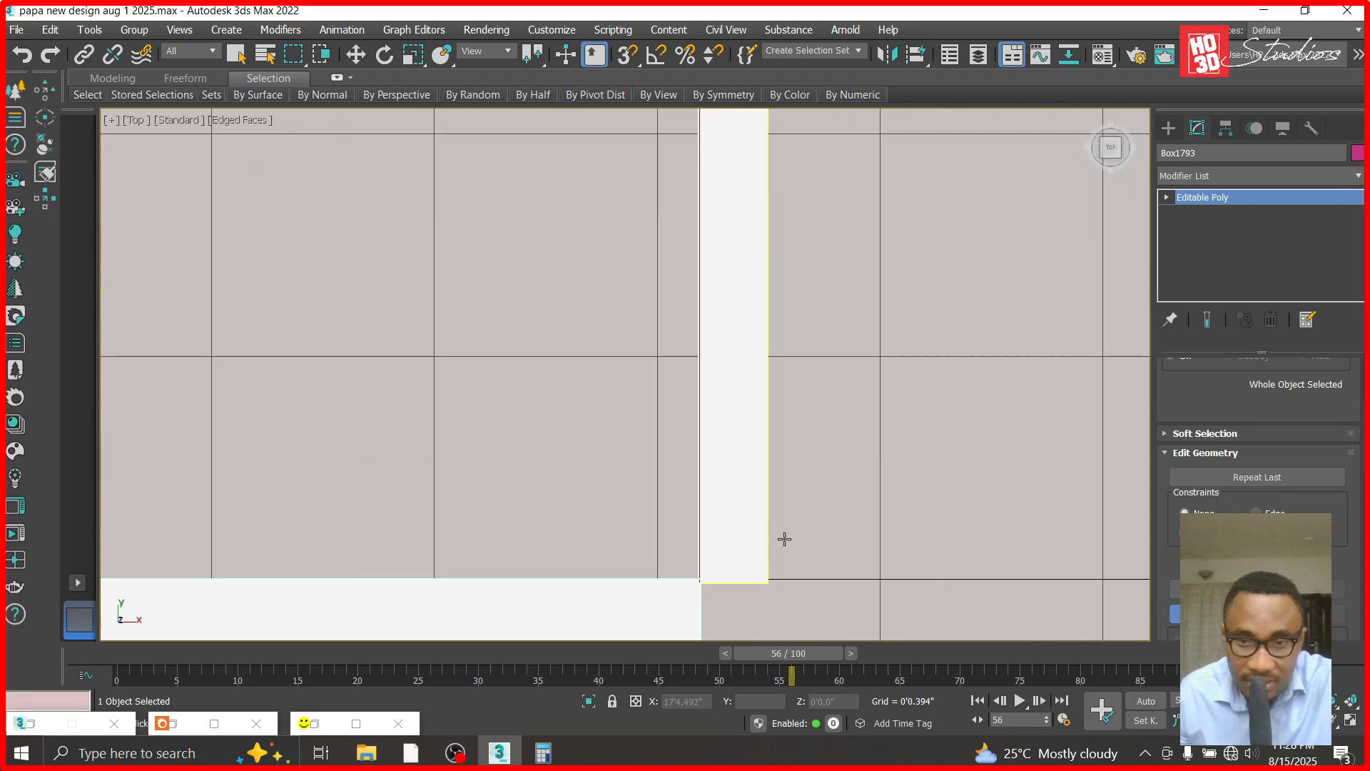
{"action": "left_click", "coordinate": [356, 55]}
{"action": "left_click", "coordinate": [761, 443]}
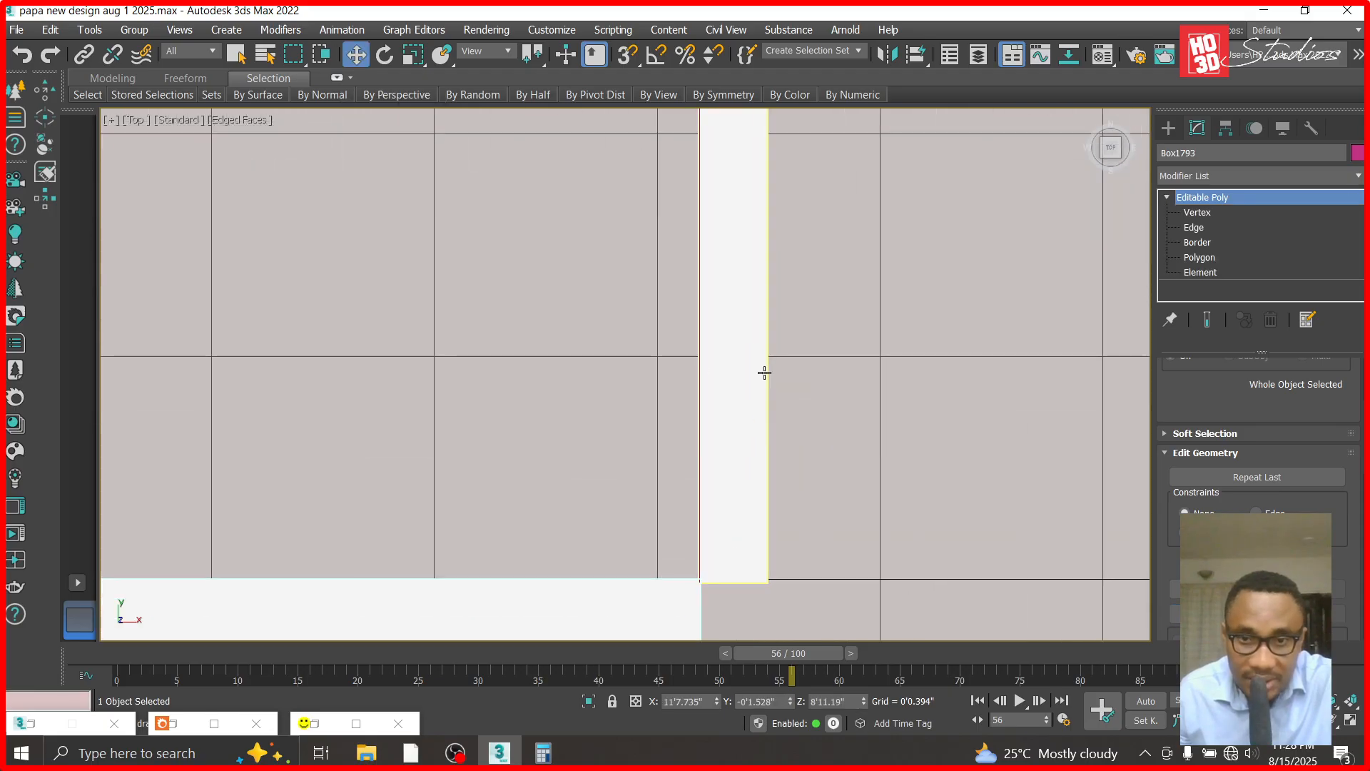
{"action": "scroll", "coordinate": [783, 395], "scroll_direction": "down", "scroll_amount": 2}
{"action": "left_click_drag", "start_coordinate": [716, 702], "coordinate": [706, 739]}
- Attach the right end block to the combined panel and unhide all objects
{"action": "left_click", "coordinate": [712, 559]}
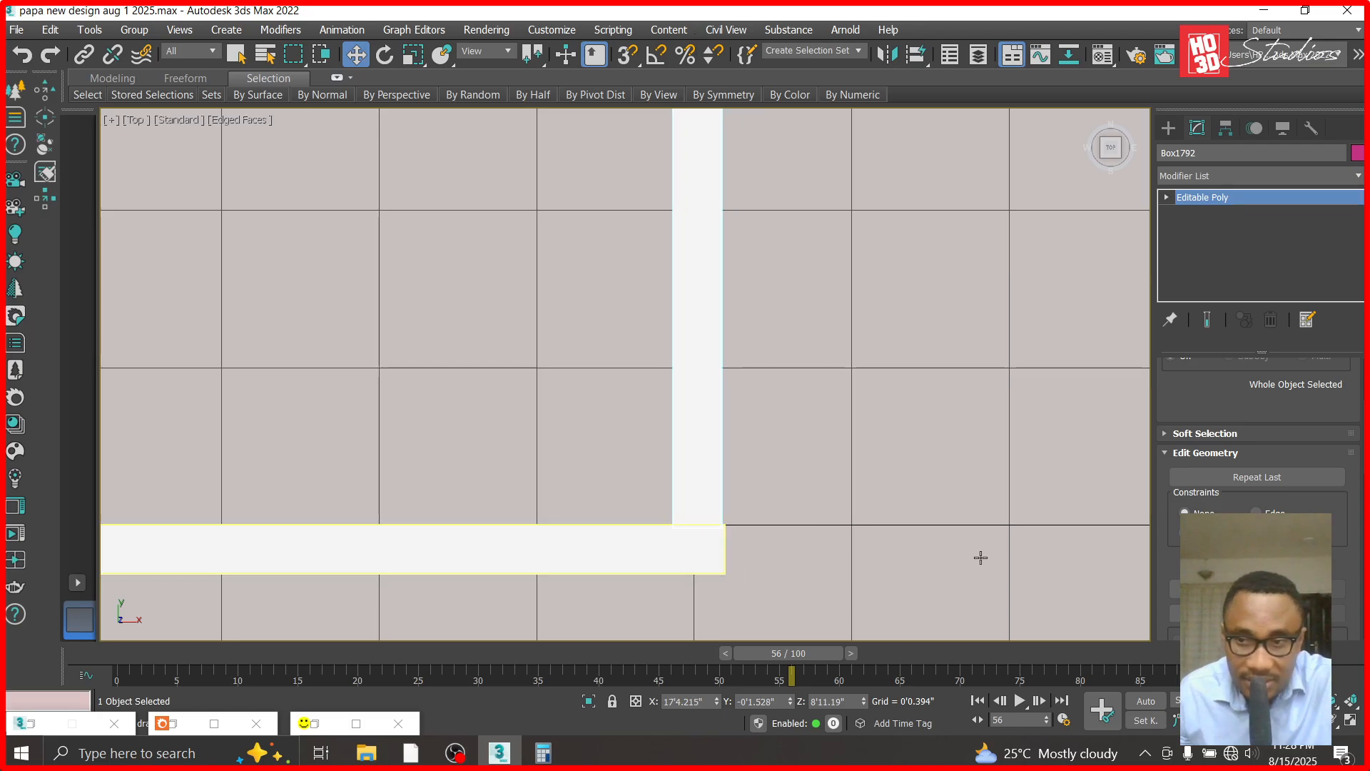
{"action": "left_click", "coordinate": [1205, 614]}
{"action": "left_click", "coordinate": [695, 367]}
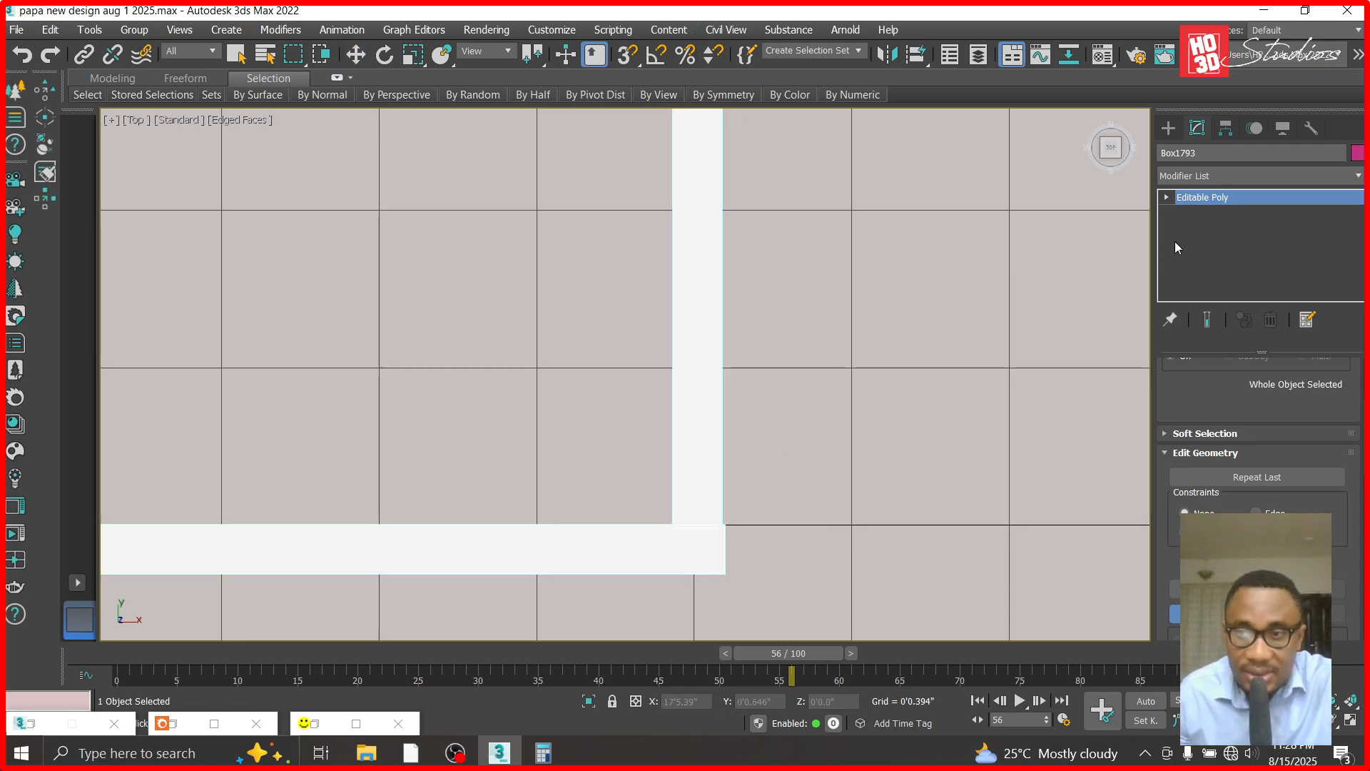
{"action": "right_click", "coordinate": [835, 256]}
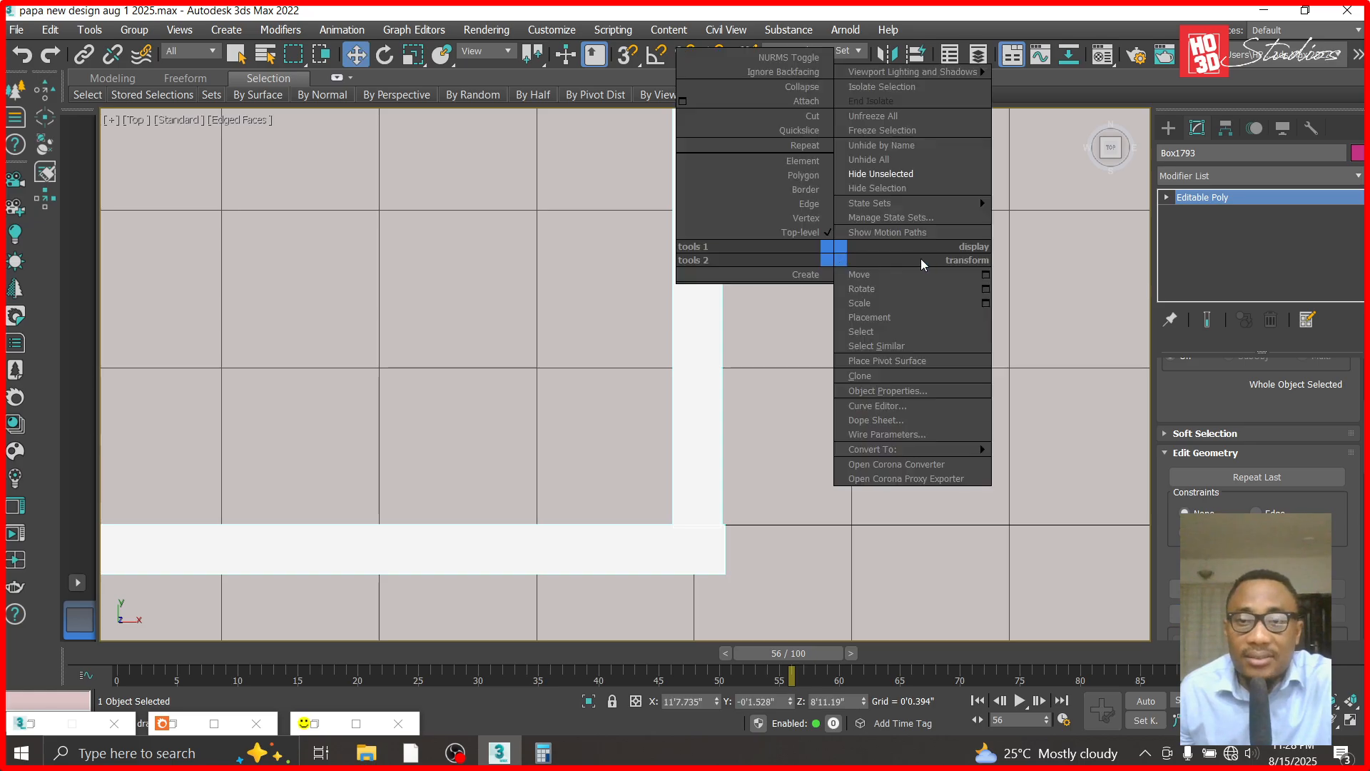
{"action": "left_click", "coordinate": [879, 159]}
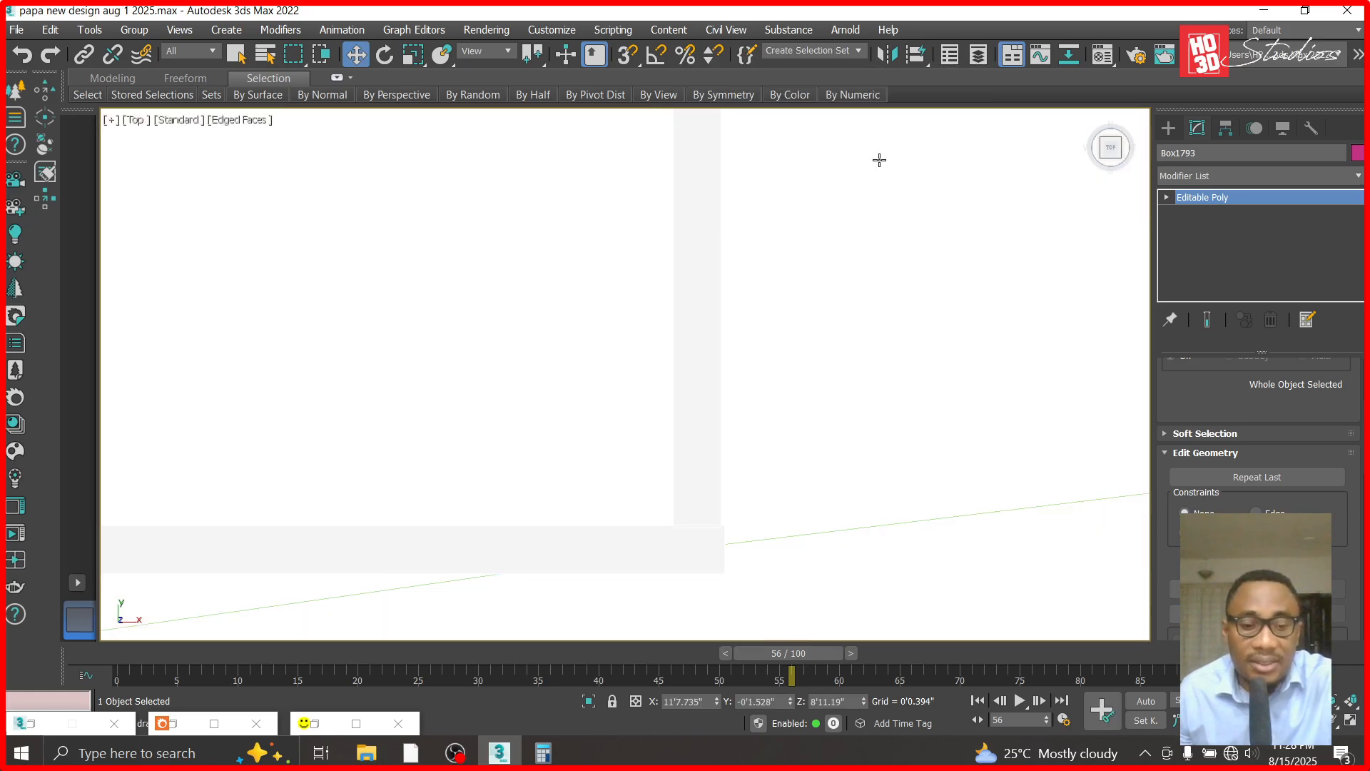
- In the Front view, copy the combined panel straight down onto the next wall groove
{"action": "key", "text": "f"}
{"action": "scroll", "coordinate": [877, 159], "scroll_direction": "down", "scroll_amount": 5}
{"action": "middle_click_drag", "start_coordinate": [885, 188], "coordinate": [910, 376]}
{"action": "scroll", "coordinate": [910, 376], "scroll_direction": "down", "scroll_amount": 5}
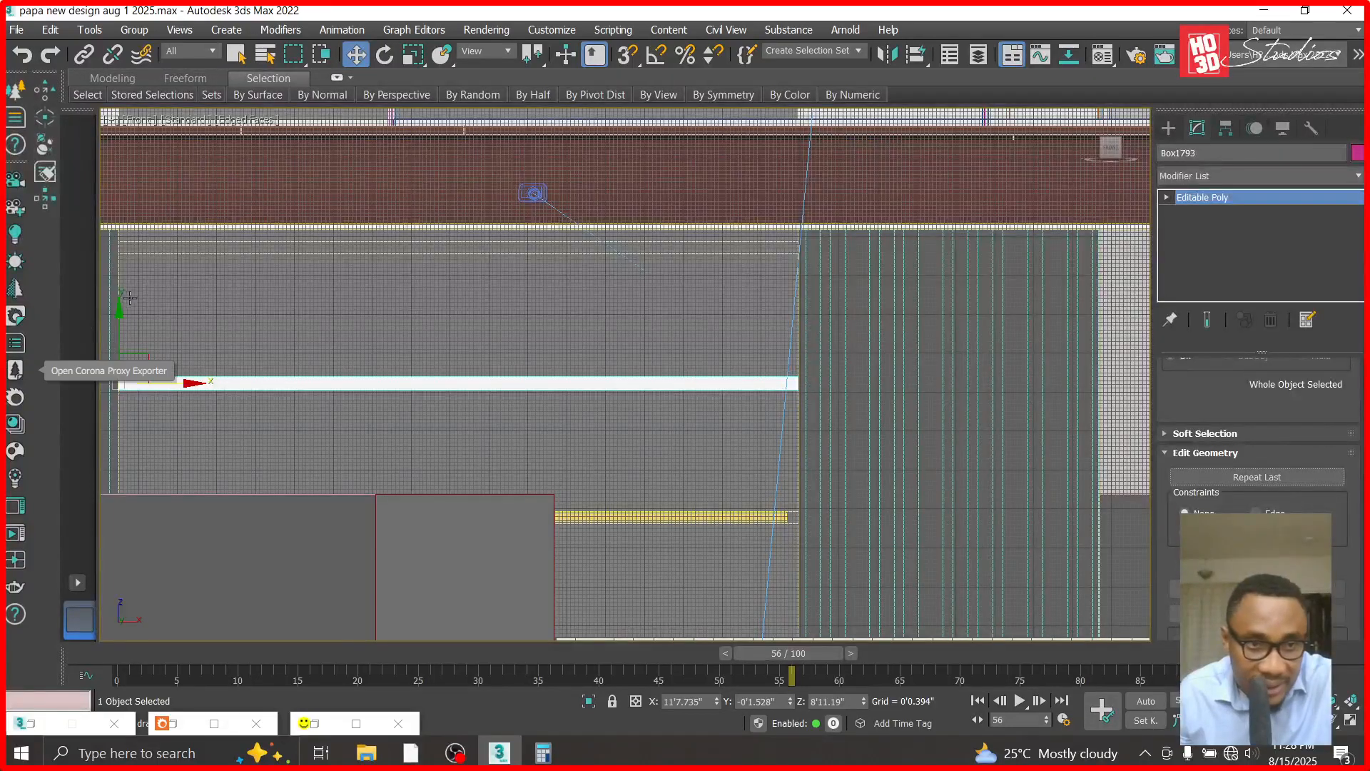
{"action": "left_click_drag", "start_coordinate": [117, 328], "coordinate": [122, 450], "text": "shift"}
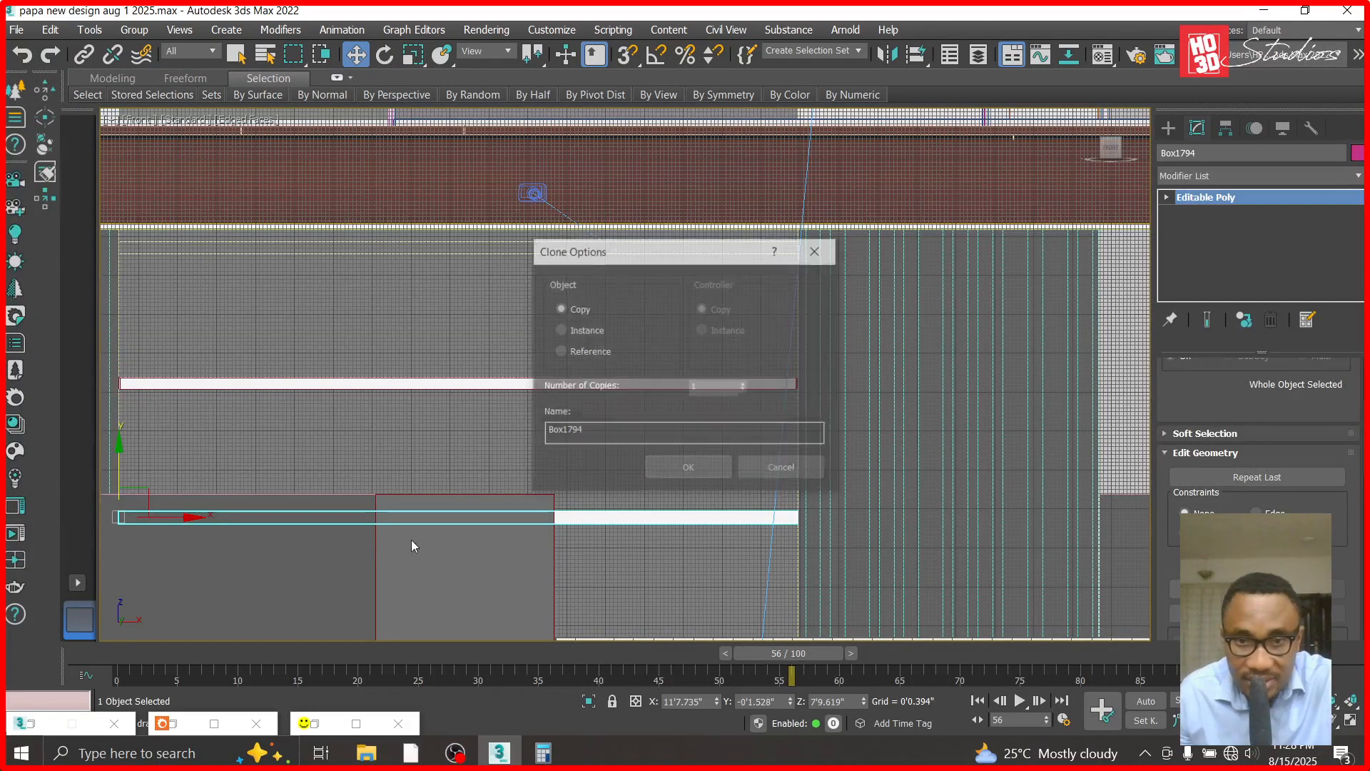
{"action": "left_click", "coordinate": [677, 470]}
{"action": "scroll", "coordinate": [799, 519], "scroll_direction": "up", "scroll_amount": 5}
{"action": "scroll", "coordinate": [799, 520], "scroll_direction": "up", "scroll_amount": 4}
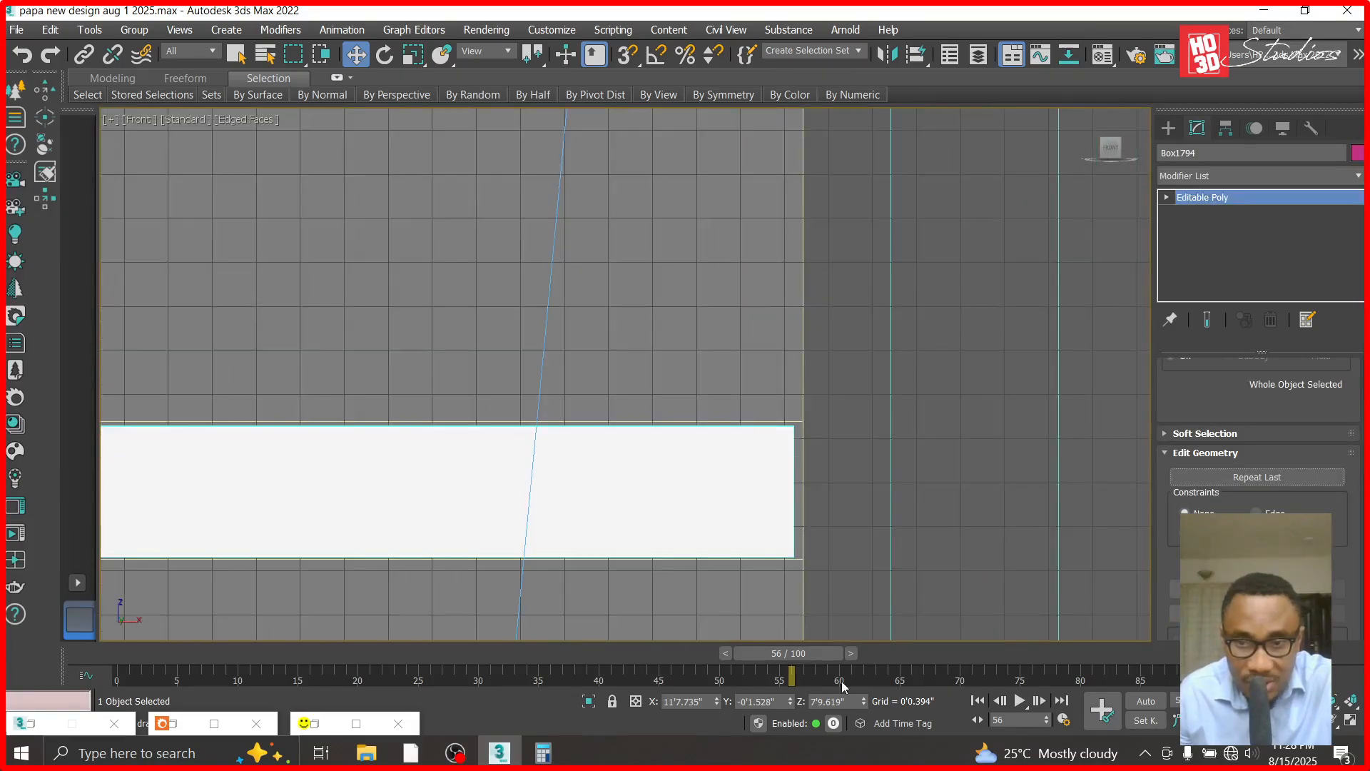
- Hide the two foreground objects that block the lower wall grooves in the Front view
{"action": "scroll", "coordinate": [897, 382], "scroll_direction": "down", "scroll_amount": 10}
{"action": "scroll", "coordinate": [897, 382], "scroll_direction": "down", "scroll_amount": 5}
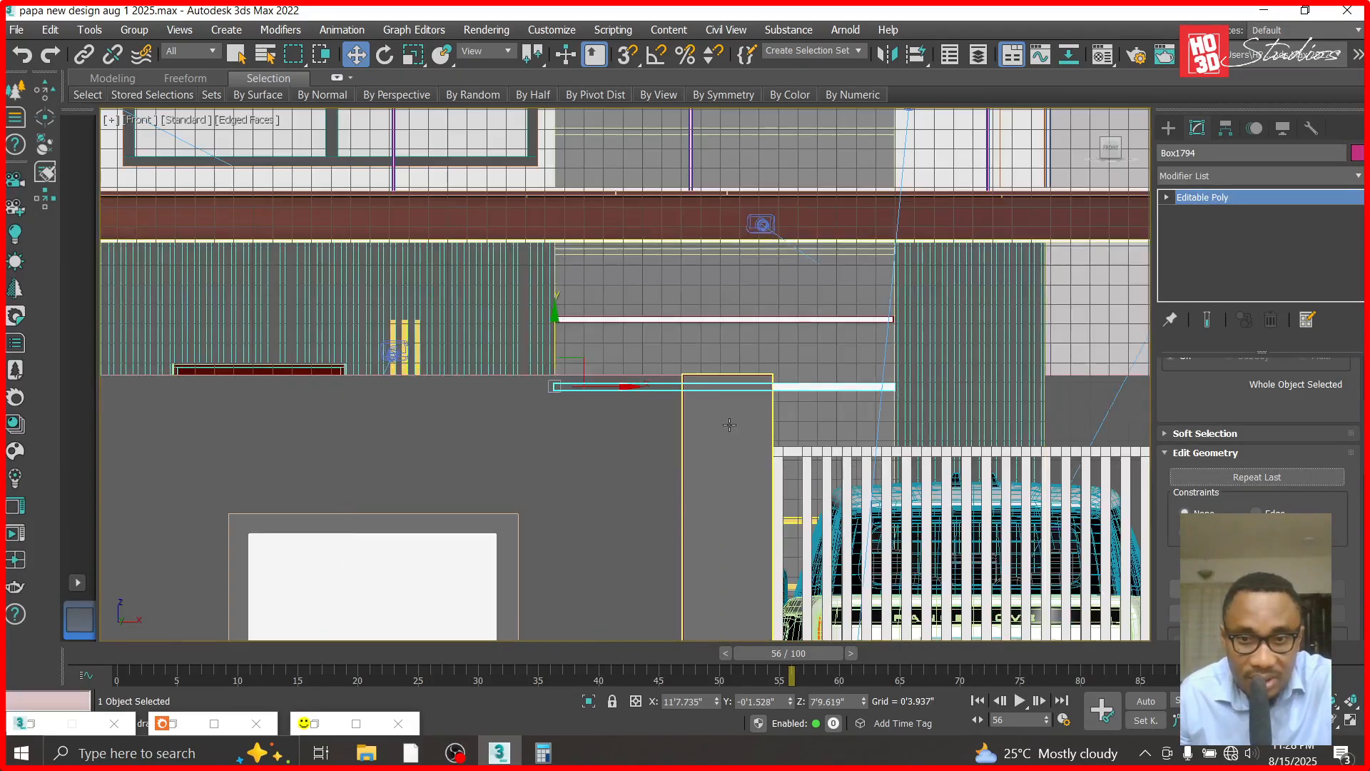
{"action": "left_click", "coordinate": [729, 425]}
{"action": "right_click", "coordinate": [730, 426]}
{"action": "left_click", "coordinate": [784, 357]}
{"action": "left_click", "coordinate": [636, 457]}
{"action": "right_click", "coordinate": [636, 457]}
{"action": "left_click", "coordinate": [678, 392]}
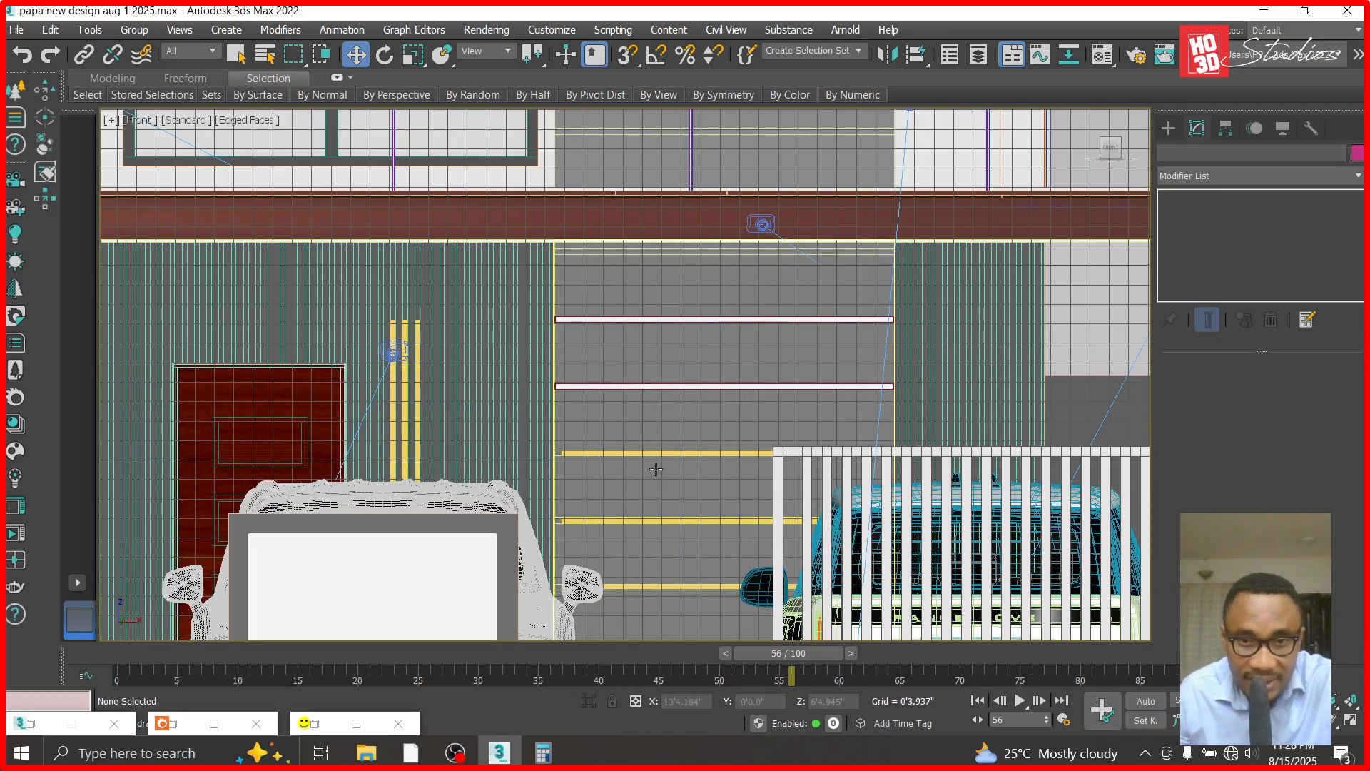
- Copy the second groove's panel straight down onto the third wall groove, at Z 6'8.112"
{"action": "scroll", "coordinate": [628, 426], "scroll_direction": "up", "scroll_amount": 5}
{"action": "left_click", "coordinate": [646, 272]}
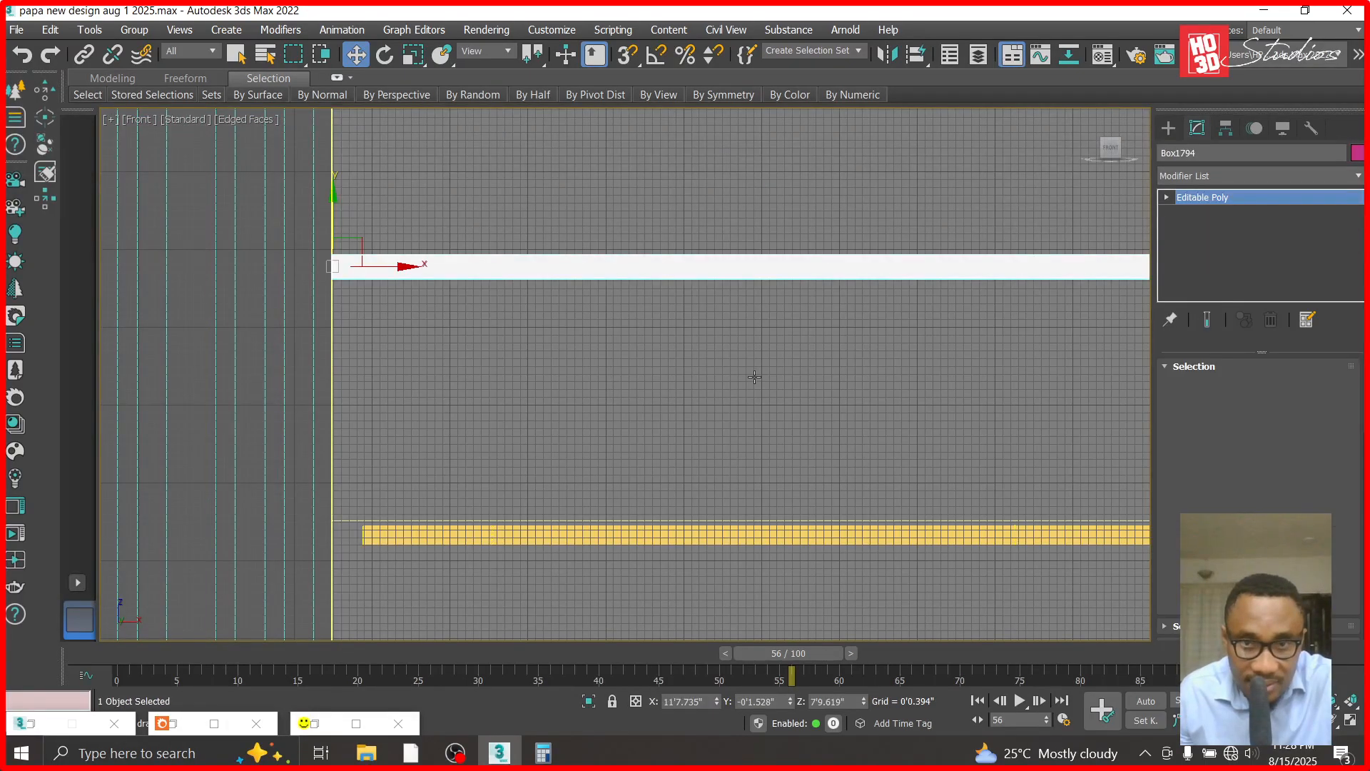
{"action": "left_click_drag", "start_coordinate": [332, 192], "coordinate": [334, 459], "text": "shift"}
{"action": "left_click", "coordinate": [689, 468]}
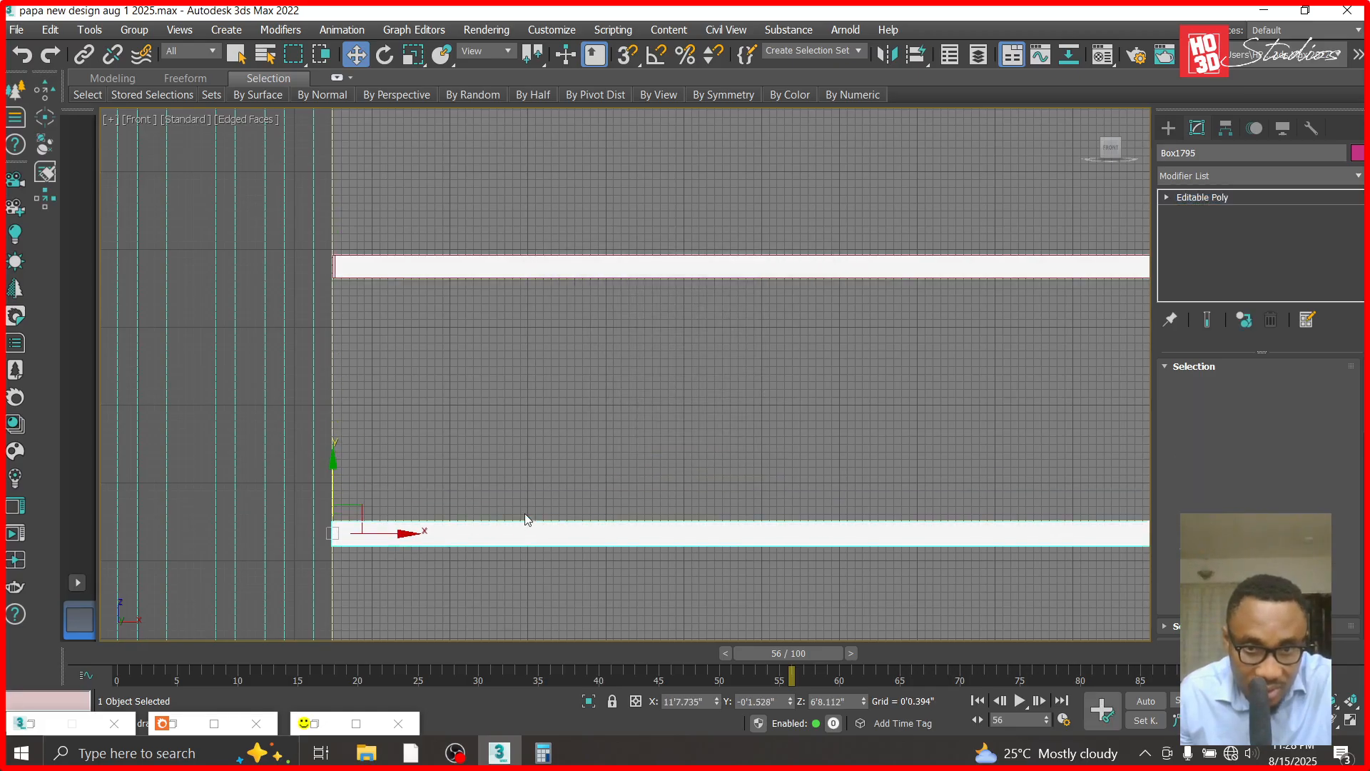
- Copy the third groove's panel down onto the fourth groove and fine-tune its height to Z 5'6.486"
{"action": "scroll", "coordinate": [529, 520], "scroll_direction": "down", "scroll_amount": 3}
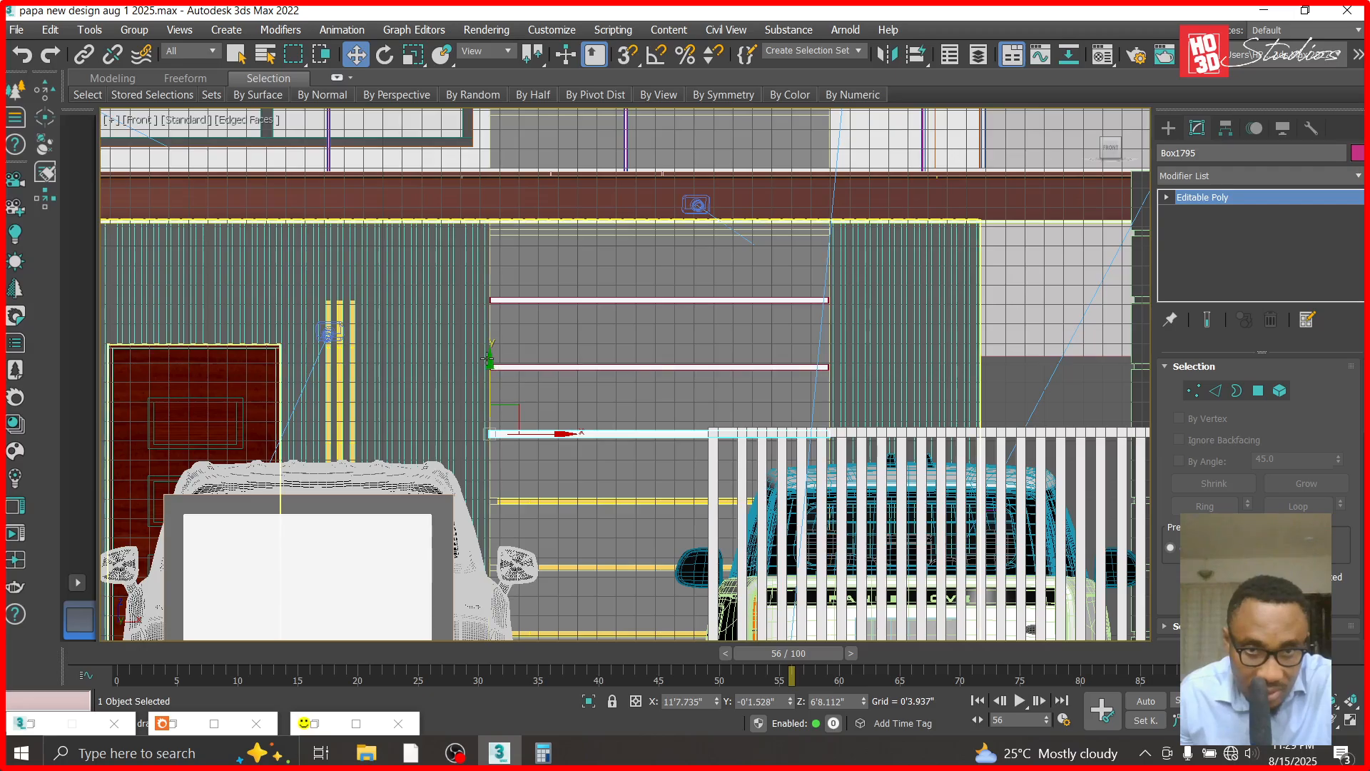
{"action": "scroll", "coordinate": [489, 371], "scroll_direction": "up", "scroll_amount": 2}
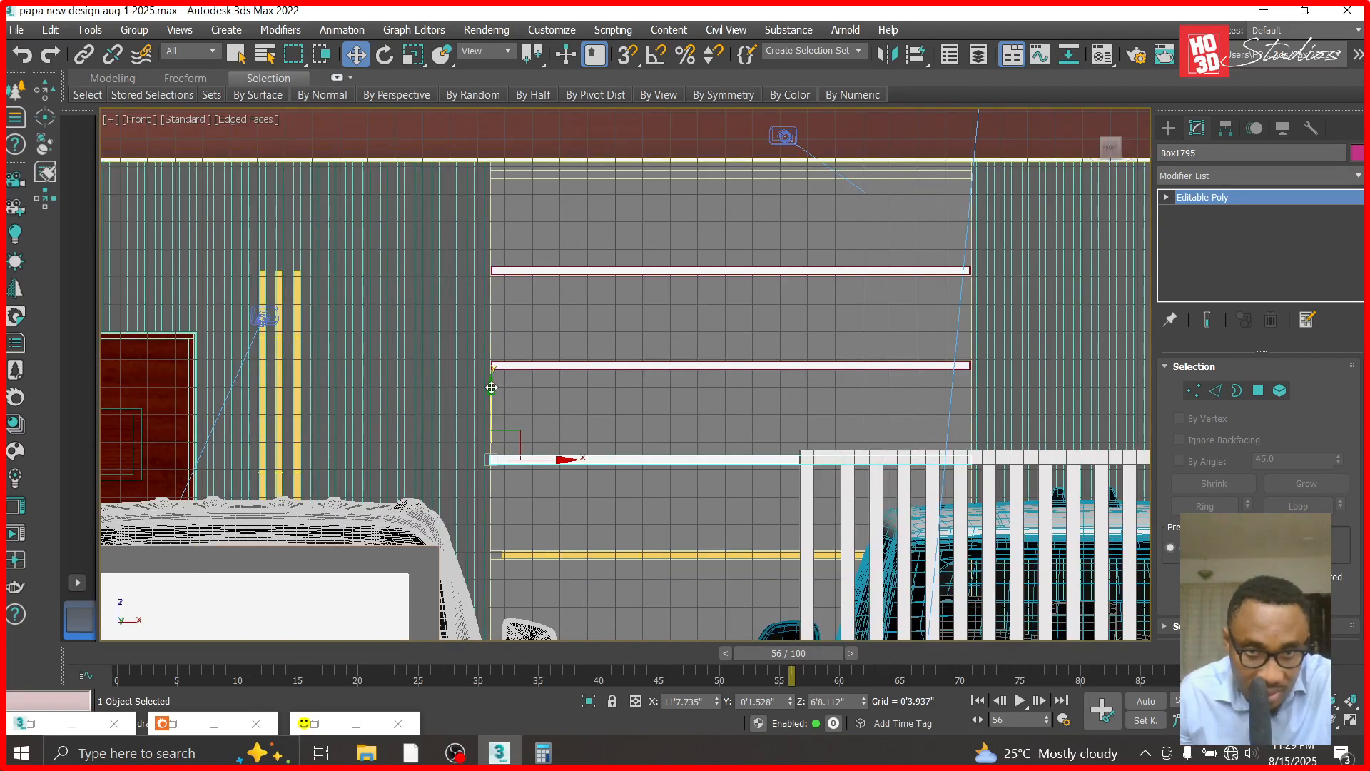
{"action": "mouse_move", "coordinate": [491, 387]}
{"action": "left_mouse_down", "text": "shift"}
{"action": "mouse_move", "coordinate": [500, 506]}
{"action": "mouse_move", "coordinate": [499, 482]}
{"action": "left_mouse_up", "text": "shift"}
{"action": "key", "text": "Return"}
{"action": "scroll", "coordinate": [495, 505], "scroll_direction": "up", "scroll_amount": 4}
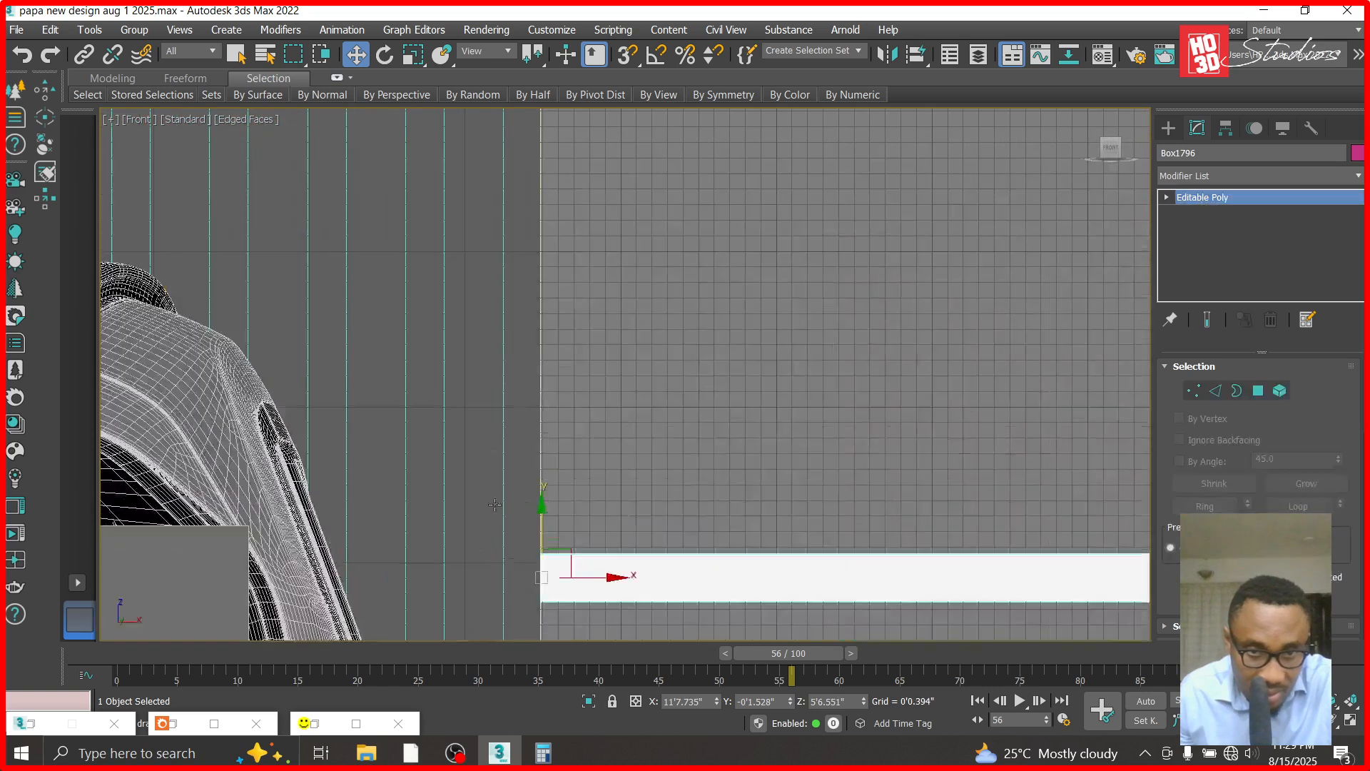
{"action": "left_click_drag", "start_coordinate": [539, 509], "coordinate": [541, 510]}
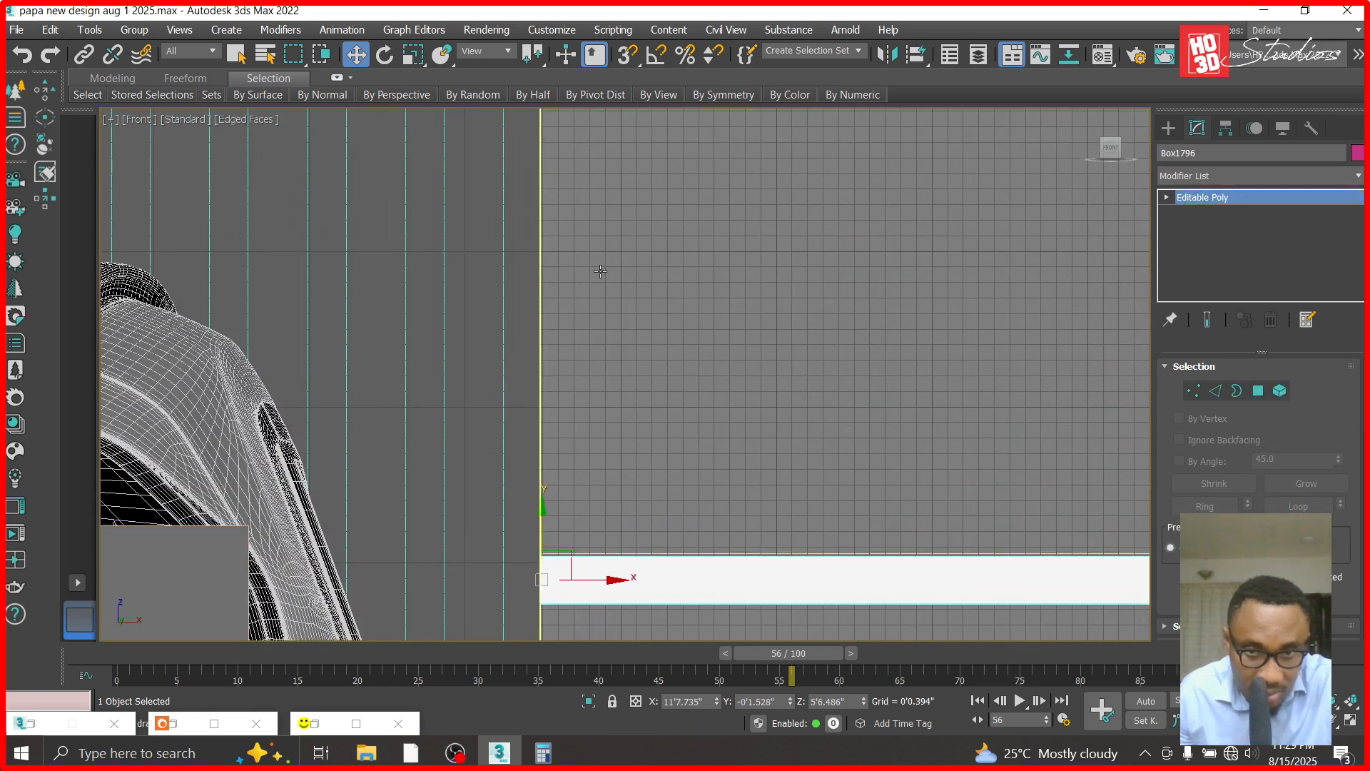
- Copy the panel down onto the fifth groove and adjust its height to Z 4'5.084"
{"action": "scroll", "coordinate": [613, 330], "scroll_direction": "down", "scroll_amount": 4}
{"action": "left_click_drag", "start_coordinate": [583, 289], "coordinate": [596, 417], "text": "shift"}
{"action": "left_click", "coordinate": [691, 468]}
{"action": "key", "text": "z"}
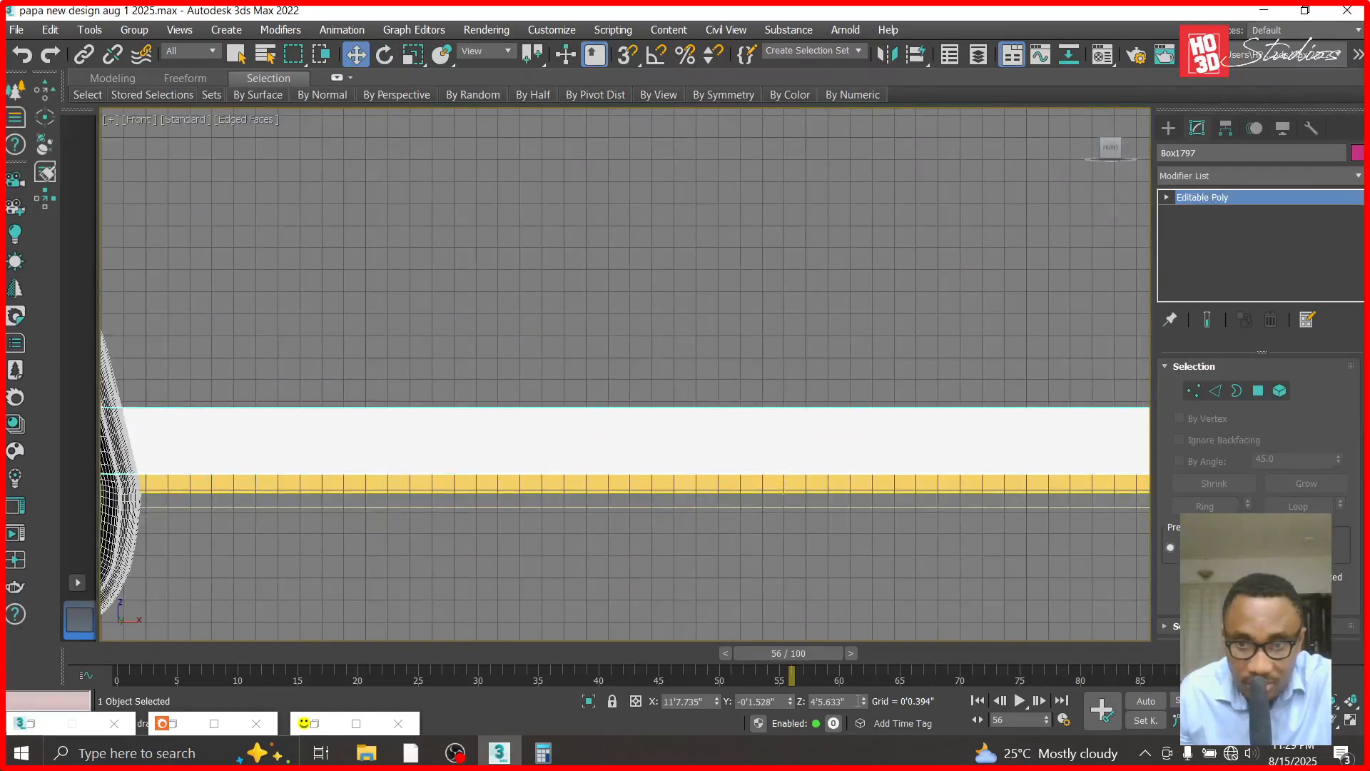
{"action": "left_click_drag", "start_coordinate": [863, 703], "coordinate": [862, 13]}
{"action": "scroll", "coordinate": [907, 232], "scroll_direction": "down", "scroll_amount": 6}
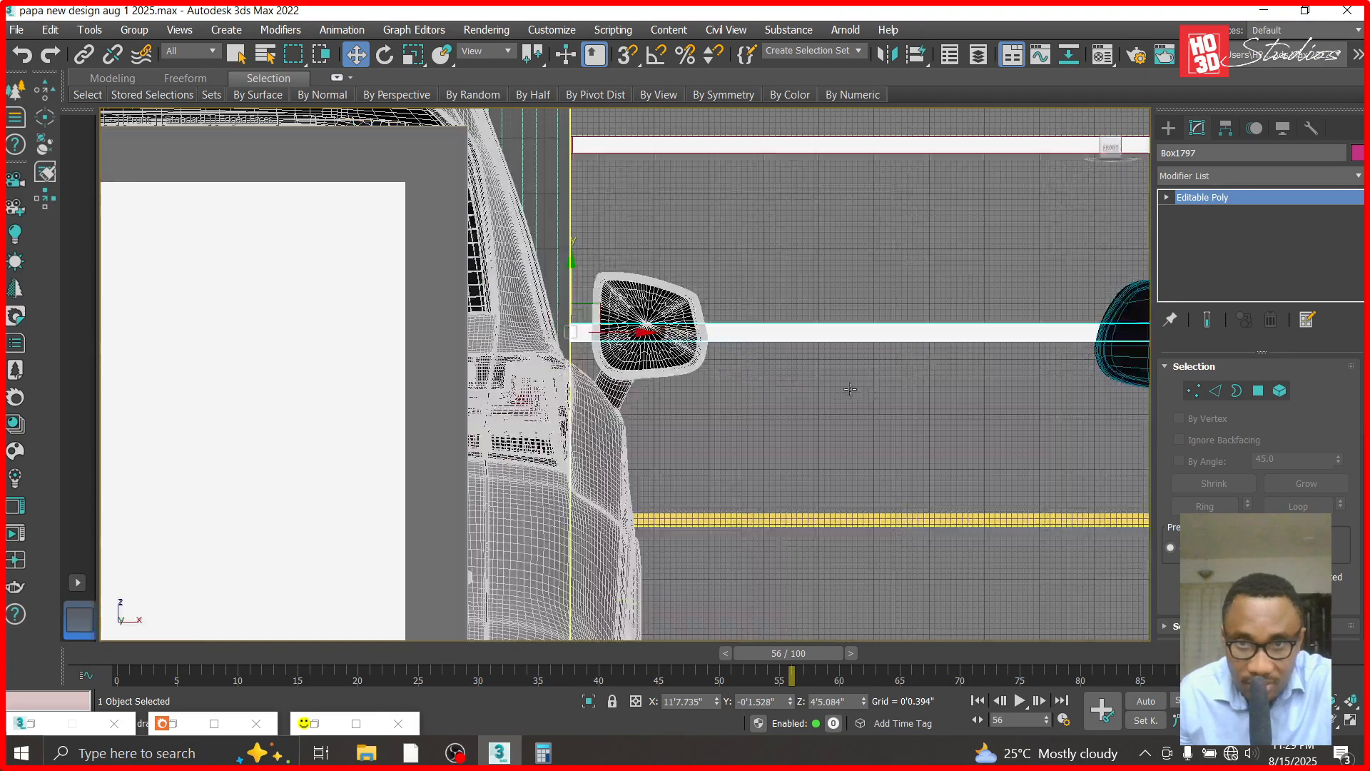
- Copy the panel down onto the two lowest lit grooves, at Z 3'3.655" and Z 2'1.864"
{"action": "left_click_drag", "start_coordinate": [571, 266], "coordinate": [570, 454], "text": "shift"}
{"action": "left_click", "coordinate": [690, 465]}
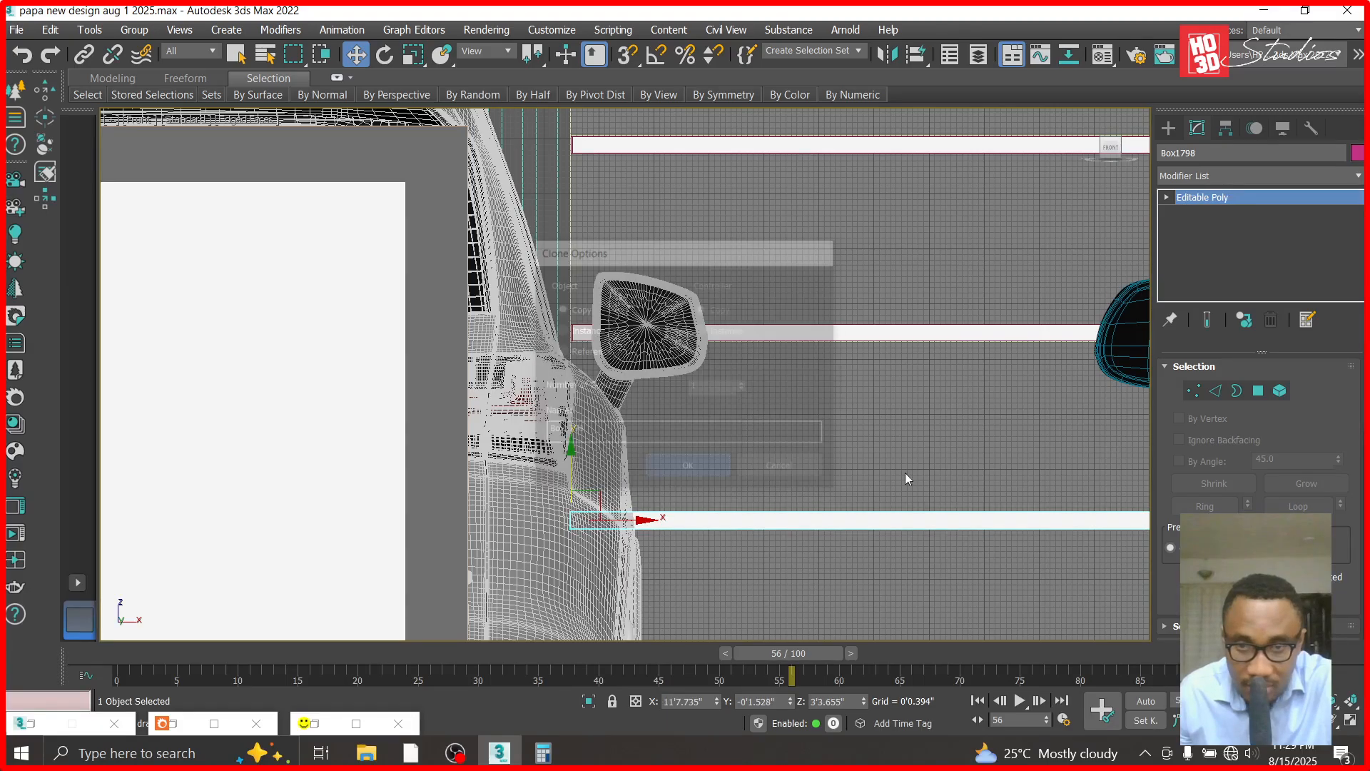
{"action": "scroll", "coordinate": [919, 476], "scroll_direction": "down", "scroll_amount": 7}
{"action": "scroll", "coordinate": [892, 479], "scroll_direction": "up", "scroll_amount": 6}
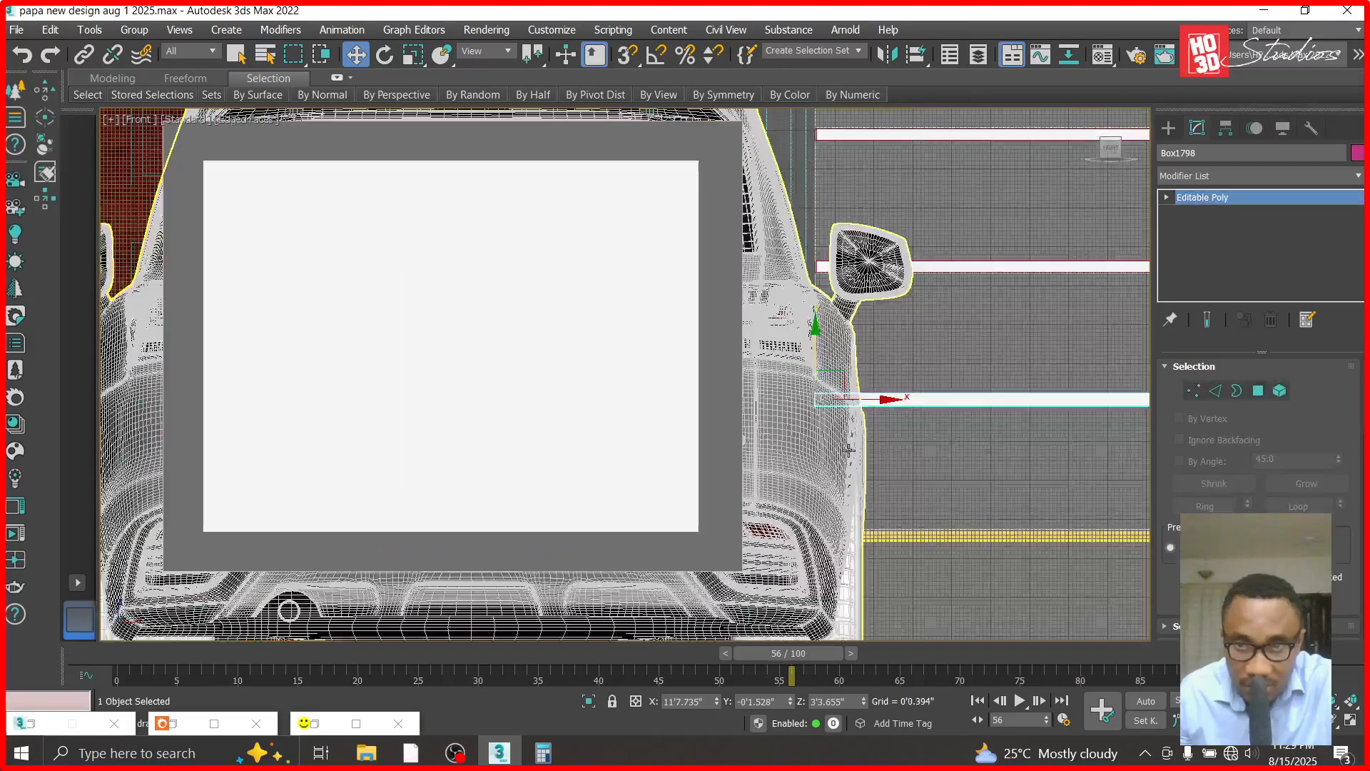
{"action": "scroll", "coordinate": [849, 450], "scroll_direction": "up", "scroll_amount": 4}
{"action": "left_click_drag", "start_coordinate": [784, 300], "coordinate": [776, 559], "text": "shift"}
{"action": "left_click", "coordinate": [684, 465]}
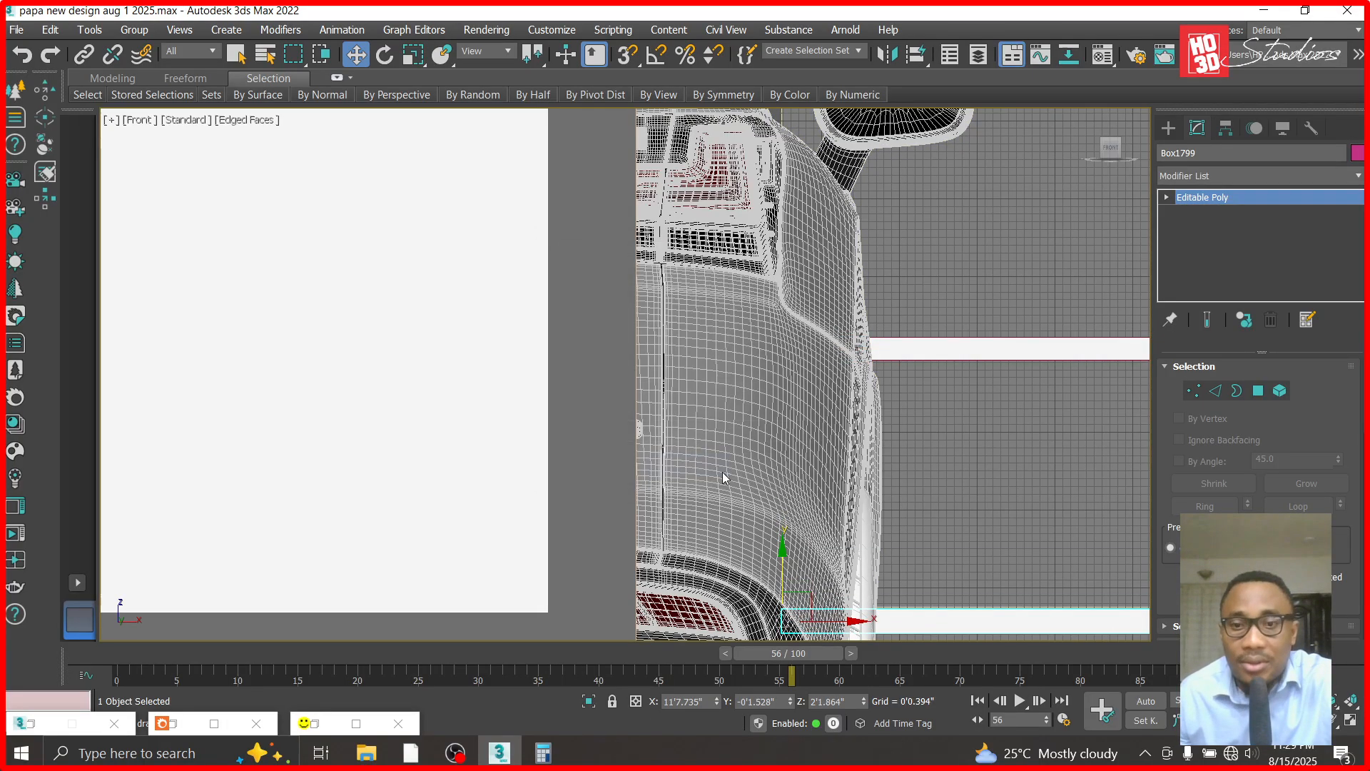
- Attach the five groove panels above to the lowest panel as one Editable Poly
{"action": "scroll", "coordinate": [723, 471], "scroll_direction": "down", "scroll_amount": 2}
{"action": "scroll", "coordinate": [722, 471], "scroll_direction": "down", "scroll_amount": 3}
{"action": "left_click", "coordinate": [1203, 197]}
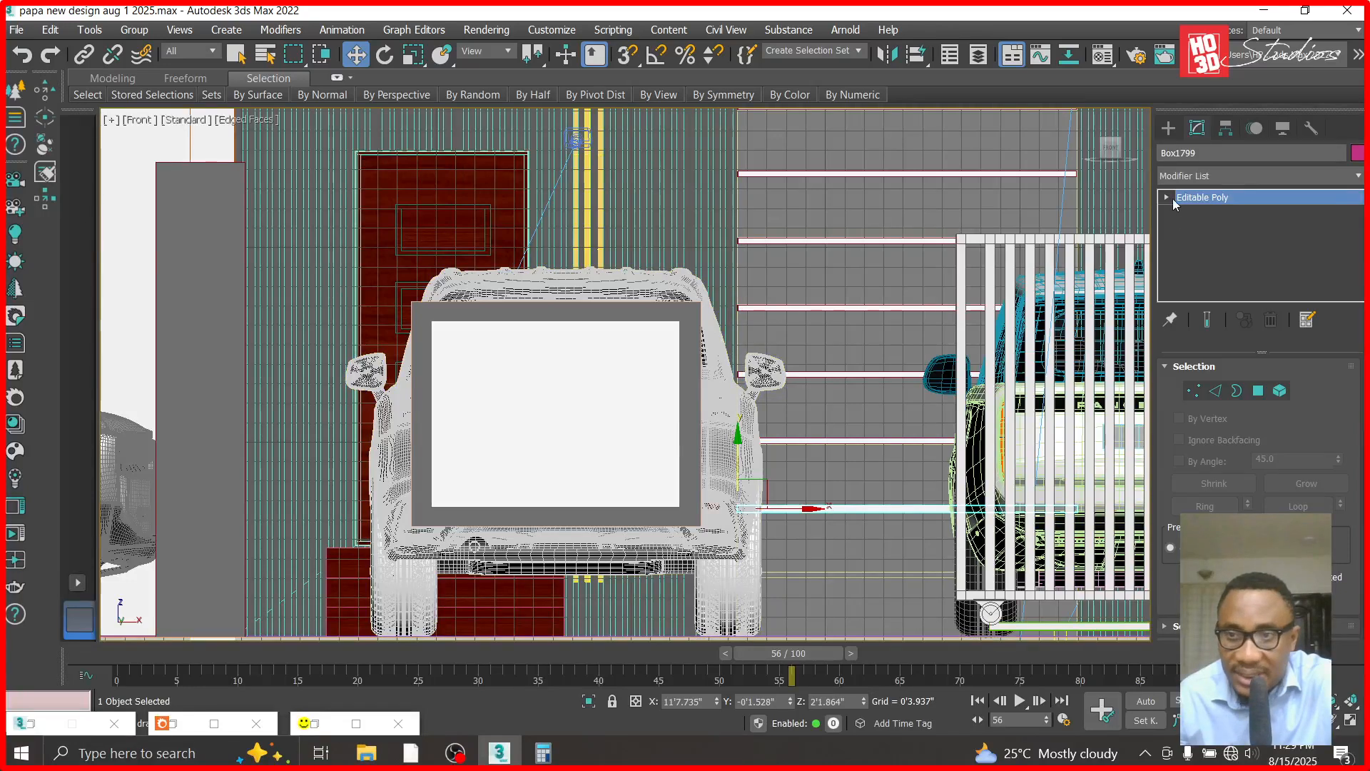
{"action": "scroll", "coordinate": [1174, 550], "scroll_direction": "down", "scroll_amount": 3}
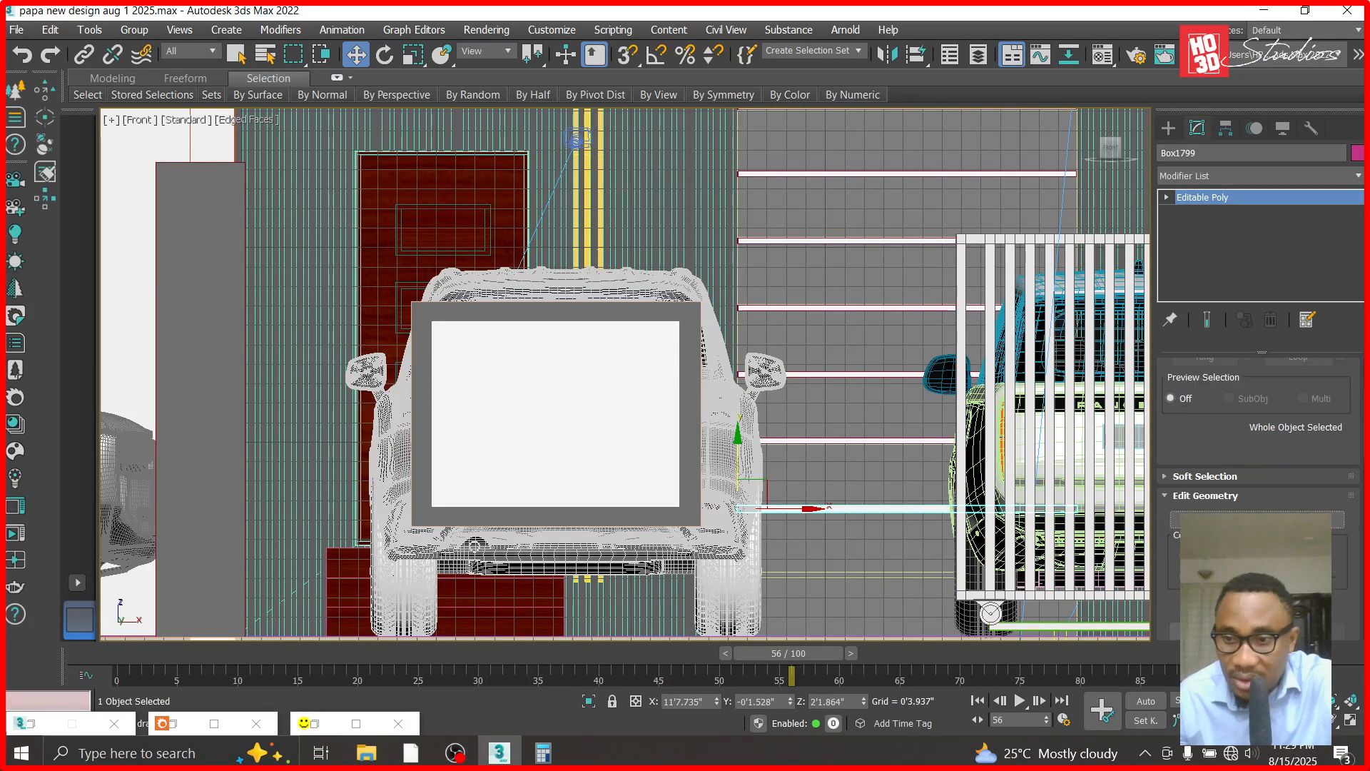
{"action": "scroll", "coordinate": [1205, 578], "scroll_direction": "down", "scroll_amount": 1}
{"action": "left_click", "coordinate": [1206, 592]}
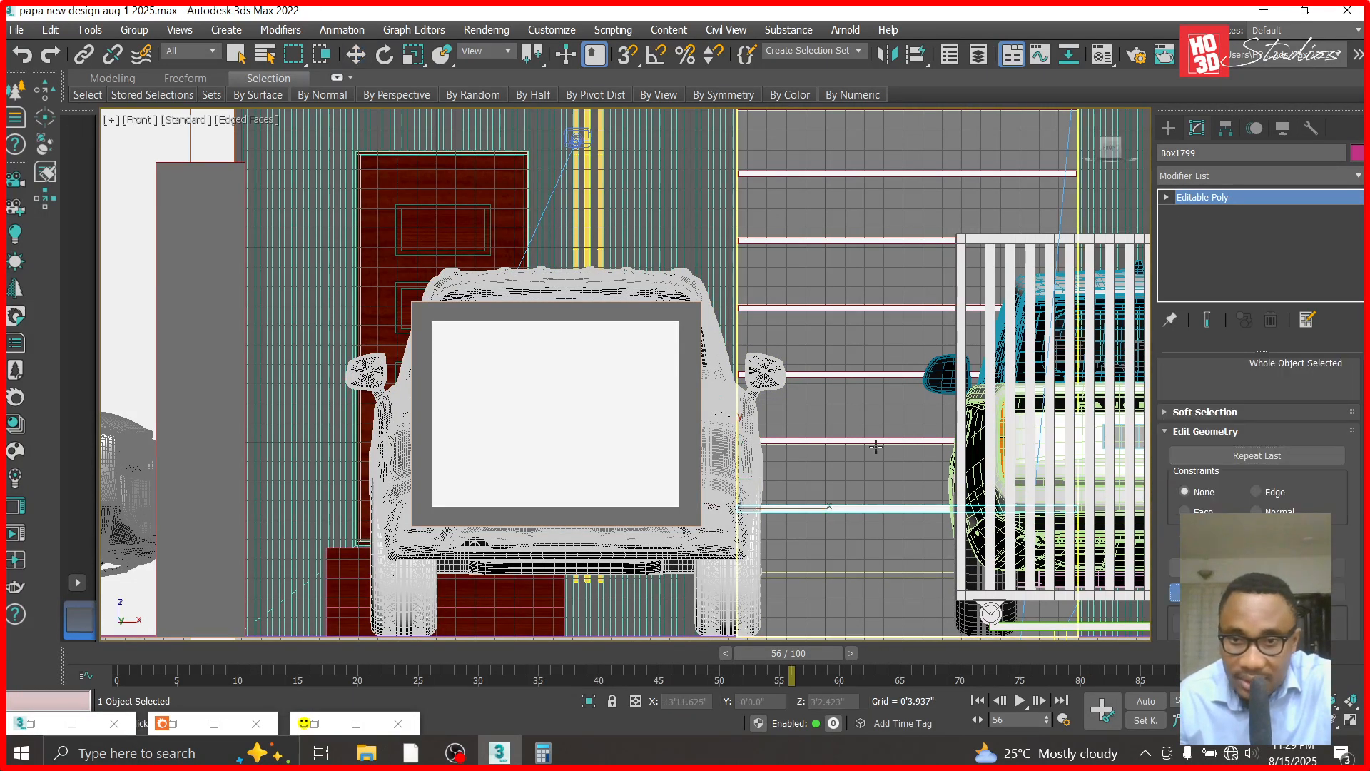
{"action": "left_click", "coordinate": [870, 441]}
{"action": "left_click", "coordinate": [865, 373]}
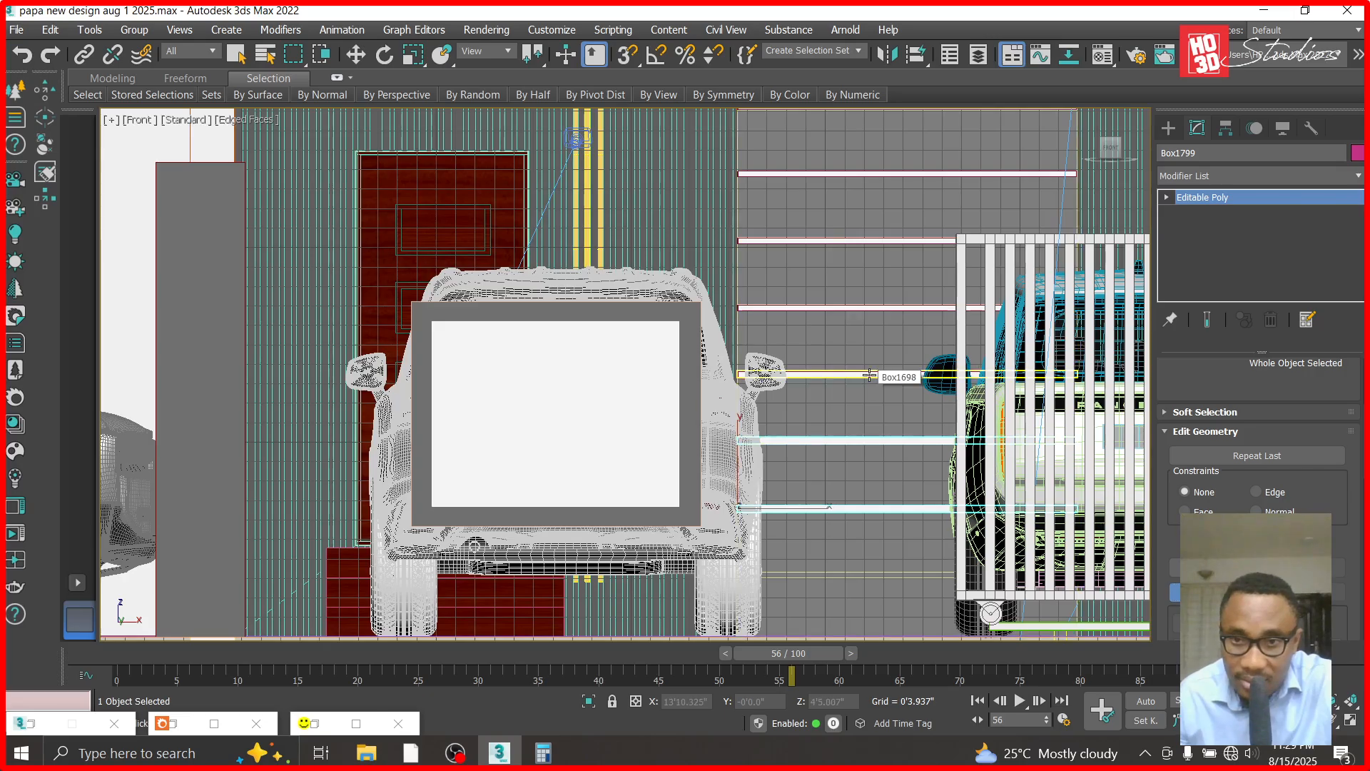
{"action": "left_click", "coordinate": [858, 307]}
{"action": "left_click", "coordinate": [856, 240]}
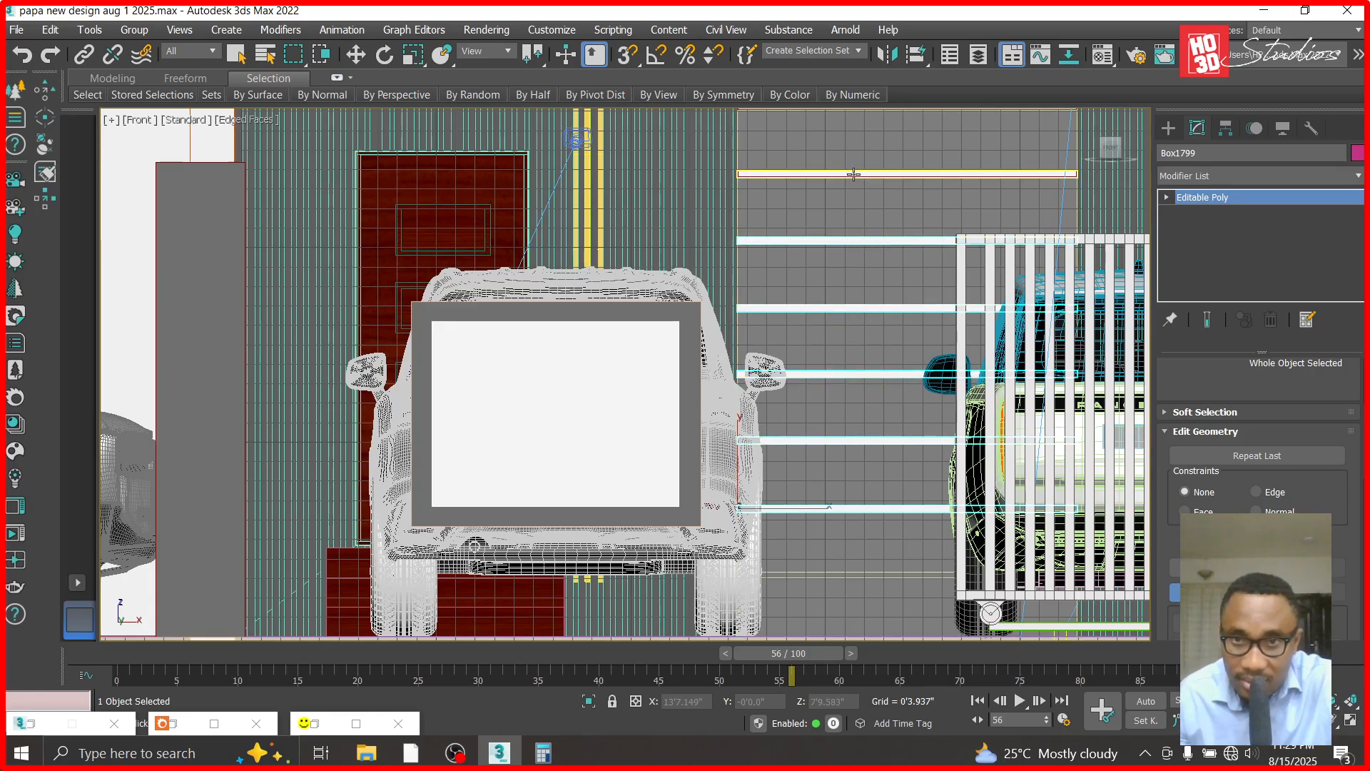
{"action": "left_click", "coordinate": [856, 174]}
{"action": "left_click", "coordinate": [363, 49]}
- Select the grooved wall together with the combined panels and hide all unselected objects
{"action": "left_click", "coordinate": [853, 141]}
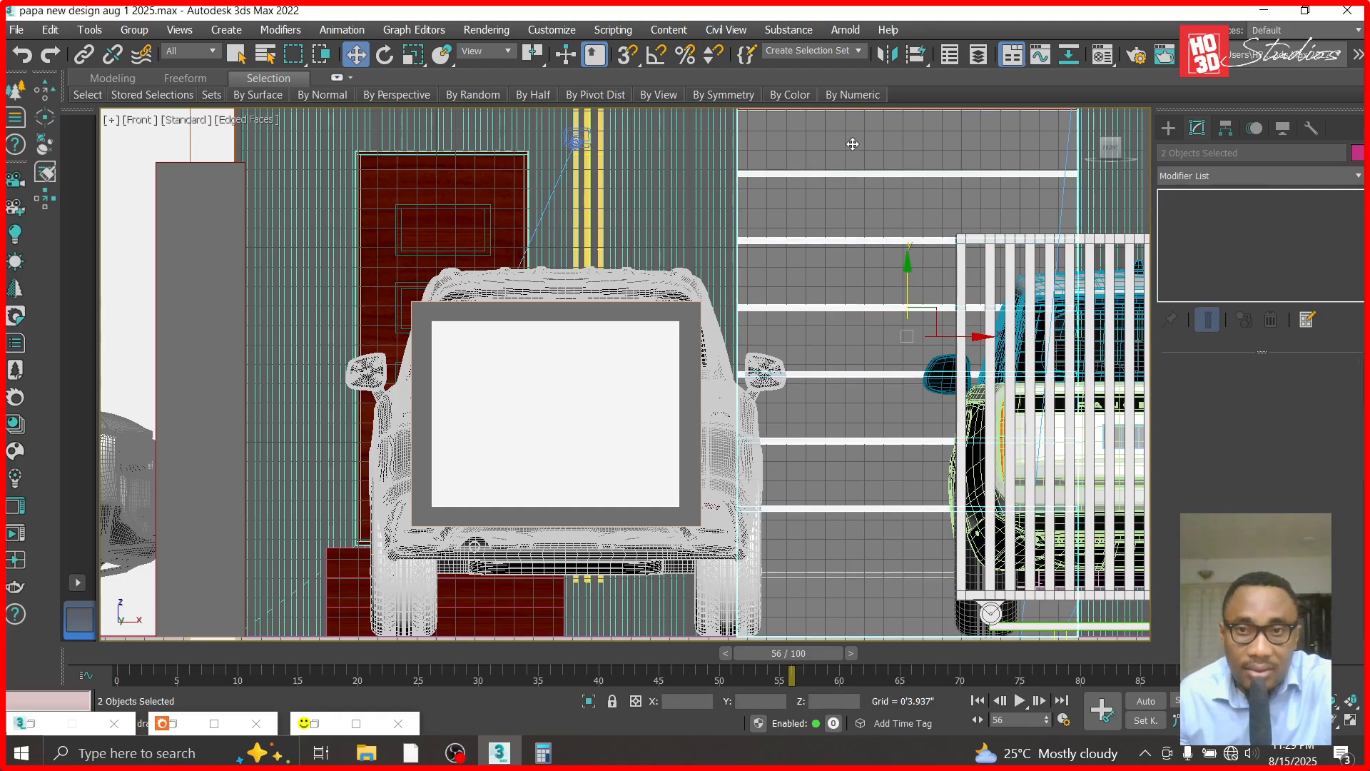
{"action": "right_click", "coordinate": [853, 141]}
{"action": "left_click", "coordinate": [893, 110]}
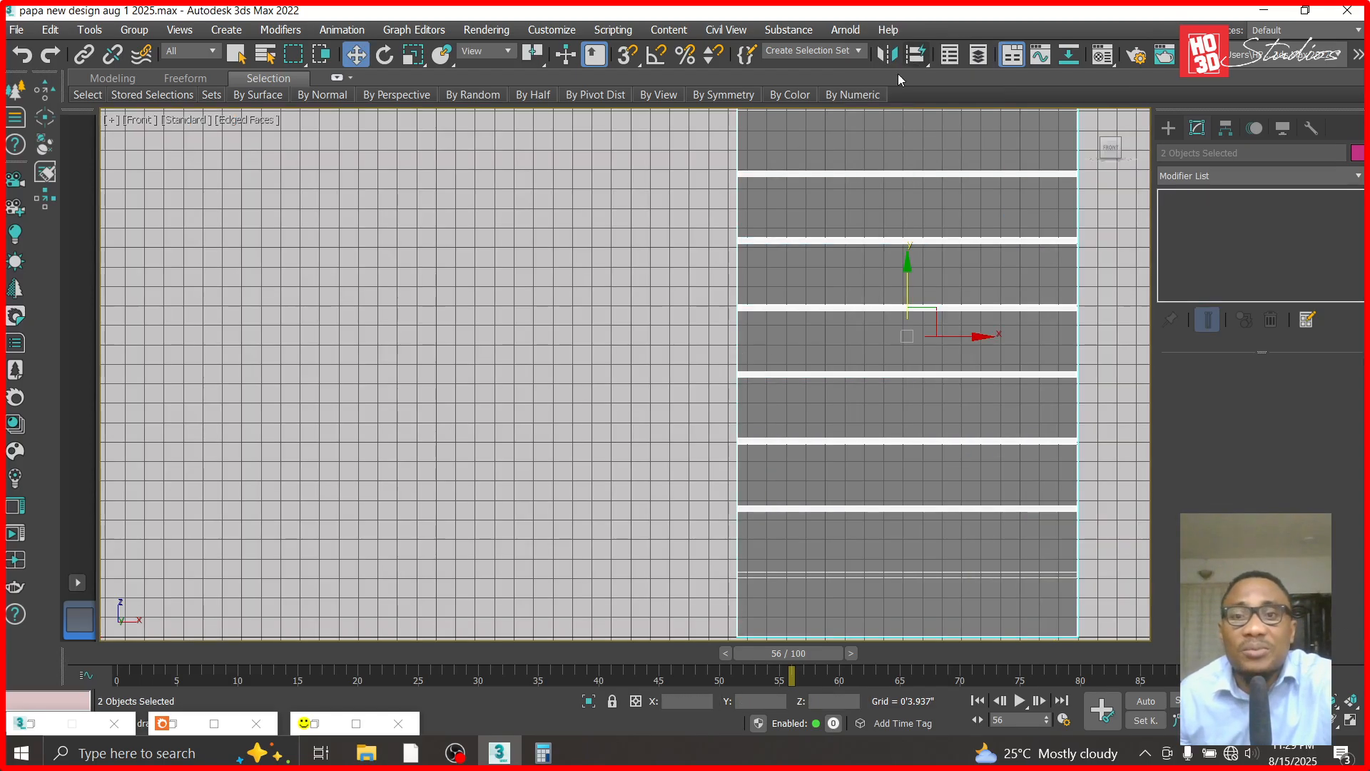
- In the Left view, seat the combined panels in the wall grooves at Y 5'0.091" and Z 2'1.954"
{"action": "left_click", "coordinate": [792, 239]}
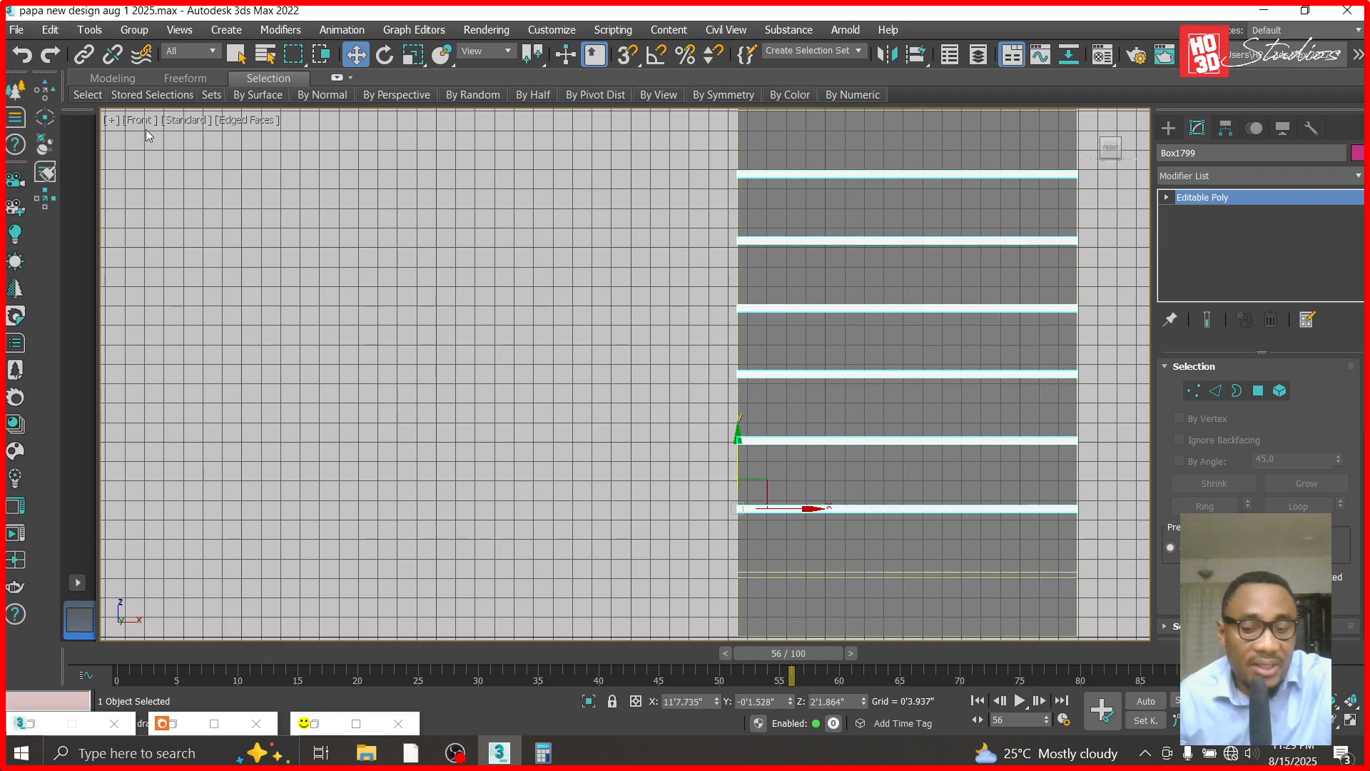
{"action": "key", "text": "l"}
{"action": "scroll", "coordinate": [680, 389], "scroll_direction": "up", "scroll_amount": 5}
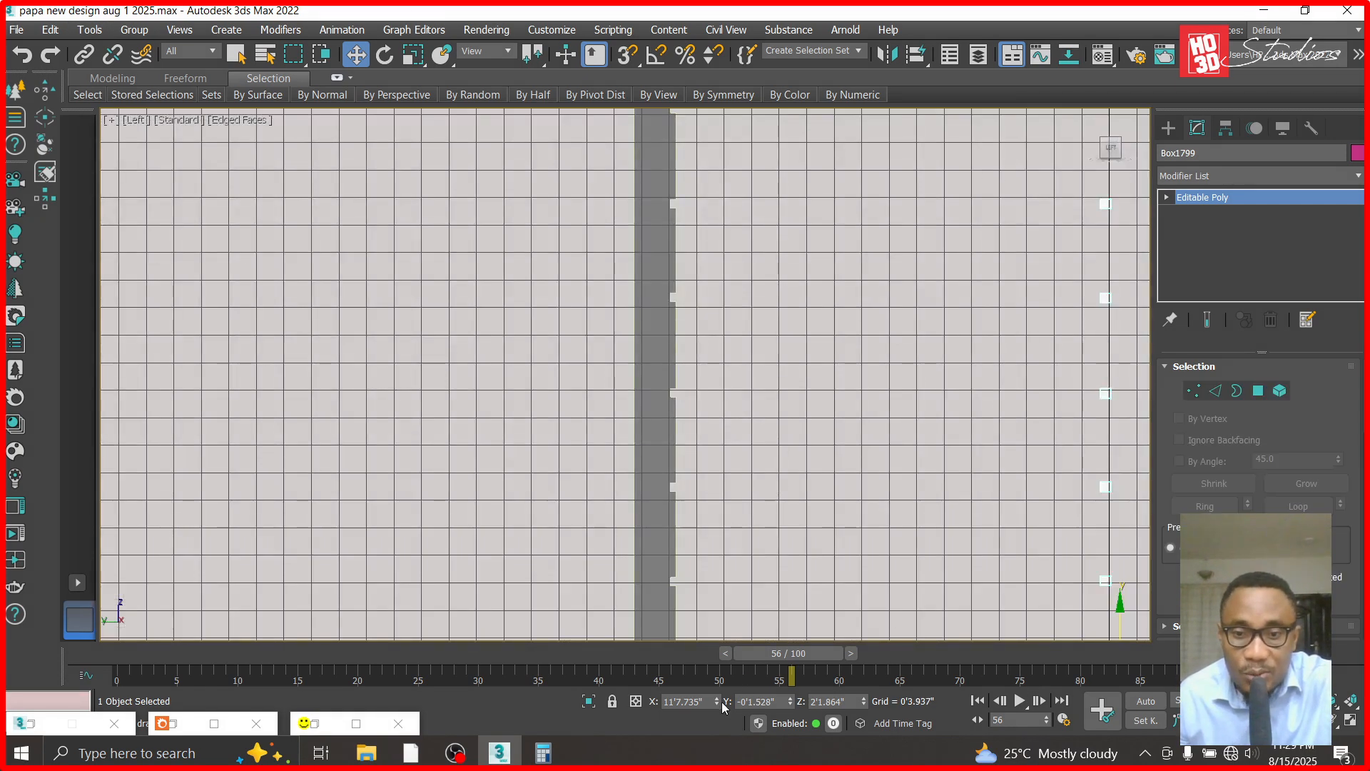
{"action": "left_click_drag", "start_coordinate": [790, 709], "coordinate": [872, 286]}
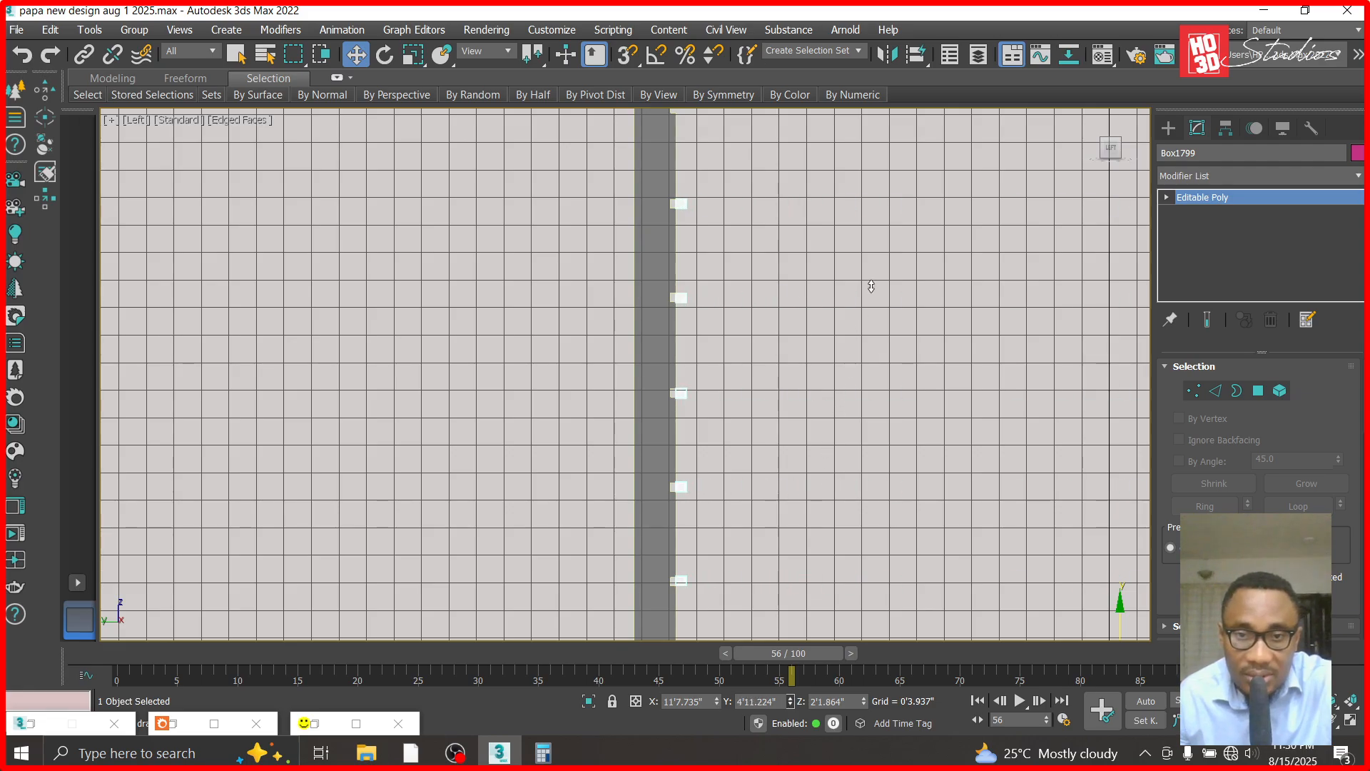
{"action": "scroll", "coordinate": [674, 292], "scroll_direction": "up", "scroll_amount": 10}
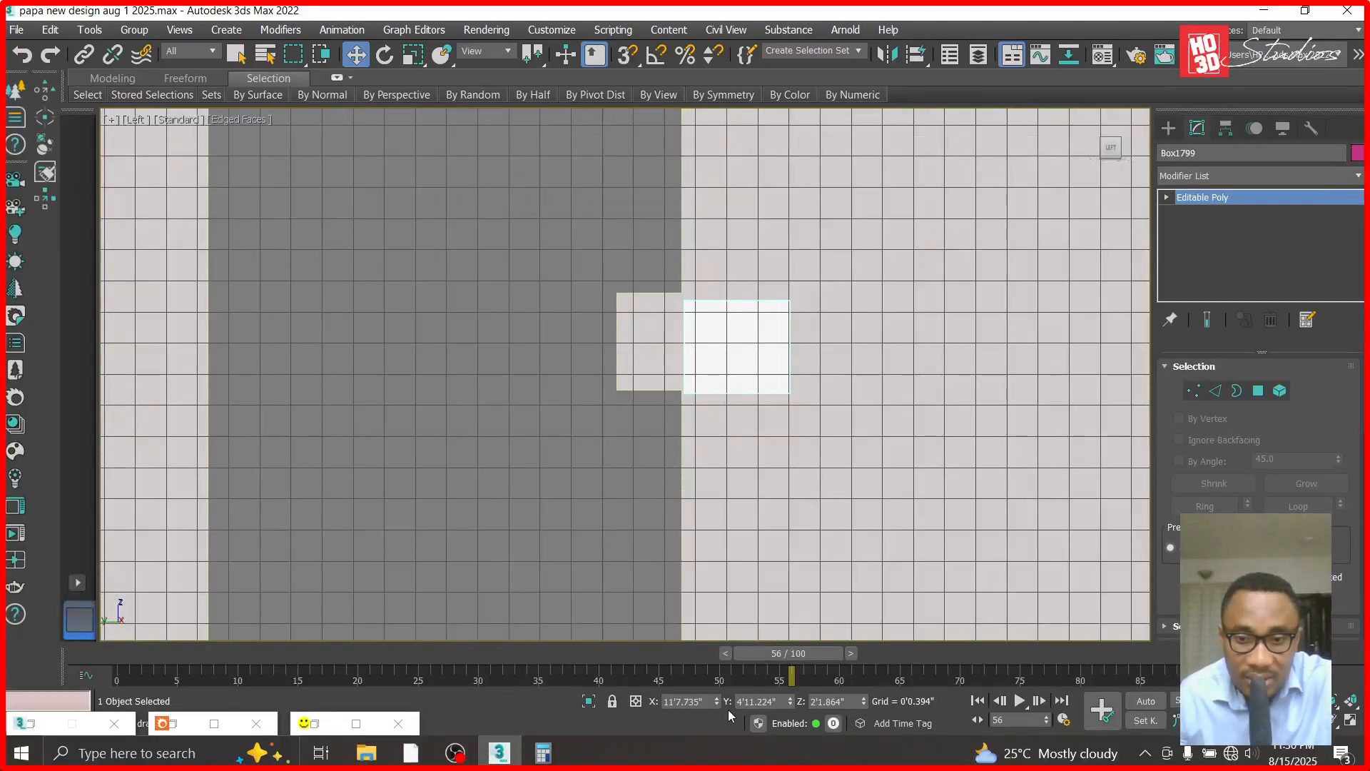
{"action": "left_click_drag", "start_coordinate": [788, 709], "coordinate": [783, 644]}
{"action": "left_click_drag", "start_coordinate": [863, 703], "coordinate": [862, 688]}
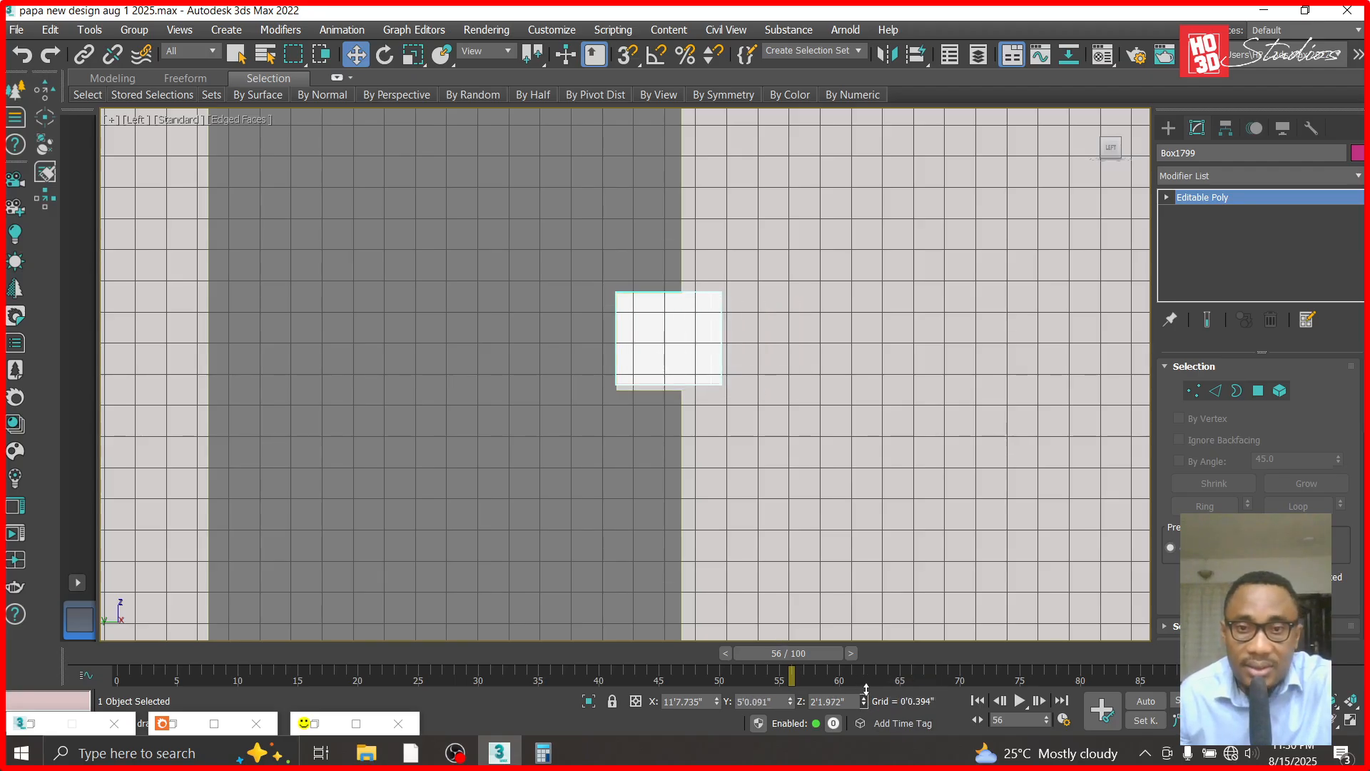
- Unhide all objects and switch the viewport to Corona Camera002
{"action": "right_click", "coordinate": [871, 427]}
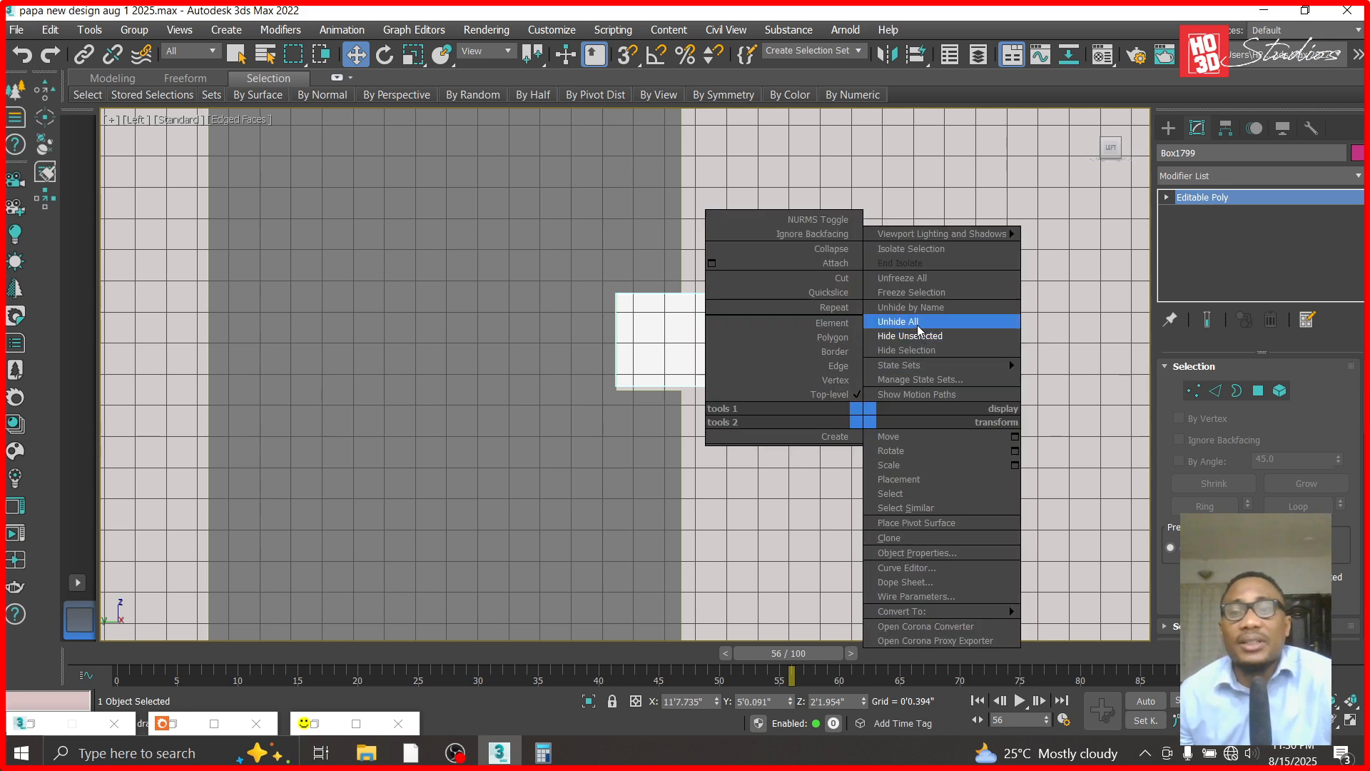
{"action": "left_click", "coordinate": [892, 319]}
{"action": "key", "text": "f"}
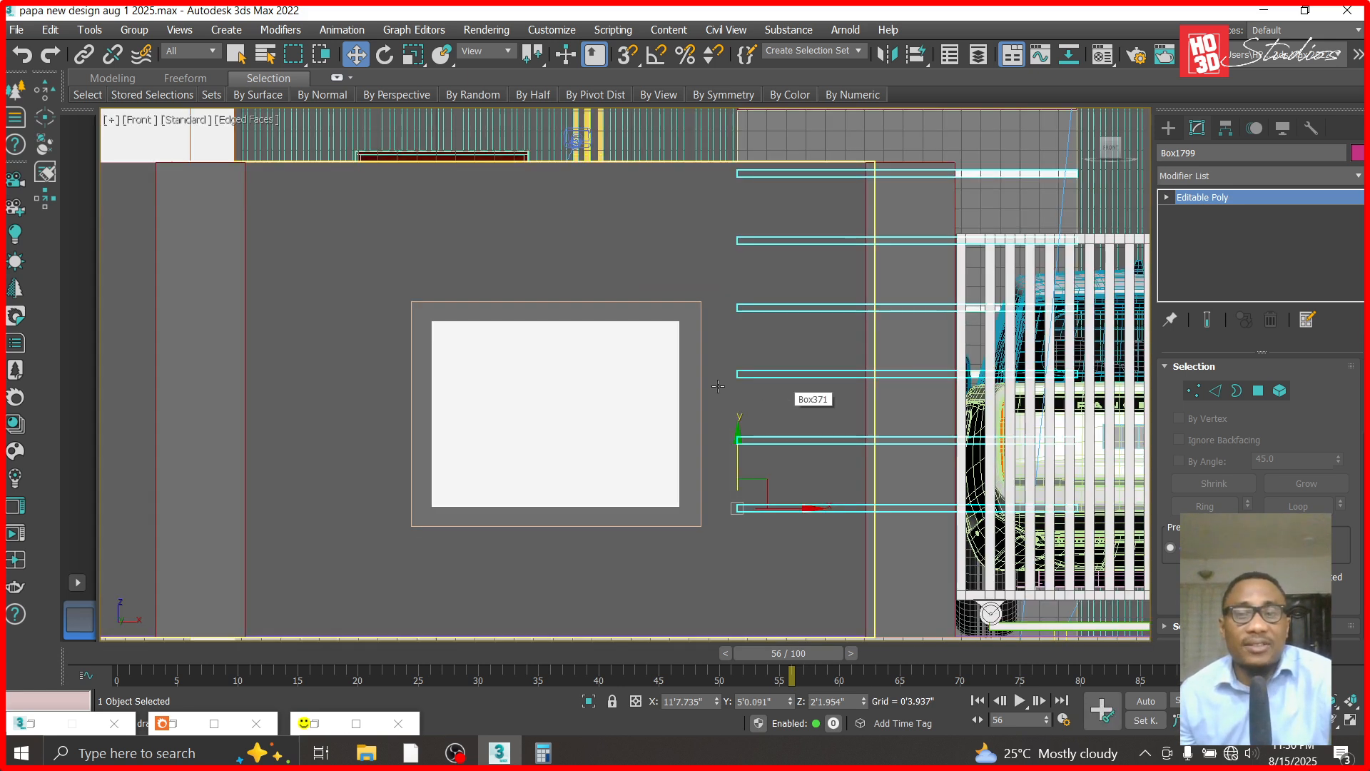
{"action": "scroll", "coordinate": [723, 389], "scroll_direction": "down", "scroll_amount": 3}
{"action": "key", "text": "c"}
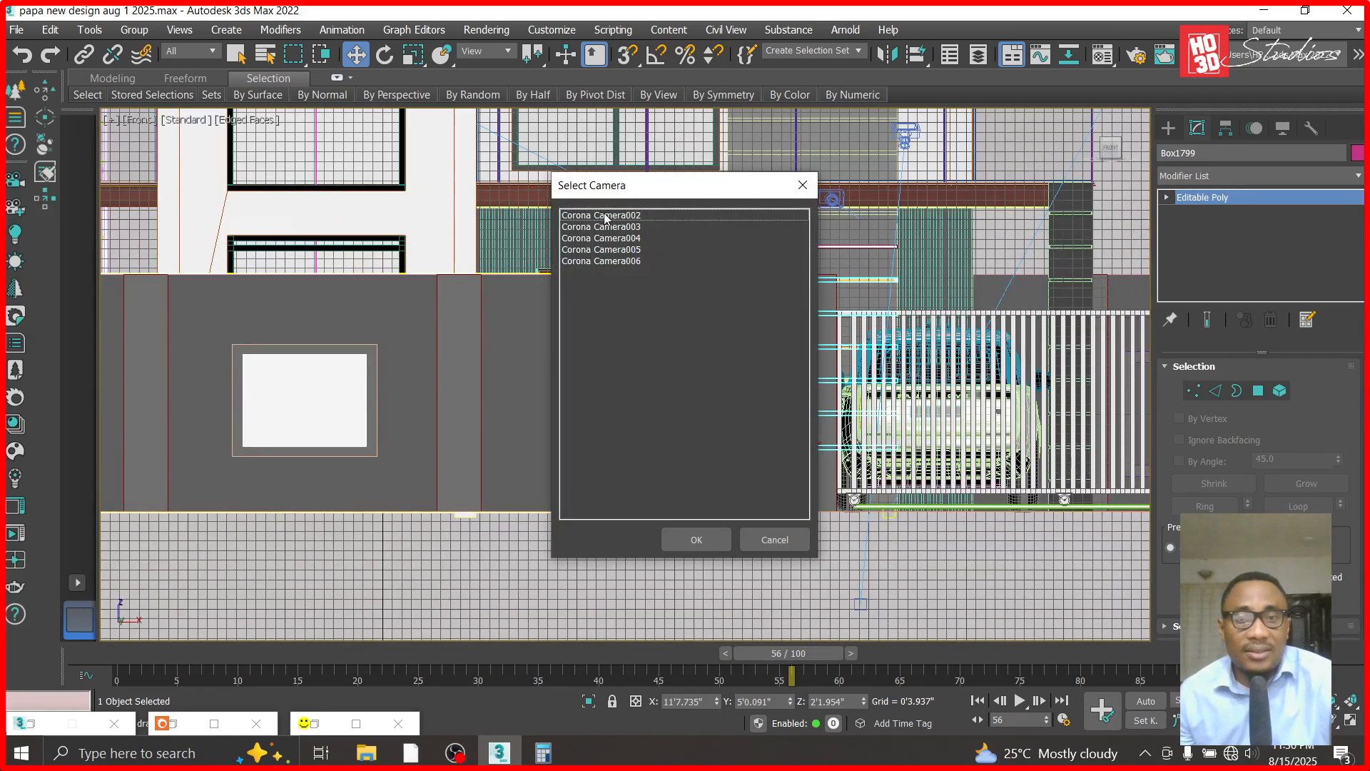
{"action": "double_click", "coordinate": [605, 217]}
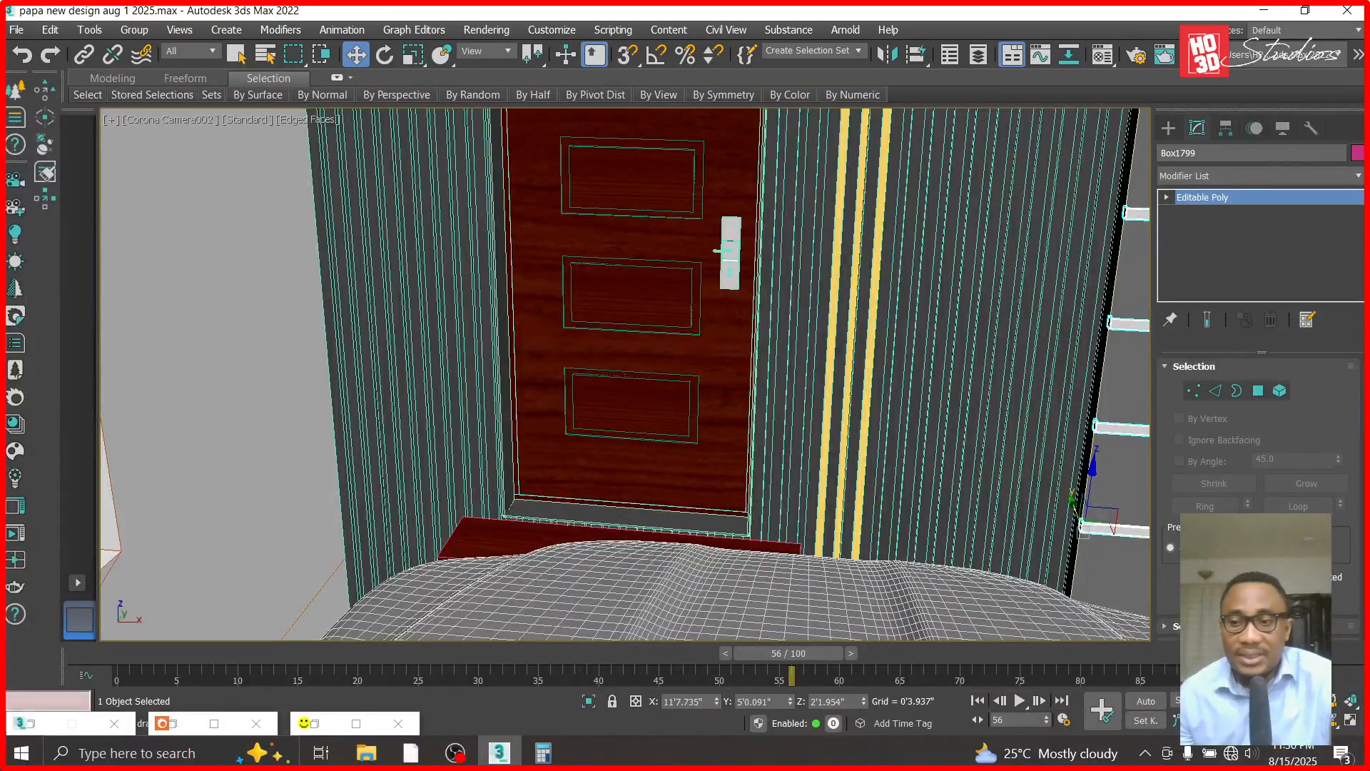
- Delete the unattached panel floating in front of the entrance wall
{"action": "left_click", "coordinate": [1298, 701]}
{"action": "left_click_drag", "start_coordinate": [747, 315], "coordinate": [743, 381]}
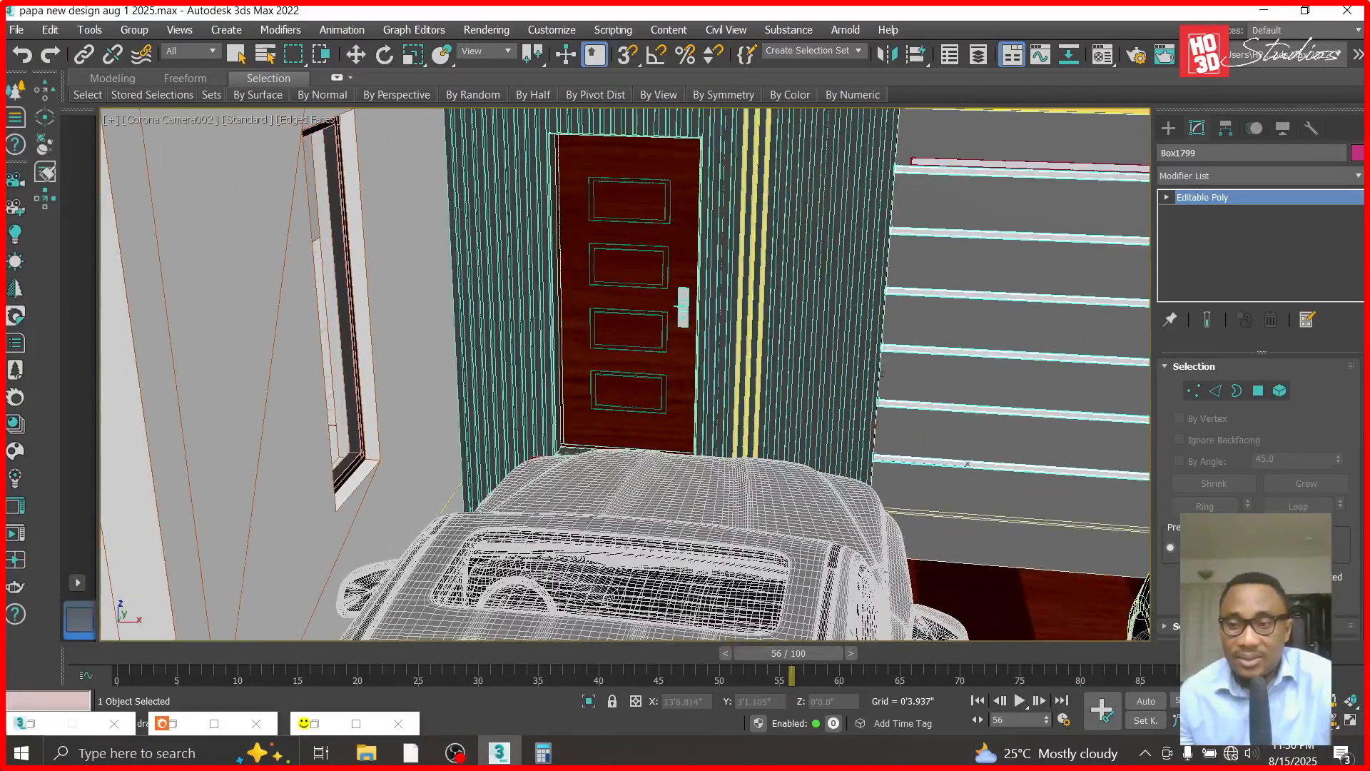
{"action": "mouse_move", "coordinate": [881, 392]}
{"action": "left_mouse_down"}
{"action": "mouse_move", "coordinate": [847, 392]}
{"action": "mouse_move", "coordinate": [905, 391]}
{"action": "left_mouse_up"}
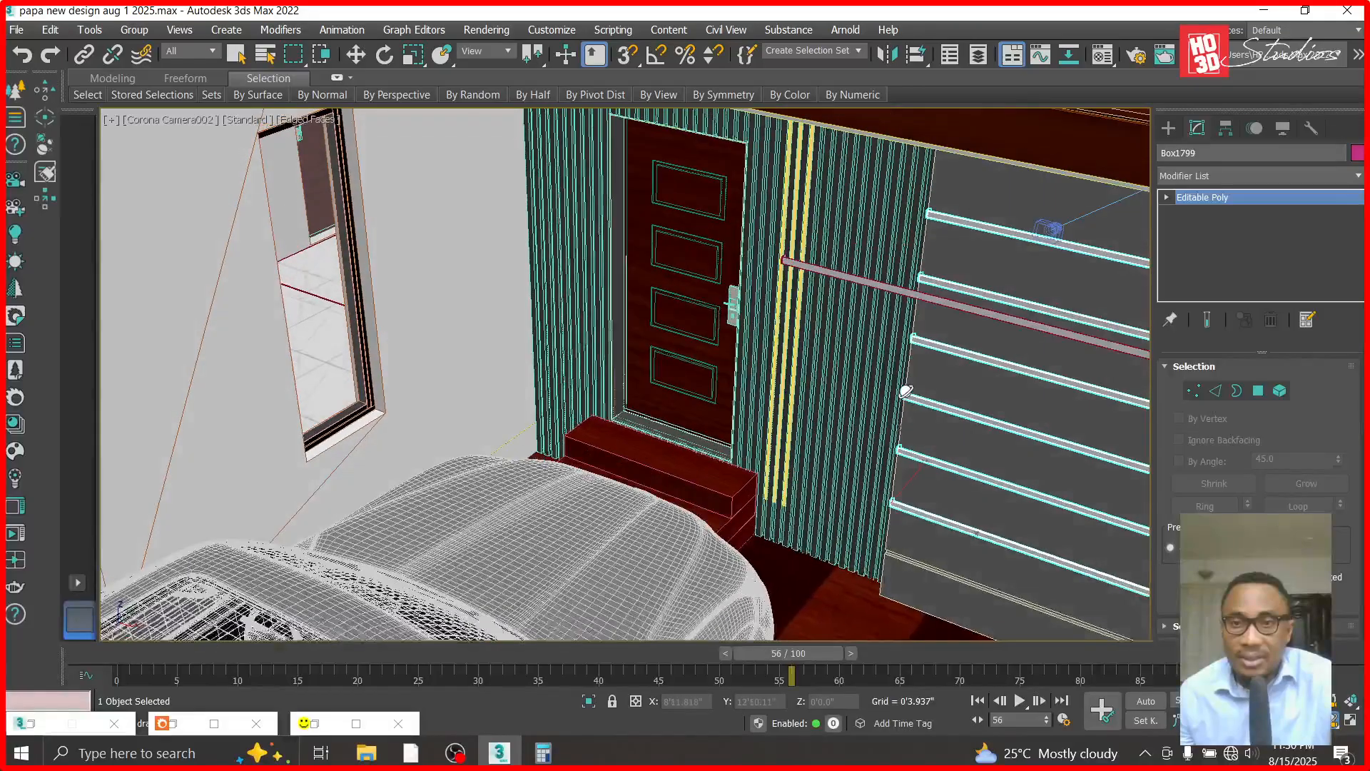
{"action": "left_click", "coordinate": [353, 56]}
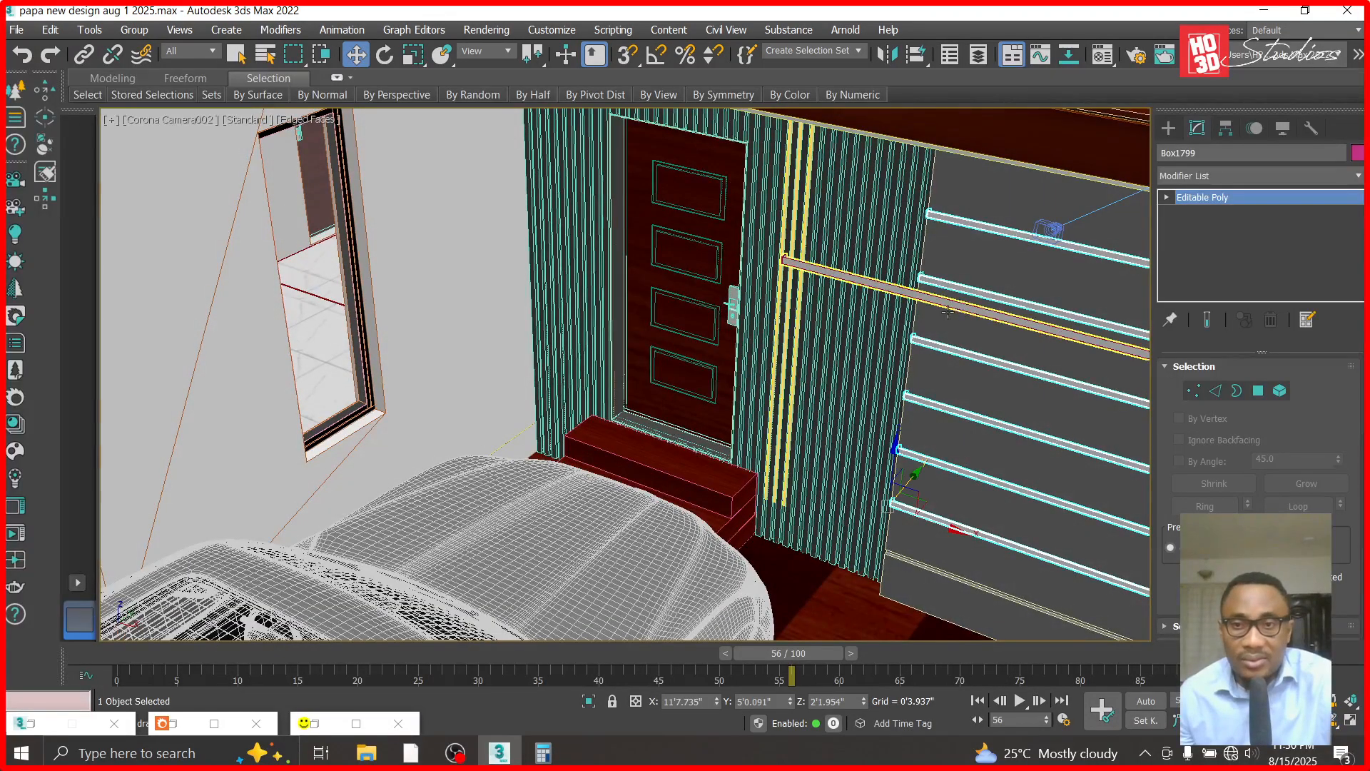
{"action": "left_click", "coordinate": [910, 294]}
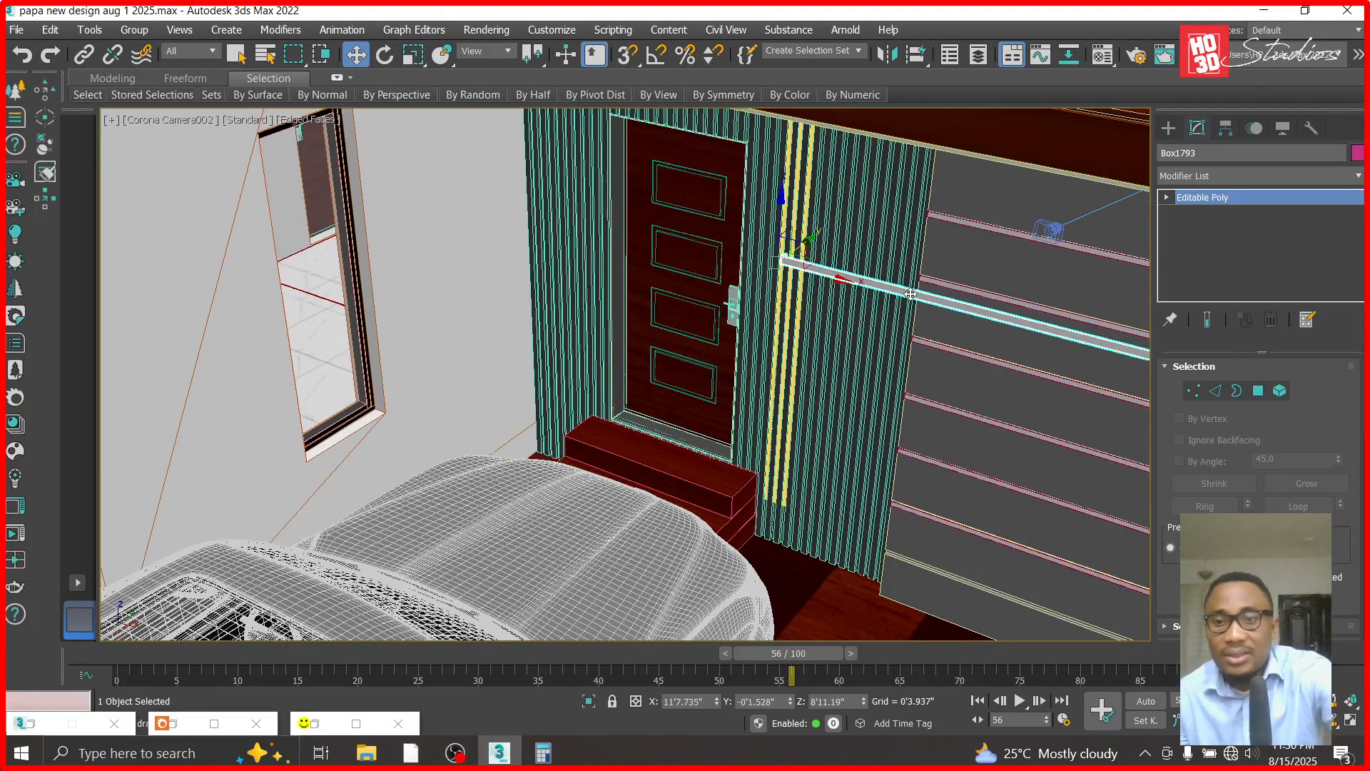
{"action": "key", "text": "Delete"}
{"action": "middle_click_drag", "start_coordinate": [861, 492], "coordinate": [675, 474]}
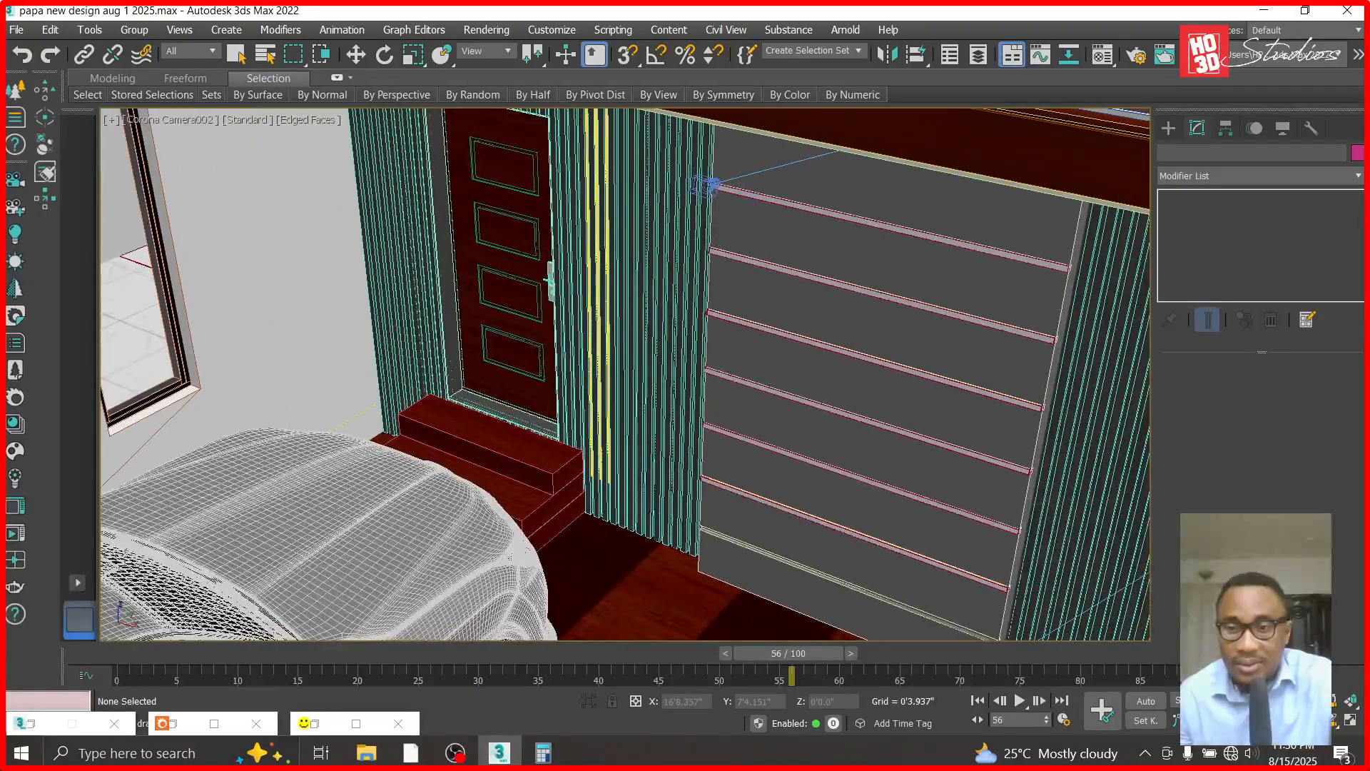
{"action": "scroll", "coordinate": [673, 386], "scroll_direction": "down", "scroll_amount": 2}
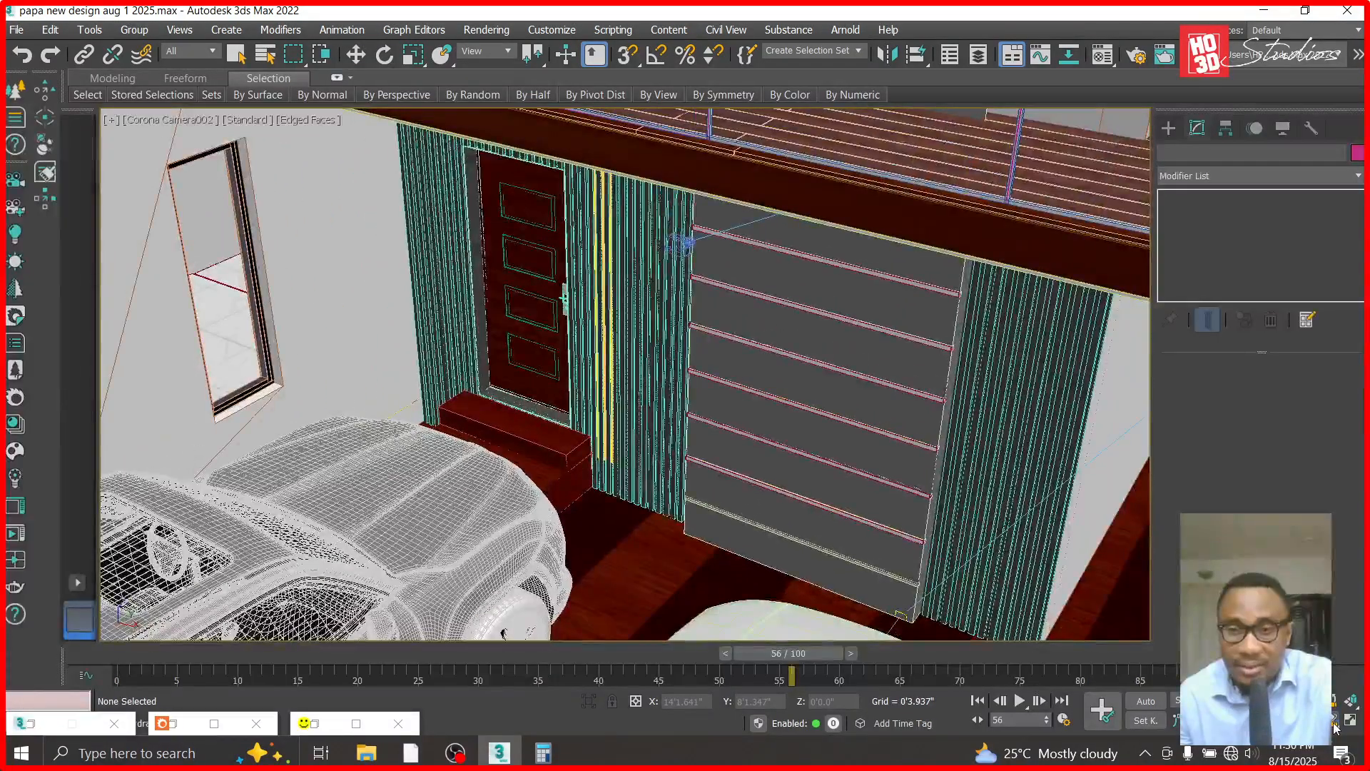
- Frame the lit entrance wall between the two parked cars in Corona Camera002 and start a Corona render
{"action": "scroll", "coordinate": [992, 583], "scroll_direction": "up", "scroll_amount": 6}
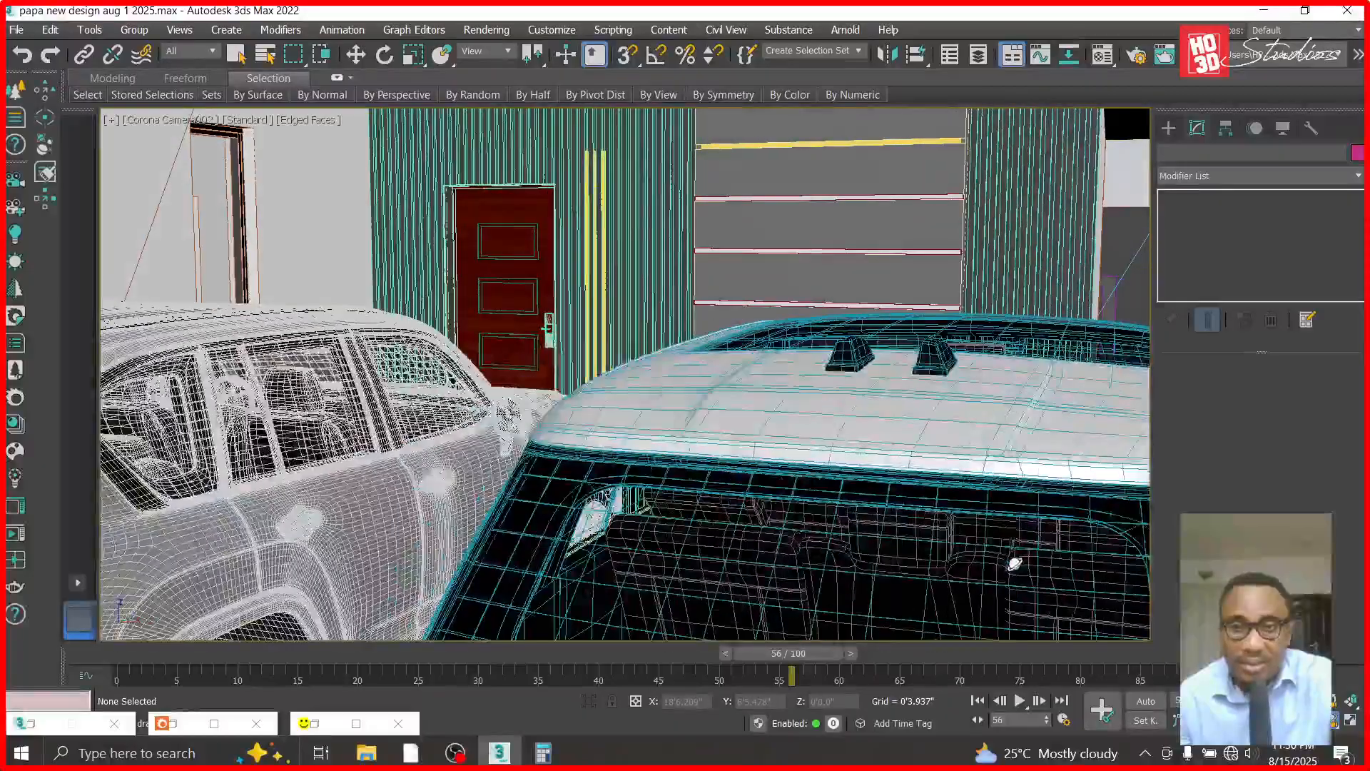
{"action": "scroll", "coordinate": [1014, 564], "scroll_direction": "down", "scroll_amount": 5}
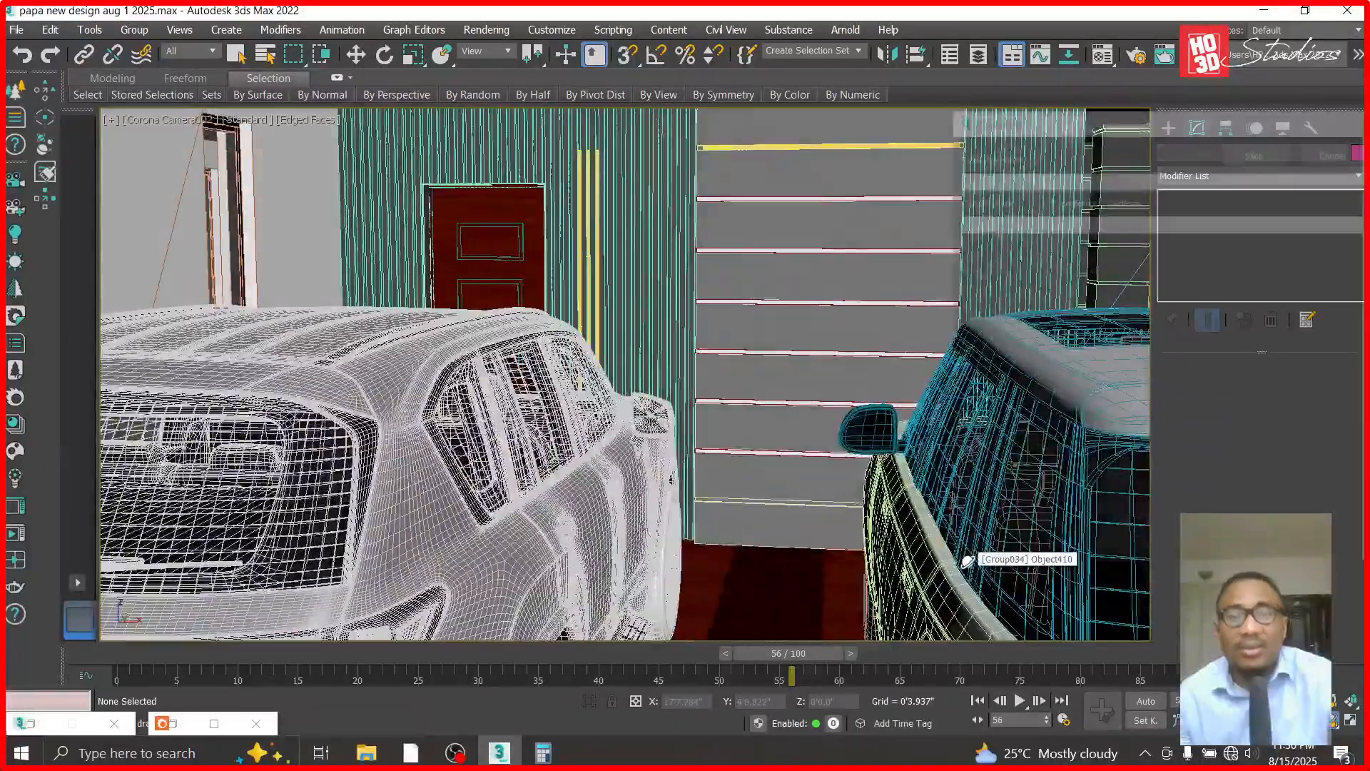
{"action": "key", "text": "shift+q"}
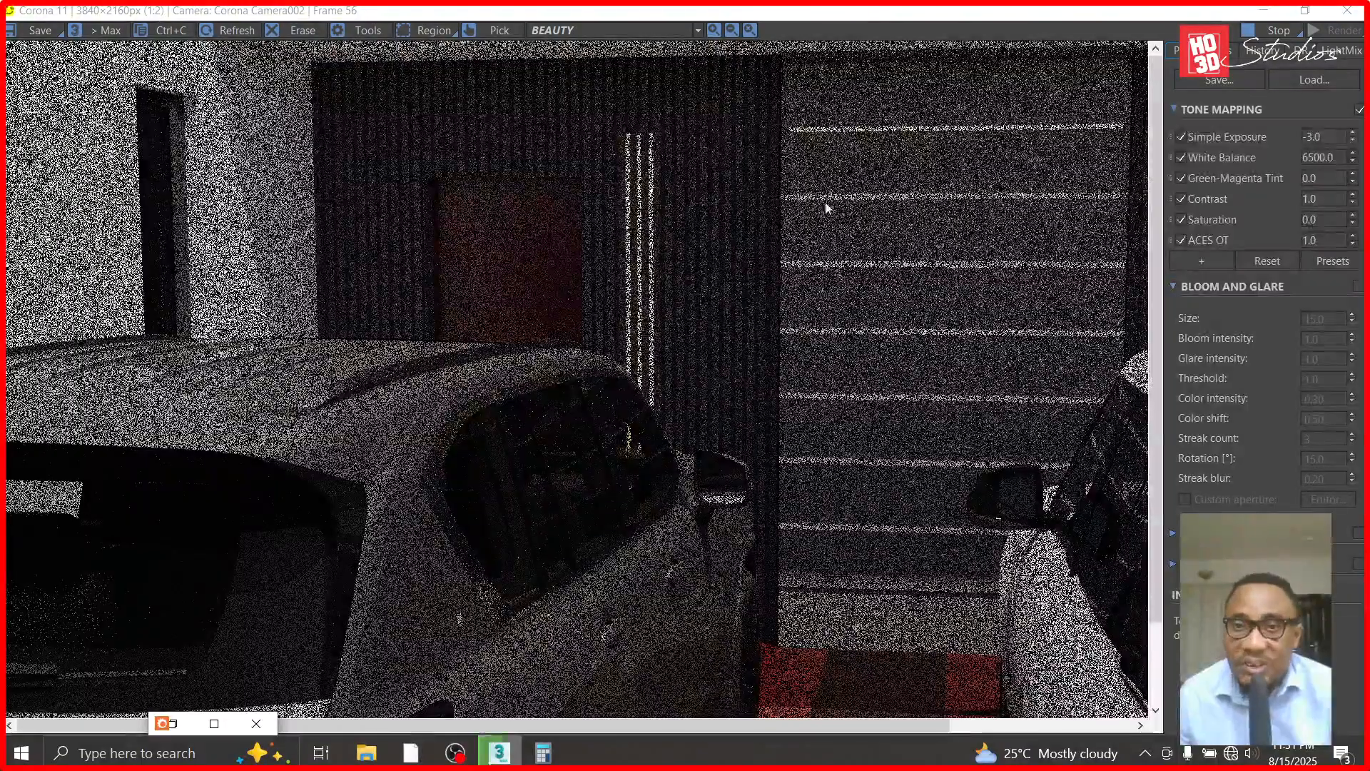
- Inspect the strip lights in the vertical cladding and the horizontal wall grooves up close in the running render
{"action": "scroll", "coordinate": [899, 216], "scroll_direction": "up", "scroll_amount": 1}
{"action": "scroll", "coordinate": [841, 428], "scroll_direction": "down", "scroll_amount": 1}
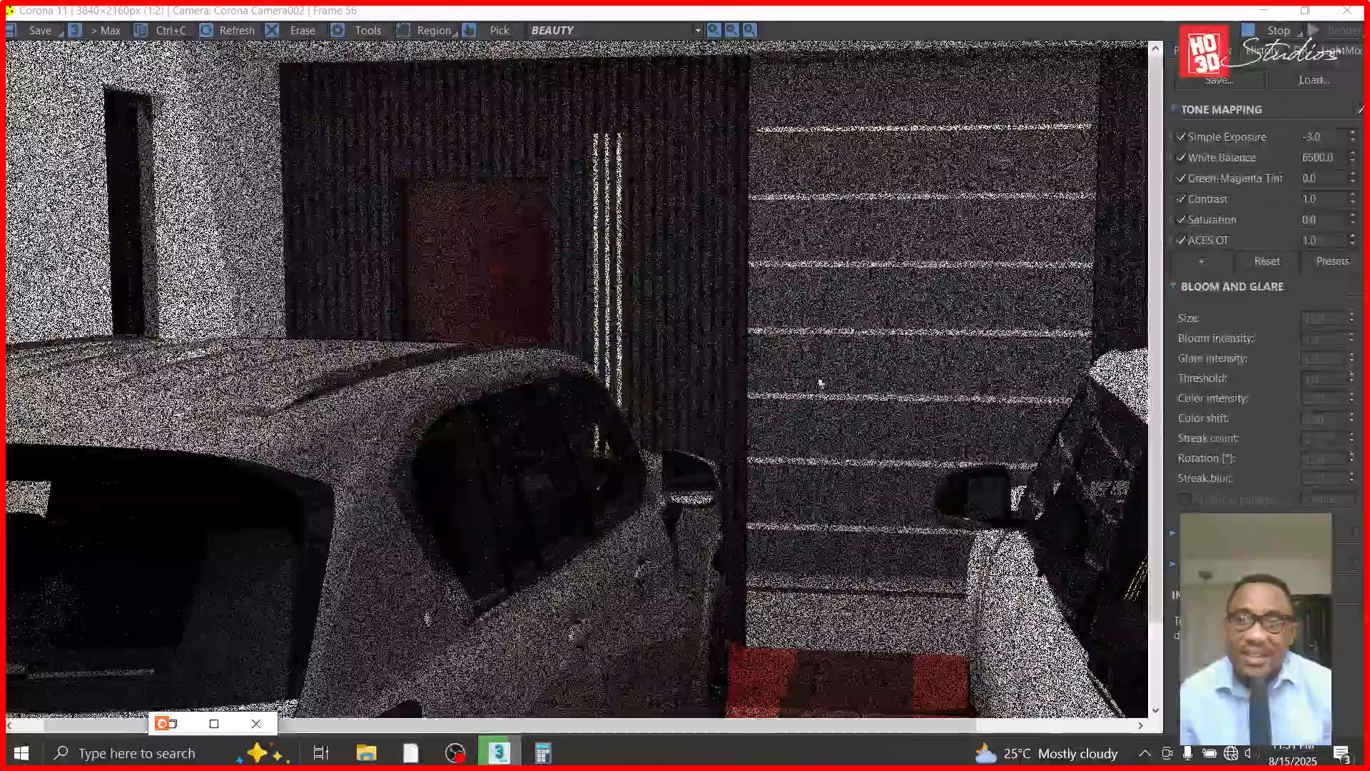
{"action": "scroll", "coordinate": [841, 136], "scroll_direction": "up", "scroll_amount": 1}
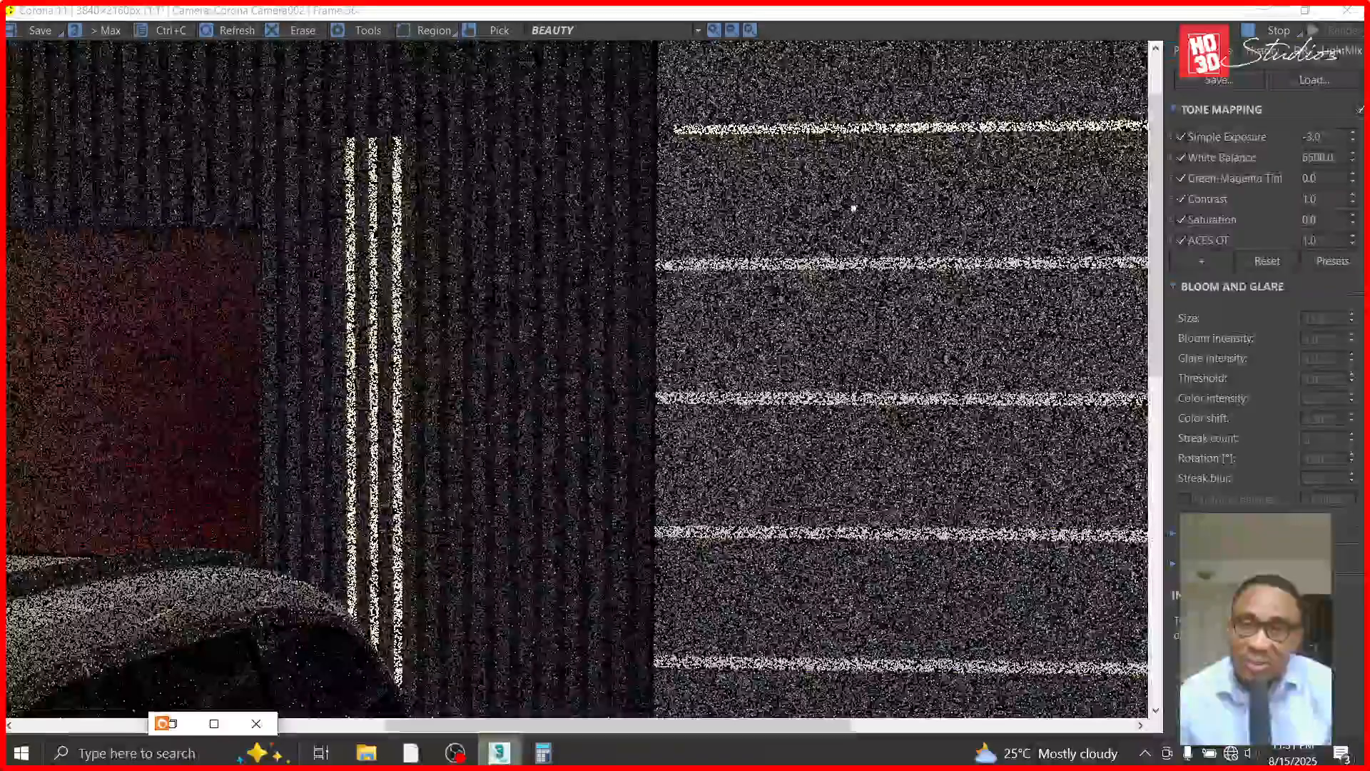
{"action": "scroll", "coordinate": [686, 177], "scroll_direction": "down", "scroll_amount": 1}
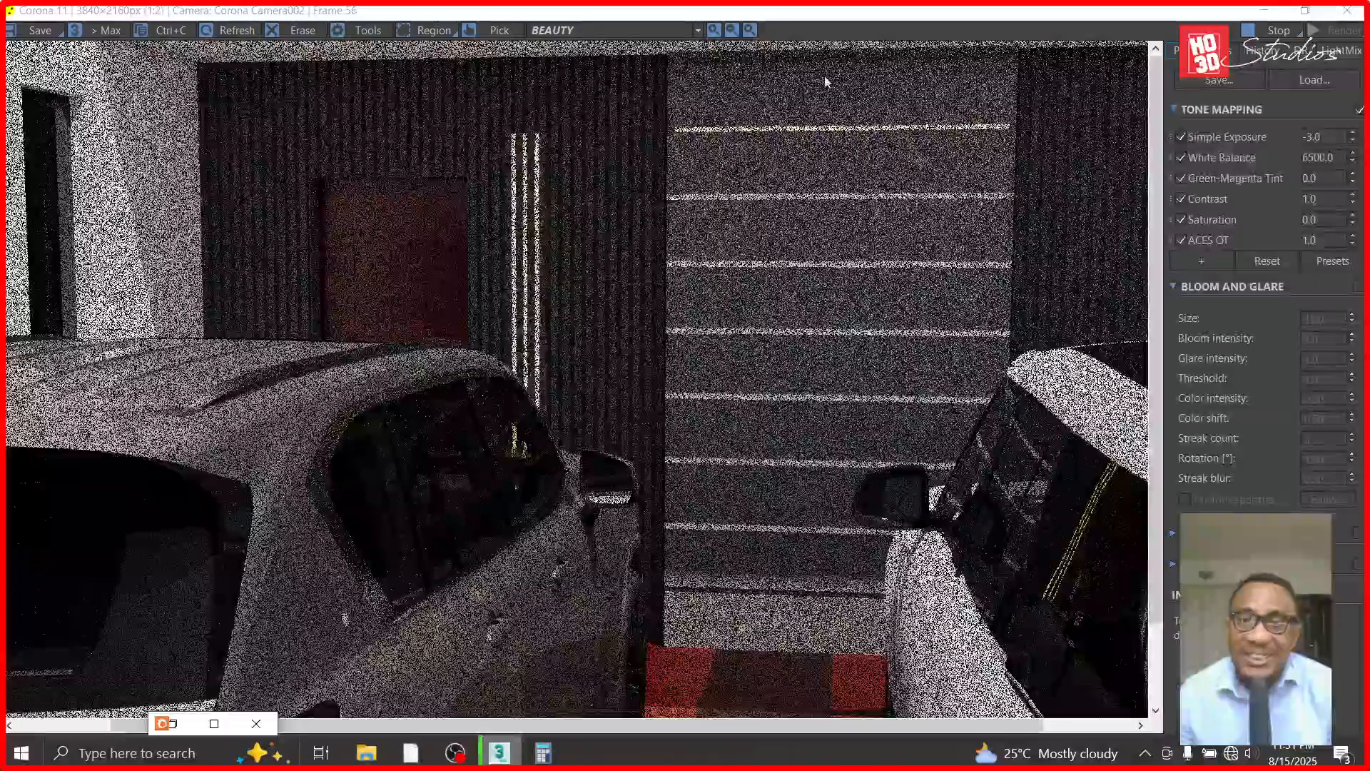
{"action": "scroll", "coordinate": [689, 136], "scroll_direction": "up", "scroll_amount": 1}
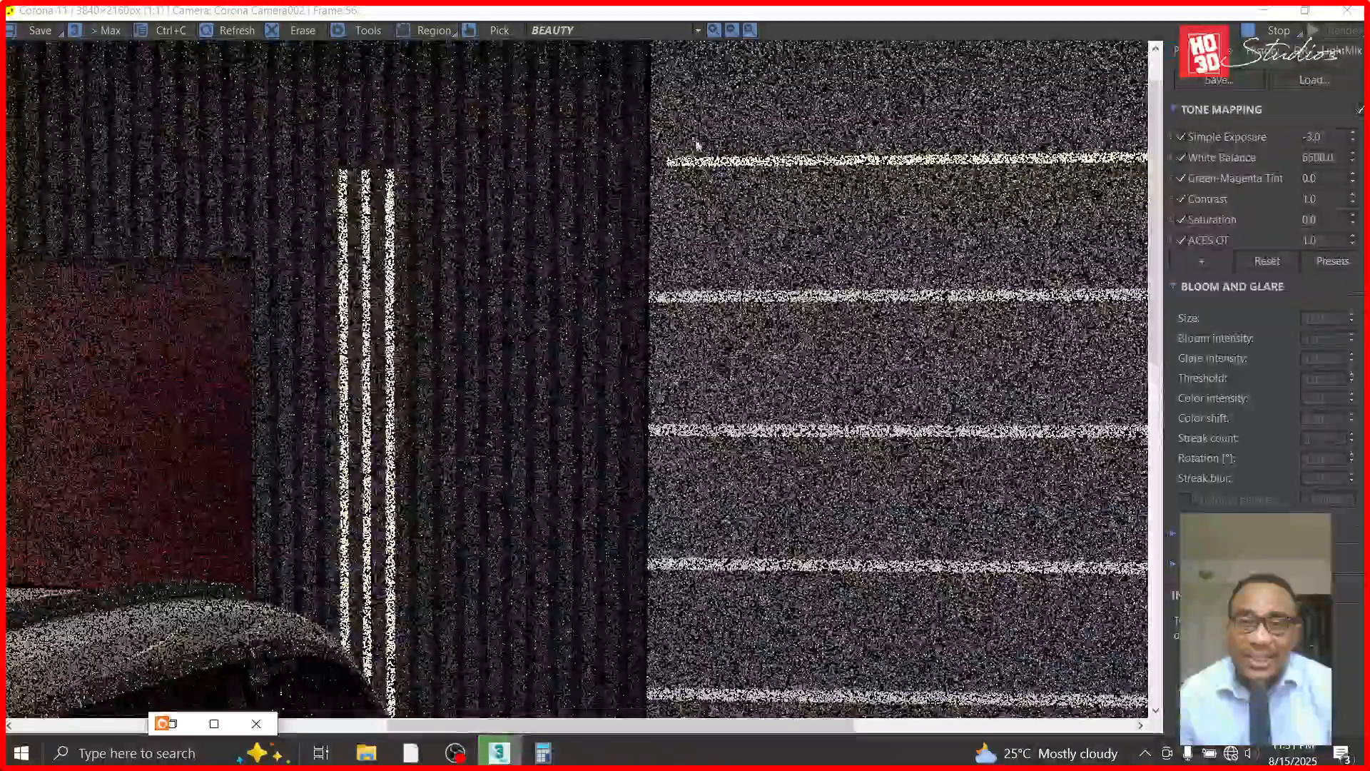
{"action": "scroll", "coordinate": [697, 155], "scroll_direction": "up", "scroll_amount": 1}
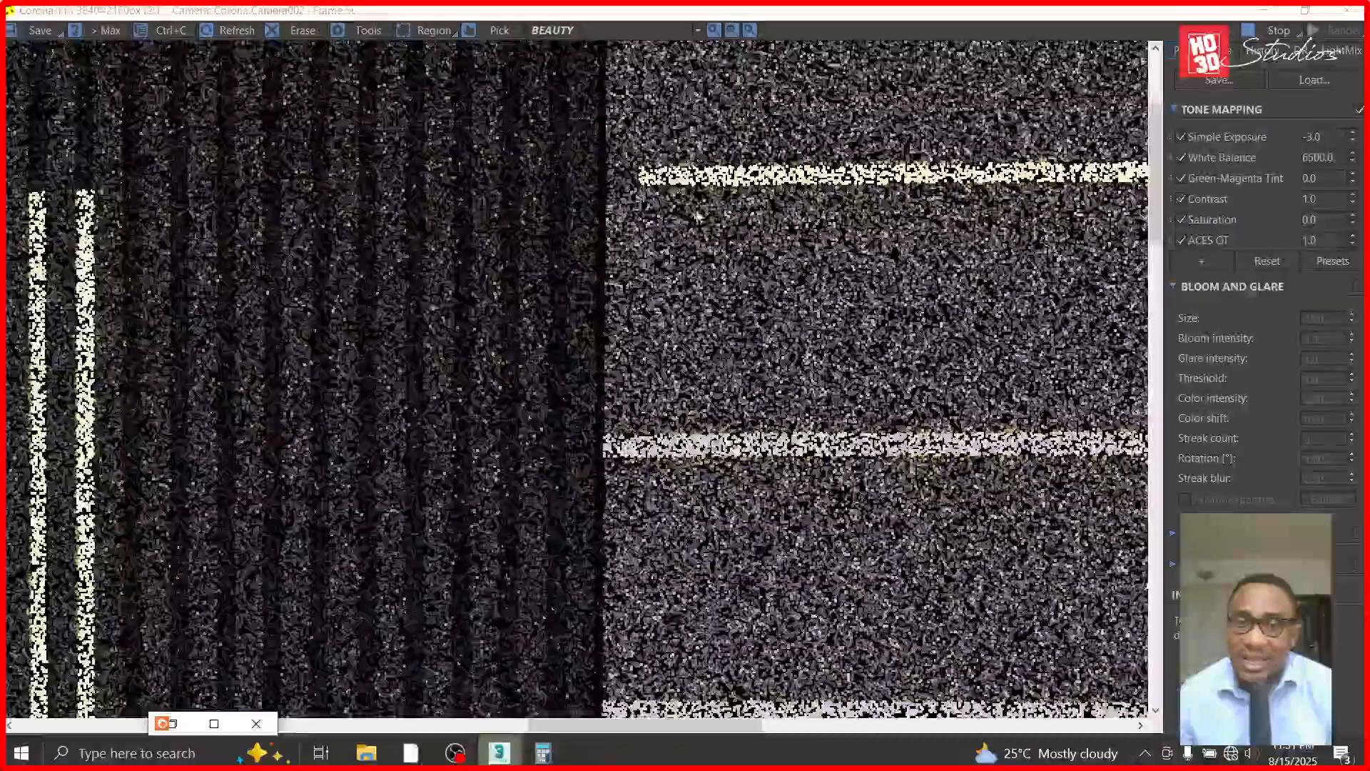
{"action": "scroll", "coordinate": [635, 121], "scroll_direction": "down", "scroll_amount": 2}
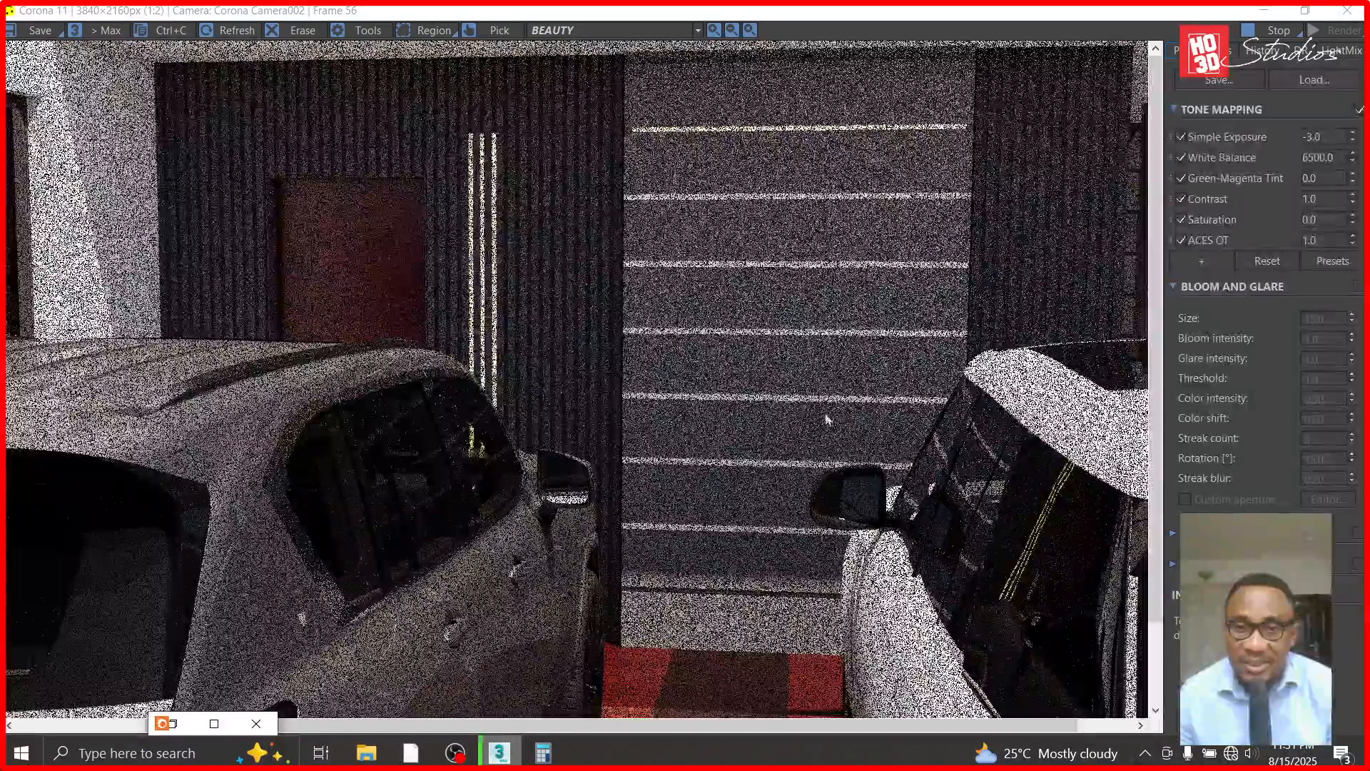
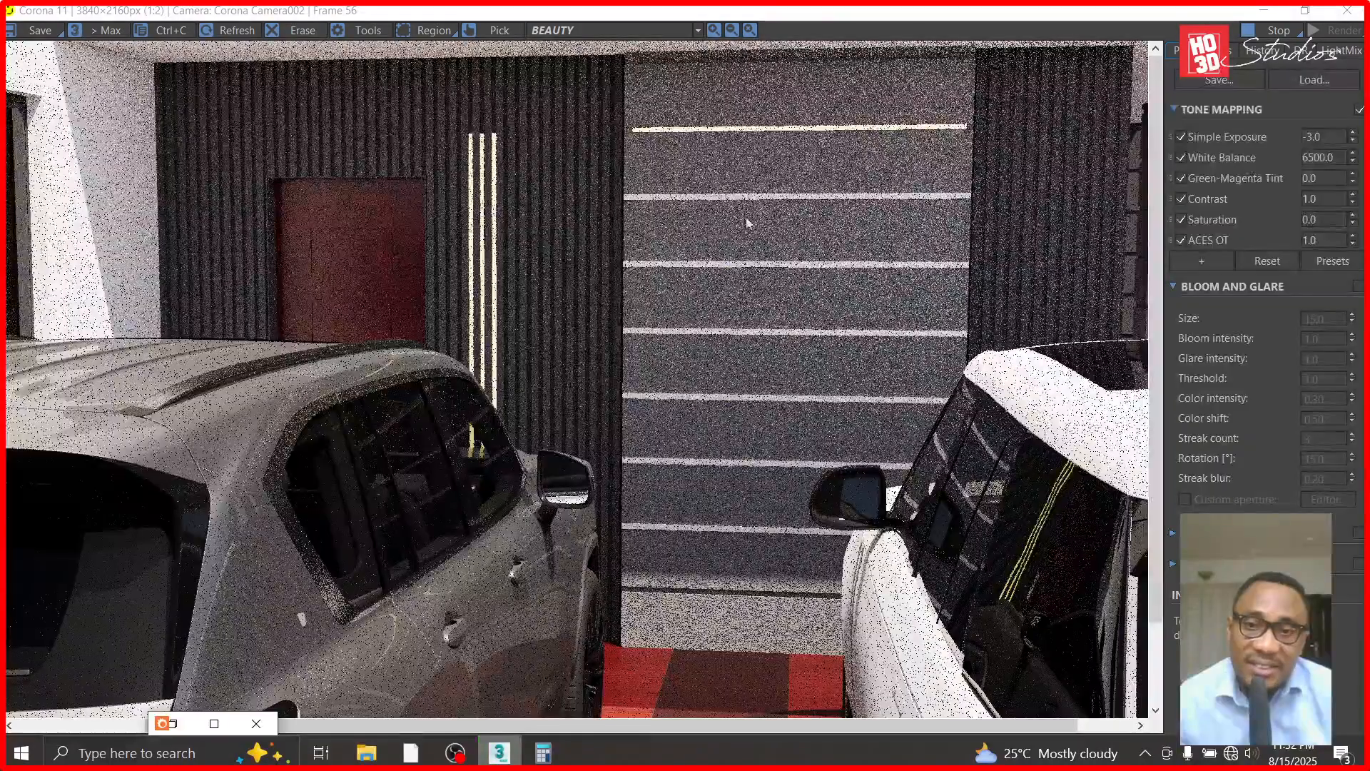
- Inspect the horizontal wall strips in the test render, stop the render, and return to the modelling viewport
{"action": "scroll", "coordinate": [703, 161], "scroll_direction": "up", "scroll_amount": 2}
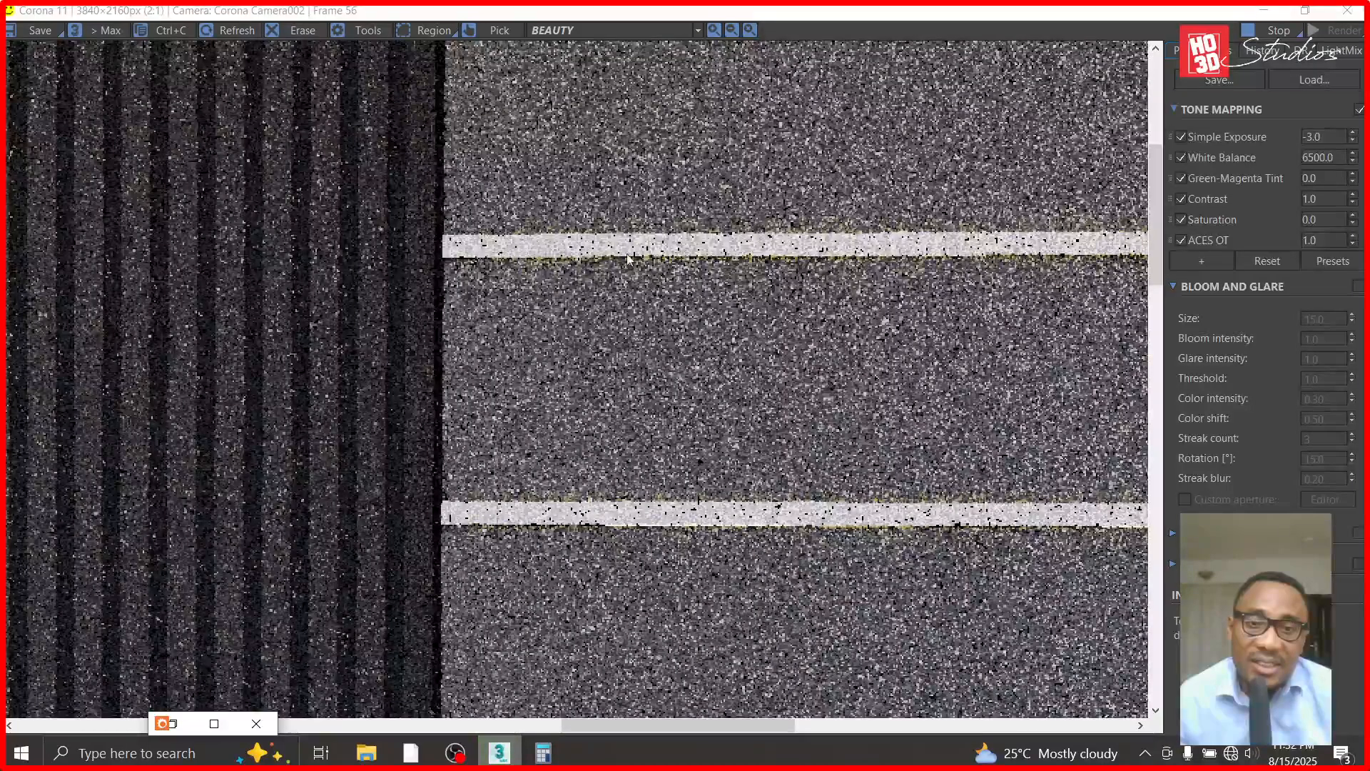
{"action": "scroll", "coordinate": [539, 257], "scroll_direction": "down", "scroll_amount": 3}
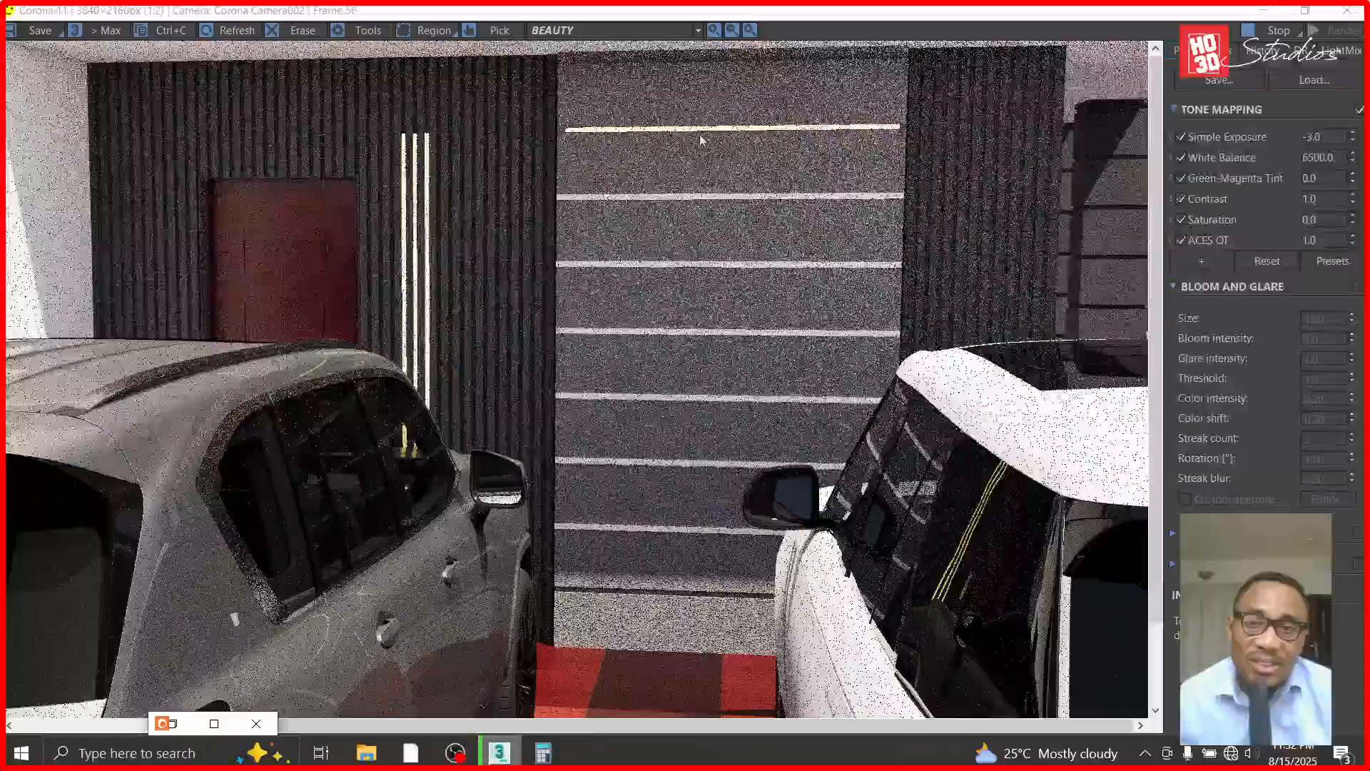
{"action": "scroll", "coordinate": [832, 230], "scroll_direction": "up", "scroll_amount": 3}
{"action": "scroll", "coordinate": [832, 231], "scroll_direction": "down", "scroll_amount": 2}
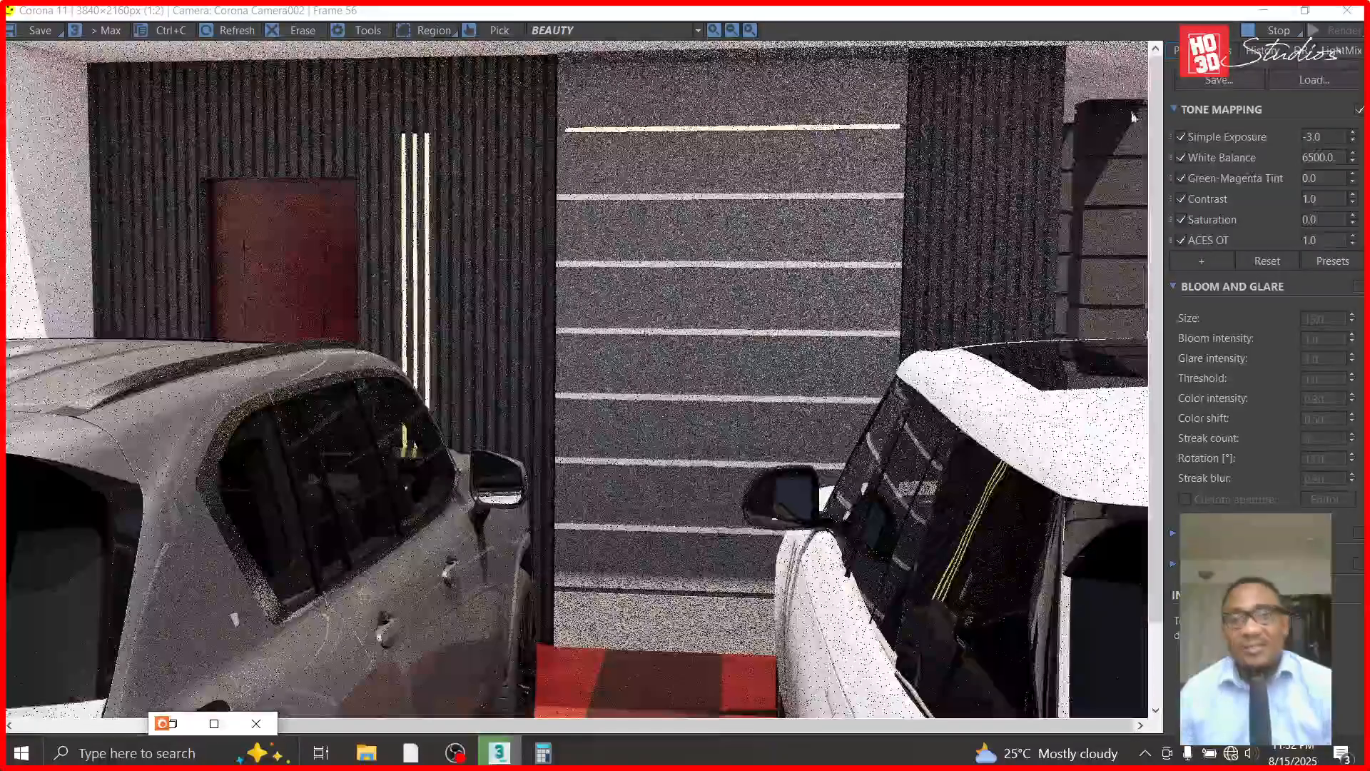
{"action": "left_click", "coordinate": [1259, 33]}
{"action": "left_click", "coordinate": [1264, 11]}
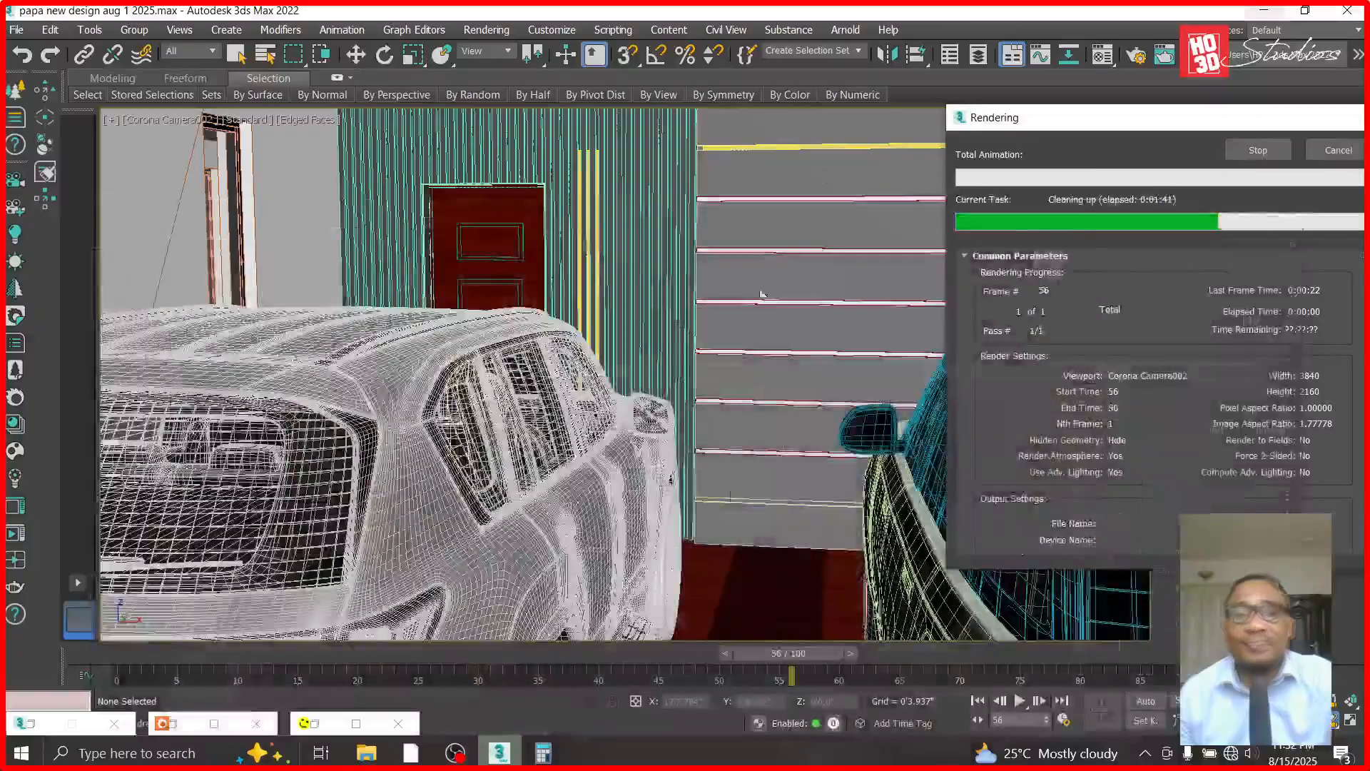
- Select the fluted wall, the slatted panel, the horizontal strips and the strip lights, and hide all unselected objects
{"action": "left_click", "coordinate": [356, 54]}
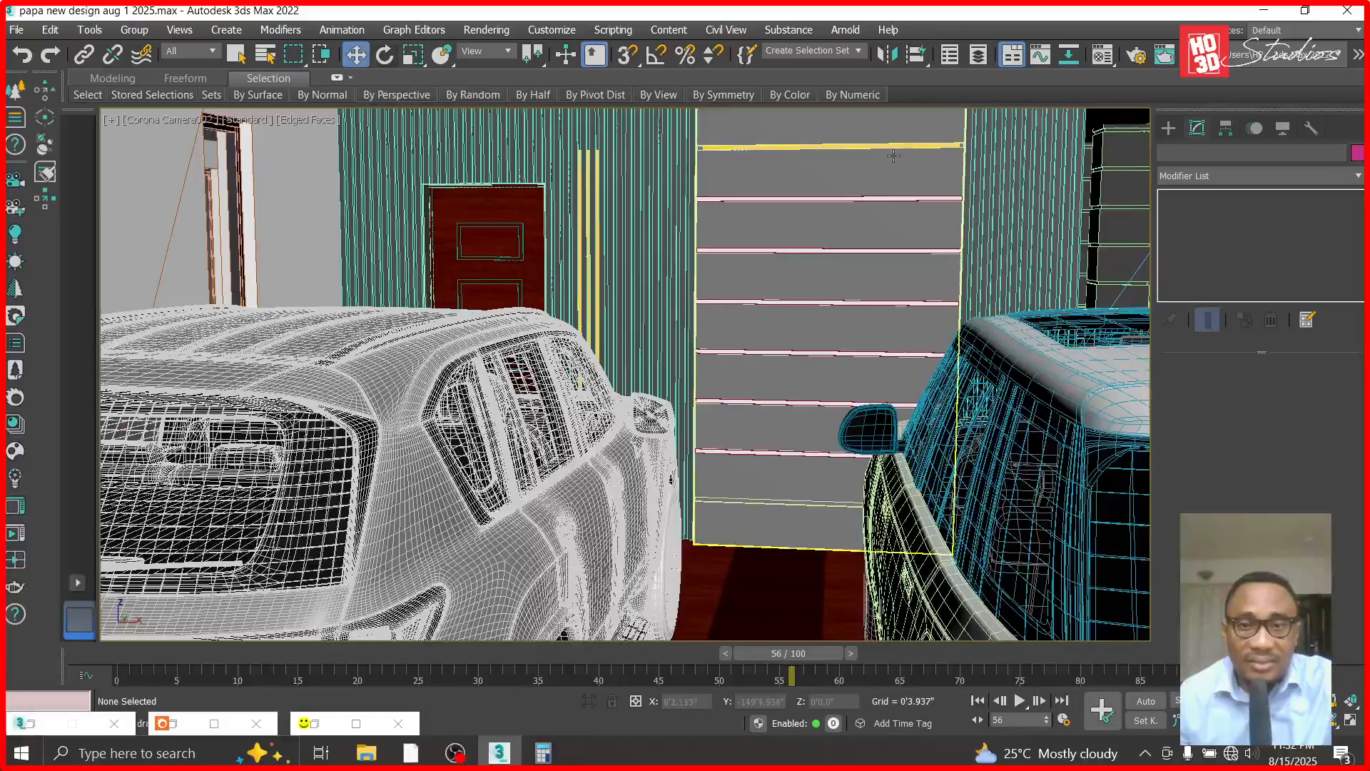
{"action": "left_click", "coordinate": [800, 200]}
{"action": "left_click", "coordinate": [794, 147], "text": "ctrl"}
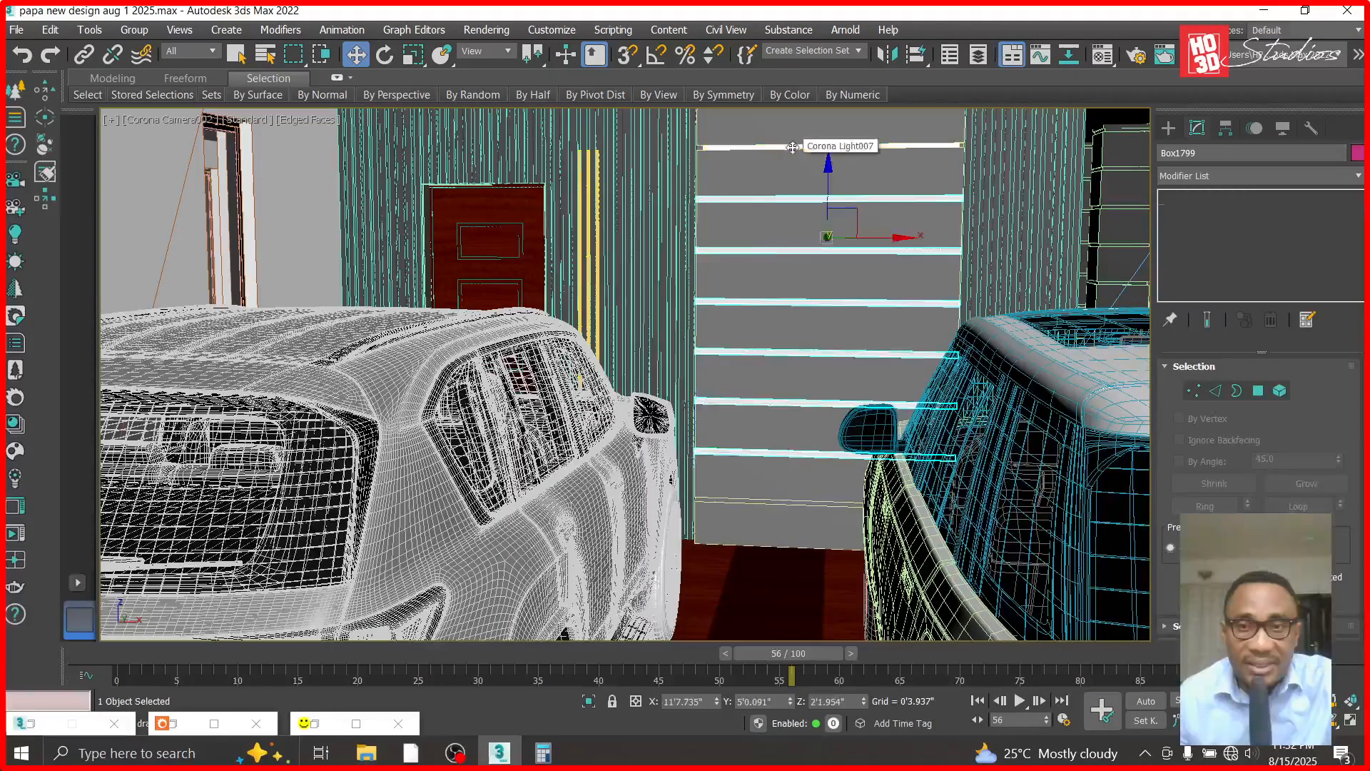
{"action": "left_click", "coordinate": [787, 130], "text": "ctrl"}
{"action": "left_click", "coordinate": [592, 166], "text": "ctrl"}
{"action": "left_click", "coordinate": [579, 164], "text": "ctrl"}
{"action": "left_click", "coordinate": [588, 159], "text": "ctrl"}
{"action": "right_click", "coordinate": [843, 190]}
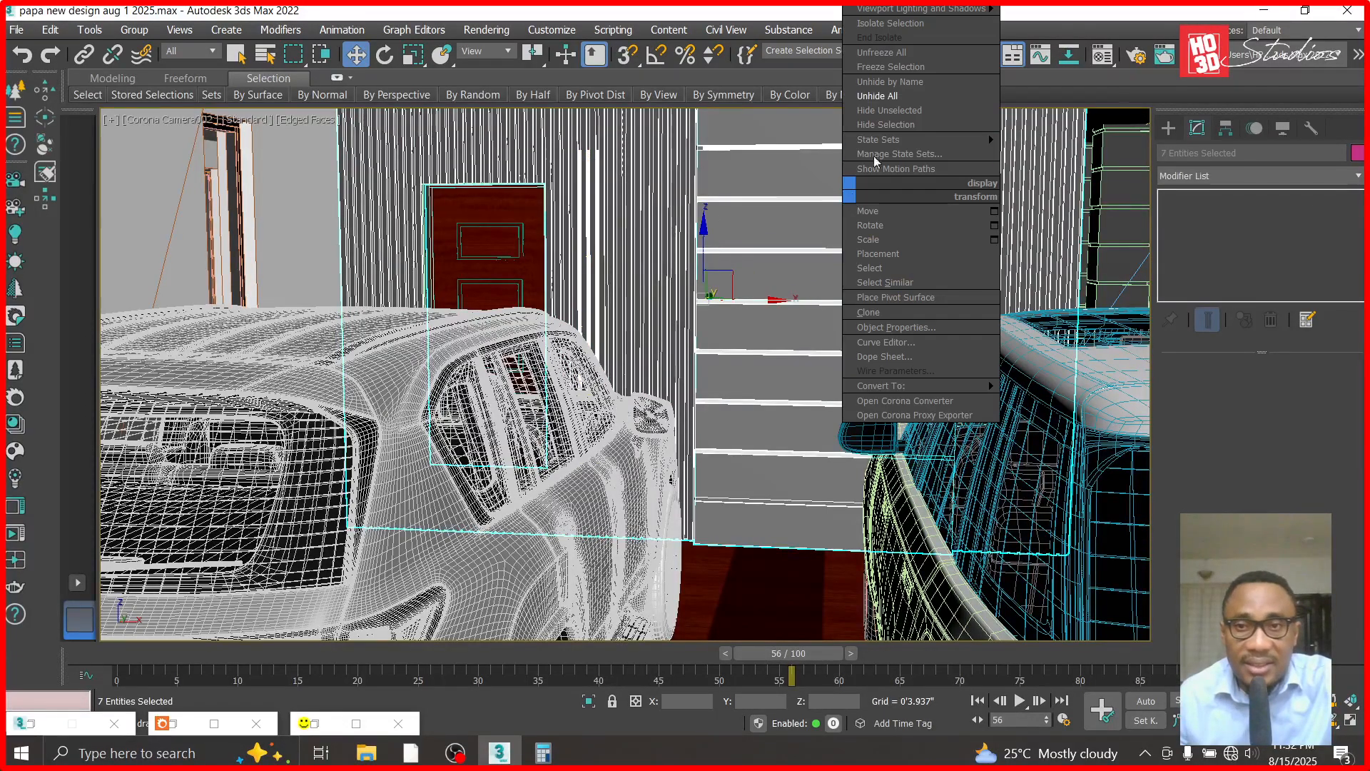
{"action": "left_click", "coordinate": [892, 112]}
- In the Front view, detach the uppermost white strip element from the horizontal strips mesh as a separate object
{"action": "key", "text": "f"}
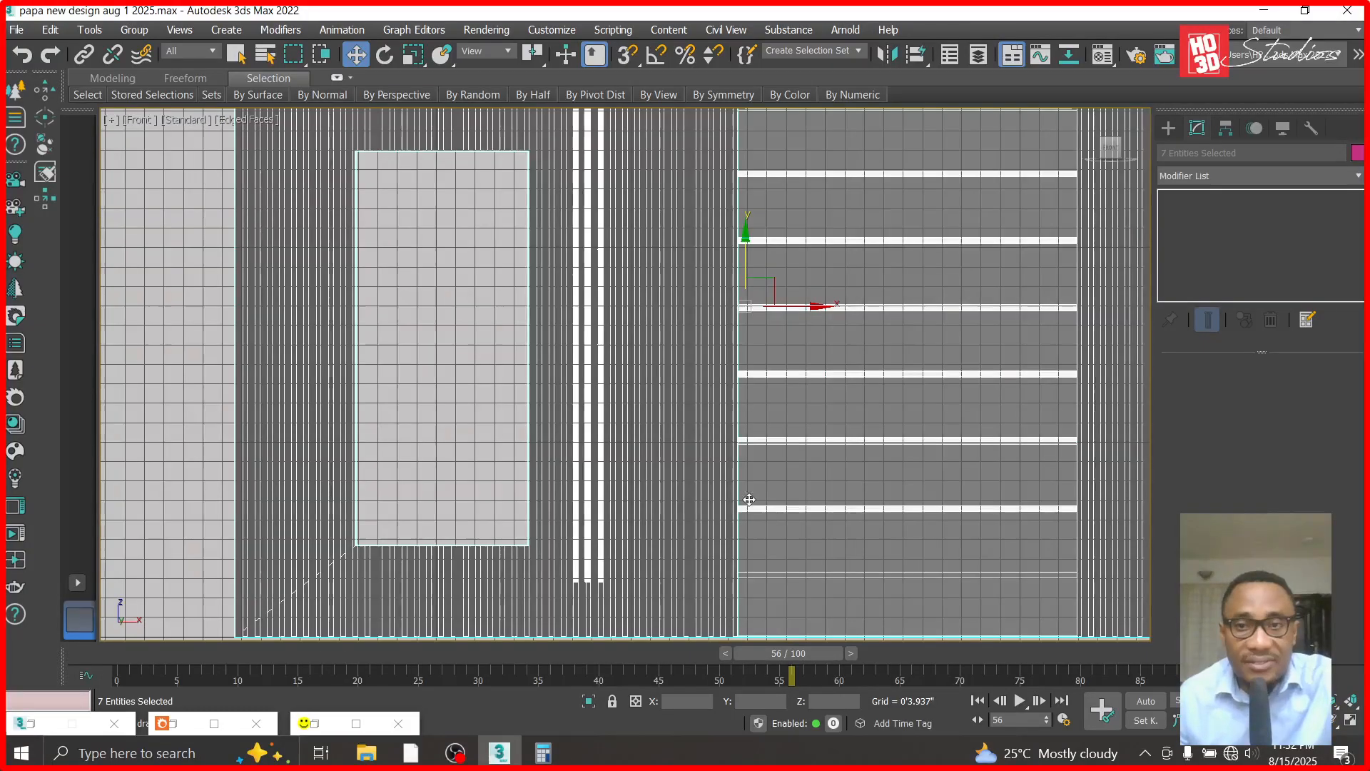
{"action": "scroll", "coordinate": [749, 498], "scroll_direction": "down", "scroll_amount": 2}
{"action": "left_click", "coordinate": [971, 122]}
{"action": "scroll", "coordinate": [929, 171], "scroll_direction": "up", "scroll_amount": 3}
{"action": "left_click", "coordinate": [742, 355]}
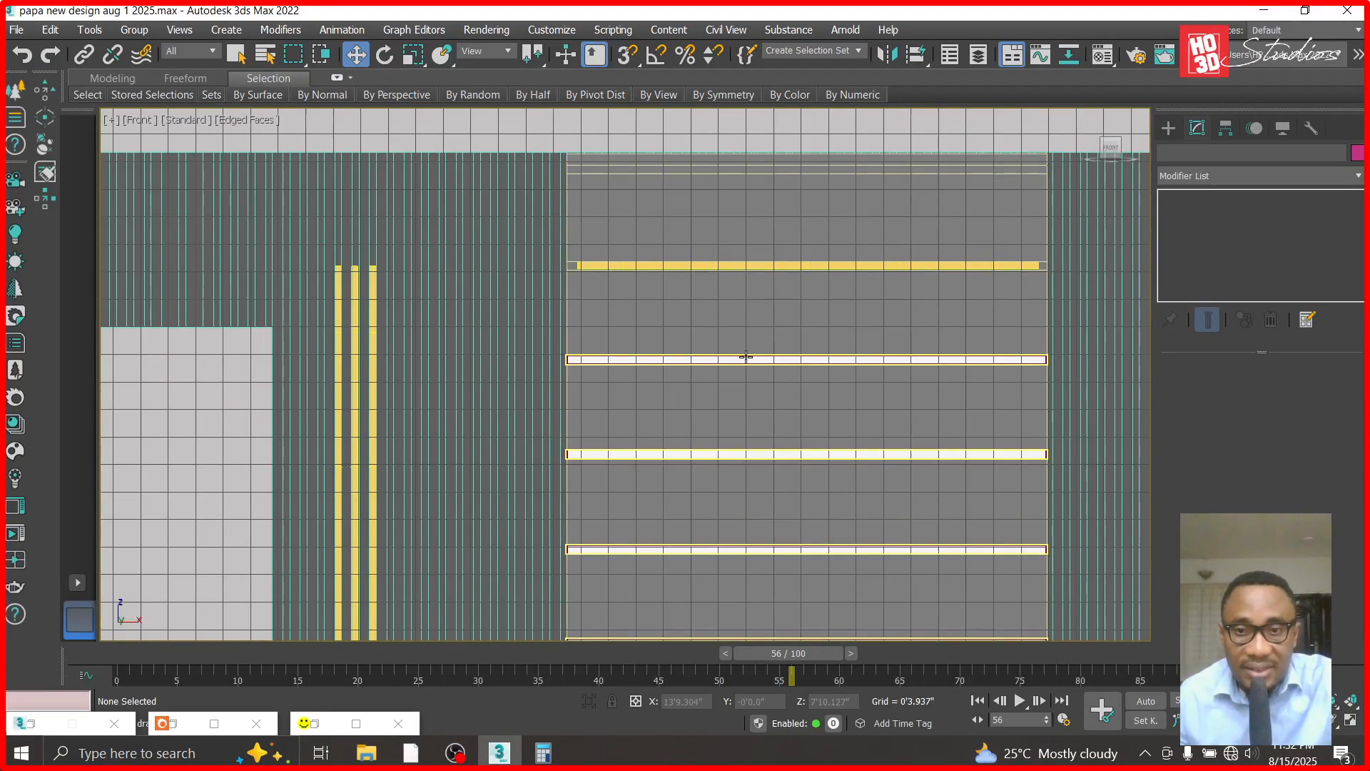
{"action": "left_click", "coordinate": [1164, 197]}
{"action": "scroll", "coordinate": [961, 275], "scroll_direction": "up", "scroll_amount": 2}
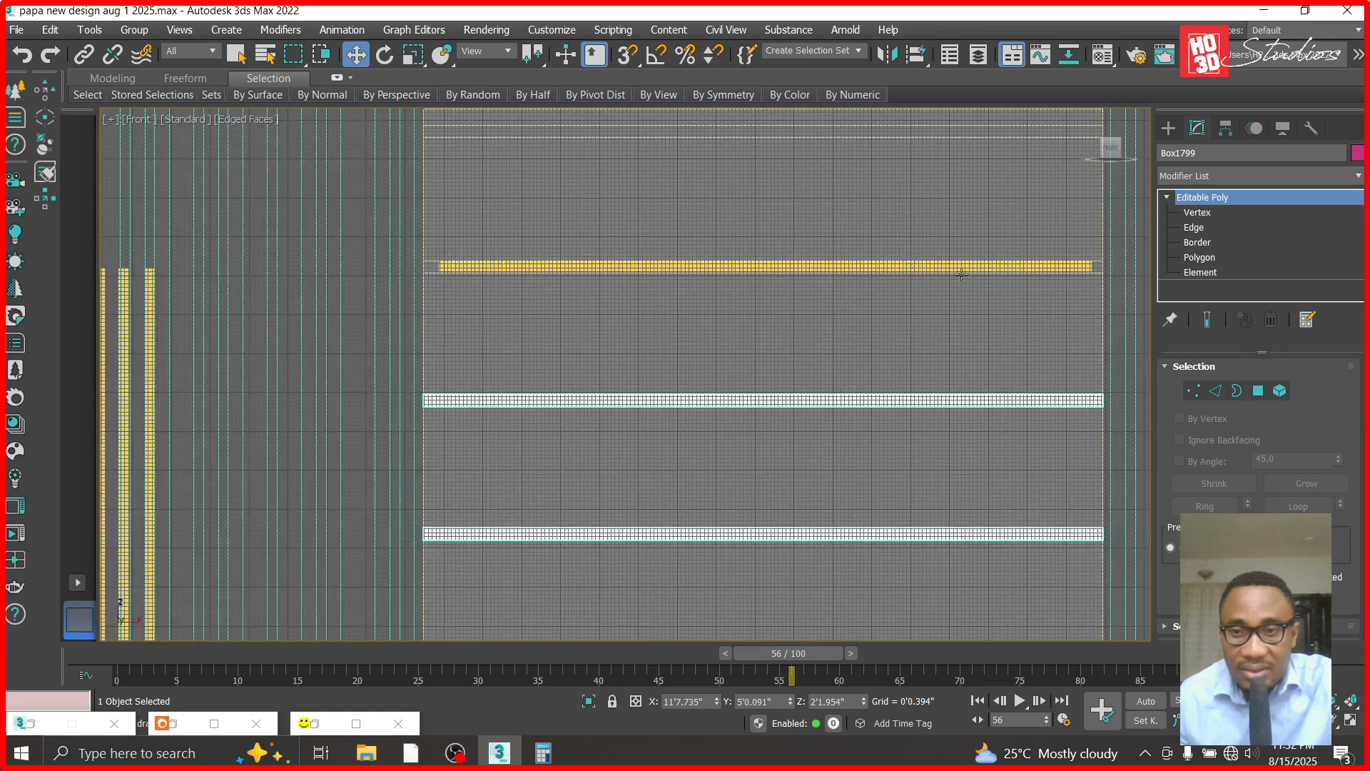
{"action": "left_click", "coordinate": [1201, 272]}
{"action": "left_click", "coordinate": [1020, 398]}
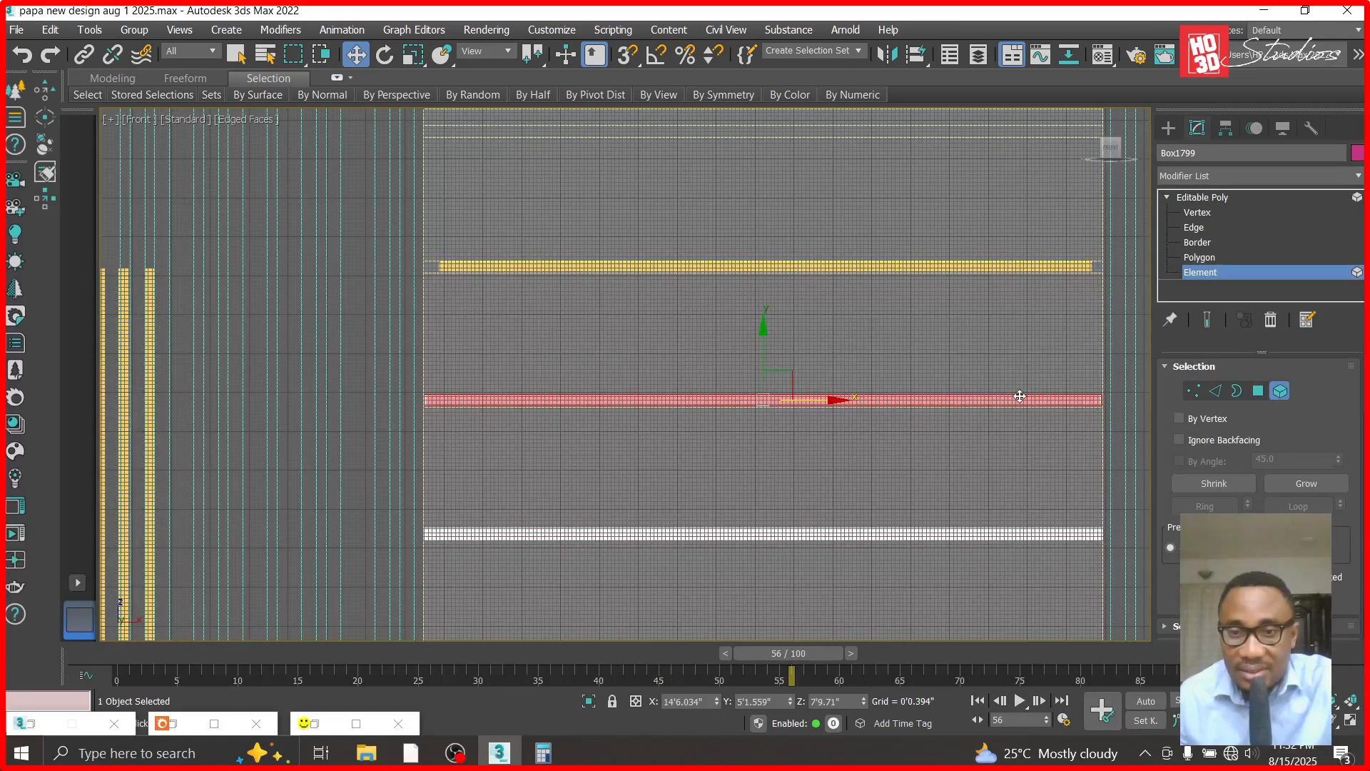
{"action": "scroll", "coordinate": [1317, 491], "scroll_direction": "down", "scroll_amount": 5}
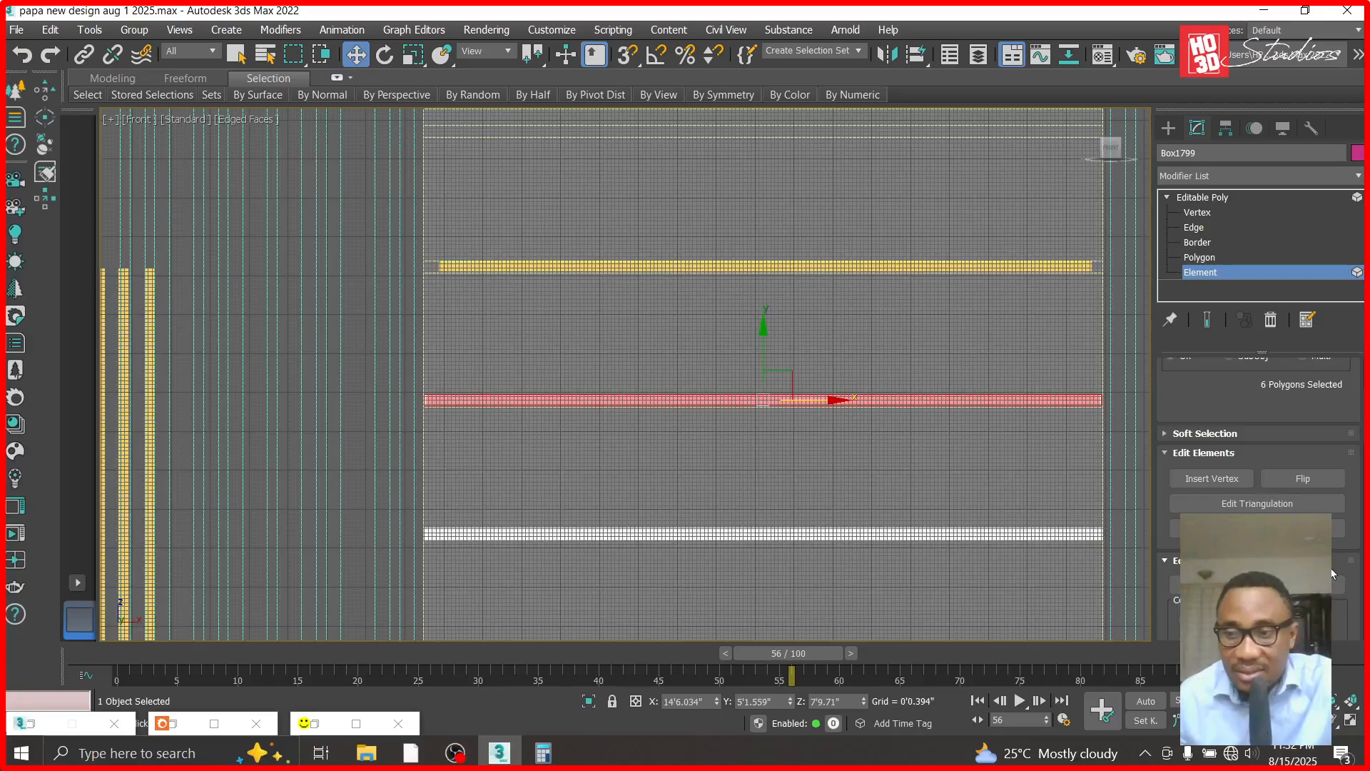
{"action": "scroll", "coordinate": [1257, 464], "scroll_direction": "down", "scroll_amount": 1}
{"action": "left_click", "coordinate": [1302, 593]}
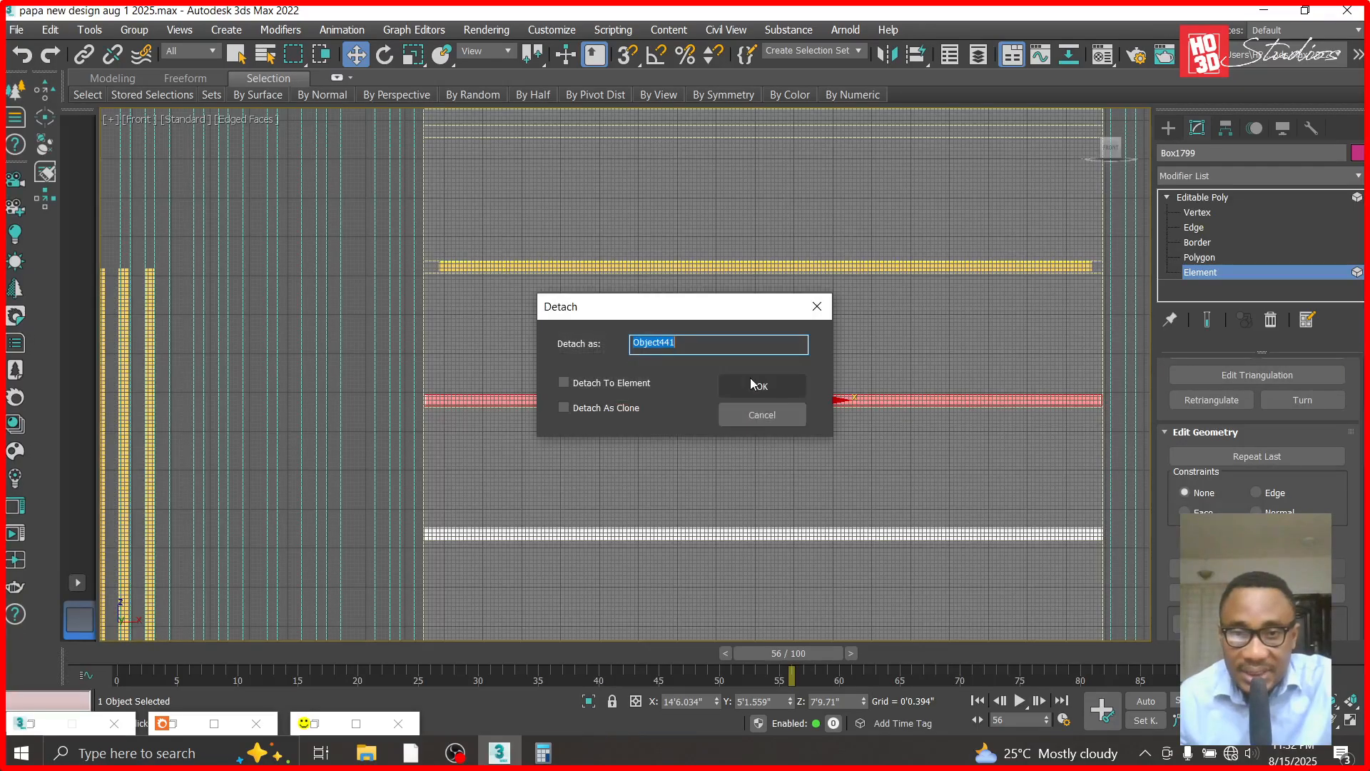
{"action": "left_click", "coordinate": [763, 388]}
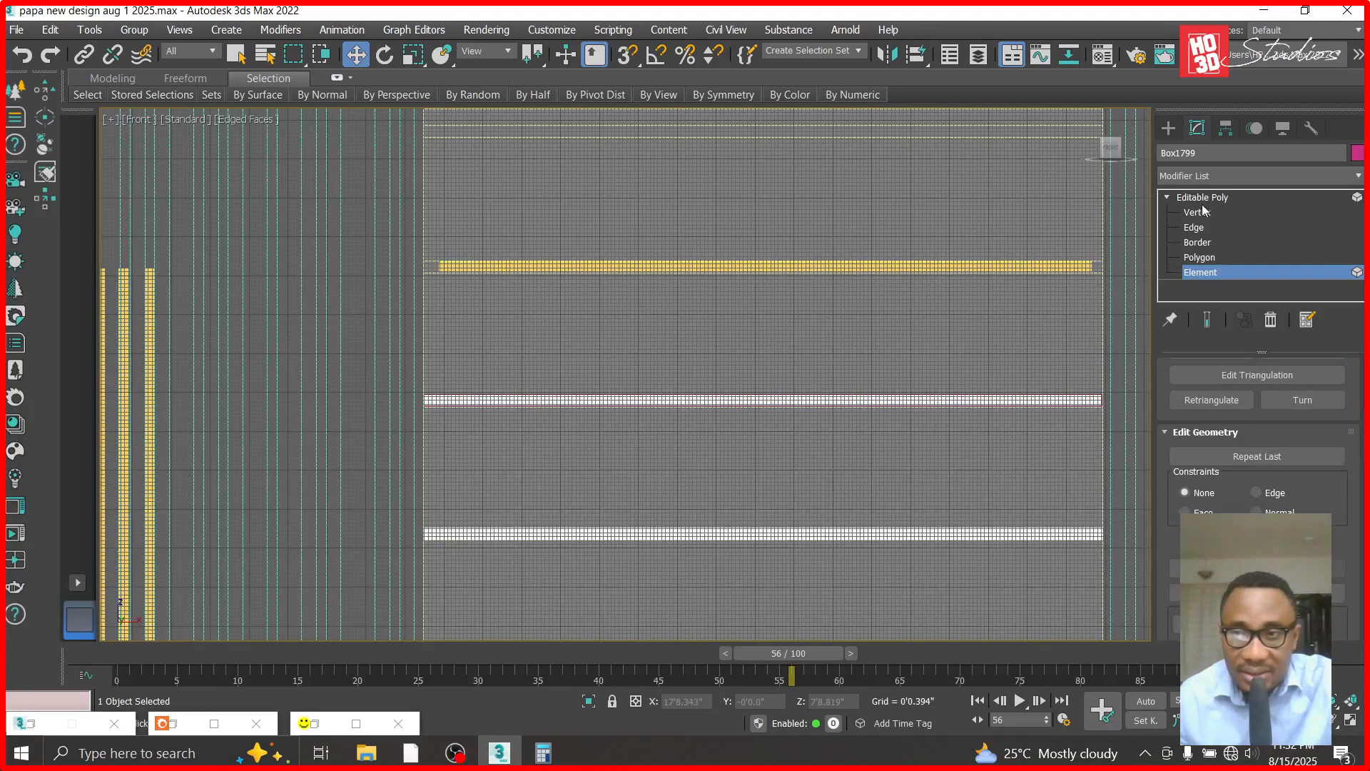
{"action": "left_click", "coordinate": [1202, 196]}
- Copy the detached strip straight up over the yellow light strip, to about Z 8'10.8"
{"action": "left_click", "coordinate": [747, 399]}
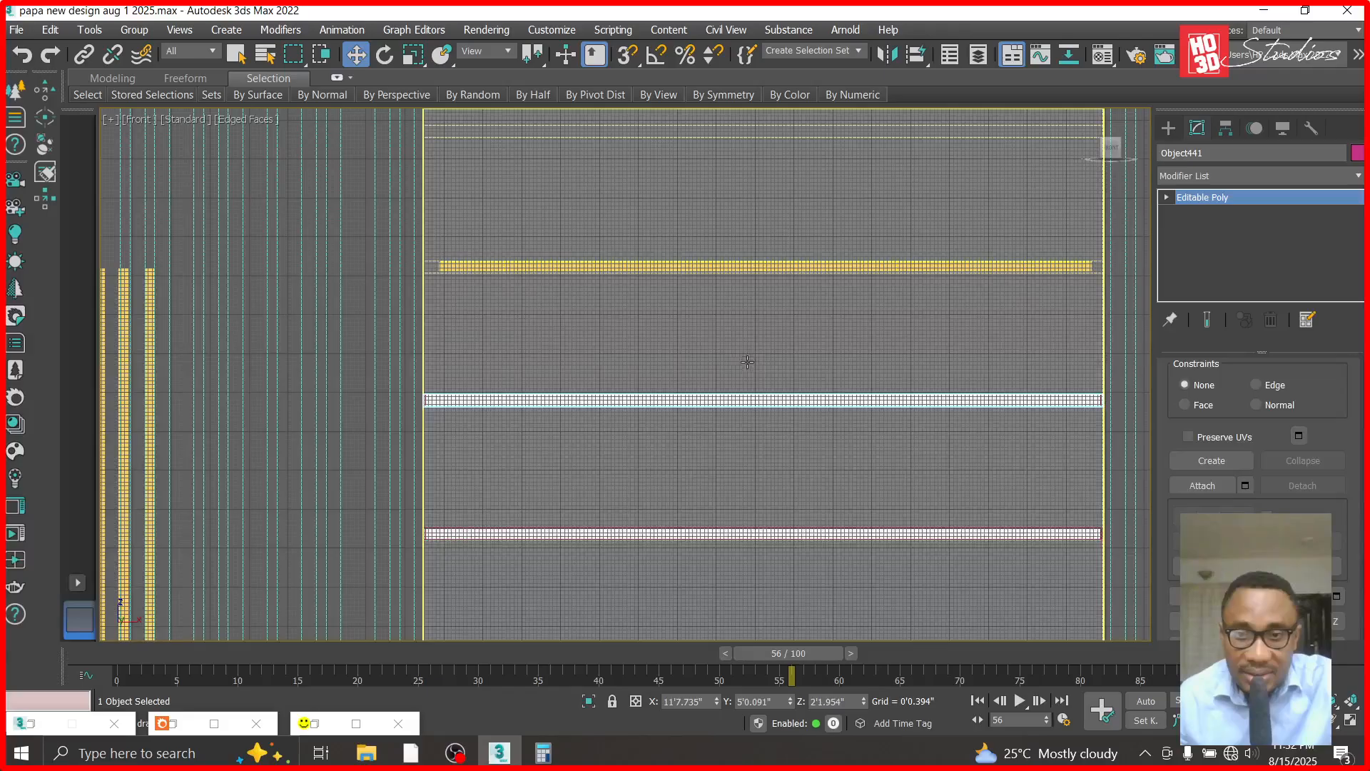
{"action": "scroll", "coordinate": [742, 367], "scroll_direction": "down", "scroll_amount": 6}
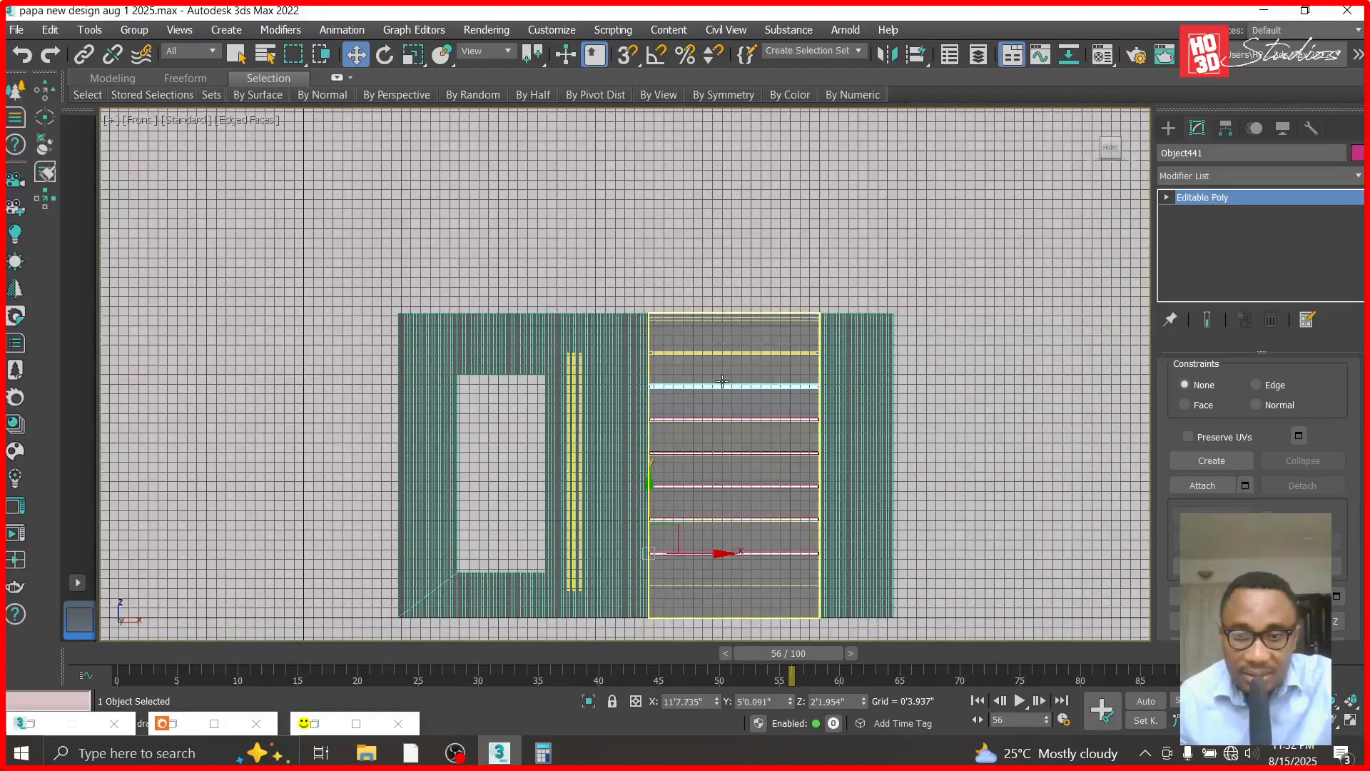
{"action": "left_click_drag", "start_coordinate": [674, 535], "coordinate": [744, 370]}
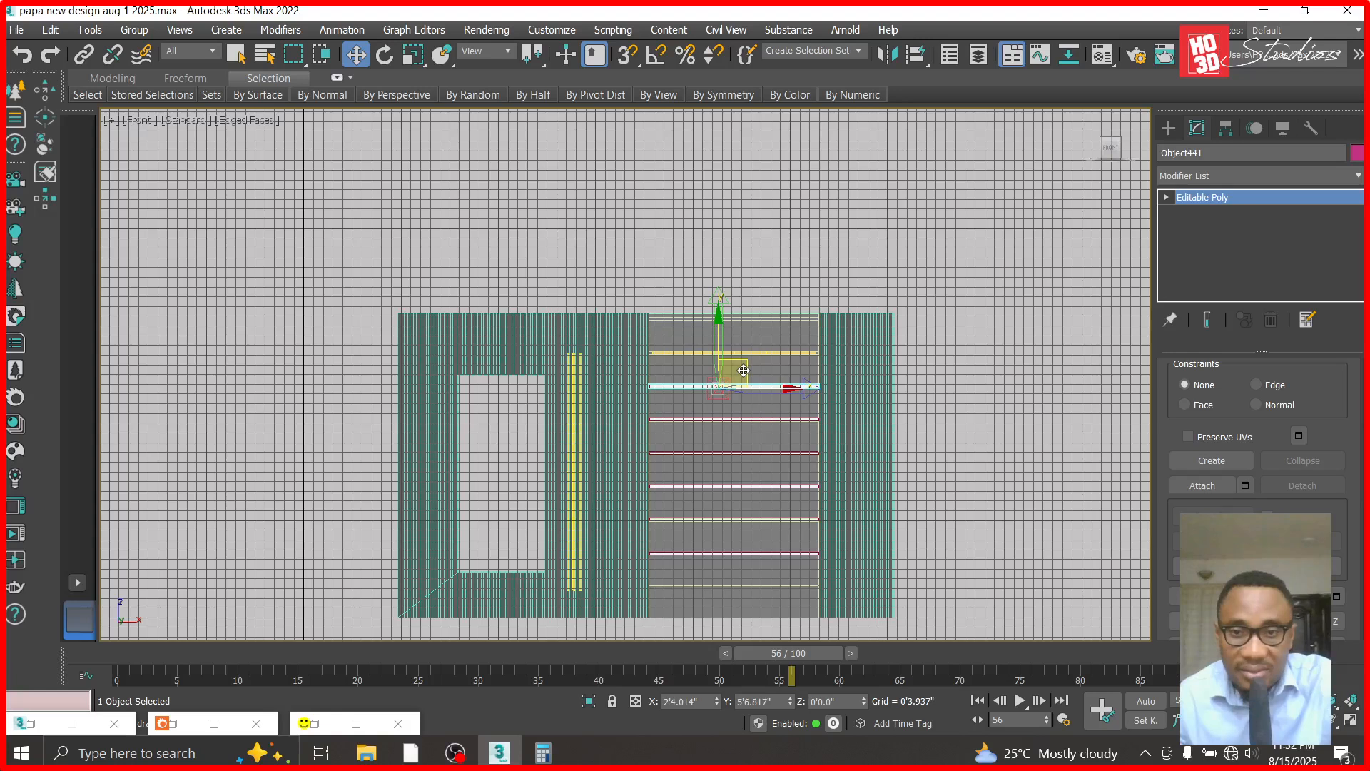
{"action": "scroll", "coordinate": [735, 439], "scroll_direction": "up", "scroll_amount": 7}
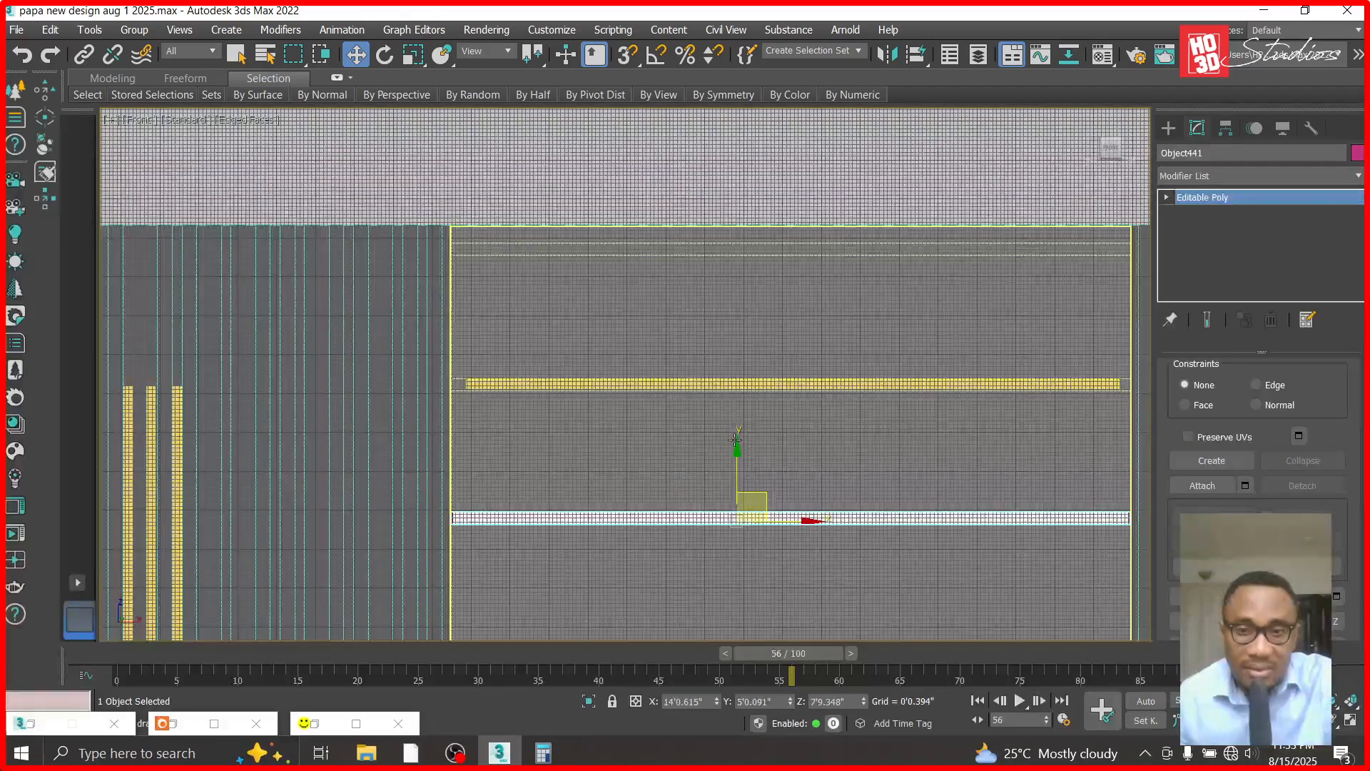
{"action": "left_click_drag", "start_coordinate": [735, 438], "coordinate": [739, 313], "text": "shift"}
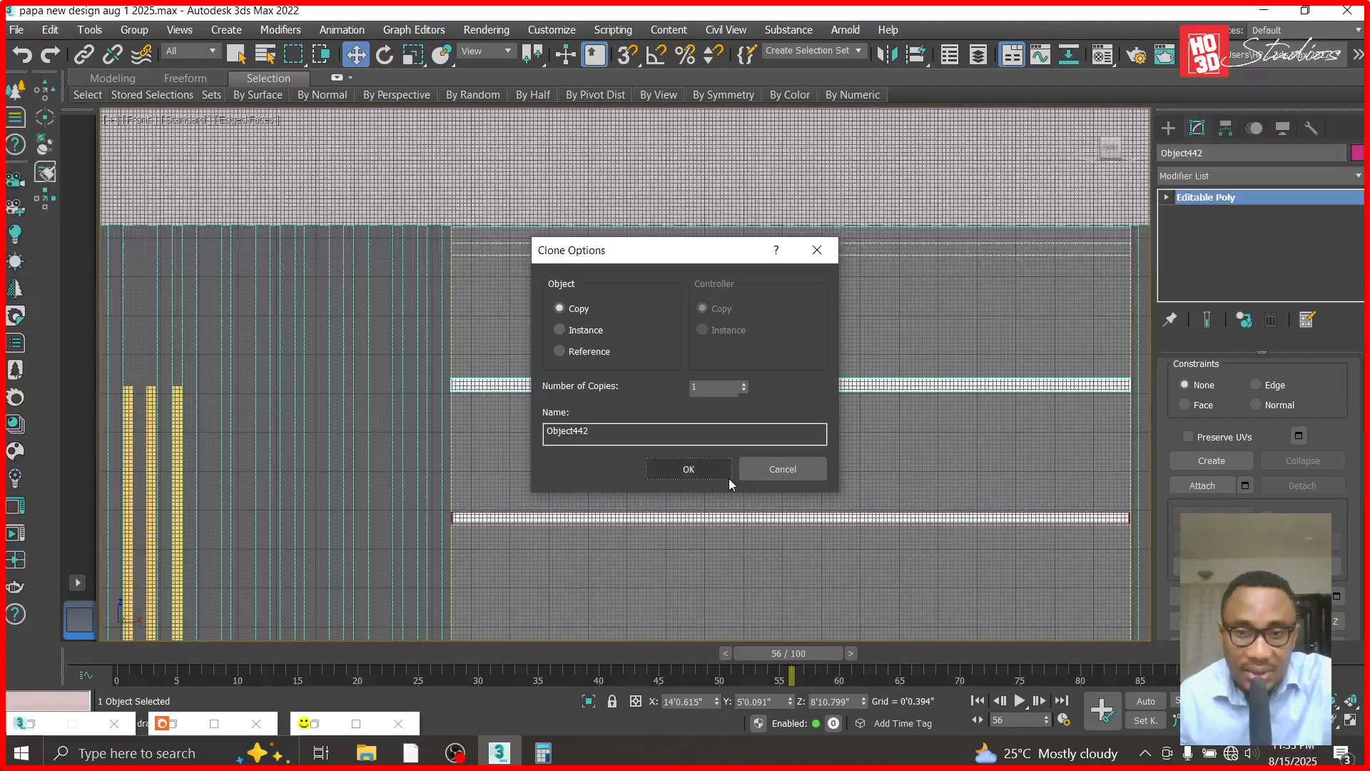
{"action": "left_click", "coordinate": [729, 477]}
{"action": "scroll", "coordinate": [742, 363], "scroll_direction": "up", "scroll_amount": 5}
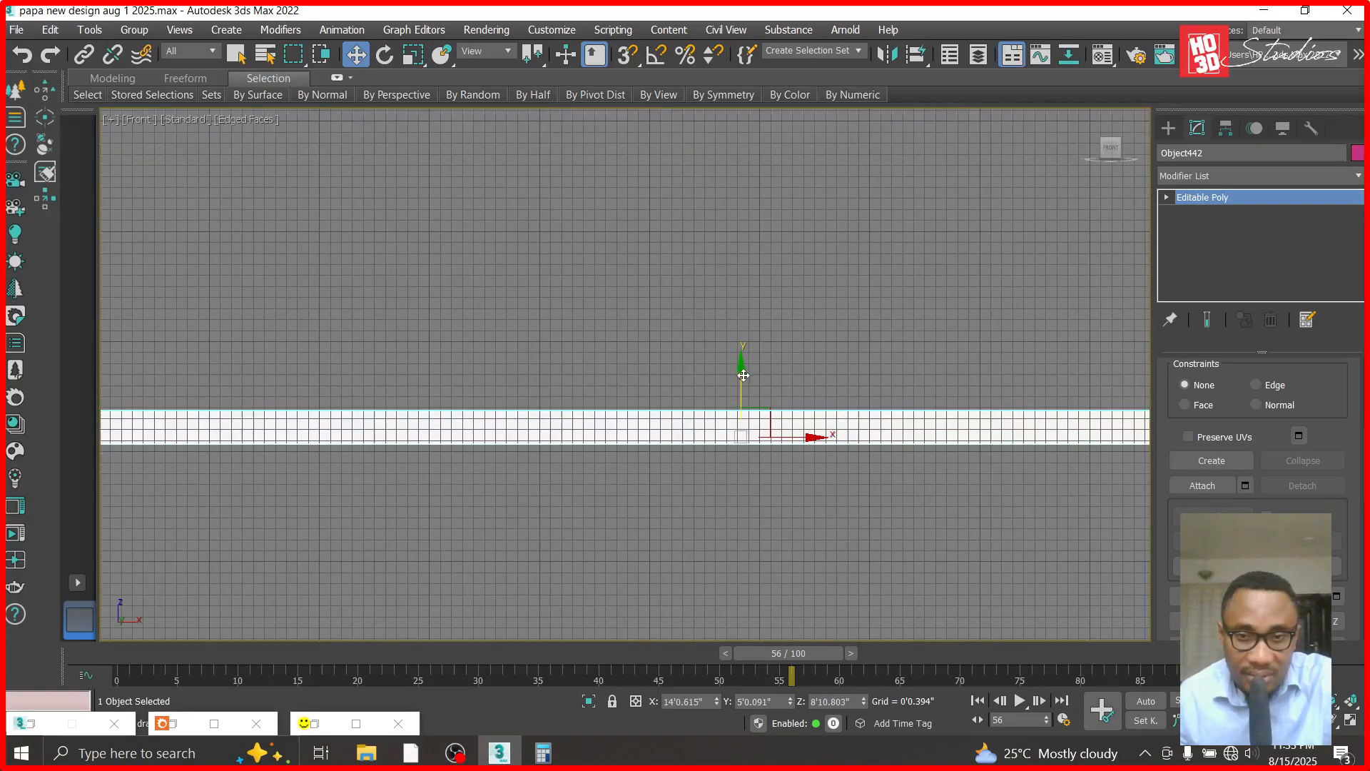
- Examine from the Right view how the copied strip sits in front of the light recess
{"action": "scroll", "coordinate": [747, 376], "scroll_direction": "down", "scroll_amount": 4}
{"action": "scroll", "coordinate": [747, 376], "scroll_direction": "down", "scroll_amount": 5}
{"action": "left_click", "coordinate": [139, 122]}
{"action": "left_click", "coordinate": [161, 314]}
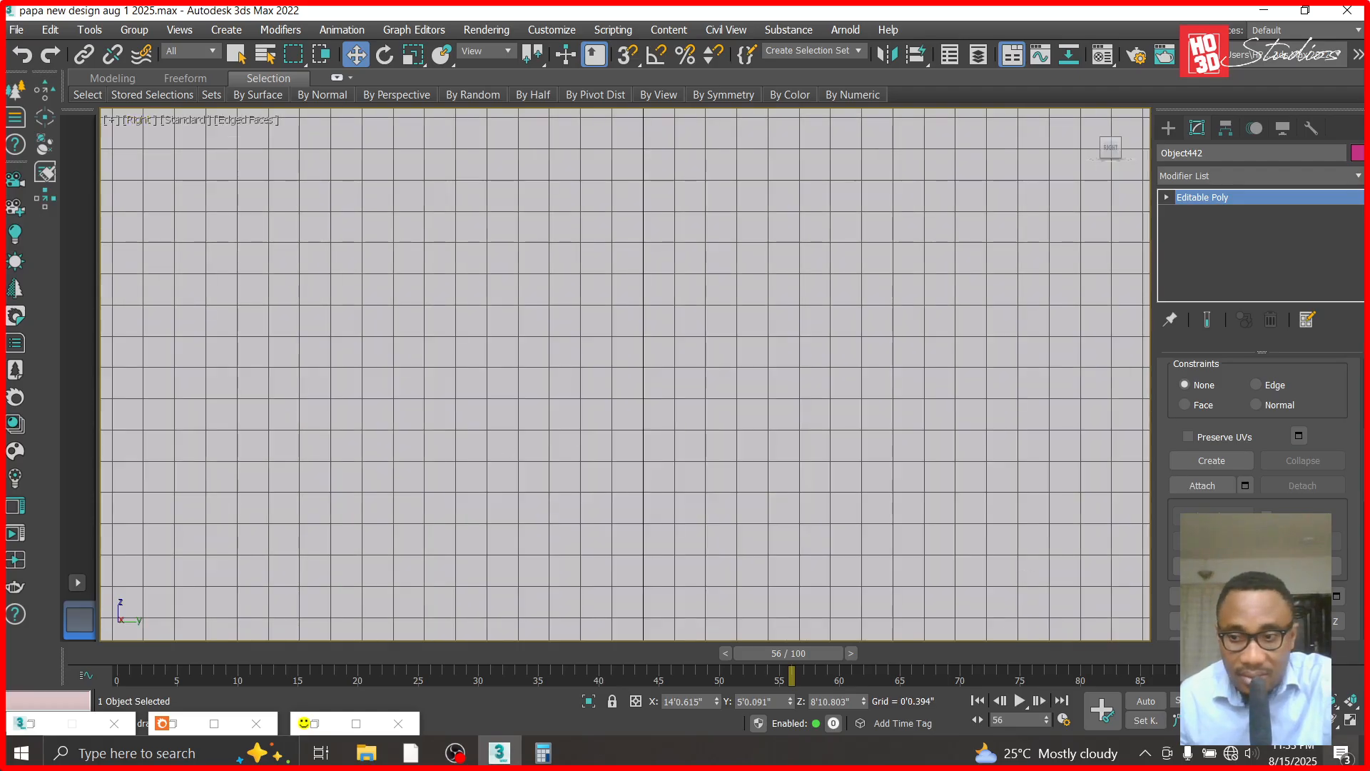
{"action": "key", "text": "z"}
{"action": "scroll", "coordinate": [658, 340], "scroll_direction": "down", "scroll_amount": 3}
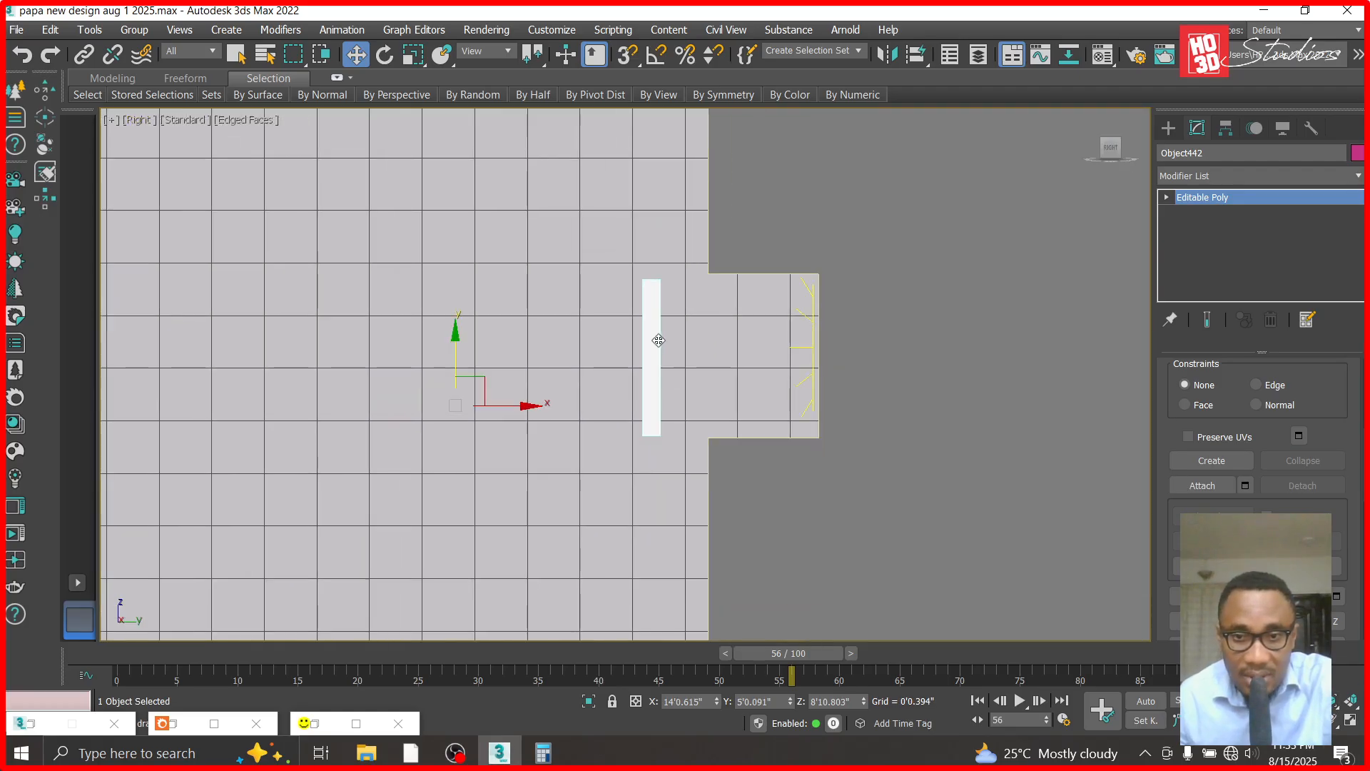
{"action": "scroll", "coordinate": [658, 340], "scroll_direction": "down", "scroll_amount": 2}
{"action": "scroll", "coordinate": [675, 371], "scroll_direction": "up", "scroll_amount": 1}
{"action": "scroll", "coordinate": [687, 389], "scroll_direction": "down", "scroll_amount": 5}
{"action": "scroll", "coordinate": [663, 468], "scroll_direction": "down", "scroll_amount": 2}
{"action": "scroll", "coordinate": [660, 520], "scroll_direction": "up", "scroll_amount": 6}
- Detach the square block element behind the uppermost remaining strip from the horizontal strips mesh as a separate object
{"action": "left_click", "coordinate": [670, 523]}
{"action": "left_click", "coordinate": [1202, 273]}
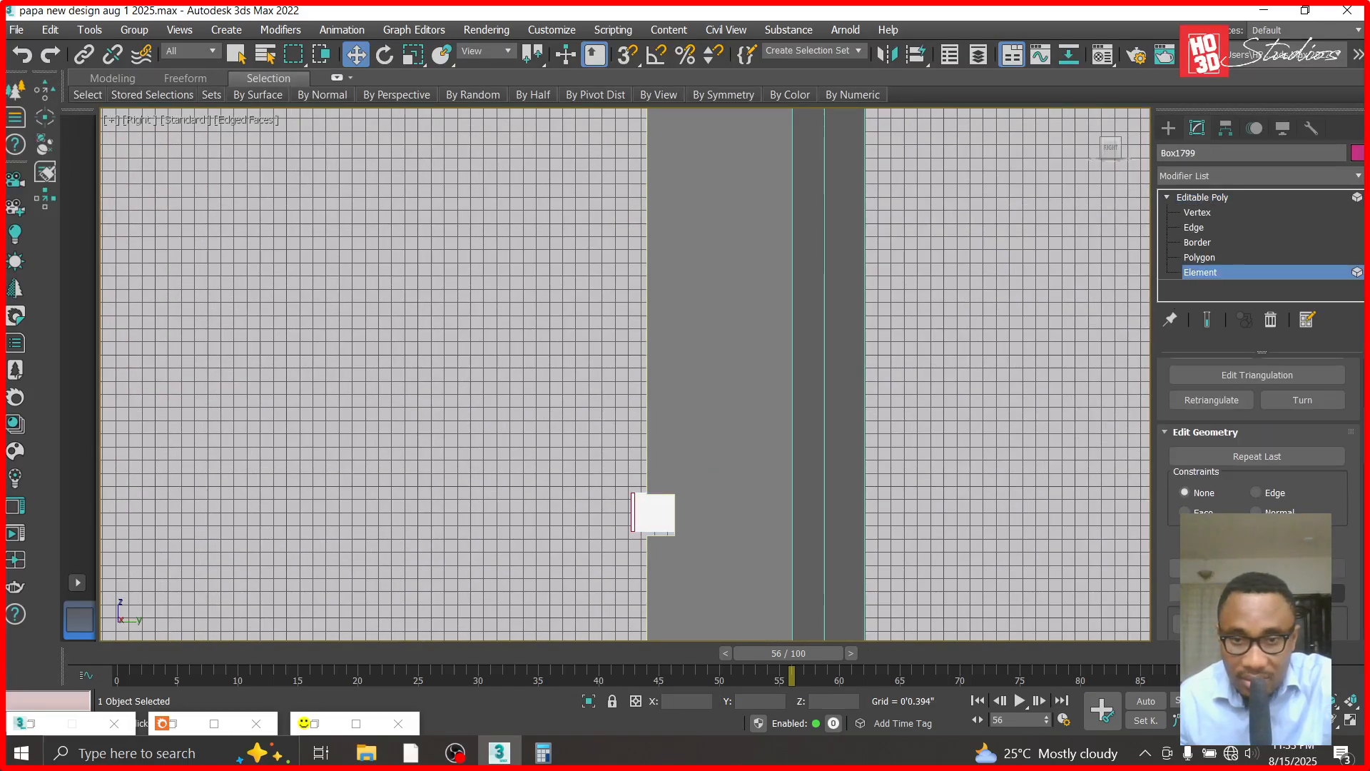
{"action": "left_click", "coordinate": [655, 513]}
{"action": "left_click", "coordinate": [1303, 593]}
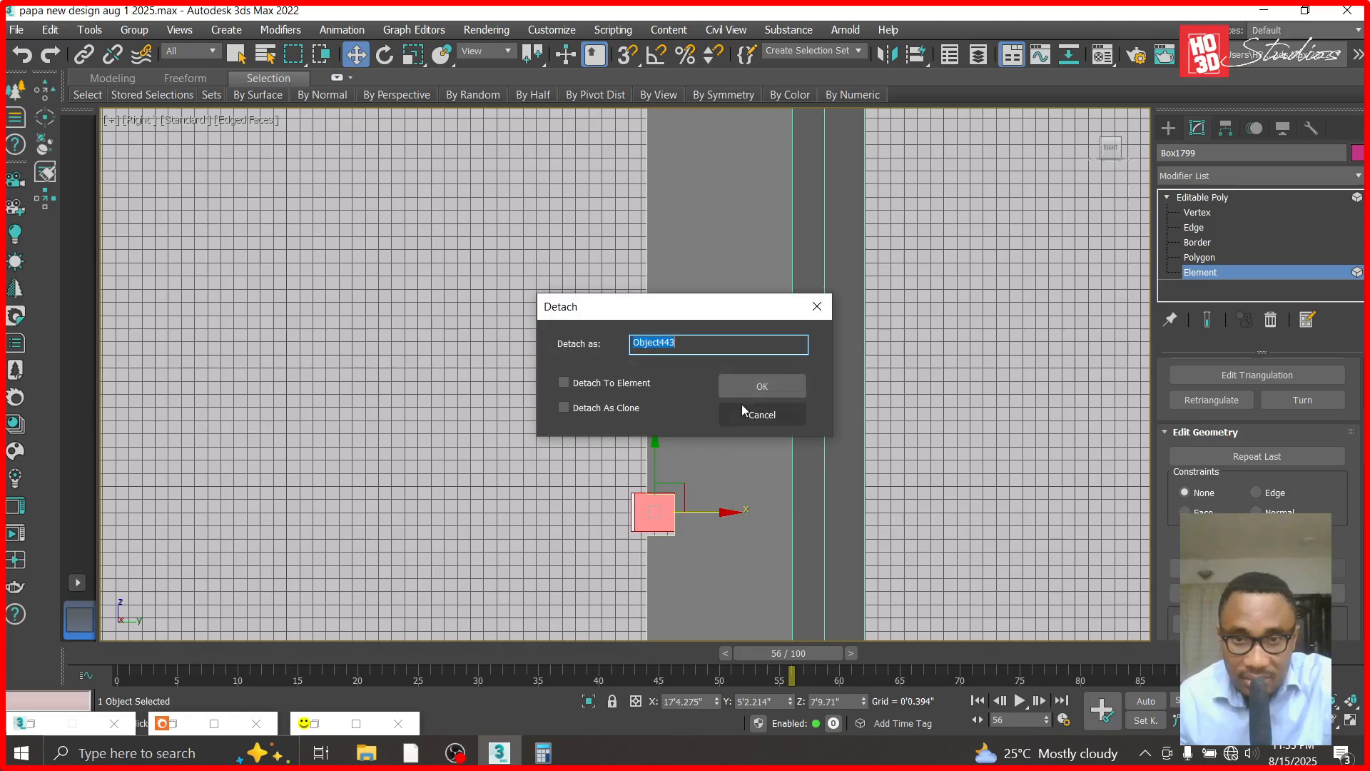
{"action": "left_click", "coordinate": [758, 386]}
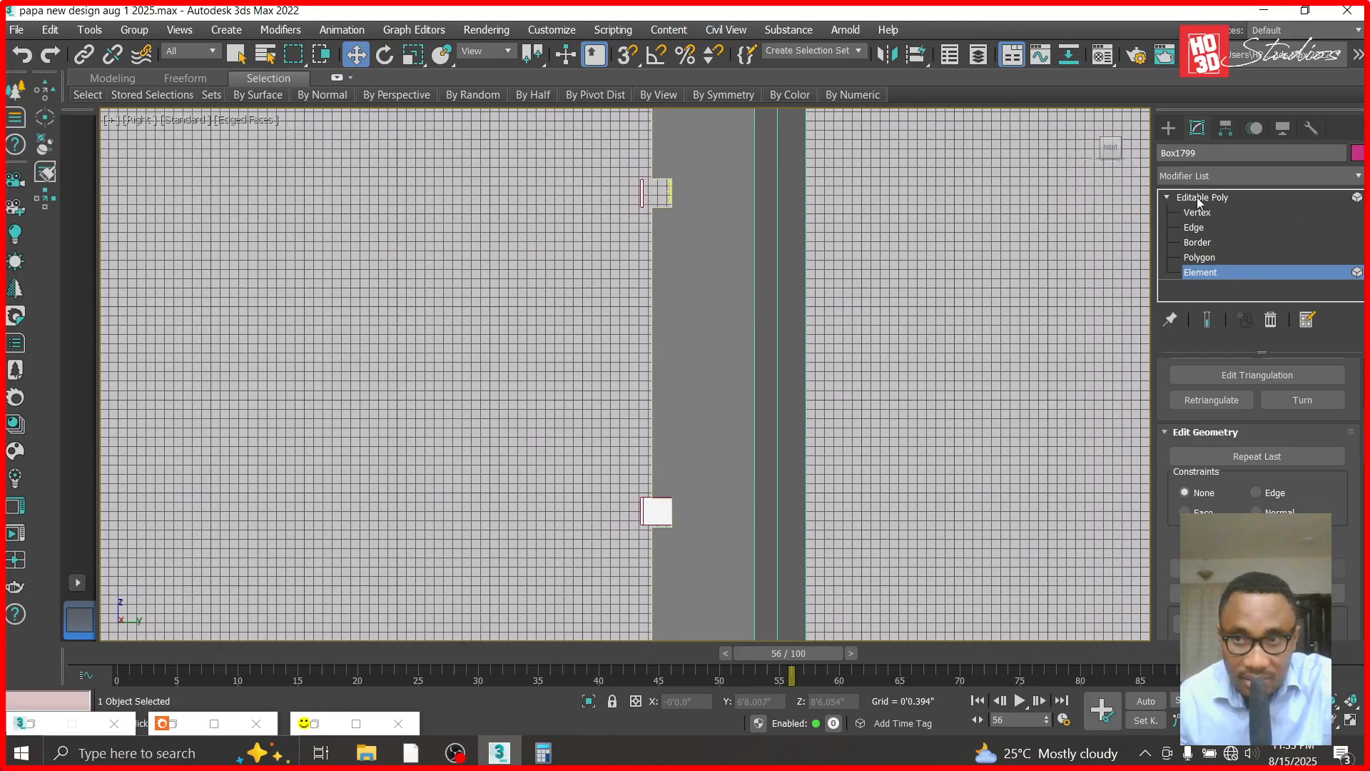
{"action": "left_click", "coordinate": [1199, 198]}
- Clone the detached square block in place as a Copy
{"action": "left_click", "coordinate": [661, 464]}
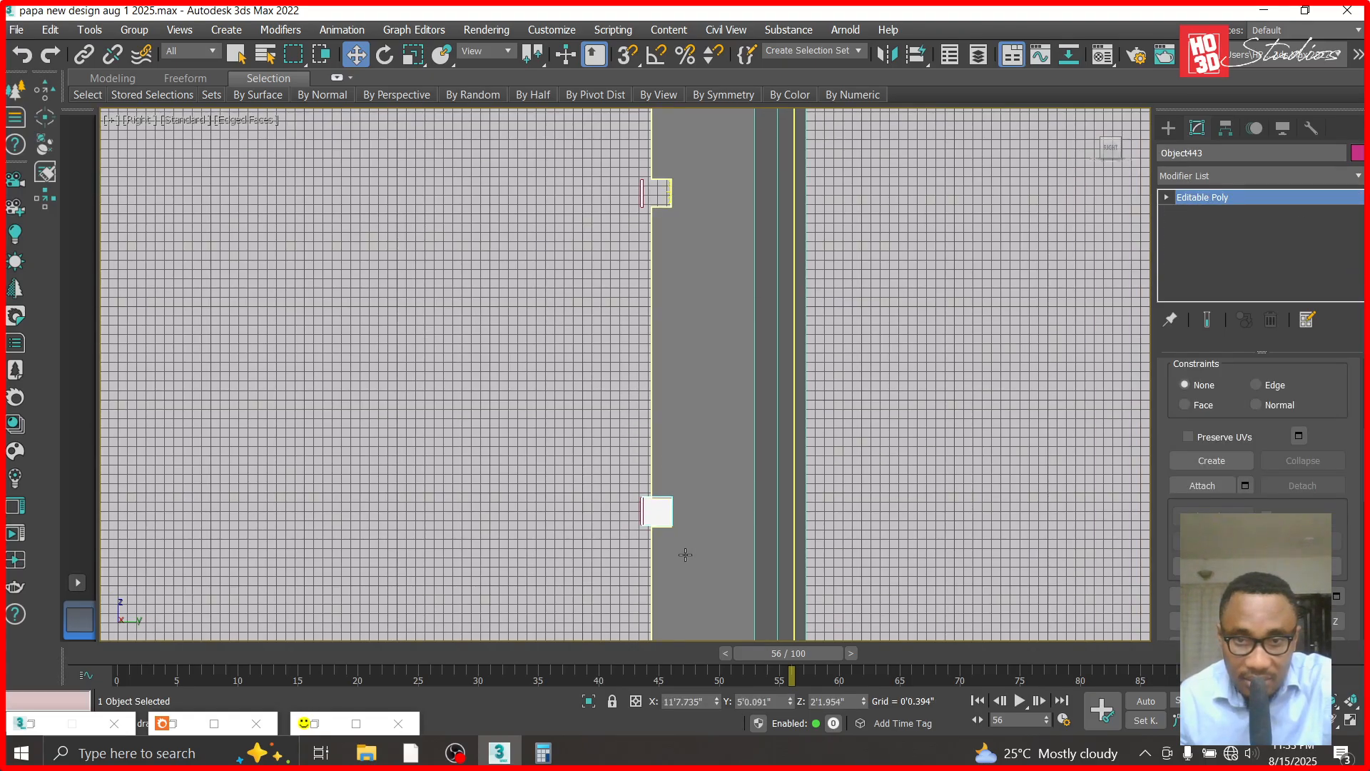
{"action": "scroll", "coordinate": [685, 554], "scroll_direction": "down", "scroll_amount": 2}
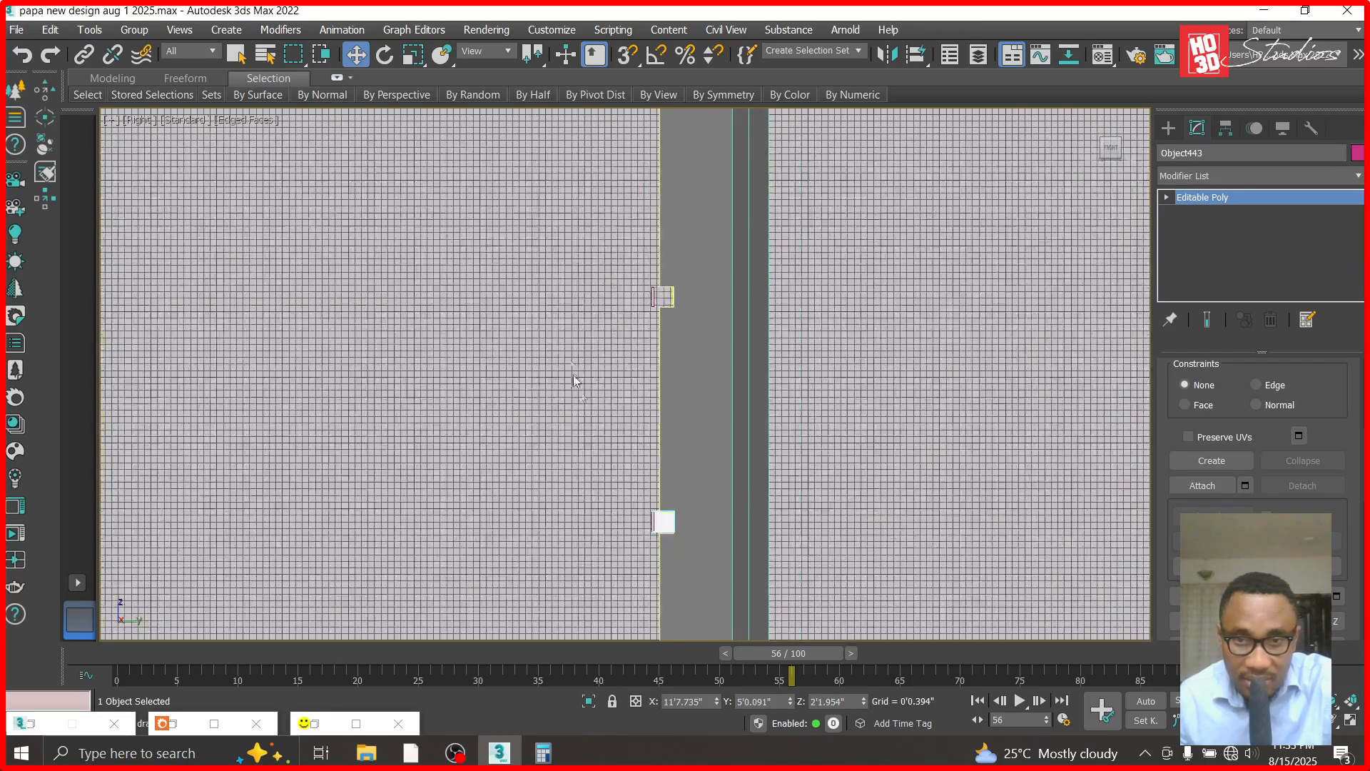
{"action": "left_click", "coordinate": [639, 521]}
{"action": "left_click", "coordinate": [673, 528]}
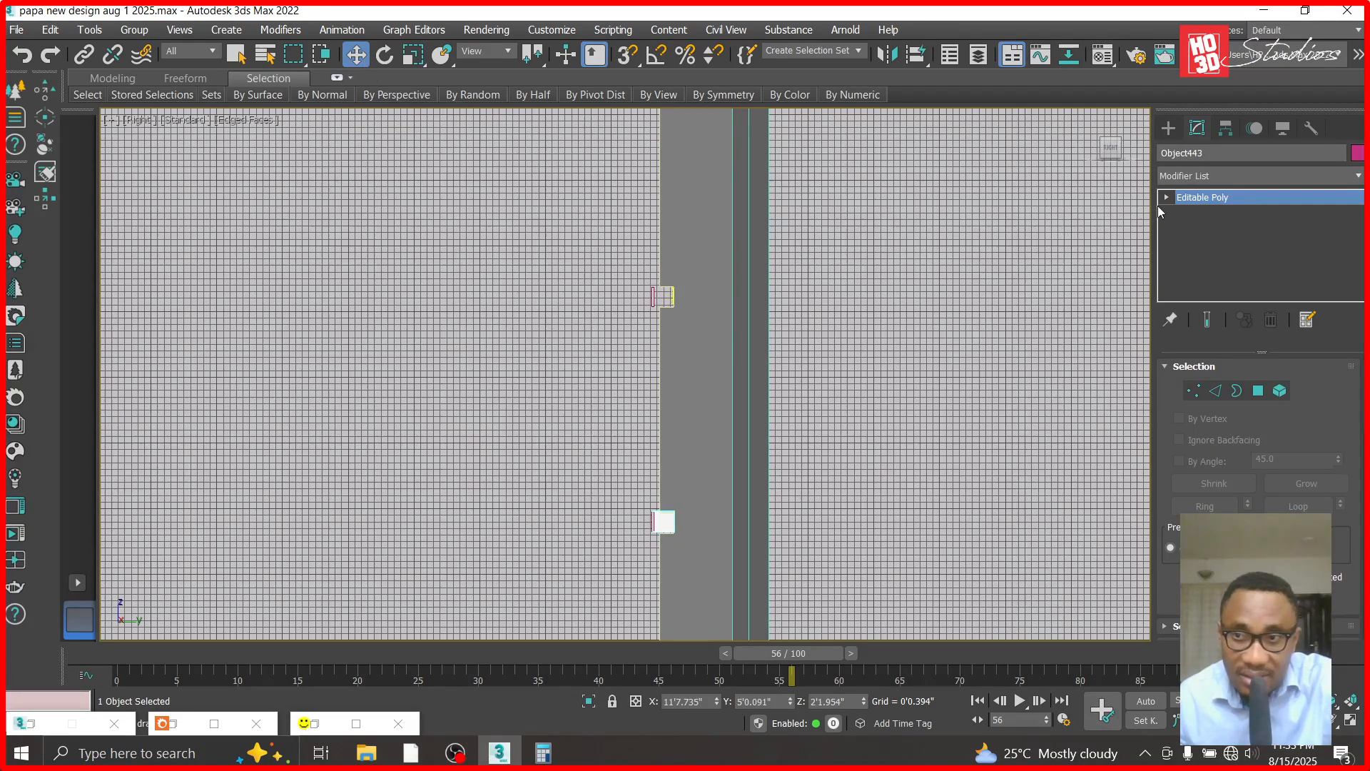
{"action": "scroll", "coordinate": [670, 343], "scroll_direction": "down", "scroll_amount": 5}
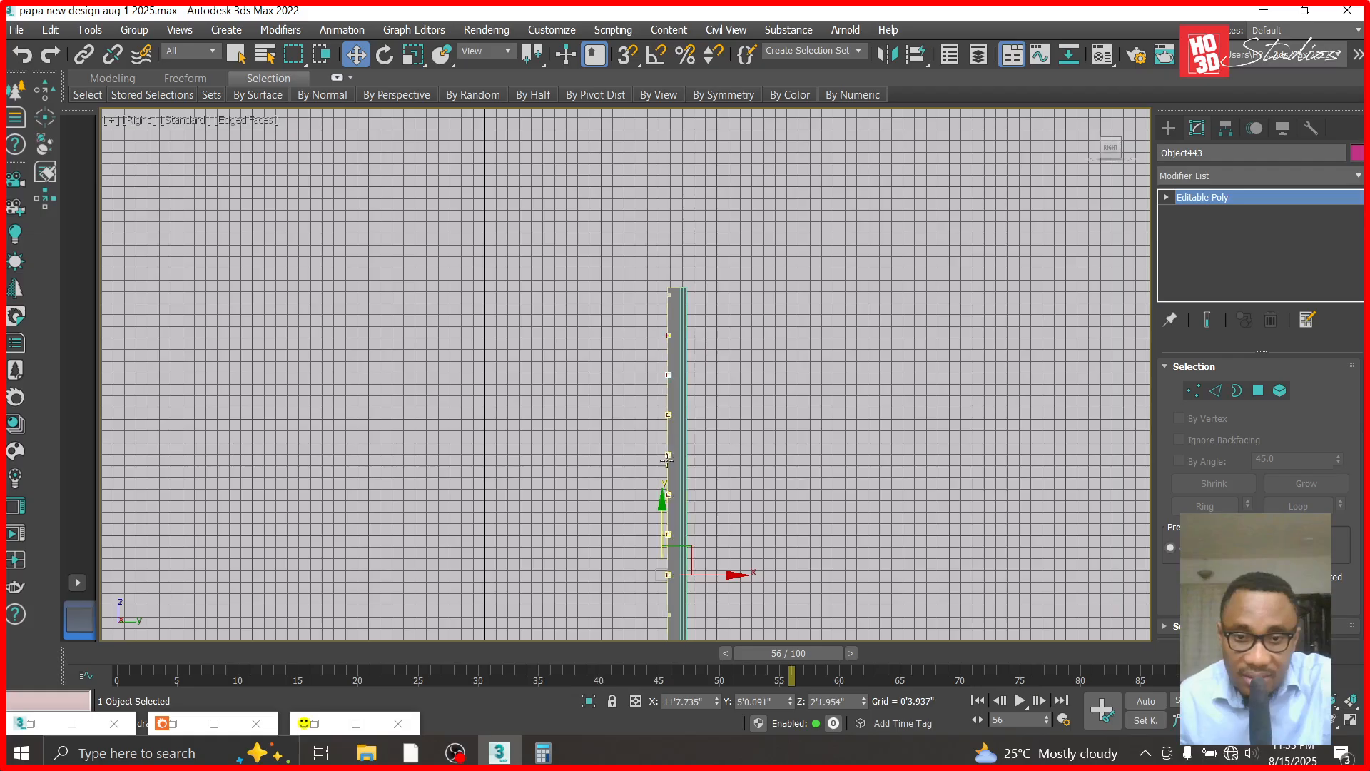
{"action": "scroll", "coordinate": [658, 300], "scroll_direction": "up", "scroll_amount": 5}
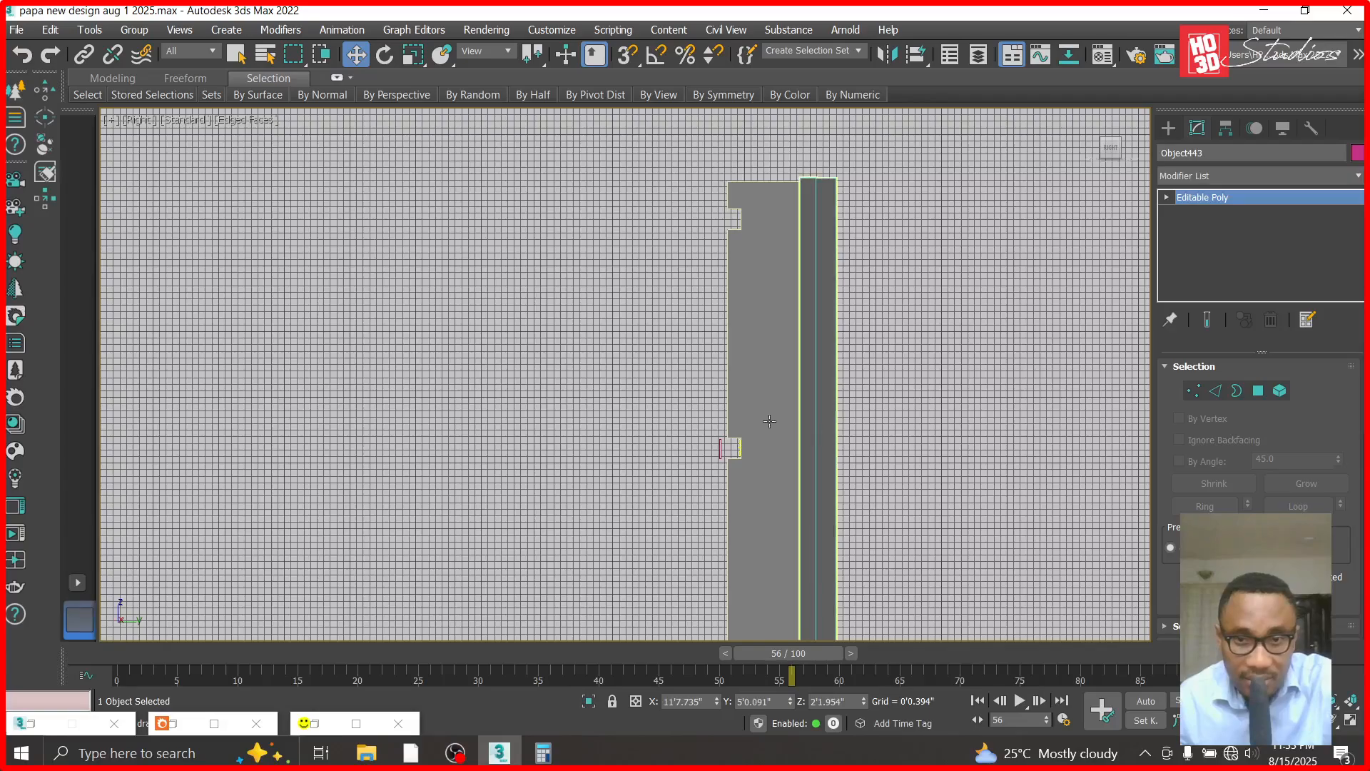
{"action": "left_click", "coordinate": [50, 29]}
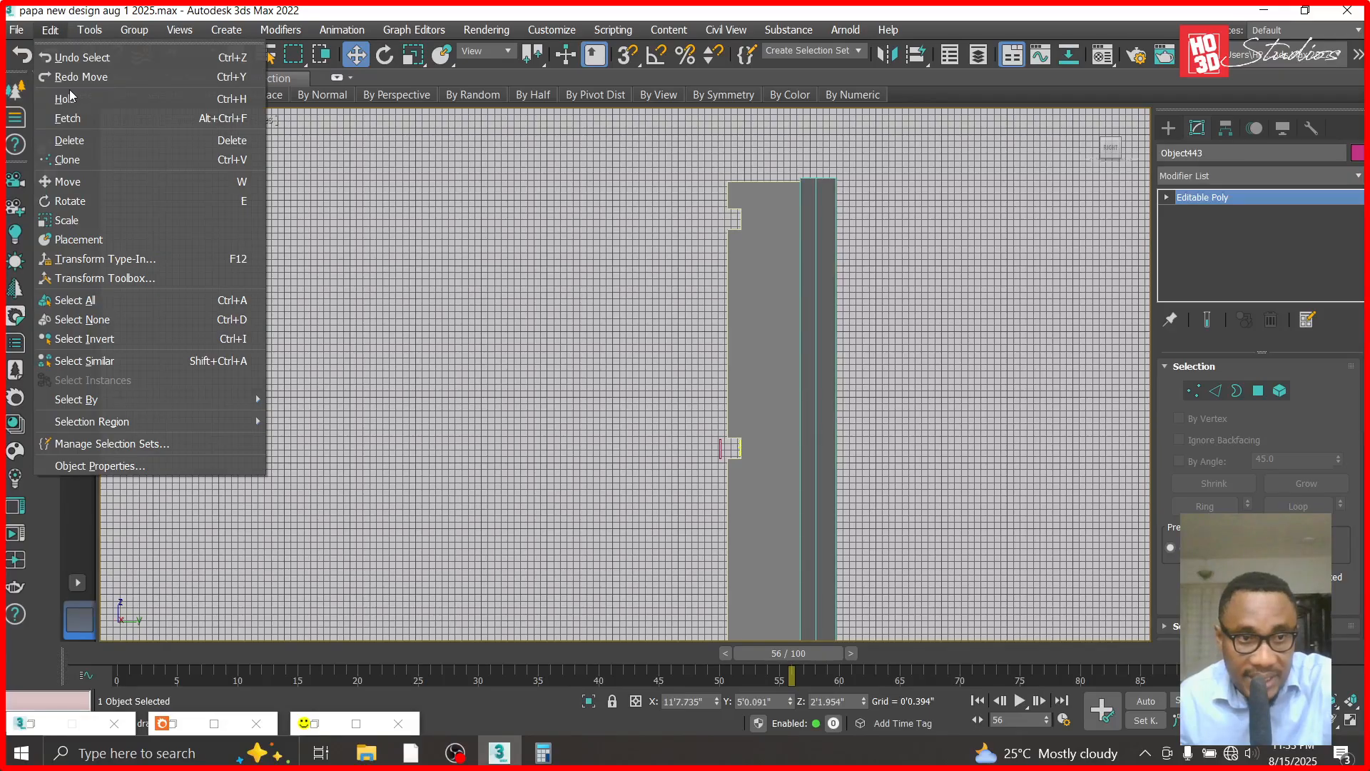
{"action": "left_click", "coordinate": [122, 166]}
{"action": "left_click", "coordinate": [610, 320]}
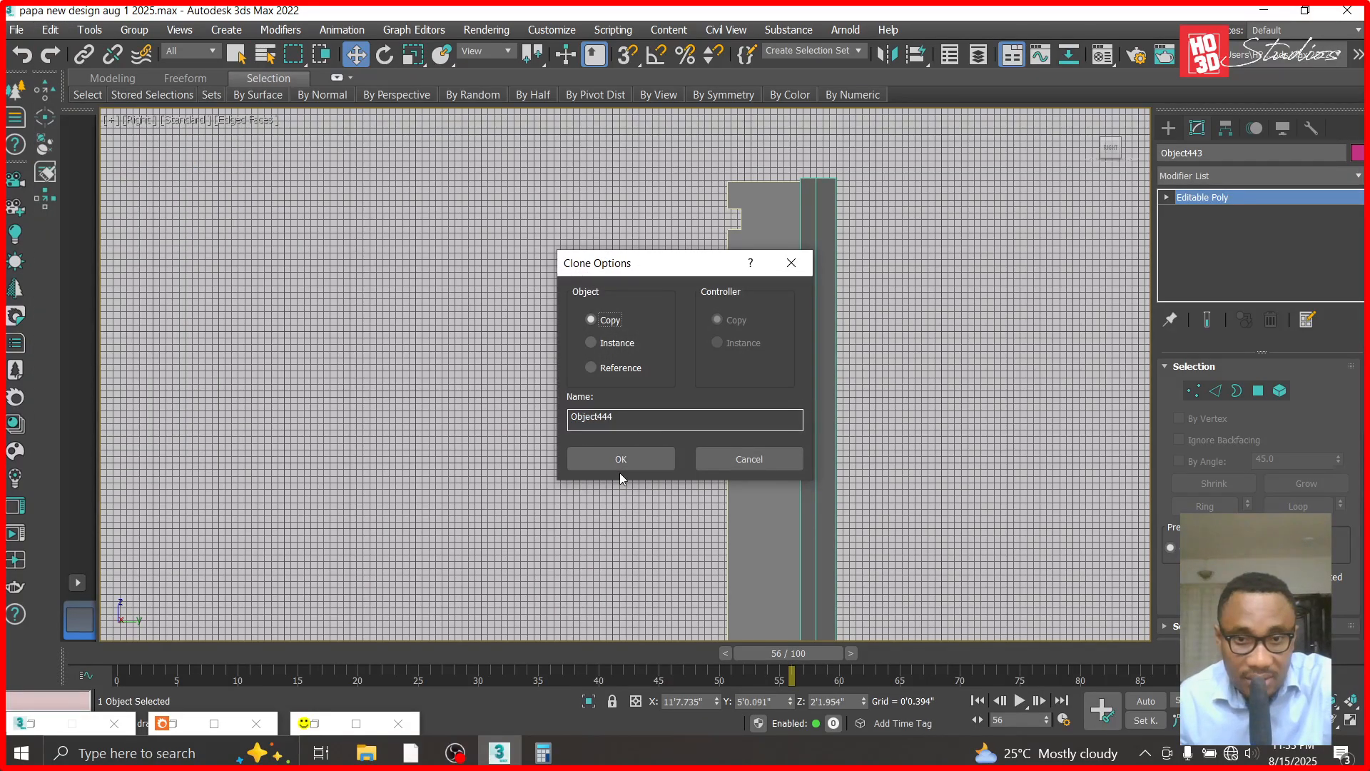
{"action": "left_click", "coordinate": [620, 459]}
- Raise the copied block to about Z 3'3.4" so it fills the light recess behind the copied strip, and switch to the Top view
{"action": "mouse_move", "coordinate": [863, 702]}
{"action": "left_mouse_down"}
{"action": "mouse_move", "coordinate": [863, 593]}
{"action": "mouse_move", "coordinate": [863, 605]}
{"action": "left_mouse_up"}
{"action": "scroll", "coordinate": [711, 431], "scroll_direction": "up", "scroll_amount": 6}
{"action": "scroll", "coordinate": [787, 474], "scroll_direction": "up", "scroll_amount": 1}
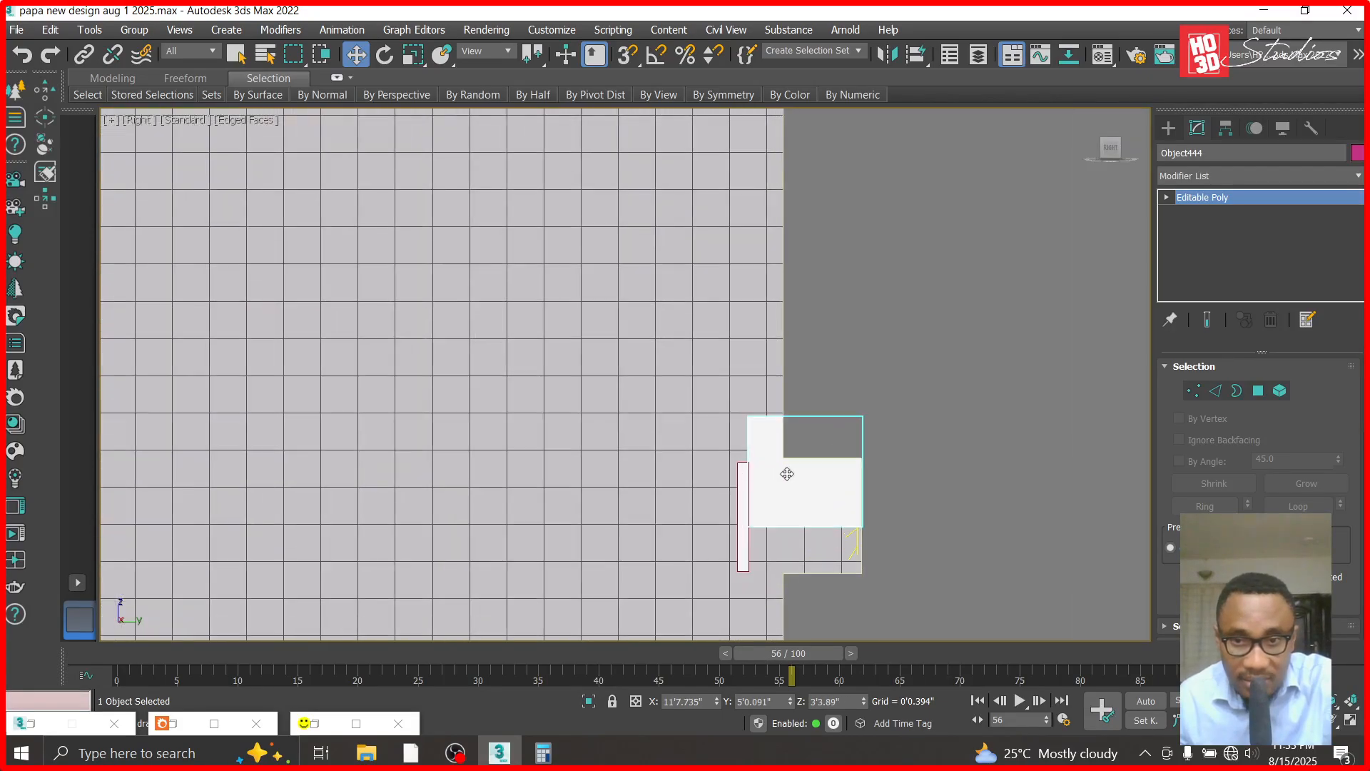
{"action": "mouse_move", "coordinate": [862, 704]}
{"action": "left_mouse_down"}
{"action": "mouse_move", "coordinate": [866, 767]}
{"action": "mouse_move", "coordinate": [869, 29]}
{"action": "left_mouse_up"}
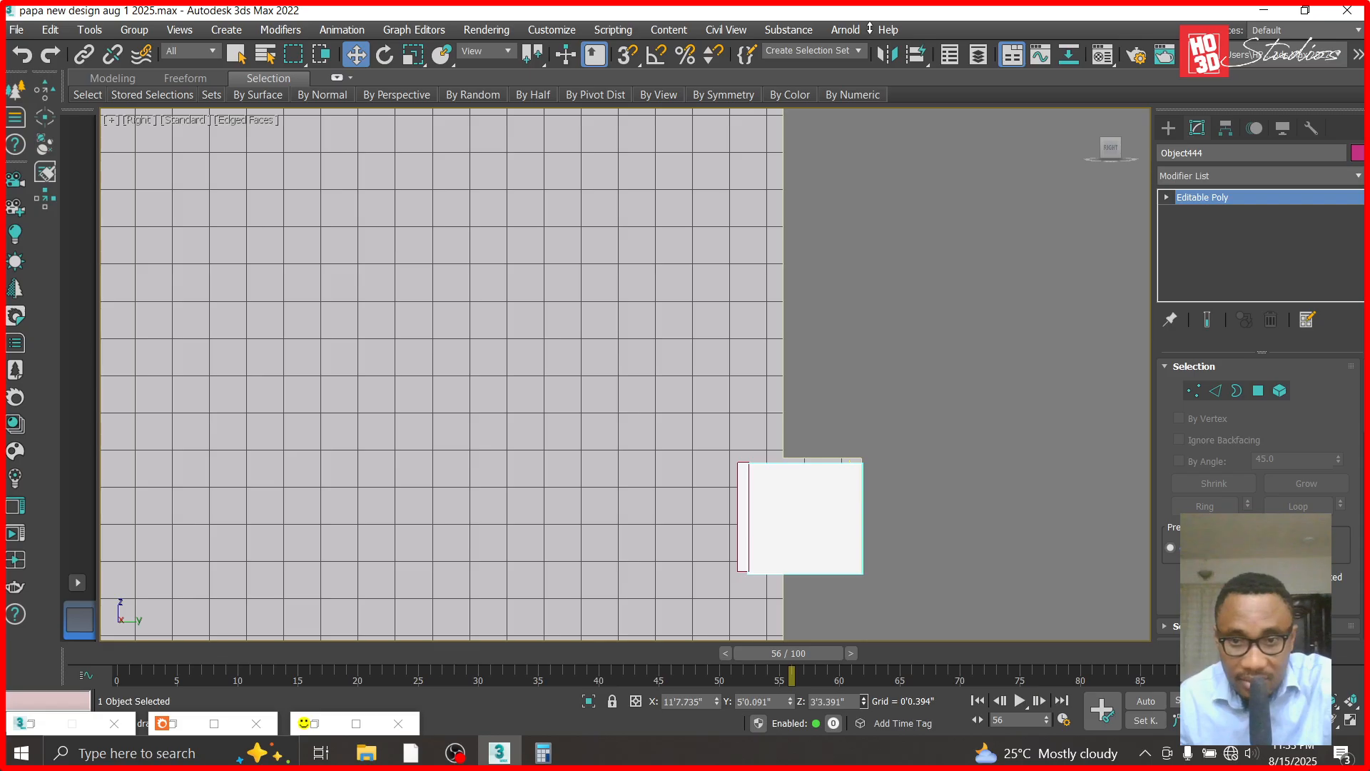
{"action": "key", "text": "t"}
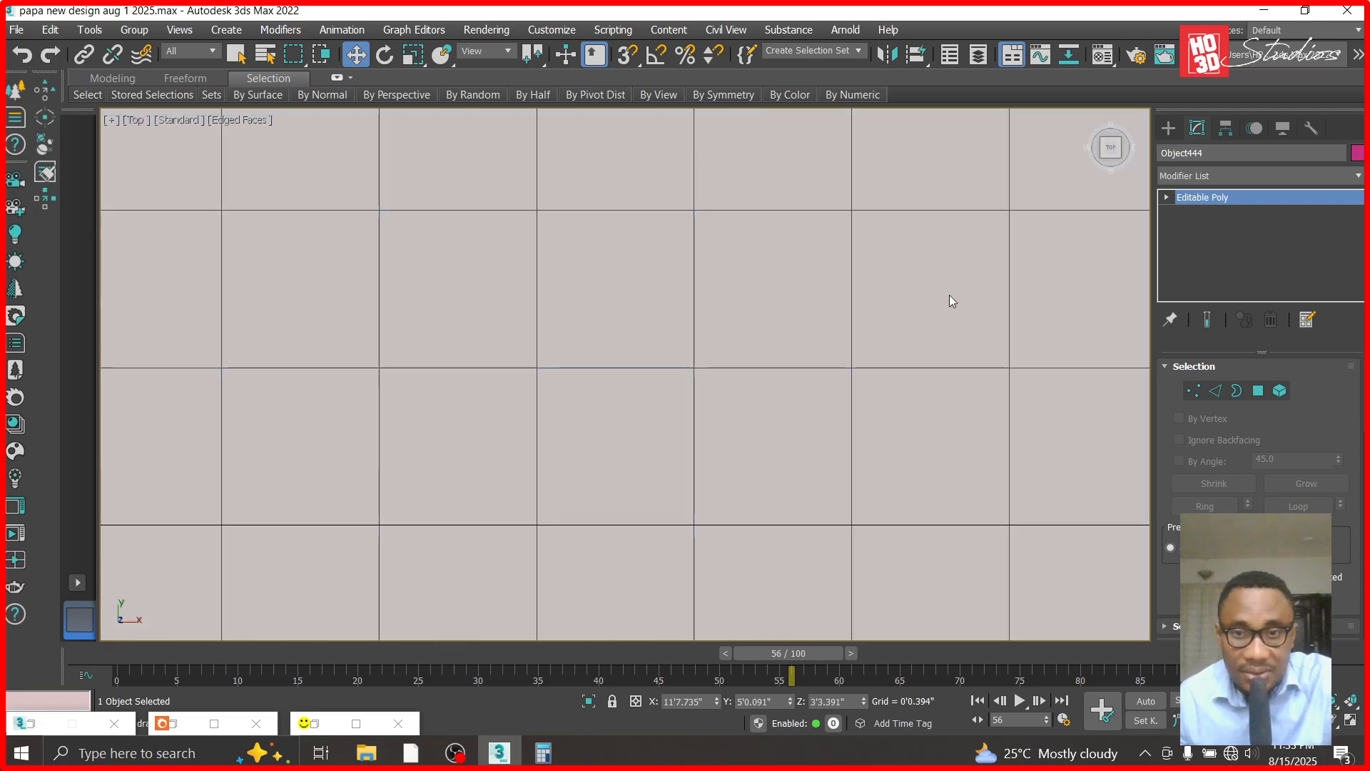
- Clone the raised block in place as a Copy from the Top view
{"action": "key", "text": "z"}
{"action": "scroll", "coordinate": [808, 391], "scroll_direction": "down", "scroll_amount": 3}
{"action": "scroll", "coordinate": [808, 391], "scroll_direction": "down", "scroll_amount": 5}
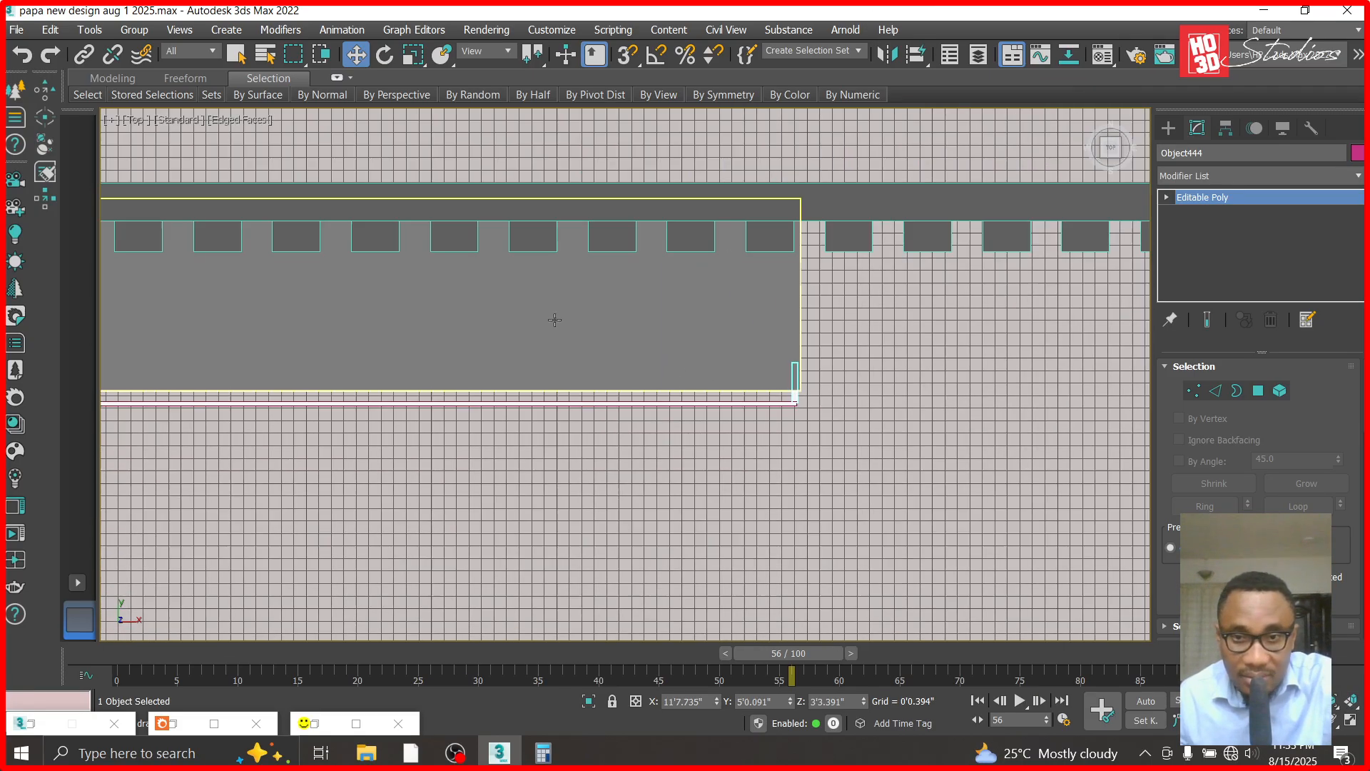
{"action": "left_click", "coordinate": [48, 30]}
{"action": "left_click", "coordinate": [117, 160]}
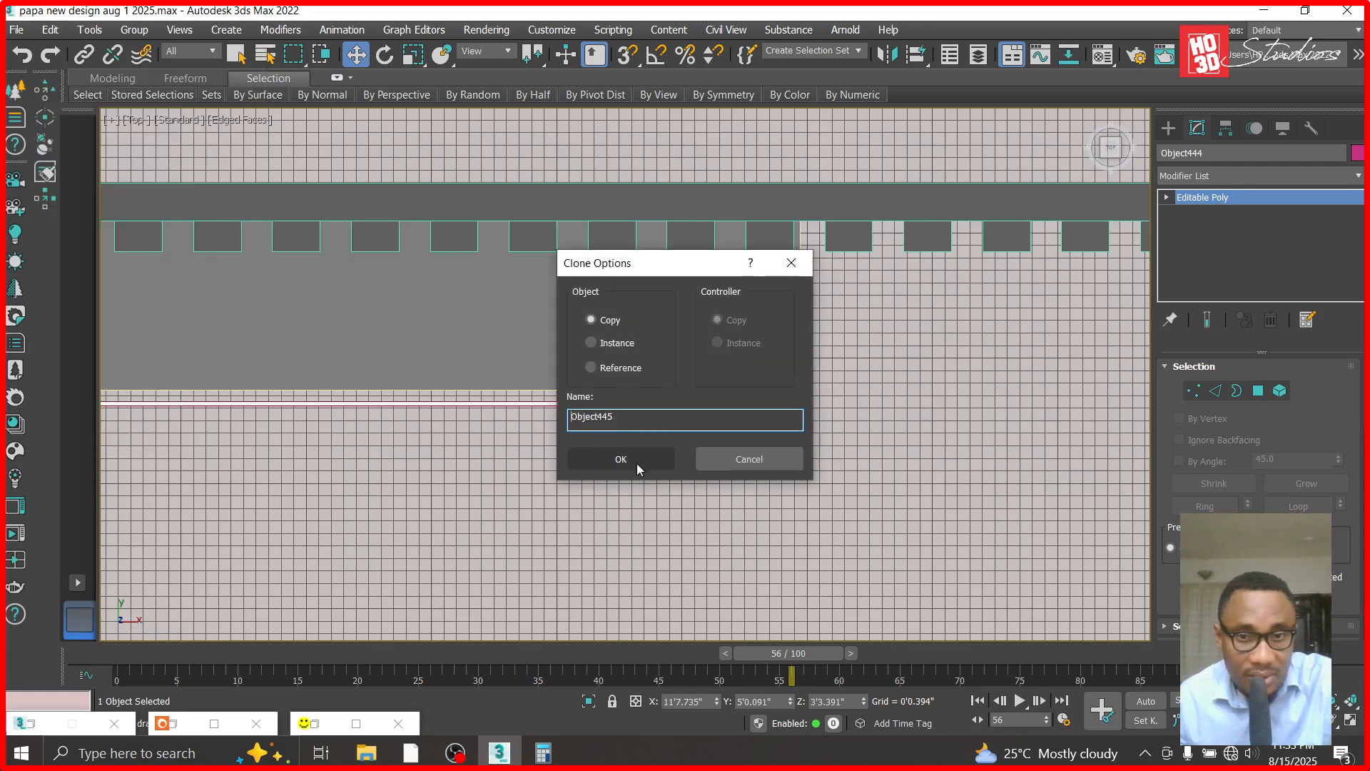
{"action": "left_click", "coordinate": [637, 468]}
- Shift the new block copy along X to about 5'11.27" so it sits behind the opposite end of the strip
{"action": "scroll", "coordinate": [957, 473], "scroll_direction": "down", "scroll_amount": 4}
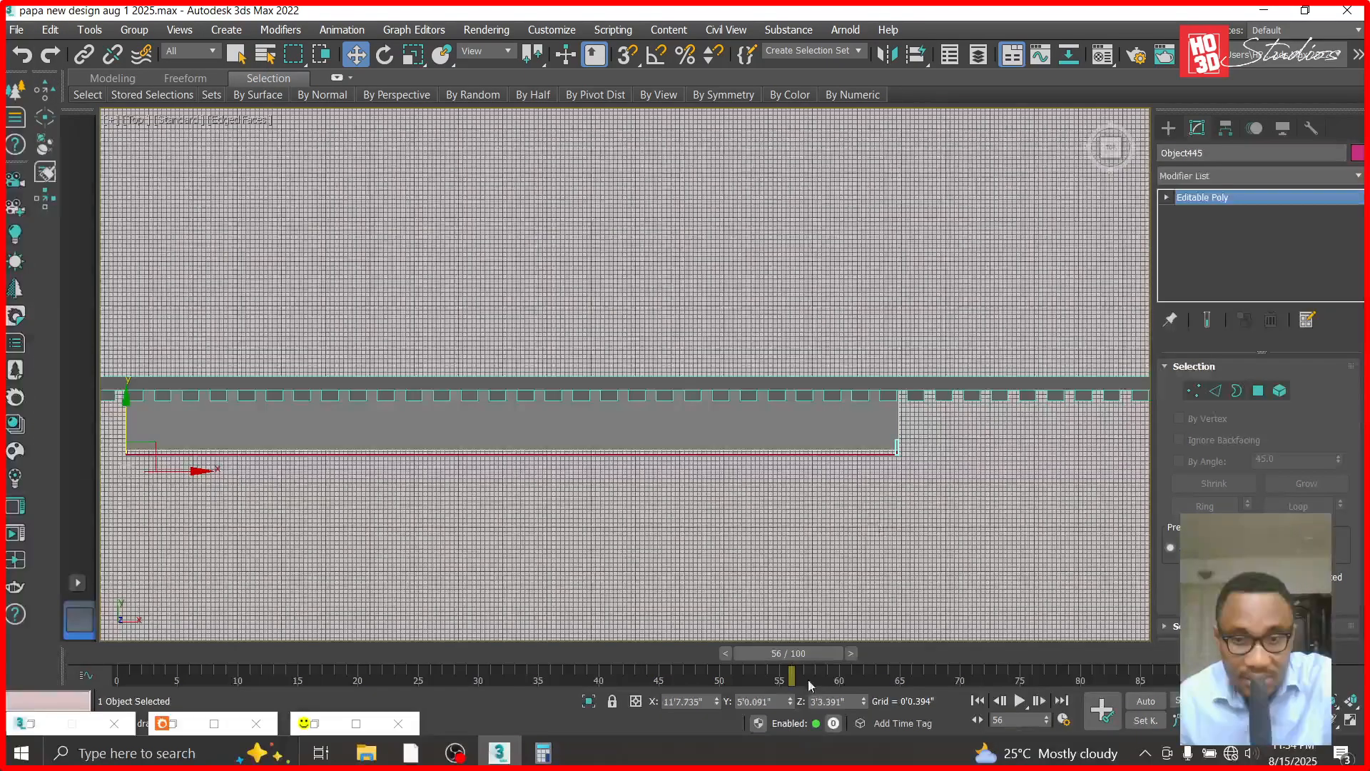
{"action": "left_click_drag", "start_coordinate": [717, 709], "coordinate": [300, 642]}
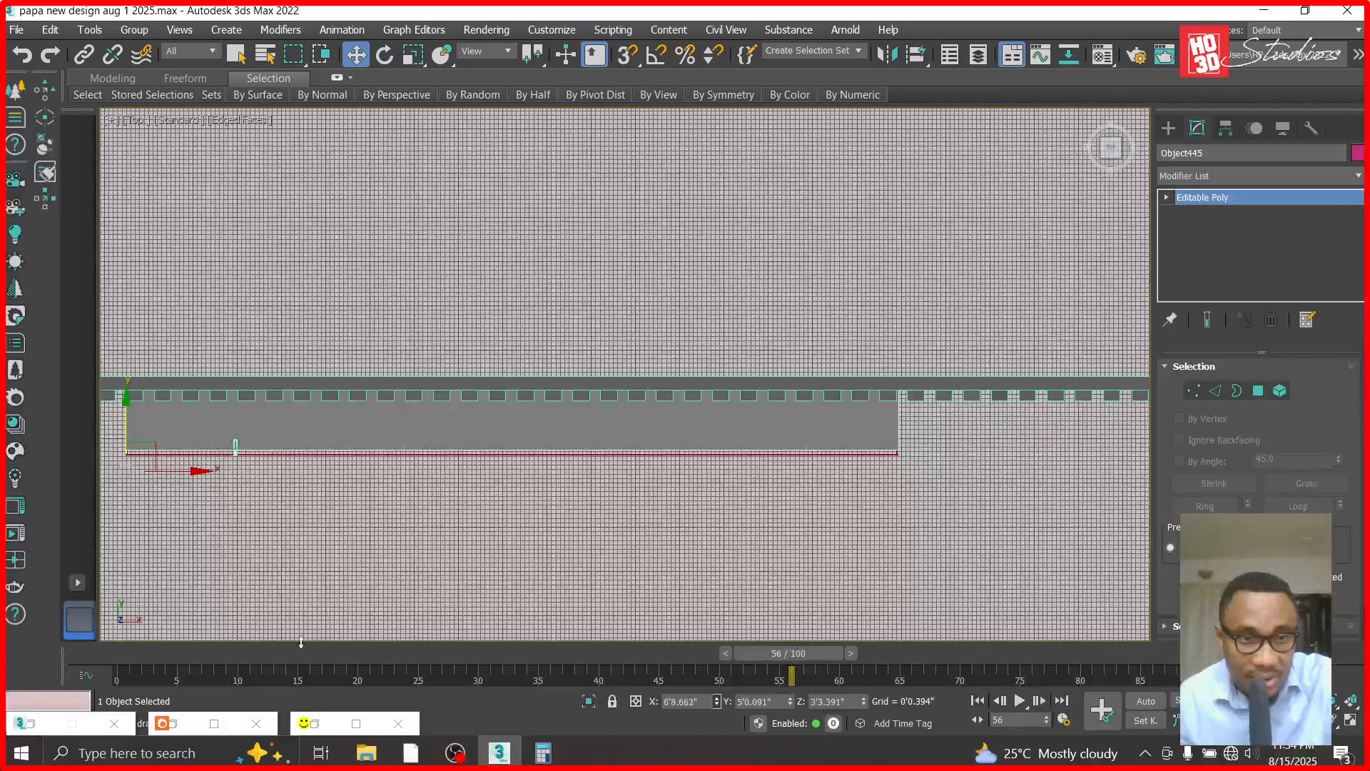
{"action": "left_click_drag", "start_coordinate": [211, 726], "coordinate": [212, 727]}
{"action": "scroll", "coordinate": [146, 450], "scroll_direction": "up", "scroll_amount": 6}
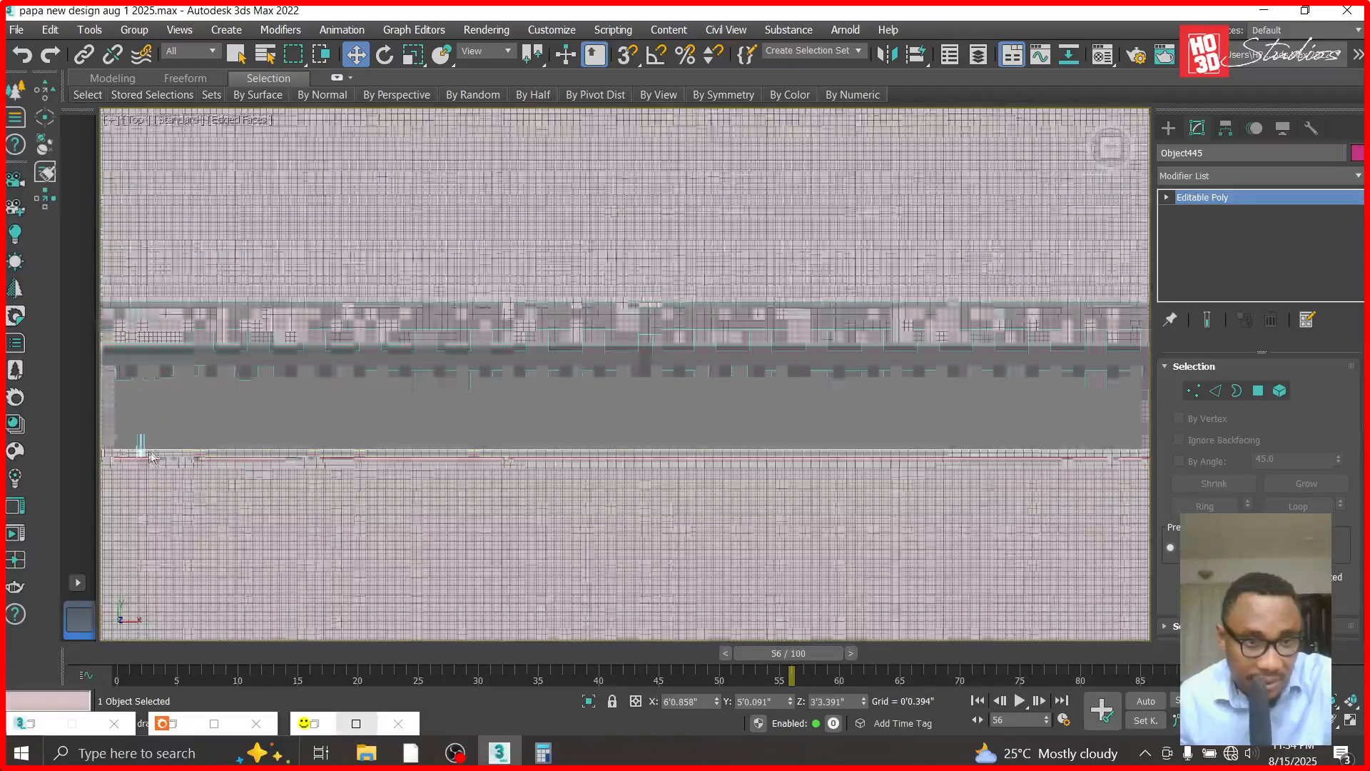
{"action": "scroll", "coordinate": [762, 496], "scroll_direction": "down", "scroll_amount": 3}
{"action": "scroll", "coordinate": [457, 480], "scroll_direction": "up", "scroll_amount": 7}
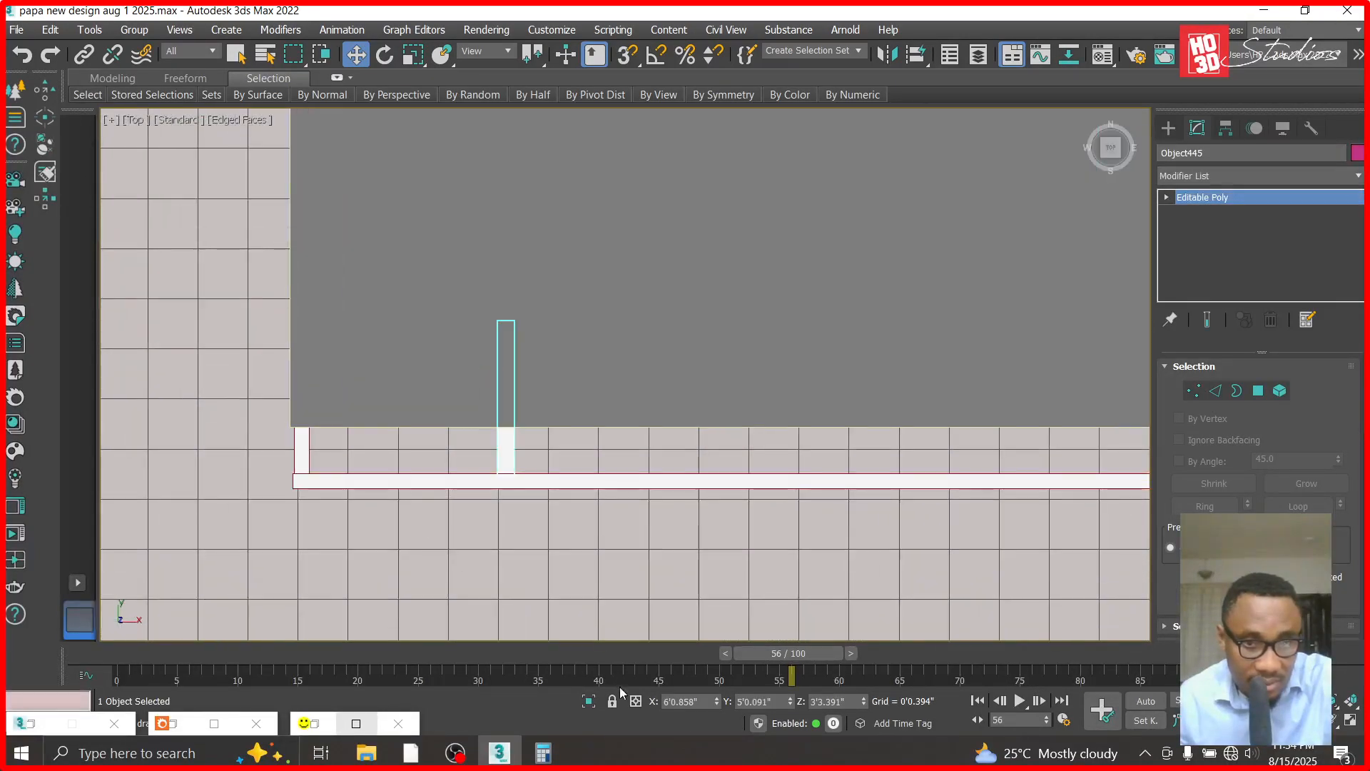
{"action": "mouse_move", "coordinate": [721, 710]}
{"action": "left_mouse_down"}
{"action": "mouse_move", "coordinate": [663, 43]}
{"action": "mouse_move", "coordinate": [649, 182]}
{"action": "left_mouse_up"}
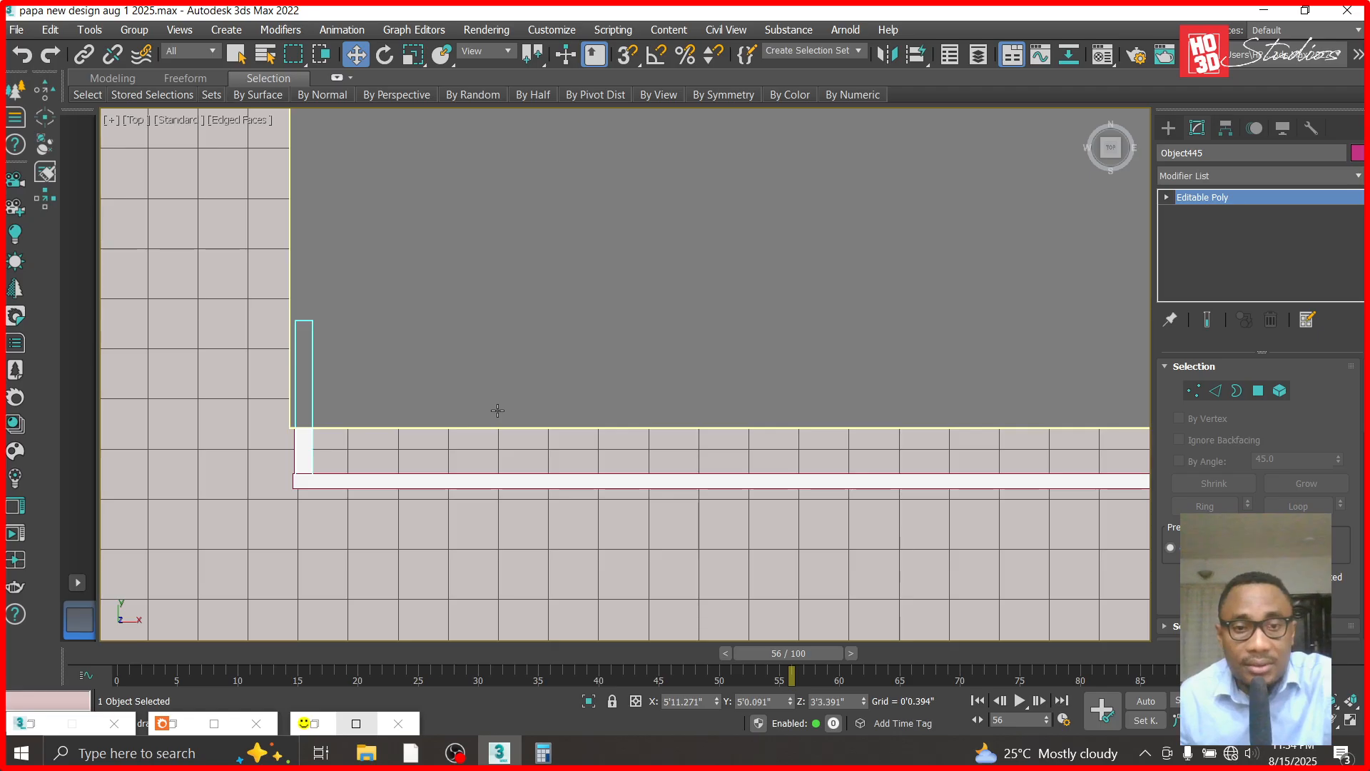
- Attach the front strip and the block at its other end to the copied end block, and check the result in the Front view
{"action": "scroll", "coordinate": [497, 410], "scroll_direction": "down", "scroll_amount": 2}
{"action": "scroll", "coordinate": [1259, 503], "scroll_direction": "down", "scroll_amount": 3}
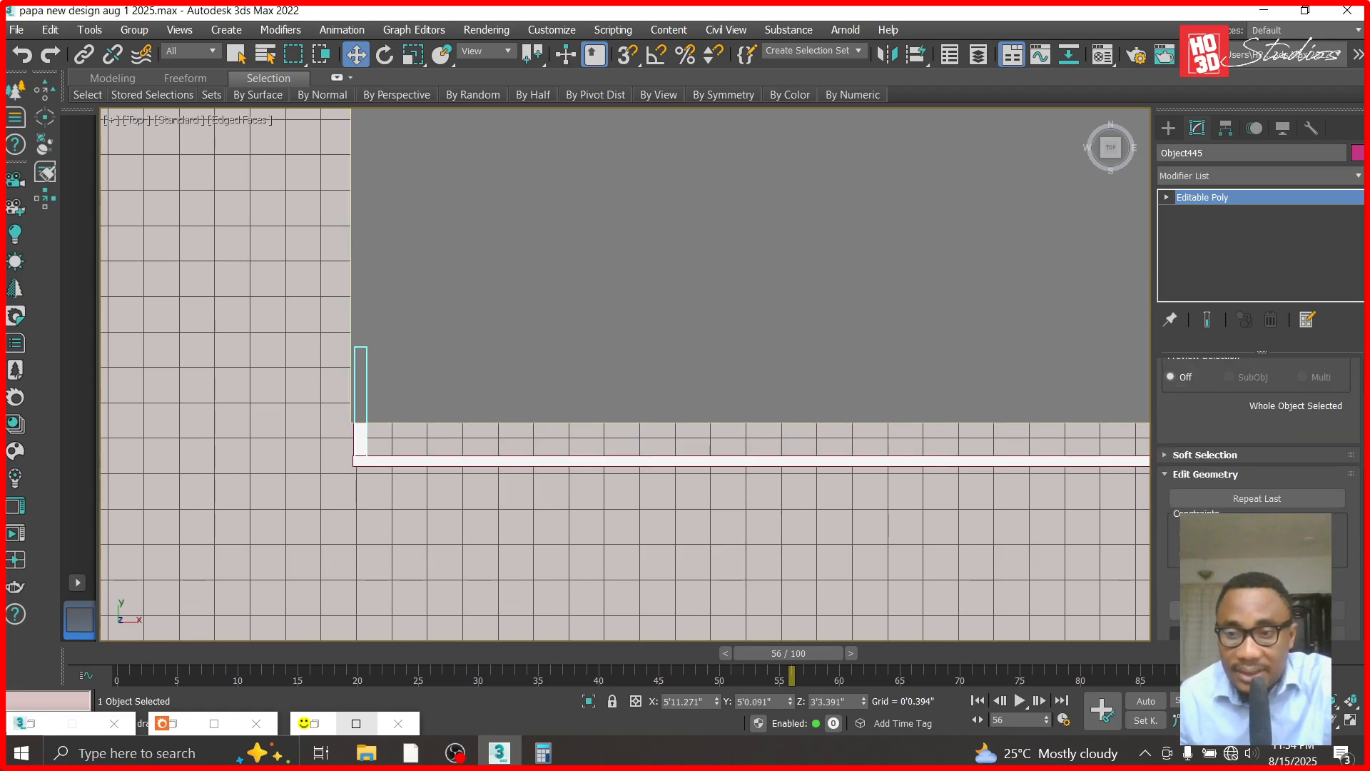
{"action": "left_click", "coordinate": [608, 457]}
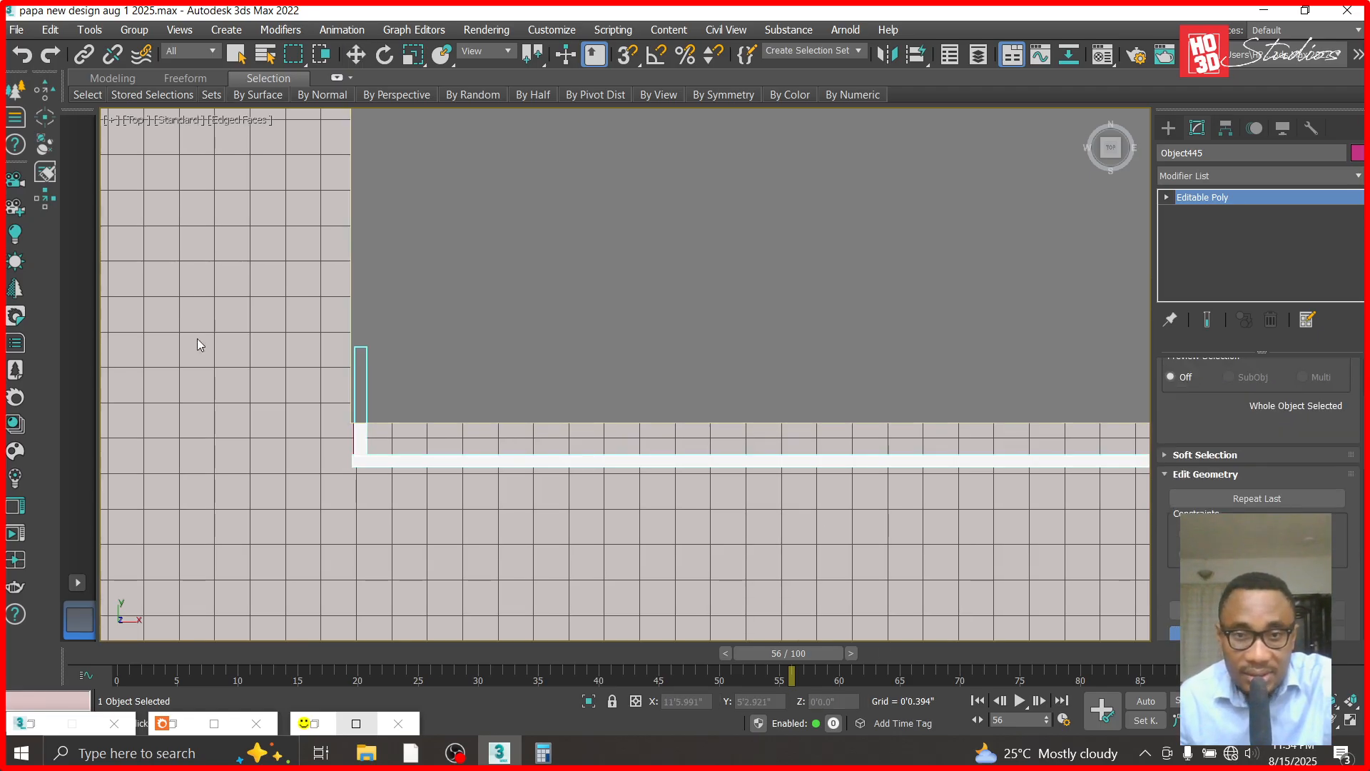
{"action": "scroll", "coordinate": [199, 342], "scroll_direction": "down", "scroll_amount": 5}
{"action": "scroll", "coordinate": [685, 365], "scroll_direction": "down", "scroll_amount": 4}
{"action": "scroll", "coordinate": [1041, 366], "scroll_direction": "up", "scroll_amount": 5}
{"action": "scroll", "coordinate": [490, 397], "scroll_direction": "up", "scroll_amount": 3}
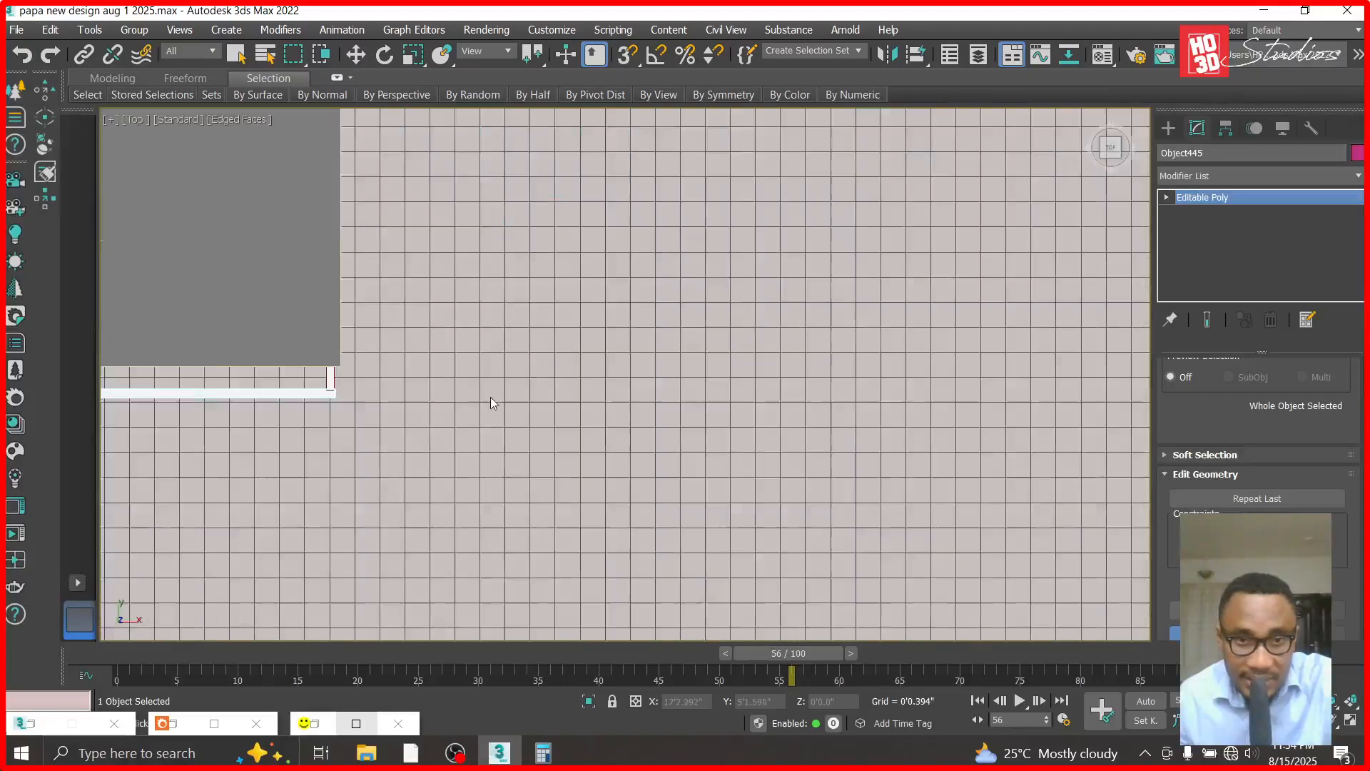
{"action": "scroll", "coordinate": [533, 388], "scroll_direction": "down", "scroll_amount": 2}
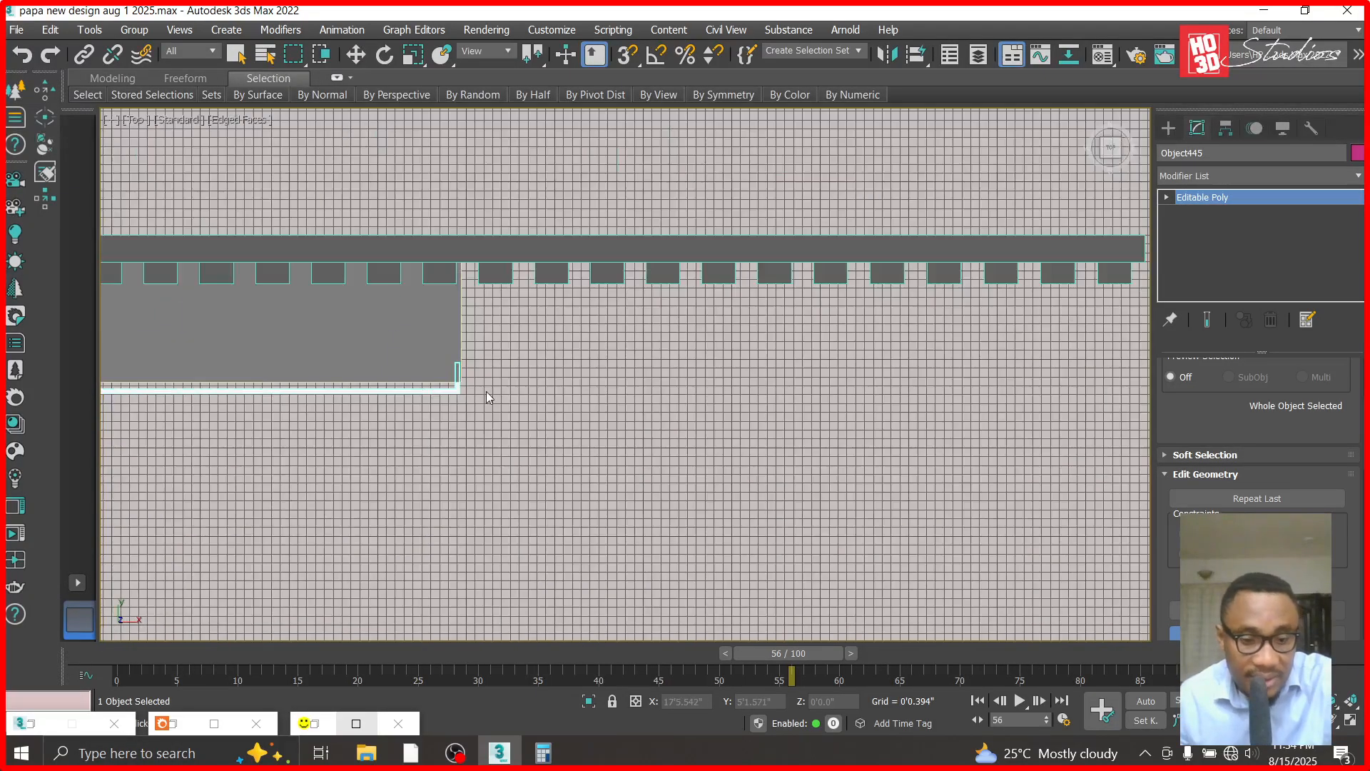
{"action": "key", "text": "f"}
{"action": "scroll", "coordinate": [649, 304], "scroll_direction": "up", "scroll_amount": 4}
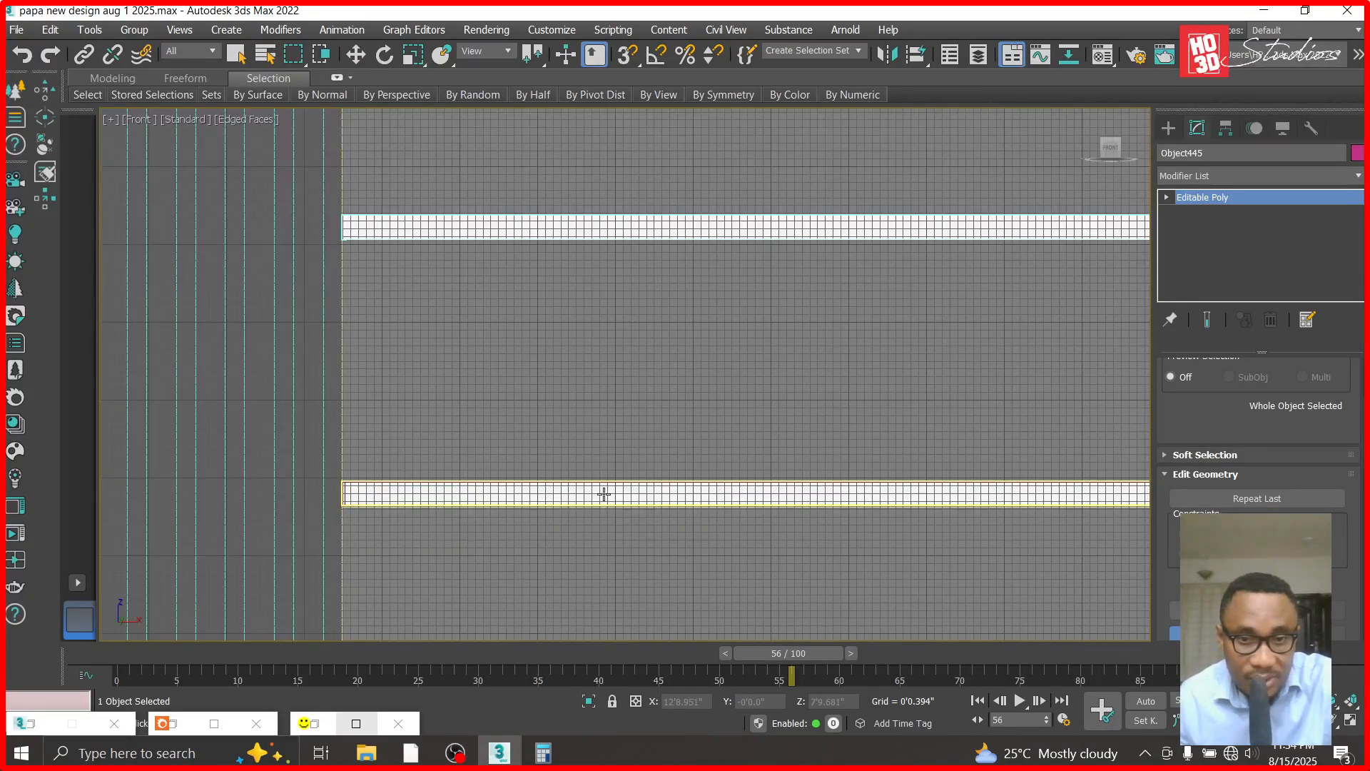
{"action": "scroll", "coordinate": [520, 446], "scroll_direction": "down", "scroll_amount": 4}
{"action": "left_click", "coordinate": [356, 55]}
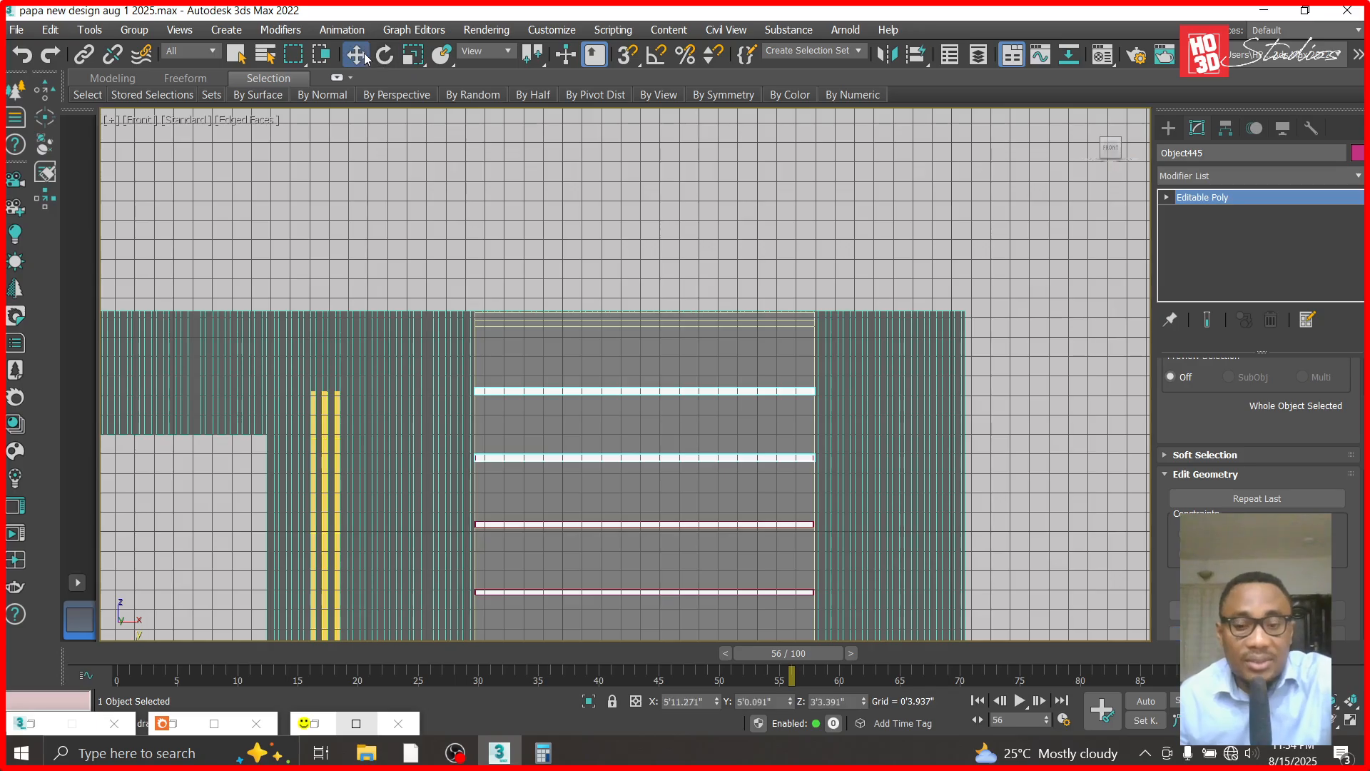
- Apply the Glass preset to the "translucent panel" material
{"action": "key", "text": "m"}
{"action": "scroll", "coordinate": [893, 617], "scroll_direction": "down", "scroll_amount": 3}
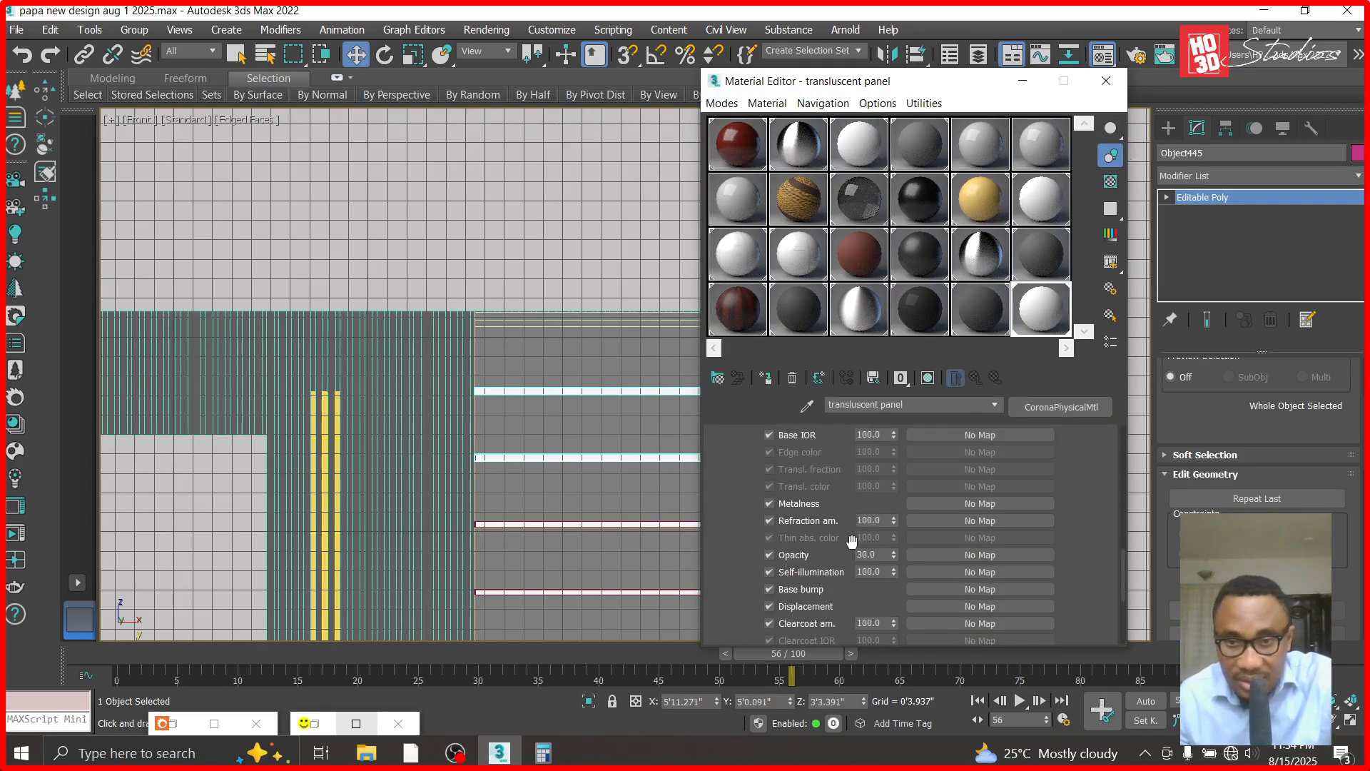
{"action": "scroll", "coordinate": [852, 541], "scroll_direction": "up", "scroll_amount": 2}
{"action": "left_click_drag", "start_coordinate": [1126, 559], "coordinate": [1123, 433]}
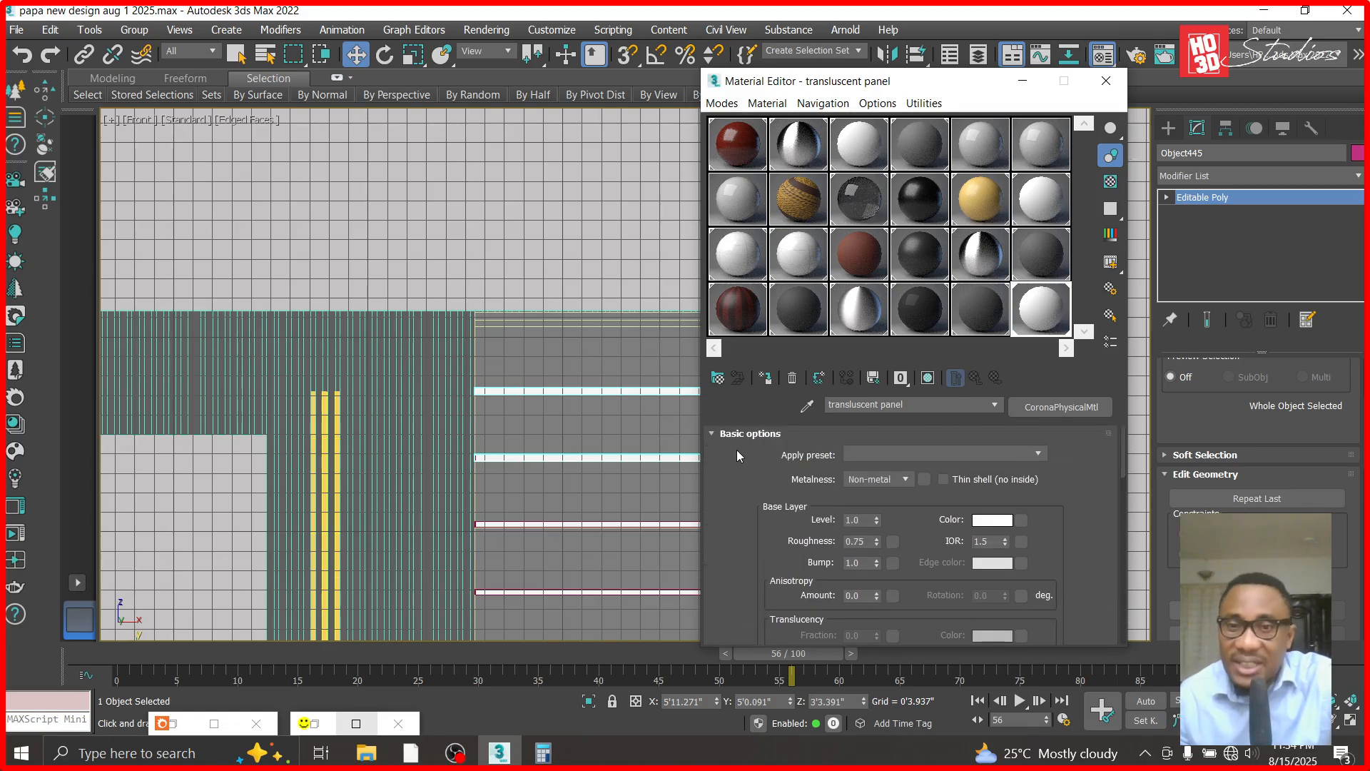
{"action": "left_click", "coordinate": [925, 453]}
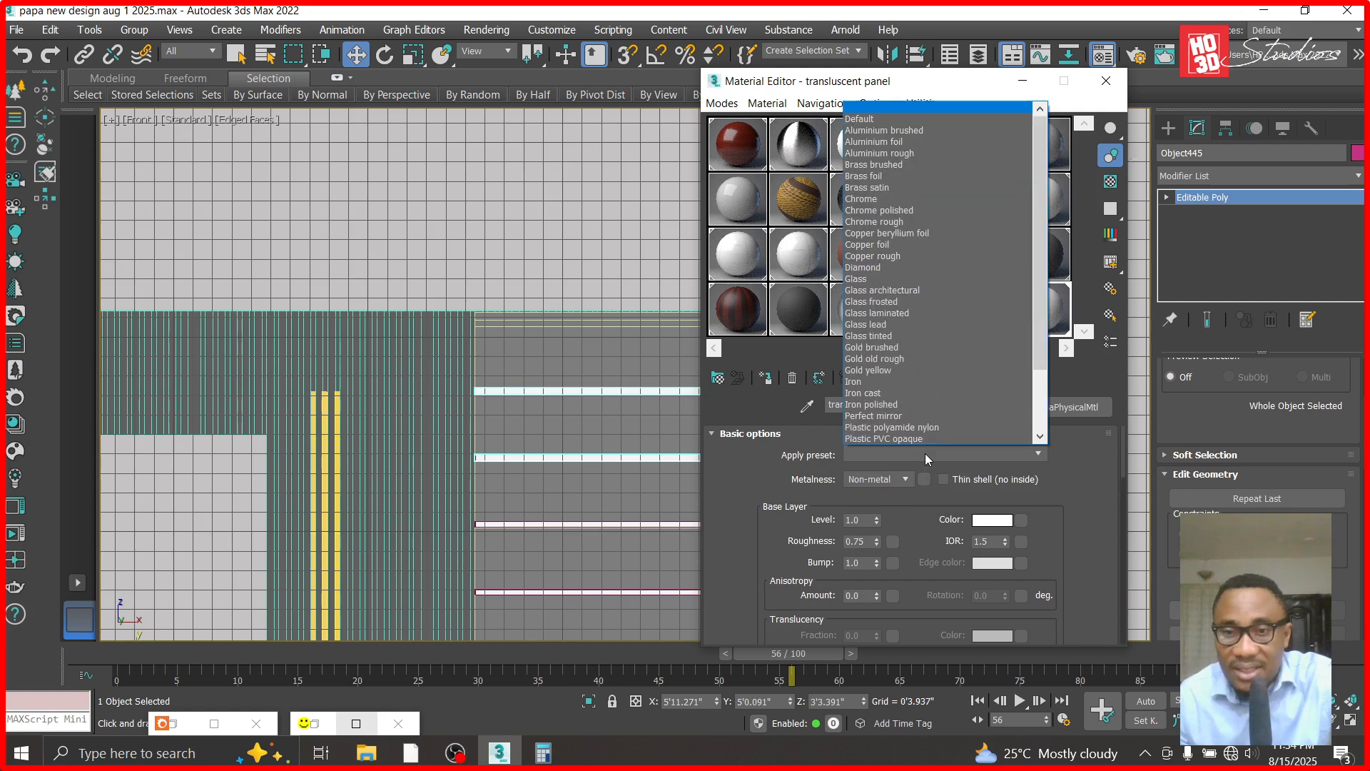
{"action": "left_click", "coordinate": [923, 454]}
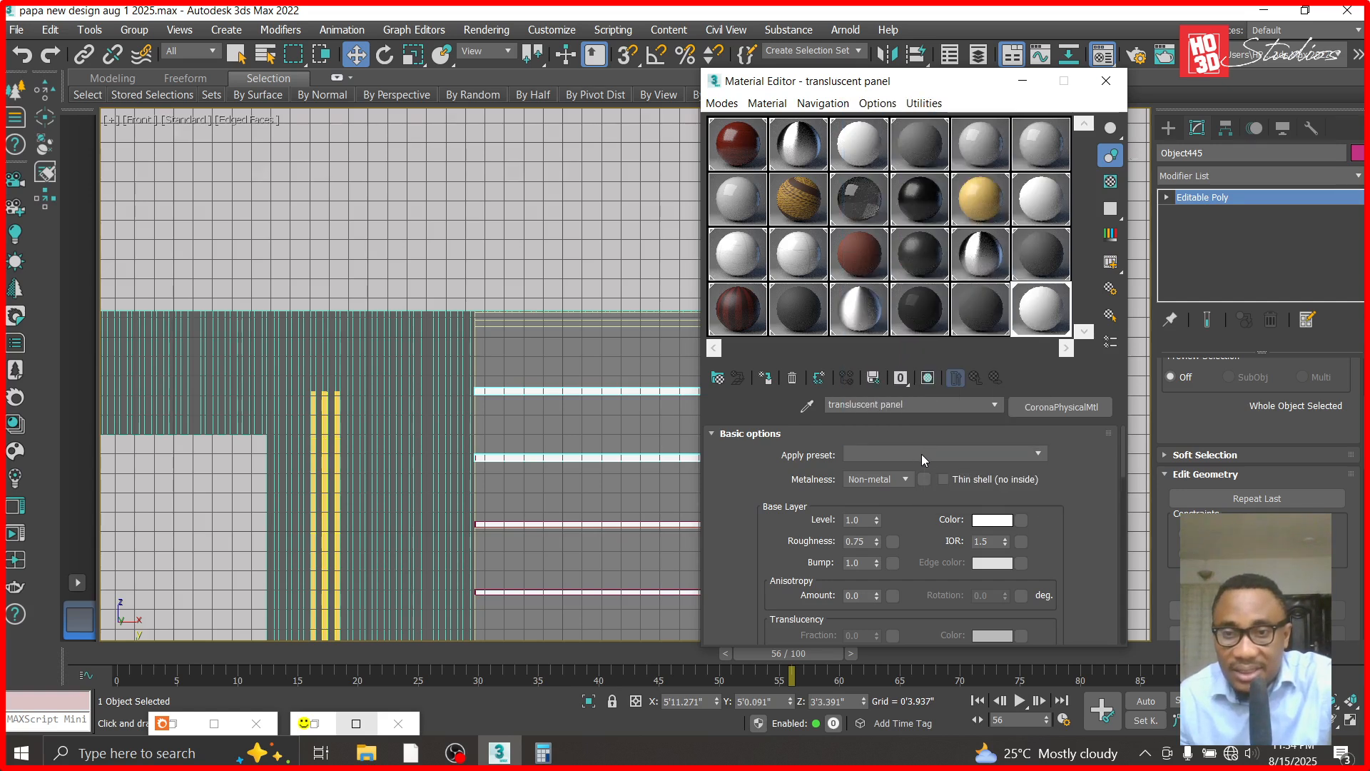
{"action": "left_click", "coordinate": [922, 454]}
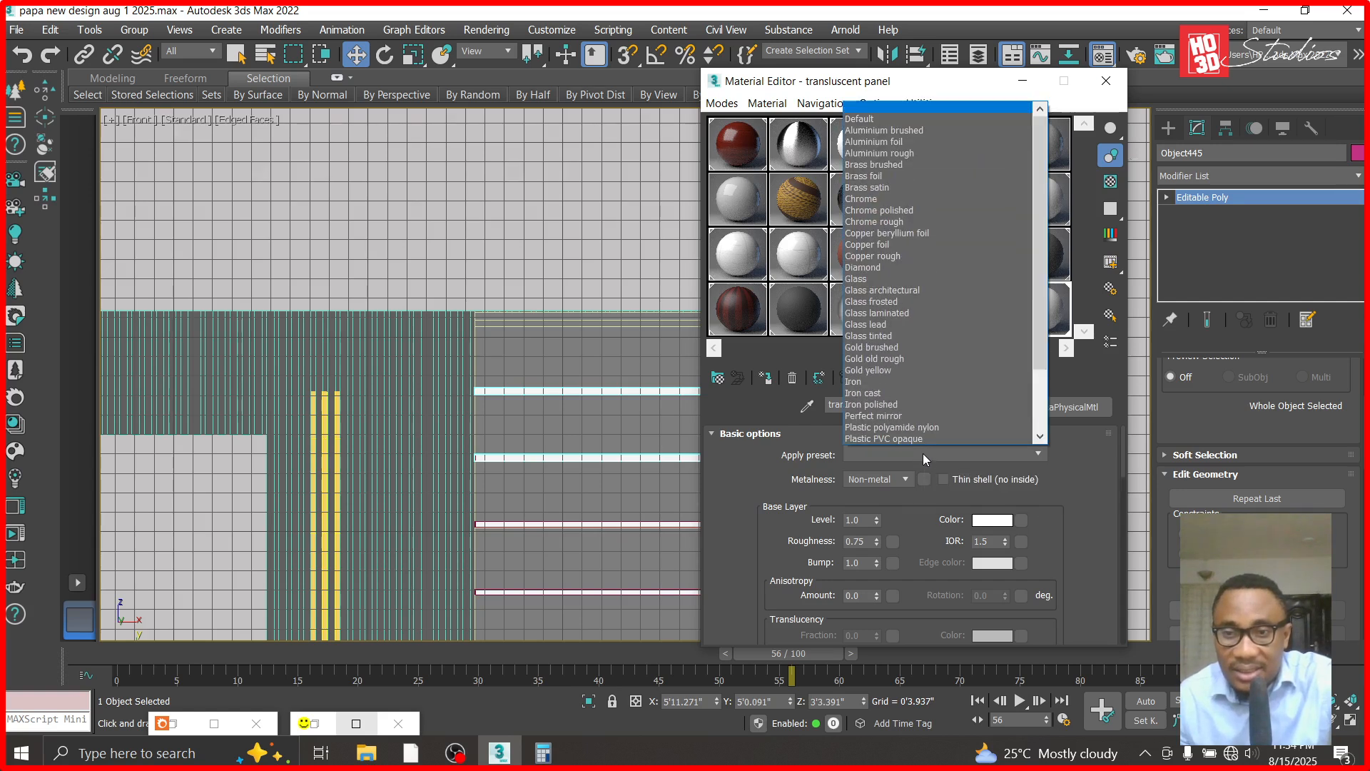
{"action": "left_click", "coordinate": [878, 279]}
{"action": "left_click", "coordinate": [805, 415]}
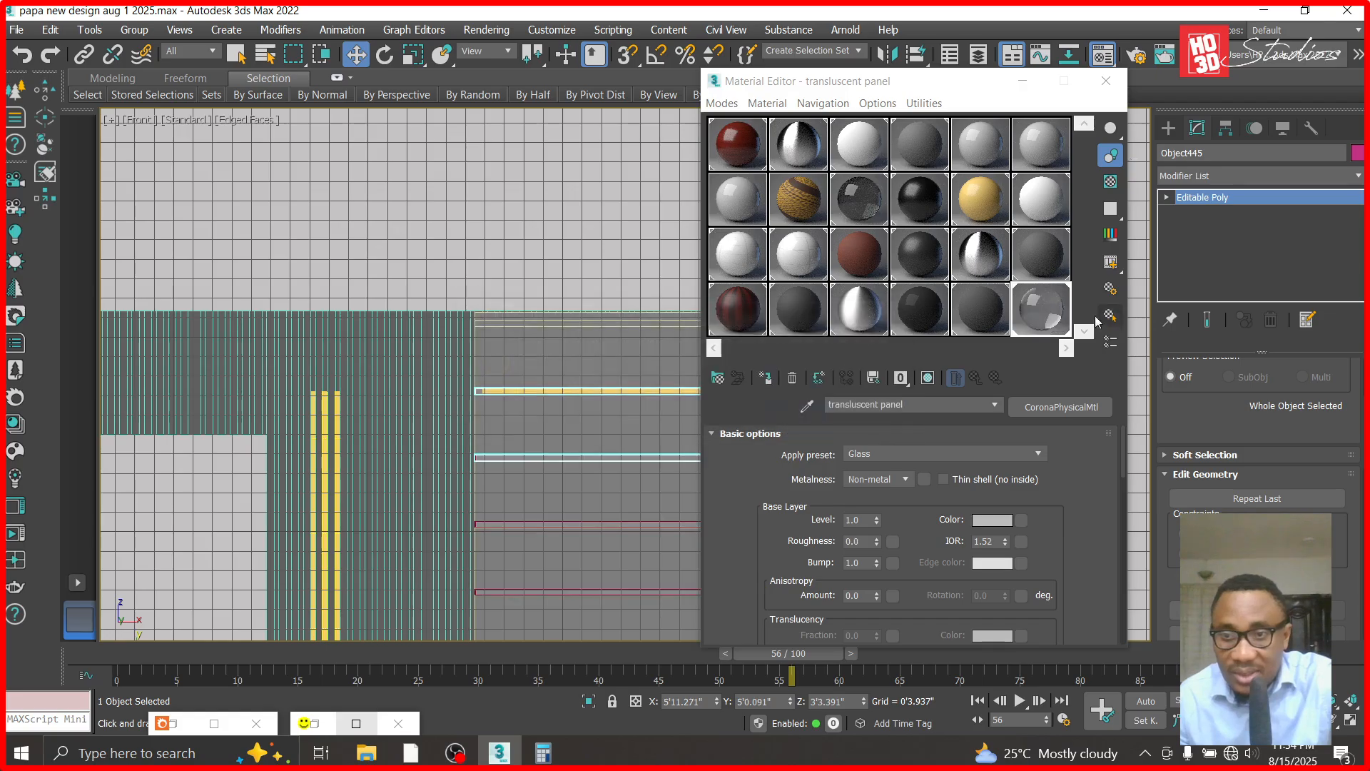
- Set the translucent panel material's clearcoat amount to 0.3
{"action": "left_click_drag", "start_coordinate": [1120, 460], "coordinate": [1120, 514]}
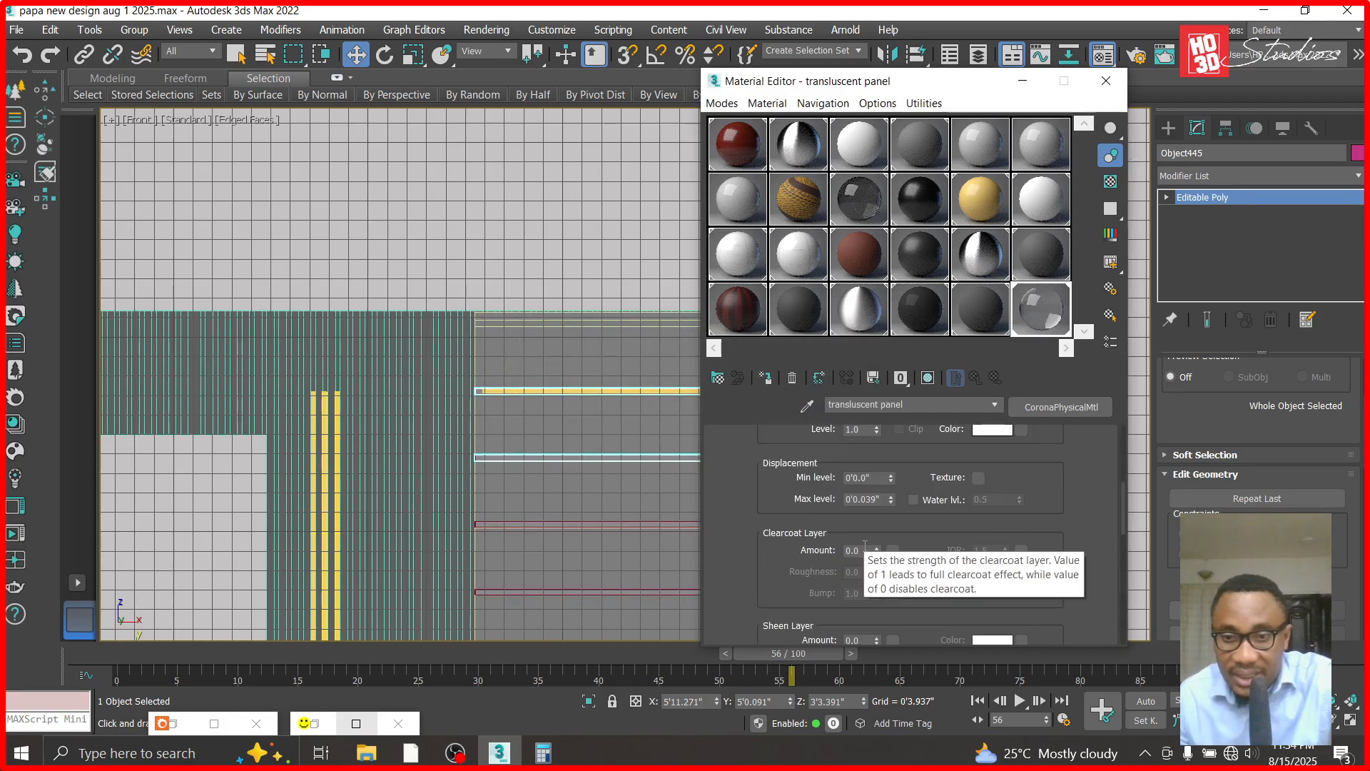
{"action": "double_click", "coordinate": [860, 551]}
{"action": "type", "text": "0.3"}
{"action": "key", "text": "Return"}
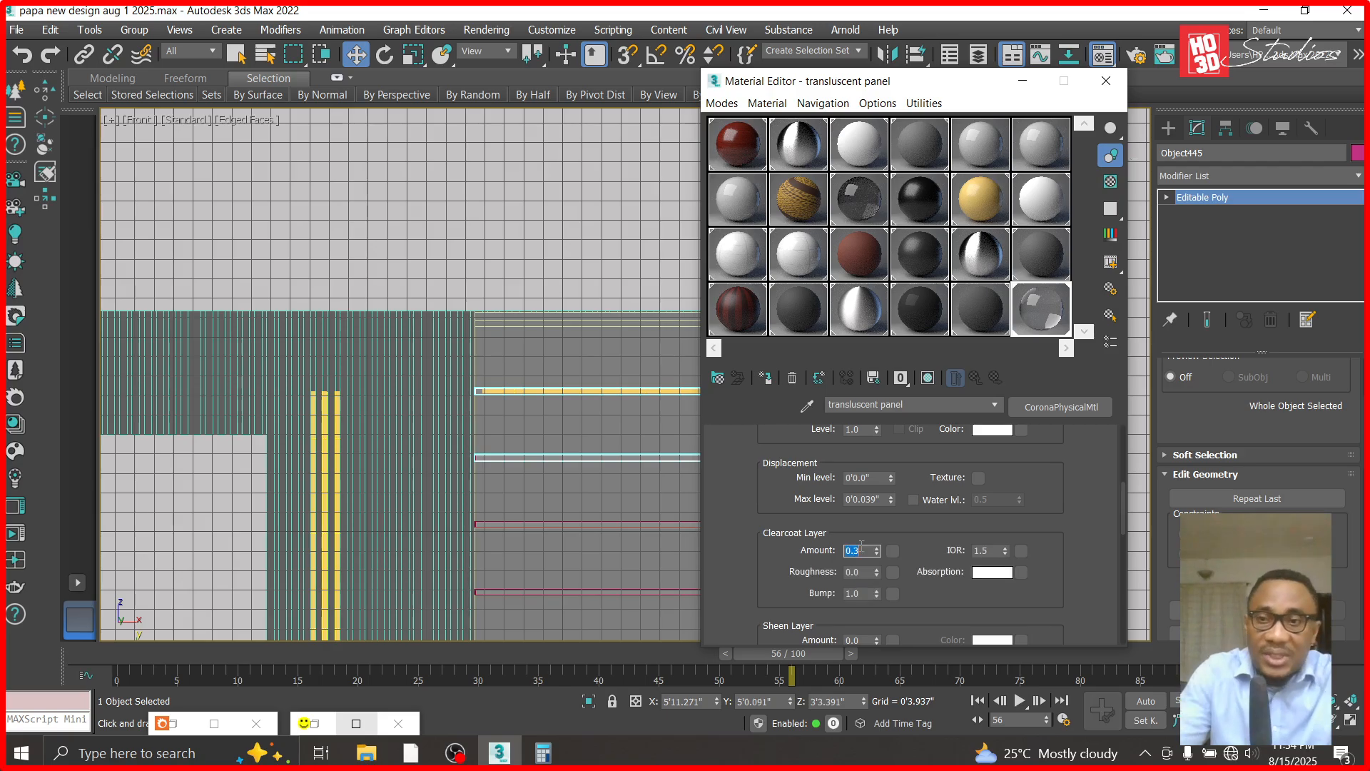
- Try a grey clearcoat absorption color with value 213 and return it to white at 255
{"action": "left_click", "coordinate": [992, 573]}
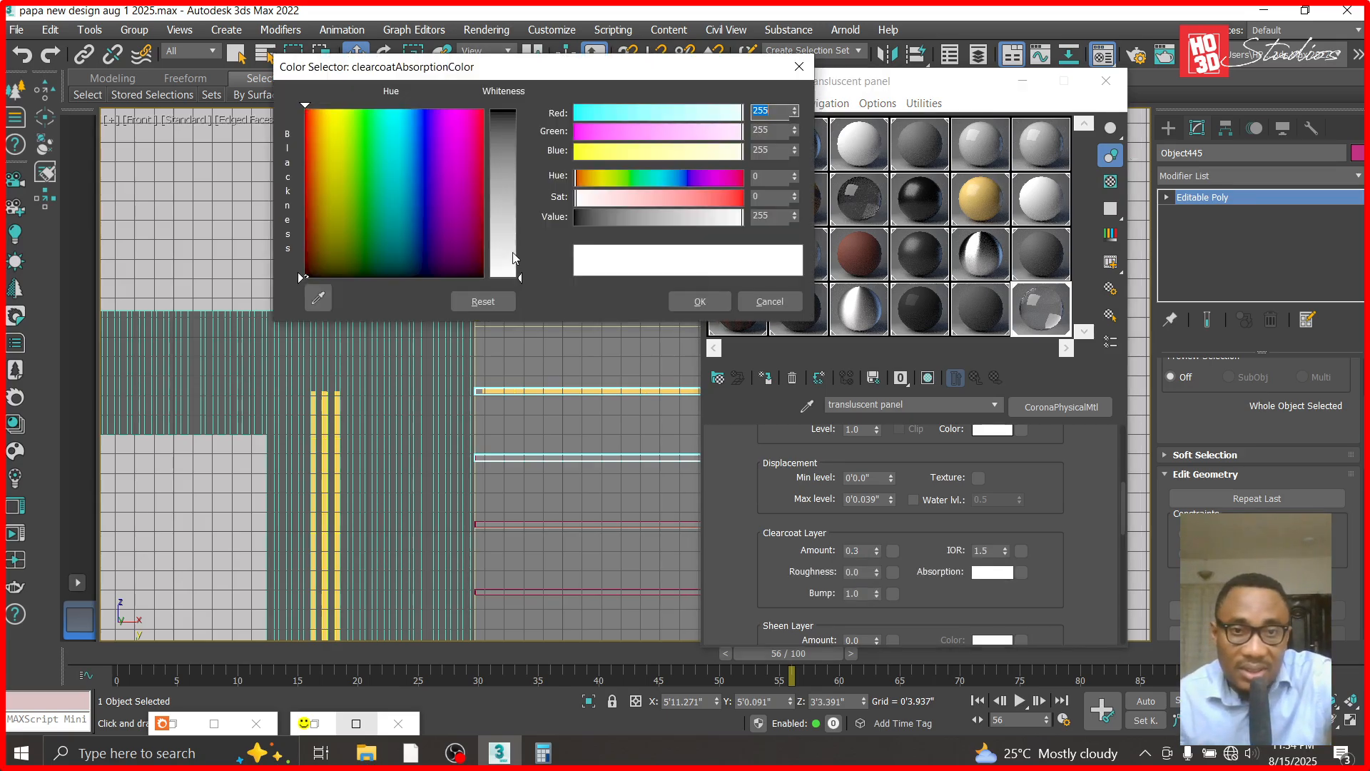
{"action": "left_click", "coordinate": [513, 256]}
{"action": "left_click_drag", "start_coordinate": [522, 256], "coordinate": [514, 235]}
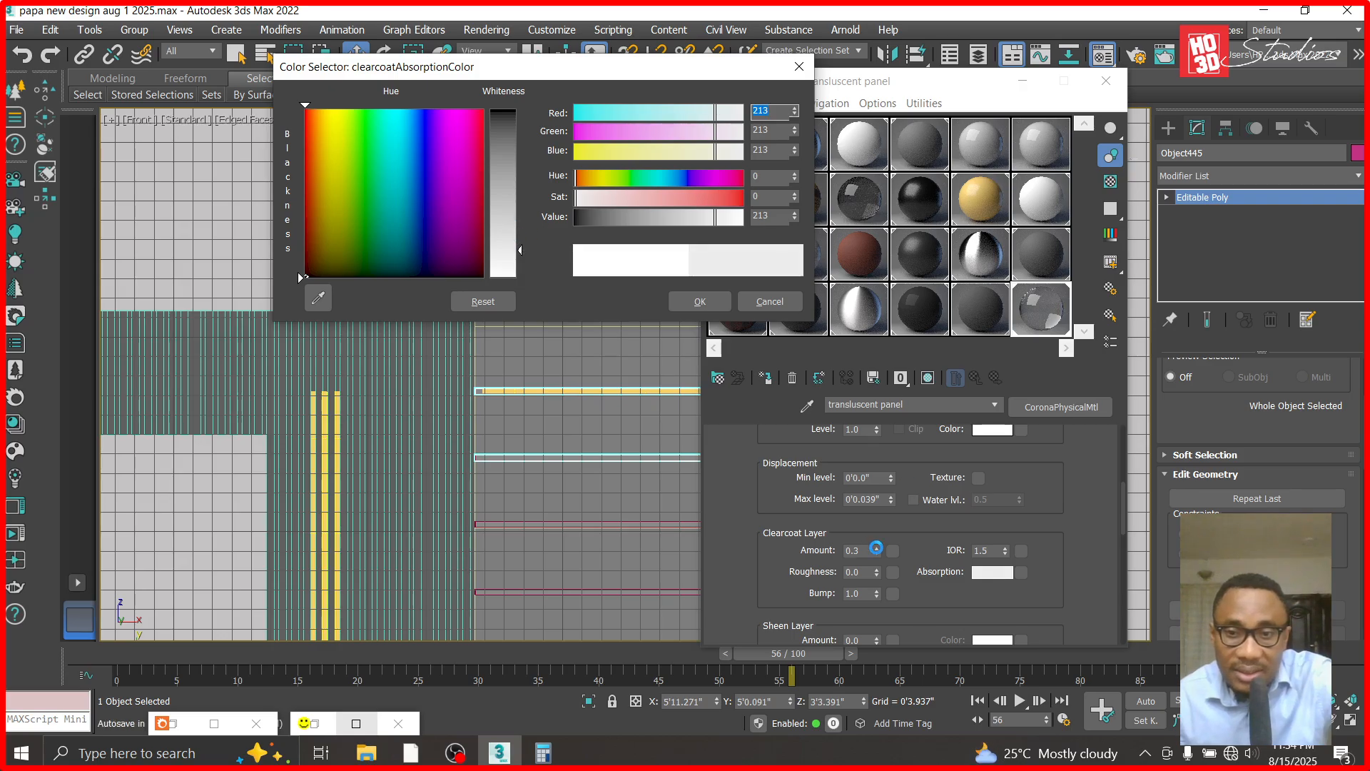
{"action": "left_click", "coordinate": [527, 276]}
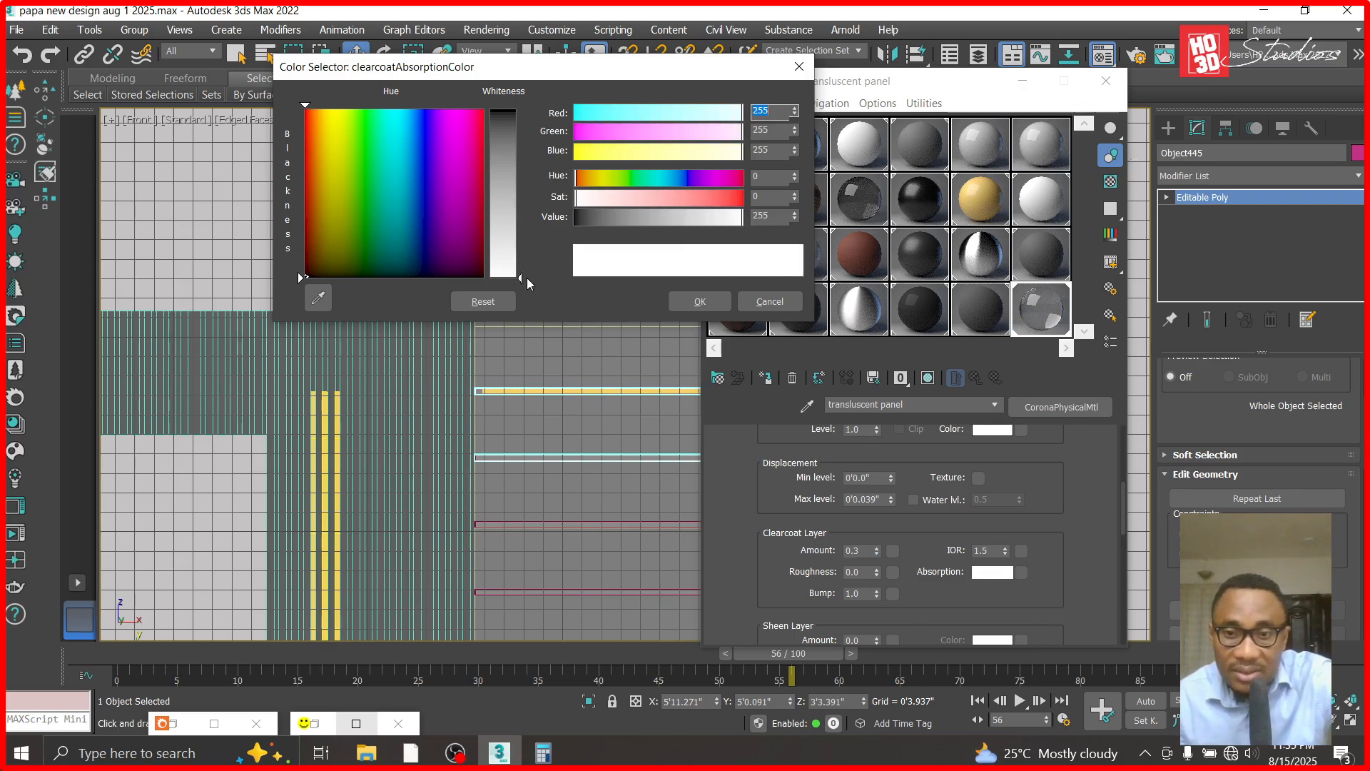
- Raise the clearcoat amount to 1.0 and set its absorption color to a grey with value 169
{"action": "left_click_drag", "start_coordinate": [877, 552], "coordinate": [882, 479]}
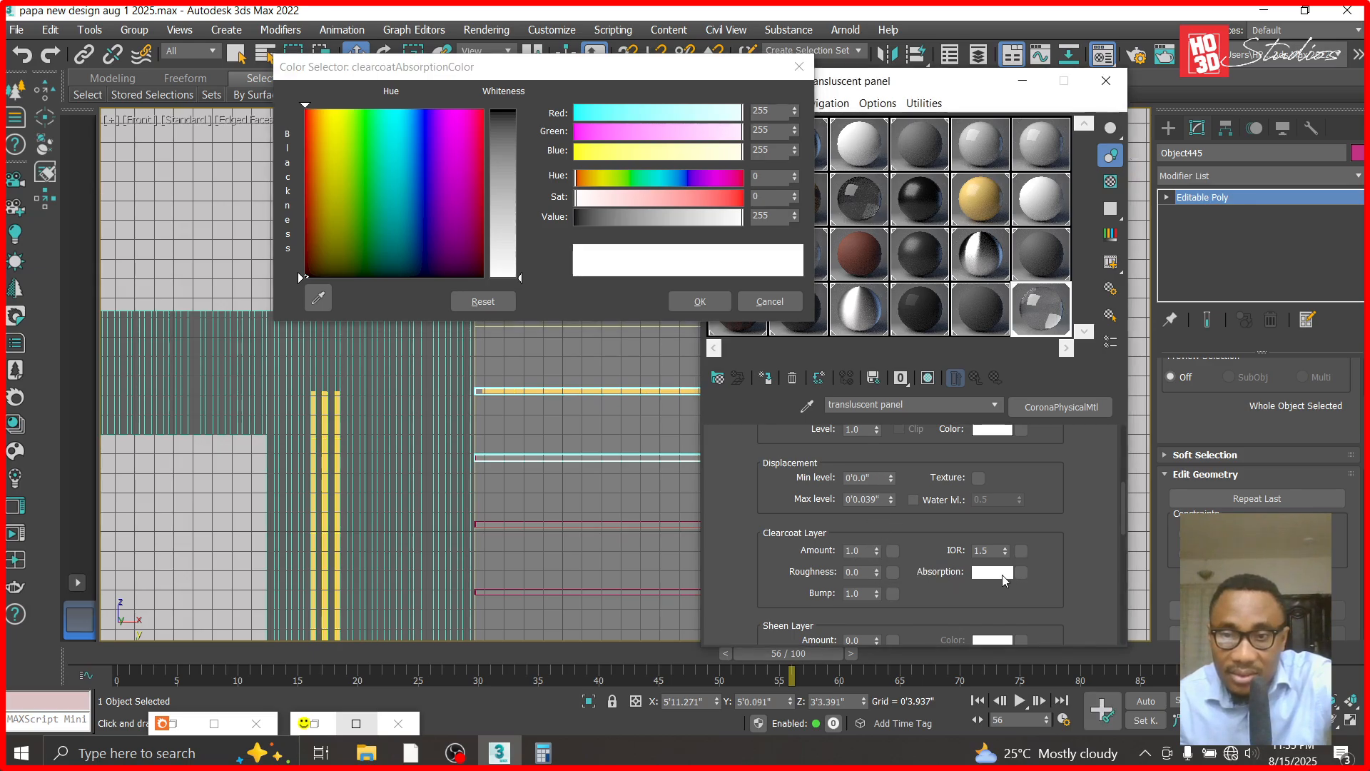
{"action": "mouse_move", "coordinate": [516, 237]}
{"action": "left_mouse_down"}
{"action": "mouse_move", "coordinate": [516, 255]}
{"action": "mouse_move", "coordinate": [512, 221]}
{"action": "left_mouse_up"}
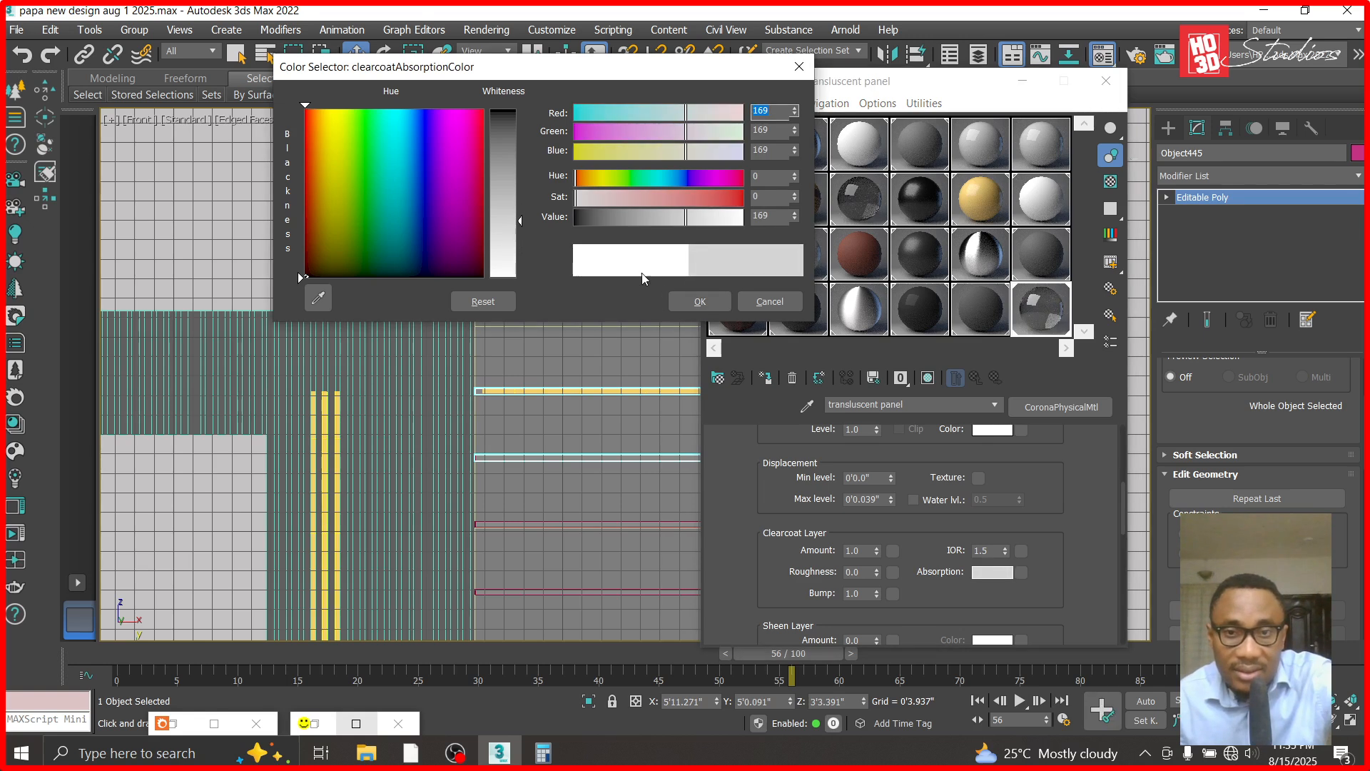
{"action": "left_click", "coordinate": [700, 301]}
{"action": "left_click", "coordinate": [1022, 85]}
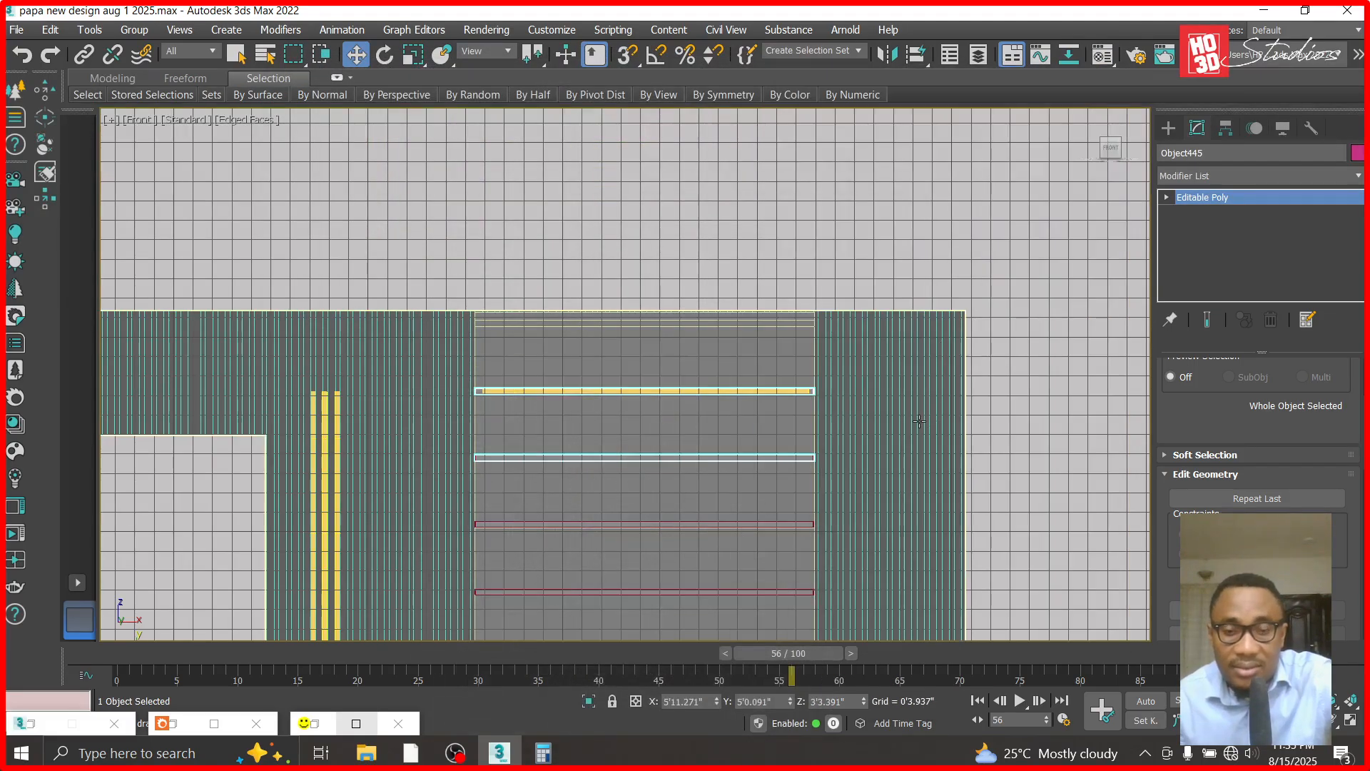
- Set the translucent panel's clearcoat amount to 0.5 and put the material settings away
{"action": "key", "text": "m"}
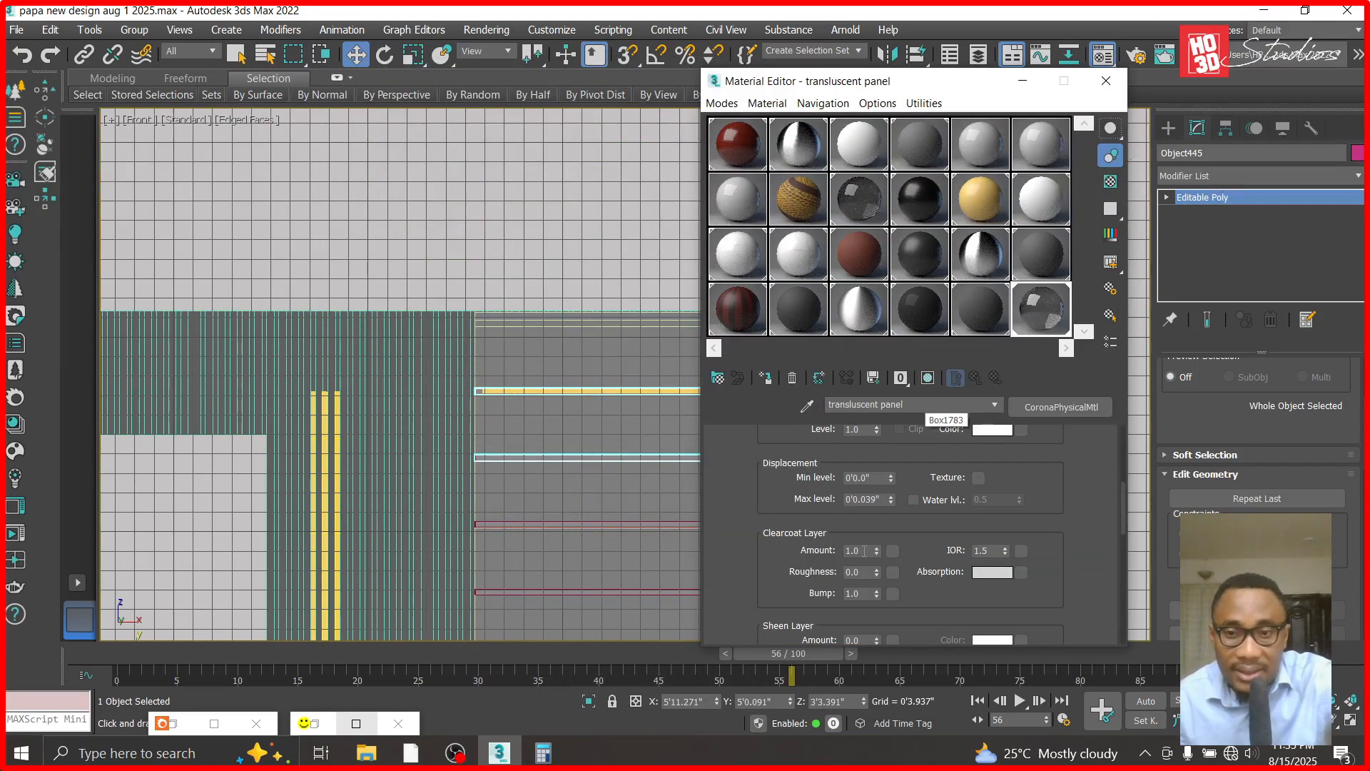
{"action": "double_click", "coordinate": [864, 550]}
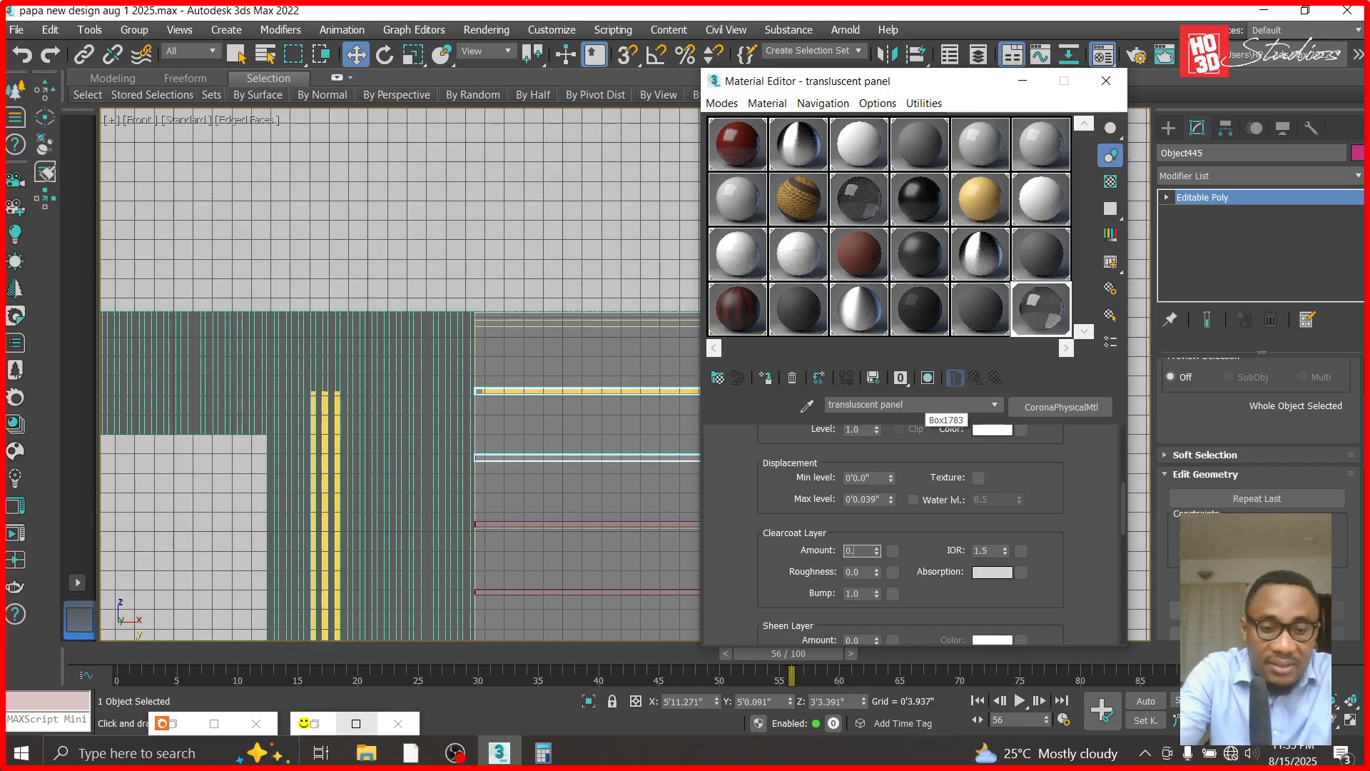
{"action": "type", "text": "0.5"}
{"action": "key", "text": "Return"}
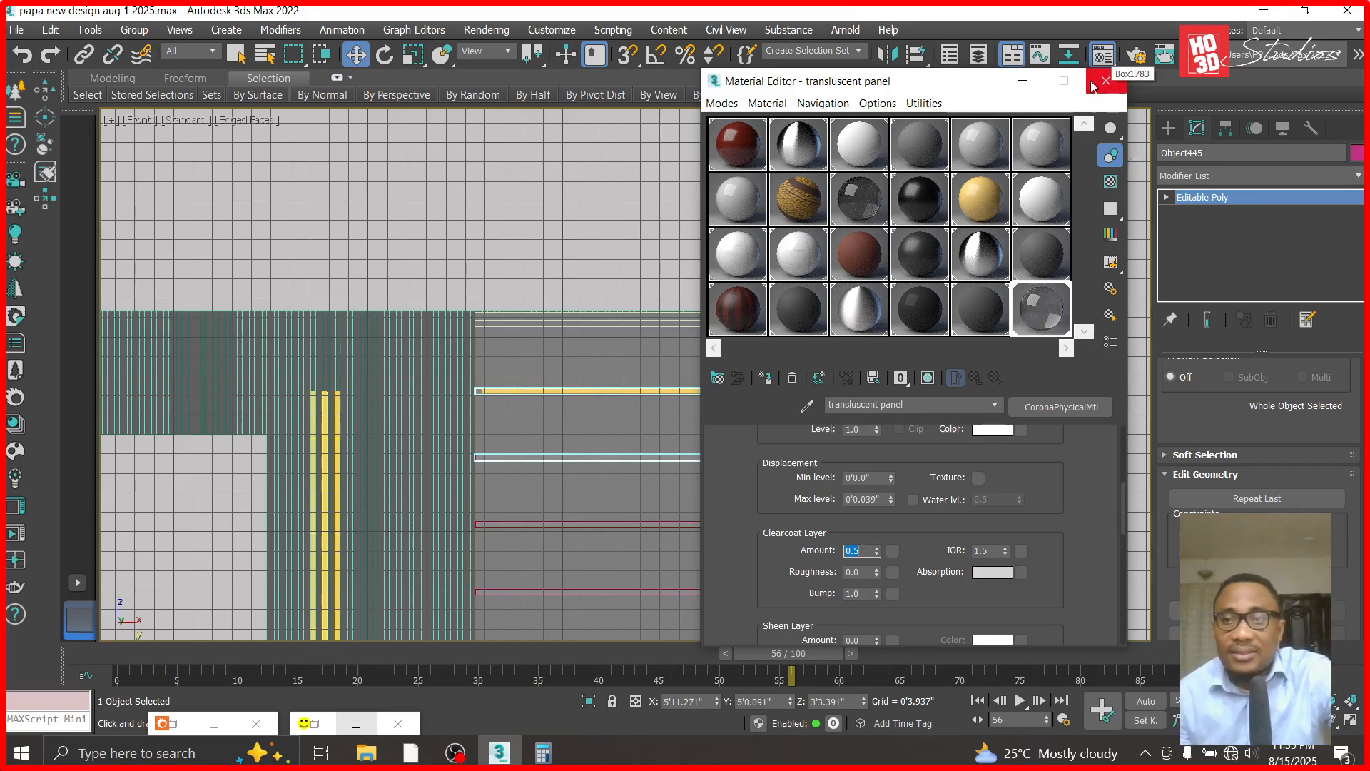
{"action": "left_click", "coordinate": [1037, 82]}
- Examine the glass strips and the light recesses across the wall in the Front view, and select the attached strip and blocks object
{"action": "left_click", "coordinate": [620, 300]}
{"action": "scroll", "coordinate": [608, 389], "scroll_direction": "up", "scroll_amount": 2}
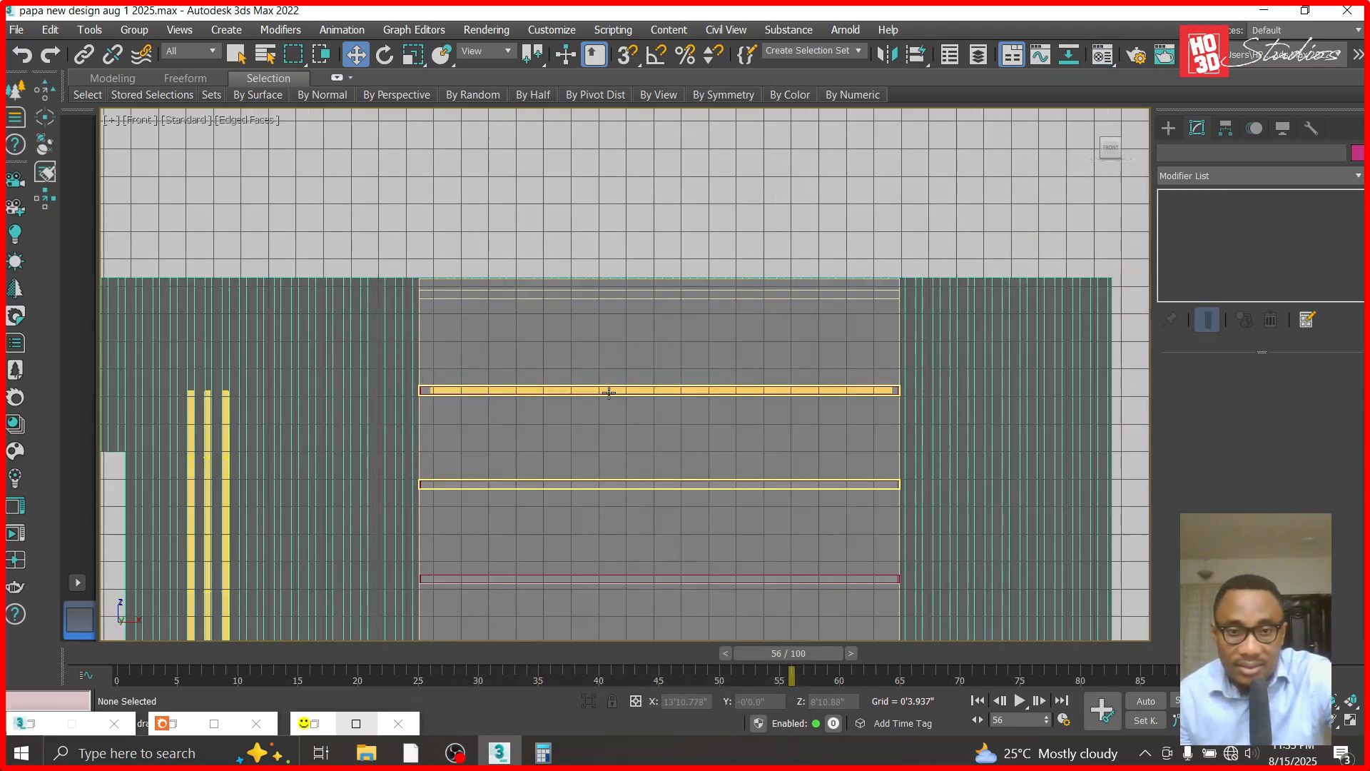
{"action": "scroll", "coordinate": [621, 451], "scroll_direction": "up", "scroll_amount": 2}
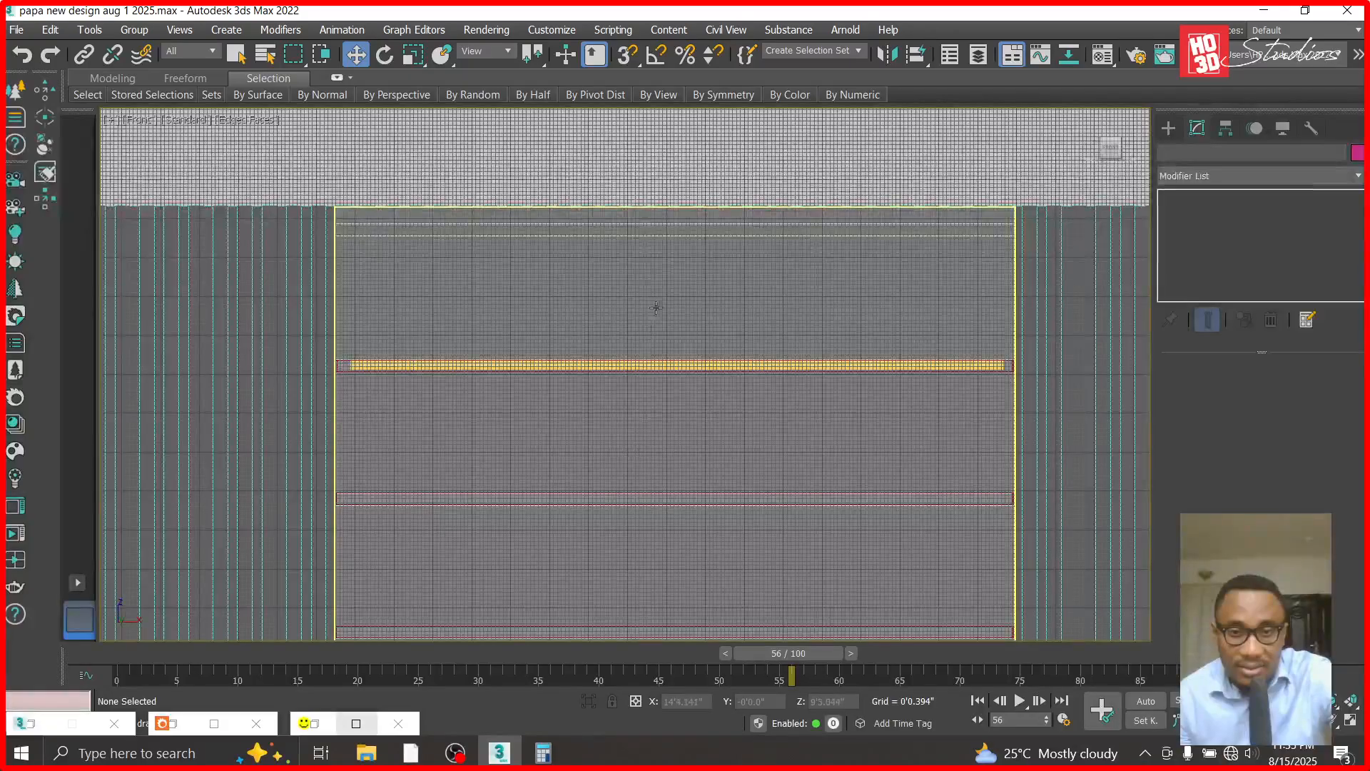
{"action": "scroll", "coordinate": [692, 236], "scroll_direction": "down", "scroll_amount": 6}
{"action": "scroll", "coordinate": [592, 264], "scroll_direction": "up", "scroll_amount": 5}
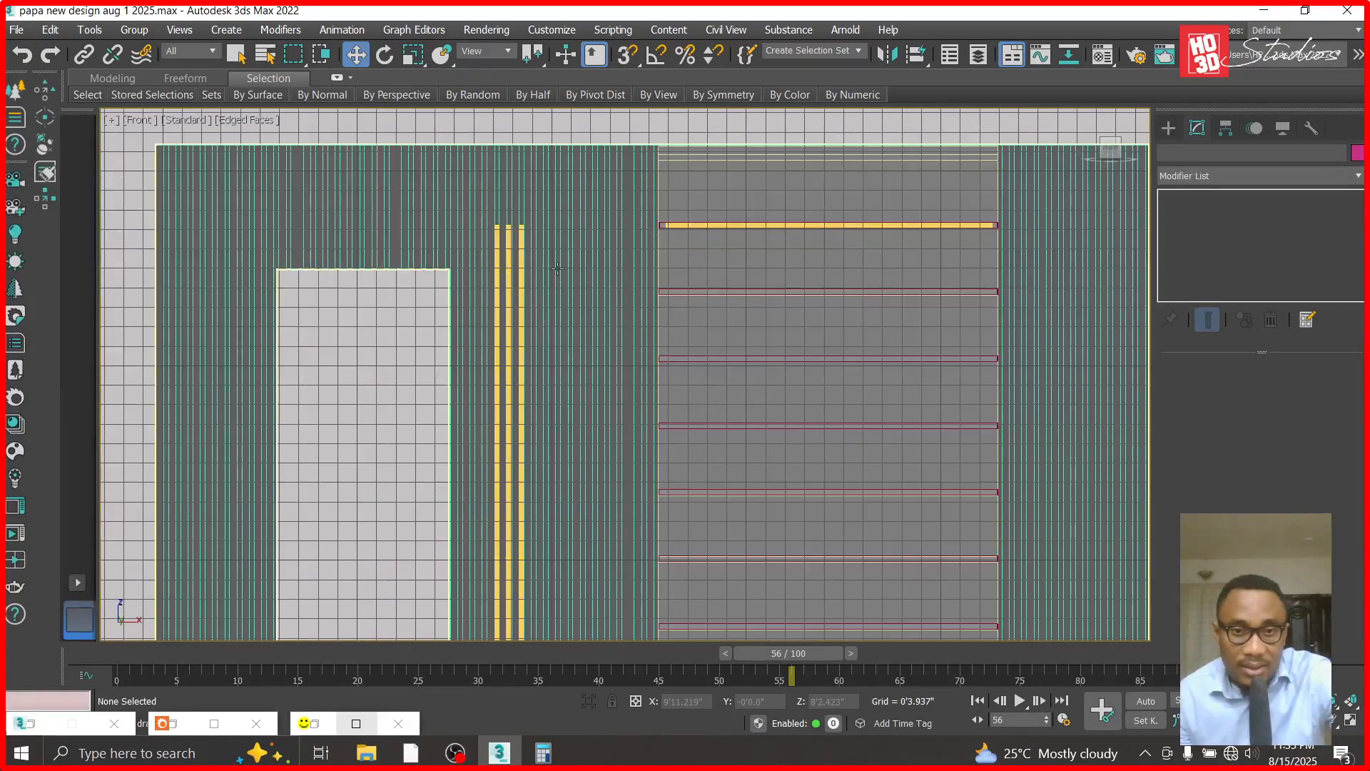
{"action": "scroll", "coordinate": [842, 289], "scroll_direction": "down", "scroll_amount": 2}
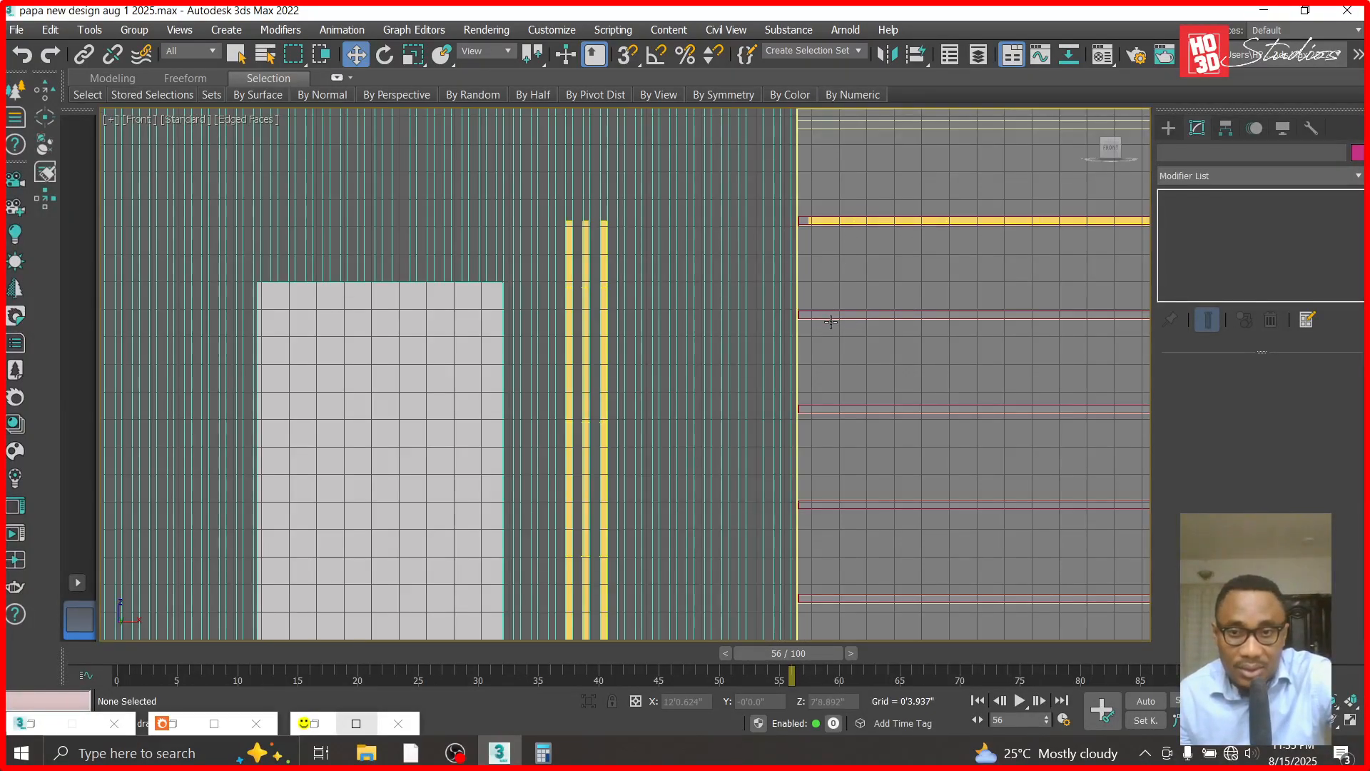
{"action": "left_click", "coordinate": [832, 314]}
{"action": "scroll", "coordinate": [833, 314], "scroll_direction": "down", "scroll_amount": 5}
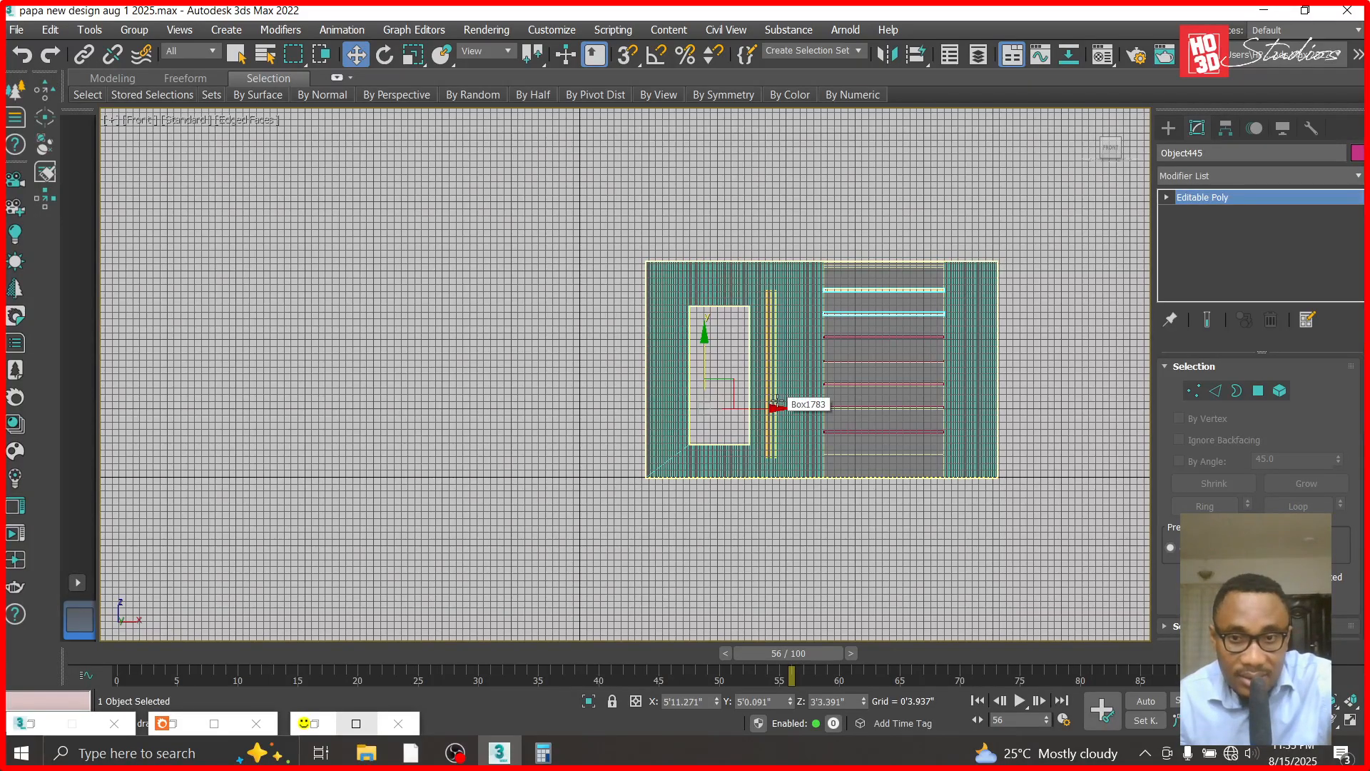
{"action": "left_click_drag", "start_coordinate": [777, 408], "coordinate": [355, 408], "text": "shift"}
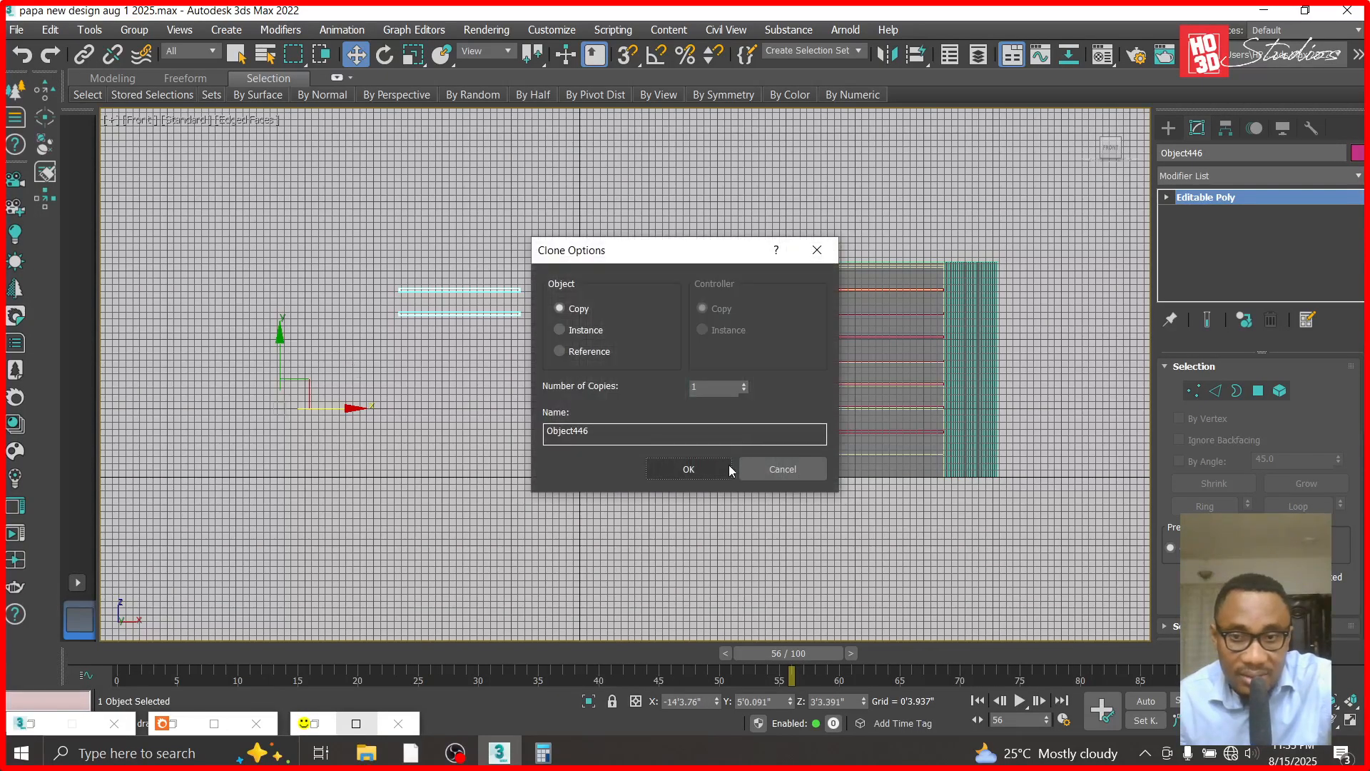
{"action": "left_click", "coordinate": [771, 469]}
{"action": "scroll", "coordinate": [874, 298], "scroll_direction": "up", "scroll_amount": 5}
{"action": "left_click", "coordinate": [873, 300]}
{"action": "scroll", "coordinate": [873, 301], "scroll_direction": "up", "scroll_amount": 3}
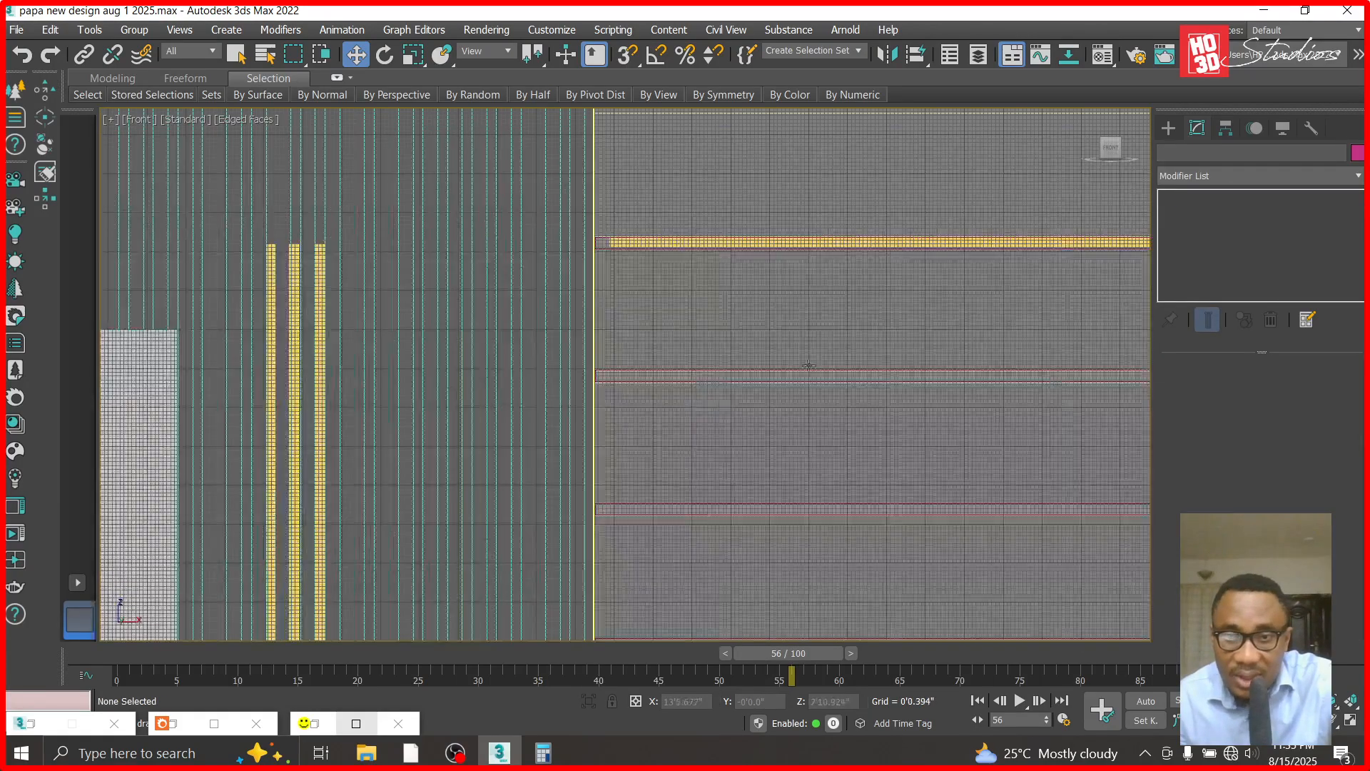
{"action": "left_click", "coordinate": [790, 376]}
{"action": "scroll", "coordinate": [778, 374], "scroll_direction": "down", "scroll_amount": 6}
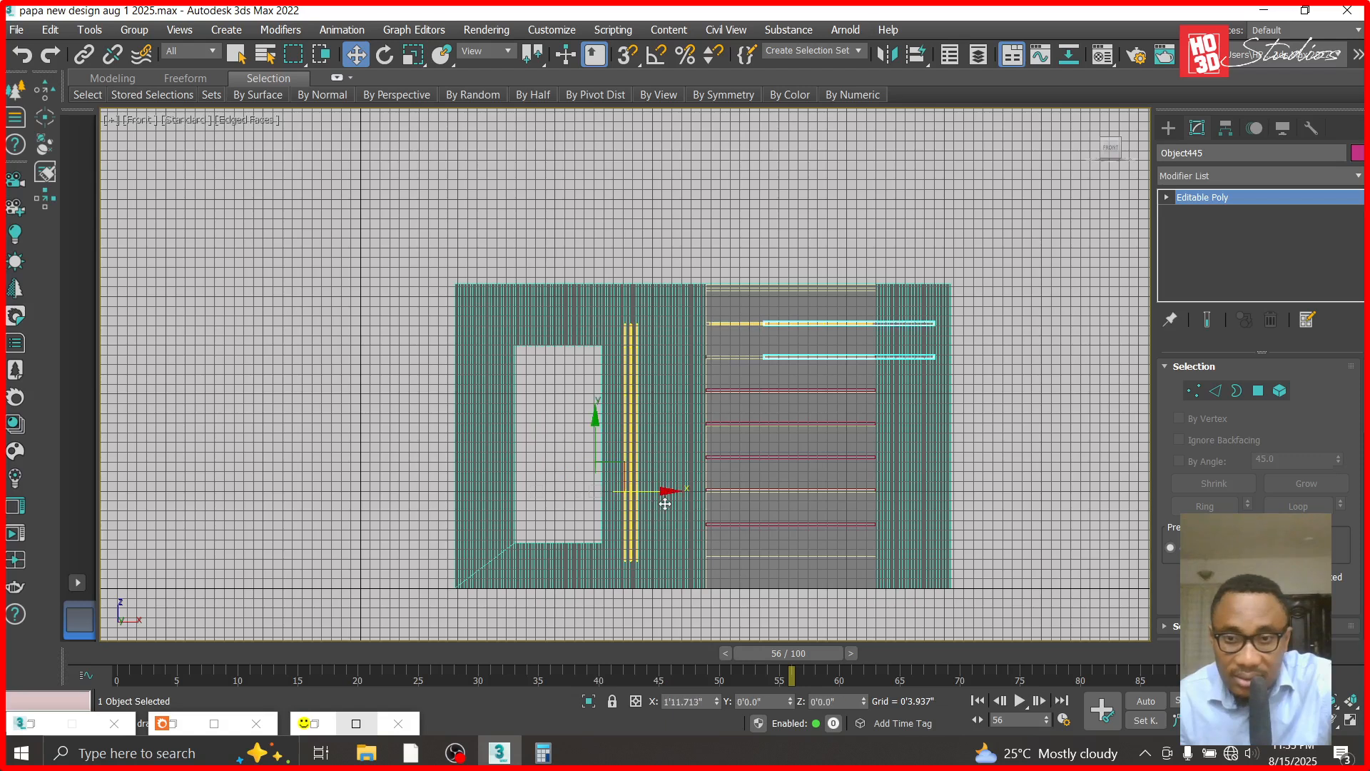
- End the isolation to bring back the whole house and view it through Corona Camera002
{"action": "right_click", "coordinate": [974, 384]}
{"action": "left_click", "coordinate": [1013, 281]}
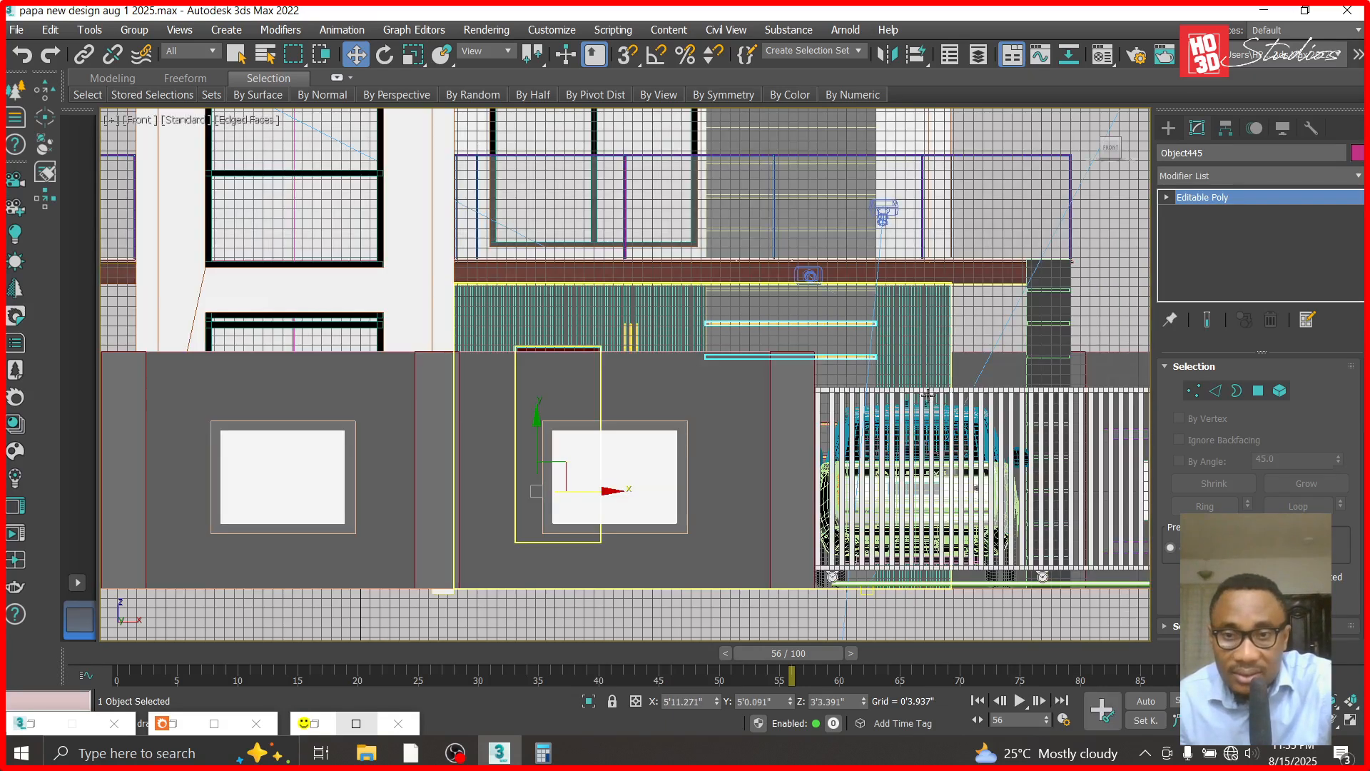
{"action": "key", "text": "c"}
{"action": "left_click", "coordinate": [641, 227]}
{"action": "double_click", "coordinate": [641, 227]}
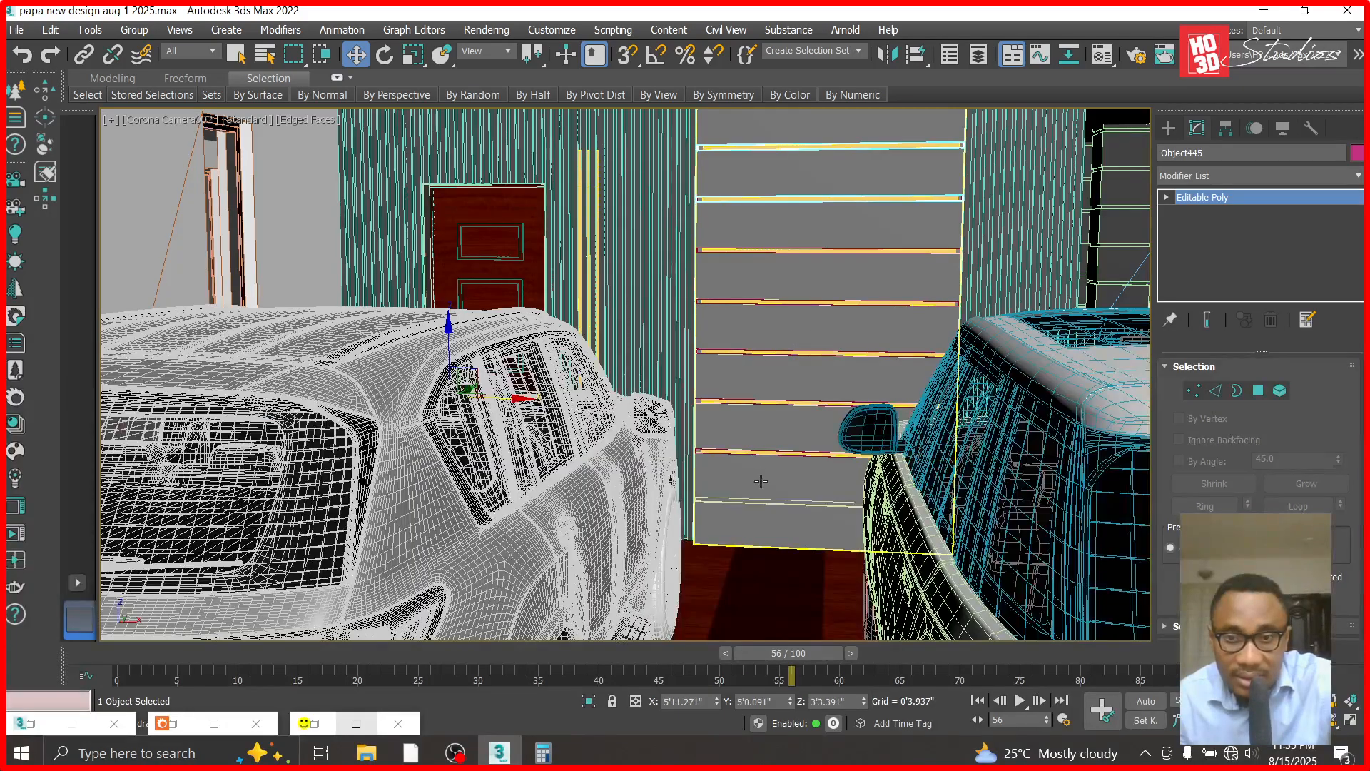
- Attach the two upper strips with end blocks to the object holding the lower horizontal strips
{"action": "left_click", "coordinate": [773, 250]}
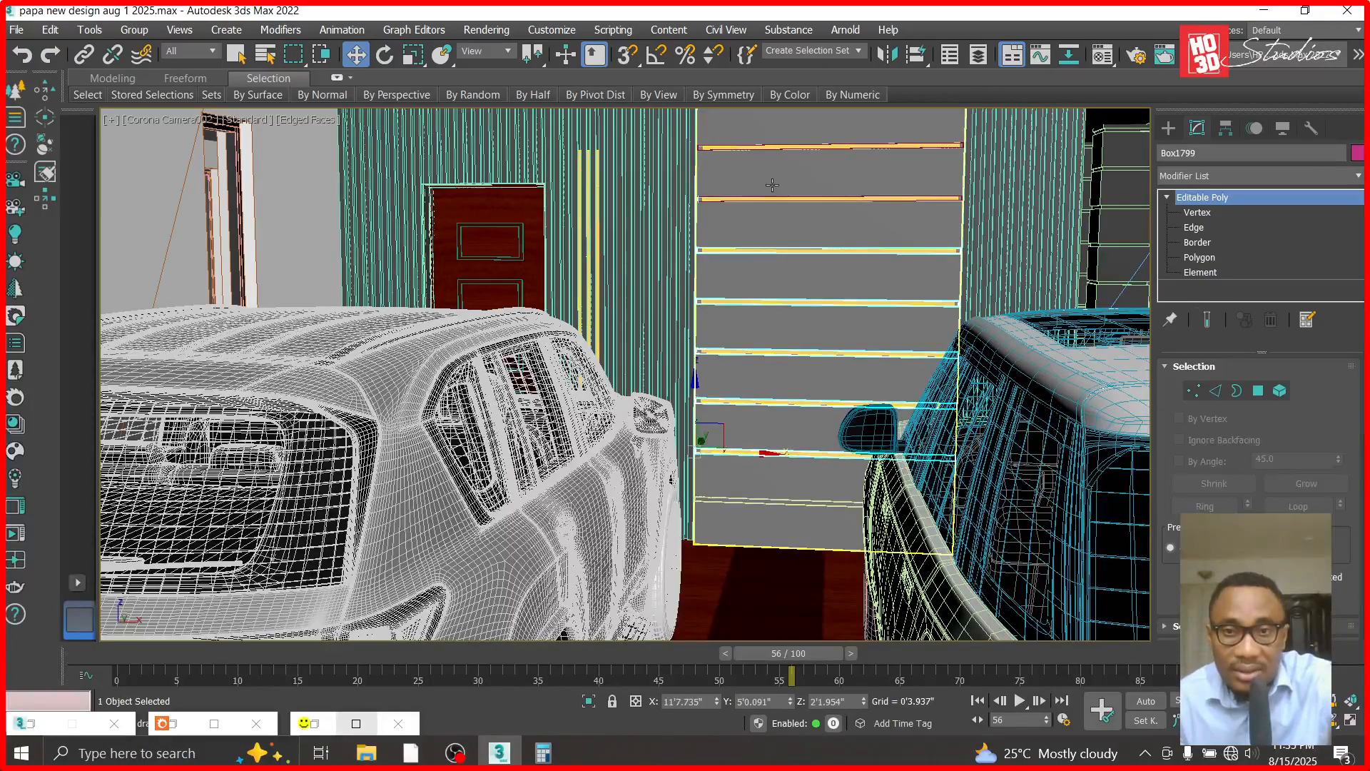
{"action": "scroll", "coordinate": [1257, 464], "scroll_direction": "down", "scroll_amount": 3}
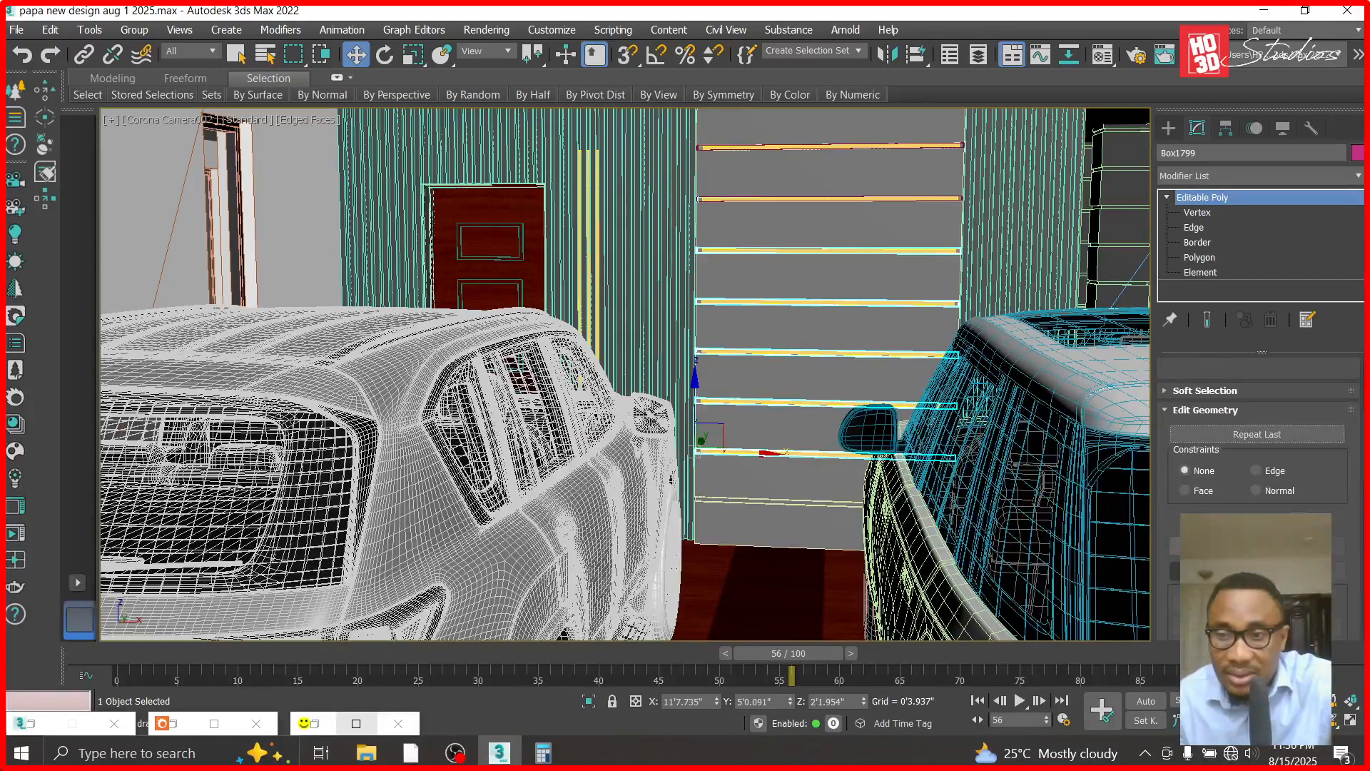
{"action": "left_click", "coordinate": [1212, 571]}
{"action": "left_click", "coordinate": [794, 200]}
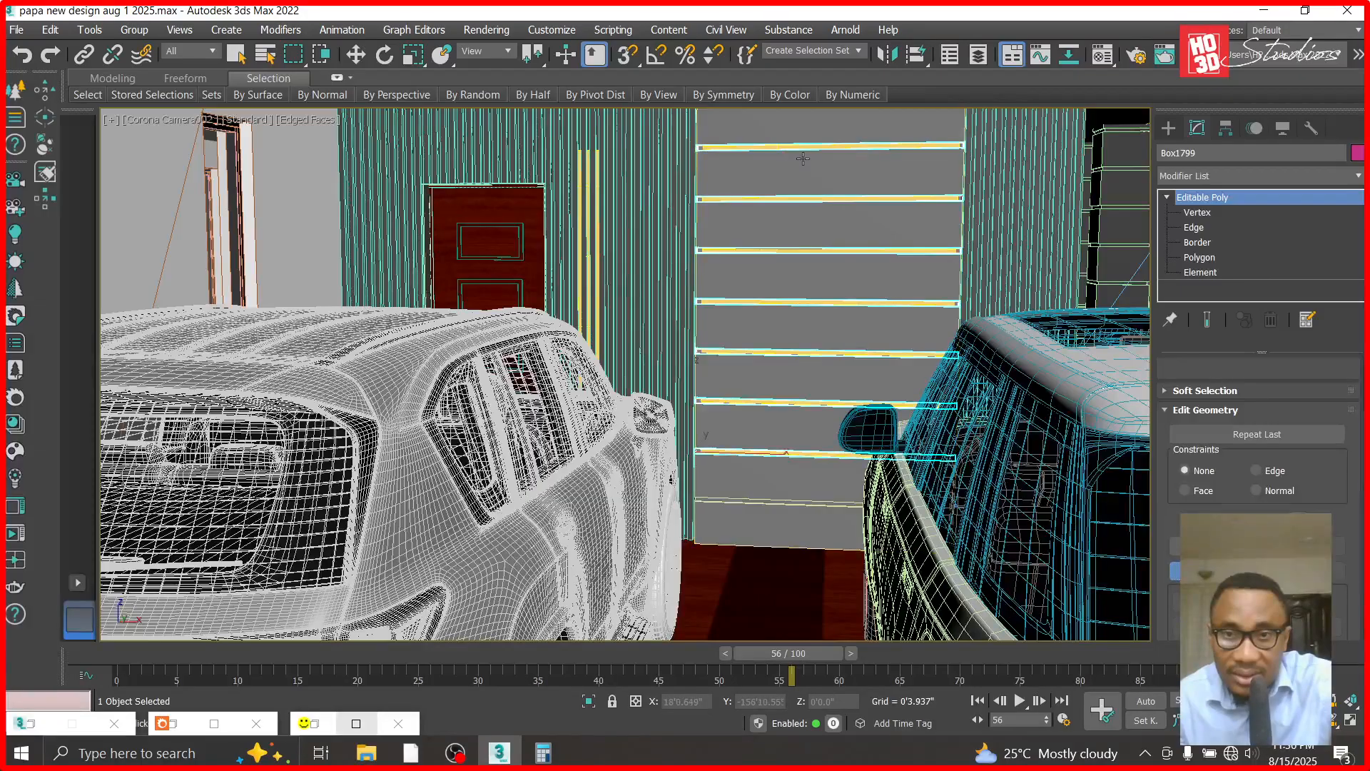
- Finish attaching, assign the translucent panel material to the combined strips and put the material settings away
{"action": "left_click", "coordinate": [356, 54]}
{"action": "key", "text": "ctrl+d"}
{"action": "left_click", "coordinate": [794, 386]}
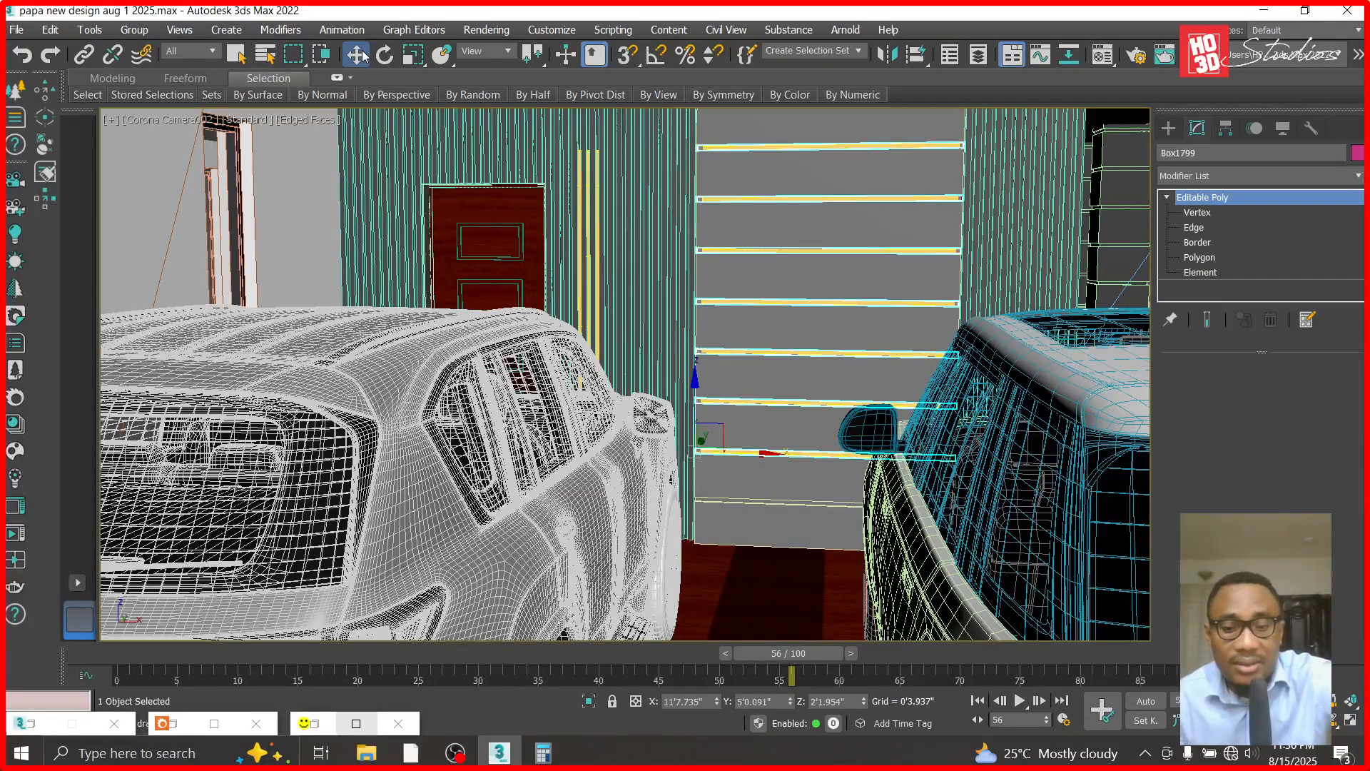
{"action": "key", "text": "m"}
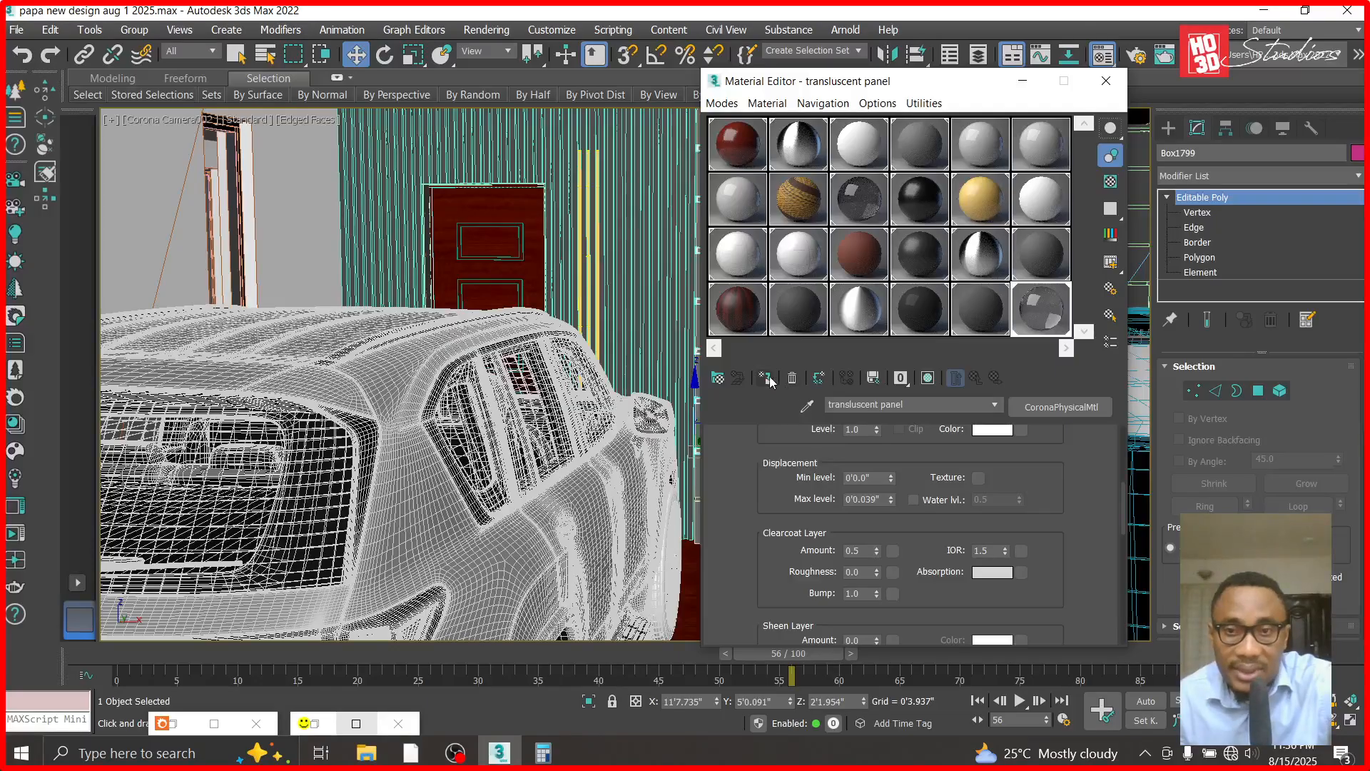
{"action": "left_click", "coordinate": [1023, 80]}
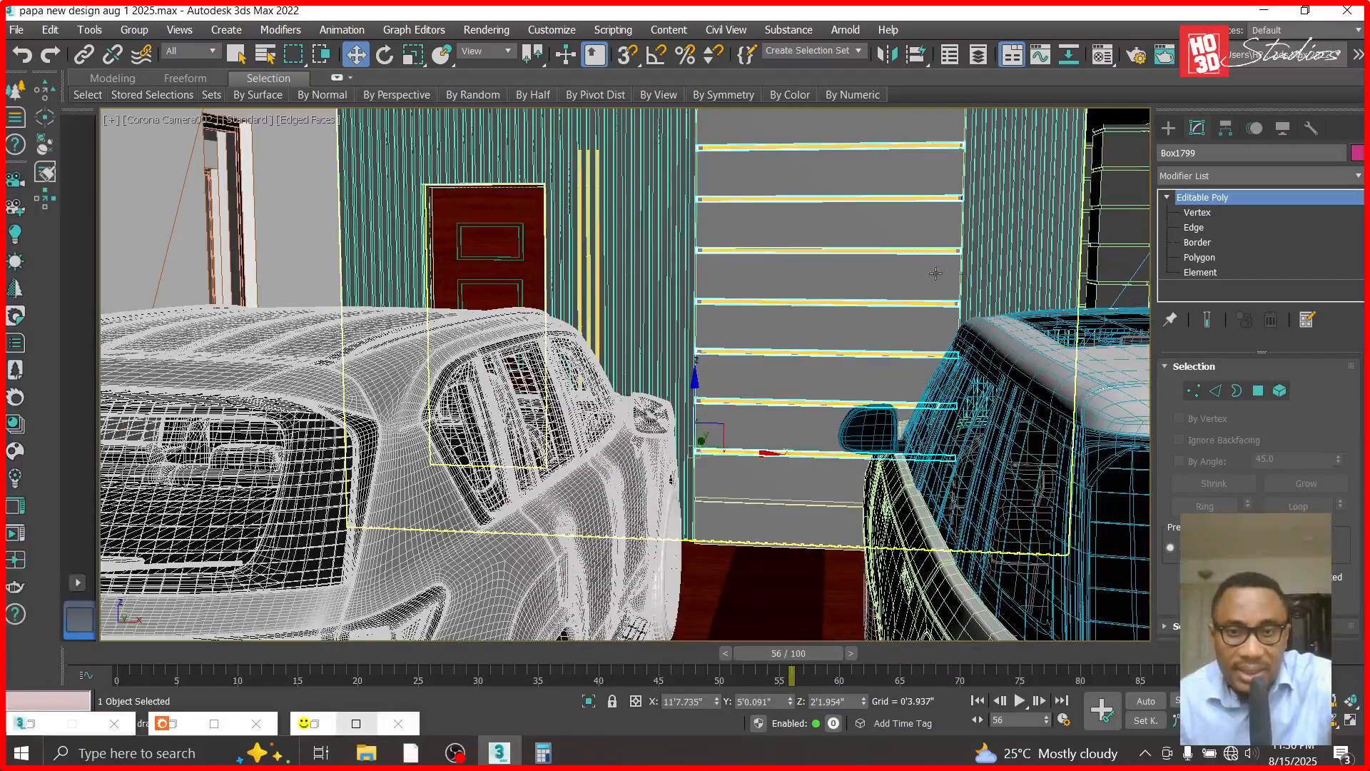
- Examine the combined strips and their end blocks up close and from an angle in the camera view
{"action": "left_click", "coordinate": [594, 181], "text": "ctrl"}
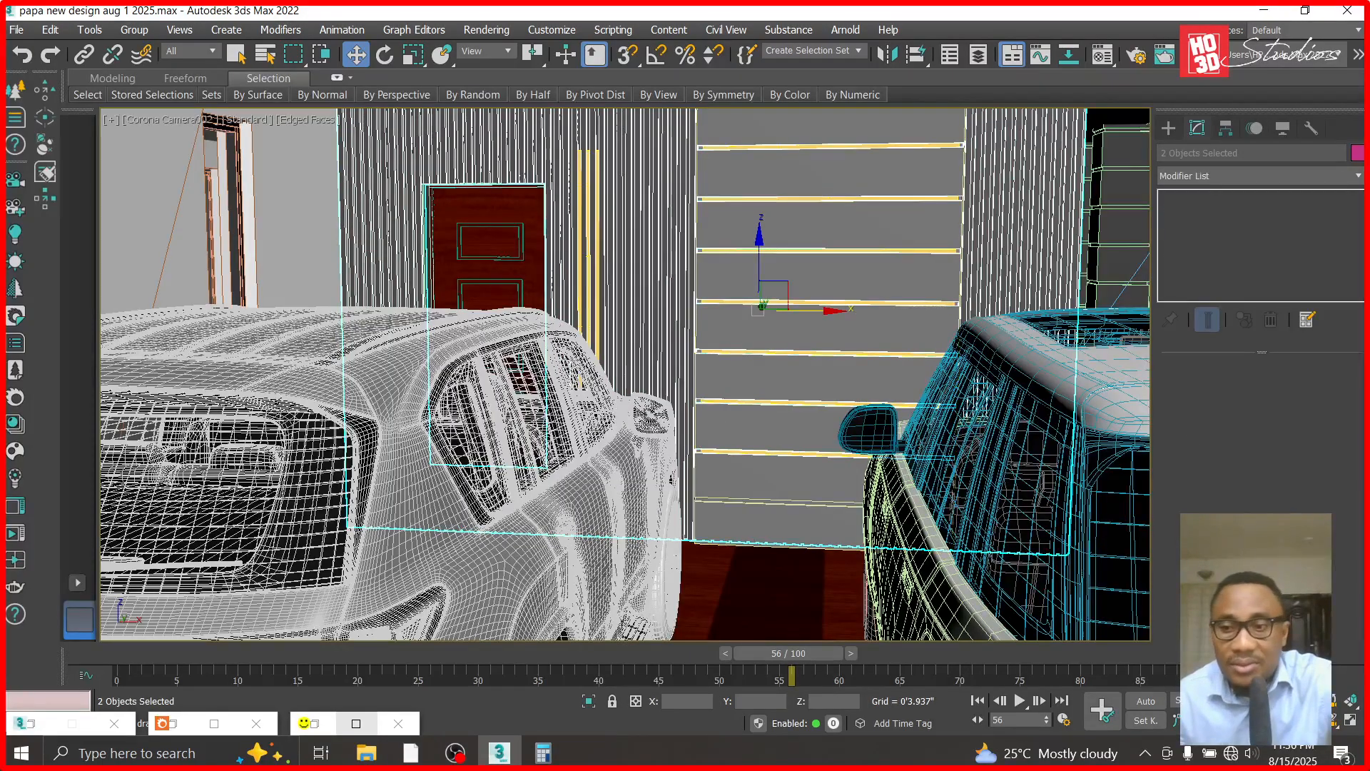
{"action": "key", "text": "q"}
{"action": "left_click_drag", "start_coordinate": [845, 351], "coordinate": [845, 303]}
{"action": "left_click", "coordinate": [355, 55]}
{"action": "left_click", "coordinate": [939, 349]}
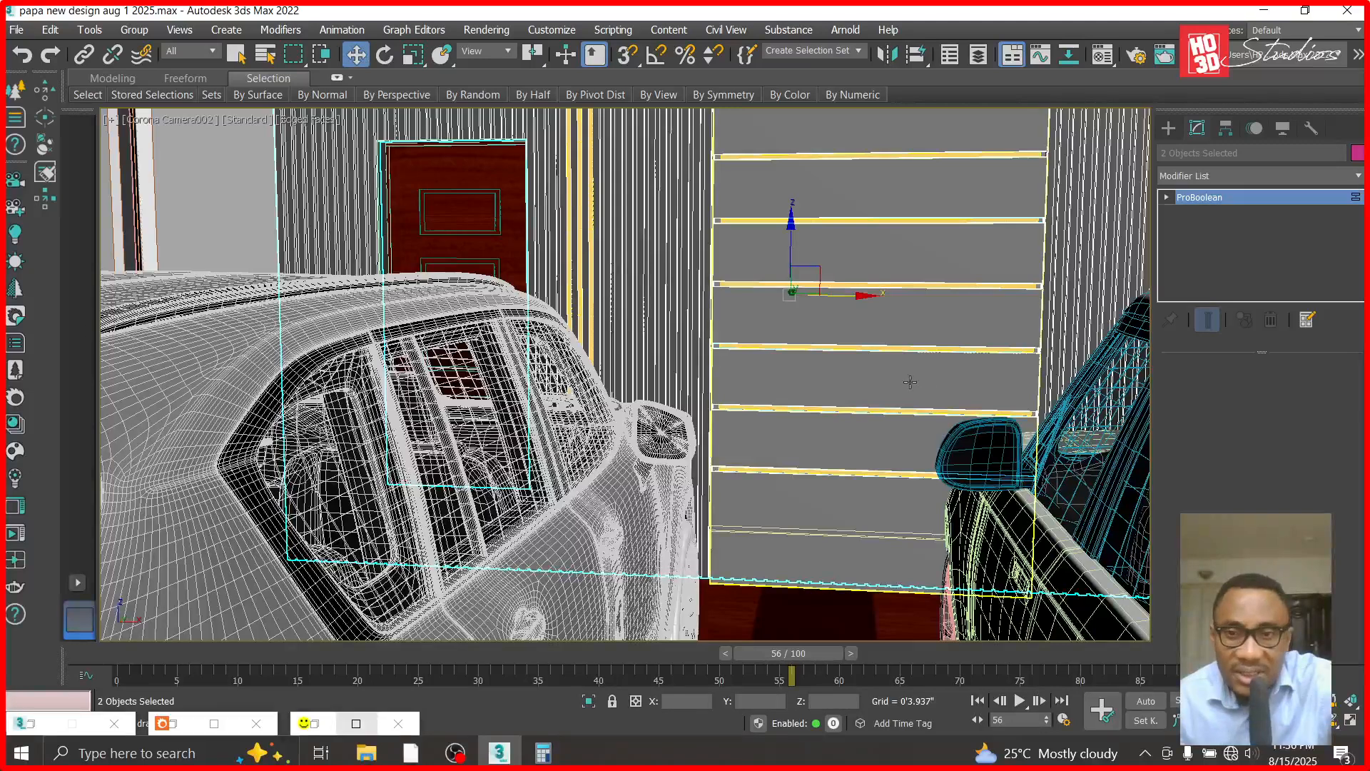
{"action": "left_click", "coordinate": [882, 286]}
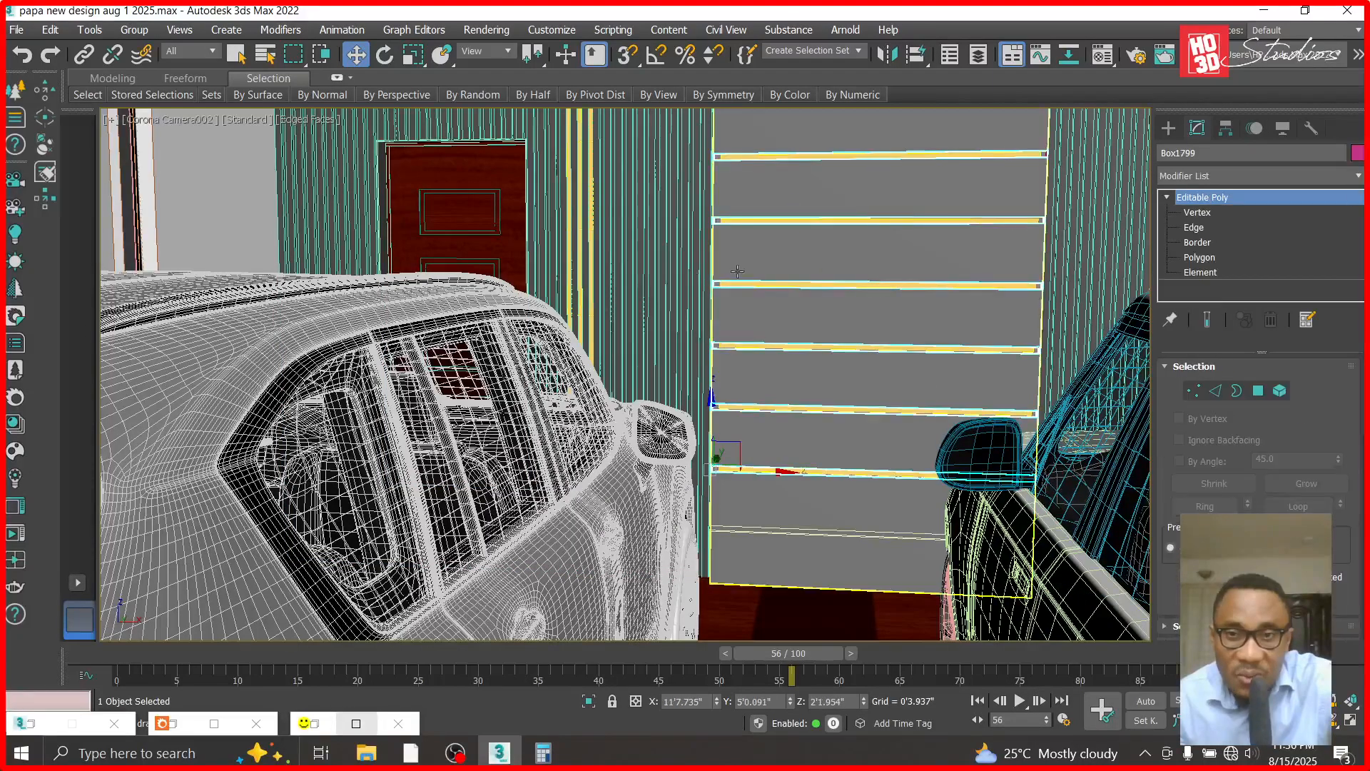
{"action": "left_click", "coordinate": [1298, 701]}
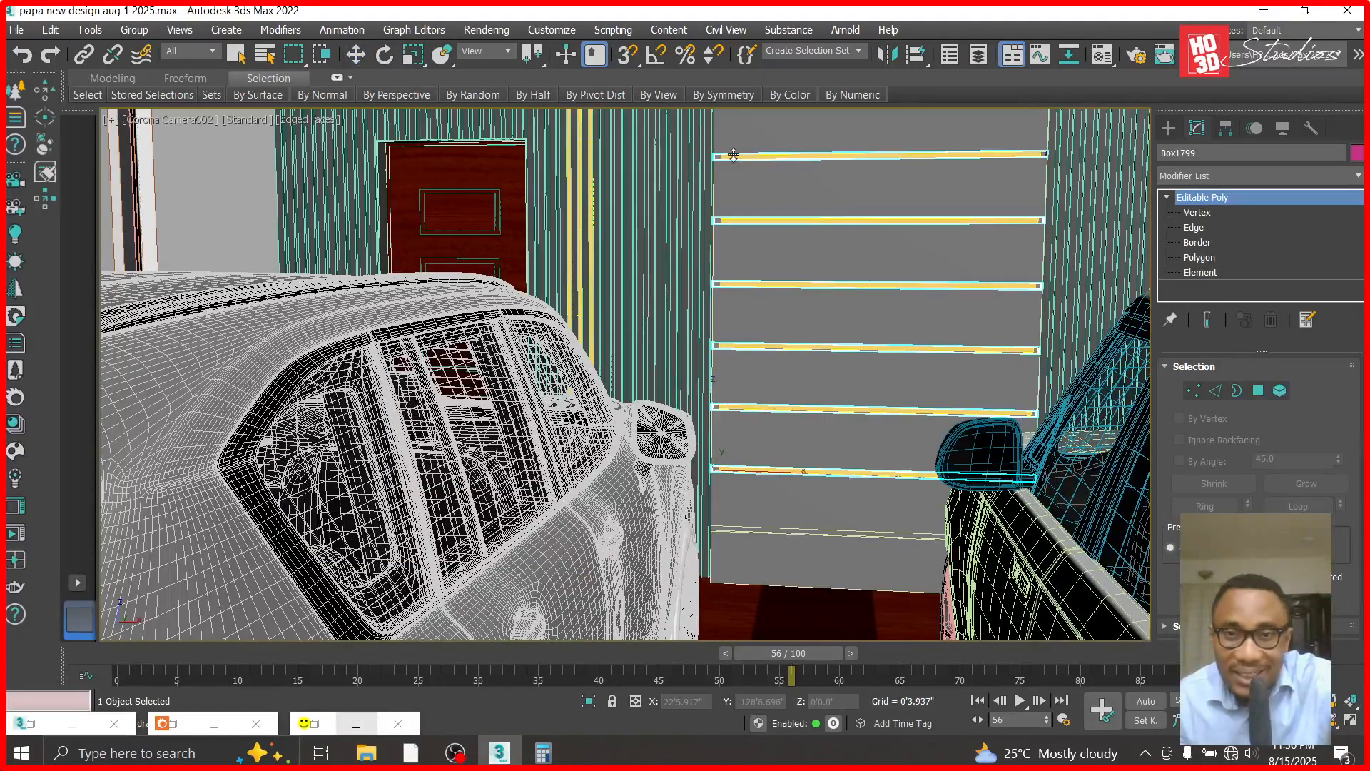
{"action": "left_click_drag", "start_coordinate": [752, 171], "coordinate": [760, 150]}
{"action": "left_click", "coordinate": [1316, 720]}
{"action": "left_click_drag", "start_coordinate": [1009, 447], "coordinate": [740, 226]}
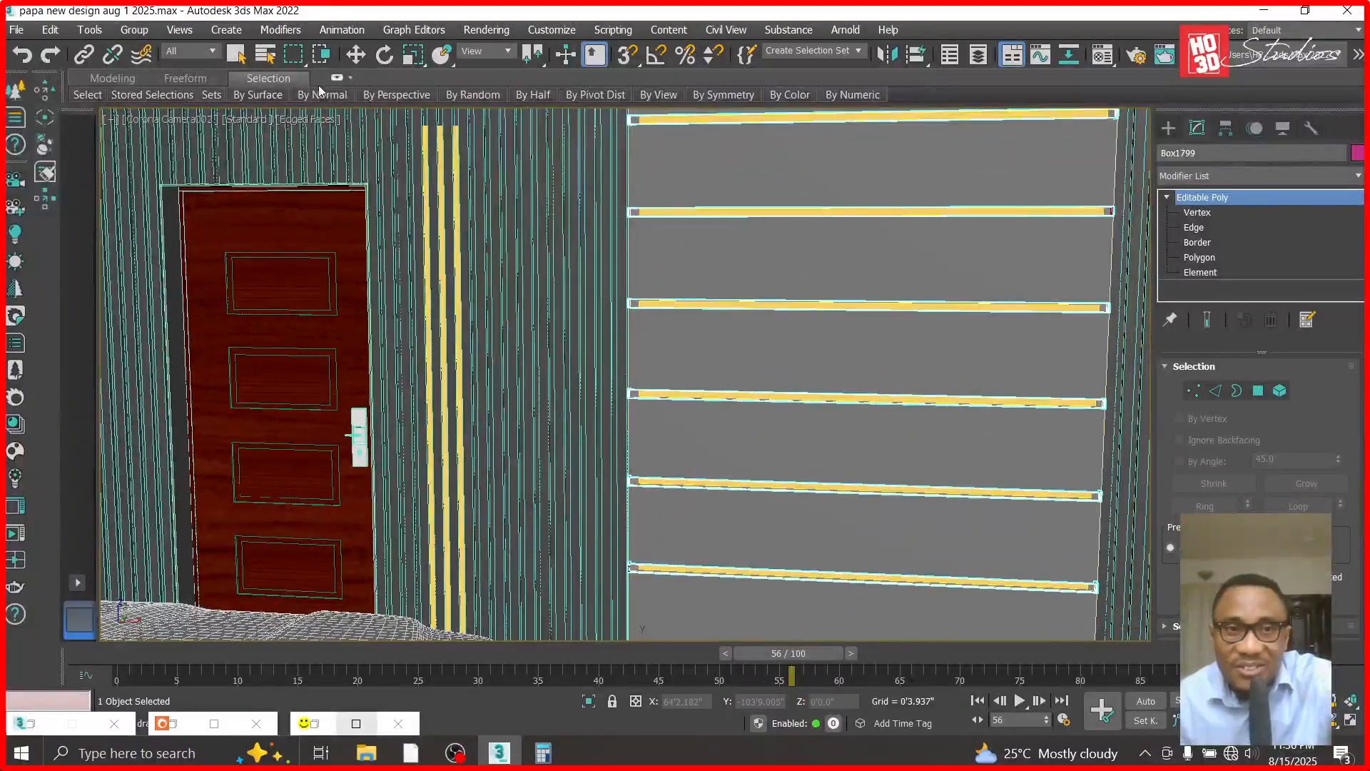
{"action": "left_click", "coordinate": [355, 56]}
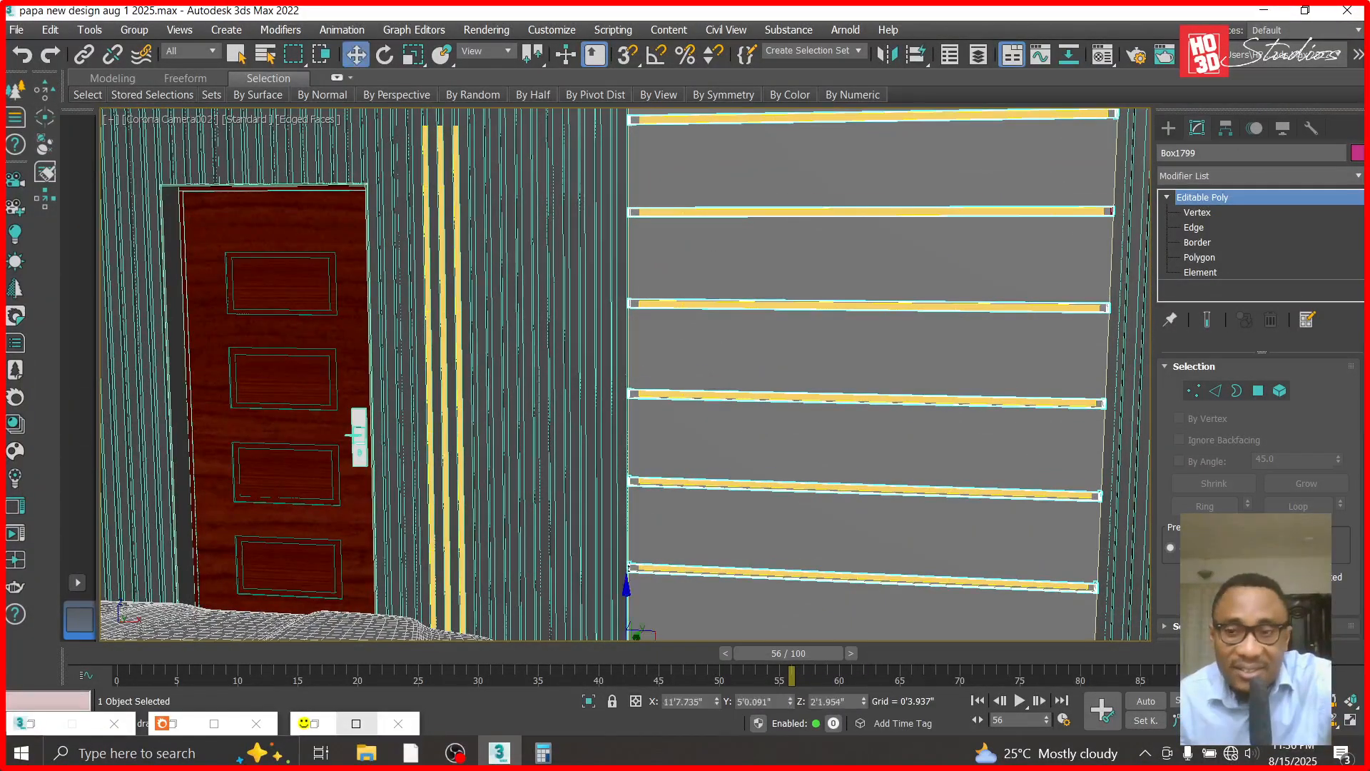
{"action": "left_click", "coordinate": [1332, 737]}
{"action": "left_click_drag", "start_coordinate": [1093, 452], "coordinate": [1024, 442]}
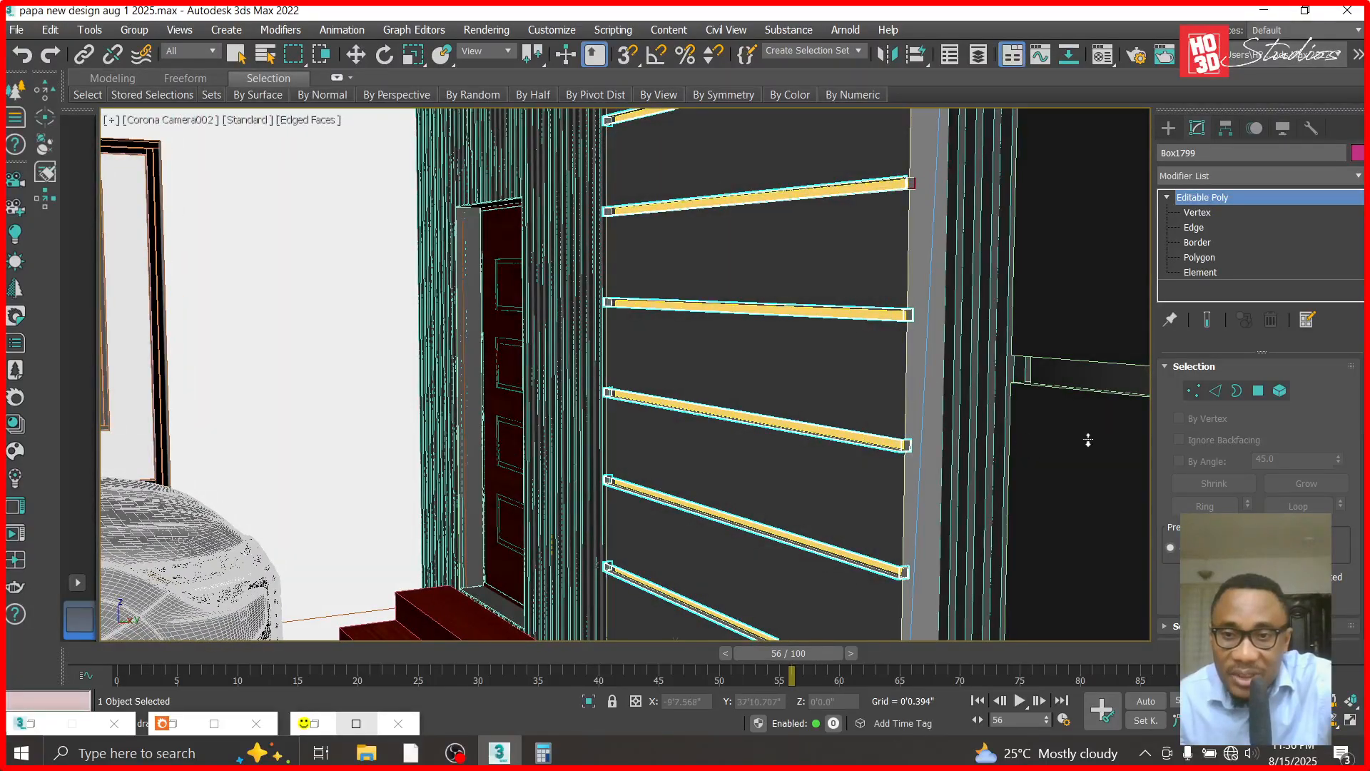
{"action": "scroll", "coordinate": [927, 243], "scroll_direction": "up", "scroll_amount": 2}
{"action": "left_click", "coordinate": [364, 52]}
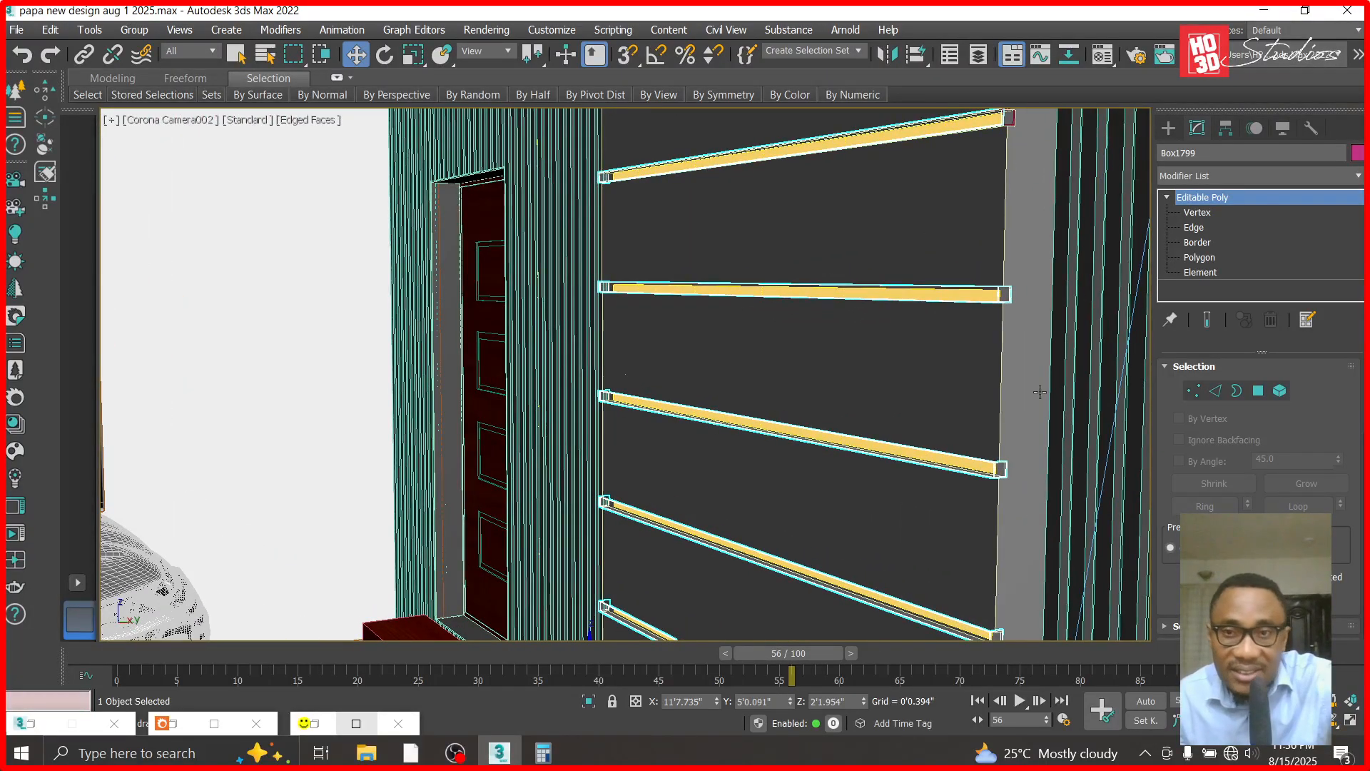
{"action": "key", "text": "ctrl+d"}
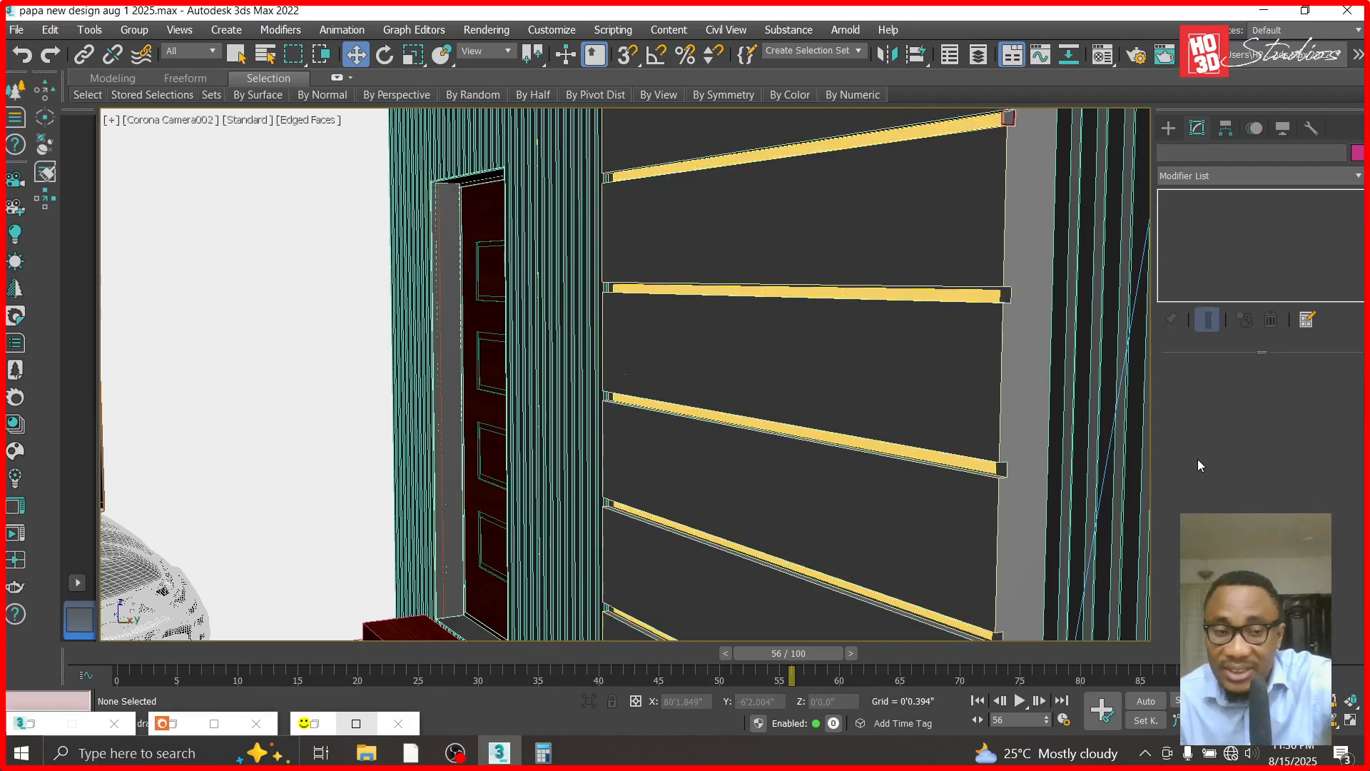
{"action": "key", "text": "ctrl+z"}
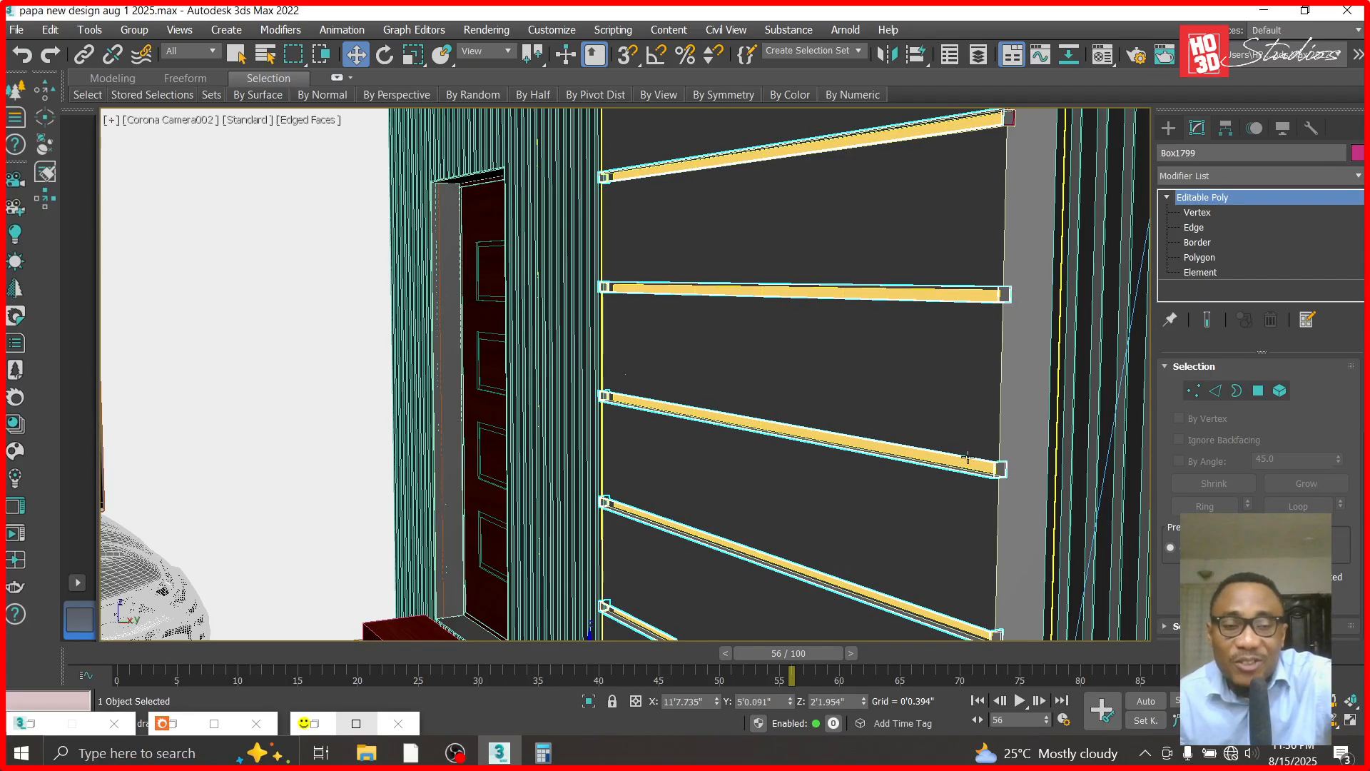
- In the Front view, shift the left of the three vertical wall lights along X toward the door, away from the middle light
{"action": "key", "text": "f"}
{"action": "scroll", "coordinate": [784, 376], "scroll_direction": "down", "scroll_amount": 1}
{"action": "scroll", "coordinate": [903, 417], "scroll_direction": "up", "scroll_amount": 5}
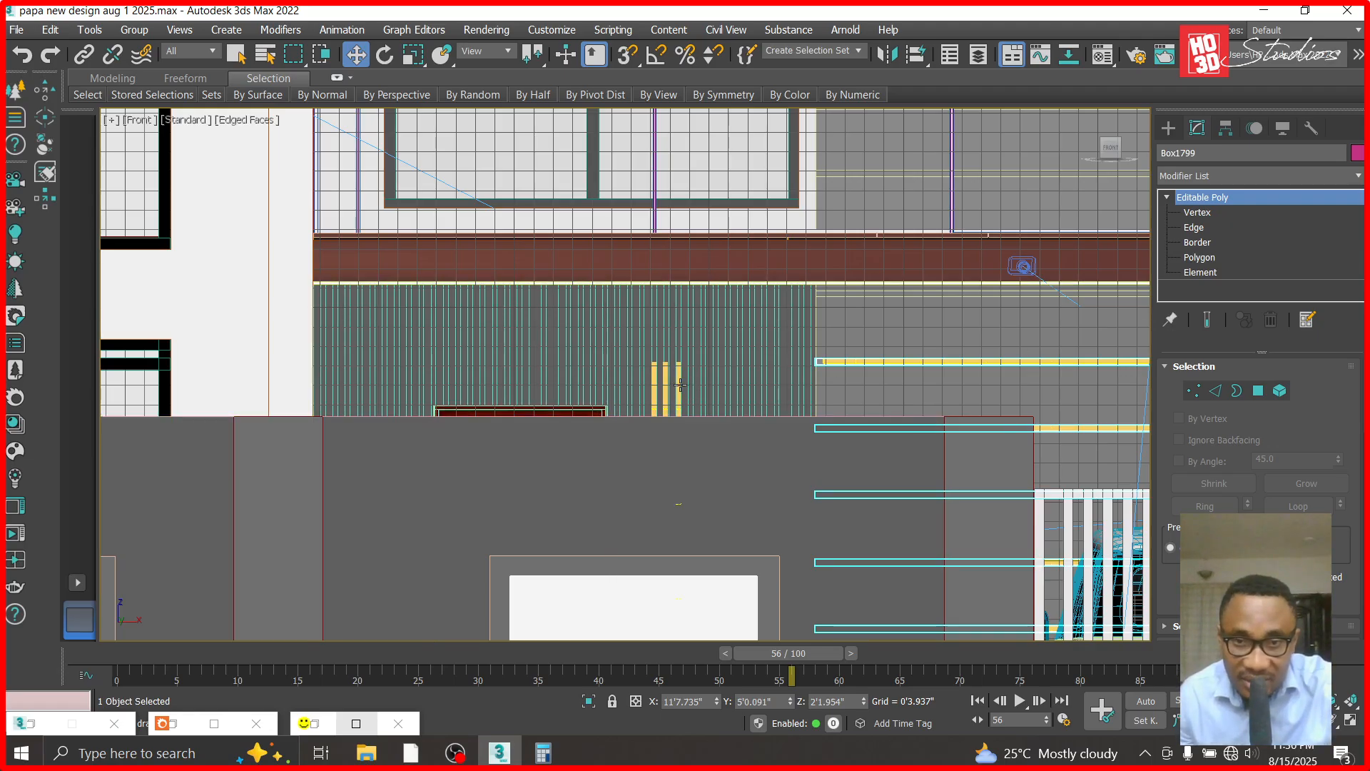
{"action": "scroll", "coordinate": [674, 392], "scroll_direction": "up", "scroll_amount": 5}
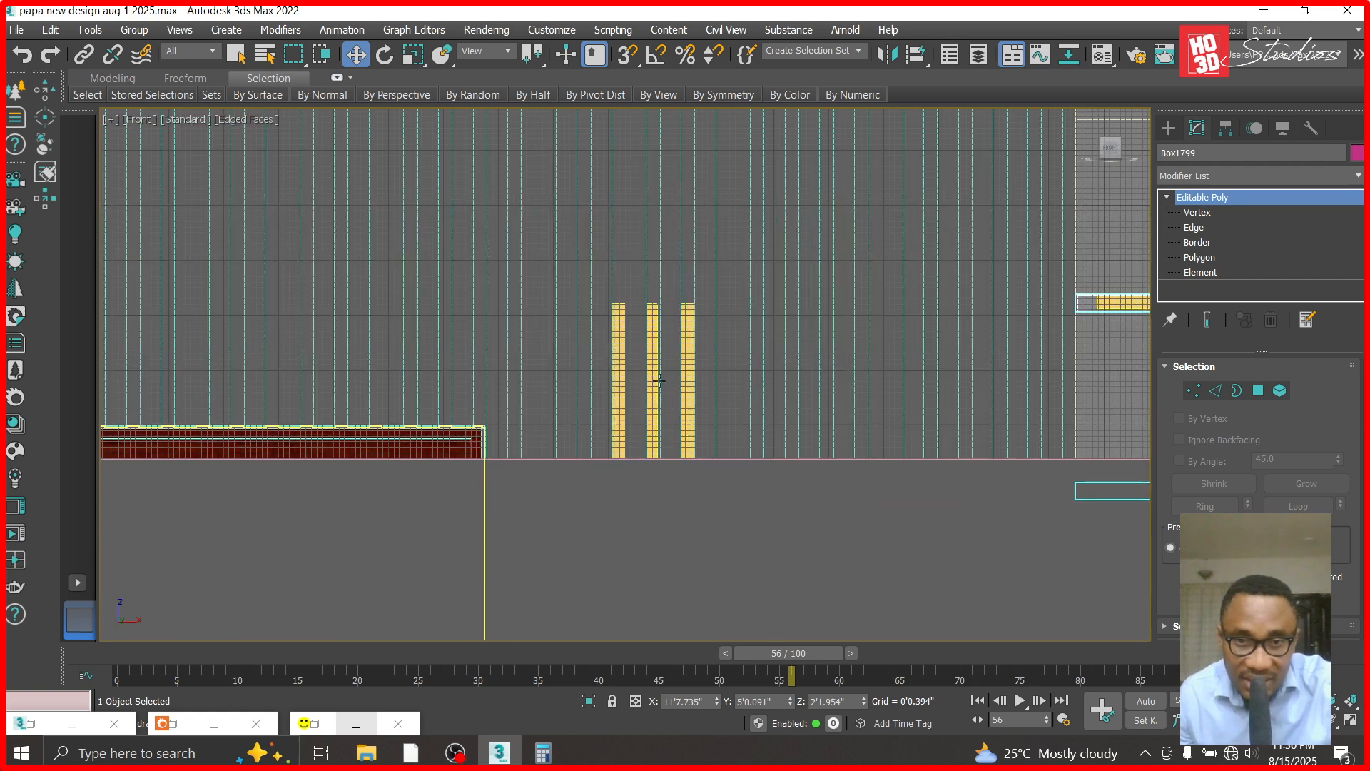
{"action": "left_click", "coordinate": [622, 370]}
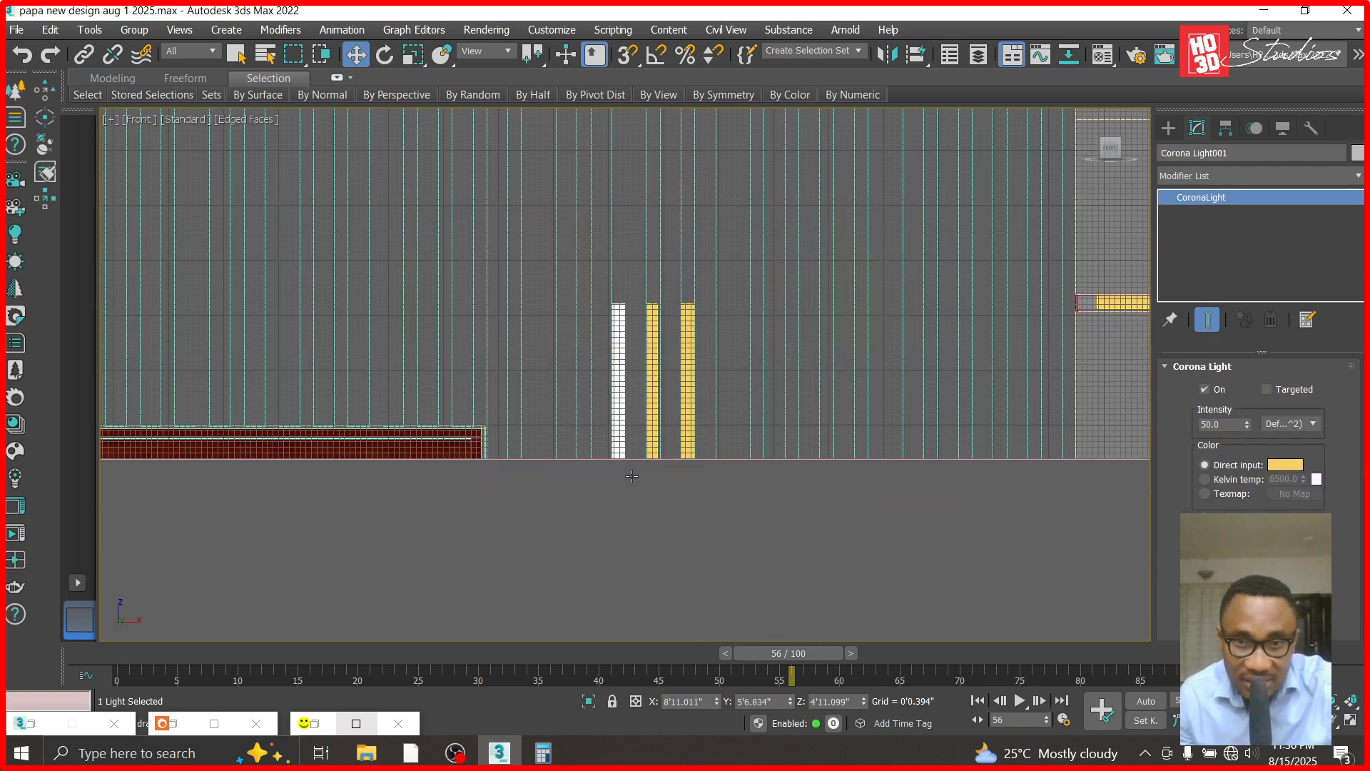
{"action": "left_click_drag", "start_coordinate": [717, 702], "coordinate": [726, 17]}
- Move the right vertical light farther from the middle one, to an X position of about 9'8.782"
{"action": "left_click", "coordinate": [692, 370]}
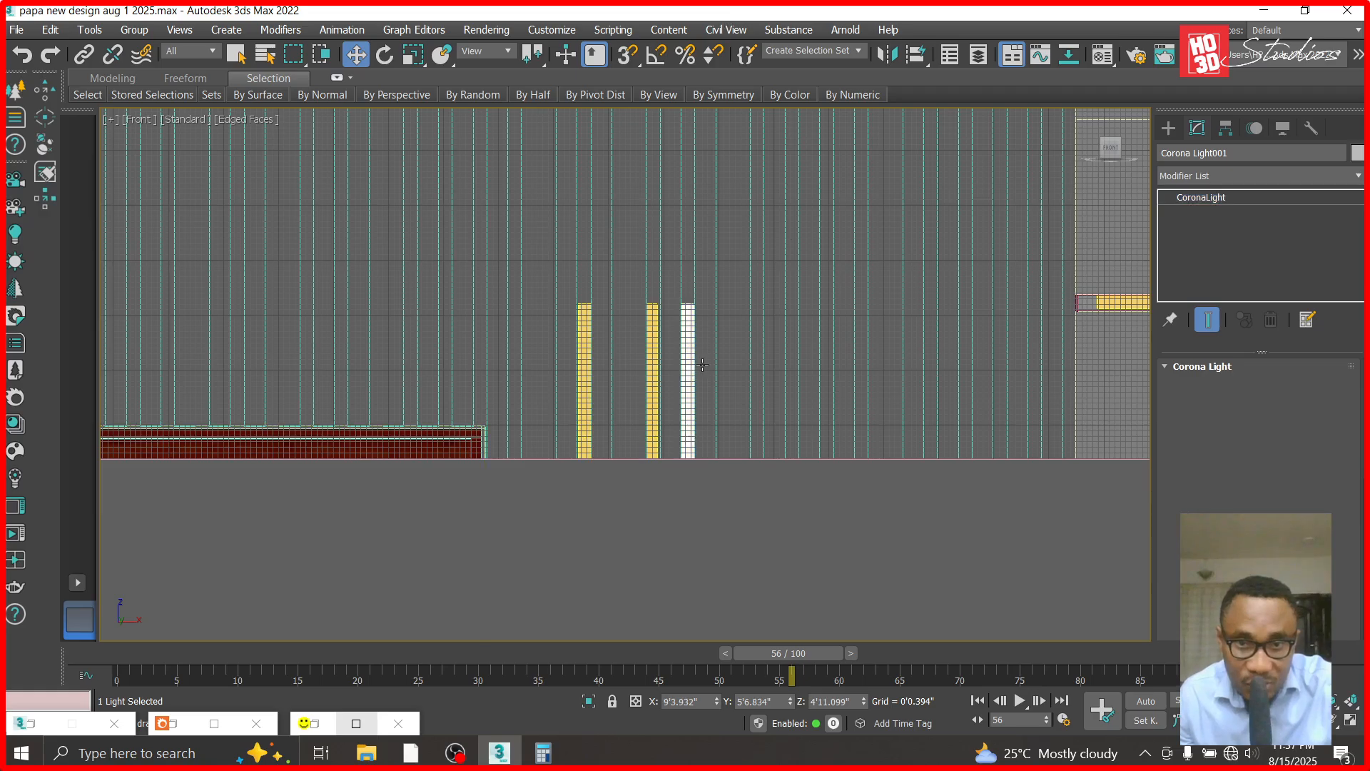
{"action": "left_click_drag", "start_coordinate": [716, 702], "coordinate": [751, 631]}
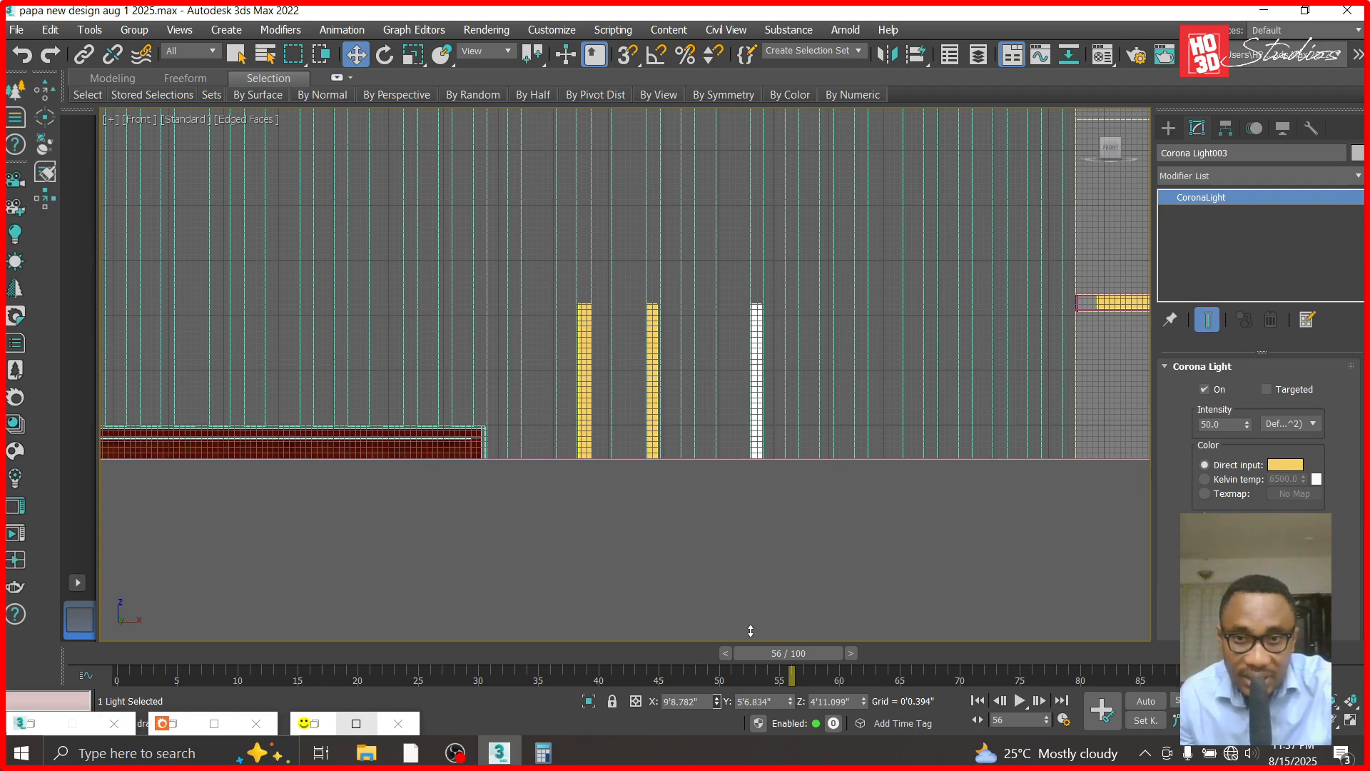
{"action": "scroll", "coordinate": [630, 240], "scroll_direction": "down", "scroll_amount": 3}
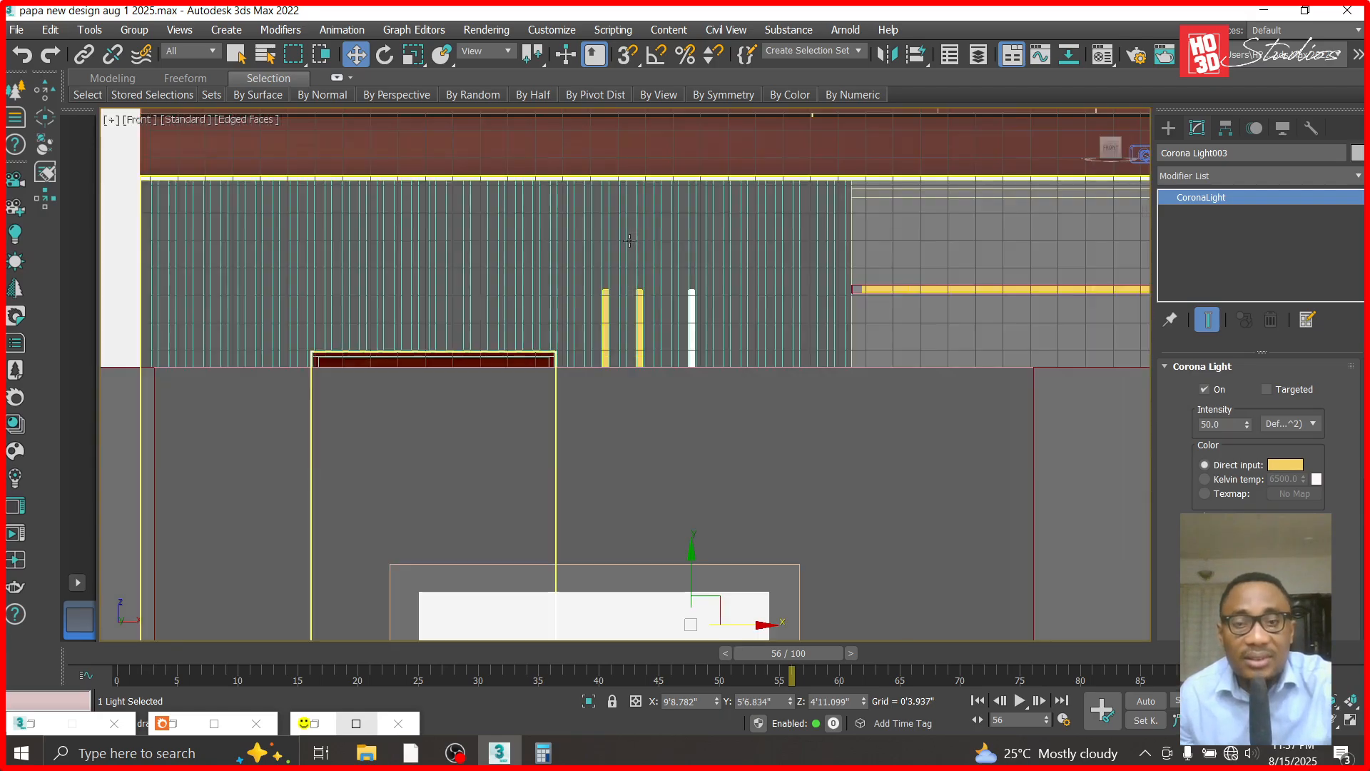
- Reframe Corona Camera002 to show the striped facade, the balcony above and both parked cars
{"action": "key", "text": "c"}
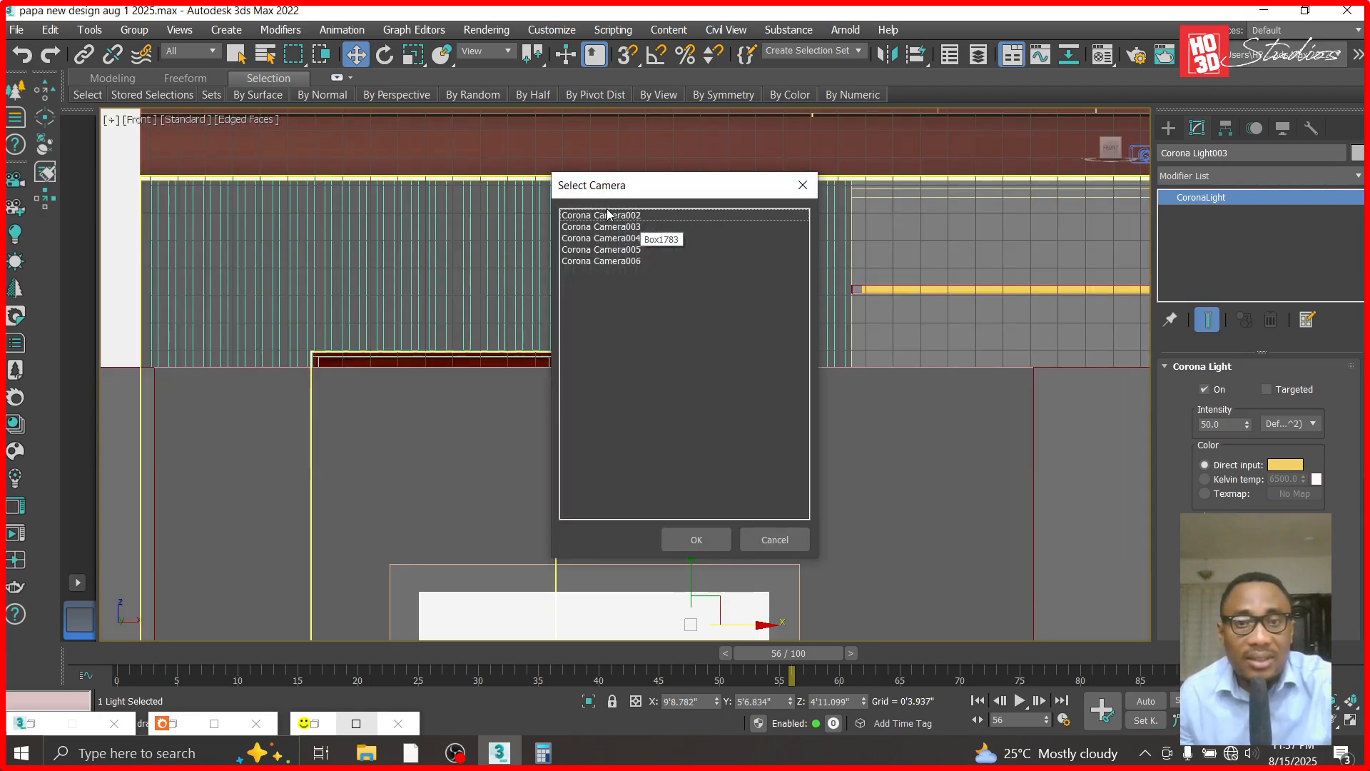
{"action": "double_click", "coordinate": [603, 215]}
{"action": "left_click", "coordinate": [1350, 725]}
{"action": "left_click_drag", "start_coordinate": [709, 468], "coordinate": [752, 471]}
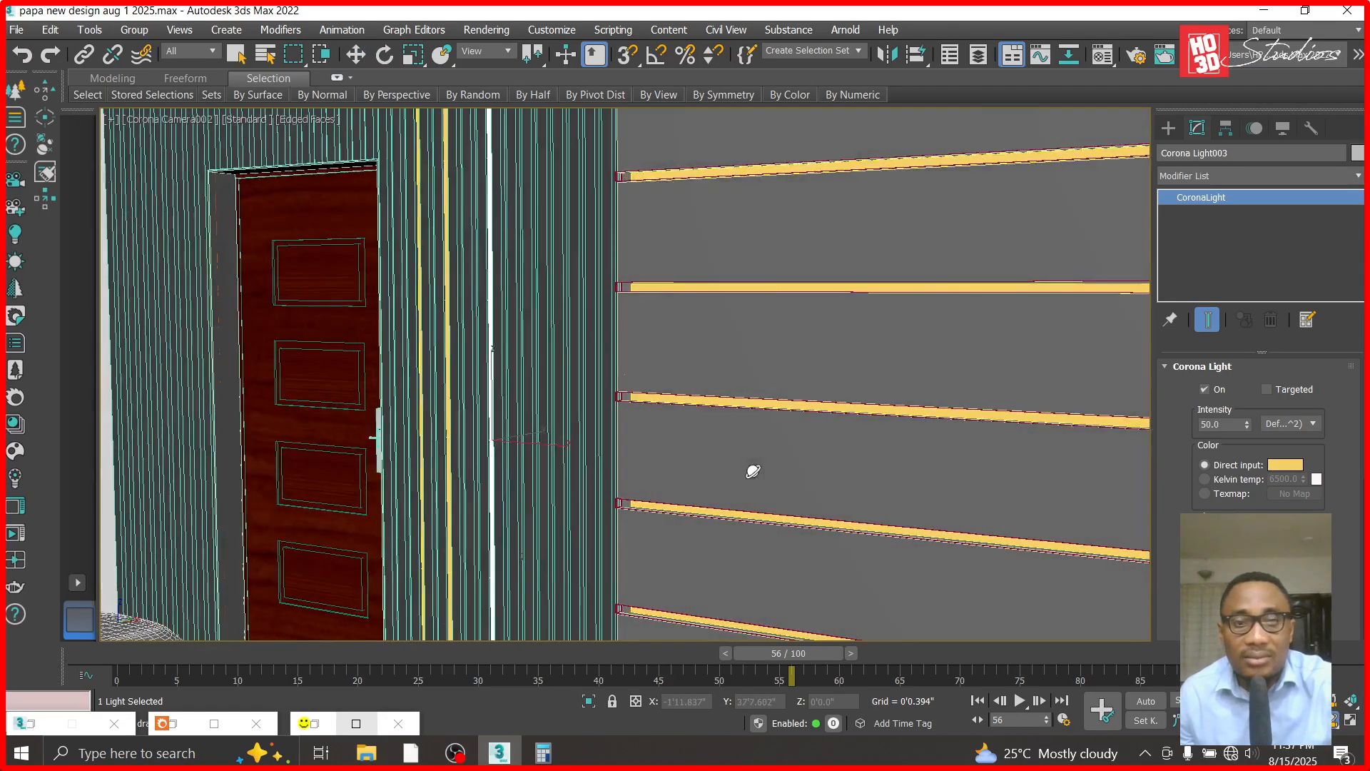
{"action": "scroll", "coordinate": [492, 349], "scroll_direction": "down", "scroll_amount": 5}
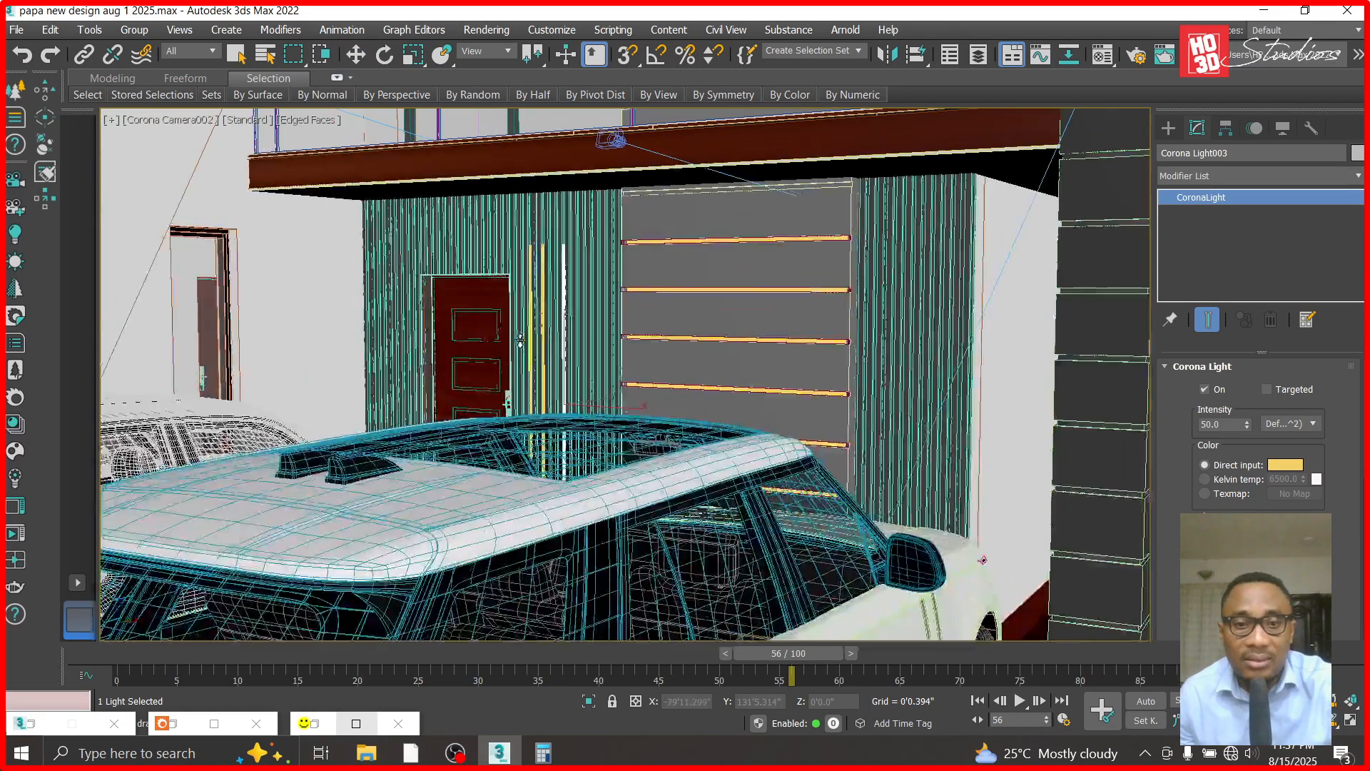
{"action": "scroll", "coordinate": [734, 274], "scroll_direction": "down", "scroll_amount": 5}
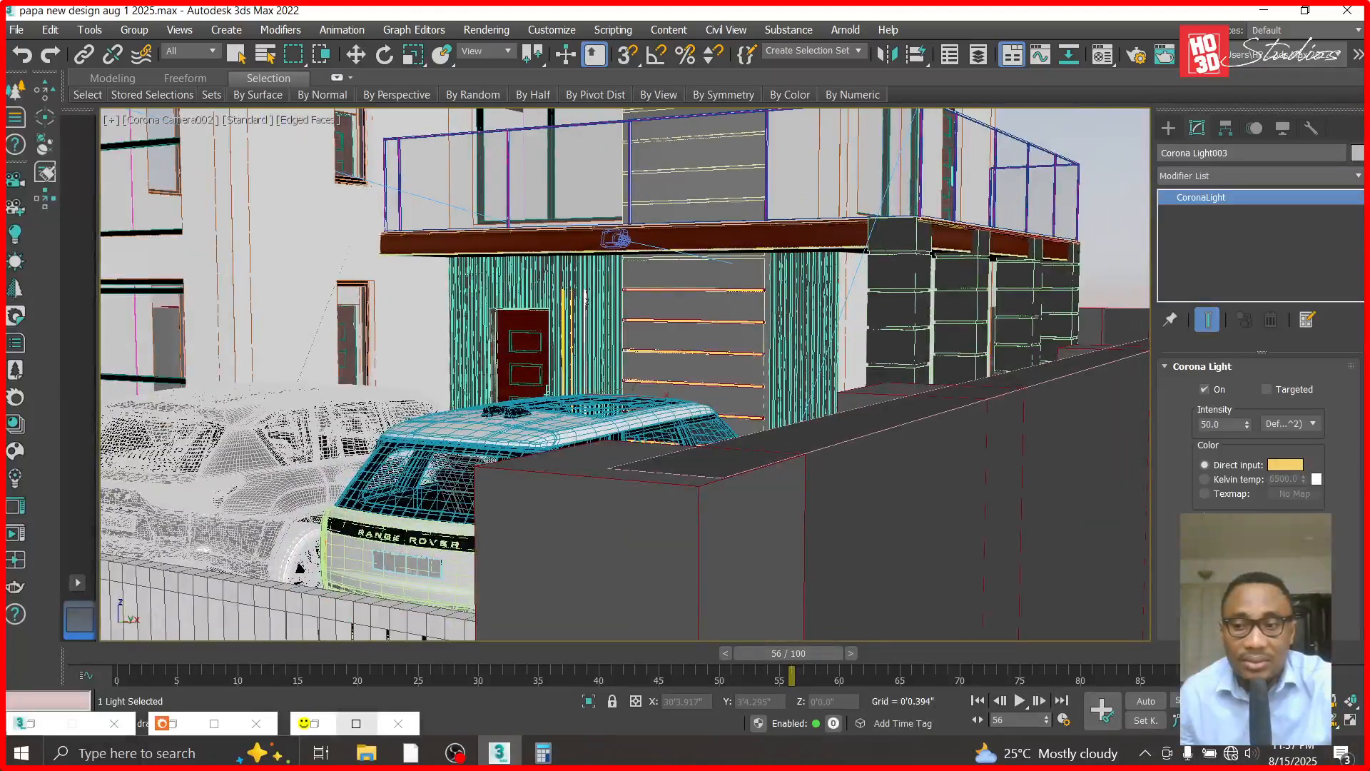
{"action": "scroll", "coordinate": [614, 430], "scroll_direction": "up", "scroll_amount": 5}
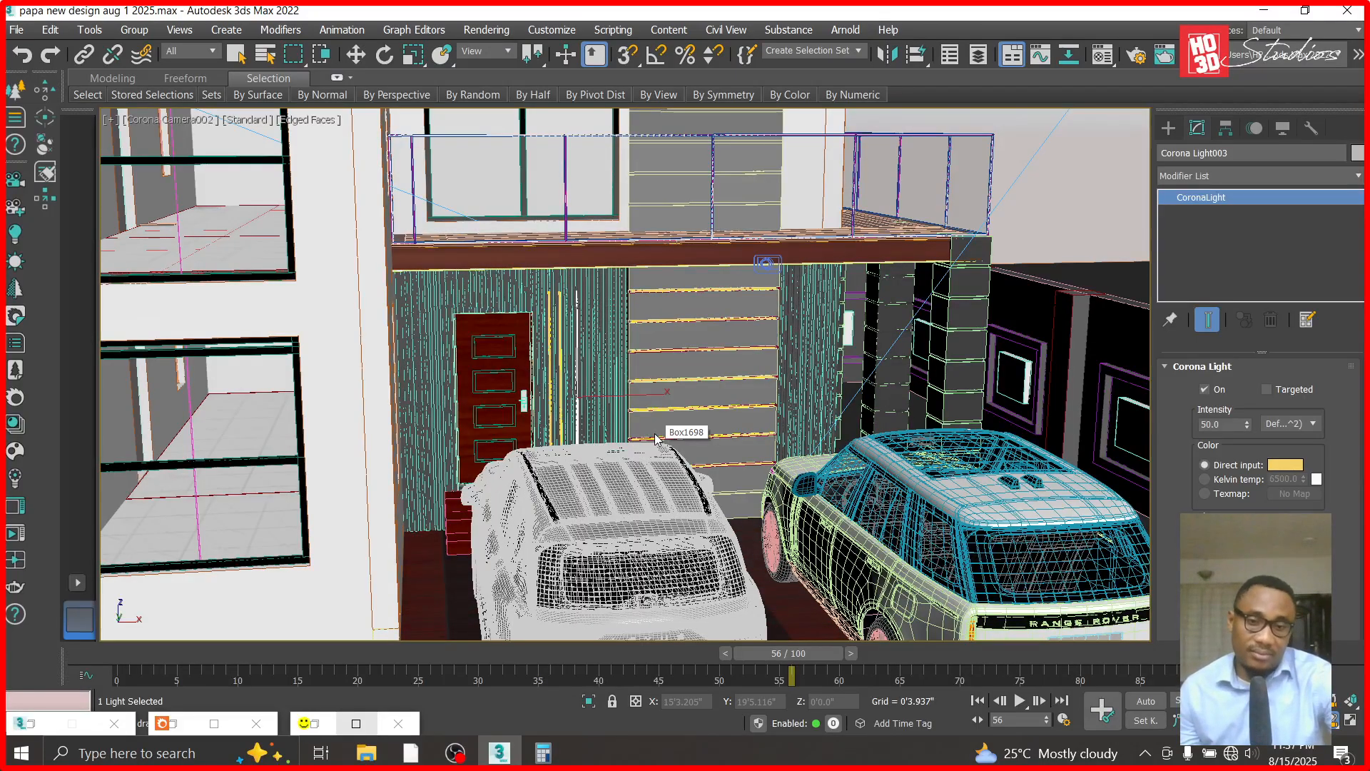
- Render the Corona Camera002 view and inspect the vertical lights and horizontal strips up close
{"action": "key", "text": "shift+q"}
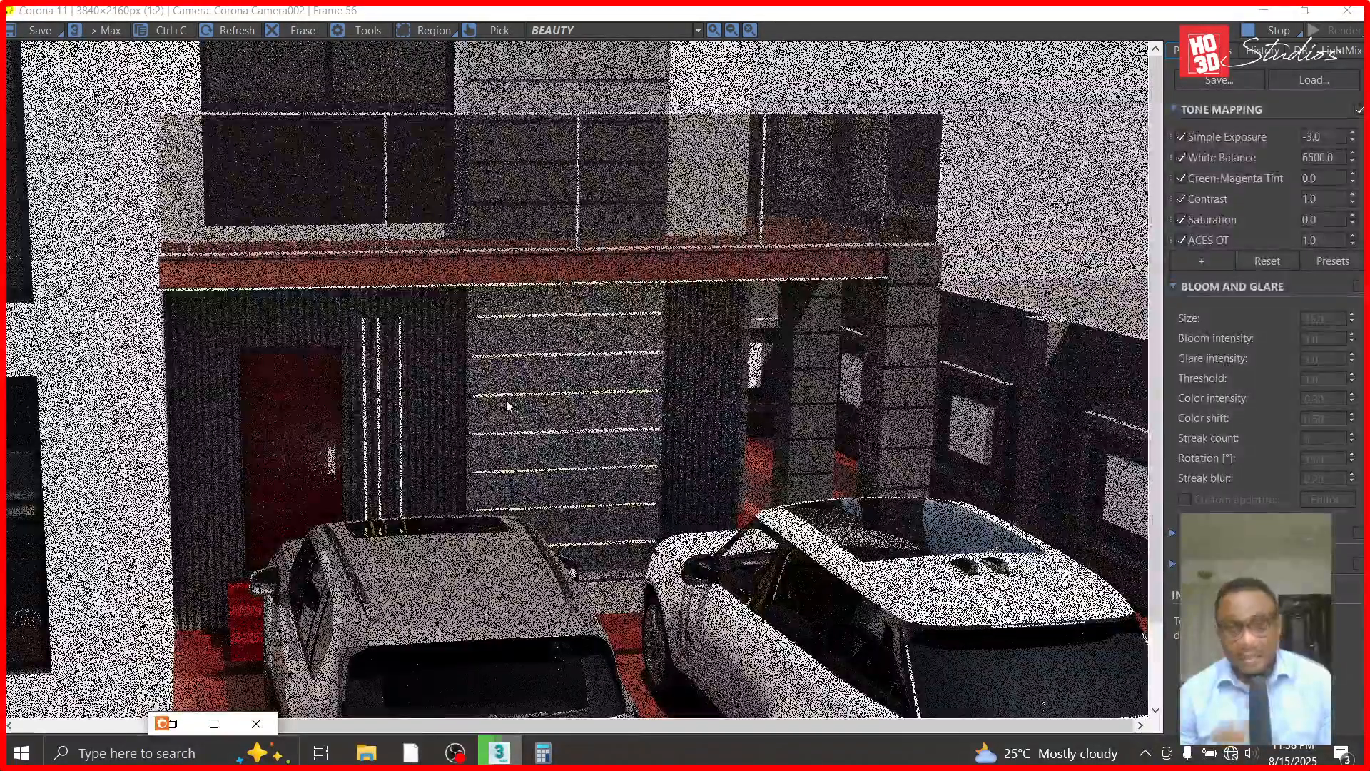
{"action": "scroll", "coordinate": [303, 371], "scroll_direction": "up", "scroll_amount": 2}
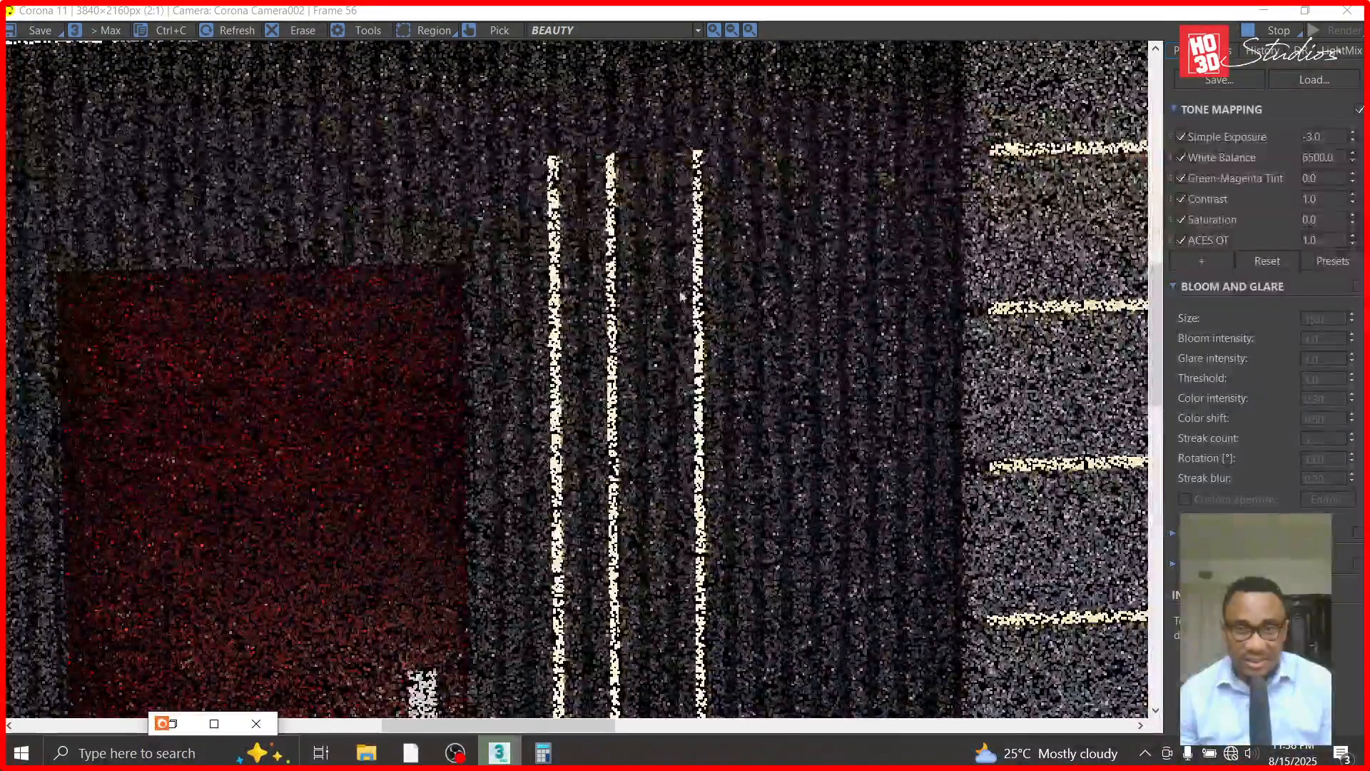
{"action": "scroll", "coordinate": [713, 422], "scroll_direction": "down", "scroll_amount": 1}
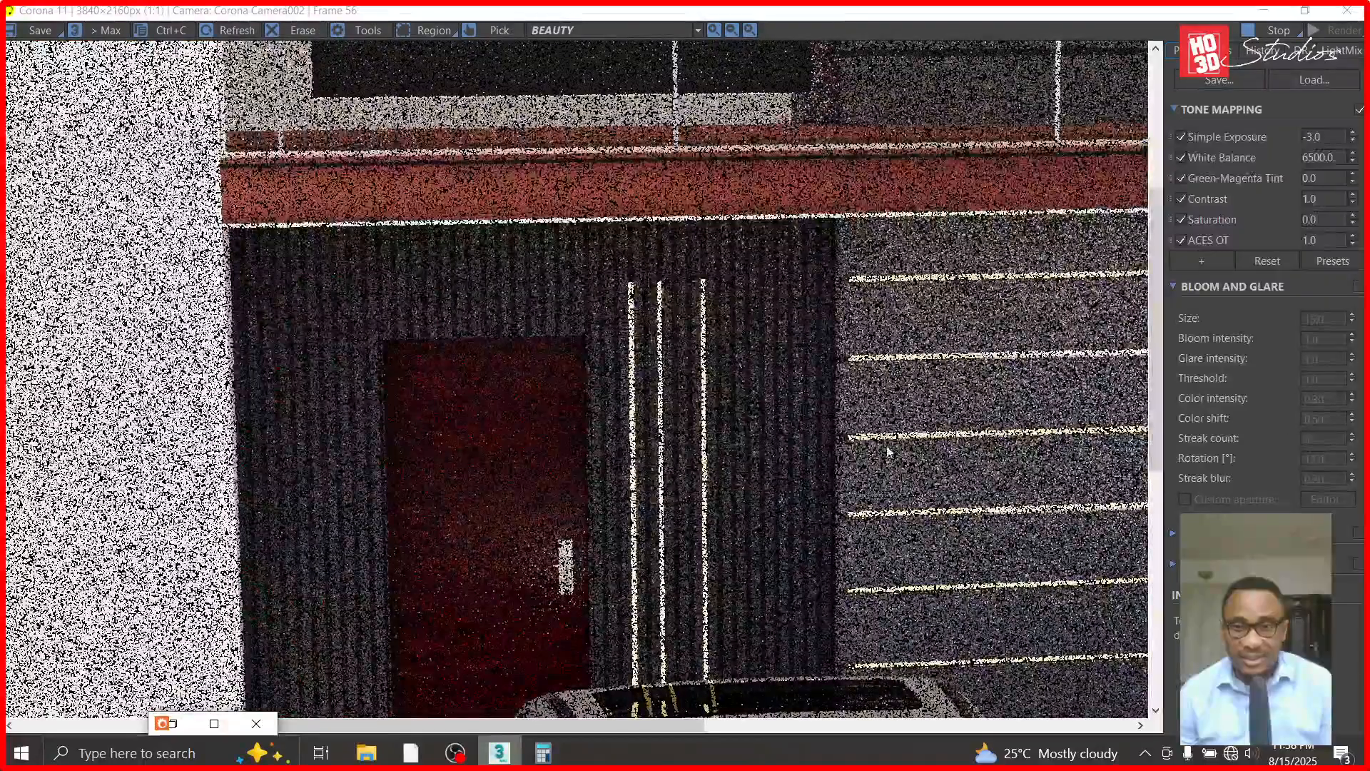
- Isolate the striped wall panel and its three vertical lights in the Front view by hiding all unselected objects
{"action": "scroll", "coordinate": [660, 314], "scroll_direction": "up", "scroll_amount": 1}
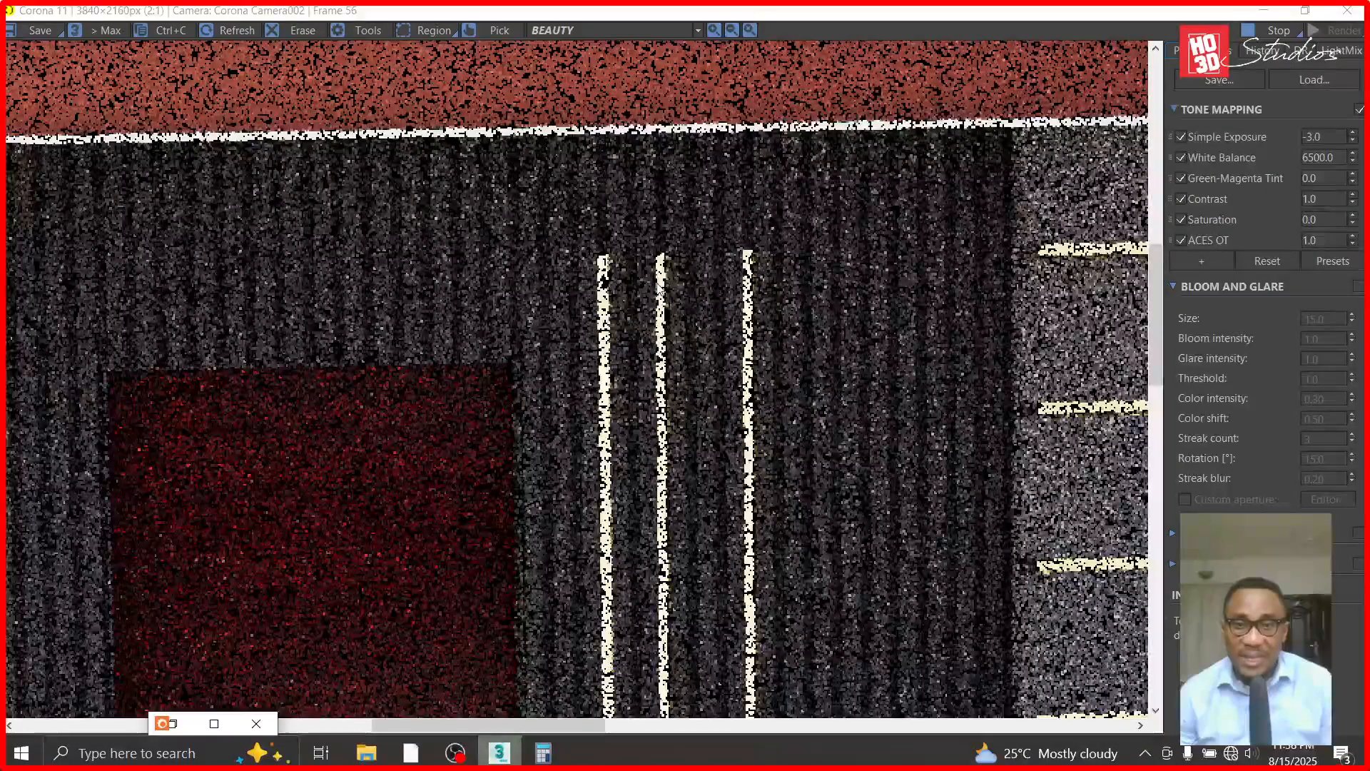
{"action": "left_click", "coordinate": [1264, 12]}
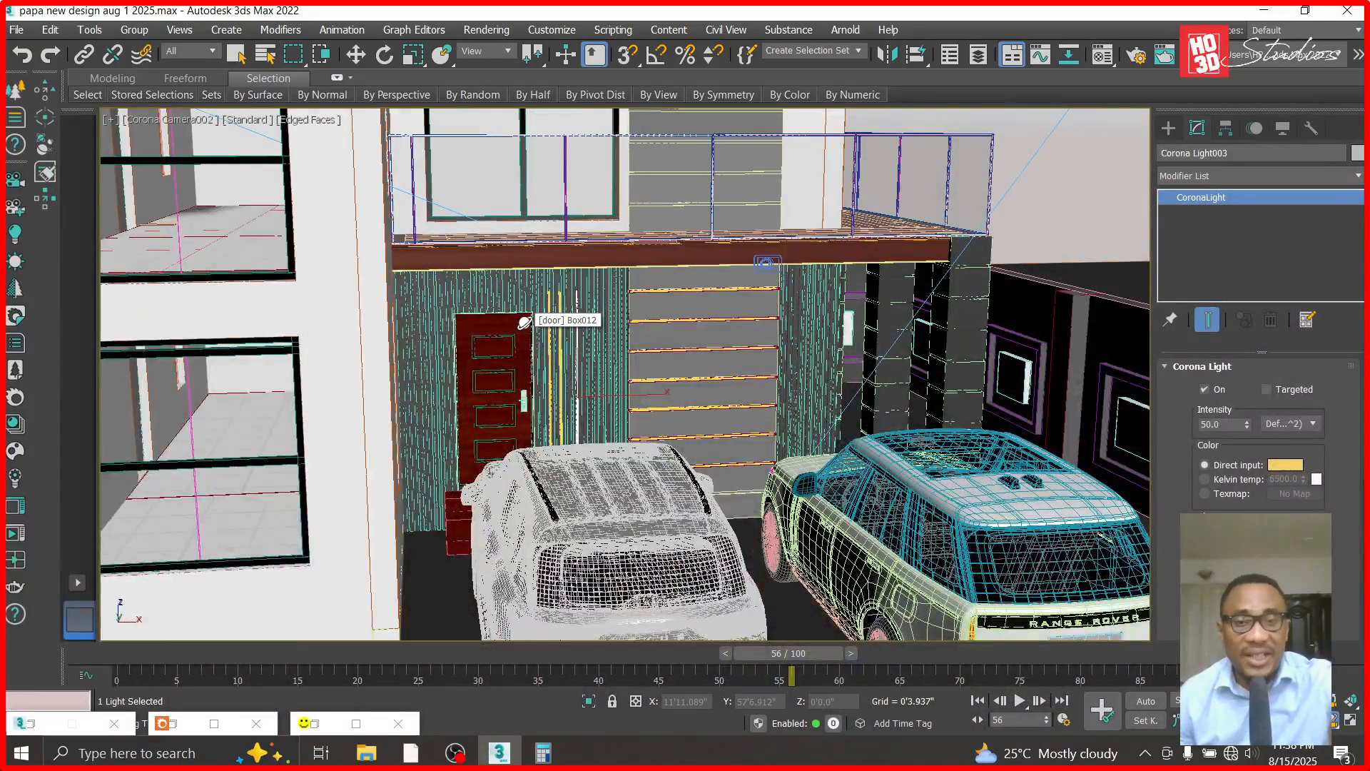
{"action": "key", "text": "f"}
{"action": "key", "text": "z"}
{"action": "left_click", "coordinate": [354, 57]}
{"action": "left_click", "coordinate": [541, 352]}
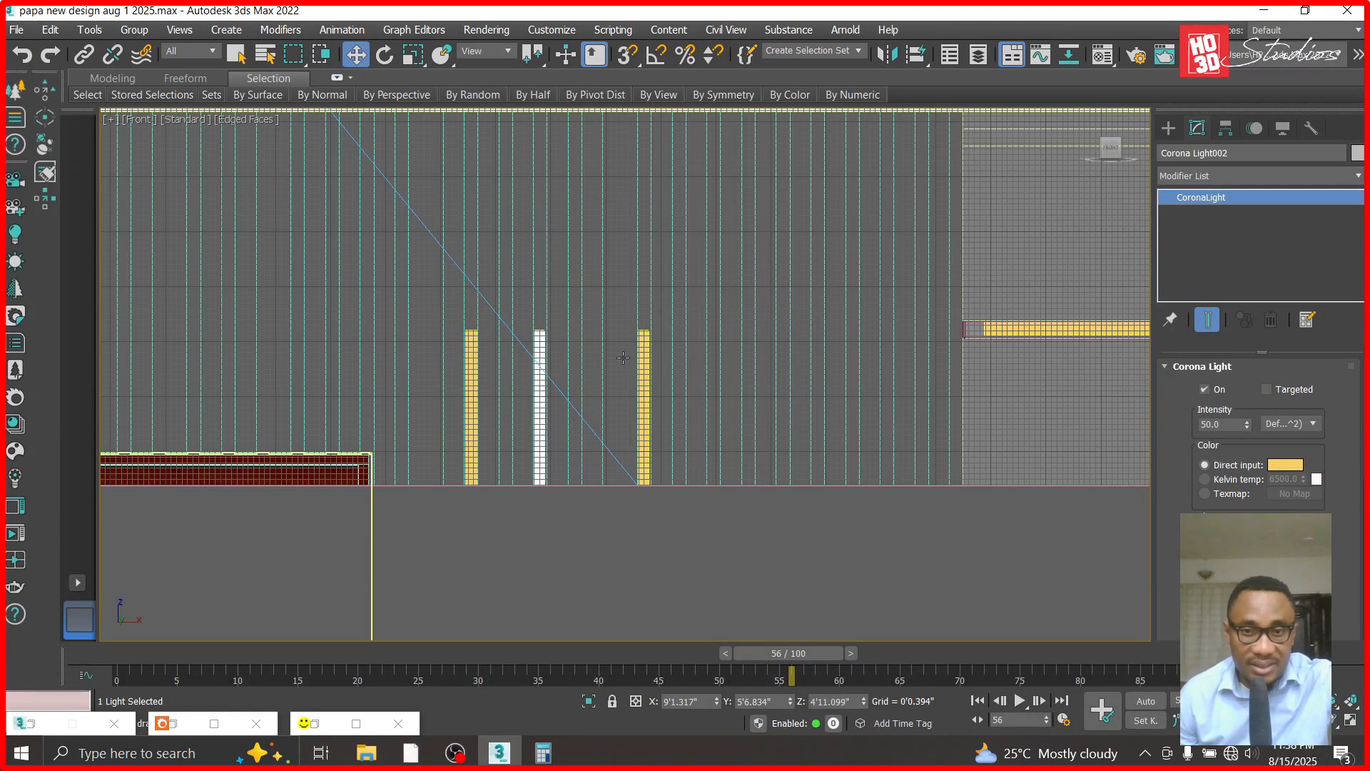
{"action": "left_click", "coordinate": [643, 357], "text": "ctrl"}
{"action": "left_click", "coordinate": [471, 367], "text": "ctrl"}
{"action": "left_click", "coordinate": [529, 309], "text": "ctrl"}
{"action": "right_click", "coordinate": [530, 307]}
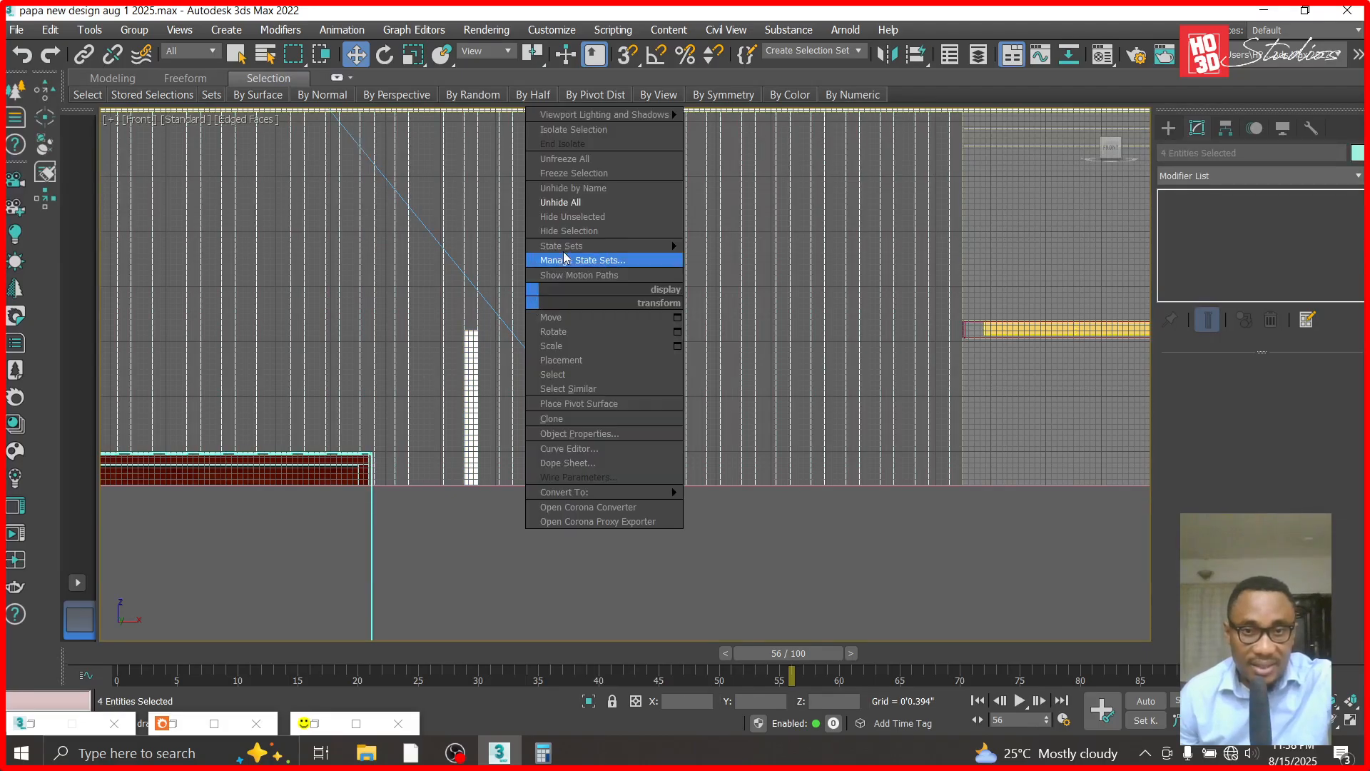
{"action": "left_click", "coordinate": [578, 217]}
- Examine the striped panel's grooves and the lights' placement in the Top view
{"action": "key", "text": "t"}
{"action": "left_click", "coordinate": [482, 353]}
{"action": "scroll", "coordinate": [482, 353], "scroll_direction": "down", "scroll_amount": 4}
{"action": "scroll", "coordinate": [291, 343], "scroll_direction": "up", "scroll_amount": 2}
{"action": "scroll", "coordinate": [744, 407], "scroll_direction": "down", "scroll_amount": 5}
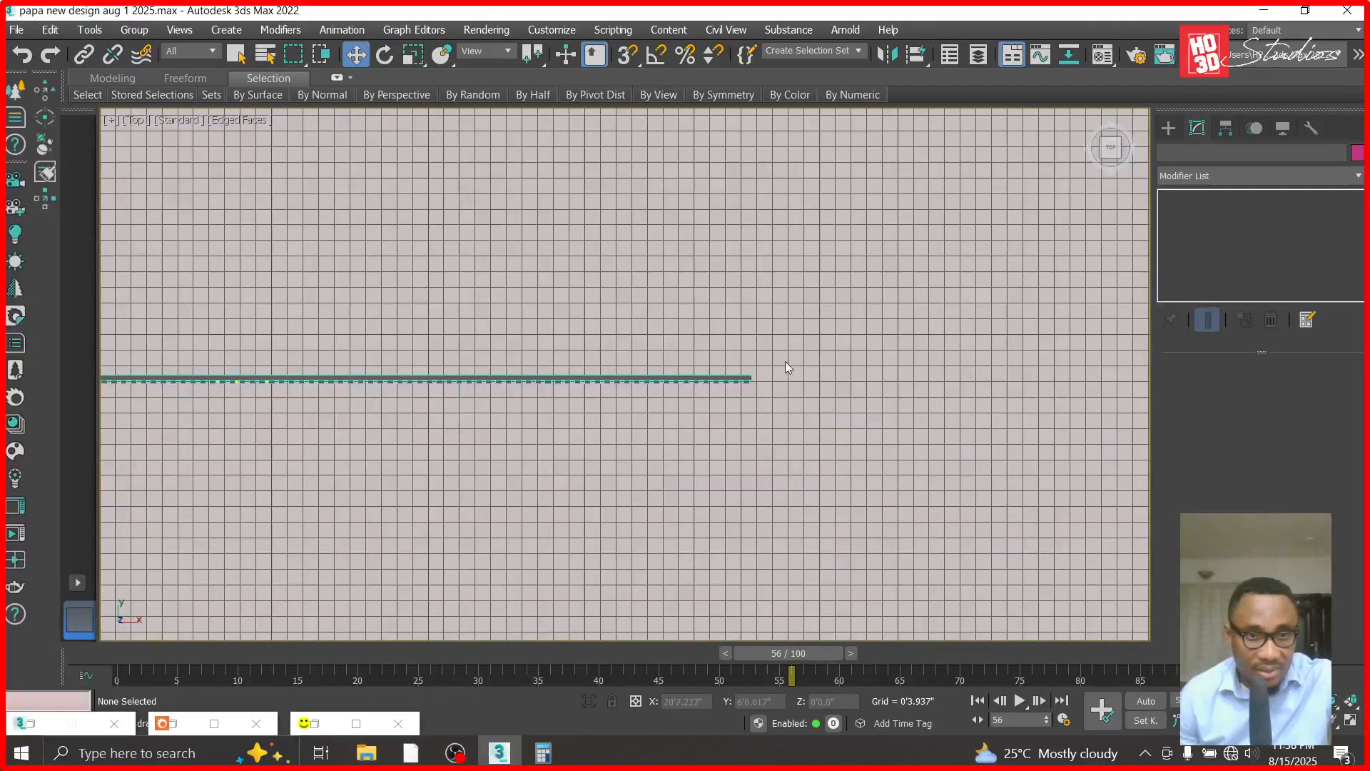
{"action": "scroll", "coordinate": [496, 375], "scroll_direction": "down", "scroll_amount": 3}
{"action": "scroll", "coordinate": [496, 375], "scroll_direction": "up", "scroll_amount": 5}
{"action": "scroll", "coordinate": [511, 394], "scroll_direction": "down", "scroll_amount": 3}
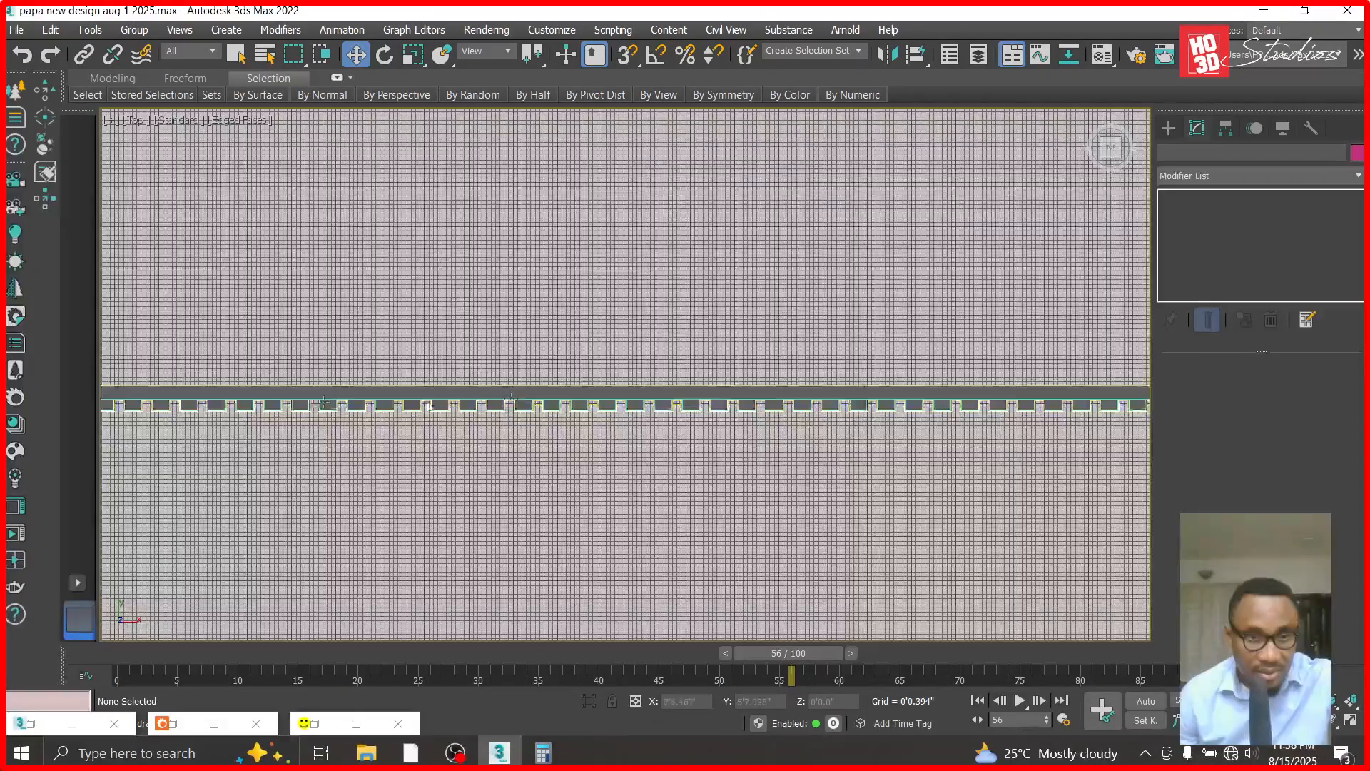
{"action": "scroll", "coordinate": [511, 394], "scroll_direction": "up", "scroll_amount": 4}
{"action": "scroll", "coordinate": [765, 414], "scroll_direction": "down", "scroll_amount": 2}
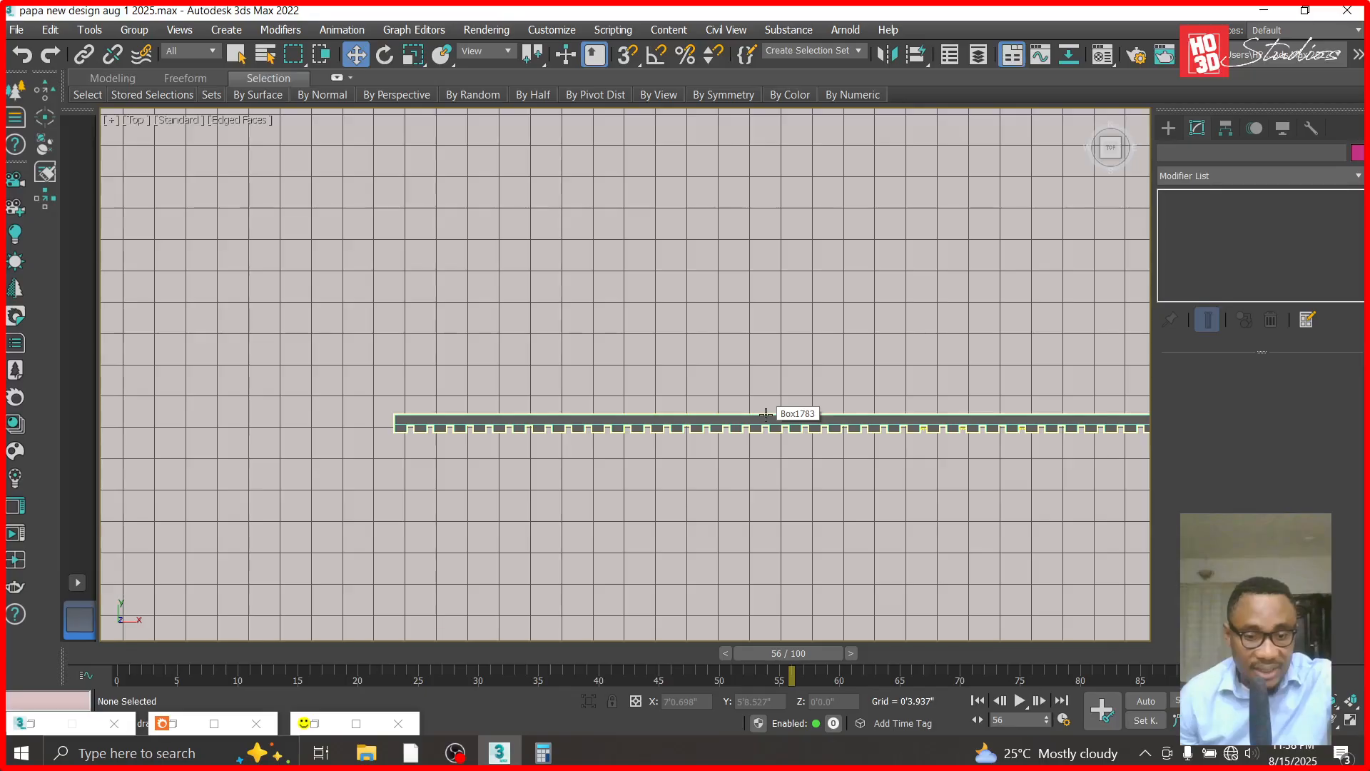
{"action": "key", "text": "f"}
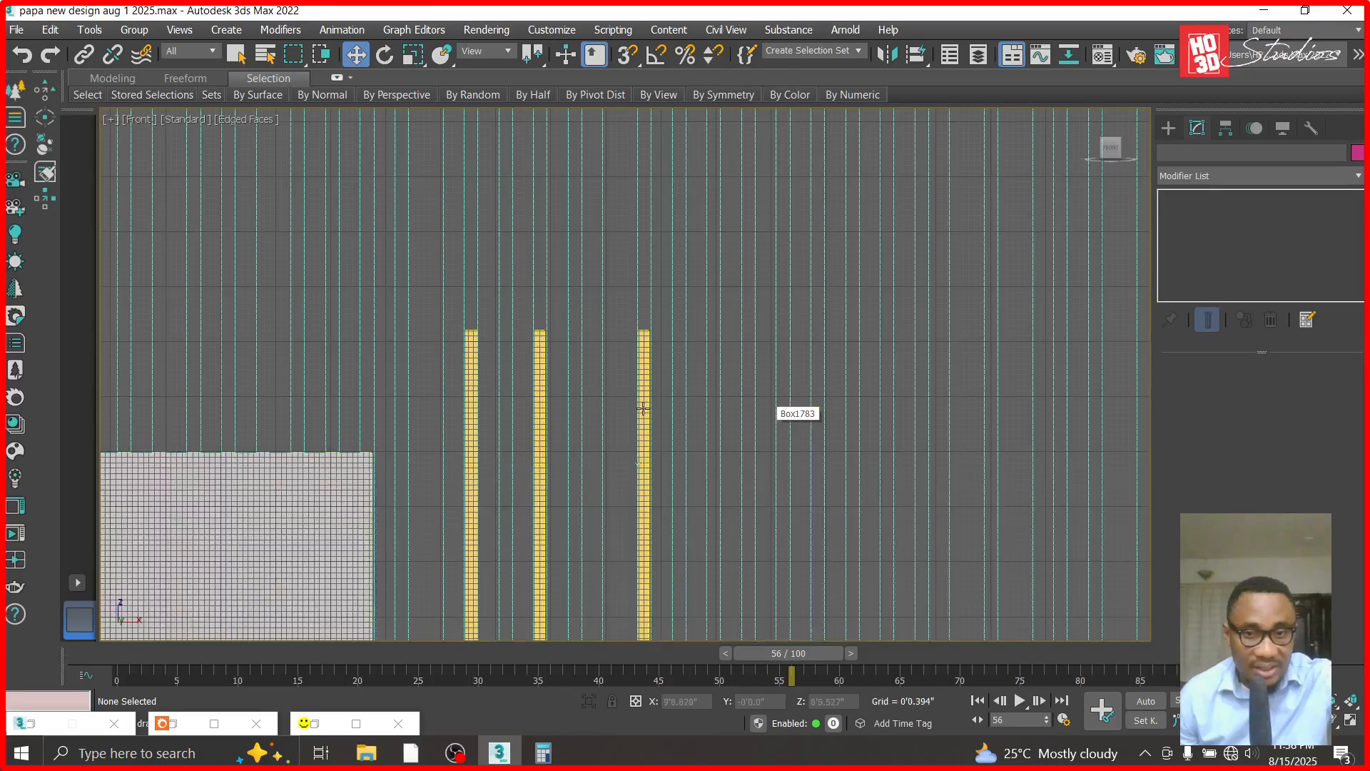
- Even out the light spacing in the Top view by moving the right light one groove inward, to X about 9'6.435"
{"action": "left_click", "coordinate": [472, 379]}
{"action": "key", "text": "t"}
{"action": "scroll", "coordinate": [816, 400], "scroll_direction": "up", "scroll_amount": 3}
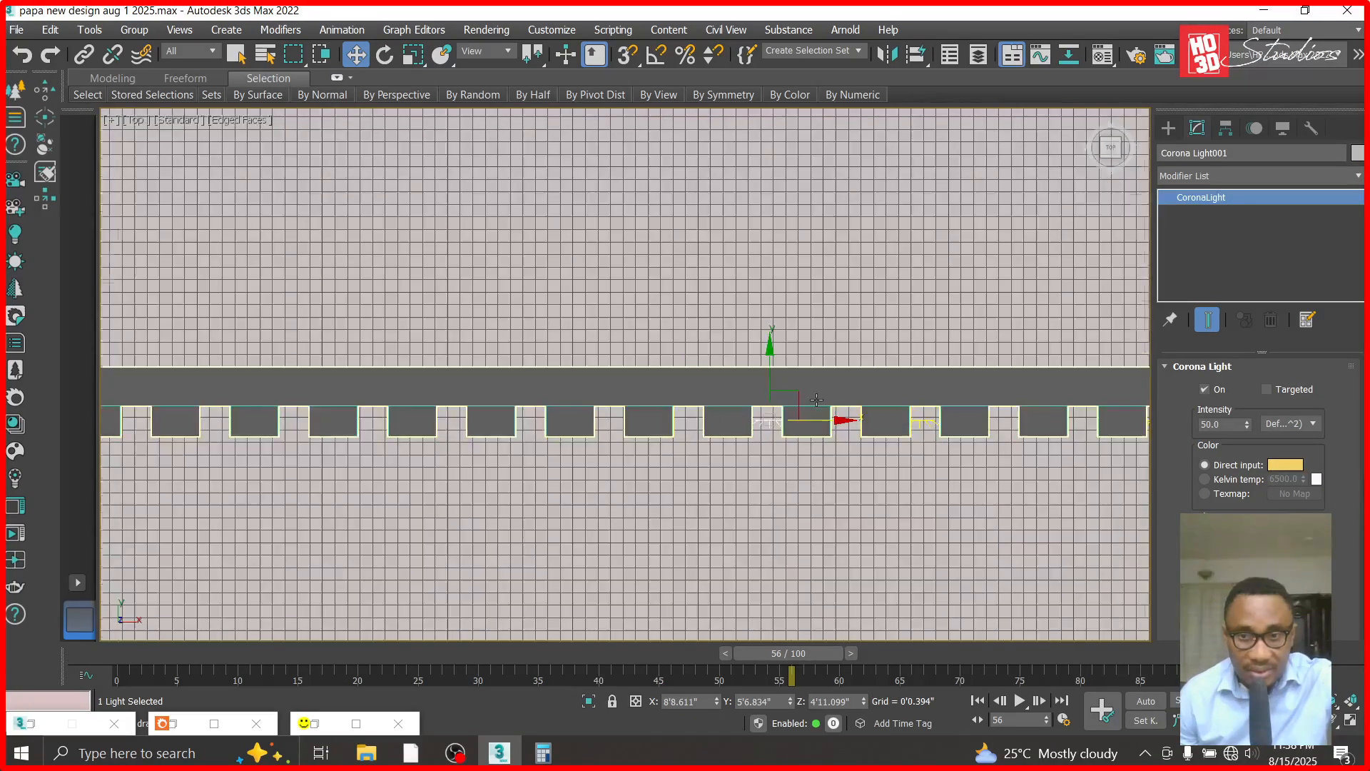
{"action": "scroll", "coordinate": [816, 399], "scroll_direction": "up", "scroll_amount": 2}
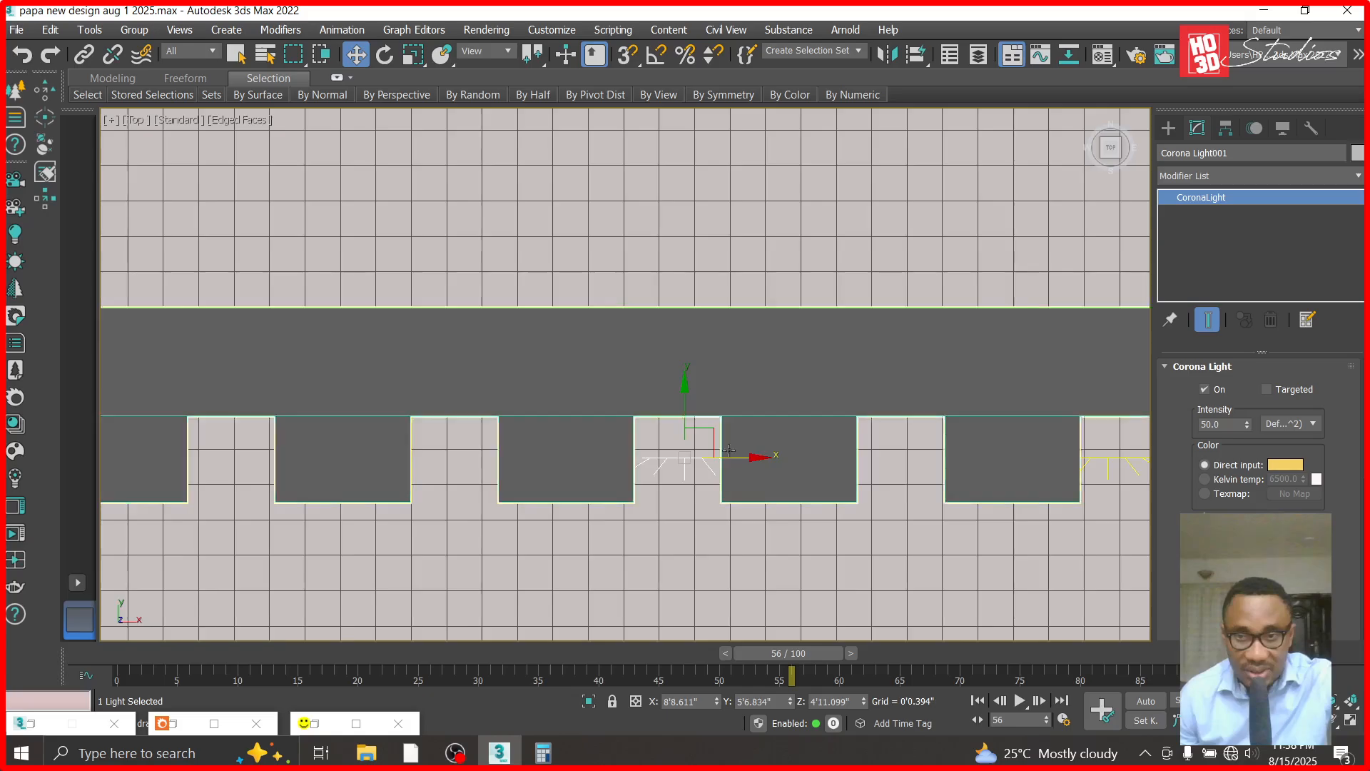
{"action": "scroll", "coordinate": [728, 449], "scroll_direction": "down", "scroll_amount": 2}
{"action": "scroll", "coordinate": [812, 448], "scroll_direction": "down", "scroll_amount": 1}
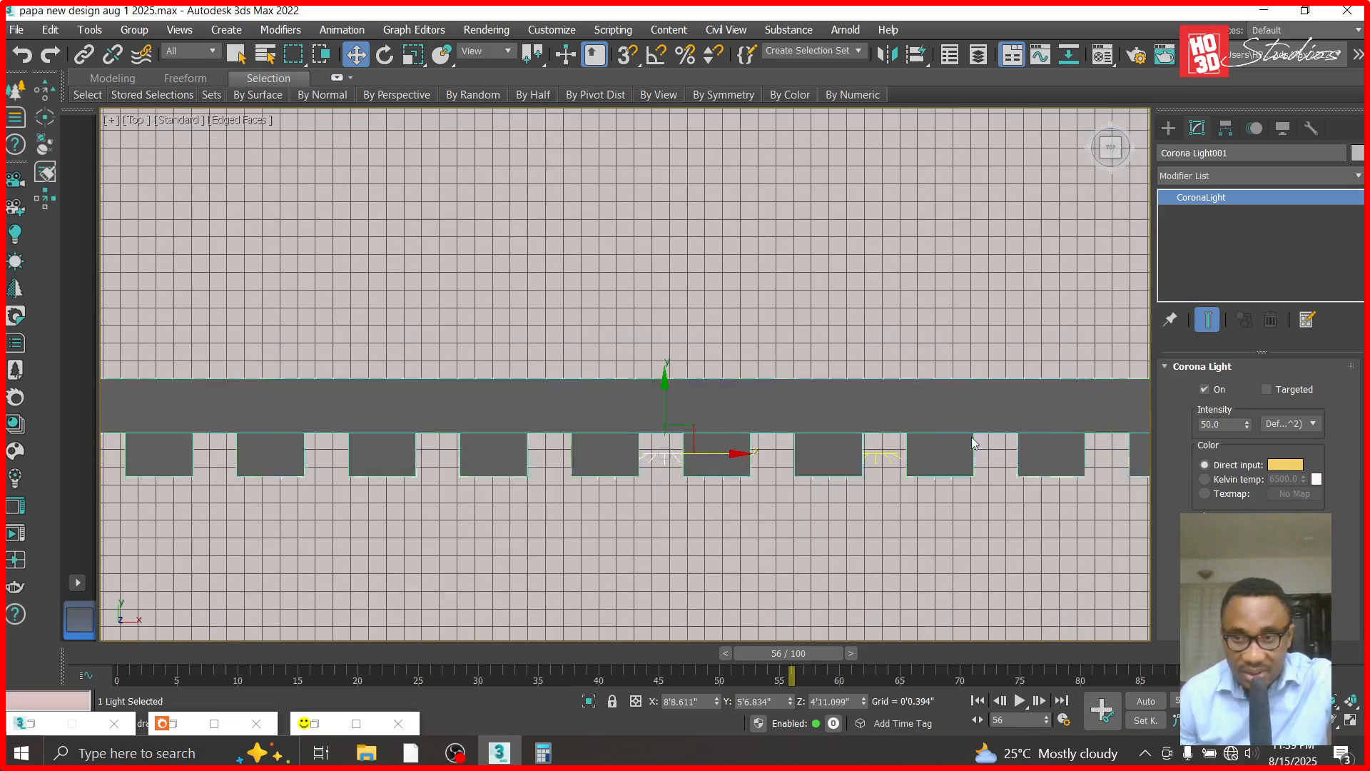
{"action": "scroll", "coordinate": [974, 443], "scroll_direction": "down", "scroll_amount": 1}
{"action": "scroll", "coordinate": [1085, 457], "scroll_direction": "up", "scroll_amount": 3}
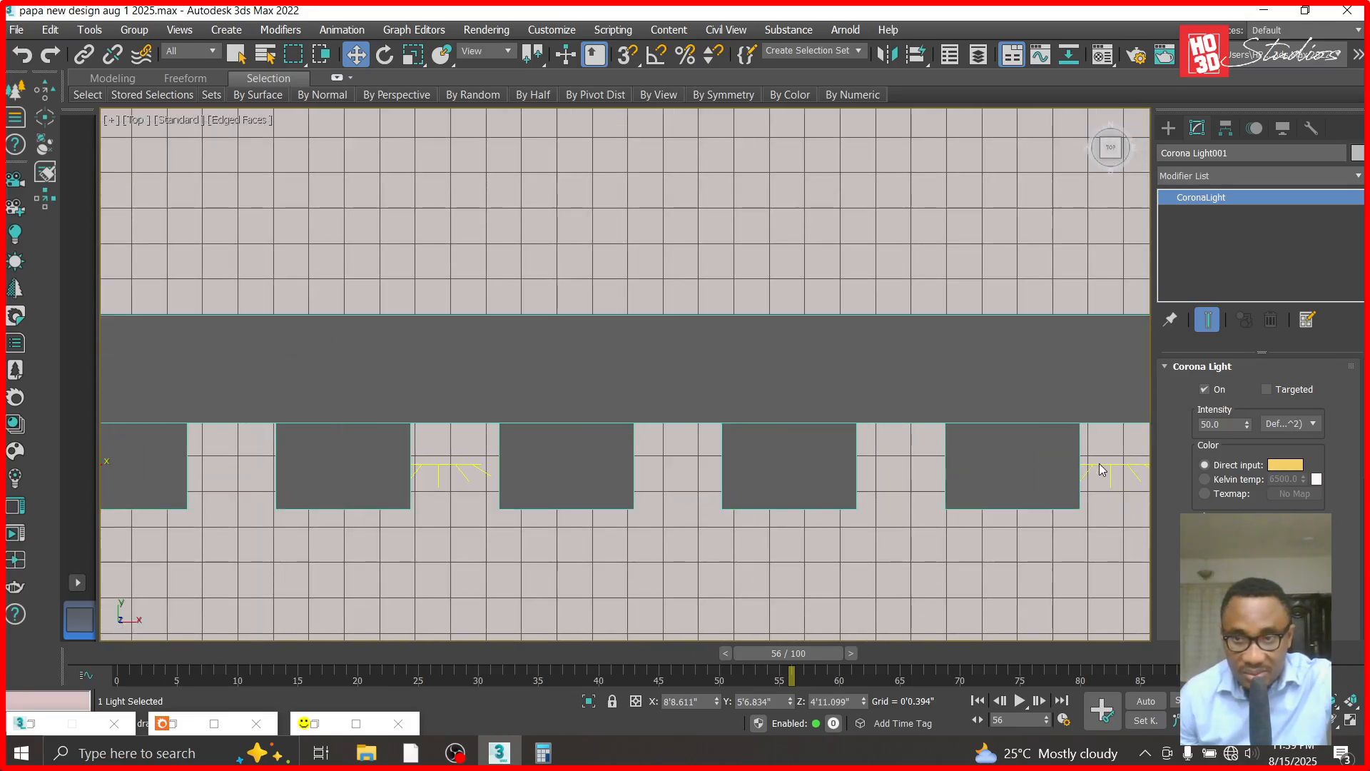
{"action": "left_click", "coordinate": [1102, 468]}
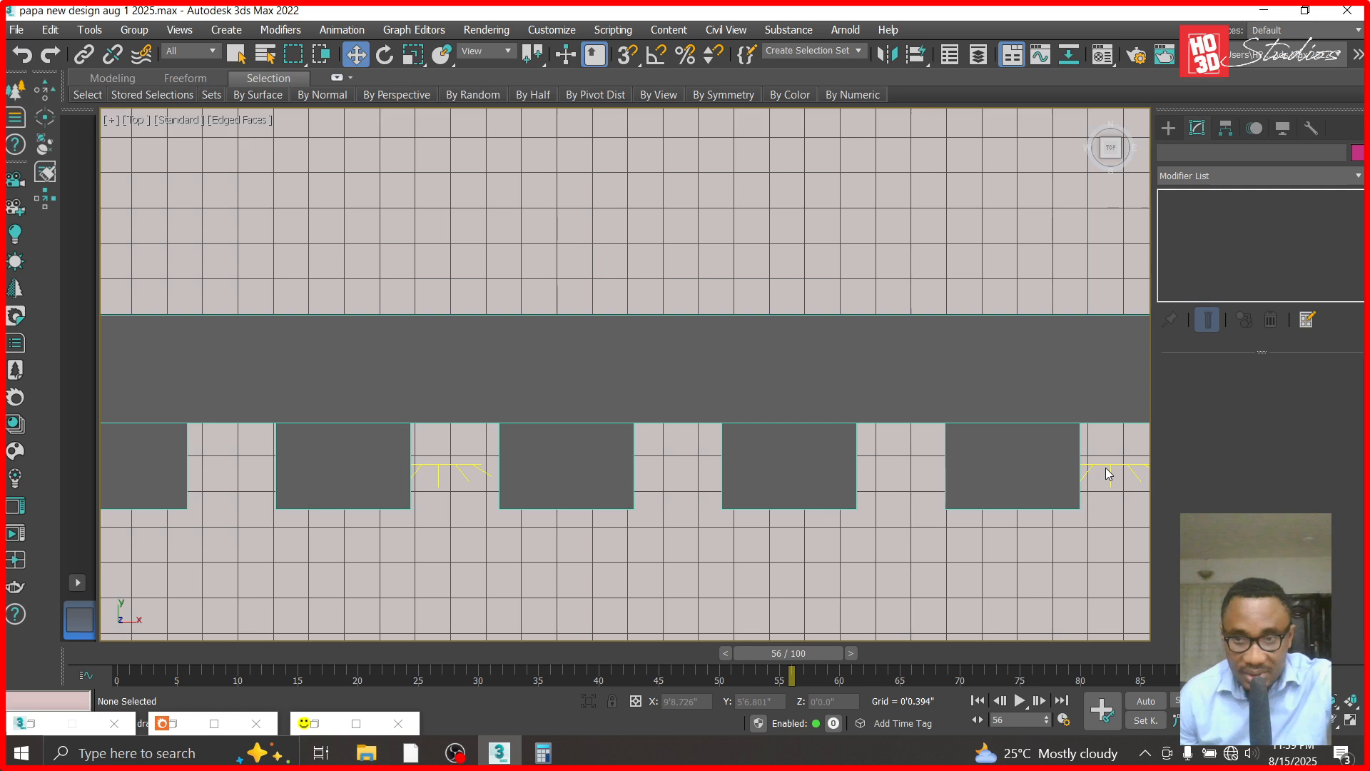
{"action": "left_click", "coordinate": [1109, 469]}
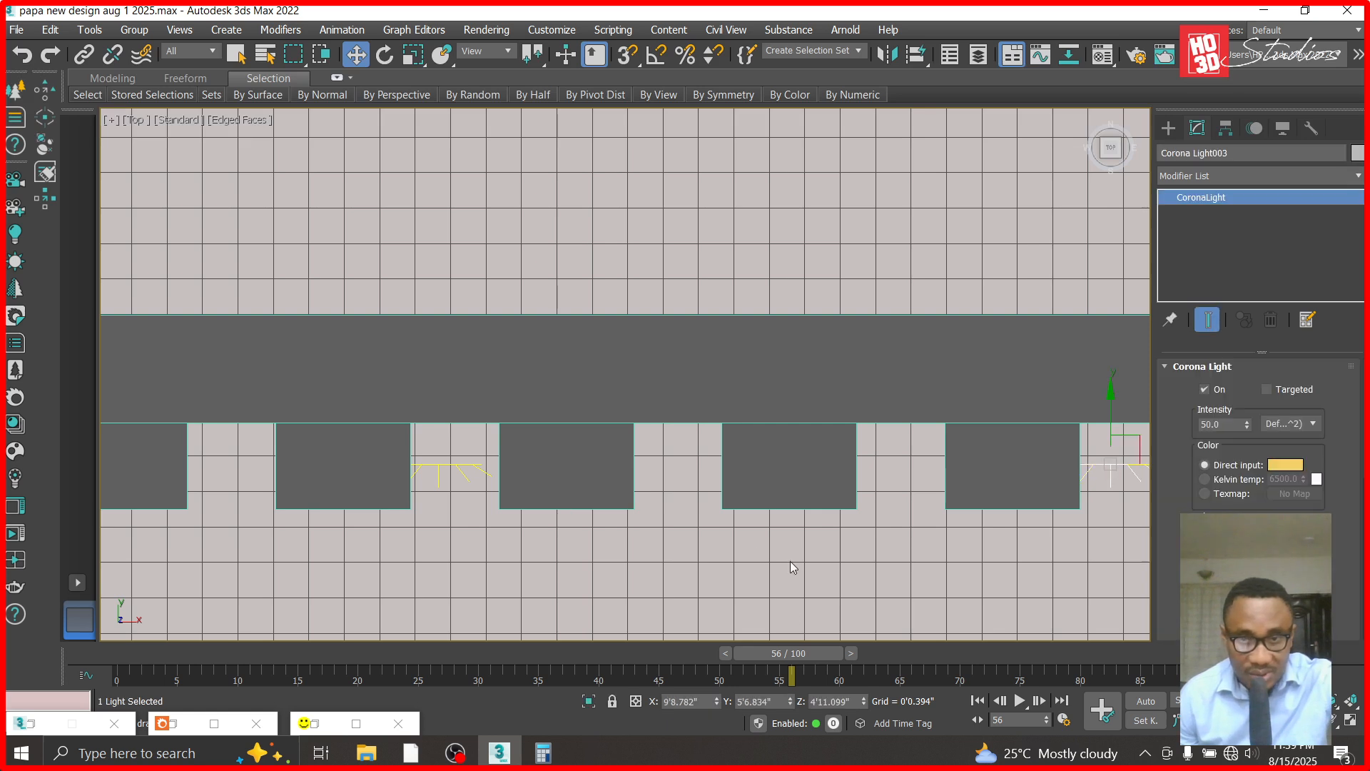
{"action": "left_click_drag", "start_coordinate": [717, 726], "coordinate": [729, 198]}
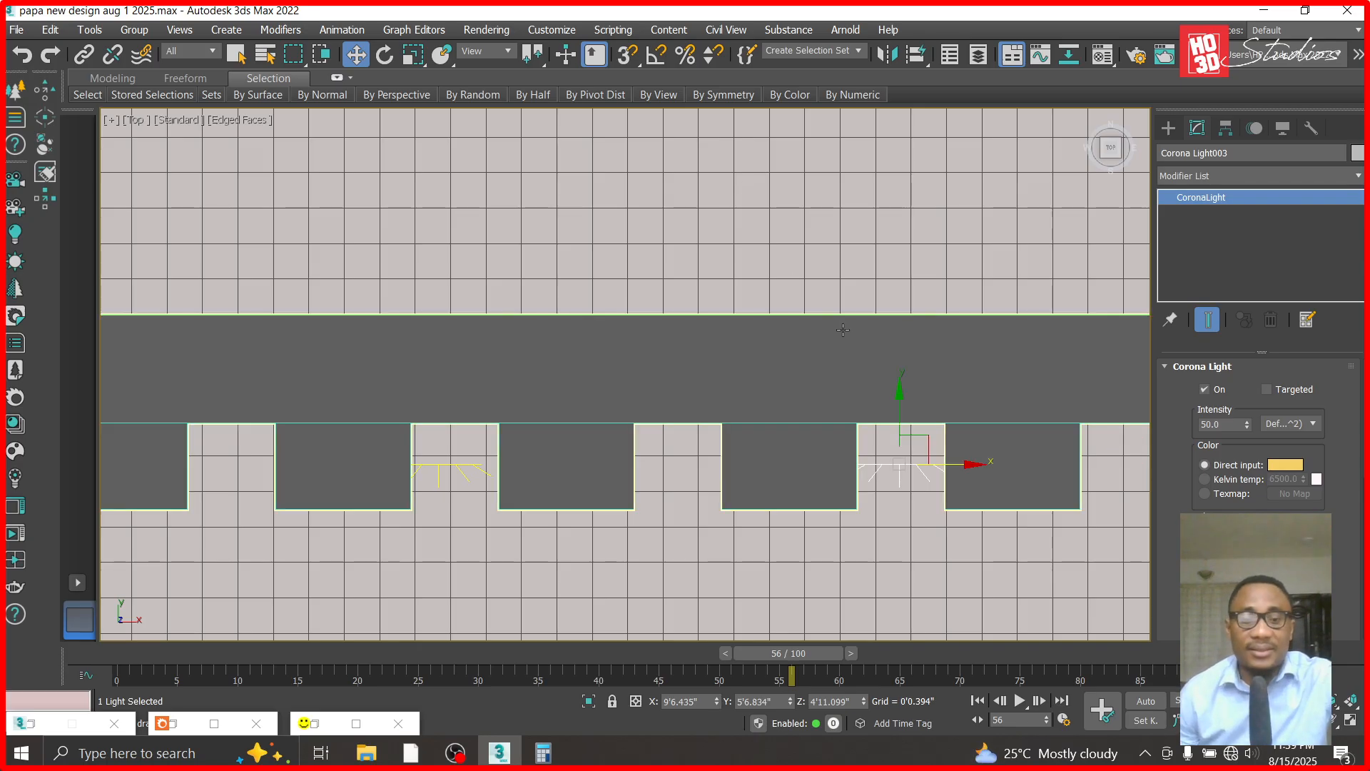
- In the Front view, create a box over the left vertical light about 0.983" wide and set its length to 8'
{"action": "key", "text": "f"}
{"action": "scroll", "coordinate": [766, 289], "scroll_direction": "down", "scroll_amount": 3}
{"action": "scroll", "coordinate": [630, 306], "scroll_direction": "up", "scroll_amount": 6}
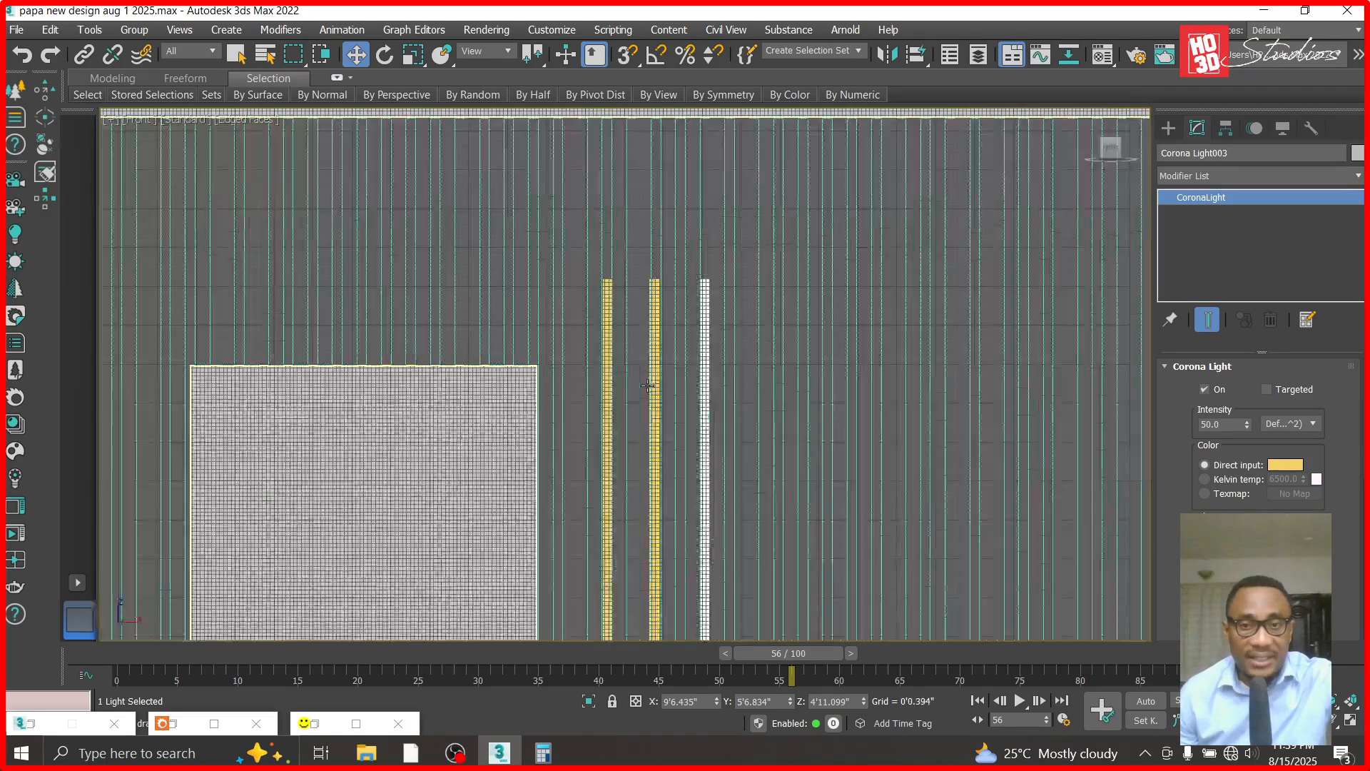
{"action": "left_click", "coordinate": [1168, 129]}
{"action": "left_click", "coordinate": [1206, 240]}
{"action": "scroll", "coordinate": [553, 169], "scroll_direction": "up", "scroll_amount": 3}
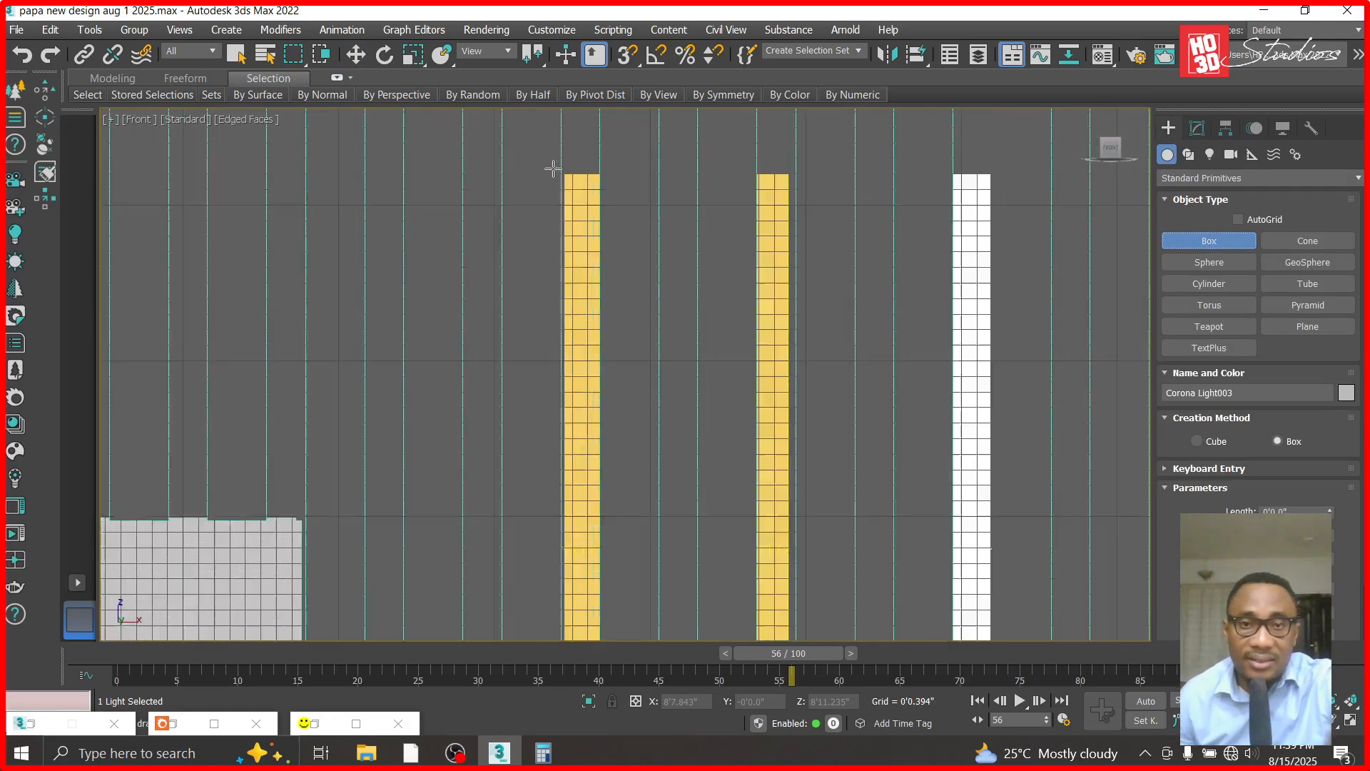
{"action": "scroll", "coordinate": [553, 168], "scroll_direction": "up", "scroll_amount": 2}
{"action": "left_click_drag", "start_coordinate": [563, 175], "coordinate": [619, 375]}
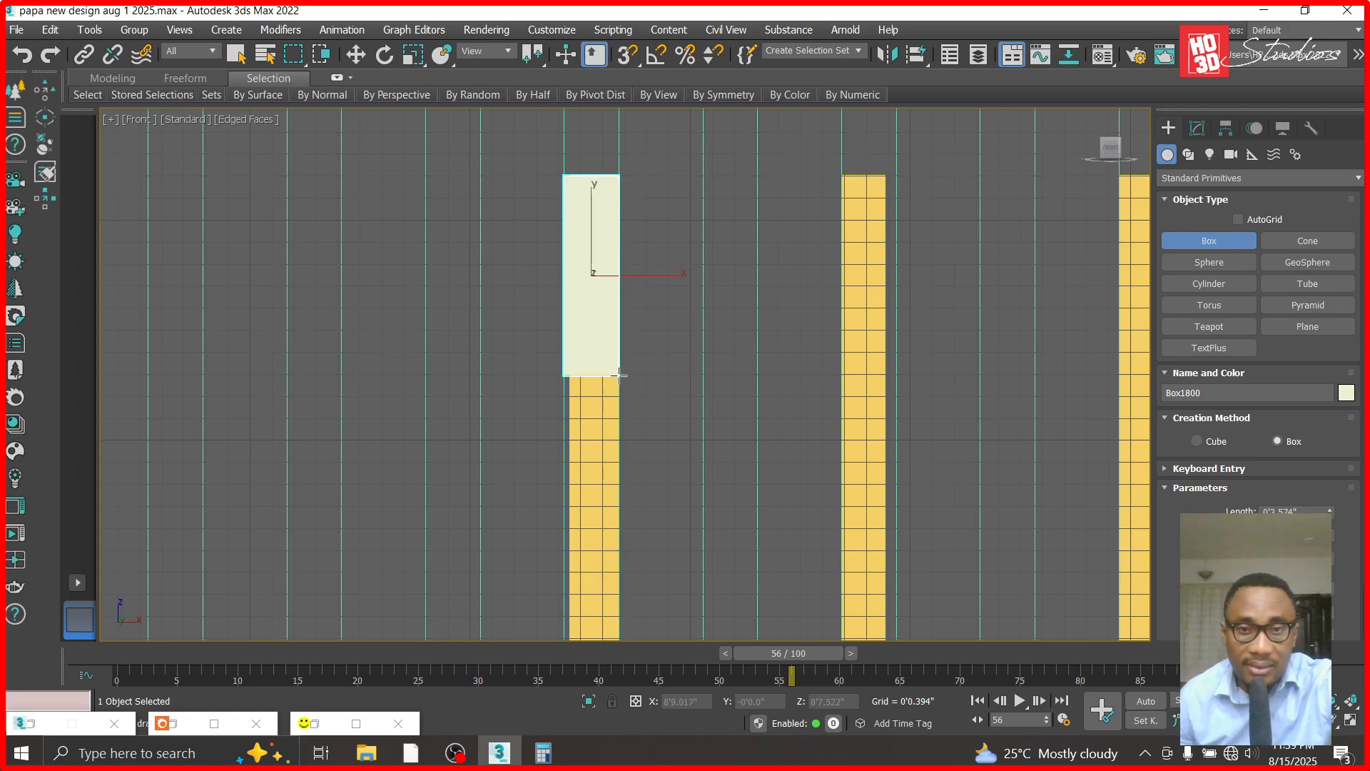
{"action": "type", "text": "8'"}
{"action": "key", "text": "Return"}
{"action": "scroll", "coordinate": [651, 334], "scroll_direction": "down", "scroll_amount": 2}
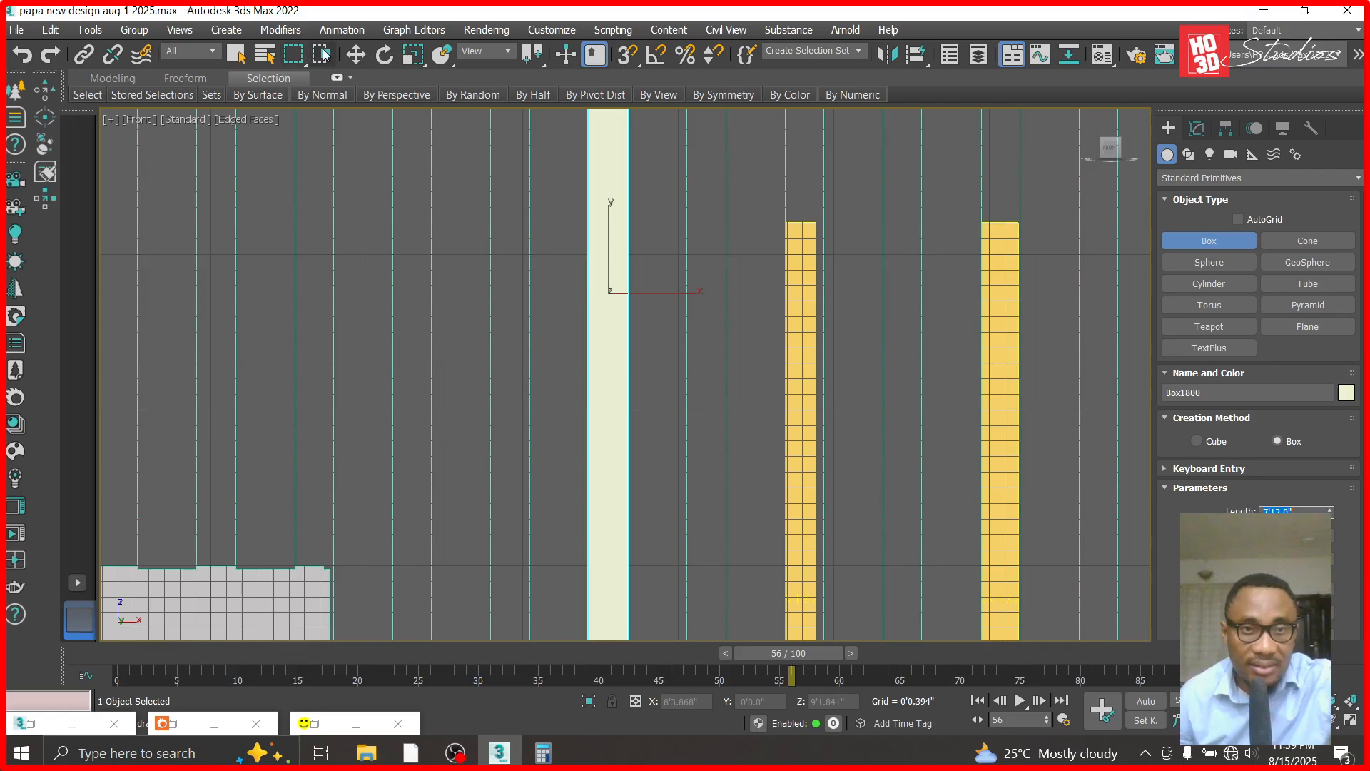
- Lower the long box along Z to about 4'11.185" so it covers the left vertical light
{"action": "left_click", "coordinate": [355, 57]}
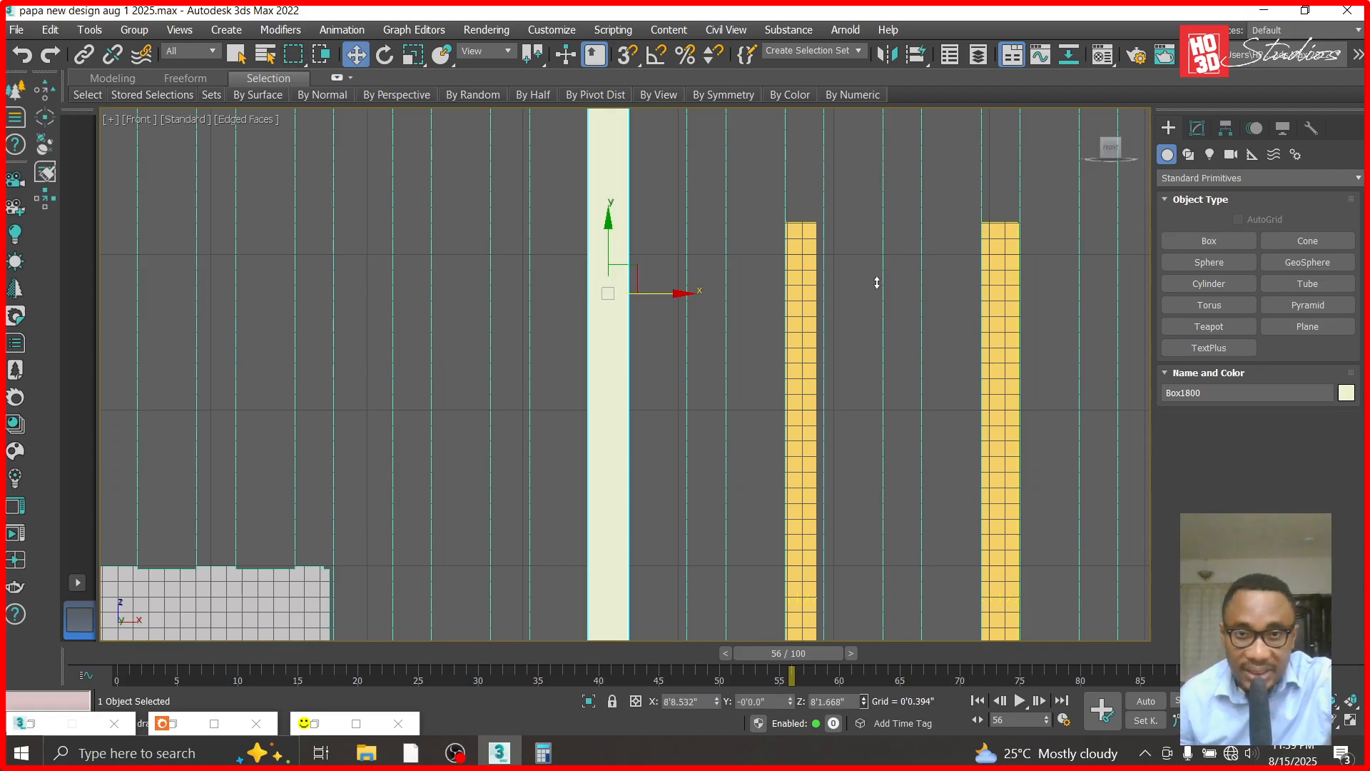
{"action": "left_click_drag", "start_coordinate": [877, 439], "coordinate": [881, 429]}
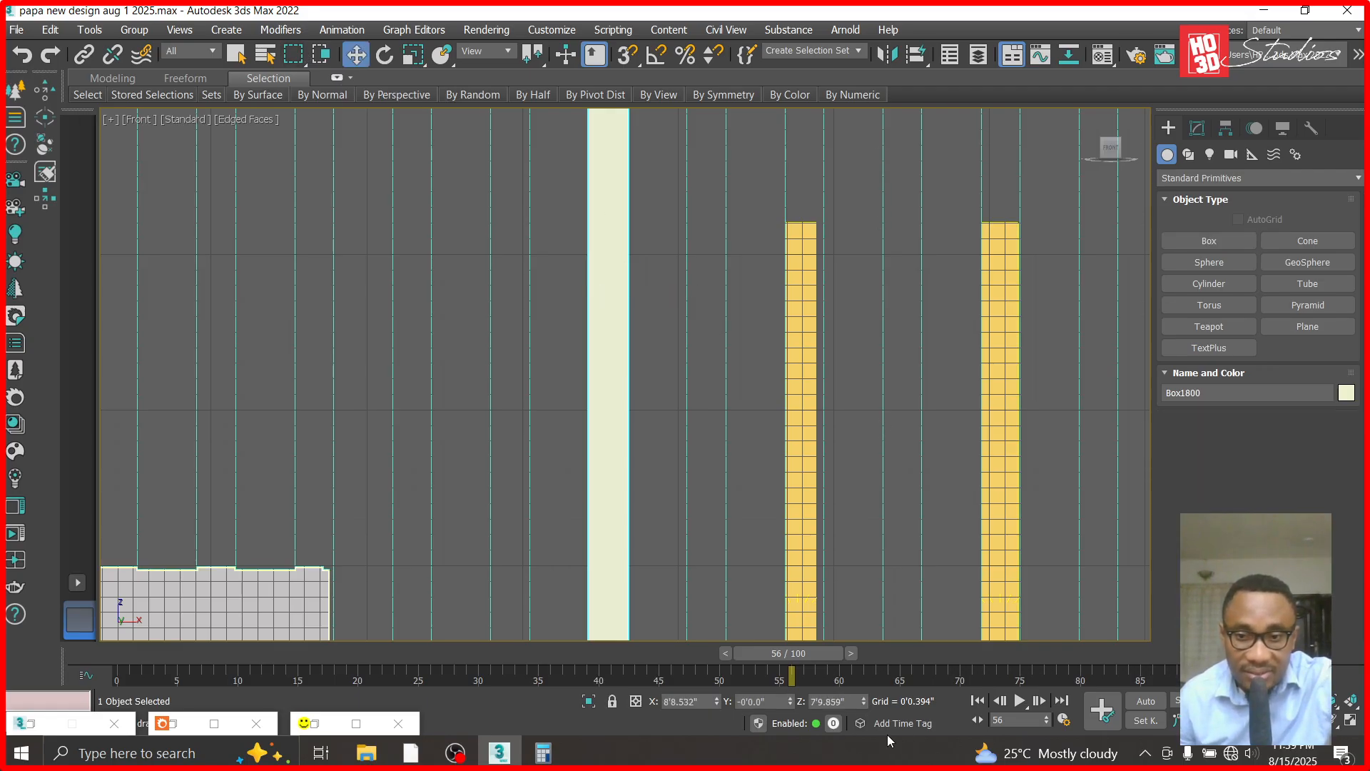
{"action": "left_click_drag", "start_coordinate": [863, 705], "coordinate": [850, 384]}
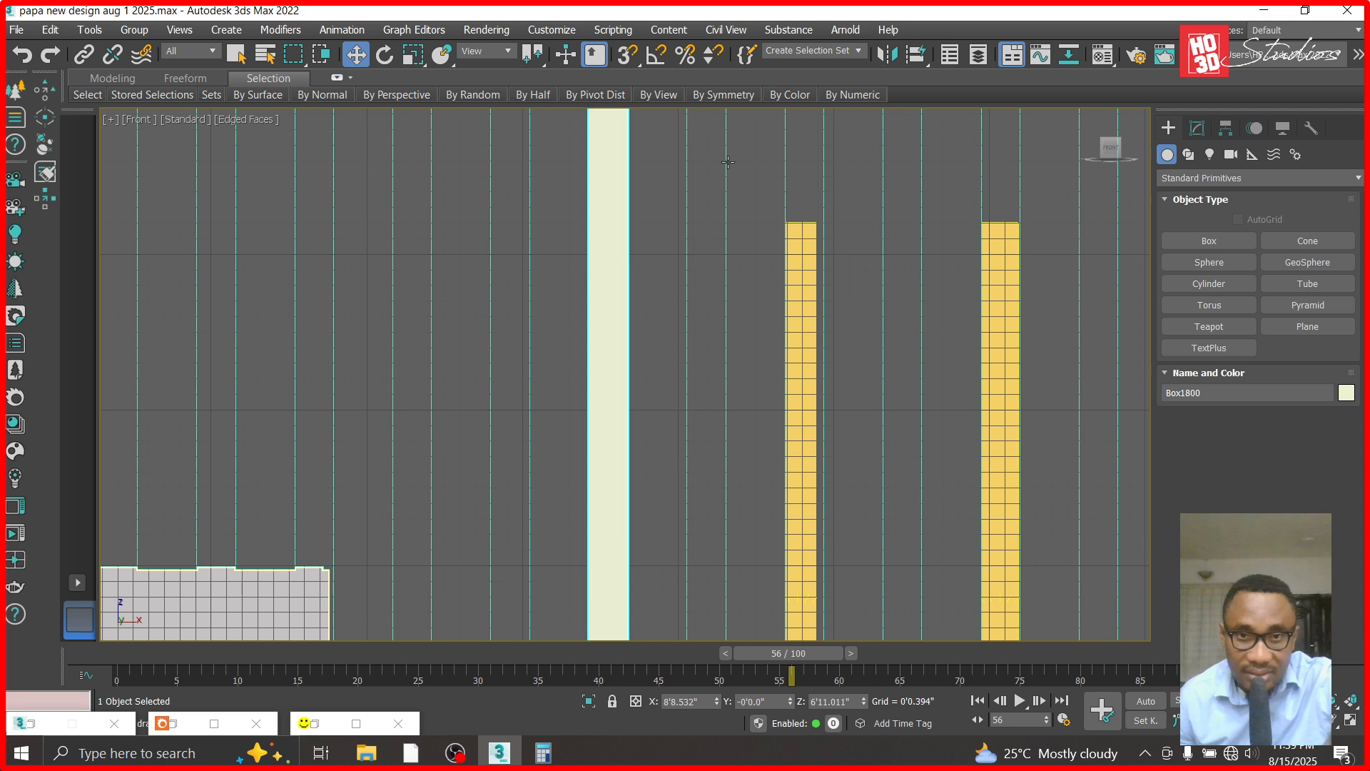
{"action": "left_click_drag", "start_coordinate": [864, 706], "coordinate": [859, 176]}
{"action": "scroll", "coordinate": [834, 537], "scroll_direction": "down", "scroll_amount": 3}
{"action": "scroll", "coordinate": [668, 440], "scroll_direction": "down", "scroll_amount": 4}
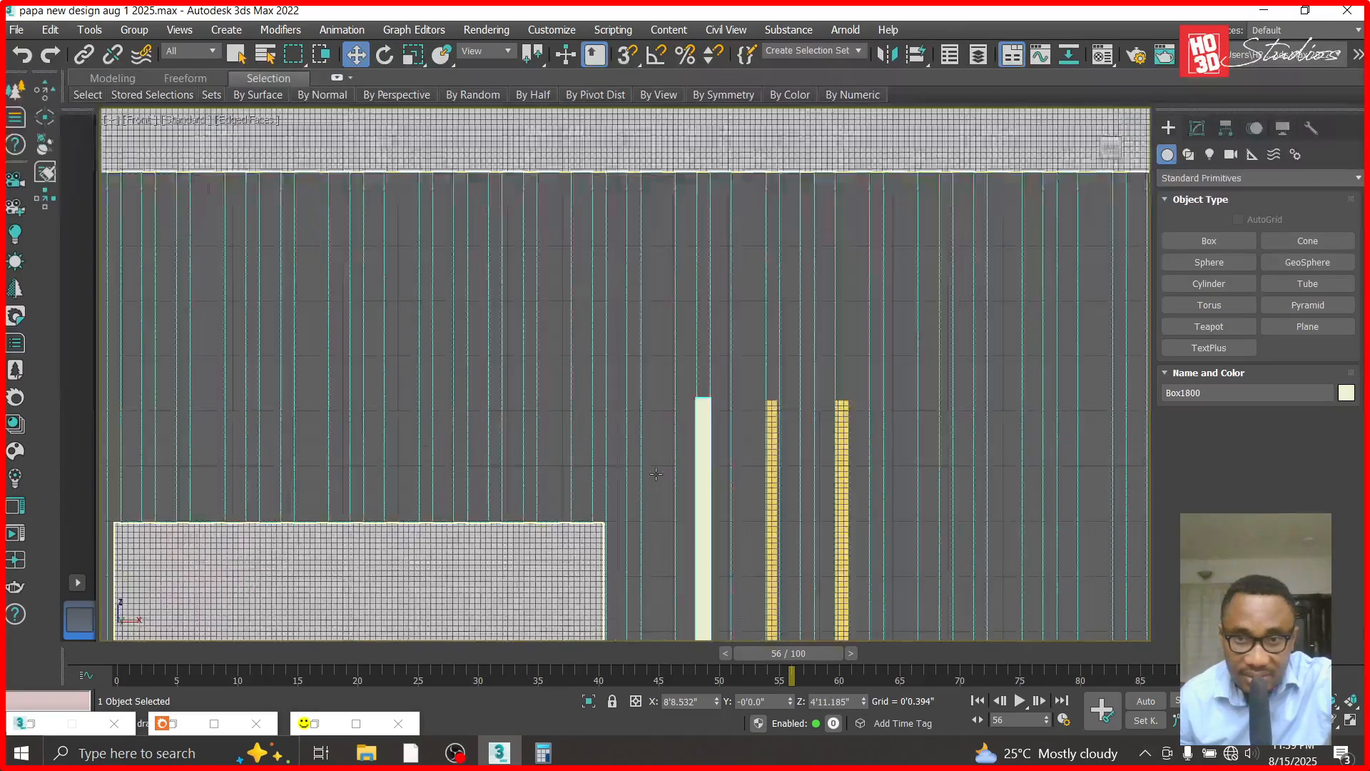
- Assign the translucent panel material to the long box over the left light
{"action": "key", "text": "m"}
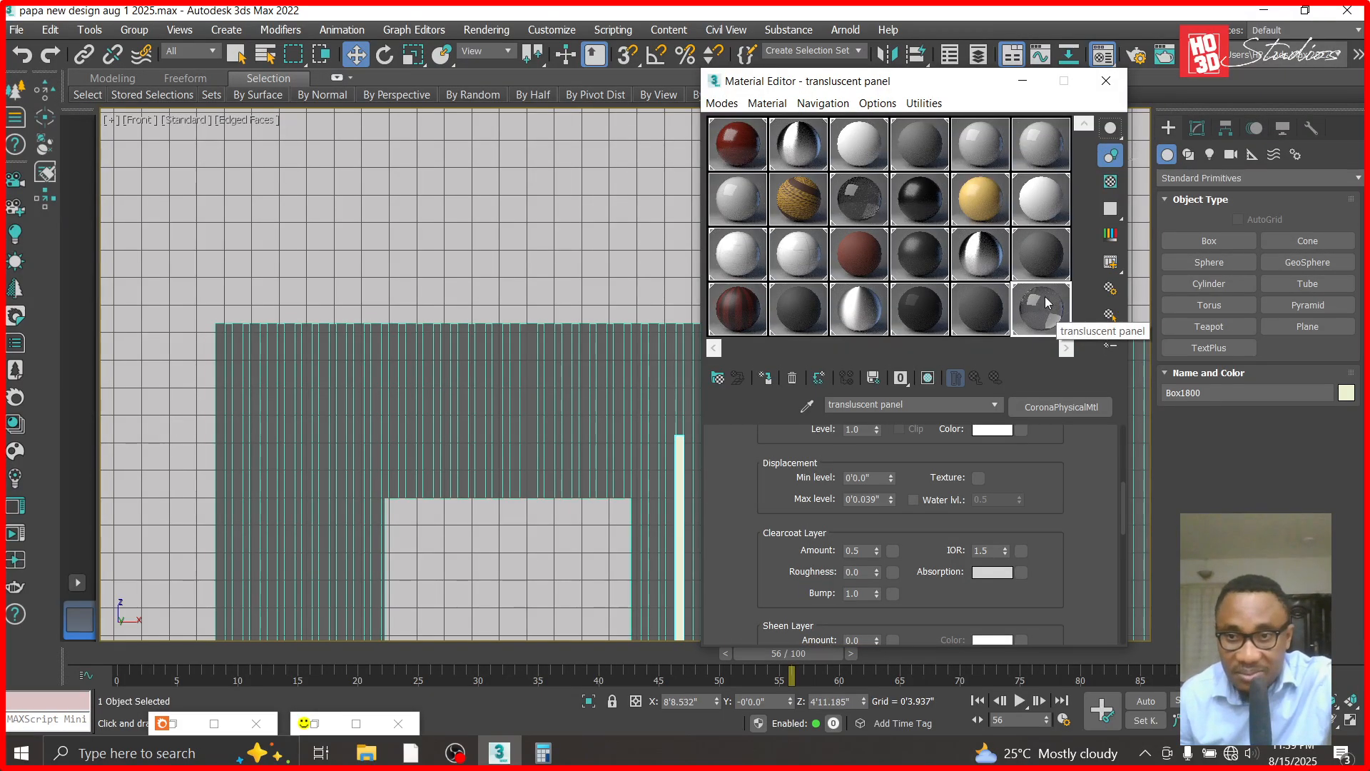
{"action": "left_click", "coordinate": [769, 379]}
{"action": "left_click", "coordinate": [1106, 81]}
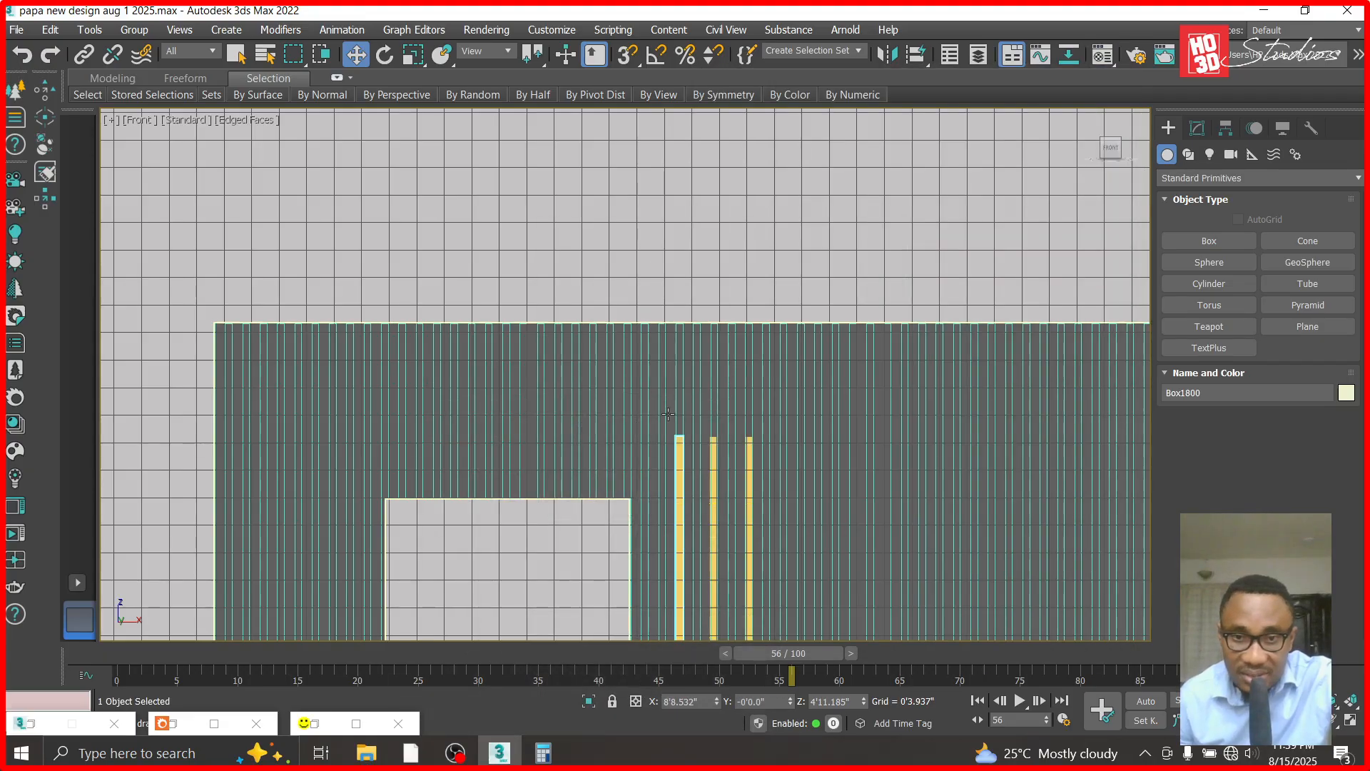
- Check the translucent box's fit over the left light and set its height to 0'0.12"
{"action": "scroll", "coordinate": [668, 414], "scroll_direction": "up", "scroll_amount": 10}
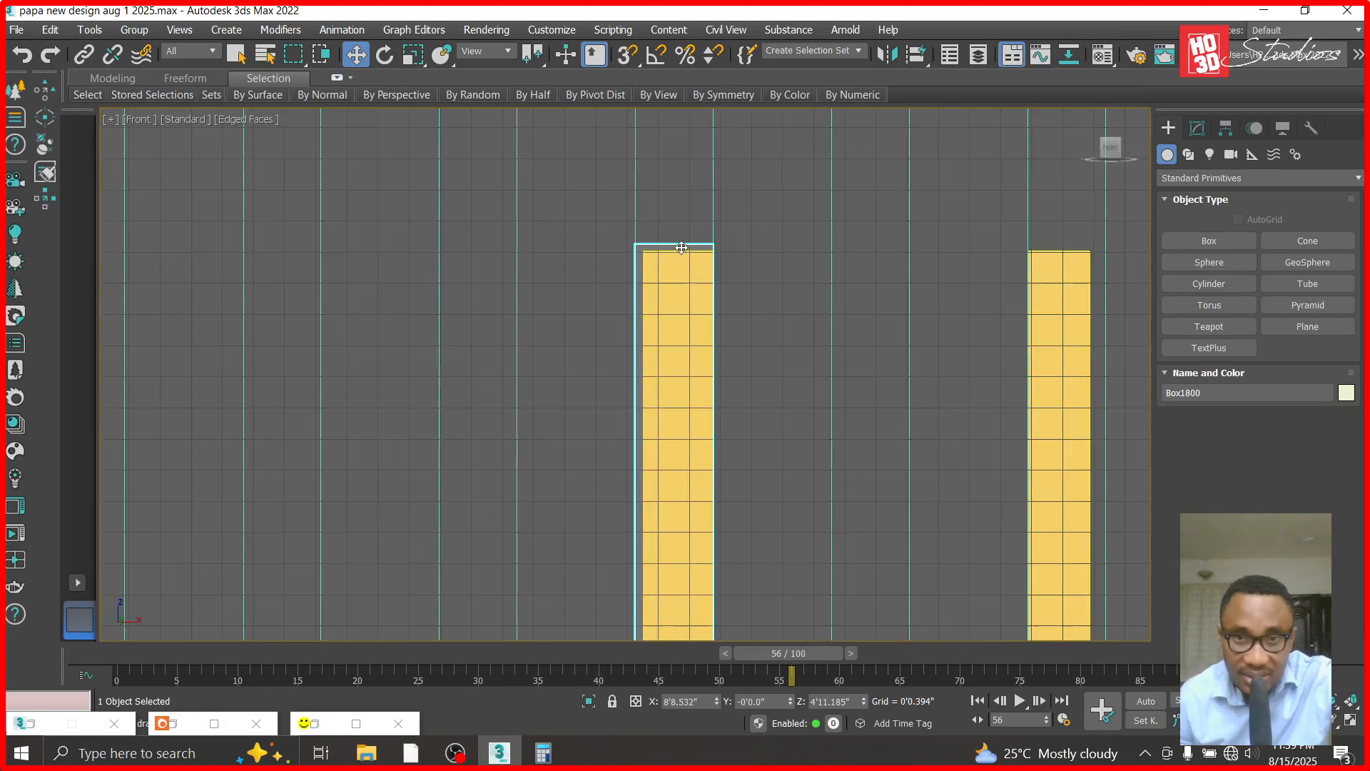
{"action": "scroll", "coordinate": [681, 247], "scroll_direction": "down", "scroll_amount": 10}
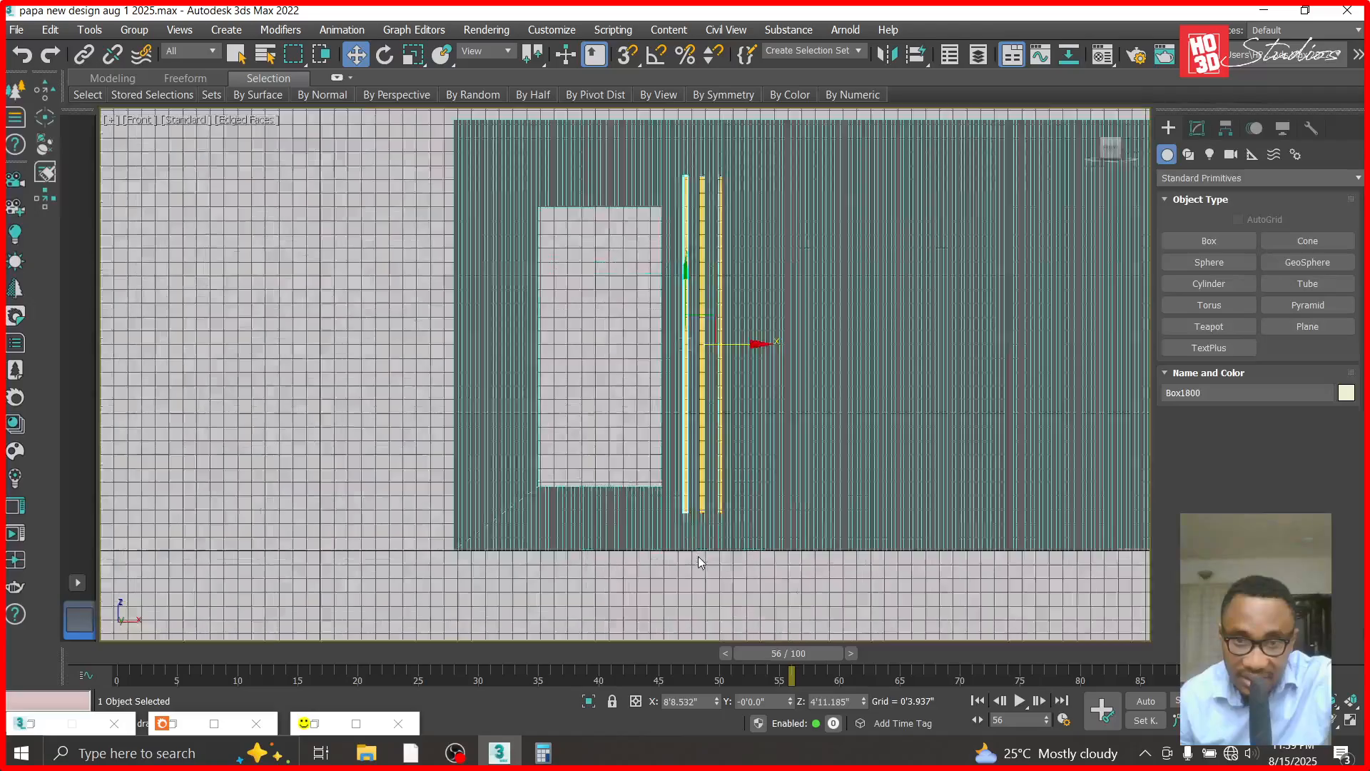
{"action": "scroll", "coordinate": [692, 528], "scroll_direction": "up", "scroll_amount": 10}
{"action": "key", "text": "t"}
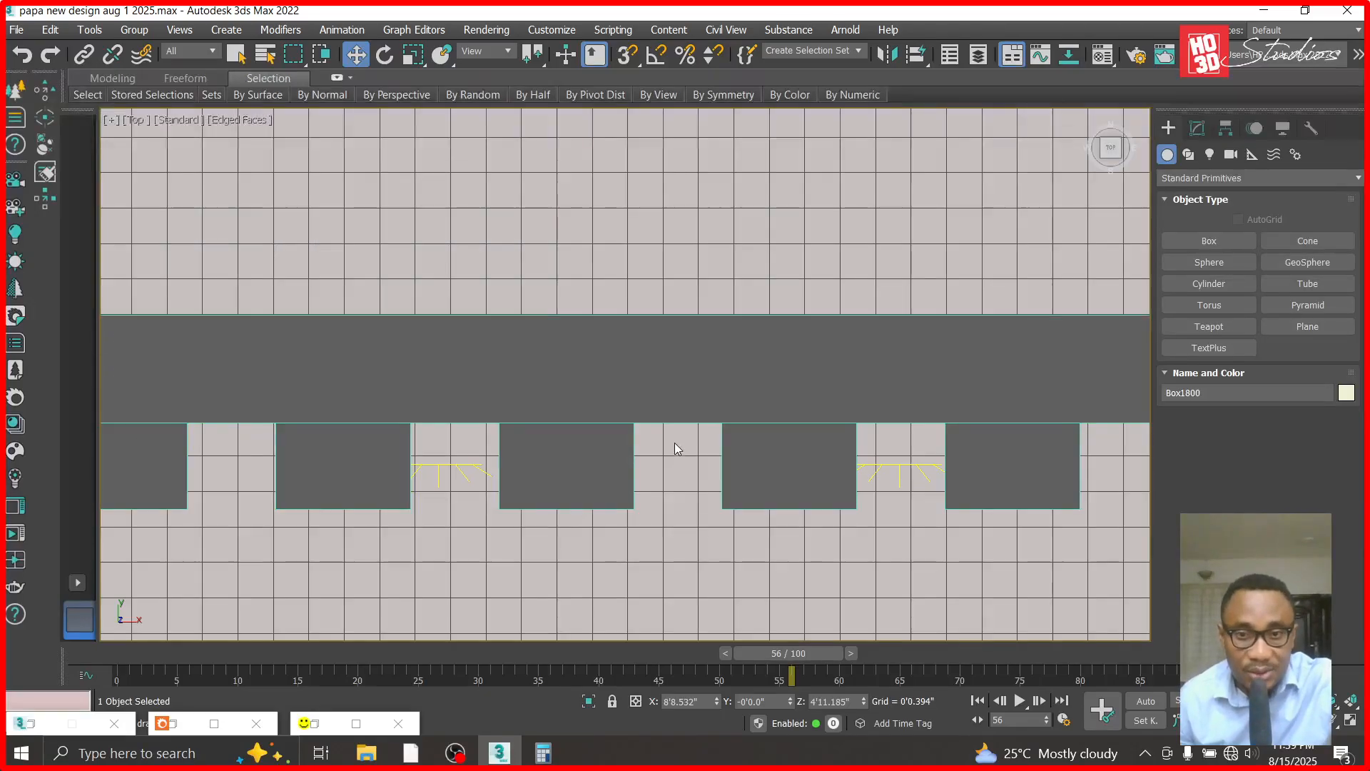
{"action": "scroll", "coordinate": [677, 448], "scroll_direction": "down", "scroll_amount": 5}
{"action": "scroll", "coordinate": [721, 355], "scroll_direction": "up", "scroll_amount": 4}
{"action": "key", "text": "f"}
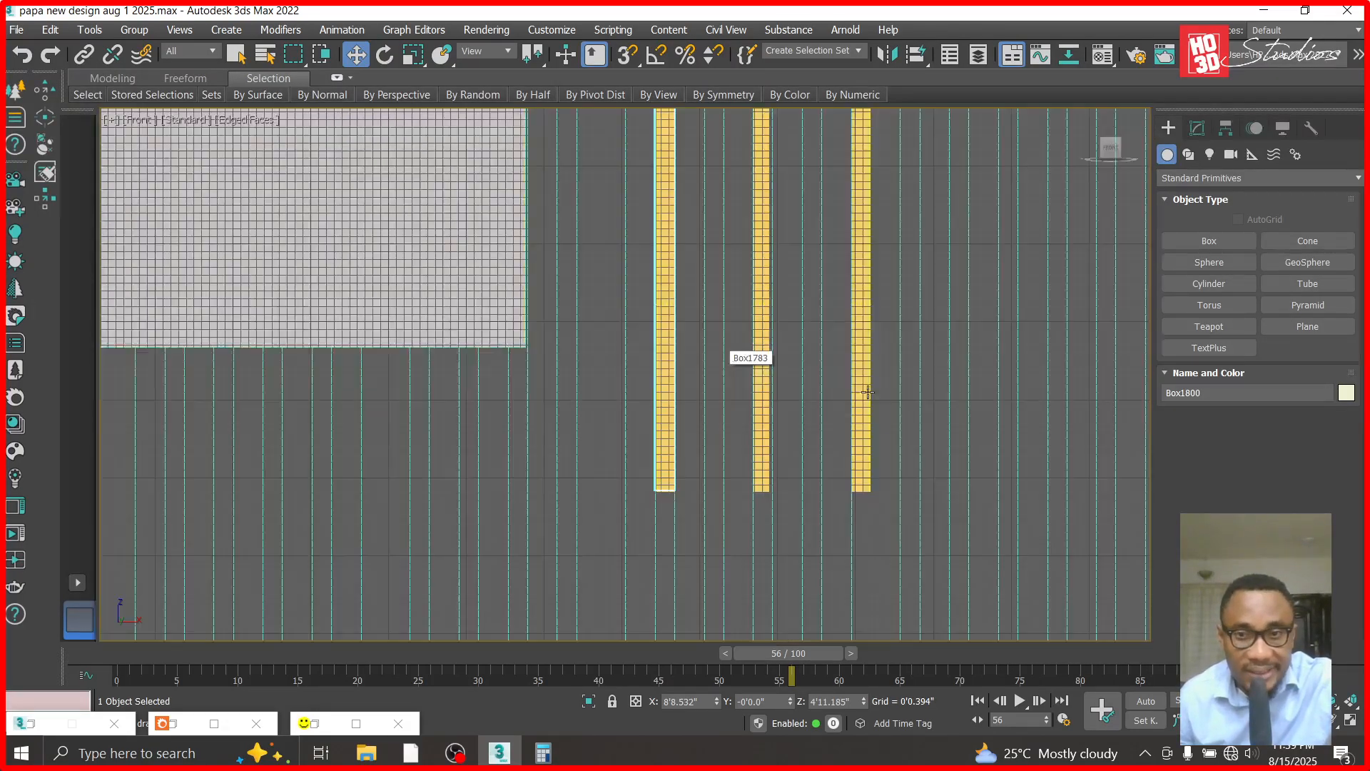
{"action": "left_click", "coordinate": [1206, 127]}
{"action": "double_click", "coordinate": [1311, 436]}
{"action": "type", "text": "0'0.12\""}
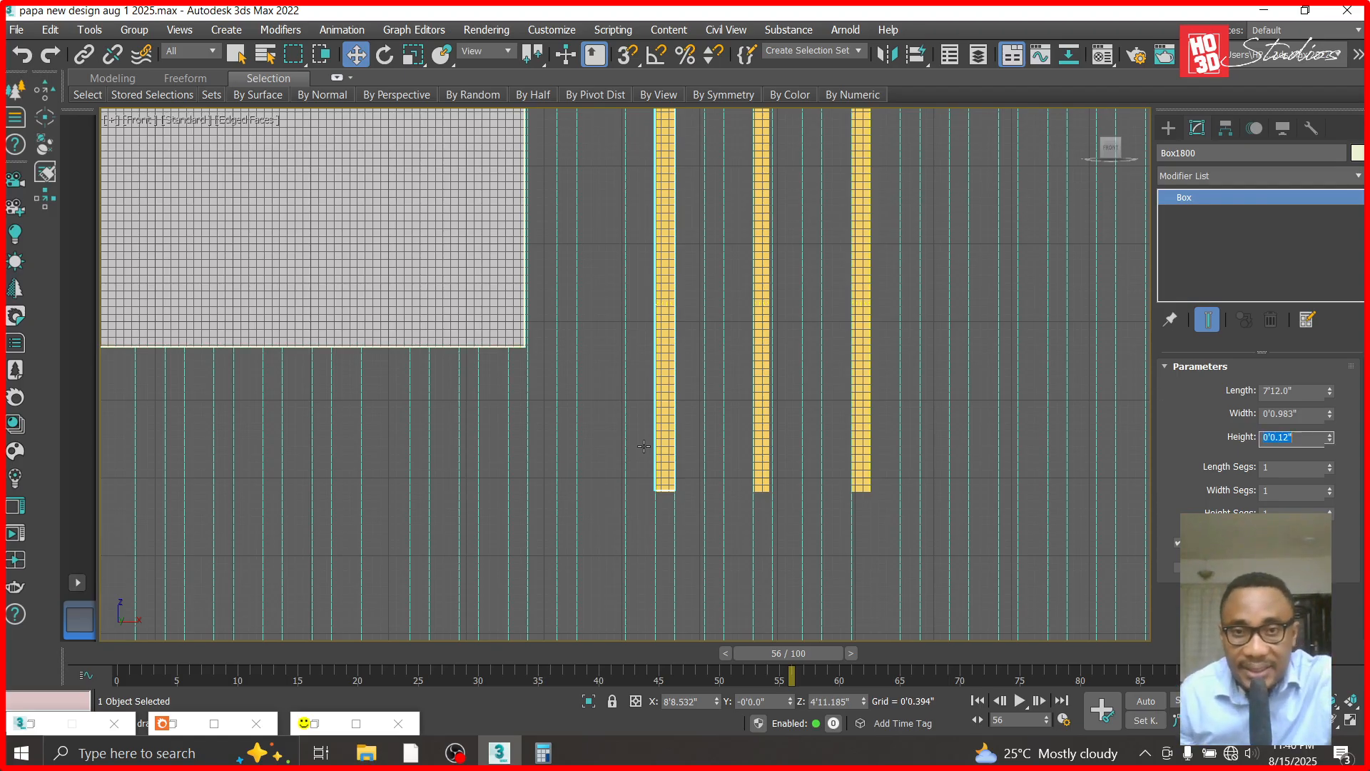
{"action": "scroll", "coordinate": [681, 396], "scroll_direction": "down", "scroll_amount": 4}
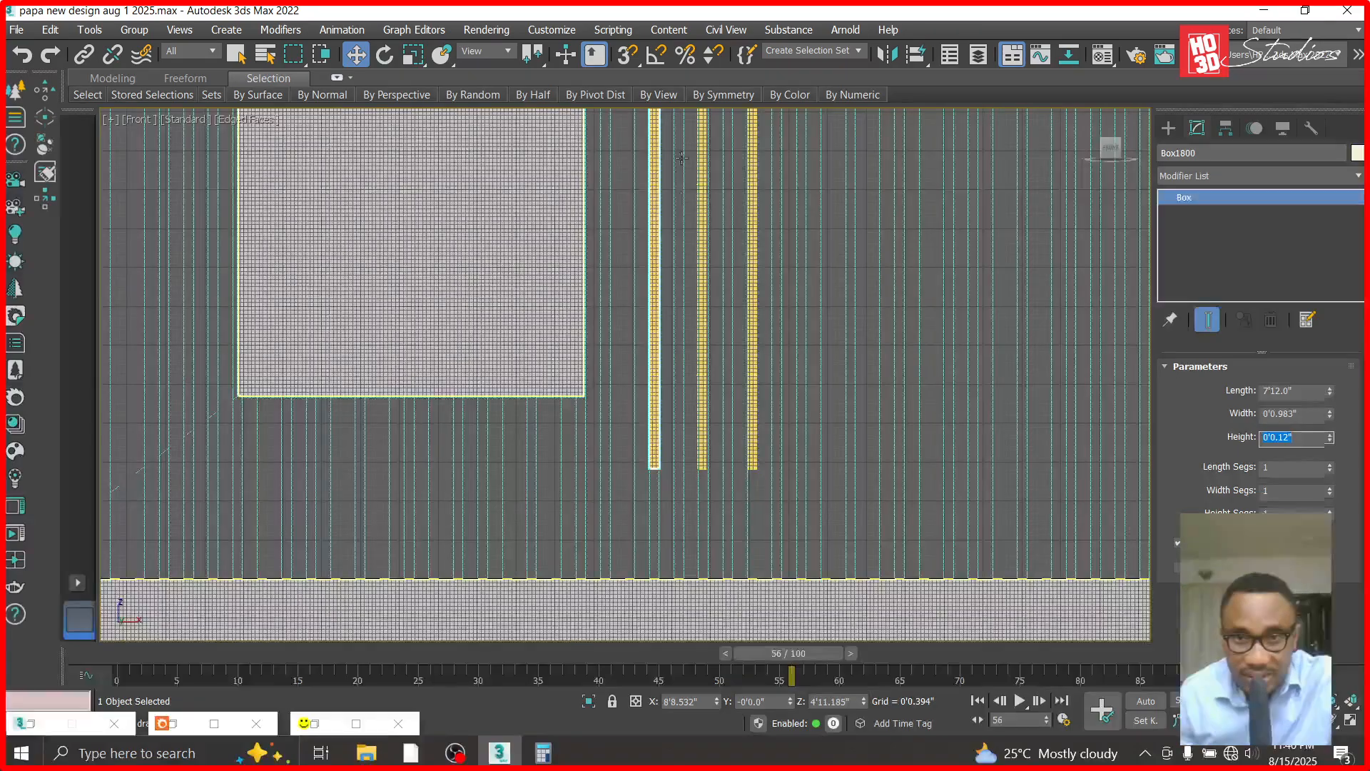
- Clone the translucent box along X as one independent copy beyond the panel's door-side edge, at X about 2'5.731"
{"action": "scroll", "coordinate": [682, 392], "scroll_direction": "down", "scroll_amount": 1}
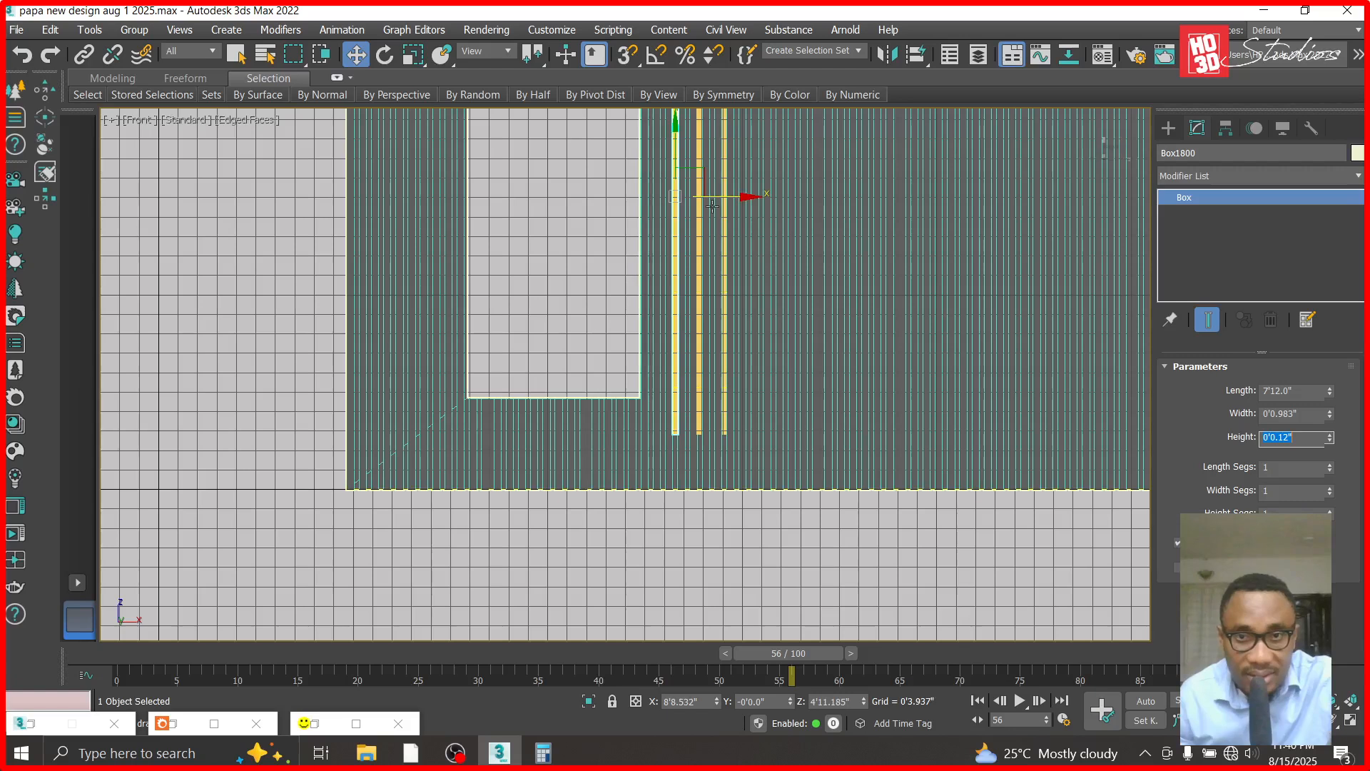
{"action": "left_click_drag", "start_coordinate": [739, 198], "coordinate": [366, 199], "text": "shift"}
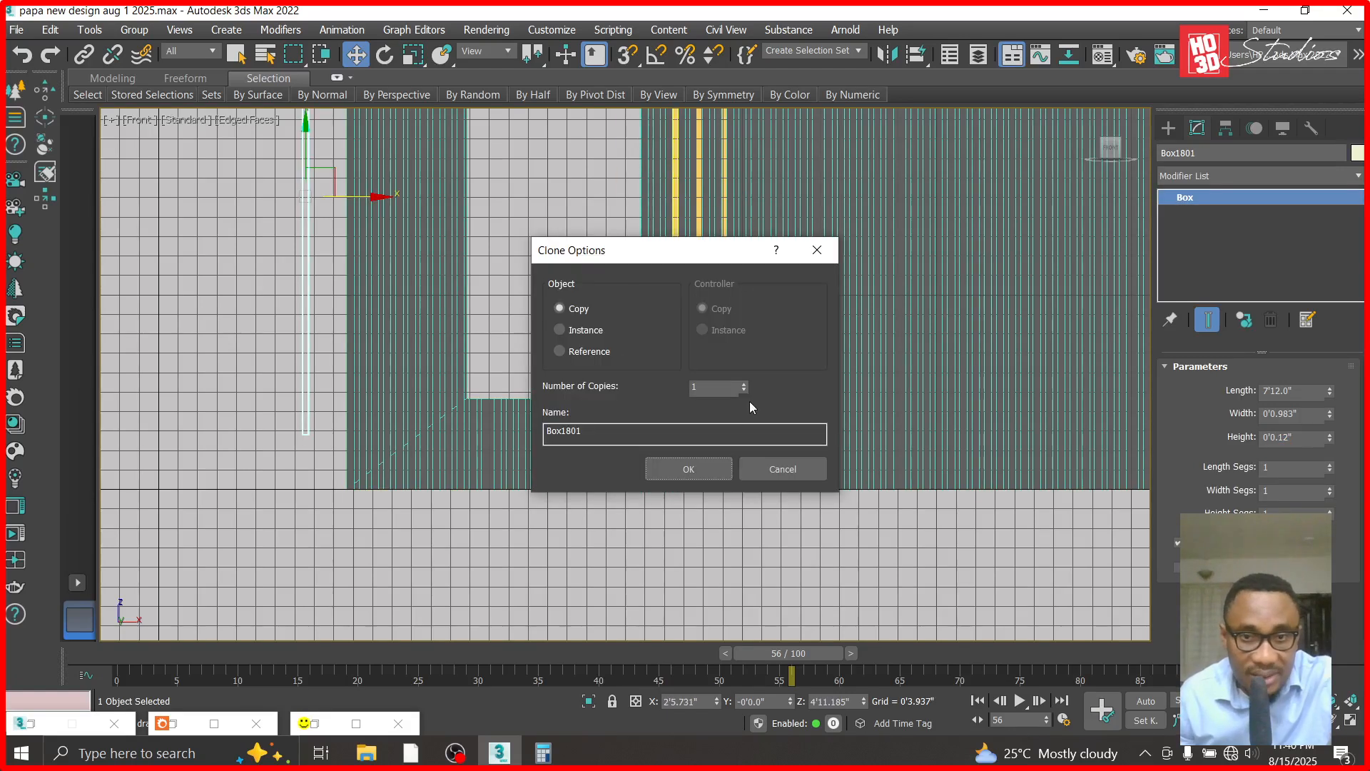
{"action": "left_click", "coordinate": [692, 465]}
{"action": "scroll", "coordinate": [746, 492], "scroll_direction": "down", "scroll_amount": 3}
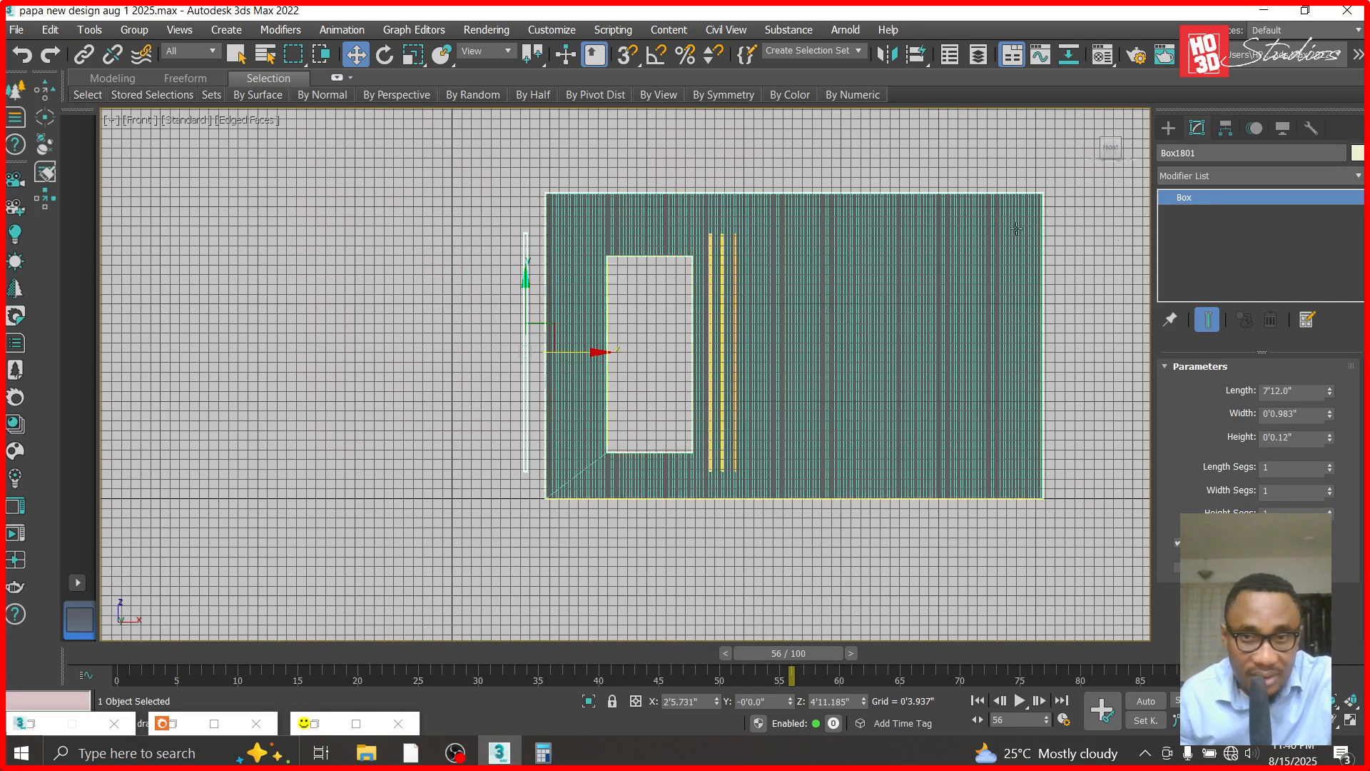
- Convert the copied box to an Editable Poly and expand its sub-object levels
{"action": "right_click", "coordinate": [1205, 199]}
{"action": "left_click", "coordinate": [1241, 318]}
{"action": "left_click", "coordinate": [1167, 197]}
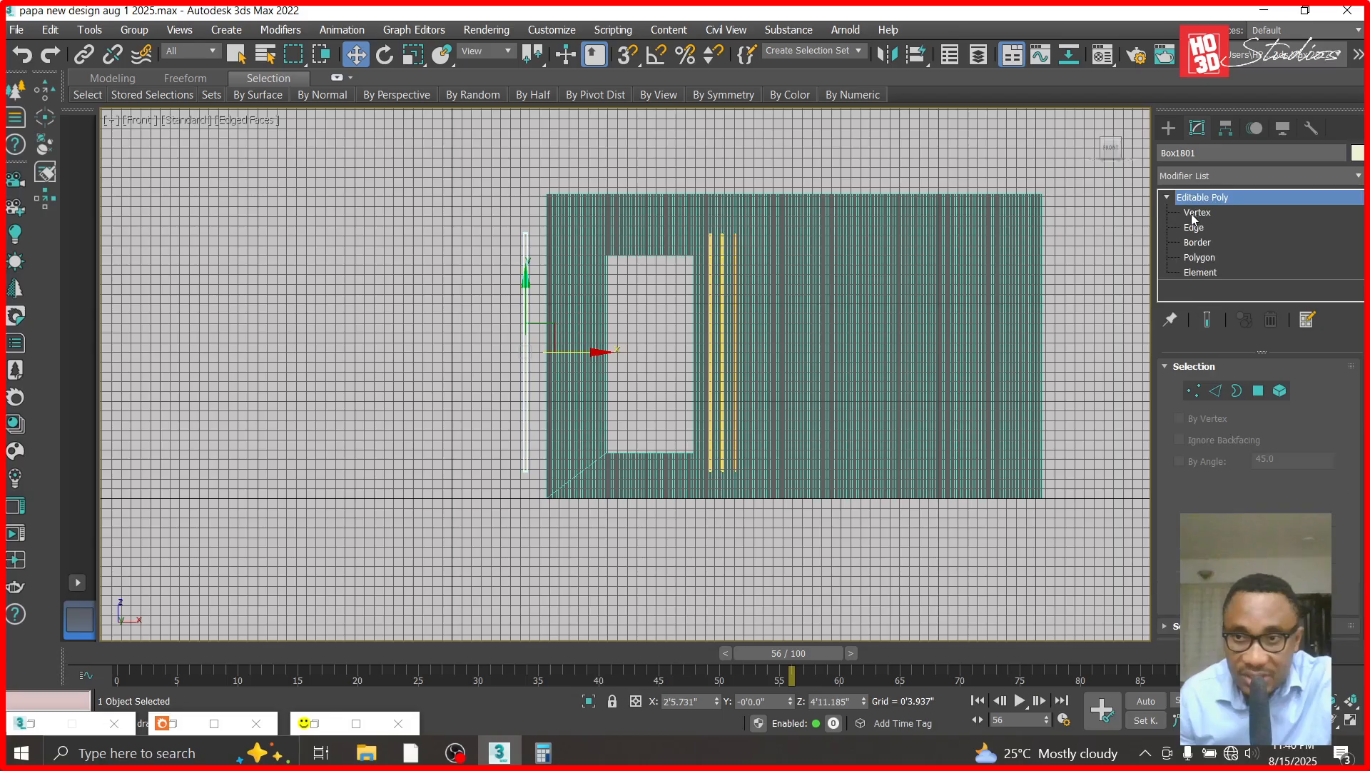
- Shorten the copied translucent box by lowering its upper vertices to just above its bottom end, leaving a small block
{"action": "left_click", "coordinate": [1196, 212]}
{"action": "left_click", "coordinate": [525, 233]}
{"action": "left_click_drag", "start_coordinate": [523, 161], "coordinate": [526, 373]}
{"action": "scroll", "coordinate": [521, 475], "scroll_direction": "up", "scroll_amount": 5}
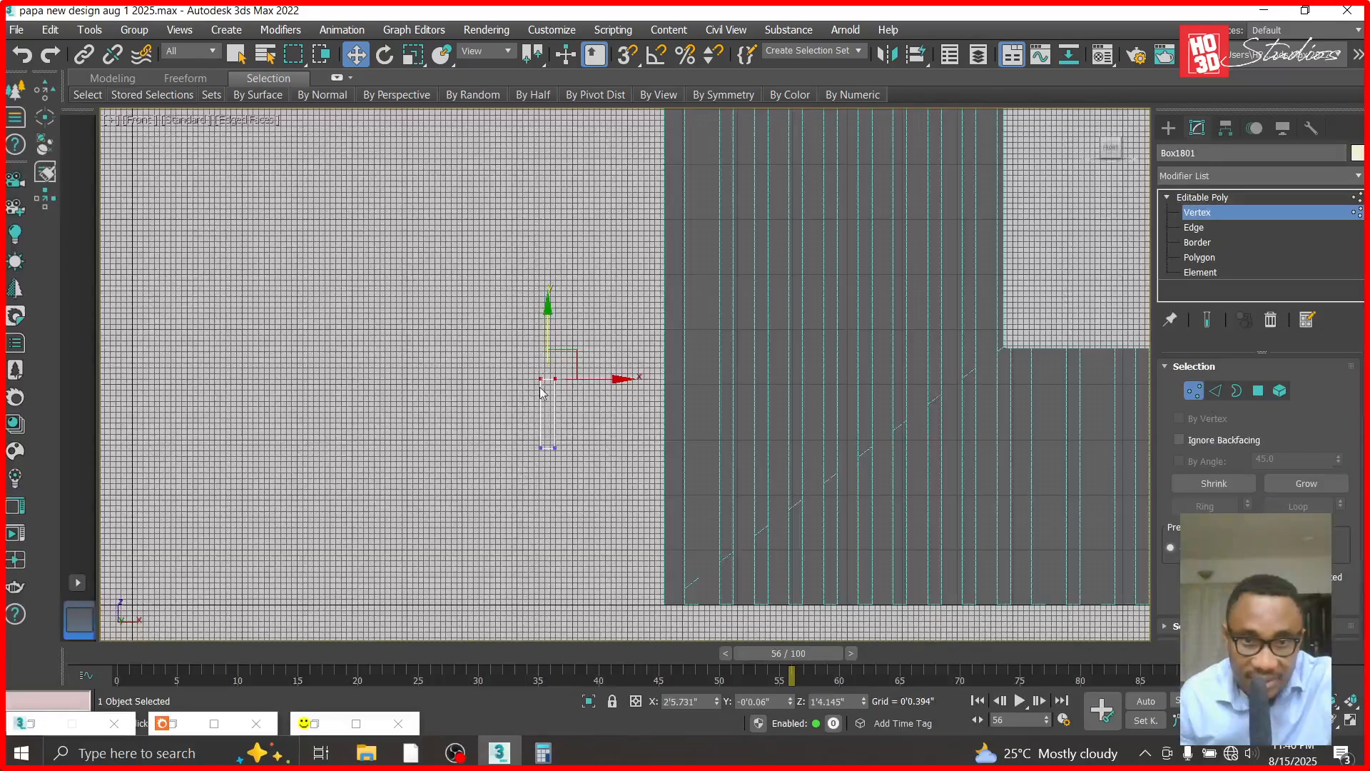
{"action": "left_click_drag", "start_coordinate": [547, 310], "coordinate": [548, 349]}
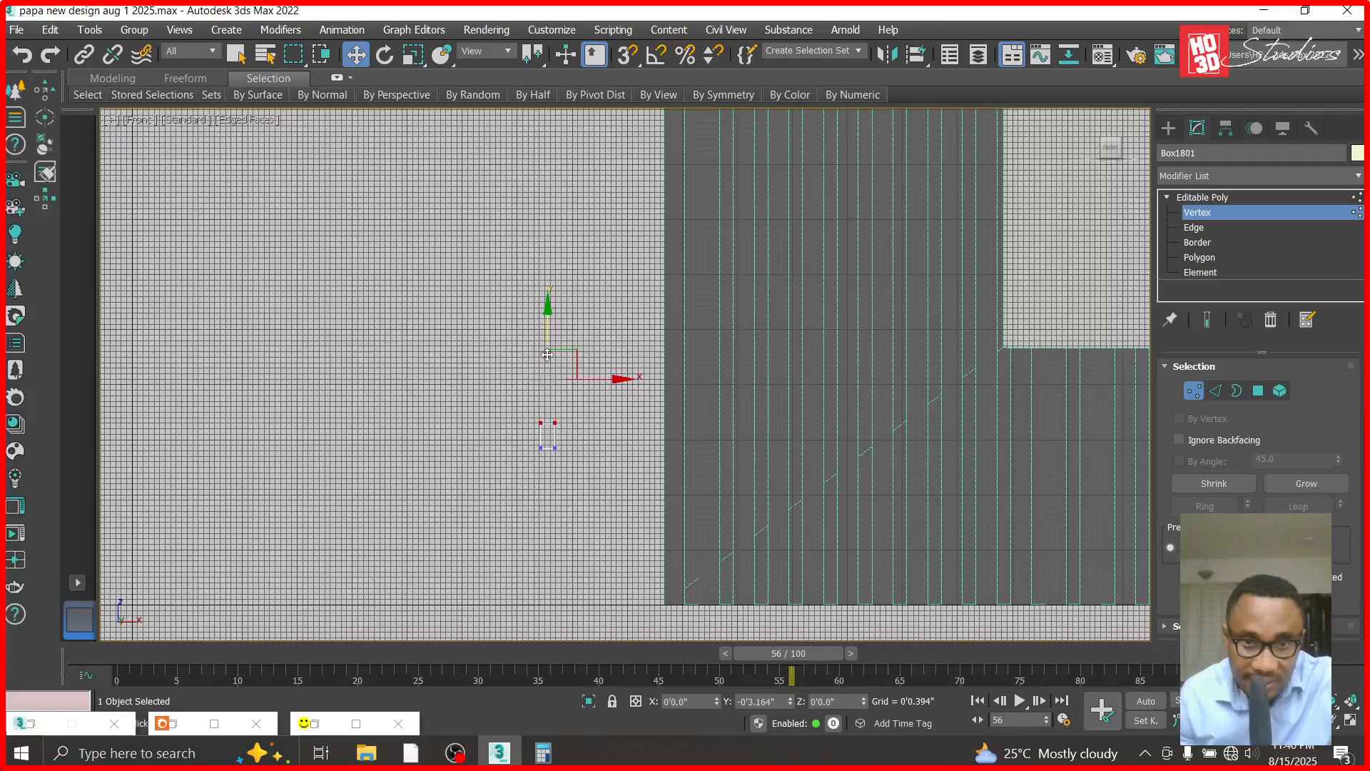
{"action": "left_click", "coordinate": [1206, 197]}
{"action": "scroll", "coordinate": [498, 453], "scroll_direction": "up", "scroll_amount": 2}
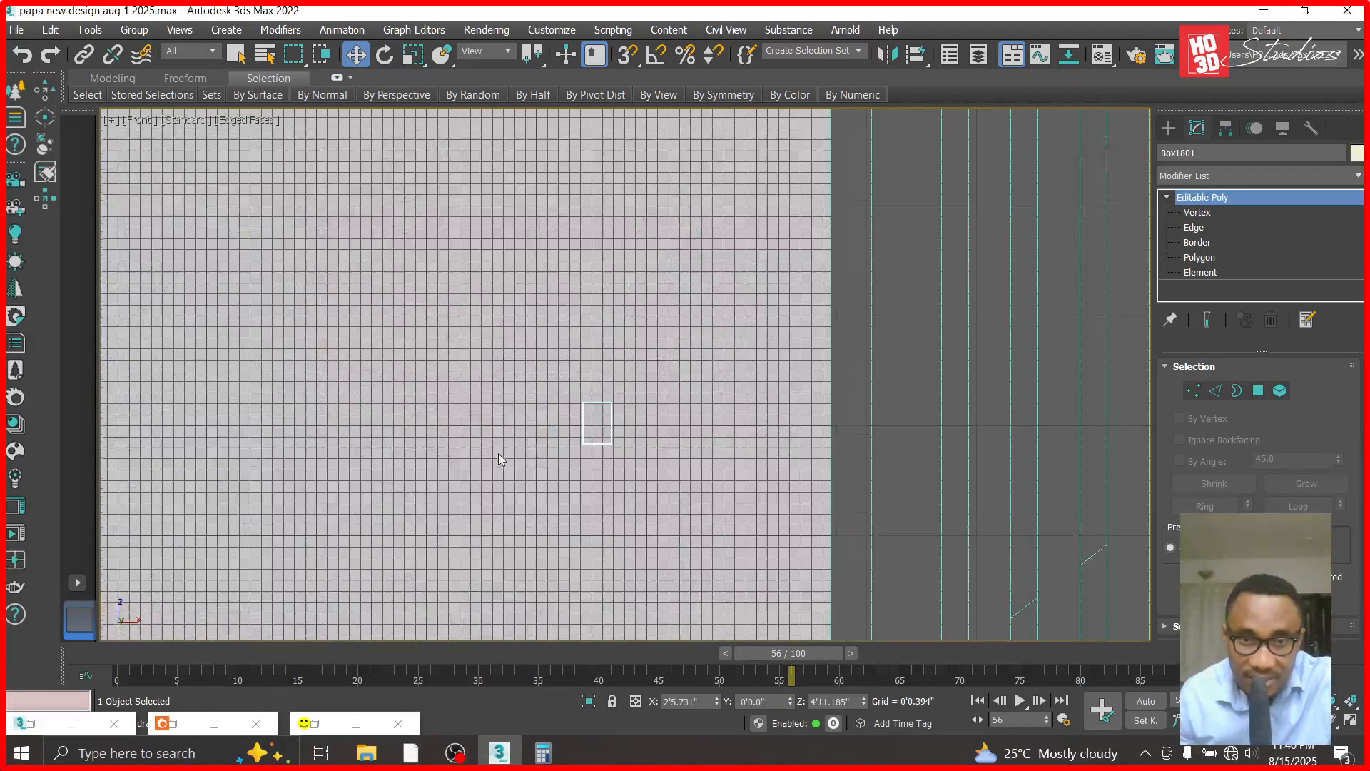
{"action": "scroll", "coordinate": [577, 461], "scroll_direction": "down", "scroll_amount": 4}
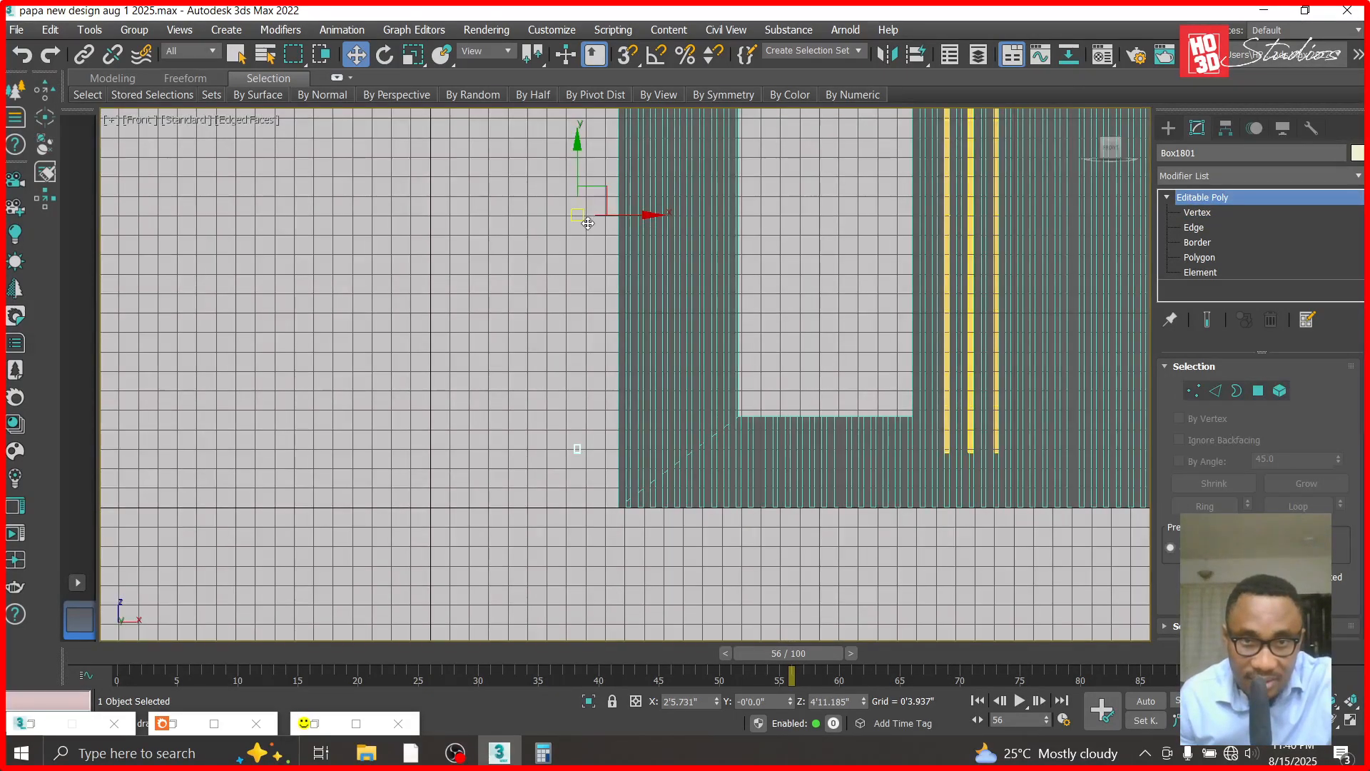
- Move the short block above the left light, at X about 8'9.572" and Z about 10'3.881", and nudge it slightly along negative Y
{"action": "left_click_drag", "start_coordinate": [587, 223], "coordinate": [790, 143]}
{"action": "scroll", "coordinate": [562, 444], "scroll_direction": "down", "scroll_amount": 2}
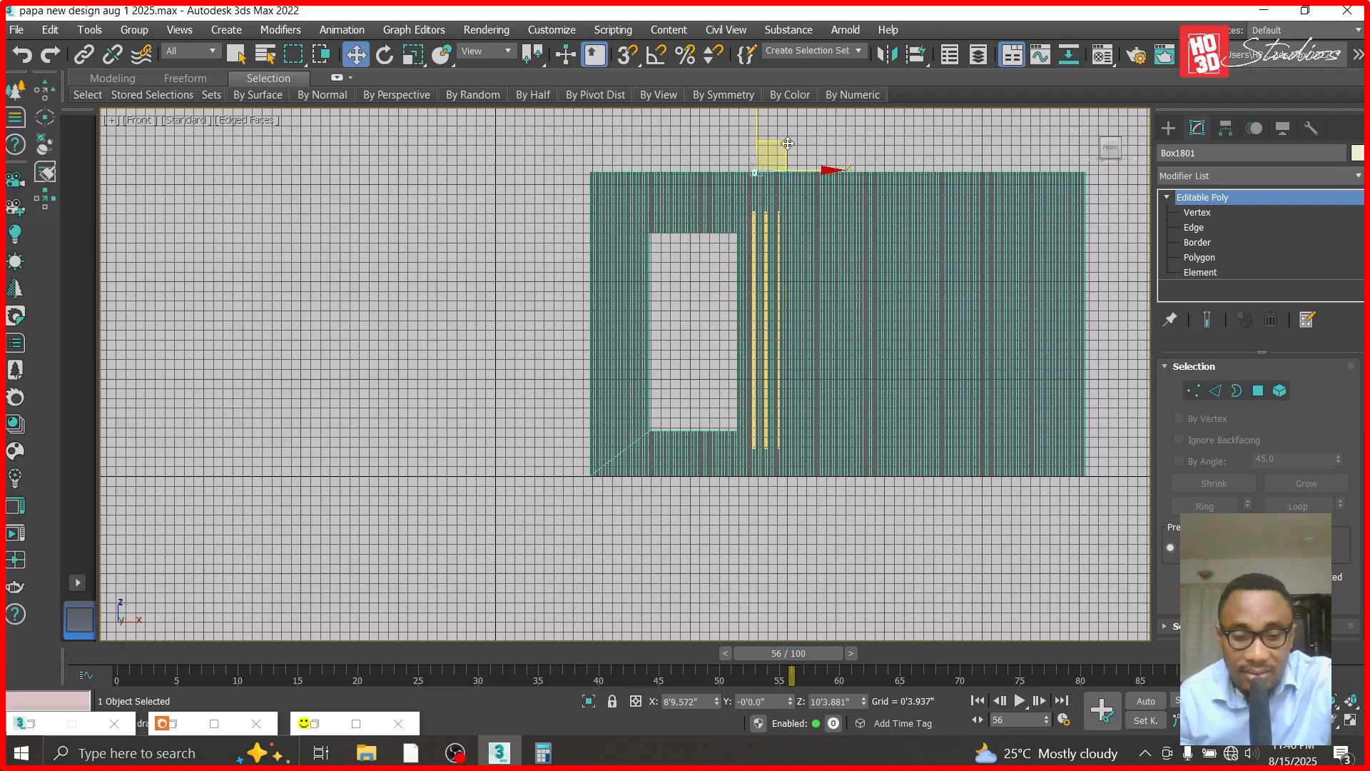
{"action": "key", "text": "t"}
{"action": "scroll", "coordinate": [444, 389], "scroll_direction": "down", "scroll_amount": 8}
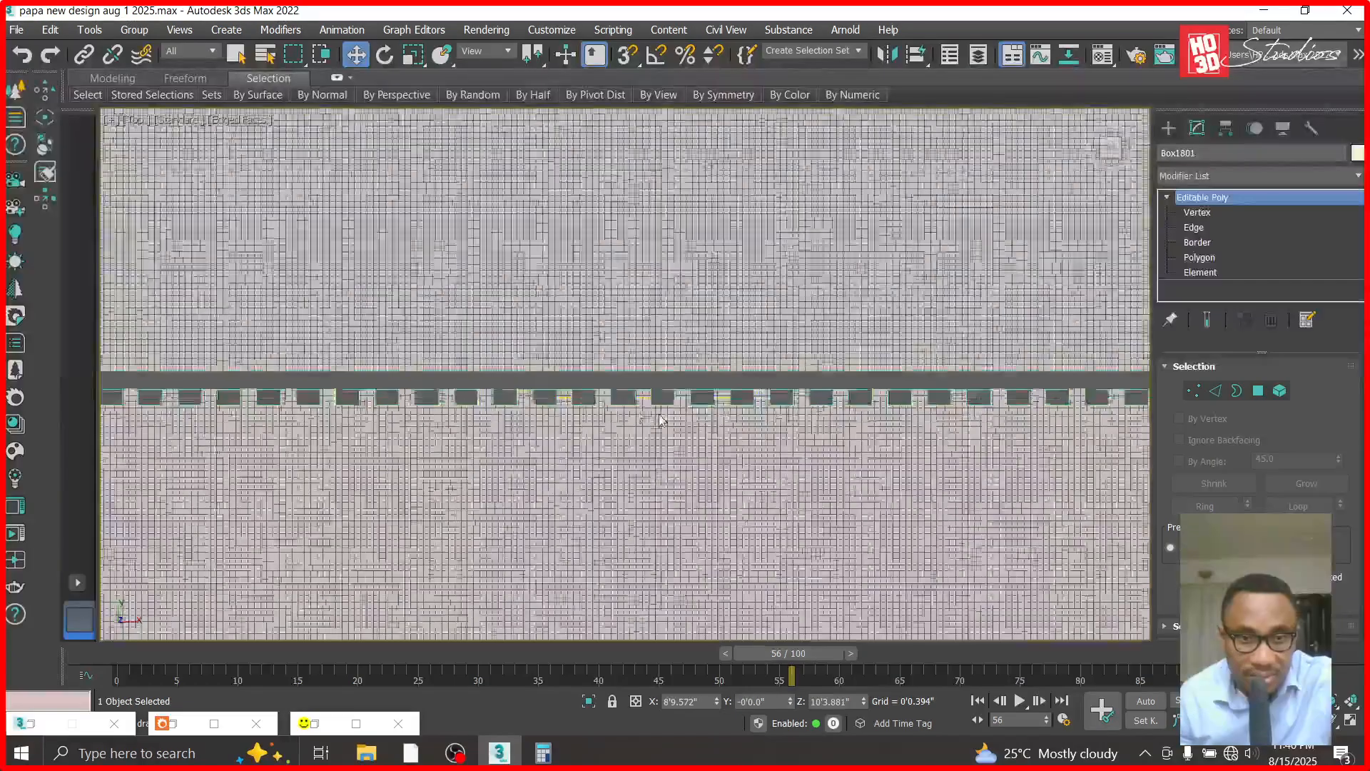
{"action": "scroll", "coordinate": [649, 451], "scroll_direction": "up", "scroll_amount": 10}
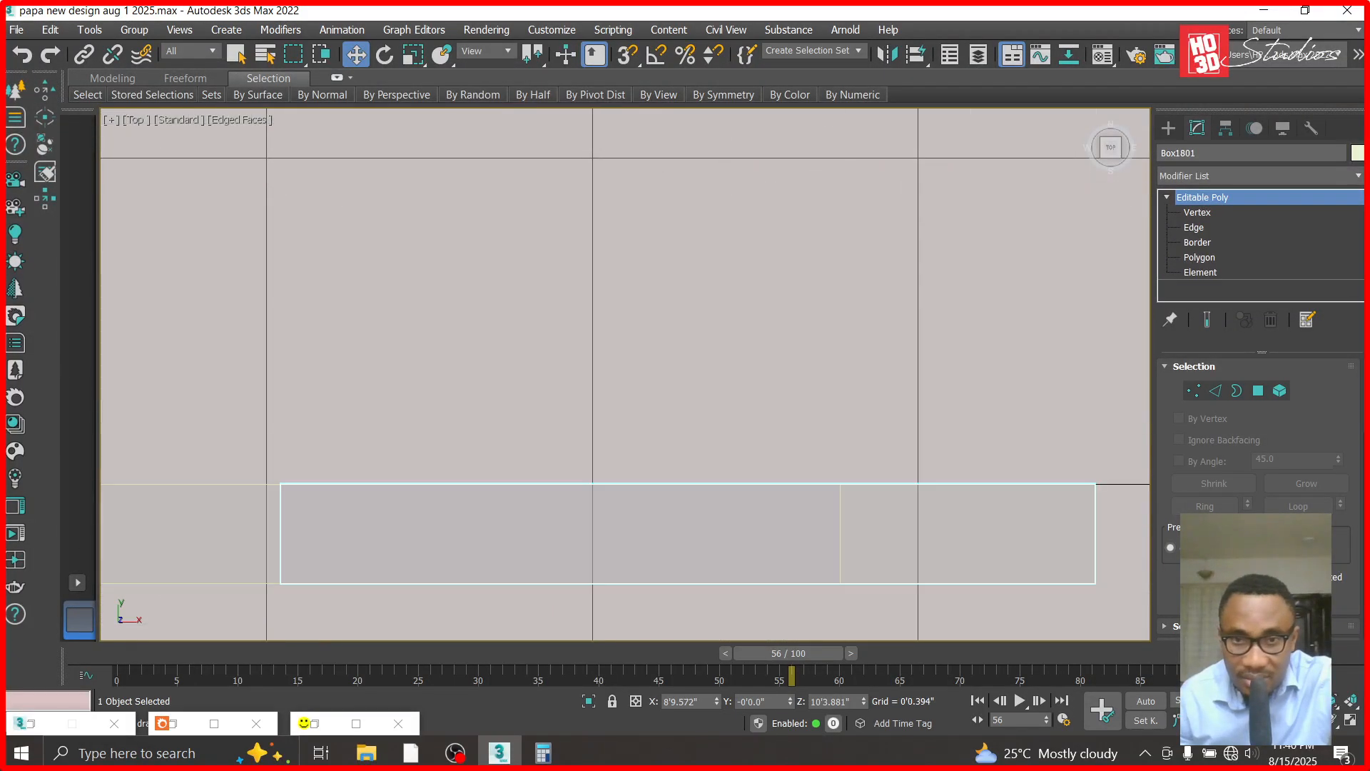
{"action": "scroll", "coordinate": [650, 451], "scroll_direction": "down", "scroll_amount": 6}
{"action": "scroll", "coordinate": [887, 386], "scroll_direction": "up", "scroll_amount": 5}
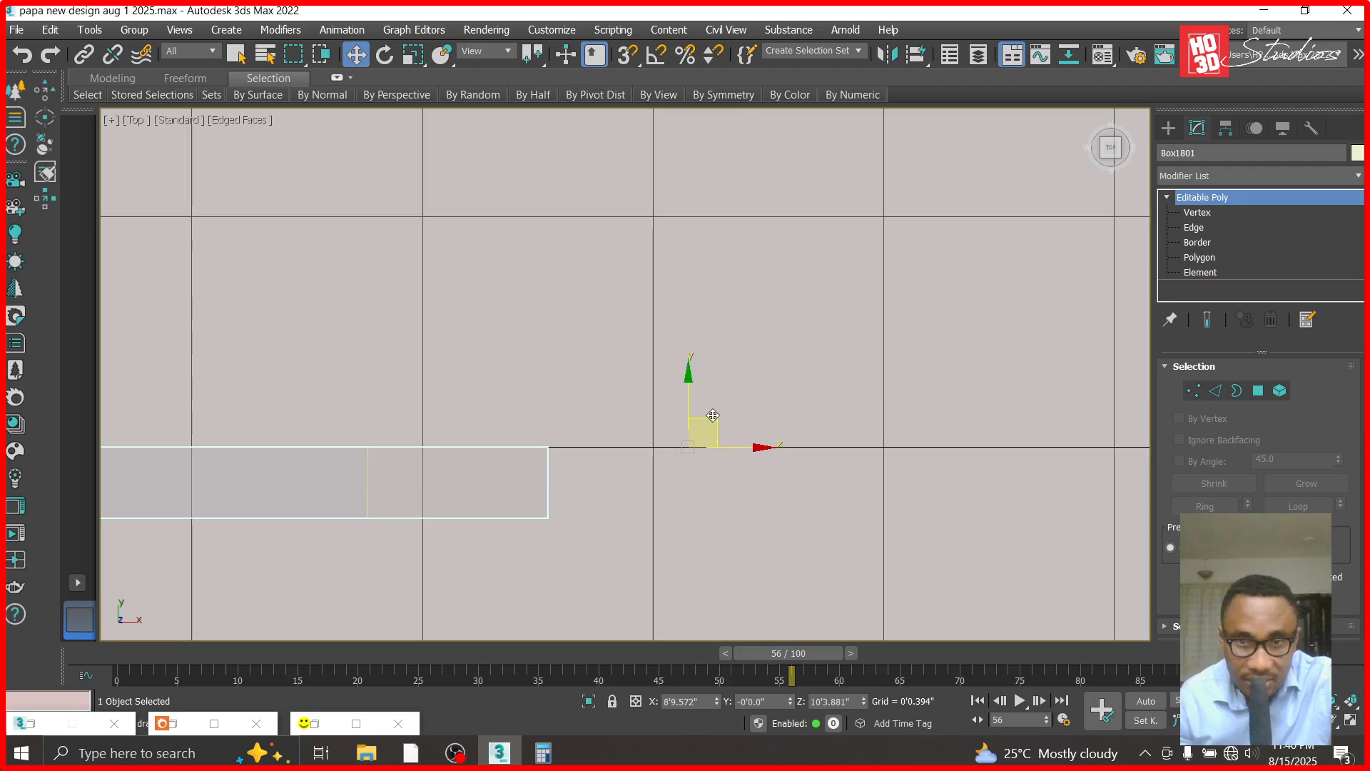
{"action": "left_click_drag", "start_coordinate": [689, 379], "coordinate": [689, 401]}
{"action": "scroll", "coordinate": [971, 258], "scroll_direction": "down", "scroll_amount": 4}
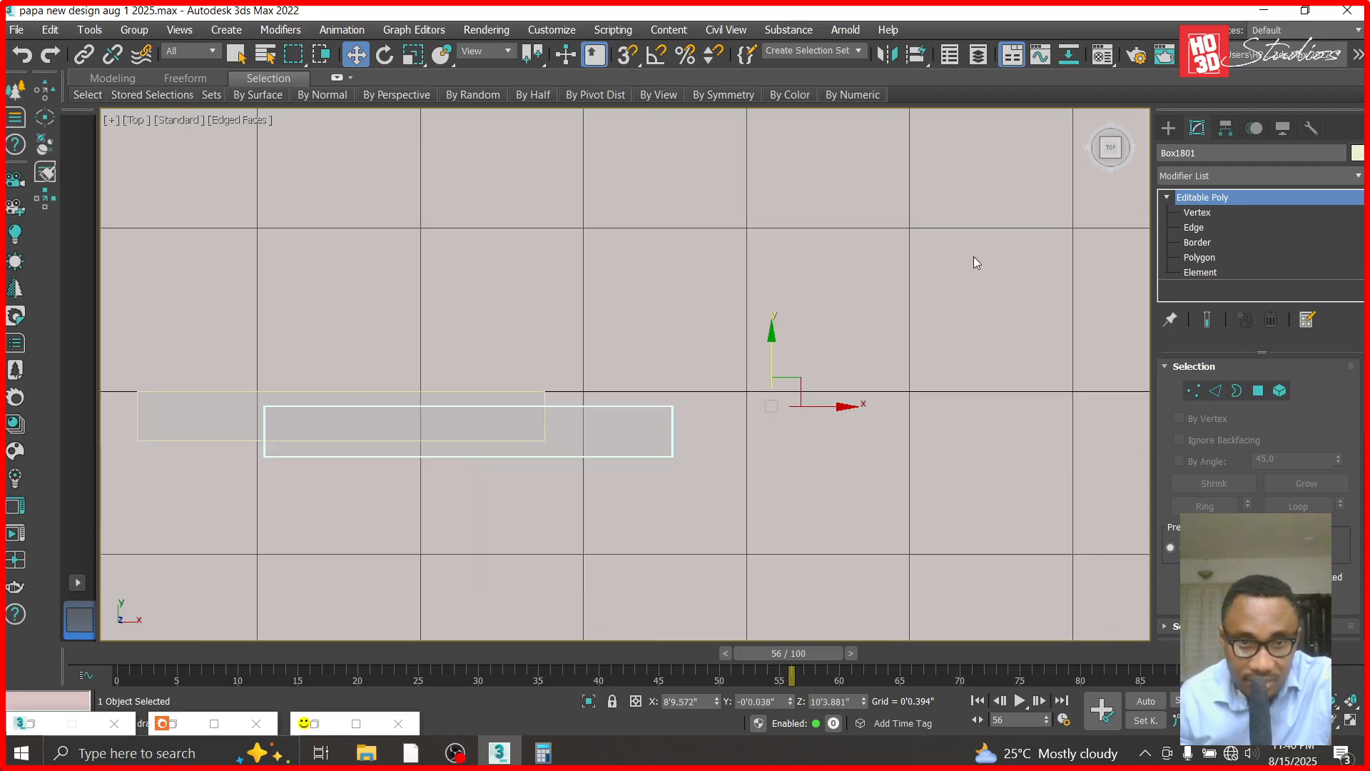
- Rotate the short block about the X axis so it lies flat, trying a 90 degree X value and stepping back through the changes
{"action": "key", "text": "e"}
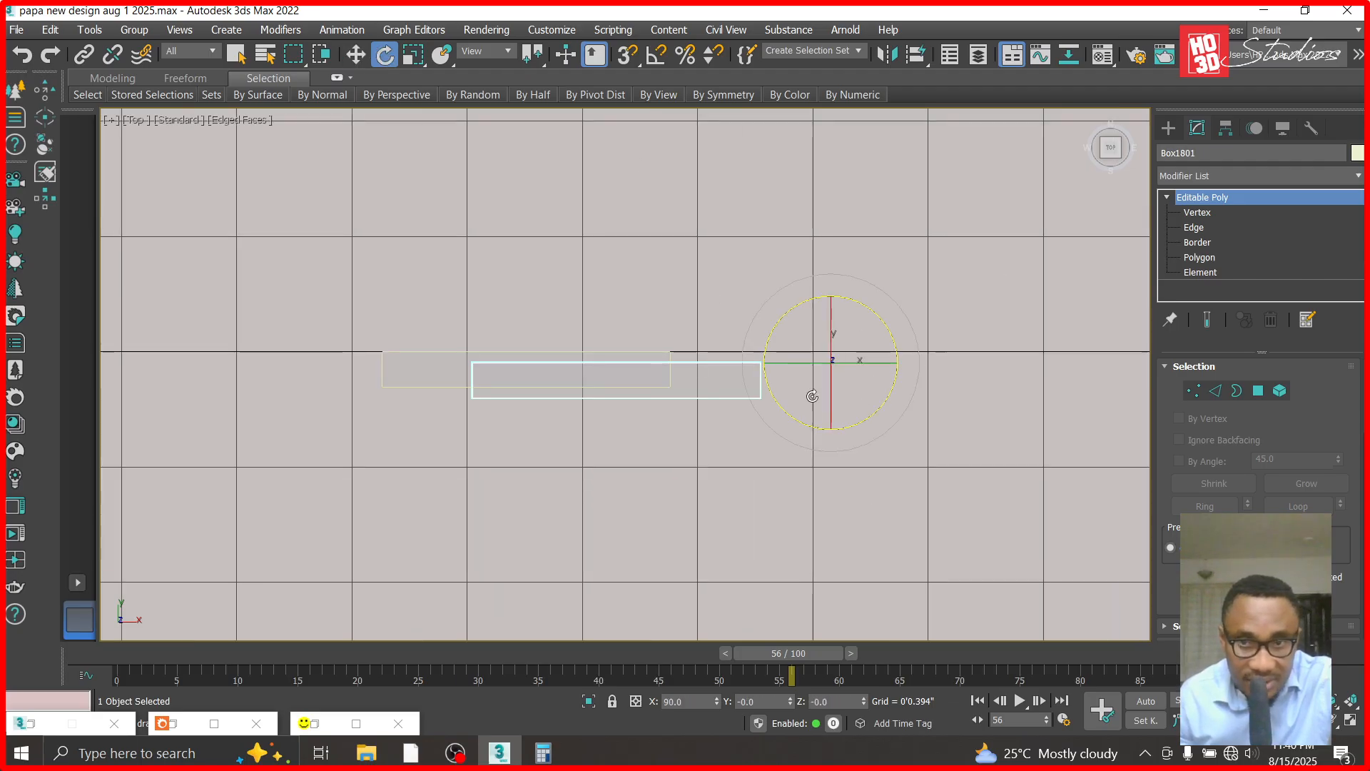
{"action": "left_click_drag", "start_coordinate": [829, 410], "coordinate": [844, 290]}
{"action": "double_click", "coordinate": [689, 705]}
{"action": "type", "text": "90"}
{"action": "key", "text": "Return"}
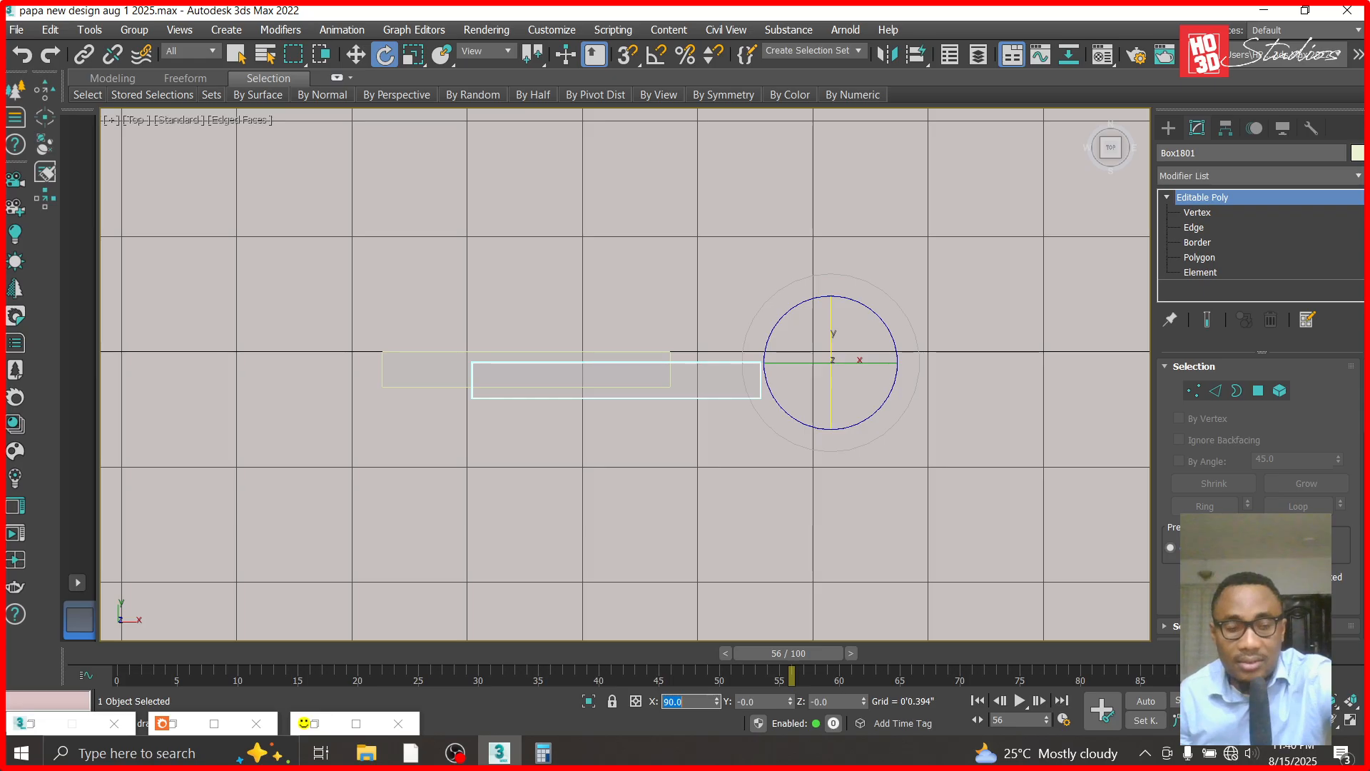
{"action": "key", "text": "ctrl+z"}
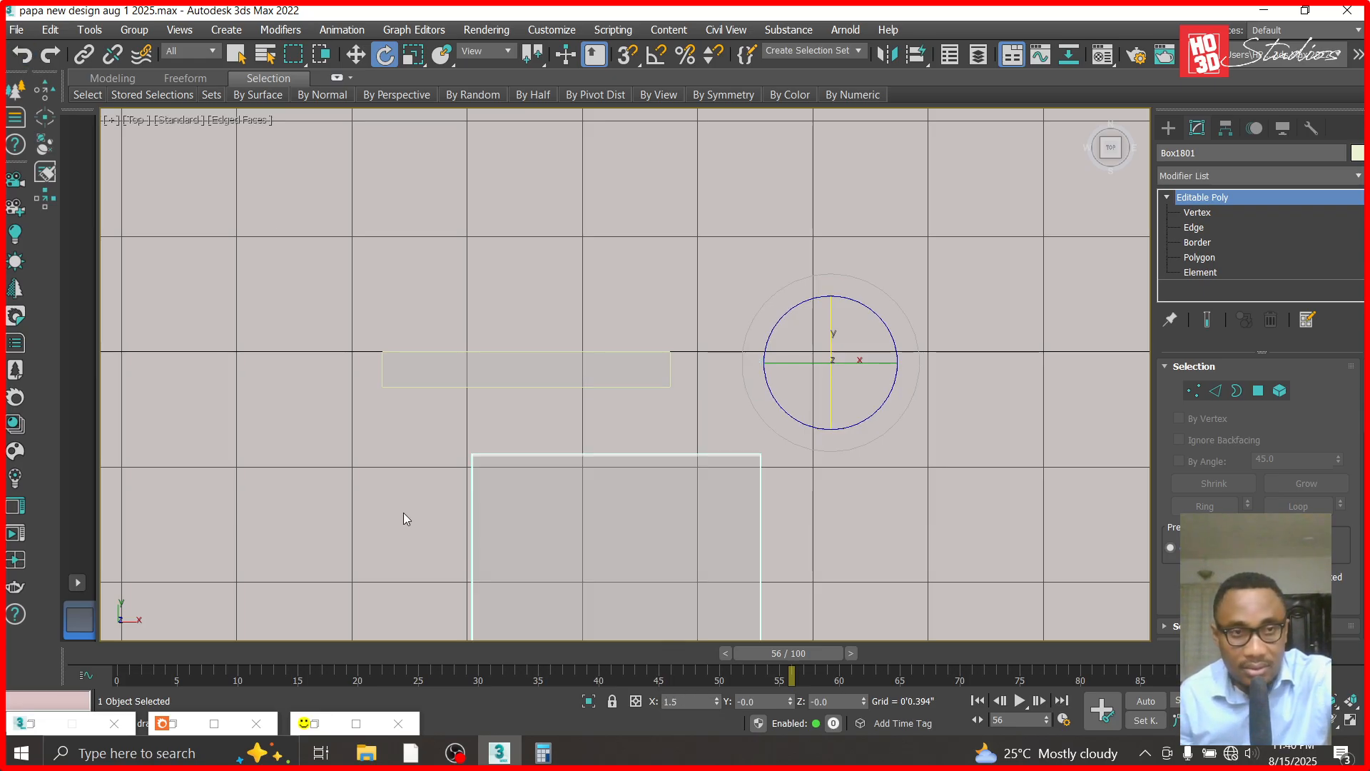
{"action": "key", "text": "ctrl+y"}
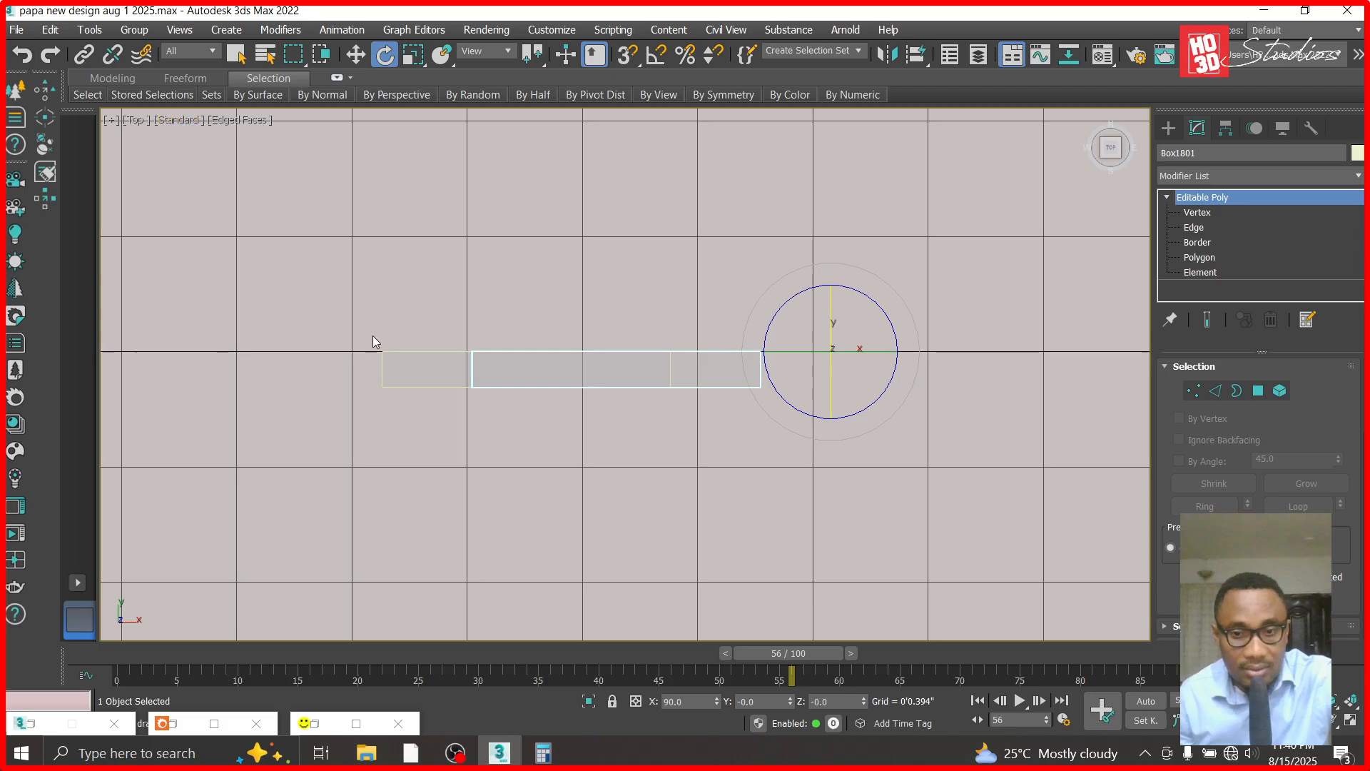
{"action": "key", "text": "ctrl+z"}
- Move the flat block in plan by about -0'0.31" in X and 0'1.752" in Y to align its edge with the left translucent strip
{"action": "left_click", "coordinate": [355, 55]}
{"action": "scroll", "coordinate": [597, 357], "scroll_direction": "down", "scroll_amount": 2}
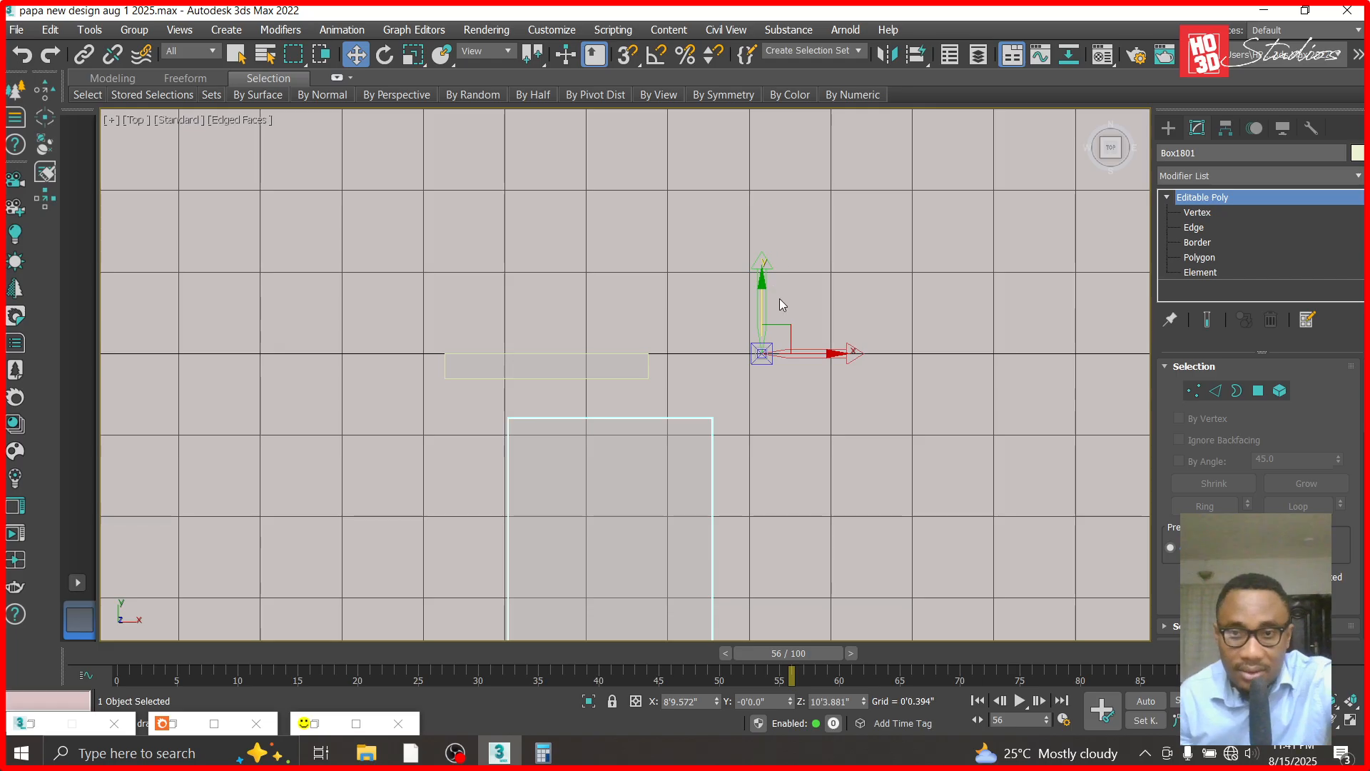
{"action": "left_click_drag", "start_coordinate": [785, 324], "coordinate": [572, 160]}
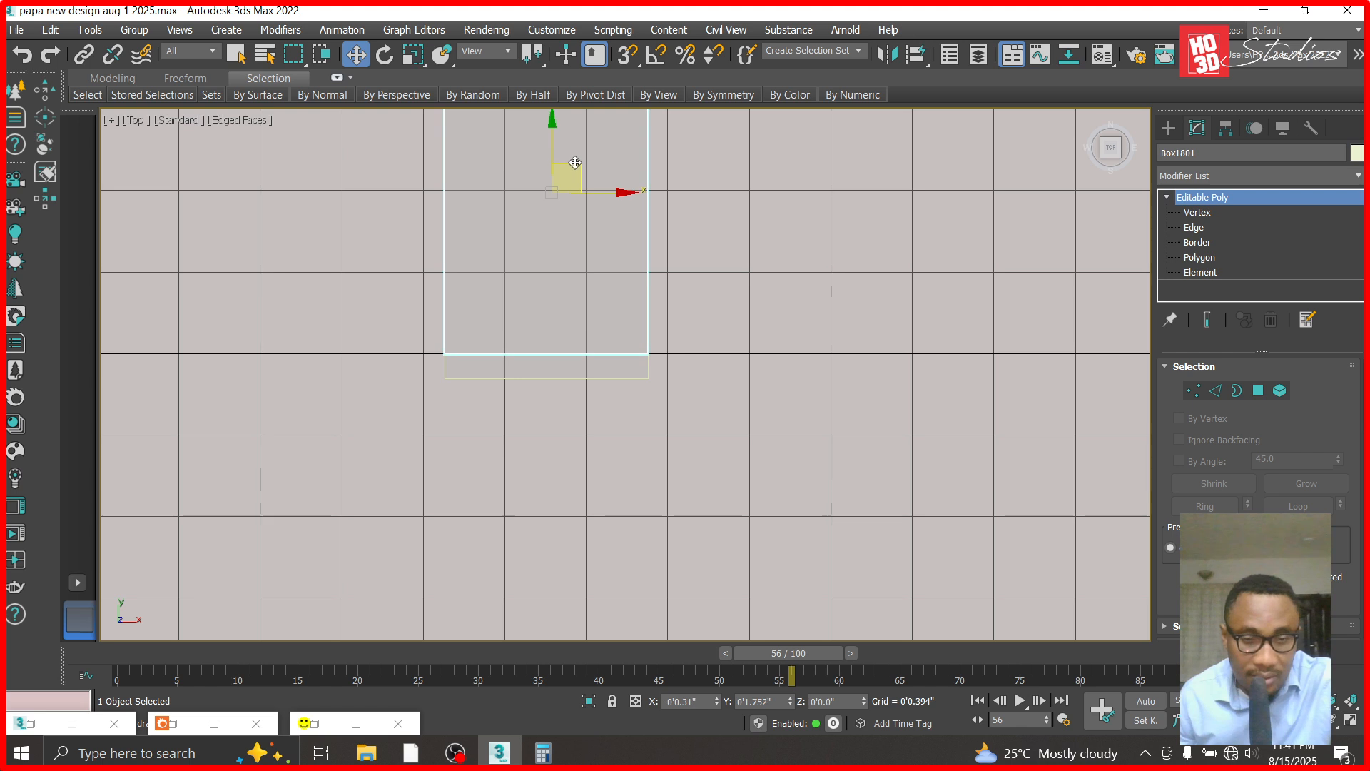
- Lower the flat block in the front view onto the left light's top end as a cap, at Z about 8'11.069"
{"action": "key", "text": "f"}
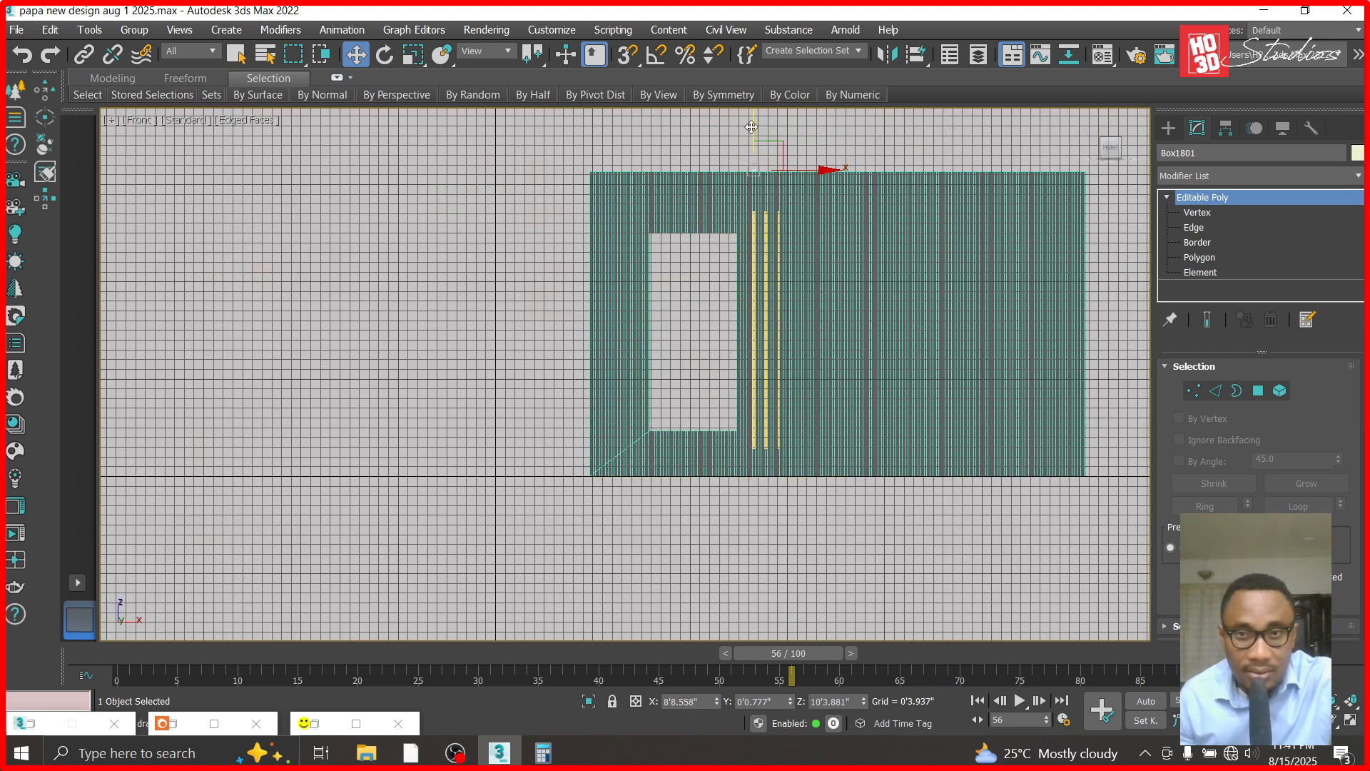
{"action": "scroll", "coordinate": [789, 187], "scroll_direction": "up", "scroll_amount": 5}
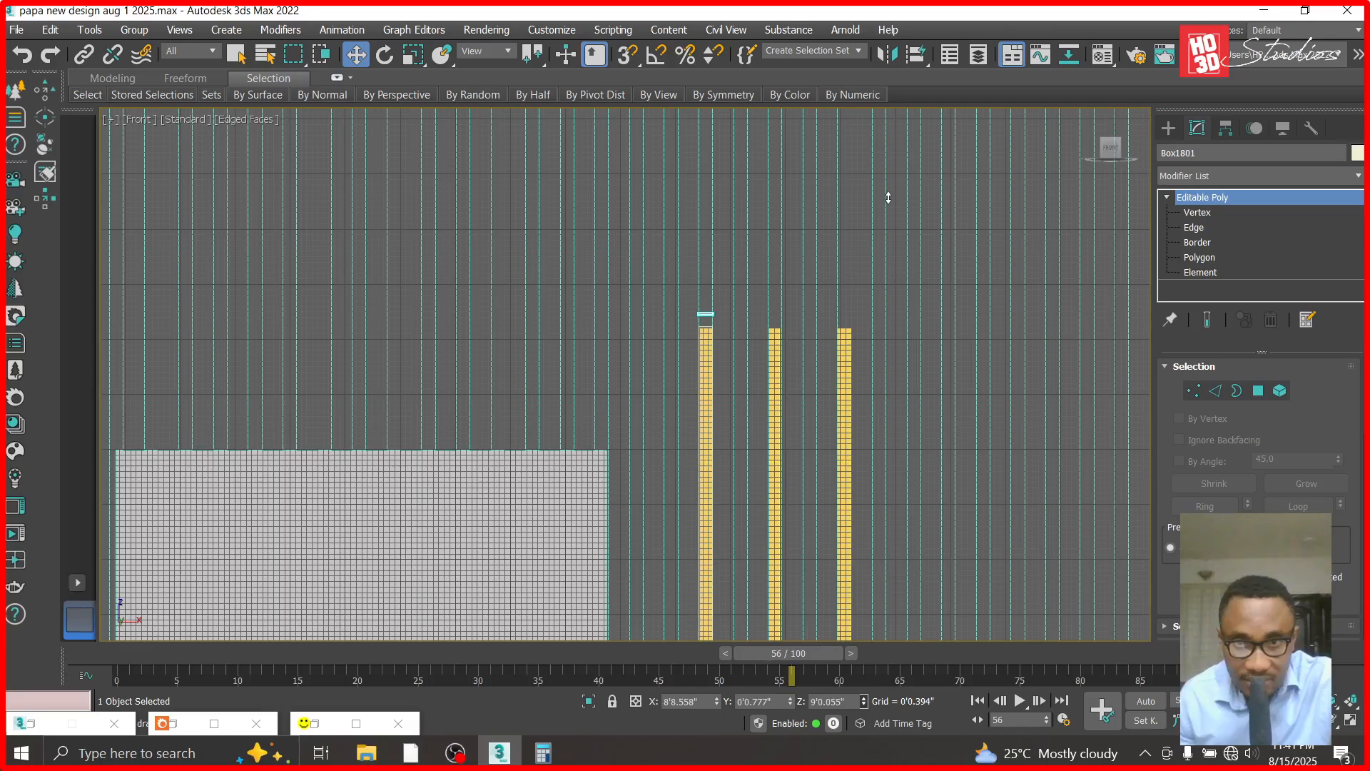
{"action": "scroll", "coordinate": [691, 340], "scroll_direction": "up", "scroll_amount": 3}
{"action": "left_click_drag", "start_coordinate": [728, 202], "coordinate": [736, 232]}
{"action": "scroll", "coordinate": [725, 243], "scroll_direction": "up", "scroll_amount": 3}
{"action": "scroll", "coordinate": [736, 227], "scroll_direction": "down", "scroll_amount": 6}
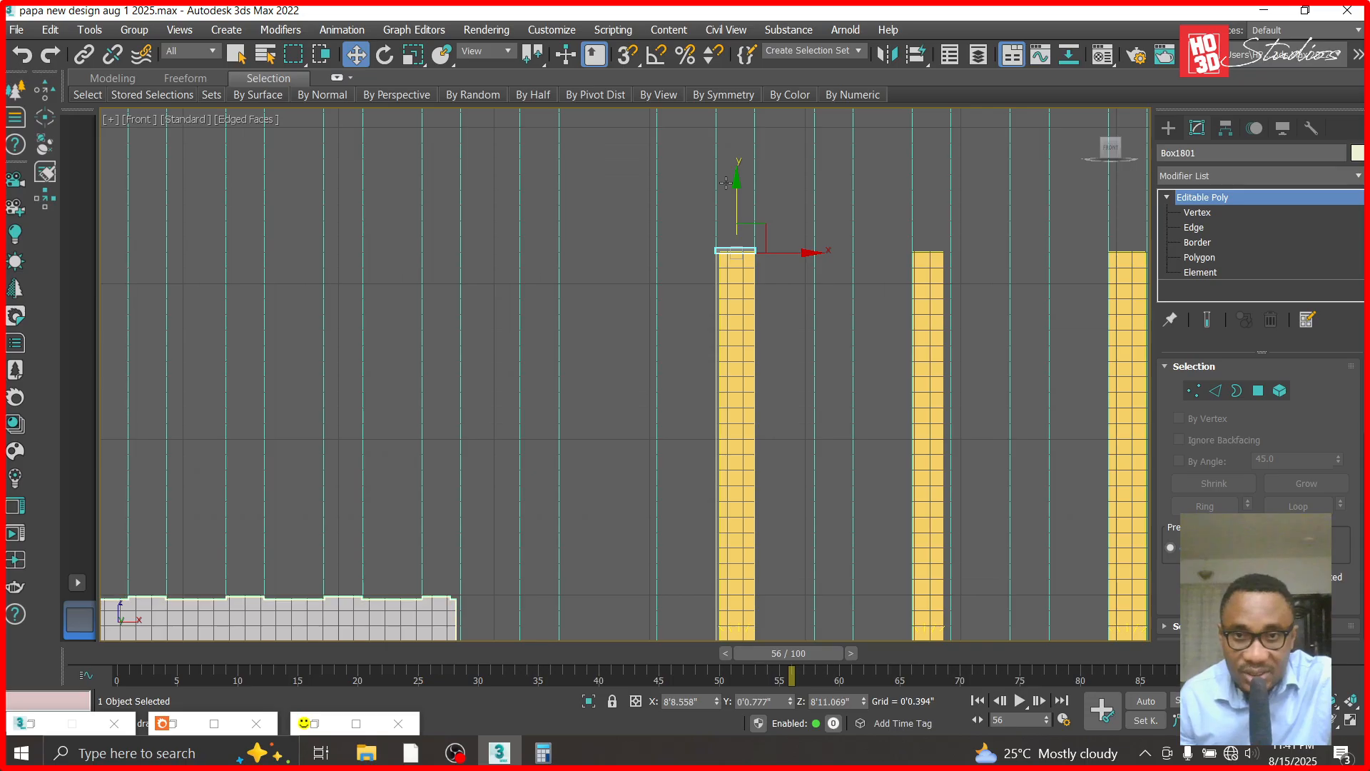
- Undo the cap's downward move and clone the cap down the left light as a copy, at Z about 5'0.693"
{"action": "left_click_drag", "start_coordinate": [731, 119], "coordinate": [730, 571]}
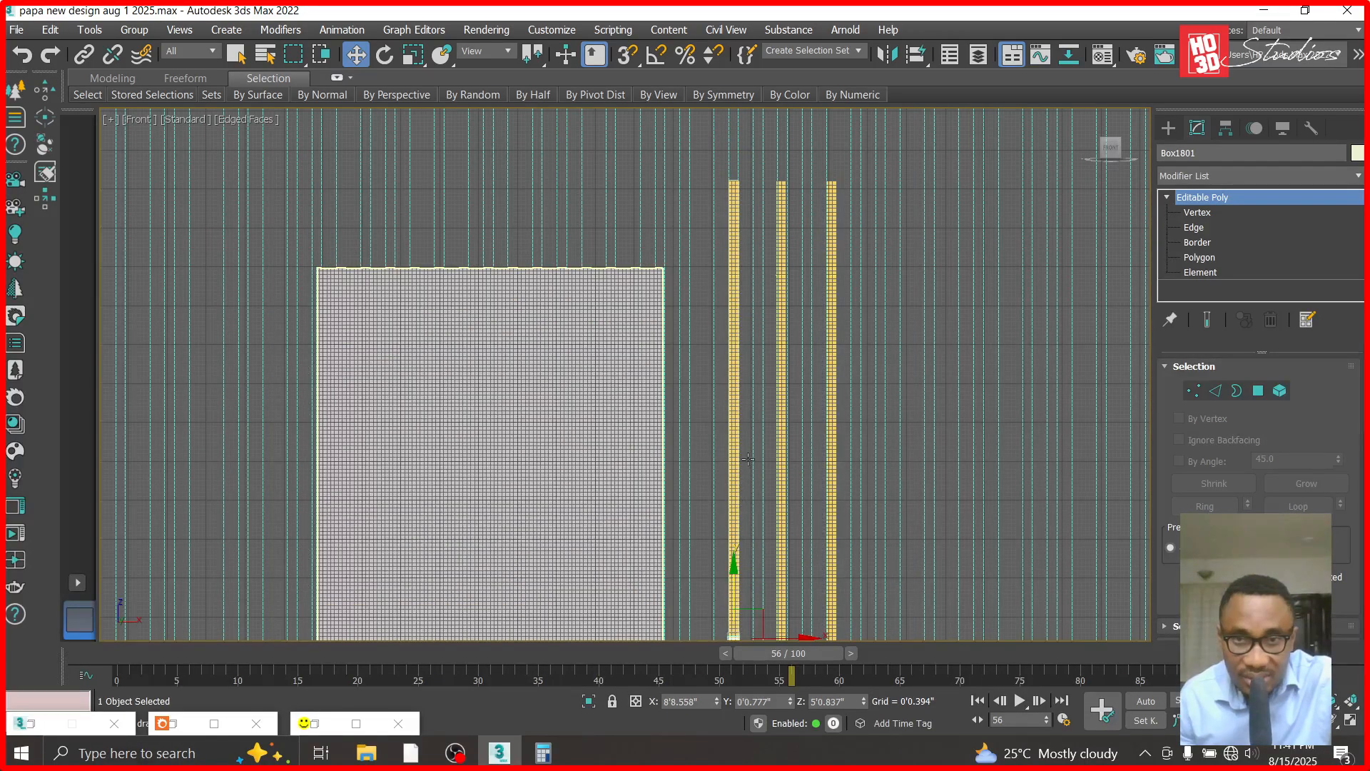
{"action": "key", "text": "ctrl+z"}
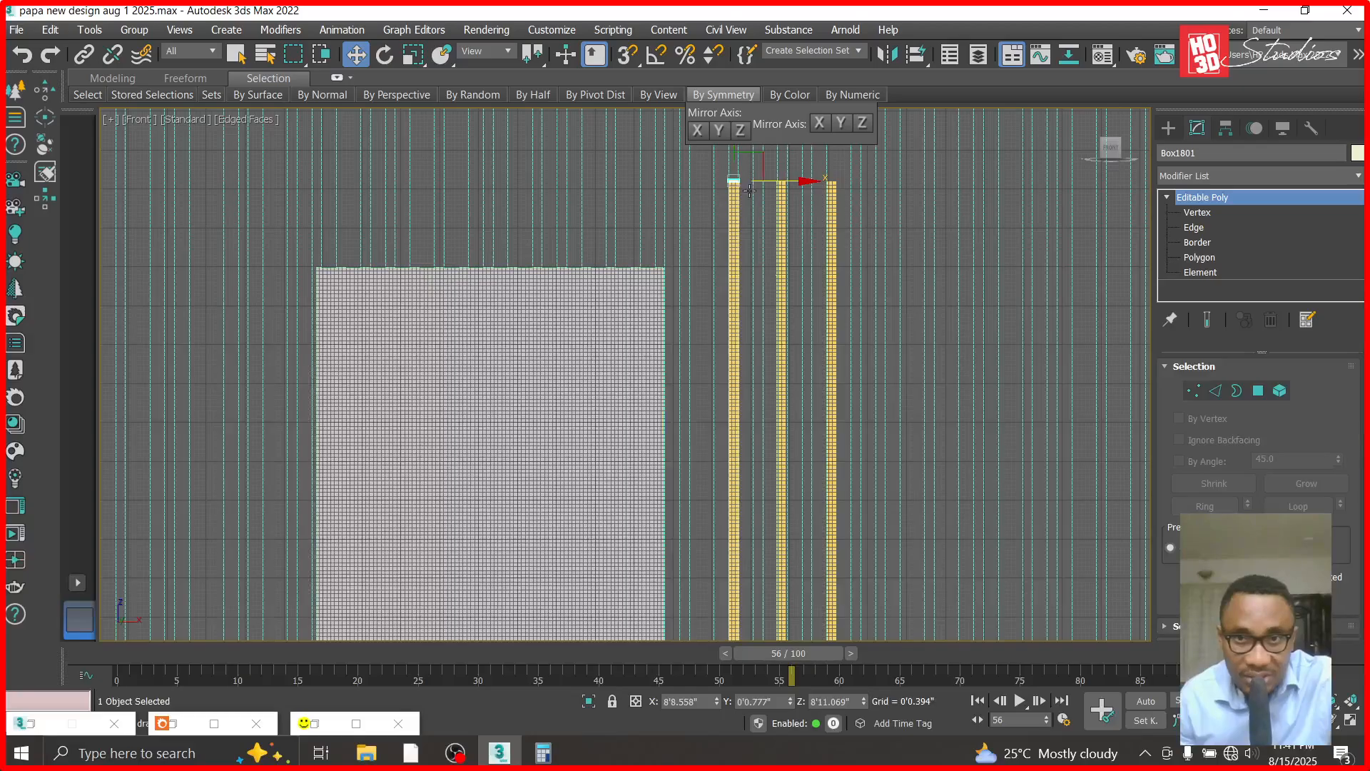
{"action": "left_click_drag", "start_coordinate": [737, 116], "coordinate": [737, 569], "text": "shift"}
{"action": "left_click", "coordinate": [688, 467]}
{"action": "scroll", "coordinate": [785, 307], "scroll_direction": "down", "scroll_amount": 6}
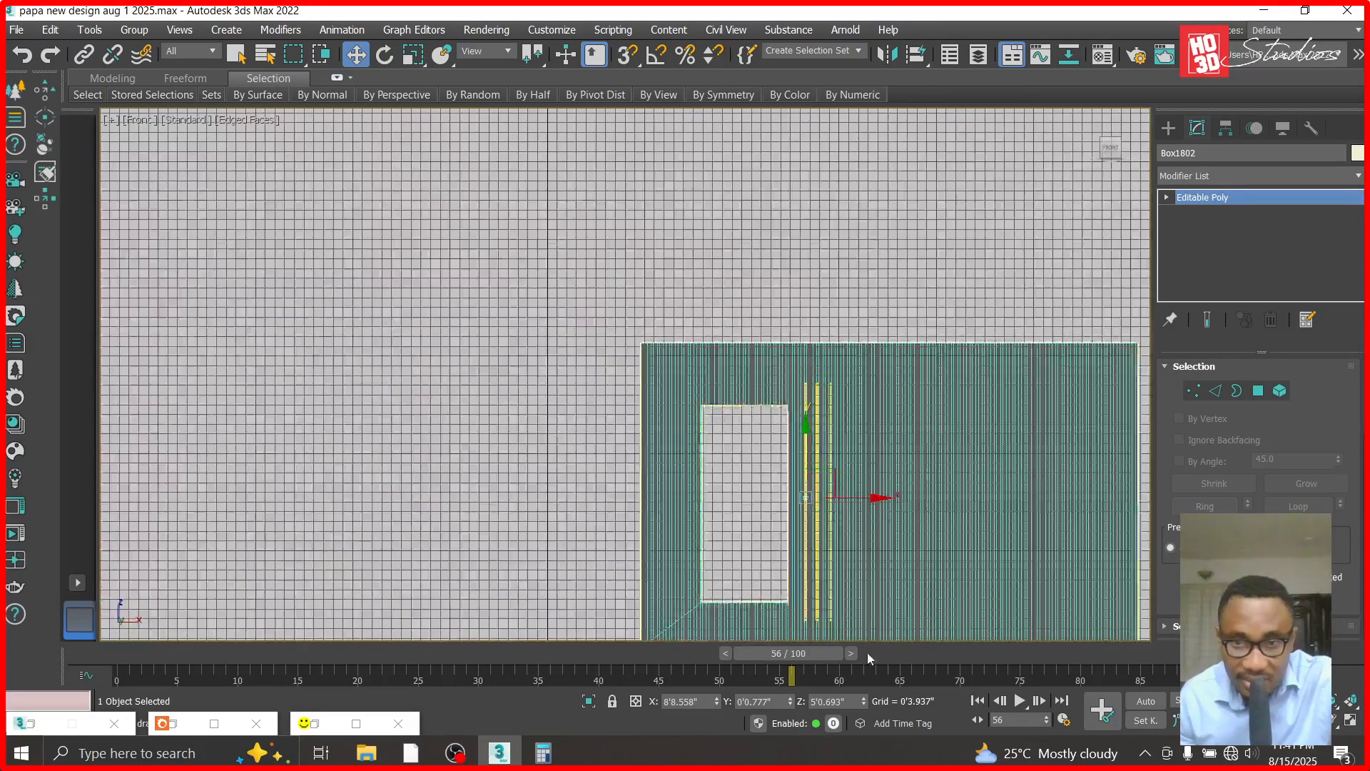
- Lower the copied cap along Z to the left light's bottom end, at Z about 0'11"
{"action": "left_click_drag", "start_coordinate": [864, 701], "coordinate": [867, 30]}
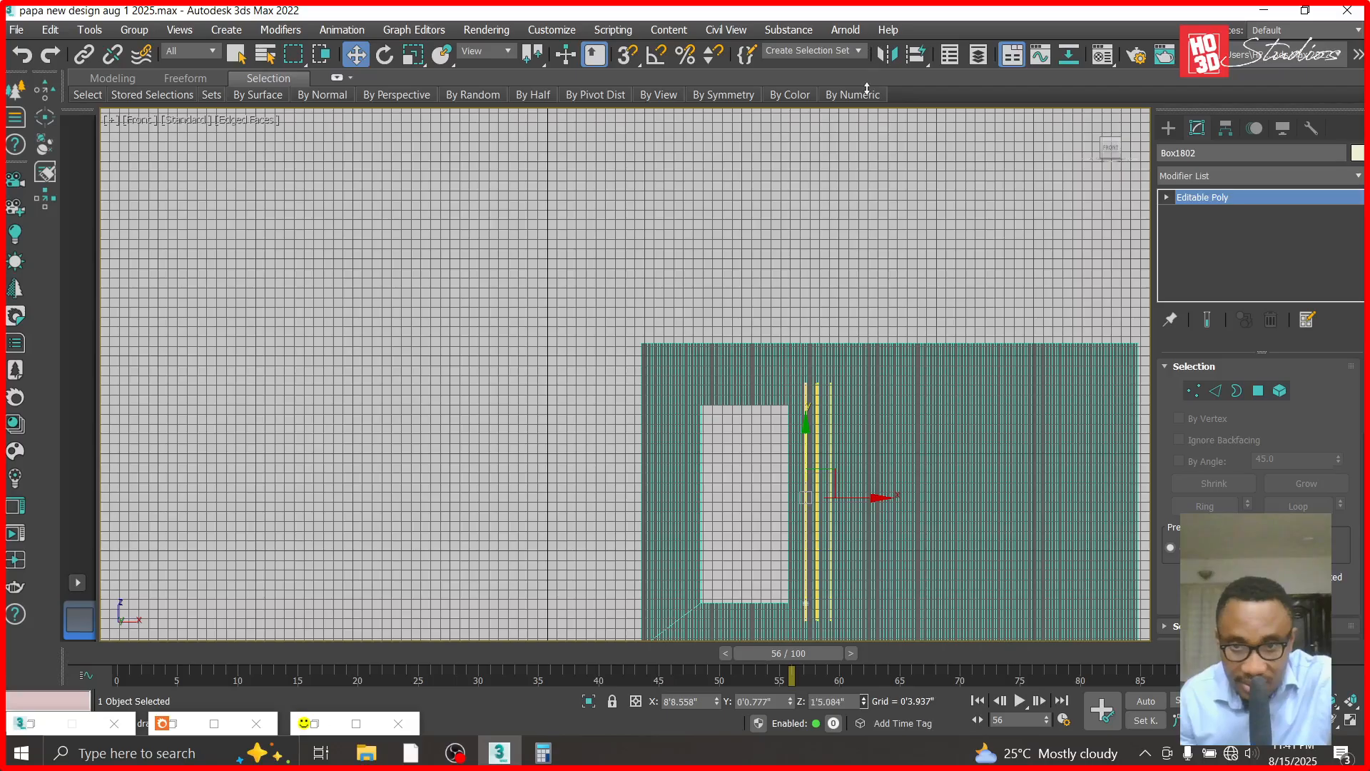
{"action": "scroll", "coordinate": [813, 610], "scroll_direction": "up", "scroll_amount": 6}
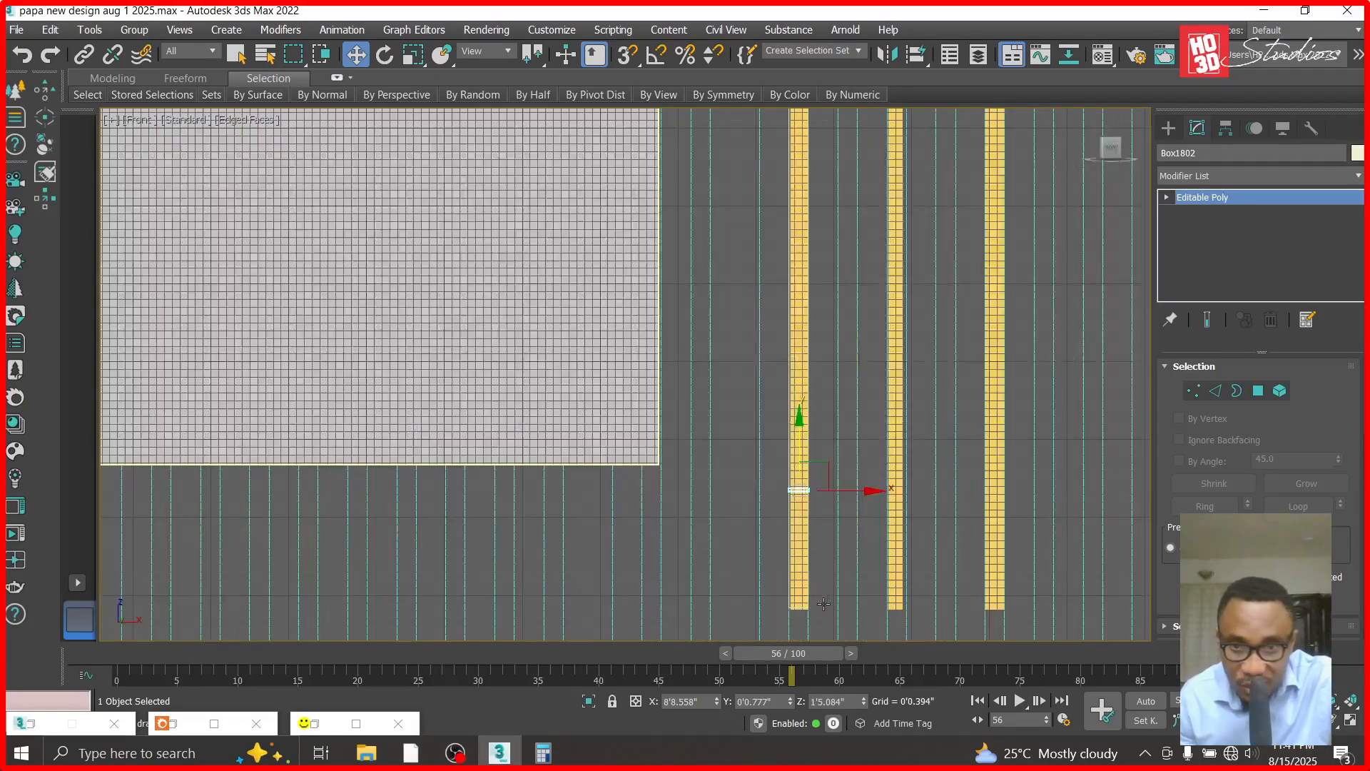
{"action": "scroll", "coordinate": [821, 628], "scroll_direction": "up", "scroll_amount": 2}
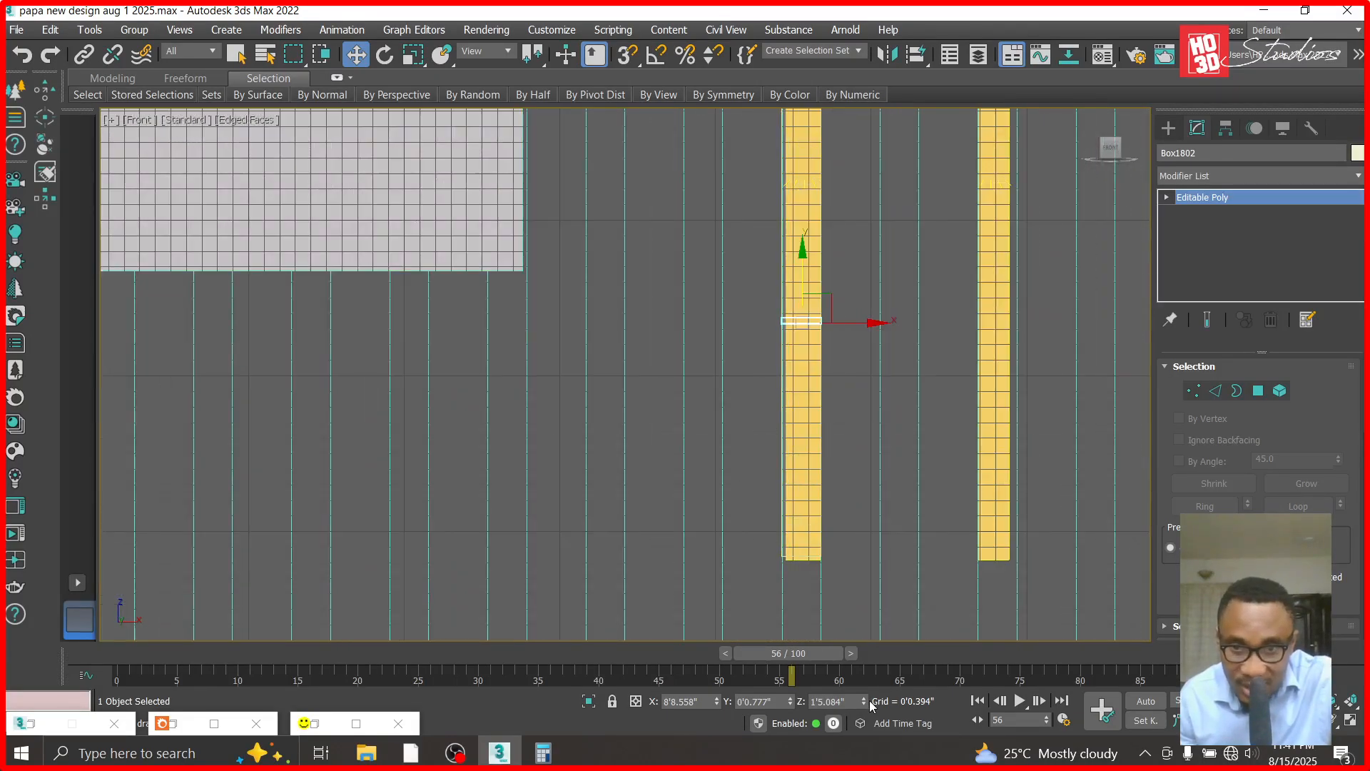
{"action": "left_click_drag", "start_coordinate": [864, 702], "coordinate": [860, 243]}
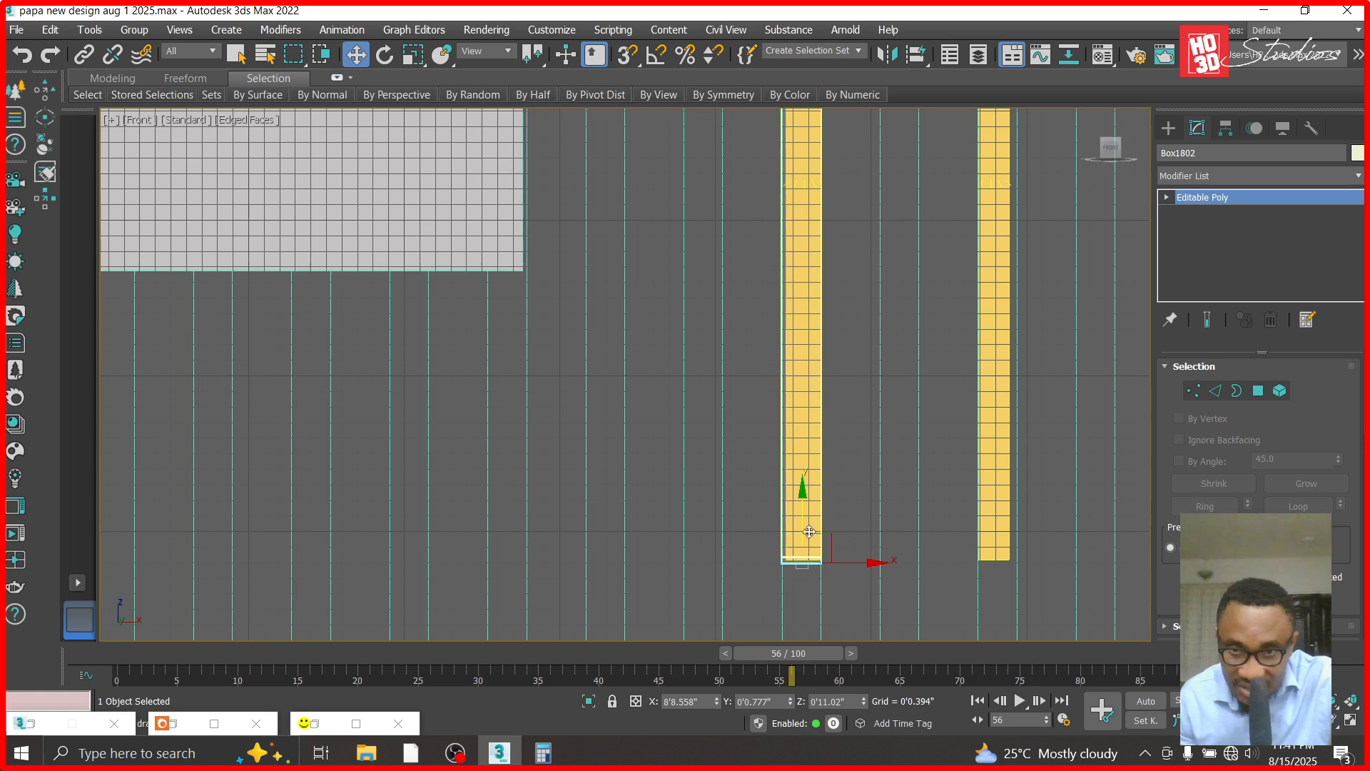
{"action": "scroll", "coordinate": [803, 548], "scroll_direction": "up", "scroll_amount": 3}
{"action": "left_click_drag", "start_coordinate": [800, 500], "coordinate": [799, 504]}
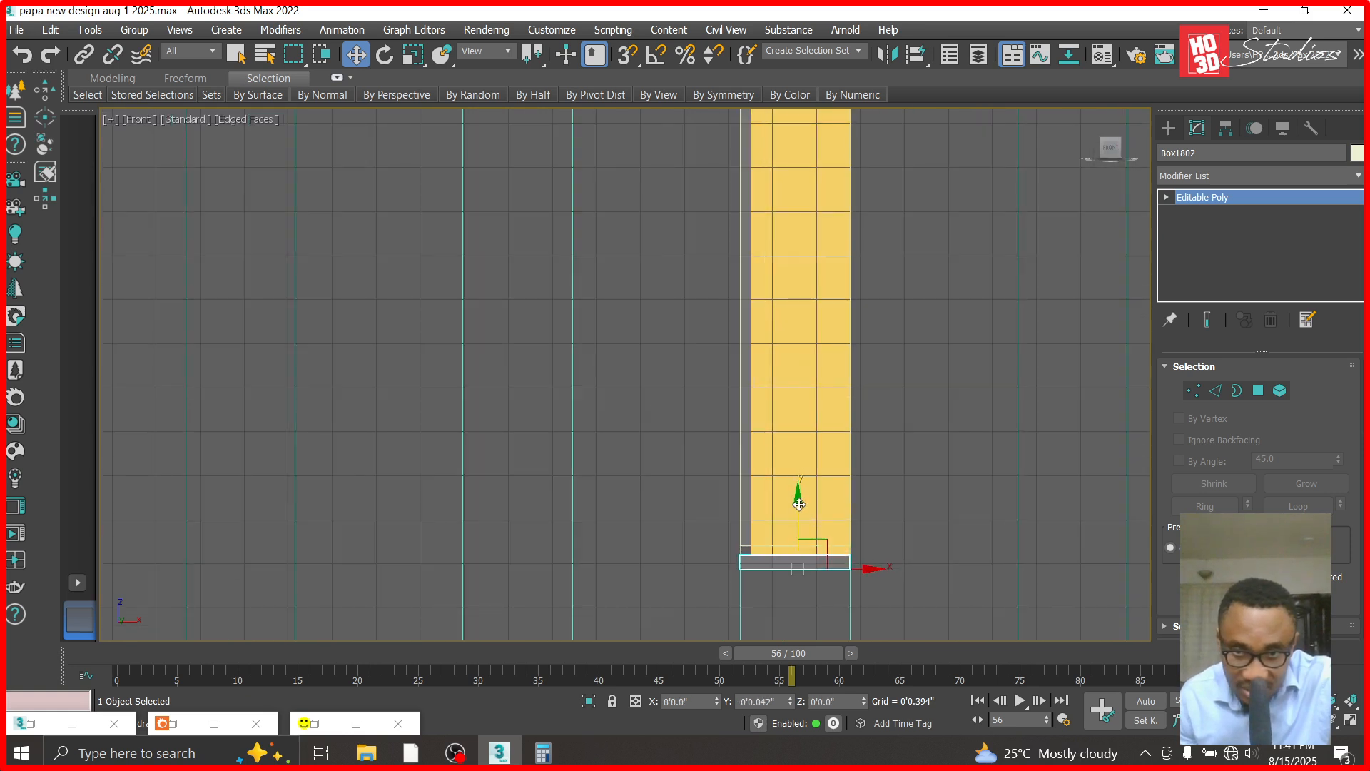
- Raise the bottom cap to meet the lower edge of the left translucent strip, at Z about 0'11.064"
{"action": "left_click", "coordinate": [795, 563]}
{"action": "scroll", "coordinate": [794, 571], "scroll_direction": "up", "scroll_amount": 2}
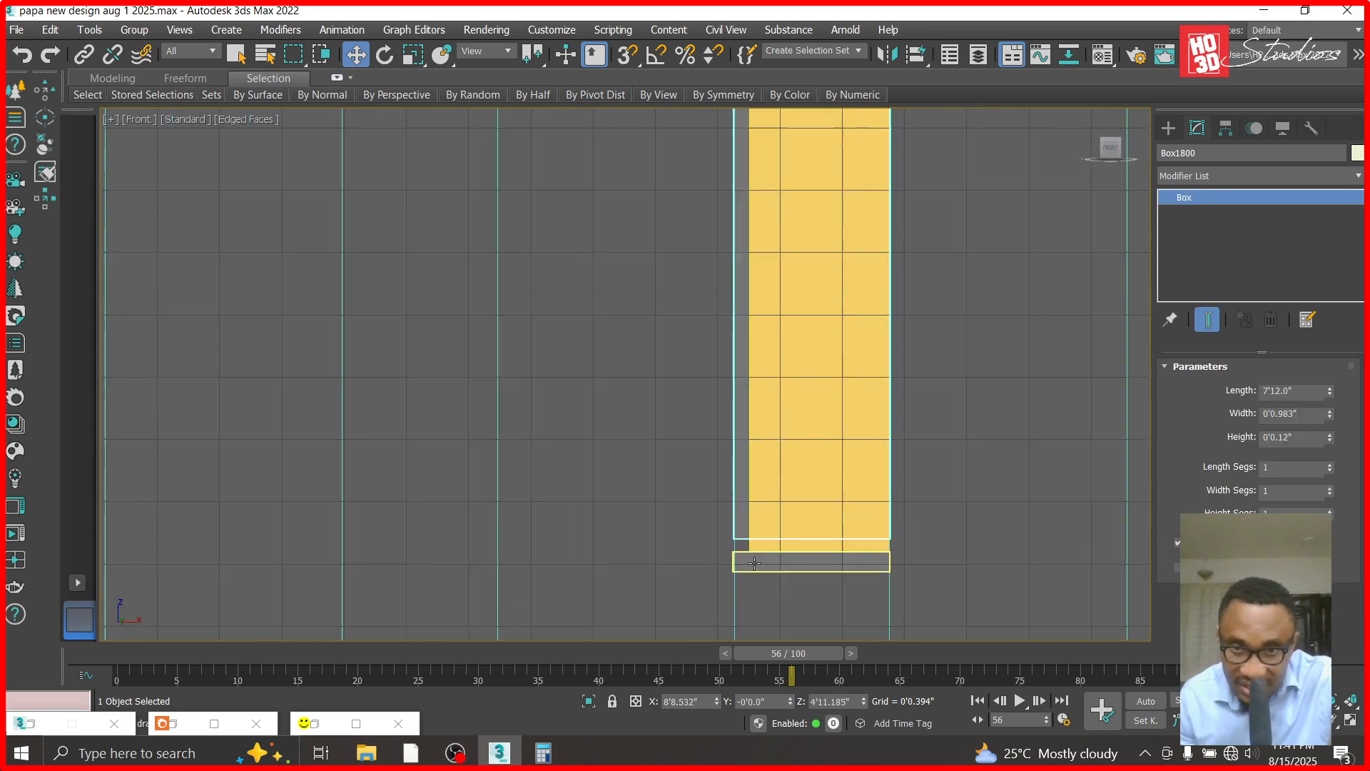
{"action": "left_click", "coordinate": [798, 561]}
{"action": "left_click_drag", "start_coordinate": [815, 504], "coordinate": [814, 495]}
{"action": "scroll", "coordinate": [765, 514], "scroll_direction": "up", "scroll_amount": 6}
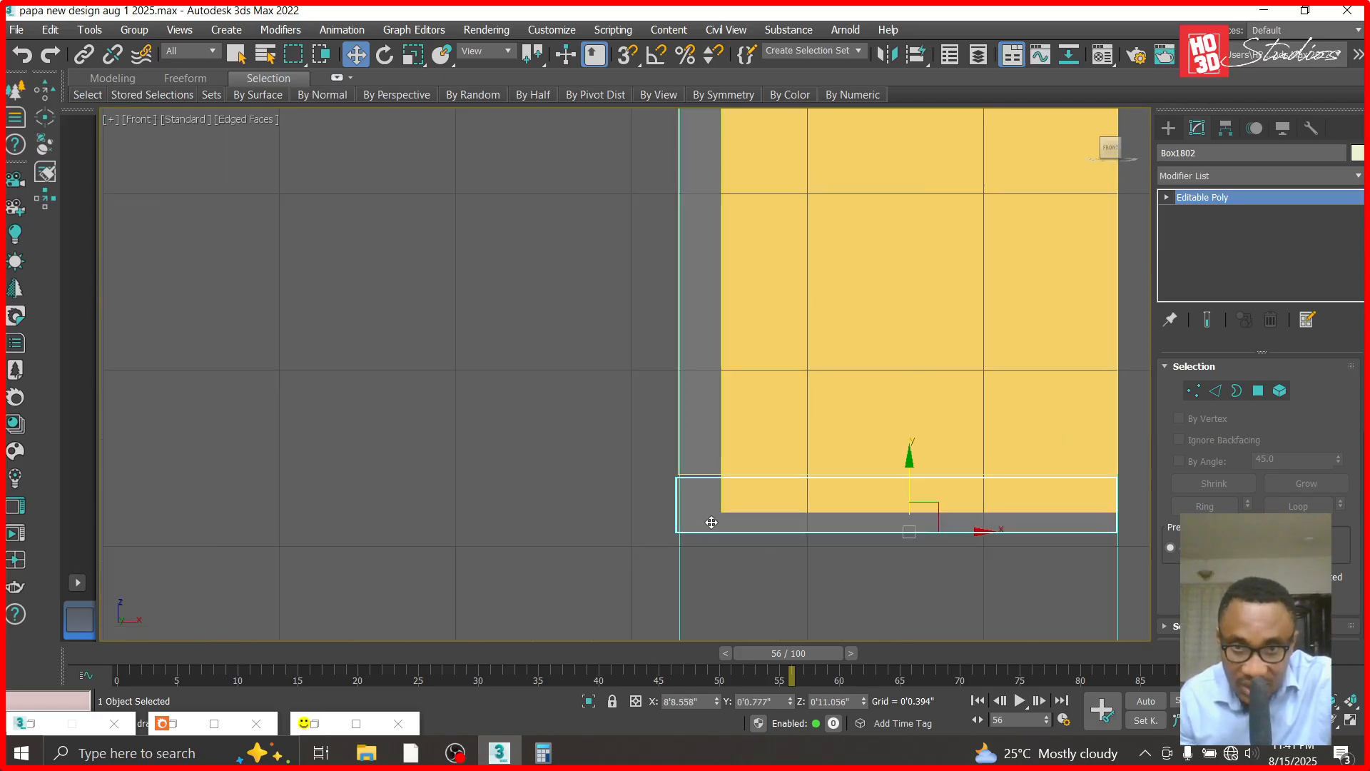
{"action": "left_click_drag", "start_coordinate": [909, 464], "coordinate": [909, 461]}
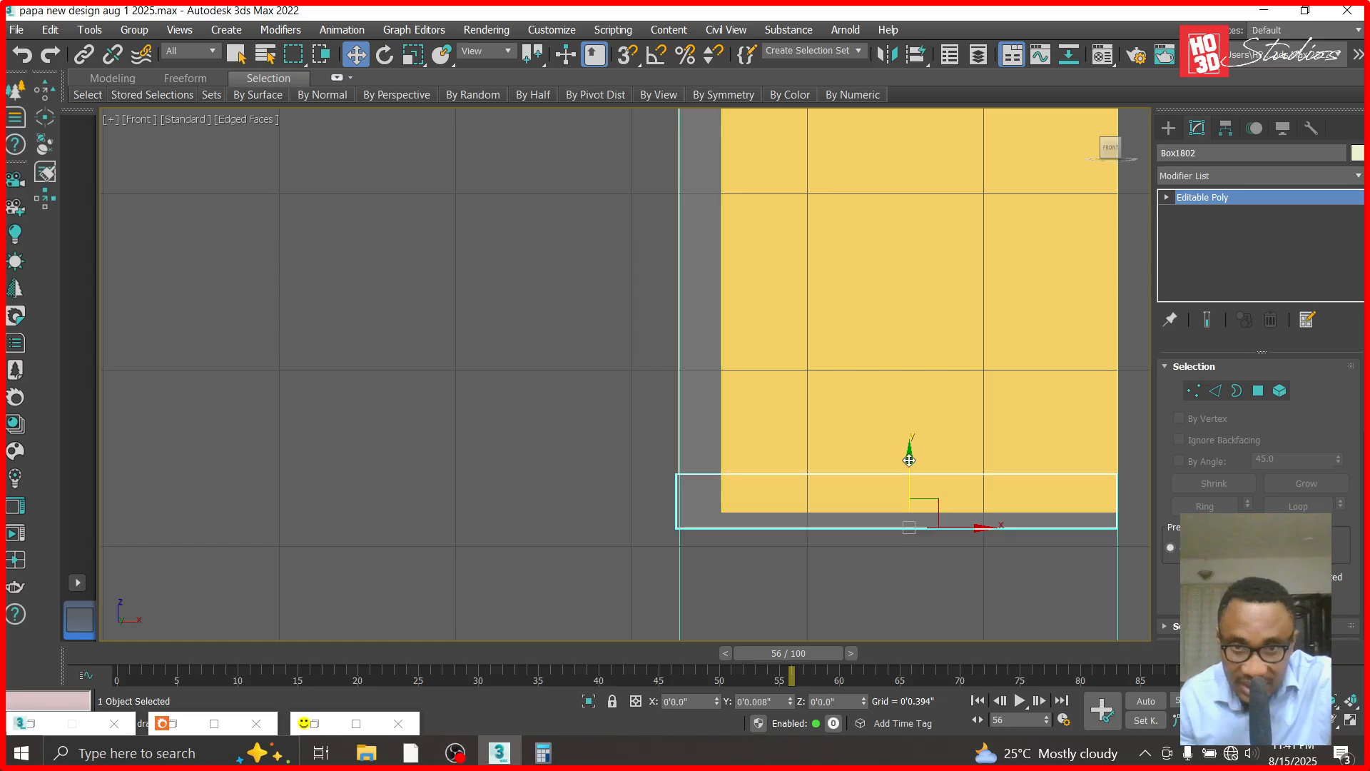
- Check how the bottom and top caps fit the ends of the left translucent strip
{"action": "scroll", "coordinate": [1263, 452], "scroll_direction": "down", "scroll_amount": 3}
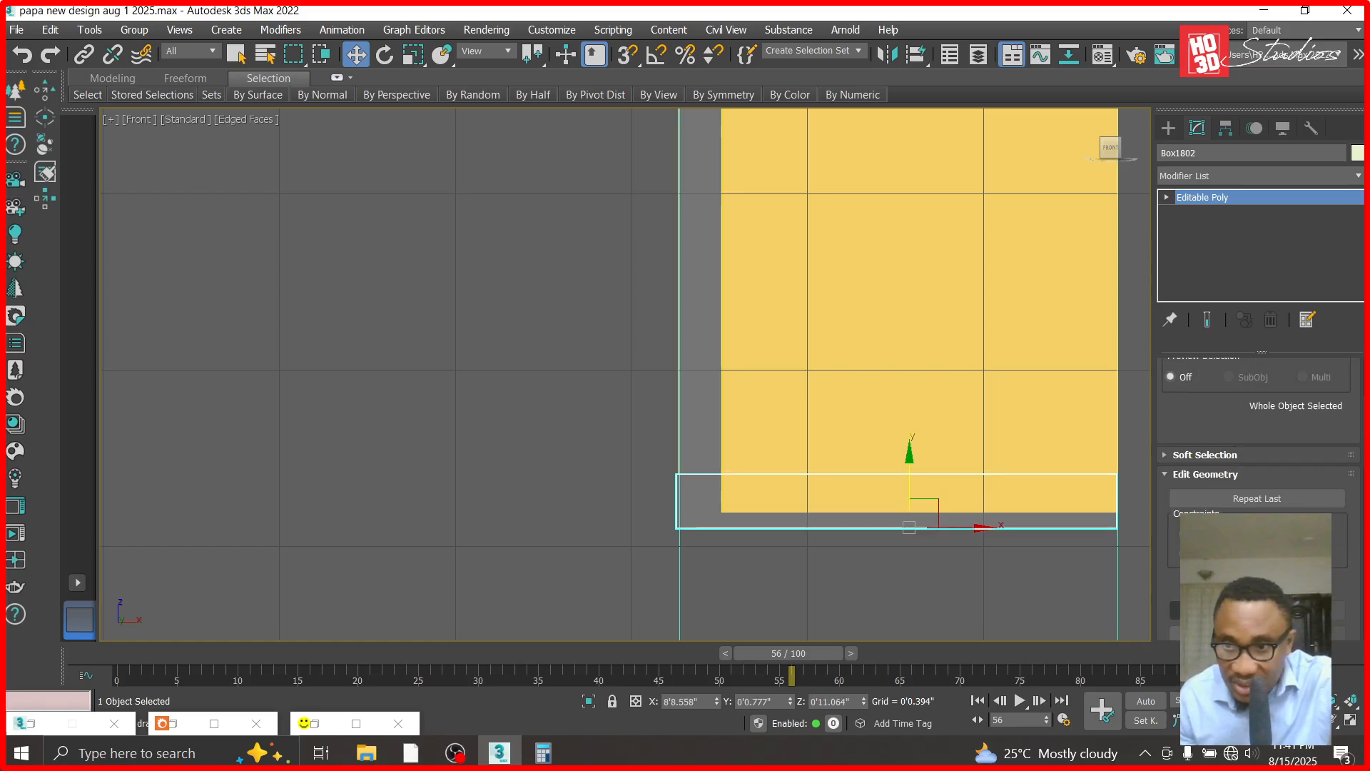
{"action": "key", "text": "q"}
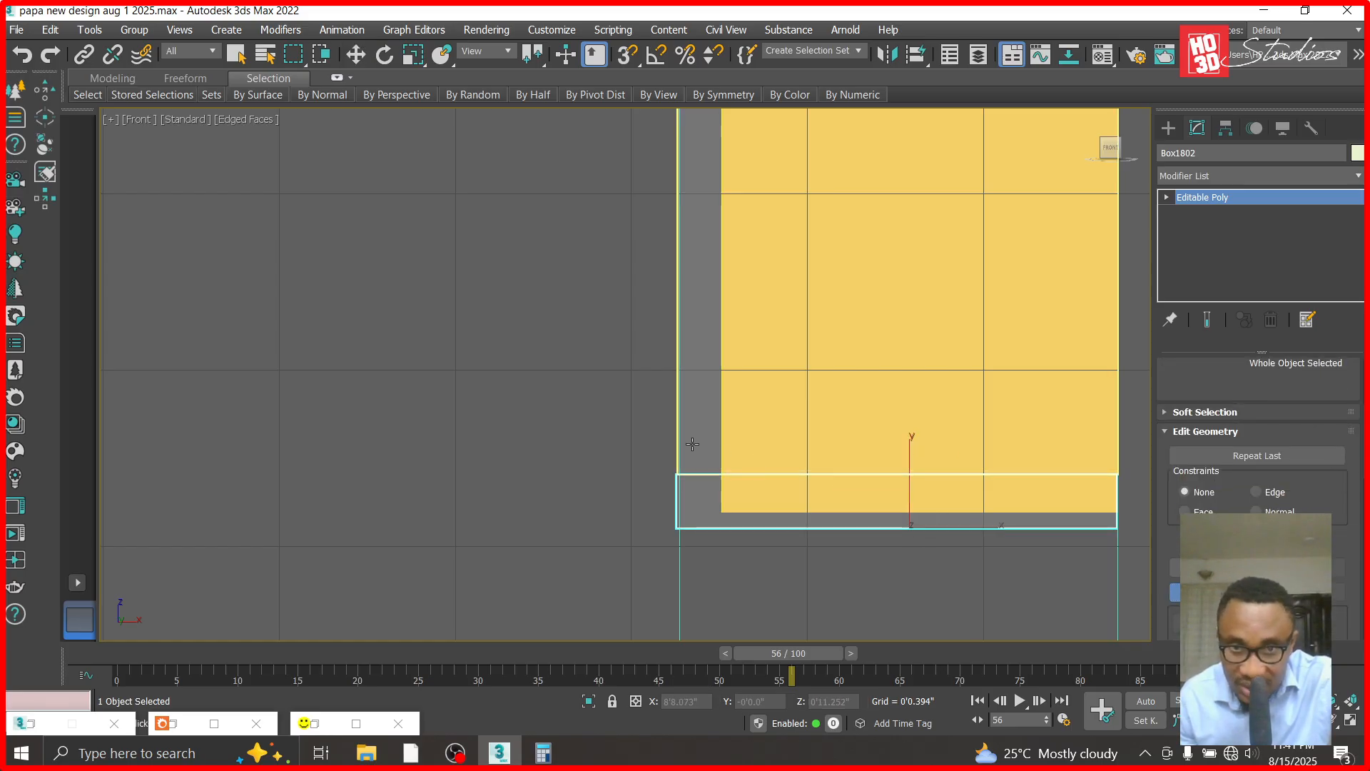
{"action": "scroll", "coordinate": [692, 444], "scroll_direction": "down", "scroll_amount": 10}
{"action": "scroll", "coordinate": [768, 208], "scroll_direction": "down", "scroll_amount": 3}
{"action": "scroll", "coordinate": [768, 207], "scroll_direction": "up", "scroll_amount": 12}
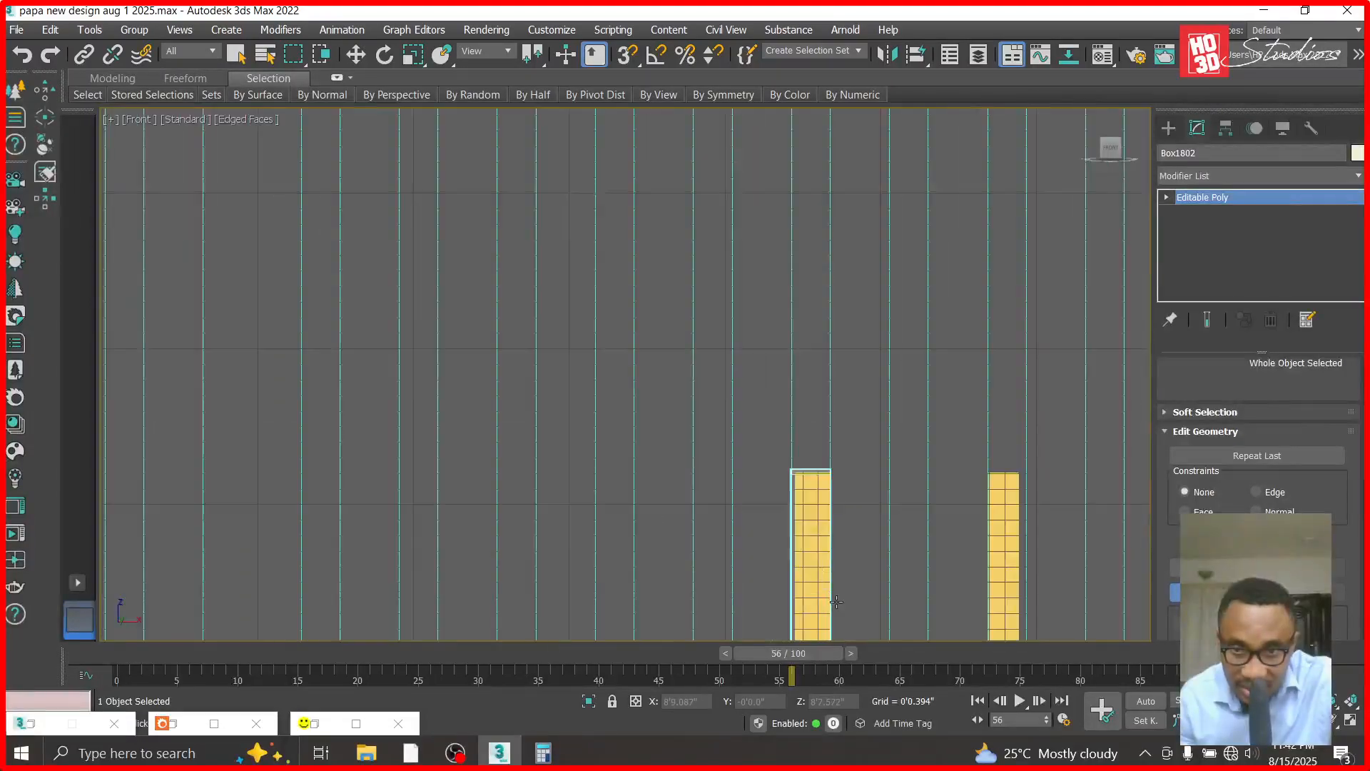
{"action": "scroll", "coordinate": [792, 426], "scroll_direction": "up", "scroll_amount": 8}
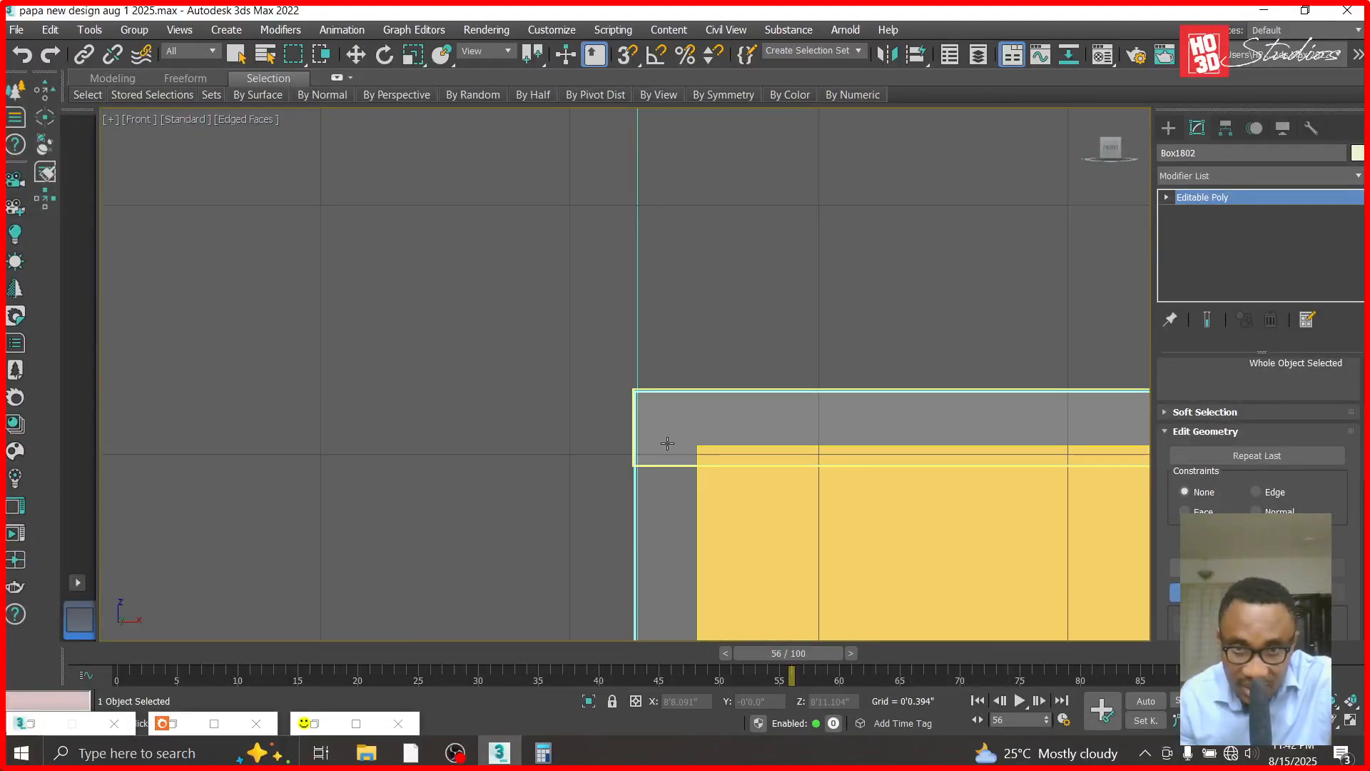
{"action": "scroll", "coordinate": [514, 275], "scroll_direction": "down", "scroll_amount": 5}
- Temporarily hide the left light's capped translucent strip and centre the light in its groove, at X about 8'8.539"
{"action": "left_click", "coordinate": [356, 55]}
{"action": "scroll", "coordinate": [349, 165], "scroll_direction": "down", "scroll_amount": 5}
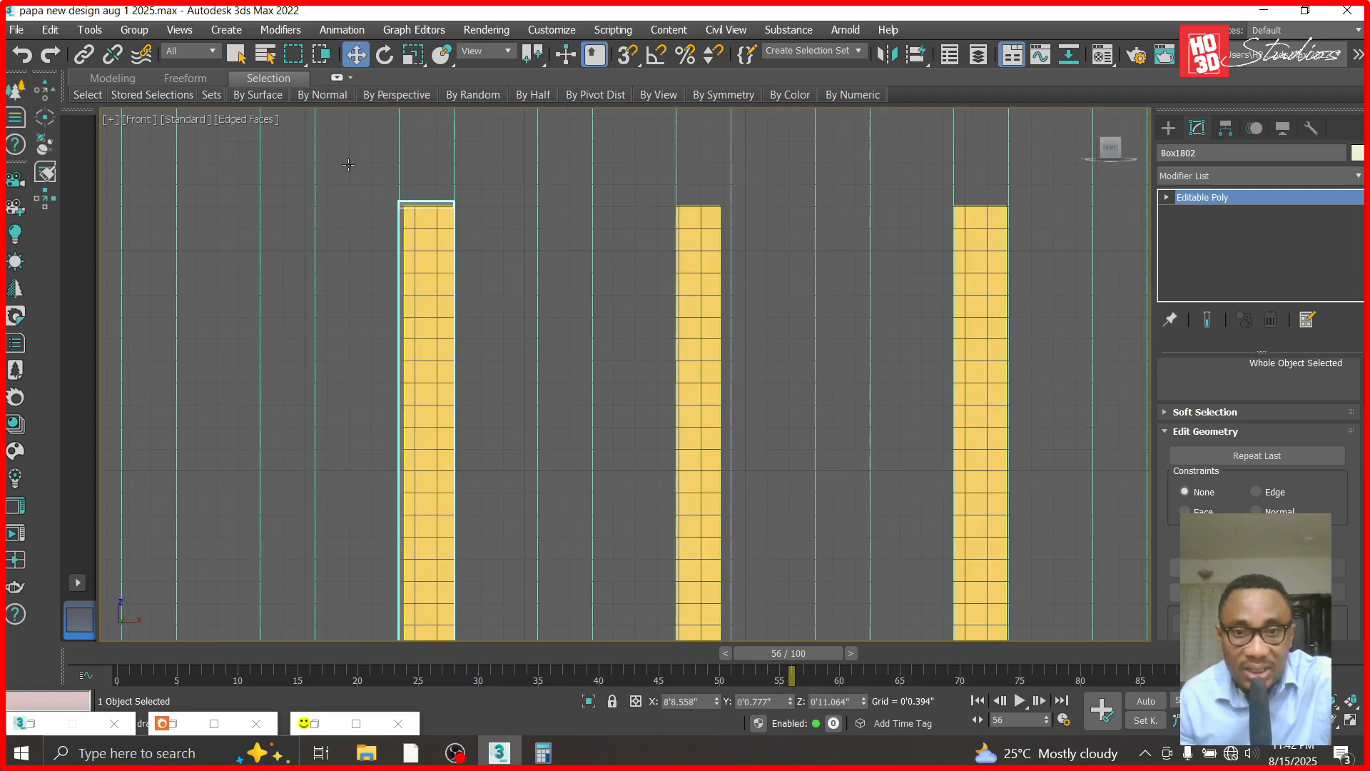
{"action": "scroll", "coordinate": [423, 208], "scroll_direction": "up", "scroll_amount": 5}
{"action": "right_click", "coordinate": [413, 282]}
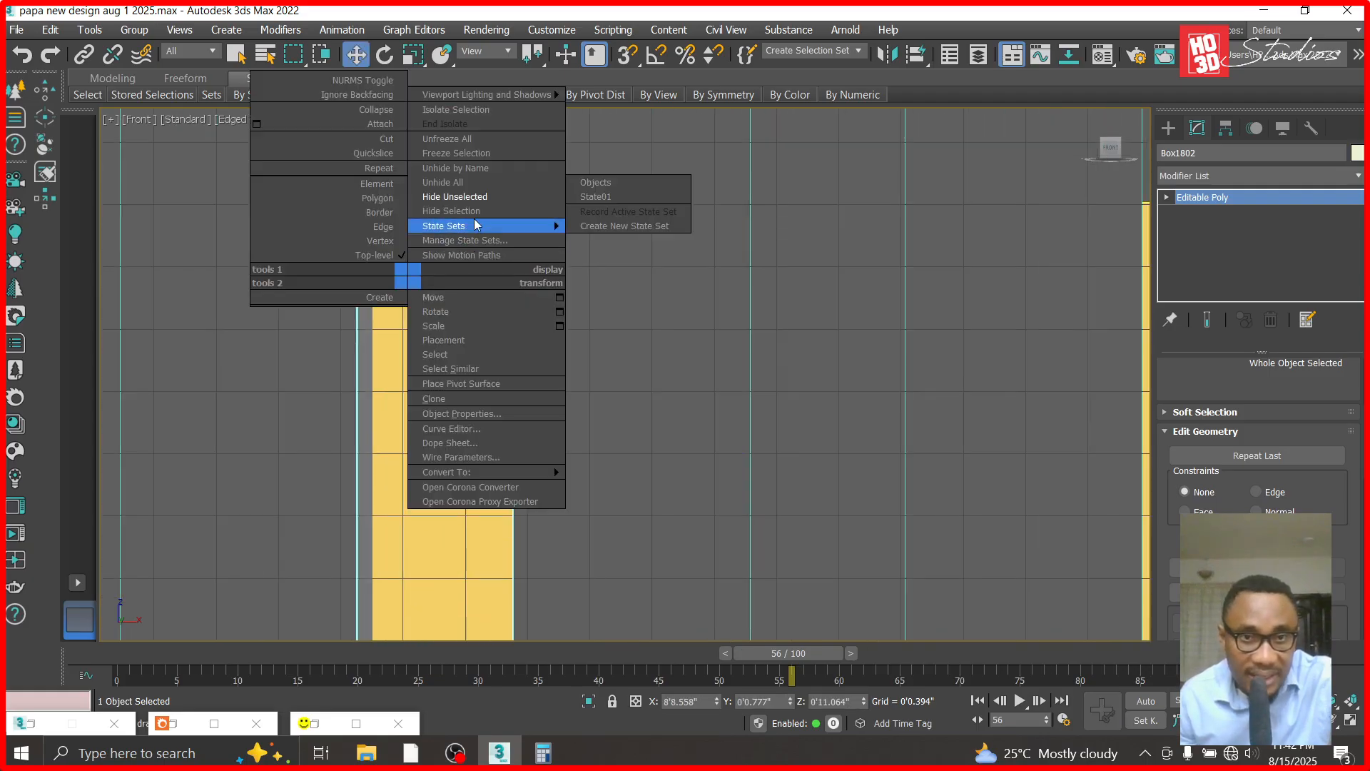
{"action": "left_click", "coordinate": [461, 211]}
{"action": "left_click", "coordinate": [515, 376]}
{"action": "left_click_drag", "start_coordinate": [716, 702], "coordinate": [713, 713]}
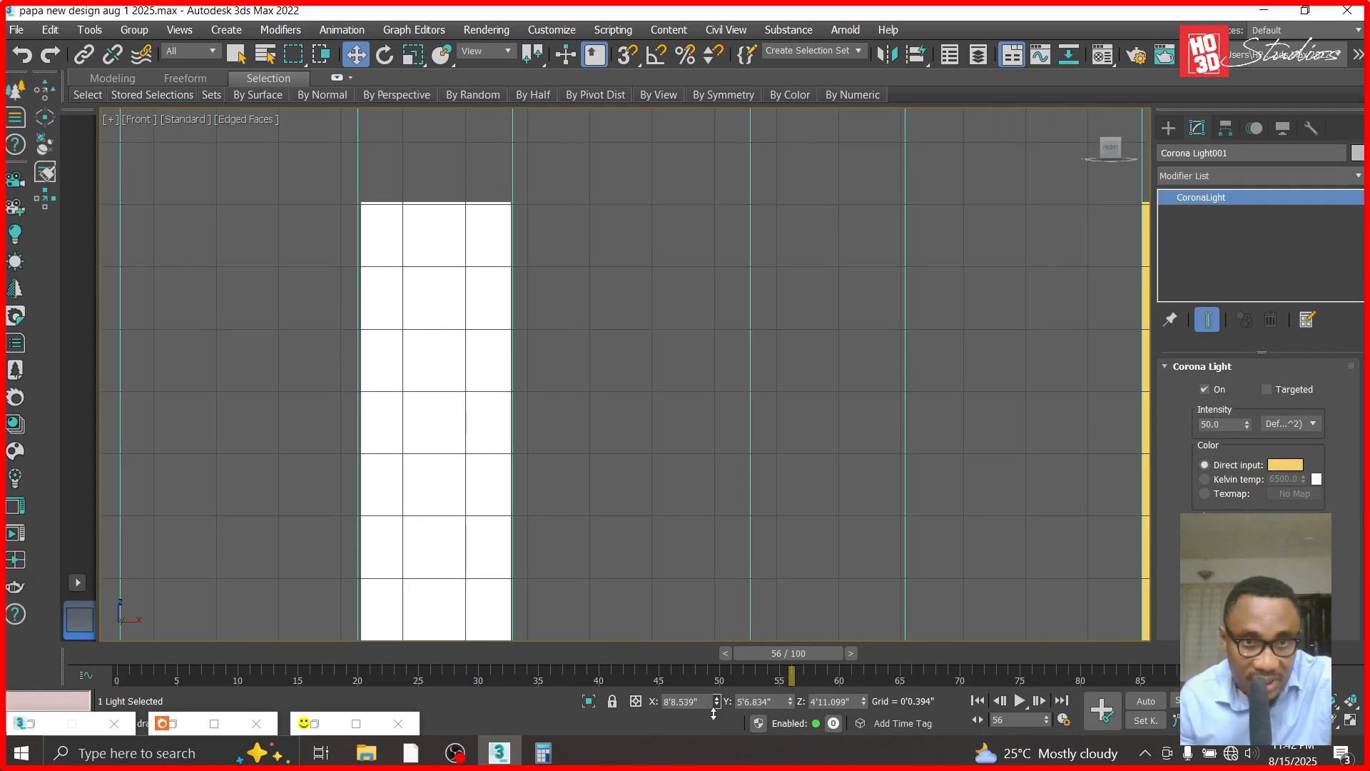
{"action": "right_click", "coordinate": [439, 316]}
{"action": "left_click", "coordinate": [486, 227]}
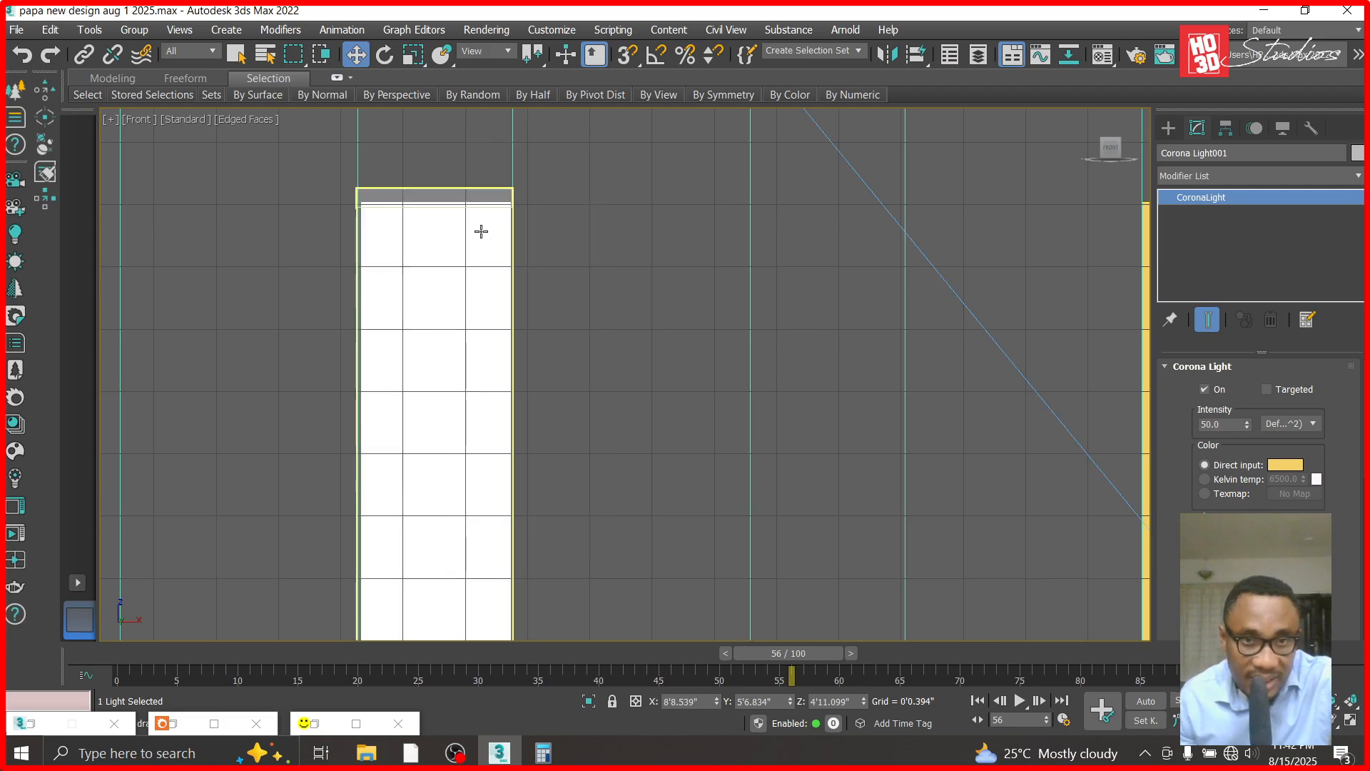
- Select the capped translucent strip around the left light
{"action": "left_click", "coordinate": [439, 191]}
{"action": "left_click", "coordinate": [508, 267]}
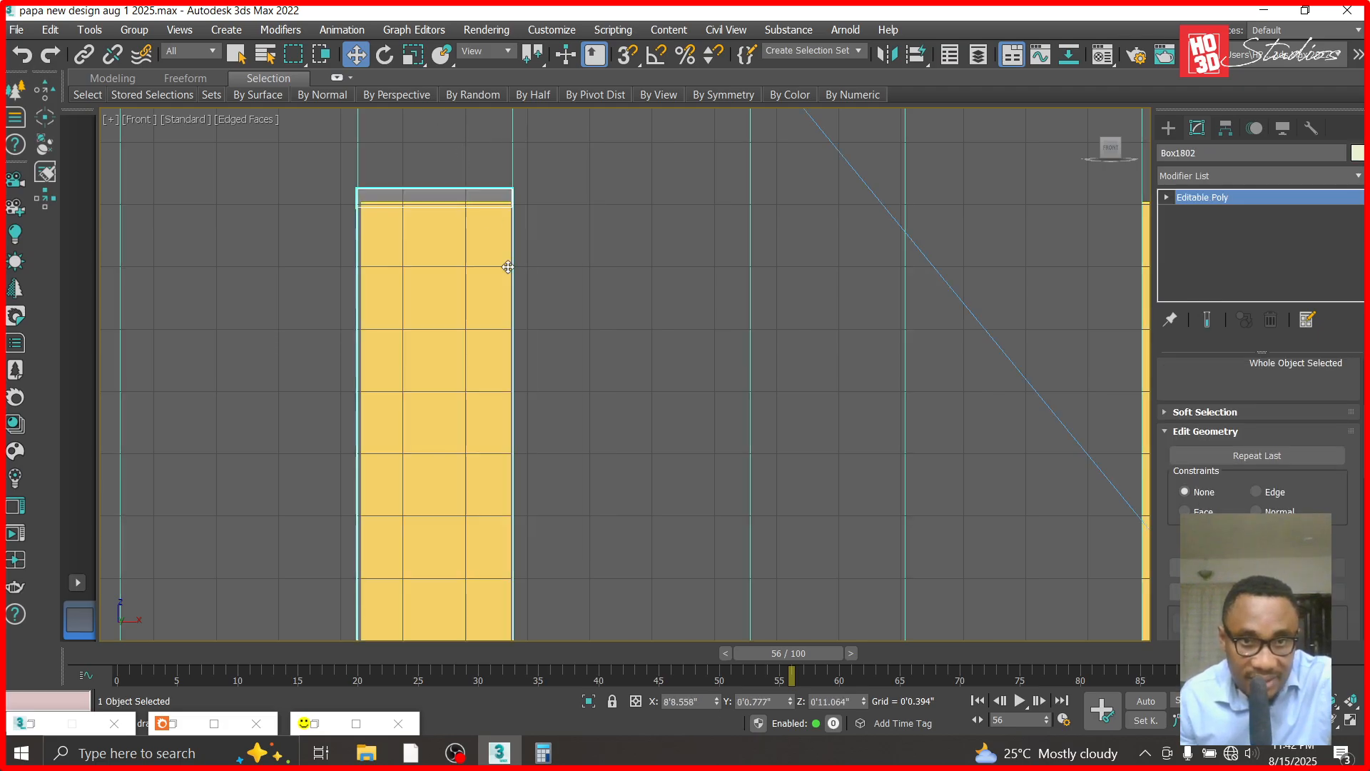
{"action": "scroll", "coordinate": [508, 266], "scroll_direction": "down", "scroll_amount": 4}
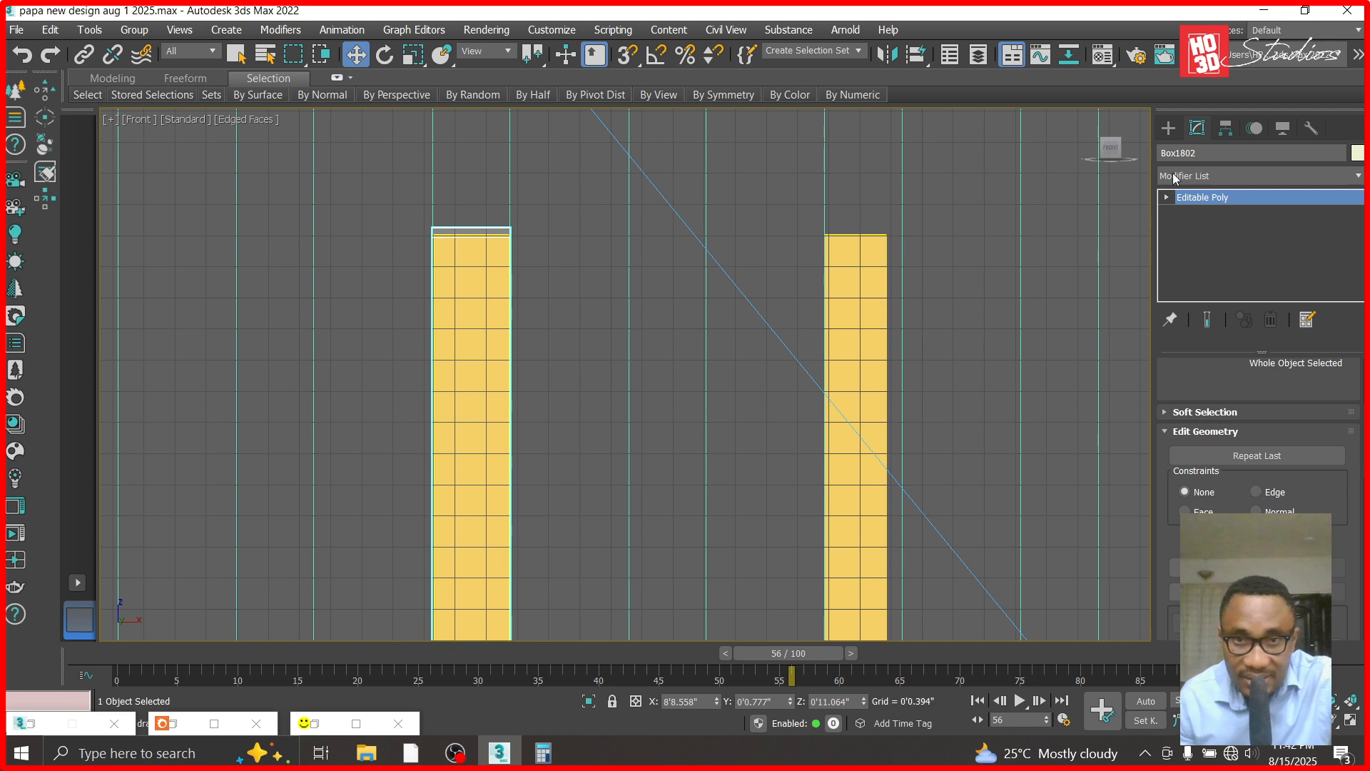
{"action": "scroll", "coordinate": [524, 382], "scroll_direction": "down", "scroll_amount": 5}
{"action": "scroll", "coordinate": [501, 363], "scroll_direction": "down", "scroll_amount": 2}
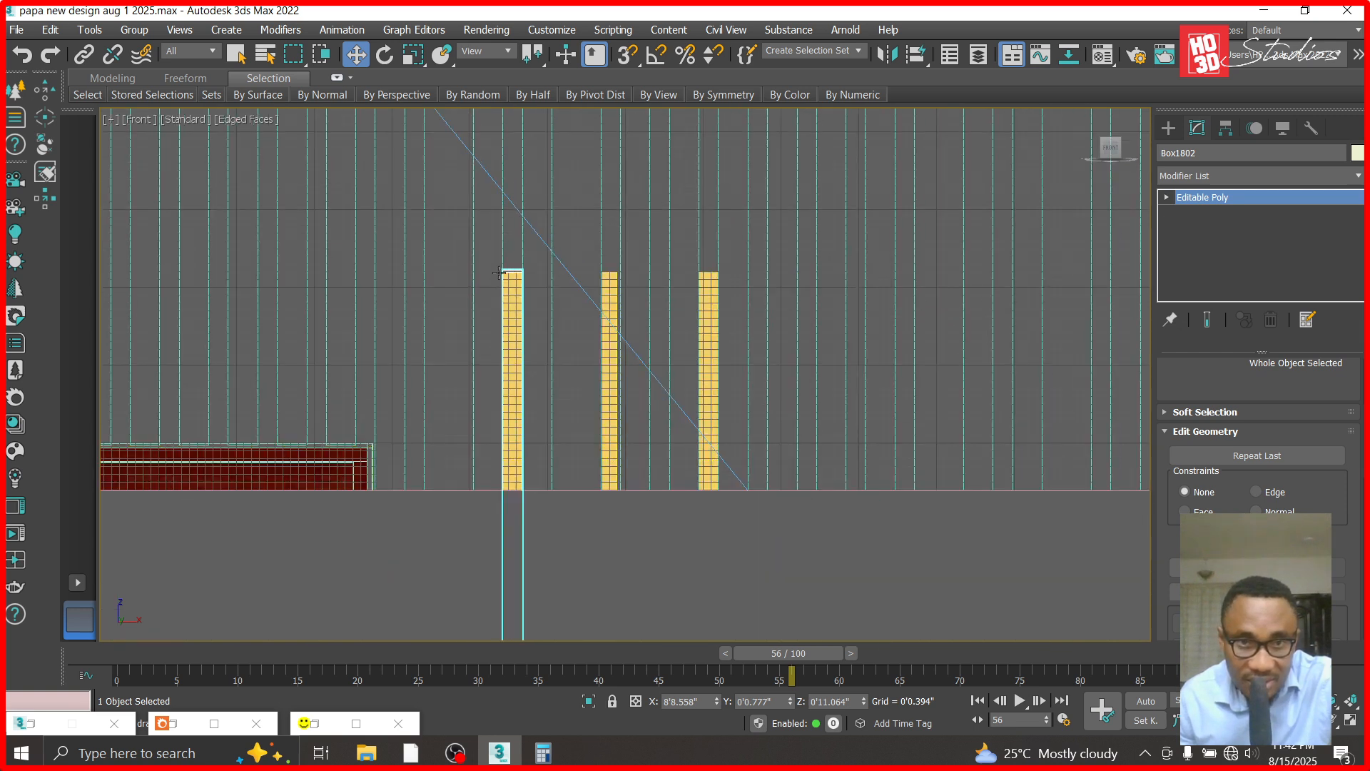
{"action": "scroll", "coordinate": [501, 363], "scroll_direction": "up", "scroll_amount": 5}
{"action": "left_click", "coordinate": [50, 29]}
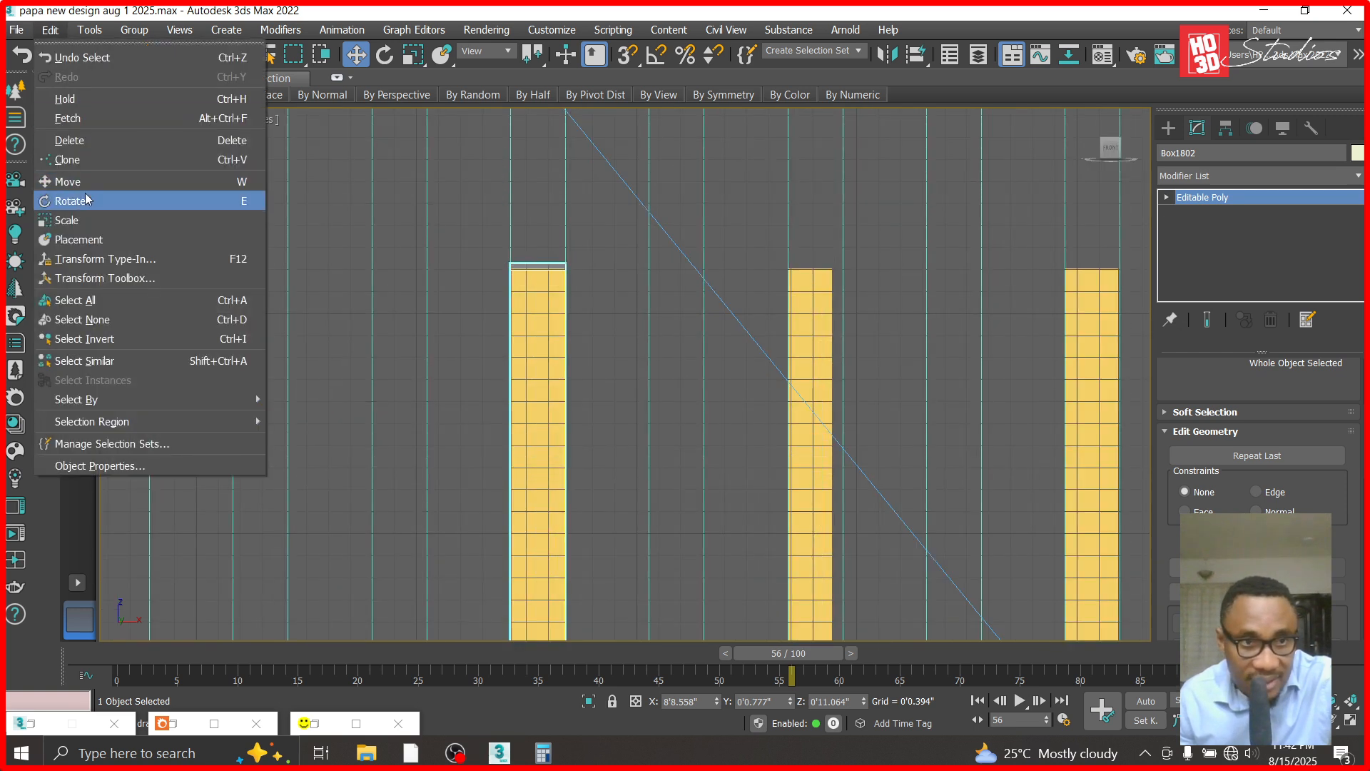
{"action": "left_click", "coordinate": [86, 158]}
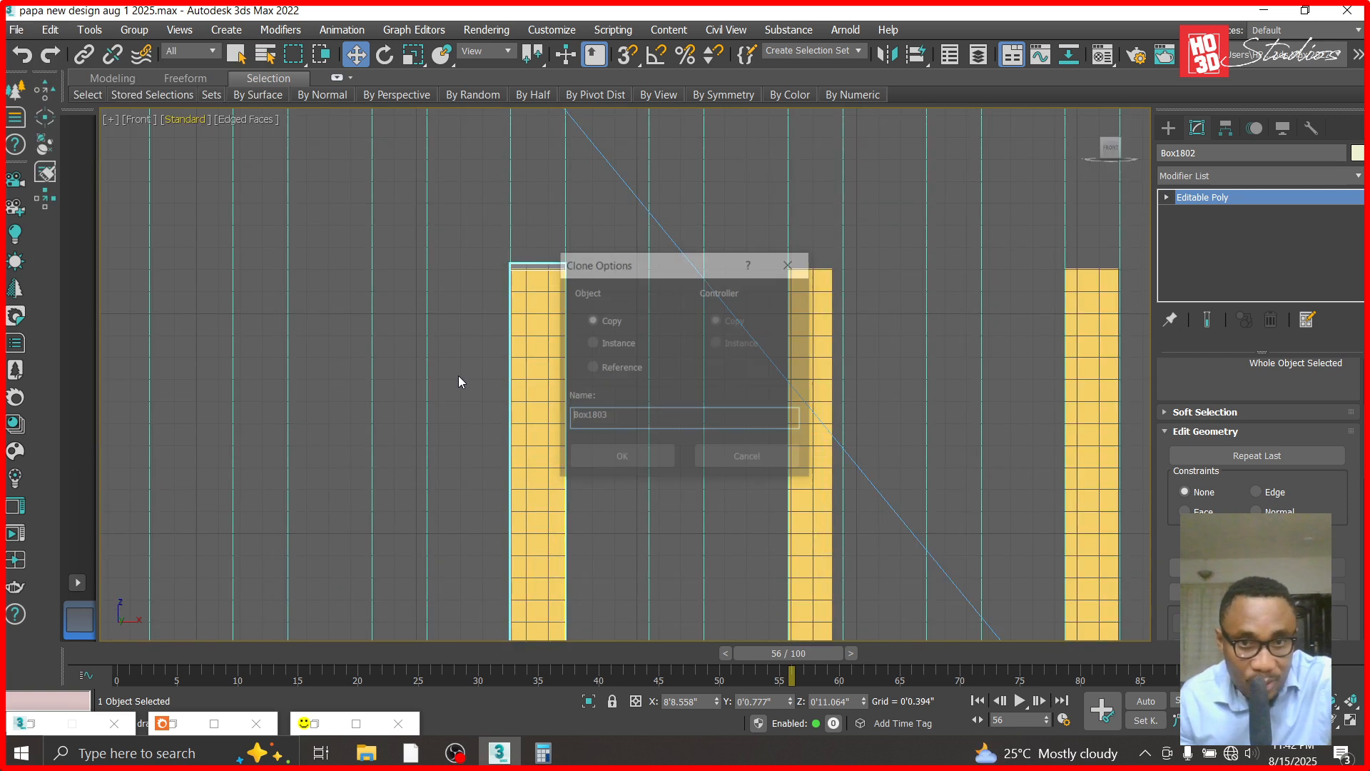
{"action": "left_click", "coordinate": [747, 456]}
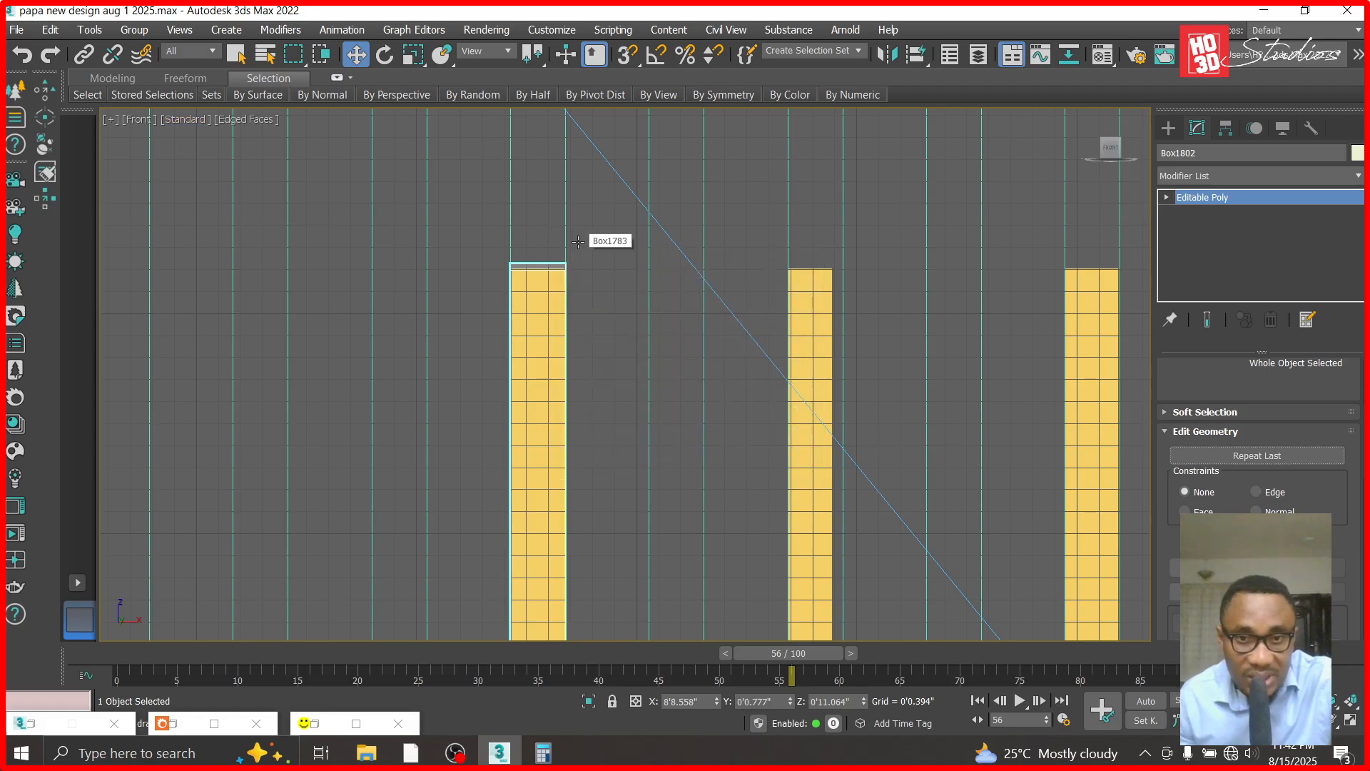
- Add the grooved wall panel to the strip selection, hide all other objects and show them from the top
{"action": "left_click", "coordinate": [578, 242], "text": "ctrl"}
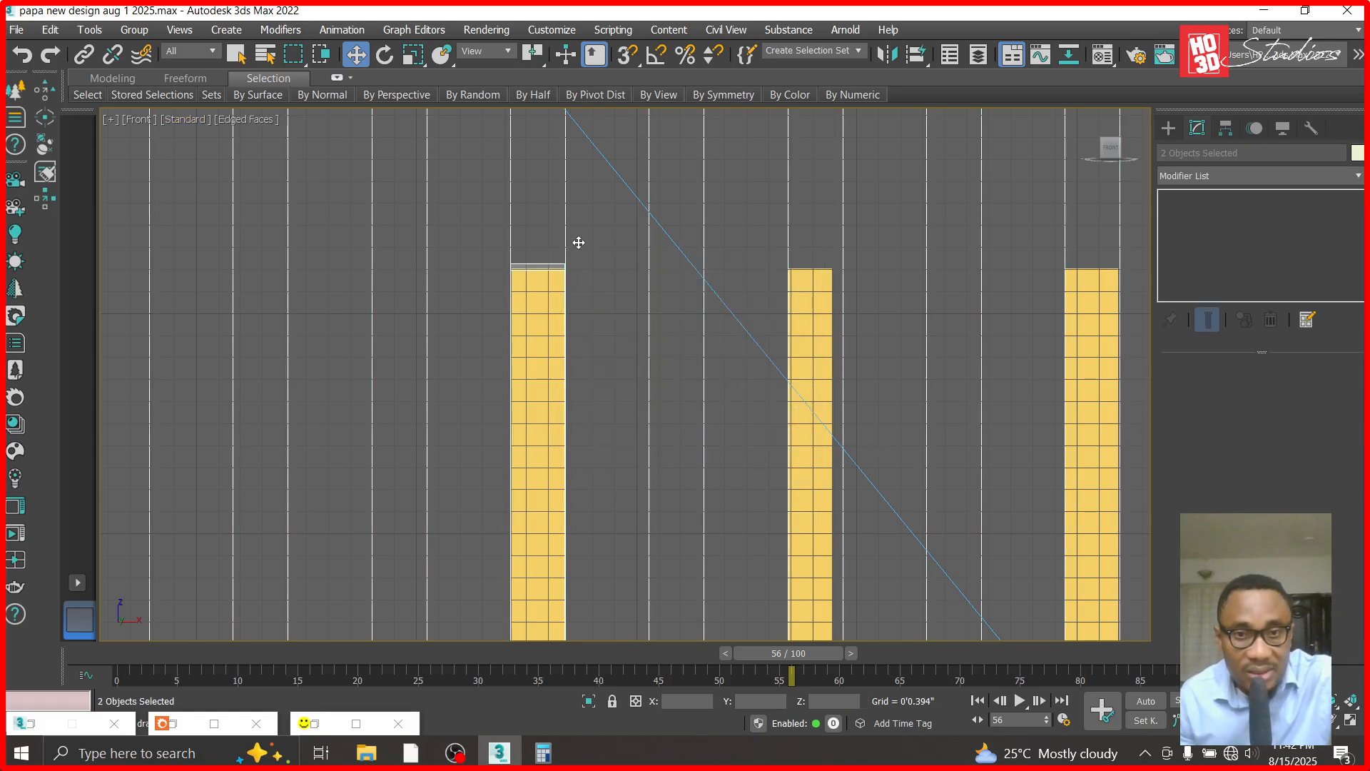
{"action": "left_click", "coordinate": [525, 281]}
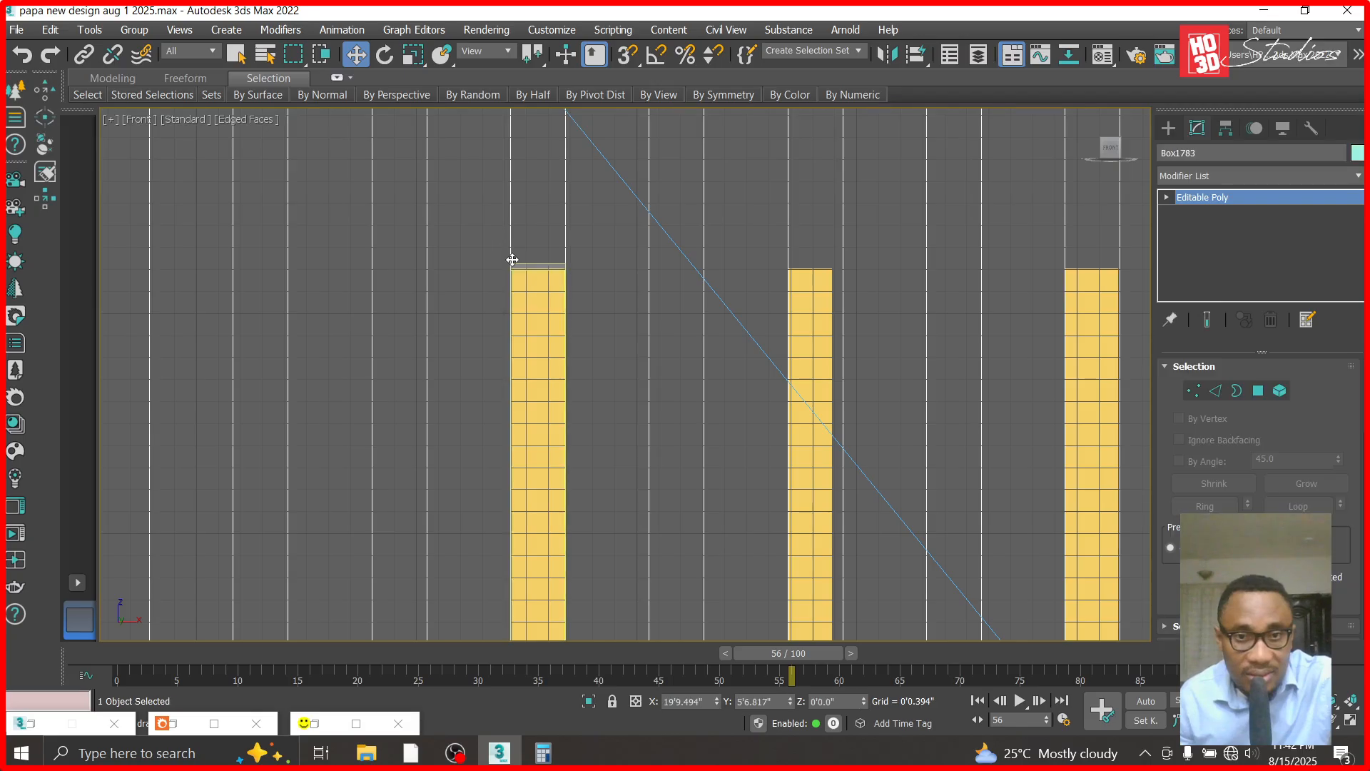
{"action": "left_click", "coordinate": [590, 258], "text": "ctrl"}
{"action": "right_click", "coordinate": [591, 258]}
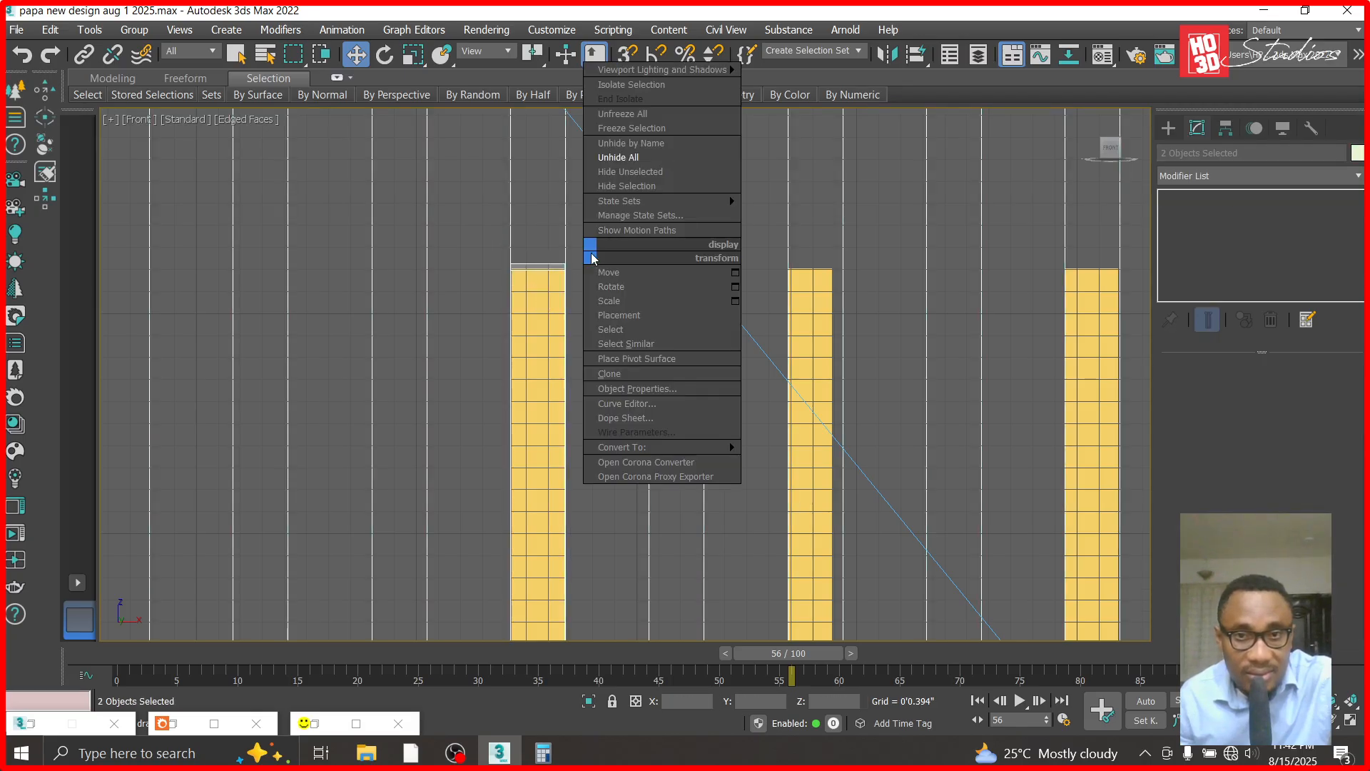
{"action": "left_click", "coordinate": [624, 176]}
{"action": "key", "text": "t"}
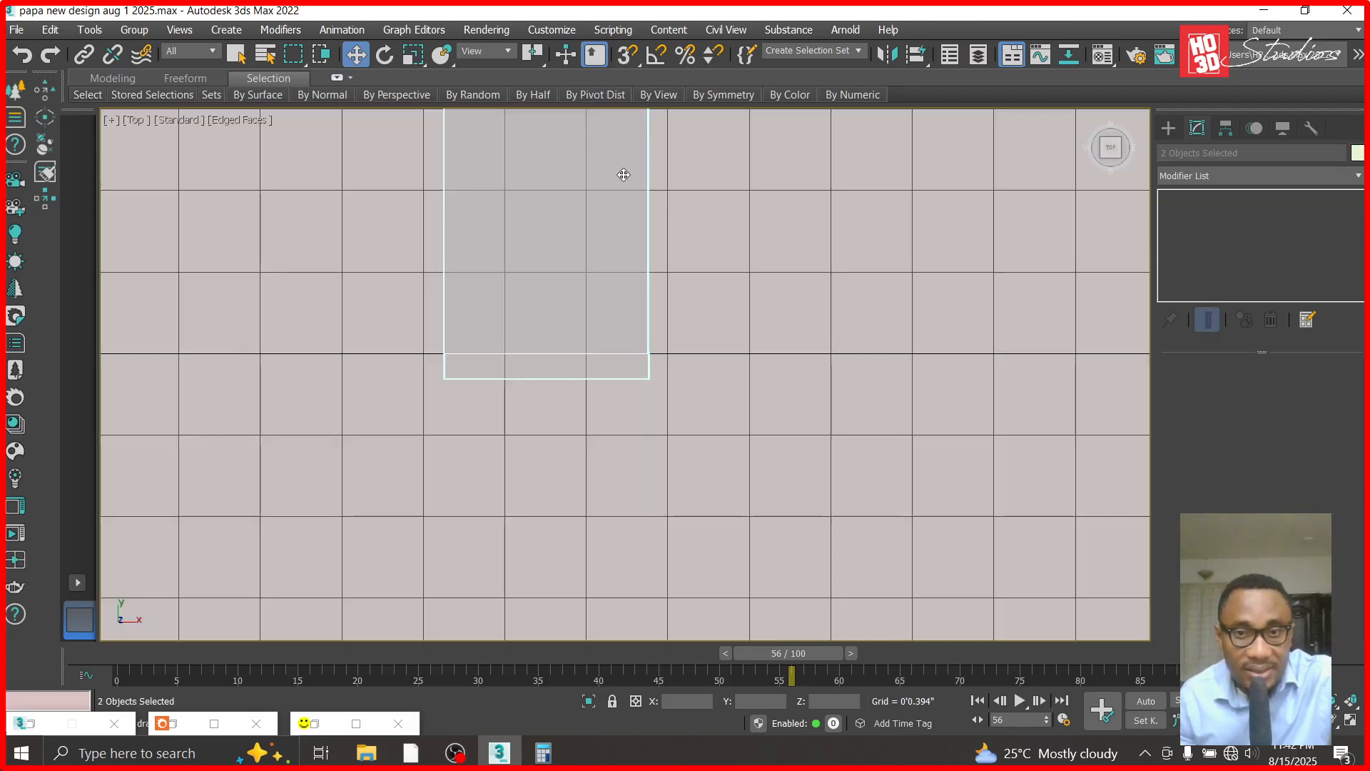
- Move the capped strip along Y into the wall panel's groove, at Y about 5'6.65"
{"action": "left_click", "coordinate": [806, 402]}
{"action": "scroll", "coordinate": [669, 448], "scroll_direction": "down", "scroll_amount": 6}
{"action": "left_click", "coordinate": [629, 367]}
{"action": "scroll", "coordinate": [650, 444], "scroll_direction": "down", "scroll_amount": 5}
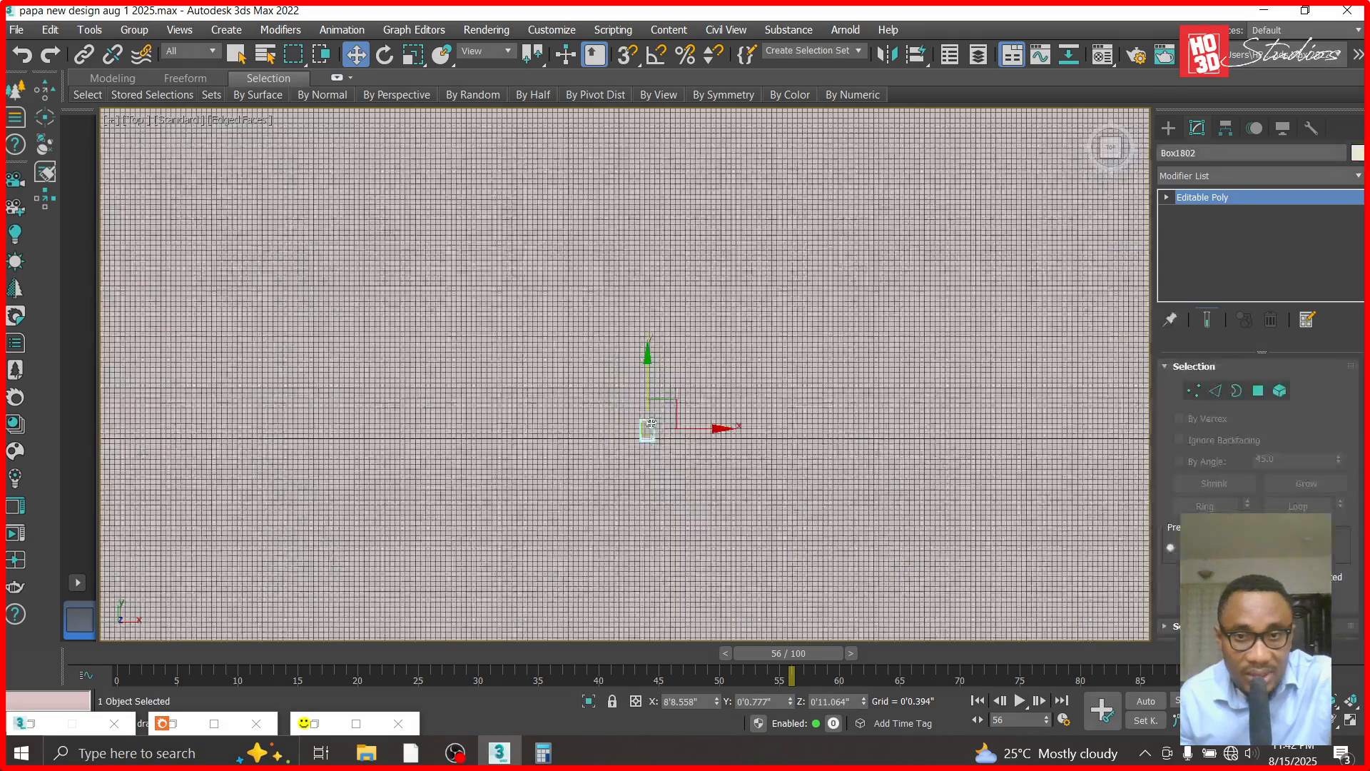
{"action": "scroll", "coordinate": [656, 405], "scroll_direction": "down", "scroll_amount": 6}
{"action": "left_click_drag", "start_coordinate": [654, 339], "coordinate": [639, 128]}
{"action": "scroll", "coordinate": [638, 127], "scroll_direction": "up", "scroll_amount": 6}
{"action": "scroll", "coordinate": [664, 381], "scroll_direction": "up", "scroll_amount": 5}
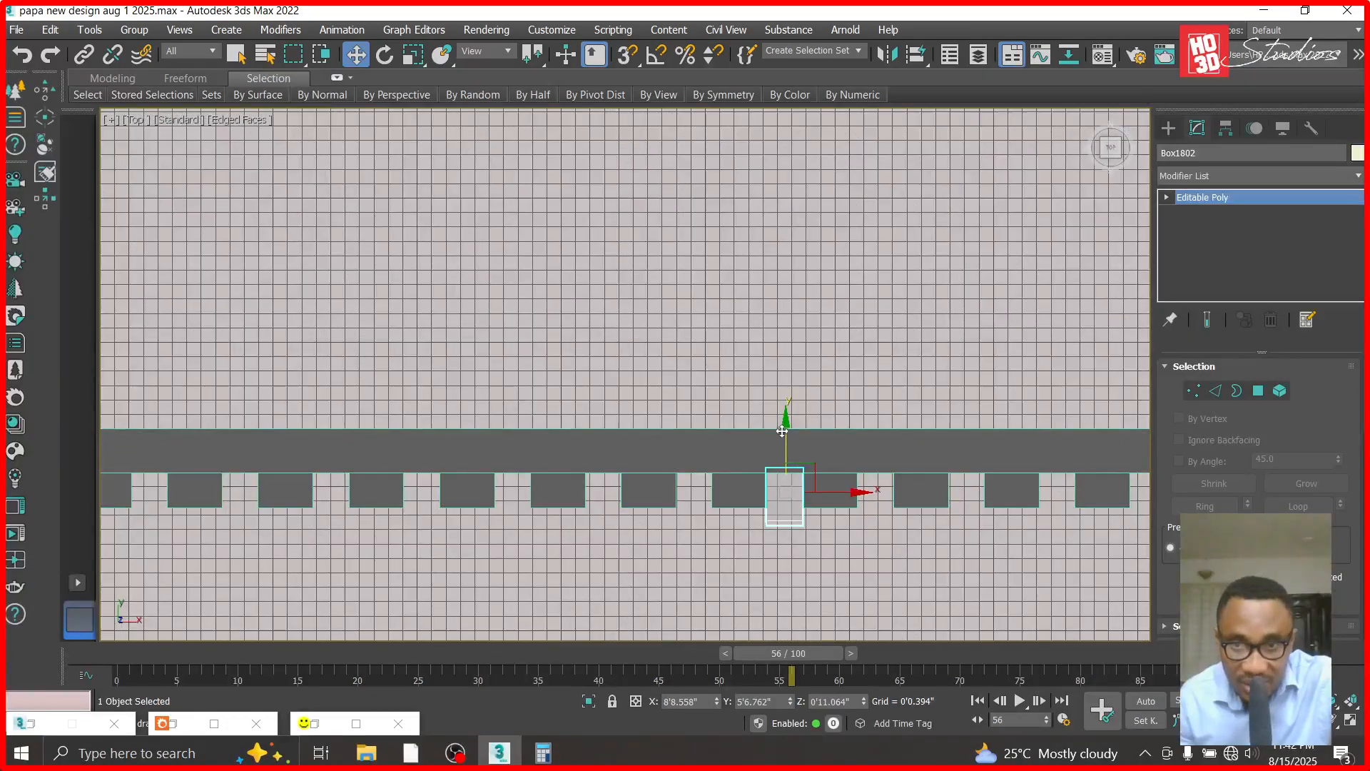
{"action": "left_click_drag", "start_coordinate": [786, 424], "coordinate": [783, 430]}
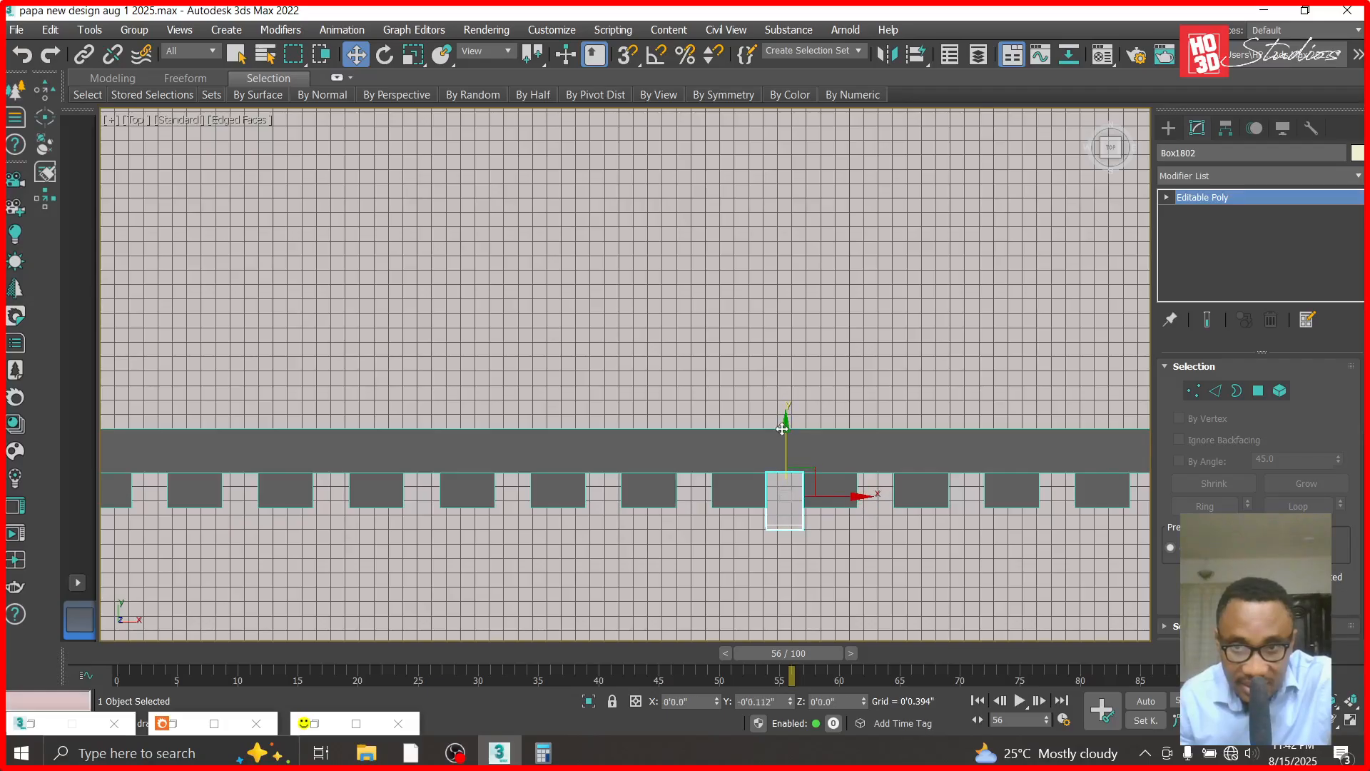
- Clone the strip along X as two copies for the other lights, the first at X about 9'1.509", and unhide all objects
{"action": "left_click_drag", "start_coordinate": [853, 494], "coordinate": [1034, 506], "text": "shift"}
{"action": "left_click", "coordinate": [744, 385]}
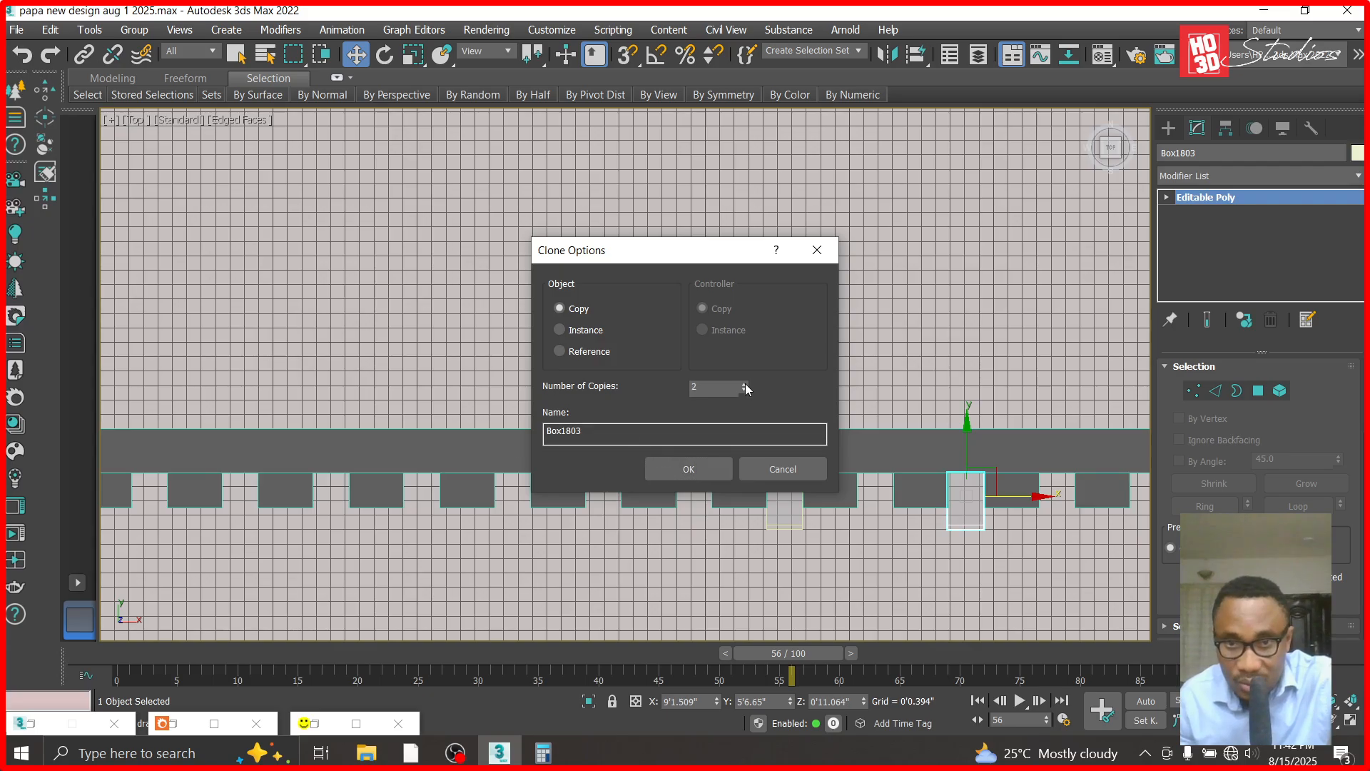
{"action": "left_click", "coordinate": [692, 468]}
{"action": "right_click", "coordinate": [635, 391]}
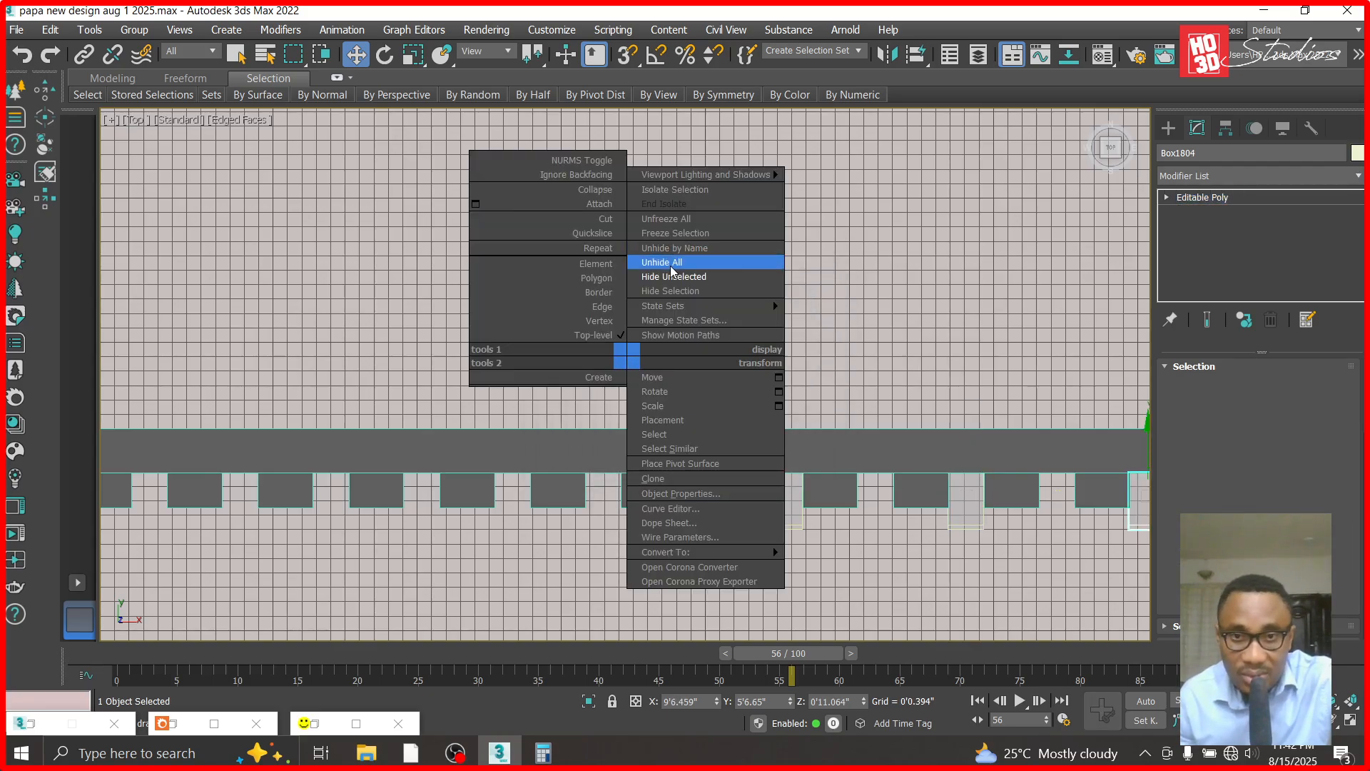
{"action": "left_click", "coordinate": [713, 261]}
{"action": "scroll", "coordinate": [670, 380], "scroll_direction": "down", "scroll_amount": 6}
{"action": "key", "text": "f"}
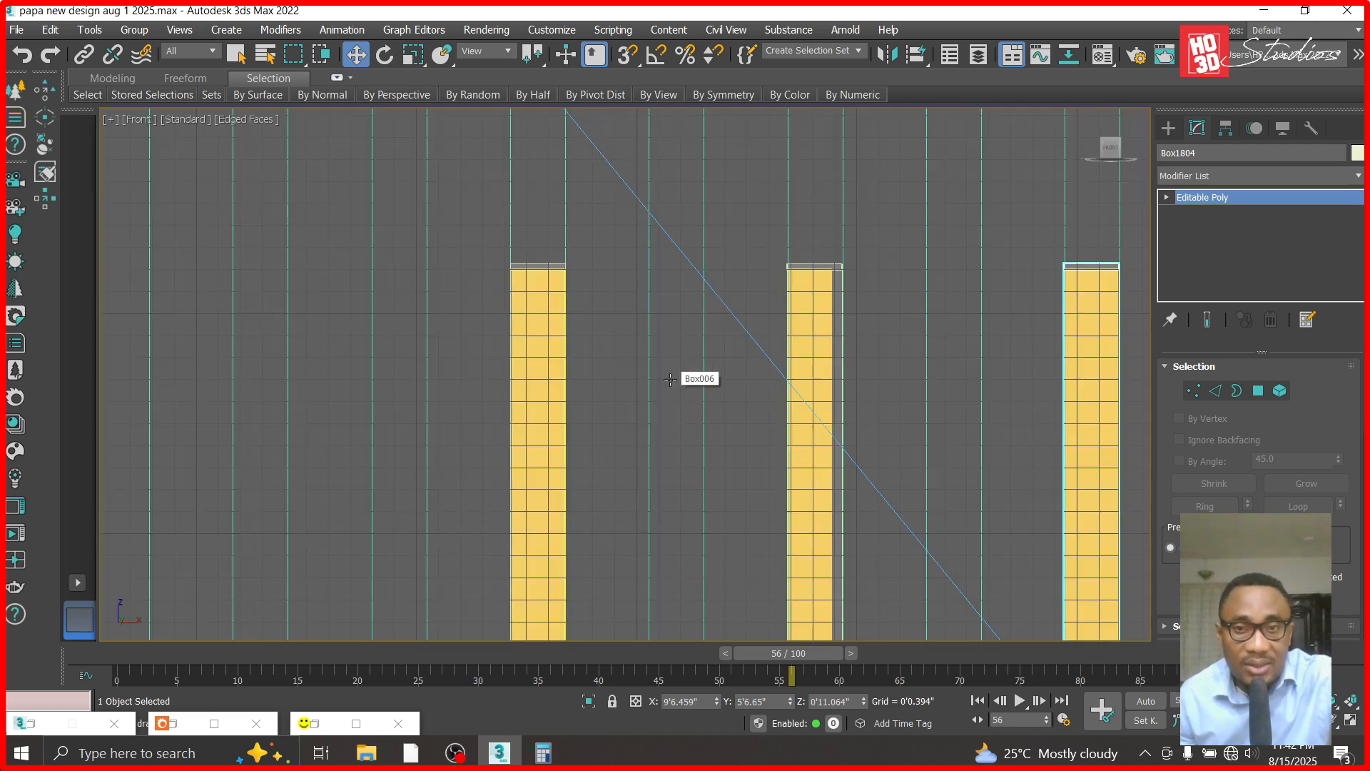
- Hide the middle translucent strip and shift the middle light along X until it fills its groove
{"action": "left_click", "coordinate": [808, 316]}
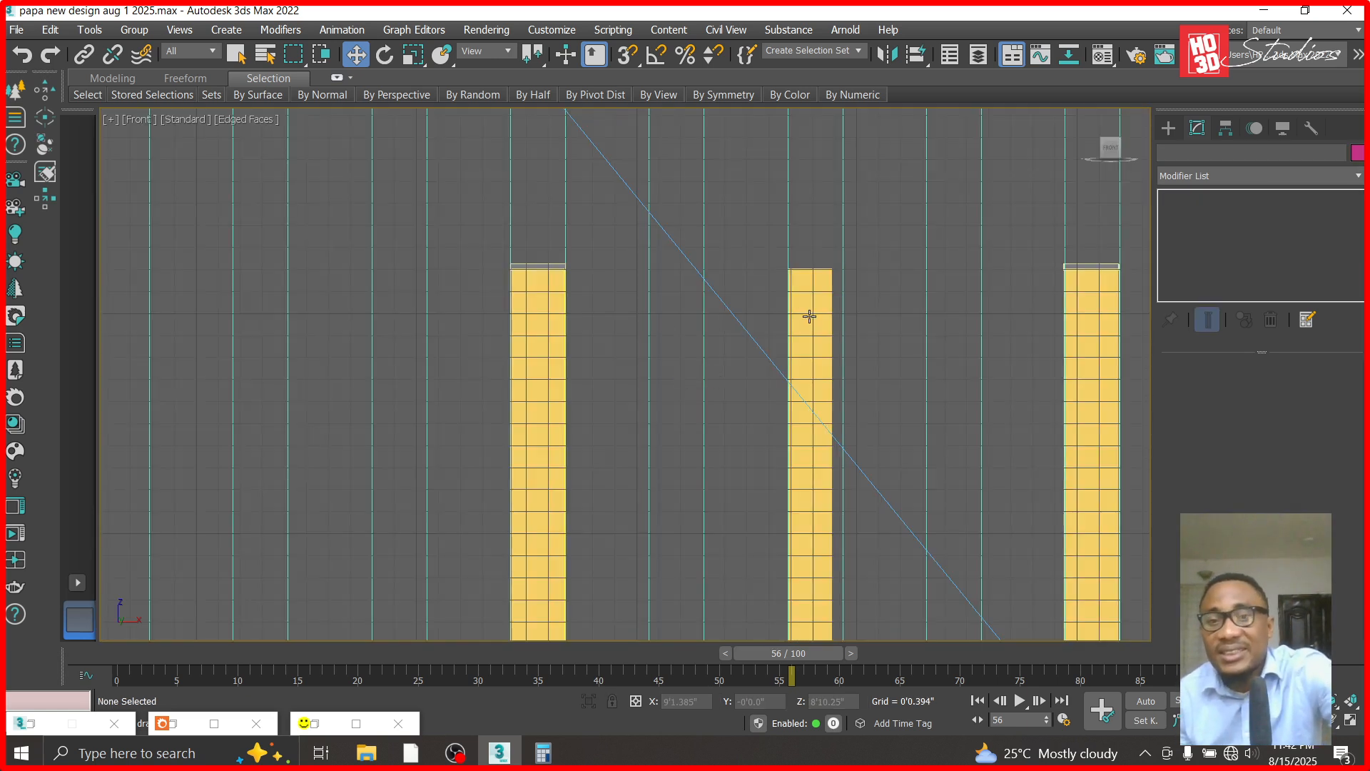
{"action": "left_click", "coordinate": [810, 316]}
{"action": "key", "text": "ctrl+d"}
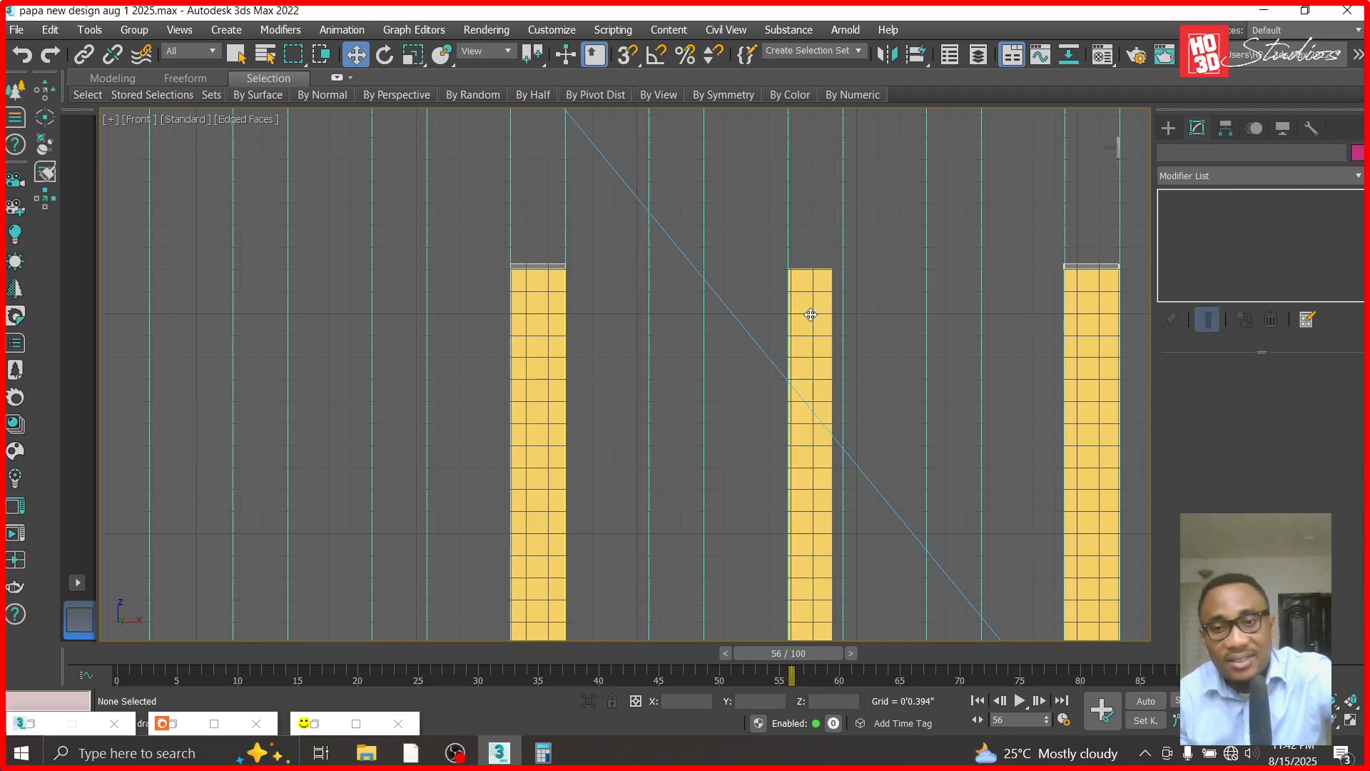
{"action": "right_click", "coordinate": [826, 368]}
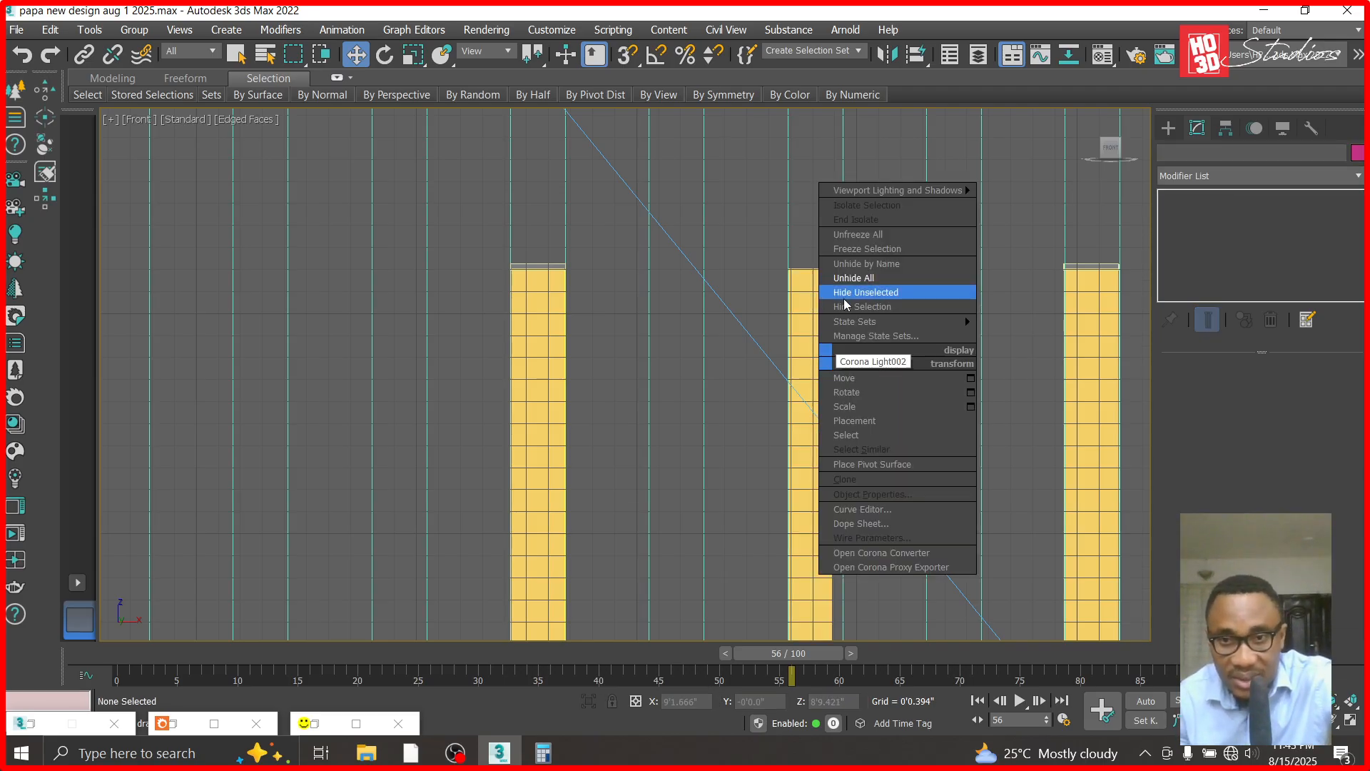
{"action": "left_click", "coordinate": [847, 306]}
{"action": "scroll", "coordinate": [822, 314], "scroll_direction": "up", "scroll_amount": 3}
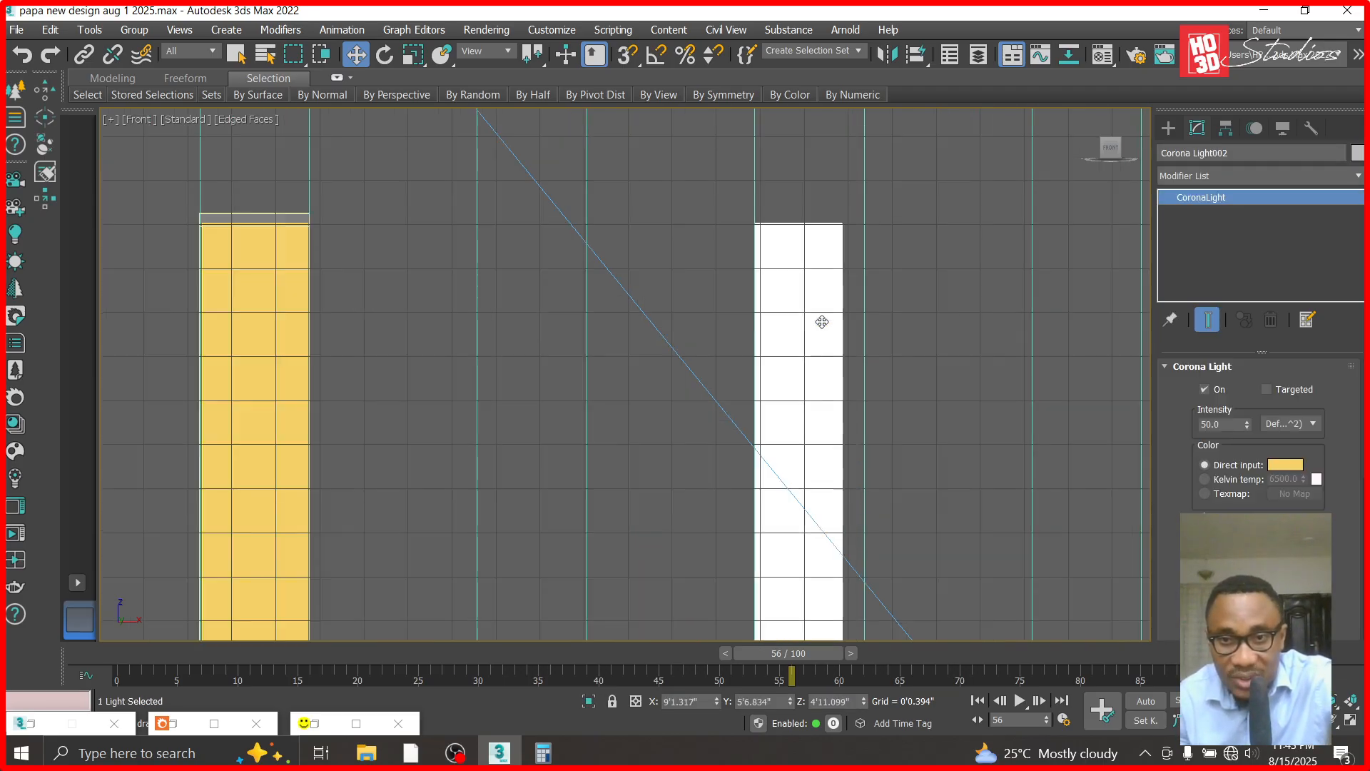
{"action": "left_click_drag", "start_coordinate": [717, 703], "coordinate": [720, 674]}
- Hide the right translucent strip and align the right light with its groove, at X about 9'6.462"
{"action": "scroll", "coordinate": [601, 350], "scroll_direction": "down", "scroll_amount": 3}
{"action": "left_click", "coordinate": [981, 307]}
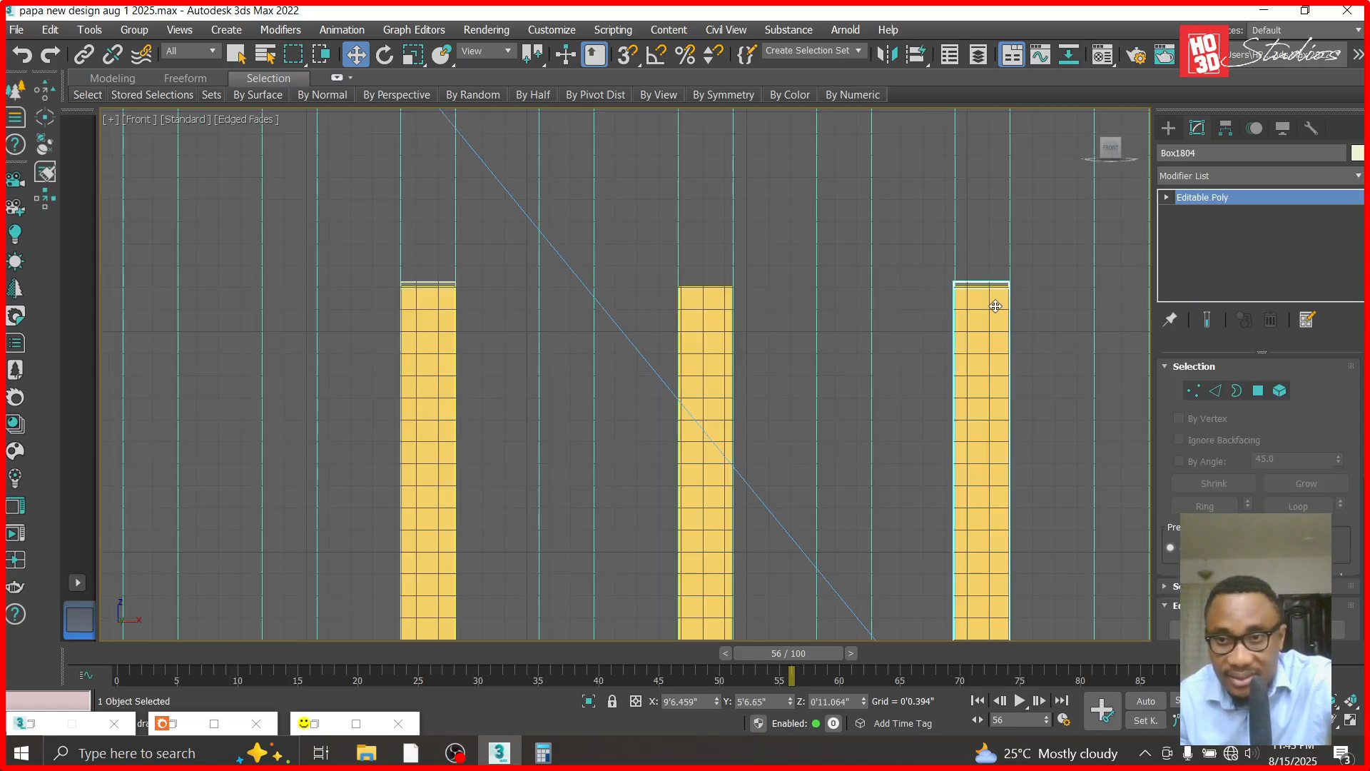
{"action": "scroll", "coordinate": [995, 306], "scroll_direction": "up", "scroll_amount": 5}
{"action": "right_click", "coordinate": [995, 306]}
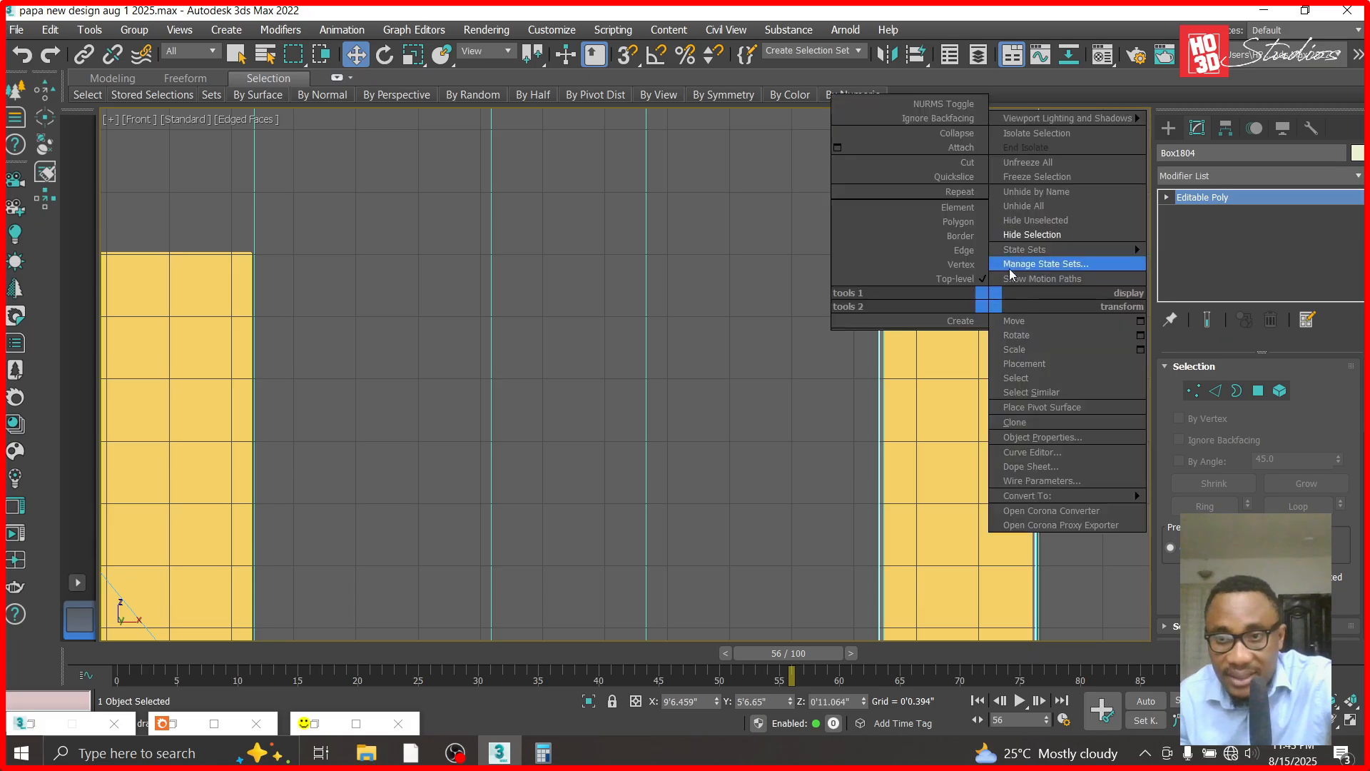
{"action": "left_click", "coordinate": [1025, 235]}
{"action": "left_click", "coordinate": [985, 291]}
{"action": "left_click_drag", "start_coordinate": [716, 701], "coordinate": [718, 696]}
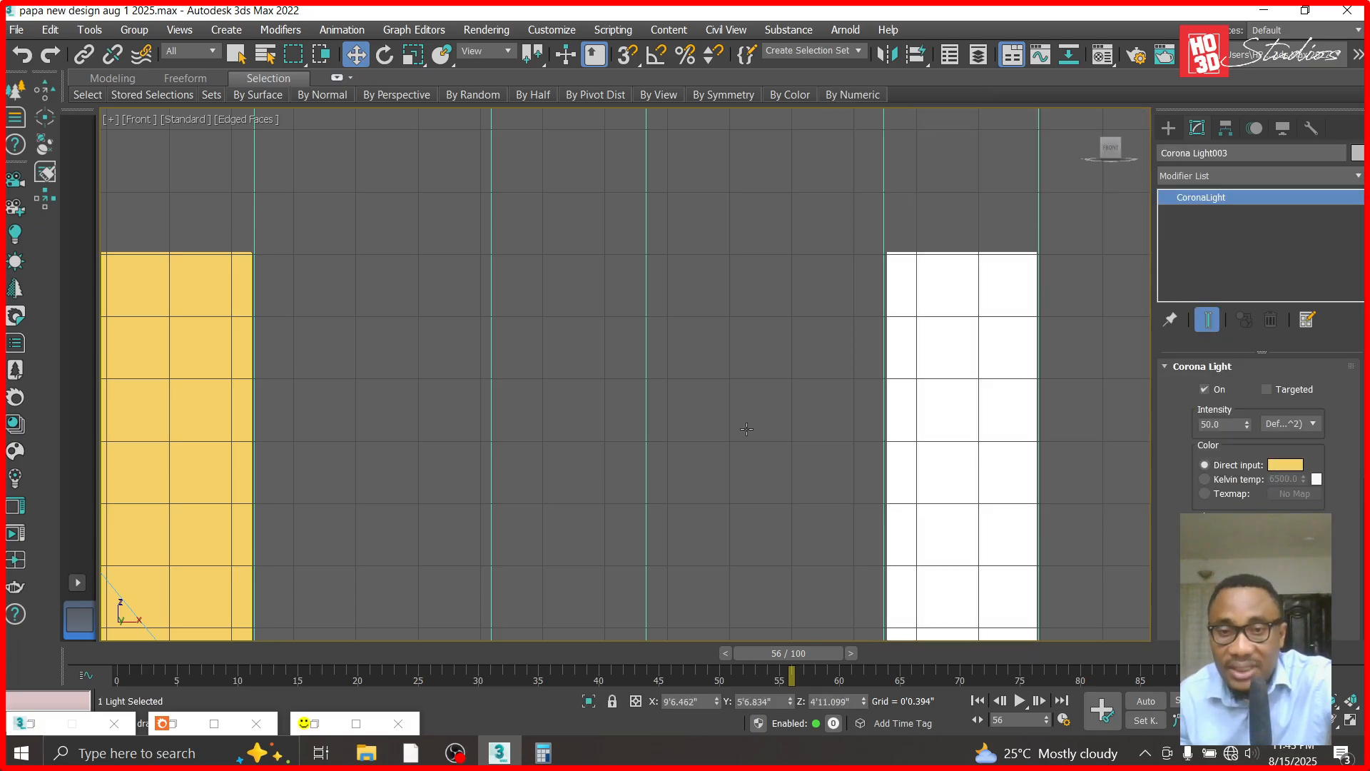
- Unhide all objects and show the scene through Corona Camera002
{"action": "right_click", "coordinate": [735, 335]}
{"action": "left_click", "coordinate": [792, 274]}
{"action": "double_click", "coordinate": [601, 215]}
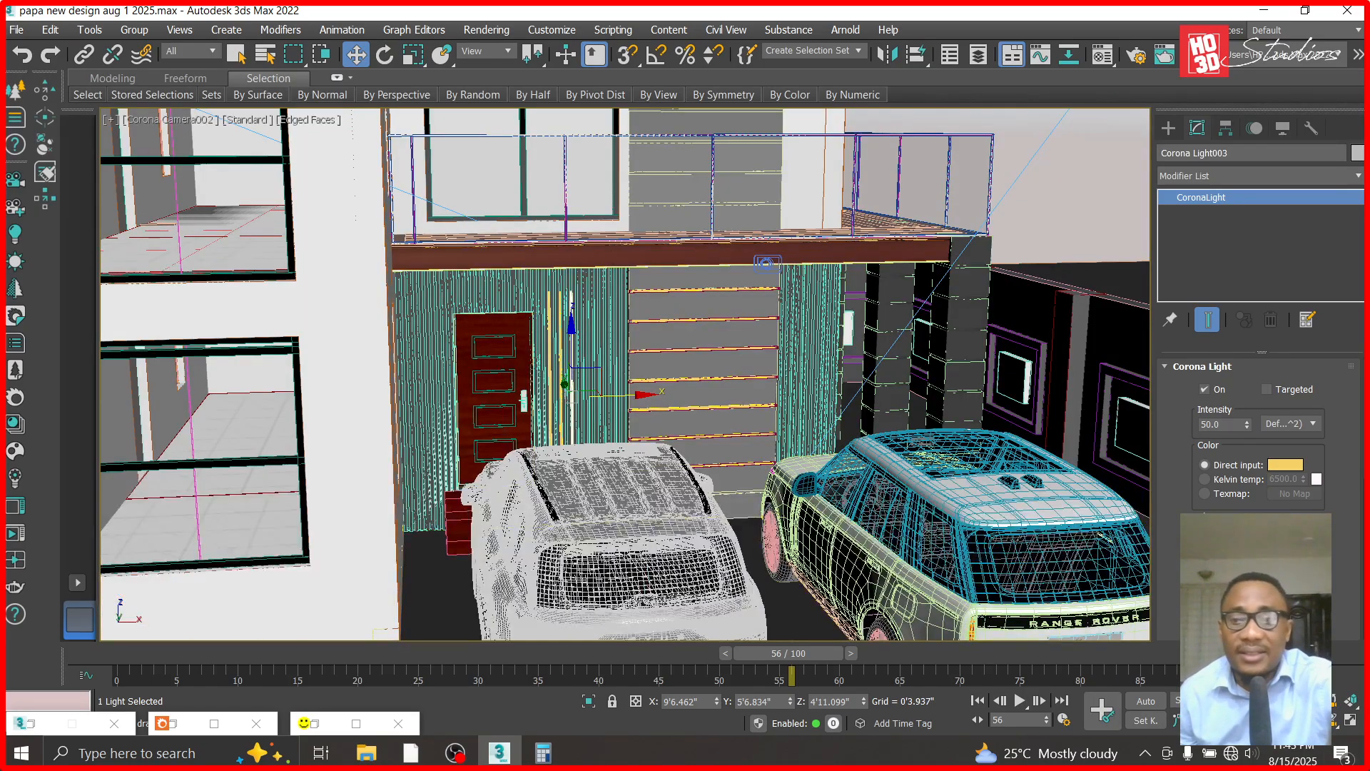
- Reposition Corona Camera002 for a closer view of the entrance door and the three vertical lights above the parked cars
{"action": "scroll", "coordinate": [664, 328], "scroll_direction": "down", "scroll_amount": 2}
{"action": "left_click", "coordinate": [1333, 724]}
{"action": "left_click_drag", "start_coordinate": [842, 428], "coordinate": [797, 443]}
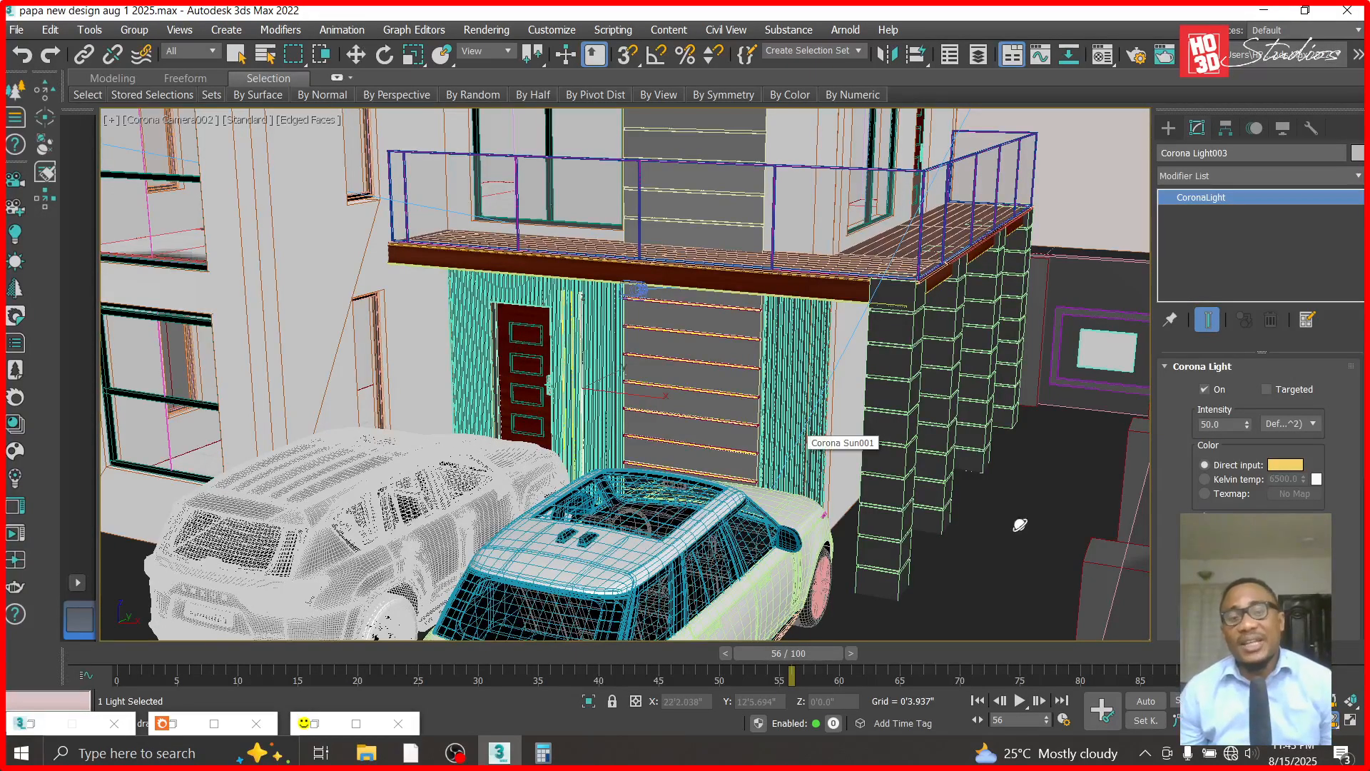
{"action": "left_click_drag", "start_coordinate": [576, 378], "coordinate": [658, 370]}
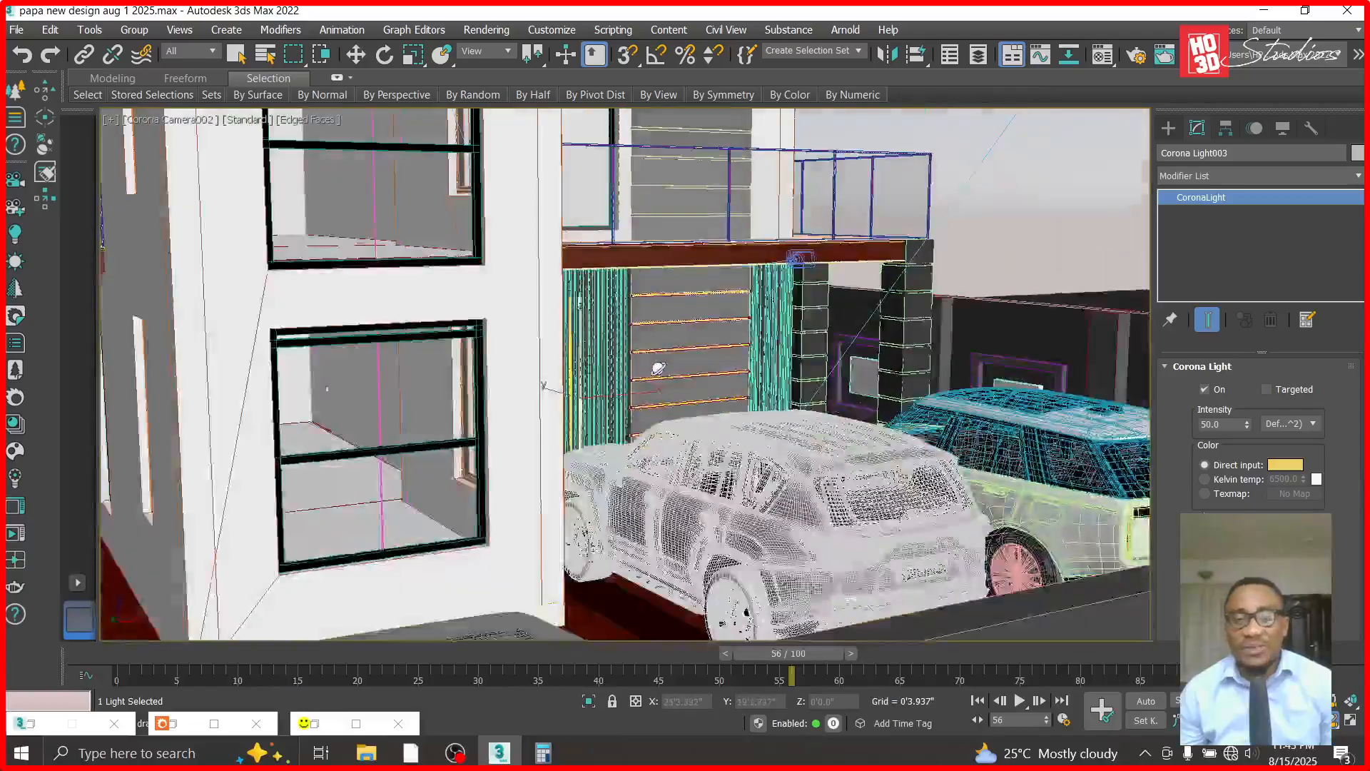
{"action": "scroll", "coordinate": [871, 515], "scroll_direction": "up", "scroll_amount": 6}
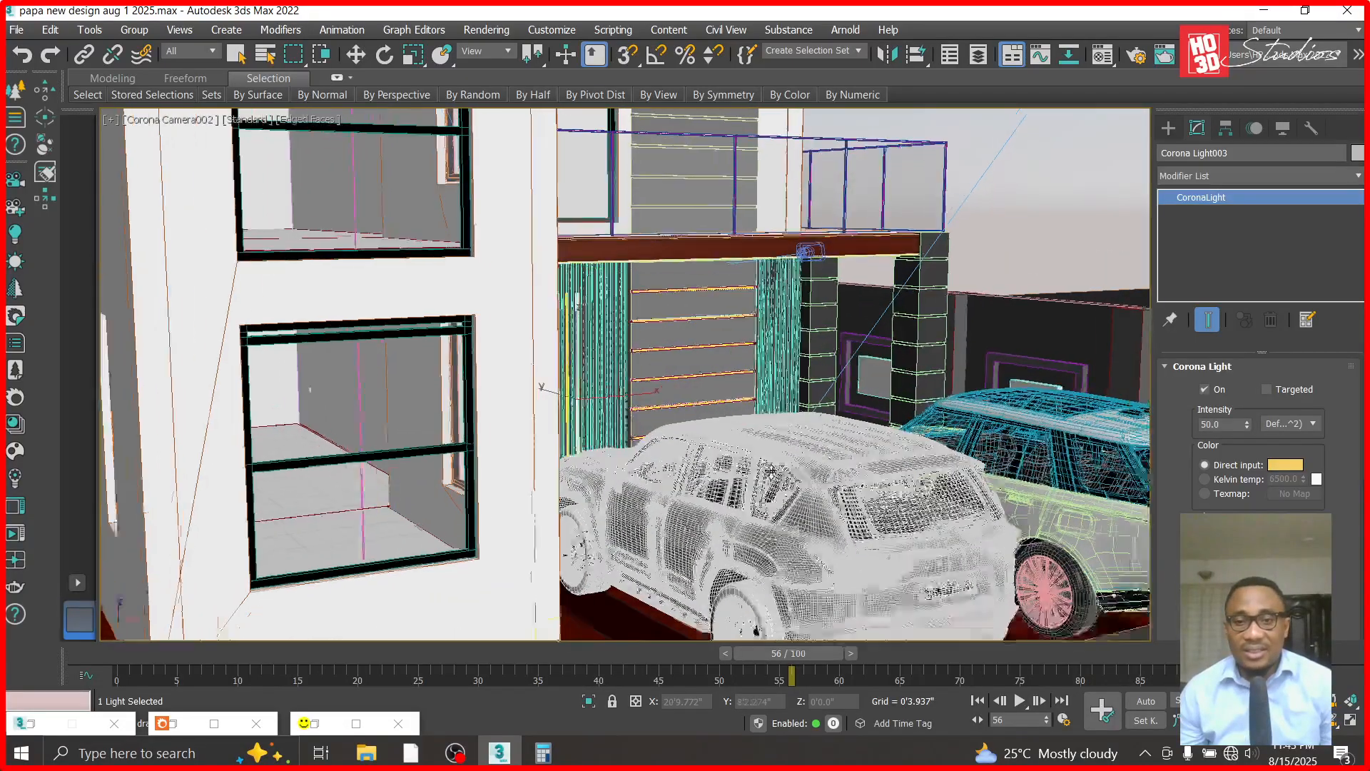
{"action": "left_click_drag", "start_coordinate": [931, 561], "coordinate": [859, 558]}
{"action": "middle_click_drag", "start_coordinate": [918, 526], "coordinate": [1037, 513]}
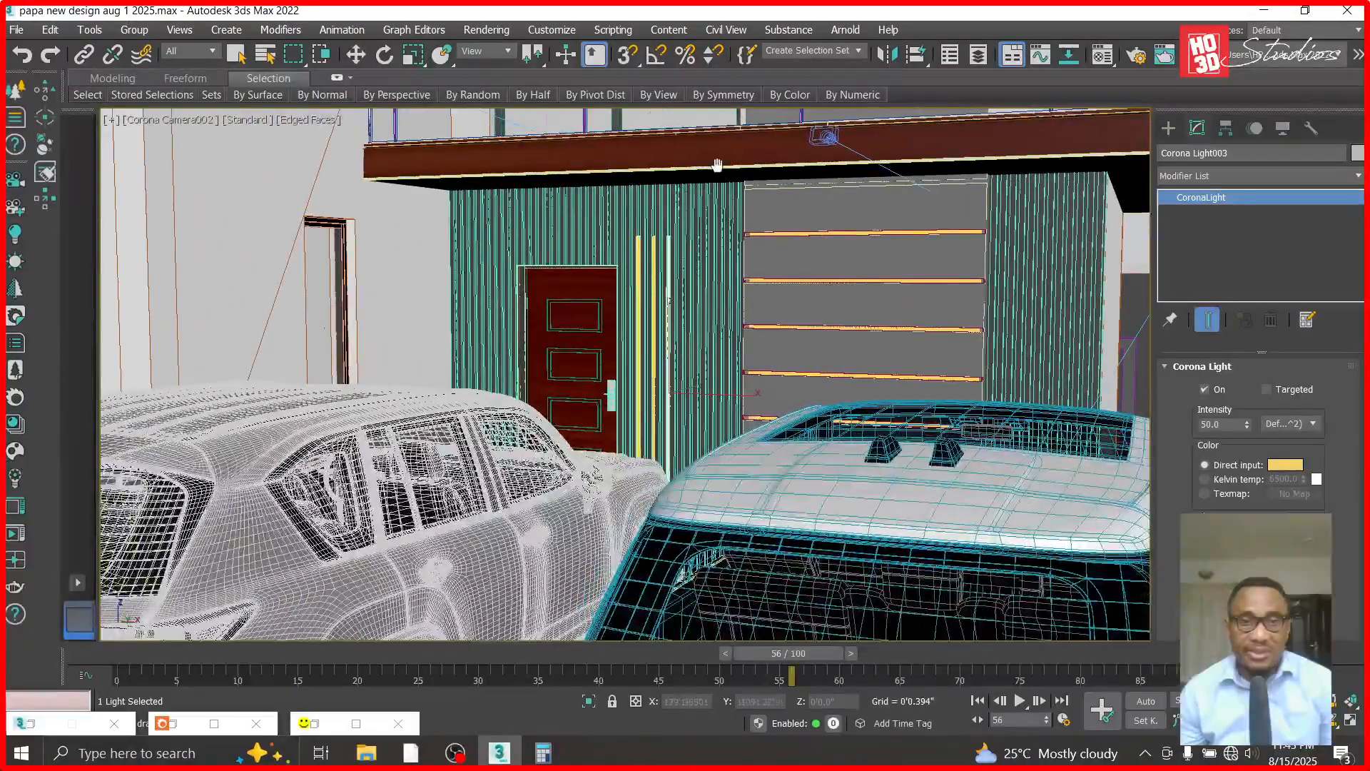
- Render the Corona Camera002 view and inspect the three vertical lights beside the door in the rendered image
{"action": "left_click", "coordinate": [480, 33]}
{"action": "left_click", "coordinate": [486, 53]}
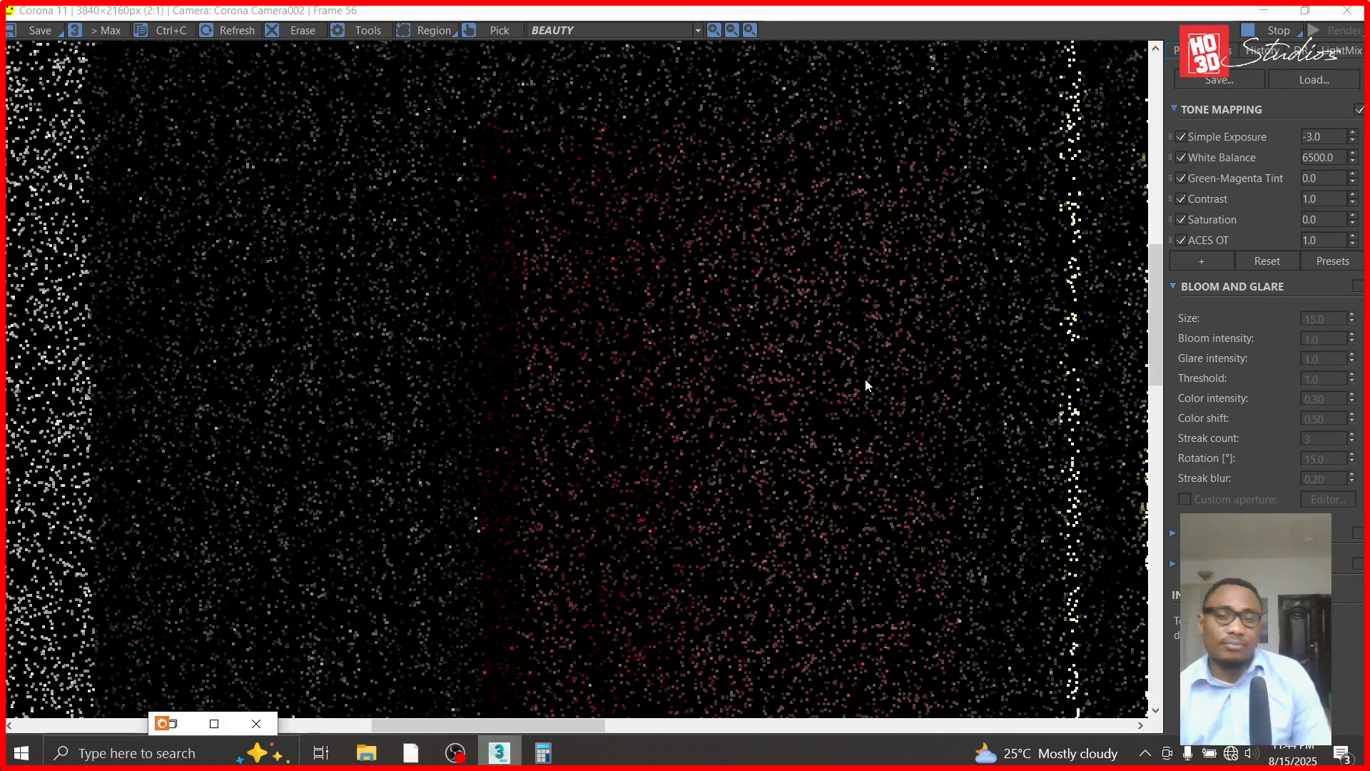
{"action": "scroll", "coordinate": [707, 276], "scroll_direction": "down", "scroll_amount": 1}
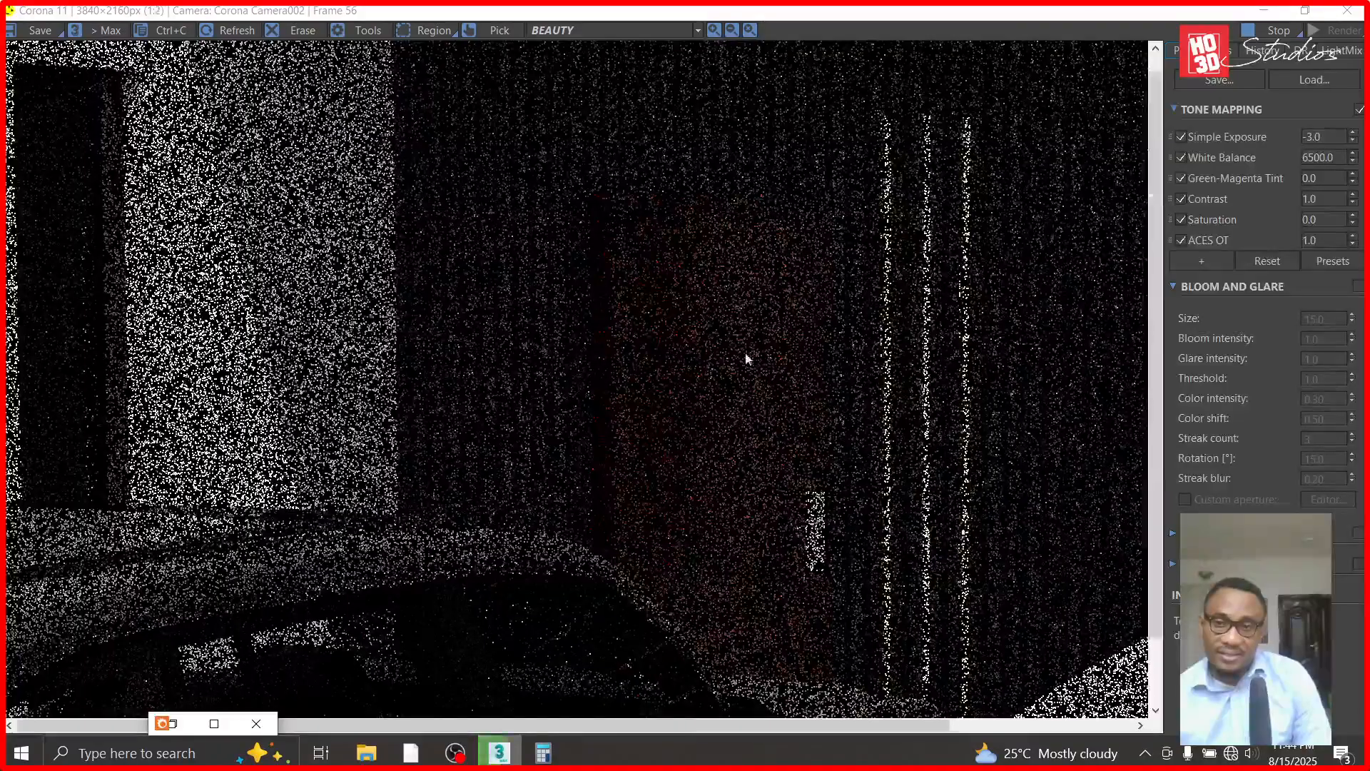
{"action": "scroll", "coordinate": [747, 358], "scroll_direction": "down", "scroll_amount": 1}
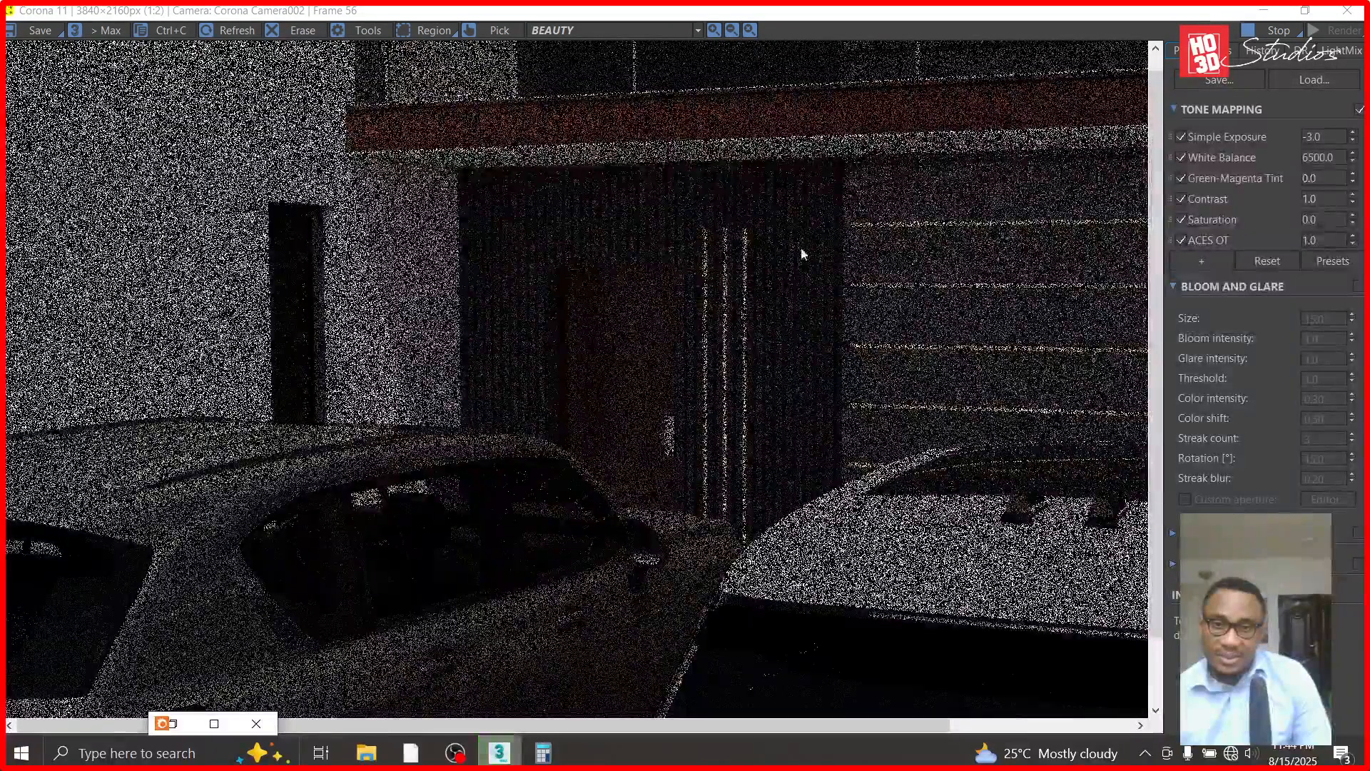
- Inspect the three vertical lights and the horizontal strip lights on the adjoining wall in the progressing Corona Camera002 render
{"action": "scroll", "coordinate": [802, 253], "scroll_direction": "up", "scroll_amount": 1}
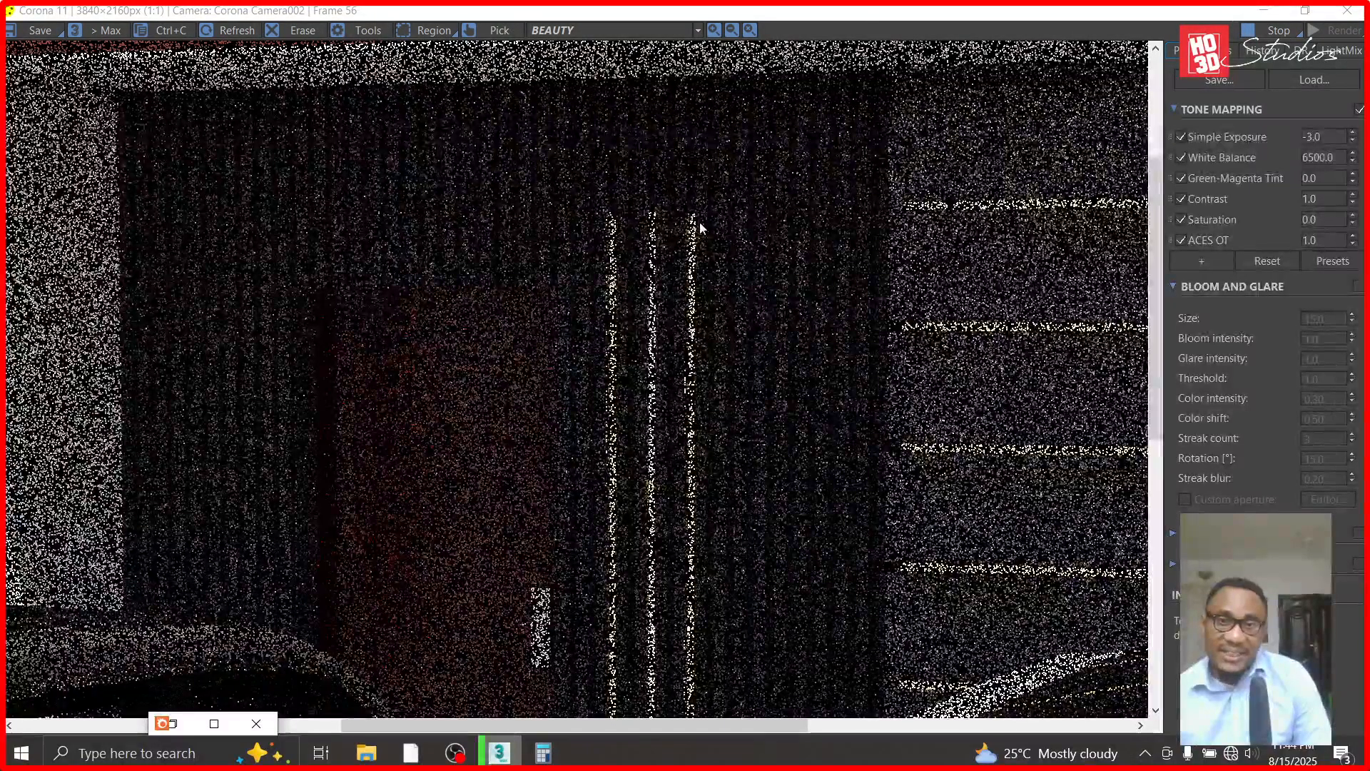
{"action": "scroll", "coordinate": [699, 227], "scroll_direction": "up", "scroll_amount": 1}
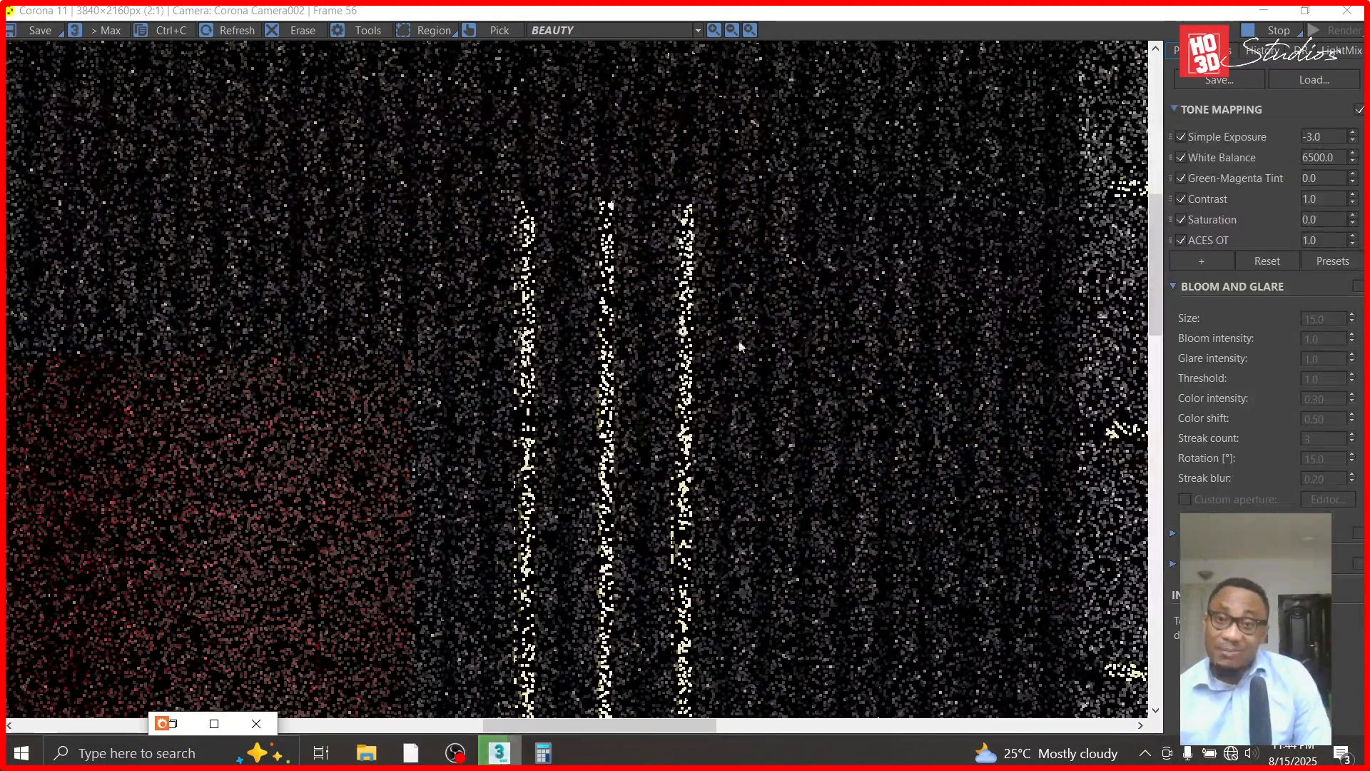
{"action": "scroll", "coordinate": [740, 347], "scroll_direction": "down", "scroll_amount": 2}
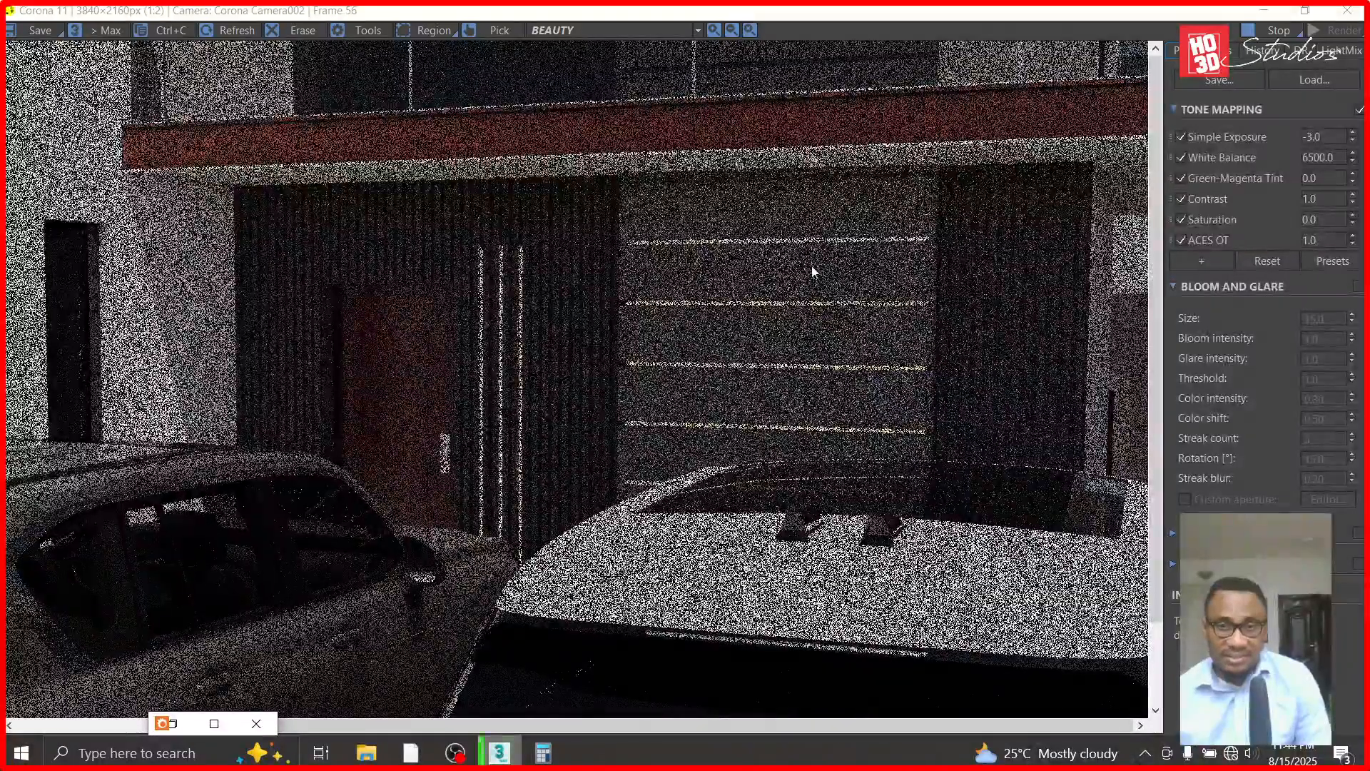
{"action": "scroll", "coordinate": [811, 271], "scroll_direction": "up", "scroll_amount": 2}
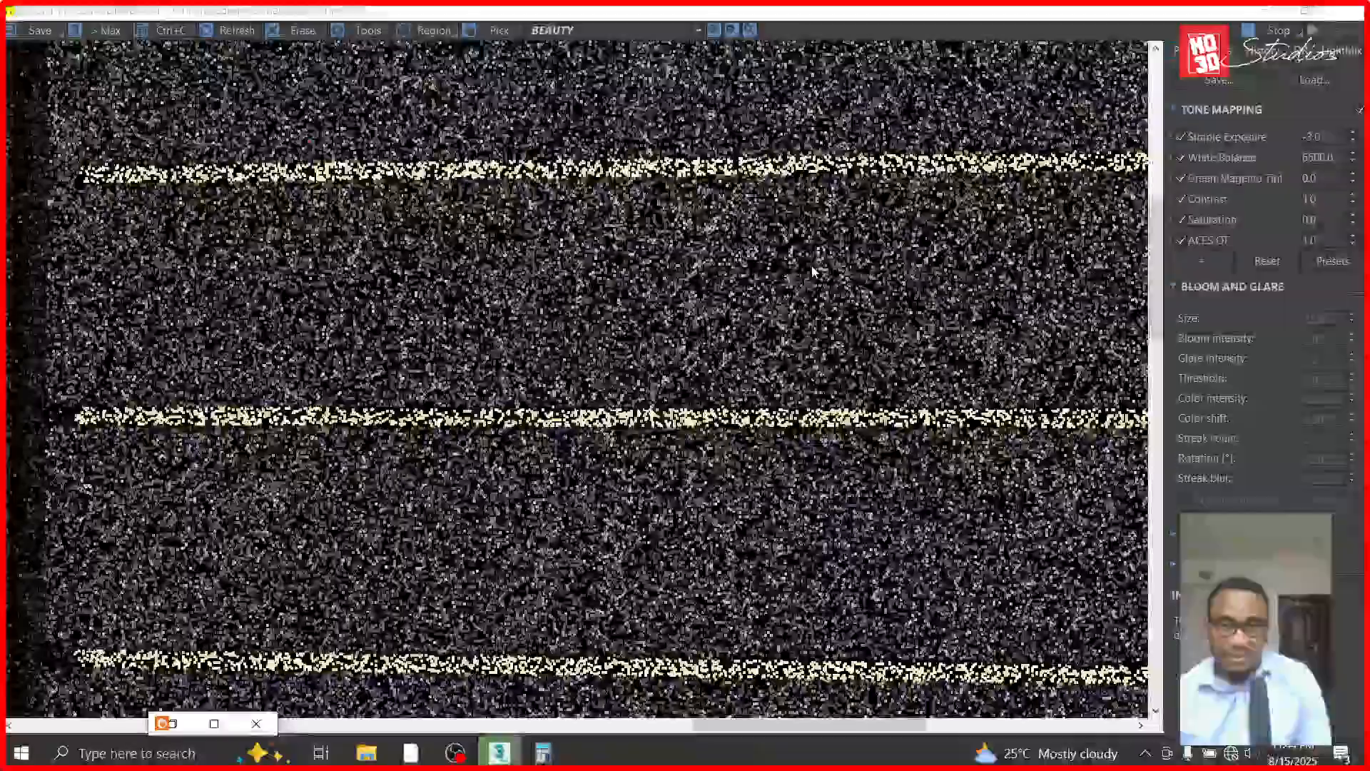
{"action": "scroll", "coordinate": [811, 270], "scroll_direction": "down", "scroll_amount": 1}
{"action": "scroll", "coordinate": [811, 270], "scroll_direction": "down", "scroll_amount": 1}
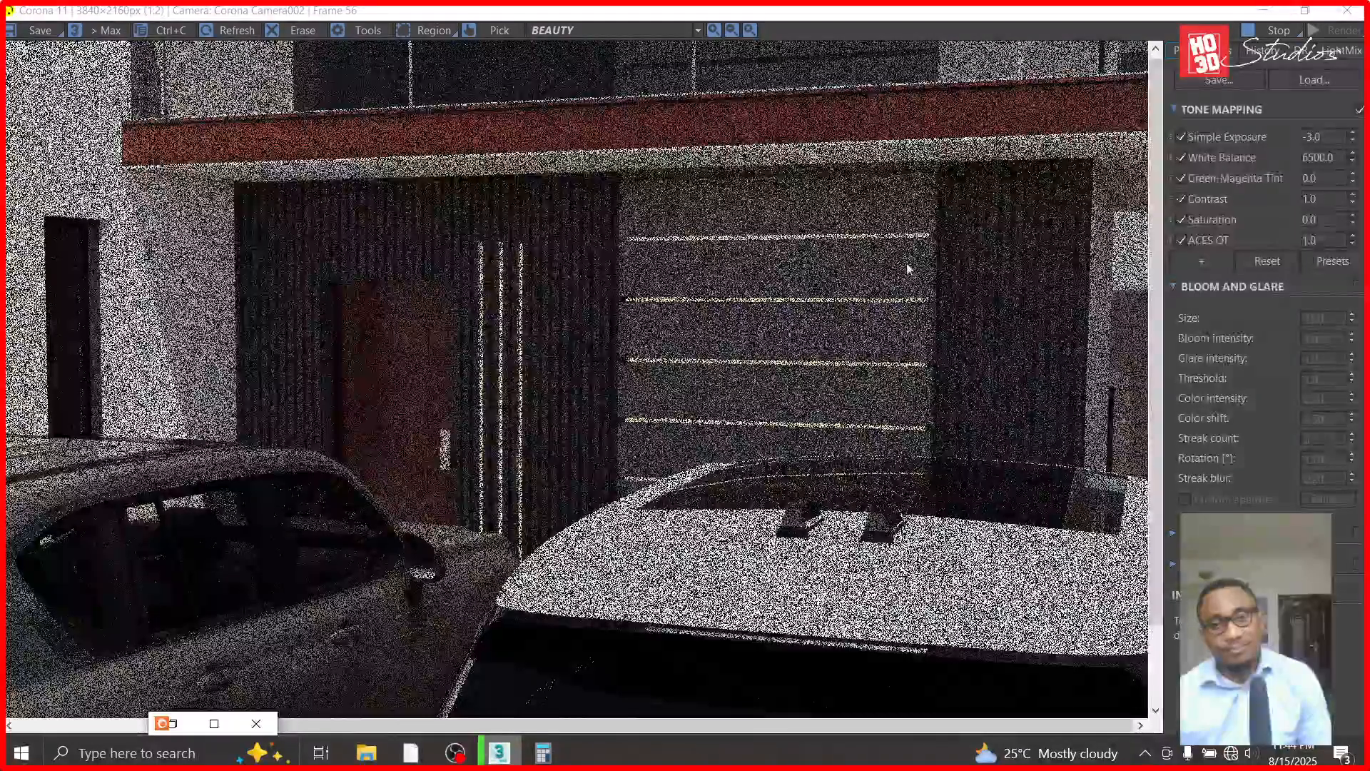
{"action": "scroll", "coordinate": [776, 410], "scroll_direction": "down", "scroll_amount": 1}
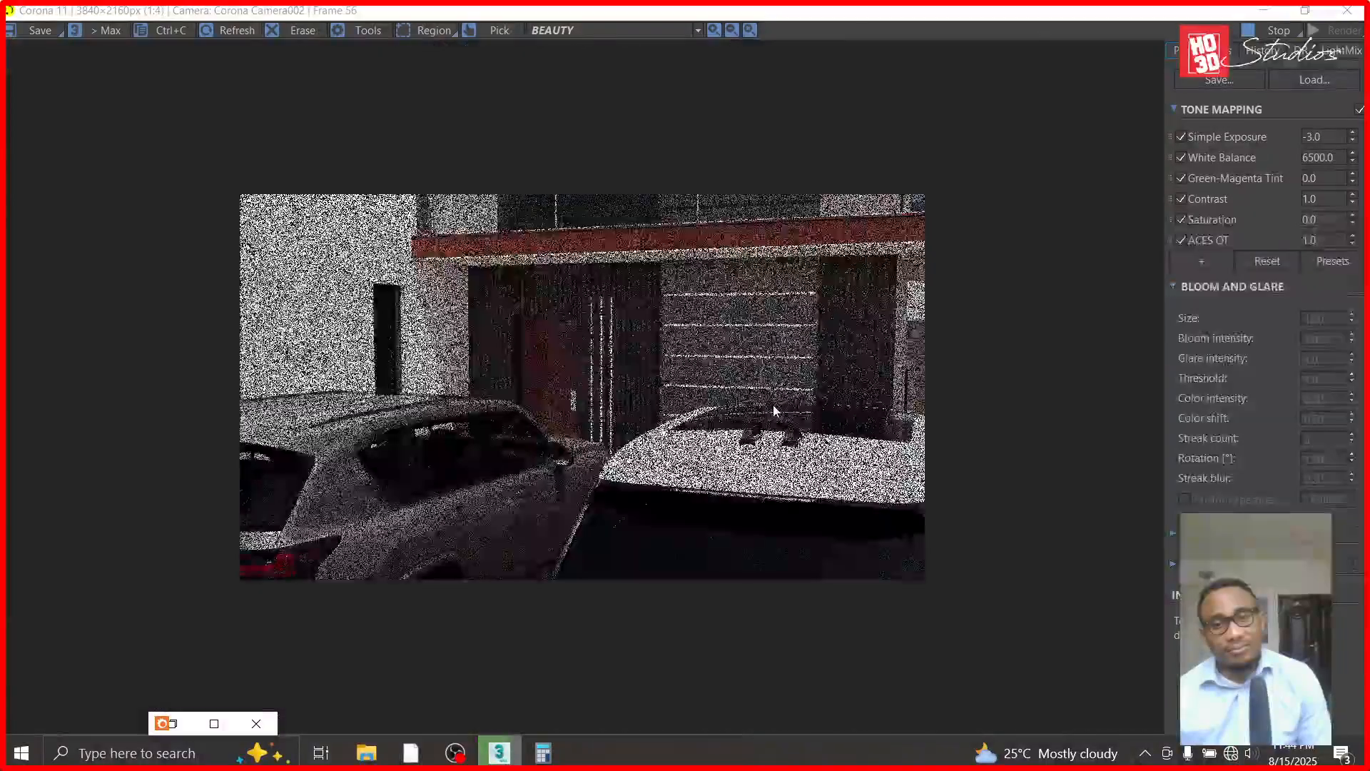
{"action": "scroll", "coordinate": [731, 296], "scroll_direction": "up", "scroll_amount": 1}
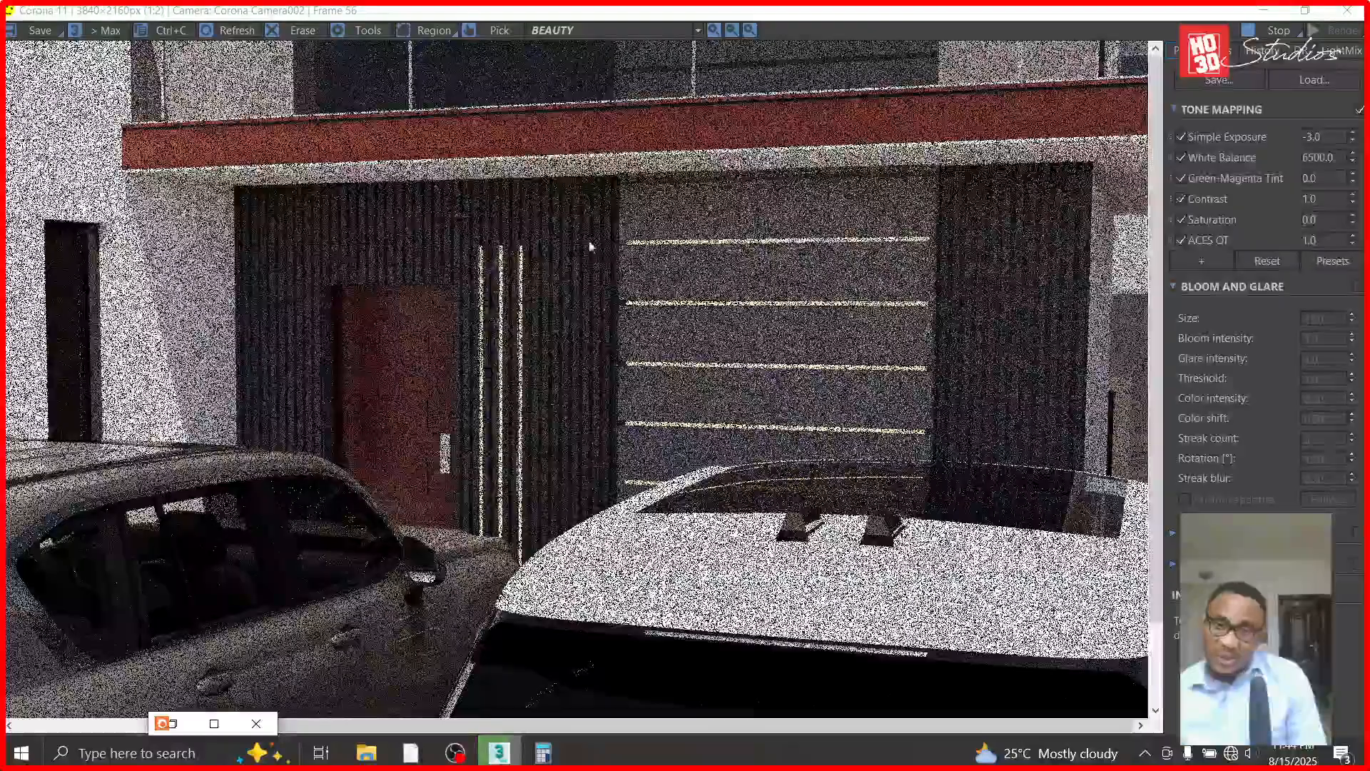
{"action": "scroll", "coordinate": [959, 351], "scroll_direction": "down", "scroll_amount": 1}
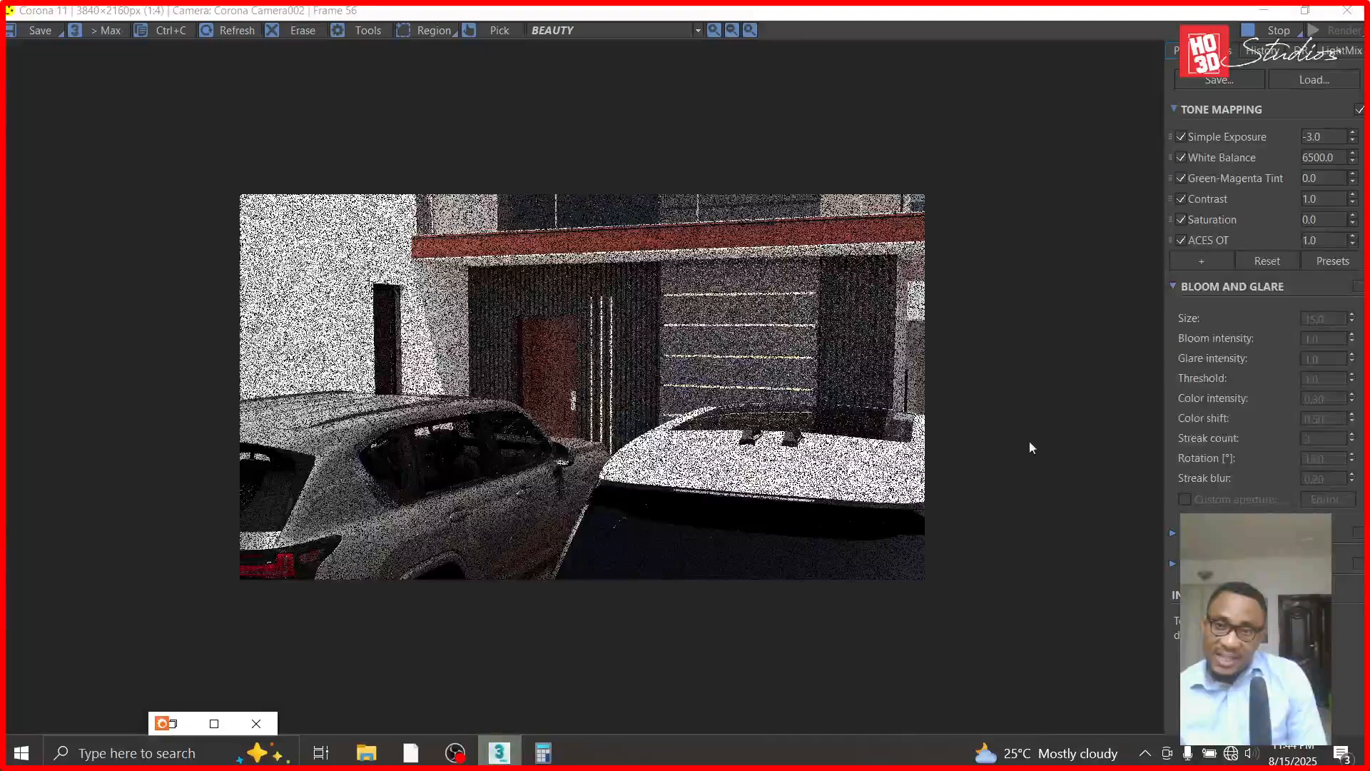
{"action": "scroll", "coordinate": [562, 356], "scroll_direction": "up", "scroll_amount": 1}
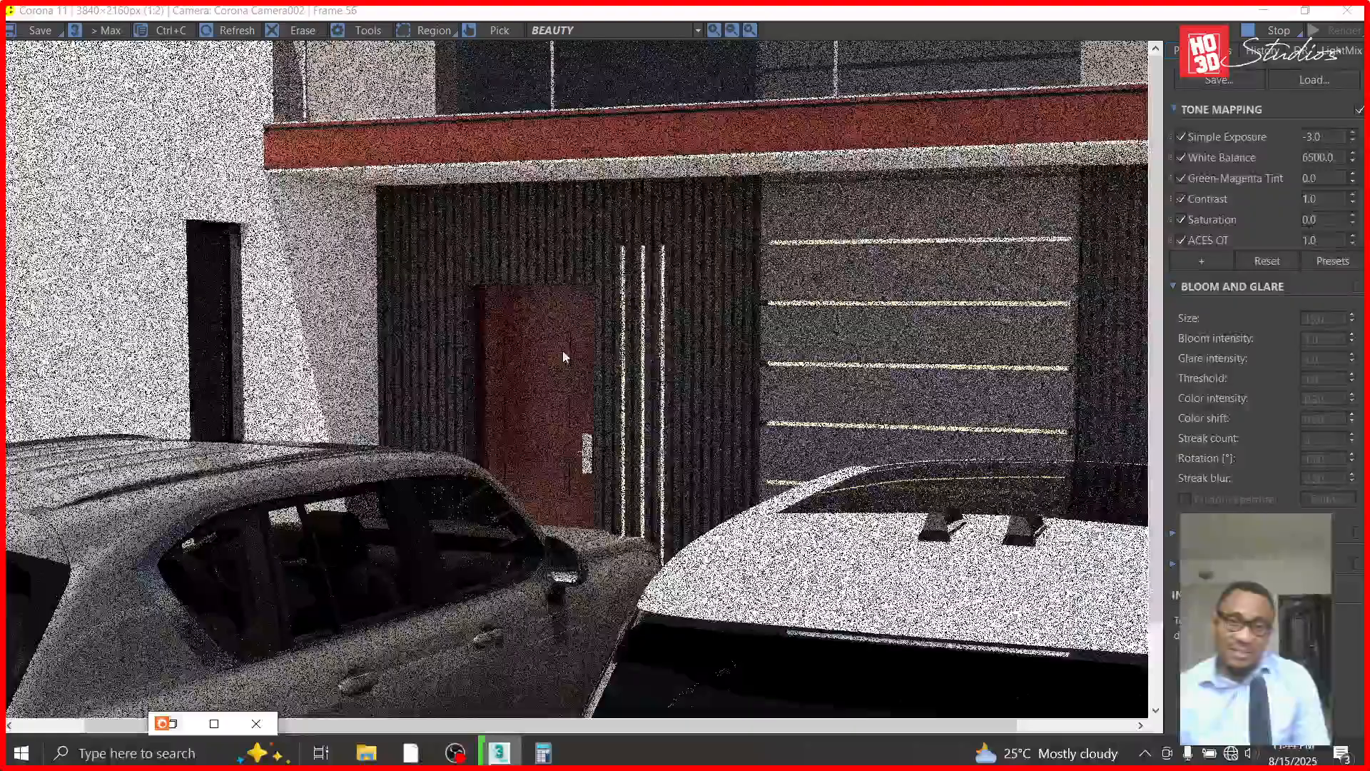
{"action": "scroll", "coordinate": [446, 234], "scroll_direction": "down", "scroll_amount": 1}
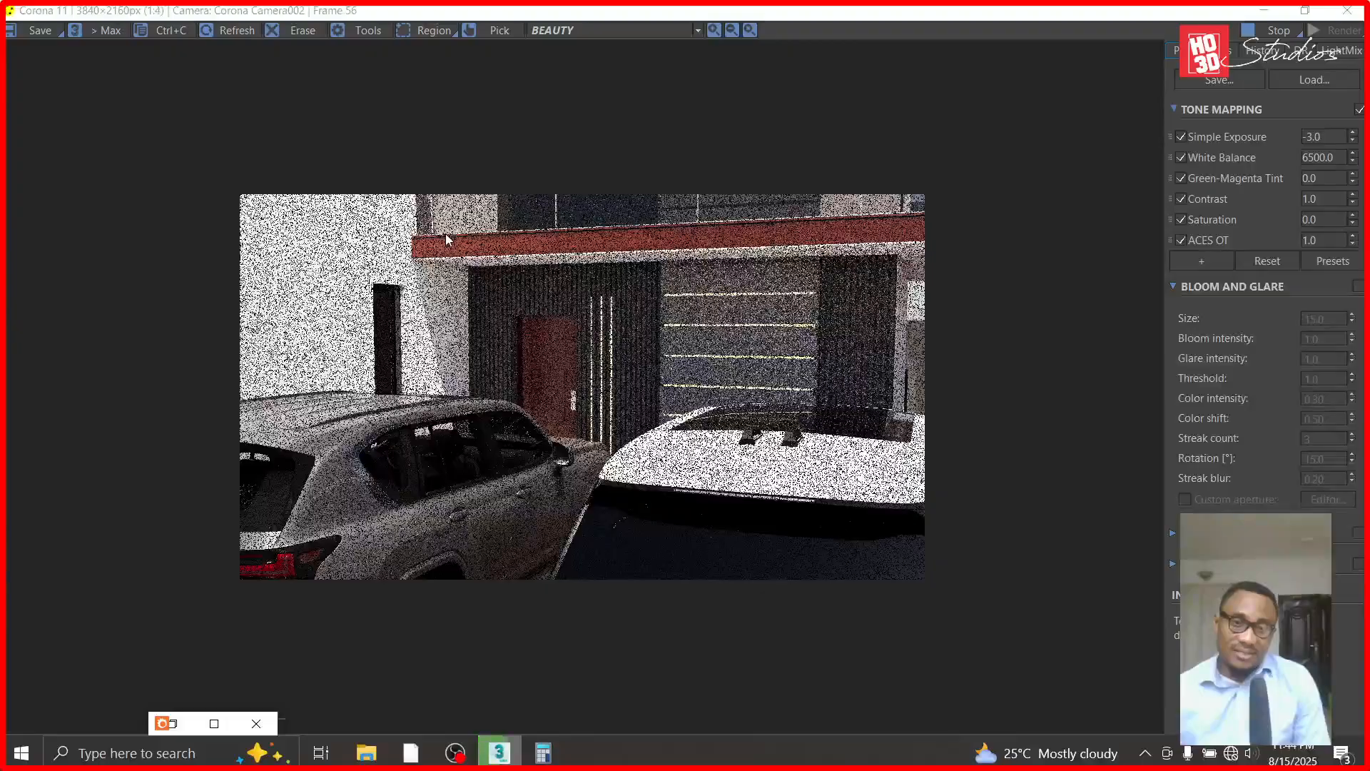
- Examine the entrance door, the surrounding fluted panels and the vertical lights in close-up while the render refines
{"action": "scroll", "coordinate": [446, 233], "scroll_direction": "up", "scroll_amount": 1}
{"action": "scroll", "coordinate": [507, 334], "scroll_direction": "up", "scroll_amount": 1}
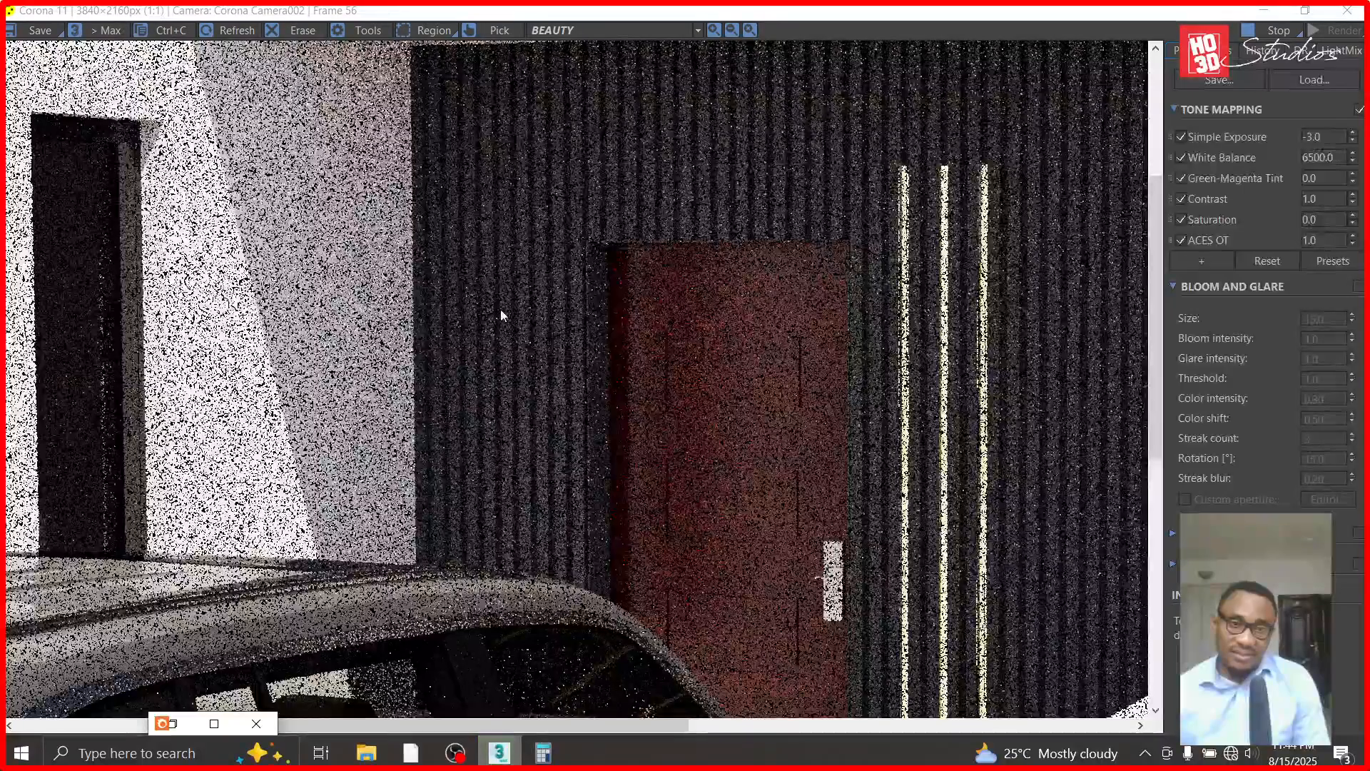
{"action": "scroll", "coordinate": [501, 314], "scroll_direction": "up", "scroll_amount": 1}
{"action": "scroll", "coordinate": [501, 314], "scroll_direction": "down", "scroll_amount": 2}
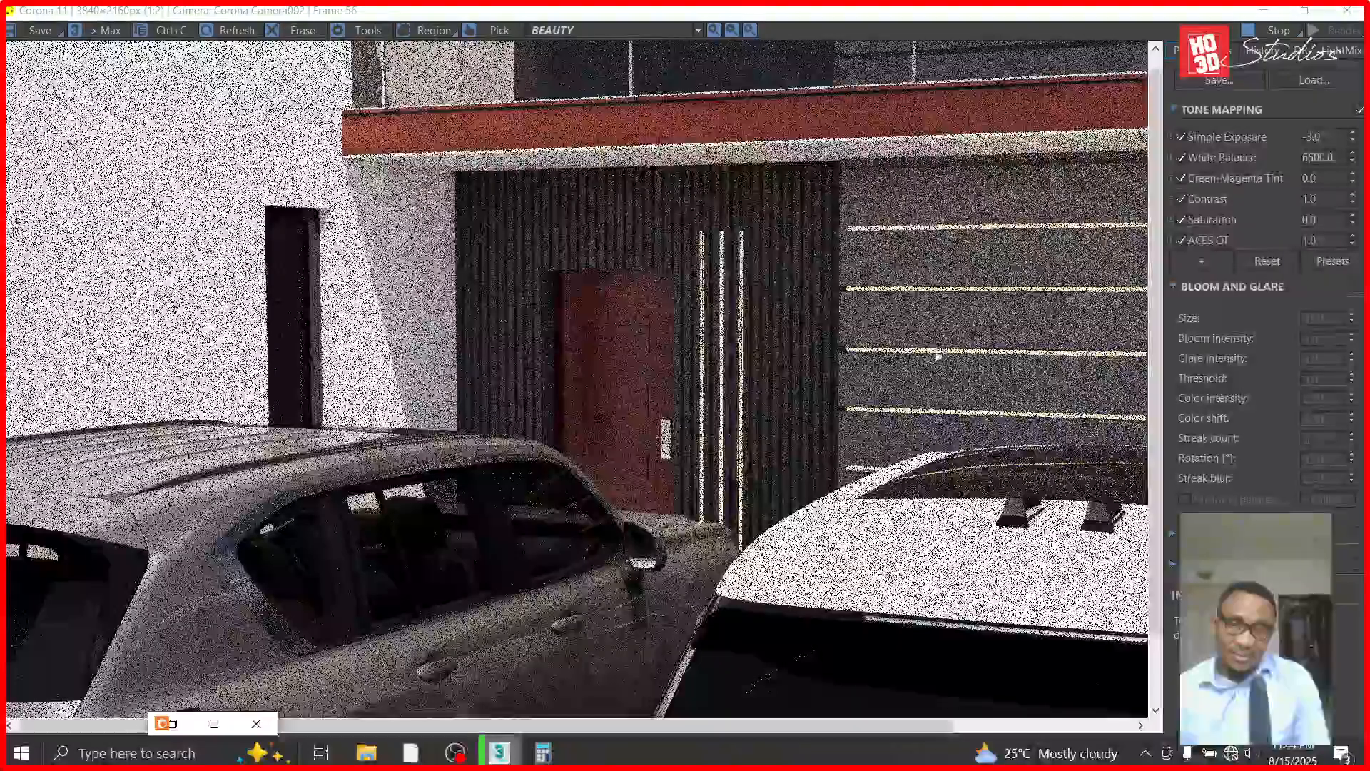
{"action": "scroll", "coordinate": [693, 296], "scroll_direction": "up", "scroll_amount": 1}
{"action": "scroll", "coordinate": [692, 294], "scroll_direction": "up", "scroll_amount": 1}
{"action": "scroll", "coordinate": [692, 292], "scroll_direction": "down", "scroll_amount": 1}
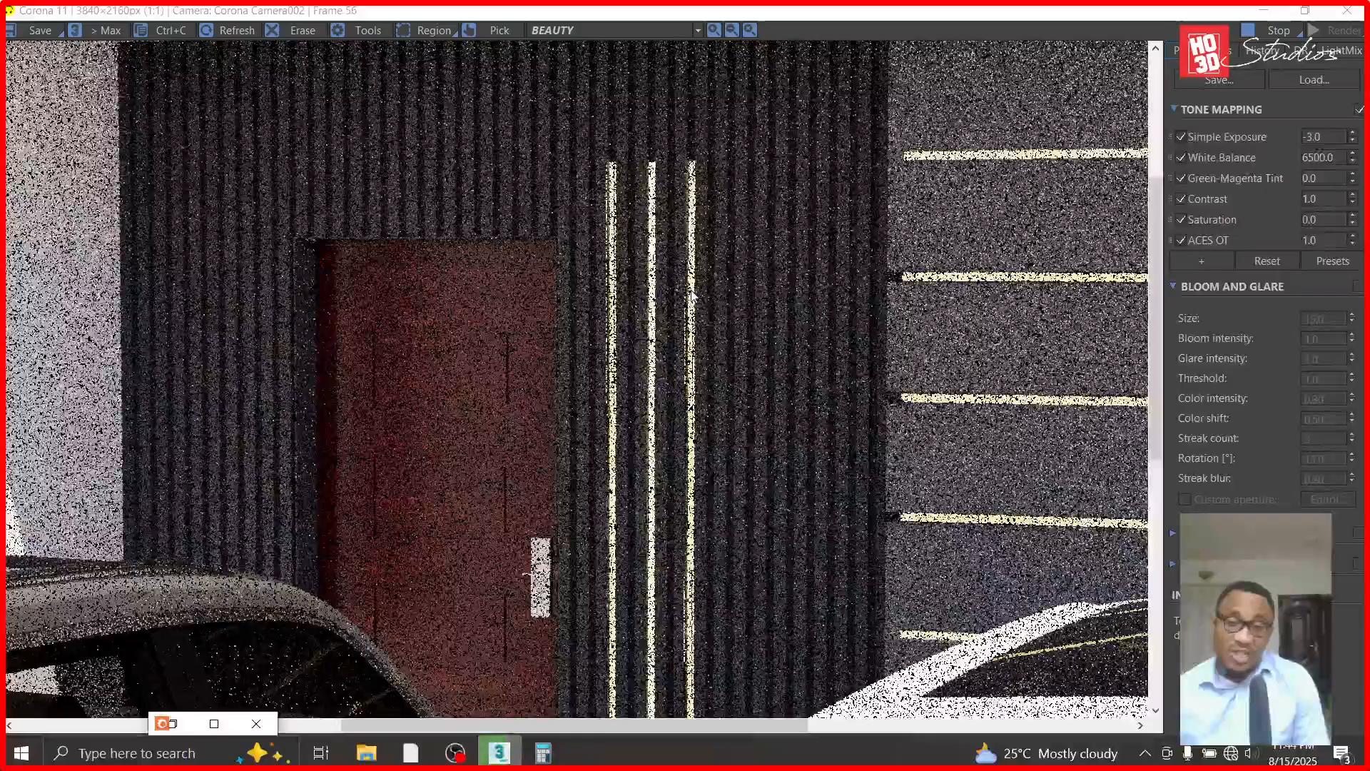
{"action": "scroll", "coordinate": [692, 292], "scroll_direction": "down", "scroll_amount": 2}
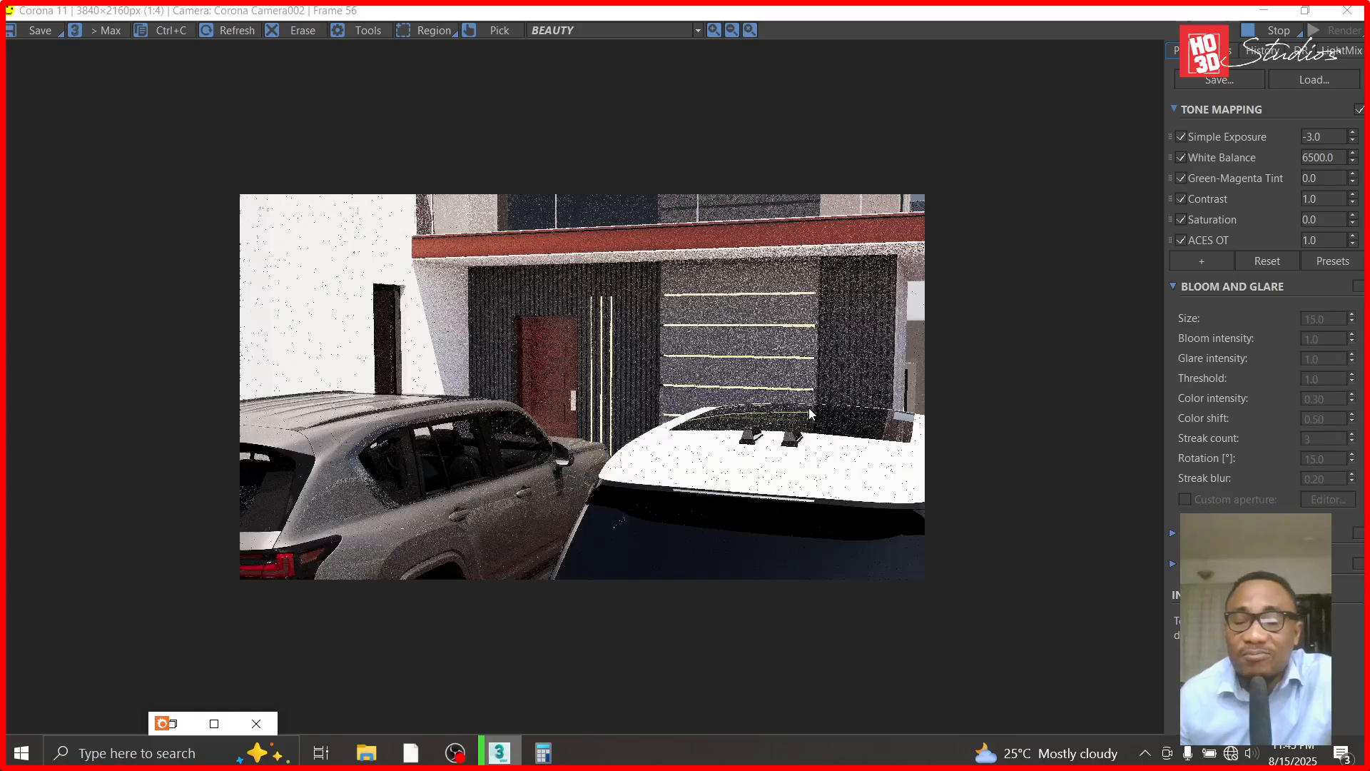
- Check the upper ends of the three vertical lights and their fit in the panel grooves in the cleaner render
{"action": "scroll", "coordinate": [683, 330], "scroll_direction": "up", "scroll_amount": 3}
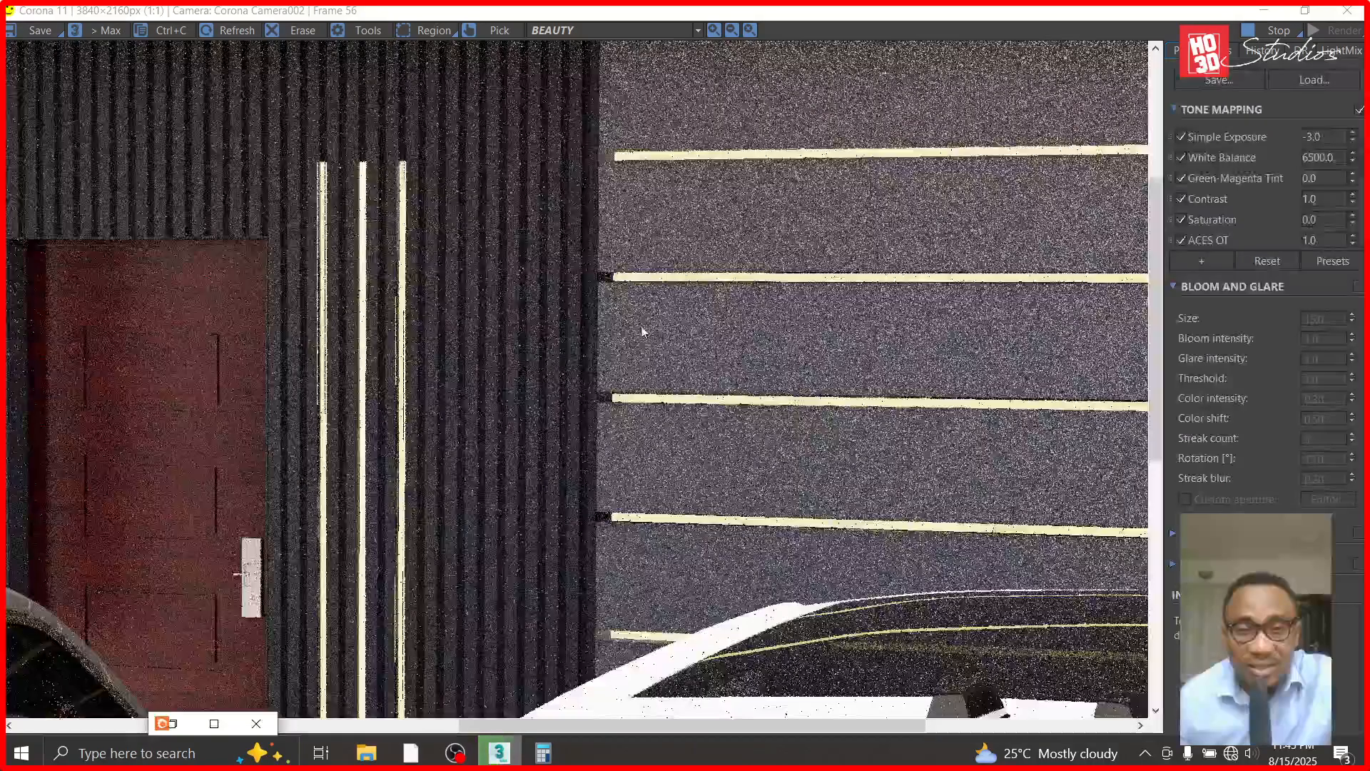
{"action": "scroll", "coordinate": [634, 376], "scroll_direction": "down", "scroll_amount": 2}
{"action": "scroll", "coordinate": [500, 207], "scroll_direction": "up", "scroll_amount": 2}
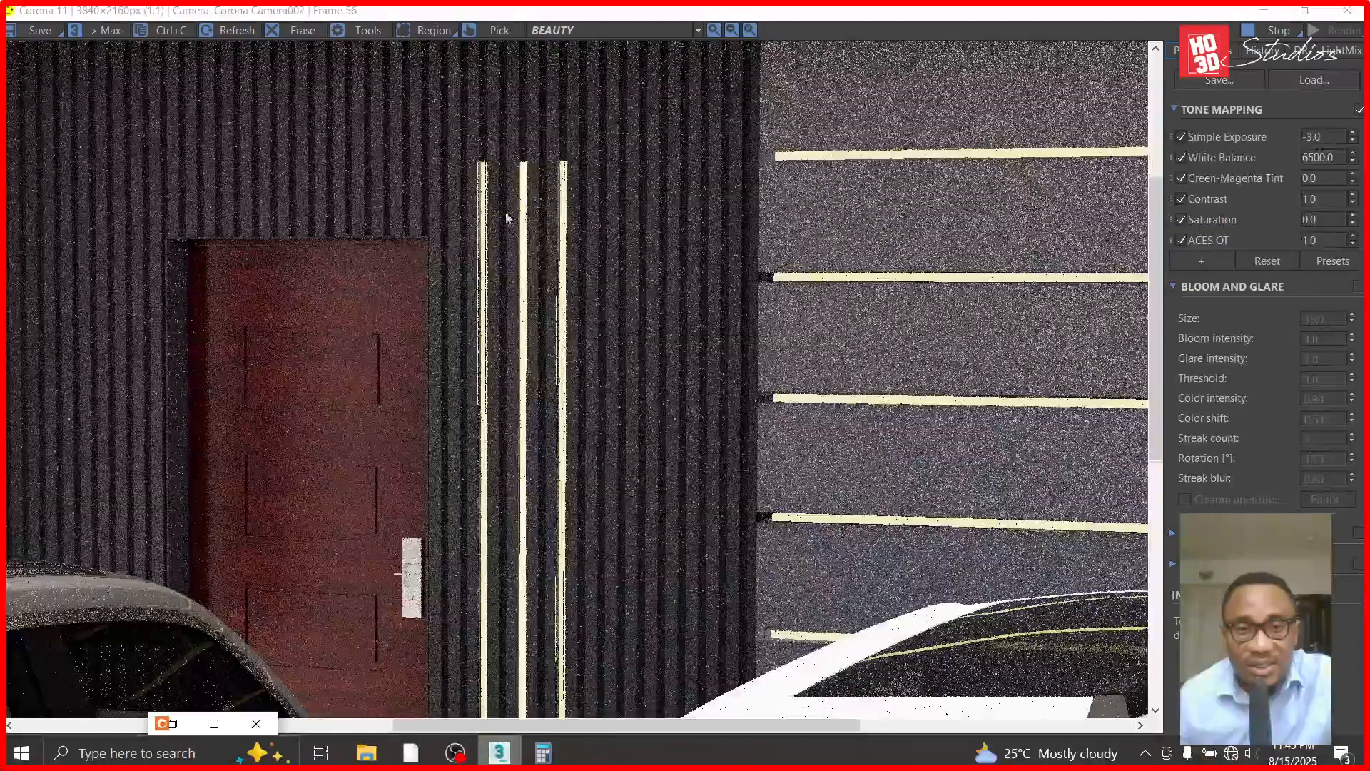
{"action": "scroll", "coordinate": [490, 147], "scroll_direction": "up", "scroll_amount": 1}
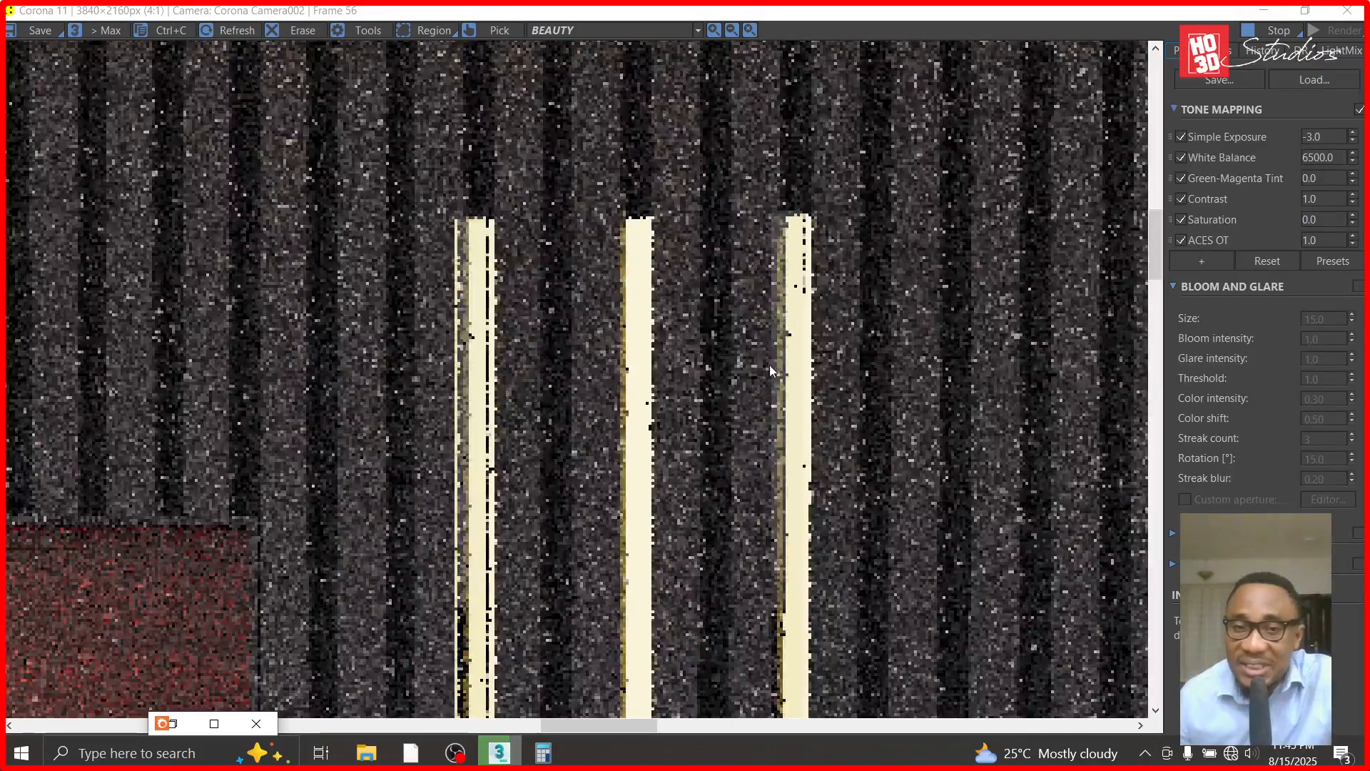
{"action": "scroll", "coordinate": [769, 367], "scroll_direction": "down", "scroll_amount": 2}
{"action": "scroll", "coordinate": [672, 271], "scroll_direction": "down", "scroll_amount": 1}
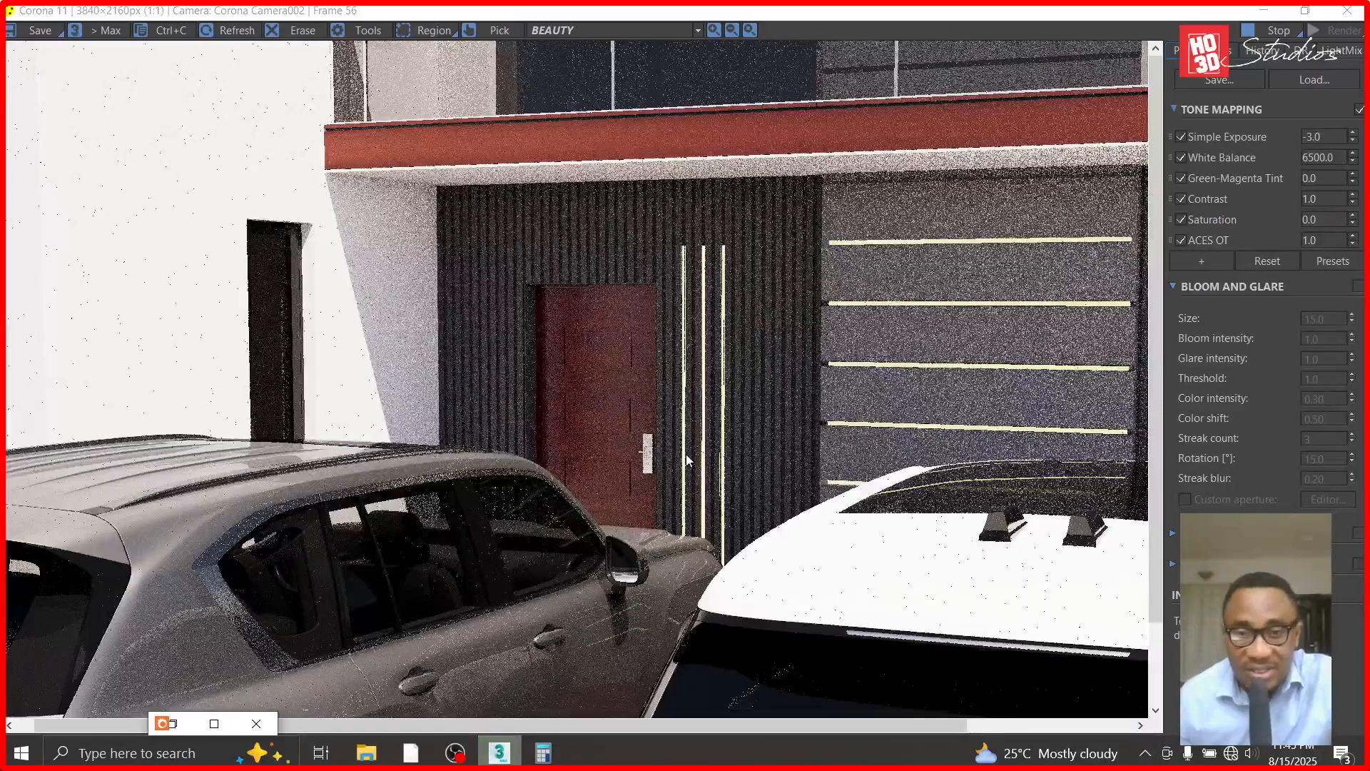
{"action": "scroll", "coordinate": [686, 454], "scroll_direction": "up", "scroll_amount": 1}
{"action": "scroll", "coordinate": [674, 389], "scroll_direction": "down", "scroll_amount": 2}
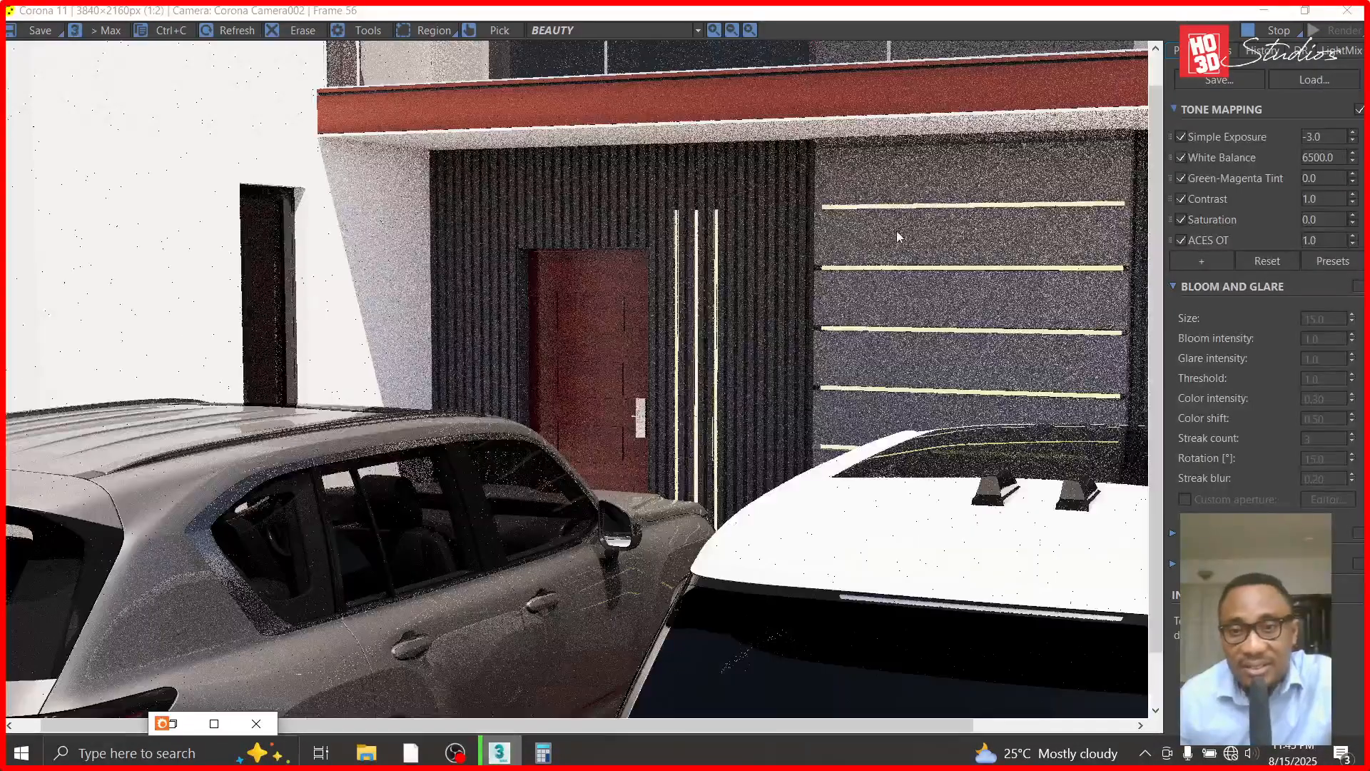
- Examine the ends of the horizontal strip lights and the fluted panel beyond them in the render
{"action": "scroll", "coordinate": [897, 229], "scroll_direction": "down", "scroll_amount": 1}
{"action": "scroll", "coordinate": [933, 326], "scroll_direction": "up", "scroll_amount": 1}
{"action": "scroll", "coordinate": [1042, 286], "scroll_direction": "up", "scroll_amount": 1}
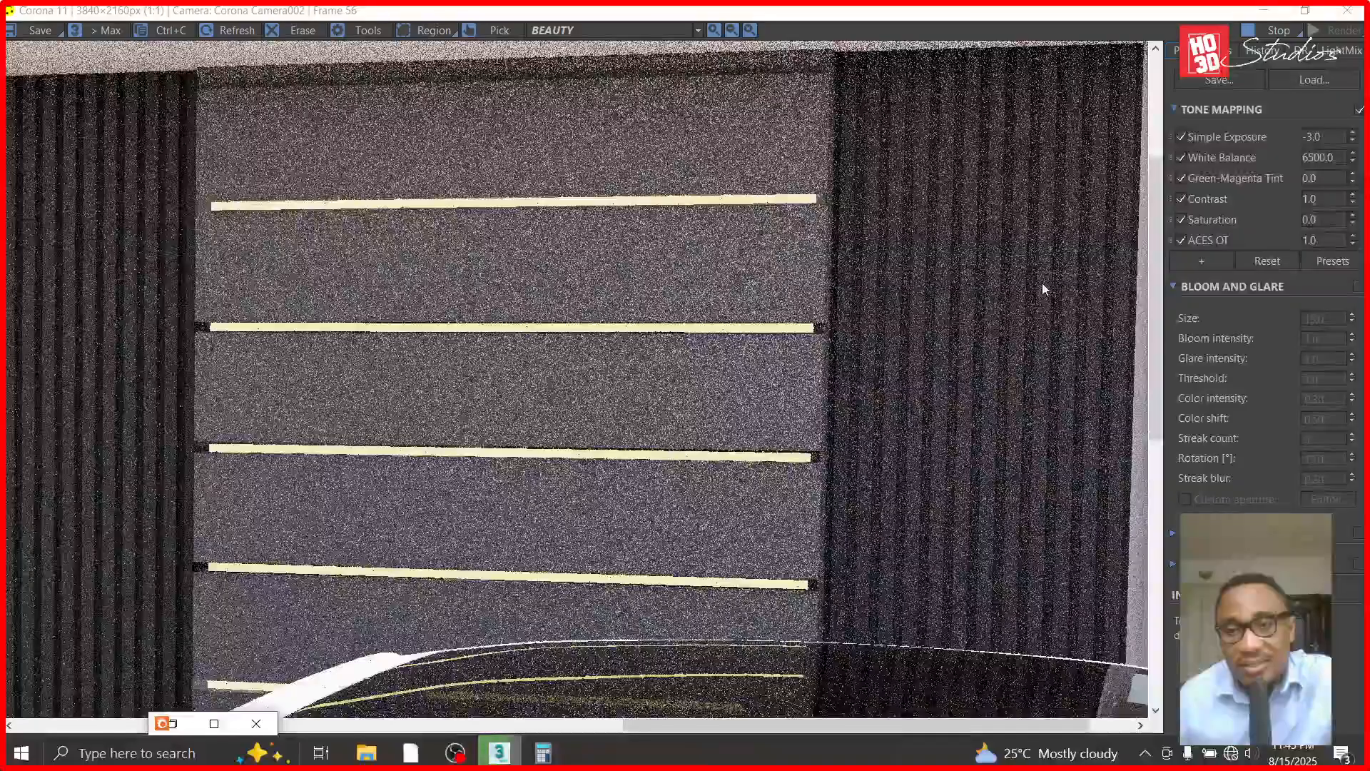
{"action": "scroll", "coordinate": [1042, 286], "scroll_direction": "up", "scroll_amount": 1}
{"action": "scroll", "coordinate": [755, 318], "scroll_direction": "down", "scroll_amount": 1}
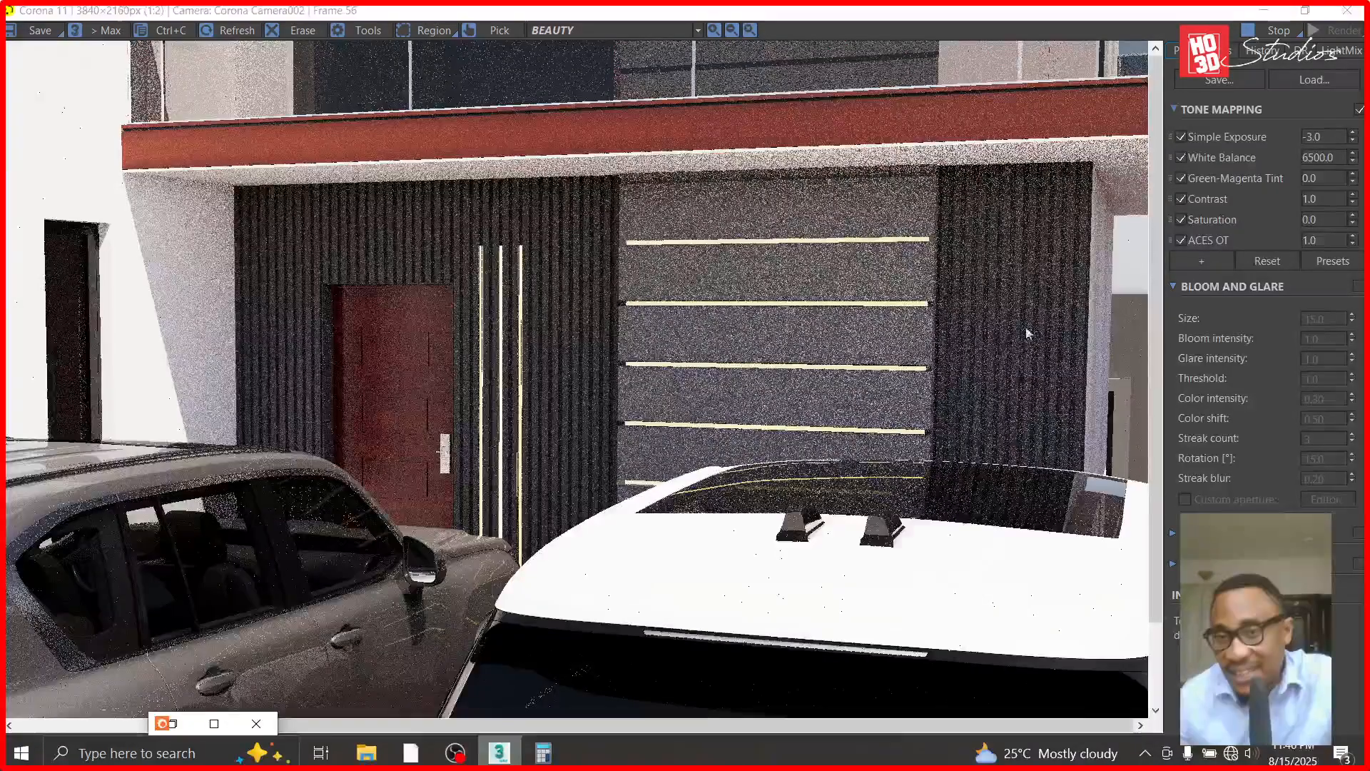
{"action": "scroll", "coordinate": [1035, 333], "scroll_direction": "down", "scroll_amount": 1}
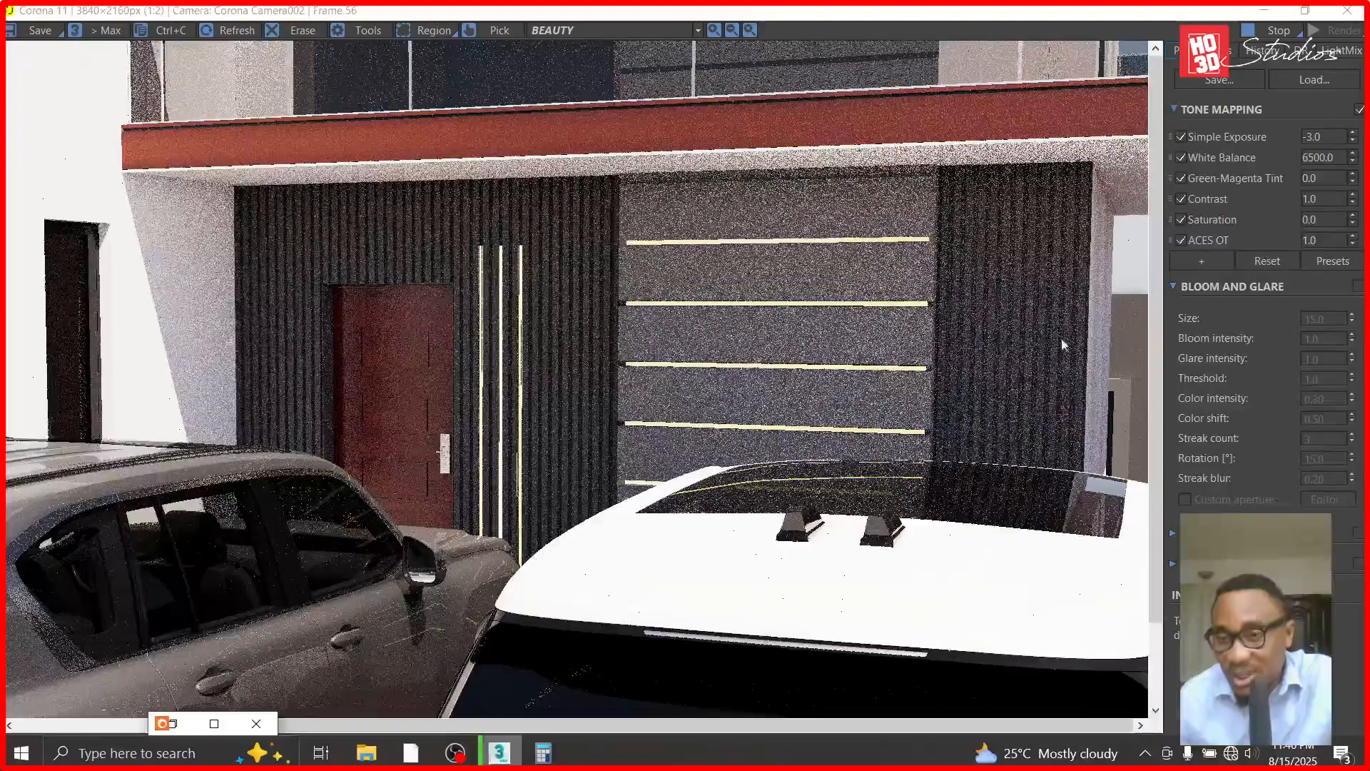
{"action": "scroll", "coordinate": [1009, 289], "scroll_direction": "down", "scroll_amount": 1}
{"action": "scroll", "coordinate": [1009, 282], "scroll_direction": "up", "scroll_amount": 1}
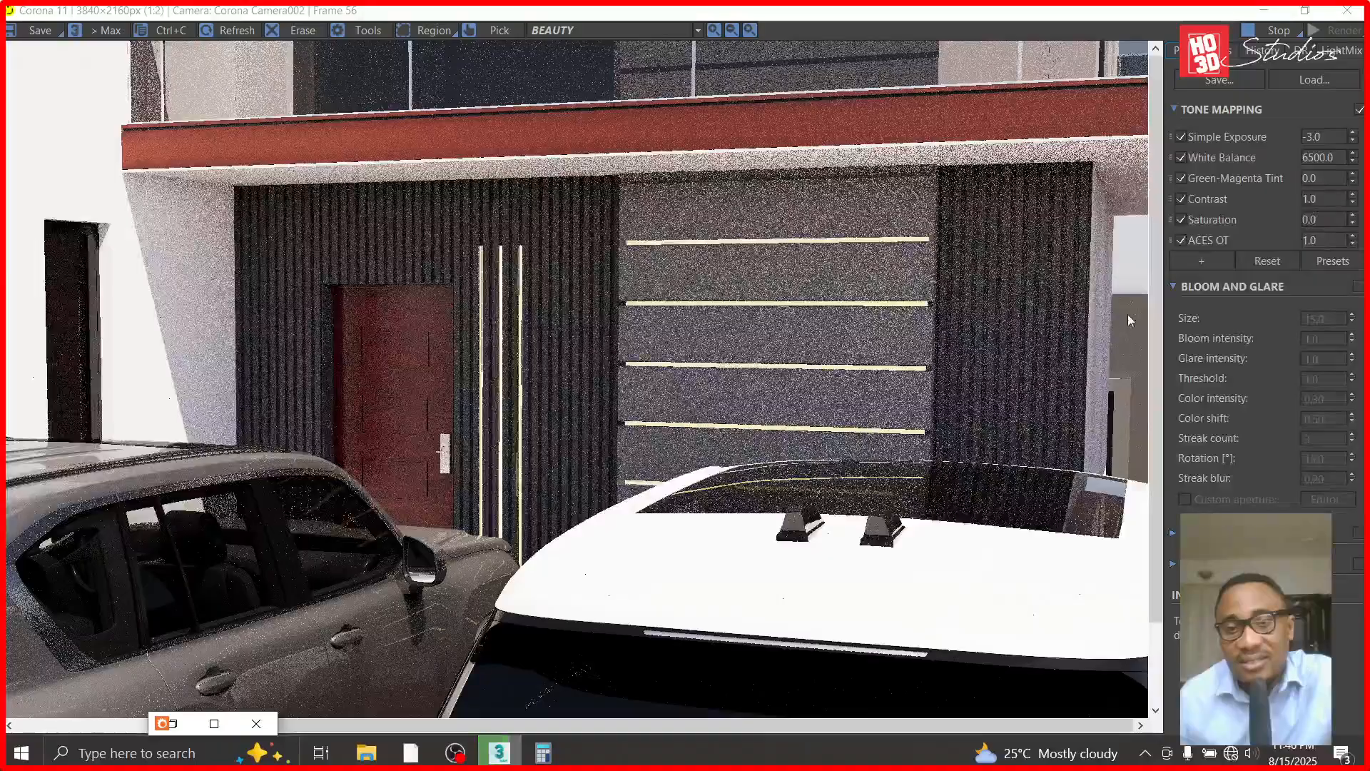
{"action": "scroll", "coordinate": [1018, 271], "scroll_direction": "up", "scroll_amount": 2}
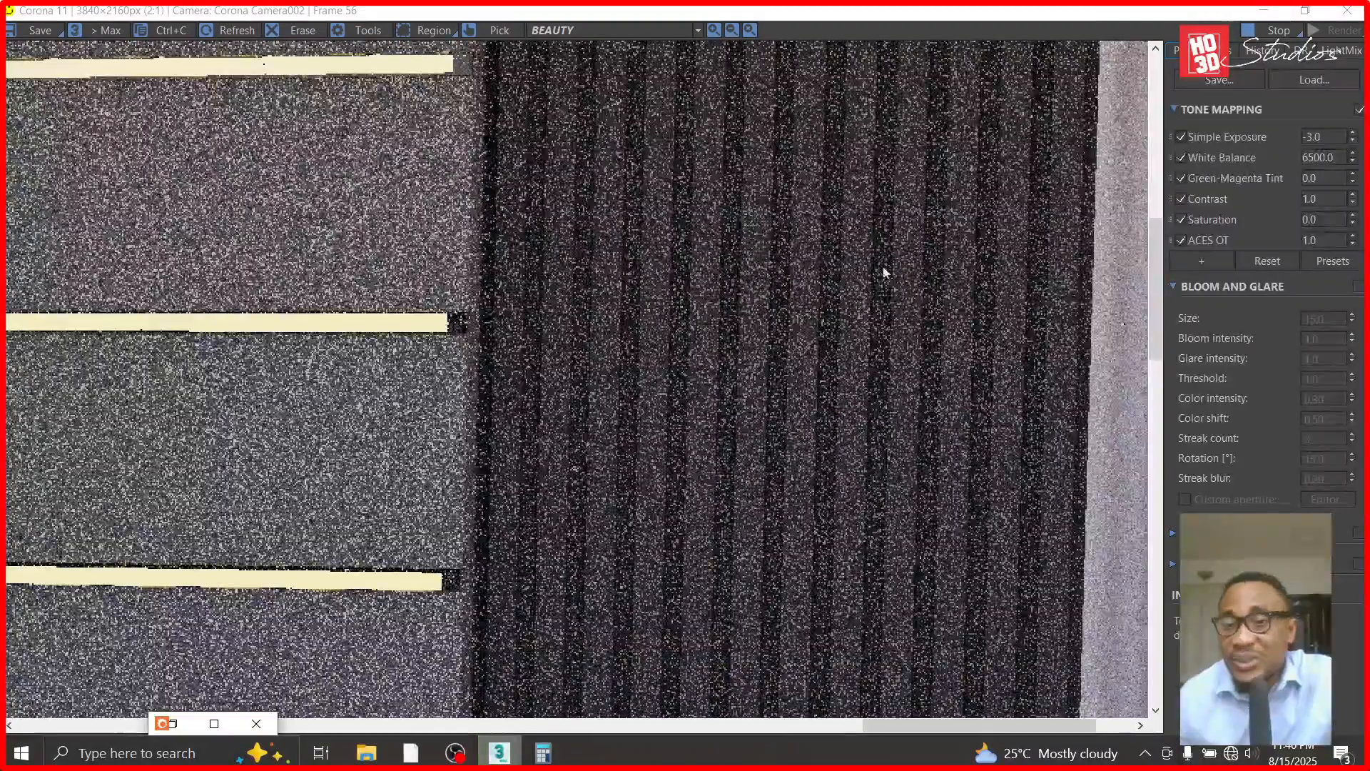
{"action": "scroll", "coordinate": [900, 335], "scroll_direction": "down", "scroll_amount": 1}
{"action": "scroll", "coordinate": [908, 267], "scroll_direction": "down", "scroll_amount": 1}
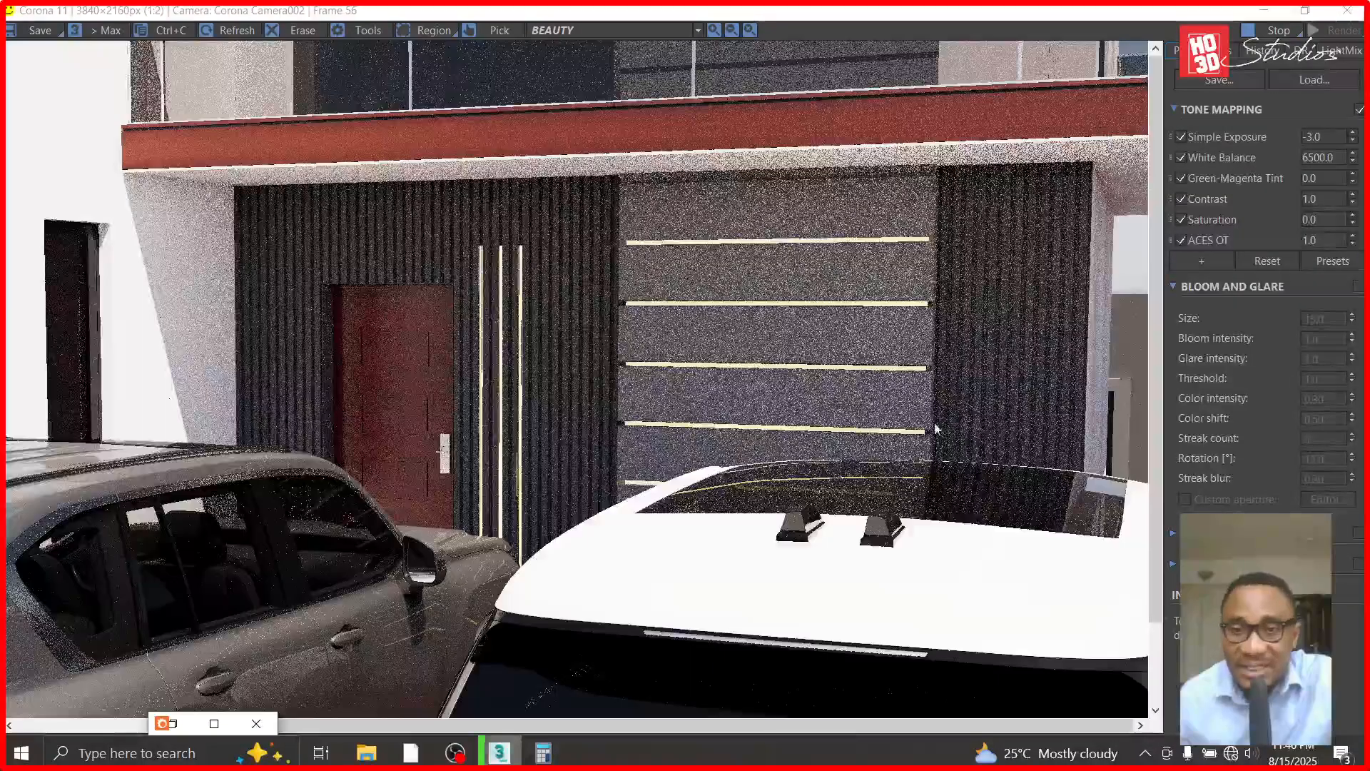
- Restore and re-maximize the render window, and review the vertical lights again both in close-up and in the full entrance image
{"action": "left_click", "coordinate": [1317, 13]}
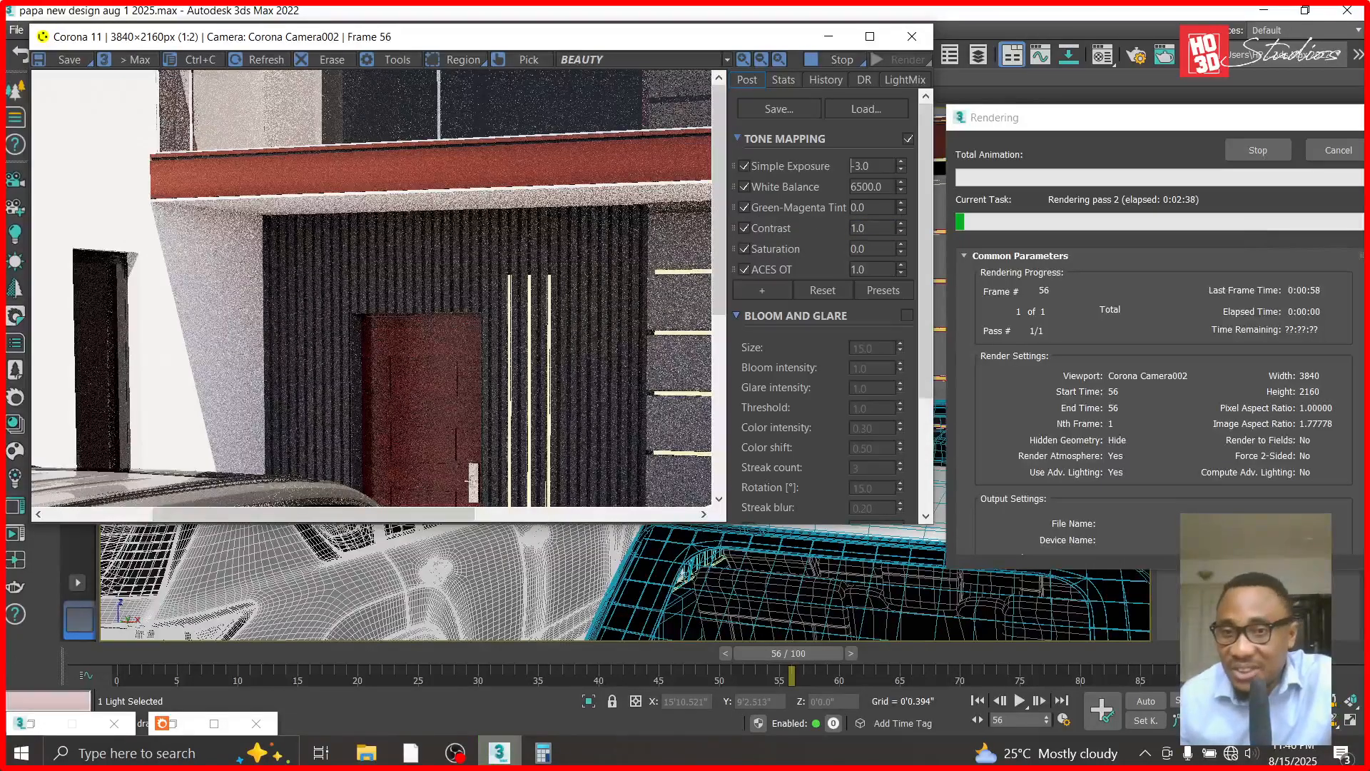
{"action": "left_click", "coordinate": [870, 38]}
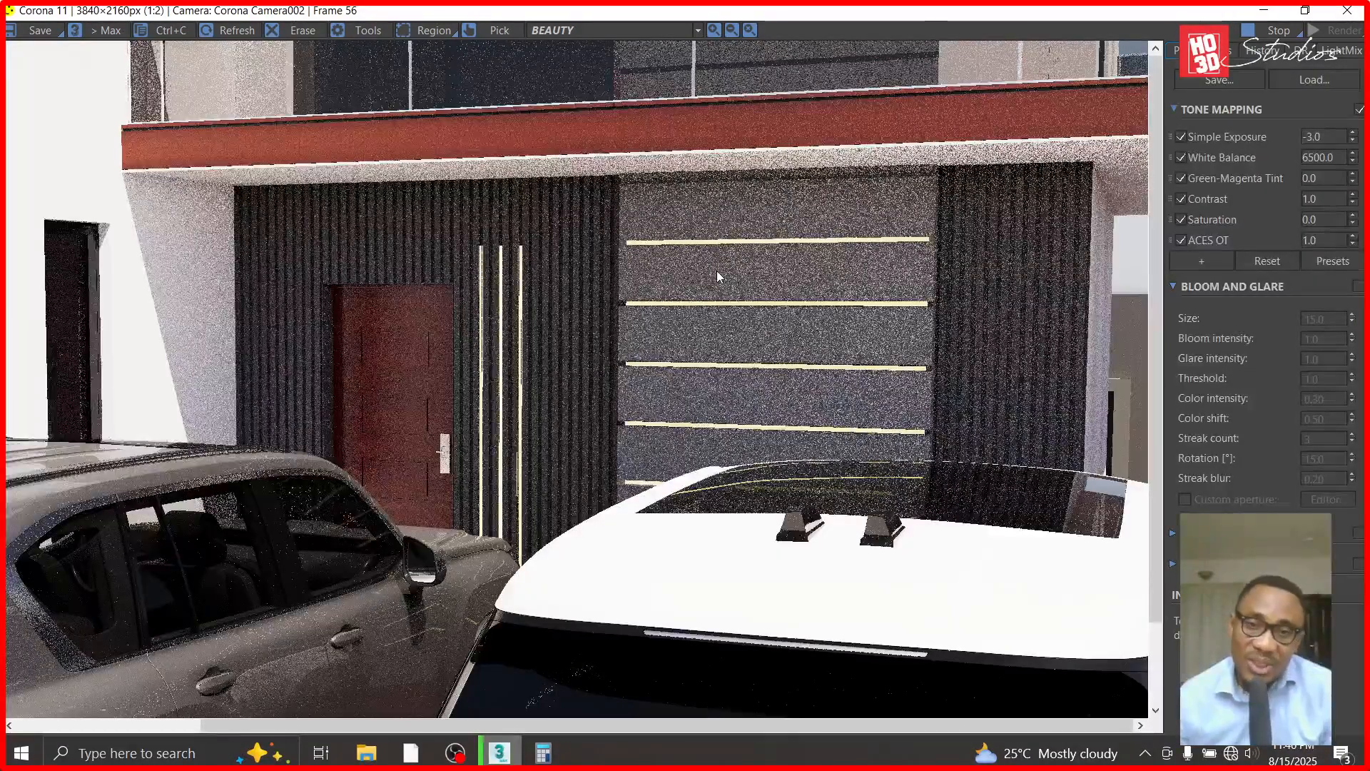
{"action": "scroll", "coordinate": [559, 251], "scroll_direction": "up", "scroll_amount": 1}
{"action": "scroll", "coordinate": [399, 246], "scroll_direction": "up", "scroll_amount": 1}
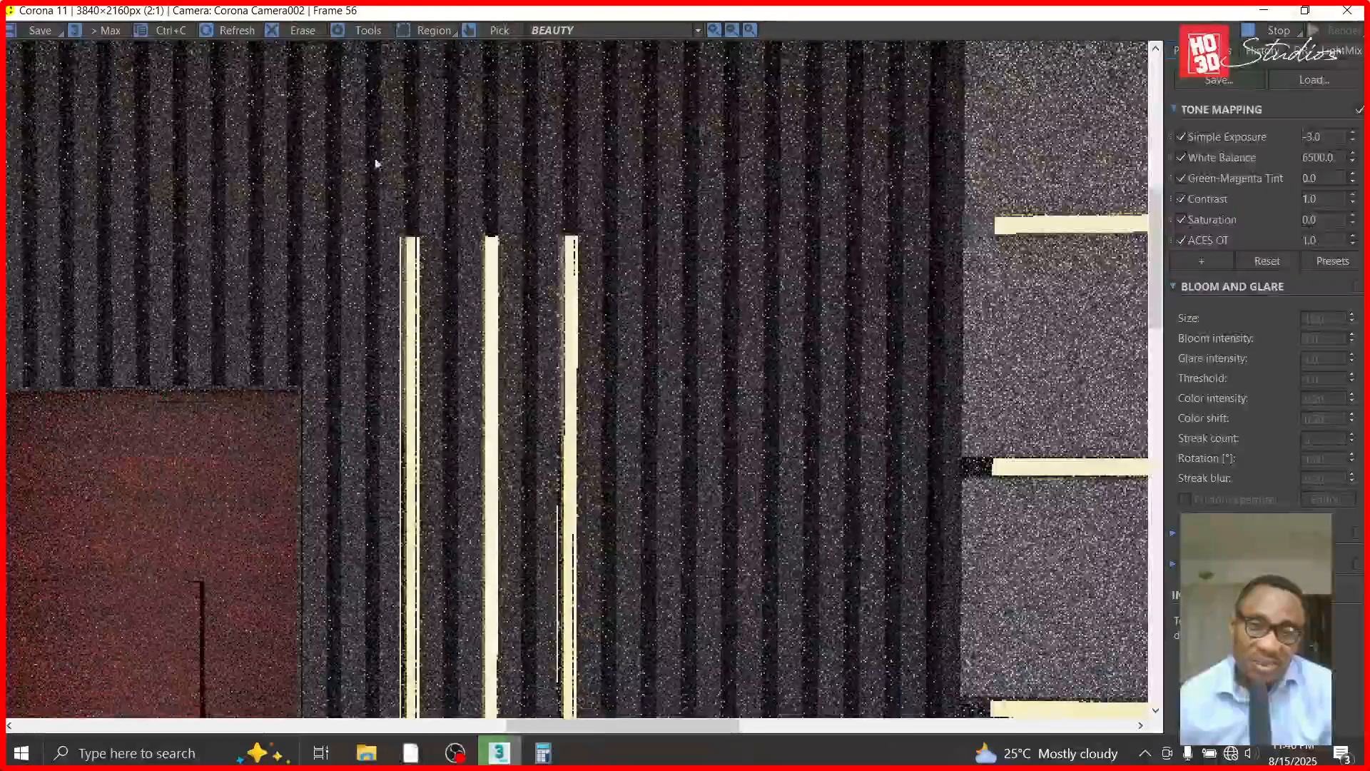
{"action": "scroll", "coordinate": [294, 298], "scroll_direction": "up", "scroll_amount": 1}
{"action": "scroll", "coordinate": [294, 297], "scroll_direction": "down", "scroll_amount": 1}
{"action": "scroll", "coordinate": [260, 285], "scroll_direction": "down", "scroll_amount": 1}
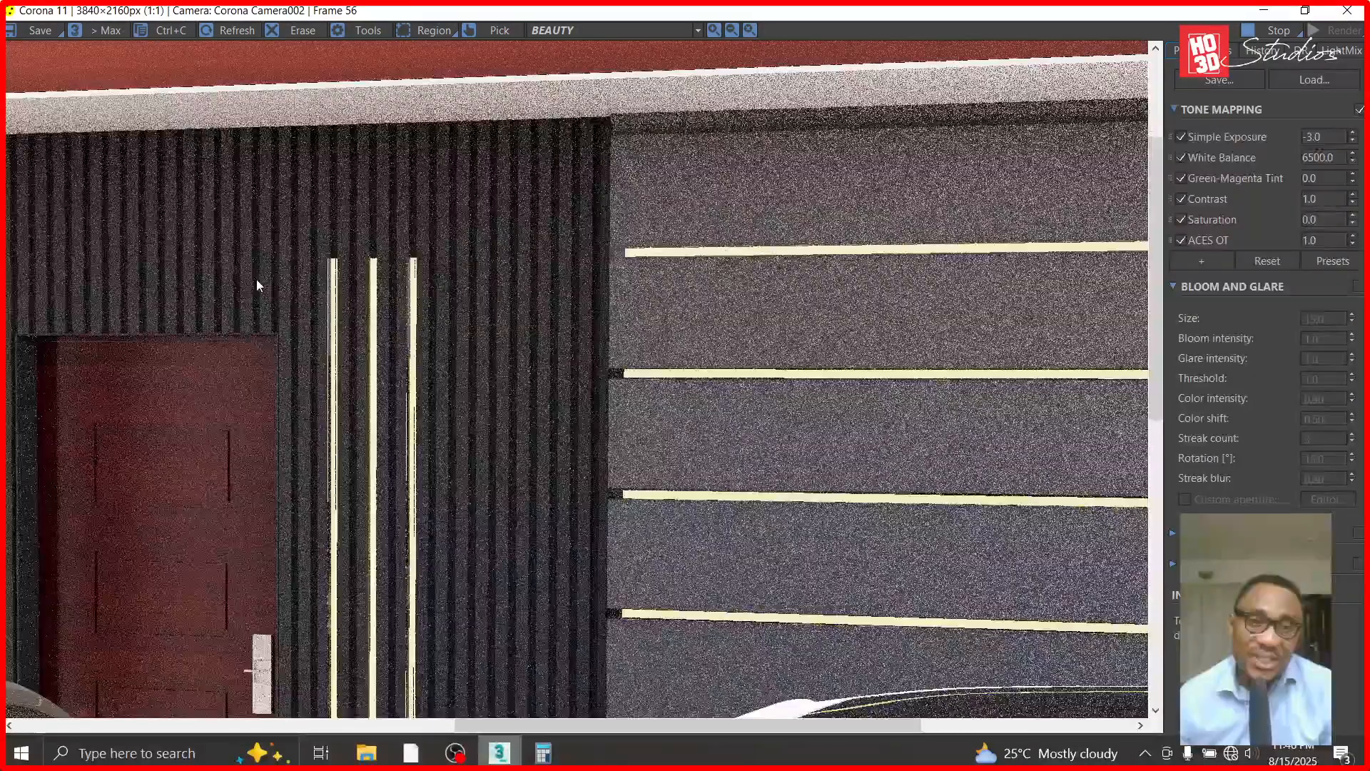
{"action": "scroll", "coordinate": [435, 333], "scroll_direction": "down", "scroll_amount": 1}
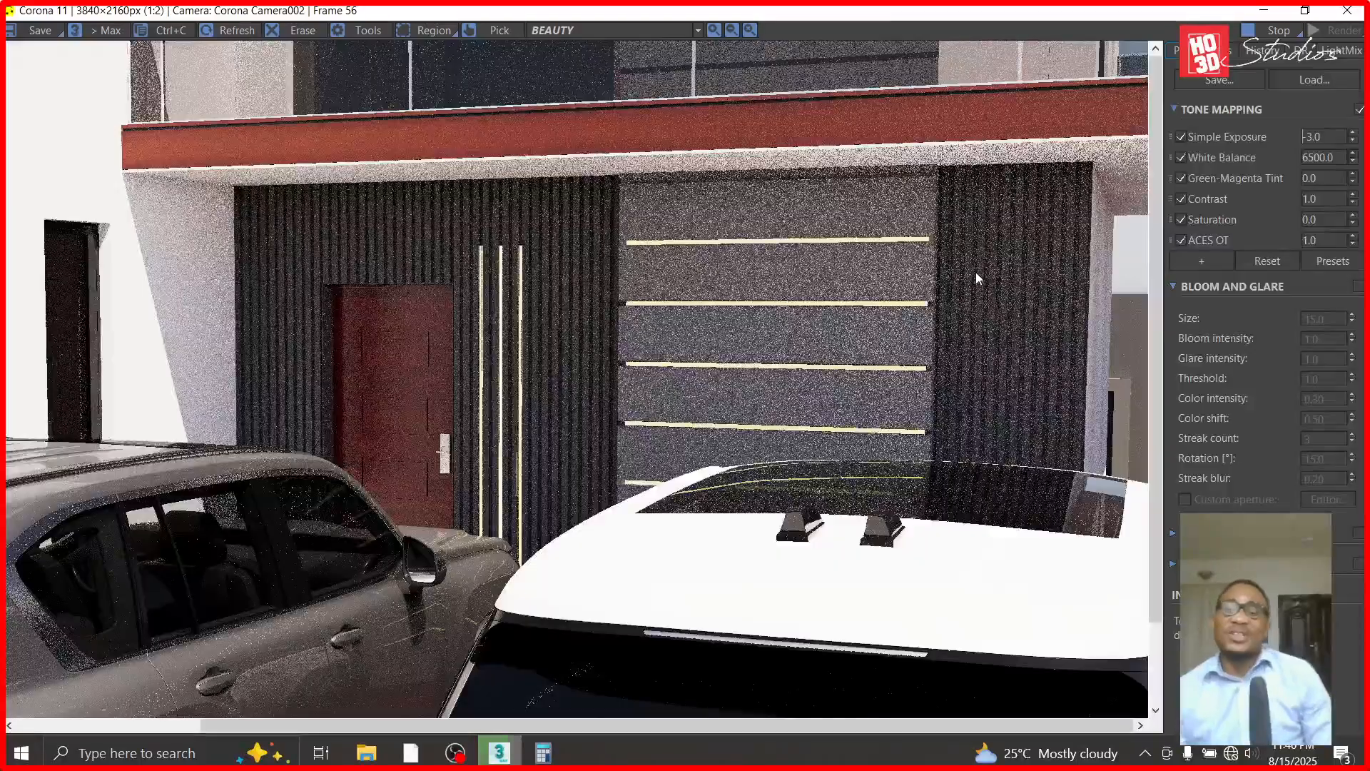
{"action": "scroll", "coordinate": [974, 273], "scroll_direction": "up", "scroll_amount": 1}
{"action": "scroll", "coordinate": [969, 273], "scroll_direction": "down", "scroll_amount": 1}
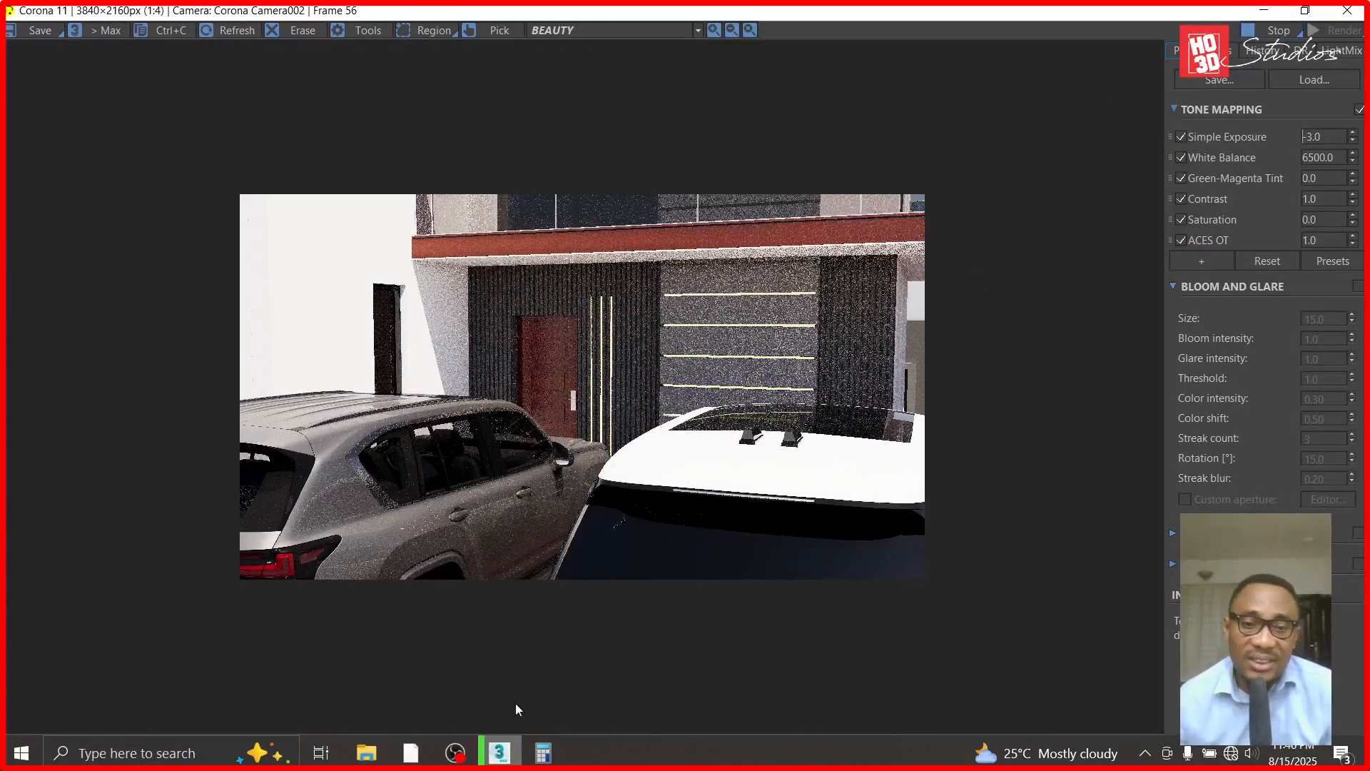
{"action": "mouse_move", "coordinate": [461, 759]}
{"action": "left_click", "coordinate": [478, 692]}
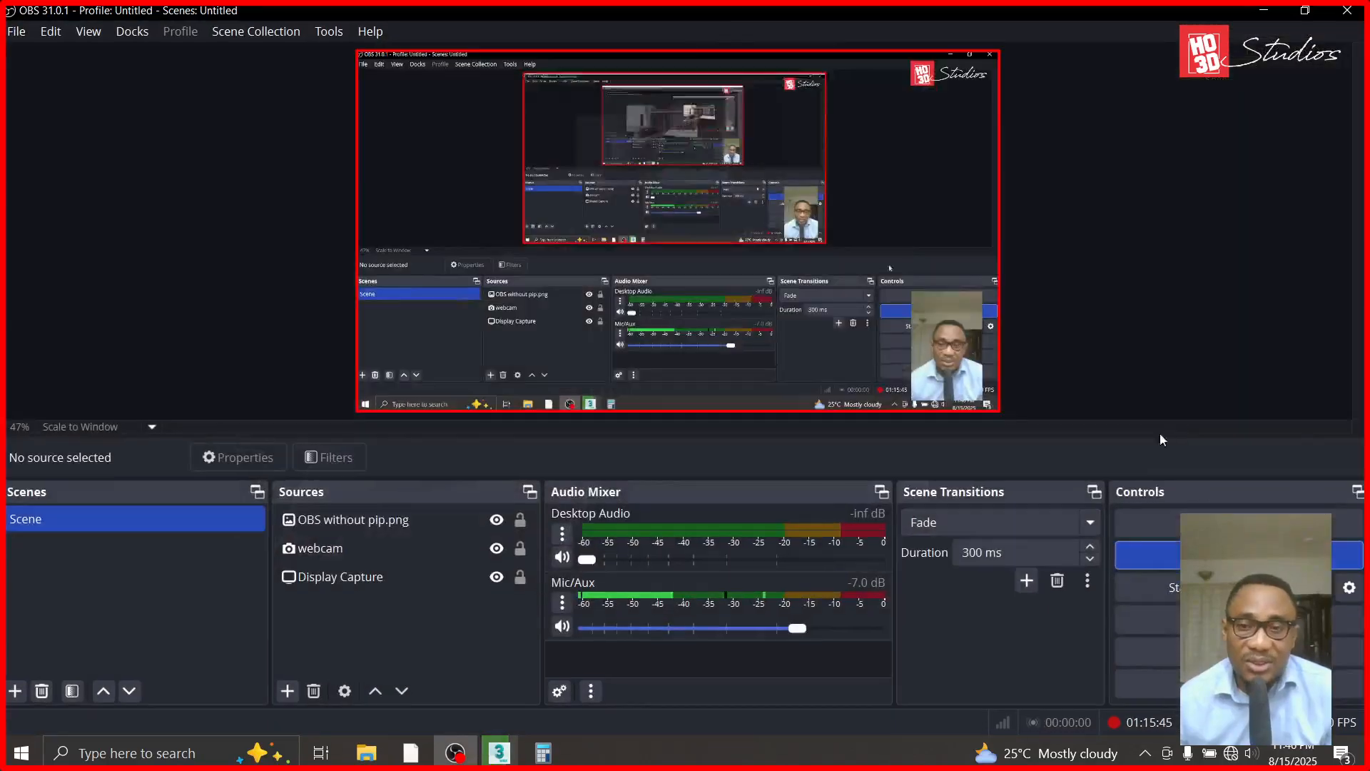